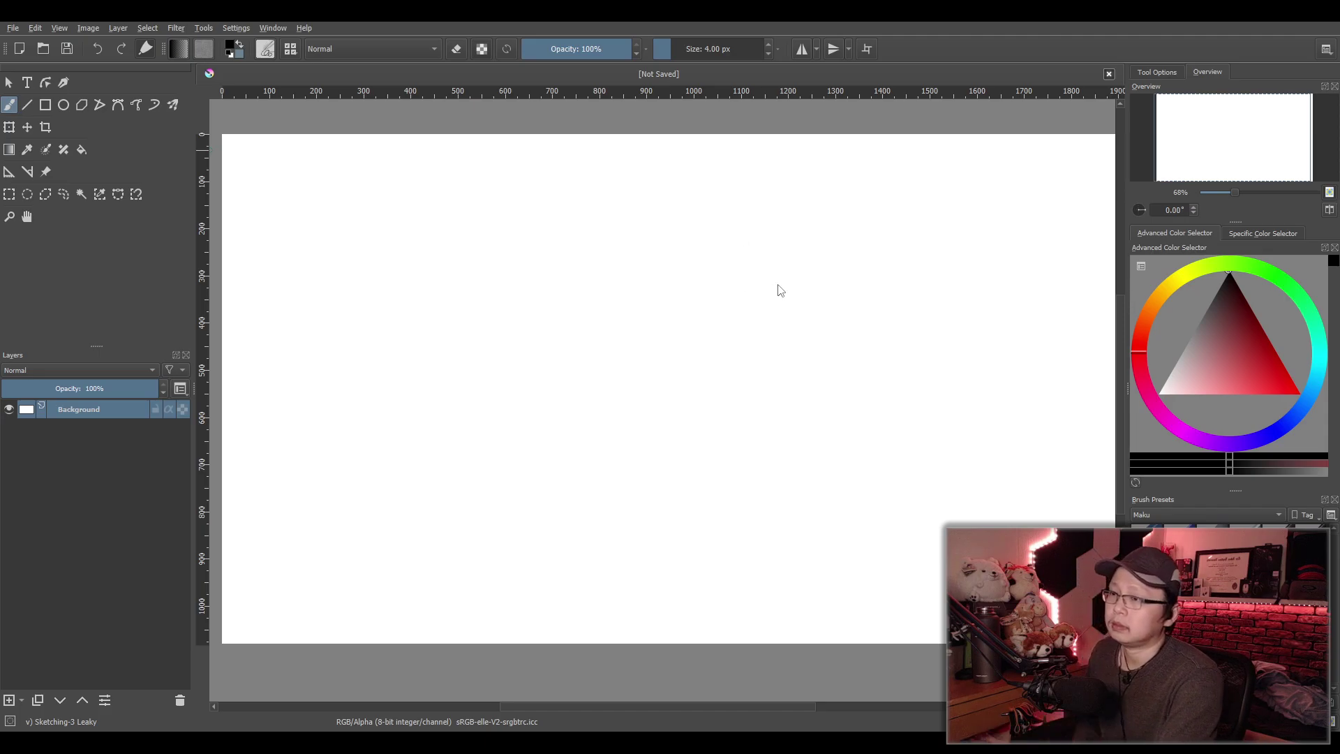
Create a new square document of about 1080 by 1080 px with a white background
{"action": "key", "text": "ctrl+shift+alt+n"}
{"action": "mouse_move", "coordinate": [783, 475]}
{"action": "left_mouse_down"}
{"action": "mouse_move", "coordinate": [772, 461]}
{"action": "mouse_move", "coordinate": [781, 485]}
{"action": "mouse_move", "coordinate": [787, 455]}
{"action": "mouse_move", "coordinate": [780, 468]}
{"action": "left_mouse_up"}
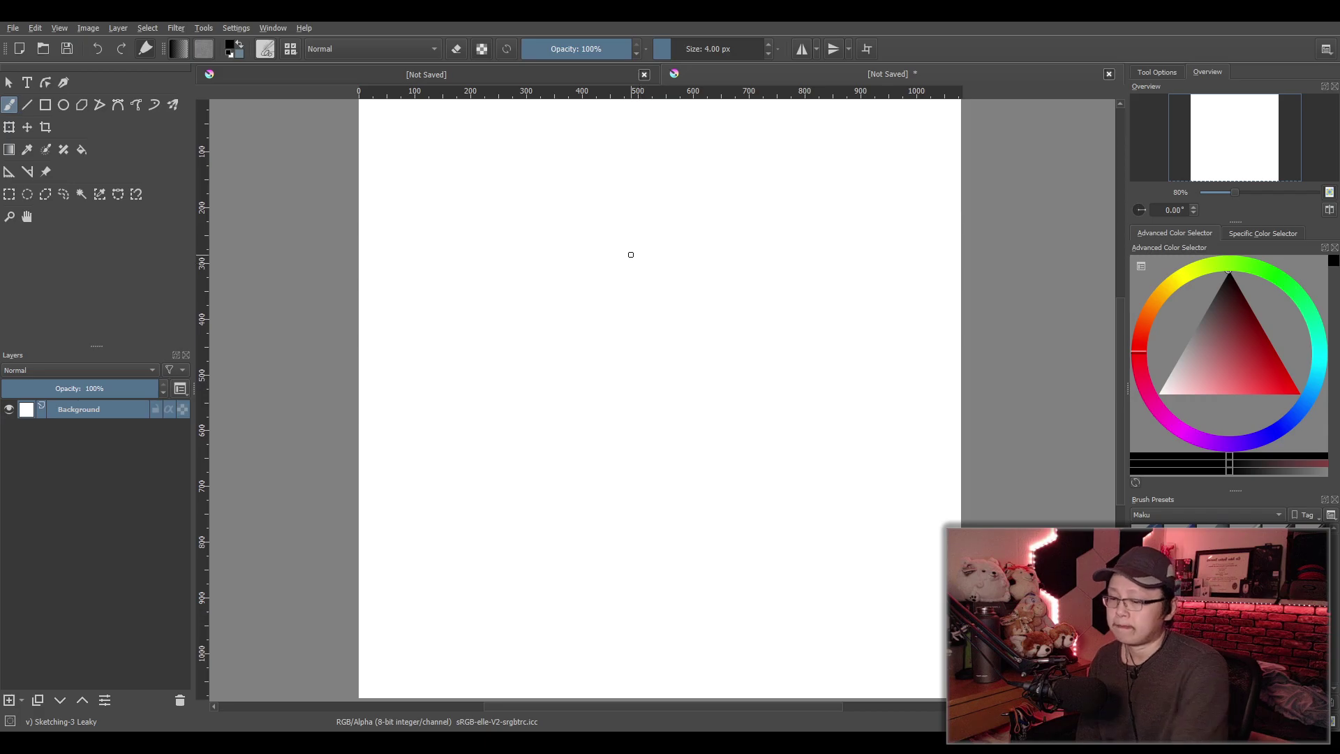
{"action": "mouse_move", "coordinate": [651, 307]}
{"action": "left_mouse_down"}
{"action": "mouse_move", "coordinate": [631, 296]}
{"action": "mouse_move", "coordinate": [636, 320]}
{"action": "mouse_move", "coordinate": [636, 303]}
{"action": "left_mouse_up"}
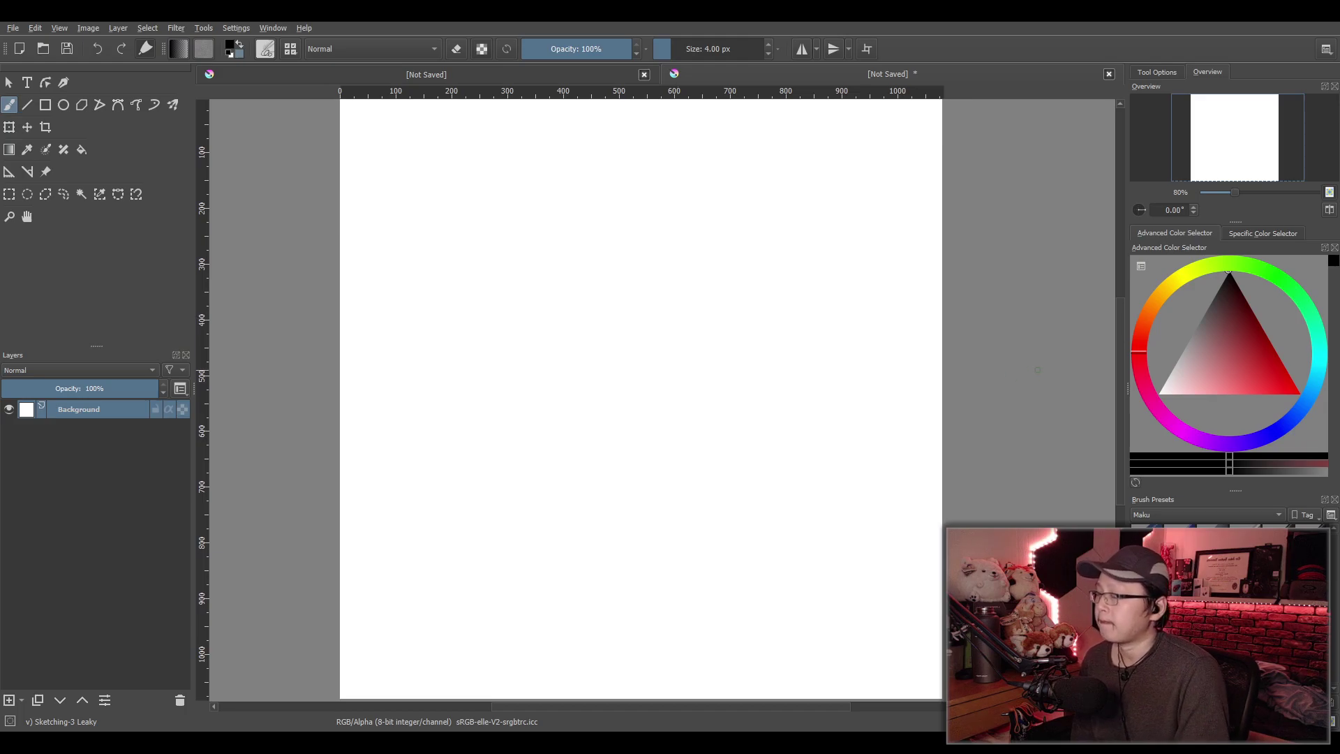
Add a paint layer above Background and name it p1
{"action": "left_click", "coordinate": [9, 700]}
{"action": "double_click", "coordinate": [94, 406]}
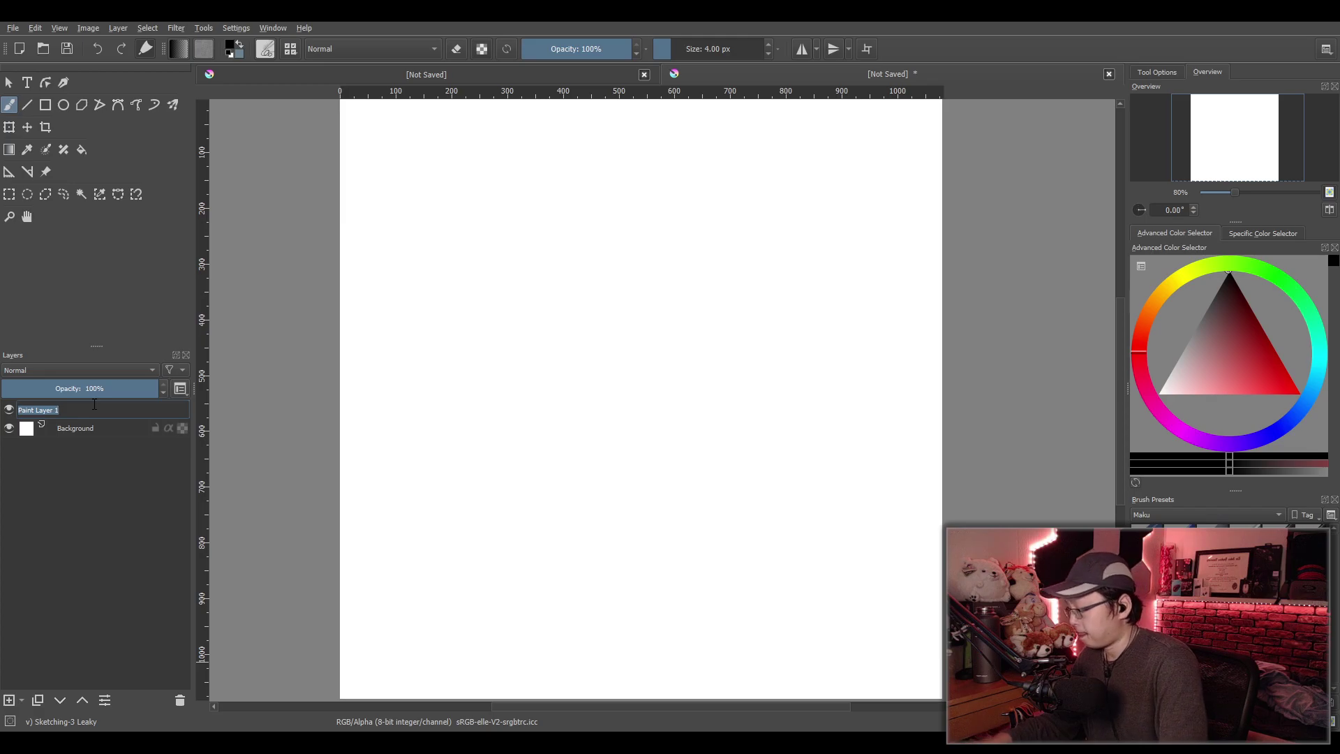
{"action": "key", "text": "BackSpace"}
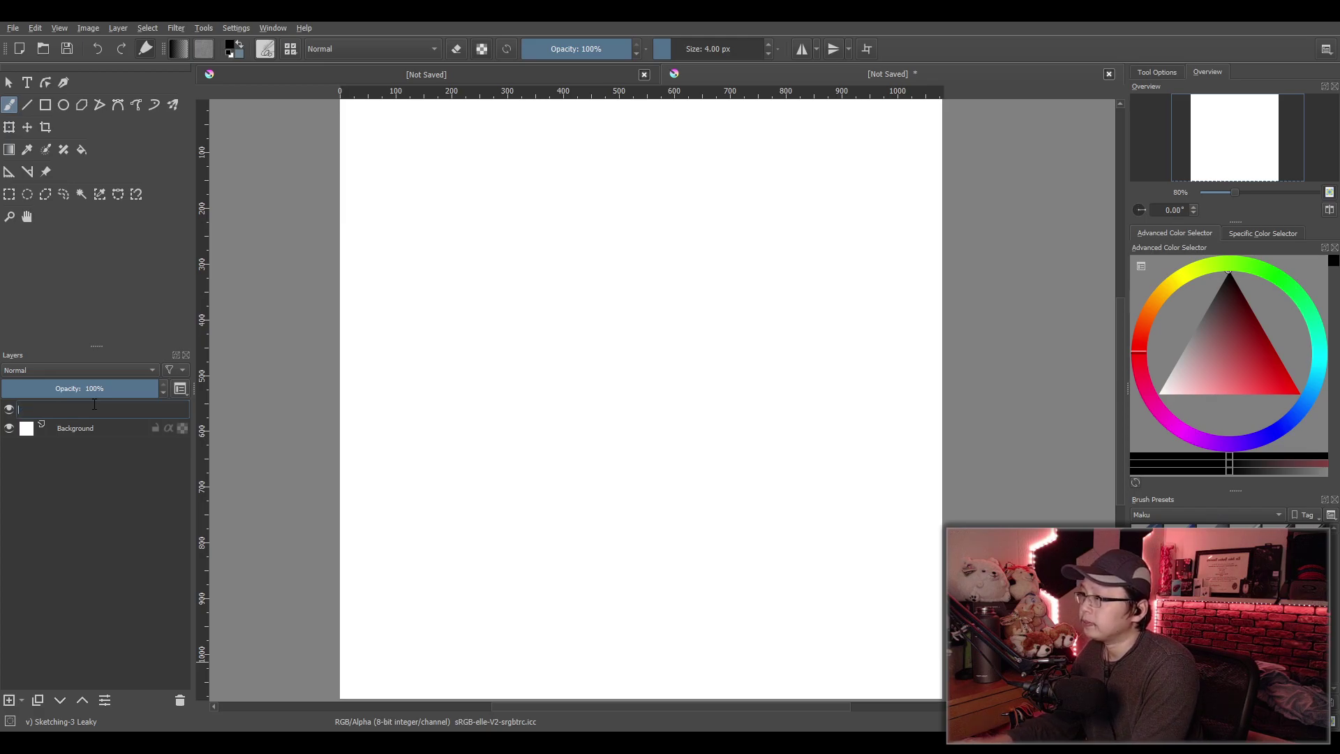
{"action": "type", "text": "p1"}
{"action": "key", "text": "Return"}
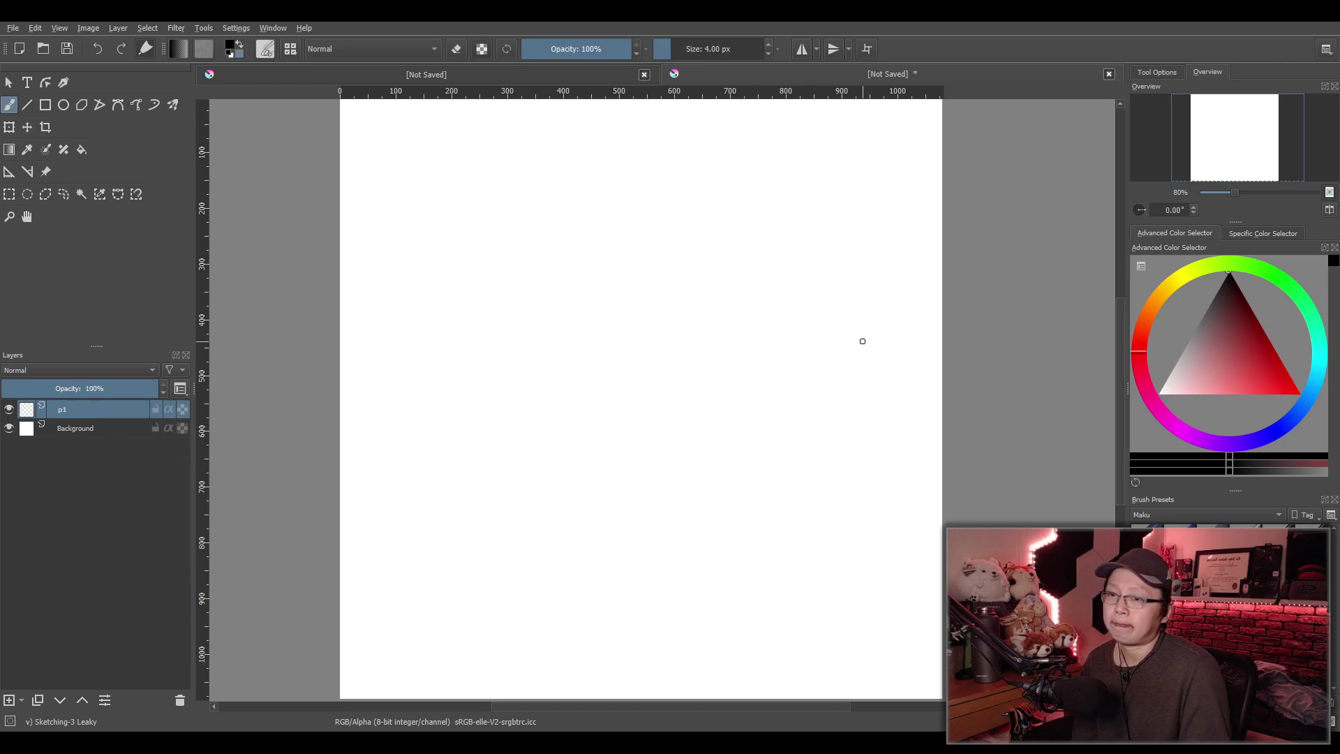
Set the brush size to 1 px
{"action": "left_click", "coordinate": [693, 51]}
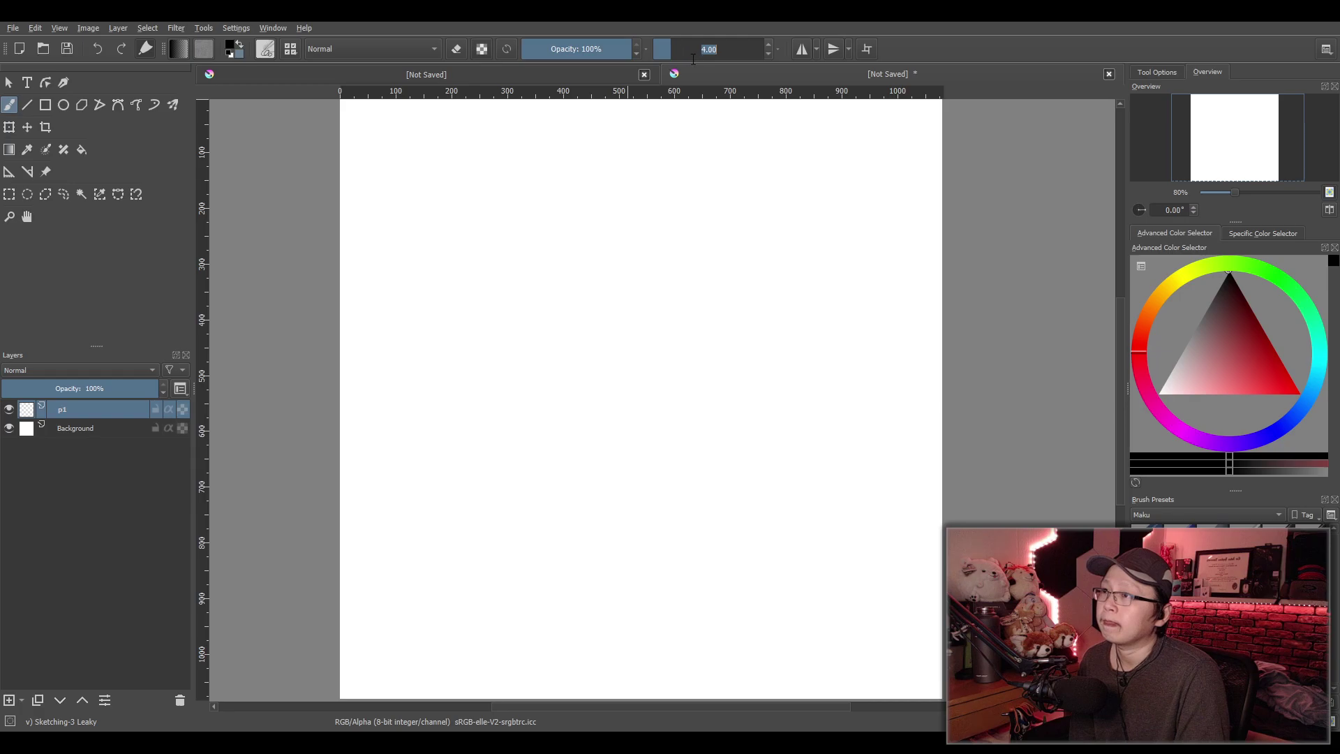
{"action": "type", "text": "1"}
{"action": "key", "text": "Return"}
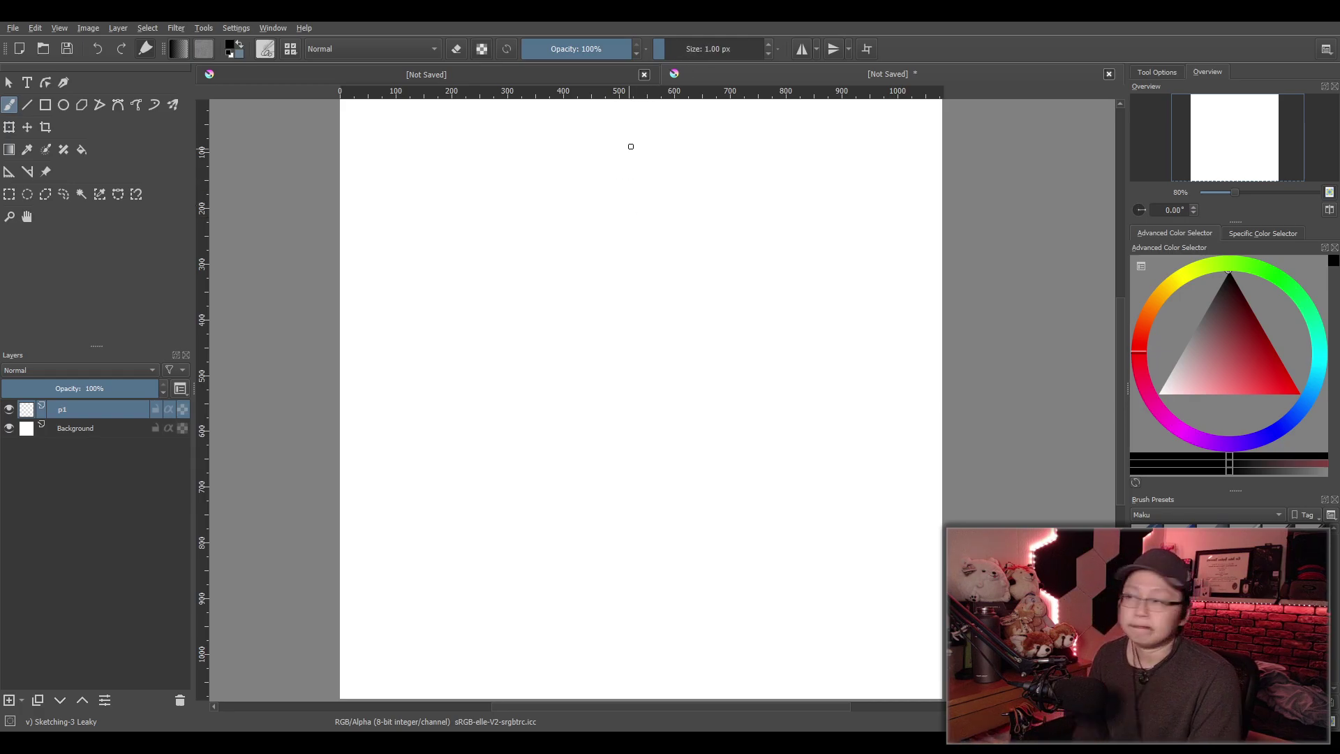
{"action": "mouse_move", "coordinate": [678, 220]}
{"action": "left_mouse_down"}
{"action": "mouse_move", "coordinate": [624, 214]}
{"action": "mouse_move", "coordinate": [590, 258]}
{"action": "left_mouse_up"}
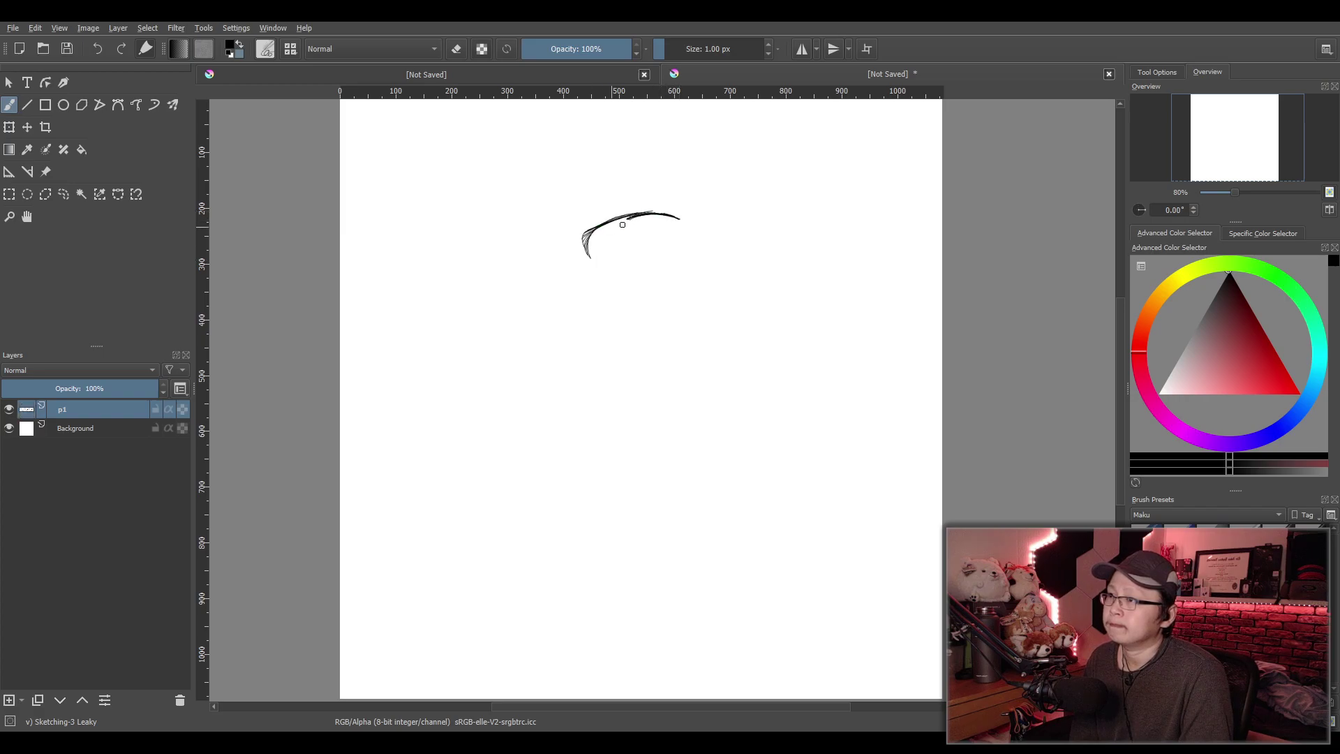
{"action": "key", "text": "ctrl+z"}
{"action": "key", "text": "ctrl+z"}
{"action": "mouse_move", "coordinate": [682, 205]}
{"action": "left_mouse_down"}
{"action": "mouse_move", "coordinate": [626, 191]}
{"action": "mouse_move", "coordinate": [700, 202]}
{"action": "mouse_move", "coordinate": [625, 194]}
{"action": "left_mouse_up"}
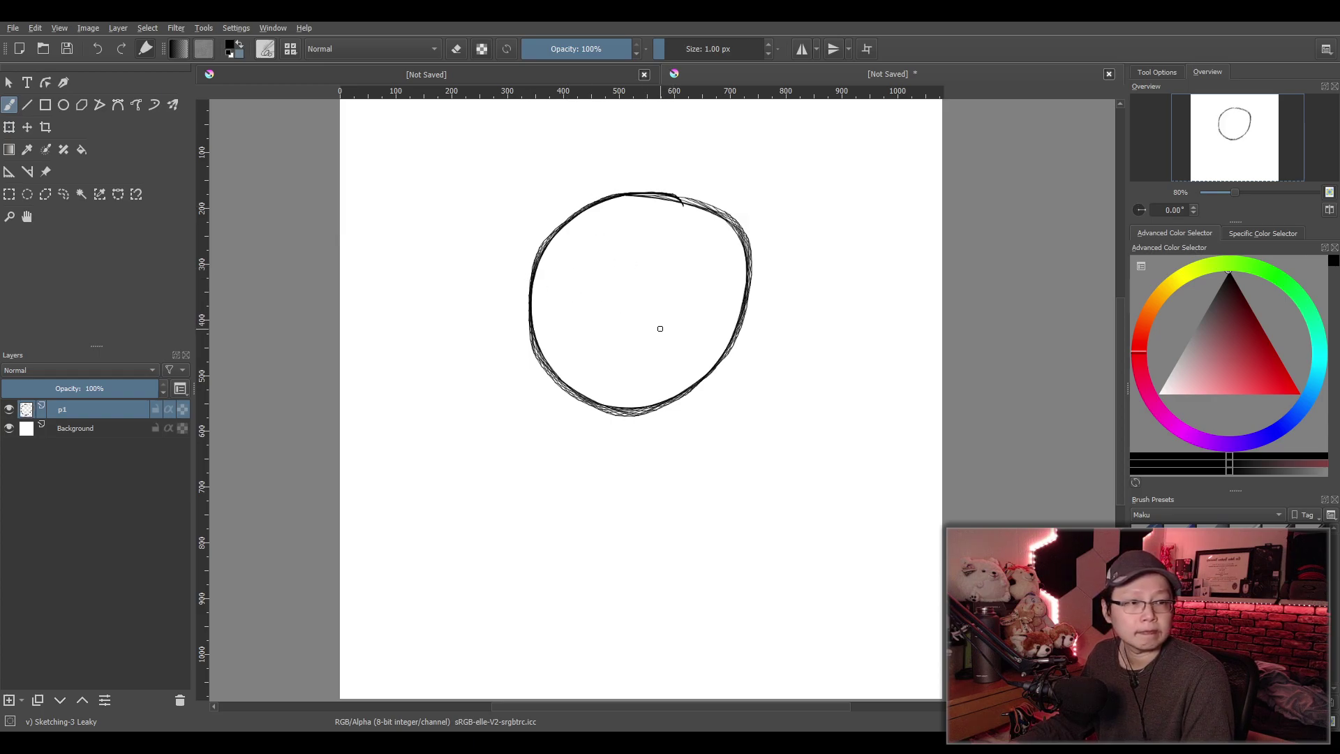
{"action": "key", "text": "ctrl+z"}
{"action": "key", "text": "ctrl+z"}
Sketch a large rounded head outline in the canvas's upper half and a rounded torso outline beneath it
{"action": "mouse_move", "coordinate": [687, 166]}
{"action": "left_mouse_down"}
{"action": "mouse_move", "coordinate": [569, 179]}
{"action": "mouse_move", "coordinate": [642, 144]}
{"action": "mouse_move", "coordinate": [772, 209]}
{"action": "mouse_move", "coordinate": [608, 145]}
{"action": "left_mouse_up"}
{"action": "key", "text": "ctrl+z"}
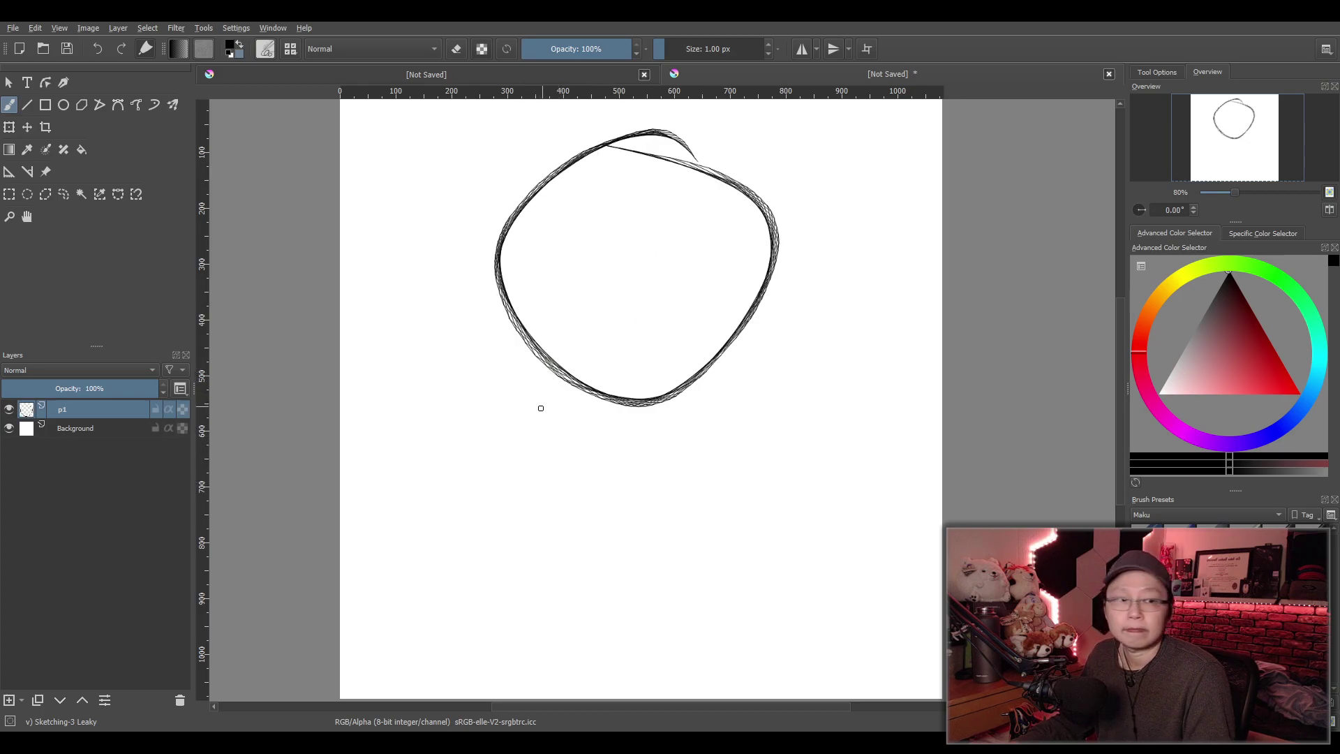
{"action": "mouse_move", "coordinate": [520, 416]}
{"action": "left_mouse_down"}
{"action": "mouse_move", "coordinate": [528, 538]}
{"action": "mouse_move", "coordinate": [721, 546]}
{"action": "mouse_move", "coordinate": [752, 561]}
{"action": "left_mouse_up"}
{"action": "left_click_drag", "start_coordinate": [753, 402], "coordinate": [745, 551]}
{"action": "left_click_drag", "start_coordinate": [752, 477], "coordinate": [745, 539]}
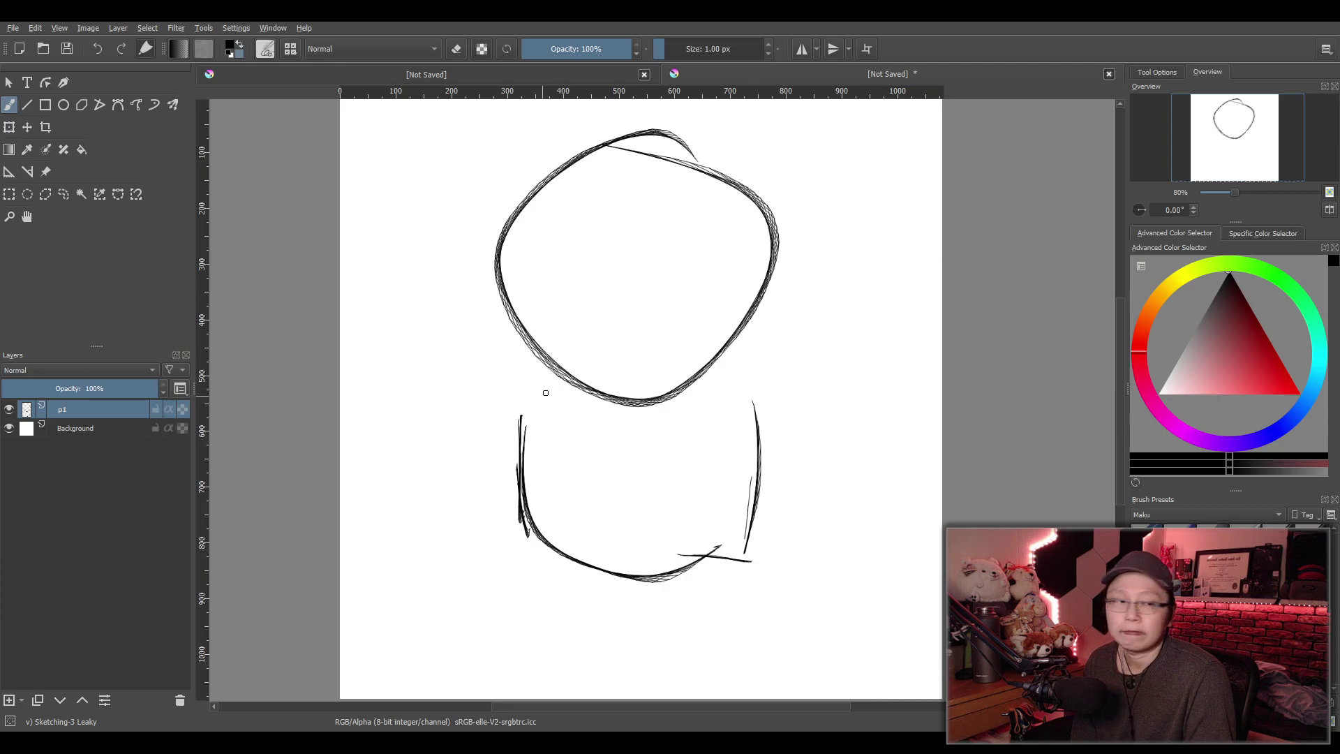
Sketch the sloping shoulders and the outer contours of both arms on either side of the torso
{"action": "mouse_move", "coordinate": [537, 349]}
{"action": "left_mouse_down"}
{"action": "mouse_move", "coordinate": [453, 405]}
{"action": "mouse_move", "coordinate": [442, 482]}
{"action": "left_mouse_up"}
{"action": "mouse_move", "coordinate": [453, 427]}
{"action": "left_mouse_down"}
{"action": "mouse_move", "coordinate": [455, 532]}
{"action": "mouse_move", "coordinate": [470, 526]}
{"action": "mouse_move", "coordinate": [492, 558]}
{"action": "left_mouse_up"}
{"action": "left_click_drag", "start_coordinate": [758, 319], "coordinate": [831, 443]}
{"action": "mouse_move", "coordinate": [769, 348]}
{"action": "left_mouse_down"}
{"action": "mouse_move", "coordinate": [842, 453]}
{"action": "mouse_move", "coordinate": [844, 536]}
{"action": "mouse_move", "coordinate": [800, 597]}
{"action": "left_mouse_up"}
{"action": "left_click_drag", "start_coordinate": [843, 512], "coordinate": [804, 564]}
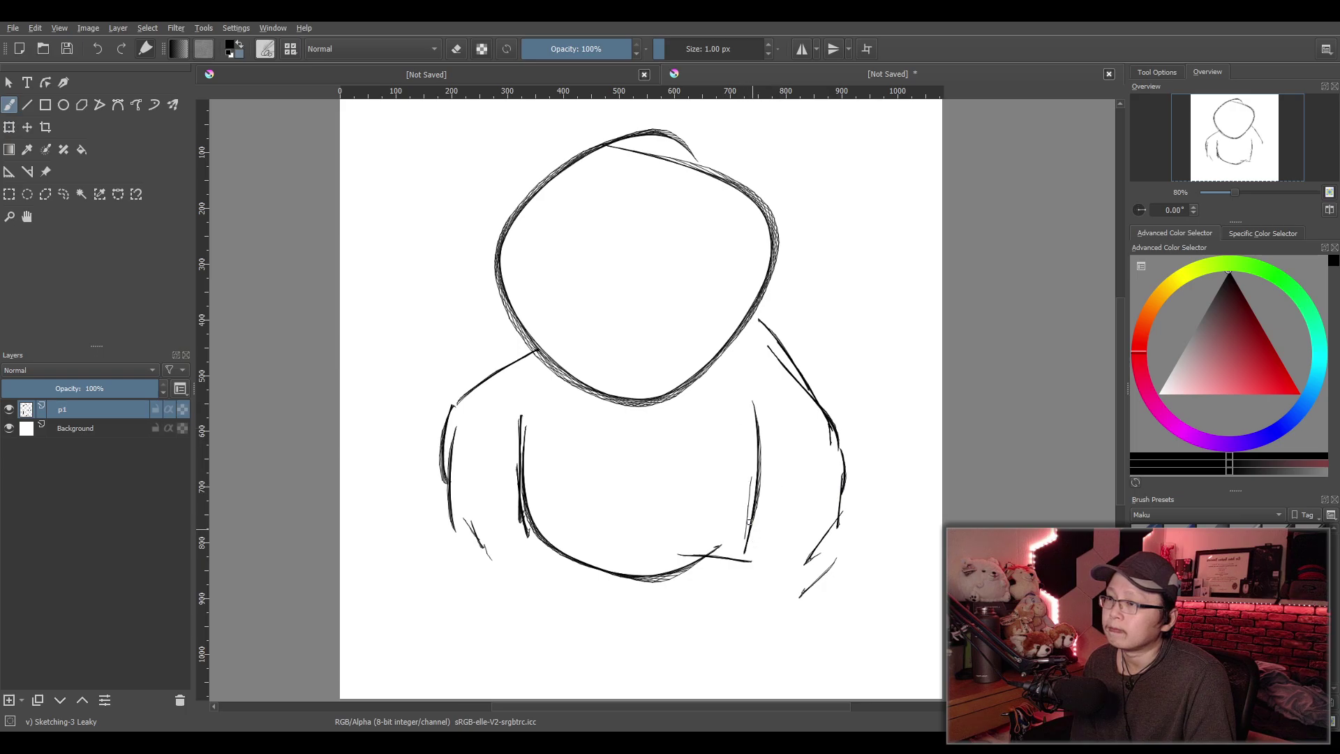
Close both arms with rounded lower ends and reinforce the torso's sides and bottom edge
{"action": "left_click_drag", "start_coordinate": [752, 510], "coordinate": [825, 582]}
{"action": "left_click_drag", "start_coordinate": [710, 346], "coordinate": [755, 396]}
{"action": "mouse_move", "coordinate": [553, 381]}
{"action": "left_mouse_down"}
{"action": "mouse_move", "coordinate": [535, 419]}
{"action": "mouse_move", "coordinate": [541, 504]}
{"action": "left_mouse_up"}
{"action": "mouse_move", "coordinate": [527, 447]}
{"action": "left_mouse_down"}
{"action": "mouse_move", "coordinate": [534, 544]}
{"action": "mouse_move", "coordinate": [745, 558]}
{"action": "left_mouse_up"}
{"action": "left_click_drag", "start_coordinate": [760, 356], "coordinate": [755, 551]}
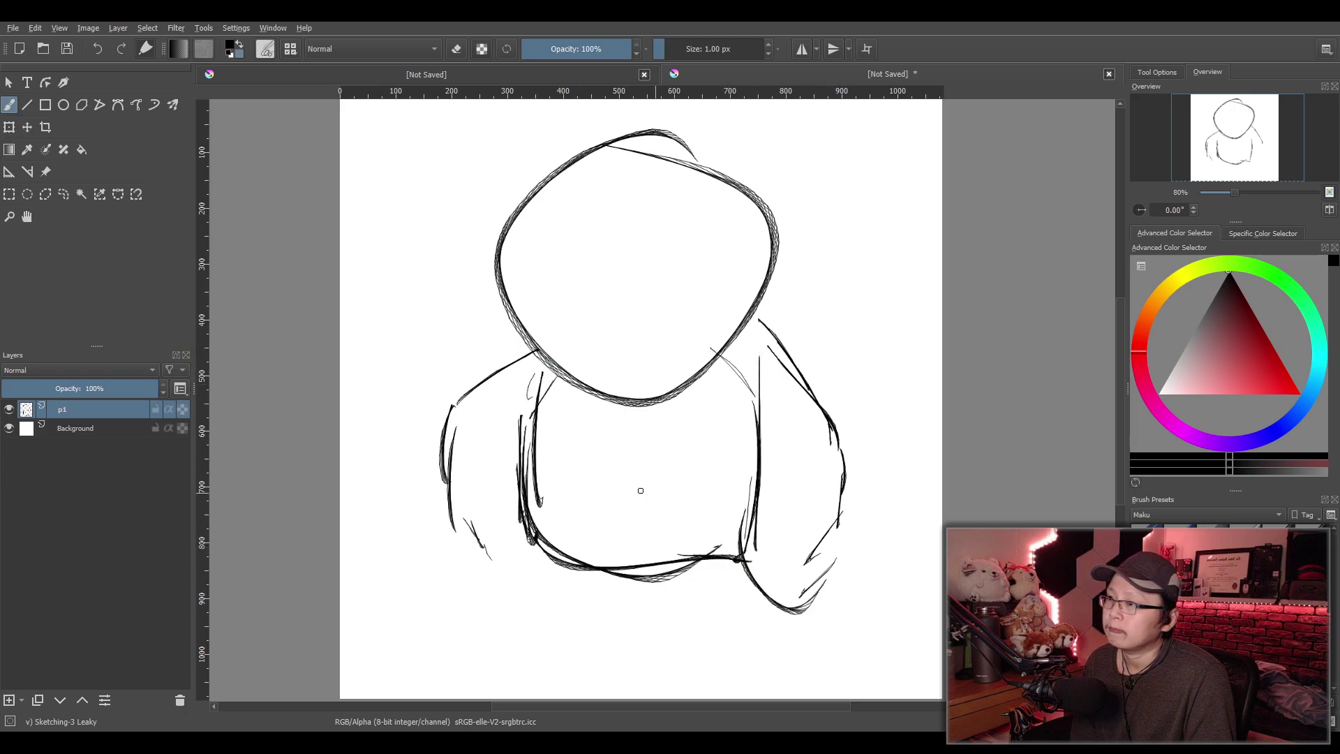
{"action": "mouse_move", "coordinate": [537, 352]}
{"action": "left_mouse_down"}
{"action": "mouse_move", "coordinate": [449, 408]}
{"action": "mouse_move", "coordinate": [457, 549]}
{"action": "mouse_move", "coordinate": [536, 548]}
{"action": "left_mouse_up"}
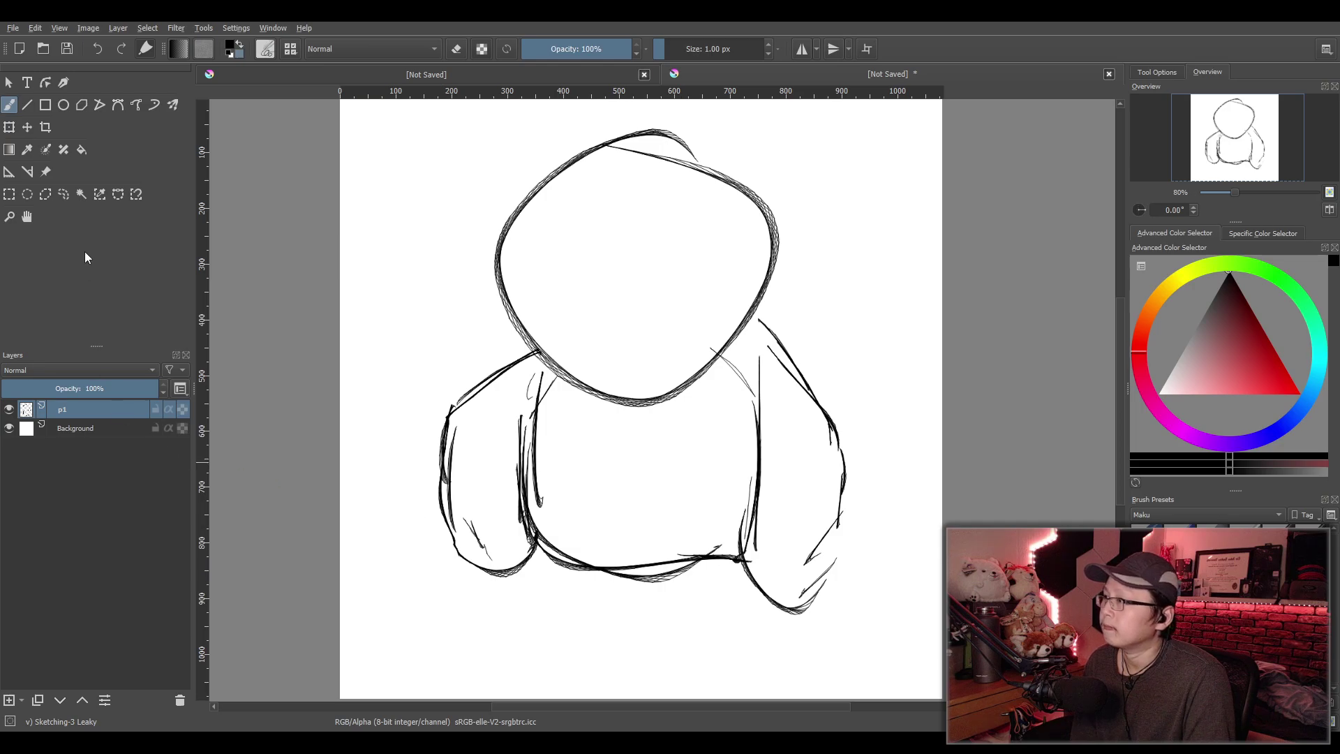
Select the whole figure with a rectangular selection, scale it down slightly and reposition it on the canvas
{"action": "left_click", "coordinate": [9, 194]}
{"action": "left_click_drag", "start_coordinate": [381, 115], "coordinate": [920, 640]}
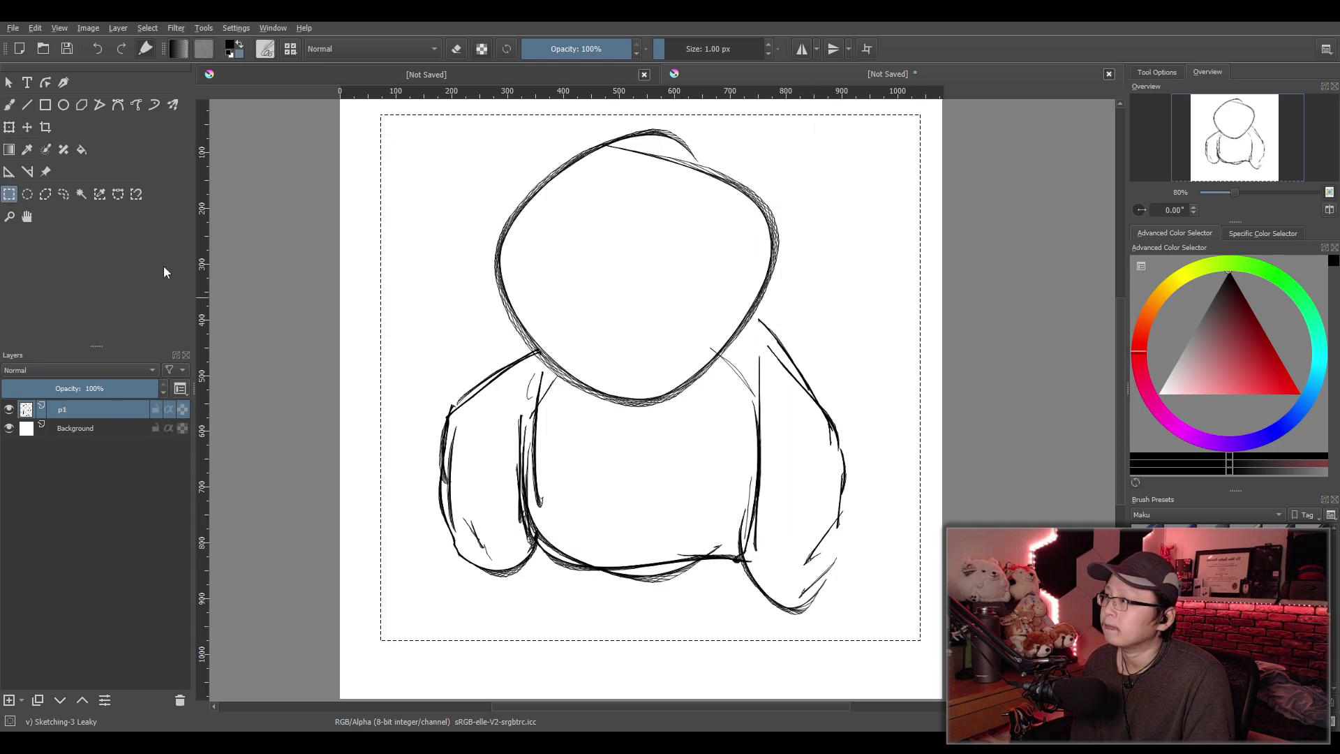
{"action": "left_click", "coordinate": [14, 129]}
{"action": "left_click_drag", "start_coordinate": [921, 640], "coordinate": [866, 588]}
{"action": "left_click_drag", "start_coordinate": [722, 447], "coordinate": [697, 428]}
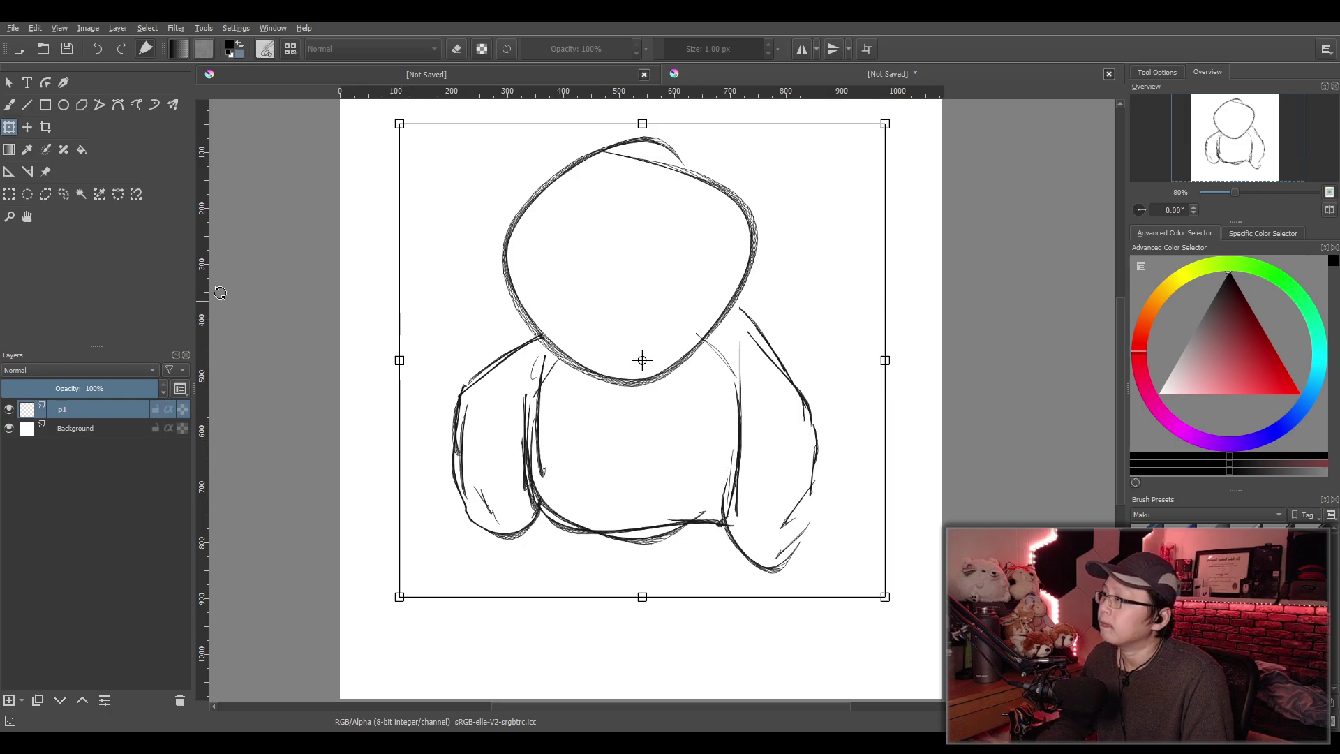
Select the torso and arms with a freehand selection, scale them down and move them up under the head
{"action": "left_click", "coordinate": [62, 195]}
{"action": "mouse_move", "coordinate": [508, 322]}
{"action": "left_mouse_down"}
{"action": "mouse_move", "coordinate": [593, 388]}
{"action": "mouse_move", "coordinate": [677, 370]}
{"action": "left_mouse_up"}
{"action": "mouse_move", "coordinate": [803, 363]}
{"action": "left_mouse_down"}
{"action": "mouse_move", "coordinate": [810, 582]}
{"action": "mouse_move", "coordinate": [549, 589]}
{"action": "mouse_move", "coordinate": [455, 522]}
{"action": "mouse_move", "coordinate": [435, 414]}
{"action": "mouse_move", "coordinate": [475, 328]}
{"action": "mouse_move", "coordinate": [438, 325]}
{"action": "mouse_move", "coordinate": [496, 374]}
{"action": "left_mouse_up"}
{"action": "key", "text": "ctrl+t"}
{"action": "left_click_drag", "start_coordinate": [775, 483], "coordinate": [734, 460]}
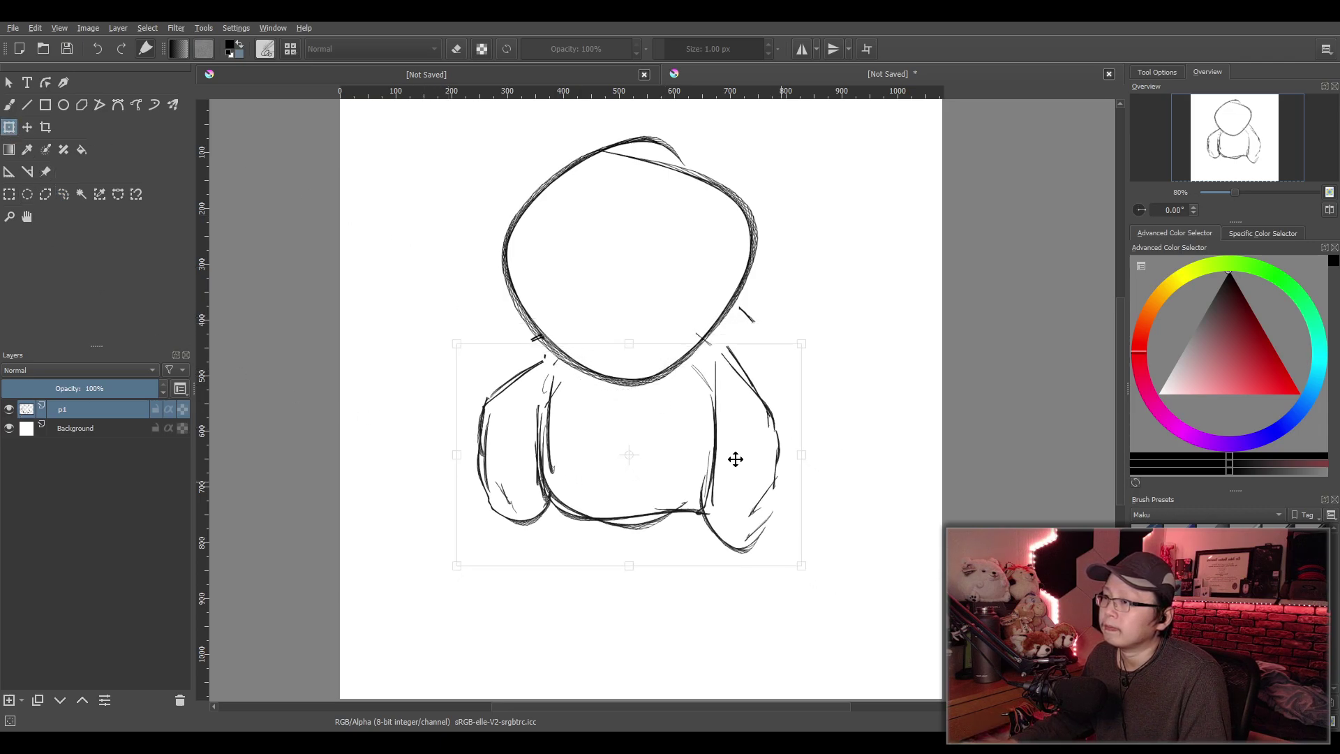
{"action": "left_click_drag", "start_coordinate": [454, 347], "coordinate": [502, 377]}
{"action": "left_click_drag", "start_coordinate": [726, 481], "coordinate": [702, 444]}
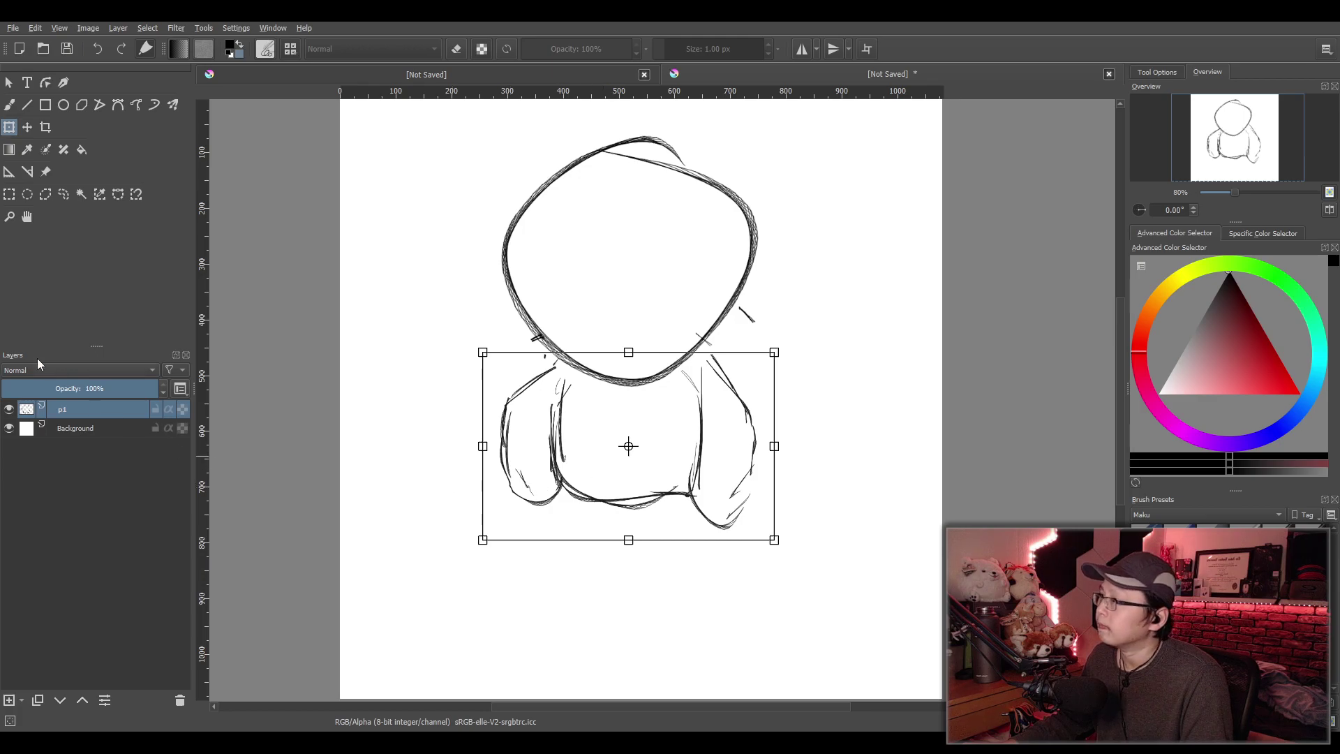
{"action": "left_click", "coordinate": [9, 105]}
Select a rectangular area around the figure with room below, and sketch the hips and first leg lines under the torso
{"action": "left_click", "coordinate": [9, 194]}
{"action": "mouse_move", "coordinate": [398, 152]}
{"action": "left_mouse_down"}
{"action": "mouse_move", "coordinate": [827, 650]}
{"action": "mouse_move", "coordinate": [873, 640]}
{"action": "left_mouse_up"}
{"action": "left_click", "coordinate": [10, 105]}
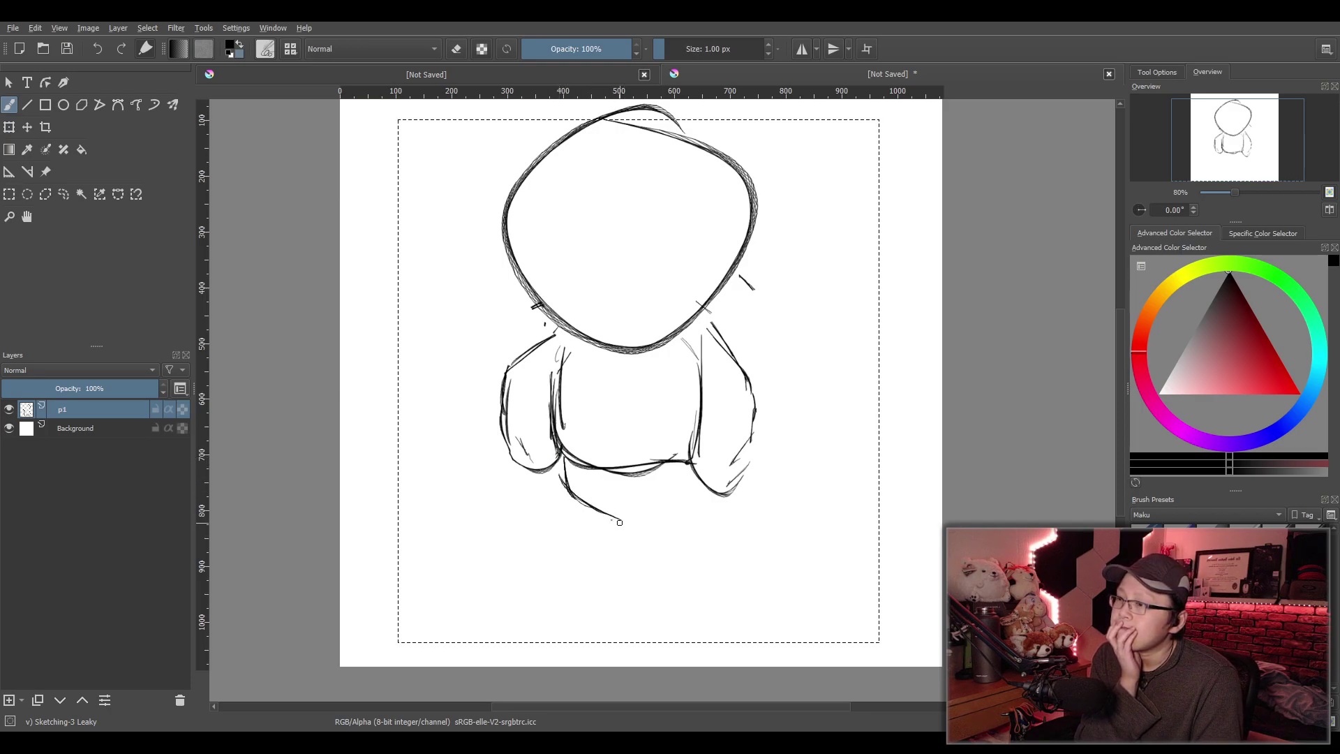
{"action": "left_click_drag", "start_coordinate": [549, 523], "coordinate": [545, 598]}
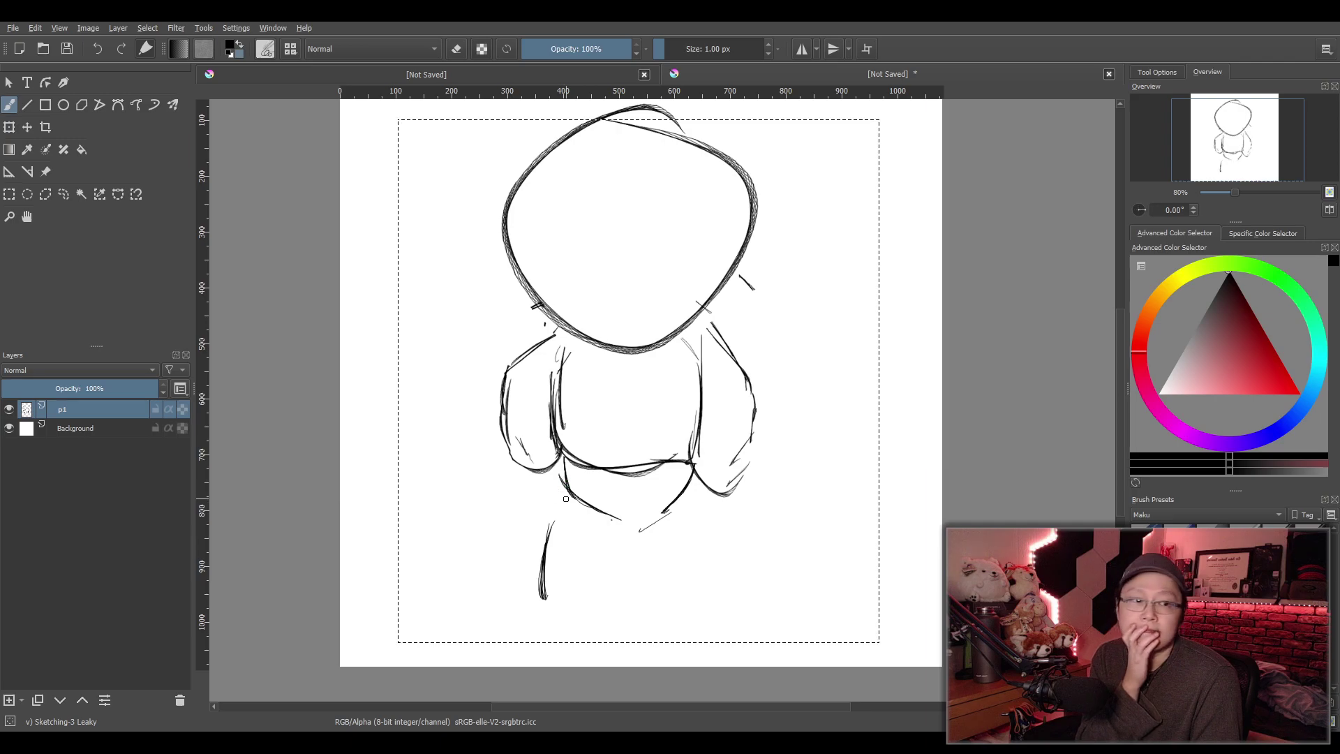
{"action": "left_click", "coordinate": [590, 502], "text": "ctrl"}
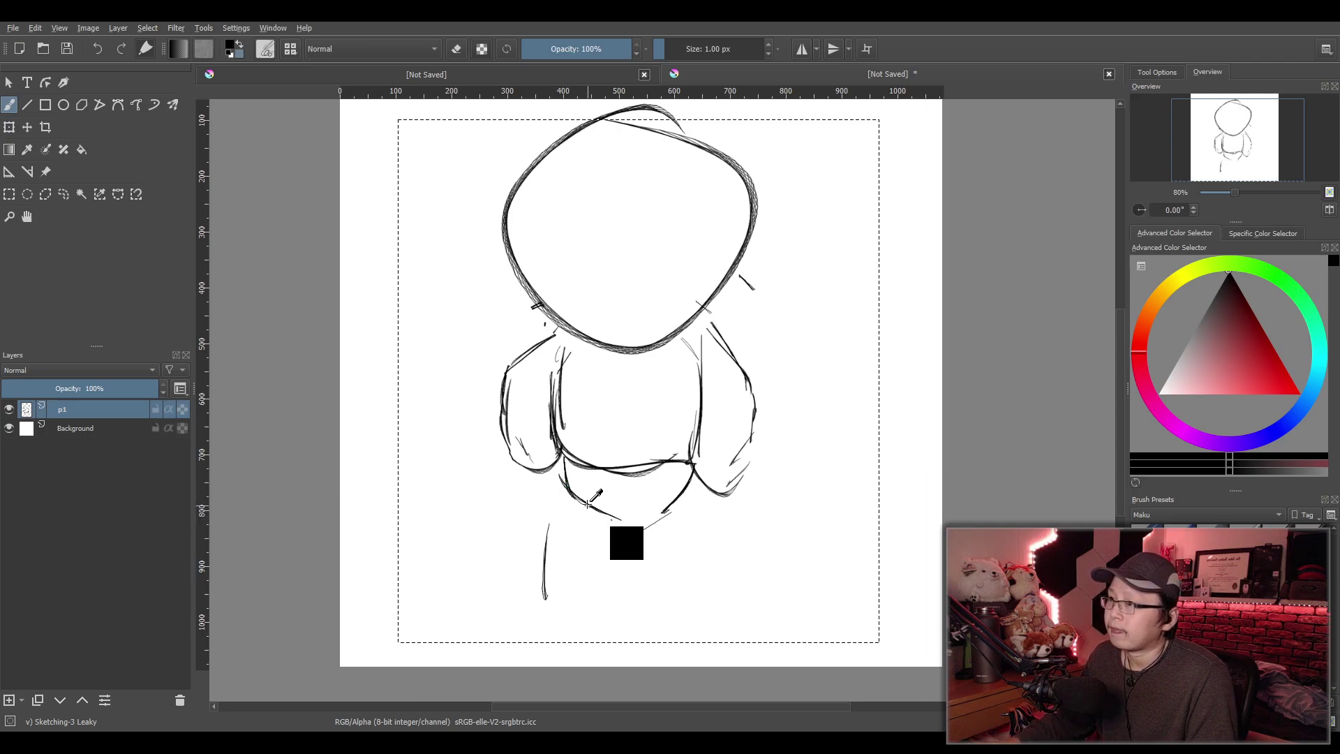
{"action": "left_click_drag", "start_coordinate": [566, 489], "coordinate": [605, 598]}
{"action": "left_click_drag", "start_coordinate": [633, 510], "coordinate": [629, 586]}
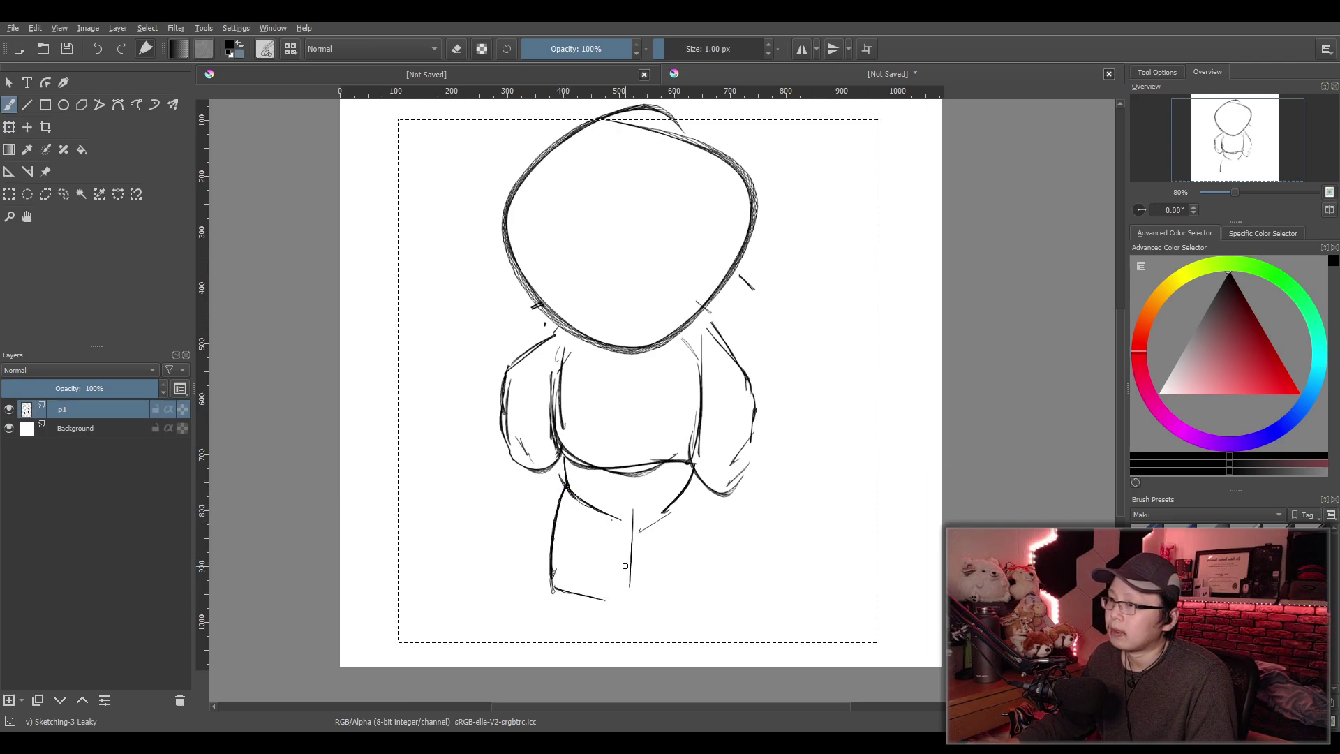
{"action": "left_click_drag", "start_coordinate": [657, 518], "coordinate": [659, 577]}
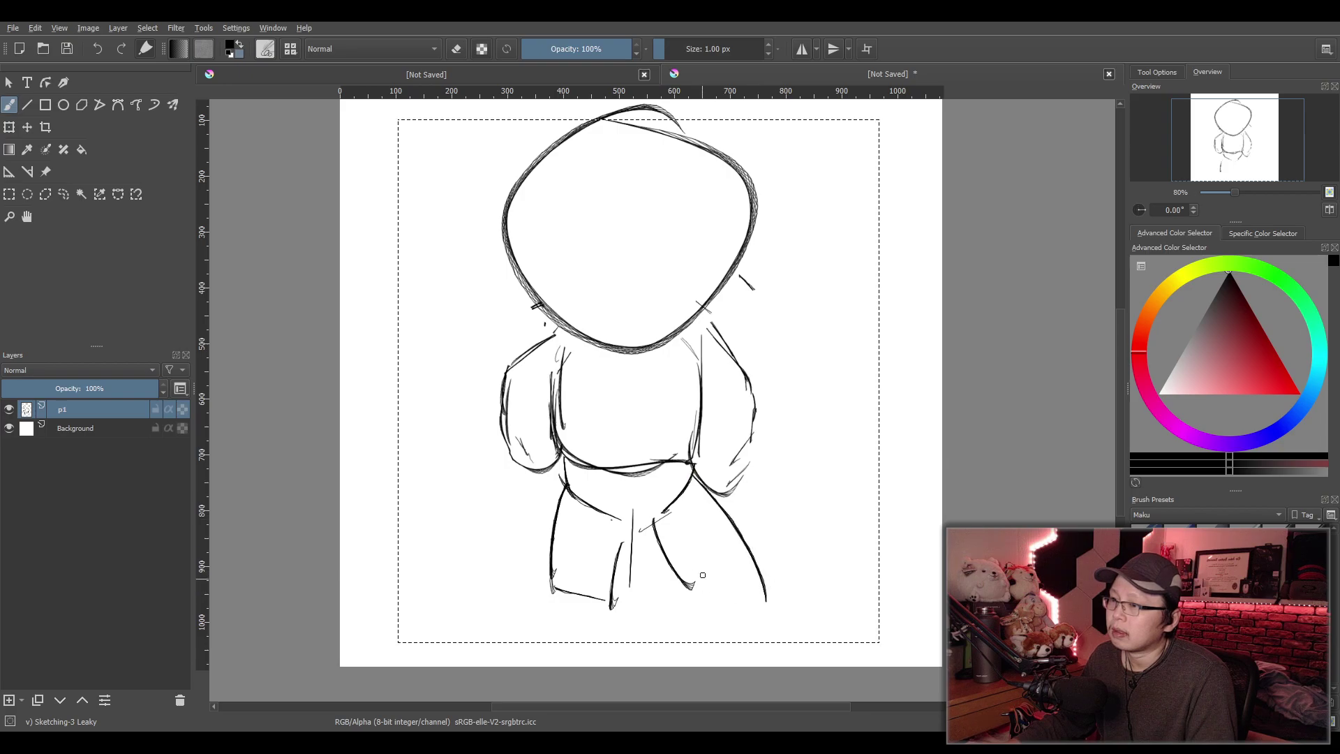
{"action": "mouse_move", "coordinate": [697, 474]}
{"action": "left_mouse_down"}
{"action": "mouse_move", "coordinate": [745, 583]}
{"action": "mouse_move", "coordinate": [701, 615]}
{"action": "left_mouse_up"}
{"action": "left_click_drag", "start_coordinate": [734, 570], "coordinate": [695, 573]}
{"action": "key", "text": "ctrl+z"}
{"action": "key", "text": "ctrl+z"}
{"action": "key", "text": "ctrl+z"}
{"action": "key", "text": "ctrl+z"}
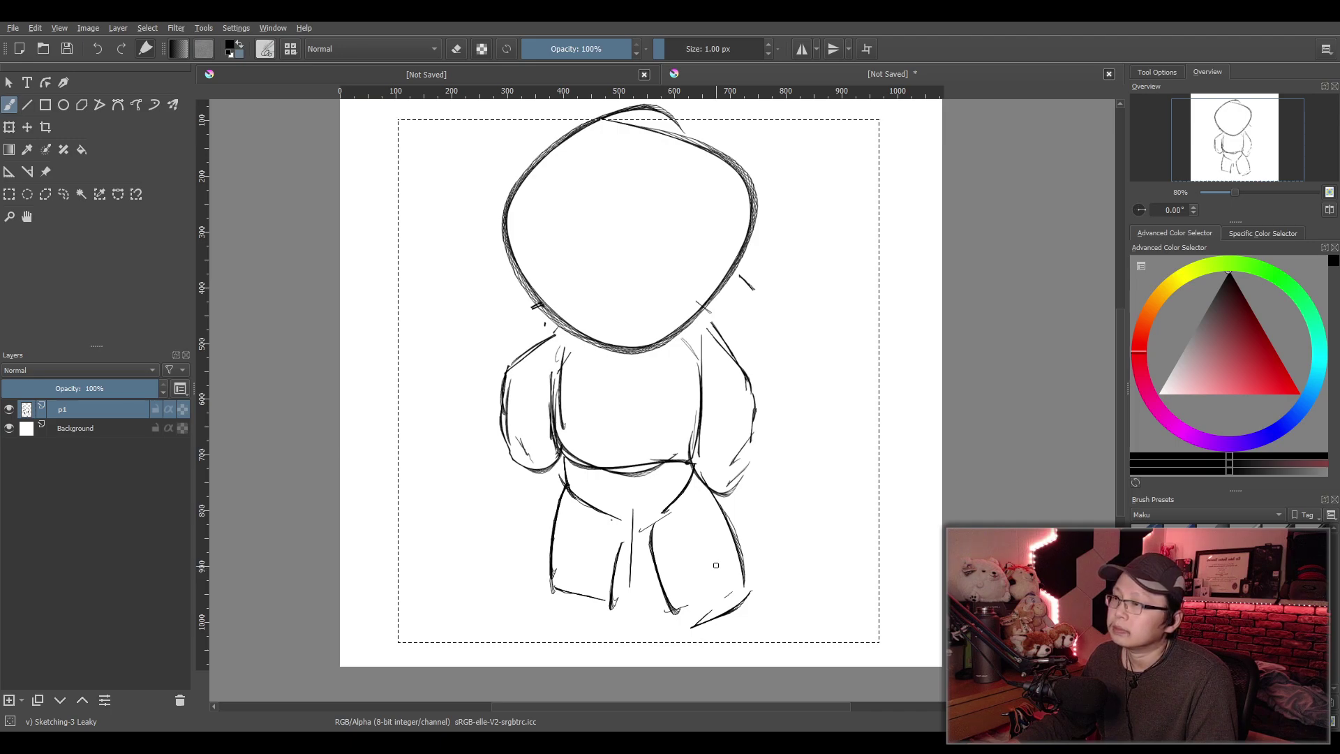
{"action": "key", "text": "ctrl+z"}
Redraw the right-hand leg slanting outward and add rounded feet to both legs
{"action": "left_click_drag", "start_coordinate": [700, 470], "coordinate": [749, 566]}
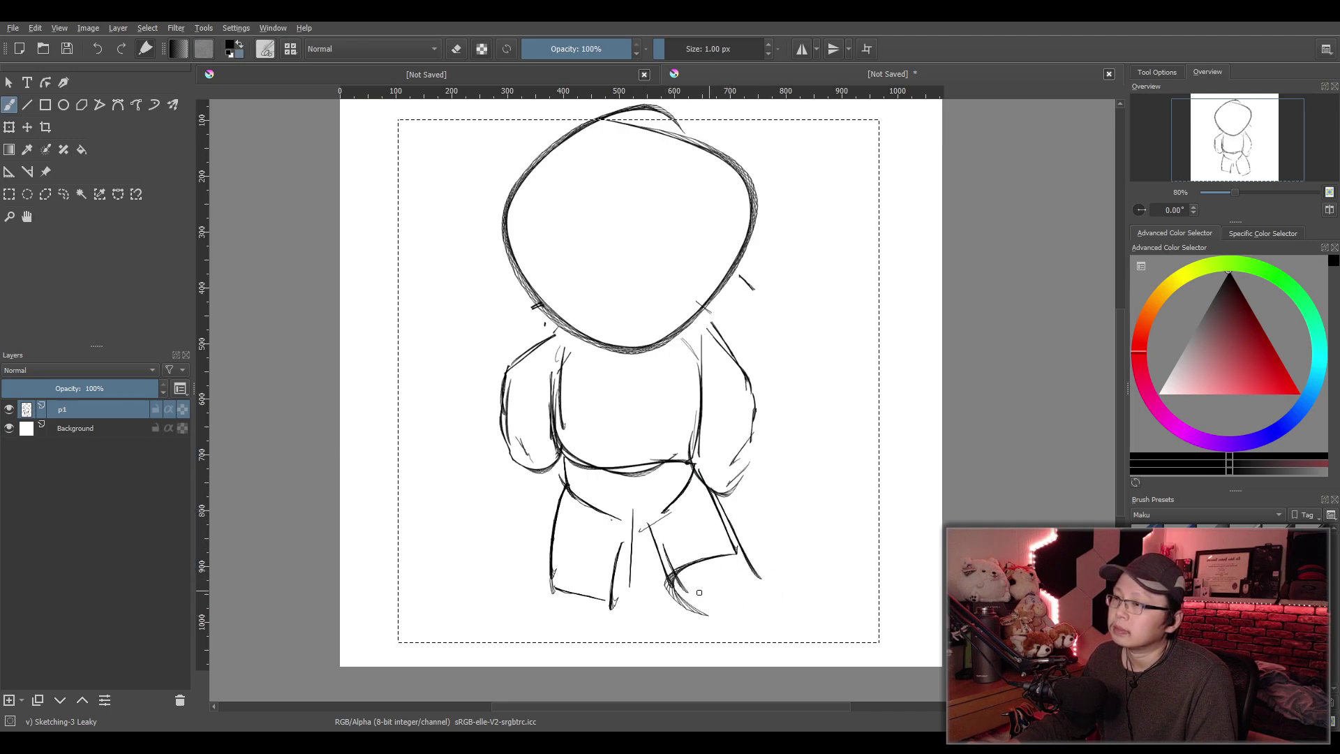
{"action": "left_click_drag", "start_coordinate": [567, 486], "coordinate": [546, 563]}
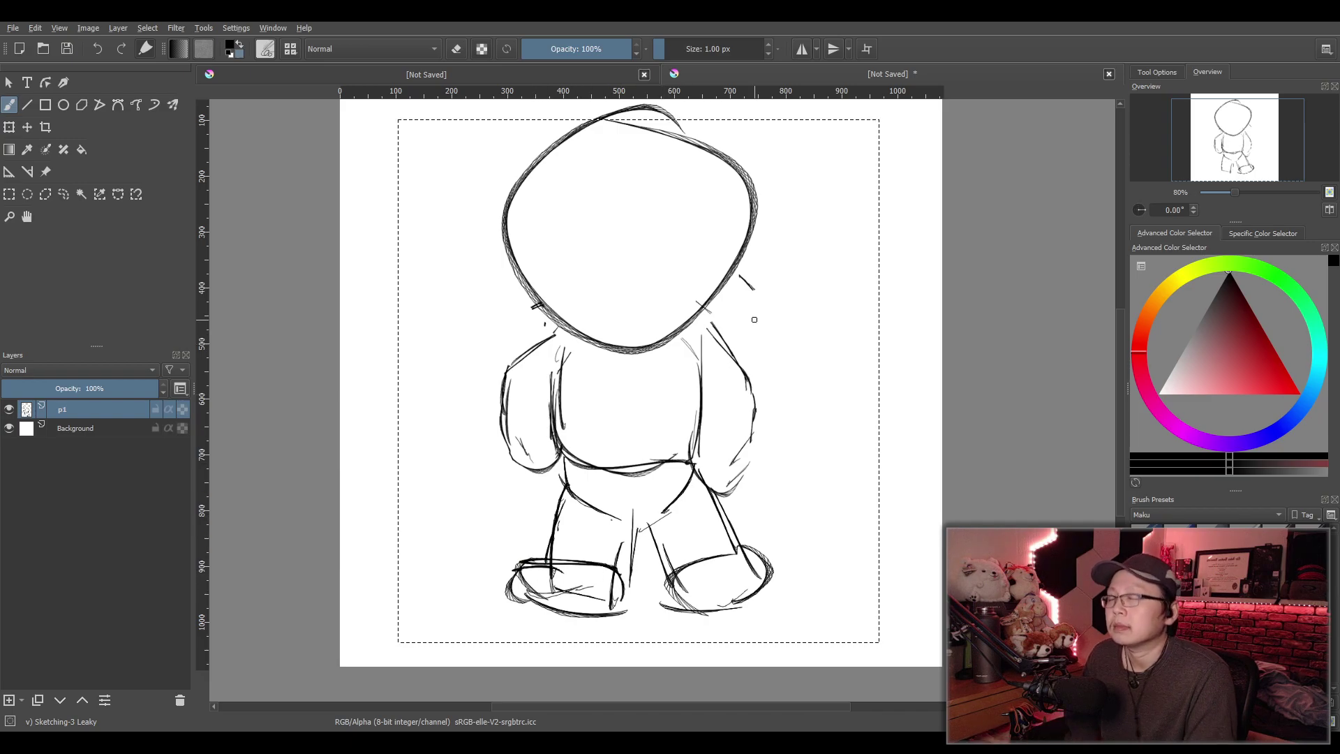
Replace the rectangular selection around the figure with one covering the whole canvas
{"action": "scroll", "coordinate": [750, 311], "scroll_direction": "down", "scroll_amount": 1}
{"action": "left_click", "coordinate": [9, 194]}
{"action": "left_click_drag", "start_coordinate": [493, 163], "coordinate": [871, 539]}
{"action": "scroll", "coordinate": [795, 389], "scroll_direction": "up", "scroll_amount": 1}
{"action": "left_click_drag", "start_coordinate": [727, 475], "coordinate": [724, 428]}
{"action": "scroll", "coordinate": [727, 434], "scroll_direction": "up", "scroll_amount": 1}
{"action": "scroll", "coordinate": [727, 428], "scroll_direction": "down", "scroll_amount": 1}
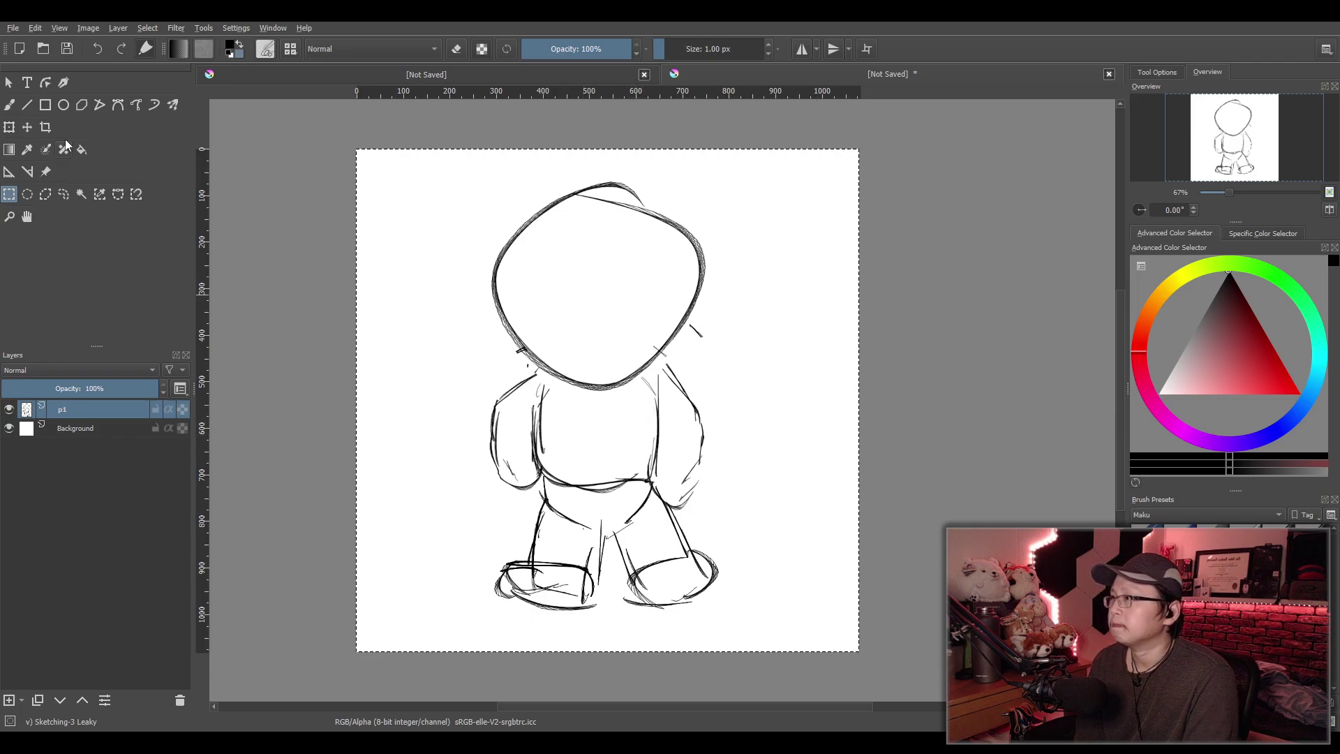
Add a new paint layer above p1 for drawing and lower p1's opacity to 50%
{"action": "left_click", "coordinate": [10, 105]}
{"action": "left_click", "coordinate": [9, 700]}
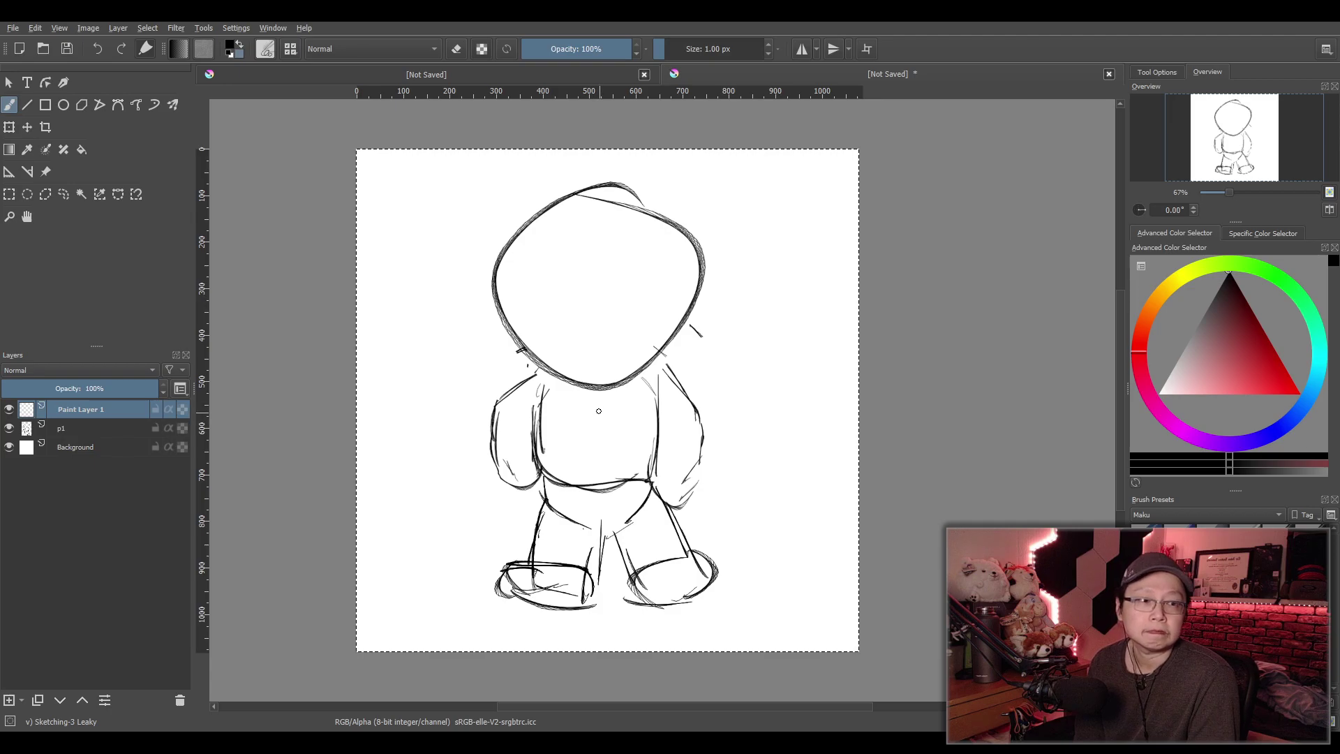
{"action": "left_click", "coordinate": [90, 431]}
{"action": "left_click_drag", "start_coordinate": [140, 388], "coordinate": [80, 388]}
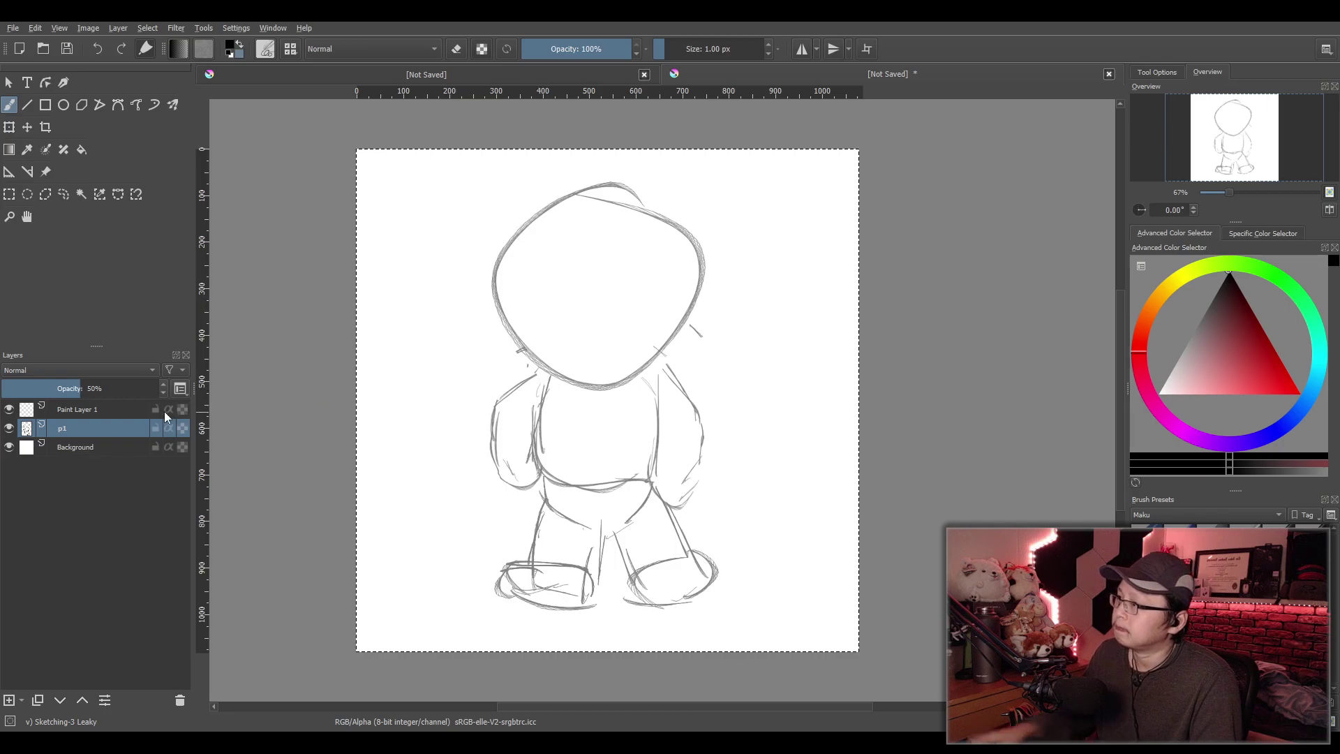
{"action": "left_click", "coordinate": [105, 404]}
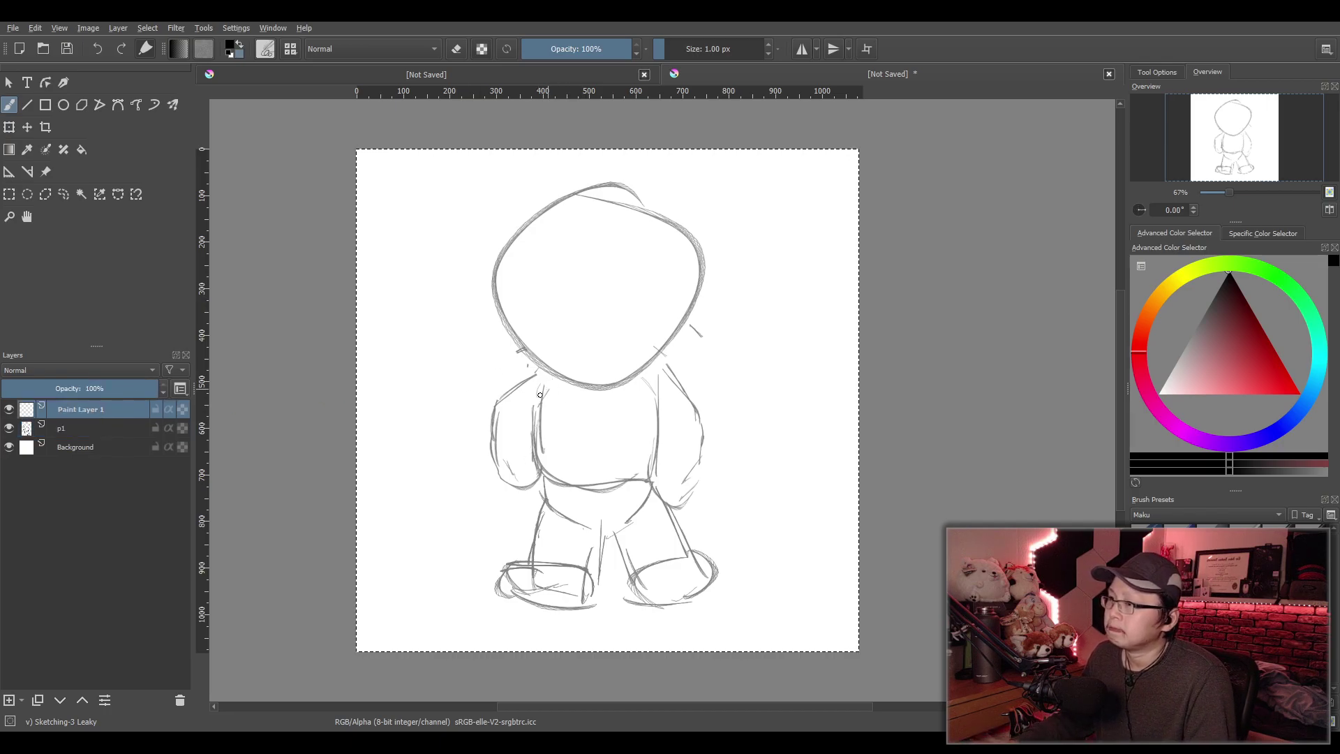
Sketch the torso's straight side lines on the new layer, with a belt band across the waist and pointed briefs below it
{"action": "left_click_drag", "start_coordinate": [552, 373], "coordinate": [530, 498]}
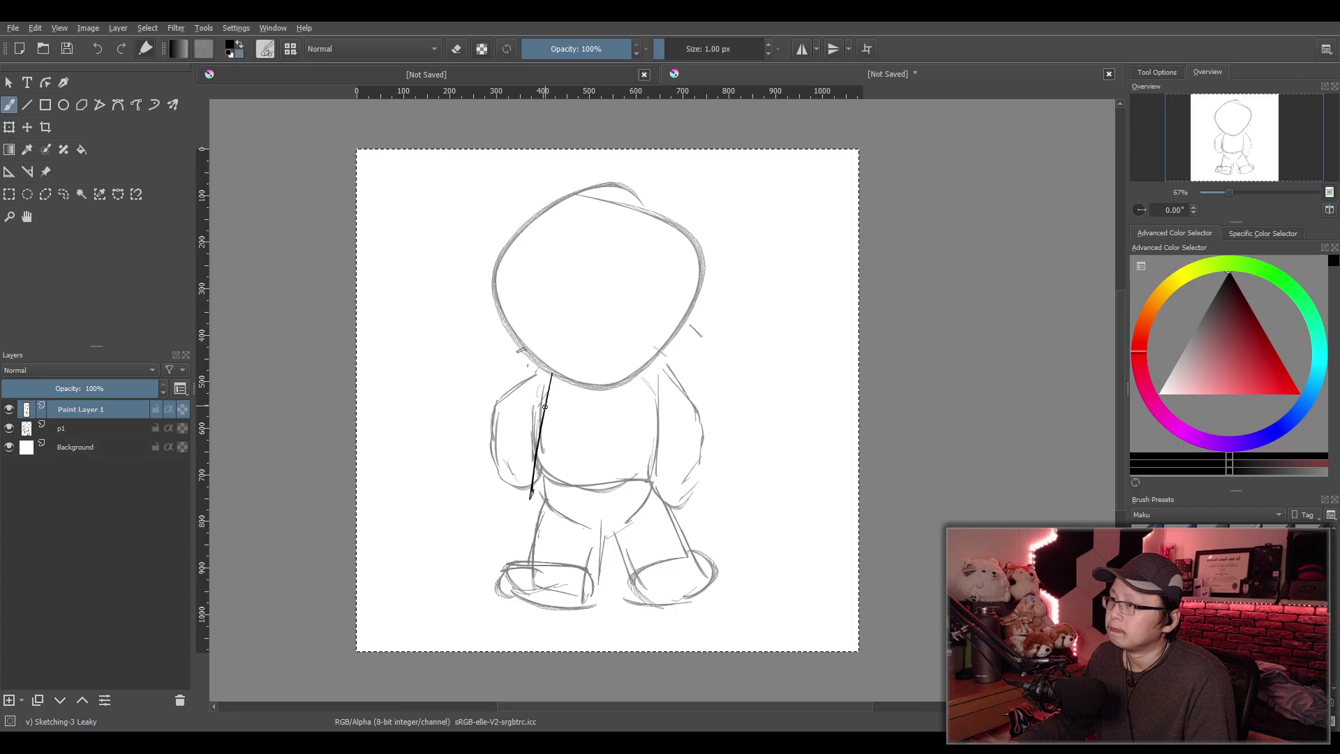
{"action": "key", "text": "ctrl+z"}
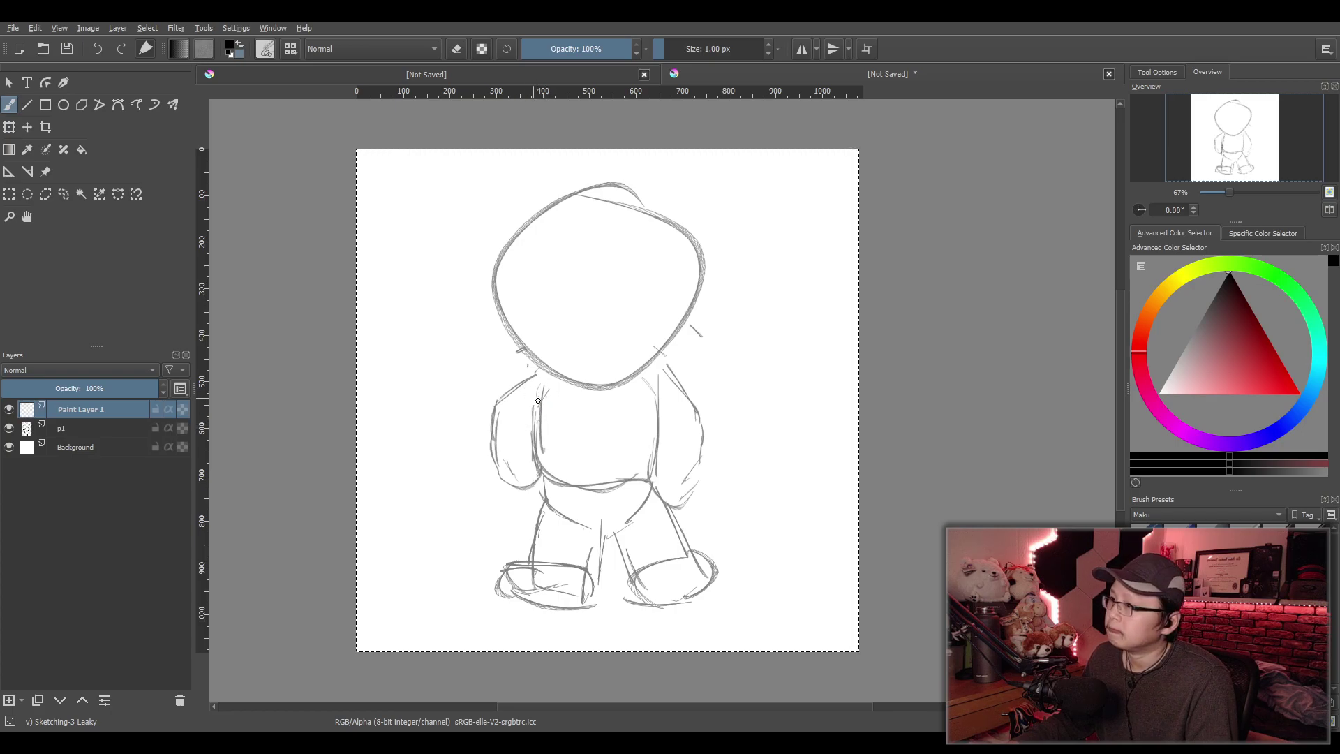
{"action": "left_click_drag", "start_coordinate": [546, 383], "coordinate": [544, 490]}
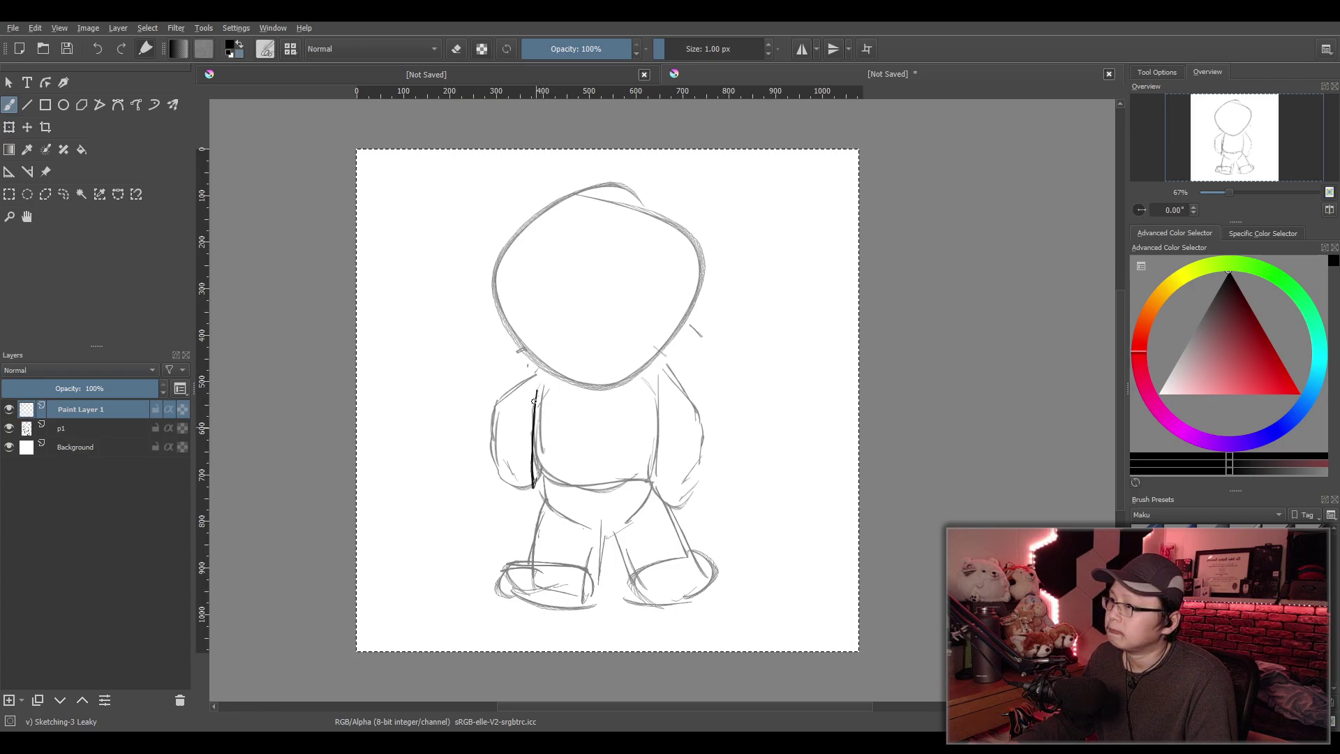
{"action": "left_click_drag", "start_coordinate": [656, 397], "coordinate": [646, 481]}
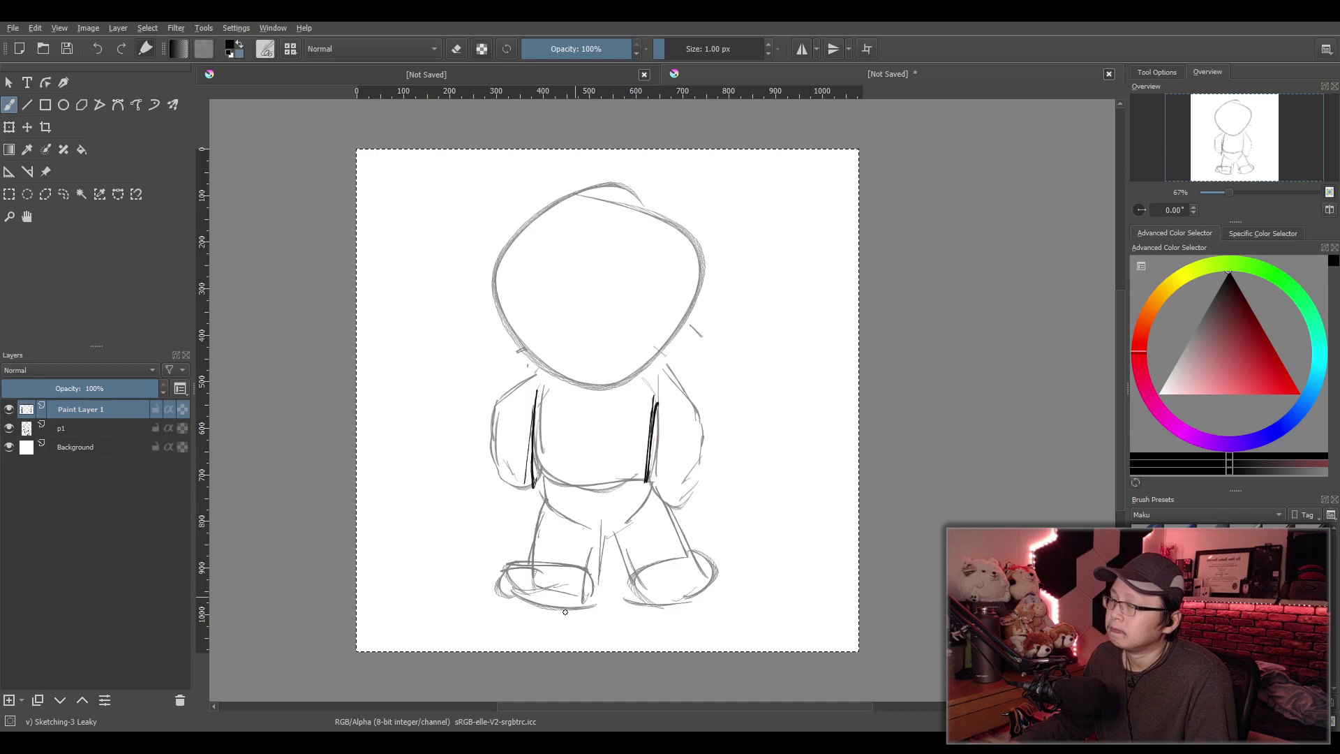
{"action": "mouse_move", "coordinate": [532, 458]}
{"action": "left_mouse_down"}
{"action": "mouse_move", "coordinate": [639, 463]}
{"action": "mouse_move", "coordinate": [533, 491]}
{"action": "mouse_move", "coordinate": [553, 537]}
{"action": "mouse_move", "coordinate": [622, 512]}
{"action": "left_mouse_up"}
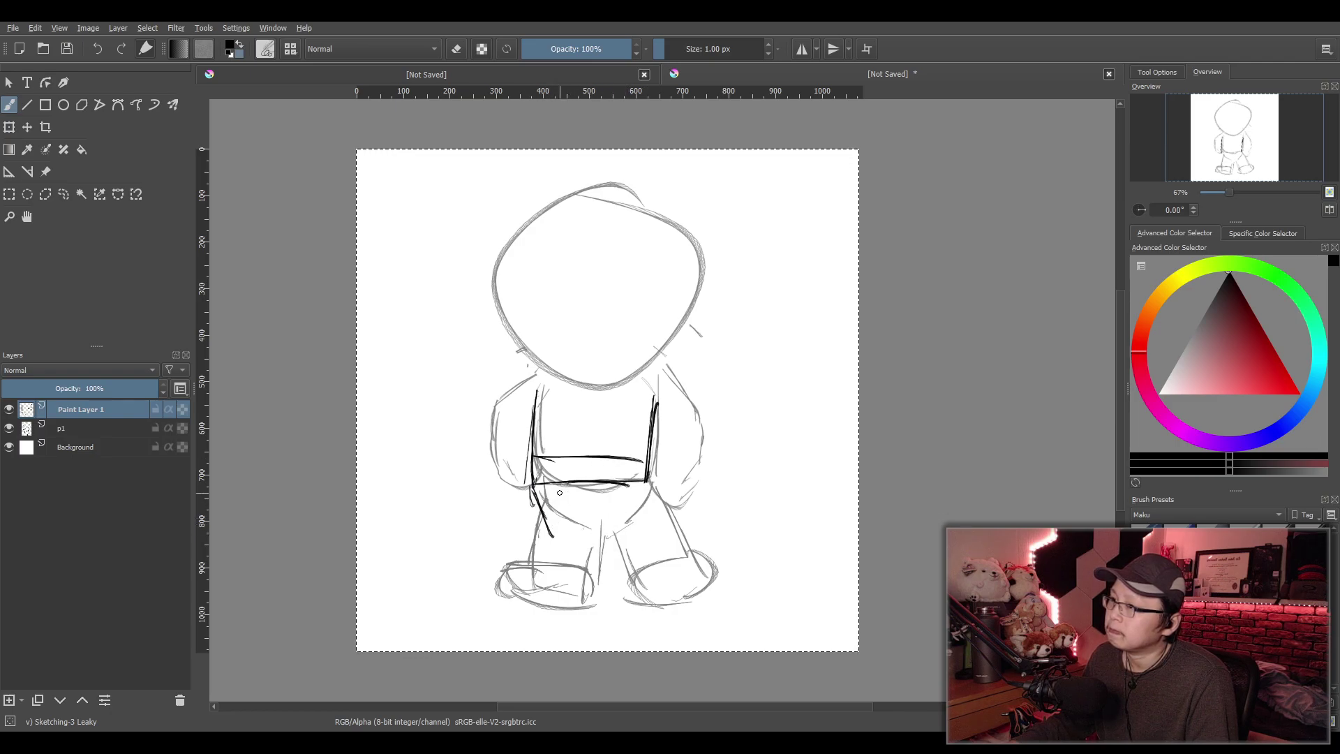
{"action": "key", "text": "ctrl+z"}
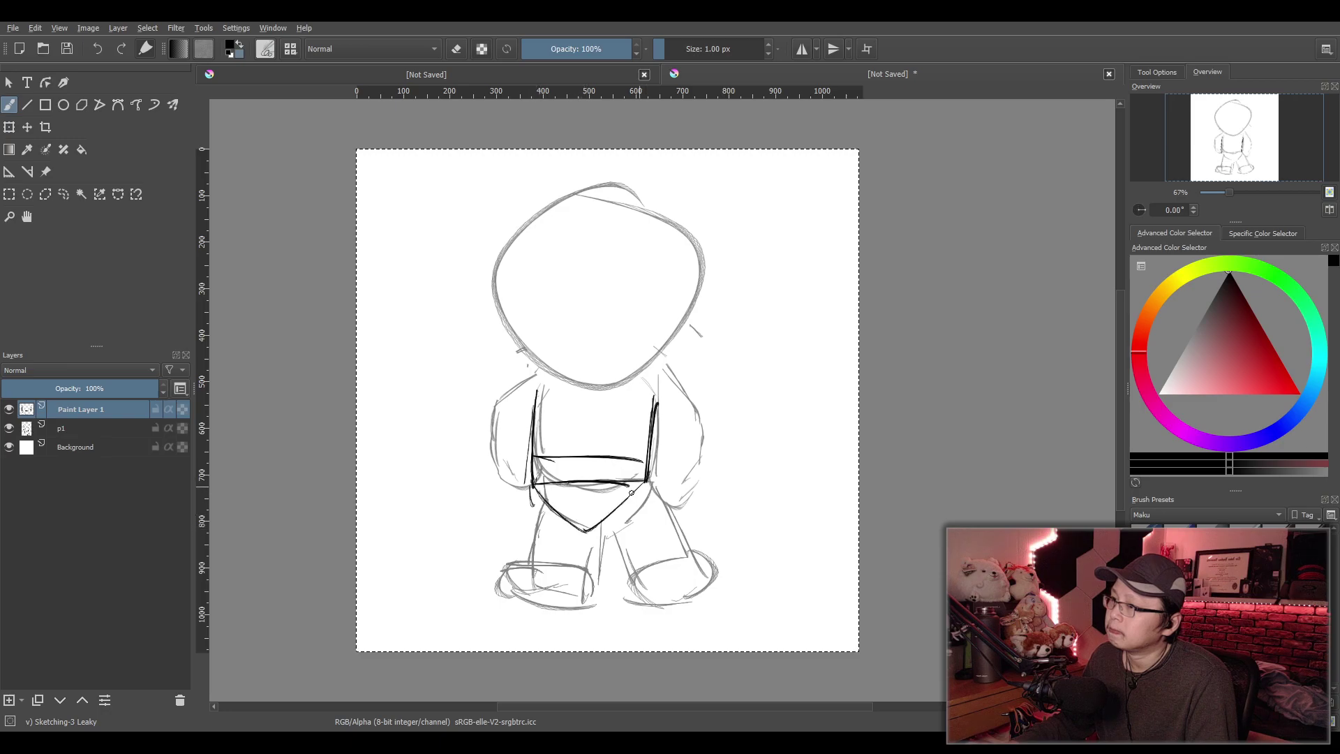
Draw the left-hand leg slanting down from the hip and end it in a rounded boot with a flat sole
{"action": "left_click_drag", "start_coordinate": [519, 548], "coordinate": [512, 560]}
{"action": "left_click_drag", "start_coordinate": [582, 528], "coordinate": [568, 571]}
{"action": "key", "text": "ctrl+z"}
{"action": "key", "text": "ctrl+z"}
{"action": "key", "text": "ctrl+z"}
{"action": "left_click_drag", "start_coordinate": [564, 557], "coordinate": [491, 572]}
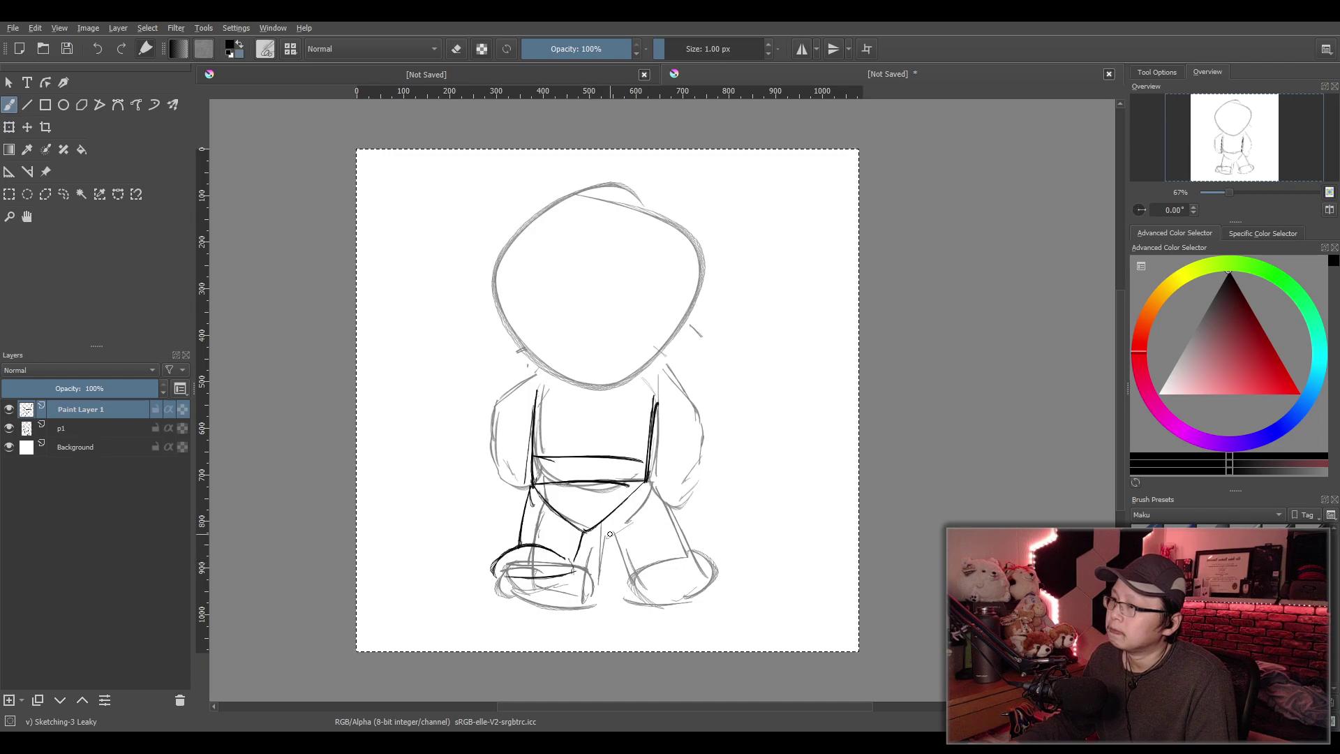
Draw the right-hand leg slanting outward from the hip, with a boot cuff line and a sole line at its end
{"action": "left_click_drag", "start_coordinate": [604, 523], "coordinate": [622, 553]}
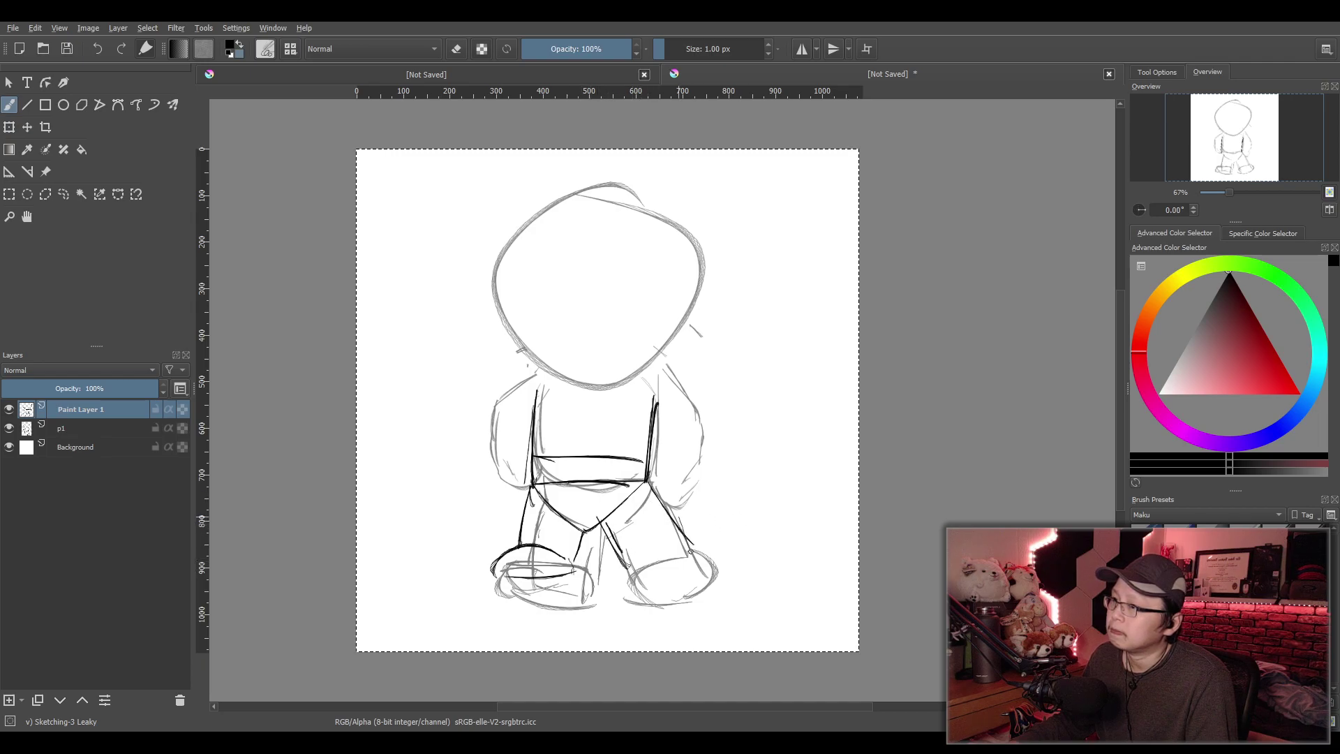
{"action": "left_click_drag", "start_coordinate": [659, 501], "coordinate": [693, 547]}
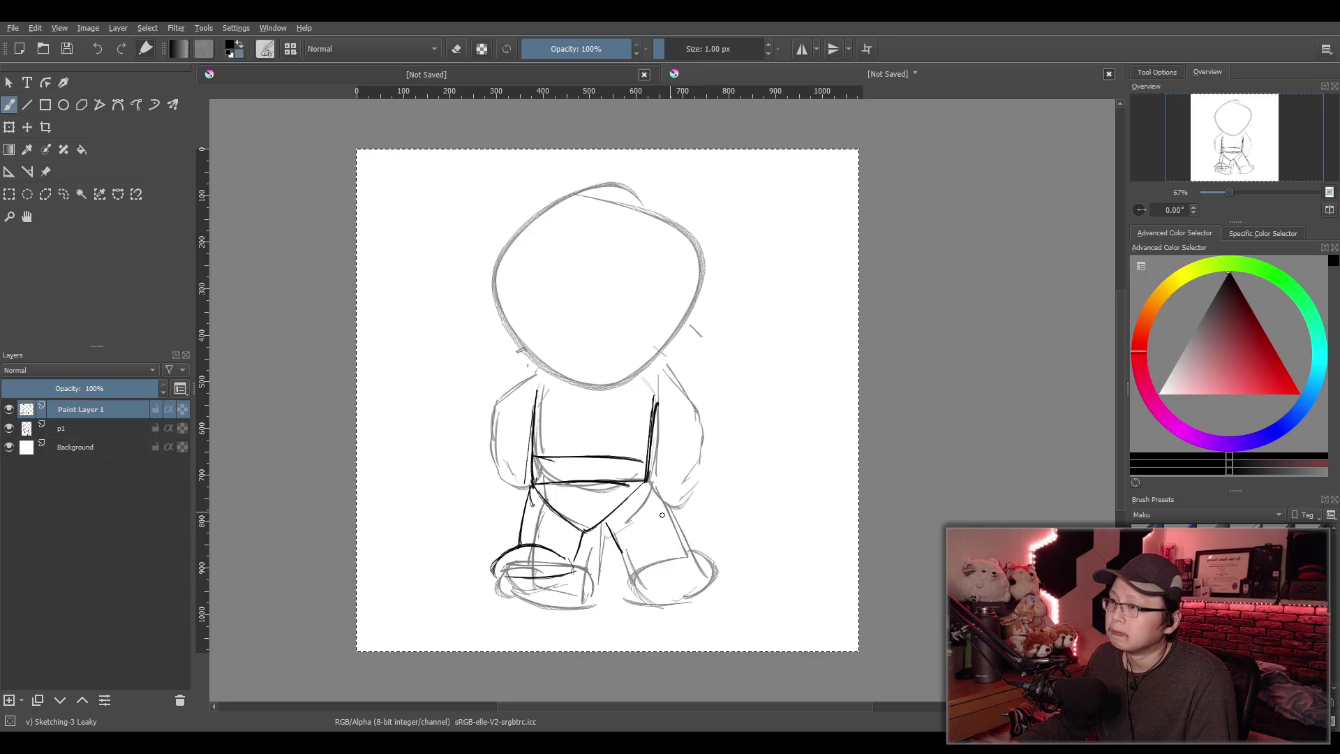
{"action": "mouse_move", "coordinate": [606, 523]}
{"action": "left_mouse_down"}
{"action": "mouse_move", "coordinate": [628, 573]}
{"action": "mouse_move", "coordinate": [676, 522]}
{"action": "mouse_move", "coordinate": [617, 593]}
{"action": "mouse_move", "coordinate": [611, 598]}
{"action": "left_mouse_up"}
{"action": "key", "text": "ctrl+z"}
{"action": "mouse_move", "coordinate": [667, 510]}
{"action": "left_mouse_down"}
{"action": "mouse_move", "coordinate": [690, 572]}
{"action": "mouse_move", "coordinate": [681, 601]}
{"action": "mouse_move", "coordinate": [634, 573]}
{"action": "left_mouse_up"}
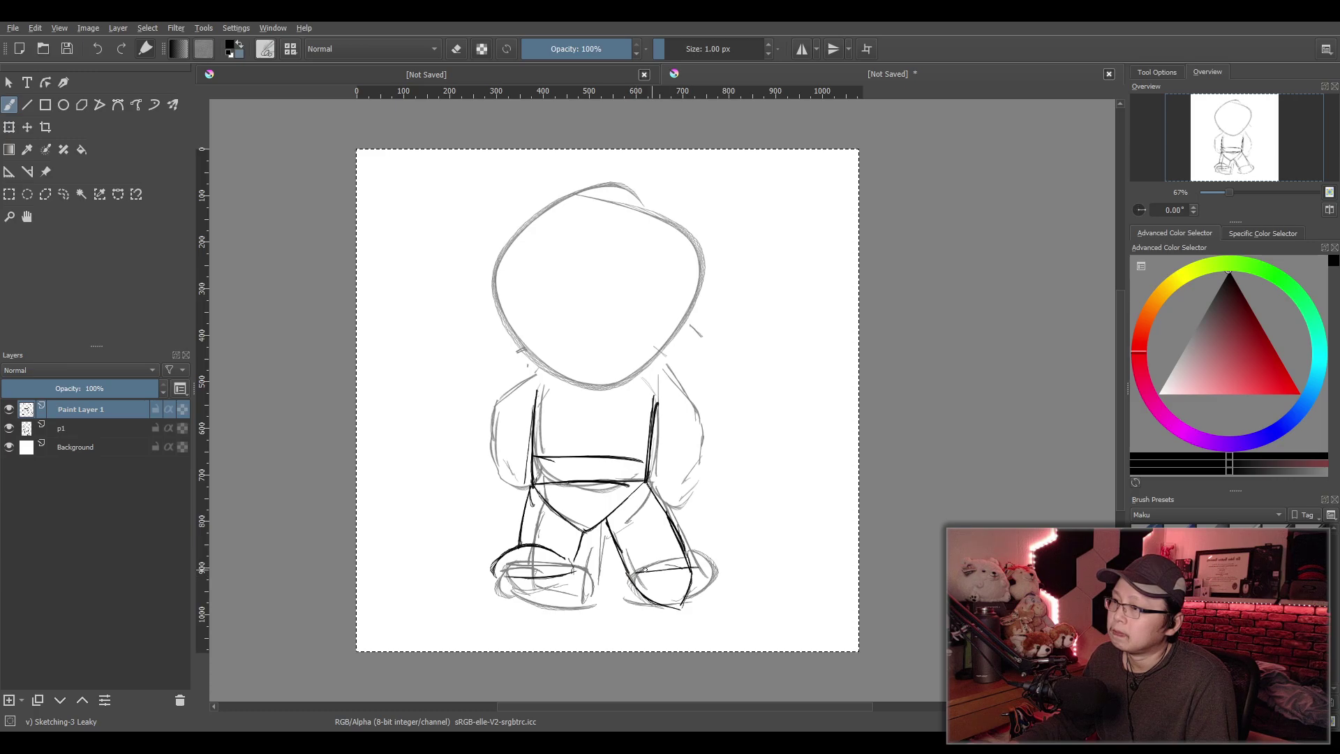
{"action": "left_click", "coordinate": [697, 559], "text": "ctrl"}
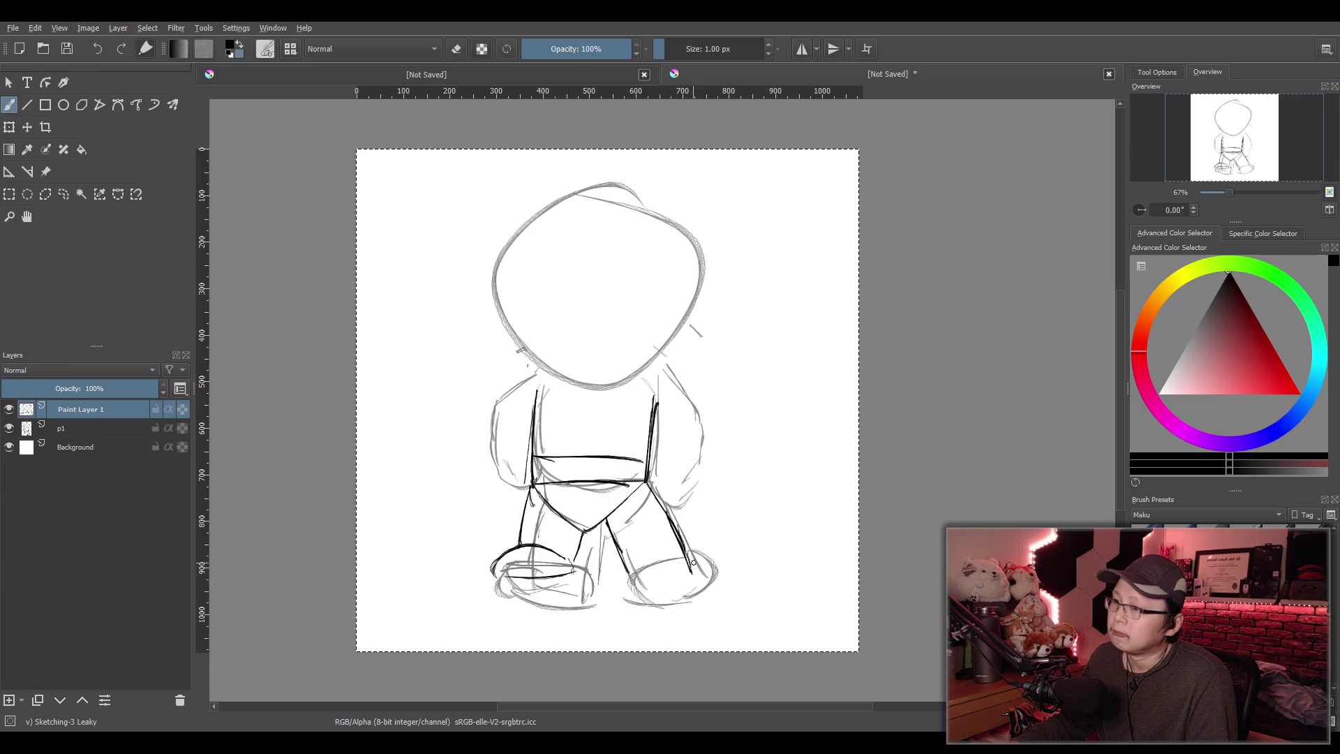
{"action": "left_click_drag", "start_coordinate": [700, 576], "coordinate": [628, 582]}
{"action": "left_click_drag", "start_coordinate": [691, 547], "coordinate": [621, 557]}
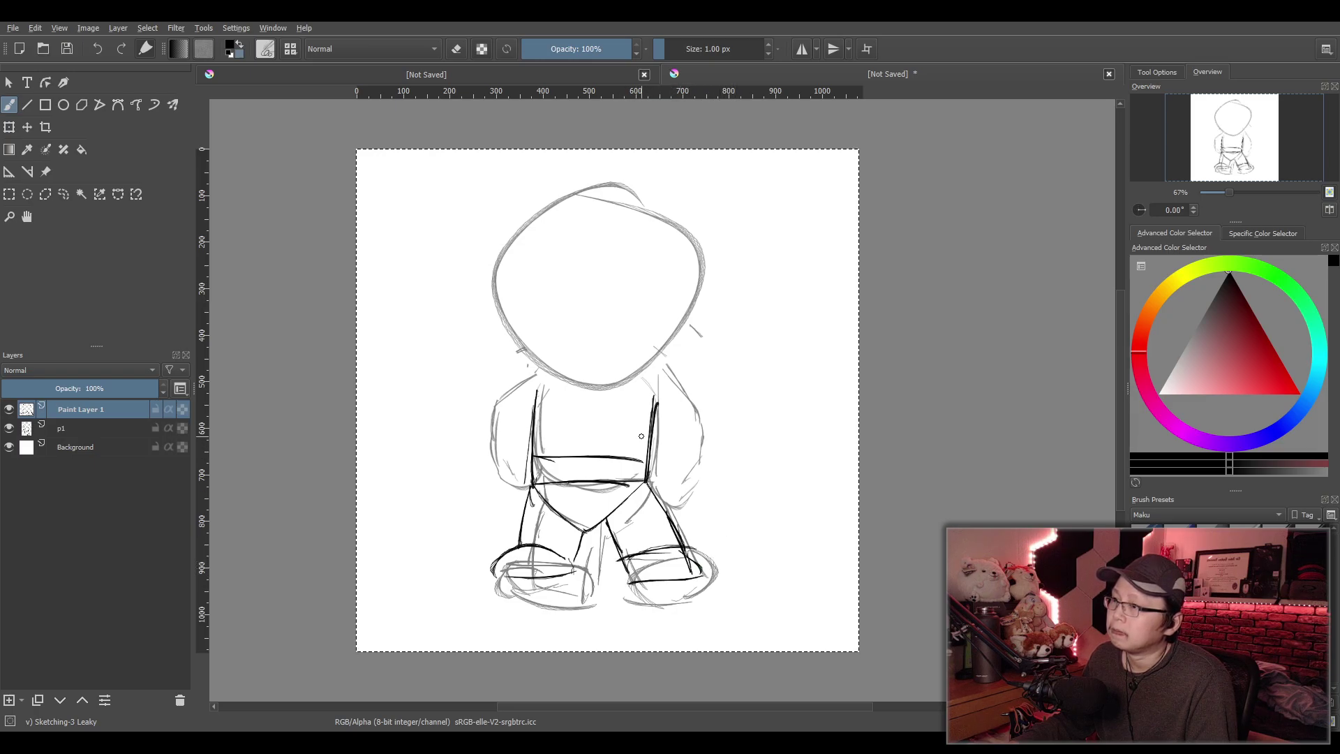
Draw the right-hand arm with an angular elbow and a round fist, and the left-hand arm bent beside the torso
{"action": "mouse_move", "coordinate": [661, 359]}
{"action": "left_mouse_down"}
{"action": "mouse_move", "coordinate": [693, 396]}
{"action": "mouse_move", "coordinate": [705, 460]}
{"action": "left_mouse_up"}
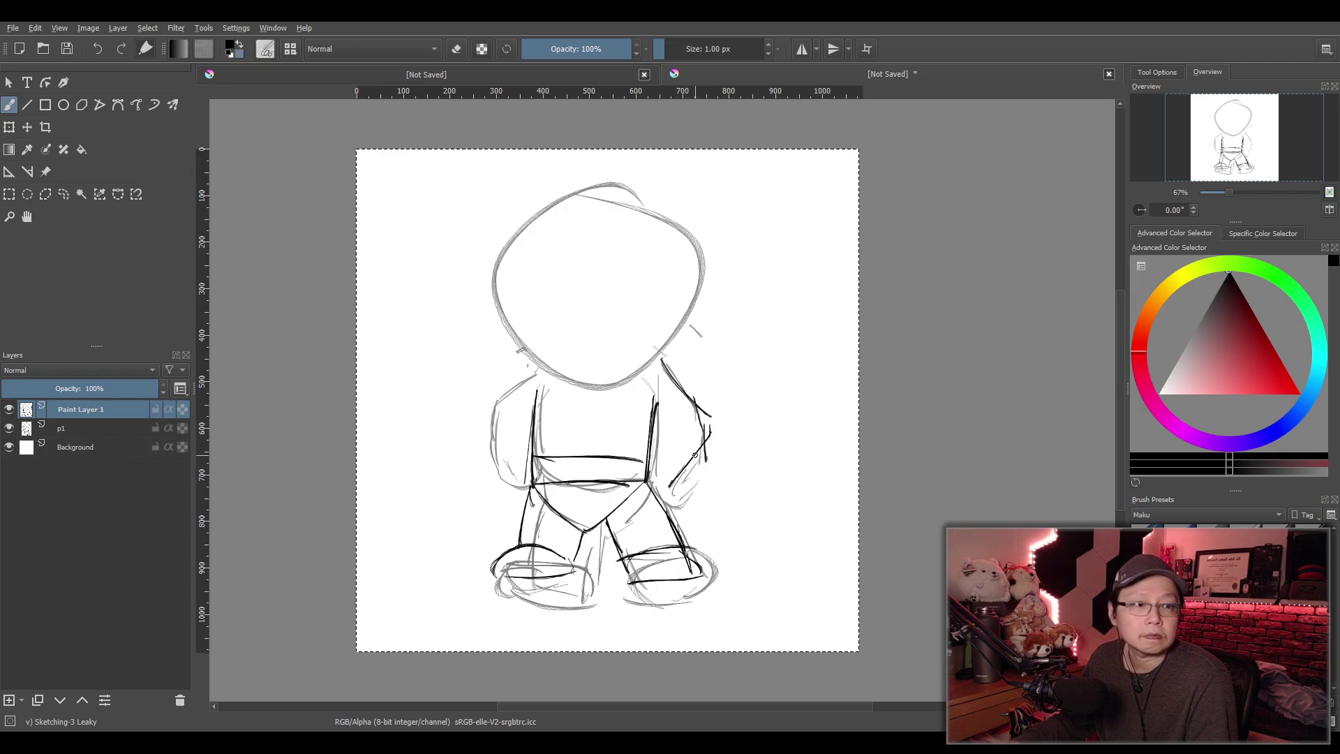
{"action": "key", "text": "ctrl+z"}
{"action": "key", "text": "ctrl+z"}
{"action": "left_click_drag", "start_coordinate": [659, 359], "coordinate": [711, 405]}
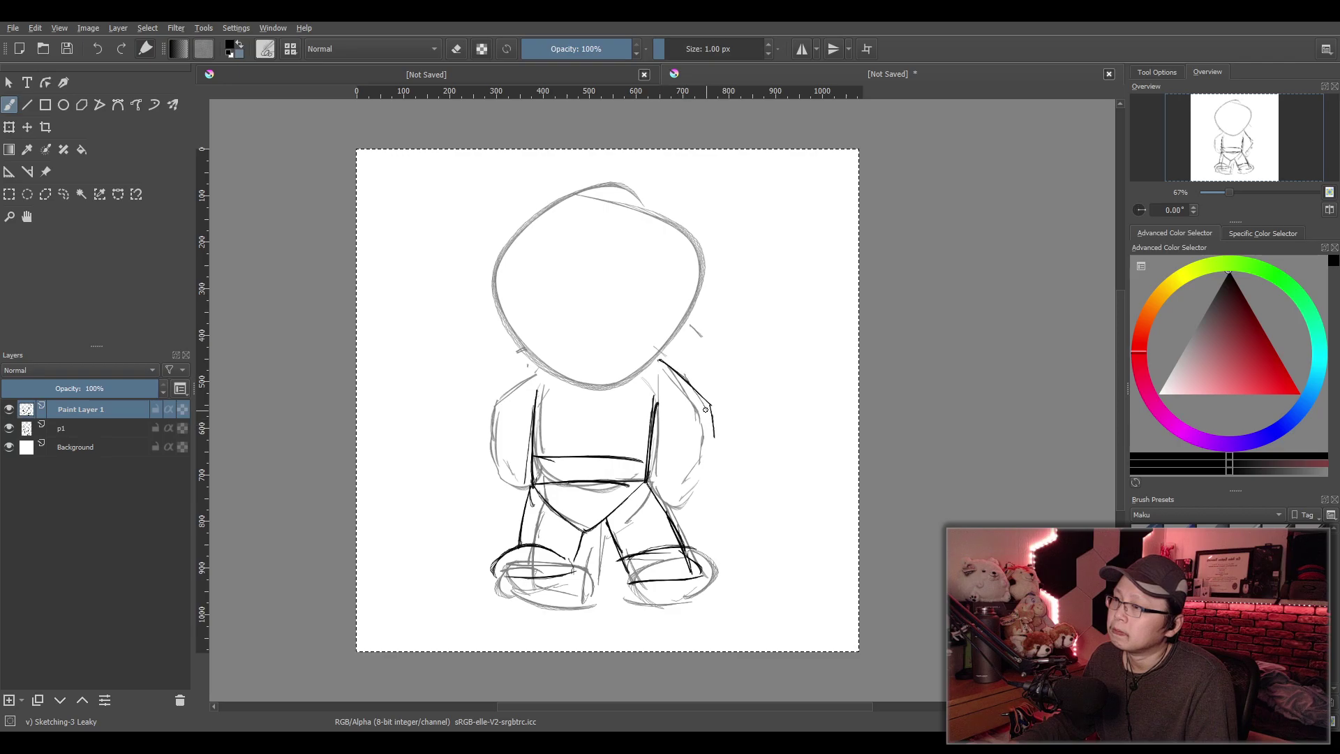
{"action": "mouse_move", "coordinate": [657, 355]}
{"action": "left_mouse_down"}
{"action": "mouse_move", "coordinate": [713, 411]}
{"action": "mouse_move", "coordinate": [704, 448]}
{"action": "left_mouse_up"}
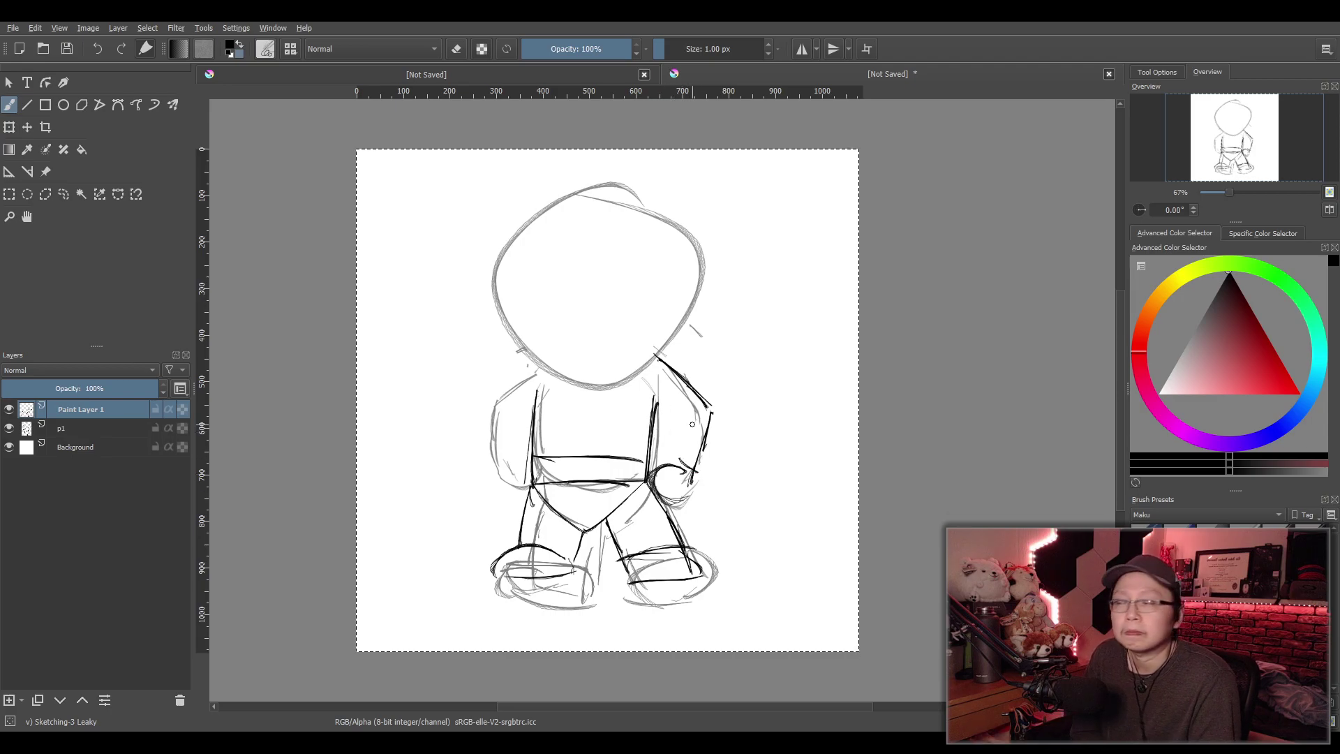
{"action": "left_click_drag", "start_coordinate": [678, 407], "coordinate": [659, 450]}
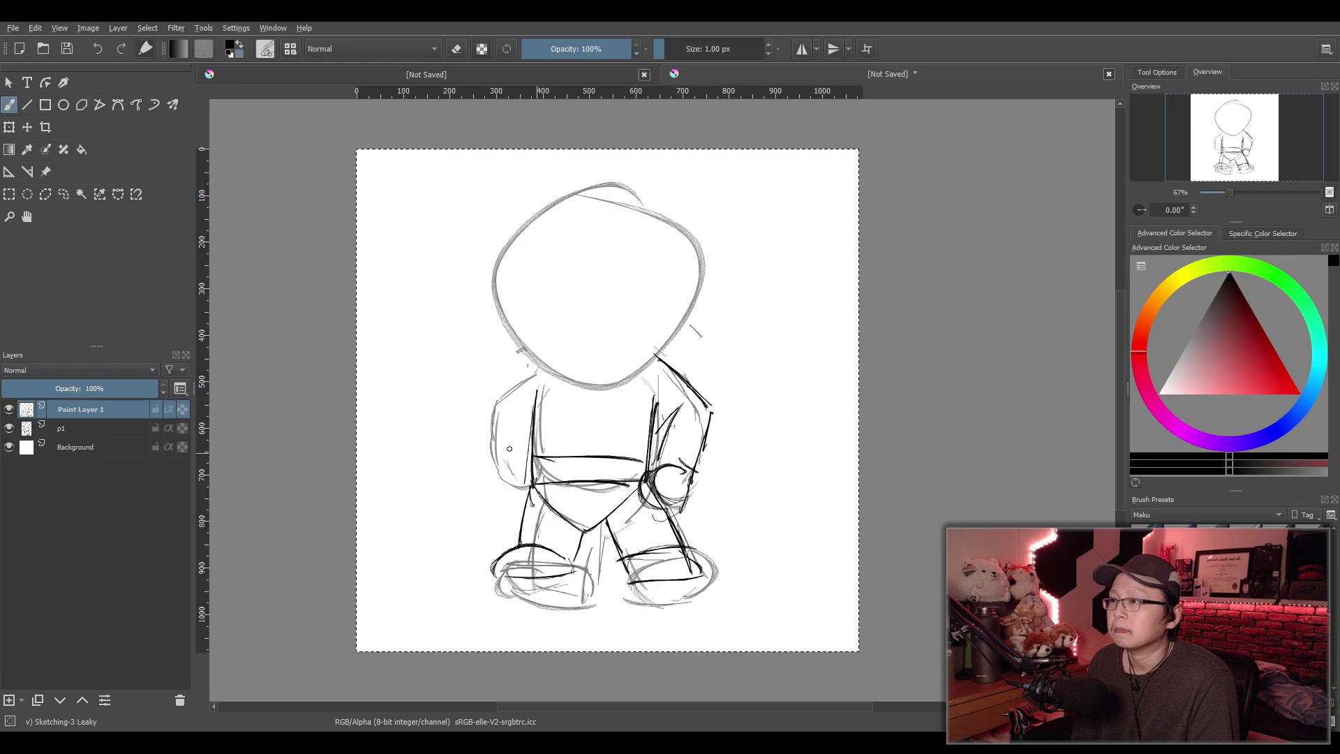
{"action": "mouse_move", "coordinate": [545, 361]}
{"action": "left_mouse_down"}
{"action": "mouse_move", "coordinate": [518, 384]}
{"action": "mouse_move", "coordinate": [526, 397]}
{"action": "mouse_move", "coordinate": [532, 367]}
{"action": "mouse_move", "coordinate": [489, 419]}
{"action": "mouse_move", "coordinate": [503, 402]}
{"action": "mouse_move", "coordinate": [515, 480]}
{"action": "left_mouse_up"}
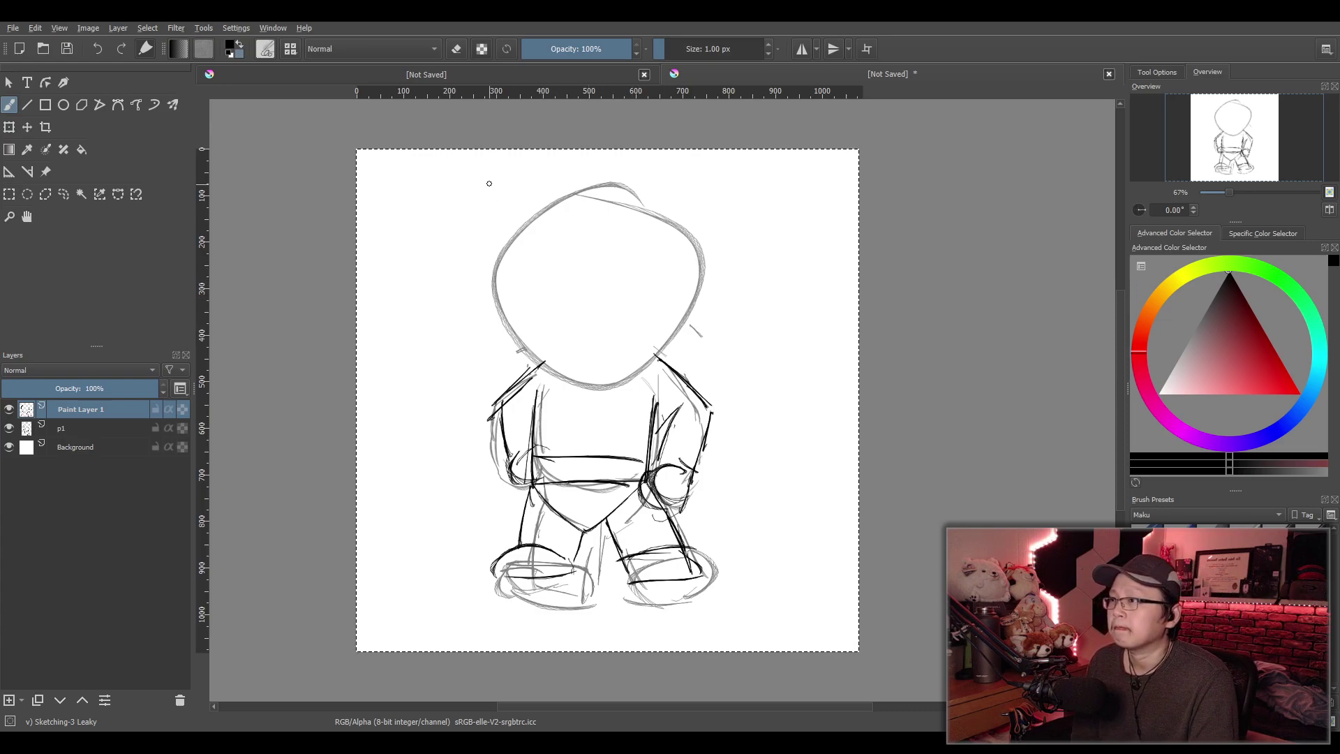
Draw a cowl around the head with straight sides, two pointed ears and a V-shaped edge framing the mouth area
{"action": "left_click_drag", "start_coordinate": [497, 165], "coordinate": [492, 283]}
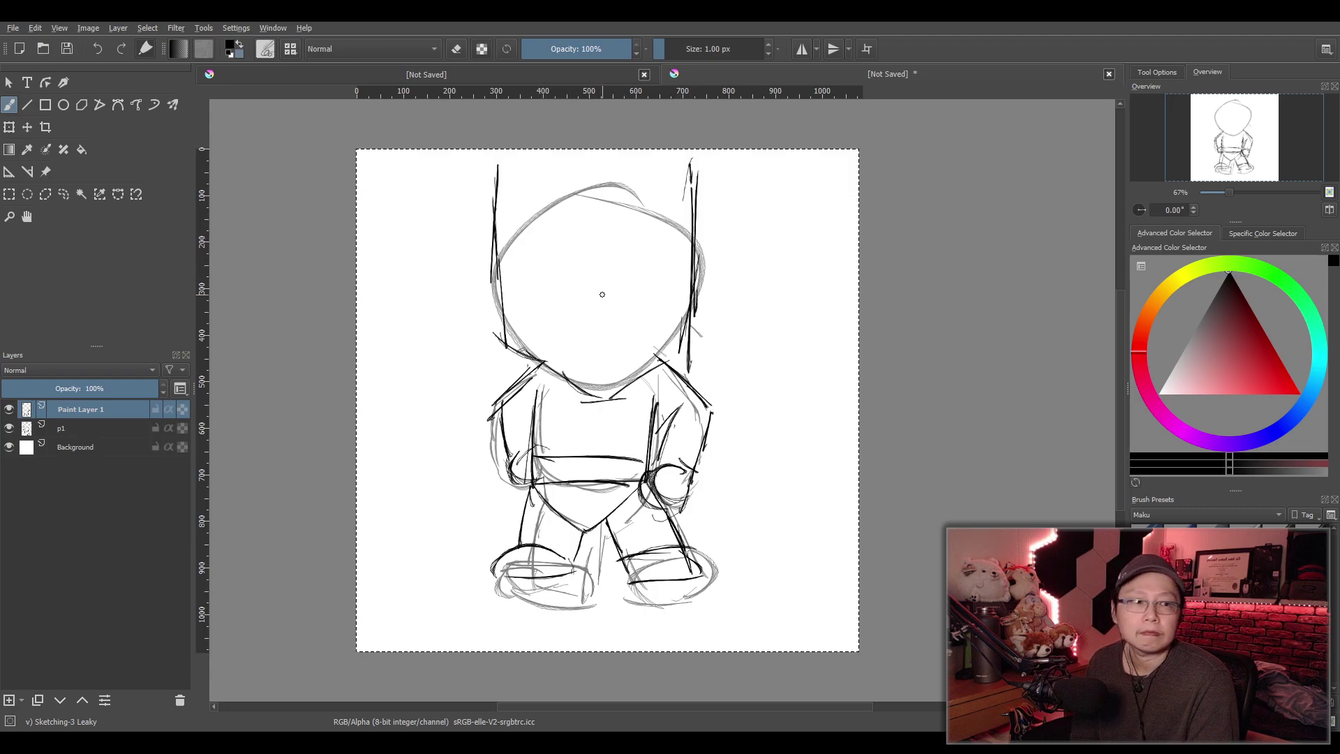
{"action": "left_click_drag", "start_coordinate": [619, 180], "coordinate": [654, 205]}
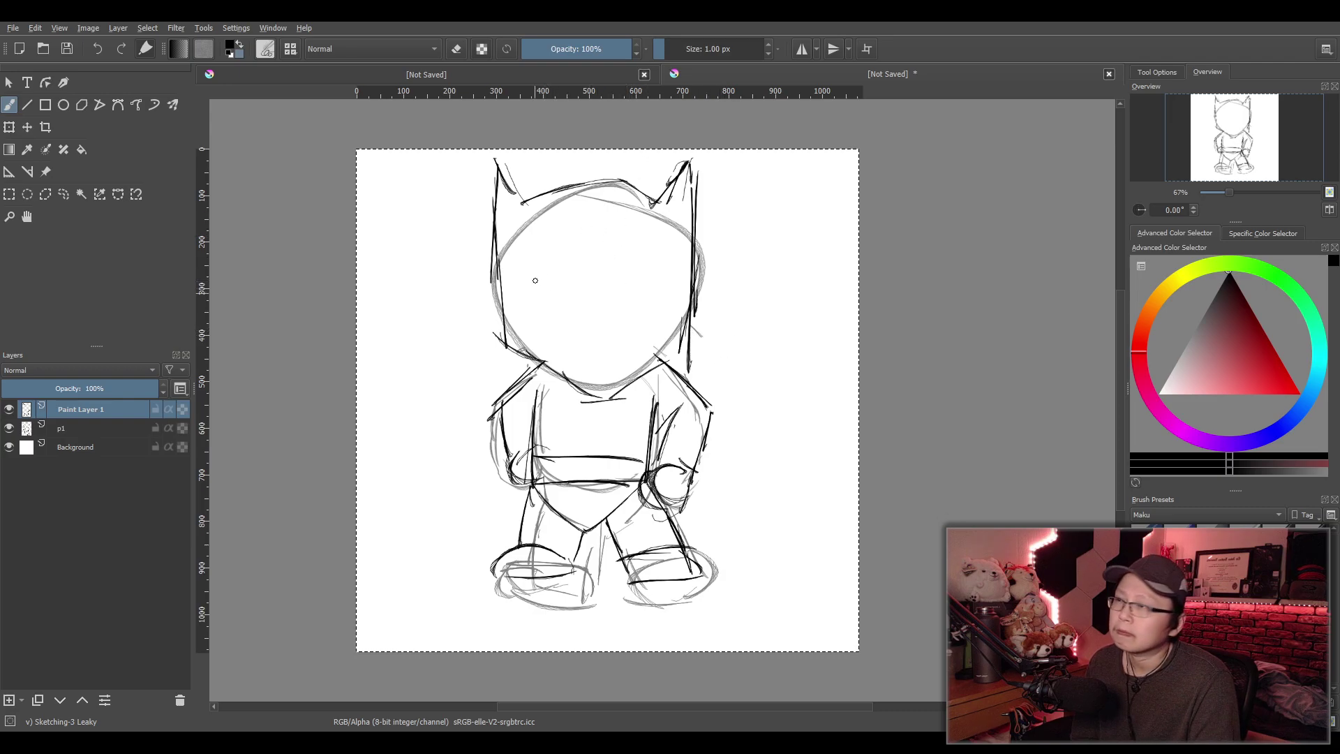
{"action": "left_click_drag", "start_coordinate": [519, 268], "coordinate": [518, 342]}
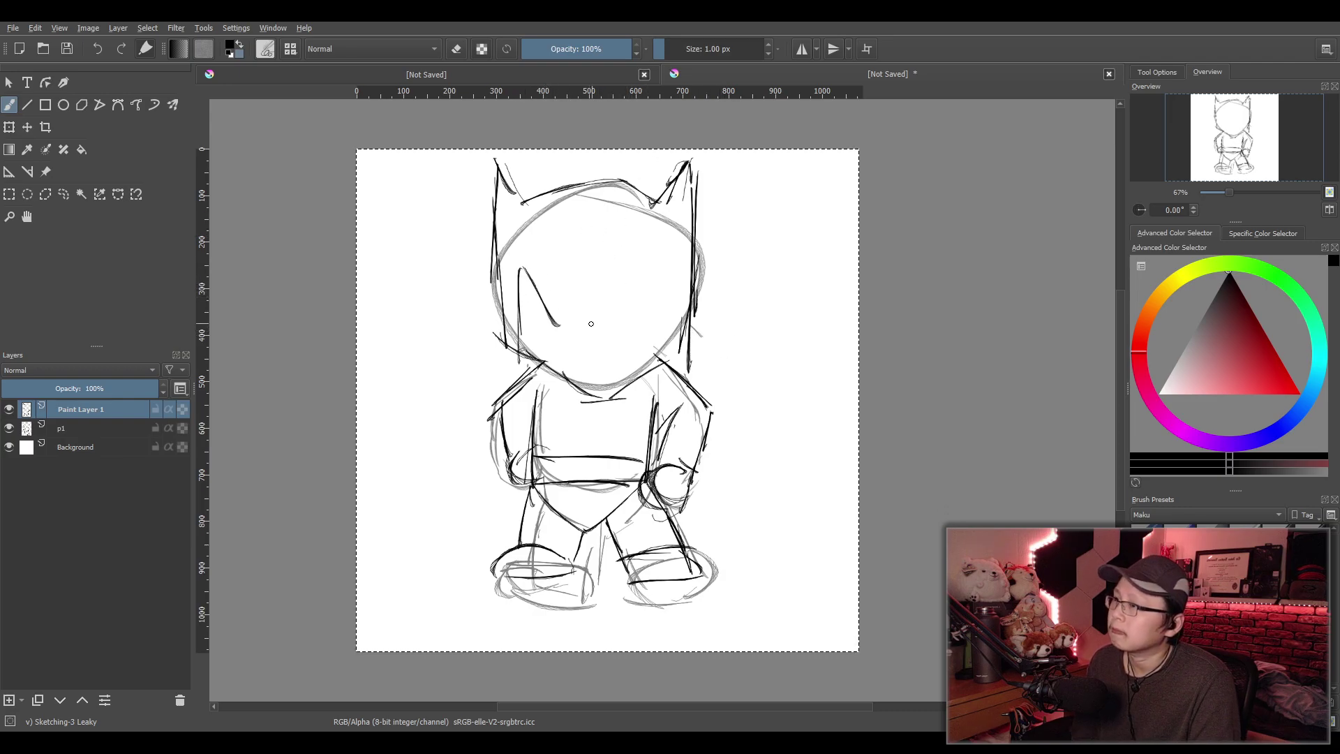
{"action": "key", "text": "ctrl+z"}
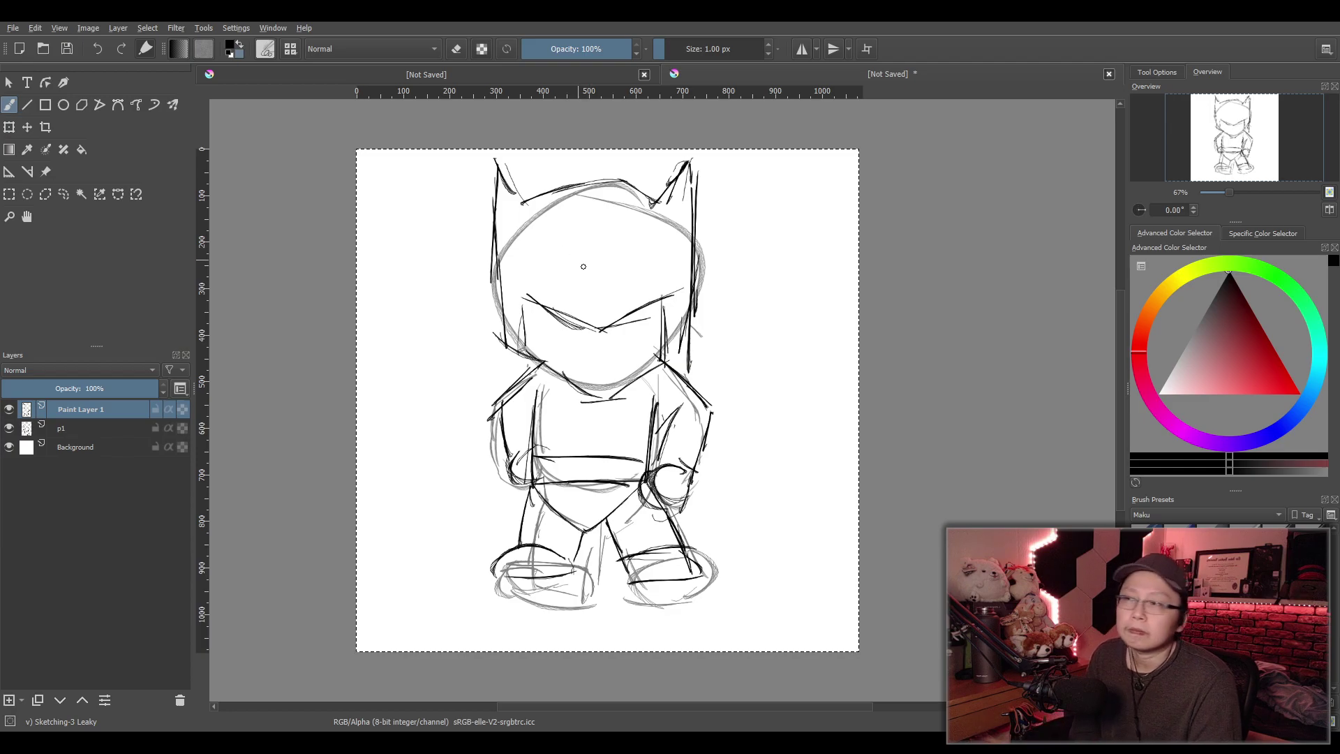
Add two narrow, angry slanted eyes to the cowl, then select them and shift them slightly down
{"action": "mouse_move", "coordinate": [523, 257]}
{"action": "left_mouse_down"}
{"action": "mouse_move", "coordinate": [569, 281]}
{"action": "mouse_move", "coordinate": [554, 271]}
{"action": "left_mouse_up"}
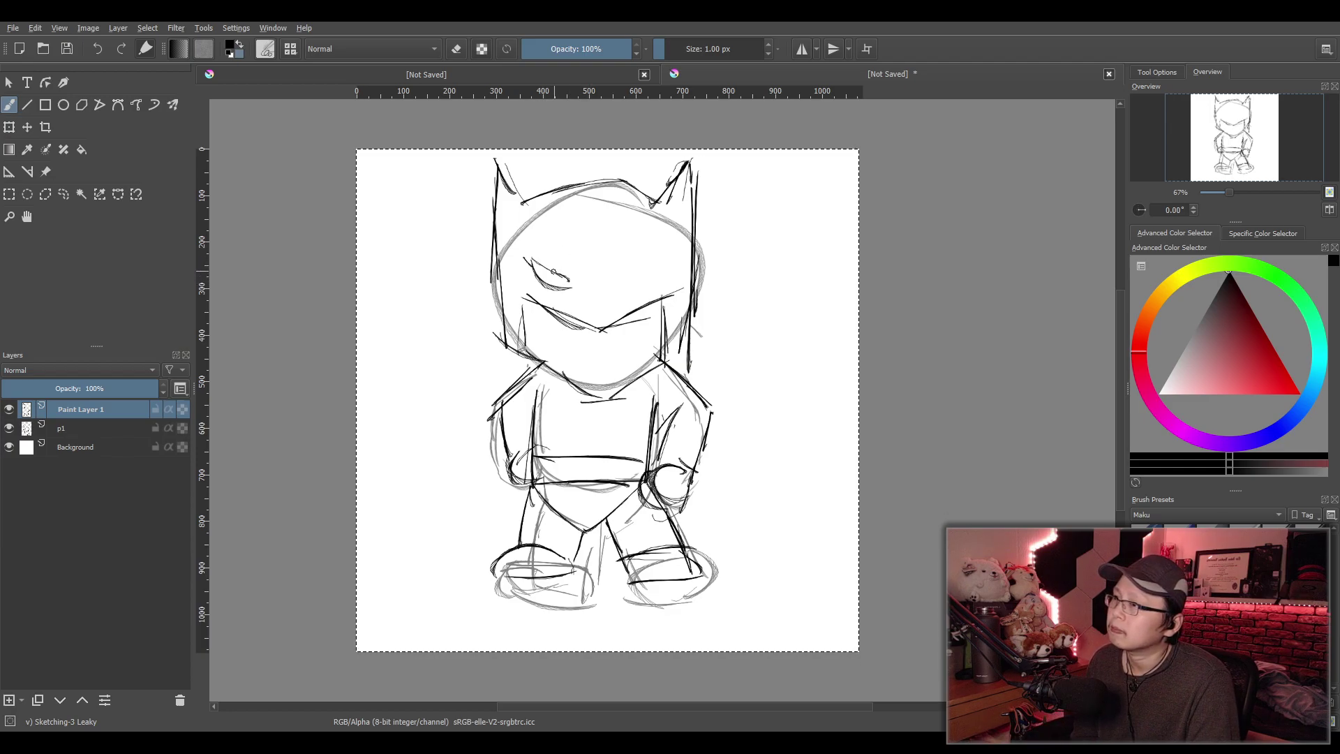
{"action": "left_click_drag", "start_coordinate": [661, 256], "coordinate": [629, 276]}
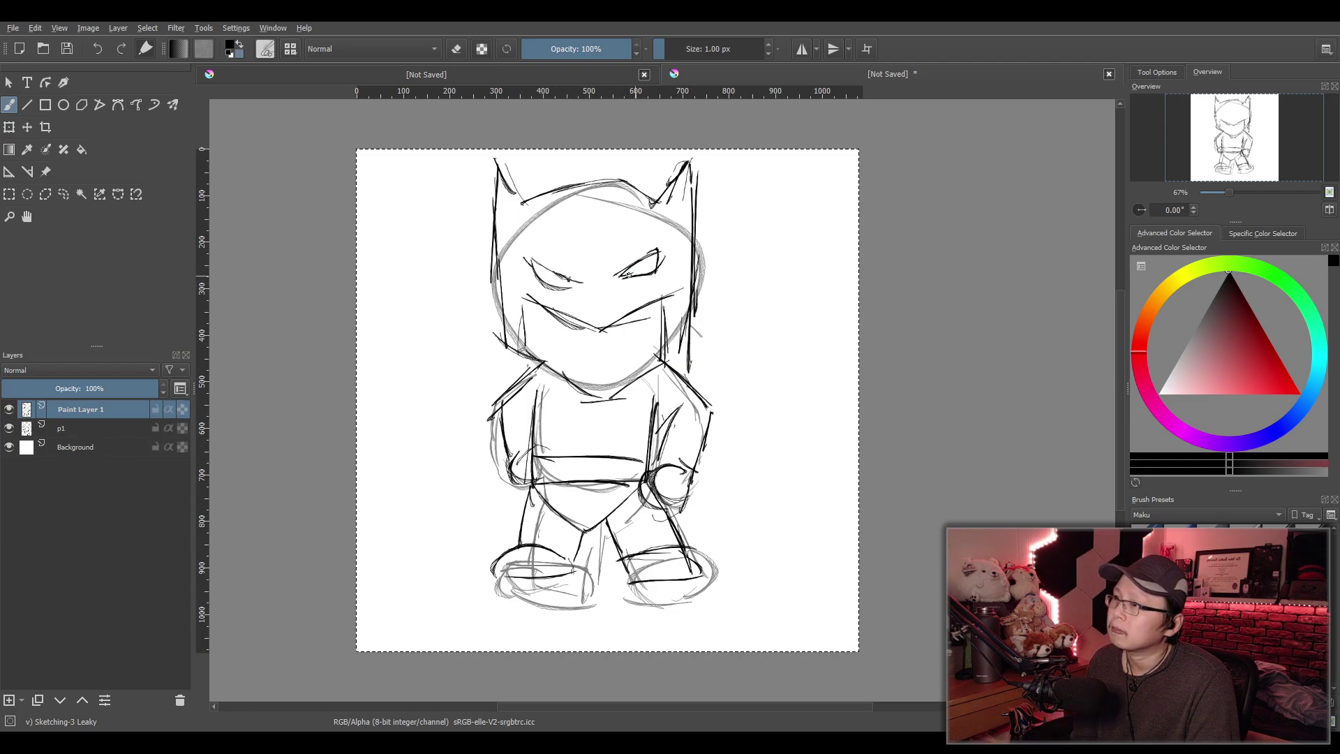
{"action": "left_click", "coordinate": [9, 194]}
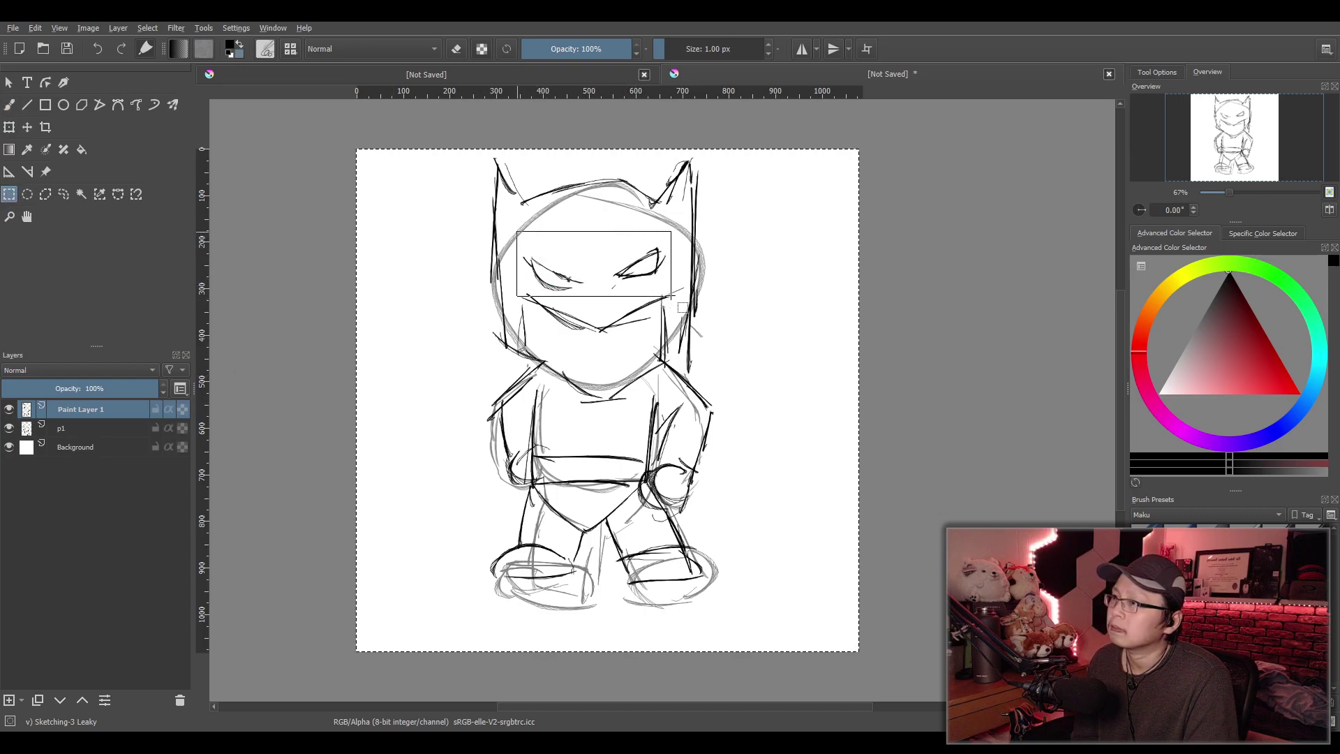
{"action": "left_click", "coordinate": [27, 127]}
{"action": "left_click_drag", "start_coordinate": [602, 266], "coordinate": [609, 274]}
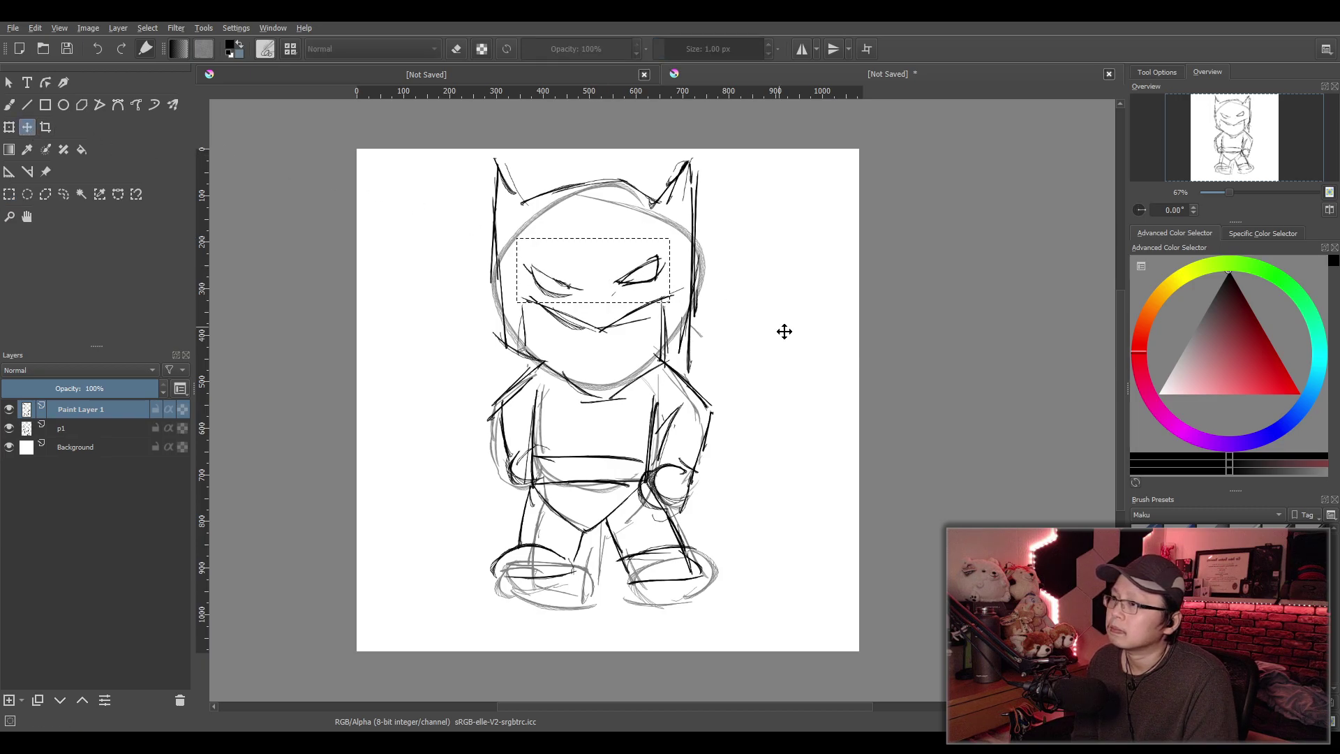
Hide layer p1, select the whole figure, and move it on Paint Layer 1 toward the canvas's left side and slightly down
{"action": "left_click", "coordinate": [78, 429]}
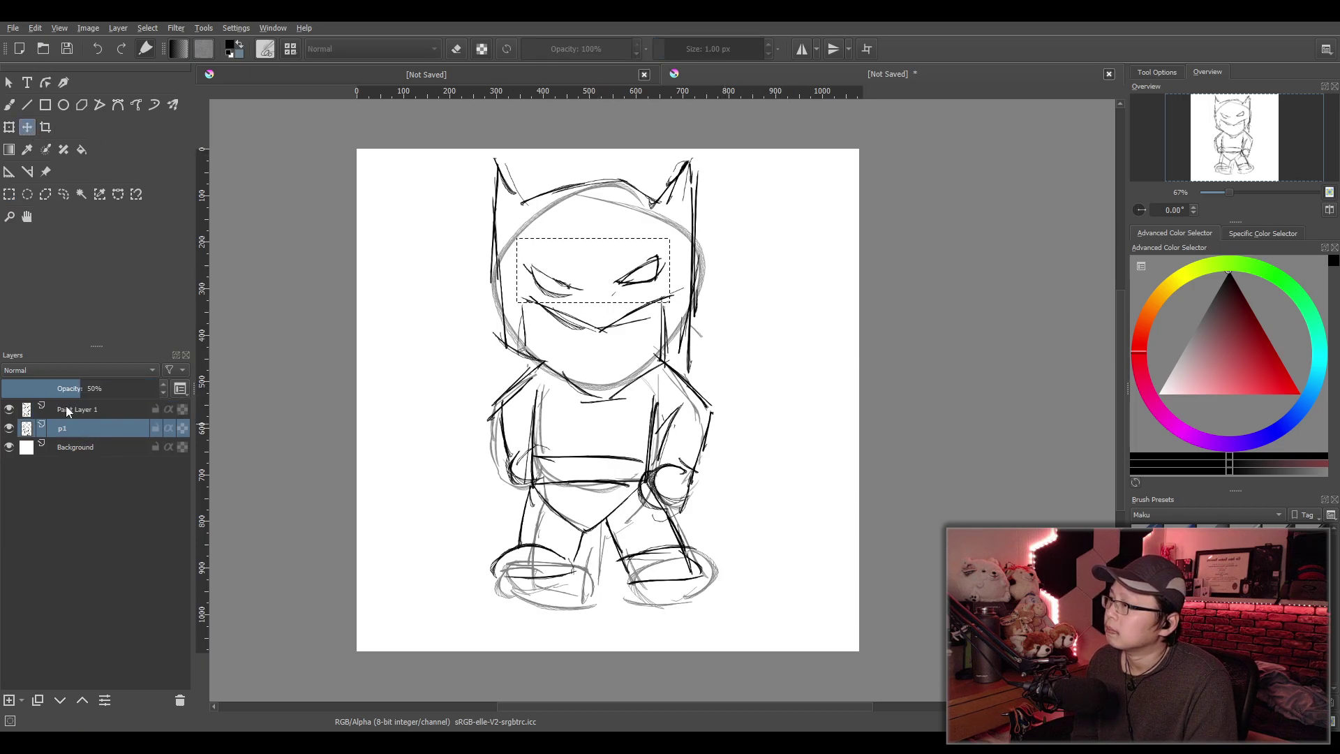
{"action": "left_click", "coordinate": [9, 428]}
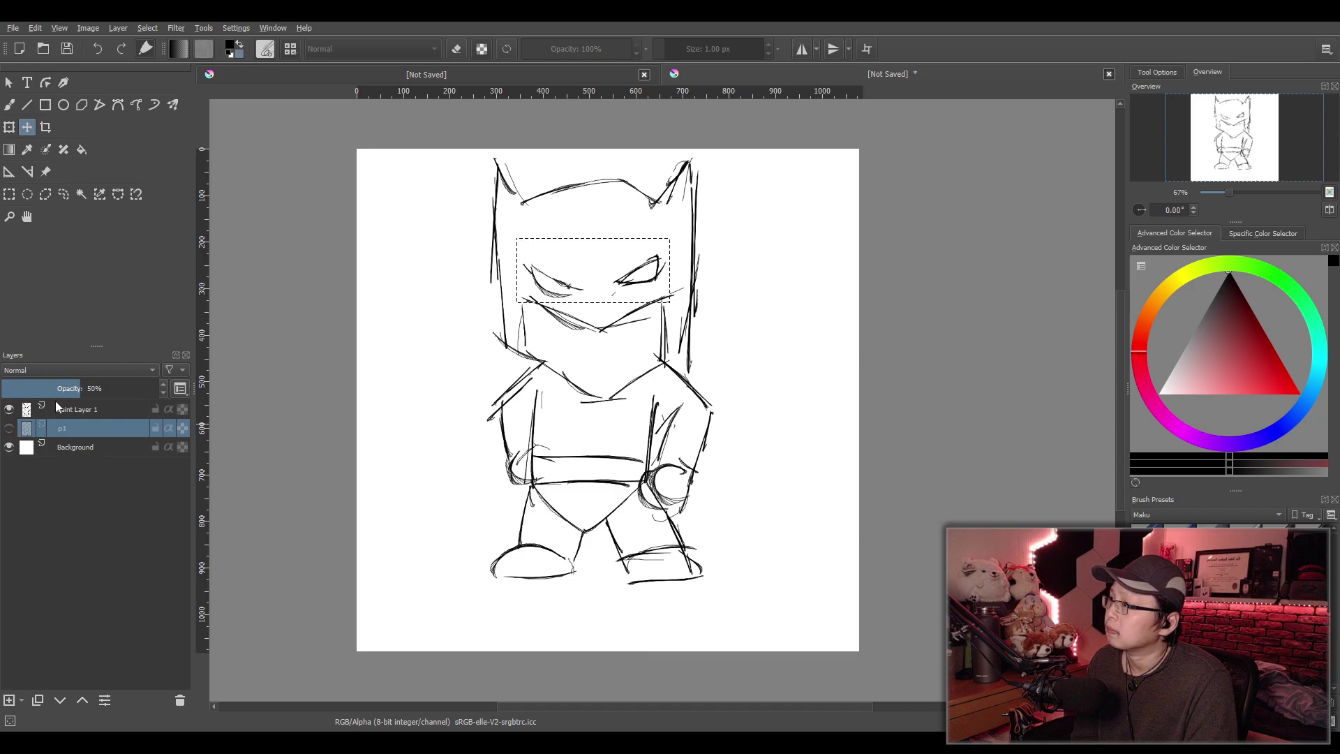
{"action": "left_click", "coordinate": [9, 193]}
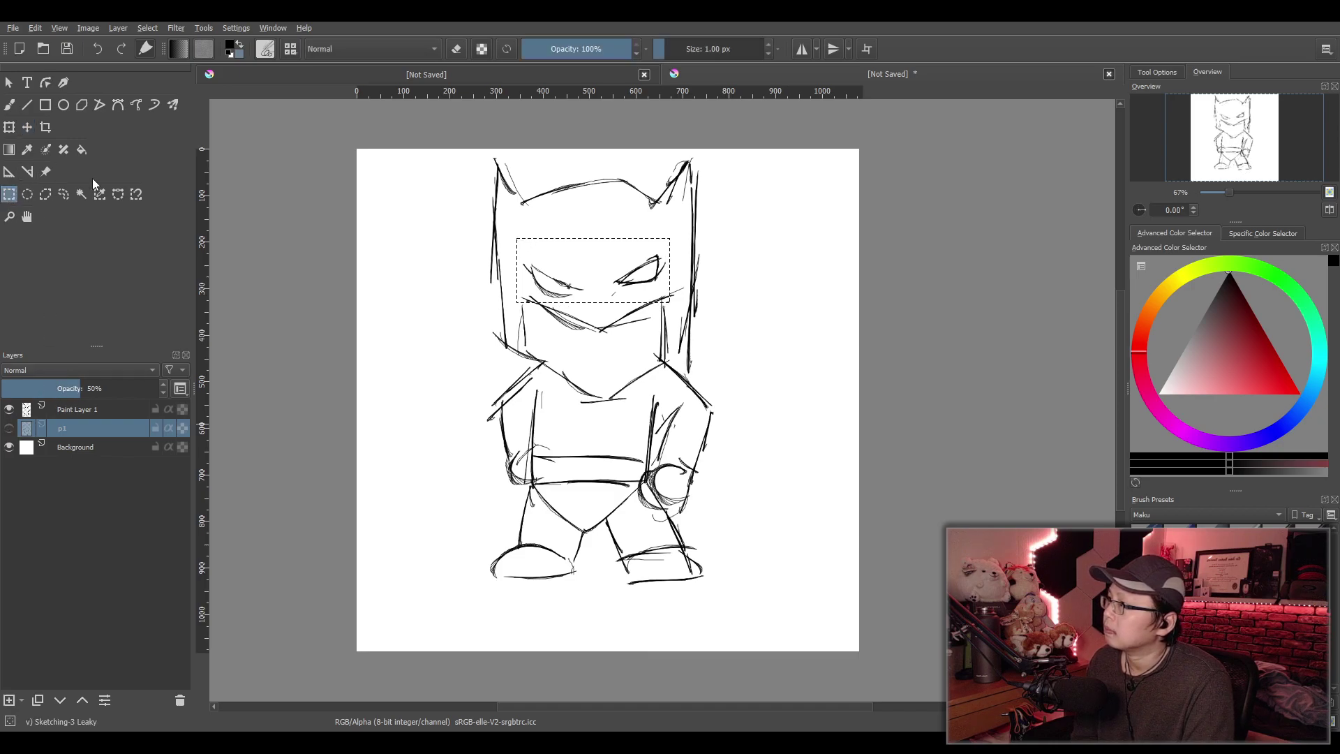
{"action": "left_click_drag", "start_coordinate": [457, 147], "coordinate": [777, 604]}
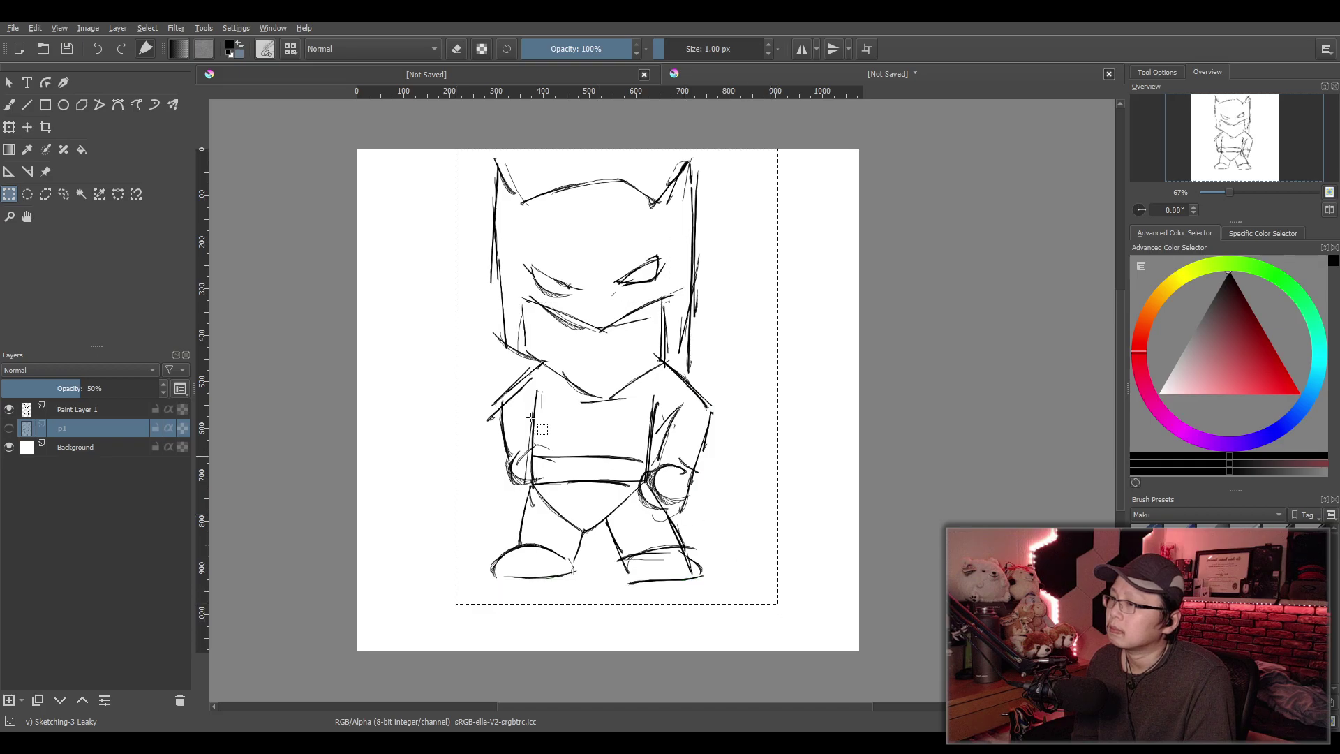
{"action": "left_click", "coordinate": [28, 126]}
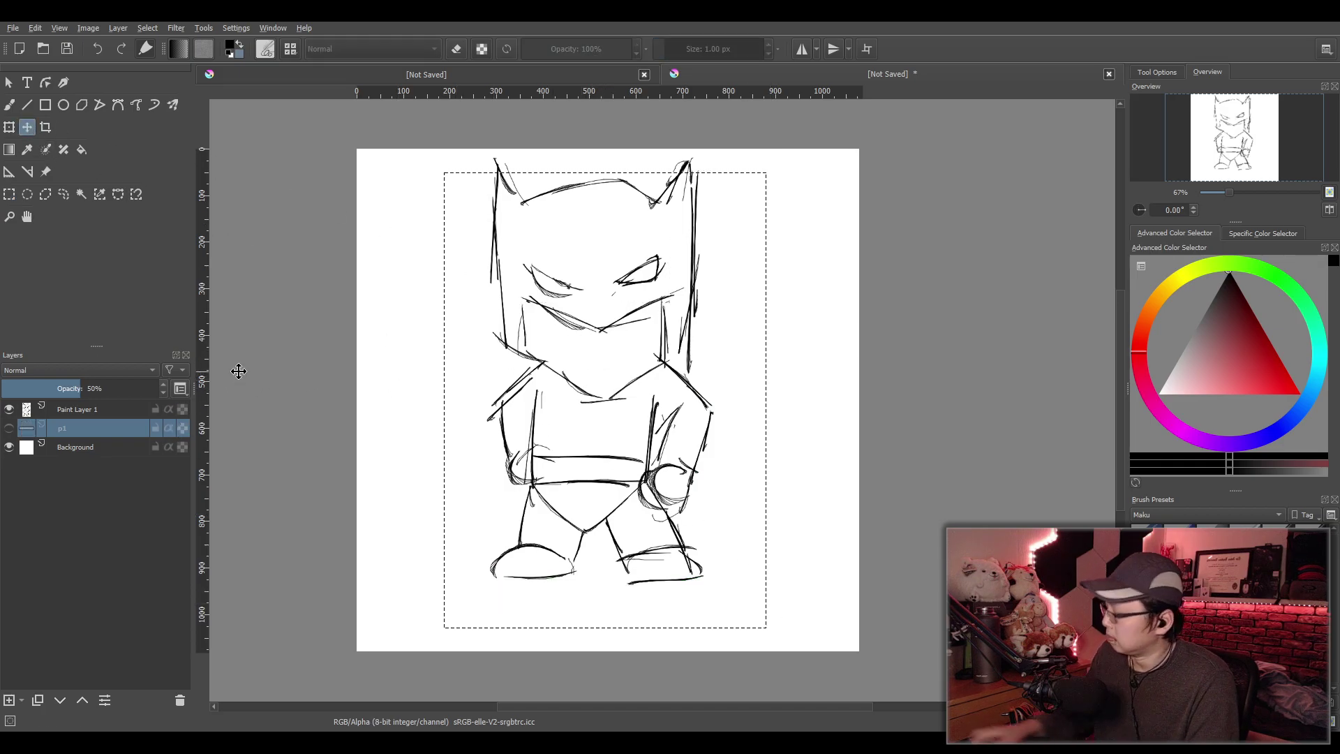
{"action": "left_click", "coordinate": [90, 409]}
{"action": "left_click_drag", "start_coordinate": [657, 354], "coordinate": [596, 377]}
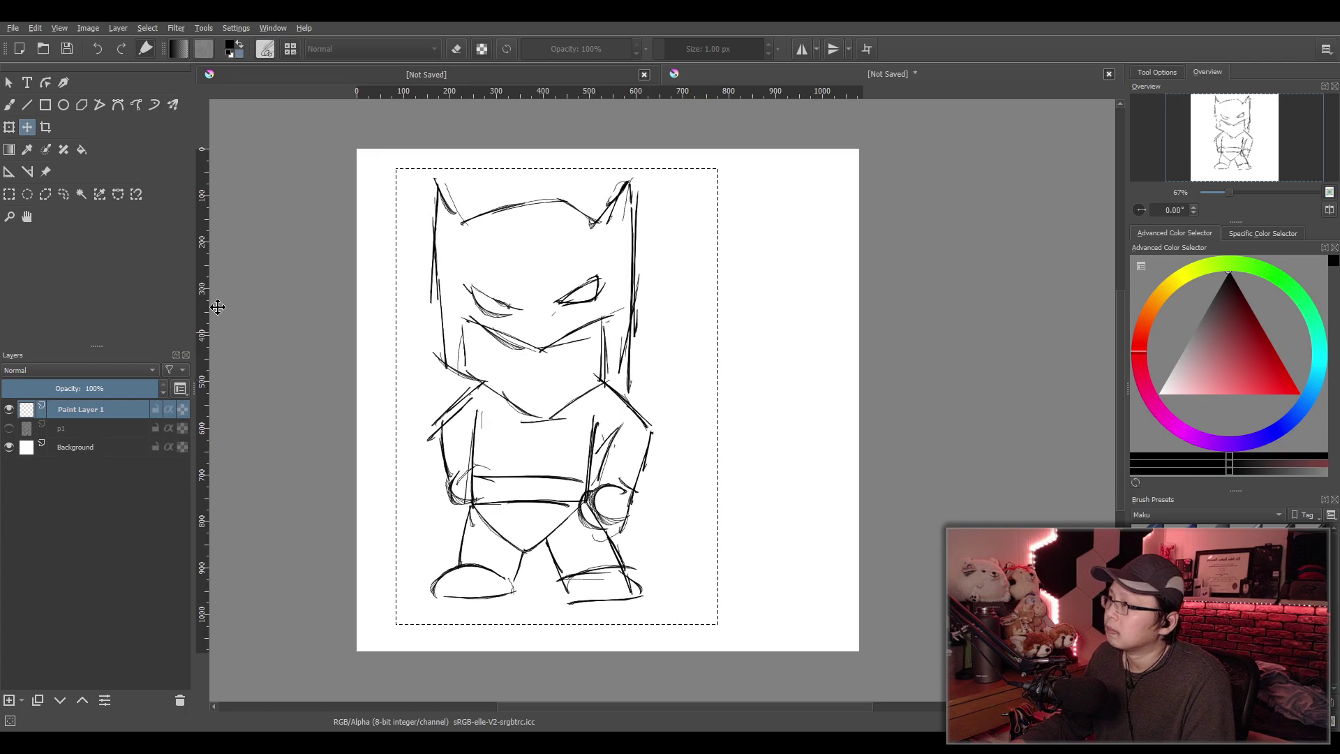
Select nearly the whole canvas and sketch a cape hanging from both shoulders, with a jagged hem behind the legs
{"action": "key", "text": "b"}
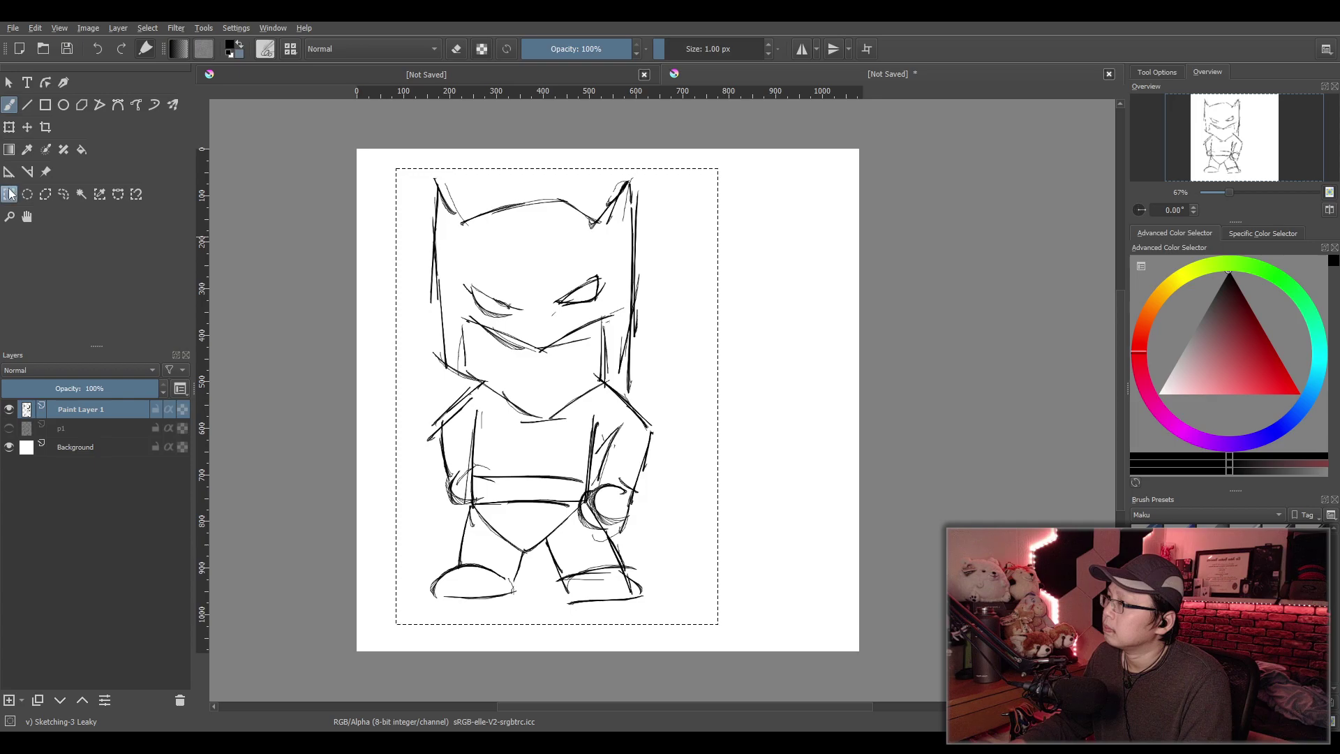
{"action": "left_click", "coordinate": [10, 196]}
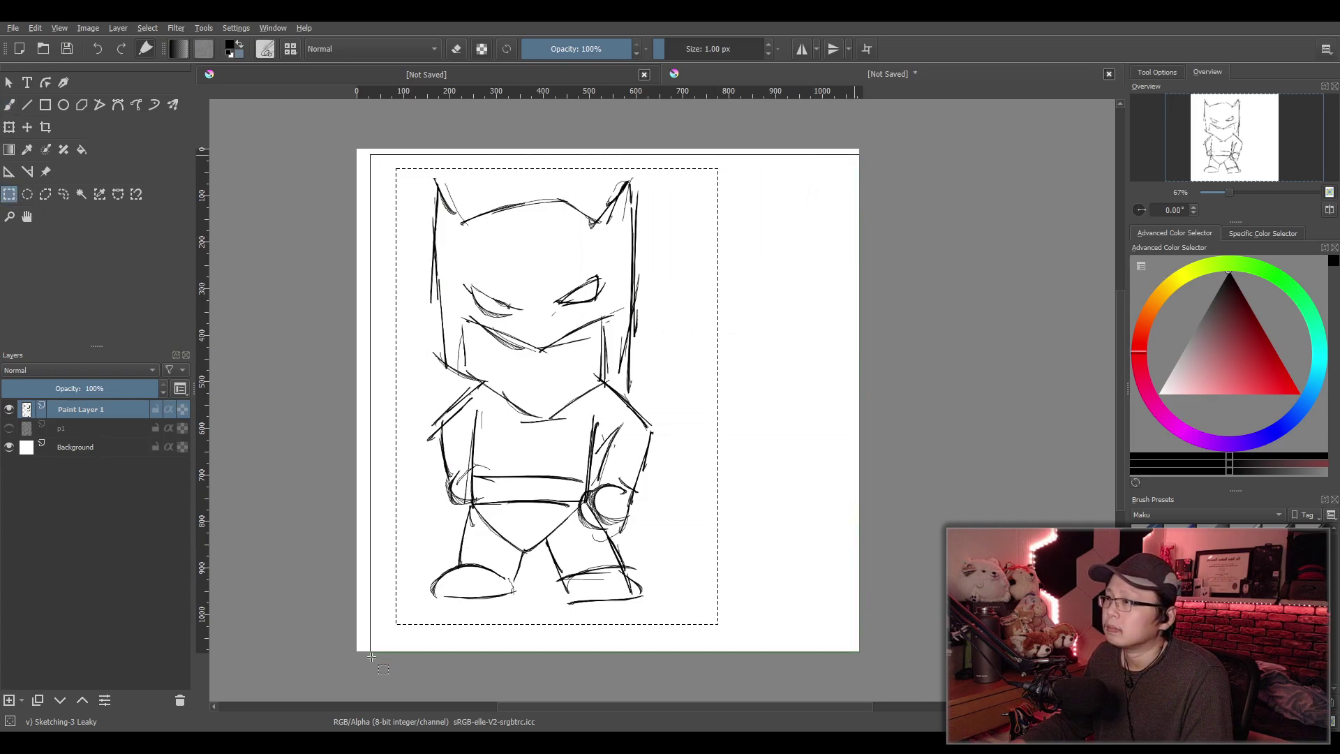
{"action": "left_click", "coordinate": [9, 104]}
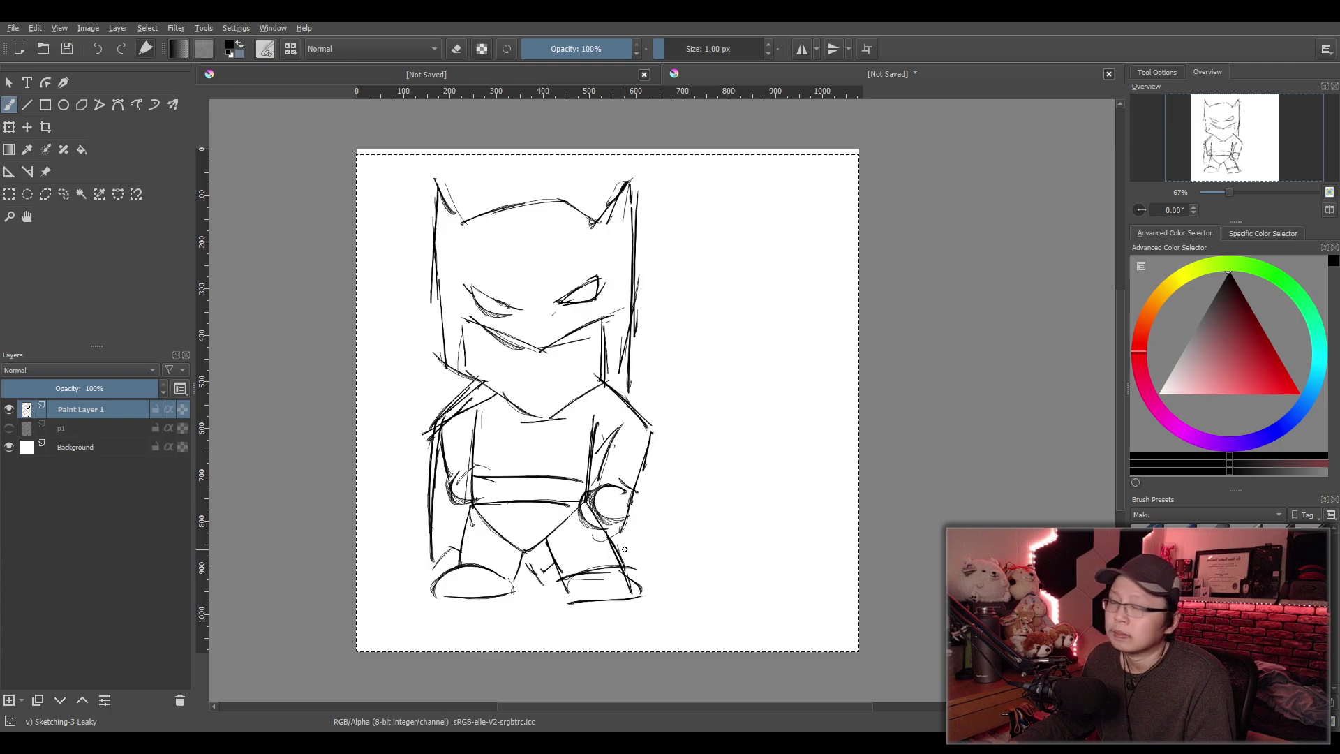
{"action": "left_click_drag", "start_coordinate": [618, 550], "coordinate": [665, 567]}
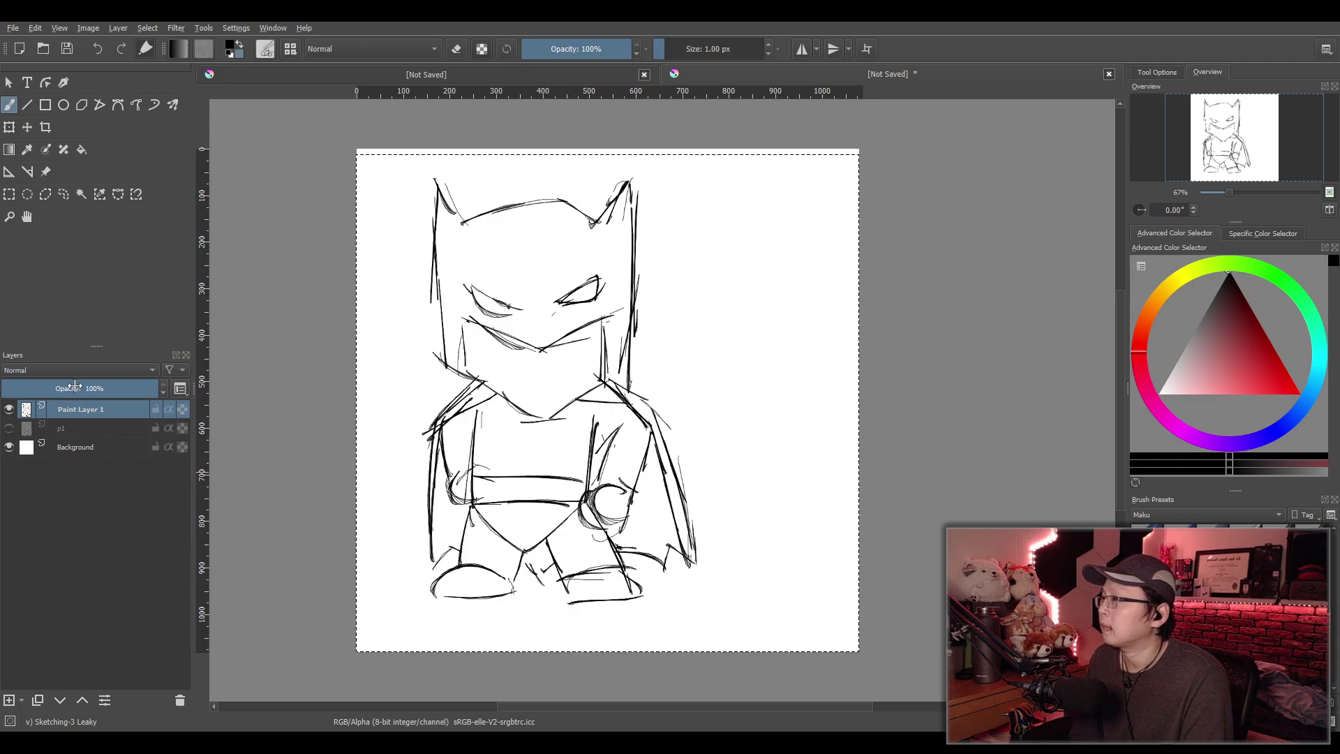
Fade Paint Layer 1 to 50% opacity, add a new paint layer above it, and rename the faded sketch layer p2
{"action": "left_click", "coordinate": [83, 391]}
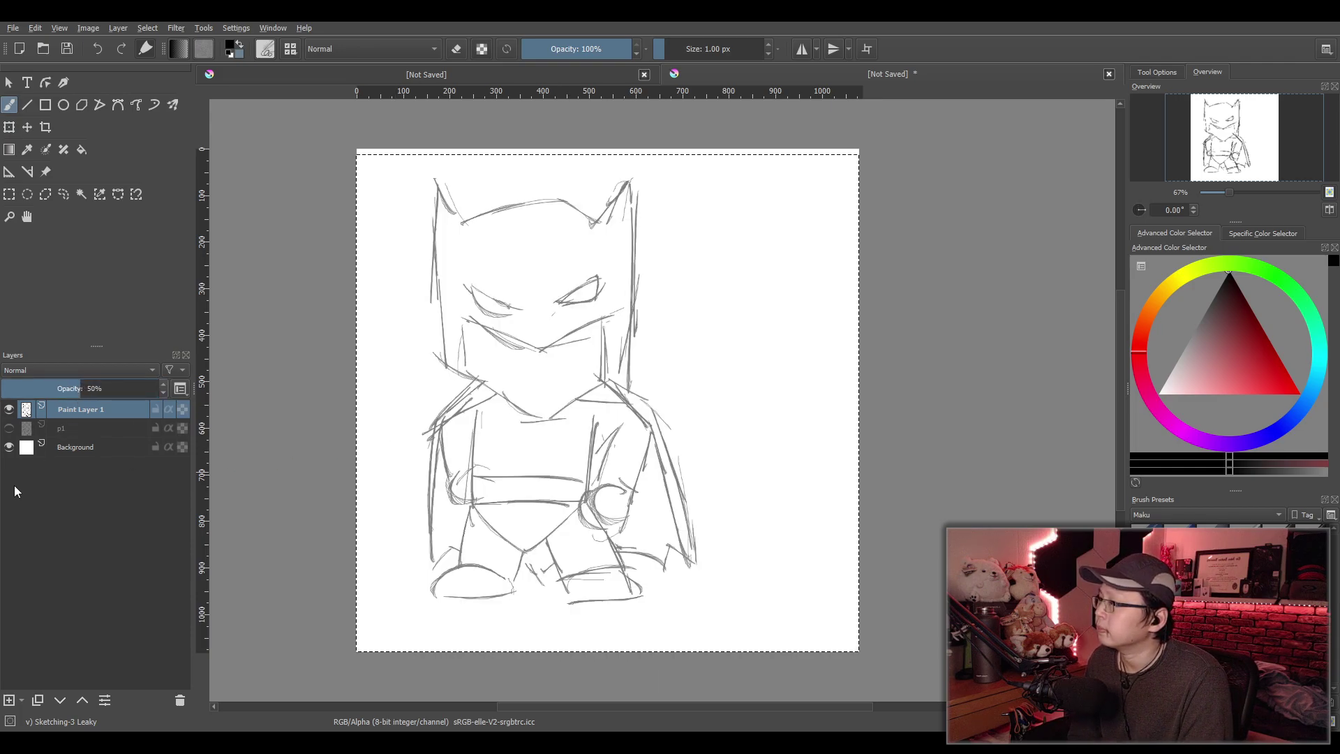
{"action": "left_click", "coordinate": [9, 700]}
{"action": "double_click", "coordinate": [76, 429]}
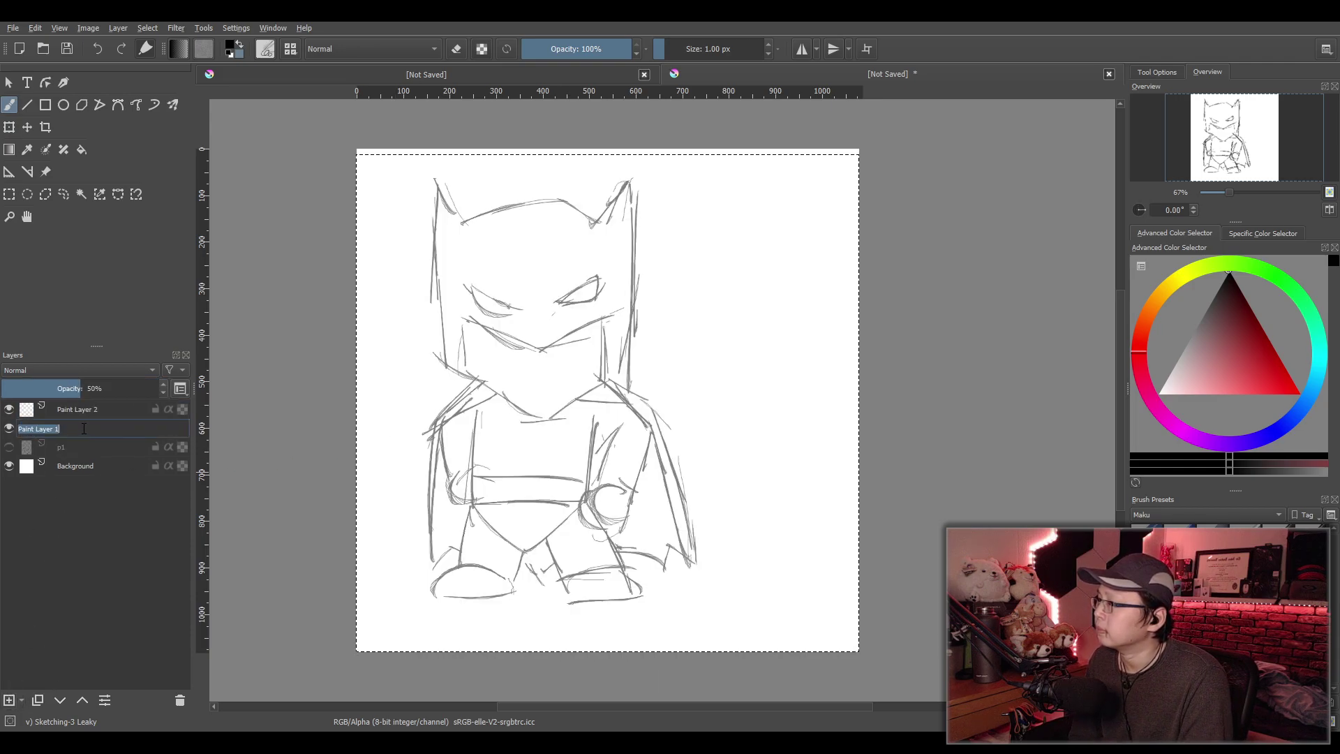
{"action": "type", "text": "p2"}
{"action": "key", "text": "Return"}
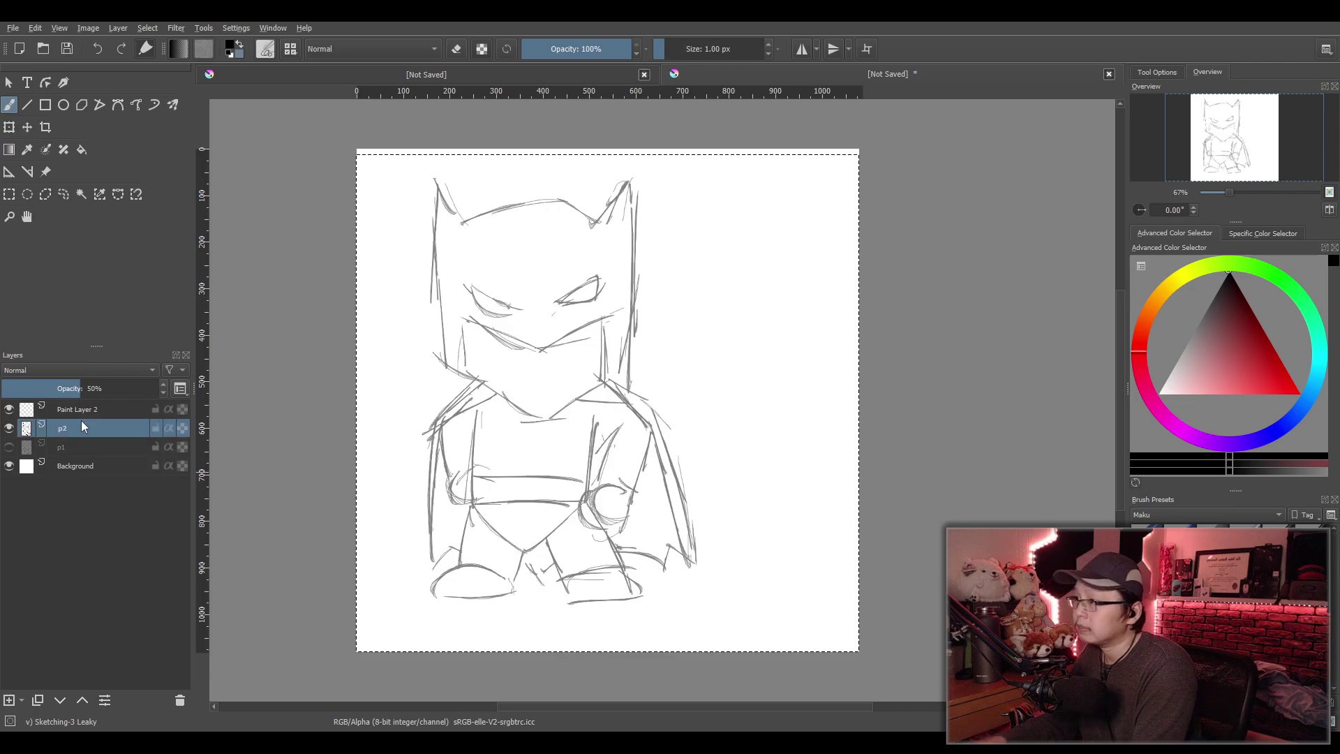
Make the new empty paint layer active and rename it p3
{"action": "left_click", "coordinate": [90, 409]}
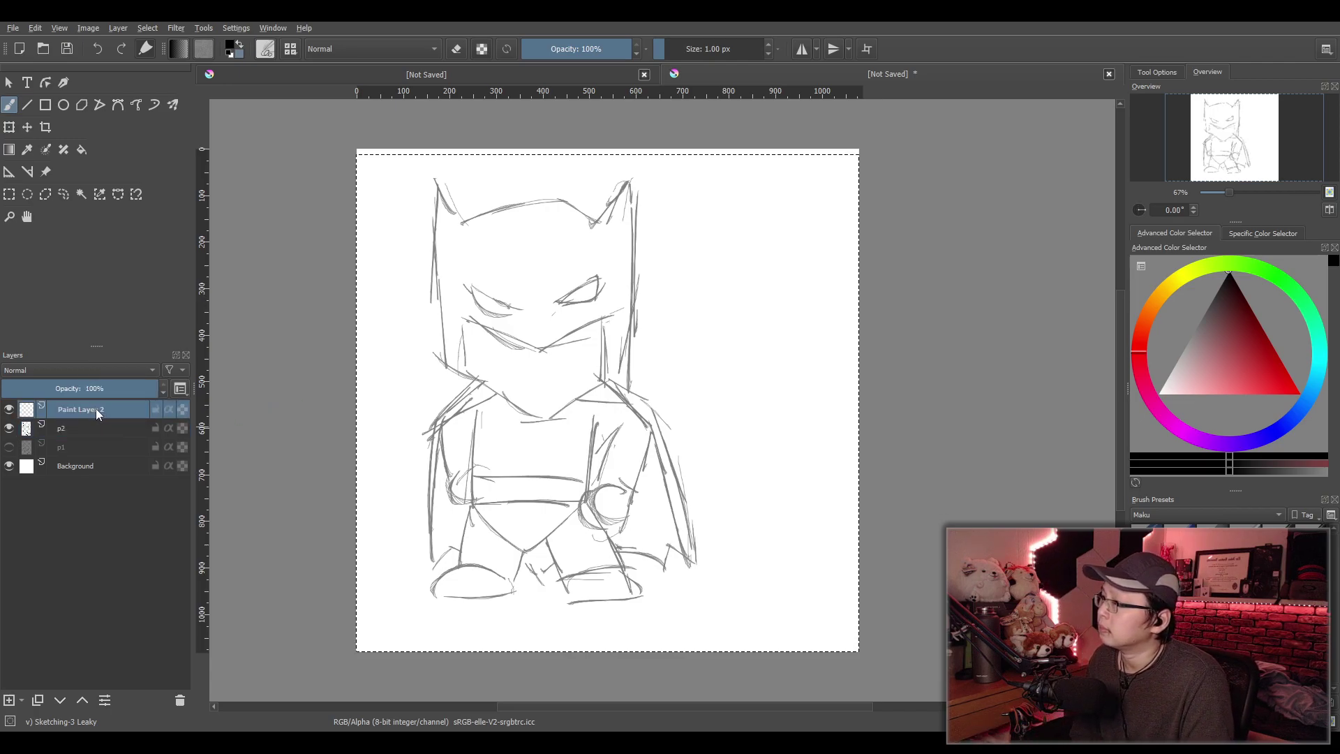
{"action": "double_click", "coordinate": [98, 407]}
{"action": "type", "text": "p3"}
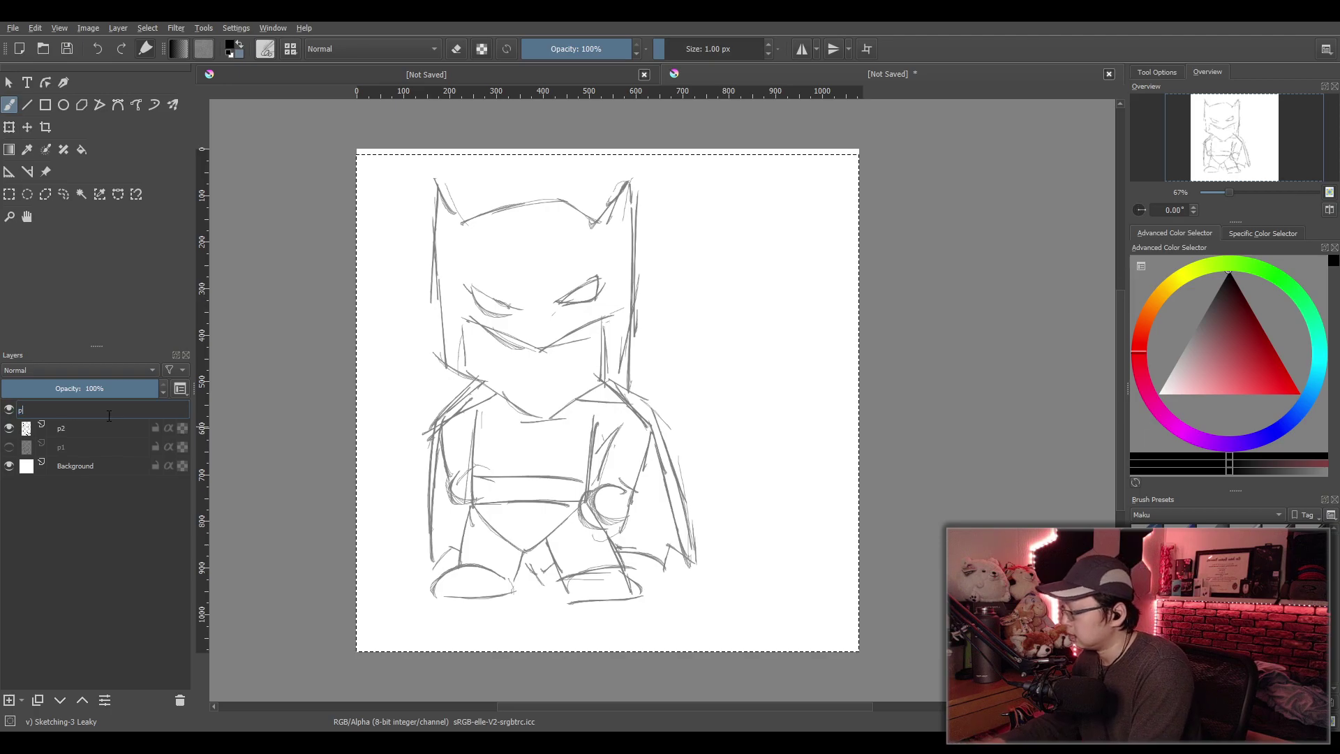
{"action": "key", "text": "Return"}
Draw the curved upper side of the torso on the canvas-left, plus a short horizontal chest mark on each side
{"action": "scroll", "coordinate": [481, 461], "scroll_direction": "up", "scroll_amount": 1}
{"action": "mouse_move", "coordinate": [476, 283]}
{"action": "left_mouse_down"}
{"action": "mouse_move", "coordinate": [510, 349]}
{"action": "mouse_move", "coordinate": [433, 533]}
{"action": "mouse_move", "coordinate": [443, 377]}
{"action": "mouse_move", "coordinate": [418, 364]}
{"action": "mouse_move", "coordinate": [488, 398]}
{"action": "mouse_move", "coordinate": [488, 416]}
{"action": "mouse_move", "coordinate": [488, 377]}
{"action": "mouse_move", "coordinate": [497, 398]}
{"action": "mouse_move", "coordinate": [532, 410]}
{"action": "mouse_move", "coordinate": [511, 386]}
{"action": "left_mouse_up"}
{"action": "scroll", "coordinate": [484, 436], "scroll_direction": "up", "scroll_amount": 1}
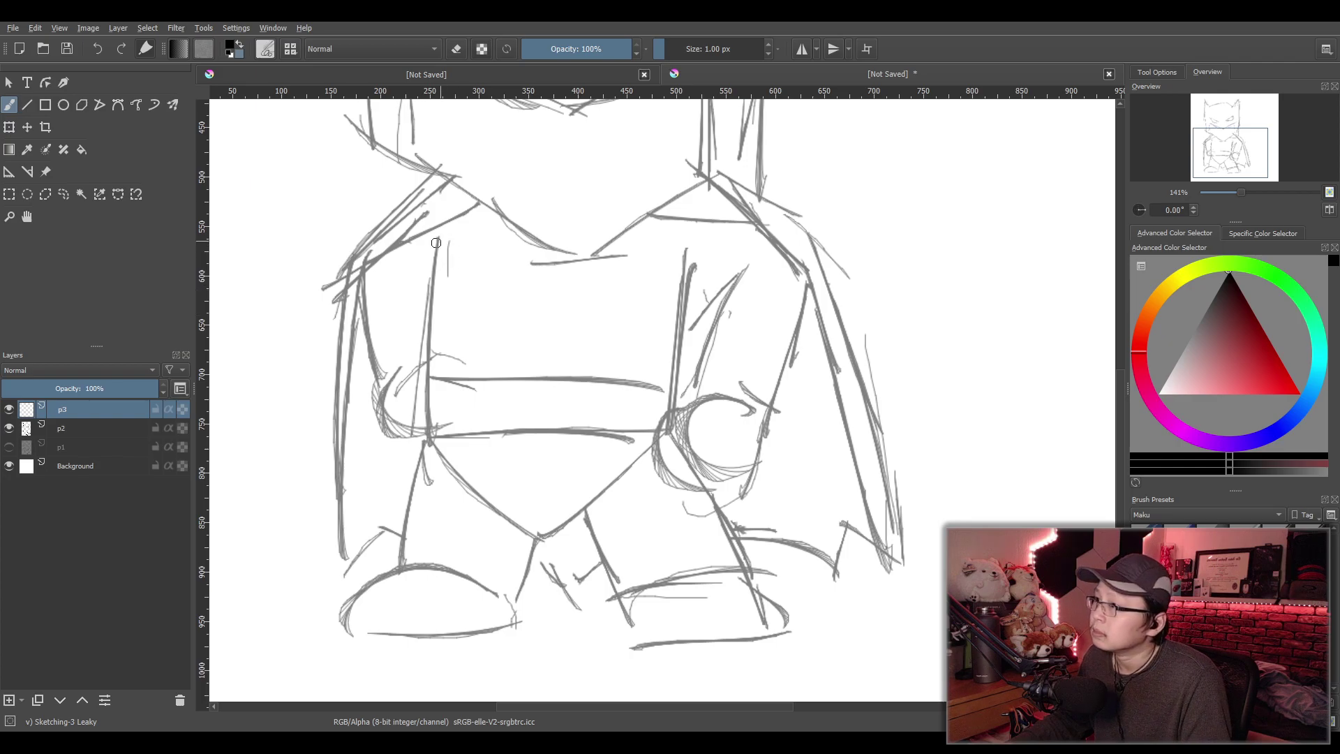
{"action": "left_click_drag", "start_coordinate": [448, 223], "coordinate": [419, 299]}
{"action": "key", "text": "ctrl+z"}
{"action": "mouse_move", "coordinate": [444, 222]}
{"action": "left_mouse_down"}
{"action": "mouse_move", "coordinate": [417, 302]}
{"action": "mouse_move", "coordinate": [438, 298]}
{"action": "left_mouse_up"}
{"action": "key", "text": "ctrl+z"}
{"action": "key", "text": "ctrl+z"}
{"action": "mouse_move", "coordinate": [457, 214]}
{"action": "left_mouse_down"}
{"action": "mouse_move", "coordinate": [426, 326]}
{"action": "mouse_move", "coordinate": [459, 321]}
{"action": "left_mouse_up"}
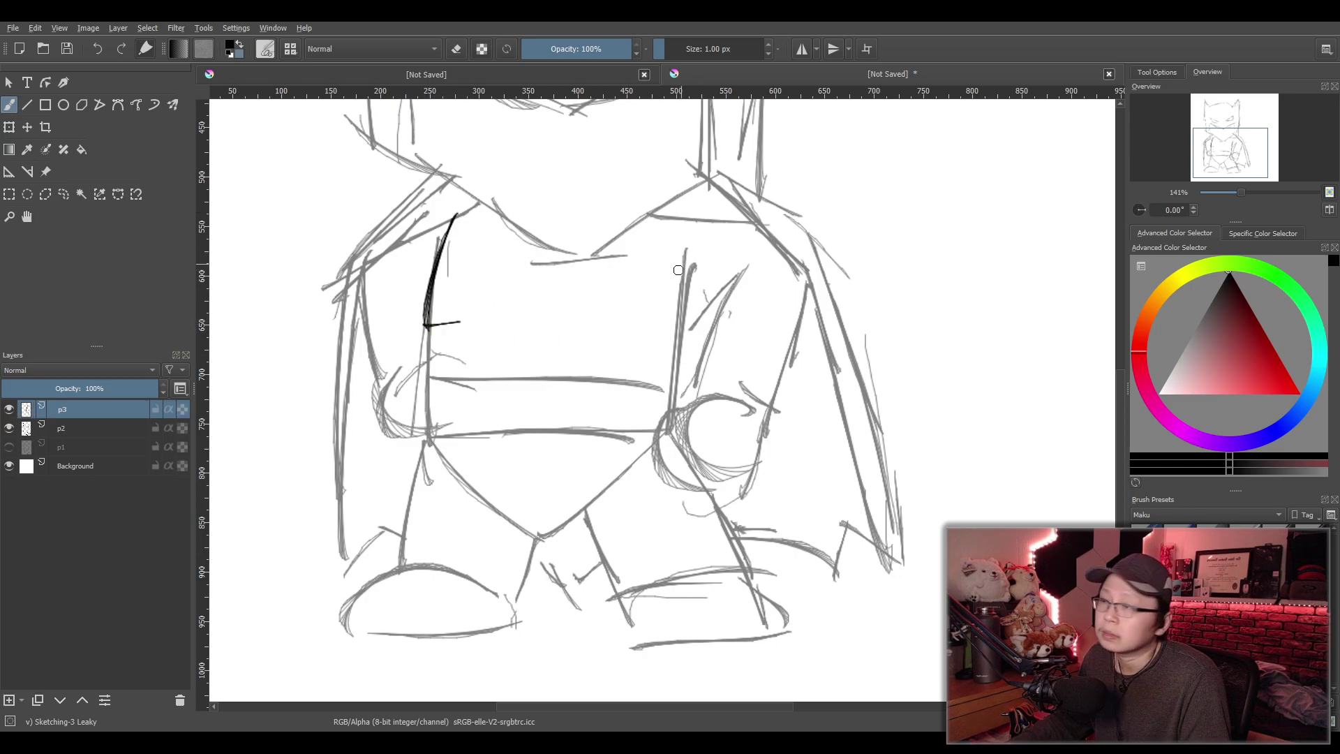
{"action": "mouse_move", "coordinate": [641, 330]}
{"action": "left_mouse_down"}
{"action": "mouse_move", "coordinate": [674, 310]}
{"action": "mouse_move", "coordinate": [677, 325]}
{"action": "mouse_move", "coordinate": [640, 319]}
{"action": "left_mouse_up"}
{"action": "key", "text": "ctrl+z"}
{"action": "key", "text": "ctrl+z"}
Extend the canvas-left torso side down to the waist and draw the belt's two horizontal edges
{"action": "left_click_drag", "start_coordinate": [429, 325], "coordinate": [426, 414]}
{"action": "key", "text": "ctrl+z"}
{"action": "mouse_move", "coordinate": [428, 327]}
{"action": "left_mouse_down"}
{"action": "mouse_move", "coordinate": [426, 436]}
{"action": "mouse_move", "coordinate": [676, 431]}
{"action": "left_mouse_up"}
{"action": "key", "text": "ctrl+z"}
{"action": "left_click_drag", "start_coordinate": [428, 425], "coordinate": [638, 434]}
{"action": "left_click_drag", "start_coordinate": [430, 377], "coordinate": [684, 384]}
{"action": "key", "text": "ctrl+z"}
{"action": "mouse_move", "coordinate": [430, 378]}
{"action": "left_mouse_down"}
{"action": "mouse_move", "coordinate": [696, 378]}
{"action": "mouse_move", "coordinate": [665, 377]}
{"action": "left_mouse_up"}
{"action": "key", "text": "ctrl+z"}
Draw the canvas-right side of the torso down to the belt and divide the belt with two short vertical buckle lines
{"action": "left_click_drag", "start_coordinate": [688, 250], "coordinate": [671, 429]}
{"action": "key", "text": "ctrl+z"}
{"action": "left_click_drag", "start_coordinate": [687, 260], "coordinate": [658, 434]}
{"action": "left_click_drag", "start_coordinate": [494, 379], "coordinate": [493, 436]}
{"action": "left_click_drag", "start_coordinate": [589, 378], "coordinate": [581, 427]}
Draw the V-shaped briefs beneath the belt with two curved lines meeting at the crotch
{"action": "left_click_drag", "start_coordinate": [435, 429], "coordinate": [522, 519]}
{"action": "key", "text": "ctrl+z"}
{"action": "mouse_move", "coordinate": [430, 431]}
{"action": "left_mouse_down"}
{"action": "mouse_move", "coordinate": [524, 522]}
{"action": "mouse_move", "coordinate": [660, 433]}
{"action": "left_mouse_up"}
{"action": "key", "text": "ctrl+z"}
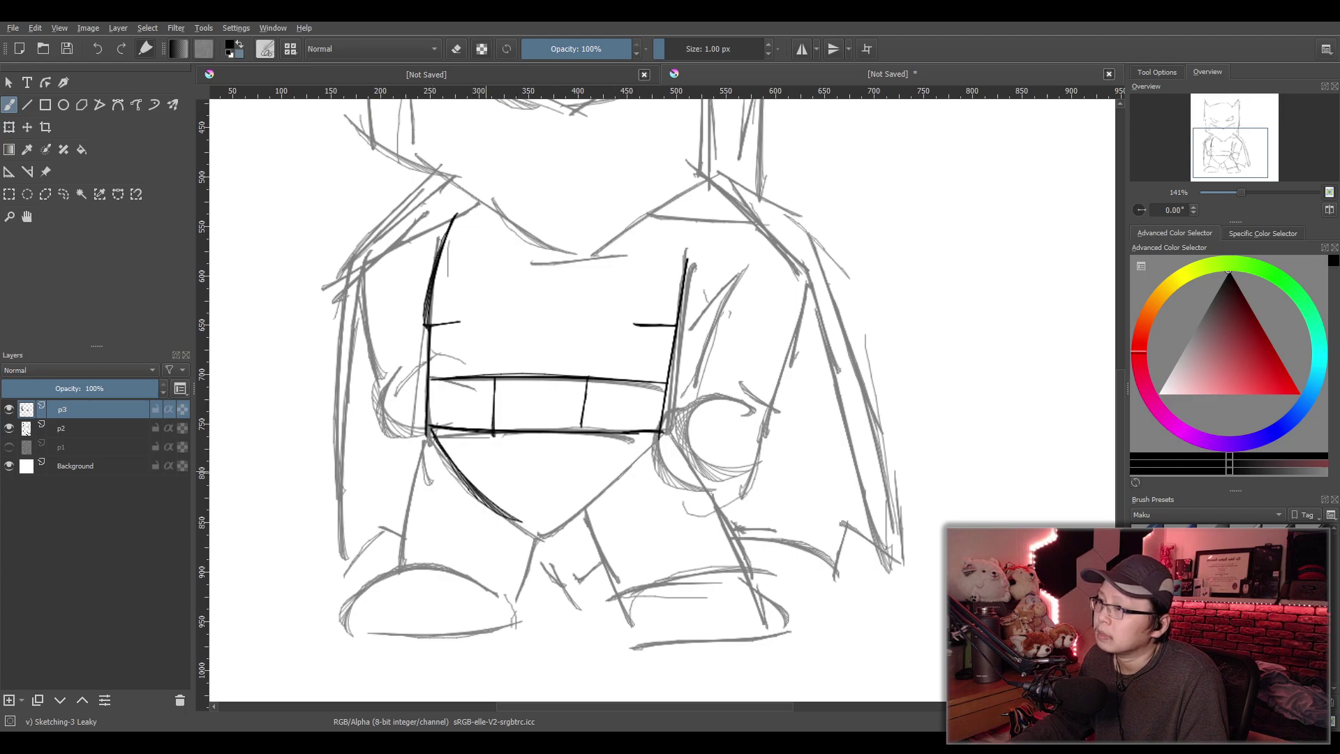
{"action": "key", "text": "ctrl+z"}
{"action": "left_click_drag", "start_coordinate": [431, 431], "coordinate": [585, 517]}
{"action": "key", "text": "ctrl+z"}
{"action": "mouse_move", "coordinate": [427, 427]}
{"action": "left_mouse_down"}
{"action": "mouse_move", "coordinate": [551, 519]}
{"action": "mouse_move", "coordinate": [666, 440]}
{"action": "mouse_move", "coordinate": [550, 522]}
{"action": "left_mouse_up"}
{"action": "key", "text": "ctrl+z"}
{"action": "key", "text": "ctrl+z"}
{"action": "key", "text": "ctrl+z"}
{"action": "key", "text": "ctrl+z"}
{"action": "left_click_drag", "start_coordinate": [662, 430], "coordinate": [548, 520]}
Draw the canvas-left leg with both side lines and a domed, flat-soled boot
{"action": "left_click_drag", "start_coordinate": [435, 433], "coordinate": [401, 562]}
{"action": "key", "text": "ctrl+z"}
{"action": "mouse_move", "coordinate": [433, 429]}
{"action": "left_mouse_down"}
{"action": "mouse_move", "coordinate": [400, 567]}
{"action": "mouse_move", "coordinate": [488, 572]}
{"action": "left_mouse_up"}
{"action": "key", "text": "ctrl+z"}
{"action": "mouse_move", "coordinate": [349, 597]}
{"action": "left_mouse_down"}
{"action": "mouse_move", "coordinate": [520, 620]}
{"action": "mouse_move", "coordinate": [464, 566]}
{"action": "mouse_move", "coordinate": [522, 612]}
{"action": "mouse_move", "coordinate": [370, 635]}
{"action": "left_mouse_up"}
{"action": "key", "text": "ctrl+z"}
{"action": "key", "text": "ctrl+z"}
{"action": "mouse_move", "coordinate": [352, 591]}
{"action": "left_mouse_down"}
{"action": "mouse_move", "coordinate": [363, 629]}
{"action": "mouse_move", "coordinate": [511, 624]}
{"action": "left_mouse_up"}
{"action": "key", "text": "ctrl+z"}
{"action": "left_click_drag", "start_coordinate": [362, 629], "coordinate": [520, 610]}
{"action": "left_click_drag", "start_coordinate": [538, 538], "coordinate": [522, 623]}
Try drawing the inner and outer lines of the canvas-right leg from the briefs down to the boot
{"action": "left_click_drag", "start_coordinate": [578, 506], "coordinate": [617, 584]}
{"action": "key", "text": "ctrl+z"}
{"action": "left_click_drag", "start_coordinate": [548, 518], "coordinate": [624, 584]}
{"action": "key", "text": "ctrl+z"}
{"action": "left_click_drag", "start_coordinate": [684, 492], "coordinate": [723, 568]}
{"action": "key", "text": "ctrl+z"}
{"action": "left_click_drag", "start_coordinate": [703, 486], "coordinate": [748, 568]}
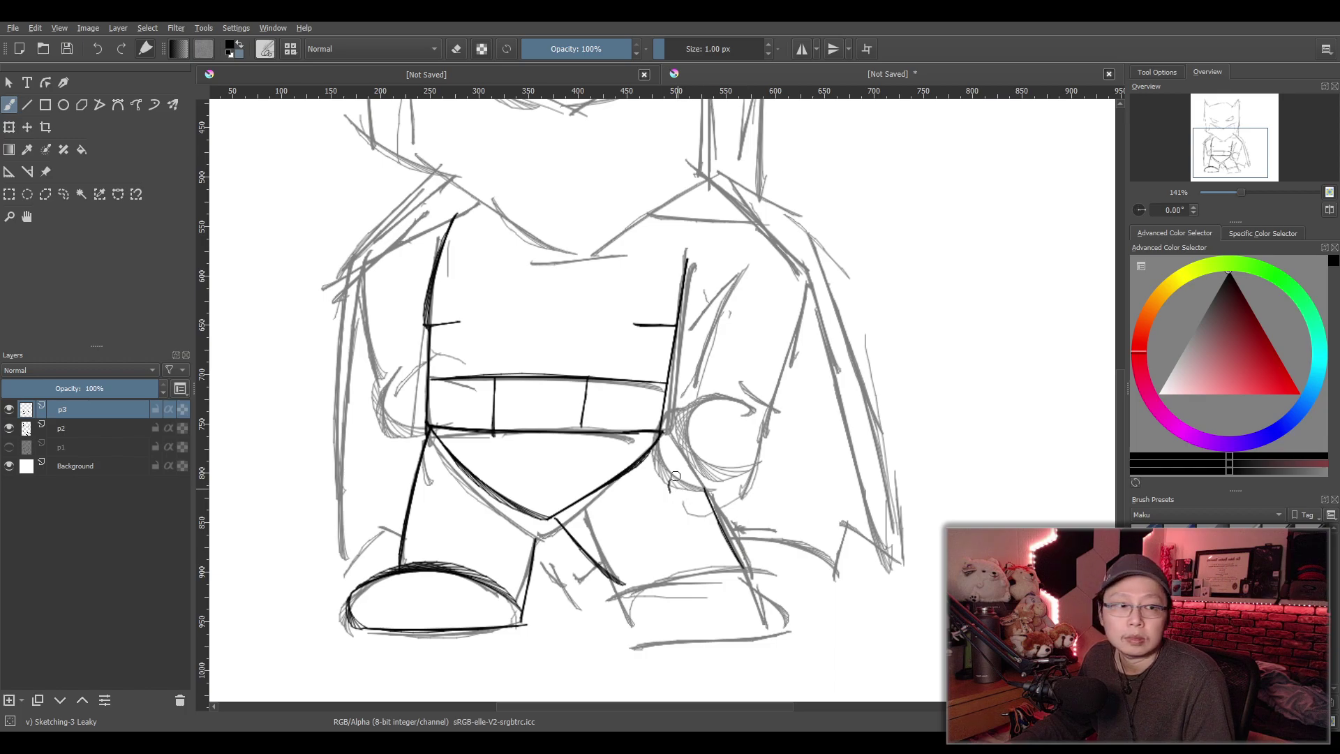
{"action": "key", "text": "ctrl+z"}
{"action": "left_click_drag", "start_coordinate": [668, 439], "coordinate": [744, 575]}
{"action": "key", "text": "ctrl+z"}
{"action": "left_click_drag", "start_coordinate": [661, 433], "coordinate": [748, 571]}
Try several outlines for the domed boot under the canvas-right leg
{"action": "mouse_move", "coordinate": [642, 581]}
{"action": "left_mouse_down"}
{"action": "mouse_move", "coordinate": [772, 610]}
{"action": "mouse_move", "coordinate": [772, 591]}
{"action": "mouse_move", "coordinate": [794, 630]}
{"action": "left_mouse_up"}
{"action": "key", "text": "ctrl+z"}
{"action": "key", "text": "ctrl+z"}
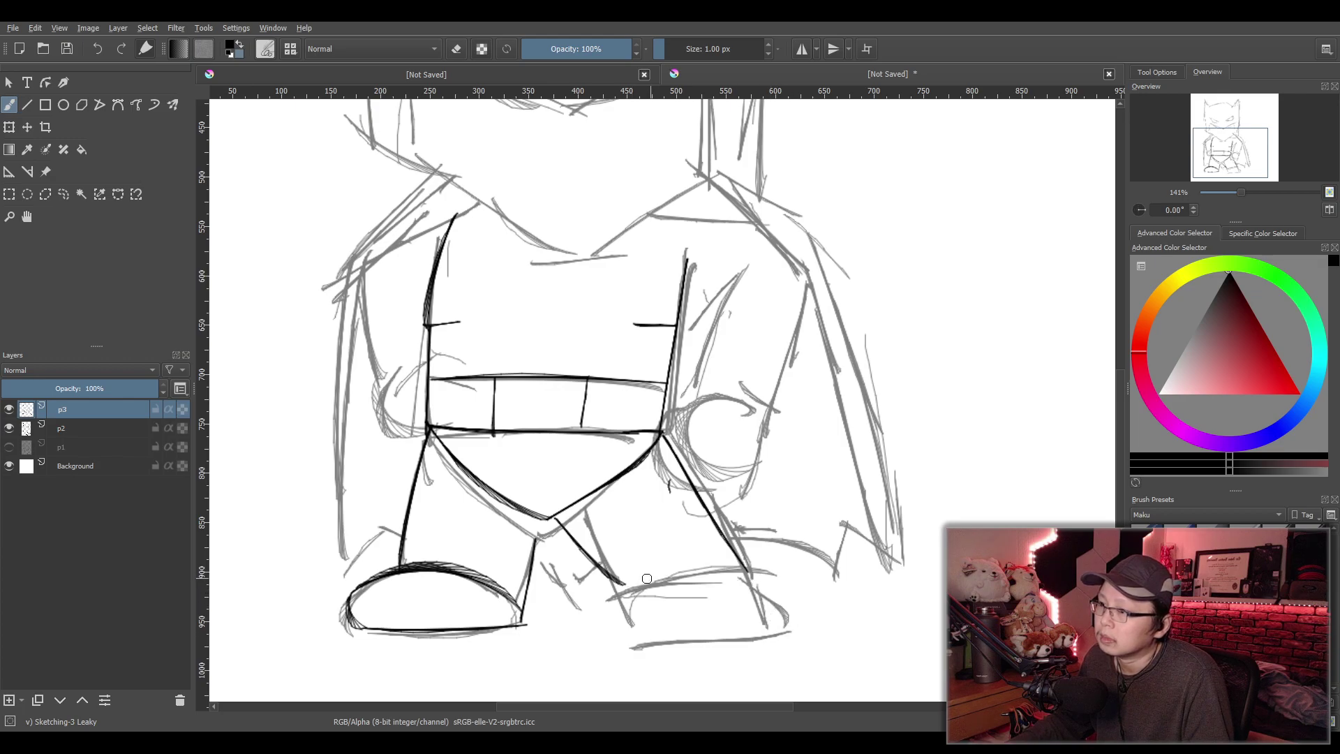
{"action": "mouse_move", "coordinate": [632, 583]}
{"action": "left_mouse_down"}
{"action": "mouse_move", "coordinate": [712, 559]}
{"action": "mouse_move", "coordinate": [789, 609]}
{"action": "left_mouse_up"}
{"action": "mouse_move", "coordinate": [648, 637]}
{"action": "left_mouse_down"}
{"action": "mouse_move", "coordinate": [809, 642]}
{"action": "mouse_move", "coordinate": [785, 645]}
{"action": "left_mouse_up"}
{"action": "key", "text": "ctrl+z"}
{"action": "mouse_move", "coordinate": [626, 583]}
{"action": "left_mouse_down"}
{"action": "mouse_move", "coordinate": [631, 648]}
{"action": "mouse_move", "coordinate": [785, 619]}
{"action": "left_mouse_up"}
{"action": "key", "text": "ctrl+z"}
{"action": "key", "text": "ctrl+z"}
{"action": "key", "text": "ctrl+z"}
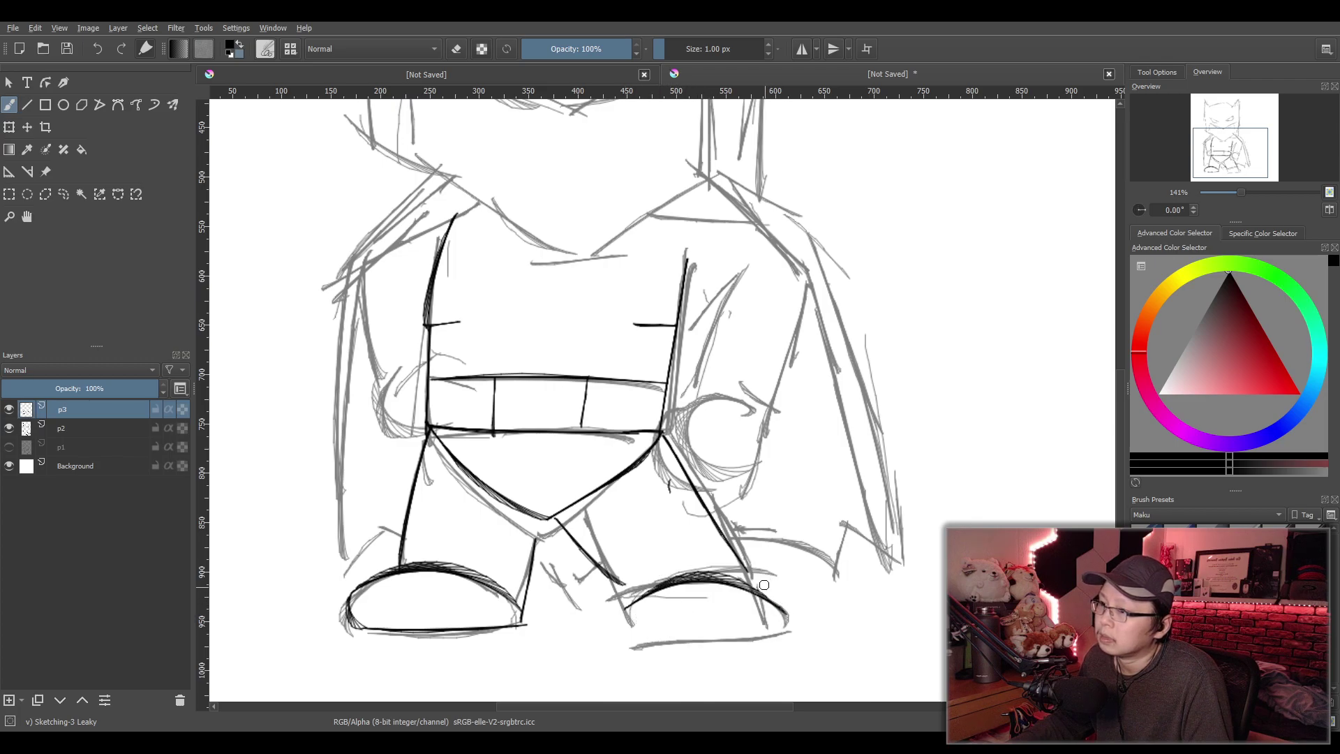
{"action": "key", "text": "ctrl+z"}
{"action": "key", "text": "ctrl+z"}
Redraw the inner line of the canvas-right leg as a diagonal from the crotch to the boot
{"action": "left_click_drag", "start_coordinate": [602, 552], "coordinate": [656, 617]}
{"action": "key", "text": "ctrl+z"}
{"action": "key", "text": "ctrl+z"}
{"action": "mouse_move", "coordinate": [556, 517]}
{"action": "left_mouse_down"}
{"action": "mouse_move", "coordinate": [615, 607]}
{"action": "mouse_move", "coordinate": [771, 617]}
{"action": "left_mouse_up"}
{"action": "key", "text": "ctrl+z"}
Draw the canvas-right boot with a curved top, rounded toe and flat sole, redoing strokes until the shape fits
{"action": "left_click_drag", "start_coordinate": [619, 600], "coordinate": [766, 631]}
{"action": "mouse_move", "coordinate": [615, 601]}
{"action": "left_mouse_down"}
{"action": "mouse_move", "coordinate": [623, 634]}
{"action": "mouse_move", "coordinate": [790, 633]}
{"action": "left_mouse_up"}
{"action": "key", "text": "ctrl+z"}
{"action": "left_click_drag", "start_coordinate": [627, 632], "coordinate": [788, 632]}
{"action": "key", "text": "ctrl+z"}
{"action": "key", "text": "ctrl+z"}
{"action": "key", "text": "ctrl+z"}
{"action": "left_click_drag", "start_coordinate": [614, 606], "coordinate": [786, 599]}
{"action": "key", "text": "ctrl+z"}
{"action": "mouse_move", "coordinate": [625, 601]}
{"action": "left_mouse_down"}
{"action": "mouse_move", "coordinate": [787, 582]}
{"action": "mouse_move", "coordinate": [780, 621]}
{"action": "mouse_move", "coordinate": [765, 586]}
{"action": "mouse_move", "coordinate": [777, 604]}
{"action": "mouse_move", "coordinate": [771, 596]}
{"action": "mouse_move", "coordinate": [755, 628]}
{"action": "left_mouse_up"}
{"action": "key", "text": "ctrl+z"}
{"action": "key", "text": "ctrl+z"}
{"action": "mouse_move", "coordinate": [624, 600]}
{"action": "left_mouse_down"}
{"action": "mouse_move", "coordinate": [618, 633]}
{"action": "mouse_move", "coordinate": [748, 625]}
{"action": "left_mouse_up"}
{"action": "key", "text": "ctrl+z"}
{"action": "mouse_move", "coordinate": [619, 598]}
{"action": "left_mouse_down"}
{"action": "mouse_move", "coordinate": [649, 633]}
{"action": "mouse_move", "coordinate": [751, 624]}
{"action": "left_mouse_up"}
{"action": "key", "text": "ctrl+z"}
{"action": "key", "text": "ctrl+z"}
{"action": "key", "text": "ctrl+z"}
{"action": "key", "text": "ctrl+z"}
{"action": "left_click_drag", "start_coordinate": [618, 597], "coordinate": [776, 612]}
{"action": "key", "text": "ctrl+z"}
{"action": "mouse_move", "coordinate": [613, 598]}
{"action": "left_mouse_down"}
{"action": "mouse_move", "coordinate": [803, 624]}
{"action": "mouse_move", "coordinate": [642, 629]}
{"action": "mouse_move", "coordinate": [790, 618]}
{"action": "mouse_move", "coordinate": [768, 635]}
{"action": "mouse_move", "coordinate": [628, 642]}
{"action": "mouse_move", "coordinate": [641, 635]}
{"action": "left_mouse_up"}
{"action": "key", "text": "ctrl+z"}
{"action": "key", "text": "ctrl+z"}
Redraw the outer line of the canvas-right leg from the belt's corner to the top of the boot
{"action": "left_click_drag", "start_coordinate": [667, 432], "coordinate": [748, 569]}
{"action": "key", "text": "ctrl+z"}
{"action": "left_click_drag", "start_coordinate": [669, 434], "coordinate": [760, 572]}
{"action": "key", "text": "ctrl+z"}
{"action": "left_click_drag", "start_coordinate": [669, 434], "coordinate": [754, 580]}
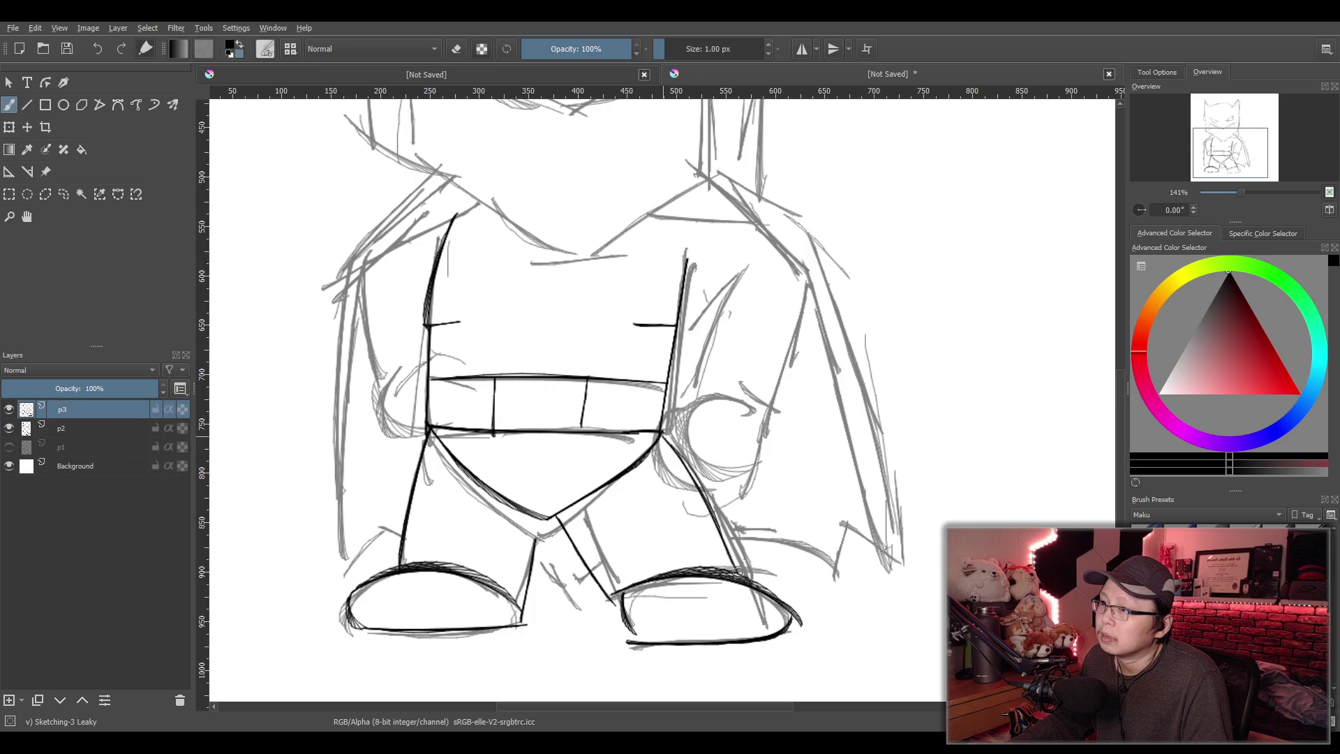
{"action": "key", "text": "ctrl+z"}
{"action": "left_click_drag", "start_coordinate": [668, 432], "coordinate": [750, 584]}
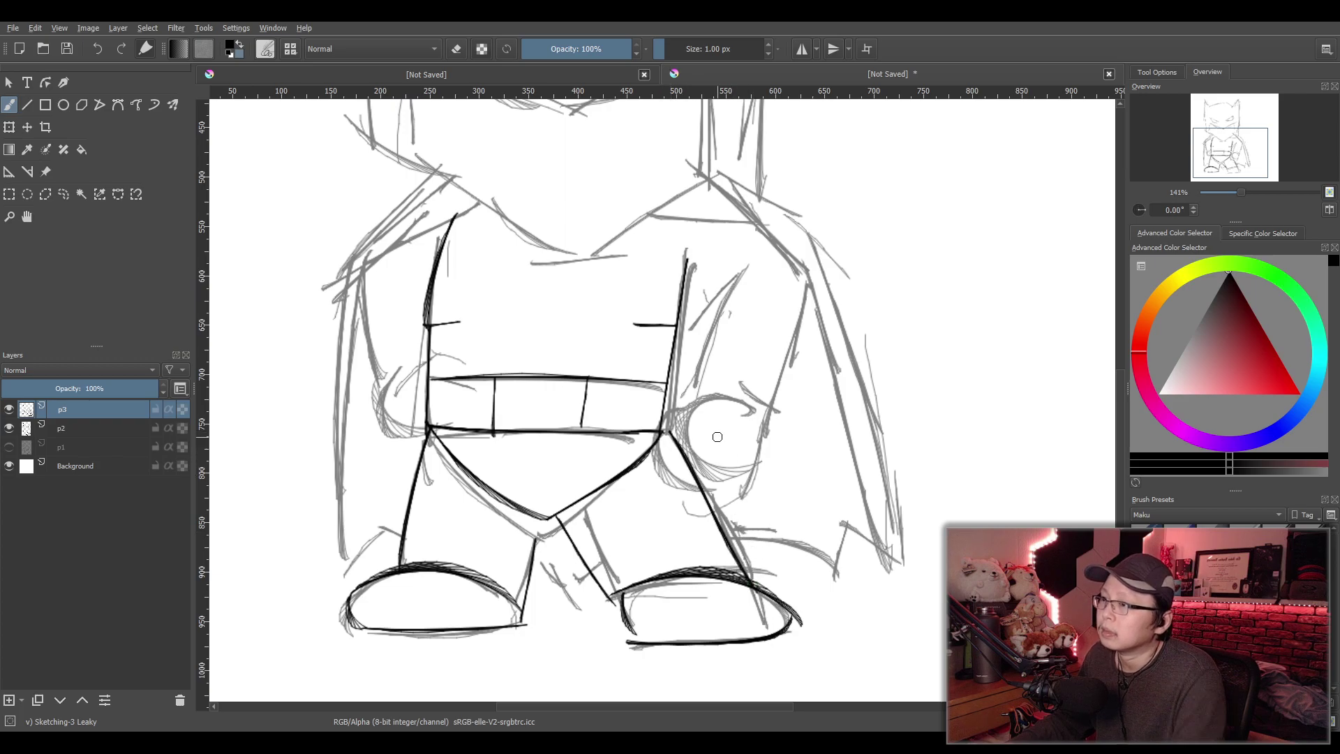
Try outlining the canvas-right shoulder and the outer edge of its arm down toward the hand
{"action": "scroll", "coordinate": [737, 420], "scroll_direction": "up", "scroll_amount": 3}
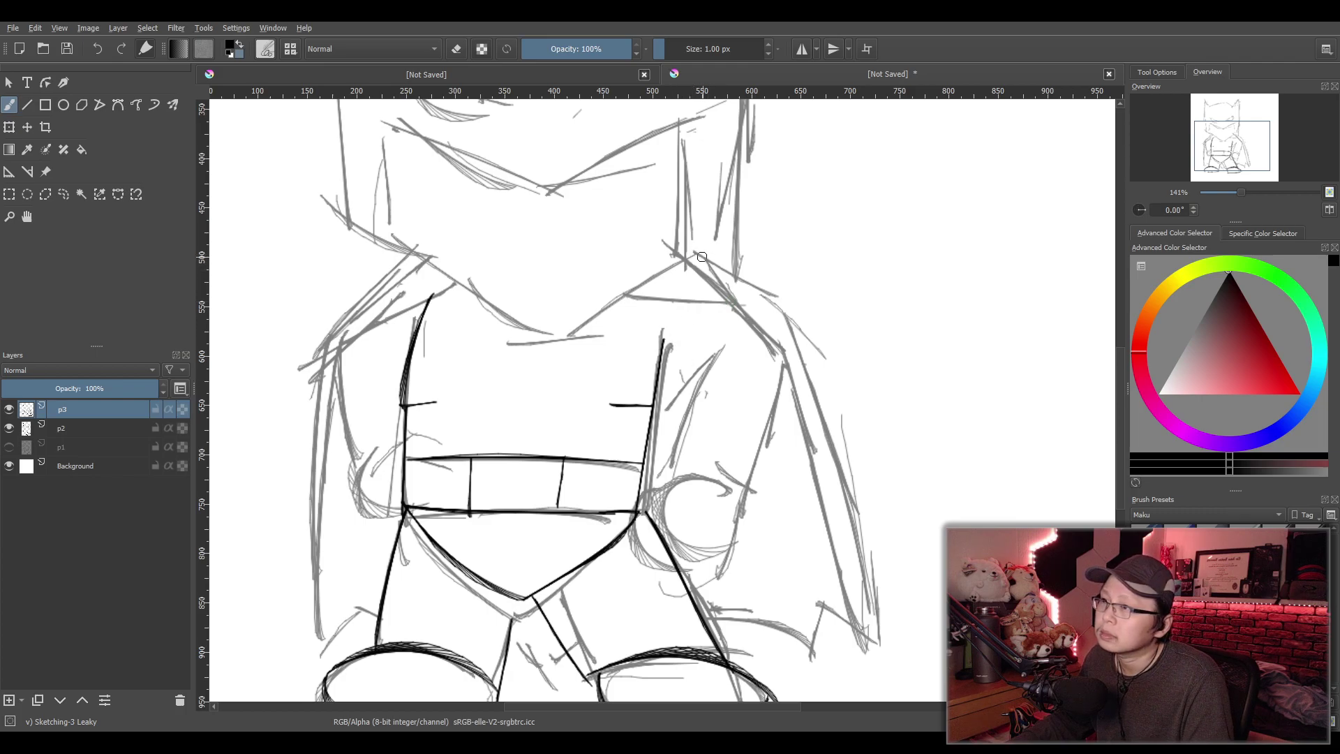
{"action": "left_click_drag", "start_coordinate": [686, 258], "coordinate": [785, 361]}
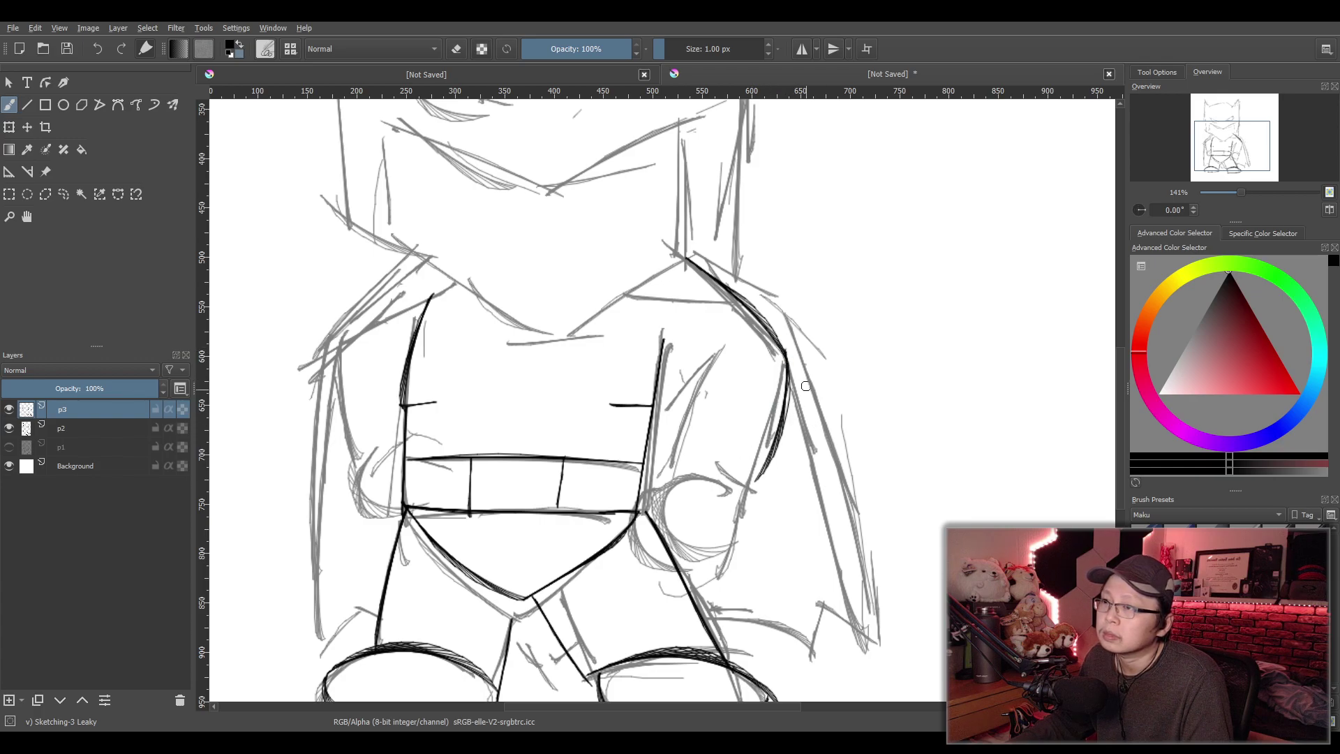
{"action": "key", "text": "ctrl+z"}
{"action": "mouse_move", "coordinate": [685, 260]}
{"action": "left_mouse_down"}
{"action": "mouse_move", "coordinate": [813, 347]}
{"action": "mouse_move", "coordinate": [736, 310]}
{"action": "mouse_move", "coordinate": [792, 370]}
{"action": "mouse_move", "coordinate": [770, 433]}
{"action": "left_mouse_up"}
{"action": "key", "text": "ctrl+z"}
{"action": "key", "text": "ctrl+z"}
{"action": "left_click_drag", "start_coordinate": [778, 349], "coordinate": [754, 510]}
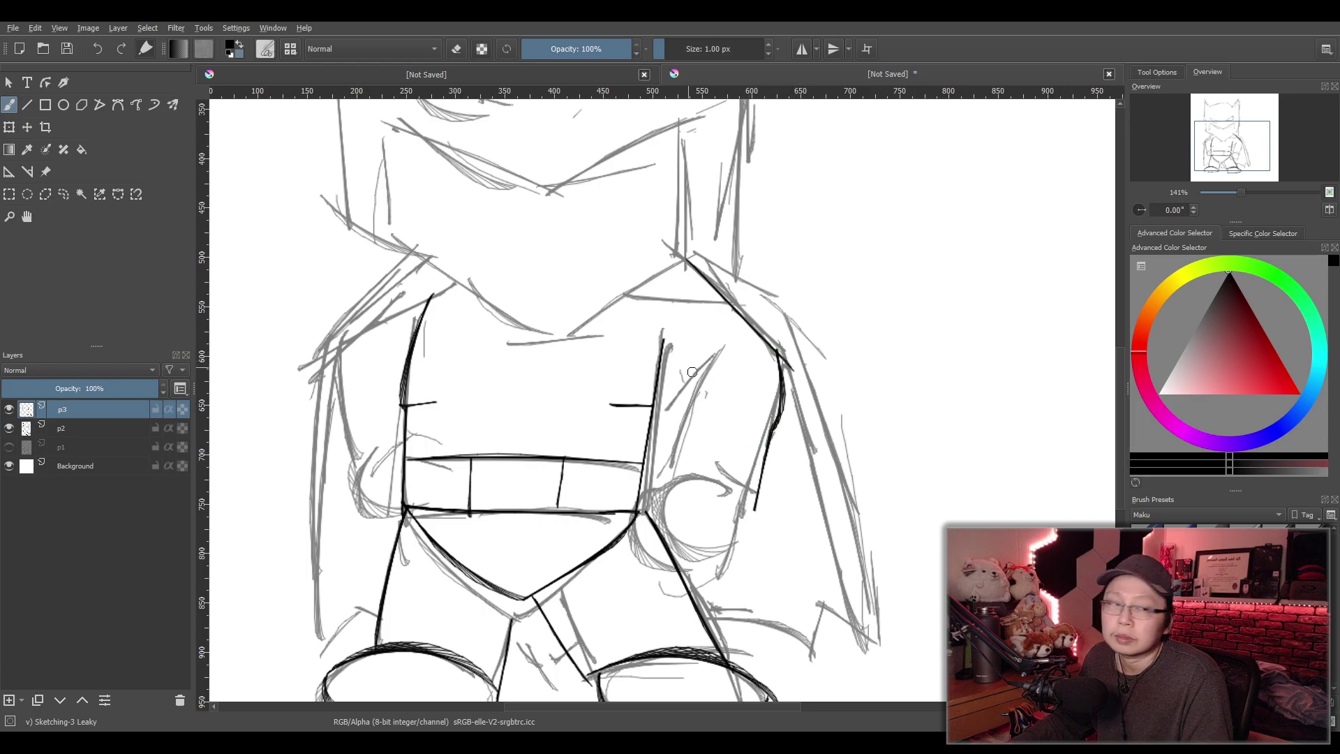
Try a diagonal line from the upper chest across the armpit to start the inside of the canvas-right arm
{"action": "left_click_drag", "start_coordinate": [642, 307], "coordinate": [719, 391]}
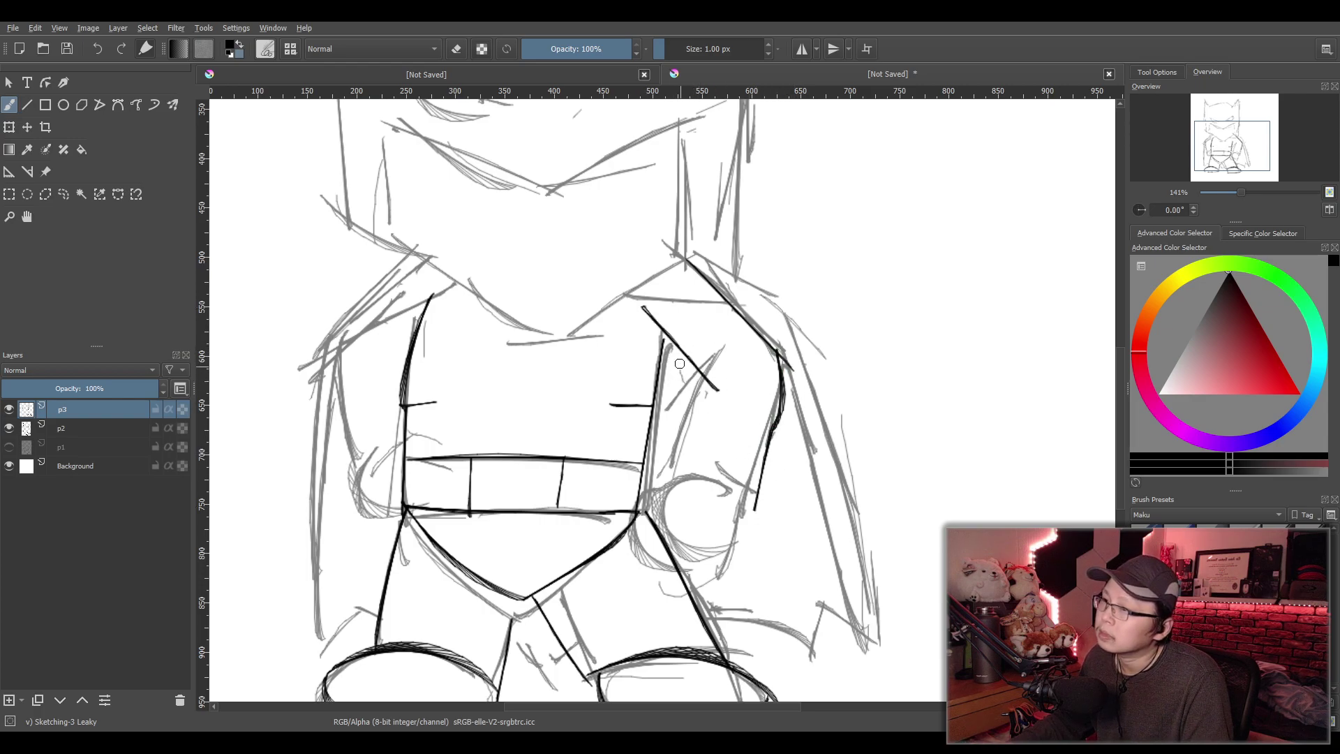
{"action": "key", "text": "ctrl+z"}
{"action": "left_click_drag", "start_coordinate": [610, 318], "coordinate": [708, 378]}
{"action": "key", "text": "ctrl+z"}
{"action": "mouse_move", "coordinate": [629, 310]}
{"action": "left_mouse_down"}
{"action": "mouse_move", "coordinate": [697, 386]}
{"action": "mouse_move", "coordinate": [697, 460]}
{"action": "left_mouse_up"}
{"action": "key", "text": "ctrl+z"}
{"action": "mouse_move", "coordinate": [704, 380]}
{"action": "left_mouse_down"}
{"action": "mouse_move", "coordinate": [697, 474]}
{"action": "mouse_move", "coordinate": [659, 558]}
{"action": "left_mouse_up"}
{"action": "key", "text": "ctrl+z"}
{"action": "key", "text": "ctrl+z"}
{"action": "key", "text": "ctrl+z"}
{"action": "left_click_drag", "start_coordinate": [632, 310], "coordinate": [706, 386]}
{"action": "key", "text": "ctrl+z"}
{"action": "left_click_drag", "start_coordinate": [630, 308], "coordinate": [698, 386]}
{"action": "key", "text": "ctrl+z"}
{"action": "mouse_move", "coordinate": [627, 307]}
{"action": "left_mouse_down"}
{"action": "mouse_move", "coordinate": [680, 378]}
{"action": "mouse_move", "coordinate": [667, 432]}
{"action": "left_mouse_up"}
{"action": "key", "text": "ctrl+z"}
Try drawing the inner edge of the canvas-right forearm, then undo all the arm and shoulder strokes
{"action": "left_click_drag", "start_coordinate": [679, 374], "coordinate": [662, 477]}
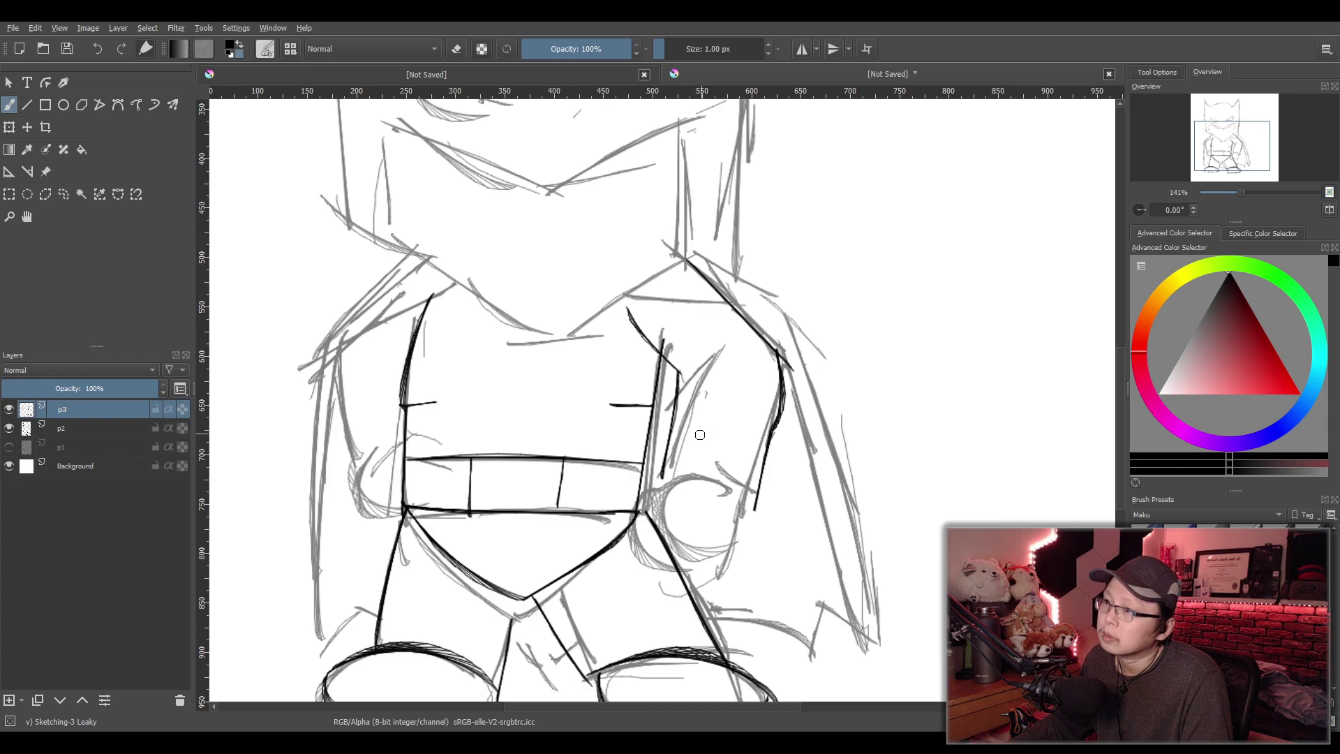
{"action": "key", "text": "ctrl+z"}
{"action": "left_click_drag", "start_coordinate": [680, 372], "coordinate": [683, 464]}
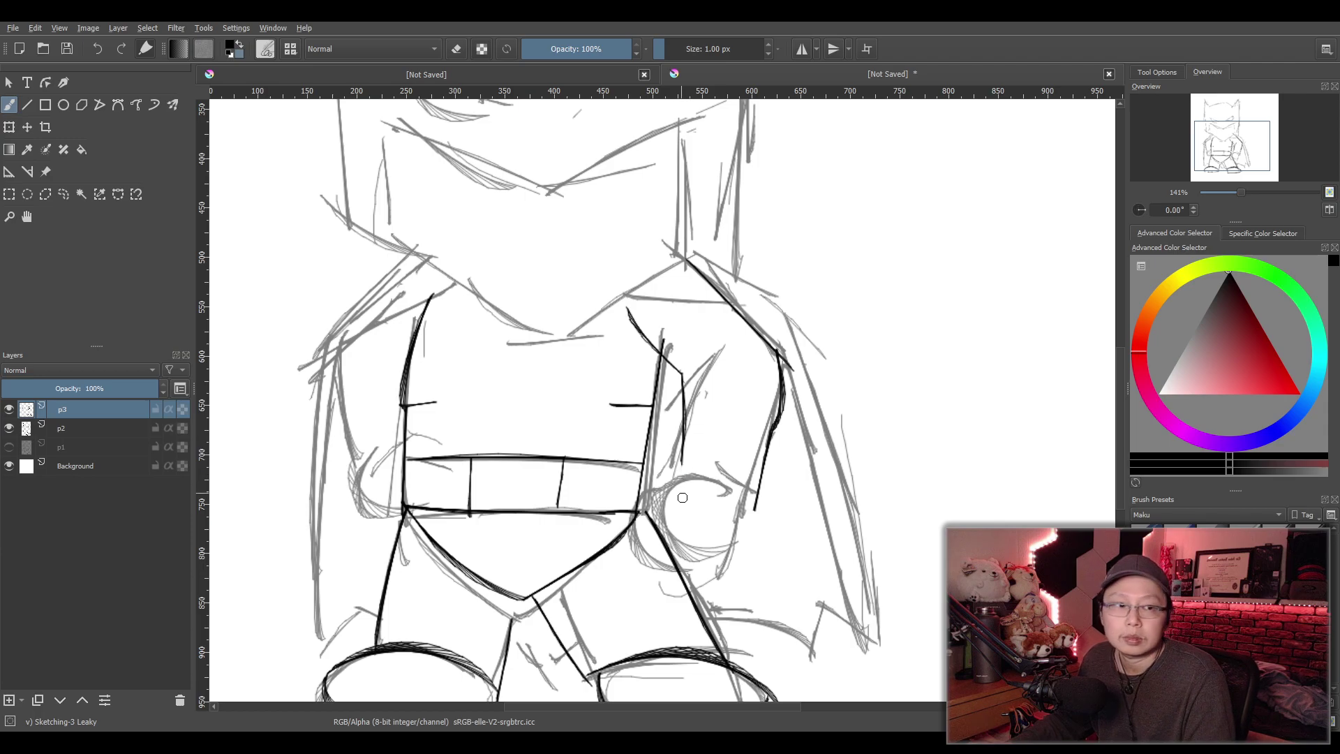
{"action": "left_click_drag", "start_coordinate": [683, 465], "coordinate": [656, 538]}
{"action": "key", "text": "ctrl+z"}
{"action": "left_click_drag", "start_coordinate": [680, 466], "coordinate": [631, 518]}
{"action": "key", "text": "ctrl+z"}
{"action": "key", "text": "ctrl+z"}
{"action": "key", "text": "ctrl+z"}
{"action": "key", "text": "ctrl+z"}
{"action": "key", "text": "ctrl+z"}
{"action": "key", "text": "ctrl+z"}
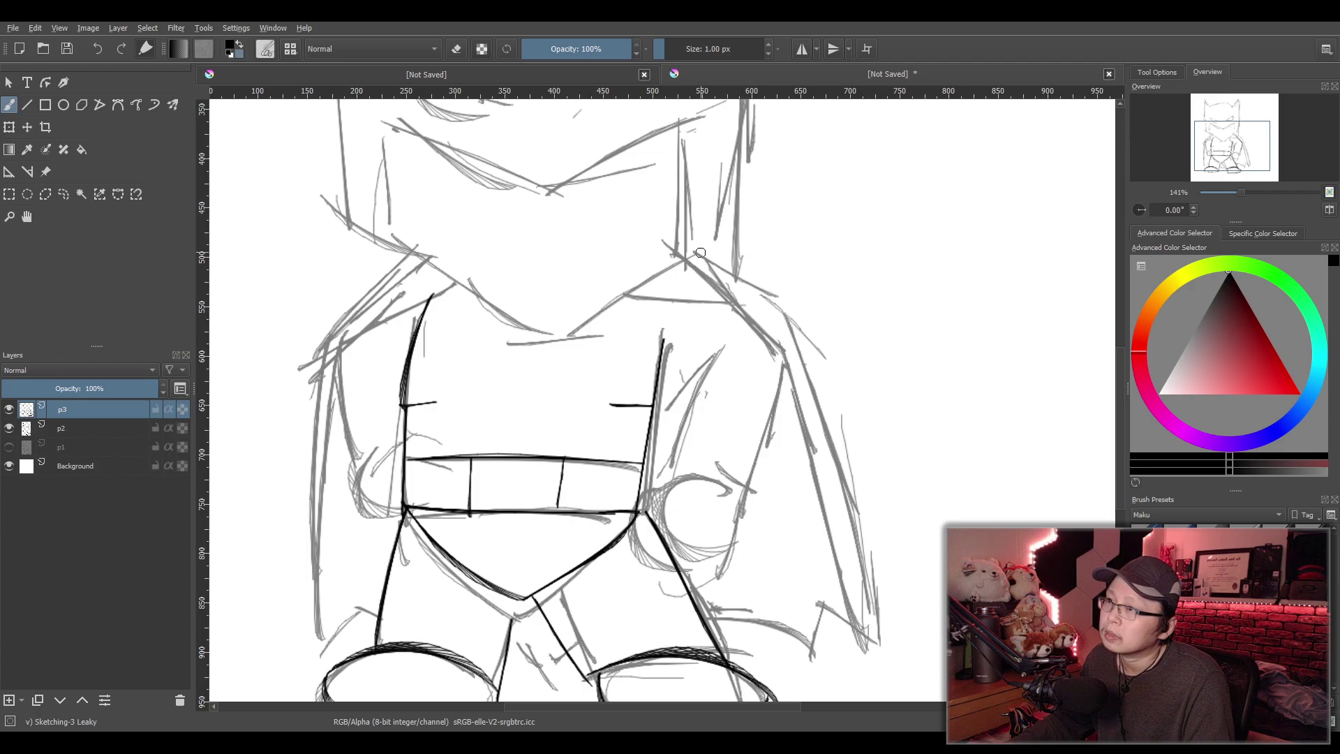
Draw the outer contour of the canvas-right arm from the shoulder to the elbow and diagonally back toward the hip
{"action": "left_click_drag", "start_coordinate": [700, 249], "coordinate": [775, 380]}
{"action": "key", "text": "ctrl+z"}
{"action": "left_click_drag", "start_coordinate": [700, 251], "coordinate": [761, 359]}
{"action": "key", "text": "ctrl+z"}
{"action": "mouse_move", "coordinate": [697, 256]}
{"action": "left_mouse_down"}
{"action": "mouse_move", "coordinate": [789, 356]}
{"action": "mouse_move", "coordinate": [776, 413]}
{"action": "mouse_move", "coordinate": [697, 520]}
{"action": "left_mouse_up"}
{"action": "key", "text": "ctrl+z"}
{"action": "left_click_drag", "start_coordinate": [779, 411], "coordinate": [692, 520]}
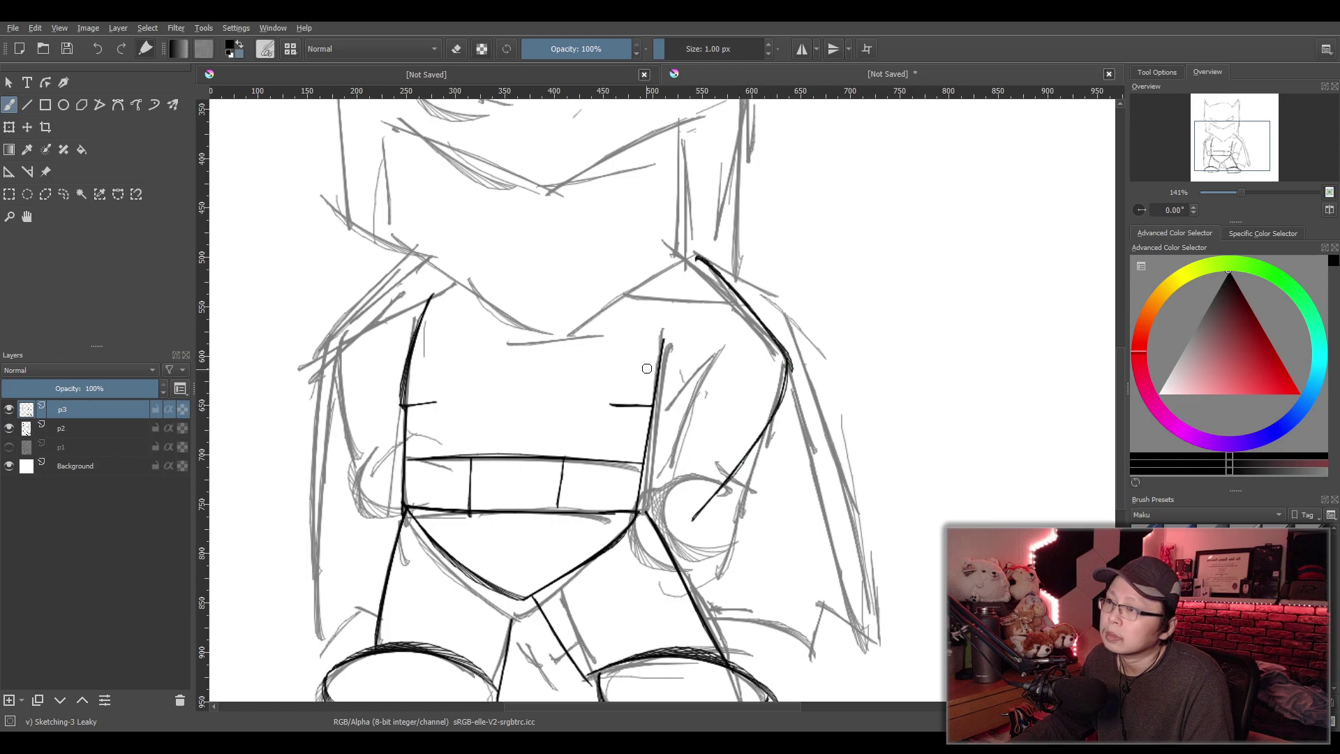
Draw a diagonal line from the upper chest across the armpit as the inner edge of the canvas-right upper arm
{"action": "left_click_drag", "start_coordinate": [643, 313], "coordinate": [682, 403]}
{"action": "key", "text": "ctrl+z"}
{"action": "key", "text": "ctrl+z"}
{"action": "left_click_drag", "start_coordinate": [637, 310], "coordinate": [708, 375]}
{"action": "key", "text": "ctrl+z"}
{"action": "mouse_move", "coordinate": [619, 327]}
{"action": "left_mouse_down"}
{"action": "mouse_move", "coordinate": [700, 390]}
{"action": "mouse_move", "coordinate": [647, 451]}
{"action": "left_mouse_up"}
{"action": "key", "text": "ctrl+z"}
Try drawing the inner edge of the canvas-right forearm and the fist beside the belt
{"action": "left_click_drag", "start_coordinate": [697, 388], "coordinate": [656, 471]}
{"action": "key", "text": "ctrl+z"}
{"action": "mouse_move", "coordinate": [696, 381]}
{"action": "left_mouse_down"}
{"action": "mouse_move", "coordinate": [664, 452]}
{"action": "mouse_move", "coordinate": [663, 432]}
{"action": "mouse_move", "coordinate": [687, 531]}
{"action": "left_mouse_up"}
{"action": "key", "text": "ctrl+z"}
{"action": "key", "text": "ctrl+z"}
{"action": "key", "text": "ctrl+z"}
{"action": "left_click_drag", "start_coordinate": [659, 447], "coordinate": [656, 539]}
{"action": "key", "text": "ctrl+z"}
{"action": "left_click_drag", "start_coordinate": [659, 448], "coordinate": [691, 534]}
{"action": "key", "text": "ctrl+z"}
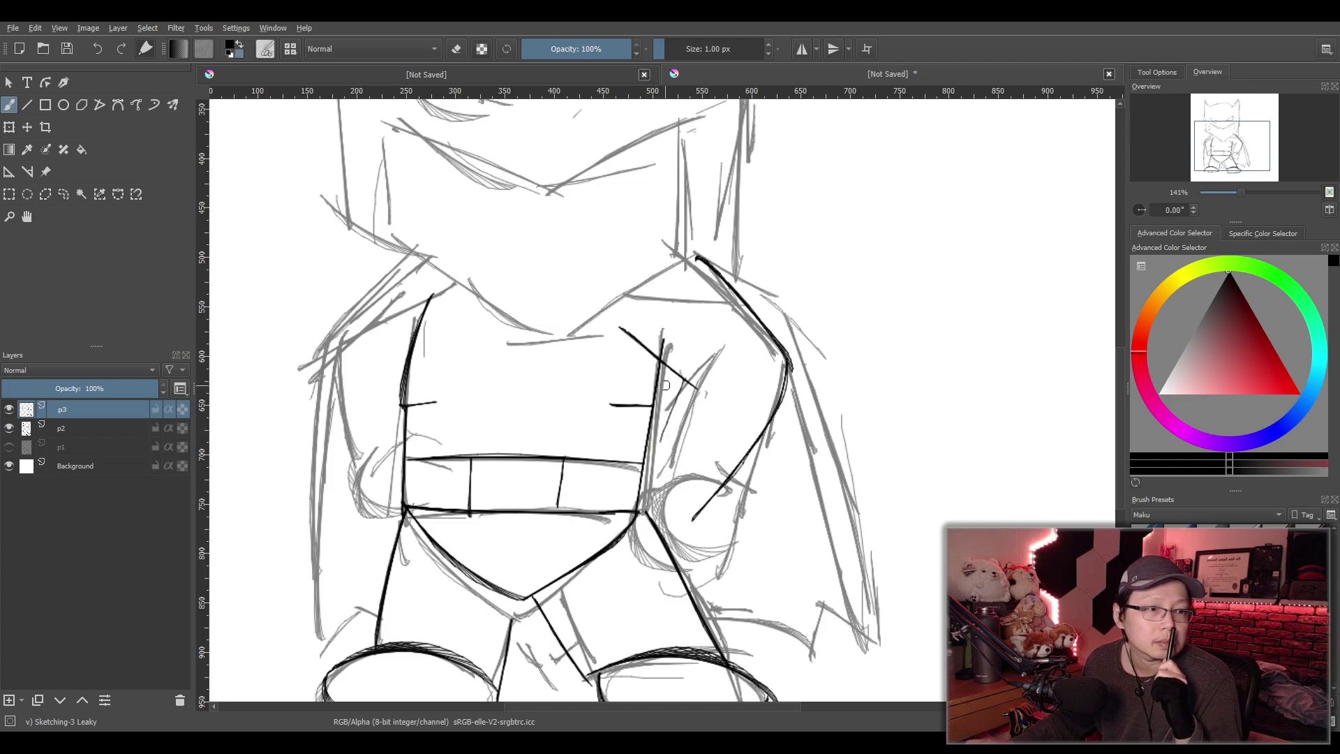
Draw the glove cuff line diagonally across the canvas-right arm just below the elbow
{"action": "left_click_drag", "start_coordinate": [679, 388], "coordinate": [760, 434]}
{"action": "key", "text": "ctrl+z"}
{"action": "left_click_drag", "start_coordinate": [677, 386], "coordinate": [772, 436]}
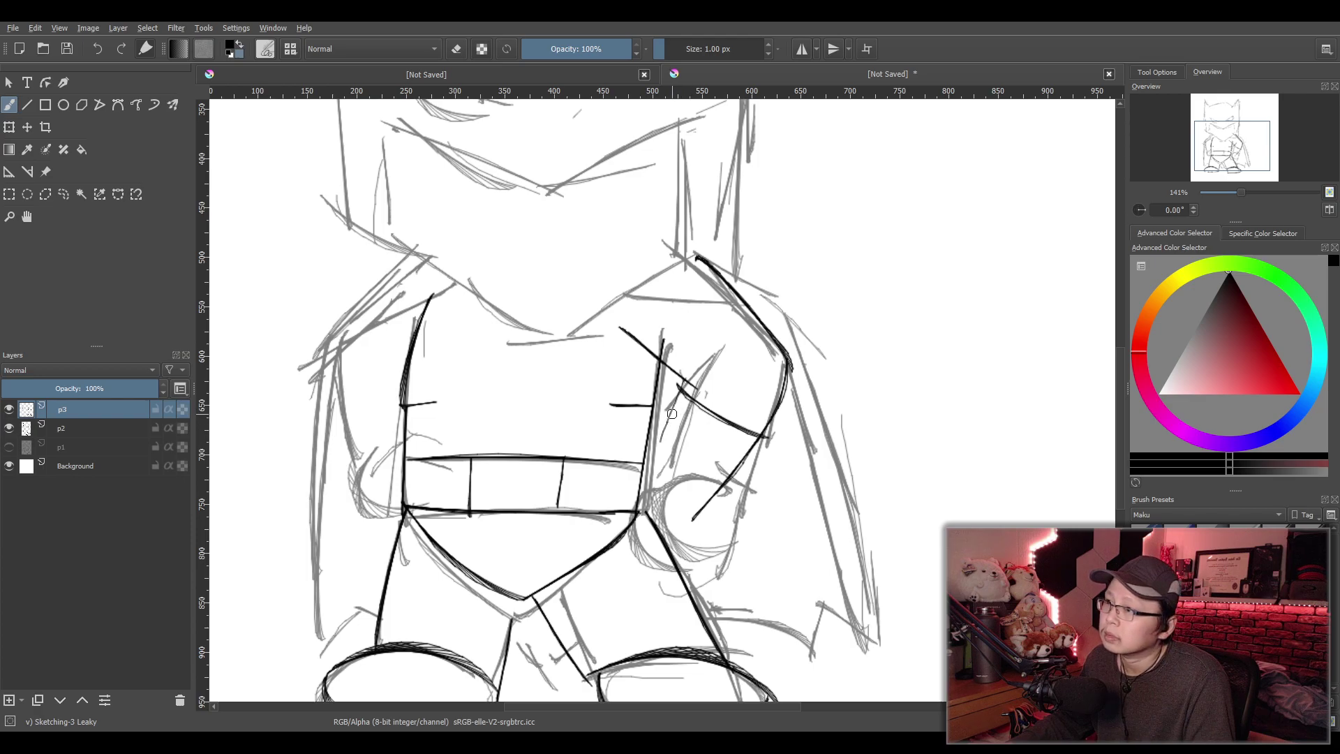
Draw the inner edge of the canvas-right forearm and curve a fist outline around the end of the belt
{"action": "mouse_move", "coordinate": [680, 388]}
{"action": "left_mouse_down"}
{"action": "mouse_move", "coordinate": [633, 441]}
{"action": "mouse_move", "coordinate": [634, 492]}
{"action": "left_mouse_up"}
{"action": "key", "text": "ctrl+z"}
{"action": "key", "text": "ctrl+z"}
{"action": "mouse_move", "coordinate": [679, 389]}
{"action": "left_mouse_down"}
{"action": "mouse_move", "coordinate": [634, 466]}
{"action": "mouse_move", "coordinate": [646, 443]}
{"action": "mouse_move", "coordinate": [698, 520]}
{"action": "left_mouse_up"}
{"action": "key", "text": "ctrl+z"}
{"action": "key", "text": "ctrl+z"}
{"action": "mouse_move", "coordinate": [662, 439]}
{"action": "left_mouse_down"}
{"action": "mouse_move", "coordinate": [627, 462]}
{"action": "mouse_move", "coordinate": [689, 517]}
{"action": "left_mouse_up"}
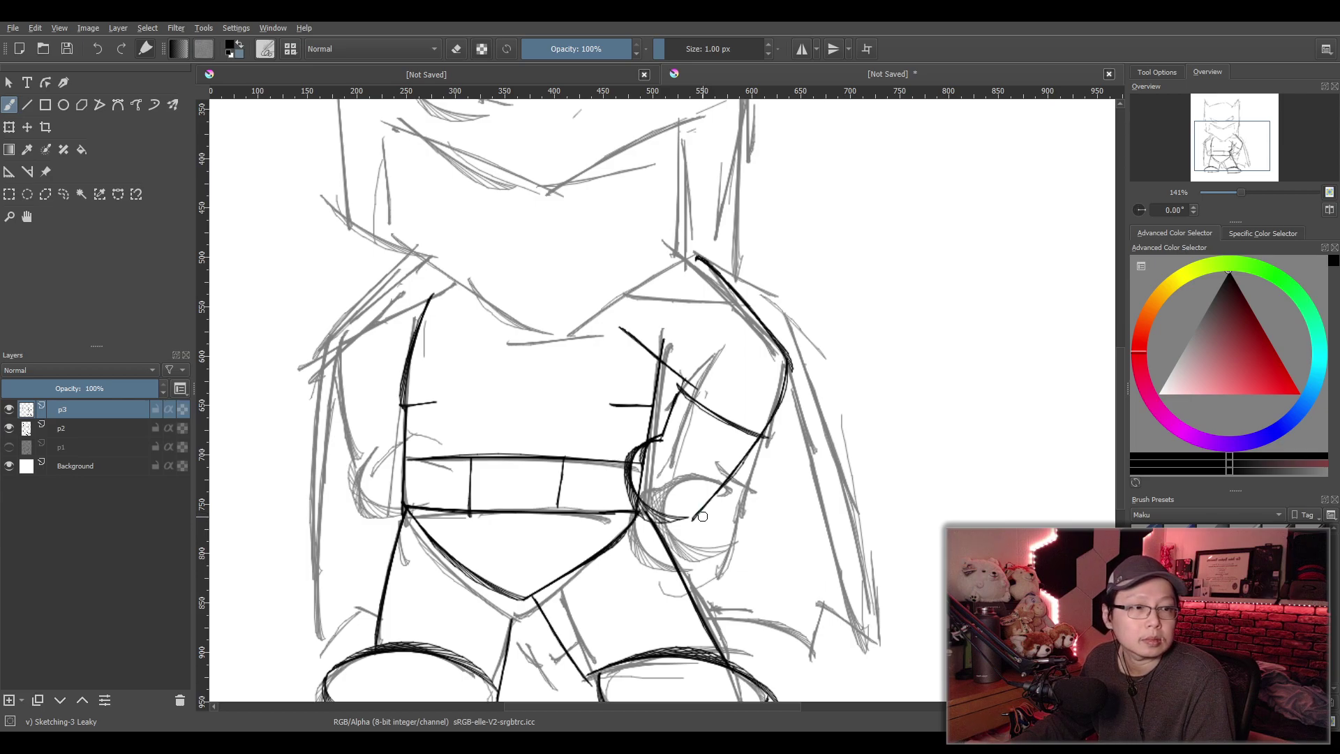
Redraw the canvas-right fist as a fuller rounded shape closing against the outer edge of the forearm
{"action": "key", "text": "ctrl+z"}
{"action": "mouse_move", "coordinate": [658, 435]}
{"action": "left_mouse_down"}
{"action": "mouse_move", "coordinate": [631, 521]}
{"action": "mouse_move", "coordinate": [703, 516]}
{"action": "mouse_move", "coordinate": [684, 535]}
{"action": "mouse_move", "coordinate": [669, 524]}
{"action": "mouse_move", "coordinate": [718, 497]}
{"action": "left_mouse_up"}
{"action": "key", "text": "ctrl+z"}
{"action": "key", "text": "ctrl+z"}
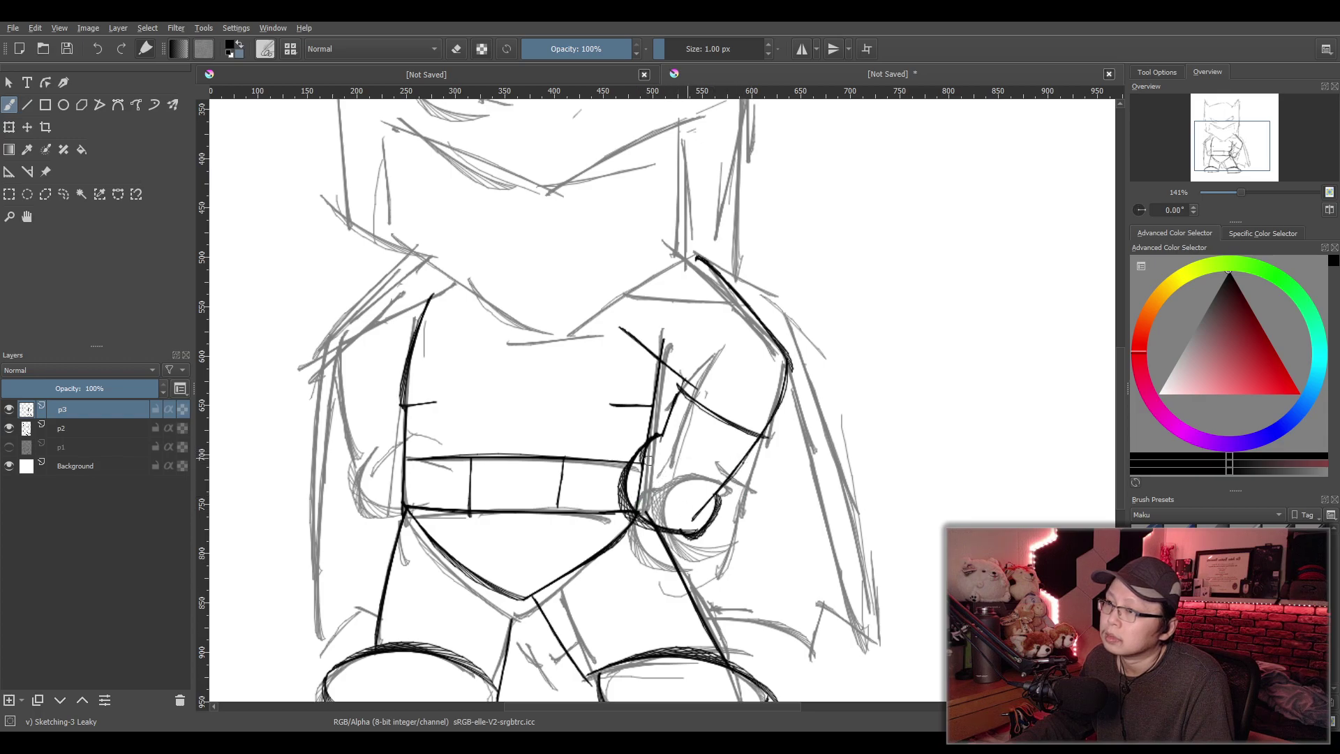
{"action": "key", "text": "ctrl+z"}
Outline the canvas-left shoulder diagonally from the base of the neck to the top of the arm
{"action": "left_click_drag", "start_coordinate": [413, 251], "coordinate": [325, 349]}
{"action": "key", "text": "ctrl+z"}
{"action": "left_click_drag", "start_coordinate": [424, 257], "coordinate": [324, 349]}
{"action": "key", "text": "ctrl+z"}
{"action": "left_click_drag", "start_coordinate": [417, 256], "coordinate": [349, 350]}
{"action": "key", "text": "ctrl+z"}
Draw the outer contour of the canvas-left arm from the shoulder down to a rounded fist beside the belt
{"action": "mouse_move", "coordinate": [417, 253]}
{"action": "left_mouse_down"}
{"action": "mouse_move", "coordinate": [335, 353]}
{"action": "mouse_move", "coordinate": [346, 458]}
{"action": "mouse_move", "coordinate": [361, 397]}
{"action": "left_mouse_up"}
{"action": "key", "text": "ctrl+z"}
{"action": "key", "text": "ctrl+z"}
{"action": "key", "text": "ctrl+z"}
{"action": "mouse_move", "coordinate": [413, 256]}
{"action": "left_mouse_down"}
{"action": "mouse_move", "coordinate": [336, 342]}
{"action": "mouse_move", "coordinate": [329, 427]}
{"action": "left_mouse_up"}
{"action": "key", "text": "ctrl+z"}
{"action": "mouse_move", "coordinate": [339, 344]}
{"action": "left_mouse_down"}
{"action": "mouse_move", "coordinate": [351, 460]}
{"action": "mouse_move", "coordinate": [425, 480]}
{"action": "left_mouse_up"}
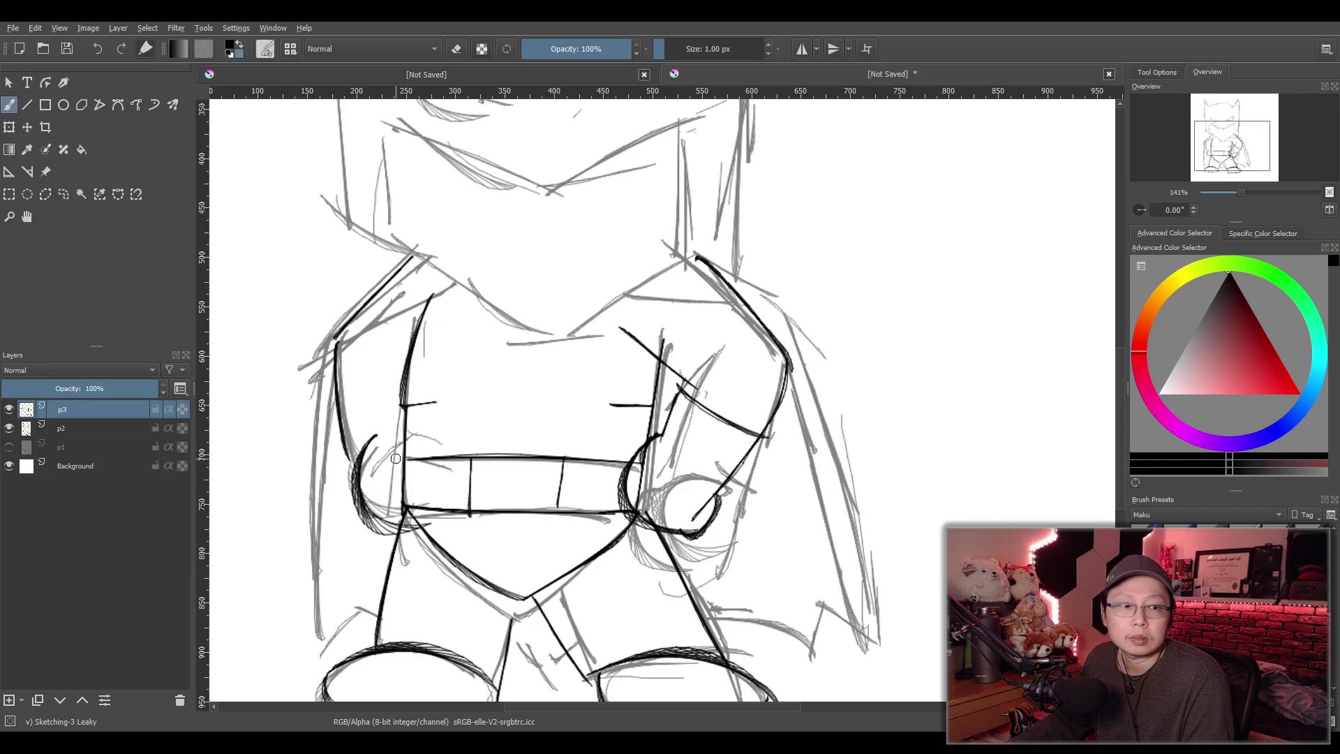
Redraw the canvas-left fist as a larger curve meeting the belt and add a cuff line across the arm
{"action": "key", "text": "ctrl+z"}
{"action": "left_click_drag", "start_coordinate": [381, 438], "coordinate": [404, 520]}
{"action": "key", "text": "ctrl+z"}
{"action": "left_click_drag", "start_coordinate": [381, 437], "coordinate": [405, 520]}
{"action": "left_click_drag", "start_coordinate": [341, 381], "coordinate": [413, 368]}
{"action": "key", "text": "ctrl+z"}
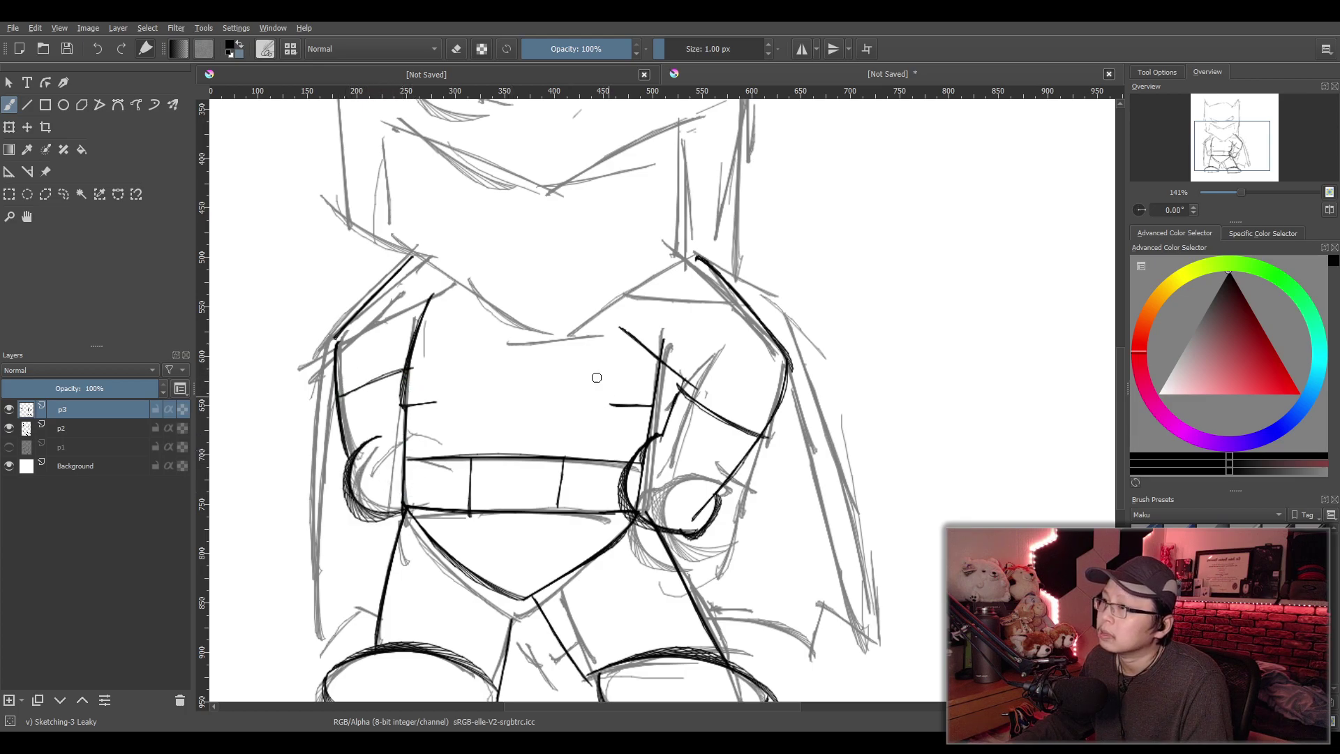
Outline the canvas-left side of the head from the ear tip to the jaw, continuing along the jaw to the chin
{"action": "scroll", "coordinate": [605, 390], "scroll_direction": "down", "scroll_amount": 4}
{"action": "scroll", "coordinate": [667, 364], "scroll_direction": "up", "scroll_amount": 2}
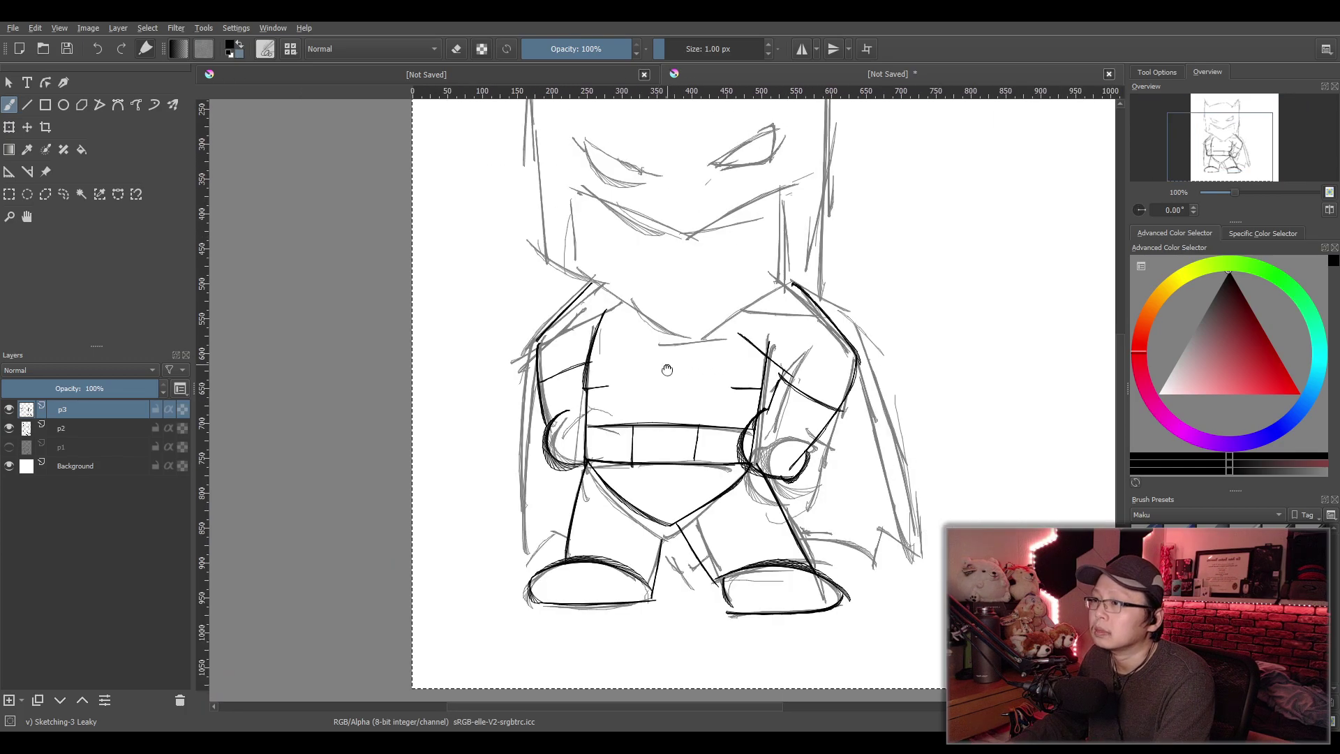
{"action": "scroll", "coordinate": [667, 364], "scroll_direction": "up", "scroll_amount": 2}
{"action": "scroll", "coordinate": [622, 442], "scroll_direction": "down", "scroll_amount": 2}
{"action": "scroll", "coordinate": [622, 443], "scroll_direction": "up", "scroll_amount": 1}
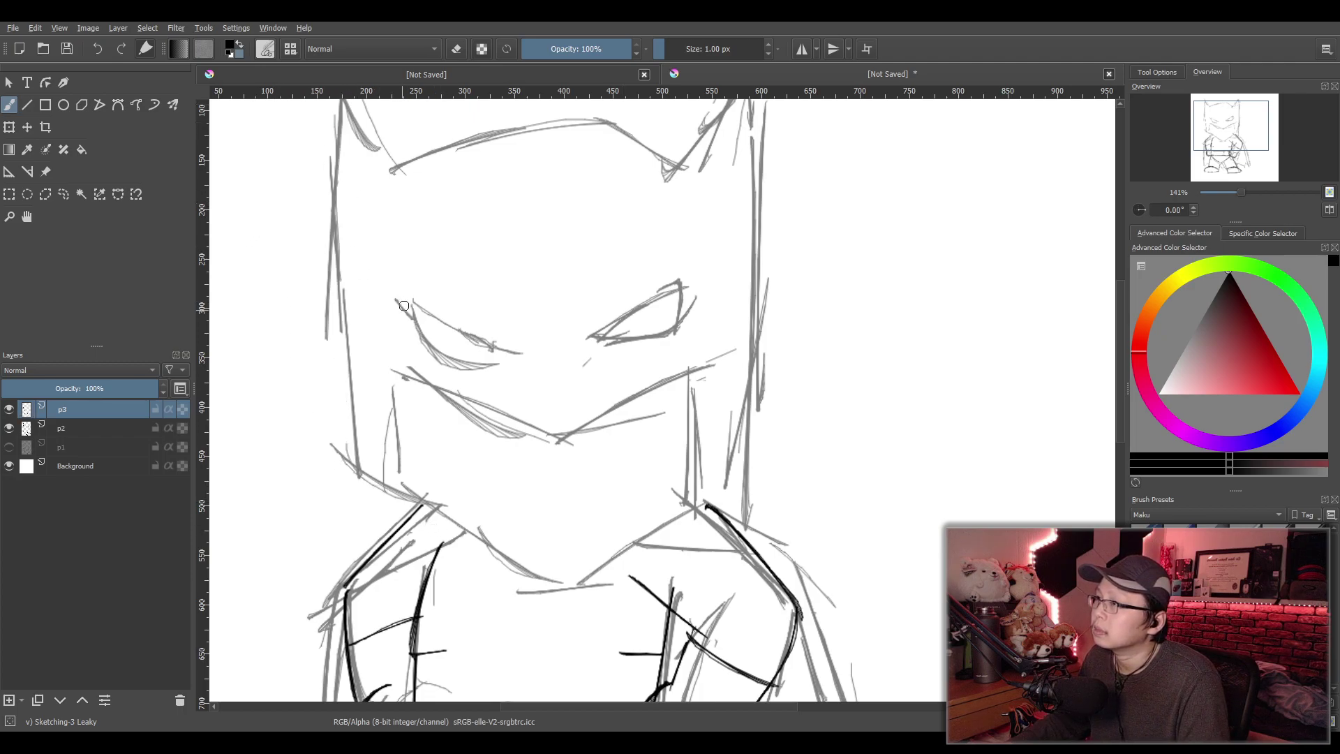
{"action": "scroll", "coordinate": [536, 345], "scroll_direction": "down", "scroll_amount": 1}
{"action": "left_click_drag", "start_coordinate": [536, 345], "coordinate": [552, 377]}
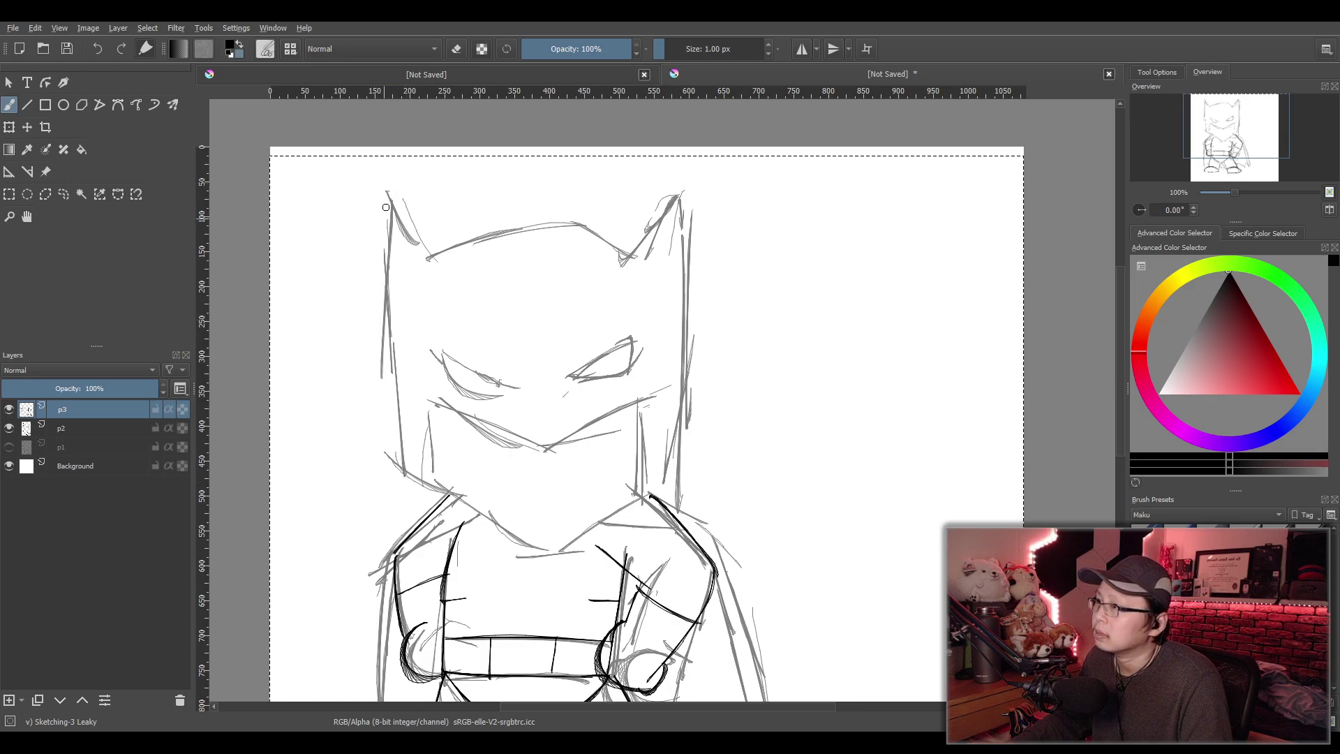
{"action": "left_click_drag", "start_coordinate": [387, 182], "coordinate": [389, 452]}
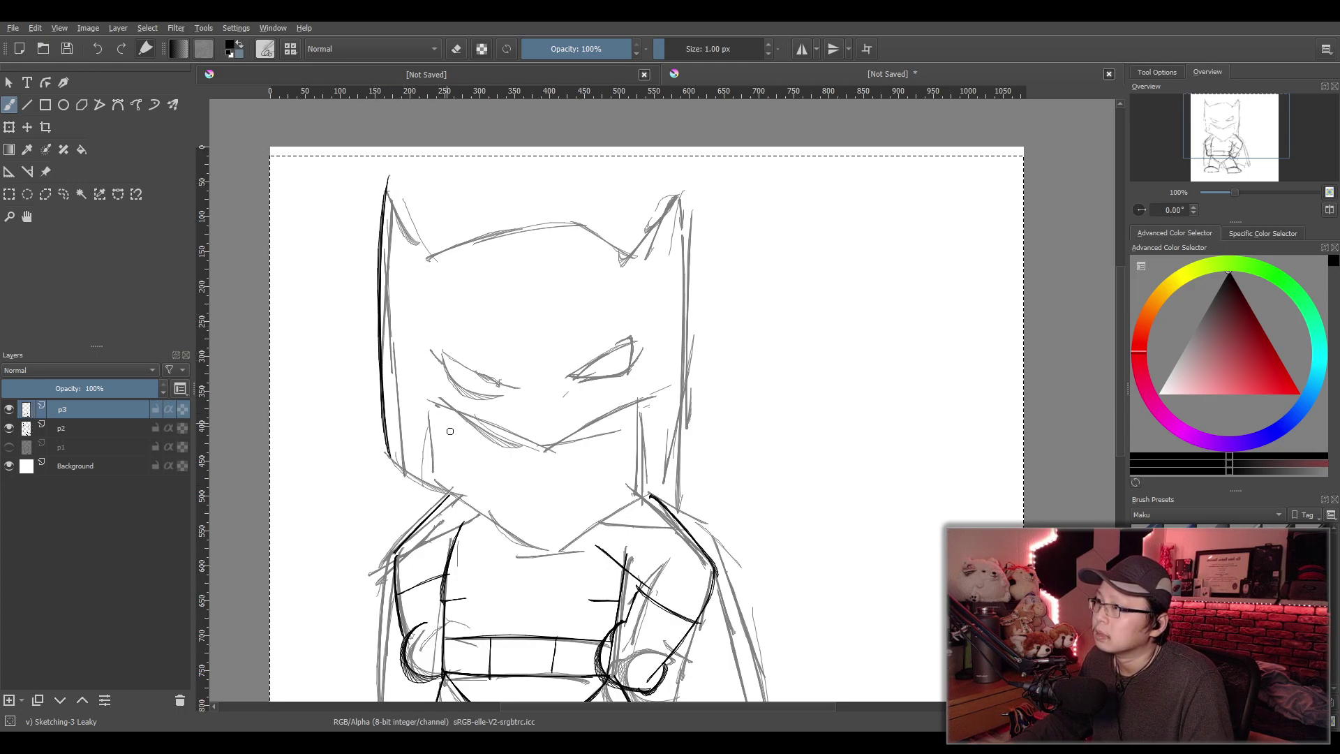
{"action": "key", "text": "ctrl+z"}
{"action": "mouse_move", "coordinate": [395, 196]}
{"action": "left_mouse_down"}
{"action": "mouse_move", "coordinate": [400, 446]}
{"action": "mouse_move", "coordinate": [424, 493]}
{"action": "mouse_move", "coordinate": [397, 464]}
{"action": "mouse_move", "coordinate": [577, 562]}
{"action": "left_mouse_up"}
{"action": "key", "text": "ctrl+z"}
{"action": "key", "text": "ctrl+z"}
{"action": "key", "text": "ctrl+z"}
Try drawing the canvas-right jaw line up from the chin and the canvas-right side of the head
{"action": "mouse_move", "coordinate": [395, 460]}
{"action": "left_mouse_down"}
{"action": "mouse_move", "coordinate": [586, 546]}
{"action": "mouse_move", "coordinate": [557, 548]}
{"action": "mouse_move", "coordinate": [687, 454]}
{"action": "left_mouse_up"}
{"action": "key", "text": "ctrl+z"}
{"action": "left_click_drag", "start_coordinate": [558, 548], "coordinate": [707, 442]}
{"action": "left_click_drag", "start_coordinate": [692, 202], "coordinate": [686, 466]}
{"action": "key", "text": "ctrl+z"}
{"action": "left_click_drag", "start_coordinate": [695, 202], "coordinate": [708, 434]}
{"action": "key", "text": "ctrl+z"}
{"action": "key", "text": "ctrl+z"}
{"action": "mouse_move", "coordinate": [686, 202]}
{"action": "left_mouse_down"}
{"action": "mouse_move", "coordinate": [706, 447]}
{"action": "mouse_move", "coordinate": [688, 448]}
{"action": "left_mouse_up"}
{"action": "key", "text": "ctrl+z"}
{"action": "left_click_drag", "start_coordinate": [688, 173], "coordinate": [691, 447]}
{"action": "key", "text": "ctrl+z"}
{"action": "key", "text": "ctrl+z"}
Draw the canvas-right jaw line from the chin and a slightly bulging side of the head up to the ear tip
{"action": "mouse_move", "coordinate": [549, 550]}
{"action": "left_mouse_down"}
{"action": "mouse_move", "coordinate": [665, 456]}
{"action": "mouse_move", "coordinate": [619, 510]}
{"action": "mouse_move", "coordinate": [692, 445]}
{"action": "left_mouse_up"}
{"action": "key", "text": "ctrl+z"}
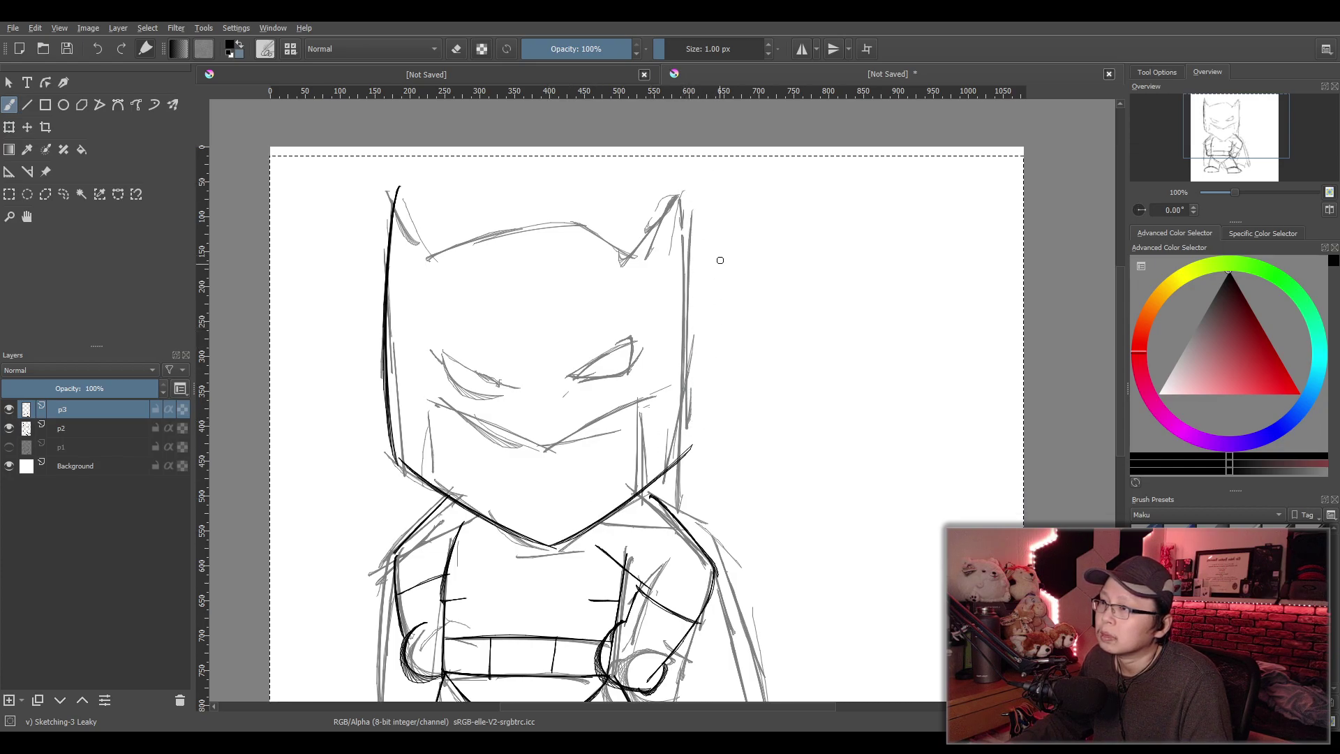
{"action": "left_click_drag", "start_coordinate": [686, 202], "coordinate": [698, 460]}
{"action": "key", "text": "ctrl+z"}
{"action": "left_click_drag", "start_coordinate": [675, 179], "coordinate": [684, 462]}
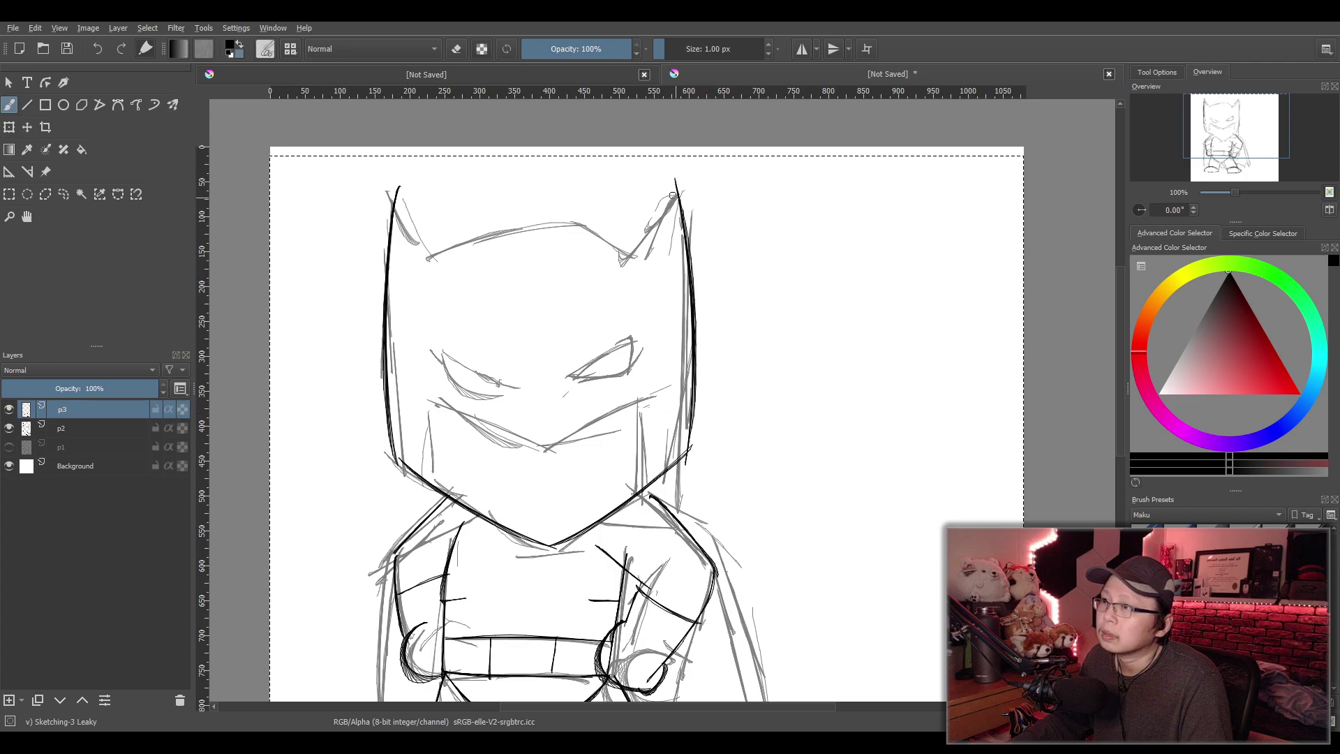
Try drawing the inner edge of the canvas-right ear from its tip down to the head
{"action": "left_click_drag", "start_coordinate": [673, 181], "coordinate": [628, 258]}
{"action": "key", "text": "ctrl+z"}
{"action": "mouse_move", "coordinate": [674, 178]}
{"action": "left_mouse_down"}
{"action": "mouse_move", "coordinate": [653, 234]}
{"action": "mouse_move", "coordinate": [628, 258]}
{"action": "left_mouse_up"}
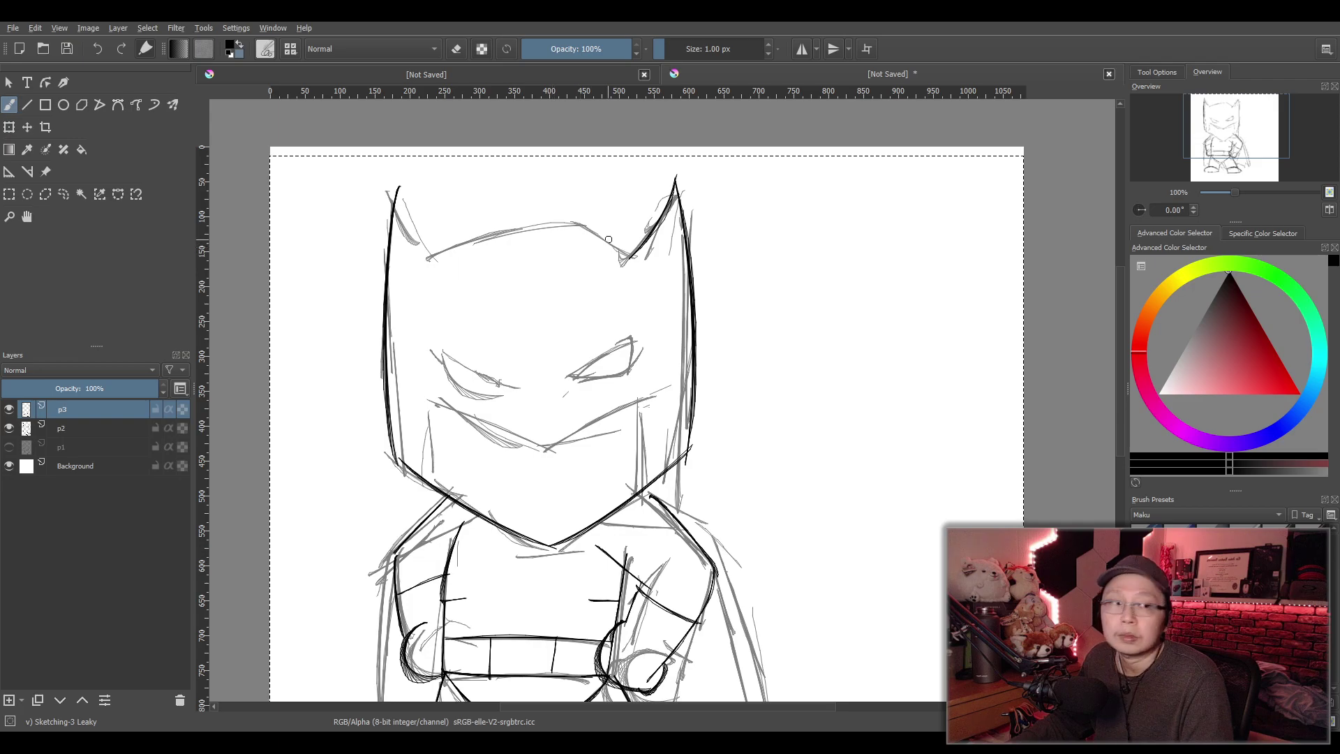
{"action": "key", "text": "ctrl+z"}
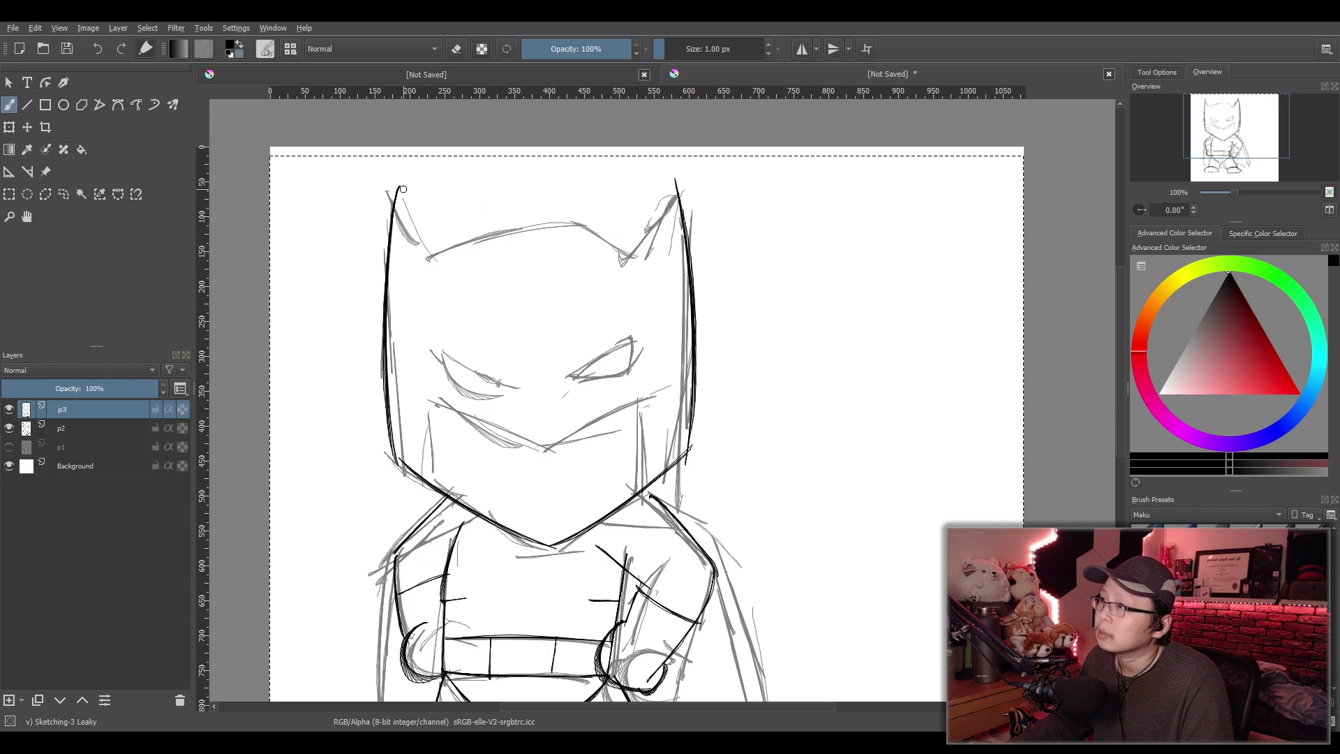
Draw the curved inner edge of the canvas-left ear from its tip to the top of the head
{"action": "left_click_drag", "start_coordinate": [404, 182], "coordinate": [429, 259]}
{"action": "key", "text": "ctrl+z"}
{"action": "left_click_drag", "start_coordinate": [404, 183], "coordinate": [429, 260]}
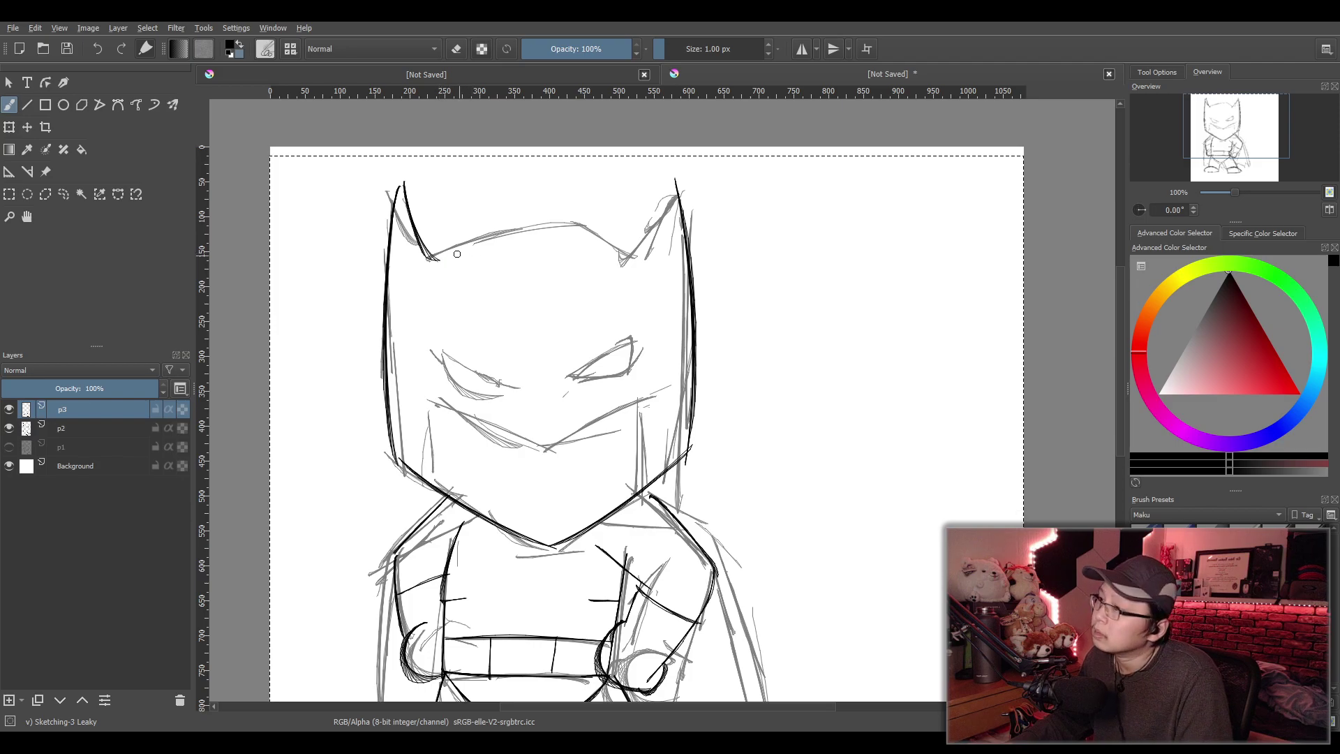
Draw the arched top of the head between the ears and the inner edge of the canvas-right ear
{"action": "left_click_drag", "start_coordinate": [428, 259], "coordinate": [624, 257]}
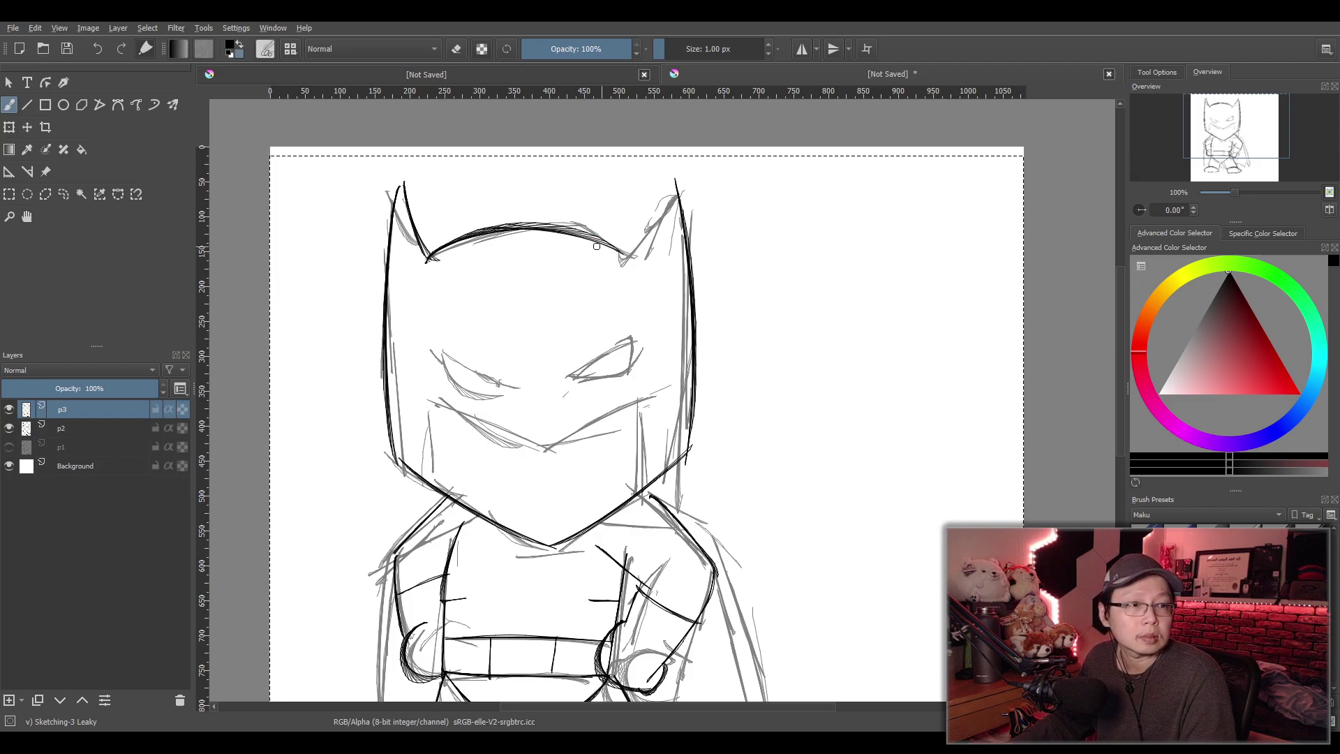
{"action": "key", "text": "ctrl+z"}
{"action": "mouse_move", "coordinate": [429, 258]}
{"action": "left_mouse_down"}
{"action": "mouse_move", "coordinate": [514, 218]}
{"action": "mouse_move", "coordinate": [634, 249]}
{"action": "mouse_move", "coordinate": [672, 177]}
{"action": "left_mouse_up"}
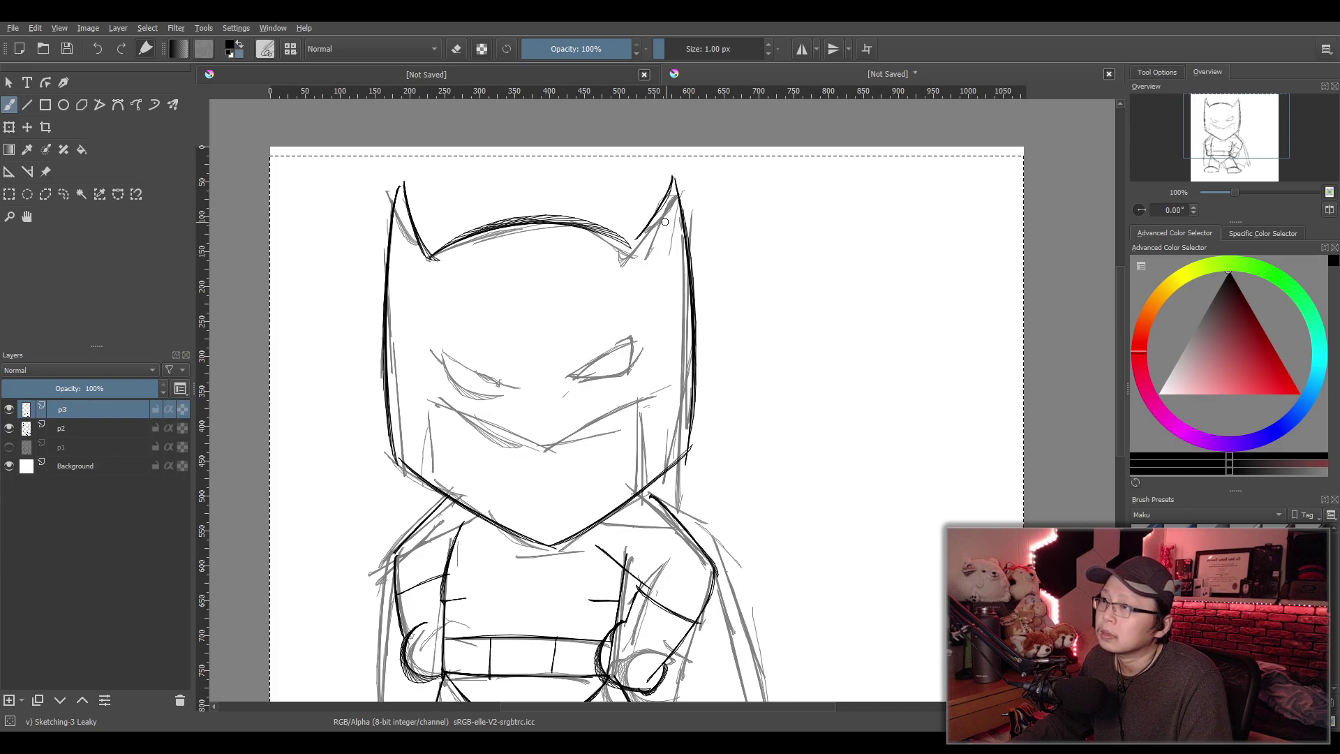
{"action": "key", "text": "ctrl+z"}
Draw the vertical canvas-left edge of the mask's face opening down to the jaw line
{"action": "mouse_move", "coordinate": [404, 395]}
{"action": "left_mouse_down"}
{"action": "mouse_move", "coordinate": [418, 486]}
{"action": "mouse_move", "coordinate": [416, 467]}
{"action": "left_mouse_up"}
{"action": "key", "text": "ctrl+z"}
{"action": "left_click_drag", "start_coordinate": [399, 381], "coordinate": [419, 473]}
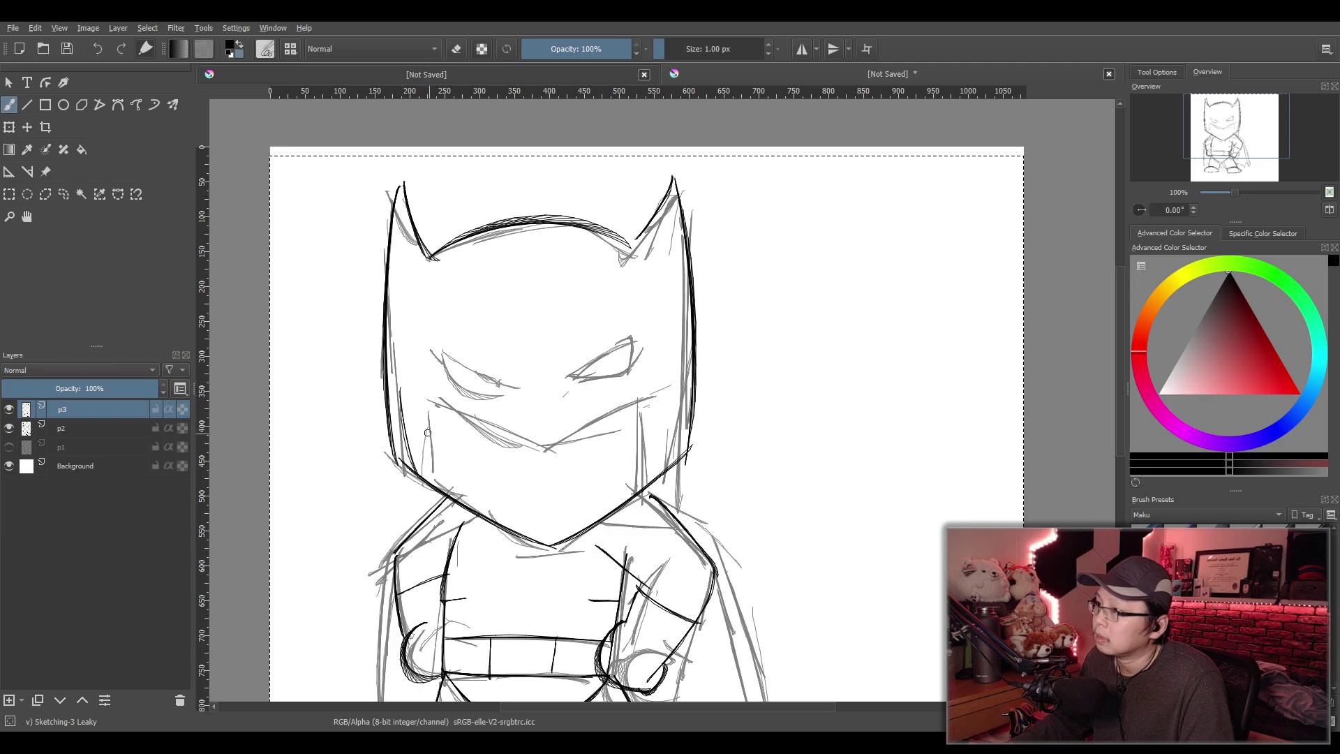
{"action": "key", "text": "ctrl+z"}
Draw the mask's lower edge as a wide V across the face, meeting at a point above the chin
{"action": "mouse_move", "coordinate": [399, 399]}
{"action": "left_mouse_down"}
{"action": "mouse_move", "coordinate": [406, 471]}
{"action": "mouse_move", "coordinate": [465, 434]}
{"action": "mouse_move", "coordinate": [550, 469]}
{"action": "left_mouse_up"}
{"action": "key", "text": "ctrl+z"}
{"action": "mouse_move", "coordinate": [402, 398]}
{"action": "left_mouse_down"}
{"action": "mouse_move", "coordinate": [544, 462]}
{"action": "mouse_move", "coordinate": [653, 403]}
{"action": "left_mouse_up"}
{"action": "key", "text": "ctrl+z"}
{"action": "left_click_drag", "start_coordinate": [544, 461], "coordinate": [658, 385]}
{"action": "key", "text": "ctrl+z"}
Draw the vertical canvas-right edge of the mask's face opening from the V line down to the jaw
{"action": "mouse_move", "coordinate": [543, 457]}
{"action": "left_mouse_down"}
{"action": "mouse_move", "coordinate": [668, 386]}
{"action": "mouse_move", "coordinate": [662, 467]}
{"action": "left_mouse_up"}
{"action": "key", "text": "ctrl+z"}
{"action": "left_click_drag", "start_coordinate": [669, 389], "coordinate": [663, 467]}
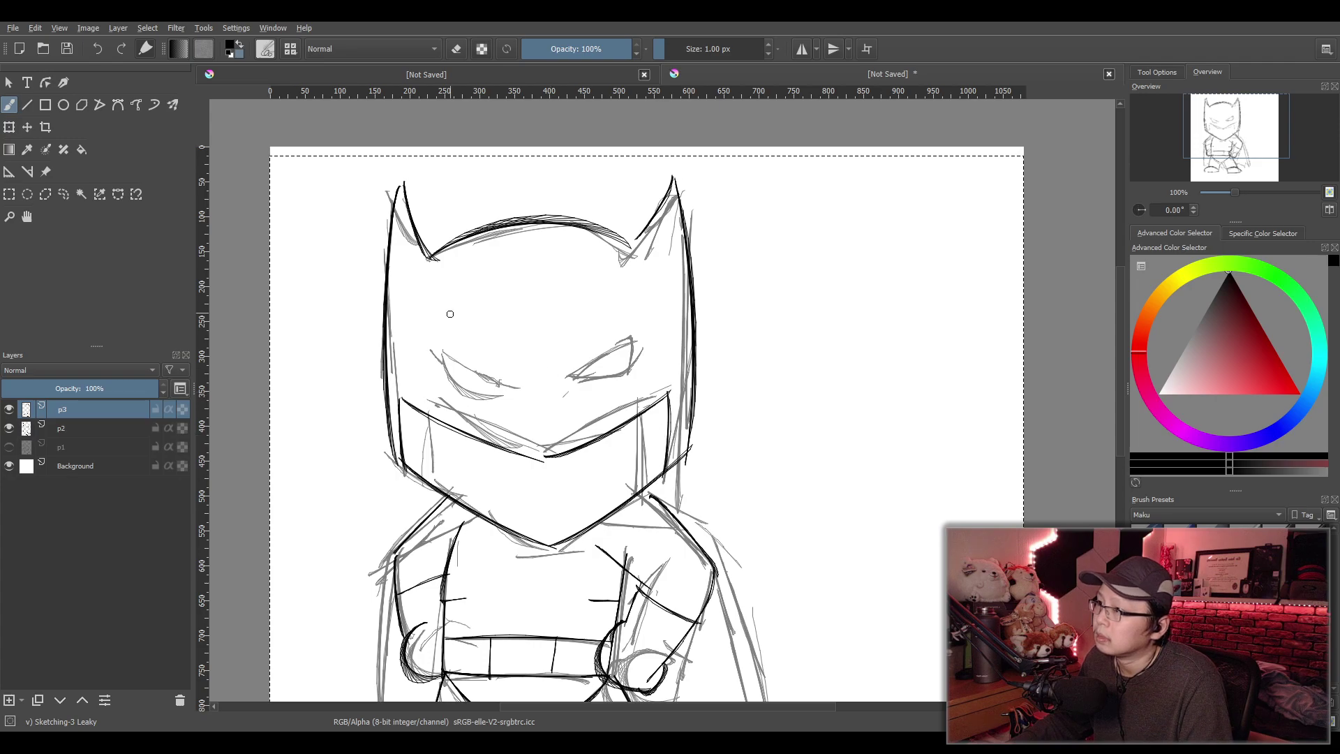
{"action": "key", "text": "ctrl+z"}
Draw the canvas-left eye as a narrow, angry shape slanting down toward the nose
{"action": "left_click_drag", "start_coordinate": [436, 343], "coordinate": [500, 385]}
{"action": "key", "text": "ctrl+z"}
{"action": "key", "text": "ctrl+z"}
{"action": "left_click_drag", "start_coordinate": [433, 343], "coordinate": [503, 368]}
{"action": "key", "text": "ctrl+z"}
{"action": "left_click_drag", "start_coordinate": [428, 341], "coordinate": [495, 381]}
{"action": "key", "text": "ctrl+z"}
{"action": "mouse_move", "coordinate": [431, 341]}
{"action": "left_mouse_down"}
{"action": "mouse_move", "coordinate": [497, 364]}
{"action": "mouse_move", "coordinate": [490, 374]}
{"action": "left_mouse_up"}
{"action": "key", "text": "ctrl+z"}
{"action": "key", "text": "ctrl+z"}
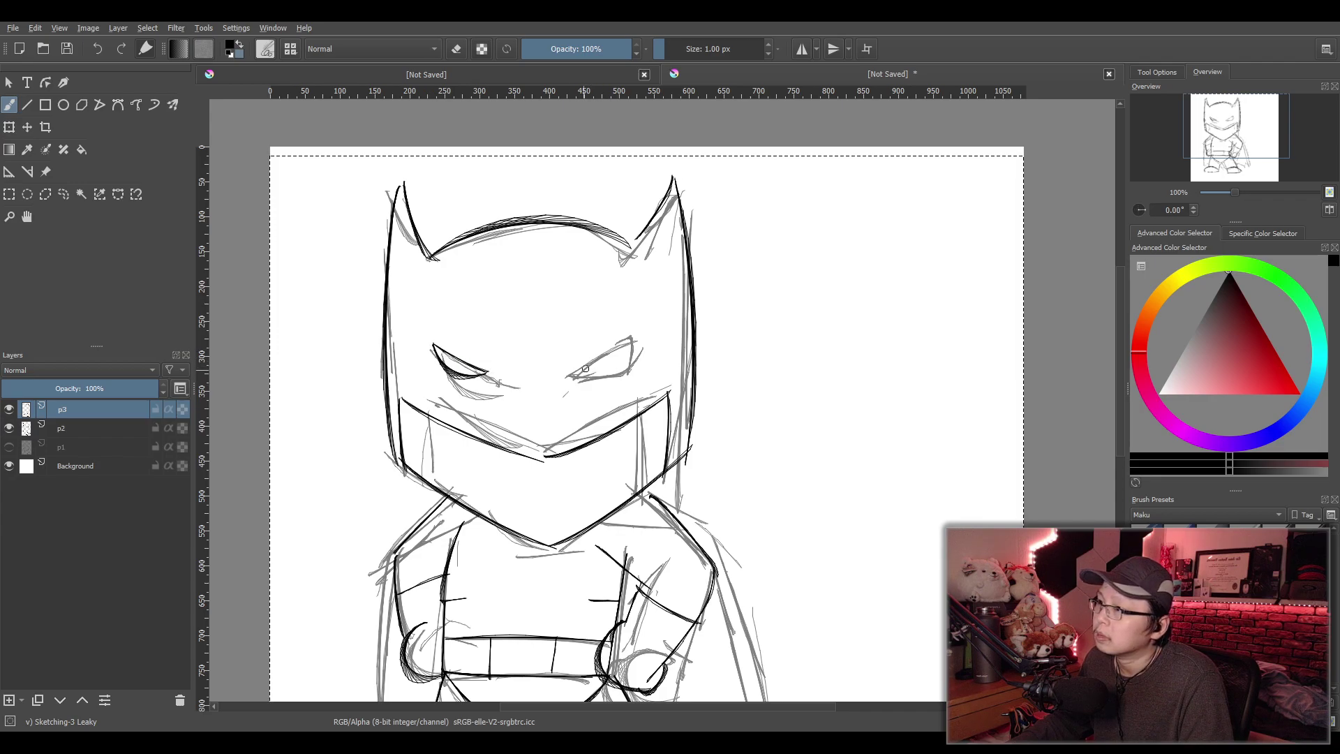
Draw the matching canvas-right eye as a narrow, angry shape slanting down toward the nose
{"action": "left_click_drag", "start_coordinate": [565, 383], "coordinate": [635, 347]}
{"action": "left_click_drag", "start_coordinate": [567, 381], "coordinate": [632, 338]}
{"action": "key", "text": "ctrl+z"}
{"action": "left_click_drag", "start_coordinate": [567, 382], "coordinate": [632, 338]}
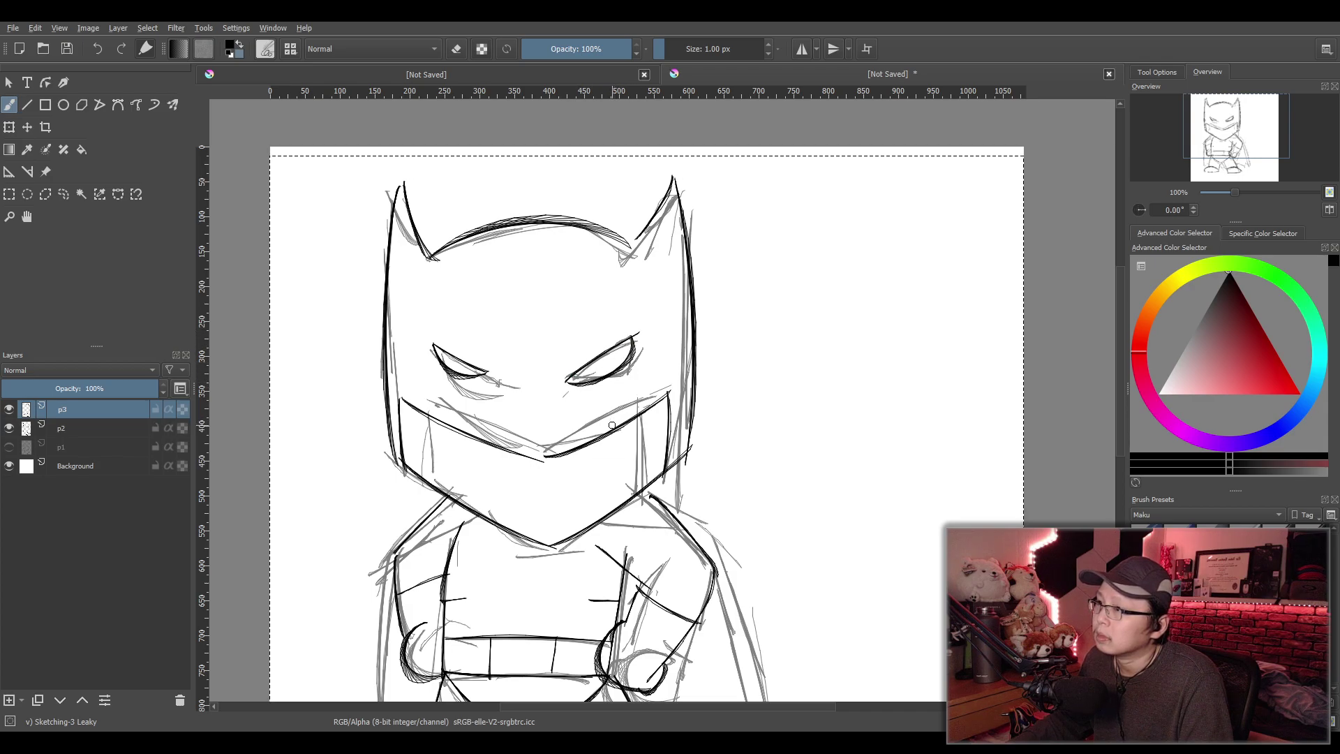
Select the canvas-left eye with a rectangular selection and move it closer to the nose and slightly lower
{"action": "key", "text": "ctrl+r"}
{"action": "mouse_move", "coordinate": [503, 325]}
{"action": "left_mouse_down"}
{"action": "mouse_move", "coordinate": [414, 391]}
{"action": "mouse_move", "coordinate": [475, 372]}
{"action": "left_mouse_up"}
{"action": "key", "text": "t"}
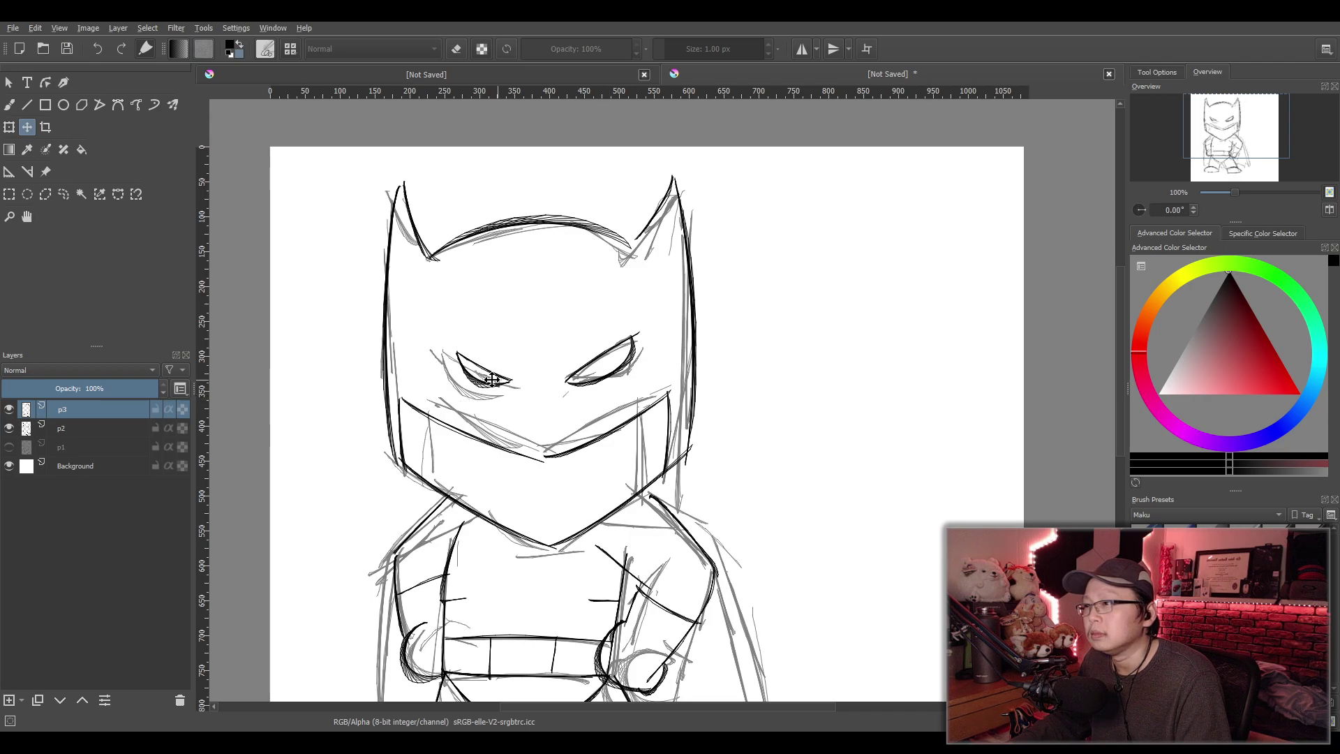
{"action": "left_click", "coordinate": [9, 105]}
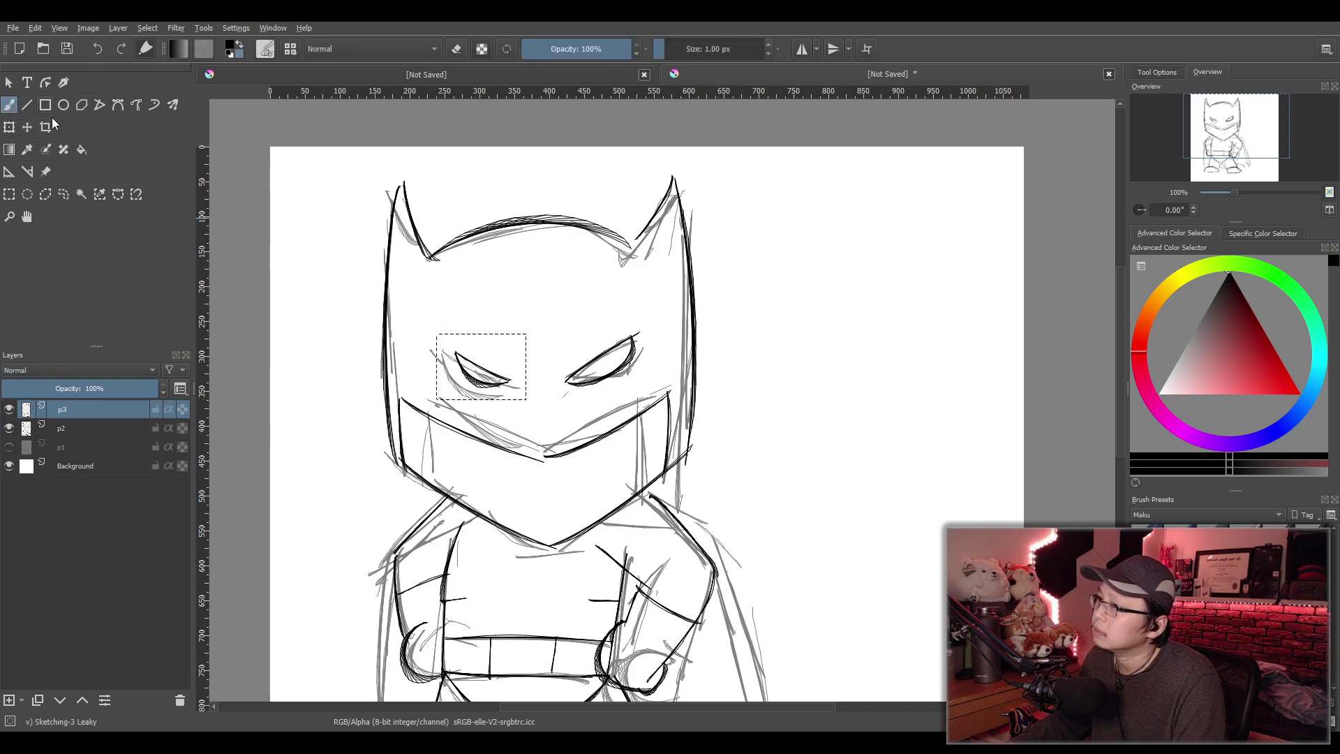
Replace the eye selection with a large rectangular selection around the character and return to the freehand brush
{"action": "left_click", "coordinate": [9, 194]}
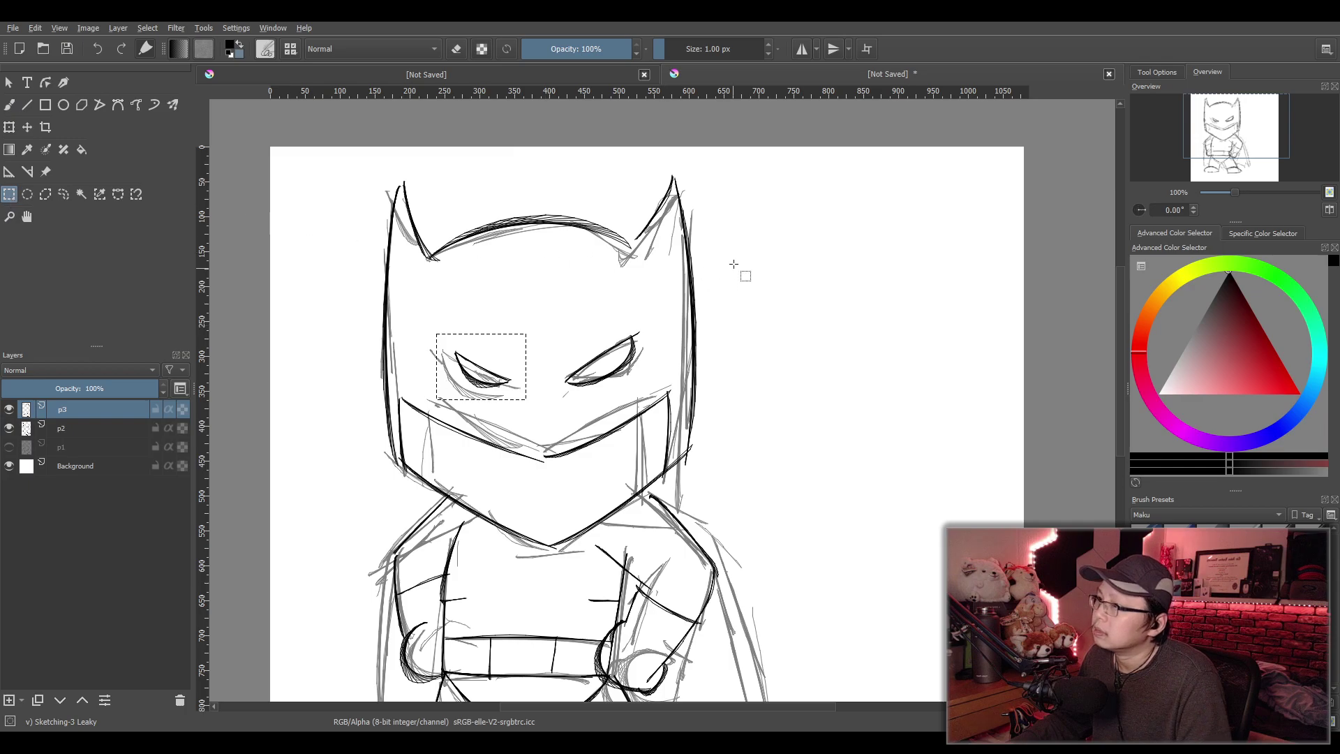
{"action": "left_click_drag", "start_coordinate": [864, 418], "coordinate": [770, 338]}
{"action": "left_click", "coordinate": [9, 104]}
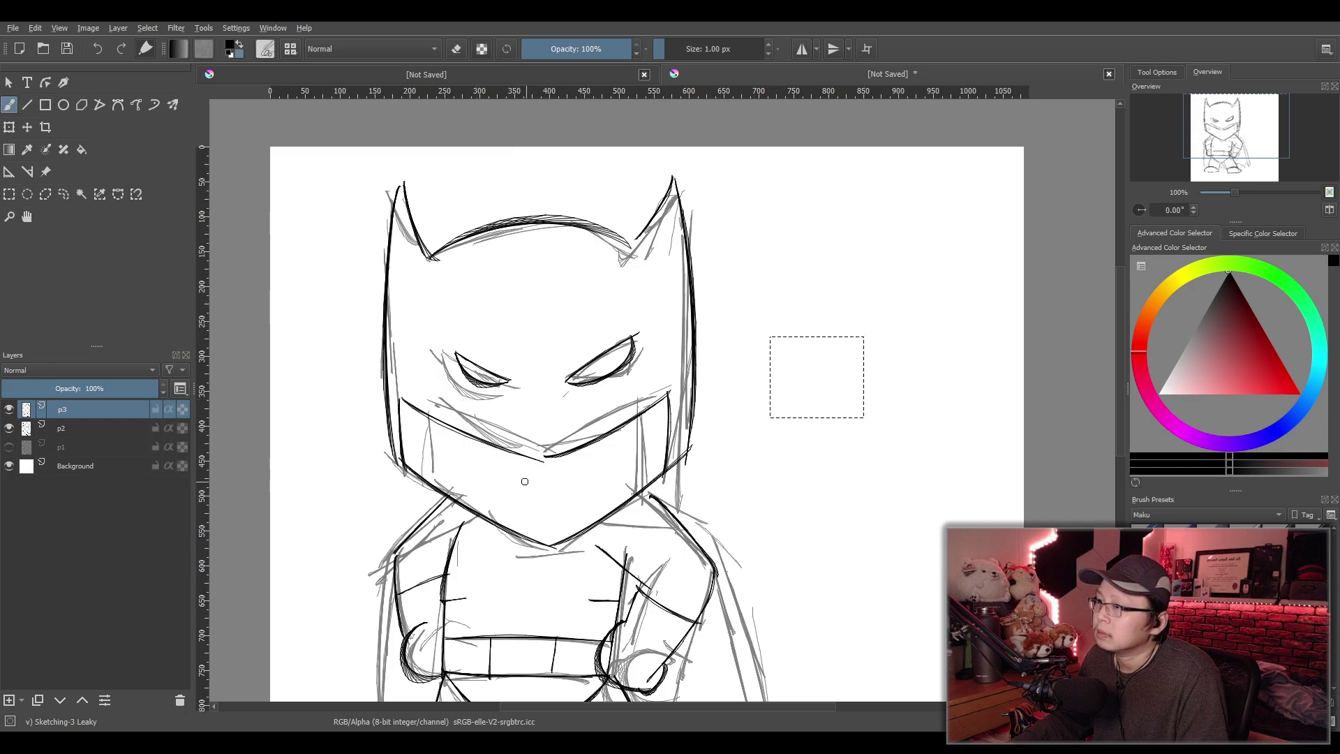
{"action": "left_click", "coordinate": [10, 194]}
{"action": "left_click_drag", "start_coordinate": [266, 147], "coordinate": [791, 694]}
{"action": "mouse_move", "coordinate": [669, 411]}
{"action": "left_mouse_down"}
{"action": "mouse_move", "coordinate": [664, 523]}
{"action": "mouse_move", "coordinate": [641, 536]}
{"action": "left_mouse_up"}
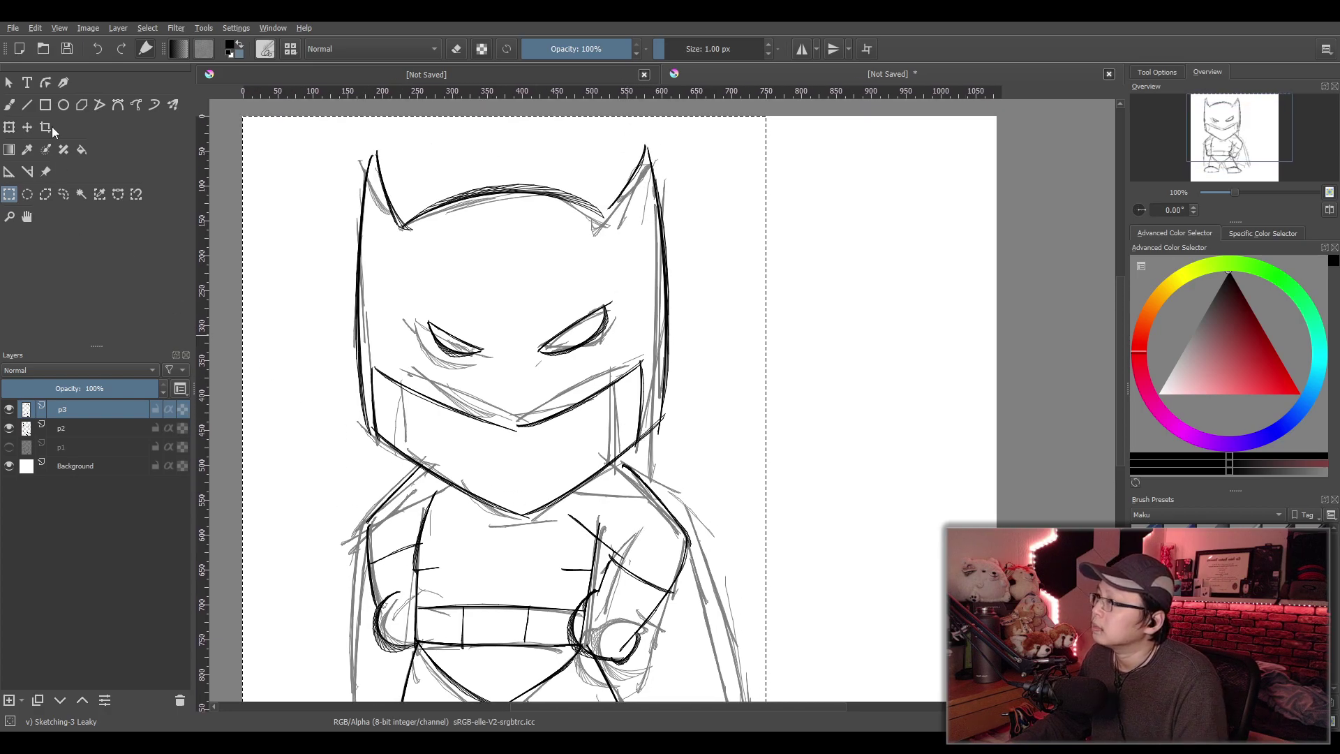
{"action": "left_click", "coordinate": [9, 105]}
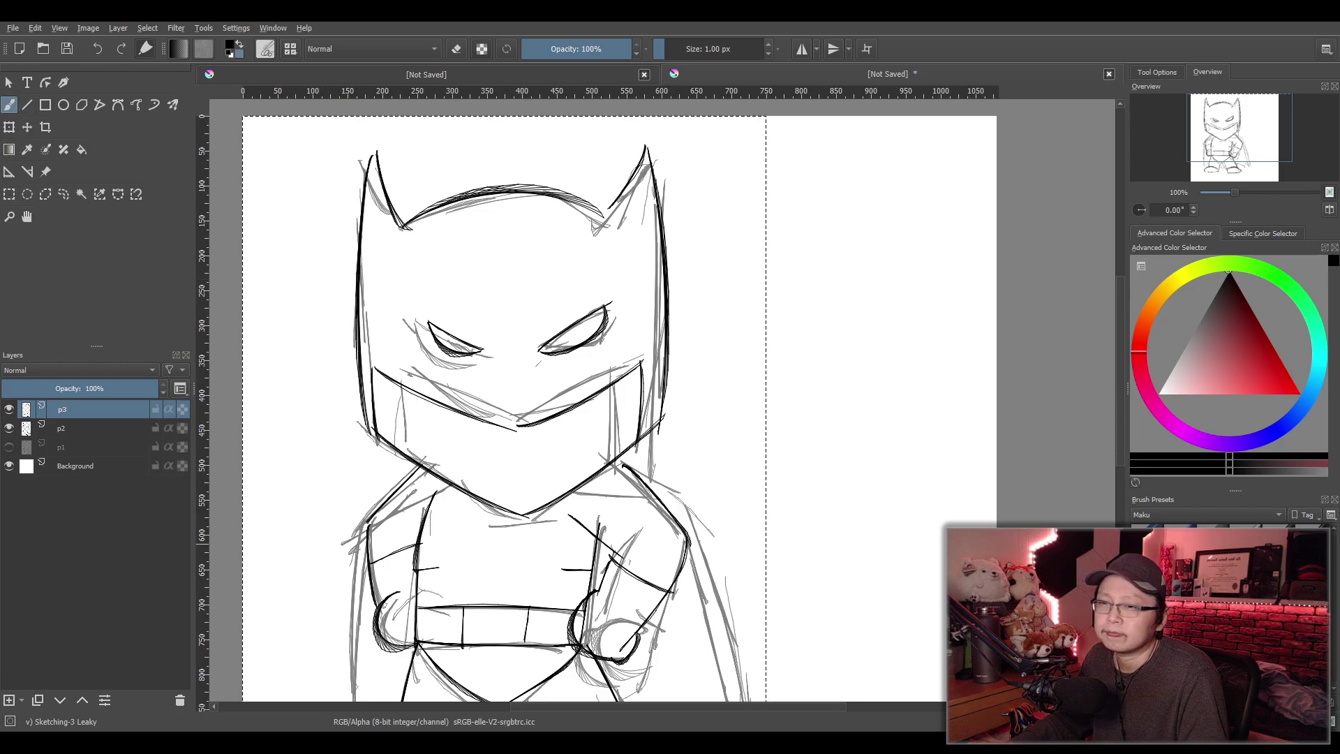
Erase the V-shaped lower edge of the mask with the 50 px Eraser Circle and compare the face with and without it
{"action": "key", "text": "e"}
{"action": "mouse_move", "coordinate": [397, 388]}
{"action": "left_mouse_down"}
{"action": "mouse_move", "coordinate": [389, 359]}
{"action": "mouse_move", "coordinate": [532, 425]}
{"action": "mouse_move", "coordinate": [623, 373]}
{"action": "left_mouse_up"}
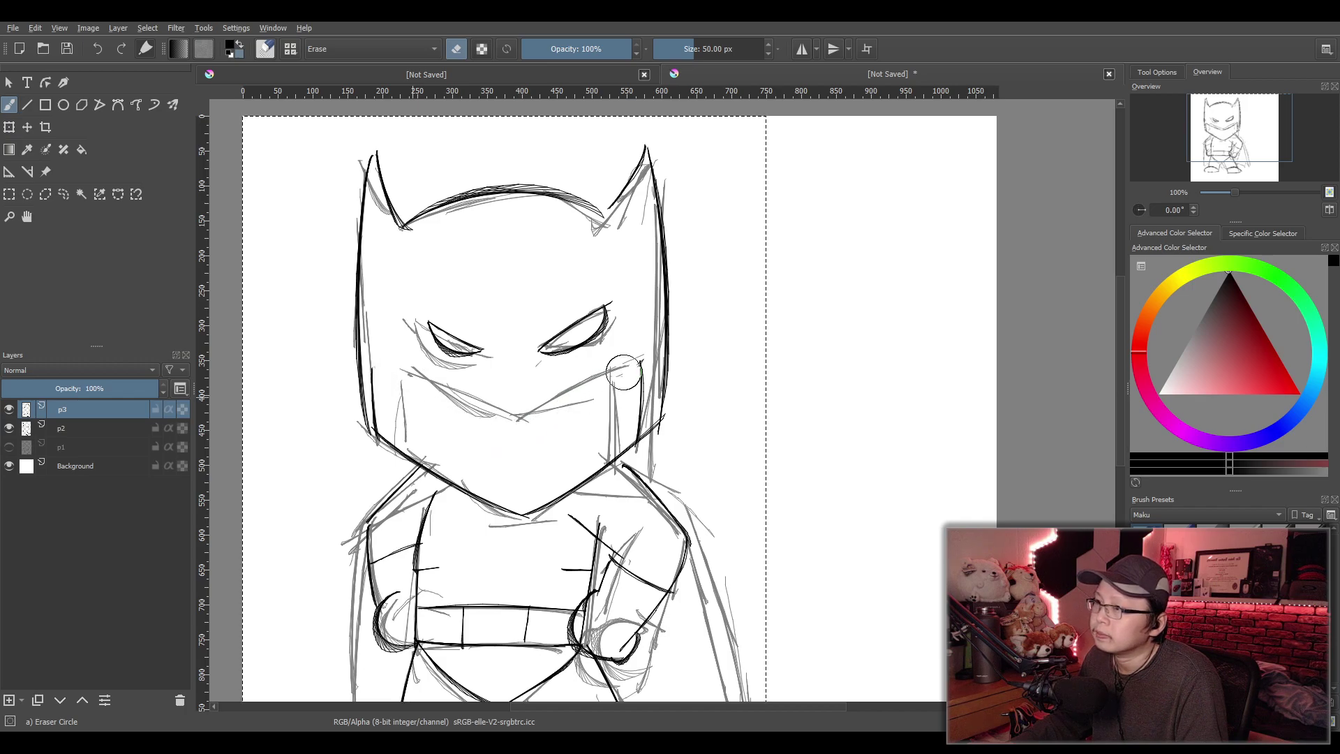
{"action": "key", "text": "e"}
{"action": "key", "text": "ctrl+z"}
{"action": "key", "text": "ctrl+shift+z"}
{"action": "key", "text": "ctrl+z"}
{"action": "key", "text": "ctrl+shift+z"}
Try redrawing the mask's lower edge as two curves dipping to a point in the middle of the face
{"action": "mouse_move", "coordinate": [372, 367]}
{"action": "left_mouse_down"}
{"action": "mouse_move", "coordinate": [523, 436]}
{"action": "mouse_move", "coordinate": [612, 374]}
{"action": "mouse_move", "coordinate": [649, 371]}
{"action": "left_mouse_up"}
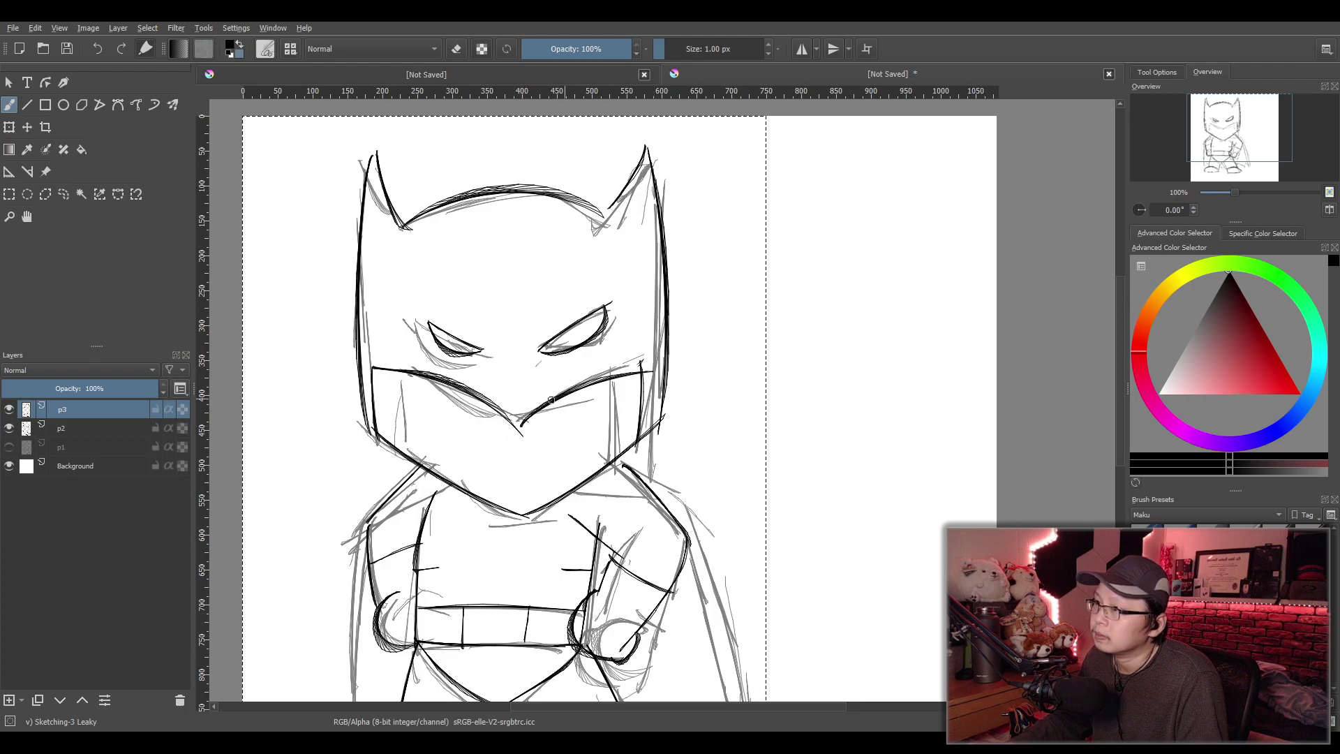
{"action": "key", "text": "ctrl+z"}
{"action": "key", "text": "ctrl+z"}
Redraw the mask's lower edge as two smooth arches from the cheeks, meeting at a sharp point below the eyes
{"action": "left_click_drag", "start_coordinate": [371, 368], "coordinate": [487, 413]}
{"action": "key", "text": "ctrl+z"}
{"action": "left_click_drag", "start_coordinate": [372, 370], "coordinate": [523, 385]}
{"action": "key", "text": "ctrl+z"}
{"action": "left_click_drag", "start_coordinate": [372, 371], "coordinate": [505, 413]}
{"action": "key", "text": "ctrl+z"}
{"action": "left_click_drag", "start_coordinate": [372, 369], "coordinate": [527, 413]}
{"action": "key", "text": "ctrl+z"}
{"action": "mouse_move", "coordinate": [372, 370]}
{"action": "left_mouse_down"}
{"action": "mouse_move", "coordinate": [436, 374]}
{"action": "mouse_move", "coordinate": [522, 417]}
{"action": "mouse_move", "coordinate": [646, 363]}
{"action": "left_mouse_up"}
{"action": "key", "text": "ctrl+z"}
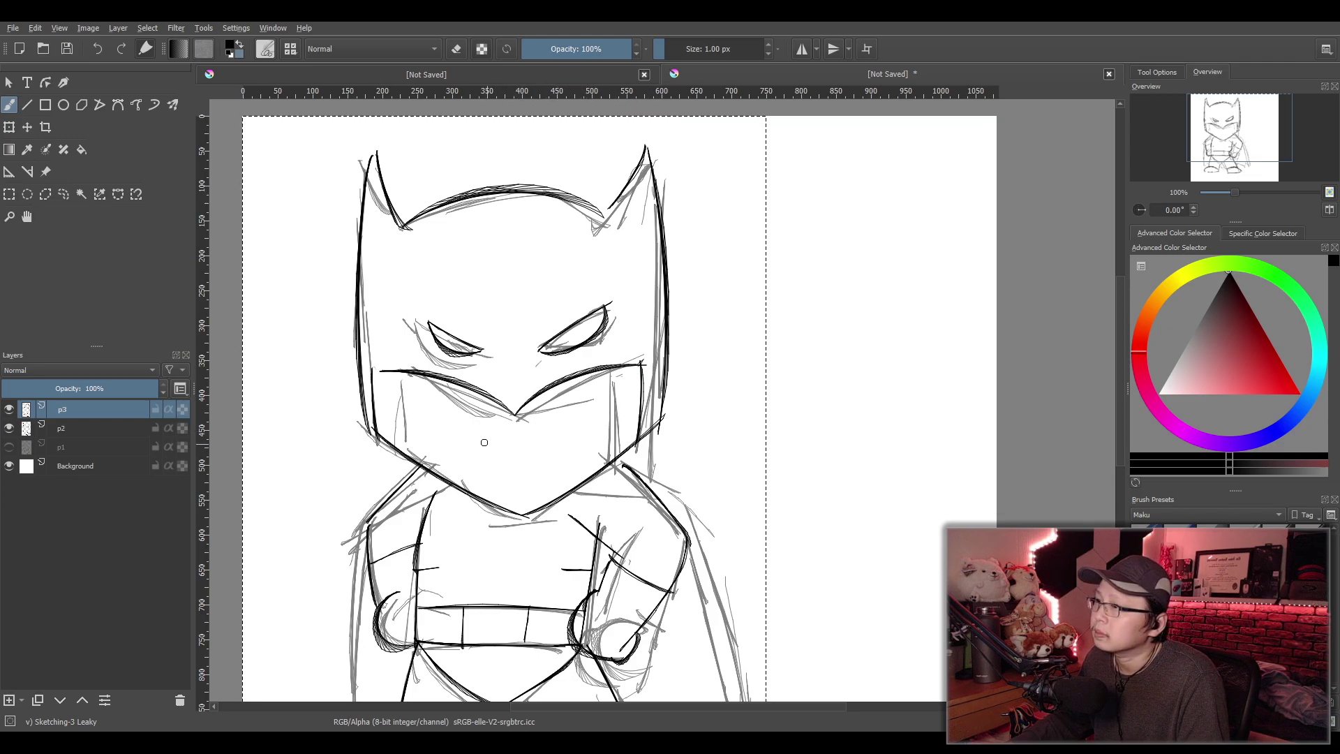
Draw a short, gently arched mouth line midway between the mask's point and the chin
{"action": "left_click_drag", "start_coordinate": [457, 442], "coordinate": [566, 443]}
{"action": "key", "text": "ctrl+z"}
{"action": "key", "text": "ctrl+z"}
{"action": "left_click_drag", "start_coordinate": [473, 448], "coordinate": [564, 450]}
{"action": "key", "text": "ctrl+z"}
{"action": "key", "text": "ctrl+z"}
{"action": "left_click_drag", "start_coordinate": [477, 452], "coordinate": [566, 443]}
{"action": "key", "text": "ctrl+z"}
{"action": "mouse_move", "coordinate": [477, 454]}
{"action": "left_mouse_down"}
{"action": "mouse_move", "coordinate": [543, 464]}
{"action": "mouse_move", "coordinate": [536, 448]}
{"action": "mouse_move", "coordinate": [564, 446]}
{"action": "left_mouse_up"}
{"action": "key", "text": "ctrl+z"}
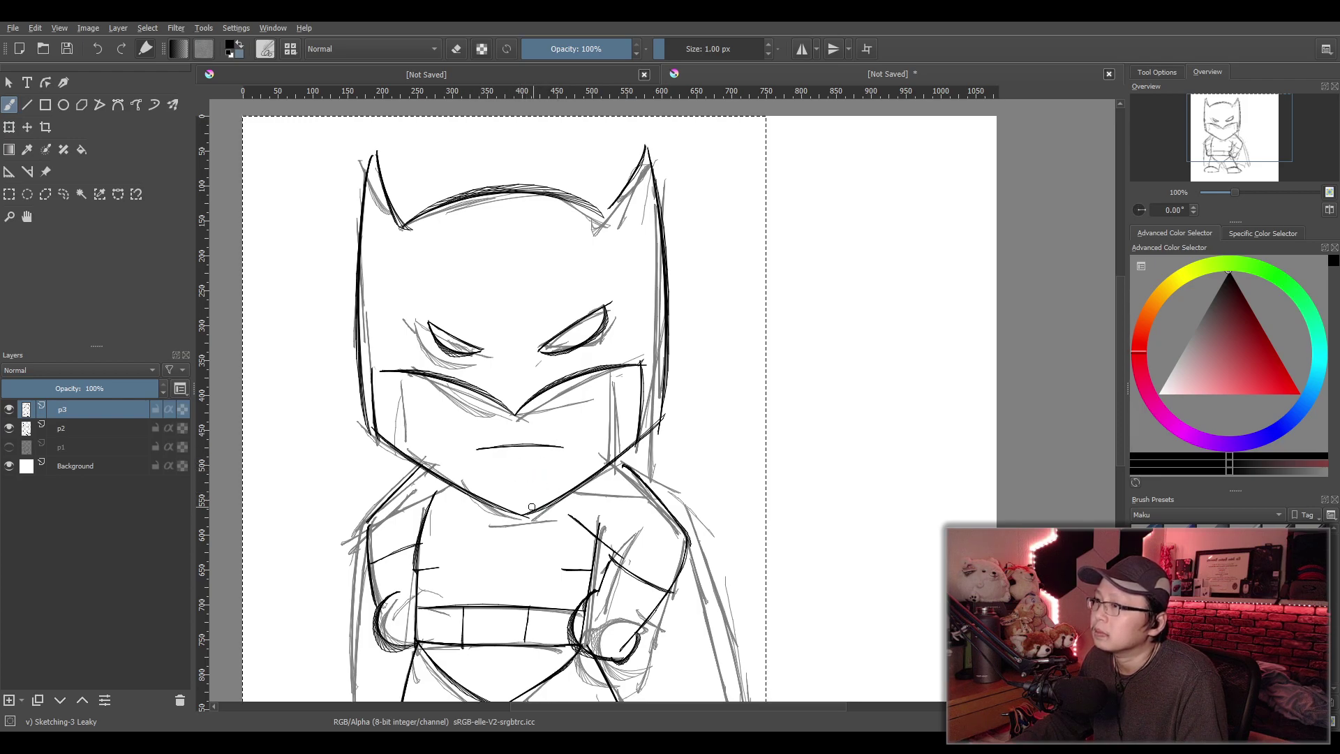
Select the top of the head with both ears on layer p3 and stretch it upward with the Transform tool
{"action": "scroll", "coordinate": [598, 410], "scroll_direction": "down", "scroll_amount": 2}
{"action": "mouse_move", "coordinate": [631, 419]}
{"action": "left_mouse_down"}
{"action": "mouse_move", "coordinate": [584, 470]}
{"action": "mouse_move", "coordinate": [545, 424]}
{"action": "left_mouse_up"}
{"action": "scroll", "coordinate": [566, 456], "scroll_direction": "up", "scroll_amount": 2}
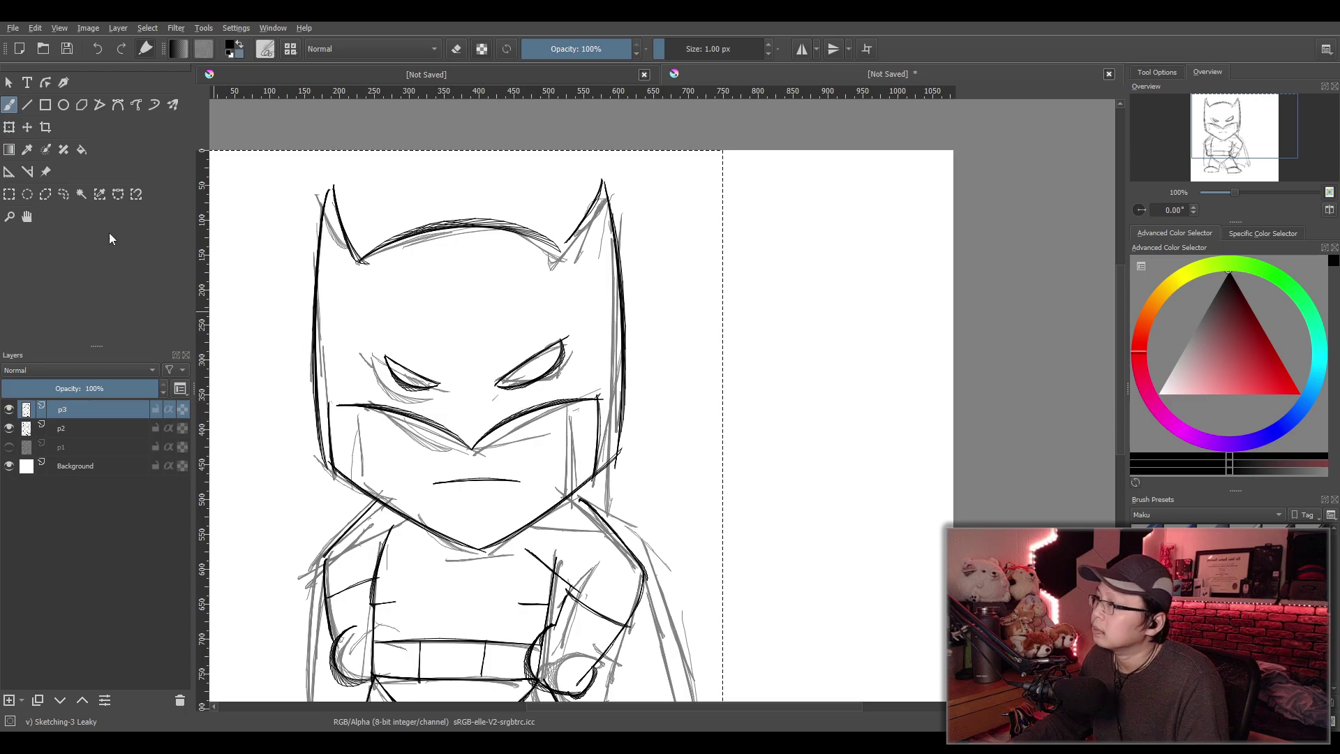
{"action": "left_click", "coordinate": [9, 194]}
{"action": "left_click_drag", "start_coordinate": [266, 168], "coordinate": [684, 332]}
{"action": "left_click", "coordinate": [9, 127]}
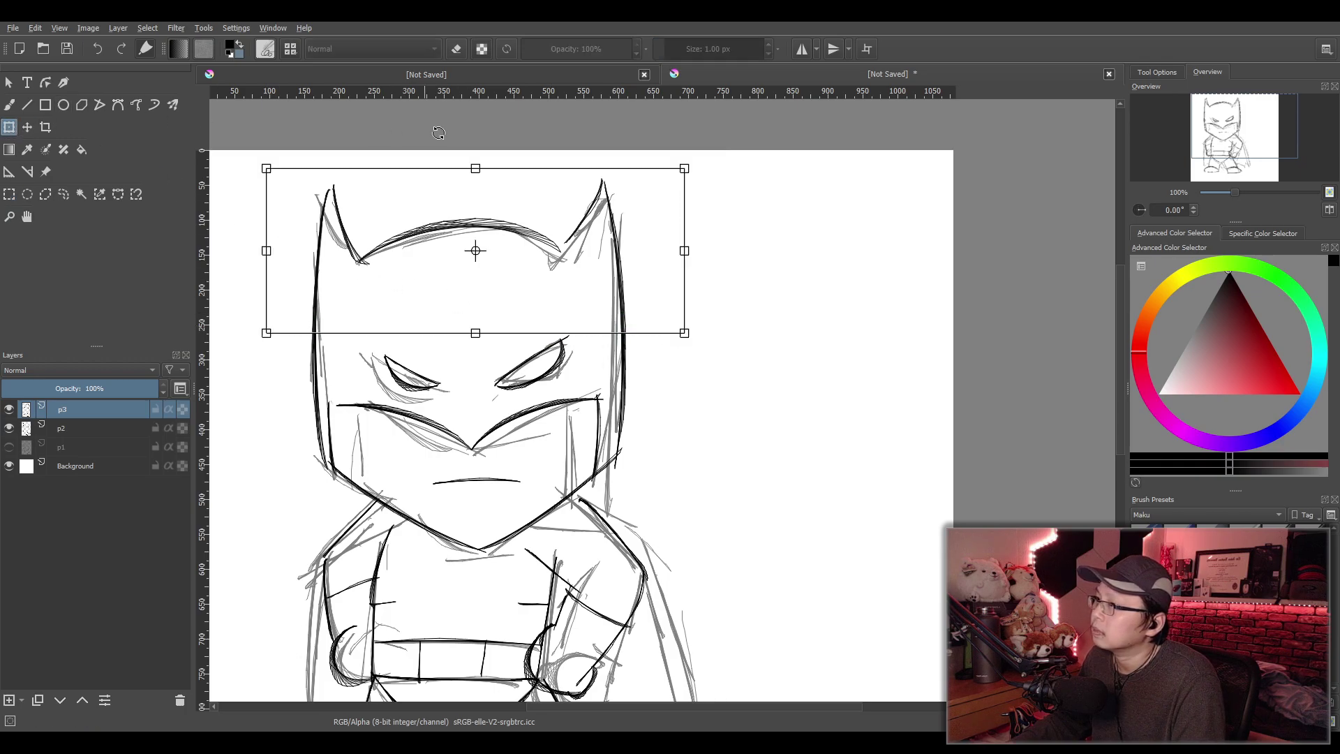
{"action": "left_click_drag", "start_coordinate": [475, 168], "coordinate": [477, 141]}
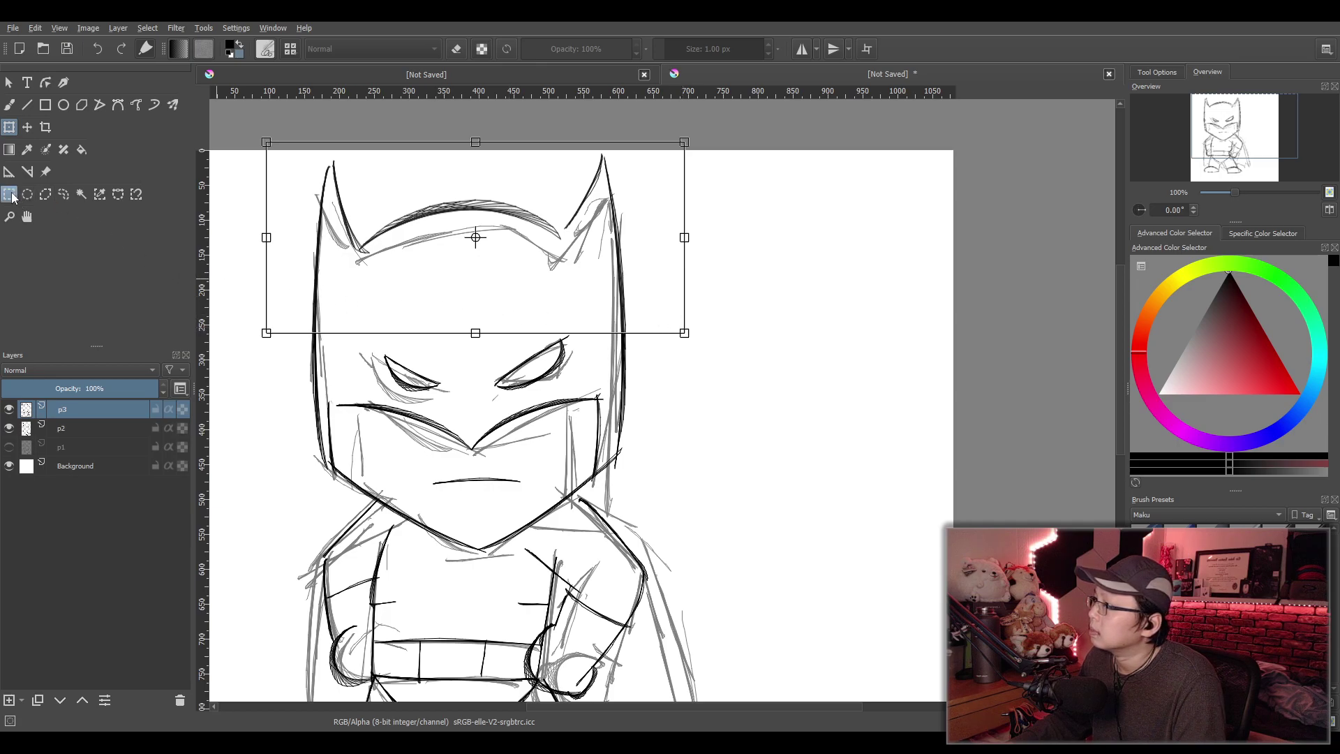
Replace the head selection with a large rectangular selection around the full figure and return to freehand drawing
{"action": "left_click", "coordinate": [11, 195]}
{"action": "left_click_drag", "start_coordinate": [217, 155], "coordinate": [735, 685]}
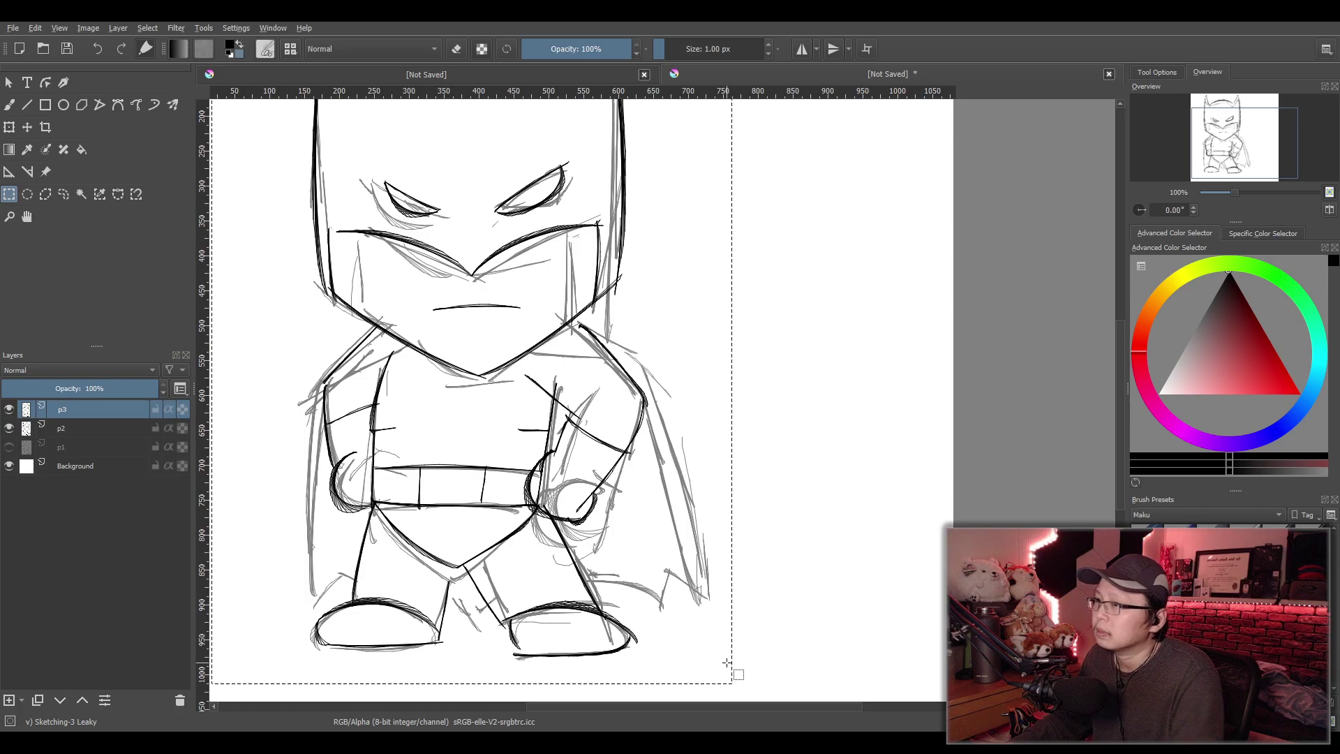
{"action": "scroll", "coordinate": [571, 631], "scroll_direction": "up", "scroll_amount": 3}
{"action": "left_click_drag", "start_coordinate": [570, 630], "coordinate": [612, 619]}
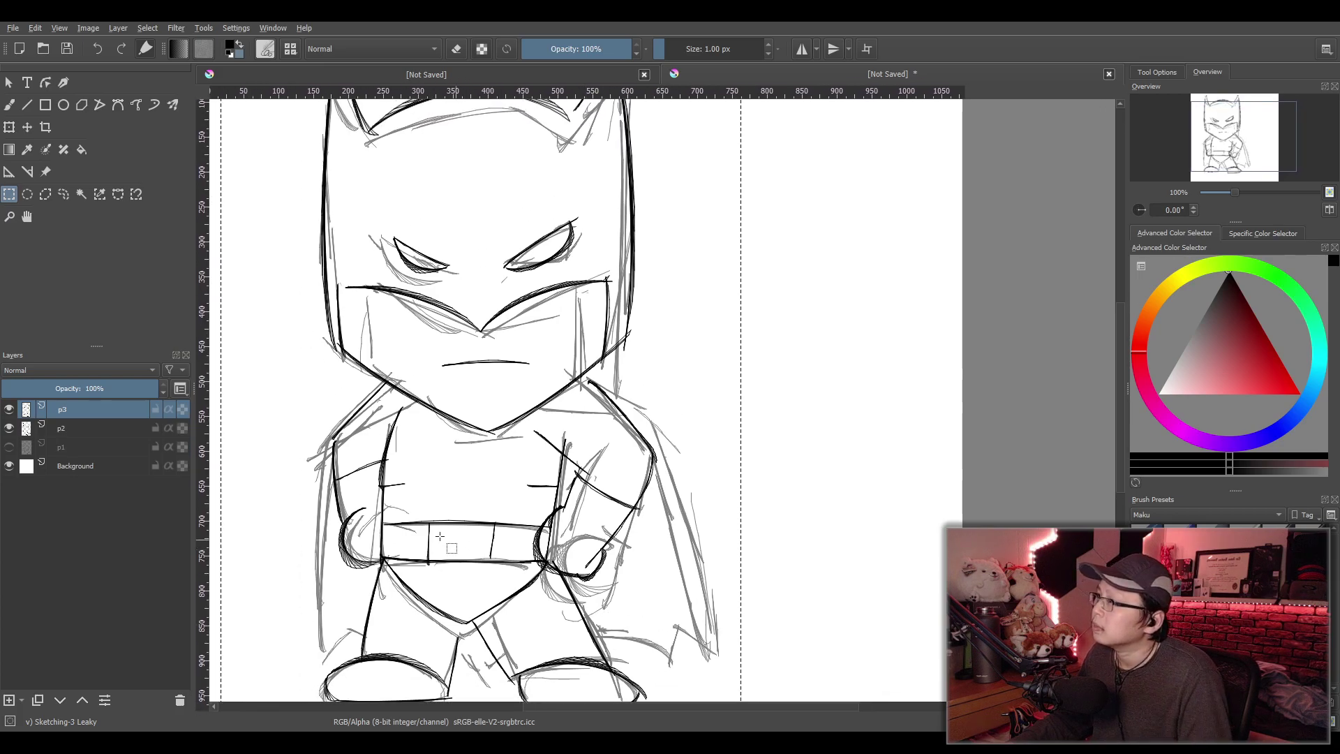
{"action": "left_click", "coordinate": [9, 106]}
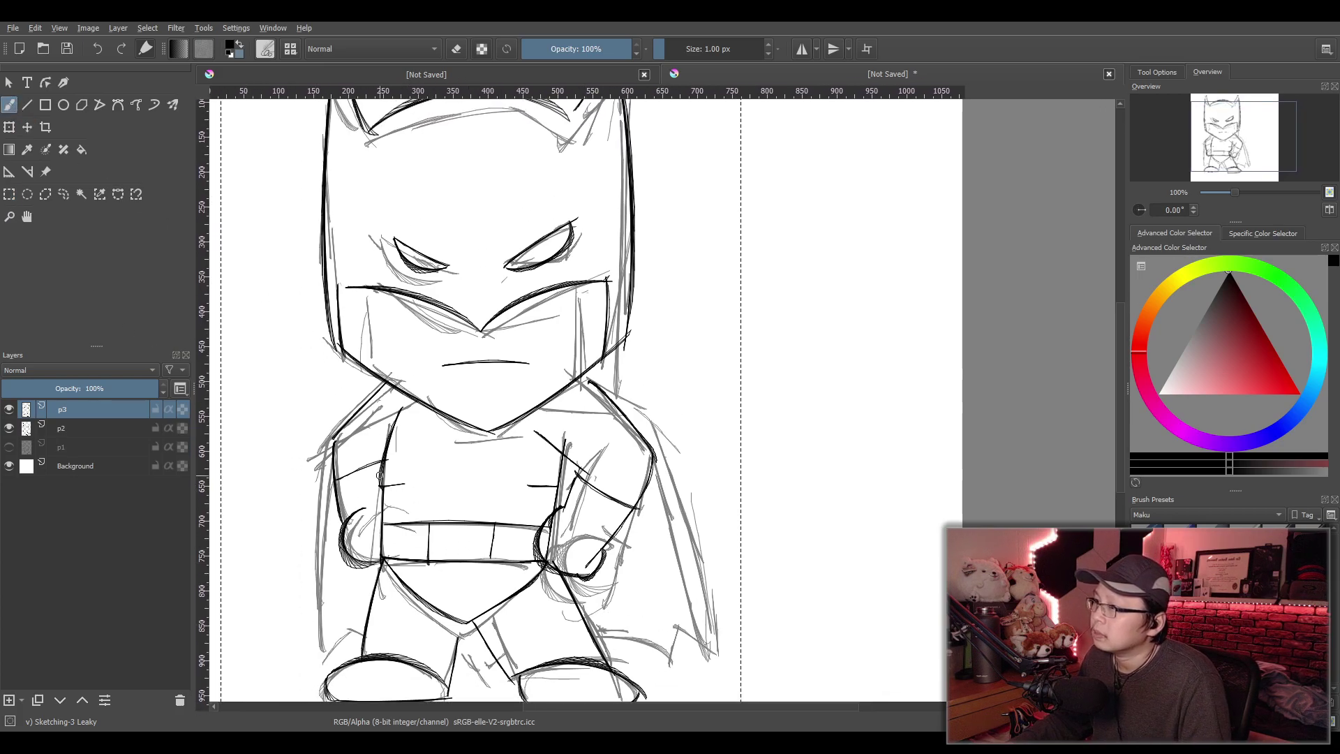
Draw the cape's left side over the rough sketch: the shoulder fold, the long outer edge and the jagged hem pieces near the legs
{"action": "left_click_drag", "start_coordinate": [407, 404], "coordinate": [326, 448]}
{"action": "mouse_move", "coordinate": [388, 383]}
{"action": "left_mouse_down"}
{"action": "mouse_move", "coordinate": [335, 448]}
{"action": "mouse_move", "coordinate": [317, 515]}
{"action": "mouse_move", "coordinate": [328, 648]}
{"action": "mouse_move", "coordinate": [363, 637]}
{"action": "left_mouse_up"}
{"action": "left_click_drag", "start_coordinate": [453, 657], "coordinate": [488, 676]}
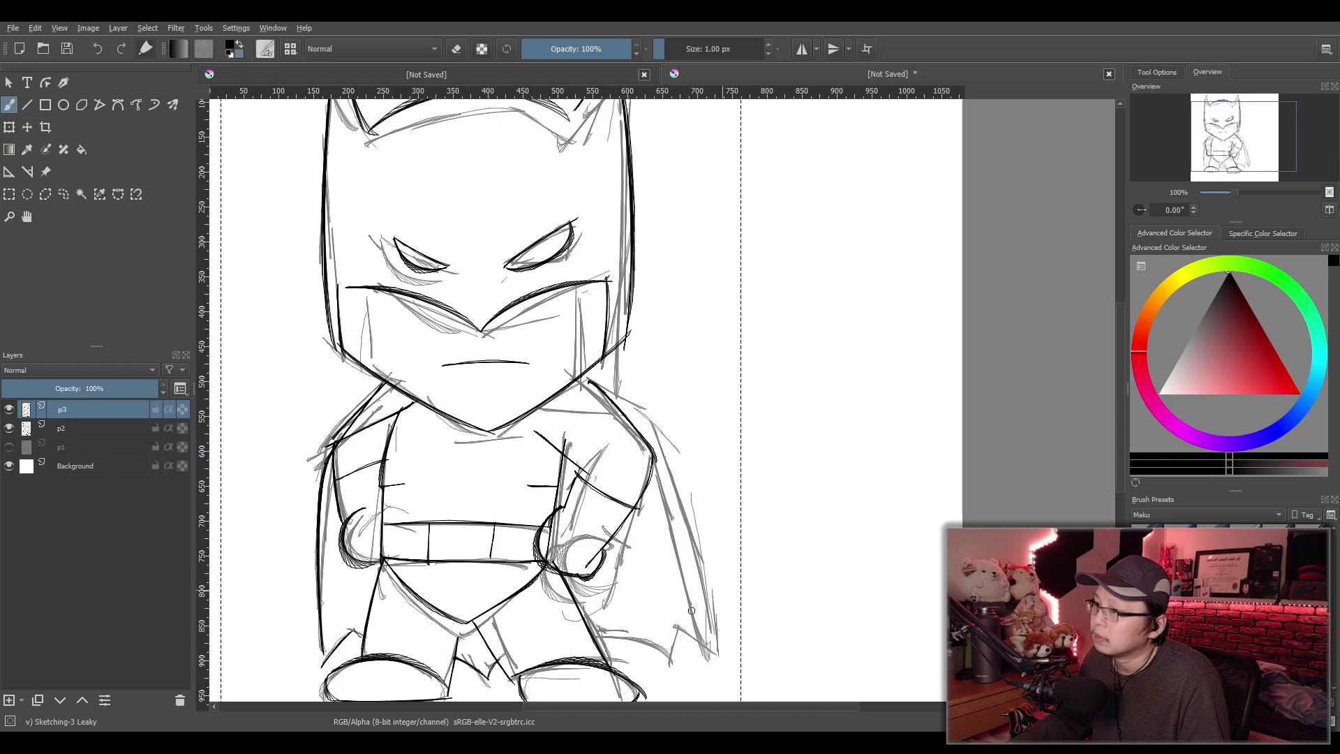
Draw the cape's right side with its scalloped hem, outer edge from the shoulder and inner edge below the arm
{"action": "left_click_drag", "start_coordinate": [600, 634], "coordinate": [663, 661]}
{"action": "mouse_move", "coordinate": [582, 377]}
{"action": "left_mouse_down"}
{"action": "mouse_move", "coordinate": [672, 441]}
{"action": "mouse_move", "coordinate": [713, 676]}
{"action": "left_mouse_up"}
{"action": "left_click_drag", "start_coordinate": [656, 458], "coordinate": [698, 652]}
{"action": "key", "text": "ctrl+z"}
{"action": "mouse_move", "coordinate": [655, 460]}
{"action": "left_mouse_down"}
{"action": "mouse_move", "coordinate": [707, 641]}
{"action": "mouse_move", "coordinate": [678, 626]}
{"action": "mouse_move", "coordinate": [702, 647]}
{"action": "left_mouse_up"}
{"action": "key", "text": "ctrl+z"}
Hide layer p2 and examine the refined character on its own
{"action": "scroll", "coordinate": [697, 579], "scroll_direction": "up", "scroll_amount": 1}
{"action": "scroll", "coordinate": [623, 508], "scroll_direction": "down", "scroll_amount": 3}
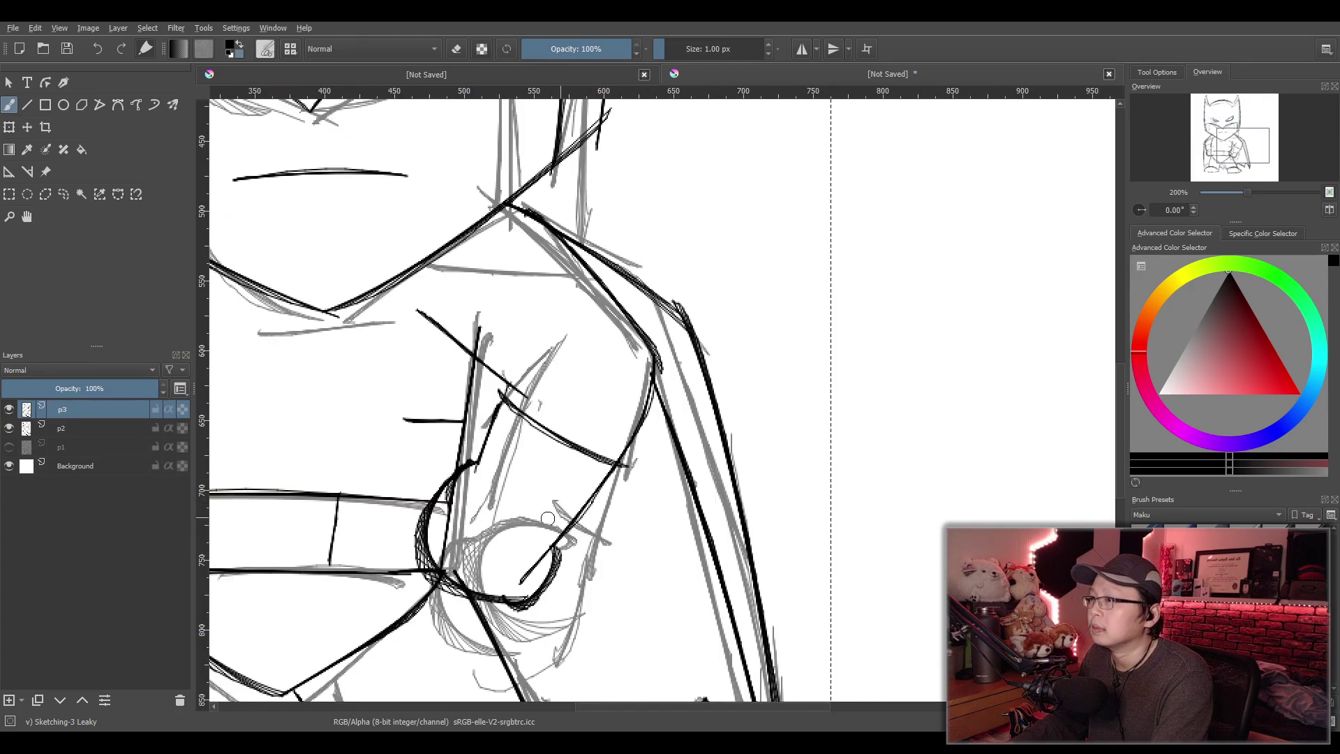
{"action": "left_click", "coordinate": [8, 427]}
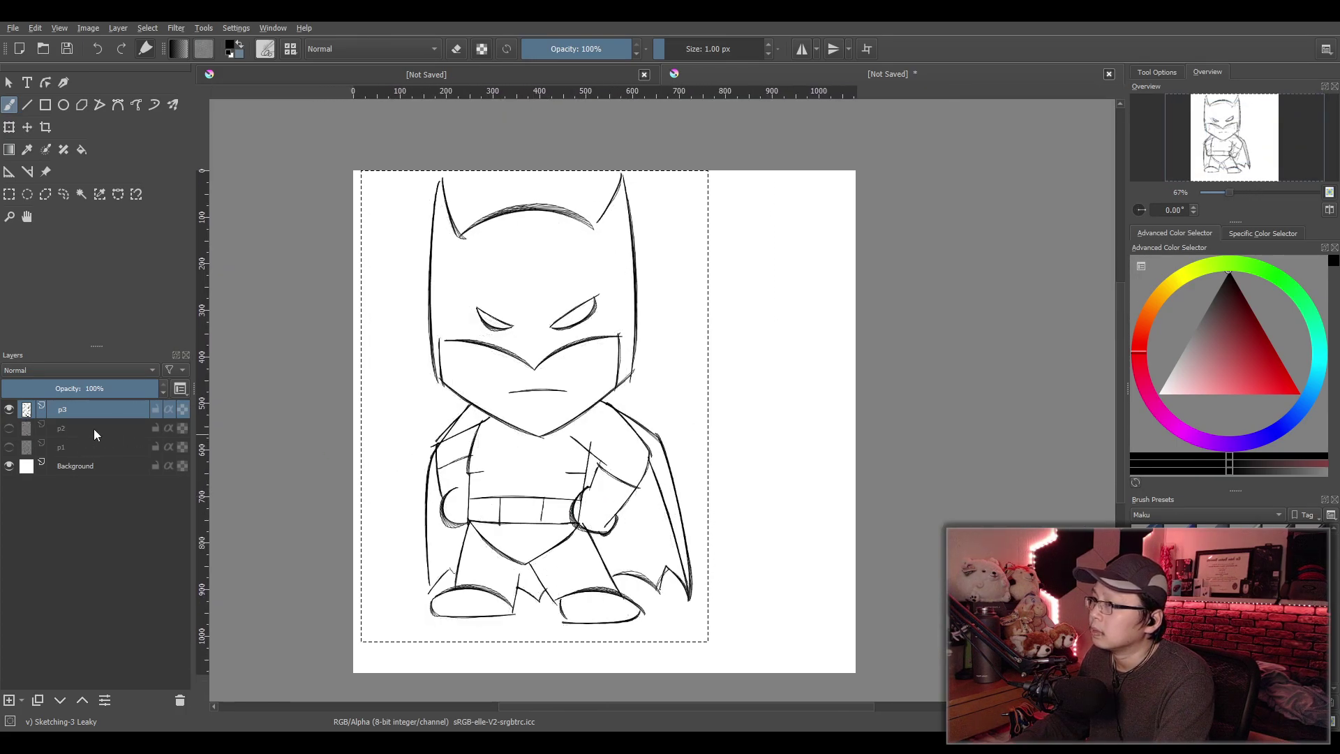
{"action": "left_click_drag", "start_coordinate": [662, 452], "coordinate": [640, 449]}
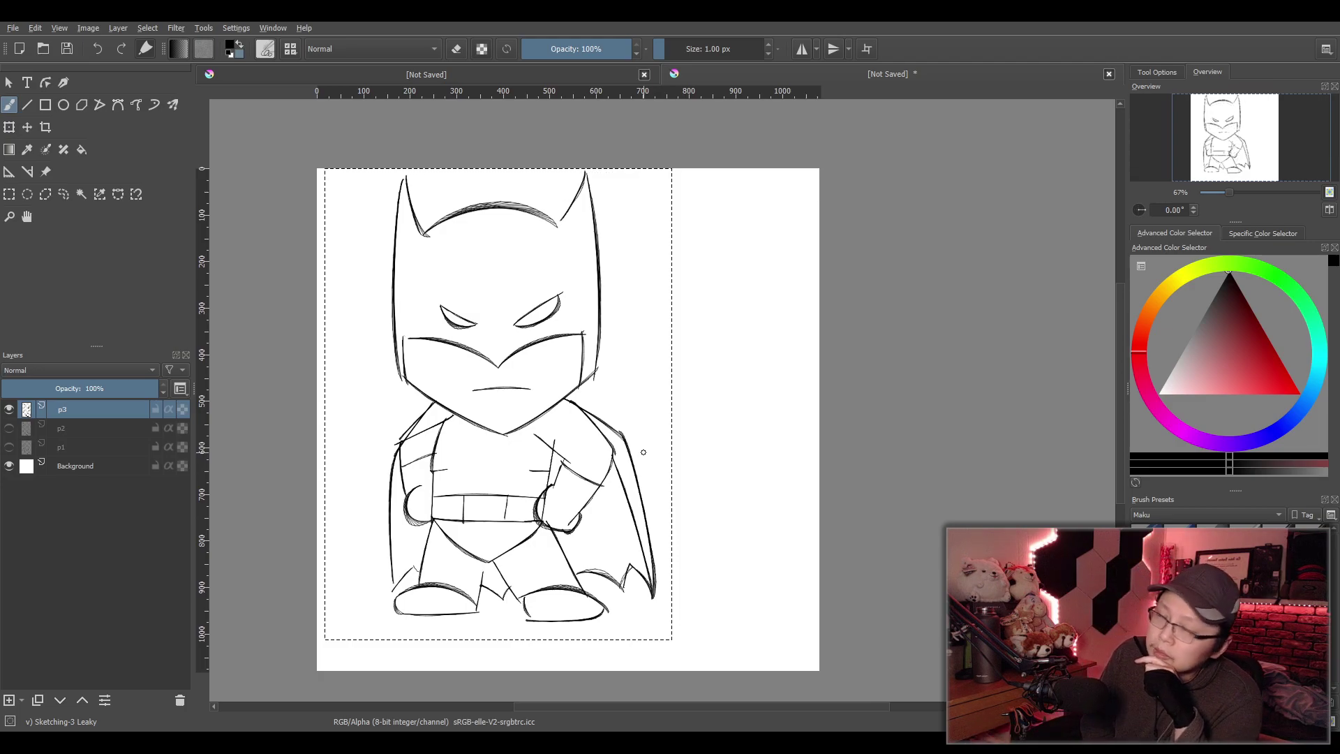
Select each eye separately and move it slightly outward to widen the gap between the eyes
{"action": "left_click", "coordinate": [9, 195]}
{"action": "left_click_drag", "start_coordinate": [433, 293], "coordinate": [537, 315]}
{"action": "left_click", "coordinate": [27, 127]}
{"action": "left_click", "coordinate": [9, 195]}
{"action": "left_click", "coordinate": [27, 127]}
{"action": "key", "text": "v"}
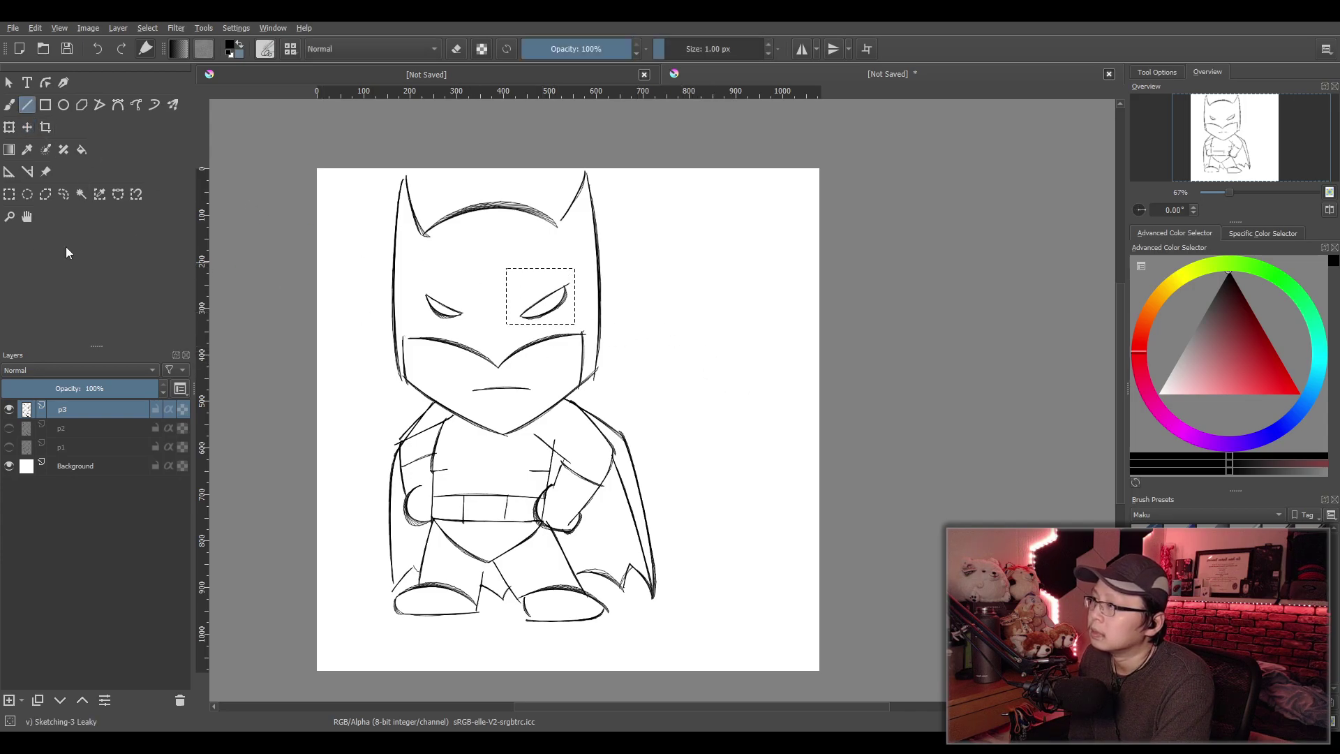
Select the whole character and move it down and to the left on the canvas
{"action": "left_click", "coordinate": [9, 194]}
{"action": "left_click_drag", "start_coordinate": [317, 169], "coordinate": [683, 656]}
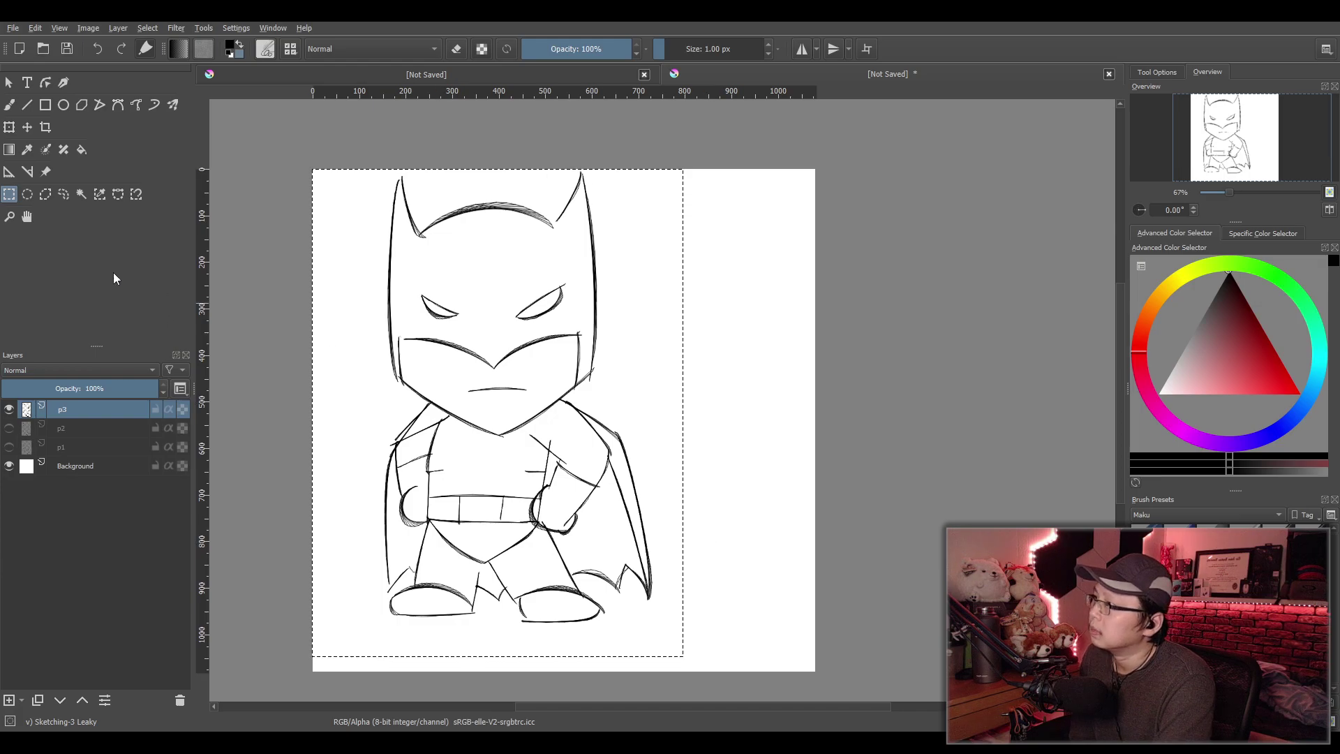
{"action": "left_click", "coordinate": [27, 126]}
{"action": "left_click_drag", "start_coordinate": [590, 371], "coordinate": [565, 392]}
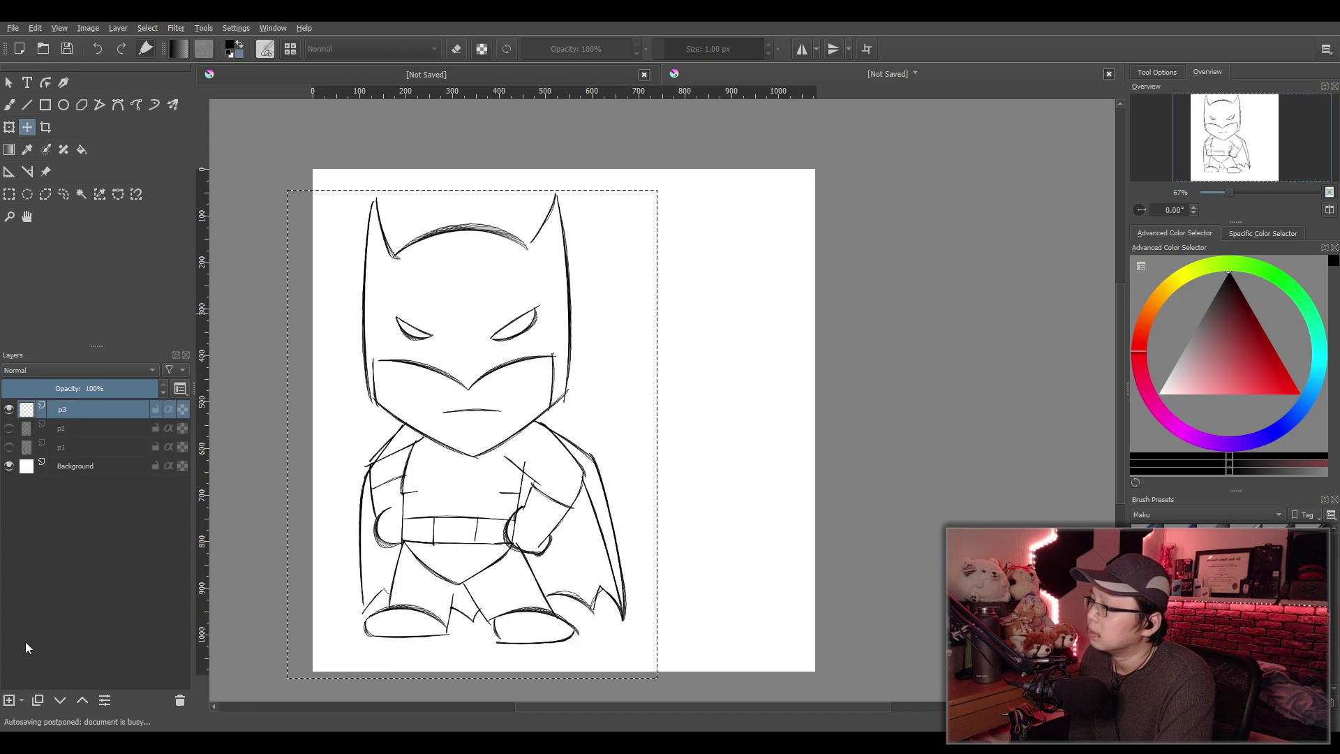
Add a new paint layer above p3, reduce p3's opacity to 50% and make the new layer active
{"action": "left_click", "coordinate": [9, 700]}
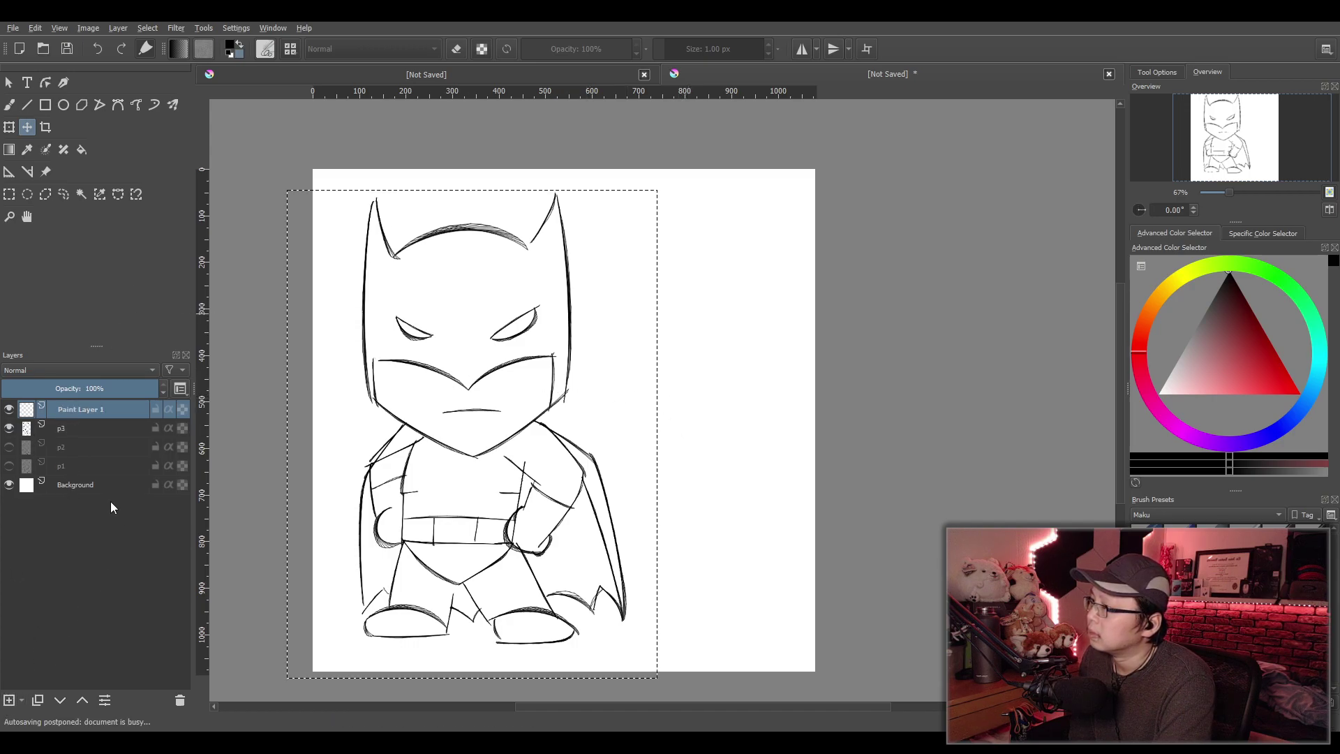
{"action": "left_click", "coordinate": [69, 427]}
{"action": "left_click_drag", "start_coordinate": [80, 389], "coordinate": [84, 393]}
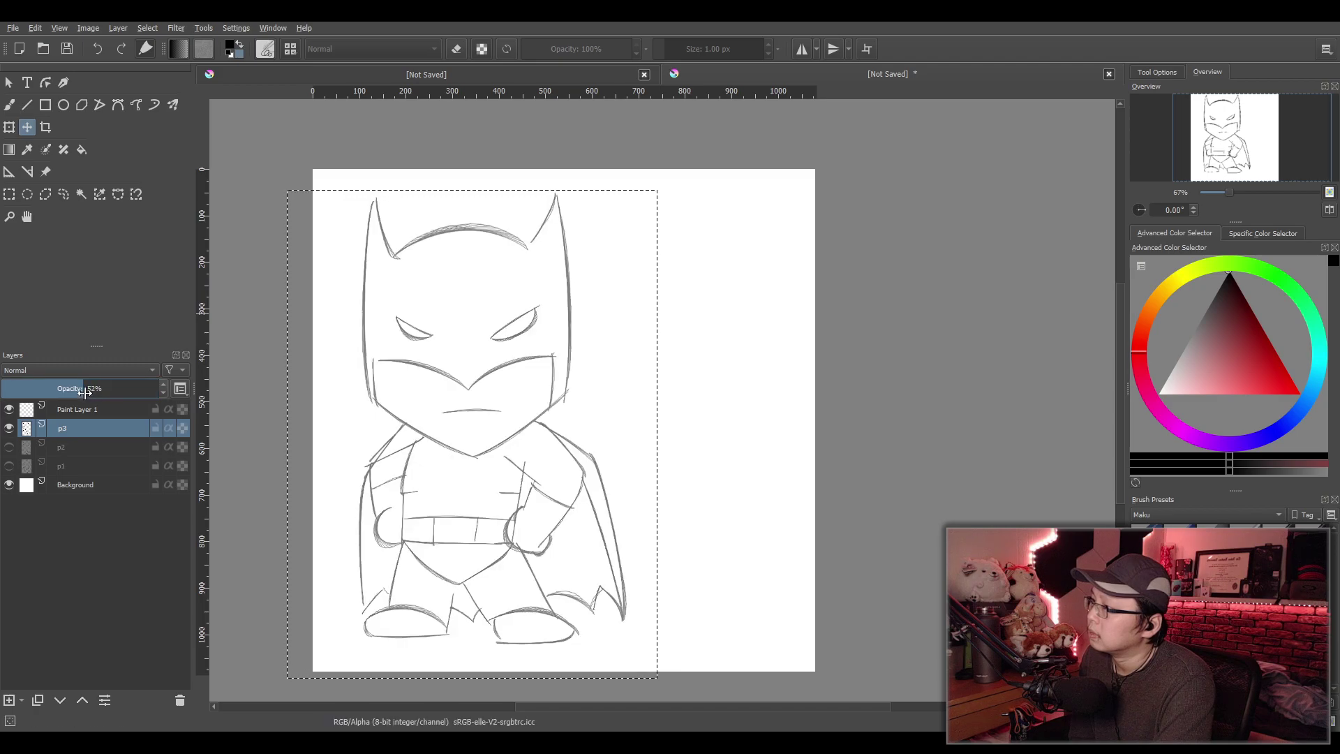
{"action": "left_click", "coordinate": [93, 410]}
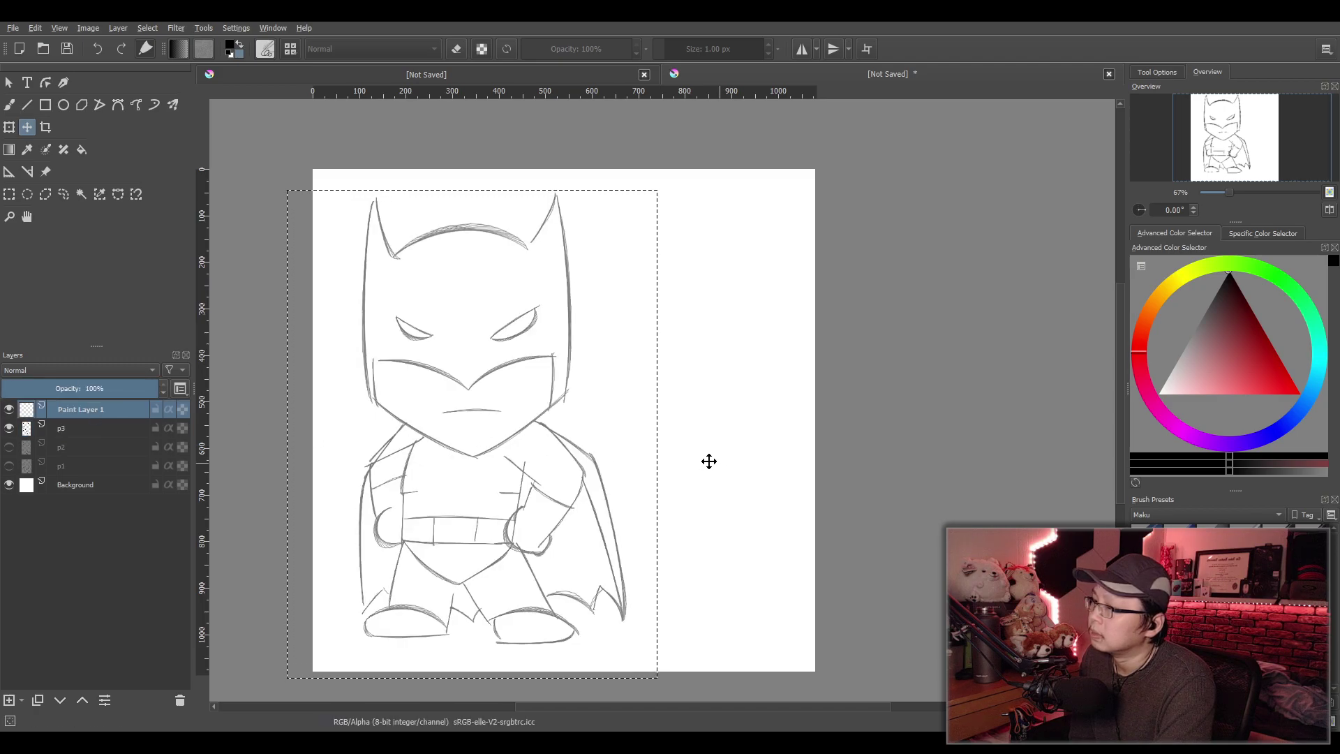
Extend the selection to the entire canvas and return to the freehand brush
{"action": "left_click_drag", "start_coordinate": [712, 460], "coordinate": [668, 446]}
{"action": "scroll", "coordinate": [390, 473], "scroll_direction": "down", "scroll_amount": 1}
{"action": "left_click_drag", "start_coordinate": [394, 472], "coordinate": [477, 469]}
{"action": "scroll", "coordinate": [477, 469], "scroll_direction": "up", "scroll_amount": 1}
{"action": "left_click", "coordinate": [8, 194]}
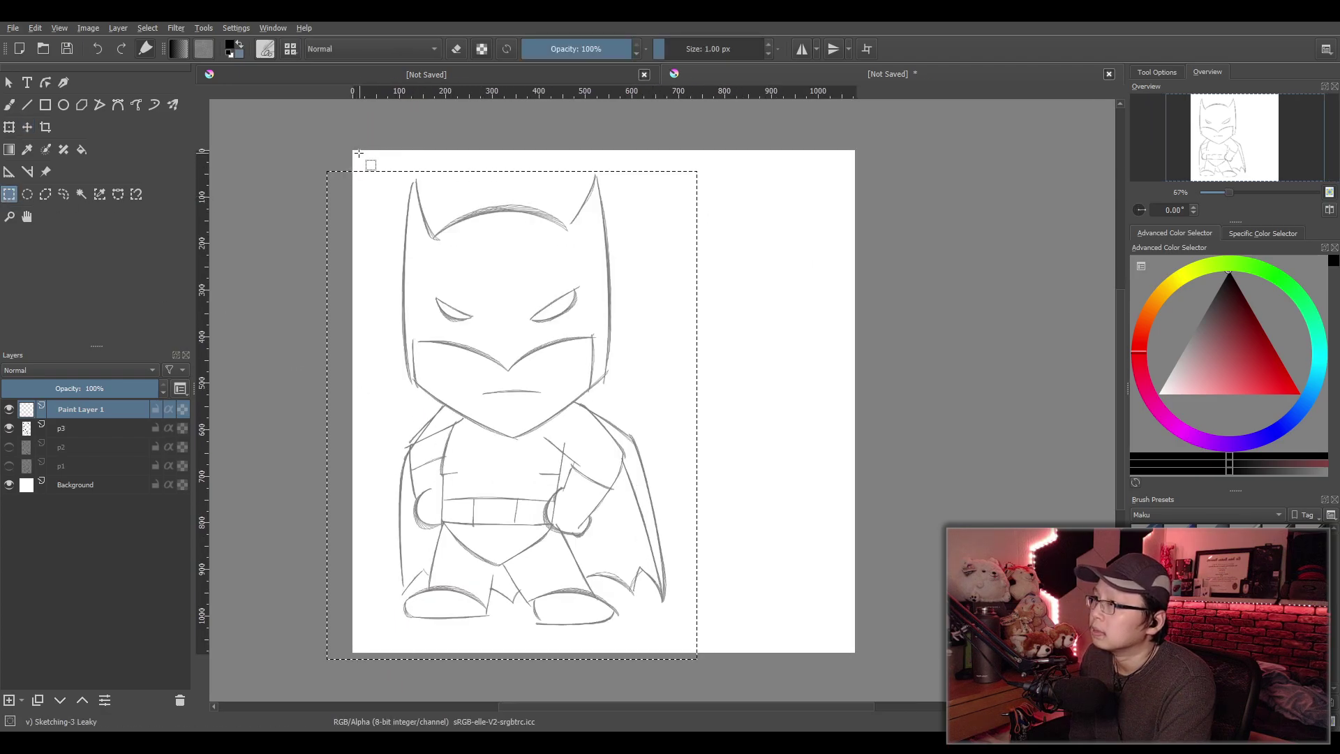
{"action": "left_click_drag", "start_coordinate": [353, 151], "coordinate": [855, 654]}
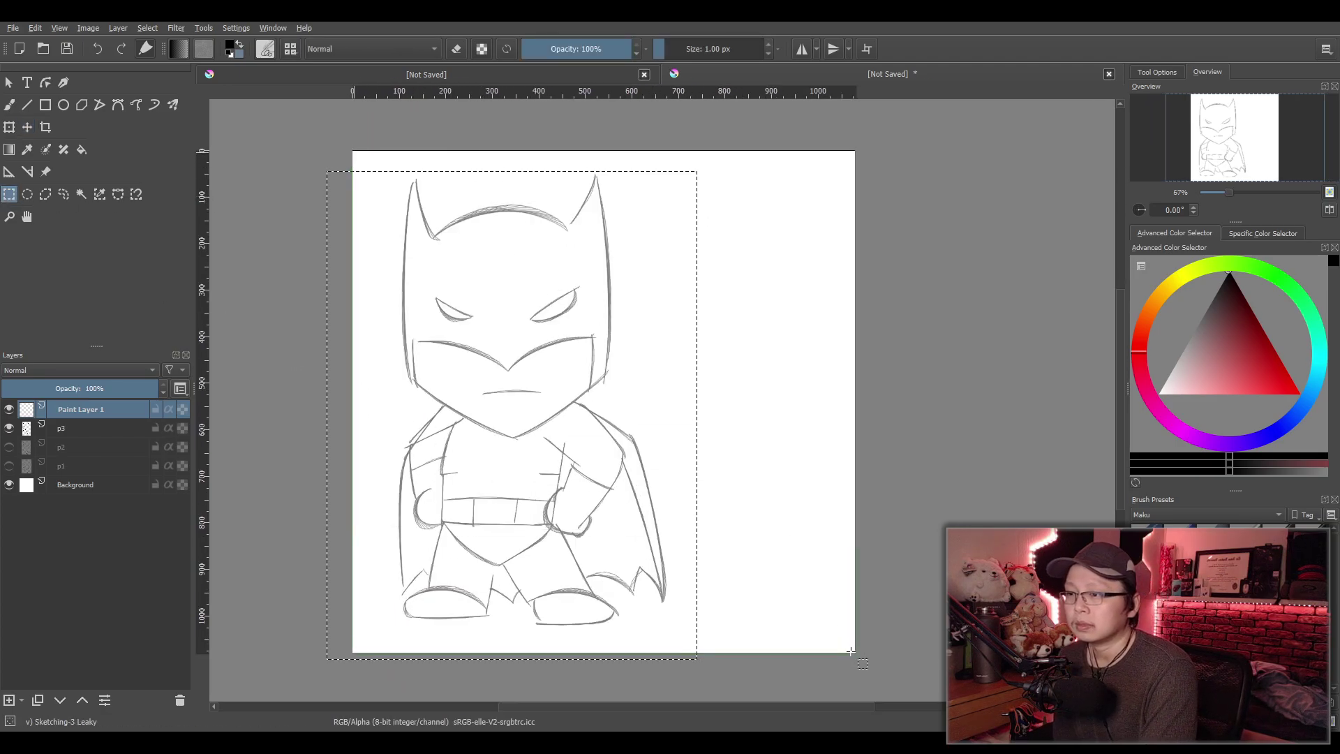
{"action": "mouse_move", "coordinate": [759, 528]}
{"action": "left_mouse_down"}
{"action": "mouse_move", "coordinate": [783, 528]}
{"action": "mouse_move", "coordinate": [768, 526]}
{"action": "left_mouse_up"}
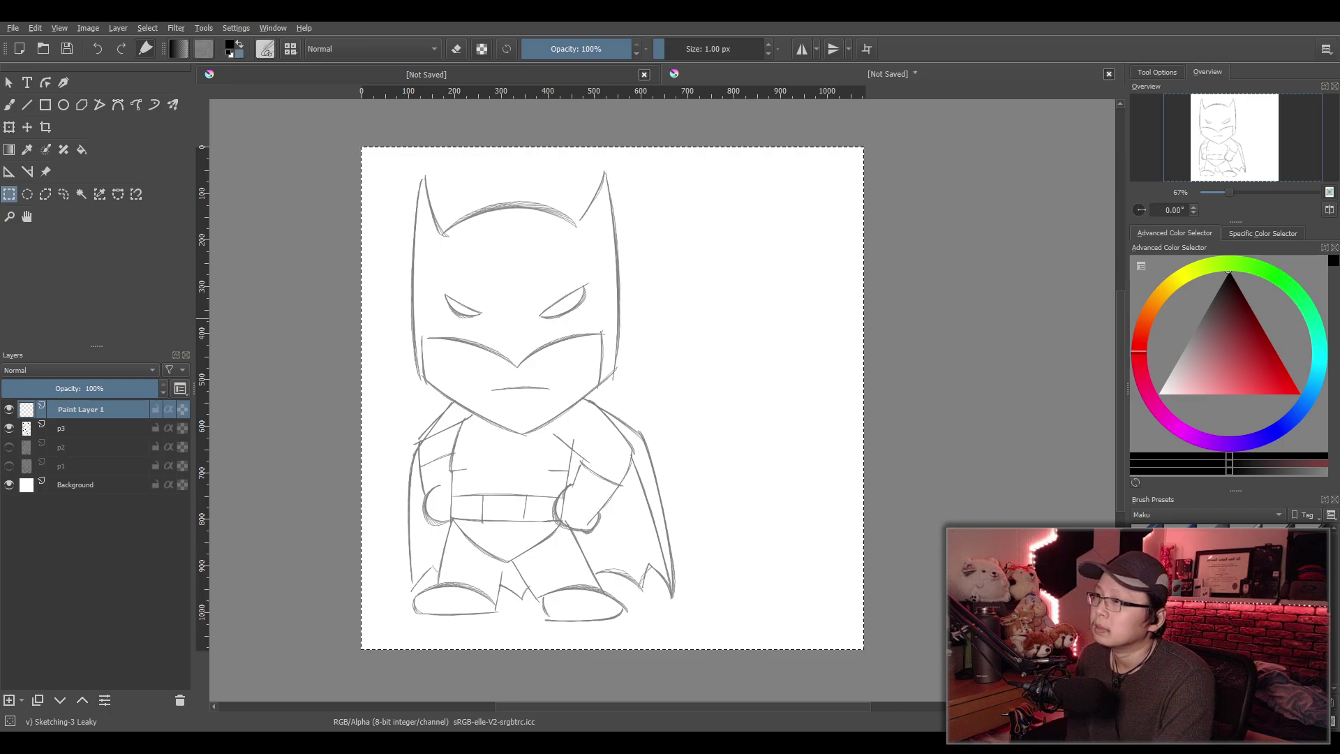
{"action": "left_click_drag", "start_coordinate": [992, 304], "coordinate": [1020, 279]}
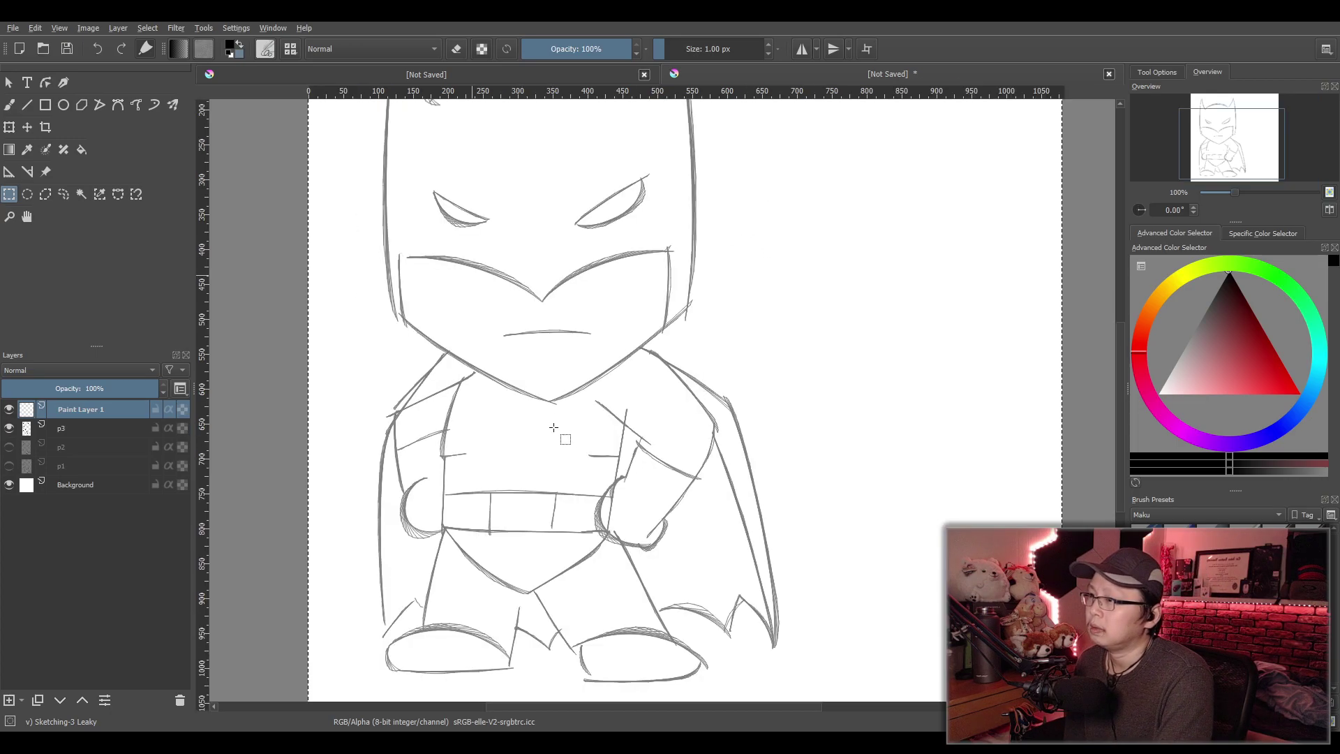
{"action": "scroll", "coordinate": [526, 433], "scroll_direction": "up", "scroll_amount": 2}
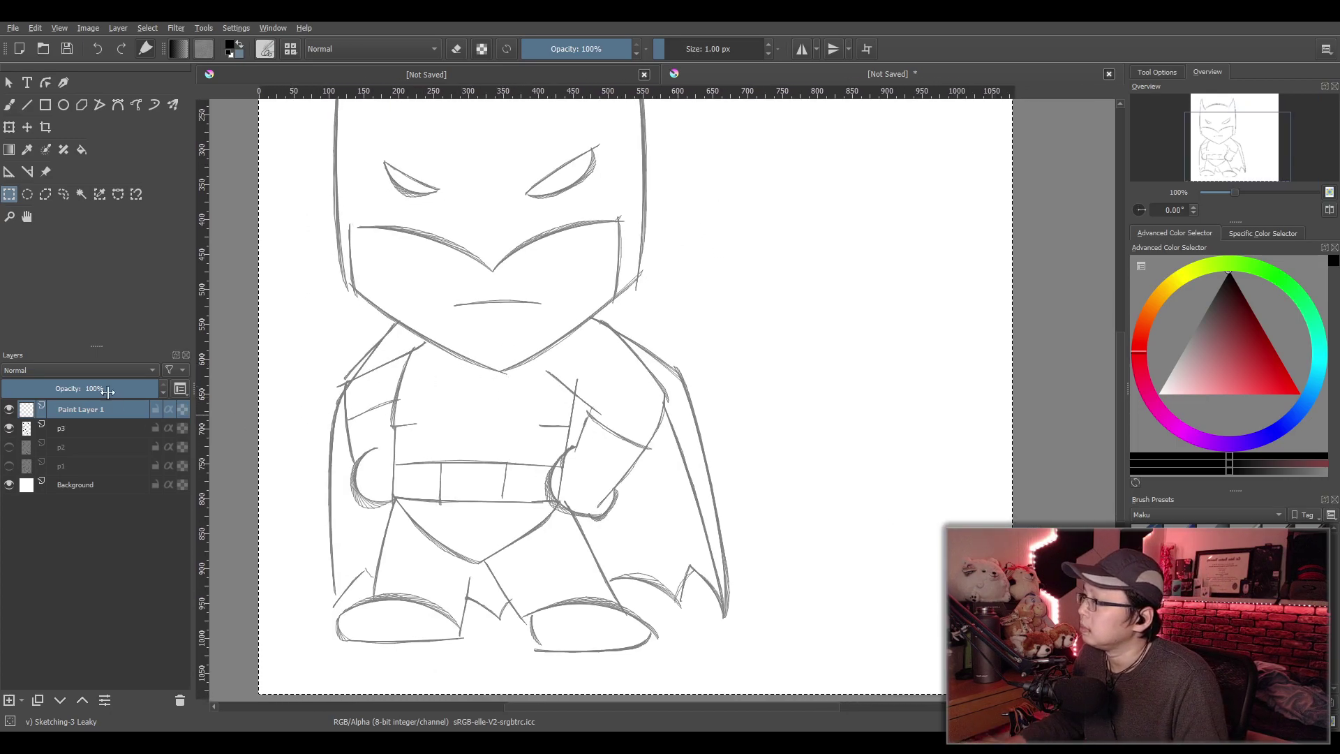
{"action": "left_click", "coordinate": [9, 104]}
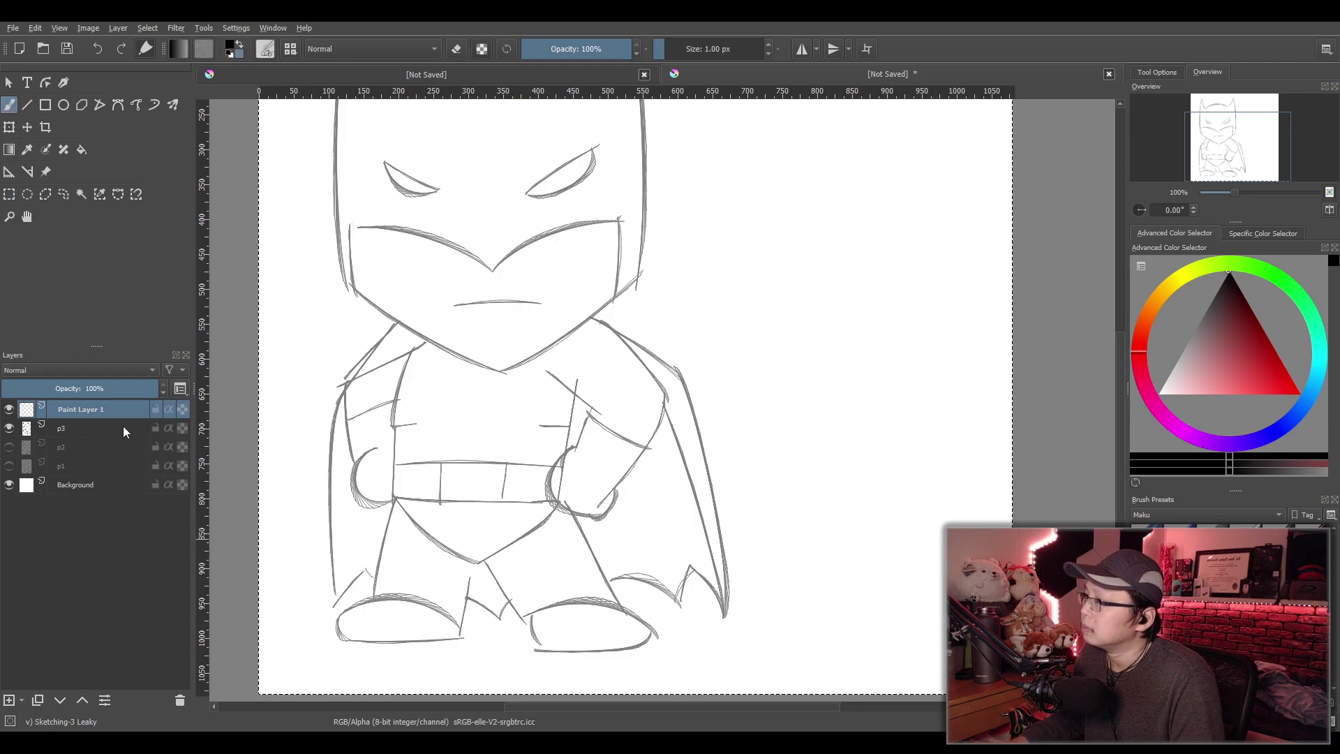
{"action": "mouse_move", "coordinate": [504, 312]}
{"action": "left_mouse_down"}
{"action": "mouse_move", "coordinate": [495, 472]}
{"action": "mouse_move", "coordinate": [492, 440]}
{"action": "left_mouse_up"}
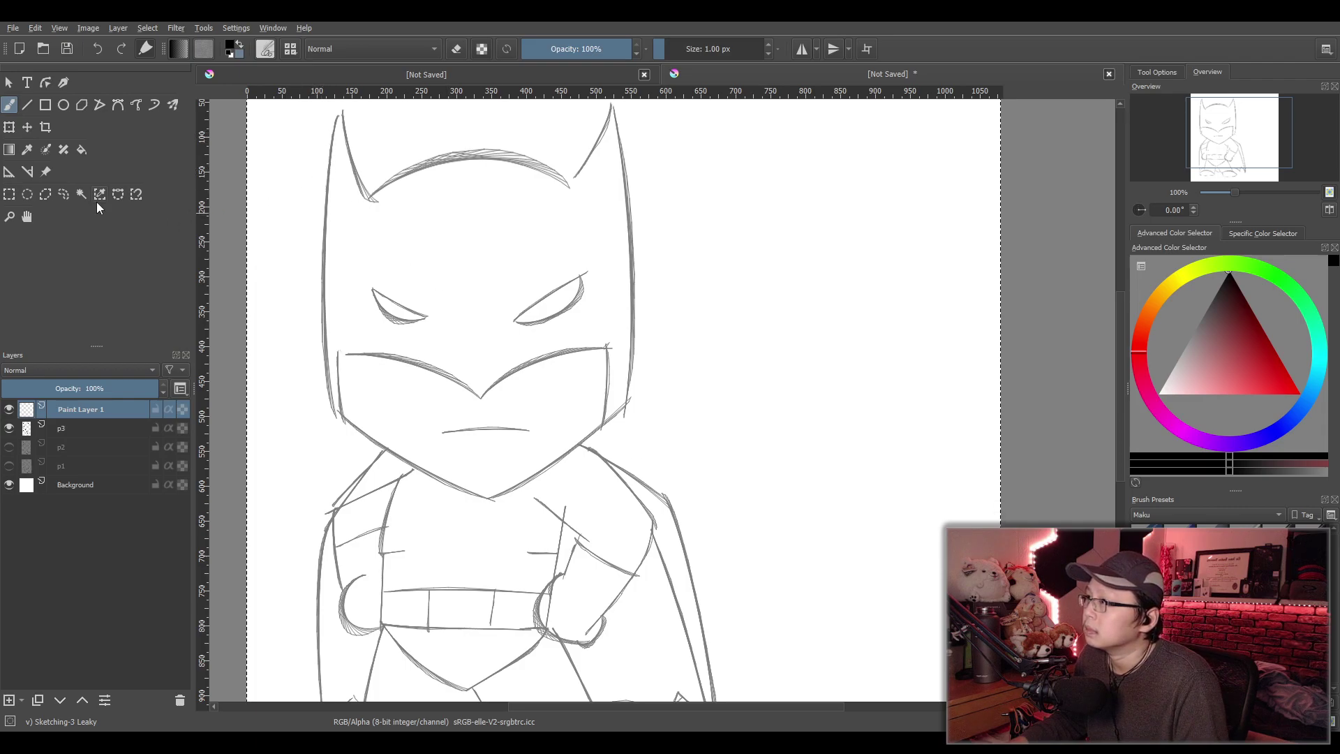
Select a rectangle around both eyes on layer p3, ending with Paint Layer 1 active
{"action": "left_click", "coordinate": [9, 195]}
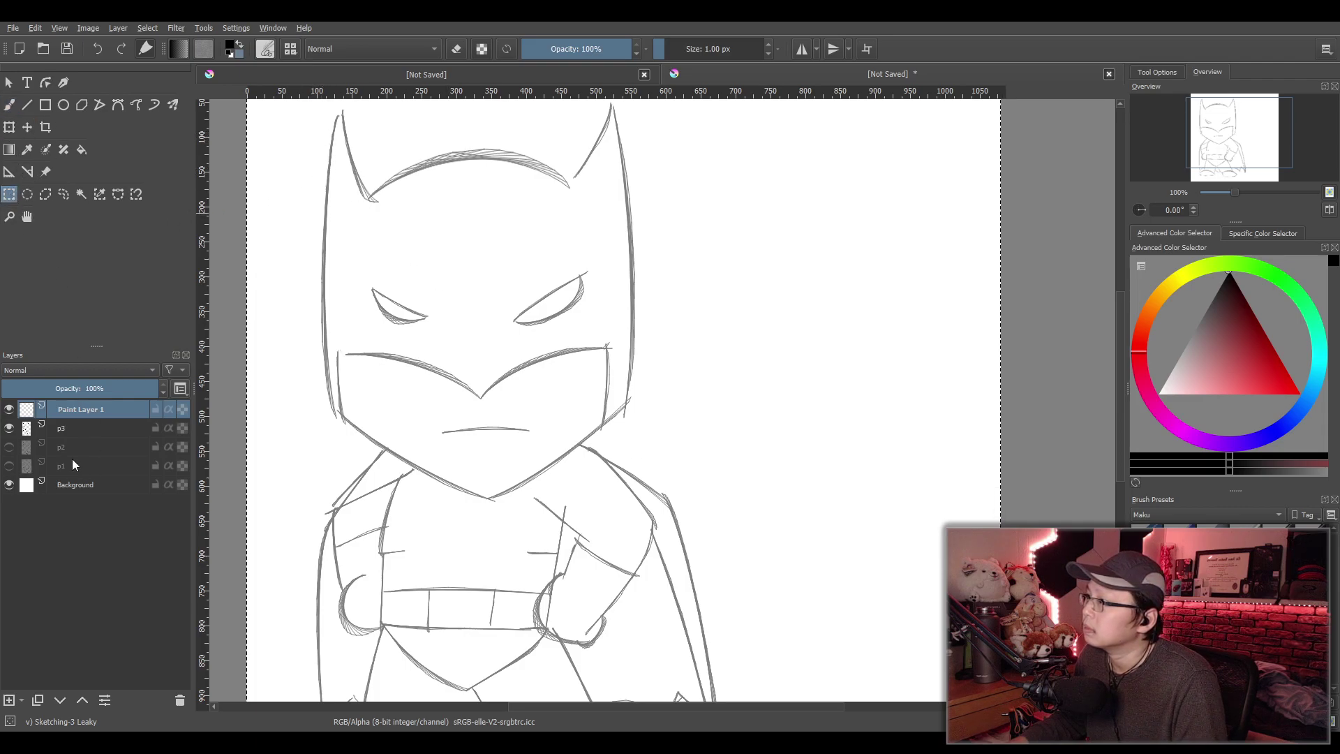
{"action": "left_click", "coordinate": [69, 428]}
{"action": "left_click_drag", "start_coordinate": [349, 249], "coordinate": [598, 342]}
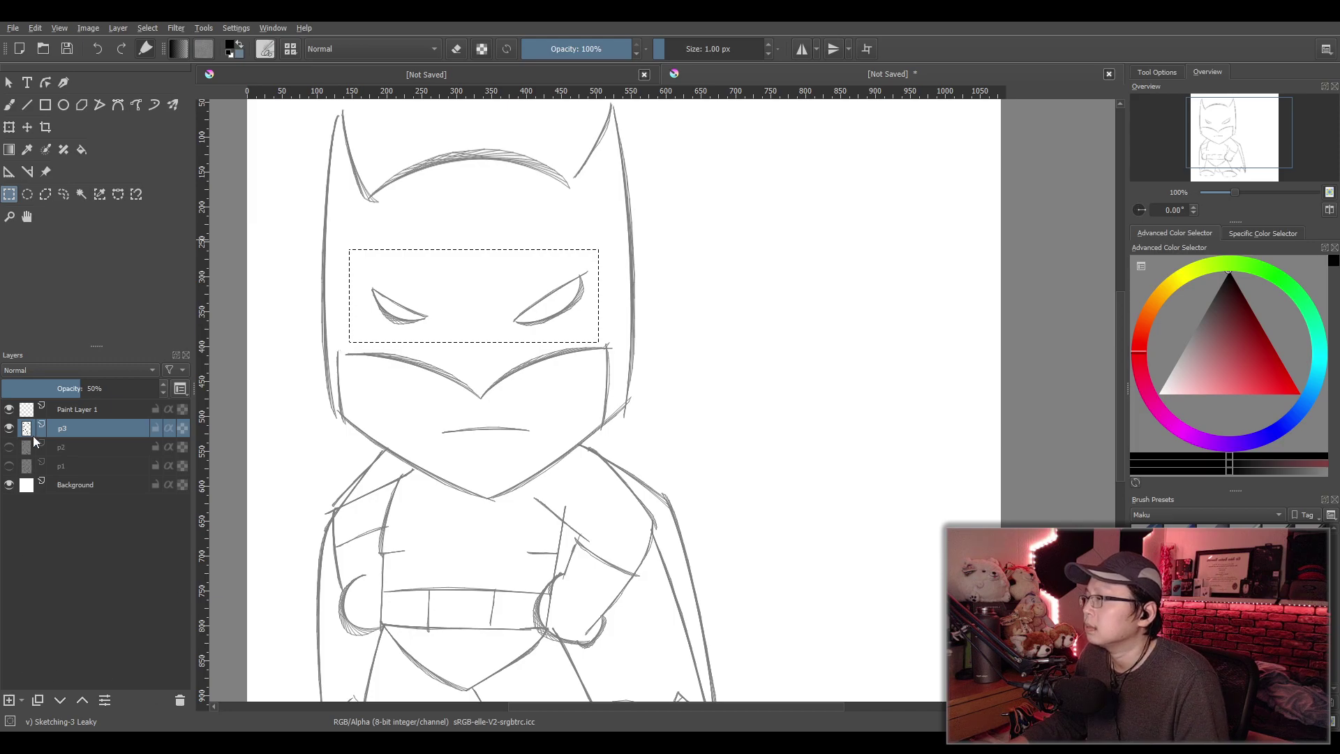
{"action": "left_click", "coordinate": [68, 409]}
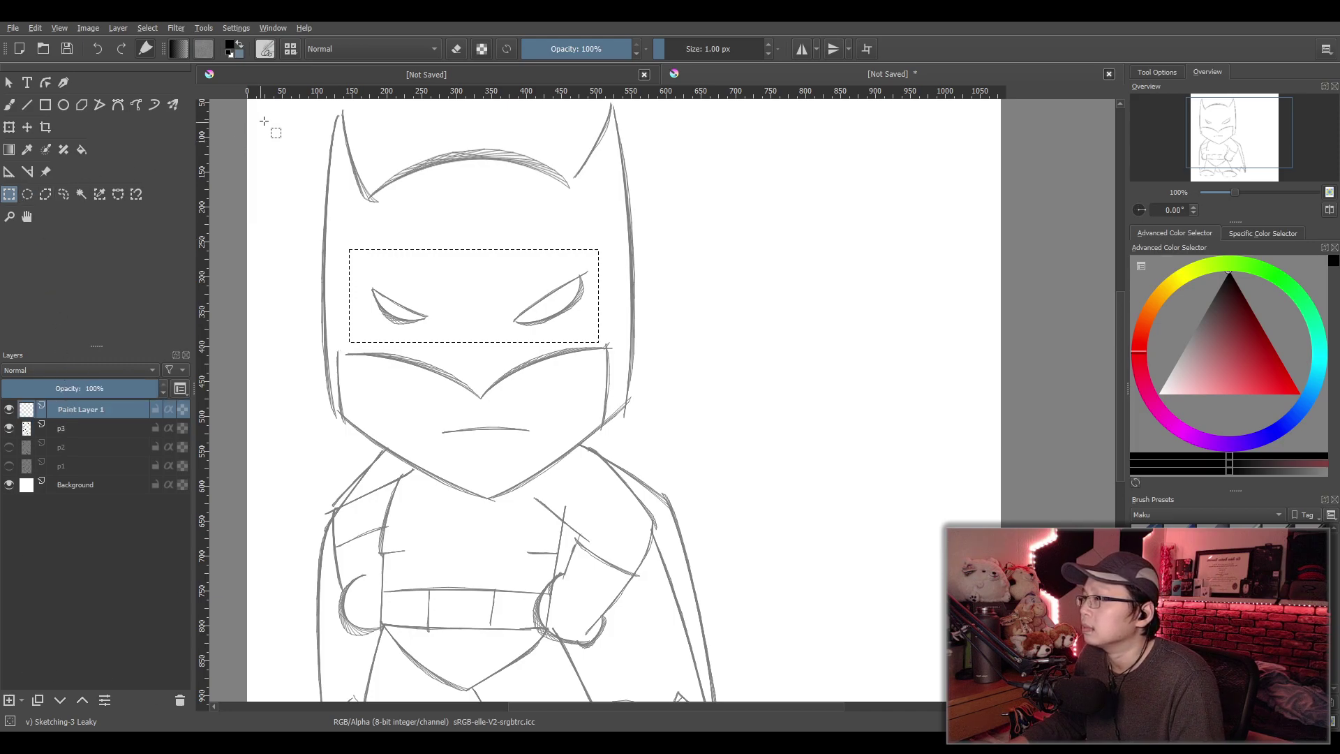
Replace the eye selection with a tall rectangle around the character and pick the freehand brush for Paint Layer 1
{"action": "key", "text": "minus"}
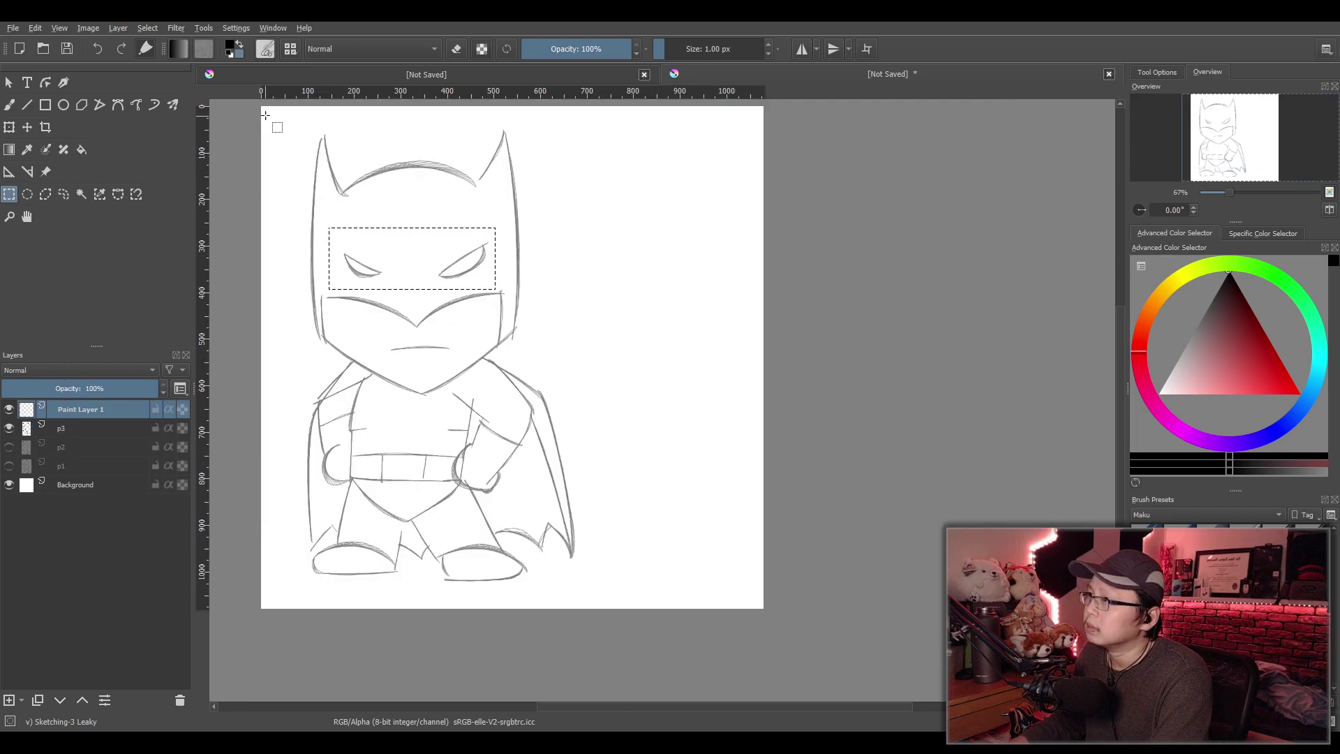
{"action": "left_click_drag", "start_coordinate": [272, 118], "coordinate": [585, 604]}
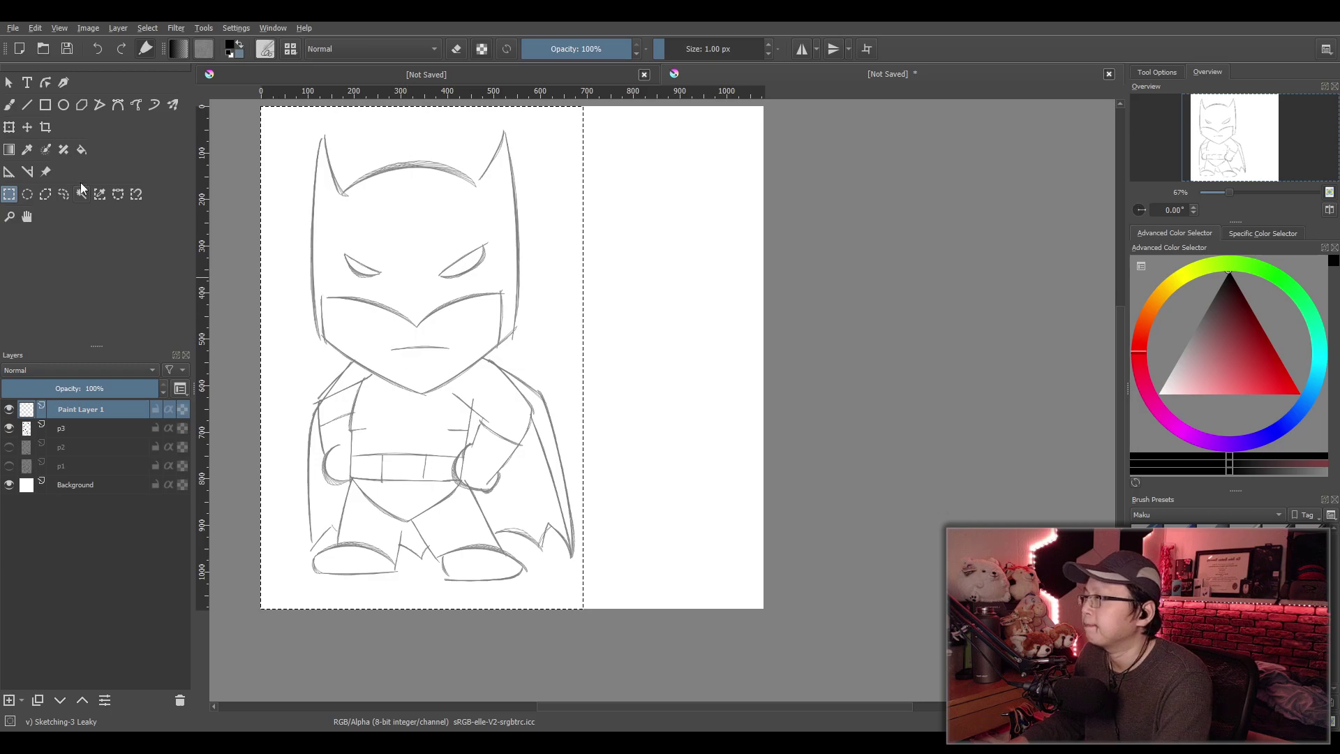
{"action": "left_click", "coordinate": [10, 105]}
{"action": "key", "text": "1"}
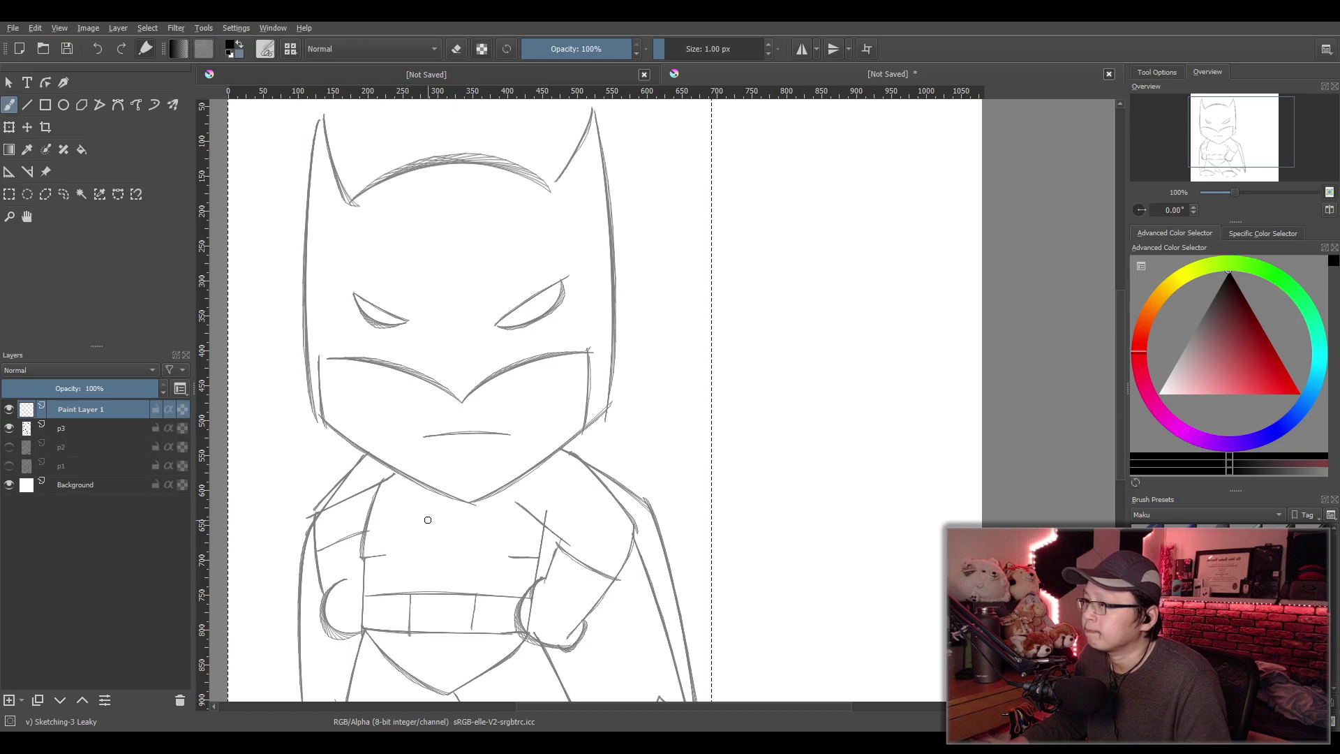
Draw the head's left side as a bowed line from a taller ear tip to the jaw corner, outside the faded outline
{"action": "left_click_drag", "start_coordinate": [297, 112], "coordinate": [318, 419]}
{"action": "key", "text": "ctrl+z"}
{"action": "left_click_drag", "start_coordinate": [298, 110], "coordinate": [316, 419]}
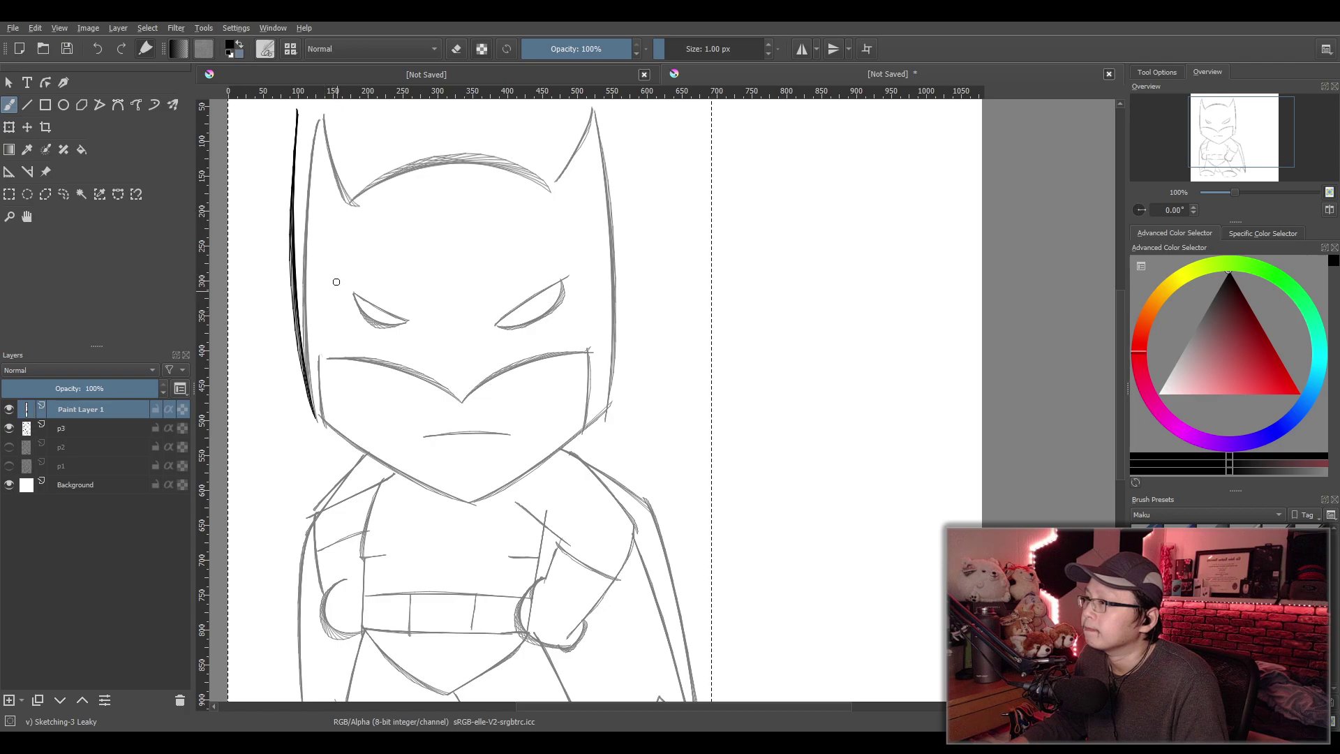
{"action": "key", "text": "ctrl+z"}
{"action": "left_click_drag", "start_coordinate": [420, 353], "coordinate": [429, 401]}
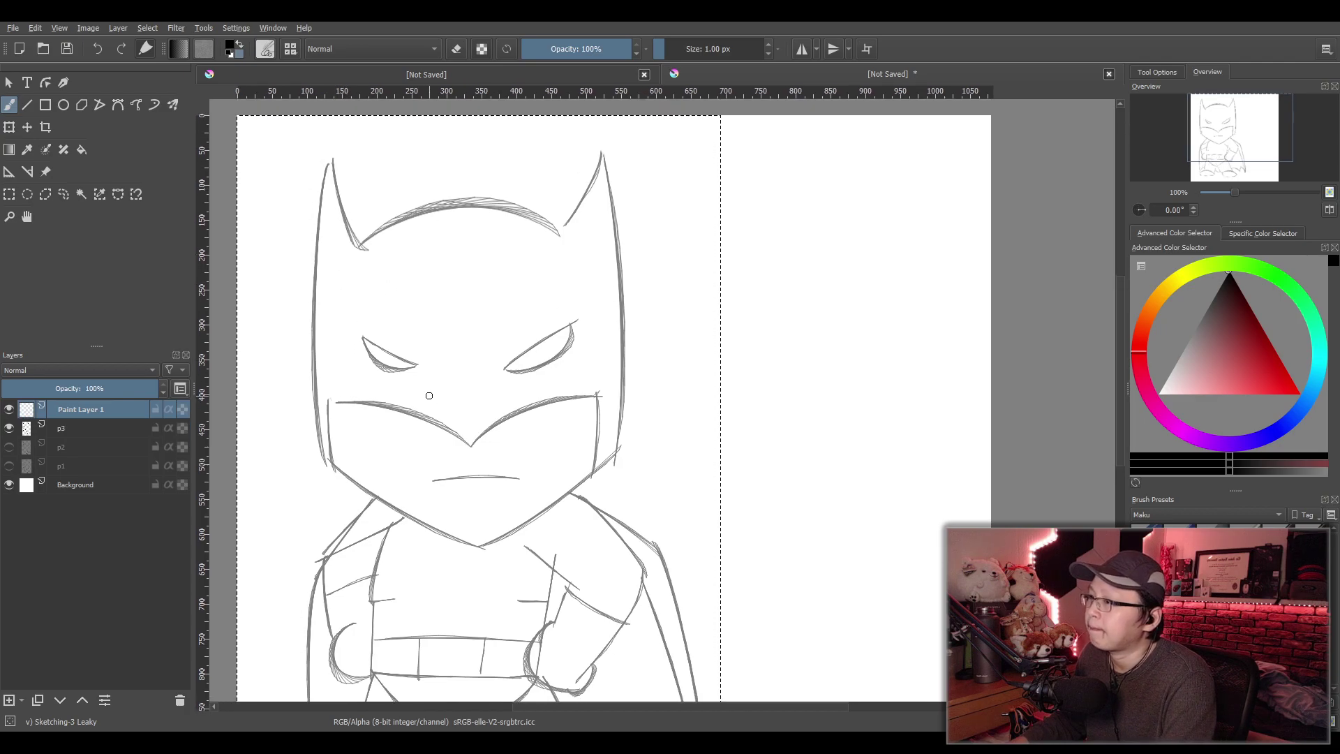
{"action": "left_click_drag", "start_coordinate": [310, 132], "coordinate": [330, 437]}
{"action": "key", "text": "ctrl+z"}
{"action": "mouse_move", "coordinate": [314, 126]}
{"action": "left_mouse_down"}
{"action": "mouse_move", "coordinate": [334, 482]}
{"action": "mouse_move", "coordinate": [503, 557]}
{"action": "left_mouse_up"}
{"action": "key", "text": "ctrl+z"}
Draw the lower jaw as two slightly curved lines from the cheeks, meeting at a pointed chin just below the faded one
{"action": "left_click_drag", "start_coordinate": [331, 482], "coordinate": [479, 552]}
{"action": "key", "text": "ctrl+z"}
{"action": "mouse_move", "coordinate": [331, 478]}
{"action": "left_mouse_down"}
{"action": "mouse_move", "coordinate": [487, 564]}
{"action": "mouse_move", "coordinate": [616, 466]}
{"action": "mouse_move", "coordinate": [473, 575]}
{"action": "left_mouse_up"}
{"action": "key", "text": "ctrl+z"}
{"action": "key", "text": "ctrl+z"}
{"action": "left_click_drag", "start_coordinate": [627, 446], "coordinate": [492, 551]}
{"action": "key", "text": "ctrl+z"}
{"action": "left_click_drag", "start_coordinate": [626, 457], "coordinate": [481, 573]}
{"action": "key", "text": "ctrl+z"}
{"action": "left_click_drag", "start_coordinate": [621, 446], "coordinate": [487, 561]}
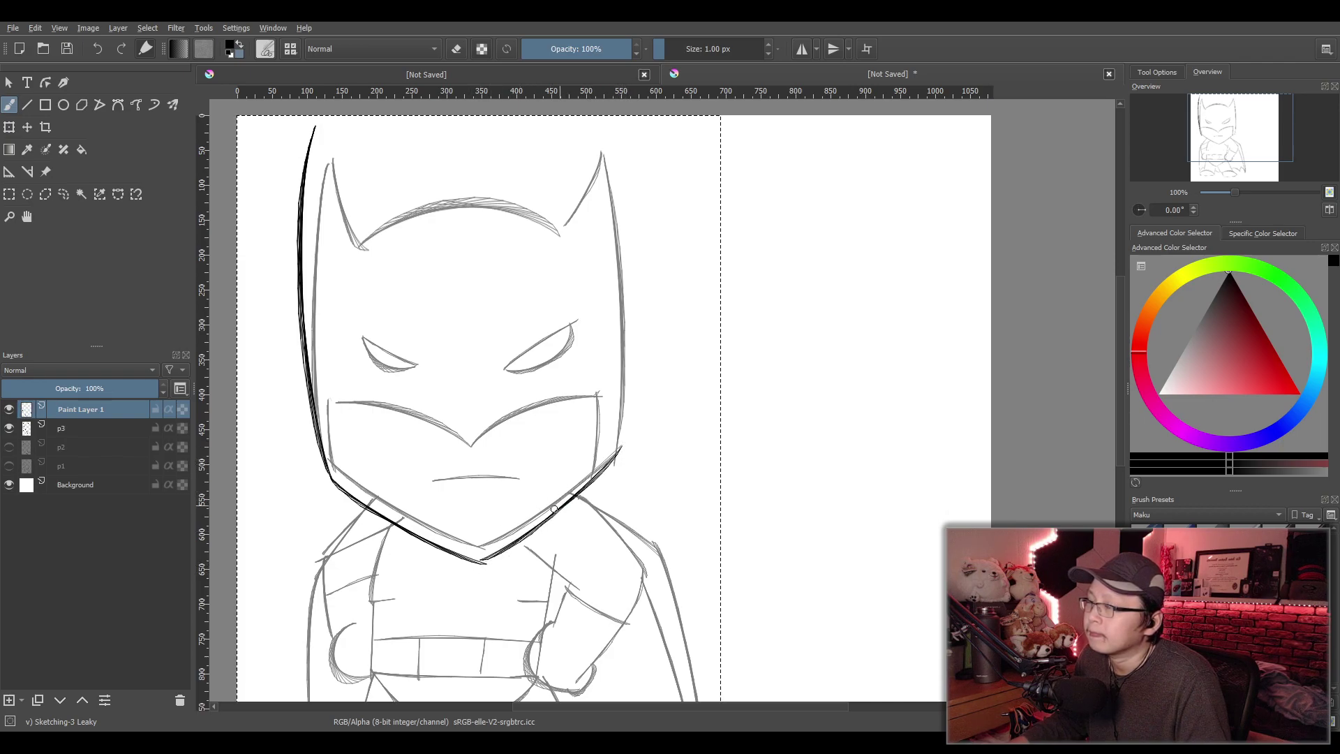
Draw the head's right side as a bowed line from a taller ear tip to the jaw corner
{"action": "left_click_drag", "start_coordinate": [611, 168], "coordinate": [623, 481]}
{"action": "key", "text": "ctrl+z"}
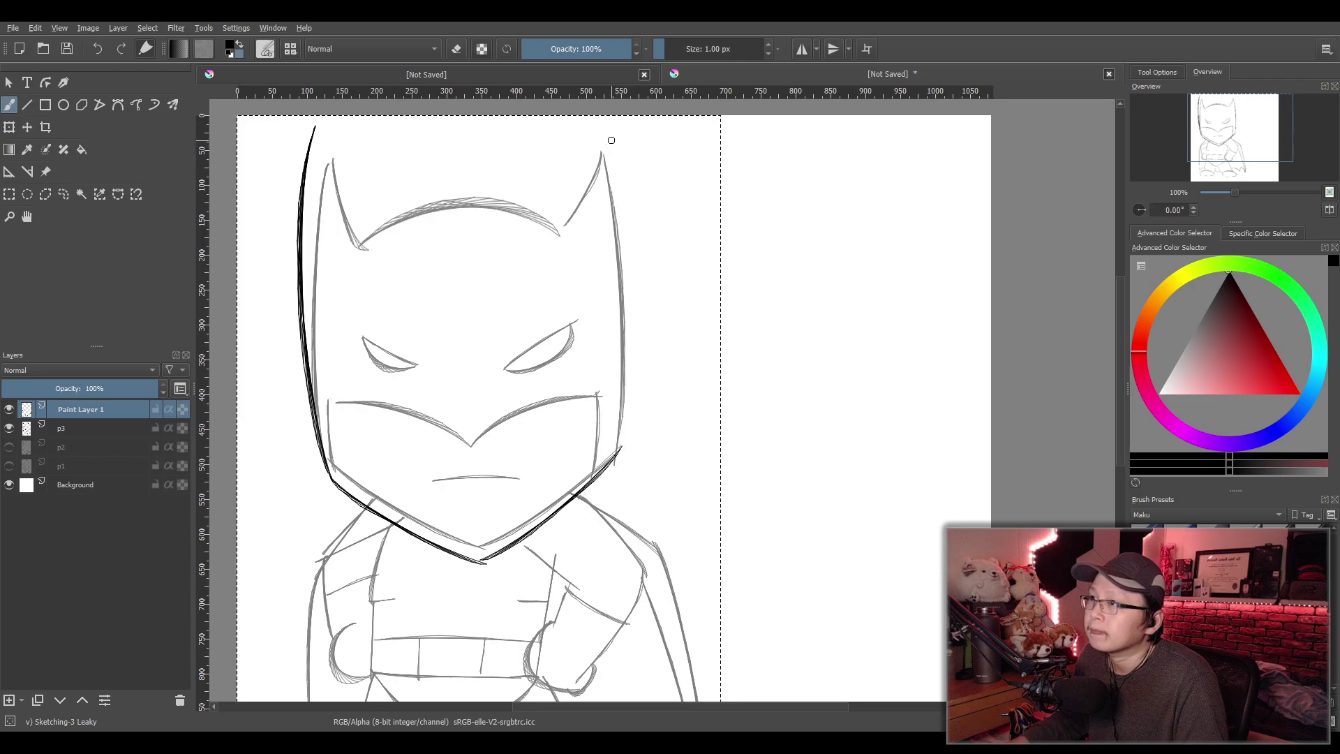
{"action": "left_click_drag", "start_coordinate": [607, 131], "coordinate": [623, 457]}
{"action": "key", "text": "ctrl+z"}
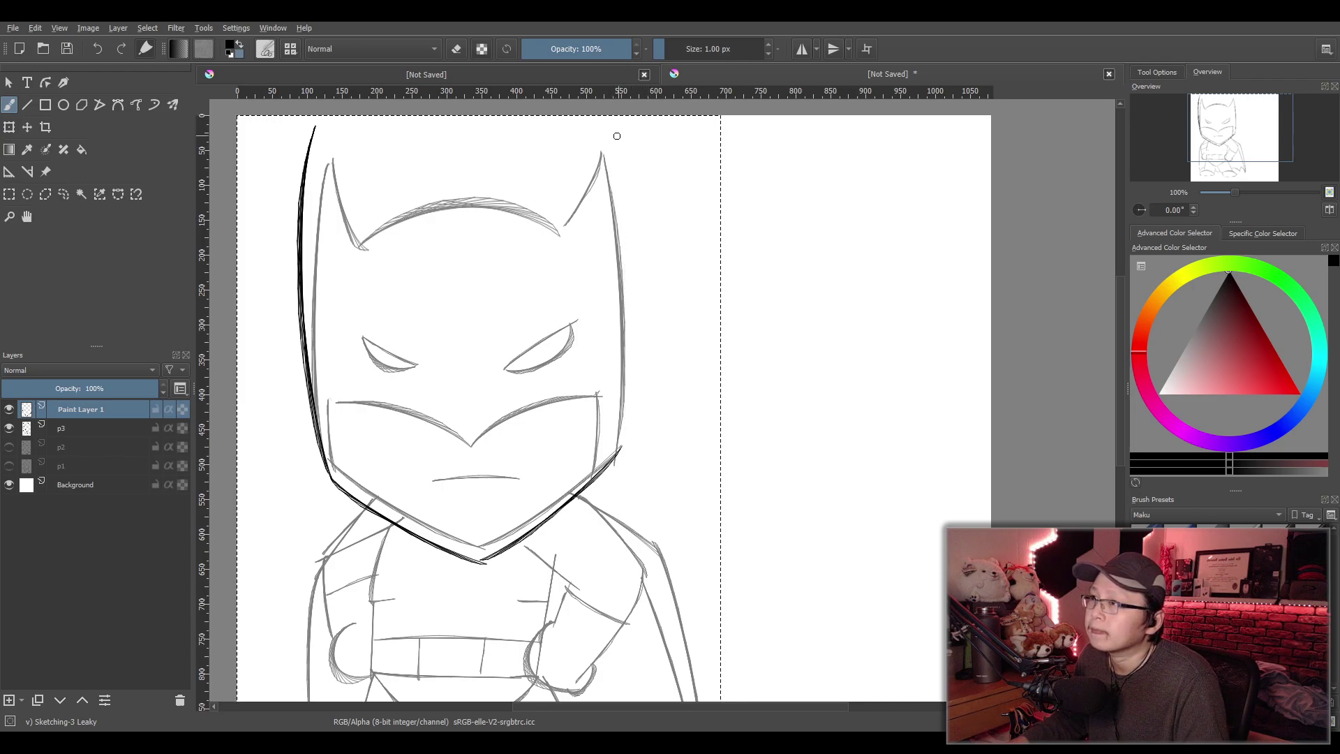
{"action": "left_click_drag", "start_coordinate": [628, 219], "coordinate": [620, 450]}
Draw the top of the head as an arch above the faded one, joining the inner edges of both pointed ears
{"action": "left_click_drag", "start_coordinate": [316, 123], "coordinate": [343, 190]}
{"action": "mouse_move", "coordinate": [318, 124]}
{"action": "left_mouse_down"}
{"action": "mouse_move", "coordinate": [356, 194]}
{"action": "mouse_move", "coordinate": [540, 184]}
{"action": "left_mouse_up"}
{"action": "key", "text": "ctrl+z"}
{"action": "left_click_drag", "start_coordinate": [356, 192], "coordinate": [533, 183]}
{"action": "key", "text": "ctrl+z"}
{"action": "left_click_drag", "start_coordinate": [357, 193], "coordinate": [562, 190]}
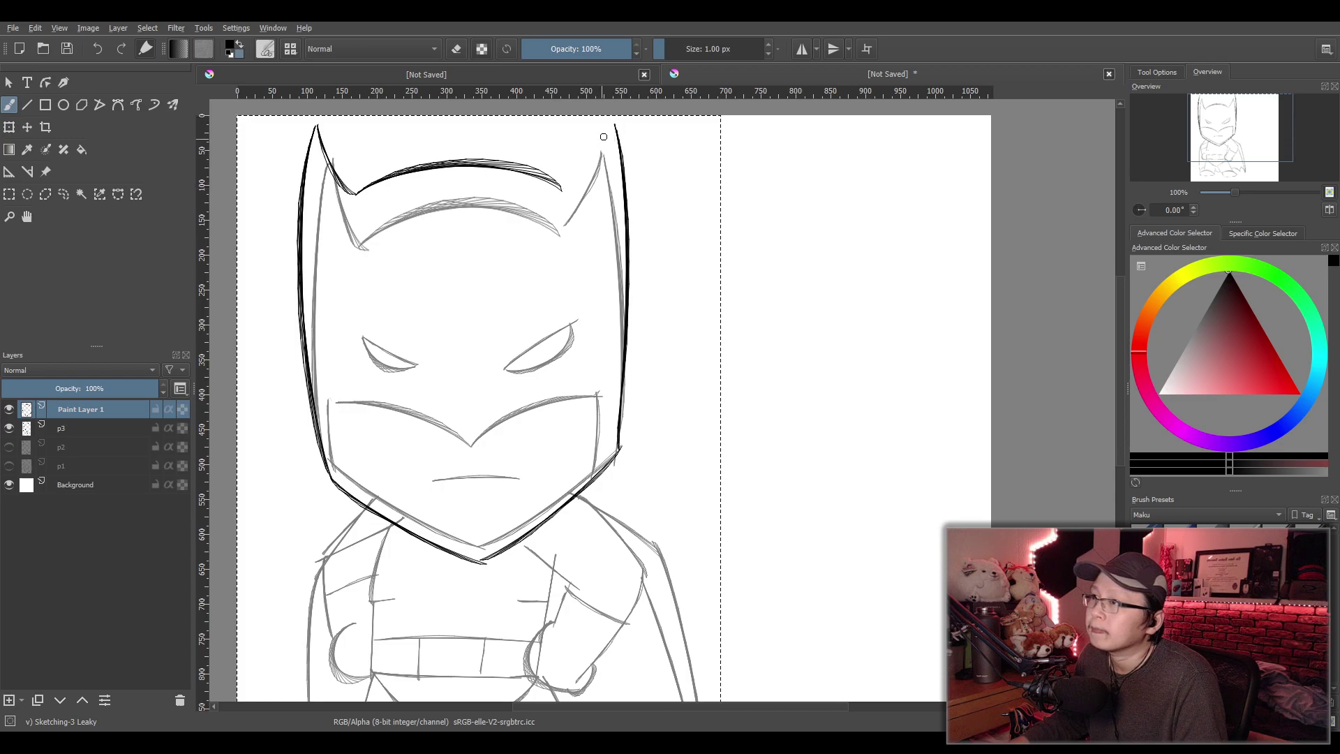
{"action": "key", "text": "ctrl+z"}
{"action": "key", "text": "ctrl+z"}
{"action": "left_click_drag", "start_coordinate": [354, 192], "coordinate": [556, 181]}
{"action": "key", "text": "ctrl+z"}
{"action": "mouse_move", "coordinate": [354, 194]}
{"action": "left_mouse_down"}
{"action": "mouse_move", "coordinate": [549, 171]}
{"action": "mouse_move", "coordinate": [575, 186]}
{"action": "left_mouse_up"}
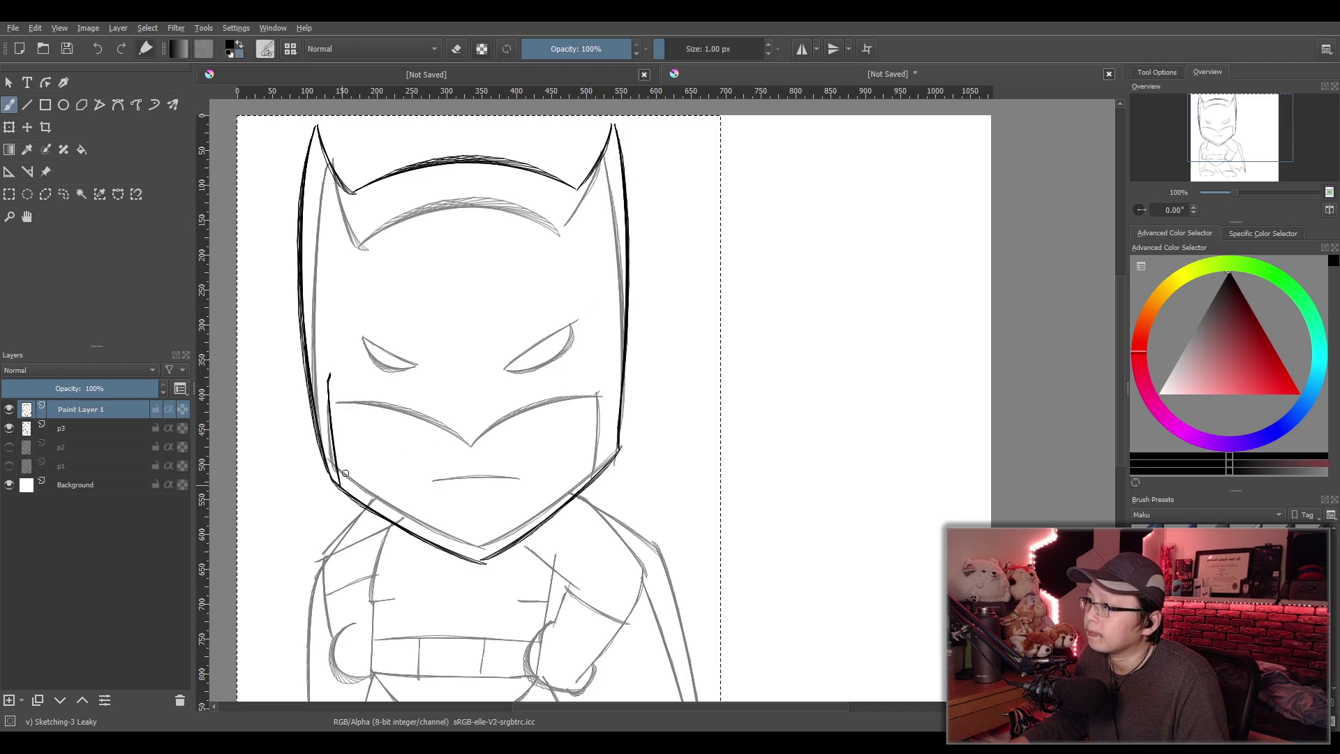
Draw the mask opening's left edge down to the jaw and its arched upper-left edge, dipping to a nose point above the faded one
{"action": "left_click_drag", "start_coordinate": [334, 391], "coordinate": [360, 512]}
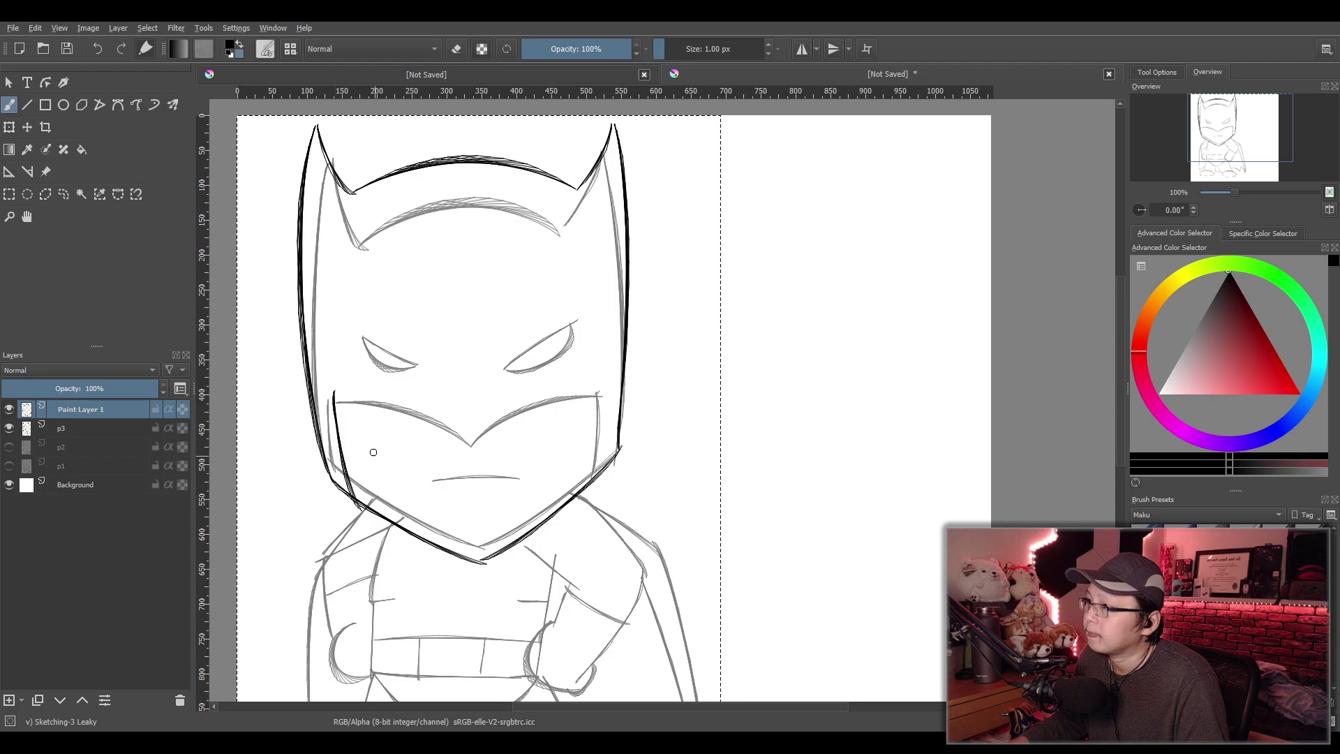
{"action": "left_click_drag", "start_coordinate": [335, 395], "coordinate": [456, 446]}
{"action": "key", "text": "ctrl+z"}
{"action": "left_click_drag", "start_coordinate": [335, 394], "coordinate": [460, 446]}
{"action": "key", "text": "ctrl+z"}
{"action": "left_click_drag", "start_coordinate": [335, 395], "coordinate": [478, 448]}
{"action": "key", "text": "ctrl+z"}
{"action": "left_click_drag", "start_coordinate": [335, 394], "coordinate": [494, 402]}
{"action": "key", "text": "ctrl+z"}
{"action": "mouse_move", "coordinate": [335, 392]}
{"action": "left_mouse_down"}
{"action": "mouse_move", "coordinate": [464, 411]}
{"action": "mouse_move", "coordinate": [598, 382]}
{"action": "left_mouse_up"}
{"action": "key", "text": "ctrl+z"}
Draw the mask opening's arched upper-right edge from the nose point, then its right edge down to the jaw
{"action": "mouse_move", "coordinate": [464, 413]}
{"action": "left_mouse_down"}
{"action": "mouse_move", "coordinate": [610, 383]}
{"action": "mouse_move", "coordinate": [594, 466]}
{"action": "left_mouse_up"}
{"action": "key", "text": "ctrl+z"}
{"action": "left_click_drag", "start_coordinate": [604, 385], "coordinate": [599, 470]}
{"action": "key", "text": "ctrl+z"}
{"action": "key", "text": "ctrl+z"}
{"action": "left_click_drag", "start_coordinate": [604, 384], "coordinate": [594, 482]}
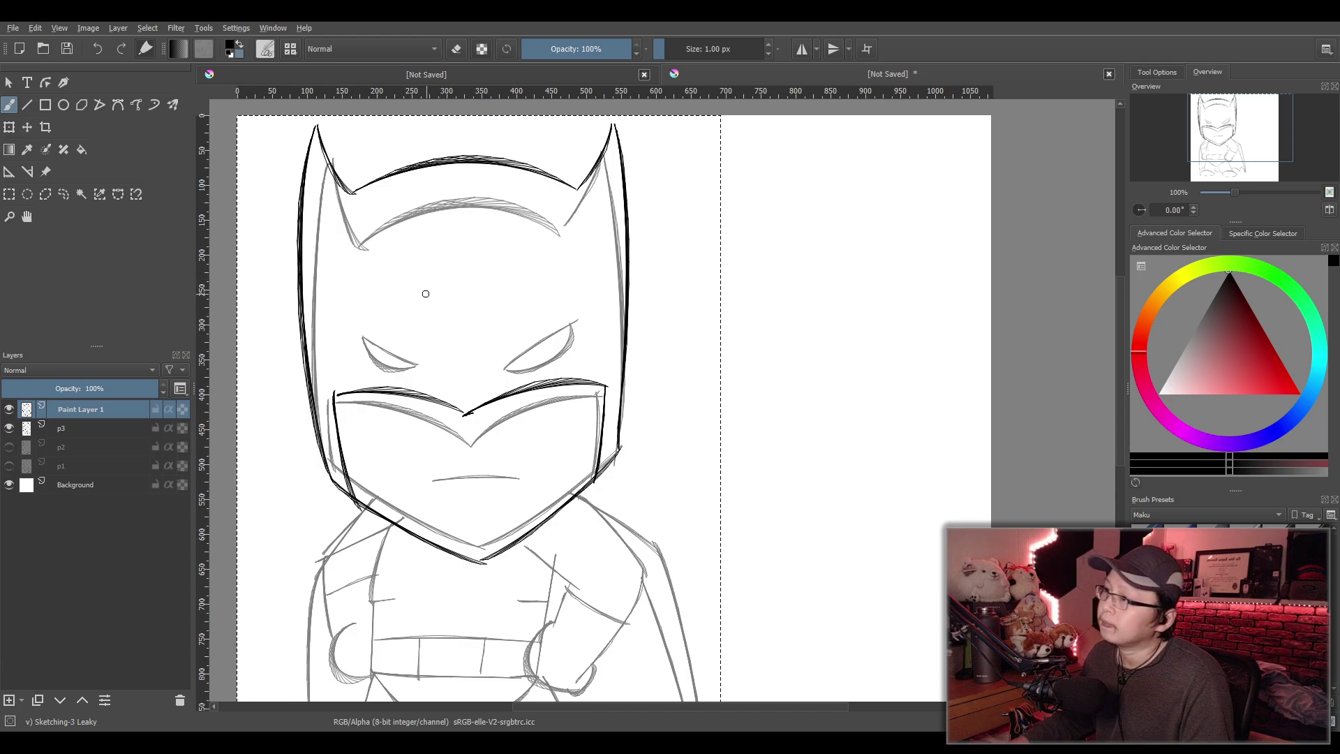
Draw the left eye with a slanted brow line starting higher than the faded one and a curved lower lid
{"action": "mouse_move", "coordinate": [363, 336]}
{"action": "left_mouse_down"}
{"action": "mouse_move", "coordinate": [390, 378]}
{"action": "mouse_move", "coordinate": [383, 346]}
{"action": "mouse_move", "coordinate": [363, 340]}
{"action": "mouse_move", "coordinate": [410, 349]}
{"action": "mouse_move", "coordinate": [353, 324]}
{"action": "mouse_move", "coordinate": [418, 368]}
{"action": "left_mouse_up"}
{"action": "key", "text": "ctrl+z"}
{"action": "key", "text": "ctrl+z"}
{"action": "key", "text": "ctrl+z"}
{"action": "left_click_drag", "start_coordinate": [352, 316], "coordinate": [421, 363]}
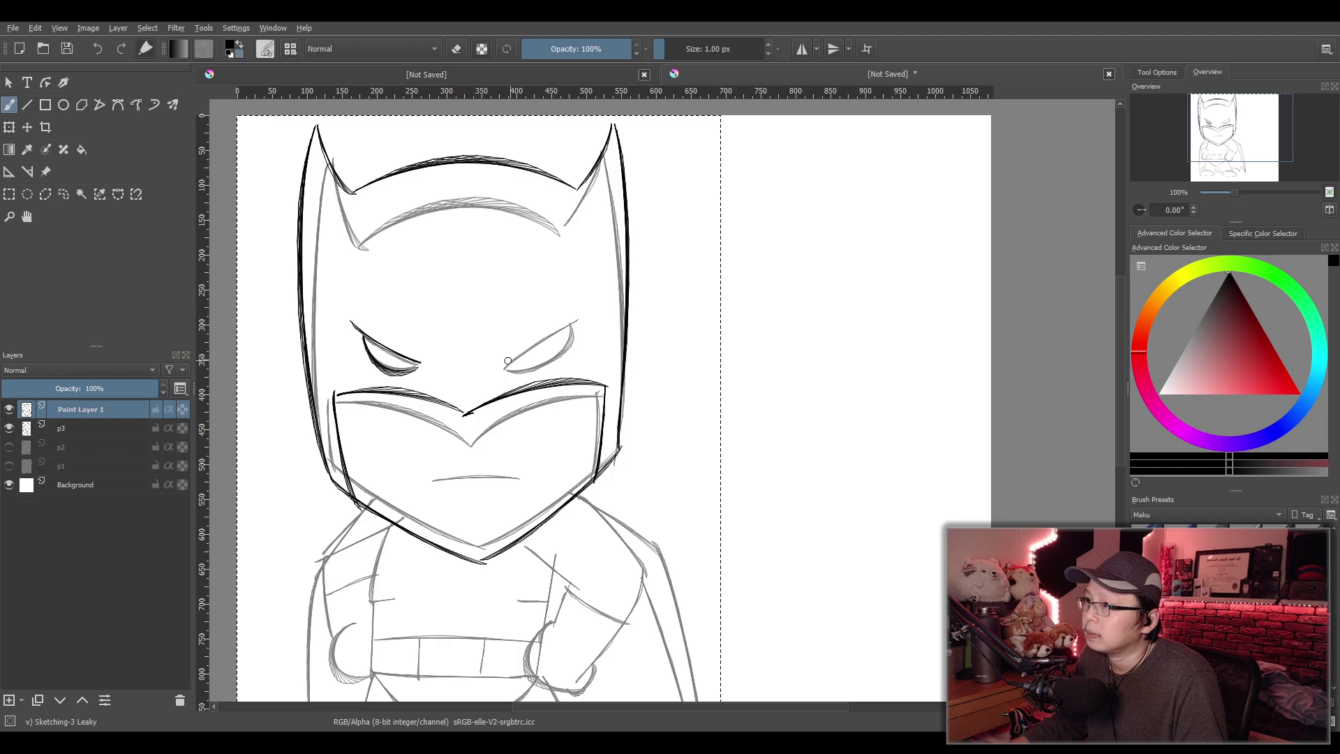
Draw the right eye with a slanted brow line rising outward and a curved lower lid
{"action": "left_click_drag", "start_coordinate": [504, 366], "coordinate": [579, 307]}
{"action": "key", "text": "ctrl+z"}
{"action": "left_click_drag", "start_coordinate": [504, 364], "coordinate": [579, 307]}
{"action": "key", "text": "ctrl+z"}
{"action": "mouse_move", "coordinate": [506, 362]}
{"action": "left_mouse_down"}
{"action": "mouse_move", "coordinate": [575, 310]}
{"action": "mouse_move", "coordinate": [545, 366]}
{"action": "left_mouse_up"}
{"action": "key", "text": "ctrl+z"}
{"action": "mouse_move", "coordinate": [572, 317]}
{"action": "left_mouse_down"}
{"action": "mouse_move", "coordinate": [550, 351]}
{"action": "mouse_move", "coordinate": [568, 321]}
{"action": "mouse_move", "coordinate": [502, 365]}
{"action": "left_mouse_up"}
{"action": "key", "text": "ctrl+z"}
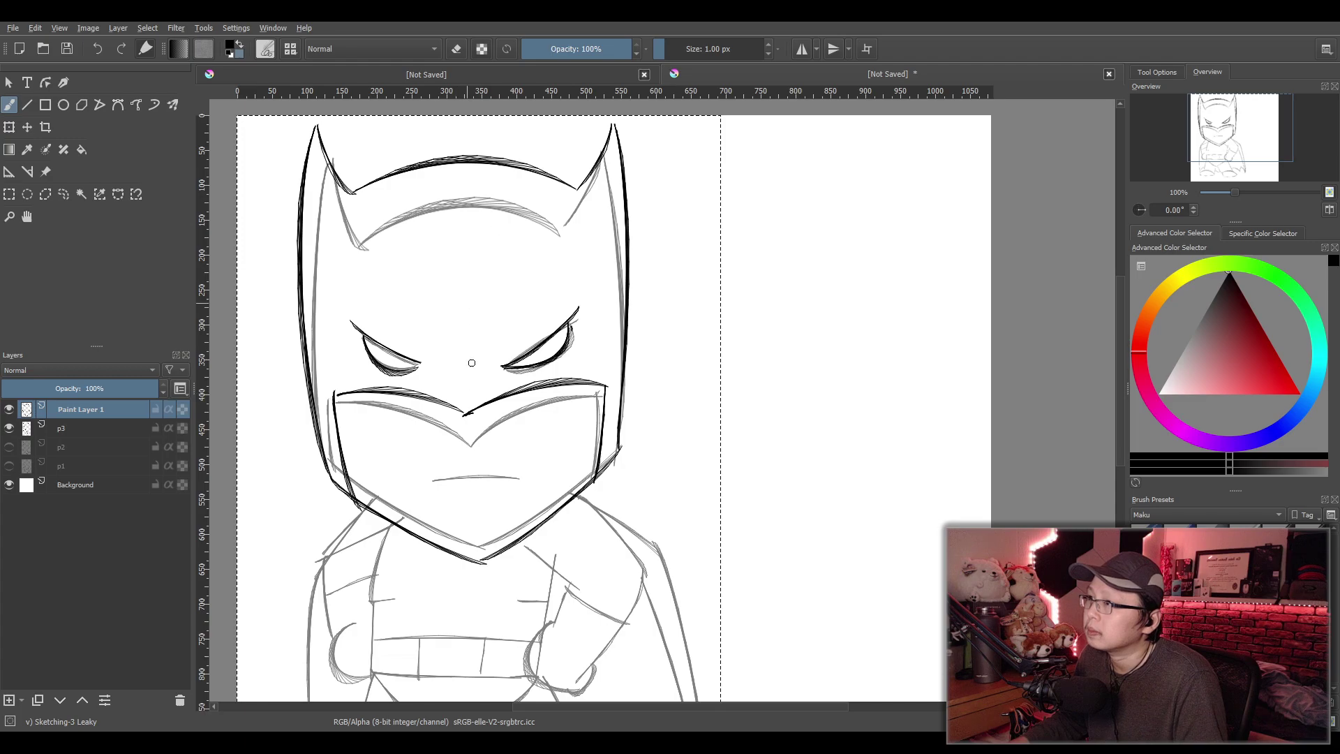
Draw the mouth as a slightly arched line, a little wider than the faded one
{"action": "key", "text": "ctrl+z"}
{"action": "left_click_drag", "start_coordinate": [430, 481], "coordinate": [524, 476]}
{"action": "key", "text": "ctrl+z"}
{"action": "left_click_drag", "start_coordinate": [424, 480], "coordinate": [525, 473]}
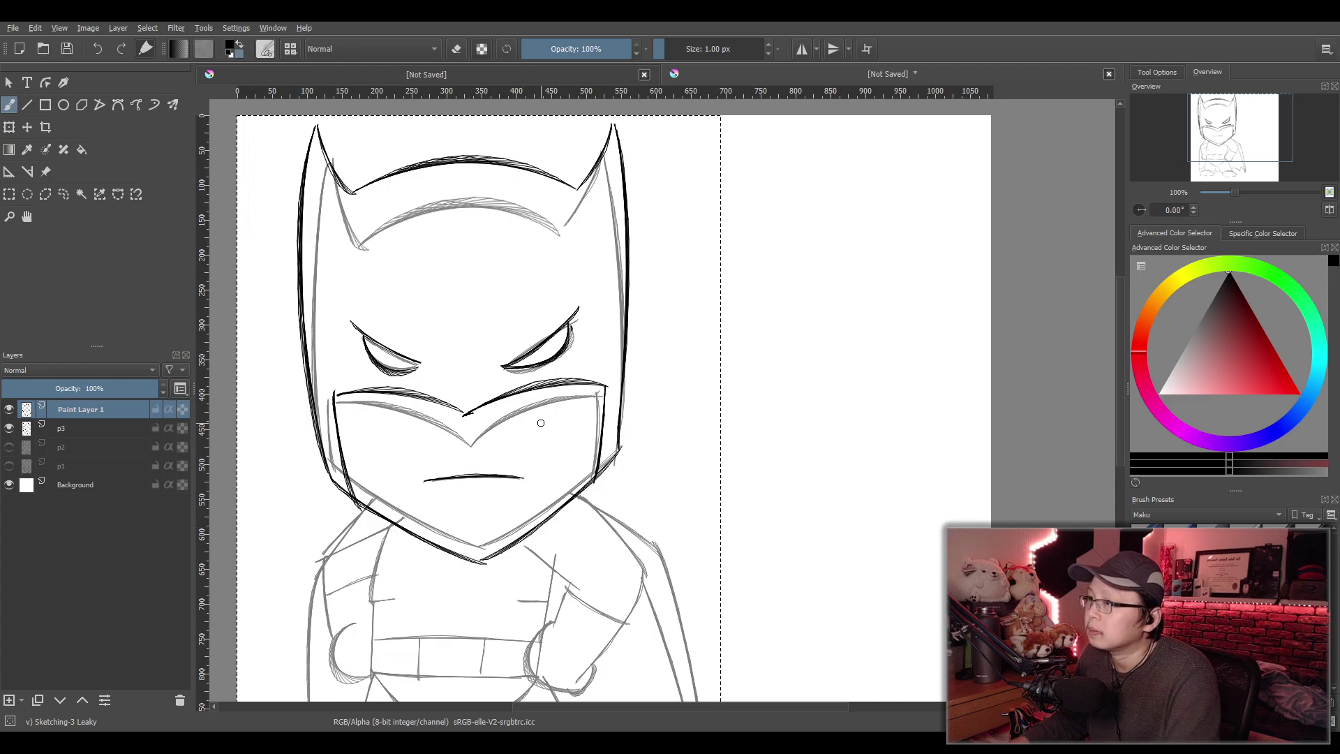
Draw the left shoulder, the outer line of the left arm and the rounded fist over the faded sketch
{"action": "scroll", "coordinate": [539, 427], "scroll_direction": "down", "scroll_amount": 1}
{"action": "left_click_drag", "start_coordinate": [523, 535], "coordinate": [434, 373]}
{"action": "scroll", "coordinate": [507, 409], "scroll_direction": "up", "scroll_amount": 1}
{"action": "scroll", "coordinate": [433, 372], "scroll_direction": "up", "scroll_amount": 1}
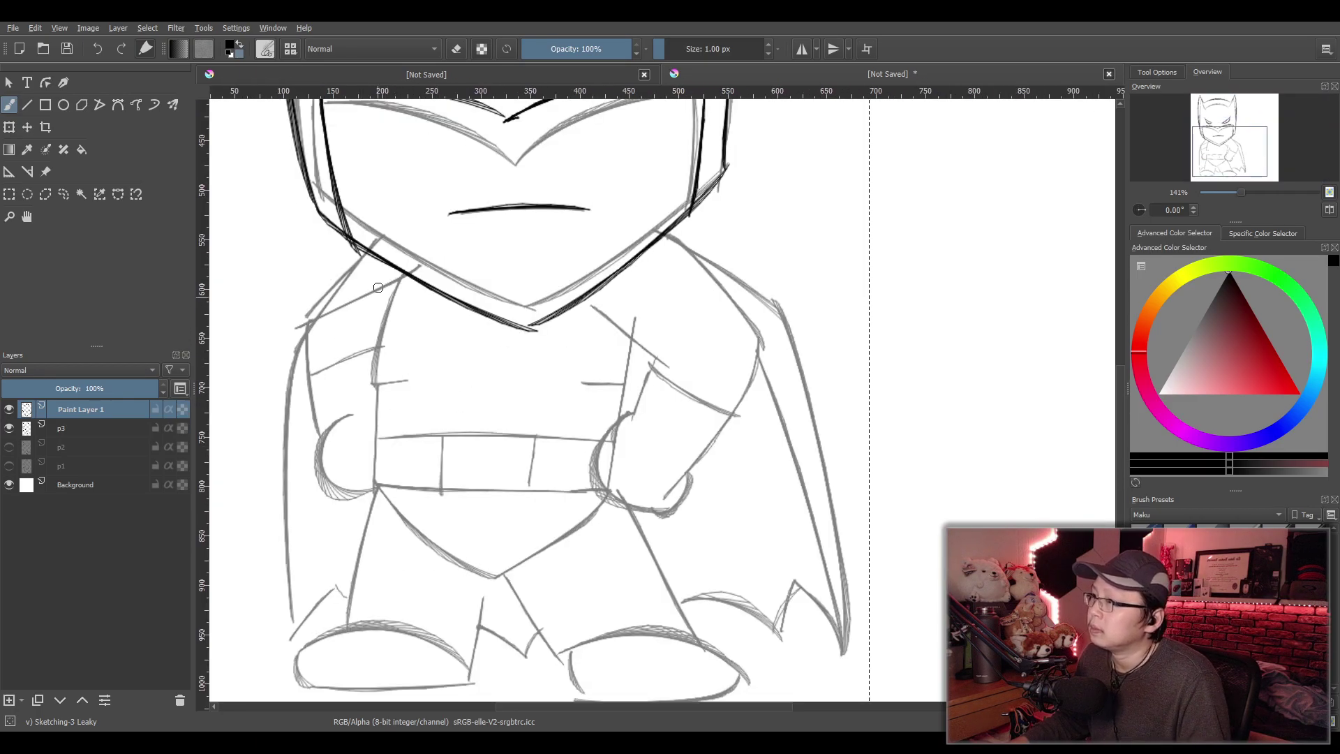
{"action": "left_click_drag", "start_coordinate": [363, 252], "coordinate": [285, 358]}
{"action": "key", "text": "ctrl+z"}
{"action": "mouse_move", "coordinate": [362, 251]}
{"action": "left_mouse_down"}
{"action": "mouse_move", "coordinate": [307, 316]}
{"action": "mouse_move", "coordinate": [329, 436]}
{"action": "mouse_move", "coordinate": [390, 485]}
{"action": "left_mouse_up"}
{"action": "key", "text": "ctrl+z"}
{"action": "left_click_drag", "start_coordinate": [351, 415], "coordinate": [388, 489]}
{"action": "key", "text": "ctrl+z"}
{"action": "mouse_move", "coordinate": [350, 415]}
{"action": "left_mouse_down"}
{"action": "mouse_move", "coordinate": [340, 503]}
{"action": "mouse_move", "coordinate": [377, 494]}
{"action": "mouse_move", "coordinate": [324, 474]}
{"action": "mouse_move", "coordinate": [367, 488]}
{"action": "left_mouse_up"}
{"action": "key", "text": "ctrl+z"}
Draw the bent right arm with an inner line from jaw to elbow crease to wrist and an angular outer line
{"action": "mouse_move", "coordinate": [588, 299]}
{"action": "left_mouse_down"}
{"action": "mouse_move", "coordinate": [656, 362]}
{"action": "mouse_move", "coordinate": [634, 412]}
{"action": "left_mouse_up"}
{"action": "key", "text": "ctrl+z"}
{"action": "left_click_drag", "start_coordinate": [656, 354], "coordinate": [633, 413]}
{"action": "left_click_drag", "start_coordinate": [669, 236], "coordinate": [778, 340]}
{"action": "key", "text": "ctrl+z"}
{"action": "mouse_move", "coordinate": [668, 236]}
{"action": "left_mouse_down"}
{"action": "mouse_move", "coordinate": [771, 329]}
{"action": "mouse_move", "coordinate": [688, 479]}
{"action": "left_mouse_up"}
{"action": "key", "text": "ctrl+z"}
{"action": "left_click_drag", "start_coordinate": [766, 341], "coordinate": [688, 473]}
{"action": "key", "text": "ctrl+z"}
Draw the right fist on the hip as two rounded curves closing the forearm
{"action": "mouse_move", "coordinate": [632, 414]}
{"action": "left_mouse_down"}
{"action": "mouse_move", "coordinate": [580, 509]}
{"action": "mouse_move", "coordinate": [595, 491]}
{"action": "left_mouse_up"}
{"action": "key", "text": "ctrl+z"}
{"action": "mouse_move", "coordinate": [632, 409]}
{"action": "left_mouse_down"}
{"action": "mouse_move", "coordinate": [595, 481]}
{"action": "mouse_move", "coordinate": [599, 510]}
{"action": "mouse_move", "coordinate": [642, 503]}
{"action": "mouse_move", "coordinate": [691, 464]}
{"action": "left_mouse_up"}
{"action": "key", "text": "ctrl+z"}
{"action": "key", "text": "ctrl+z"}
{"action": "key", "text": "ctrl+z"}
{"action": "key", "text": "ctrl+z"}
{"action": "left_click_drag", "start_coordinate": [644, 503], "coordinate": [689, 466]}
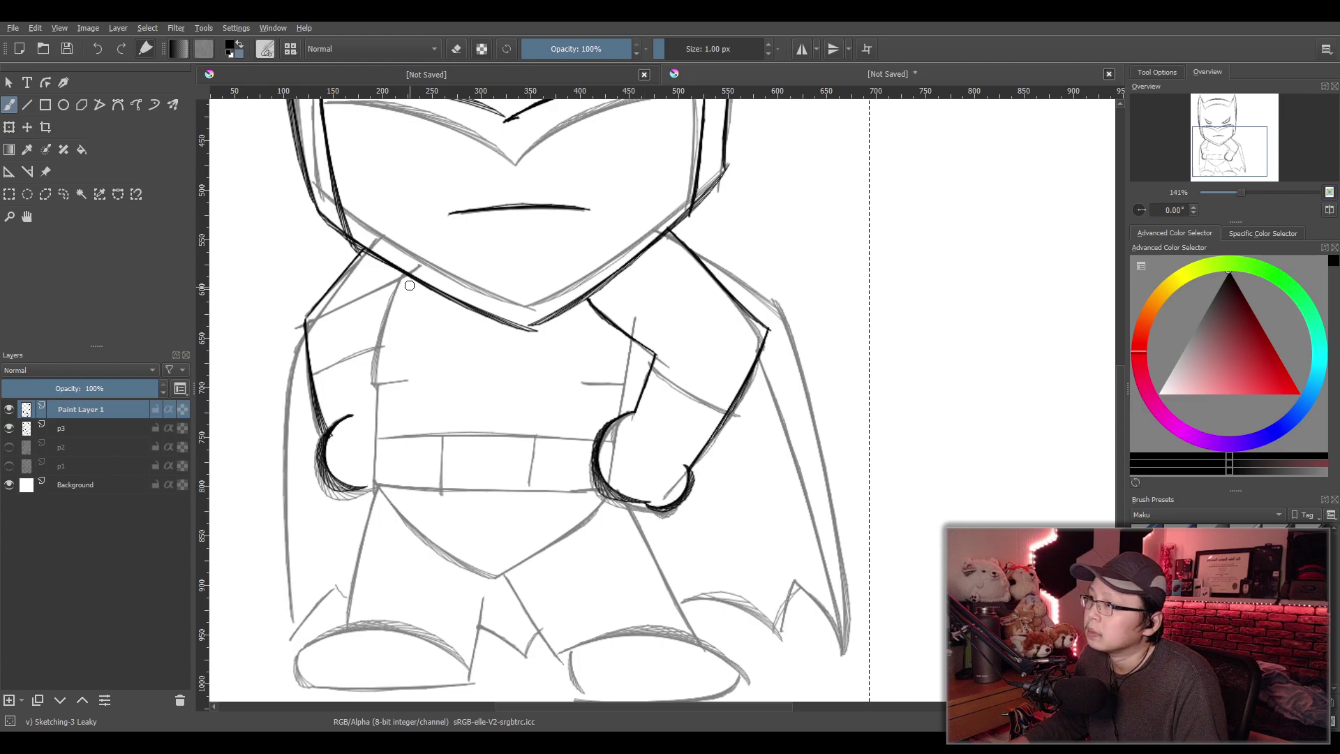
Draw the torso's left side as a bowed line from the jaw down to the faded chest mark
{"action": "left_click_drag", "start_coordinate": [408, 274], "coordinate": [377, 381]}
{"action": "key", "text": "ctrl+z"}
{"action": "mouse_move", "coordinate": [403, 273]}
{"action": "left_mouse_down"}
{"action": "mouse_move", "coordinate": [375, 384]}
{"action": "mouse_move", "coordinate": [408, 381]}
{"action": "left_mouse_up"}
{"action": "key", "text": "ctrl+z"}
{"action": "key", "text": "ctrl+z"}
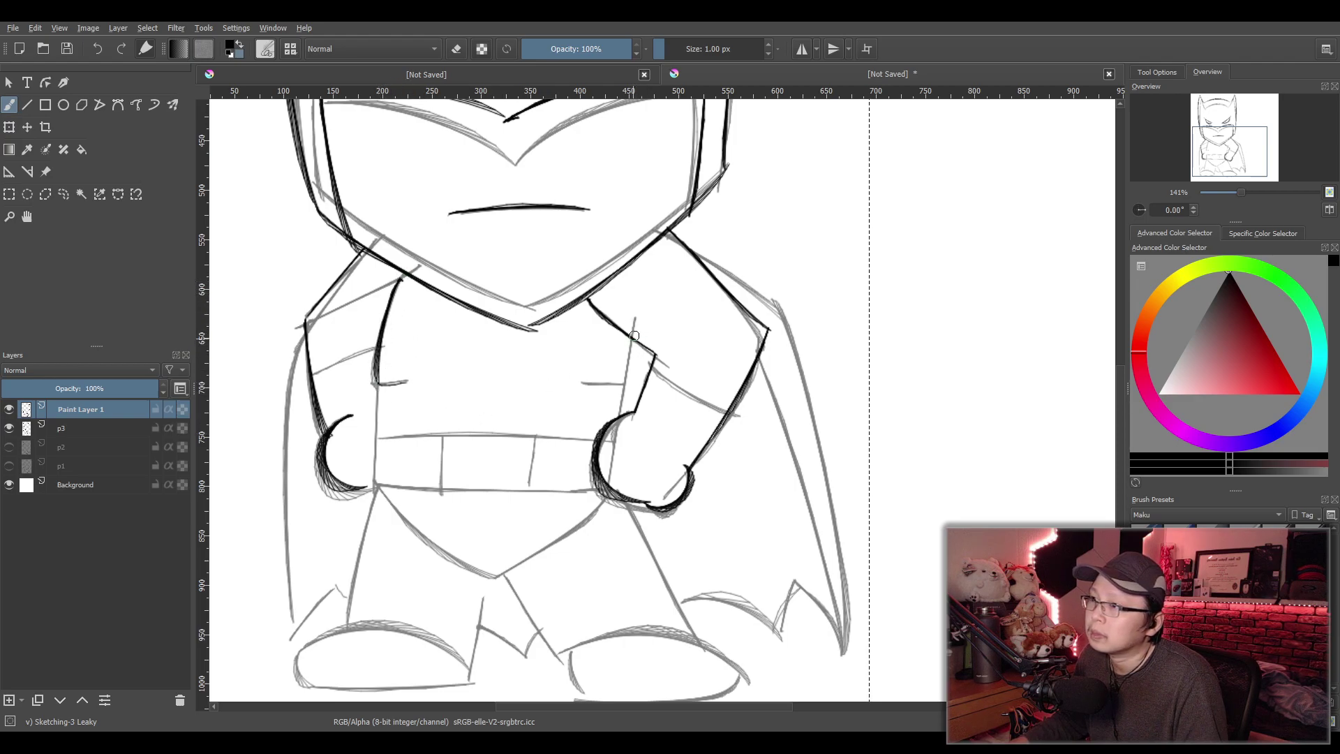
Try a short horizontal chest line beside the right arm's inner edge
{"action": "left_click_drag", "start_coordinate": [592, 384], "coordinate": [632, 390]}
{"action": "key", "text": "ctrl+z"}
{"action": "key", "text": "ctrl+z"}
{"action": "key", "text": "ctrl+z"}
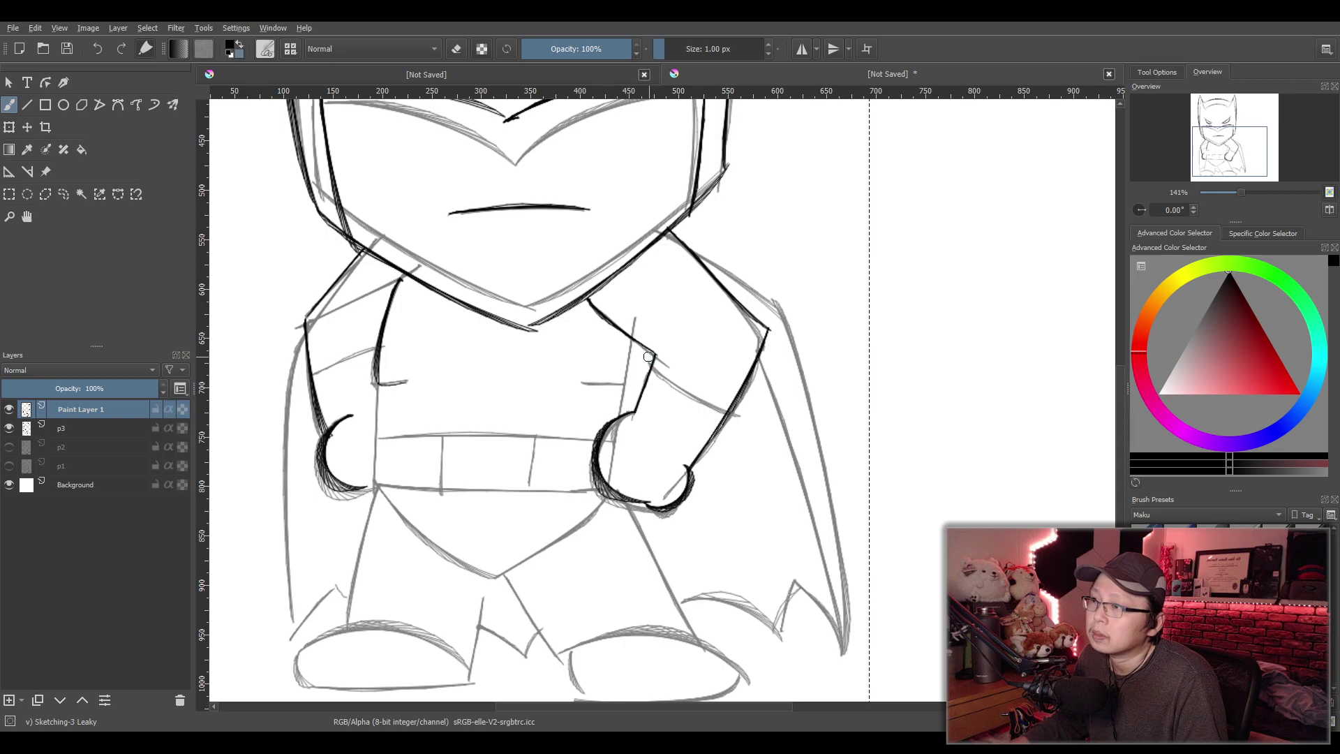
{"action": "left_click_drag", "start_coordinate": [583, 382], "coordinate": [643, 388]}
{"action": "key", "text": "ctrl+z"}
{"action": "key", "text": "ctrl+z"}
{"action": "key", "text": "ctrl+z"}
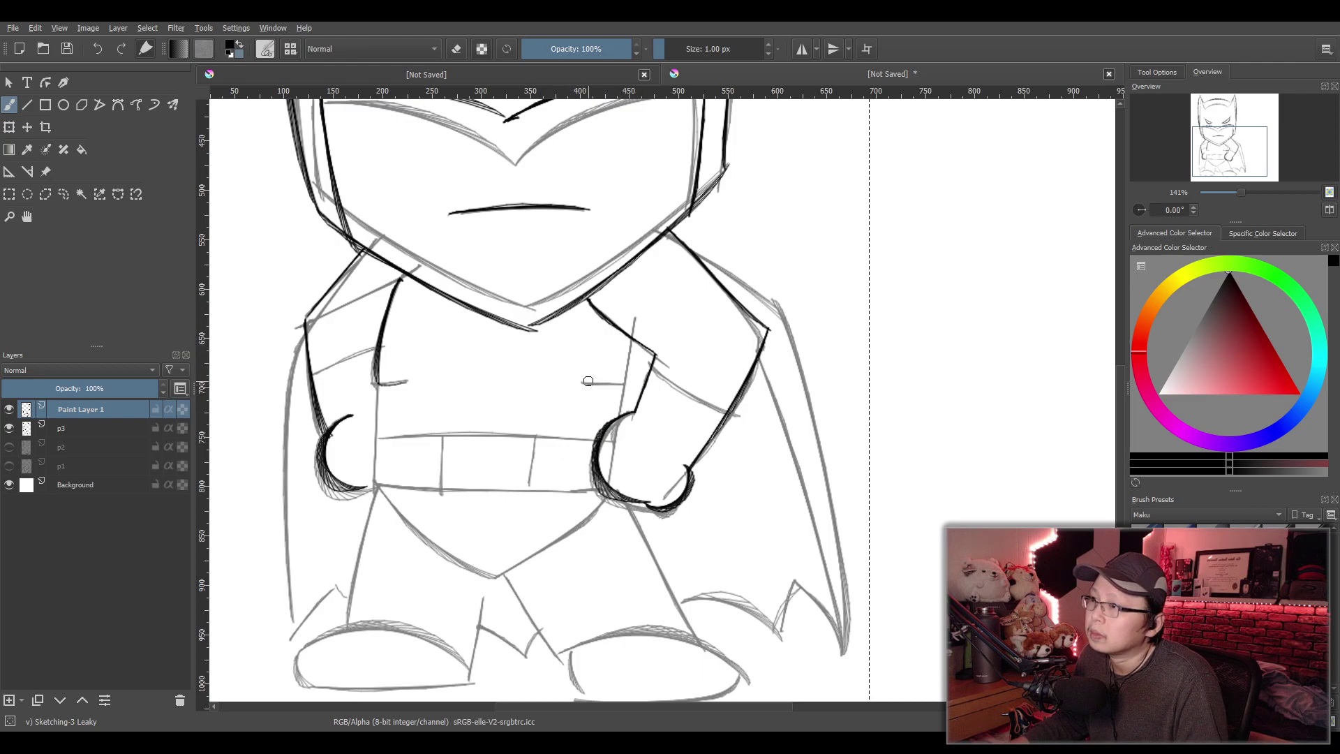
{"action": "left_click_drag", "start_coordinate": [582, 383], "coordinate": [643, 380]}
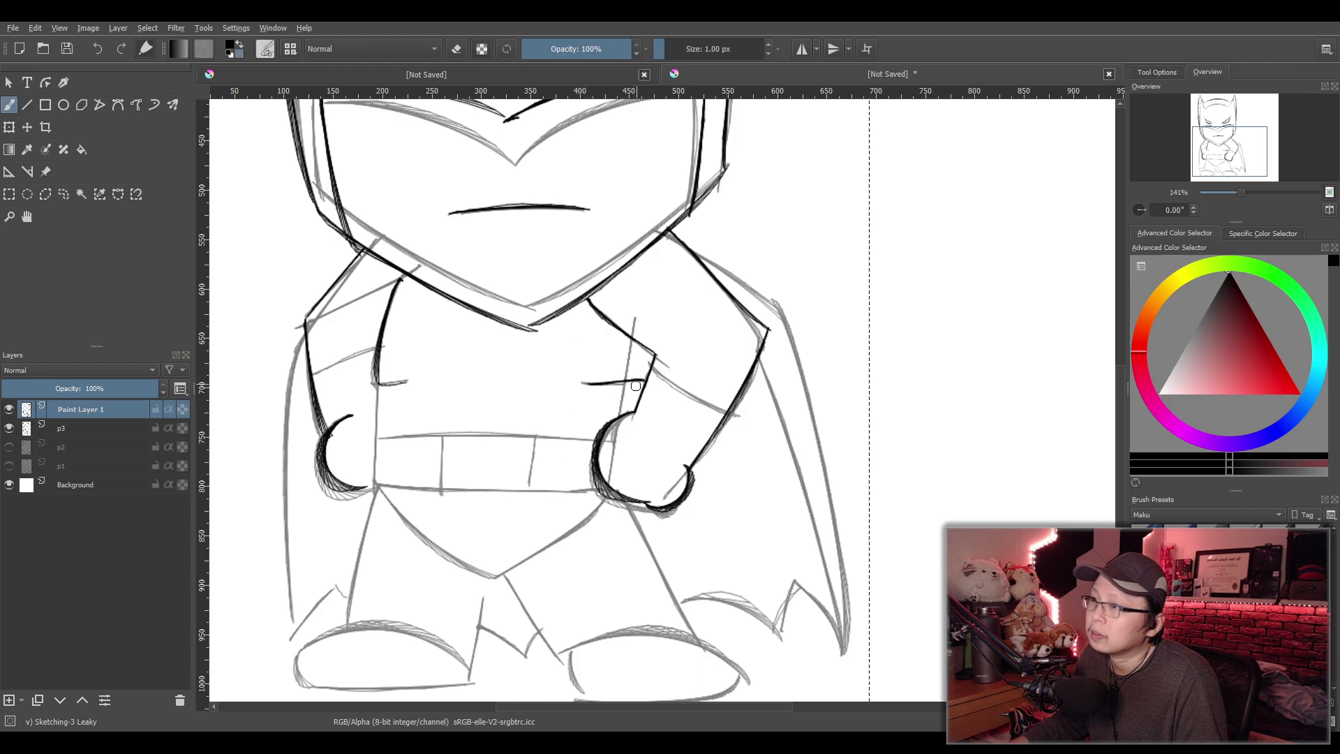
{"action": "key", "text": "ctrl+z"}
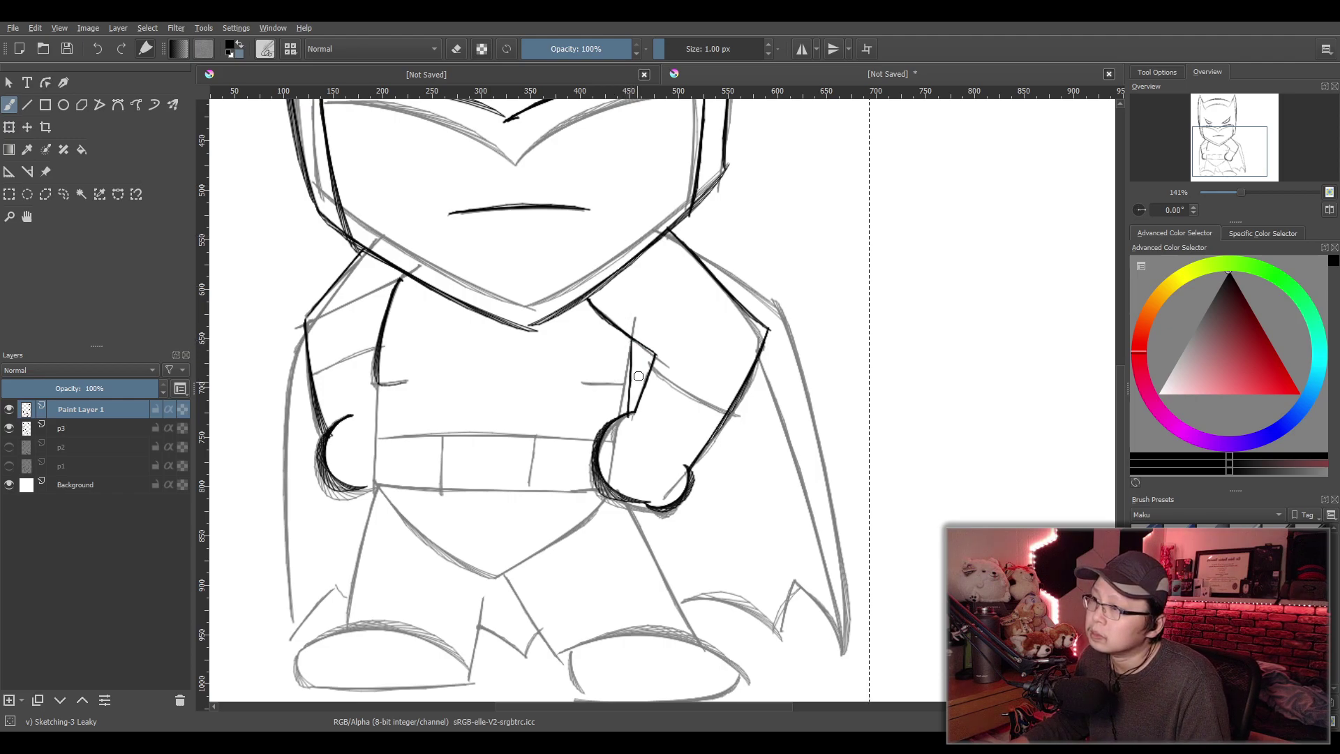
Try the torso's right side as a short line from the elbow crease toward the fist, and undo the torso lines
{"action": "left_click_drag", "start_coordinate": [636, 341], "coordinate": [622, 415]}
{"action": "key", "text": "ctrl+z"}
{"action": "key", "text": "ctrl+z"}
{"action": "key", "text": "ctrl+z"}
{"action": "key", "text": "ctrl+shift+z"}
{"action": "key", "text": "ctrl+z"}
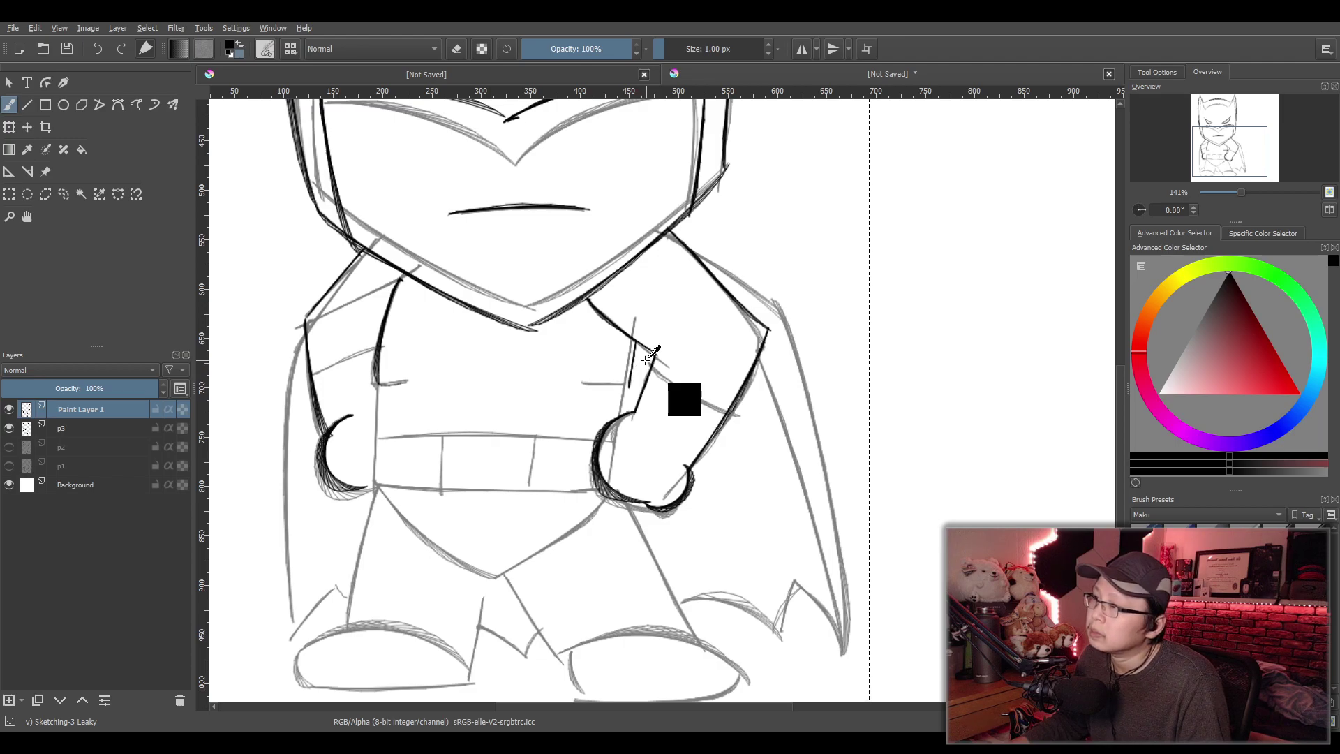
{"action": "key", "text": "ctrl+z"}
{"action": "key", "text": "ctrl+z"}
Redraw the torso's left side so it curves inward into a short chest line
{"action": "mouse_move", "coordinate": [404, 274]}
{"action": "left_mouse_down"}
{"action": "mouse_move", "coordinate": [377, 352]}
{"action": "mouse_move", "coordinate": [417, 378]}
{"action": "left_mouse_up"}
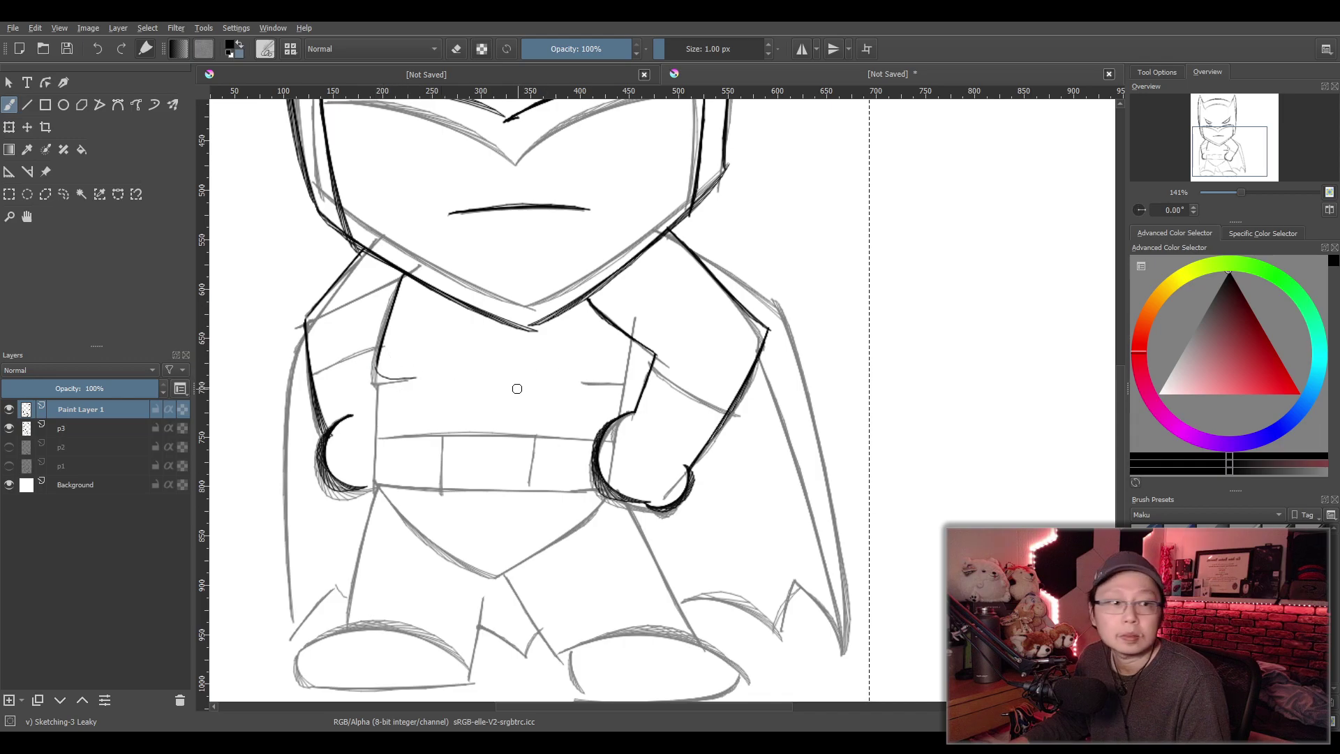
{"action": "key", "text": "ctrl+z"}
{"action": "key", "text": "ctrl+z"}
{"action": "mouse_move", "coordinate": [404, 273]}
{"action": "left_mouse_down"}
{"action": "mouse_move", "coordinate": [373, 366]}
{"action": "mouse_move", "coordinate": [408, 379]}
{"action": "left_mouse_up"}
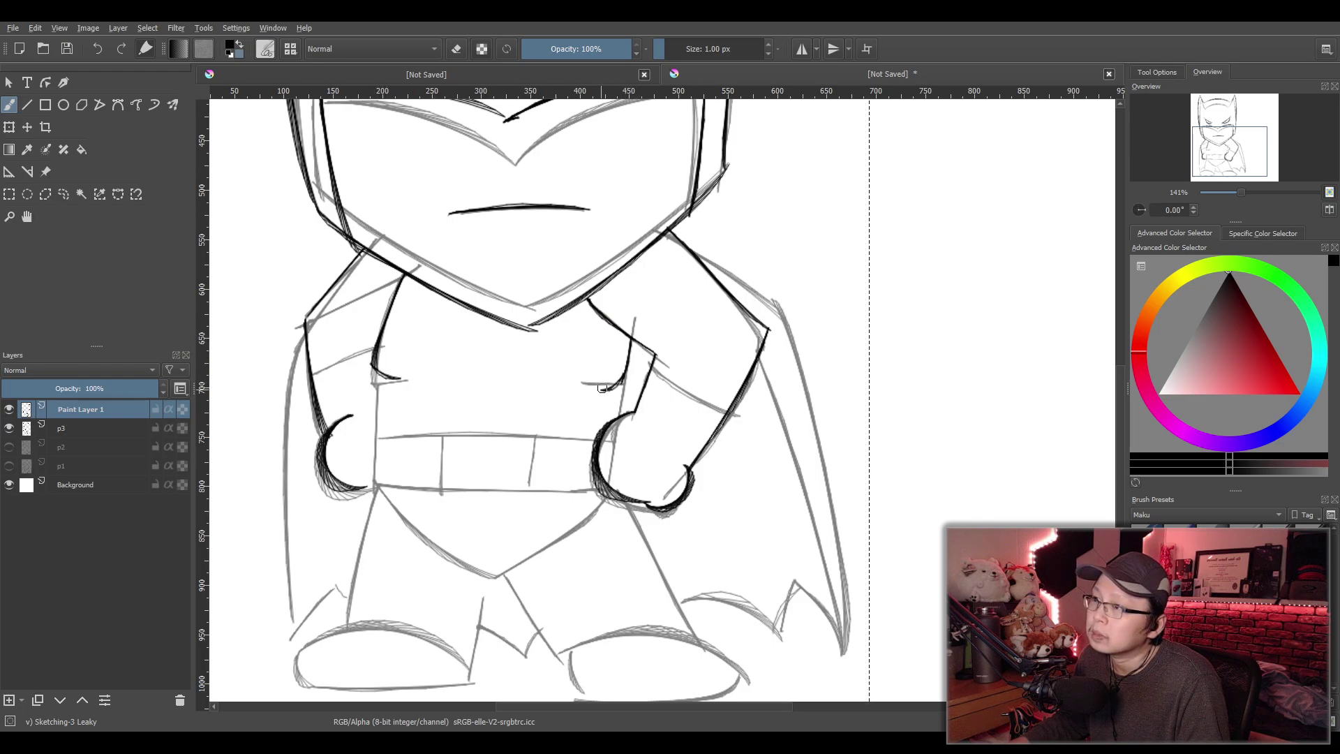
Draw the torso's right side curving inward into a short chest line, and try both waist lines below it
{"action": "left_click_drag", "start_coordinate": [633, 340], "coordinate": [626, 388]}
{"action": "key", "text": "ctrl+z"}
{"action": "mouse_move", "coordinate": [632, 342]}
{"action": "left_mouse_down"}
{"action": "mouse_move", "coordinate": [623, 388]}
{"action": "mouse_move", "coordinate": [604, 383]}
{"action": "mouse_move", "coordinate": [617, 422]}
{"action": "left_mouse_up"}
{"action": "key", "text": "ctrl+z"}
{"action": "left_click_drag", "start_coordinate": [377, 376], "coordinate": [378, 450]}
{"action": "key", "text": "ctrl+z"}
{"action": "key", "text": "ctrl+z"}
{"action": "key", "text": "ctrl+z"}
{"action": "key", "text": "ctrl+z"}
{"action": "key", "text": "ctrl+z"}
{"action": "key", "text": "ctrl+z"}
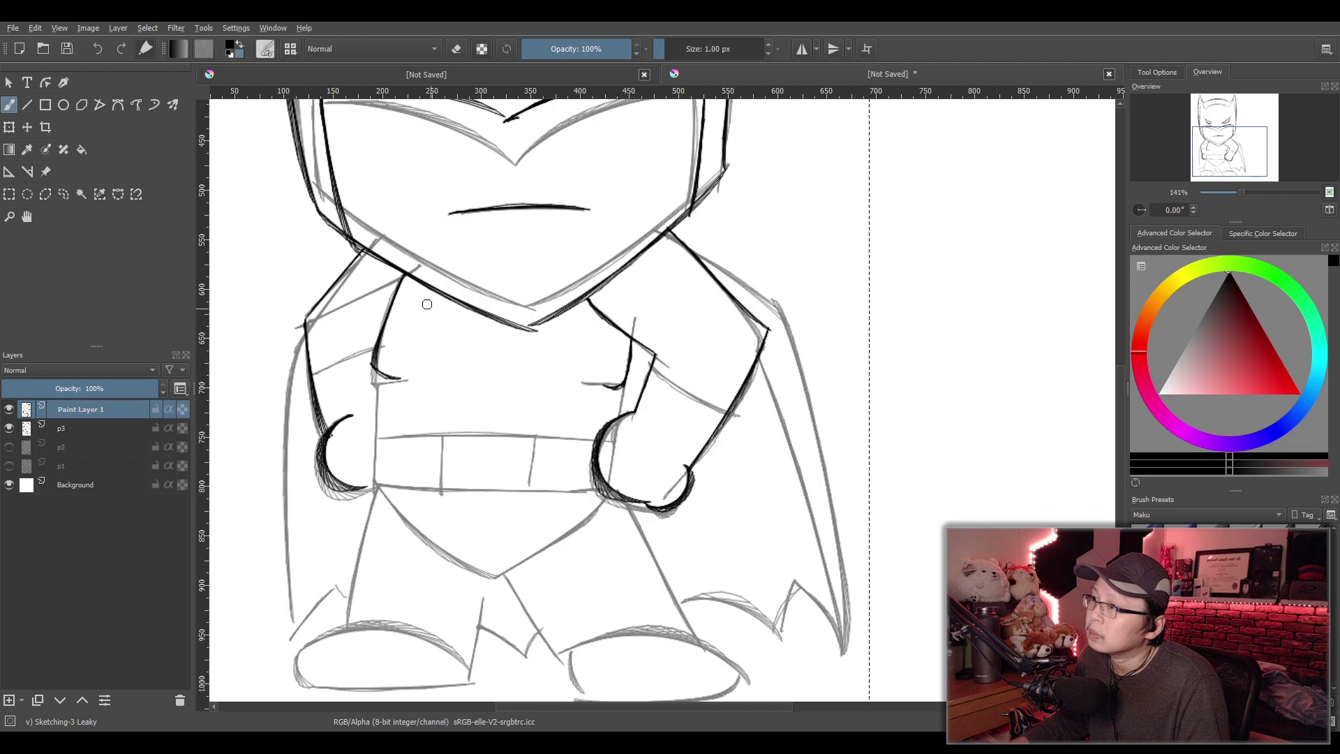
Redraw the torso's left side with a sharp corner and a chest line slanting slightly upward
{"action": "left_click_drag", "start_coordinate": [401, 276], "coordinate": [366, 371]}
{"action": "key", "text": "ctrl+z"}
{"action": "mouse_move", "coordinate": [403, 275]}
{"action": "left_mouse_down"}
{"action": "mouse_move", "coordinate": [366, 370]}
{"action": "mouse_move", "coordinate": [409, 361]}
{"action": "left_mouse_up"}
{"action": "key", "text": "ctrl+z"}
{"action": "key", "text": "ctrl+z"}
{"action": "left_click_drag", "start_coordinate": [403, 274], "coordinate": [378, 383]}
{"action": "key", "text": "ctrl+z"}
{"action": "mouse_move", "coordinate": [402, 273]}
{"action": "left_mouse_down"}
{"action": "mouse_move", "coordinate": [380, 382]}
{"action": "mouse_move", "coordinate": [421, 372]}
{"action": "left_mouse_up"}
Redraw the torso's right side with a cornered, nearly horizontal chest line and try the waist line down to the fist
{"action": "left_click_drag", "start_coordinate": [632, 333], "coordinate": [624, 382]}
{"action": "key", "text": "ctrl+z"}
{"action": "key", "text": "ctrl+z"}
{"action": "key", "text": "ctrl+z"}
{"action": "left_click_drag", "start_coordinate": [622, 385], "coordinate": [635, 412]}
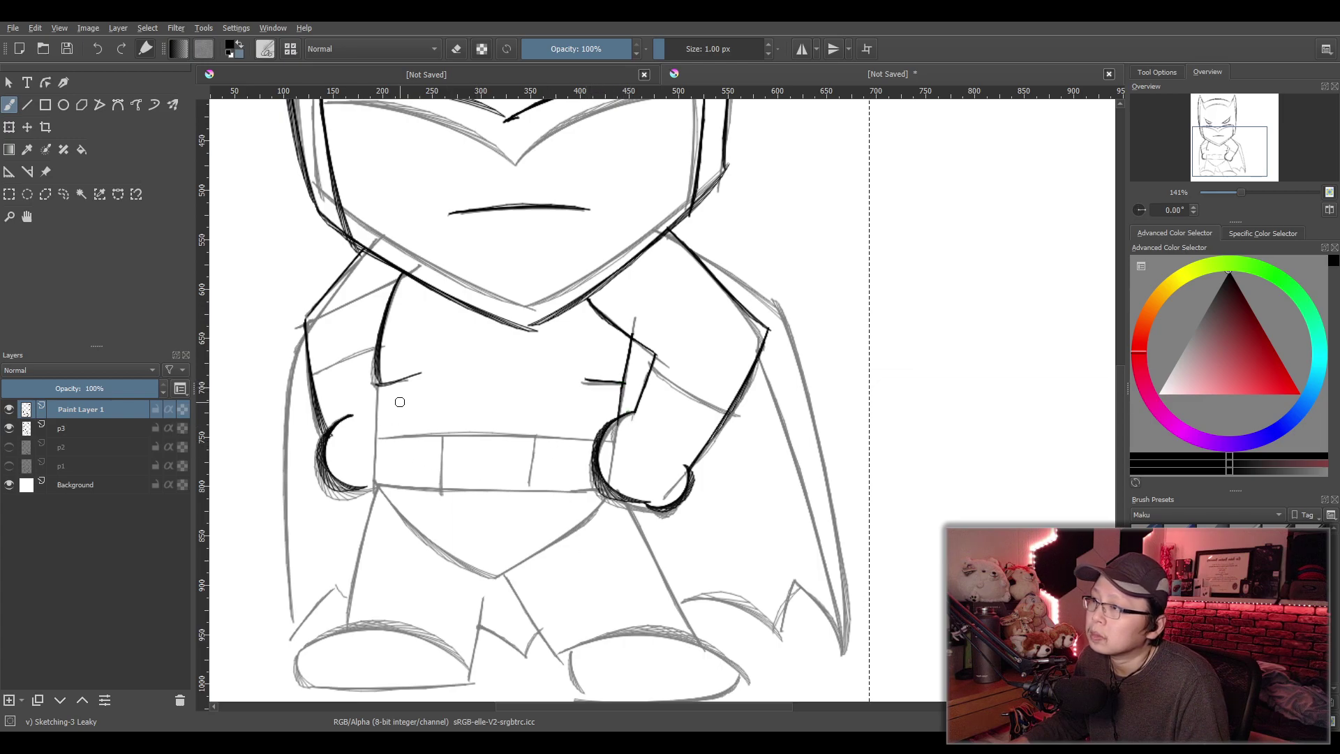
Try the left waist line from the chest corner down to the belt, and undo it
{"action": "left_click_drag", "start_coordinate": [377, 383], "coordinate": [376, 434]}
{"action": "key", "text": "ctrl+z"}
{"action": "key", "text": "ctrl+z"}
{"action": "key", "text": "ctrl+z"}
{"action": "key", "text": "ctrl+z"}
{"action": "key", "text": "ctrl+z"}
{"action": "key", "text": "ctrl+z"}
{"action": "key", "text": "ctrl+z"}
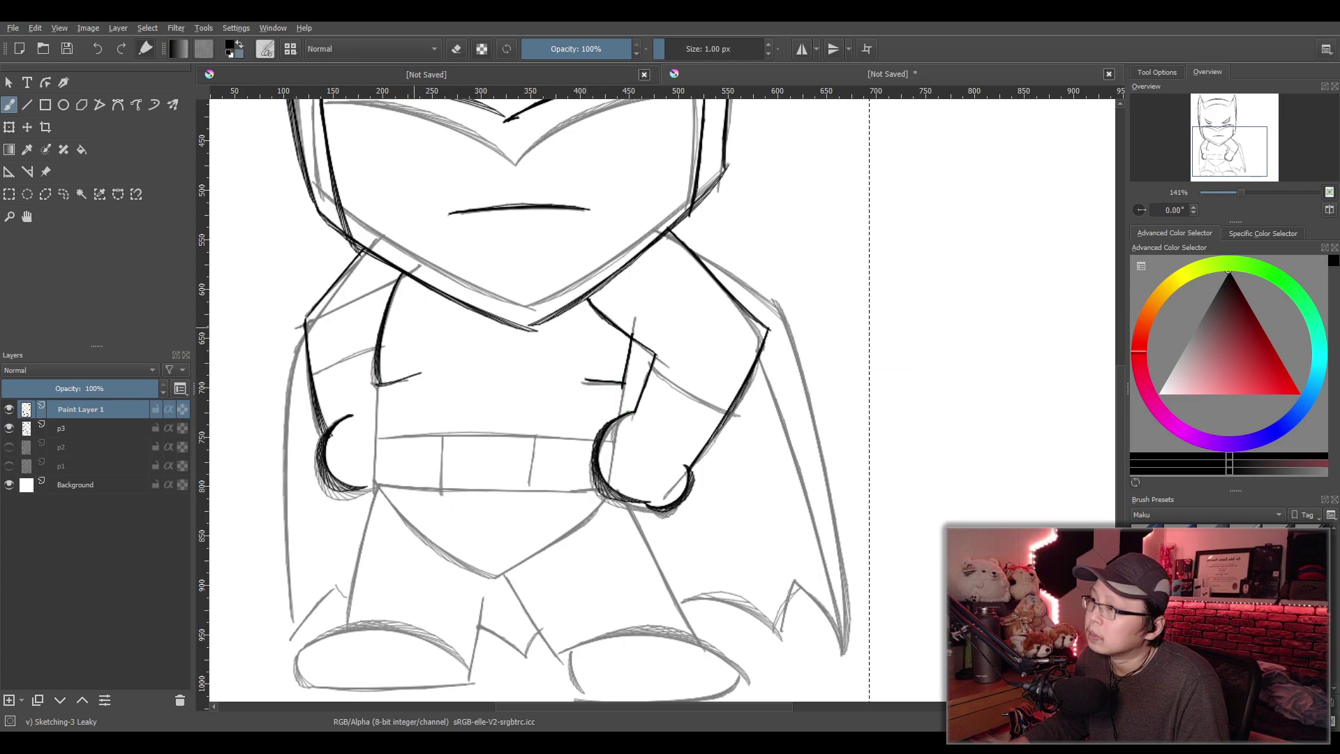
Redraw both torso sides with higher horizontal chest lines and extend the left waist line down to the belt
{"action": "mouse_move", "coordinate": [407, 283]}
{"action": "left_mouse_down"}
{"action": "mouse_move", "coordinate": [375, 388]}
{"action": "mouse_move", "coordinate": [381, 342]}
{"action": "mouse_move", "coordinate": [375, 358]}
{"action": "left_mouse_up"}
{"action": "key", "text": "ctrl+z"}
{"action": "left_click_drag", "start_coordinate": [372, 362], "coordinate": [426, 363]}
{"action": "key", "text": "ctrl+z"}
{"action": "left_click_drag", "start_coordinate": [629, 333], "coordinate": [625, 375]}
{"action": "key", "text": "ctrl+z"}
{"action": "mouse_move", "coordinate": [605, 377]}
{"action": "left_mouse_down"}
{"action": "mouse_move", "coordinate": [628, 375]}
{"action": "mouse_move", "coordinate": [620, 420]}
{"action": "left_mouse_up"}
{"action": "key", "text": "ctrl+z"}
{"action": "key", "text": "ctrl+z"}
{"action": "key", "text": "ctrl+z"}
{"action": "key", "text": "ctrl+z"}
{"action": "left_click_drag", "start_coordinate": [627, 374], "coordinate": [623, 414]}
{"action": "left_click_drag", "start_coordinate": [379, 362], "coordinate": [377, 438]}
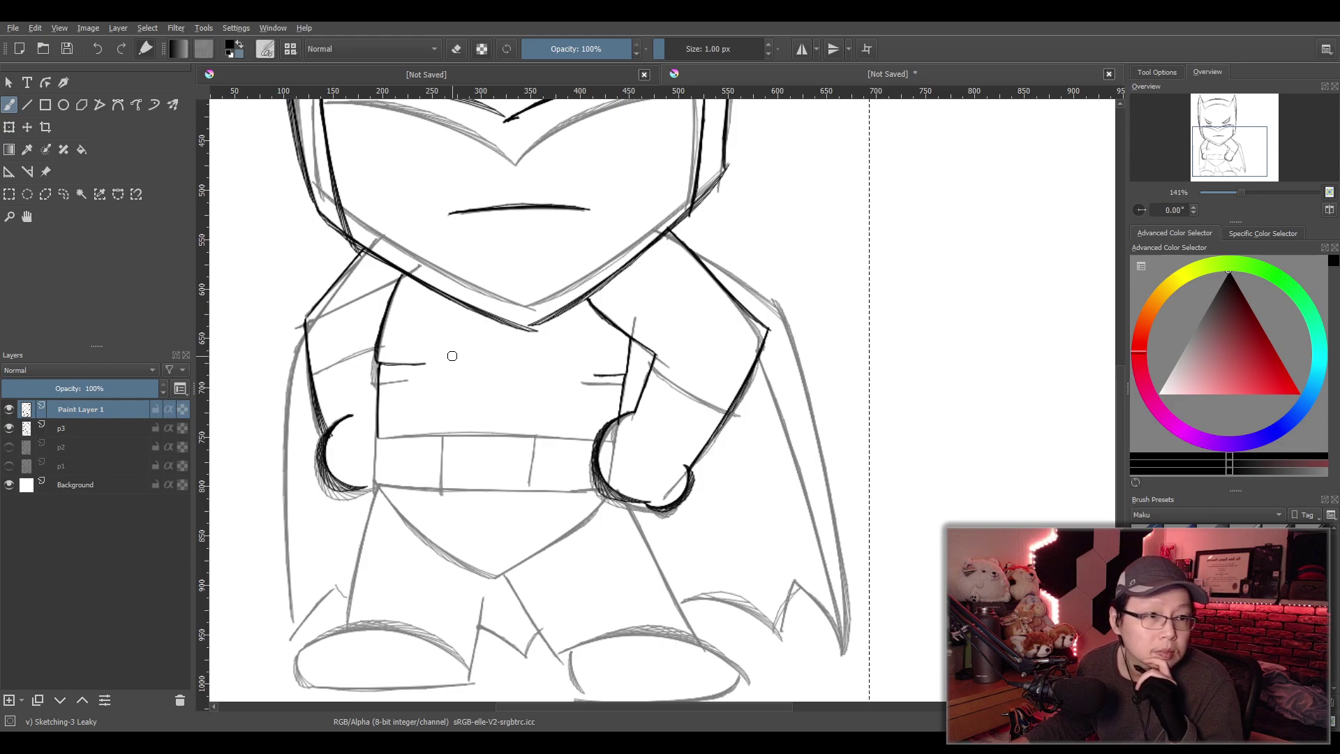
Undo the last torso lines and redraw the torso's left side curving into a short chest line above the faded one
{"action": "key", "text": "ctrl+z"}
{"action": "key", "text": "ctrl+z"}
{"action": "key", "text": "ctrl+z"}
{"action": "key", "text": "ctrl+z"}
{"action": "key", "text": "ctrl+z"}
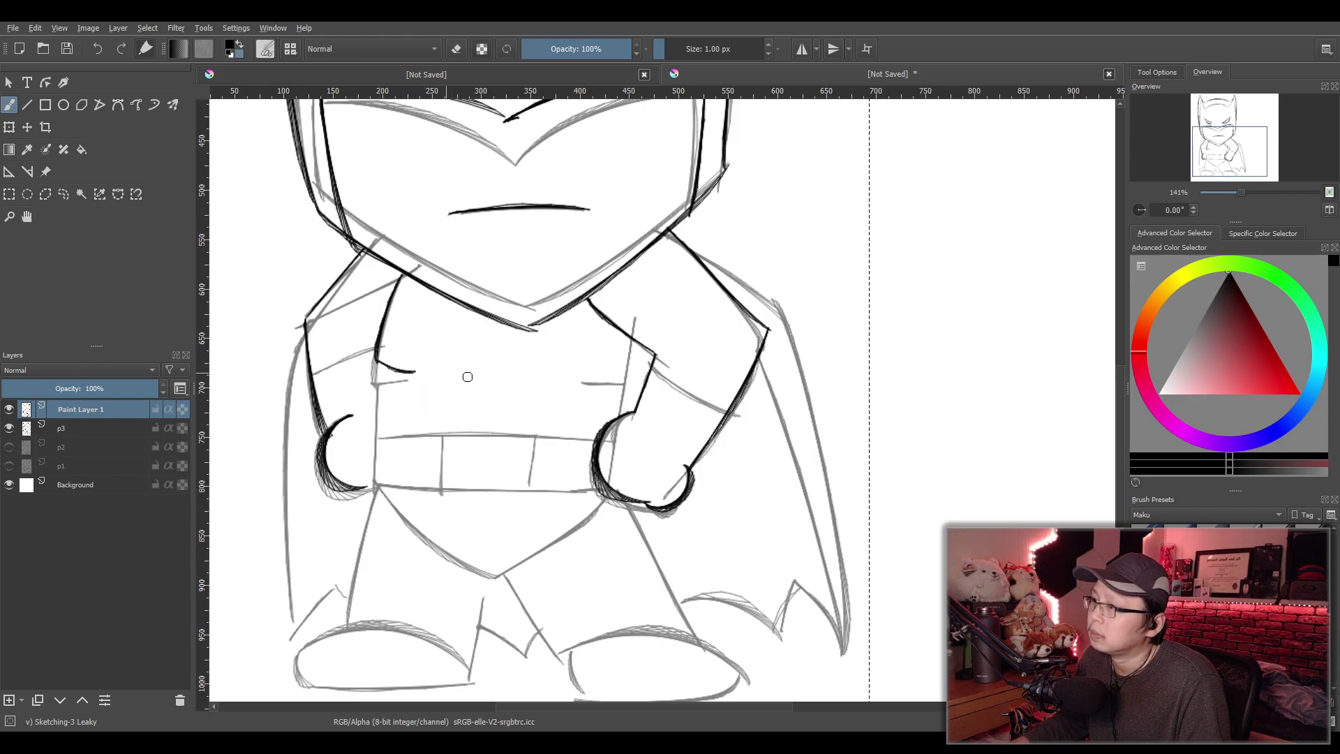
Draw the torso's right side with a short curved chest line, and continue the waist line down to the fist
{"action": "mouse_move", "coordinate": [630, 336]}
{"action": "left_mouse_down"}
{"action": "mouse_move", "coordinate": [628, 379]}
{"action": "mouse_move", "coordinate": [600, 386]}
{"action": "mouse_move", "coordinate": [630, 382]}
{"action": "left_mouse_up"}
{"action": "key", "text": "ctrl+z"}
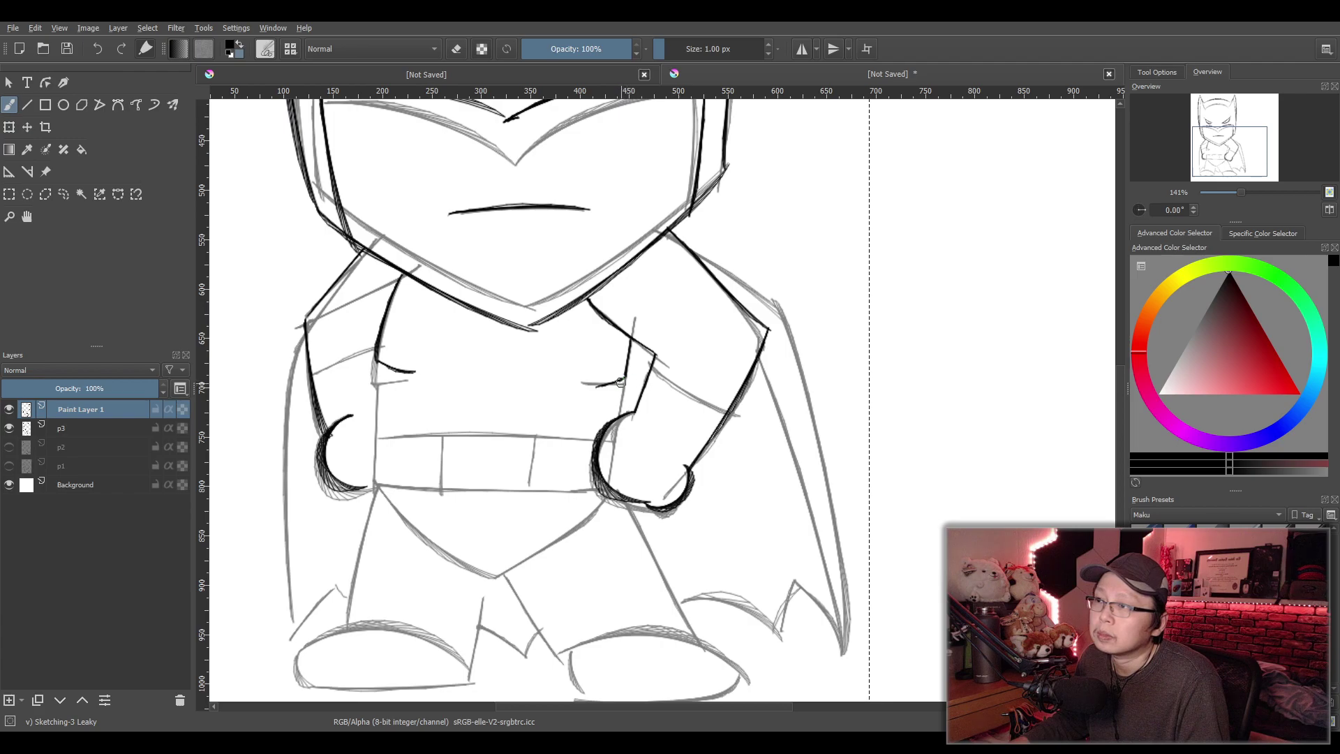
{"action": "key", "text": "ctrl+z"}
{"action": "mouse_move", "coordinate": [624, 376]}
{"action": "left_mouse_down"}
{"action": "mouse_move", "coordinate": [577, 378]}
{"action": "mouse_move", "coordinate": [619, 415]}
{"action": "left_mouse_up"}
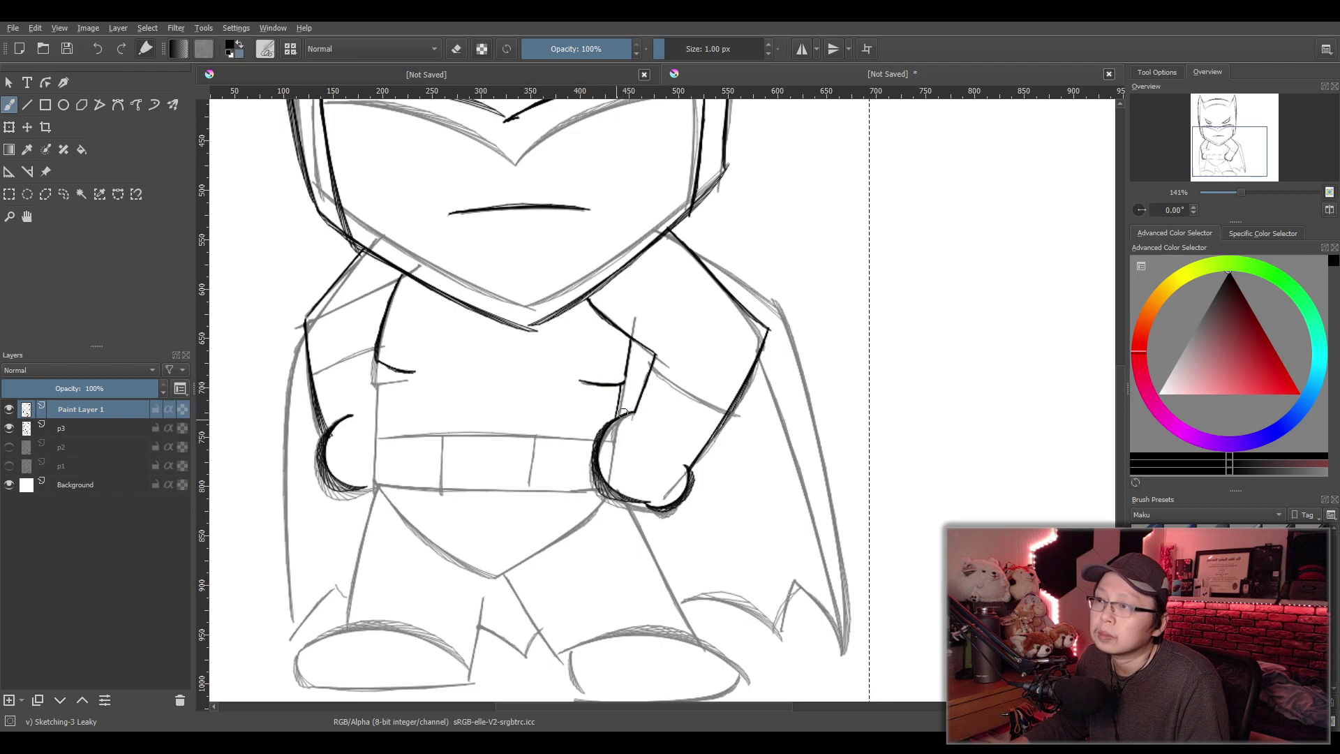
Try the left waist line from the short chest line down to the belt's upper edge
{"action": "left_click_drag", "start_coordinate": [382, 383], "coordinate": [383, 446]}
{"action": "key", "text": "ctrl+z"}
{"action": "left_click_drag", "start_coordinate": [382, 357], "coordinate": [377, 444]}
{"action": "key", "text": "ctrl+z"}
{"action": "left_click_drag", "start_coordinate": [379, 356], "coordinate": [374, 439]}
{"action": "key", "text": "ctrl+z"}
{"action": "left_click_drag", "start_coordinate": [385, 355], "coordinate": [378, 430]}
{"action": "key", "text": "ctrl+z"}
{"action": "left_click_drag", "start_coordinate": [381, 363], "coordinate": [373, 439]}
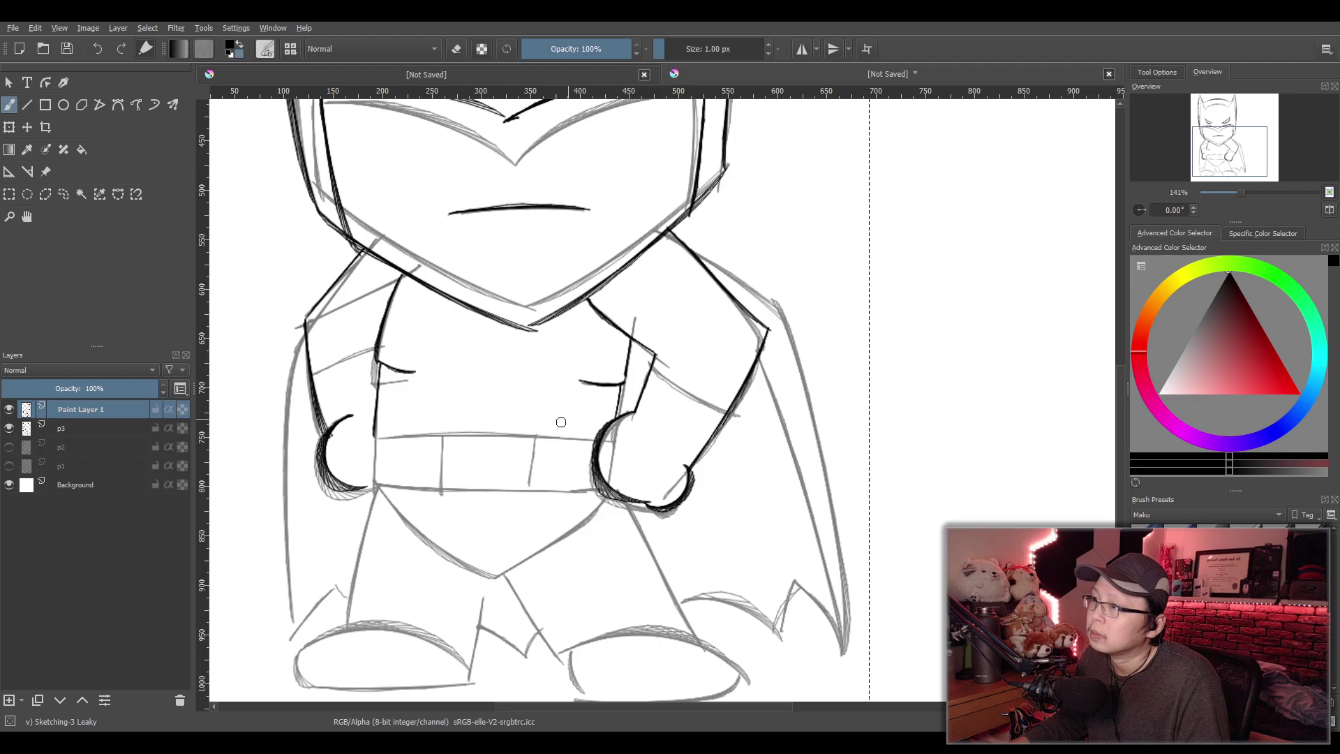
Undo both torso sides and redraw the left side as a curve ending in a short chest line over the faded one
{"action": "key", "text": "ctrl+z"}
{"action": "key", "text": "ctrl+z"}
{"action": "key", "text": "ctrl+z"}
{"action": "key", "text": "ctrl+z"}
{"action": "key", "text": "ctrl+z"}
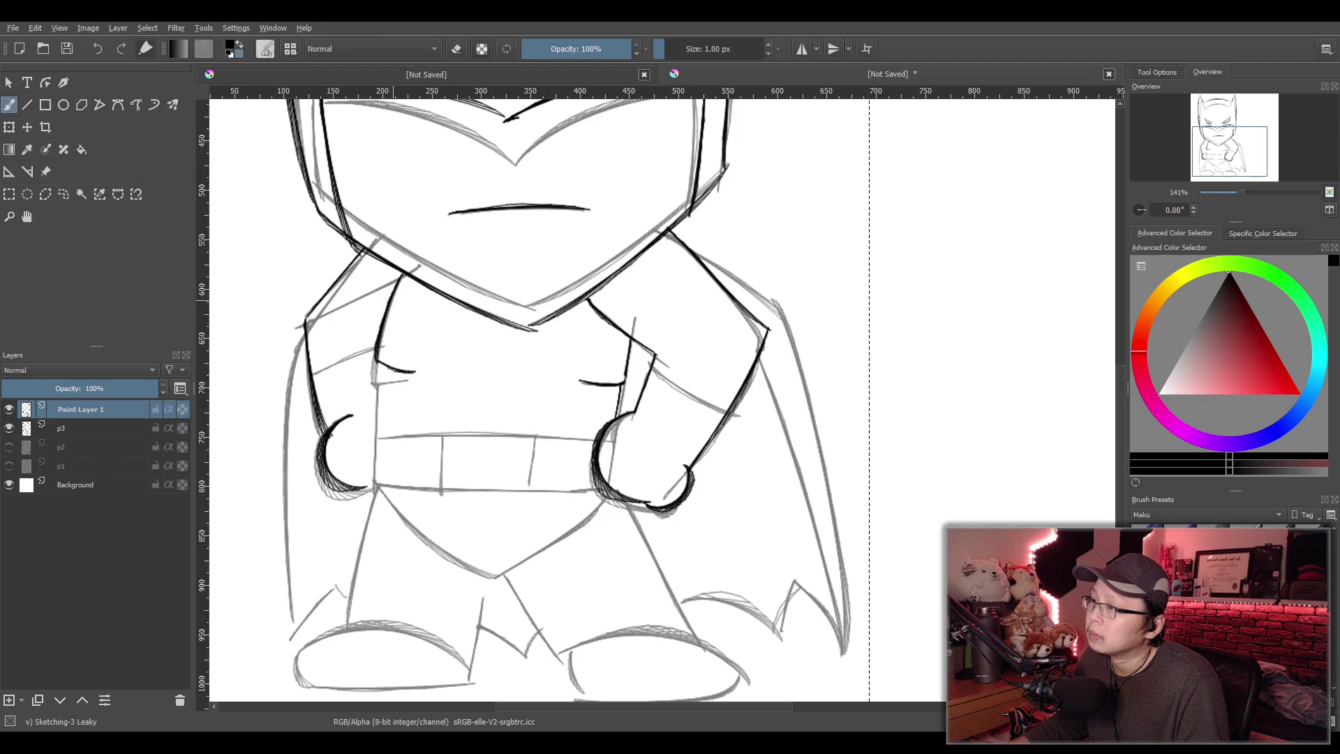
{"action": "key", "text": "ctrl+z"}
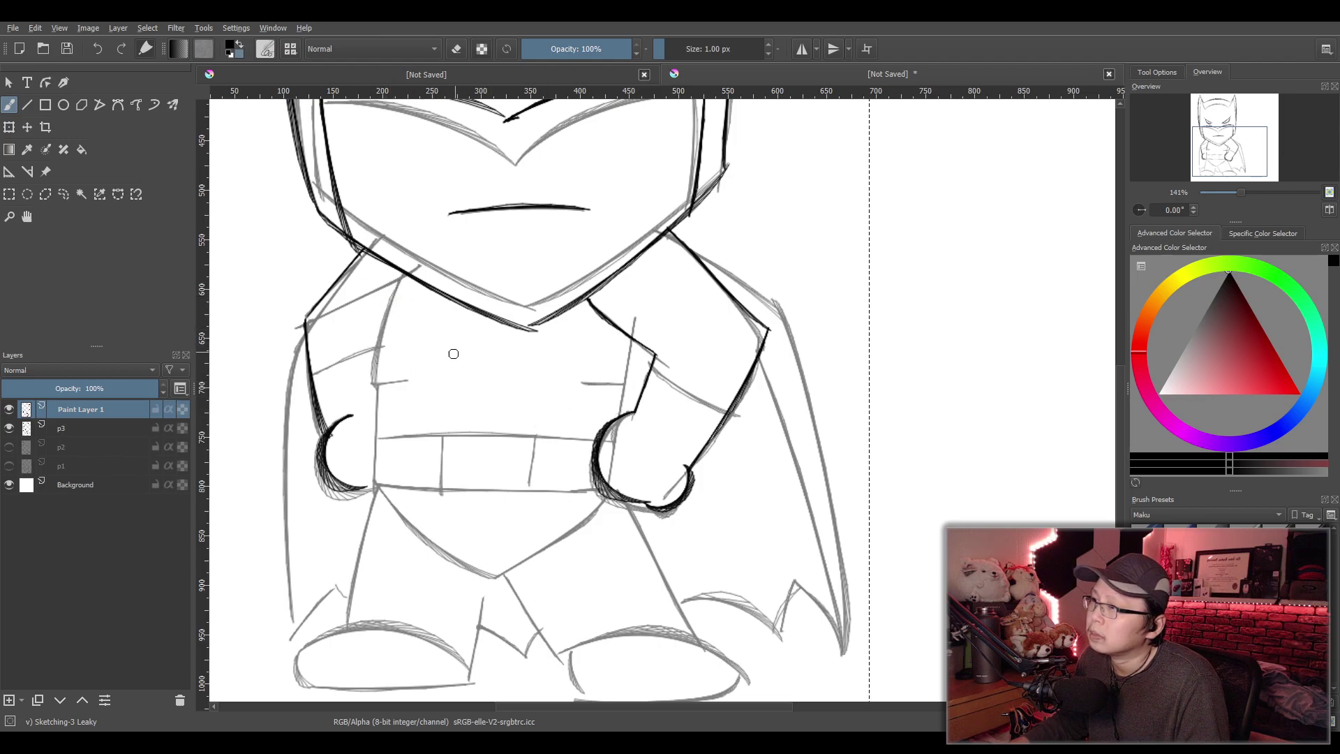
{"action": "left_click_drag", "start_coordinate": [408, 274], "coordinate": [375, 380]}
{"action": "key", "text": "ctrl+z"}
{"action": "left_click_drag", "start_coordinate": [405, 274], "coordinate": [370, 377]}
{"action": "key", "text": "ctrl+z"}
{"action": "left_click_drag", "start_coordinate": [399, 276], "coordinate": [371, 388]}
{"action": "key", "text": "ctrl+z"}
{"action": "mouse_move", "coordinate": [405, 272]}
{"action": "left_mouse_down"}
{"action": "mouse_move", "coordinate": [381, 375]}
{"action": "mouse_move", "coordinate": [412, 376]}
{"action": "left_mouse_up"}
Redraw the torso's right side down to the fist with a short horizontal chest line over the faded one
{"action": "mouse_move", "coordinate": [628, 334]}
{"action": "left_mouse_down"}
{"action": "mouse_move", "coordinate": [625, 375]}
{"action": "mouse_move", "coordinate": [586, 380]}
{"action": "mouse_move", "coordinate": [631, 376]}
{"action": "mouse_move", "coordinate": [626, 392]}
{"action": "mouse_move", "coordinate": [586, 382]}
{"action": "mouse_move", "coordinate": [625, 374]}
{"action": "mouse_move", "coordinate": [619, 420]}
{"action": "left_mouse_up"}
{"action": "key", "text": "ctrl+z"}
{"action": "key", "text": "ctrl+z"}
{"action": "key", "text": "ctrl+z"}
{"action": "key", "text": "ctrl+z"}
{"action": "key", "text": "ctrl+z"}
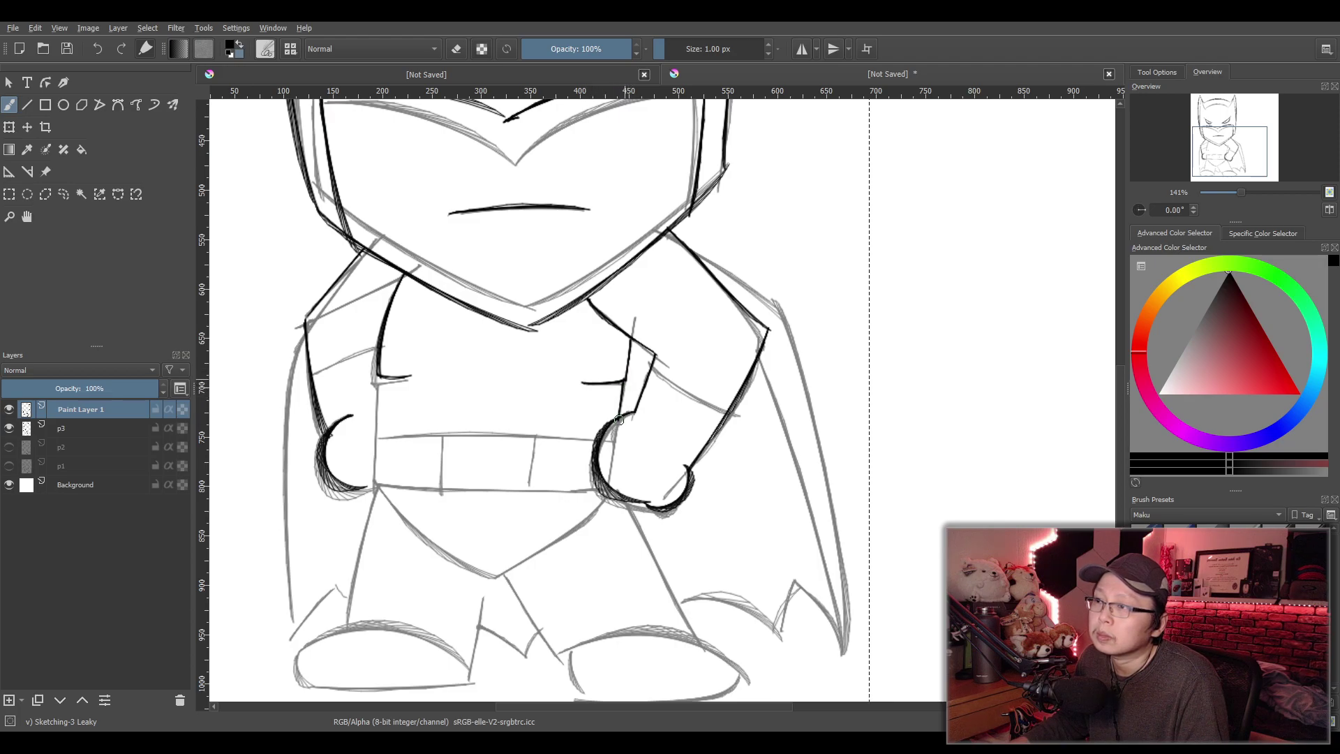
Draw the left waist line down to the belt and trace the belt's upper edge across to the right fist
{"action": "left_click_drag", "start_coordinate": [381, 375], "coordinate": [378, 439]}
{"action": "key", "text": "ctrl+z"}
{"action": "mouse_move", "coordinate": [381, 376]}
{"action": "left_mouse_down"}
{"action": "mouse_move", "coordinate": [378, 434]}
{"action": "mouse_move", "coordinate": [625, 442]}
{"action": "left_mouse_up"}
{"action": "key", "text": "ctrl+z"}
{"action": "left_click_drag", "start_coordinate": [375, 437], "coordinate": [608, 442]}
Draw the belt's left end as a short, slightly bulging curve between its upper and lower edges
{"action": "mouse_move", "coordinate": [378, 434]}
{"action": "left_mouse_down"}
{"action": "mouse_move", "coordinate": [375, 486]}
{"action": "mouse_move", "coordinate": [595, 492]}
{"action": "left_mouse_up"}
{"action": "key", "text": "ctrl+z"}
{"action": "key", "text": "ctrl+z"}
{"action": "left_click_drag", "start_coordinate": [375, 438], "coordinate": [379, 486]}
{"action": "key", "text": "ctrl+z"}
{"action": "left_click_drag", "start_coordinate": [375, 437], "coordinate": [379, 486]}
{"action": "key", "text": "ctrl+z"}
{"action": "mouse_move", "coordinate": [375, 437]}
{"action": "left_mouse_down"}
{"action": "mouse_move", "coordinate": [379, 487]}
{"action": "mouse_move", "coordinate": [607, 492]}
{"action": "left_mouse_up"}
{"action": "key", "text": "ctrl+z"}
Trace the belt's lower edge and add the two vertical buckle lines inside the belt
{"action": "left_click_drag", "start_coordinate": [377, 485], "coordinate": [605, 488]}
{"action": "left_click_drag", "start_coordinate": [438, 439], "coordinate": [440, 489]}
{"action": "left_click_drag", "start_coordinate": [541, 436], "coordinate": [532, 487]}
{"action": "key", "text": "ctrl+z"}
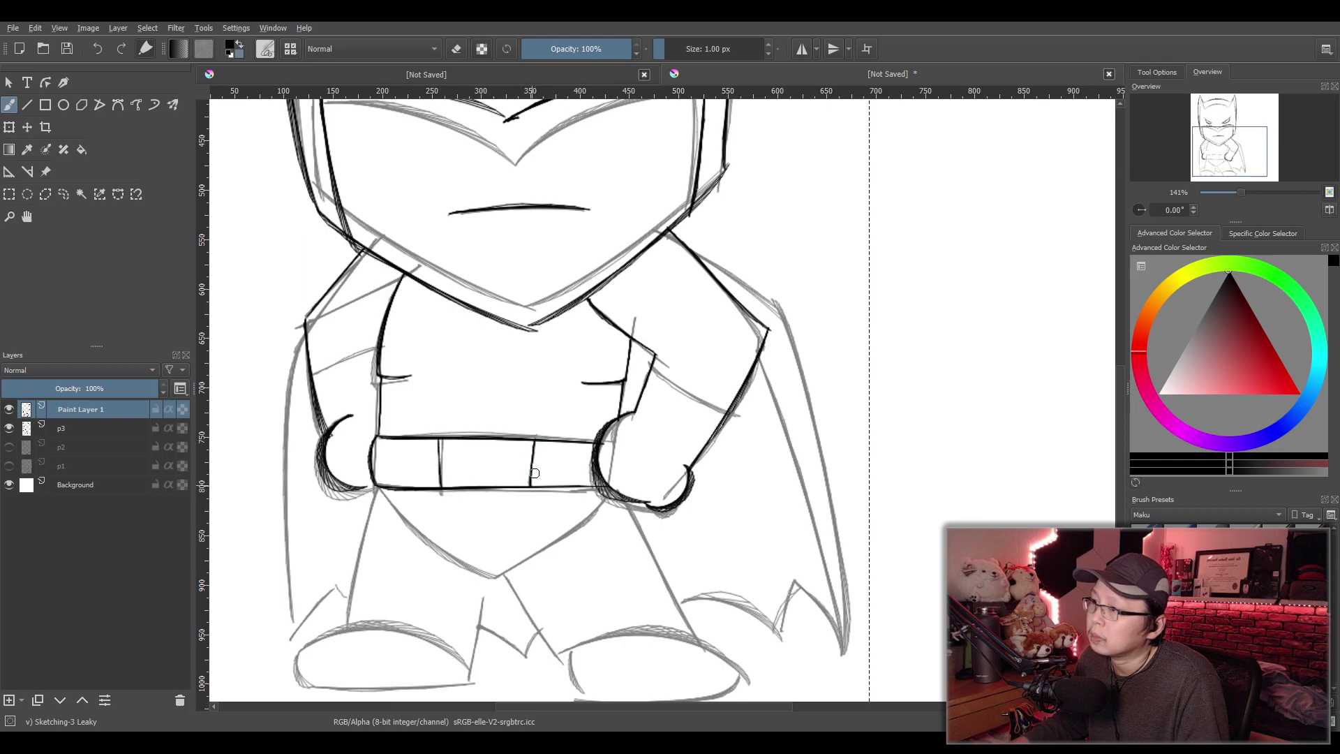
Draw the V-shaped lower edge of the trunks, curving from both belt ends to a point between the legs
{"action": "mouse_move", "coordinate": [376, 489]}
{"action": "left_mouse_down"}
{"action": "mouse_move", "coordinate": [508, 568]}
{"action": "mouse_move", "coordinate": [624, 505]}
{"action": "mouse_move", "coordinate": [517, 566]}
{"action": "left_mouse_up"}
{"action": "key", "text": "ctrl+z"}
{"action": "left_click_drag", "start_coordinate": [569, 532], "coordinate": [482, 578]}
Draw the left leg's outer line from the belt corner down to the foot
{"action": "left_click_drag", "start_coordinate": [377, 493], "coordinate": [349, 612]}
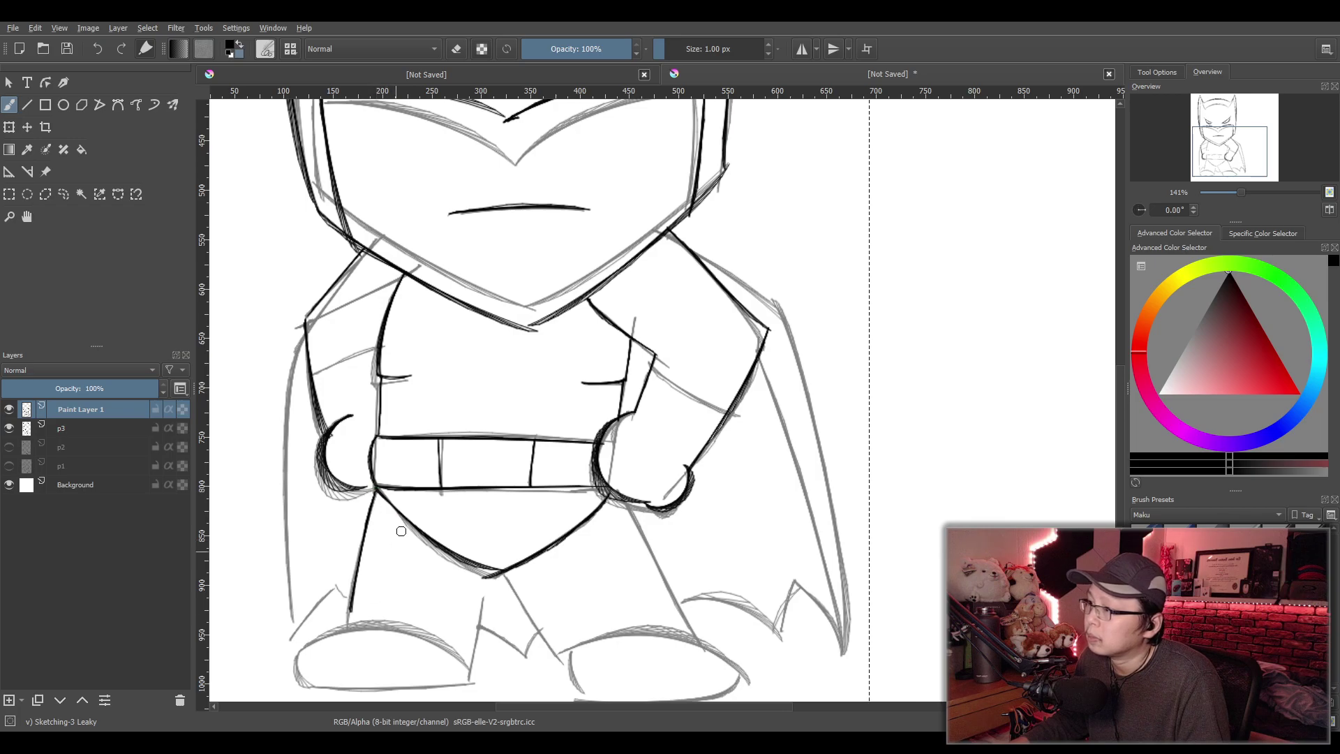
{"action": "key", "text": "ctrl+z"}
{"action": "left_click_drag", "start_coordinate": [377, 488], "coordinate": [349, 614]}
{"action": "key", "text": "ctrl+z"}
{"action": "left_click_drag", "start_coordinate": [376, 489], "coordinate": [347, 619]}
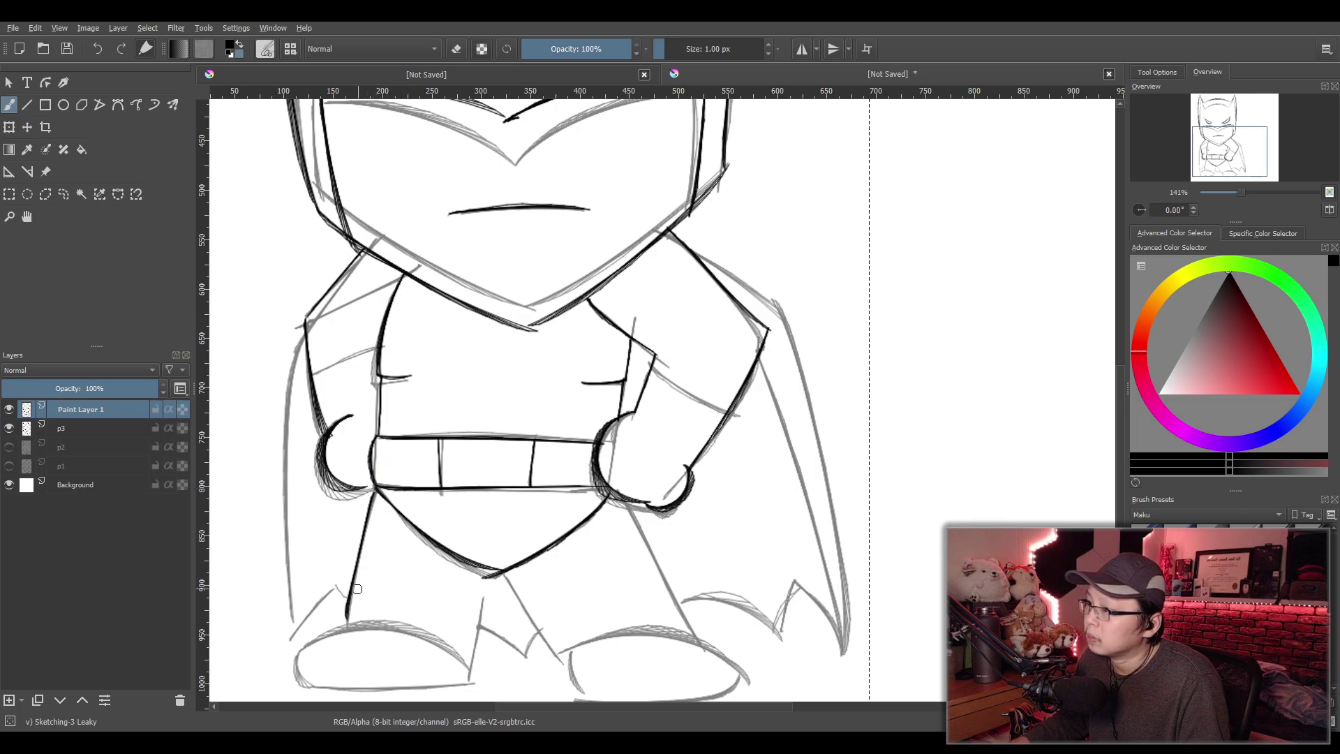
Draw the left boot's peaked cuff and the left leg's inner line from the trunks' point down to the foot
{"action": "left_click_drag", "start_coordinate": [346, 618], "coordinate": [433, 581]}
{"action": "key", "text": "ctrl+z"}
{"action": "mouse_move", "coordinate": [347, 617]}
{"action": "left_mouse_down"}
{"action": "mouse_move", "coordinate": [418, 585]}
{"action": "mouse_move", "coordinate": [476, 654]}
{"action": "left_mouse_up"}
{"action": "key", "text": "ctrl+z"}
{"action": "key", "text": "ctrl+z"}
{"action": "mouse_move", "coordinate": [418, 584]}
{"action": "left_mouse_down"}
{"action": "mouse_move", "coordinate": [476, 660]}
{"action": "mouse_move", "coordinate": [476, 641]}
{"action": "left_mouse_up"}
{"action": "left_click_drag", "start_coordinate": [486, 578], "coordinate": [471, 672]}
{"action": "key", "text": "ctrl+z"}
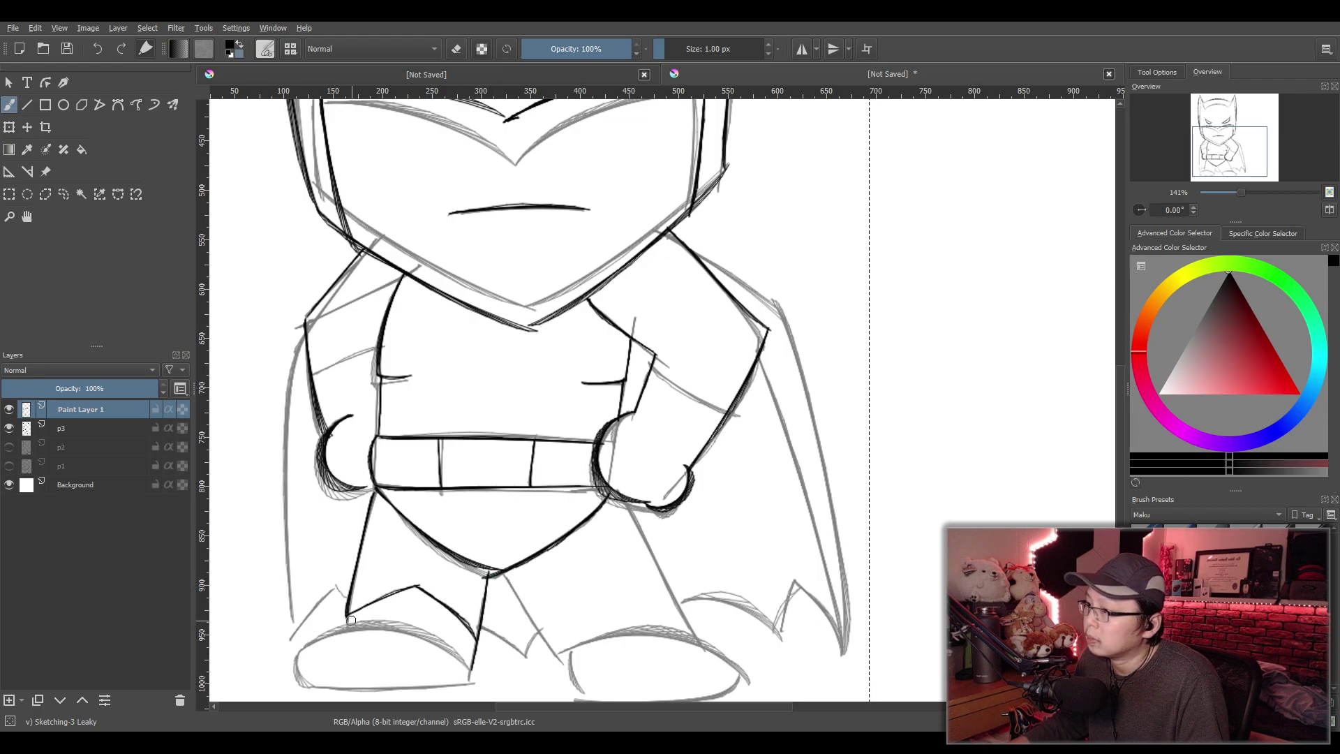
Draw the left foot as a rounded dome with a flat sole over the faded outline
{"action": "left_click_drag", "start_coordinate": [343, 627], "coordinate": [335, 680]}
{"action": "key", "text": "ctrl+z"}
{"action": "key", "text": "ctrl+z"}
{"action": "mouse_move", "coordinate": [342, 626]}
{"action": "left_mouse_down"}
{"action": "mouse_move", "coordinate": [321, 688]}
{"action": "mouse_move", "coordinate": [290, 682]}
{"action": "mouse_move", "coordinate": [474, 682]}
{"action": "left_mouse_up"}
{"action": "key", "text": "ctrl+z"}
{"action": "key", "text": "ctrl+z"}
{"action": "left_click_drag", "start_coordinate": [341, 628], "coordinate": [472, 677]}
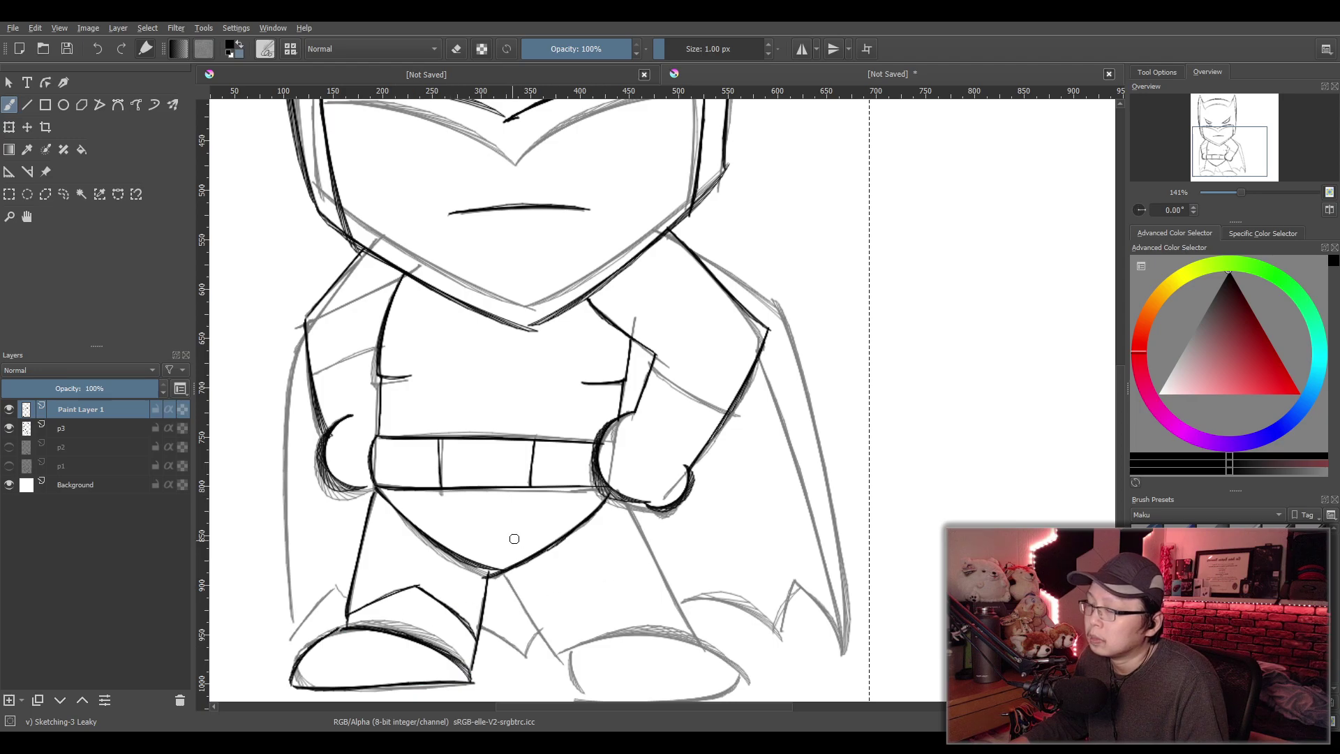
Draw the right leg's inner and outer lines and a peaked boot cuff between them
{"action": "scroll", "coordinate": [420, 377], "scroll_direction": "down", "scroll_amount": 3}
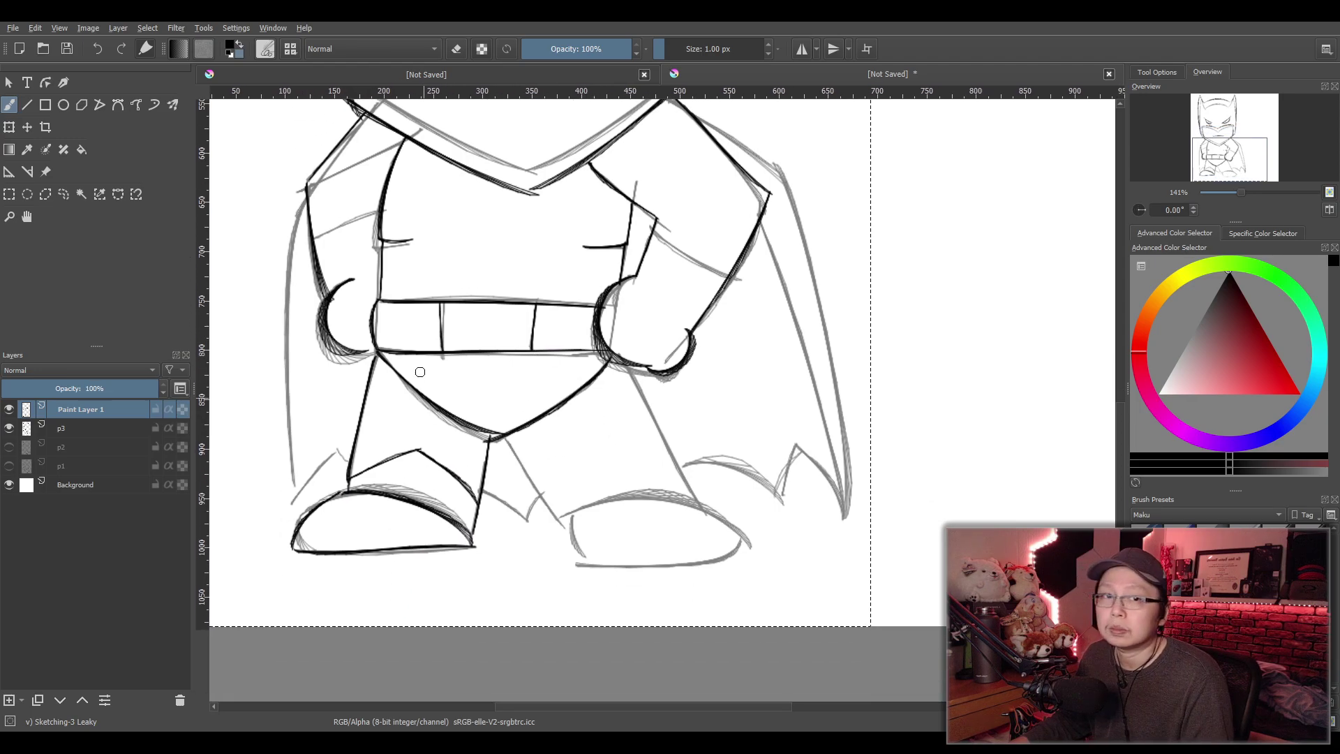
{"action": "left_click_drag", "start_coordinate": [498, 436], "coordinate": [586, 525]}
{"action": "key", "text": "ctrl+z"}
{"action": "mouse_move", "coordinate": [500, 435]}
{"action": "left_mouse_down"}
{"action": "mouse_move", "coordinate": [571, 522]}
{"action": "mouse_move", "coordinate": [600, 447]}
{"action": "mouse_move", "coordinate": [690, 497]}
{"action": "left_mouse_up"}
{"action": "key", "text": "ctrl+z"}
{"action": "left_click_drag", "start_coordinate": [631, 362], "coordinate": [698, 508]}
{"action": "key", "text": "ctrl+z"}
{"action": "key", "text": "ctrl+z"}
{"action": "left_click_drag", "start_coordinate": [585, 447], "coordinate": [693, 478]}
{"action": "left_click_drag", "start_coordinate": [629, 360], "coordinate": [712, 507]}
{"action": "key", "text": "ctrl+z"}
Try the right foot's upper arc over the faded foot outline
{"action": "mouse_move", "coordinate": [563, 515]}
{"action": "left_mouse_down"}
{"action": "mouse_move", "coordinate": [628, 494]}
{"action": "mouse_move", "coordinate": [709, 525]}
{"action": "left_mouse_up"}
{"action": "key", "text": "ctrl+z"}
{"action": "key", "text": "ctrl+z"}
{"action": "left_click_drag", "start_coordinate": [568, 518], "coordinate": [757, 541]}
{"action": "key", "text": "ctrl+z"}
{"action": "left_click_drag", "start_coordinate": [574, 519], "coordinate": [737, 551]}
{"action": "key", "text": "ctrl+z"}
{"action": "left_click_drag", "start_coordinate": [566, 521], "coordinate": [730, 553]}
{"action": "left_click_drag", "start_coordinate": [567, 522], "coordinate": [592, 565]}
{"action": "key", "text": "ctrl+z"}
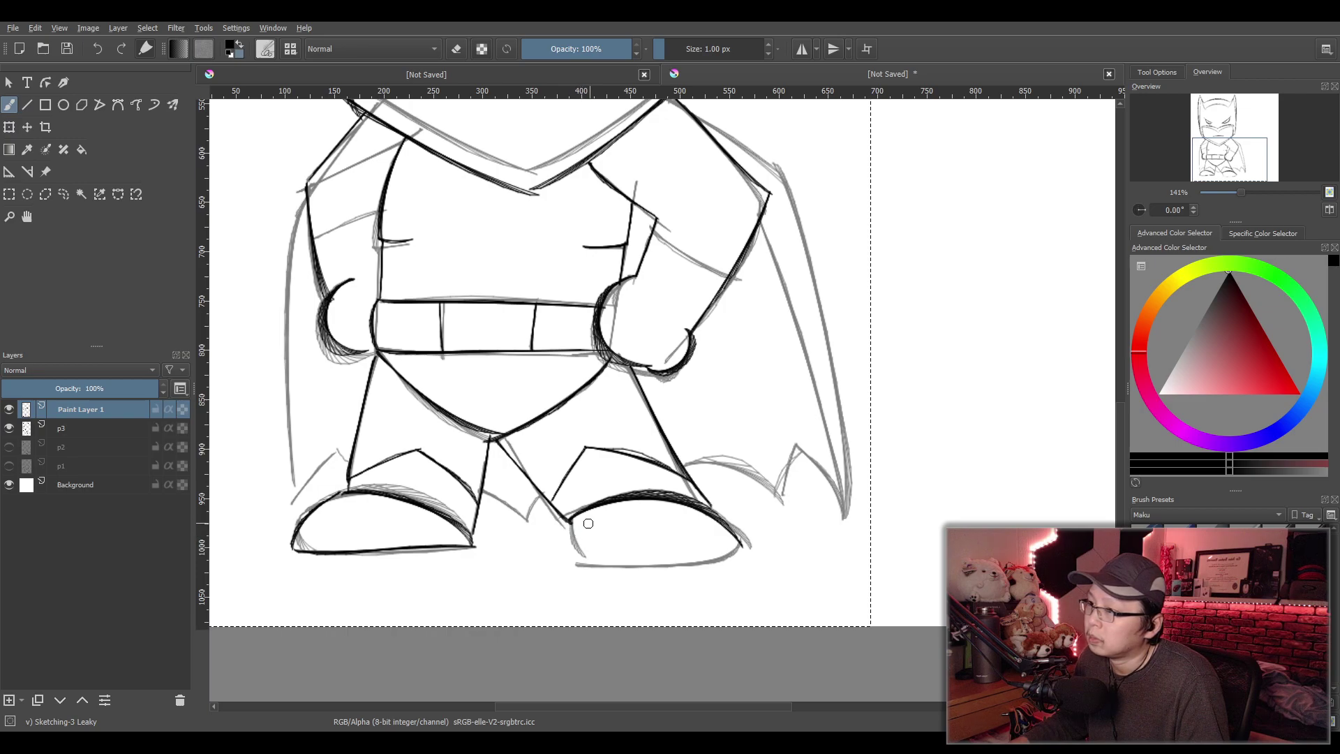
{"action": "key", "text": "ctrl+z"}
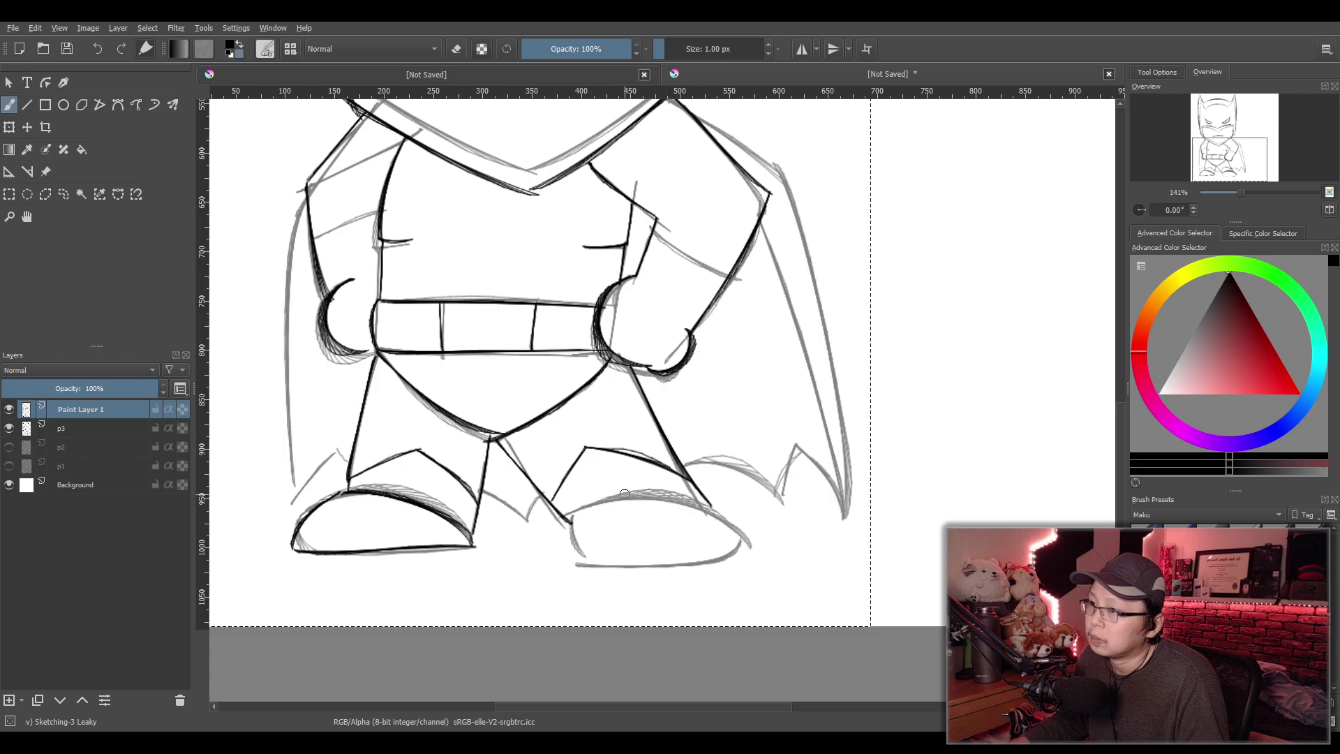
Try a wider upper arc for the right foot reaching the faded outline's toe
{"action": "left_click_drag", "start_coordinate": [580, 499], "coordinate": [749, 545]}
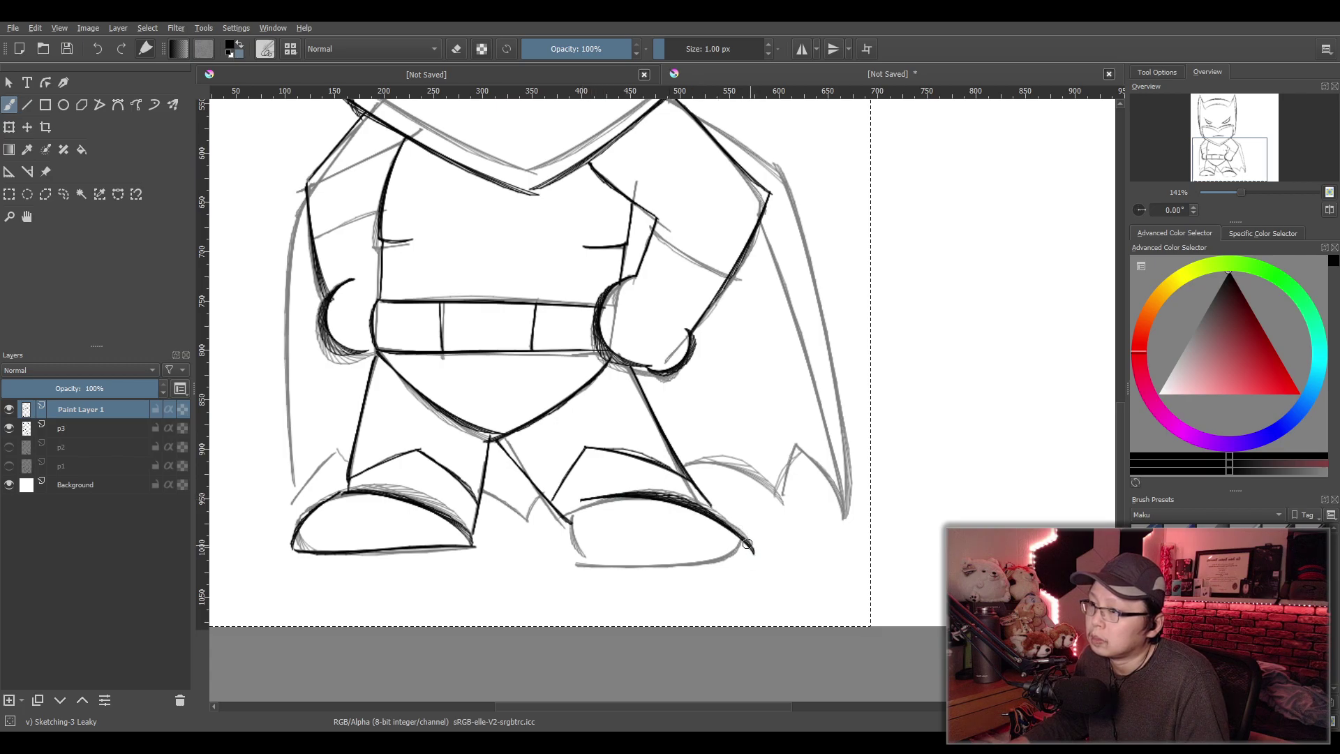
{"action": "key", "text": "ctrl+z"}
{"action": "left_click_drag", "start_coordinate": [570, 525], "coordinate": [745, 544]}
{"action": "left_click_drag", "start_coordinate": [571, 527], "coordinate": [760, 557]}
{"action": "key", "text": "ctrl+z"}
{"action": "left_click_drag", "start_coordinate": [571, 527], "coordinate": [747, 548]}
{"action": "key", "text": "ctrl+z"}
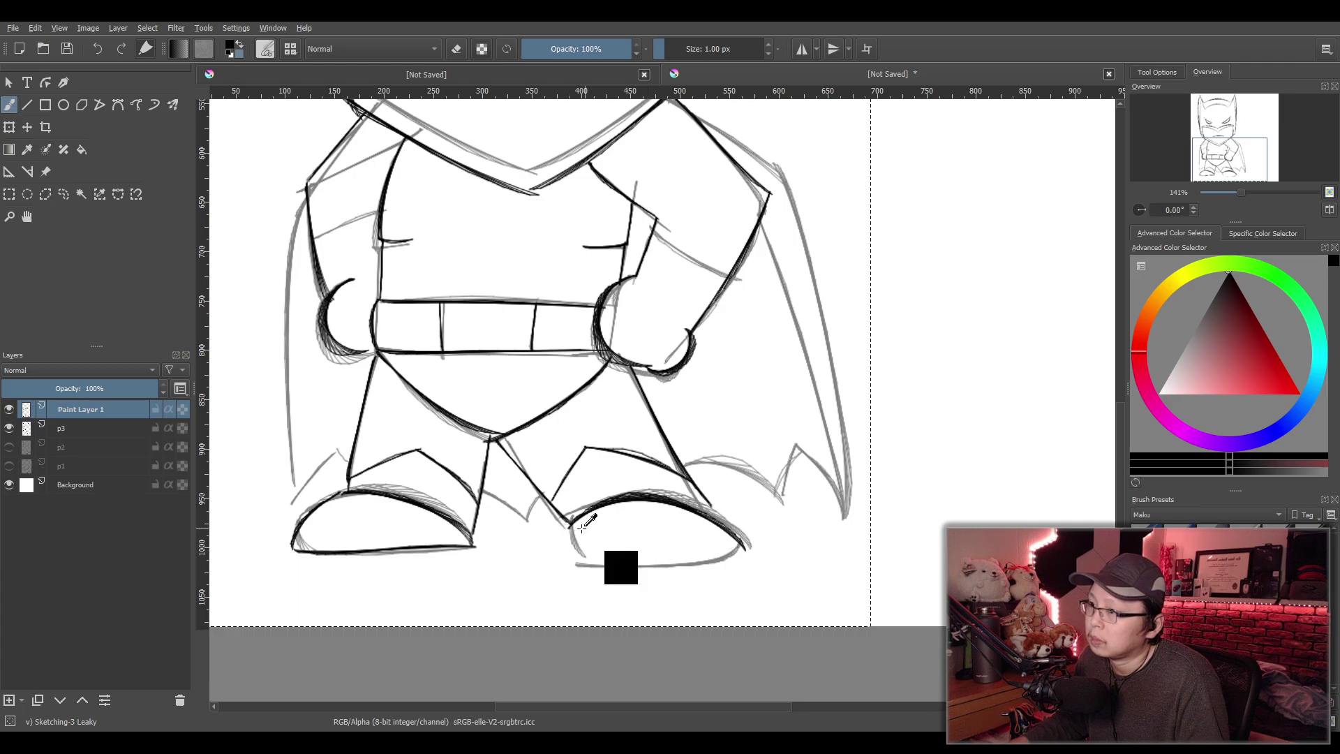
{"action": "key", "text": "ctrl+z"}
Try the right foot's upper arc shifted lower and outward from the faded outline
{"action": "mouse_move", "coordinate": [589, 547]}
{"action": "left_mouse_down"}
{"action": "mouse_move", "coordinate": [619, 514]}
{"action": "mouse_move", "coordinate": [736, 538]}
{"action": "left_mouse_up"}
{"action": "key", "text": "ctrl+z"}
{"action": "key", "text": "ctrl+z"}
{"action": "left_click_drag", "start_coordinate": [588, 545], "coordinate": [751, 561]}
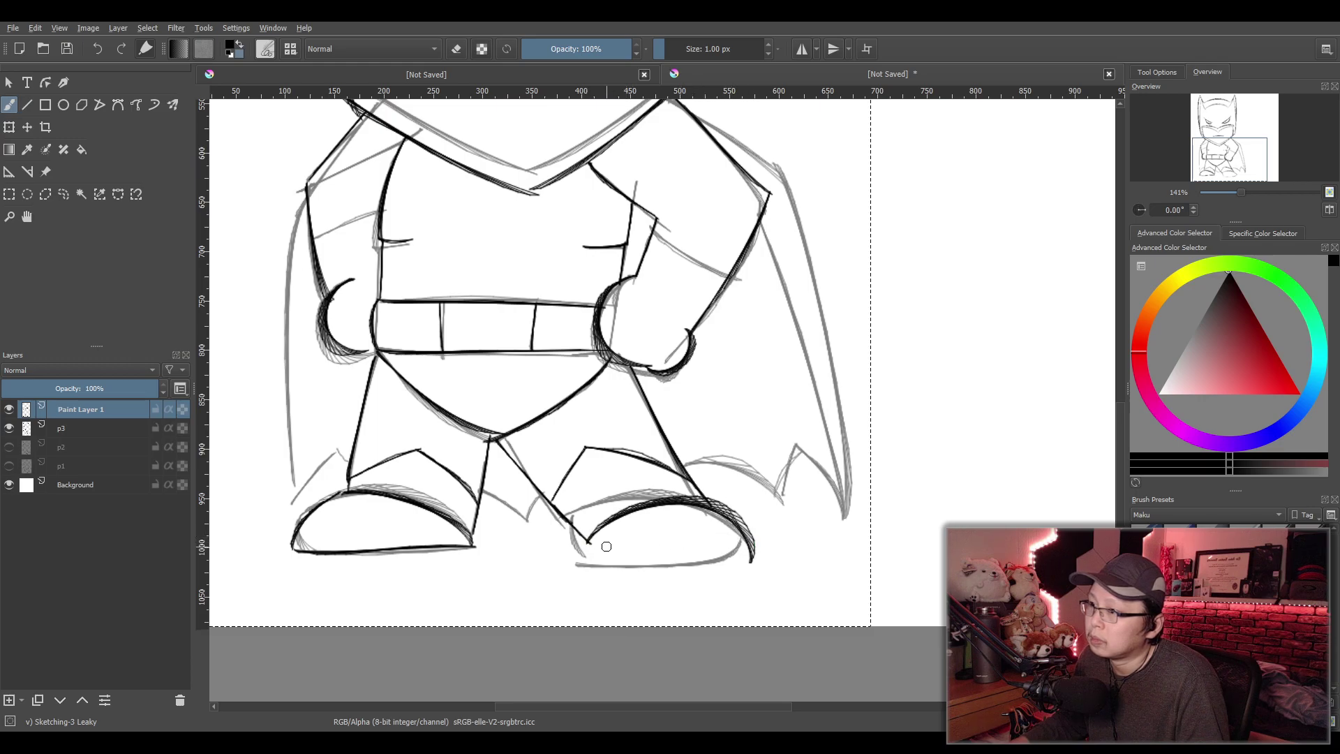
{"action": "mouse_move", "coordinate": [588, 544]}
{"action": "left_mouse_down"}
{"action": "mouse_move", "coordinate": [762, 569]}
{"action": "mouse_move", "coordinate": [643, 547]}
{"action": "mouse_move", "coordinate": [762, 570]}
{"action": "mouse_move", "coordinate": [750, 560]}
{"action": "left_mouse_up"}
{"action": "key", "text": "ctrl+z"}
{"action": "key", "text": "ctrl+z"}
{"action": "key", "text": "ctrl+z"}
{"action": "key", "text": "ctrl+z"}
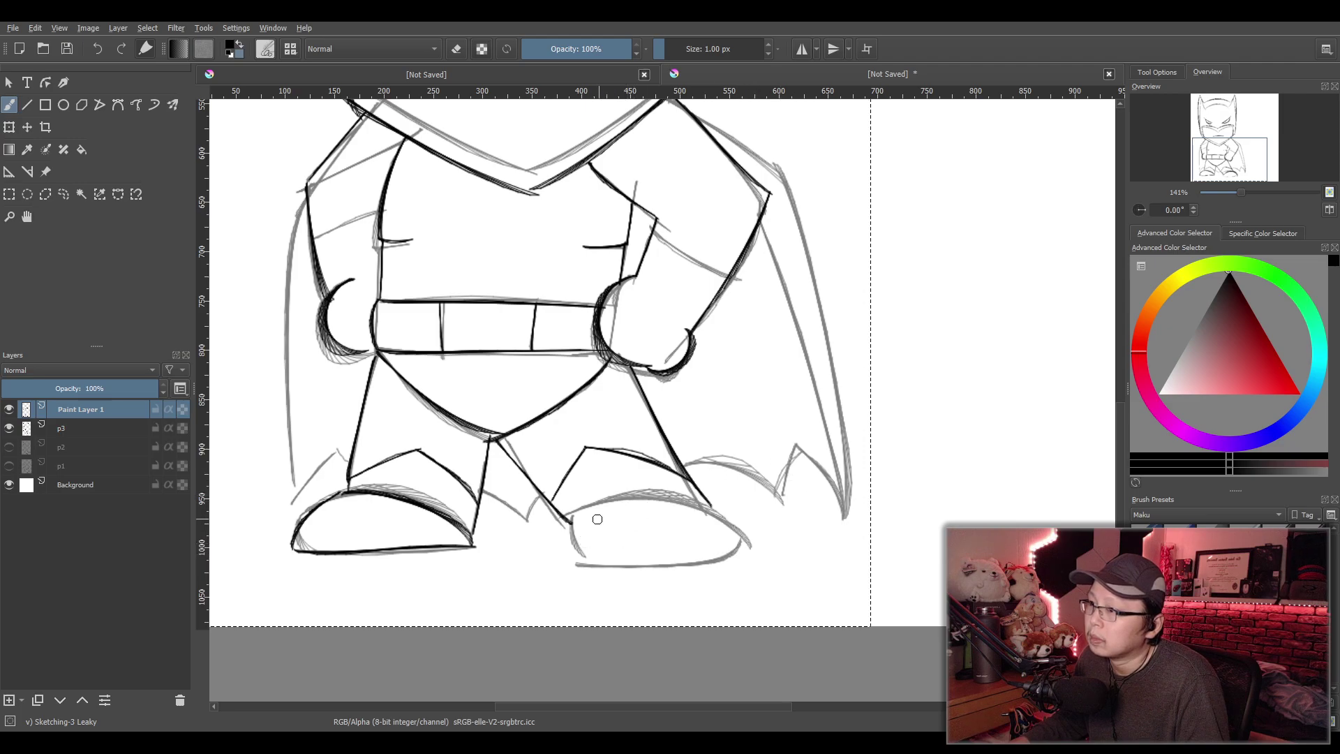
Try the right foot's upper arc again, starting at the inner leg line and bending steeply down at the toe
{"action": "left_click_drag", "start_coordinate": [572, 522], "coordinate": [734, 541]}
{"action": "mouse_move", "coordinate": [567, 528]}
{"action": "left_mouse_down"}
{"action": "mouse_move", "coordinate": [585, 556]}
{"action": "mouse_move", "coordinate": [737, 543]}
{"action": "left_mouse_up"}
{"action": "key", "text": "ctrl+z"}
{"action": "key", "text": "ctrl+z"}
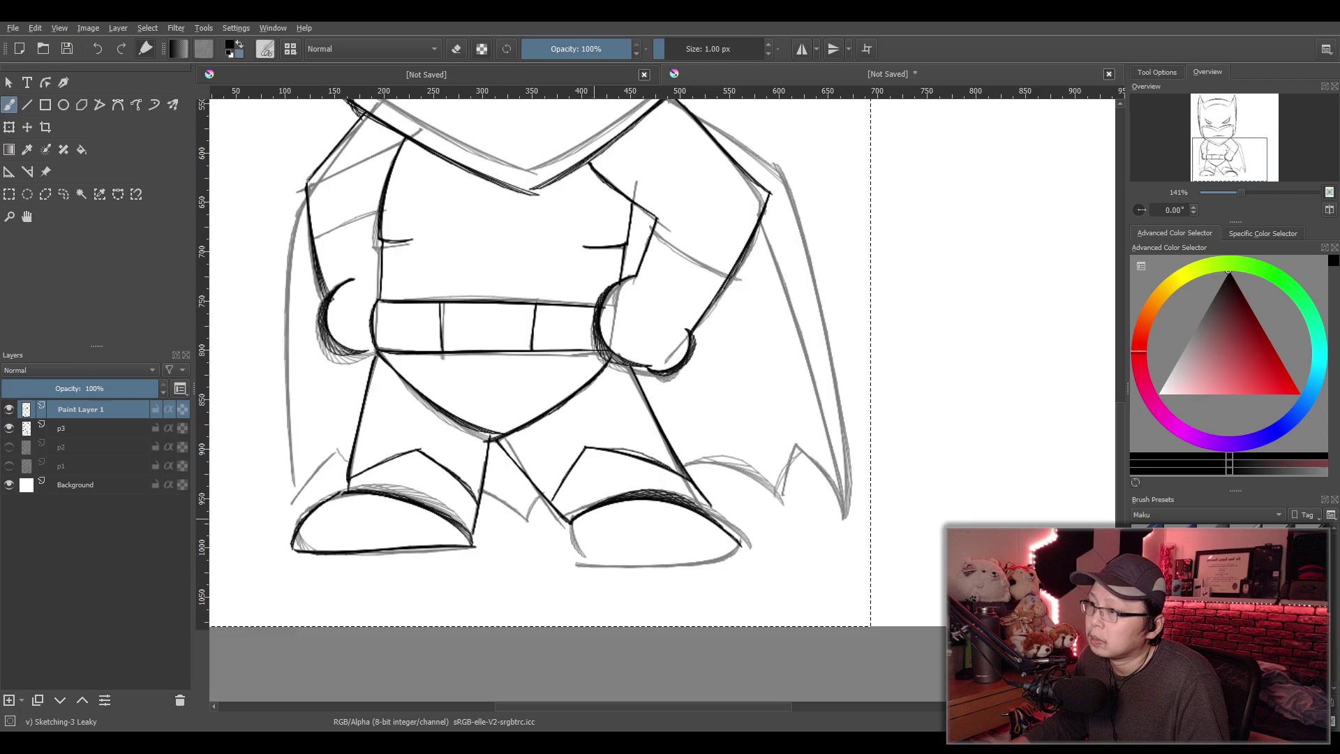
{"action": "key", "text": "ctrl+z"}
{"action": "mouse_move", "coordinate": [572, 519]}
{"action": "left_mouse_down"}
{"action": "mouse_move", "coordinate": [588, 558]}
{"action": "mouse_move", "coordinate": [735, 557]}
{"action": "left_mouse_up"}
{"action": "key", "text": "ctrl+z"}
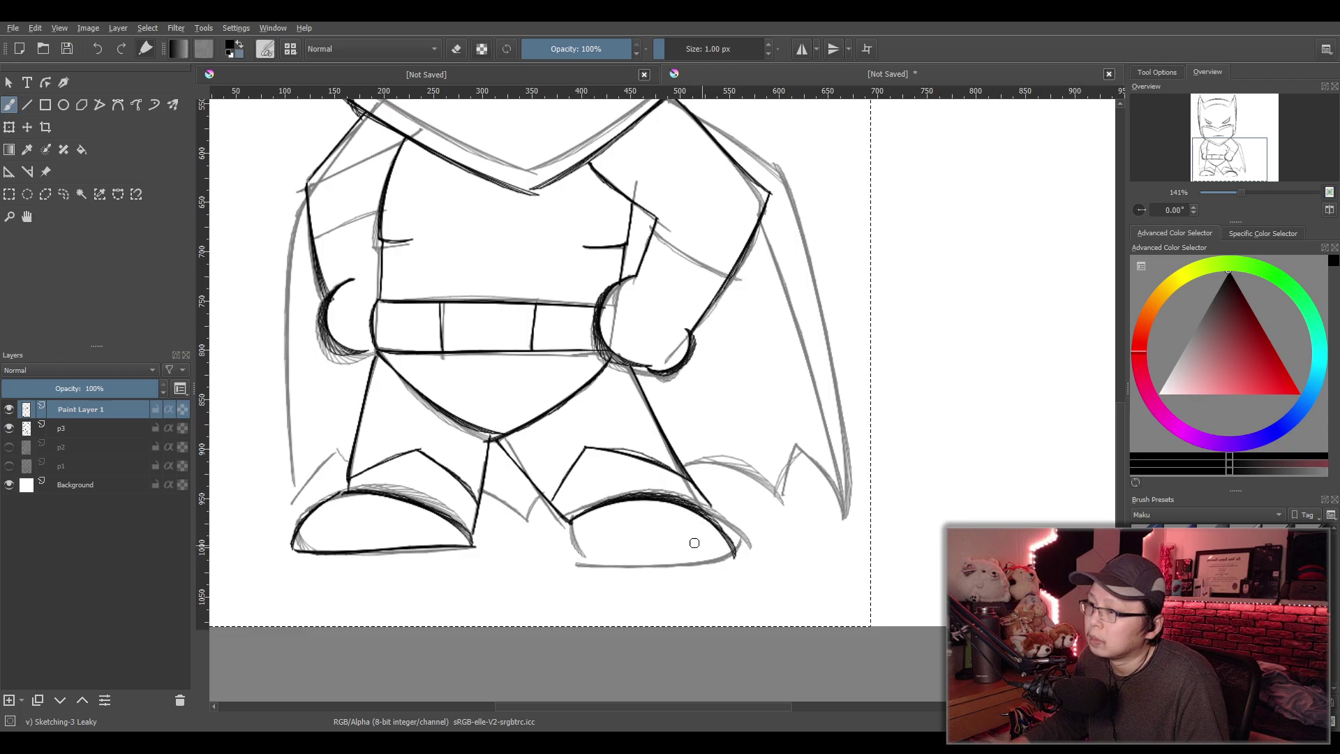
{"action": "mouse_move", "coordinate": [568, 522]}
{"action": "left_mouse_down"}
{"action": "mouse_move", "coordinate": [614, 567]}
{"action": "mouse_move", "coordinate": [575, 556]}
{"action": "mouse_move", "coordinate": [745, 554]}
{"action": "left_mouse_up"}
{"action": "key", "text": "ctrl+z"}
{"action": "key", "text": "ctrl+z"}
Try a curved sole closing the right foot, and undo the foot's outline
{"action": "left_click_drag", "start_coordinate": [579, 559], "coordinate": [748, 554]}
{"action": "key", "text": "ctrl+z"}
{"action": "left_click_drag", "start_coordinate": [576, 559], "coordinate": [737, 556]}
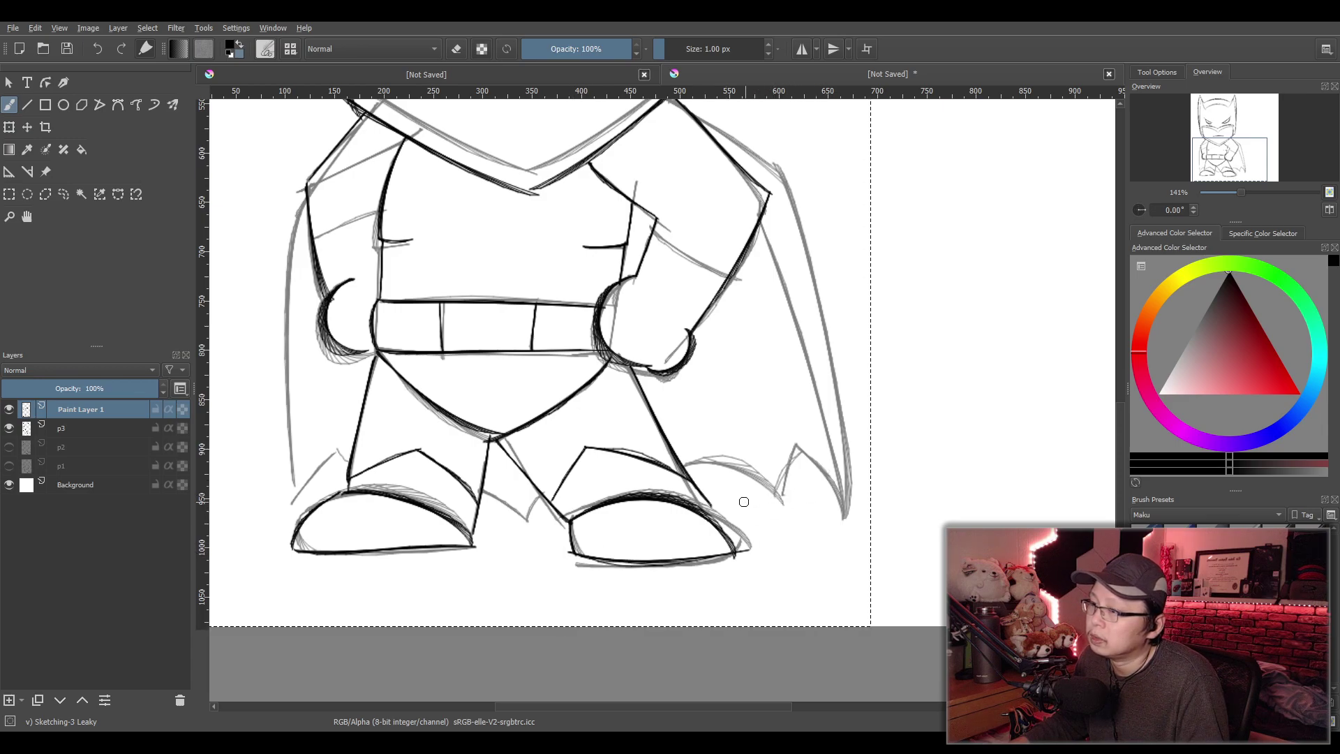
{"action": "key", "text": "ctrl+z"}
{"action": "key", "text": "ctrl+z"}
{"action": "key", "text": "ctrl+z"}
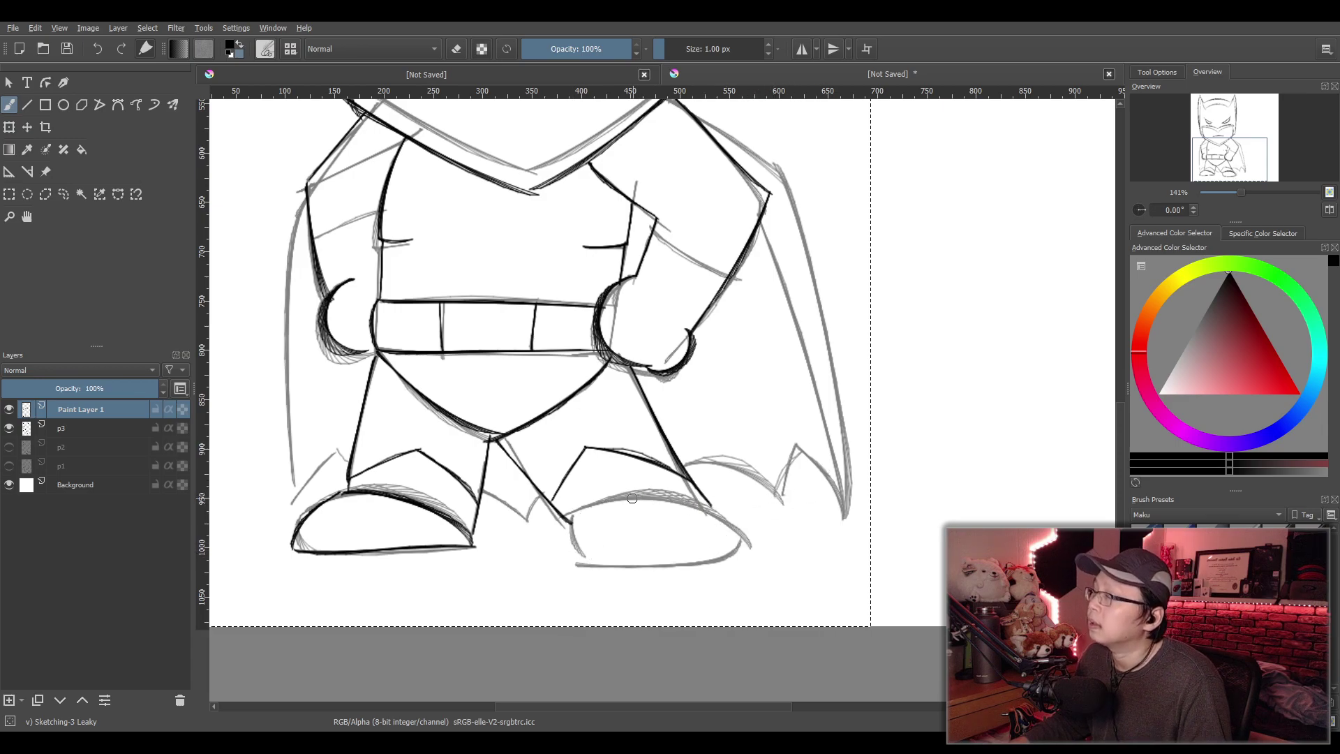
Try a narrower right foot arc ending inside the faded toe
{"action": "mouse_move", "coordinate": [572, 524]}
{"action": "left_mouse_down"}
{"action": "mouse_move", "coordinate": [670, 494]}
{"action": "mouse_move", "coordinate": [726, 508]}
{"action": "mouse_move", "coordinate": [709, 524]}
{"action": "left_mouse_up"}
{"action": "key", "text": "ctrl+z"}
{"action": "mouse_move", "coordinate": [570, 520]}
{"action": "left_mouse_down"}
{"action": "mouse_move", "coordinate": [582, 547]}
{"action": "mouse_move", "coordinate": [730, 552]}
{"action": "left_mouse_up"}
{"action": "left_click_drag", "start_coordinate": [706, 497], "coordinate": [731, 532]}
{"action": "key", "text": "ctrl+z"}
{"action": "key", "text": "ctrl+z"}
{"action": "key", "text": "ctrl+z"}
{"action": "key", "text": "ctrl+z"}
Try a closed narrow right foot with a flat sole and an extended outer leg line
{"action": "mouse_move", "coordinate": [577, 517]}
{"action": "left_mouse_down"}
{"action": "mouse_move", "coordinate": [664, 504]}
{"action": "mouse_move", "coordinate": [717, 520]}
{"action": "mouse_move", "coordinate": [730, 546]}
{"action": "mouse_move", "coordinate": [586, 551]}
{"action": "mouse_move", "coordinate": [728, 548]}
{"action": "left_mouse_up"}
{"action": "left_click_drag", "start_coordinate": [705, 496], "coordinate": [725, 515]}
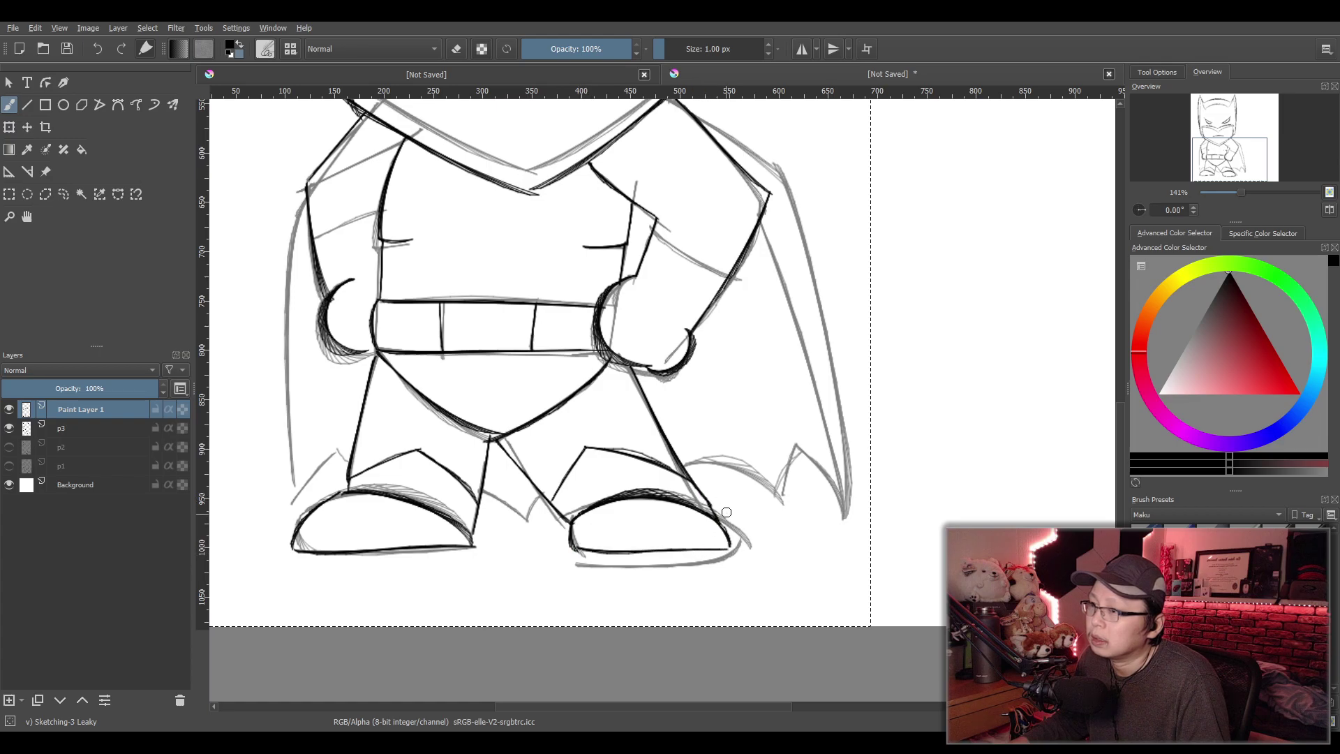
{"action": "key", "text": "ctrl+z"}
{"action": "key", "text": "ctrl+z"}
{"action": "key", "text": "ctrl+z"}
{"action": "key", "text": "ctrl+z"}
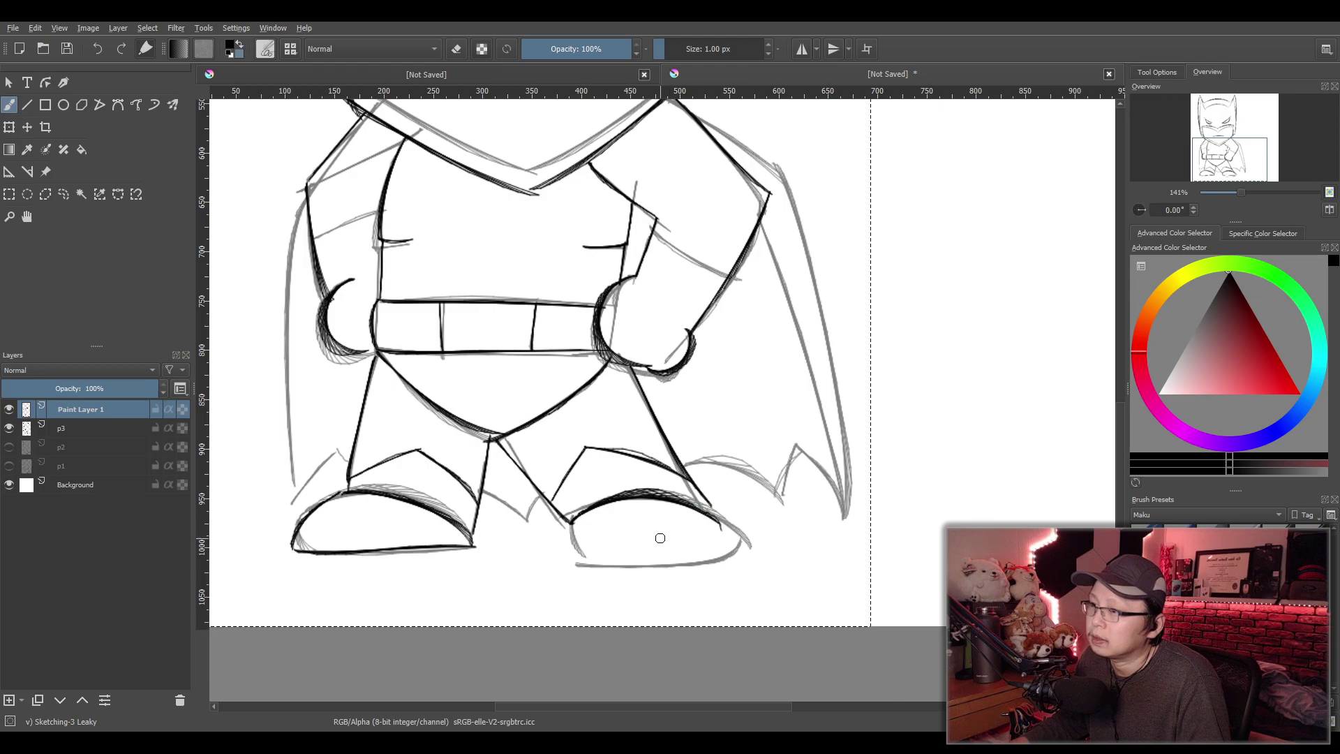
{"action": "key", "text": "ctrl+z"}
Draw the right foot as a compact dome inside the faded outline, with a rounded inner side and flat sole
{"action": "mouse_move", "coordinate": [575, 532]}
{"action": "left_mouse_down"}
{"action": "mouse_move", "coordinate": [607, 501]}
{"action": "mouse_move", "coordinate": [718, 523]}
{"action": "left_mouse_up"}
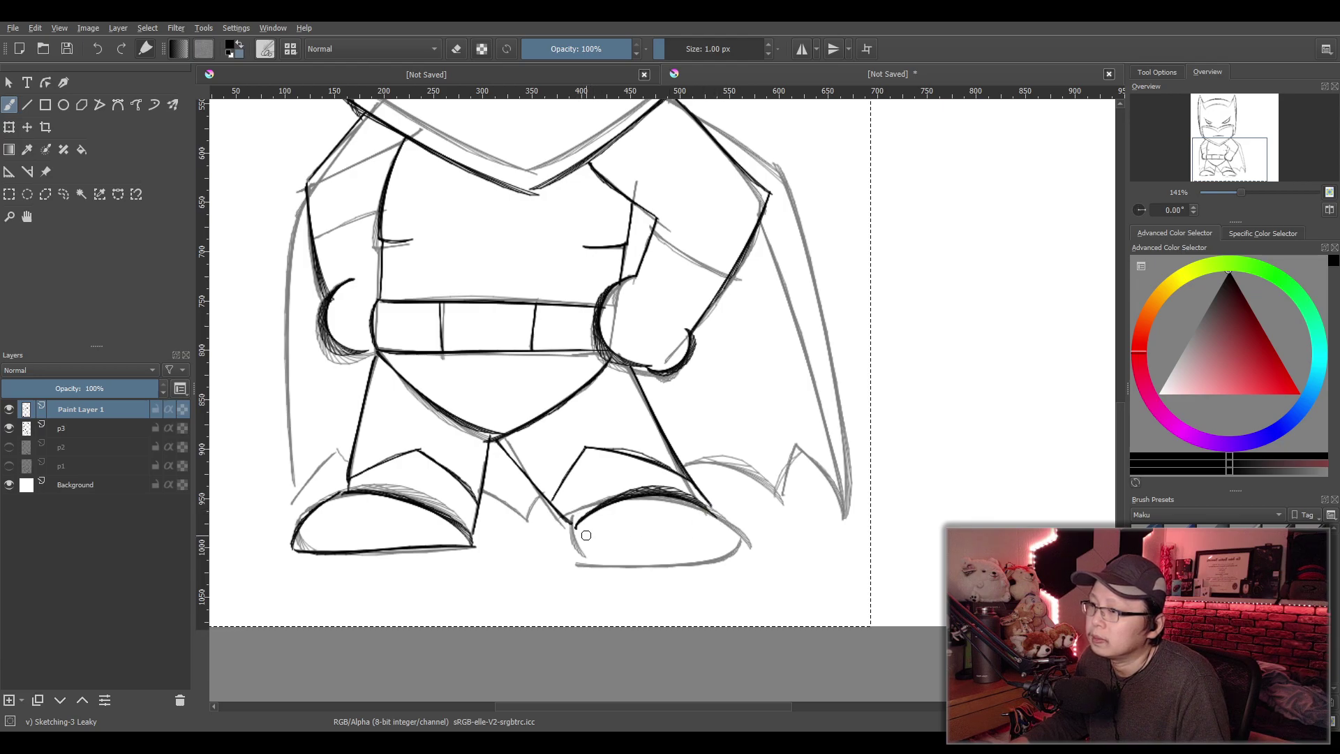
{"action": "mouse_move", "coordinate": [572, 533]}
{"action": "left_mouse_down"}
{"action": "mouse_move", "coordinate": [581, 551]}
{"action": "mouse_move", "coordinate": [729, 553]}
{"action": "left_mouse_up"}
{"action": "key", "text": "ctrl+z"}
{"action": "key", "text": "ctrl+z"}
{"action": "left_click_drag", "start_coordinate": [710, 508], "coordinate": [729, 555]}
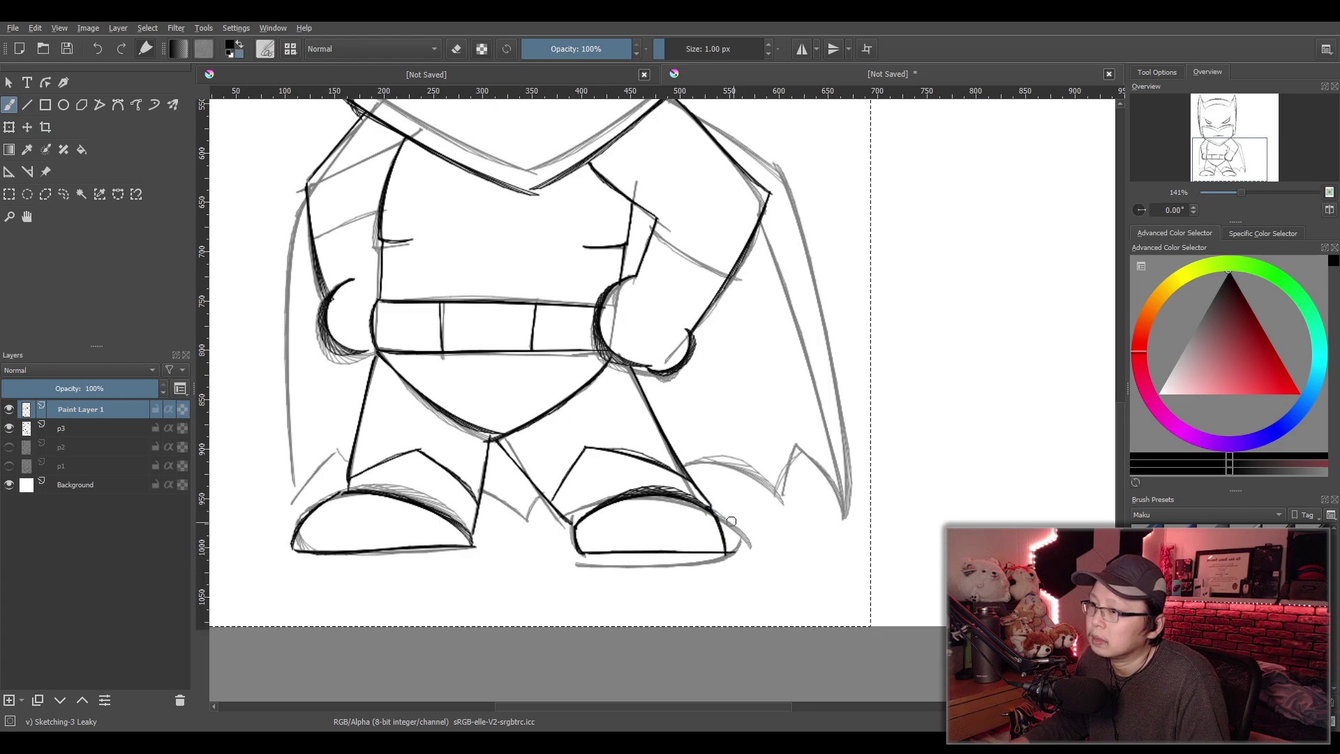
{"action": "key", "text": "ctrl+z"}
{"action": "key", "text": "ctrl+z"}
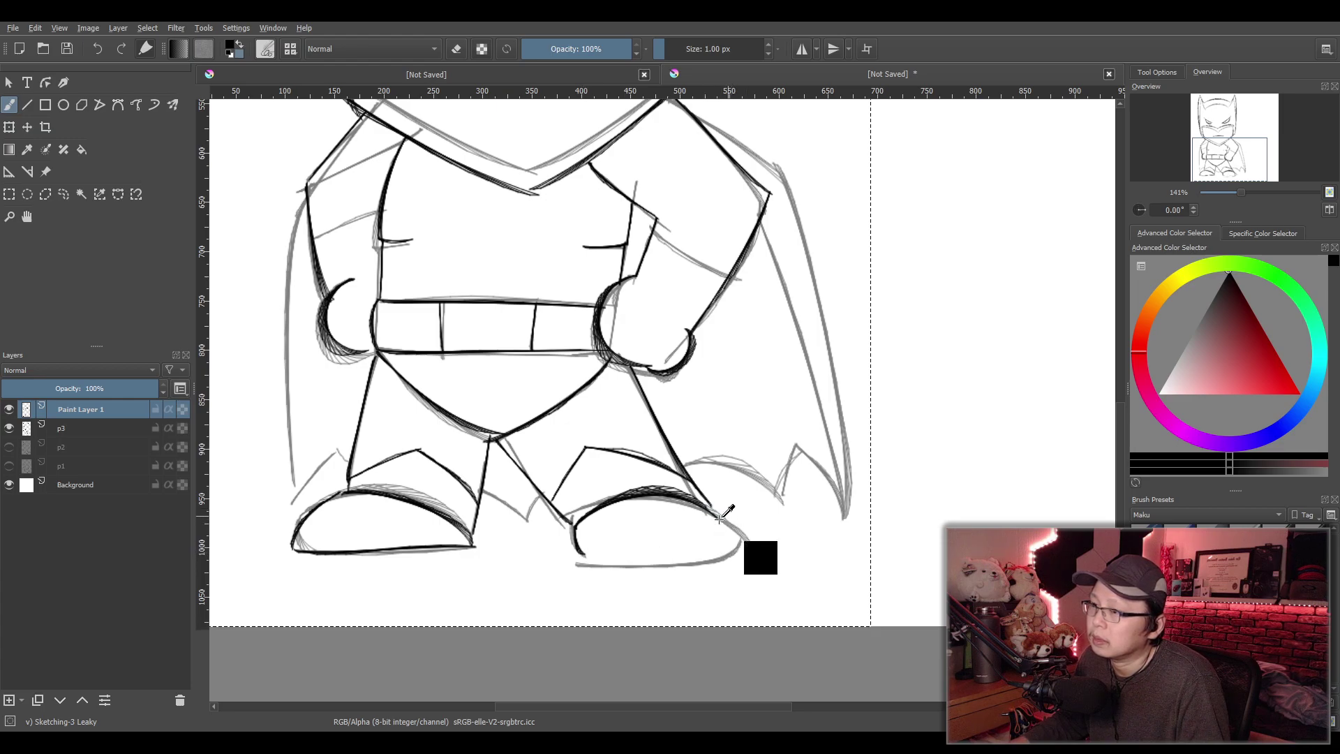
{"action": "left_click_drag", "start_coordinate": [582, 555], "coordinate": [723, 550]}
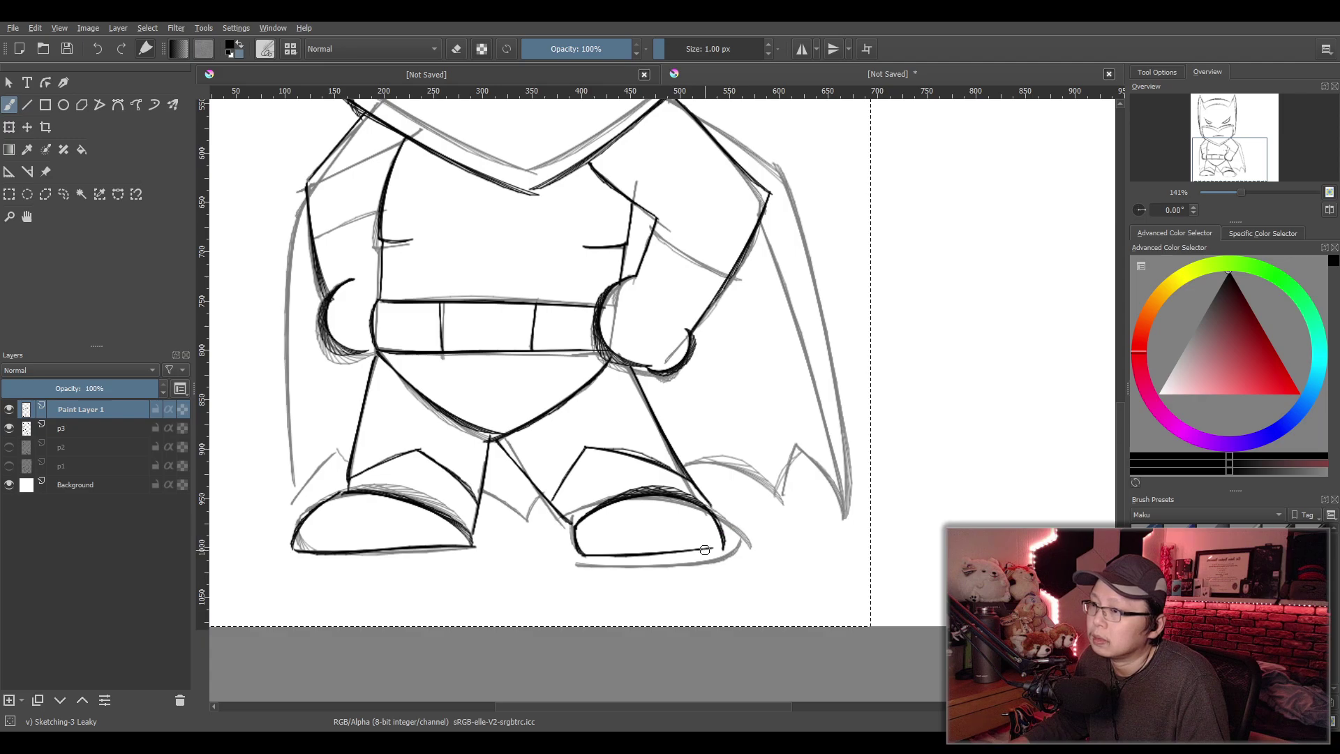
Draw the cape's left side, curving from the chest over the shoulder, down behind the arm, and ending in a pointed hem beside the boot
{"action": "key", "text": "1"}
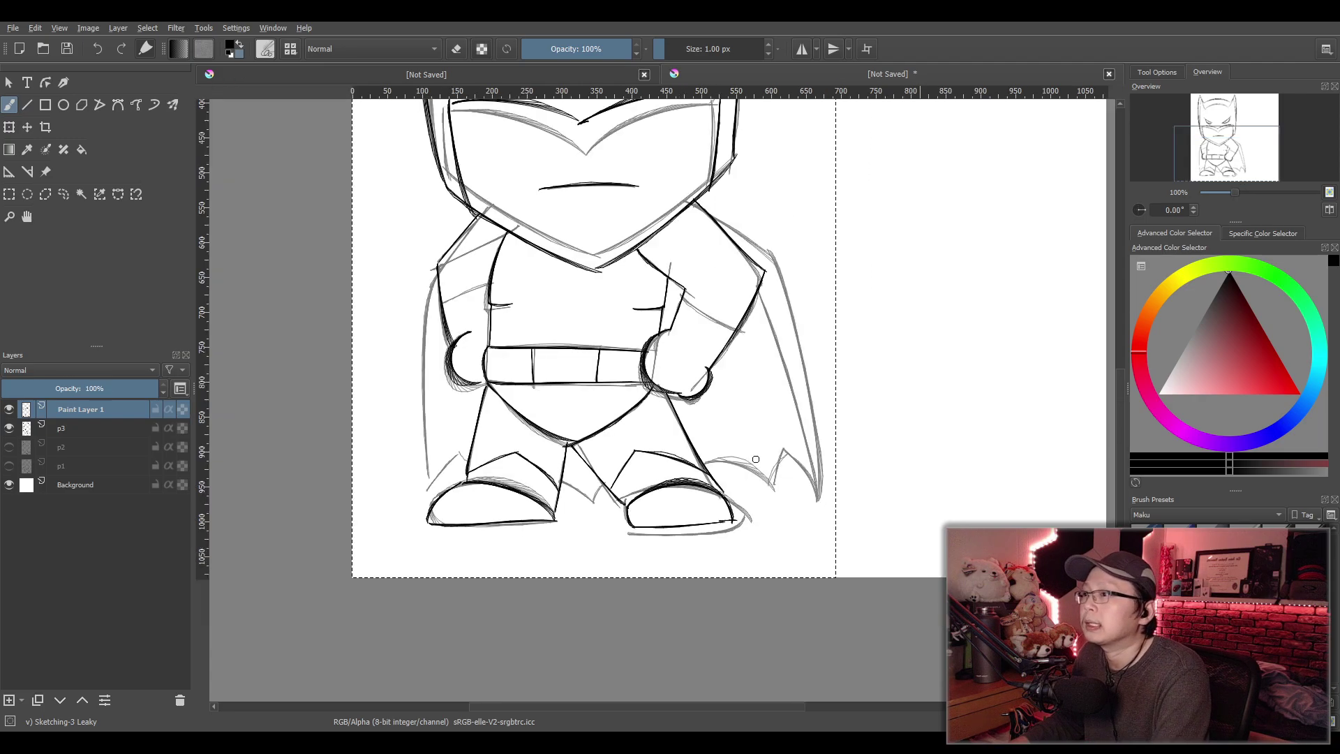
{"action": "key", "text": "minus"}
{"action": "key", "text": "minus"}
{"action": "key", "text": "plus"}
{"action": "key", "text": "1"}
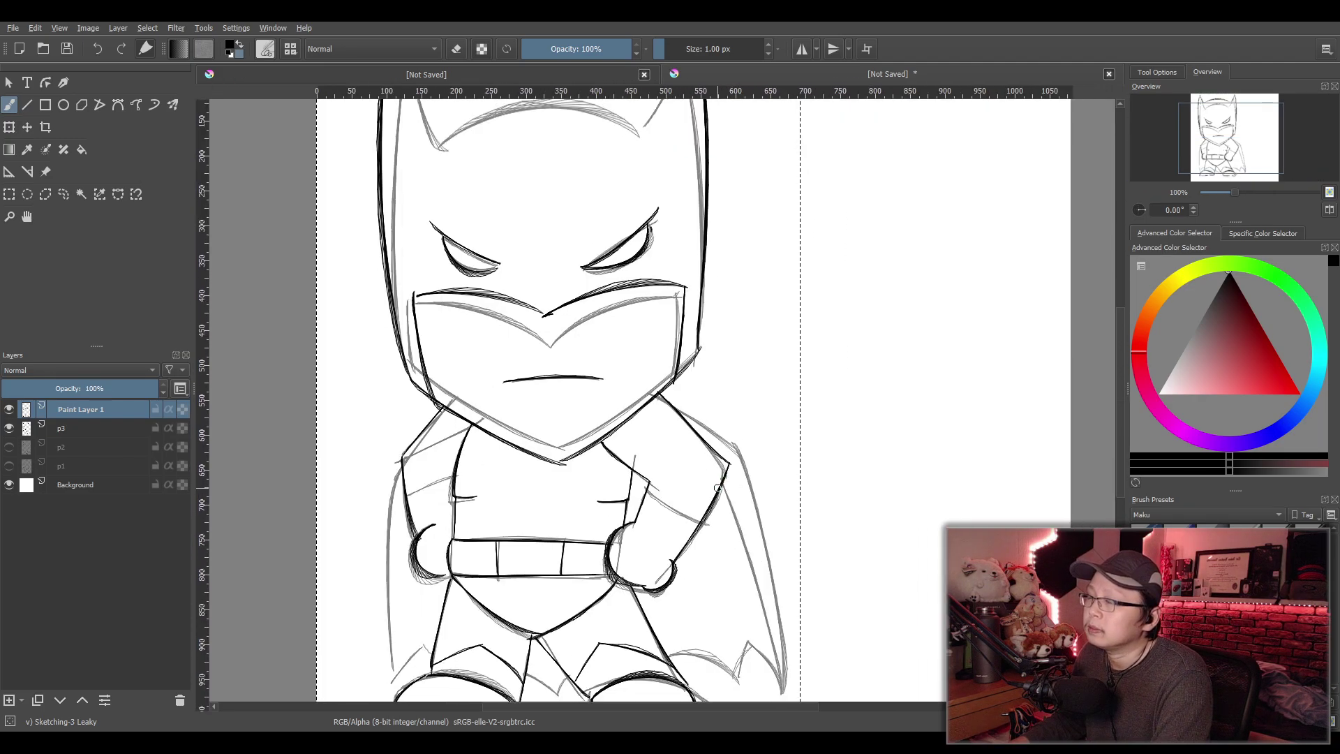
{"action": "left_click_drag", "start_coordinate": [719, 491], "coordinate": [697, 489]}
{"action": "scroll", "coordinate": [676, 485], "scroll_direction": "down", "scroll_amount": 1}
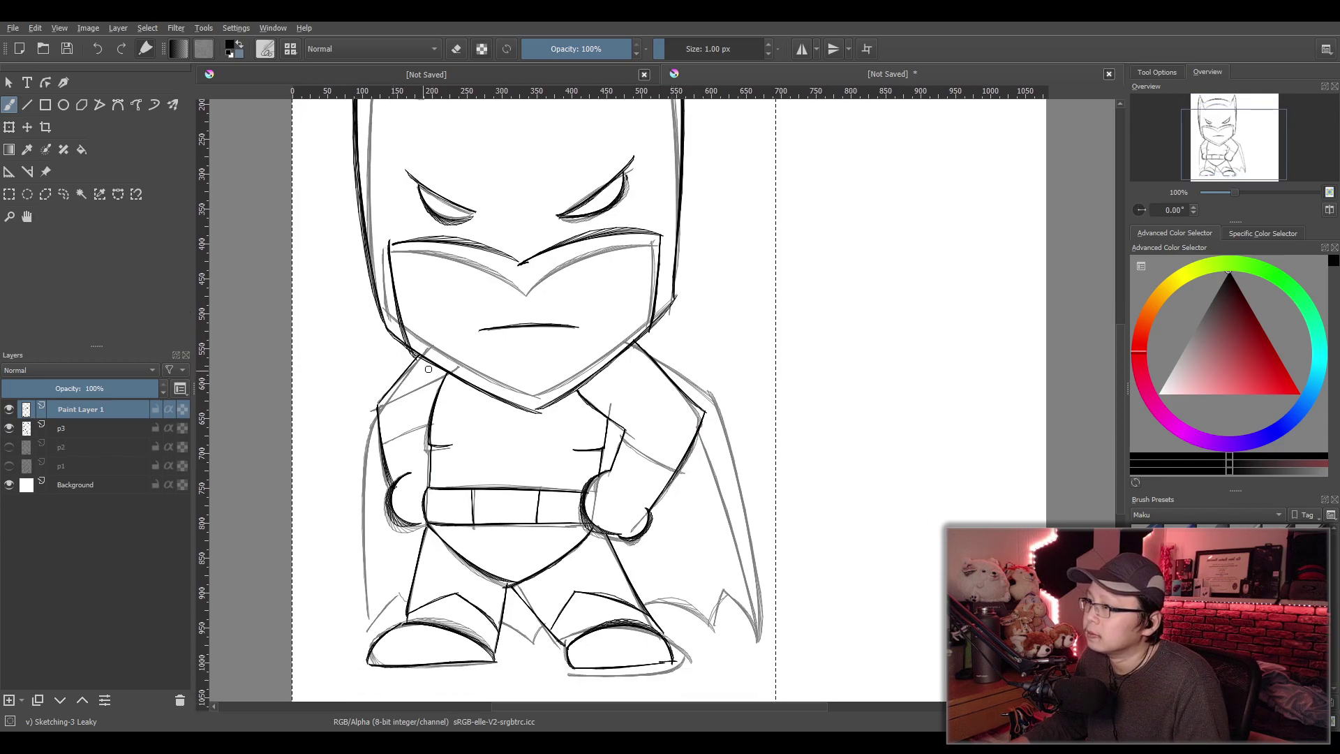
{"action": "left_click_drag", "start_coordinate": [443, 372], "coordinate": [376, 410]}
{"action": "key", "text": "ctrl+z"}
{"action": "mouse_move", "coordinate": [443, 373]}
{"action": "left_mouse_down"}
{"action": "mouse_move", "coordinate": [377, 406]}
{"action": "mouse_move", "coordinate": [364, 599]}
{"action": "left_mouse_up"}
{"action": "key", "text": "ctrl+z"}
{"action": "mouse_move", "coordinate": [377, 406]}
{"action": "left_mouse_down"}
{"action": "mouse_move", "coordinate": [367, 613]}
{"action": "mouse_move", "coordinate": [398, 590]}
{"action": "left_mouse_up"}
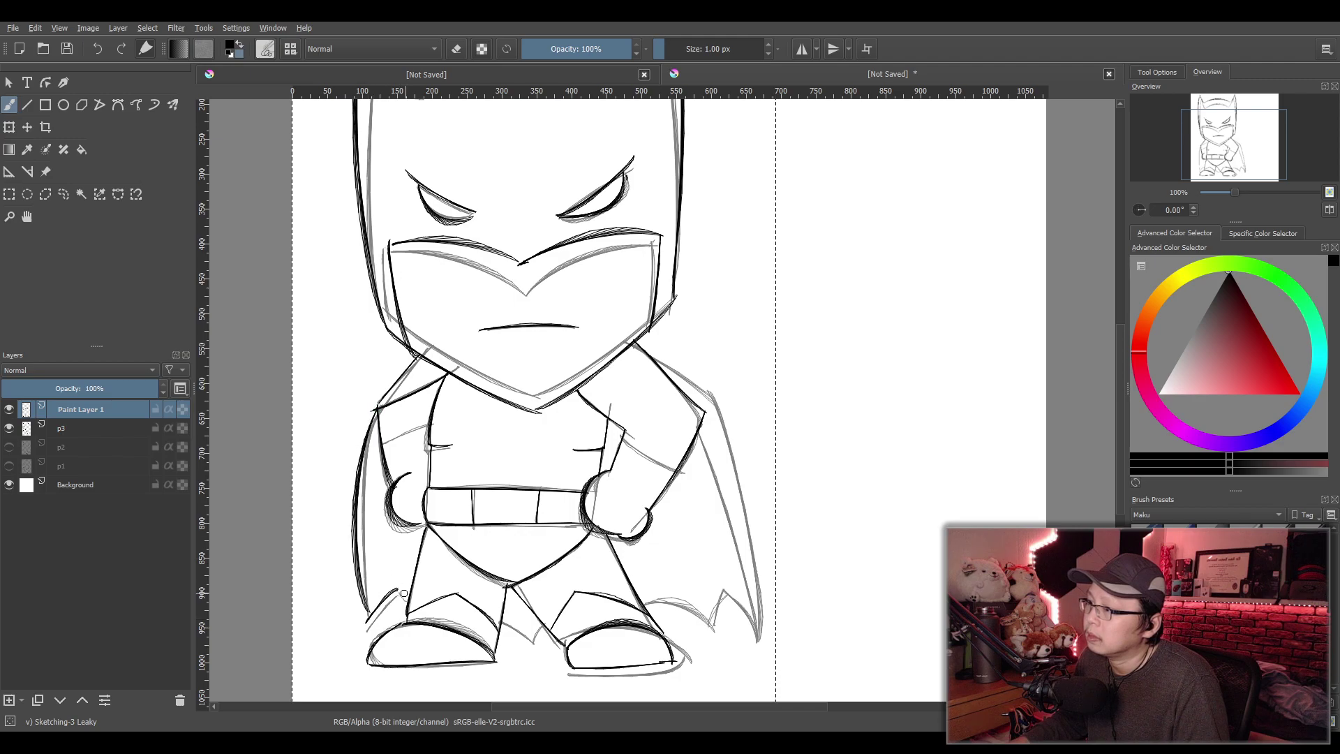
Draw the scalloped cape hem between the legs and beside the right boot, following the faded sketch
{"action": "left_click_drag", "start_coordinate": [503, 623], "coordinate": [543, 642]}
{"action": "mouse_move", "coordinate": [648, 608]}
{"action": "left_mouse_down"}
{"action": "mouse_move", "coordinate": [713, 625]}
{"action": "mouse_move", "coordinate": [721, 597]}
{"action": "left_mouse_up"}
{"action": "key", "text": "ctrl+z"}
Draw the cape's right outer edge from the jaw over the shoulder corner down to the lower tip
{"action": "left_click_drag", "start_coordinate": [652, 356], "coordinate": [732, 413]}
{"action": "key", "text": "ctrl+z"}
{"action": "mouse_move", "coordinate": [633, 340]}
{"action": "left_mouse_down"}
{"action": "mouse_move", "coordinate": [716, 397]}
{"action": "mouse_move", "coordinate": [734, 497]}
{"action": "left_mouse_up"}
{"action": "key", "text": "ctrl+z"}
{"action": "left_click_drag", "start_coordinate": [713, 395], "coordinate": [735, 479]}
{"action": "key", "text": "ctrl+z"}
{"action": "left_click_drag", "start_coordinate": [716, 398], "coordinate": [751, 585]}
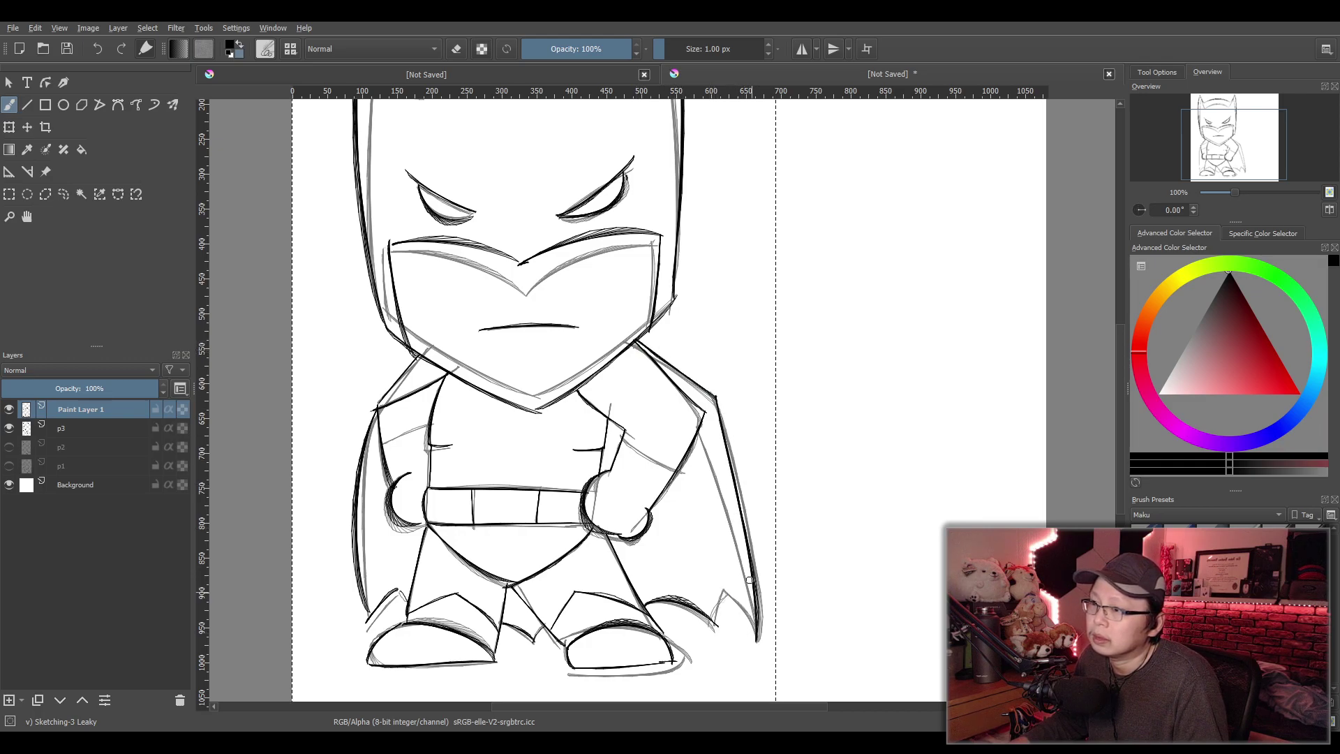
Draw the cape's front edge as a curve from the chest across the right shoulder to the outer corner
{"action": "left_click_drag", "start_coordinate": [698, 432], "coordinate": [736, 552]}
{"action": "key", "text": "ctrl+z"}
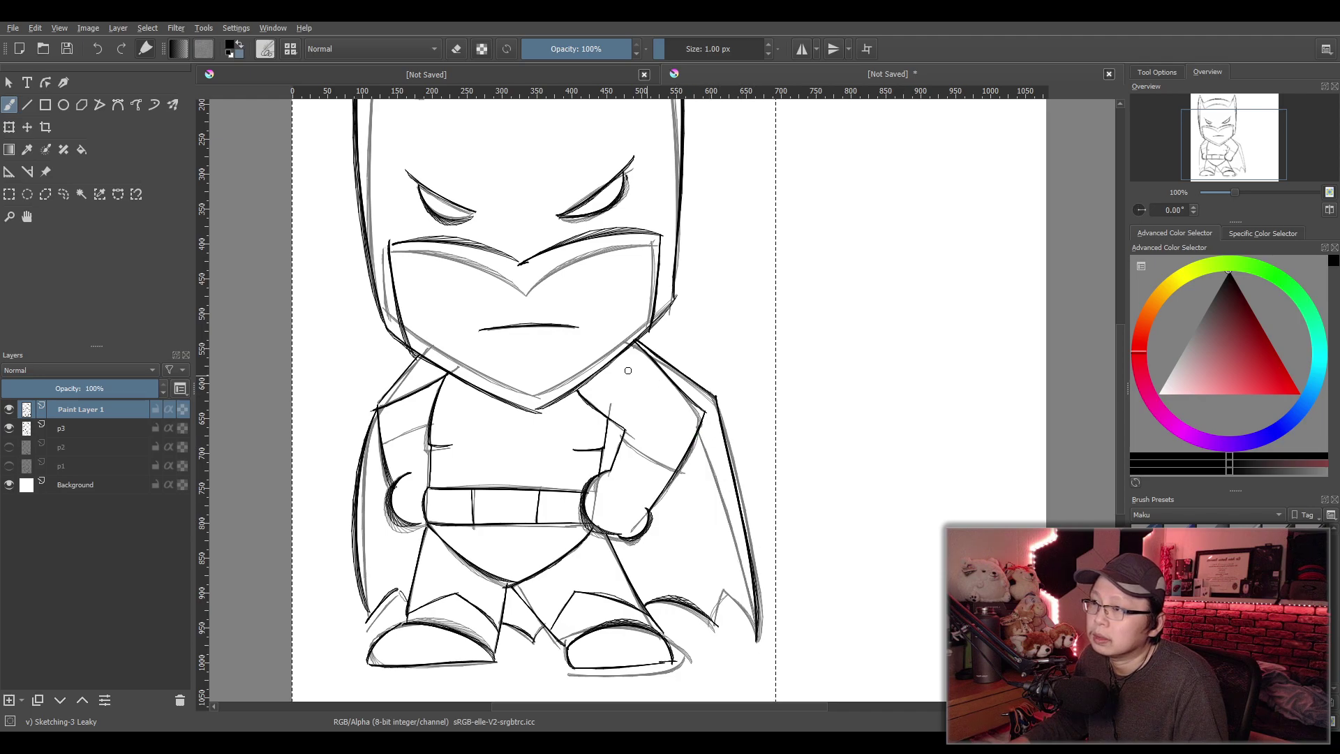
{"action": "left_click_drag", "start_coordinate": [576, 392], "coordinate": [690, 374]}
{"action": "key", "text": "ctrl+z"}
{"action": "left_click_drag", "start_coordinate": [574, 392], "coordinate": [673, 375]}
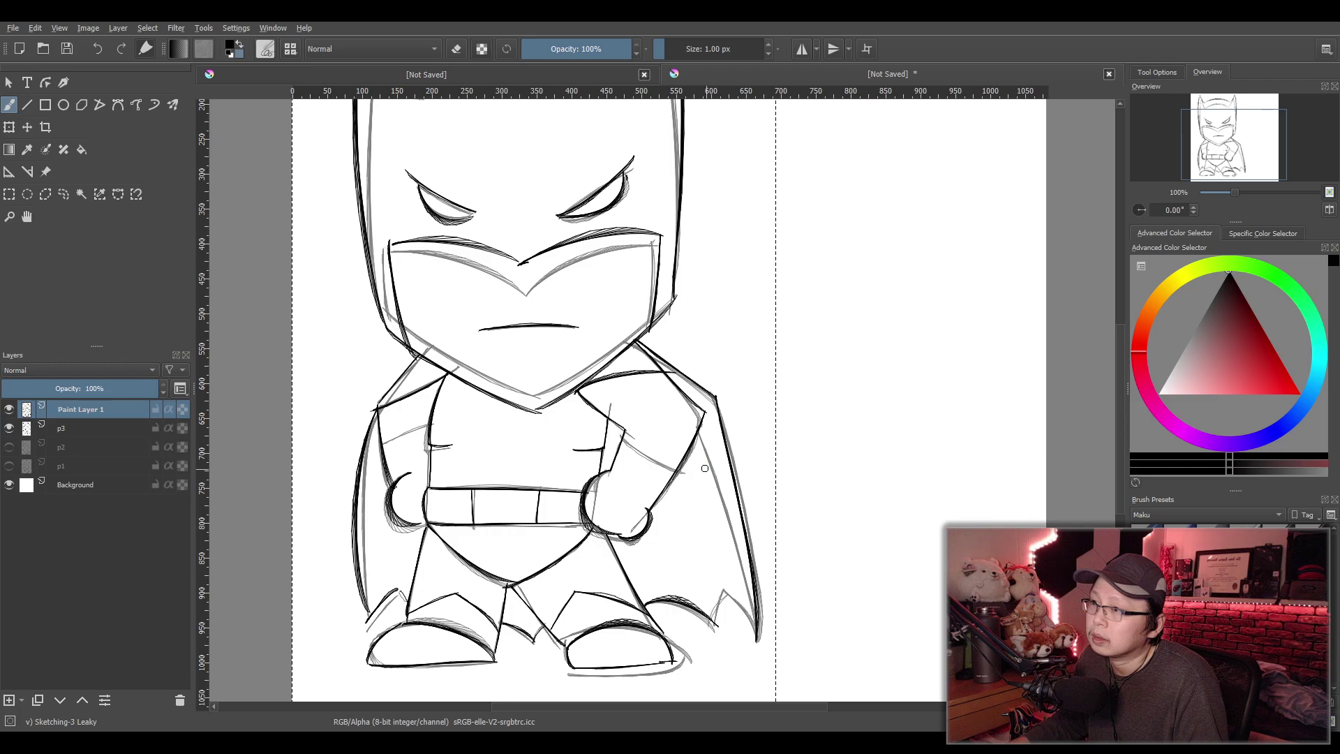
{"action": "key", "text": "ctrl+z"}
{"action": "mouse_move", "coordinate": [578, 391]}
{"action": "left_mouse_down"}
{"action": "mouse_move", "coordinate": [612, 383]}
{"action": "mouse_move", "coordinate": [711, 408]}
{"action": "mouse_move", "coordinate": [586, 388]}
{"action": "mouse_move", "coordinate": [691, 402]}
{"action": "left_mouse_up"}
{"action": "key", "text": "ctrl+z"}
{"action": "key", "text": "ctrl+z"}
{"action": "key", "text": "ctrl+z"}
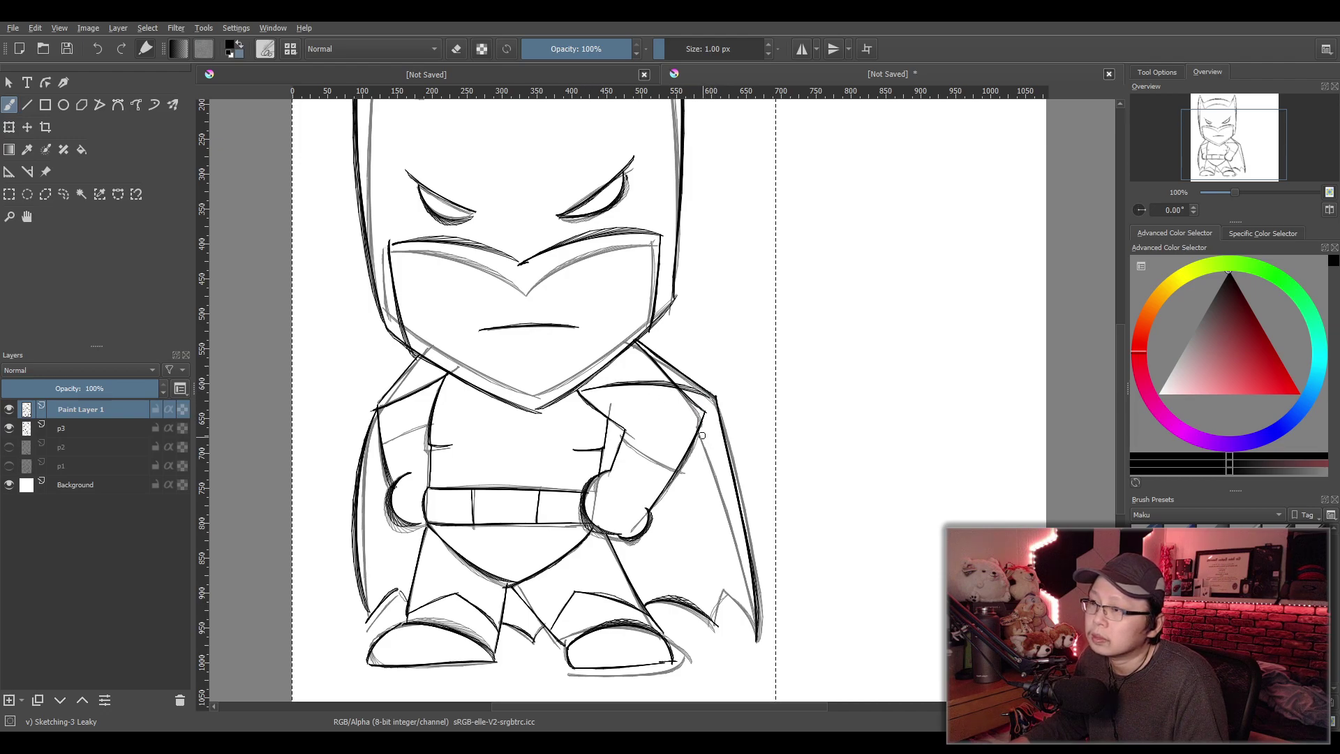
Draw the cape's inner fold line from the right elbow to the tip and close the last scallop of the hem
{"action": "mouse_move", "coordinate": [705, 417]}
{"action": "left_mouse_down"}
{"action": "mouse_move", "coordinate": [734, 562]}
{"action": "mouse_move", "coordinate": [728, 501]}
{"action": "left_mouse_up"}
{"action": "key", "text": "ctrl+z"}
{"action": "left_click_drag", "start_coordinate": [723, 588], "coordinate": [760, 635]}
{"action": "left_click_drag", "start_coordinate": [723, 591], "coordinate": [741, 602]}
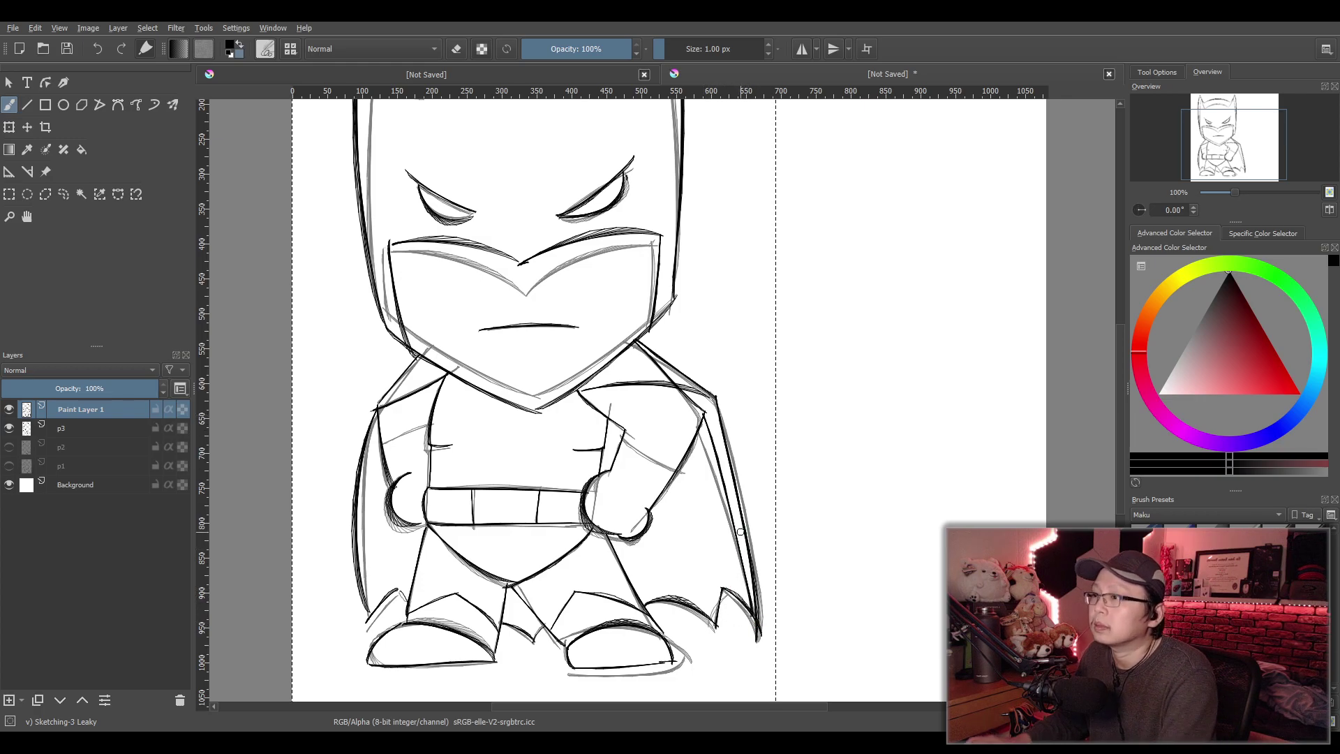
Hide the p3 sketch layer so only the new line drawing is shown
{"action": "left_click", "coordinate": [13, 430]}
{"action": "scroll", "coordinate": [663, 498], "scroll_direction": "down", "scroll_amount": 2}
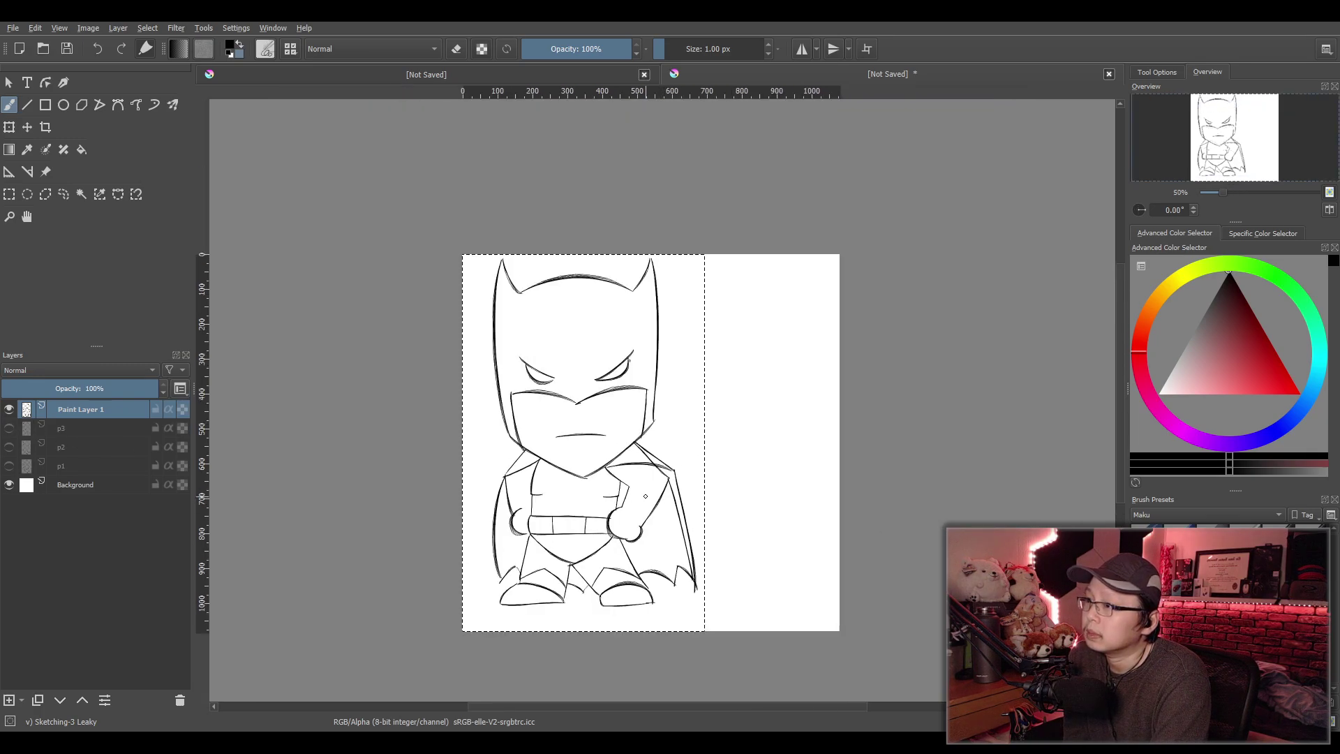
{"action": "scroll", "coordinate": [645, 495], "scroll_direction": "up", "scroll_amount": 2}
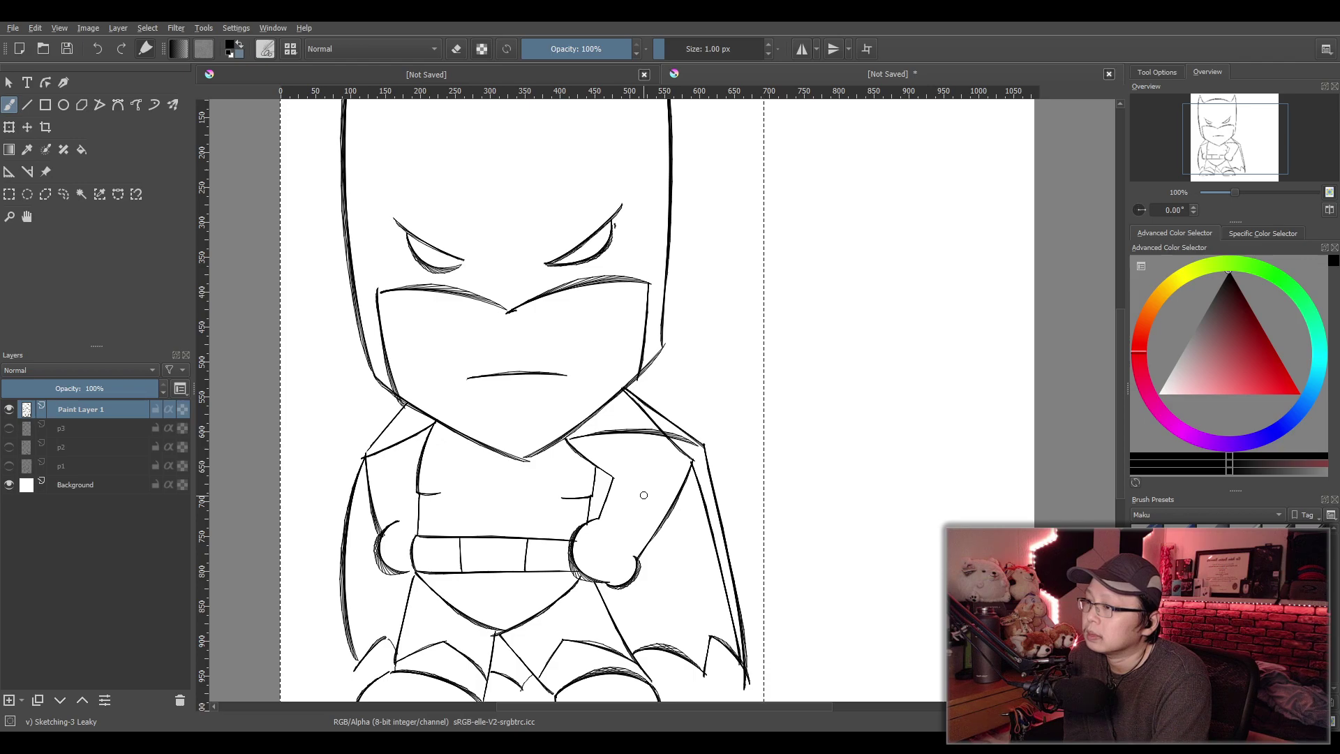
{"action": "scroll", "coordinate": [643, 495], "scroll_direction": "down", "scroll_amount": 2}
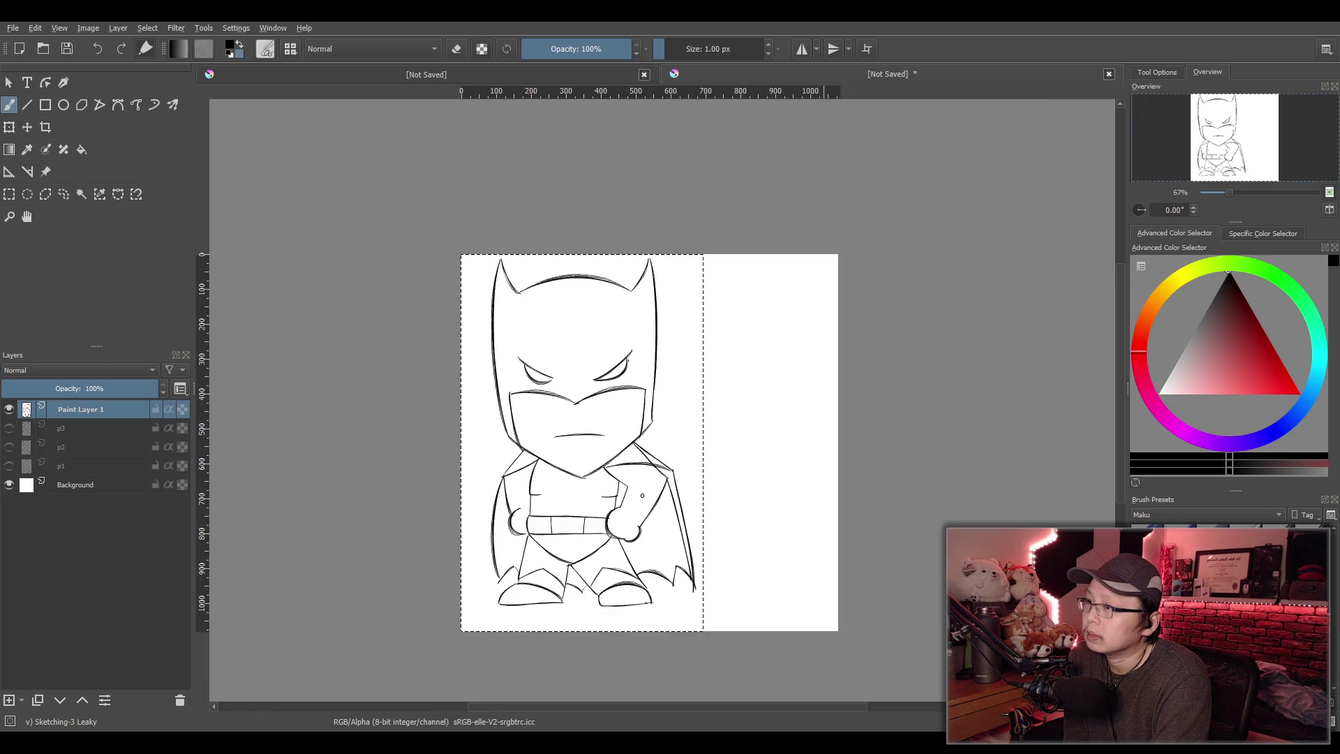
{"action": "scroll", "coordinate": [642, 496], "scroll_direction": "up", "scroll_amount": 2}
{"action": "scroll", "coordinate": [639, 494], "scroll_direction": "down", "scroll_amount": 2}
{"action": "scroll", "coordinate": [637, 497], "scroll_direction": "up", "scroll_amount": 2}
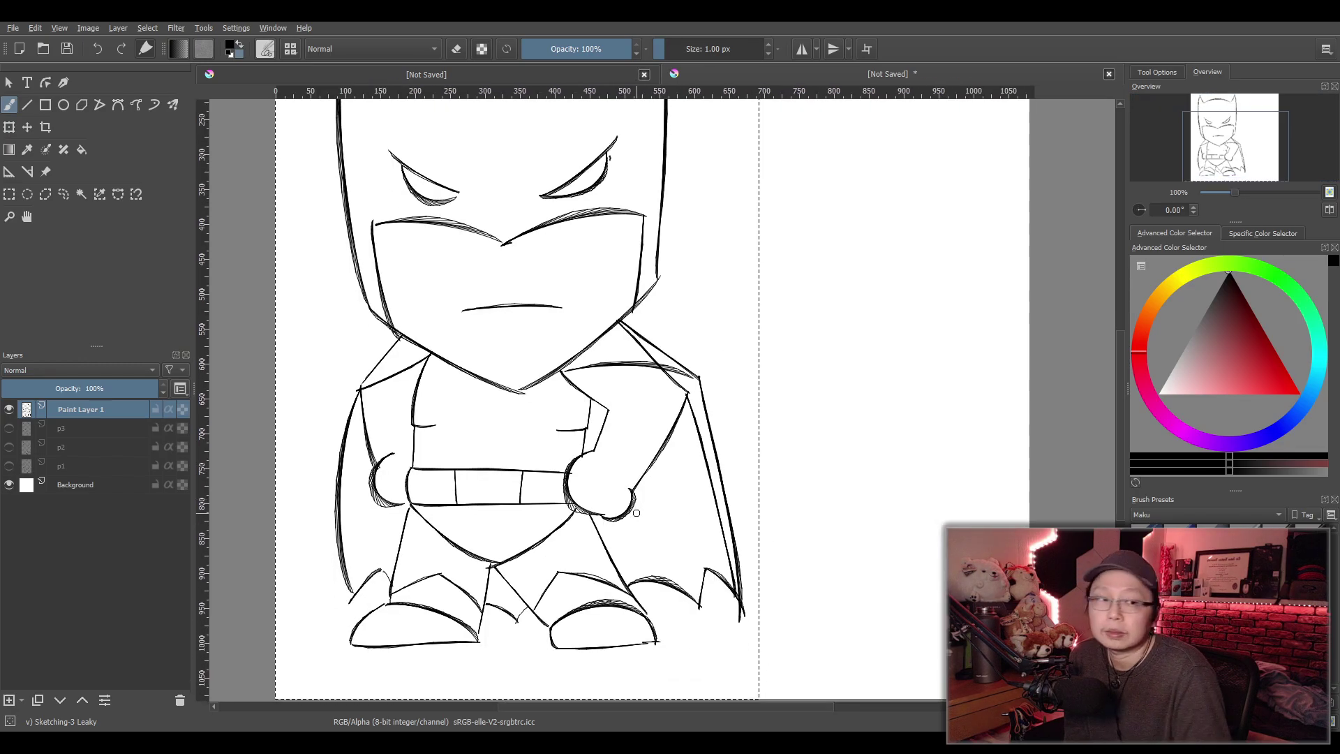
Draw a curved glove cuff line across each forearm, just below the elbow
{"action": "left_click_drag", "start_coordinate": [610, 420], "coordinate": [681, 441]}
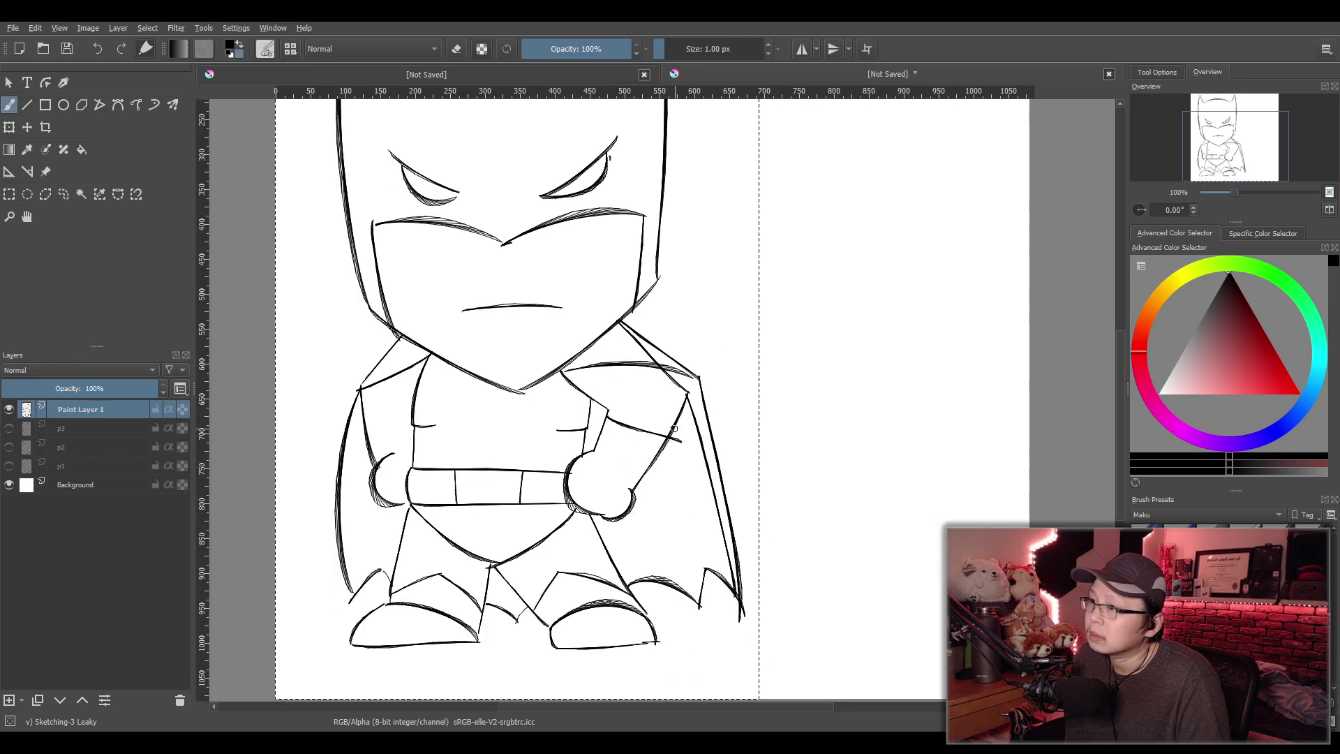
{"action": "key", "text": "ctrl+z"}
{"action": "key", "text": "ctrl+z"}
{"action": "left_click_drag", "start_coordinate": [607, 418], "coordinate": [668, 434]}
{"action": "key", "text": "ctrl+z"}
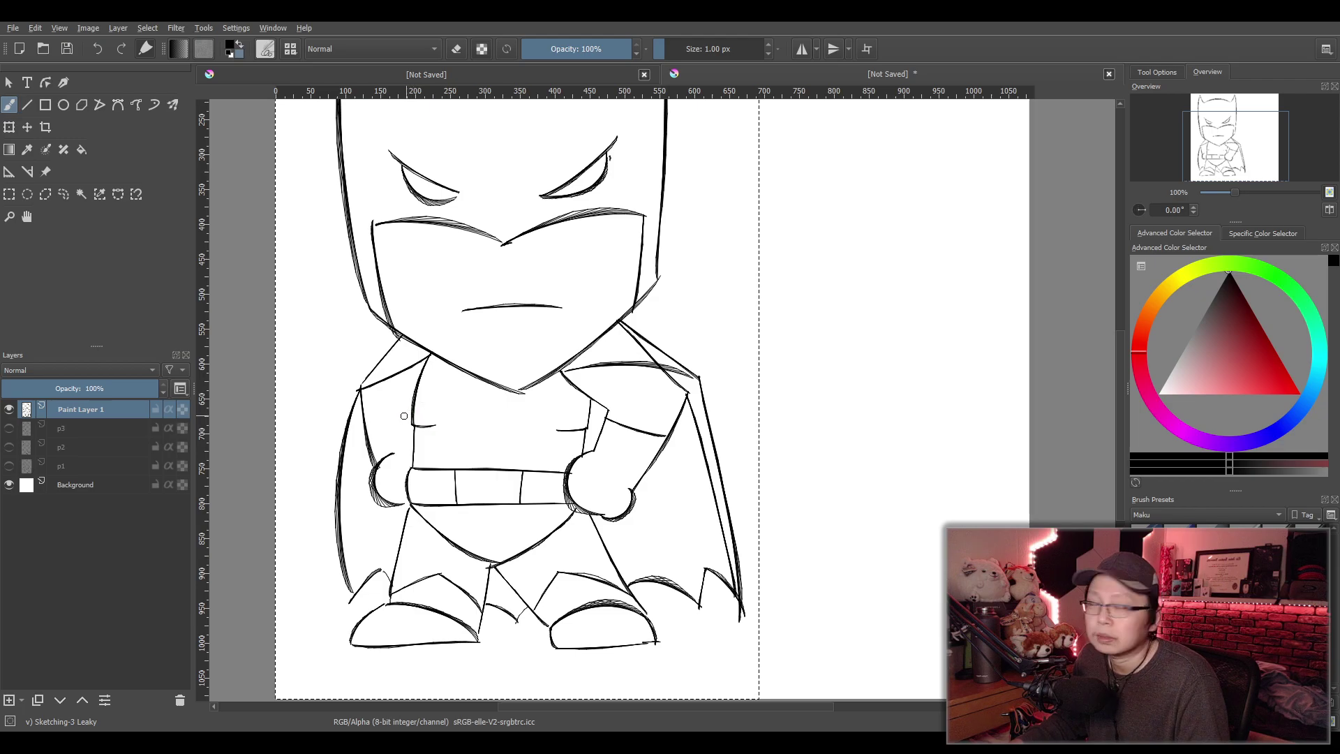
{"action": "left_click_drag", "start_coordinate": [364, 433], "coordinate": [413, 414]}
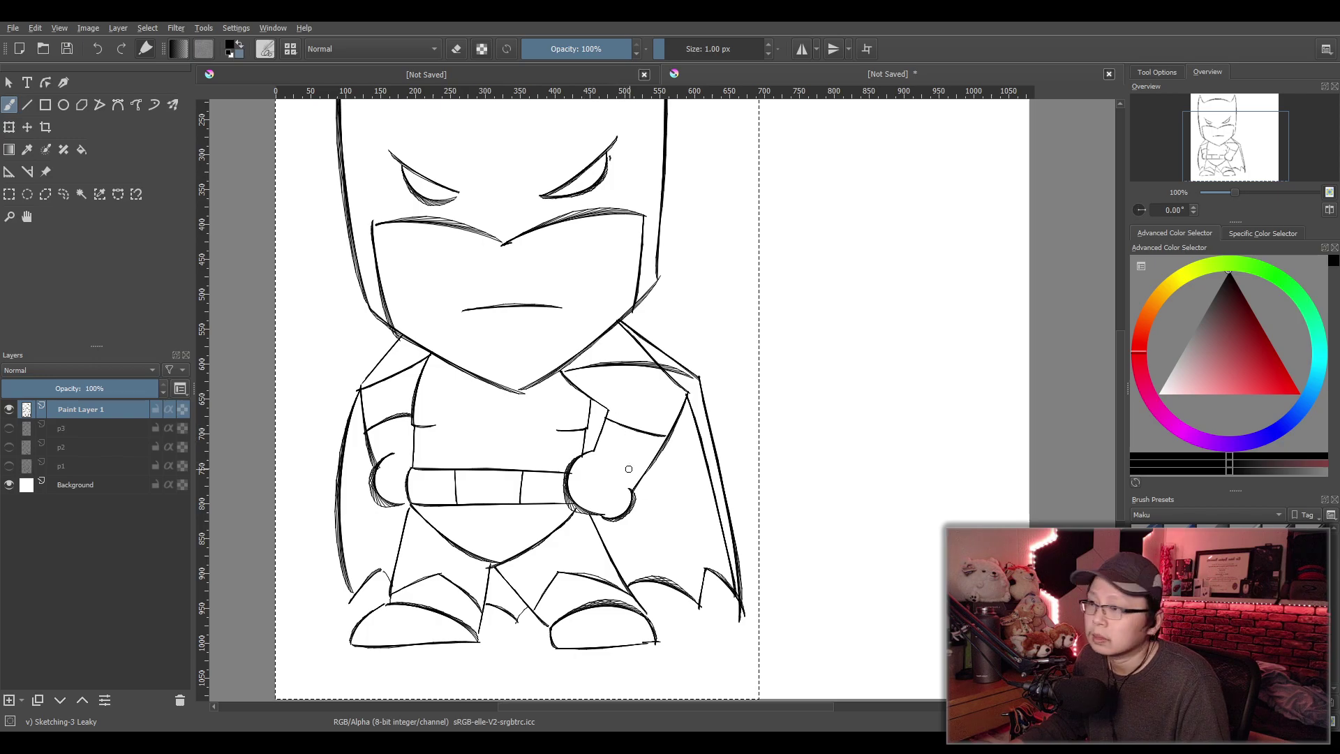
Draw three small pointed fins along the outer edge of the right glove
{"action": "left_click_drag", "start_coordinate": [639, 485], "coordinate": [666, 467]}
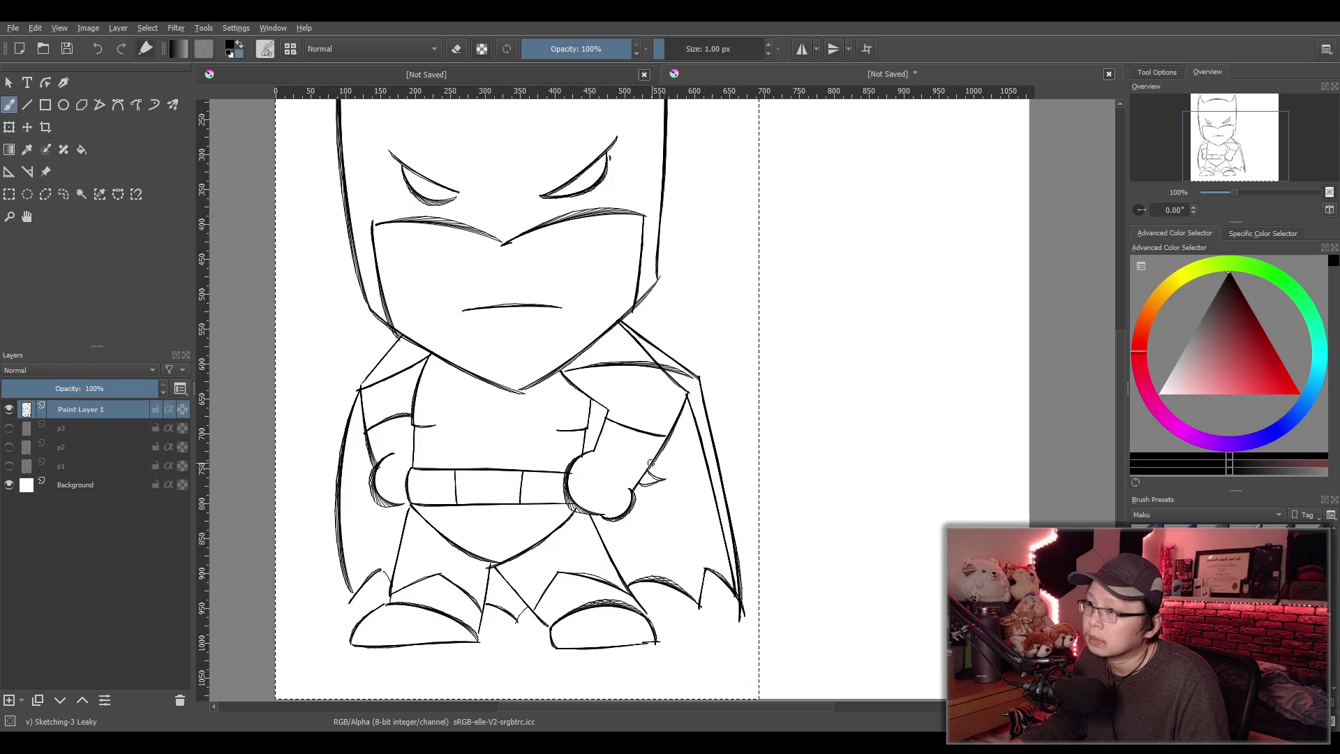
{"action": "key", "text": "ctrl+z"}
{"action": "key", "text": "ctrl+z"}
{"action": "key", "text": "ctrl+z"}
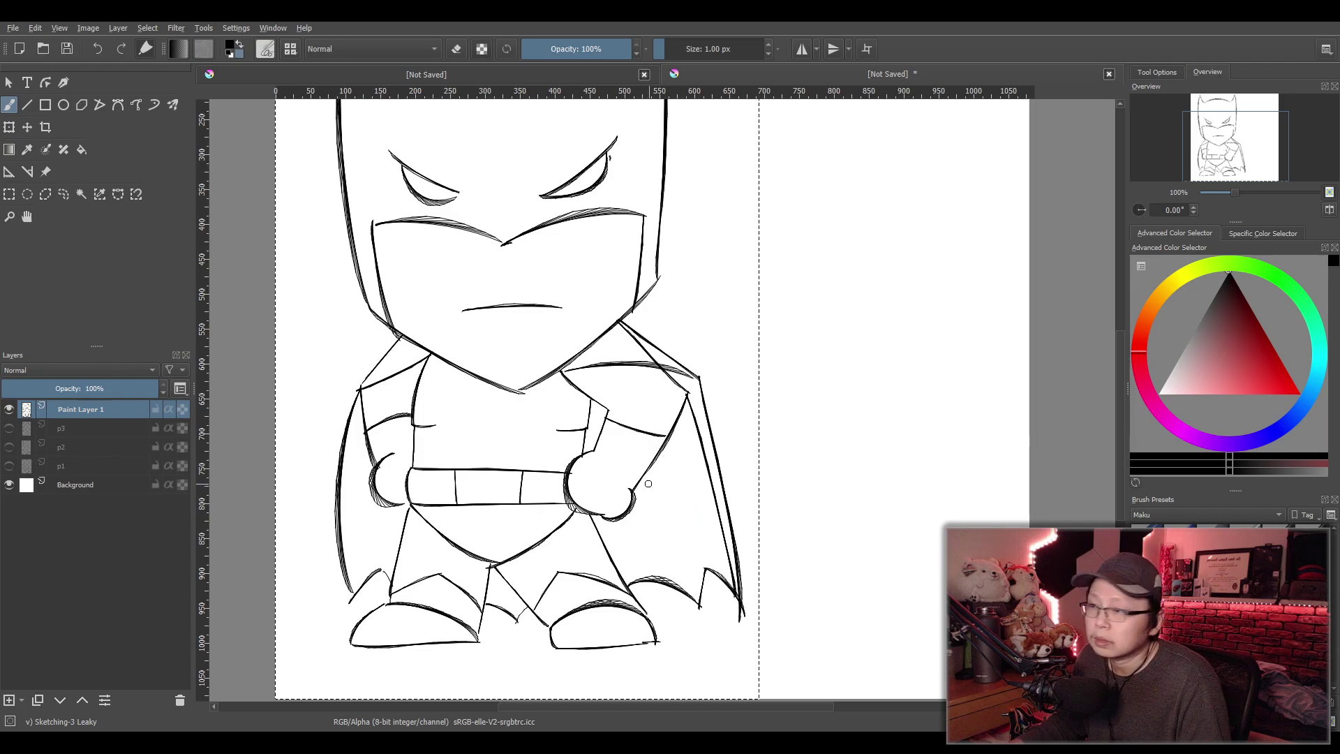
{"action": "mouse_move", "coordinate": [636, 489]}
{"action": "left_mouse_down"}
{"action": "mouse_move", "coordinate": [660, 487]}
{"action": "mouse_move", "coordinate": [675, 457]}
{"action": "left_mouse_up"}
{"action": "key", "text": "ctrl+z"}
{"action": "key", "text": "ctrl+z"}
{"action": "key", "text": "ctrl+z"}
{"action": "key", "text": "ctrl+z"}
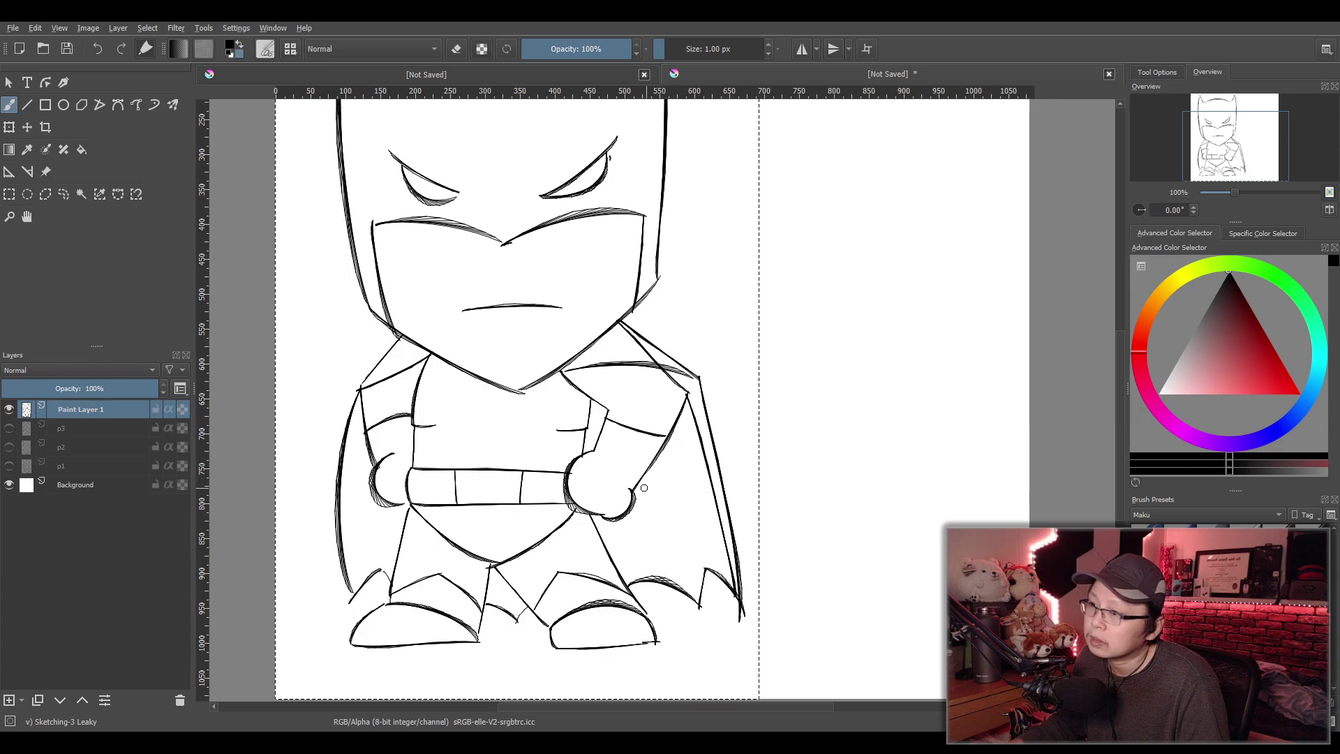
{"action": "mouse_move", "coordinate": [646, 474]}
{"action": "left_mouse_down"}
{"action": "mouse_move", "coordinate": [661, 480]}
{"action": "mouse_move", "coordinate": [680, 442]}
{"action": "left_mouse_up"}
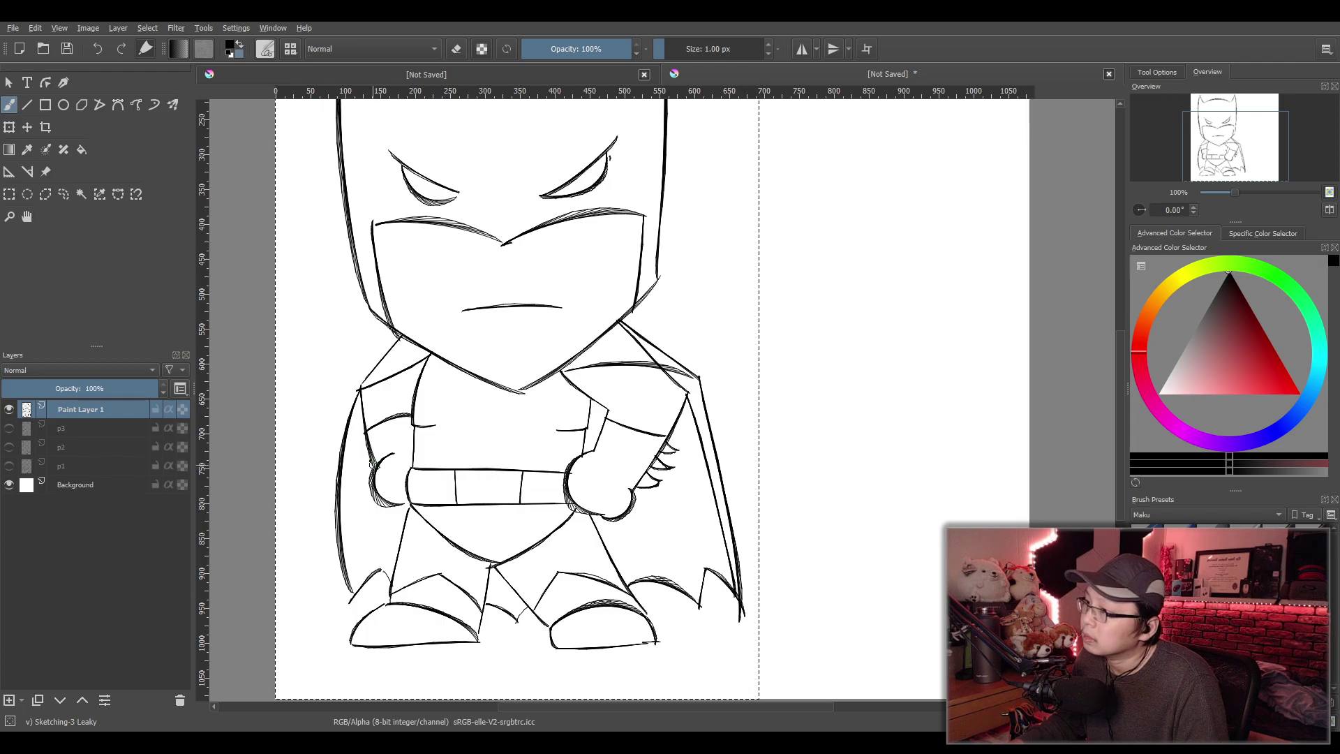
Draw matching small pointed fins along the outer edge of the left glove
{"action": "mouse_move", "coordinate": [377, 464]}
{"action": "left_mouse_down"}
{"action": "mouse_move", "coordinate": [349, 450]}
{"action": "mouse_move", "coordinate": [355, 434]}
{"action": "left_mouse_up"}
{"action": "key", "text": "ctrl+z"}
{"action": "key", "text": "ctrl+z"}
{"action": "key", "text": "ctrl+z"}
{"action": "key", "text": "minus"}
{"action": "key", "text": "minus"}
{"action": "mouse_move", "coordinate": [660, 470]}
{"action": "left_mouse_down"}
{"action": "mouse_move", "coordinate": [649, 442]}
{"action": "mouse_move", "coordinate": [624, 433]}
{"action": "left_mouse_up"}
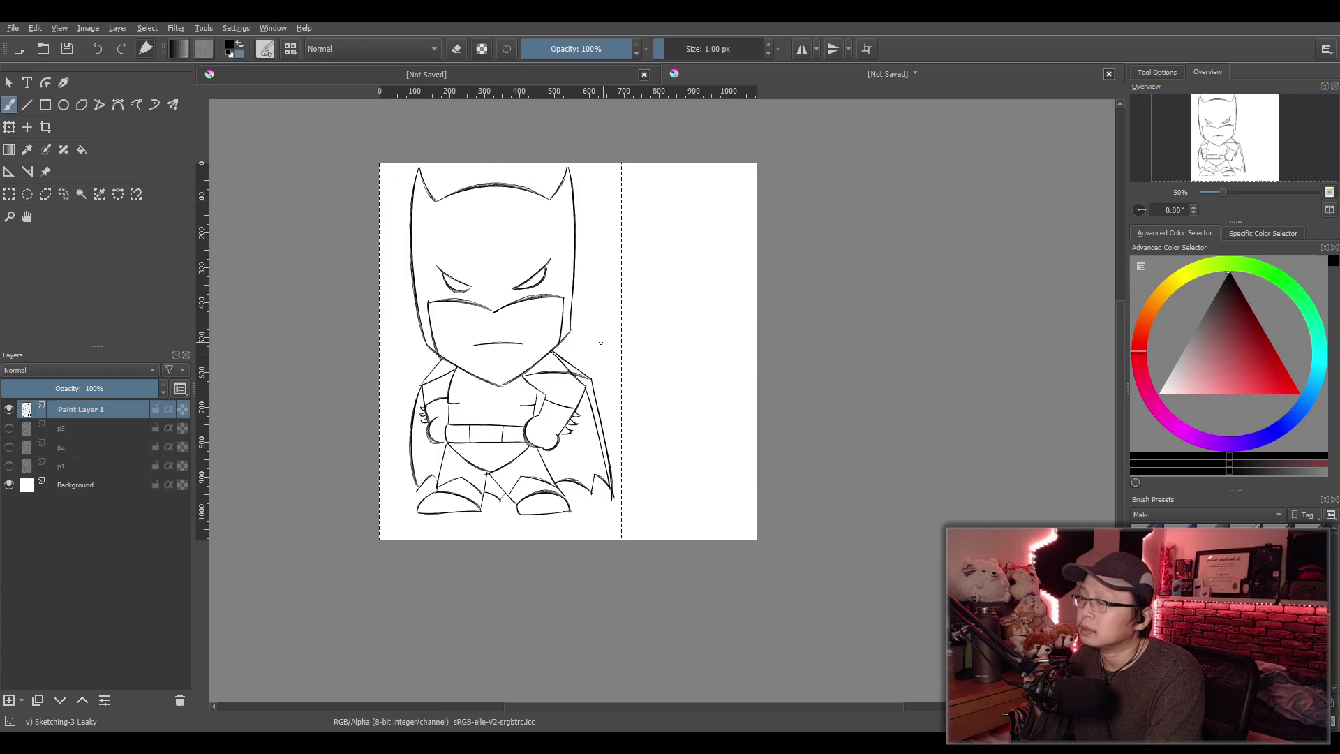
Fade Paint Layer 1 to 50% opacity and add a new paint layer above it
{"action": "scroll", "coordinate": [605, 338], "scroll_direction": "up", "scroll_amount": 2}
{"action": "scroll", "coordinate": [631, 330], "scroll_direction": "down", "scroll_amount": 1}
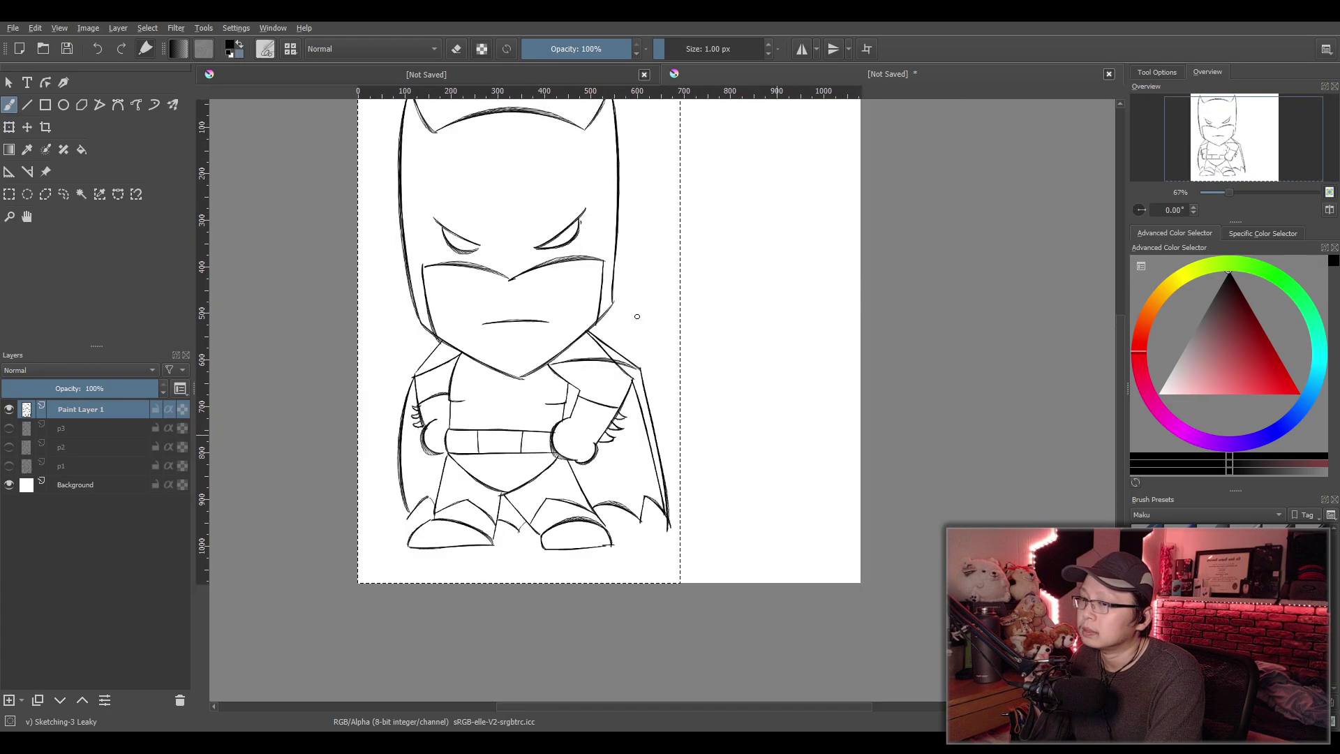
{"action": "left_click_drag", "start_coordinate": [632, 323], "coordinate": [620, 380]}
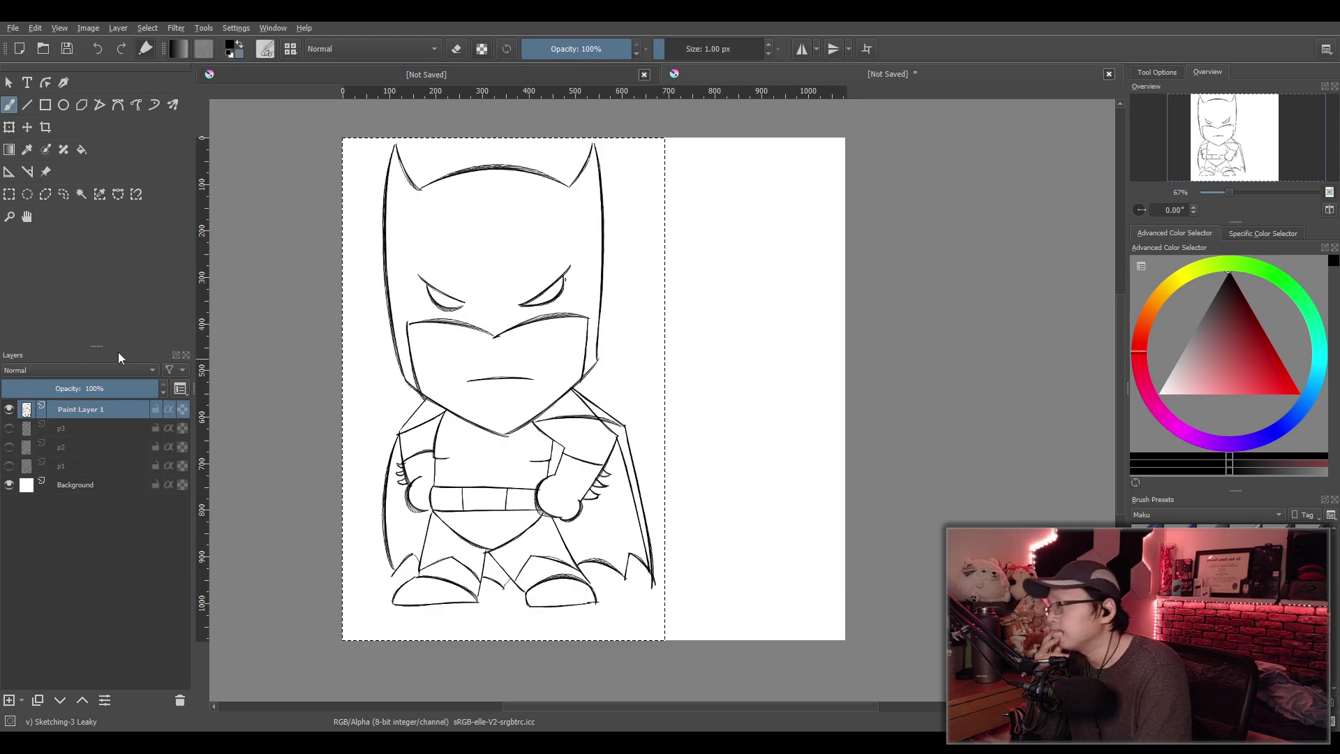
{"action": "left_click", "coordinate": [84, 388]}
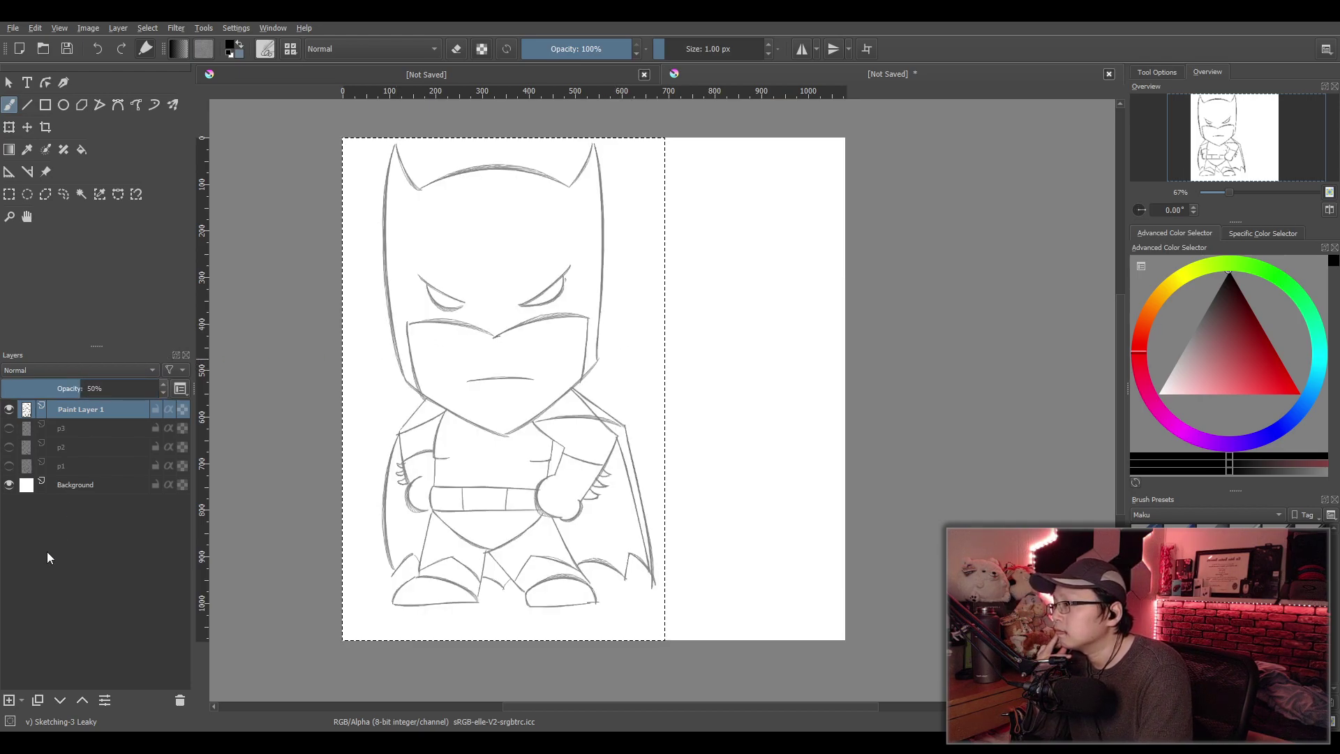
{"action": "left_click", "coordinate": [9, 700]}
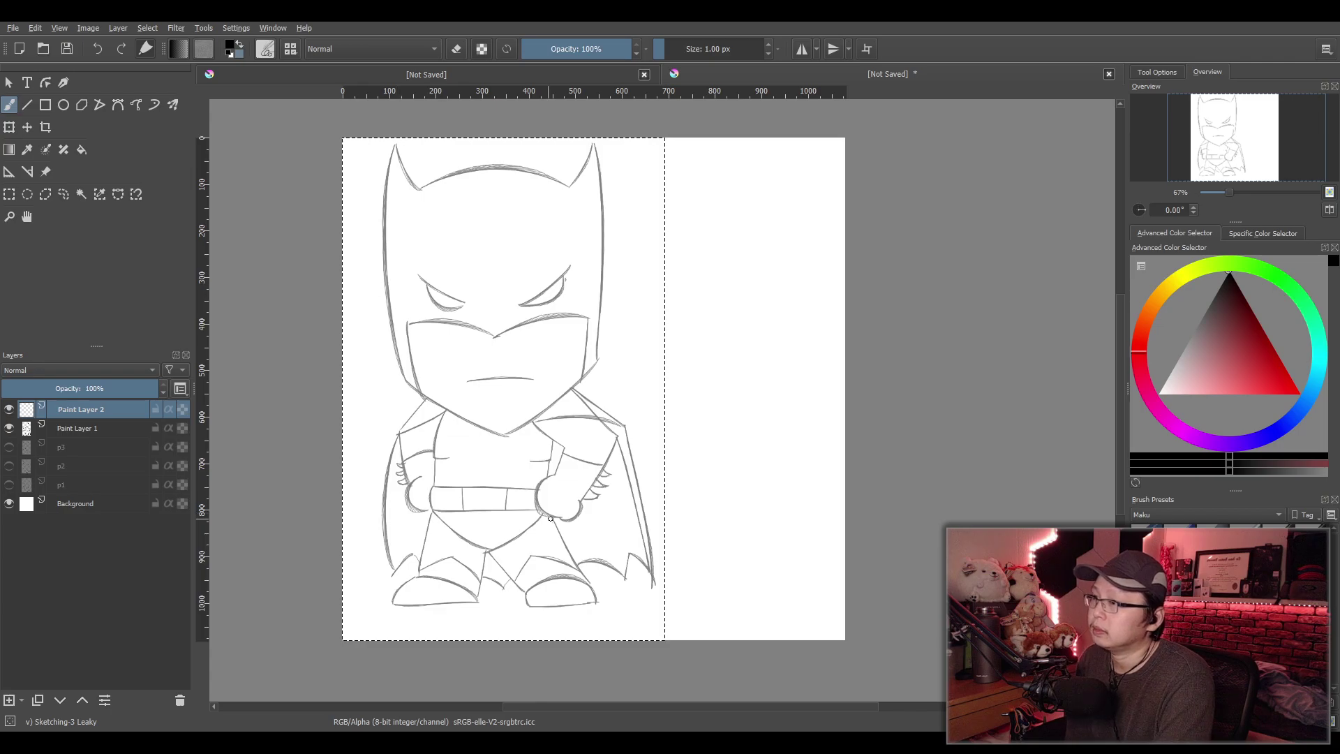
Examine the faded drawing up close, from the mask and face down to the belt and boots
{"action": "scroll", "coordinate": [525, 512], "scroll_direction": "up", "scroll_amount": 1}
{"action": "left_click_drag", "start_coordinate": [525, 512], "coordinate": [499, 521]}
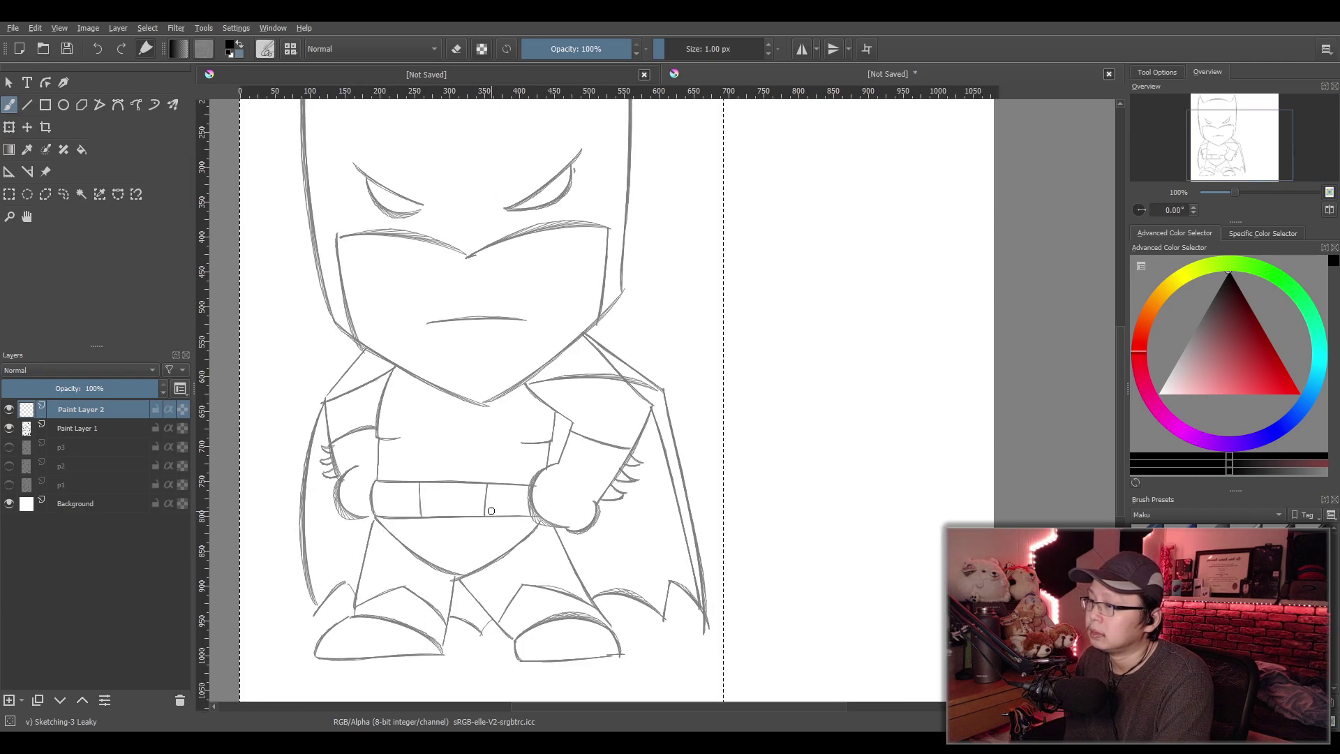
{"action": "scroll", "coordinate": [495, 481], "scroll_direction": "up", "scroll_amount": 1}
{"action": "left_click_drag", "start_coordinate": [508, 461], "coordinate": [494, 583]}
{"action": "left_click_drag", "start_coordinate": [481, 425], "coordinate": [551, 589]}
{"action": "scroll", "coordinate": [526, 522], "scroll_direction": "down", "scroll_amount": 1}
{"action": "left_click_drag", "start_coordinate": [528, 516], "coordinate": [504, 505]}
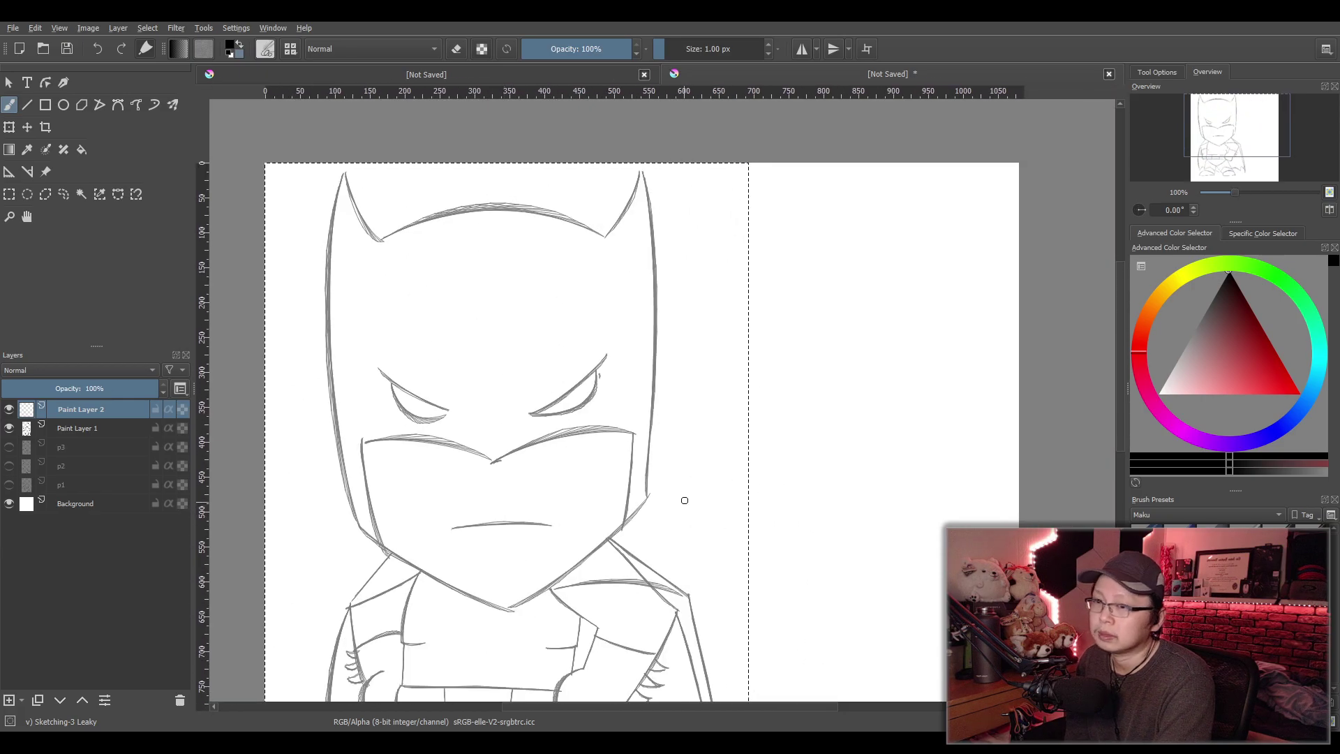
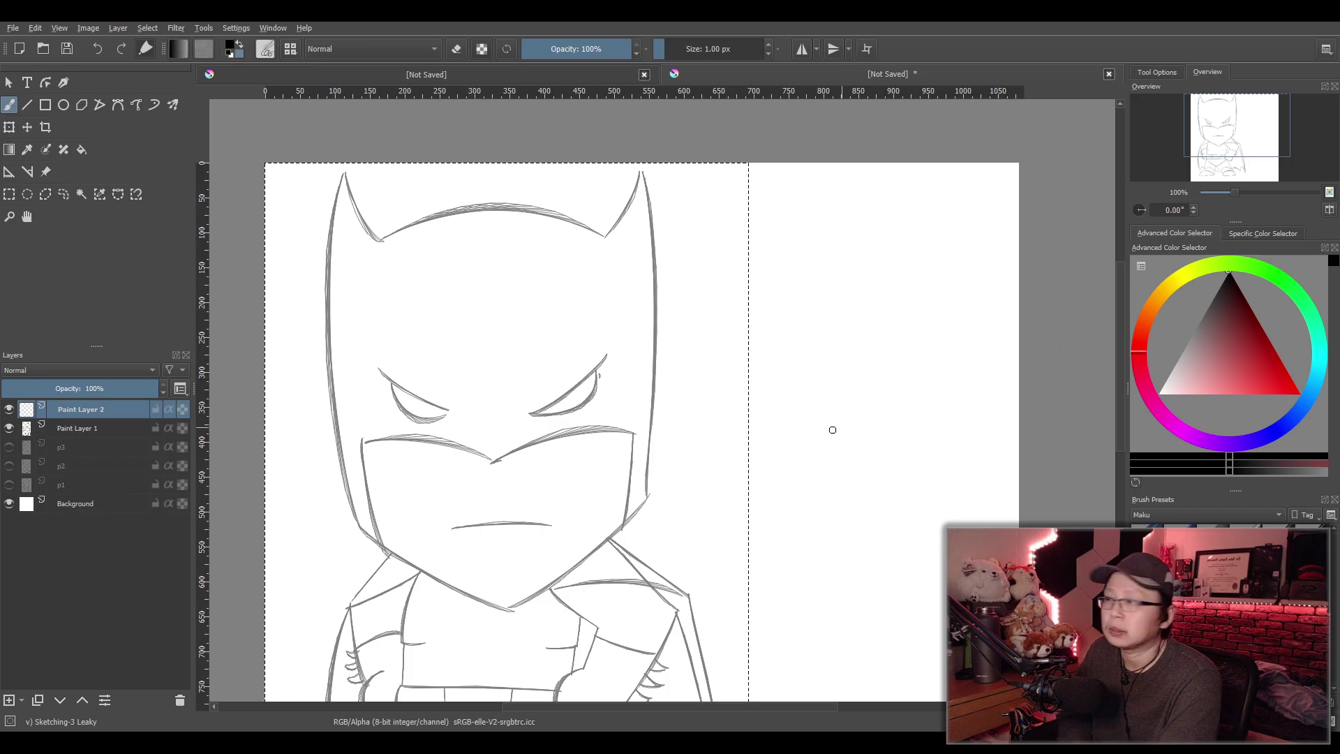
{"action": "left_click_drag", "start_coordinate": [748, 464], "coordinate": [752, 351]}
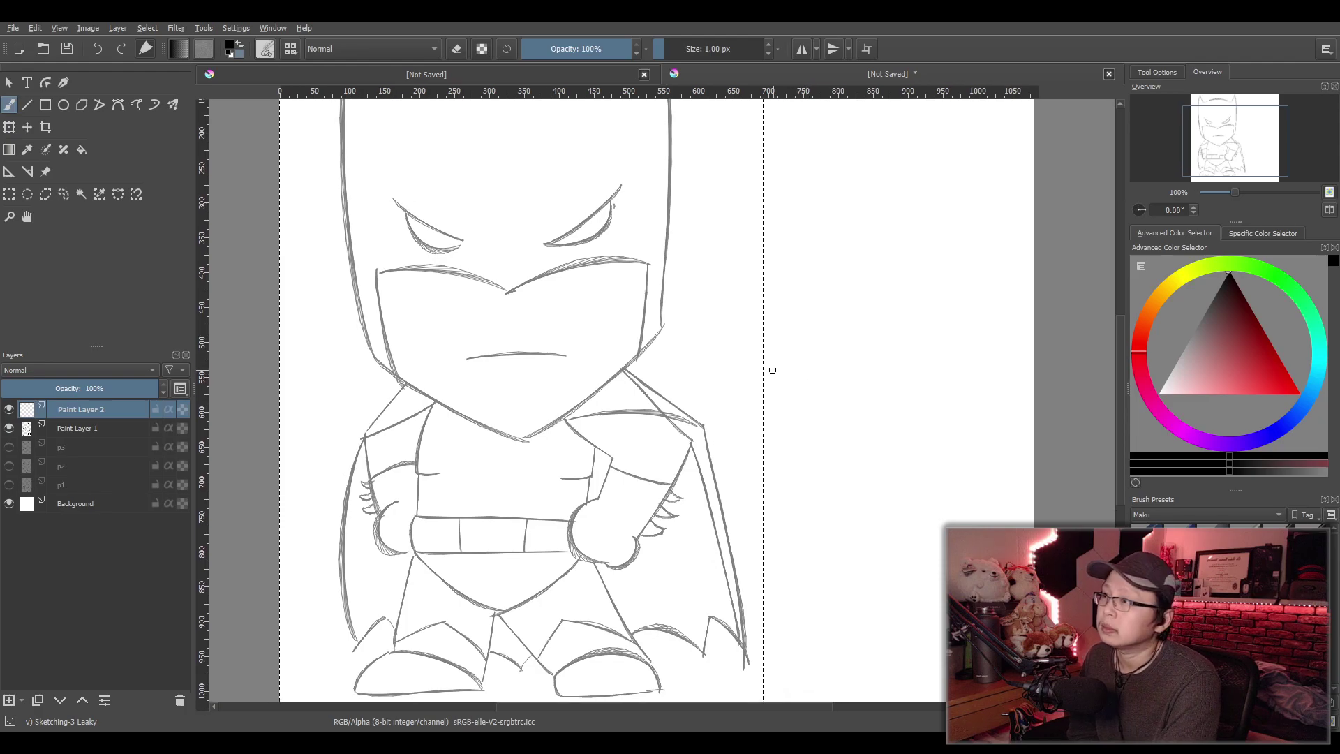
{"action": "left_click_drag", "start_coordinate": [773, 370], "coordinate": [771, 447]}
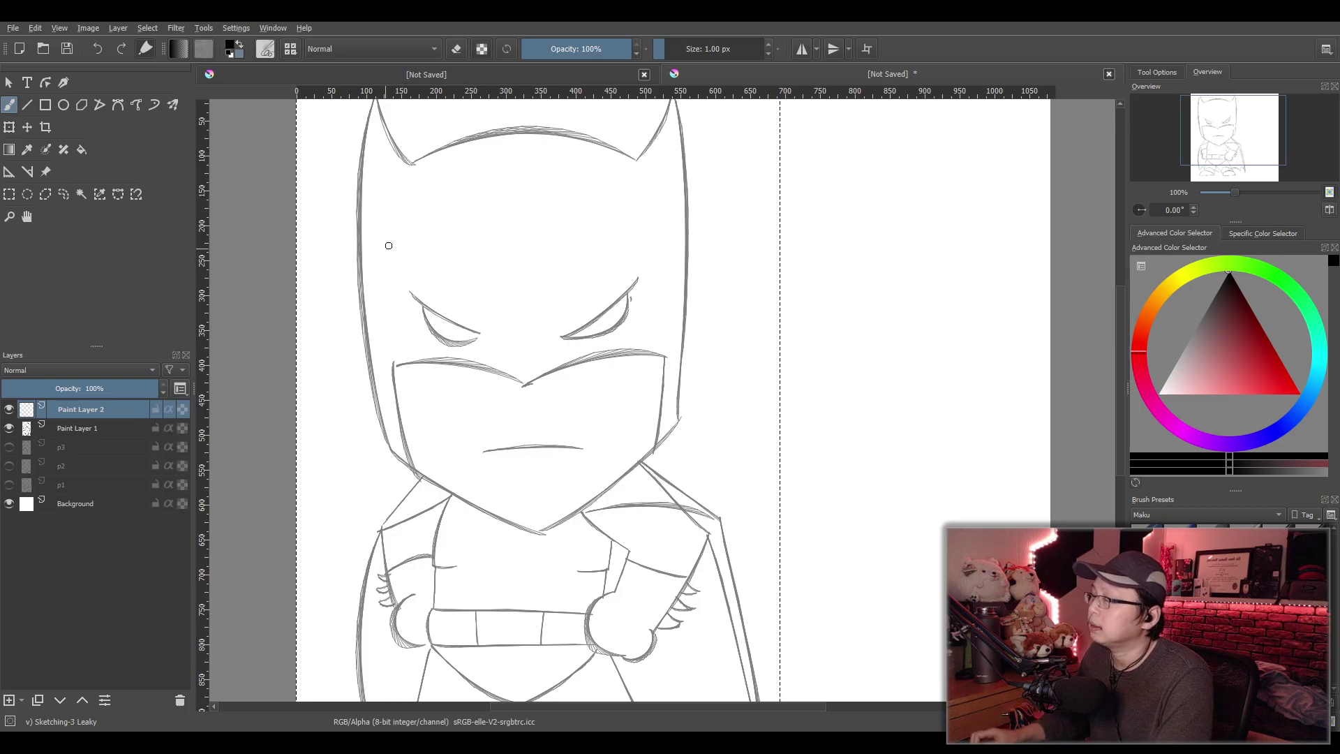
Make a small stray mark at the canvas edge on Paint Layer 2 and erase it with the 50 px Eraser Circle
{"action": "left_click_drag", "start_coordinate": [311, 348], "coordinate": [299, 361]}
{"action": "left_click", "coordinate": [93, 428]}
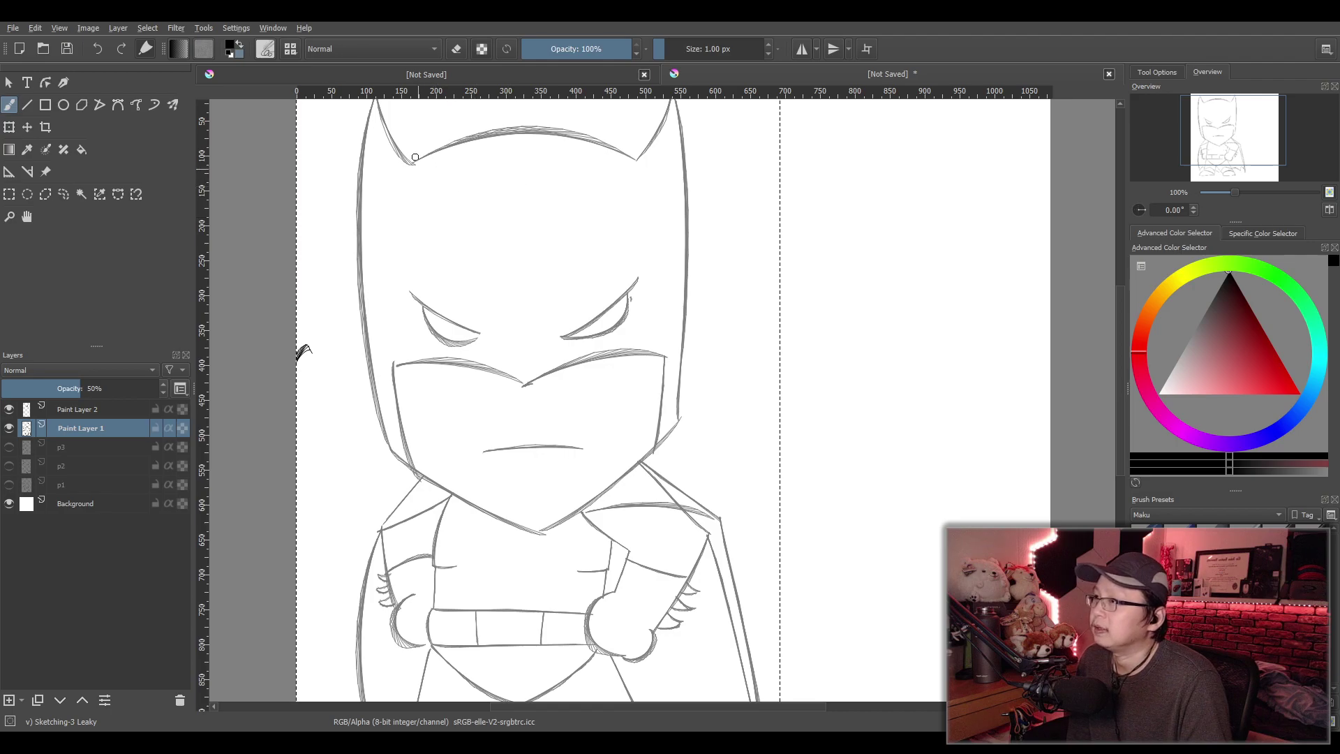
{"action": "key", "text": "minus"}
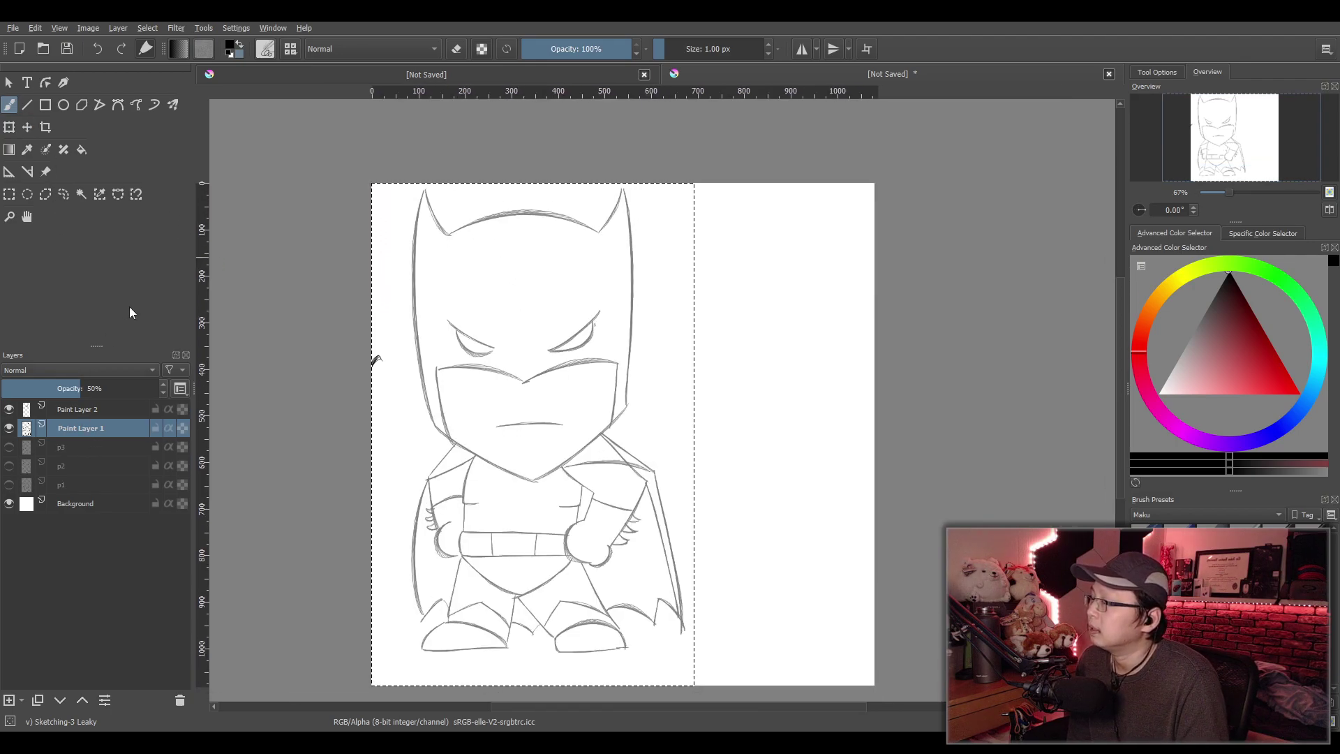
{"action": "left_click", "coordinate": [83, 409]}
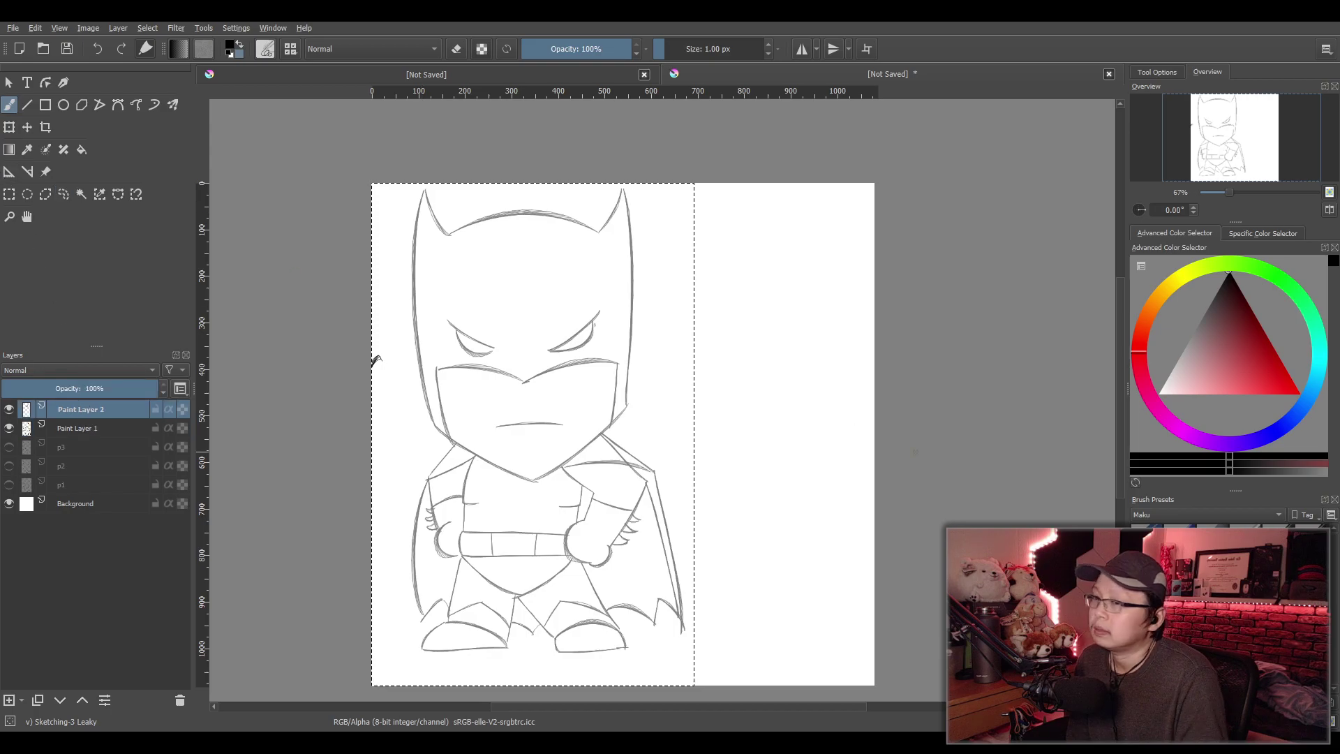
{"action": "key", "text": "e"}
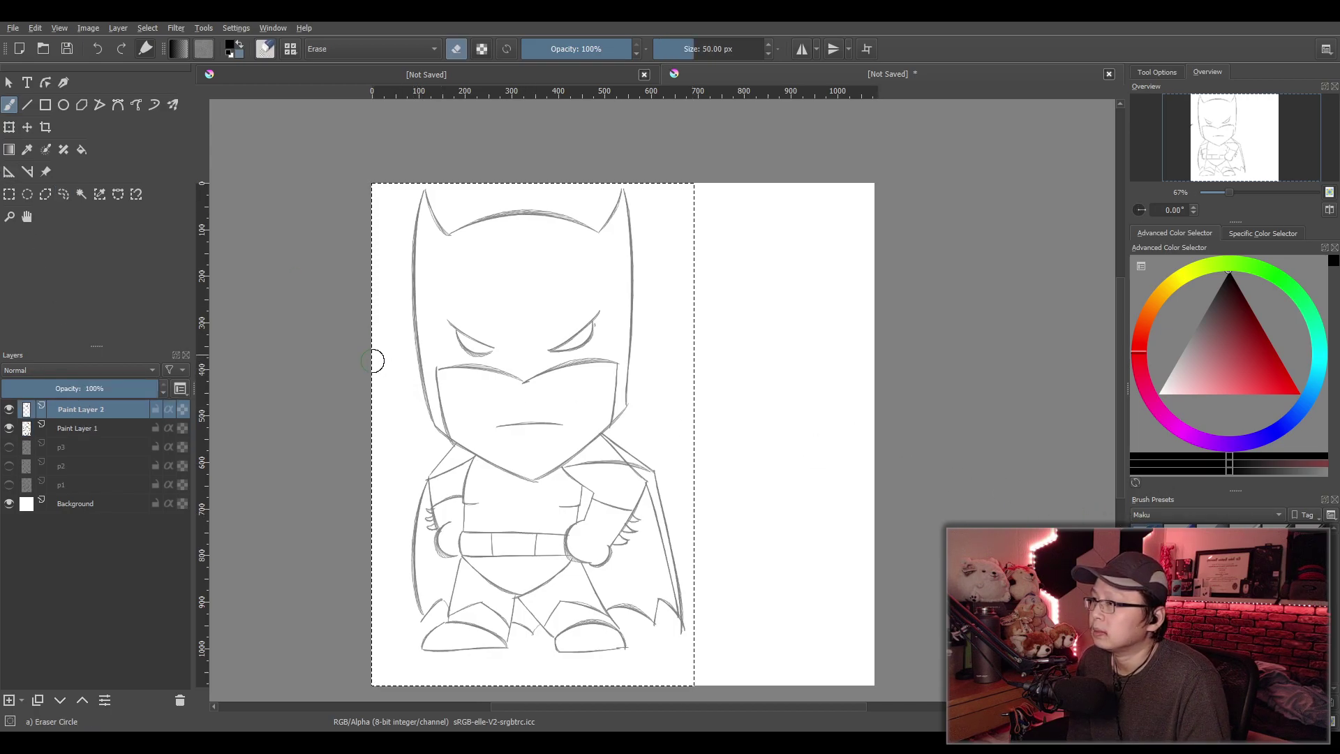
On Paint Layer 1, outline the whole head from ears to chin with a freehand selection
{"action": "left_click", "coordinate": [73, 429]}
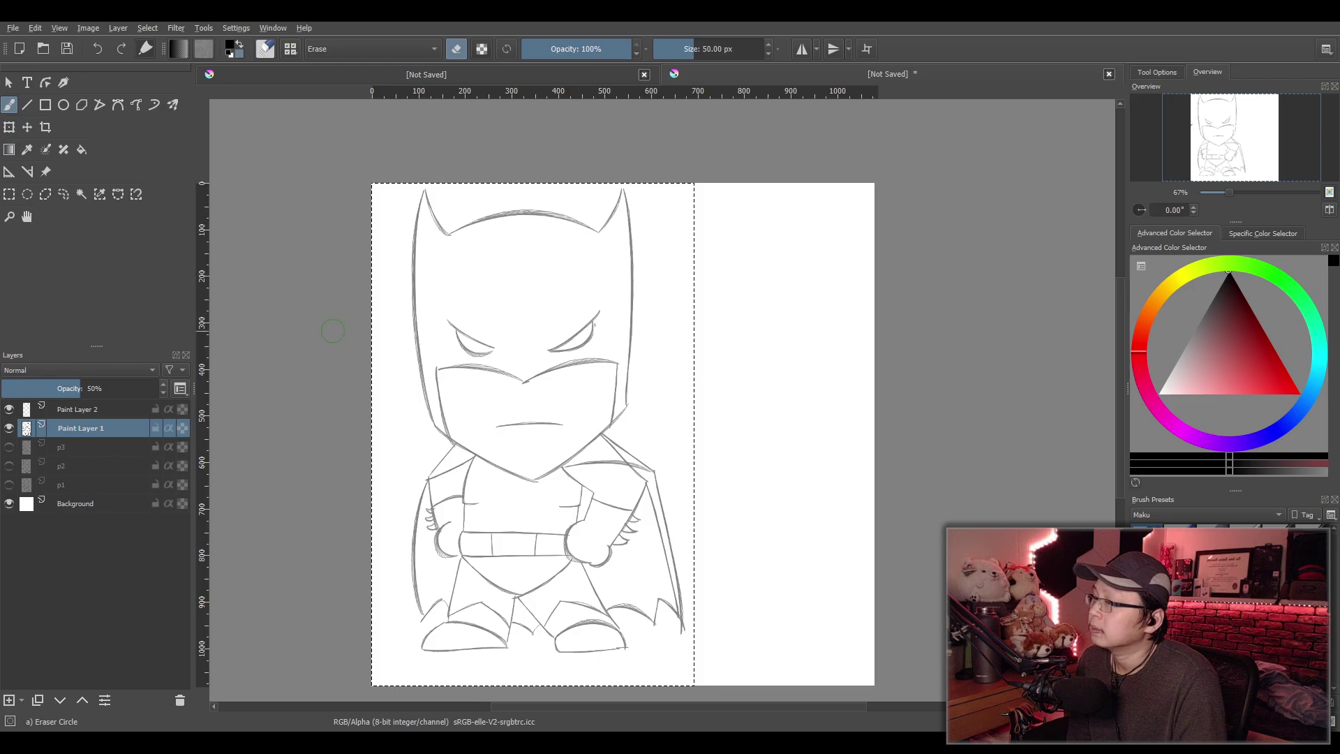
{"action": "key", "text": "e"}
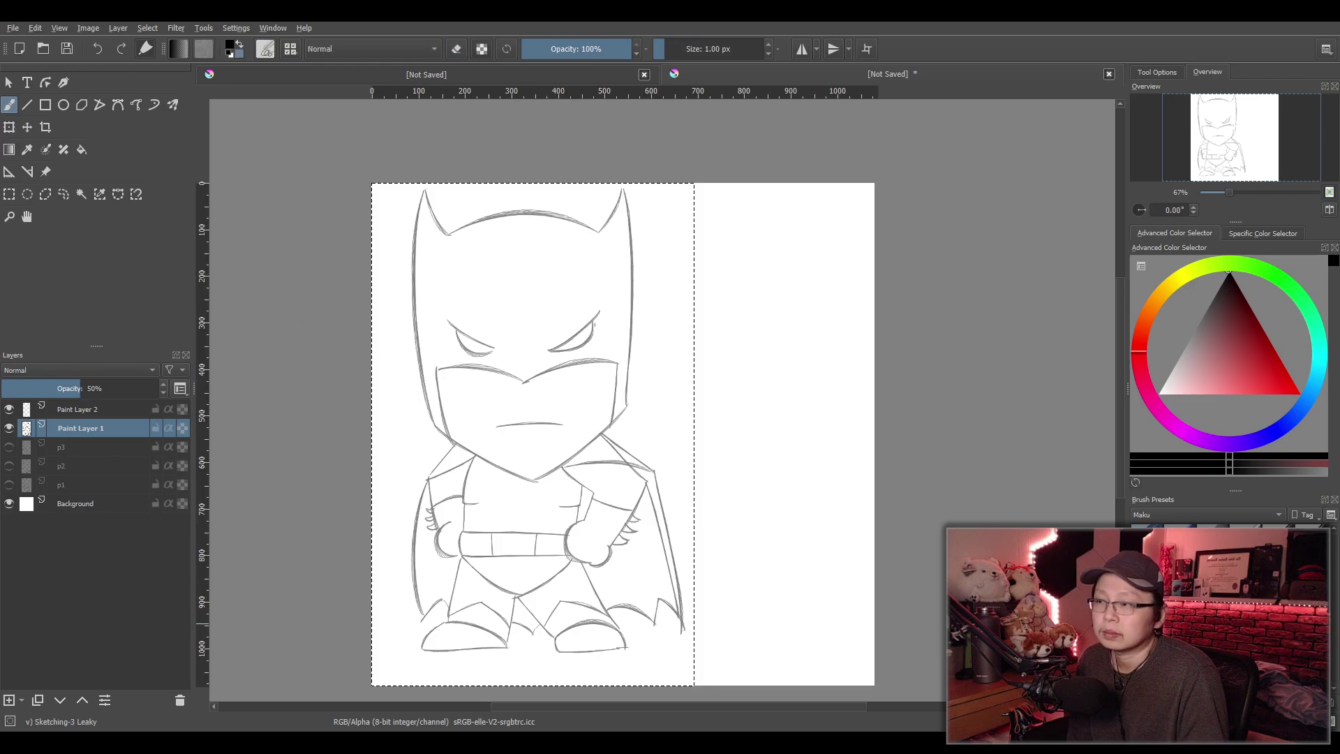
{"action": "scroll", "coordinate": [848, 635], "scroll_direction": "up", "scroll_amount": 3}
{"action": "left_click_drag", "start_coordinate": [369, 404], "coordinate": [813, 596]}
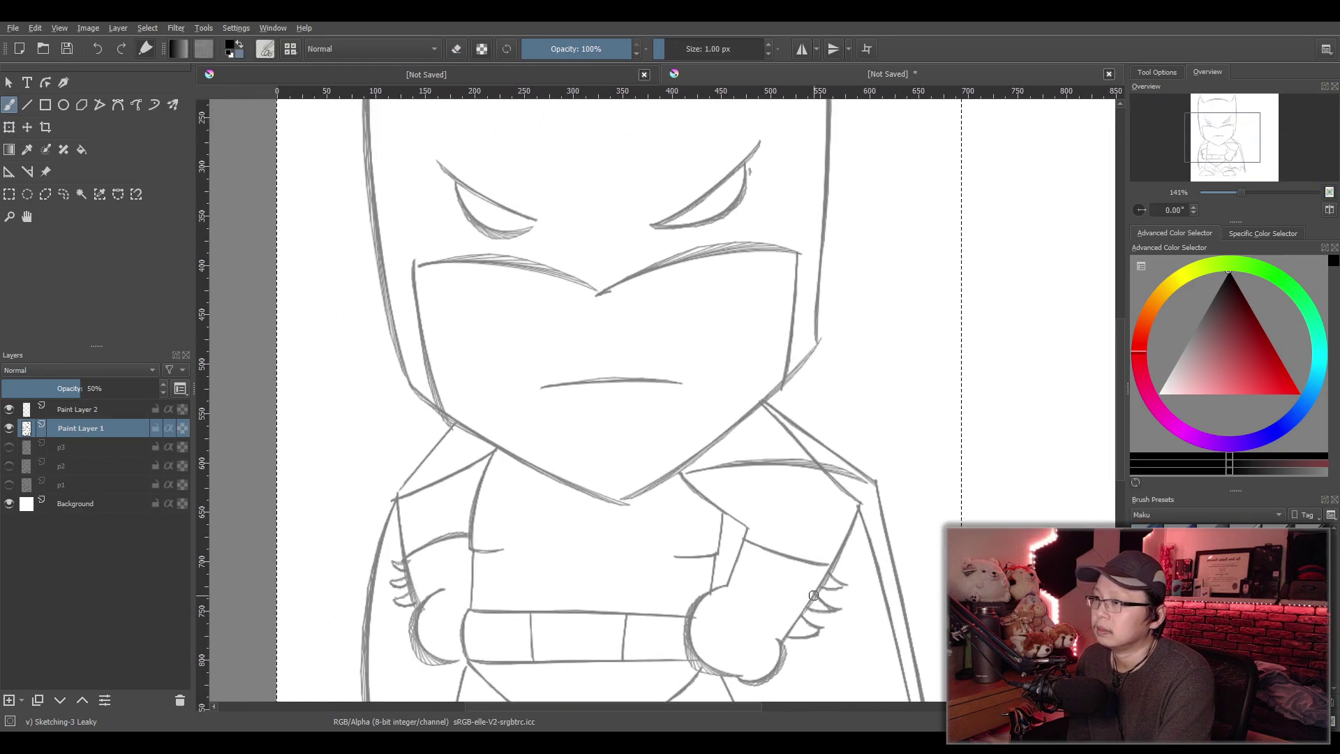
{"action": "left_click", "coordinate": [65, 195]}
{"action": "scroll", "coordinate": [379, 329], "scroll_direction": "down", "scroll_amount": 3}
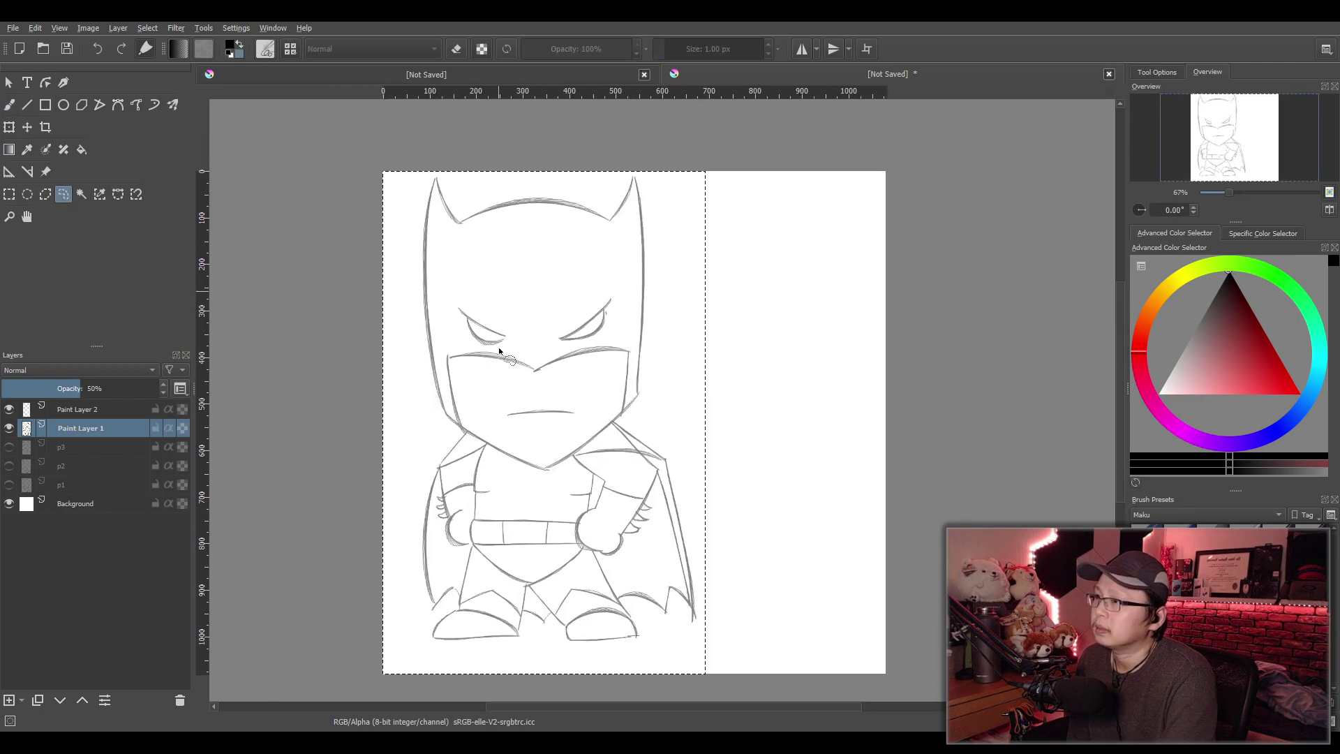
{"action": "mouse_move", "coordinate": [522, 184]}
{"action": "left_mouse_down"}
{"action": "mouse_move", "coordinate": [484, 198]}
{"action": "mouse_move", "coordinate": [427, 174]}
{"action": "mouse_move", "coordinate": [409, 230]}
{"action": "mouse_move", "coordinate": [429, 407]}
{"action": "left_mouse_up"}
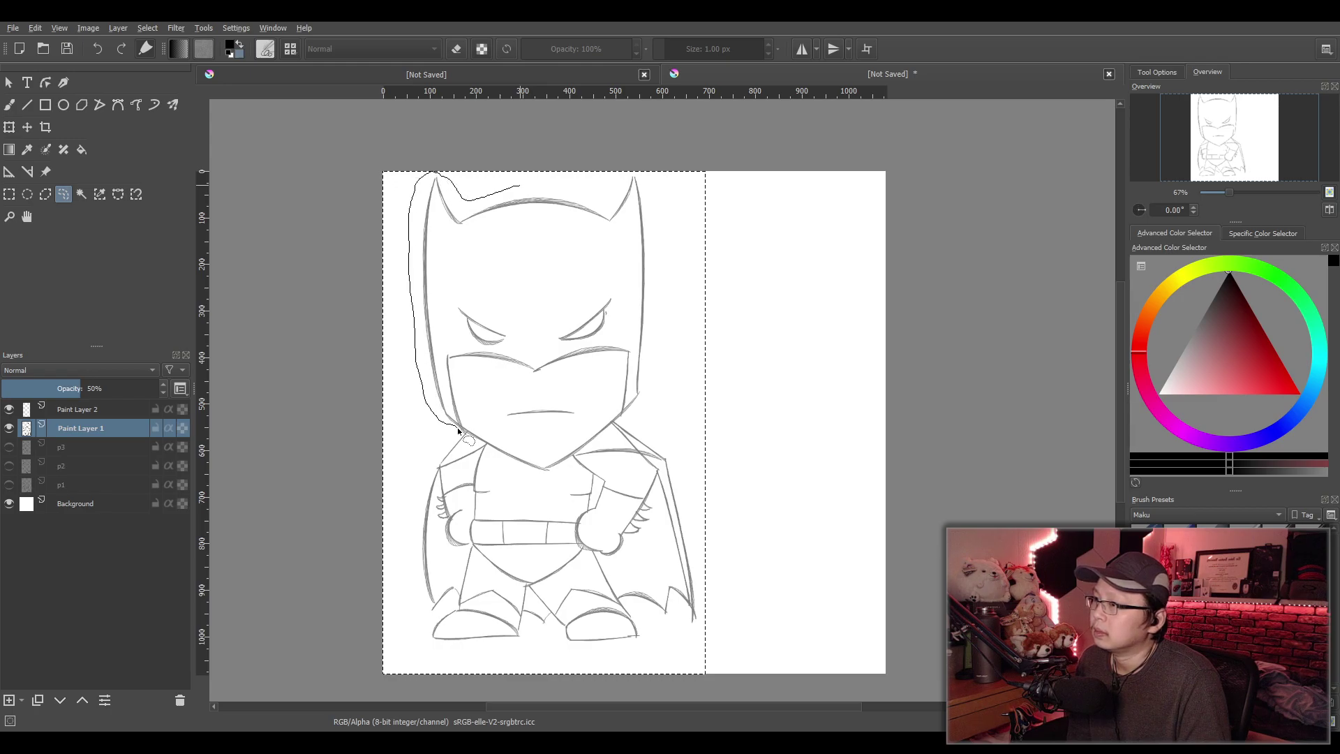
{"action": "mouse_move", "coordinate": [563, 465]}
{"action": "left_mouse_down"}
{"action": "mouse_move", "coordinate": [638, 406]}
{"action": "mouse_move", "coordinate": [661, 234]}
{"action": "mouse_move", "coordinate": [633, 174]}
{"action": "mouse_move", "coordinate": [583, 192]}
{"action": "mouse_move", "coordinate": [520, 190]}
{"action": "left_mouse_up"}
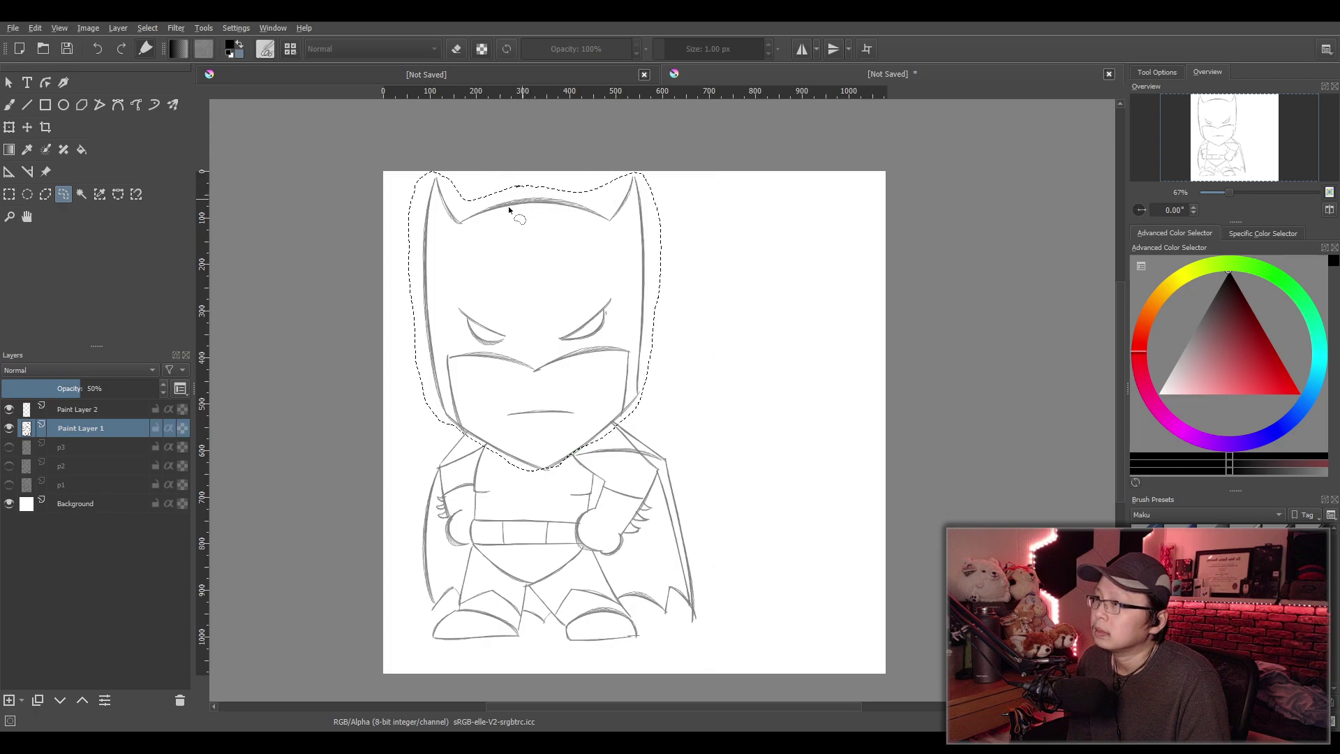
Transform the selected head to make it wider and reposition it so the chin sits centred over the shoulders
{"action": "left_click", "coordinate": [28, 130]}
{"action": "key", "text": "ctrl+t"}
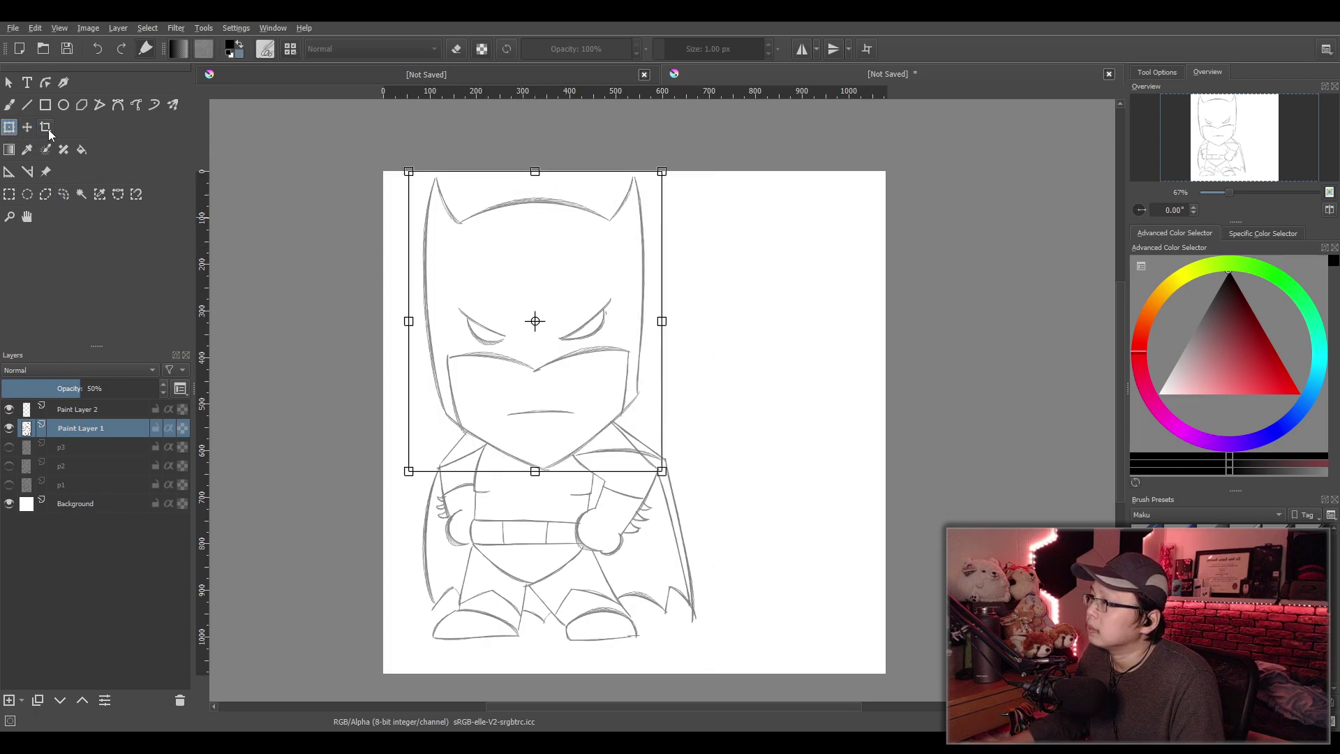
{"action": "mouse_move", "coordinate": [662, 321]}
{"action": "left_mouse_down"}
{"action": "mouse_move", "coordinate": [705, 319]}
{"action": "mouse_move", "coordinate": [620, 349]}
{"action": "left_mouse_up"}
{"action": "key", "text": "Return"}
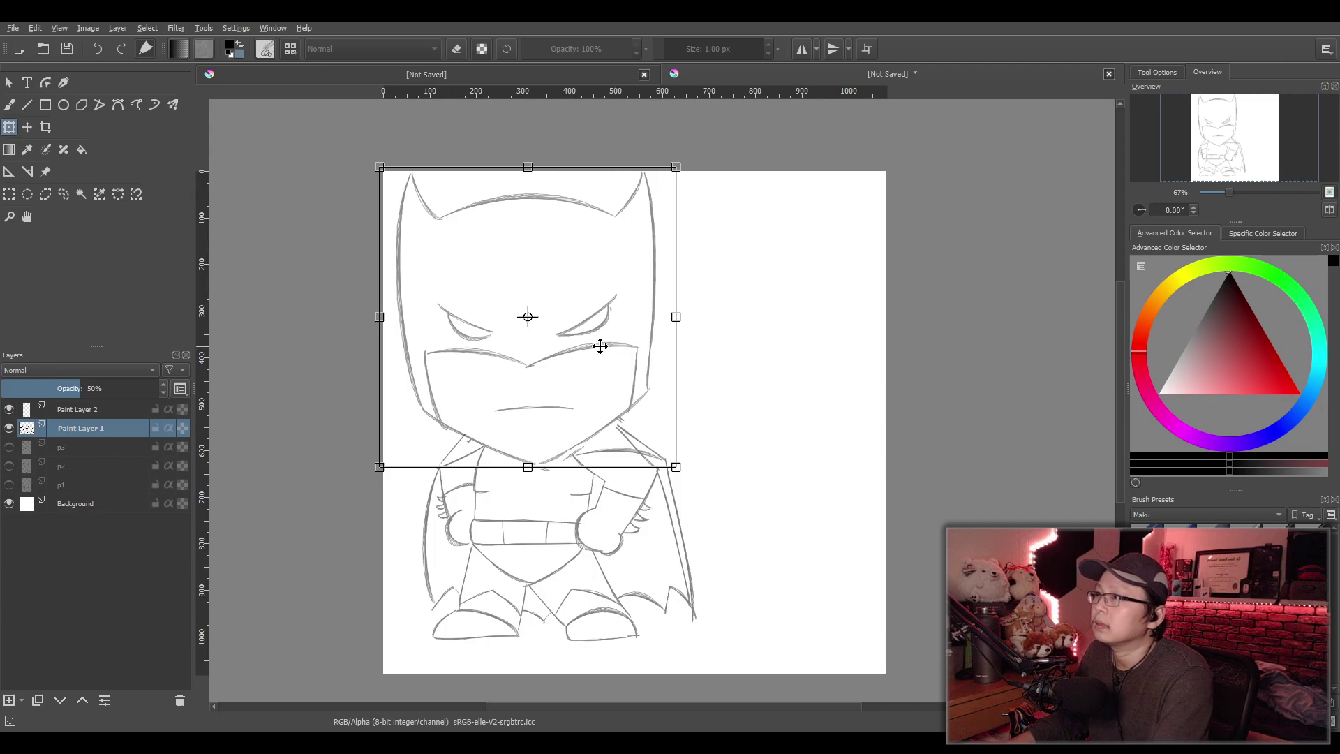
{"action": "scroll", "coordinate": [666, 460], "scroll_direction": "up", "scroll_amount": 3}
{"action": "left_click_drag", "start_coordinate": [632, 448], "coordinate": [798, 381]}
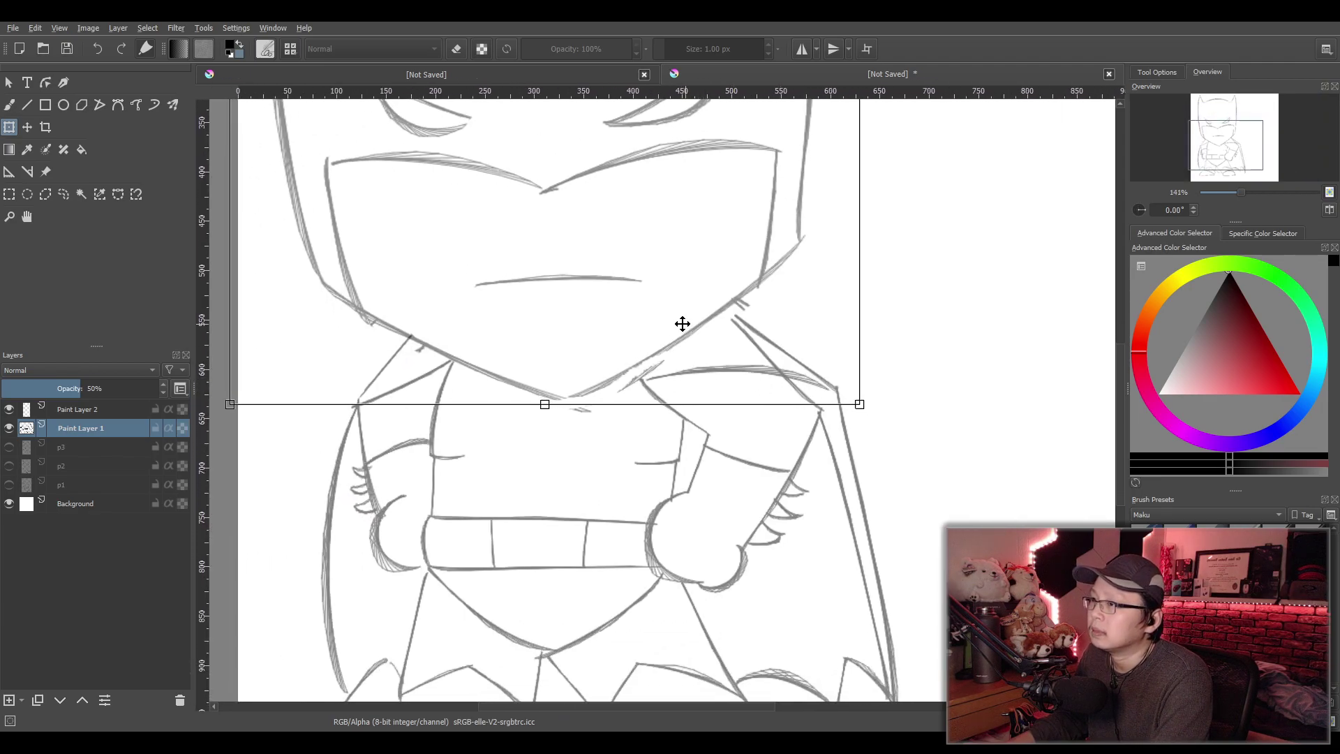
{"action": "left_click_drag", "start_coordinate": [686, 326], "coordinate": [676, 320]}
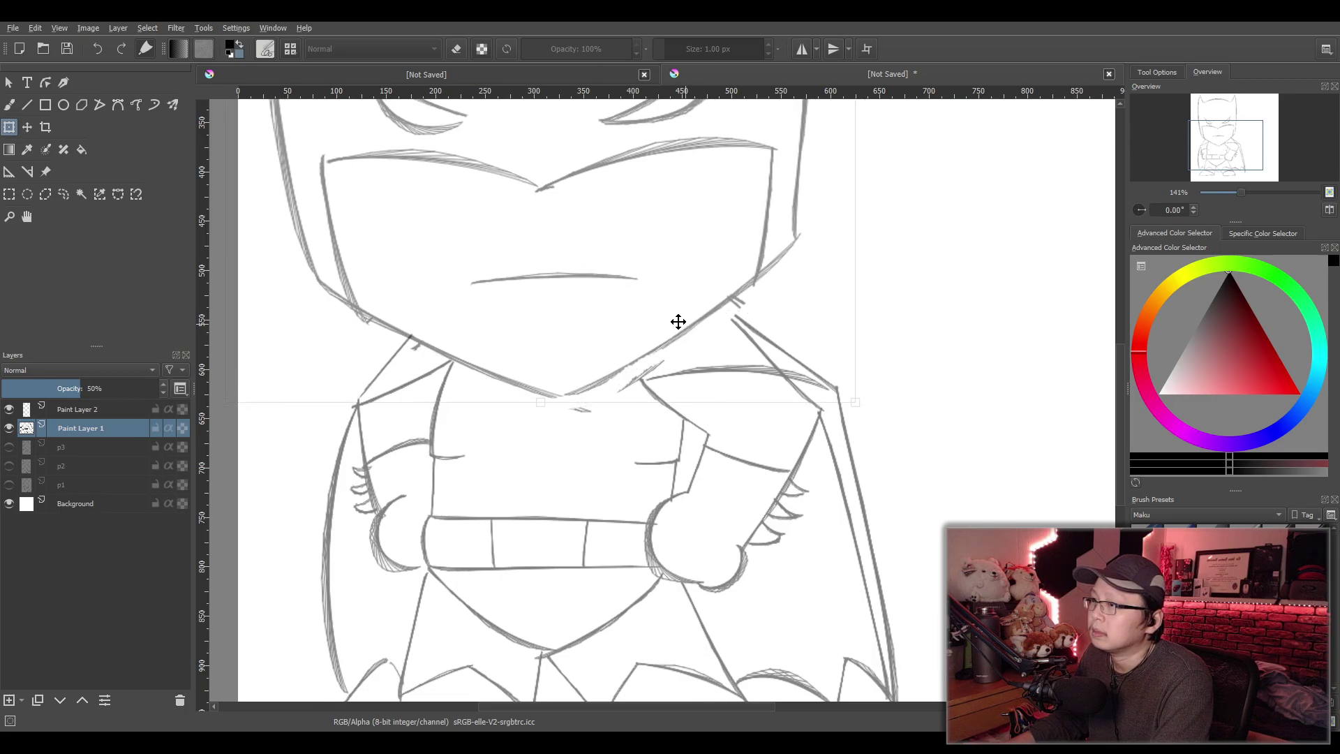
{"action": "scroll", "coordinate": [698, 303], "scroll_direction": "down", "scroll_amount": 5}
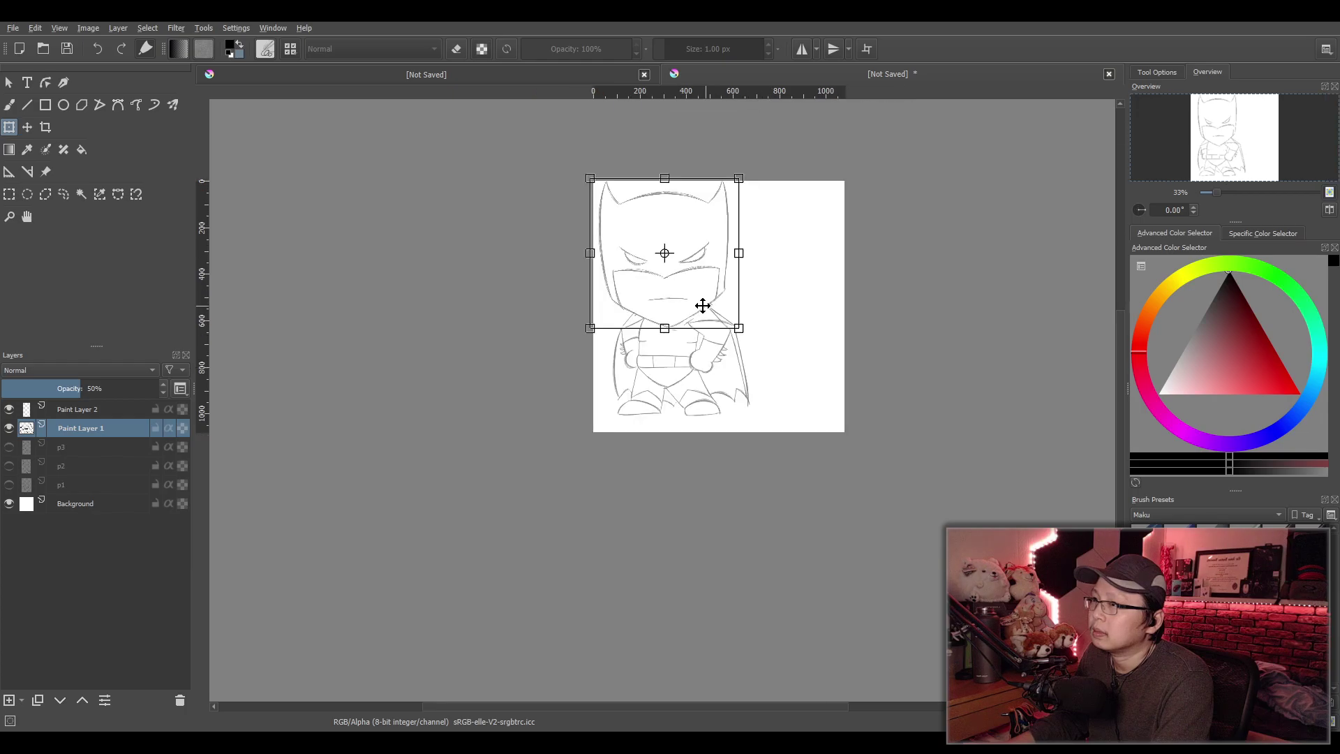
{"action": "scroll", "coordinate": [702, 305], "scroll_direction": "up", "scroll_amount": 2}
{"action": "scroll", "coordinate": [702, 305], "scroll_direction": "up", "scroll_amount": 3}
Replace the head selection with a rectangular selection over the torso, from the lower face to just above the belt
{"action": "key", "text": "b"}
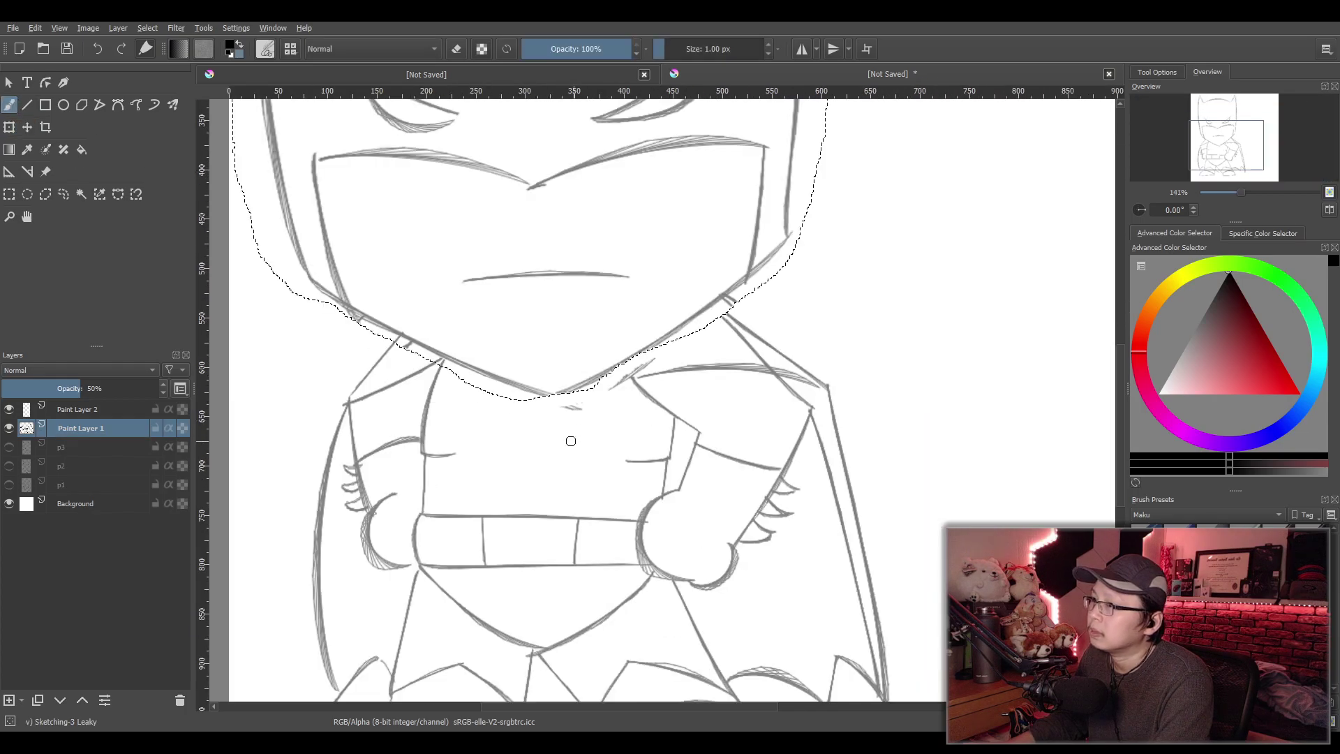
{"action": "scroll", "coordinate": [532, 448], "scroll_direction": "up", "scroll_amount": 1}
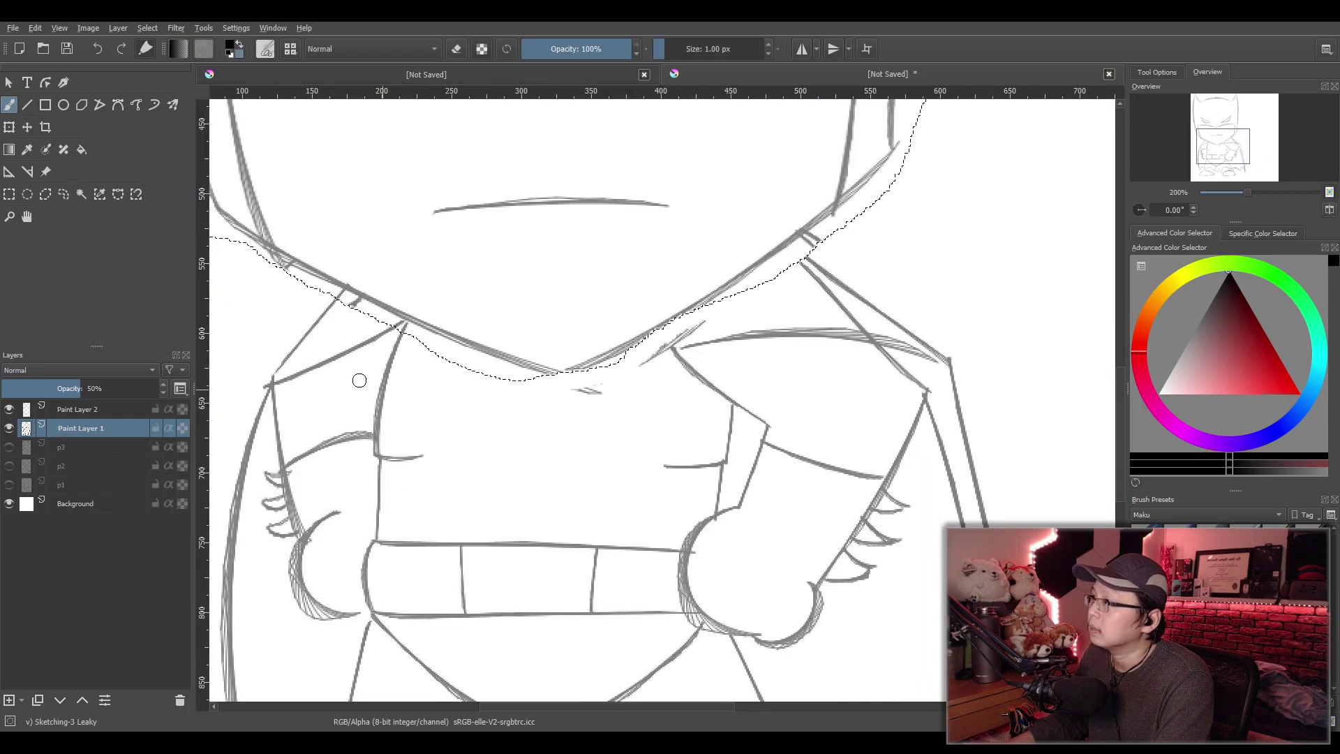
{"action": "left_click", "coordinate": [11, 201]}
{"action": "mouse_move", "coordinate": [305, 219]}
{"action": "left_mouse_down"}
{"action": "mouse_move", "coordinate": [514, 383]}
{"action": "mouse_move", "coordinate": [813, 525]}
{"action": "left_mouse_up"}
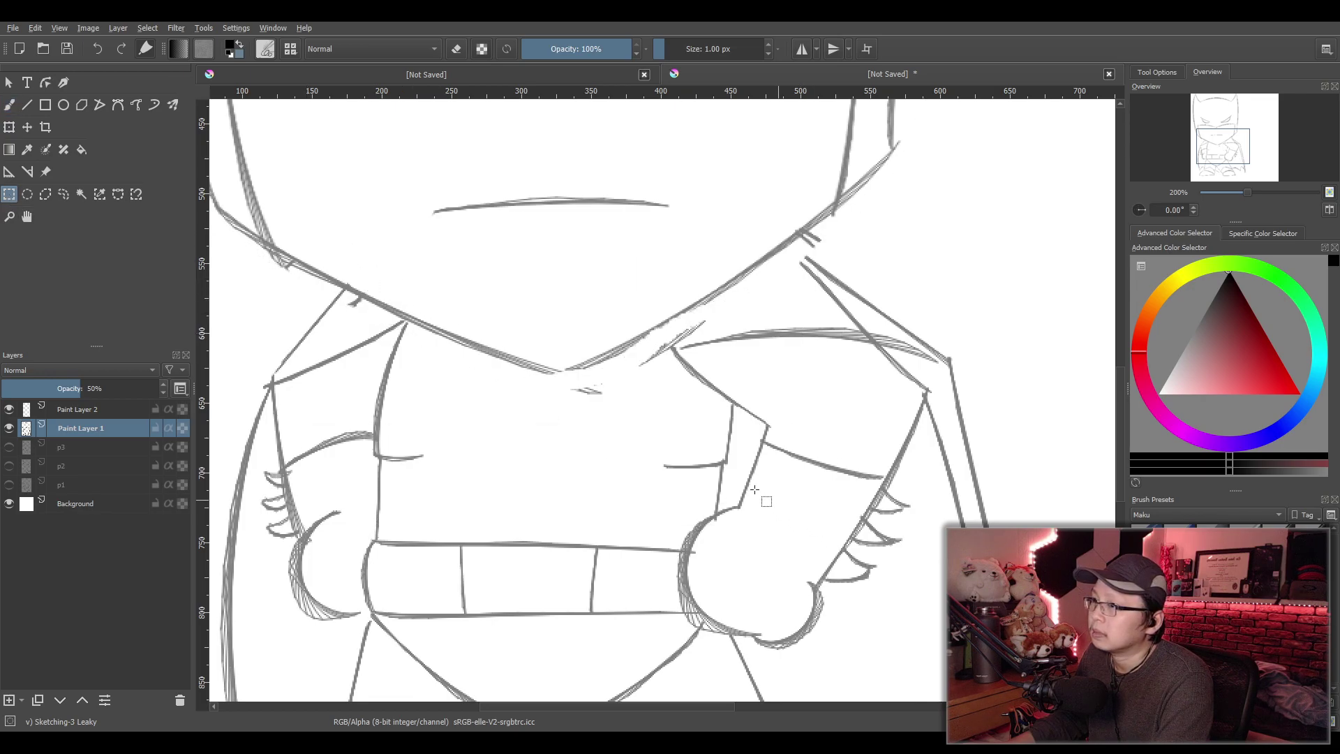
{"action": "key", "text": "b"}
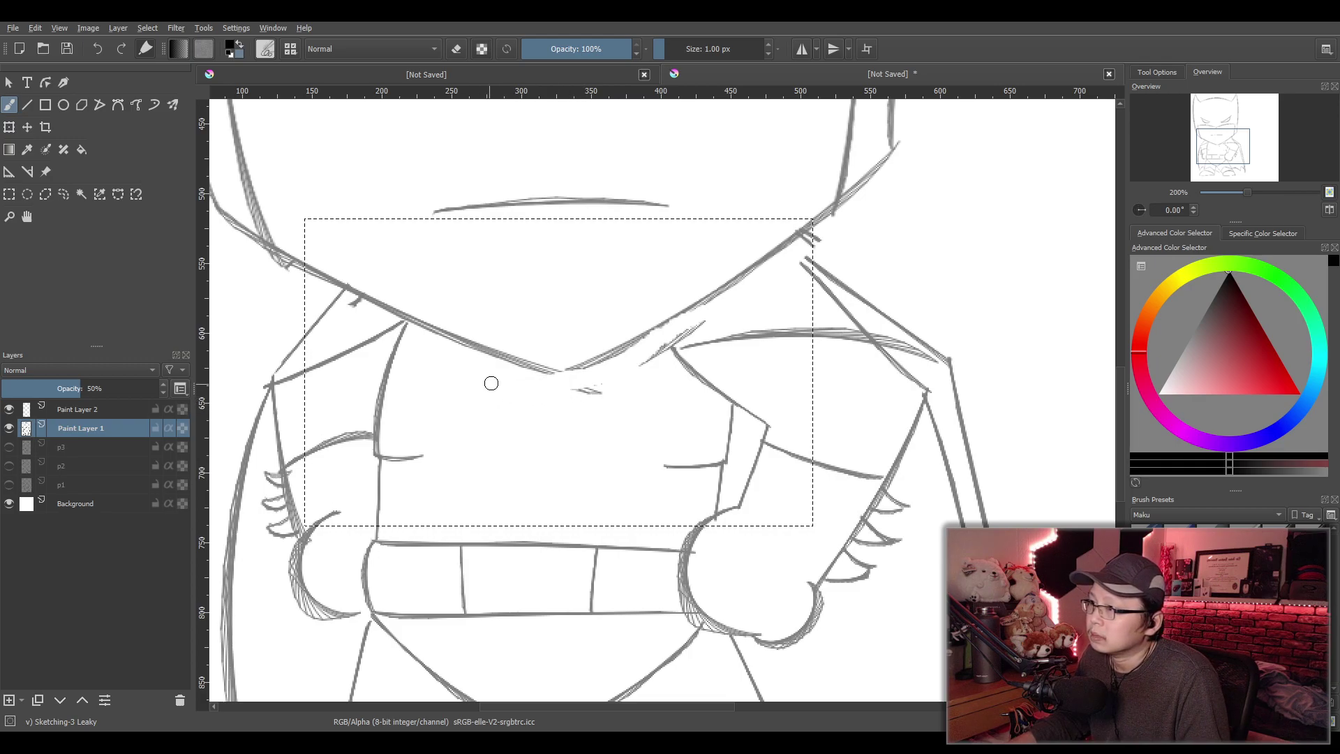
{"action": "left_click_drag", "start_coordinate": [609, 392], "coordinate": [576, 385]}
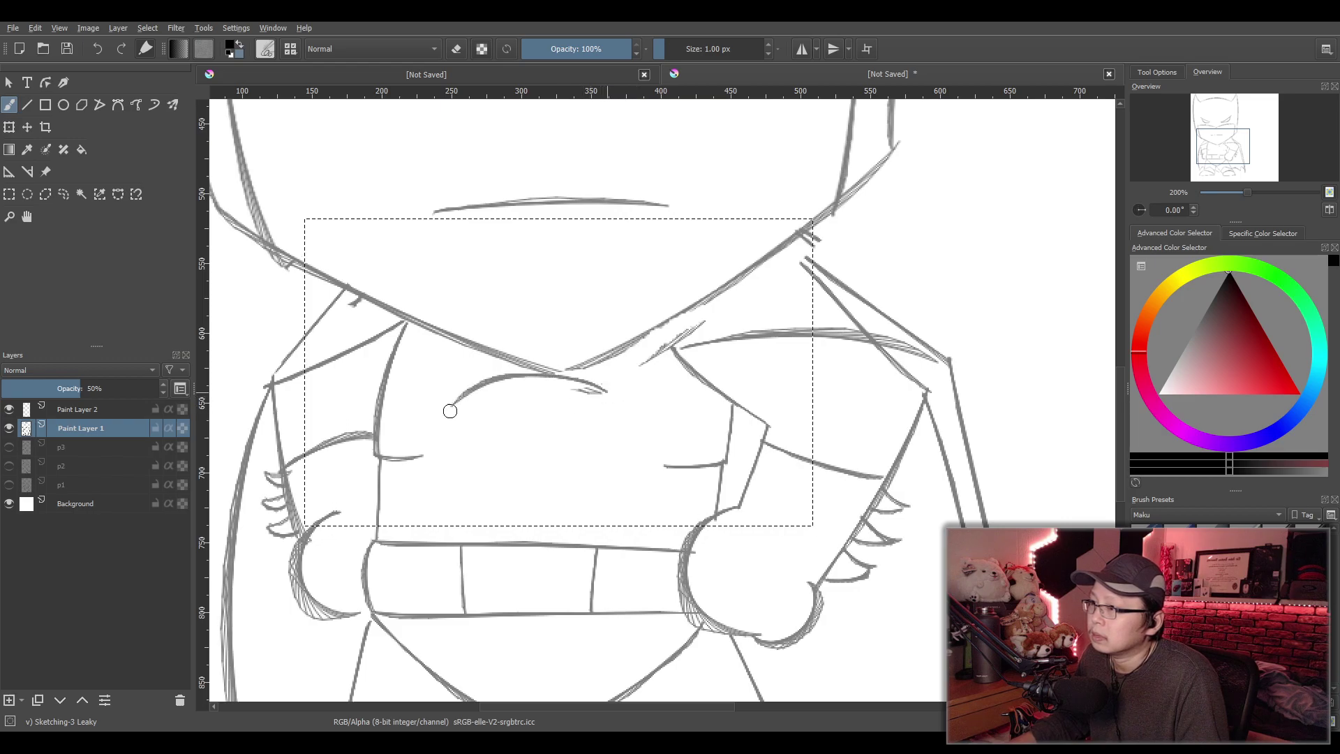
{"action": "key", "text": "ctrl+z"}
{"action": "key", "text": "ctrl+shift+z"}
{"action": "key", "text": "ctrl+z"}
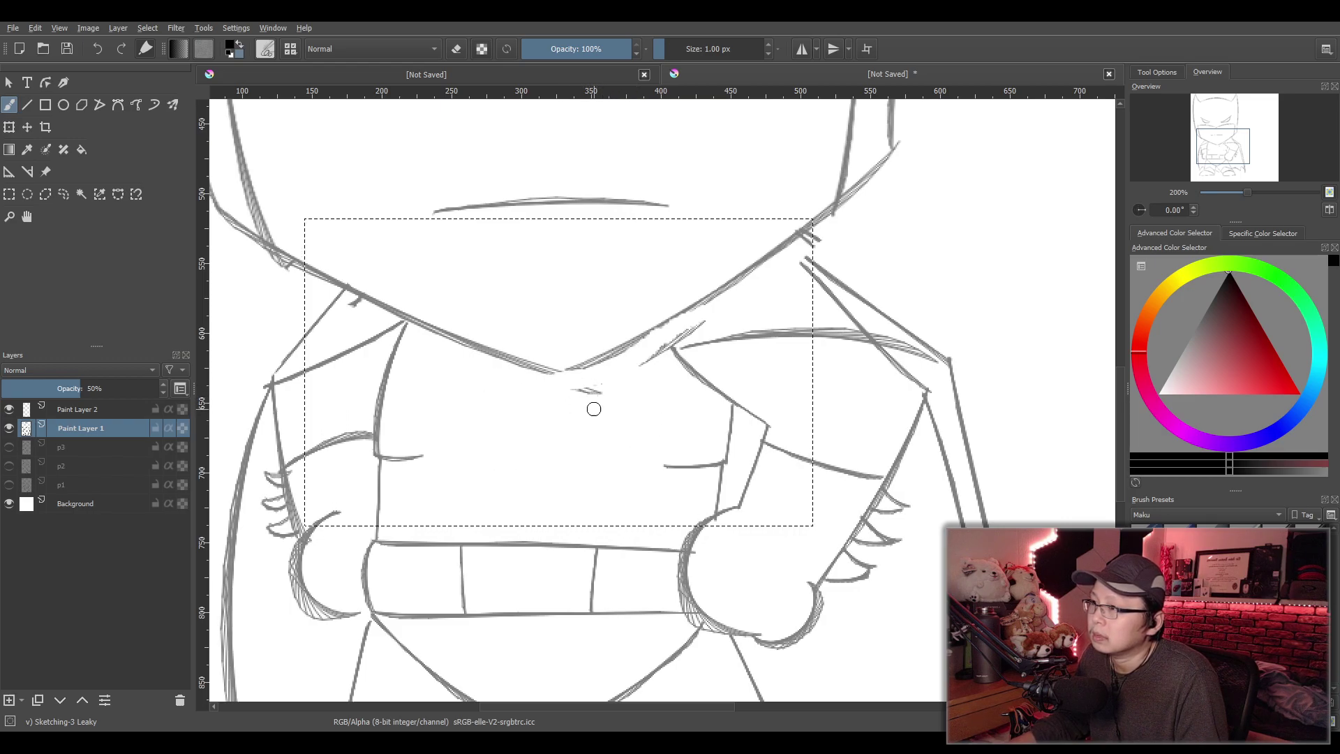
{"action": "key", "text": "ctrl+z"}
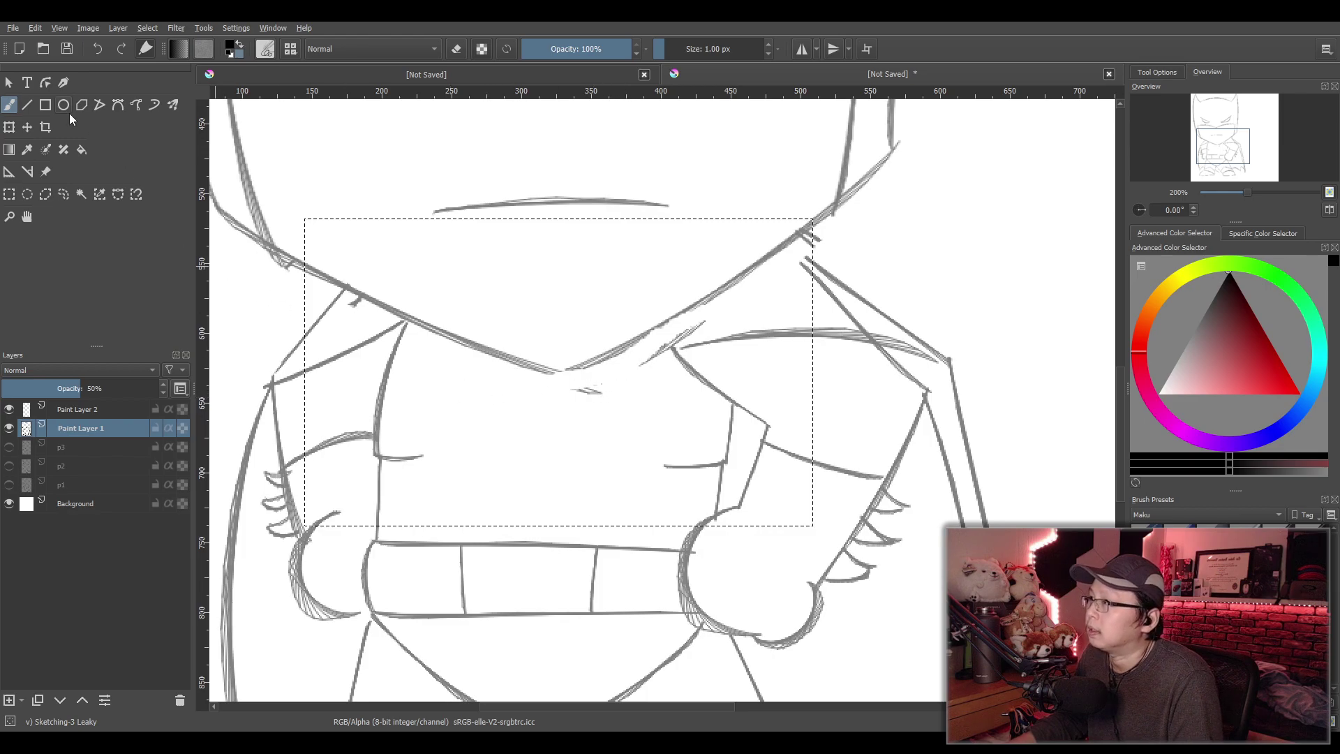
{"action": "left_click", "coordinate": [63, 105]}
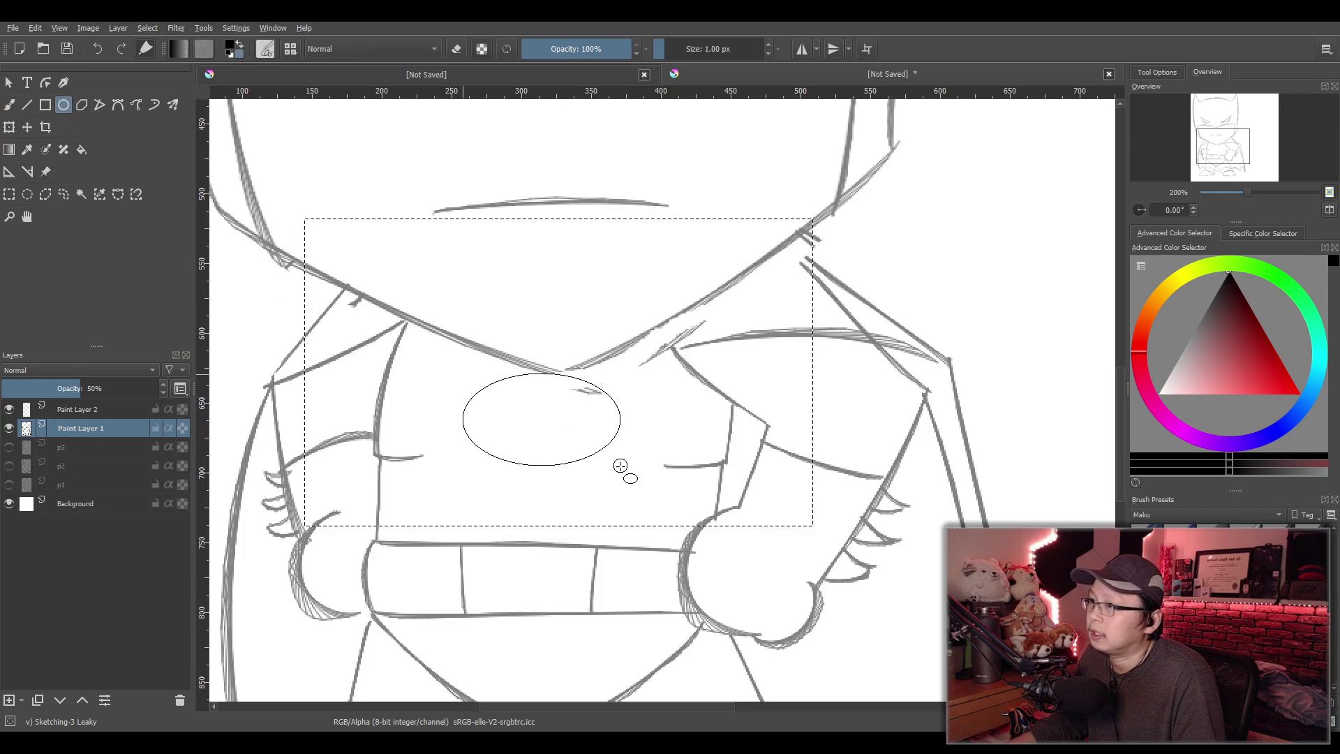
{"action": "key", "text": "ctrl+z"}
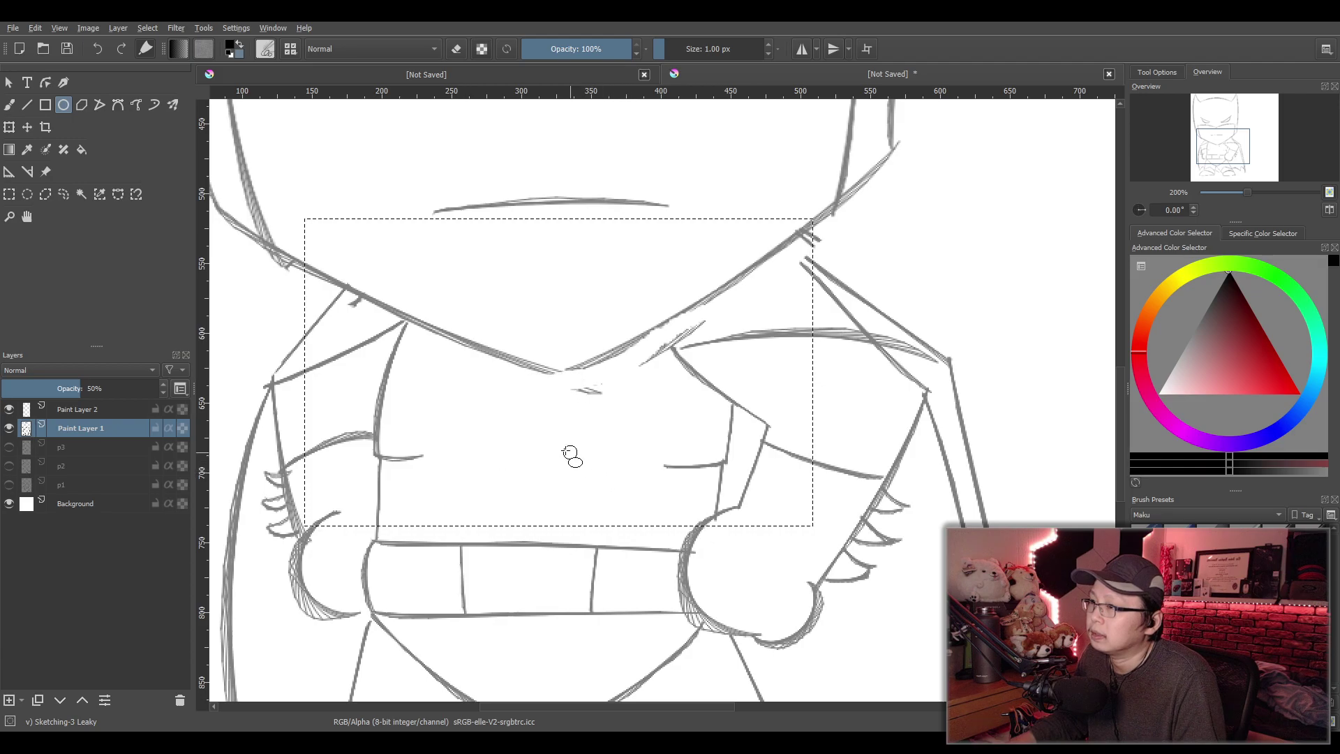
Sketch a freehand horizontal oval on the chest just below the chin as the emblem outline
{"action": "left_click", "coordinate": [9, 105]}
{"action": "mouse_move", "coordinate": [466, 396]}
{"action": "left_mouse_down"}
{"action": "mouse_move", "coordinate": [498, 381]}
{"action": "mouse_move", "coordinate": [605, 398]}
{"action": "mouse_move", "coordinate": [459, 419]}
{"action": "left_mouse_up"}
{"action": "key", "text": "ctrl+z"}
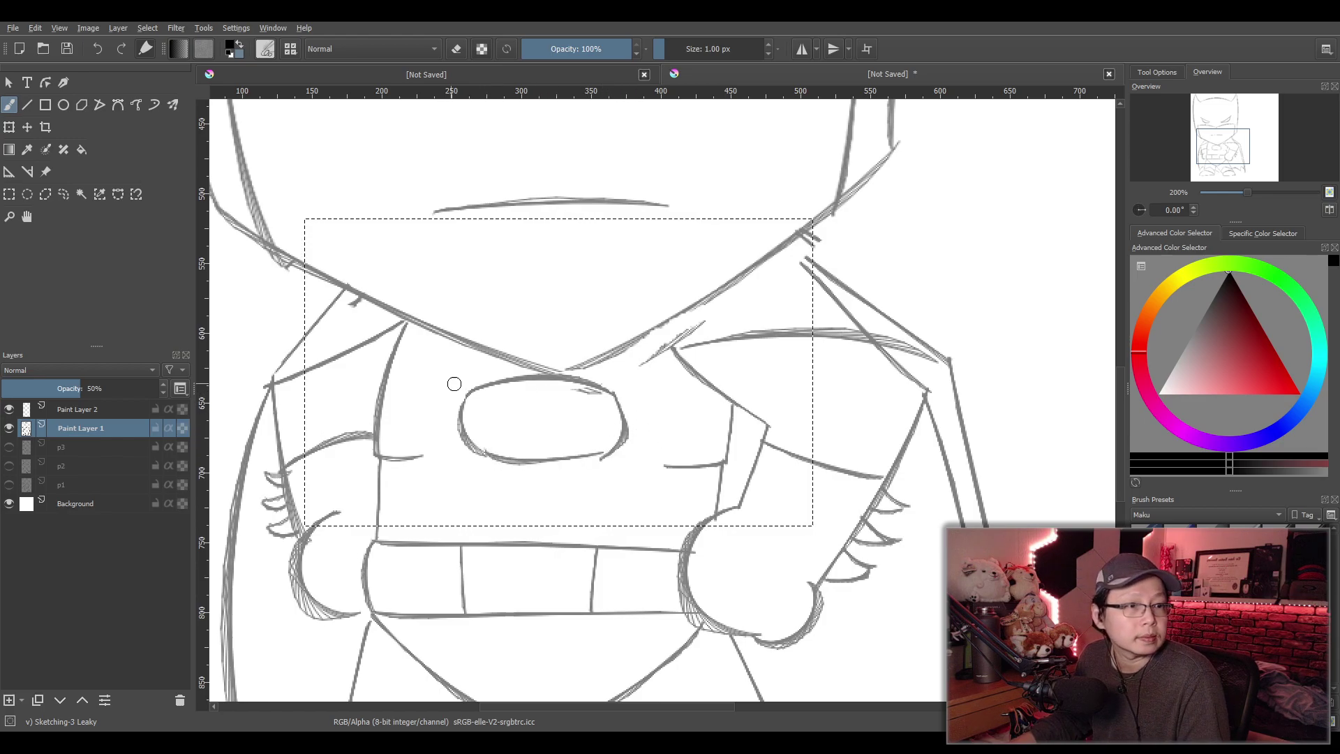
{"action": "key", "text": "ctrl+z"}
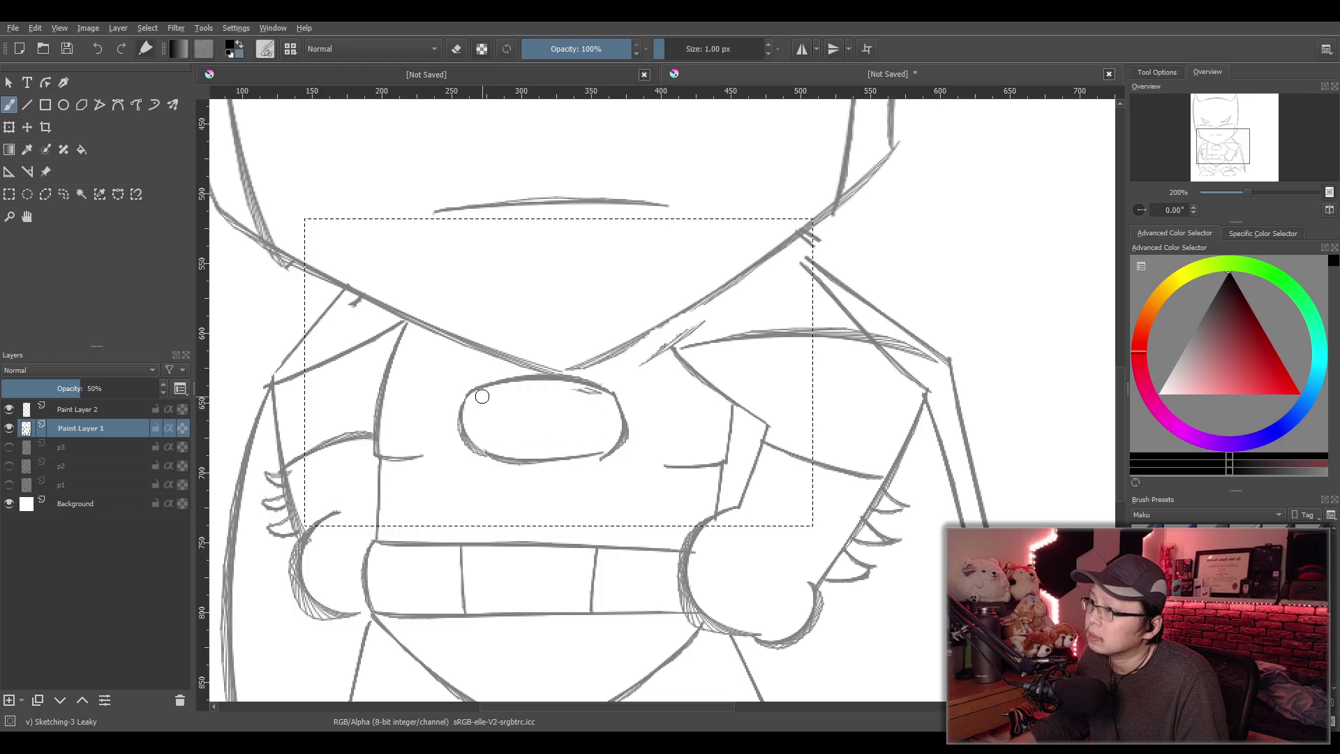
Draw the upper half of a bat symbol inside the chest oval, with curved wing tips and two small ears
{"action": "left_click_drag", "start_coordinate": [482, 395], "coordinate": [526, 410]}
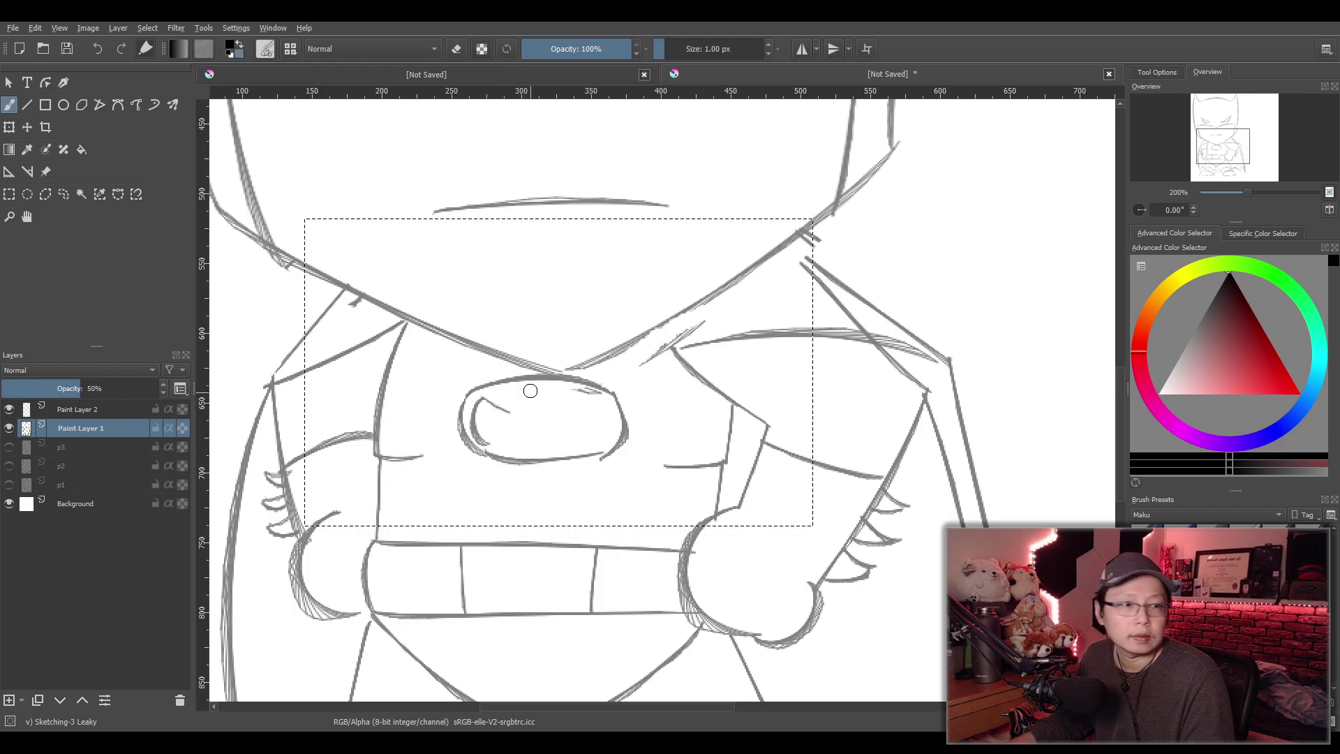
{"action": "key", "text": "ctrl+z"}
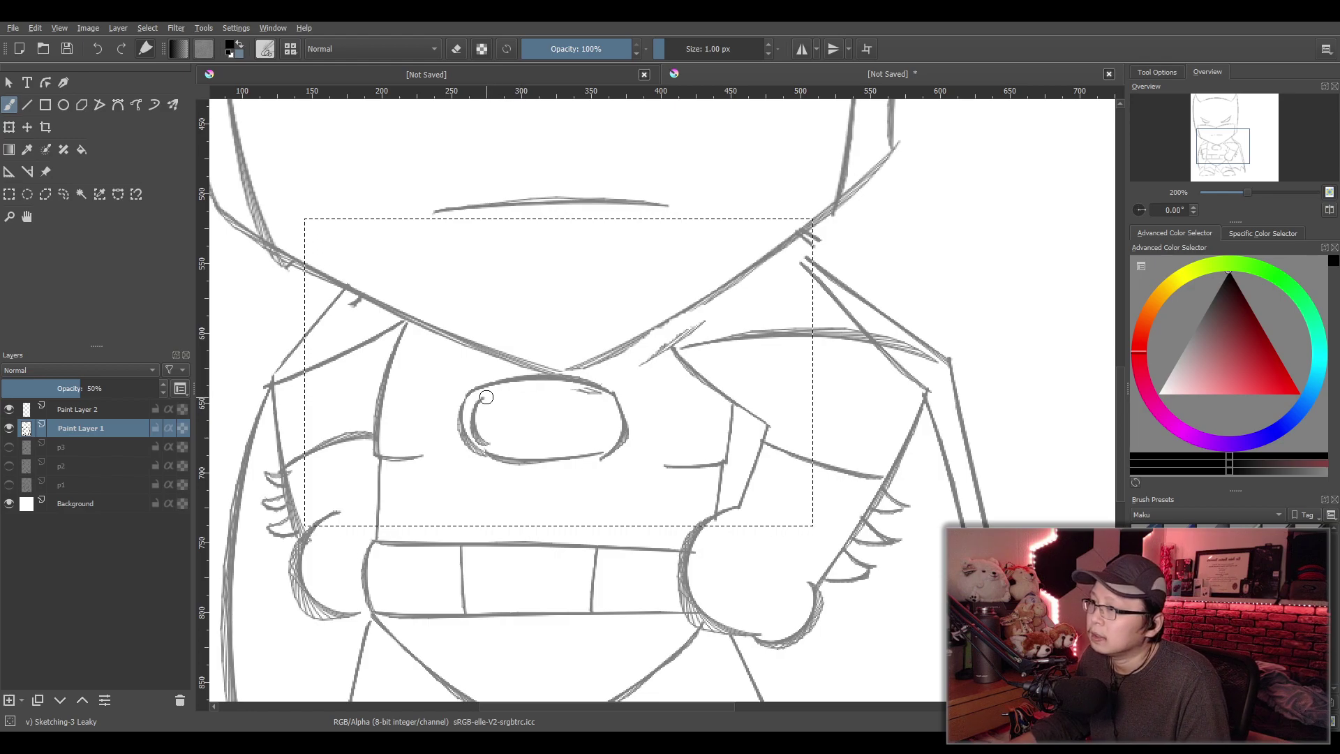
{"action": "key", "text": "ctrl+z"}
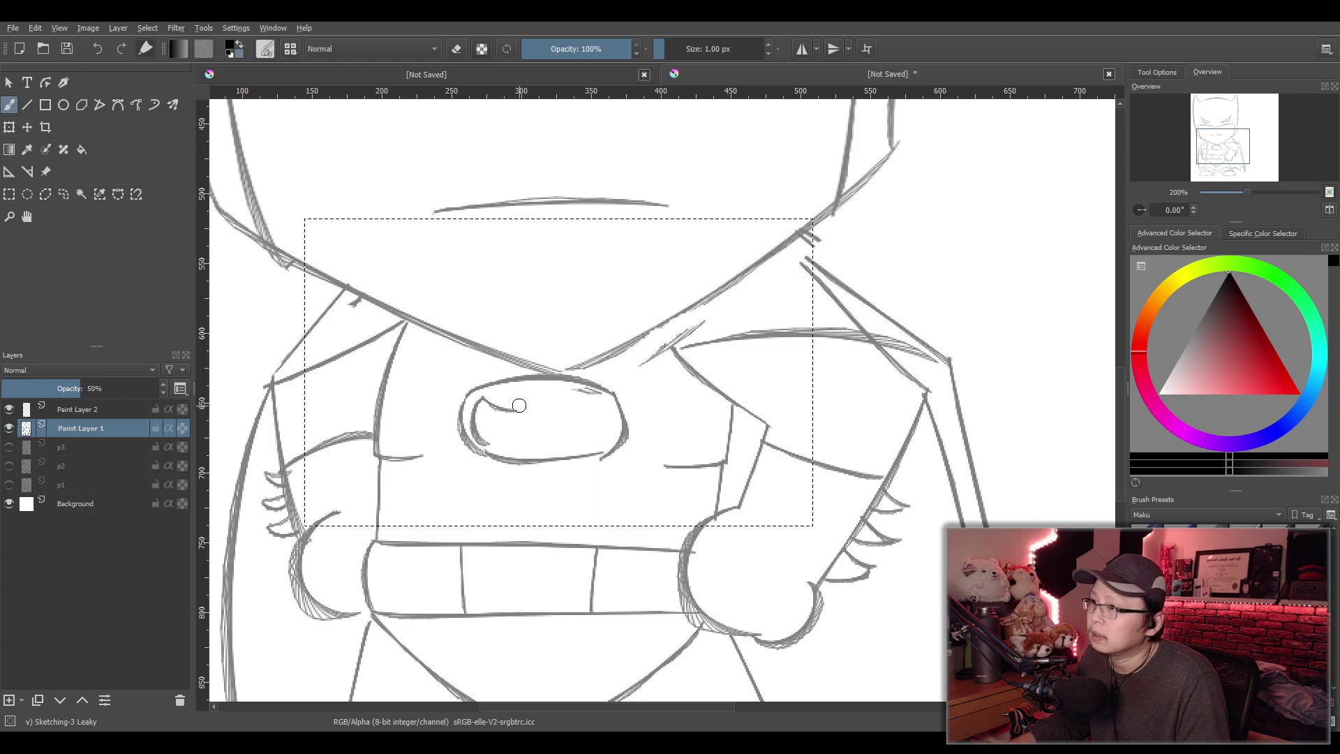
{"action": "left_click_drag", "start_coordinate": [515, 409], "coordinate": [520, 391]}
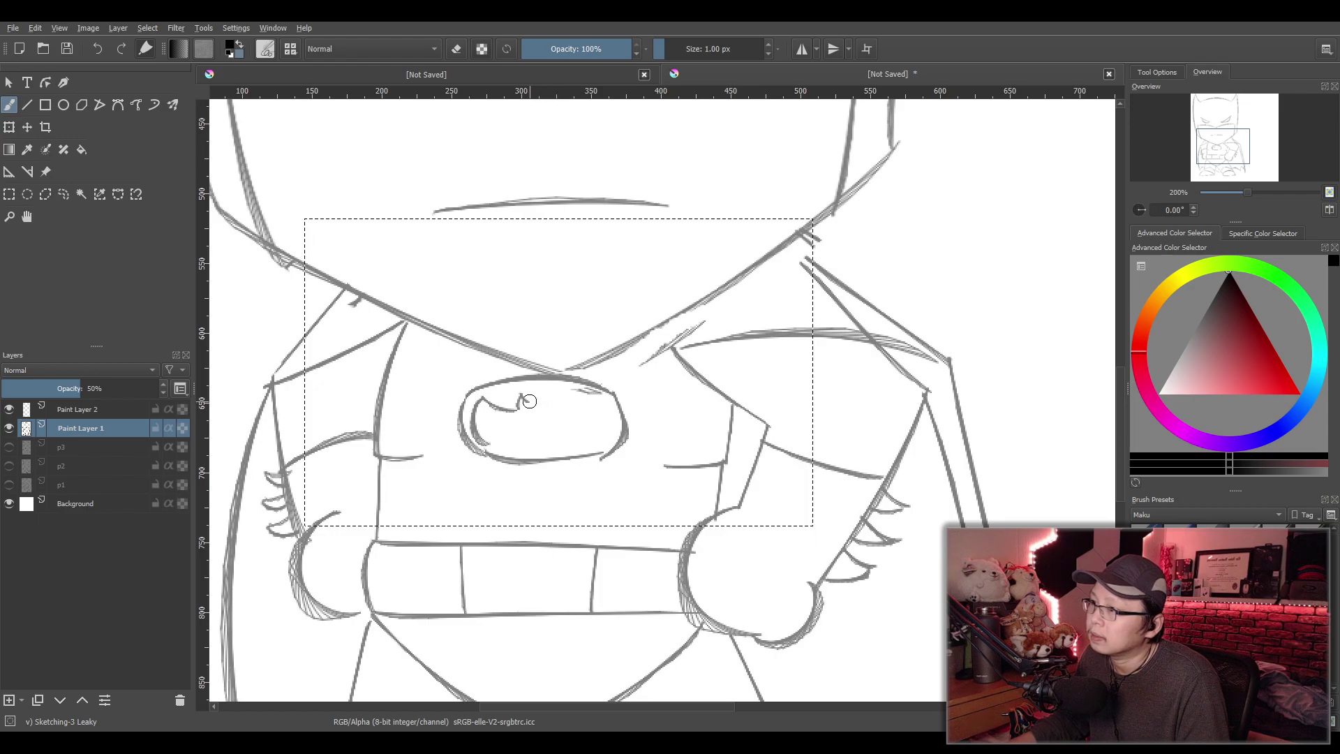
{"action": "left_click_drag", "start_coordinate": [556, 402], "coordinate": [564, 391]}
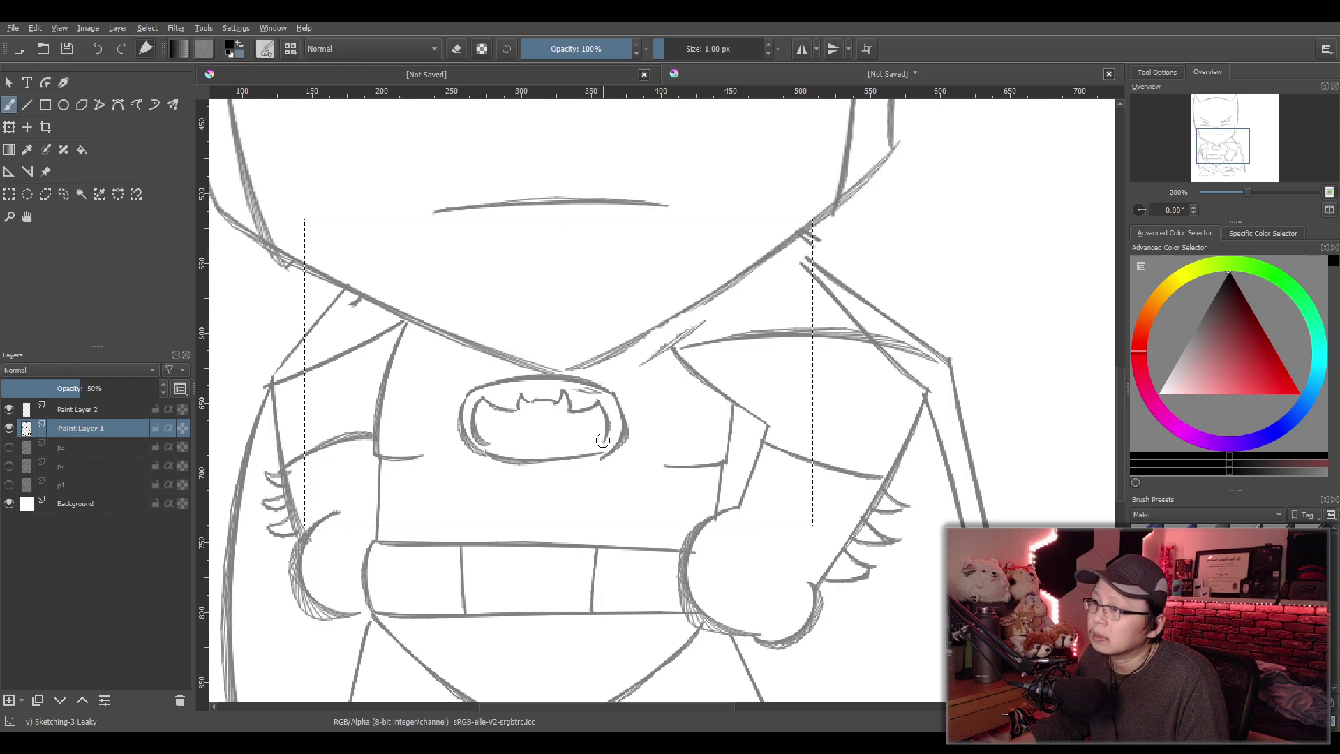
Draw the bat symbol's lower edge with curved wing bottoms meeting in a central point on the oval
{"action": "mouse_move", "coordinate": [603, 438]}
{"action": "left_mouse_down"}
{"action": "mouse_move", "coordinate": [557, 425]}
{"action": "mouse_move", "coordinate": [557, 442]}
{"action": "left_mouse_up"}
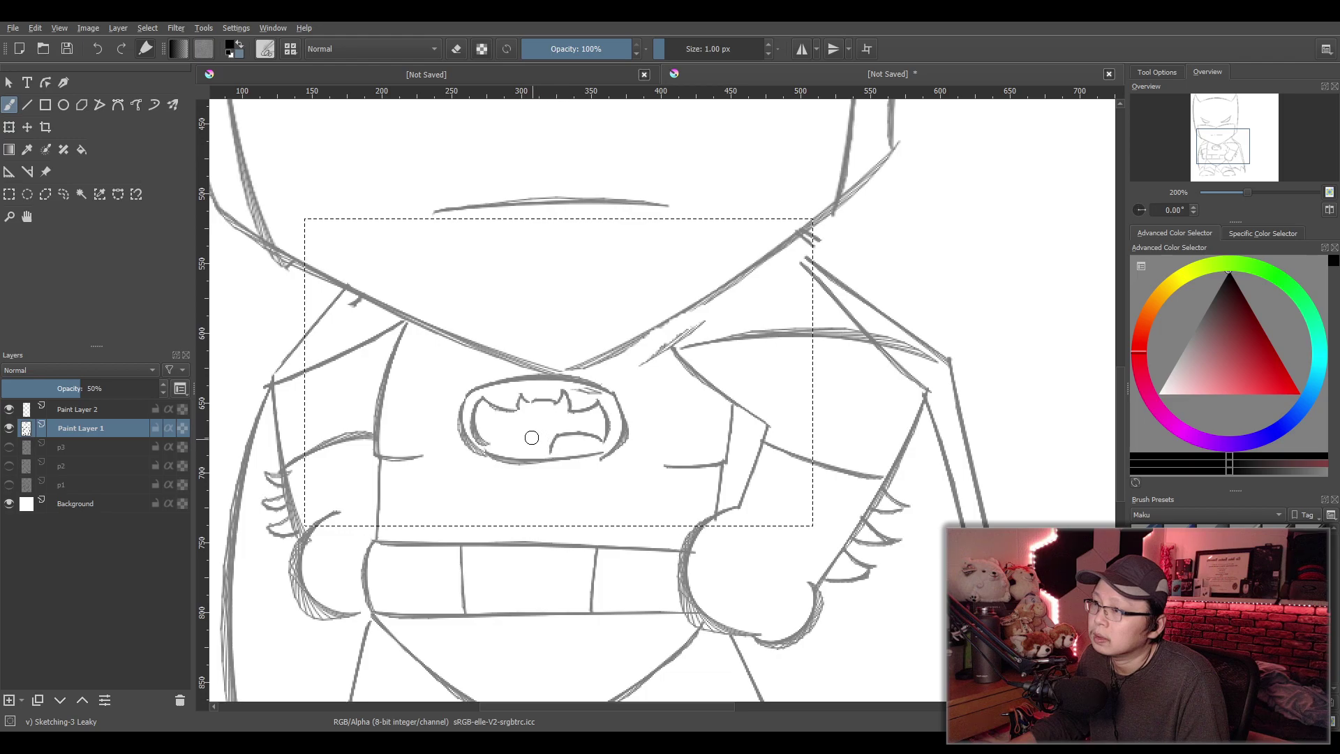
{"action": "key", "text": "ctrl+z"}
{"action": "key", "text": "ctrl+z"}
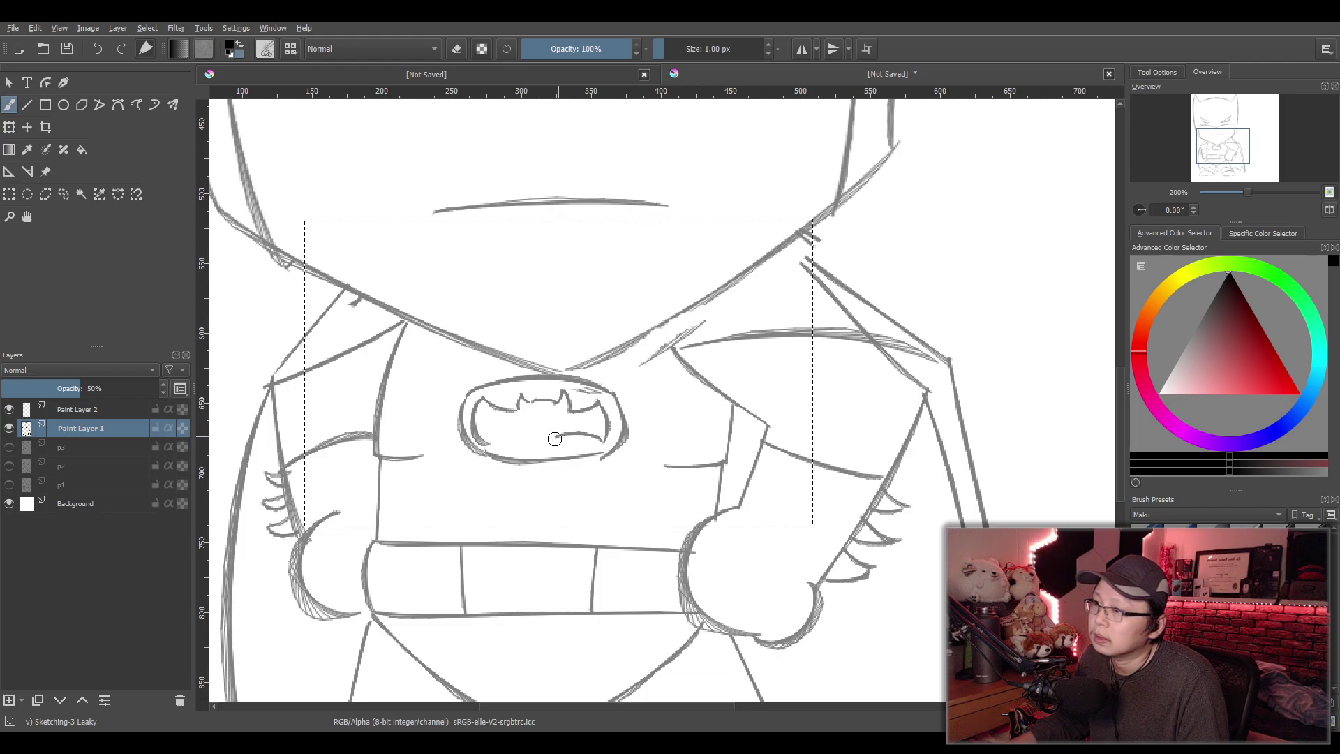
{"action": "key", "text": "ctrl+z"}
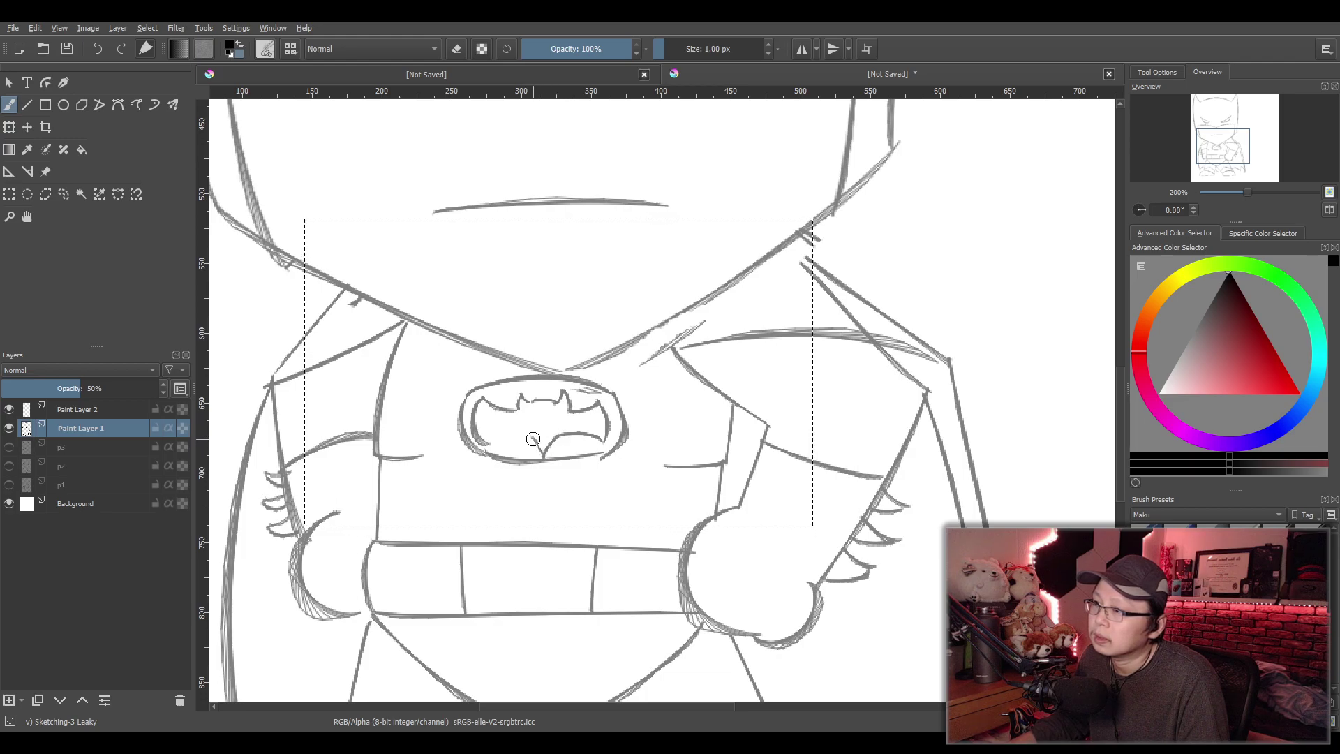
{"action": "key", "text": "ctrl+z"}
{"action": "left_click_drag", "start_coordinate": [483, 435], "coordinate": [538, 442]}
Add a small downward point to the lower edge of each wing on the bat symbol
{"action": "scroll", "coordinate": [661, 446], "scroll_direction": "down", "scroll_amount": 2}
{"action": "left_click_drag", "start_coordinate": [688, 446], "coordinate": [663, 433]}
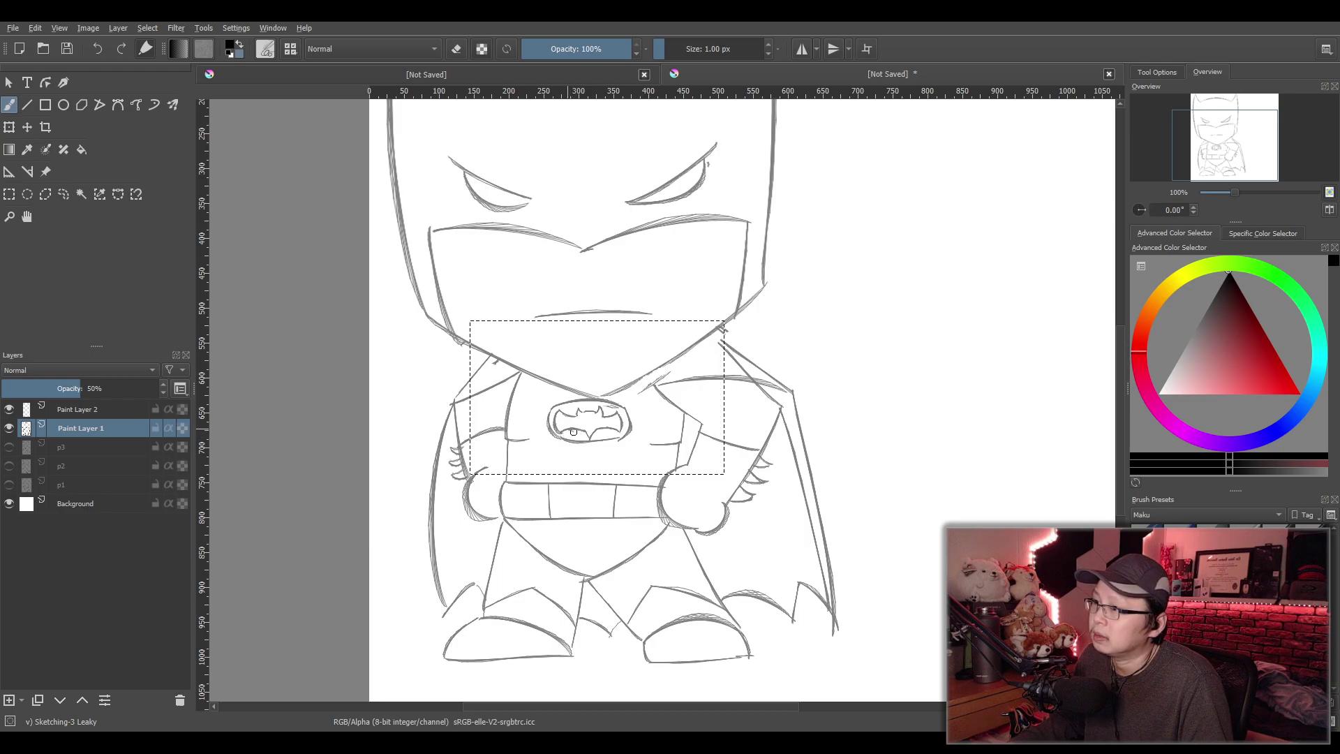
{"action": "left_click", "coordinate": [573, 431], "text": "ctrl"}
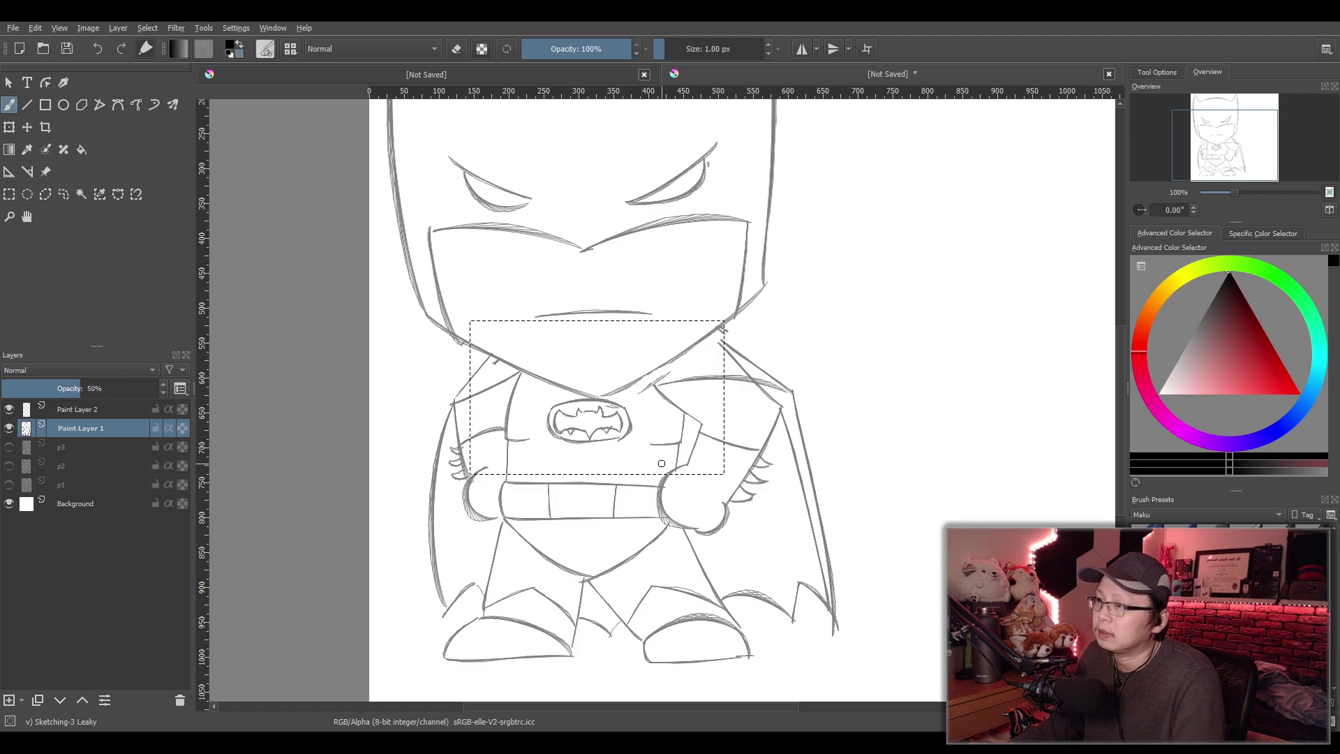
Erase the overlapping lines above the small wing points of the bat symbol with the Eraser Circle at 5 px
{"action": "scroll", "coordinate": [634, 467], "scroll_direction": "up", "scroll_amount": 4}
{"action": "left_click_drag", "start_coordinate": [571, 444], "coordinate": [705, 528]}
{"action": "scroll", "coordinate": [604, 416], "scroll_direction": "up", "scroll_amount": 1}
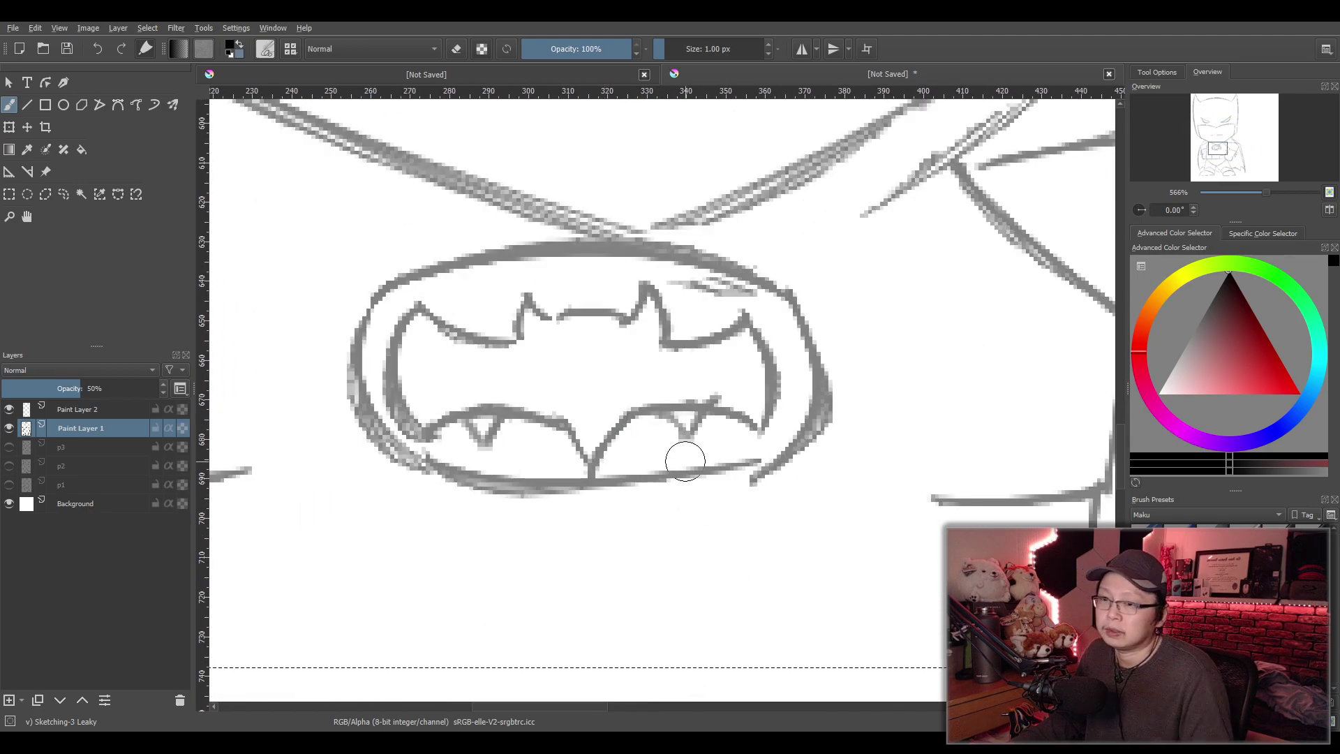
{"action": "key", "text": "e"}
{"action": "key", "text": "slash"}
{"action": "right_click", "coordinate": [693, 49]}
{"action": "type", "text": "5"}
{"action": "key", "text": "Return"}
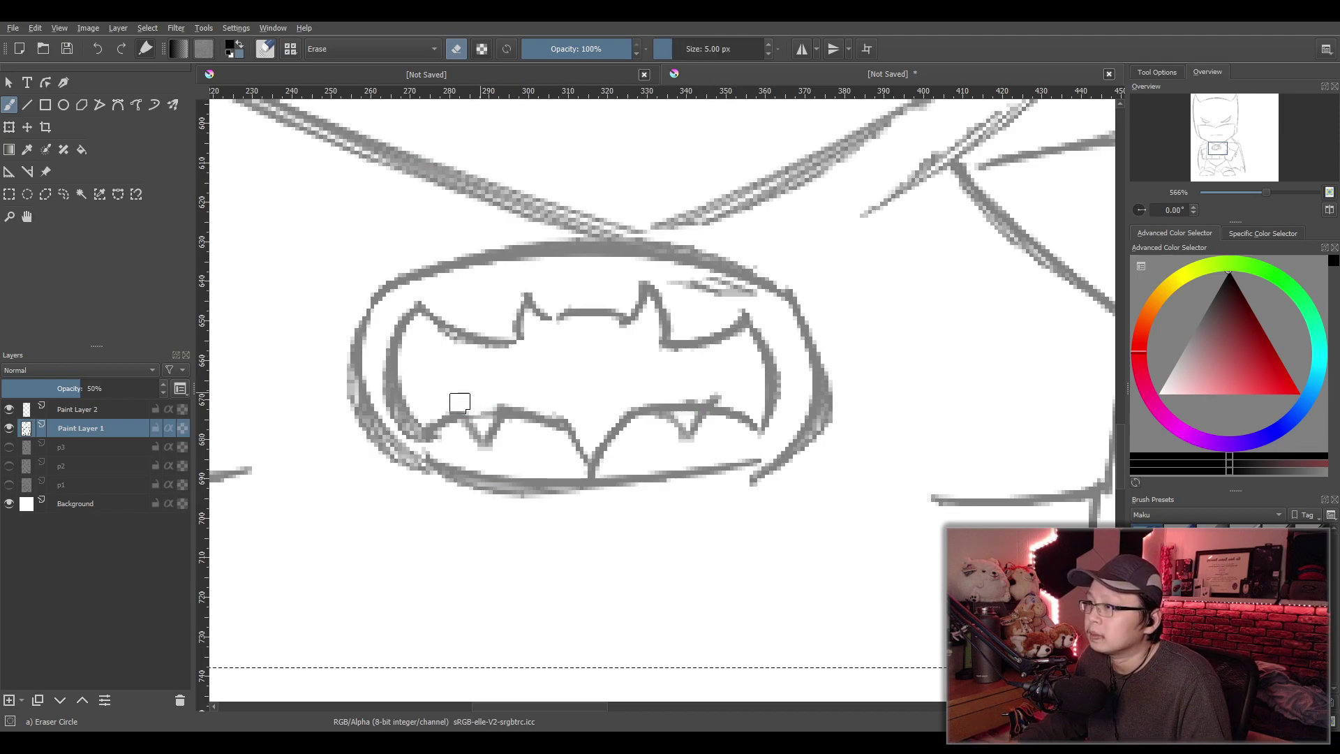
{"action": "left_click_drag", "start_coordinate": [669, 397], "coordinate": [721, 396]}
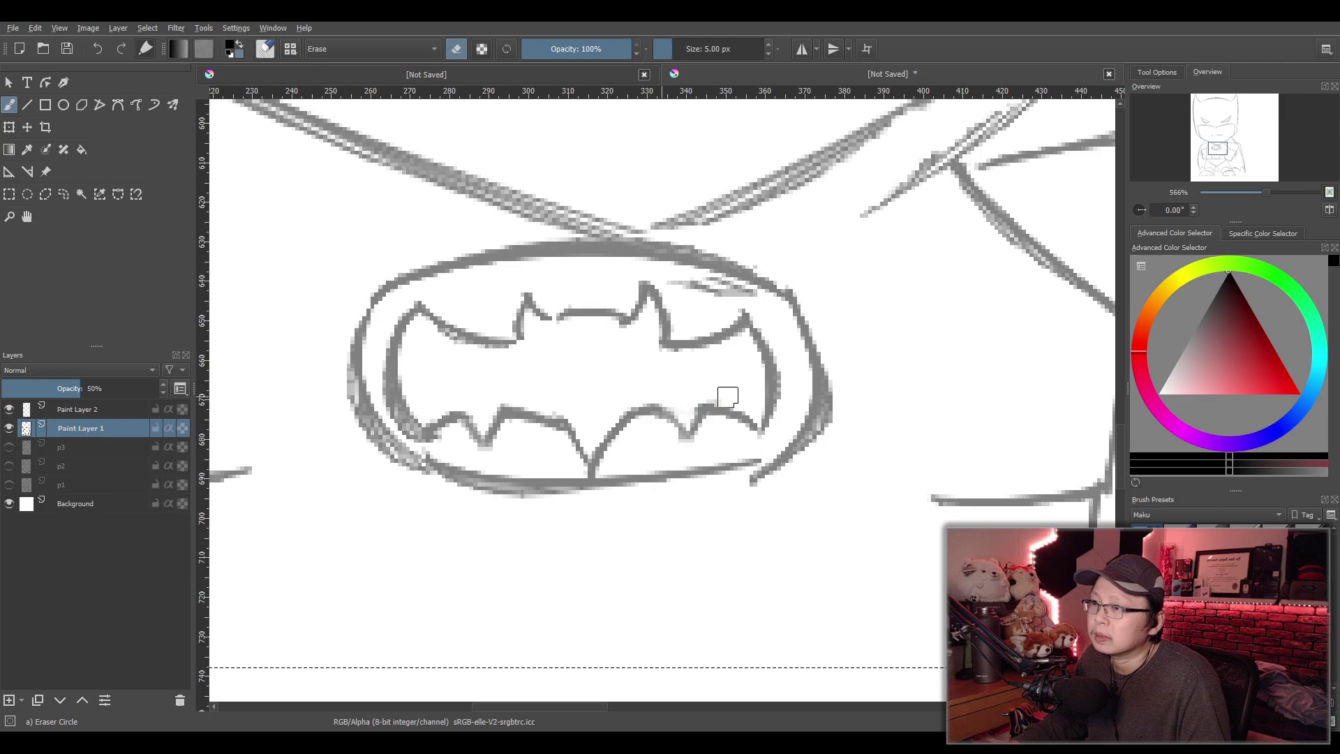
Examine the balance of the whole figure at reduced zoom, including in a mirrored view
{"action": "scroll", "coordinate": [405, 312], "scroll_direction": "down", "scroll_amount": 4}
{"action": "scroll", "coordinate": [625, 404], "scroll_direction": "down", "scroll_amount": 5}
{"action": "scroll", "coordinate": [663, 457], "scroll_direction": "down", "scroll_amount": 1}
{"action": "scroll", "coordinate": [662, 467], "scroll_direction": "up", "scroll_amount": 3}
{"action": "scroll", "coordinate": [660, 477], "scroll_direction": "up", "scroll_amount": 1}
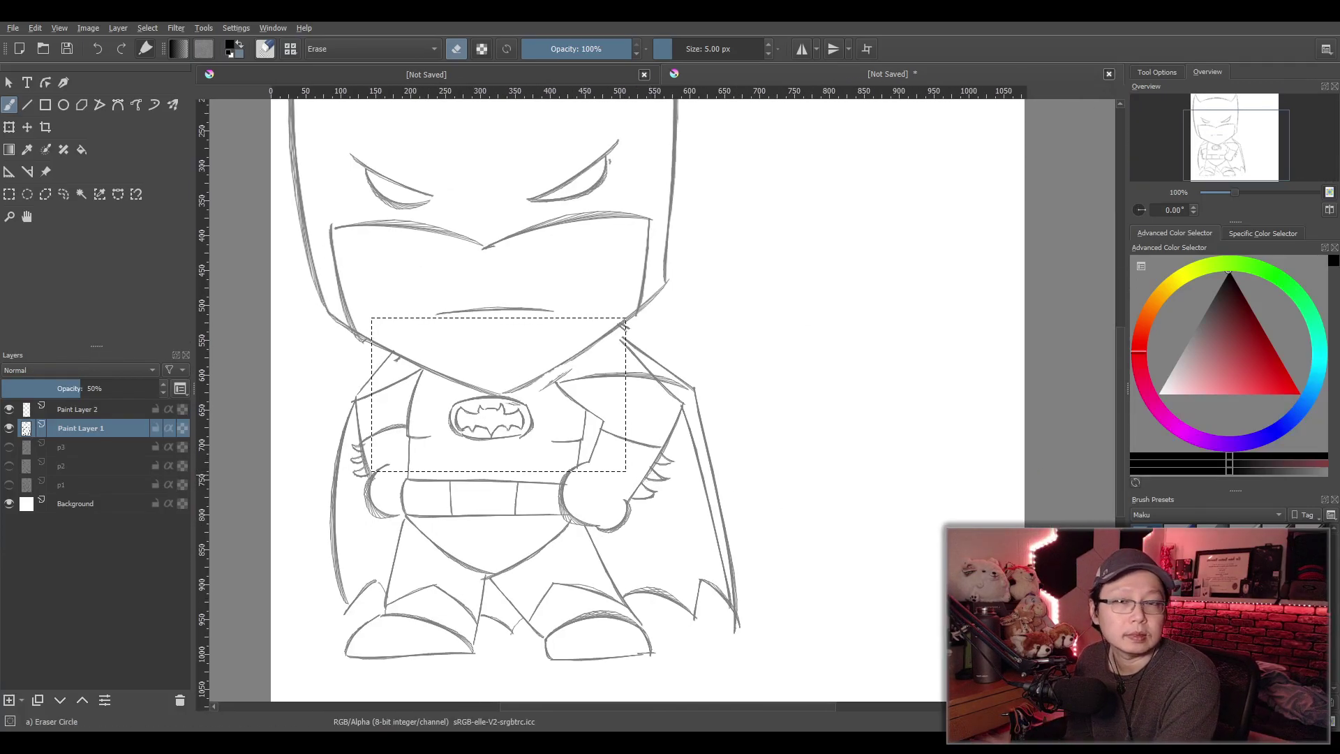
{"action": "scroll", "coordinate": [650, 299], "scroll_direction": "down", "scroll_amount": 4}
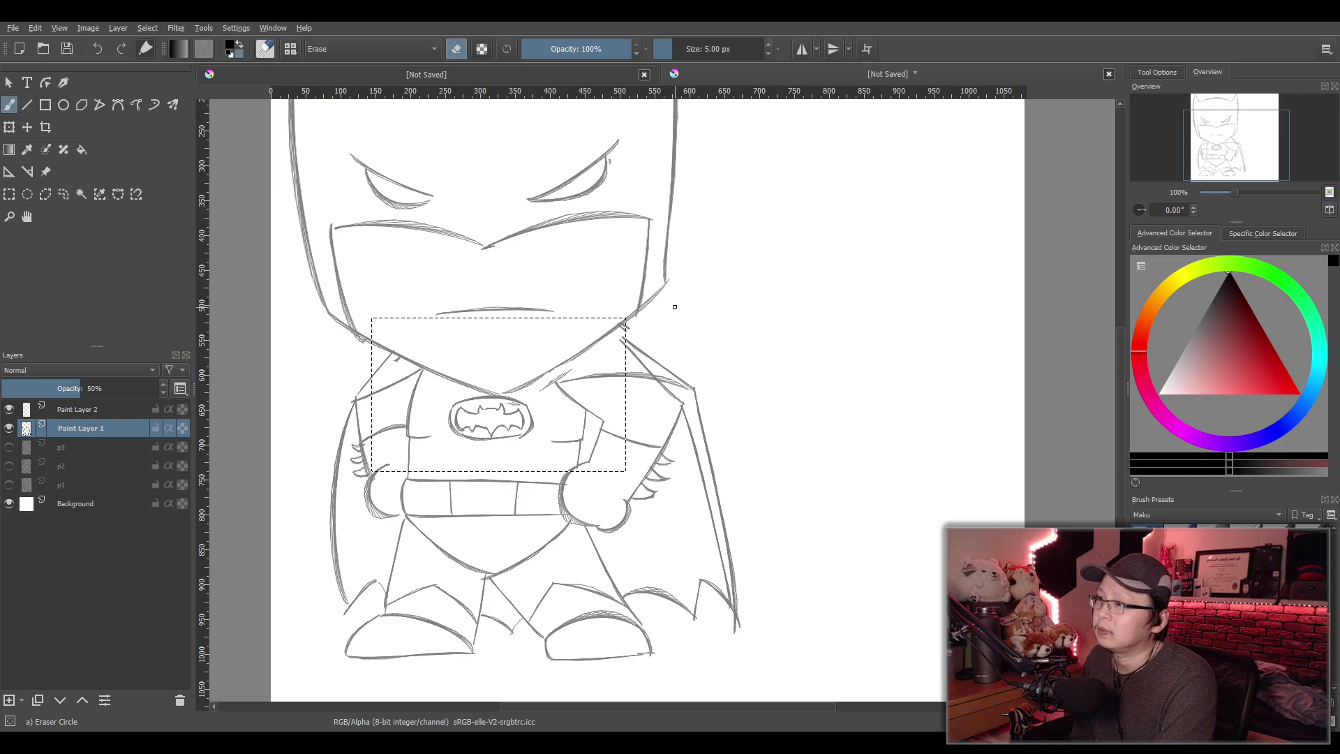
{"action": "scroll", "coordinate": [595, 305], "scroll_direction": "up", "scroll_amount": 2}
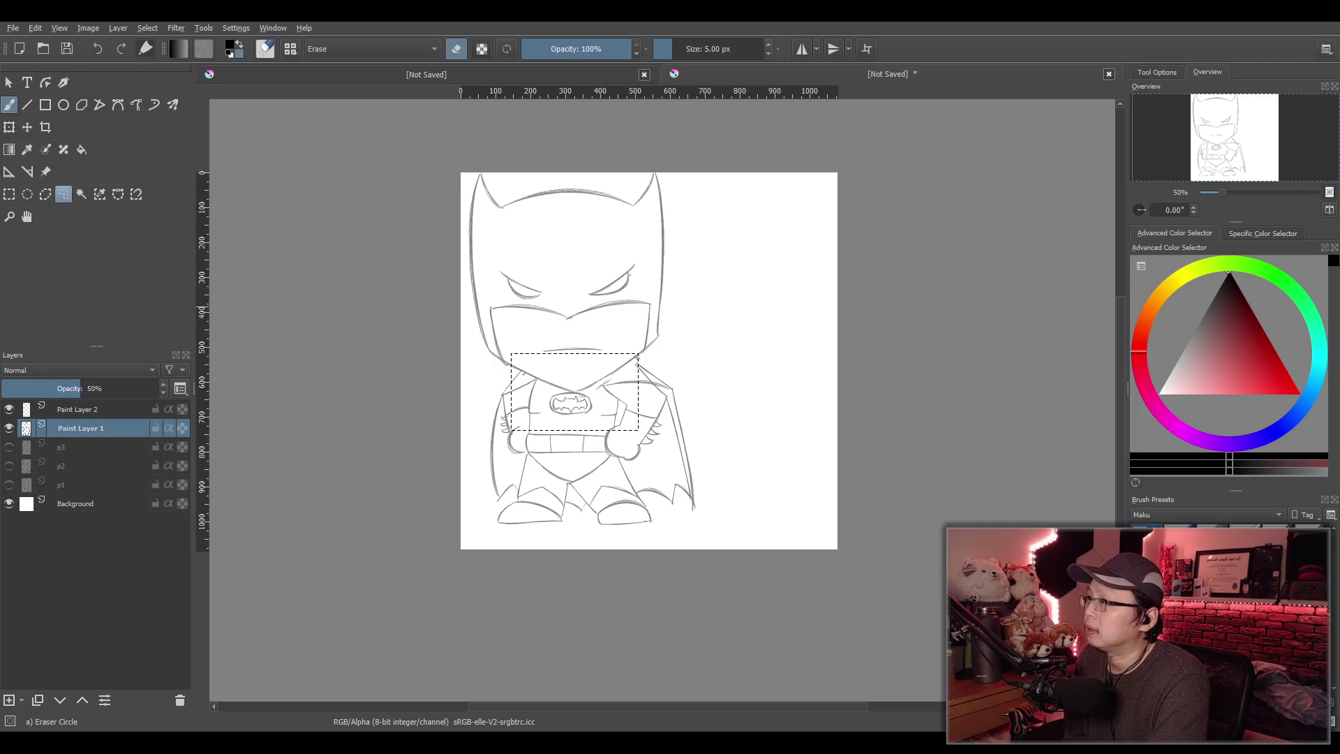
{"action": "left_click", "coordinate": [63, 194]}
{"action": "key", "text": "m"}
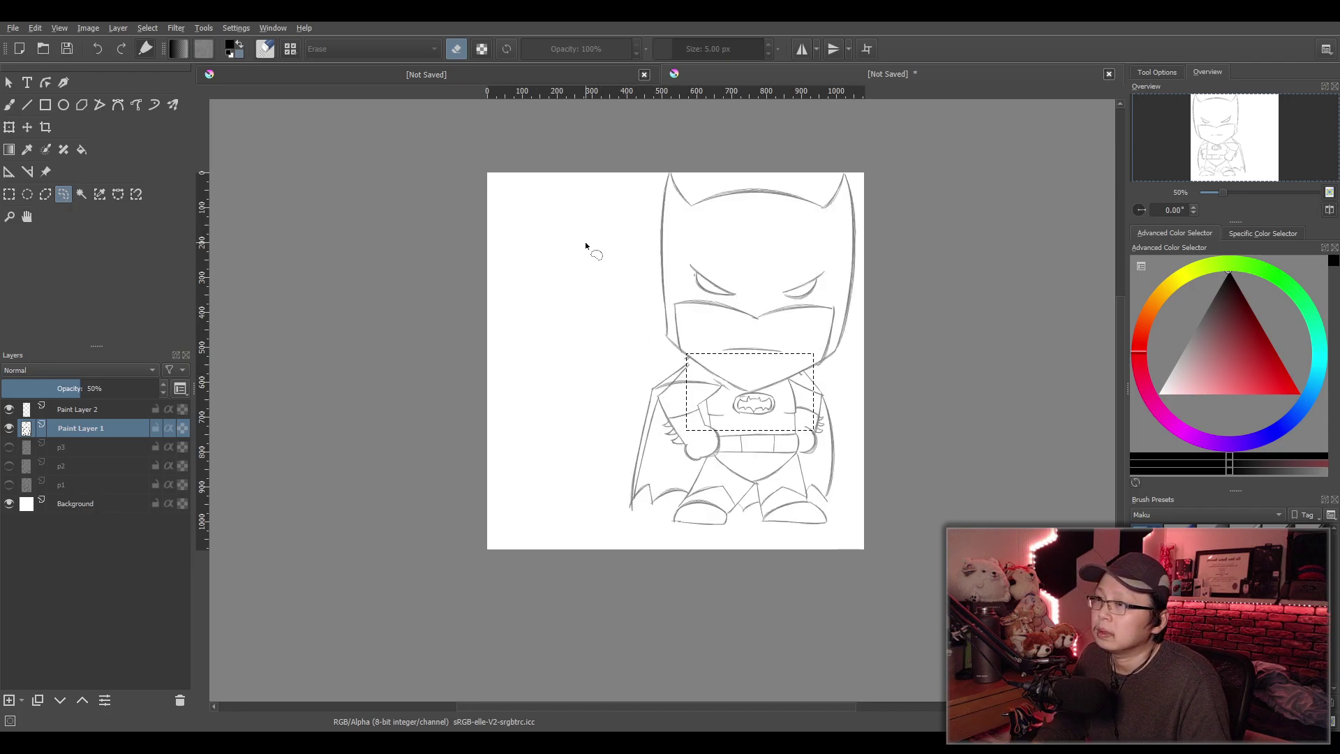
{"action": "key", "text": "m"}
Select the entire head on Paint Layer 1 with a freehand outline and move it slightly to the right
{"action": "left_click_drag", "start_coordinate": [469, 177], "coordinate": [463, 242]}
{"action": "left_click_drag", "start_coordinate": [541, 383], "coordinate": [604, 383]}
{"action": "mouse_move", "coordinate": [668, 294]}
{"action": "left_mouse_down"}
{"action": "mouse_move", "coordinate": [665, 171]}
{"action": "mouse_move", "coordinate": [599, 185]}
{"action": "mouse_move", "coordinate": [469, 172]}
{"action": "left_mouse_up"}
{"action": "left_click", "coordinate": [27, 127]}
{"action": "left_click_drag", "start_coordinate": [602, 315], "coordinate": [605, 317]}
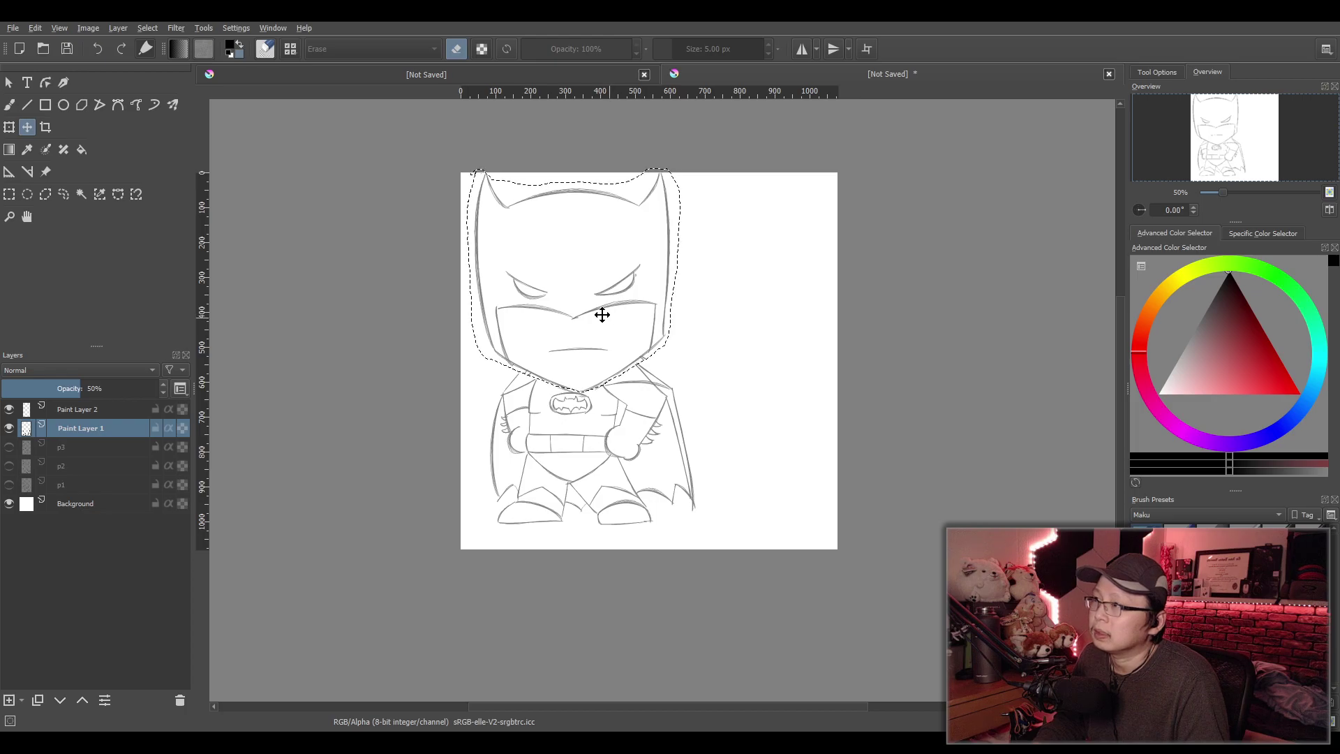
Transform the selected head to make it slightly narrower, tilt it a little clockwise and center it over the body
{"action": "key", "text": "ctrl+t"}
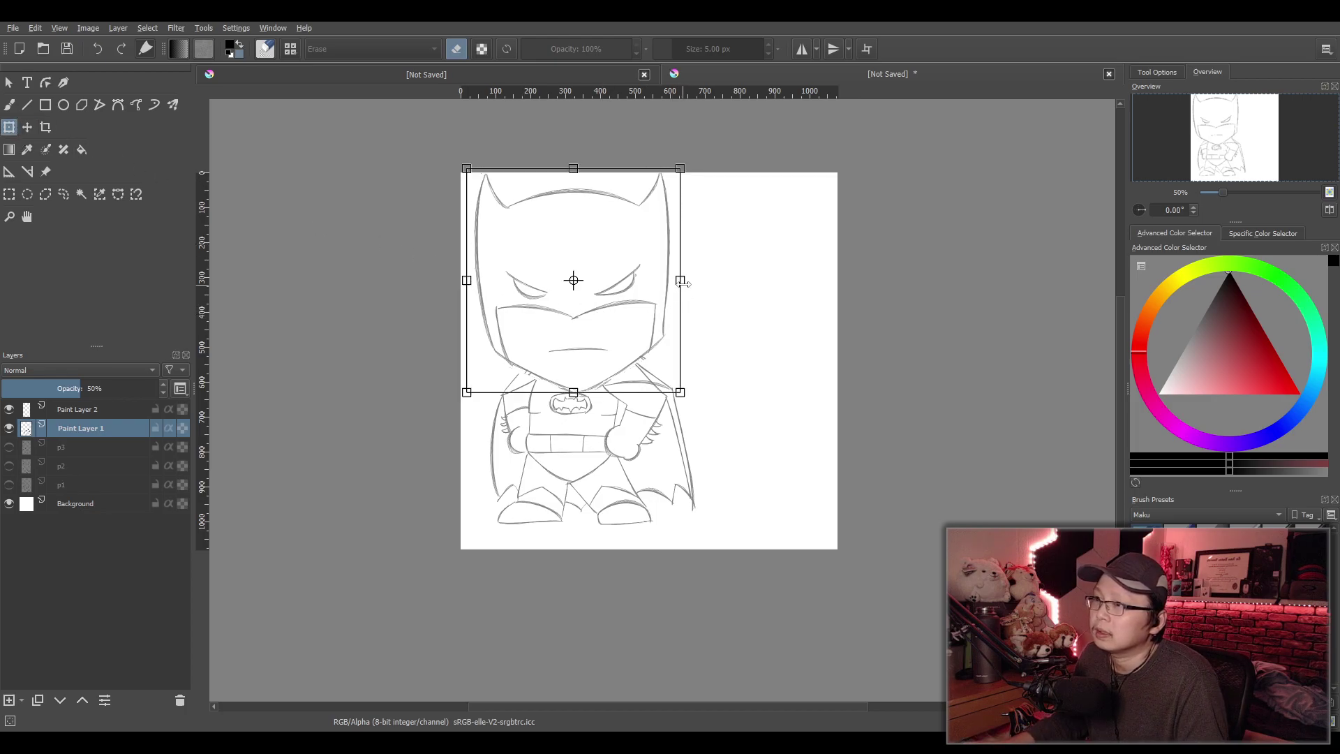
{"action": "left_click_drag", "start_coordinate": [682, 282], "coordinate": [645, 299]}
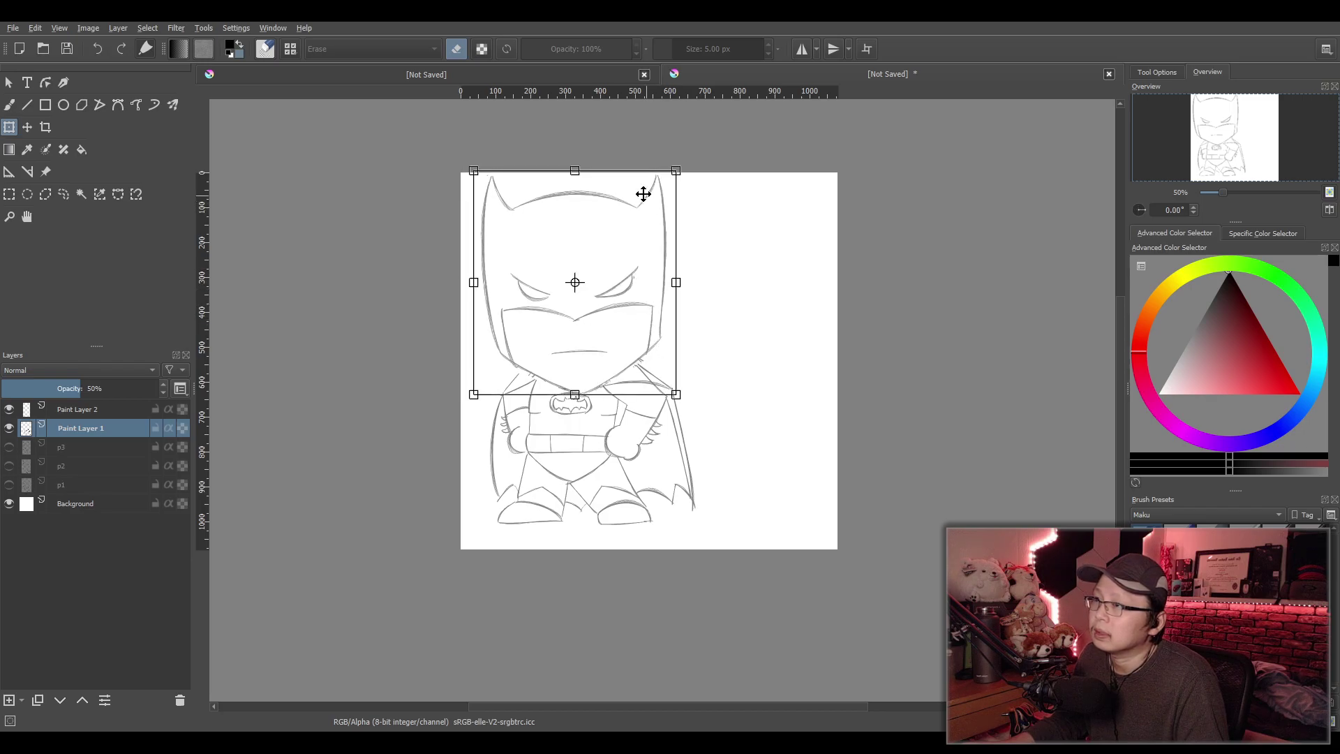
{"action": "left_click_drag", "start_coordinate": [638, 166], "coordinate": [637, 162]}
{"action": "left_click_drag", "start_coordinate": [635, 287], "coordinate": [634, 293]}
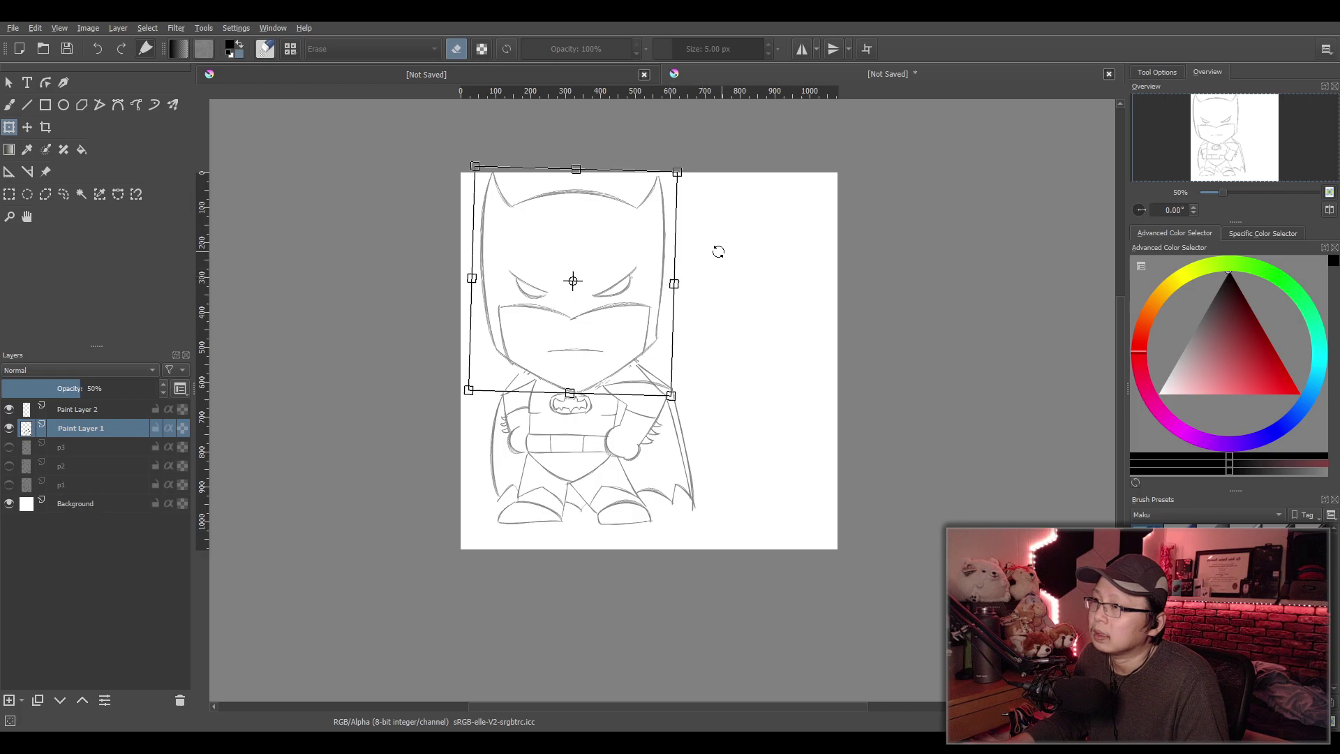
{"action": "left_click_drag", "start_coordinate": [632, 145], "coordinate": [634, 148]}
{"action": "left_click_drag", "start_coordinate": [628, 281], "coordinate": [628, 281]}
{"action": "left_click_drag", "start_coordinate": [633, 149], "coordinate": [640, 156]}
{"action": "left_click_drag", "start_coordinate": [622, 278], "coordinate": [621, 290]}
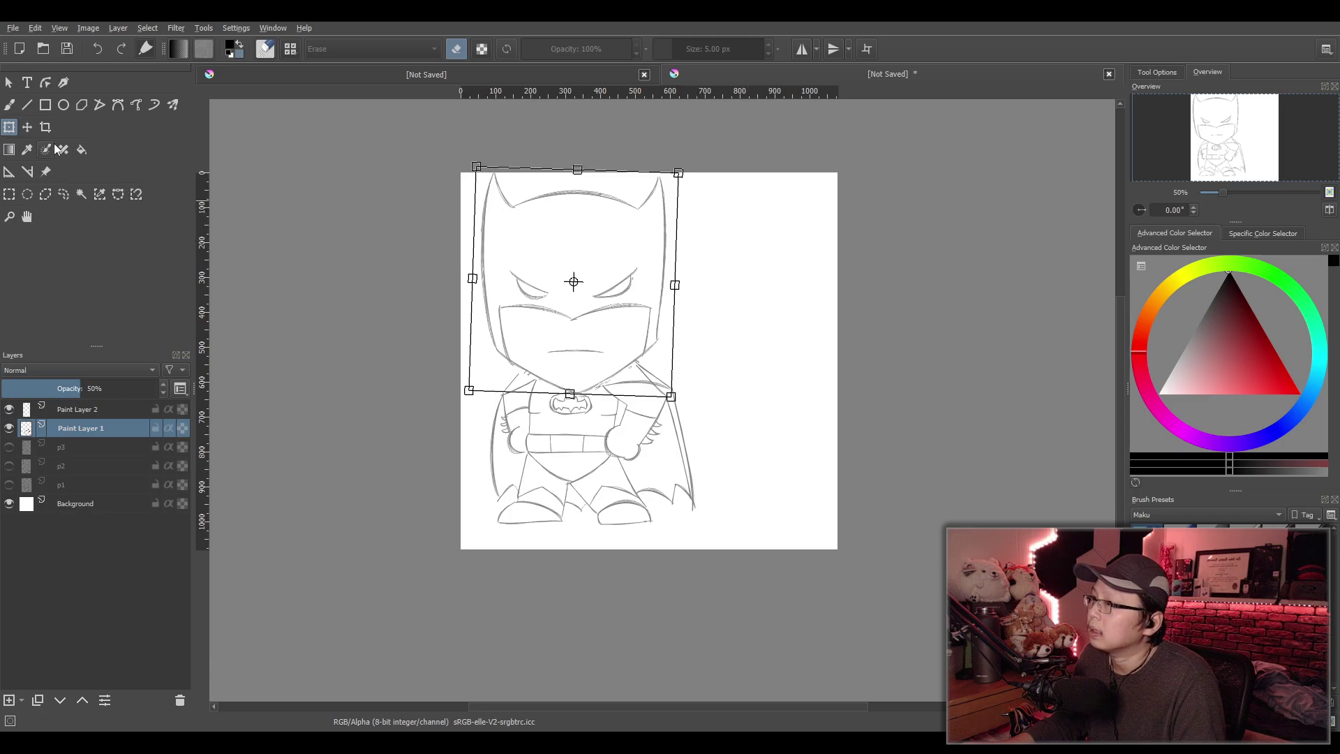
{"action": "left_click", "coordinate": [105, 408]}
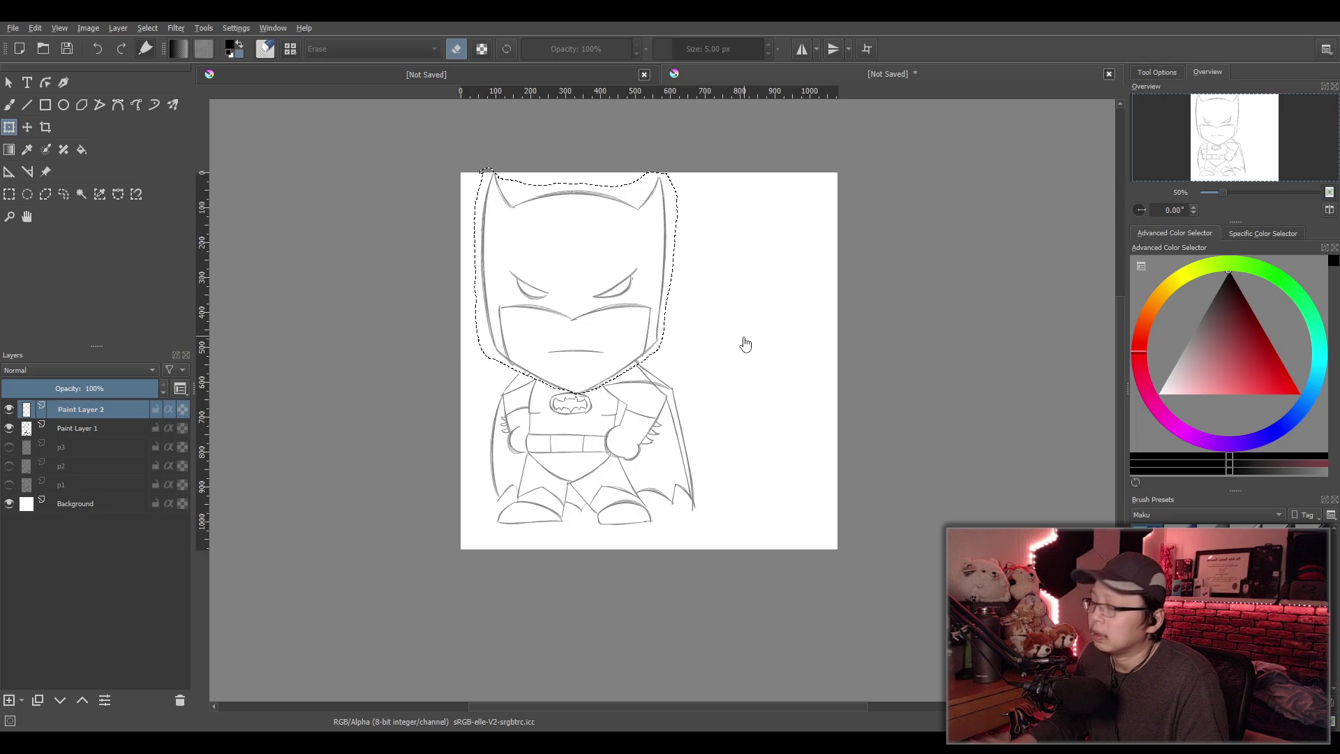
Fine-tune the head's tilt on Paint Layer 1 with a free transform, comparing it in normal and mirrored views
{"action": "key", "text": "m"}
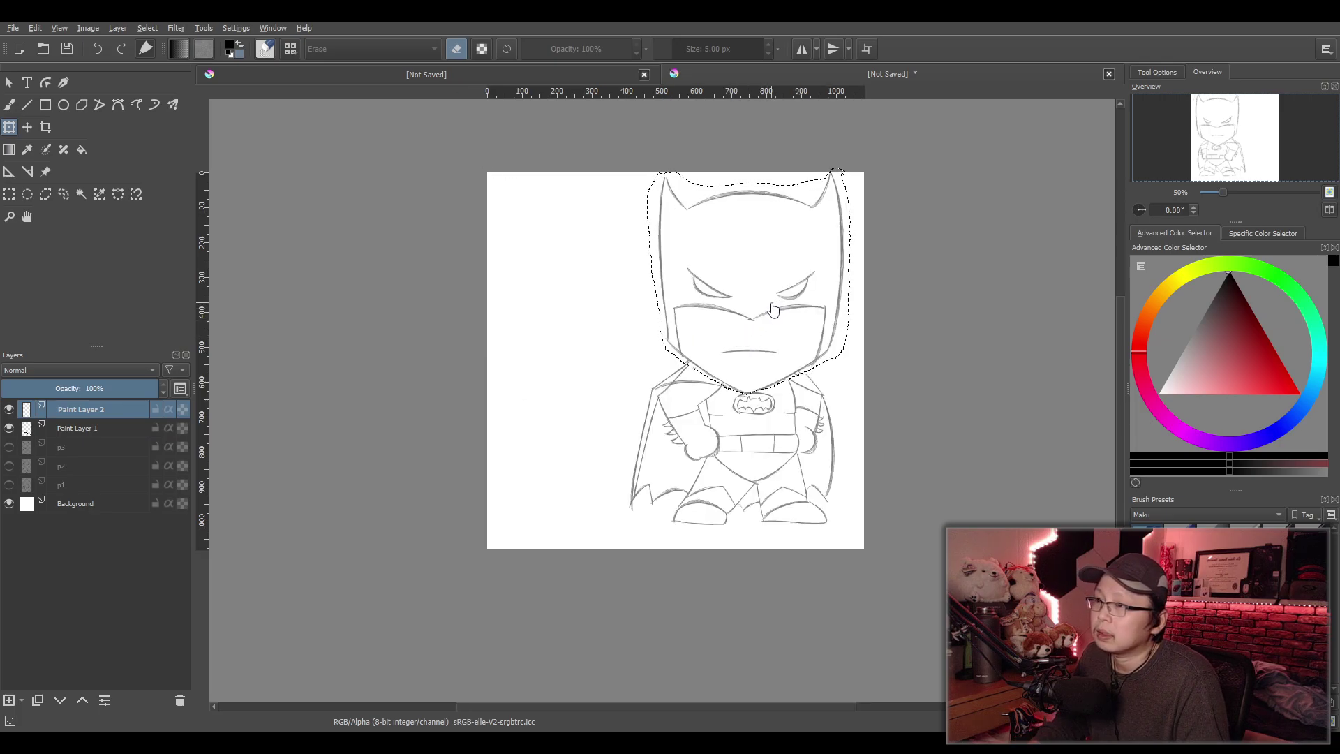
{"action": "left_click", "coordinate": [27, 127]}
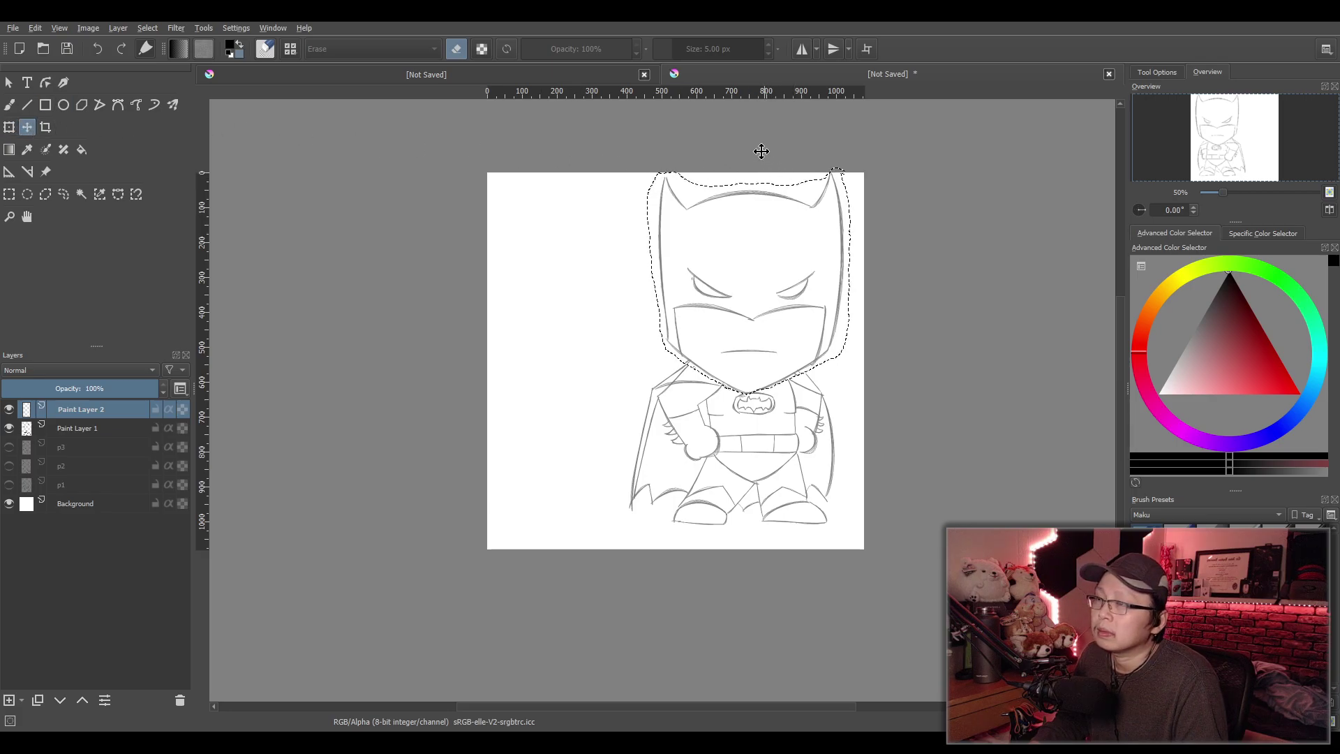
{"action": "key", "text": "ctrl+t"}
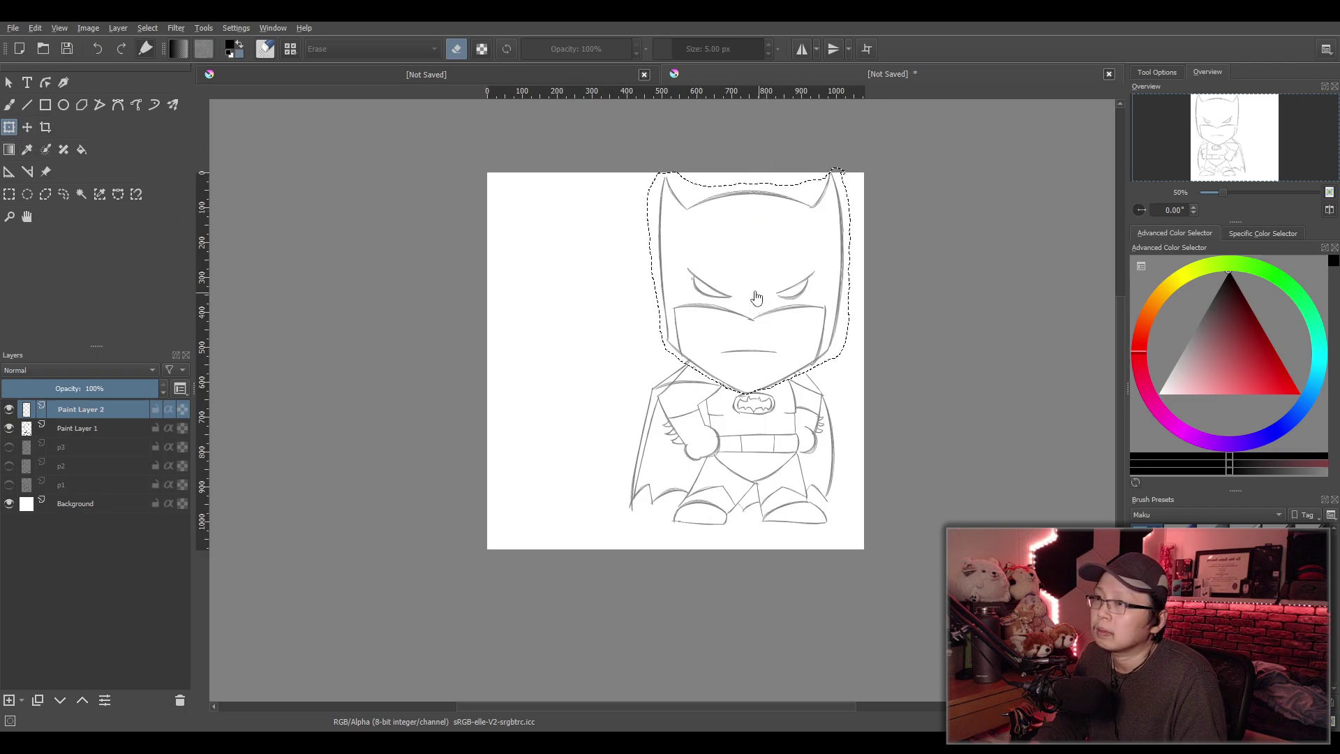
{"action": "left_click", "coordinate": [78, 428]}
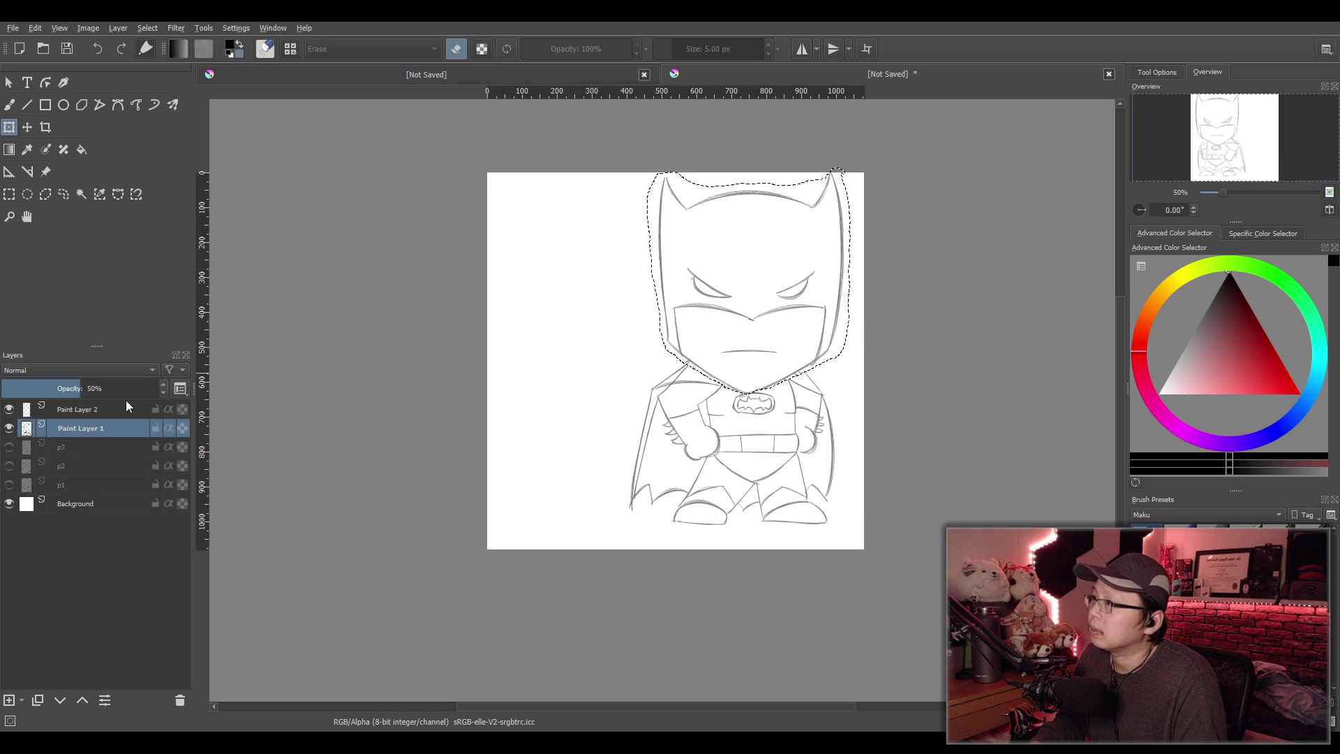
{"action": "left_click", "coordinate": [767, 243]}
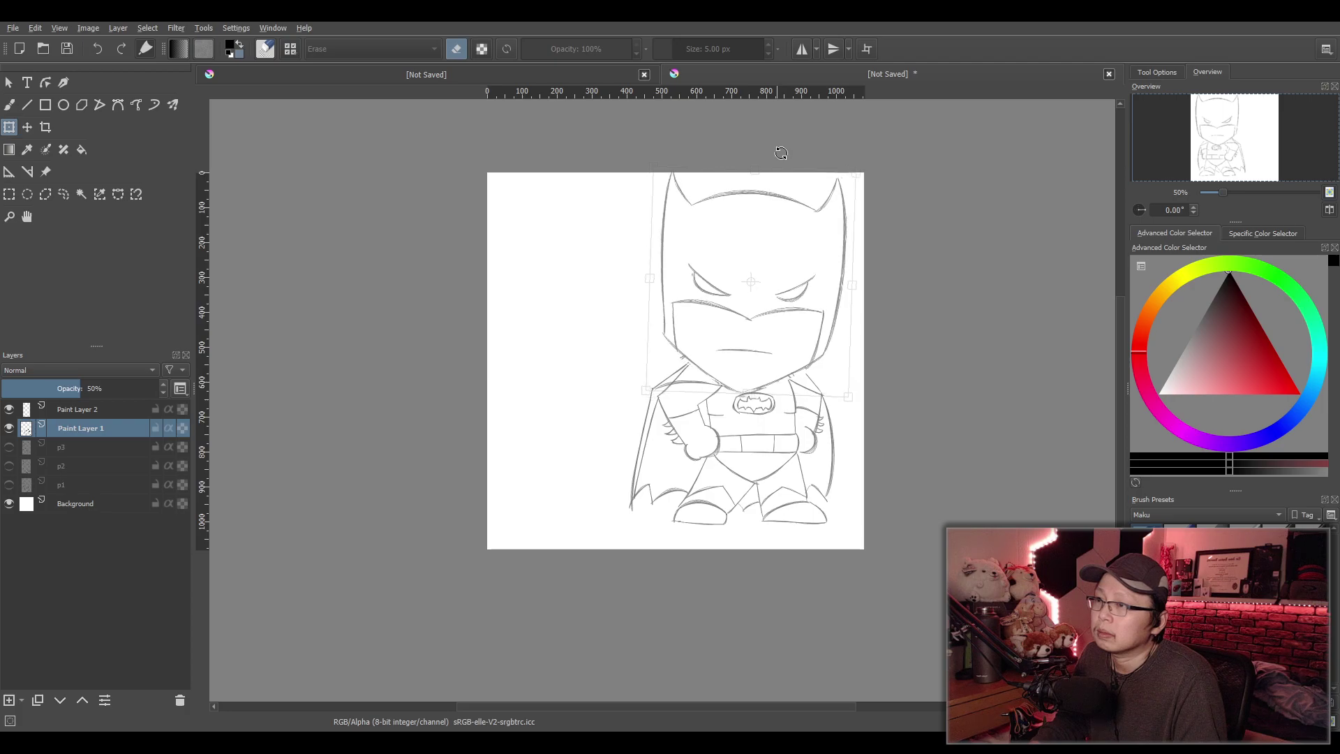
{"action": "left_click_drag", "start_coordinate": [781, 153], "coordinate": [783, 155]}
{"action": "key", "text": "ctrl+z"}
{"action": "left_click_drag", "start_coordinate": [809, 147], "coordinate": [810, 147]}
{"action": "left_click_drag", "start_coordinate": [791, 256], "coordinate": [789, 259]}
{"action": "left_click_drag", "start_coordinate": [813, 139], "coordinate": [805, 138]}
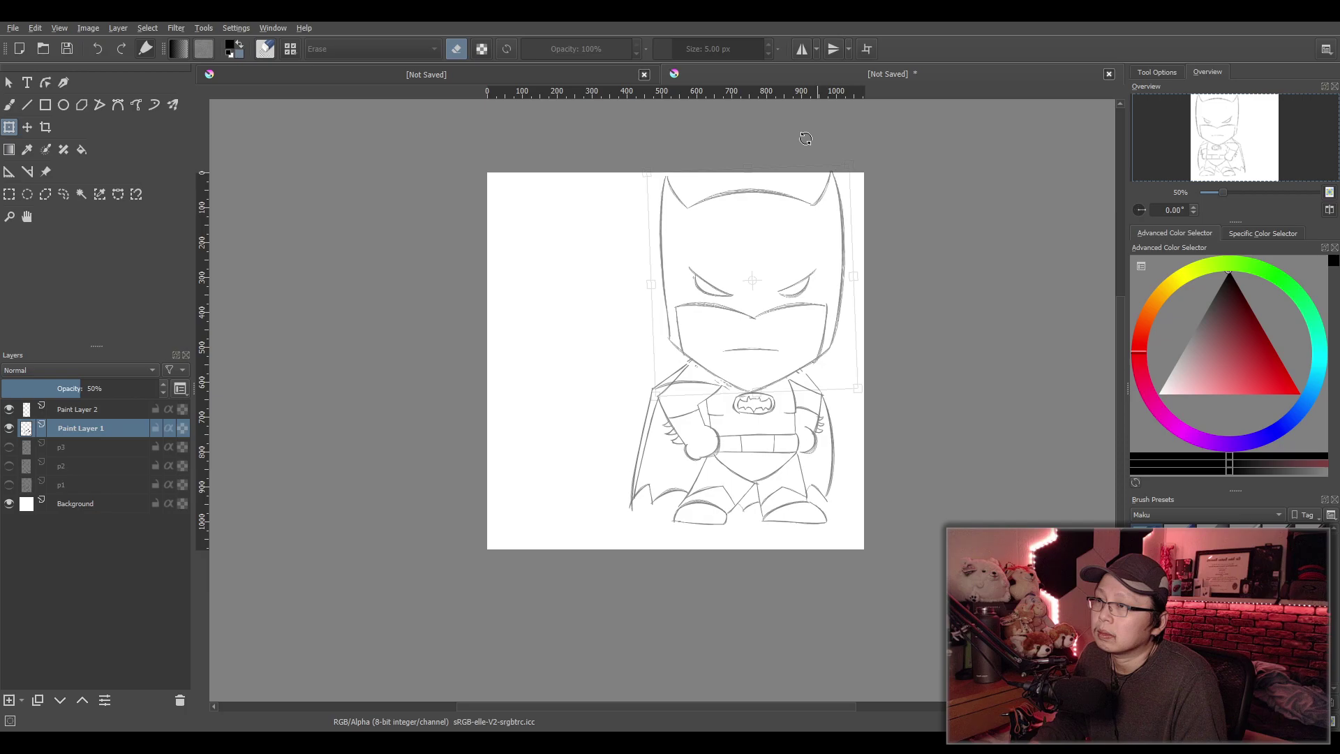
{"action": "key", "text": "m"}
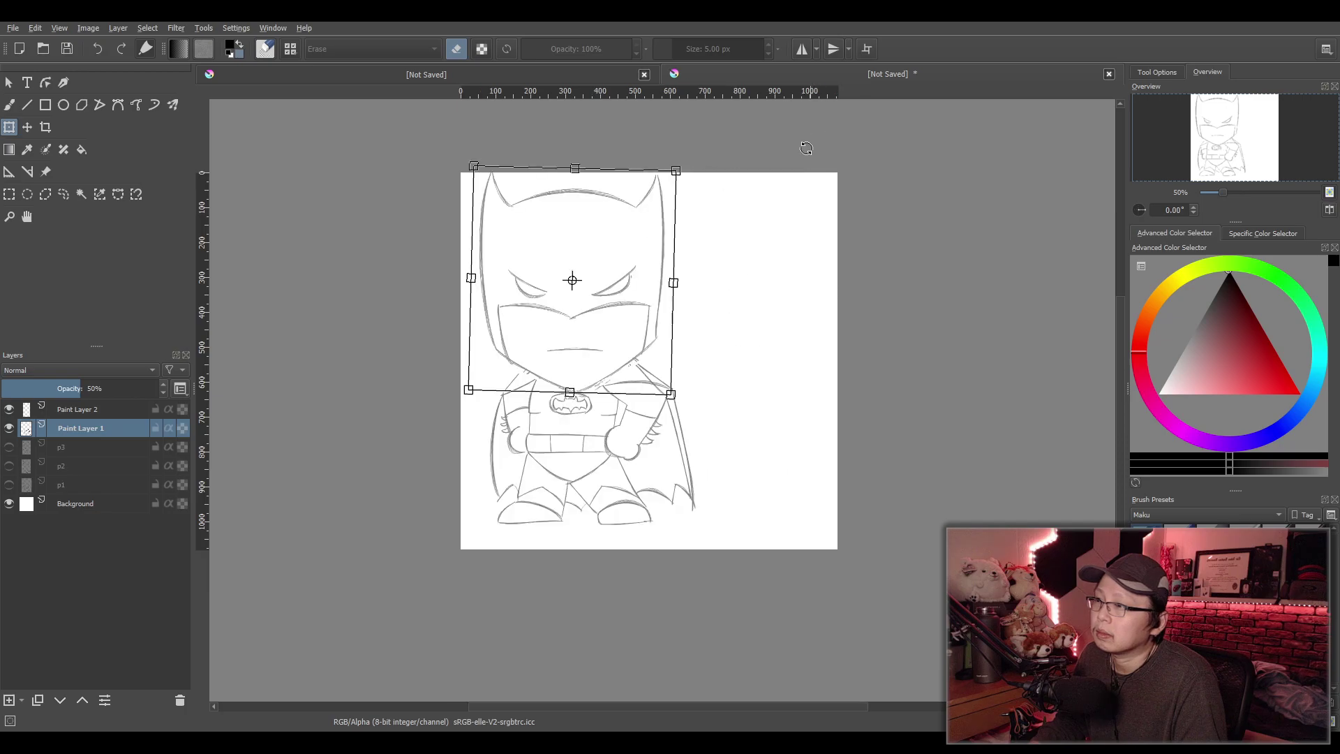
{"action": "key", "text": "m"}
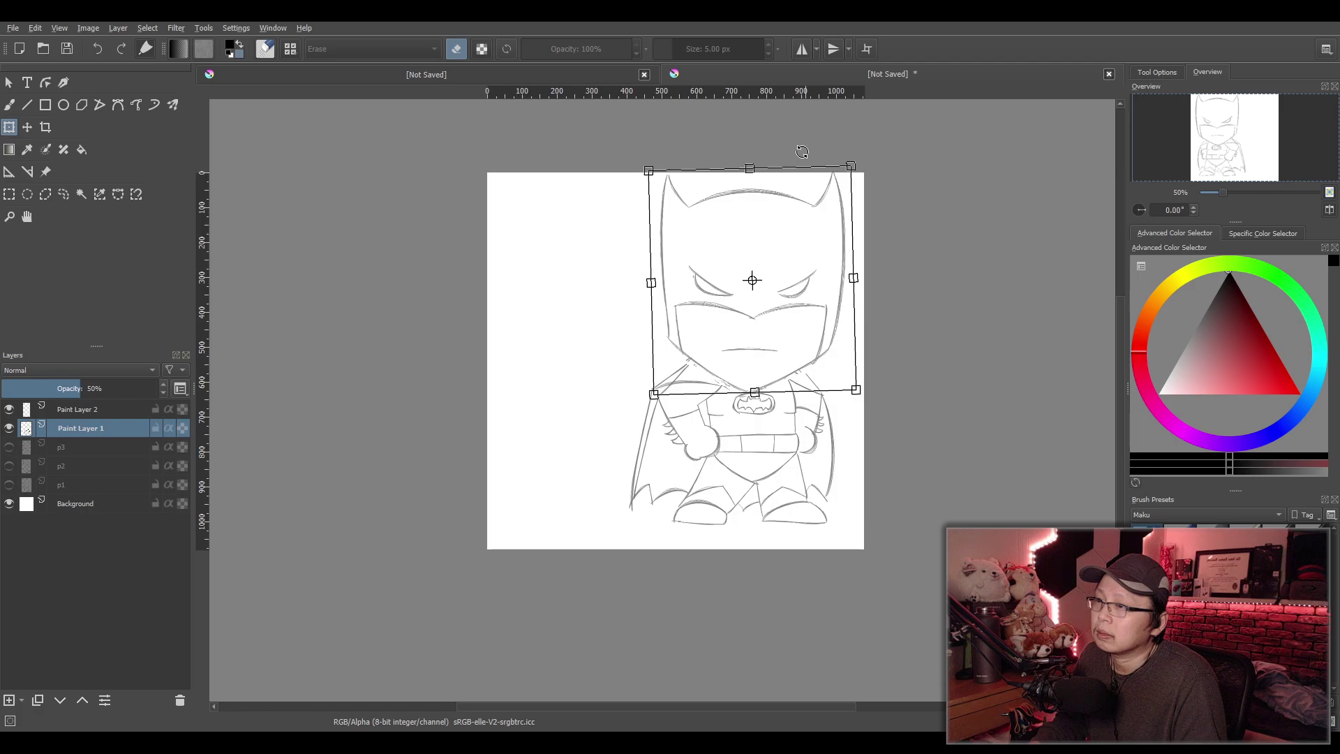
{"action": "key", "text": "m"}
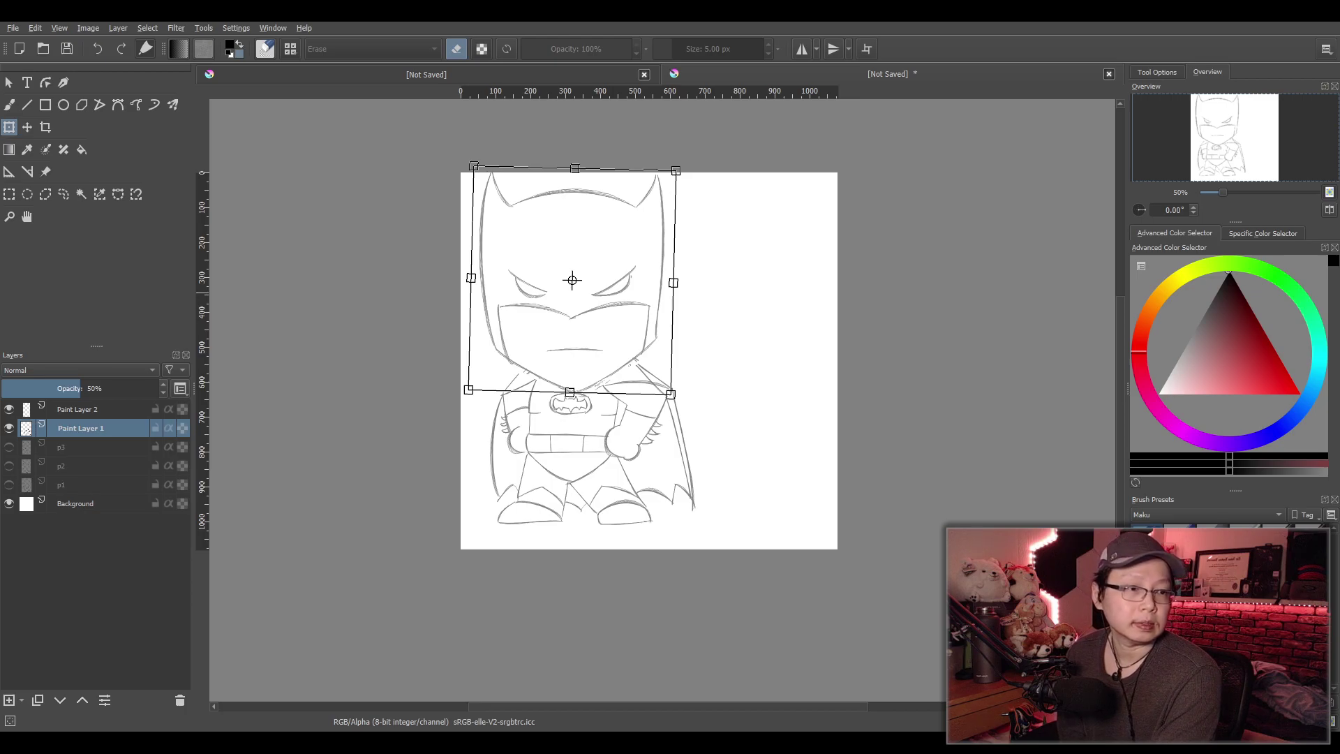
{"action": "left_click_drag", "start_coordinate": [921, 399], "coordinate": [888, 388]}
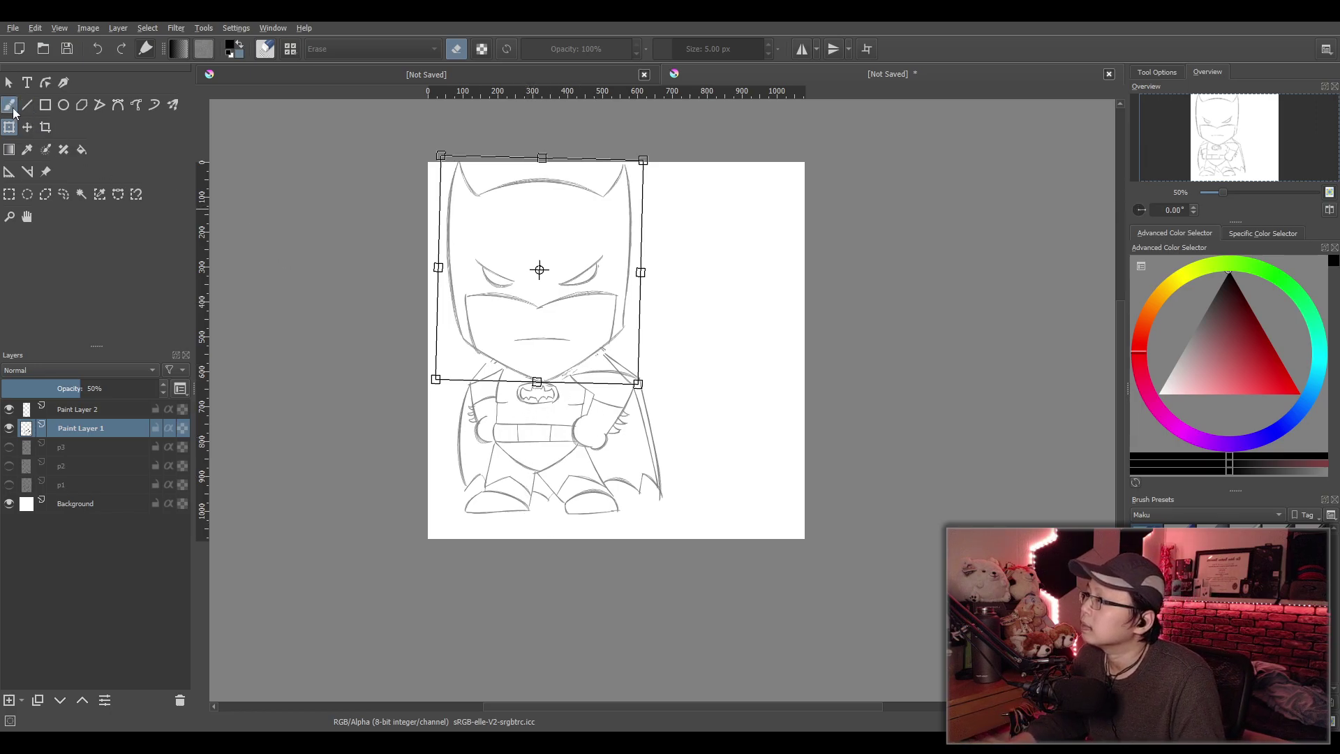
{"action": "left_click", "coordinate": [10, 106]}
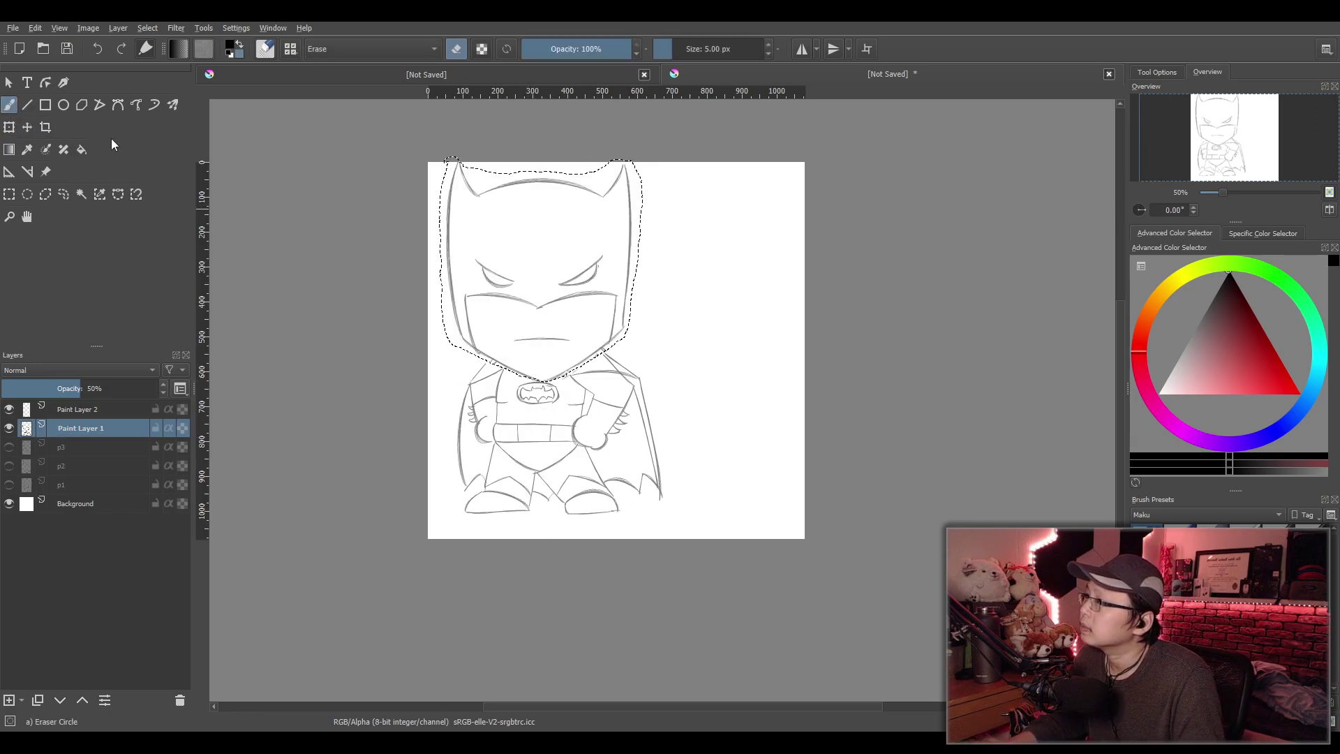
Make Paint Layer 2 active and replace the head selection with a rectangular selection around the whole canvas
{"action": "left_click", "coordinate": [64, 409]}
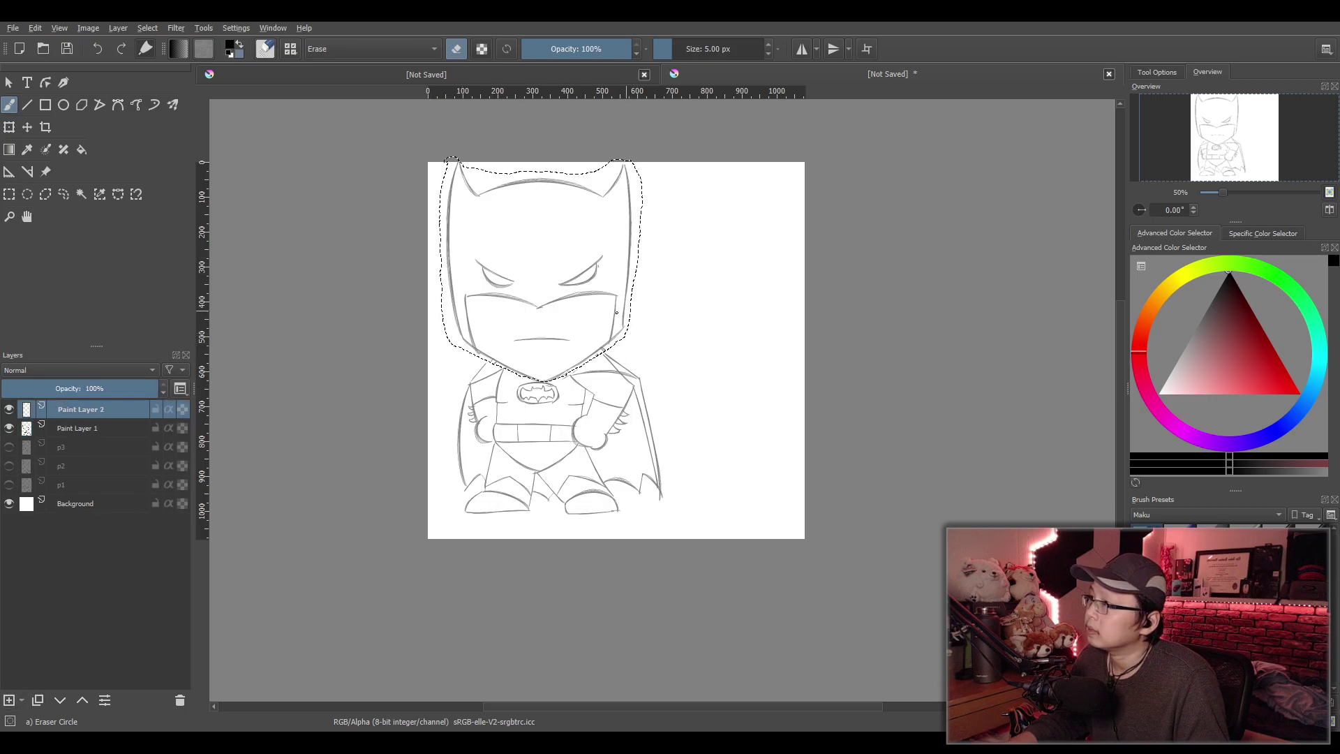
{"action": "key", "text": "1"}
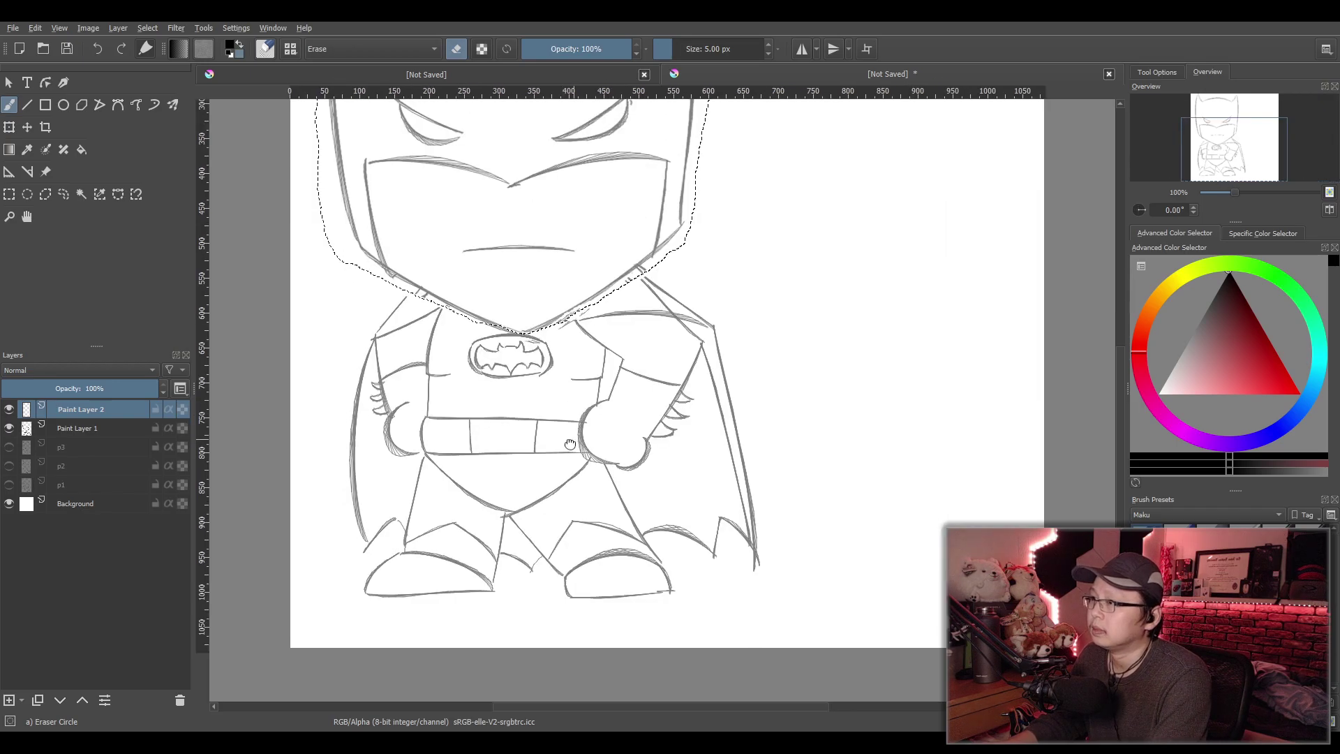
{"action": "left_click_drag", "start_coordinate": [573, 443], "coordinate": [523, 482]}
{"action": "left_click", "coordinate": [9, 194]}
{"action": "key", "text": "minus"}
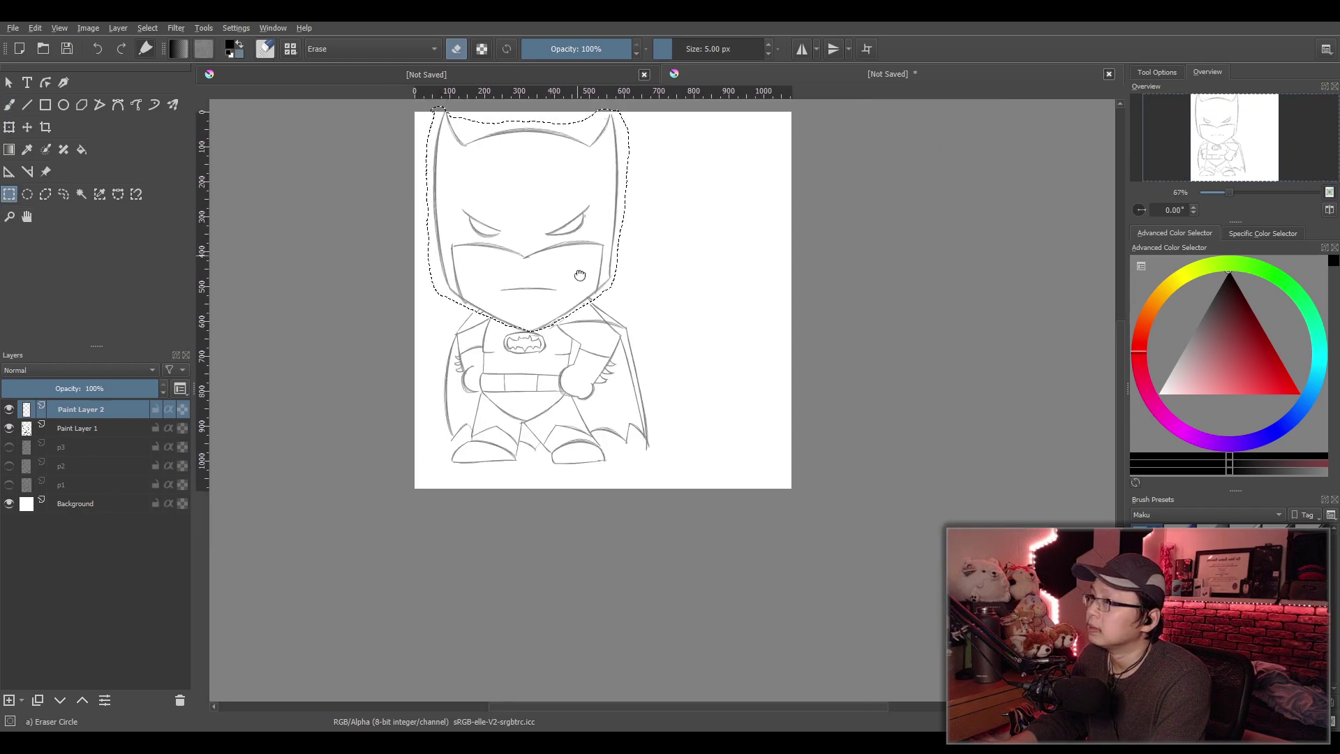
{"action": "key", "text": "minus"}
{"action": "left_click_drag", "start_coordinate": [403, 207], "coordinate": [652, 585]}
{"action": "scroll", "coordinate": [572, 507], "scroll_direction": "up", "scroll_amount": 5}
{"action": "scroll", "coordinate": [572, 507], "scroll_direction": "down", "scroll_amount": 2}
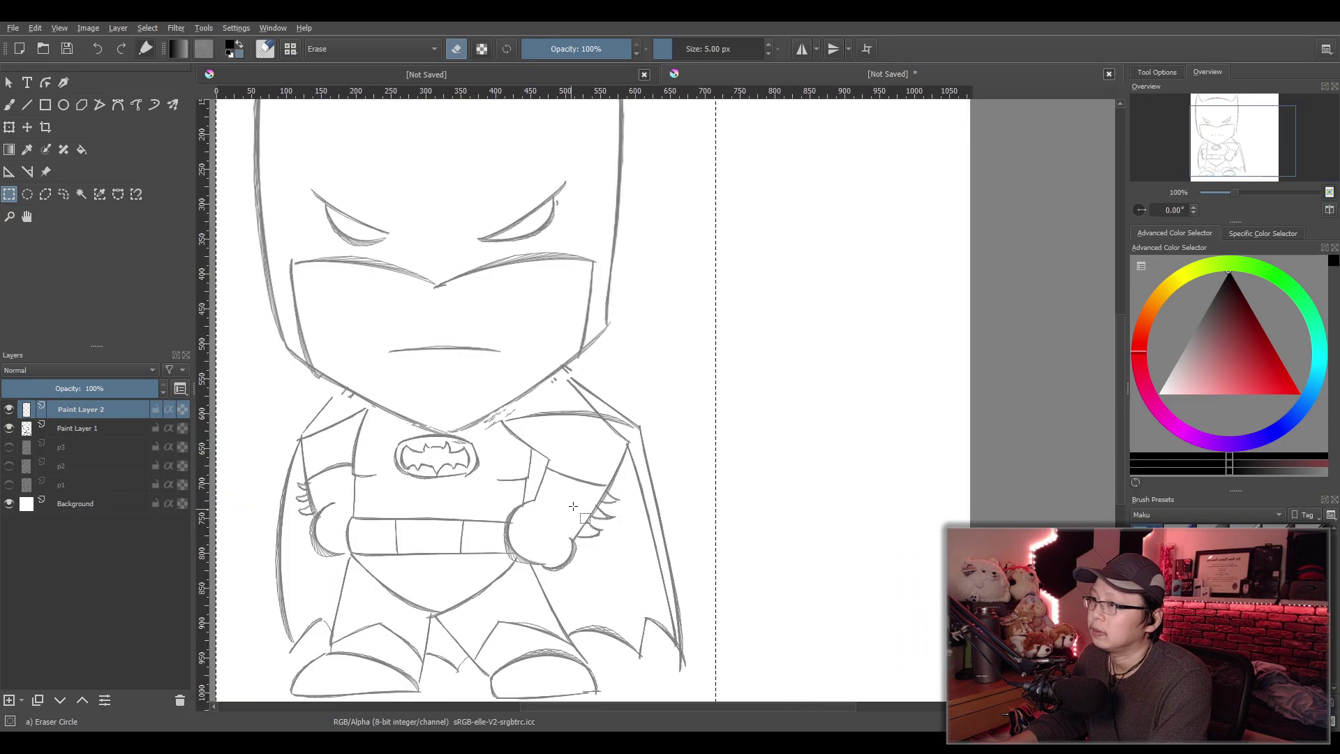
{"action": "key", "text": "minus"}
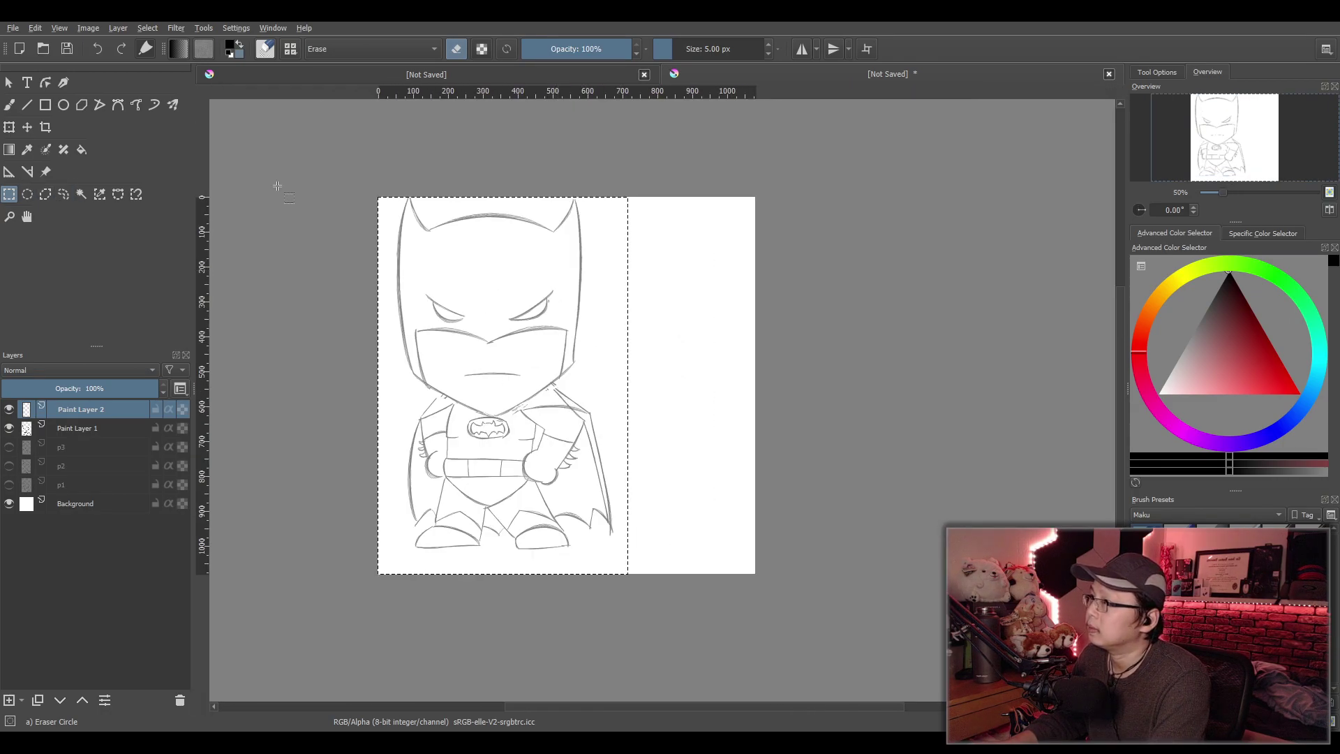
{"action": "left_click_drag", "start_coordinate": [365, 184], "coordinate": [806, 601]}
Switch from the eraser to the Sketching-3 Leaky brush at 1 px, ready to draw beside the head's jaw
{"action": "scroll", "coordinate": [599, 347], "scroll_direction": "up", "scroll_amount": 2}
{"action": "left_click", "coordinate": [9, 105]}
{"action": "mouse_move", "coordinate": [546, 345]}
{"action": "left_mouse_down"}
{"action": "mouse_move", "coordinate": [501, 328]}
{"action": "mouse_move", "coordinate": [571, 311]}
{"action": "left_mouse_up"}
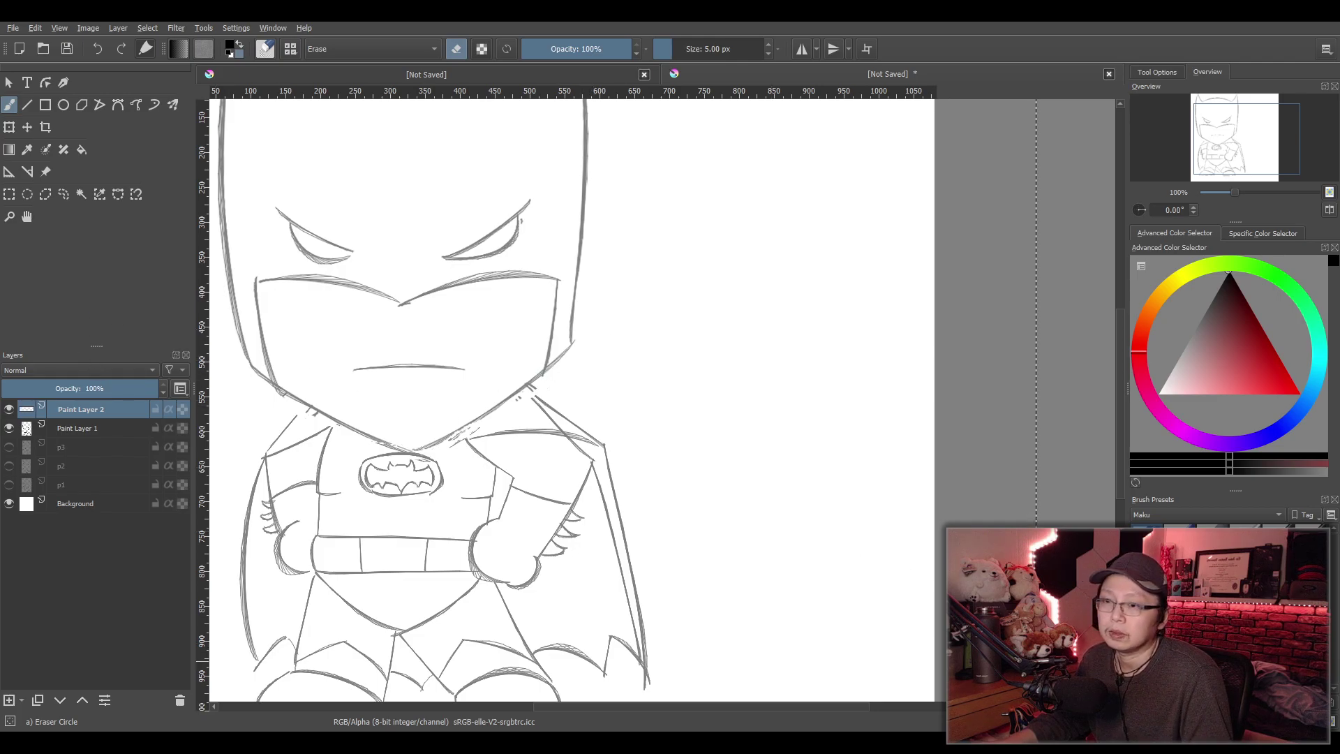
{"action": "key", "text": "e"}
{"action": "left_click_drag", "start_coordinate": [545, 371], "coordinate": [670, 279]}
{"action": "key", "text": "ctrl+z"}
{"action": "left_click_drag", "start_coordinate": [543, 370], "coordinate": [681, 266]}
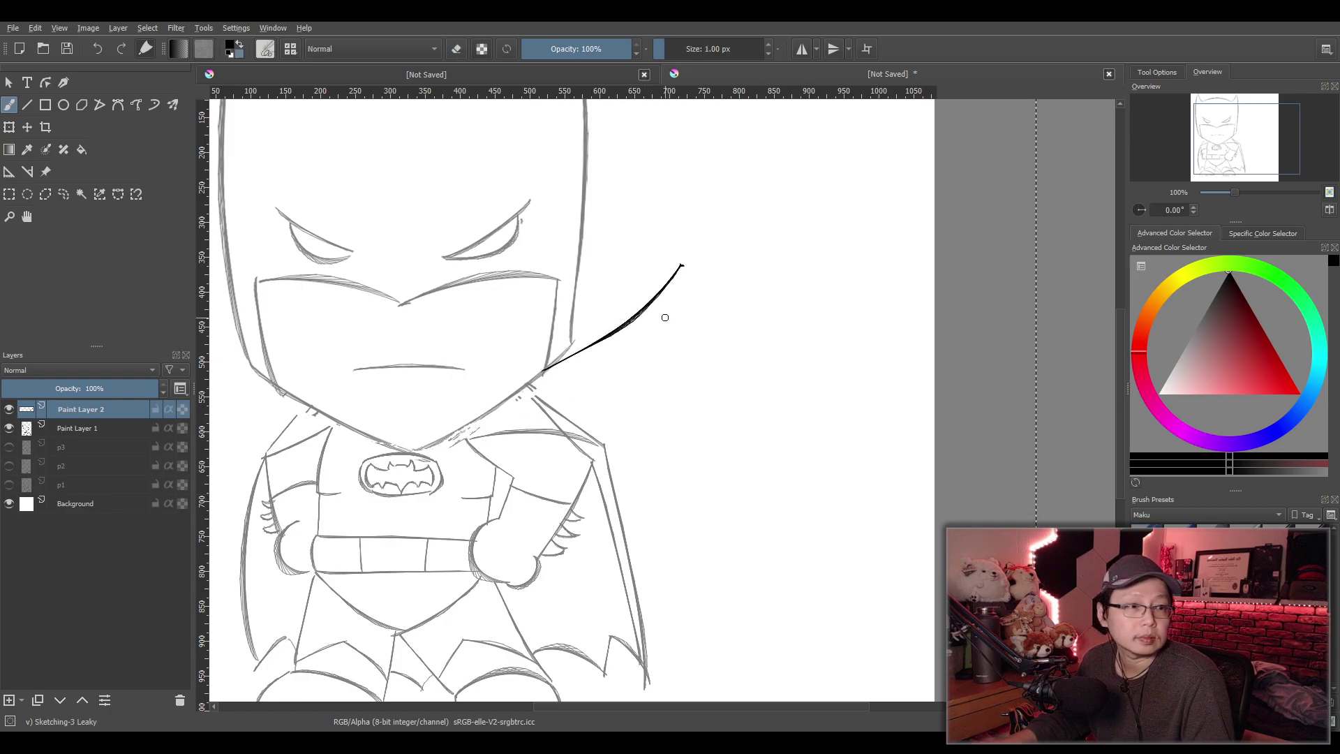
{"action": "key", "text": "ctrl+z"}
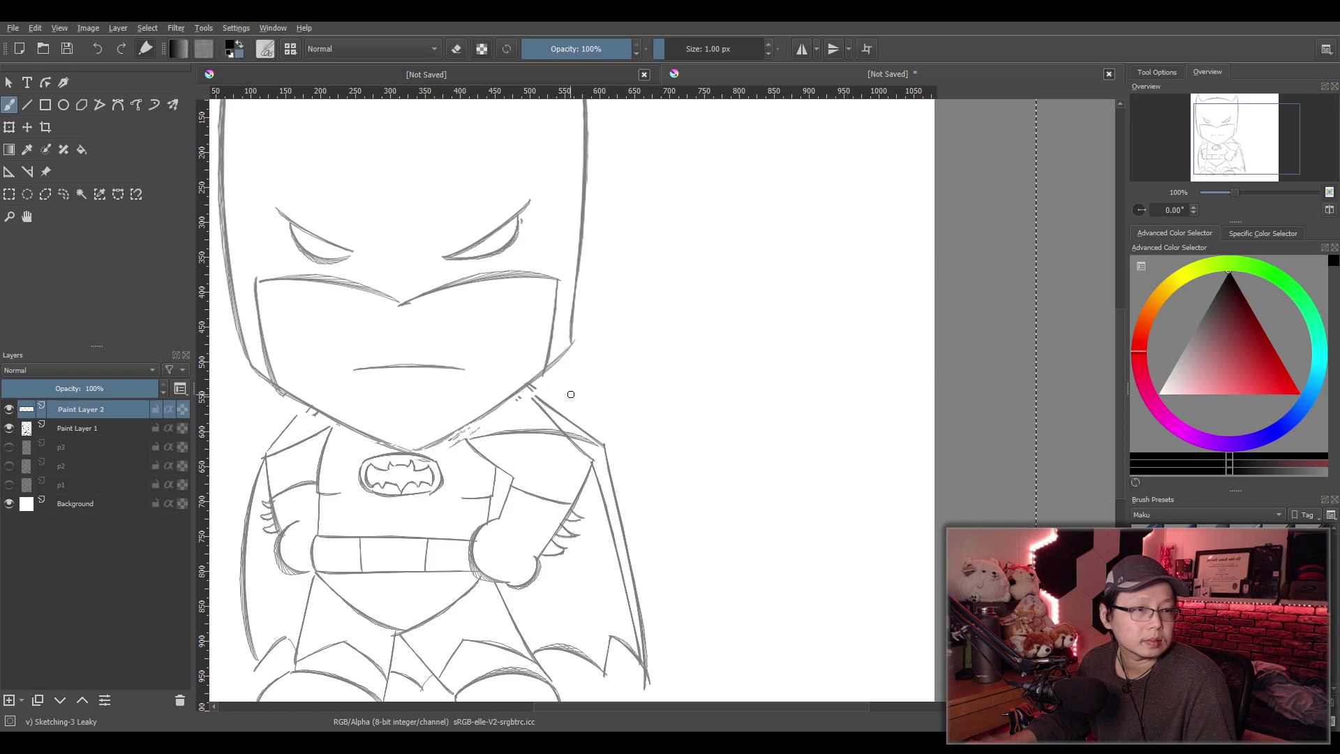
{"action": "left_click_drag", "start_coordinate": [553, 367], "coordinate": [643, 329]}
{"action": "key", "text": "ctrl+z"}
{"action": "left_click_drag", "start_coordinate": [555, 370], "coordinate": [621, 300]}
{"action": "key", "text": "ctrl+z"}
{"action": "left_click_drag", "start_coordinate": [555, 368], "coordinate": [656, 317]}
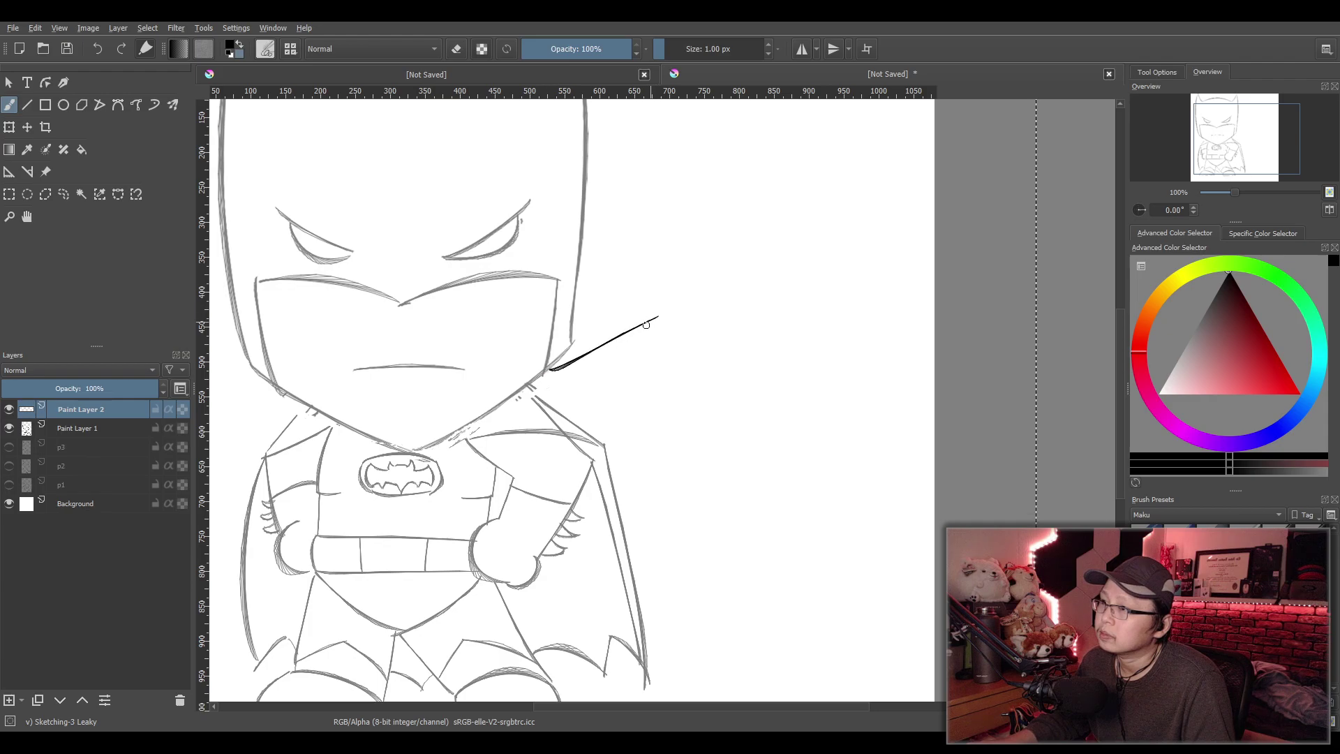
{"action": "key", "text": "ctrl+z"}
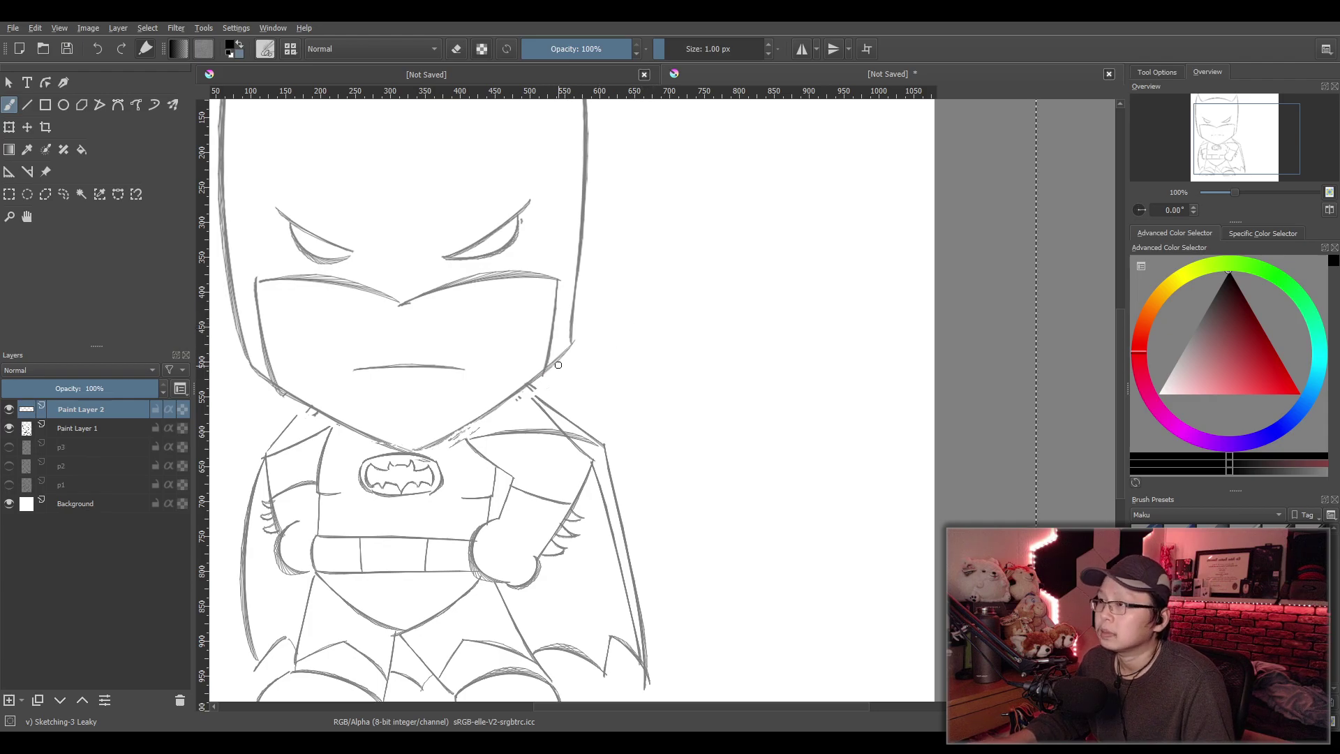
{"action": "mouse_move", "coordinate": [553, 367]}
{"action": "left_mouse_down"}
{"action": "mouse_move", "coordinate": [581, 361]}
{"action": "mouse_move", "coordinate": [653, 274]}
{"action": "left_mouse_up"}
{"action": "key", "text": "ctrl+z"}
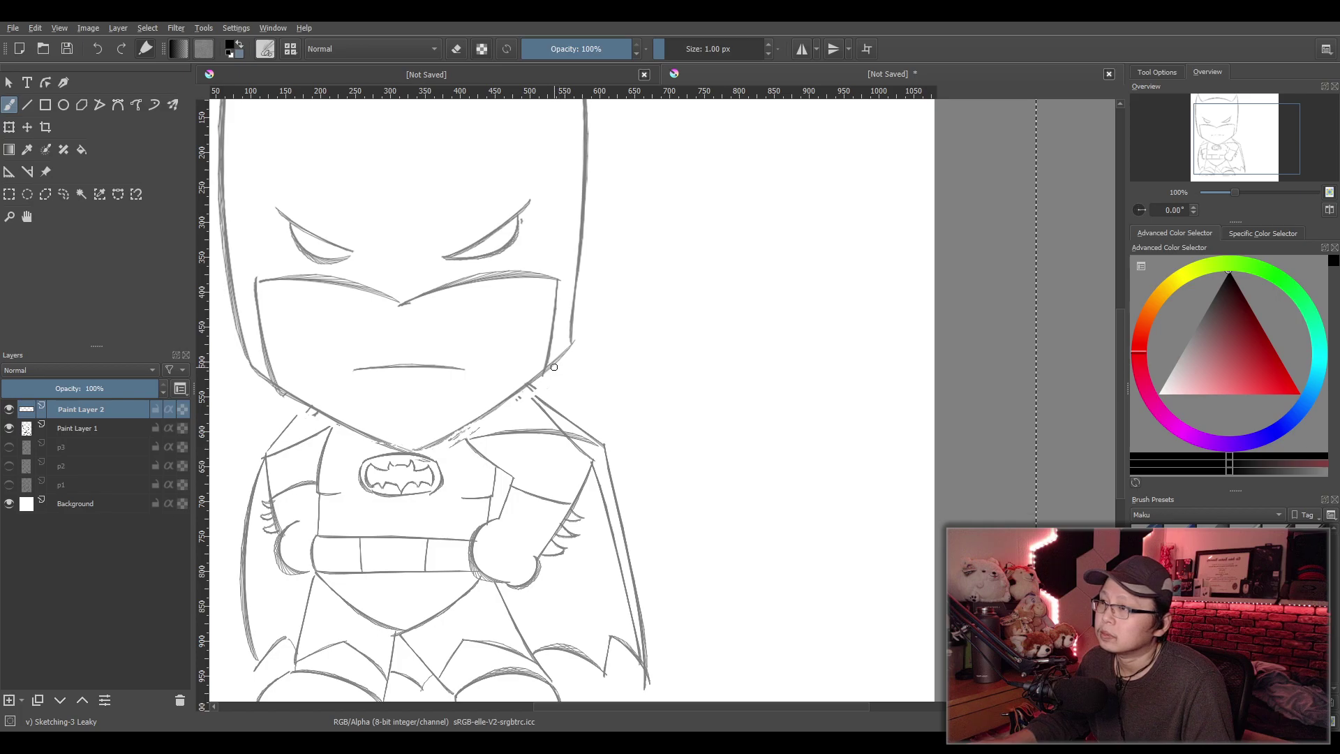
Draw an angular cape edge on Paint Layer 2, running outward from the jaw, diagonally up and briefly straight up
{"action": "left_click_drag", "start_coordinate": [553, 365], "coordinate": [645, 334]}
{"action": "key", "text": "ctrl+z"}
{"action": "mouse_move", "coordinate": [552, 363]}
{"action": "left_mouse_down"}
{"action": "mouse_move", "coordinate": [645, 334]}
{"action": "mouse_move", "coordinate": [676, 234]}
{"action": "left_mouse_up"}
{"action": "key", "text": "ctrl+z"}
{"action": "mouse_move", "coordinate": [645, 336]}
{"action": "left_mouse_down"}
{"action": "mouse_move", "coordinate": [696, 274]}
{"action": "mouse_move", "coordinate": [689, 217]}
{"action": "mouse_move", "coordinate": [902, 268]}
{"action": "left_mouse_up"}
{"action": "key", "text": "ctrl+z"}
Extend the cape edge with a rising line to a peak and a curve descending to a pointed outer tip
{"action": "left_click_drag", "start_coordinate": [689, 222], "coordinate": [807, 231]}
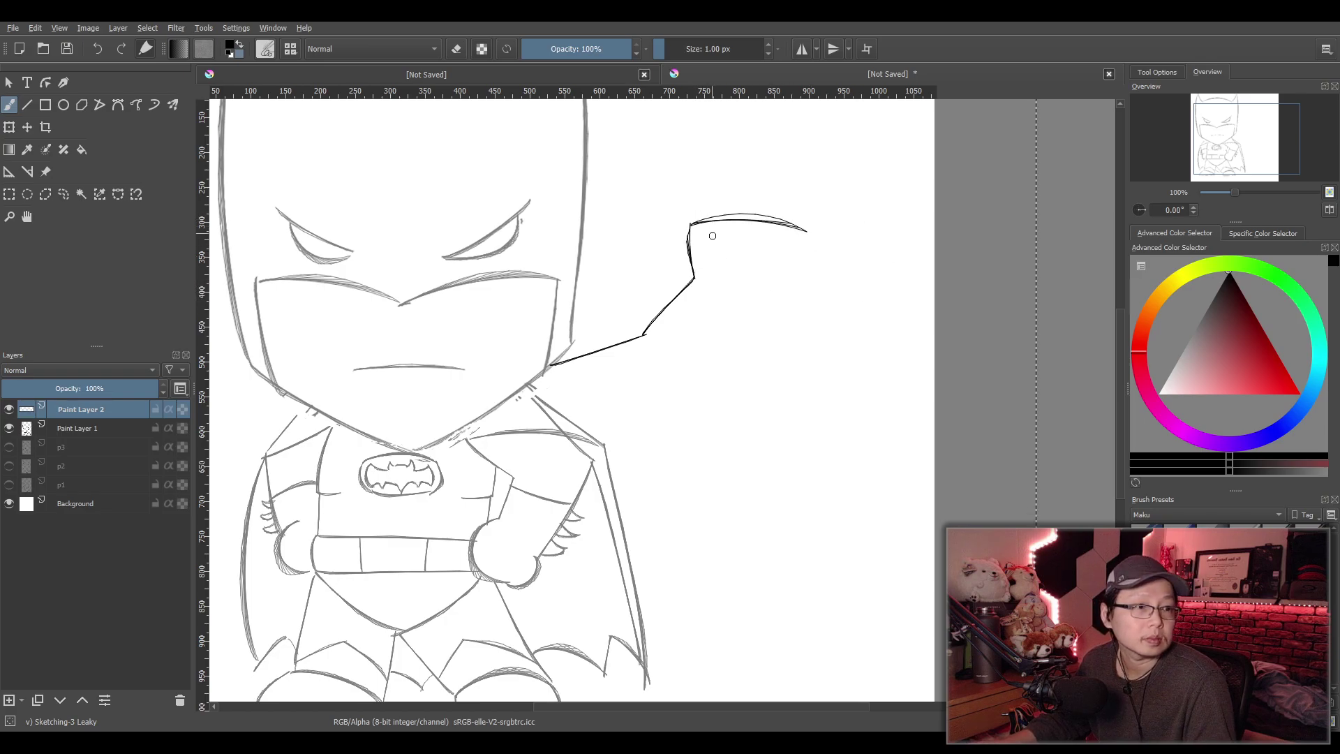
{"action": "key", "text": "ctrl+z"}
{"action": "mouse_move", "coordinate": [688, 226]}
{"action": "left_mouse_down"}
{"action": "mouse_move", "coordinate": [792, 193]}
{"action": "mouse_move", "coordinate": [854, 263]}
{"action": "left_mouse_up"}
{"action": "key", "text": "ctrl+z"}
{"action": "left_click_drag", "start_coordinate": [785, 198], "coordinate": [858, 267]}
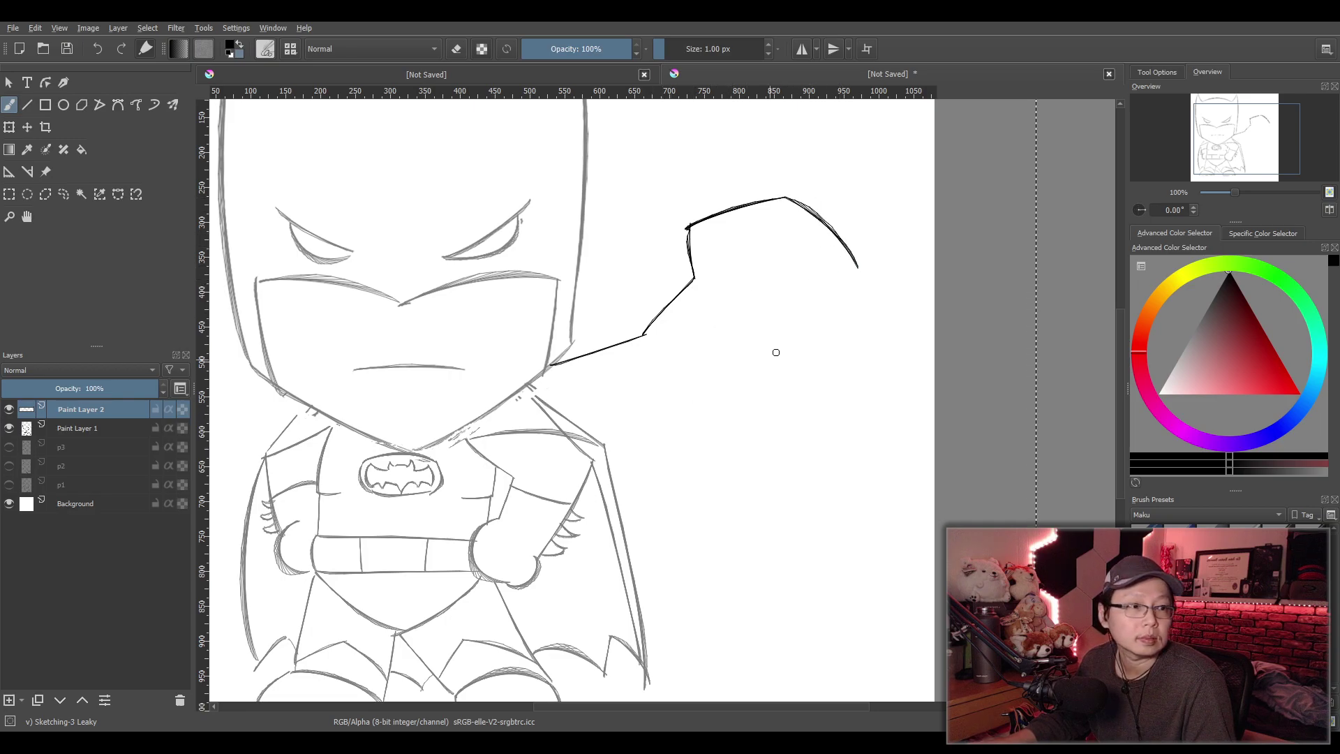
Draw the inner side of the cape tip as a shallow arc back from the point, followed by a downward curve
{"action": "left_click_drag", "start_coordinate": [728, 245], "coordinate": [850, 268]}
{"action": "key", "text": "ctrl+z"}
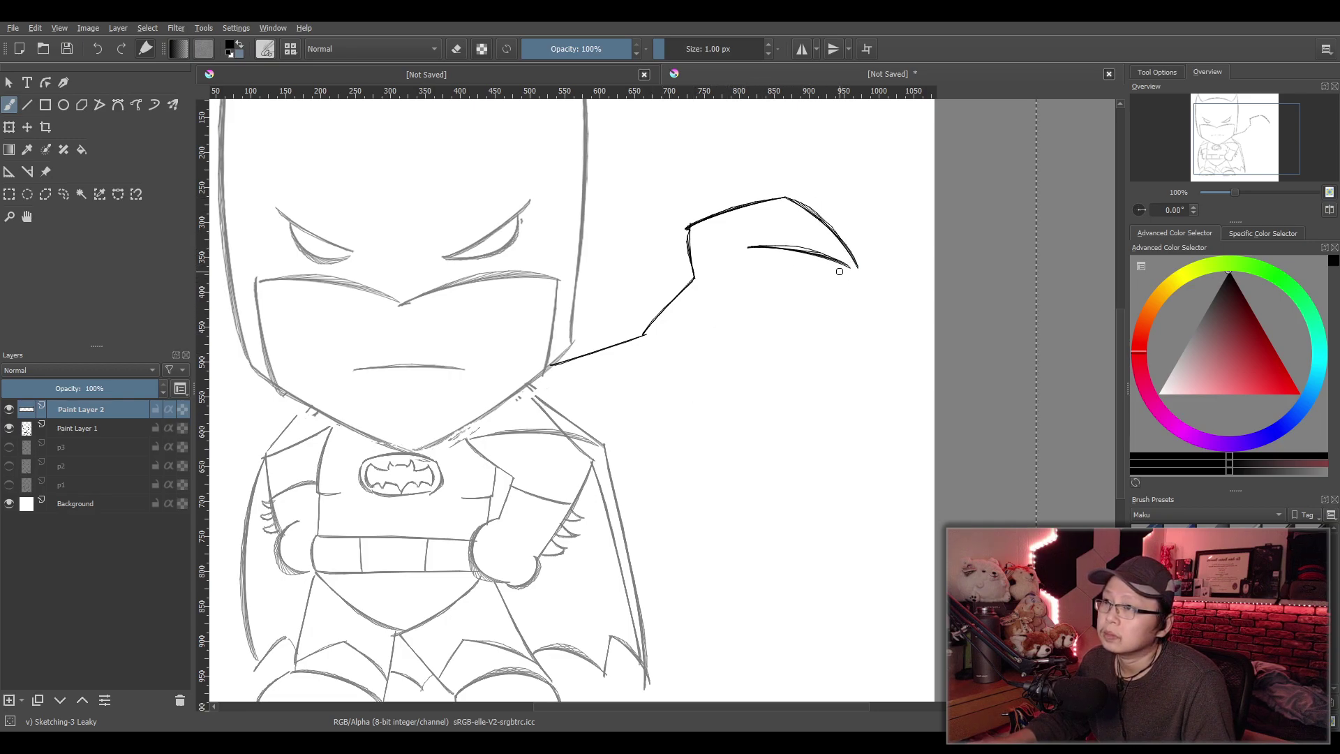
{"action": "left_click_drag", "start_coordinate": [750, 262], "coordinate": [743, 384]}
{"action": "key", "text": "ctrl+z"}
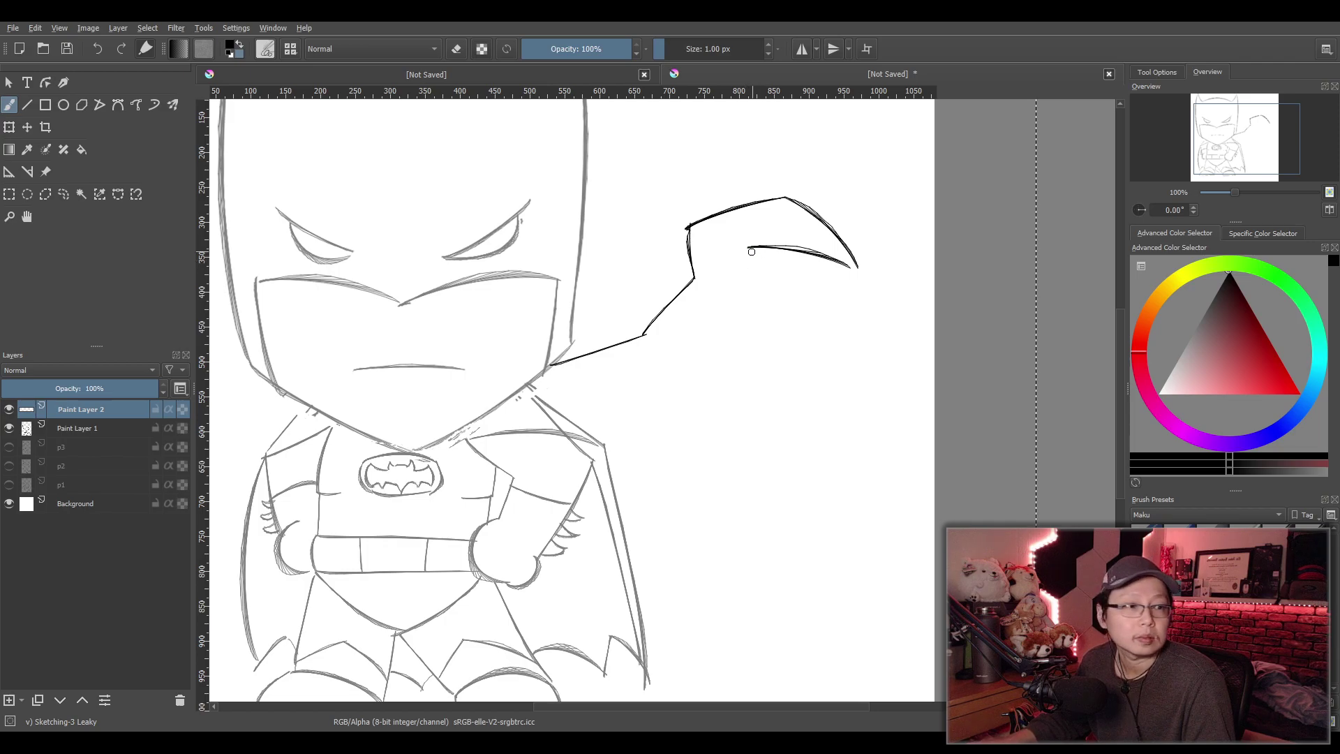
{"action": "left_click_drag", "start_coordinate": [749, 251], "coordinate": [783, 333]}
{"action": "key", "text": "ctrl+z"}
{"action": "mouse_move", "coordinate": [748, 249]}
{"action": "left_mouse_down"}
{"action": "mouse_move", "coordinate": [741, 336]}
{"action": "mouse_move", "coordinate": [637, 412]}
{"action": "left_mouse_up"}
{"action": "key", "text": "ctrl+z"}
Continue the cape outline with a diagonal line down toward the body, a short arc outward and a long downward line
{"action": "left_click_drag", "start_coordinate": [756, 339], "coordinate": [672, 382]}
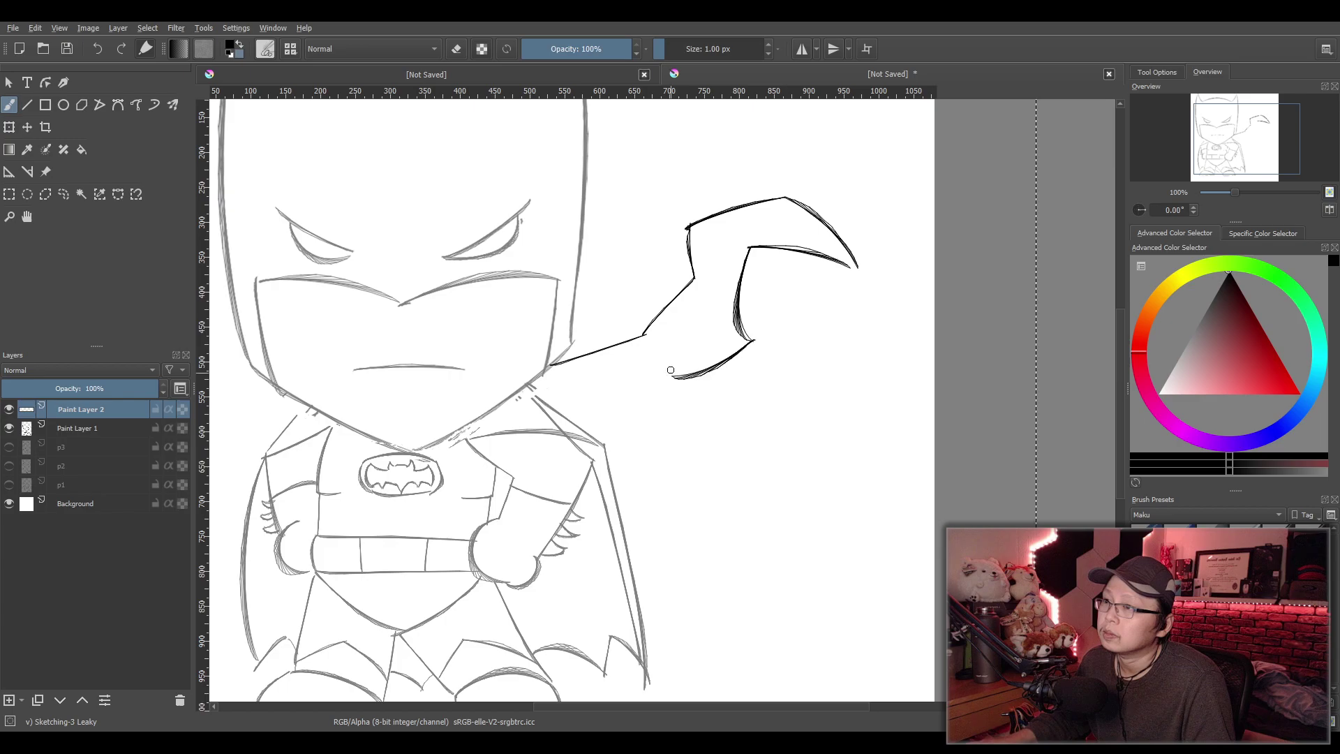
{"action": "key", "text": "ctrl+z"}
{"action": "mouse_move", "coordinate": [753, 341]}
{"action": "left_mouse_down"}
{"action": "mouse_move", "coordinate": [636, 409]}
{"action": "mouse_move", "coordinate": [672, 399]}
{"action": "mouse_move", "coordinate": [719, 419]}
{"action": "left_mouse_up"}
{"action": "key", "text": "ctrl+z"}
{"action": "mouse_move", "coordinate": [647, 395]}
{"action": "left_mouse_down"}
{"action": "mouse_move", "coordinate": [721, 421]}
{"action": "mouse_move", "coordinate": [721, 534]}
{"action": "left_mouse_up"}
{"action": "key", "text": "ctrl+z"}
{"action": "left_click_drag", "start_coordinate": [718, 417], "coordinate": [723, 533]}
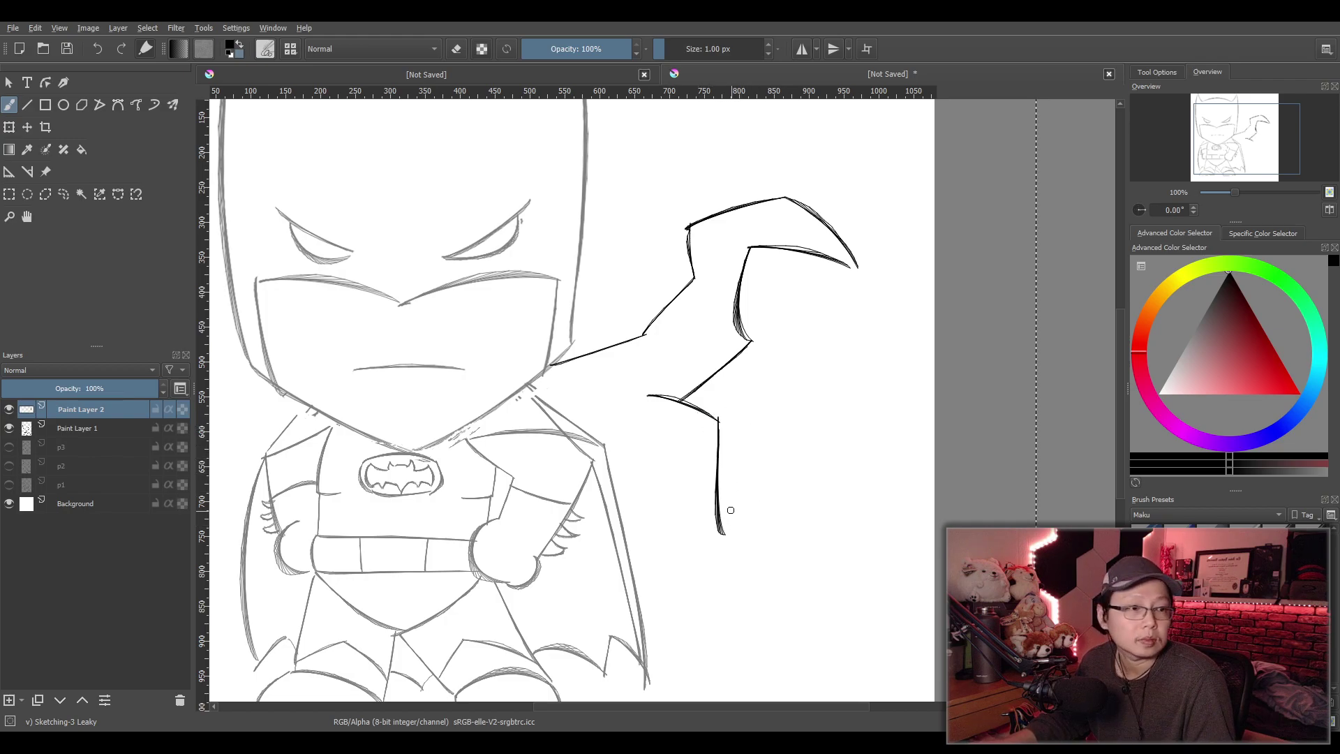
Redraw the cape sketch's inner edge below the upper notch, running down and then curving outward to a tip
{"action": "key", "text": "ctrl+z"}
{"action": "mouse_move", "coordinate": [718, 418]}
{"action": "left_mouse_down"}
{"action": "mouse_move", "coordinate": [717, 498]}
{"action": "mouse_move", "coordinate": [795, 586]}
{"action": "left_mouse_up"}
{"action": "key", "text": "ctrl+z"}
{"action": "left_click_drag", "start_coordinate": [717, 497], "coordinate": [799, 569]}
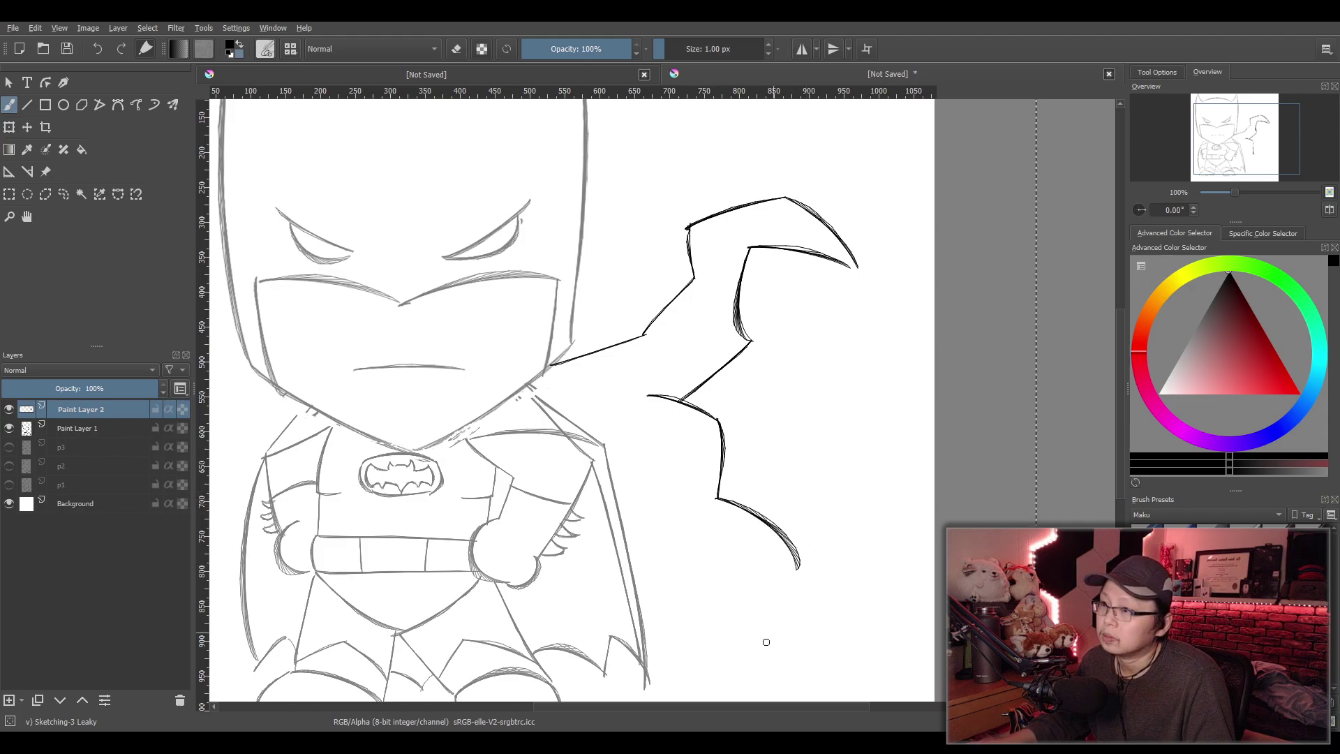
{"action": "scroll", "coordinate": [789, 467], "scroll_direction": "down", "scroll_amount": 2}
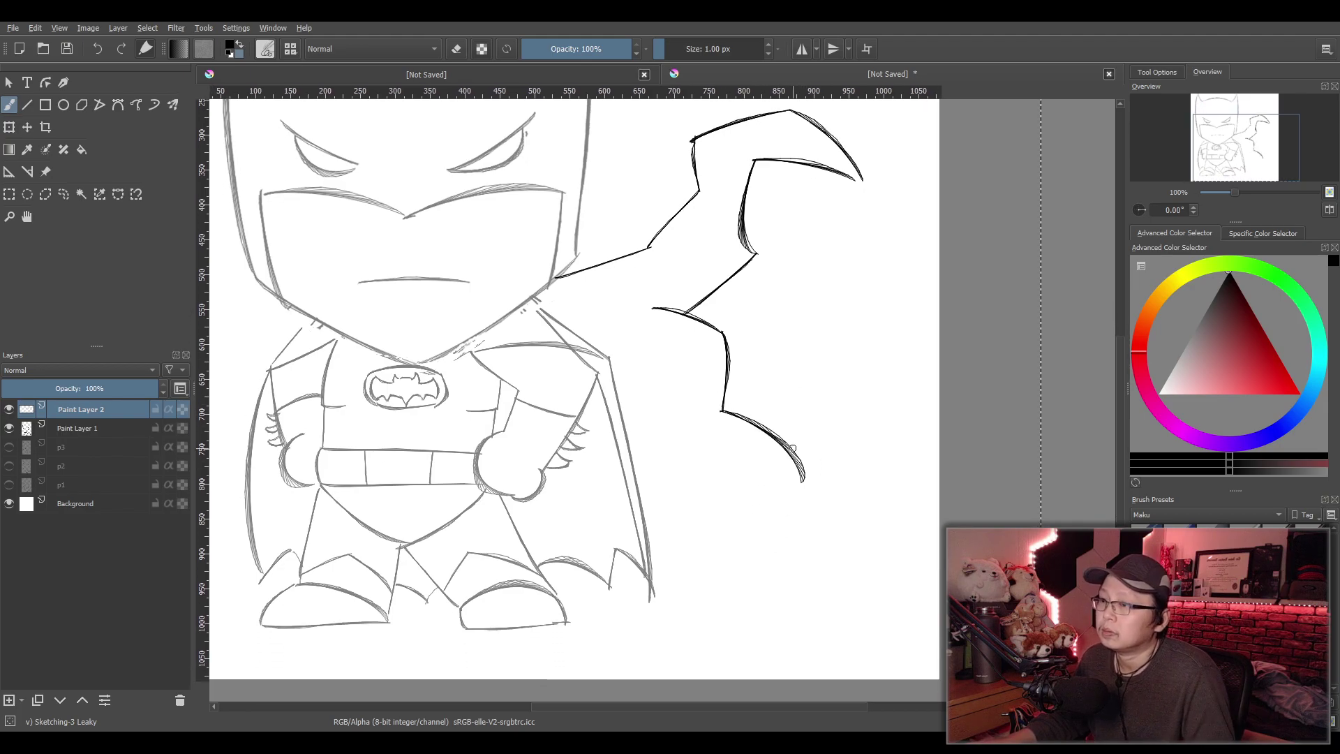
Rework the middle cape tip as a shorter hook and draw the inward-curving edge and base line beneath it
{"action": "left_click_drag", "start_coordinate": [804, 480], "coordinate": [784, 548]}
{"action": "key", "text": "ctrl+z"}
{"action": "key", "text": "ctrl+z"}
{"action": "left_click_drag", "start_coordinate": [724, 412], "coordinate": [845, 433]}
{"action": "key", "text": "ctrl+z"}
{"action": "mouse_move", "coordinate": [721, 412]}
{"action": "left_mouse_down"}
{"action": "mouse_move", "coordinate": [817, 440]}
{"action": "mouse_move", "coordinate": [778, 524]}
{"action": "left_mouse_up"}
{"action": "key", "text": "ctrl+z"}
{"action": "left_click_drag", "start_coordinate": [816, 439], "coordinate": [752, 490]}
{"action": "key", "text": "ctrl+z"}
{"action": "mouse_move", "coordinate": [815, 441]}
{"action": "left_mouse_down"}
{"action": "mouse_move", "coordinate": [790, 561]}
{"action": "mouse_move", "coordinate": [846, 555]}
{"action": "left_mouse_up"}
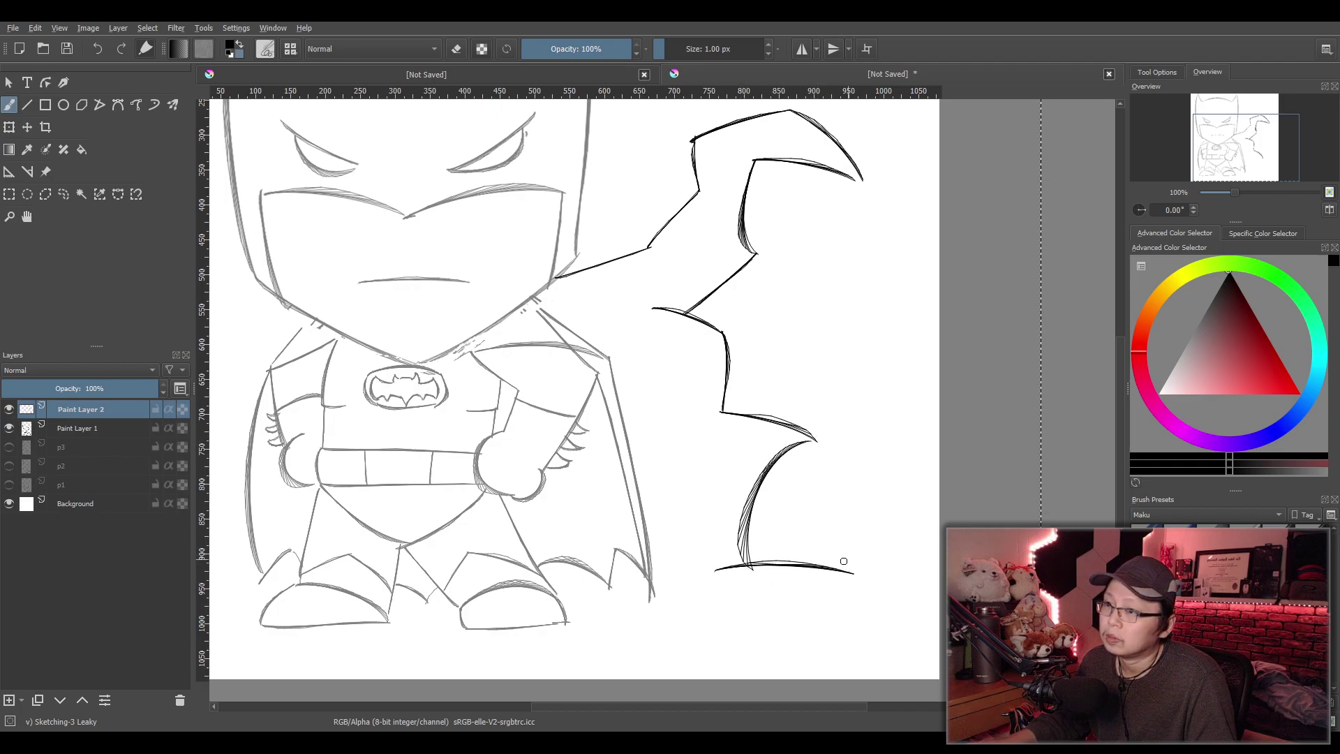
Redraw the cape's lower edge sloping upward and add a tall curved point at its outer end
{"action": "key", "text": "ctrl+z"}
{"action": "mouse_move", "coordinate": [684, 577]}
{"action": "left_mouse_down"}
{"action": "mouse_move", "coordinate": [847, 557]}
{"action": "mouse_move", "coordinate": [837, 469]}
{"action": "mouse_move", "coordinate": [931, 408]}
{"action": "mouse_move", "coordinate": [869, 478]}
{"action": "left_mouse_up"}
{"action": "key", "text": "ctrl+z"}
{"action": "left_click_drag", "start_coordinate": [929, 409], "coordinate": [876, 493]}
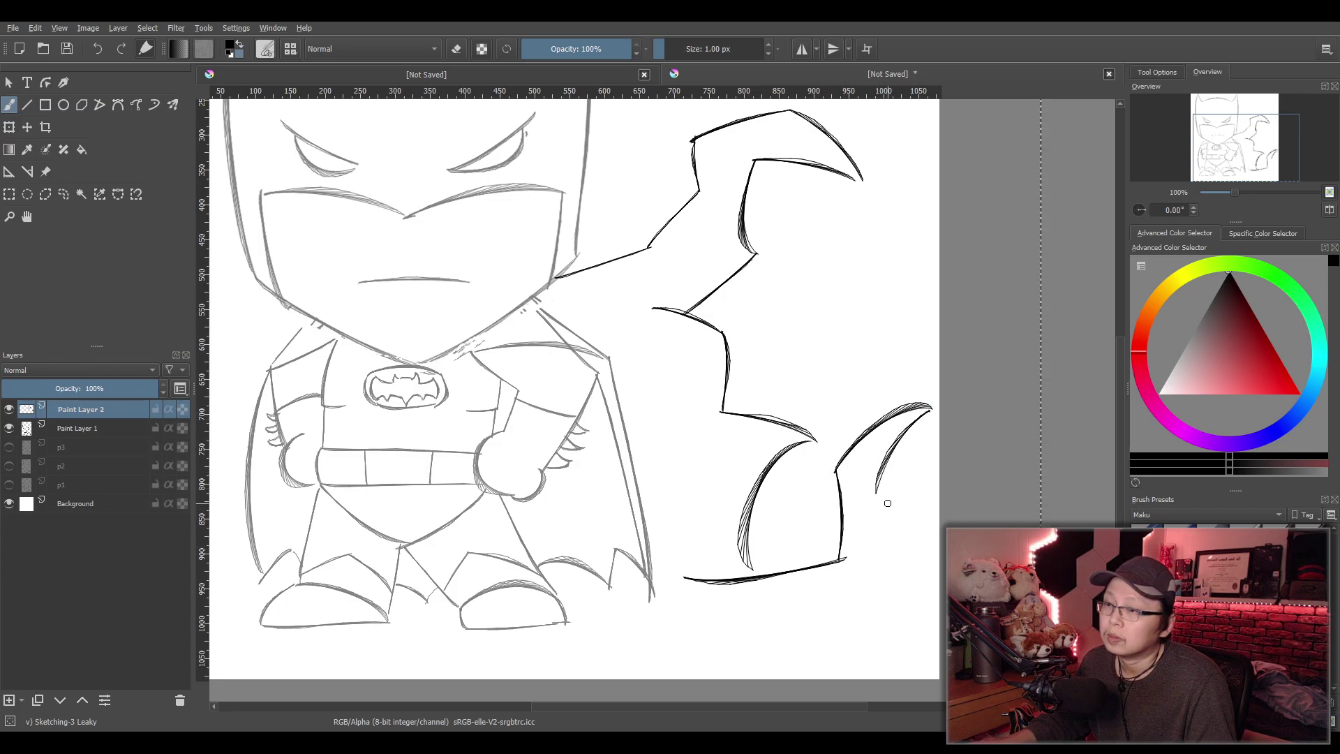
Draw the outer curve of the cape's lower point and continue it down toward the bottom edge
{"action": "key", "text": "ctrl+z"}
{"action": "mouse_move", "coordinate": [932, 407]}
{"action": "left_mouse_down"}
{"action": "mouse_move", "coordinate": [864, 510]}
{"action": "mouse_move", "coordinate": [890, 531]}
{"action": "left_mouse_up"}
{"action": "key", "text": "ctrl+z"}
{"action": "mouse_move", "coordinate": [930, 405]}
{"action": "left_mouse_down"}
{"action": "mouse_move", "coordinate": [895, 560]}
{"action": "mouse_move", "coordinate": [660, 629]}
{"action": "left_mouse_up"}
{"action": "key", "text": "ctrl+z"}
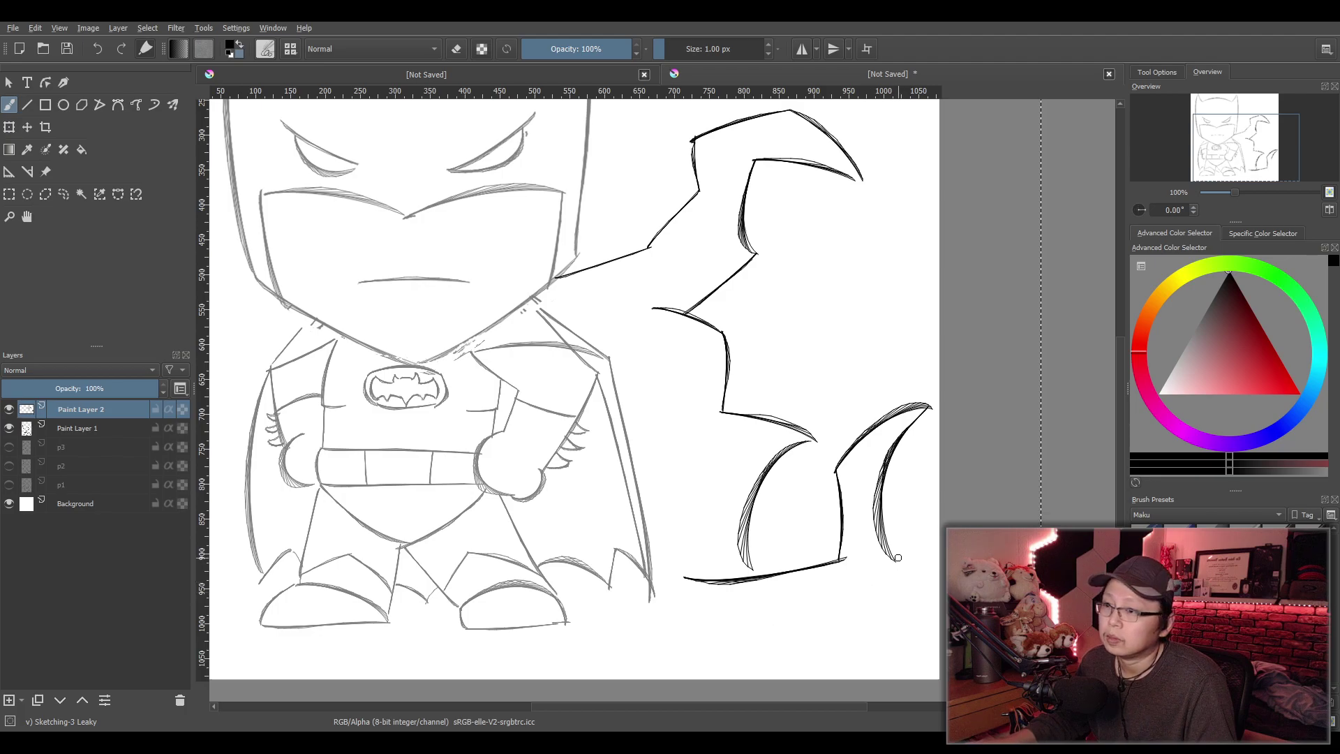
{"action": "left_click_drag", "start_coordinate": [896, 558], "coordinate": [812, 637]}
Draw the cape's sweeping bottom edge from the figure's foot to the curve of the outer point
{"action": "left_click_drag", "start_coordinate": [542, 579], "coordinate": [781, 635]}
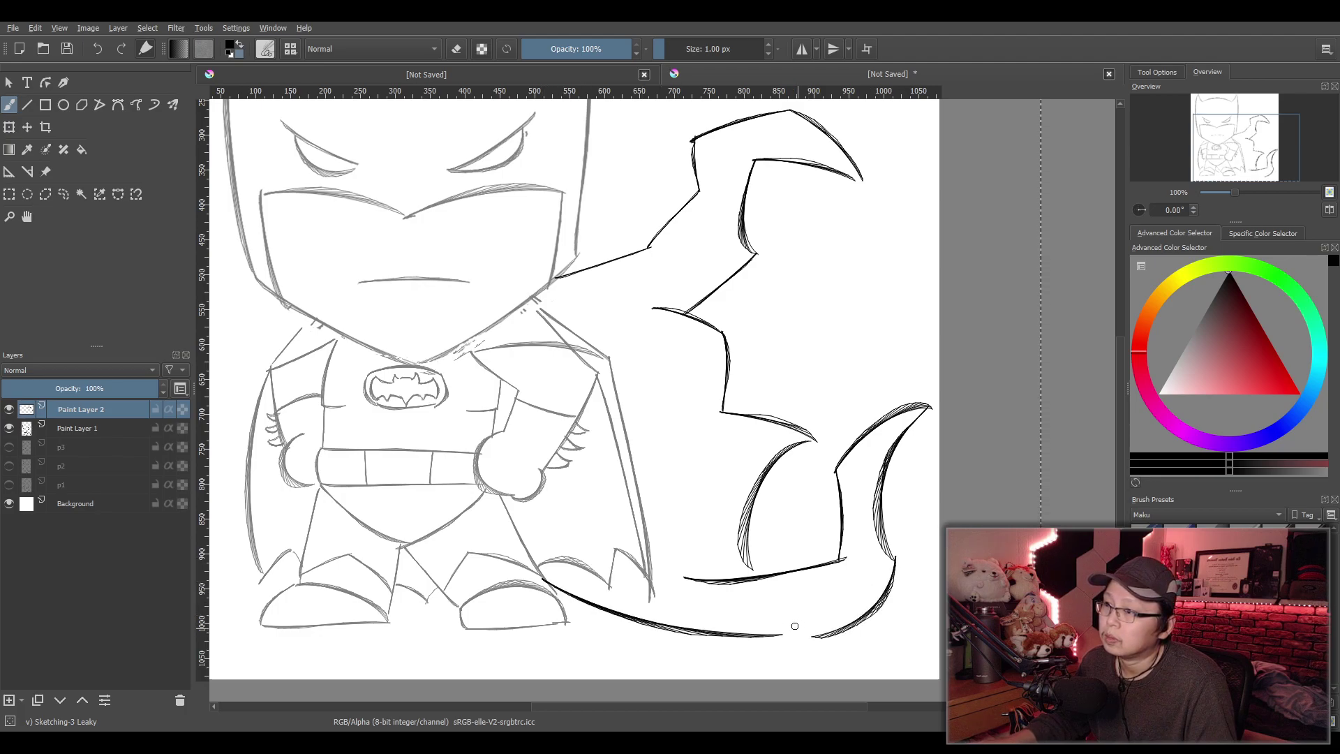
{"action": "key", "text": "ctrl+z"}
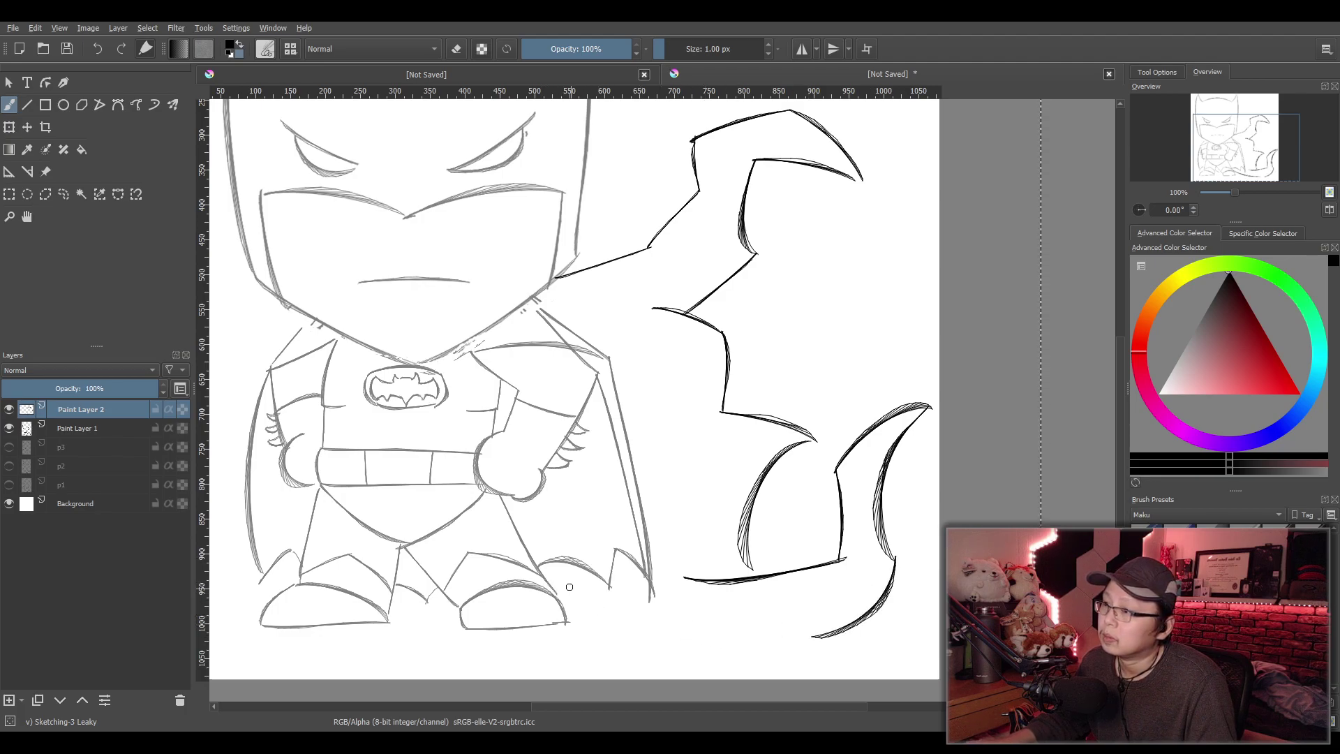
{"action": "left_click_drag", "start_coordinate": [542, 578], "coordinate": [813, 637]}
{"action": "key", "text": "ctrl+z"}
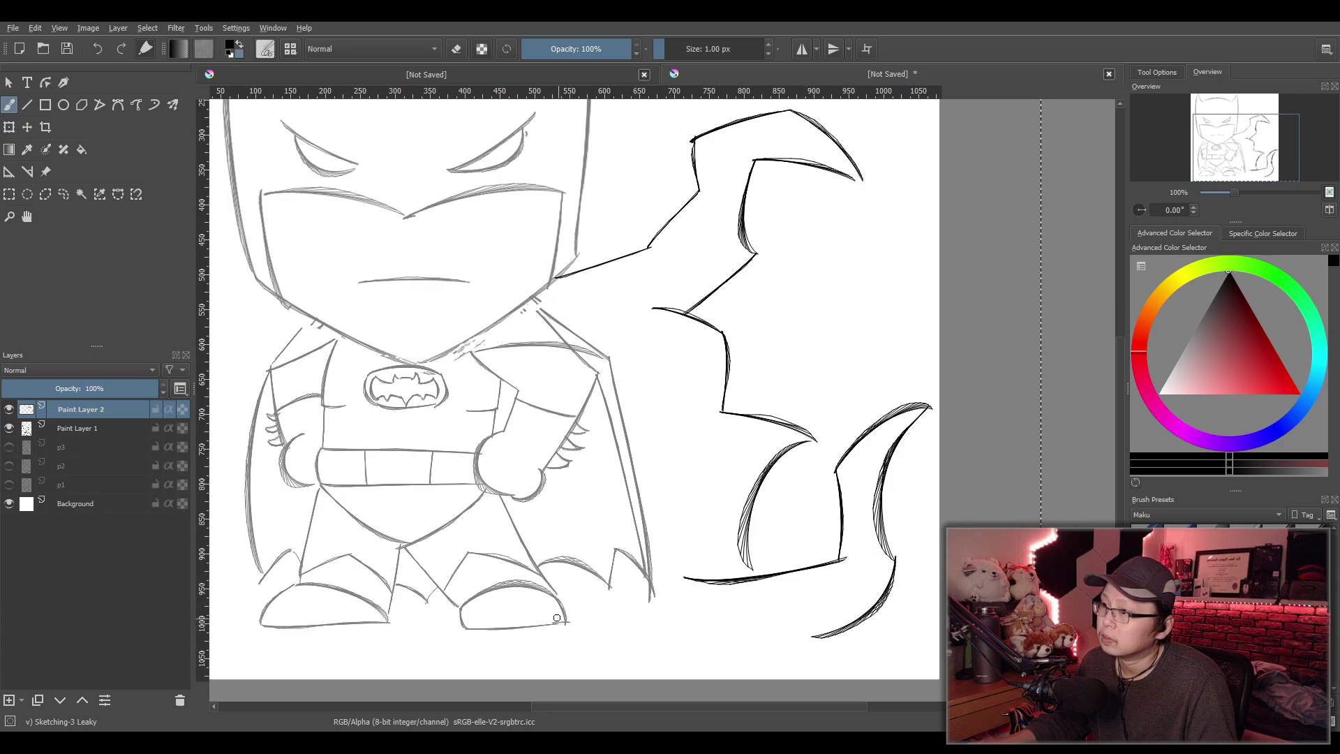
{"action": "left_click_drag", "start_coordinate": [564, 608], "coordinate": [808, 648]}
{"action": "key", "text": "ctrl+z"}
{"action": "left_click_drag", "start_coordinate": [558, 596], "coordinate": [829, 648]}
{"action": "key", "text": "ctrl+z"}
{"action": "left_click_drag", "start_coordinate": [555, 599], "coordinate": [821, 633]}
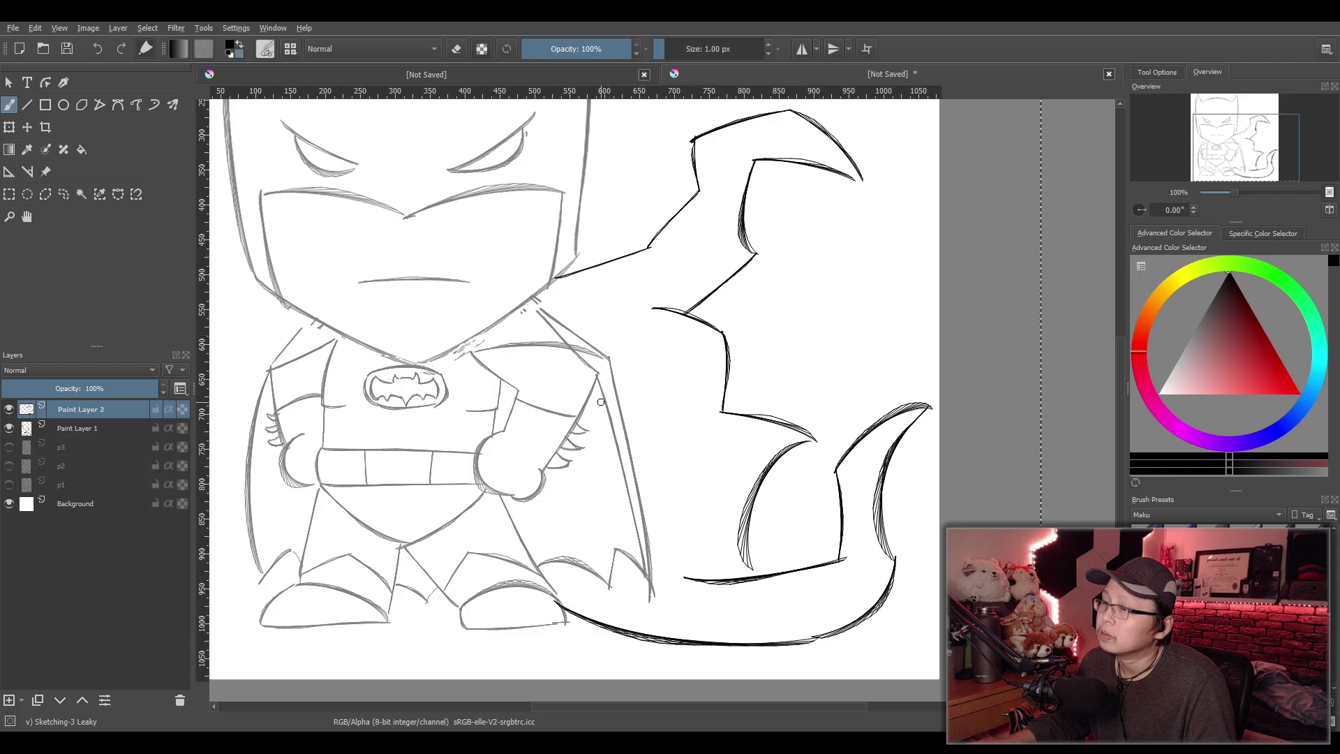
Scale down the flowing cape sketch on Paint Layer 2 and try a different position over the figure
{"action": "key", "text": "minus"}
{"action": "left_click_drag", "start_coordinate": [796, 345], "coordinate": [712, 427]}
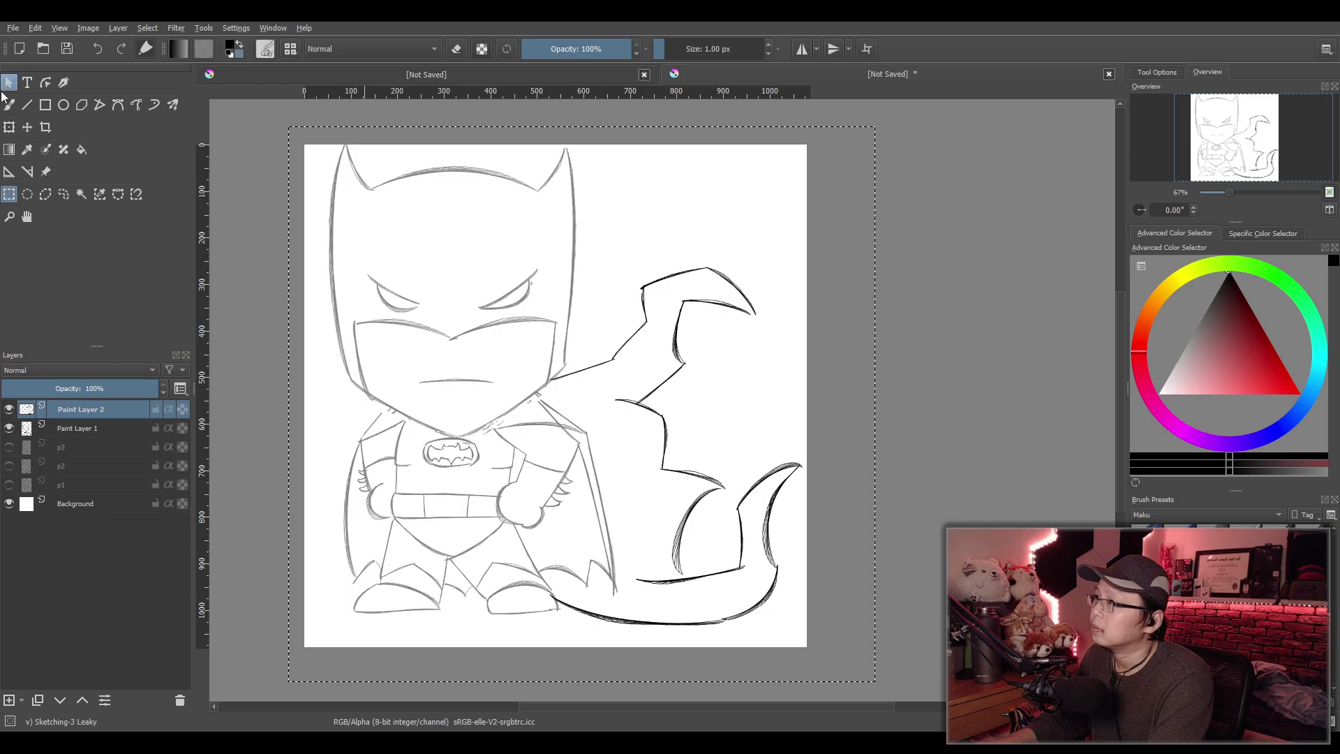
{"action": "left_click", "coordinate": [9, 127]}
{"action": "mouse_move", "coordinate": [875, 127]}
{"action": "left_mouse_down"}
{"action": "mouse_move", "coordinate": [708, 274]}
{"action": "mouse_move", "coordinate": [703, 233]}
{"action": "mouse_move", "coordinate": [701, 249]}
{"action": "left_mouse_up"}
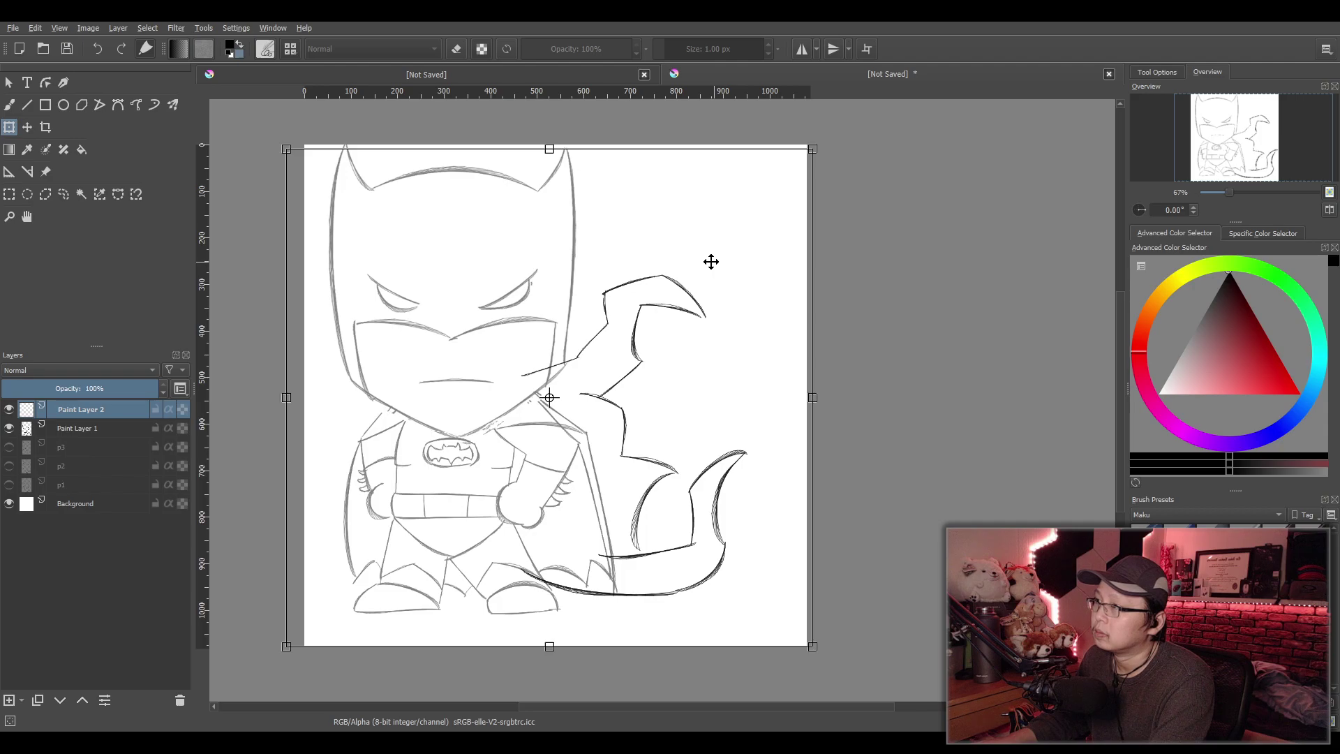
{"action": "key", "text": "ctrl+z"}
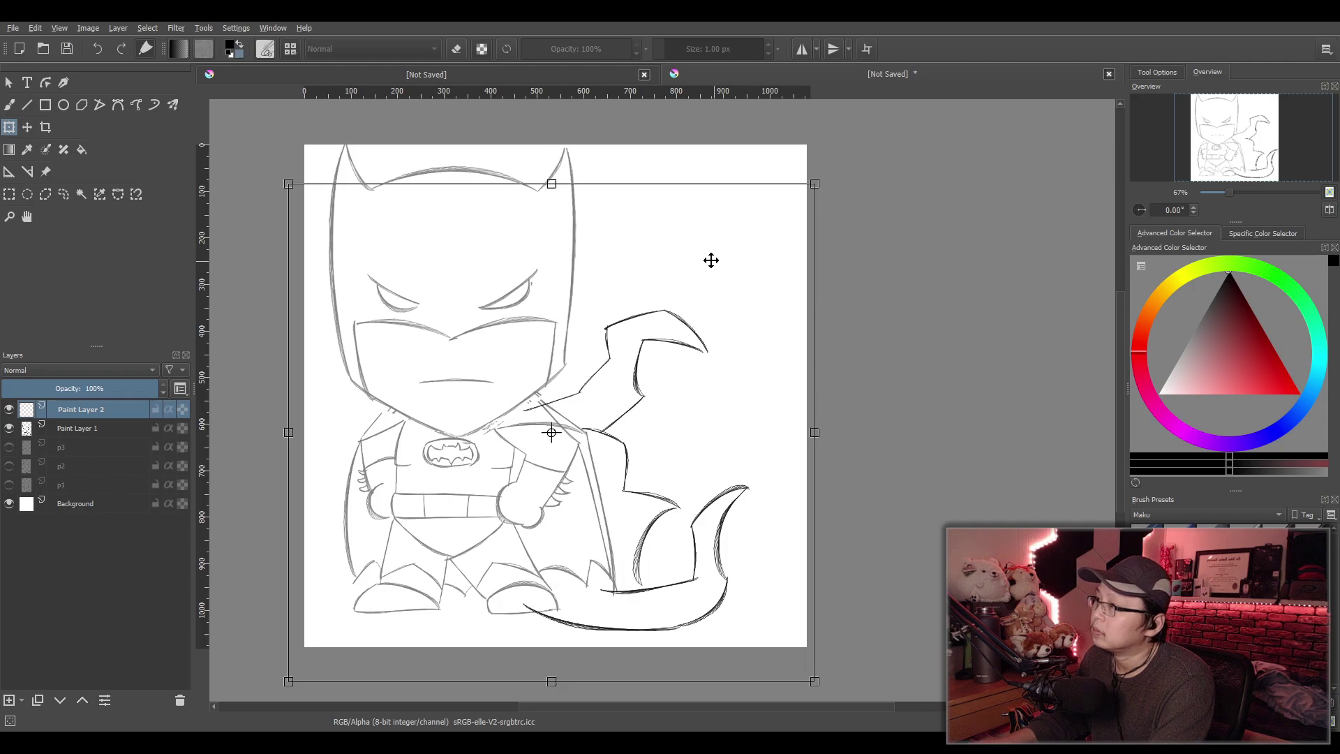
Clear the flowing cape sketch from Paint Layer 2 and return to the freehand brush
{"action": "key", "text": "ctrl+z"}
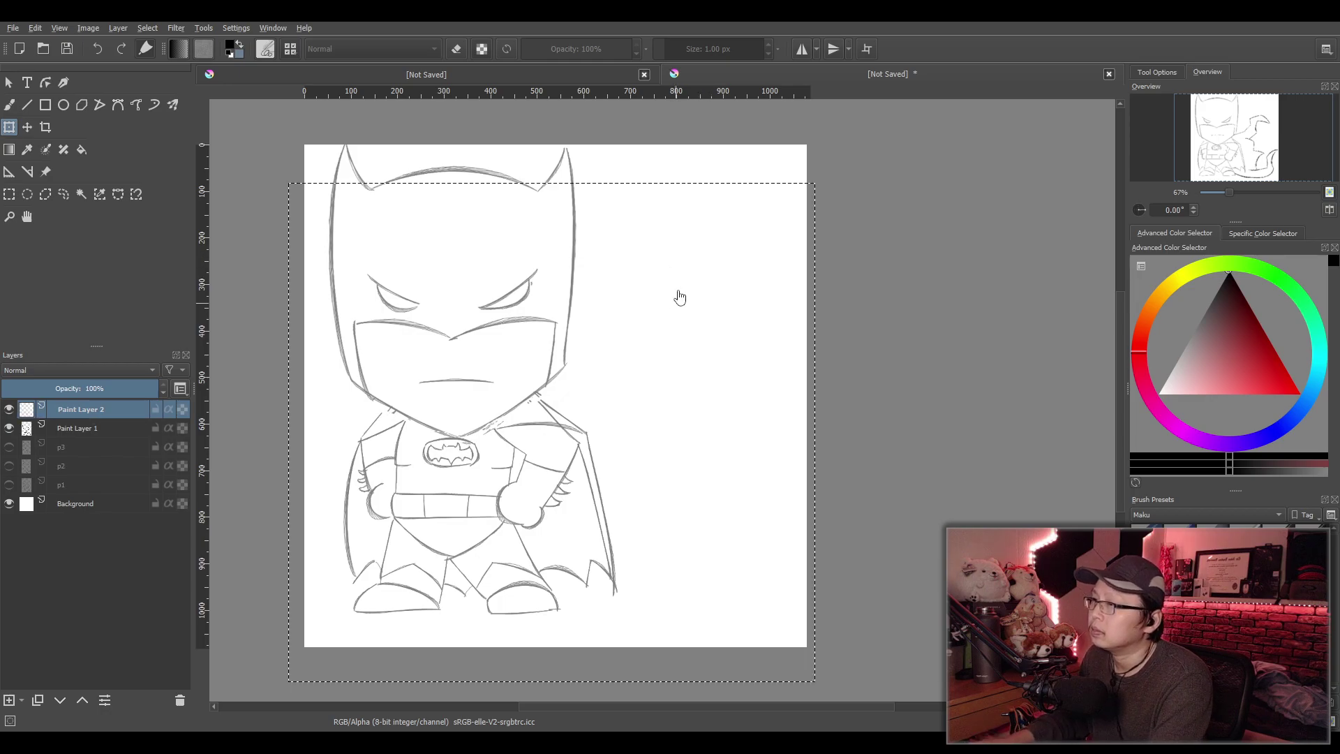
{"action": "key", "text": "b"}
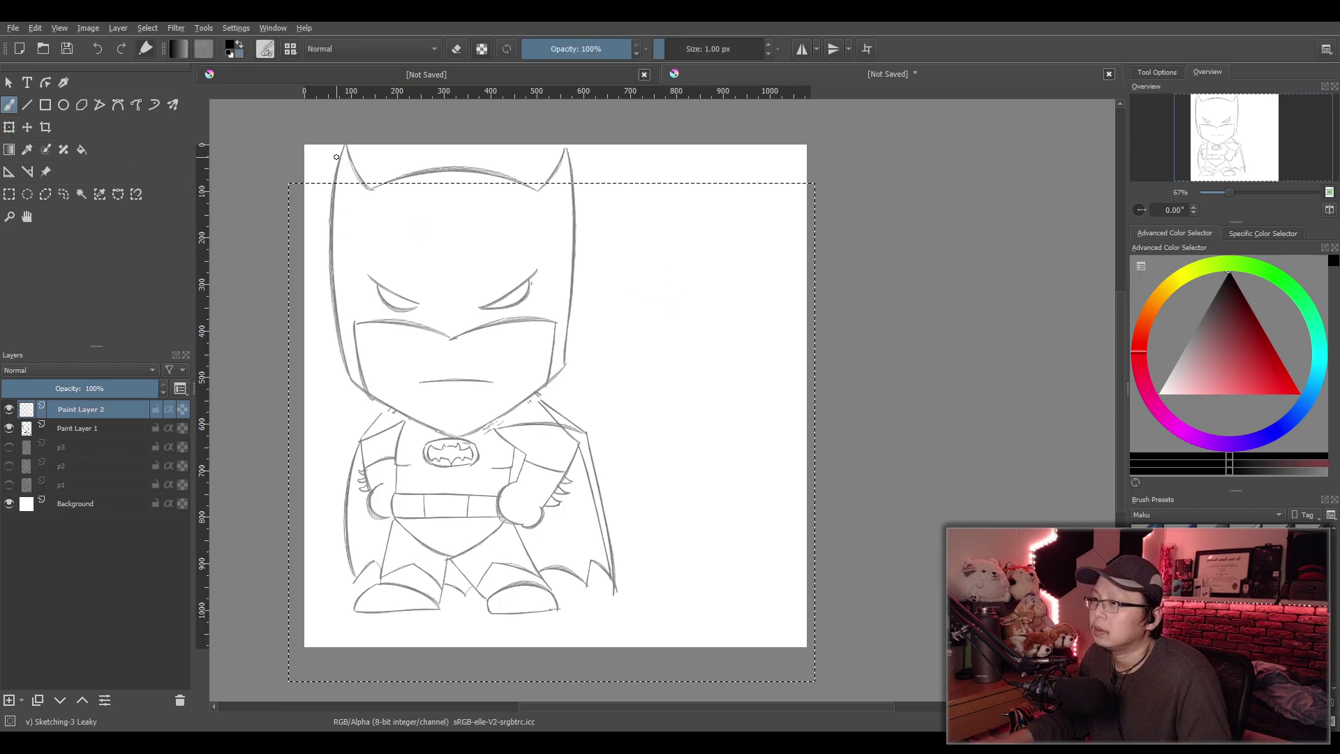
{"action": "key", "text": "ctrl+z"}
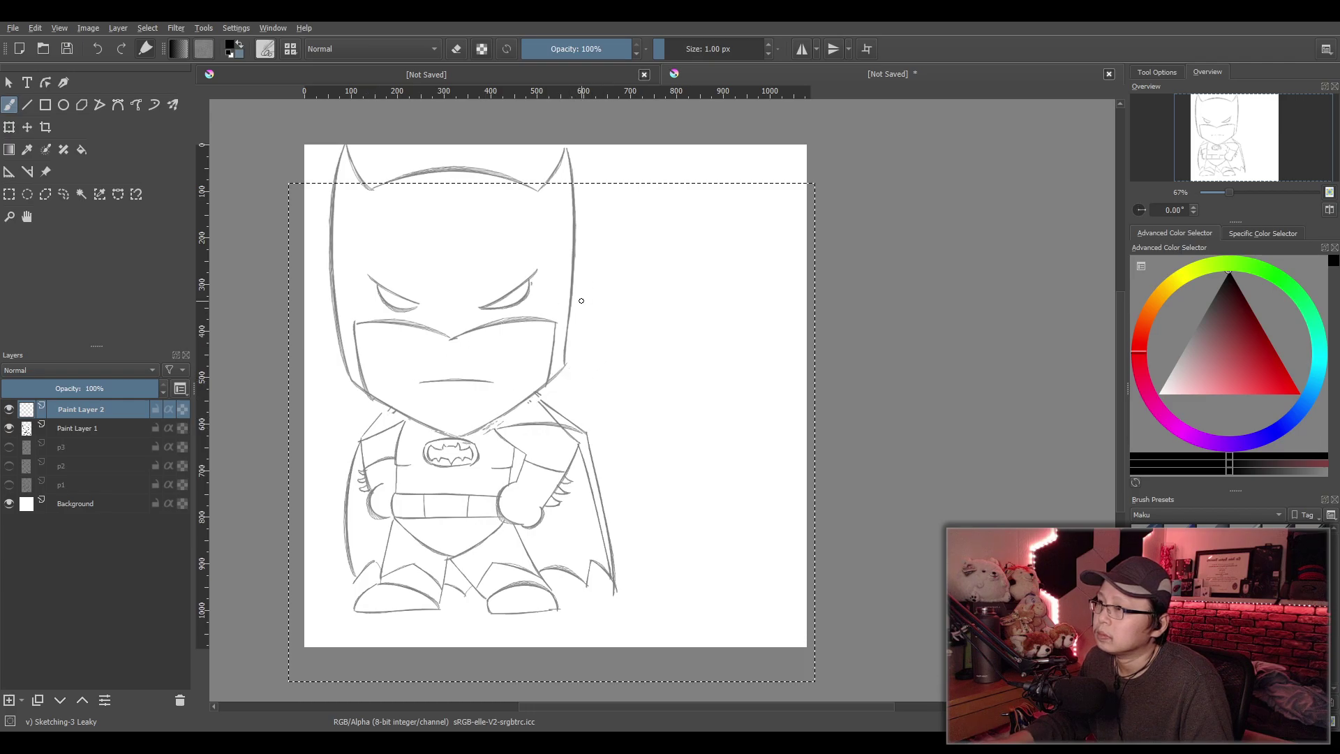
Try a long curved cape stroke rising from the side of the cowl to a high tip
{"action": "key", "text": "ctrl+z"}
{"action": "left_click_drag", "start_coordinate": [613, 240], "coordinate": [629, 317]}
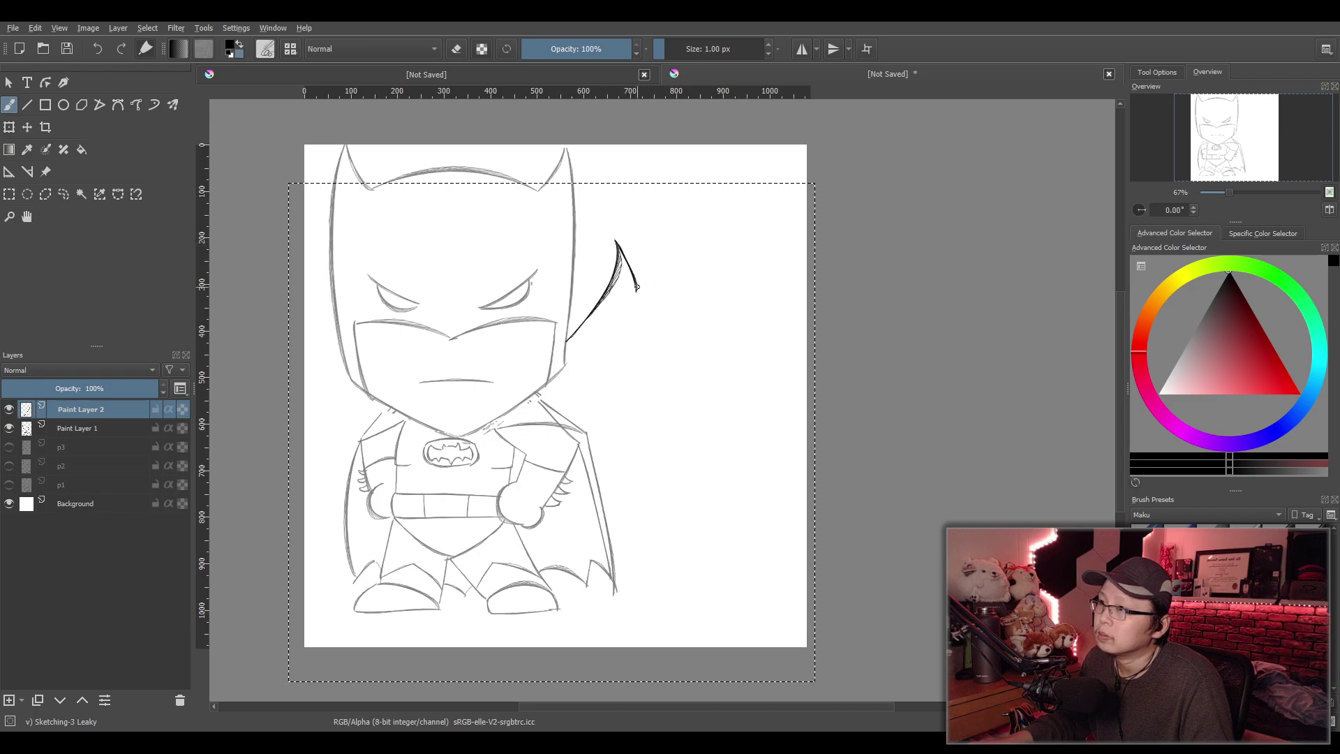
{"action": "key", "text": "ctrl+z"}
{"action": "left_click_drag", "start_coordinate": [617, 244], "coordinate": [613, 260]}
{"action": "key", "text": "ctrl+z"}
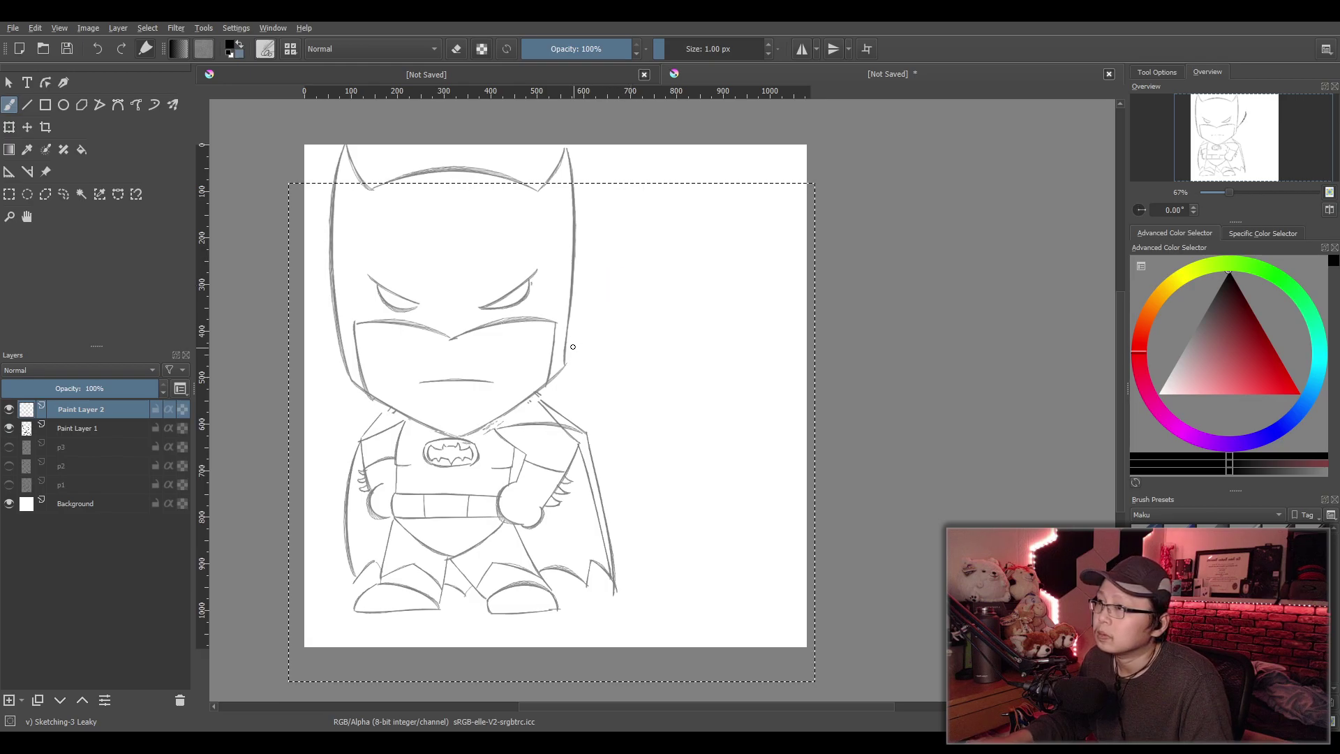
{"action": "key", "text": "ctrl+z"}
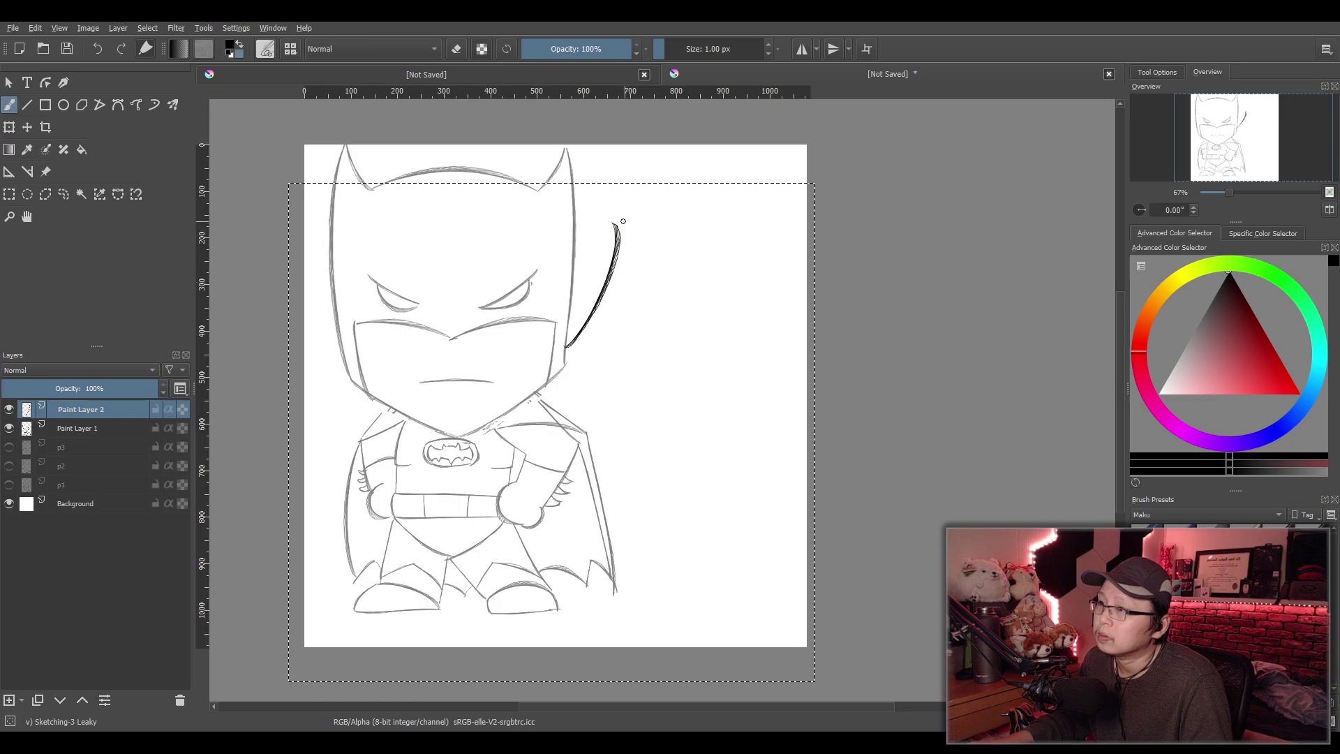
{"action": "key", "text": "ctrl+z"}
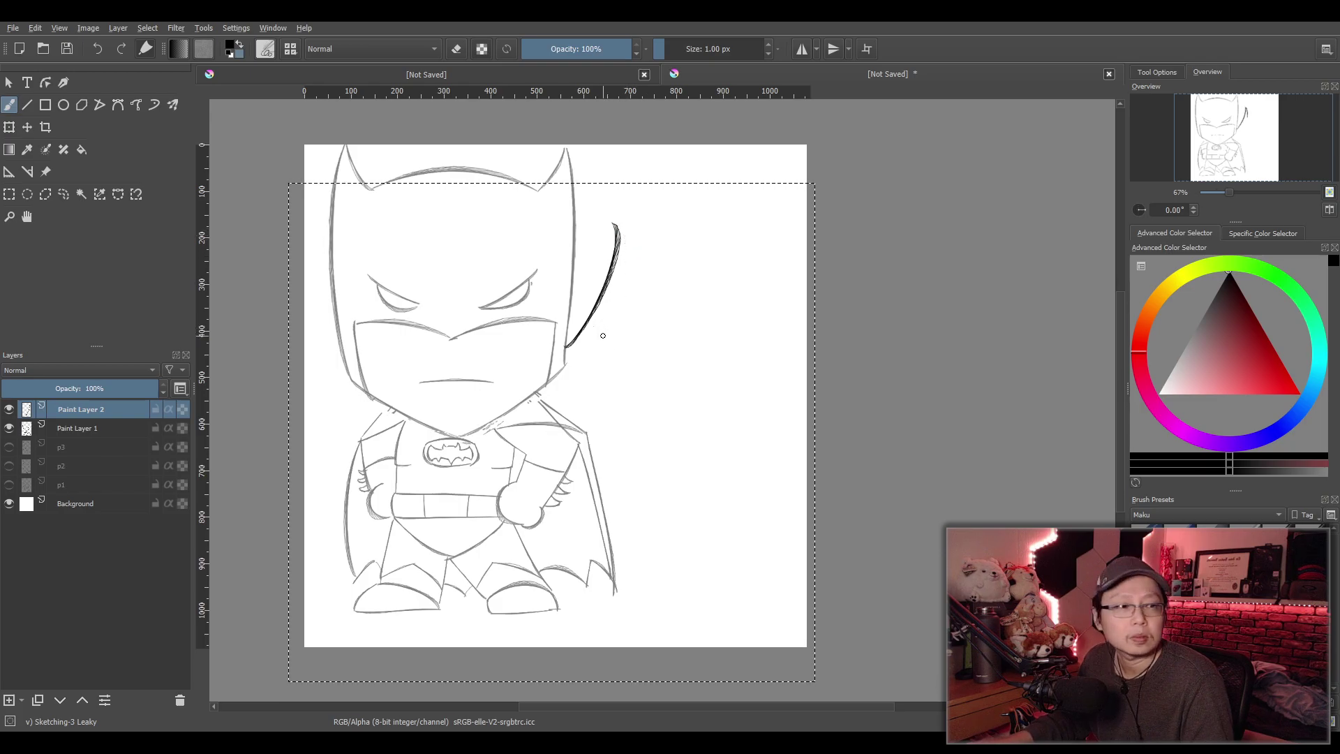
{"action": "key", "text": "ctrl+z"}
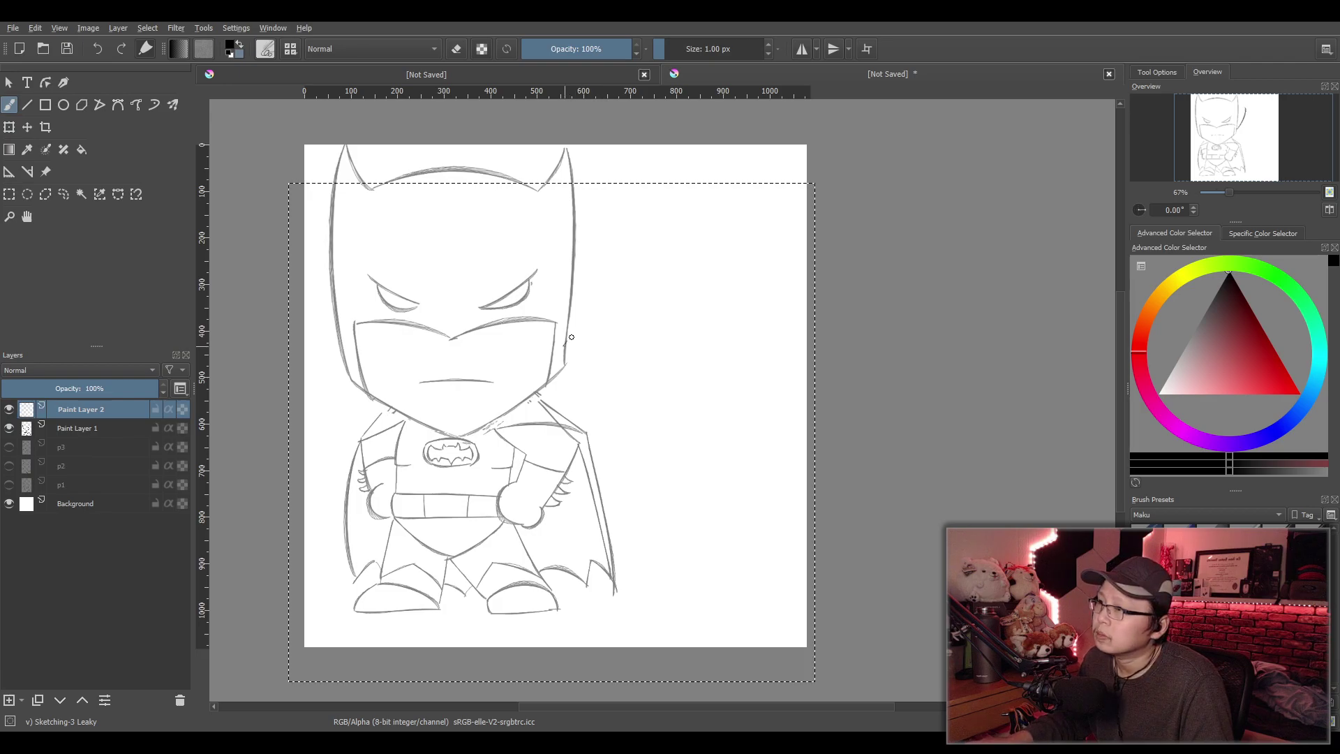
Try a short outward cape stroke from the lower cowl with a steep edge meeting its end
{"action": "left_click_drag", "start_coordinate": [565, 347], "coordinate": [601, 322]}
{"action": "left_click_drag", "start_coordinate": [589, 271], "coordinate": [601, 319]}
{"action": "key", "text": "ctrl+z"}
{"action": "left_click_drag", "start_coordinate": [584, 259], "coordinate": [601, 322]}
{"action": "key", "text": "ctrl+z"}
{"action": "key", "text": "ctrl+z"}
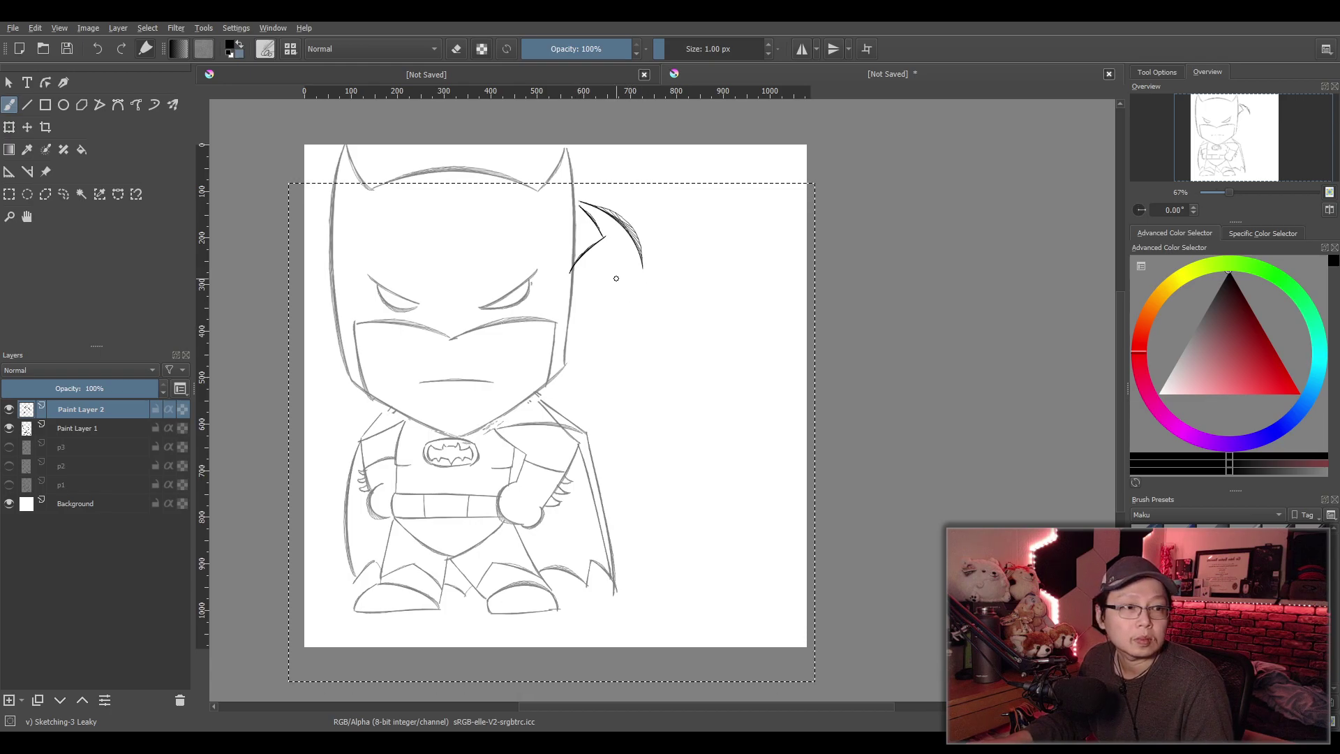
Replace the curved tip beside the cowl with a short steep edge rising from the first cape stroke
{"action": "key", "text": "ctrl+z"}
{"action": "left_click_drag", "start_coordinate": [580, 208], "coordinate": [640, 270]}
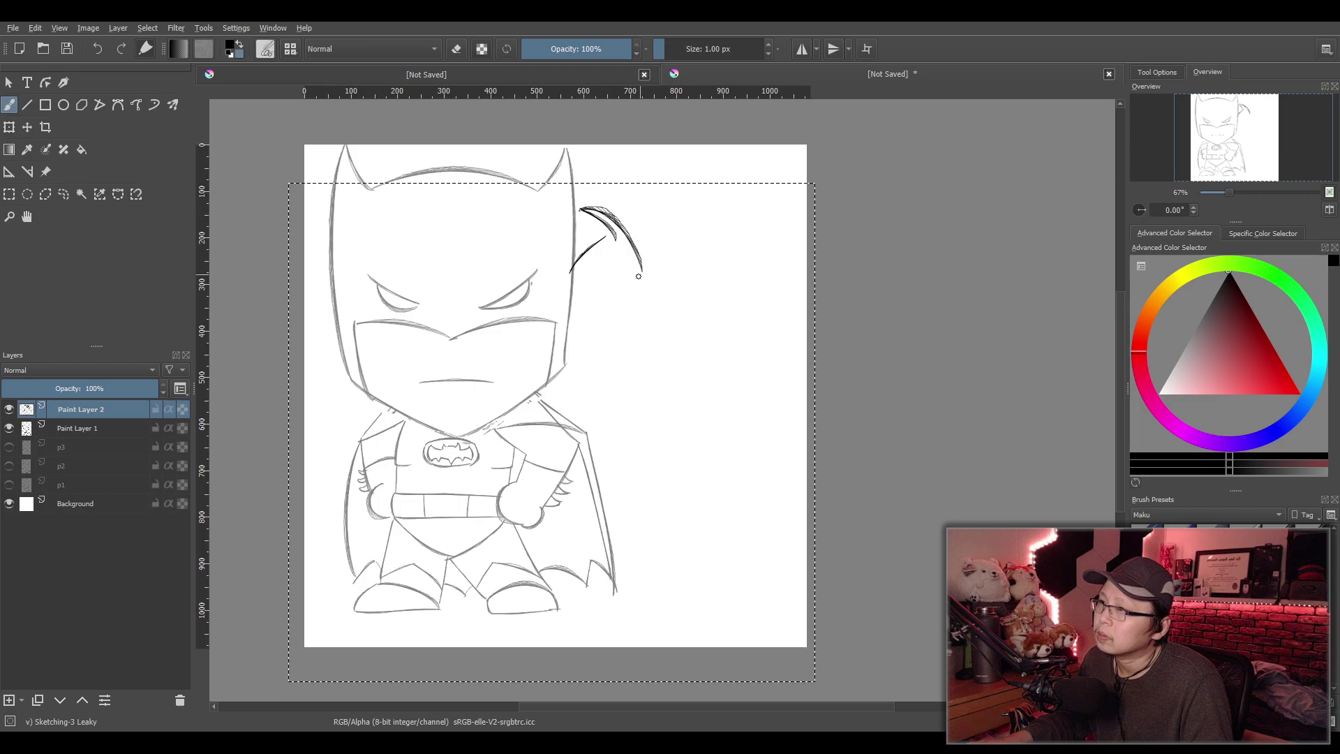
{"action": "key", "text": "ctrl+z"}
{"action": "key", "text": "ctrl+z"}
{"action": "key", "text": "ctrl+z"}
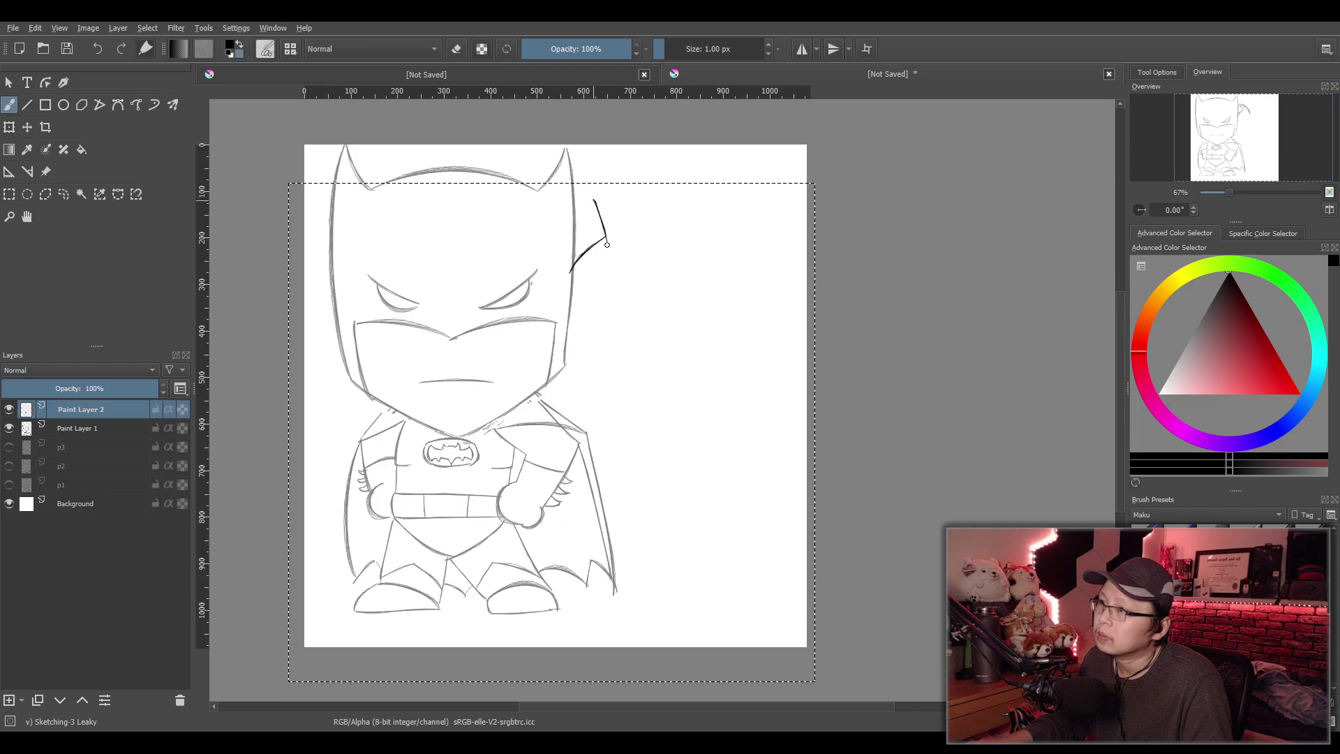
Draw the cape's arched top edge beside the cowl, curving down at its outer end to a tip
{"action": "key", "text": "ctrl+z"}
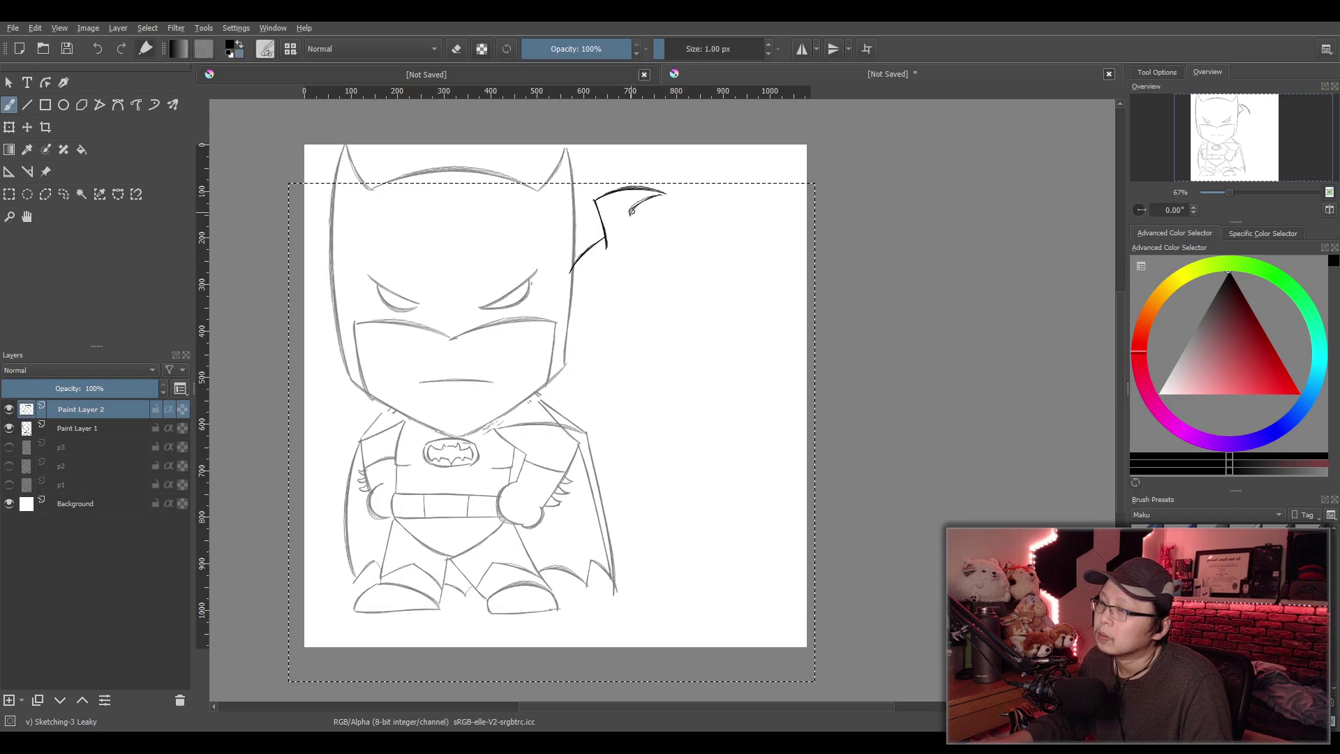
{"action": "key", "text": "ctrl+z"}
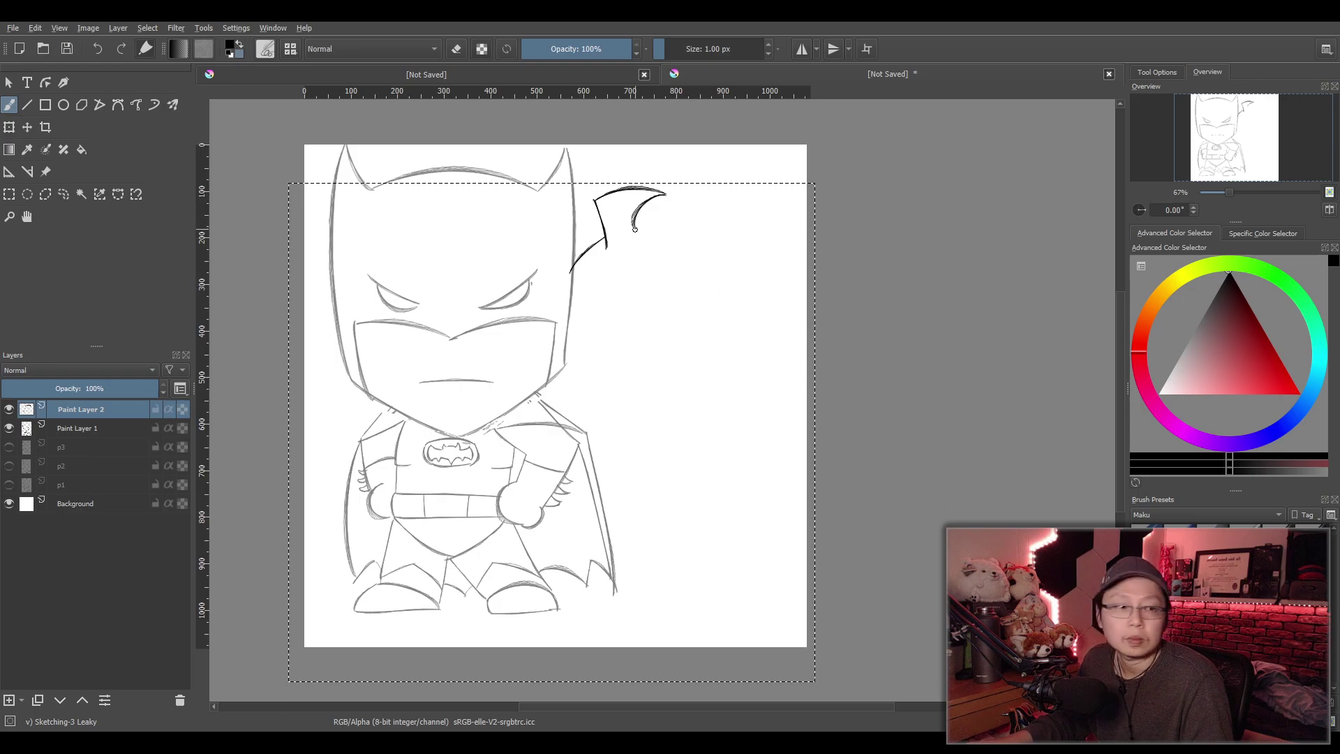
{"action": "key", "text": "ctrl+z"}
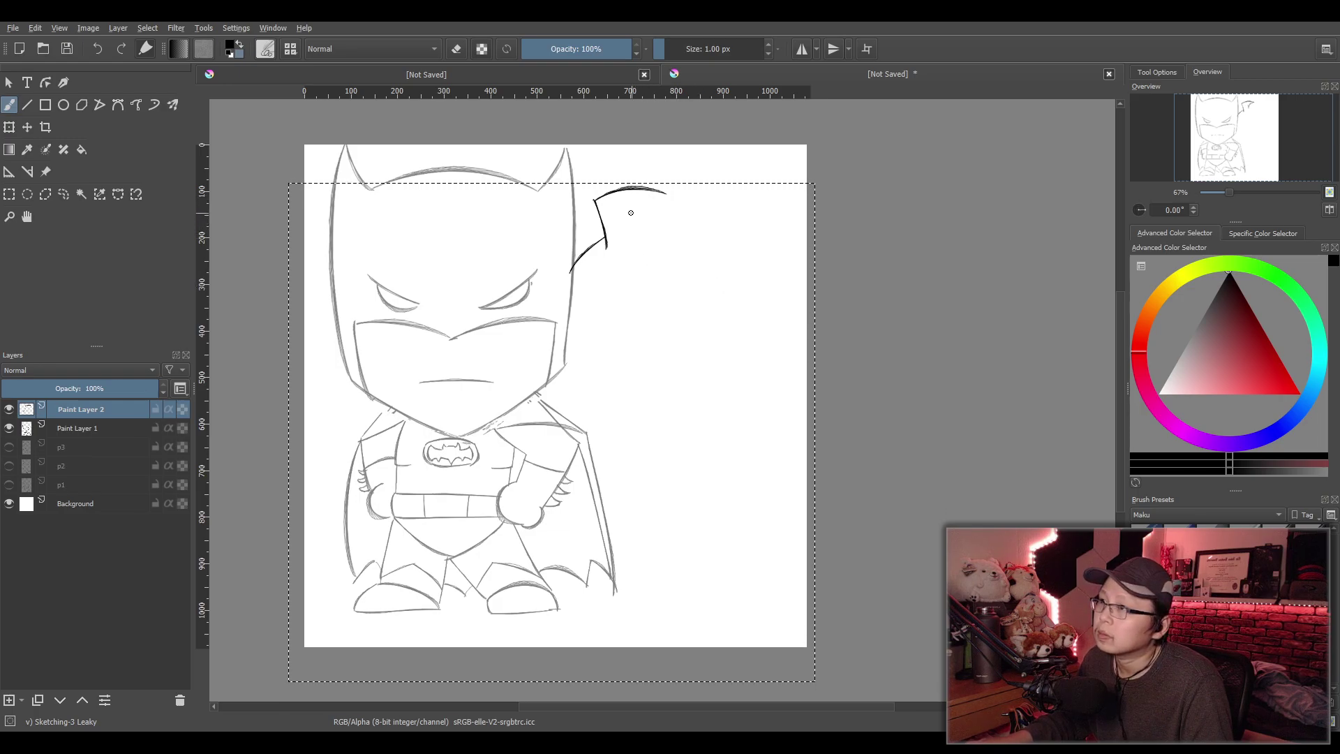
{"action": "key", "text": "ctrl+z"}
{"action": "left_click_drag", "start_coordinate": [630, 211], "coordinate": [667, 196]}
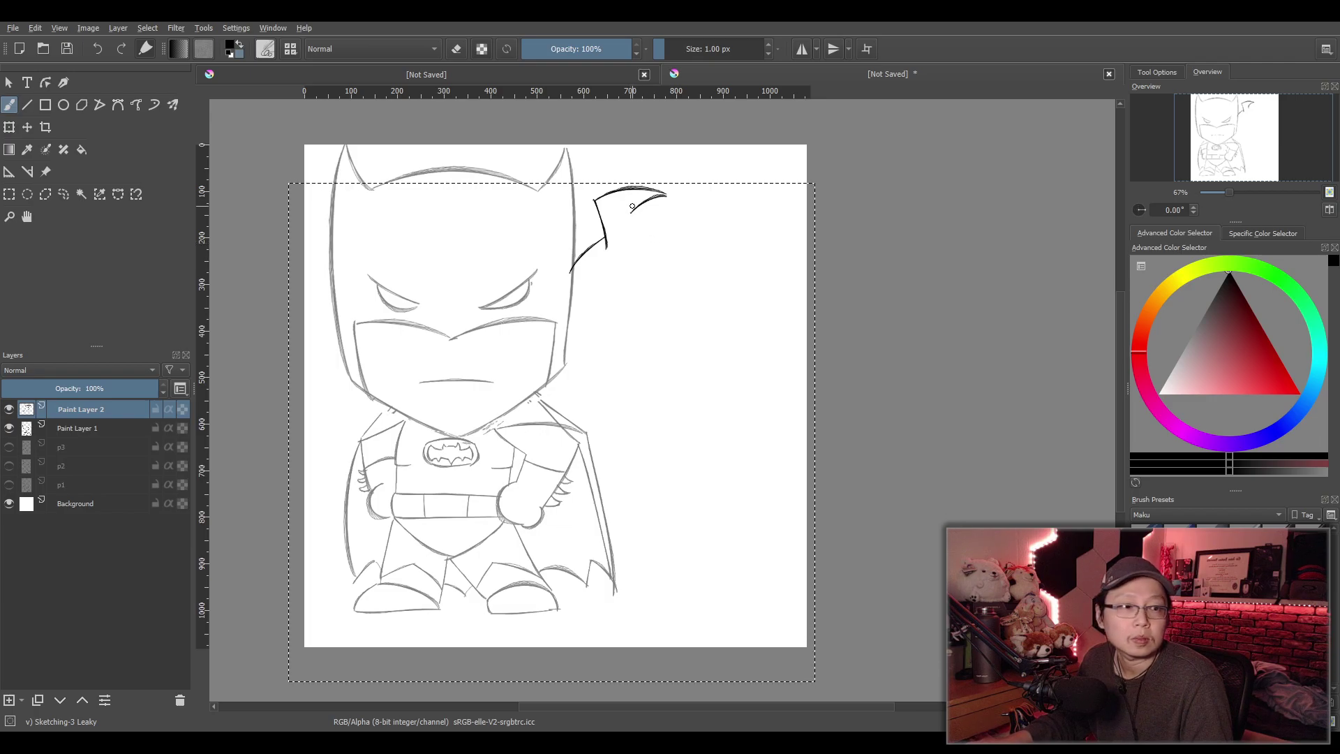
{"action": "key", "text": "ctrl+z"}
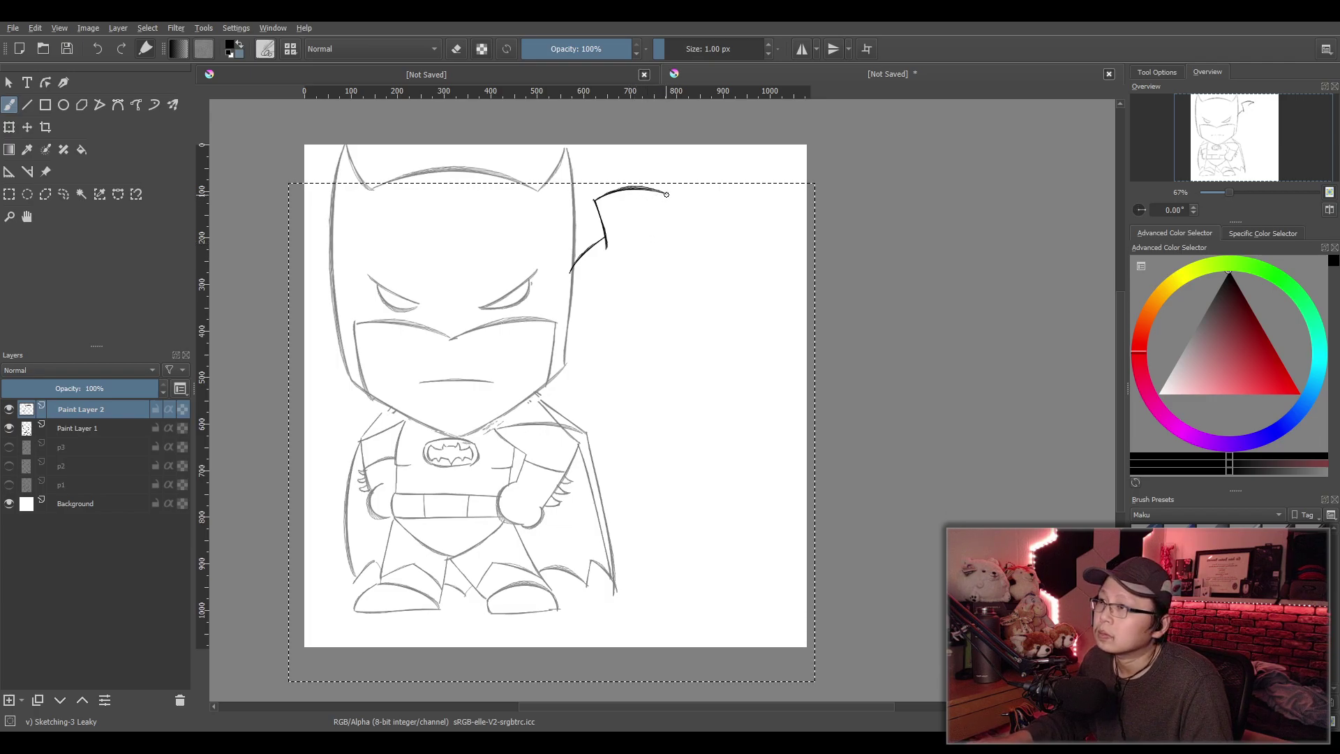
{"action": "key", "text": "ctrl+z"}
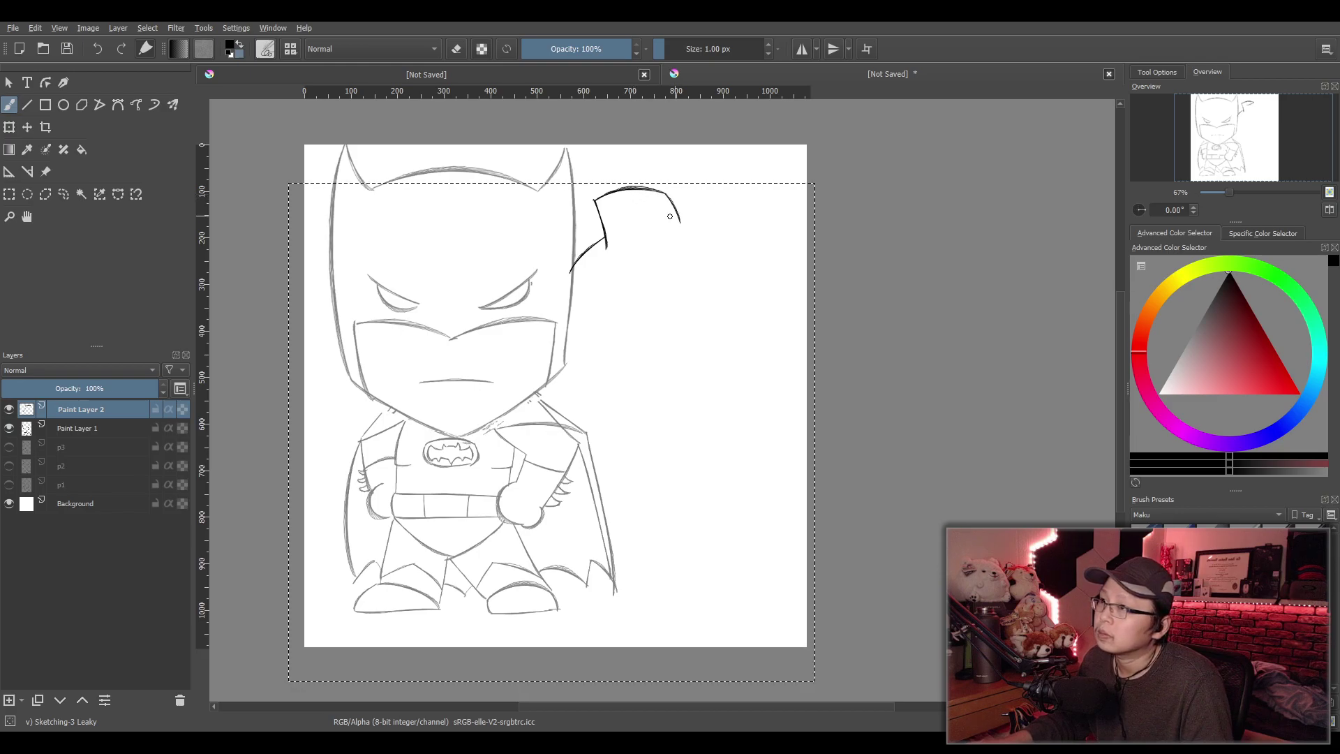
Draw the underside of the upper cape tip, its inner curve, and the diagonal edge leading back inward
{"action": "left_click_drag", "start_coordinate": [632, 211], "coordinate": [671, 222]}
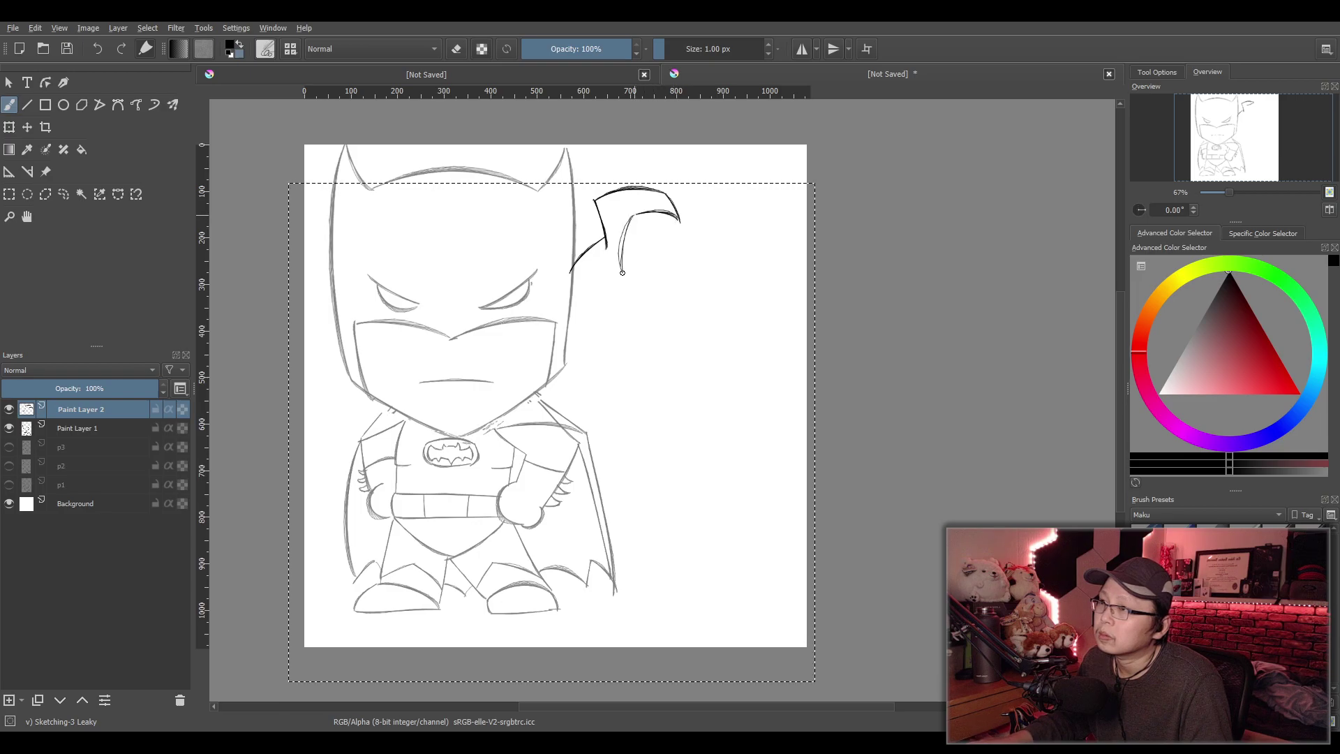
{"action": "left_click_drag", "start_coordinate": [638, 217], "coordinate": [659, 264]}
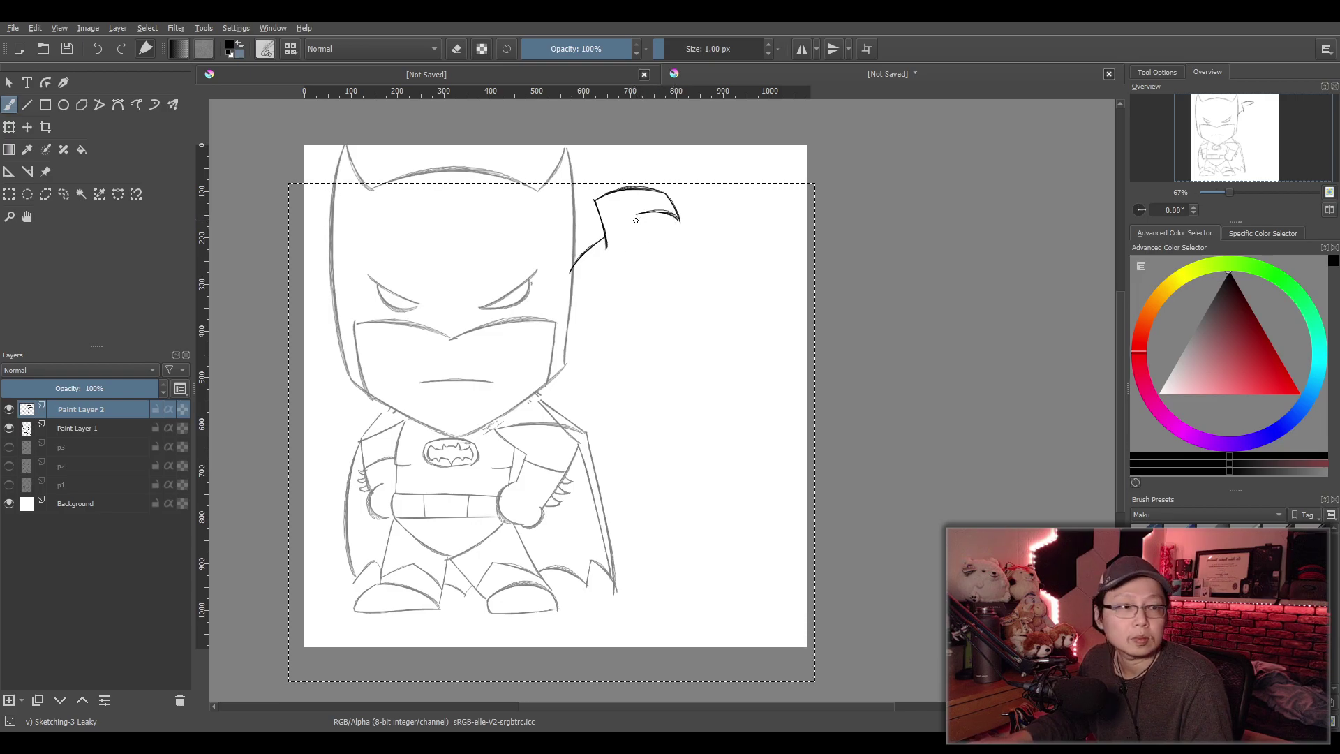
{"action": "key", "text": "ctrl+z"}
{"action": "key", "text": "ctrl+z"}
{"action": "mouse_move", "coordinate": [662, 271]}
{"action": "left_mouse_down"}
{"action": "mouse_move", "coordinate": [614, 314]}
{"action": "mouse_move", "coordinate": [631, 330]}
{"action": "left_mouse_up"}
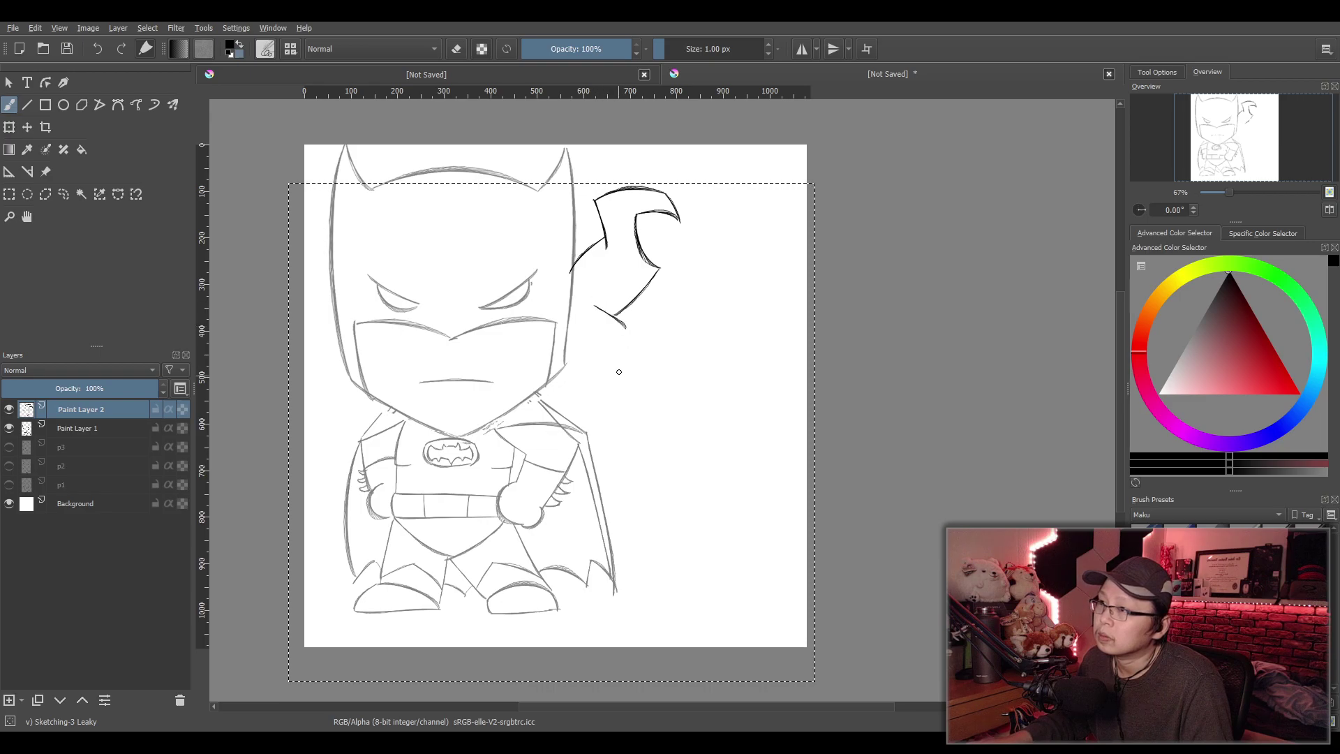
Redraw the cape's middle edge as a curve sweeping down from the inner notch to a second outer tip
{"action": "left_click_drag", "start_coordinate": [617, 327], "coordinate": [683, 395]}
{"action": "key", "text": "ctrl+z"}
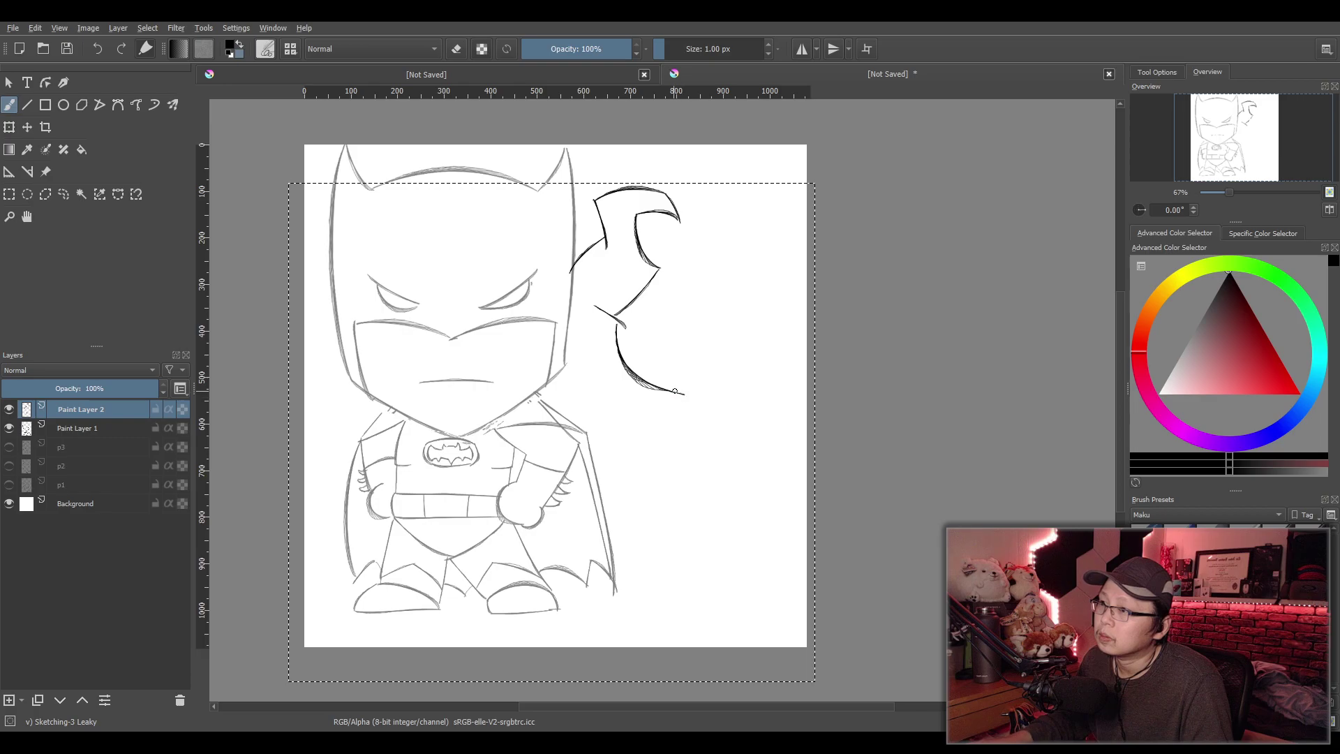
{"action": "key", "text": "ctrl+z"}
{"action": "mouse_move", "coordinate": [611, 322]}
{"action": "left_mouse_down"}
{"action": "mouse_move", "coordinate": [687, 373]}
{"action": "mouse_move", "coordinate": [700, 397]}
{"action": "left_mouse_up"}
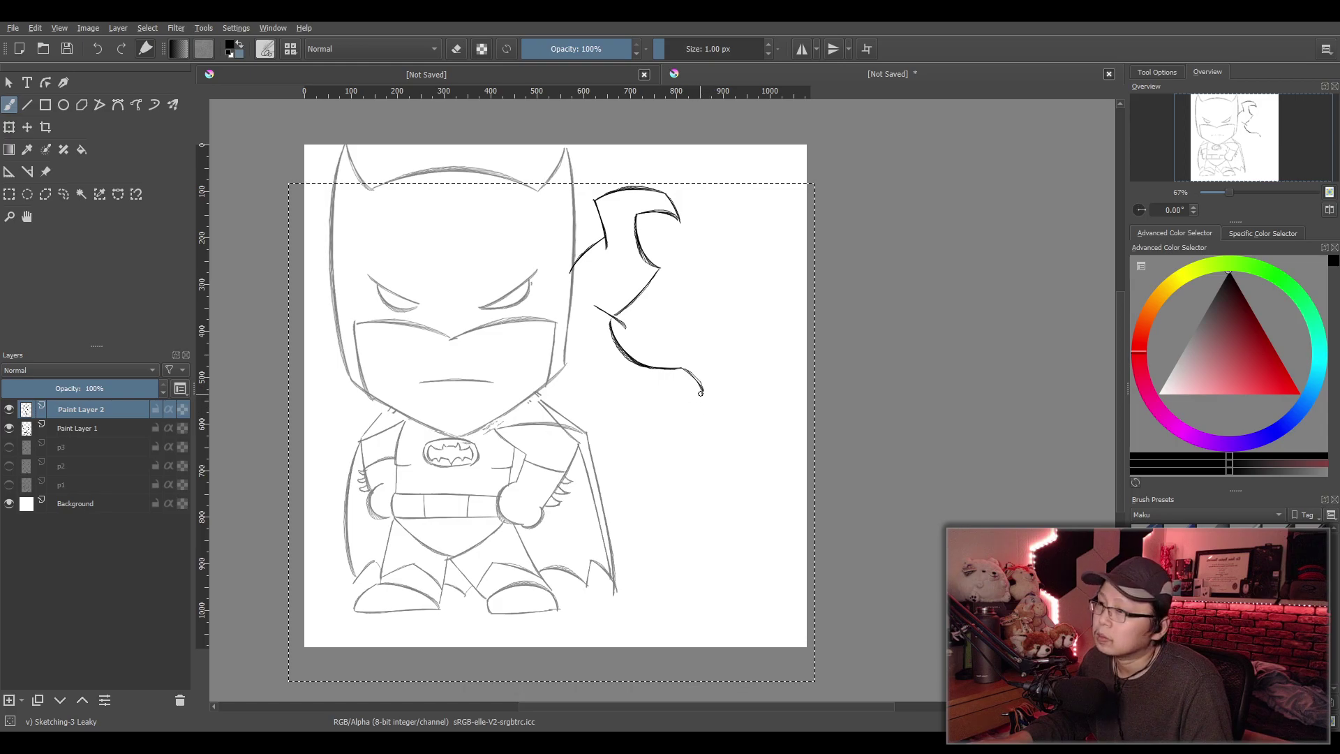
Try to draw the cape's lower edge curving down from the second outer tip, with a pointed flap beneath it
{"action": "mouse_move", "coordinate": [704, 397]}
{"action": "left_mouse_down"}
{"action": "mouse_move", "coordinate": [683, 501]}
{"action": "mouse_move", "coordinate": [726, 505]}
{"action": "left_mouse_up"}
{"action": "key", "text": "ctrl+z"}
{"action": "key", "text": "ctrl+z"}
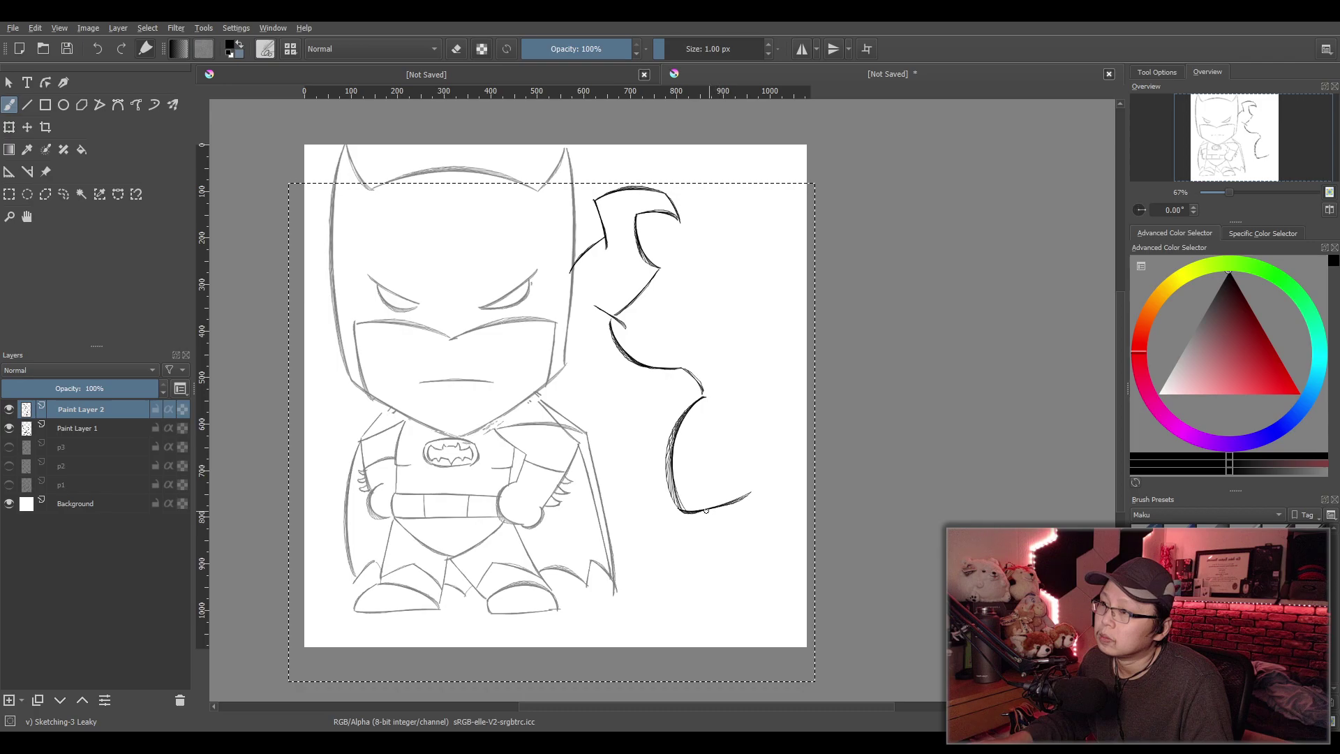
{"action": "key", "text": "ctrl+z"}
{"action": "left_click_drag", "start_coordinate": [654, 543], "coordinate": [737, 513]}
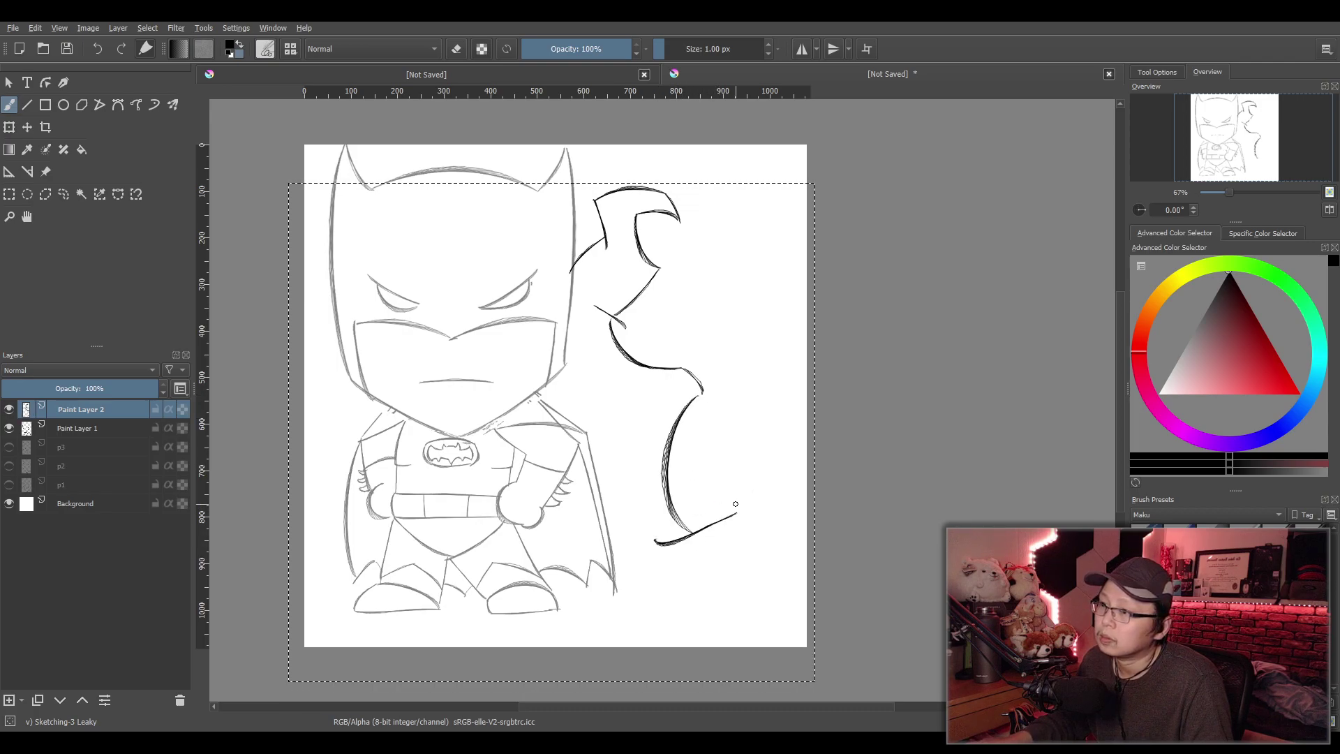
{"action": "key", "text": "ctrl+z"}
{"action": "left_click_drag", "start_coordinate": [719, 464], "coordinate": [780, 417]}
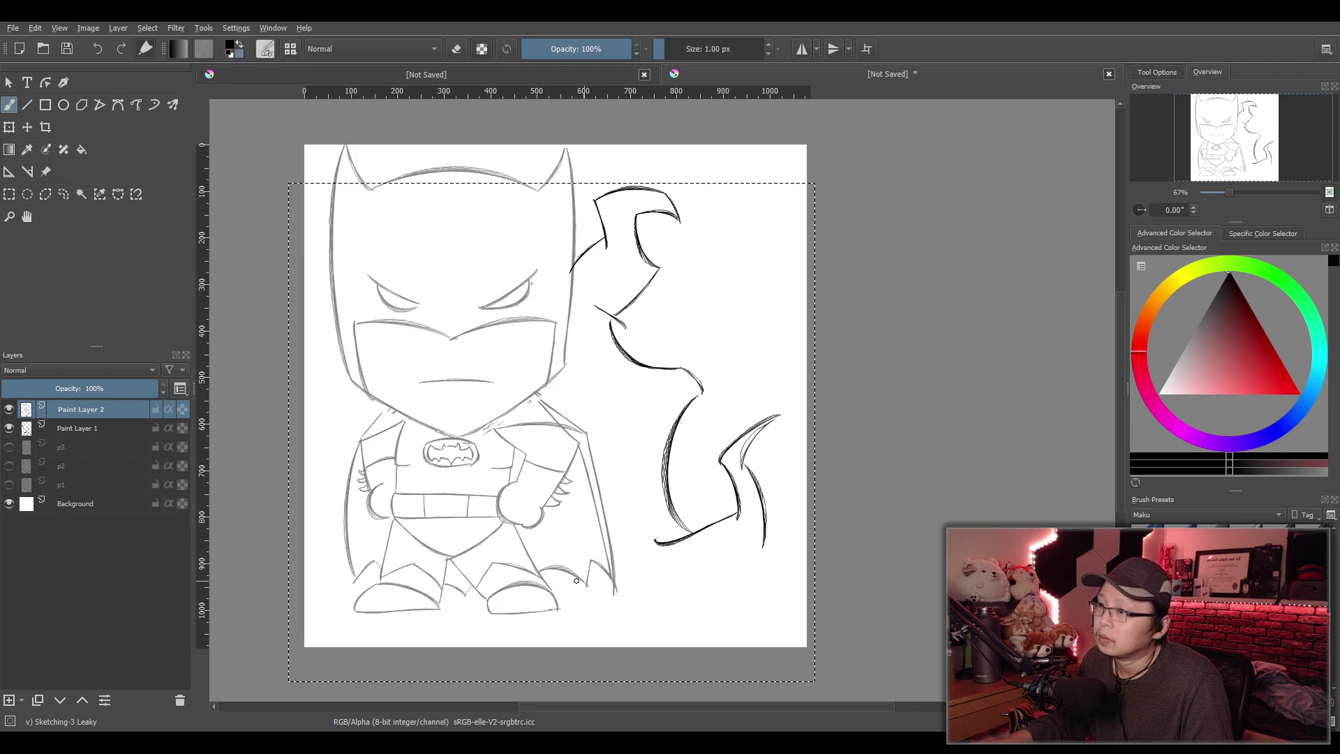
Undo the lower cape strokes back to the inner notch and try other curves running down from it
{"action": "left_click_drag", "start_coordinate": [536, 563], "coordinate": [671, 592]}
{"action": "key", "text": "ctrl+z"}
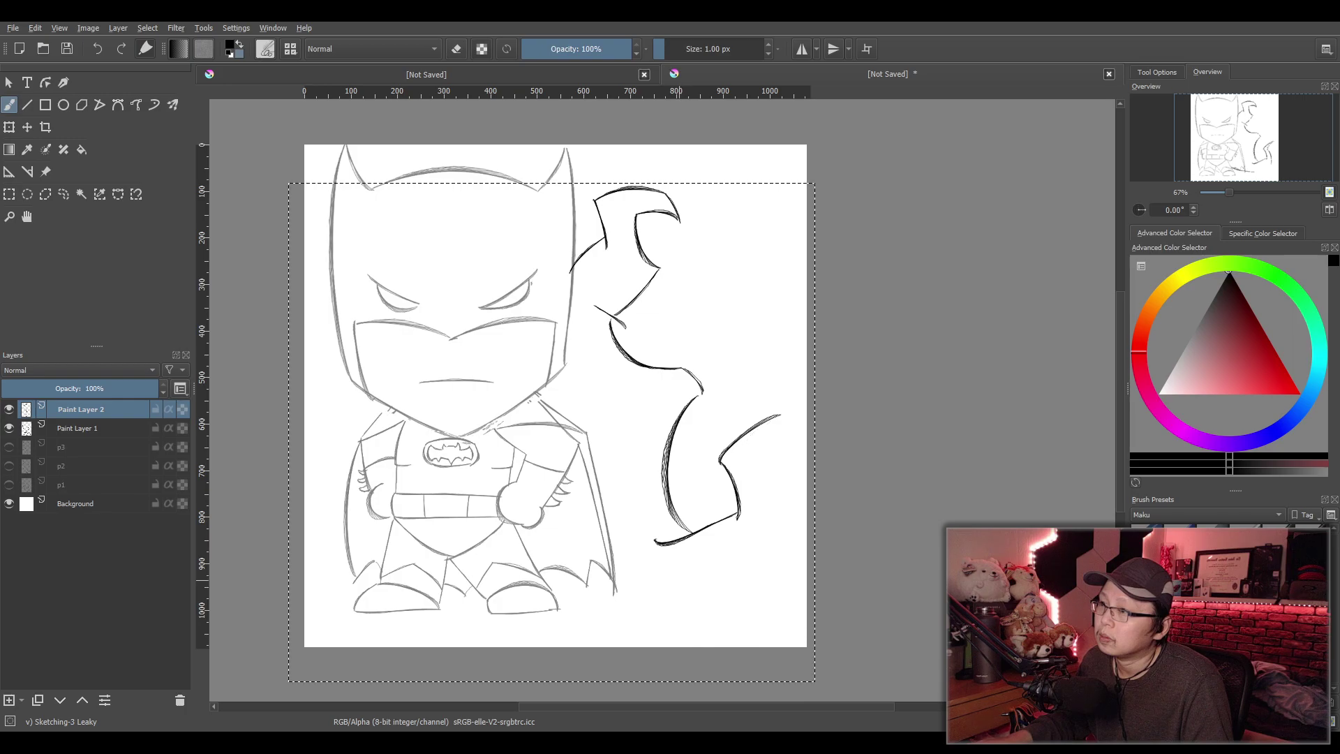
{"action": "key", "text": "ctrl+z"}
{"action": "key", "text": "ctrl+z"}
{"action": "left_click_drag", "start_coordinate": [624, 333], "coordinate": [630, 451]}
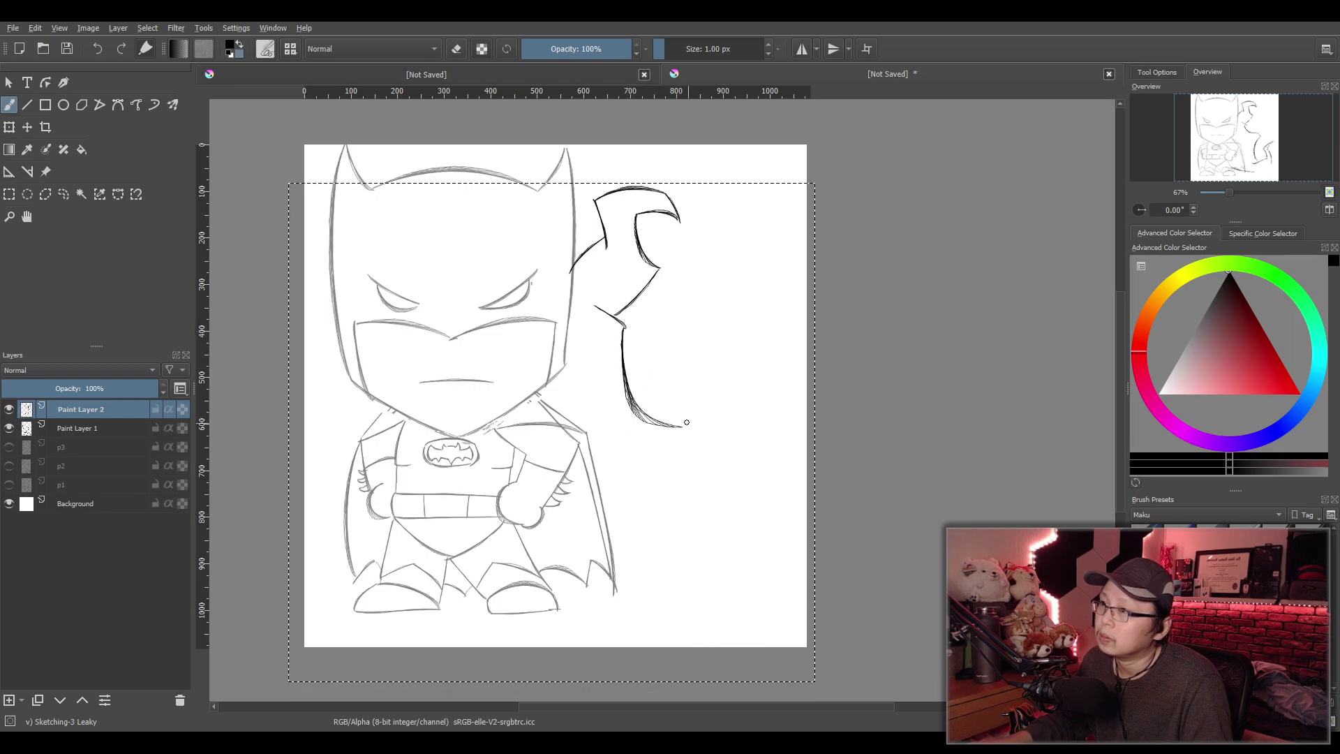
{"action": "key", "text": "ctrl+z"}
{"action": "left_click_drag", "start_coordinate": [624, 327], "coordinate": [665, 367]}
{"action": "key", "text": "ctrl+z"}
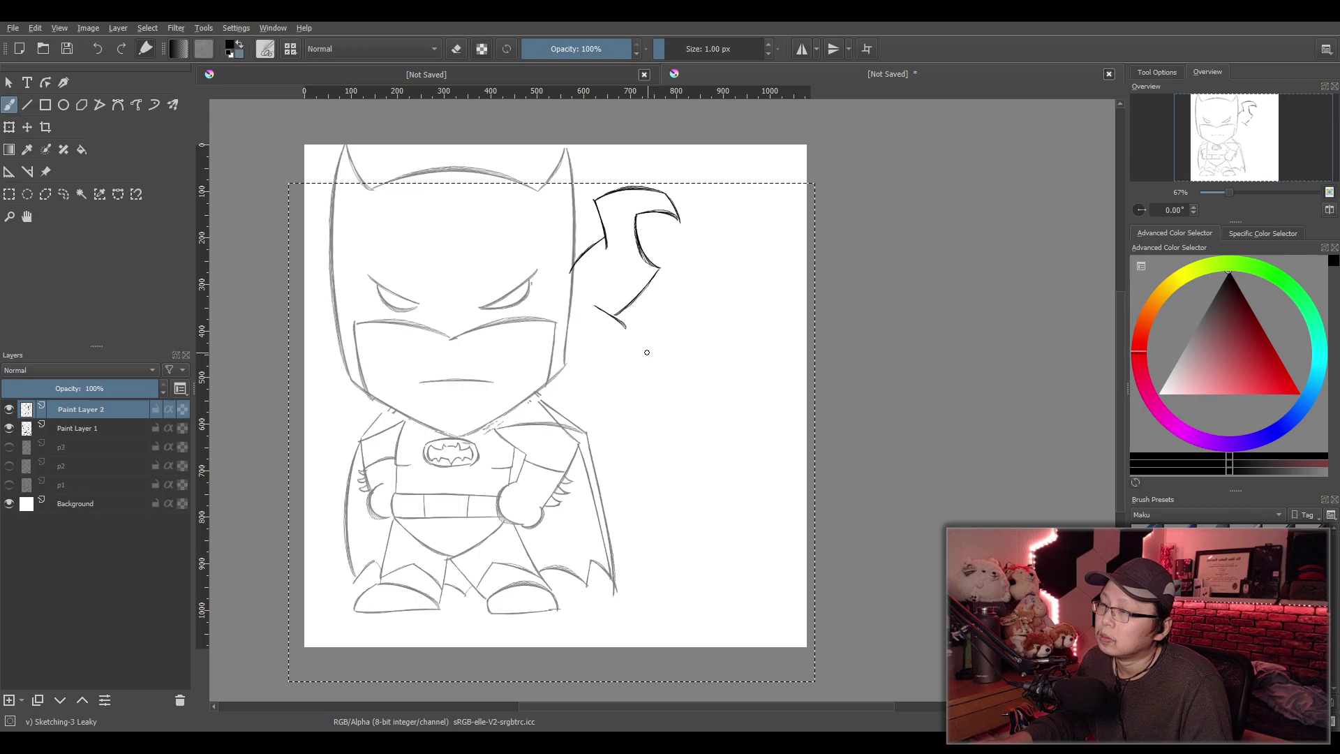
Clear the remaining cape strokes from Paint Layer 2 and make a rectangular selection around the whole canvas
{"action": "left_click", "coordinate": [28, 127]}
{"action": "left_click_drag", "start_coordinate": [693, 367], "coordinate": [691, 473]}
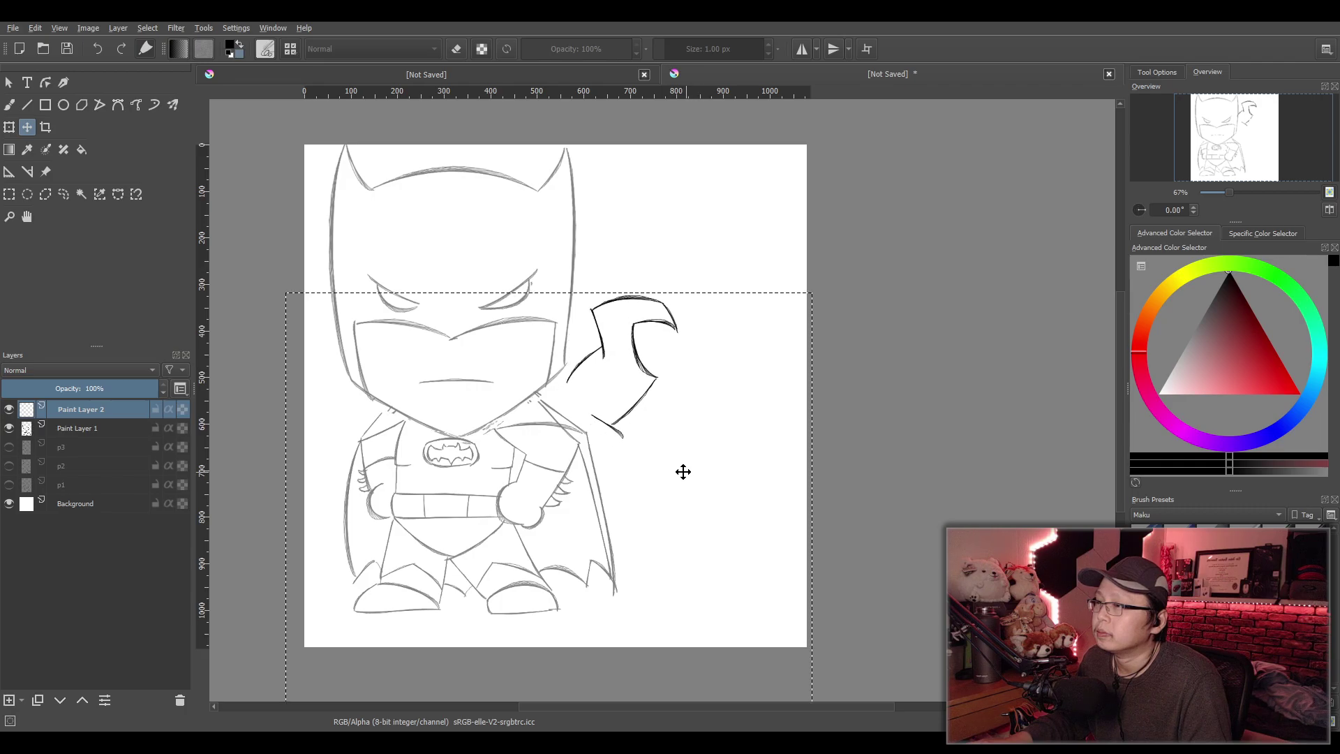
{"action": "key", "text": "Delete"}
{"action": "left_click", "coordinate": [10, 194]}
{"action": "left_click_drag", "start_coordinate": [289, 129], "coordinate": [847, 668]}
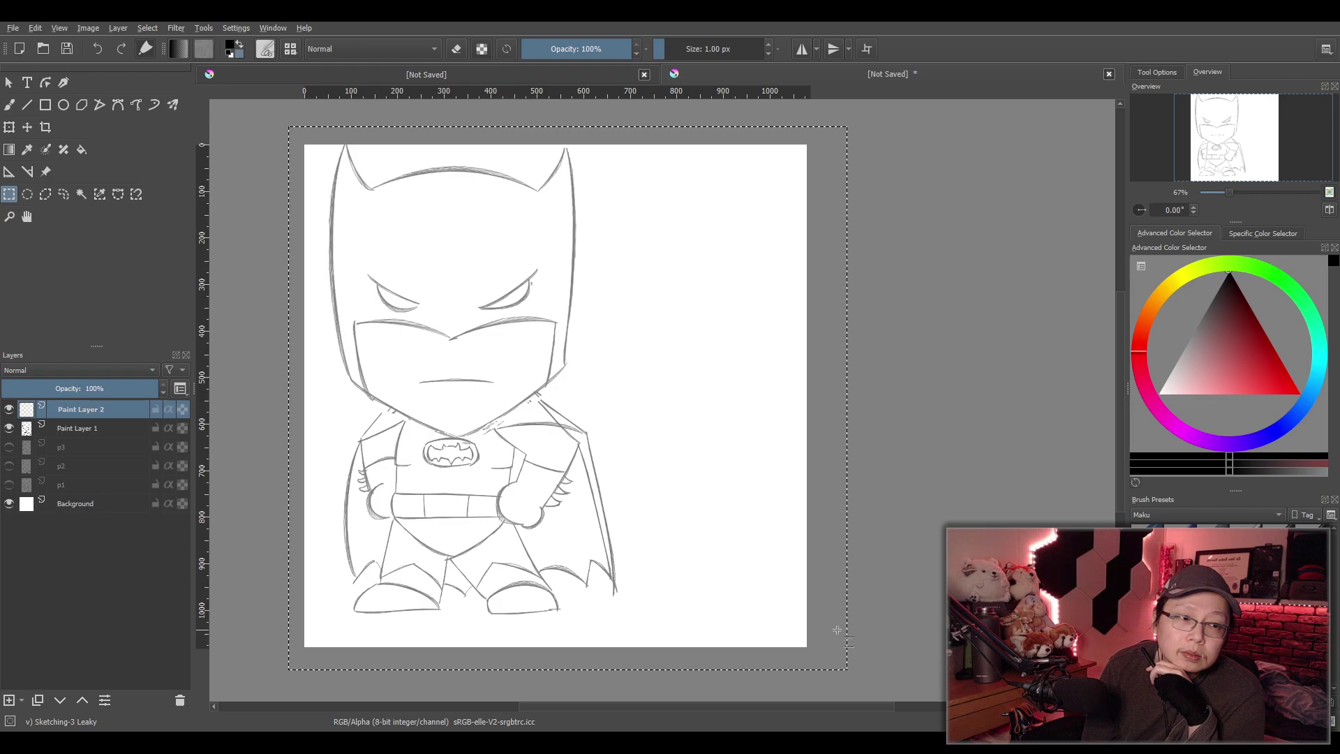
Try to draw the first cape stroke sweeping outward from the shoulder beside the chin
{"action": "left_click", "coordinate": [14, 106]}
{"action": "left_click_drag", "start_coordinate": [536, 389], "coordinate": [618, 382]}
{"action": "key", "text": "ctrl+z"}
{"action": "left_click_drag", "start_coordinate": [536, 393], "coordinate": [619, 367]}
{"action": "key", "text": "ctrl+z"}
{"action": "left_click_drag", "start_coordinate": [534, 393], "coordinate": [605, 361]}
{"action": "key", "text": "ctrl+z"}
{"action": "left_click_drag", "start_coordinate": [536, 392], "coordinate": [610, 343]}
{"action": "key", "text": "ctrl+z"}
{"action": "left_click_drag", "start_coordinate": [530, 392], "coordinate": [625, 359]}
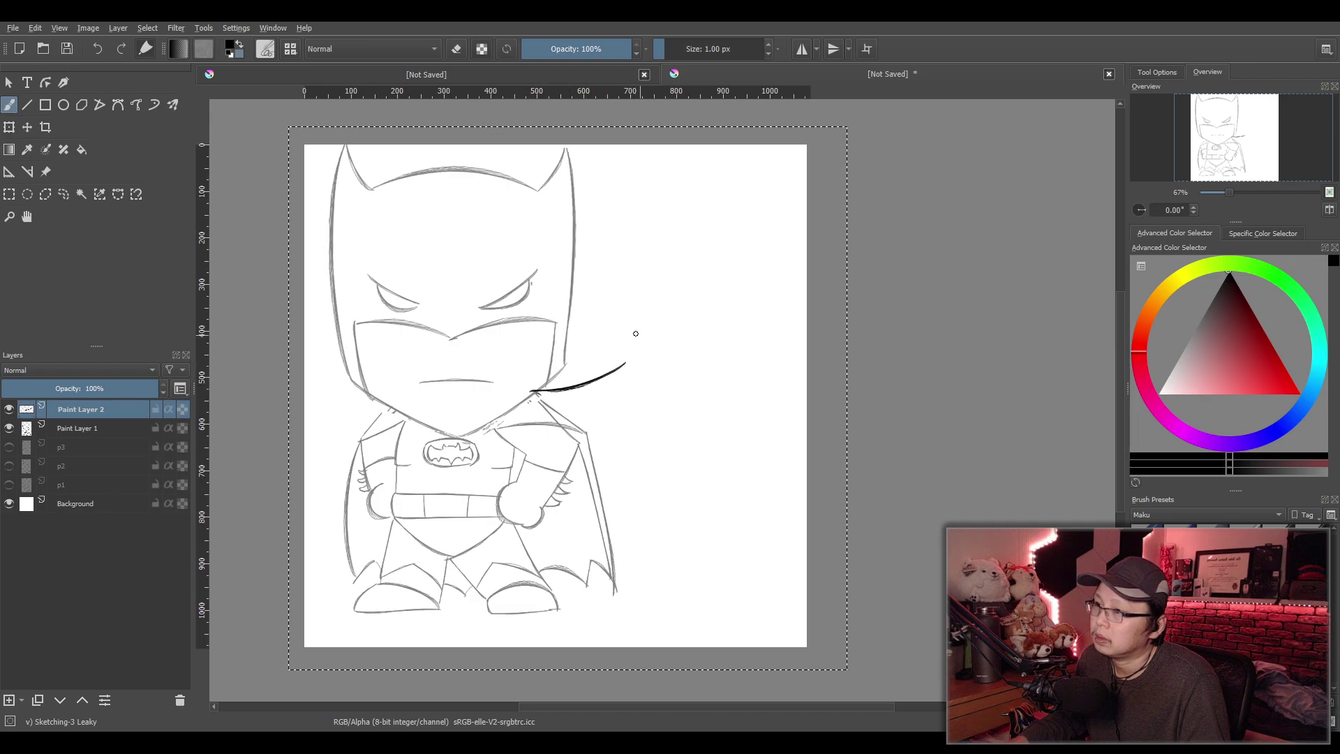
{"action": "mouse_move", "coordinate": [621, 373]}
{"action": "left_mouse_down"}
{"action": "mouse_move", "coordinate": [667, 313]}
{"action": "mouse_move", "coordinate": [731, 336]}
{"action": "mouse_move", "coordinate": [726, 317]}
{"action": "left_mouse_up"}
{"action": "key", "text": "ctrl+z"}
{"action": "key", "text": "ctrl+z"}
{"action": "key", "text": "ctrl+z"}
{"action": "key", "text": "ctrl+z"}
{"action": "key", "text": "ctrl+z"}
Draw a short edge rising from the cowl's side, then the cape's arched top edge ending in a pointed tip
{"action": "left_click_drag", "start_coordinate": [537, 392], "coordinate": [604, 341]}
{"action": "key", "text": "ctrl+z"}
{"action": "mouse_move", "coordinate": [537, 392]}
{"action": "left_mouse_down"}
{"action": "mouse_move", "coordinate": [595, 351]}
{"action": "mouse_move", "coordinate": [640, 282]}
{"action": "mouse_move", "coordinate": [680, 299]}
{"action": "mouse_move", "coordinate": [697, 288]}
{"action": "mouse_move", "coordinate": [638, 323]}
{"action": "mouse_move", "coordinate": [702, 289]}
{"action": "mouse_move", "coordinate": [649, 363]}
{"action": "left_mouse_up"}
{"action": "key", "text": "ctrl+z"}
{"action": "key", "text": "ctrl+z"}
{"action": "key", "text": "ctrl+z"}
{"action": "key", "text": "ctrl+z"}
Draw the inner curve beneath the upper cape tip, bending down and outward to a small point
{"action": "left_click_drag", "start_coordinate": [645, 304], "coordinate": [649, 346]}
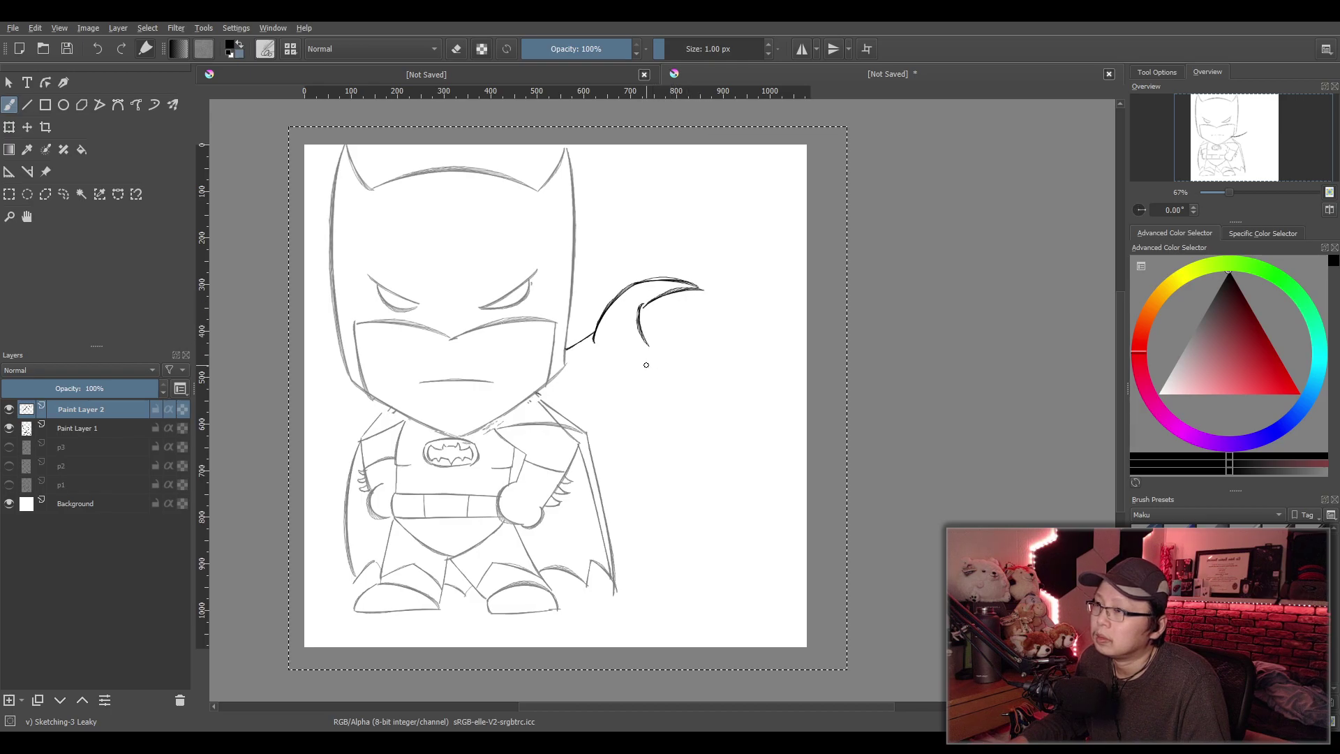
{"action": "key", "text": "ctrl+z"}
{"action": "left_click_drag", "start_coordinate": [643, 304], "coordinate": [660, 361]}
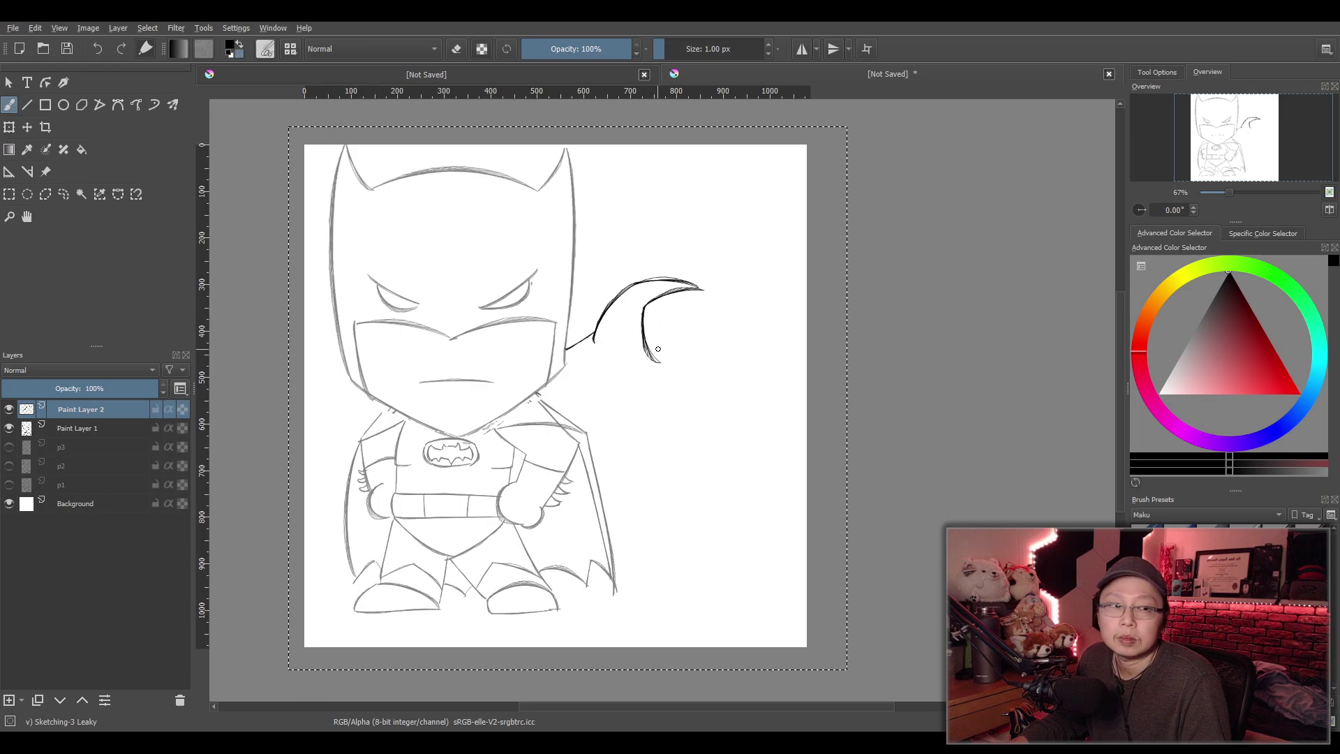
{"action": "key", "text": "ctrl+z"}
{"action": "mouse_move", "coordinate": [644, 304]}
{"action": "left_mouse_down"}
{"action": "mouse_move", "coordinate": [672, 343]}
{"action": "mouse_move", "coordinate": [653, 412]}
{"action": "left_mouse_up"}
{"action": "key", "text": "ctrl+z"}
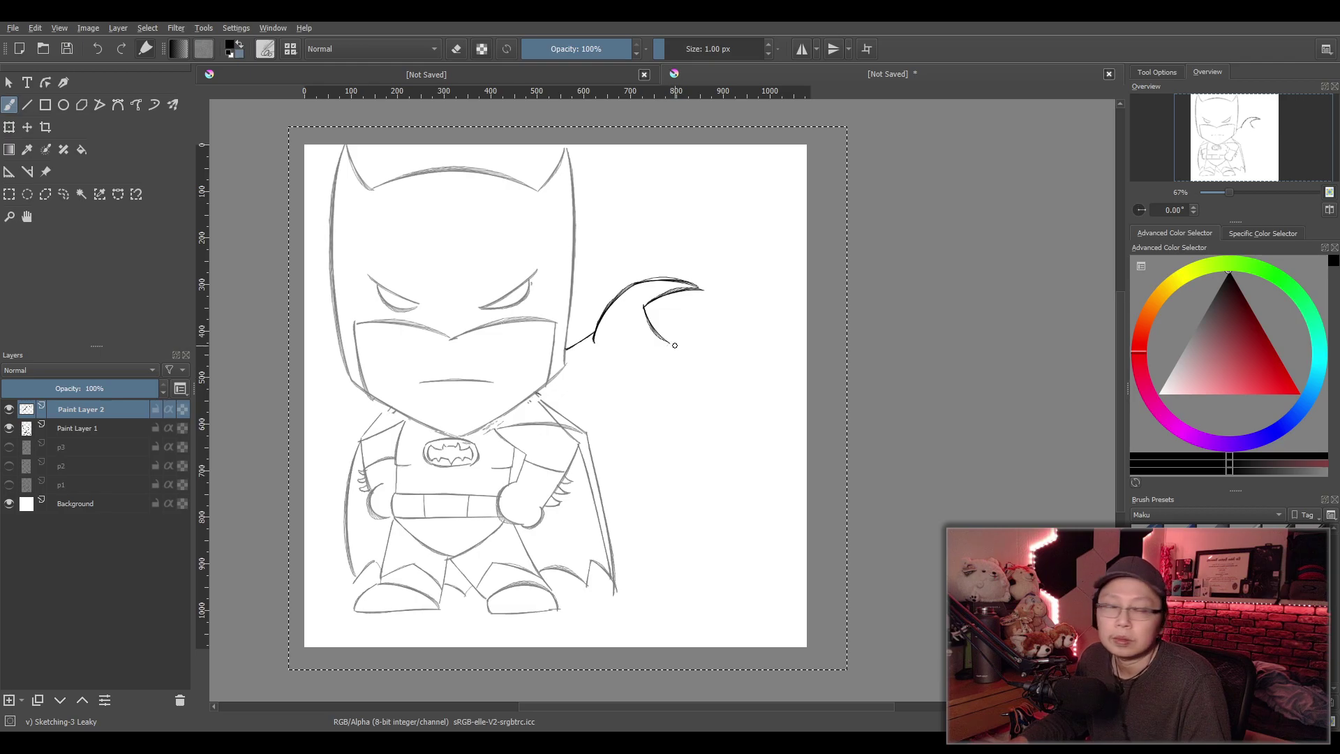
{"action": "key", "text": "ctrl+z"}
Draw the diagonal edge leading back inward from the small point, and the short inner notch below it
{"action": "mouse_move", "coordinate": [671, 343]}
{"action": "left_mouse_down"}
{"action": "mouse_move", "coordinate": [626, 394]}
{"action": "mouse_move", "coordinate": [642, 375]}
{"action": "mouse_move", "coordinate": [662, 429]}
{"action": "left_mouse_up"}
{"action": "key", "text": "ctrl+z"}
{"action": "mouse_move", "coordinate": [650, 375]}
{"action": "left_mouse_down"}
{"action": "mouse_move", "coordinate": [617, 372]}
{"action": "mouse_move", "coordinate": [691, 455]}
{"action": "left_mouse_up"}
{"action": "key", "text": "ctrl+z"}
Draw the cape's middle edge curving outward and down from the inner notch to a second outer tip
{"action": "mouse_move", "coordinate": [649, 412]}
{"action": "left_mouse_down"}
{"action": "mouse_move", "coordinate": [670, 421]}
{"action": "mouse_move", "coordinate": [690, 464]}
{"action": "left_mouse_up"}
{"action": "key", "text": "ctrl+z"}
{"action": "left_click_drag", "start_coordinate": [651, 411], "coordinate": [691, 474]}
{"action": "key", "text": "ctrl+z"}
{"action": "mouse_move", "coordinate": [649, 411]}
{"action": "left_mouse_down"}
{"action": "mouse_move", "coordinate": [713, 472]}
{"action": "mouse_move", "coordinate": [695, 477]}
{"action": "mouse_move", "coordinate": [690, 534]}
{"action": "left_mouse_up"}
{"action": "key", "text": "ctrl+z"}
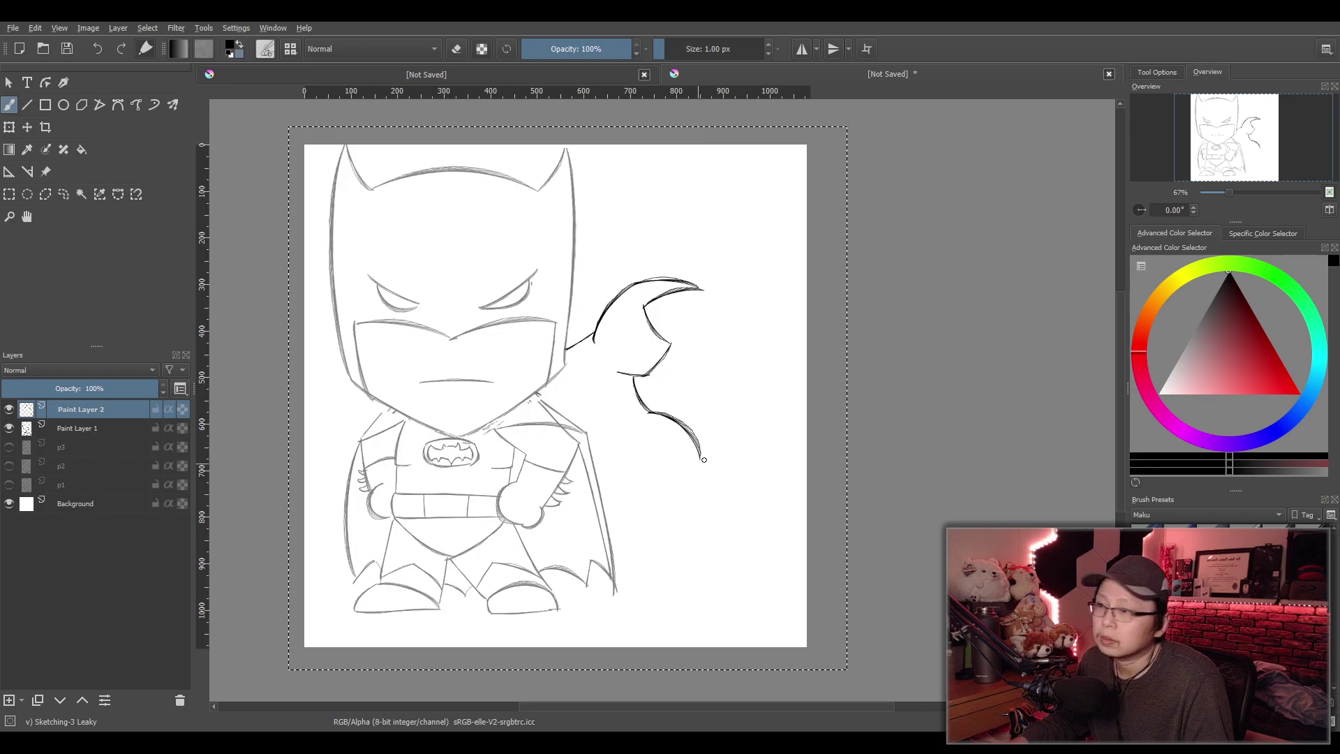
{"action": "key", "text": "ctrl+z"}
Try to draw the cape's edge as a deep curve below the second tip, with a lower hem beneath it
{"action": "mouse_move", "coordinate": [700, 462]}
{"action": "left_mouse_down"}
{"action": "mouse_move", "coordinate": [673, 534]}
{"action": "mouse_move", "coordinate": [726, 549]}
{"action": "left_mouse_up"}
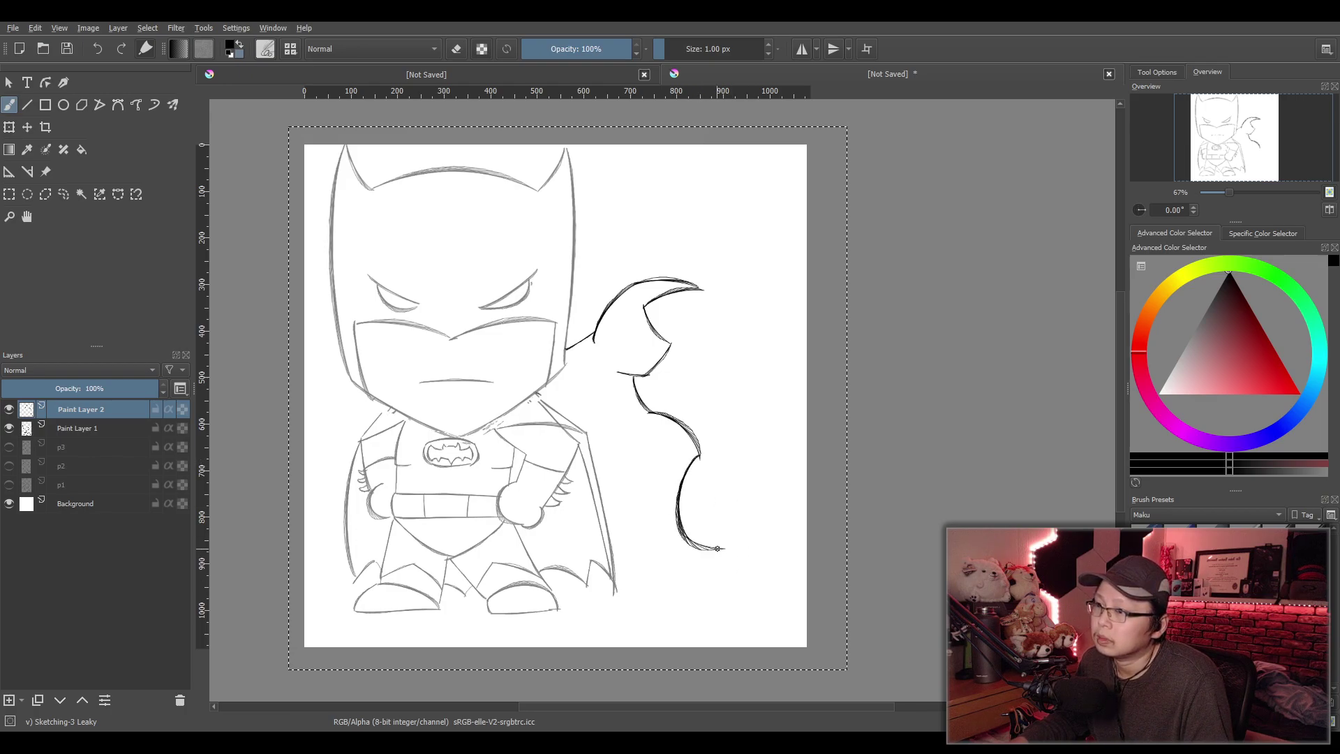
{"action": "key", "text": "ctrl+z"}
{"action": "mouse_move", "coordinate": [645, 566]}
{"action": "left_mouse_down"}
{"action": "mouse_move", "coordinate": [760, 536]}
{"action": "mouse_move", "coordinate": [742, 541]}
{"action": "mouse_move", "coordinate": [767, 466]}
{"action": "left_mouse_up"}
{"action": "key", "text": "ctrl+z"}
{"action": "key", "text": "ctrl+z"}
{"action": "key", "text": "ctrl+z"}
{"action": "left_click_drag", "start_coordinate": [599, 556], "coordinate": [726, 551]}
{"action": "key", "text": "ctrl+z"}
{"action": "key", "text": "ctrl+z"}
Draw a long, gently curved edge from the second outer tip down and inward to about foot level
{"action": "left_click_drag", "start_coordinate": [698, 459], "coordinate": [670, 573]}
{"action": "key", "text": "ctrl+z"}
{"action": "left_click_drag", "start_coordinate": [698, 457], "coordinate": [657, 540]}
{"action": "key", "text": "ctrl+z"}
{"action": "mouse_move", "coordinate": [699, 455]}
{"action": "left_mouse_down"}
{"action": "mouse_move", "coordinate": [655, 562]}
{"action": "mouse_move", "coordinate": [681, 559]}
{"action": "left_mouse_up"}
{"action": "key", "text": "ctrl+z"}
Try to draw the cape's lower hem running outward from behind the foot
{"action": "left_click_drag", "start_coordinate": [591, 572], "coordinate": [717, 537]}
{"action": "key", "text": "ctrl+z"}
{"action": "mouse_move", "coordinate": [571, 556]}
{"action": "left_mouse_down"}
{"action": "mouse_move", "coordinate": [671, 571]}
{"action": "mouse_move", "coordinate": [720, 518]}
{"action": "left_mouse_up"}
{"action": "key", "text": "ctrl+z"}
{"action": "key", "text": "ctrl+z"}
{"action": "mouse_move", "coordinate": [576, 552]}
{"action": "left_mouse_down"}
{"action": "mouse_move", "coordinate": [691, 571]}
{"action": "mouse_move", "coordinate": [736, 535]}
{"action": "left_mouse_up"}
{"action": "key", "text": "ctrl+z"}
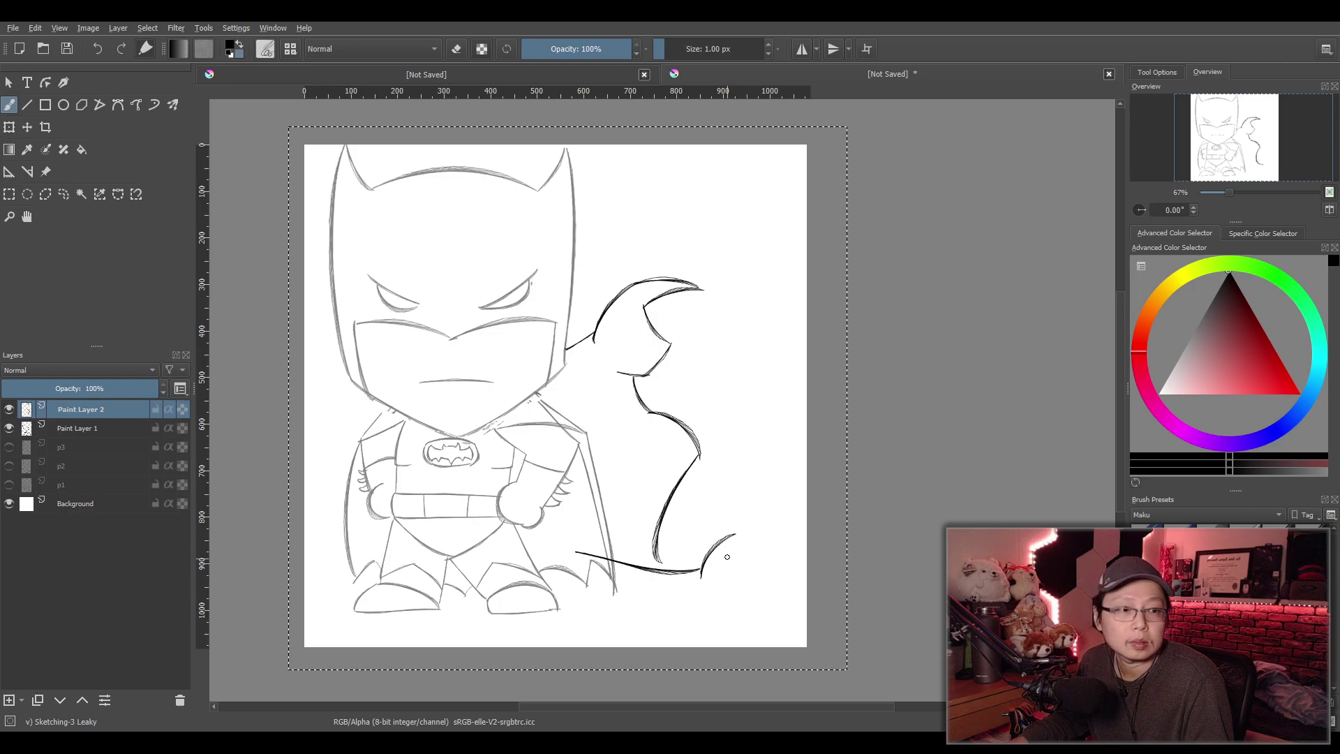
{"action": "key", "text": "ctrl+z"}
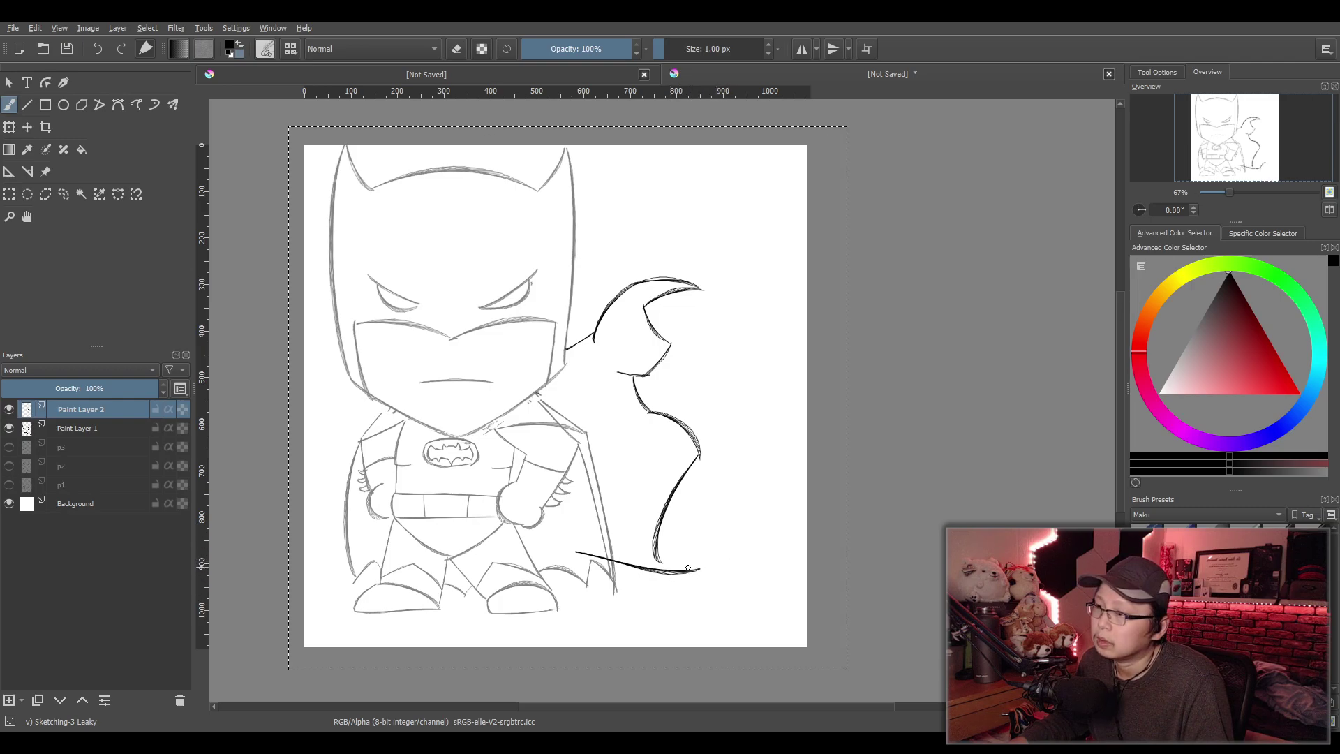
{"action": "key", "text": "ctrl+z"}
Draw the lower hem rising outward from the foot to a notch, and the curved lower cape tip with its inner curve
{"action": "mouse_move", "coordinate": [578, 569]}
{"action": "left_mouse_down"}
{"action": "mouse_move", "coordinate": [600, 577]}
{"action": "mouse_move", "coordinate": [699, 534]}
{"action": "mouse_move", "coordinate": [705, 491]}
{"action": "mouse_move", "coordinate": [715, 502]}
{"action": "mouse_move", "coordinate": [700, 491]}
{"action": "mouse_move", "coordinate": [764, 454]}
{"action": "mouse_move", "coordinate": [726, 497]}
{"action": "left_mouse_up"}
{"action": "key", "text": "ctrl+z"}
{"action": "key", "text": "ctrl+z"}
{"action": "left_click_drag", "start_coordinate": [763, 456], "coordinate": [733, 504]}
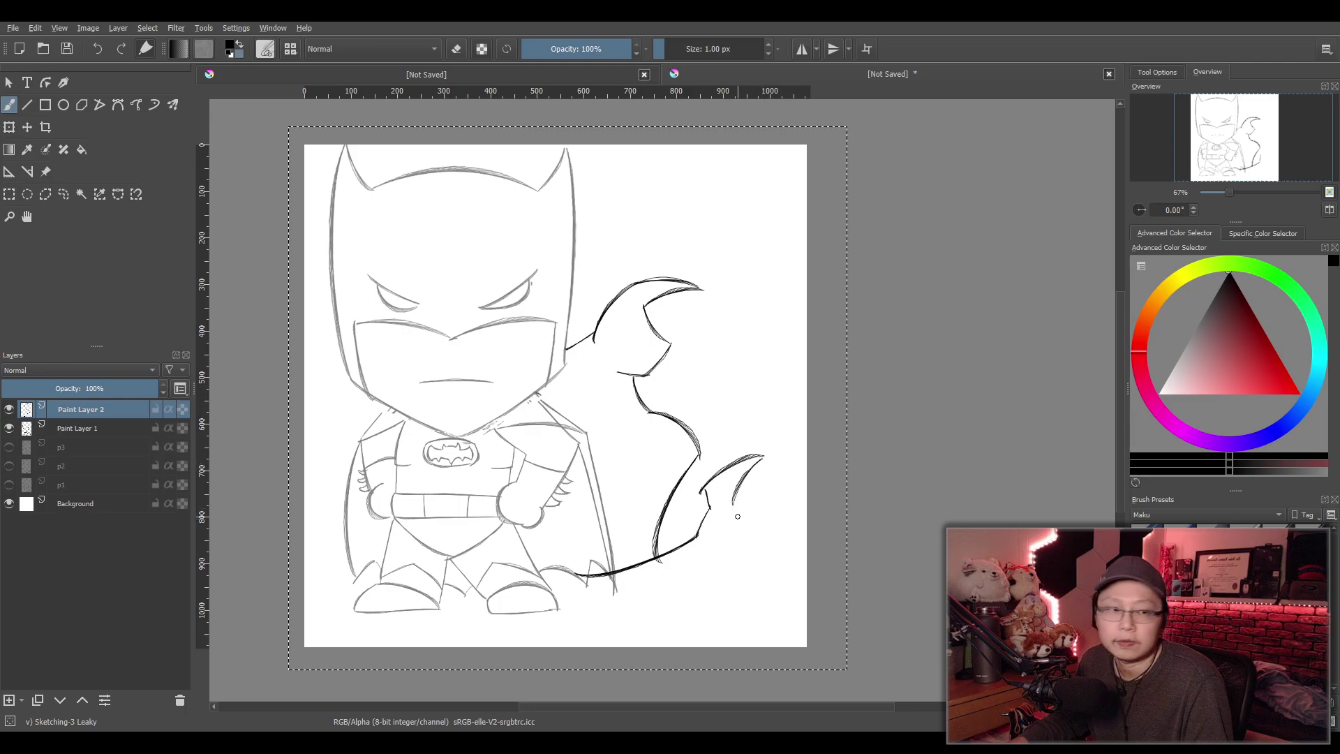
{"action": "key", "text": "ctrl+z"}
{"action": "mouse_move", "coordinate": [762, 456]}
{"action": "left_mouse_down"}
{"action": "mouse_move", "coordinate": [729, 496]}
{"action": "mouse_move", "coordinate": [750, 533]}
{"action": "mouse_move", "coordinate": [656, 595]}
{"action": "left_mouse_up"}
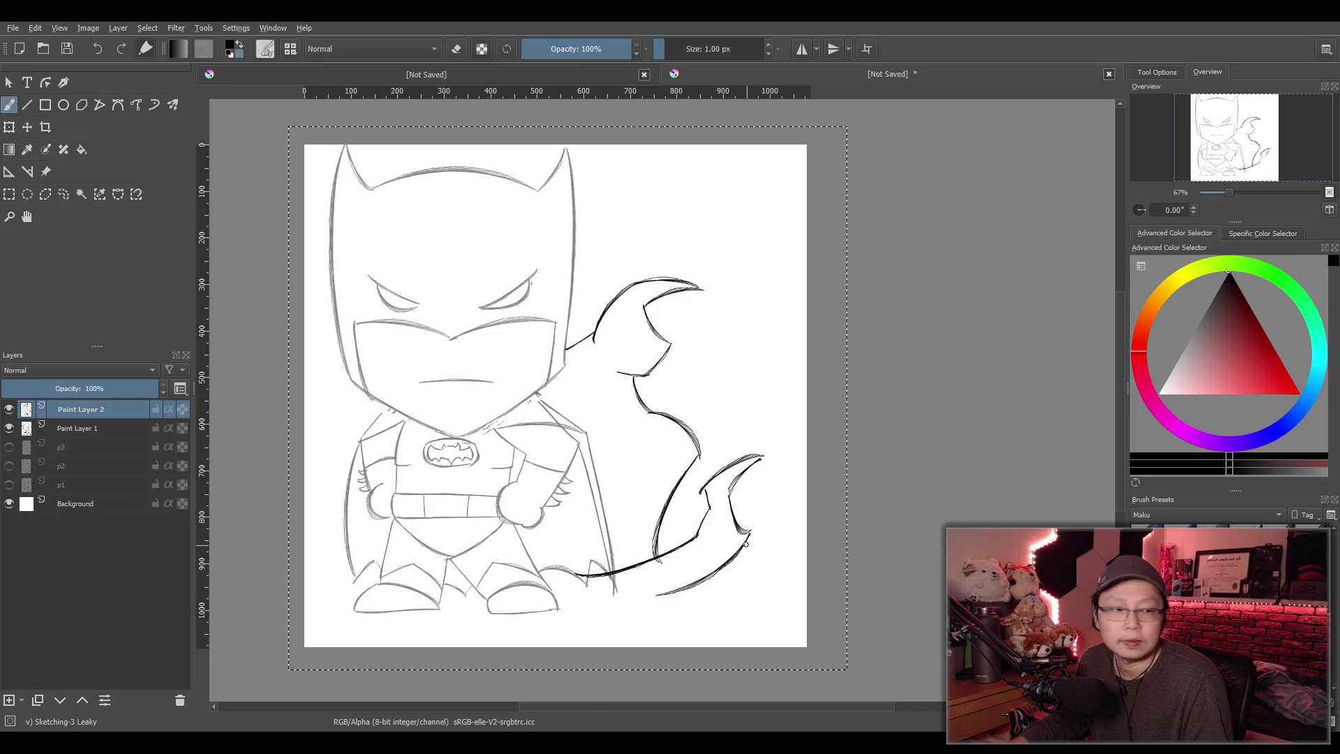
Draw the cape's outer edge curving down below the lower tip, and the bottom hem back to the foot
{"action": "key", "text": "ctrl+z"}
{"action": "left_click_drag", "start_coordinate": [749, 532], "coordinate": [694, 598]}
{"action": "key", "text": "ctrl+z"}
{"action": "left_click_drag", "start_coordinate": [750, 531], "coordinate": [684, 590]}
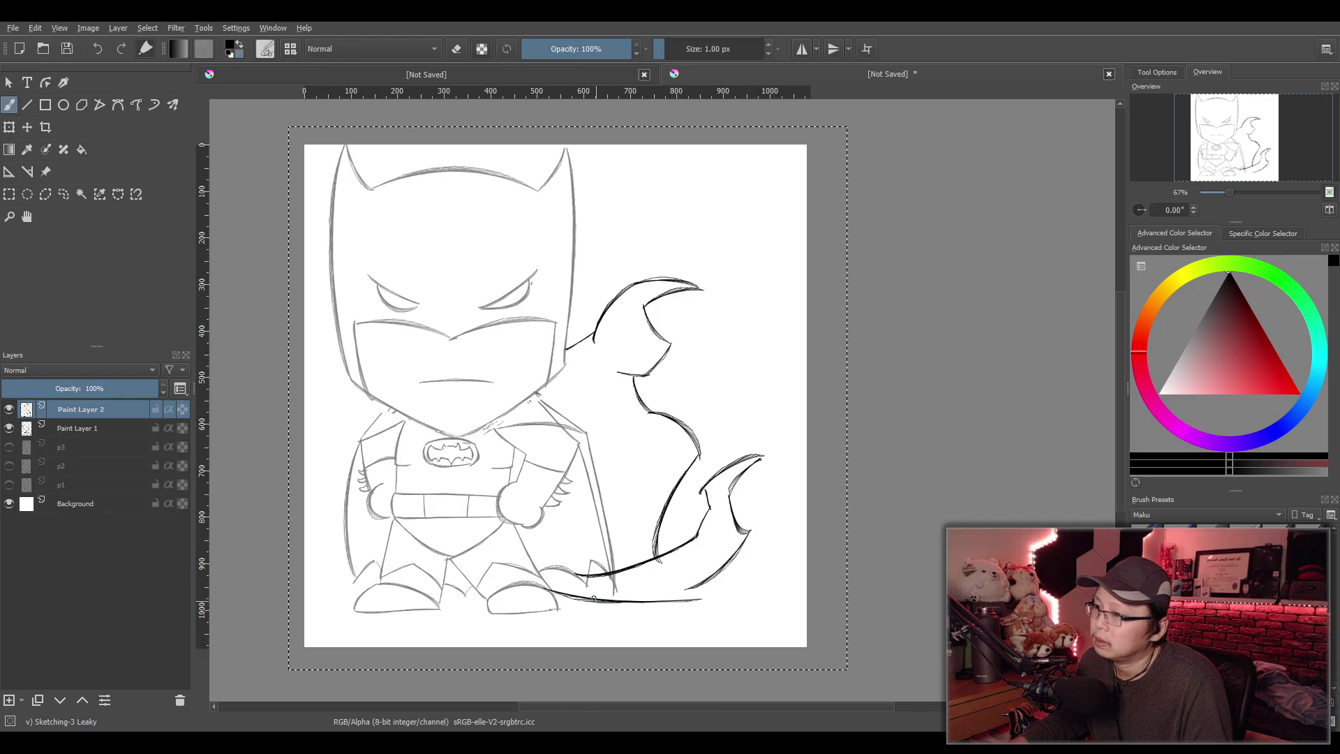
{"action": "mouse_move", "coordinate": [543, 588]}
{"action": "left_mouse_down"}
{"action": "mouse_move", "coordinate": [615, 598]}
{"action": "mouse_move", "coordinate": [702, 592]}
{"action": "left_mouse_up"}
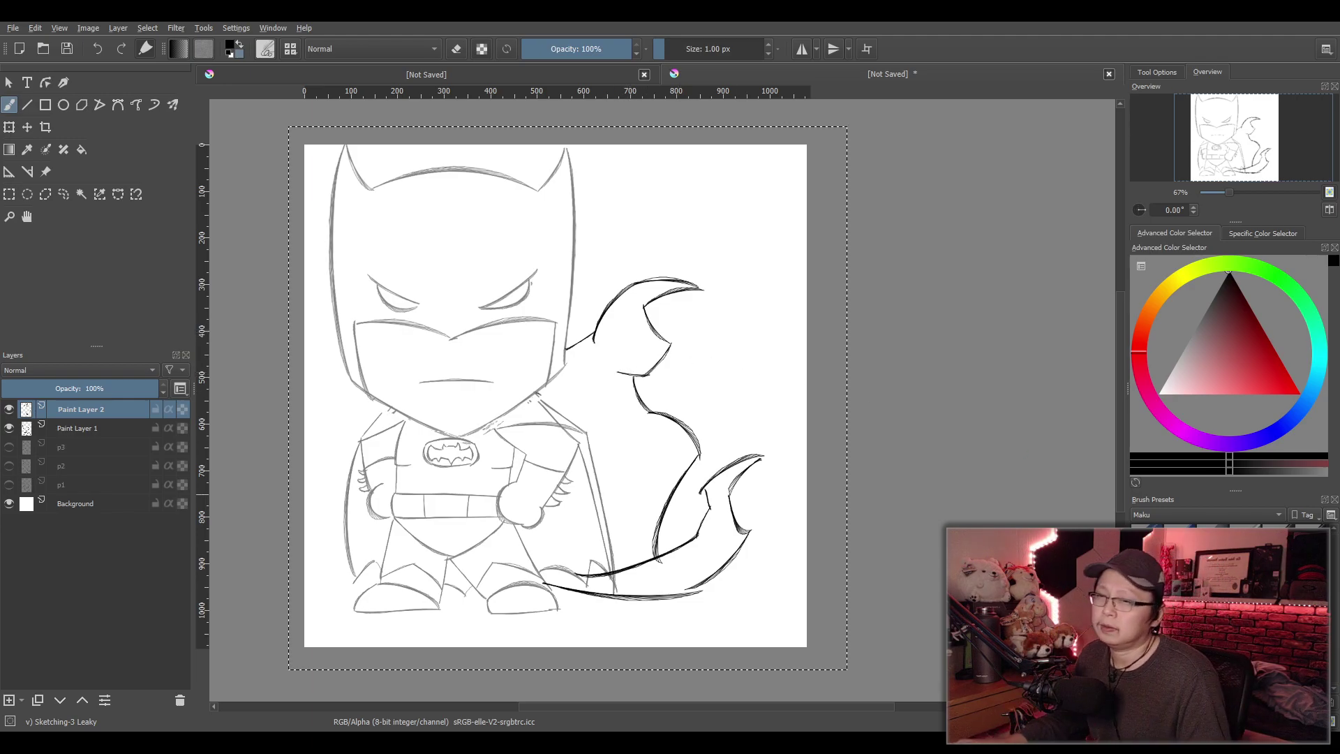
Erase the inner curve, diagonal edge and notch line below the upper cape tip with a 10 px eraser
{"action": "key", "text": "e"}
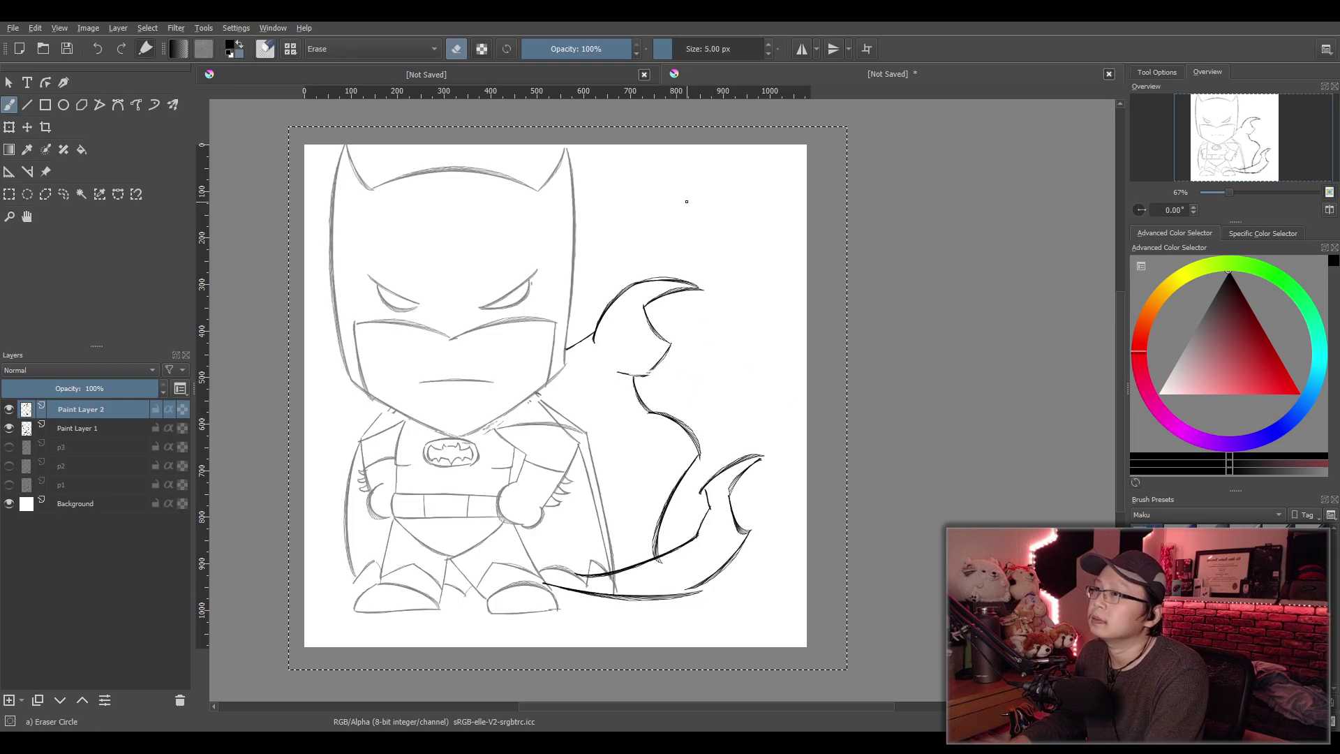
{"action": "scroll", "coordinate": [715, 49], "scroll_direction": "up", "scroll_amount": 5}
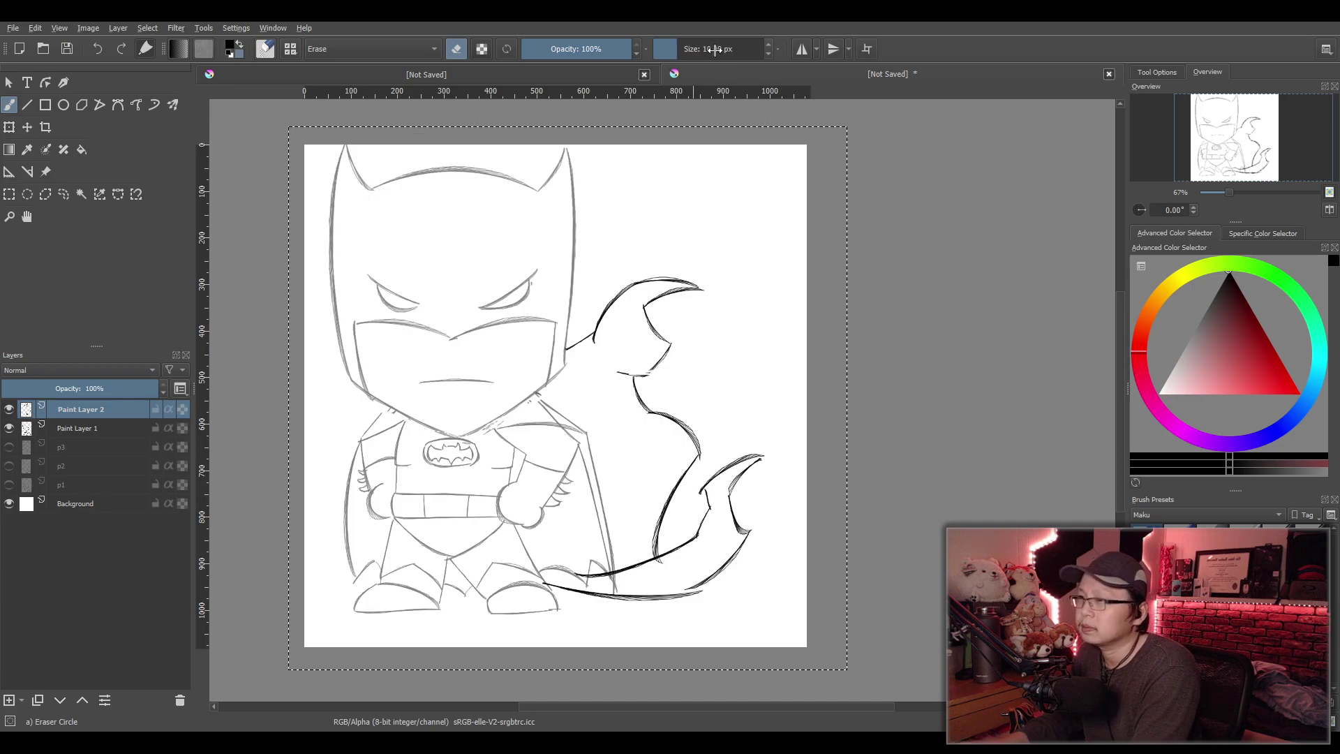
{"action": "scroll", "coordinate": [716, 49], "scroll_direction": "down", "scroll_amount": 2}
{"action": "mouse_move", "coordinate": [636, 375]}
{"action": "left_mouse_down"}
{"action": "mouse_move", "coordinate": [620, 376]}
{"action": "mouse_move", "coordinate": [662, 356]}
{"action": "mouse_move", "coordinate": [641, 337]}
{"action": "mouse_move", "coordinate": [649, 321]}
{"action": "left_mouse_up"}
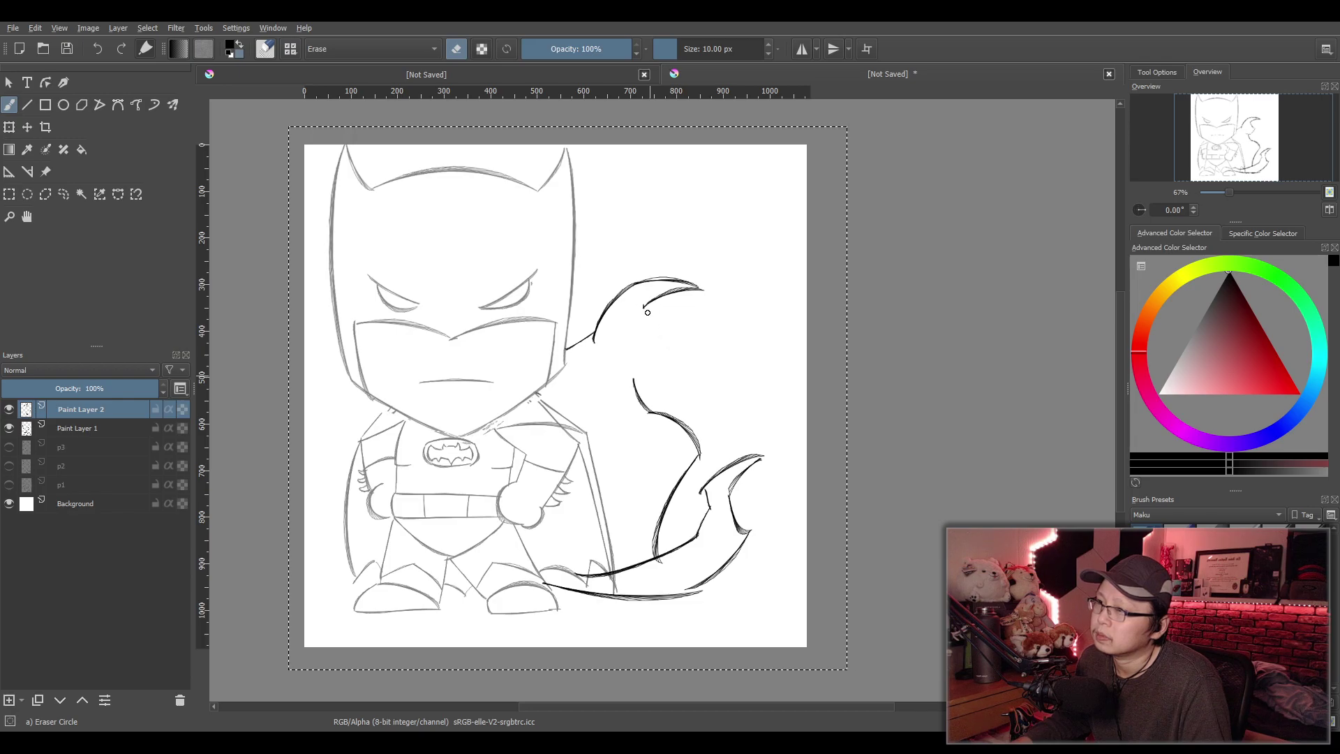
Redraw the inner curve beneath the upper cape tip with the 1 px brush, plus a curved fold joining the middle edge
{"action": "key", "text": "slash"}
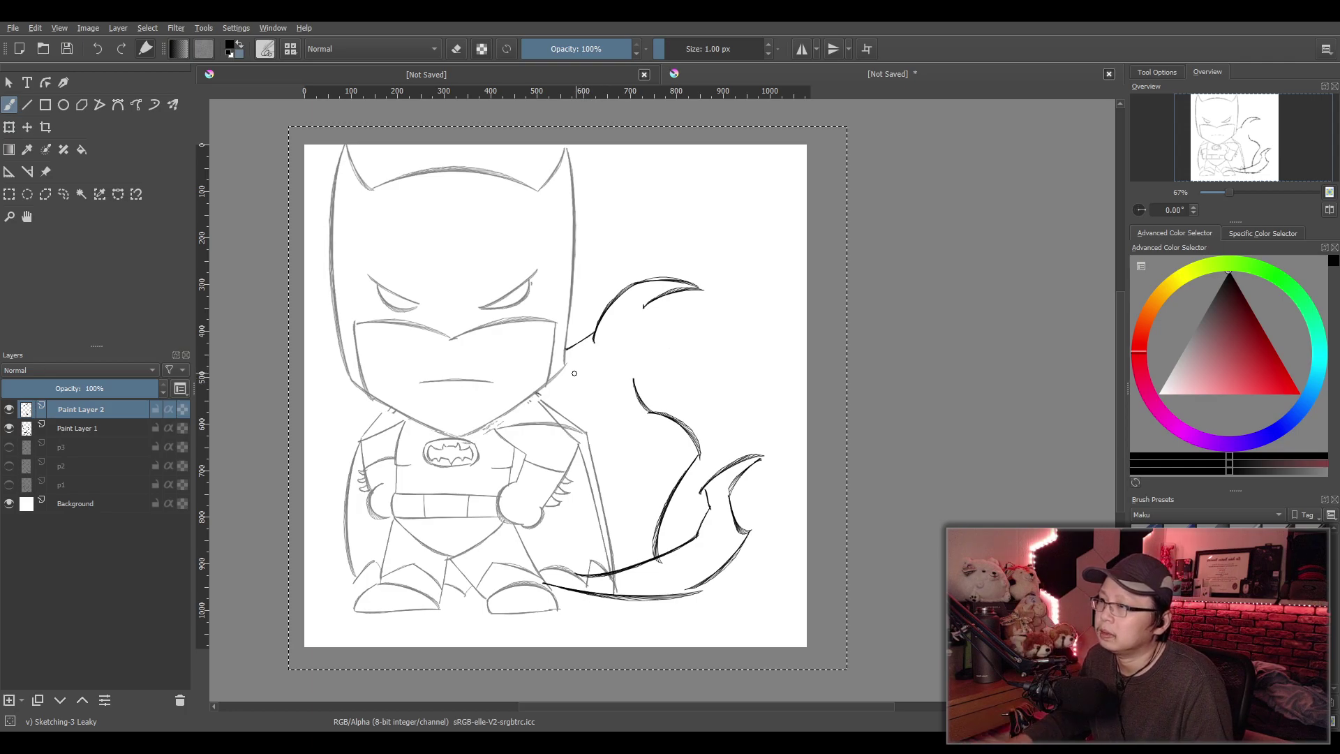
{"action": "mouse_move", "coordinate": [555, 377]}
{"action": "left_mouse_down"}
{"action": "mouse_move", "coordinate": [625, 348]}
{"action": "mouse_move", "coordinate": [631, 321]}
{"action": "left_mouse_up"}
{"action": "key", "text": "ctrl+z"}
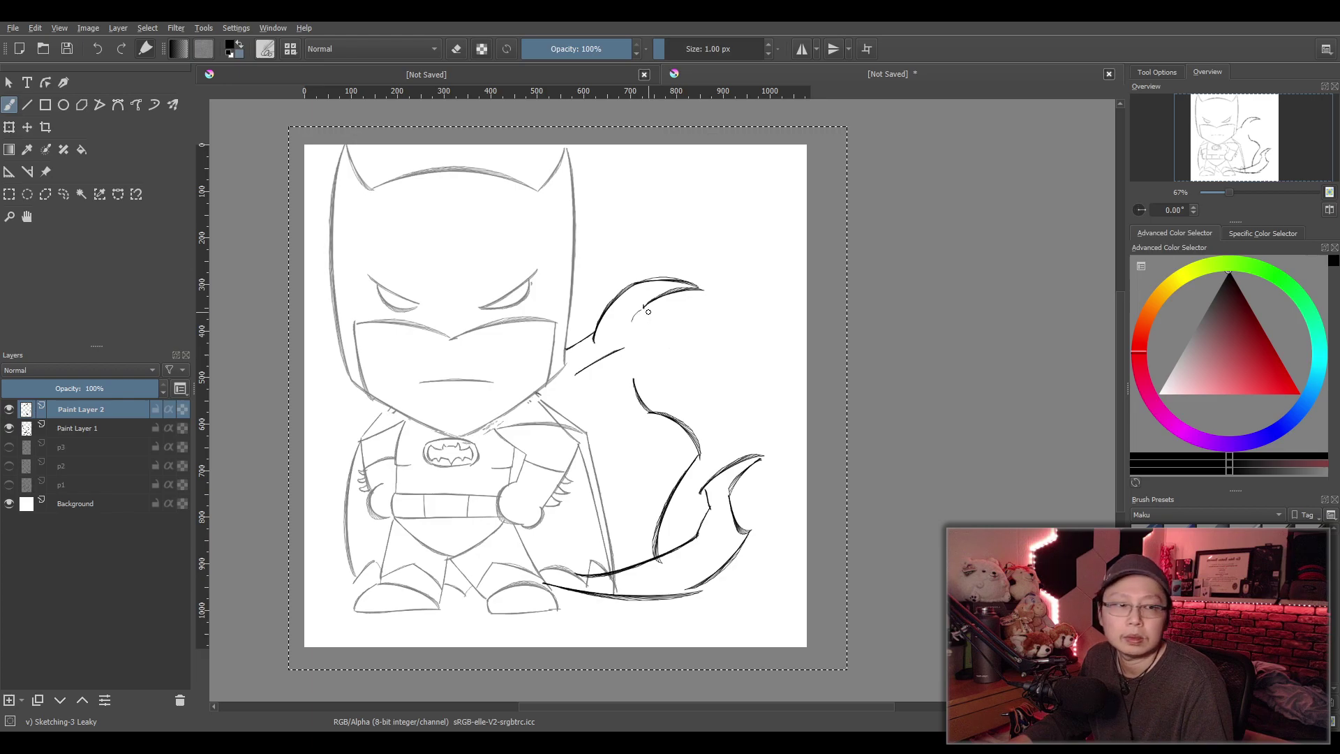
{"action": "key", "text": "ctrl+z"}
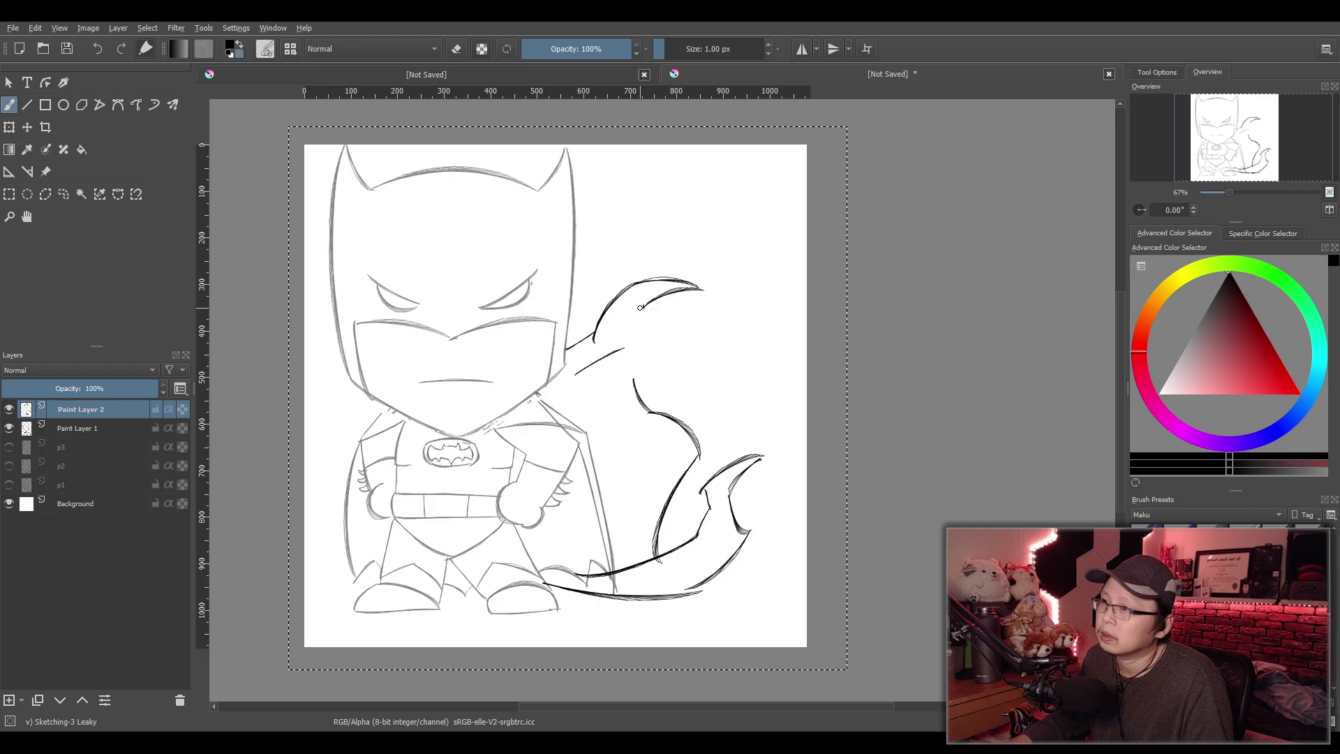
{"action": "mouse_move", "coordinate": [626, 305]}
{"action": "left_mouse_down"}
{"action": "mouse_move", "coordinate": [640, 304]}
{"action": "mouse_move", "coordinate": [621, 316]}
{"action": "mouse_move", "coordinate": [629, 377]}
{"action": "mouse_move", "coordinate": [624, 341]}
{"action": "mouse_move", "coordinate": [577, 369]}
{"action": "left_mouse_up"}
{"action": "key", "text": "ctrl+z"}
{"action": "key", "text": "ctrl+z"}
{"action": "key", "text": "ctrl+z"}
{"action": "key", "text": "ctrl+z"}
{"action": "mouse_move", "coordinate": [621, 312]}
{"action": "left_mouse_down"}
{"action": "mouse_move", "coordinate": [625, 347]}
{"action": "mouse_move", "coordinate": [577, 370]}
{"action": "mouse_move", "coordinate": [649, 406]}
{"action": "left_mouse_up"}
{"action": "key", "text": "ctrl+z"}
{"action": "left_click_drag", "start_coordinate": [608, 351], "coordinate": [635, 384]}
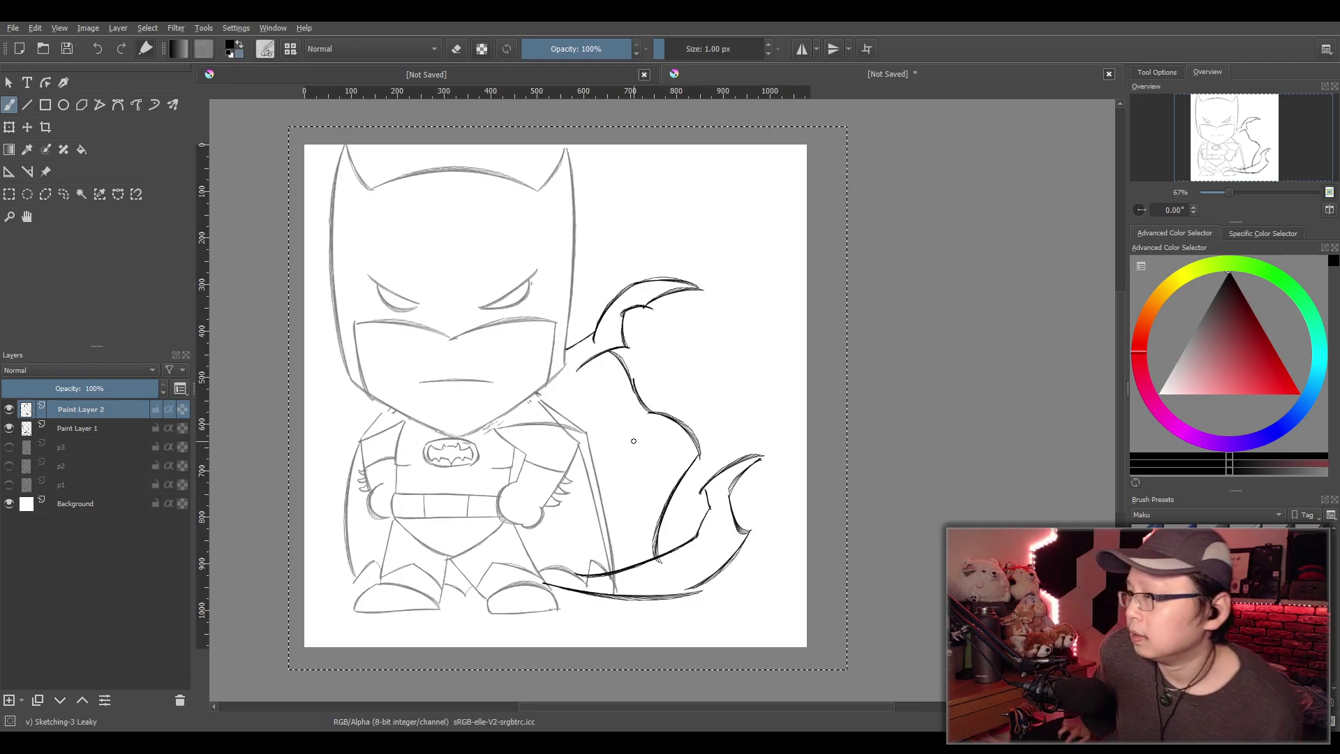
Set Paint Layer 2's opacity to 50% and rename Paint Layer 1 as p4
{"action": "left_click", "coordinate": [80, 388]}
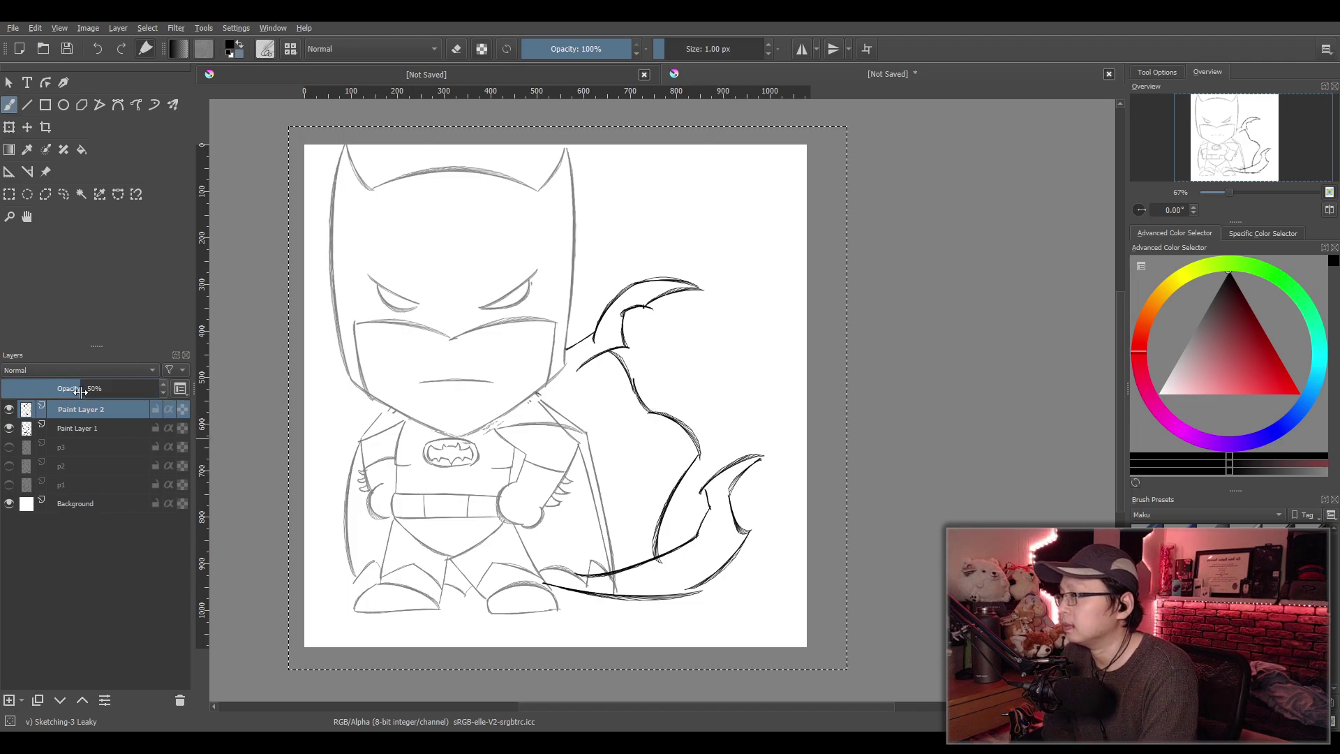
{"action": "double_click", "coordinate": [84, 428]}
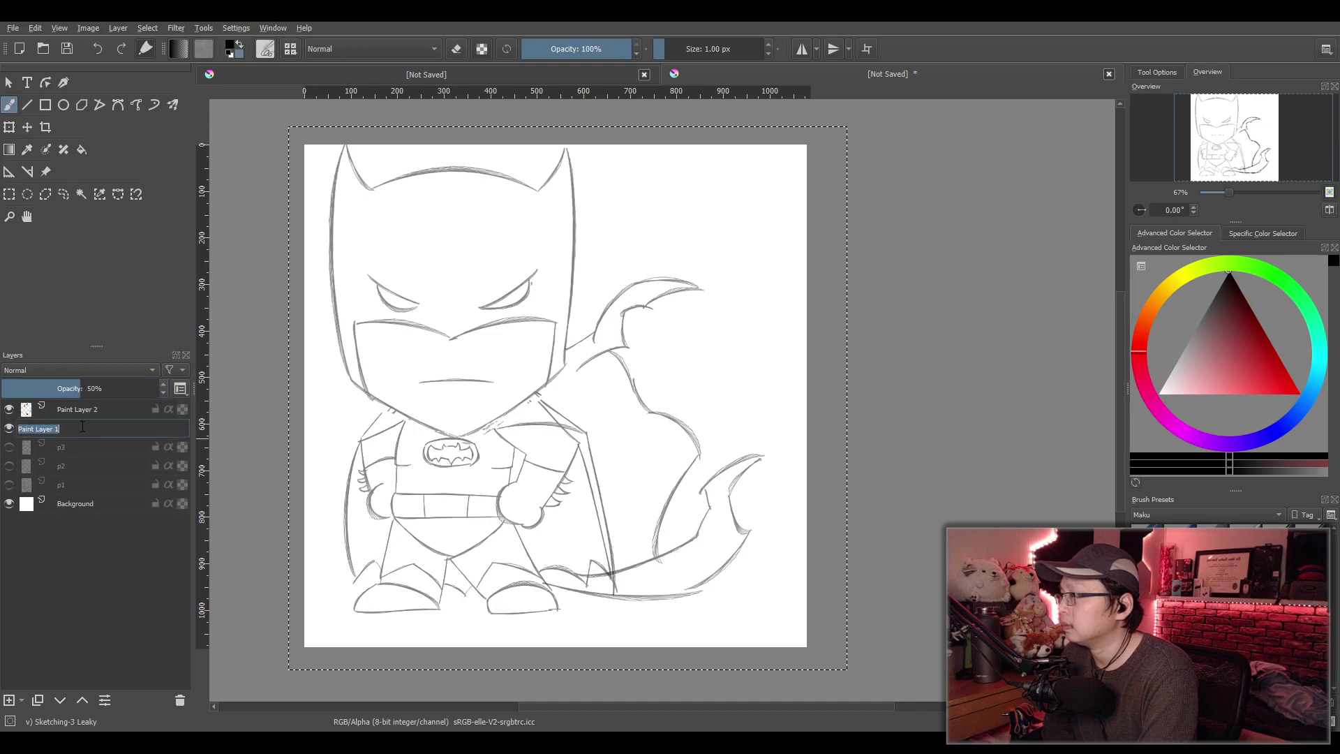
{"action": "type", "text": "p3"}
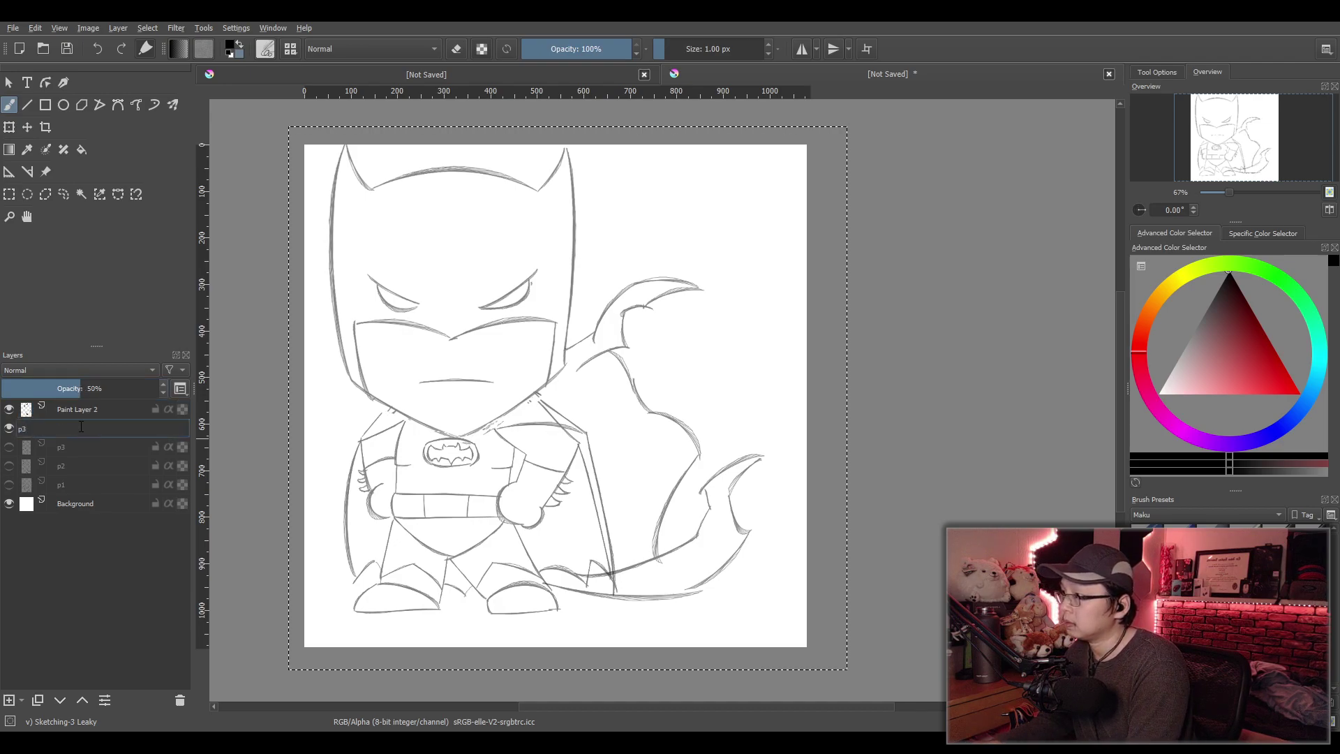
{"action": "key", "text": "Return"}
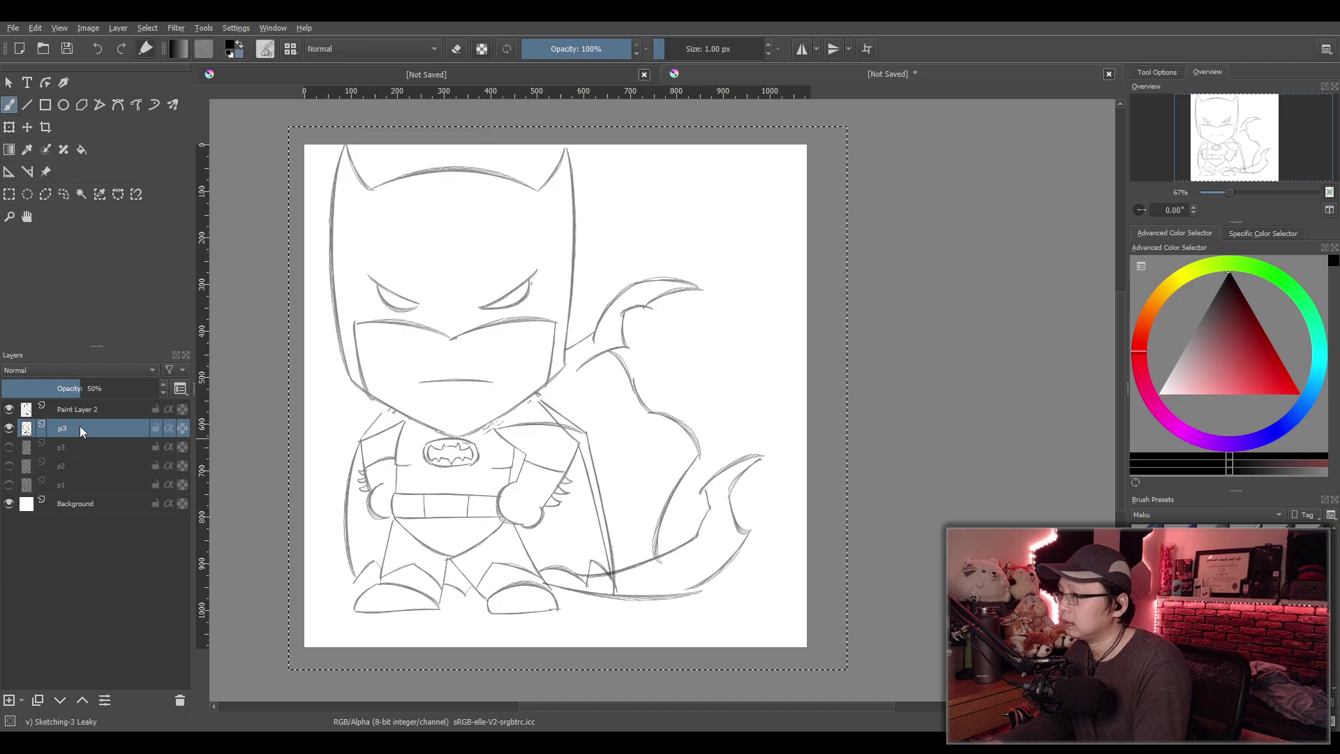
{"action": "double_click", "coordinate": [75, 429]}
{"action": "type", "text": "p4"}
{"action": "key", "text": "Return"}
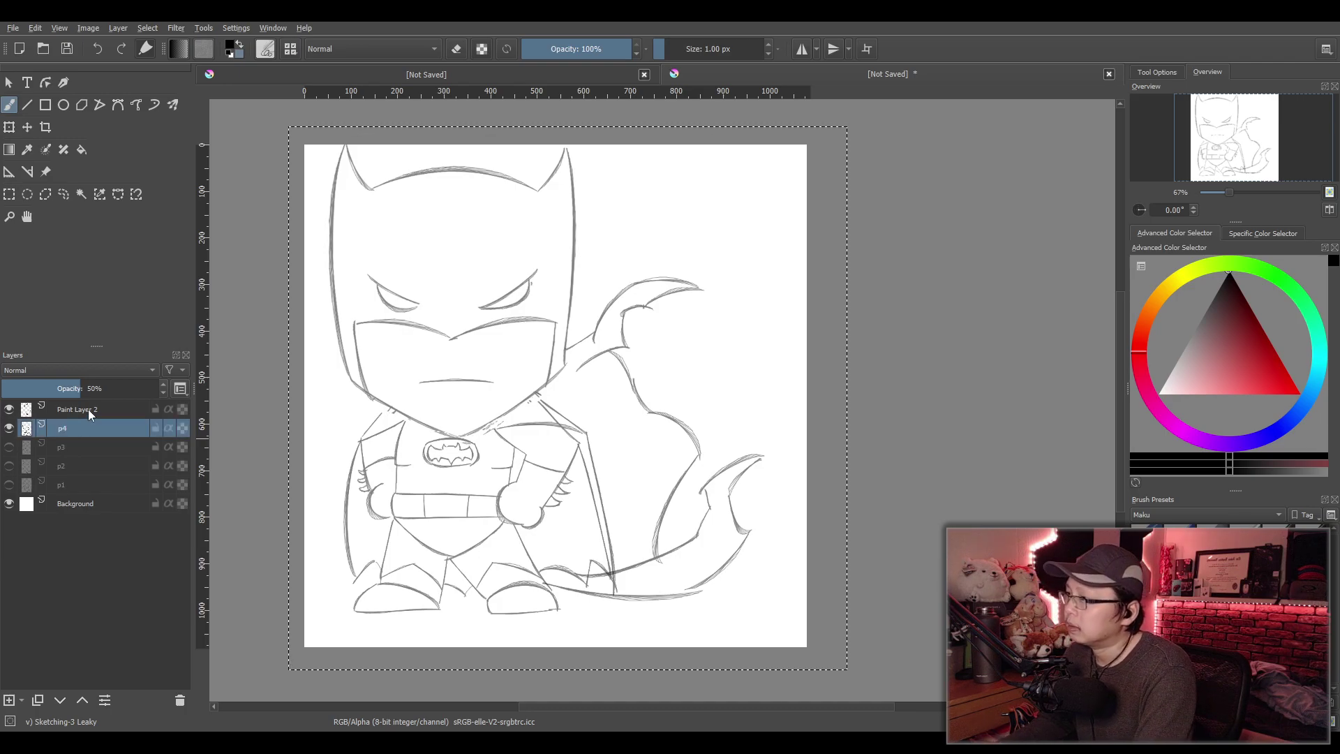
Rename Paint Layer 2 as p5 and set its opacity to 100%
{"action": "double_click", "coordinate": [88, 409]}
{"action": "type", "text": "p5"}
{"action": "key", "text": "Return"}
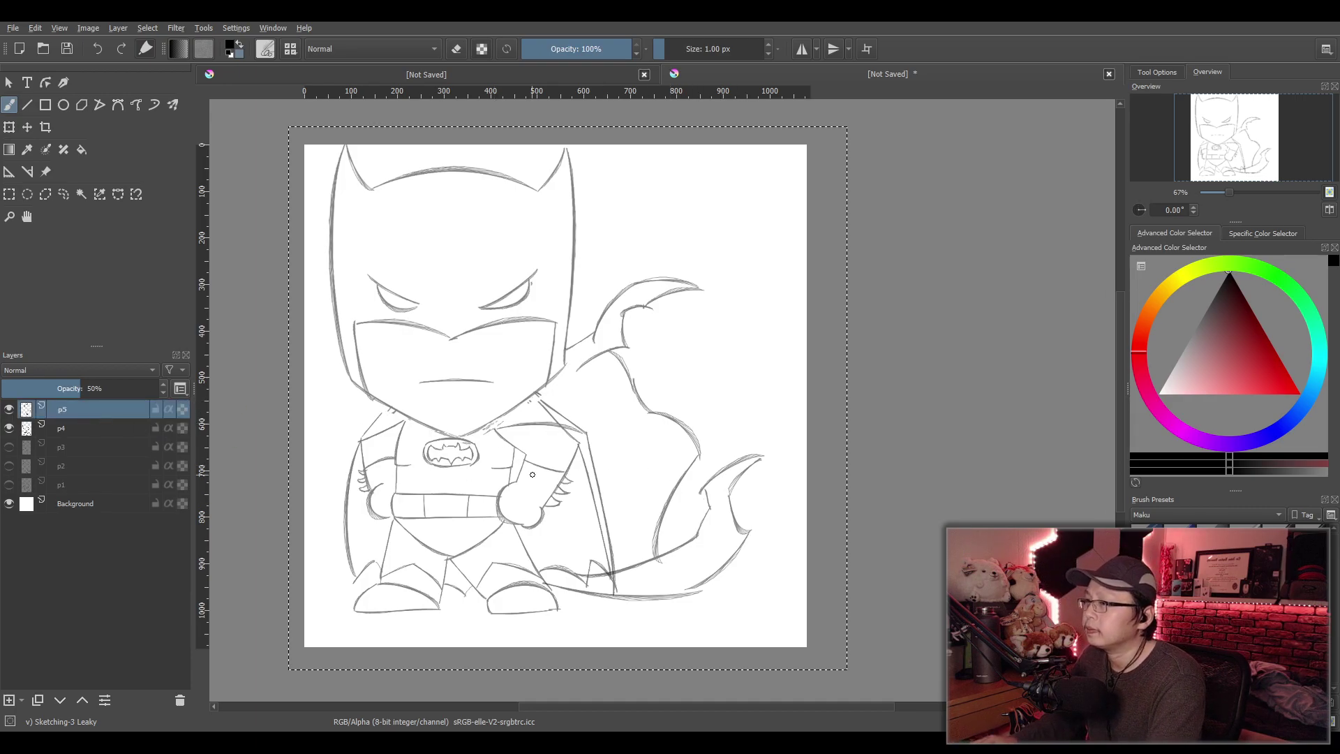
{"action": "key", "text": "1"}
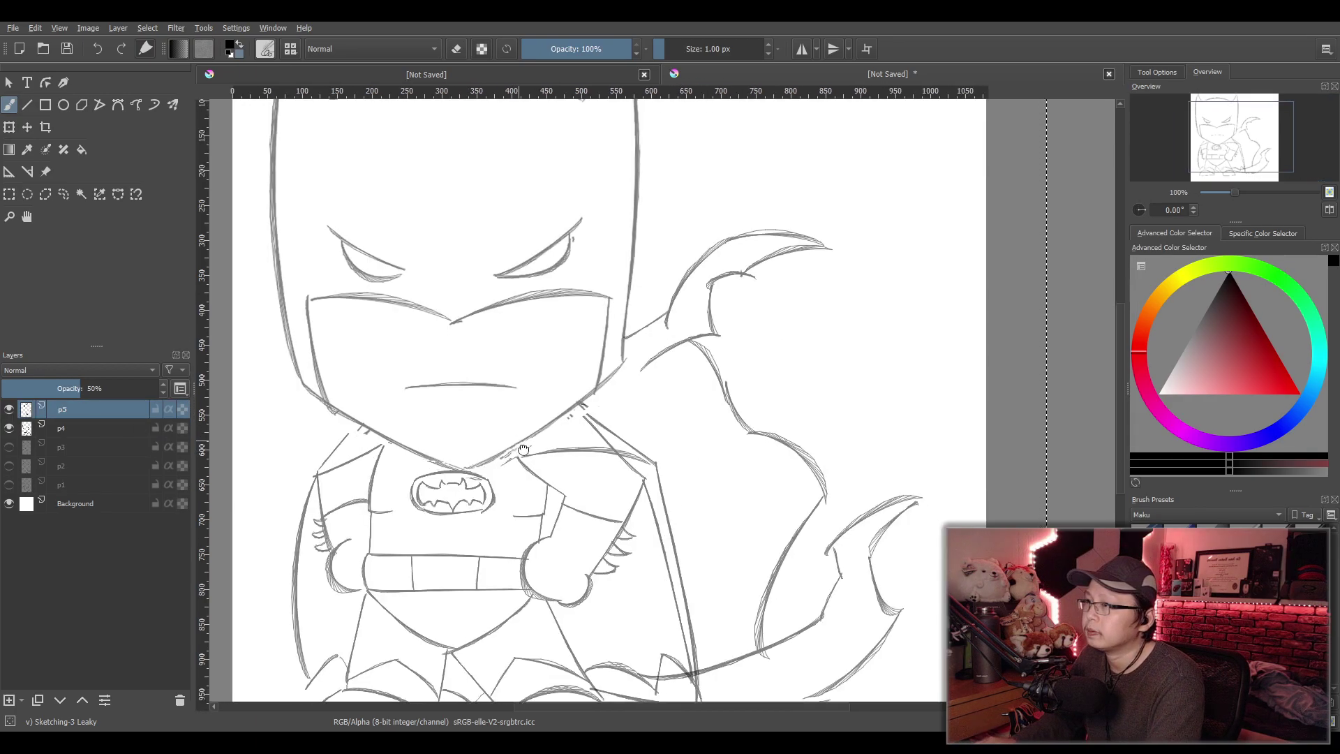
{"action": "left_click", "coordinate": [157, 388]}
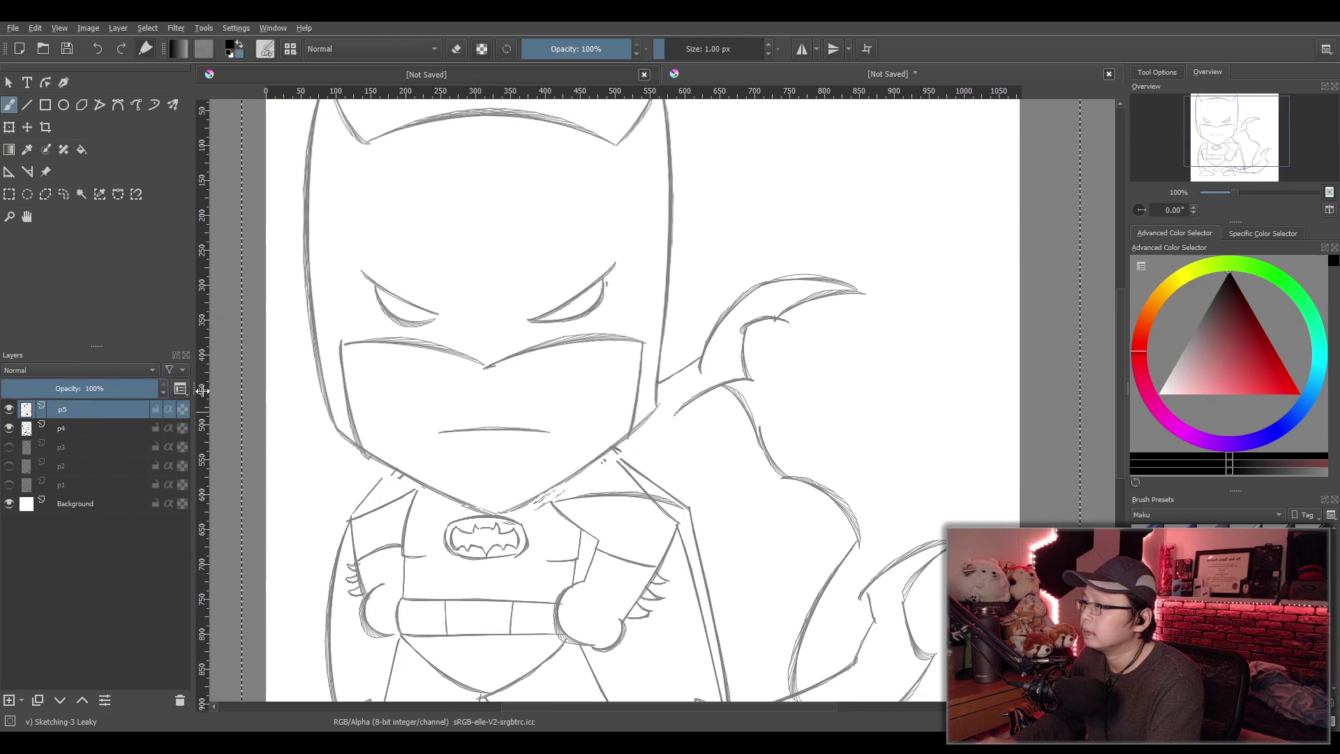
Trace the left side of the head on layer p5 with the 1 px brush, from the ear down to the jaw corner
{"action": "left_click_drag", "start_coordinate": [570, 303], "coordinate": [609, 388]}
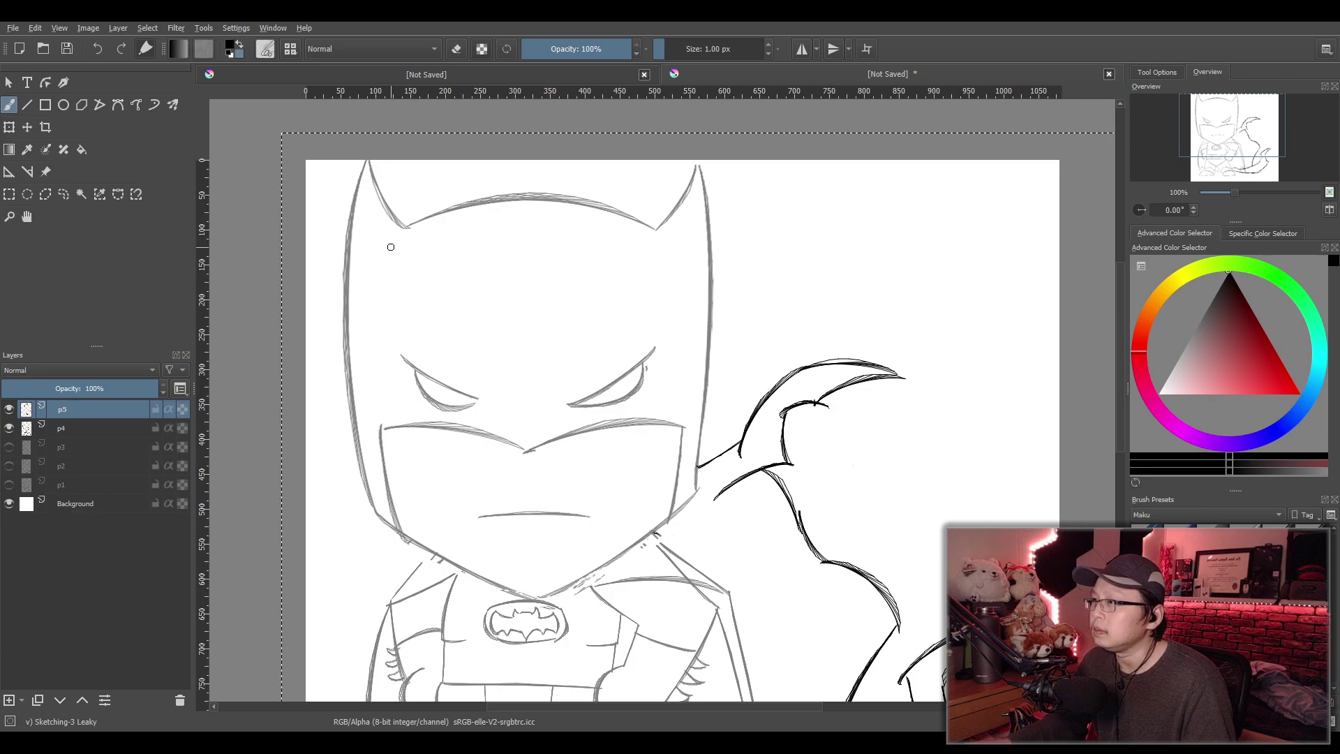
{"action": "left_click_drag", "start_coordinate": [357, 187], "coordinate": [360, 419]}
{"action": "key", "text": "ctrl+z"}
{"action": "left_click_drag", "start_coordinate": [355, 193], "coordinate": [365, 511]}
{"action": "key", "text": "ctrl+z"}
Trace the cowl's lower outline from the left jaw corner through the chin up to the right jaw corner
{"action": "mouse_move", "coordinate": [363, 201]}
{"action": "left_mouse_down"}
{"action": "mouse_move", "coordinate": [369, 511]}
{"action": "mouse_move", "coordinate": [539, 604]}
{"action": "left_mouse_up"}
{"action": "key", "text": "ctrl+z"}
{"action": "left_click_drag", "start_coordinate": [369, 508], "coordinate": [534, 592]}
{"action": "key", "text": "ctrl+z"}
{"action": "mouse_move", "coordinate": [371, 522]}
{"action": "left_mouse_down"}
{"action": "mouse_move", "coordinate": [478, 571]}
{"action": "mouse_move", "coordinate": [572, 568]}
{"action": "left_mouse_up"}
{"action": "key", "text": "ctrl+z"}
{"action": "mouse_move", "coordinate": [369, 508]}
{"action": "left_mouse_down"}
{"action": "mouse_move", "coordinate": [466, 573]}
{"action": "mouse_move", "coordinate": [607, 572]}
{"action": "mouse_move", "coordinate": [559, 592]}
{"action": "mouse_move", "coordinate": [689, 498]}
{"action": "left_mouse_up"}
{"action": "key", "text": "ctrl+z"}
{"action": "left_click_drag", "start_coordinate": [552, 594], "coordinate": [696, 496]}
Trace the right side of the head, both ears' inner edges and the arched top of the cowl
{"action": "mouse_move", "coordinate": [700, 166]}
{"action": "left_mouse_down"}
{"action": "mouse_move", "coordinate": [705, 461]}
{"action": "mouse_move", "coordinate": [693, 496]}
{"action": "left_mouse_up"}
{"action": "key", "text": "ctrl+z"}
{"action": "left_click_drag", "start_coordinate": [696, 178], "coordinate": [670, 222]}
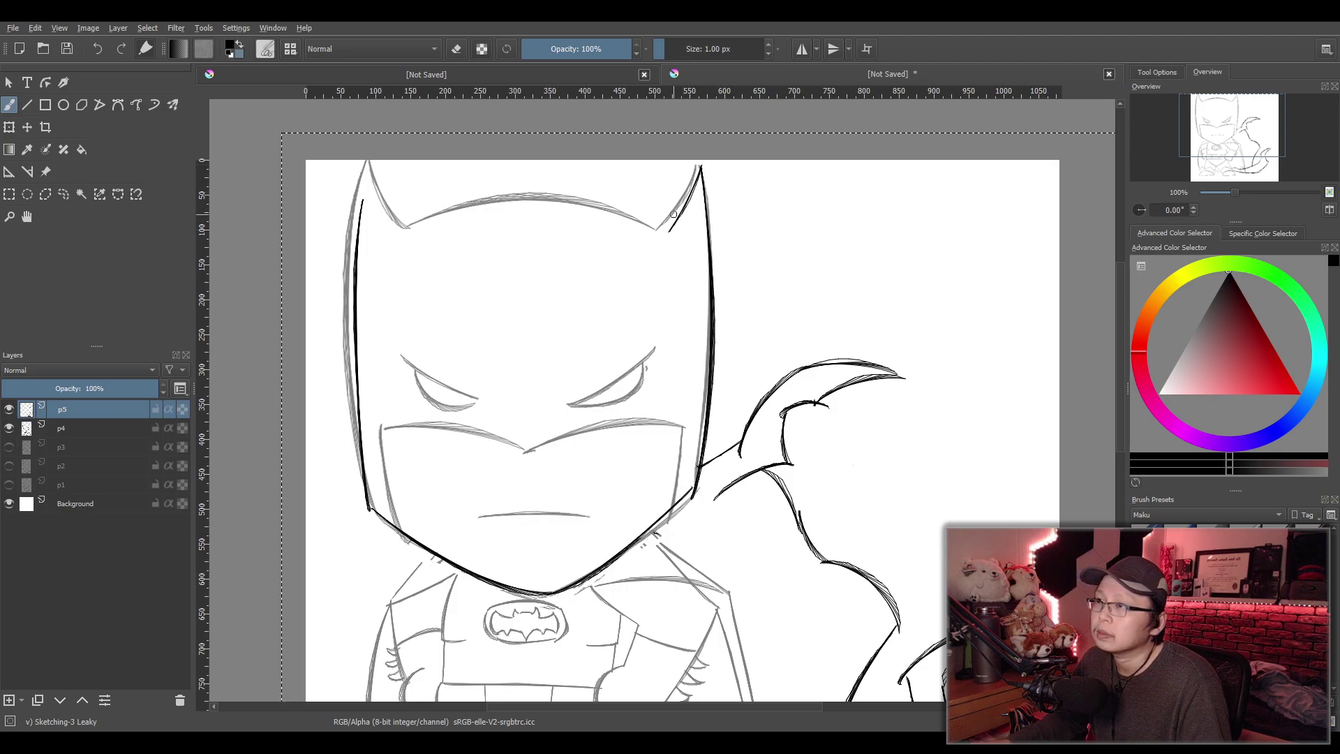
{"action": "left_click_drag", "start_coordinate": [419, 226], "coordinate": [667, 222]}
{"action": "left_click_drag", "start_coordinate": [364, 187], "coordinate": [420, 230]}
{"action": "key", "text": "ctrl+z"}
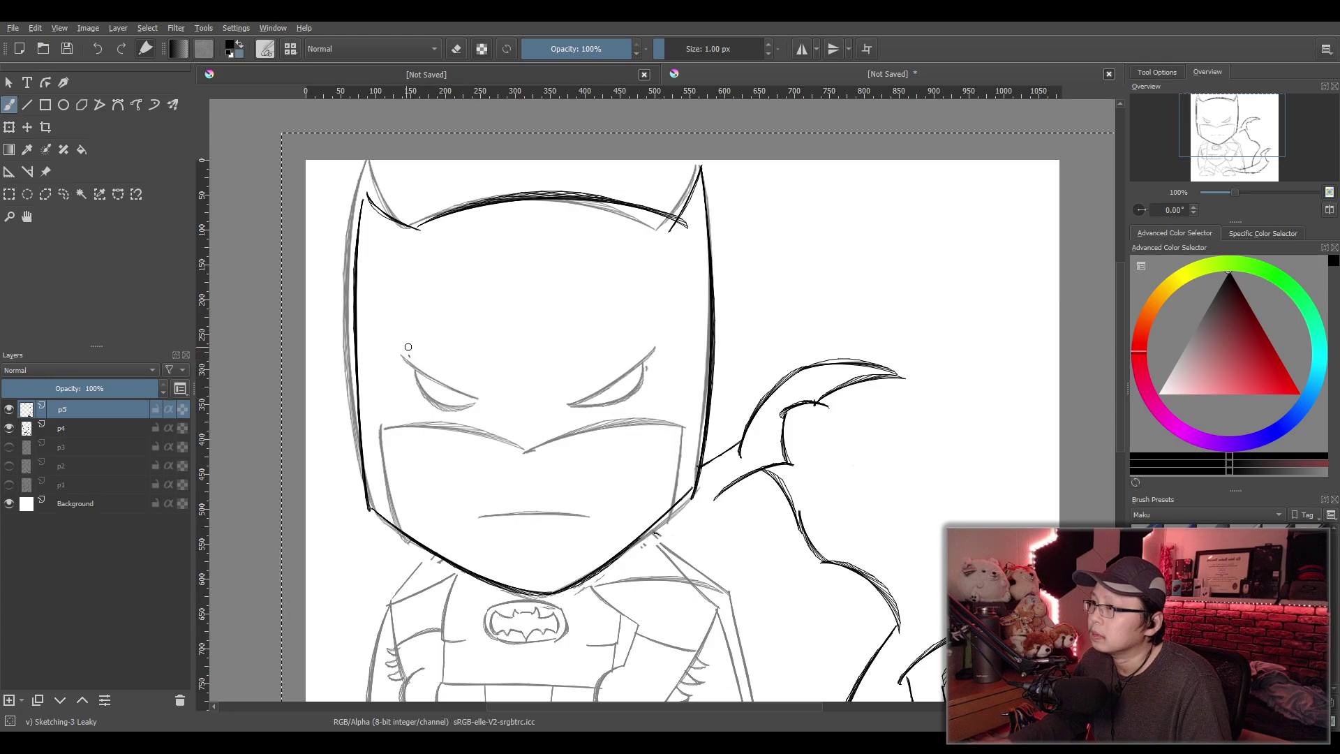
Trace both angry eyes with slanted brow lines and curved lower edges
{"action": "left_click_drag", "start_coordinate": [396, 349], "coordinate": [474, 407]}
{"action": "left_click_drag", "start_coordinate": [569, 402], "coordinate": [652, 349]}
{"action": "key", "text": "ctrl+z"}
{"action": "mouse_move", "coordinate": [570, 406]}
{"action": "left_mouse_down"}
{"action": "mouse_move", "coordinate": [631, 375]}
{"action": "mouse_move", "coordinate": [590, 411]}
{"action": "mouse_move", "coordinate": [643, 374]}
{"action": "left_mouse_up"}
{"action": "key", "text": "ctrl+z"}
{"action": "mouse_move", "coordinate": [574, 407]}
{"action": "left_mouse_down"}
{"action": "mouse_move", "coordinate": [649, 363]}
{"action": "mouse_move", "coordinate": [640, 392]}
{"action": "left_mouse_up"}
{"action": "mouse_move", "coordinate": [389, 433]}
{"action": "left_mouse_down"}
{"action": "mouse_move", "coordinate": [528, 471]}
{"action": "mouse_move", "coordinate": [511, 435]}
{"action": "mouse_move", "coordinate": [533, 451]}
{"action": "mouse_move", "coordinate": [679, 426]}
{"action": "mouse_move", "coordinate": [674, 515]}
{"action": "left_mouse_up"}
{"action": "key", "text": "ctrl+z"}
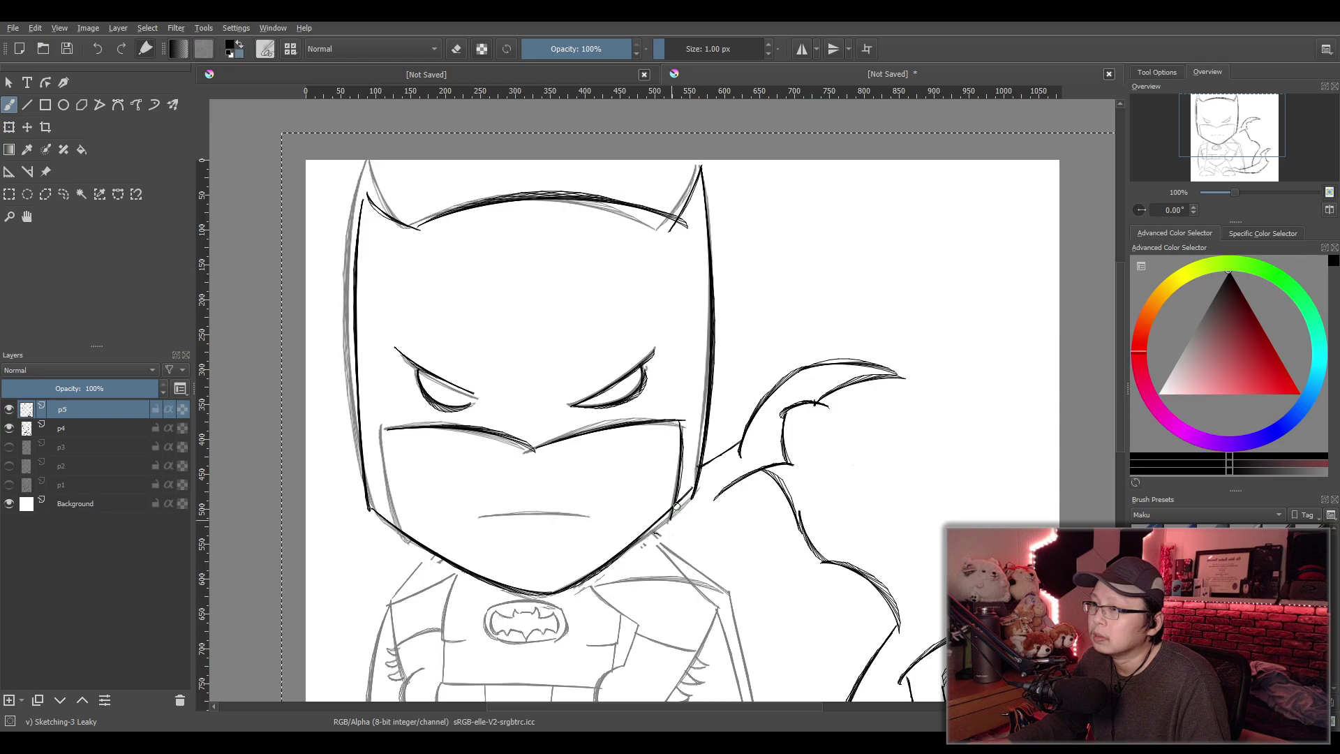
{"action": "left_click_drag", "start_coordinate": [386, 430], "coordinate": [403, 530]}
{"action": "key", "text": "ctrl+z"}
{"action": "key", "text": "ctrl+z"}
{"action": "key", "text": "ctrl+z"}
{"action": "key", "text": "ctrl+z"}
{"action": "key", "text": "ctrl+z"}
{"action": "left_click_drag", "start_coordinate": [398, 440], "coordinate": [409, 532]}
{"action": "key", "text": "ctrl+z"}
{"action": "left_click_drag", "start_coordinate": [390, 425], "coordinate": [410, 534]}
{"action": "key", "text": "ctrl+z"}
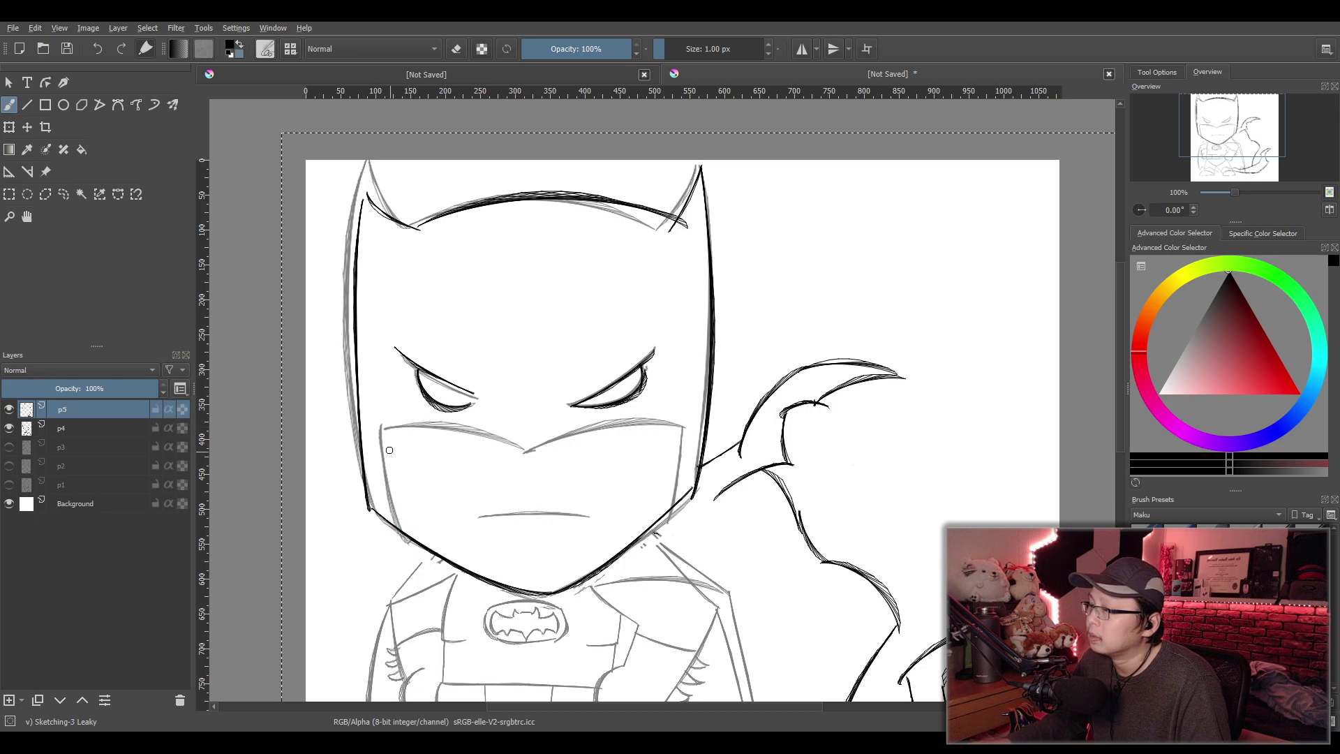
Trace the cowl's face opening with straight sides and two upper edges dipping to a point at the nose
{"action": "left_click_drag", "start_coordinate": [377, 423], "coordinate": [413, 541]}
{"action": "key", "text": "ctrl+z"}
{"action": "left_click_drag", "start_coordinate": [381, 427], "coordinate": [418, 552]}
{"action": "key", "text": "ctrl+z"}
{"action": "left_click_drag", "start_coordinate": [380, 425], "coordinate": [402, 541]}
{"action": "key", "text": "ctrl+z"}
{"action": "left_click_drag", "start_coordinate": [377, 426], "coordinate": [523, 455]}
{"action": "key", "text": "ctrl+z"}
{"action": "mouse_move", "coordinate": [381, 427]}
{"action": "left_mouse_down"}
{"action": "mouse_move", "coordinate": [524, 457]}
{"action": "mouse_move", "coordinate": [655, 441]}
{"action": "left_mouse_up"}
{"action": "key", "text": "ctrl+z"}
{"action": "mouse_move", "coordinate": [527, 455]}
{"action": "left_mouse_down"}
{"action": "mouse_move", "coordinate": [674, 427]}
{"action": "mouse_move", "coordinate": [675, 500]}
{"action": "left_mouse_up"}
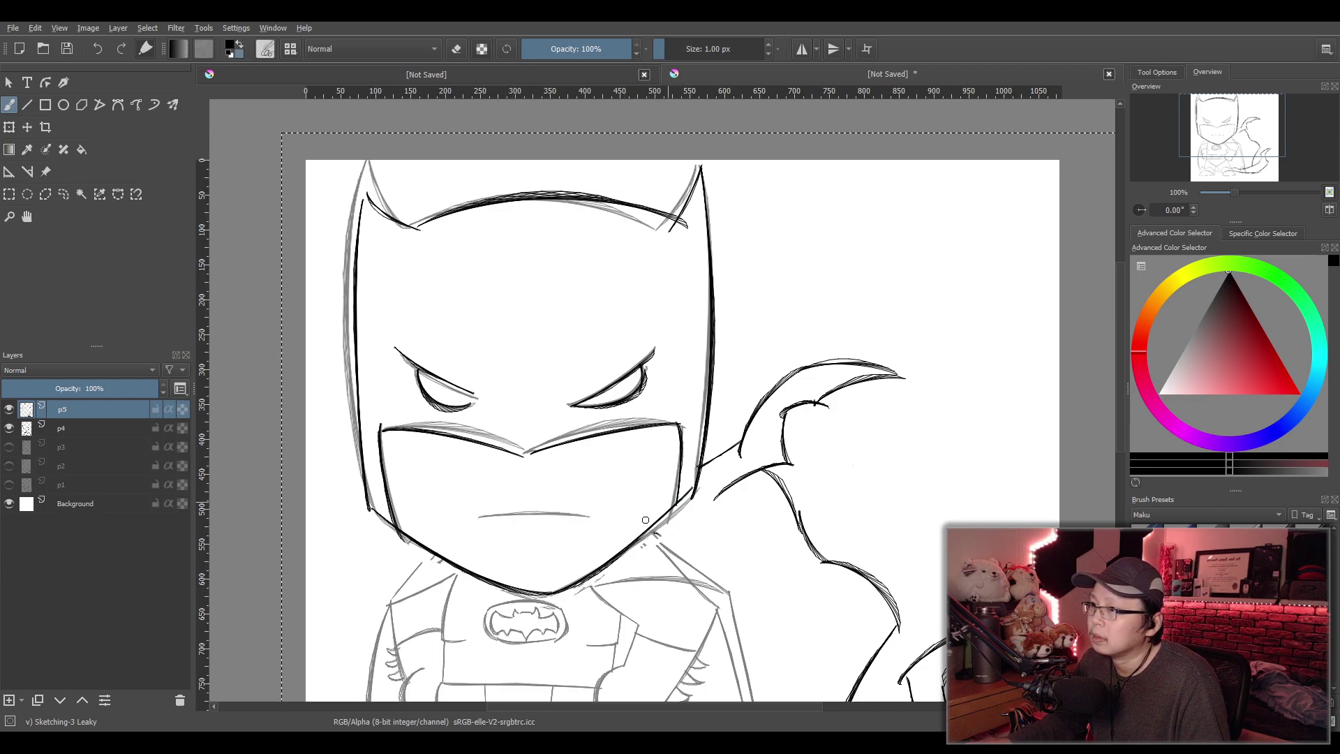
Trace the mouth as a single, nearly straight line inside the face opening
{"action": "left_click_drag", "start_coordinate": [480, 518], "coordinate": [593, 520]}
{"action": "key", "text": "ctrl+z"}
{"action": "left_click_drag", "start_coordinate": [484, 516], "coordinate": [589, 515]}
{"action": "key", "text": "ctrl+z"}
Trace the left shoulder, arm, glove cuff and rounded fist over the body sketch
{"action": "scroll", "coordinate": [558, 427], "scroll_direction": "down", "scroll_amount": 3}
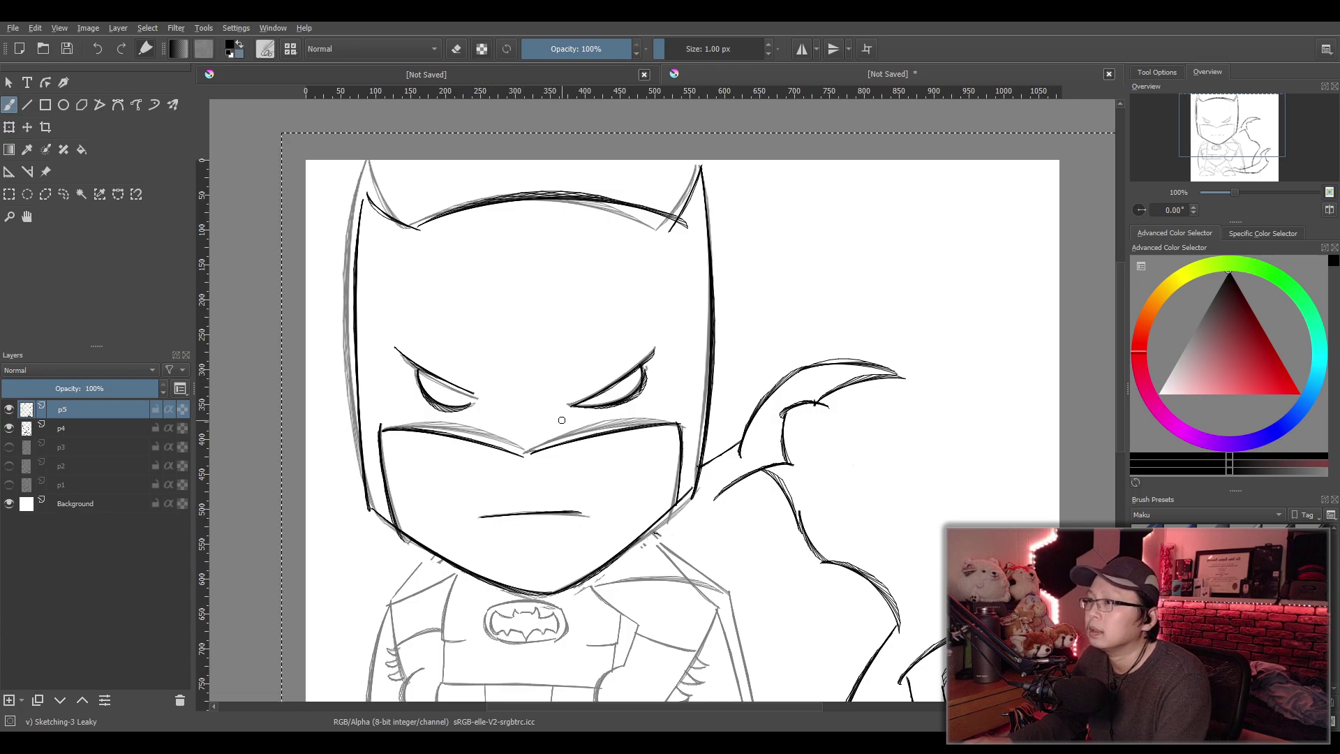
{"action": "scroll", "coordinate": [557, 485], "scroll_direction": "up", "scroll_amount": 6}
{"action": "scroll", "coordinate": [492, 459], "scroll_direction": "down", "scroll_amount": 1}
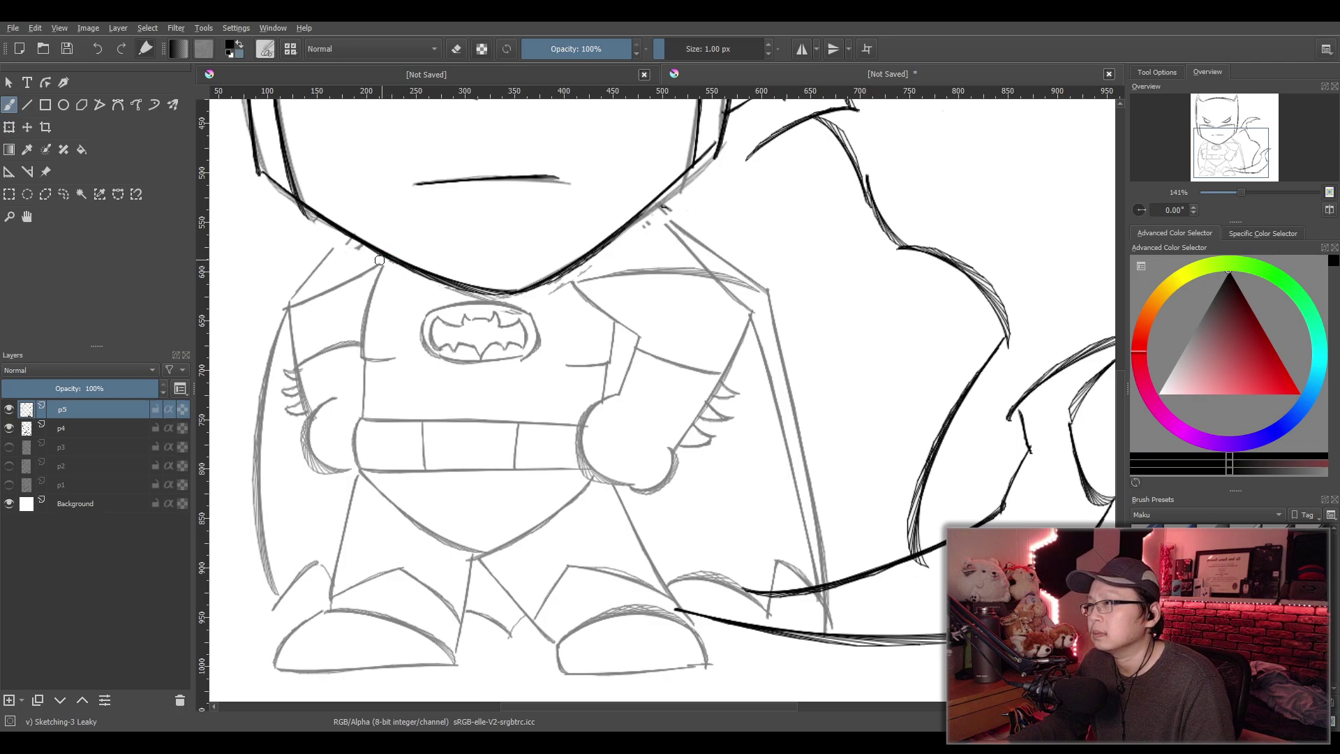
{"action": "mouse_move", "coordinate": [349, 236]}
{"action": "left_mouse_down"}
{"action": "mouse_move", "coordinate": [287, 307]}
{"action": "mouse_move", "coordinate": [300, 363]}
{"action": "left_mouse_up"}
{"action": "key", "text": "ctrl+z"}
{"action": "mouse_move", "coordinate": [288, 307]}
{"action": "left_mouse_down"}
{"action": "mouse_move", "coordinate": [302, 364]}
{"action": "mouse_move", "coordinate": [358, 344]}
{"action": "mouse_move", "coordinate": [310, 417]}
{"action": "mouse_move", "coordinate": [337, 398]}
{"action": "mouse_move", "coordinate": [364, 444]}
{"action": "left_mouse_up"}
{"action": "key", "text": "ctrl+z"}
{"action": "key", "text": "ctrl+z"}
{"action": "left_click_drag", "start_coordinate": [335, 399], "coordinate": [353, 467]}
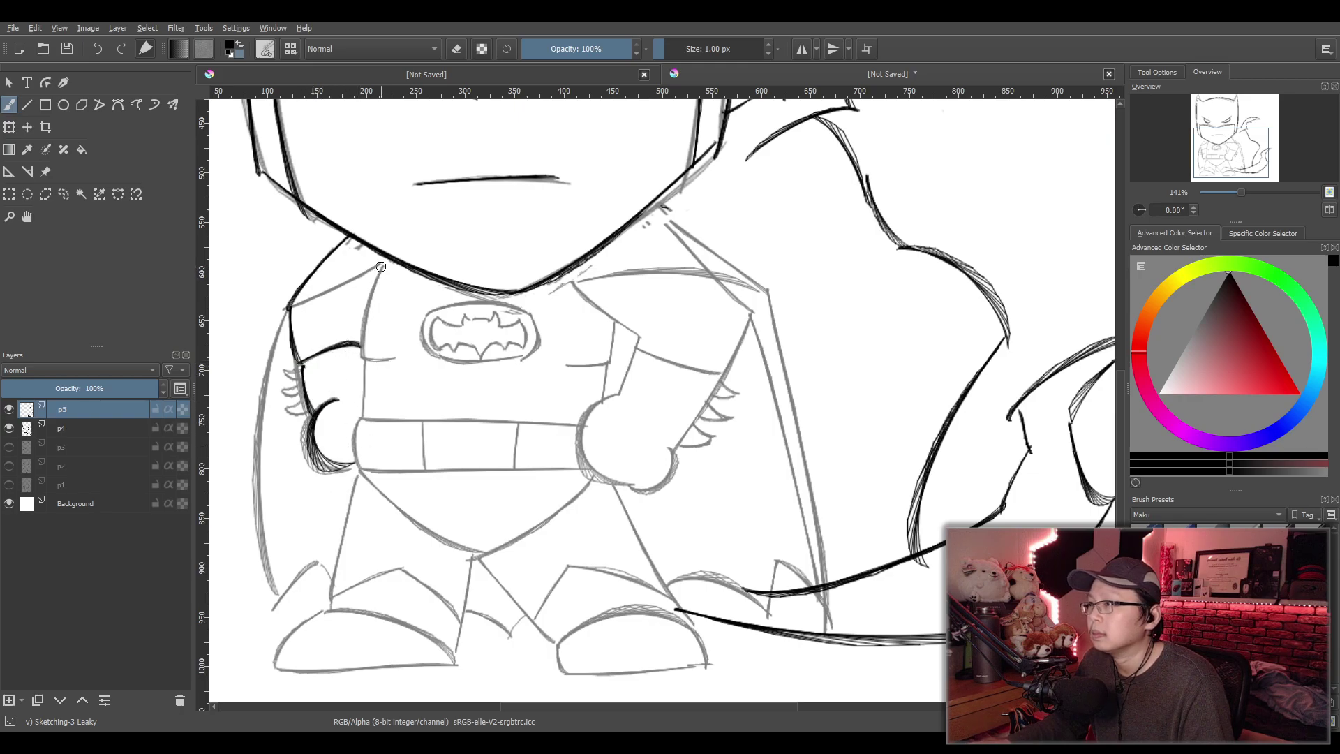
Trace the left side of the chest and short curved lines beneath both chest muscles
{"action": "key", "text": "ctrl+z"}
{"action": "mouse_move", "coordinate": [382, 256]}
{"action": "left_mouse_down"}
{"action": "mouse_move", "coordinate": [357, 362]}
{"action": "mouse_move", "coordinate": [410, 357]}
{"action": "left_mouse_up"}
{"action": "key", "text": "ctrl+z"}
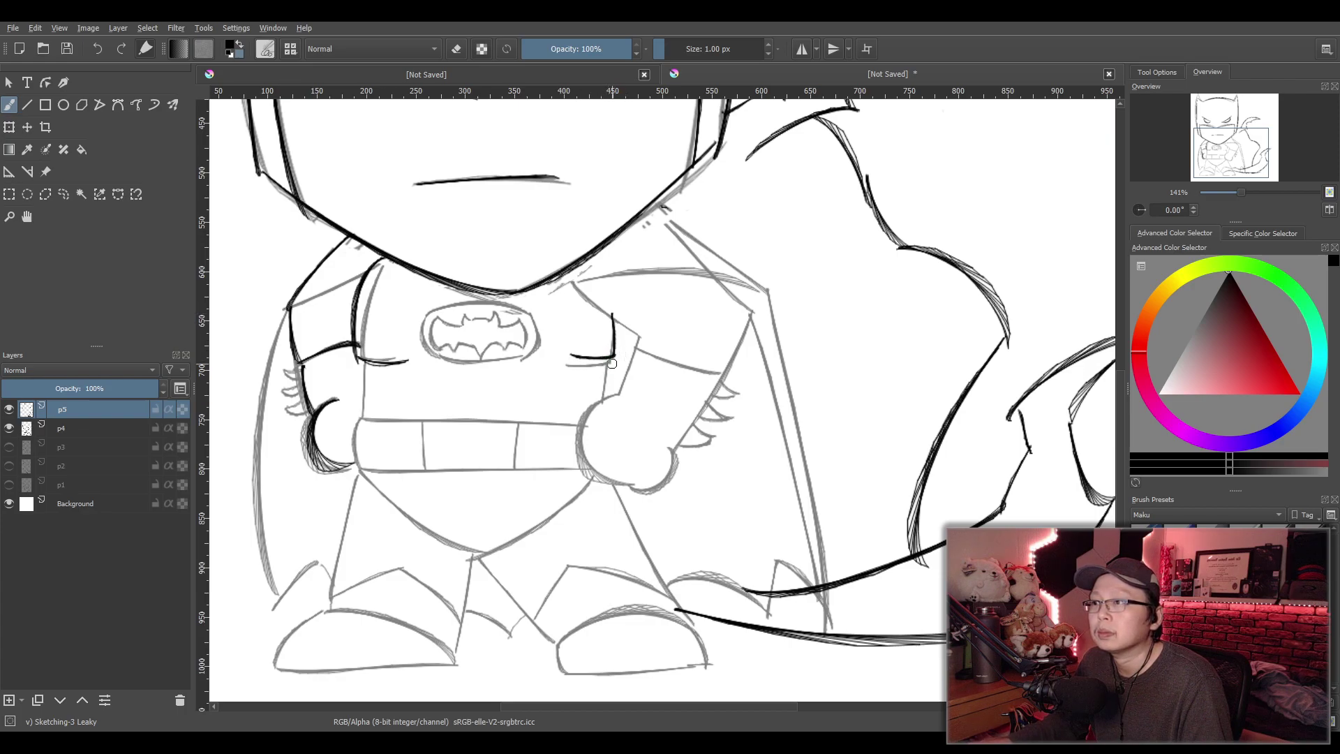
{"action": "key", "text": "ctrl+z"}
{"action": "left_click_drag", "start_coordinate": [612, 360], "coordinate": [610, 409]}
{"action": "key", "text": "ctrl+z"}
{"action": "key", "text": "ctrl+z"}
{"action": "key", "text": "ctrl+z"}
{"action": "key", "text": "ctrl+z"}
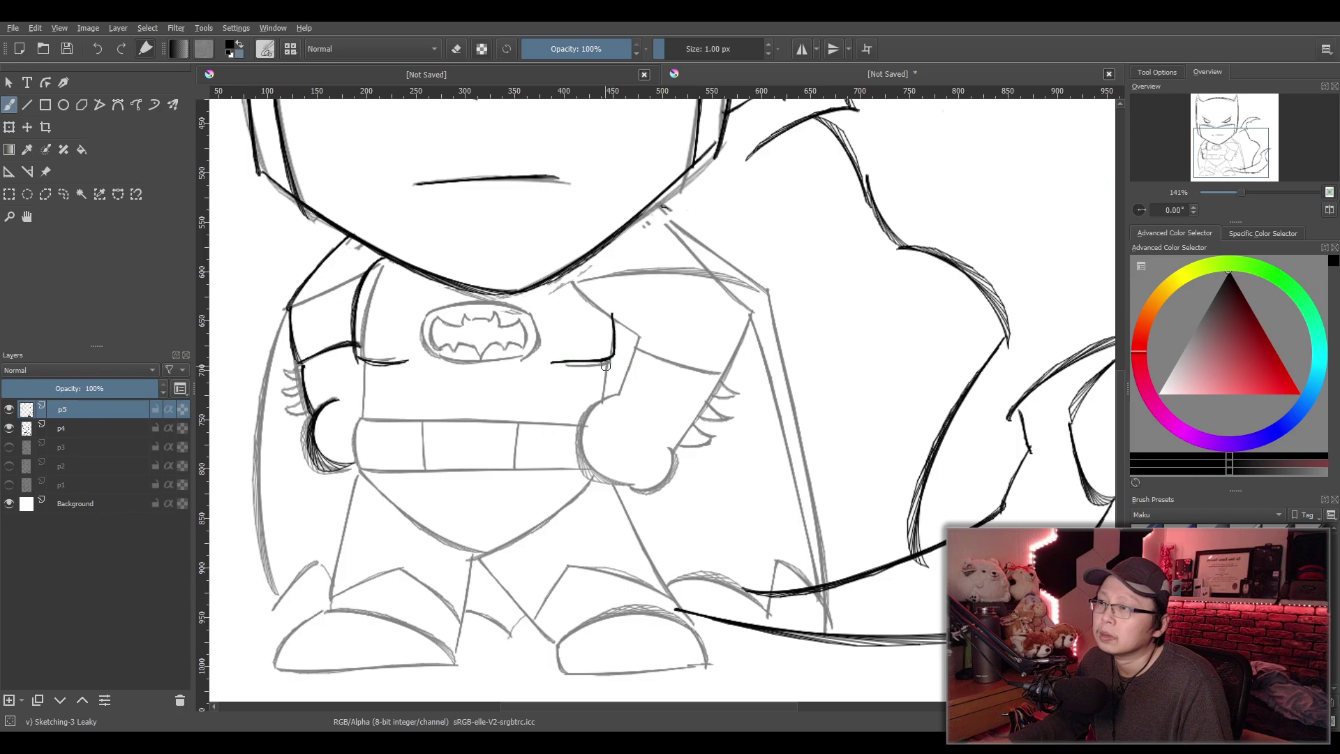
Trace both sides of the waist from the chest lines down towards the belt and the right fist
{"action": "mouse_move", "coordinate": [612, 357]}
{"action": "left_mouse_down"}
{"action": "mouse_move", "coordinate": [573, 367]}
{"action": "mouse_move", "coordinate": [613, 362]}
{"action": "mouse_move", "coordinate": [608, 396]}
{"action": "left_mouse_up"}
{"action": "key", "text": "ctrl+z"}
{"action": "key", "text": "ctrl+z"}
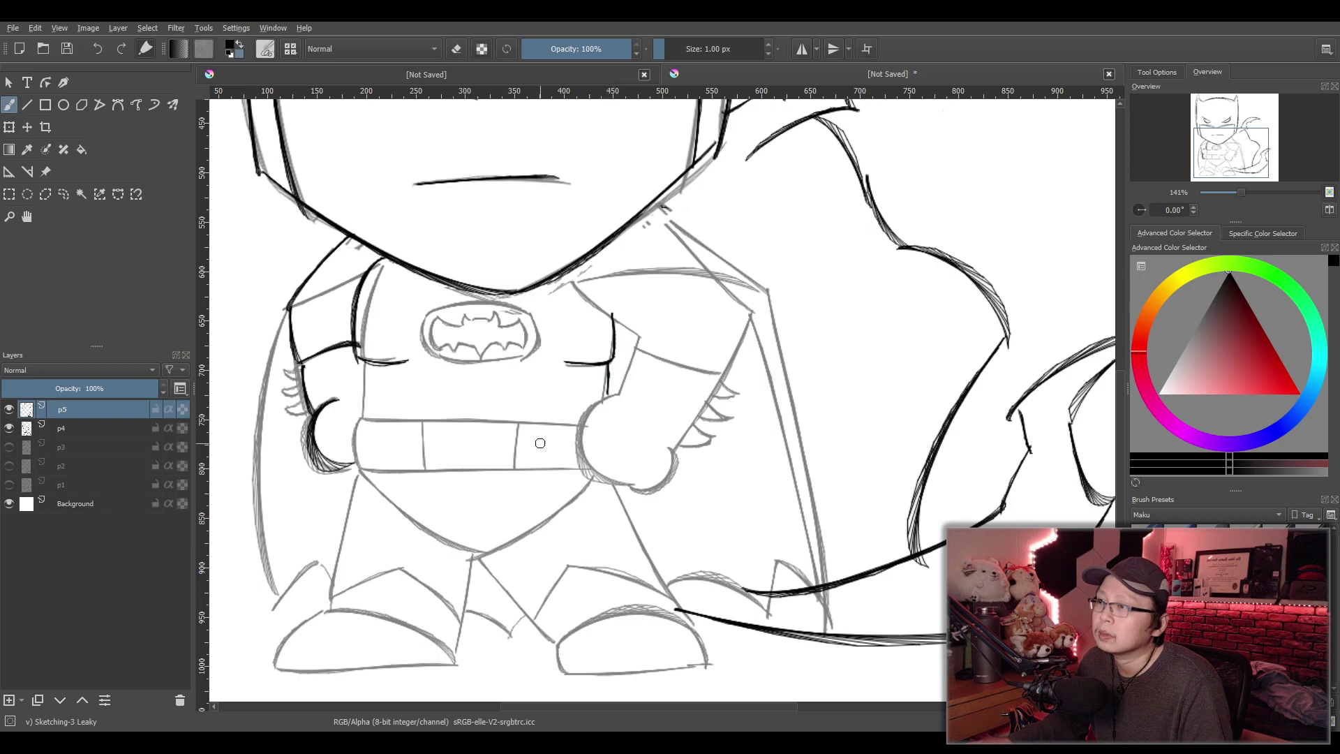
{"action": "left_click_drag", "start_coordinate": [360, 356], "coordinate": [364, 416]}
{"action": "key", "text": "ctrl+z"}
{"action": "left_click_drag", "start_coordinate": [360, 358], "coordinate": [374, 416]}
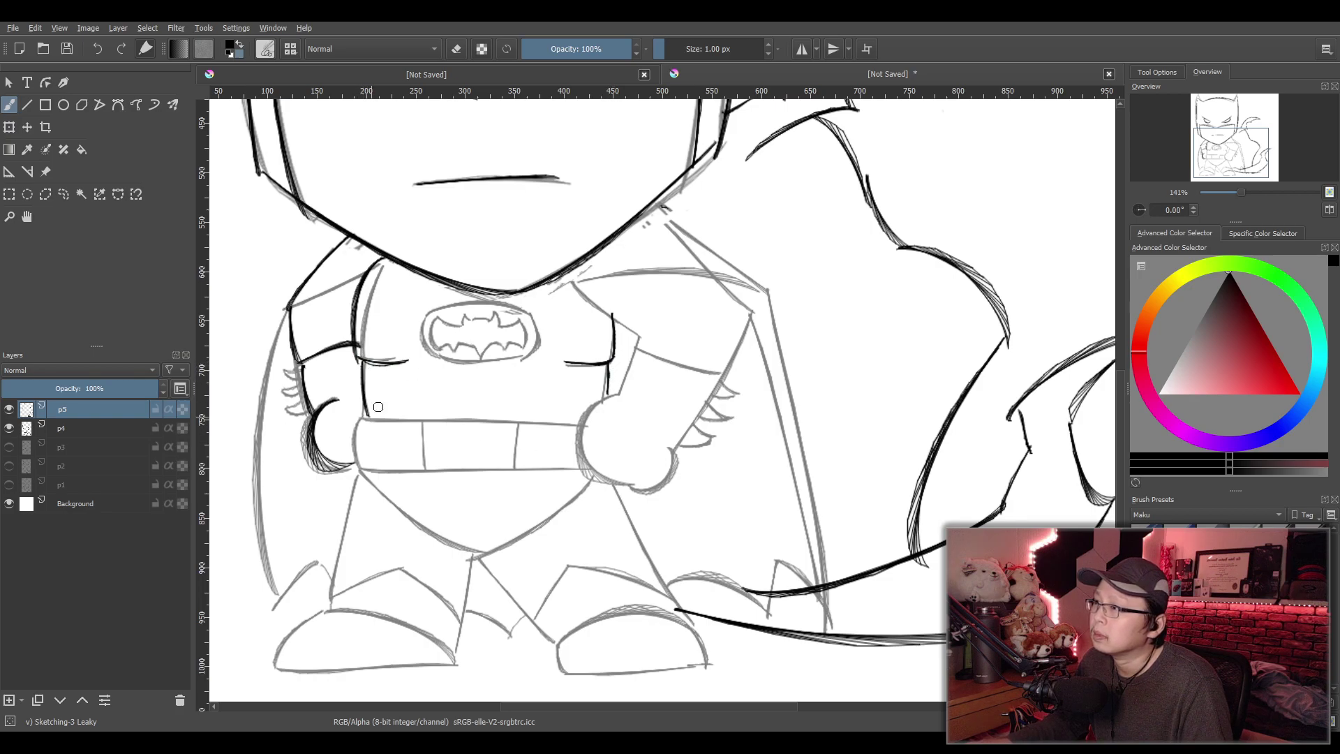
{"action": "key", "text": "ctrl+z"}
{"action": "left_click_drag", "start_coordinate": [360, 356], "coordinate": [361, 418]}
{"action": "key", "text": "ctrl+z"}
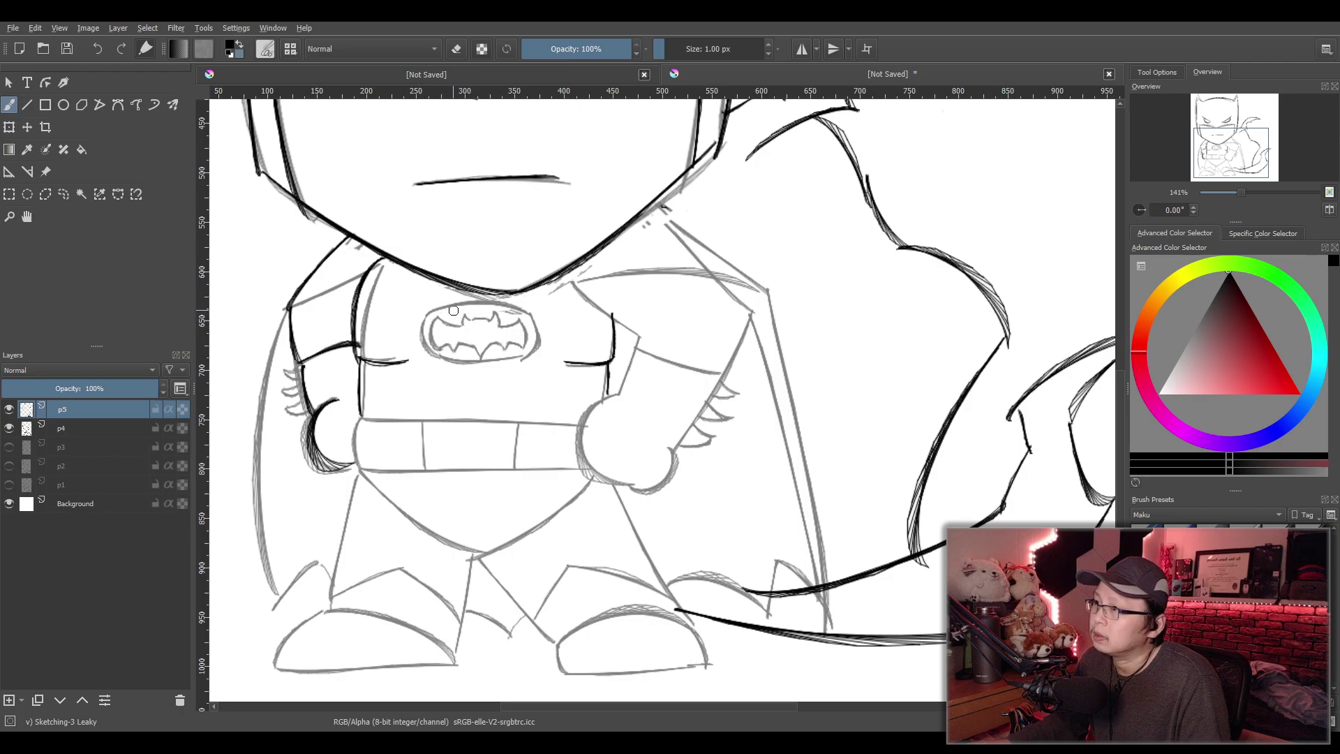
{"action": "key", "text": "ctrl+z"}
{"action": "mouse_move", "coordinate": [374, 308]}
{"action": "left_mouse_down"}
{"action": "mouse_move", "coordinate": [463, 306]}
{"action": "mouse_move", "coordinate": [484, 324]}
{"action": "left_mouse_up"}
{"action": "left_click_drag", "start_coordinate": [380, 310], "coordinate": [473, 360]}
{"action": "key", "text": "ctrl+z"}
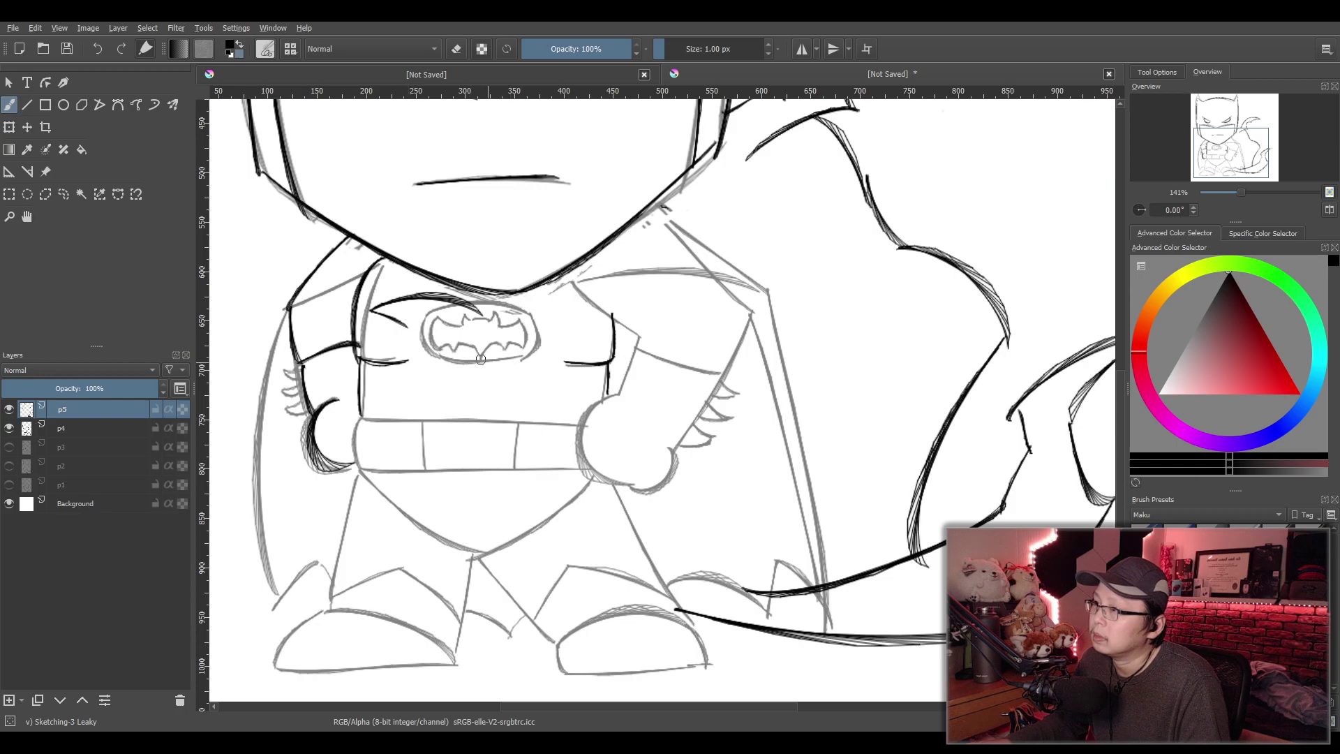
{"action": "key", "text": "ctrl+z"}
{"action": "key", "text": "ctrl+z"}
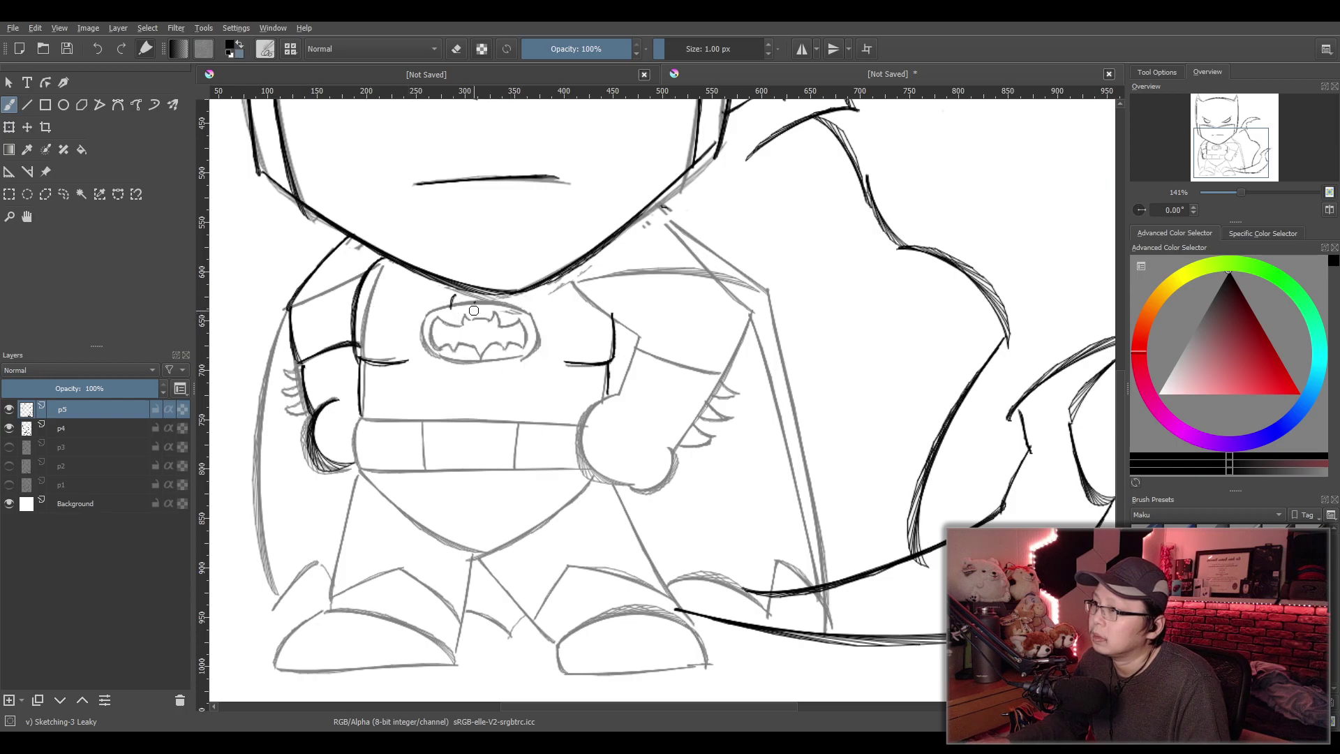
{"action": "key", "text": "ctrl+z"}
{"action": "mouse_move", "coordinate": [454, 297]}
{"action": "left_mouse_down"}
{"action": "mouse_move", "coordinate": [448, 317]}
{"action": "mouse_move", "coordinate": [515, 295]}
{"action": "mouse_move", "coordinate": [597, 308]}
{"action": "mouse_move", "coordinate": [566, 362]}
{"action": "left_mouse_up"}
{"action": "key", "text": "ctrl+z"}
{"action": "key", "text": "ctrl+z"}
{"action": "mouse_move", "coordinate": [598, 313]}
{"action": "left_mouse_down"}
{"action": "mouse_move", "coordinate": [563, 333]}
{"action": "mouse_move", "coordinate": [565, 354]}
{"action": "mouse_move", "coordinate": [548, 341]}
{"action": "mouse_move", "coordinate": [511, 365]}
{"action": "mouse_move", "coordinate": [536, 336]}
{"action": "mouse_move", "coordinate": [489, 370]}
{"action": "left_mouse_up"}
{"action": "key", "text": "ctrl+z"}
{"action": "key", "text": "ctrl+z"}
{"action": "left_click_drag", "start_coordinate": [565, 342], "coordinate": [471, 371]}
{"action": "key", "text": "ctrl+z"}
{"action": "mouse_move", "coordinate": [562, 342]}
{"action": "left_mouse_down"}
{"action": "mouse_move", "coordinate": [475, 368]}
{"action": "mouse_move", "coordinate": [380, 326]}
{"action": "mouse_move", "coordinate": [451, 336]}
{"action": "left_mouse_up"}
{"action": "key", "text": "ctrl+z"}
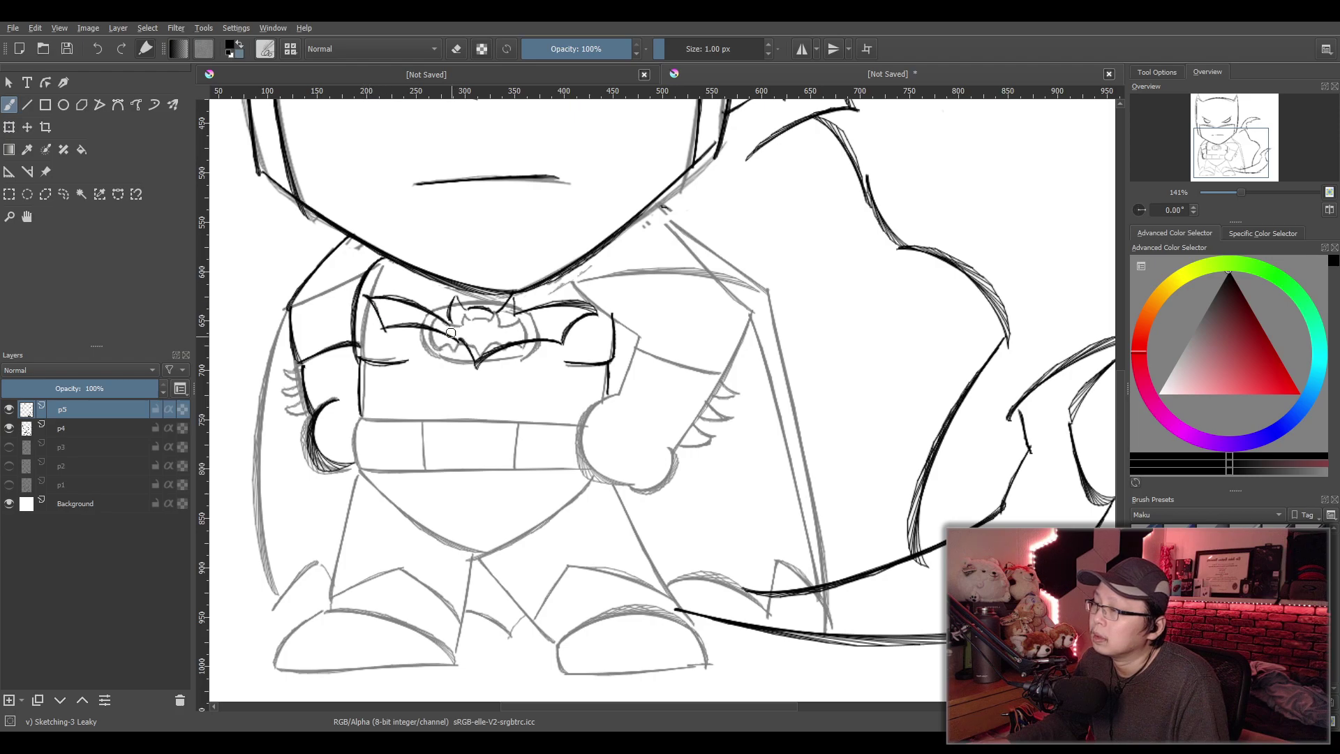
{"action": "key", "text": "ctrl+z"}
{"action": "key", "text": "ctrl+z"}
{"action": "key", "text": "ctrl+z"}
{"action": "key", "text": "ctrl+z"}
{"action": "key", "text": "ctrl+z"}
{"action": "key", "text": "ctrl+z"}
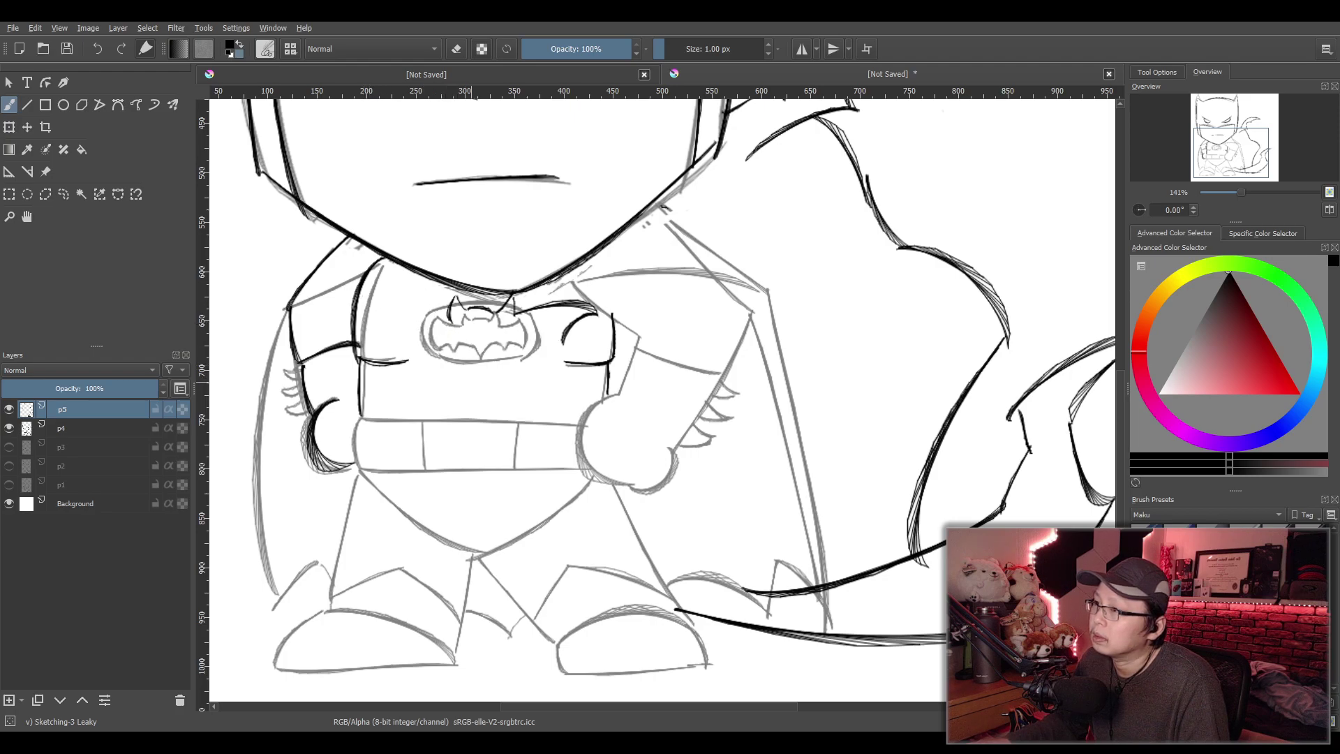
{"action": "key", "text": "ctrl+z"}
{"action": "key", "text": "ctrl+z"}
{"action": "key", "text": "ctrl+z"}
{"action": "key", "text": "ctrl+z"}
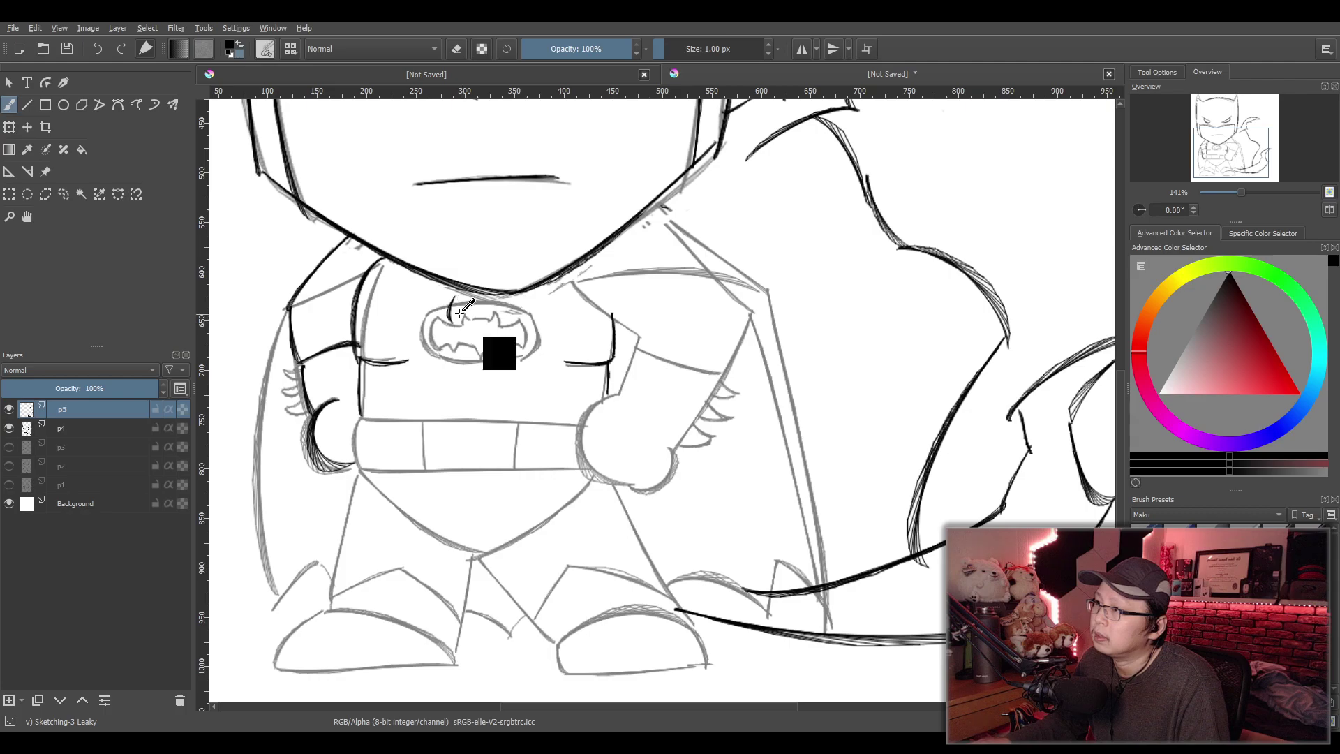
Draw the bat emblem's small head with two pointed ears directly beneath the chin
{"action": "mouse_move", "coordinate": [446, 283]}
{"action": "left_mouse_down"}
{"action": "mouse_move", "coordinate": [431, 309]}
{"action": "mouse_move", "coordinate": [499, 300]}
{"action": "left_mouse_up"}
{"action": "key", "text": "ctrl+z"}
{"action": "key", "text": "ctrl+z"}
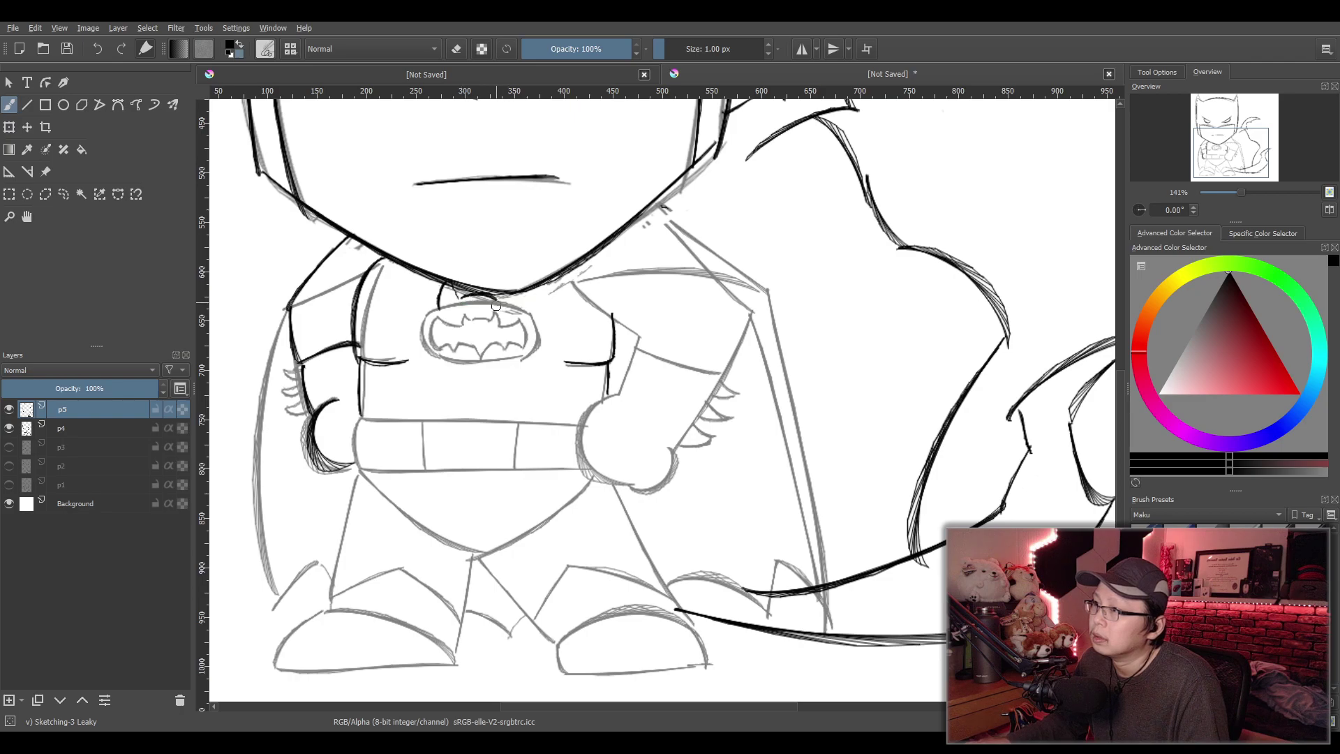
{"action": "key", "text": "ctrl+z"}
{"action": "key", "text": "ctrl+z"}
{"action": "mouse_move", "coordinate": [454, 301]}
{"action": "left_mouse_down"}
{"action": "mouse_move", "coordinate": [460, 288]}
{"action": "mouse_move", "coordinate": [502, 299]}
{"action": "left_mouse_up"}
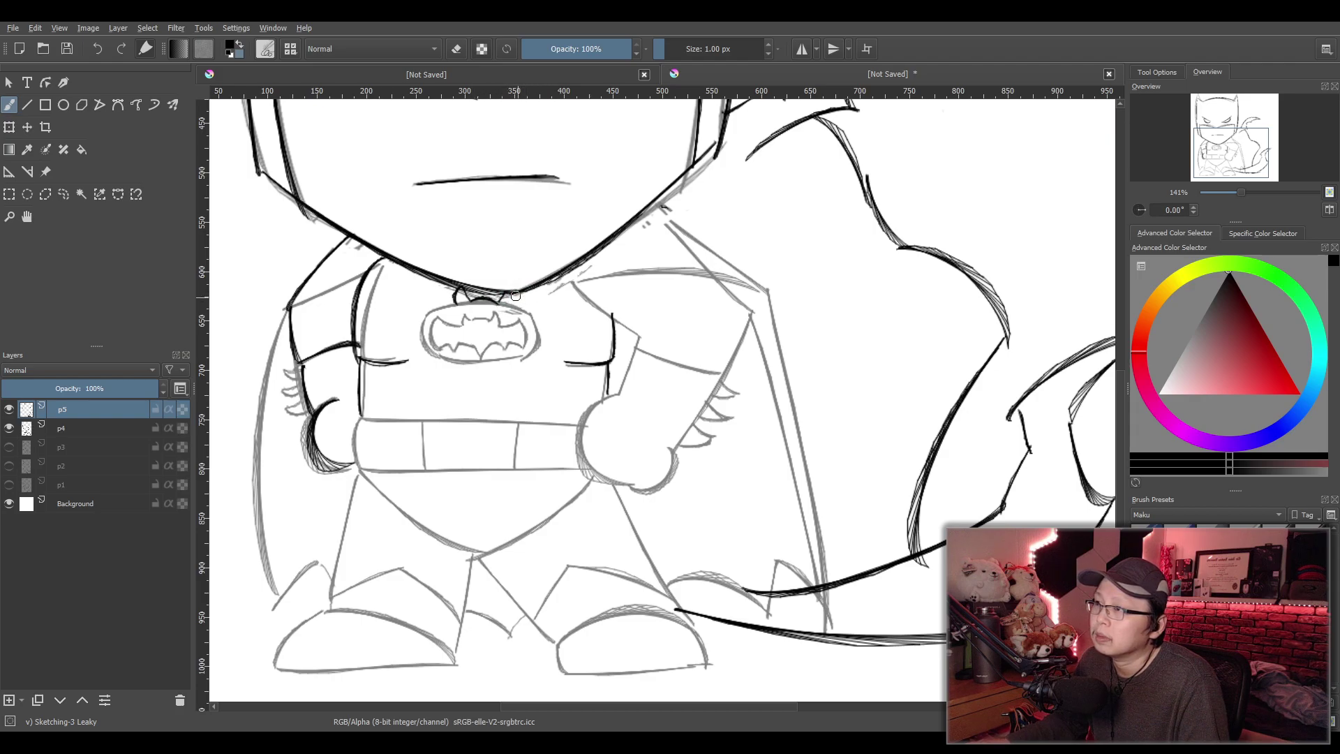
Draw the right wing of the bat emblem across the chest, with its scalloped lower edge ending at the bottom point
{"action": "mouse_move", "coordinate": [517, 302]}
{"action": "left_mouse_down"}
{"action": "mouse_move", "coordinate": [596, 310]}
{"action": "mouse_move", "coordinate": [536, 347]}
{"action": "left_mouse_up"}
{"action": "key", "text": "ctrl+z"}
{"action": "key", "text": "ctrl+z"}
{"action": "left_click_drag", "start_coordinate": [593, 304], "coordinate": [469, 365]}
{"action": "key", "text": "ctrl+z"}
{"action": "key", "text": "ctrl+z"}
{"action": "left_click_drag", "start_coordinate": [538, 326], "coordinate": [465, 355]}
{"action": "key", "text": "ctrl+z"}
{"action": "left_click_drag", "start_coordinate": [541, 328], "coordinate": [467, 365]}
{"action": "key", "text": "ctrl+z"}
Draw the scalloped lower edge of the bat emblem's left wing, running outward from the bottom point
{"action": "mouse_move", "coordinate": [535, 340]}
{"action": "left_mouse_down"}
{"action": "mouse_move", "coordinate": [481, 365]}
{"action": "mouse_move", "coordinate": [372, 329]}
{"action": "left_mouse_up"}
{"action": "key", "text": "ctrl+z"}
{"action": "key", "text": "ctrl+z"}
{"action": "key", "text": "ctrl+z"}
{"action": "left_click_drag", "start_coordinate": [466, 340], "coordinate": [390, 322]}
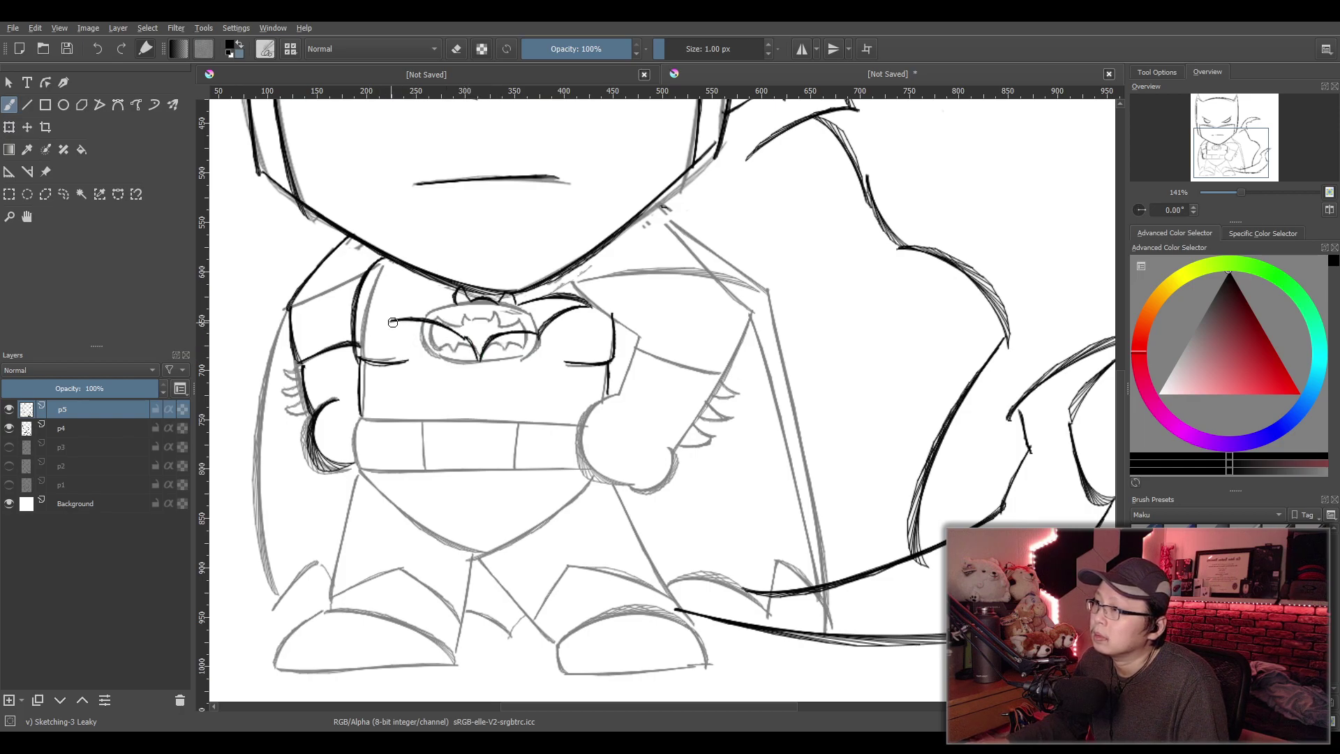
{"action": "key", "text": "ctrl+z"}
{"action": "left_click_drag", "start_coordinate": [466, 340], "coordinate": [370, 332]}
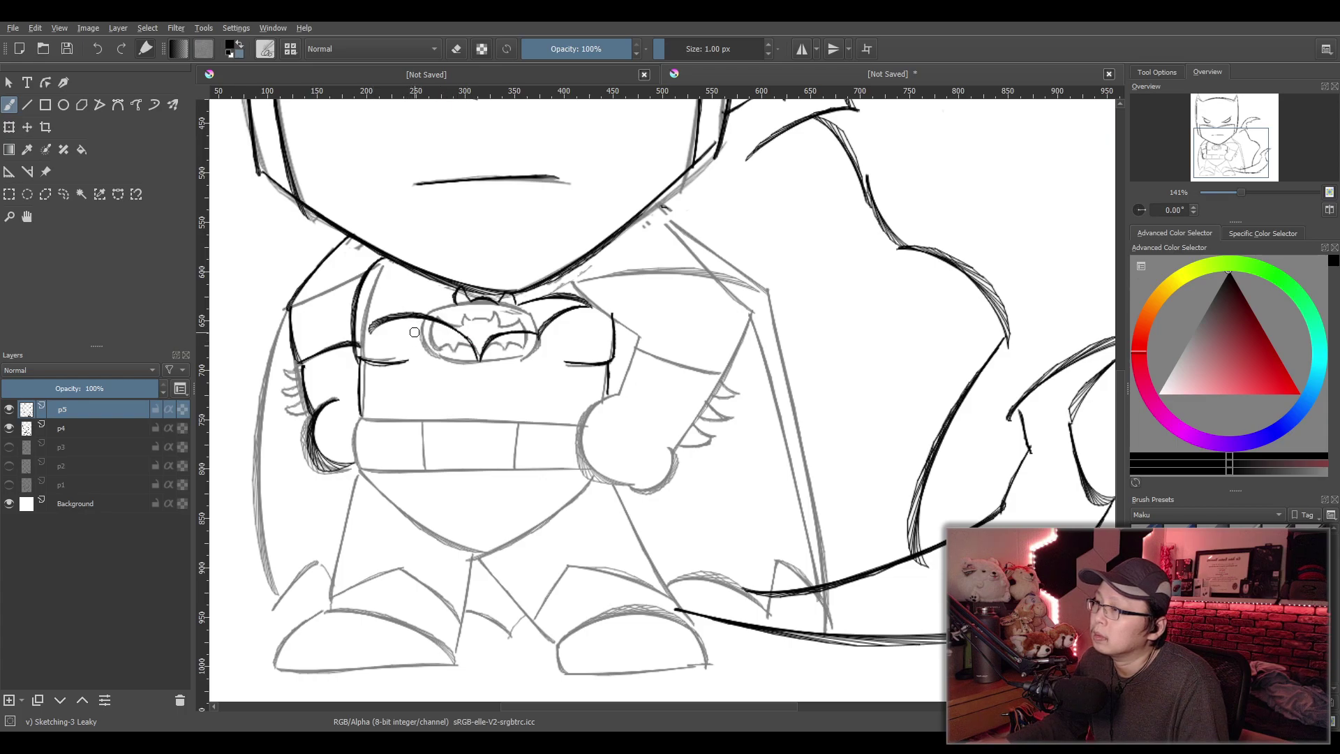
{"action": "key", "text": "ctrl+z"}
{"action": "mouse_move", "coordinate": [465, 339]}
{"action": "left_mouse_down"}
{"action": "mouse_move", "coordinate": [407, 338]}
{"action": "mouse_move", "coordinate": [361, 294]}
{"action": "left_mouse_up"}
{"action": "key", "text": "ctrl+z"}
{"action": "key", "text": "ctrl+z"}
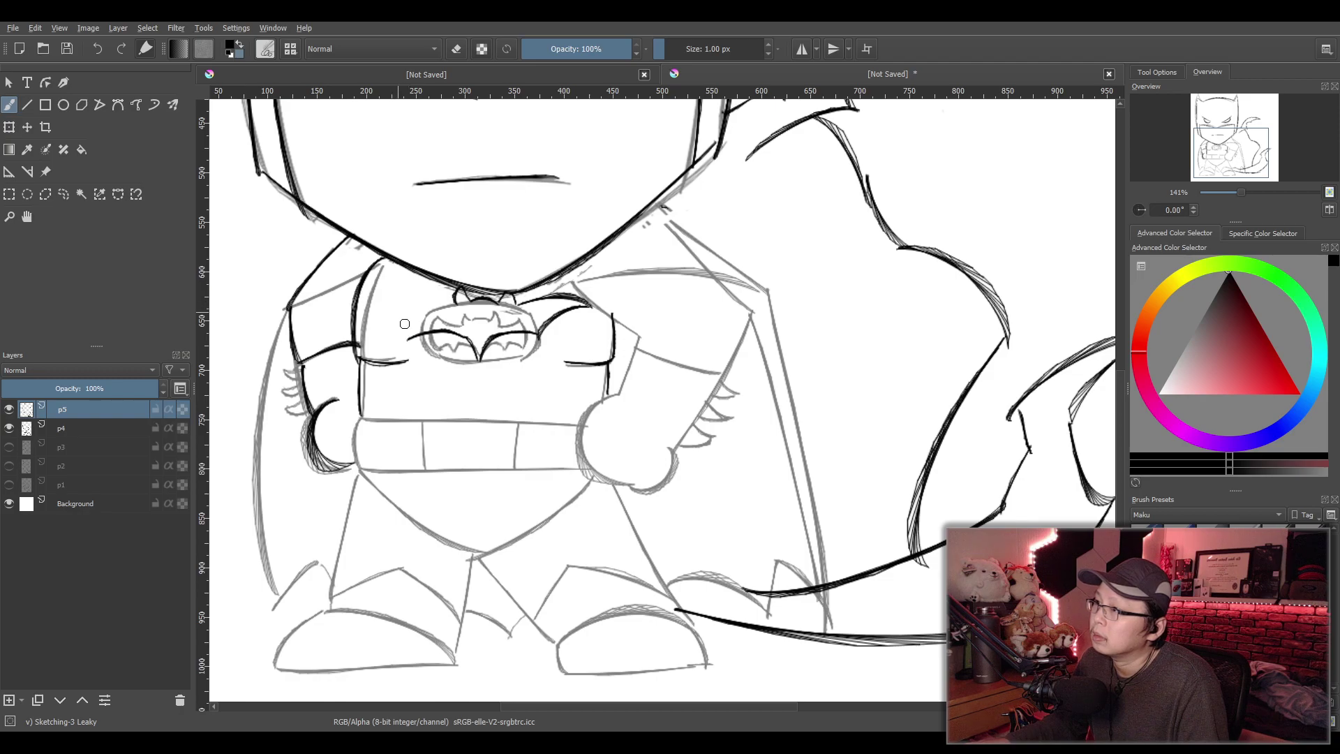
Close the bat emblem's left wing with a curved outer edge and a top edge reaching the head
{"action": "mouse_move", "coordinate": [408, 332]}
{"action": "left_mouse_down"}
{"action": "mouse_move", "coordinate": [402, 305]}
{"action": "mouse_move", "coordinate": [375, 297]}
{"action": "mouse_move", "coordinate": [469, 305]}
{"action": "left_mouse_up"}
{"action": "key", "text": "ctrl+z"}
{"action": "left_click_drag", "start_coordinate": [375, 300], "coordinate": [452, 302]}
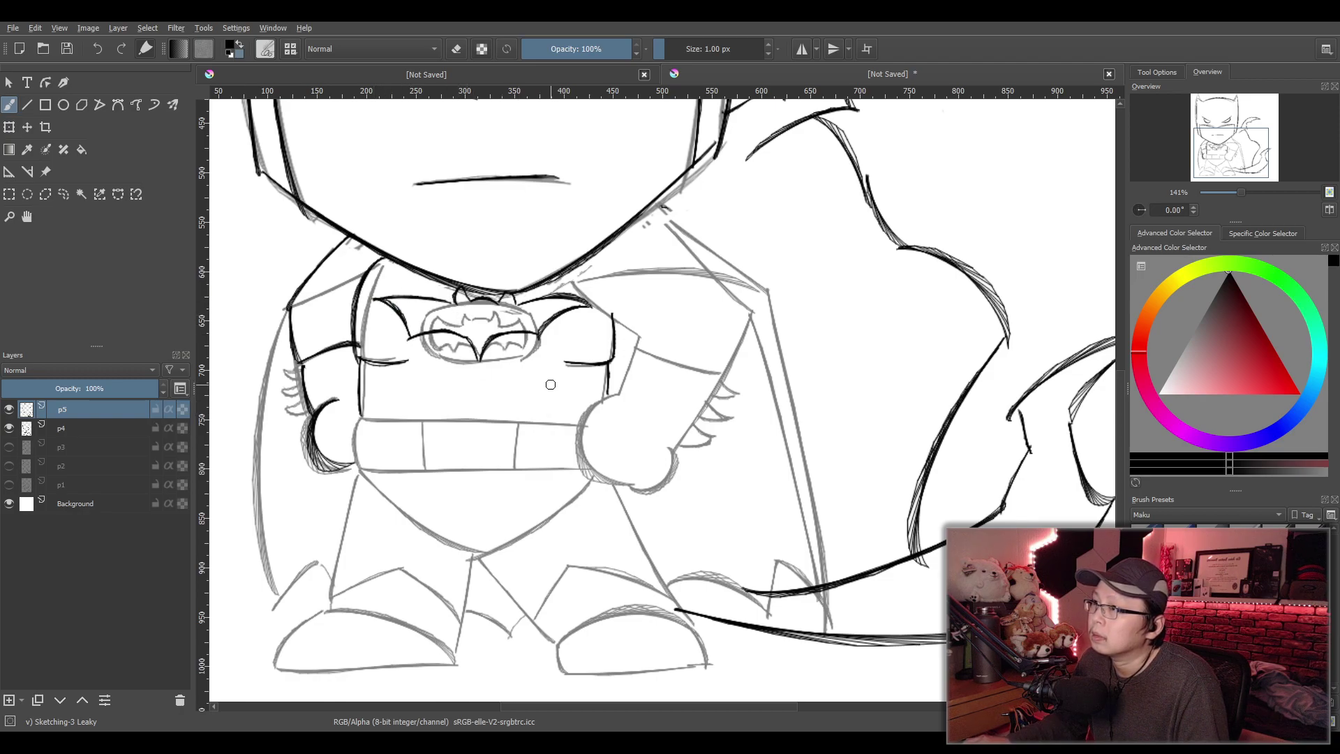
Trace the belt's upper and lower edges and its two vertical dividers
{"action": "scroll", "coordinate": [569, 379], "scroll_direction": "down", "scroll_amount": 2}
{"action": "left_click_drag", "start_coordinate": [584, 376], "coordinate": [575, 450]}
{"action": "scroll", "coordinate": [575, 454], "scroll_direction": "up", "scroll_amount": 4}
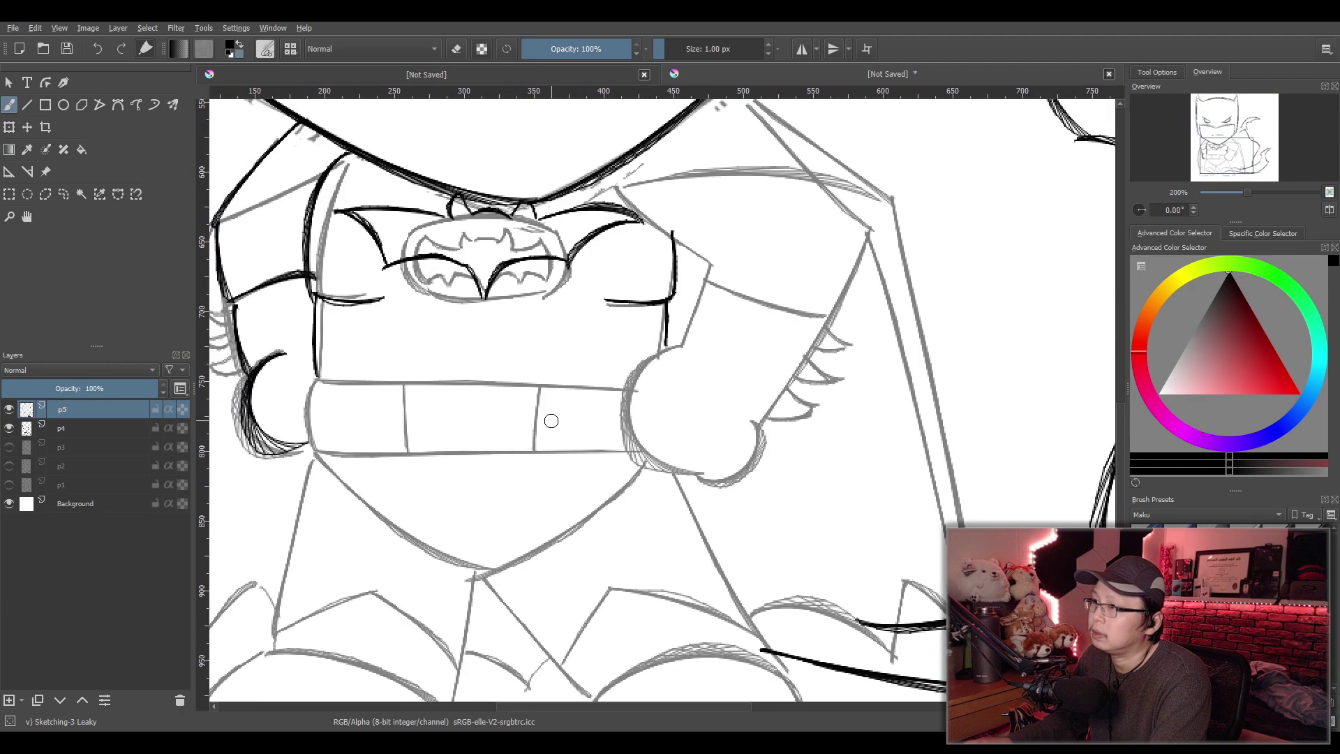
{"action": "mouse_move", "coordinate": [312, 378]}
{"action": "left_mouse_down"}
{"action": "mouse_move", "coordinate": [316, 455]}
{"action": "mouse_move", "coordinate": [316, 403]}
{"action": "mouse_move", "coordinate": [326, 453]}
{"action": "mouse_move", "coordinate": [486, 447]}
{"action": "left_mouse_up"}
{"action": "key", "text": "ctrl+z"}
{"action": "key", "text": "ctrl+z"}
{"action": "left_click_drag", "start_coordinate": [314, 455], "coordinate": [620, 456]}
{"action": "left_click_drag", "start_coordinate": [317, 380], "coordinate": [654, 389]}
{"action": "left_click_drag", "start_coordinate": [407, 385], "coordinate": [407, 453]}
{"action": "mouse_move", "coordinate": [542, 379]}
{"action": "left_mouse_down"}
{"action": "mouse_move", "coordinate": [540, 452]}
{"action": "mouse_move", "coordinate": [555, 426]}
{"action": "left_mouse_up"}
{"action": "scroll", "coordinate": [551, 481], "scroll_direction": "down", "scroll_amount": 1}
{"action": "scroll", "coordinate": [504, 563], "scroll_direction": "up", "scroll_amount": 1}
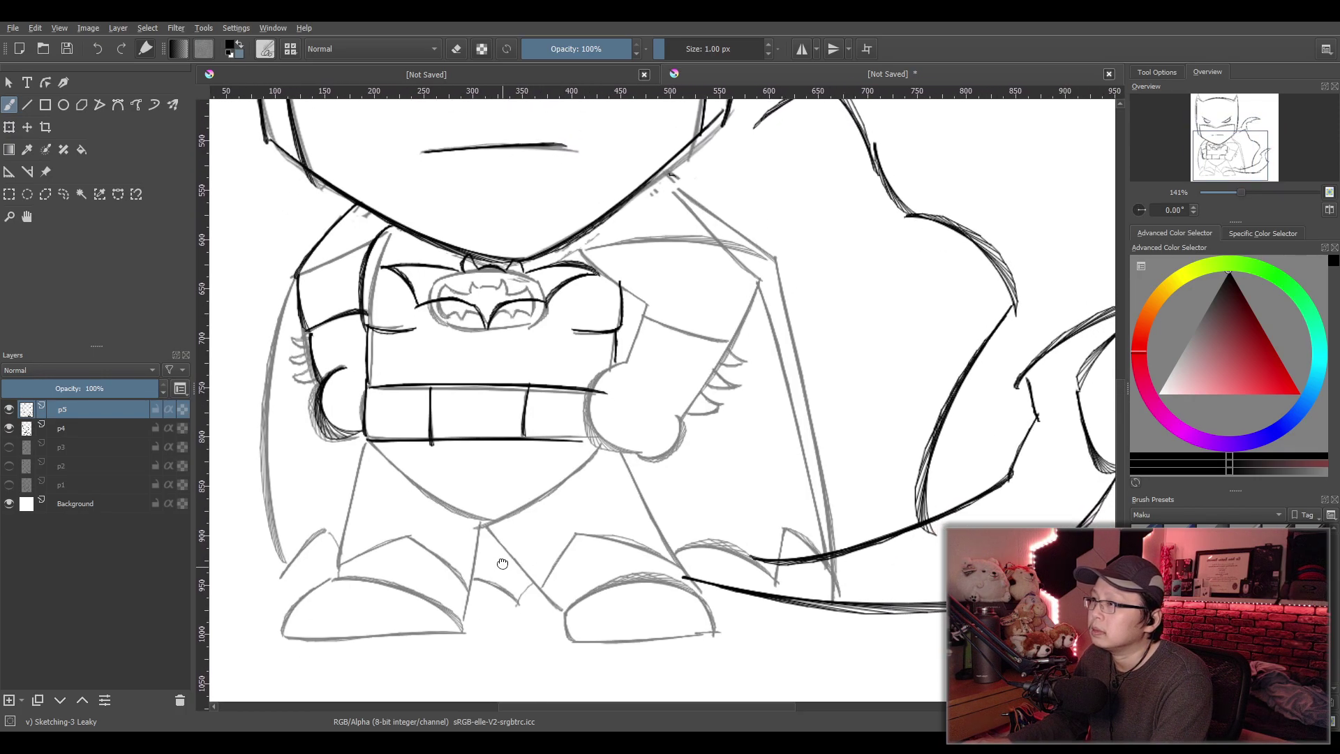
Draw the inner edge of the right upper arm, running from the chest out to the elbow
{"action": "left_click_drag", "start_coordinate": [503, 563], "coordinate": [477, 579]}
{"action": "left_click_drag", "start_coordinate": [551, 262], "coordinate": [626, 325]}
{"action": "key", "text": "ctrl+z"}
{"action": "left_click_drag", "start_coordinate": [553, 254], "coordinate": [626, 321]}
{"action": "key", "text": "ctrl+z"}
{"action": "left_click_drag", "start_coordinate": [552, 256], "coordinate": [623, 312]}
{"action": "key", "text": "ctrl+z"}
{"action": "left_click_drag", "start_coordinate": [559, 256], "coordinate": [628, 320]}
Draw the right arm's outer edge from shoulder to wrist and the glove's top edge across the forearm
{"action": "mouse_move", "coordinate": [637, 199]}
{"action": "left_mouse_down"}
{"action": "mouse_move", "coordinate": [726, 298]}
{"action": "mouse_move", "coordinate": [742, 298]}
{"action": "mouse_move", "coordinate": [689, 384]}
{"action": "left_mouse_up"}
{"action": "key", "text": "ctrl+z"}
{"action": "key", "text": "ctrl+z"}
{"action": "left_click_drag", "start_coordinate": [739, 291], "coordinate": [691, 390]}
{"action": "key", "text": "ctrl+z"}
{"action": "left_click_drag", "start_coordinate": [738, 296], "coordinate": [648, 458]}
{"action": "key", "text": "ctrl+z"}
{"action": "left_click_drag", "start_coordinate": [738, 296], "coordinate": [650, 452]}
{"action": "mouse_move", "coordinate": [622, 322]}
{"action": "left_mouse_down"}
{"action": "mouse_move", "coordinate": [598, 384]}
{"action": "mouse_move", "coordinate": [598, 370]}
{"action": "mouse_move", "coordinate": [701, 358]}
{"action": "left_mouse_up"}
{"action": "key", "text": "ctrl+z"}
{"action": "key", "text": "ctrl+z"}
Draw the inner edge of the right forearm and the rounded outline of the fist against the belt
{"action": "mouse_move", "coordinate": [603, 371]}
{"action": "left_mouse_down"}
{"action": "mouse_move", "coordinate": [574, 431]}
{"action": "mouse_move", "coordinate": [596, 450]}
{"action": "mouse_move", "coordinate": [659, 438]}
{"action": "left_mouse_up"}
{"action": "key", "text": "ctrl+z"}
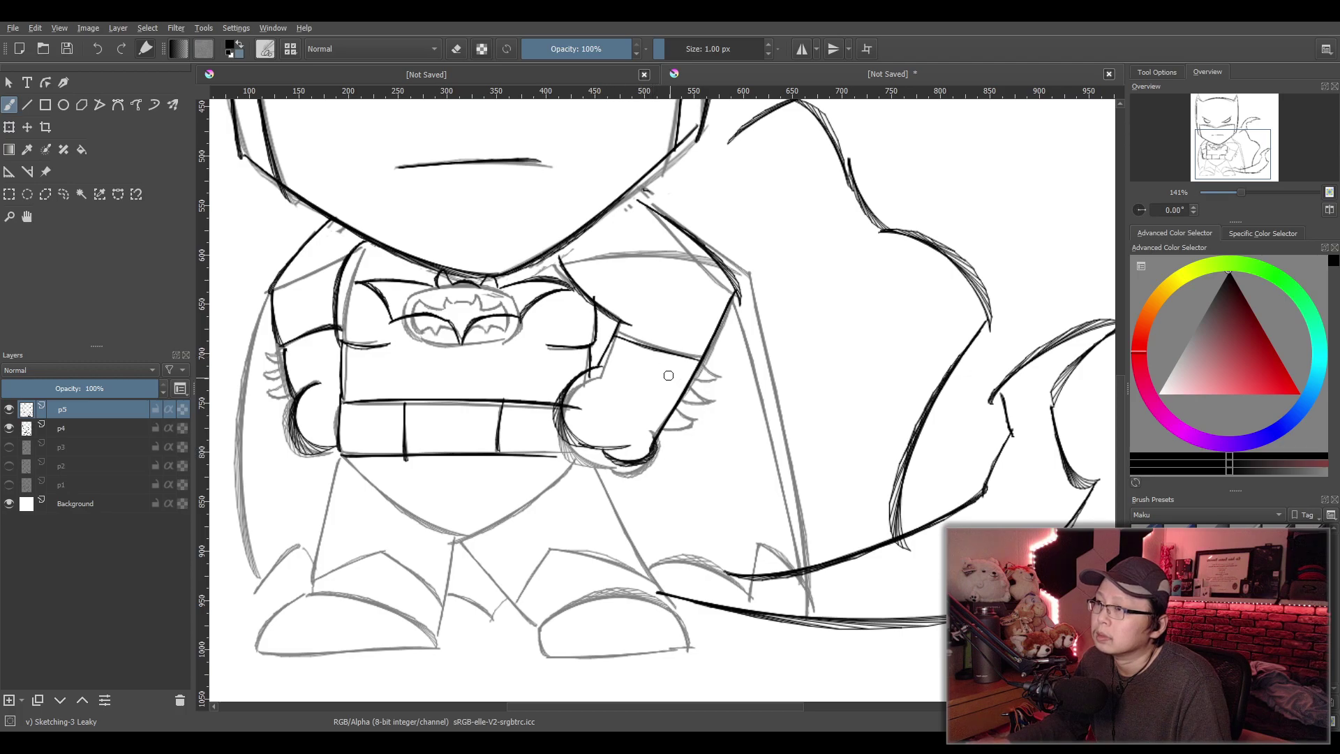
{"action": "key", "text": "ctrl+z"}
{"action": "key", "text": "ctrl+z"}
{"action": "key", "text": "ctrl+z"}
{"action": "left_click_drag", "start_coordinate": [601, 363], "coordinate": [562, 394]}
{"action": "left_click_drag", "start_coordinate": [561, 401], "coordinate": [634, 413]}
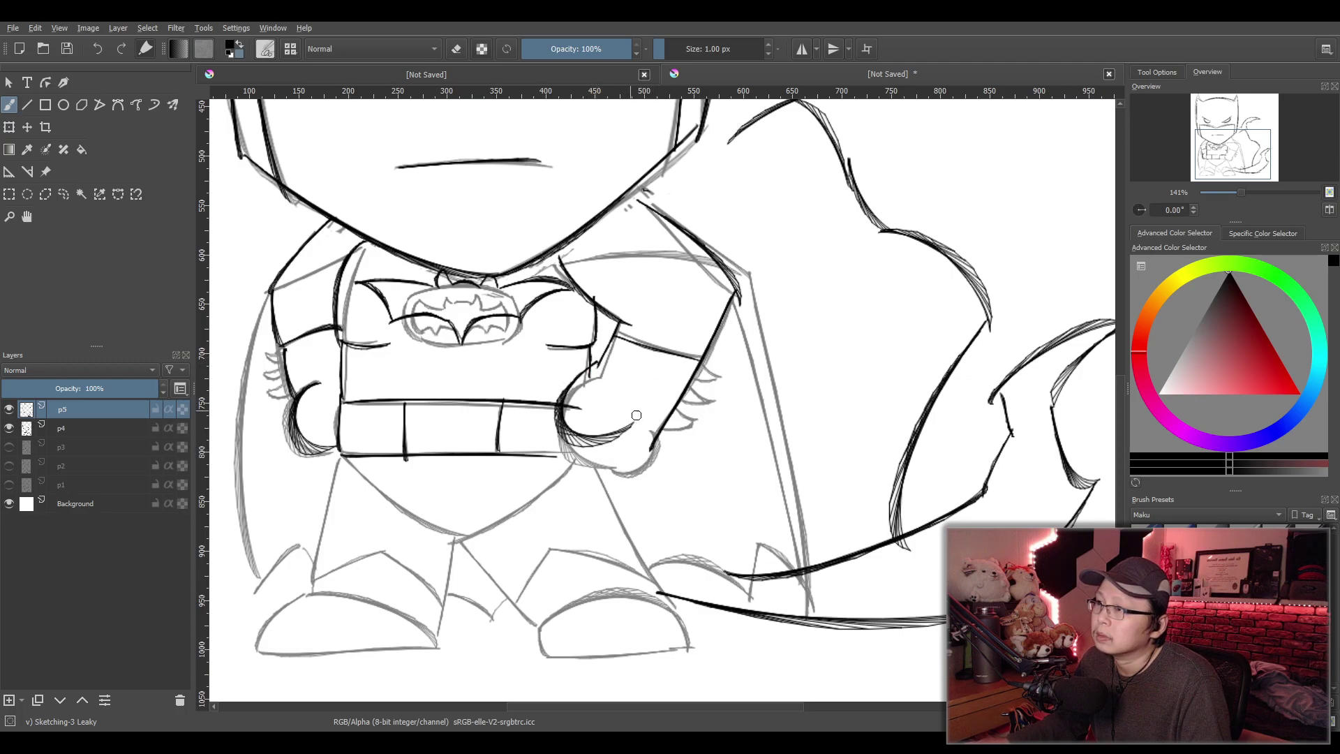
{"action": "key", "text": "ctrl+z"}
{"action": "key", "text": "ctrl+z"}
Draw the small curve under the right fist that joins it to the forearm's outer edge
{"action": "mouse_move", "coordinate": [594, 361]}
{"action": "left_mouse_down"}
{"action": "mouse_move", "coordinate": [616, 454]}
{"action": "mouse_move", "coordinate": [660, 428]}
{"action": "left_mouse_up"}
{"action": "key", "text": "ctrl+z"}
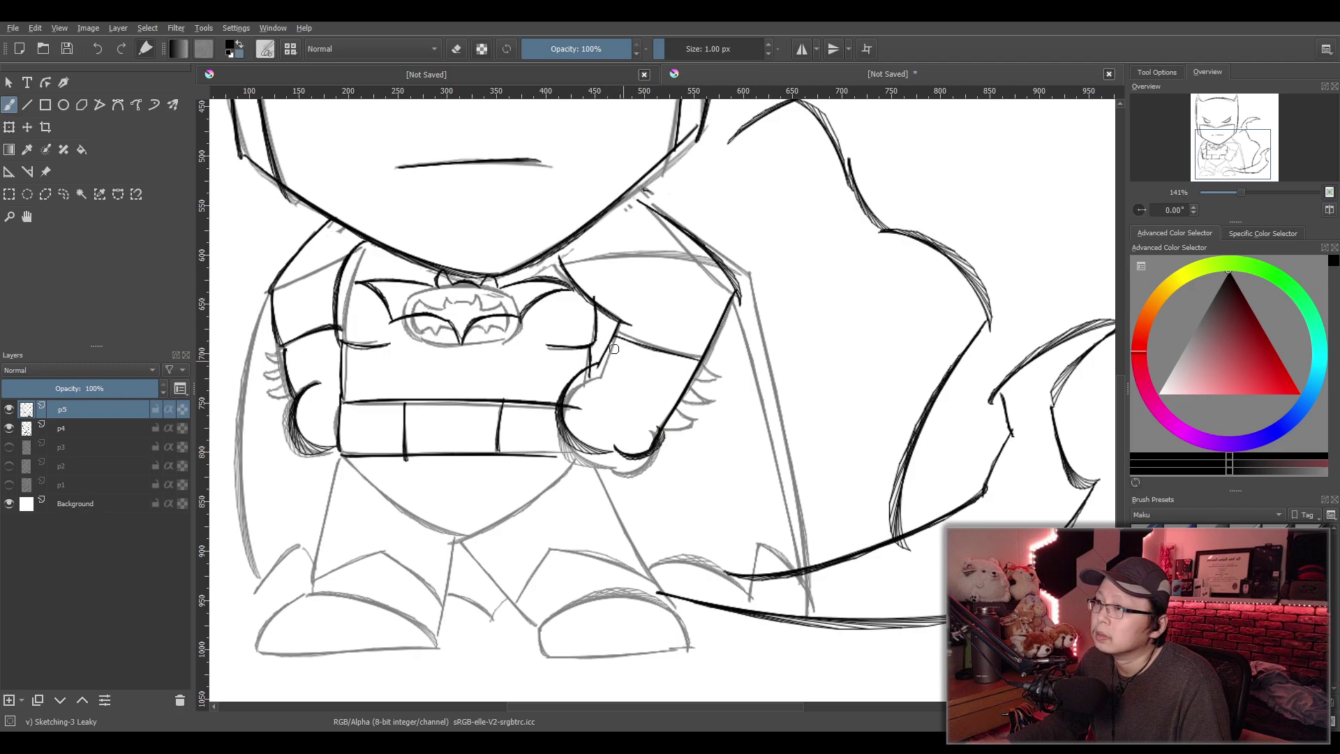
{"action": "key", "text": "ctrl+z"}
{"action": "key", "text": "ctrl+z"}
{"action": "left_click_drag", "start_coordinate": [603, 454], "coordinate": [670, 434]}
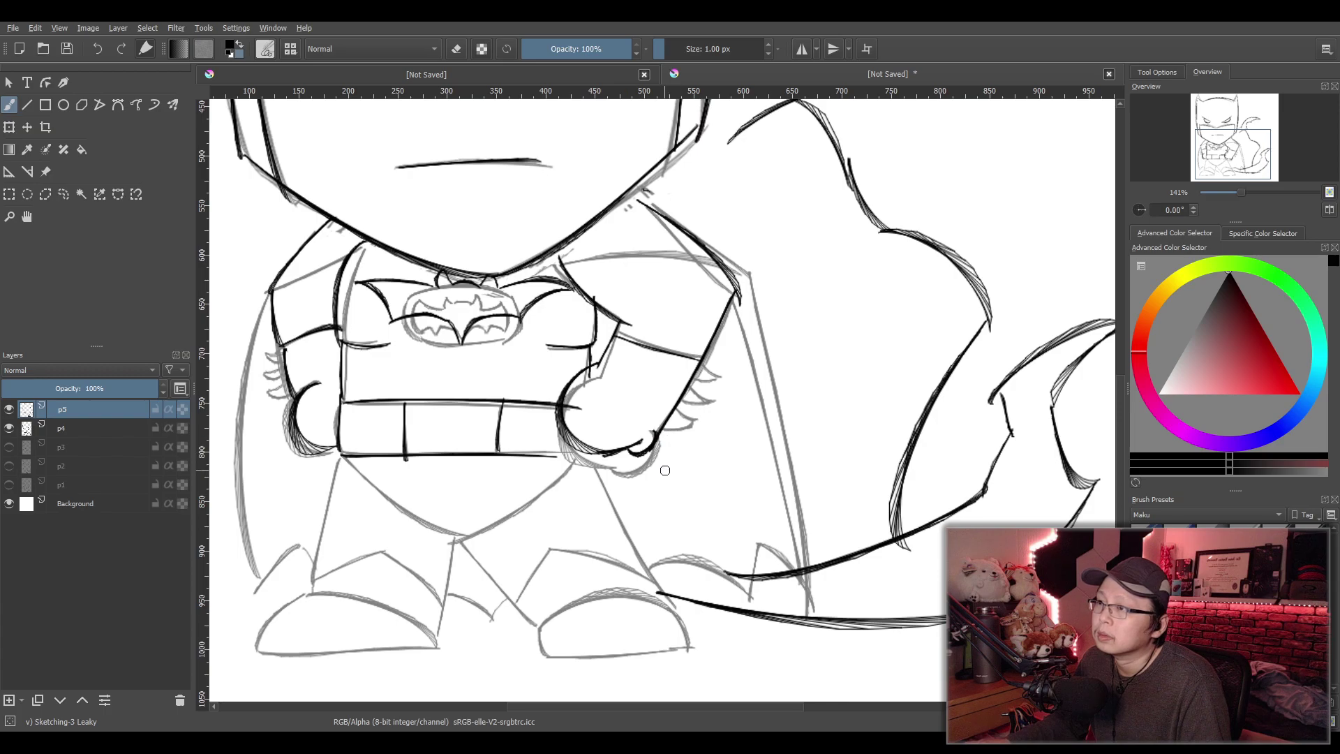
{"action": "key", "text": "ctrl+z"}
{"action": "left_click_drag", "start_coordinate": [617, 458], "coordinate": [667, 438]}
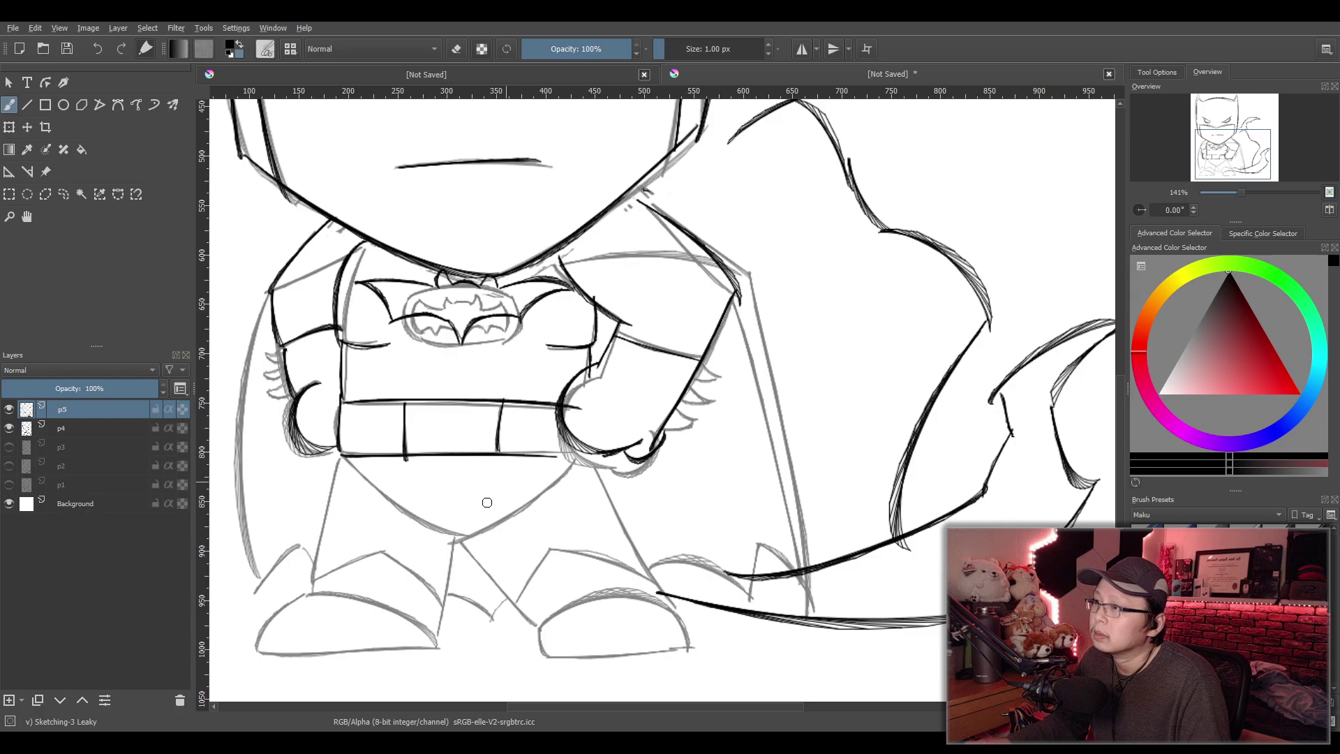
Trace the left leg's outer edge and its boot, with a peaked top edge and a rounded foot
{"action": "left_click_drag", "start_coordinate": [341, 457], "coordinate": [318, 563]}
{"action": "key", "text": "ctrl+z"}
{"action": "mouse_move", "coordinate": [340, 457]}
{"action": "left_mouse_down"}
{"action": "mouse_move", "coordinate": [321, 536]}
{"action": "mouse_move", "coordinate": [389, 530]}
{"action": "mouse_move", "coordinate": [434, 585]}
{"action": "left_mouse_up"}
{"action": "key", "text": "ctrl+z"}
{"action": "left_click_drag", "start_coordinate": [382, 526], "coordinate": [441, 588]}
{"action": "mouse_move", "coordinate": [319, 550]}
{"action": "left_mouse_down"}
{"action": "mouse_move", "coordinate": [310, 596]}
{"action": "mouse_move", "coordinate": [265, 651]}
{"action": "mouse_move", "coordinate": [463, 649]}
{"action": "left_mouse_up"}
{"action": "key", "text": "ctrl+z"}
{"action": "left_click_drag", "start_coordinate": [268, 655], "coordinate": [438, 643]}
{"action": "left_click_drag", "start_coordinate": [312, 593], "coordinate": [440, 640]}
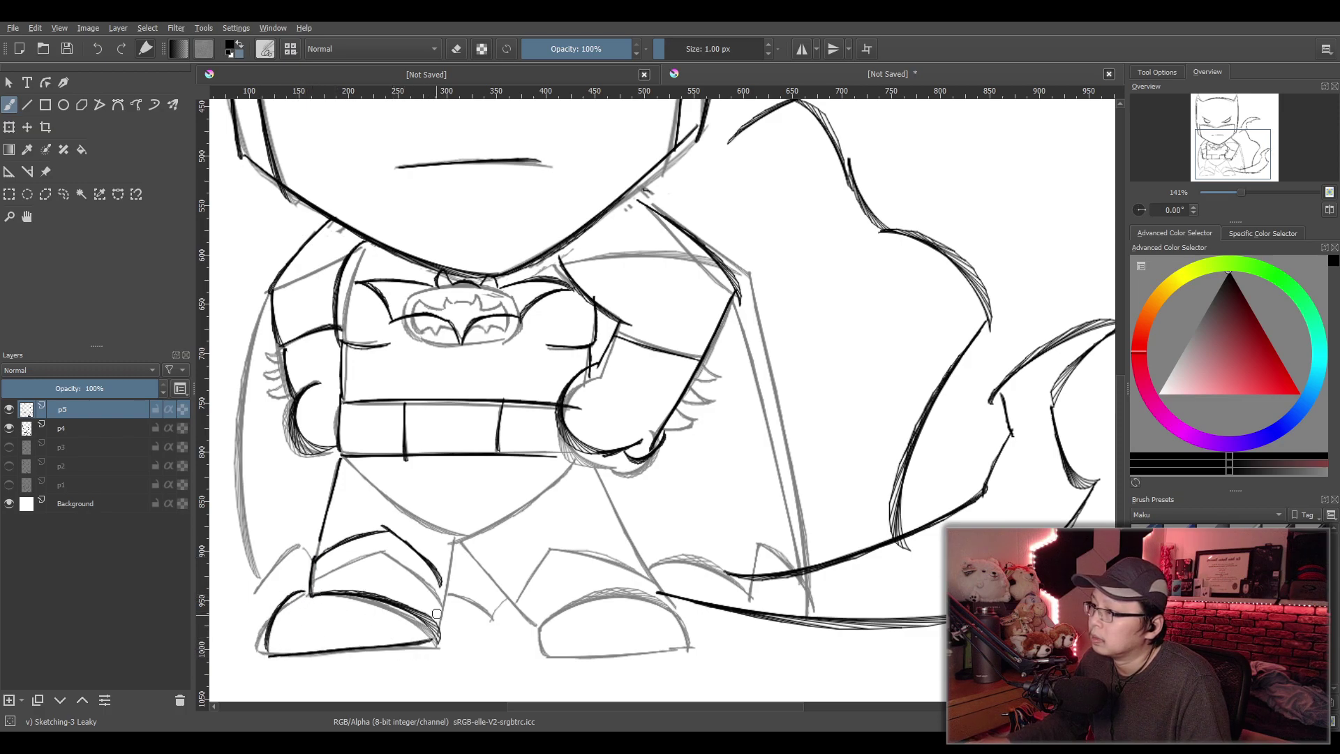
Trace the inner edges of both legs and the right boot's rounded foot with its sole
{"action": "left_click_drag", "start_coordinate": [453, 536], "coordinate": [434, 639]}
{"action": "key", "text": "ctrl+z"}
{"action": "mouse_move", "coordinate": [464, 542]}
{"action": "left_mouse_down"}
{"action": "mouse_move", "coordinate": [541, 623]}
{"action": "mouse_move", "coordinate": [681, 628]}
{"action": "mouse_move", "coordinate": [690, 648]}
{"action": "left_mouse_up"}
{"action": "left_click_drag", "start_coordinate": [545, 656], "coordinate": [697, 646]}
Trace the right leg's outer edge and the angled top edge of its boot
{"action": "left_click_drag", "start_coordinate": [597, 462], "coordinate": [661, 612]}
{"action": "mouse_move", "coordinate": [508, 582]}
{"action": "left_mouse_down"}
{"action": "mouse_move", "coordinate": [559, 537]}
{"action": "mouse_move", "coordinate": [632, 556]}
{"action": "left_mouse_up"}
{"action": "key", "text": "ctrl+z"}
{"action": "key", "text": "ctrl+z"}
{"action": "mouse_move", "coordinate": [511, 587]}
{"action": "left_mouse_down"}
{"action": "mouse_move", "coordinate": [558, 536]}
{"action": "mouse_move", "coordinate": [648, 564]}
{"action": "left_mouse_up"}
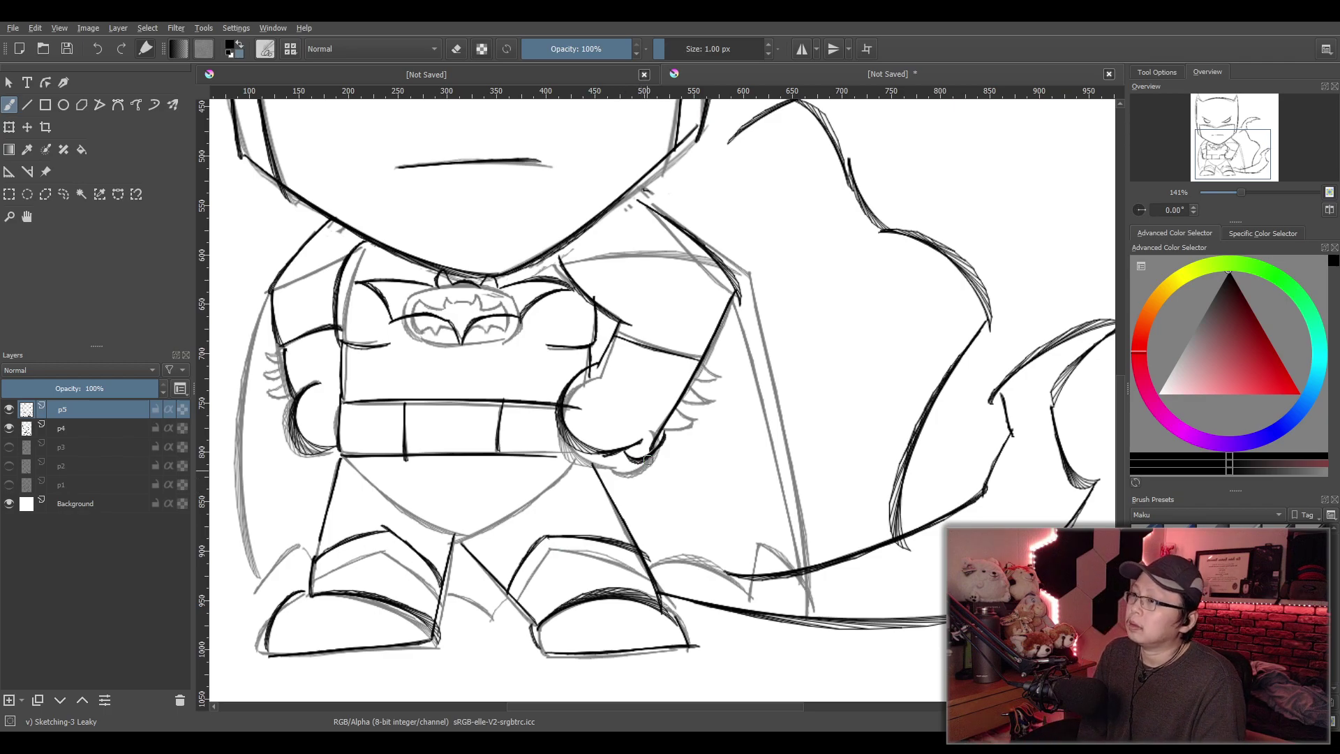
Hide the p4 sketch layer so that only the p5 lines show
{"action": "key", "text": "2"}
{"action": "key", "text": "1"}
{"action": "left_click_drag", "start_coordinate": [593, 516], "coordinate": [615, 396]}
{"action": "scroll", "coordinate": [590, 432], "scroll_direction": "down", "scroll_amount": 2}
{"action": "mouse_move", "coordinate": [566, 437]}
{"action": "left_mouse_down"}
{"action": "mouse_move", "coordinate": [745, 455]}
{"action": "mouse_move", "coordinate": [701, 469]}
{"action": "left_mouse_up"}
{"action": "left_click", "coordinate": [9, 428]}
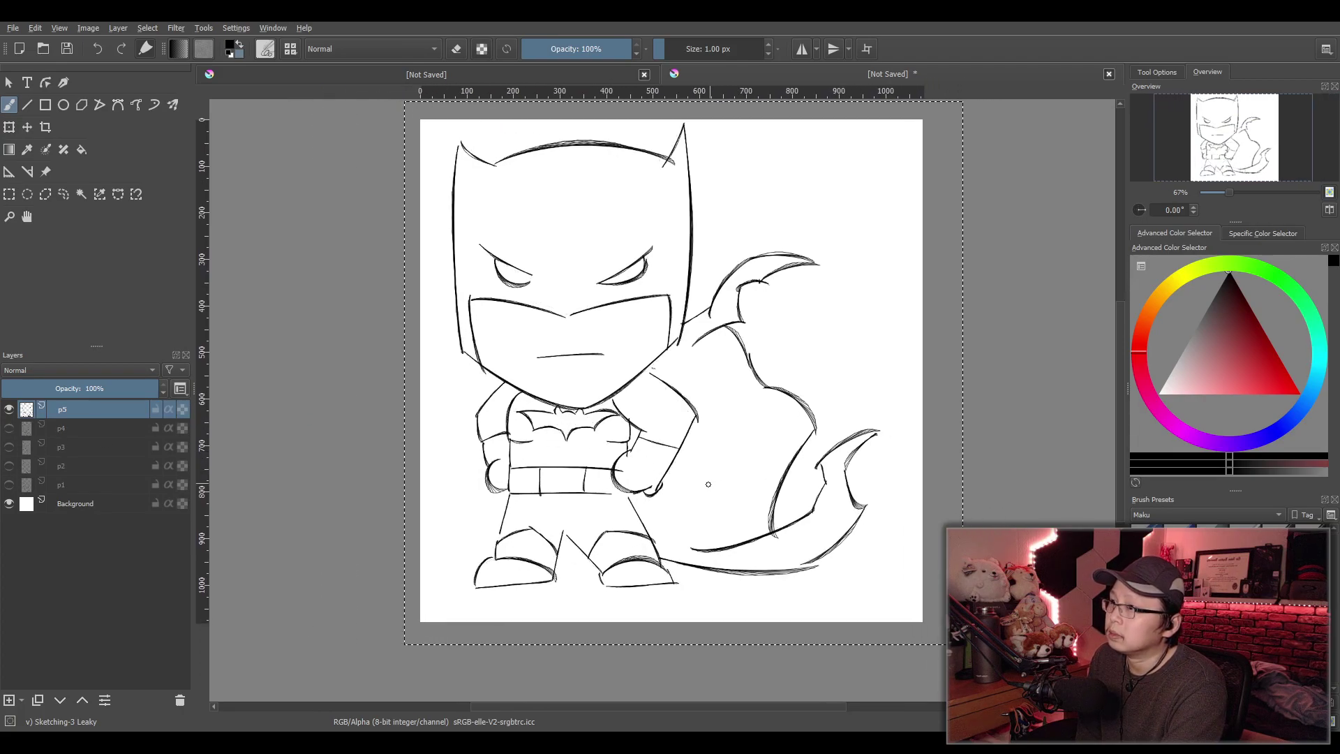
Draw the curved cape edge across the left shoulder, from the jaw to the outer arm
{"action": "key", "text": "1"}
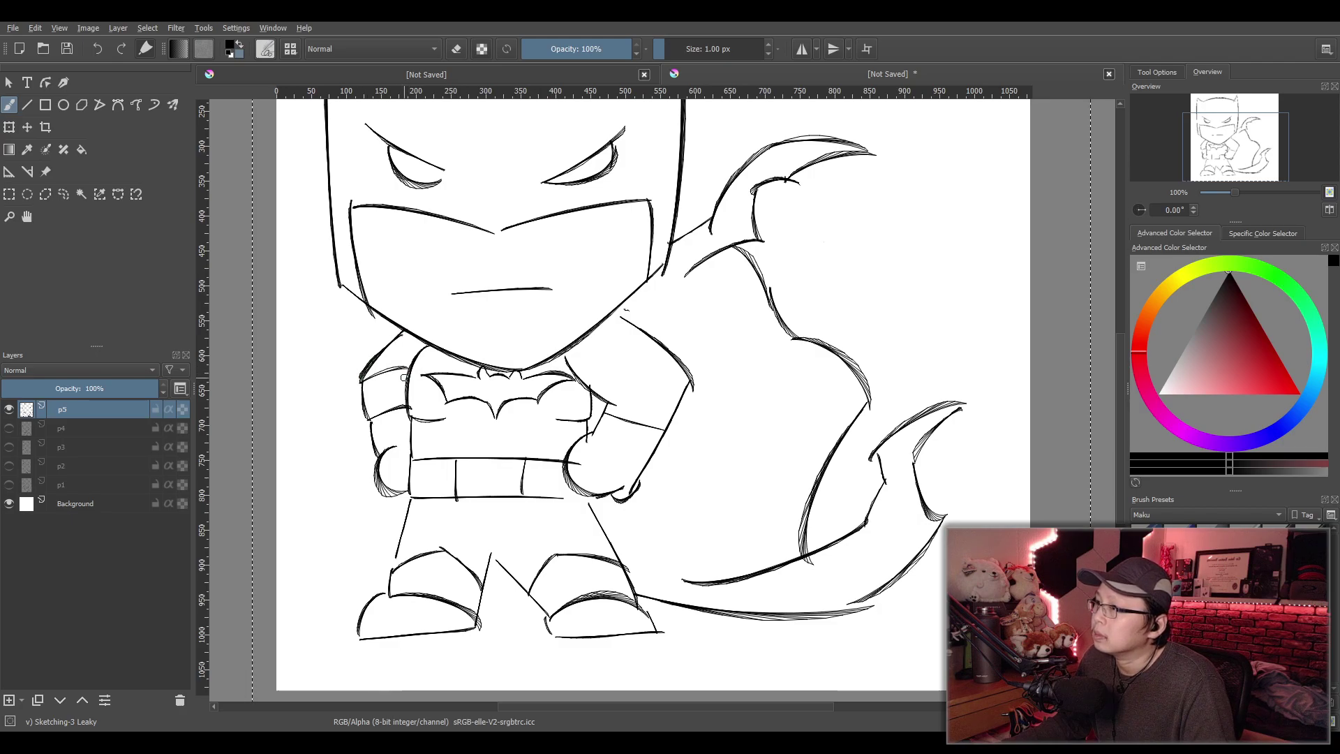
{"action": "left_click_drag", "start_coordinate": [397, 325], "coordinate": [359, 384]}
{"action": "key", "text": "ctrl+z"}
{"action": "mouse_move", "coordinate": [398, 327]}
{"action": "left_mouse_down"}
{"action": "mouse_move", "coordinate": [358, 384]}
{"action": "mouse_move", "coordinate": [405, 383]}
{"action": "mouse_move", "coordinate": [413, 360]}
{"action": "left_mouse_up"}
{"action": "key", "text": "ctrl+z"}
{"action": "key", "text": "ctrl+z"}
Draw a curved cape edge over the right upper arm, arching from the chest to the elbow
{"action": "left_click_drag", "start_coordinate": [567, 356], "coordinate": [669, 355]}
{"action": "key", "text": "ctrl+z"}
{"action": "left_click_drag", "start_coordinate": [563, 358], "coordinate": [679, 376]}
{"action": "key", "text": "ctrl+z"}
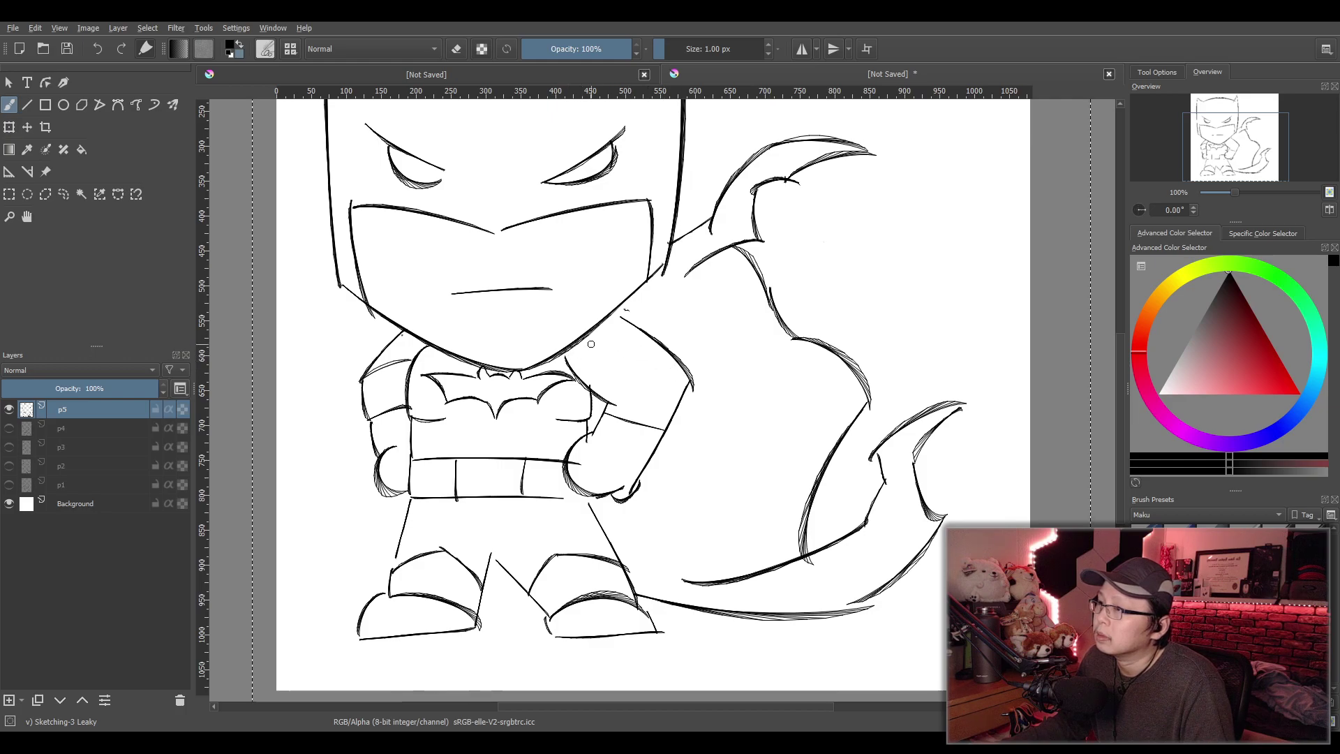
{"action": "key", "text": "ctrl+z"}
{"action": "mouse_move", "coordinate": [568, 356]}
{"action": "left_mouse_down"}
{"action": "mouse_move", "coordinate": [656, 345]}
{"action": "mouse_move", "coordinate": [604, 339]}
{"action": "mouse_move", "coordinate": [653, 344]}
{"action": "left_mouse_up"}
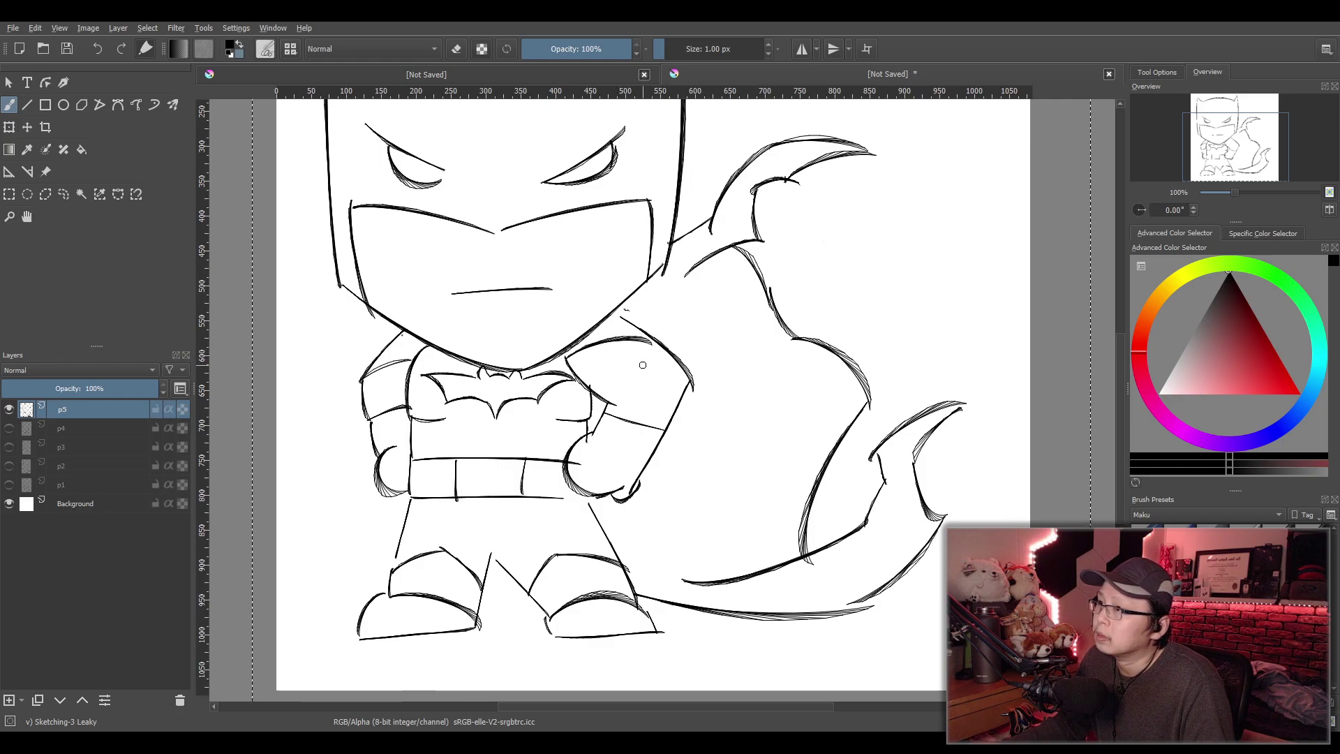
{"action": "key", "text": "ctrl+z"}
{"action": "left_click_drag", "start_coordinate": [567, 356], "coordinate": [715, 370]}
{"action": "key", "text": "ctrl+z"}
{"action": "left_click_drag", "start_coordinate": [562, 361], "coordinate": [690, 384]}
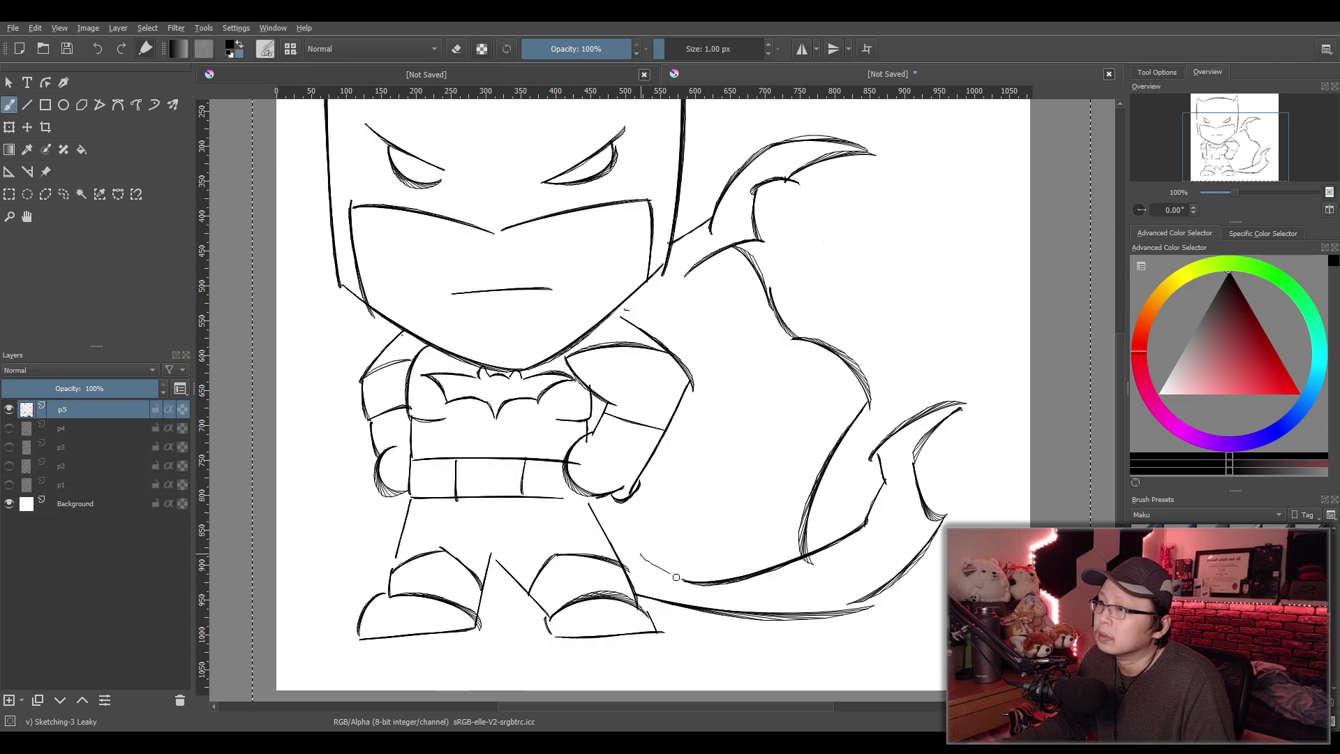
Examine the p5 line drawing of the whole figure and cape without the rough sketch
{"action": "key", "text": "minus"}
{"action": "scroll", "coordinate": [710, 544], "scroll_direction": "up", "scroll_amount": 2}
{"action": "left_click_drag", "start_coordinate": [730, 533], "coordinate": [683, 533]}
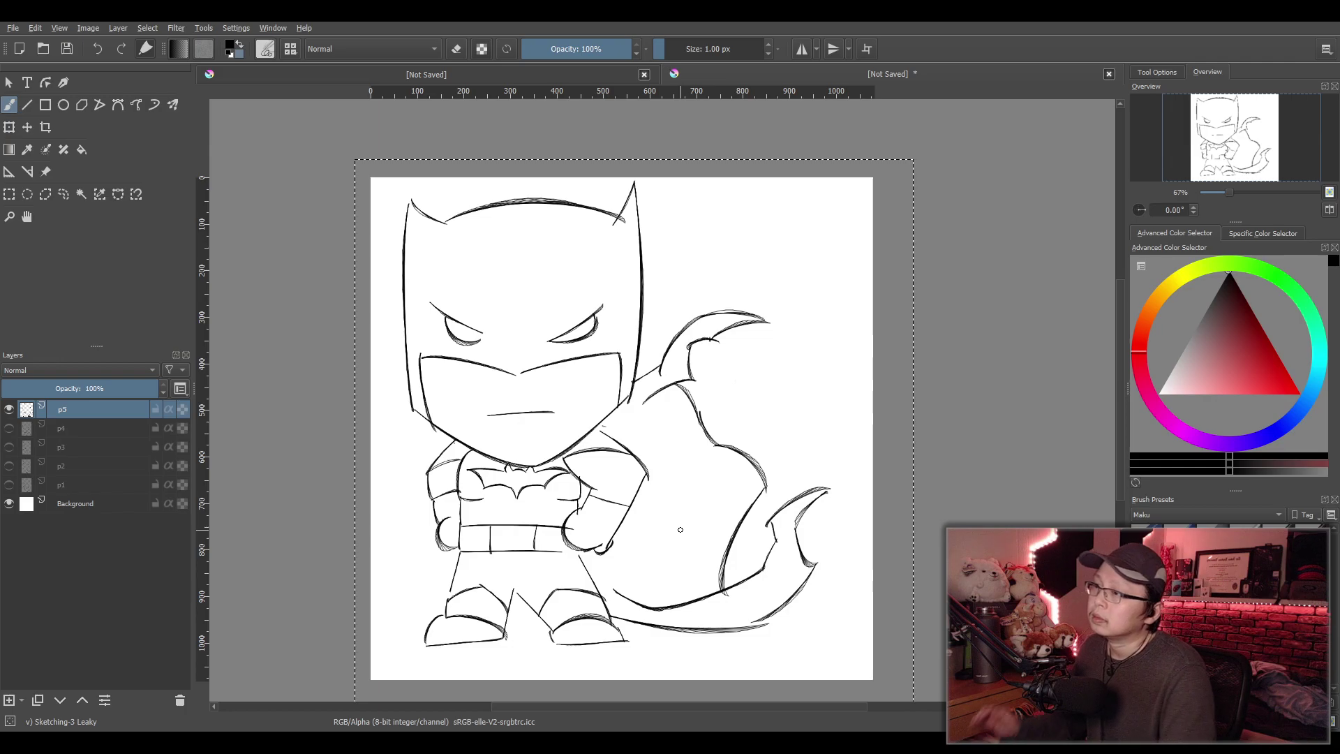
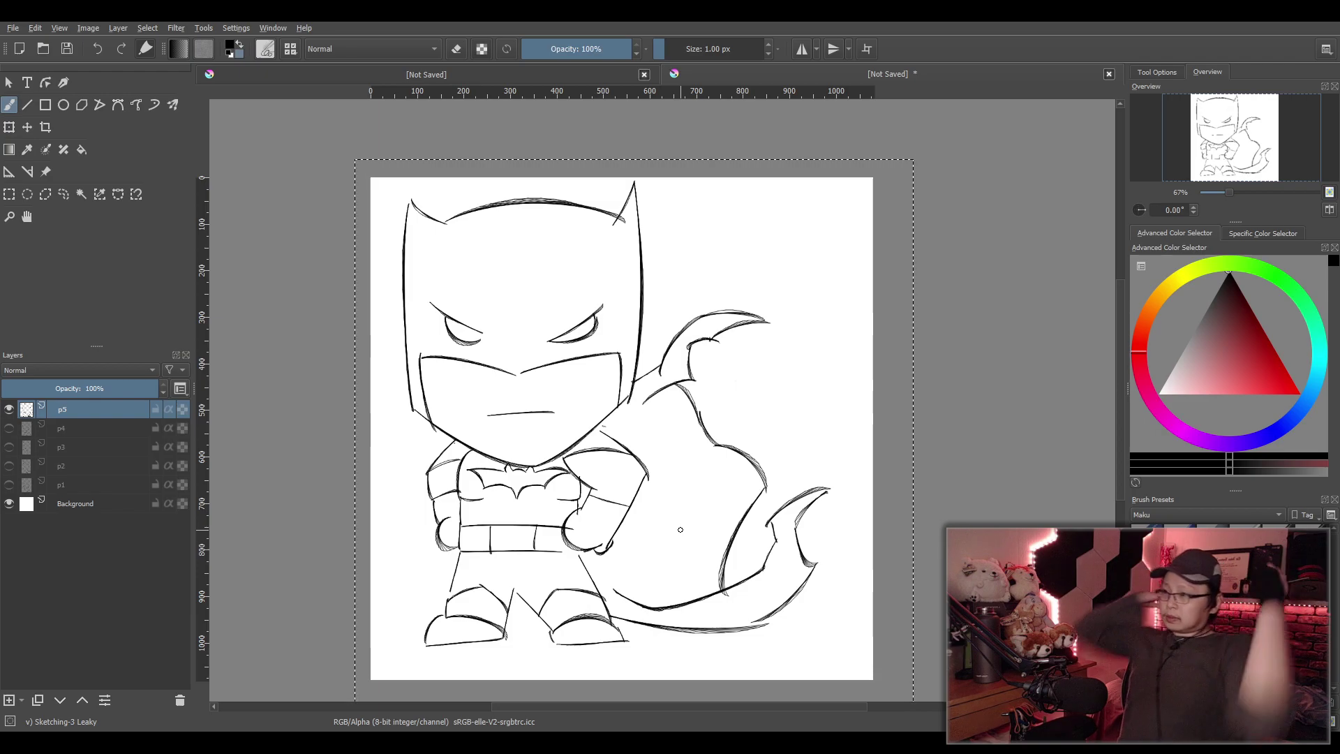
{"action": "scroll", "coordinate": [678, 515], "scroll_direction": "up", "scroll_amount": 1}
{"action": "left_click_drag", "start_coordinate": [670, 516], "coordinate": [625, 521]}
{"action": "scroll", "coordinate": [625, 515], "scroll_direction": "down", "scroll_amount": 1}
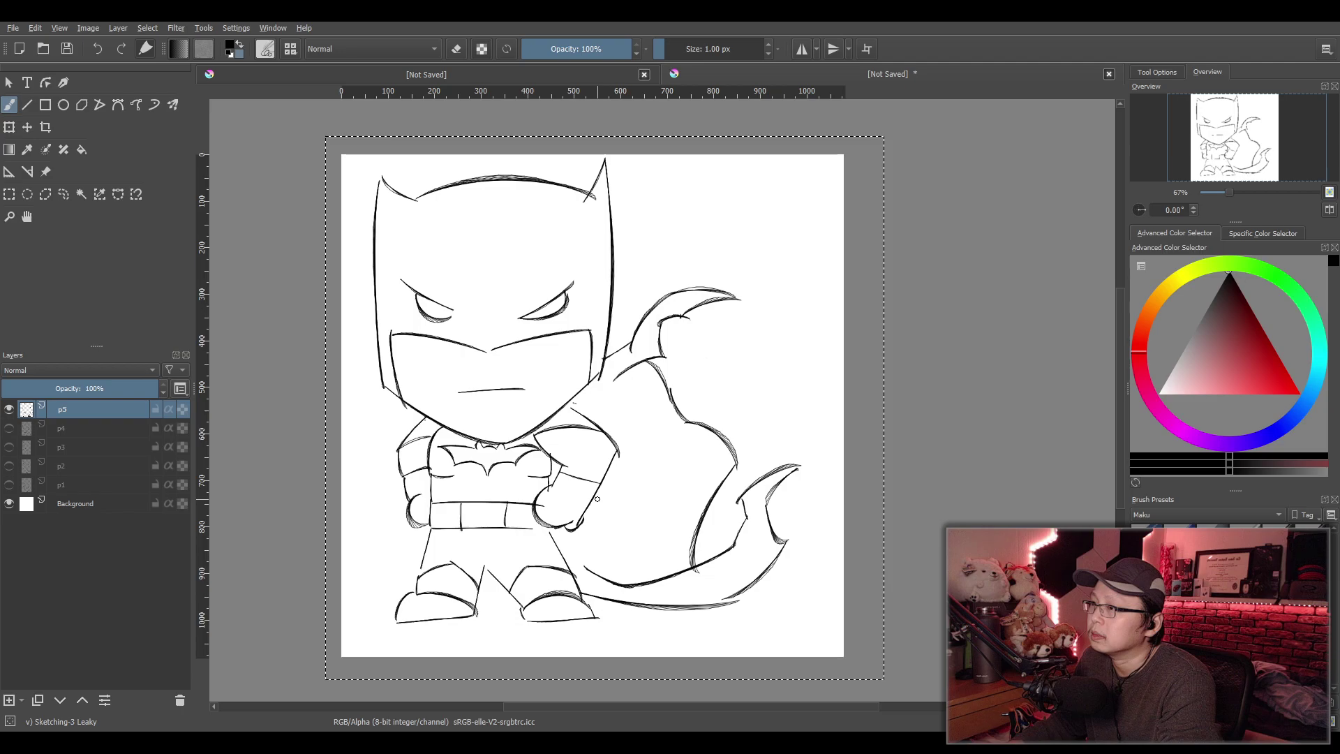
{"action": "scroll", "coordinate": [598, 498], "scroll_direction": "up", "scroll_amount": 3}
{"action": "left_click_drag", "start_coordinate": [448, 446], "coordinate": [575, 456]}
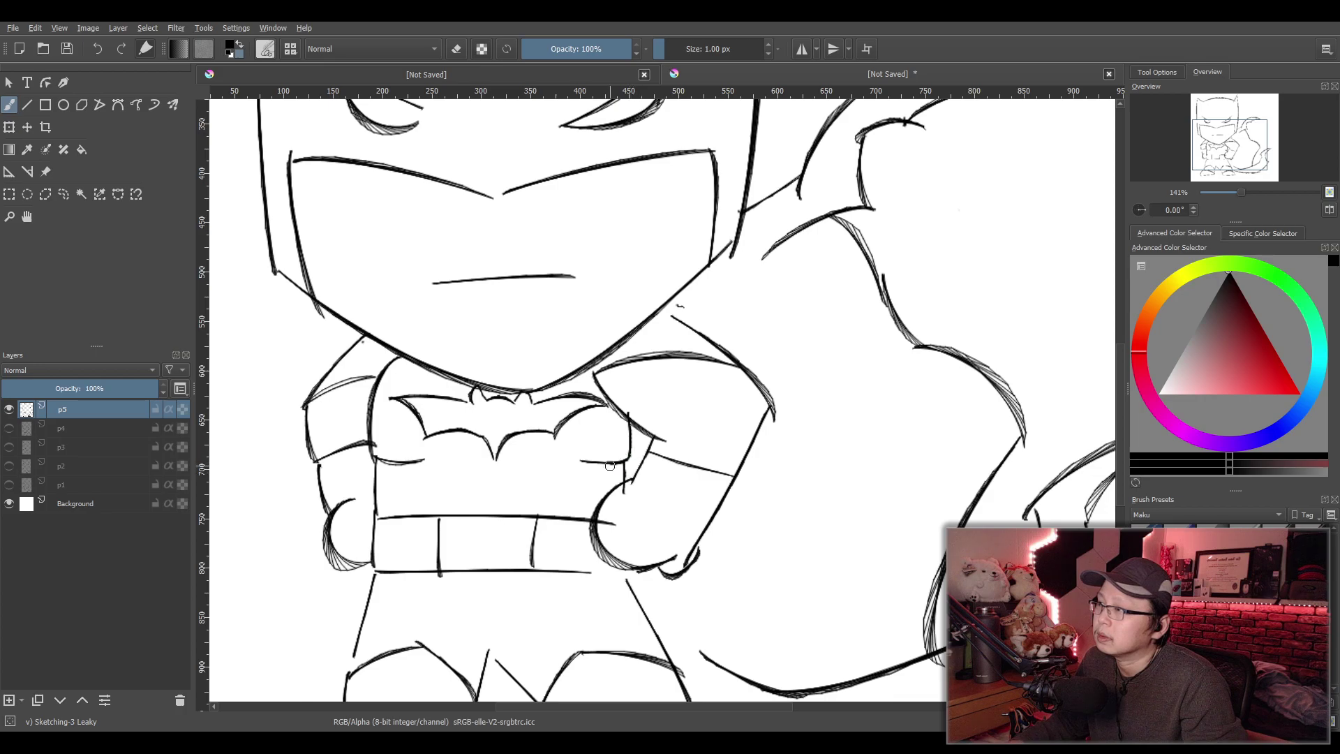
Lower layer p5's opacity to 50% and add a new paint layer named p6 above it
{"action": "left_click", "coordinate": [87, 390]}
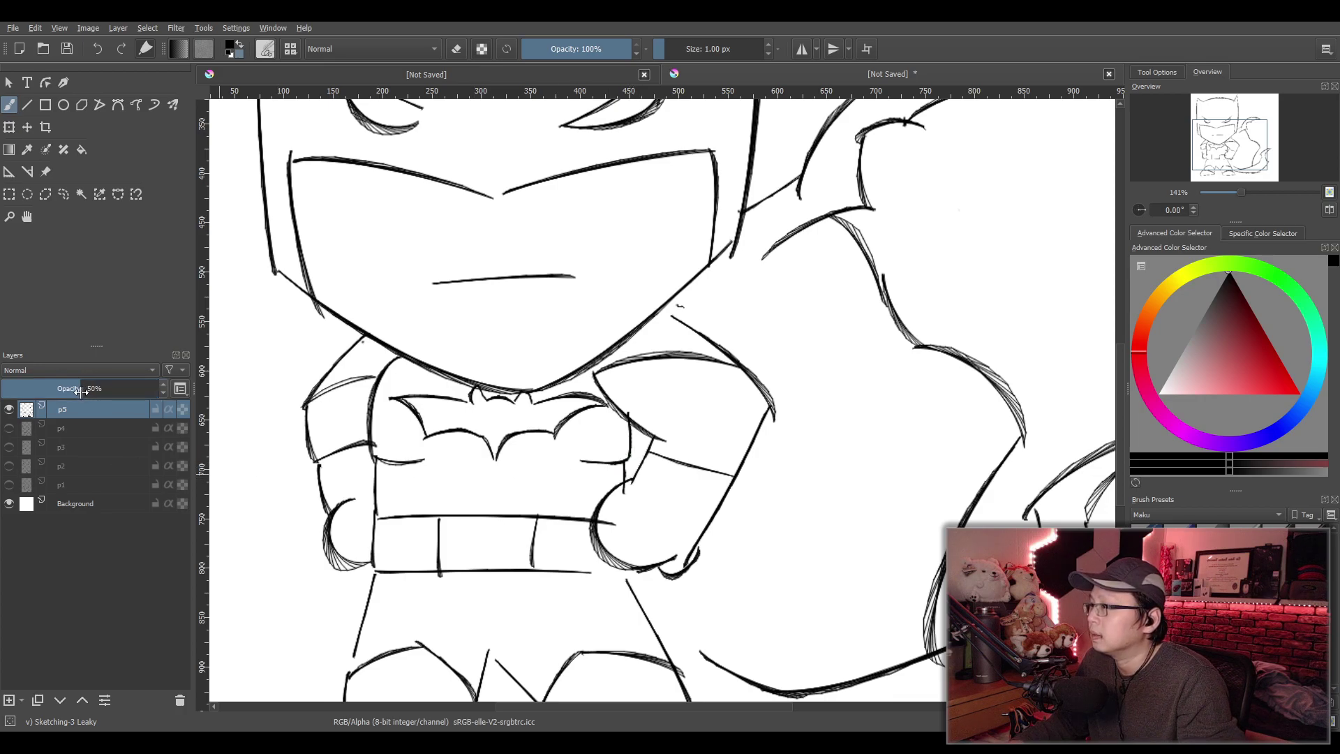
{"action": "left_click", "coordinate": [9, 700]}
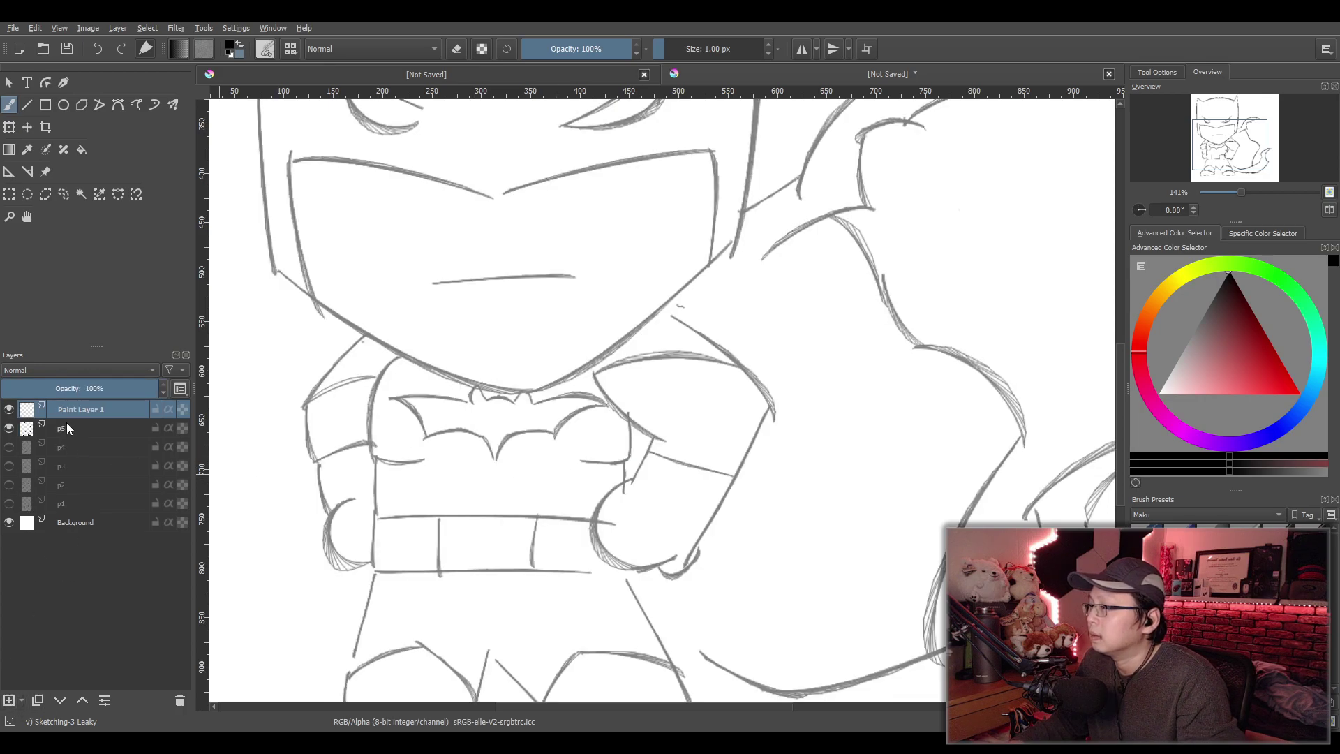
{"action": "double_click", "coordinate": [74, 409]}
{"action": "type", "text": "p"}
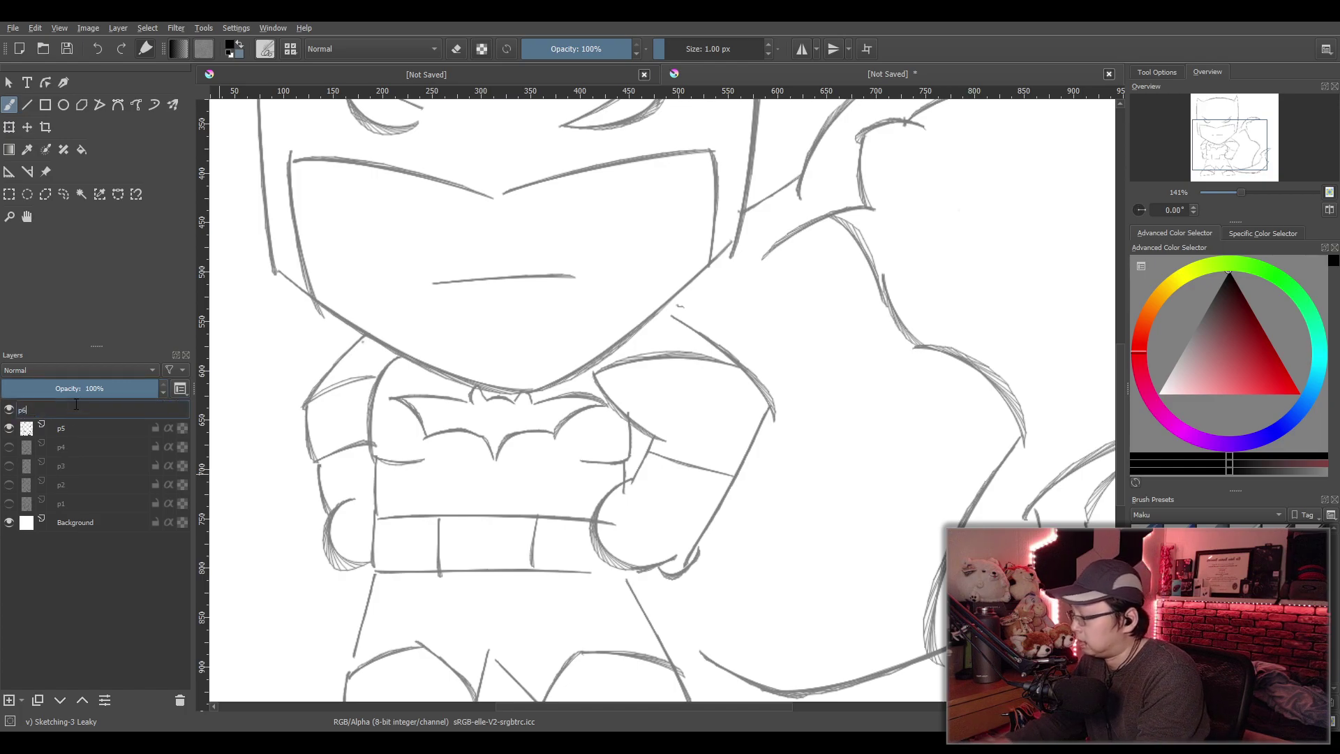
{"action": "type", "text": "6"}
{"action": "key", "text": "Return"}
Draw the left leg's outer edge on p6 as a slightly curved line from the belt to the boot
{"action": "scroll", "coordinate": [659, 345], "scroll_direction": "down", "scroll_amount": 1}
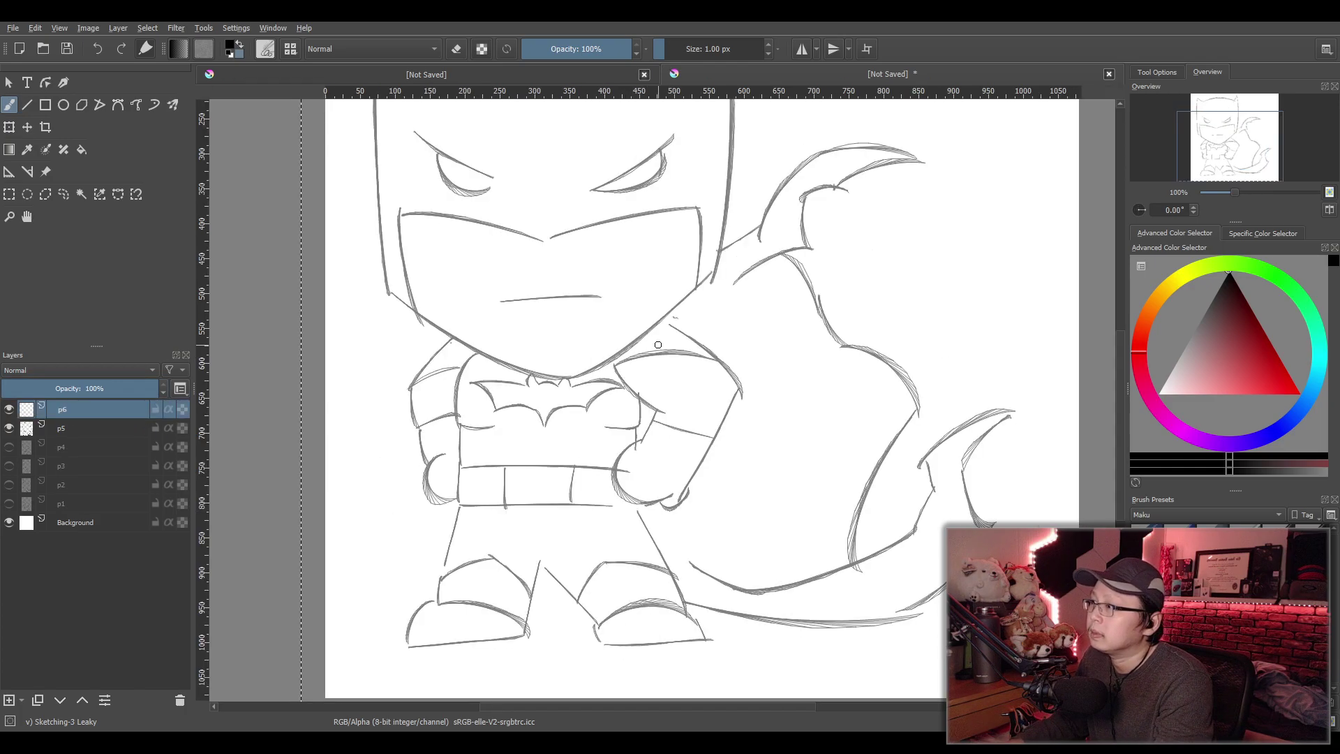
{"action": "scroll", "coordinate": [658, 344], "scroll_direction": "up", "scroll_amount": 1}
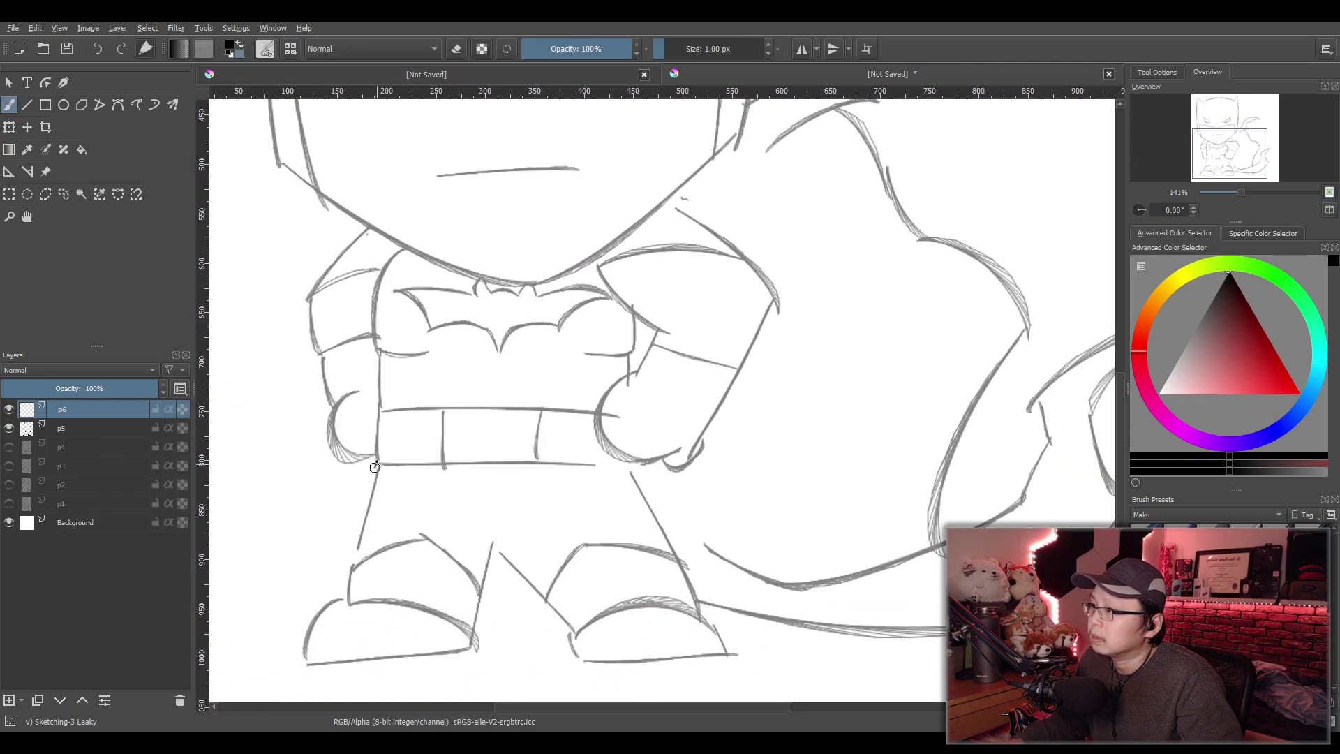
{"action": "left_click_drag", "start_coordinate": [376, 468], "coordinate": [346, 608]}
{"action": "key", "text": "ctrl+z"}
{"action": "key", "text": "ctrl+z"}
{"action": "left_click_drag", "start_coordinate": [377, 470], "coordinate": [354, 551]}
{"action": "key", "text": "ctrl+z"}
{"action": "left_click_drag", "start_coordinate": [378, 468], "coordinate": [356, 550]}
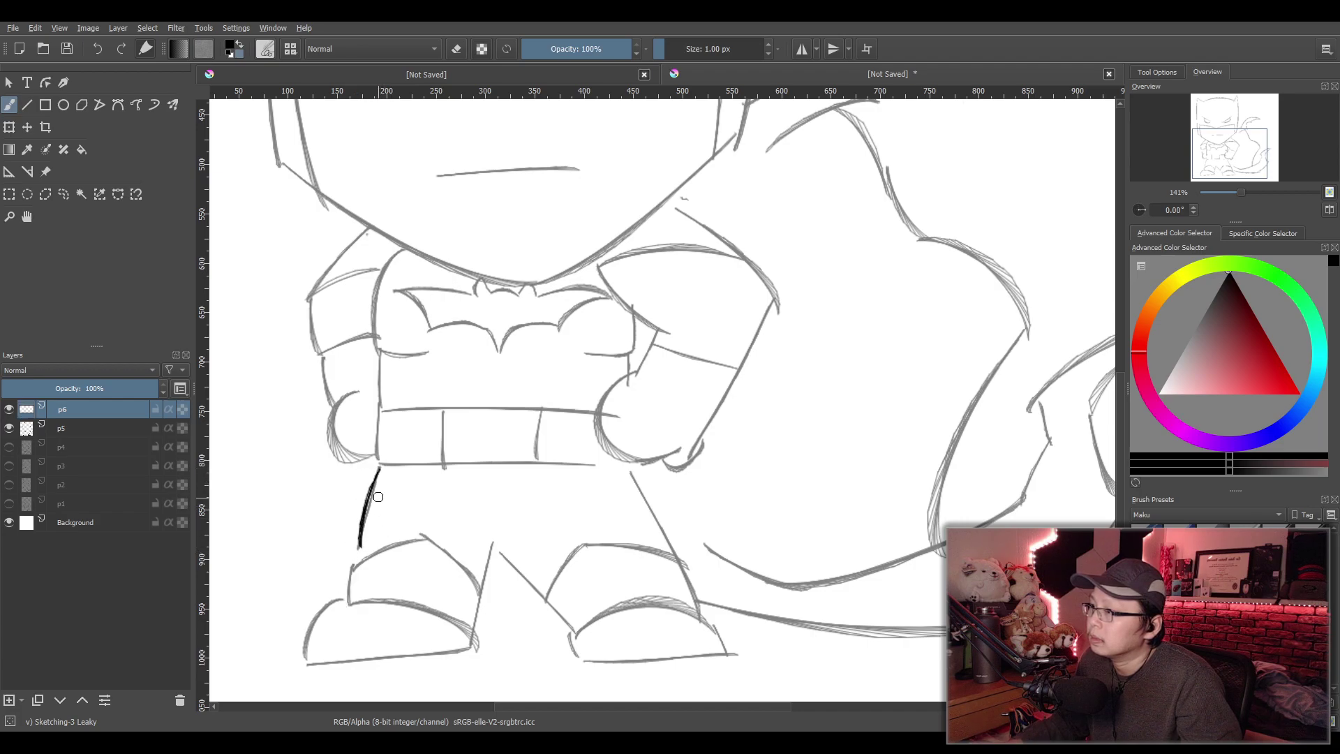
{"action": "key", "text": "ctrl+z"}
{"action": "left_click_drag", "start_coordinate": [380, 463], "coordinate": [358, 550]}
{"action": "key", "text": "ctrl+z"}
{"action": "key", "text": "ctrl+z"}
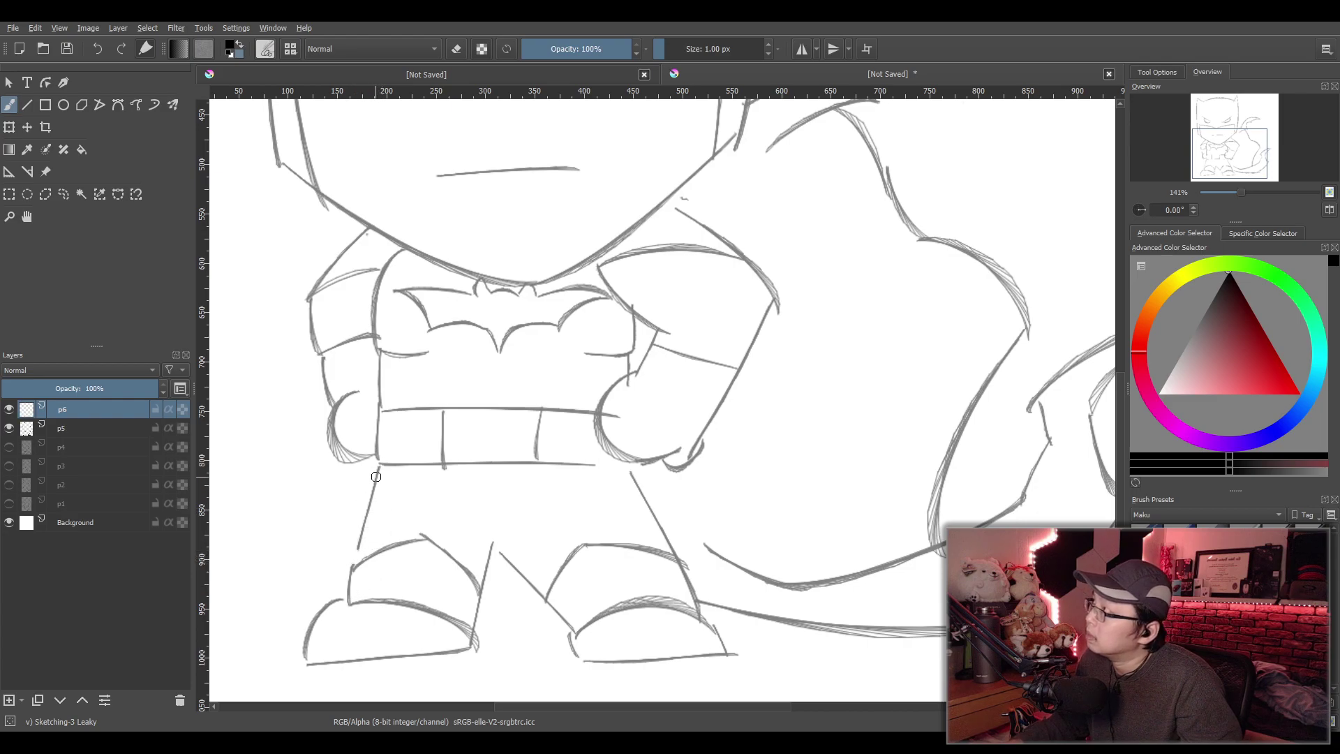
{"action": "left_click_drag", "start_coordinate": [378, 466], "coordinate": [356, 555]}
{"action": "key", "text": "ctrl+z"}
{"action": "mouse_move", "coordinate": [379, 465]}
{"action": "left_mouse_down"}
{"action": "mouse_move", "coordinate": [356, 565]}
{"action": "mouse_move", "coordinate": [433, 534]}
{"action": "left_mouse_up"}
{"action": "key", "text": "ctrl+z"}
Draw the left boot's shaft with its peaked top edge sloping down to the inner leg
{"action": "mouse_move", "coordinate": [353, 566]}
{"action": "left_mouse_down"}
{"action": "mouse_move", "coordinate": [436, 541]}
{"action": "mouse_move", "coordinate": [480, 587]}
{"action": "left_mouse_up"}
{"action": "key", "text": "ctrl+z"}
{"action": "key", "text": "ctrl+z"}
{"action": "key", "text": "ctrl+z"}
{"action": "mouse_move", "coordinate": [355, 566]}
{"action": "left_mouse_down"}
{"action": "mouse_move", "coordinate": [443, 538]}
{"action": "mouse_move", "coordinate": [480, 593]}
{"action": "left_mouse_up"}
{"action": "mouse_move", "coordinate": [356, 564]}
{"action": "left_mouse_down"}
{"action": "mouse_move", "coordinate": [345, 600]}
{"action": "mouse_move", "coordinate": [474, 629]}
{"action": "left_mouse_up"}
{"action": "key", "text": "ctrl+z"}
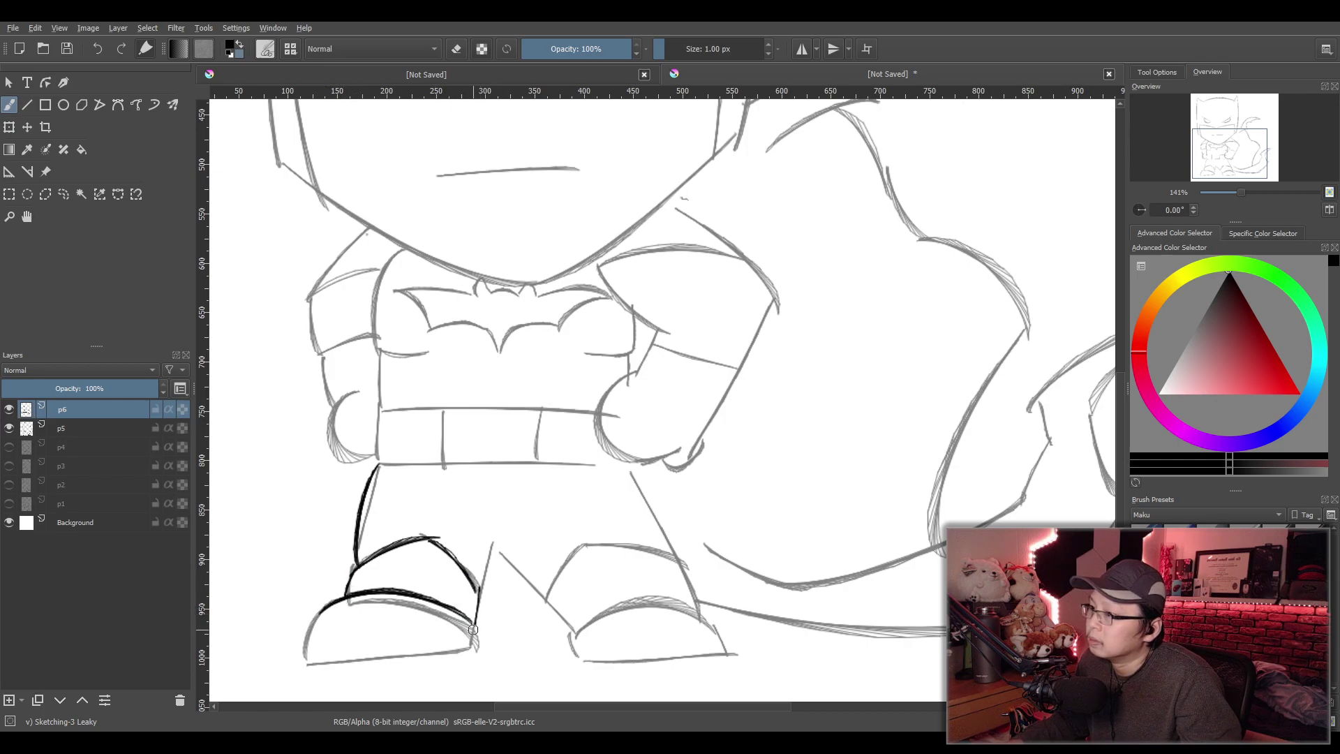
Outline the left boot's rounded foot and close it with a straight sole
{"action": "mouse_move", "coordinate": [319, 615]}
{"action": "left_mouse_down"}
{"action": "mouse_move", "coordinate": [313, 664]}
{"action": "mouse_move", "coordinate": [474, 646]}
{"action": "left_mouse_up"}
{"action": "key", "text": "ctrl+z"}
{"action": "key", "text": "ctrl+z"}
{"action": "left_click_drag", "start_coordinate": [303, 657], "coordinate": [464, 655]}
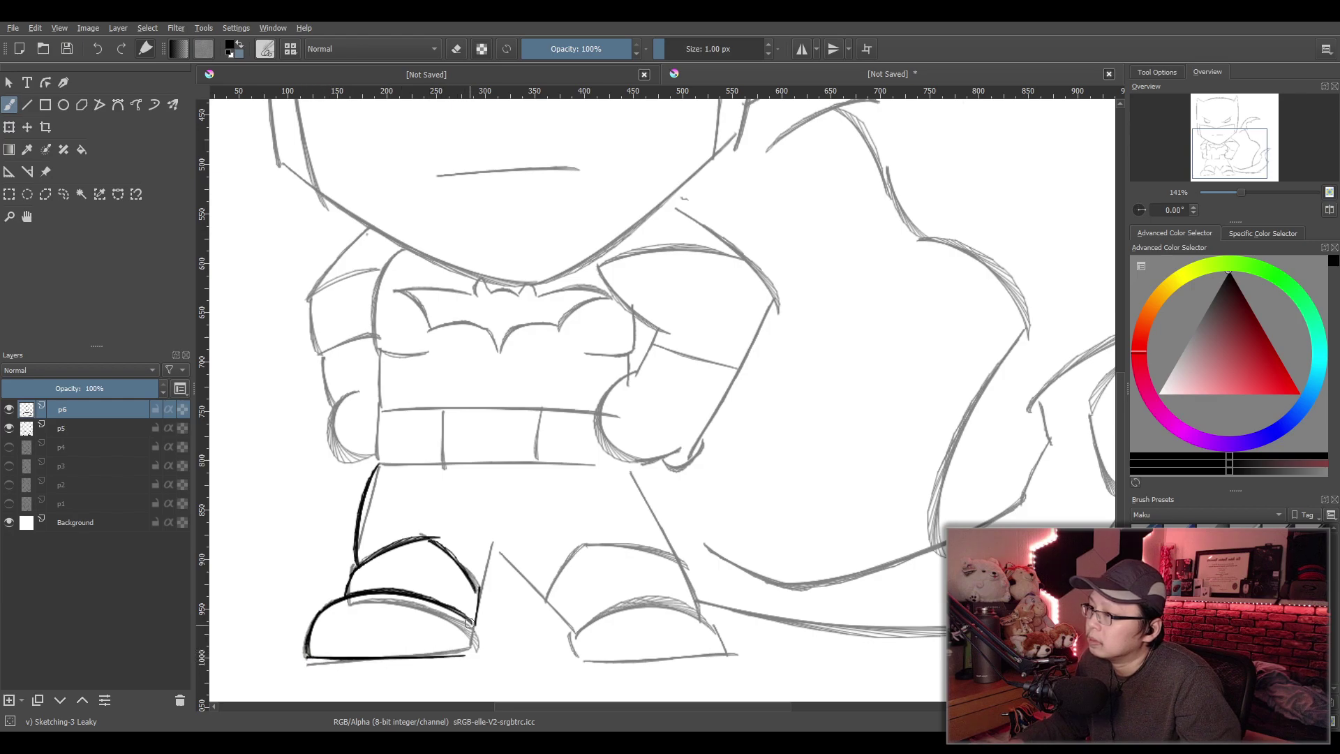
{"action": "left_click_drag", "start_coordinate": [476, 626], "coordinate": [473, 654]}
Draw the inner edges of both legs, meeting in a point at the crotch
{"action": "left_click_drag", "start_coordinate": [493, 537], "coordinate": [483, 583]}
{"action": "key", "text": "ctrl+z"}
{"action": "mouse_move", "coordinate": [494, 520]}
{"action": "left_mouse_down"}
{"action": "mouse_move", "coordinate": [484, 581]}
{"action": "mouse_move", "coordinate": [543, 585]}
{"action": "mouse_move", "coordinate": [499, 543]}
{"action": "mouse_move", "coordinate": [543, 585]}
{"action": "left_mouse_up"}
{"action": "key", "text": "ctrl+z"}
{"action": "key", "text": "ctrl+z"}
{"action": "key", "text": "ctrl+z"}
{"action": "left_click_drag", "start_coordinate": [494, 522], "coordinate": [544, 584]}
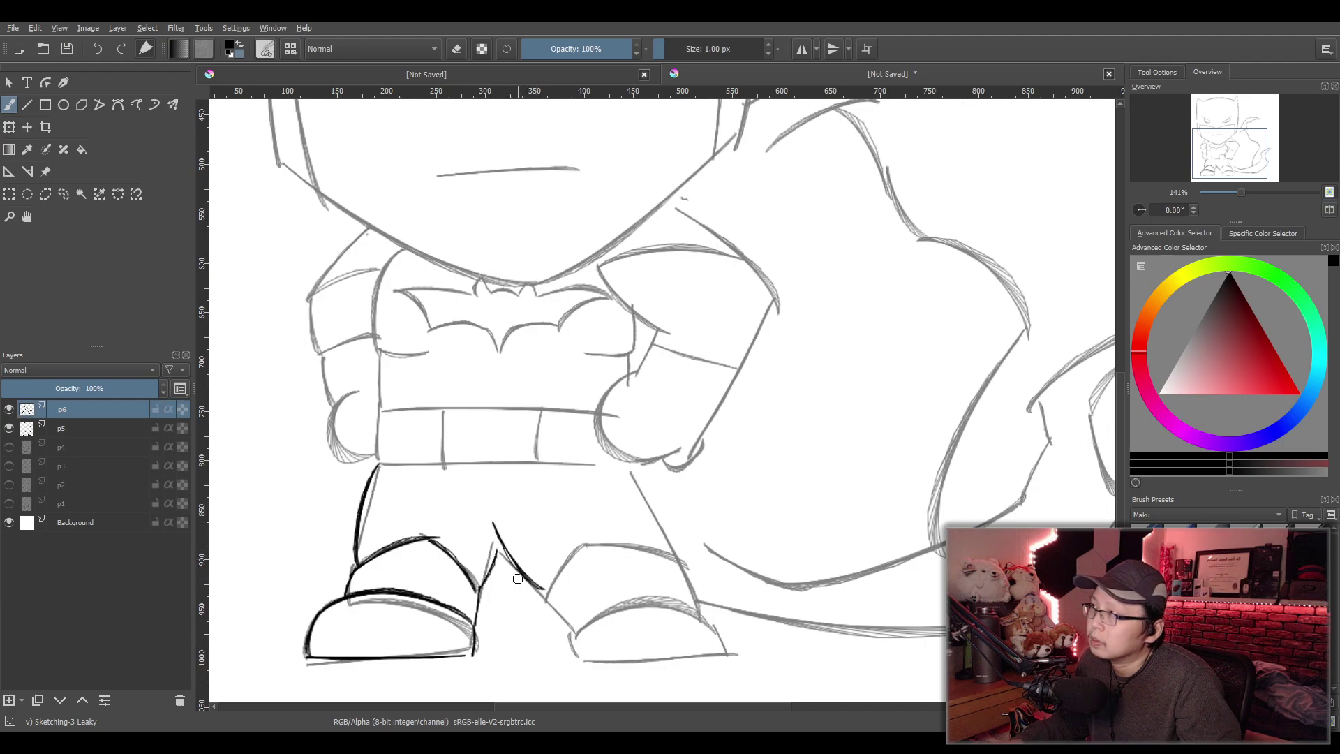
{"action": "key", "text": "ctrl+z"}
{"action": "mouse_move", "coordinate": [478, 588]}
{"action": "left_mouse_down"}
{"action": "mouse_move", "coordinate": [496, 533]}
{"action": "mouse_move", "coordinate": [544, 595]}
{"action": "left_mouse_up"}
{"action": "key", "text": "ctrl+z"}
{"action": "left_click_drag", "start_coordinate": [496, 534], "coordinate": [544, 594]}
Draw the right leg's outer edge curving down from the belt and the angled top edge of its boot
{"action": "left_click_drag", "start_coordinate": [631, 464], "coordinate": [674, 562]}
{"action": "key", "text": "ctrl+z"}
{"action": "key", "text": "ctrl+z"}
{"action": "left_click_drag", "start_coordinate": [632, 464], "coordinate": [672, 564]}
{"action": "key", "text": "ctrl+z"}
{"action": "left_click_drag", "start_coordinate": [629, 467], "coordinate": [681, 569]}
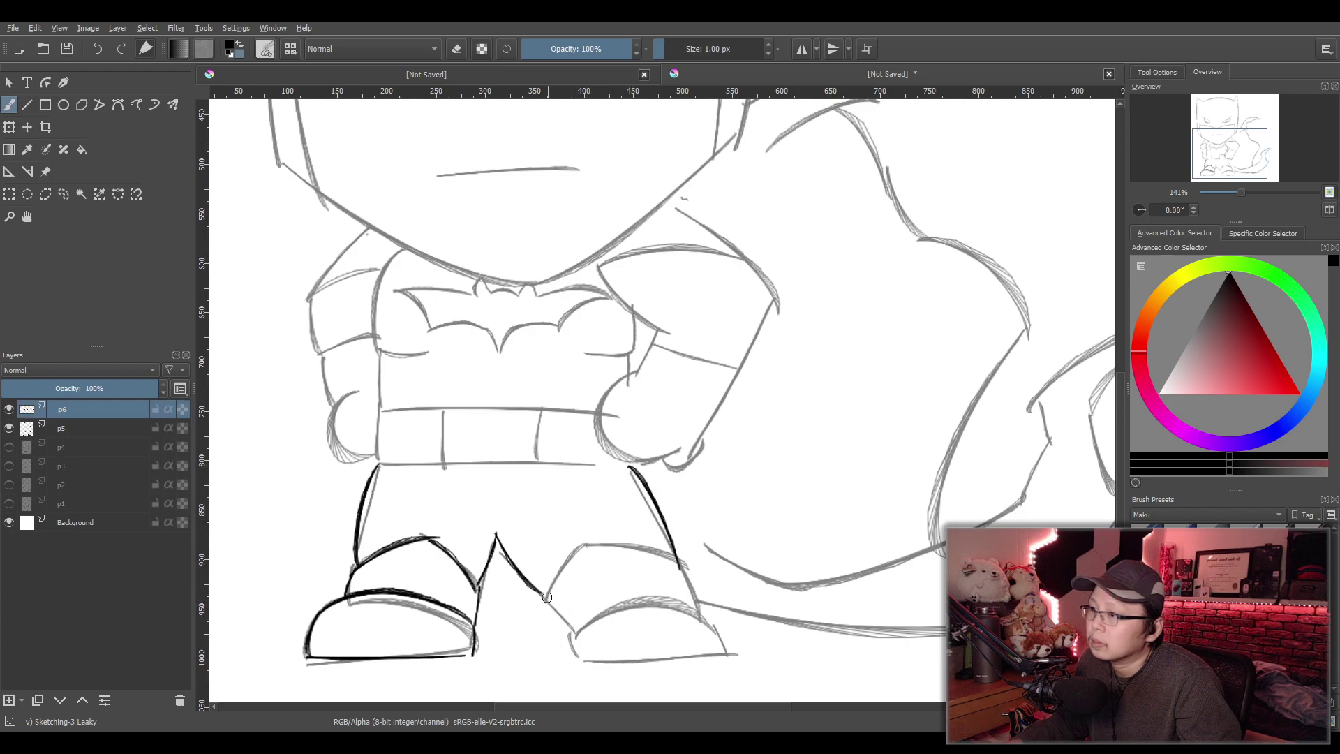
{"action": "key", "text": "ctrl+z"}
{"action": "key", "text": "ctrl+z"}
{"action": "mouse_move", "coordinate": [503, 536]}
{"action": "left_mouse_down"}
{"action": "mouse_move", "coordinate": [548, 601]}
{"action": "mouse_move", "coordinate": [604, 556]}
{"action": "mouse_move", "coordinate": [682, 585]}
{"action": "left_mouse_up"}
{"action": "key", "text": "ctrl+z"}
{"action": "left_click_drag", "start_coordinate": [592, 557], "coordinate": [685, 584]}
{"action": "left_click_drag", "start_coordinate": [624, 466], "coordinate": [686, 582]}
{"action": "key", "text": "ctrl+z"}
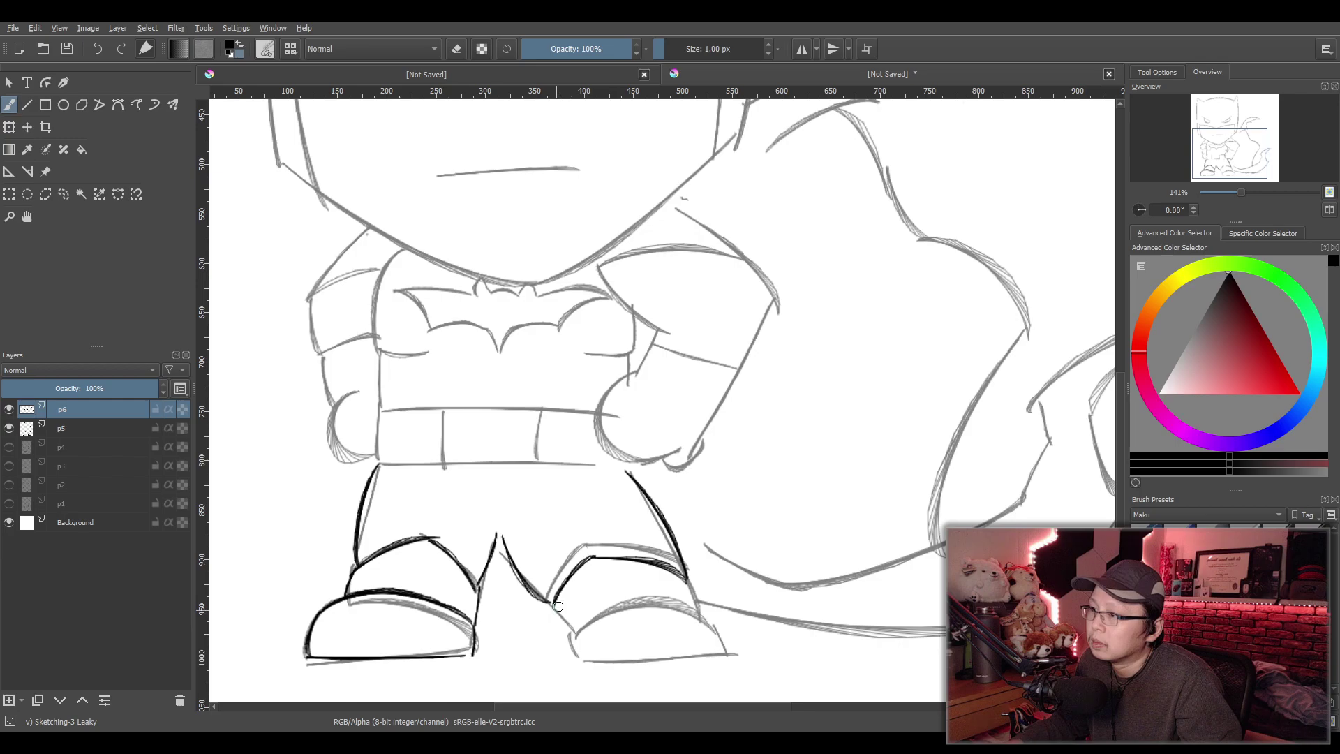
Outline the right boot's rounded foot and sole, and draw the short outer edge of its shaft
{"action": "mouse_move", "coordinate": [552, 600]}
{"action": "left_mouse_down"}
{"action": "mouse_move", "coordinate": [577, 646]}
{"action": "mouse_move", "coordinate": [555, 604]}
{"action": "mouse_move", "coordinate": [580, 619]}
{"action": "mouse_move", "coordinate": [573, 659]}
{"action": "mouse_move", "coordinate": [577, 638]}
{"action": "mouse_move", "coordinate": [653, 593]}
{"action": "mouse_move", "coordinate": [693, 608]}
{"action": "left_mouse_up"}
{"action": "key", "text": "ctrl+z"}
{"action": "key", "text": "ctrl+z"}
{"action": "mouse_move", "coordinate": [571, 638]}
{"action": "left_mouse_down"}
{"action": "mouse_move", "coordinate": [712, 622]}
{"action": "mouse_move", "coordinate": [698, 617]}
{"action": "mouse_move", "coordinate": [716, 651]}
{"action": "left_mouse_up"}
{"action": "left_click_drag", "start_coordinate": [584, 657], "coordinate": [725, 651]}
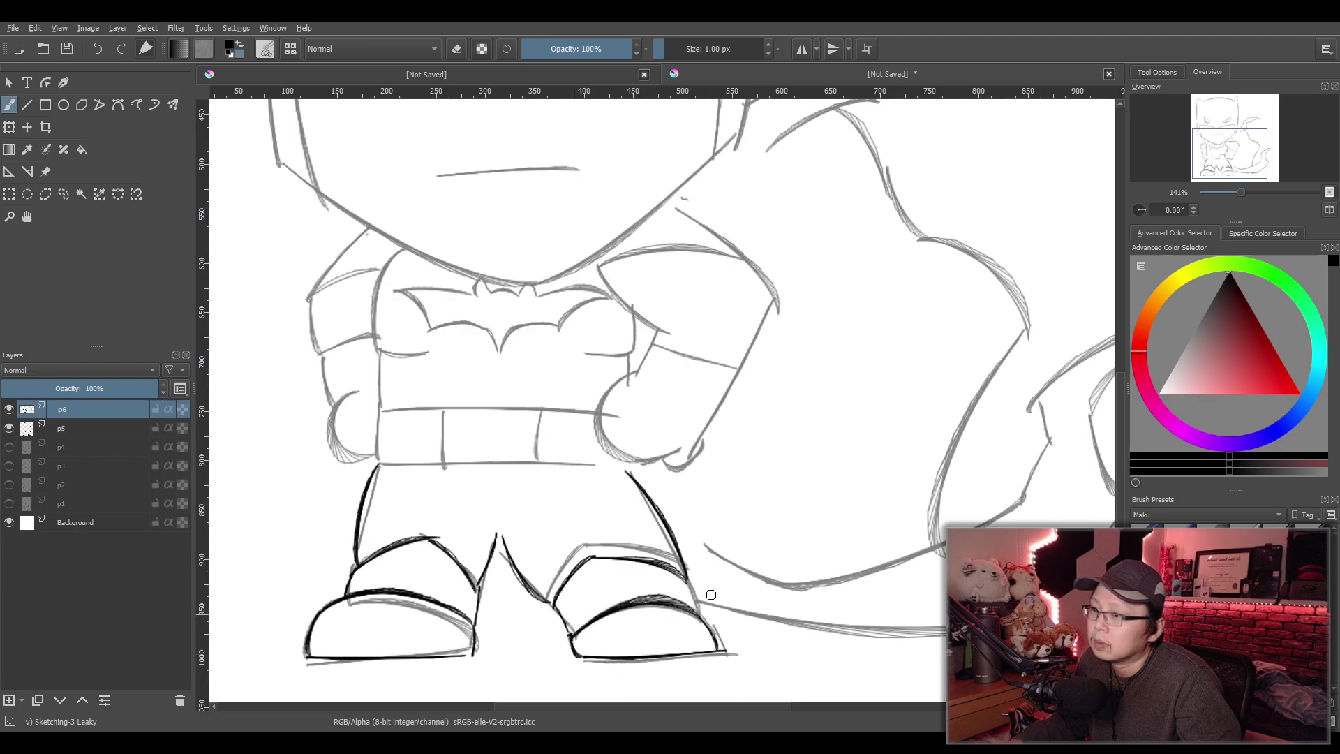
{"action": "left_click_drag", "start_coordinate": [690, 581], "coordinate": [695, 615]}
{"action": "key", "text": "ctrl+z"}
{"action": "key", "text": "ctrl+z"}
{"action": "key", "text": "ctrl+z"}
{"action": "key", "text": "ctrl+z"}
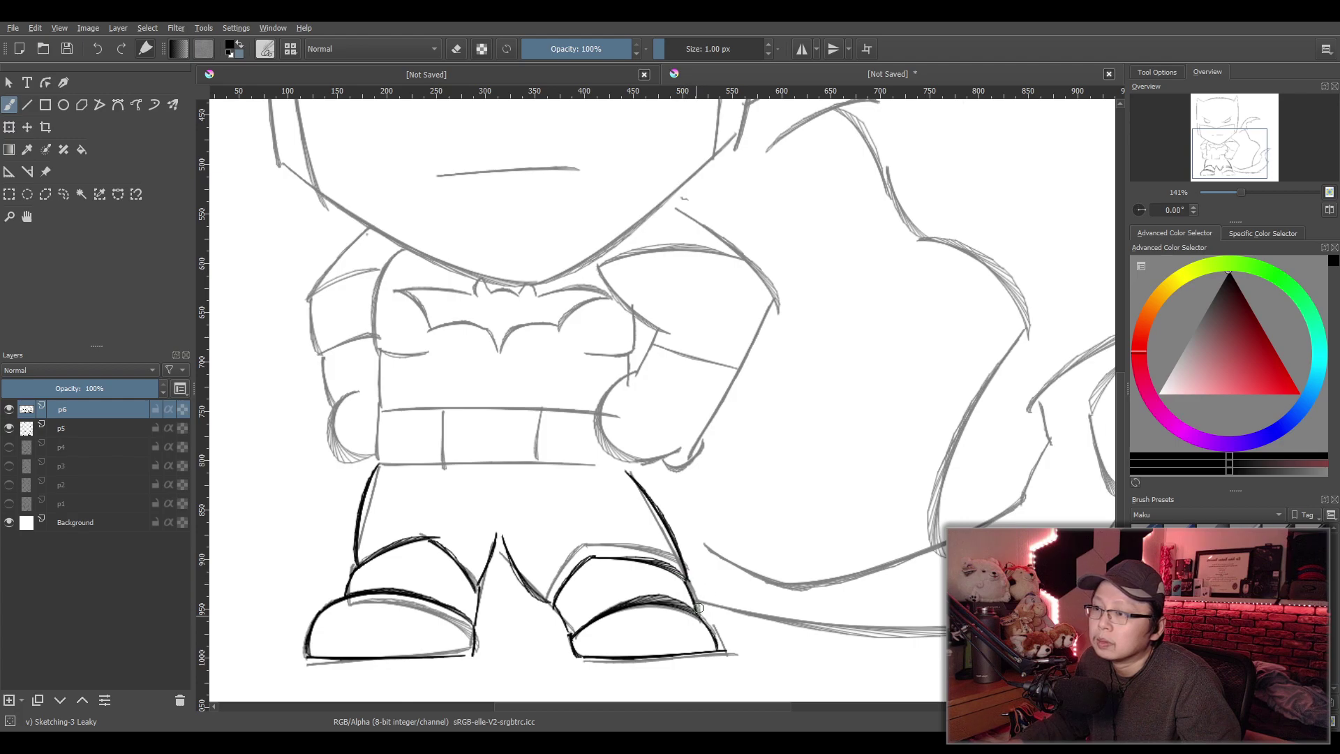
Draw the left side of the chest, curving down from the jaw into the lower chest line
{"action": "scroll", "coordinate": [687, 488], "scroll_direction": "up", "scroll_amount": 2}
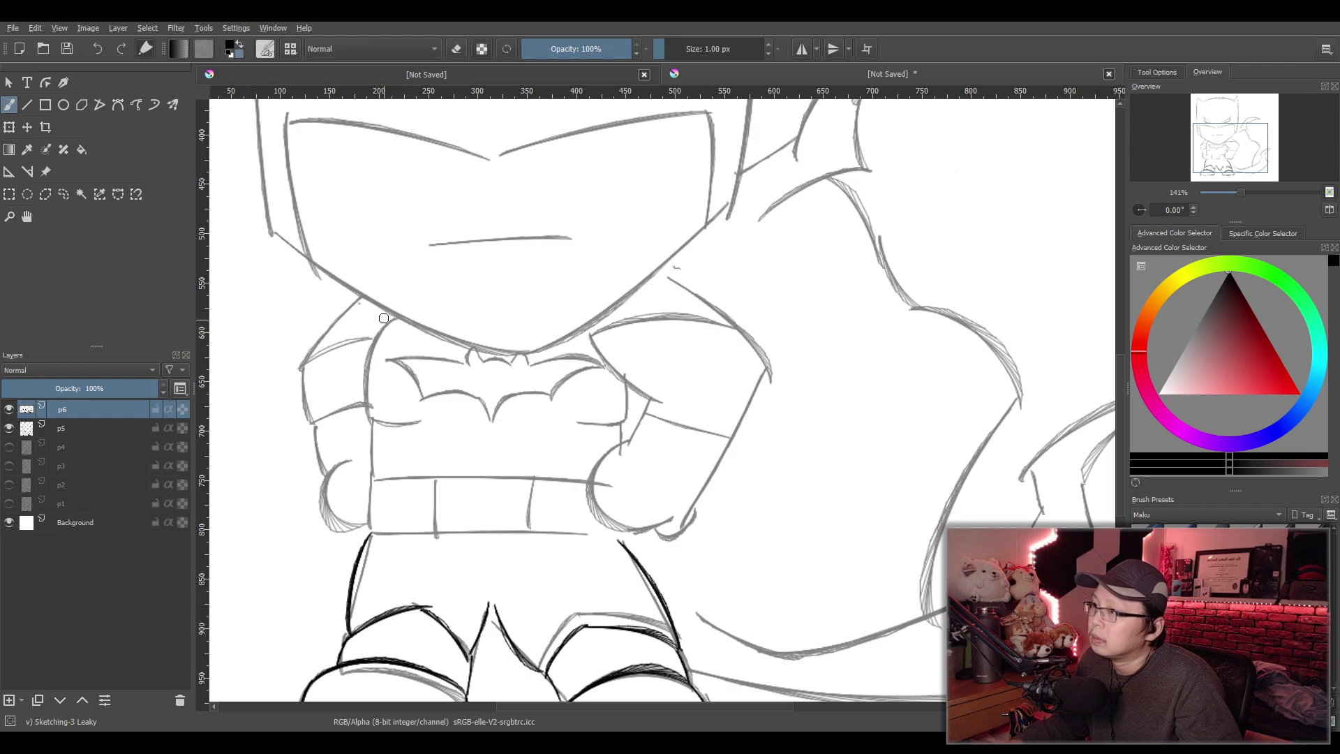
{"action": "mouse_move", "coordinate": [386, 318]}
{"action": "left_mouse_down"}
{"action": "mouse_move", "coordinate": [368, 419]}
{"action": "mouse_move", "coordinate": [370, 351]}
{"action": "mouse_move", "coordinate": [376, 413]}
{"action": "mouse_move", "coordinate": [419, 423]}
{"action": "left_mouse_up"}
{"action": "key", "text": "ctrl+z"}
{"action": "key", "text": "ctrl+z"}
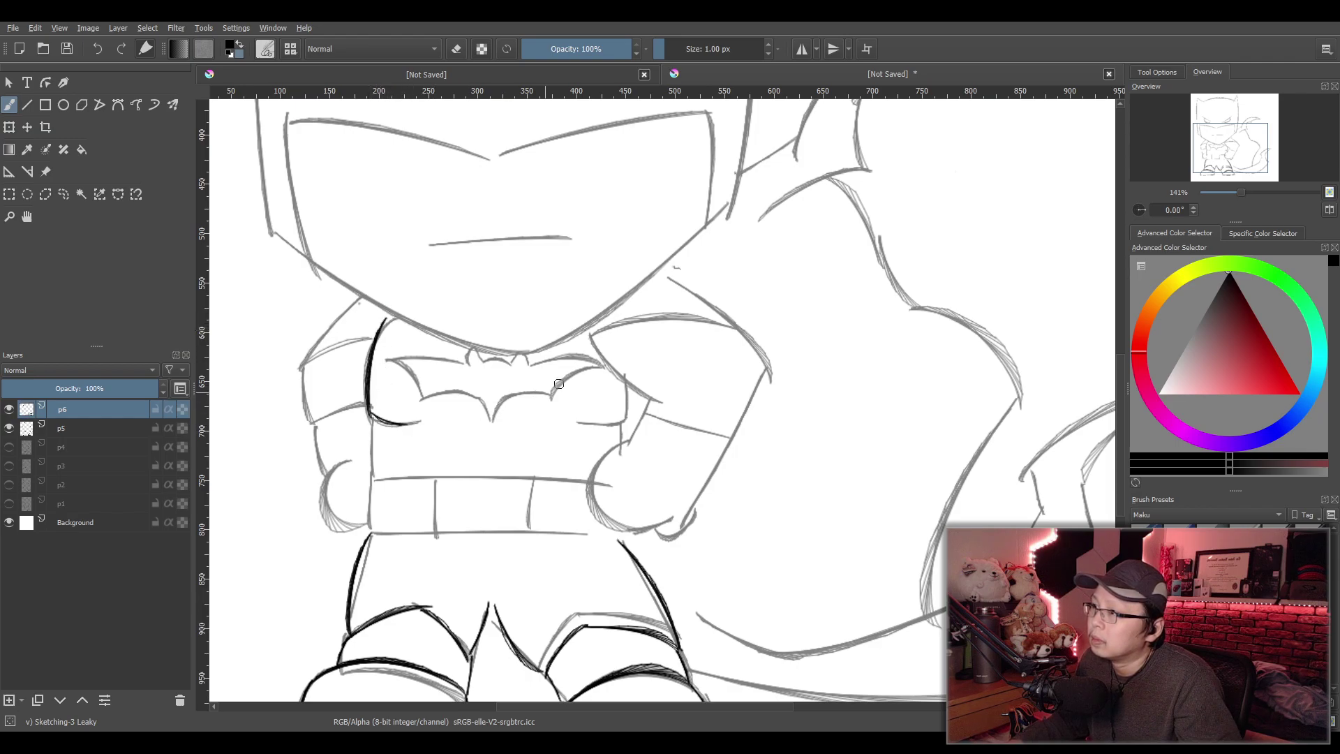
Draw the right side of the chest with its lower chest line and the short waist edge below it
{"action": "mouse_move", "coordinate": [627, 377]}
{"action": "left_mouse_down"}
{"action": "mouse_move", "coordinate": [638, 404]}
{"action": "mouse_move", "coordinate": [627, 388]}
{"action": "mouse_move", "coordinate": [624, 420]}
{"action": "mouse_move", "coordinate": [625, 377]}
{"action": "mouse_move", "coordinate": [619, 450]}
{"action": "left_mouse_up"}
{"action": "key", "text": "ctrl+z"}
{"action": "key", "text": "ctrl+z"}
{"action": "key", "text": "ctrl+z"}
{"action": "key", "text": "ctrl+z"}
{"action": "key", "text": "ctrl+z"}
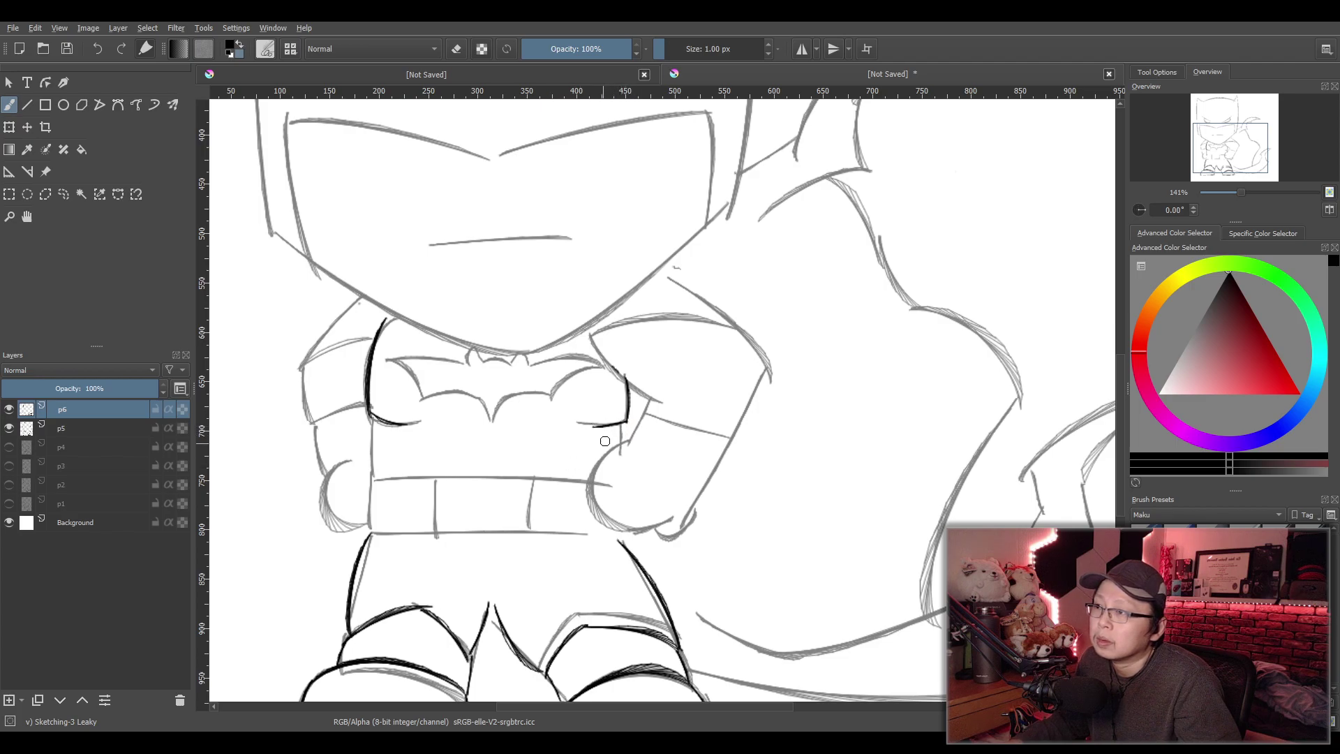
{"action": "left_click_drag", "start_coordinate": [626, 375], "coordinate": [621, 449]}
{"action": "key", "text": "ctrl+z"}
Draw the torso's left side from the chest to the belt and the belt's top edge across the waist
{"action": "left_click_drag", "start_coordinate": [375, 421], "coordinate": [370, 534]}
{"action": "key", "text": "ctrl+z"}
{"action": "left_click_drag", "start_coordinate": [372, 480], "coordinate": [371, 531]}
{"action": "mouse_move", "coordinate": [380, 482]}
{"action": "left_mouse_down"}
{"action": "mouse_move", "coordinate": [600, 492]}
{"action": "mouse_move", "coordinate": [450, 467]}
{"action": "mouse_move", "coordinate": [604, 484]}
{"action": "left_mouse_up"}
{"action": "key", "text": "ctrl+z"}
{"action": "key", "text": "ctrl+z"}
{"action": "key", "text": "ctrl+z"}
Draw the belt's bottom edge and the two vertical lines that divide it into three sections
{"action": "left_click_drag", "start_coordinate": [371, 536], "coordinate": [614, 531]}
{"action": "left_click_drag", "start_coordinate": [437, 480], "coordinate": [440, 533]}
{"action": "left_click_drag", "start_coordinate": [536, 476], "coordinate": [530, 529]}
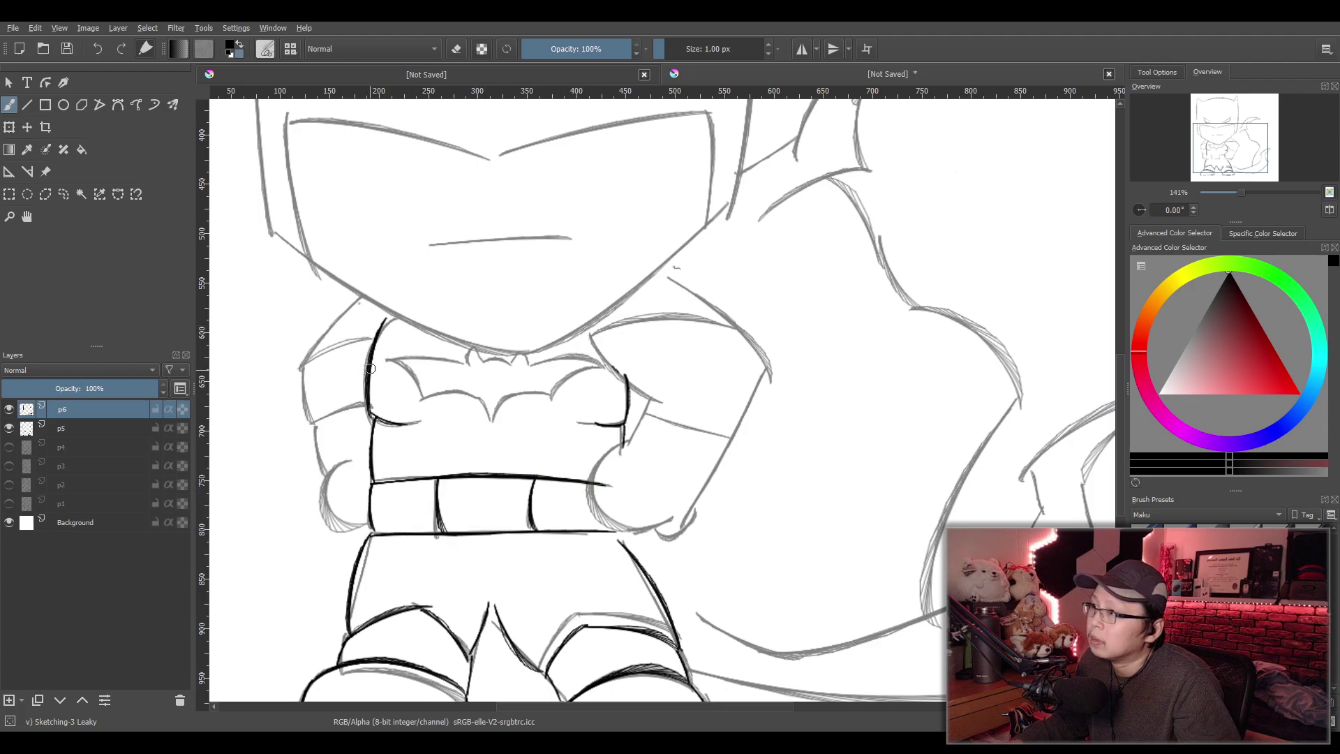
Draw the left shoulder's outer curve down from the jaw and the curved line separating it from the upper arm
{"action": "key", "text": "ctrl+z"}
{"action": "mouse_move", "coordinate": [359, 298]}
{"action": "left_mouse_down"}
{"action": "mouse_move", "coordinate": [300, 379]}
{"action": "mouse_move", "coordinate": [362, 347]}
{"action": "left_mouse_up"}
{"action": "key", "text": "ctrl+z"}
{"action": "left_click_drag", "start_coordinate": [301, 382], "coordinate": [365, 348]}
{"action": "key", "text": "ctrl+z"}
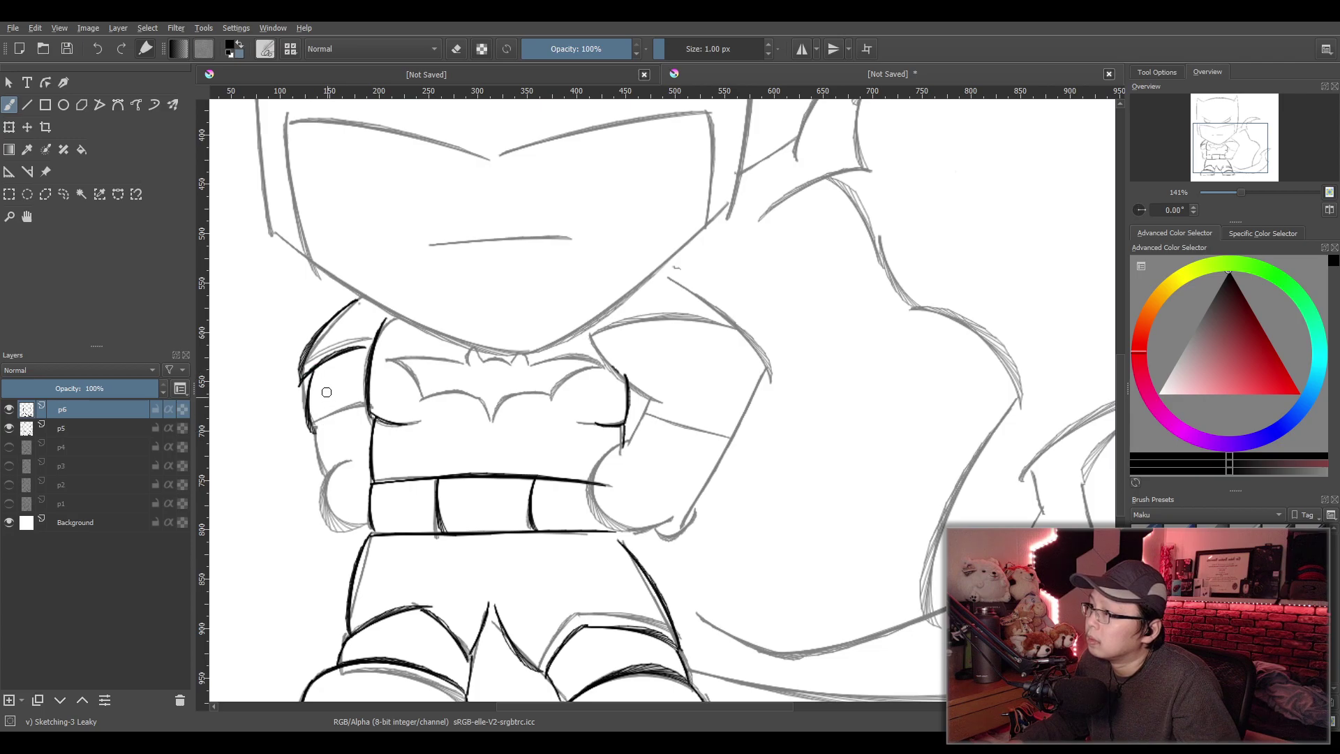
Draw the left arm's outer edge from below the shoulder down to the wrist
{"action": "left_click_drag", "start_coordinate": [301, 384], "coordinate": [310, 422]}
{"action": "key", "text": "ctrl+z"}
{"action": "left_click_drag", "start_coordinate": [307, 373], "coordinate": [325, 477]}
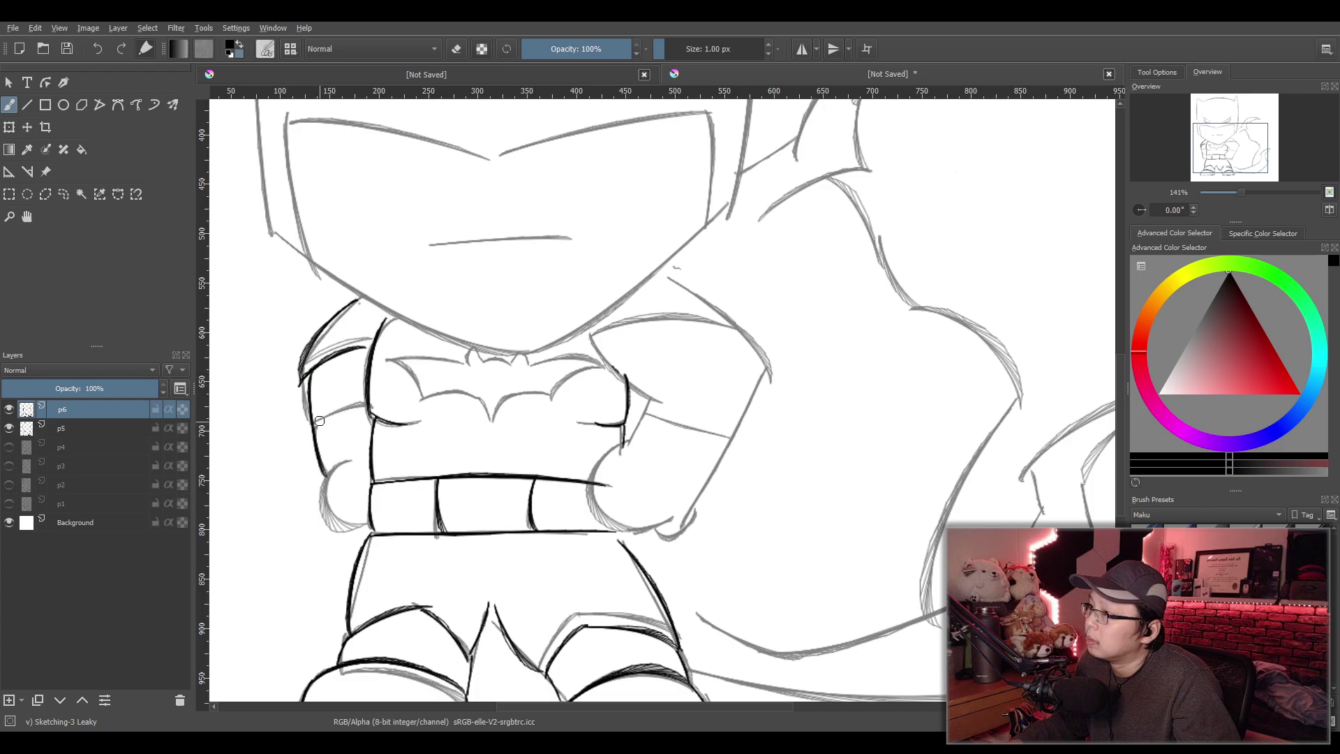
{"action": "key", "text": "ctrl+z"}
{"action": "left_click_drag", "start_coordinate": [308, 374], "coordinate": [314, 421]}
{"action": "key", "text": "ctrl+z"}
{"action": "left_click_drag", "start_coordinate": [308, 375], "coordinate": [325, 480]}
Draw the curved glove cuff across the left arm and the rounded fist resting against the belt
{"action": "left_click_drag", "start_coordinate": [316, 419], "coordinate": [366, 402]}
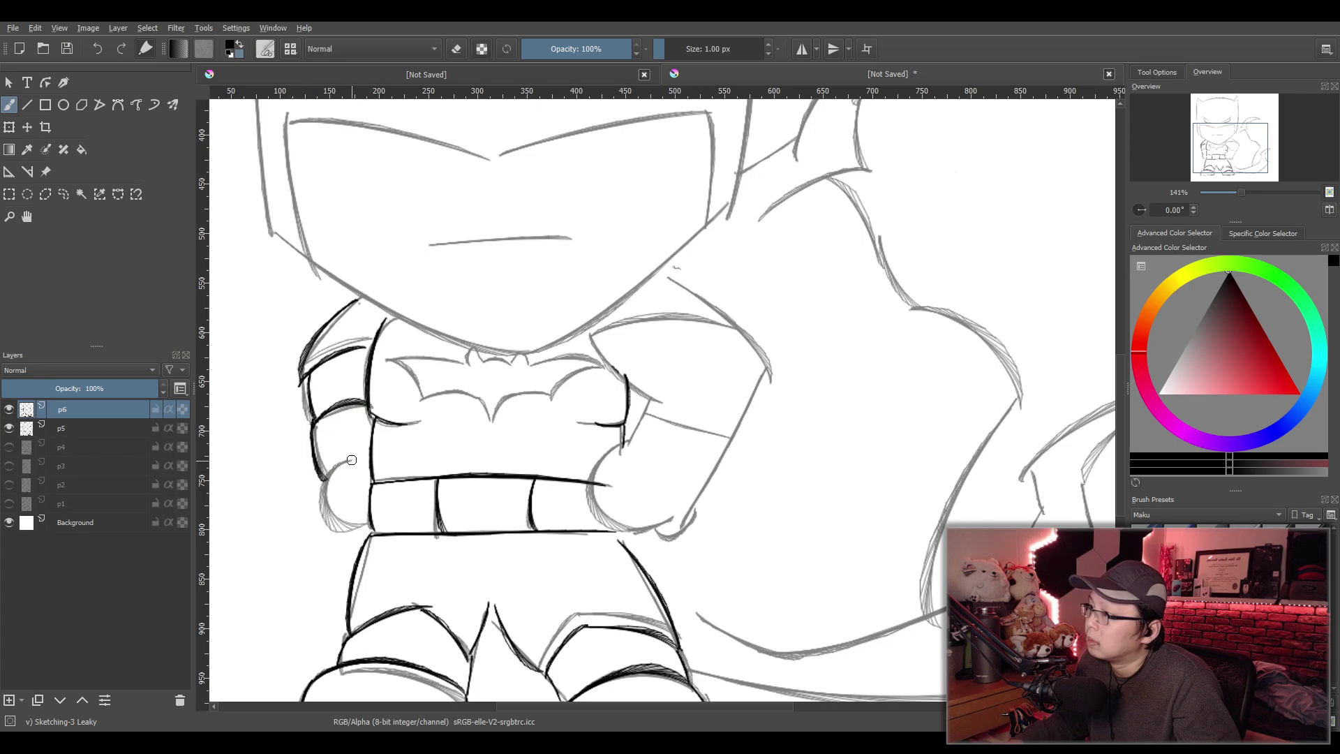
{"action": "left_click_drag", "start_coordinate": [352, 460], "coordinate": [370, 536]}
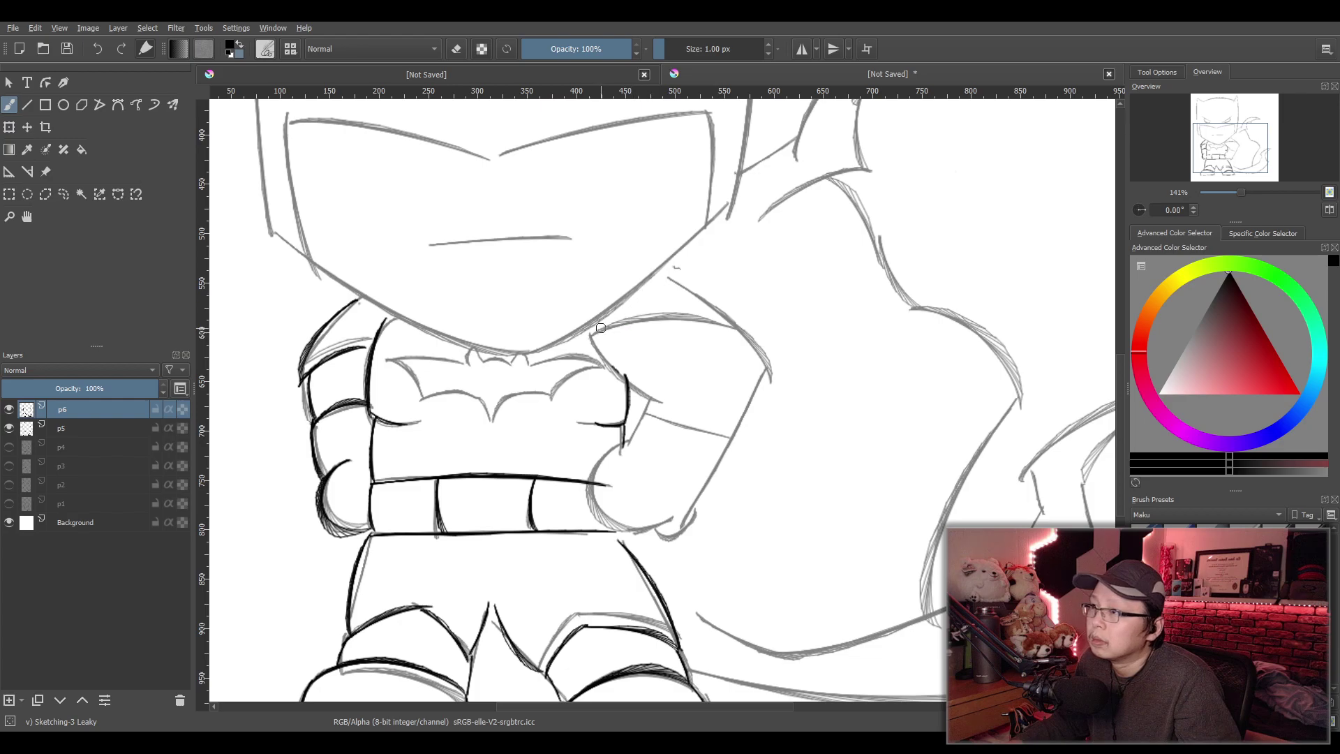
Draw the right upper arm's inner edge beside the chest and its outer edge from the jaw to the elbow
{"action": "left_click_drag", "start_coordinate": [589, 325], "coordinate": [649, 400]}
{"action": "key", "text": "ctrl+z"}
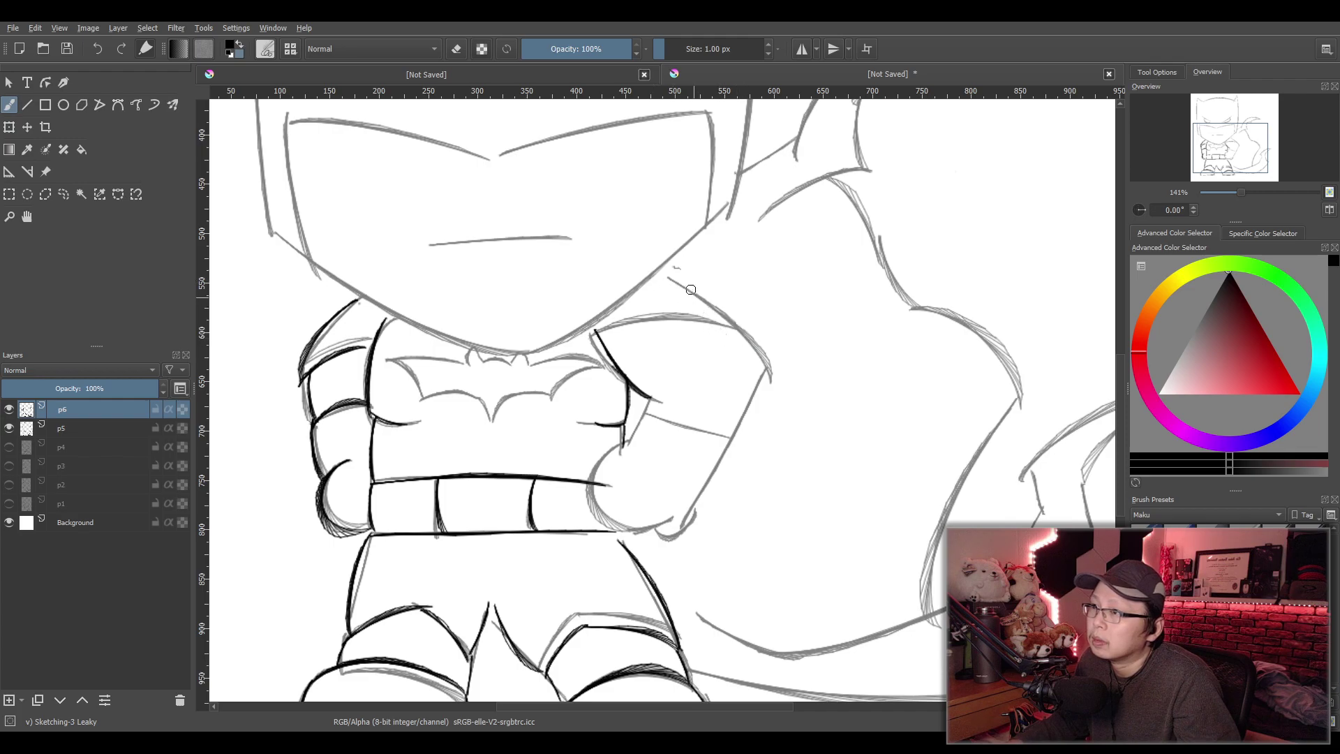
{"action": "left_click_drag", "start_coordinate": [668, 284], "coordinate": [729, 373]}
{"action": "key", "text": "ctrl+z"}
{"action": "mouse_move", "coordinate": [654, 278]}
{"action": "left_mouse_down"}
{"action": "mouse_move", "coordinate": [747, 376]}
{"action": "mouse_move", "coordinate": [727, 439]}
{"action": "left_mouse_up"}
{"action": "key", "text": "ctrl+z"}
Draw the right forearm's outer edge from the elbow diagonally down to the wrist, inside the faded guide line
{"action": "left_click_drag", "start_coordinate": [751, 368], "coordinate": [699, 497]}
{"action": "key", "text": "ctrl+z"}
{"action": "left_click_drag", "start_coordinate": [747, 374], "coordinate": [731, 434]}
{"action": "key", "text": "ctrl+z"}
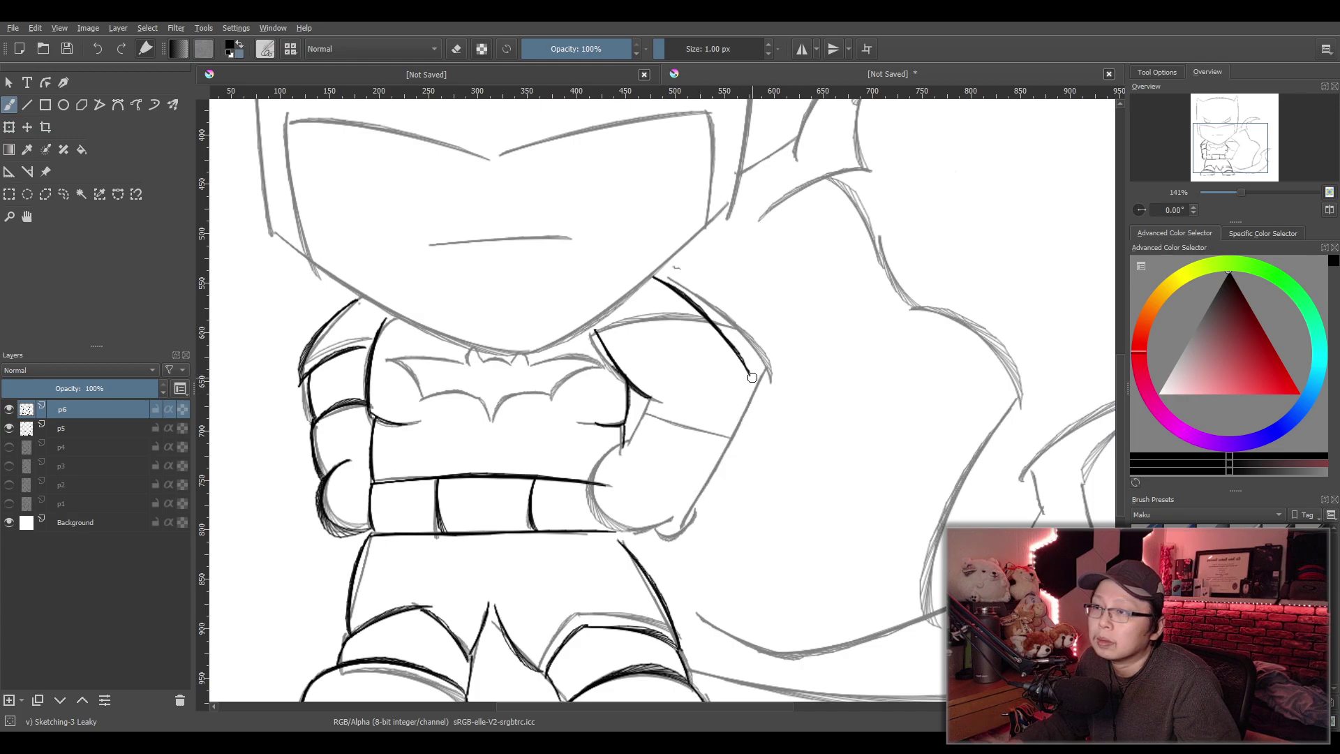
{"action": "left_click_drag", "start_coordinate": [753, 371], "coordinate": [702, 490]}
{"action": "key", "text": "ctrl+z"}
{"action": "key", "text": "ctrl+z"}
{"action": "key", "text": "ctrl+z"}
{"action": "left_click_drag", "start_coordinate": [745, 399], "coordinate": [680, 508]}
{"action": "key", "text": "ctrl+z"}
{"action": "left_click_drag", "start_coordinate": [743, 415], "coordinate": [663, 511]}
{"action": "key", "text": "ctrl+z"}
Draw the right forearm's inner edge and the rounded fist resting at the end of the belt
{"action": "left_click_drag", "start_coordinate": [649, 400], "coordinate": [624, 474]}
{"action": "key", "text": "ctrl+z"}
{"action": "mouse_move", "coordinate": [650, 405]}
{"action": "left_mouse_down"}
{"action": "mouse_move", "coordinate": [624, 478]}
{"action": "mouse_move", "coordinate": [649, 531]}
{"action": "left_mouse_up"}
{"action": "key", "text": "ctrl+z"}
{"action": "mouse_move", "coordinate": [621, 462]}
{"action": "left_mouse_down"}
{"action": "mouse_move", "coordinate": [610, 473]}
{"action": "mouse_move", "coordinate": [663, 513]}
{"action": "mouse_move", "coordinate": [595, 488]}
{"action": "mouse_move", "coordinate": [663, 515]}
{"action": "left_mouse_up"}
{"action": "key", "text": "ctrl+z"}
{"action": "key", "text": "ctrl+z"}
{"action": "mouse_move", "coordinate": [618, 462]}
{"action": "left_mouse_down"}
{"action": "mouse_move", "coordinate": [600, 503]}
{"action": "mouse_move", "coordinate": [646, 536]}
{"action": "left_mouse_up"}
{"action": "key", "text": "ctrl+z"}
{"action": "mouse_move", "coordinate": [617, 462]}
{"action": "left_mouse_down"}
{"action": "mouse_move", "coordinate": [660, 542]}
{"action": "mouse_move", "coordinate": [670, 505]}
{"action": "mouse_move", "coordinate": [649, 536]}
{"action": "left_mouse_up"}
{"action": "key", "text": "ctrl+z"}
{"action": "key", "text": "ctrl+z"}
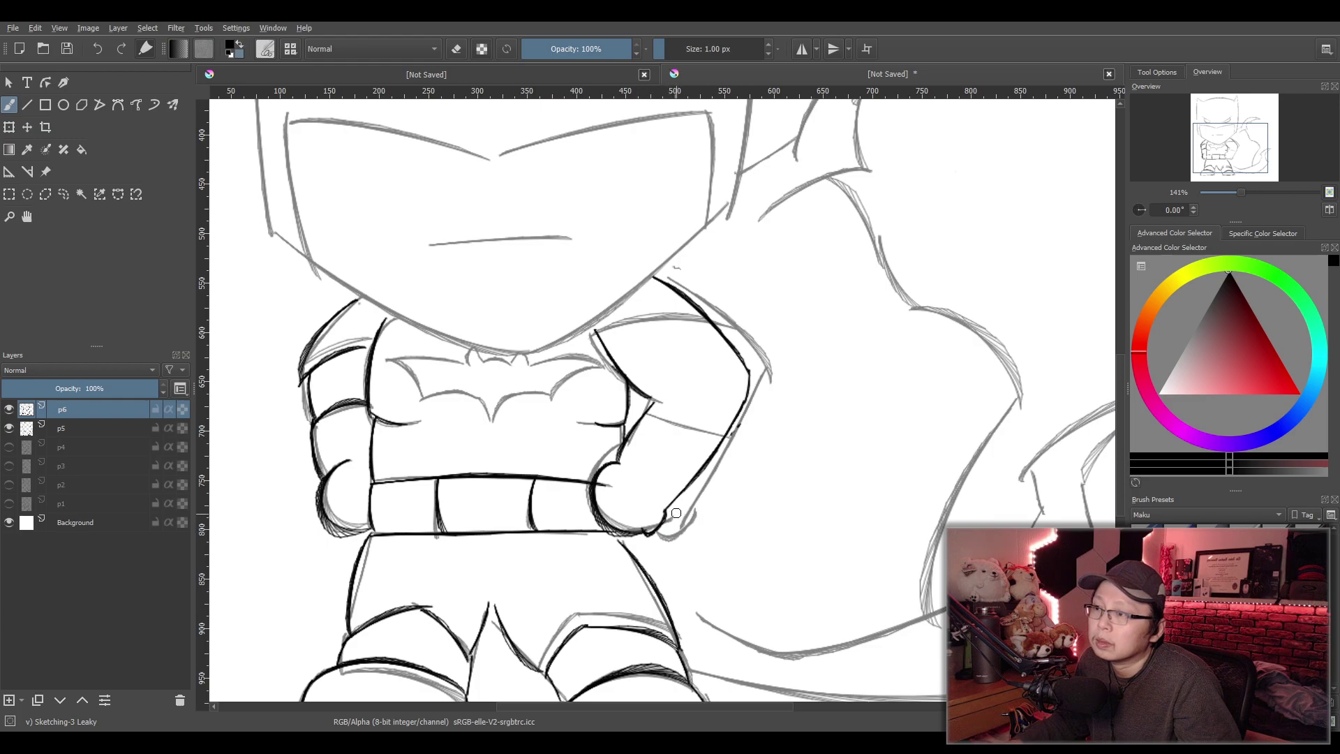
Draw the curved glove cuff line across the right forearm just below the elbow
{"action": "left_click_drag", "start_coordinate": [648, 413], "coordinate": [723, 436]}
{"action": "key", "text": "ctrl+z"}
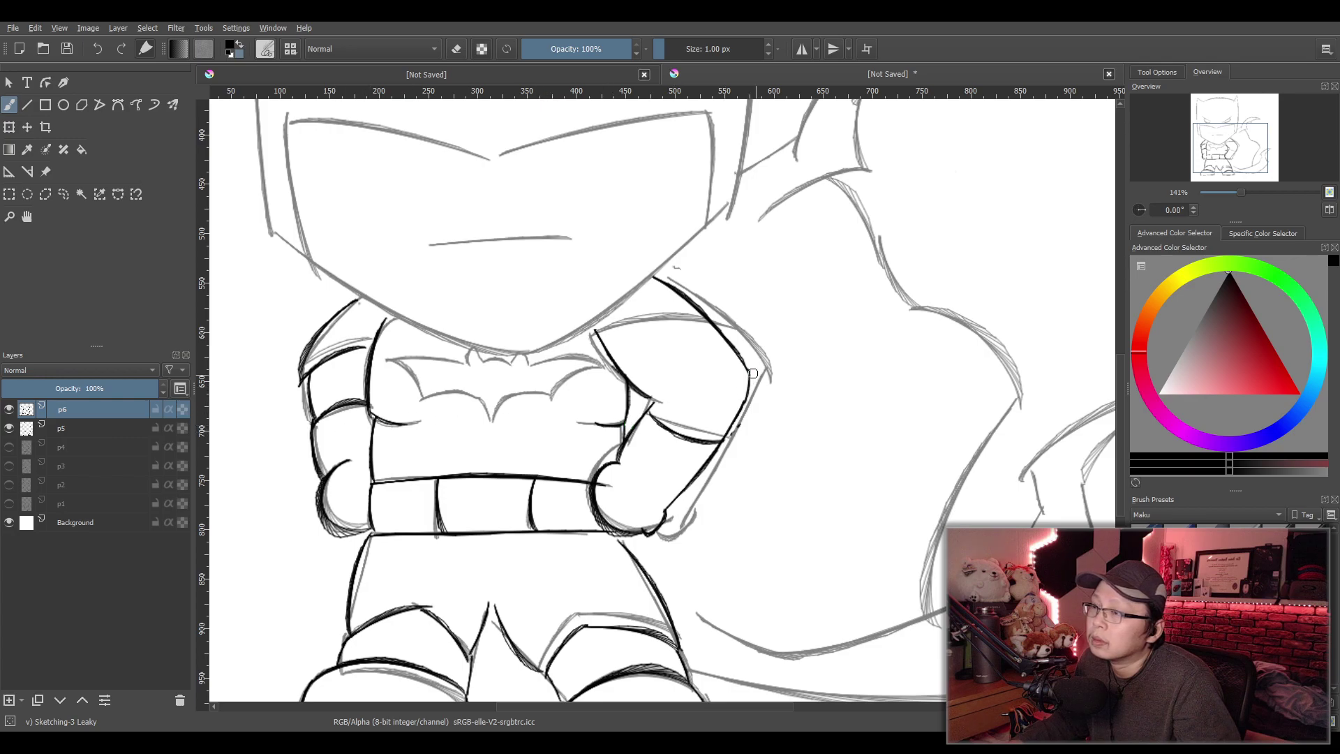
{"action": "key", "text": "ctrl+z"}
{"action": "left_click_drag", "start_coordinate": [647, 419], "coordinate": [718, 442]}
{"action": "key", "text": "ctrl+z"}
{"action": "key", "text": "ctrl+z"}
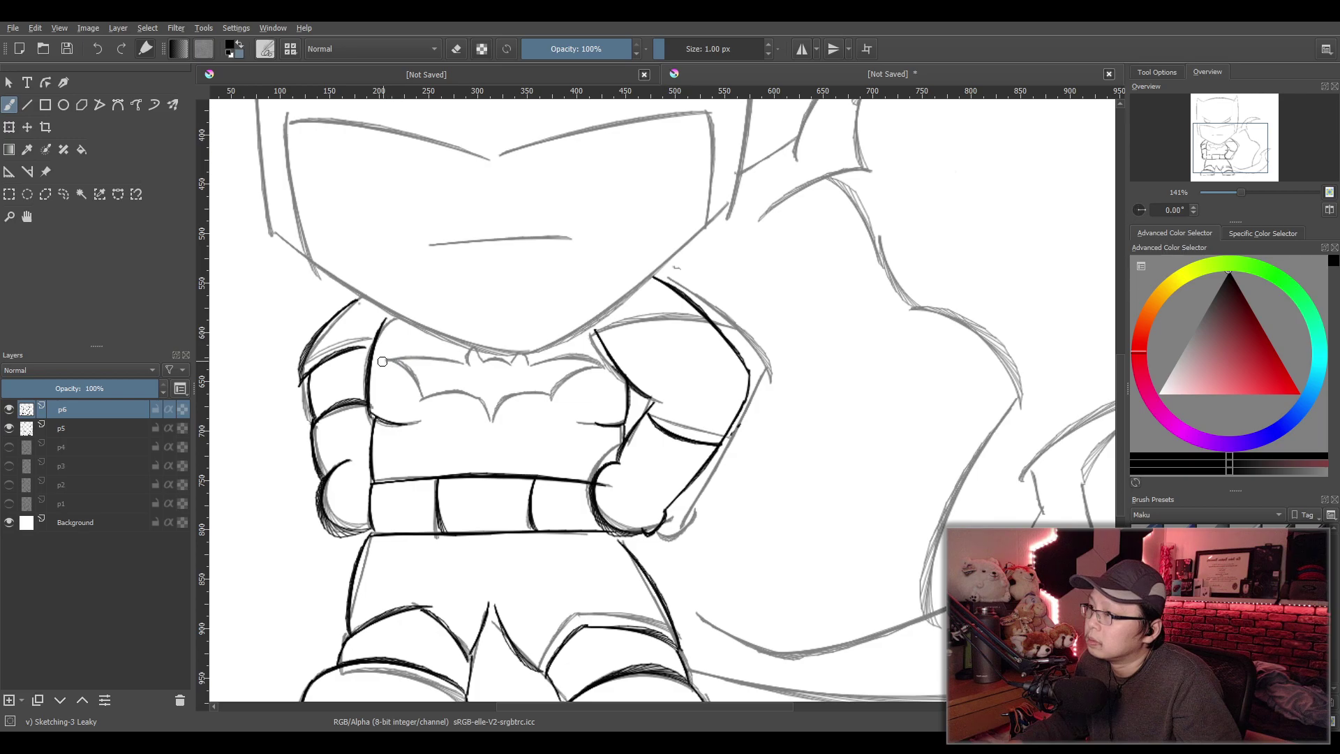
Draw the chest bat emblem's two wings, with curved top edges and a scalloped lower edge meeting in a central point
{"action": "mouse_move", "coordinate": [389, 359]}
{"action": "left_mouse_down"}
{"action": "mouse_move", "coordinate": [455, 378]}
{"action": "mouse_move", "coordinate": [608, 378]}
{"action": "left_mouse_up"}
{"action": "key", "text": "ctrl+z"}
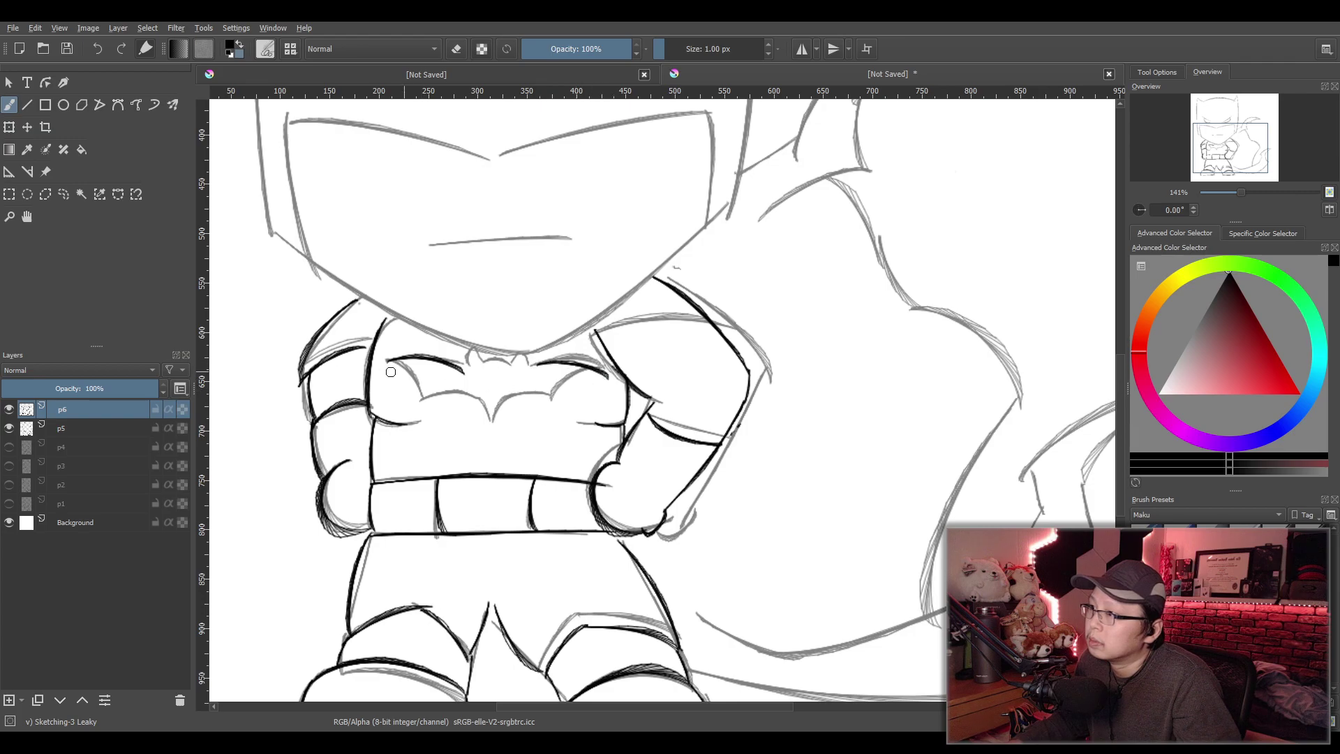
{"action": "mouse_move", "coordinate": [393, 365]}
{"action": "left_mouse_down"}
{"action": "mouse_move", "coordinate": [427, 404]}
{"action": "mouse_move", "coordinate": [445, 393]}
{"action": "mouse_move", "coordinate": [493, 424]}
{"action": "left_mouse_up"}
{"action": "key", "text": "ctrl+z"}
{"action": "key", "text": "ctrl+z"}
{"action": "key", "text": "ctrl+z"}
{"action": "left_click_drag", "start_coordinate": [421, 399], "coordinate": [493, 424]}
{"action": "key", "text": "ctrl+z"}
{"action": "mouse_move", "coordinate": [421, 399]}
{"action": "left_mouse_down"}
{"action": "mouse_move", "coordinate": [490, 426]}
{"action": "mouse_move", "coordinate": [565, 395]}
{"action": "left_mouse_up"}
{"action": "key", "text": "ctrl+z"}
{"action": "left_click_drag", "start_coordinate": [491, 424], "coordinate": [607, 376]}
{"action": "key", "text": "ctrl+z"}
Try to draw the bat emblem's small eared head between the wings
{"action": "left_click_drag", "start_coordinate": [466, 363], "coordinate": [528, 364]}
{"action": "key", "text": "ctrl+z"}
{"action": "key", "text": "ctrl+z"}
{"action": "key", "text": "ctrl+z"}
{"action": "key", "text": "ctrl+z"}
{"action": "key", "text": "ctrl+z"}
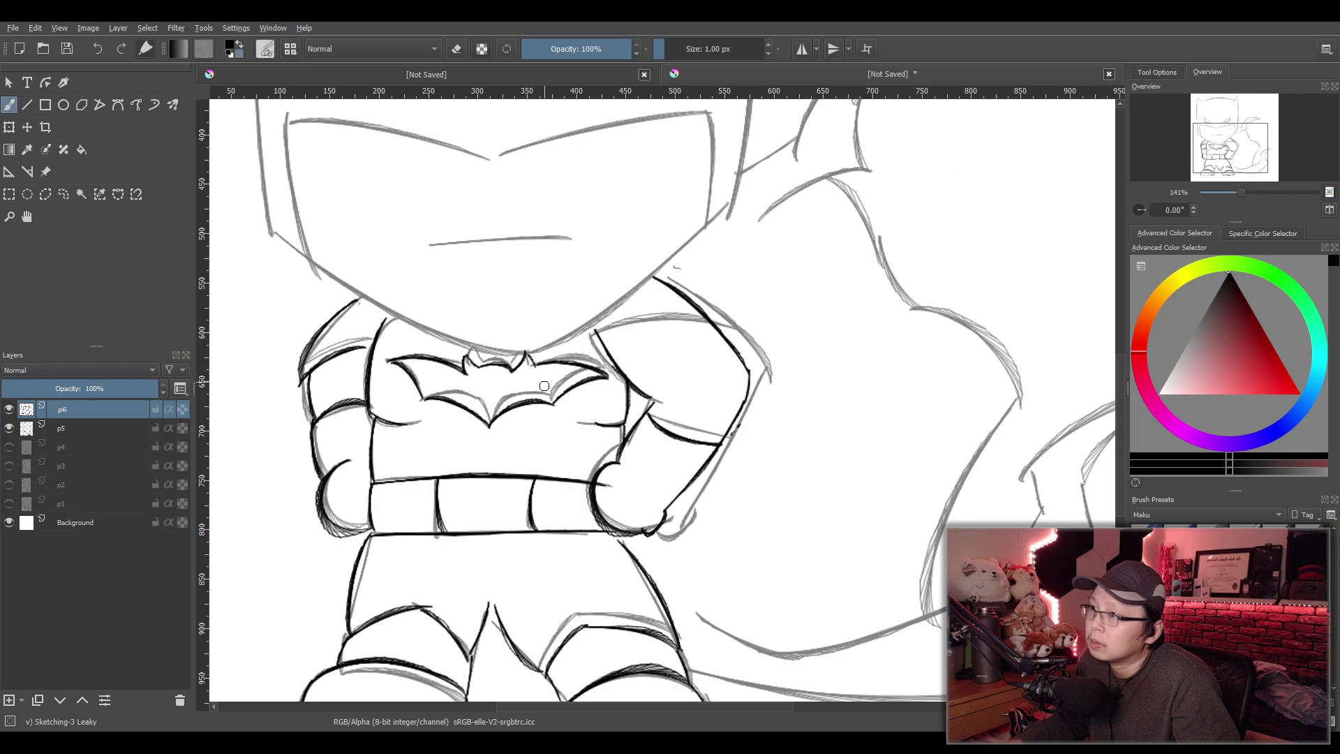
{"action": "key", "text": "ctrl+z"}
{"action": "mouse_move", "coordinate": [479, 365]}
{"action": "left_mouse_down"}
{"action": "mouse_move", "coordinate": [543, 360]}
{"action": "mouse_move", "coordinate": [528, 353]}
{"action": "mouse_move", "coordinate": [535, 364]}
{"action": "left_mouse_up"}
{"action": "key", "text": "ctrl+z"}
{"action": "key", "text": "ctrl+z"}
Draw the bat emblem's small head with two pointed ears, joining the wings' inner ends
{"action": "scroll", "coordinate": [525, 453], "scroll_direction": "down", "scroll_amount": 5}
{"action": "scroll", "coordinate": [520, 443], "scroll_direction": "up", "scroll_amount": 5}
{"action": "scroll", "coordinate": [517, 441], "scroll_direction": "up", "scroll_amount": 1}
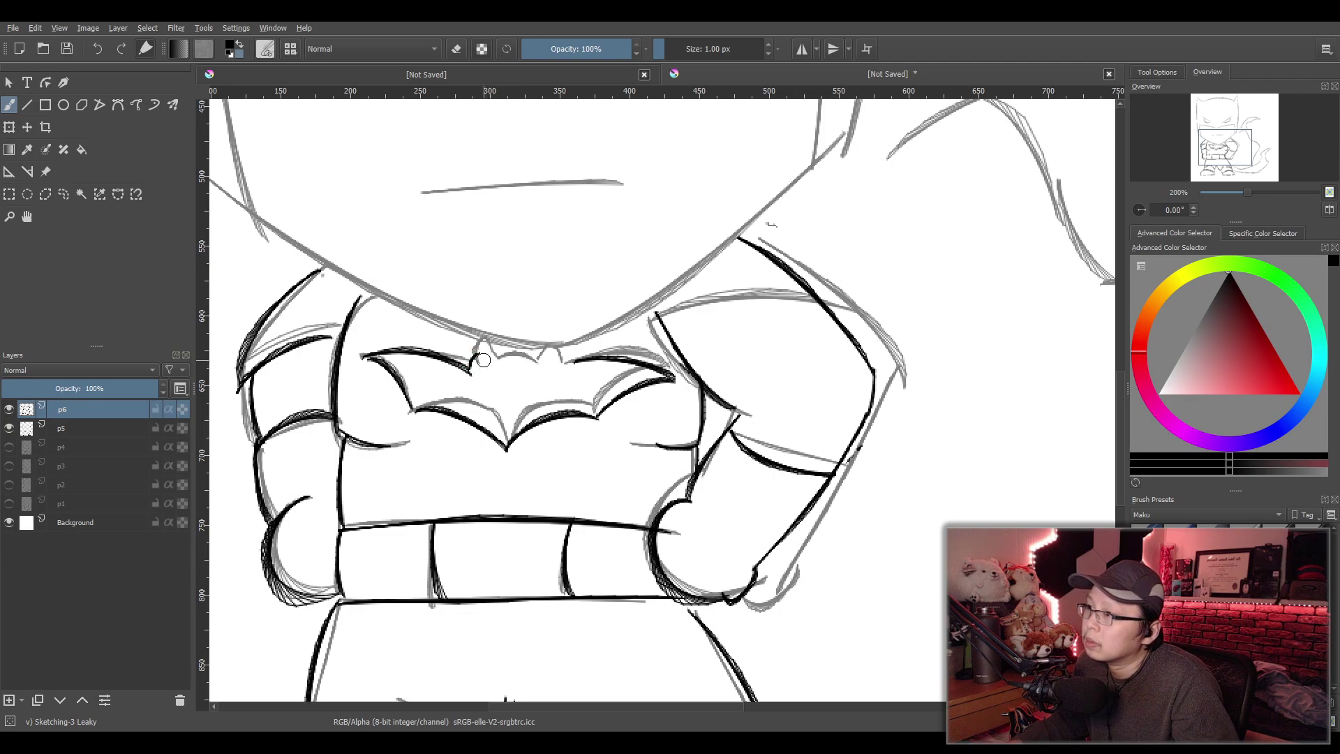
{"action": "mouse_move", "coordinate": [483, 346]}
{"action": "left_mouse_down"}
{"action": "mouse_move", "coordinate": [542, 379]}
{"action": "mouse_move", "coordinate": [547, 368]}
{"action": "mouse_move", "coordinate": [488, 366]}
{"action": "mouse_move", "coordinate": [543, 364]}
{"action": "mouse_move", "coordinate": [488, 363]}
{"action": "mouse_move", "coordinate": [565, 354]}
{"action": "mouse_move", "coordinate": [612, 415]}
{"action": "mouse_move", "coordinate": [595, 394]}
{"action": "mouse_move", "coordinate": [507, 425]}
{"action": "mouse_move", "coordinate": [517, 415]}
{"action": "mouse_move", "coordinate": [513, 446]}
{"action": "left_mouse_up"}
{"action": "key", "text": "ctrl+z"}
{"action": "key", "text": "ctrl+z"}
Draw the V-shaped jawline from both lower sides of the cowl down to the chin
{"action": "scroll", "coordinate": [597, 347], "scroll_direction": "down", "scroll_amount": 5}
{"action": "scroll", "coordinate": [541, 432], "scroll_direction": "up", "scroll_amount": 1}
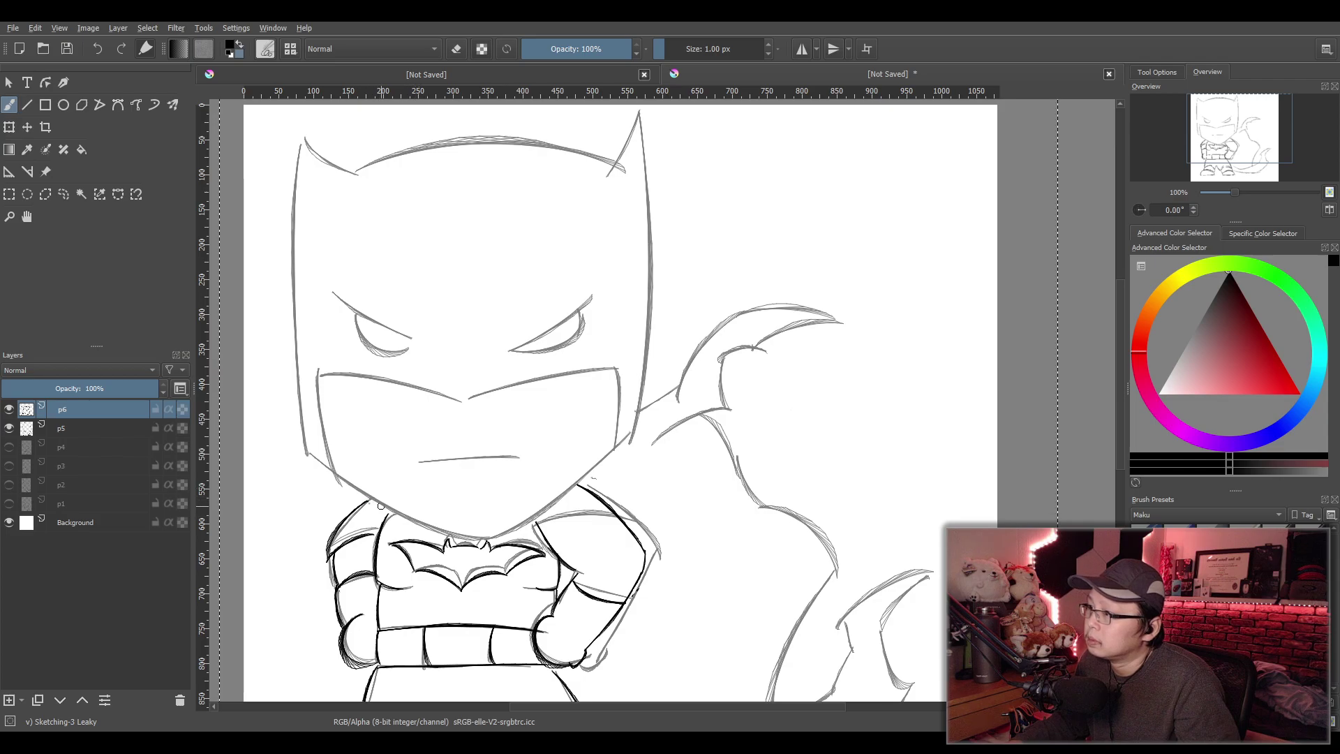
{"action": "mouse_move", "coordinate": [318, 455]}
{"action": "left_mouse_down"}
{"action": "mouse_move", "coordinate": [384, 494]}
{"action": "mouse_move", "coordinate": [474, 509]}
{"action": "mouse_move", "coordinate": [452, 534]}
{"action": "mouse_move", "coordinate": [326, 459]}
{"action": "mouse_move", "coordinate": [484, 536]}
{"action": "mouse_move", "coordinate": [466, 533]}
{"action": "mouse_move", "coordinate": [640, 439]}
{"action": "left_mouse_up"}
{"action": "key", "text": "ctrl+z"}
{"action": "key", "text": "ctrl+z"}
{"action": "key", "text": "ctrl+z"}
{"action": "key", "text": "ctrl+z"}
{"action": "mouse_move", "coordinate": [317, 460]}
{"action": "left_mouse_down"}
{"action": "mouse_move", "coordinate": [476, 515]}
{"action": "mouse_move", "coordinate": [441, 530]}
{"action": "mouse_move", "coordinate": [467, 524]}
{"action": "mouse_move", "coordinate": [478, 541]}
{"action": "mouse_move", "coordinate": [464, 538]}
{"action": "mouse_move", "coordinate": [603, 445]}
{"action": "left_mouse_up"}
{"action": "key", "text": "ctrl+z"}
{"action": "key", "text": "ctrl+z"}
{"action": "left_click_drag", "start_coordinate": [467, 537], "coordinate": [601, 455]}
{"action": "key", "text": "ctrl+z"}
{"action": "left_click_drag", "start_coordinate": [466, 538], "coordinate": [626, 447]}
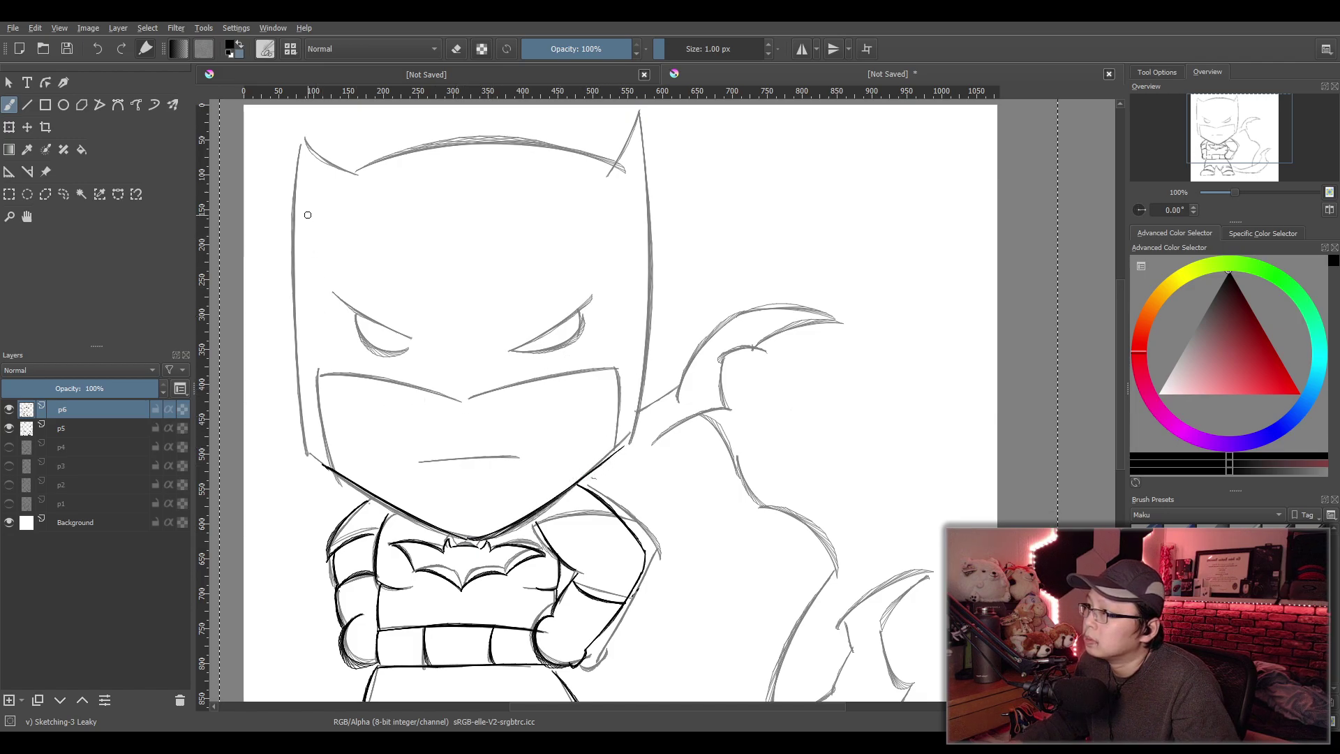
Draw the left side of the cowl as one long curve from the ear down to the jawline
{"action": "left_click_drag", "start_coordinate": [305, 176], "coordinate": [317, 423]}
{"action": "key", "text": "ctrl+z"}
{"action": "left_click_drag", "start_coordinate": [308, 171], "coordinate": [321, 477]}
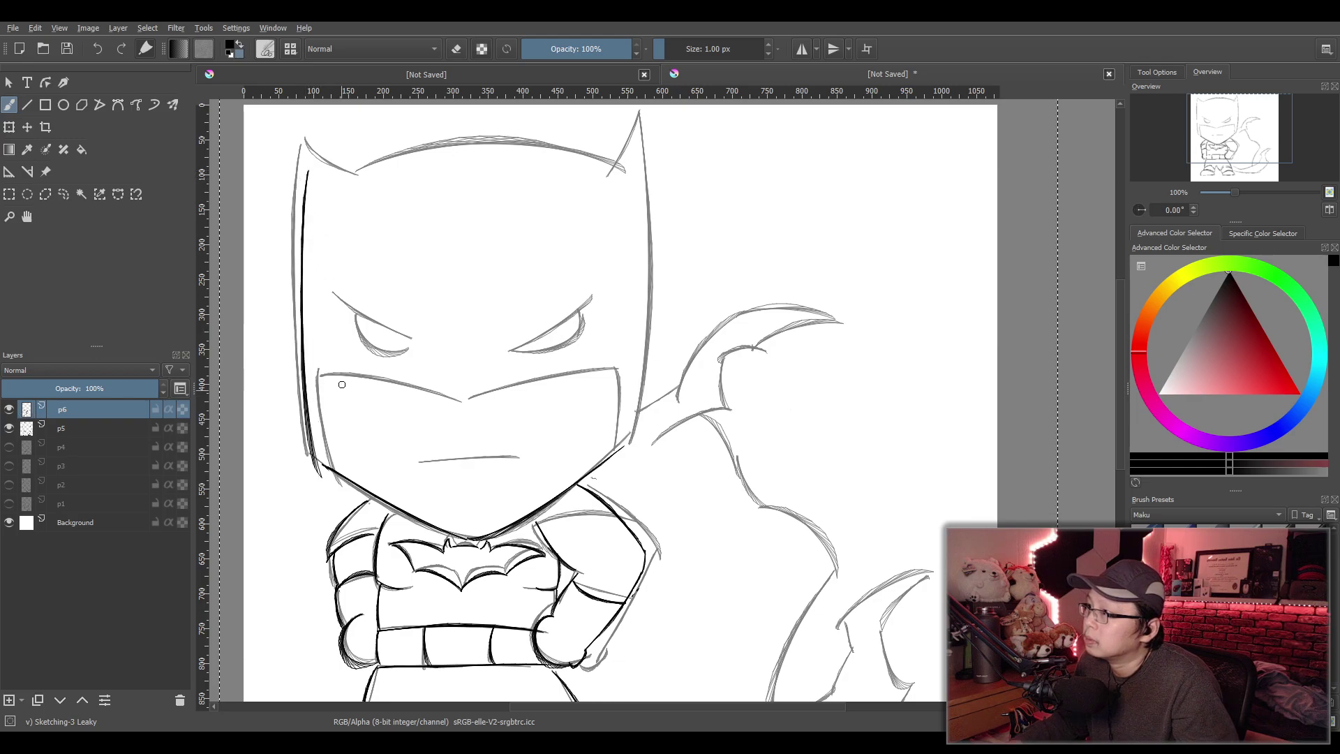
{"action": "key", "text": "ctrl+z"}
{"action": "left_click_drag", "start_coordinate": [298, 184], "coordinate": [318, 462]}
{"action": "key", "text": "ctrl+z"}
{"action": "left_click_drag", "start_coordinate": [306, 185], "coordinate": [314, 463]}
{"action": "left_click_drag", "start_coordinate": [308, 182], "coordinate": [361, 214]}
{"action": "key", "text": "ctrl+z"}
{"action": "key", "text": "ctrl+z"}
{"action": "left_click_drag", "start_coordinate": [302, 169], "coordinate": [309, 386]}
{"action": "key", "text": "ctrl+z"}
{"action": "left_click_drag", "start_coordinate": [305, 156], "coordinate": [319, 482]}
{"action": "key", "text": "ctrl+z"}
{"action": "left_click_drag", "start_coordinate": [307, 158], "coordinate": [324, 473]}
Draw the left ear's inner edge and the shallow curve across the top of the head, below the faded guide
{"action": "left_click_drag", "start_coordinate": [303, 150], "coordinate": [373, 193]}
{"action": "key", "text": "ctrl+z"}
{"action": "mouse_move", "coordinate": [305, 143]}
{"action": "left_mouse_down"}
{"action": "mouse_move", "coordinate": [354, 180]}
{"action": "mouse_move", "coordinate": [595, 185]}
{"action": "left_mouse_up"}
{"action": "key", "text": "ctrl+z"}
{"action": "mouse_move", "coordinate": [352, 184]}
{"action": "left_mouse_down"}
{"action": "mouse_move", "coordinate": [594, 186]}
{"action": "mouse_move", "coordinate": [633, 138]}
{"action": "mouse_move", "coordinate": [635, 344]}
{"action": "left_mouse_up"}
{"action": "key", "text": "ctrl+z"}
{"action": "key", "text": "ctrl+z"}
{"action": "key", "text": "ctrl+z"}
Draw the right ear's inner edge and a first line down the right side of the cowl
{"action": "left_click_drag", "start_coordinate": [621, 134], "coordinate": [595, 185]}
{"action": "key", "text": "ctrl+z"}
{"action": "mouse_move", "coordinate": [621, 135]}
{"action": "left_mouse_down"}
{"action": "mouse_move", "coordinate": [590, 182]}
{"action": "mouse_move", "coordinate": [634, 370]}
{"action": "left_mouse_up"}
{"action": "key", "text": "ctrl+z"}
{"action": "left_click_drag", "start_coordinate": [623, 133], "coordinate": [632, 433]}
{"action": "key", "text": "ctrl+z"}
{"action": "left_click_drag", "start_coordinate": [626, 143], "coordinate": [623, 457]}
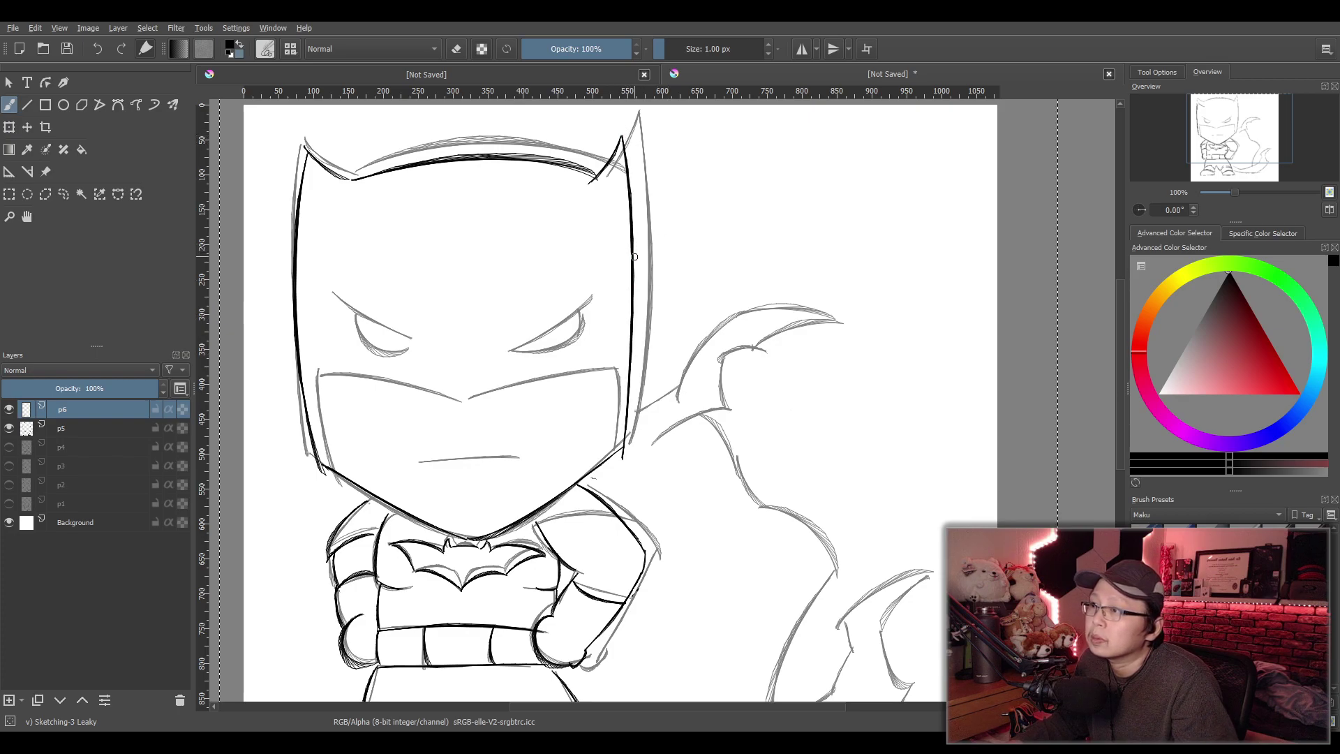
Redraw the cowl's right side as a gently bulging curve from the ear tip down toward the jaw
{"action": "key", "text": "ctrl+z"}
{"action": "left_click_drag", "start_coordinate": [624, 134], "coordinate": [631, 425]}
{"action": "key", "text": "ctrl+z"}
{"action": "left_click_drag", "start_coordinate": [620, 136], "coordinate": [627, 425]}
{"action": "key", "text": "ctrl+z"}
{"action": "left_click_drag", "start_coordinate": [622, 136], "coordinate": [630, 427]}
{"action": "key", "text": "ctrl+z"}
{"action": "key", "text": "ctrl+z"}
{"action": "left_click_drag", "start_coordinate": [622, 137], "coordinate": [631, 431]}
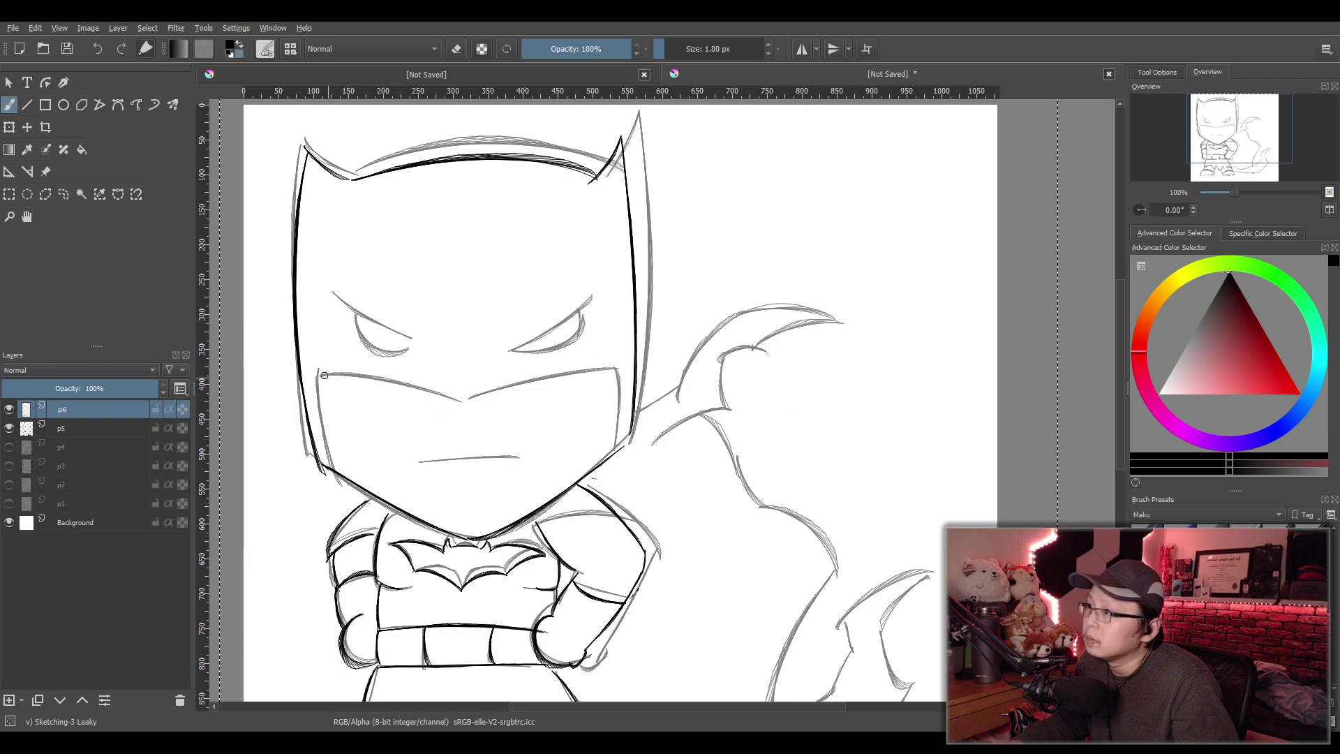
Draw the left edge of the mask's face opening down toward the jaw, over the faded guide
{"action": "left_click_drag", "start_coordinate": [321, 376], "coordinate": [329, 474]}
{"action": "key", "text": "ctrl+z"}
{"action": "left_click_drag", "start_coordinate": [319, 374], "coordinate": [329, 476]}
Draw the face opening's top edge as two arcs meeting in a central point, and add its right edge
{"action": "left_click_drag", "start_coordinate": [320, 376], "coordinate": [461, 401]}
{"action": "key", "text": "ctrl+z"}
{"action": "left_click_drag", "start_coordinate": [319, 374], "coordinate": [452, 411]}
{"action": "key", "text": "ctrl+z"}
{"action": "left_click_drag", "start_coordinate": [322, 378], "coordinate": [476, 404]}
{"action": "key", "text": "ctrl+z"}
{"action": "mouse_move", "coordinate": [323, 380]}
{"action": "left_mouse_down"}
{"action": "mouse_move", "coordinate": [473, 401]}
{"action": "mouse_move", "coordinate": [632, 366]}
{"action": "left_mouse_up"}
{"action": "key", "text": "ctrl+z"}
{"action": "key", "text": "ctrl+z"}
{"action": "mouse_move", "coordinate": [321, 378]}
{"action": "left_mouse_down"}
{"action": "mouse_move", "coordinate": [475, 401]}
{"action": "mouse_move", "coordinate": [631, 367]}
{"action": "left_mouse_up"}
{"action": "key", "text": "ctrl+z"}
{"action": "mouse_move", "coordinate": [466, 401]}
{"action": "left_mouse_down"}
{"action": "mouse_move", "coordinate": [619, 370]}
{"action": "mouse_move", "coordinate": [615, 462]}
{"action": "left_mouse_up"}
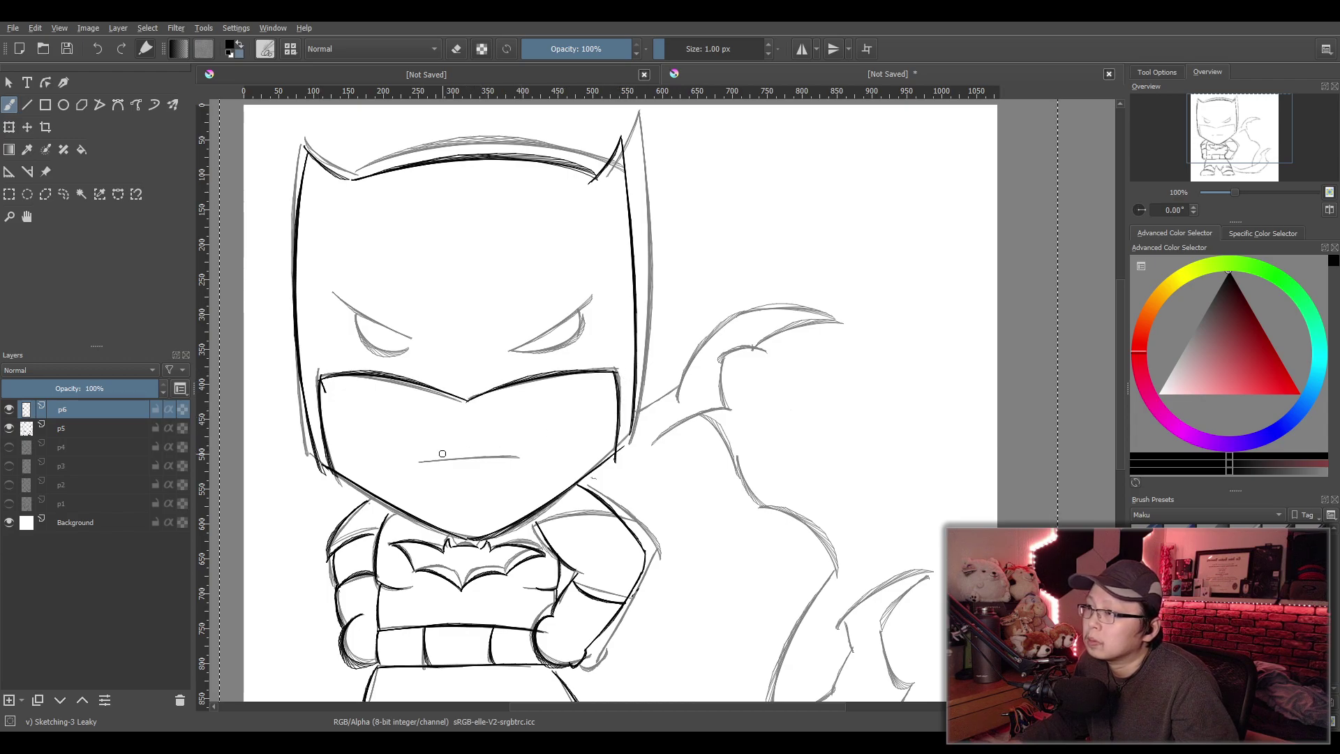
Draw the left eye's slanted upper line as a slightly longer curve just above the faded guide
{"action": "left_click_drag", "start_coordinate": [334, 292], "coordinate": [414, 336]}
{"action": "key", "text": "ctrl+z"}
{"action": "left_click_drag", "start_coordinate": [325, 283], "coordinate": [411, 326]}
{"action": "key", "text": "ctrl+z"}
{"action": "left_click_drag", "start_coordinate": [327, 285], "coordinate": [418, 337]}
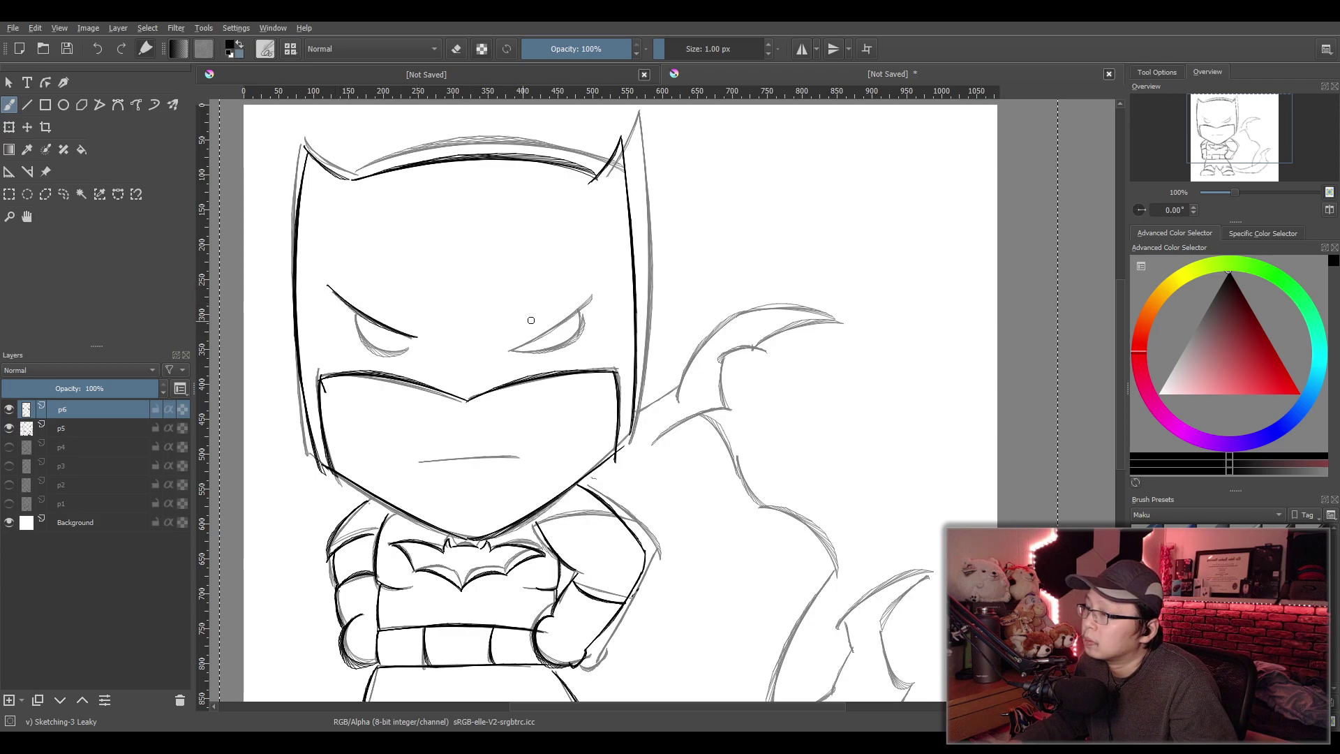
Draw the right eye's slanted upper line, mirroring the left one
{"action": "left_click_drag", "start_coordinate": [510, 334], "coordinate": [590, 279]}
{"action": "key", "text": "ctrl+z"}
{"action": "key", "text": "ctrl+z"}
{"action": "left_click_drag", "start_coordinate": [509, 336], "coordinate": [591, 279]}
{"action": "key", "text": "ctrl+z"}
{"action": "left_click_drag", "start_coordinate": [510, 341], "coordinate": [593, 286]}
Draw the lower curves of both eyes beneath the slanted upper lines
{"action": "left_click_drag", "start_coordinate": [357, 312], "coordinate": [417, 334]}
{"action": "key", "text": "ctrl+z"}
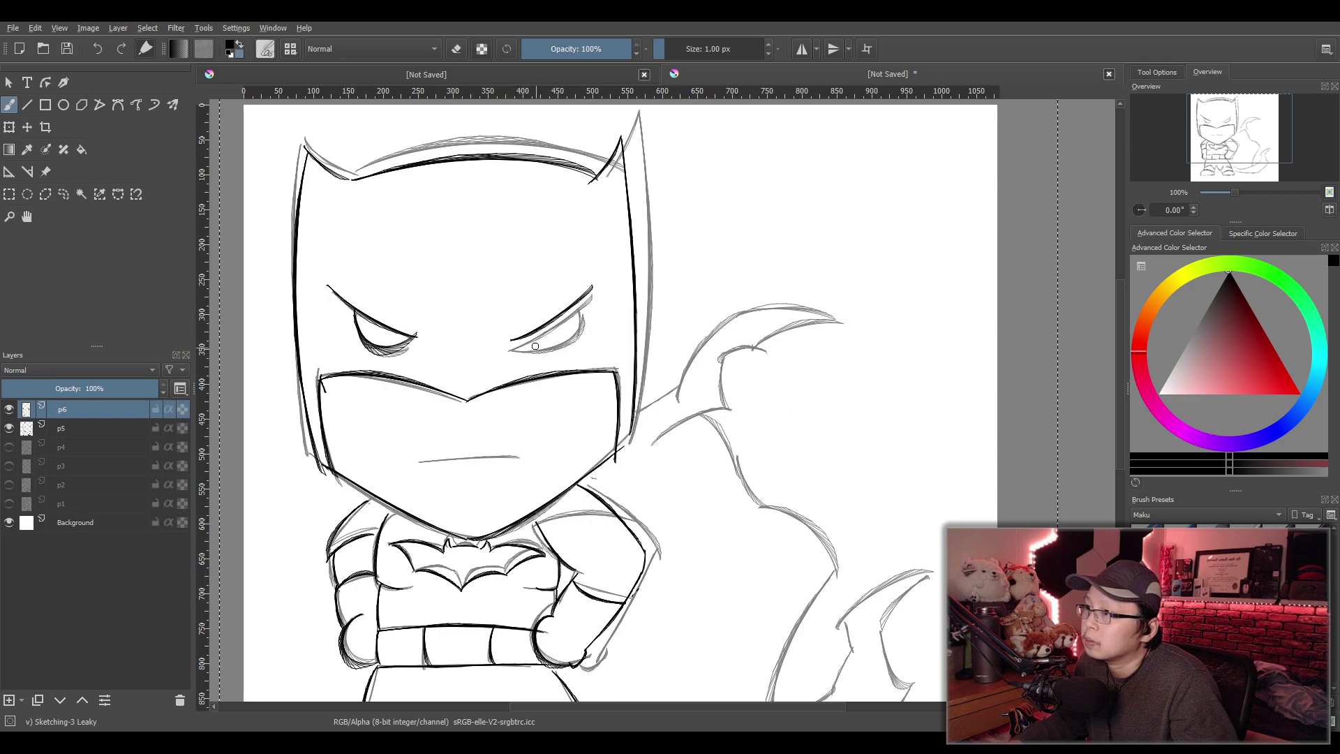
{"action": "key", "text": "ctrl+z"}
{"action": "mouse_move", "coordinate": [513, 339]}
{"action": "left_mouse_down"}
{"action": "mouse_move", "coordinate": [580, 310]}
{"action": "mouse_move", "coordinate": [557, 344]}
{"action": "mouse_move", "coordinate": [579, 310]}
{"action": "mouse_move", "coordinate": [525, 347]}
{"action": "mouse_move", "coordinate": [579, 312]}
{"action": "mouse_move", "coordinate": [540, 349]}
{"action": "mouse_move", "coordinate": [579, 312]}
{"action": "mouse_move", "coordinate": [559, 342]}
{"action": "left_mouse_up"}
{"action": "key", "text": "ctrl+z"}
{"action": "key", "text": "ctrl+z"}
{"action": "key", "text": "ctrl+z"}
{"action": "key", "text": "ctrl+z"}
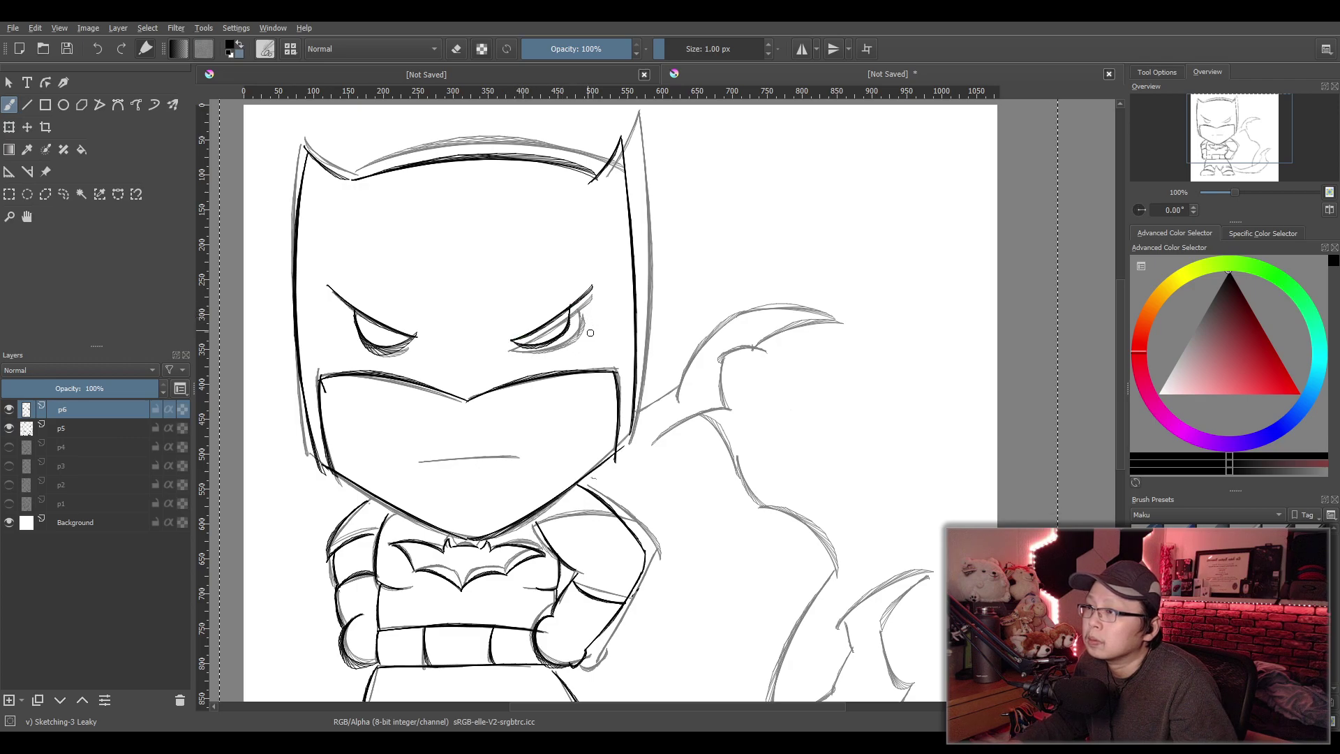
Draw a short line from the cowl's right side outward to the start of the upper cape tip
{"action": "scroll", "coordinate": [587, 419], "scroll_direction": "down", "scroll_amount": 2}
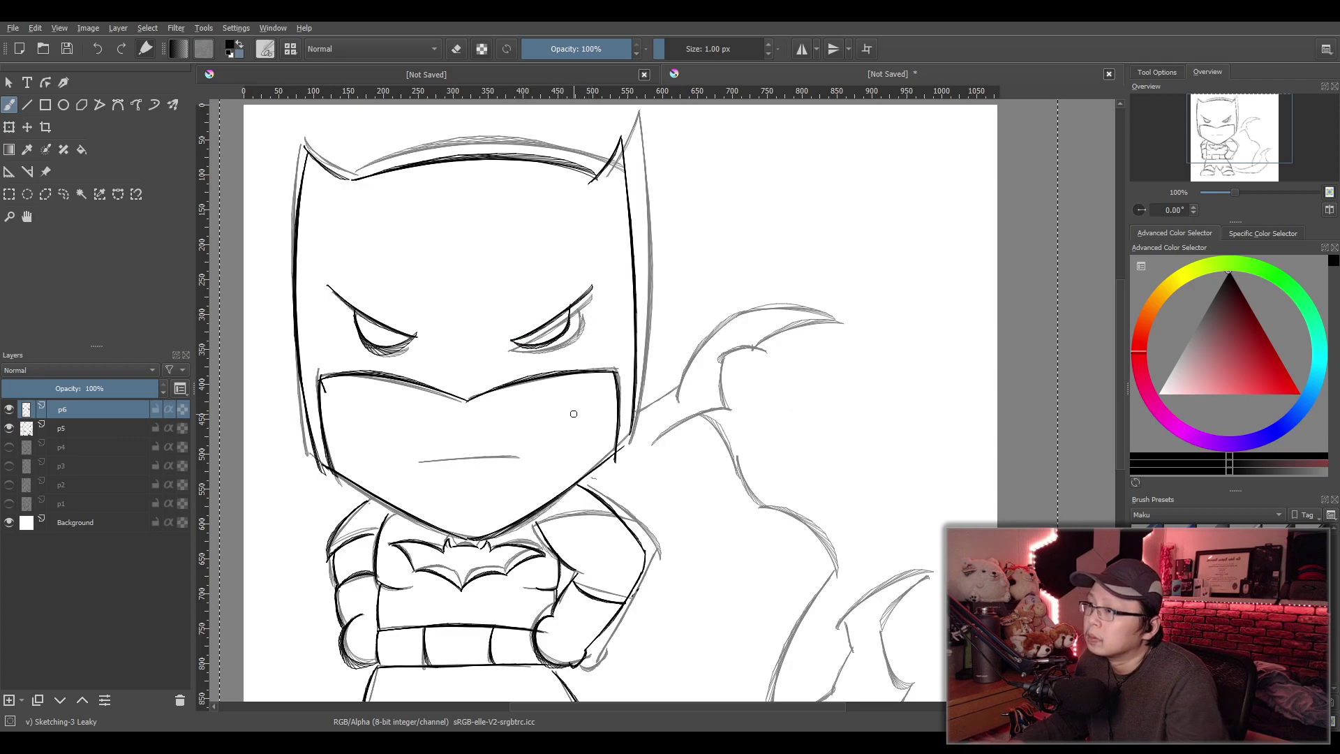
{"action": "scroll", "coordinate": [593, 409], "scroll_direction": "up", "scroll_amount": 1}
{"action": "scroll", "coordinate": [597, 400], "scroll_direction": "up", "scroll_amount": 1}
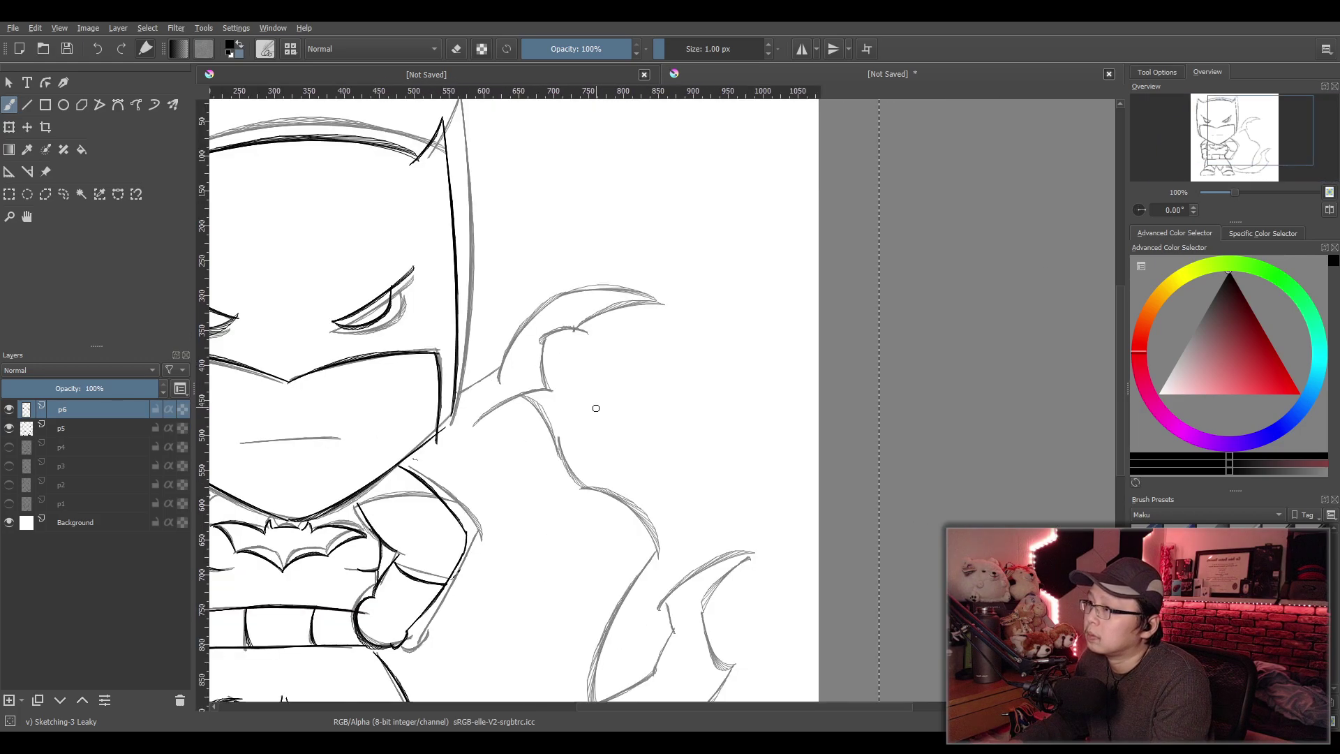
{"action": "scroll", "coordinate": [597, 400], "scroll_direction": "down", "scroll_amount": 1}
{"action": "scroll", "coordinate": [593, 384], "scroll_direction": "up", "scroll_amount": 1}
{"action": "scroll", "coordinate": [592, 380], "scroll_direction": "up", "scroll_amount": 1}
{"action": "scroll", "coordinate": [597, 380], "scroll_direction": "up", "scroll_amount": 1}
{"action": "scroll", "coordinate": [616, 377], "scroll_direction": "down", "scroll_amount": 2}
{"action": "scroll", "coordinate": [624, 371], "scroll_direction": "up", "scroll_amount": 1}
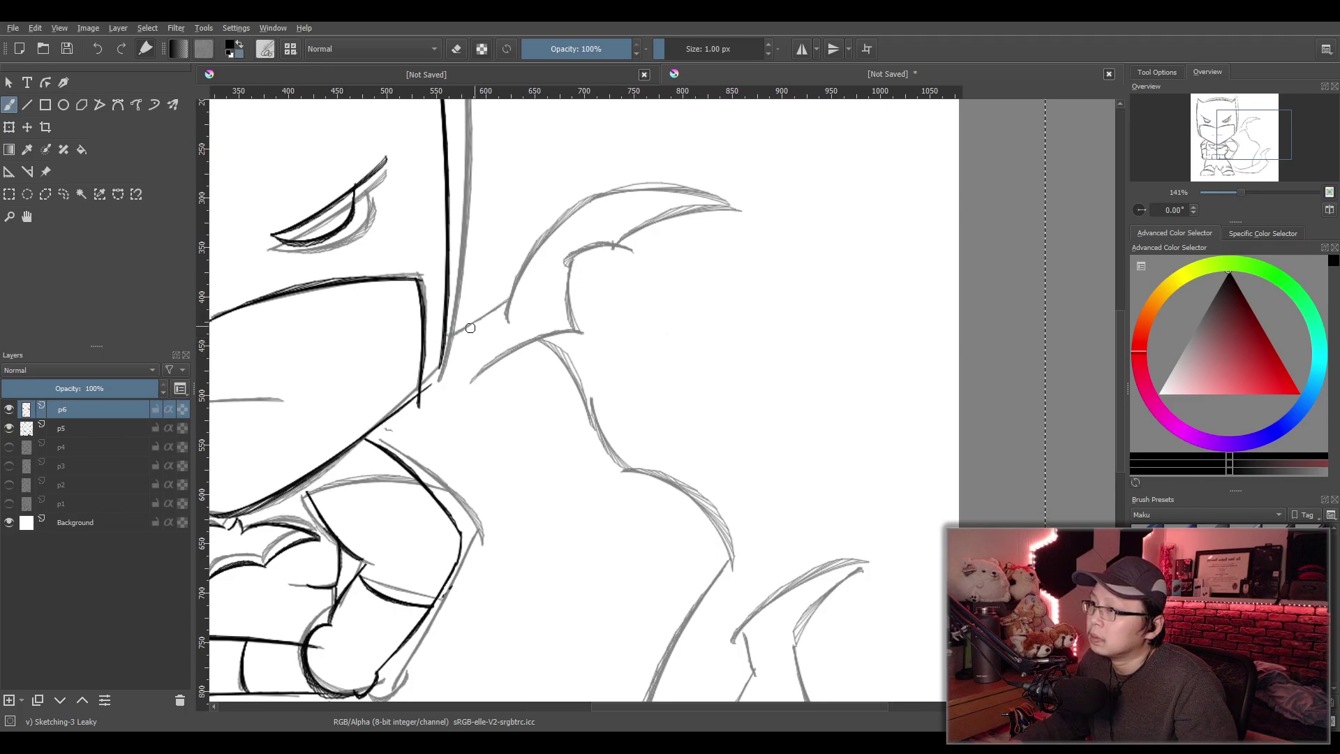
{"action": "mouse_move", "coordinate": [442, 341]}
{"action": "left_mouse_down"}
{"action": "mouse_move", "coordinate": [485, 307]}
{"action": "mouse_move", "coordinate": [528, 208]}
{"action": "left_mouse_up"}
{"action": "key", "text": "ctrl+z"}
{"action": "key", "text": "ctrl+z"}
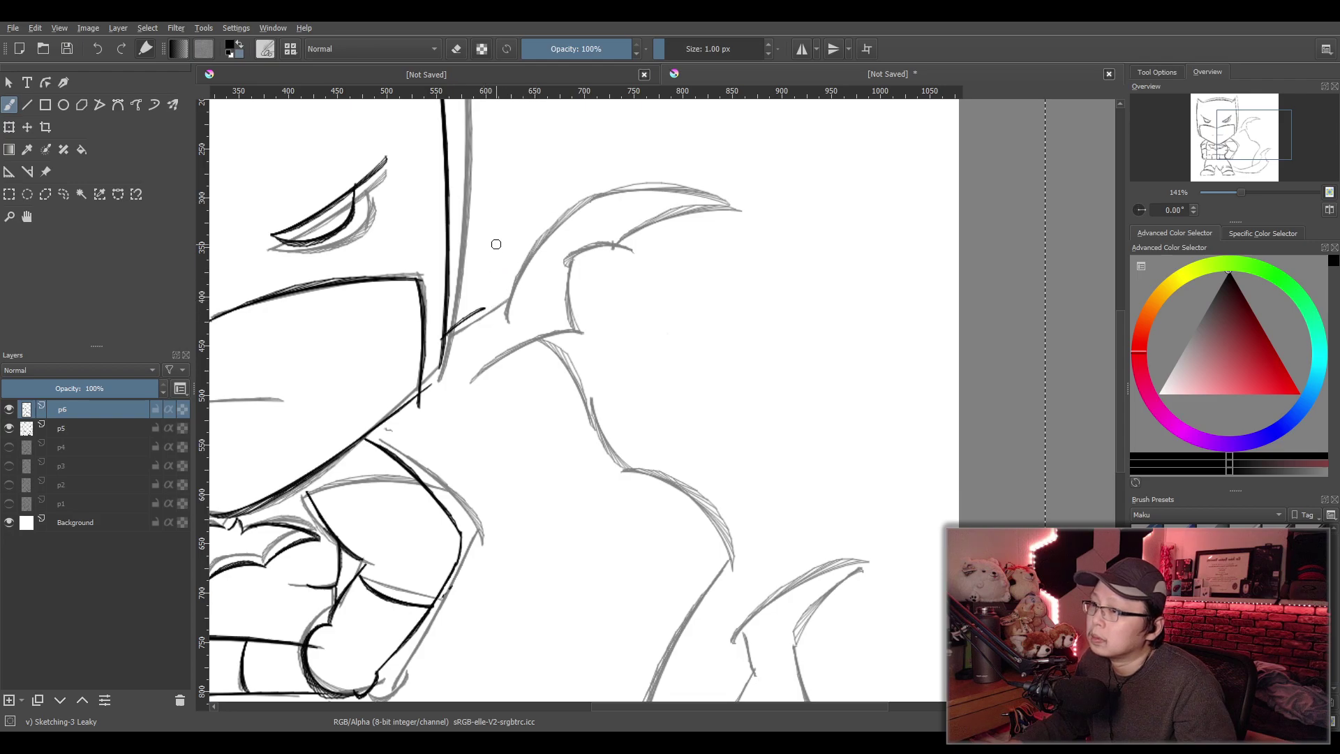
Draw the rising left edge of the upper cape tip from the end of the short line beside the cowl
{"action": "left_click_drag", "start_coordinate": [489, 328], "coordinate": [517, 251]}
{"action": "key", "text": "ctrl+z"}
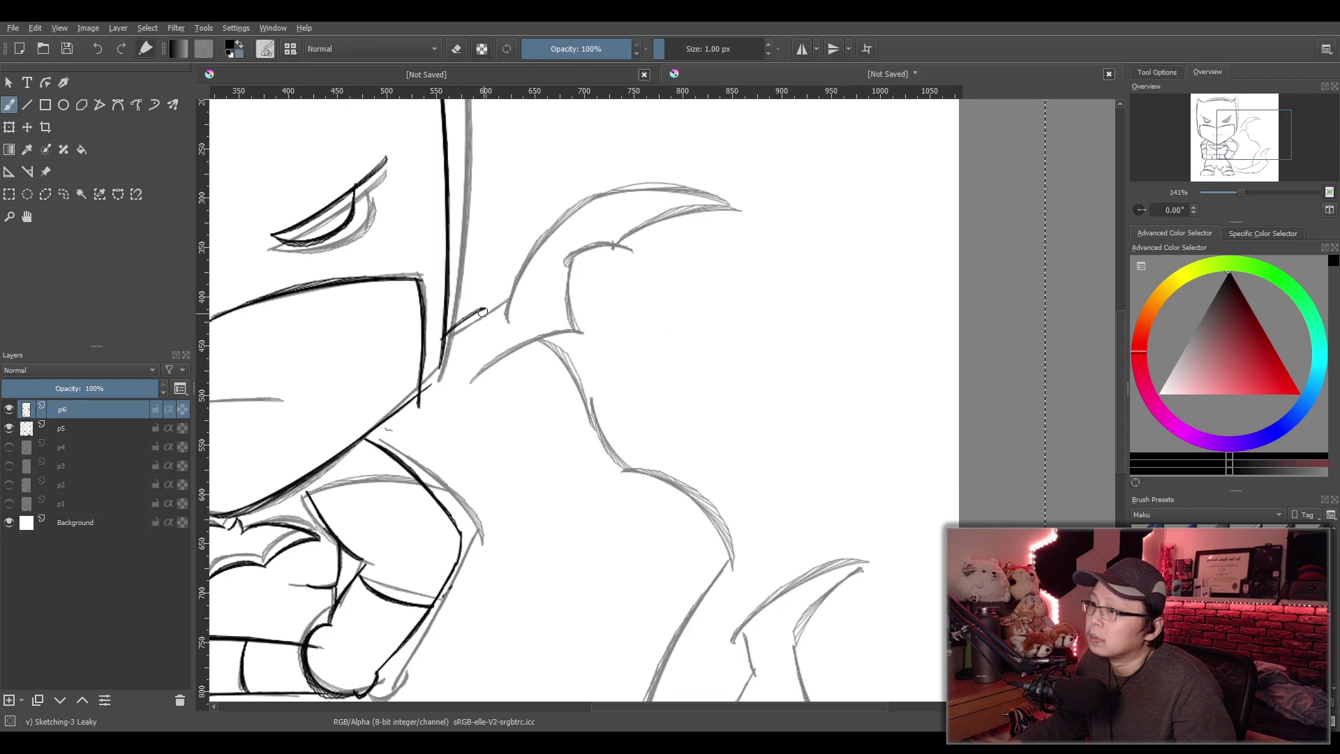
{"action": "left_click_drag", "start_coordinate": [481, 314], "coordinate": [516, 218]}
{"action": "key", "text": "ctrl+z"}
{"action": "mouse_move", "coordinate": [483, 309]}
{"action": "left_mouse_down"}
{"action": "mouse_move", "coordinate": [516, 218]}
{"action": "mouse_move", "coordinate": [481, 315]}
{"action": "left_mouse_up"}
{"action": "key", "text": "ctrl+z"}
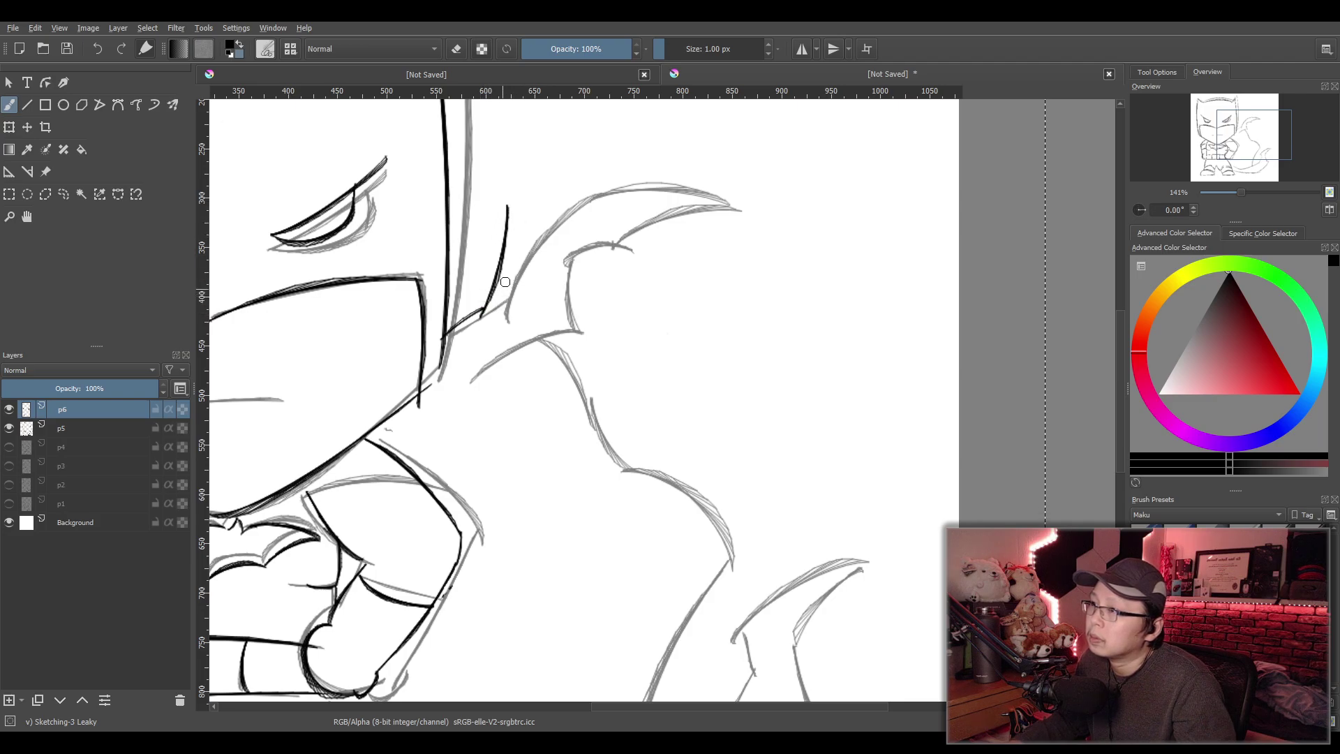
Draw the top edge of the upper cape tip as a flat arc ending in a point at the right
{"action": "left_click_drag", "start_coordinate": [507, 209], "coordinate": [683, 217]}
{"action": "key", "text": "ctrl+z"}
{"action": "mouse_move", "coordinate": [506, 208]}
{"action": "left_mouse_down"}
{"action": "mouse_move", "coordinate": [681, 206]}
{"action": "mouse_move", "coordinate": [667, 188]}
{"action": "mouse_move", "coordinate": [683, 193]}
{"action": "left_mouse_up"}
{"action": "key", "text": "ctrl+z"}
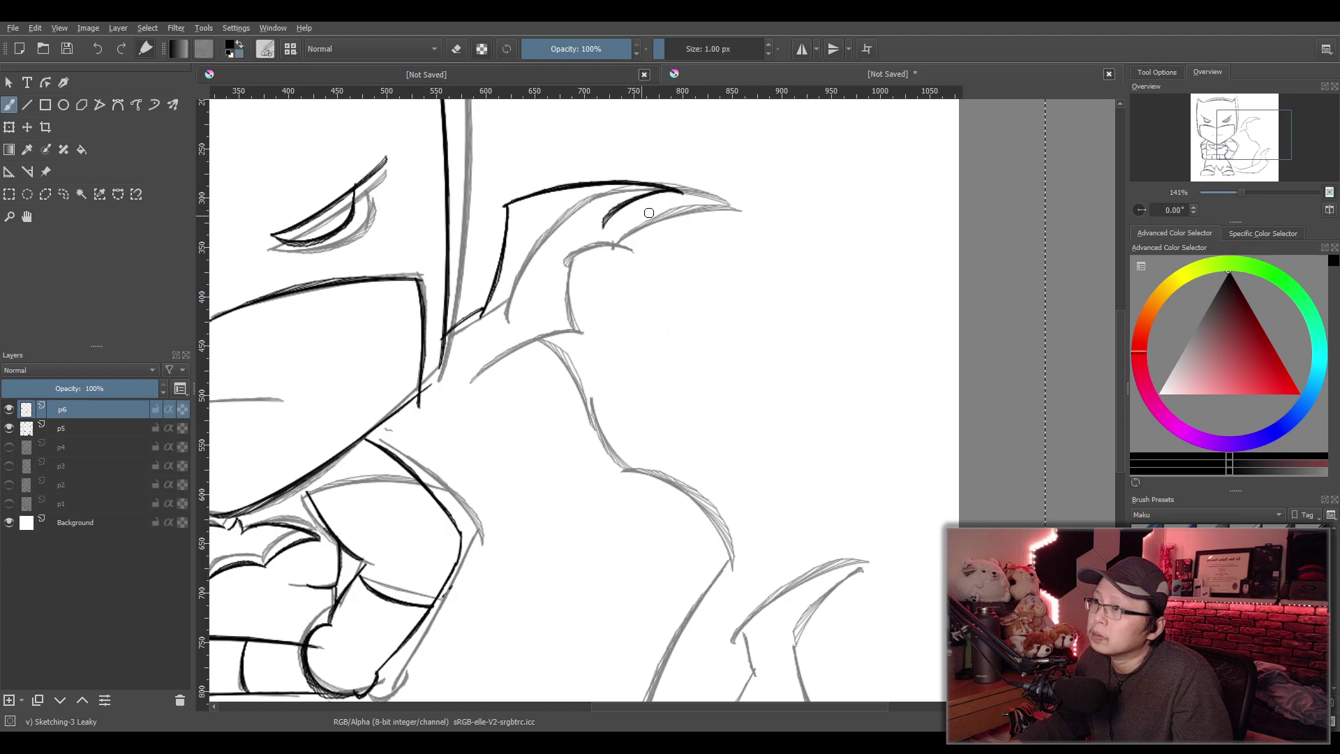
Try several curves for the upper cape tip's underside and for the edge running down from it
{"action": "left_click_drag", "start_coordinate": [600, 230], "coordinate": [681, 194]}
{"action": "key", "text": "ctrl+z"}
{"action": "key", "text": "ctrl+z"}
{"action": "left_click_drag", "start_coordinate": [569, 237], "coordinate": [681, 191]}
{"action": "key", "text": "ctrl+z"}
{"action": "key", "text": "ctrl+z"}
{"action": "left_click_drag", "start_coordinate": [567, 230], "coordinate": [687, 194]}
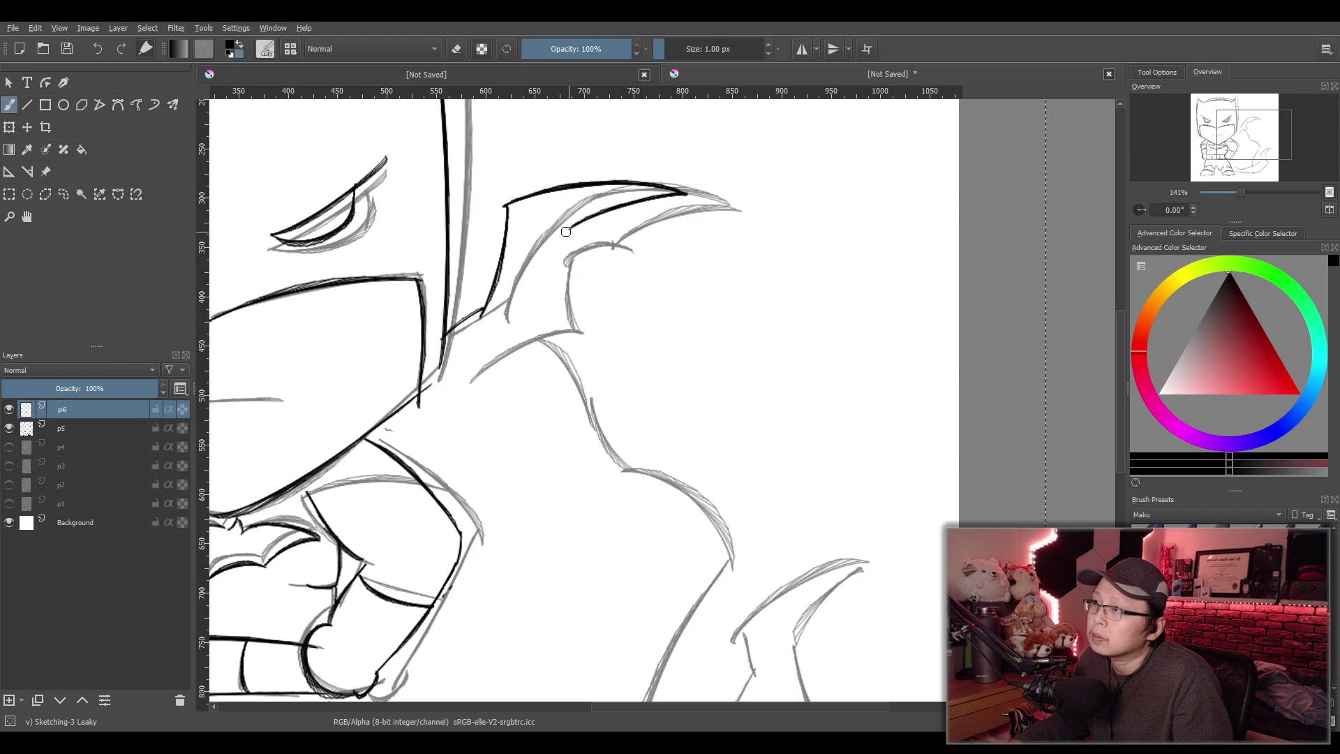
{"action": "left_click_drag", "start_coordinate": [567, 230], "coordinate": [520, 321]}
{"action": "key", "text": "ctrl+z"}
{"action": "left_click_drag", "start_coordinate": [568, 227], "coordinate": [537, 319]}
{"action": "key", "text": "ctrl+z"}
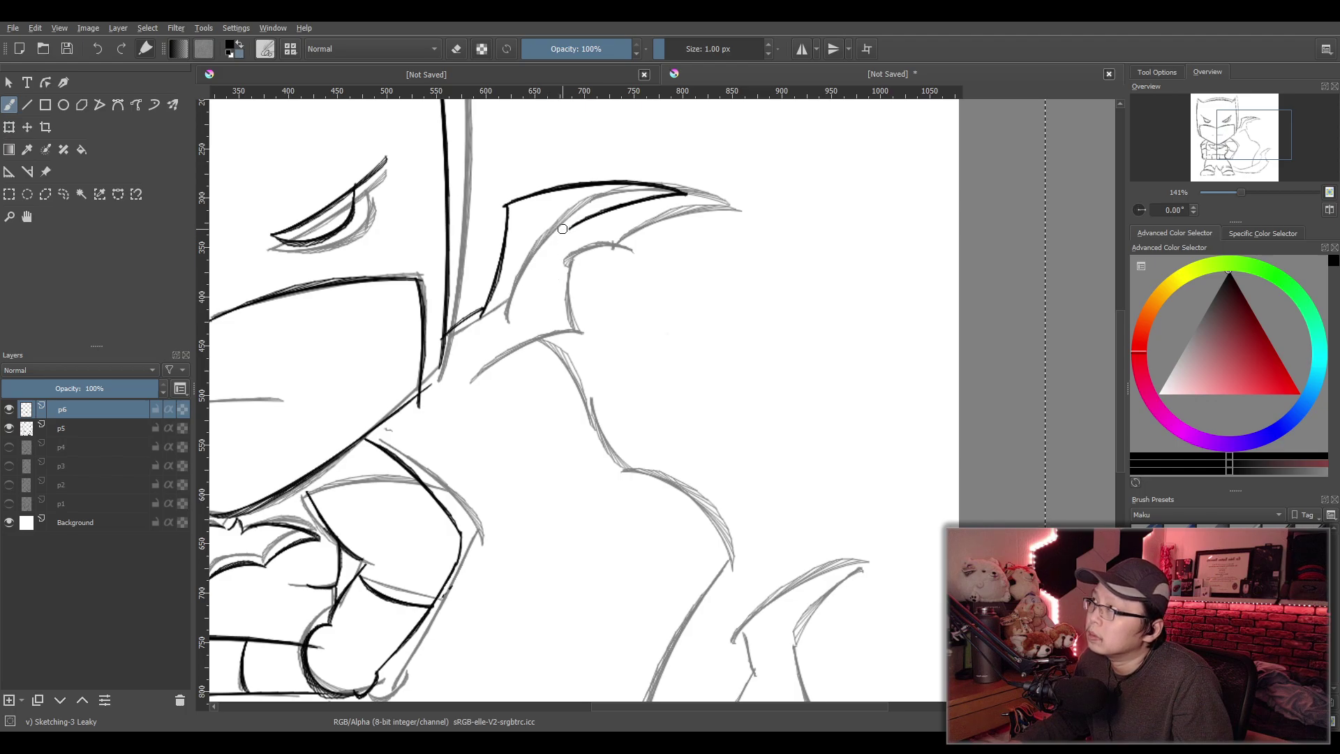
Redraw the upper cape tip's underside as a longer curve and add the inward-curving edge below it
{"action": "key", "text": "ctrl+z"}
{"action": "left_click_drag", "start_coordinate": [555, 230], "coordinate": [685, 192]}
{"action": "key", "text": "ctrl+z"}
{"action": "left_click_drag", "start_coordinate": [557, 230], "coordinate": [684, 193]}
{"action": "left_click_drag", "start_coordinate": [565, 229], "coordinate": [536, 316]}
{"action": "key", "text": "ctrl+z"}
{"action": "left_click_drag", "start_coordinate": [564, 230], "coordinate": [509, 322]}
{"action": "key", "text": "ctrl+z"}
{"action": "left_click_drag", "start_coordinate": [566, 224], "coordinate": [545, 320]}
{"action": "key", "text": "ctrl+z"}
{"action": "key", "text": "ctrl+z"}
{"action": "left_click_drag", "start_coordinate": [533, 257], "coordinate": [677, 193]}
{"action": "left_click_drag", "start_coordinate": [566, 231], "coordinate": [543, 309]}
{"action": "key", "text": "ctrl+z"}
{"action": "left_click_drag", "start_coordinate": [558, 242], "coordinate": [552, 327]}
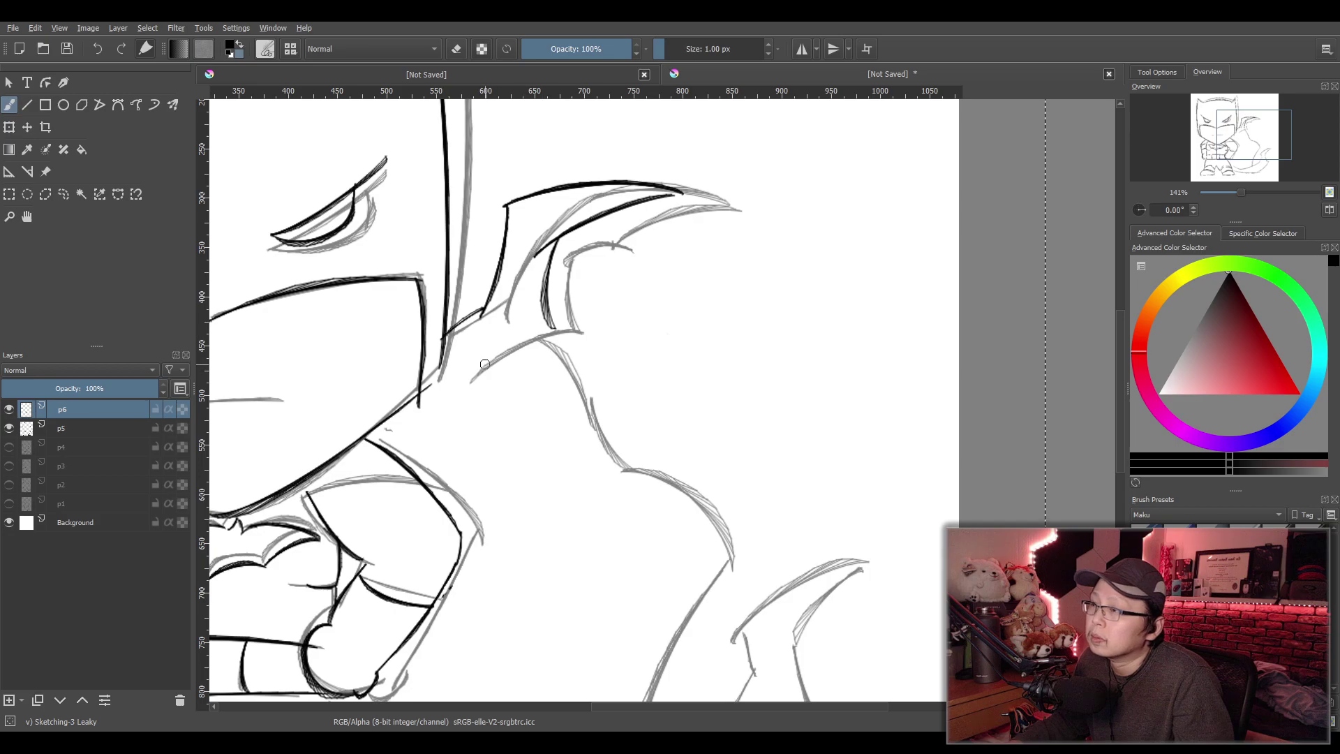
Draw the cape's lower fold line rising from beside the jaw up to the base of the upper tip
{"action": "left_click_drag", "start_coordinate": [455, 395], "coordinate": [565, 319]}
{"action": "key", "text": "ctrl+z"}
{"action": "left_click_drag", "start_coordinate": [458, 395], "coordinate": [546, 331]}
{"action": "key", "text": "ctrl+z"}
{"action": "left_click_drag", "start_coordinate": [444, 403], "coordinate": [553, 329]}
{"action": "key", "text": "ctrl+z"}
{"action": "left_click_drag", "start_coordinate": [445, 416], "coordinate": [562, 319]}
{"action": "key", "text": "ctrl+z"}
{"action": "left_click_drag", "start_coordinate": [440, 416], "coordinate": [544, 334]}
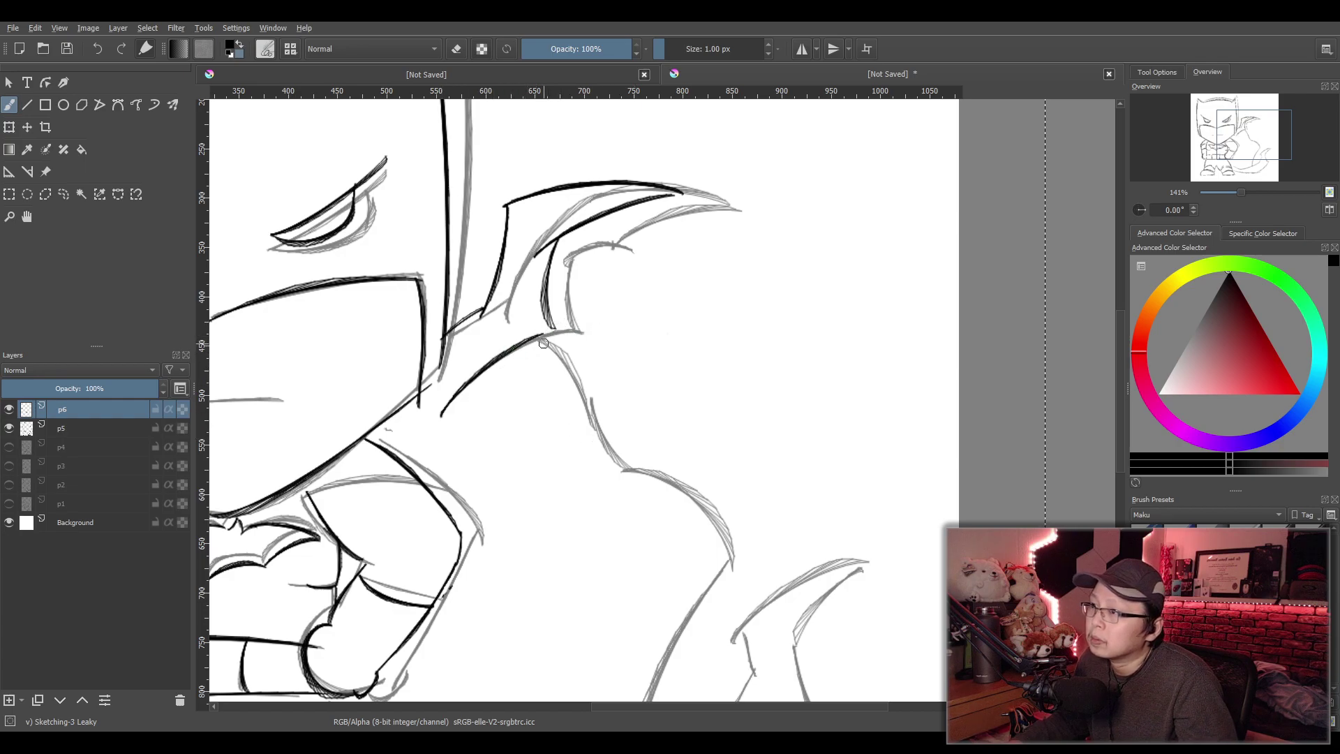
Draw the cape's outer right edge from the rounded crest down through the first wave
{"action": "left_click_drag", "start_coordinate": [514, 356], "coordinate": [694, 442]}
{"action": "key", "text": "ctrl+z"}
{"action": "left_click_drag", "start_coordinate": [517, 351], "coordinate": [652, 468]}
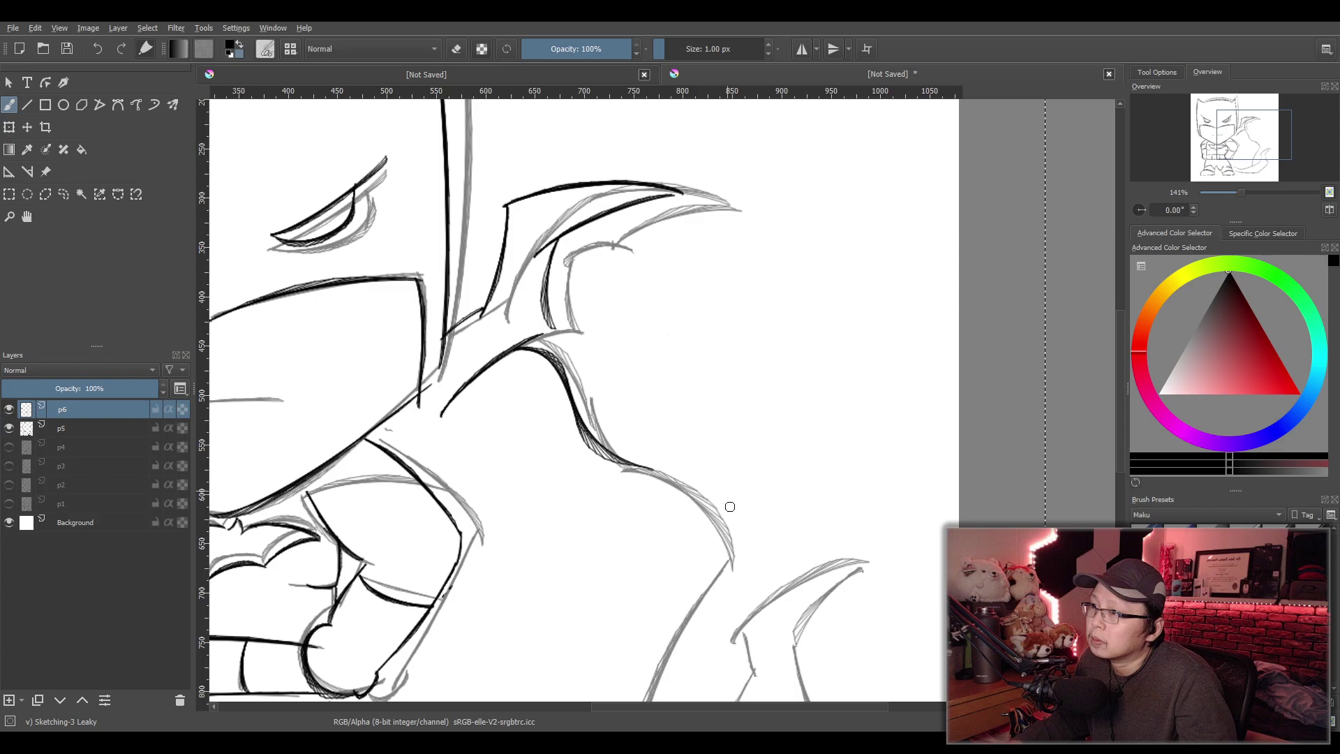
{"action": "key", "text": "ctrl+z"}
{"action": "mouse_move", "coordinate": [520, 345]}
{"action": "left_mouse_down"}
{"action": "mouse_move", "coordinate": [697, 512]}
{"action": "mouse_move", "coordinate": [758, 534]}
{"action": "left_mouse_up"}
{"action": "key", "text": "ctrl+z"}
{"action": "mouse_move", "coordinate": [522, 344]}
{"action": "left_mouse_down"}
{"action": "mouse_move", "coordinate": [576, 374]}
{"action": "mouse_move", "coordinate": [730, 593]}
{"action": "left_mouse_up"}
{"action": "key", "text": "ctrl+z"}
Draw the second bulge of the cape's outer right edge down to its corner, inside the faded guide
{"action": "left_click_drag", "start_coordinate": [632, 472], "coordinate": [748, 564]}
{"action": "key", "text": "ctrl+z"}
{"action": "scroll", "coordinate": [753, 553], "scroll_direction": "down", "scroll_amount": 5}
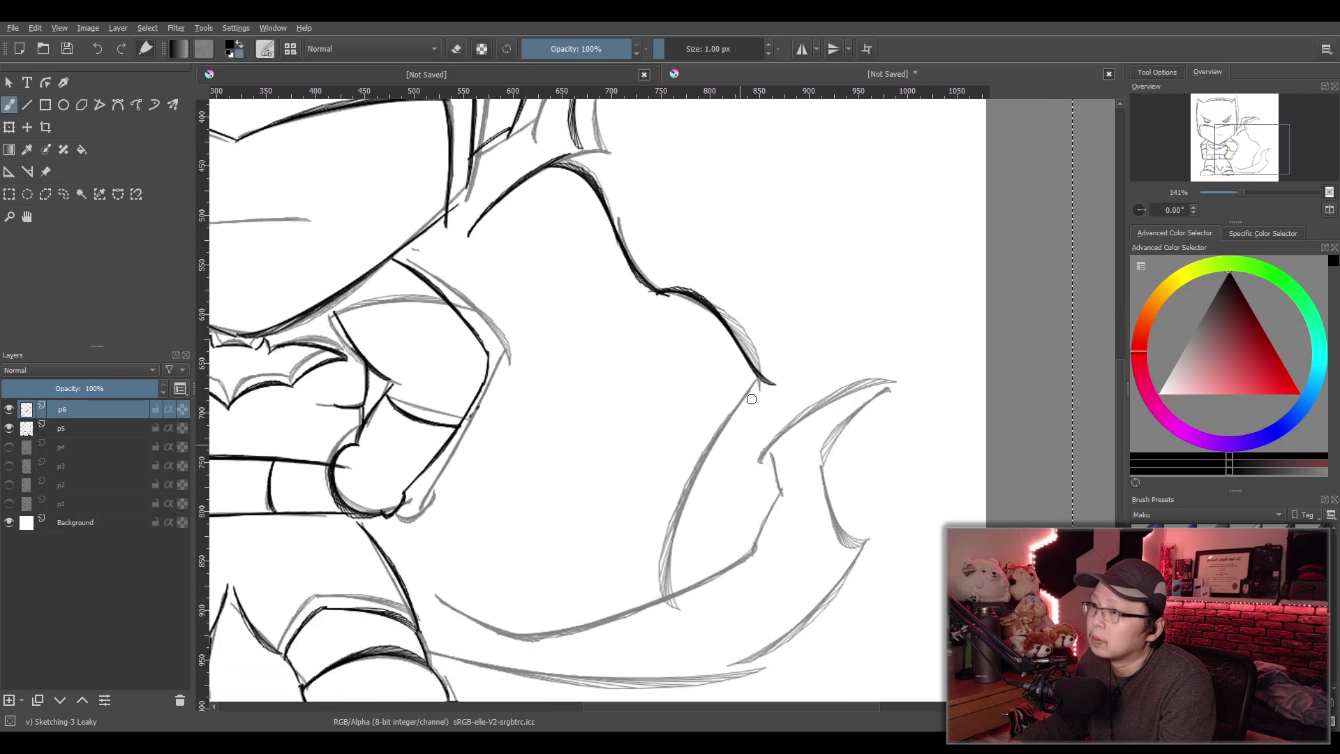
{"action": "scroll", "coordinate": [640, 315], "scroll_direction": "right", "scroll_amount": 1}
{"action": "key", "text": "ctrl+z"}
{"action": "left_click_drag", "start_coordinate": [606, 291], "coordinate": [718, 371]}
{"action": "key", "text": "ctrl+z"}
{"action": "left_click_drag", "start_coordinate": [607, 292], "coordinate": [716, 387]}
Draw an S-shaped edge from the cape's outer corner, curving inward and back out to the lower sweep
{"action": "left_click_drag", "start_coordinate": [670, 441], "coordinate": [615, 601]}
{"action": "key", "text": "ctrl+z"}
{"action": "left_click_drag", "start_coordinate": [704, 393], "coordinate": [620, 608]}
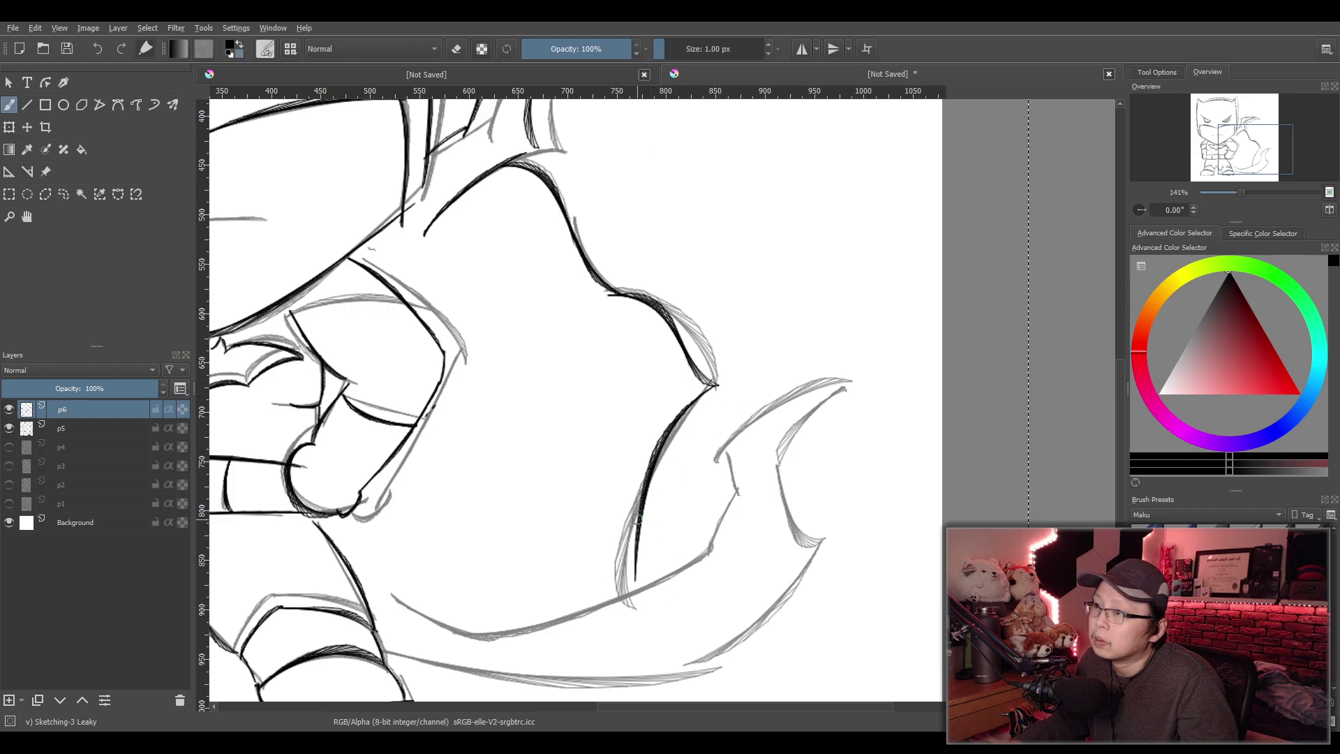
{"action": "key", "text": "ctrl+z"}
{"action": "mouse_move", "coordinate": [715, 388]}
{"action": "left_mouse_down"}
{"action": "mouse_move", "coordinate": [632, 510]}
{"action": "mouse_move", "coordinate": [623, 611]}
{"action": "left_mouse_up"}
{"action": "key", "text": "ctrl+z"}
{"action": "left_click_drag", "start_coordinate": [715, 387], "coordinate": [632, 575]}
{"action": "key", "text": "ctrl+z"}
{"action": "left_click_drag", "start_coordinate": [716, 388], "coordinate": [639, 589]}
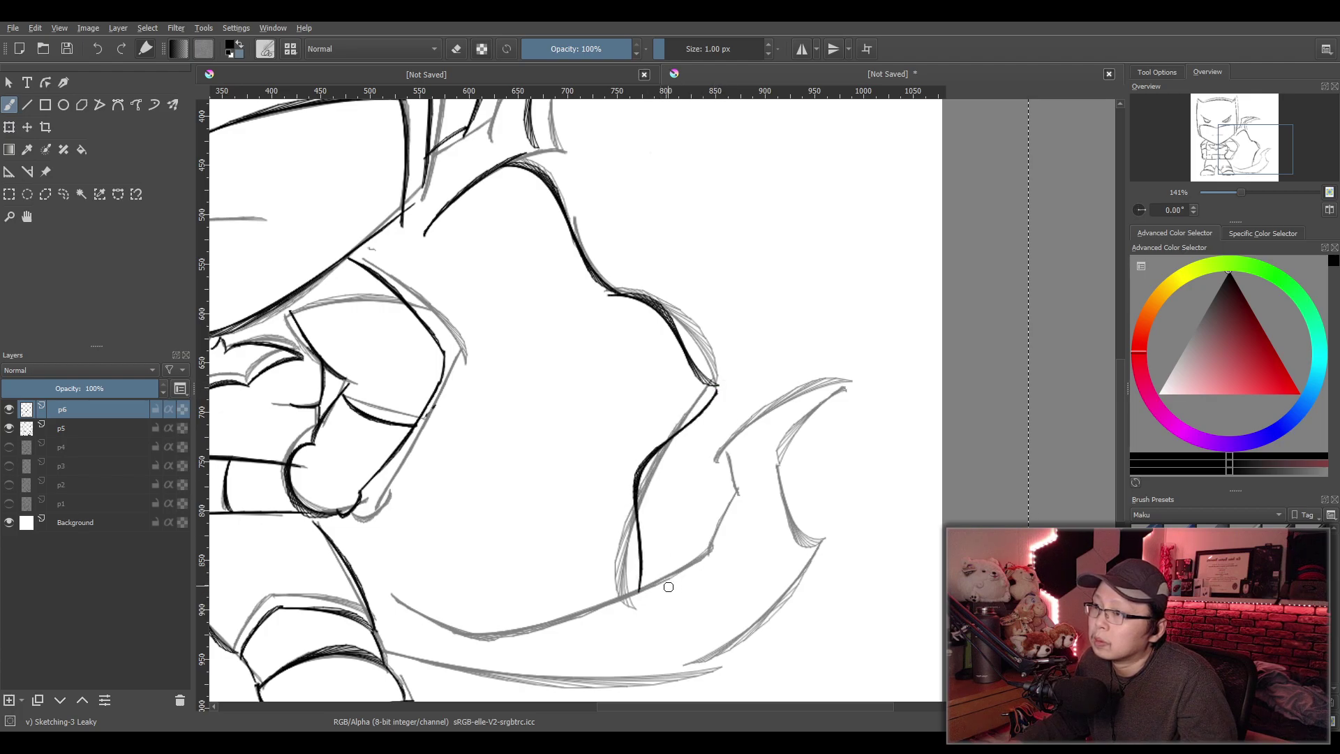
{"action": "key", "text": "ctrl+z"}
{"action": "left_click_drag", "start_coordinate": [716, 386], "coordinate": [706, 555]}
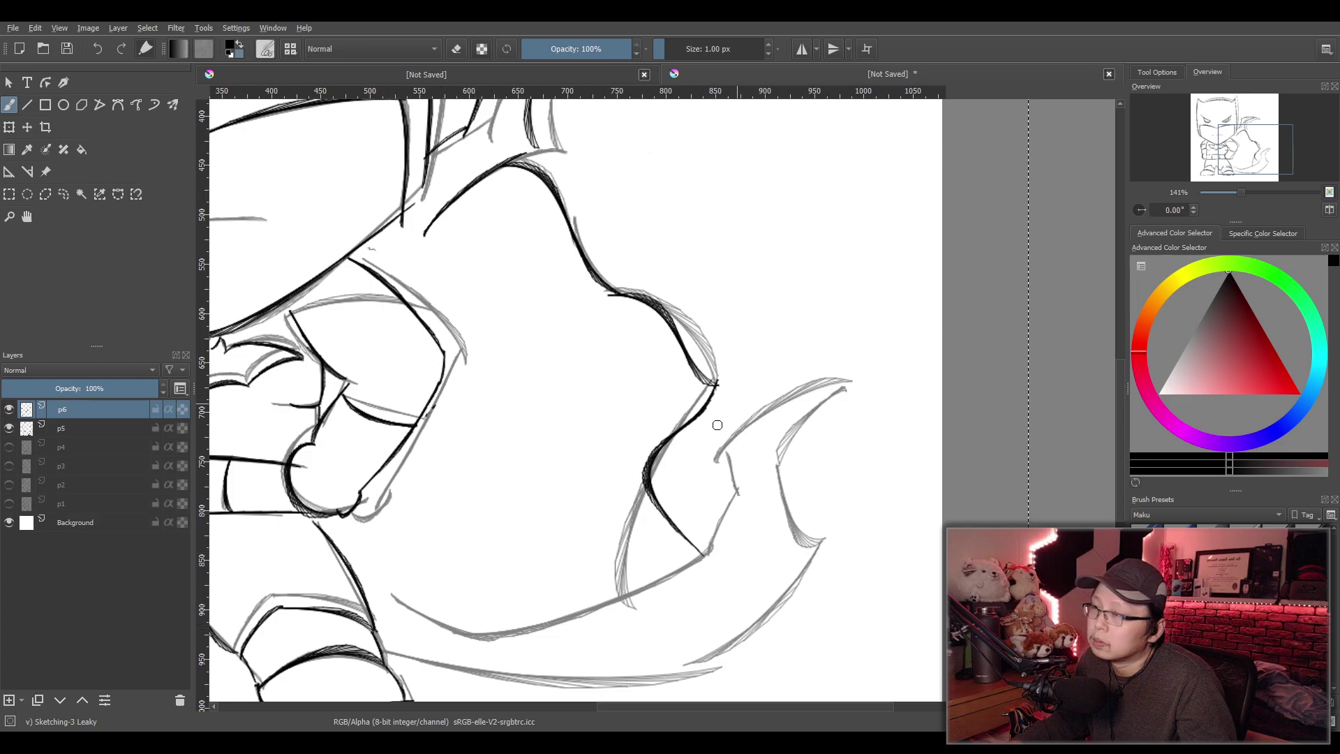
Draw the upper edge of the cape's lower sweep as one long shallow curve above the faded guide
{"action": "left_click_drag", "start_coordinate": [391, 594], "coordinate": [569, 613]}
{"action": "key", "text": "ctrl+z"}
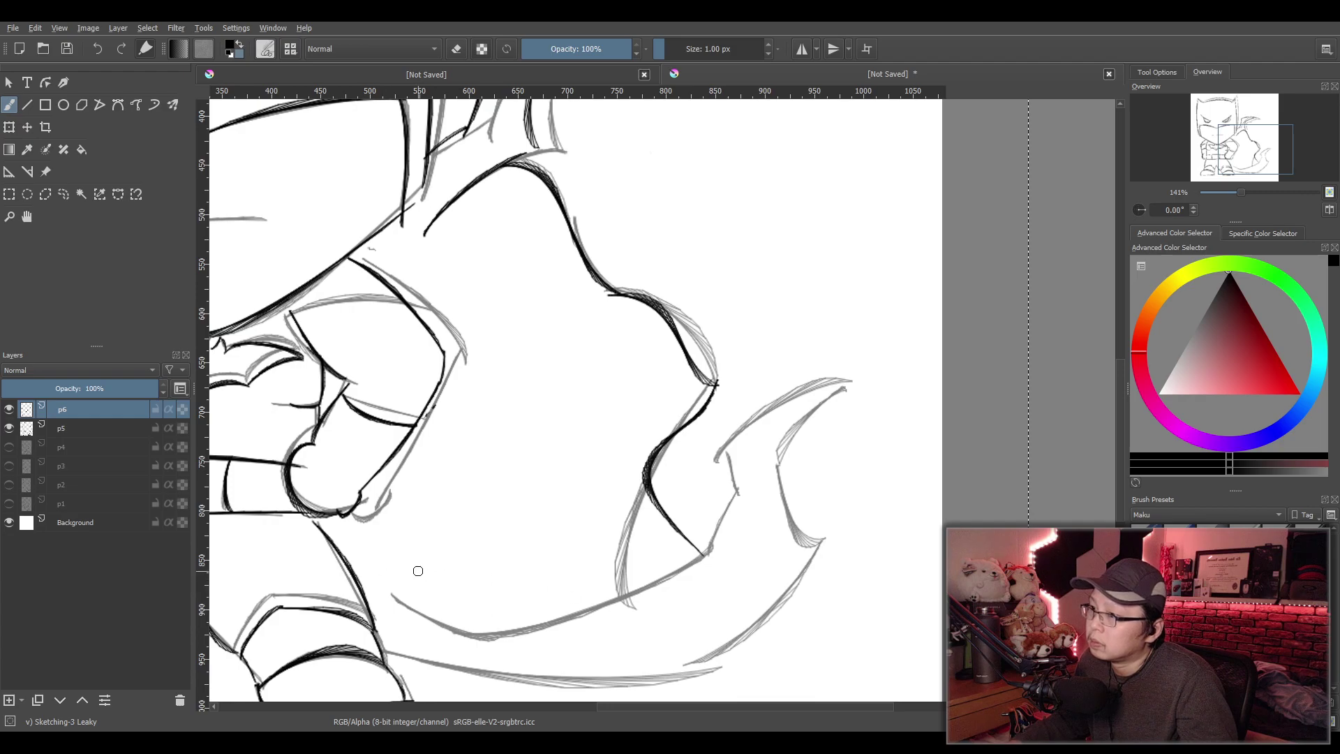
{"action": "mouse_move", "coordinate": [463, 580]}
{"action": "left_mouse_down"}
{"action": "mouse_move", "coordinate": [579, 591]}
{"action": "mouse_move", "coordinate": [691, 546]}
{"action": "mouse_move", "coordinate": [738, 511]}
{"action": "left_mouse_up"}
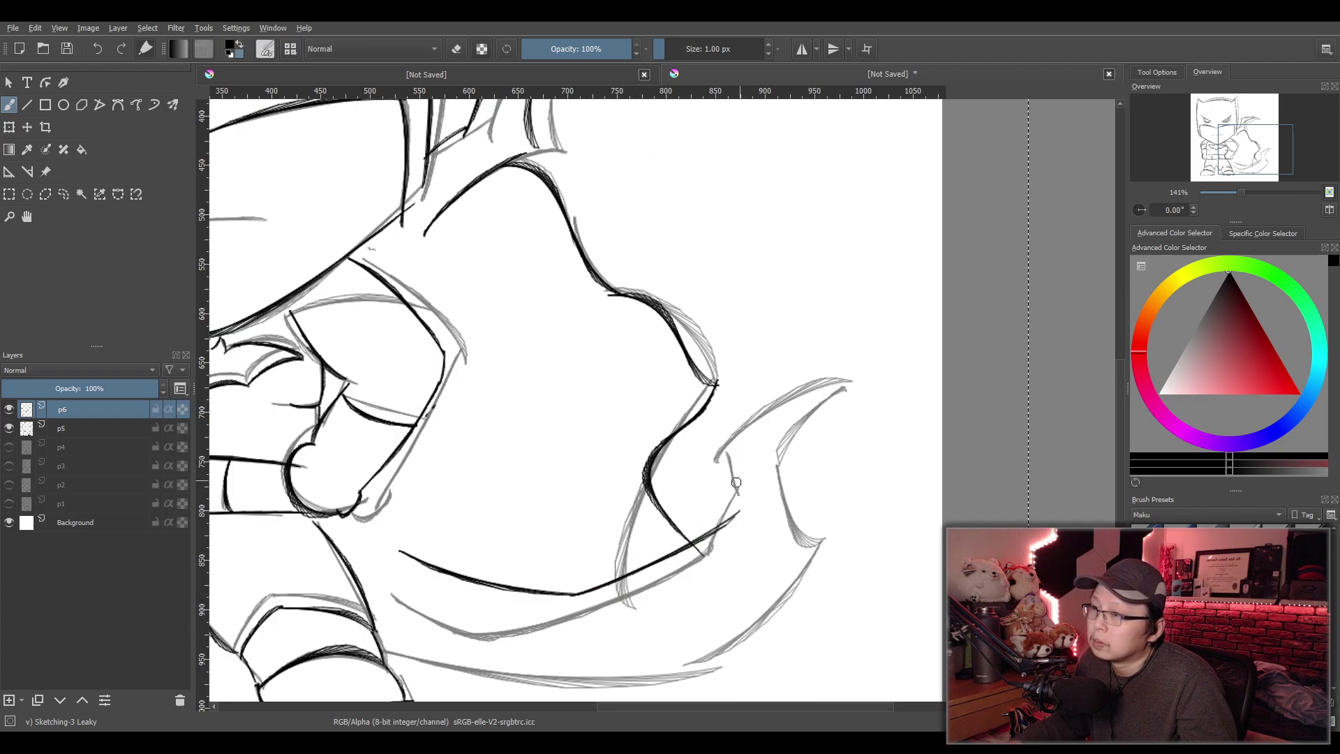
Draw the short curved left side of the lower cape tip and its upper edge rising to the point
{"action": "key", "text": "ctrl+z"}
{"action": "left_click_drag", "start_coordinate": [740, 541], "coordinate": [722, 474]}
{"action": "key", "text": "ctrl+z"}
{"action": "mouse_move", "coordinate": [738, 530]}
{"action": "left_mouse_down"}
{"action": "mouse_move", "coordinate": [701, 456]}
{"action": "mouse_move", "coordinate": [804, 391]}
{"action": "left_mouse_up"}
{"action": "key", "text": "ctrl+z"}
{"action": "left_click_drag", "start_coordinate": [704, 457], "coordinate": [859, 383]}
Draw the underside of the lower cape tip and the curved edge running down to the hem corner
{"action": "mouse_move", "coordinate": [757, 475]}
{"action": "left_mouse_down"}
{"action": "mouse_move", "coordinate": [813, 406]}
{"action": "mouse_move", "coordinate": [857, 384]}
{"action": "left_mouse_up"}
{"action": "key", "text": "ctrl+z"}
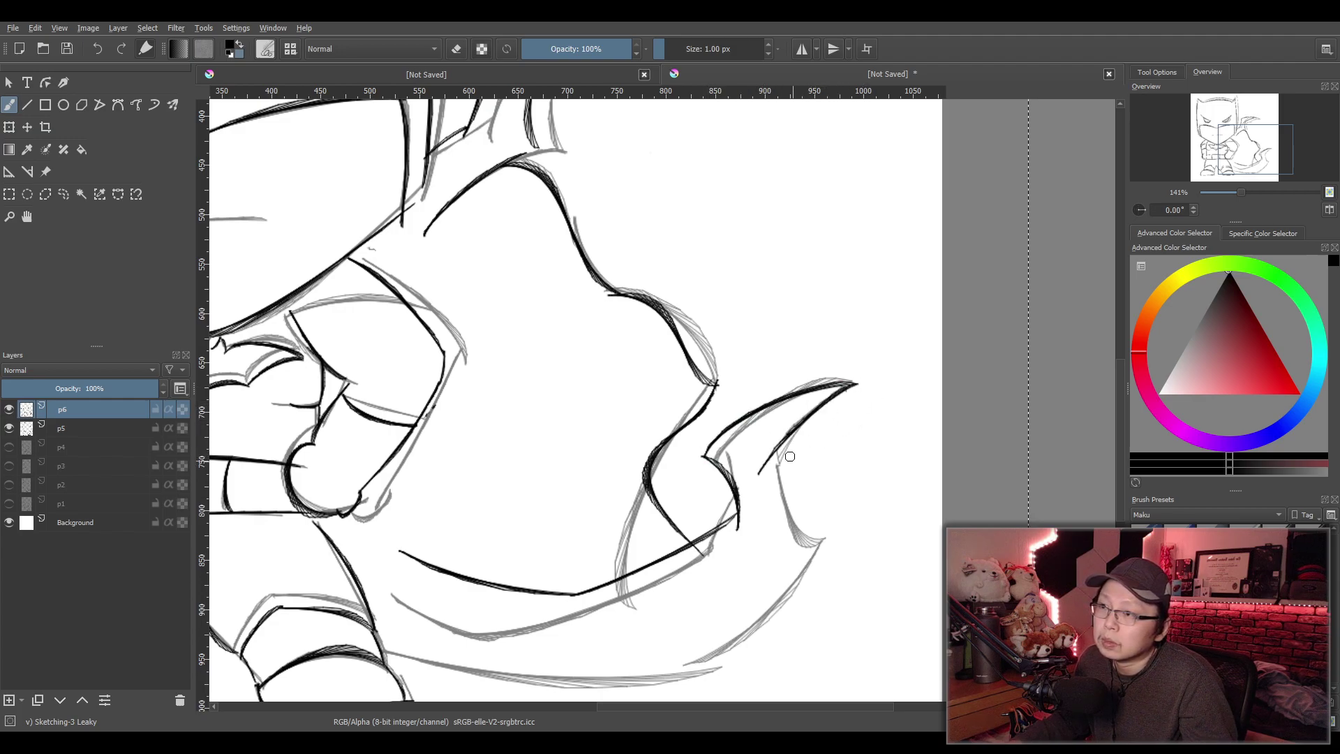
{"action": "left_click_drag", "start_coordinate": [784, 440], "coordinate": [818, 546]}
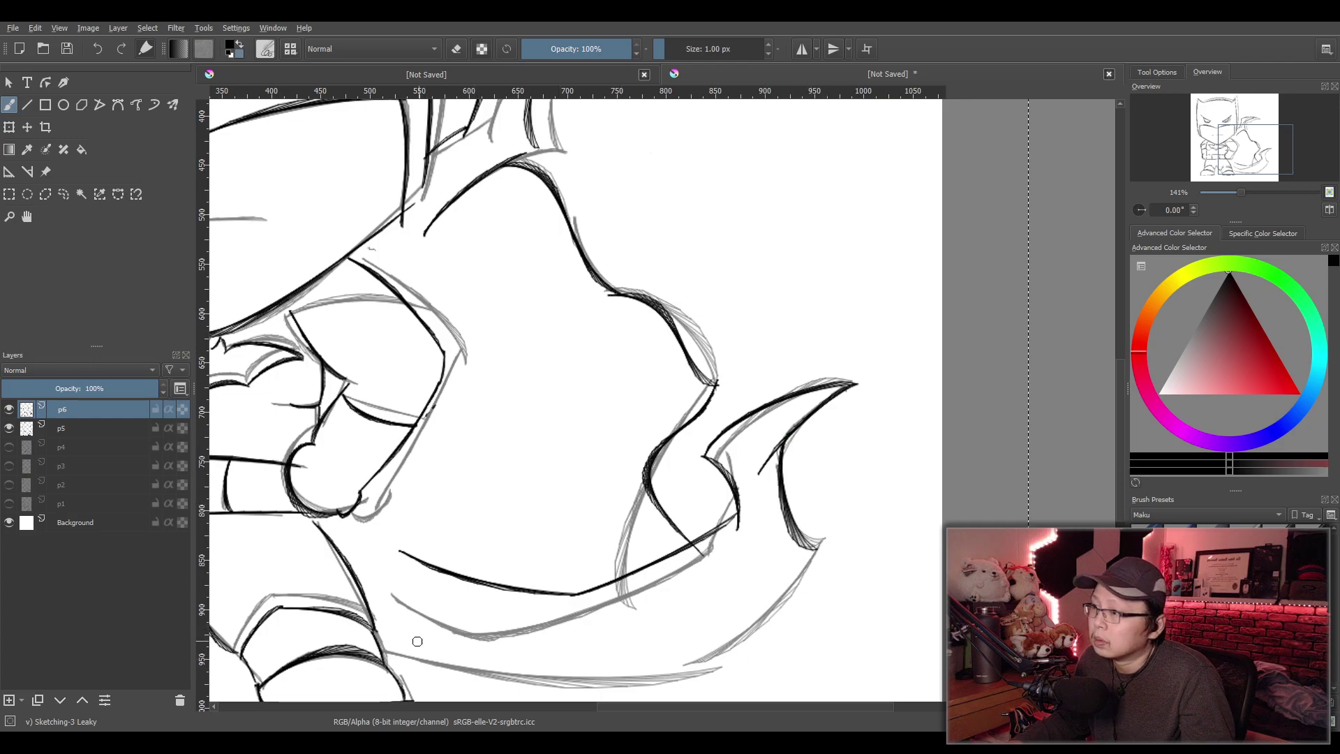
Draw the cape's bottom hem as a long curve from the right leg to the lower tip's outer corner
{"action": "left_click_drag", "start_coordinate": [380, 647], "coordinate": [719, 669]}
{"action": "key", "text": "ctrl+z"}
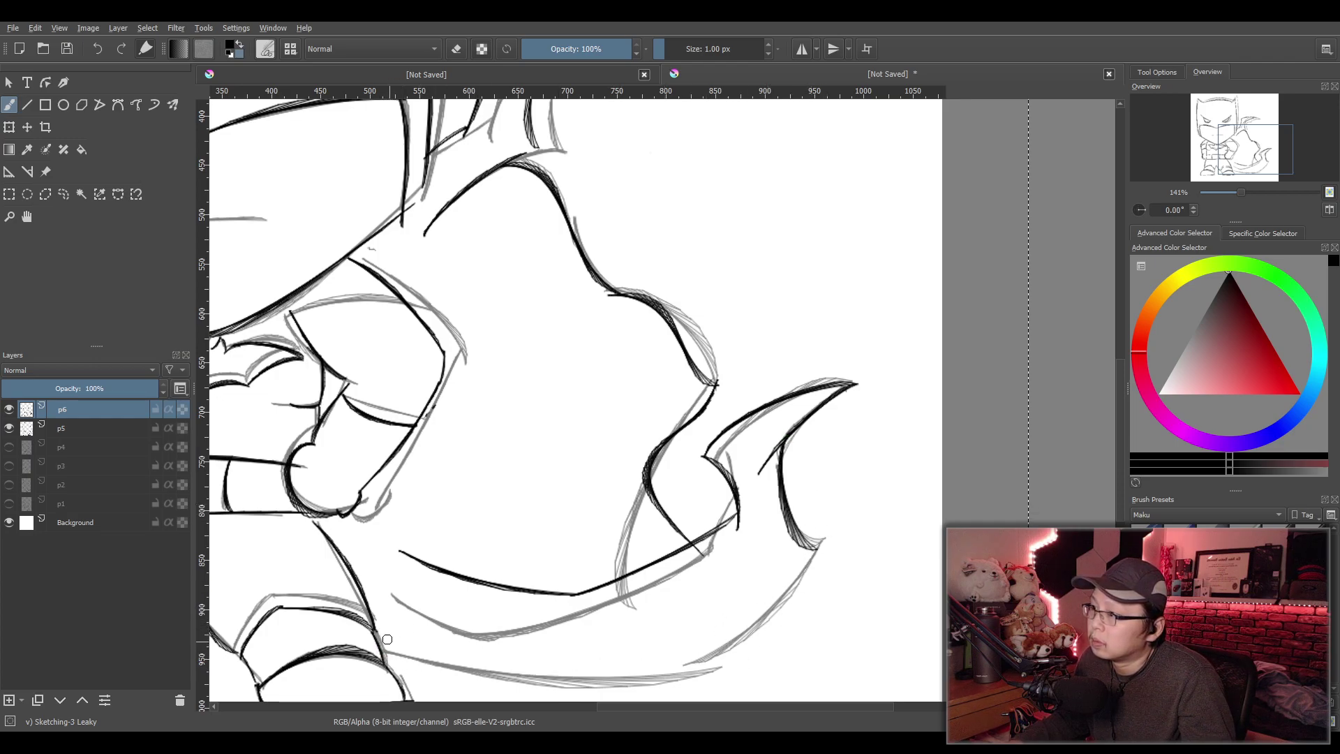
{"action": "left_click_drag", "start_coordinate": [377, 633], "coordinate": [723, 566]}
{"action": "key", "text": "ctrl+z"}
{"action": "mouse_move", "coordinate": [363, 603]}
{"action": "left_mouse_down"}
{"action": "mouse_move", "coordinate": [547, 644]}
{"action": "mouse_move", "coordinate": [814, 528]}
{"action": "left_mouse_up"}
{"action": "key", "text": "ctrl+z"}
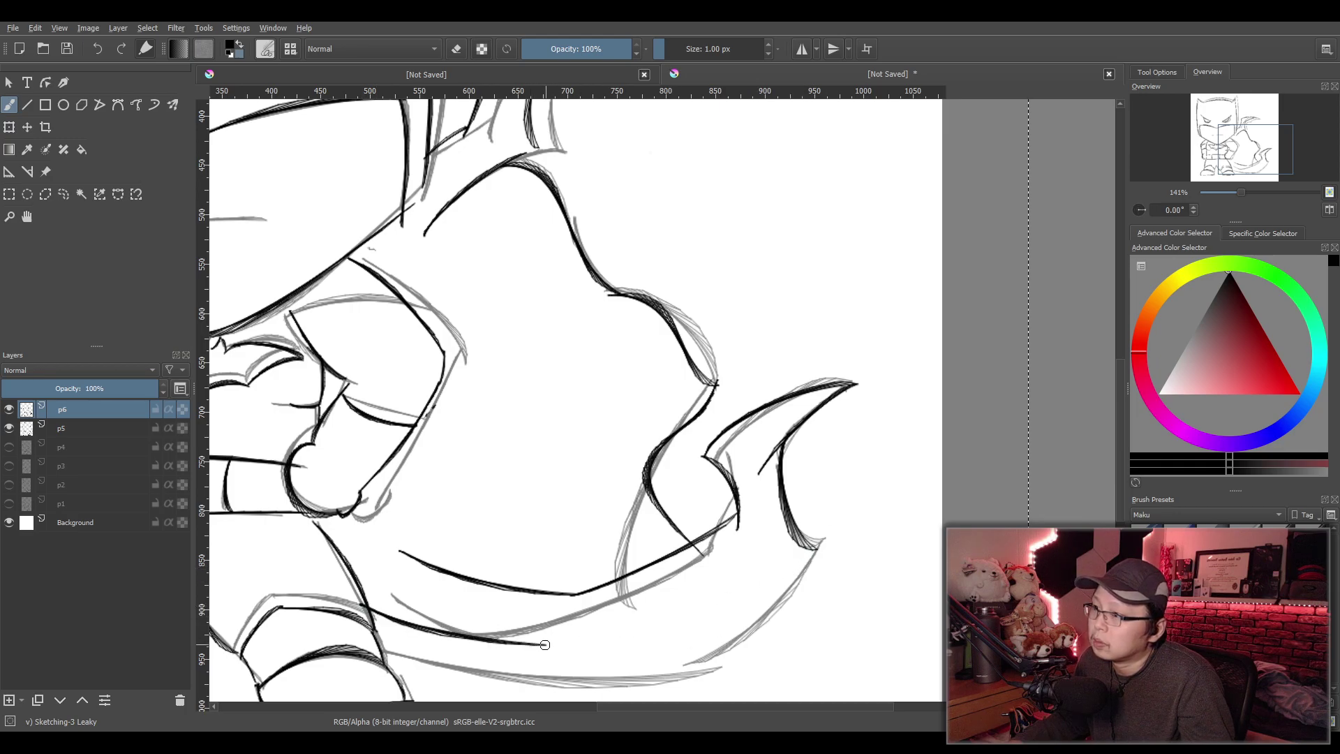
{"action": "left_click_drag", "start_coordinate": [547, 638], "coordinate": [822, 542]}
Try adding two curved fold lines across the inside of the cape
{"action": "scroll", "coordinate": [810, 517], "scroll_direction": "down", "scroll_amount": 4}
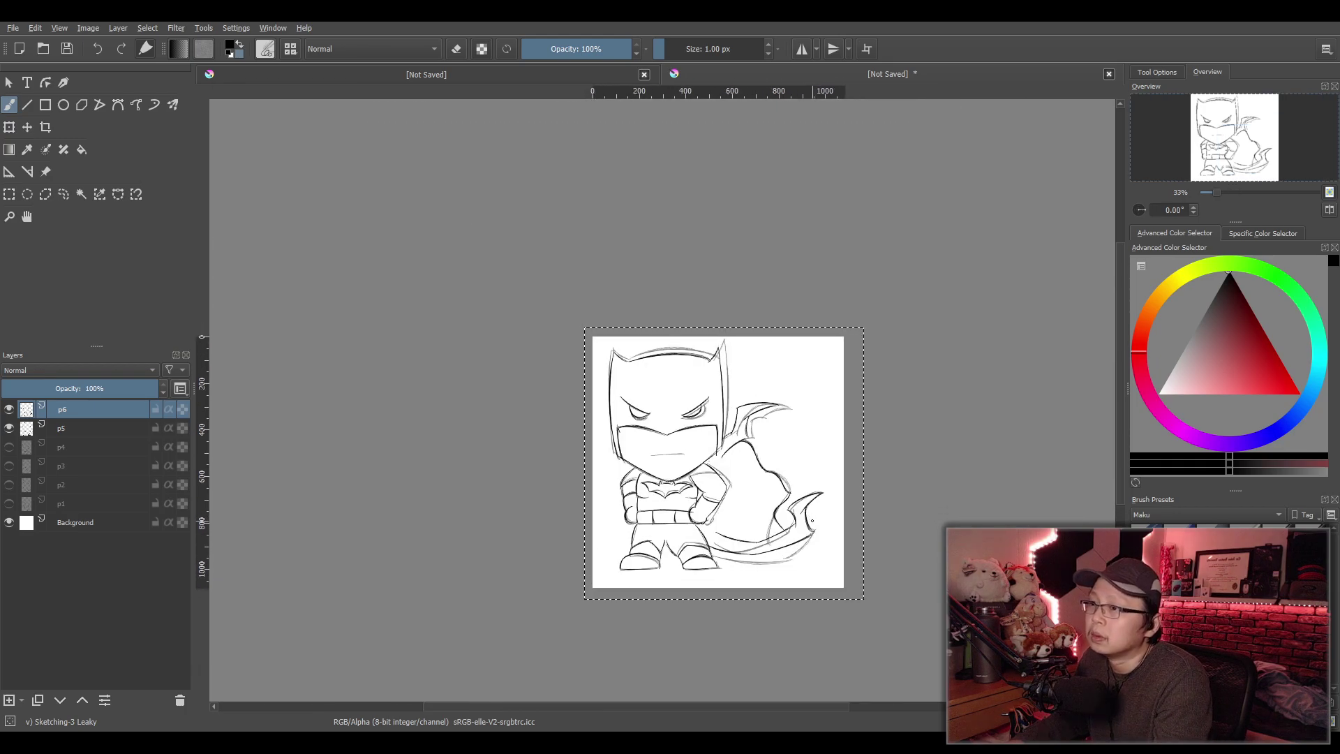
{"action": "scroll", "coordinate": [811, 508], "scroll_direction": "up", "scroll_amount": 6}
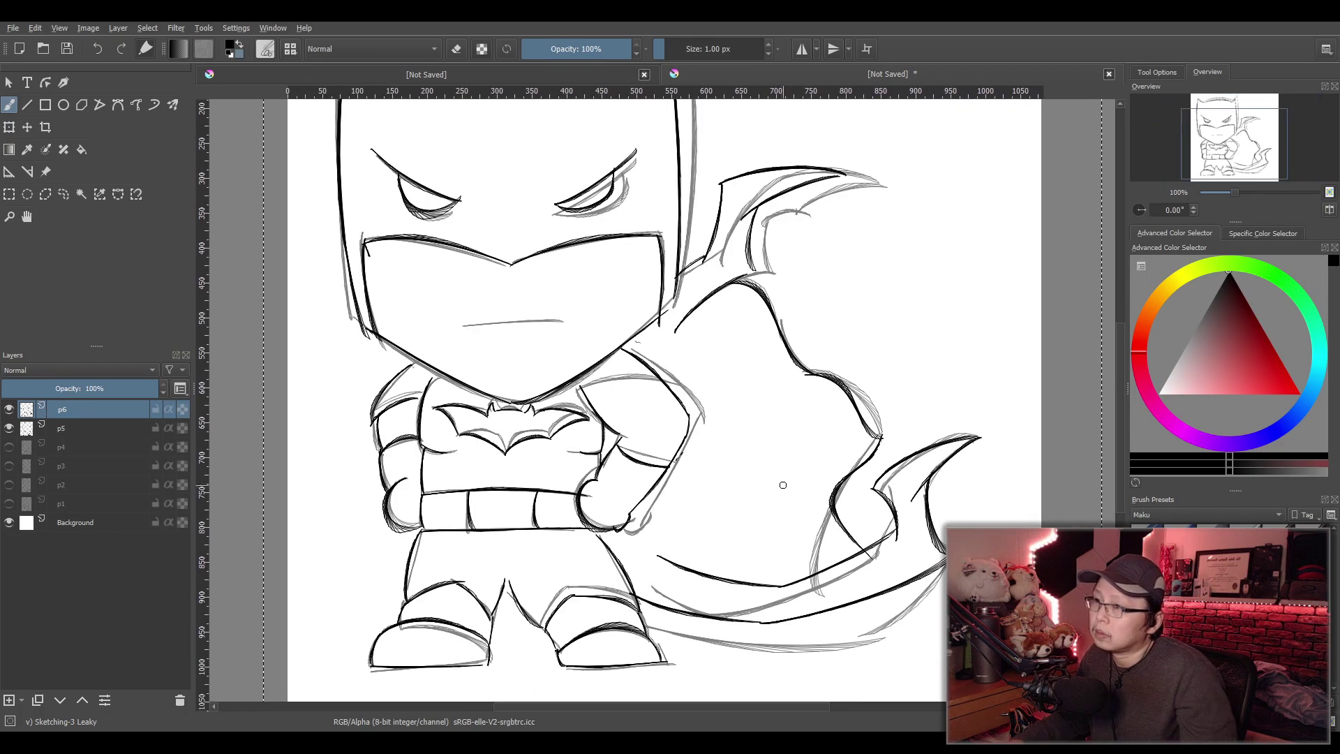
{"action": "key", "text": "ctrl+z"}
{"action": "left_click_drag", "start_coordinate": [687, 357], "coordinate": [790, 354]}
{"action": "key", "text": "ctrl+z"}
{"action": "left_click_drag", "start_coordinate": [691, 364], "coordinate": [791, 366]}
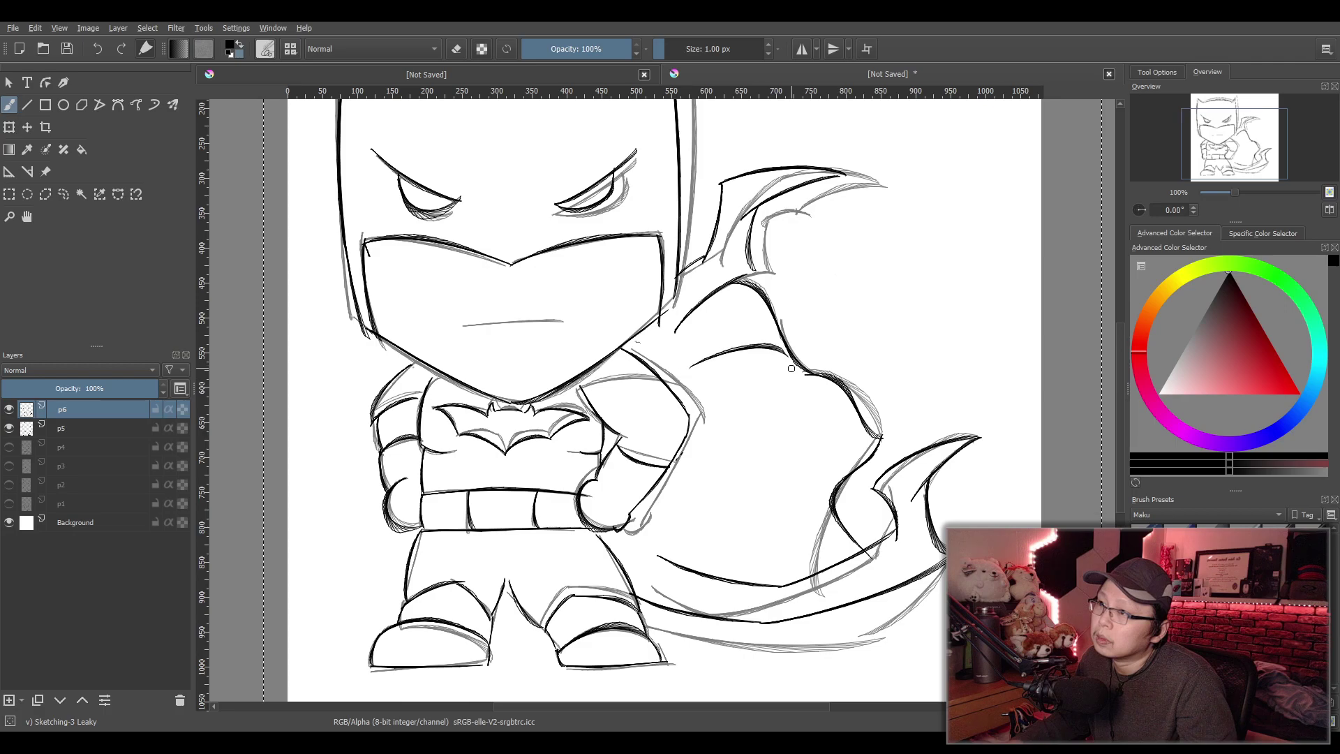
{"action": "key", "text": "ctrl+z"}
{"action": "left_click_drag", "start_coordinate": [684, 370], "coordinate": [808, 360]}
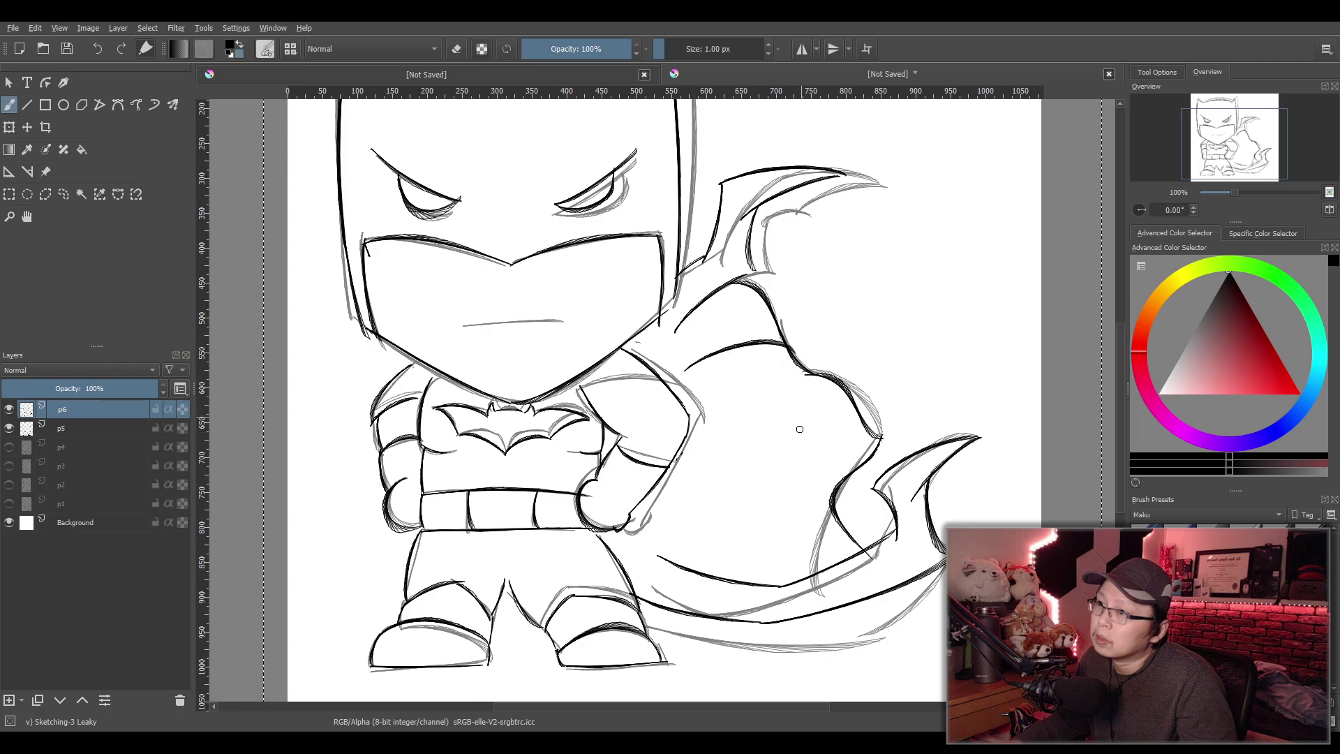
{"action": "left_click_drag", "start_coordinate": [723, 447], "coordinate": [885, 439]}
{"action": "key", "text": "ctrl+z"}
{"action": "left_click_drag", "start_coordinate": [726, 450], "coordinate": [886, 450]}
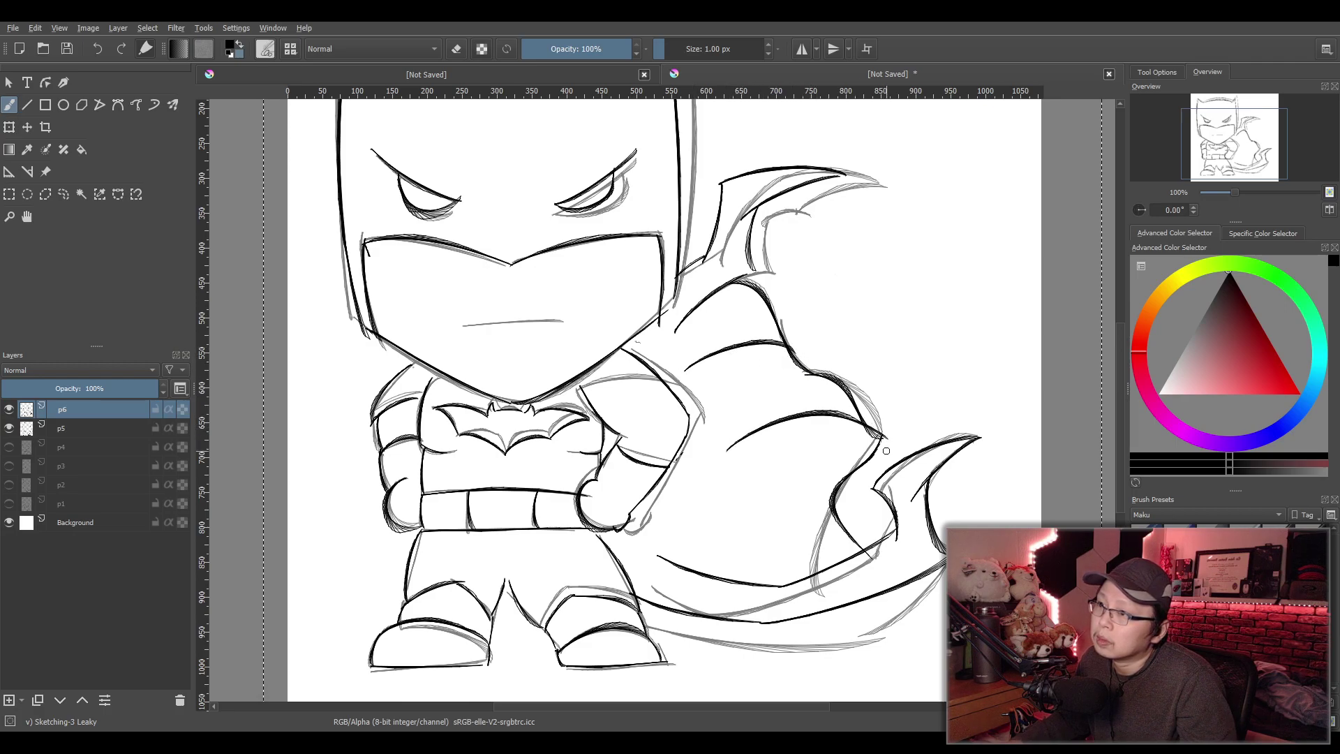
{"action": "key", "text": "ctrl+z"}
{"action": "key", "text": "ctrl+z"}
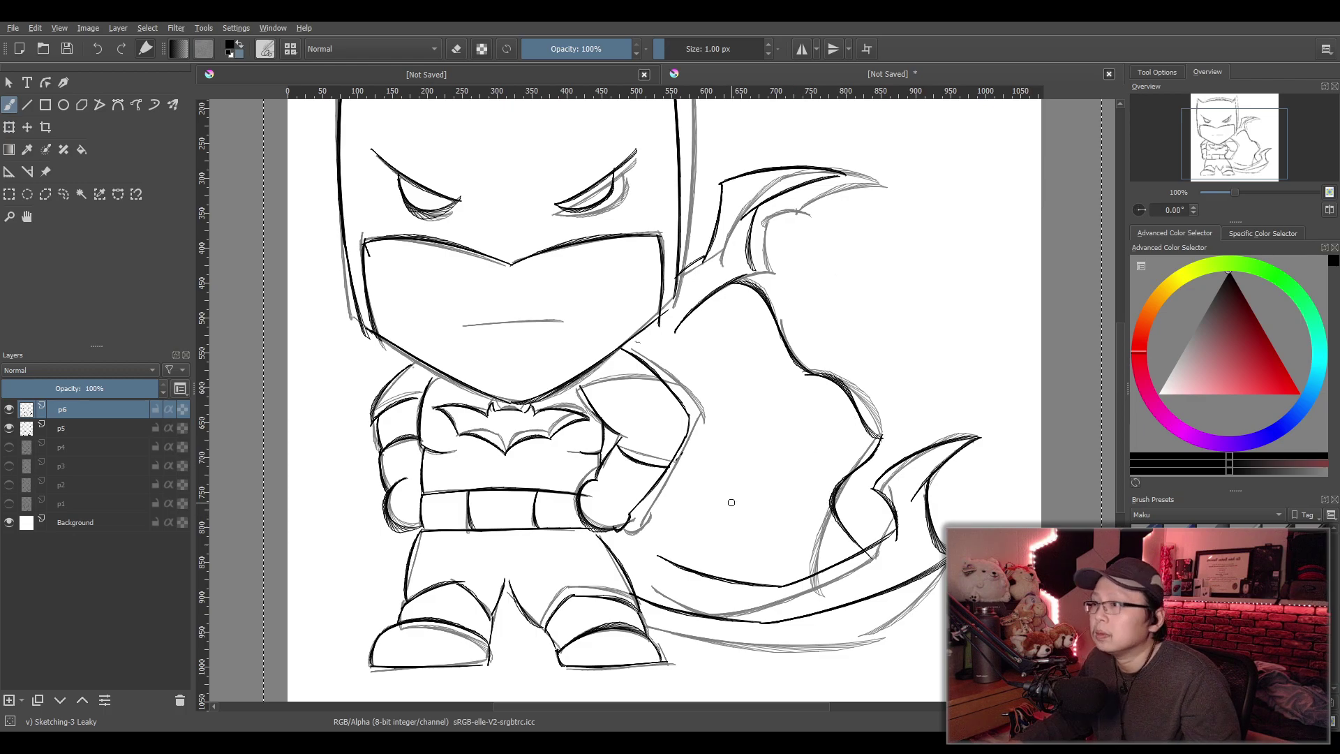
Hide layer p5 to check the p6 line drawing on its own, and zoom in on the torso
{"action": "scroll", "coordinate": [720, 492], "scroll_direction": "down", "scroll_amount": 2}
{"action": "left_click", "coordinate": [9, 427]}
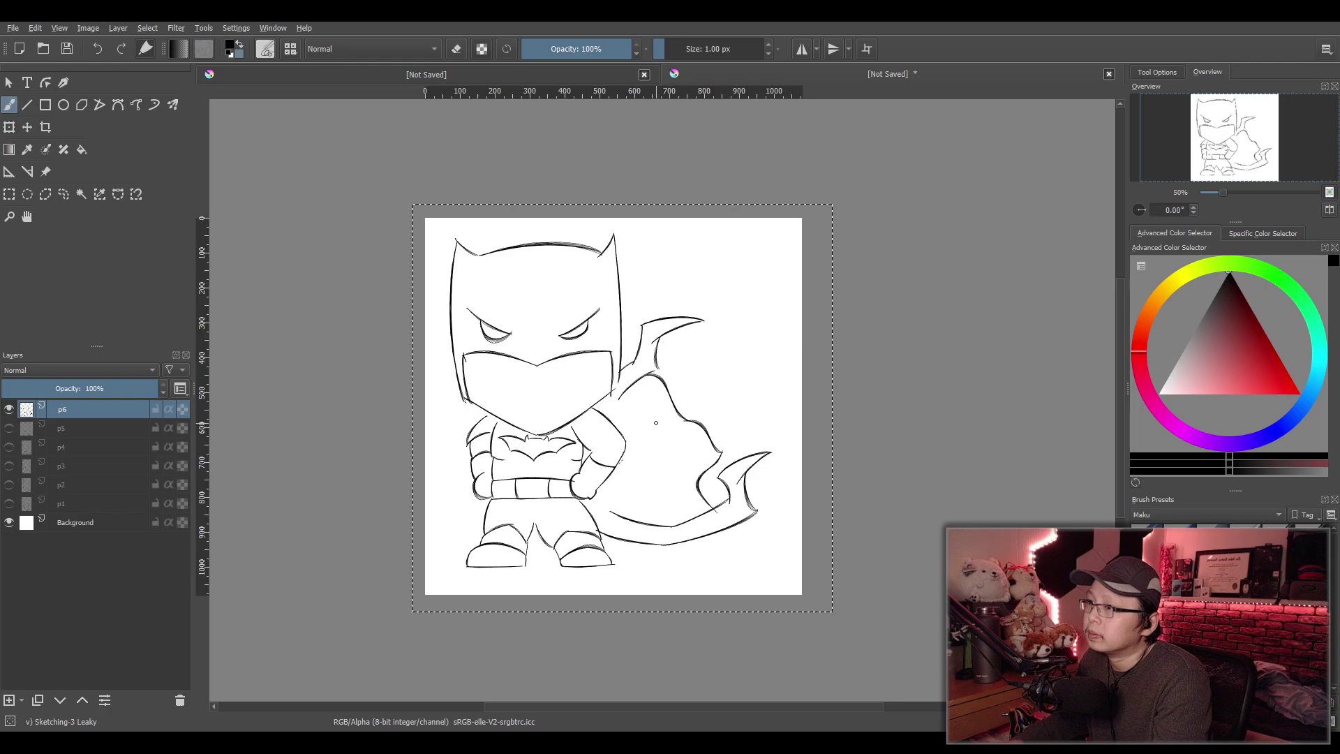
{"action": "scroll", "coordinate": [616, 474], "scroll_direction": "up", "scroll_amount": 1}
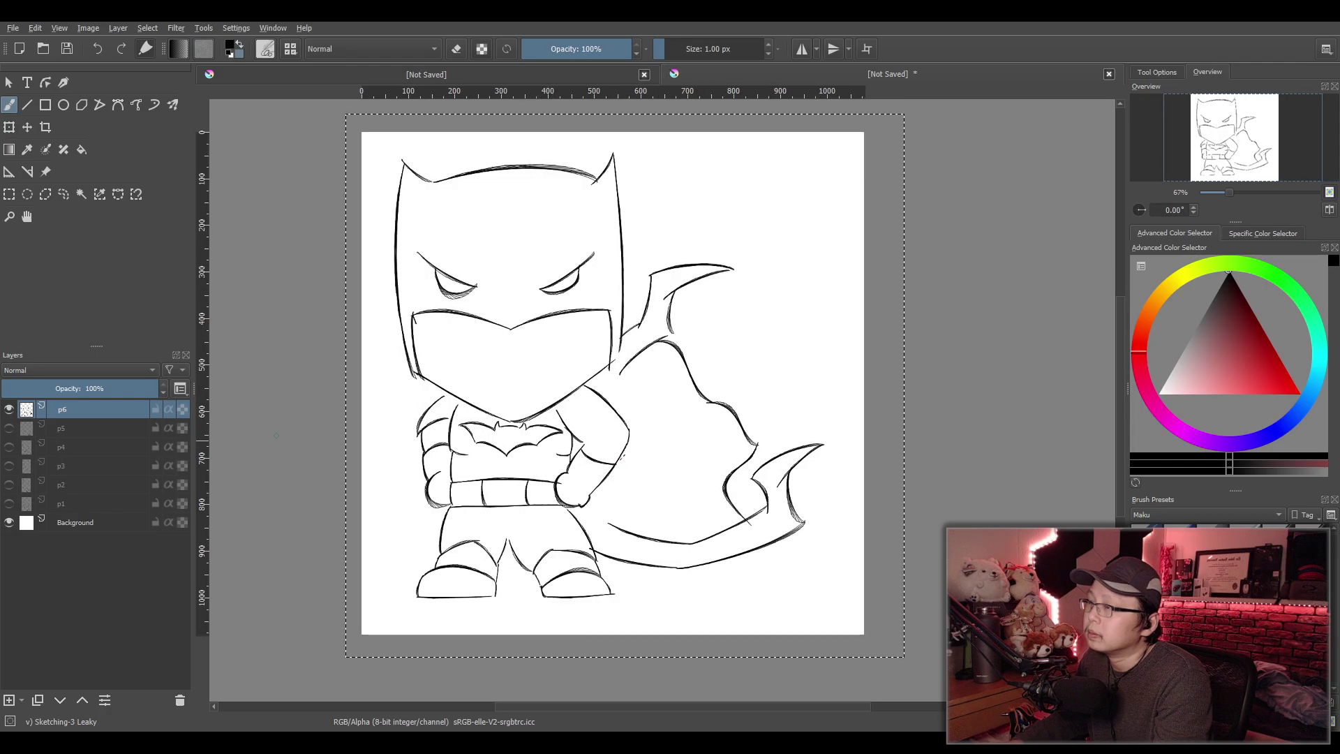
{"action": "scroll", "coordinate": [690, 507], "scroll_direction": "up", "scroll_amount": 2}
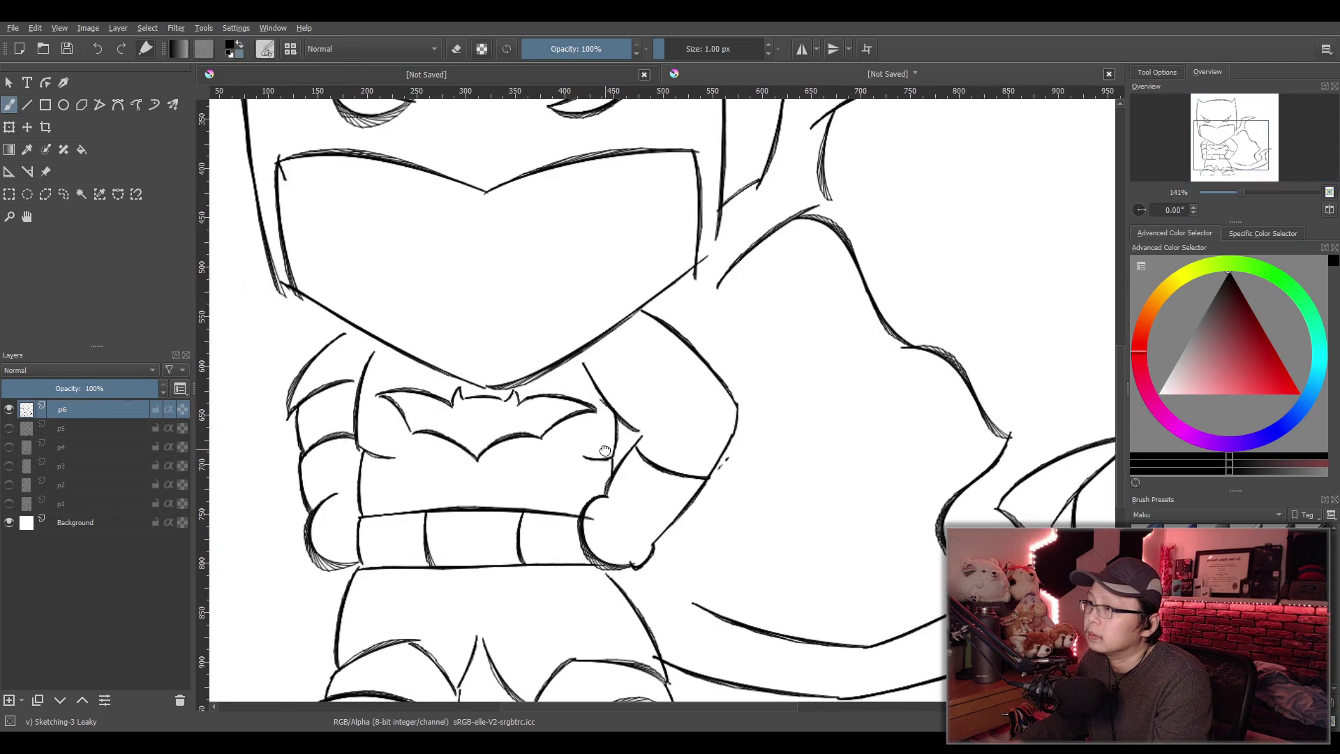
Show the p5 guide layer again and draw a curve across the top of the right upper arm from chest to outer shoulder
{"action": "key", "text": "e"}
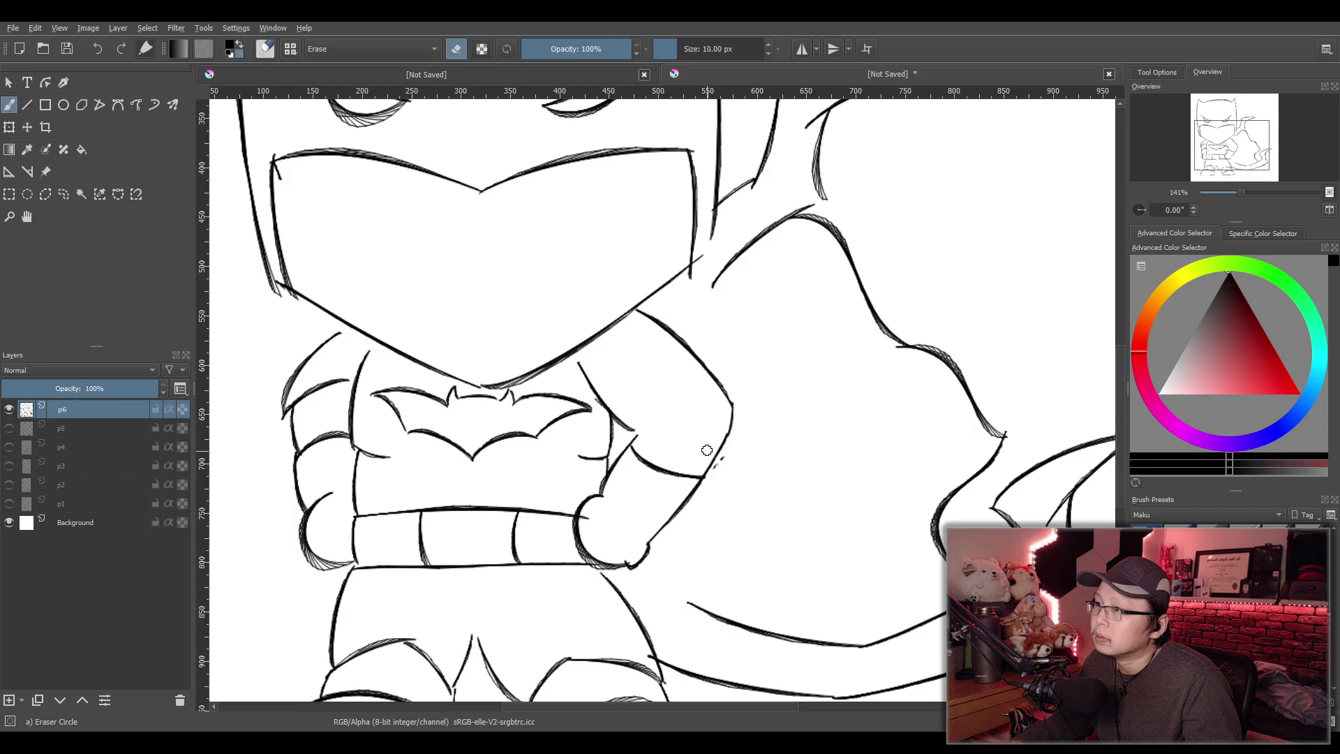
{"action": "left_click", "coordinate": [8, 428]}
{"action": "key", "text": "e"}
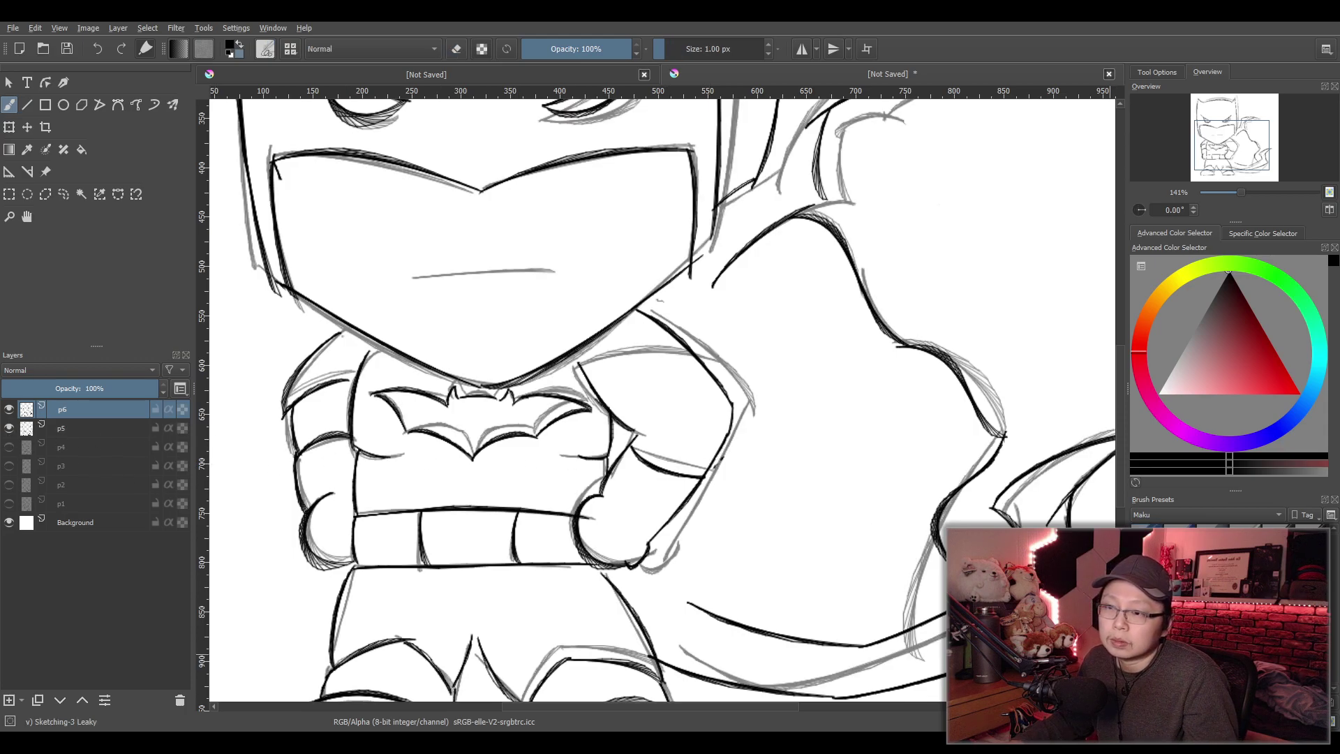
{"action": "left_click_drag", "start_coordinate": [572, 364], "coordinate": [706, 379]}
{"action": "key", "text": "ctrl+z"}
{"action": "left_click_drag", "start_coordinate": [569, 364], "coordinate": [731, 396]}
{"action": "key", "text": "ctrl+z"}
{"action": "left_click_drag", "start_coordinate": [573, 364], "coordinate": [718, 365]}
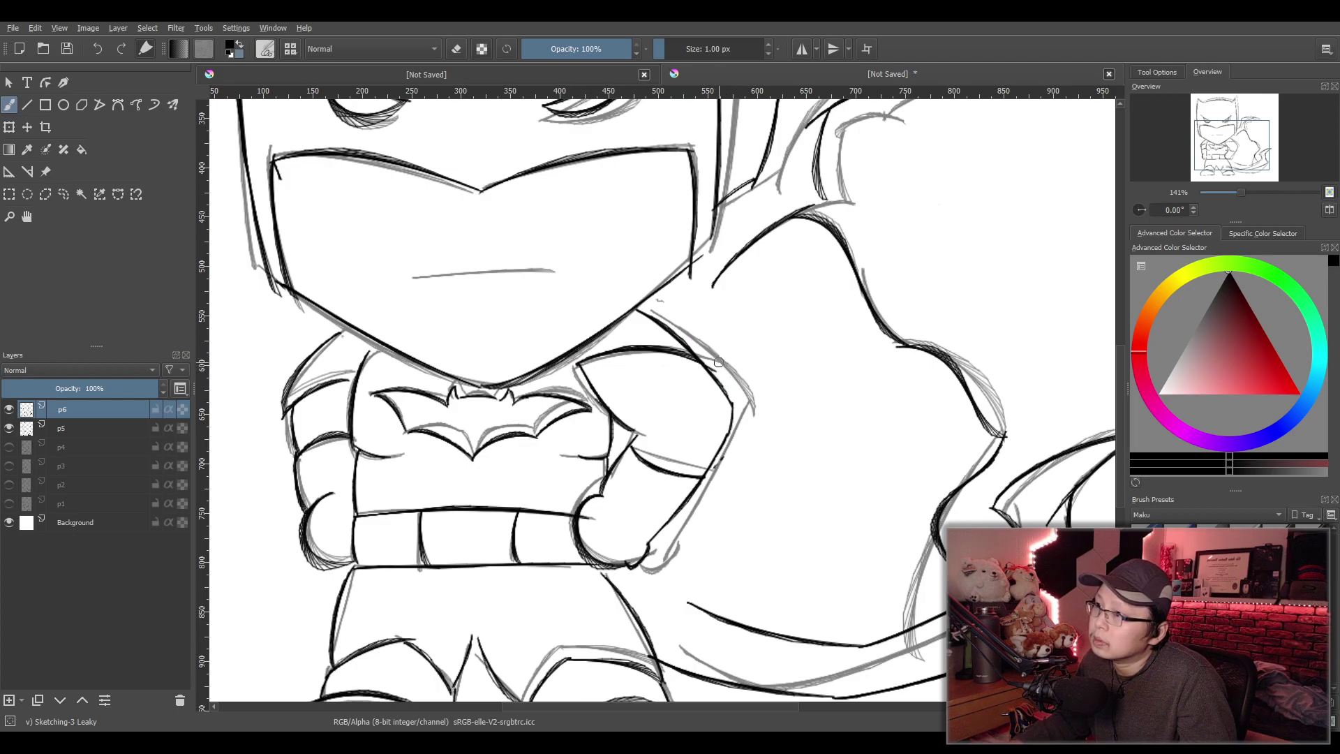
{"action": "key", "text": "ctrl+z"}
Erase the old right shoulder line above the arm and redraw it as a curve from the jaw to the upper arm
{"action": "left_click_drag", "start_coordinate": [655, 298], "coordinate": [719, 376]}
{"action": "key", "text": "ctrl+z"}
{"action": "key", "text": "e"}
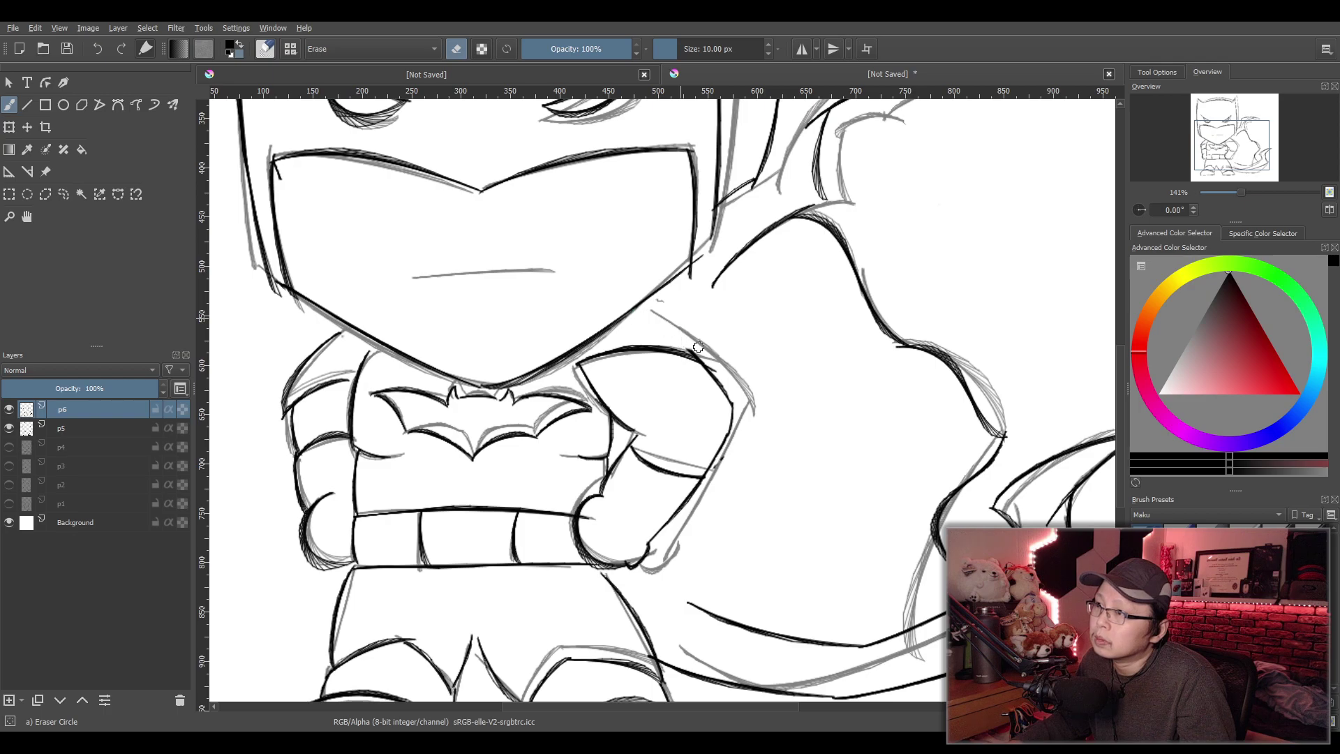
{"action": "key", "text": "e"}
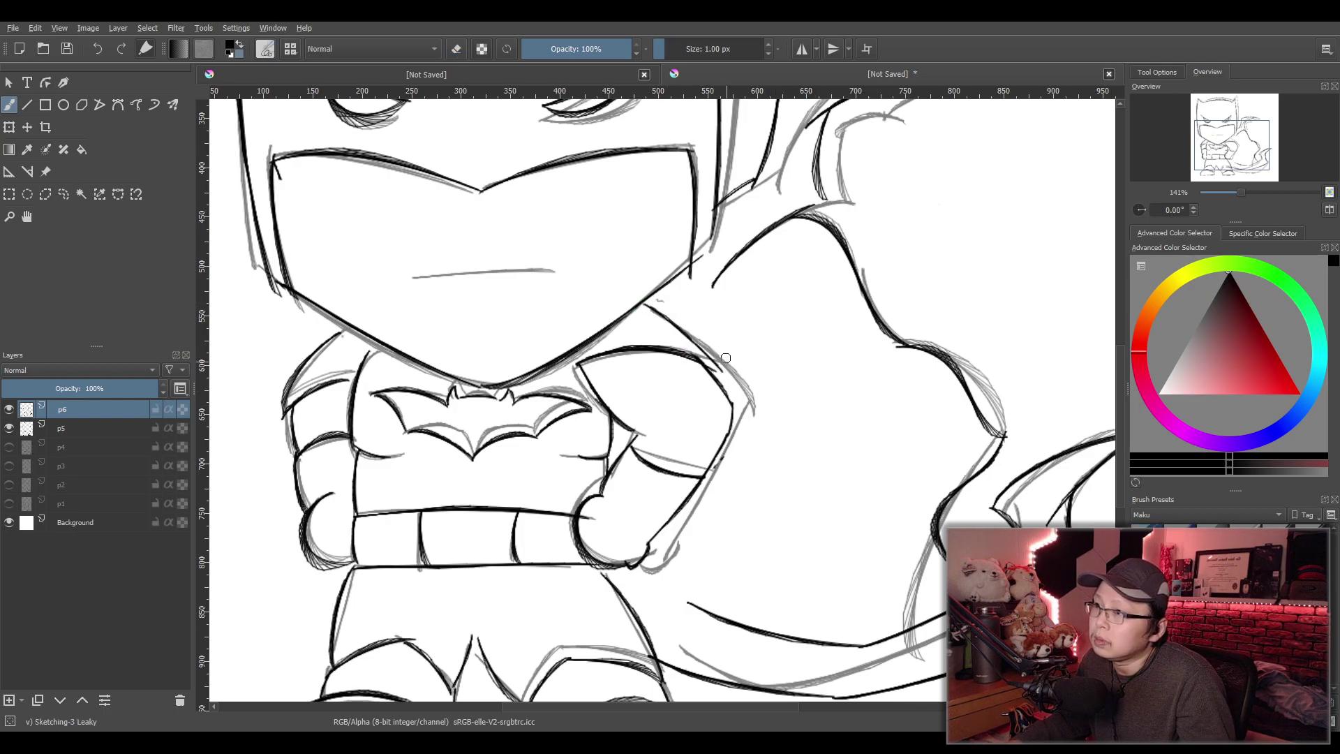
{"action": "left_click_drag", "start_coordinate": [652, 307], "coordinate": [717, 368]}
{"action": "key", "text": "ctrl+z"}
{"action": "left_click_drag", "start_coordinate": [645, 302], "coordinate": [722, 360]}
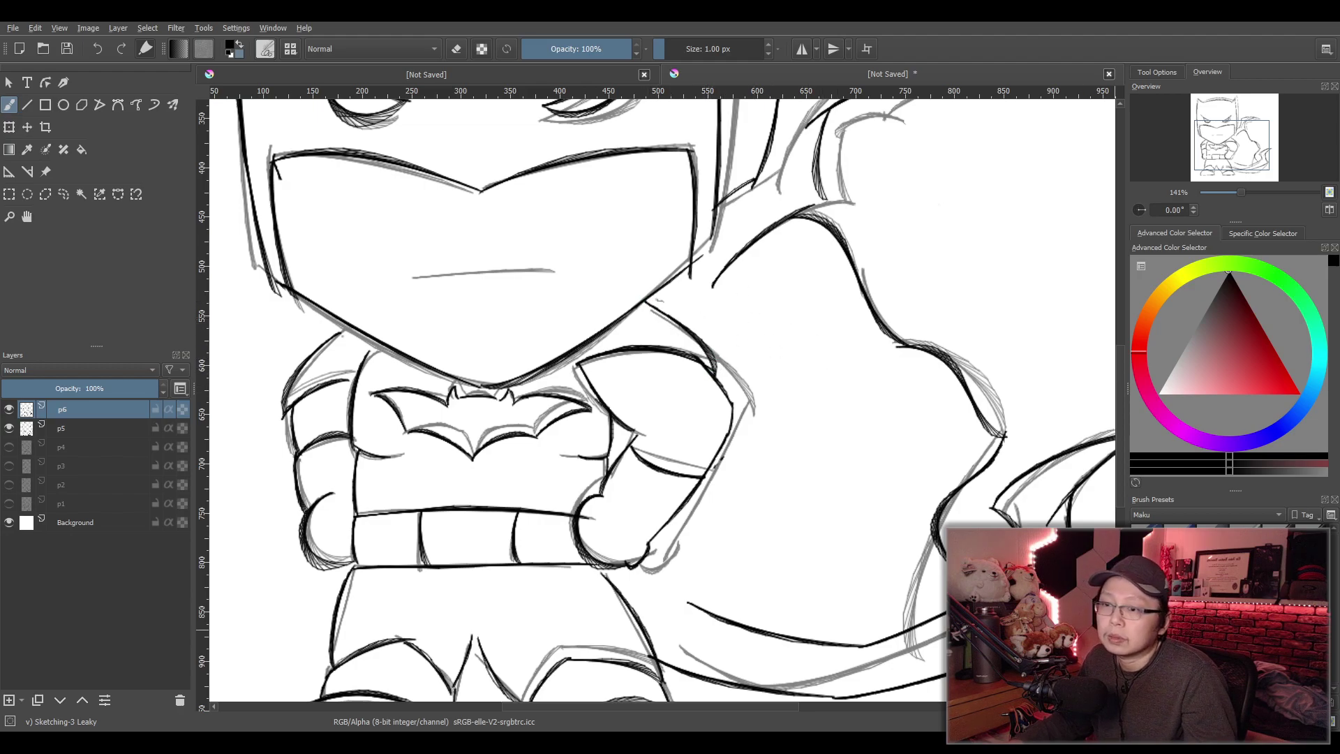
Hide layer p5 and erase the end of the inner cape curve that overshoots the cape's lower edge
{"action": "left_click", "coordinate": [11, 432]}
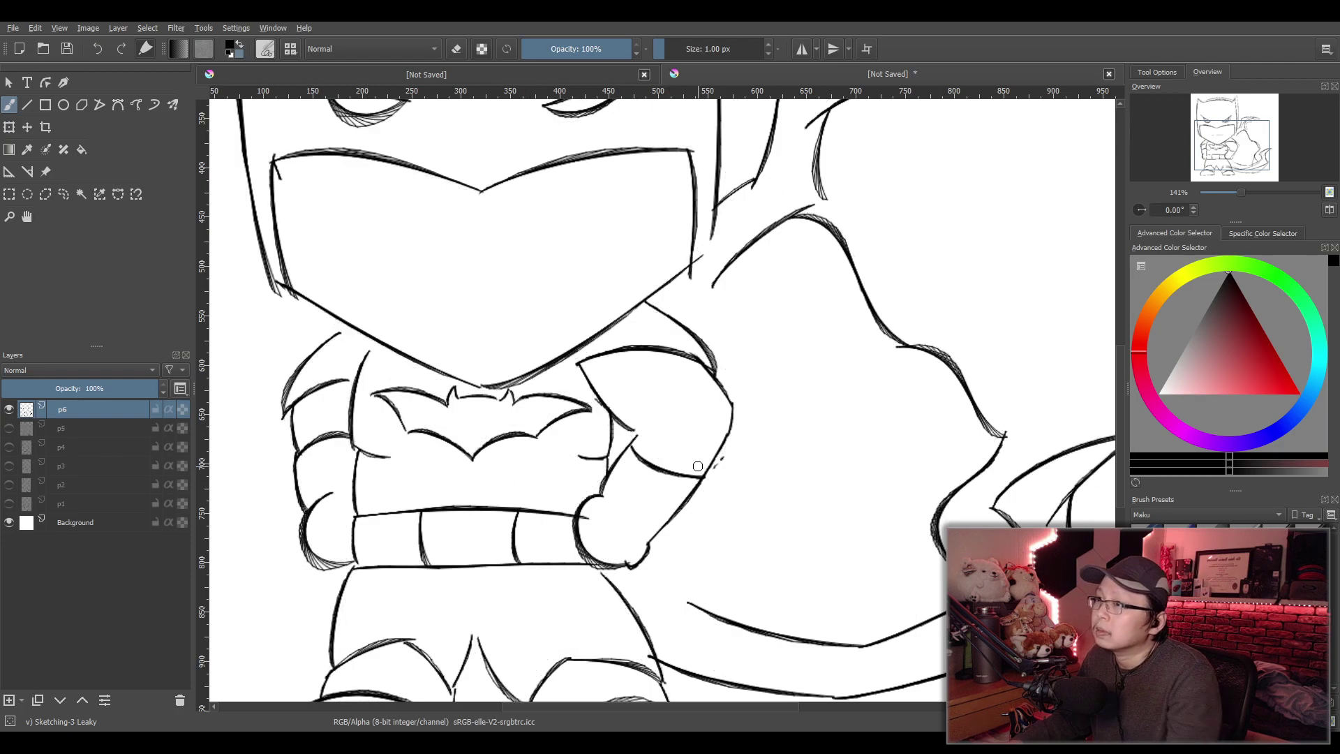
{"action": "key", "text": "2"}
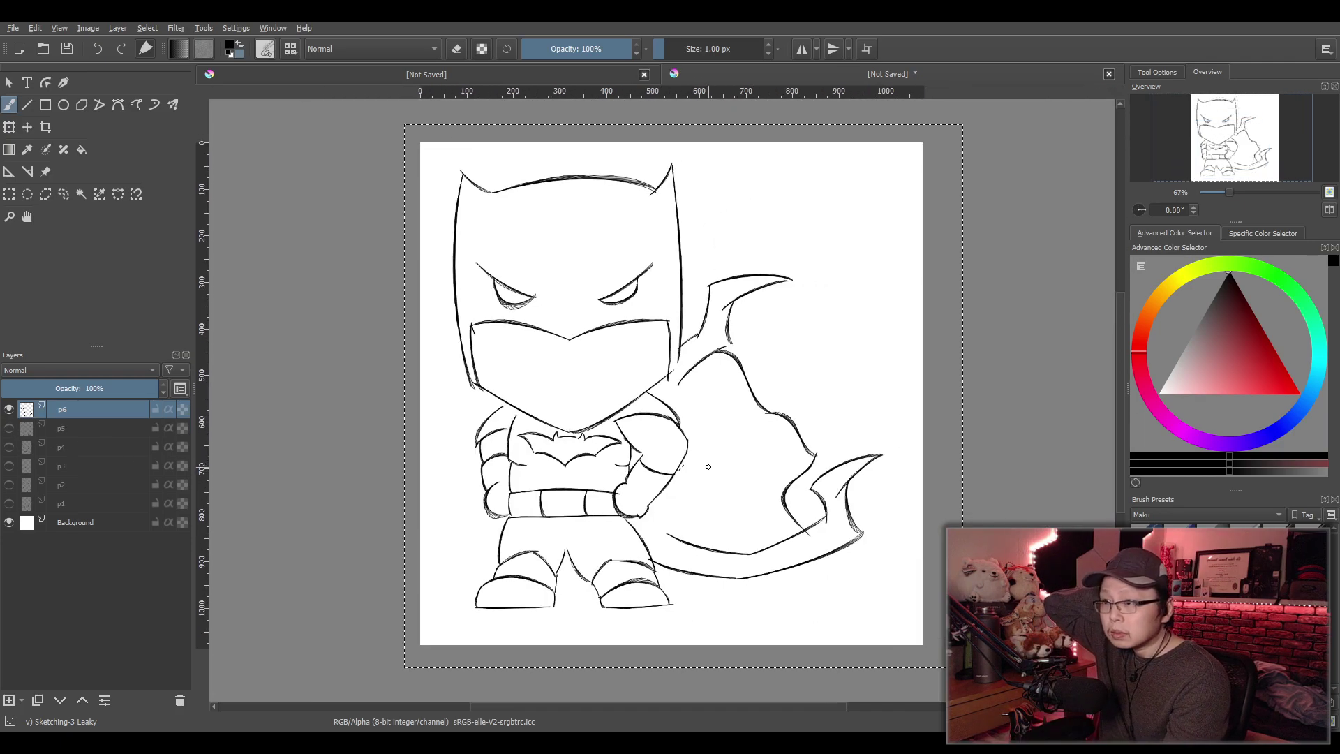
{"action": "scroll", "coordinate": [777, 516], "scroll_direction": "up", "scroll_amount": 3}
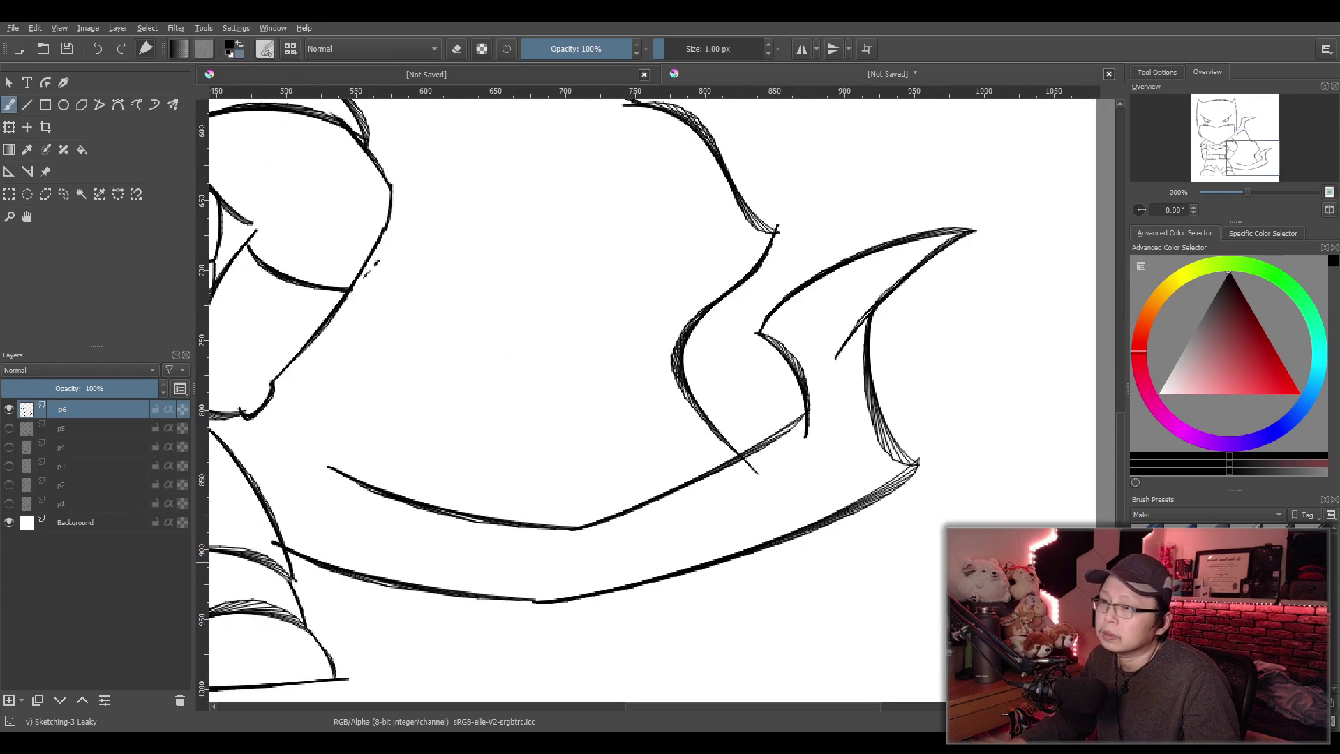
{"action": "key", "text": "e"}
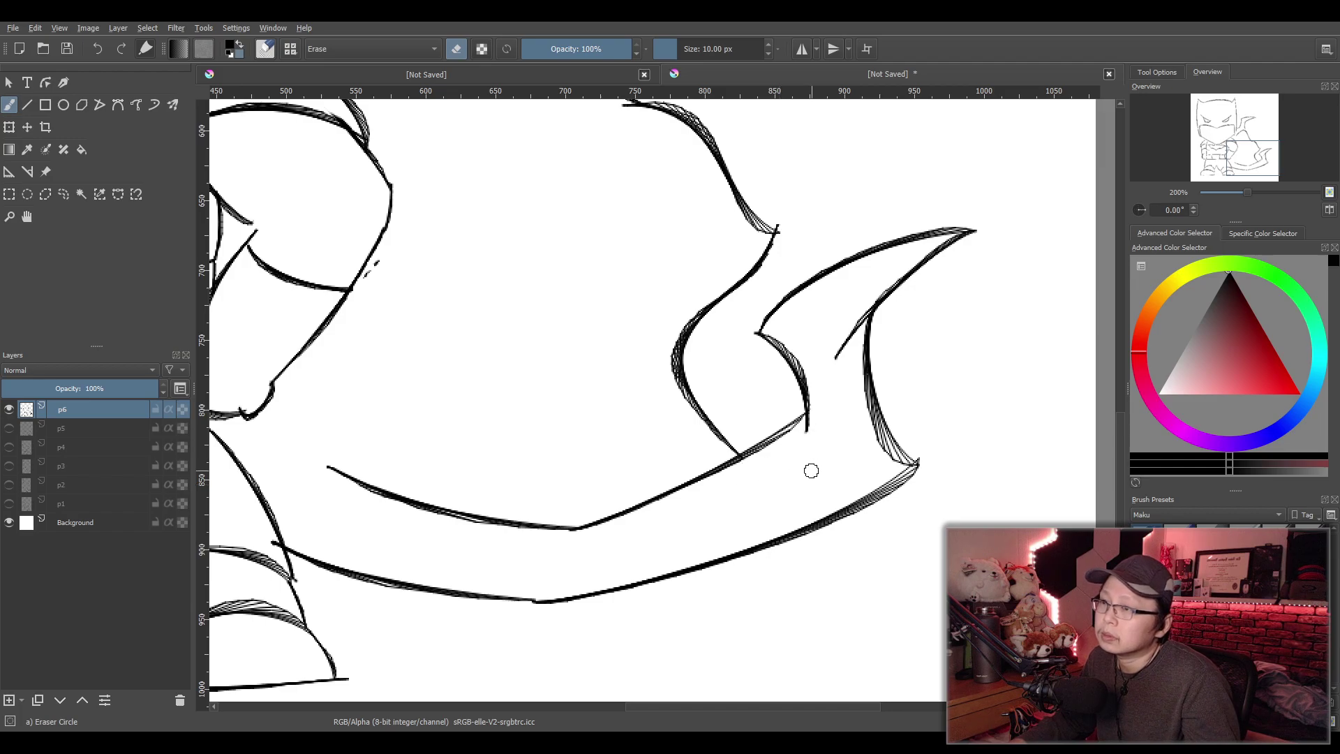
Erase the stray marks beside the right elbow
{"action": "scroll", "coordinate": [796, 464], "scroll_direction": "down", "scroll_amount": 3}
{"action": "scroll", "coordinate": [766, 506], "scroll_direction": "up", "scroll_amount": 2}
{"action": "scroll", "coordinate": [767, 461], "scroll_direction": "down", "scroll_amount": 2}
{"action": "scroll", "coordinate": [744, 412], "scroll_direction": "up", "scroll_amount": 4}
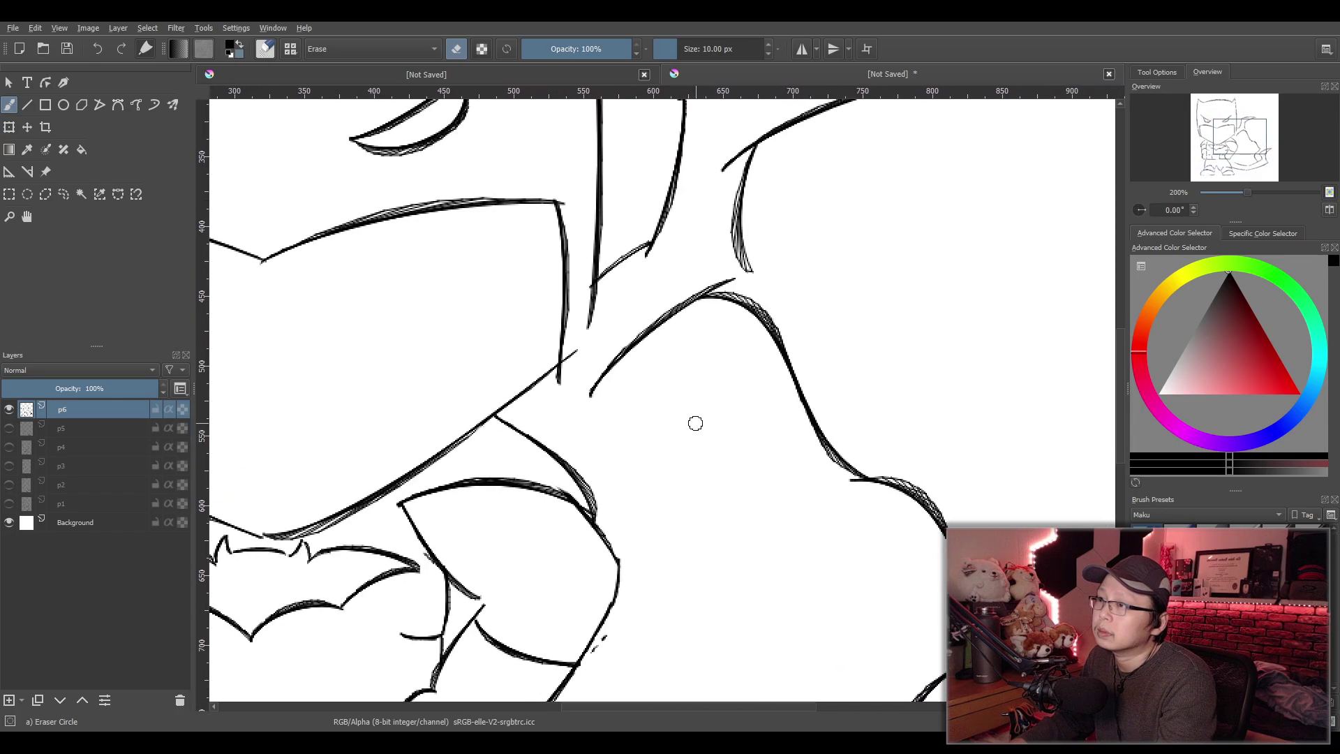
{"action": "scroll", "coordinate": [684, 440], "scroll_direction": "down", "scroll_amount": 3}
{"action": "scroll", "coordinate": [795, 461], "scroll_direction": "up", "scroll_amount": 3}
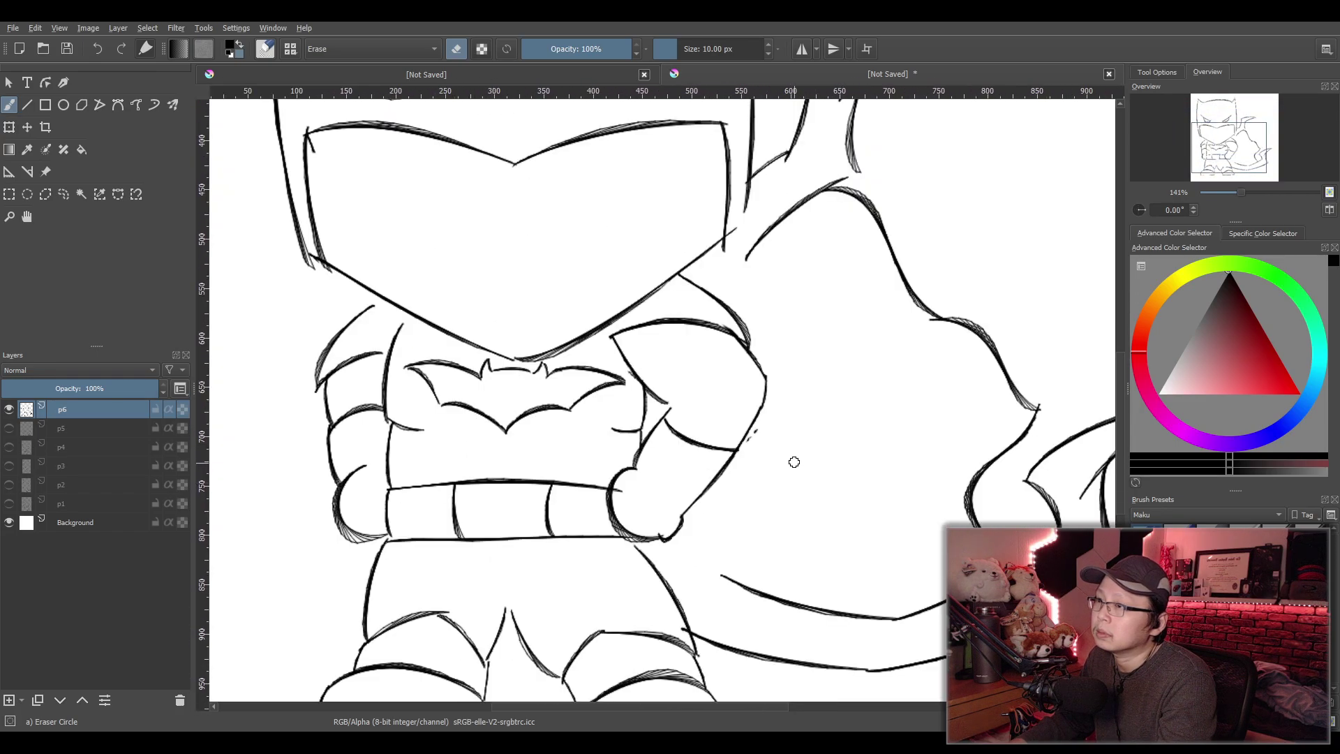
{"action": "left_click_drag", "start_coordinate": [794, 463], "coordinate": [801, 449]}
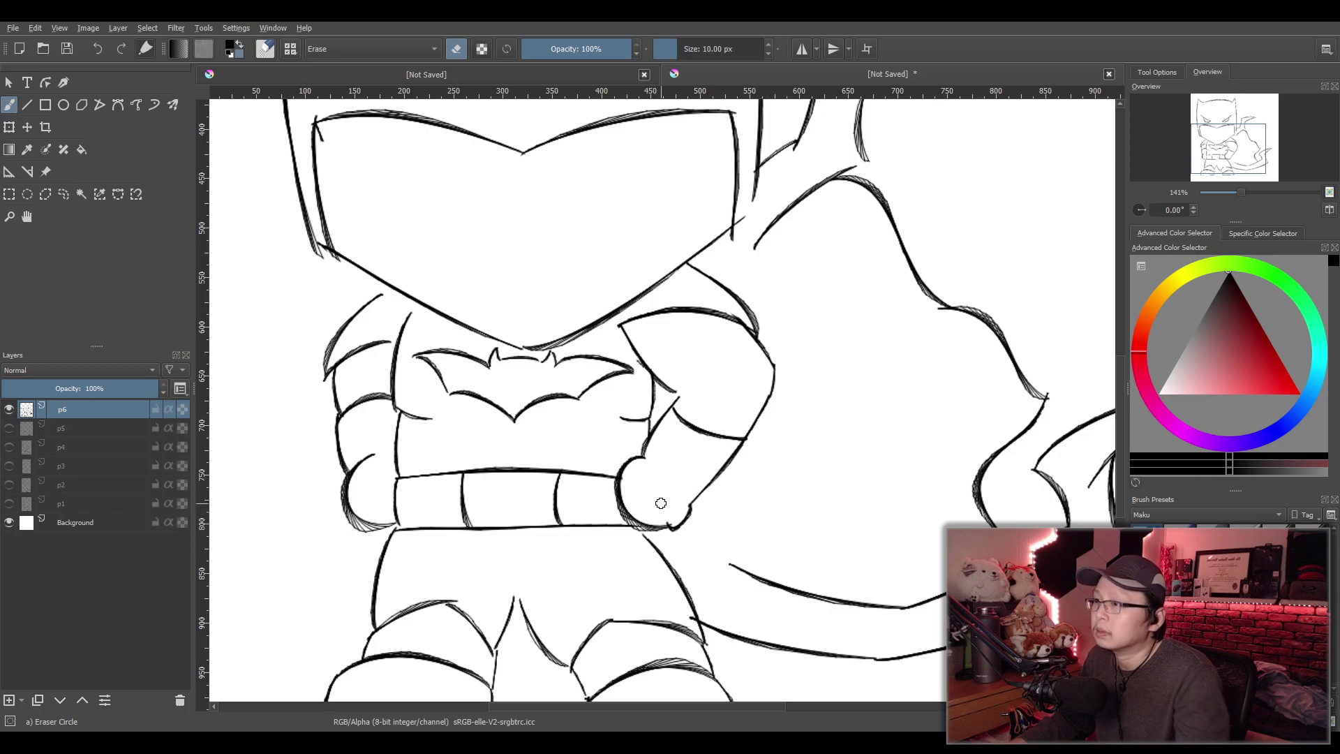
{"action": "scroll", "coordinate": [691, 516], "scroll_direction": "down", "scroll_amount": 2}
{"action": "scroll", "coordinate": [691, 516], "scroll_direction": "up", "scroll_amount": 1}
{"action": "scroll", "coordinate": [691, 516], "scroll_direction": "up", "scroll_amount": 1}
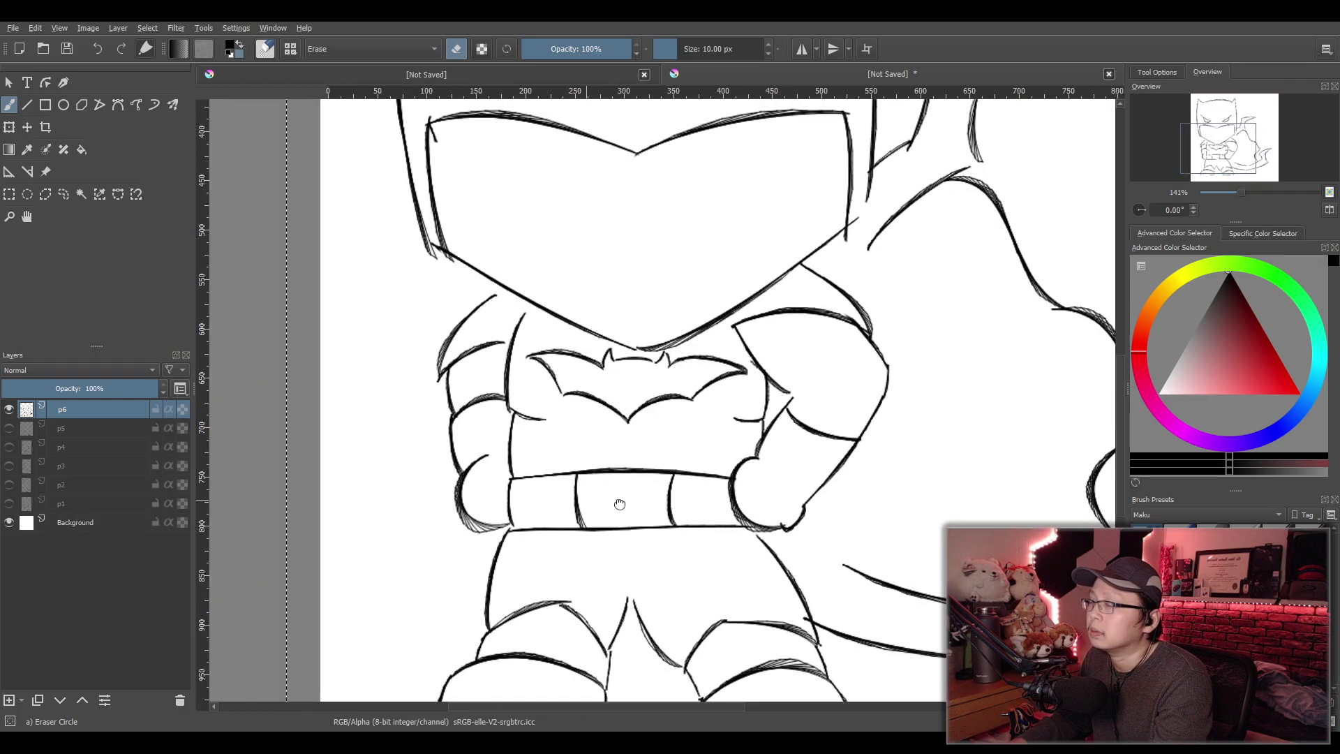
Show layer p5 again and draw the mouth as one slightly slanted line over the guide
{"action": "left_click", "coordinate": [9, 428]}
{"action": "left_click_drag", "start_coordinate": [871, 376], "coordinate": [705, 516]}
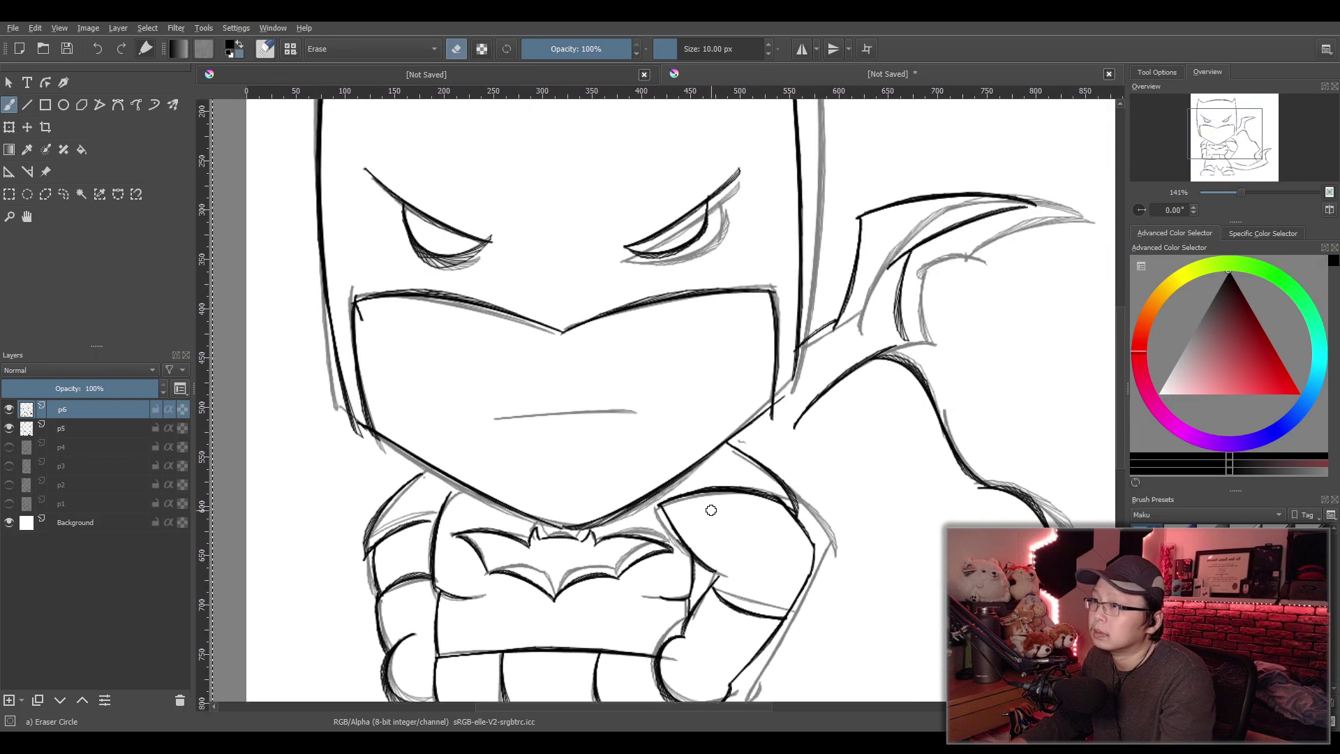
{"action": "key", "text": "/"}
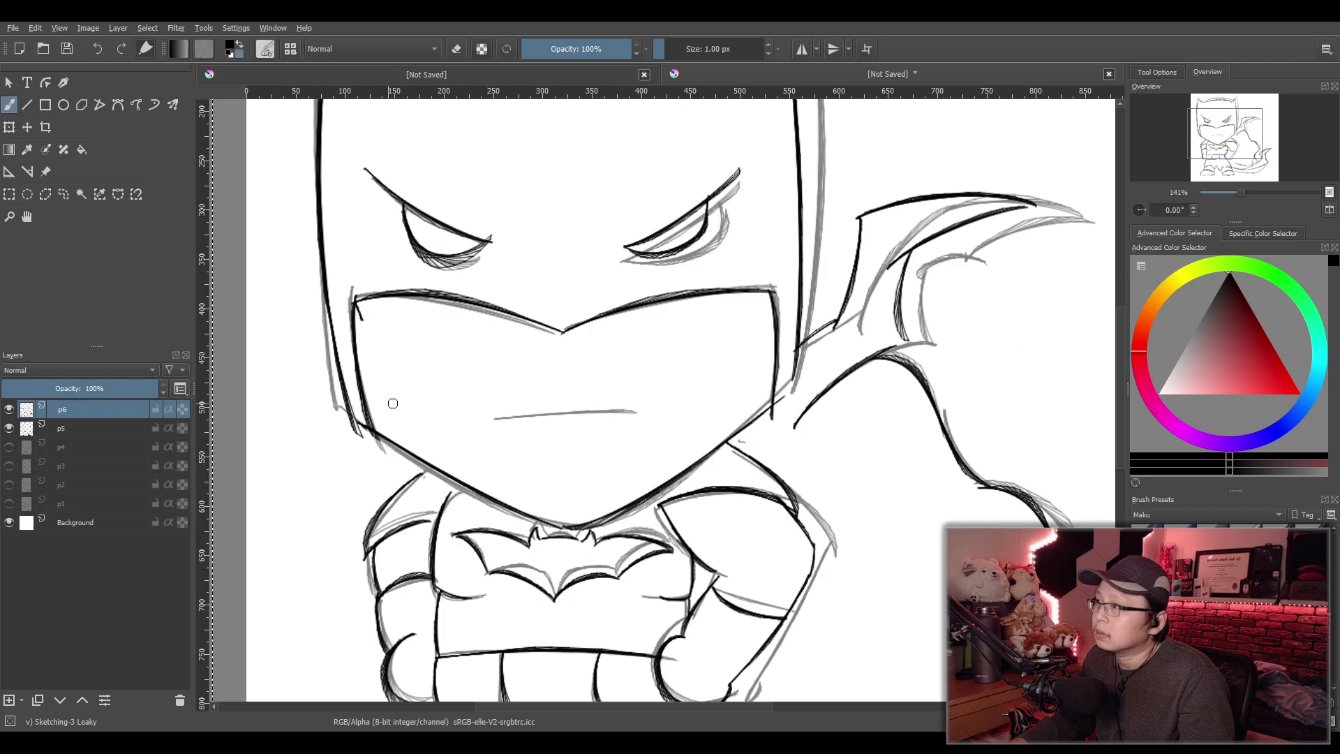
{"action": "left_click_drag", "start_coordinate": [497, 418], "coordinate": [636, 412]}
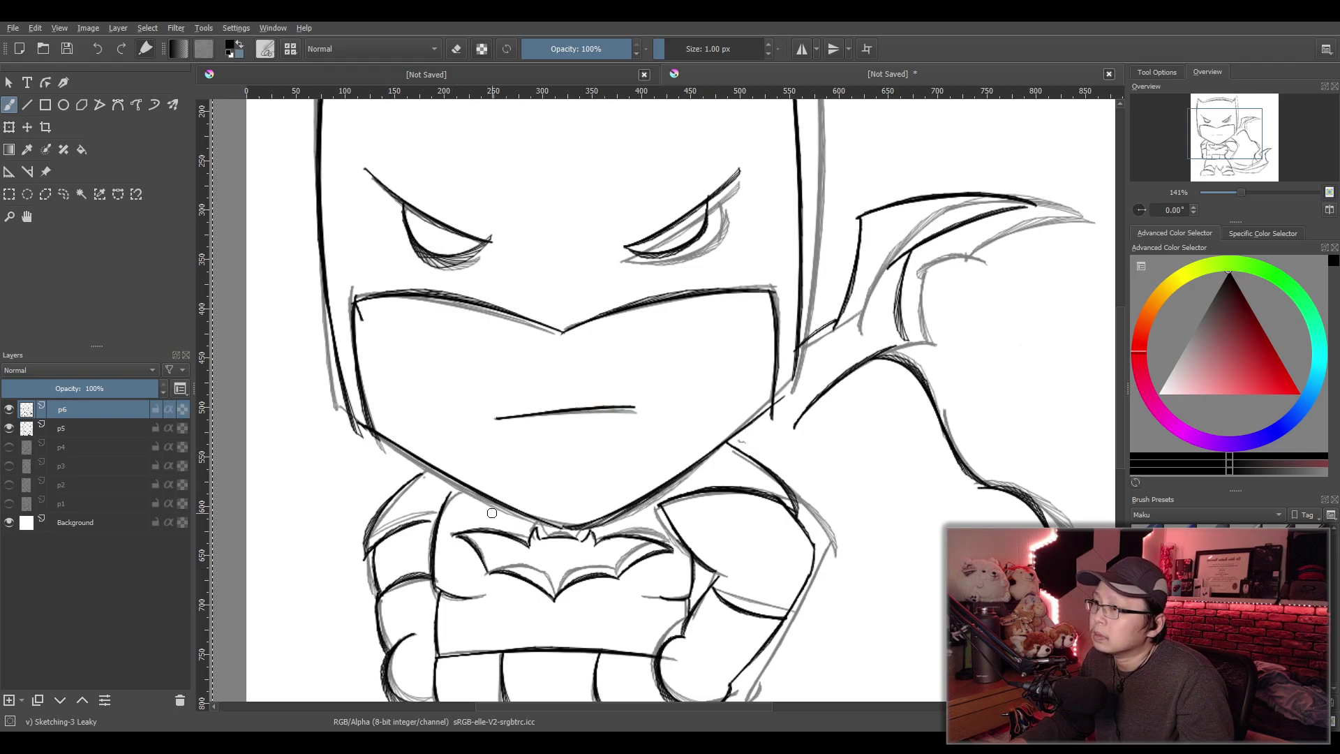
Try sketching a curved pointed fin on the outer edge of the left forearm just above the fist
{"action": "scroll", "coordinate": [493, 513], "scroll_direction": "down", "scroll_amount": 2}
{"action": "scroll", "coordinate": [454, 455], "scroll_direction": "up", "scroll_amount": 4}
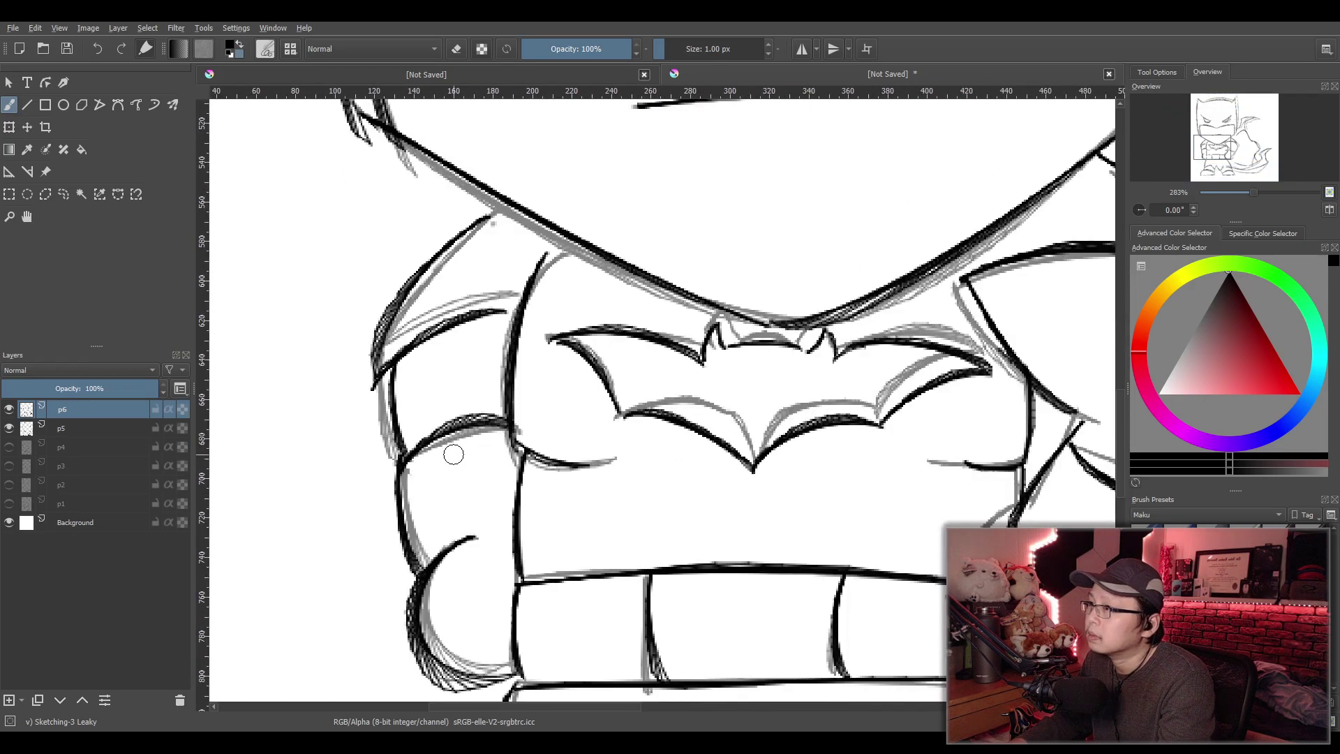
{"action": "scroll", "coordinate": [461, 501], "scroll_direction": "down", "scroll_amount": 2}
{"action": "scroll", "coordinate": [469, 485], "scroll_direction": "up", "scroll_amount": 5}
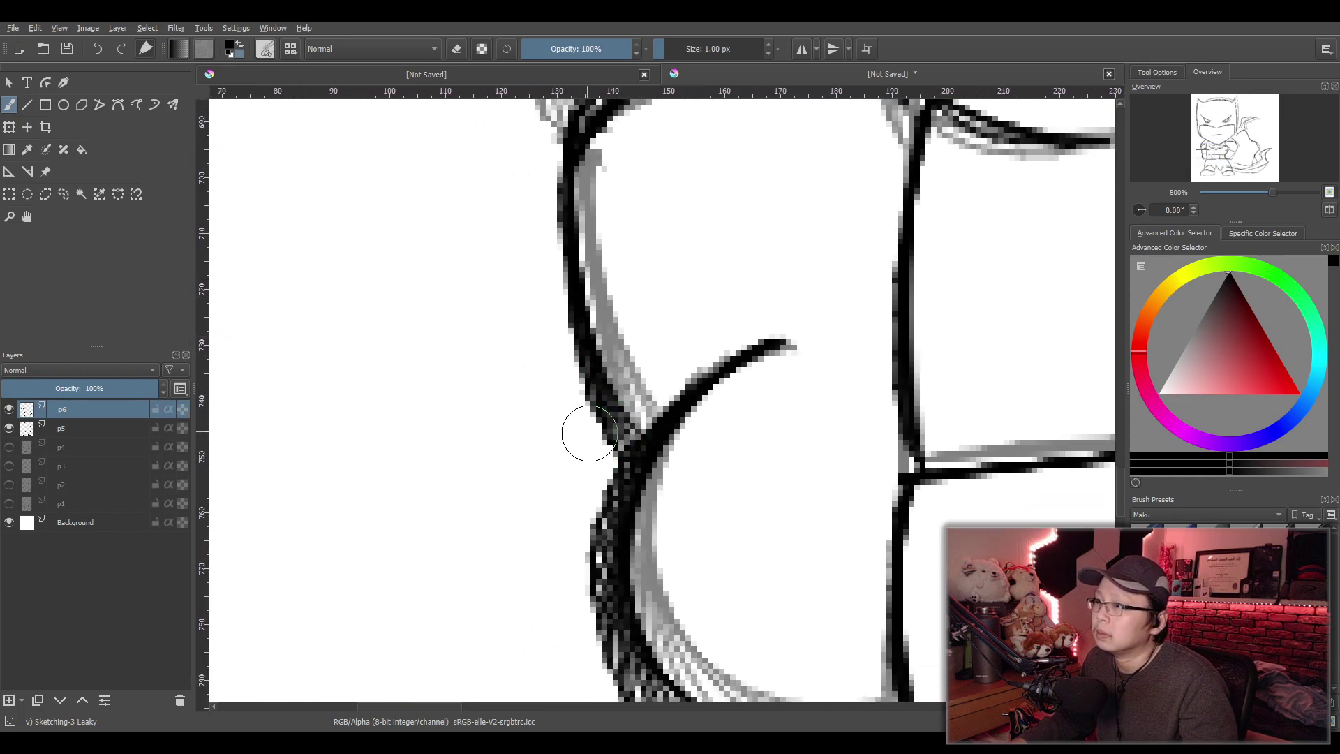
{"action": "mouse_move", "coordinate": [598, 424]}
{"action": "left_mouse_down"}
{"action": "mouse_move", "coordinate": [541, 443]}
{"action": "mouse_move", "coordinate": [479, 398]}
{"action": "mouse_move", "coordinate": [599, 431]}
{"action": "left_mouse_up"}
{"action": "key", "text": "ctrl+z"}
{"action": "left_click_drag", "start_coordinate": [437, 374], "coordinate": [580, 354]}
{"action": "key", "text": "ctrl+z"}
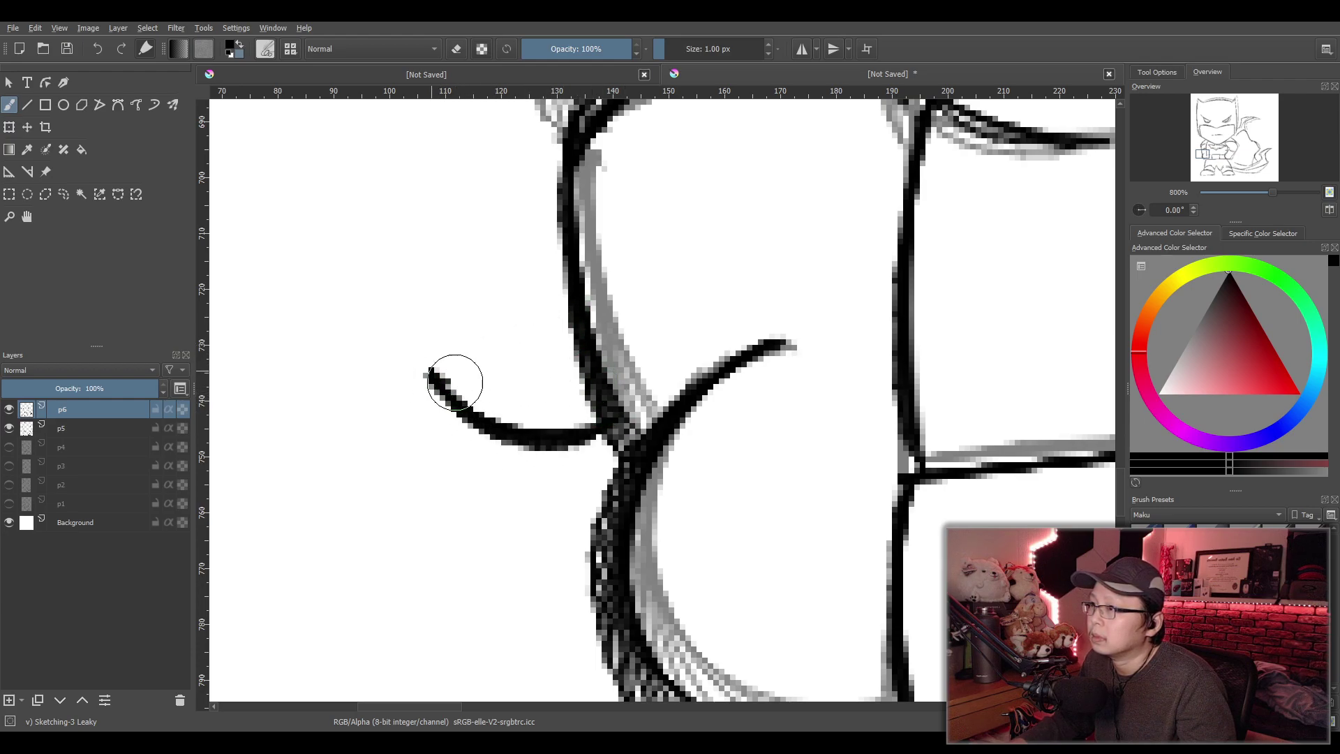
{"action": "left_click_drag", "start_coordinate": [437, 374], "coordinate": [579, 353]}
{"action": "key", "text": "ctrl+z"}
{"action": "key", "text": "ctrl+z"}
{"action": "left_click_drag", "start_coordinate": [419, 336], "coordinate": [520, 420]}
{"action": "key", "text": "ctrl+z"}
{"action": "left_click_drag", "start_coordinate": [419, 374], "coordinate": [598, 427]}
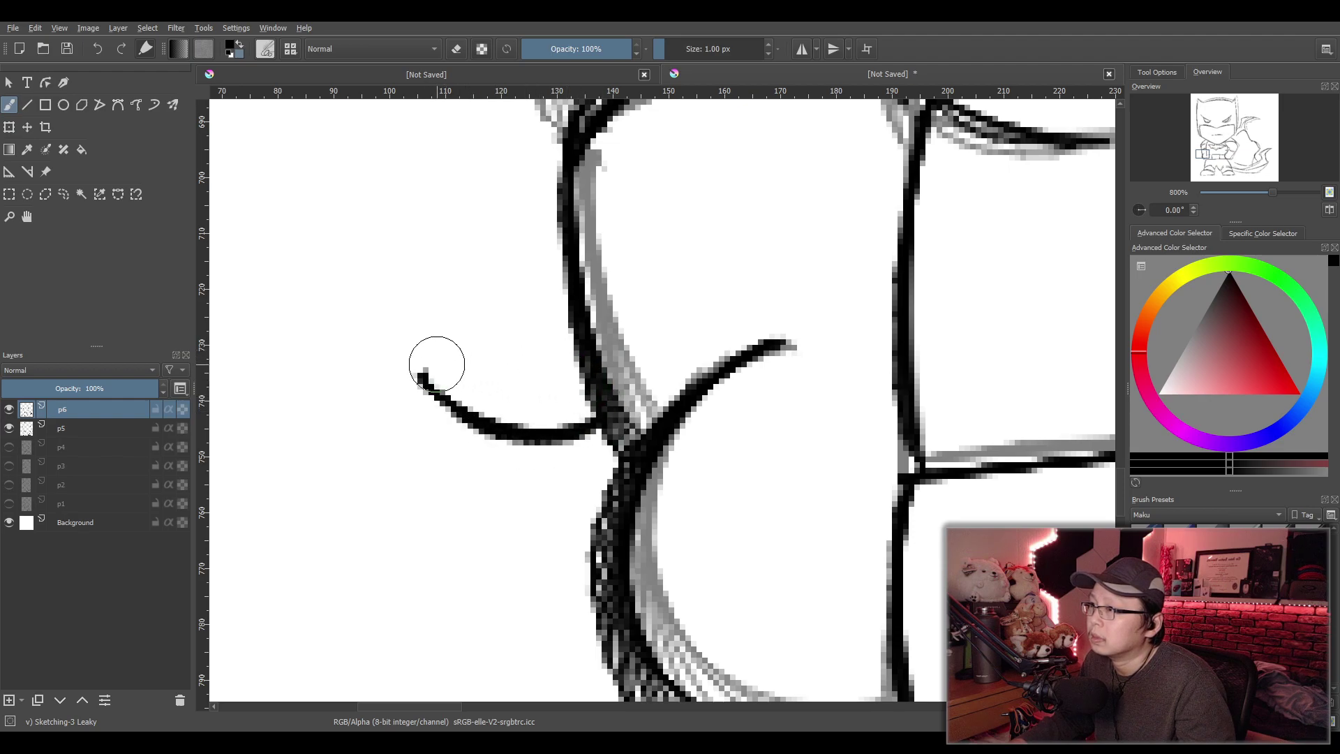
{"action": "left_click_drag", "start_coordinate": [421, 374], "coordinate": [570, 357]}
{"action": "key", "text": "ctrl+z"}
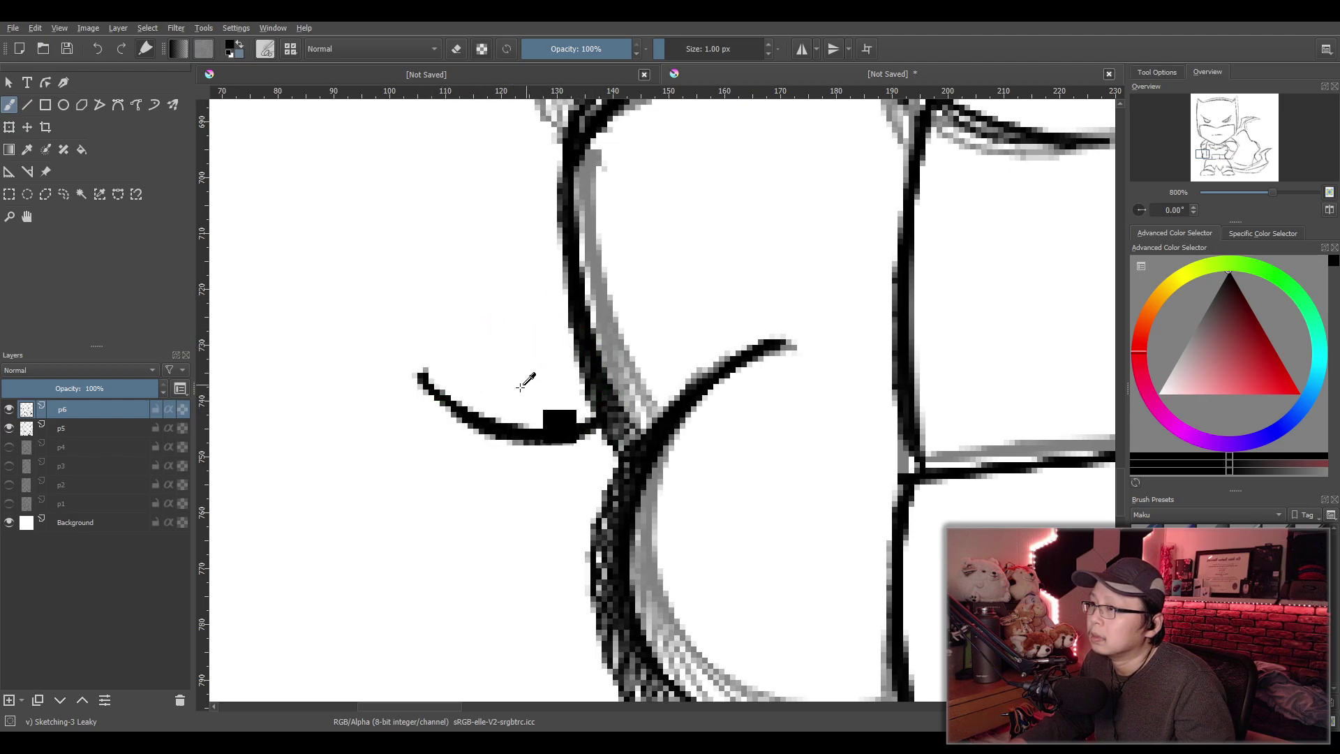
{"action": "key", "text": "ctrl+z"}
Draw the lowest fin on the left forearm as two curves meeting at an outward point, replacing the smaller fin attempt
{"action": "mouse_move", "coordinate": [478, 394]}
{"action": "left_mouse_down"}
{"action": "mouse_move", "coordinate": [598, 423]}
{"action": "mouse_move", "coordinate": [573, 352]}
{"action": "left_mouse_up"}
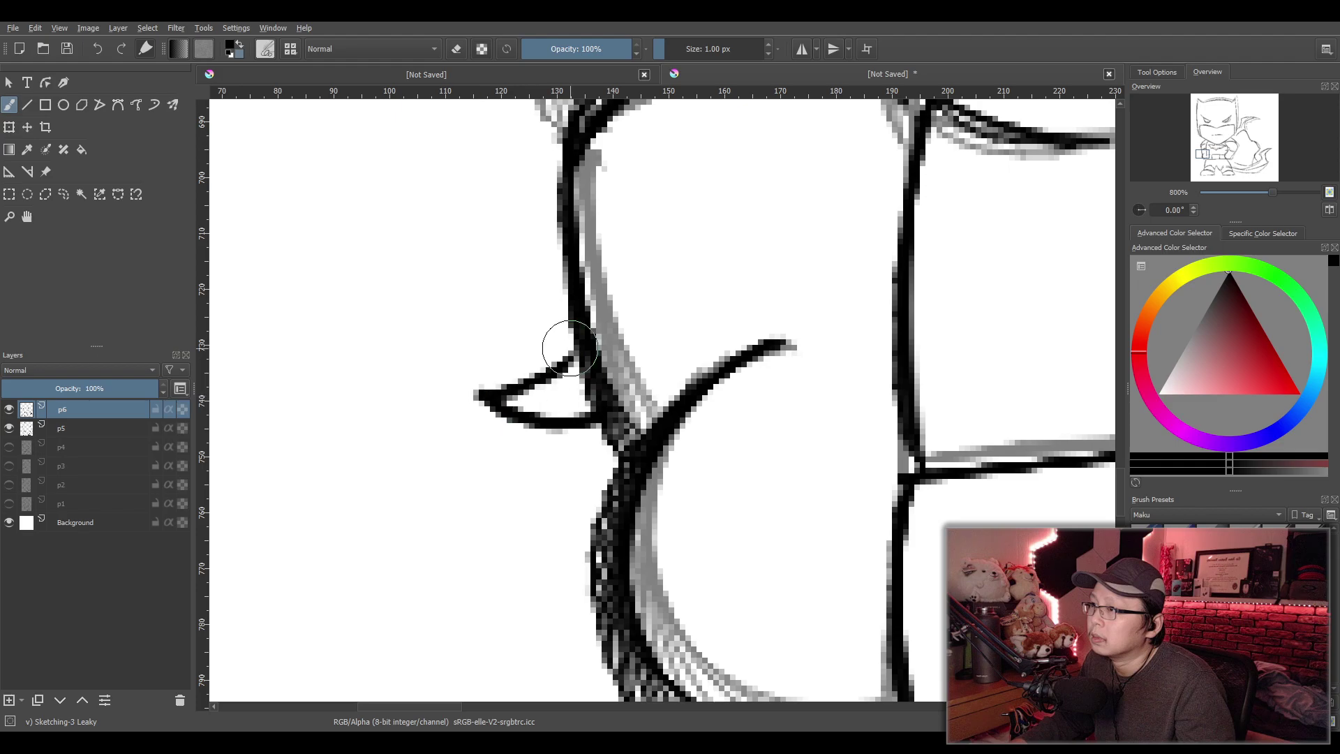
{"action": "left_click_drag", "start_coordinate": [401, 314], "coordinate": [573, 322]}
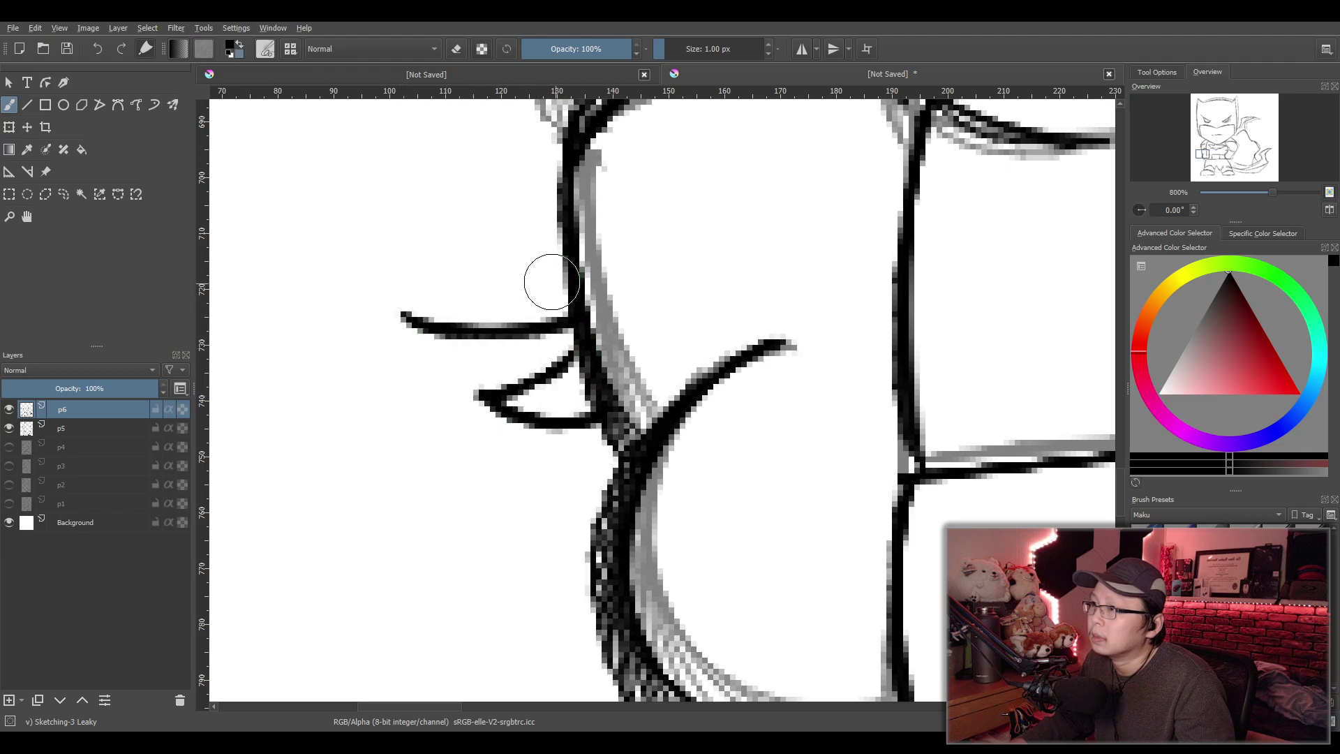
{"action": "key", "text": "ctrl+z"}
{"action": "key", "text": "ctrl+z"}
{"action": "key", "text": "ctrl+z"}
{"action": "mouse_move", "coordinate": [419, 358]}
{"action": "left_mouse_down"}
{"action": "mouse_move", "coordinate": [588, 378]}
{"action": "mouse_move", "coordinate": [579, 349]}
{"action": "left_mouse_up"}
Try several shapes for a second pointed fin above the lowest one on the left forearm
{"action": "left_click_drag", "start_coordinate": [462, 274], "coordinate": [566, 293]}
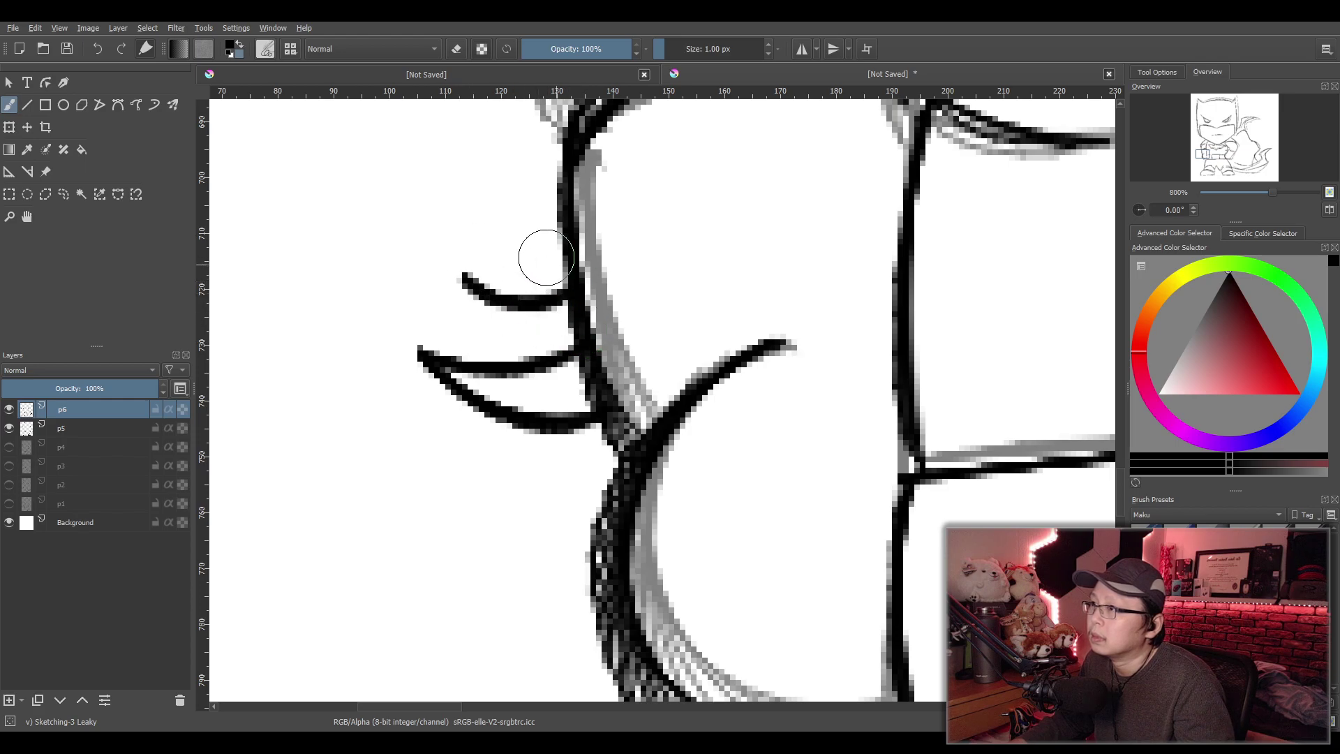
{"action": "key", "text": "ctrl+z"}
{"action": "left_click_drag", "start_coordinate": [446, 284], "coordinate": [571, 325]}
{"action": "left_click_drag", "start_coordinate": [448, 280], "coordinate": [564, 250]}
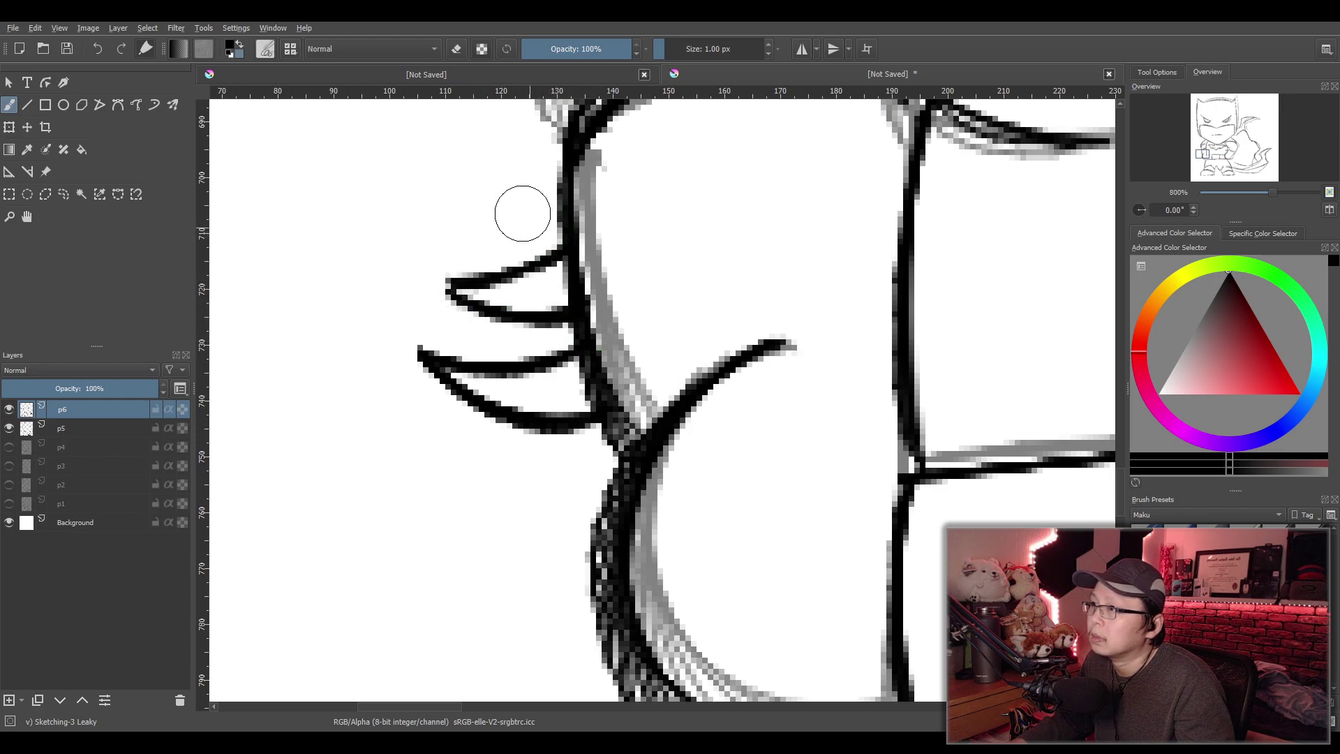
{"action": "key", "text": "ctrl+z"}
{"action": "key", "text": "ctrl+z"}
{"action": "mouse_move", "coordinate": [458, 263]}
{"action": "left_mouse_down"}
{"action": "mouse_move", "coordinate": [569, 323]}
{"action": "mouse_move", "coordinate": [565, 252]}
{"action": "left_mouse_up"}
{"action": "left_click_drag", "start_coordinate": [458, 173], "coordinate": [583, 207]}
{"action": "key", "text": "ctrl+z"}
{"action": "key", "text": "ctrl+z"}
{"action": "key", "text": "ctrl+z"}
{"action": "mouse_move", "coordinate": [458, 275]}
{"action": "left_mouse_down"}
{"action": "mouse_move", "coordinate": [569, 318]}
{"action": "mouse_move", "coordinate": [544, 282]}
{"action": "left_mouse_up"}
{"action": "key", "text": "ctrl+z"}
{"action": "left_click_drag", "start_coordinate": [462, 283], "coordinate": [557, 207]}
{"action": "key", "text": "ctrl+z"}
{"action": "key", "text": "ctrl+z"}
{"action": "left_click_drag", "start_coordinate": [455, 275], "coordinate": [569, 318]}
{"action": "key", "text": "ctrl+z"}
{"action": "left_click_drag", "start_coordinate": [461, 246], "coordinate": [568, 314]}
{"action": "key", "text": "ctrl+z"}
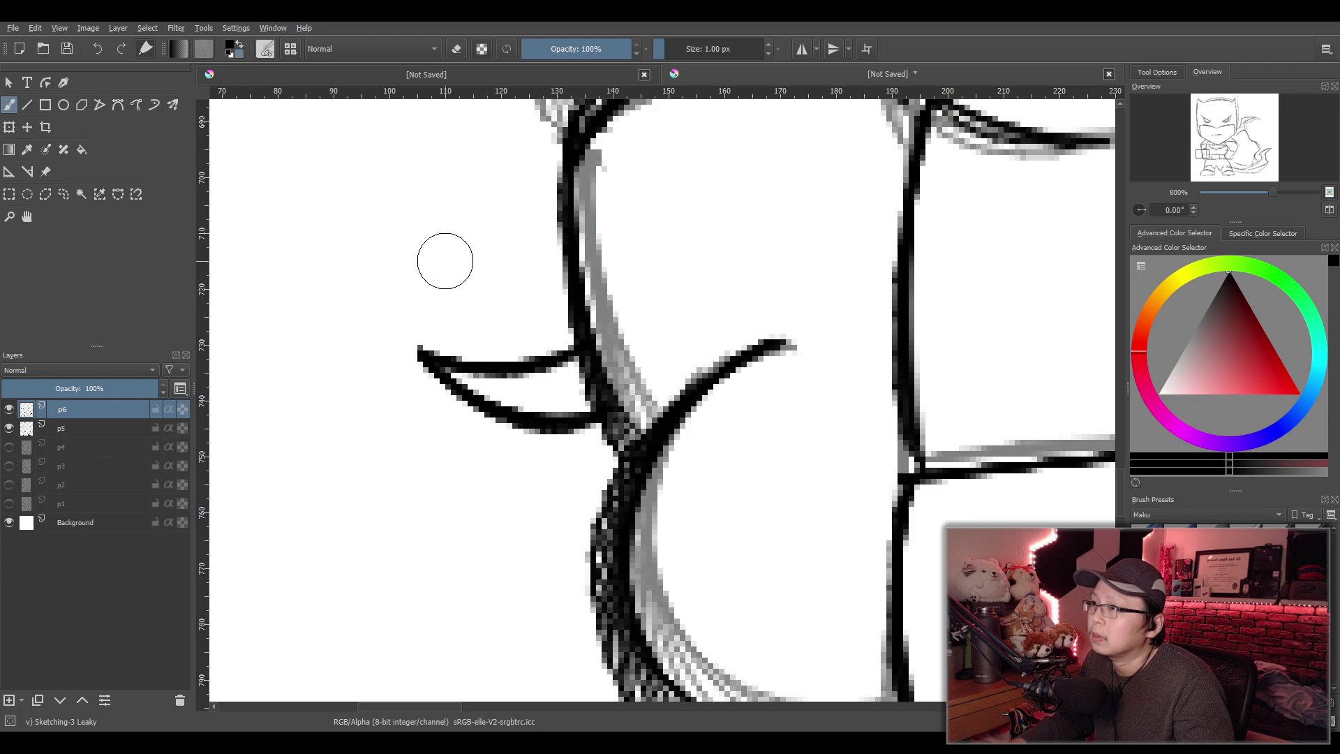
Draw a smaller second fin above the lowest one on the left forearm, with its two curves meeting at a point
{"action": "left_click_drag", "start_coordinate": [442, 257], "coordinate": [570, 303]}
{"action": "key", "text": "ctrl+z"}
{"action": "left_click_drag", "start_coordinate": [453, 256], "coordinate": [569, 302]}
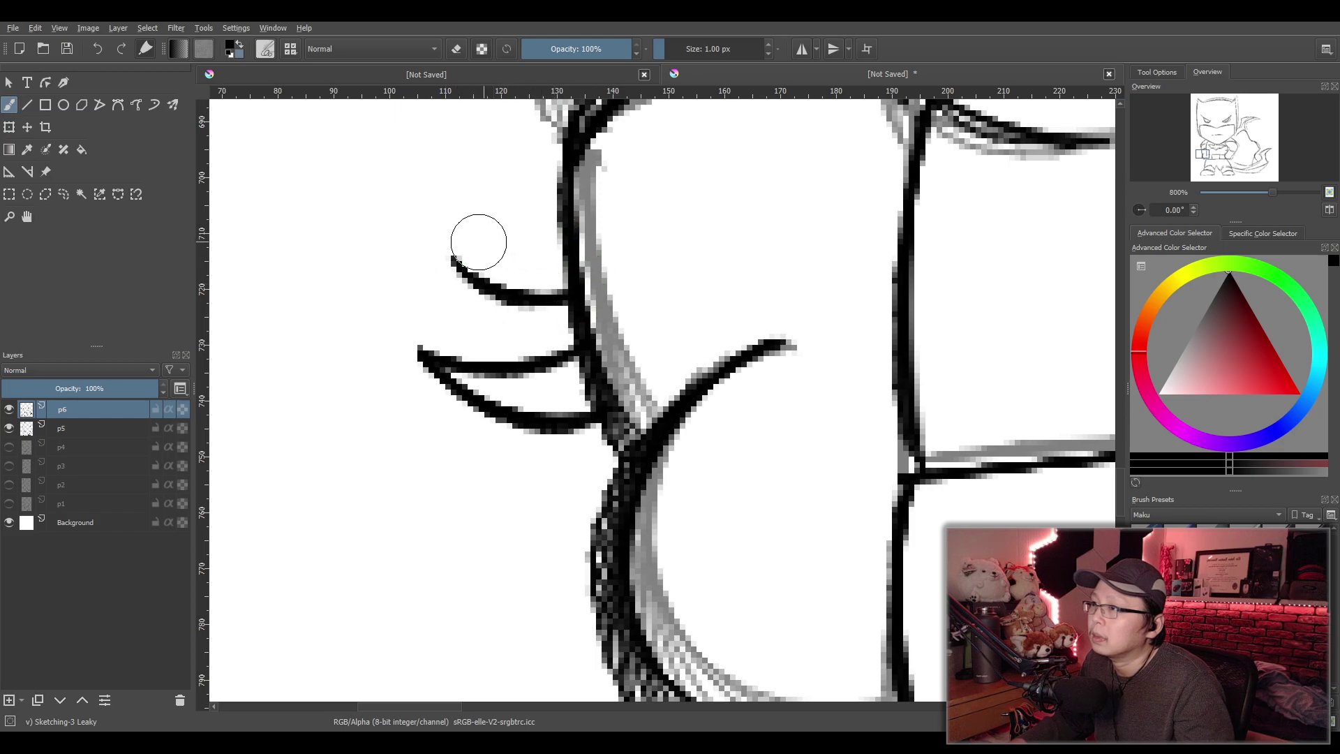
{"action": "left_click_drag", "start_coordinate": [452, 245], "coordinate": [562, 236]}
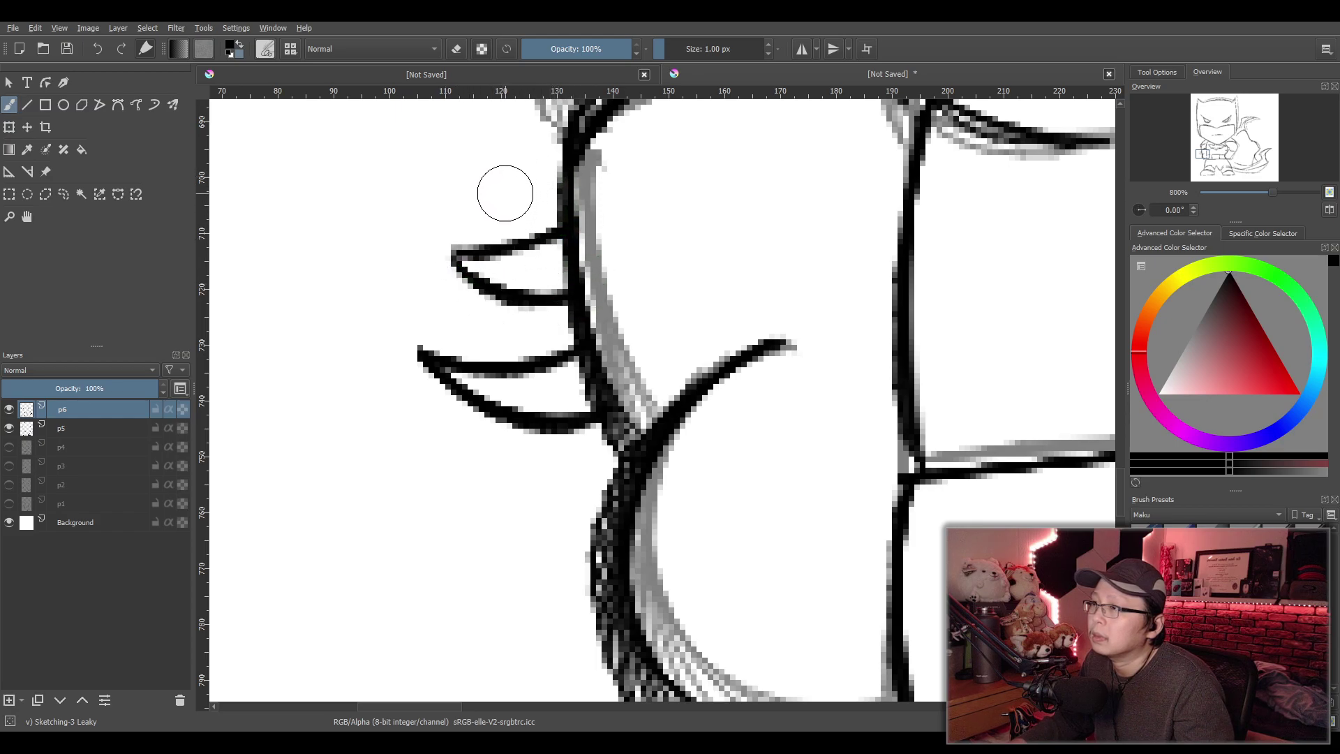
Draw the third and smallest fin at the upper end of the left forearm
{"action": "left_click_drag", "start_coordinate": [475, 170], "coordinate": [566, 190]}
{"action": "key", "text": "ctrl+z"}
{"action": "left_click_drag", "start_coordinate": [478, 150], "coordinate": [570, 144]}
{"action": "key", "text": "ctrl+z"}
{"action": "mouse_move", "coordinate": [478, 144]}
{"action": "left_mouse_down"}
{"action": "mouse_move", "coordinate": [569, 143]}
{"action": "mouse_move", "coordinate": [613, 180]}
{"action": "left_mouse_up"}
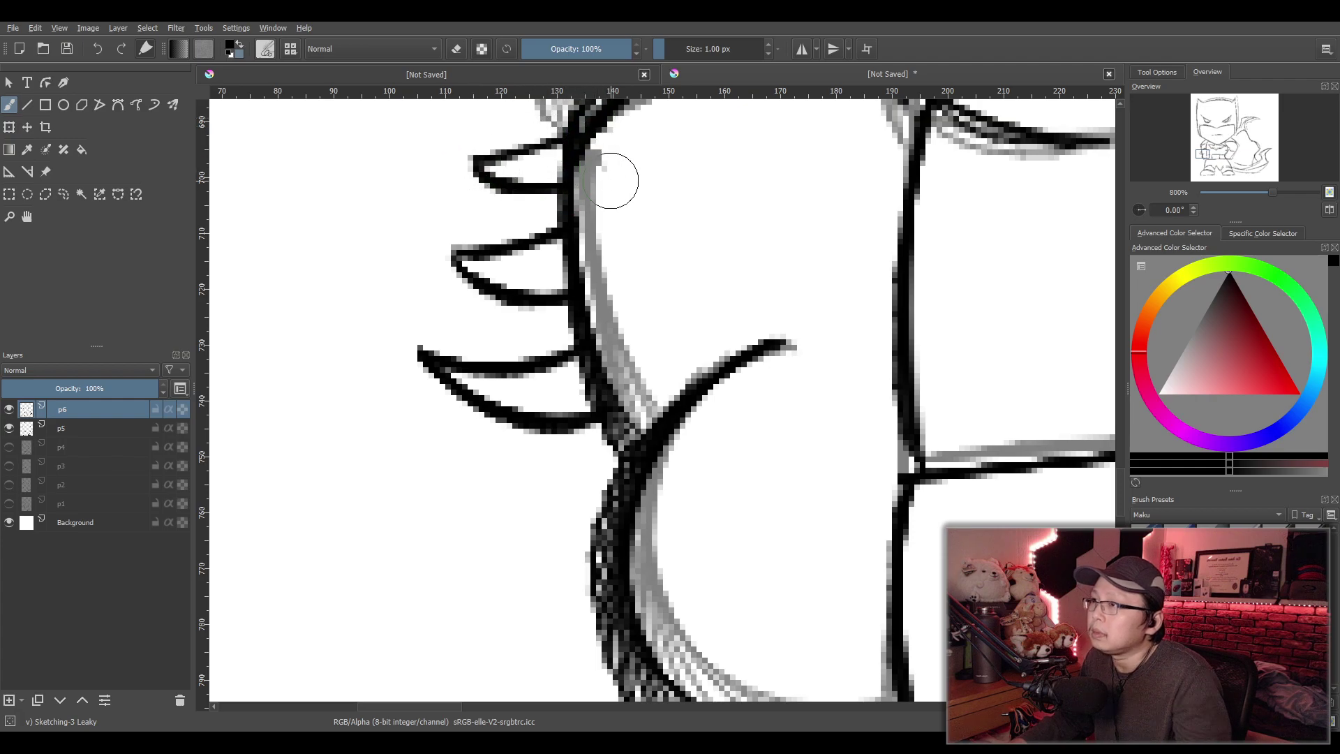
Try a two-curve pointed fin on the outer edge of the right forearm near the wrist
{"action": "scroll", "coordinate": [701, 223], "scroll_direction": "down", "scroll_amount": 1}
{"action": "scroll", "coordinate": [701, 224], "scroll_direction": "down", "scroll_amount": 3}
{"action": "scroll", "coordinate": [751, 365], "scroll_direction": "up", "scroll_amount": 3}
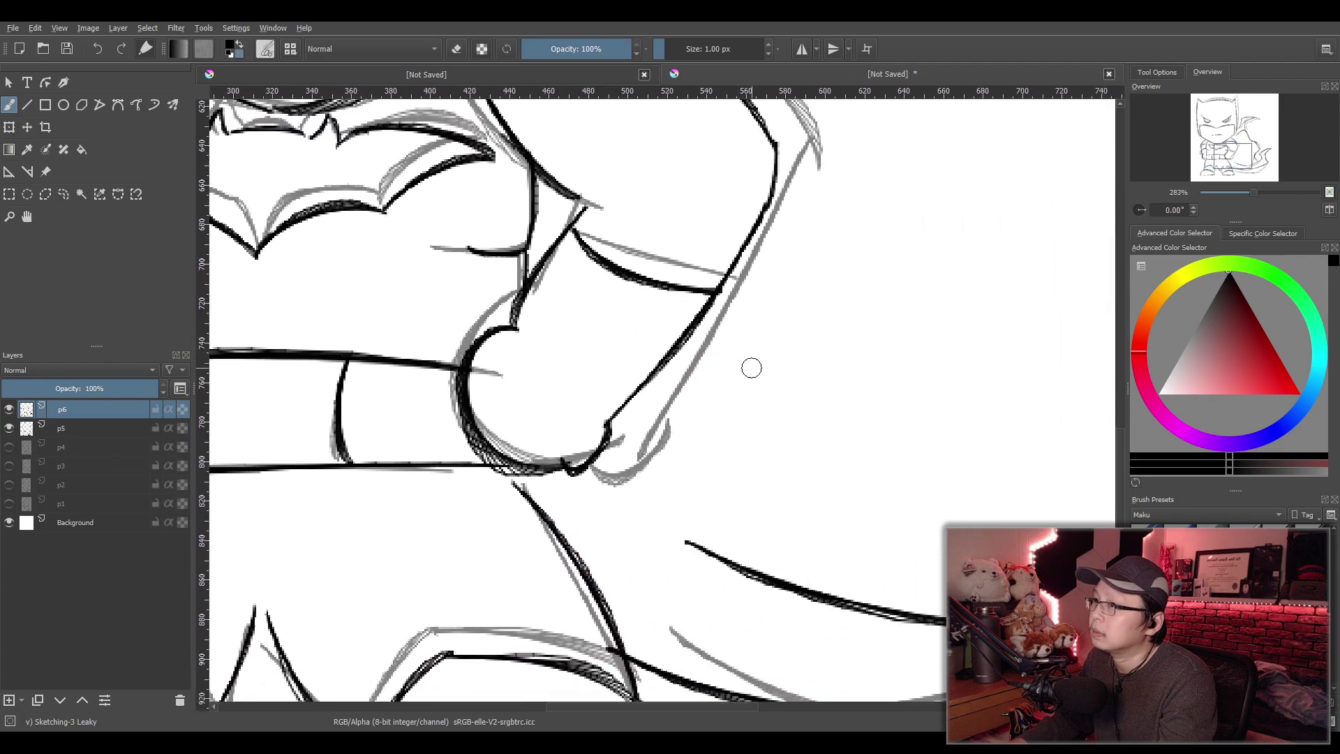
{"action": "left_click_drag", "start_coordinate": [679, 383], "coordinate": [673, 320]}
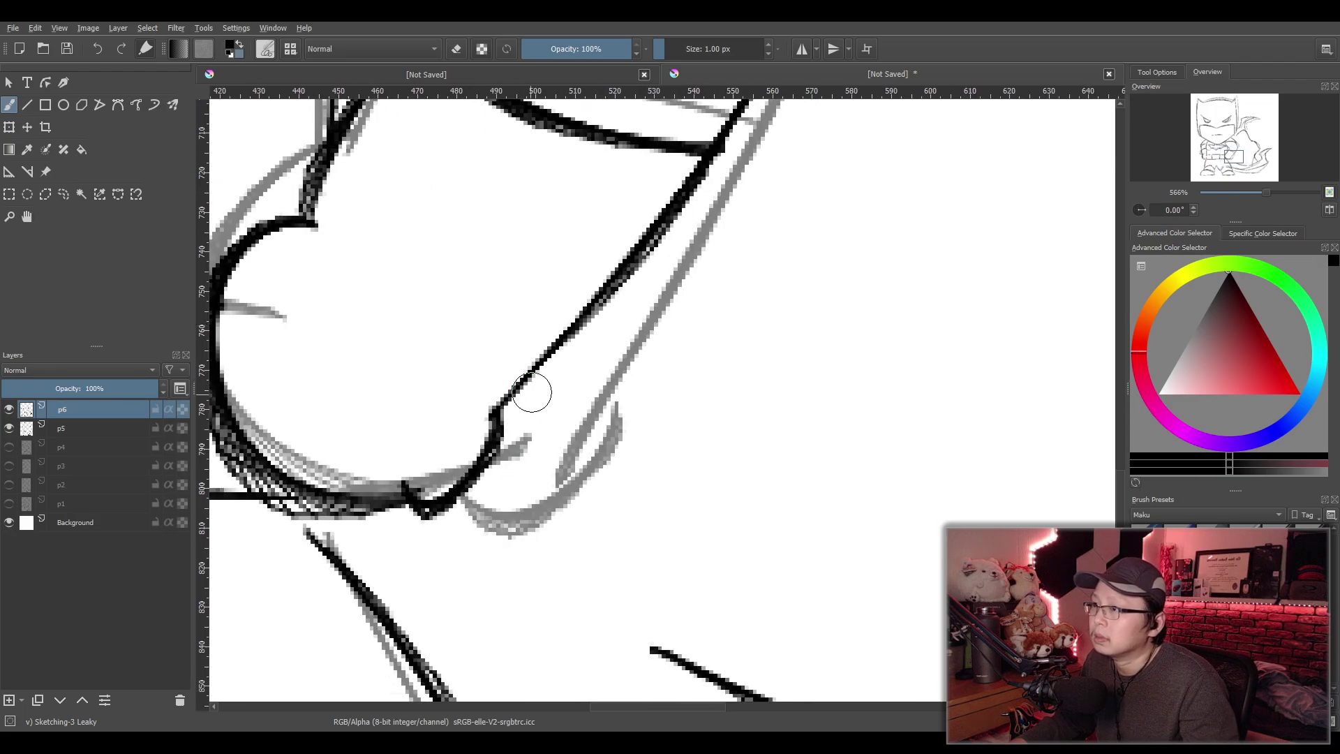
{"action": "left_click_drag", "start_coordinate": [514, 392], "coordinate": [652, 377]}
{"action": "key", "text": "ctrl+z"}
{"action": "left_click_drag", "start_coordinate": [514, 392], "coordinate": [651, 380]}
{"action": "left_click_drag", "start_coordinate": [567, 341], "coordinate": [661, 373]}
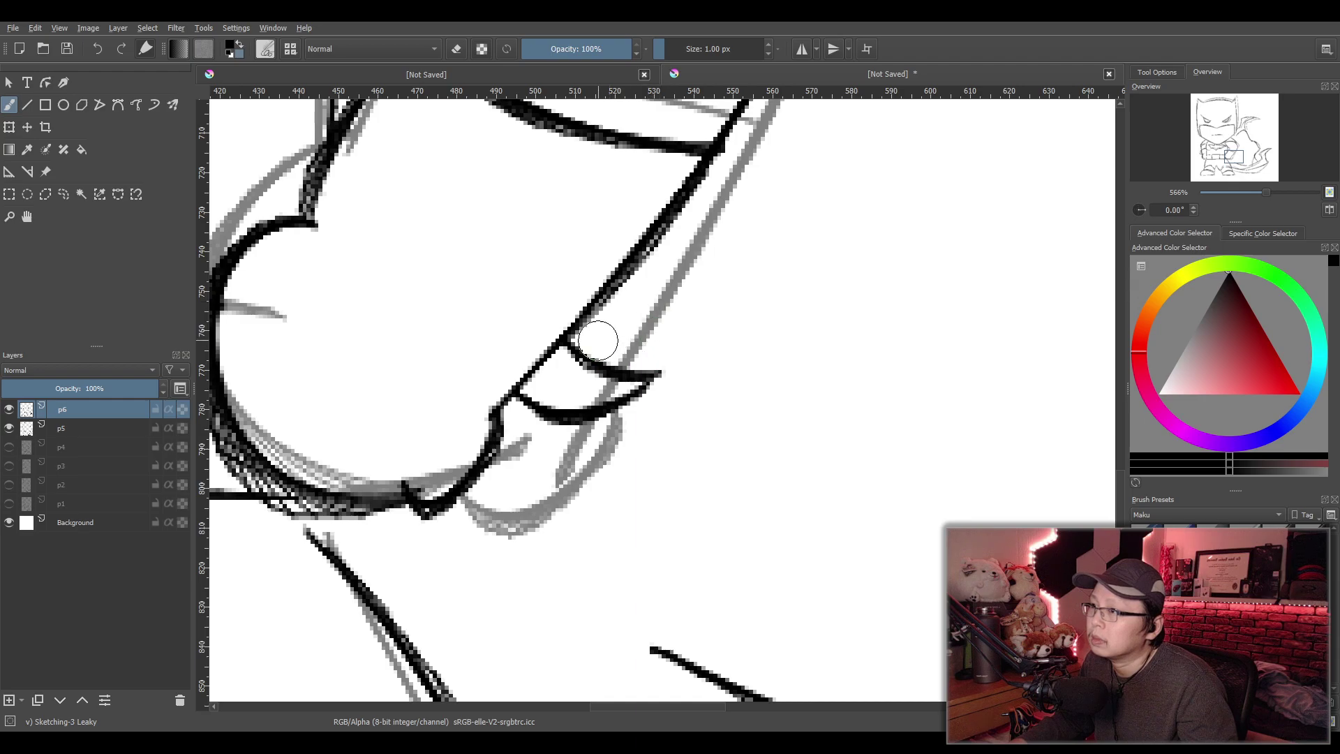
{"action": "key", "text": "ctrl+z"}
{"action": "key", "text": "ctrl+z"}
Draw the lowest pointed fin on the right forearm's outer edge, starting at the wrist
{"action": "left_click_drag", "start_coordinate": [509, 391], "coordinate": [638, 386]}
{"action": "key", "text": "ctrl+z"}
{"action": "left_click_drag", "start_coordinate": [502, 405], "coordinate": [632, 413]}
{"action": "left_click_drag", "start_coordinate": [537, 372], "coordinate": [632, 407]}
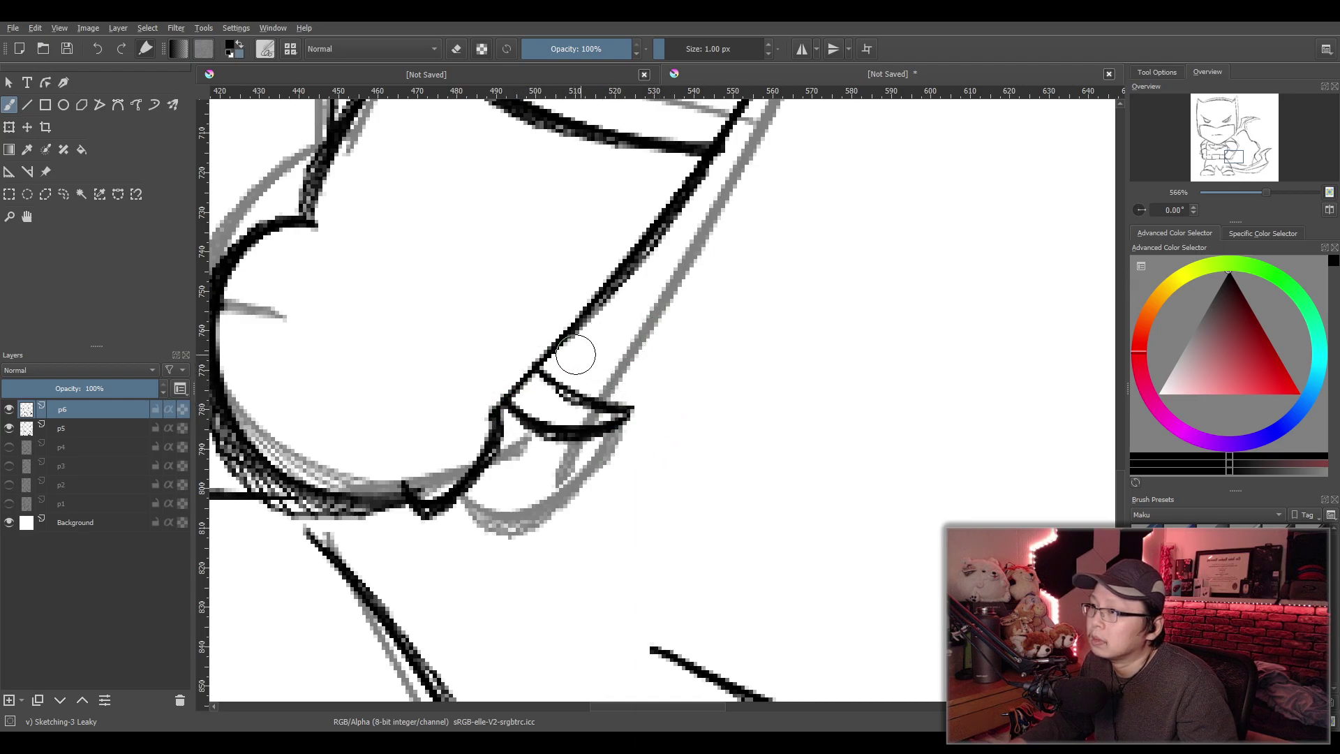
{"action": "key", "text": "ctrl+z"}
{"action": "left_click_drag", "start_coordinate": [550, 353], "coordinate": [637, 408]}
Draw the lower and upper curves of a second fin above the lowest one on the right forearm
{"action": "left_click_drag", "start_coordinate": [579, 327], "coordinate": [664, 351]}
{"action": "key", "text": "ctrl+z"}
{"action": "left_click_drag", "start_coordinate": [579, 325], "coordinate": [667, 352]}
{"action": "left_click_drag", "start_coordinate": [613, 294], "coordinate": [679, 335]}
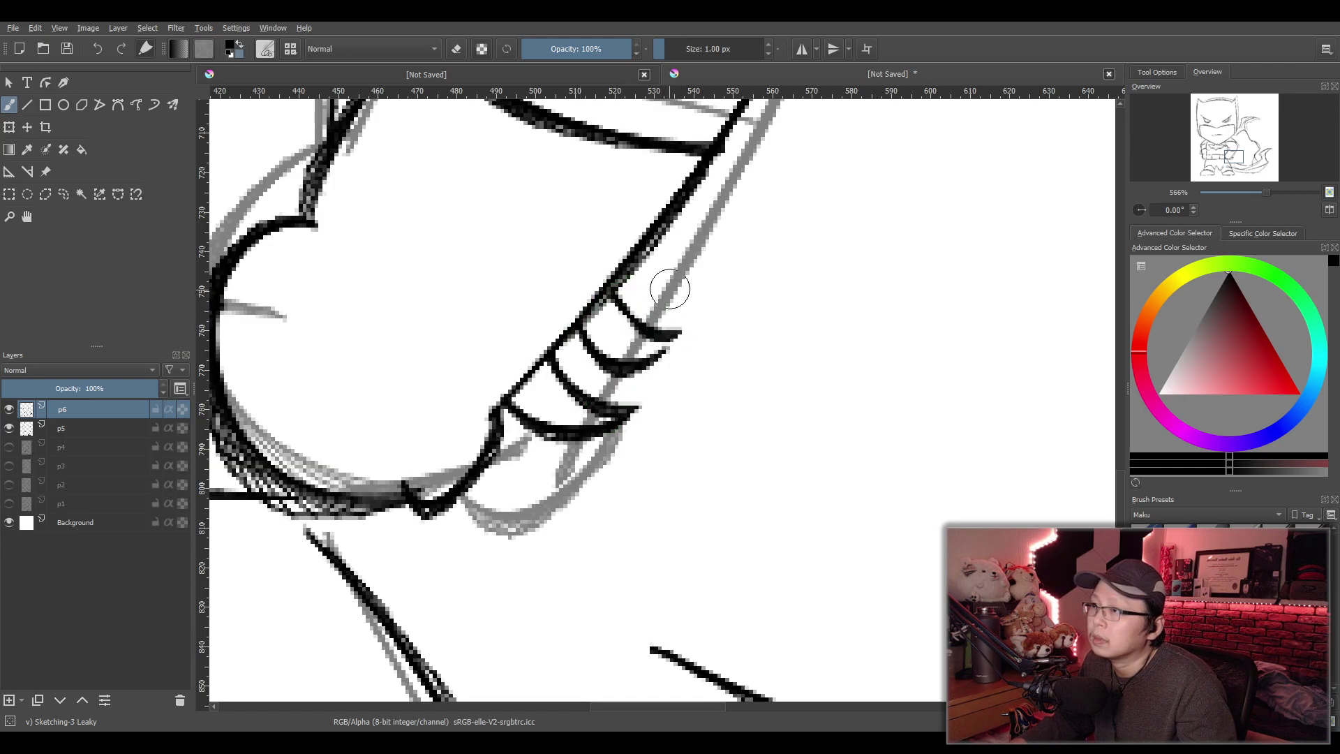
Redraw the lower and upper curves of the second fin above the lowest one on the right forearm's outer edge
{"action": "left_click_drag", "start_coordinate": [583, 330], "coordinate": [681, 334]}
{"action": "key", "text": "ctrl+z"}
{"action": "left_click_drag", "start_coordinate": [576, 336], "coordinate": [690, 326]}
{"action": "key", "text": "ctrl+z"}
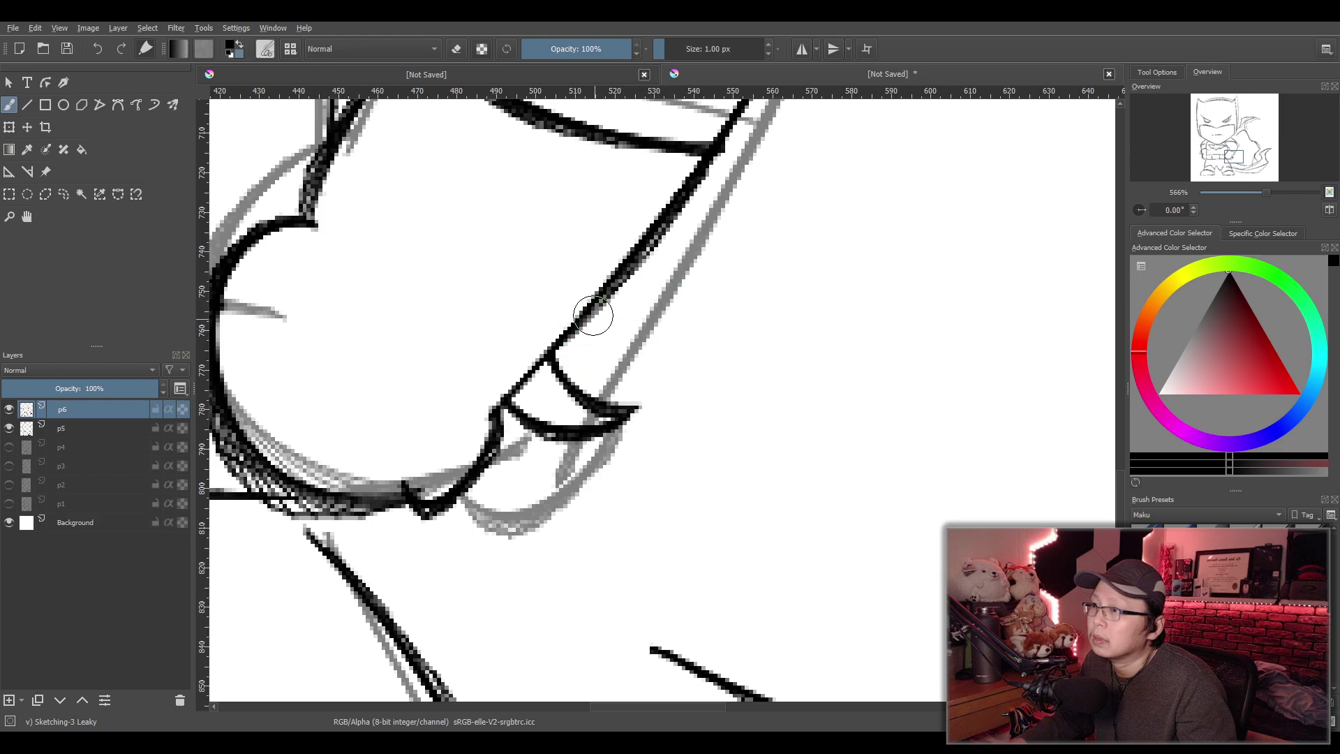
{"action": "left_click_drag", "start_coordinate": [586, 323], "coordinate": [687, 328]}
{"action": "left_click_drag", "start_coordinate": [615, 293], "coordinate": [691, 279]}
{"action": "key", "text": "ctrl+z"}
{"action": "key", "text": "ctrl+z"}
{"action": "left_click_drag", "start_coordinate": [576, 334], "coordinate": [649, 364]}
{"action": "left_click_drag", "start_coordinate": [606, 299], "coordinate": [663, 340]}
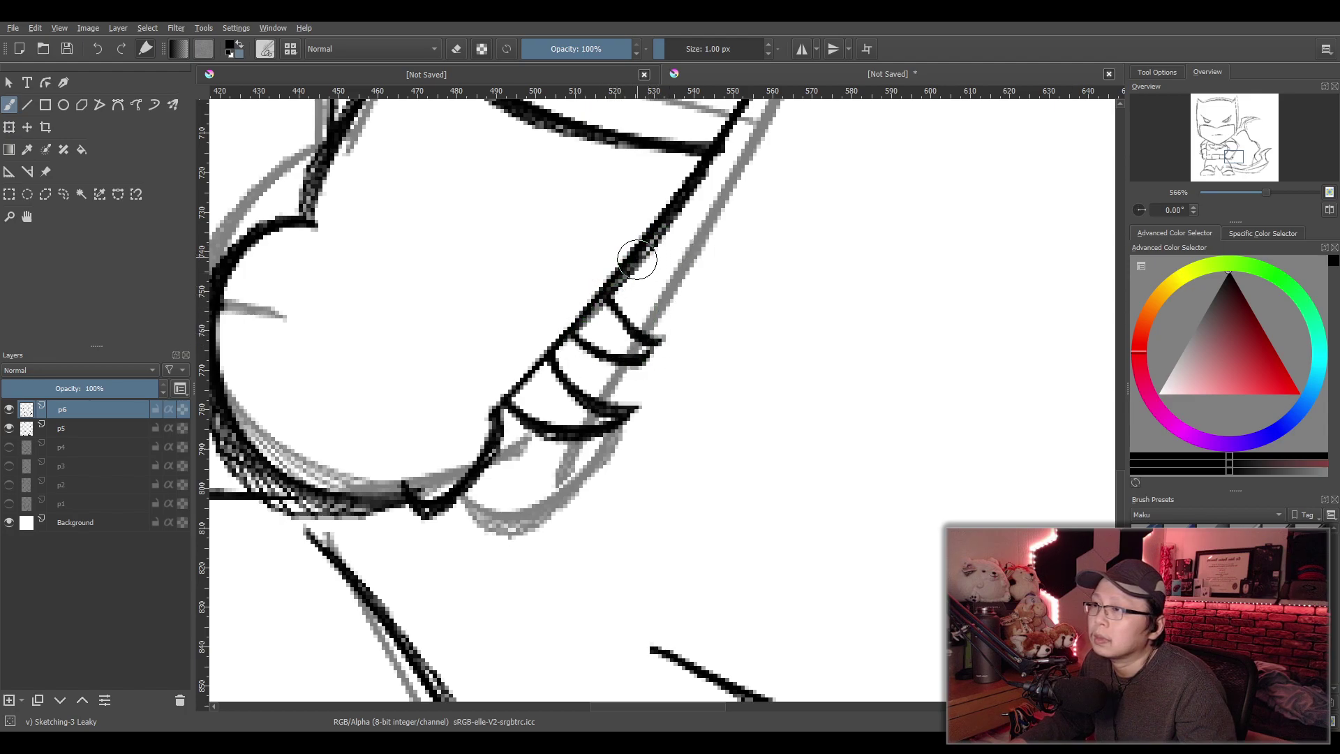
Draw the third and uppermost small fin on the right forearm's outer edge
{"action": "left_click_drag", "start_coordinate": [659, 241], "coordinate": [701, 280]}
{"action": "key", "text": "ctrl+z"}
{"action": "left_click_drag", "start_coordinate": [660, 239], "coordinate": [703, 281]}
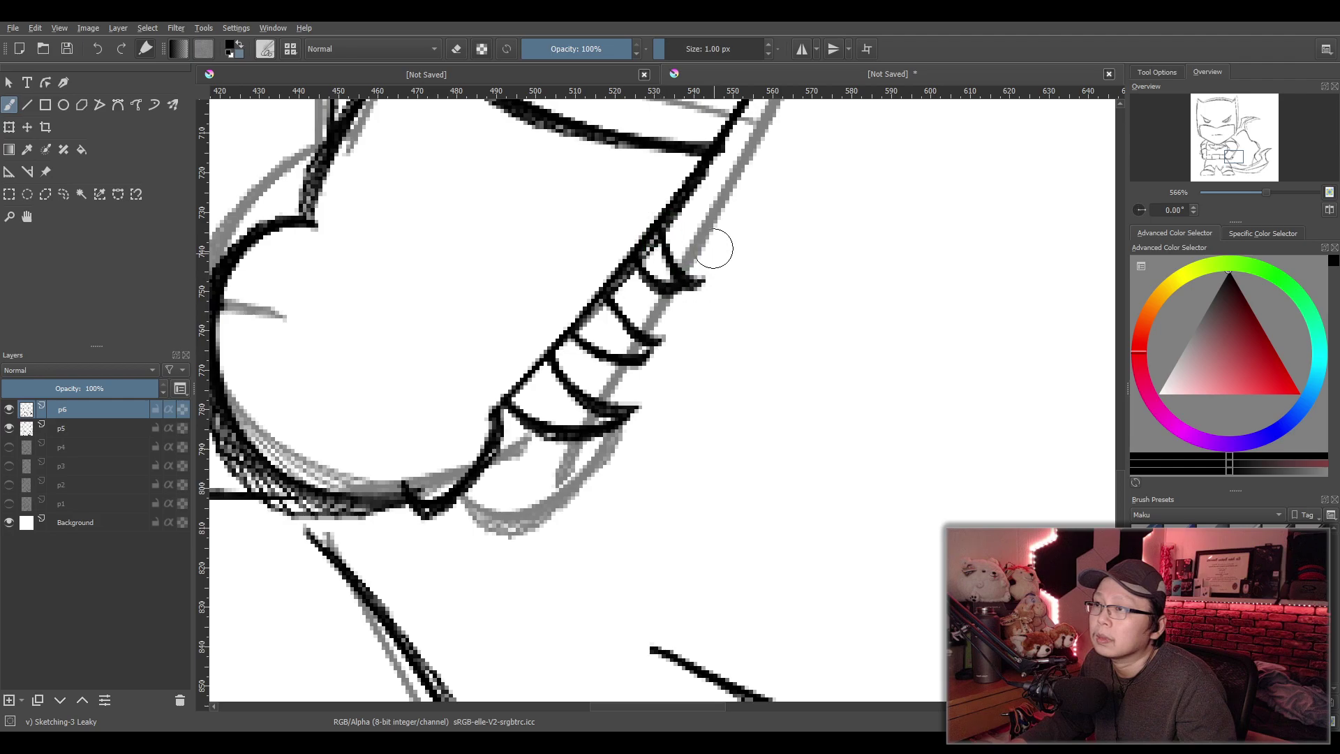
{"action": "key", "text": "ctrl+z"}
{"action": "left_click_drag", "start_coordinate": [646, 206], "coordinate": [701, 279]}
{"action": "key", "text": "ctrl+z"}
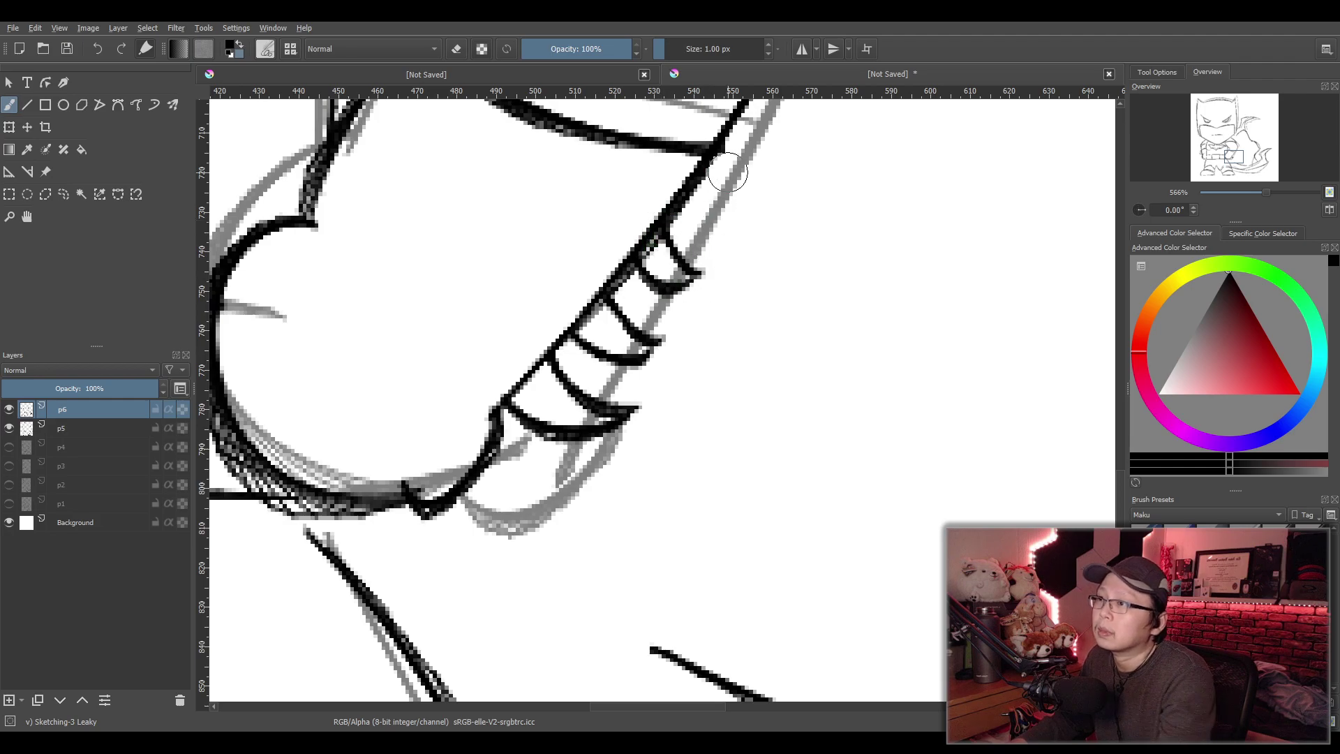
Undo all three fins on the right forearm's outer edge
{"action": "scroll", "coordinate": [738, 171], "scroll_direction": "down", "scroll_amount": 4}
{"action": "scroll", "coordinate": [736, 167], "scroll_direction": "down", "scroll_amount": 2}
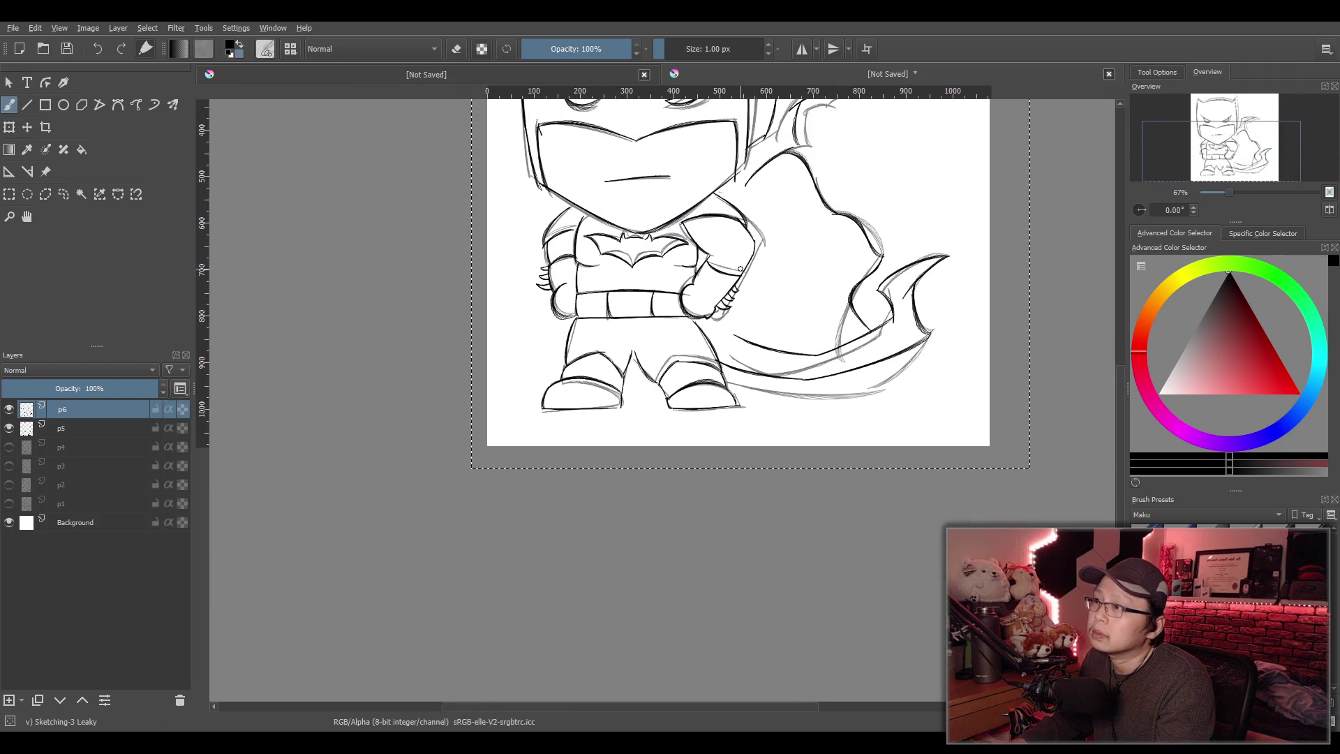
{"action": "scroll", "coordinate": [764, 272], "scroll_direction": "up", "scroll_amount": 2}
{"action": "scroll", "coordinate": [758, 278], "scroll_direction": "up", "scroll_amount": 4}
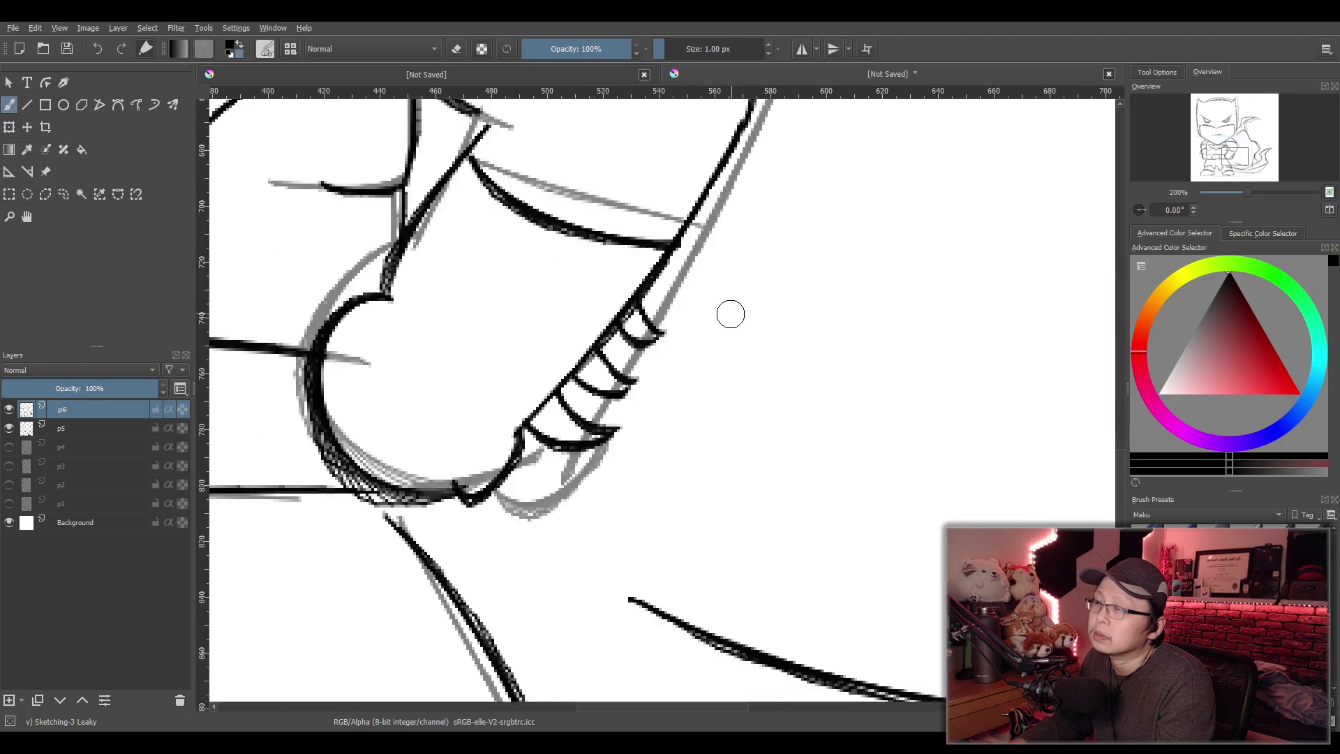
{"action": "key", "text": "ctrl+z"}
{"action": "left_click_drag", "start_coordinate": [454, 470], "coordinate": [568, 454]}
{"action": "key", "text": "ctrl+z"}
{"action": "key", "text": "ctrl+z"}
{"action": "scroll", "coordinate": [458, 471], "scroll_direction": "down", "scroll_amount": 3}
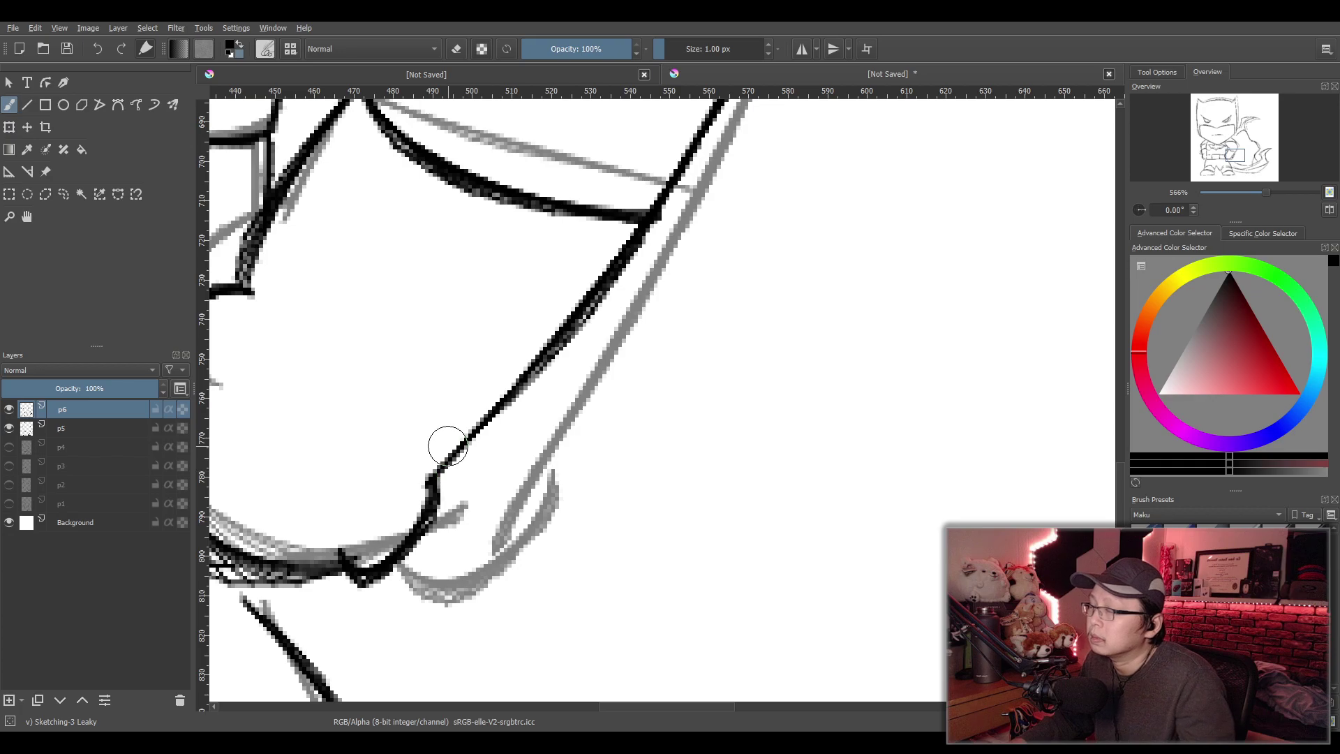
Undo the earlier fins on the left forearm's outer edge
{"action": "scroll", "coordinate": [853, 452], "scroll_direction": "up", "scroll_amount": 2}
{"action": "key", "text": "ctrl+z"}
{"action": "key", "text": "ctrl+z"}
{"action": "key", "text": "ctrl+z"}
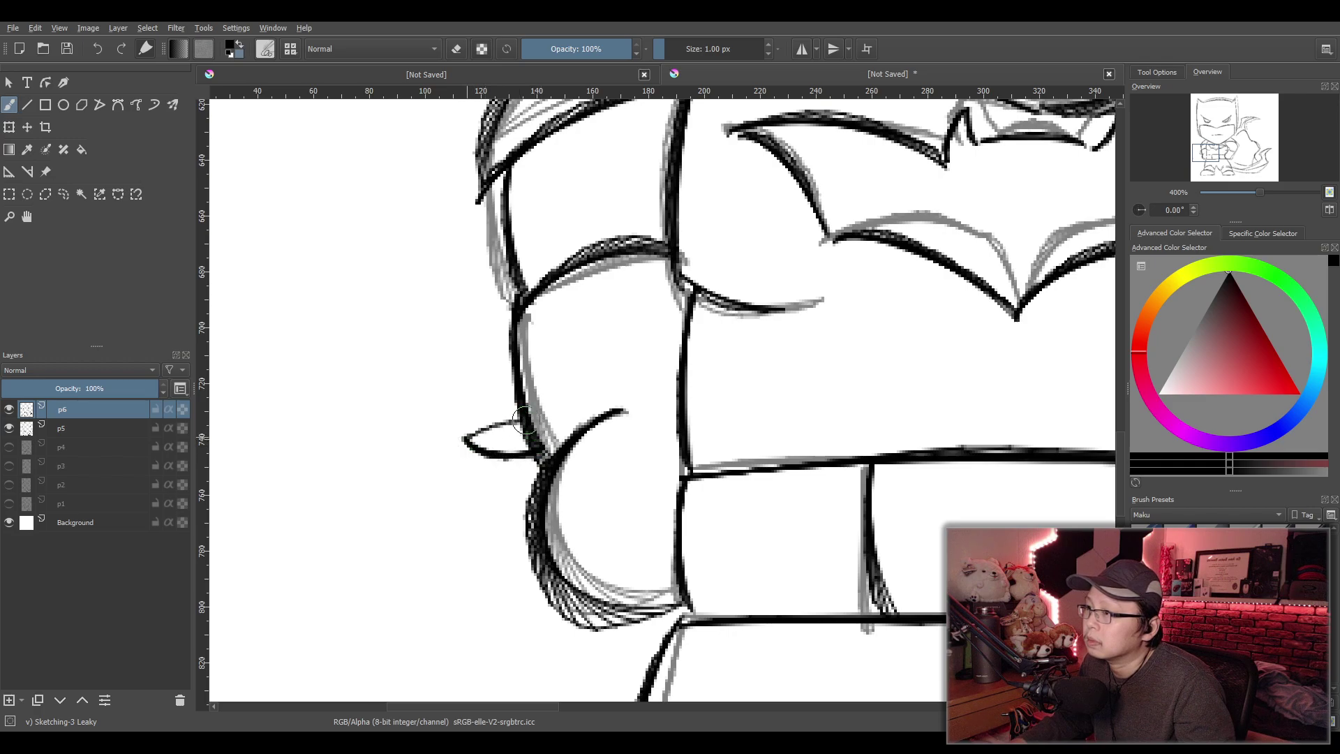
{"action": "key", "text": "ctrl+z"}
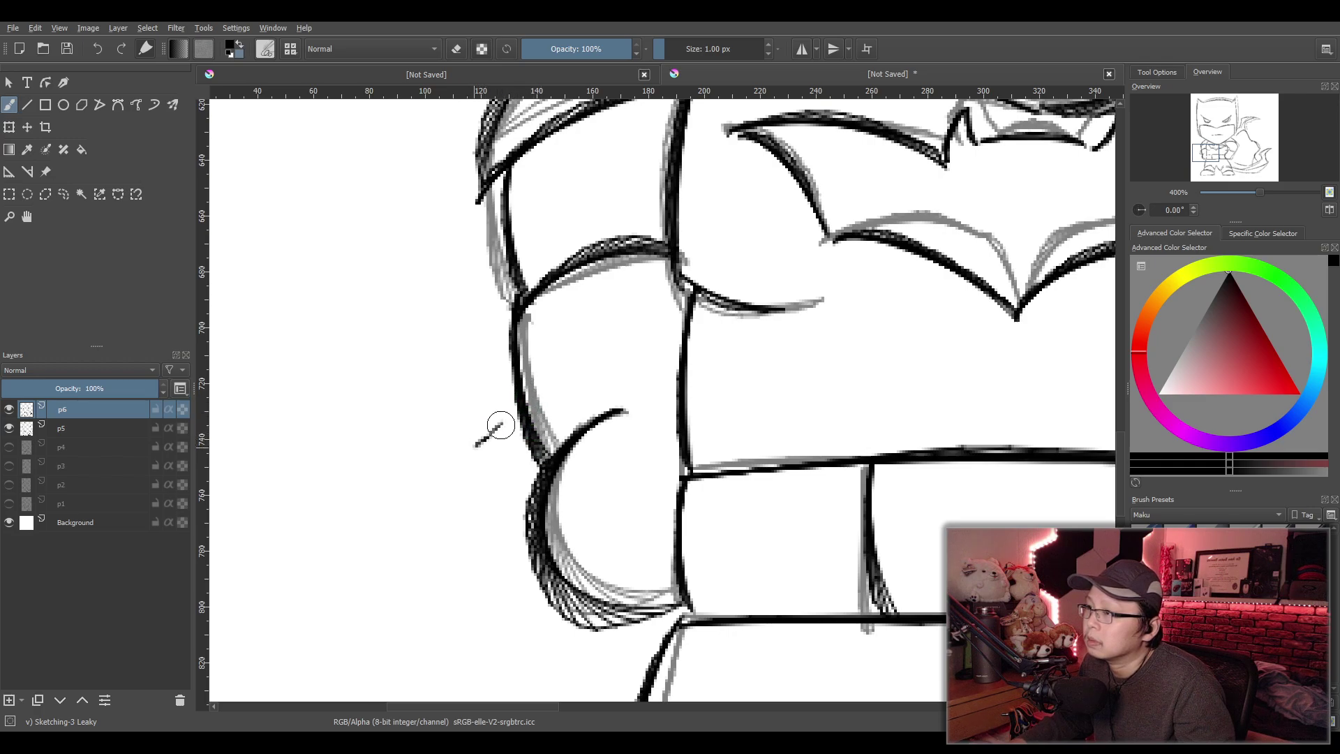
Try a short, two-curve lowest fin on the left forearm's outer edge just above the hand
{"action": "mouse_move", "coordinate": [471, 451]}
{"action": "left_mouse_down"}
{"action": "mouse_move", "coordinate": [512, 426]}
{"action": "mouse_move", "coordinate": [547, 459]}
{"action": "mouse_move", "coordinate": [494, 417]}
{"action": "mouse_move", "coordinate": [518, 417]}
{"action": "mouse_move", "coordinate": [523, 449]}
{"action": "mouse_move", "coordinate": [492, 458]}
{"action": "mouse_move", "coordinate": [545, 457]}
{"action": "left_mouse_up"}
{"action": "key", "text": "ctrl+z"}
{"action": "key", "text": "ctrl+z"}
{"action": "key", "text": "ctrl+z"}
{"action": "key", "text": "ctrl+z"}
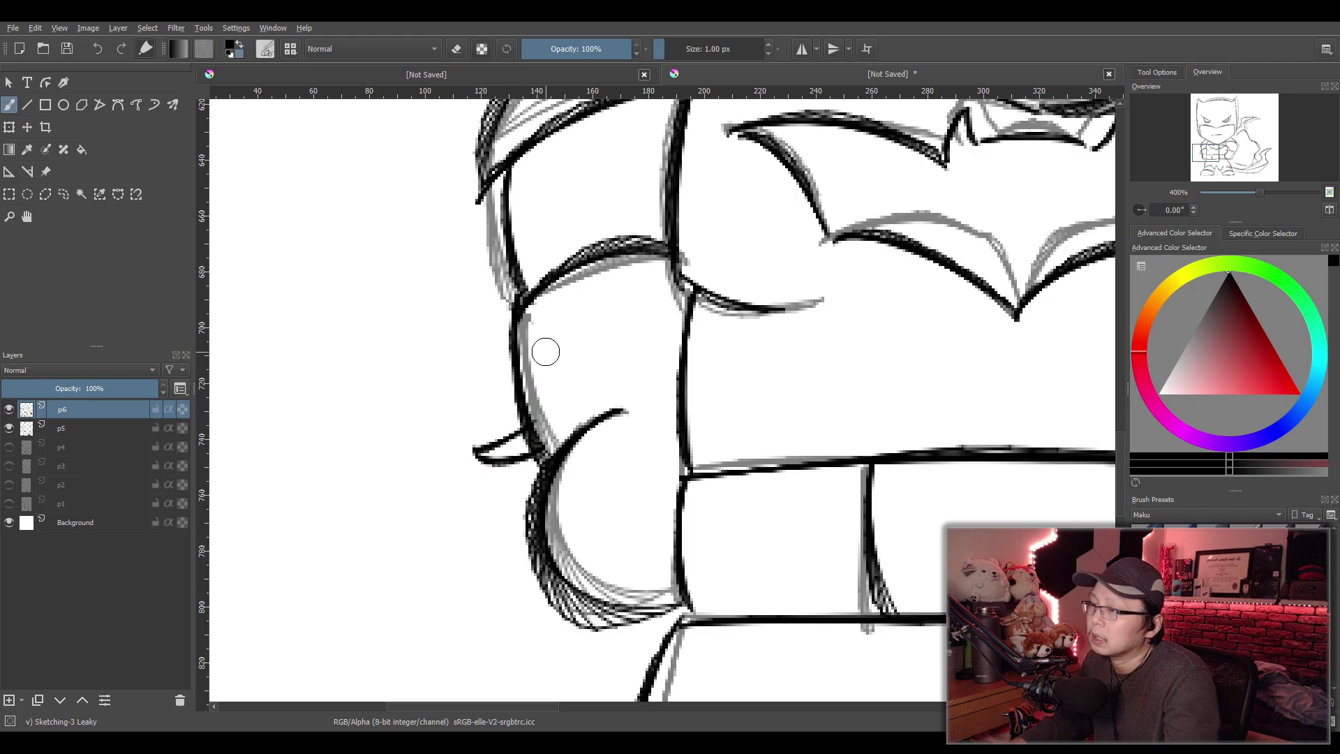
Draw three pointed fins along the left forearm's outer edge, getting smaller from the wrist upward
{"action": "scroll", "coordinate": [545, 349], "scroll_direction": "up", "scroll_amount": 2}
{"action": "key", "text": "ctrl+z"}
{"action": "left_click_drag", "start_coordinate": [705, 225], "coordinate": [621, 271]}
{"action": "key", "text": "ctrl+z"}
{"action": "mouse_move", "coordinate": [705, 226]}
{"action": "left_mouse_down"}
{"action": "mouse_move", "coordinate": [630, 283]}
{"action": "mouse_move", "coordinate": [715, 289]}
{"action": "mouse_move", "coordinate": [711, 357]}
{"action": "mouse_move", "coordinate": [720, 318]}
{"action": "mouse_move", "coordinate": [593, 337]}
{"action": "left_mouse_up"}
{"action": "key", "text": "ctrl+z"}
{"action": "mouse_move", "coordinate": [693, 323]}
{"action": "left_mouse_down"}
{"action": "mouse_move", "coordinate": [637, 336]}
{"action": "mouse_move", "coordinate": [750, 387]}
{"action": "mouse_move", "coordinate": [584, 470]}
{"action": "mouse_move", "coordinate": [582, 458]}
{"action": "mouse_move", "coordinate": [764, 488]}
{"action": "left_mouse_up"}
{"action": "key", "text": "ctrl+z"}
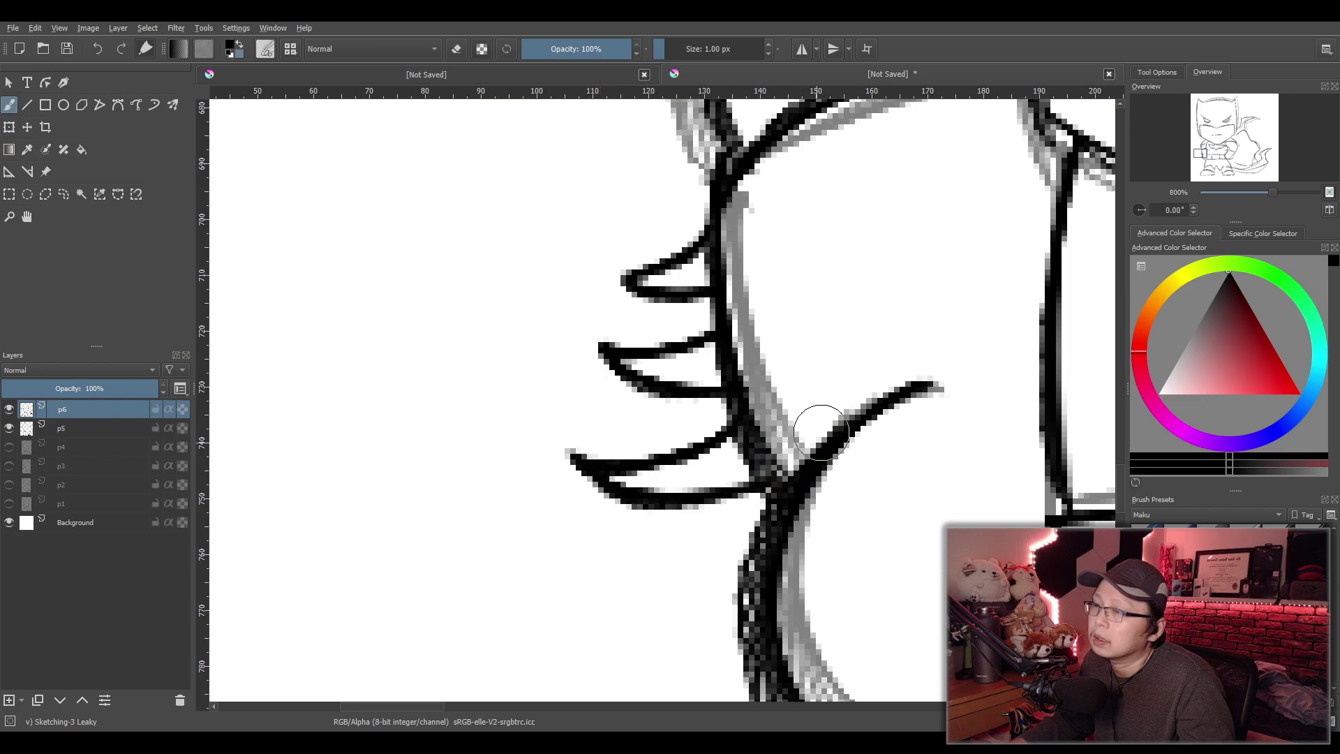
Undo the three left forearm fins and try a smaller lowest fin near the wrist
{"action": "key", "text": "ctrl+z"}
{"action": "key", "text": "ctrl+z"}
{"action": "key", "text": "ctrl+z"}
{"action": "key", "text": "ctrl+z"}
{"action": "key", "text": "ctrl+z"}
{"action": "key", "text": "ctrl+z"}
{"action": "key", "text": "ctrl+z"}
{"action": "key", "text": "ctrl+z"}
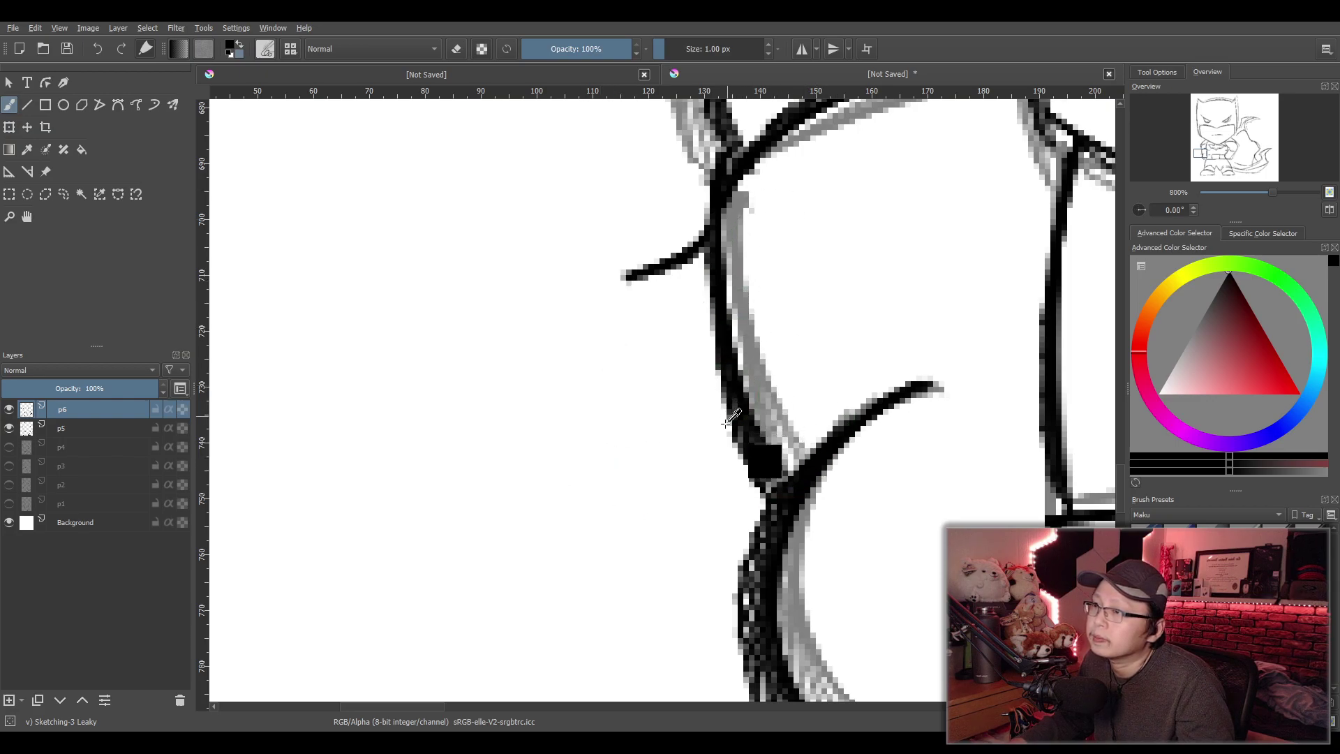
{"action": "mouse_move", "coordinate": [740, 422]}
{"action": "left_mouse_down"}
{"action": "mouse_move", "coordinate": [659, 467]}
{"action": "mouse_move", "coordinate": [764, 488]}
{"action": "left_mouse_up"}
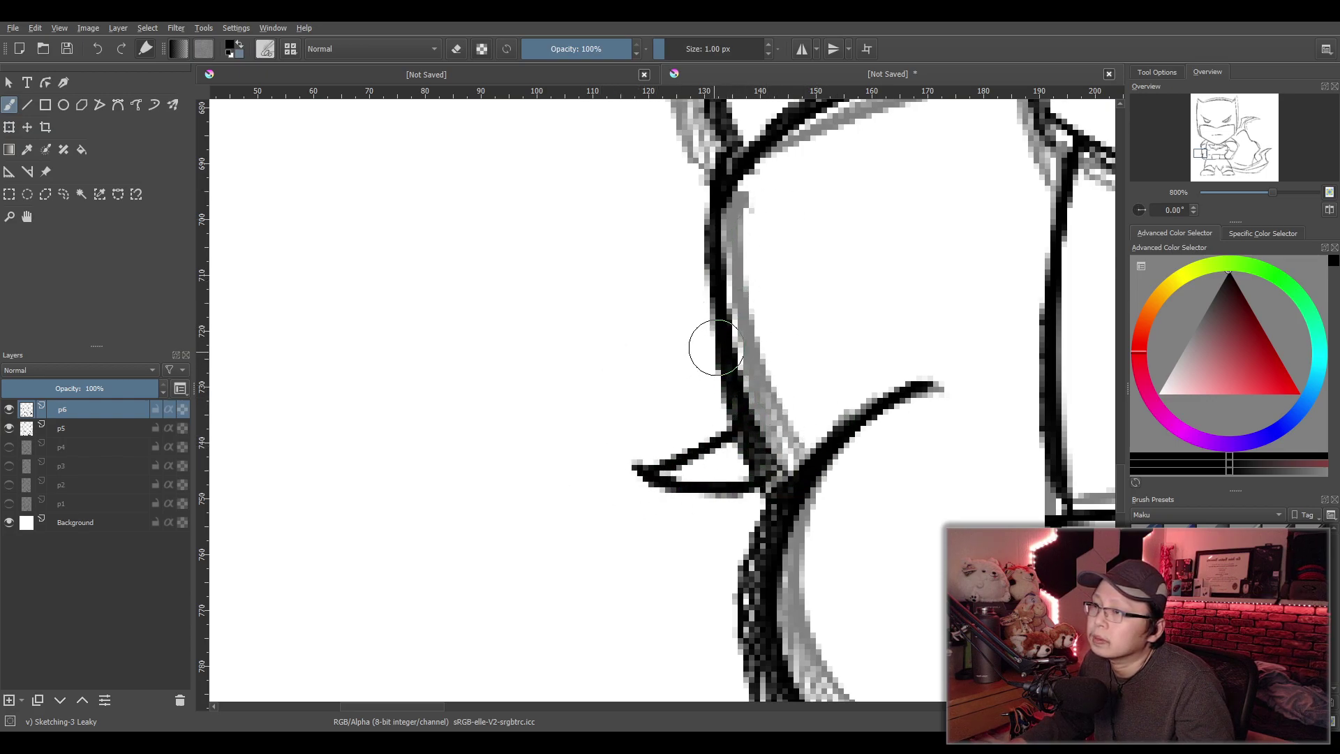
Try several curves for a second fin above the lowest one on the left forearm
{"action": "left_click_drag", "start_coordinate": [702, 350], "coordinate": [661, 368]}
{"action": "left_click_drag", "start_coordinate": [729, 410], "coordinate": [628, 415]}
{"action": "mouse_move", "coordinate": [732, 335]}
{"action": "left_mouse_down"}
{"action": "mouse_move", "coordinate": [688, 300]}
{"action": "mouse_move", "coordinate": [614, 367]}
{"action": "left_mouse_up"}
{"action": "key", "text": "ctrl+z"}
{"action": "key", "text": "ctrl+z"}
{"action": "key", "text": "ctrl+z"}
{"action": "key", "text": "ctrl+z"}
{"action": "left_click_drag", "start_coordinate": [705, 329], "coordinate": [615, 345]}
{"action": "key", "text": "ctrl+z"}
{"action": "key", "text": "ctrl+z"}
{"action": "key", "text": "ctrl+z"}
{"action": "key", "text": "ctrl+z"}
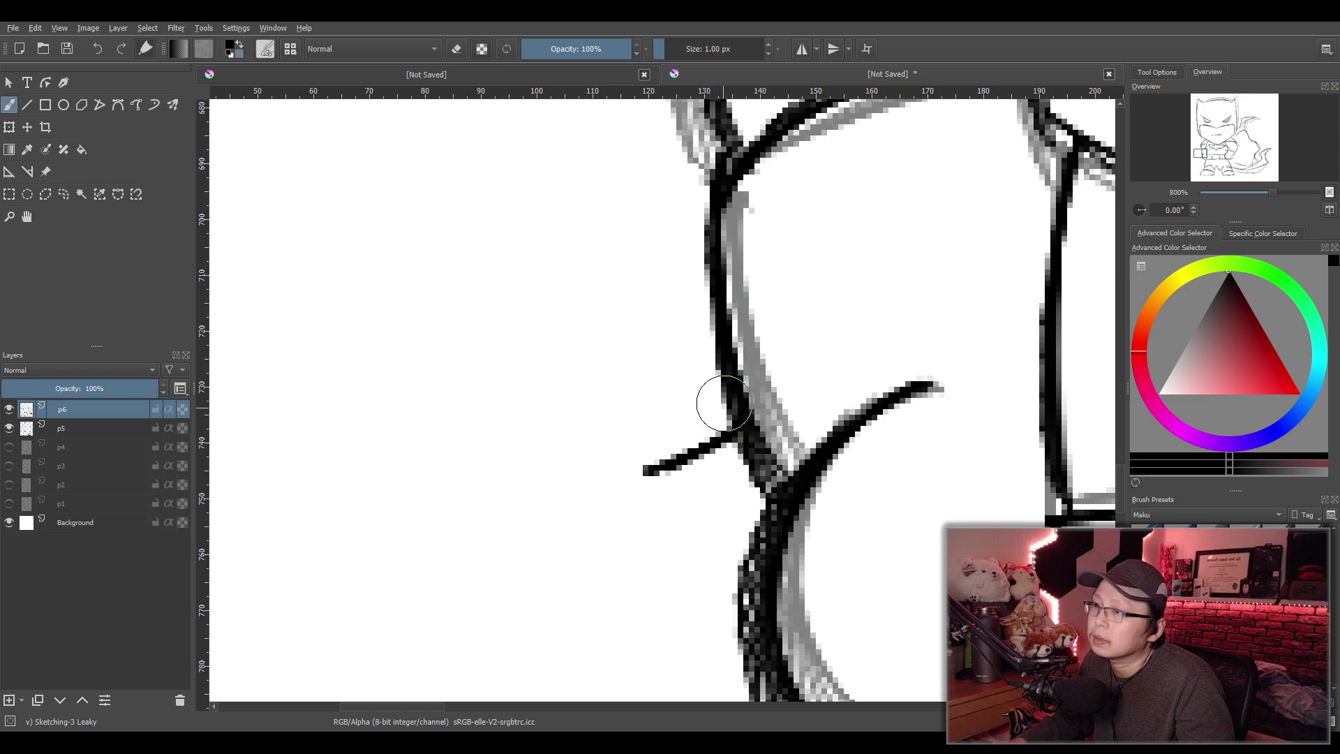
Redraw the lowest left forearm fin slightly higher, with a longer tip and a rounded lower curve
{"action": "mouse_move", "coordinate": [726, 395]}
{"action": "left_mouse_down"}
{"action": "mouse_move", "coordinate": [571, 429]}
{"action": "mouse_move", "coordinate": [771, 454]}
{"action": "left_mouse_up"}
{"action": "key", "text": "ctrl+z"}
{"action": "key", "text": "ctrl+z"}
{"action": "left_click_drag", "start_coordinate": [718, 381], "coordinate": [609, 422]}
{"action": "key", "text": "ctrl+z"}
{"action": "mouse_move", "coordinate": [718, 381]}
{"action": "left_mouse_down"}
{"action": "mouse_move", "coordinate": [621, 432]}
{"action": "mouse_move", "coordinate": [603, 423]}
{"action": "mouse_move", "coordinate": [768, 452]}
{"action": "left_mouse_up"}
{"action": "key", "text": "ctrl+z"}
{"action": "left_click_drag", "start_coordinate": [602, 425], "coordinate": [767, 452]}
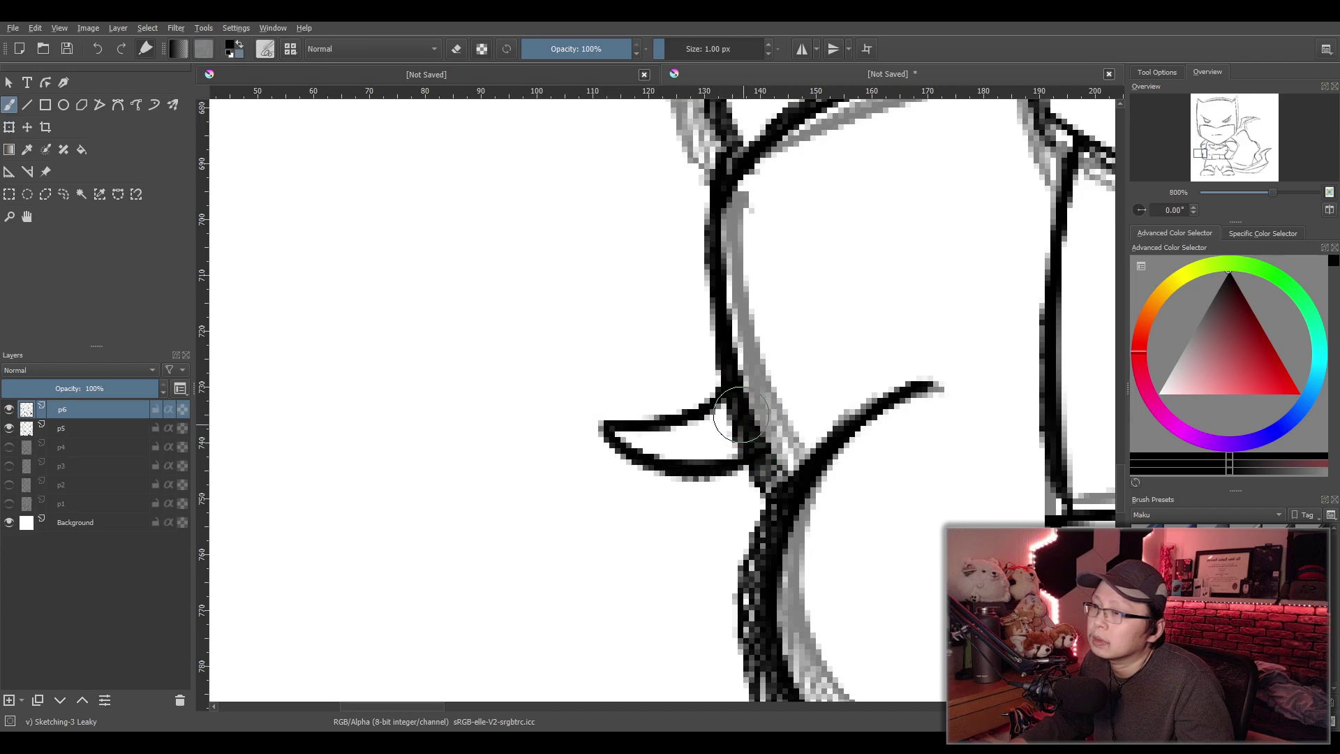
Draw the second fin above the lowest one on the left forearm's outer edge
{"action": "left_click_drag", "start_coordinate": [718, 316], "coordinate": [609, 336]}
{"action": "key", "text": "ctrl+z"}
{"action": "left_click_drag", "start_coordinate": [711, 319], "coordinate": [621, 319]}
{"action": "key", "text": "ctrl+z"}
{"action": "mouse_move", "coordinate": [719, 293]}
{"action": "left_mouse_down"}
{"action": "mouse_move", "coordinate": [628, 344]}
{"action": "mouse_move", "coordinate": [719, 311]}
{"action": "mouse_move", "coordinate": [621, 291]}
{"action": "mouse_move", "coordinate": [619, 314]}
{"action": "mouse_move", "coordinate": [716, 346]}
{"action": "left_mouse_up"}
{"action": "key", "text": "ctrl+z"}
{"action": "key", "text": "ctrl+z"}
Draw the third fin near the upper end of the left forearm's outer edge
{"action": "left_click_drag", "start_coordinate": [705, 207], "coordinate": [622, 224]}
{"action": "key", "text": "ctrl+z"}
{"action": "mouse_move", "coordinate": [697, 203]}
{"action": "left_mouse_down"}
{"action": "mouse_move", "coordinate": [617, 204]}
{"action": "mouse_move", "coordinate": [638, 224]}
{"action": "mouse_move", "coordinate": [621, 213]}
{"action": "mouse_move", "coordinate": [713, 231]}
{"action": "left_mouse_up"}
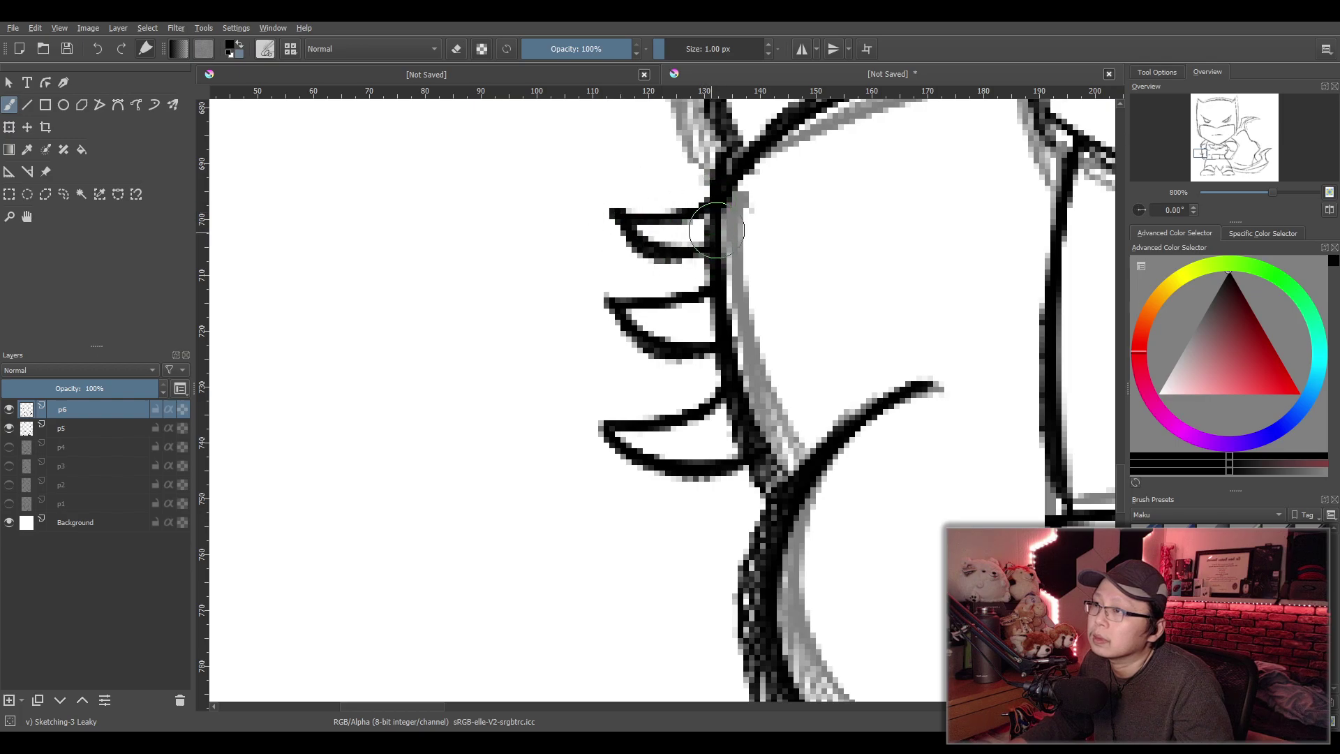
Try a fin on the right forearm starting from the upper end of its outer edge
{"action": "scroll", "coordinate": [767, 190], "scroll_direction": "down", "scroll_amount": 5}
{"action": "scroll", "coordinate": [670, 338], "scroll_direction": "up", "scroll_amount": 4}
{"action": "scroll", "coordinate": [749, 417], "scroll_direction": "up", "scroll_amount": 3}
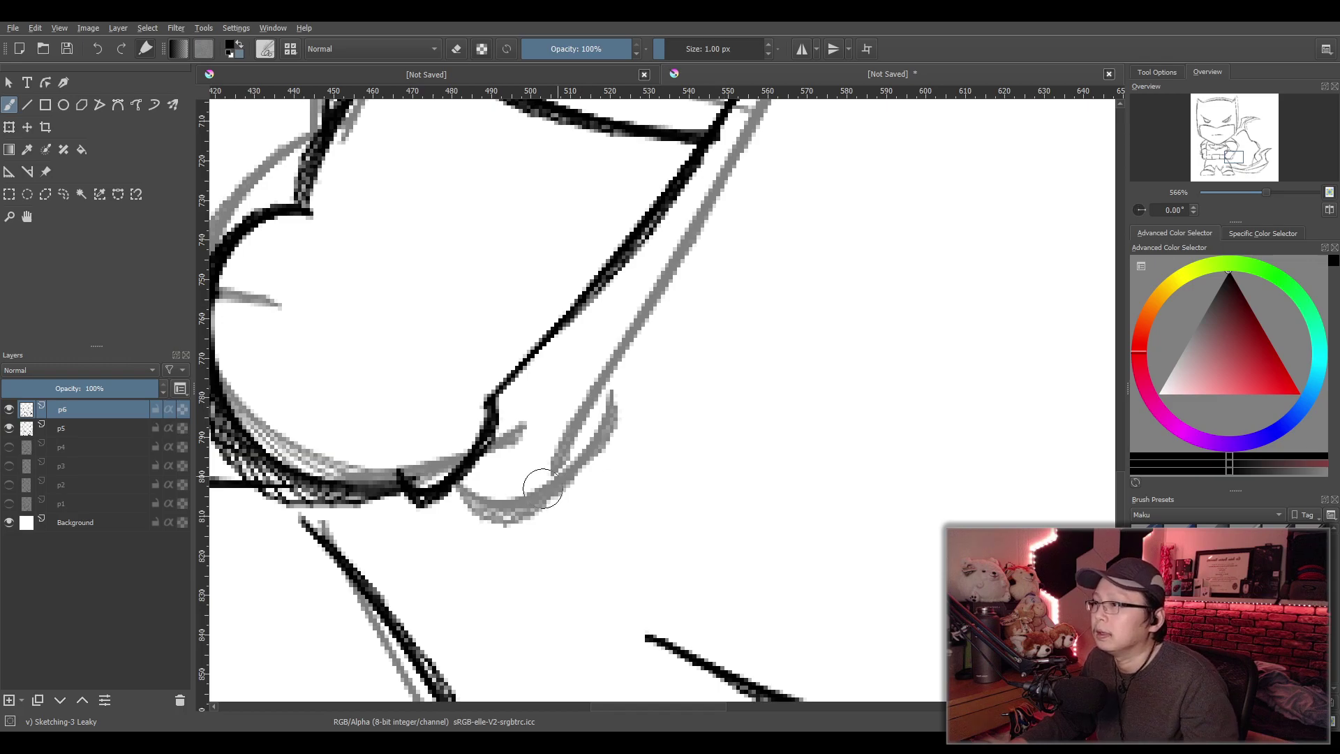
{"action": "left_click_drag", "start_coordinate": [690, 174], "coordinate": [733, 212]}
{"action": "key", "text": "ctrl+z"}
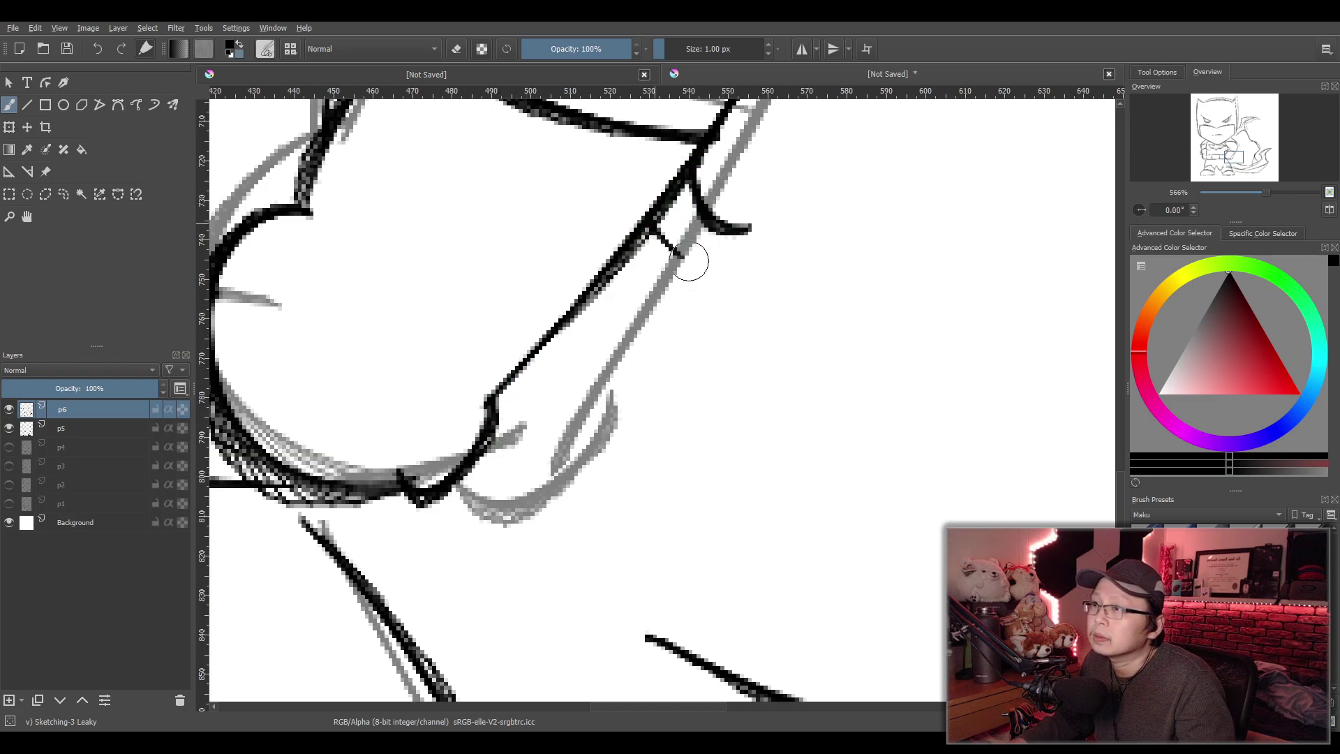
{"action": "key", "text": "ctrl+z"}
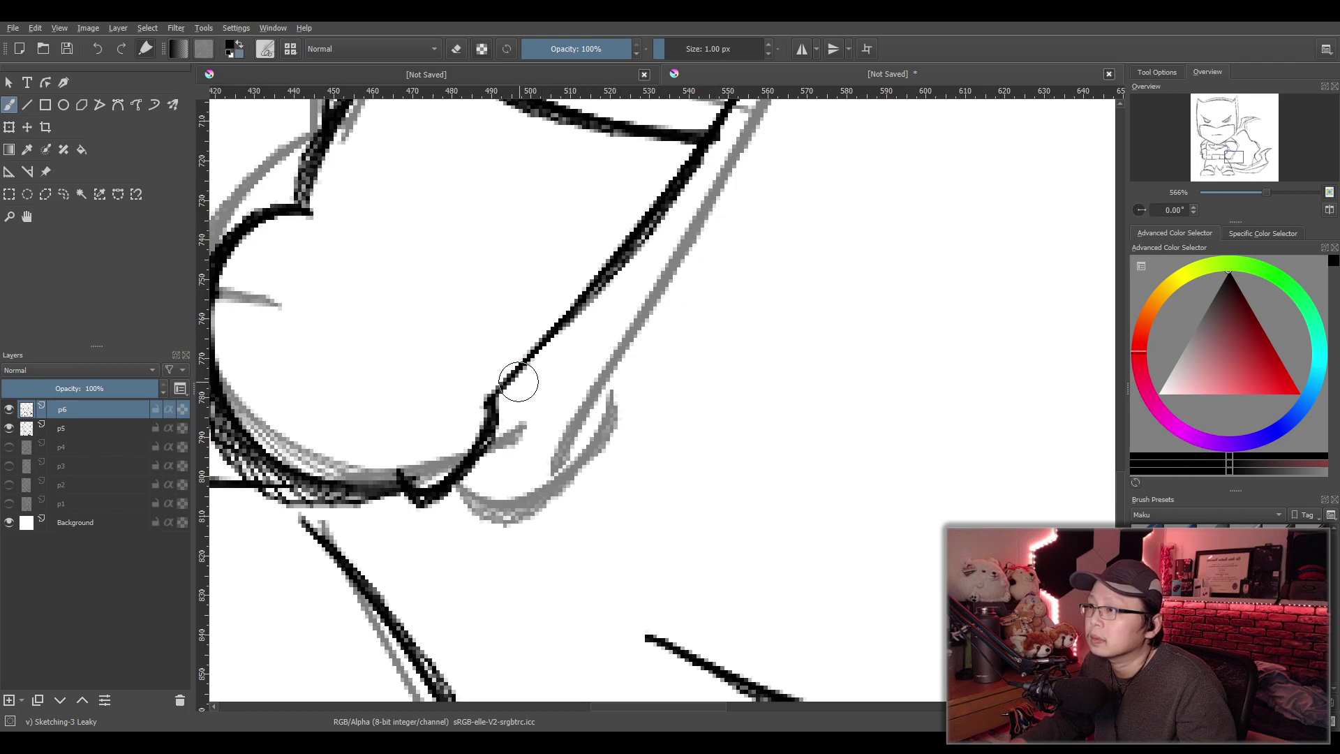
Draw the lower curve of the lowest fin on the right forearm, starting just above the wrist
{"action": "scroll", "coordinate": [525, 354], "scroll_direction": "down", "scroll_amount": 2}
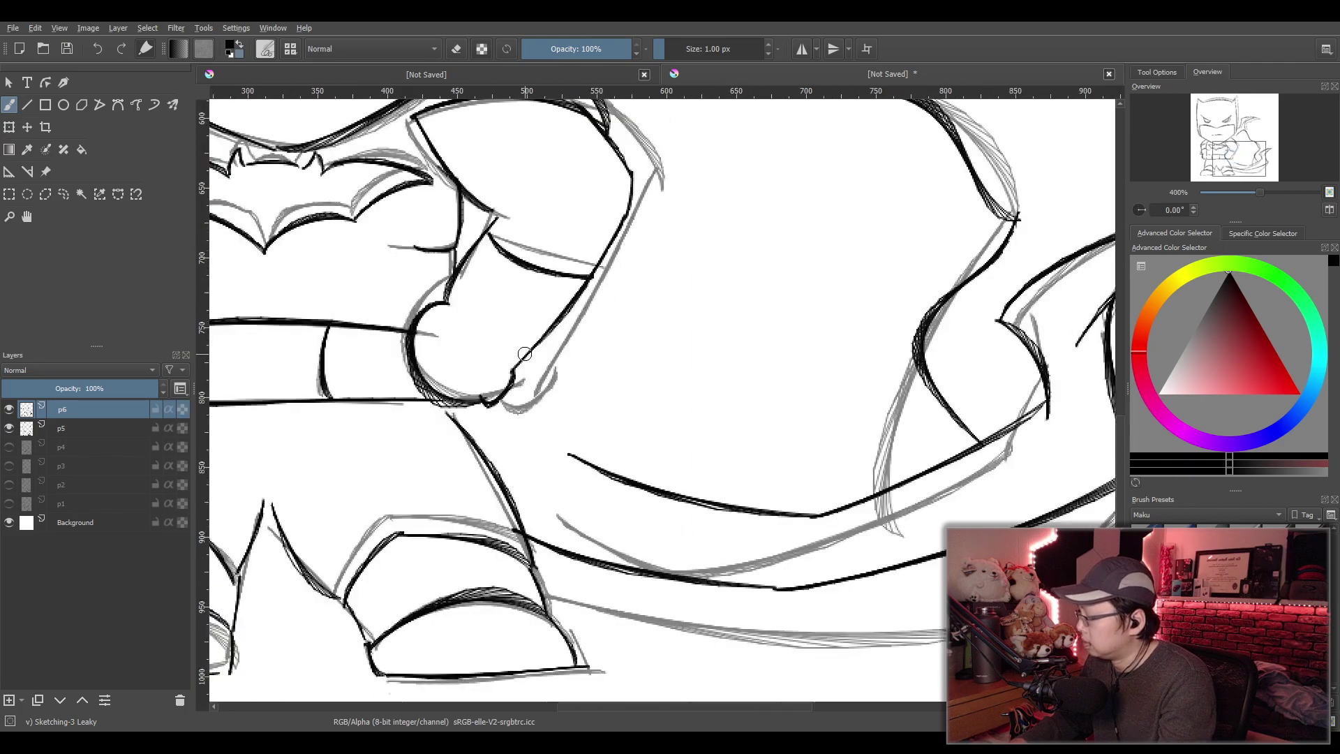
{"action": "scroll", "coordinate": [515, 350], "scroll_direction": "down", "scroll_amount": 2}
{"action": "scroll", "coordinate": [709, 352], "scroll_direction": "up", "scroll_amount": 1}
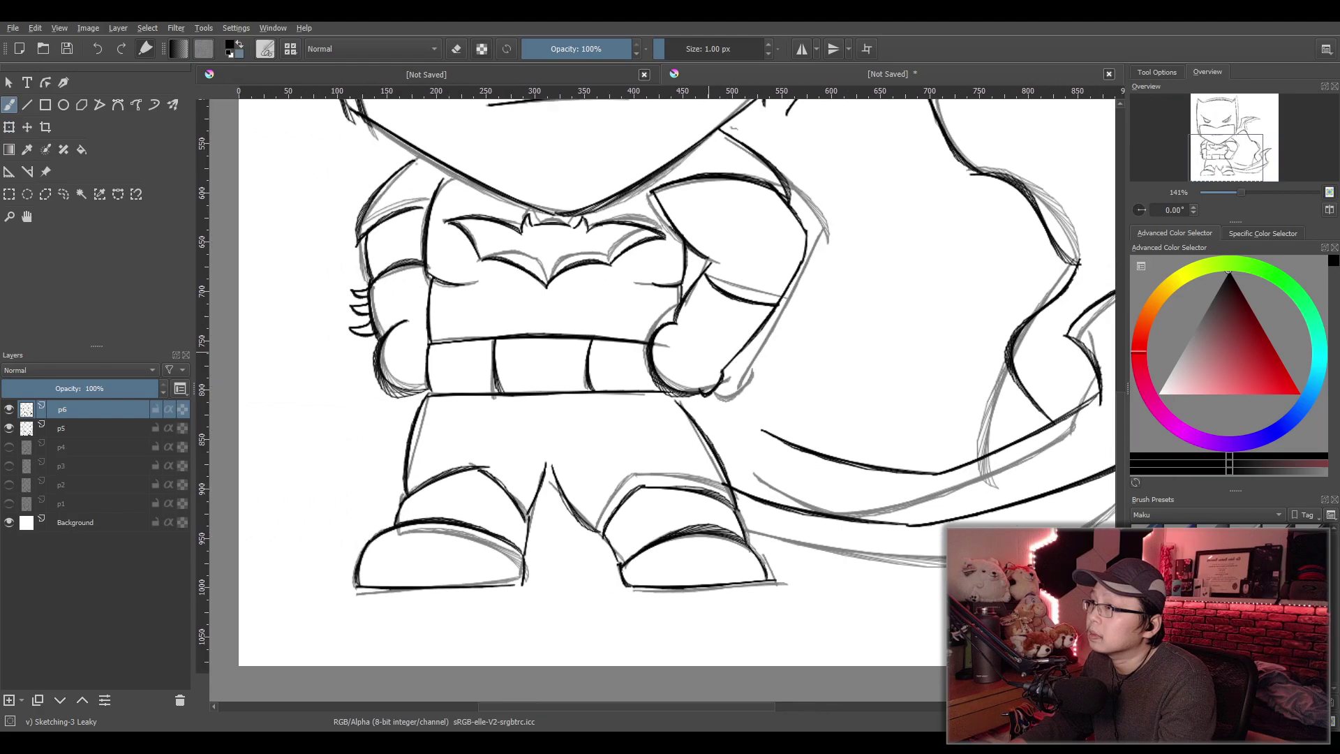
{"action": "scroll", "coordinate": [759, 363], "scroll_direction": "up", "scroll_amount": 3}
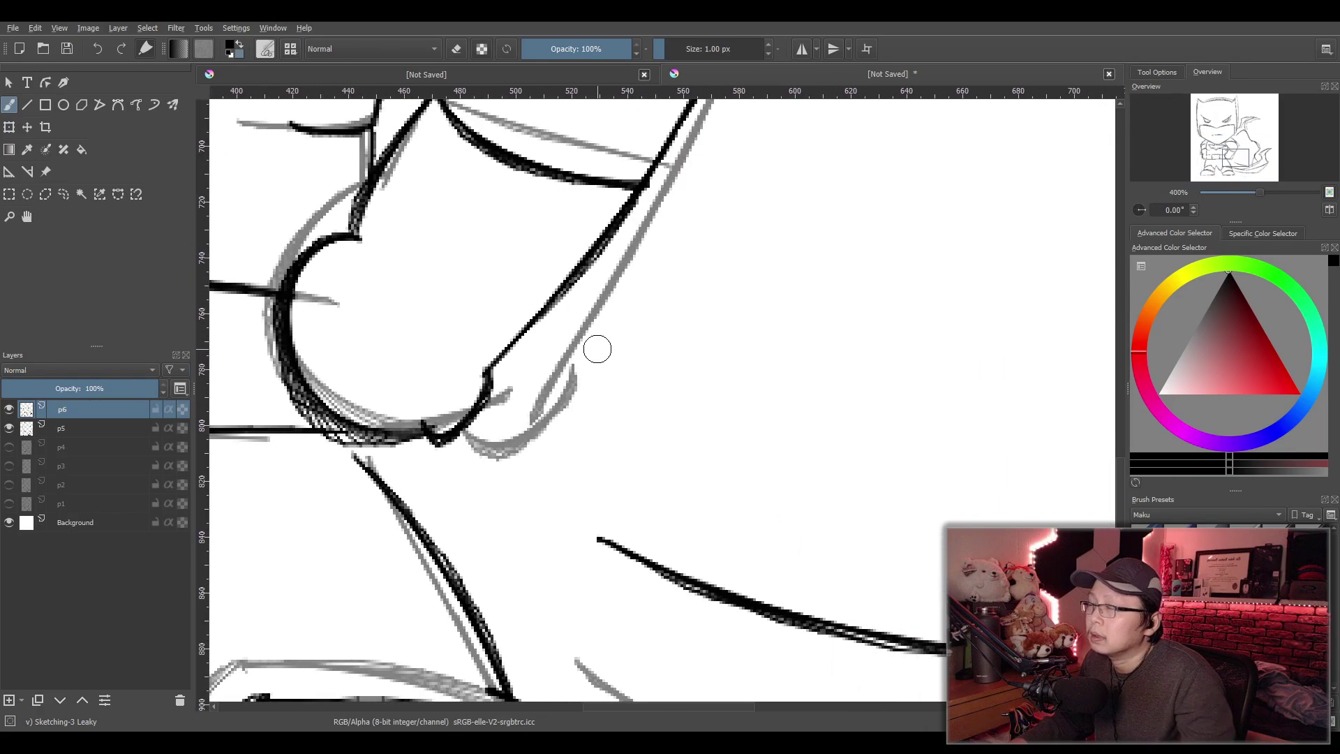
{"action": "left_click_drag", "start_coordinate": [501, 358], "coordinate": [582, 377]}
{"action": "mouse_move", "coordinate": [534, 321]}
{"action": "left_mouse_down"}
{"action": "mouse_move", "coordinate": [557, 329]}
{"action": "mouse_move", "coordinate": [577, 359]}
{"action": "mouse_move", "coordinate": [565, 366]}
{"action": "mouse_move", "coordinate": [587, 365]}
{"action": "left_mouse_up"}
{"action": "key", "text": "ctrl+z"}
{"action": "key", "text": "ctrl+z"}
{"action": "key", "text": "ctrl+z"}
{"action": "key", "text": "ctrl+z"}
{"action": "key", "text": "ctrl+z"}
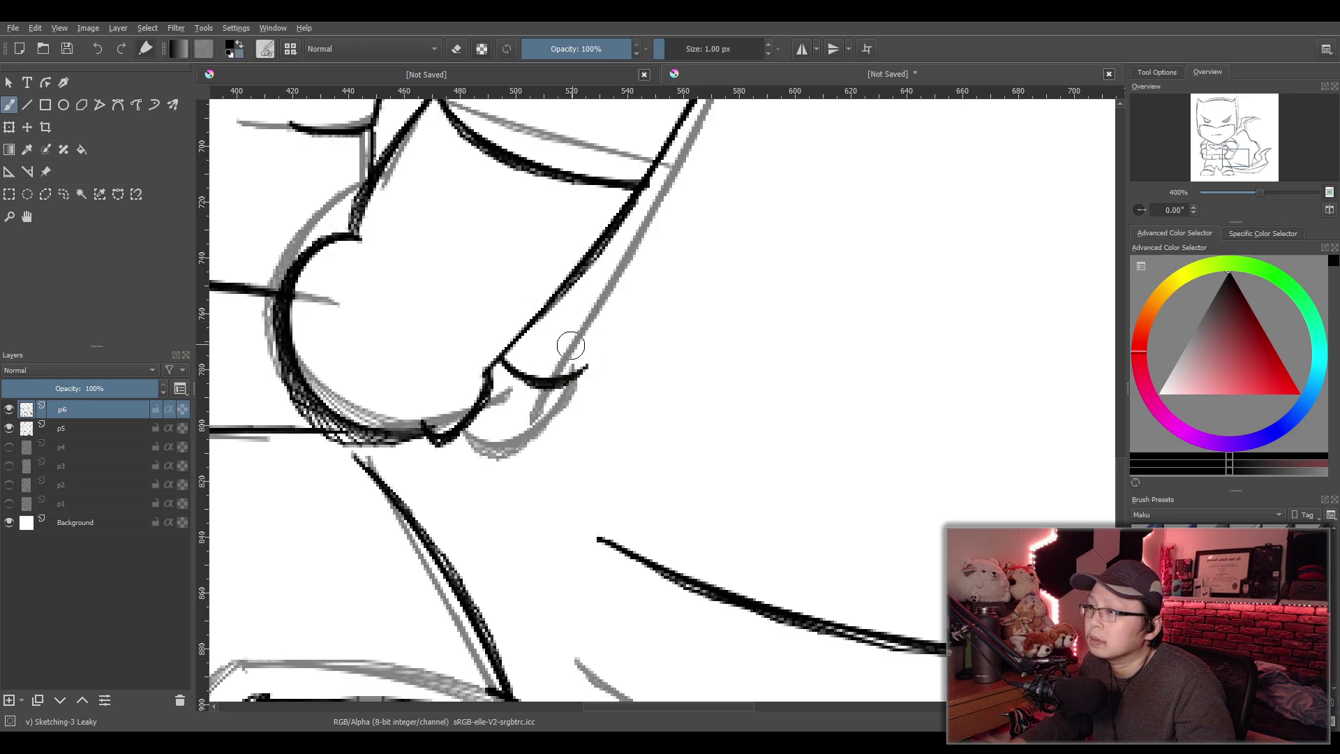
Close the lowest right forearm fin with an upper curve running from the arm's edge to the tip
{"action": "left_click_drag", "start_coordinate": [536, 322], "coordinate": [592, 360]}
{"action": "key", "text": "ctrl+z"}
{"action": "left_click_drag", "start_coordinate": [533, 323], "coordinate": [585, 358]}
{"action": "key", "text": "ctrl+z"}
{"action": "key", "text": "ctrl+z"}
{"action": "mouse_move", "coordinate": [532, 322]}
{"action": "left_mouse_down"}
{"action": "mouse_move", "coordinate": [555, 354]}
{"action": "mouse_move", "coordinate": [591, 360]}
{"action": "left_mouse_up"}
Draw the second and third fins above the lowest one on the right forearm's outer edge
{"action": "mouse_move", "coordinate": [559, 296]}
{"action": "left_mouse_down"}
{"action": "mouse_move", "coordinate": [612, 320]}
{"action": "mouse_move", "coordinate": [625, 311]}
{"action": "mouse_move", "coordinate": [603, 328]}
{"action": "left_mouse_up"}
{"action": "key", "text": "ctrl+z"}
{"action": "key", "text": "ctrl+z"}
{"action": "key", "text": "ctrl+z"}
{"action": "mouse_move", "coordinate": [579, 285]}
{"action": "left_mouse_down"}
{"action": "mouse_move", "coordinate": [618, 325]}
{"action": "mouse_move", "coordinate": [618, 309]}
{"action": "left_mouse_up"}
{"action": "key", "text": "ctrl+z"}
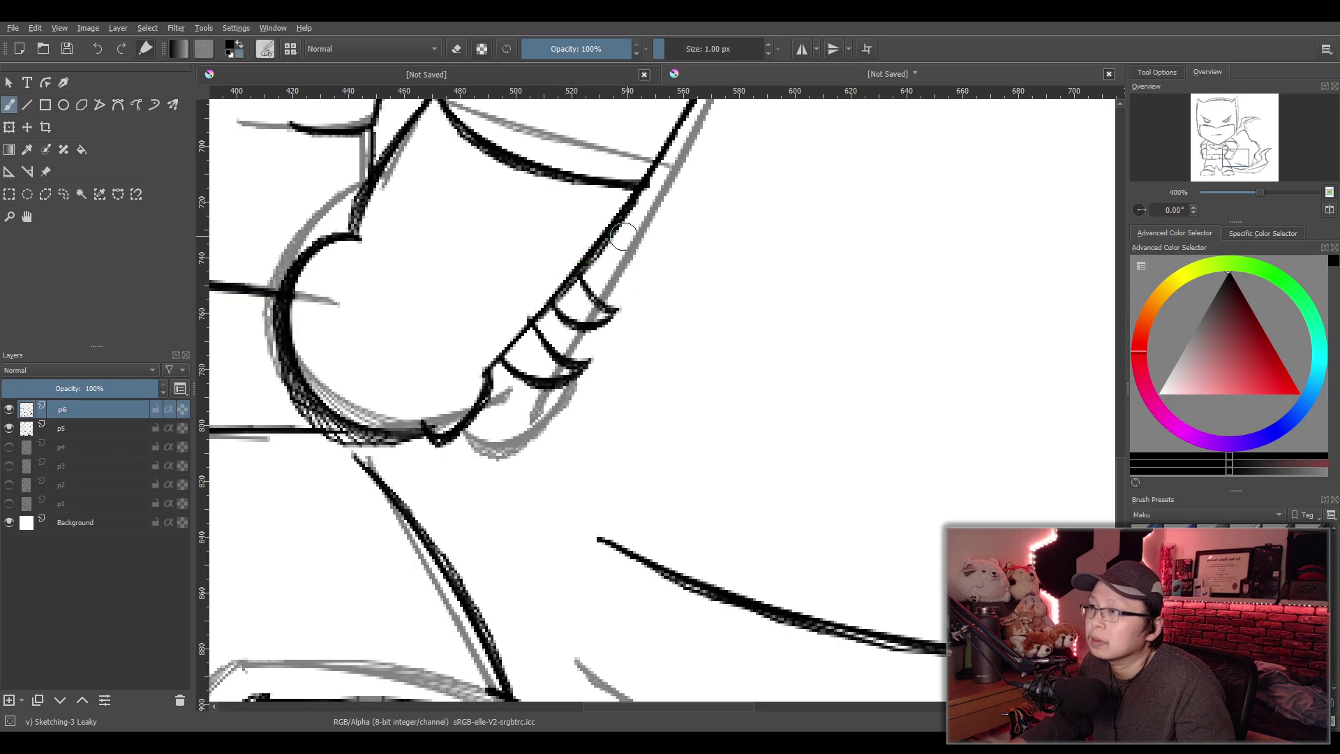
{"action": "mouse_move", "coordinate": [623, 218]}
{"action": "left_mouse_down"}
{"action": "mouse_move", "coordinate": [668, 236]}
{"action": "mouse_move", "coordinate": [645, 236]}
{"action": "mouse_move", "coordinate": [654, 264]}
{"action": "left_mouse_up"}
{"action": "key", "text": "ctrl+z"}
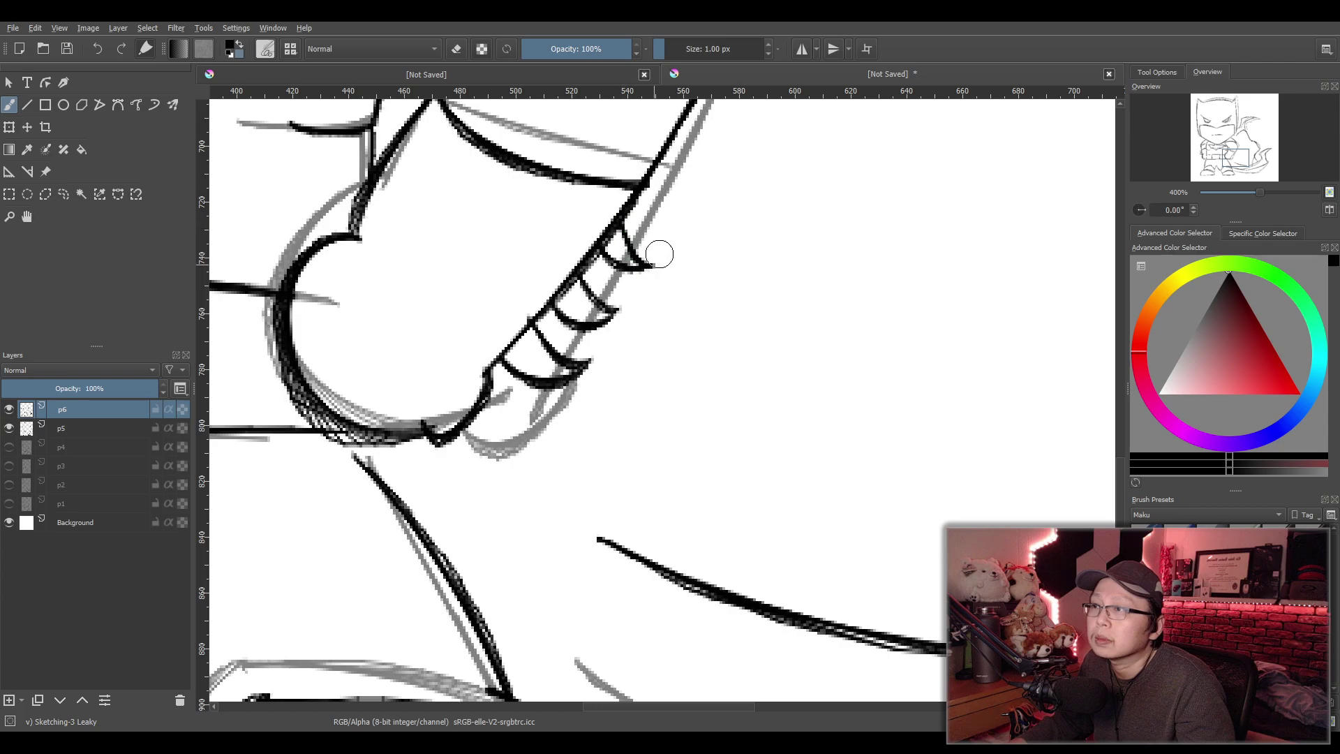
Hide guide layer p5 to check the clean lines of the whole figure on their own
{"action": "scroll", "coordinate": [669, 178], "scroll_direction": "down", "scroll_amount": 4}
{"action": "left_click_drag", "start_coordinate": [682, 179], "coordinate": [800, 302]}
{"action": "left_click_drag", "start_coordinate": [664, 203], "coordinate": [588, 285]}
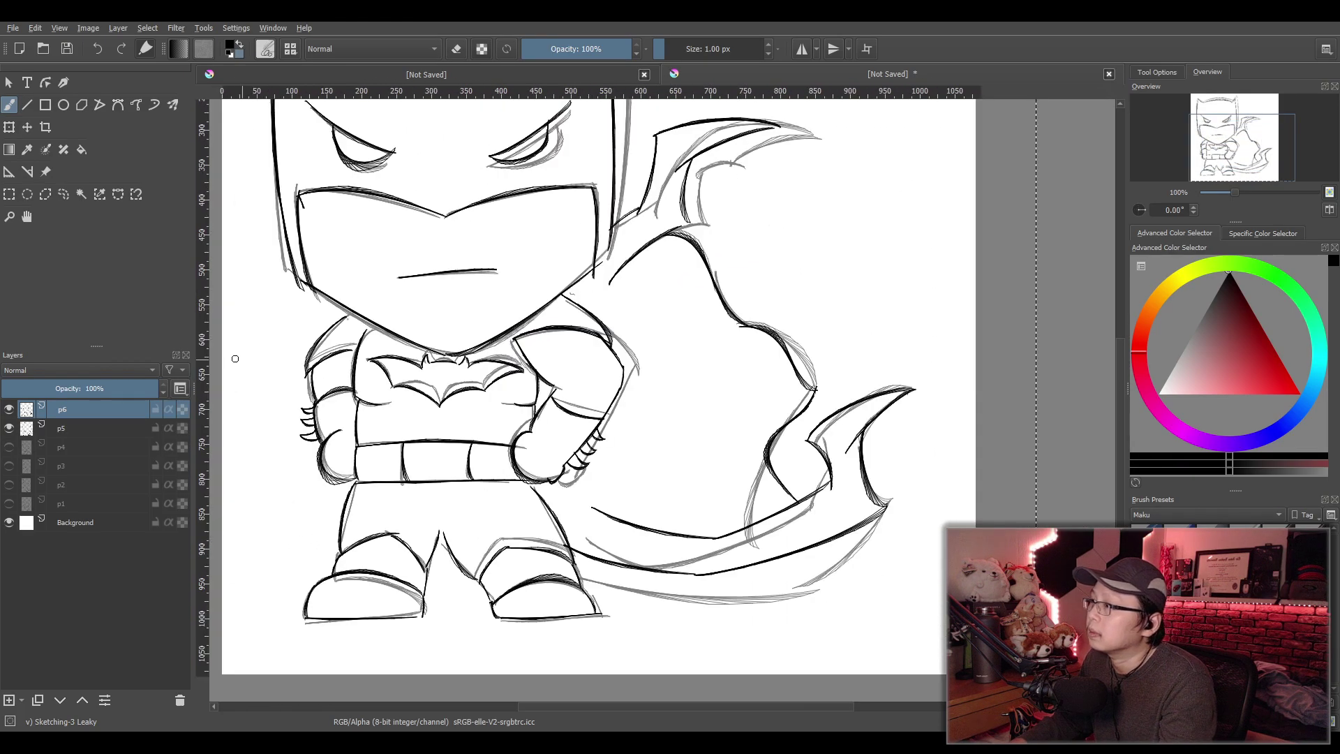
{"action": "left_click", "coordinate": [9, 429]}
{"action": "left_click_drag", "start_coordinate": [564, 390], "coordinate": [611, 457]}
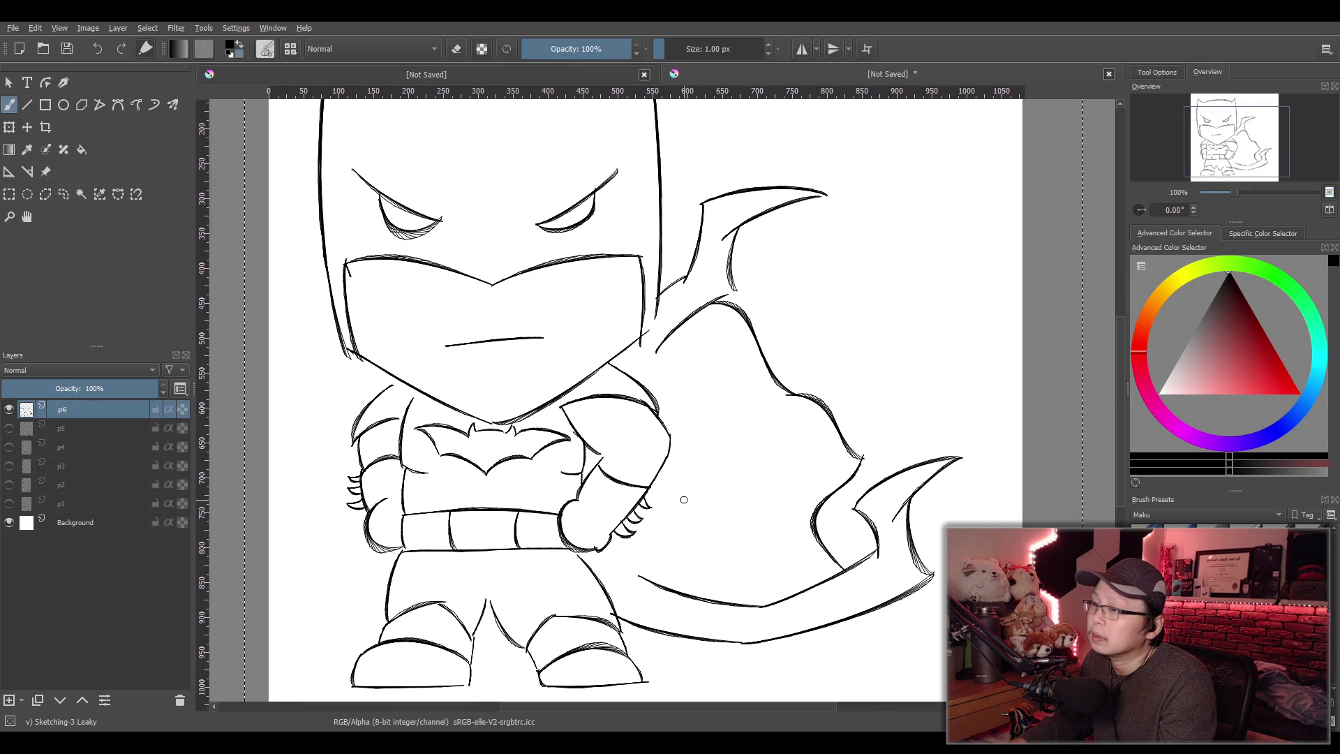
Undo the fins on both forearms
{"action": "scroll", "coordinate": [684, 500], "scroll_direction": "up", "scroll_amount": 3}
{"action": "key", "text": "ctrl+z"}
{"action": "key", "text": "ctrl+z"}
{"action": "key", "text": "ctrl+z"}
{"action": "scroll", "coordinate": [667, 421], "scroll_direction": "down", "scroll_amount": 2}
{"action": "scroll", "coordinate": [544, 405], "scroll_direction": "up", "scroll_amount": 6}
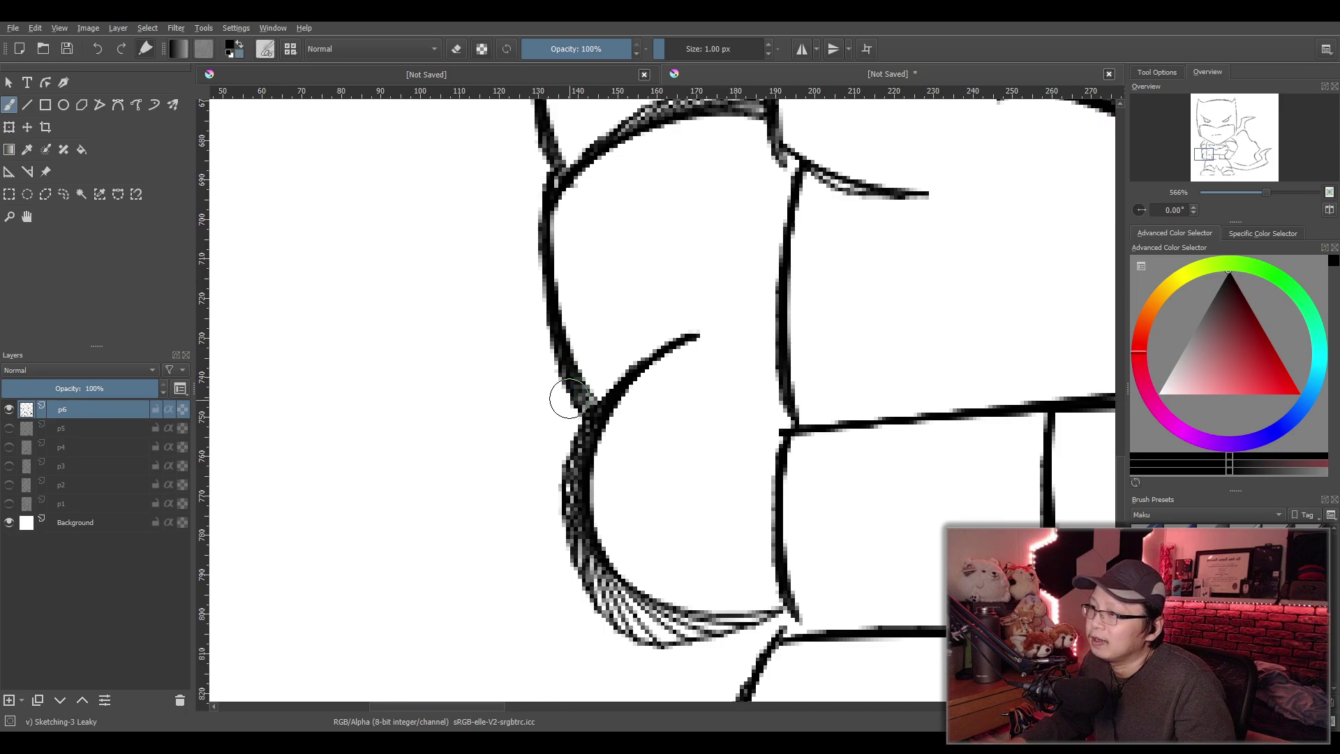
Draw a new two-curve lowest fin on the left forearm just above the hand
{"action": "mouse_move", "coordinate": [549, 361]}
{"action": "left_mouse_down"}
{"action": "mouse_move", "coordinate": [484, 382]}
{"action": "mouse_move", "coordinate": [537, 404]}
{"action": "mouse_move", "coordinate": [586, 402]}
{"action": "left_mouse_up"}
{"action": "key", "text": "ctrl+z"}
{"action": "key", "text": "ctrl+z"}
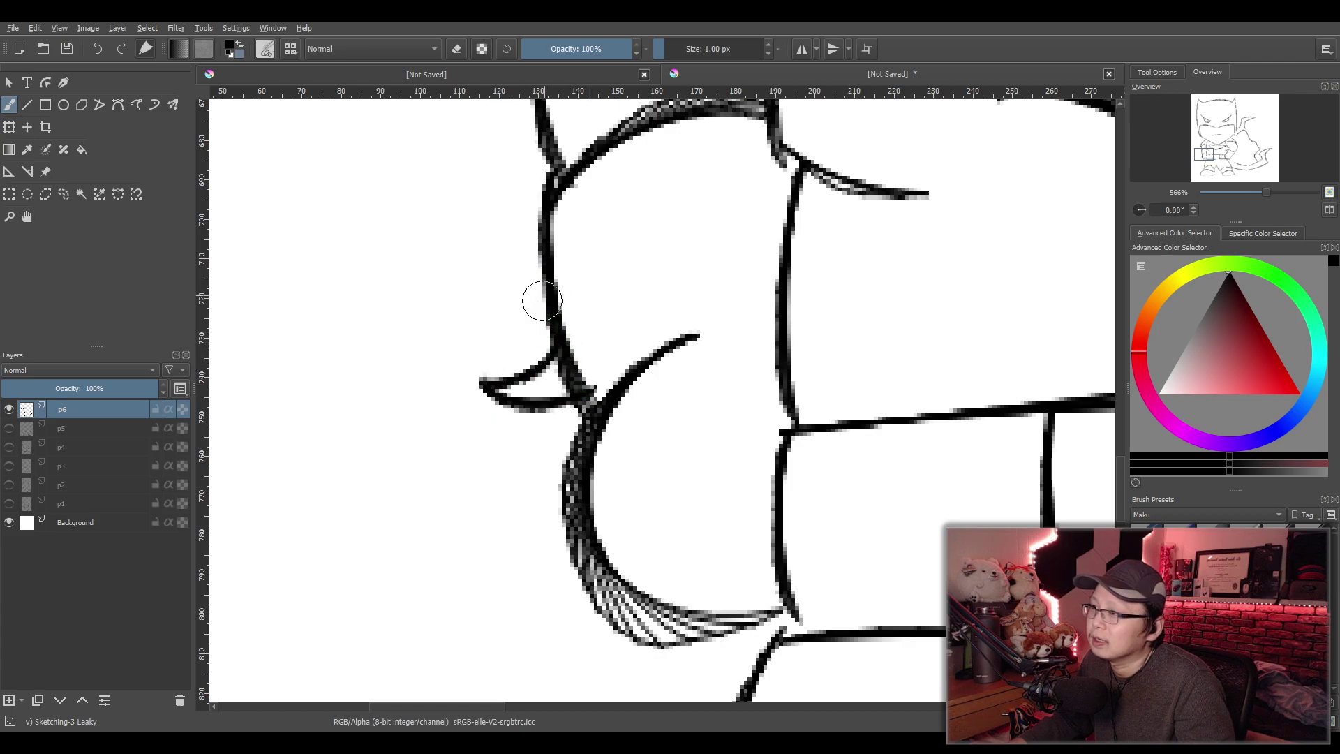
Draw a second curved fin above the lowest one on the left forearm
{"action": "mouse_move", "coordinate": [547, 280]}
{"action": "left_mouse_down"}
{"action": "mouse_move", "coordinate": [499, 307]}
{"action": "mouse_move", "coordinate": [477, 303]}
{"action": "mouse_move", "coordinate": [567, 305]}
{"action": "mouse_move", "coordinate": [475, 309]}
{"action": "mouse_move", "coordinate": [557, 308]}
{"action": "left_mouse_up"}
{"action": "key", "text": "ctrl+z"}
{"action": "key", "text": "ctrl+z"}
{"action": "key", "text": "ctrl+z"}
{"action": "left_click_drag", "start_coordinate": [475, 311], "coordinate": [548, 333]}
Try the upper curve of a third left forearm fin, then undo back to the lowest fin's upper curve
{"action": "left_click_drag", "start_coordinate": [538, 229], "coordinate": [469, 258]}
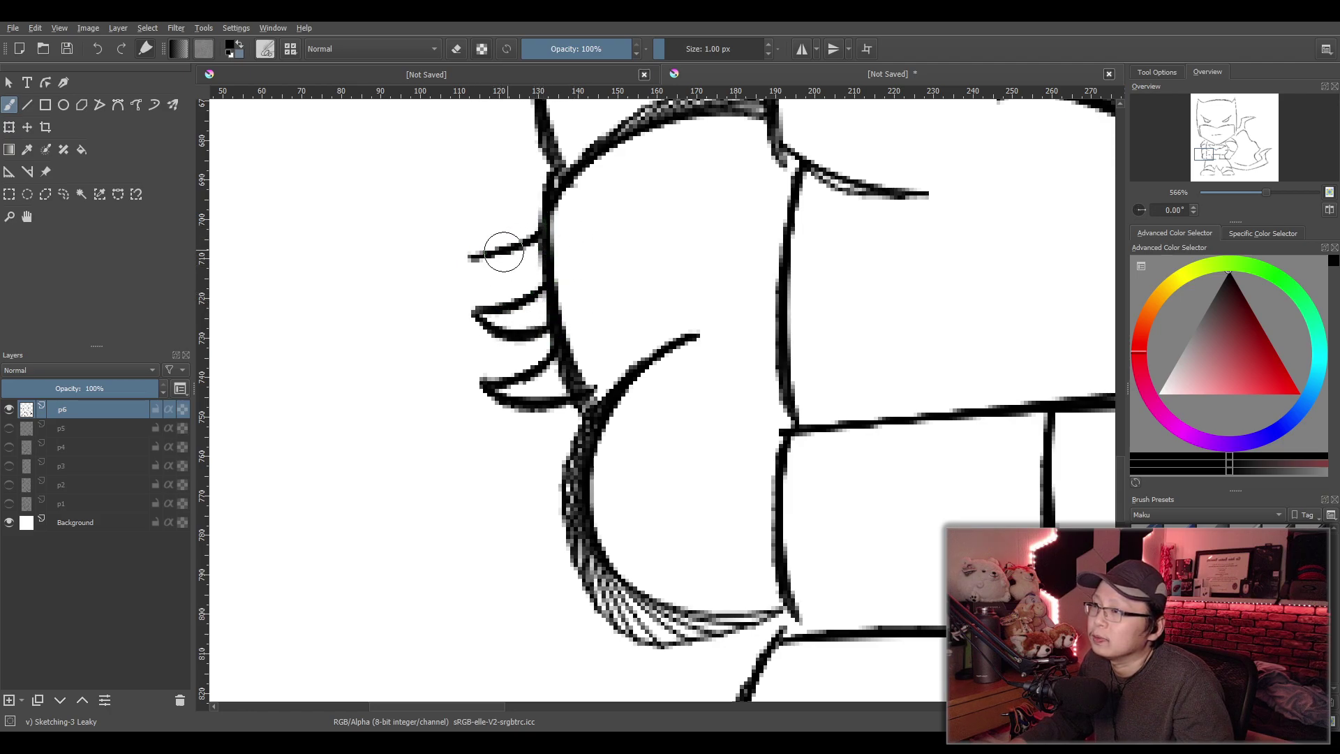
{"action": "key", "text": "ctrl+z"}
{"action": "key", "text": "ctrl+z"}
{"action": "key", "text": "ctrl+z"}
{"action": "key", "text": "ctrl+z"}
{"action": "key", "text": "ctrl+z"}
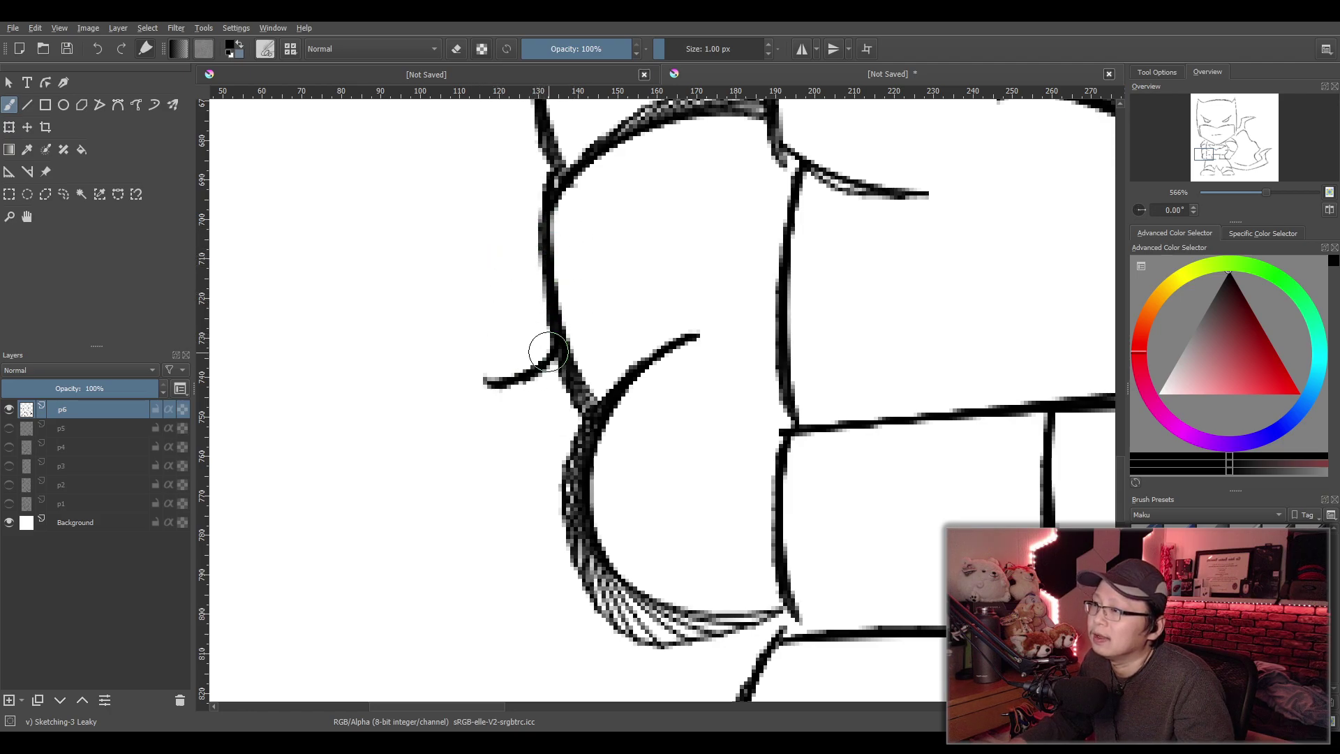
Redraw the lowest fin on the left forearm near the wrist
{"action": "mouse_move", "coordinate": [557, 347]}
{"action": "left_mouse_down"}
{"action": "mouse_move", "coordinate": [462, 374]}
{"action": "mouse_move", "coordinate": [609, 388]}
{"action": "left_mouse_up"}
{"action": "key", "text": "ctrl+z"}
{"action": "mouse_move", "coordinate": [462, 372]}
{"action": "left_mouse_down"}
{"action": "mouse_move", "coordinate": [545, 406]}
{"action": "mouse_move", "coordinate": [575, 394]}
{"action": "left_mouse_up"}
Redraw the second fin in the middle of the left forearm's outer edge
{"action": "left_click_drag", "start_coordinate": [546, 294], "coordinate": [479, 302]}
{"action": "key", "text": "ctrl+z"}
{"action": "key", "text": "ctrl+z"}
{"action": "mouse_move", "coordinate": [541, 271]}
{"action": "left_mouse_down"}
{"action": "mouse_move", "coordinate": [481, 293]}
{"action": "mouse_move", "coordinate": [548, 324]}
{"action": "mouse_move", "coordinate": [464, 302]}
{"action": "mouse_move", "coordinate": [562, 317]}
{"action": "left_mouse_up"}
{"action": "key", "text": "ctrl+z"}
{"action": "key", "text": "ctrl+z"}
Redraw the third fin at the upper part of the left forearm's outer edge
{"action": "mouse_move", "coordinate": [540, 230]}
{"action": "left_mouse_down"}
{"action": "mouse_move", "coordinate": [477, 244]}
{"action": "mouse_move", "coordinate": [558, 260]}
{"action": "left_mouse_up"}
{"action": "key", "text": "ctrl+z"}
{"action": "left_click_drag", "start_coordinate": [479, 249], "coordinate": [547, 267]}
Undo the three fins on the left forearm to leave its outer edge bare
{"action": "scroll", "coordinate": [557, 219], "scroll_direction": "down", "scroll_amount": 3}
{"action": "left_click_drag", "start_coordinate": [768, 227], "coordinate": [533, 351]}
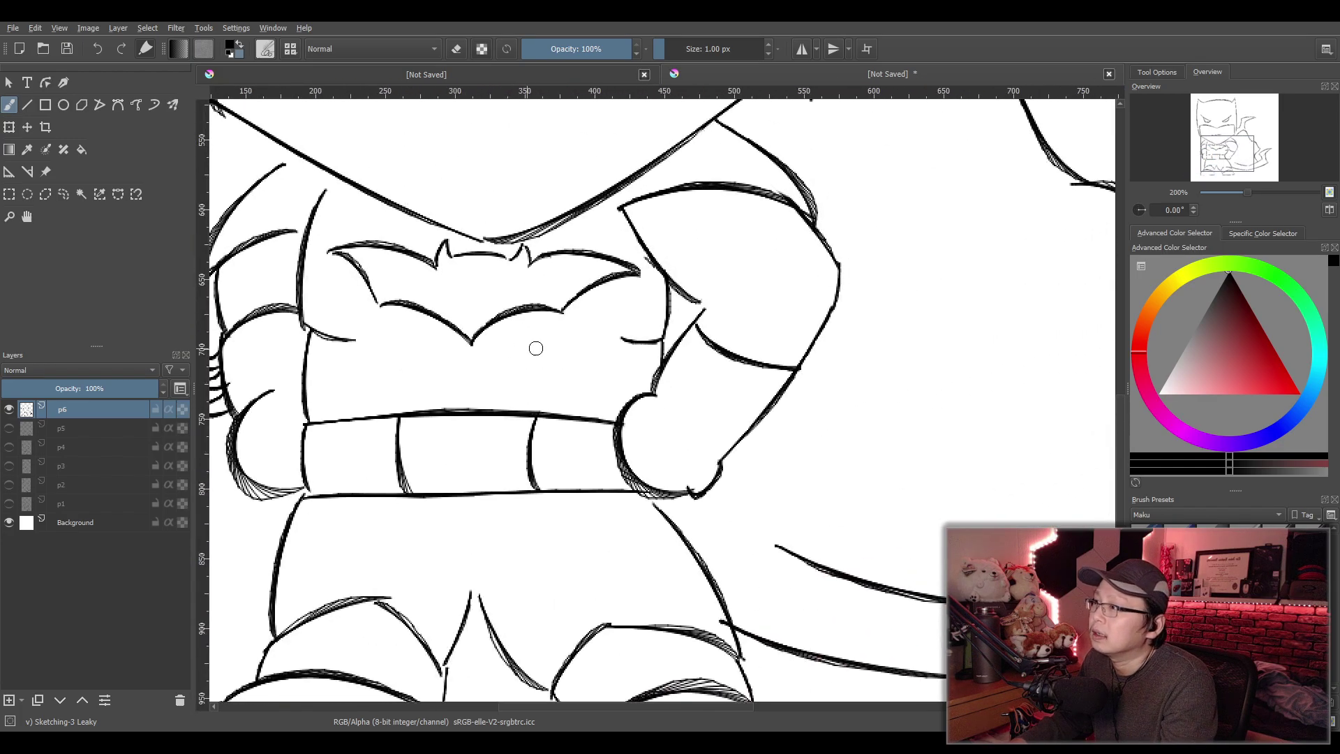
{"action": "left_click_drag", "start_coordinate": [753, 392], "coordinate": [748, 383]}
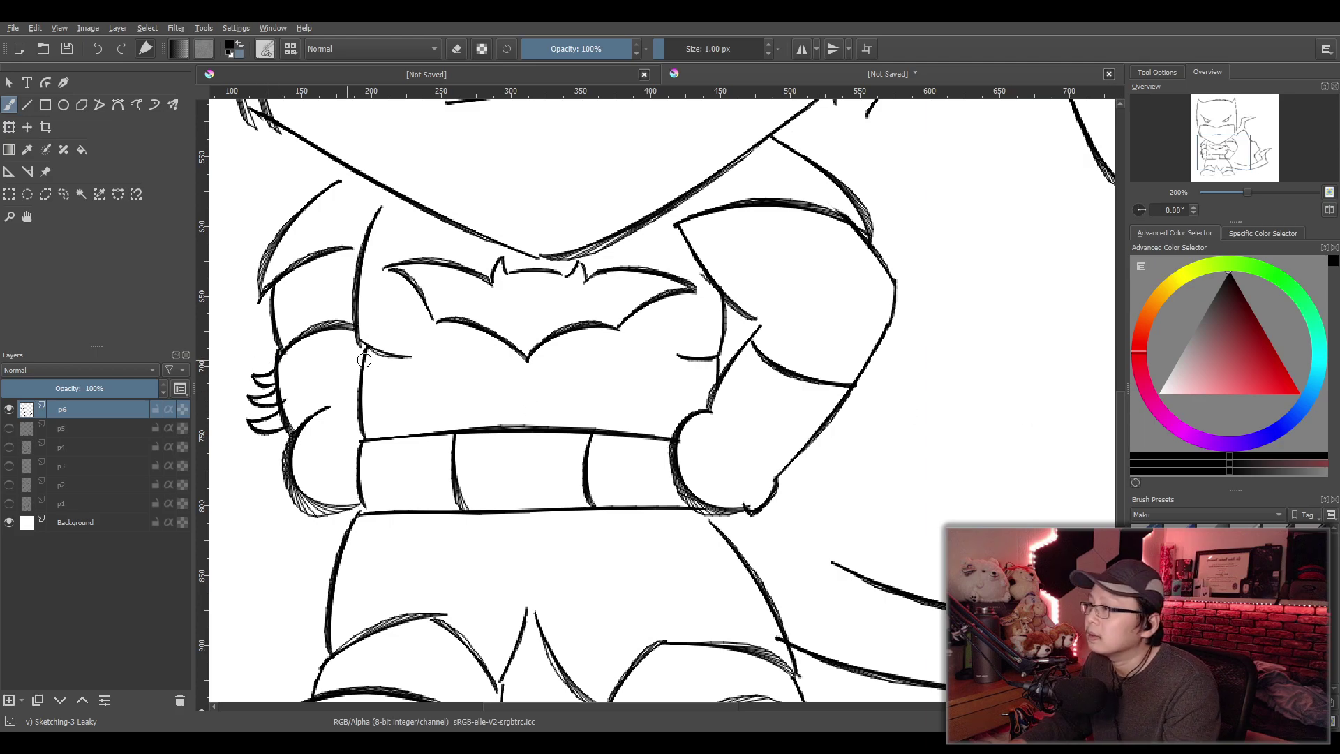
{"action": "left_click_drag", "start_coordinate": [533, 409], "coordinate": [713, 354]}
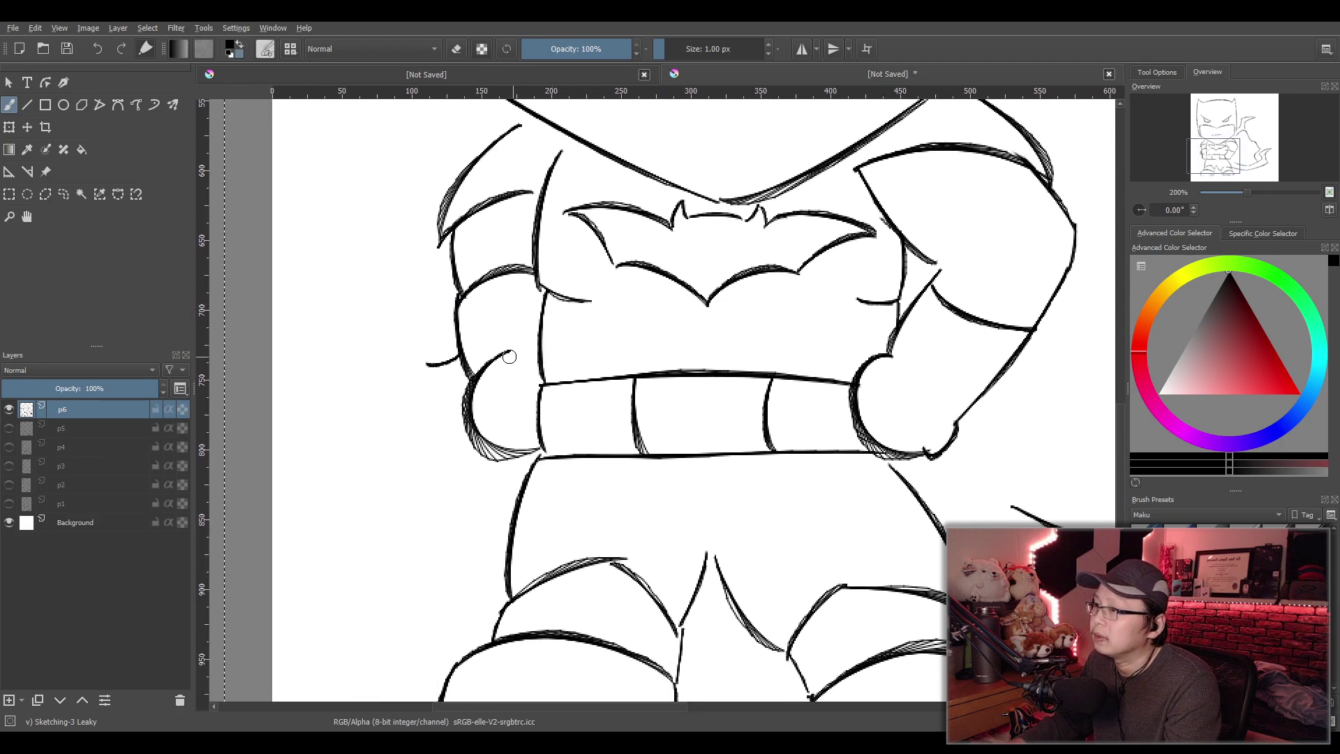
{"action": "scroll", "coordinate": [484, 353], "scroll_direction": "up", "scroll_amount": 2}
{"action": "left_click_drag", "start_coordinate": [521, 337], "coordinate": [594, 308]}
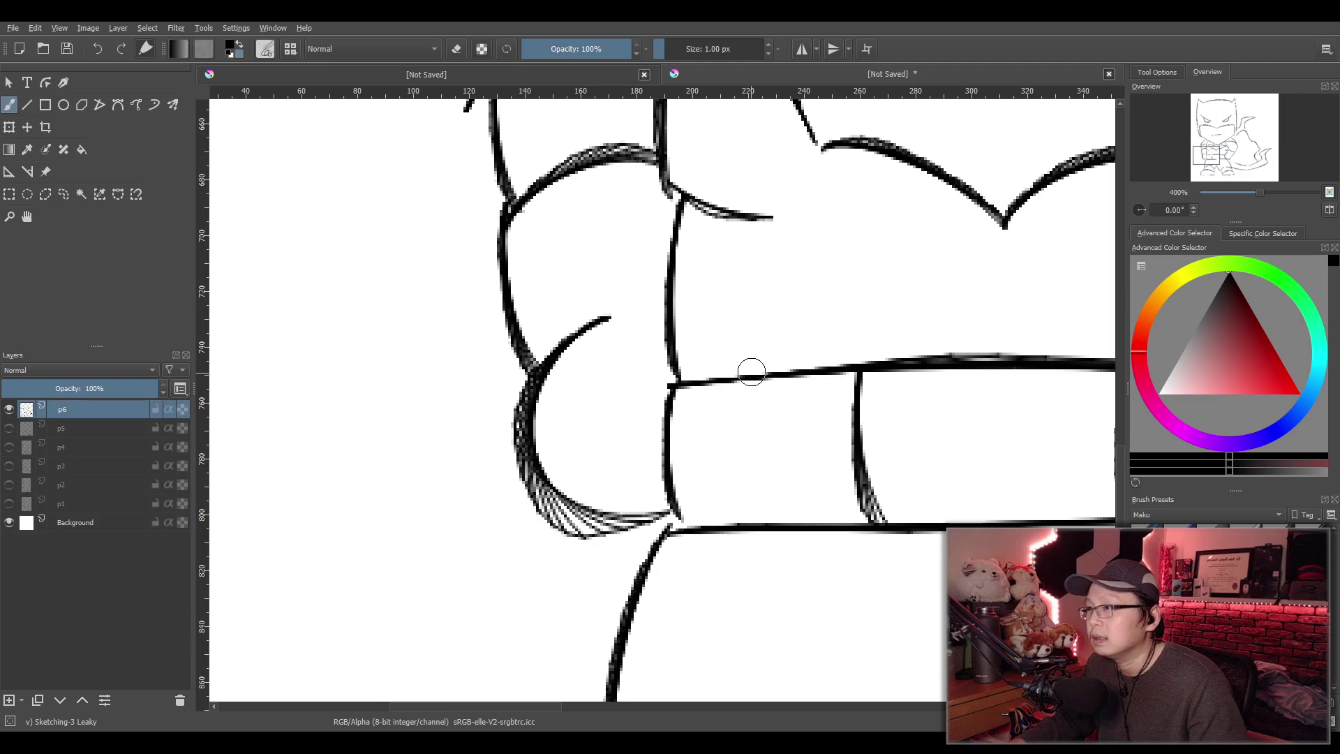
Draw the lowest fin near the left wrist as a downward-curving spike with its tip pointing outward
{"action": "left_click_drag", "start_coordinate": [430, 339], "coordinate": [538, 367]}
{"action": "key", "text": "ctrl+z"}
{"action": "mouse_move", "coordinate": [429, 340]}
{"action": "left_mouse_down"}
{"action": "mouse_move", "coordinate": [520, 358]}
{"action": "mouse_move", "coordinate": [440, 329]}
{"action": "mouse_move", "coordinate": [517, 359]}
{"action": "left_mouse_up"}
{"action": "key", "text": "ctrl+z"}
{"action": "left_click_drag", "start_coordinate": [432, 307], "coordinate": [513, 328]}
{"action": "key", "text": "ctrl+z"}
{"action": "key", "text": "ctrl+z"}
{"action": "mouse_move", "coordinate": [419, 292]}
{"action": "left_mouse_down"}
{"action": "mouse_move", "coordinate": [531, 357]}
{"action": "mouse_move", "coordinate": [488, 307]}
{"action": "mouse_move", "coordinate": [504, 324]}
{"action": "left_mouse_up"}
{"action": "key", "text": "ctrl+z"}
{"action": "key", "text": "ctrl+z"}
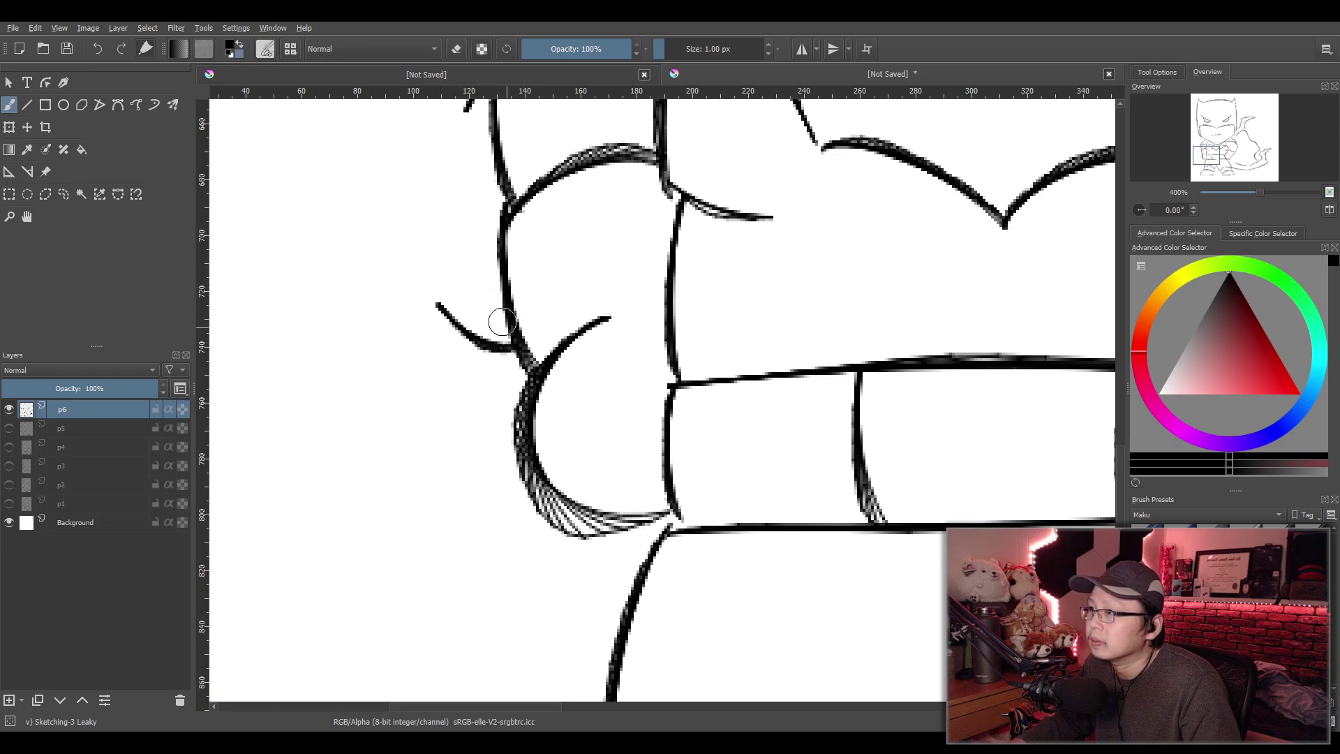
{"action": "left_click_drag", "start_coordinate": [431, 295], "coordinate": [503, 299]}
Draw a second pointed fin above the lowest one on the left forearm's outer edge
{"action": "left_click_drag", "start_coordinate": [436, 240], "coordinate": [503, 298]}
{"action": "key", "text": "ctrl+z"}
{"action": "mouse_move", "coordinate": [423, 243]}
{"action": "left_mouse_down"}
{"action": "mouse_move", "coordinate": [505, 298]}
{"action": "mouse_move", "coordinate": [529, 256]}
{"action": "left_mouse_up"}
{"action": "key", "text": "ctrl+z"}
{"action": "key", "text": "ctrl+z"}
Draw a smaller third fin on the left forearm just below the upper glove line
{"action": "mouse_move", "coordinate": [449, 253]}
{"action": "left_mouse_down"}
{"action": "mouse_move", "coordinate": [501, 268]}
{"action": "mouse_move", "coordinate": [501, 293]}
{"action": "mouse_move", "coordinate": [499, 243]}
{"action": "left_mouse_up"}
{"action": "key", "text": "ctrl+z"}
{"action": "key", "text": "ctrl+z"}
{"action": "scroll", "coordinate": [528, 199], "scroll_direction": "down", "scroll_amount": 6}
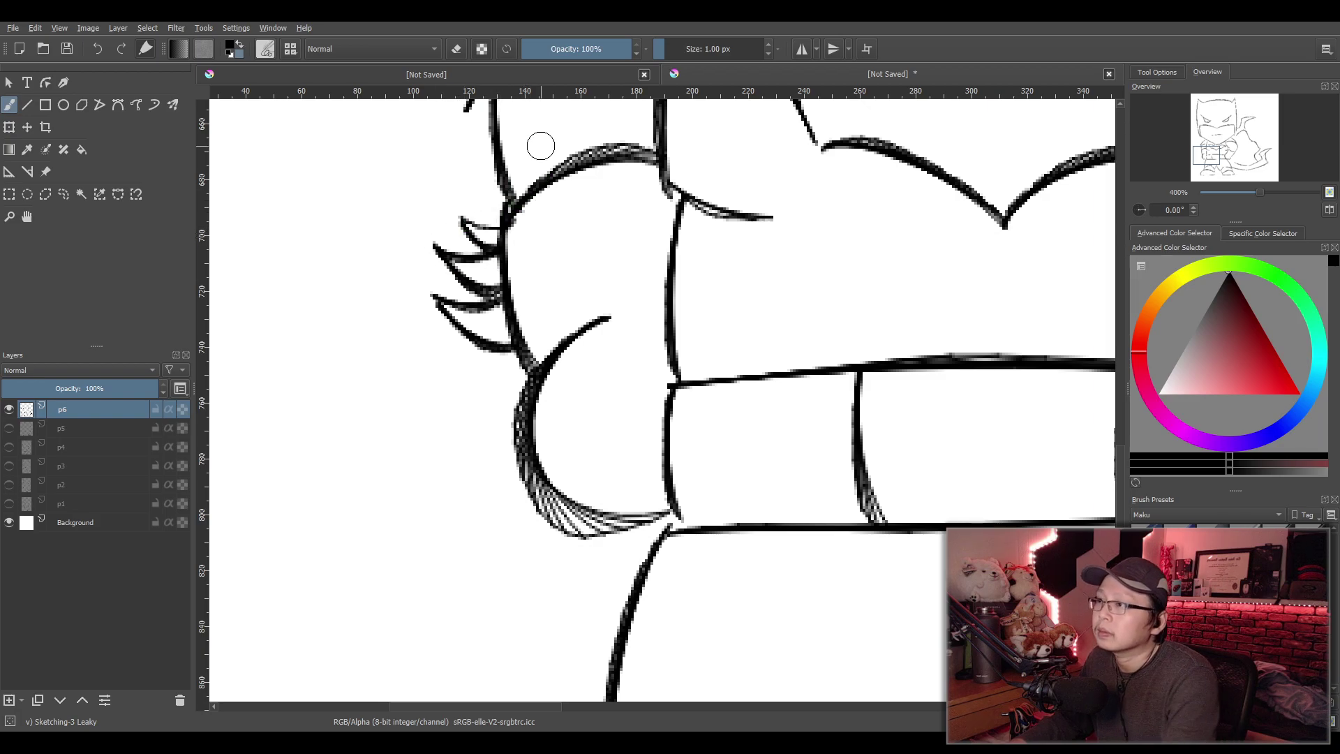
{"action": "left_click_drag", "start_coordinate": [658, 249], "coordinate": [594, 320]}
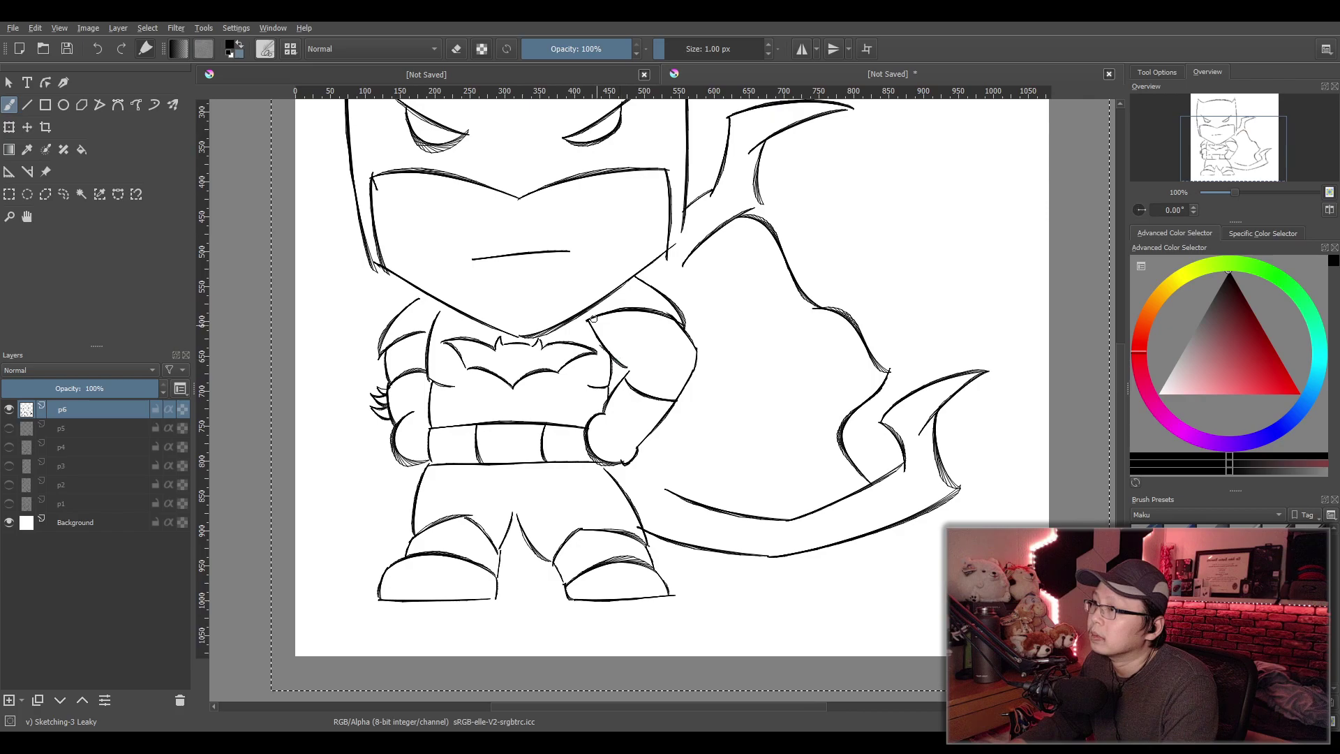
Draw the lowest fin near the right wrist with its tip pointing outward and slightly down
{"action": "scroll", "coordinate": [718, 458], "scroll_direction": "up", "scroll_amount": 8}
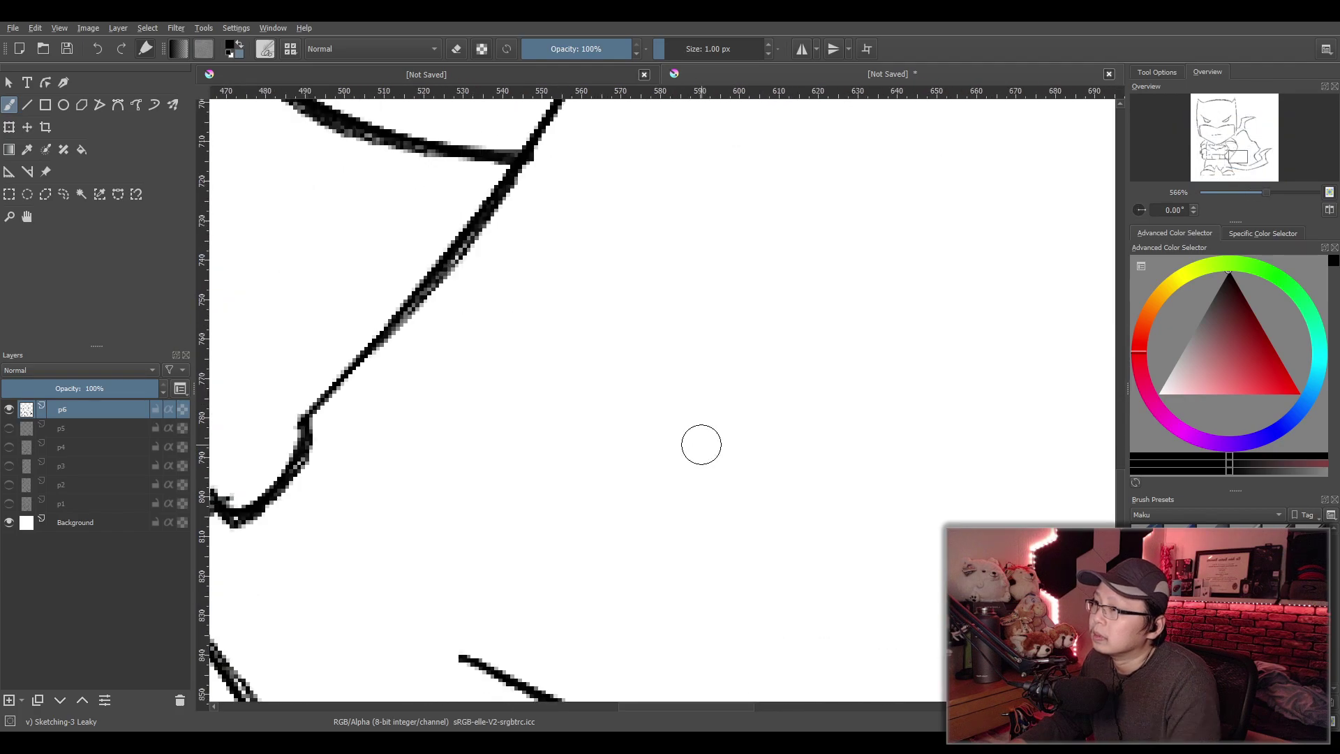
{"action": "left_click_drag", "start_coordinate": [335, 412], "coordinate": [523, 413]}
{"action": "key", "text": "ctrl+z"}
{"action": "left_click_drag", "start_coordinate": [323, 401], "coordinate": [541, 419]}
{"action": "key", "text": "ctrl+z"}
{"action": "left_click_drag", "start_coordinate": [389, 328], "coordinate": [539, 409]}
{"action": "key", "text": "ctrl+z"}
{"action": "left_click_drag", "start_coordinate": [395, 332], "coordinate": [555, 411]}
Draw the second fin above the lowest one on the right forearm's outer edge
{"action": "left_click_drag", "start_coordinate": [397, 329], "coordinate": [518, 364]}
{"action": "key", "text": "ctrl+z"}
{"action": "left_click_drag", "start_coordinate": [401, 330], "coordinate": [560, 370]}
{"action": "key", "text": "ctrl+z"}
{"action": "left_click_drag", "start_coordinate": [397, 324], "coordinate": [537, 349]}
{"action": "key", "text": "ctrl+z"}
{"action": "left_click_drag", "start_coordinate": [442, 272], "coordinate": [549, 343]}
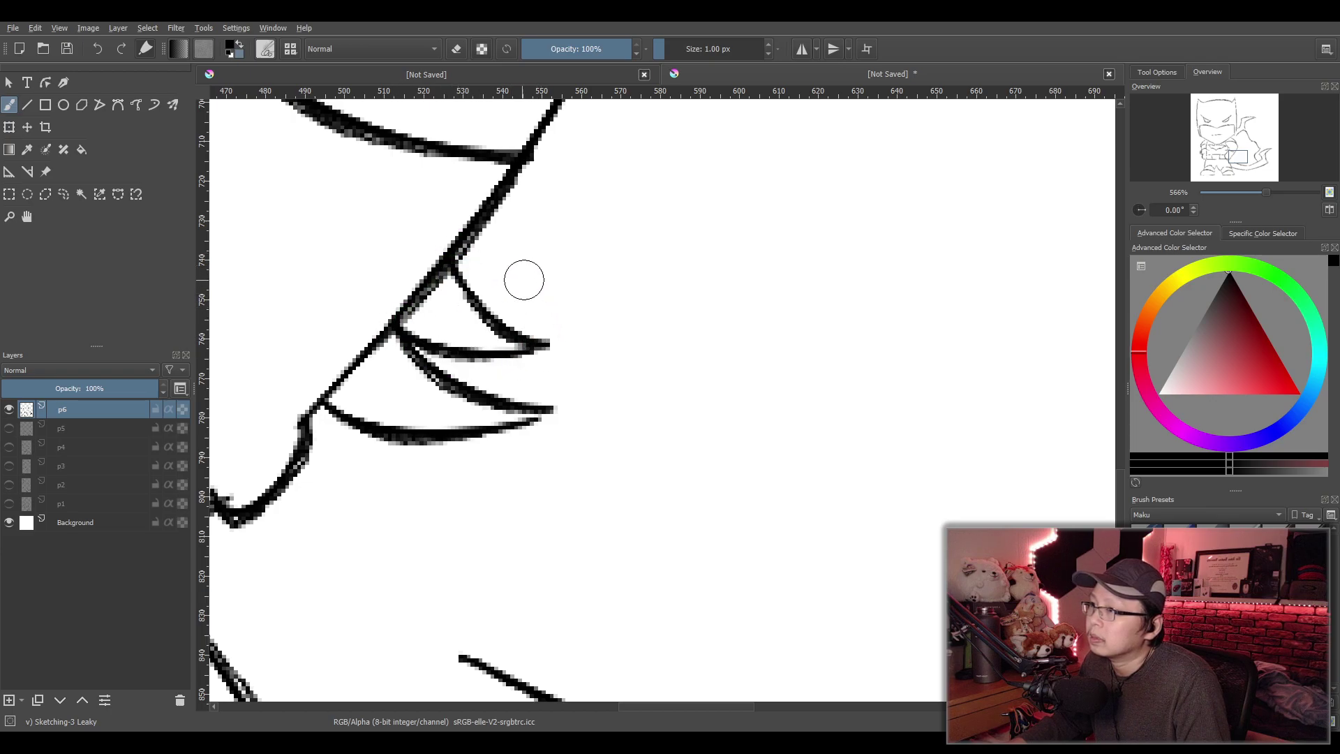
Draw the third fin at the upper part of the right forearm's outer edge
{"action": "left_click_drag", "start_coordinate": [456, 256], "coordinate": [555, 300]}
{"action": "key", "text": "ctrl+z"}
{"action": "left_click_drag", "start_coordinate": [489, 209], "coordinate": [558, 279]}
{"action": "key", "text": "ctrl+z"}
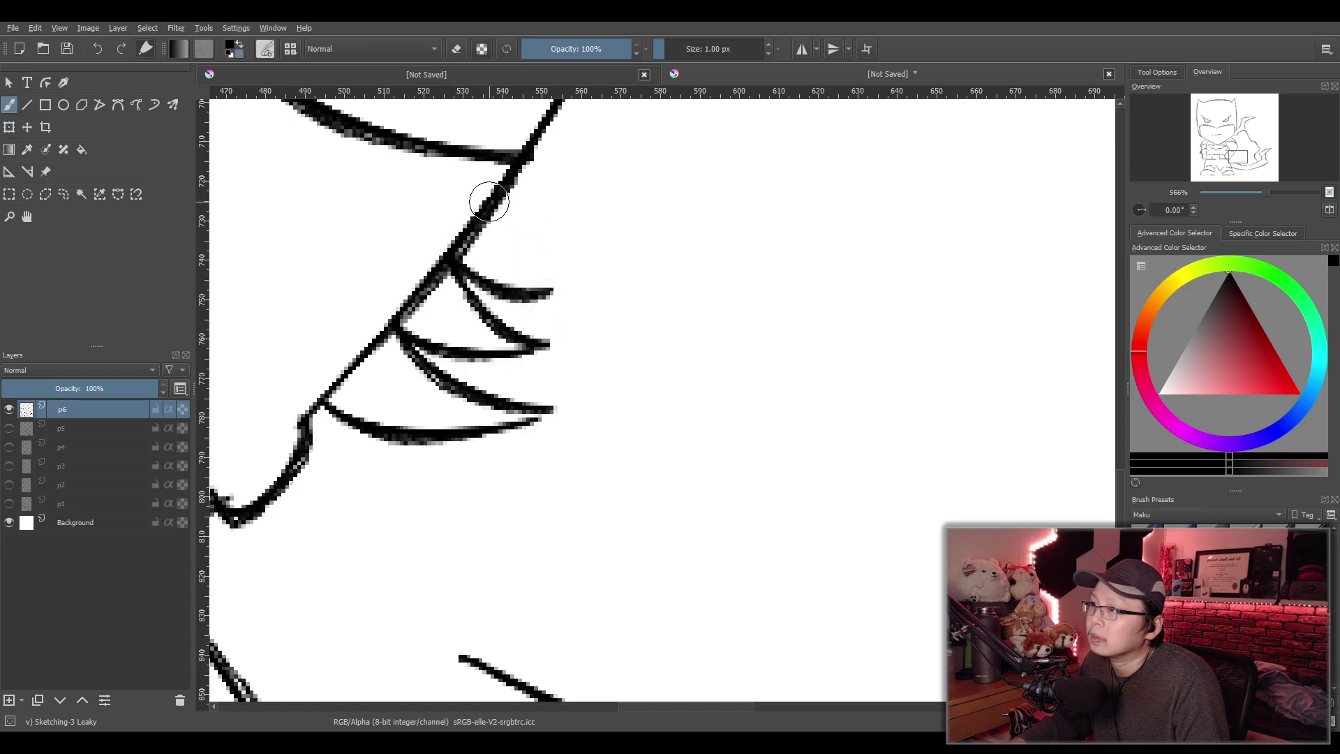
{"action": "left_click_drag", "start_coordinate": [492, 218], "coordinate": [560, 287]}
{"action": "scroll", "coordinate": [570, 202], "scroll_direction": "down", "scroll_amount": 10}
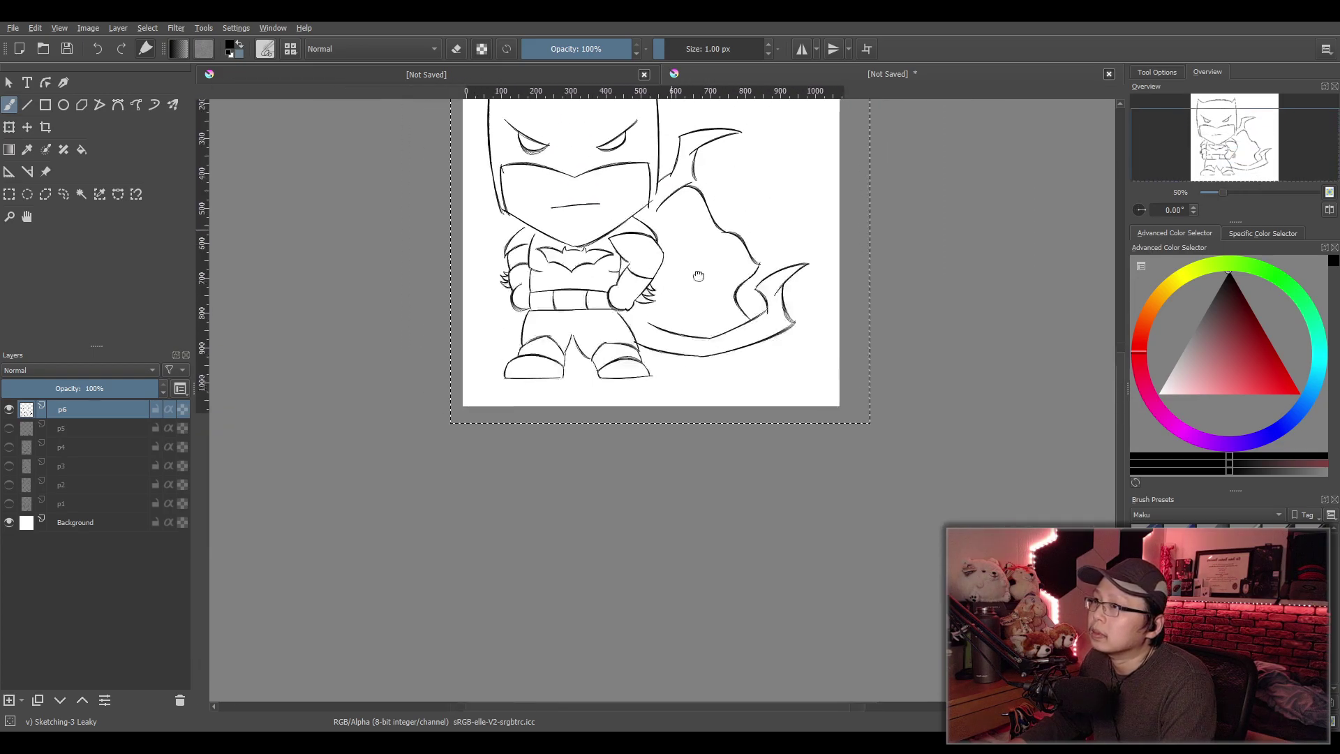
Try erasing the right forearm outline at the base of the lowest fin, and restore it
{"action": "scroll", "coordinate": [743, 302], "scroll_direction": "up", "scroll_amount": 10}
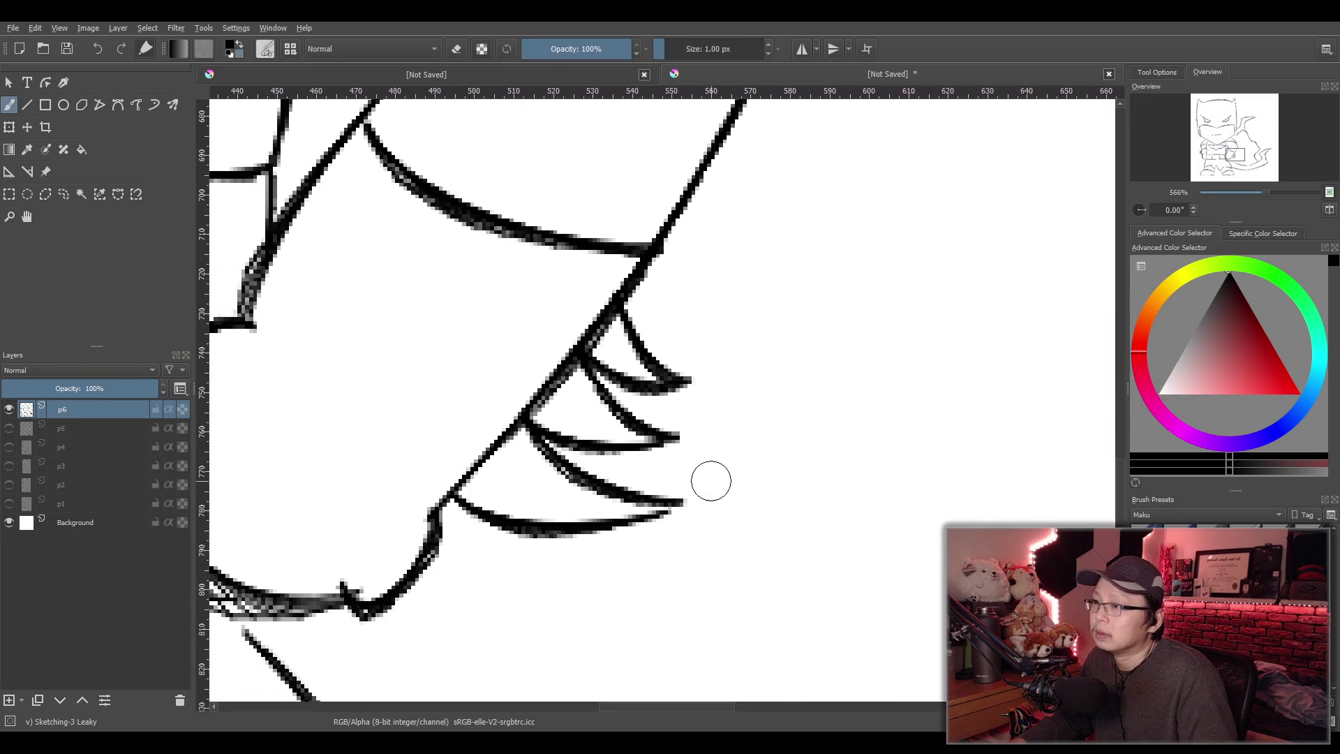
{"action": "key", "text": "e"}
{"action": "mouse_move", "coordinate": [497, 424]}
{"action": "left_mouse_down"}
{"action": "mouse_move", "coordinate": [475, 480]}
{"action": "mouse_move", "coordinate": [505, 431]}
{"action": "left_mouse_up"}
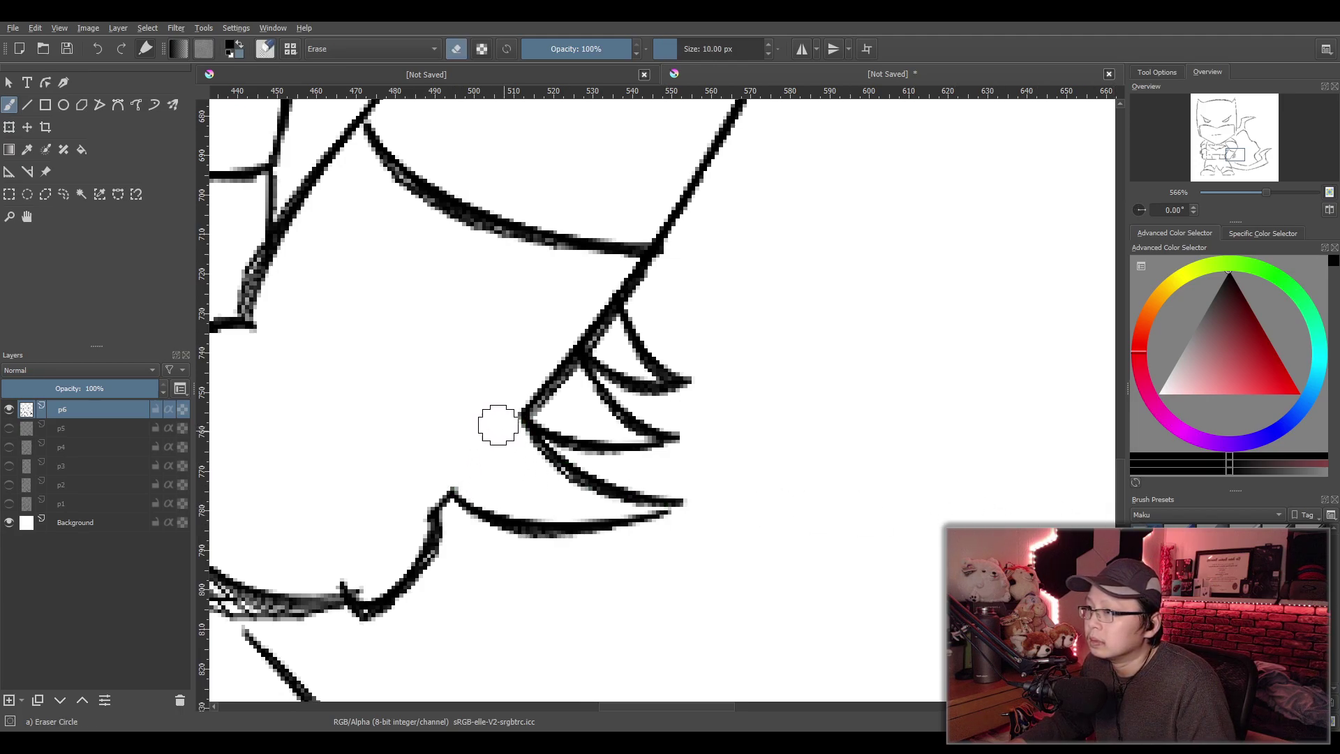
{"action": "key", "text": "ctrl+z"}
{"action": "scroll", "coordinate": [553, 324], "scroll_direction": "down", "scroll_amount": 10}
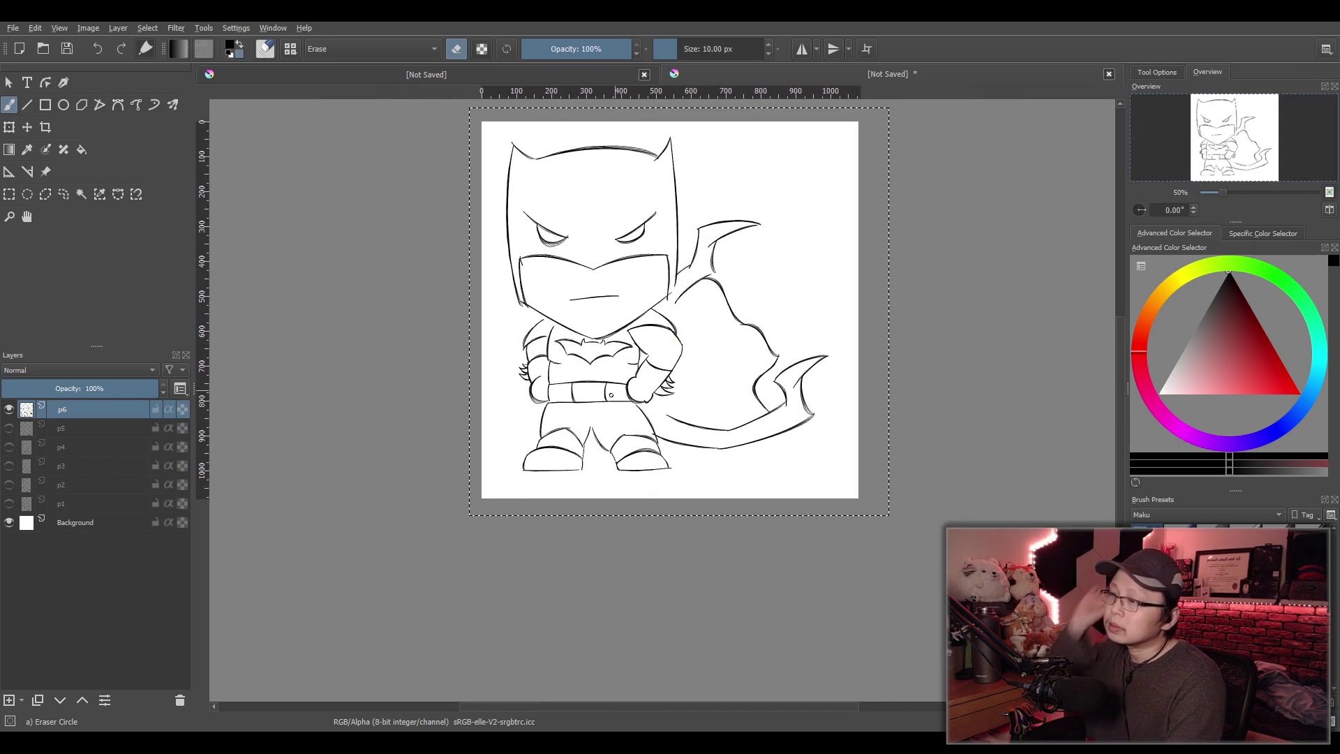
Clear the fins from both forearms and switch back from the eraser to the Sketching-3 Leaky brush
{"action": "scroll", "coordinate": [612, 393], "scroll_direction": "up", "scroll_amount": 8}
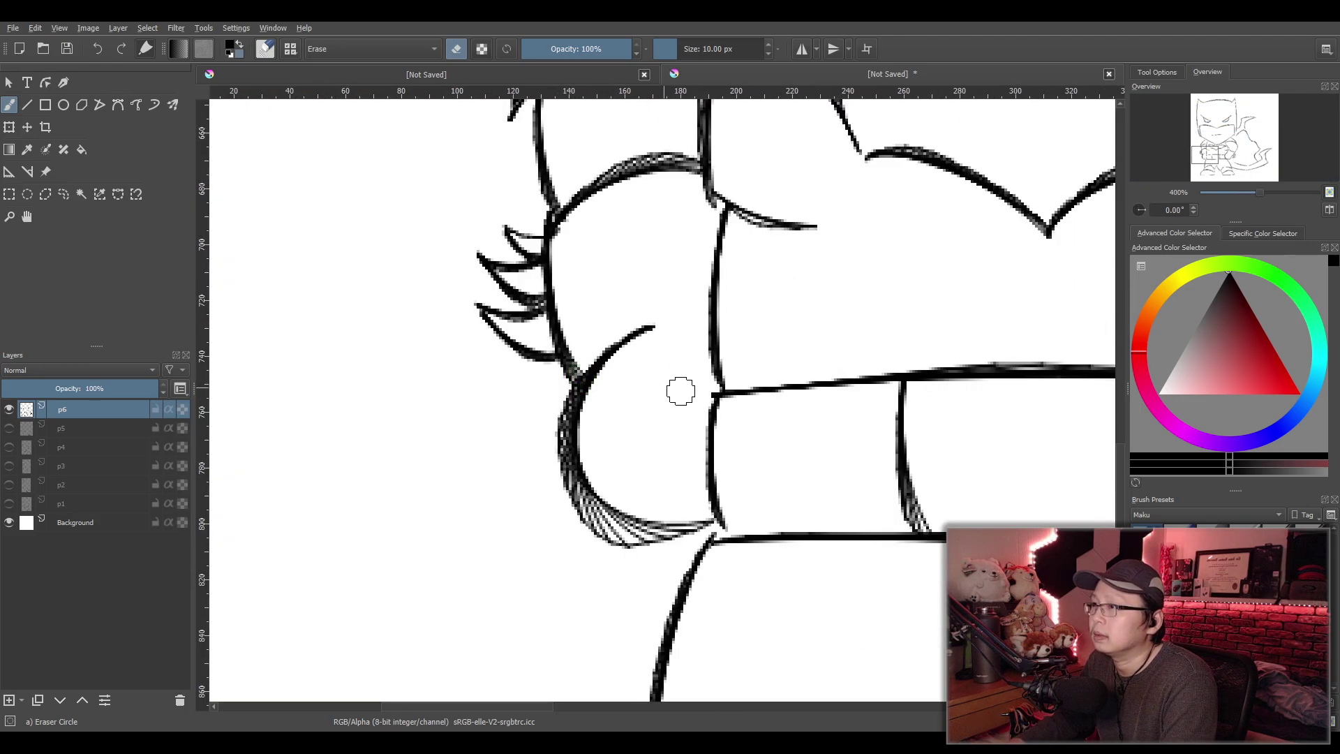
{"action": "scroll", "coordinate": [674, 390], "scroll_direction": "down", "scroll_amount": 2}
{"action": "scroll", "coordinate": [454, 338], "scroll_direction": "down", "scroll_amount": 5}
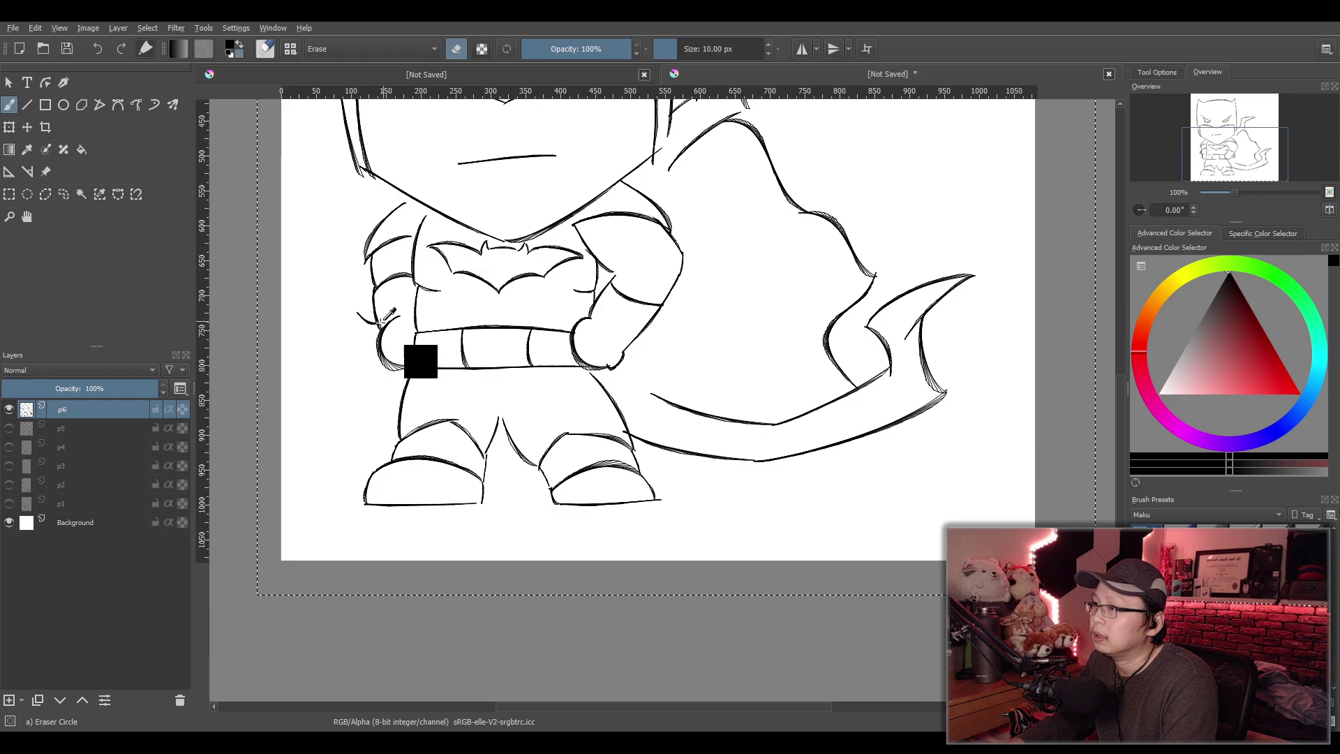
{"action": "scroll", "coordinate": [388, 314], "scroll_direction": "up", "scroll_amount": 5}
{"action": "left_click_drag", "start_coordinate": [374, 335], "coordinate": [585, 347]}
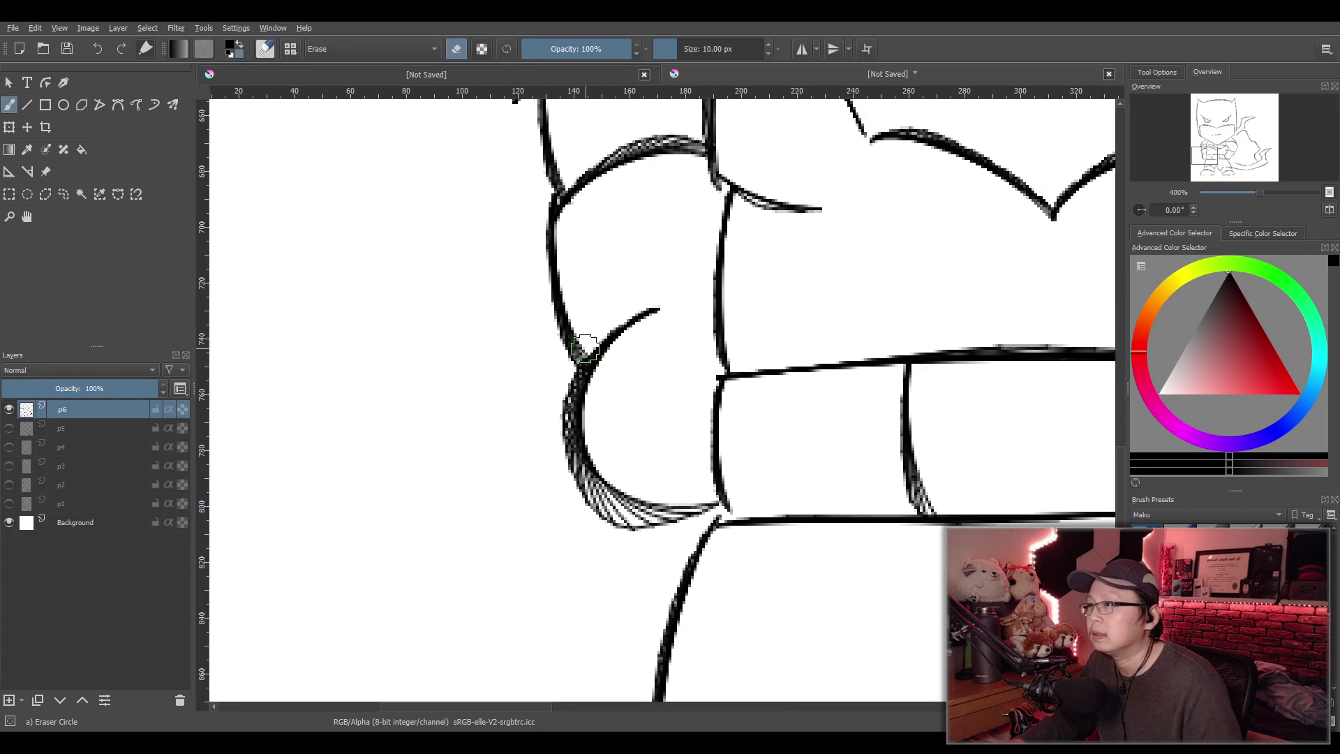
{"action": "left_click", "coordinate": [584, 347]}
{"action": "key", "text": "ctrl+z"}
{"action": "key", "text": "e"}
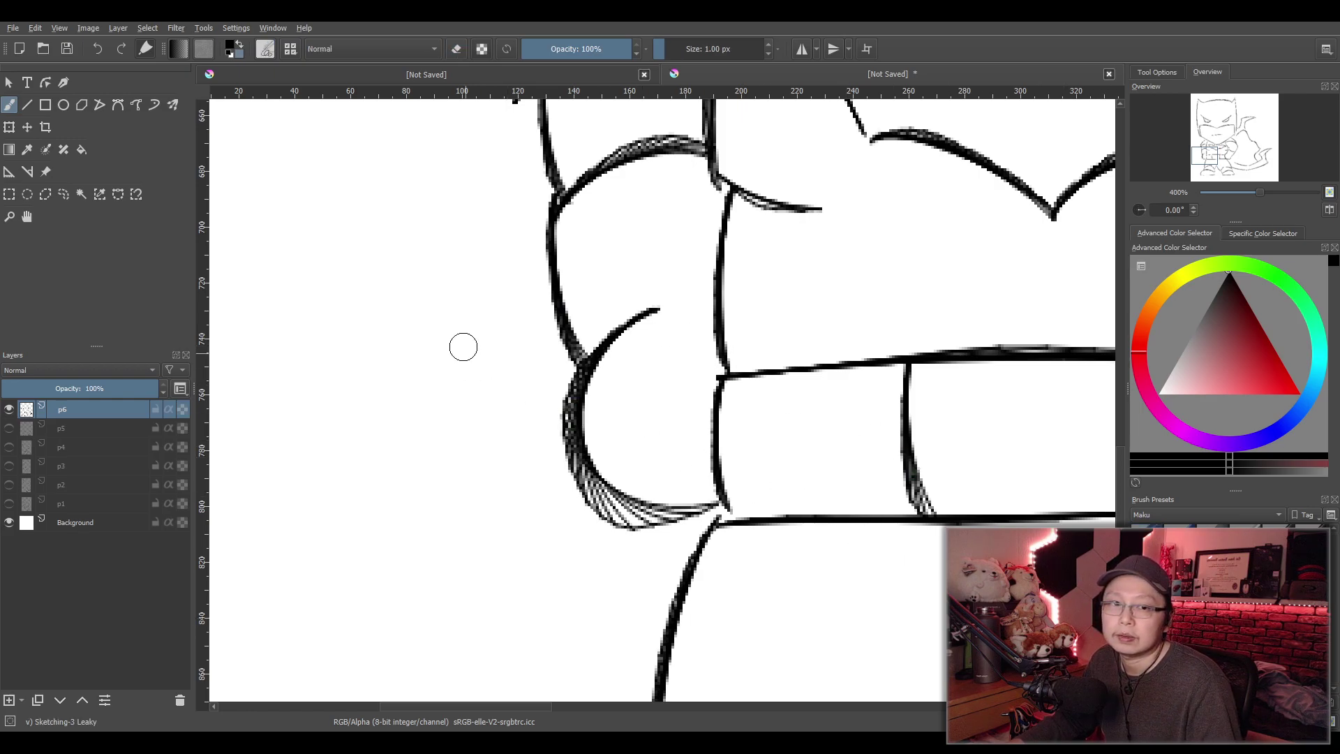
Redraw the lowest fin on the left forearm as a long spike from the wrist angled upward and outward
{"action": "left_click_drag", "start_coordinate": [481, 274], "coordinate": [564, 356]}
{"action": "key", "text": "ctrl+z"}
{"action": "mouse_move", "coordinate": [473, 273]}
{"action": "left_mouse_down"}
{"action": "mouse_move", "coordinate": [568, 359]}
{"action": "mouse_move", "coordinate": [521, 335]}
{"action": "mouse_move", "coordinate": [576, 367]}
{"action": "mouse_move", "coordinate": [551, 298]}
{"action": "left_mouse_up"}
{"action": "key", "text": "ctrl+z"}
{"action": "key", "text": "ctrl+z"}
{"action": "left_click_drag", "start_coordinate": [468, 261], "coordinate": [551, 299]}
Add a shorter, upward-angled second fin above the long one on the left forearm
{"action": "left_click_drag", "start_coordinate": [494, 243], "coordinate": [551, 297]}
{"action": "key", "text": "ctrl+z"}
{"action": "left_click_drag", "start_coordinate": [493, 239], "coordinate": [552, 263]}
Add a small, upward-angled third fin at the top of the left forearm's outer edge
{"action": "mouse_move", "coordinate": [515, 207]}
{"action": "left_mouse_down"}
{"action": "mouse_move", "coordinate": [556, 259]}
{"action": "mouse_move", "coordinate": [559, 201]}
{"action": "mouse_move", "coordinate": [552, 258]}
{"action": "left_mouse_up"}
{"action": "key", "text": "ctrl+z"}
{"action": "key", "text": "ctrl+z"}
{"action": "key", "text": "ctrl+z"}
{"action": "mouse_move", "coordinate": [503, 198]}
{"action": "left_mouse_down"}
{"action": "mouse_move", "coordinate": [551, 257]}
{"action": "mouse_move", "coordinate": [517, 205]}
{"action": "mouse_move", "coordinate": [551, 208]}
{"action": "left_mouse_up"}
{"action": "key", "text": "ctrl+z"}
{"action": "key", "text": "ctrl+z"}
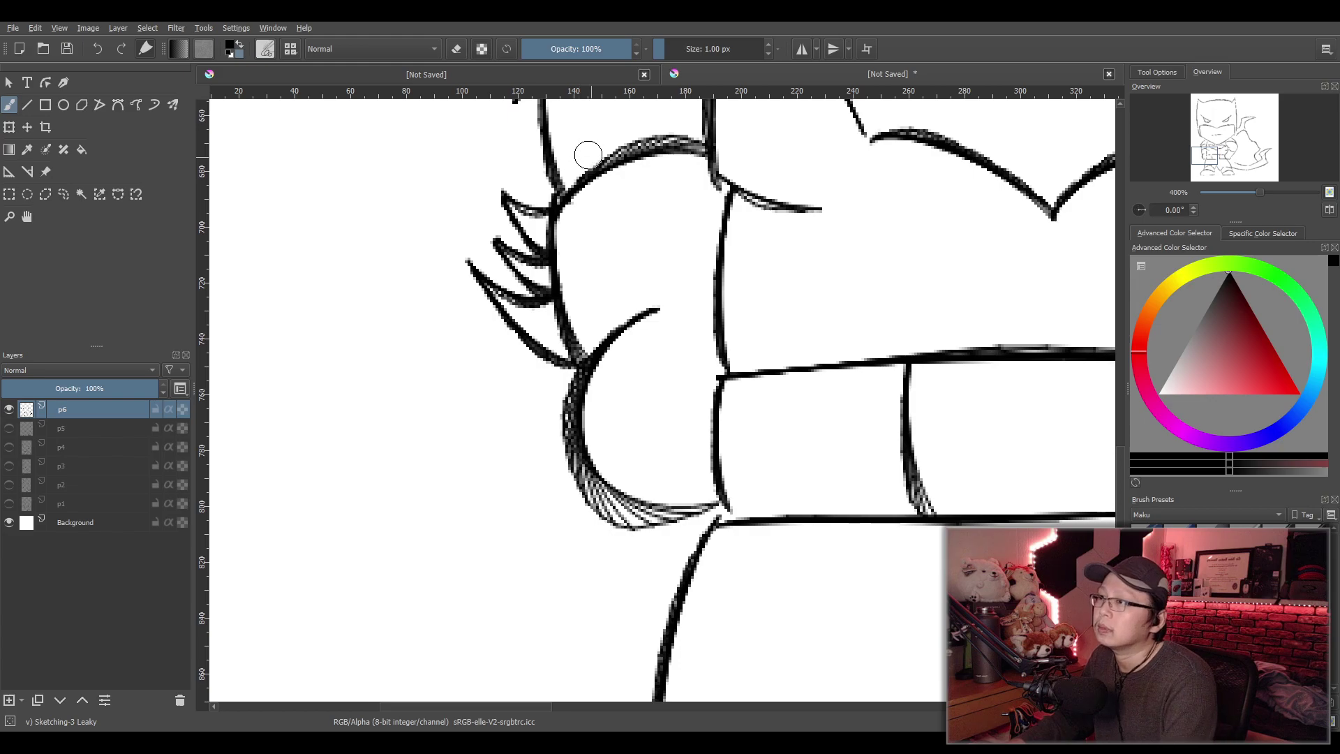
{"action": "scroll", "coordinate": [588, 154], "scroll_direction": "down", "scroll_amount": 6}
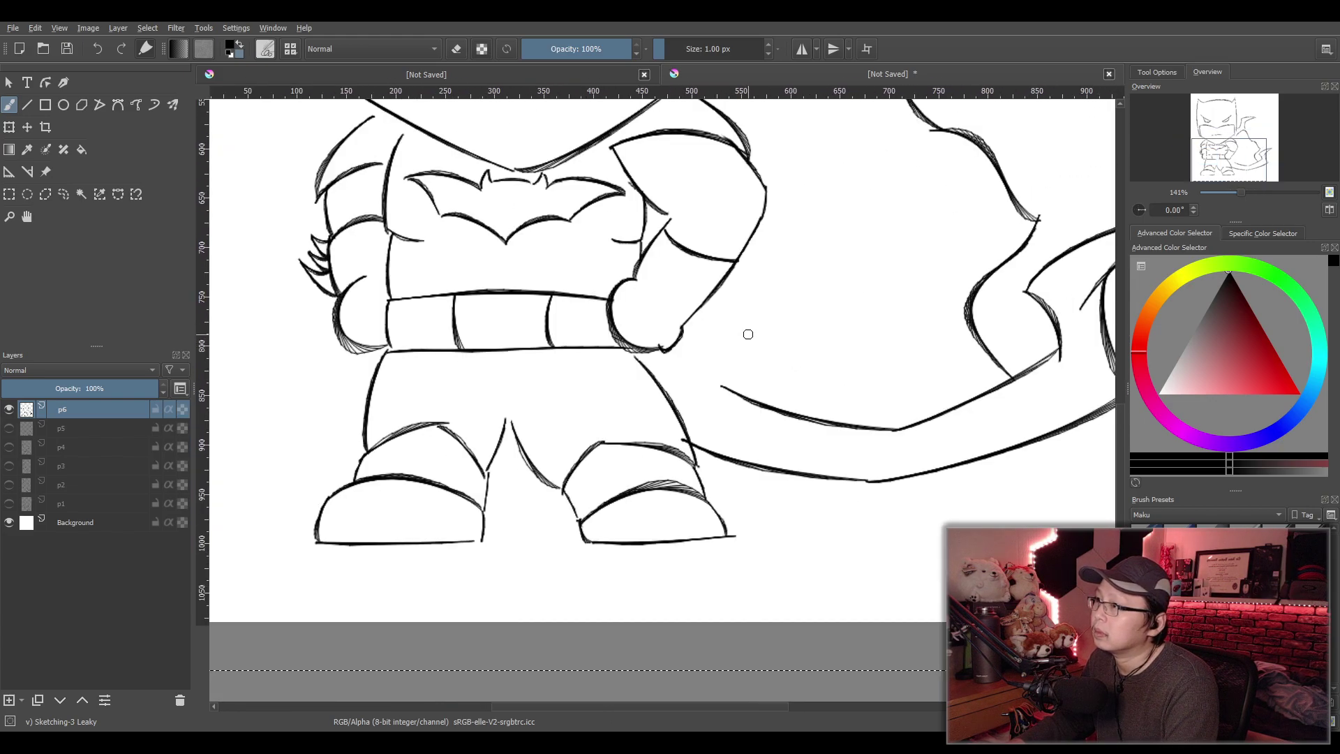
Draw the lowest fin from the right wrist as a long spike curving upward and outward
{"action": "scroll", "coordinate": [748, 335], "scroll_direction": "up", "scroll_amount": 3}
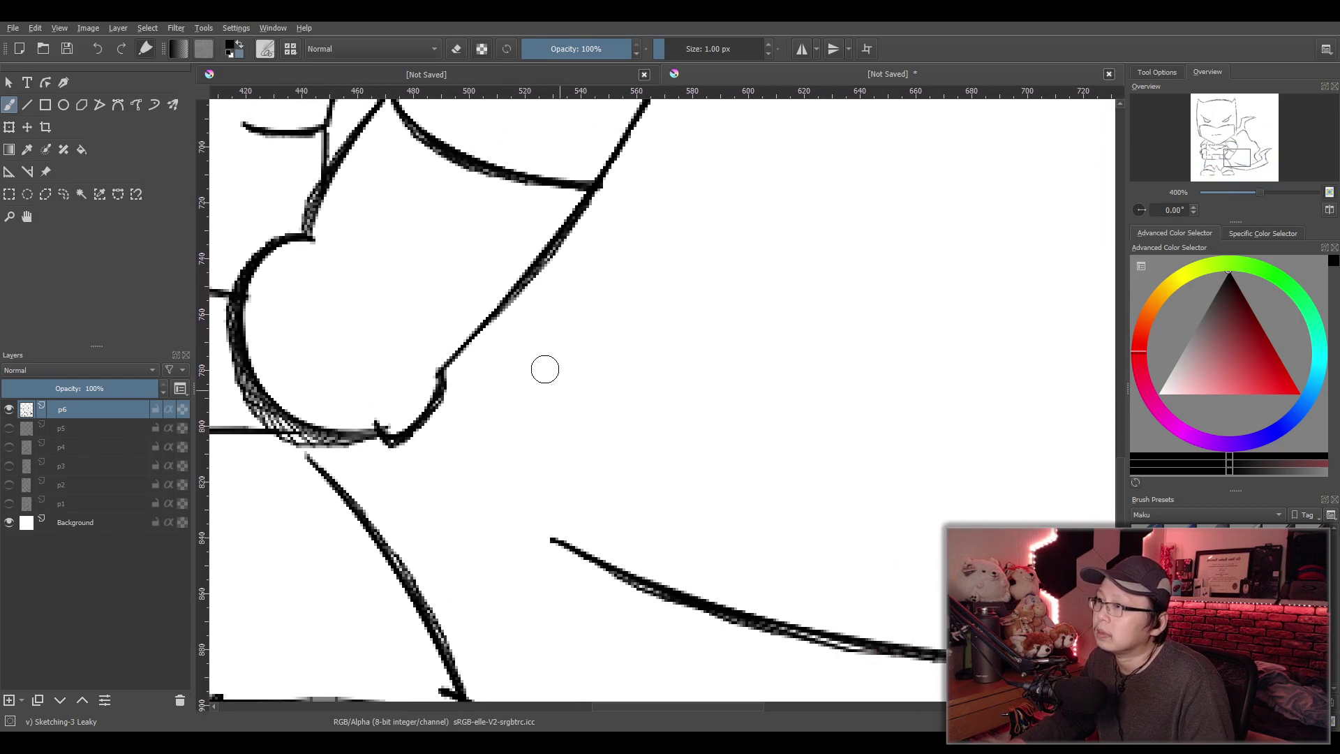
{"action": "left_click_drag", "start_coordinate": [449, 368], "coordinate": [550, 352]}
{"action": "key", "text": "ctrl+z"}
{"action": "left_click_drag", "start_coordinate": [450, 366], "coordinate": [614, 314]}
{"action": "key", "text": "ctrl+z"}
{"action": "left_click_drag", "start_coordinate": [450, 365], "coordinate": [614, 293]}
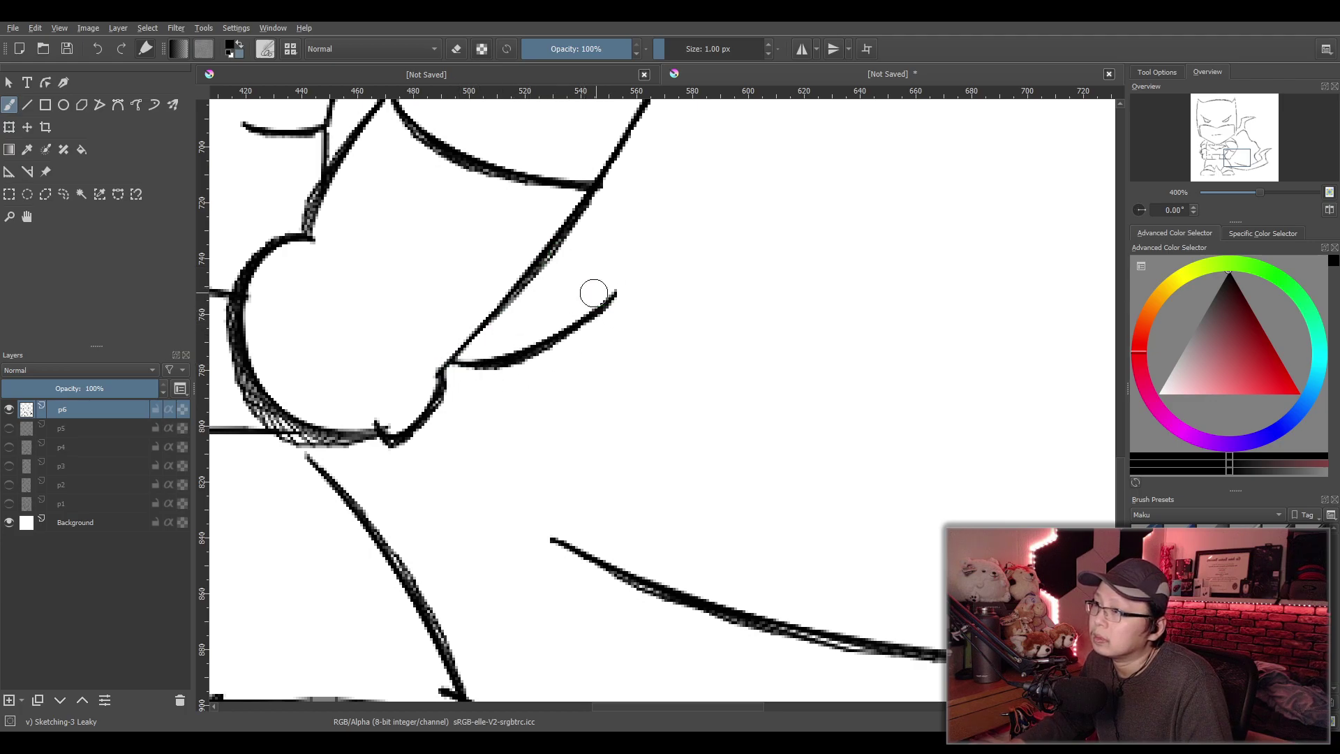
{"action": "key", "text": "ctrl+z"}
{"action": "mouse_move", "coordinate": [510, 301]}
{"action": "left_mouse_down"}
{"action": "mouse_move", "coordinate": [614, 283]}
{"action": "mouse_move", "coordinate": [598, 284]}
{"action": "left_mouse_up"}
{"action": "key", "text": "ctrl+z"}
{"action": "left_click_drag", "start_coordinate": [508, 305], "coordinate": [620, 292]}
Try a second fin on the right forearm, and redraw the lowest fin's upper edge closer to the wrist
{"action": "left_click_drag", "start_coordinate": [508, 300], "coordinate": [633, 260]}
{"action": "key", "text": "ctrl+z"}
{"action": "mouse_move", "coordinate": [548, 258]}
{"action": "left_mouse_down"}
{"action": "mouse_move", "coordinate": [649, 237]}
{"action": "mouse_move", "coordinate": [642, 227]}
{"action": "left_mouse_up"}
{"action": "key", "text": "ctrl+z"}
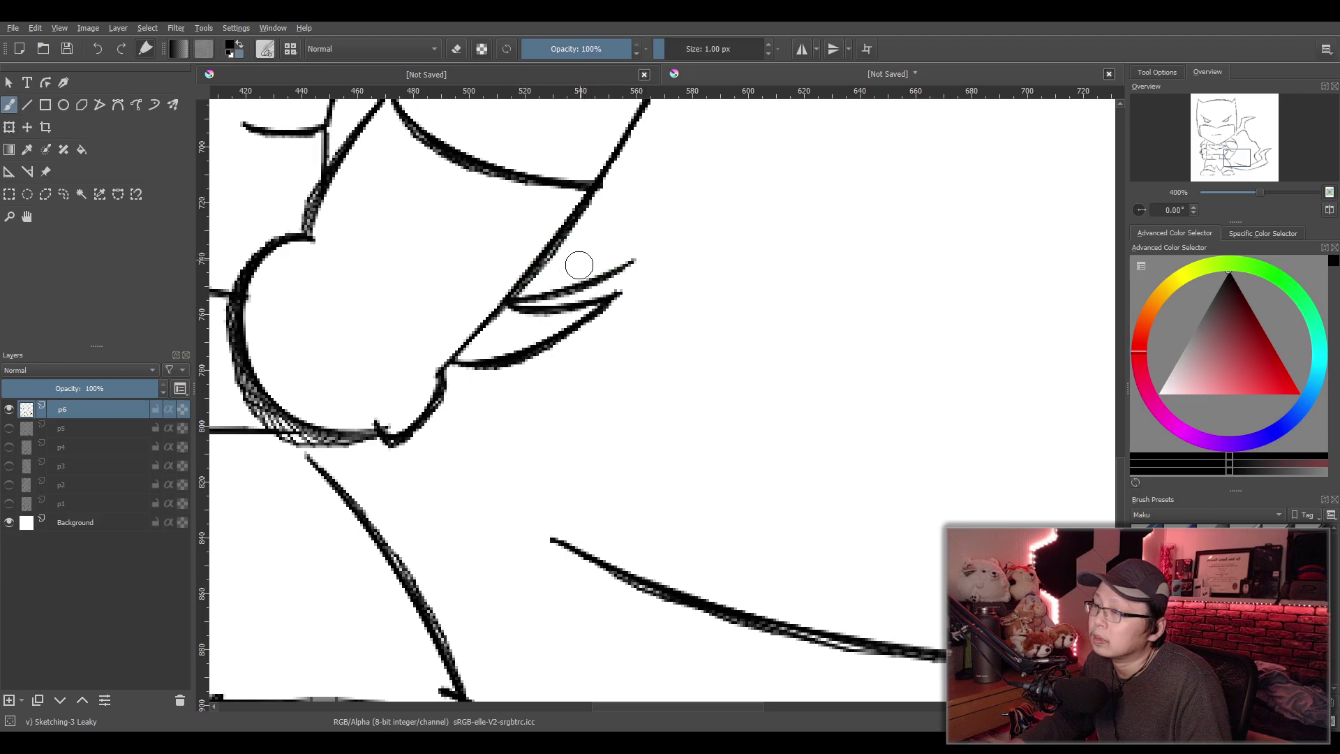
{"action": "key", "text": "ctrl+z"}
{"action": "key", "text": "ctrl+z"}
{"action": "left_click_drag", "start_coordinate": [492, 322], "coordinate": [614, 296]}
{"action": "key", "text": "ctrl+z"}
{"action": "left_click_drag", "start_coordinate": [503, 316], "coordinate": [617, 293]}
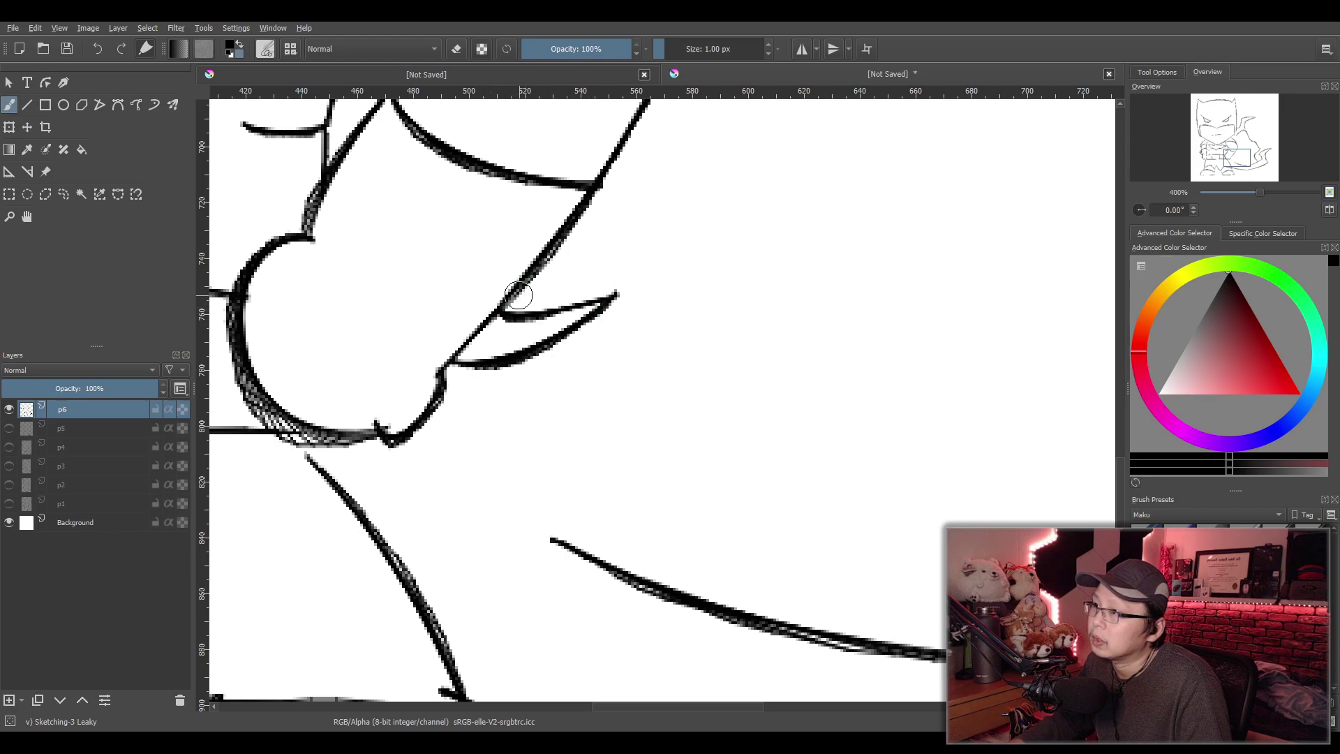
Draw the second and third upward-curving fins above the lowest one on the right forearm
{"action": "left_click_drag", "start_coordinate": [494, 300], "coordinate": [621, 257]}
{"action": "key", "text": "ctrl+z"}
{"action": "key", "text": "ctrl+z"}
{"action": "left_click_drag", "start_coordinate": [499, 310], "coordinate": [614, 253]}
{"action": "key", "text": "ctrl+z"}
{"action": "mouse_move", "coordinate": [501, 307]}
{"action": "left_mouse_down"}
{"action": "mouse_move", "coordinate": [597, 267]}
{"action": "mouse_move", "coordinate": [553, 250]}
{"action": "mouse_move", "coordinate": [654, 212]}
{"action": "left_mouse_up"}
{"action": "key", "text": "ctrl+z"}
{"action": "mouse_move", "coordinate": [556, 252]}
{"action": "left_mouse_down"}
{"action": "mouse_move", "coordinate": [610, 210]}
{"action": "mouse_move", "coordinate": [594, 210]}
{"action": "mouse_move", "coordinate": [633, 214]}
{"action": "left_mouse_up"}
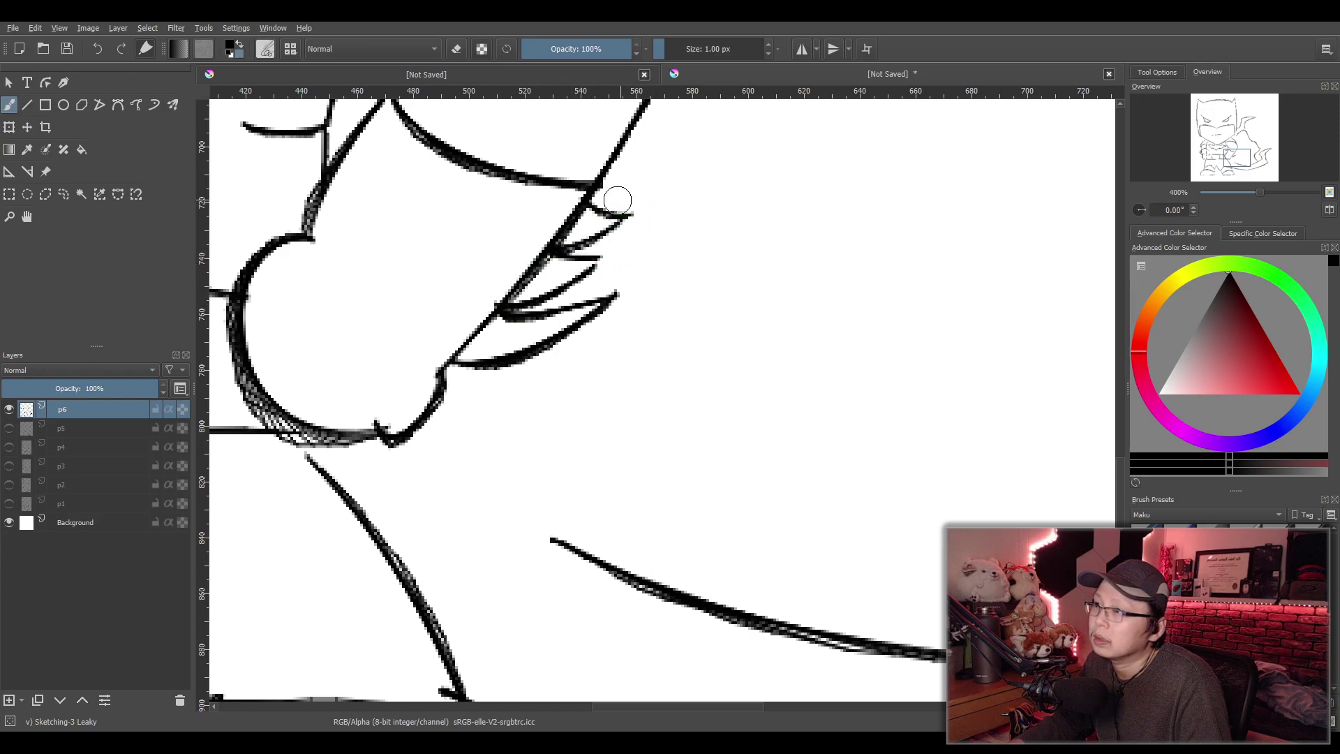
{"action": "scroll", "coordinate": [721, 180], "scroll_direction": "down", "scroll_amount": 4}
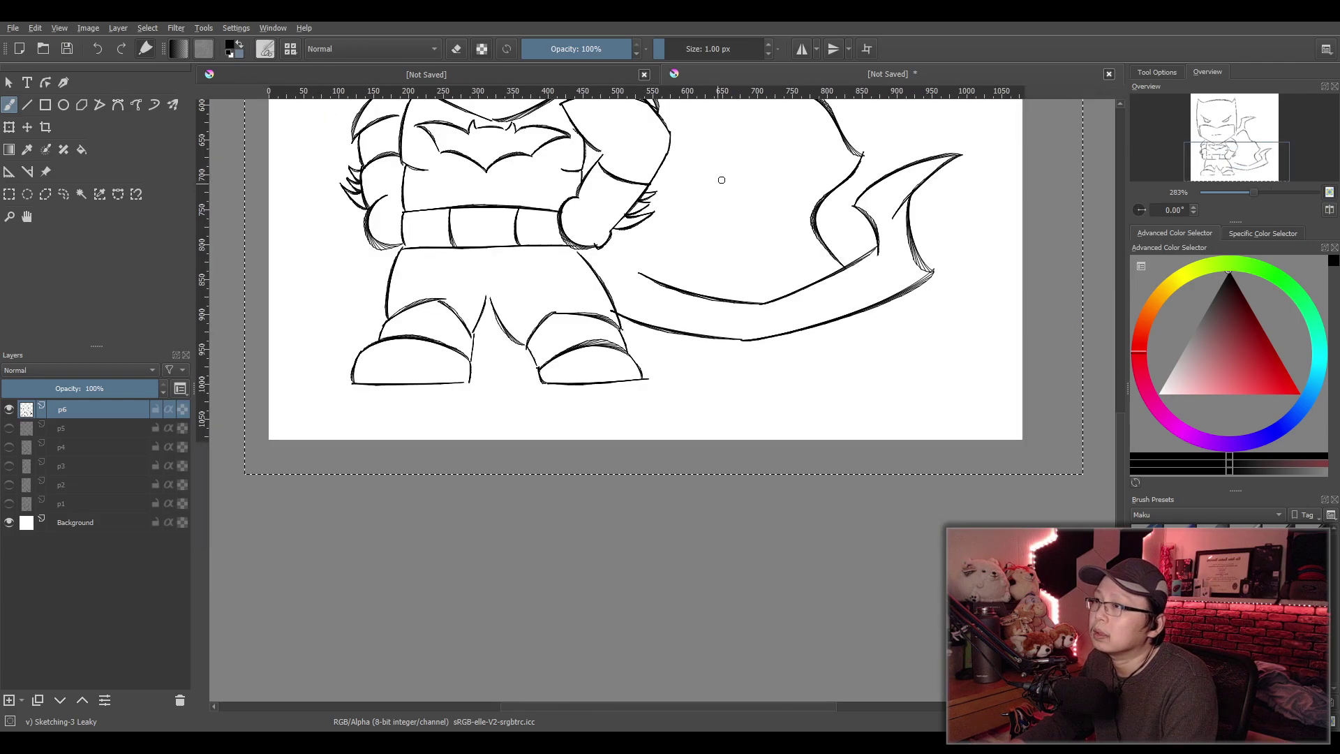
{"action": "left_click_drag", "start_coordinate": [722, 180], "coordinate": [765, 284]}
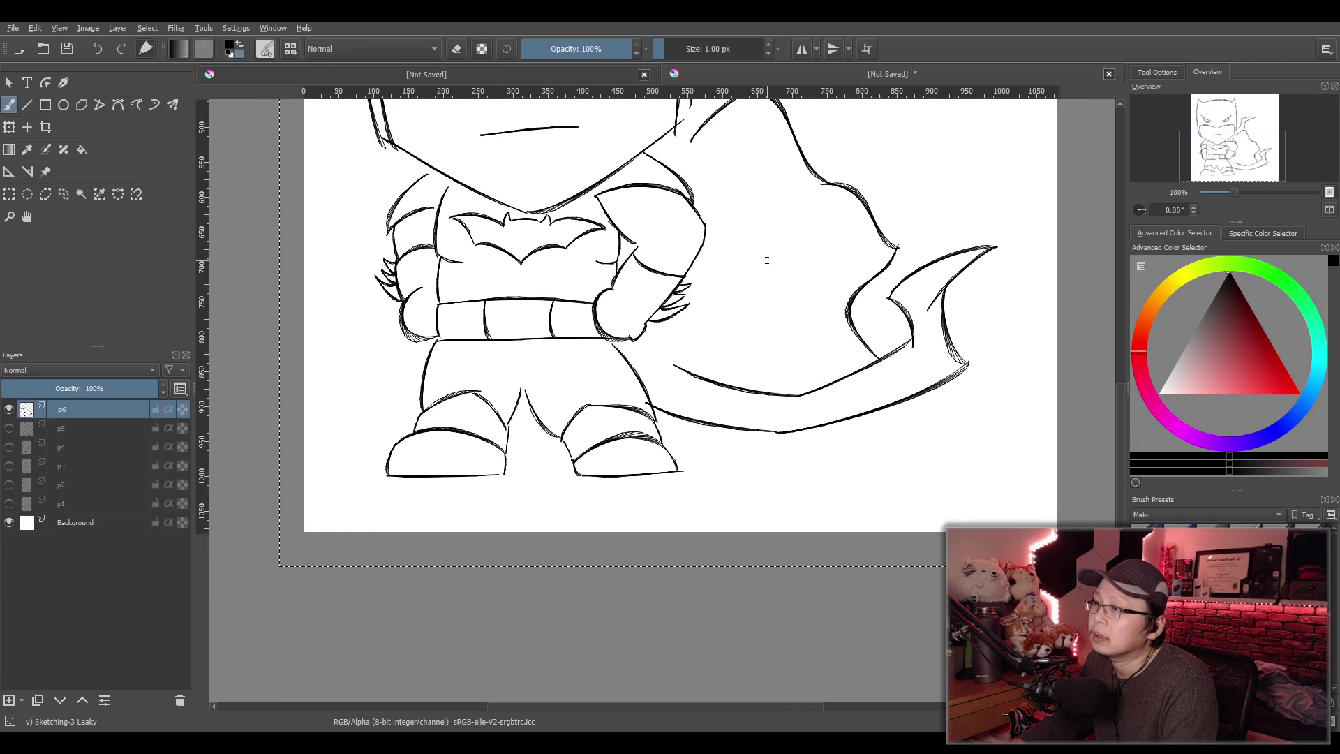
Replace the right forearm's fins with a shorter, flatter lowest fin starting at the wrist
{"action": "scroll", "coordinate": [722, 288], "scroll_direction": "up", "scroll_amount": 4}
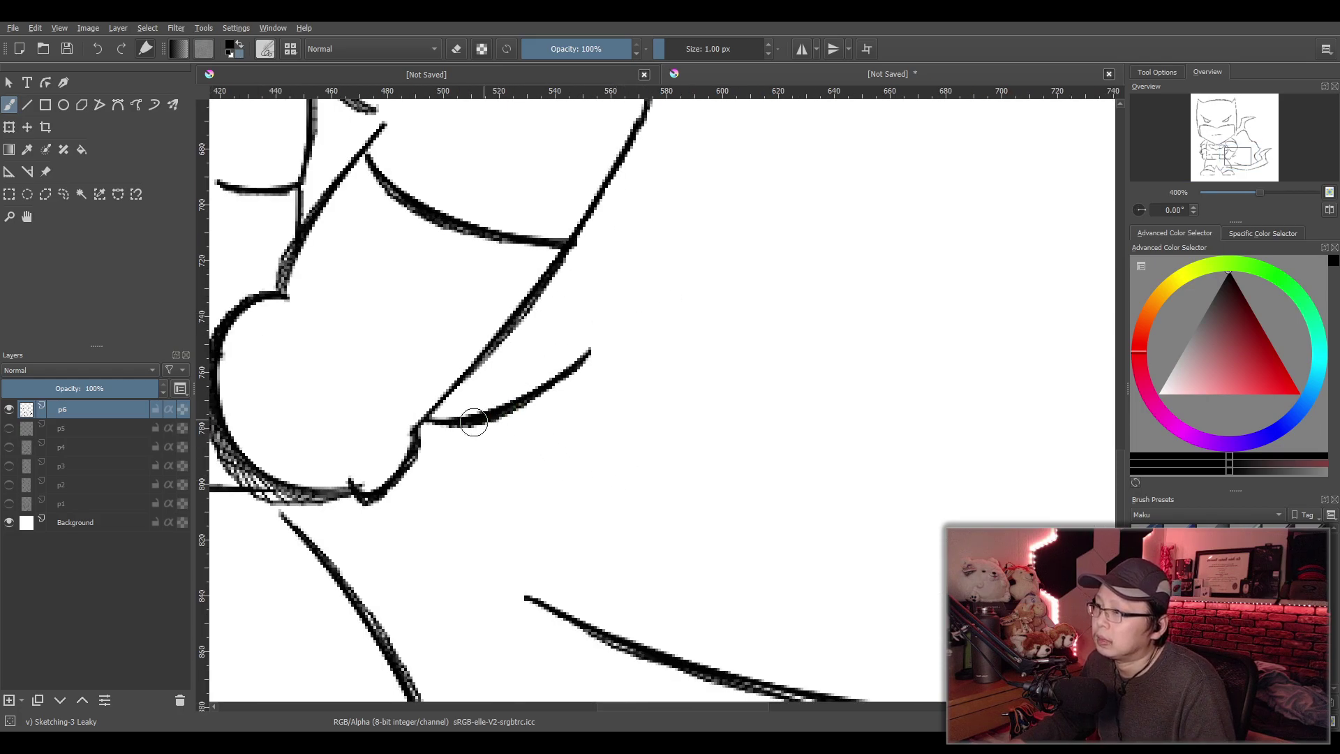
{"action": "key", "text": "ctrl+z"}
{"action": "left_click_drag", "start_coordinate": [423, 426], "coordinate": [521, 397]}
{"action": "key", "text": "ctrl+z"}
{"action": "left_click_drag", "start_coordinate": [415, 420], "coordinate": [545, 374]}
{"action": "key", "text": "ctrl+z"}
{"action": "left_click_drag", "start_coordinate": [421, 425], "coordinate": [562, 388]}
{"action": "key", "text": "ctrl+z"}
{"action": "left_click_drag", "start_coordinate": [475, 374], "coordinate": [569, 378]}
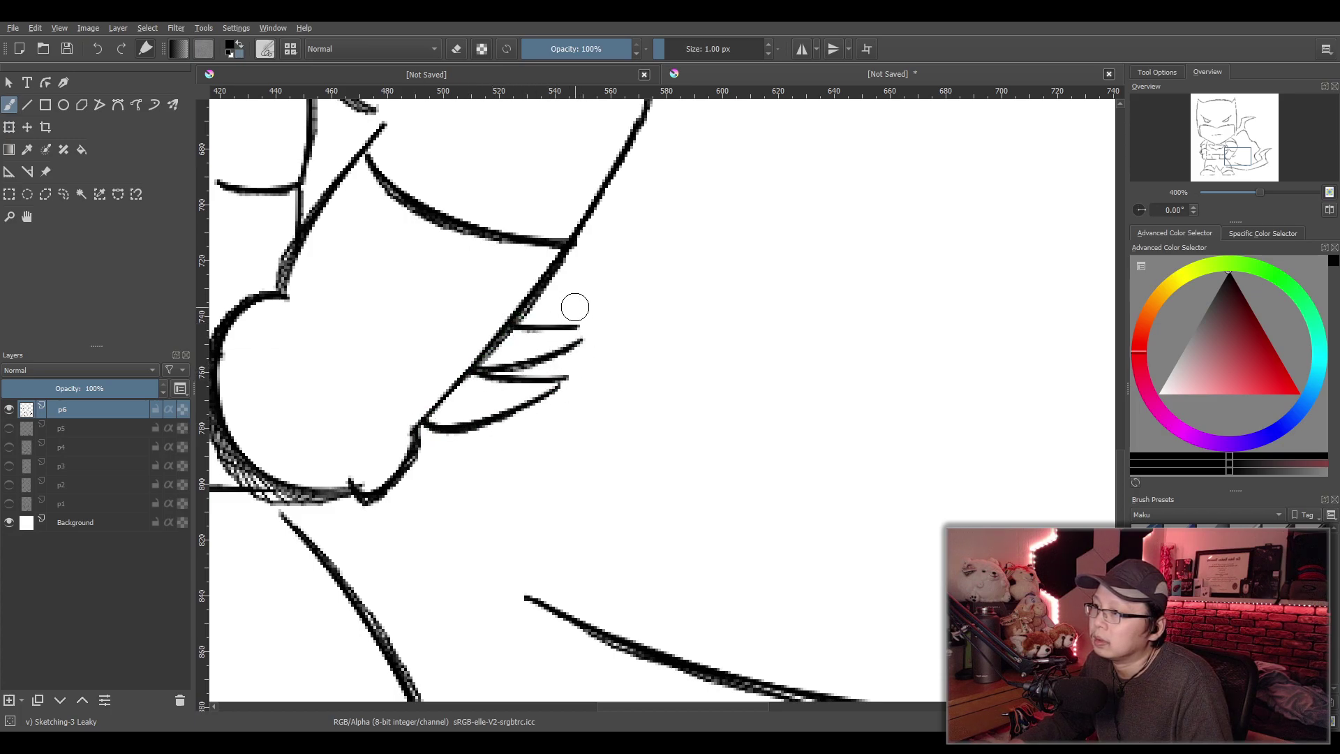
Try a narrower lowest fin with two small, closely spaced fins above it on the right forearm
{"action": "key", "text": "ctrl+z"}
{"action": "left_click_drag", "start_coordinate": [452, 389], "coordinate": [569, 377]}
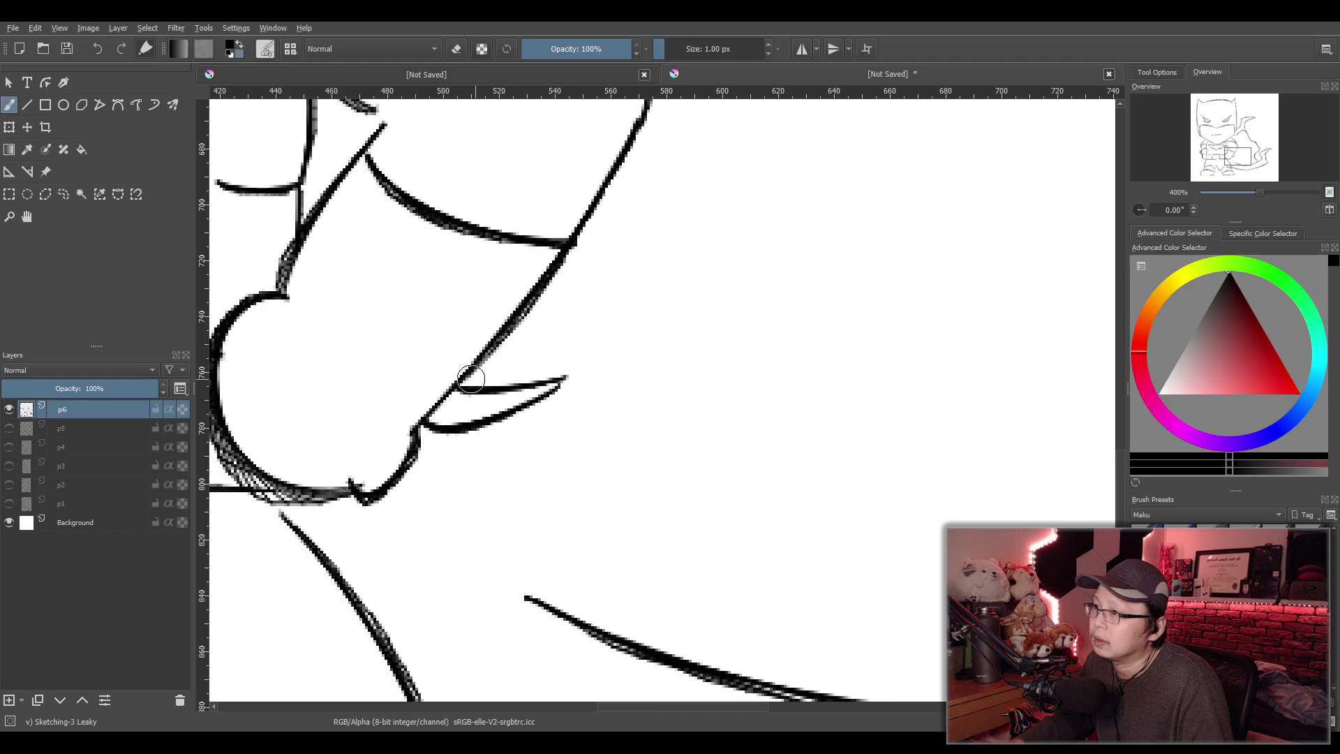
{"action": "left_click_drag", "start_coordinate": [454, 387], "coordinate": [573, 330]}
{"action": "key", "text": "ctrl+z"}
{"action": "mouse_move", "coordinate": [462, 386]}
{"action": "left_mouse_down"}
{"action": "mouse_move", "coordinate": [555, 346]}
{"action": "mouse_move", "coordinate": [580, 298]}
{"action": "left_mouse_up"}
{"action": "key", "text": "ctrl+z"}
{"action": "mouse_move", "coordinate": [500, 339]}
{"action": "left_mouse_down"}
{"action": "mouse_move", "coordinate": [543, 326]}
{"action": "mouse_move", "coordinate": [571, 290]}
{"action": "mouse_move", "coordinate": [543, 293]}
{"action": "mouse_move", "coordinate": [587, 293]}
{"action": "left_mouse_up"}
{"action": "key", "text": "ctrl+z"}
{"action": "key", "text": "ctrl+z"}
{"action": "left_click_drag", "start_coordinate": [501, 338], "coordinate": [584, 286]}
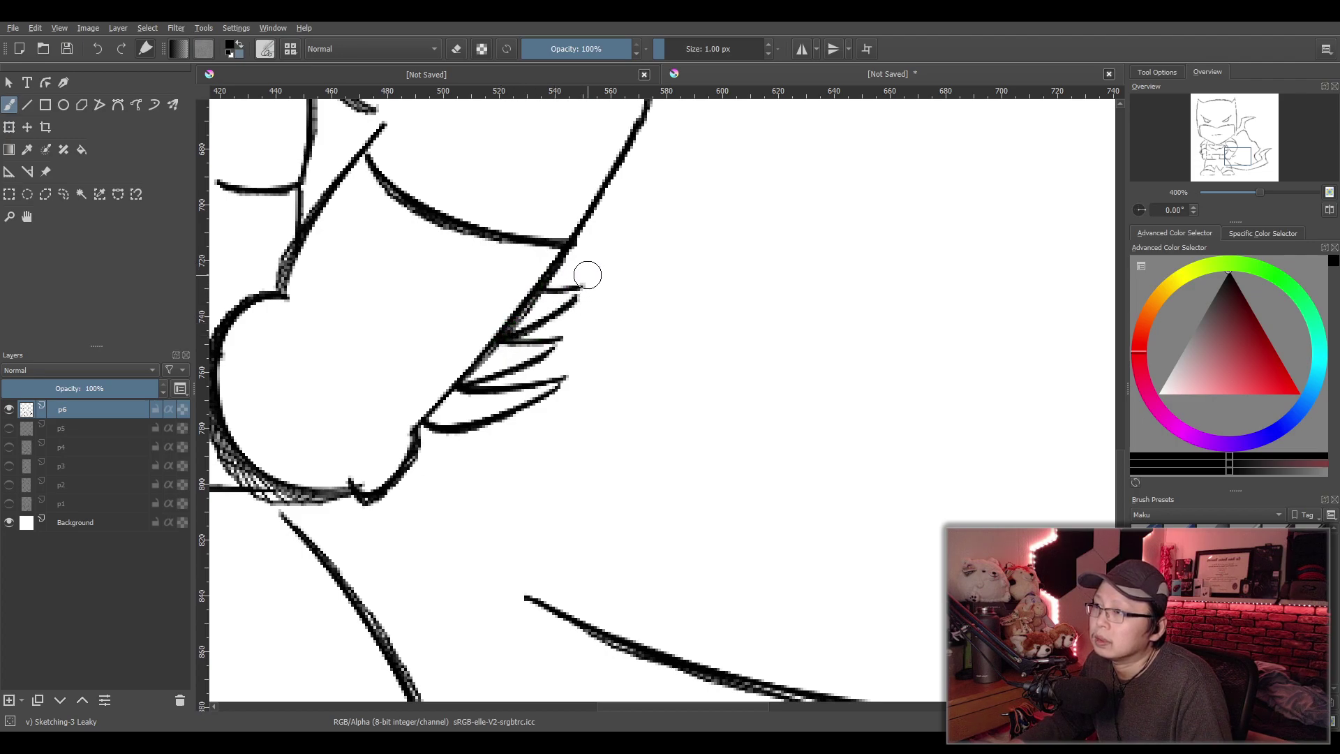
Undo the small, closely spaced fins and redraw the lowest right fin's upper edge with a wider base
{"action": "key", "text": "ctrl+z"}
{"action": "key", "text": "ctrl+z"}
{"action": "key", "text": "ctrl+z"}
{"action": "left_click_drag", "start_coordinate": [482, 383], "coordinate": [592, 324]}
{"action": "key", "text": "ctrl+z"}
{"action": "key", "text": "ctrl+z"}
{"action": "mouse_move", "coordinate": [479, 368]}
{"action": "left_mouse_down"}
{"action": "mouse_move", "coordinate": [566, 376]}
{"action": "mouse_move", "coordinate": [581, 341]}
{"action": "mouse_move", "coordinate": [568, 335]}
{"action": "mouse_move", "coordinate": [585, 335]}
{"action": "mouse_move", "coordinate": [583, 317]}
{"action": "mouse_move", "coordinate": [595, 329]}
{"action": "left_mouse_up"}
{"action": "key", "text": "ctrl+z"}
{"action": "key", "text": "ctrl+z"}
{"action": "key", "text": "ctrl+z"}
{"action": "key", "text": "ctrl+z"}
{"action": "key", "text": "ctrl+z"}
Draw the wider second fin in the middle of the right forearm's outer edge, angled upward
{"action": "left_click_drag", "start_coordinate": [477, 364], "coordinate": [613, 315]}
{"action": "key", "text": "ctrl+z"}
{"action": "mouse_move", "coordinate": [482, 363]}
{"action": "left_mouse_down"}
{"action": "mouse_move", "coordinate": [599, 322]}
{"action": "mouse_move", "coordinate": [556, 321]}
{"action": "mouse_move", "coordinate": [599, 320]}
{"action": "mouse_move", "coordinate": [598, 269]}
{"action": "left_mouse_up"}
{"action": "key", "text": "ctrl+z"}
Draw the third fin near the top of the right forearm and rework it into a shorter spike
{"action": "left_click_drag", "start_coordinate": [527, 303], "coordinate": [632, 264]}
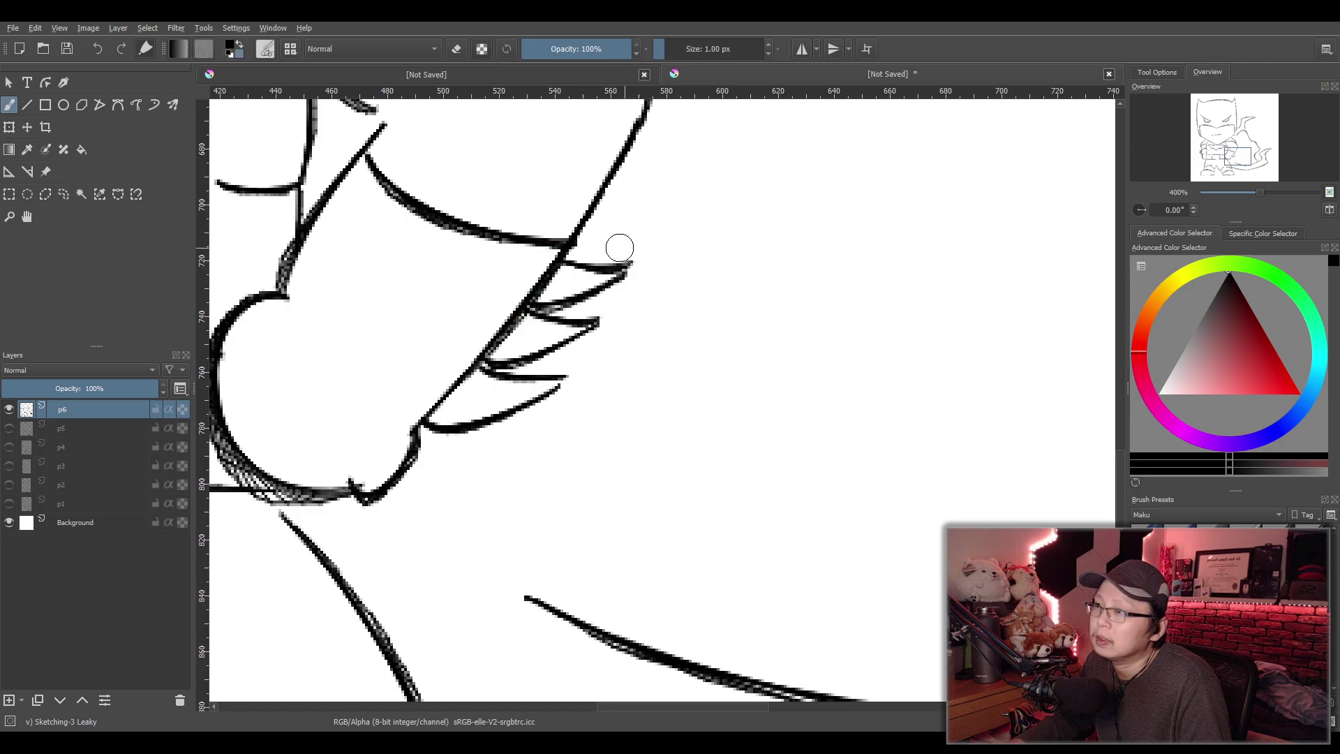
{"action": "key", "text": "ctrl+z"}
{"action": "key", "text": "ctrl+z"}
{"action": "mouse_move", "coordinate": [531, 307]}
{"action": "left_mouse_down"}
{"action": "mouse_move", "coordinate": [620, 276]}
{"action": "mouse_move", "coordinate": [586, 269]}
{"action": "mouse_move", "coordinate": [622, 274]}
{"action": "left_mouse_up"}
{"action": "key", "text": "ctrl+z"}
{"action": "key", "text": "ctrl+z"}
{"action": "key", "text": "ctrl+z"}
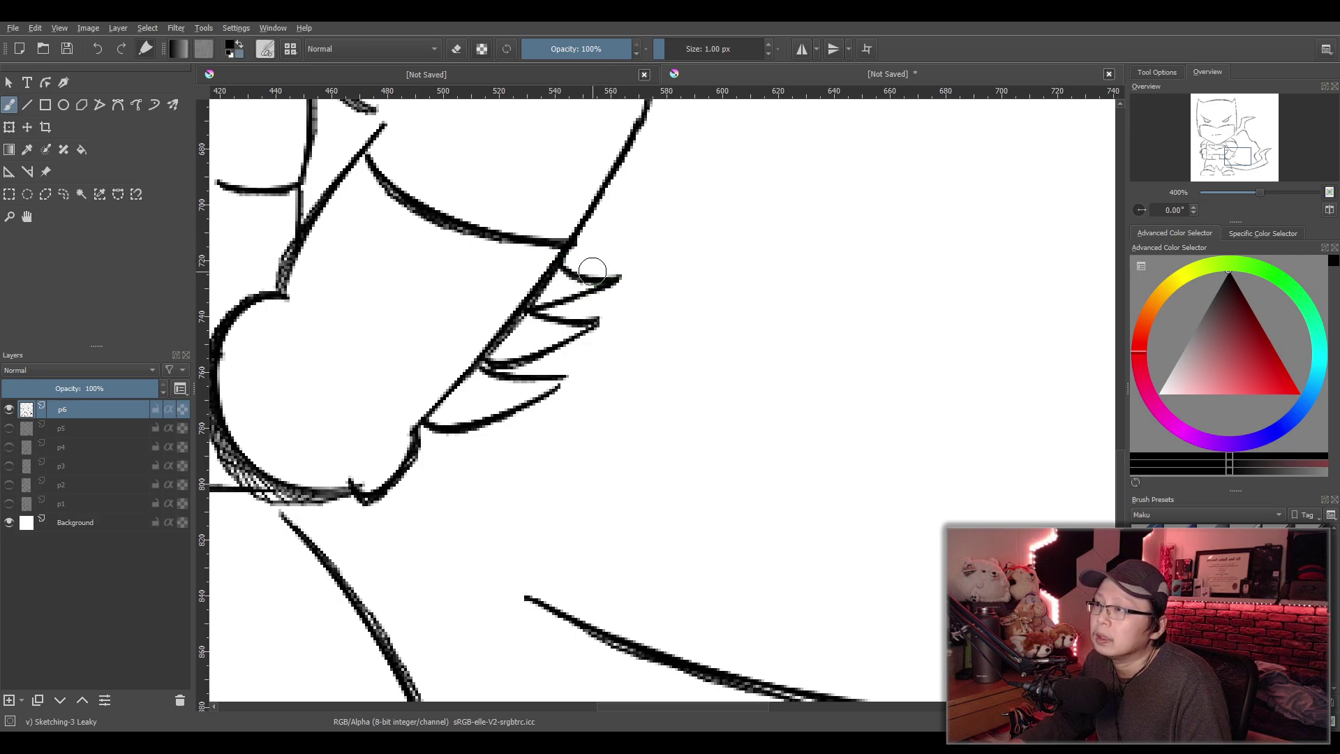
{"action": "scroll", "coordinate": [616, 260], "scroll_direction": "down", "scroll_amount": 4}
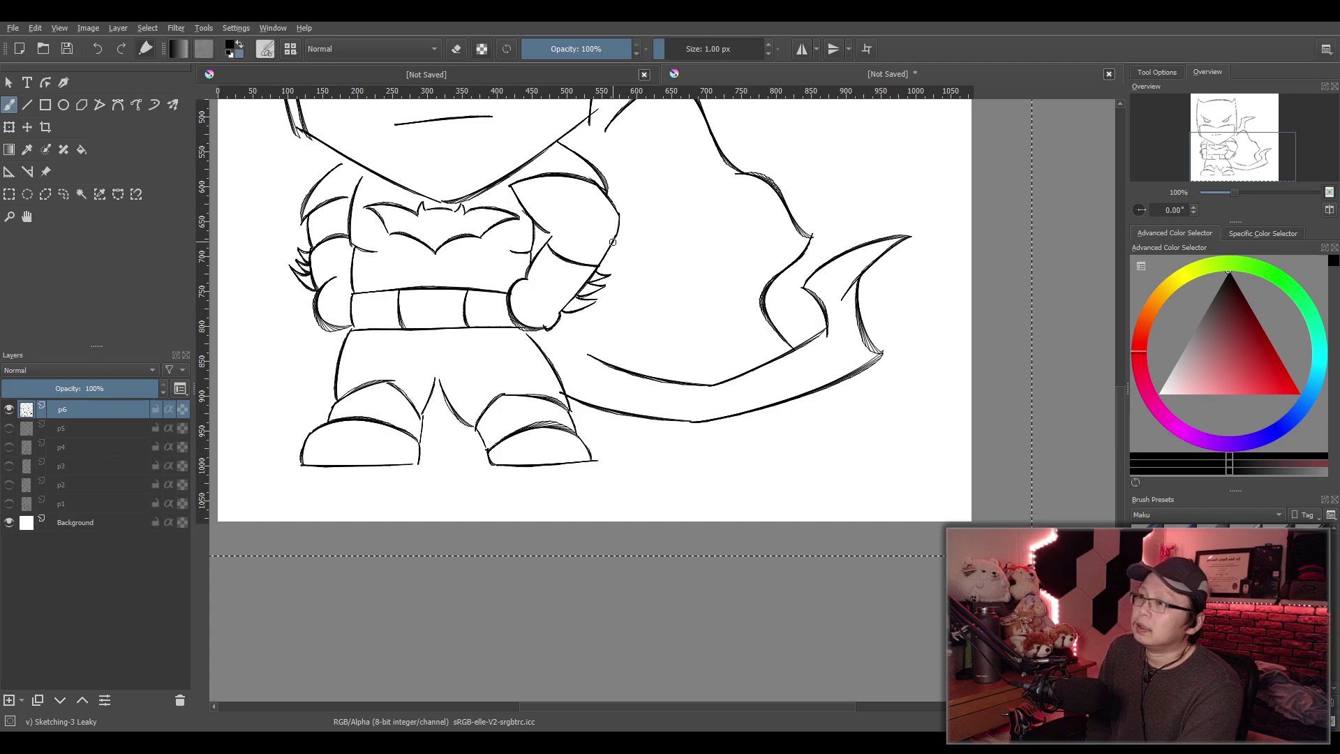
Add a paint layer, place it directly below p6 and name it b
{"action": "scroll", "coordinate": [625, 240], "scroll_direction": "down", "scroll_amount": 5}
{"action": "left_click_drag", "start_coordinate": [757, 325], "coordinate": [712, 422]}
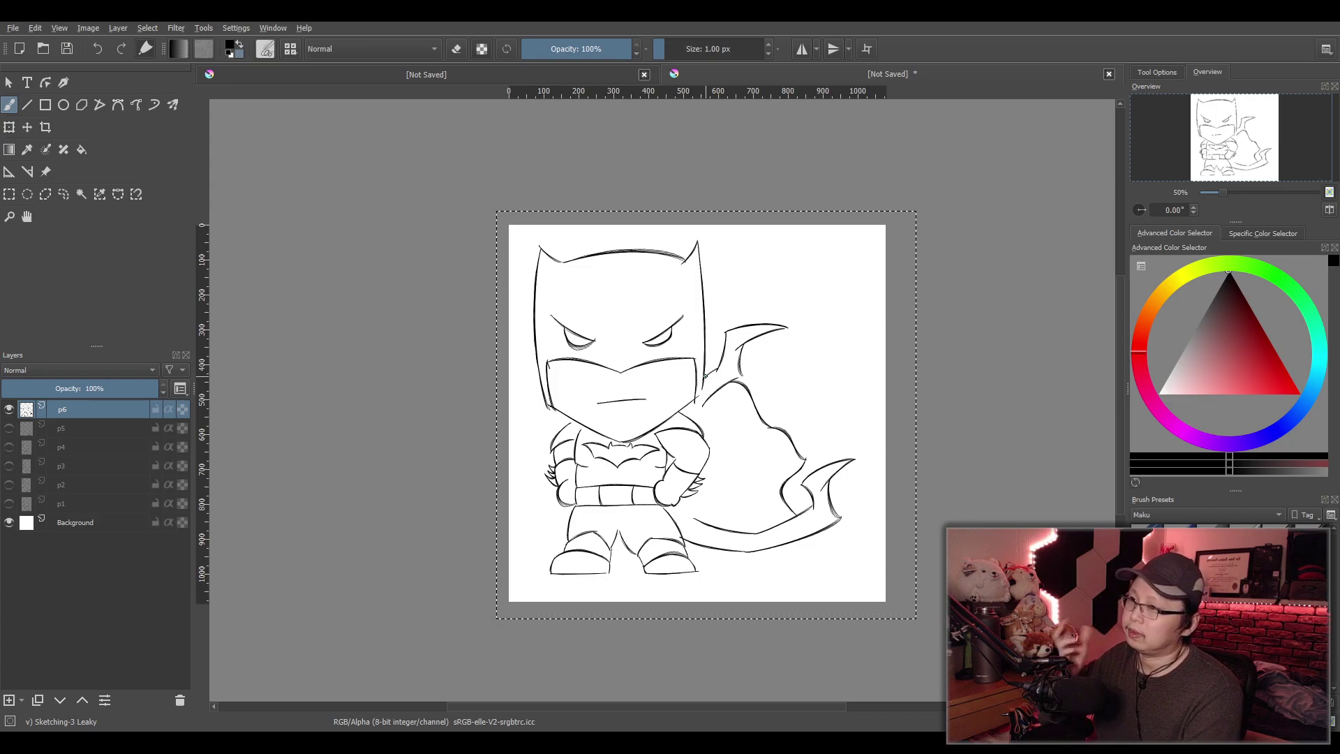
{"action": "scroll", "coordinate": [705, 376], "scroll_direction": "up", "scroll_amount": 1}
{"action": "left_click_drag", "start_coordinate": [635, 370], "coordinate": [615, 335]}
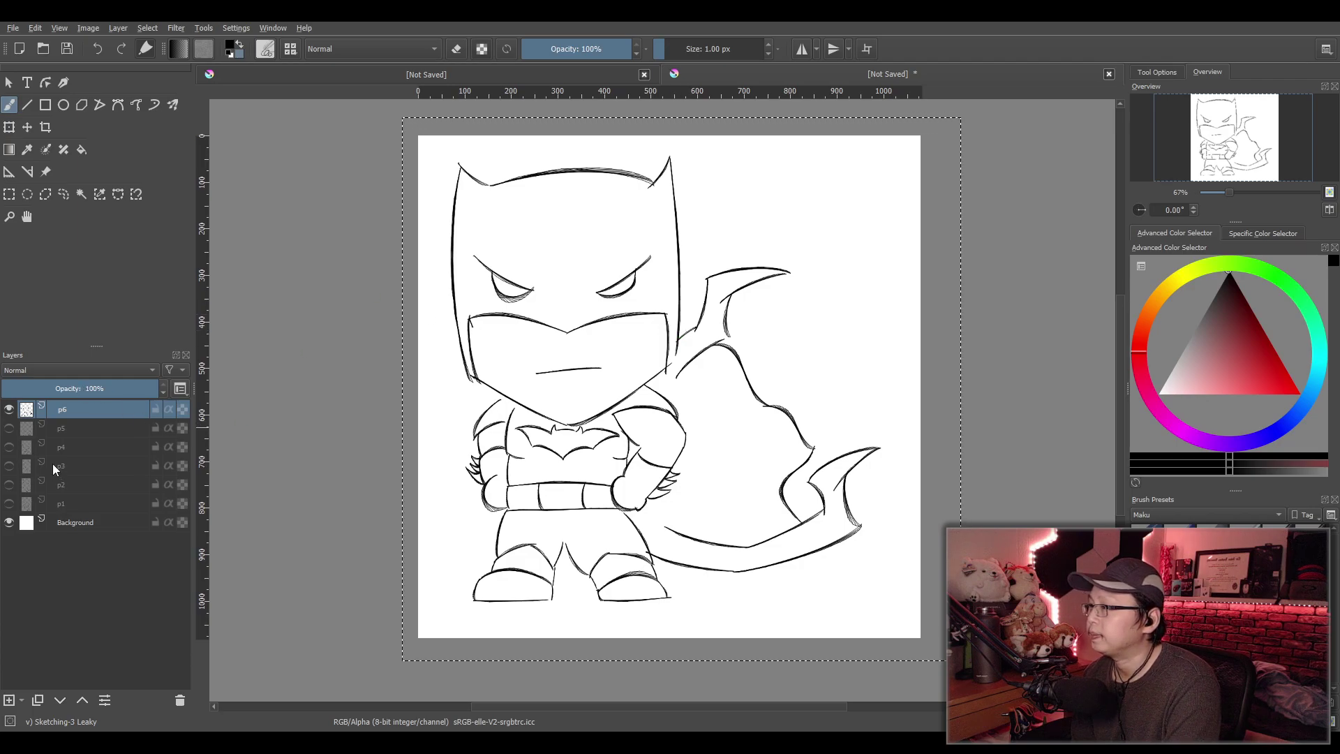
{"action": "left_click", "coordinate": [7, 702]}
{"action": "left_click_drag", "start_coordinate": [95, 417], "coordinate": [74, 435]}
{"action": "double_click", "coordinate": [92, 430]}
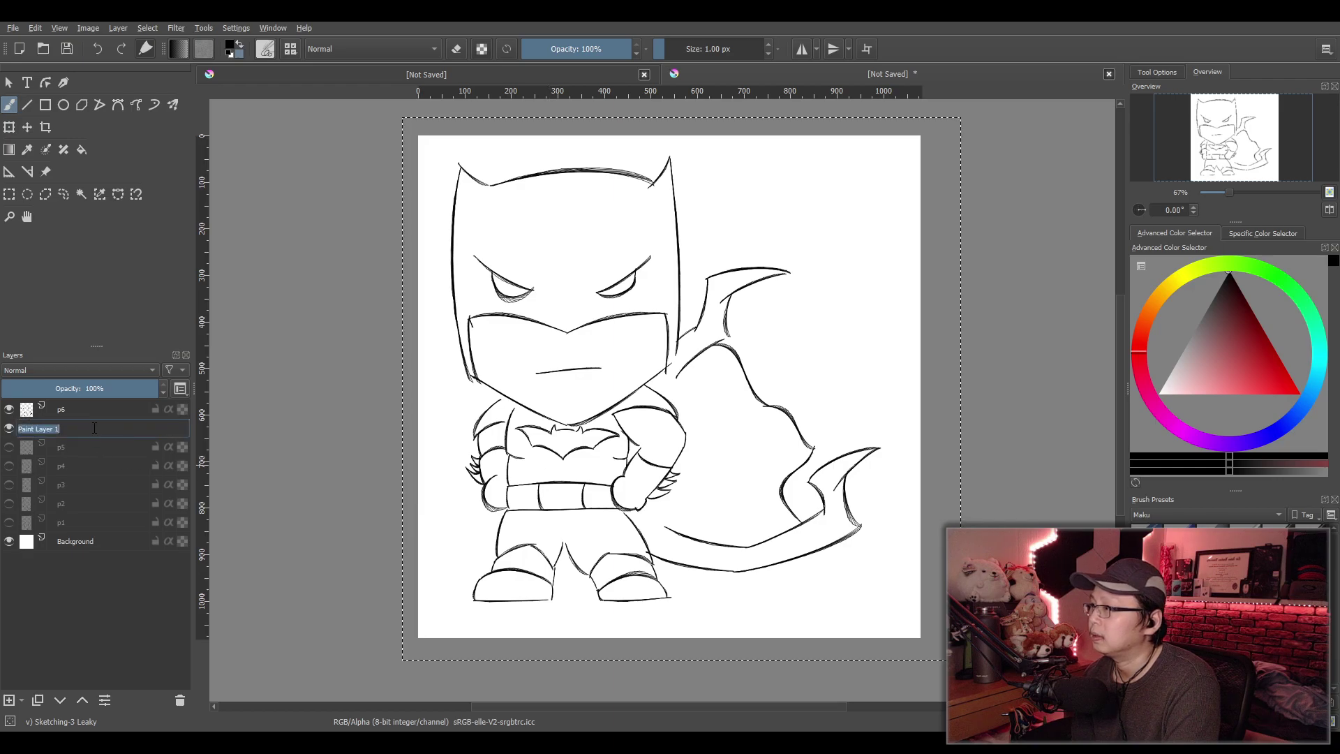
{"action": "type", "text": "b"}
{"action": "key", "text": "Return"}
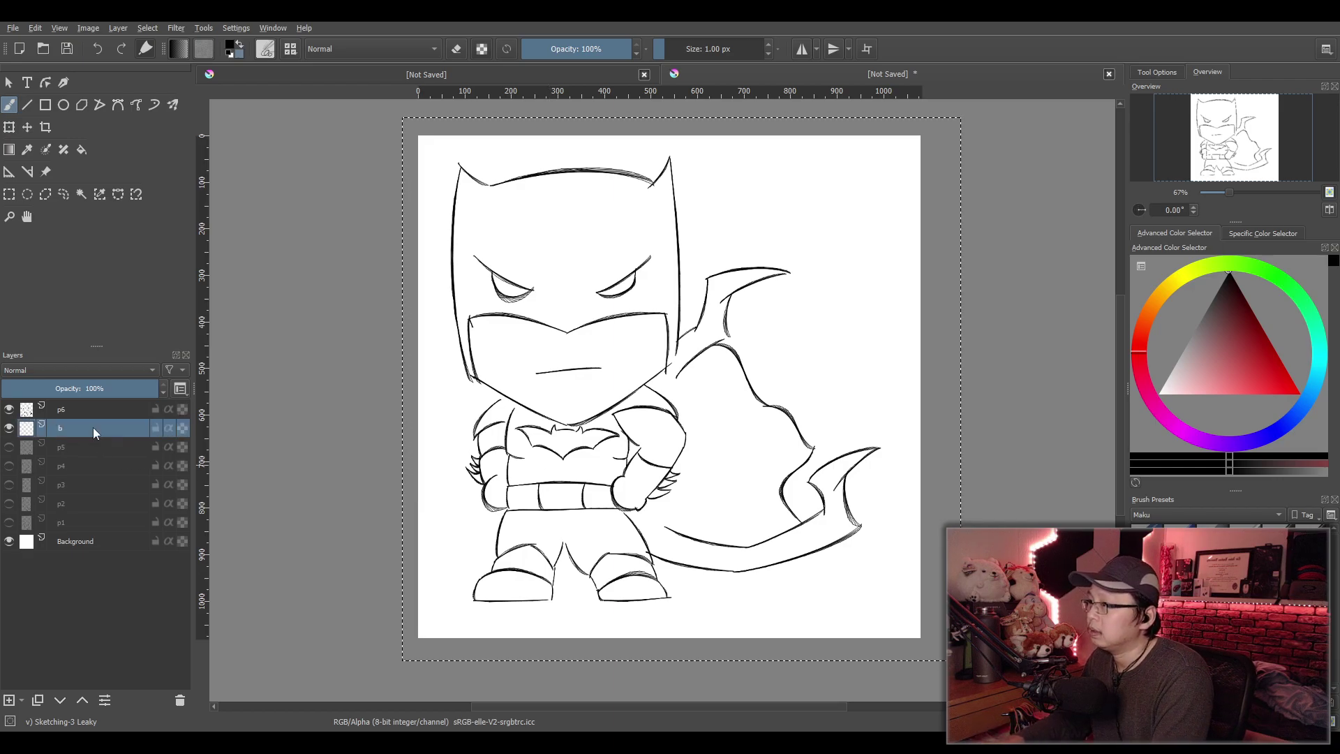
{"action": "scroll", "coordinate": [755, 522], "scroll_direction": "up", "scroll_amount": 1}
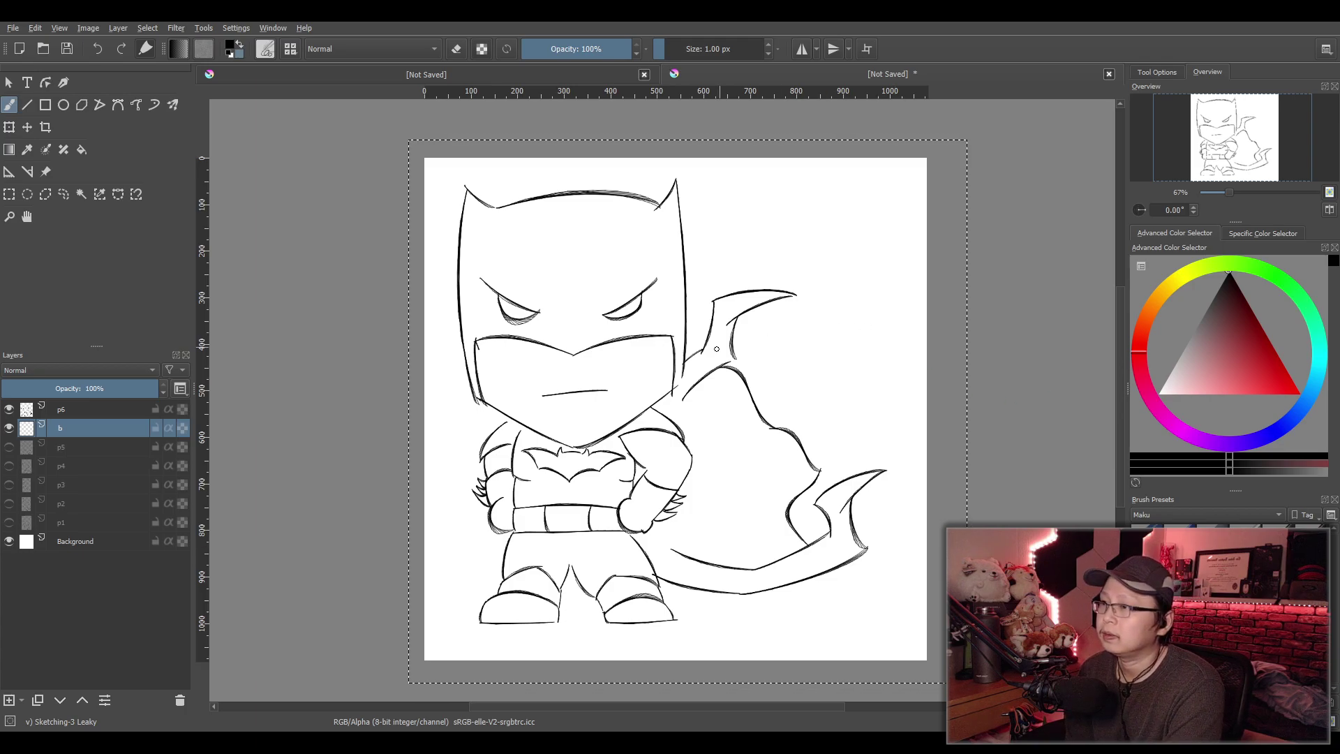
{"action": "scroll", "coordinate": [608, 360], "scroll_direction": "up", "scroll_amount": 3}
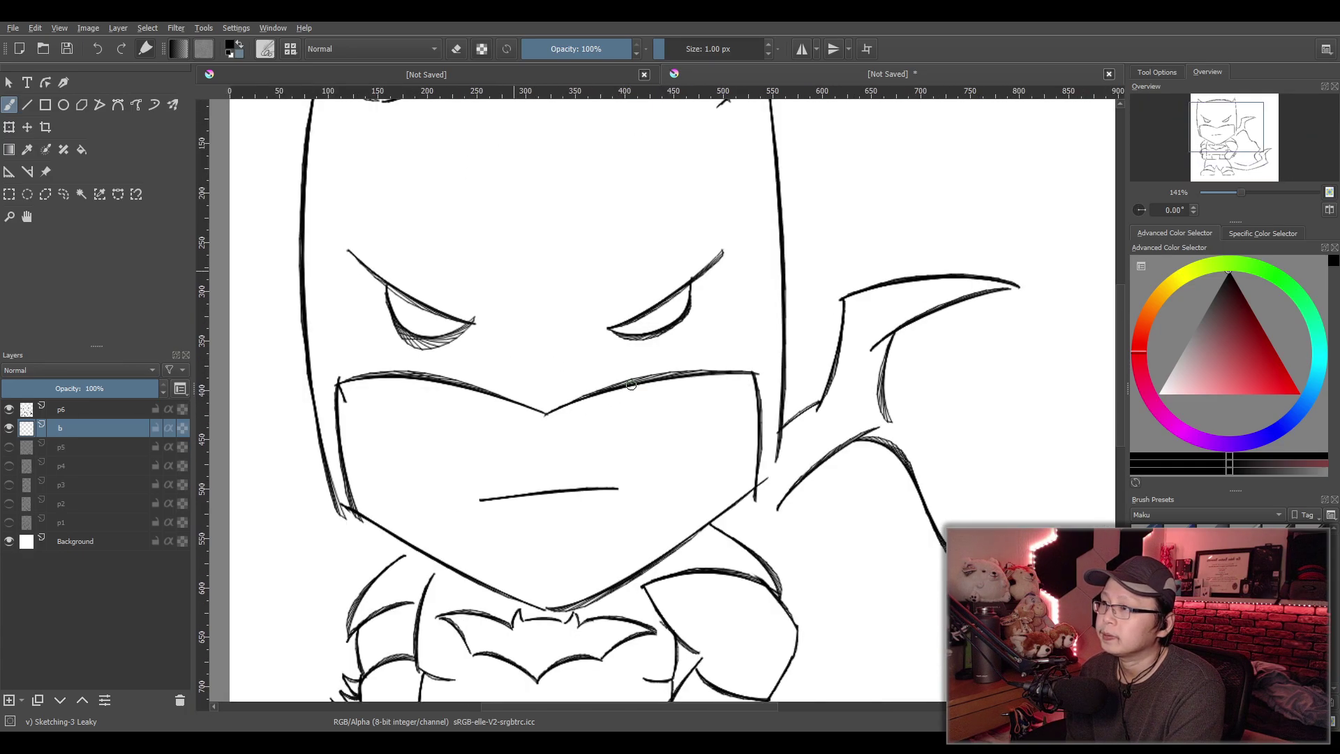
{"action": "scroll", "coordinate": [942, 348], "scroll_direction": "down", "scroll_amount": 3}
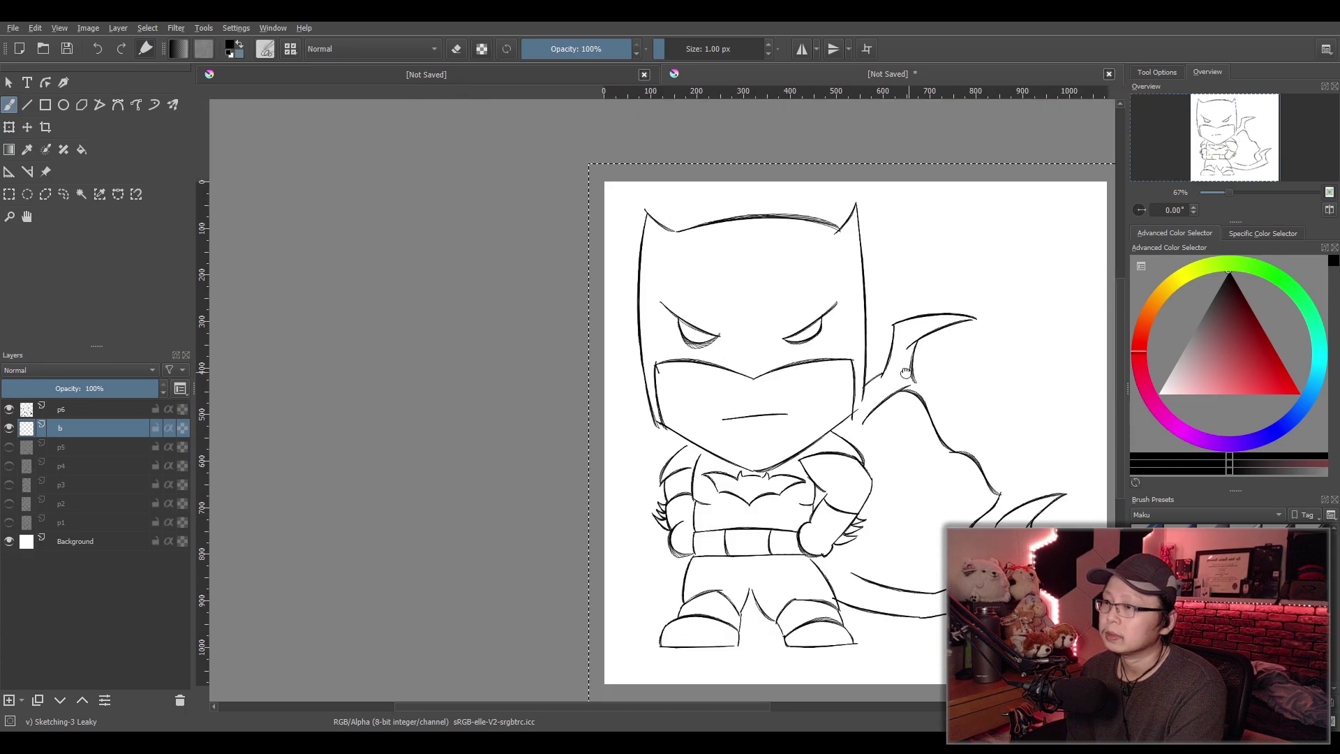
{"action": "left_click_drag", "start_coordinate": [905, 377], "coordinate": [818, 346]}
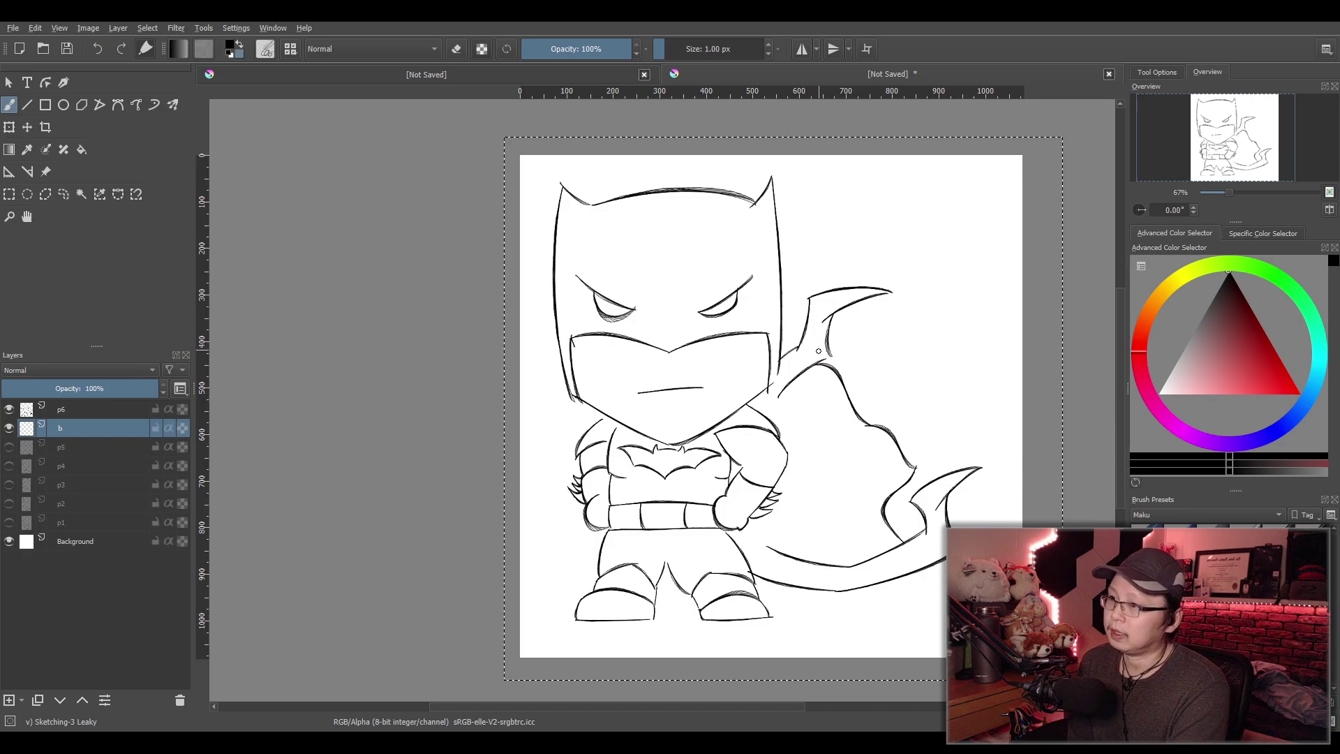
On layer p6, draw a slightly curved vertical centre line from the mask's forehead down to the peak of the face opening
{"action": "scroll", "coordinate": [813, 357], "scroll_direction": "up", "scroll_amount": 2}
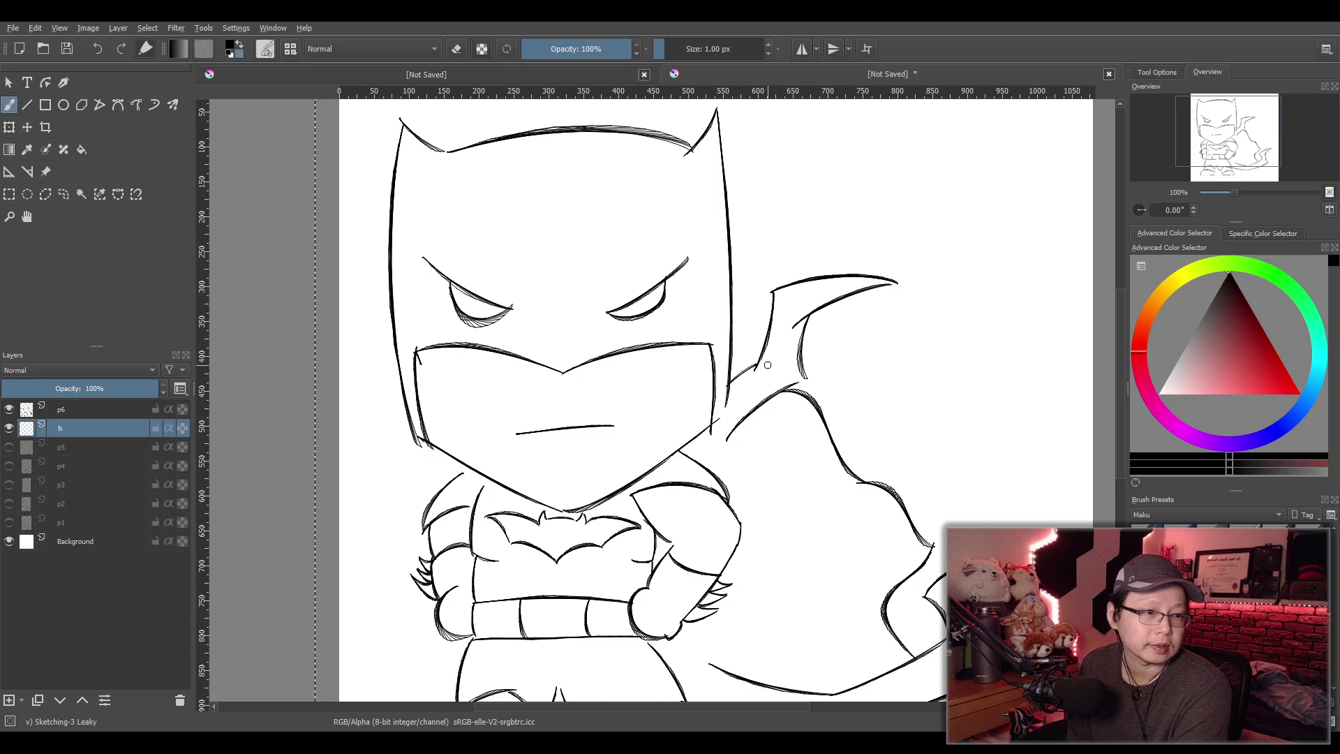
{"action": "mouse_move", "coordinate": [616, 292]}
{"action": "left_mouse_down"}
{"action": "mouse_move", "coordinate": [610, 325]}
{"action": "mouse_move", "coordinate": [619, 287]}
{"action": "left_mouse_up"}
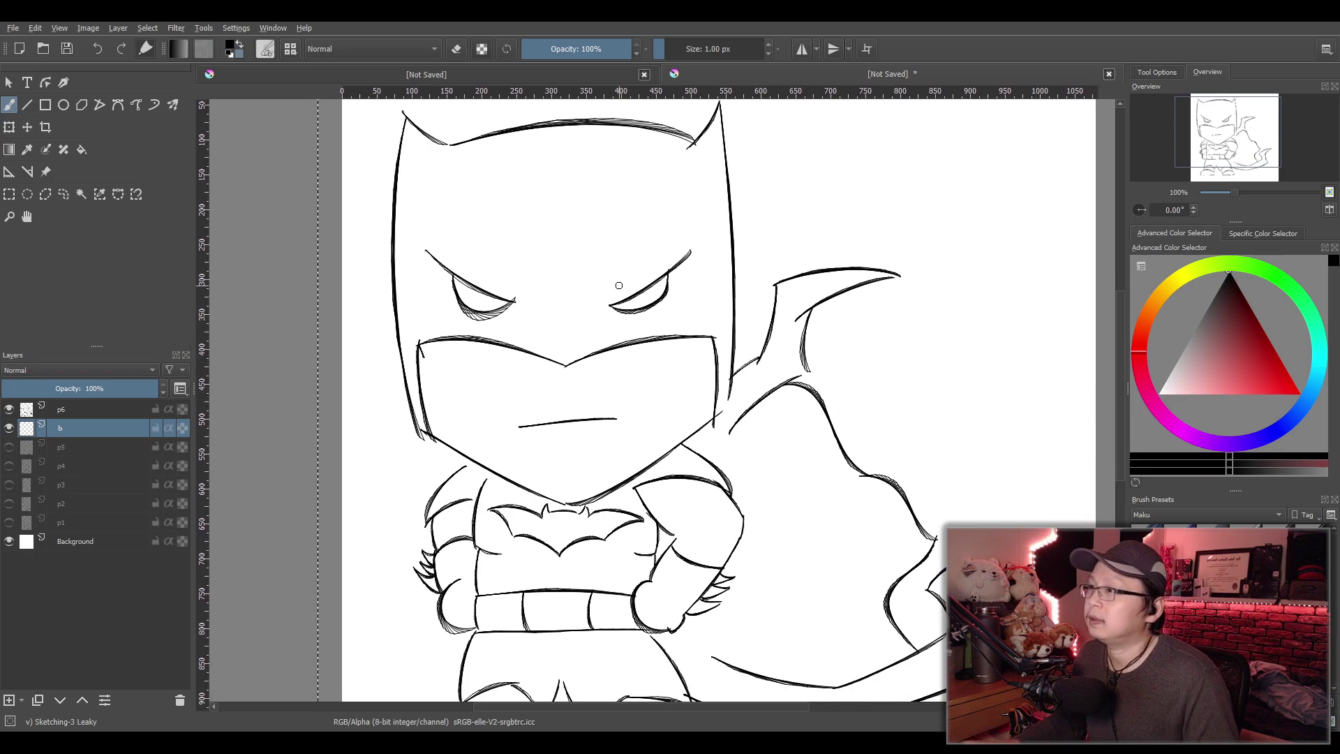
{"action": "left_click", "coordinate": [73, 411]}
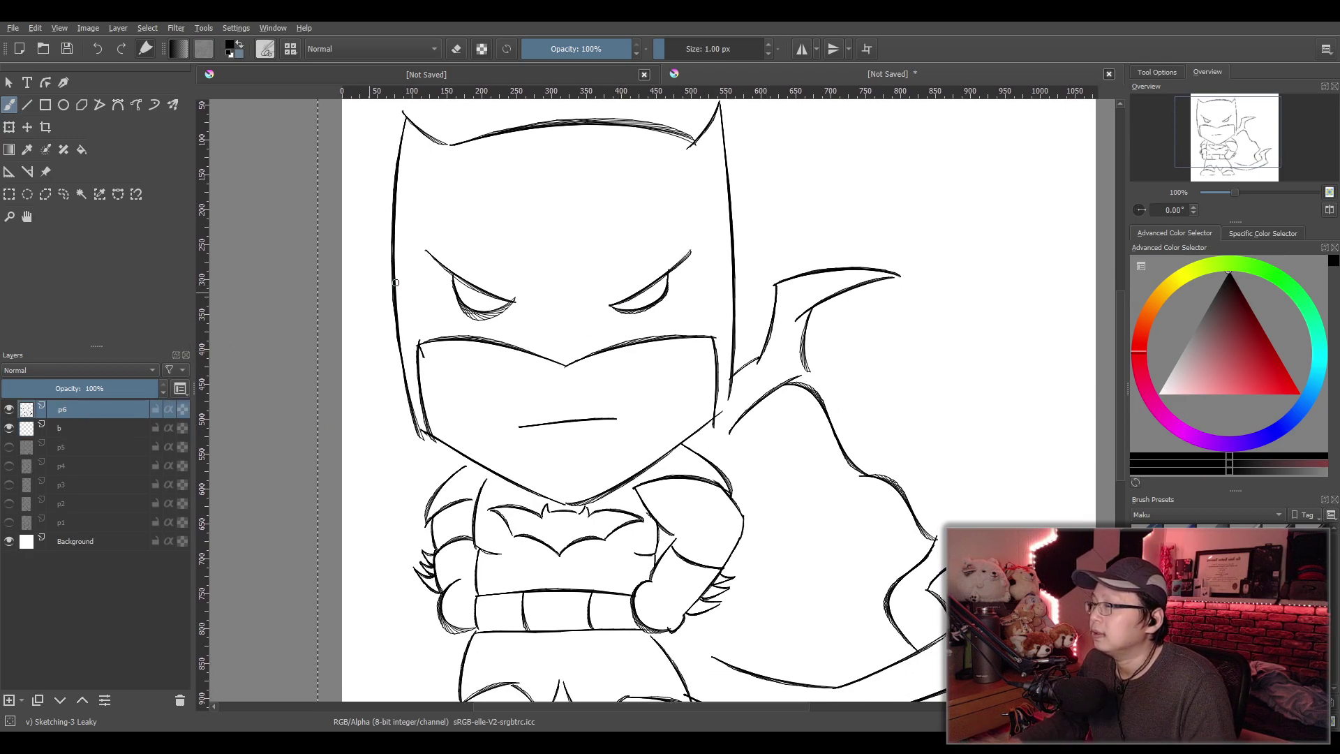
{"action": "key", "text": "ctrl+z"}
{"action": "mouse_move", "coordinate": [566, 198]}
{"action": "left_mouse_down"}
{"action": "mouse_move", "coordinate": [585, 384]}
{"action": "mouse_move", "coordinate": [571, 353]}
{"action": "left_mouse_up"}
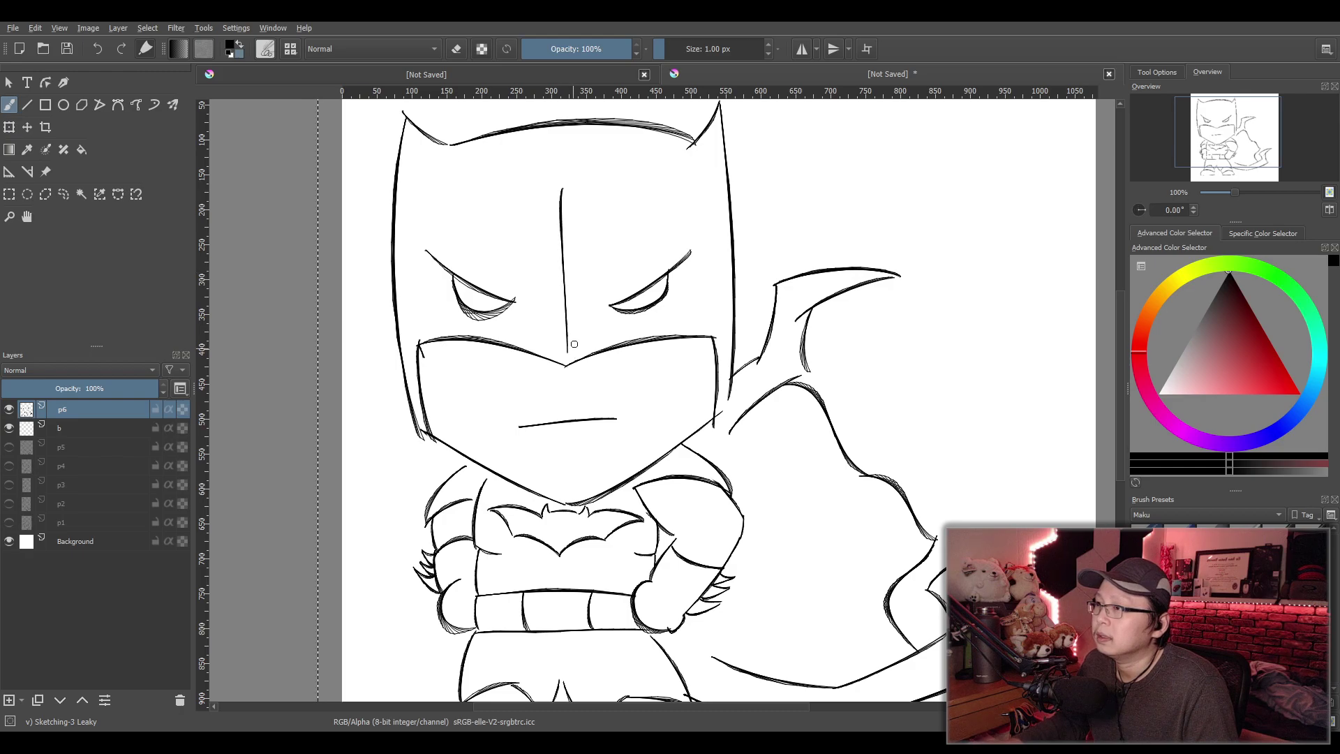
{"action": "key", "text": "ctrl+z"}
{"action": "left_click_drag", "start_coordinate": [555, 277], "coordinate": [564, 351]}
{"action": "key", "text": "ctrl+z"}
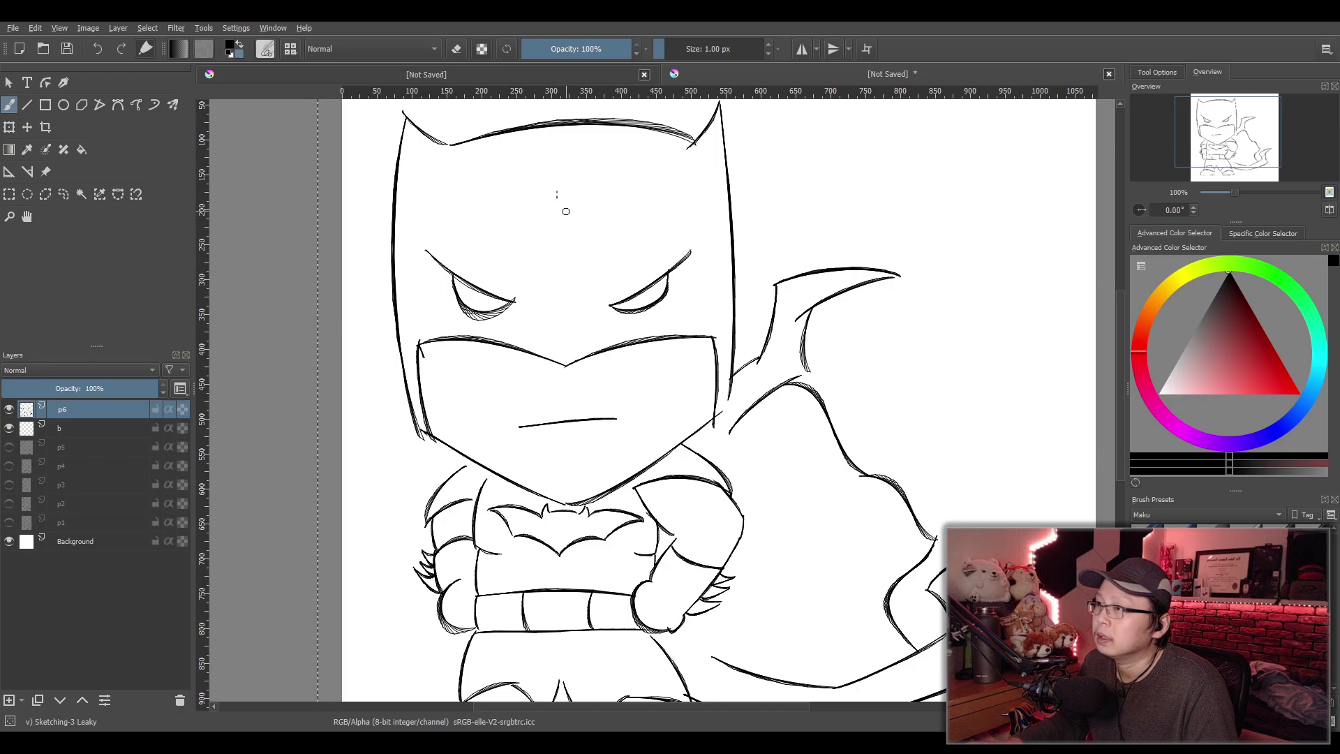
{"action": "left_click_drag", "start_coordinate": [563, 196], "coordinate": [564, 358]}
{"action": "key", "text": "ctrl+z"}
{"action": "left_click_drag", "start_coordinate": [563, 196], "coordinate": [566, 363]}
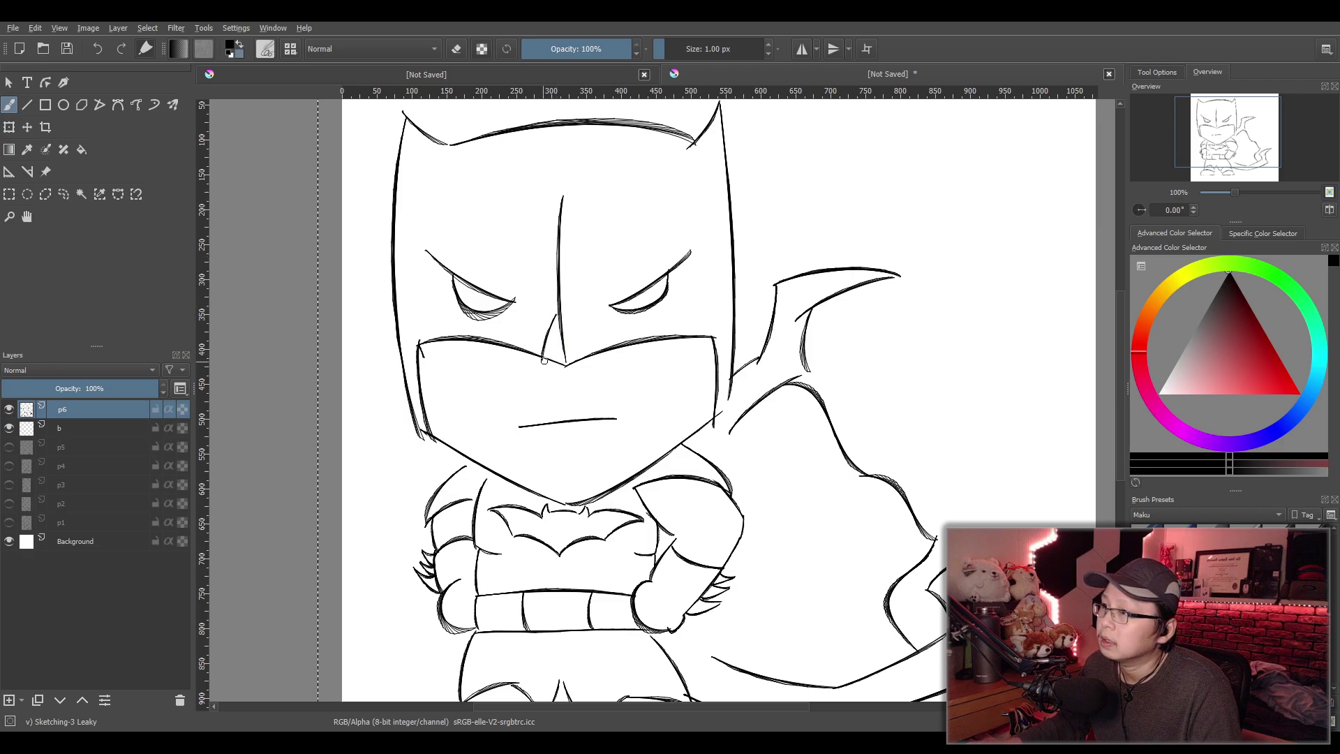
Rework the short slanted nose line just left of the centre line's lower end
{"action": "key", "text": "ctrl+z"}
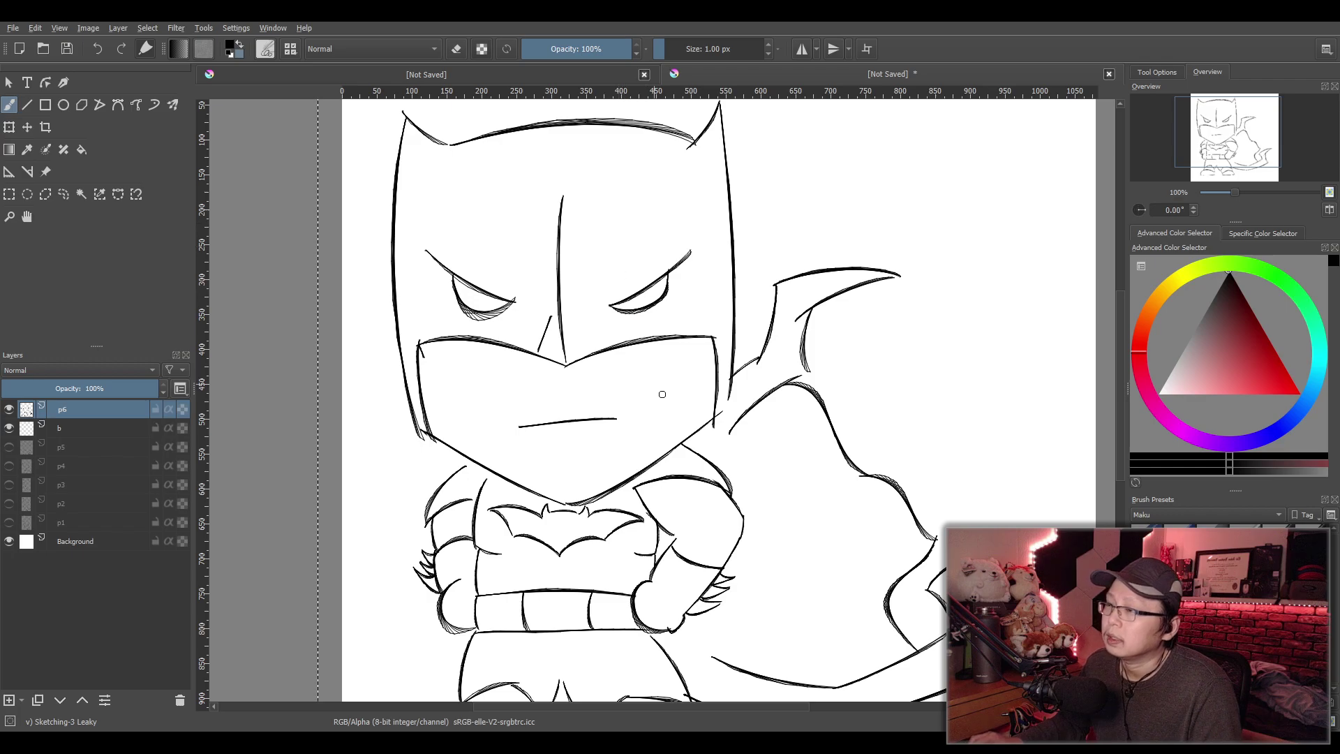
{"action": "key", "text": "ctrl+z"}
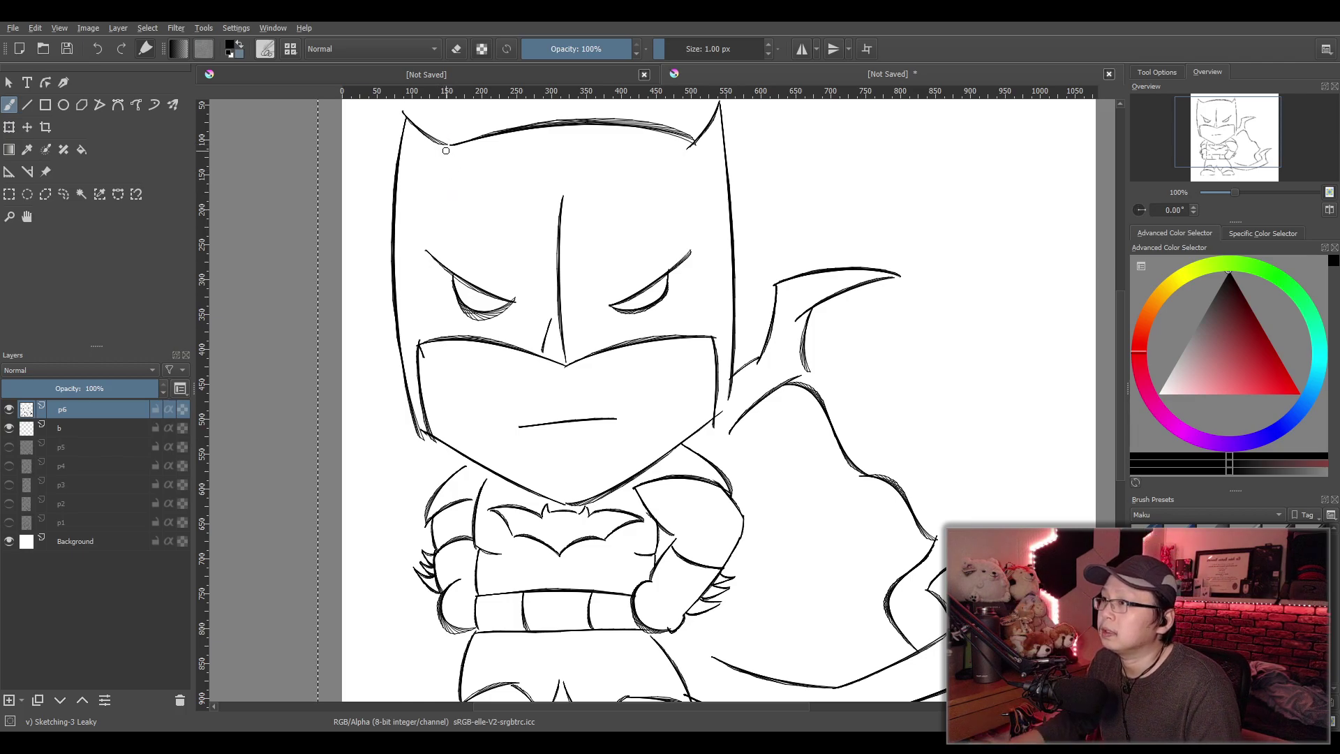
Draw a short, nearly vertical crease line on the mask below the inner base of each ear
{"action": "left_click_drag", "start_coordinate": [439, 158], "coordinate": [434, 212]}
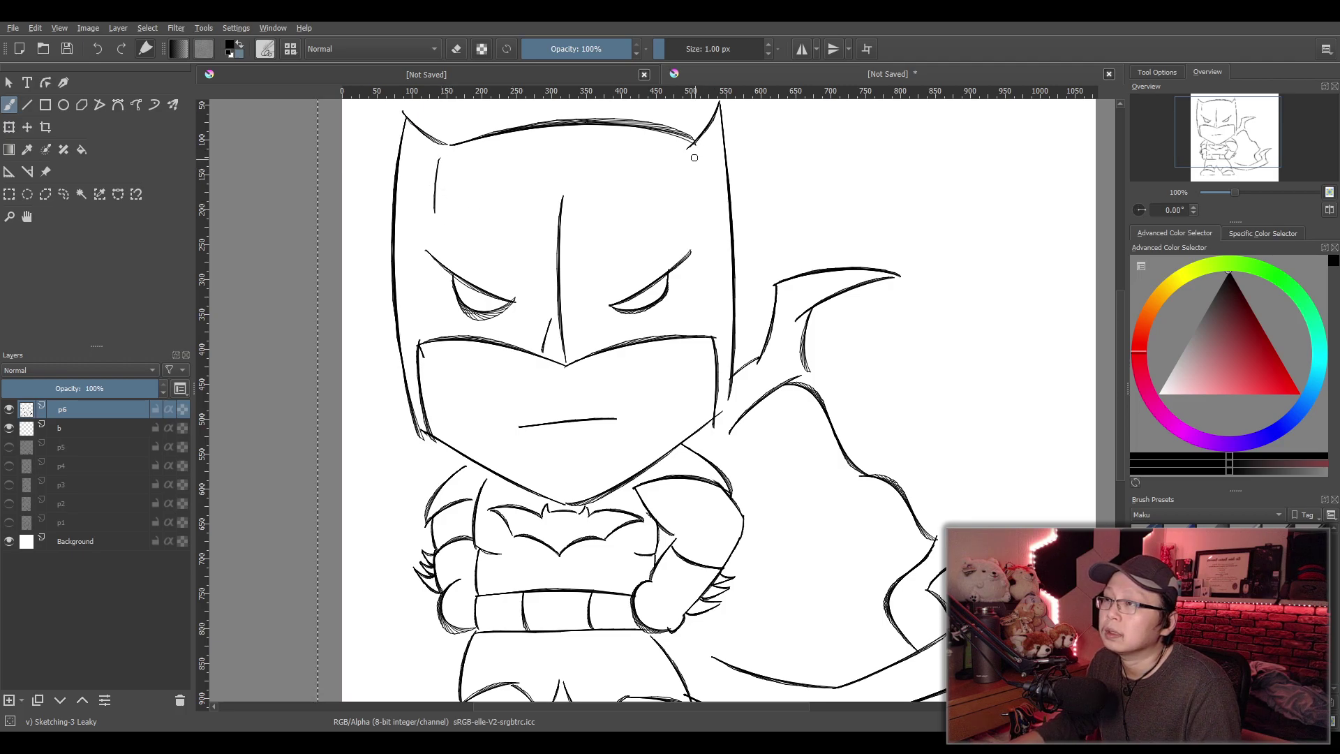
{"action": "left_click_drag", "start_coordinate": [691, 155], "coordinate": [696, 208]}
{"action": "key", "text": "ctrl+z"}
{"action": "left_click_drag", "start_coordinate": [693, 155], "coordinate": [699, 205]}
{"action": "key", "text": "ctrl+z"}
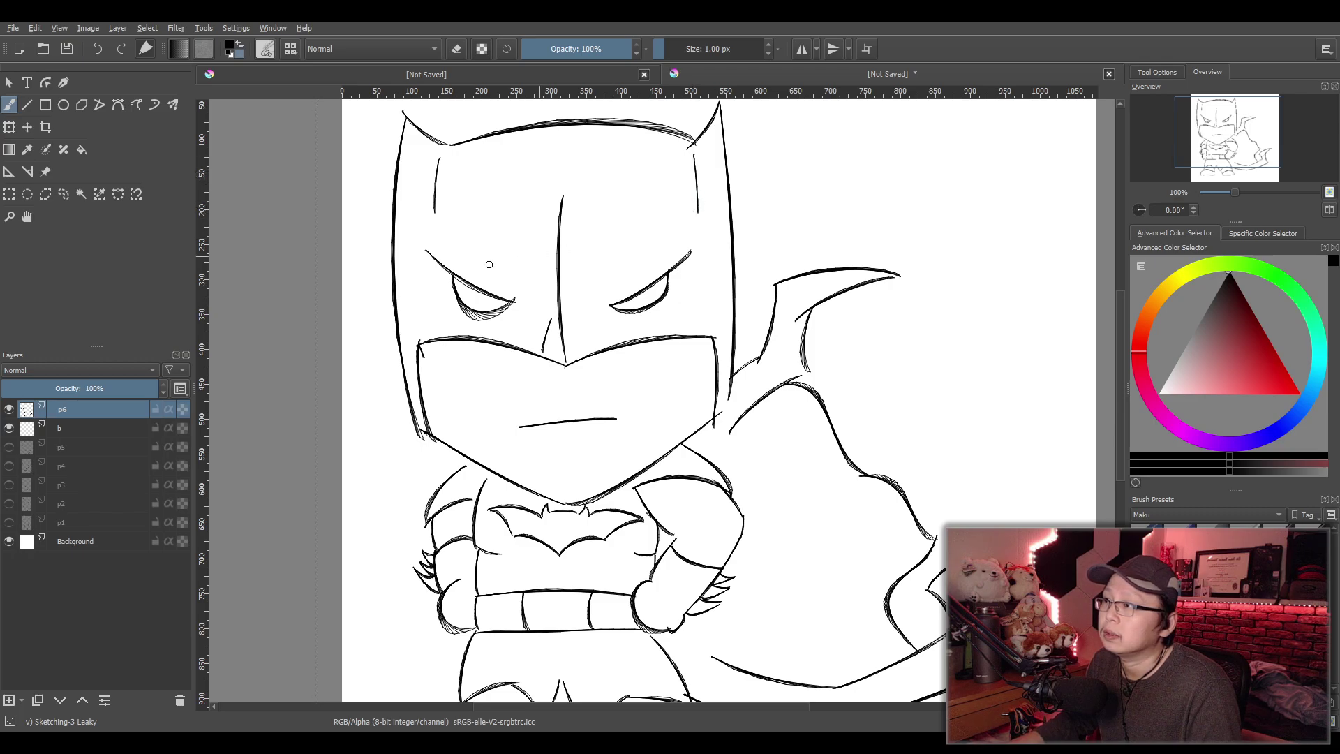
Draw a short slanted cheek line rising from each upper corner of the mask's face opening
{"action": "left_click_drag", "start_coordinate": [422, 298], "coordinate": [417, 356]}
{"action": "key", "text": "ctrl+z"}
{"action": "key", "text": "ctrl+z"}
{"action": "key", "text": "ctrl+z"}
{"action": "left_click_drag", "start_coordinate": [427, 303], "coordinate": [421, 346]}
{"action": "key", "text": "ctrl+z"}
{"action": "key", "text": "ctrl+z"}
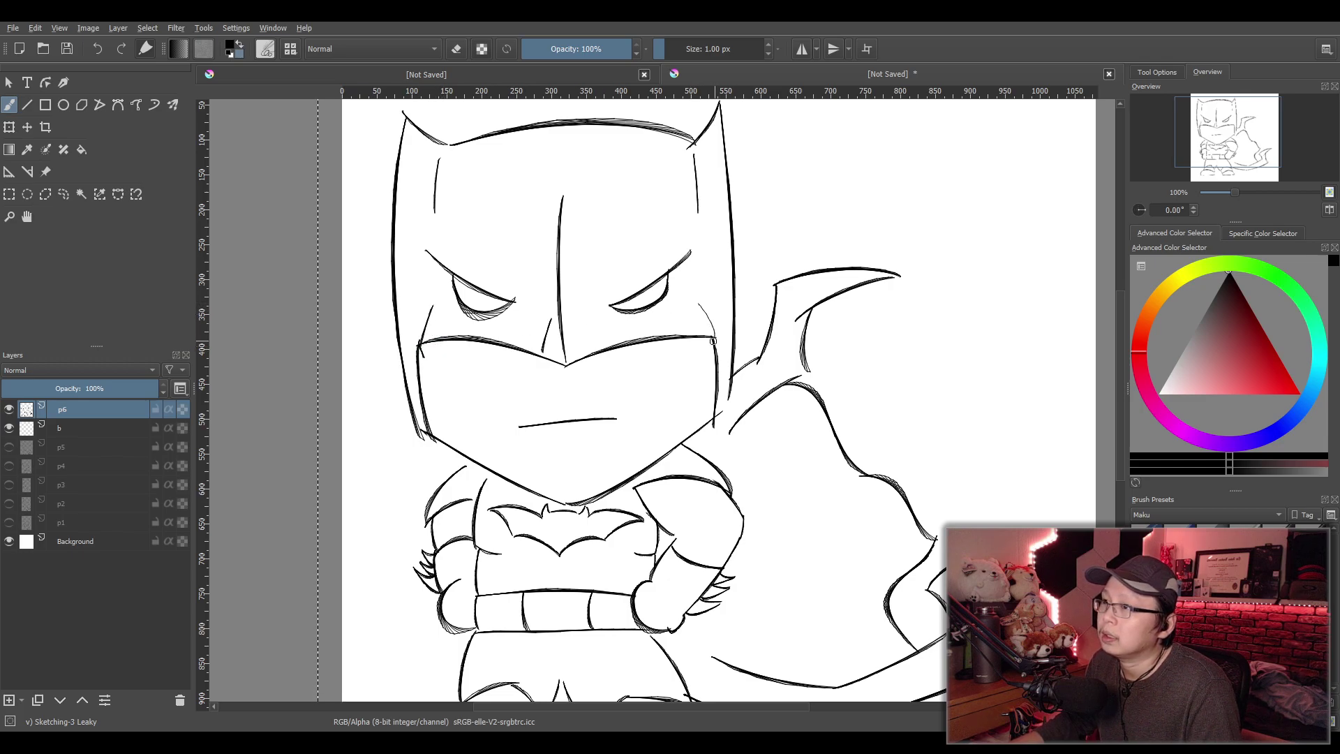
{"action": "key", "text": "ctrl+z"}
{"action": "left_click_drag", "start_coordinate": [428, 305], "coordinate": [417, 348]}
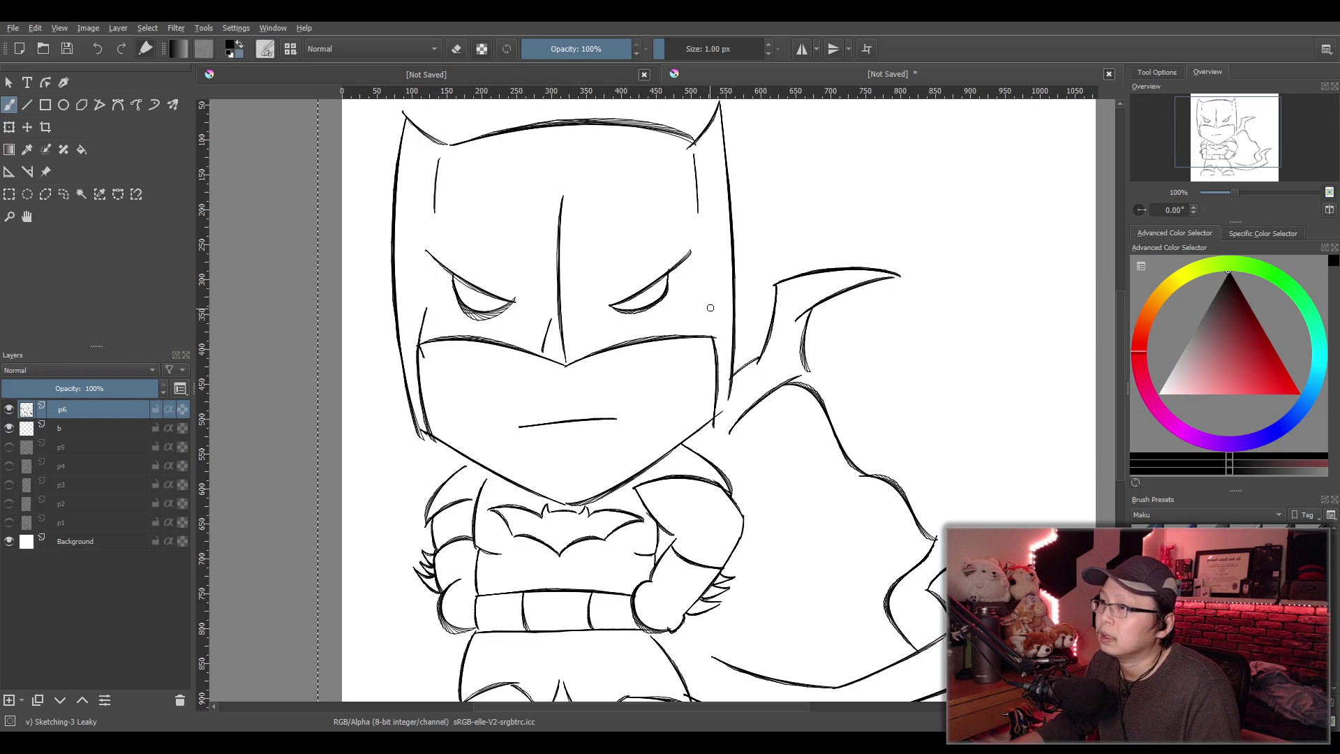
{"action": "left_click_drag", "start_coordinate": [699, 295], "coordinate": [715, 338]}
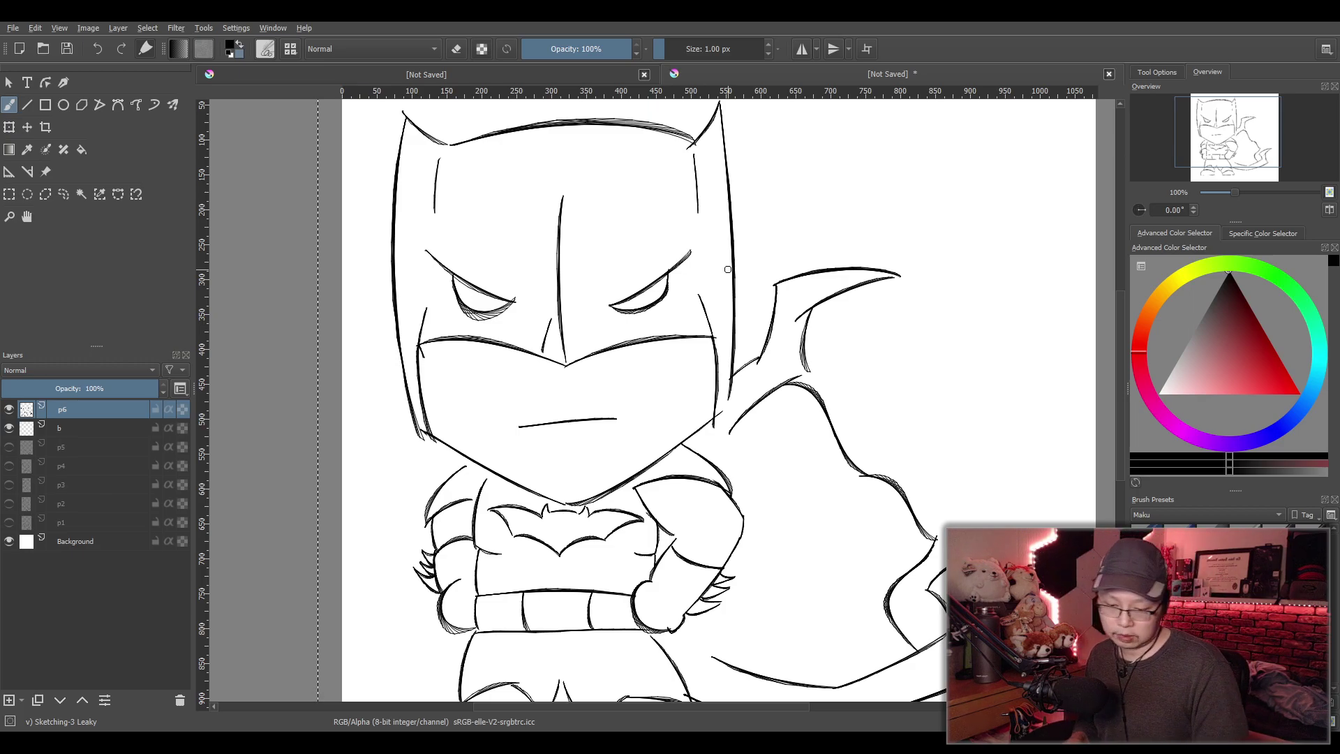
Draw the left edge of the trunks as a curve from the belt's left end down to the crotch
{"action": "scroll", "coordinate": [779, 240], "scroll_direction": "down", "scroll_amount": 3}
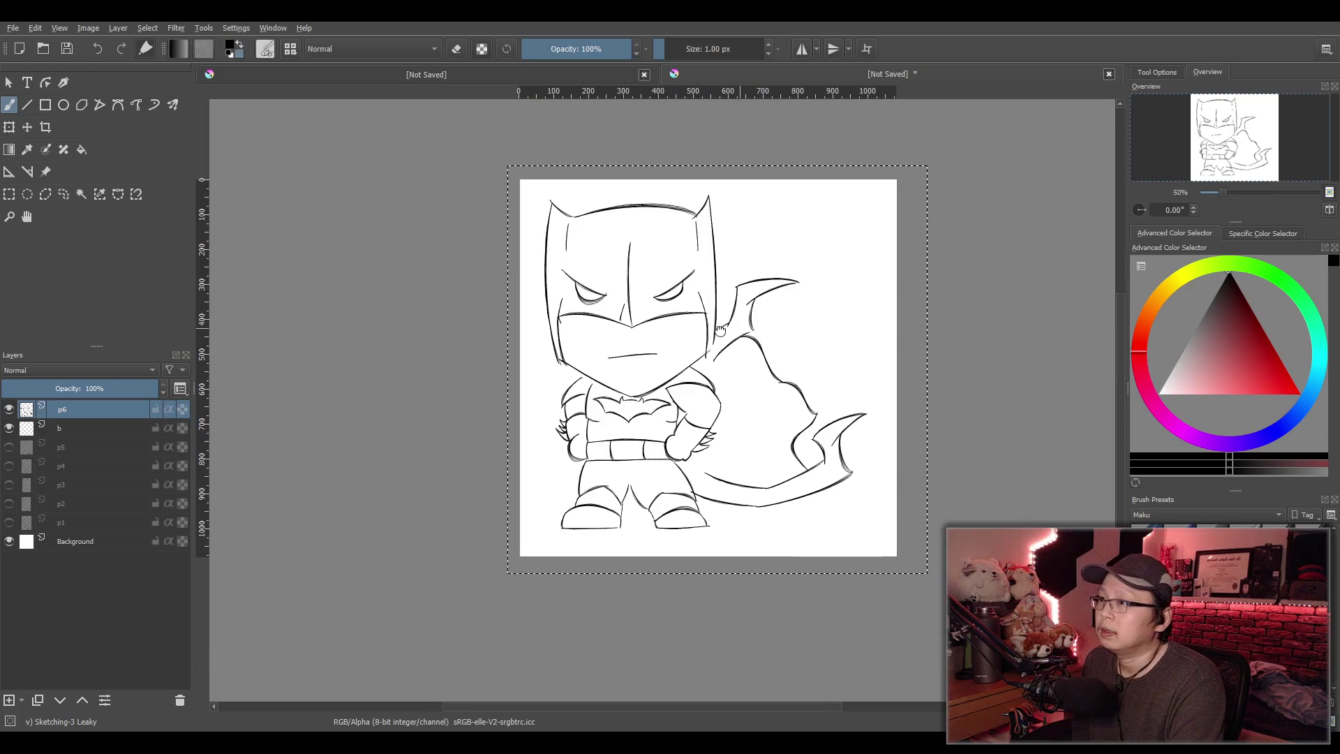
{"action": "scroll", "coordinate": [746, 410], "scroll_direction": "up", "scroll_amount": 3}
{"action": "left_click_drag", "start_coordinate": [745, 410], "coordinate": [734, 394]}
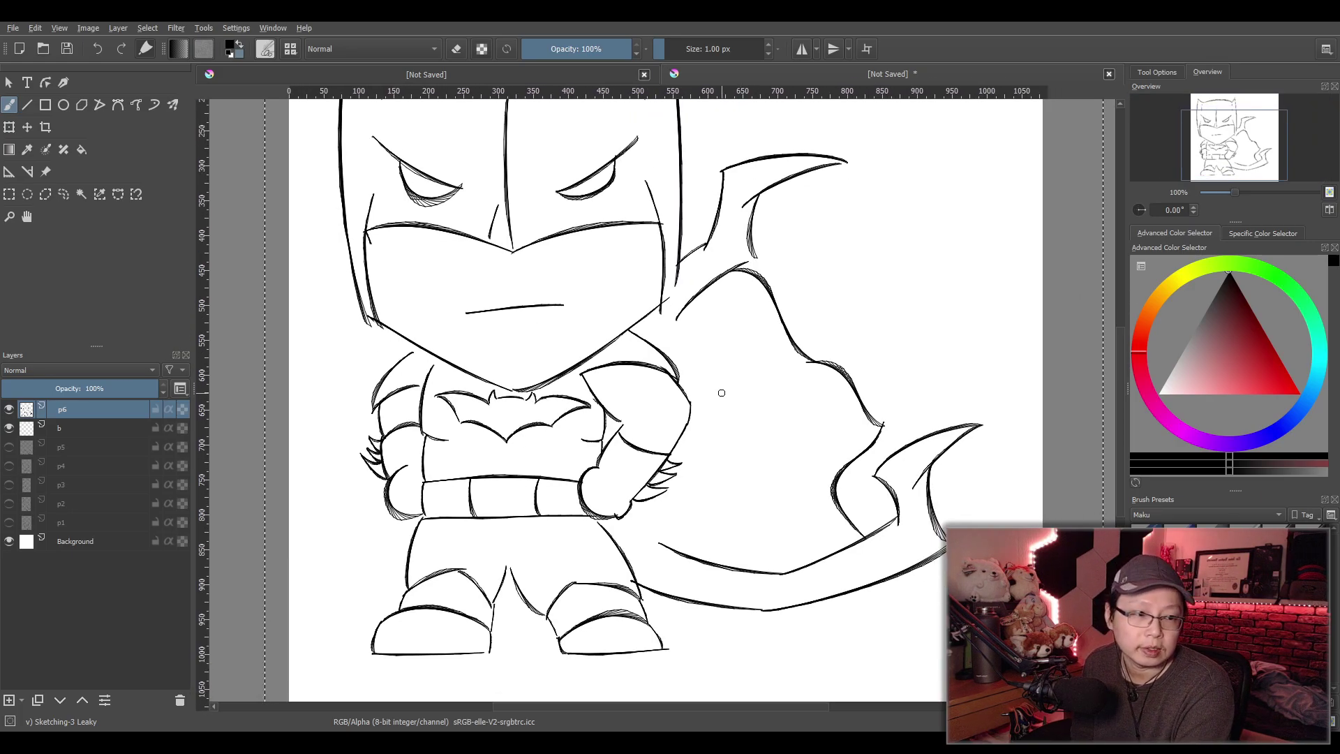
{"action": "scroll", "coordinate": [686, 424], "scroll_direction": "up", "scroll_amount": 3}
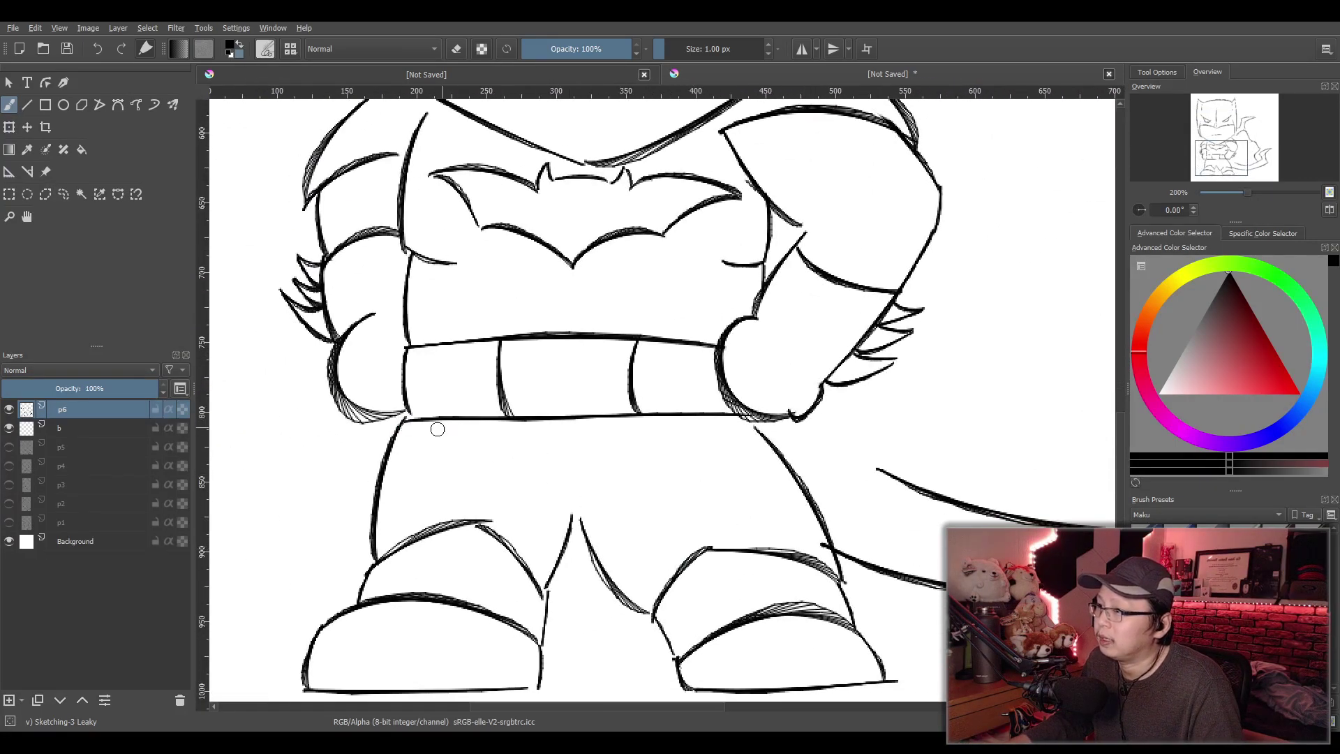
{"action": "left_click_drag", "start_coordinate": [393, 431], "coordinate": [572, 516]}
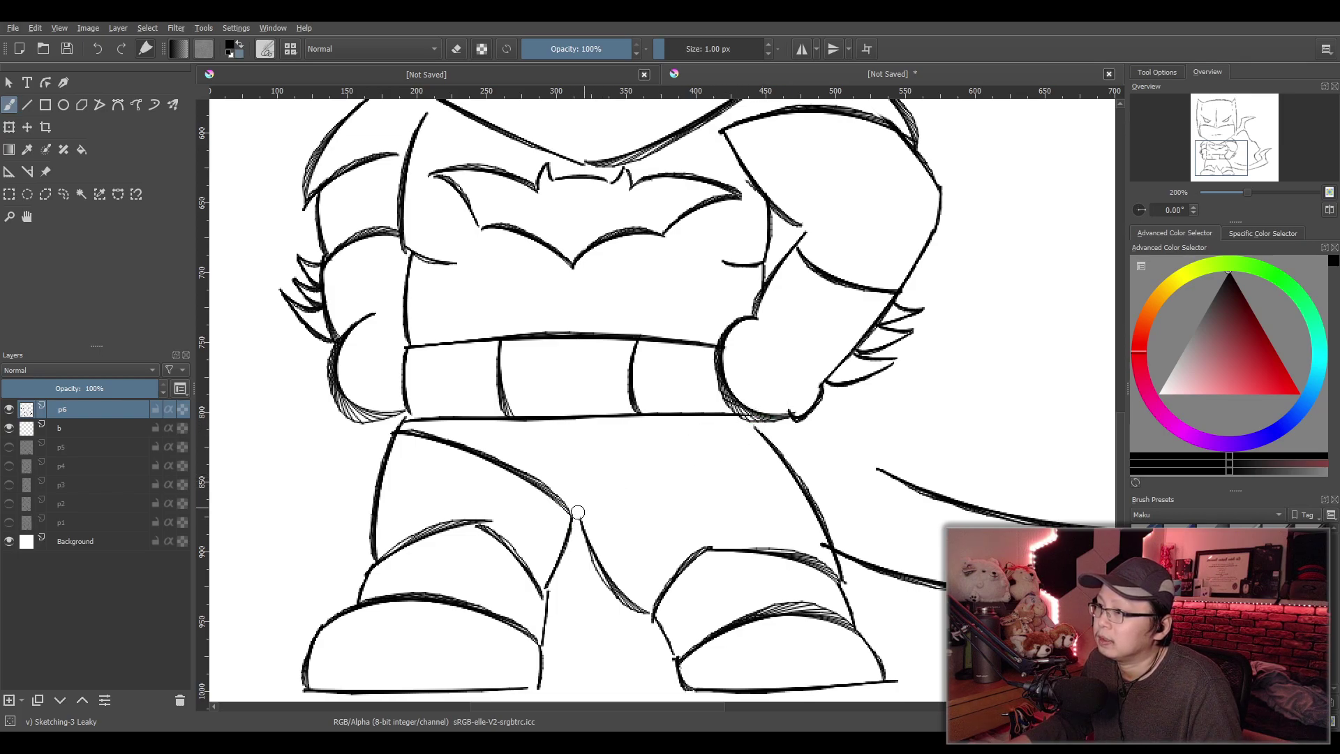
Draw the right edge of the trunks as a mirrored curve from the crotch up to the hip below the fist
{"action": "left_click_drag", "start_coordinate": [583, 522], "coordinate": [768, 424]}
{"action": "key", "text": "ctrl+z"}
{"action": "left_click_drag", "start_coordinate": [574, 534], "coordinate": [760, 436]}
{"action": "key", "text": "ctrl+z"}
{"action": "left_click_drag", "start_coordinate": [581, 521], "coordinate": [752, 436]}
{"action": "key", "text": "ctrl+z"}
{"action": "mouse_move", "coordinate": [575, 524]}
{"action": "left_mouse_down"}
{"action": "mouse_move", "coordinate": [685, 442]}
{"action": "mouse_move", "coordinate": [766, 426]}
{"action": "left_mouse_up"}
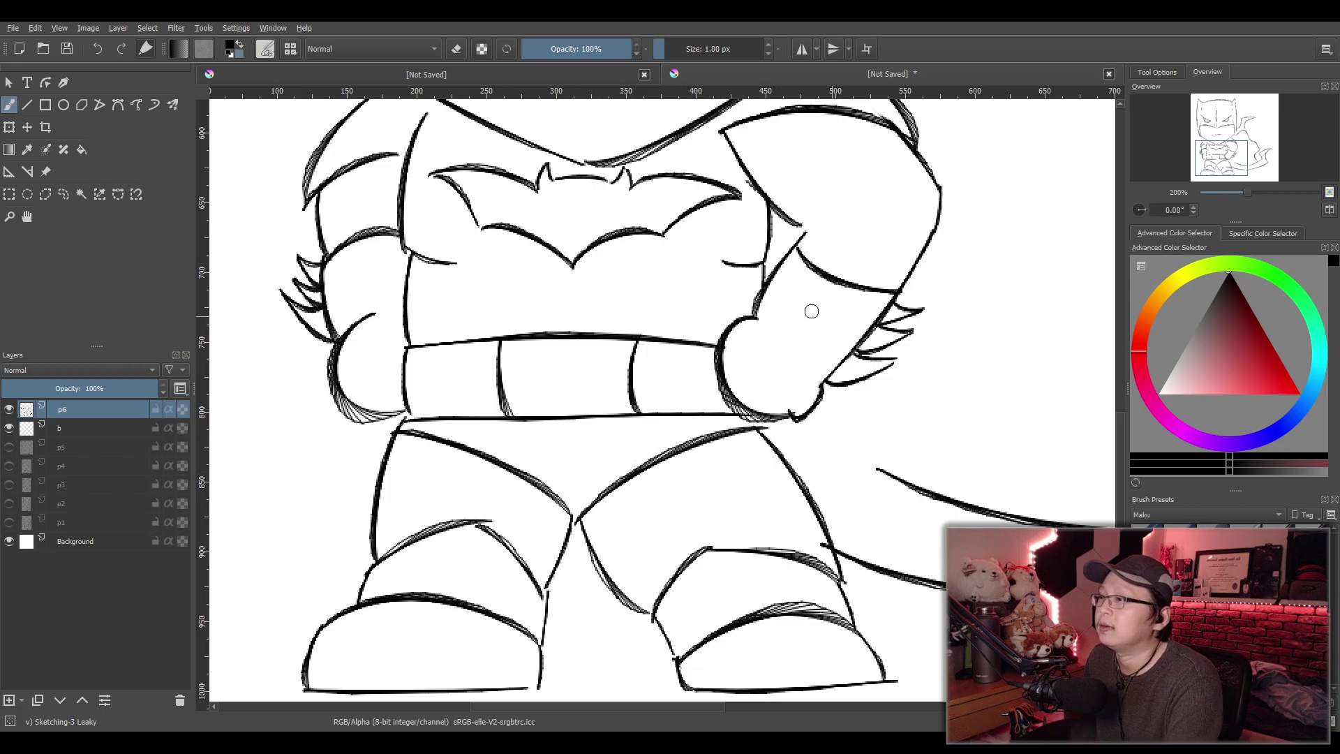
Examine the line art of the whole figure and its cape for gaps and unfinished lines
{"action": "scroll", "coordinate": [690, 498], "scroll_direction": "down", "scroll_amount": 3}
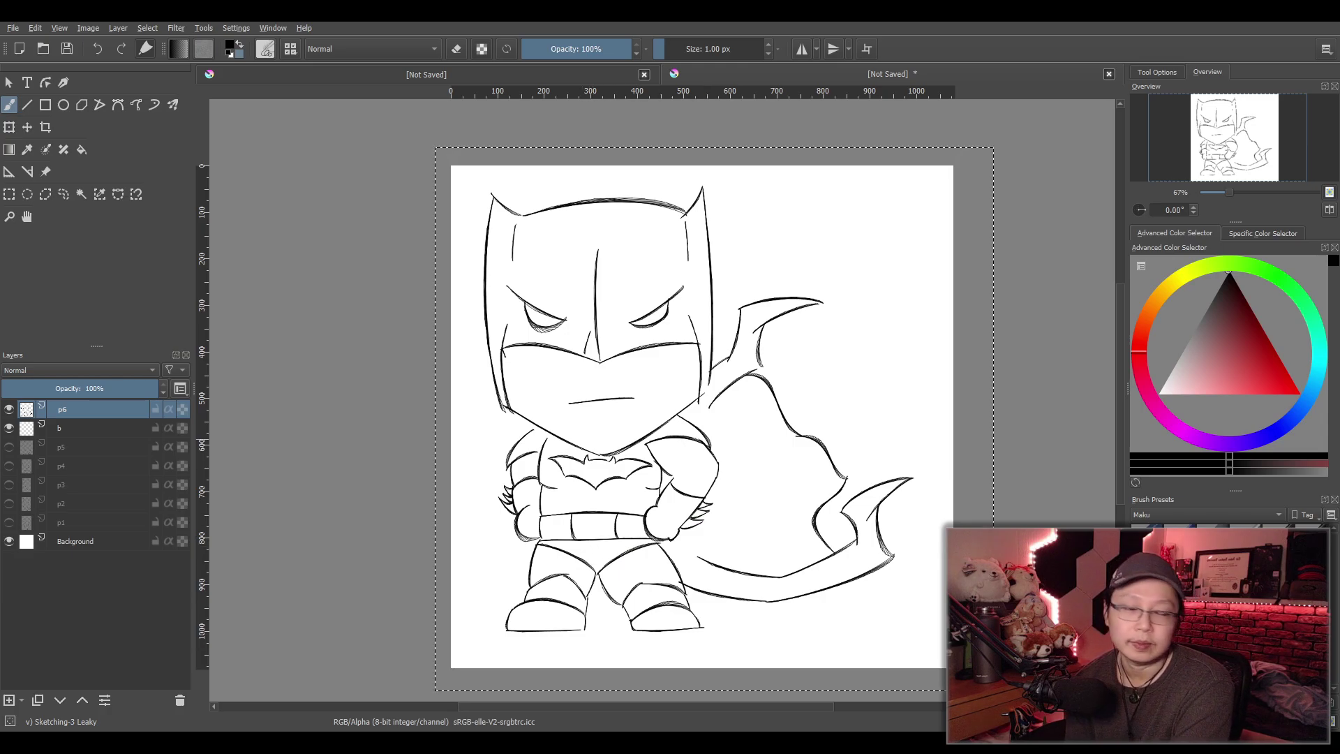
{"action": "scroll", "coordinate": [631, 406], "scroll_direction": "up", "scroll_amount": 2}
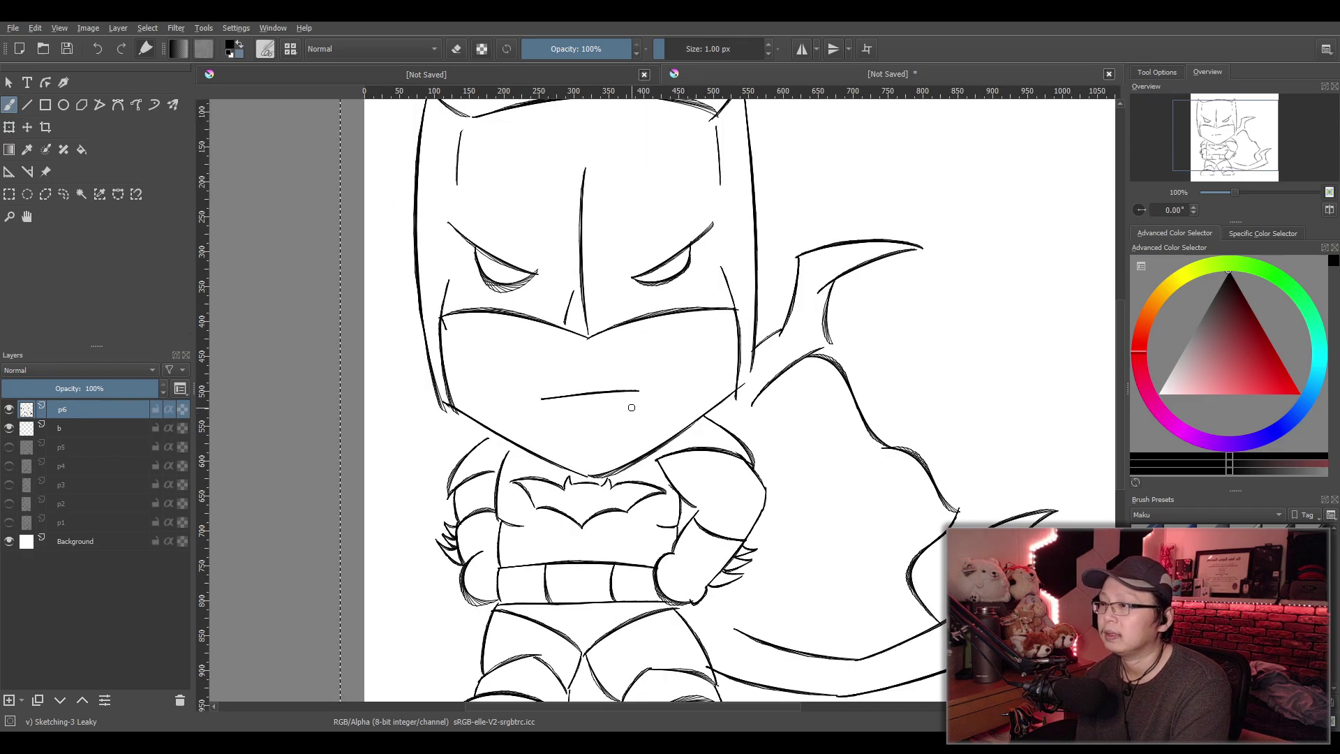
{"action": "left_click_drag", "start_coordinate": [704, 400], "coordinate": [728, 426]}
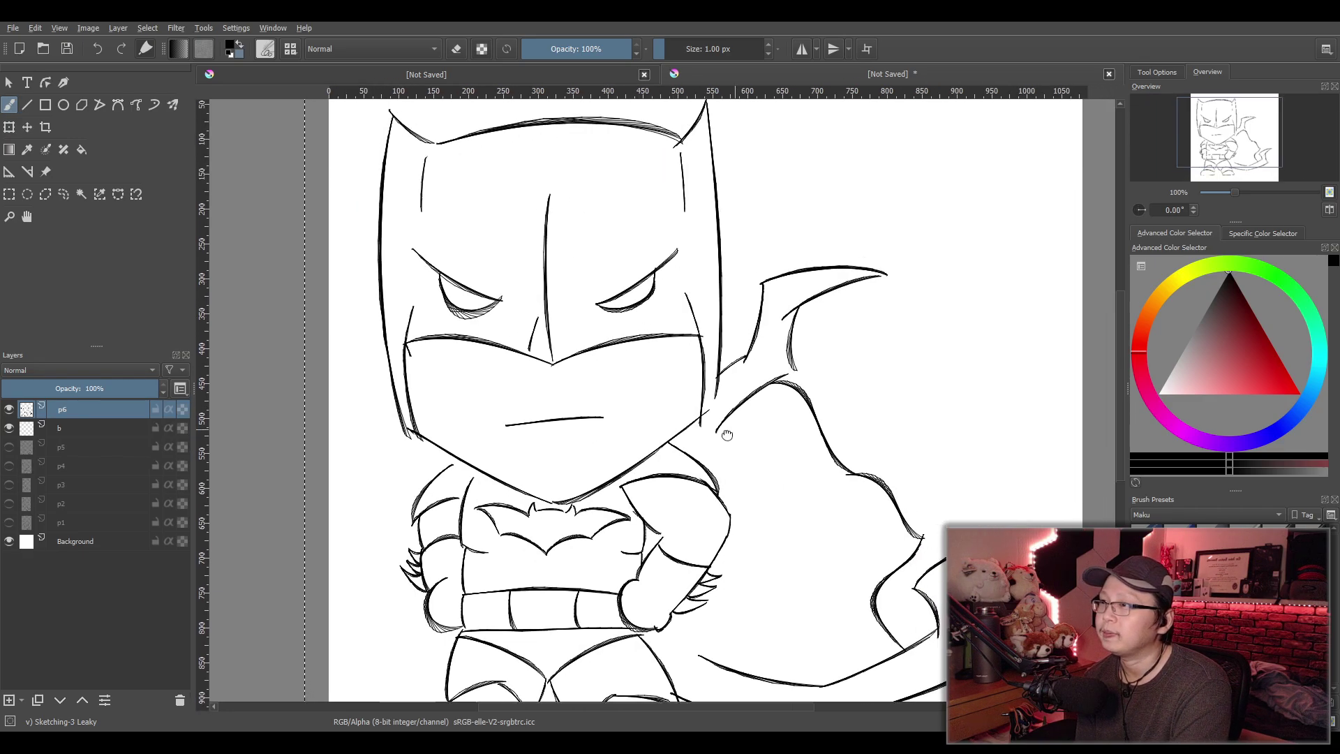
{"action": "scroll", "coordinate": [728, 427], "scroll_direction": "down", "scroll_amount": 3}
{"action": "scroll", "coordinate": [684, 441], "scroll_direction": "up", "scroll_amount": 3}
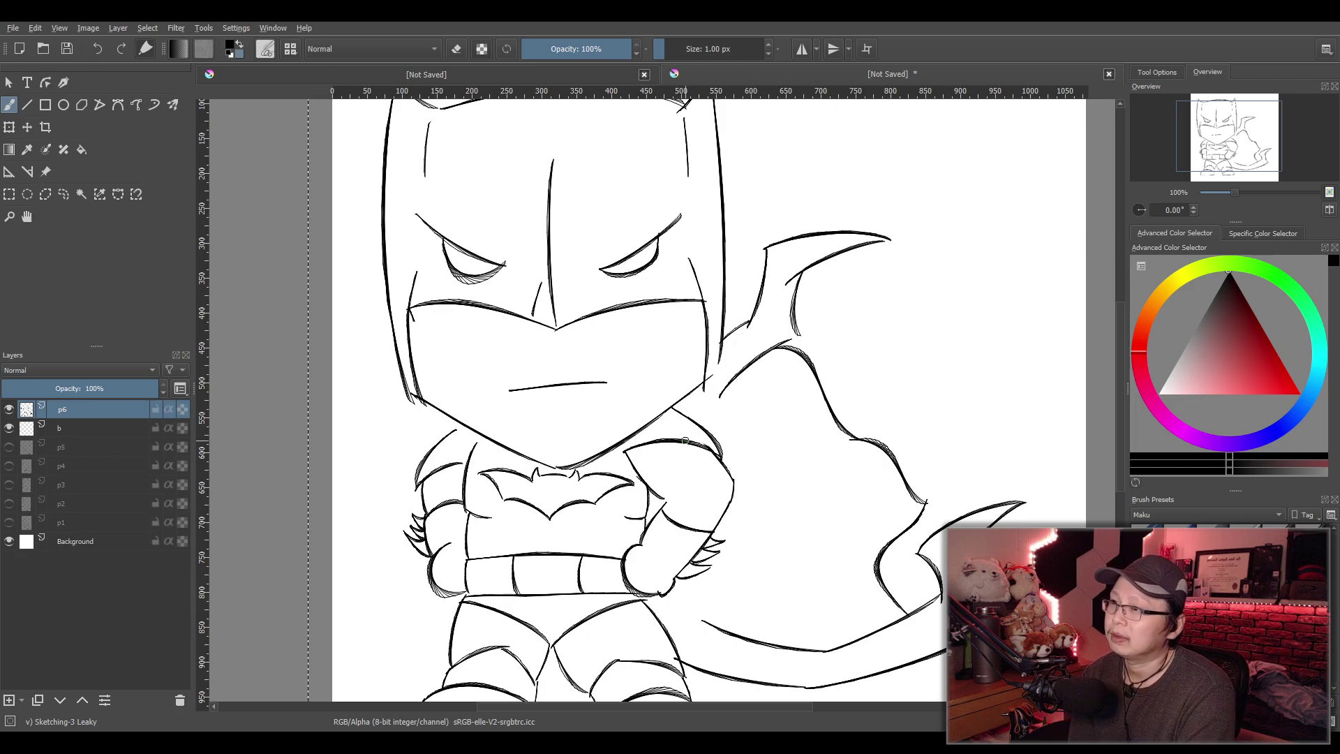
{"action": "scroll", "coordinate": [765, 433], "scroll_direction": "down", "scroll_amount": 3}
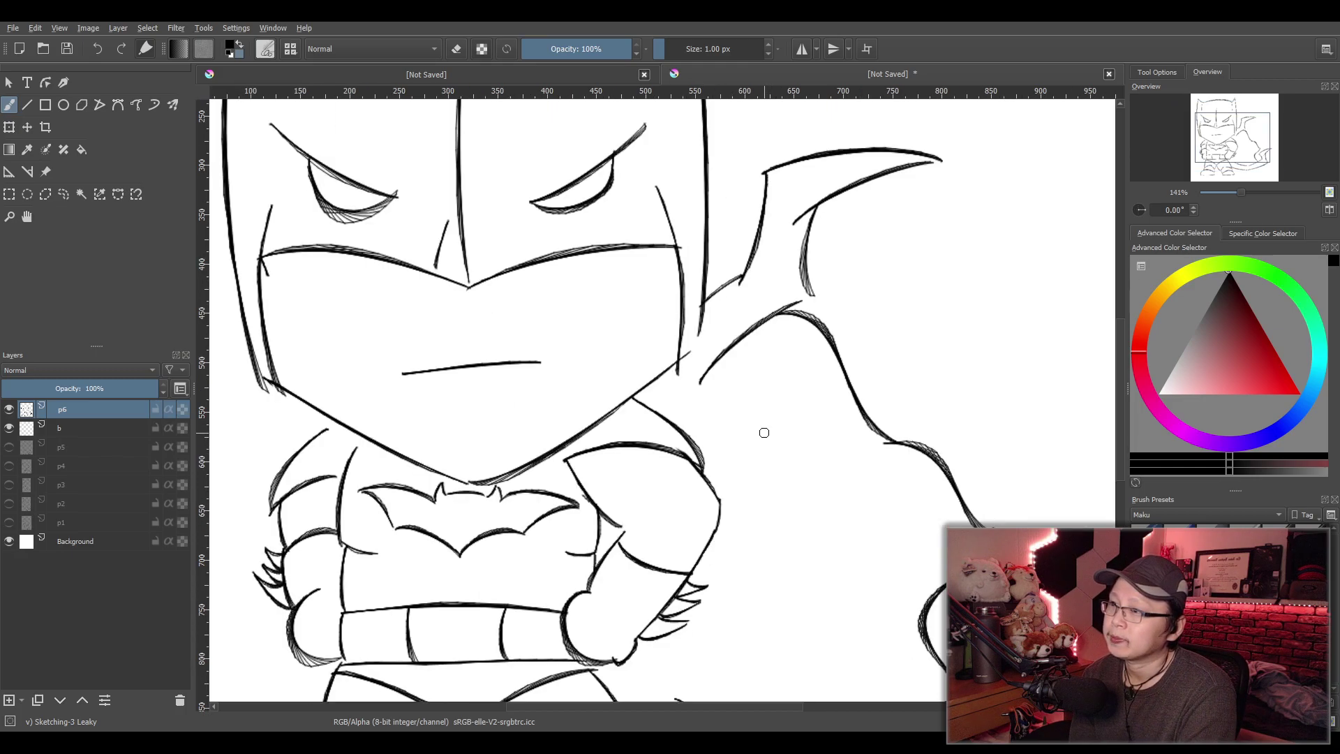
{"action": "scroll", "coordinate": [778, 482], "scroll_direction": "up", "scroll_amount": 3}
{"action": "scroll", "coordinate": [778, 482], "scroll_direction": "down", "scroll_amount": 3}
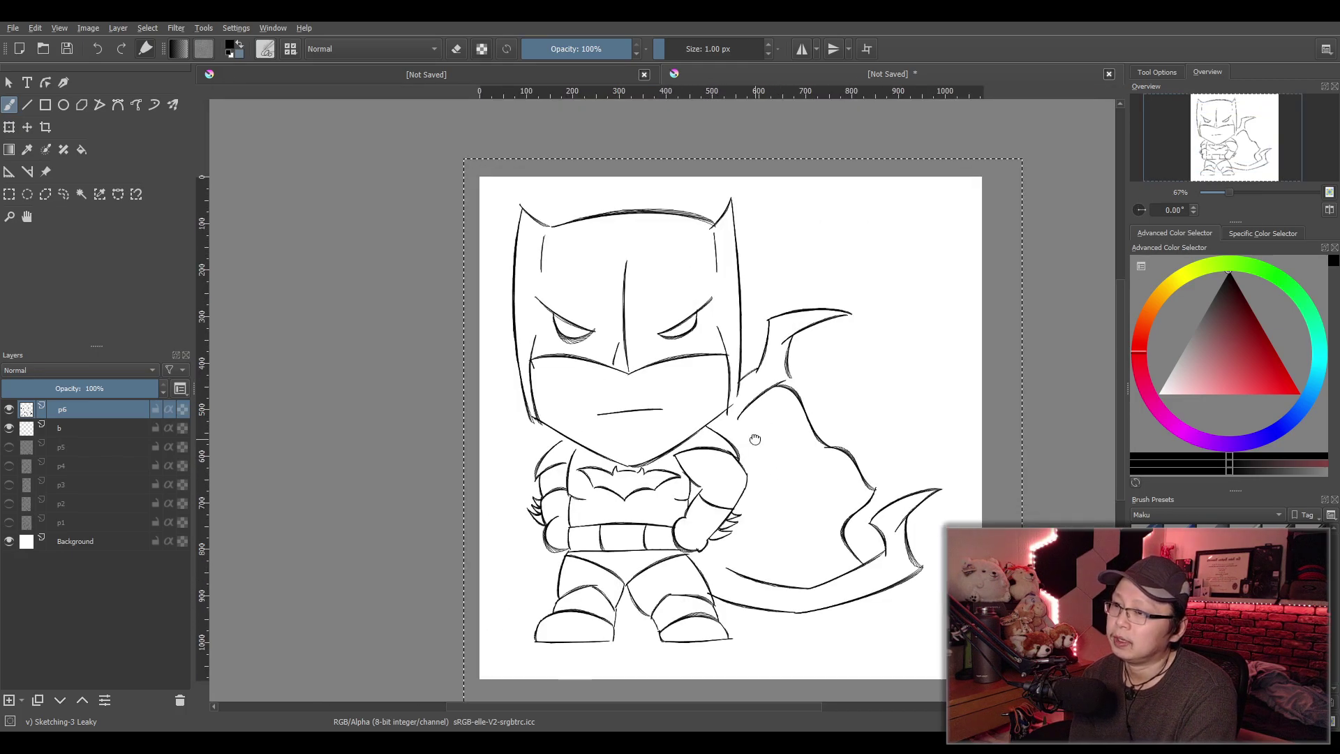
{"action": "scroll", "coordinate": [751, 430], "scroll_direction": "up", "scroll_amount": 3}
{"action": "scroll", "coordinate": [790, 436], "scroll_direction": "down", "scroll_amount": 3}
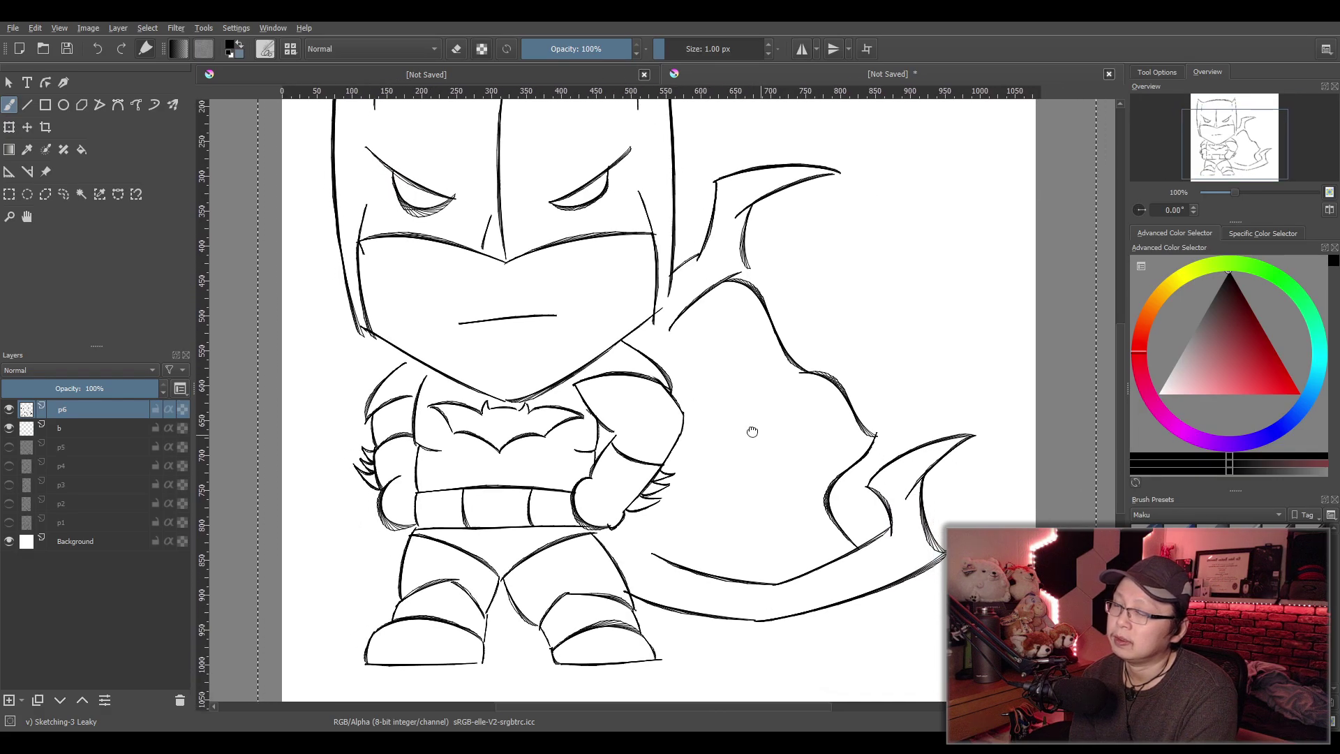
{"action": "scroll", "coordinate": [754, 433], "scroll_direction": "up", "scroll_amount": 3}
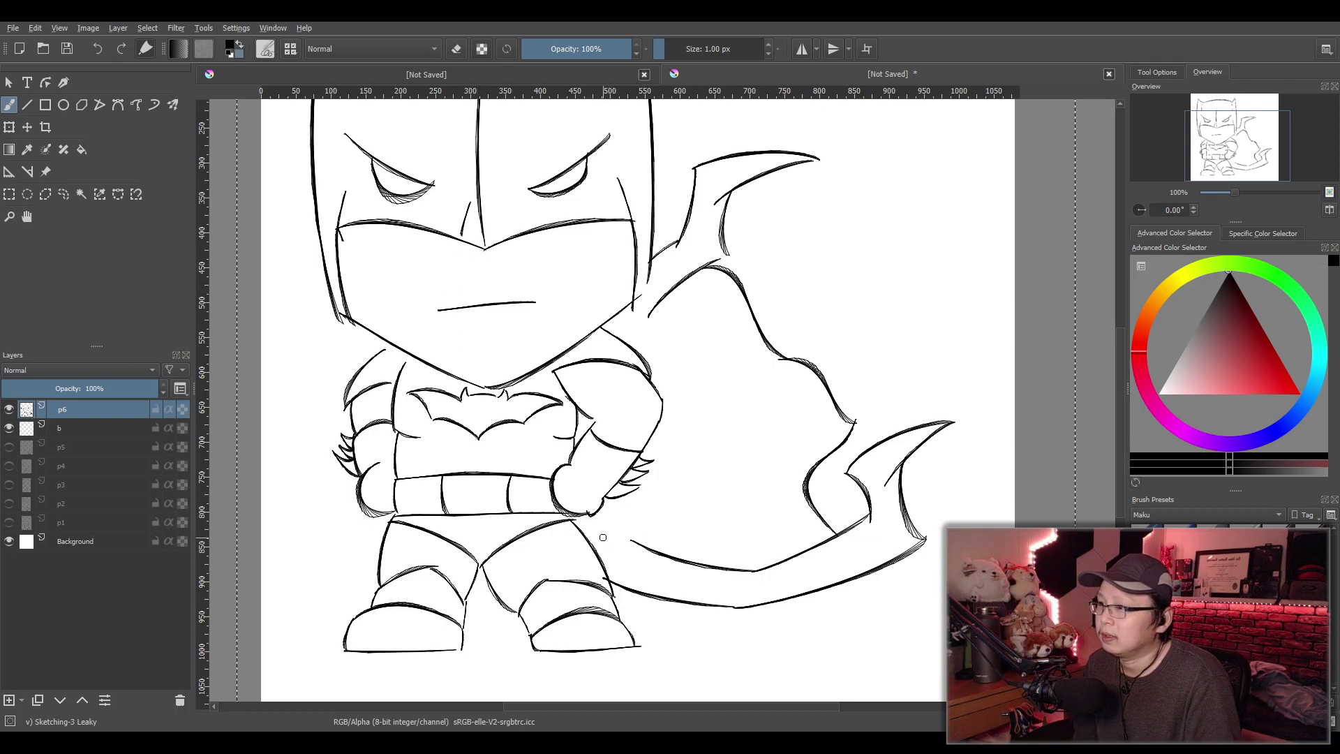
Draw the missing stretch of the lower cape's inner line so it meets the fist resting on the hip
{"action": "scroll", "coordinate": [557, 551], "scroll_direction": "up", "scroll_amount": 3}
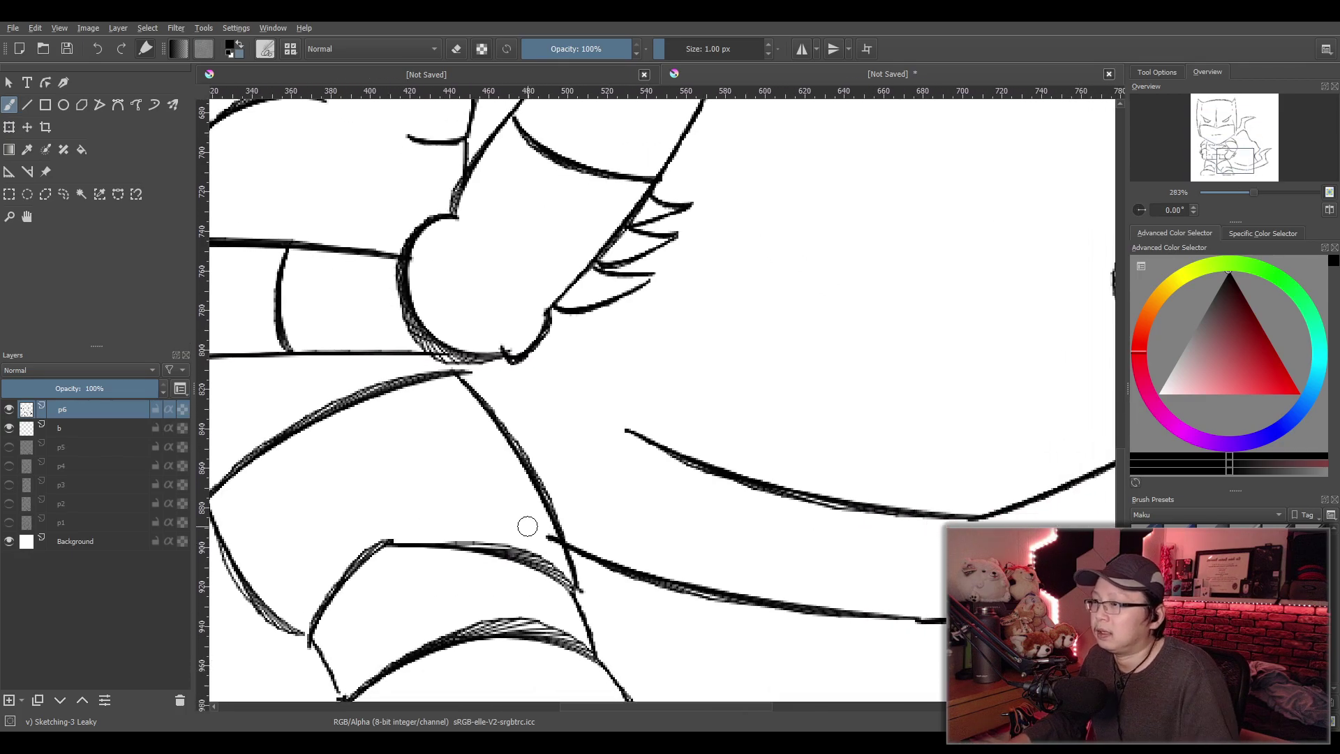
{"action": "left_click_drag", "start_coordinate": [509, 363], "coordinate": [628, 430]}
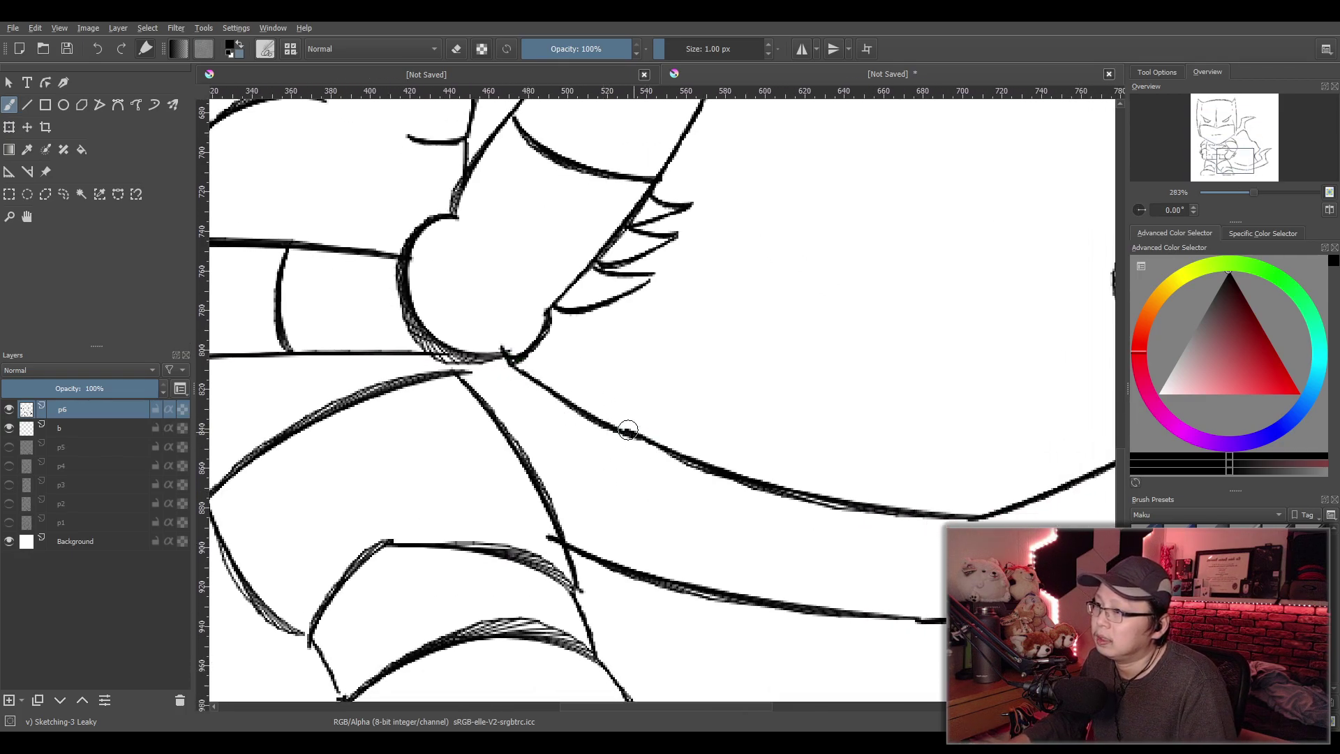
{"action": "key", "text": "ctrl+z"}
{"action": "left_click_drag", "start_coordinate": [510, 363], "coordinate": [628, 430]}
{"action": "key", "text": "ctrl+z"}
{"action": "key", "text": "ctrl+z"}
{"action": "left_click_drag", "start_coordinate": [509, 359], "coordinate": [638, 438]}
{"action": "key", "text": "ctrl+z"}
{"action": "left_click_drag", "start_coordinate": [513, 359], "coordinate": [638, 436]}
Extend the cape's upper inner edge with a curved line down to the shoulder beside the cowl
{"action": "scroll", "coordinate": [705, 239], "scroll_direction": "down", "scroll_amount": 3}
{"action": "left_click_drag", "start_coordinate": [774, 281], "coordinate": [674, 413]}
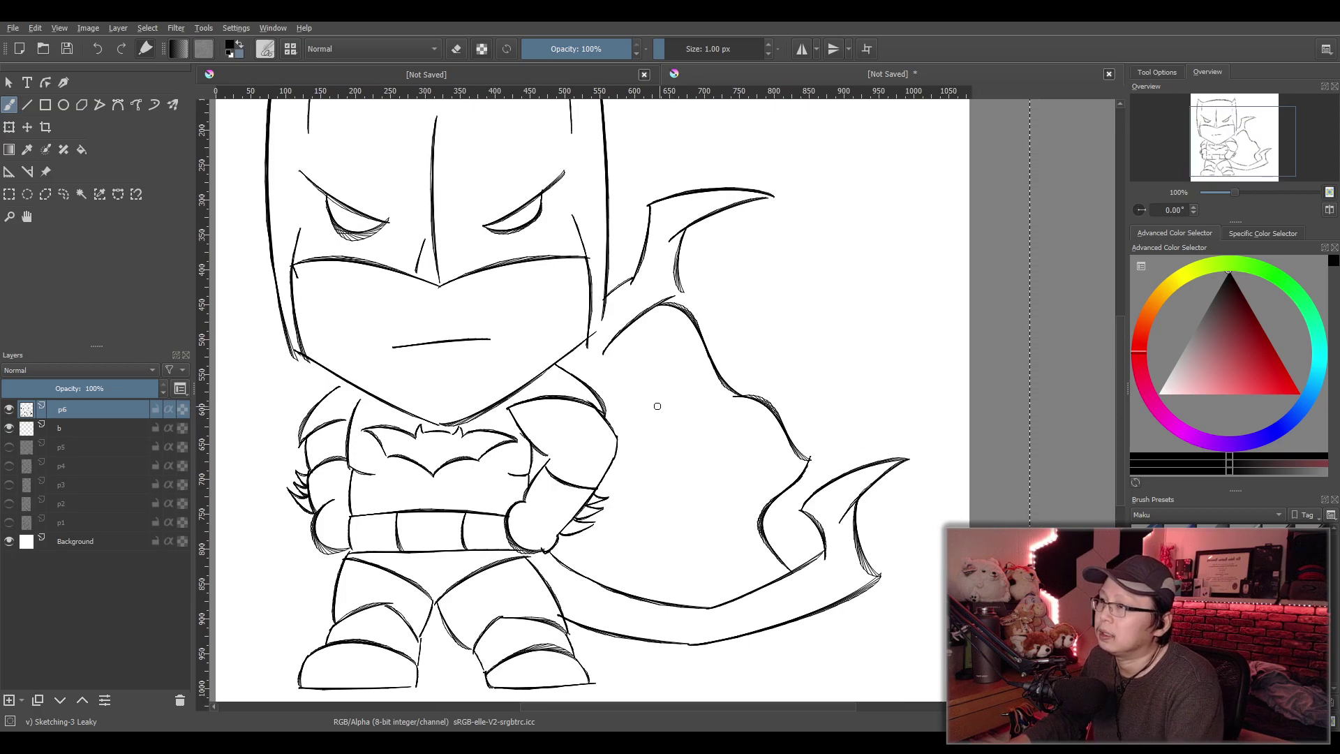
{"action": "scroll", "coordinate": [658, 405], "scroll_direction": "up", "scroll_amount": 3}
{"action": "mouse_move", "coordinate": [476, 342]}
{"action": "left_mouse_down"}
{"action": "mouse_move", "coordinate": [499, 281]}
{"action": "mouse_move", "coordinate": [473, 351]}
{"action": "left_mouse_up"}
{"action": "key", "text": "ctrl+z"}
{"action": "key", "text": "ctrl+z"}
{"action": "left_click_drag", "start_coordinate": [509, 256], "coordinate": [467, 357]}
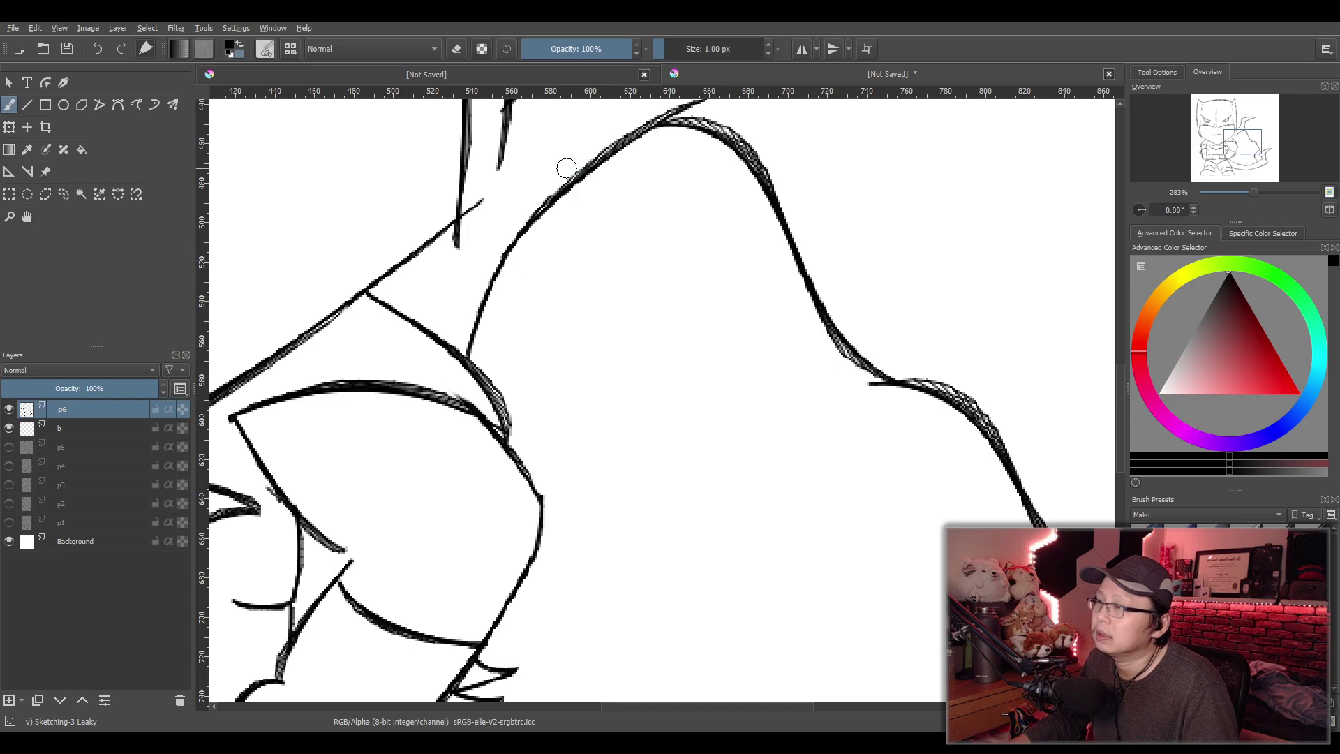
Examine the head, torso, legs and cape of the line drawing before colouring
{"action": "scroll", "coordinate": [640, 351], "scroll_direction": "down", "scroll_amount": 5}
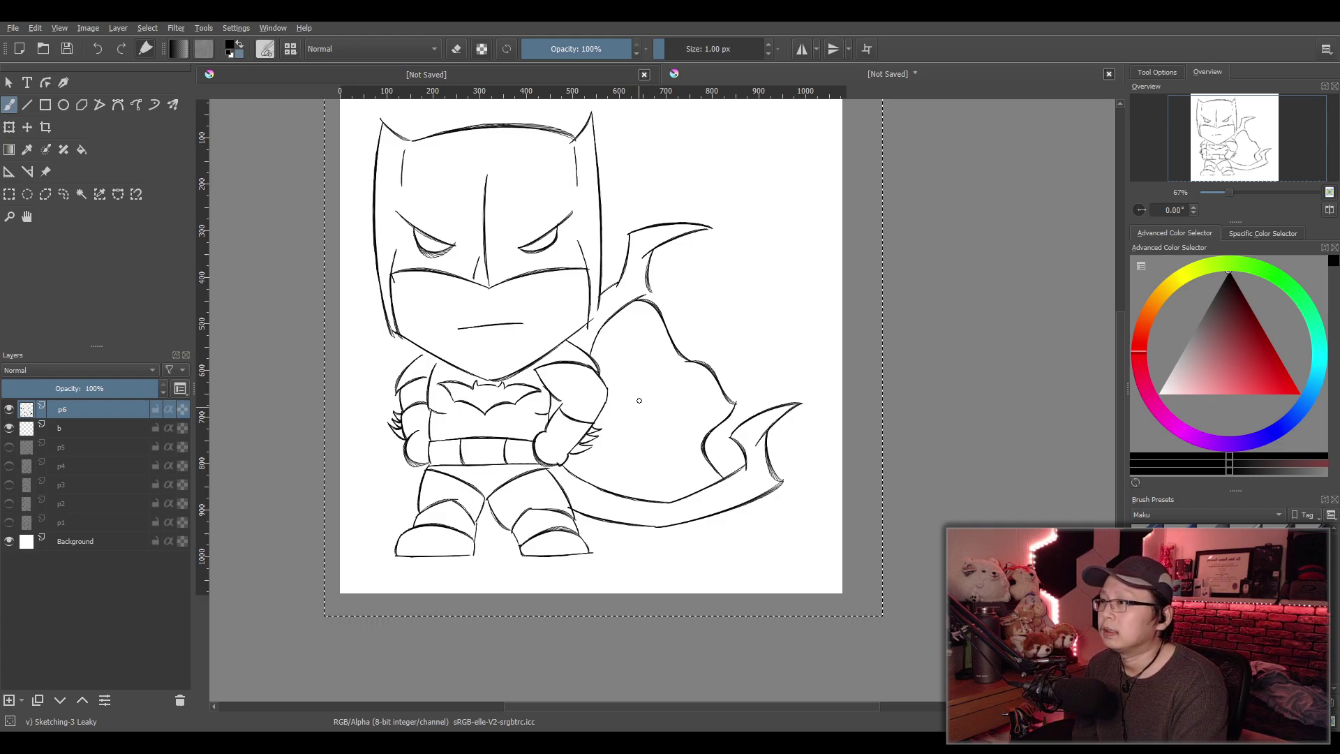
{"action": "key", "text": "1"}
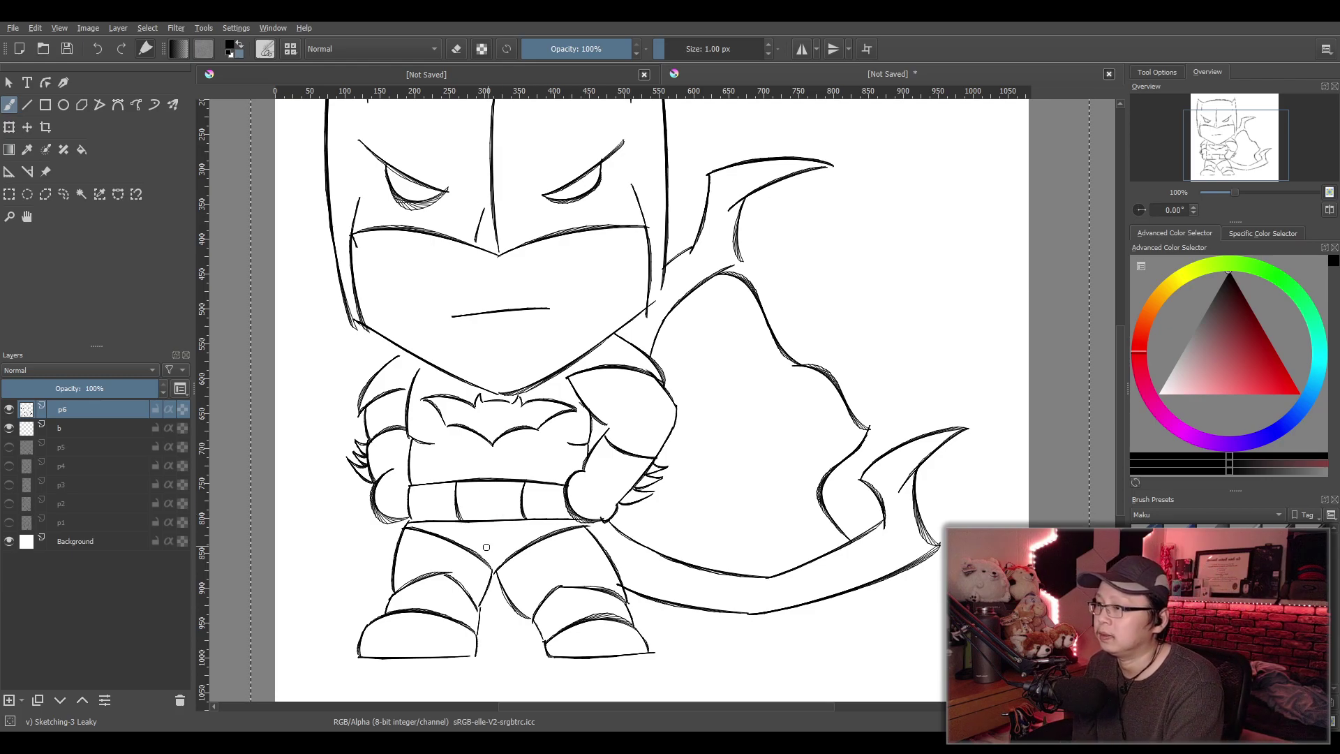
{"action": "scroll", "coordinate": [534, 511], "scroll_direction": "up", "scroll_amount": 1}
{"action": "left_click_drag", "start_coordinate": [554, 472], "coordinate": [544, 530]}
{"action": "scroll", "coordinate": [544, 530], "scroll_direction": "down", "scroll_amount": 2}
{"action": "mouse_move", "coordinate": [570, 447]}
{"action": "left_mouse_down"}
{"action": "mouse_move", "coordinate": [551, 479]}
{"action": "mouse_move", "coordinate": [535, 479]}
{"action": "mouse_move", "coordinate": [621, 324]}
{"action": "left_mouse_up"}
{"action": "scroll", "coordinate": [551, 474], "scroll_direction": "up", "scroll_amount": 2}
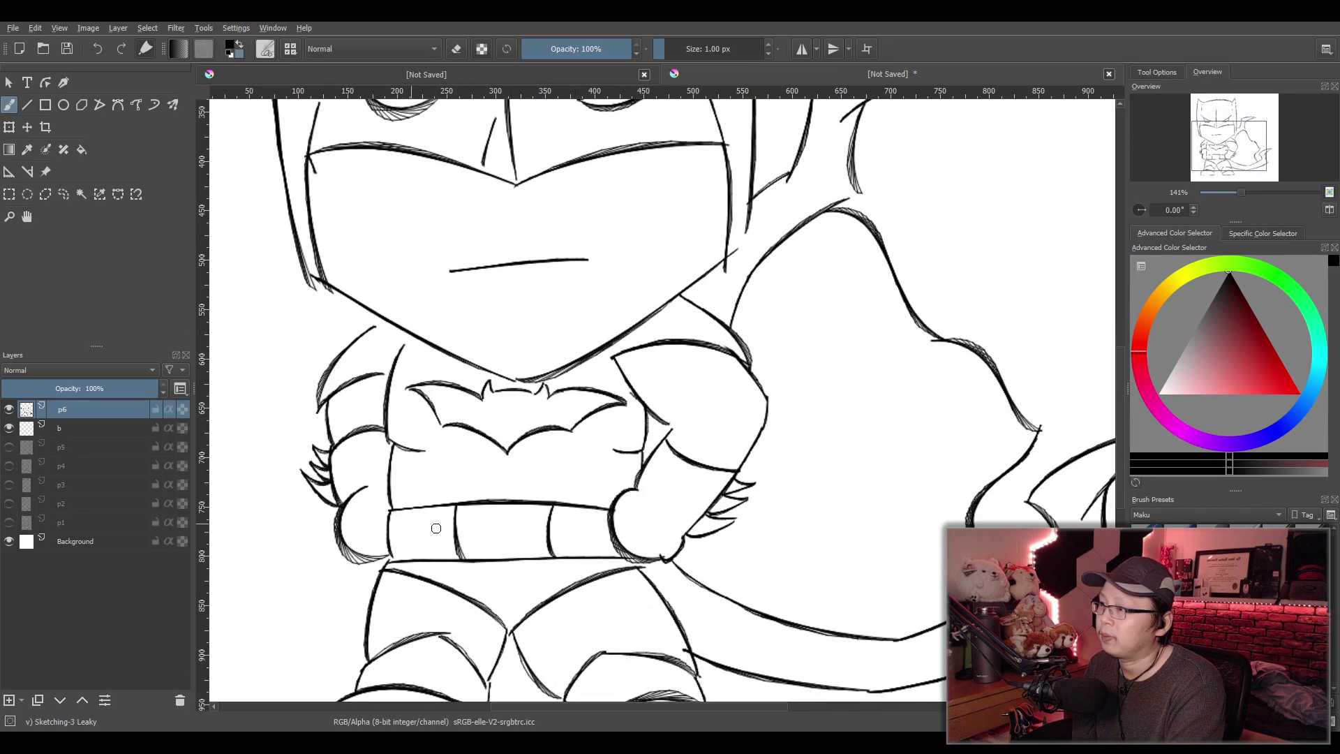
{"action": "scroll", "coordinate": [556, 466], "scroll_direction": "down", "scroll_amount": 1}
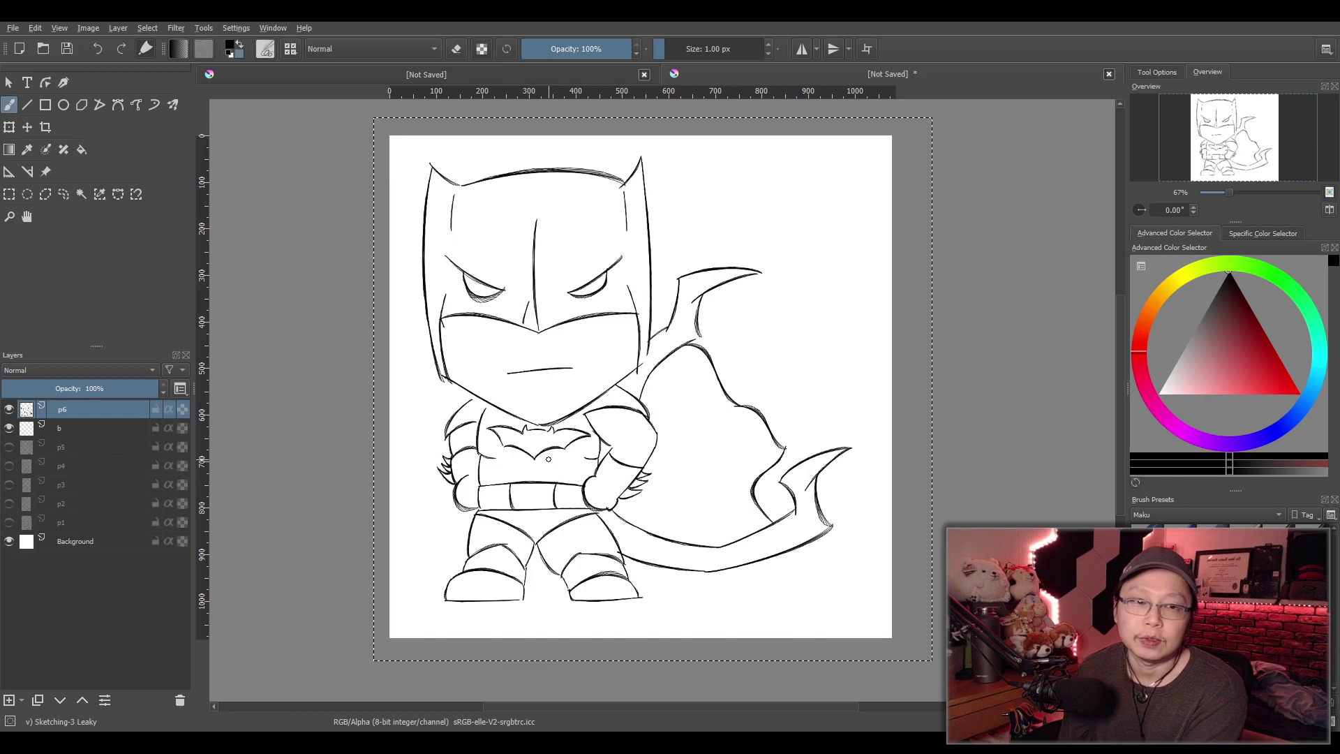
{"action": "scroll", "coordinate": [541, 452], "scroll_direction": "up", "scroll_amount": 1}
{"action": "scroll", "coordinate": [537, 447], "scroll_direction": "down", "scroll_amount": 1}
{"action": "scroll", "coordinate": [527, 433], "scroll_direction": "down", "scroll_amount": 1}
{"action": "scroll", "coordinate": [527, 434], "scroll_direction": "up", "scroll_amount": 2}
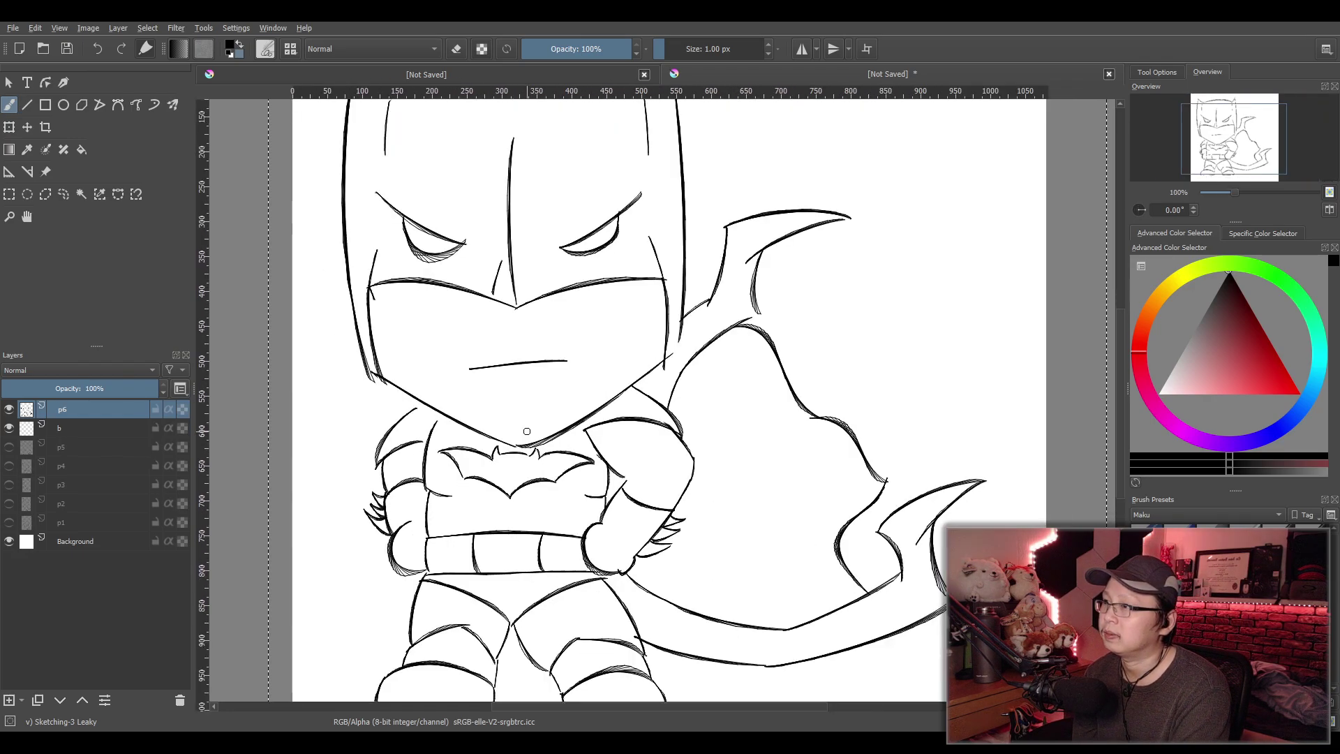
{"action": "scroll", "coordinate": [525, 432], "scroll_direction": "down", "scroll_amount": 1}
{"action": "scroll", "coordinate": [524, 431], "scroll_direction": "up", "scroll_amount": 1}
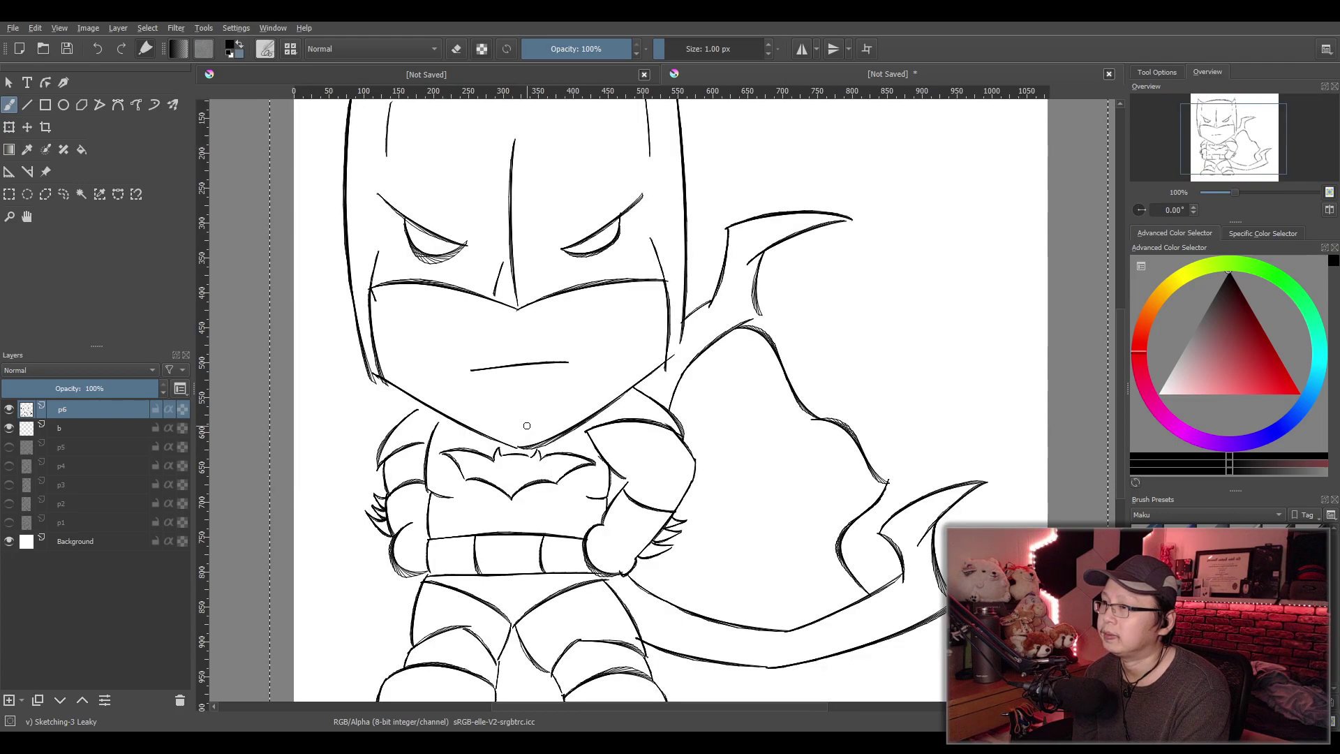
{"action": "scroll", "coordinate": [522, 440], "scroll_direction": "down", "scroll_amount": 1}
{"action": "scroll", "coordinate": [519, 452], "scroll_direction": "up", "scroll_amount": 1}
Prepare to paint on layer b with a medium grey colour and the Basic-1 brush
{"action": "left_click", "coordinate": [108, 432]}
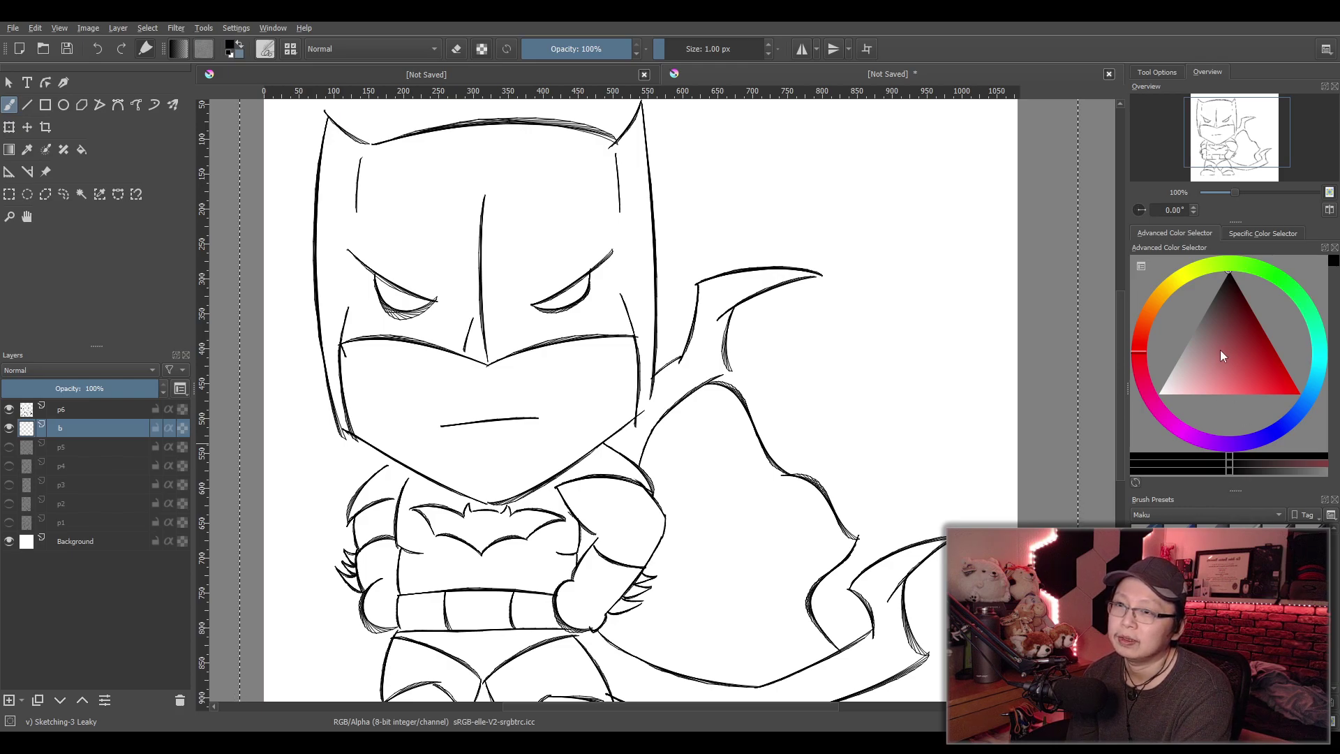
{"action": "left_click", "coordinate": [1282, 475]}
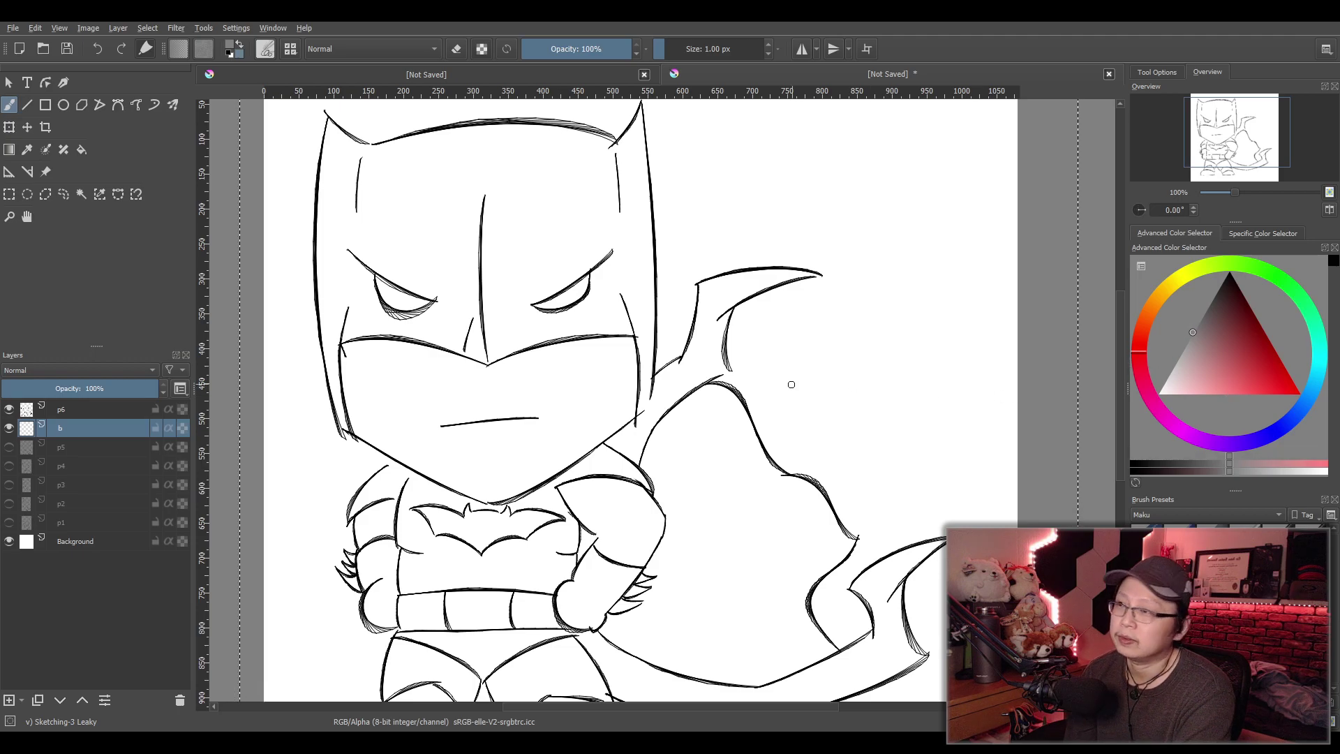
{"action": "scroll", "coordinate": [793, 380], "scroll_direction": "up", "scroll_amount": 1}
{"action": "scroll", "coordinate": [820, 411], "scroll_direction": "down", "scroll_amount": 1}
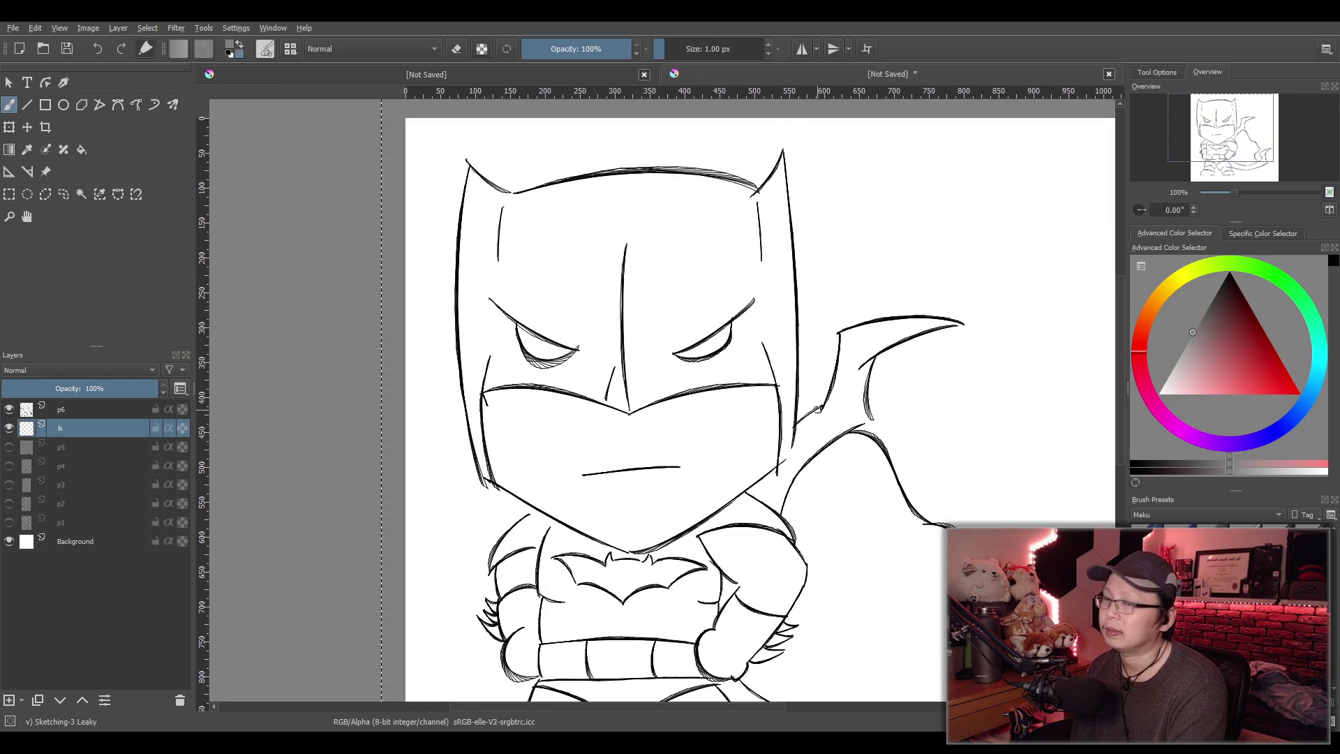
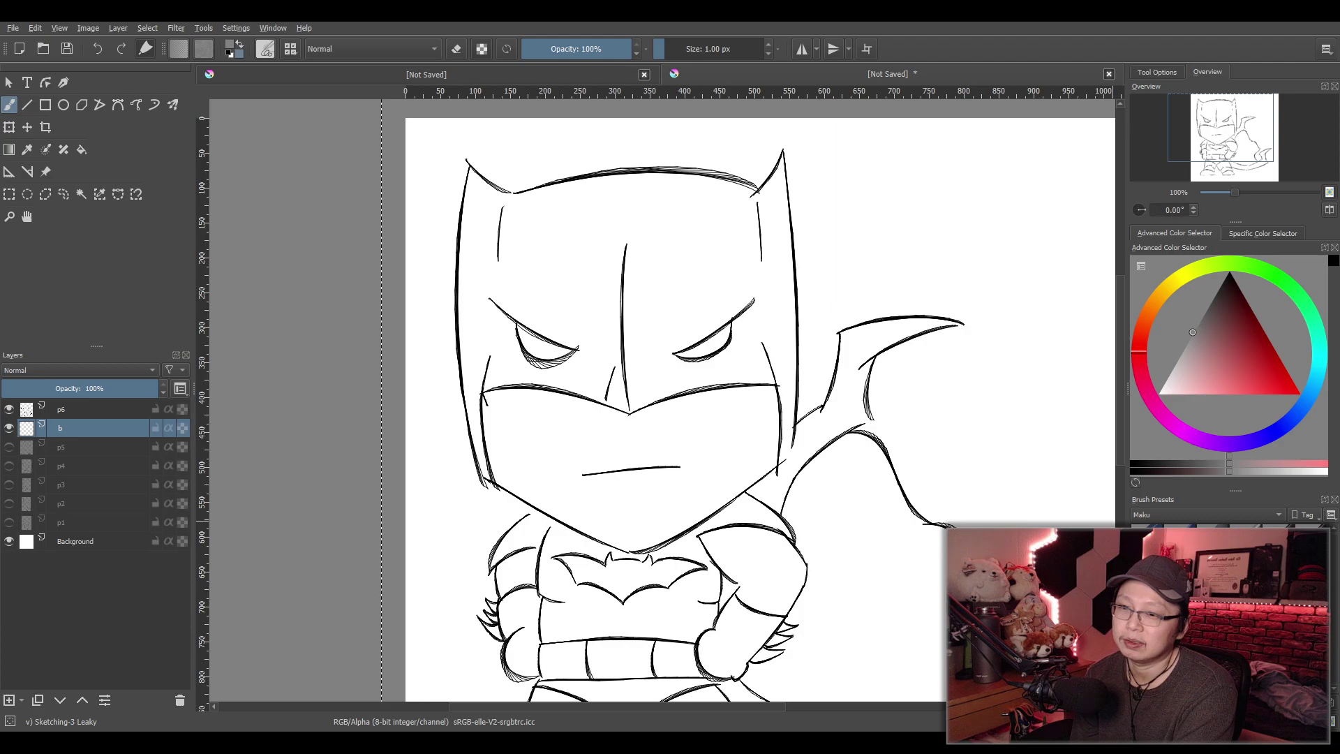
{"action": "key", "text": "slash"}
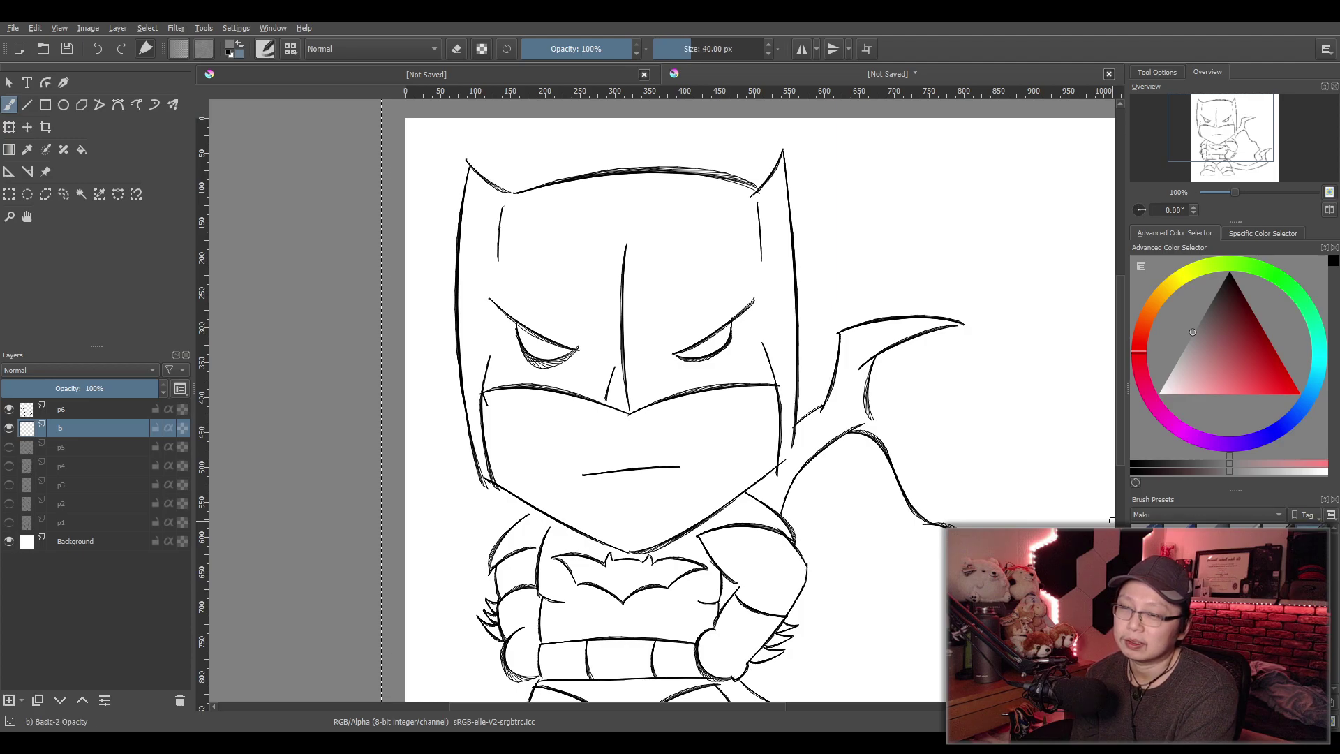
{"action": "key", "text": "comma"}
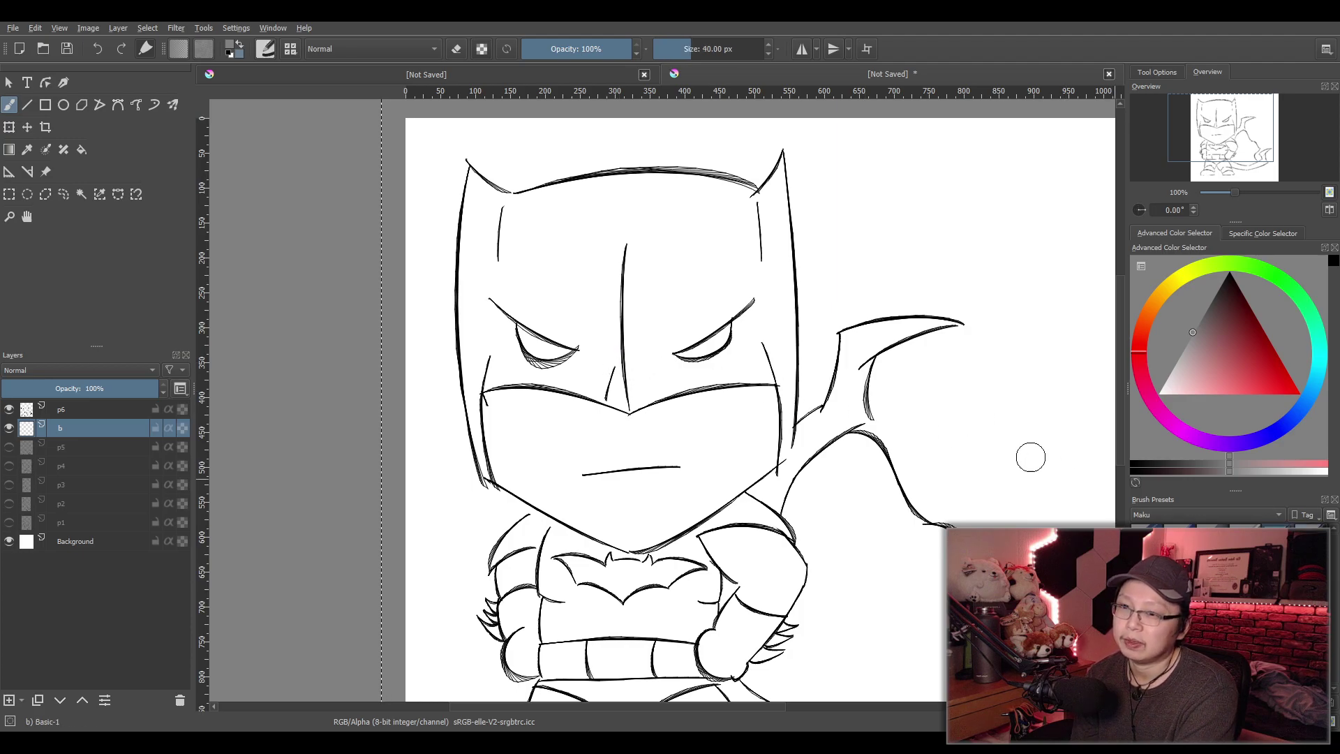
{"action": "scroll", "coordinate": [612, 356], "scroll_direction": "up", "scroll_amount": 1}
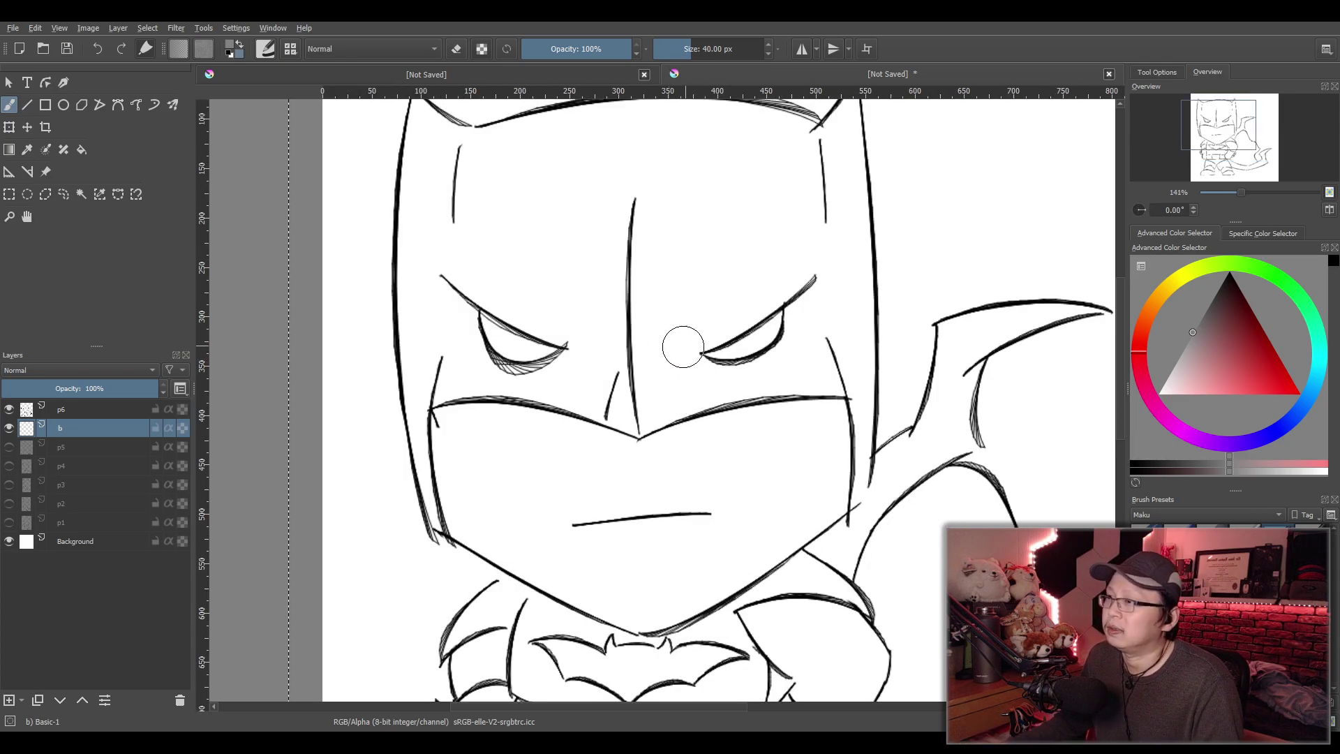
{"action": "mouse_move", "coordinate": [553, 233]}
{"action": "left_mouse_down"}
{"action": "mouse_move", "coordinate": [557, 283]}
{"action": "mouse_move", "coordinate": [506, 224]}
{"action": "mouse_move", "coordinate": [480, 157]}
{"action": "mouse_move", "coordinate": [448, 144]}
{"action": "left_mouse_up"}
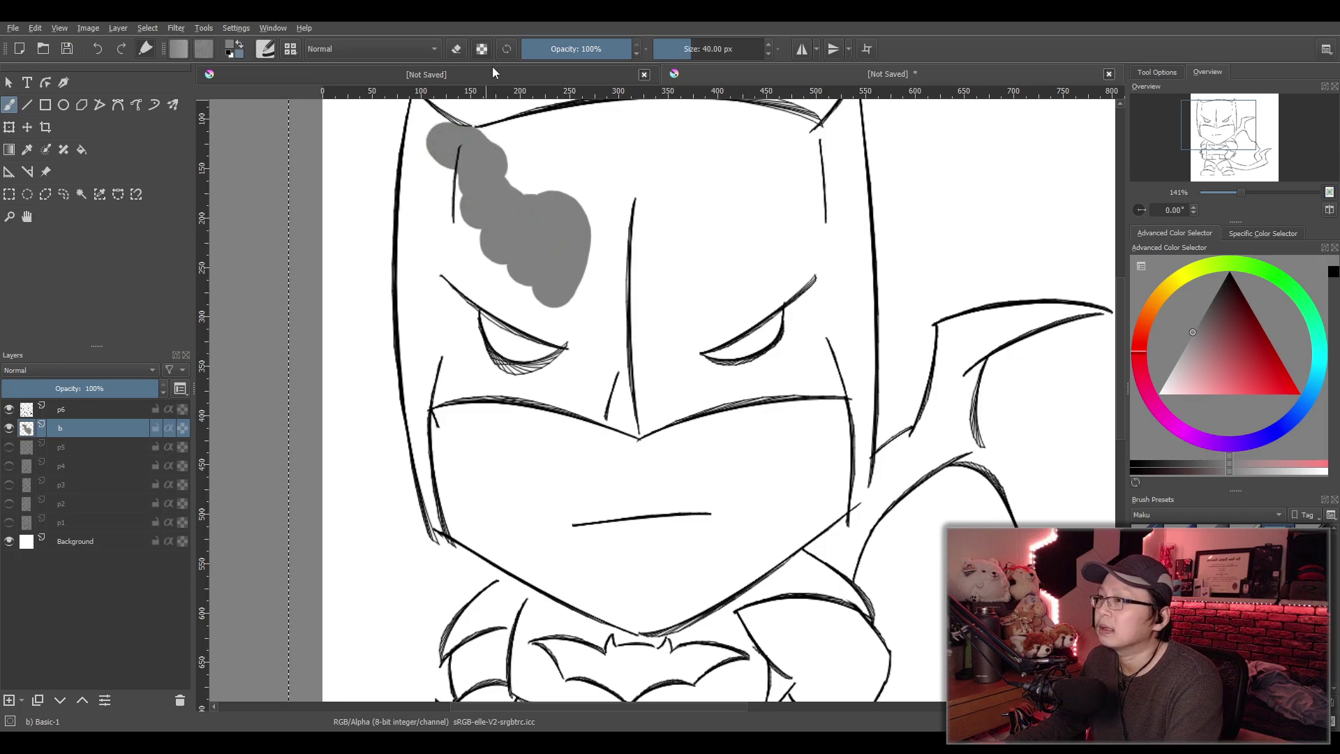
{"action": "scroll", "coordinate": [670, 293], "scroll_direction": "down", "scroll_amount": 1}
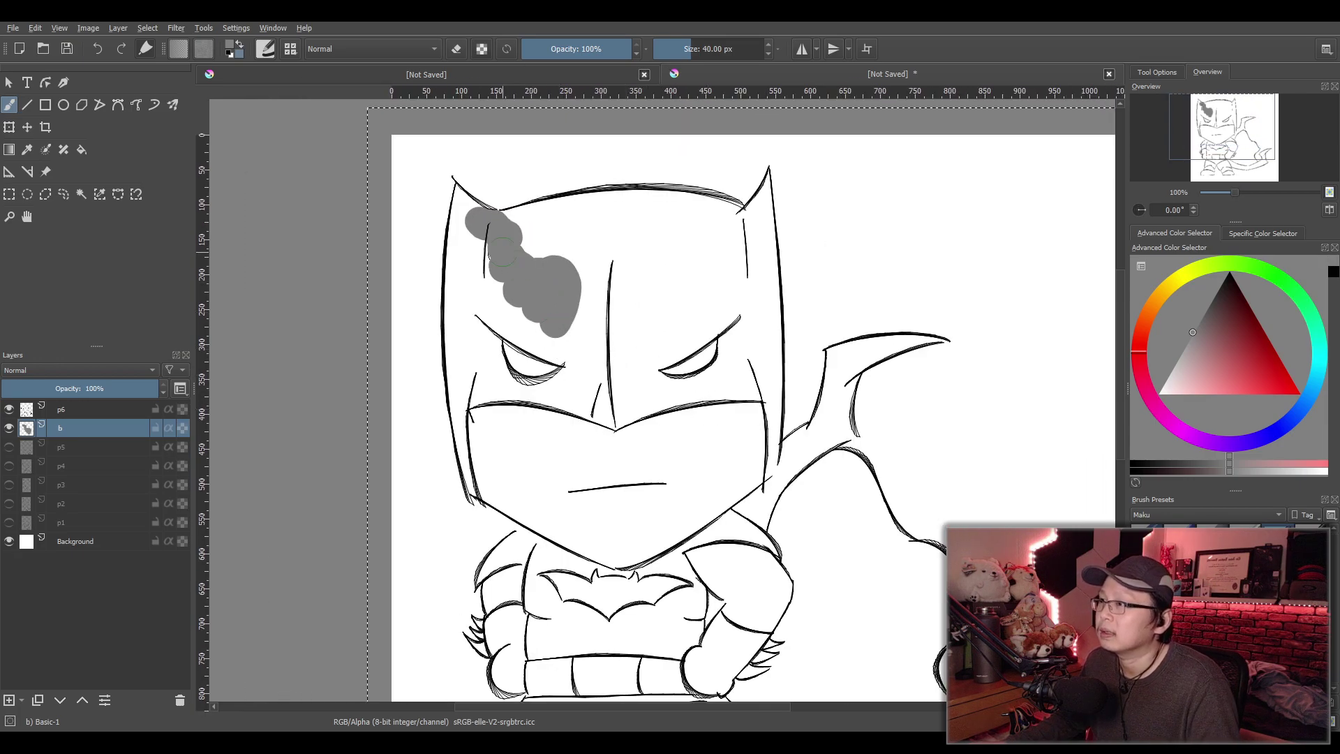
{"action": "mouse_move", "coordinate": [484, 221]}
{"action": "left_mouse_down"}
{"action": "mouse_move", "coordinate": [462, 188]}
{"action": "mouse_move", "coordinate": [473, 279]}
{"action": "mouse_move", "coordinate": [456, 298]}
{"action": "mouse_move", "coordinate": [459, 379]}
{"action": "left_mouse_up"}
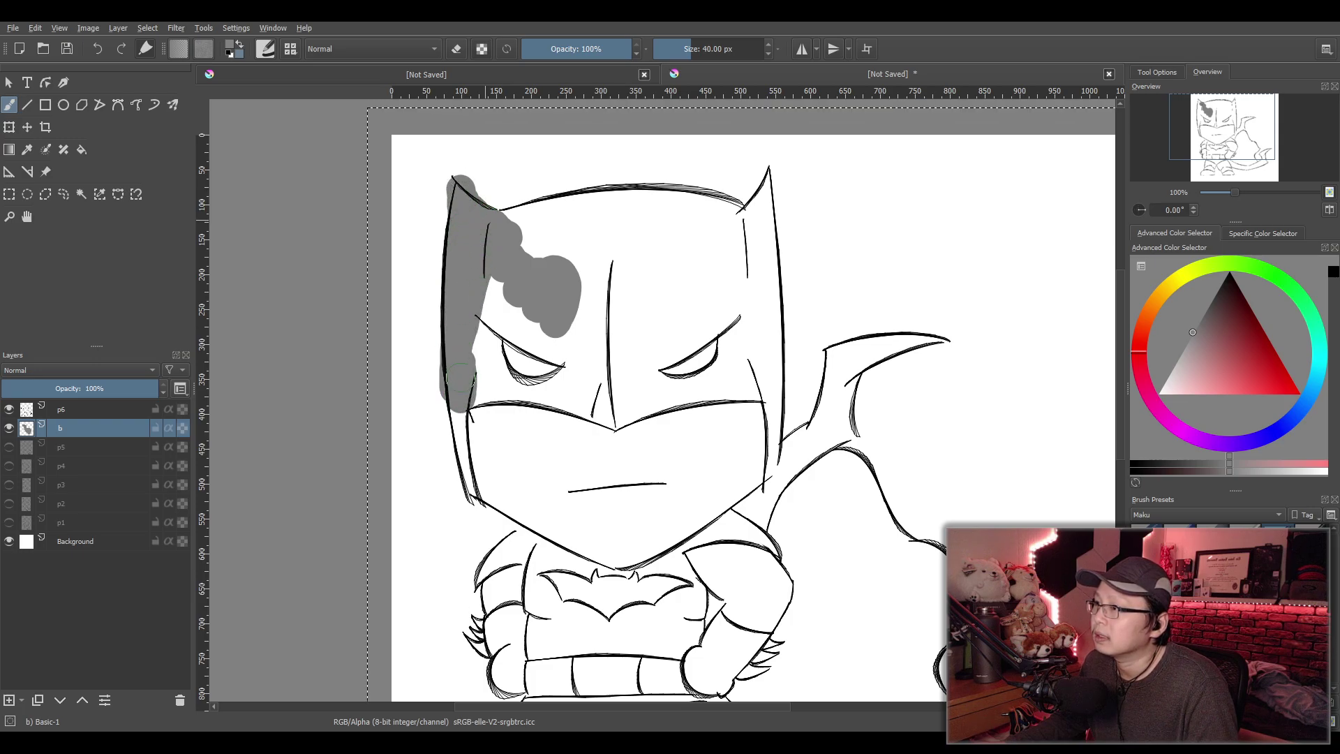
{"action": "key", "text": "ctrl+z"}
Set the brush size to 20 px and undo the remaining grey stroke on the forehead
{"action": "double_click", "coordinate": [710, 59]}
{"action": "key", "text": "Return"}
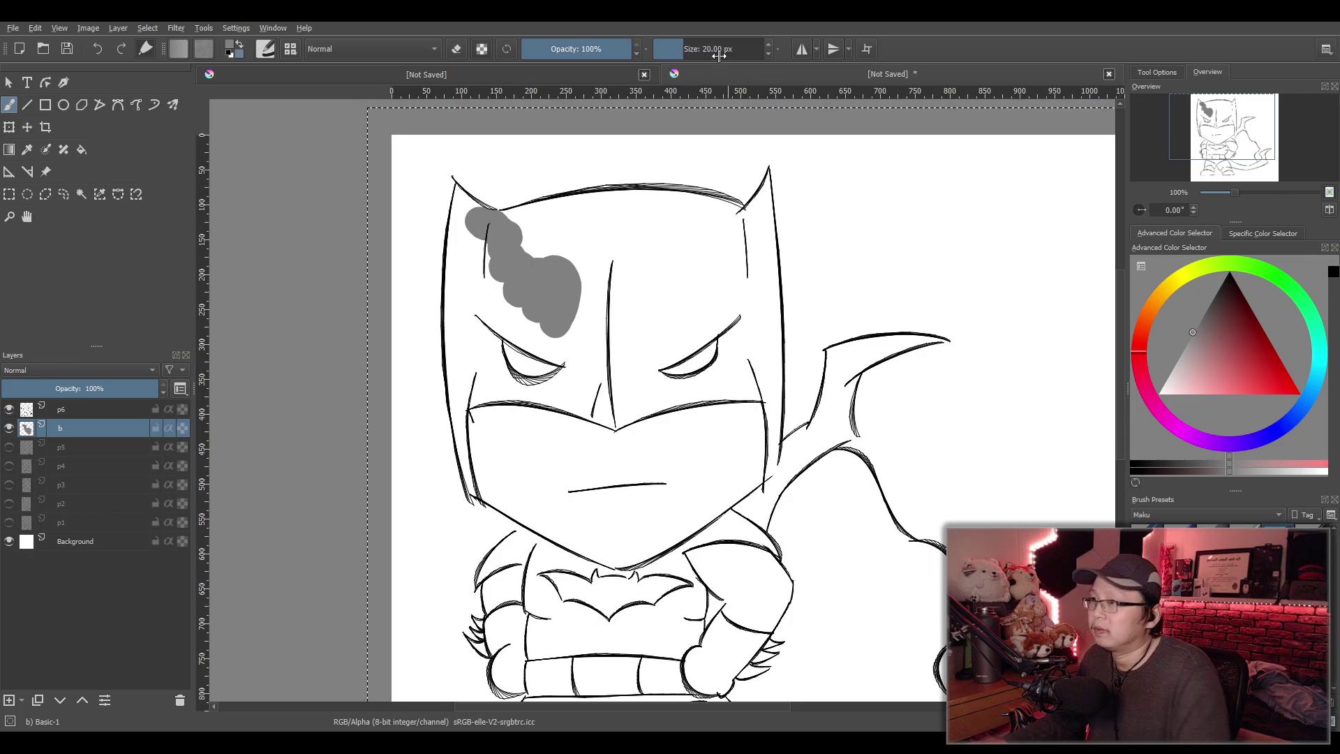
{"action": "key", "text": "ctrl+z"}
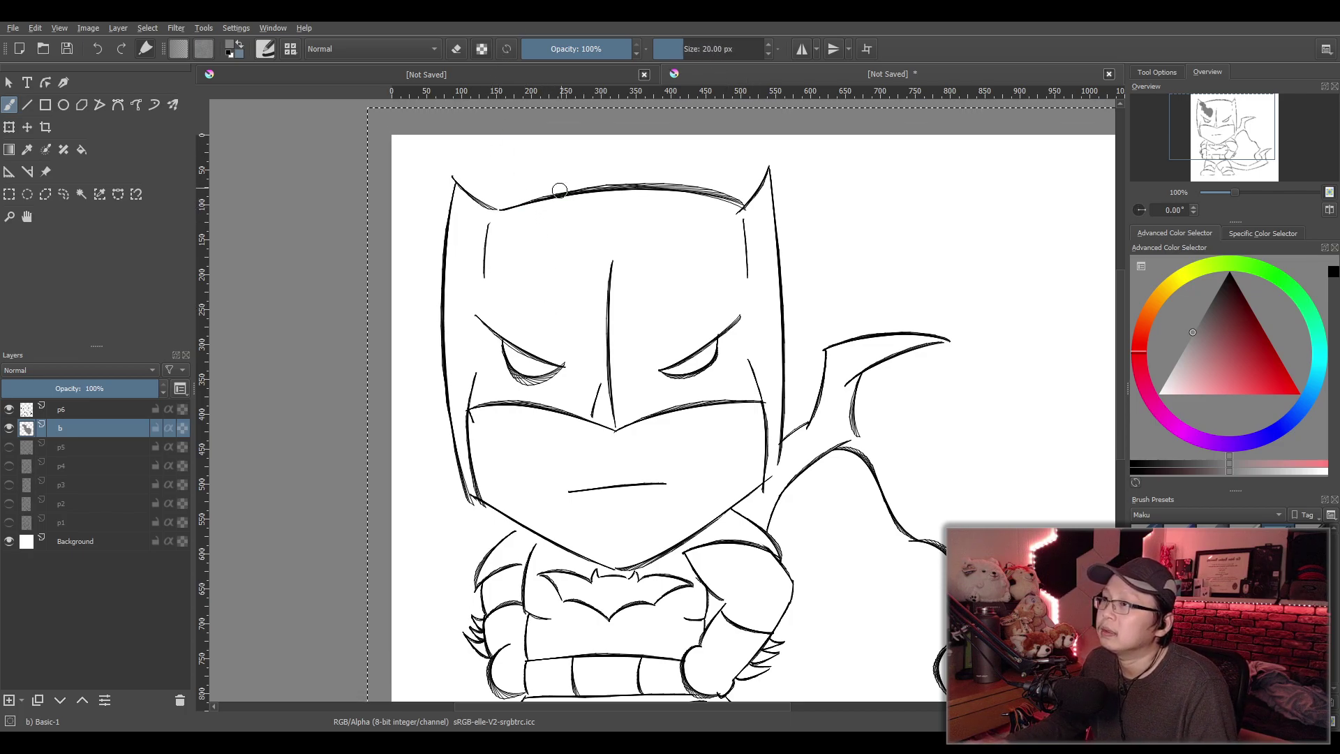
Paint a closed grey border along the cowl's outline, including the ears, sides and lower mask edge
{"action": "mouse_move", "coordinate": [474, 220]}
{"action": "left_mouse_down"}
{"action": "mouse_move", "coordinate": [495, 215]}
{"action": "mouse_move", "coordinate": [456, 246]}
{"action": "mouse_move", "coordinate": [451, 283]}
{"action": "mouse_move", "coordinate": [449, 391]}
{"action": "mouse_move", "coordinate": [468, 482]}
{"action": "mouse_move", "coordinate": [465, 388]}
{"action": "mouse_move", "coordinate": [632, 427]}
{"action": "mouse_move", "coordinate": [682, 404]}
{"action": "mouse_move", "coordinate": [757, 399]}
{"action": "mouse_move", "coordinate": [770, 469]}
{"action": "left_mouse_up"}
{"action": "key", "text": "ctrl+z"}
{"action": "mouse_move", "coordinate": [775, 419]}
{"action": "left_mouse_down"}
{"action": "mouse_move", "coordinate": [766, 174]}
{"action": "mouse_move", "coordinate": [746, 213]}
{"action": "mouse_move", "coordinate": [642, 186]}
{"action": "mouse_move", "coordinate": [552, 190]}
{"action": "mouse_move", "coordinate": [500, 218]}
{"action": "left_mouse_up"}
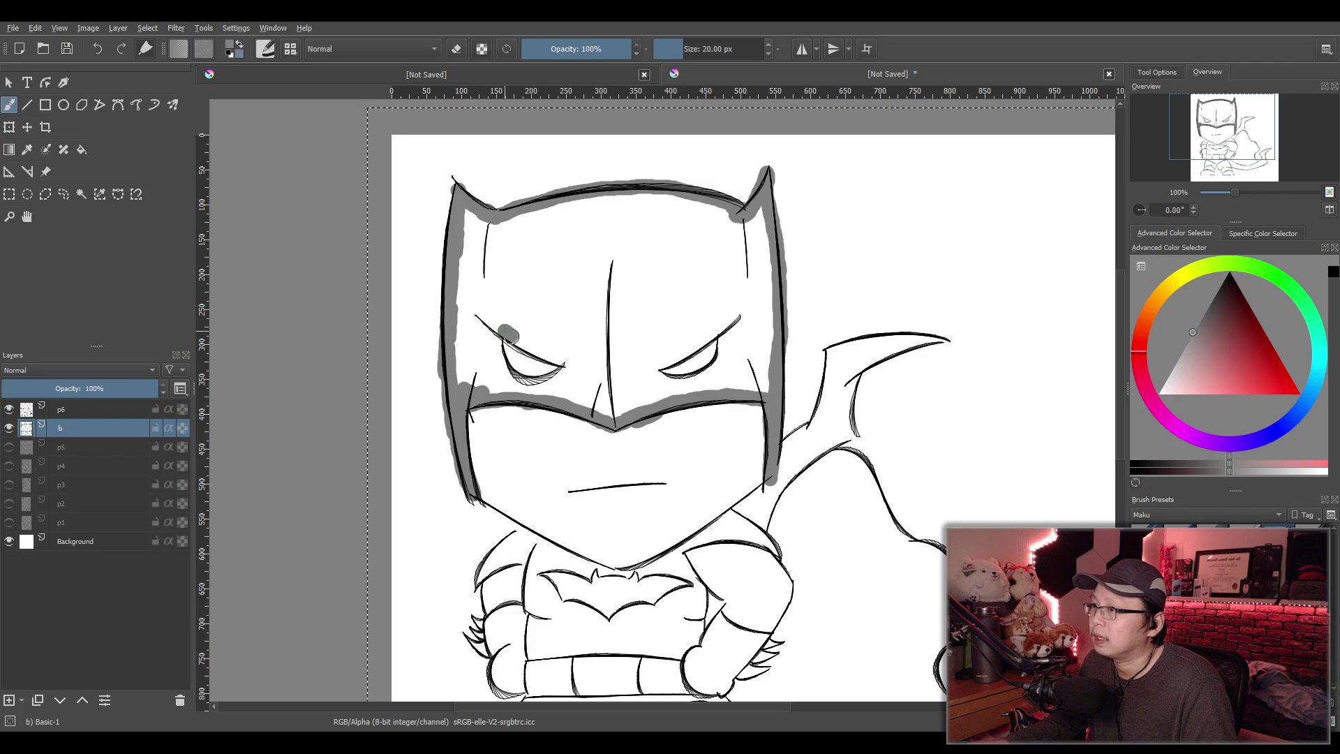
Paint grey borders around both eyes, leaving the eye openings white
{"action": "left_click_drag", "start_coordinate": [551, 377], "coordinate": [515, 384]}
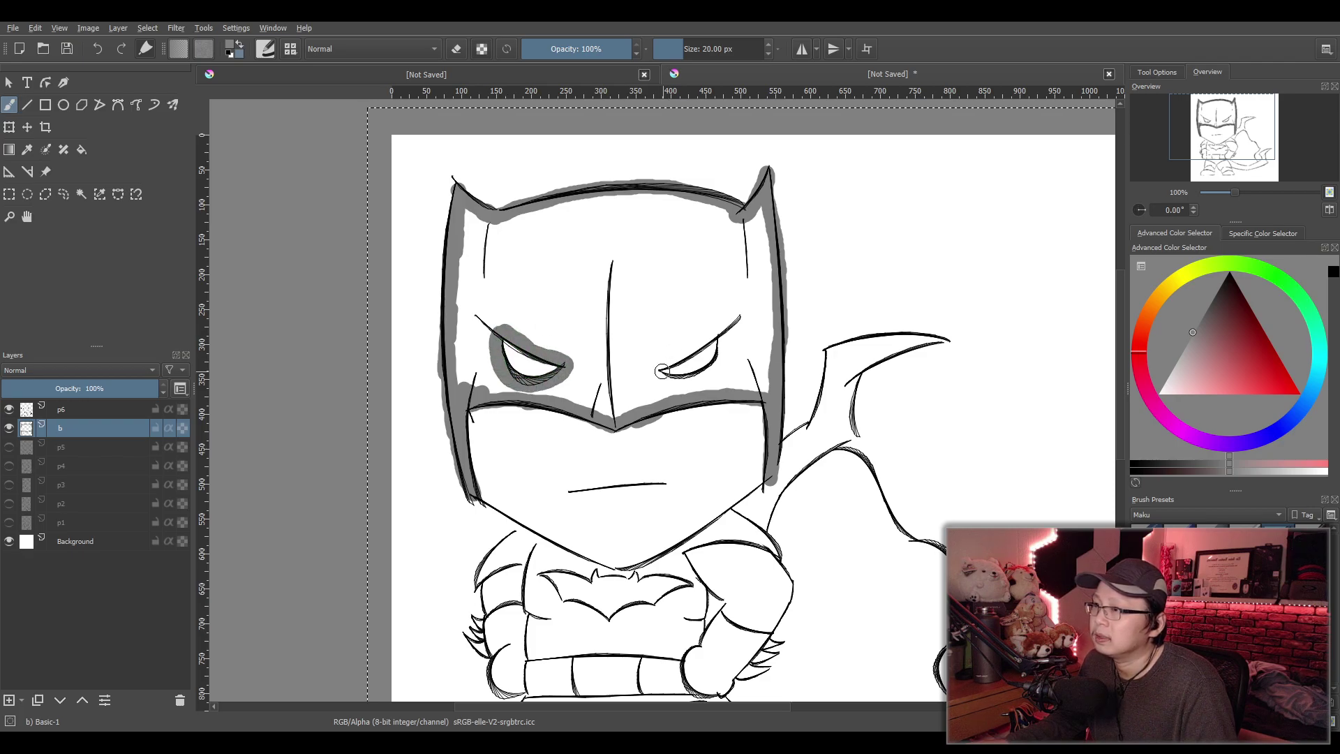
{"action": "left_click_drag", "start_coordinate": [654, 368], "coordinate": [721, 334]}
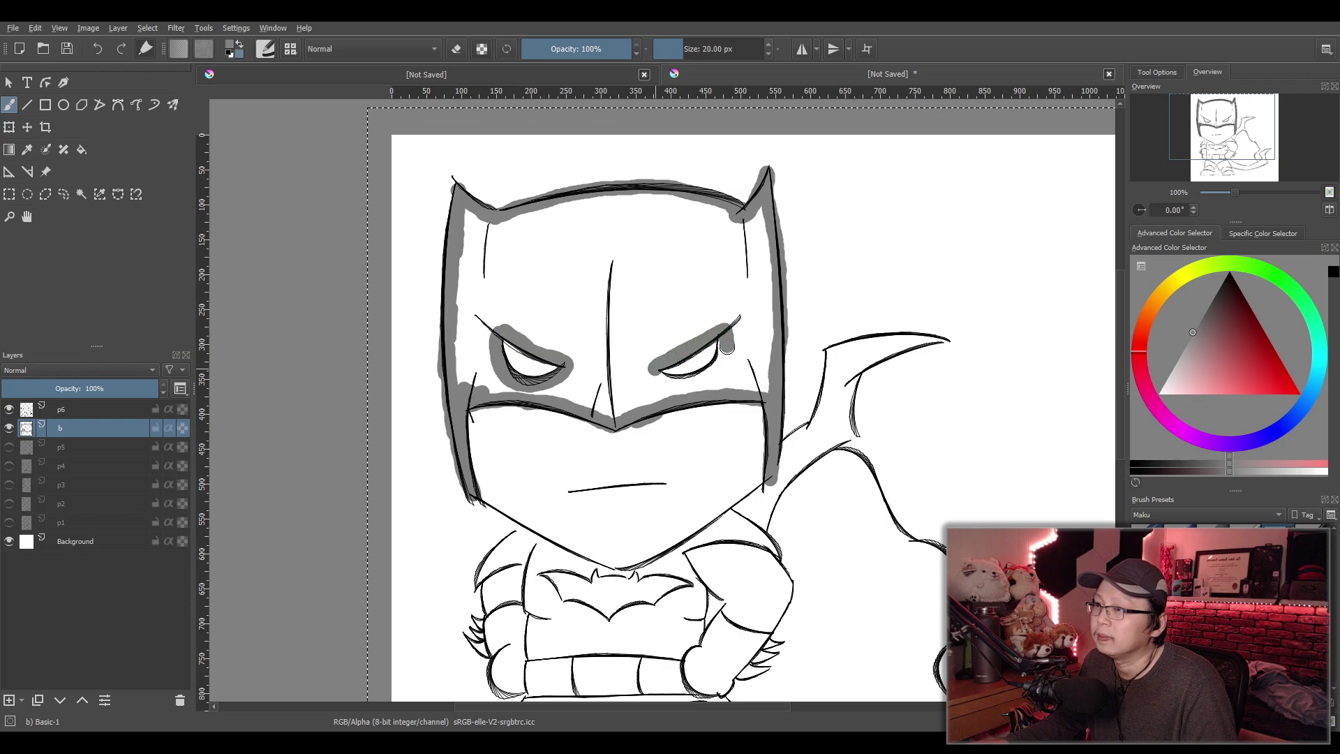
{"action": "left_click_drag", "start_coordinate": [692, 377], "coordinate": [657, 381]}
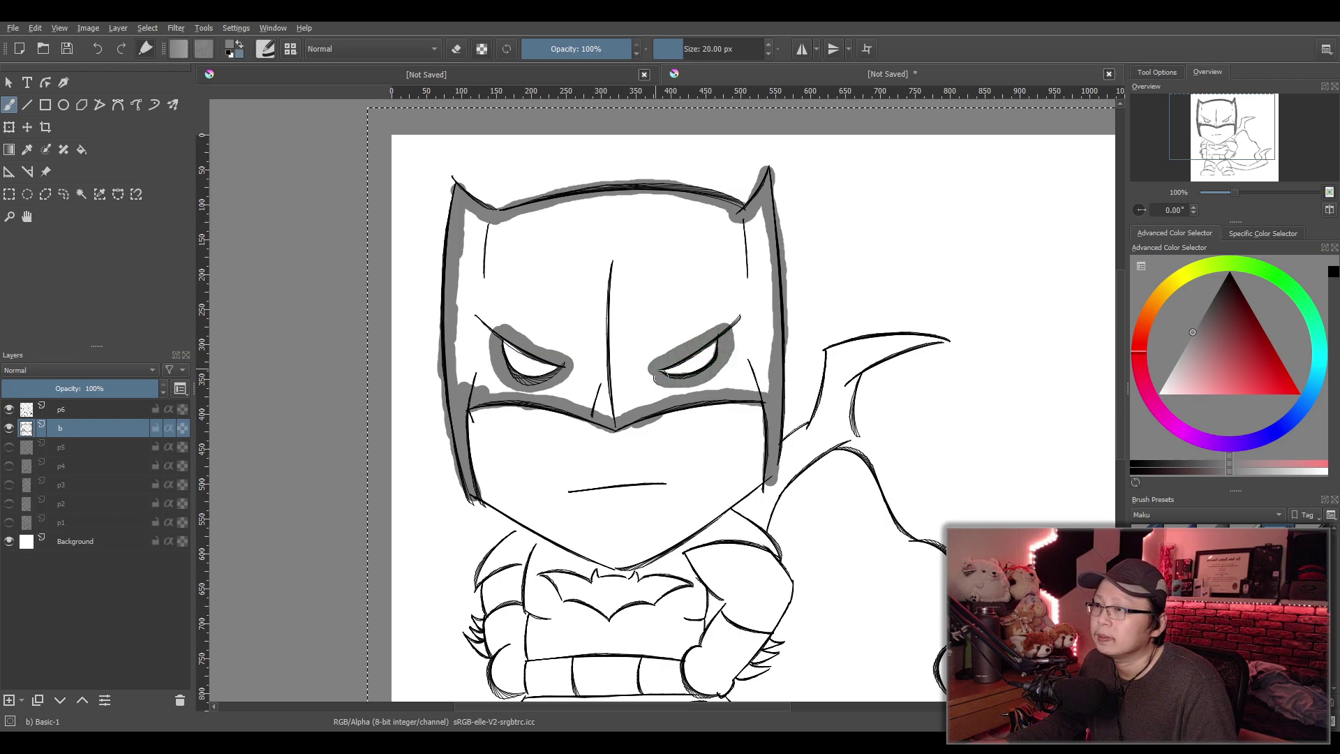
Fill the cowl's interior with the medium grey inside its painted border, then return to the freehand brush
{"action": "left_click", "coordinate": [81, 150]}
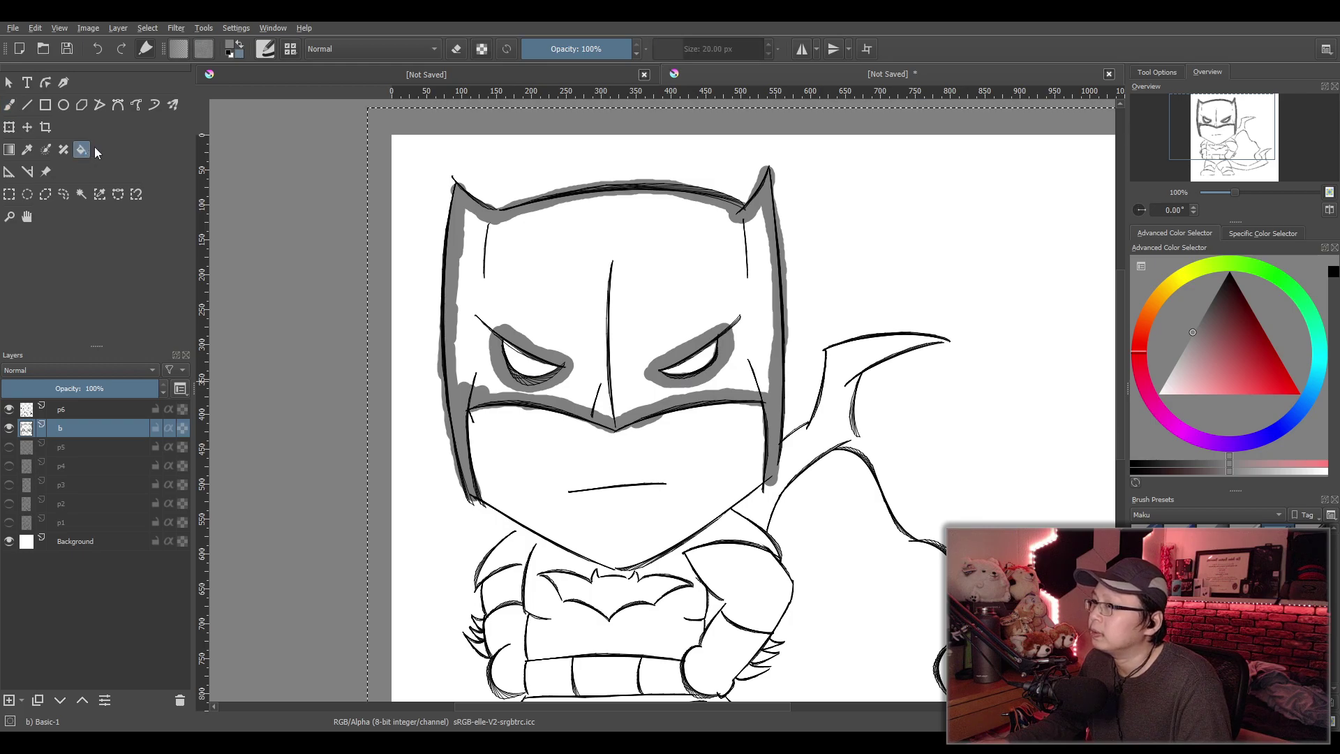
{"action": "left_click", "coordinate": [655, 275]}
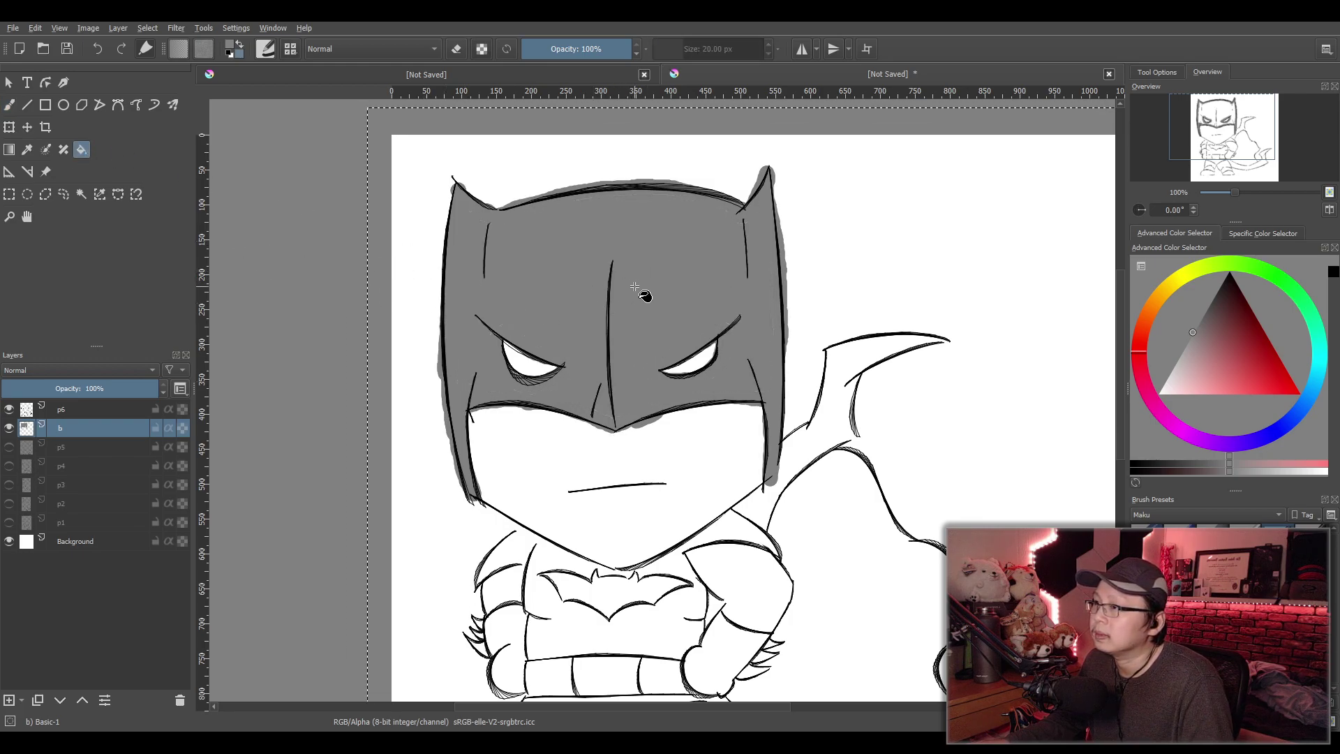
{"action": "left_click", "coordinate": [10, 105]}
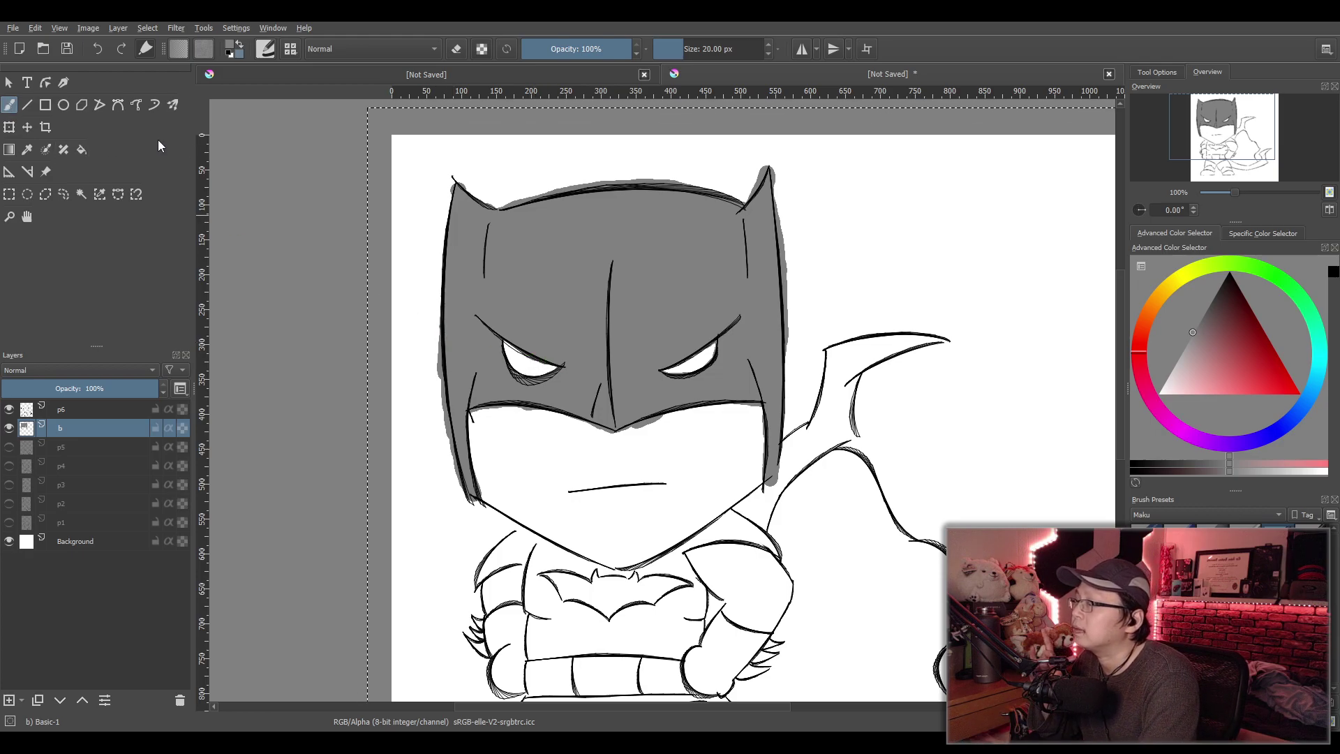
Paint the cape's upper part medium grey, from beside the jaw and neck up to the curved upper tip
{"action": "right_click", "coordinate": [349, 174]}
{"action": "left_click", "coordinate": [672, 441]}
{"action": "mouse_move", "coordinate": [672, 442]}
{"action": "left_mouse_down"}
{"action": "mouse_move", "coordinate": [615, 331]}
{"action": "mouse_move", "coordinate": [554, 436]}
{"action": "mouse_move", "coordinate": [374, 437]}
{"action": "mouse_move", "coordinate": [510, 413]}
{"action": "left_mouse_up"}
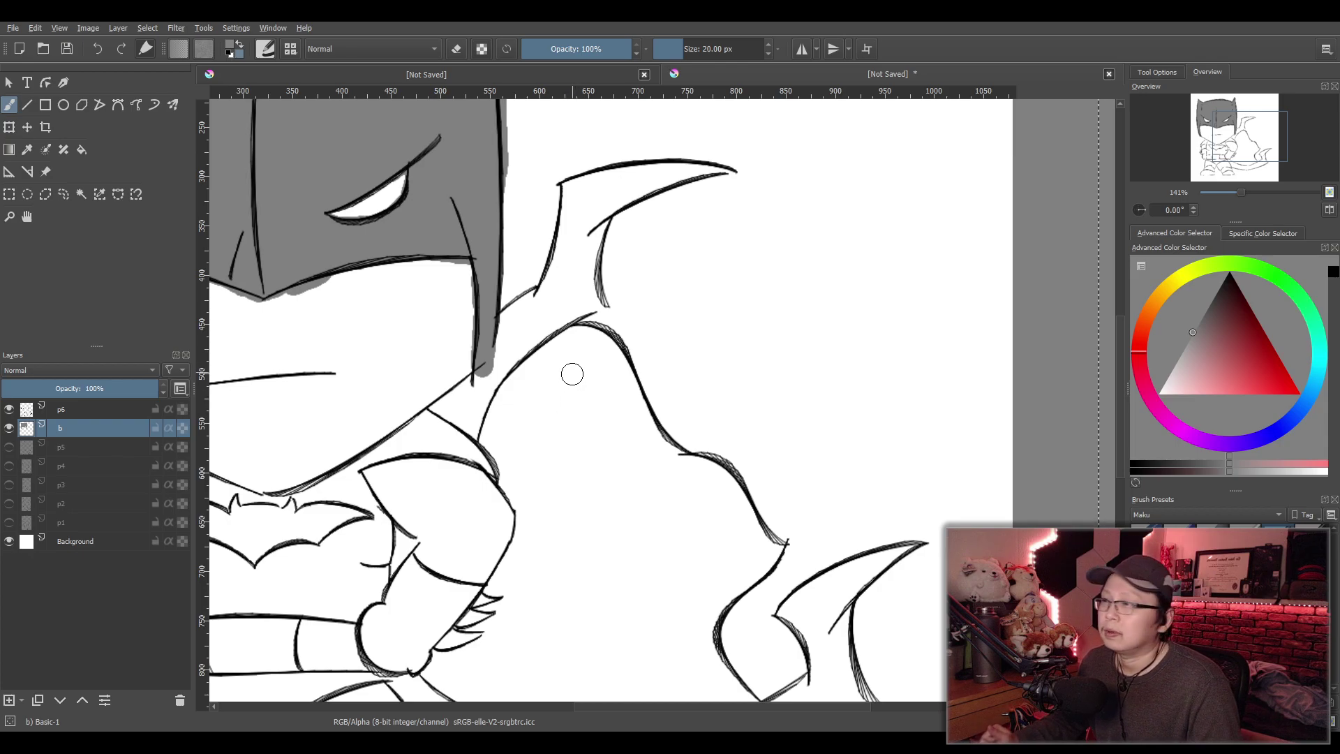
{"action": "mouse_move", "coordinate": [442, 409]}
{"action": "left_mouse_down"}
{"action": "mouse_move", "coordinate": [489, 375]}
{"action": "mouse_move", "coordinate": [441, 407]}
{"action": "mouse_move", "coordinate": [474, 427]}
{"action": "mouse_move", "coordinate": [500, 366]}
{"action": "mouse_move", "coordinate": [595, 304]}
{"action": "mouse_move", "coordinate": [503, 342]}
{"action": "mouse_move", "coordinate": [528, 307]}
{"action": "mouse_move", "coordinate": [506, 322]}
{"action": "mouse_move", "coordinate": [552, 287]}
{"action": "mouse_move", "coordinate": [592, 285]}
{"action": "mouse_move", "coordinate": [612, 206]}
{"action": "mouse_move", "coordinate": [683, 173]}
{"action": "mouse_move", "coordinate": [721, 173]}
{"action": "mouse_move", "coordinate": [568, 191]}
{"action": "mouse_move", "coordinate": [551, 286]}
{"action": "mouse_move", "coordinate": [587, 204]}
{"action": "left_mouse_up"}
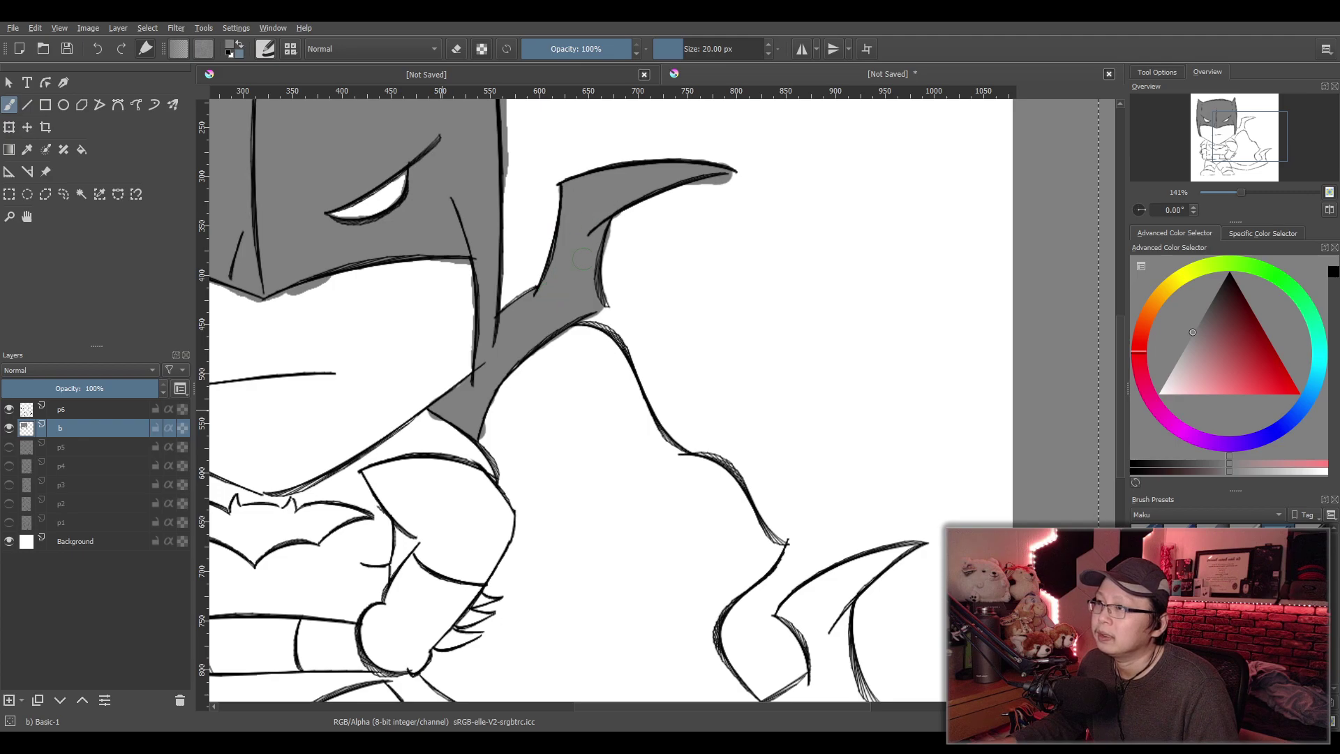
Border the large flowing cape in medium grey and fill its interior, also covering the gloved forearm beside it
{"action": "scroll", "coordinate": [582, 260], "scroll_direction": "down", "scroll_amount": 5}
{"action": "scroll", "coordinate": [586, 391], "scroll_direction": "up", "scroll_amount": 5}
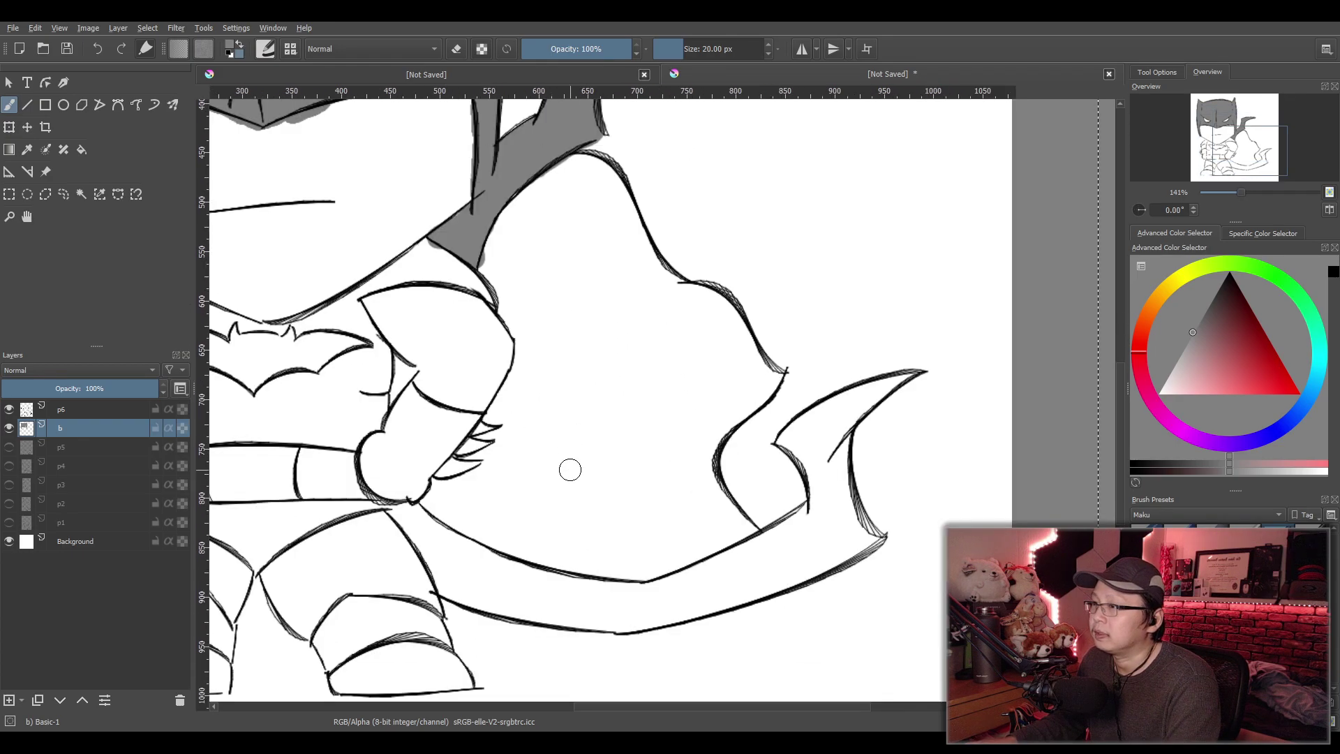
{"action": "left_click_drag", "start_coordinate": [569, 469], "coordinate": [547, 433]}
{"action": "mouse_move", "coordinate": [453, 221]}
{"action": "left_mouse_down"}
{"action": "mouse_move", "coordinate": [496, 315]}
{"action": "mouse_move", "coordinate": [469, 368]}
{"action": "mouse_move", "coordinate": [475, 395]}
{"action": "mouse_move", "coordinate": [387, 358]}
{"action": "mouse_move", "coordinate": [333, 425]}
{"action": "mouse_move", "coordinate": [375, 462]}
{"action": "mouse_move", "coordinate": [419, 553]}
{"action": "mouse_move", "coordinate": [614, 583]}
{"action": "mouse_move", "coordinate": [732, 555]}
{"action": "mouse_move", "coordinate": [850, 497]}
{"action": "mouse_move", "coordinate": [823, 464]}
{"action": "mouse_move", "coordinate": [815, 404]}
{"action": "mouse_move", "coordinate": [836, 364]}
{"action": "mouse_move", "coordinate": [876, 339]}
{"action": "mouse_move", "coordinate": [771, 384]}
{"action": "mouse_move", "coordinate": [752, 407]}
{"action": "mouse_move", "coordinate": [780, 469]}
{"action": "mouse_move", "coordinate": [729, 501]}
{"action": "mouse_move", "coordinate": [678, 425]}
{"action": "mouse_move", "coordinate": [701, 373]}
{"action": "mouse_move", "coordinate": [741, 347]}
{"action": "mouse_move", "coordinate": [689, 264]}
{"action": "mouse_move", "coordinate": [644, 247]}
{"action": "mouse_move", "coordinate": [571, 130]}
{"action": "mouse_move", "coordinate": [543, 120]}
{"action": "mouse_move", "coordinate": [497, 149]}
{"action": "left_mouse_up"}
{"action": "left_click", "coordinate": [81, 149]}
{"action": "left_click", "coordinate": [540, 426]}
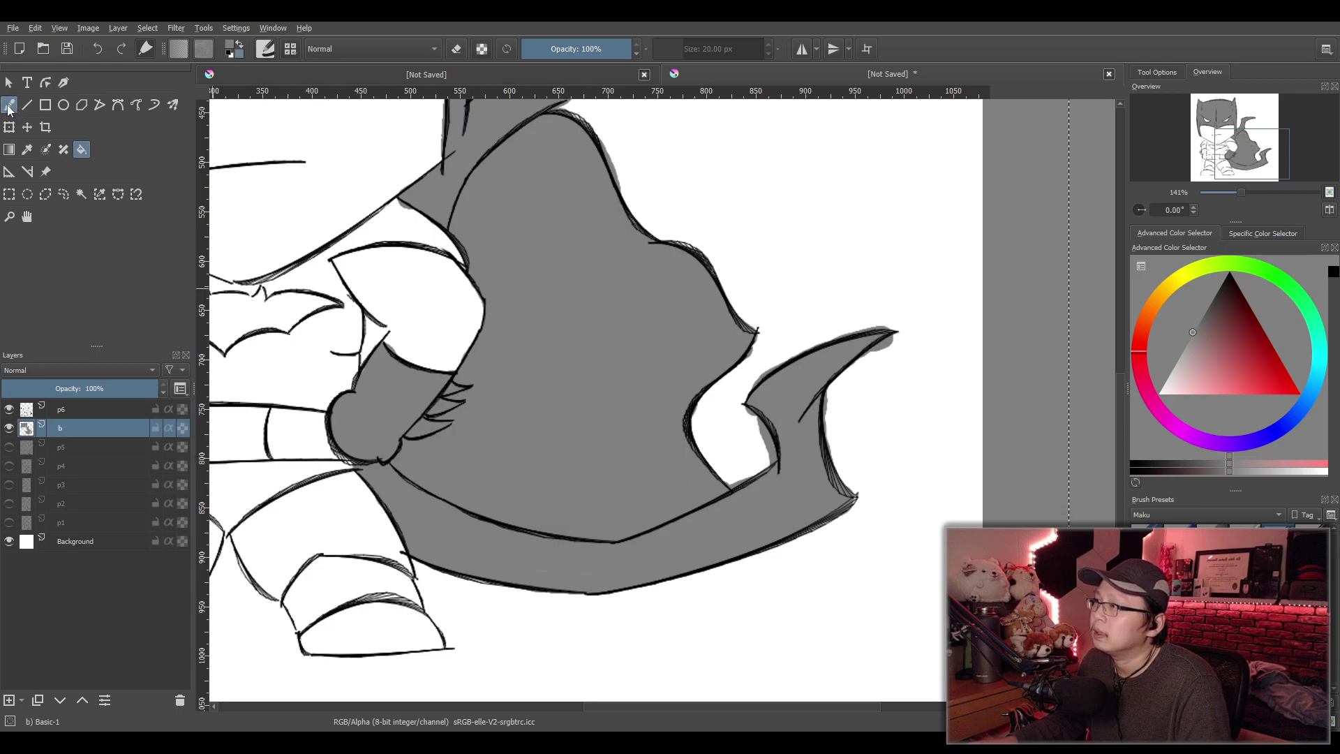
{"action": "key", "text": "b"}
Paint both boots medium grey up to their upper cuffs
{"action": "mouse_move", "coordinate": [377, 590]}
{"action": "left_mouse_down"}
{"action": "mouse_move", "coordinate": [325, 570]}
{"action": "mouse_move", "coordinate": [295, 598]}
{"action": "mouse_move", "coordinate": [316, 645]}
{"action": "mouse_move", "coordinate": [432, 643]}
{"action": "mouse_move", "coordinate": [383, 570]}
{"action": "mouse_move", "coordinate": [353, 565]}
{"action": "mouse_move", "coordinate": [349, 615]}
{"action": "mouse_move", "coordinate": [384, 610]}
{"action": "mouse_move", "coordinate": [410, 631]}
{"action": "mouse_move", "coordinate": [907, 612]}
{"action": "left_mouse_up"}
{"action": "scroll", "coordinate": [401, 600], "scroll_direction": "up", "scroll_amount": 1}
{"action": "scroll", "coordinate": [604, 589], "scroll_direction": "down", "scroll_amount": 2}
{"action": "scroll", "coordinate": [607, 610], "scroll_direction": "up", "scroll_amount": 1}
{"action": "left_click_drag", "start_coordinate": [602, 625], "coordinate": [594, 559]}
{"action": "scroll", "coordinate": [594, 559], "scroll_direction": "up", "scroll_amount": 1}
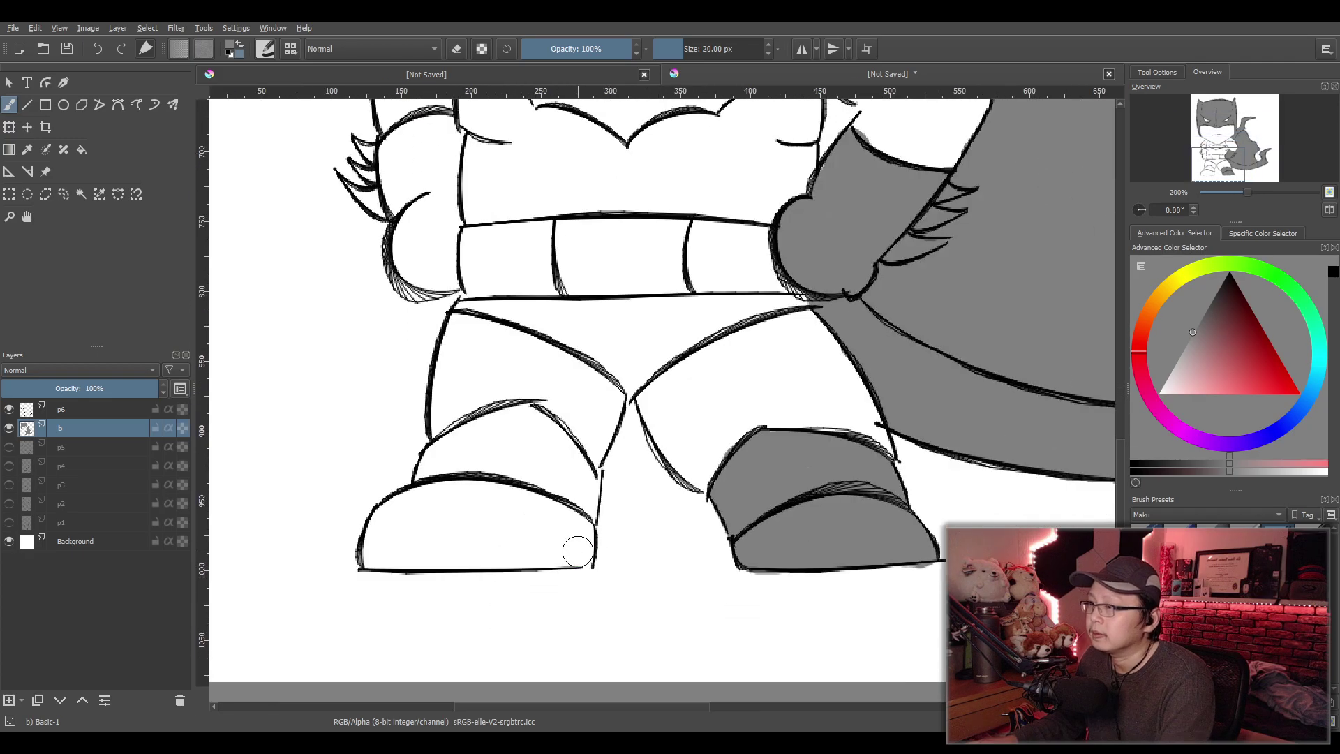
{"action": "mouse_move", "coordinate": [455, 454]}
{"action": "left_mouse_down"}
{"action": "mouse_move", "coordinate": [520, 418]}
{"action": "mouse_move", "coordinate": [569, 450]}
{"action": "mouse_move", "coordinate": [597, 488]}
{"action": "mouse_move", "coordinate": [578, 562]}
{"action": "mouse_move", "coordinate": [380, 560]}
{"action": "mouse_move", "coordinate": [380, 518]}
{"action": "mouse_move", "coordinate": [440, 461]}
{"action": "mouse_move", "coordinate": [472, 544]}
{"action": "mouse_move", "coordinate": [520, 534]}
{"action": "mouse_move", "coordinate": [549, 546]}
{"action": "left_mouse_up"}
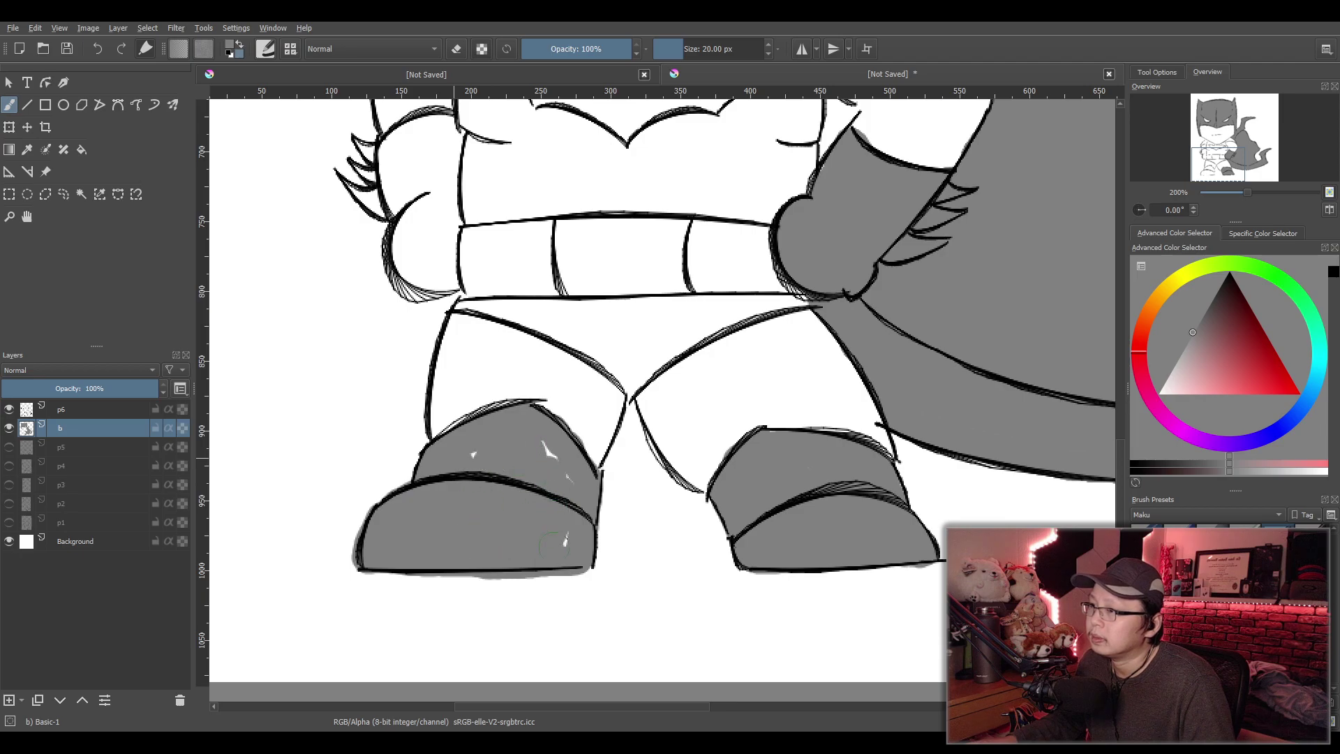
Paint the briefs below the belt and the cape pieces over both shoulders medium grey
{"action": "scroll", "coordinate": [487, 464], "scroll_direction": "down", "scroll_amount": 3}
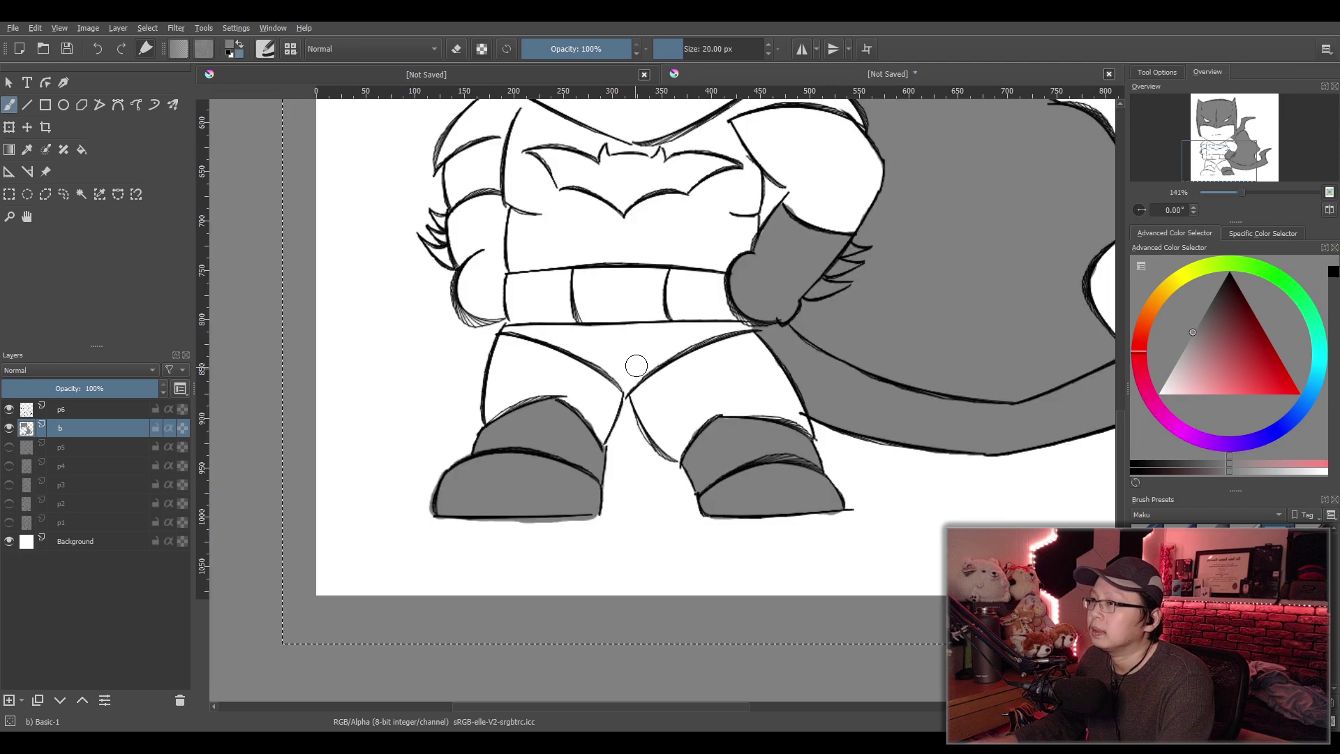
{"action": "scroll", "coordinate": [556, 523], "scroll_direction": "up", "scroll_amount": 3}
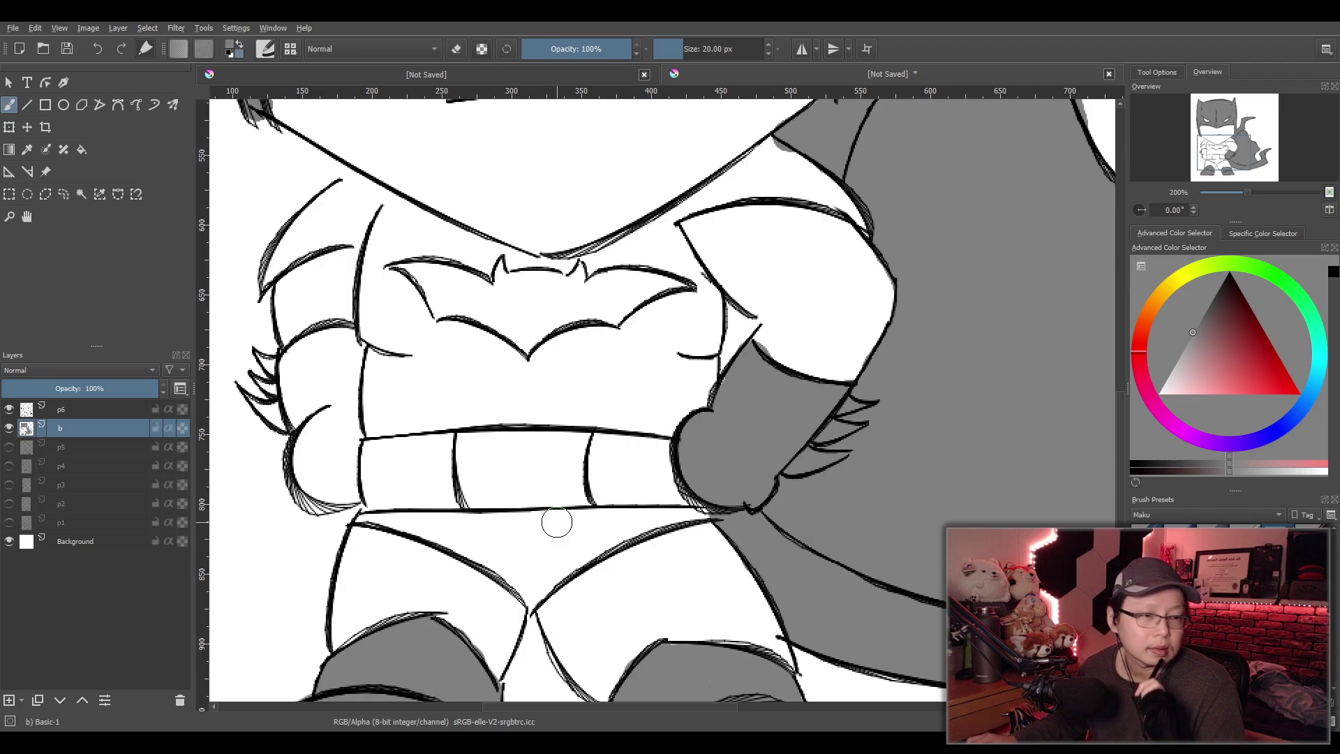
{"action": "mouse_move", "coordinate": [528, 534]}
{"action": "left_mouse_down"}
{"action": "mouse_move", "coordinate": [534, 599]}
{"action": "mouse_move", "coordinate": [482, 546]}
{"action": "mouse_move", "coordinate": [371, 516]}
{"action": "mouse_move", "coordinate": [698, 519]}
{"action": "mouse_move", "coordinate": [615, 536]}
{"action": "mouse_move", "coordinate": [537, 584]}
{"action": "mouse_move", "coordinate": [454, 543]}
{"action": "mouse_move", "coordinate": [580, 537]}
{"action": "left_mouse_up"}
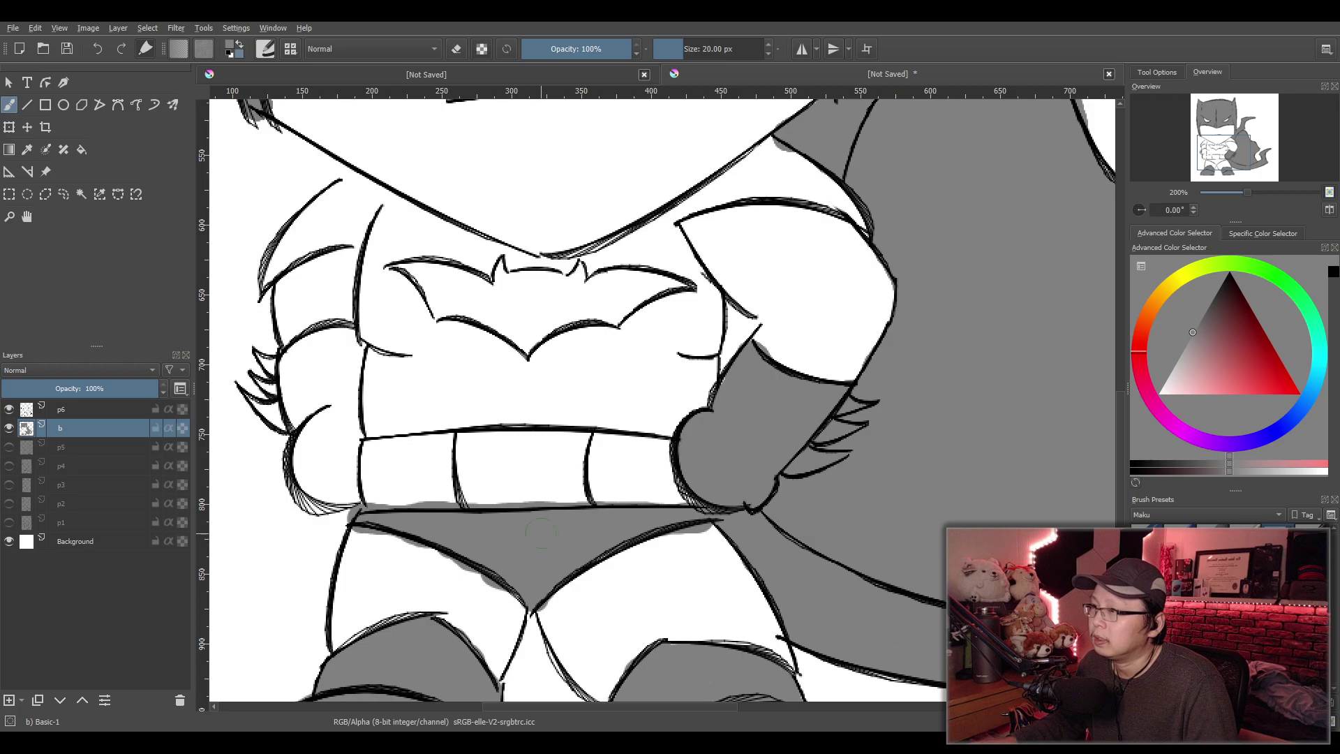
{"action": "mouse_move", "coordinate": [340, 199]}
{"action": "left_mouse_down"}
{"action": "mouse_move", "coordinate": [352, 187]}
{"action": "mouse_move", "coordinate": [377, 199]}
{"action": "mouse_move", "coordinate": [363, 227]}
{"action": "mouse_move", "coordinate": [281, 264]}
{"action": "mouse_move", "coordinate": [319, 217]}
{"action": "left_mouse_up"}
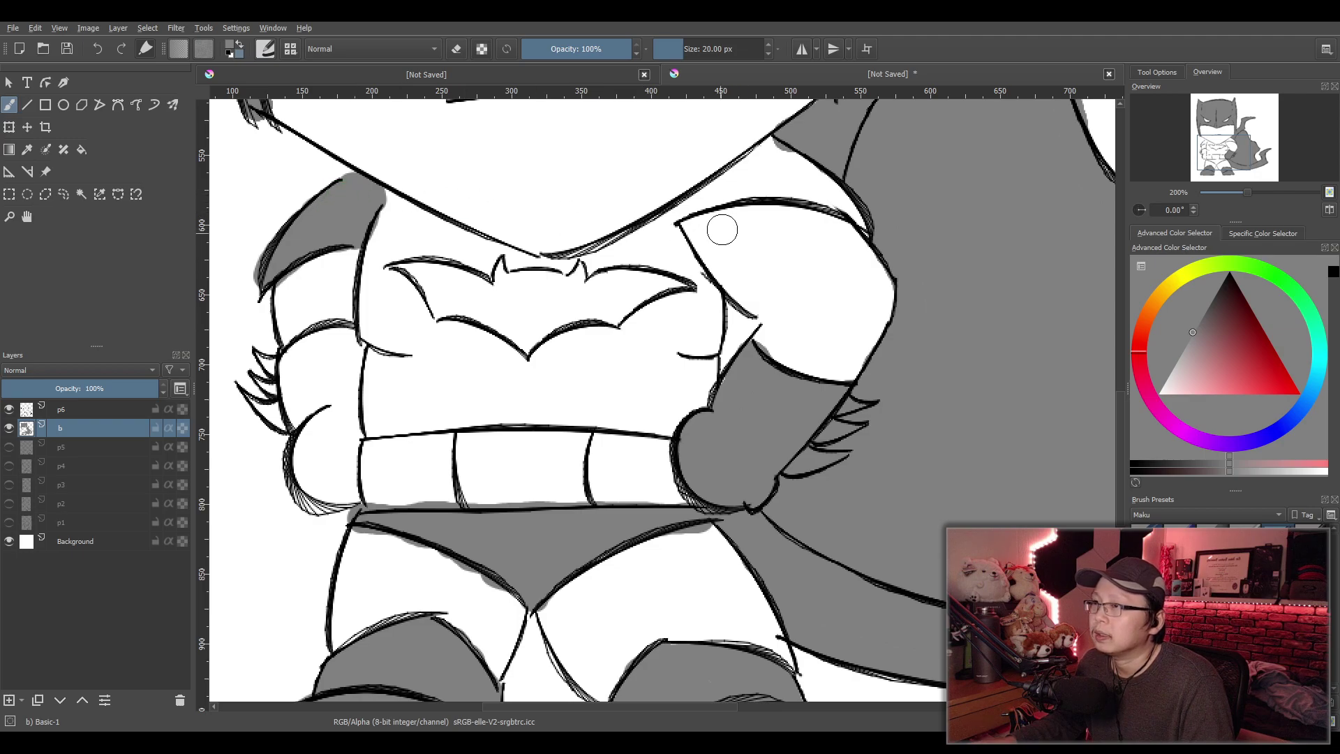
{"action": "mouse_move", "coordinate": [687, 213]}
{"action": "left_mouse_down"}
{"action": "mouse_move", "coordinate": [726, 181]}
{"action": "mouse_move", "coordinate": [858, 223]}
{"action": "mouse_move", "coordinate": [831, 216]}
{"action": "mouse_move", "coordinate": [792, 168]}
{"action": "left_mouse_up"}
{"action": "left_click_drag", "start_coordinate": [783, 157], "coordinate": [733, 180]}
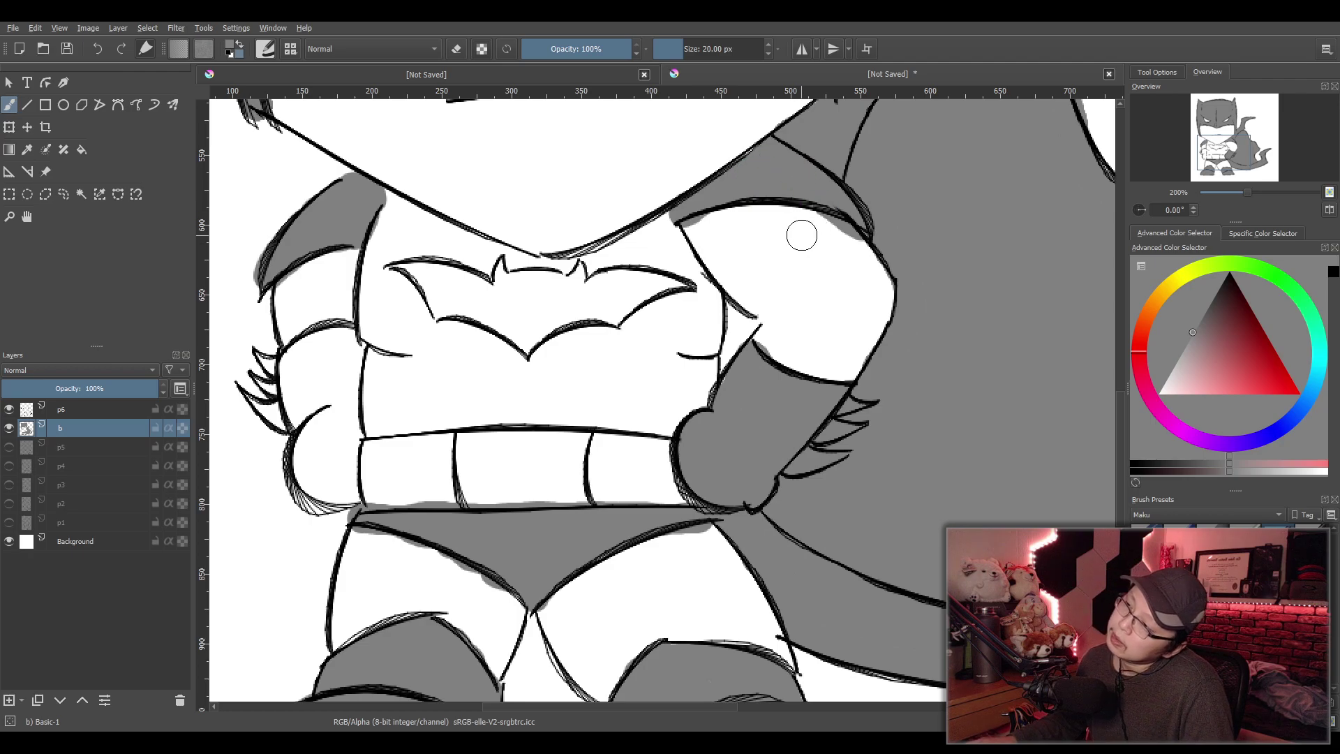
Paint the chest's bat emblem and the remaining gloved forearm medium grey
{"action": "mouse_move", "coordinate": [541, 301]}
{"action": "left_mouse_down"}
{"action": "mouse_move", "coordinate": [513, 289]}
{"action": "mouse_move", "coordinate": [502, 272]}
{"action": "mouse_move", "coordinate": [561, 290]}
{"action": "mouse_move", "coordinate": [575, 275]}
{"action": "mouse_move", "coordinate": [560, 288]}
{"action": "mouse_move", "coordinate": [673, 286]}
{"action": "mouse_move", "coordinate": [606, 289]}
{"action": "mouse_move", "coordinate": [615, 313]}
{"action": "mouse_move", "coordinate": [575, 304]}
{"action": "mouse_move", "coordinate": [591, 307]}
{"action": "mouse_move", "coordinate": [534, 321]}
{"action": "mouse_move", "coordinate": [528, 339]}
{"action": "mouse_move", "coordinate": [492, 307]}
{"action": "mouse_move", "coordinate": [441, 304]}
{"action": "mouse_move", "coordinate": [408, 271]}
{"action": "mouse_move", "coordinate": [469, 284]}
{"action": "mouse_move", "coordinate": [437, 270]}
{"action": "left_mouse_up"}
{"action": "mouse_move", "coordinate": [339, 344]}
{"action": "left_mouse_down"}
{"action": "mouse_move", "coordinate": [292, 368]}
{"action": "mouse_move", "coordinate": [267, 358]}
{"action": "mouse_move", "coordinate": [276, 399]}
{"action": "mouse_move", "coordinate": [258, 400]}
{"action": "mouse_move", "coordinate": [281, 425]}
{"action": "mouse_move", "coordinate": [293, 415]}
{"action": "mouse_move", "coordinate": [312, 491]}
{"action": "mouse_move", "coordinate": [305, 467]}
{"action": "mouse_move", "coordinate": [349, 493]}
{"action": "mouse_move", "coordinate": [312, 457]}
{"action": "mouse_move", "coordinate": [333, 447]}
{"action": "mouse_move", "coordinate": [343, 473]}
{"action": "mouse_move", "coordinate": [345, 337]}
{"action": "mouse_move", "coordinate": [317, 346]}
{"action": "mouse_move", "coordinate": [332, 415]}
{"action": "left_mouse_up"}
{"action": "scroll", "coordinate": [337, 410], "scroll_direction": "down", "scroll_amount": 4}
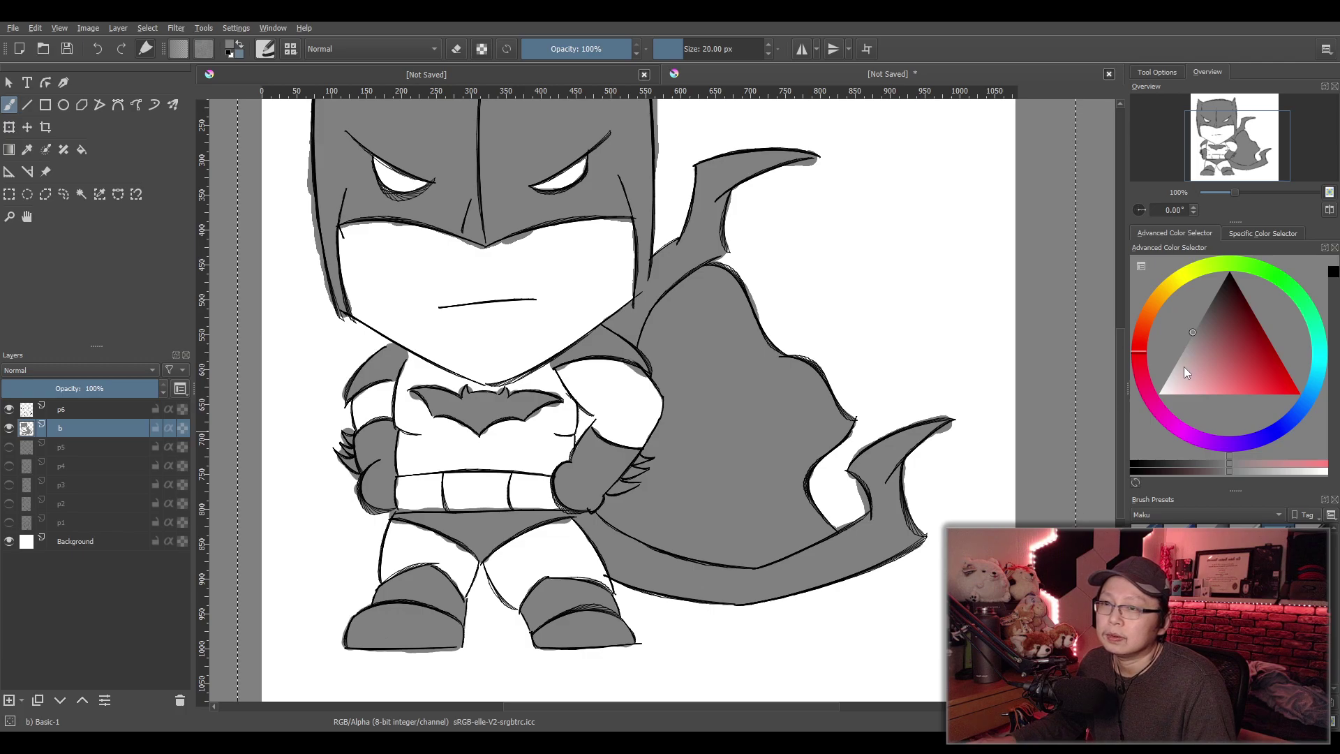
Pick a light grey and paint the torso, both upper arms and both thighs with it
{"action": "left_click", "coordinate": [1280, 473]}
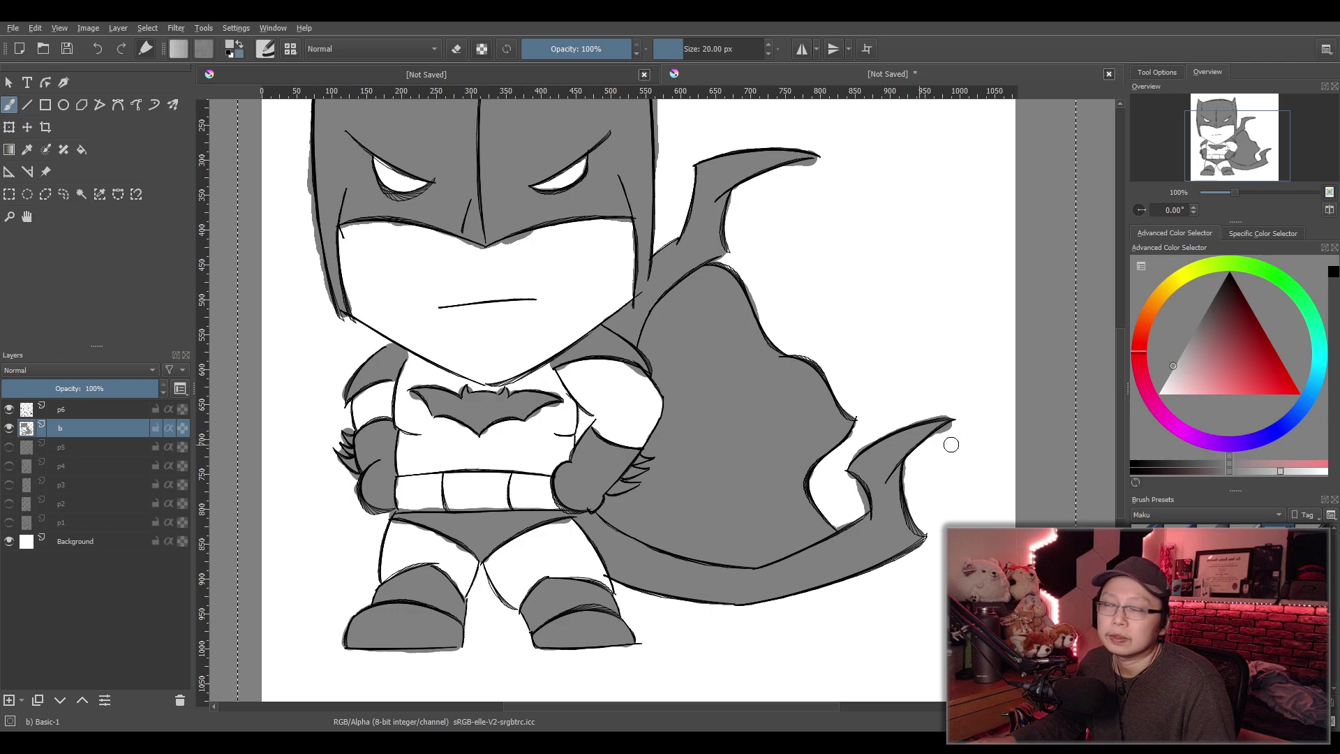
{"action": "mouse_move", "coordinate": [381, 400]}
{"action": "left_mouse_down"}
{"action": "mouse_move", "coordinate": [390, 413]}
{"action": "mouse_move", "coordinate": [414, 361]}
{"action": "mouse_move", "coordinate": [458, 386]}
{"action": "mouse_move", "coordinate": [404, 390]}
{"action": "mouse_move", "coordinate": [421, 420]}
{"action": "mouse_move", "coordinate": [417, 437]}
{"action": "mouse_move", "coordinate": [403, 420]}
{"action": "mouse_move", "coordinate": [404, 471]}
{"action": "mouse_move", "coordinate": [458, 460]}
{"action": "mouse_move", "coordinate": [417, 456]}
{"action": "mouse_move", "coordinate": [436, 423]}
{"action": "mouse_move", "coordinate": [475, 444]}
{"action": "mouse_move", "coordinate": [436, 462]}
{"action": "mouse_move", "coordinate": [511, 467]}
{"action": "mouse_move", "coordinate": [562, 454]}
{"action": "mouse_move", "coordinate": [557, 406]}
{"action": "mouse_move", "coordinate": [494, 433]}
{"action": "mouse_move", "coordinate": [508, 440]}
{"action": "mouse_move", "coordinate": [574, 400]}
{"action": "mouse_move", "coordinate": [548, 381]}
{"action": "mouse_move", "coordinate": [462, 381]}
{"action": "mouse_move", "coordinate": [586, 388]}
{"action": "mouse_move", "coordinate": [571, 371]}
{"action": "mouse_move", "coordinate": [618, 360]}
{"action": "mouse_move", "coordinate": [653, 401]}
{"action": "mouse_move", "coordinate": [639, 439]}
{"action": "mouse_move", "coordinate": [608, 439]}
{"action": "mouse_move", "coordinate": [591, 404]}
{"action": "mouse_move", "coordinate": [612, 391]}
{"action": "mouse_move", "coordinate": [631, 415]}
{"action": "mouse_move", "coordinate": [631, 388]}
{"action": "left_mouse_up"}
{"action": "mouse_move", "coordinate": [400, 532]}
{"action": "left_mouse_down"}
{"action": "mouse_move", "coordinate": [471, 562]}
{"action": "mouse_move", "coordinate": [465, 591]}
{"action": "mouse_move", "coordinate": [449, 554]}
{"action": "mouse_move", "coordinate": [427, 545]}
{"action": "mouse_move", "coordinate": [421, 557]}
{"action": "mouse_move", "coordinate": [393, 532]}
{"action": "mouse_move", "coordinate": [384, 575]}
{"action": "mouse_move", "coordinate": [433, 562]}
{"action": "left_mouse_up"}
{"action": "mouse_move", "coordinate": [523, 552]}
{"action": "left_mouse_down"}
{"action": "mouse_move", "coordinate": [494, 561]}
{"action": "mouse_move", "coordinate": [572, 523]}
{"action": "mouse_move", "coordinate": [492, 570]}
{"action": "mouse_move", "coordinate": [513, 602]}
{"action": "mouse_move", "coordinate": [540, 551]}
{"action": "mouse_move", "coordinate": [565, 539]}
{"action": "mouse_move", "coordinate": [547, 570]}
{"action": "mouse_move", "coordinate": [608, 582]}
{"action": "mouse_move", "coordinate": [581, 560]}
{"action": "left_mouse_up"}
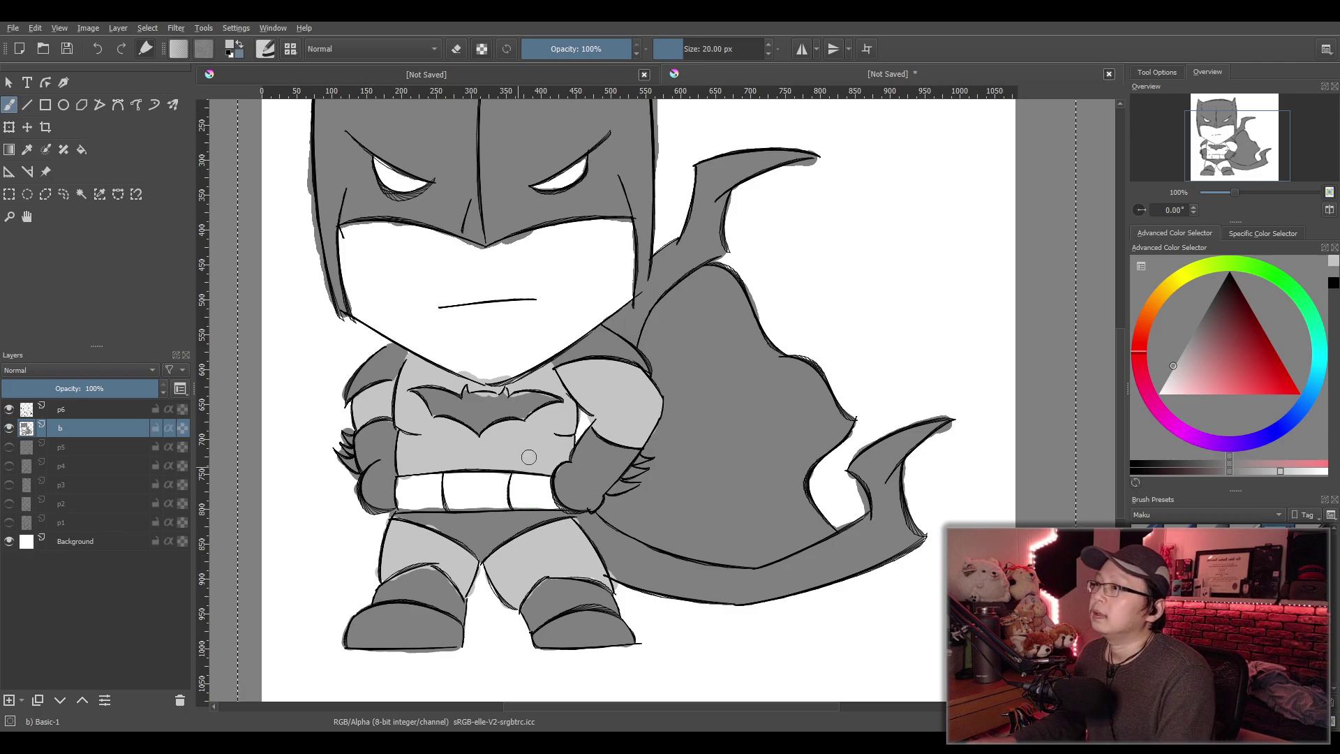
Choose a soft, moderately saturated yellow as the painting colour for the utility belt
{"action": "scroll", "coordinate": [556, 496], "scroll_direction": "up", "scroll_amount": 3}
{"action": "scroll", "coordinate": [526, 463], "scroll_direction": "up", "scroll_amount": 1}
{"action": "left_click_drag", "start_coordinate": [516, 473], "coordinate": [574, 464]}
{"action": "scroll", "coordinate": [564, 461], "scroll_direction": "down", "scroll_amount": 1}
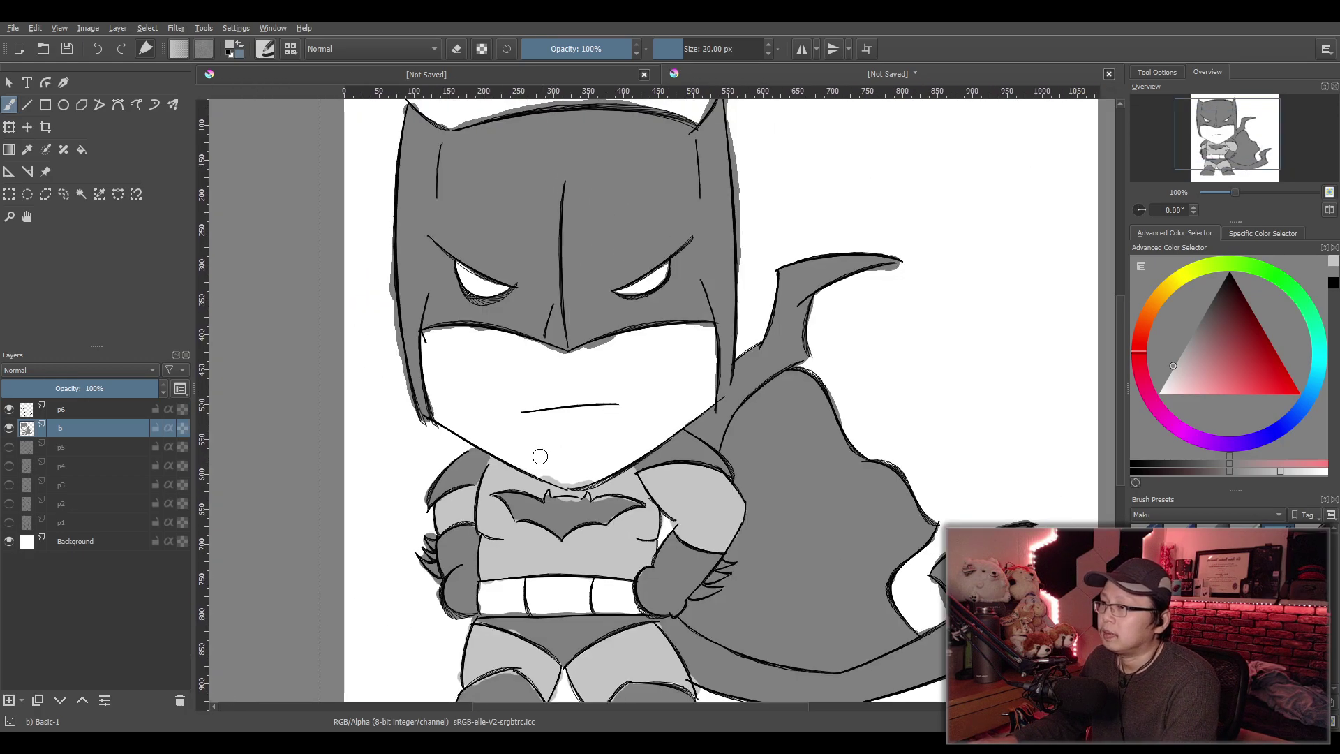
{"action": "left_click", "coordinate": [1164, 289]}
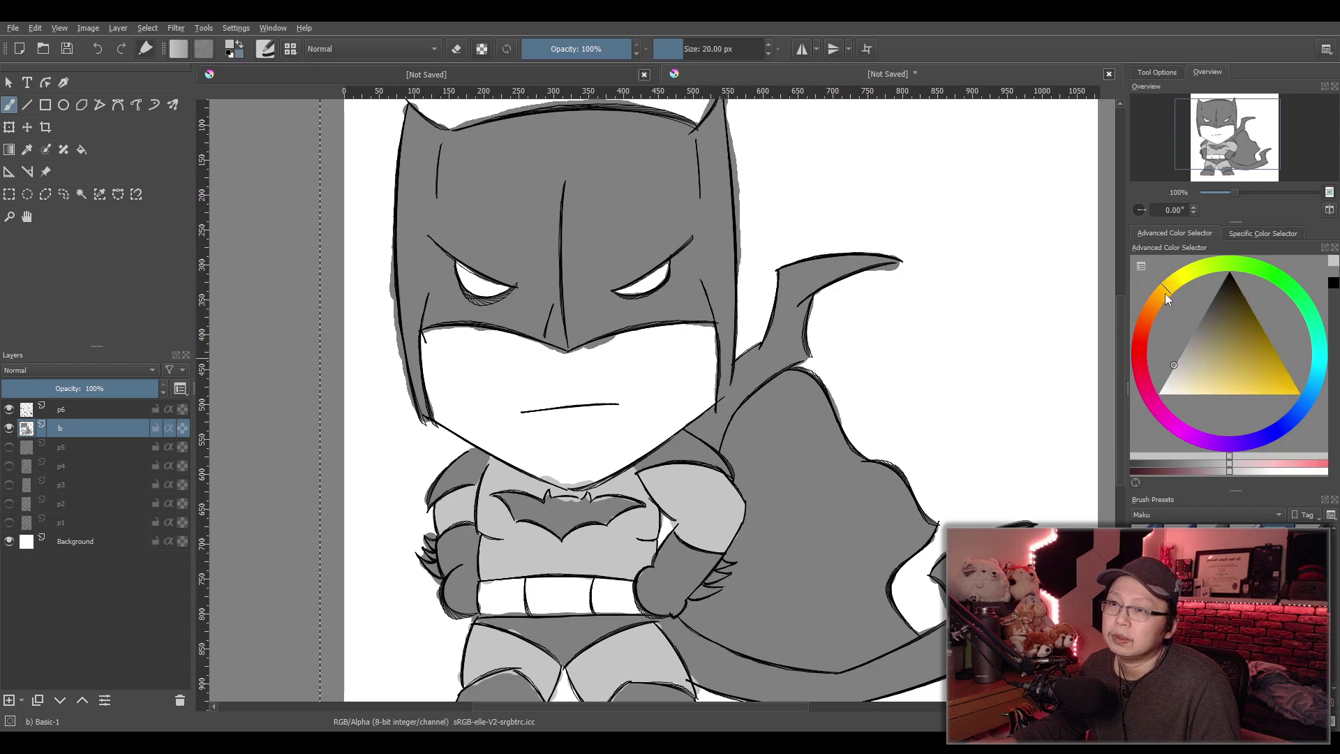
{"action": "mouse_move", "coordinate": [1196, 332]}
{"action": "left_mouse_down"}
{"action": "mouse_move", "coordinate": [1246, 396]}
{"action": "mouse_move", "coordinate": [1216, 374]}
{"action": "mouse_move", "coordinate": [1230, 370]}
{"action": "left_mouse_up"}
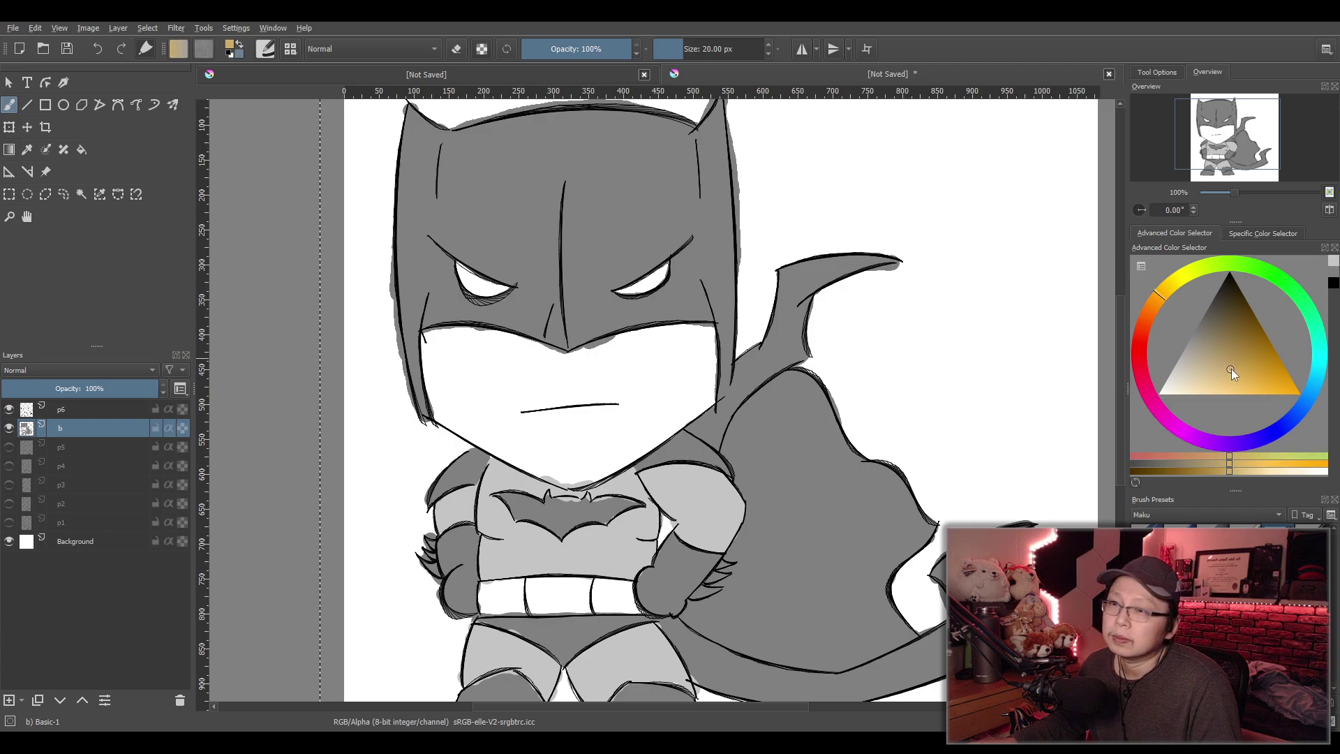
{"action": "left_click_drag", "start_coordinate": [1162, 296], "coordinate": [1178, 281]}
{"action": "mouse_move", "coordinate": [1223, 366]}
{"action": "left_mouse_down"}
{"action": "mouse_move", "coordinate": [1217, 389]}
{"action": "mouse_move", "coordinate": [1225, 380]}
{"action": "left_mouse_up"}
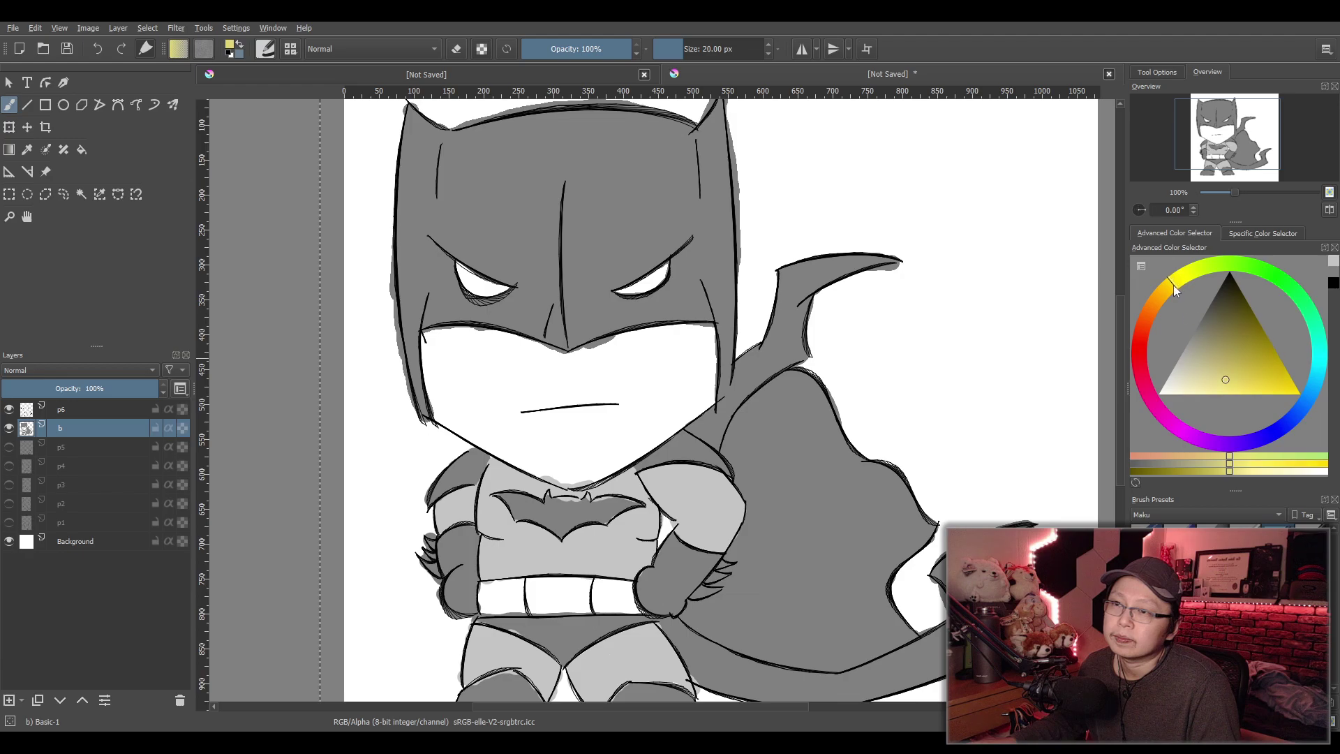
{"action": "left_click_drag", "start_coordinate": [1176, 281], "coordinate": [1171, 285]}
{"action": "mouse_move", "coordinate": [1222, 391]}
{"action": "left_mouse_down"}
{"action": "mouse_move", "coordinate": [1230, 375]}
{"action": "mouse_move", "coordinate": [1222, 393]}
{"action": "mouse_move", "coordinate": [1238, 383]}
{"action": "left_mouse_up"}
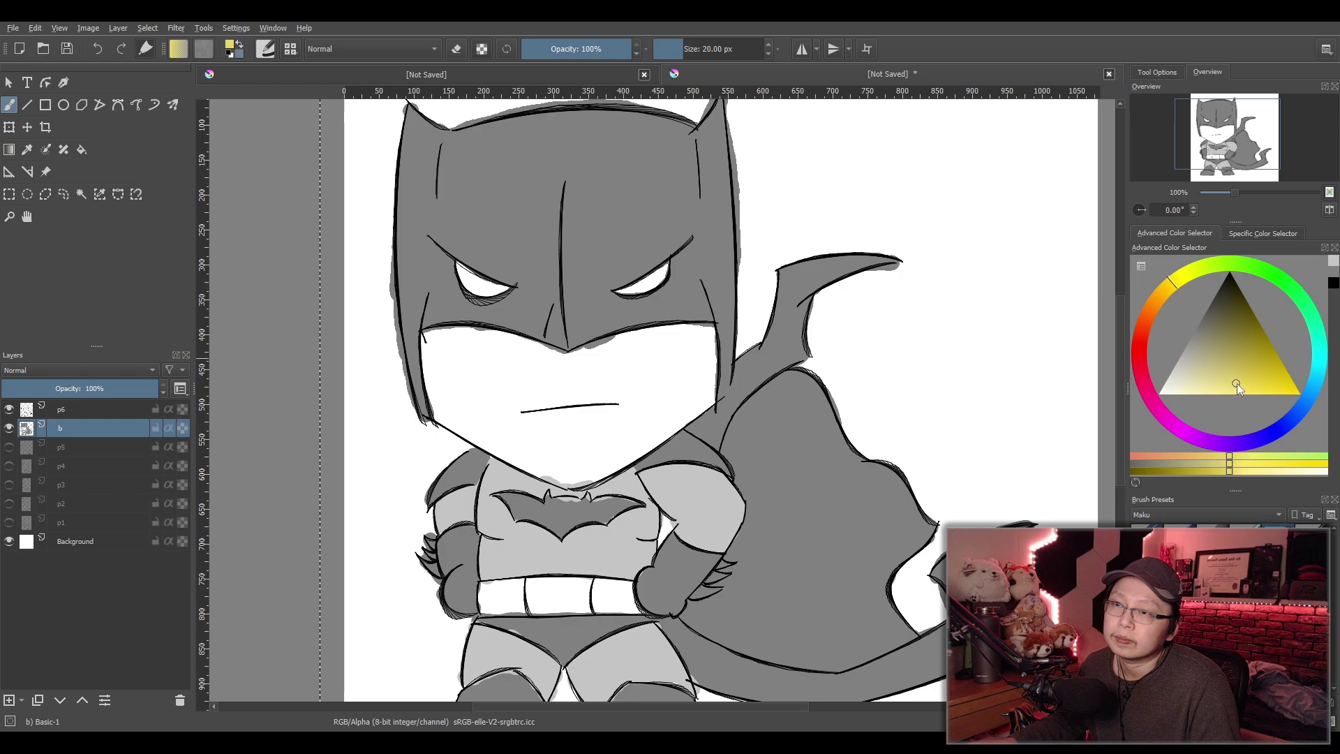
Try the yellow on the belt, undo that stroke, and paint the whole belt in a warmer, more saturated yellow
{"action": "left_click_drag", "start_coordinate": [554, 601], "coordinate": [510, 601]}
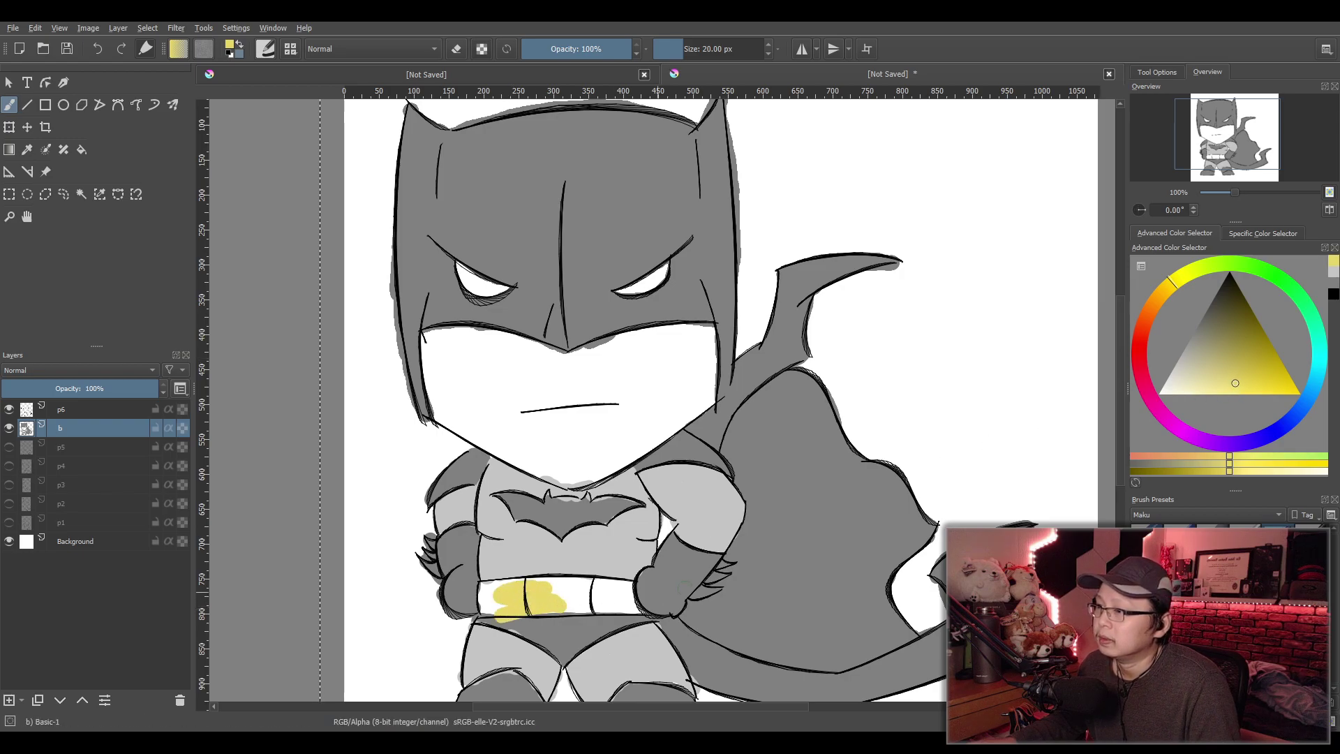
{"action": "key", "text": "ctrl+z"}
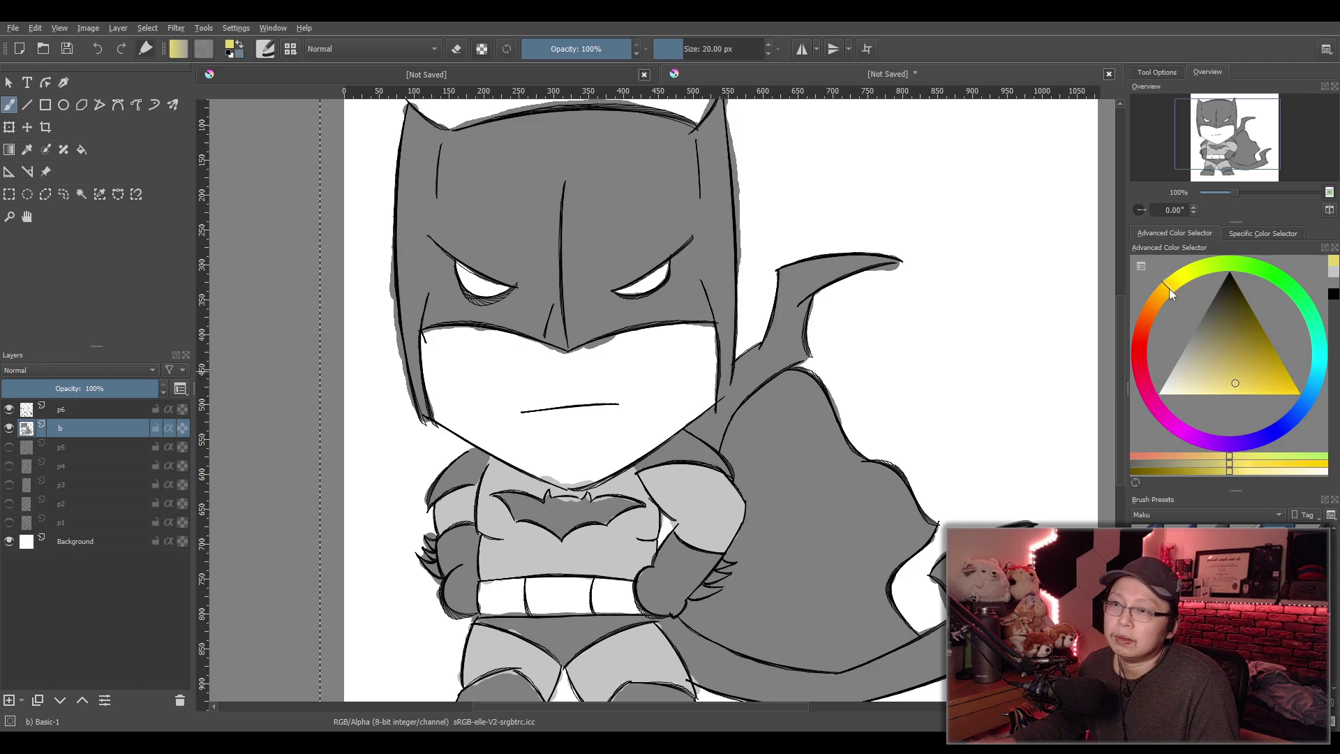
{"action": "left_click_drag", "start_coordinate": [1244, 388], "coordinate": [1257, 396]}
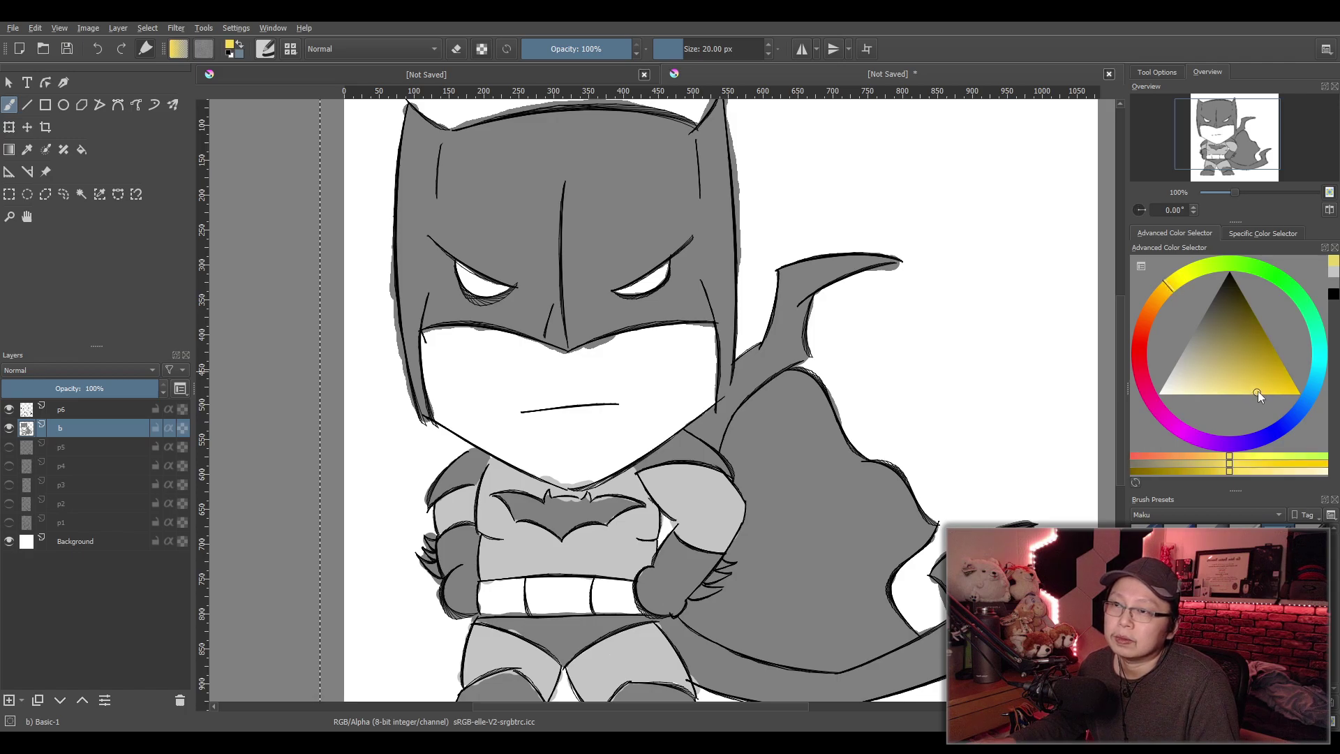
{"action": "mouse_move", "coordinate": [557, 595]}
{"action": "left_mouse_down"}
{"action": "mouse_move", "coordinate": [486, 587]}
{"action": "mouse_move", "coordinate": [485, 608]}
{"action": "mouse_move", "coordinate": [637, 607]}
{"action": "mouse_move", "coordinate": [627, 587]}
{"action": "mouse_move", "coordinate": [520, 588]}
{"action": "left_mouse_up"}
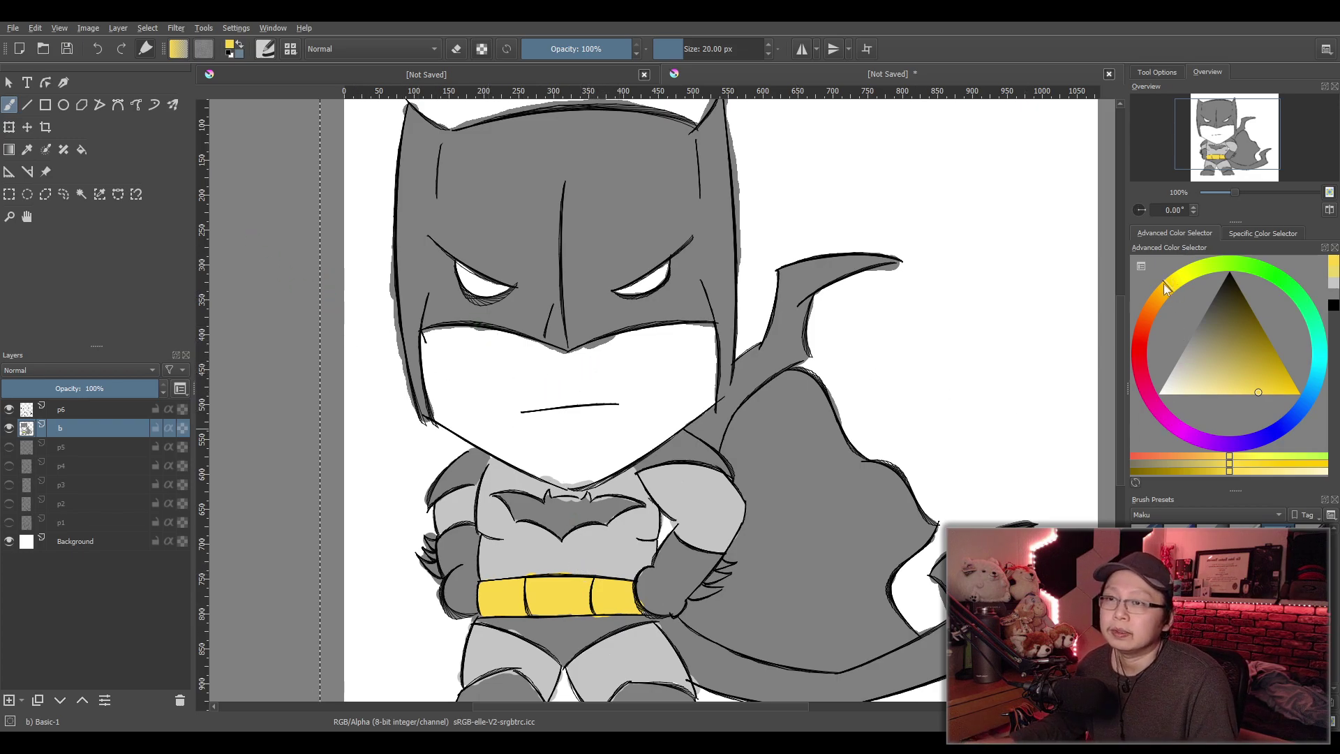
Mix a light peach skin tone from an orange hue and paint the exposed lower face with it
{"action": "left_click_drag", "start_coordinate": [1165, 287], "coordinate": [1145, 328]}
{"action": "left_click_drag", "start_coordinate": [1253, 393], "coordinate": [1199, 386]}
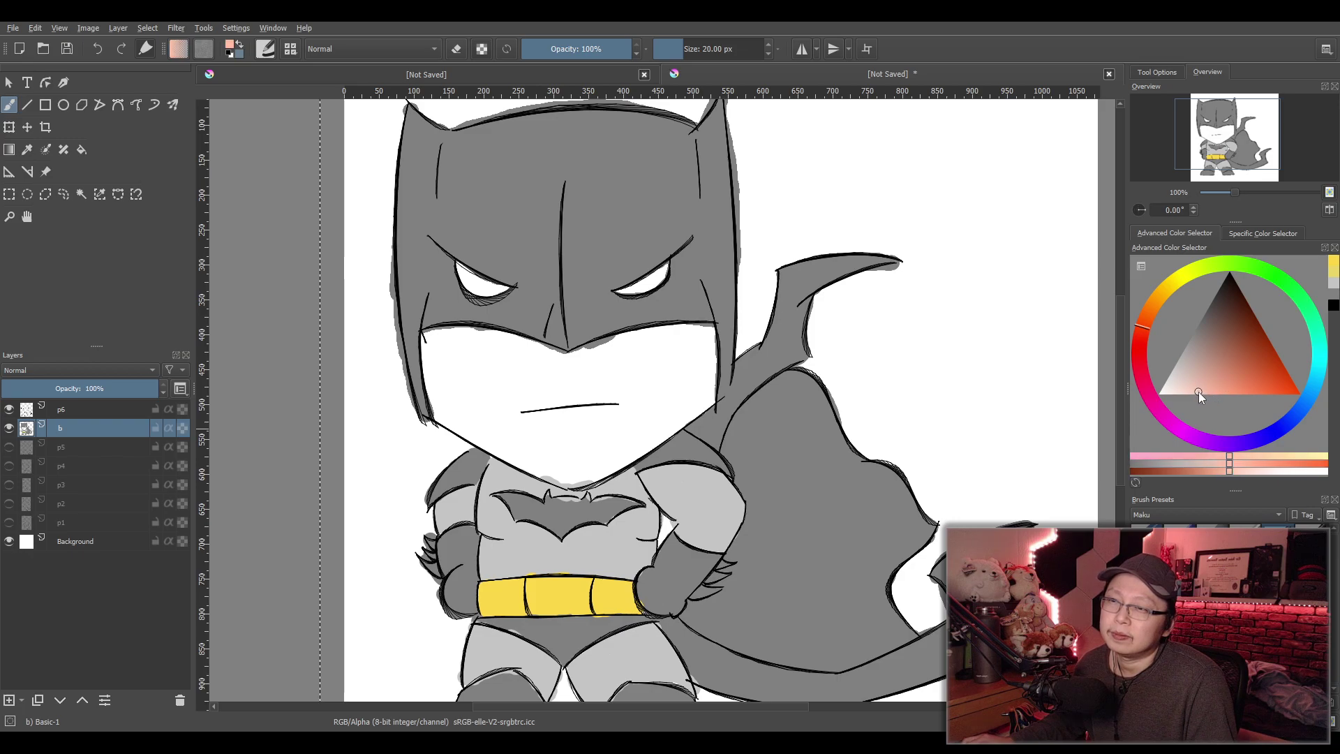
{"action": "left_click_drag", "start_coordinate": [1140, 328], "coordinate": [1141, 325]}
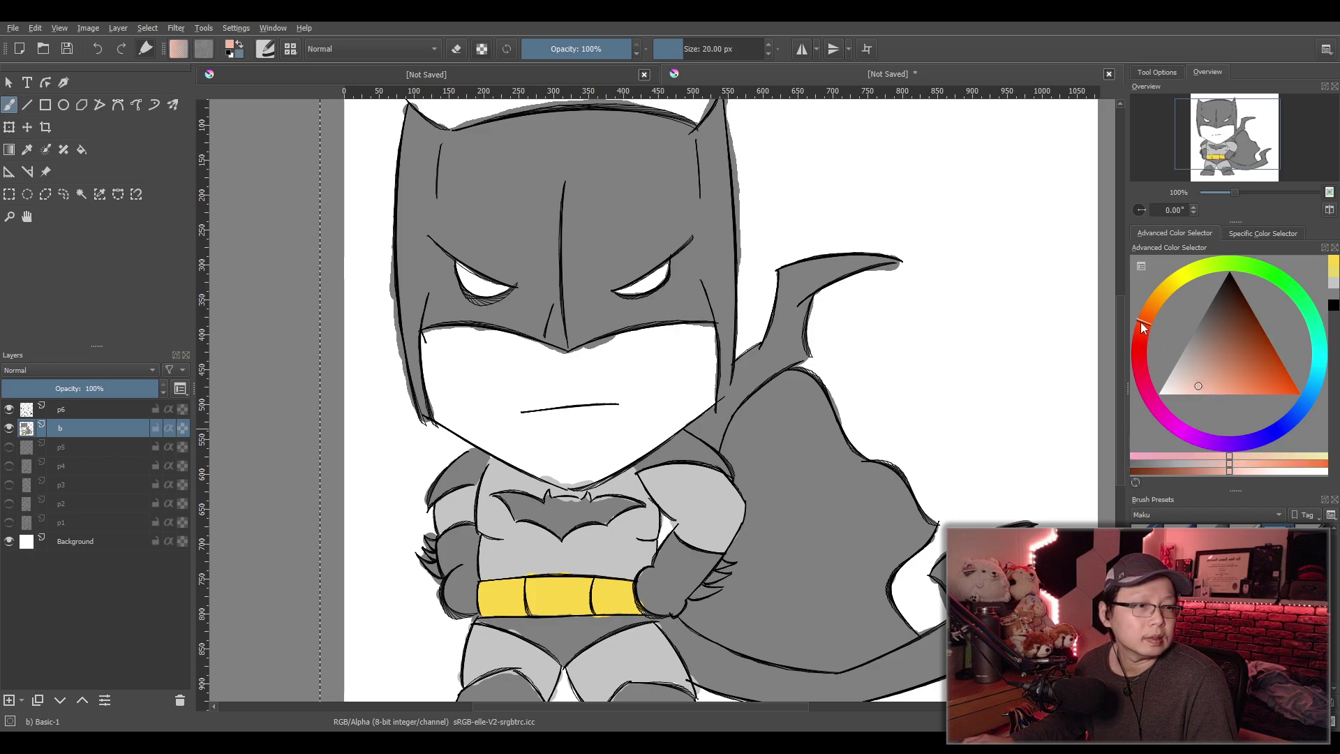
{"action": "left_click_drag", "start_coordinate": [1142, 318], "coordinate": [1144, 313]}
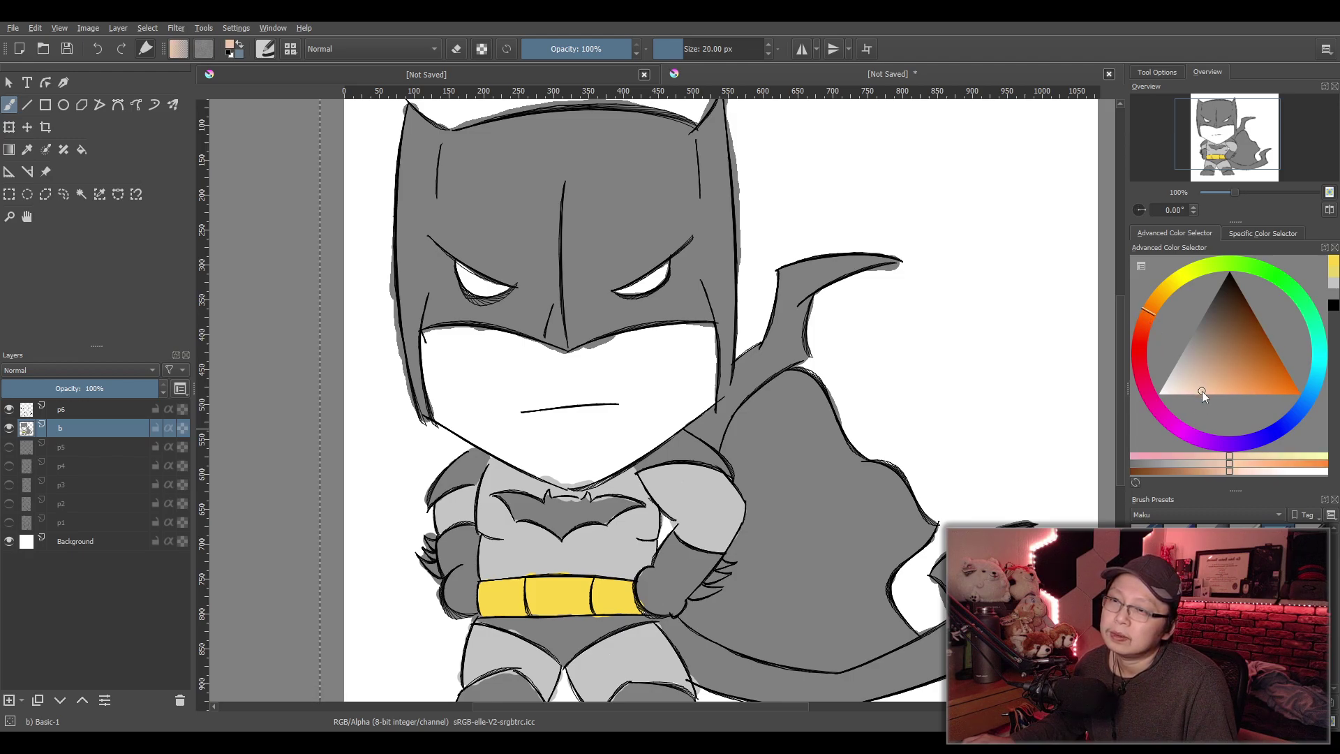
{"action": "left_click_drag", "start_coordinate": [1205, 393], "coordinate": [1201, 388]}
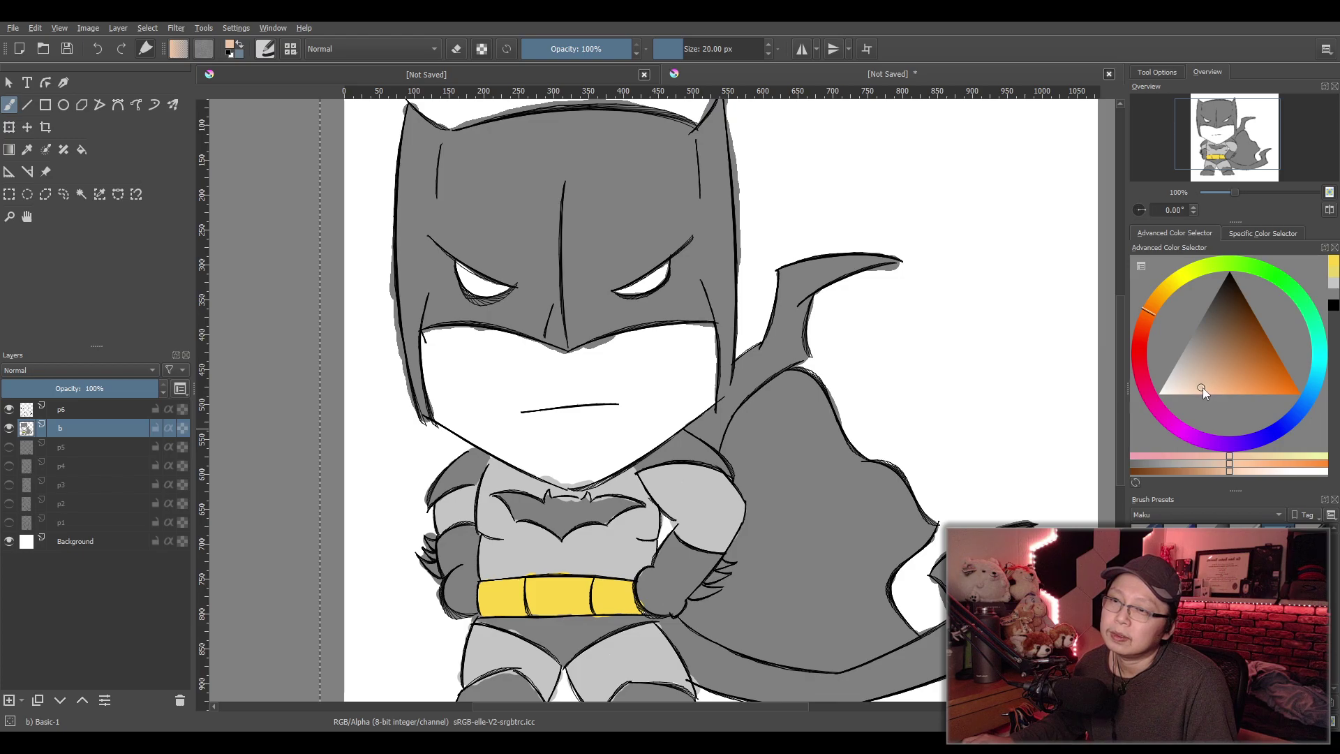
{"action": "mouse_move", "coordinate": [493, 360]}
{"action": "left_mouse_down"}
{"action": "mouse_move", "coordinate": [498, 394]}
{"action": "mouse_move", "coordinate": [472, 338]}
{"action": "mouse_move", "coordinate": [577, 357]}
{"action": "mouse_move", "coordinate": [696, 327]}
{"action": "mouse_move", "coordinate": [708, 387]}
{"action": "mouse_move", "coordinate": [687, 422]}
{"action": "mouse_move", "coordinate": [566, 487]}
{"action": "mouse_move", "coordinate": [436, 402]}
{"action": "mouse_move", "coordinate": [430, 358]}
{"action": "mouse_move", "coordinate": [464, 335]}
{"action": "mouse_move", "coordinate": [428, 351]}
{"action": "mouse_move", "coordinate": [488, 398]}
{"action": "mouse_move", "coordinate": [456, 398]}
{"action": "mouse_move", "coordinate": [469, 389]}
{"action": "mouse_move", "coordinate": [526, 443]}
{"action": "mouse_move", "coordinate": [565, 438]}
{"action": "mouse_move", "coordinate": [534, 443]}
{"action": "mouse_move", "coordinate": [586, 469]}
{"action": "mouse_move", "coordinate": [698, 385]}
{"action": "mouse_move", "coordinate": [694, 339]}
{"action": "mouse_move", "coordinate": [526, 366]}
{"action": "mouse_move", "coordinate": [548, 370]}
{"action": "mouse_move", "coordinate": [517, 361]}
{"action": "mouse_move", "coordinate": [604, 373]}
{"action": "mouse_move", "coordinate": [614, 394]}
{"action": "mouse_move", "coordinate": [601, 421]}
{"action": "mouse_move", "coordinate": [624, 433]}
{"action": "left_mouse_up"}
{"action": "left_click_drag", "start_coordinate": [679, 362], "coordinate": [691, 350]}
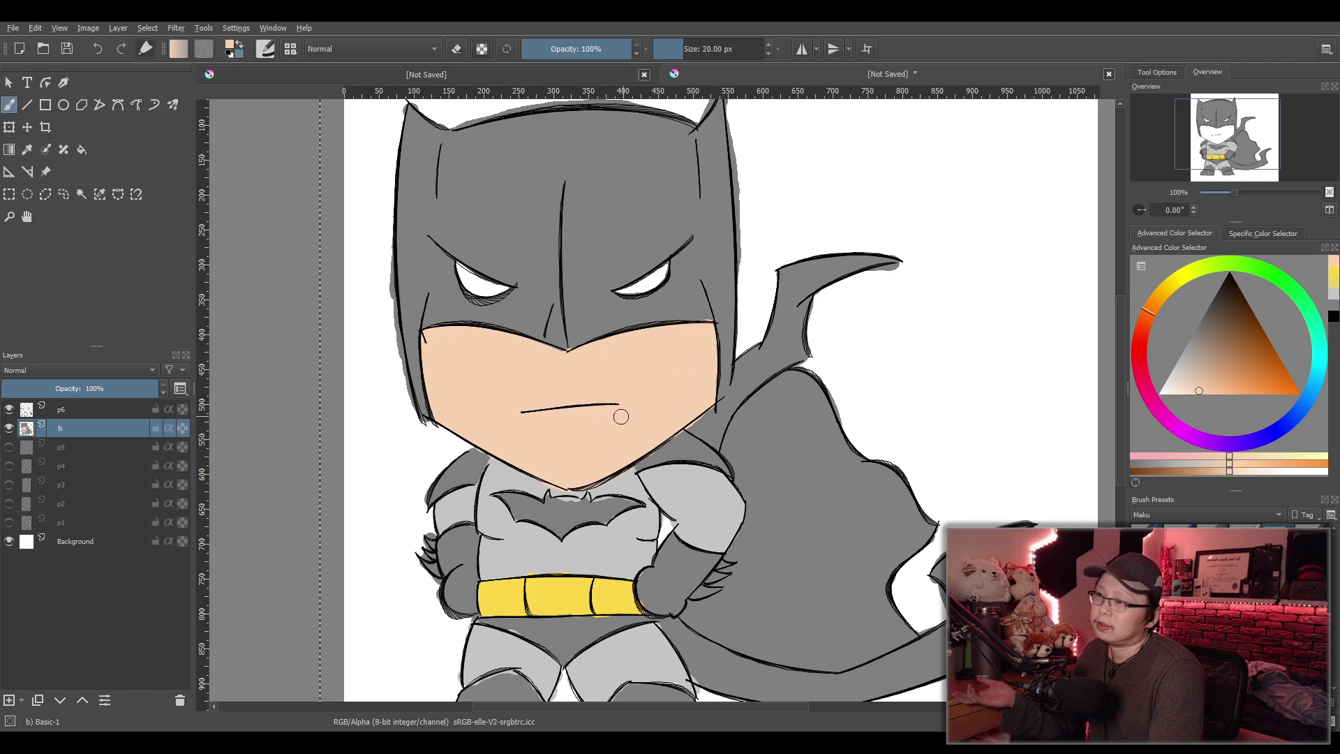
On layer p6, erase the stray line end at the mask opening's cheek corner with the 10 px Eraser Circle brush
{"action": "scroll", "coordinate": [551, 394], "scroll_direction": "up", "scroll_amount": 3}
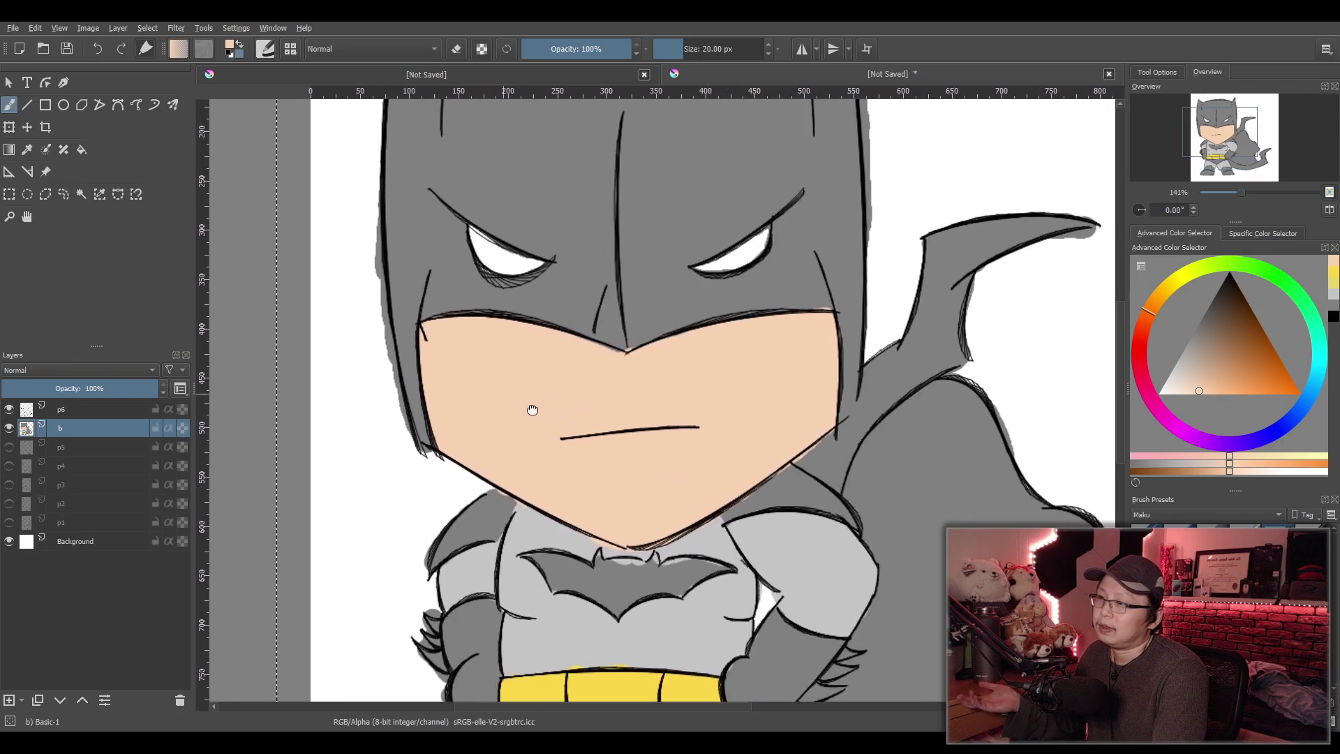
{"action": "scroll", "coordinate": [500, 377], "scroll_direction": "up", "scroll_amount": 4}
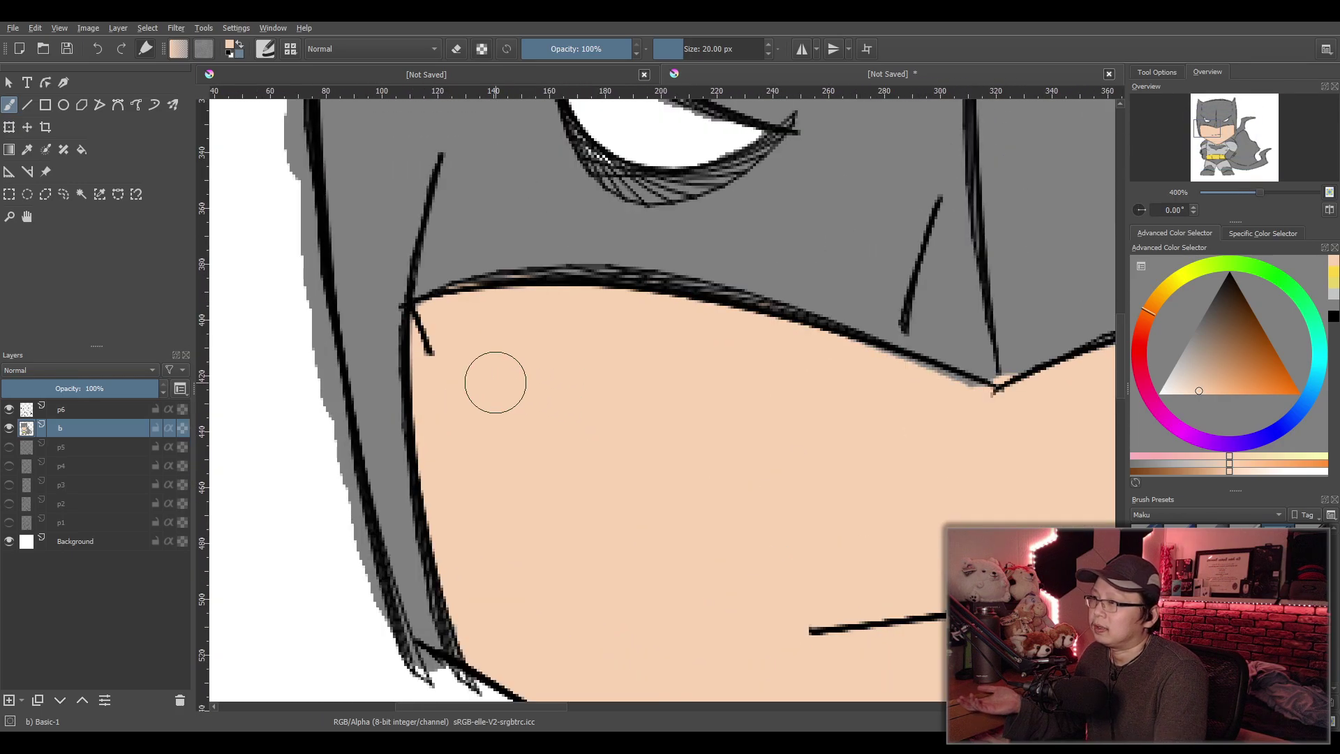
{"action": "left_click", "coordinate": [80, 409]}
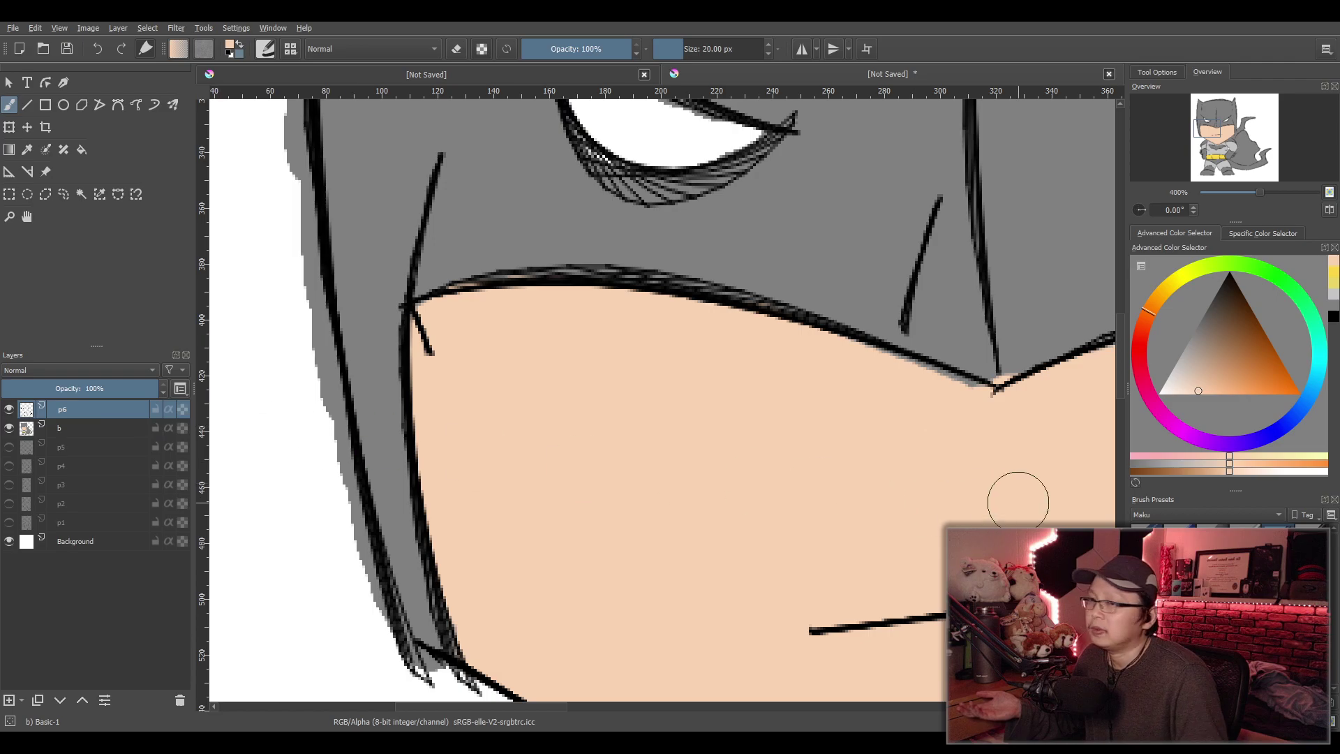
{"action": "key", "text": "e"}
{"action": "mouse_move", "coordinate": [406, 366]}
{"action": "left_mouse_down"}
{"action": "mouse_move", "coordinate": [428, 353]}
{"action": "mouse_move", "coordinate": [446, 371]}
{"action": "mouse_move", "coordinate": [425, 317]}
{"action": "left_mouse_up"}
{"action": "key", "text": "ctrl+z"}
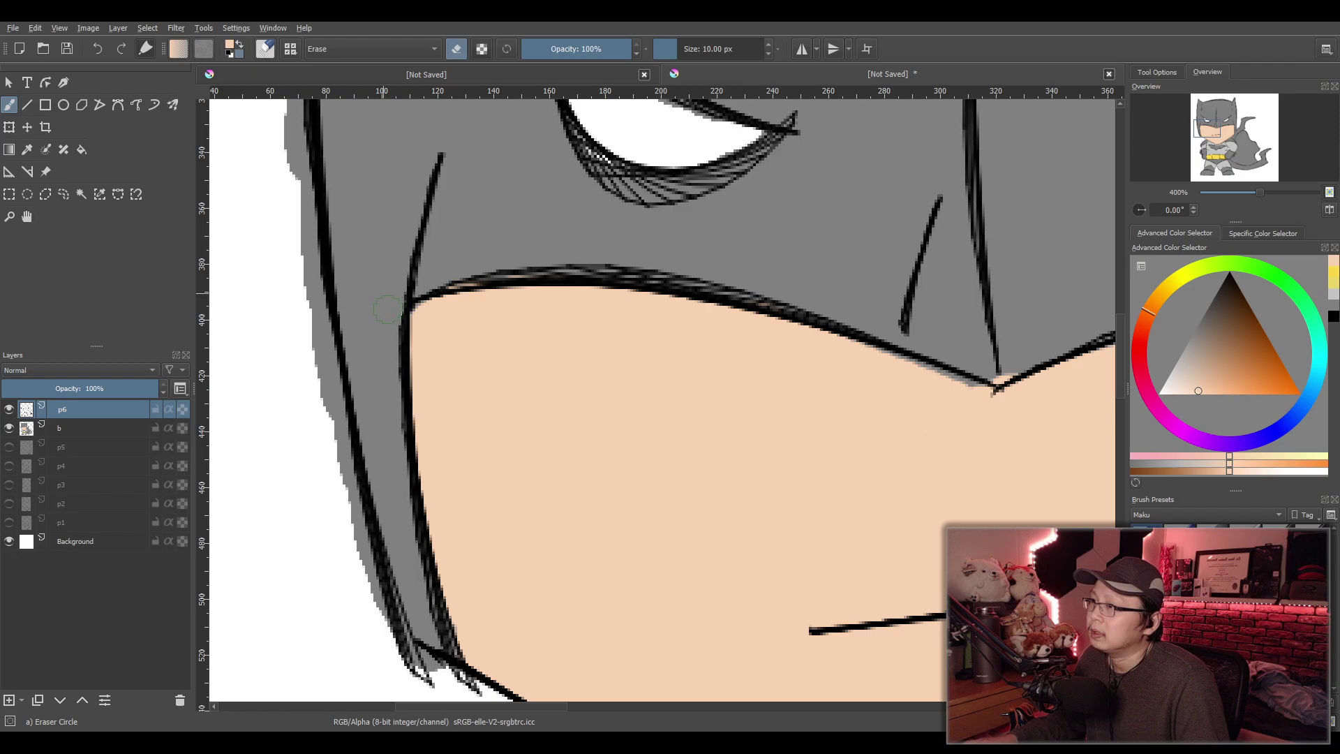
On layer b, pick the costume's dark grey and fill the light gap along the bat emblem's upper edge with the Basic-1 brush
{"action": "key", "text": "1"}
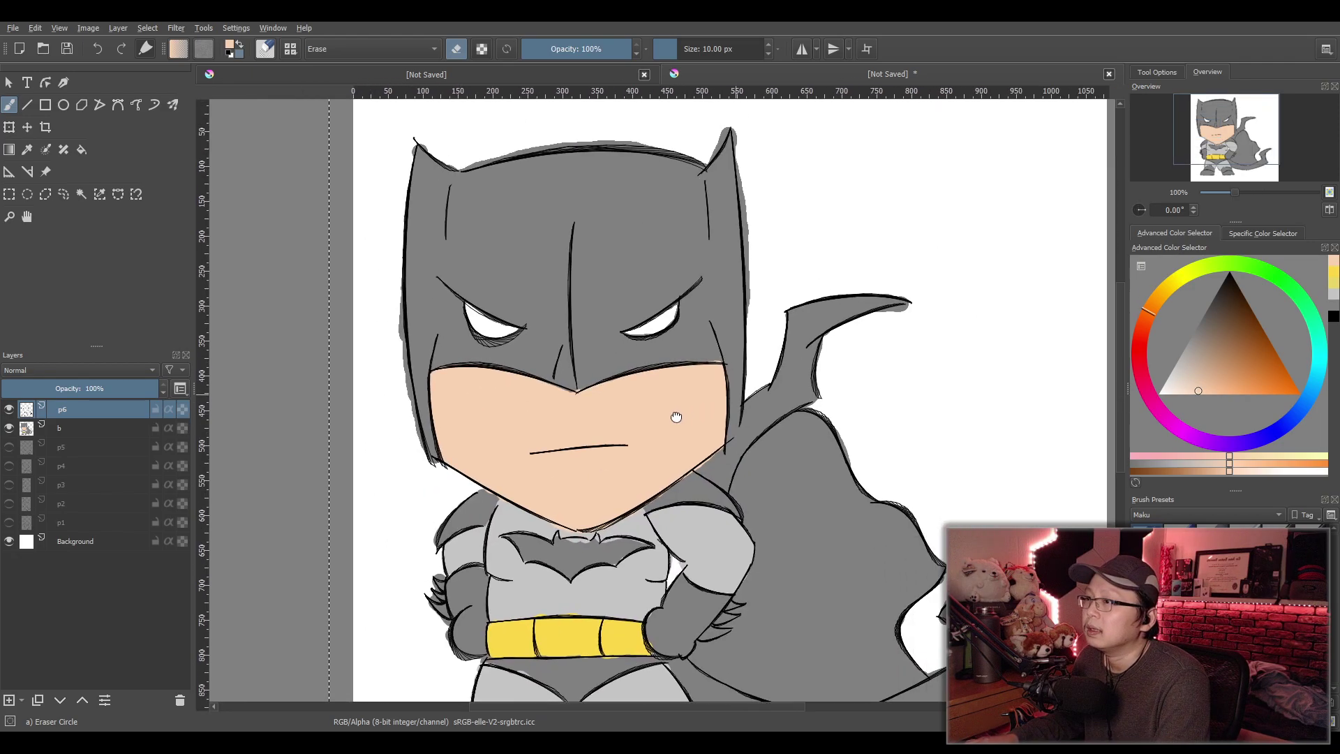
{"action": "left_click", "coordinate": [89, 433]}
{"action": "scroll", "coordinate": [536, 478], "scroll_direction": "down", "scroll_amount": 4}
{"action": "scroll", "coordinate": [552, 492], "scroll_direction": "up", "scroll_amount": 4}
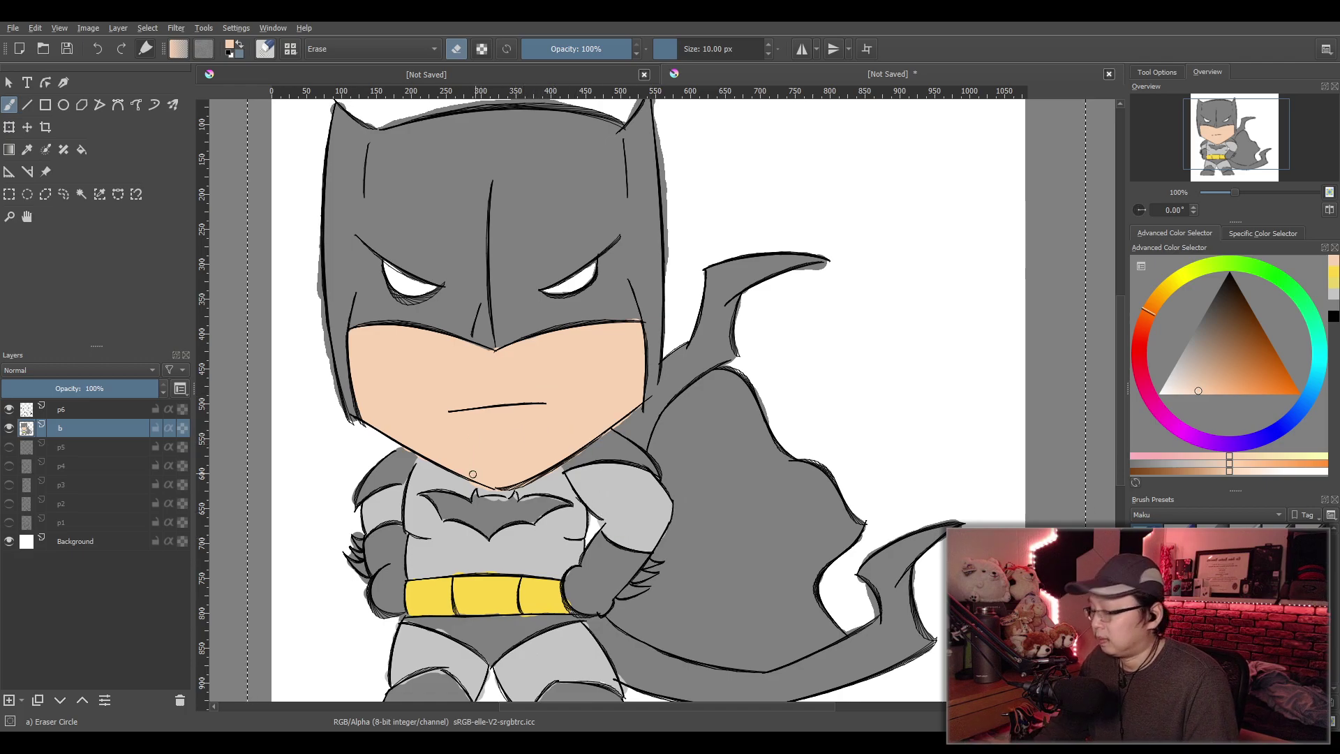
{"action": "left_click", "coordinate": [498, 517], "text": "ctrl"}
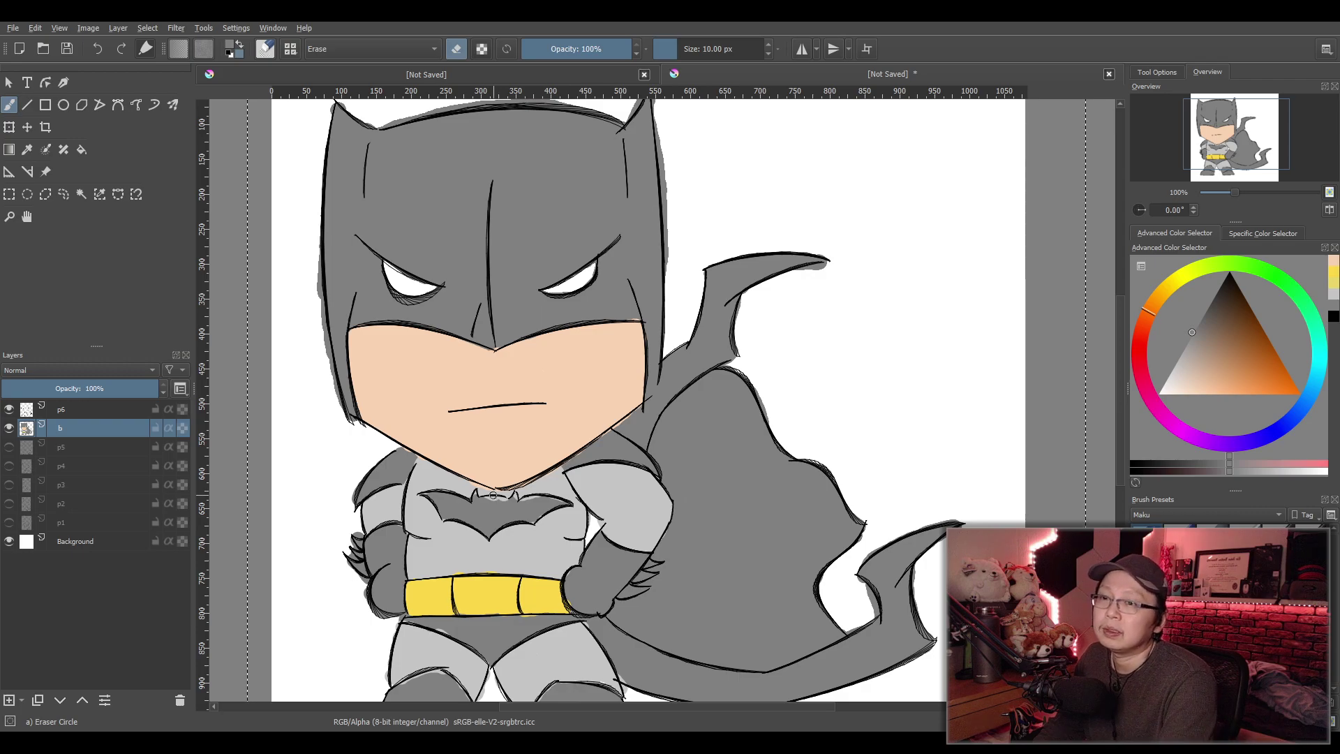
{"action": "scroll", "coordinate": [493, 495], "scroll_direction": "up", "scroll_amount": 2}
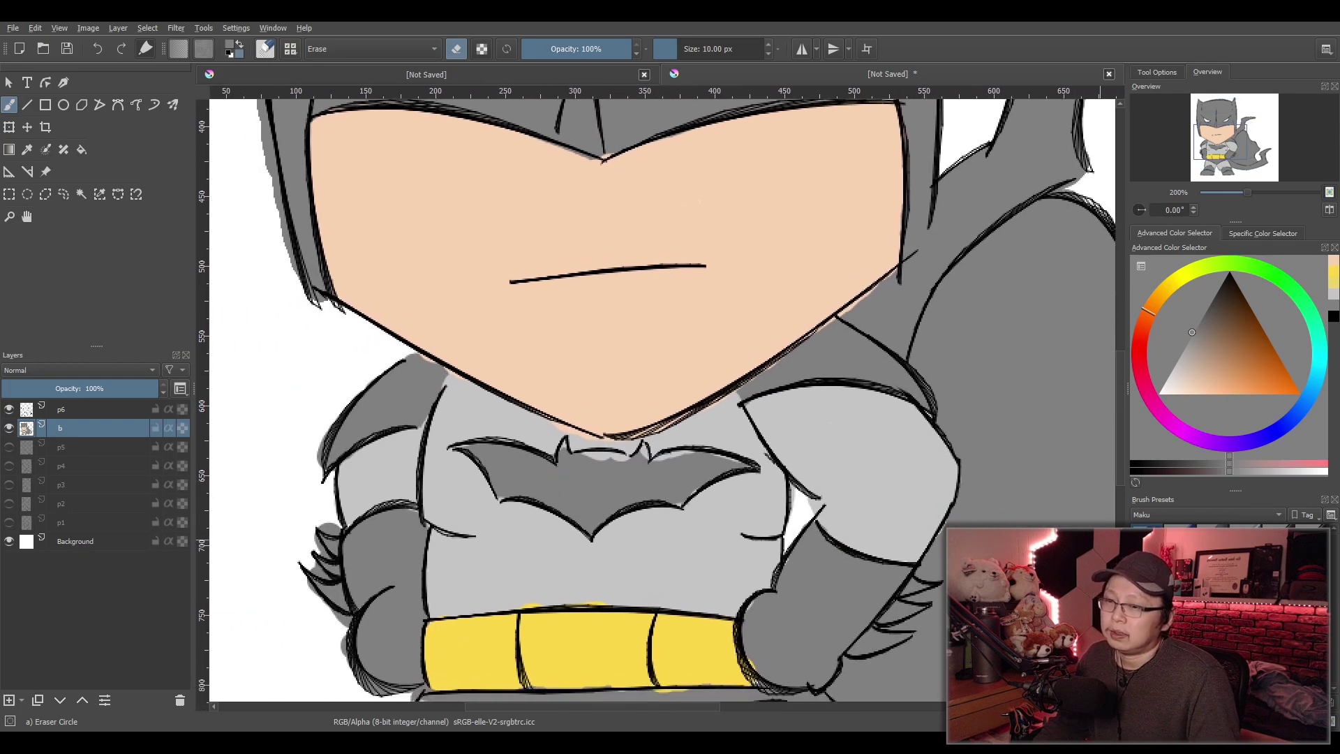
{"action": "key", "text": "e"}
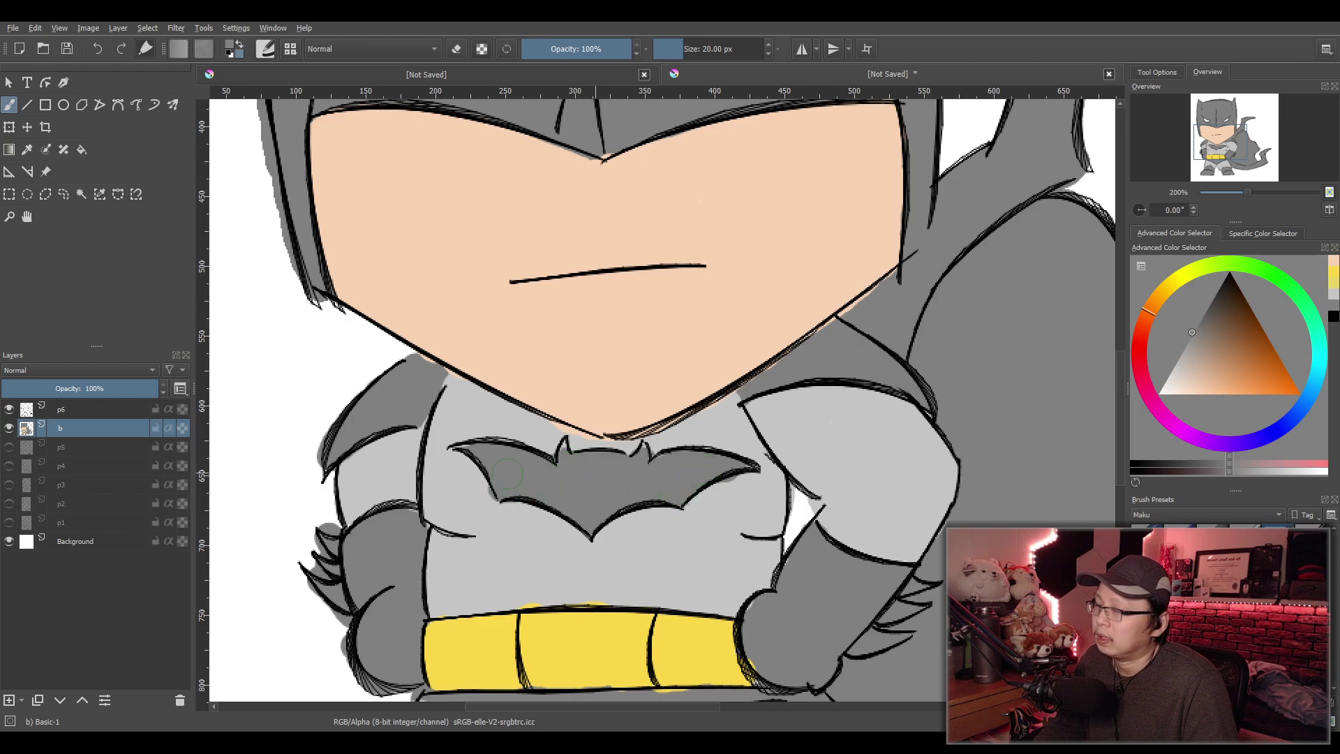
On layer p6, erase the inner and upper outlines of the cape-side boot's cuff with the 10 px Eraser Circle brush
{"action": "key", "text": "1"}
{"action": "left_click_drag", "start_coordinate": [649, 523], "coordinate": [620, 461]}
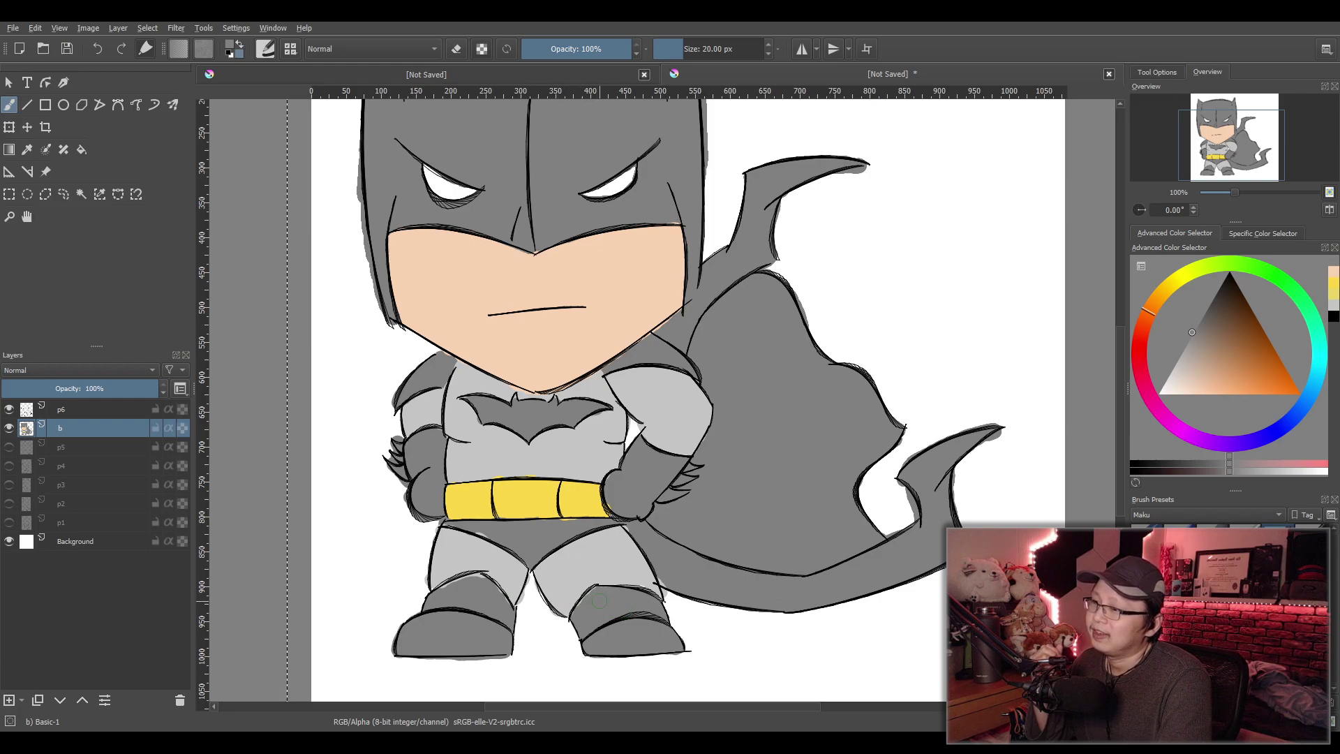
{"action": "scroll", "coordinate": [610, 586], "scroll_direction": "up", "scroll_amount": 3}
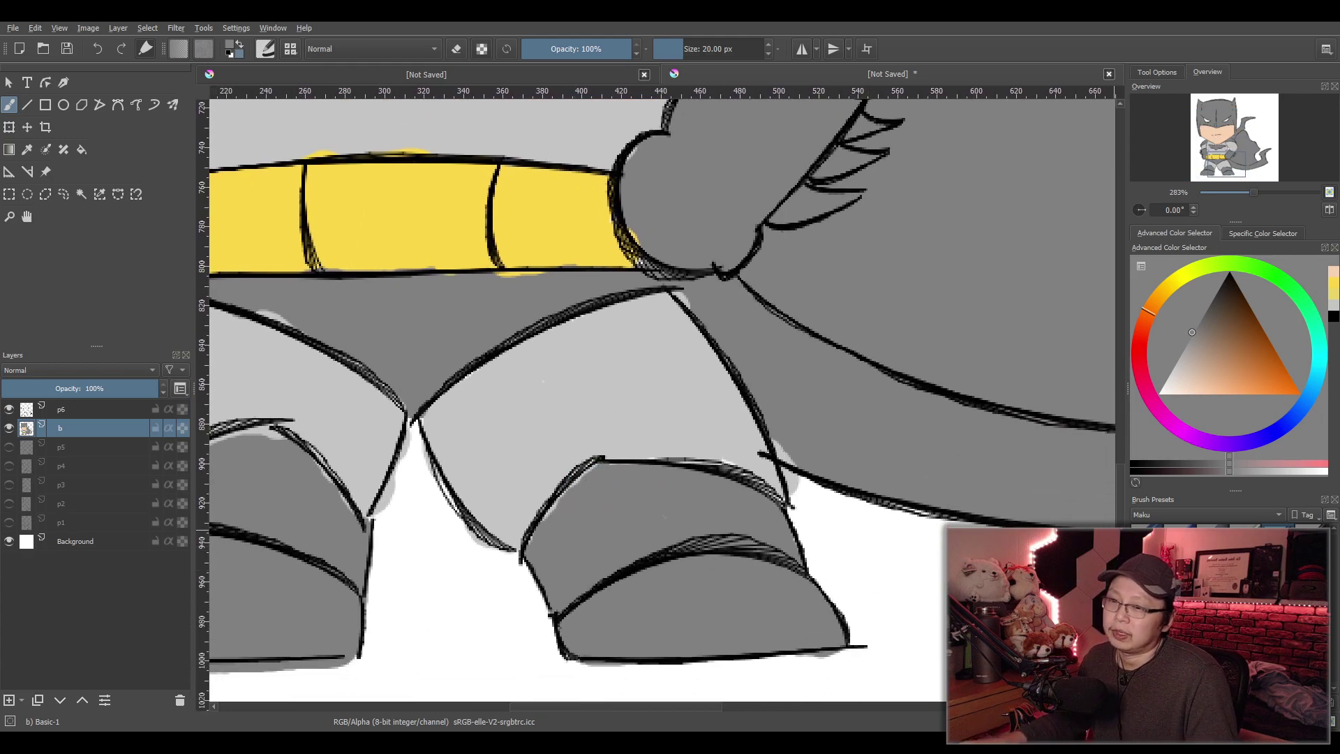
{"action": "key", "text": "e"}
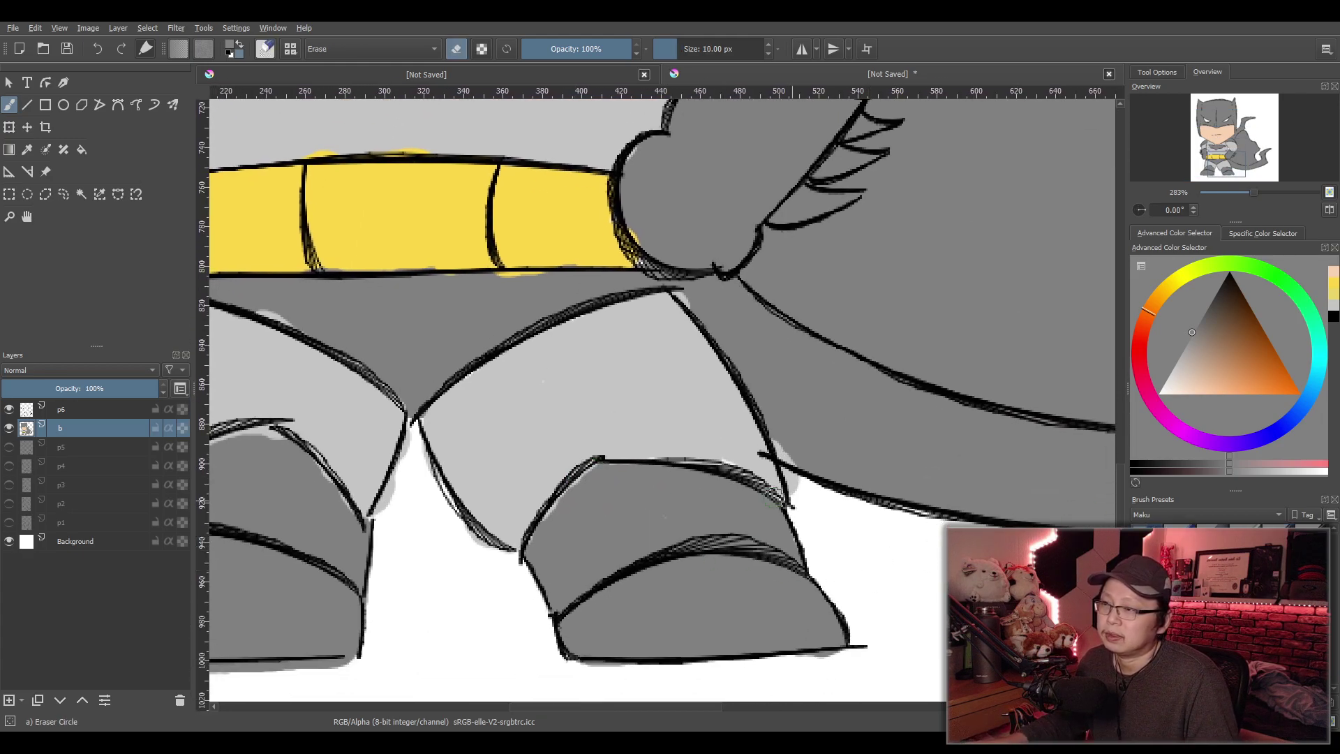
{"action": "double_click", "coordinate": [99, 412]}
{"action": "left_click", "coordinate": [77, 427]}
{"action": "left_click", "coordinate": [99, 412]}
{"action": "mouse_move", "coordinate": [594, 461]}
{"action": "left_mouse_down"}
{"action": "mouse_move", "coordinate": [520, 553]}
{"action": "mouse_move", "coordinate": [650, 454]}
{"action": "mouse_move", "coordinate": [760, 479]}
{"action": "mouse_move", "coordinate": [778, 505]}
{"action": "left_mouse_up"}
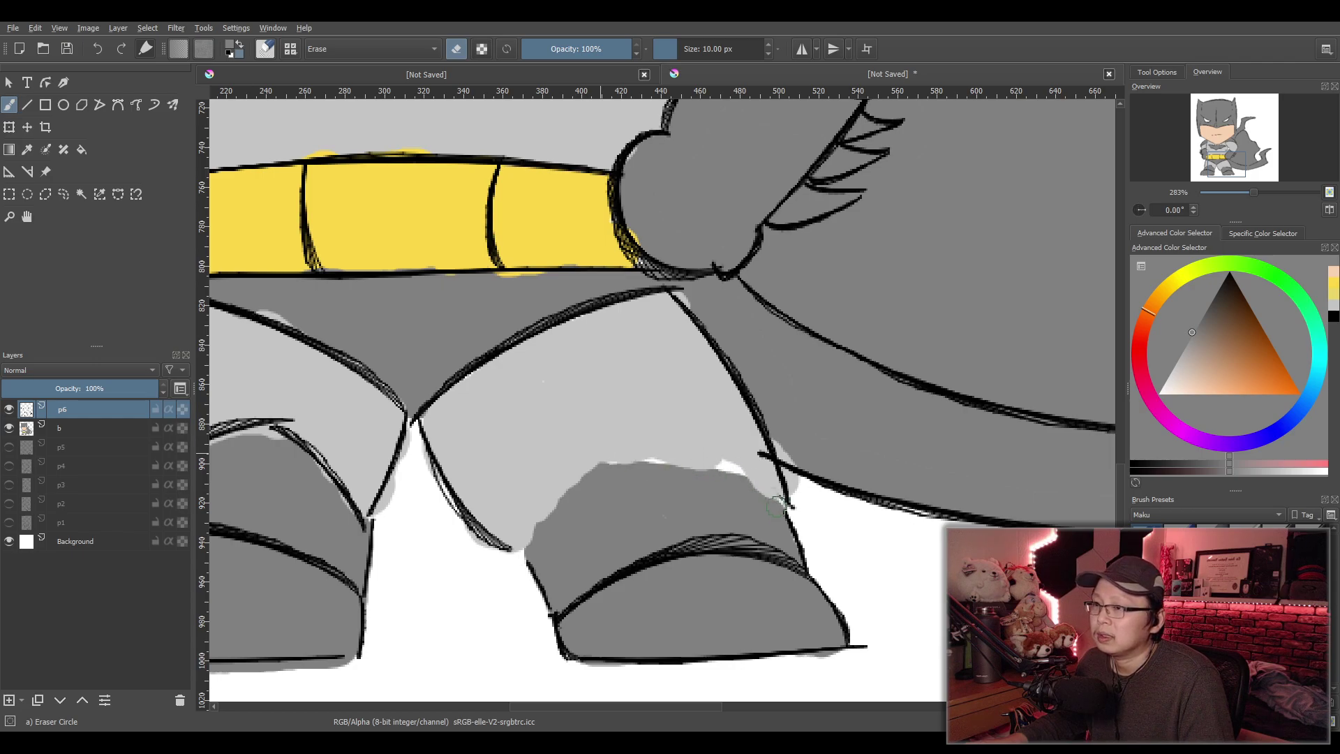
Redraw the slanted inner edge of the cape-side boot's cuff in black with the 1 px Sketching-3 Leaky brush
{"action": "key", "text": "e"}
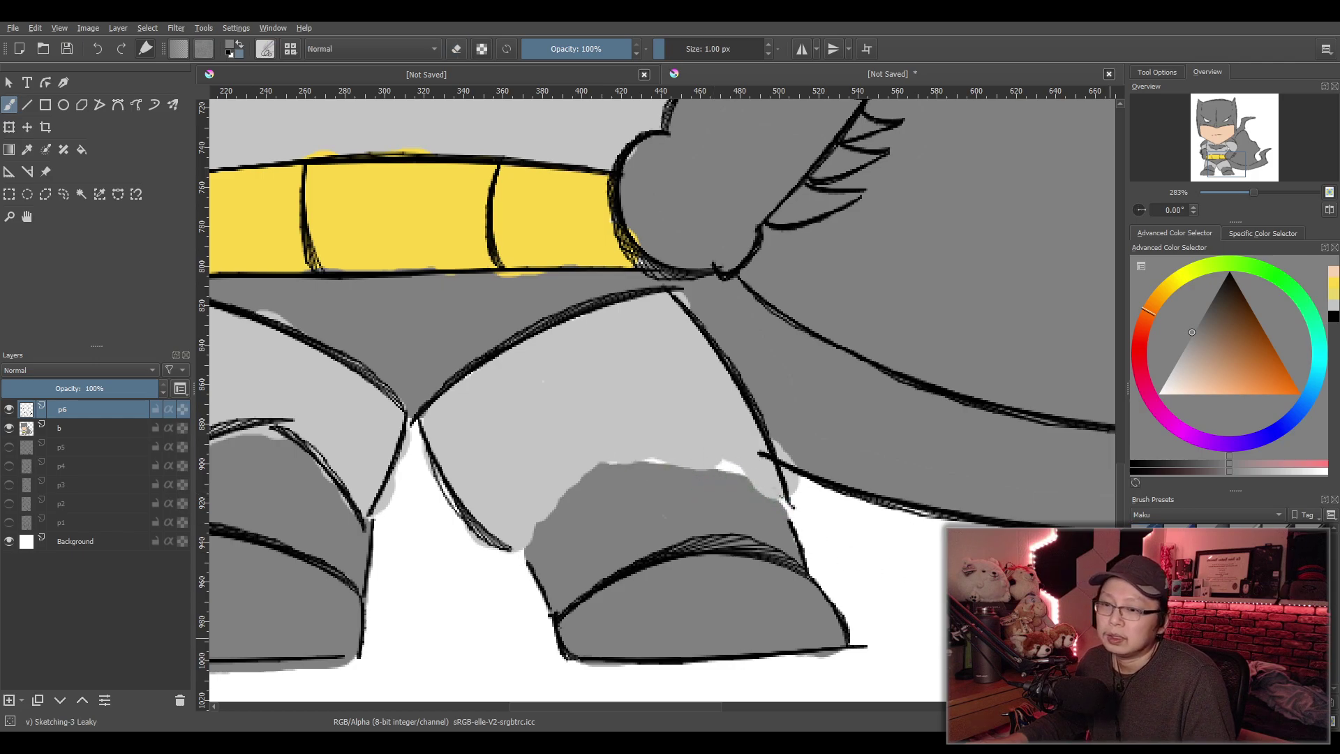
{"action": "left_click", "coordinate": [1224, 303]}
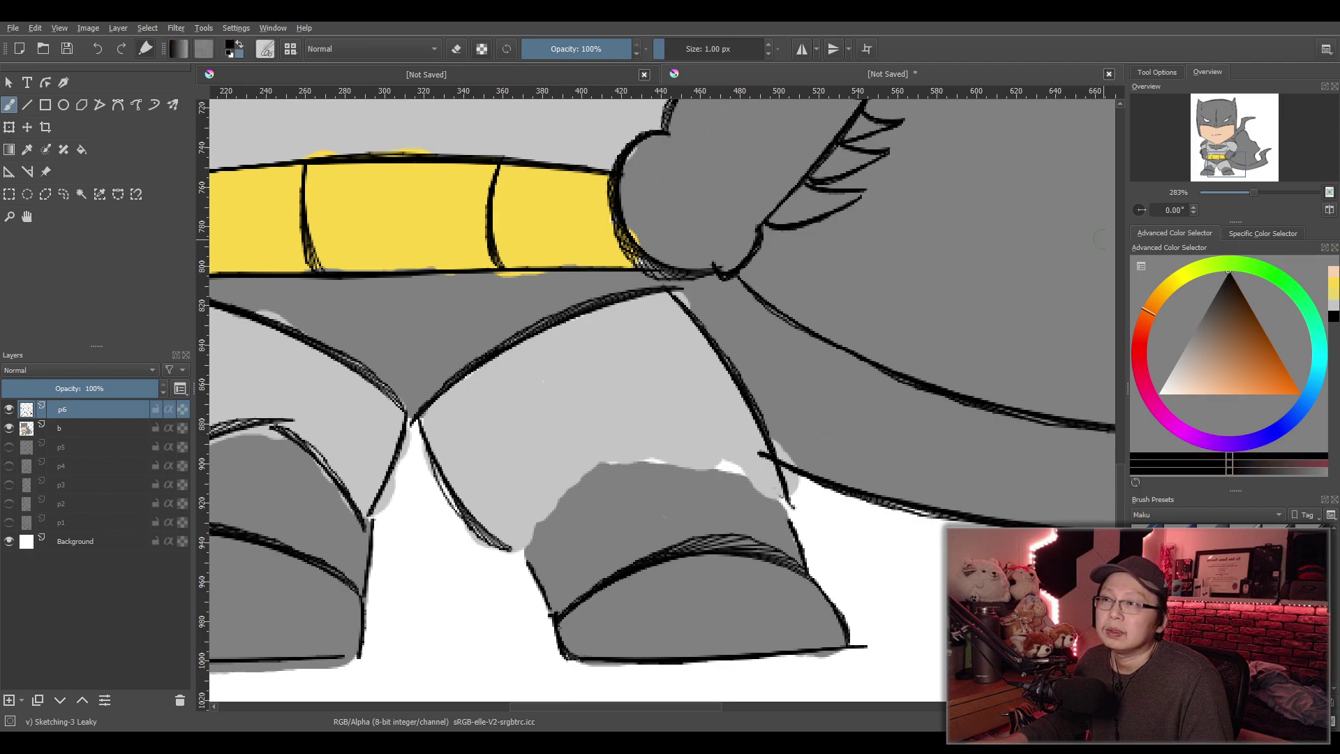
{"action": "left_click_drag", "start_coordinate": [520, 569], "coordinate": [583, 439]}
{"action": "key", "text": "ctrl+z"}
{"action": "left_click_drag", "start_coordinate": [521, 573], "coordinate": [577, 455]}
{"action": "key", "text": "ctrl+z"}
{"action": "mouse_move", "coordinate": [519, 571]}
{"action": "left_mouse_down"}
{"action": "mouse_move", "coordinate": [596, 444]}
{"action": "mouse_move", "coordinate": [767, 499]}
{"action": "left_mouse_up"}
{"action": "key", "text": "ctrl+z"}
Redraw the cape-side cuff's upper edge from its peak to the outer corner, undoing strokes until the curve sits slightly higher
{"action": "left_click_drag", "start_coordinate": [599, 435], "coordinate": [776, 497]}
{"action": "key", "text": "ctrl+z"}
{"action": "left_click_drag", "start_coordinate": [598, 434], "coordinate": [777, 497]}
{"action": "key", "text": "ctrl+z"}
{"action": "left_click_drag", "start_coordinate": [595, 442], "coordinate": [779, 479]}
{"action": "mouse_move", "coordinate": [660, 442]}
{"action": "left_mouse_down"}
{"action": "mouse_move", "coordinate": [782, 481]}
{"action": "mouse_move", "coordinate": [793, 527]}
{"action": "left_mouse_up"}
{"action": "key", "text": "ctrl+z"}
{"action": "mouse_move", "coordinate": [783, 481]}
{"action": "left_mouse_down"}
{"action": "mouse_move", "coordinate": [799, 552]}
{"action": "mouse_move", "coordinate": [795, 536]}
{"action": "left_mouse_up"}
{"action": "key", "text": "ctrl+z"}
{"action": "key", "text": "ctrl+z"}
{"action": "left_click_drag", "start_coordinate": [782, 483], "coordinate": [803, 546]}
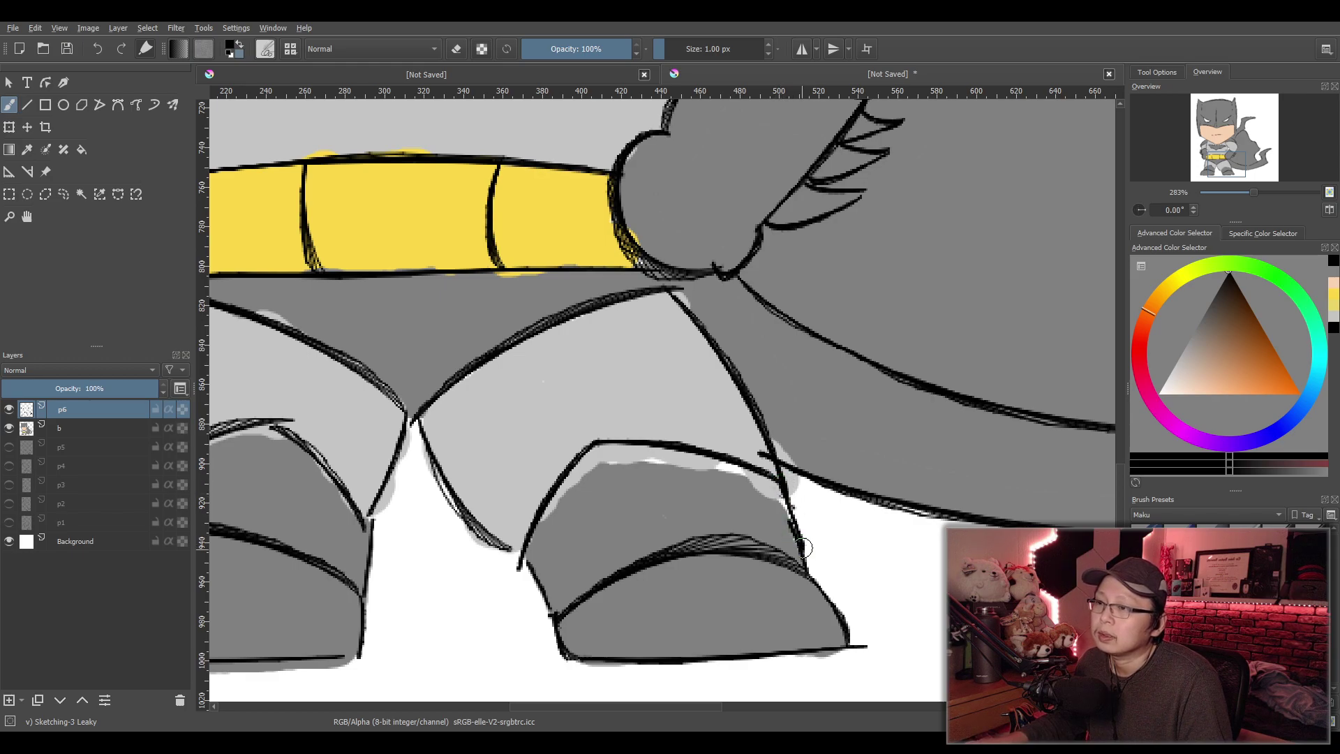
{"action": "key", "text": "ctrl+z"}
{"action": "key", "text": "ctrl+z"}
{"action": "left_click_drag", "start_coordinate": [593, 441], "coordinate": [800, 515]}
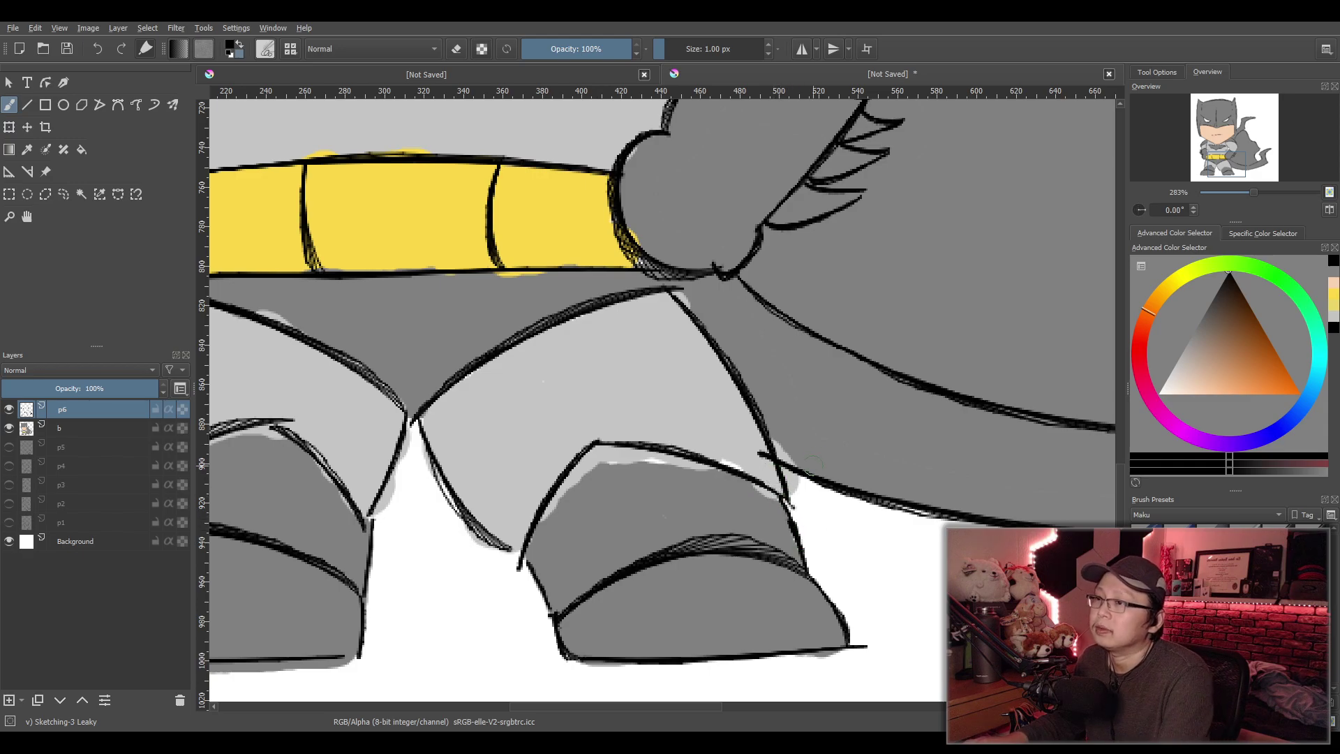
Erase the other leg's outer thigh line and the upper and inner outlines of its boot cuff
{"action": "scroll", "coordinate": [822, 441], "scroll_direction": "down", "scroll_amount": 3}
{"action": "left_click_drag", "start_coordinate": [822, 442], "coordinate": [780, 545]}
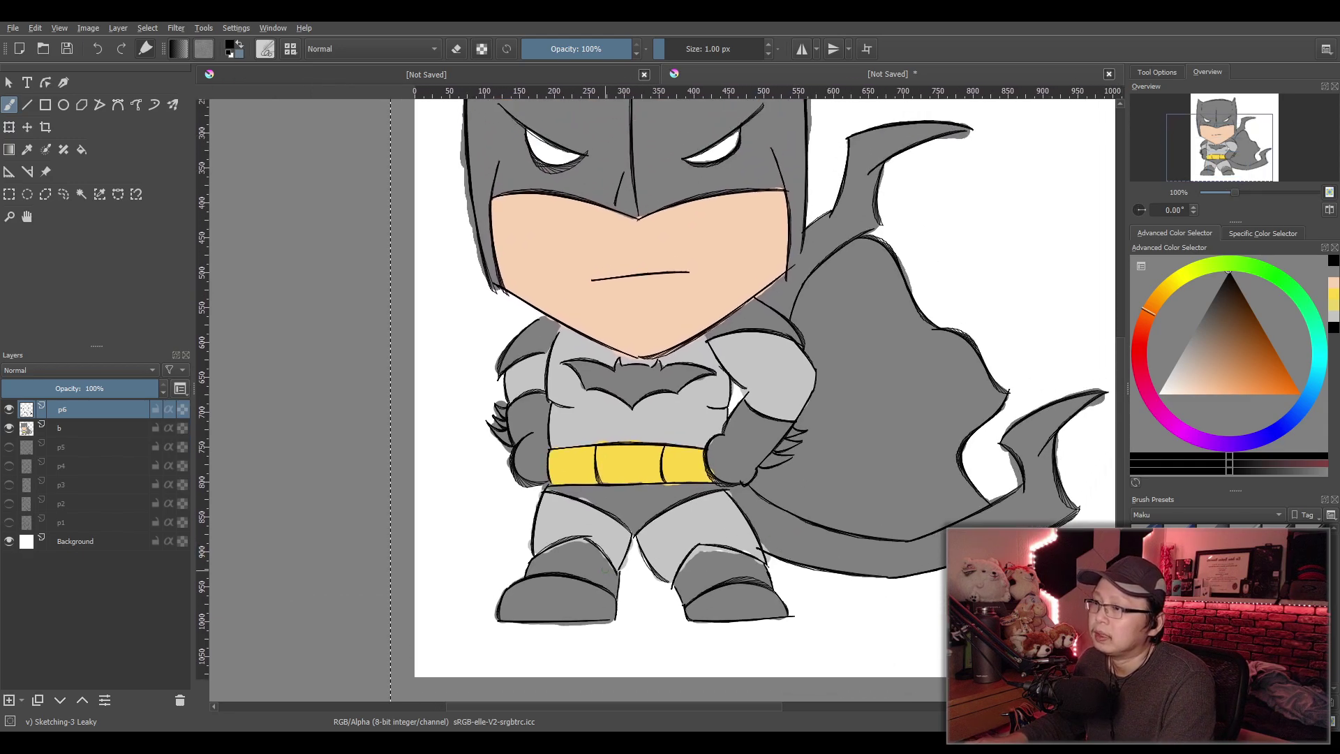
{"action": "scroll", "coordinate": [655, 561], "scroll_direction": "up", "scroll_amount": 3}
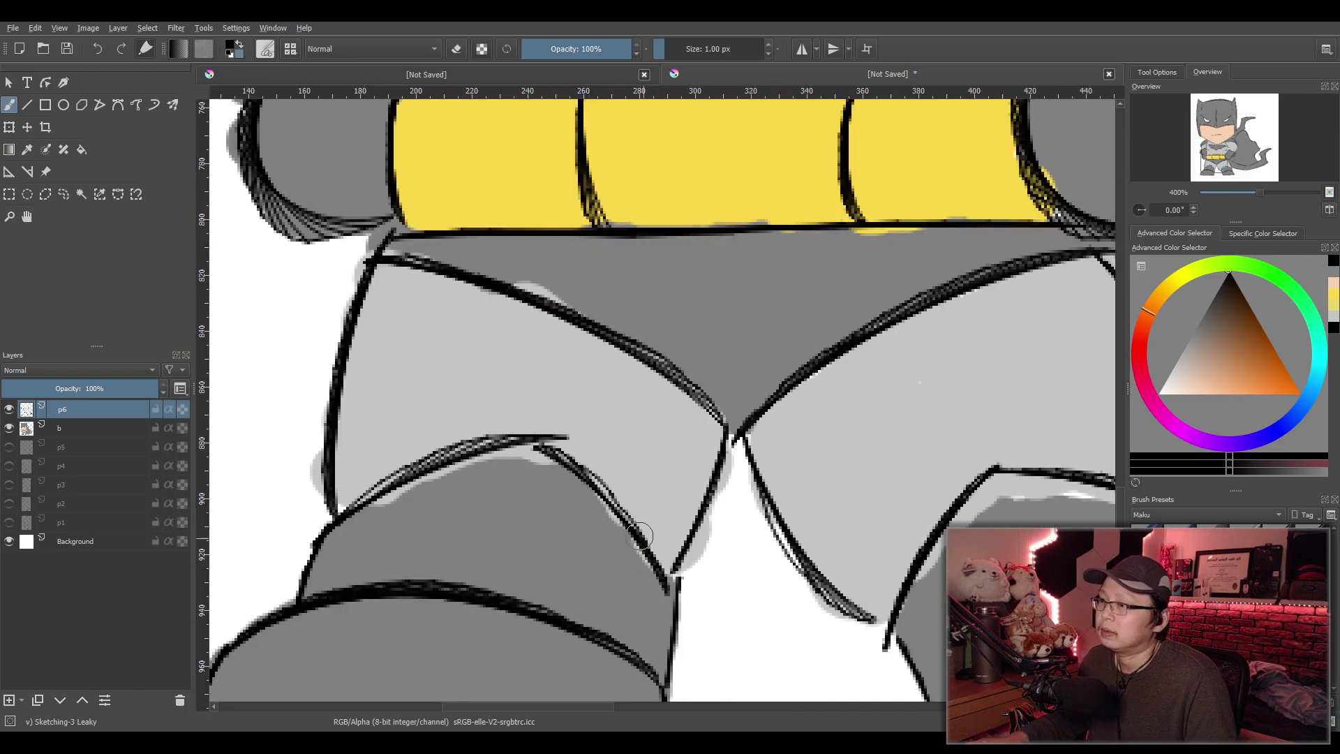
{"action": "key", "text": "e"}
{"action": "mouse_move", "coordinate": [555, 440]}
{"action": "left_mouse_down"}
{"action": "mouse_move", "coordinate": [439, 454]}
{"action": "mouse_move", "coordinate": [339, 508]}
{"action": "mouse_move", "coordinate": [332, 463]}
{"action": "mouse_move", "coordinate": [368, 272]}
{"action": "mouse_move", "coordinate": [356, 293]}
{"action": "left_mouse_up"}
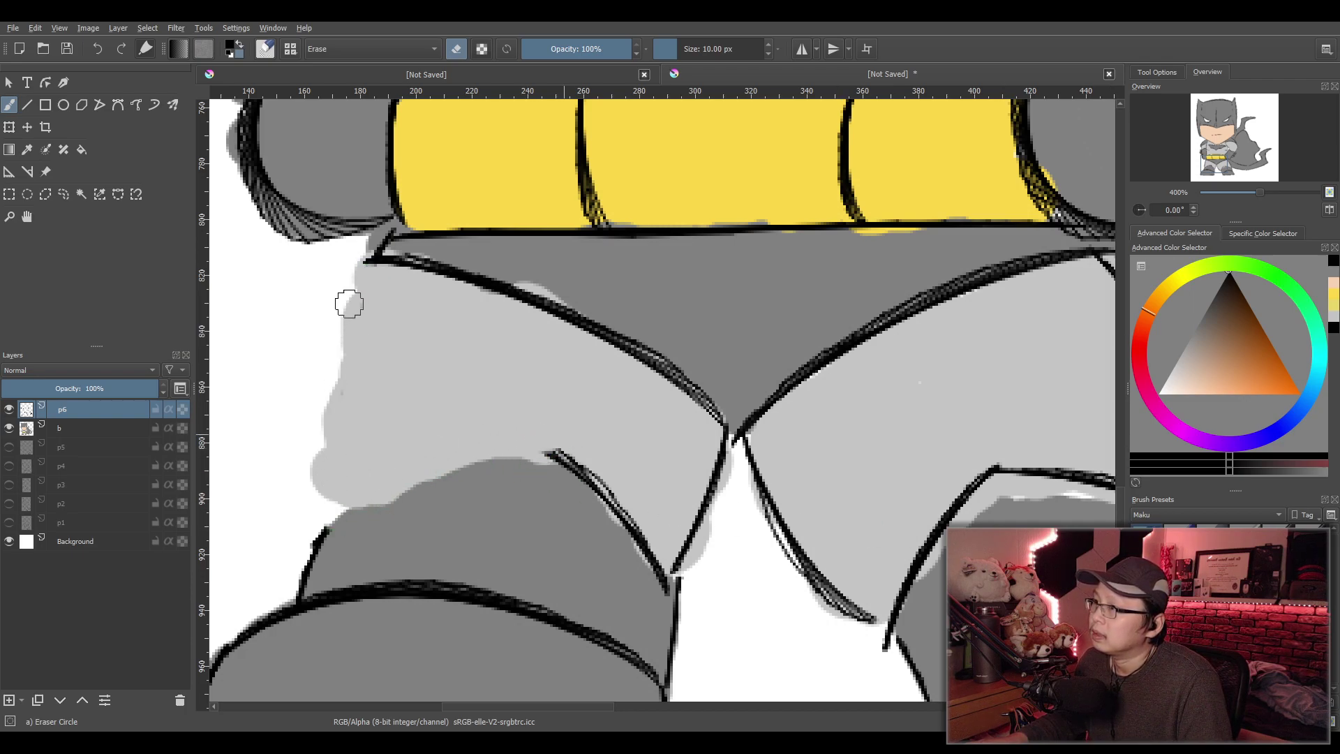
{"action": "mouse_move", "coordinate": [548, 452]}
{"action": "left_mouse_down"}
{"action": "mouse_move", "coordinate": [613, 518]}
{"action": "mouse_move", "coordinate": [623, 498]}
{"action": "mouse_move", "coordinate": [666, 587]}
{"action": "left_mouse_up"}
Redraw that leg's outer thigh line in black from the hip down to the boot cuff, undoing unsatisfactory strokes
{"action": "key", "text": "e"}
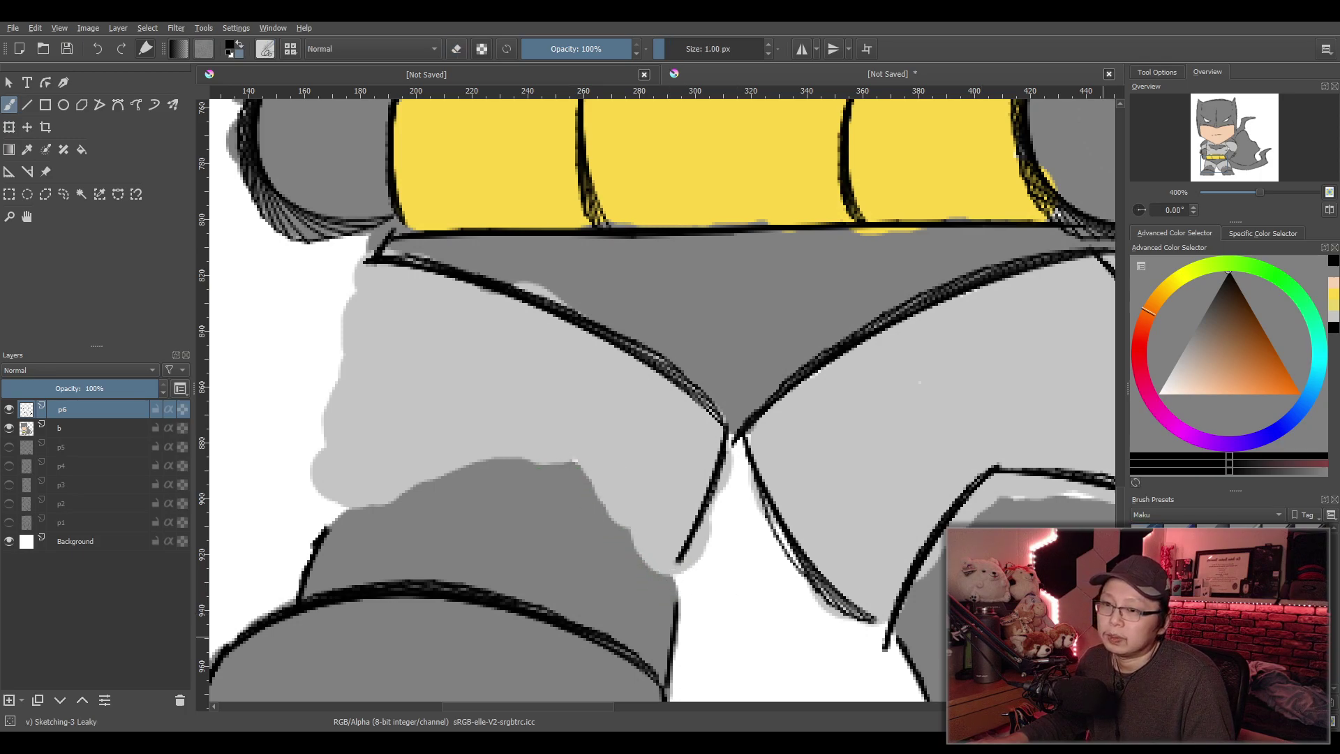
{"action": "left_click_drag", "start_coordinate": [380, 244], "coordinate": [318, 487]}
{"action": "key", "text": "ctrl+z"}
{"action": "left_click_drag", "start_coordinate": [370, 265], "coordinate": [316, 488]}
{"action": "key", "text": "ctrl+z"}
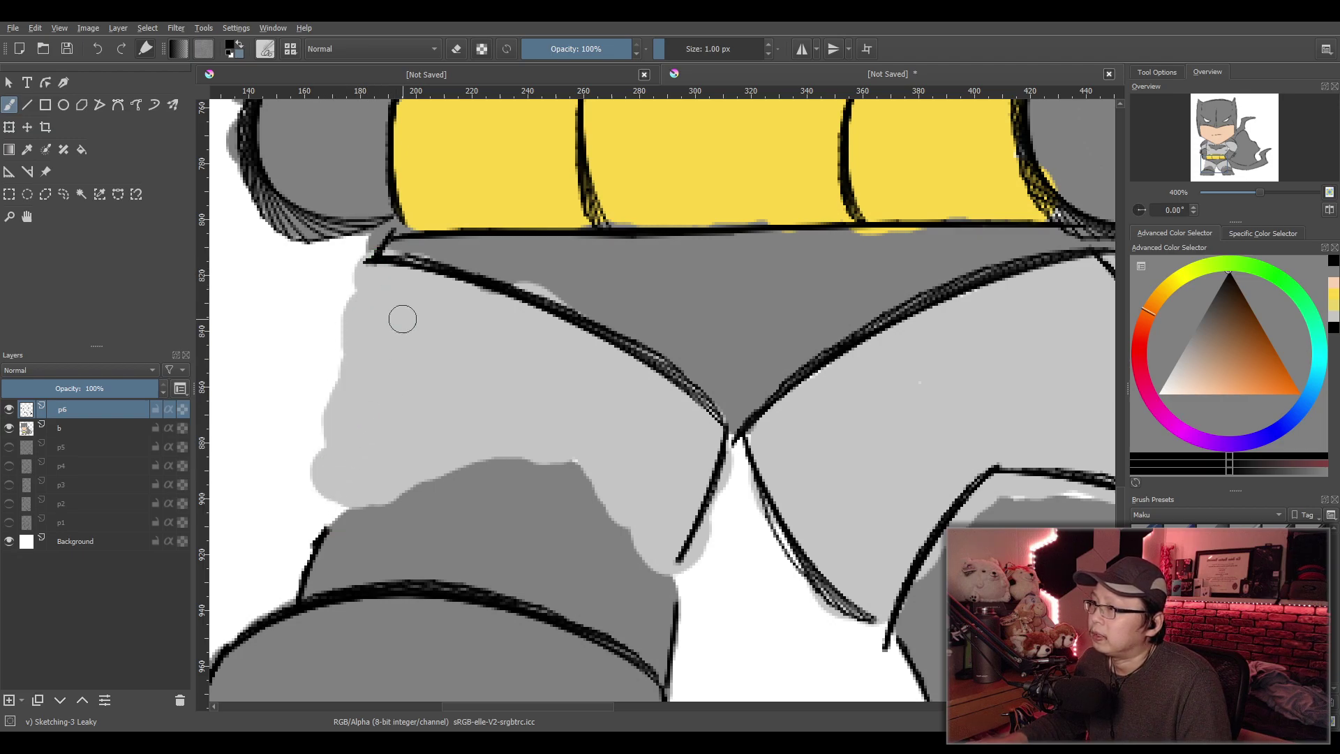
{"action": "mouse_move", "coordinate": [370, 260]}
{"action": "left_mouse_down"}
{"action": "mouse_move", "coordinate": [338, 488]}
{"action": "mouse_move", "coordinate": [375, 253]}
{"action": "mouse_move", "coordinate": [325, 488]}
{"action": "left_mouse_up"}
{"action": "key", "text": "ctrl+z"}
{"action": "key", "text": "ctrl+z"}
{"action": "left_click_drag", "start_coordinate": [370, 262], "coordinate": [325, 489]}
{"action": "key", "text": "ctrl+z"}
{"action": "left_click_drag", "start_coordinate": [370, 262], "coordinate": [326, 528]}
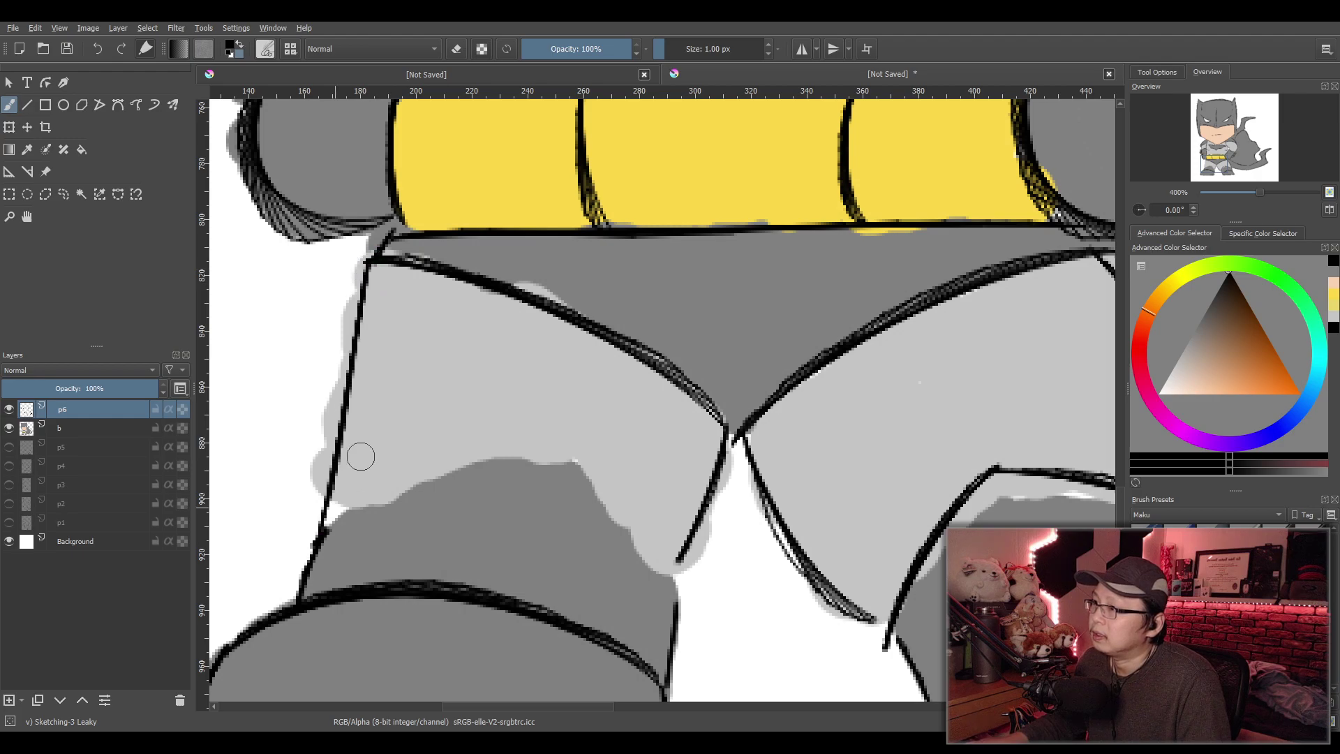
{"action": "key", "text": "ctrl+z"}
{"action": "mouse_move", "coordinate": [370, 264]}
{"action": "left_mouse_down"}
{"action": "mouse_move", "coordinate": [326, 528]}
{"action": "mouse_move", "coordinate": [524, 487]}
{"action": "left_mouse_up"}
{"action": "key", "text": "ctrl+z"}
Redraw the same boot's cuff in black, with a rising upper edge and a straight slope down to the inner ankle
{"action": "mouse_move", "coordinate": [328, 528]}
{"action": "left_mouse_down"}
{"action": "mouse_move", "coordinate": [384, 502]}
{"action": "mouse_move", "coordinate": [559, 482]}
{"action": "mouse_move", "coordinate": [678, 595]}
{"action": "left_mouse_up"}
{"action": "key", "text": "ctrl+z"}
{"action": "left_click_drag", "start_coordinate": [560, 478], "coordinate": [681, 598]}
{"action": "key", "text": "ctrl+z"}
{"action": "left_click_drag", "start_coordinate": [561, 480], "coordinate": [682, 598]}
{"action": "key", "text": "ctrl+z"}
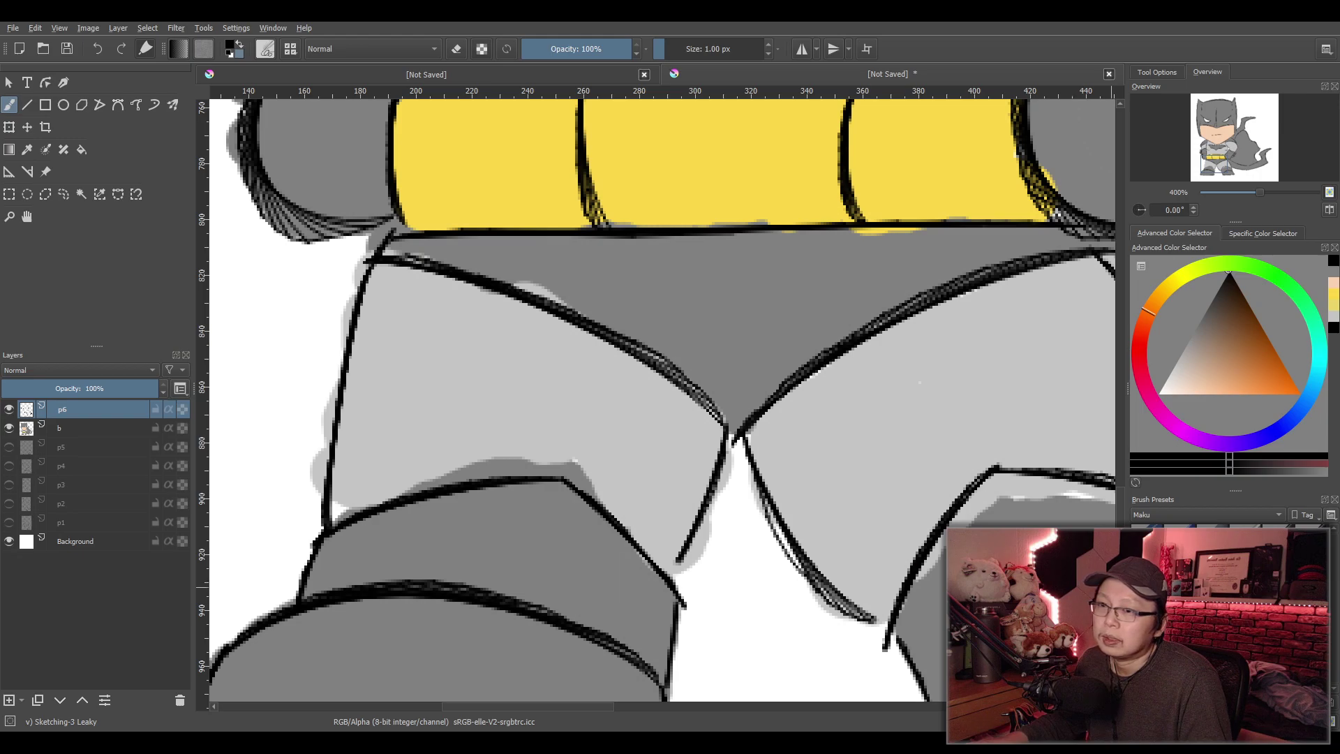
Erase the same leg's inner thigh line and redraw it as one black curve from the crotch to the boot cuff
{"action": "key", "text": "e"}
{"action": "mouse_move", "coordinate": [726, 521]}
{"action": "left_mouse_down"}
{"action": "mouse_move", "coordinate": [688, 538]}
{"action": "mouse_move", "coordinate": [690, 517]}
{"action": "mouse_move", "coordinate": [682, 556]}
{"action": "mouse_move", "coordinate": [692, 565]}
{"action": "mouse_move", "coordinate": [717, 443]}
{"action": "mouse_move", "coordinate": [729, 466]}
{"action": "mouse_move", "coordinate": [689, 583]}
{"action": "left_mouse_up"}
{"action": "key", "text": "e"}
{"action": "key", "text": "ctrl+z"}
{"action": "left_click_drag", "start_coordinate": [722, 432], "coordinate": [690, 583]}
{"action": "key", "text": "ctrl+z"}
{"action": "left_click_drag", "start_coordinate": [722, 432], "coordinate": [689, 583]}
{"action": "key", "text": "ctrl+z"}
{"action": "left_click_drag", "start_coordinate": [722, 429], "coordinate": [680, 592]}
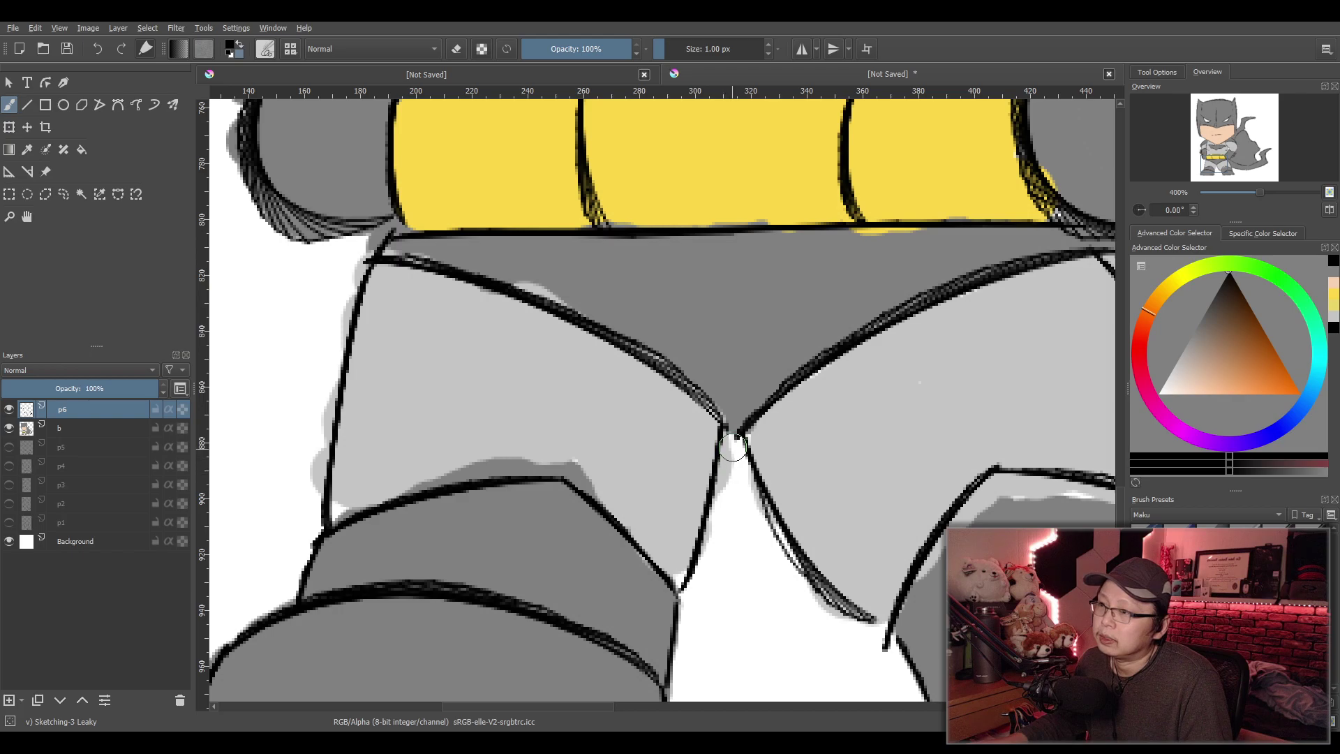
On layer b, cover the dark spill above the redrawn cuff with light grey and fill the cape-side boot's cuff with dark grey
{"action": "scroll", "coordinate": [761, 434], "scroll_direction": "down", "scroll_amount": 3}
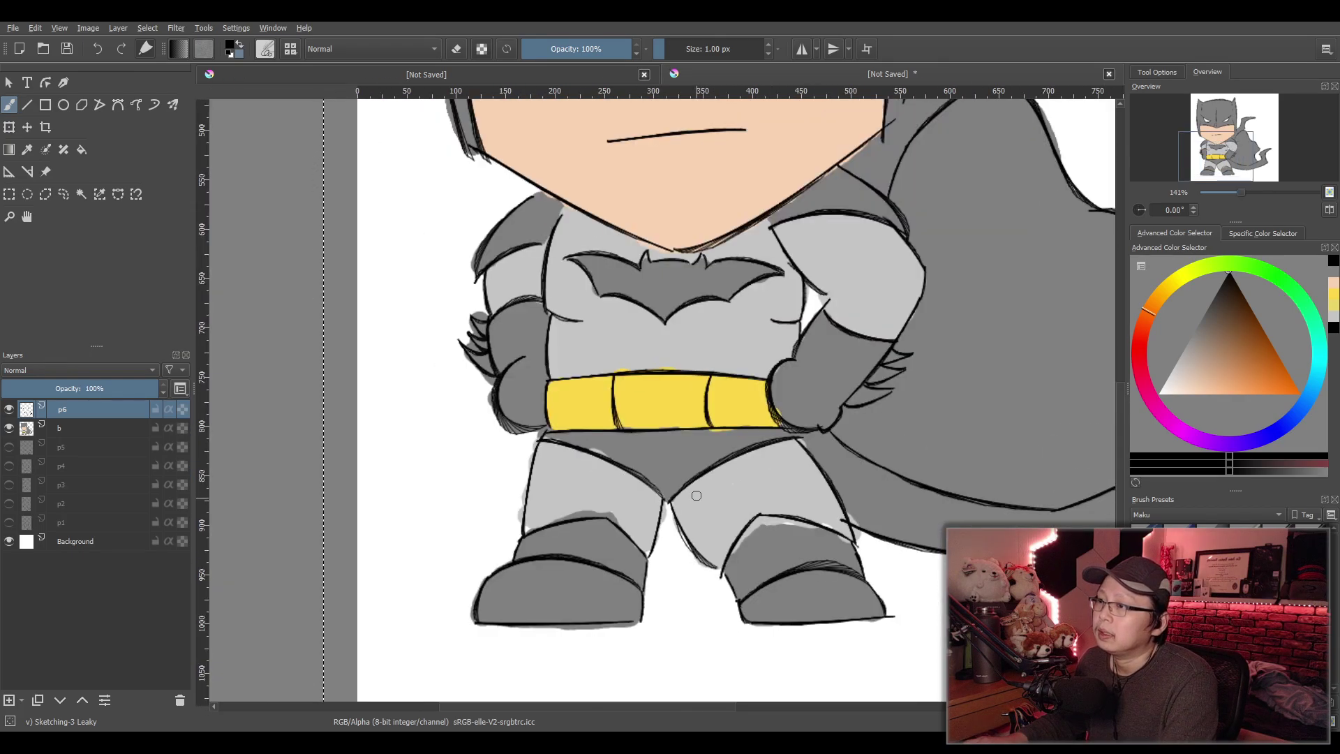
{"action": "scroll", "coordinate": [679, 494], "scroll_direction": "up", "scroll_amount": 1}
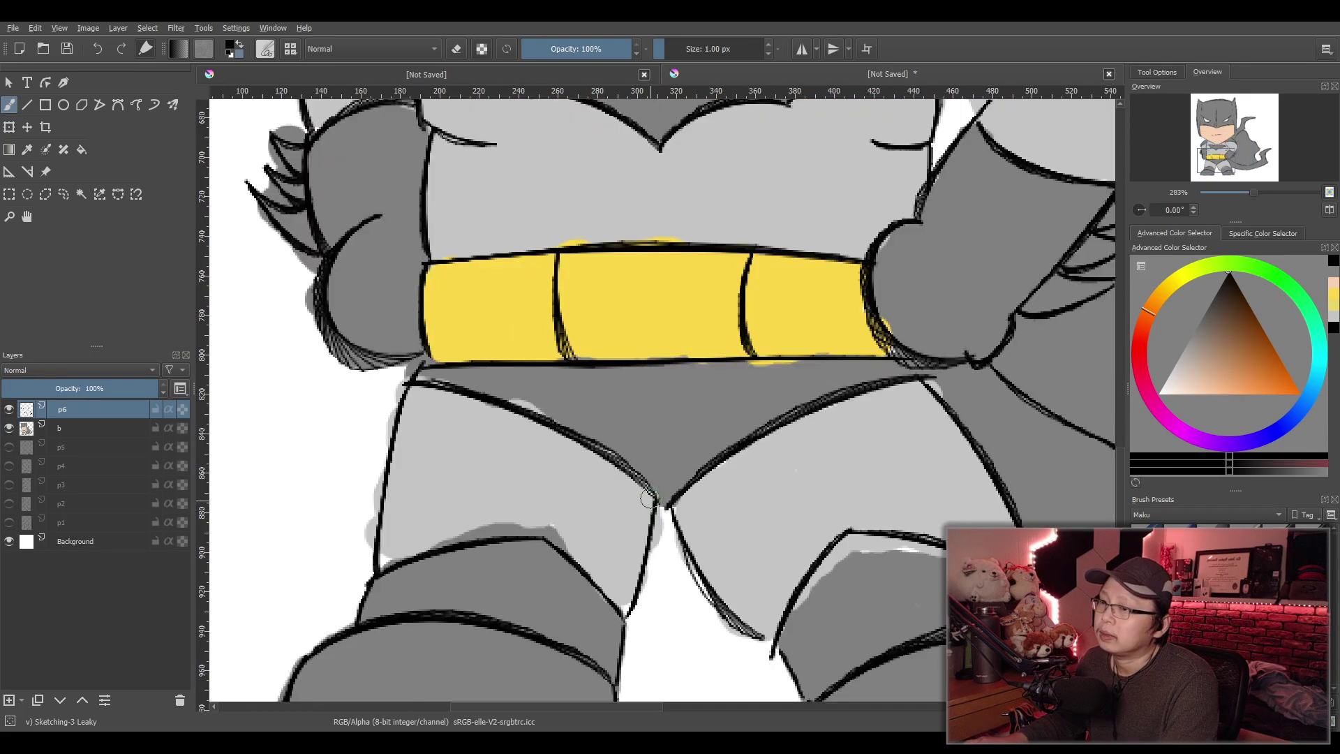
{"action": "left_click", "coordinate": [106, 437]}
{"action": "left_click", "coordinate": [513, 485], "text": "ctrl"}
{"action": "mouse_move", "coordinate": [496, 528]}
{"action": "left_mouse_down"}
{"action": "mouse_move", "coordinate": [463, 526]}
{"action": "mouse_move", "coordinate": [489, 525]}
{"action": "left_mouse_up"}
{"action": "key", "text": "slash"}
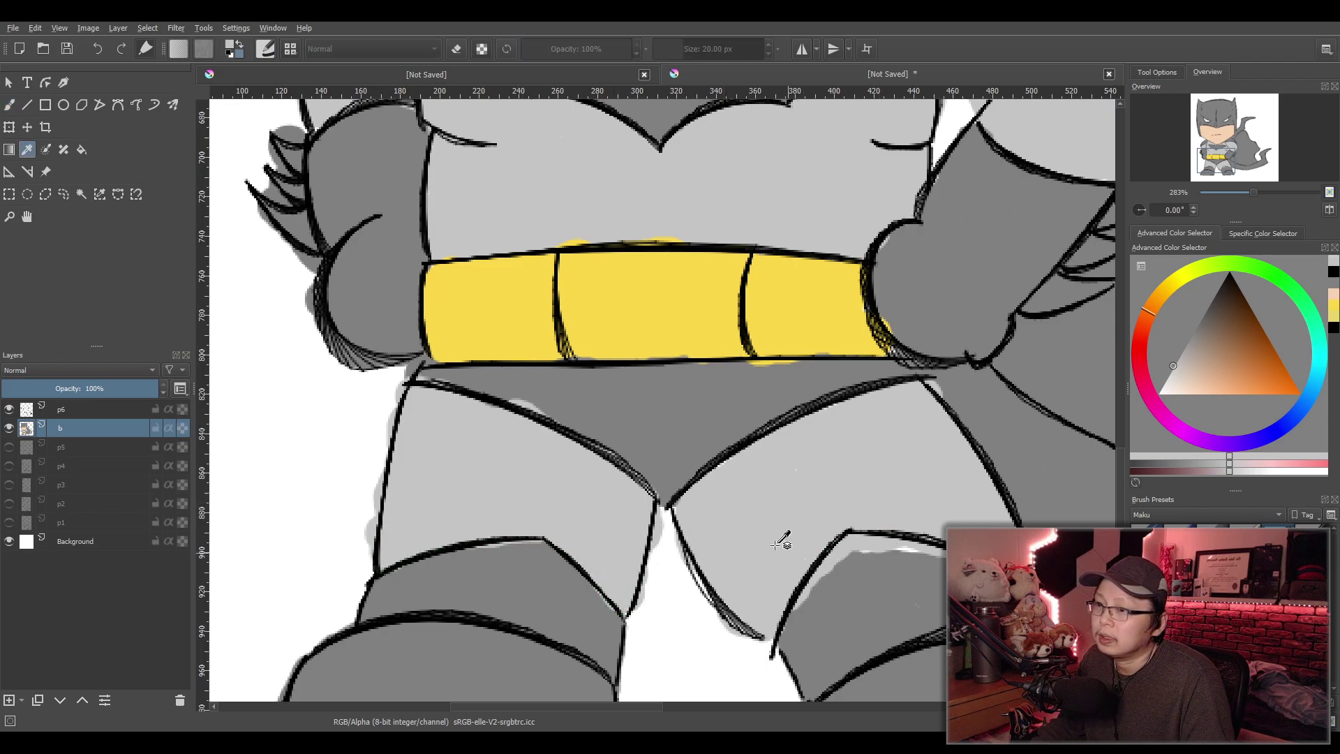
{"action": "left_click", "coordinate": [855, 598], "text": "ctrl"}
{"action": "mouse_move", "coordinate": [841, 588]}
{"action": "left_mouse_down"}
{"action": "mouse_move", "coordinate": [861, 550]}
{"action": "mouse_move", "coordinate": [933, 569]}
{"action": "left_mouse_up"}
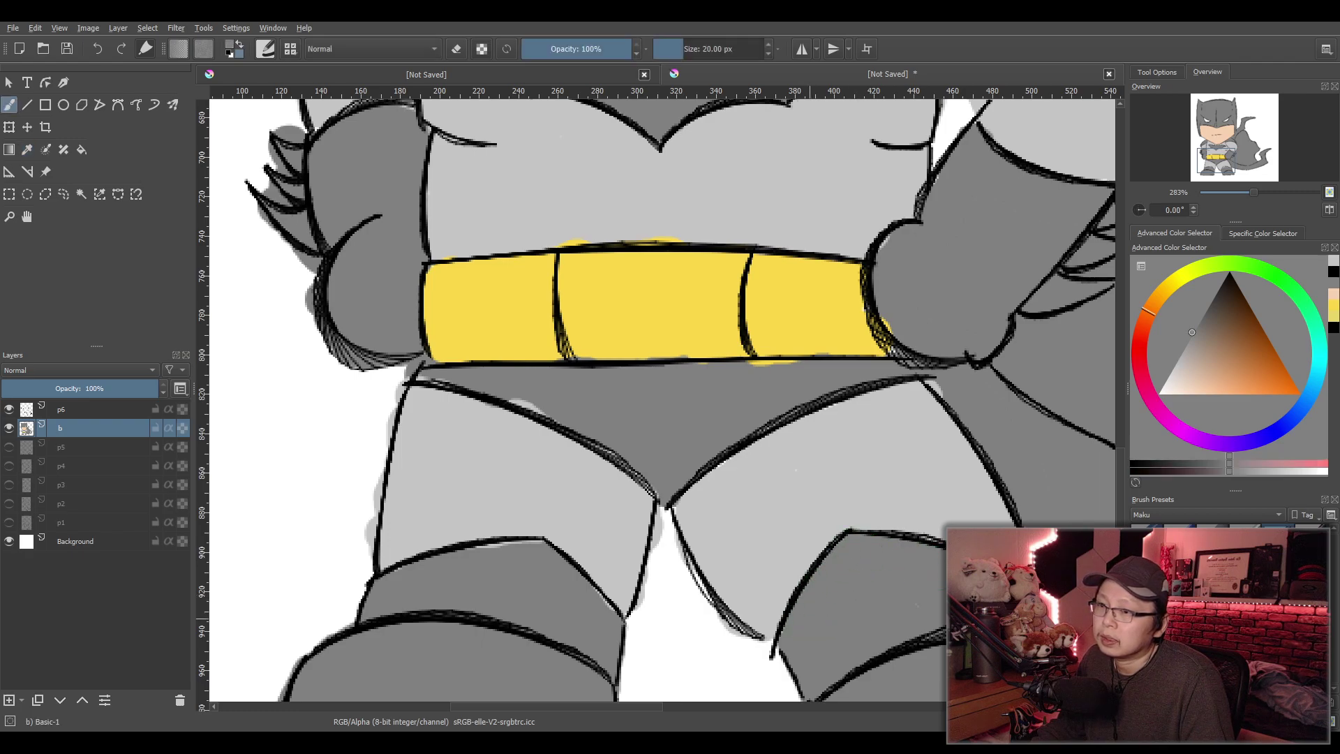
On layer p6, erase the upper and inner cuff outlines of the boot farther from the cape again
{"action": "key", "text": "2"}
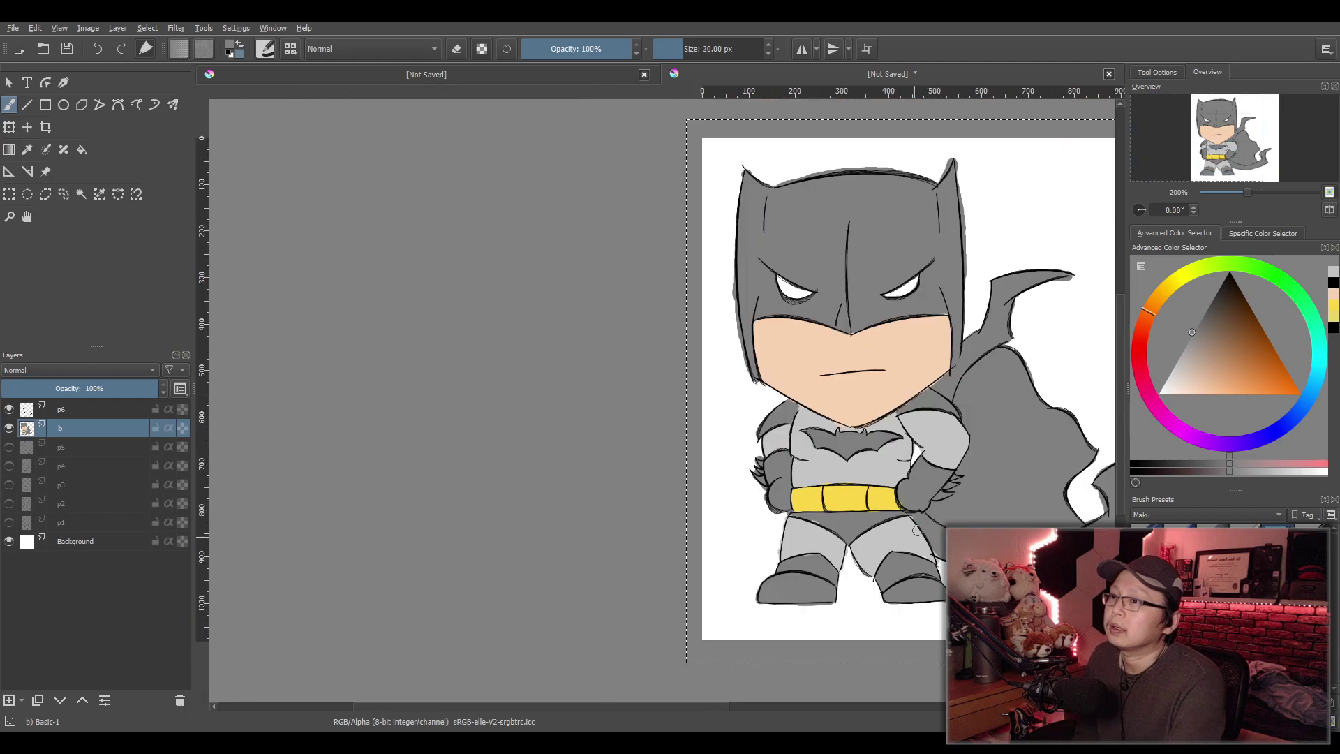
{"action": "scroll", "coordinate": [782, 512], "scroll_direction": "up", "scroll_amount": 2}
{"action": "scroll", "coordinate": [782, 511], "scroll_direction": "up", "scroll_amount": 1}
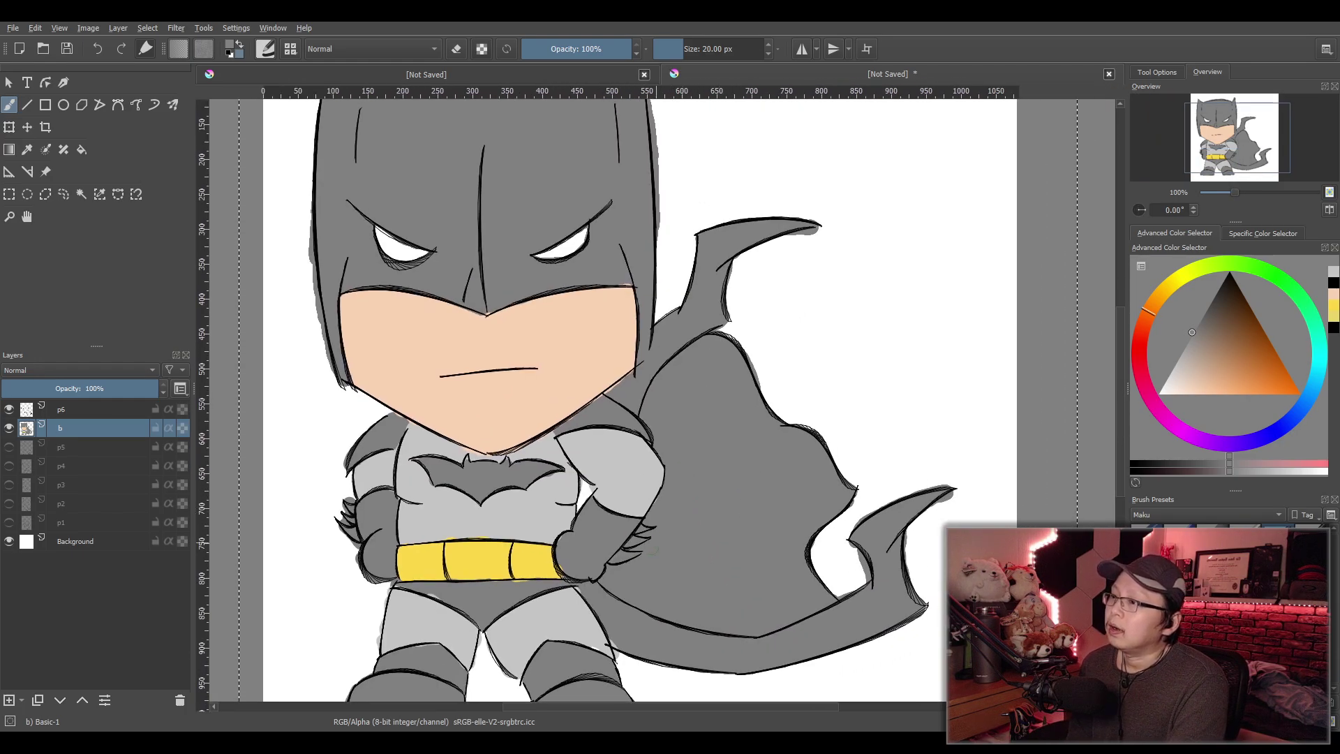
{"action": "scroll", "coordinate": [799, 578], "scroll_direction": "down", "scroll_amount": 3}
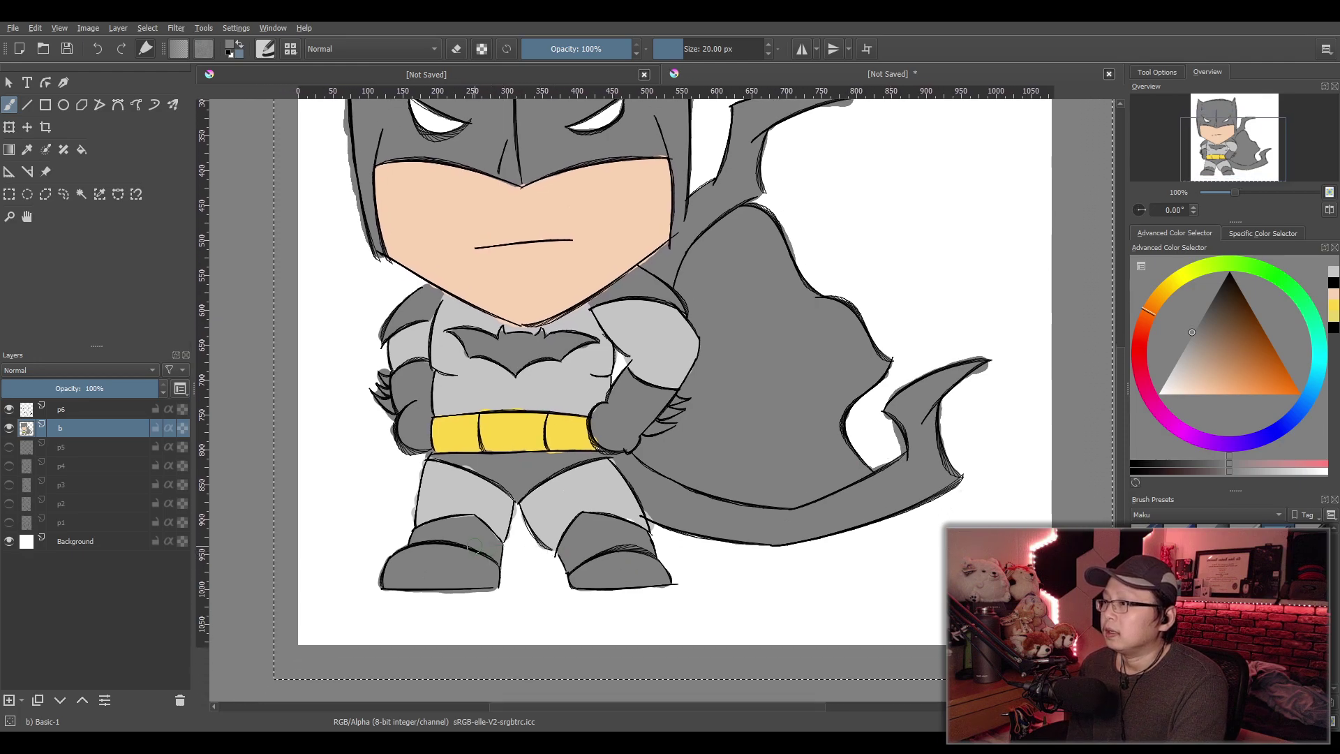
{"action": "scroll", "coordinate": [472, 539], "scroll_direction": "up", "scroll_amount": 3}
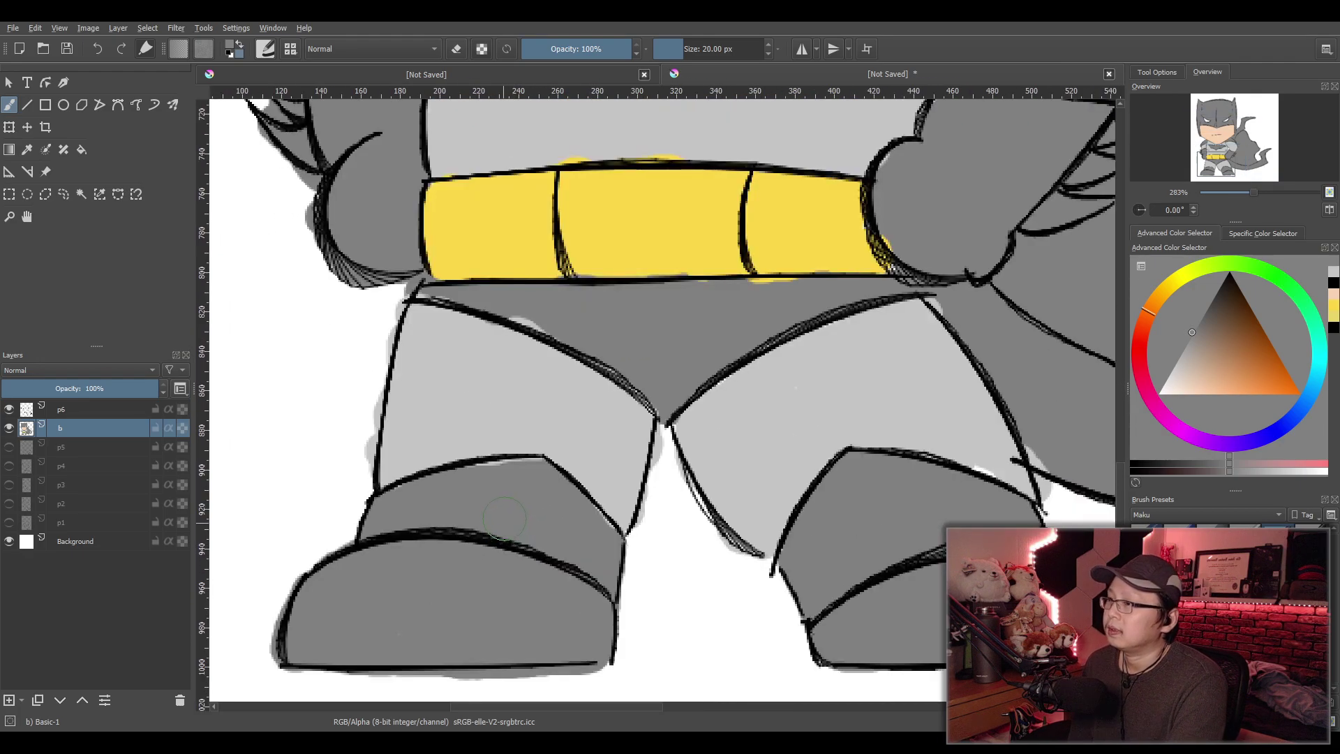
{"action": "key", "text": "e"}
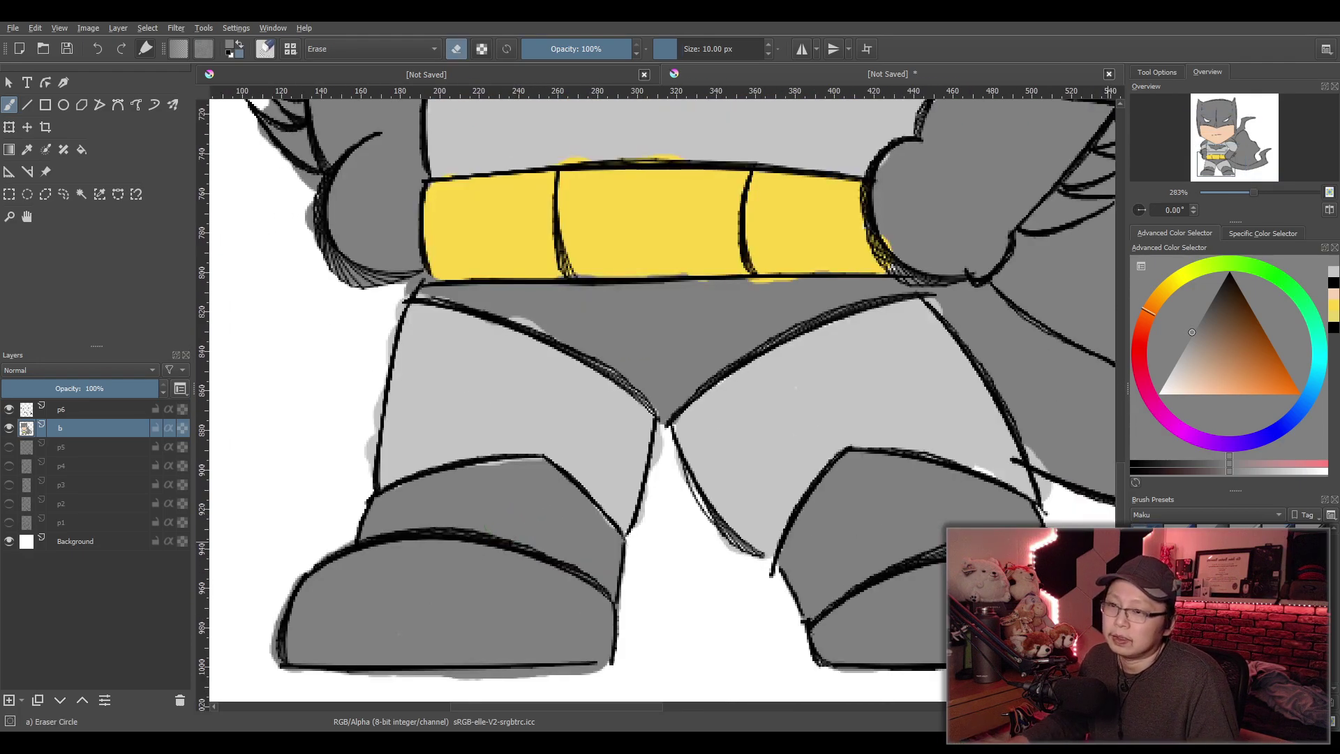
{"action": "left_click", "coordinate": [68, 414]}
{"action": "mouse_move", "coordinate": [533, 454]}
{"action": "left_mouse_down"}
{"action": "mouse_move", "coordinate": [424, 466]}
{"action": "mouse_move", "coordinate": [395, 490]}
{"action": "left_mouse_up"}
{"action": "left_click_drag", "start_coordinate": [553, 461], "coordinate": [599, 505]}
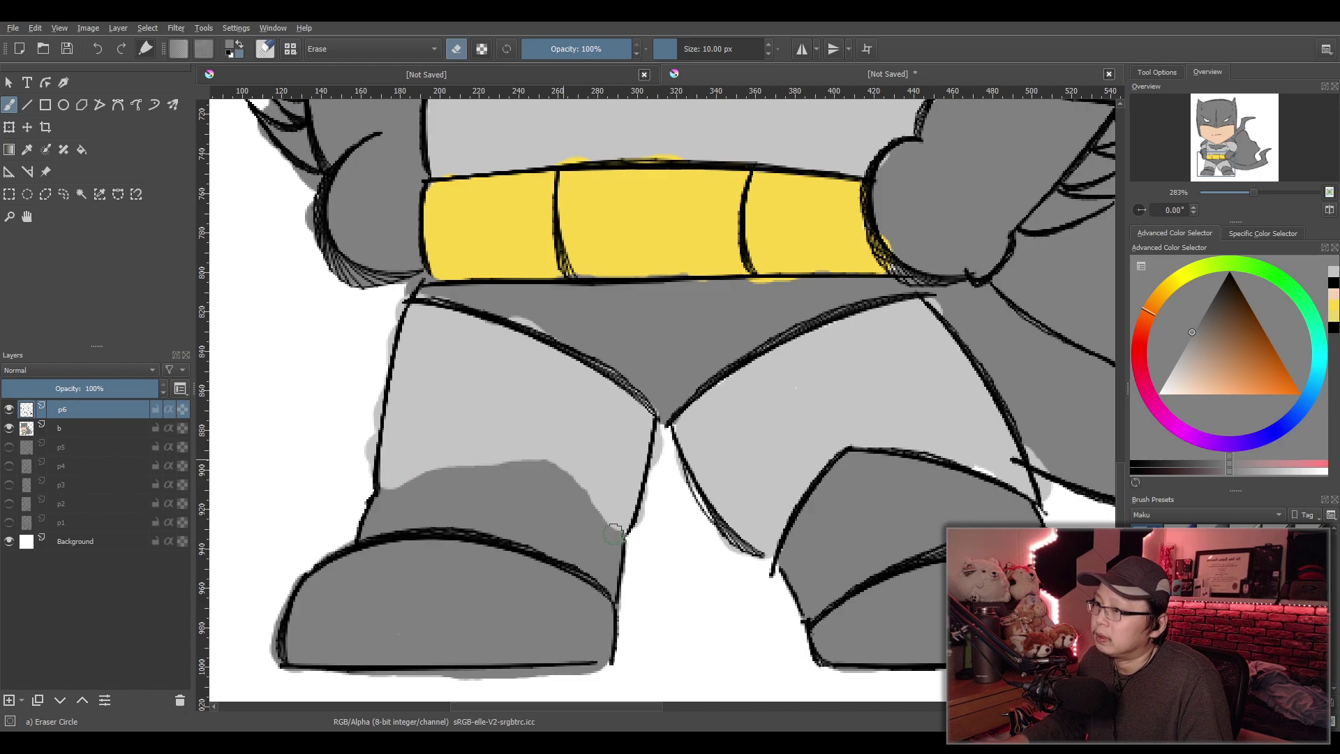
Try redrawing that boot's cuff in black with its peak closer to the middle of the boot
{"action": "key", "text": "slash"}
{"action": "left_click_drag", "start_coordinate": [379, 487], "coordinate": [475, 438]}
{"action": "key", "text": "ctrl+z"}
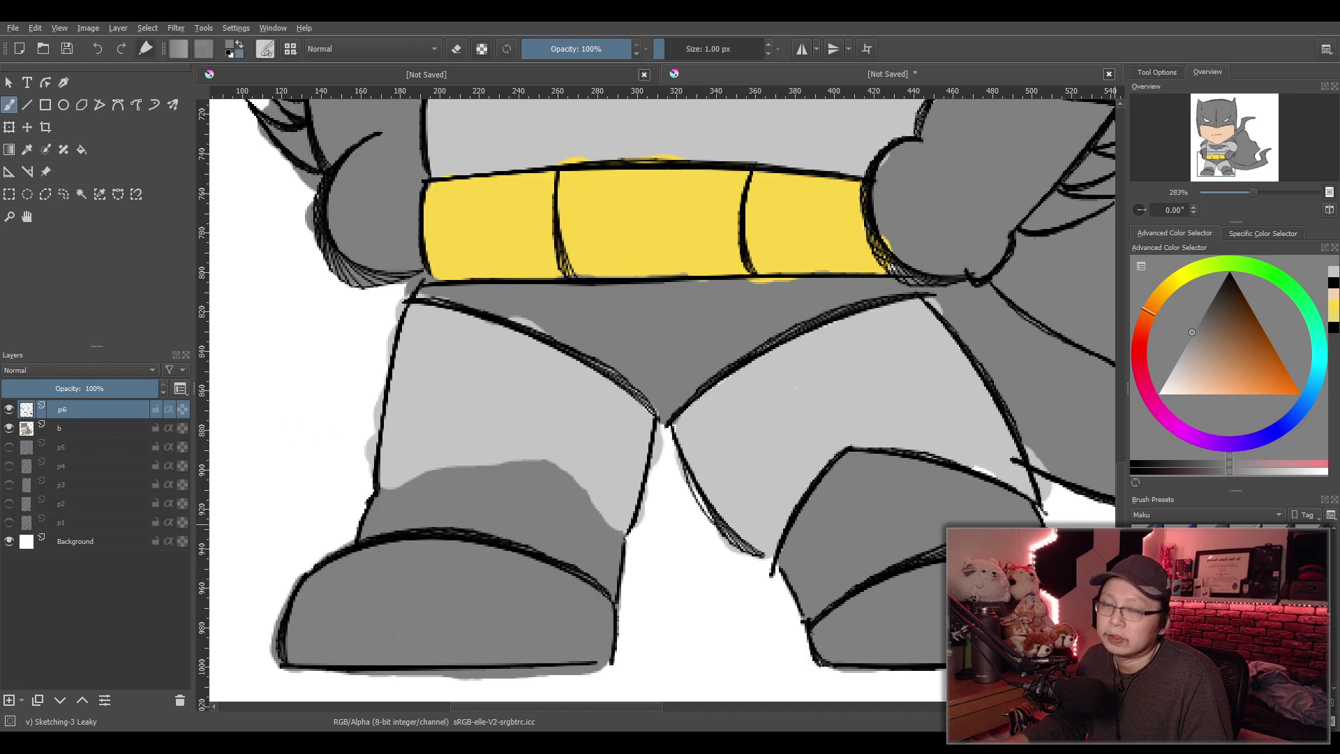
{"action": "left_click_drag", "start_coordinate": [1221, 334], "coordinate": [1229, 273]}
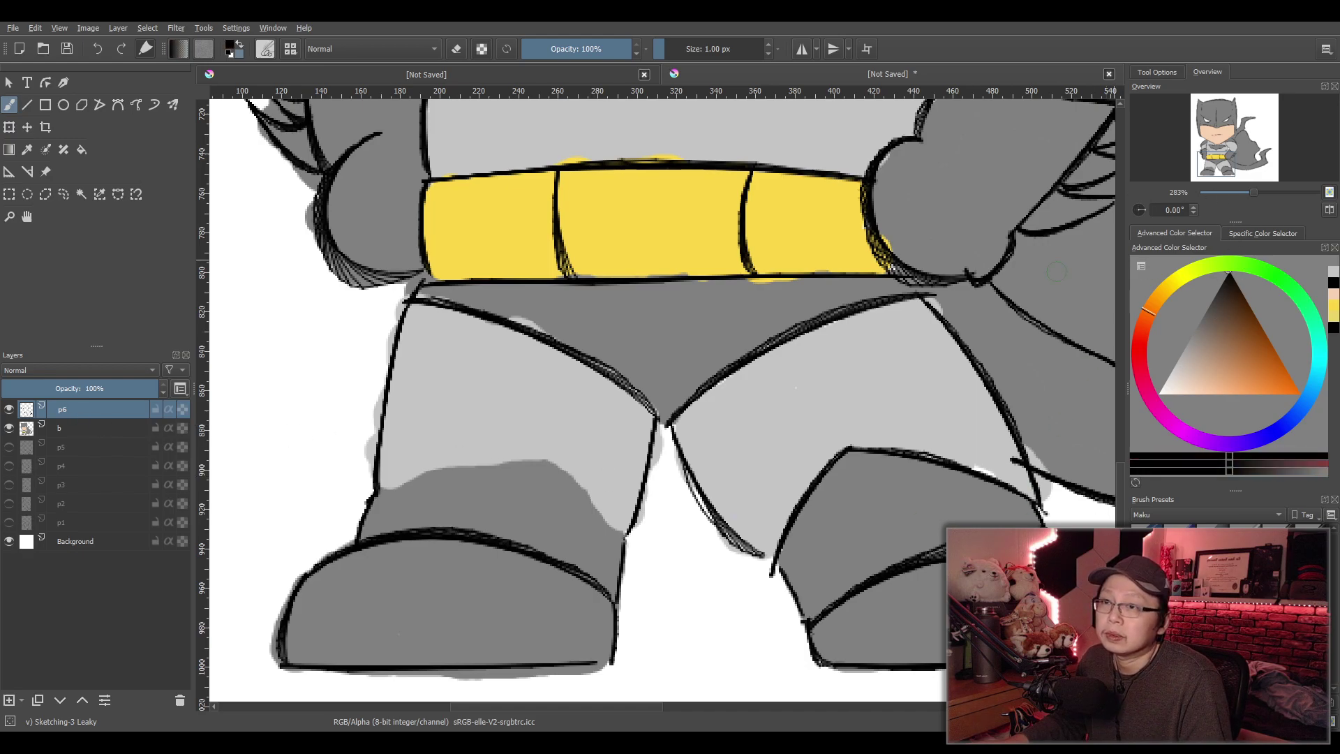
{"action": "mouse_move", "coordinate": [369, 499]}
{"action": "left_mouse_down"}
{"action": "mouse_move", "coordinate": [478, 449]}
{"action": "mouse_move", "coordinate": [625, 534]}
{"action": "left_mouse_up"}
{"action": "key", "text": "ctrl+z"}
{"action": "left_click_drag", "start_coordinate": [488, 446], "coordinate": [624, 537]}
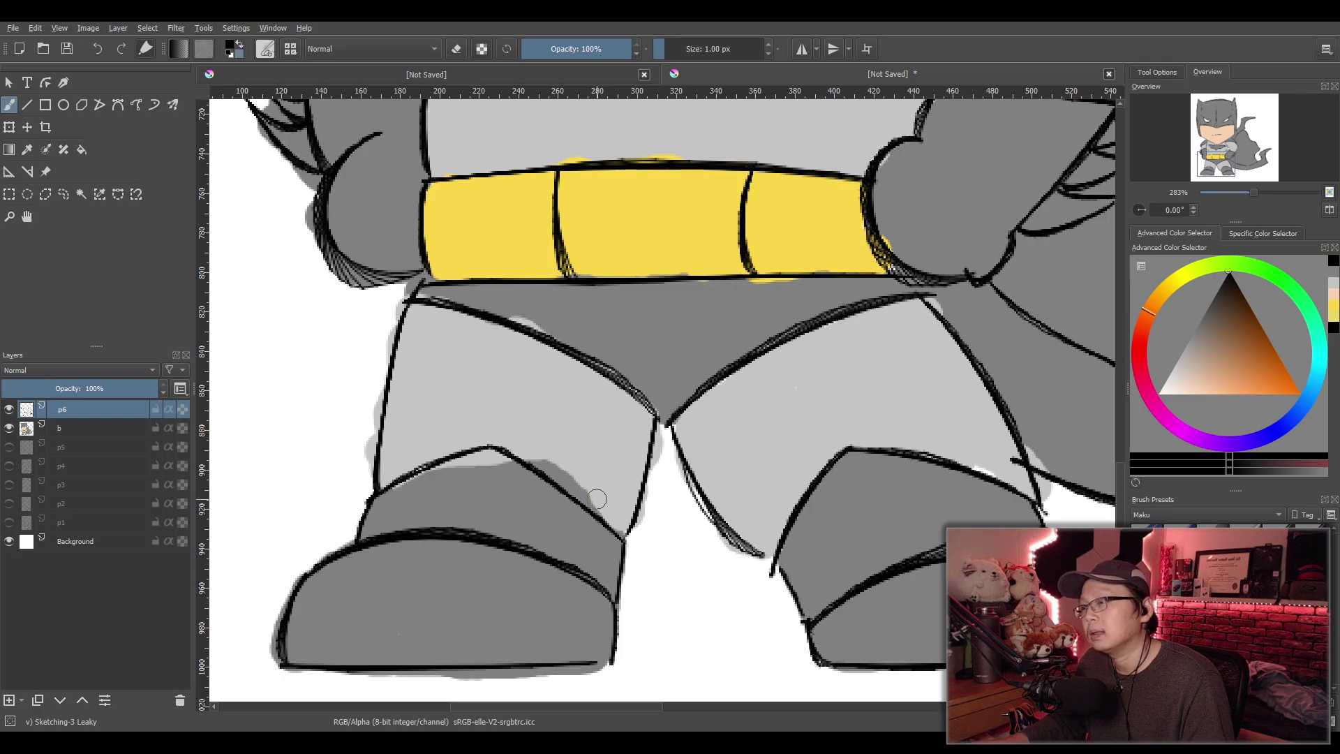
{"action": "left_click_drag", "start_coordinate": [597, 498], "coordinate": [638, 524]}
On layer p6, erase the upper cuff outlines of both boots, including the cape-side boot's inner and outer slopes
{"action": "key", "text": "e"}
{"action": "left_click_drag", "start_coordinate": [834, 451], "coordinate": [768, 570]}
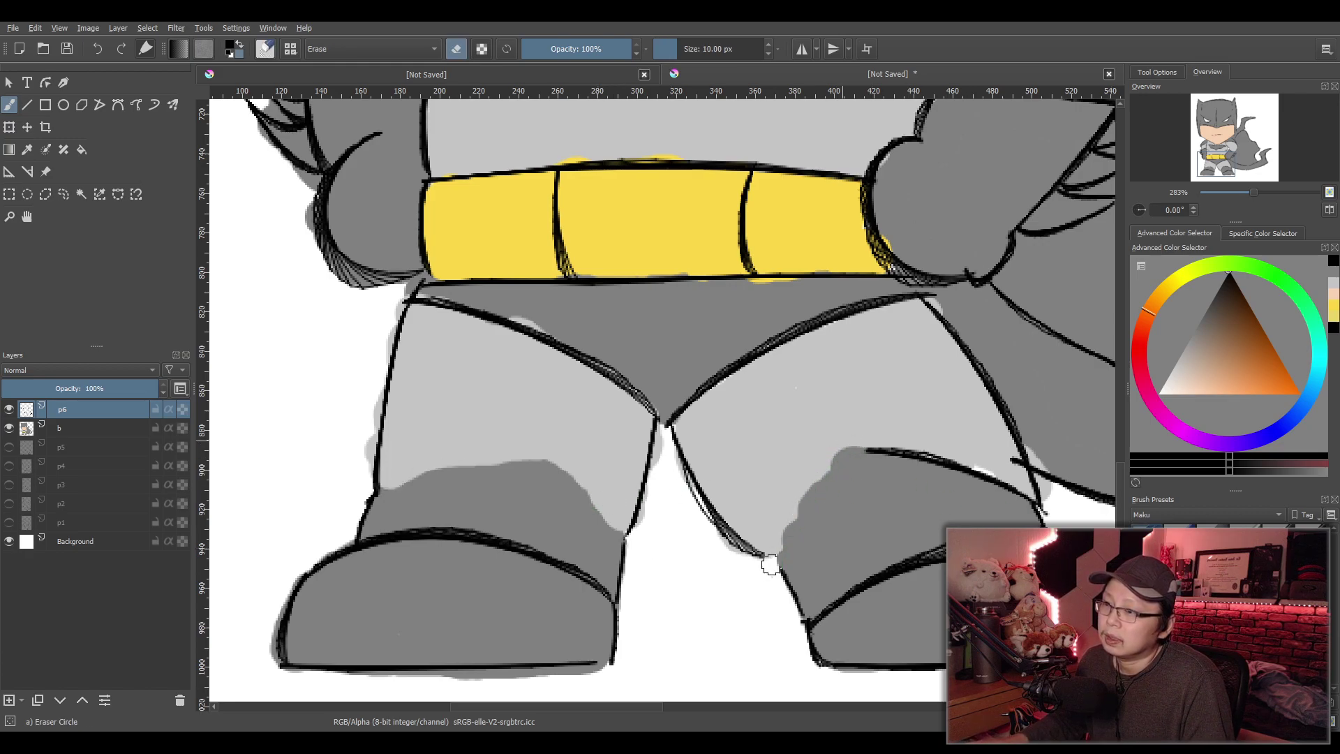
{"action": "mouse_move", "coordinate": [866, 450]}
{"action": "left_mouse_down"}
{"action": "mouse_move", "coordinate": [913, 449]}
{"action": "mouse_move", "coordinate": [1019, 497]}
{"action": "left_mouse_up"}
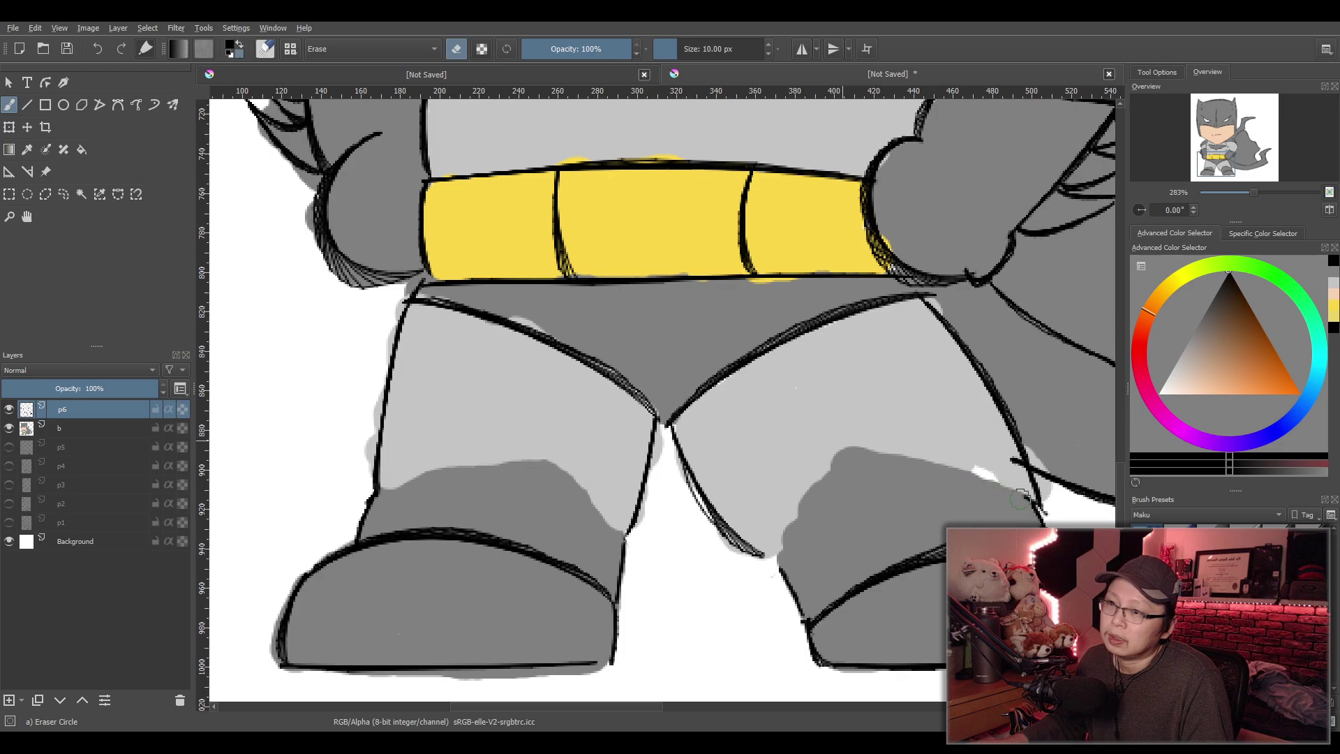
{"action": "key", "text": "e"}
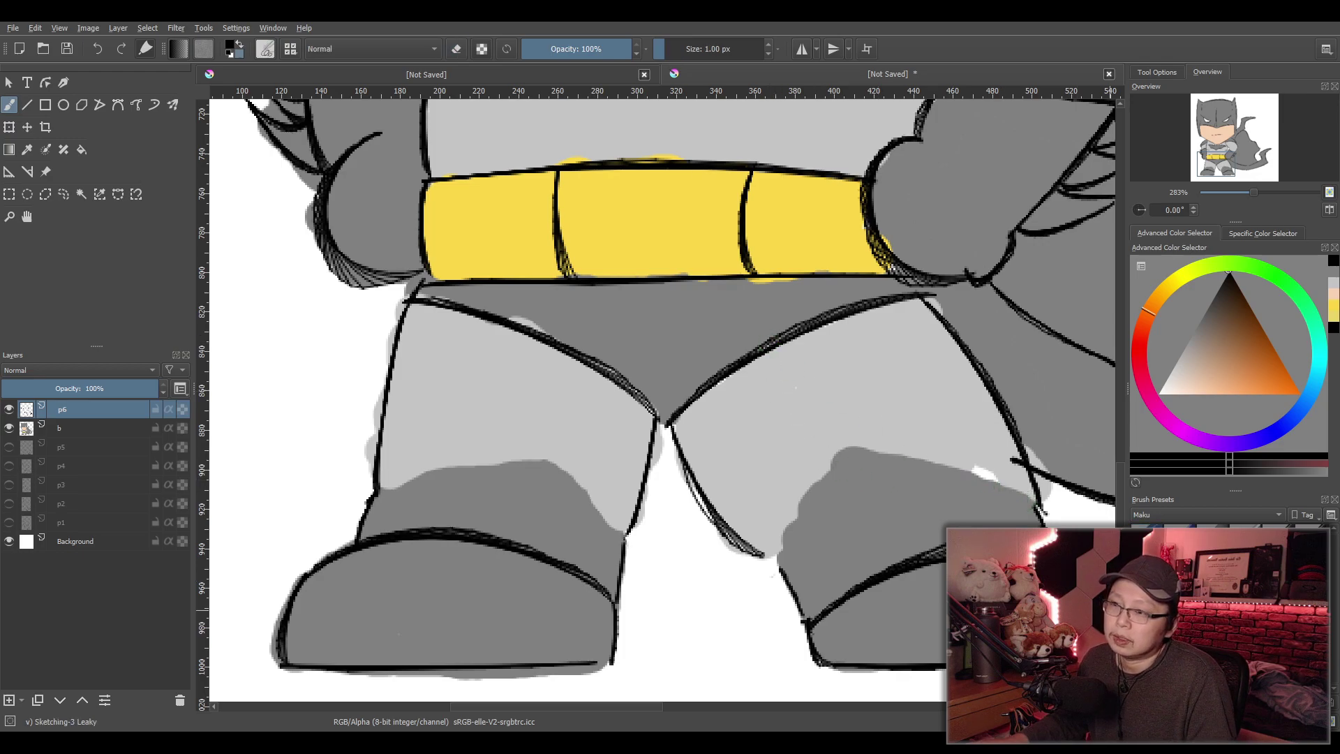
Redraw the inner slope of the cape-side boot's cuff in black, from a peak on the thigh down to the boot's inner edge
{"action": "left_click_drag", "start_coordinate": [880, 437], "coordinate": [809, 534]}
{"action": "key", "text": "ctrl+z"}
{"action": "key", "text": "ctrl+z"}
{"action": "mouse_move", "coordinate": [869, 435]}
{"action": "left_mouse_down"}
{"action": "mouse_move", "coordinate": [774, 565]}
{"action": "mouse_move", "coordinate": [776, 553]}
{"action": "left_mouse_up"}
{"action": "key", "text": "ctrl+z"}
{"action": "mouse_move", "coordinate": [880, 439]}
{"action": "left_mouse_down"}
{"action": "mouse_move", "coordinate": [816, 505]}
{"action": "mouse_move", "coordinate": [771, 576]}
{"action": "left_mouse_up"}
{"action": "key", "text": "ctrl+z"}
{"action": "key", "text": "ctrl+z"}
{"action": "left_click_drag", "start_coordinate": [883, 440], "coordinate": [776, 557]}
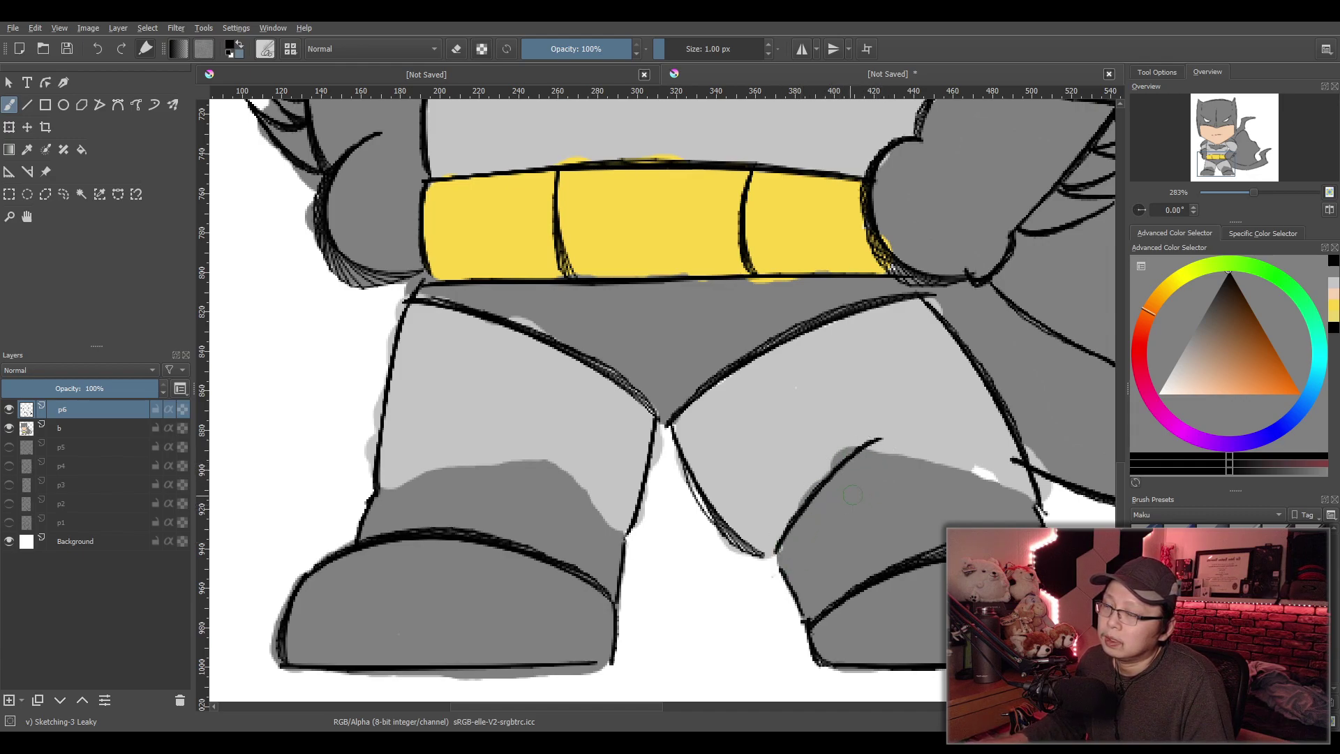
Draw the cape-side cuff's outer slope in black, from the new peak down to the boot's outer edge
{"action": "left_click_drag", "start_coordinate": [885, 441], "coordinate": [1036, 504]}
{"action": "key", "text": "ctrl+z"}
{"action": "key", "text": "ctrl+z"}
{"action": "left_click_drag", "start_coordinate": [878, 441], "coordinate": [1037, 504]}
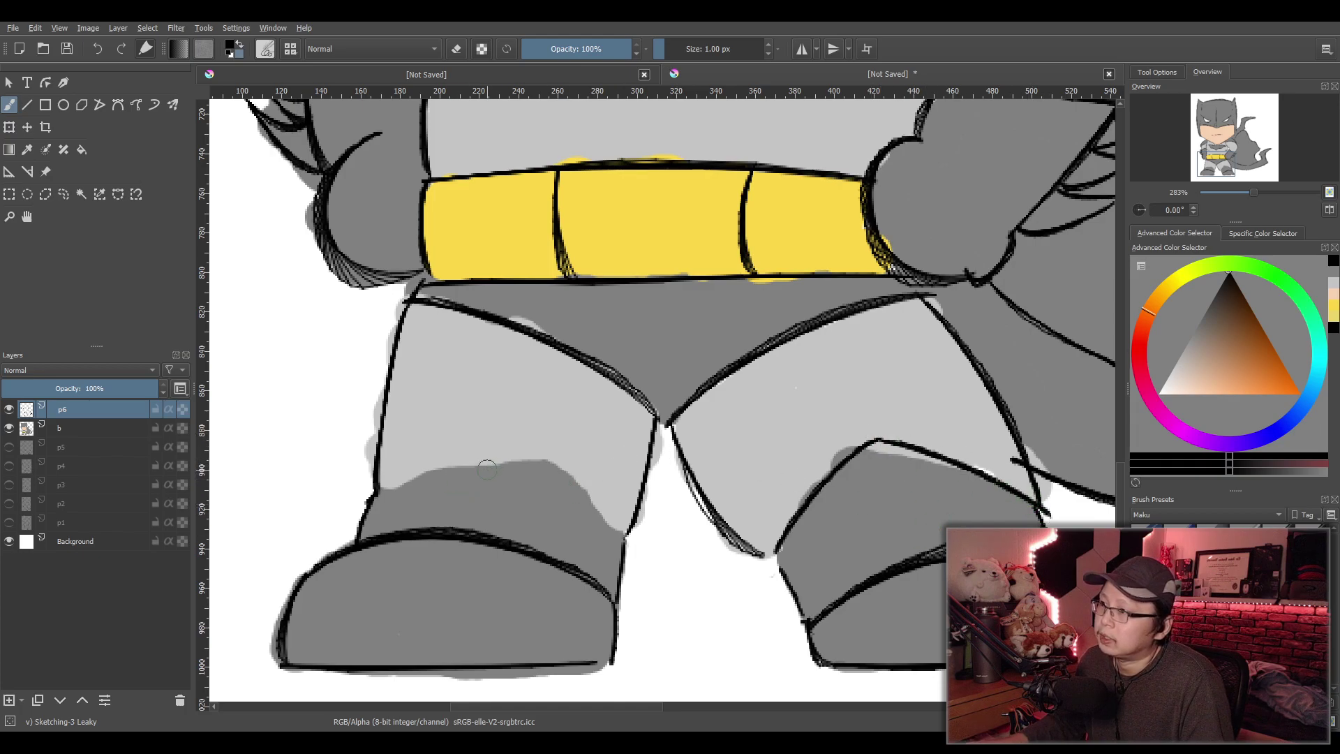
Redraw the other boot's cuff in black, rising from the outer edge to a central peak and descending to the inner edge
{"action": "left_click_drag", "start_coordinate": [370, 498], "coordinate": [492, 438]}
{"action": "key", "text": "ctrl+z"}
{"action": "left_click_drag", "start_coordinate": [374, 497], "coordinate": [503, 437]}
{"action": "key", "text": "ctrl+z"}
{"action": "left_click_drag", "start_coordinate": [373, 492], "coordinate": [492, 450]}
{"action": "key", "text": "ctrl+z"}
{"action": "mouse_move", "coordinate": [375, 490]}
{"action": "left_mouse_down"}
{"action": "mouse_move", "coordinate": [488, 438]}
{"action": "mouse_move", "coordinate": [633, 551]}
{"action": "left_mouse_up"}
{"action": "key", "text": "ctrl+z"}
{"action": "left_click_drag", "start_coordinate": [478, 440], "coordinate": [642, 550]}
{"action": "key", "text": "ctrl+z"}
{"action": "mouse_move", "coordinate": [474, 436]}
{"action": "left_mouse_down"}
{"action": "mouse_move", "coordinate": [638, 527]}
{"action": "mouse_move", "coordinate": [500, 447]}
{"action": "mouse_move", "coordinate": [631, 551]}
{"action": "left_mouse_up"}
{"action": "key", "text": "ctrl+z"}
{"action": "scroll", "coordinate": [743, 517], "scroll_direction": "down", "scroll_amount": 1}
{"action": "scroll", "coordinate": [743, 517], "scroll_direction": "down", "scroll_amount": 2}
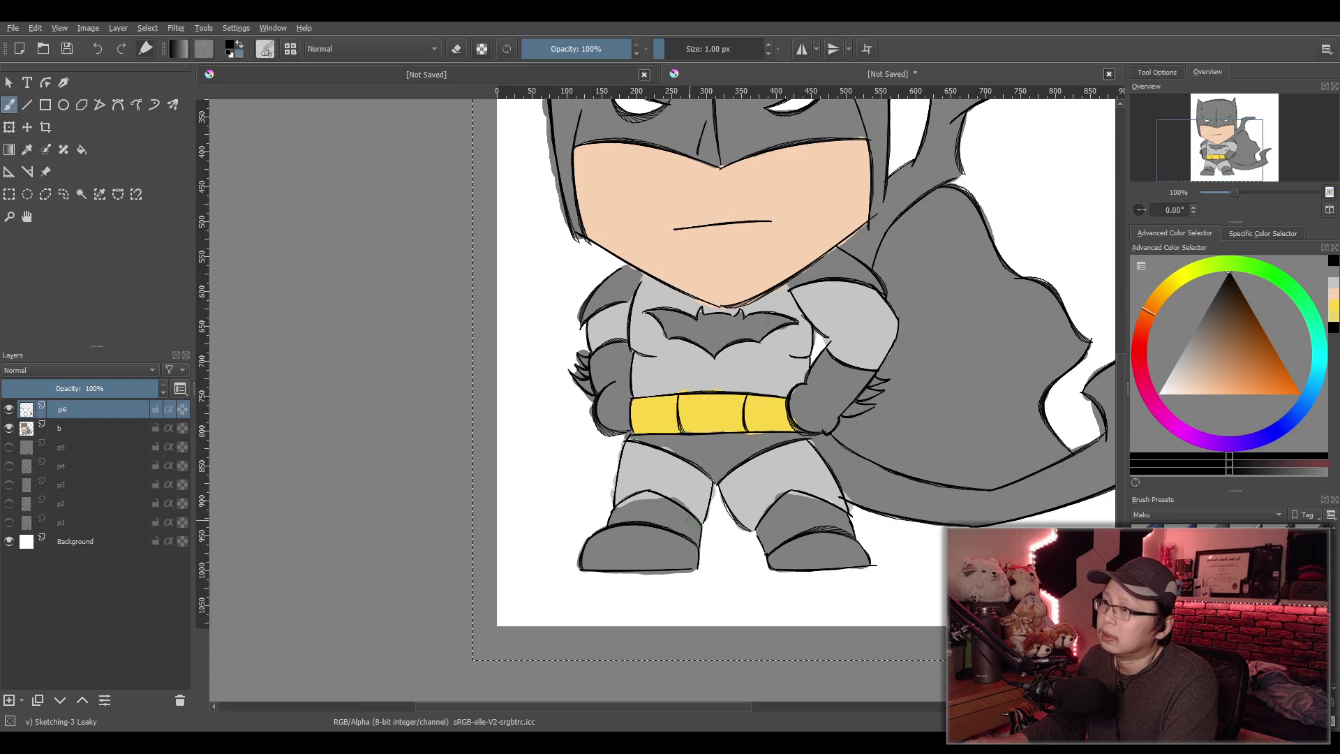
On layer b, fill that boot's cuff up to the redrawn outline with the sampled dark grey using the 20 px Basic-1 brush
{"action": "scroll", "coordinate": [676, 500], "scroll_direction": "up", "scroll_amount": 4}
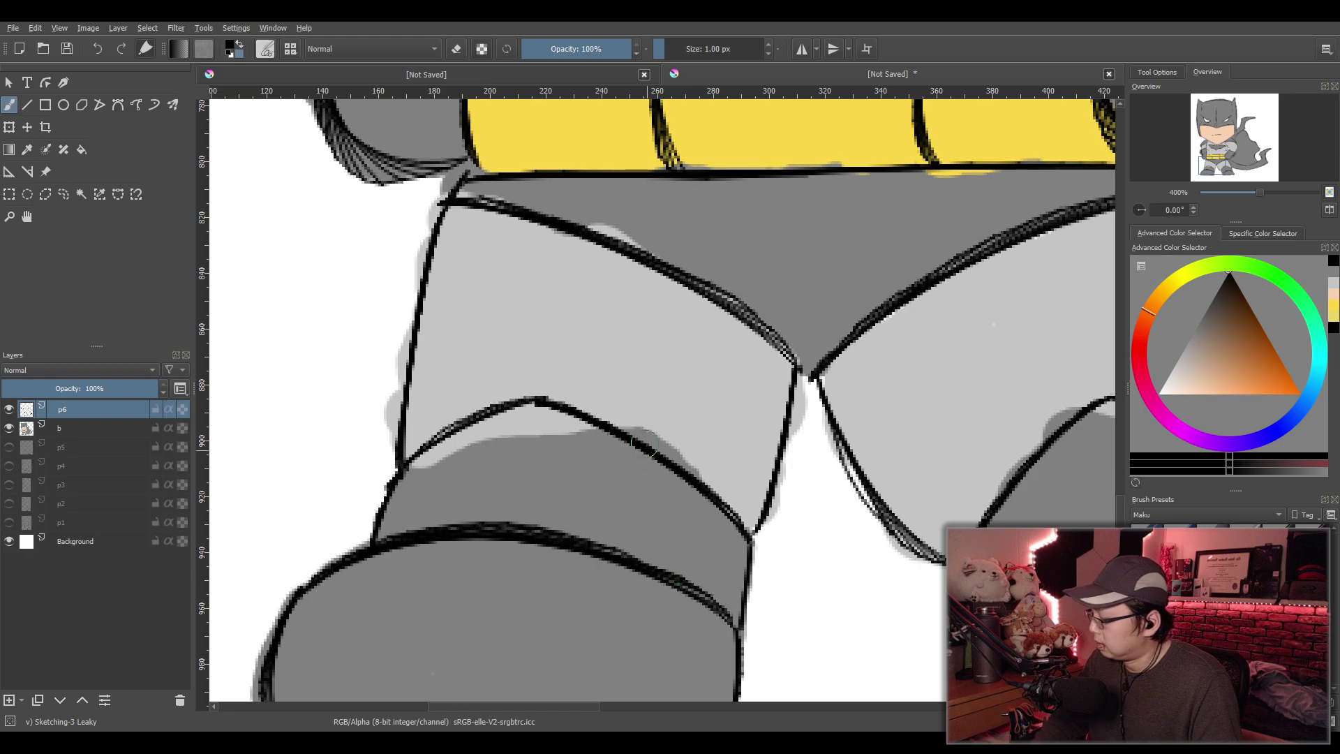
{"action": "left_click", "coordinate": [104, 428]}
{"action": "key", "text": "p"}
{"action": "left_click", "coordinate": [604, 376]}
{"action": "key", "text": "b"}
{"action": "mouse_move", "coordinate": [553, 431]}
{"action": "left_mouse_down"}
{"action": "mouse_move", "coordinate": [576, 454]}
{"action": "mouse_move", "coordinate": [502, 451]}
{"action": "mouse_move", "coordinate": [516, 444]}
{"action": "mouse_move", "coordinate": [469, 458]}
{"action": "left_mouse_up"}
{"action": "key", "text": "slash"}
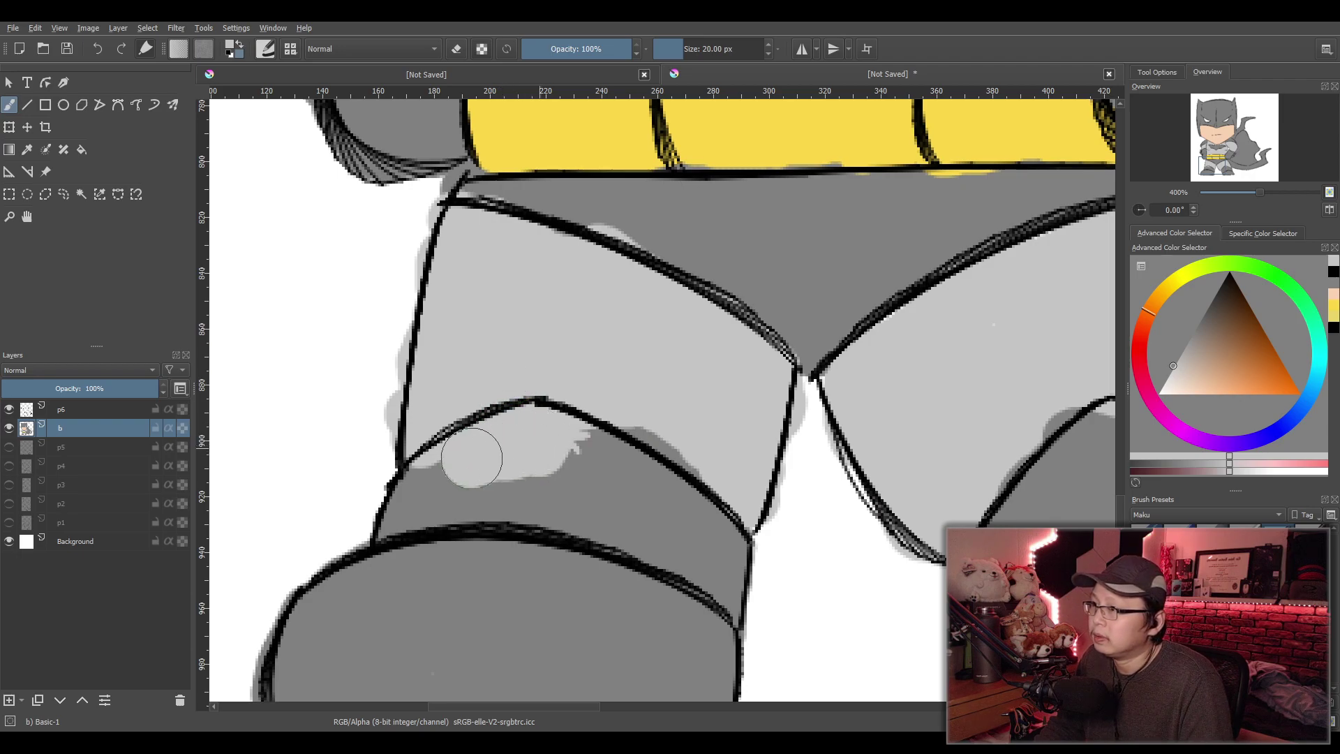
{"action": "key", "text": "p"}
{"action": "left_click", "coordinate": [619, 473]}
{"action": "key", "text": "b"}
{"action": "mouse_move", "coordinate": [614, 476]}
{"action": "left_mouse_down"}
{"action": "mouse_move", "coordinate": [495, 464]}
{"action": "mouse_move", "coordinate": [551, 434]}
{"action": "mouse_move", "coordinate": [454, 474]}
{"action": "mouse_move", "coordinate": [419, 462]}
{"action": "mouse_move", "coordinate": [432, 448]}
{"action": "left_mouse_up"}
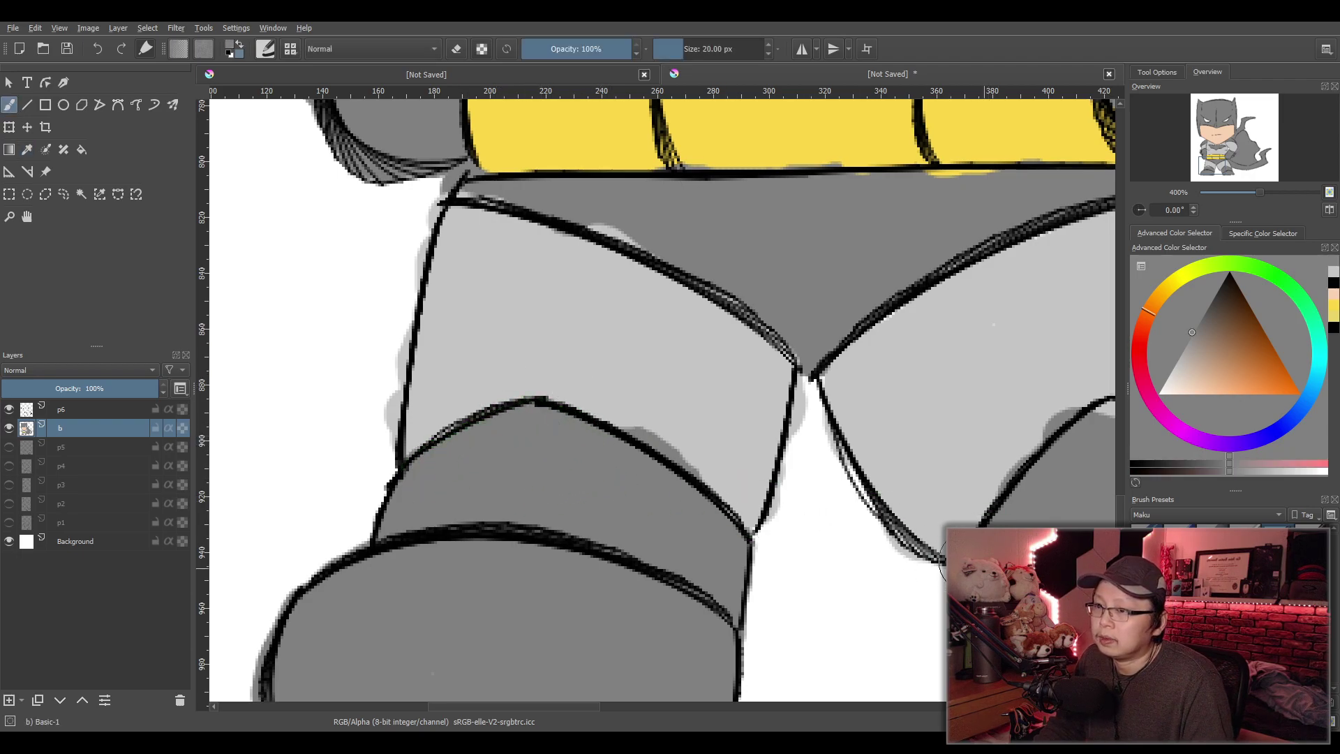
Fill the light gap beneath the cape-side cuff's outer slope with dark grey
{"action": "left_click_drag", "start_coordinate": [891, 514], "coordinate": [463, 479]}
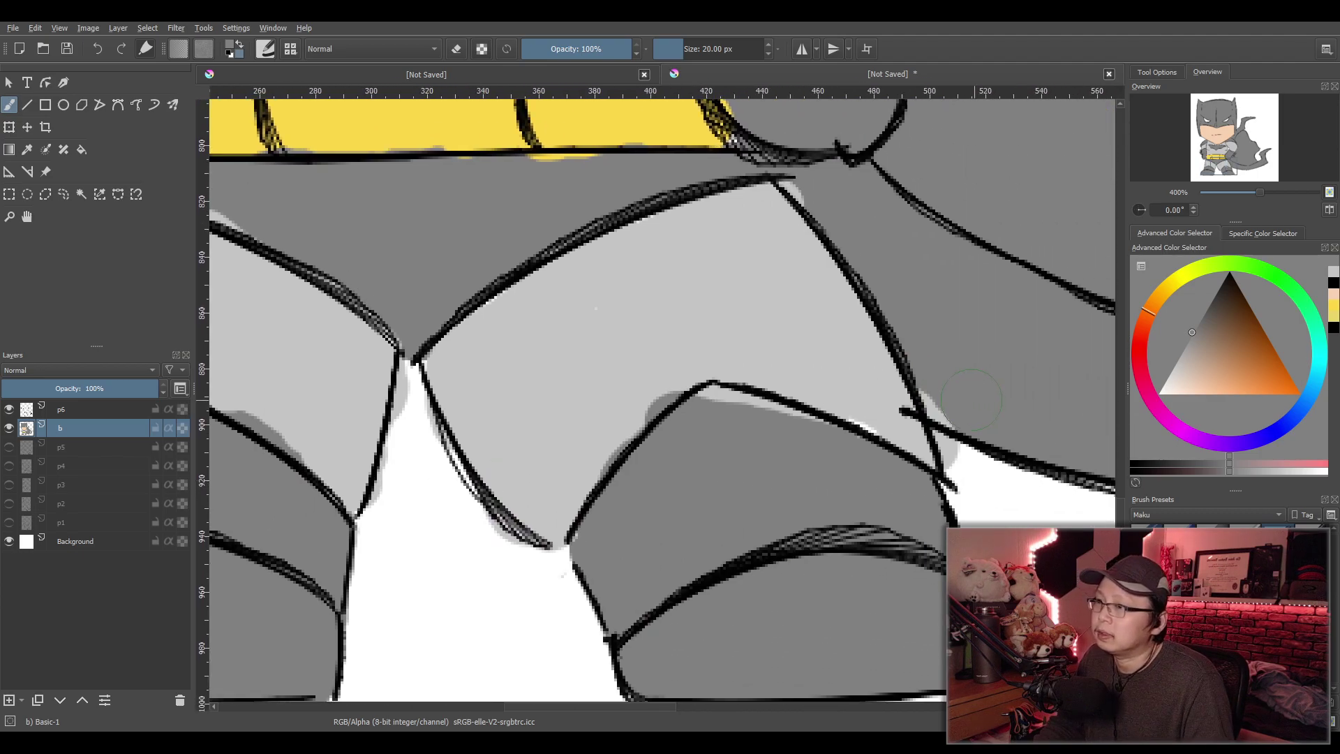
{"action": "mouse_move", "coordinate": [752, 447]}
{"action": "left_mouse_down"}
{"action": "mouse_move", "coordinate": [713, 415]}
{"action": "mouse_move", "coordinate": [795, 439]}
{"action": "left_mouse_up"}
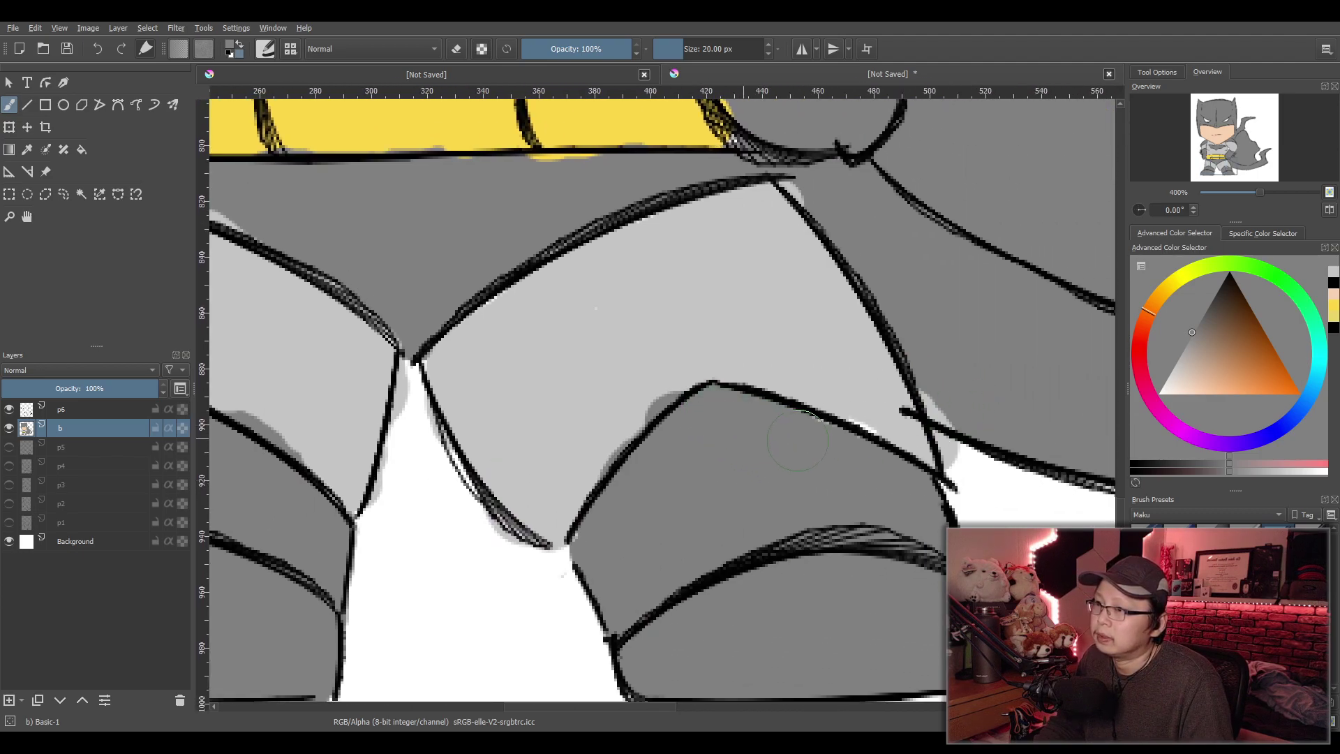
{"action": "scroll", "coordinate": [868, 404], "scroll_direction": "down", "scroll_amount": 4}
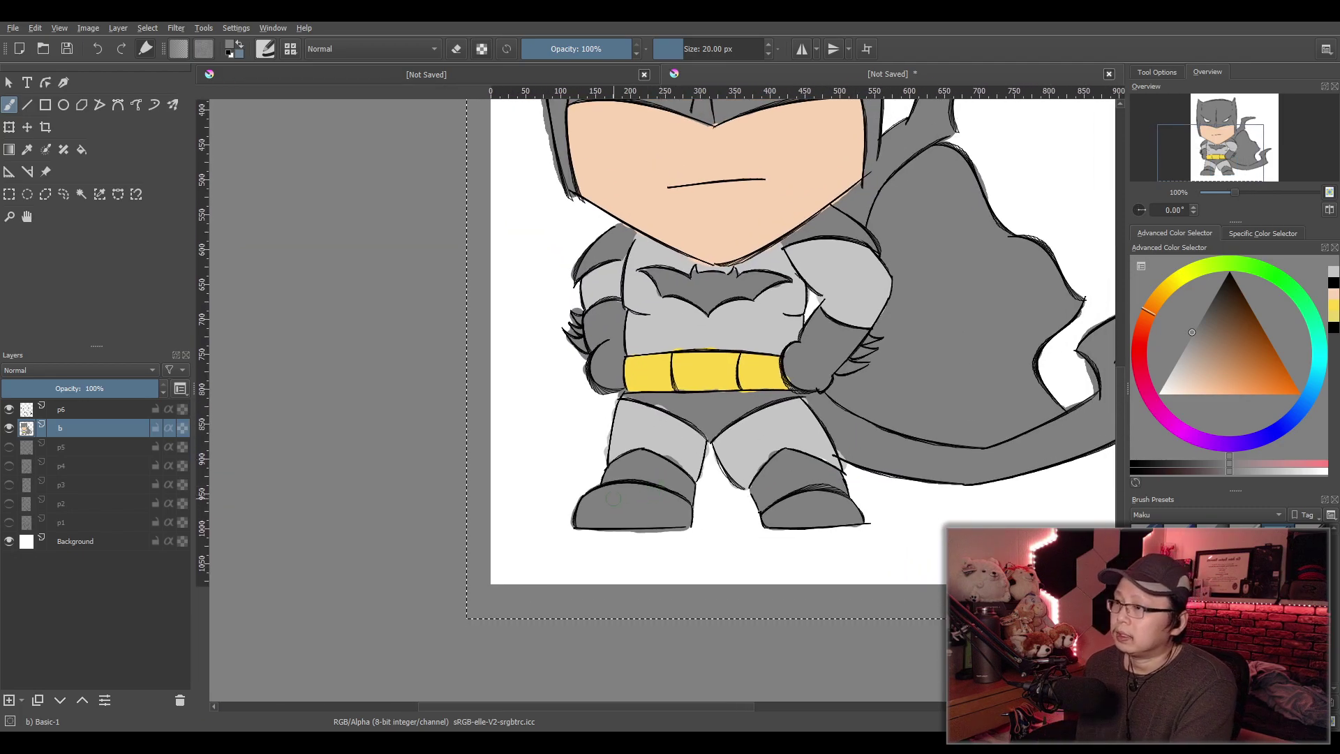
{"action": "scroll", "coordinate": [886, 416], "scroll_direction": "down", "scroll_amount": 1}
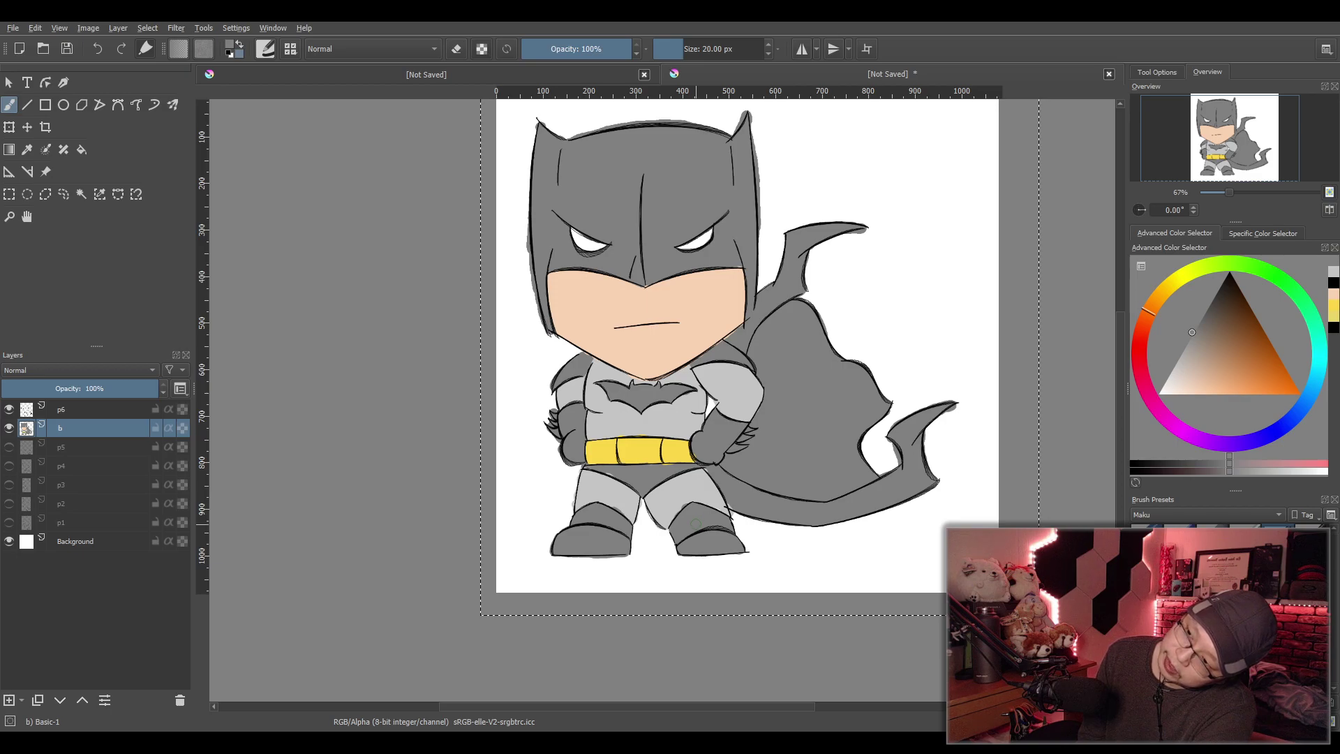
{"action": "scroll", "coordinate": [696, 522], "scroll_direction": "up", "scroll_amount": 1}
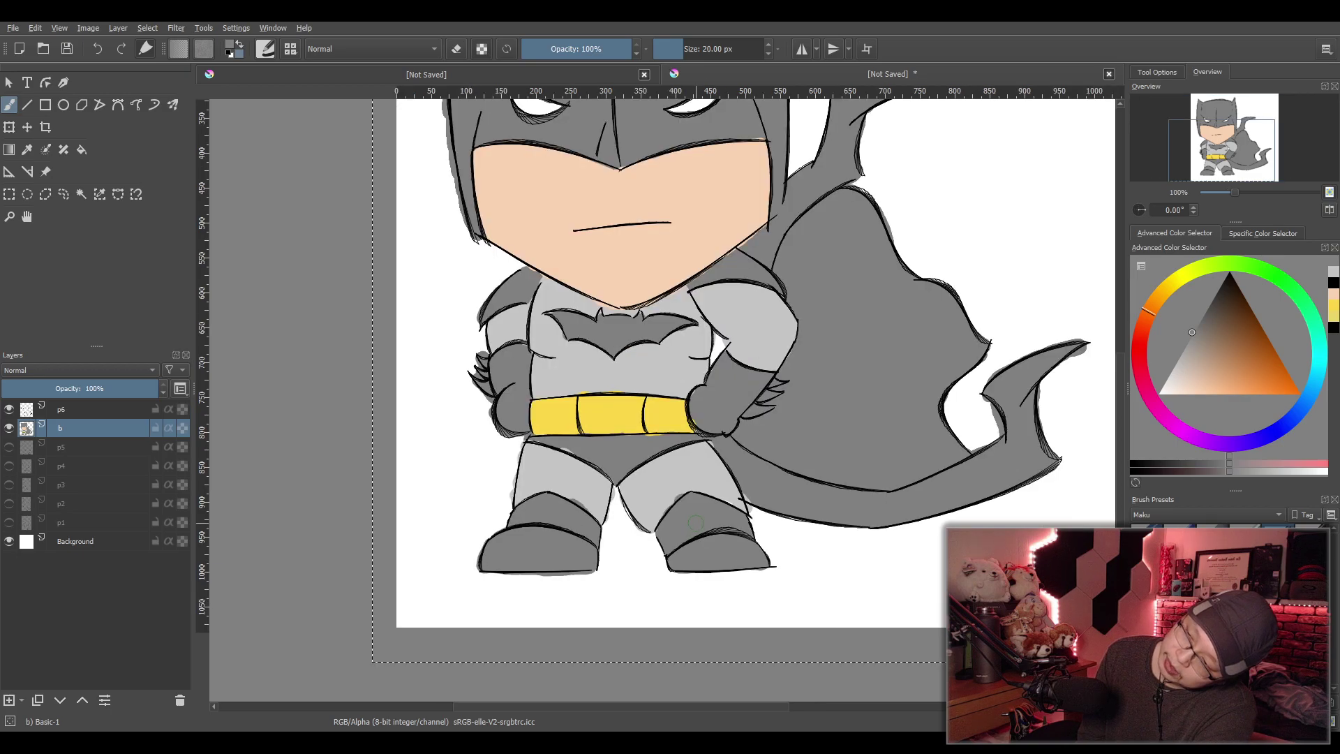
On layer p6, erase the inner thigh line of the cape-side leg
{"action": "scroll", "coordinate": [696, 522], "scroll_direction": "up", "scroll_amount": 3}
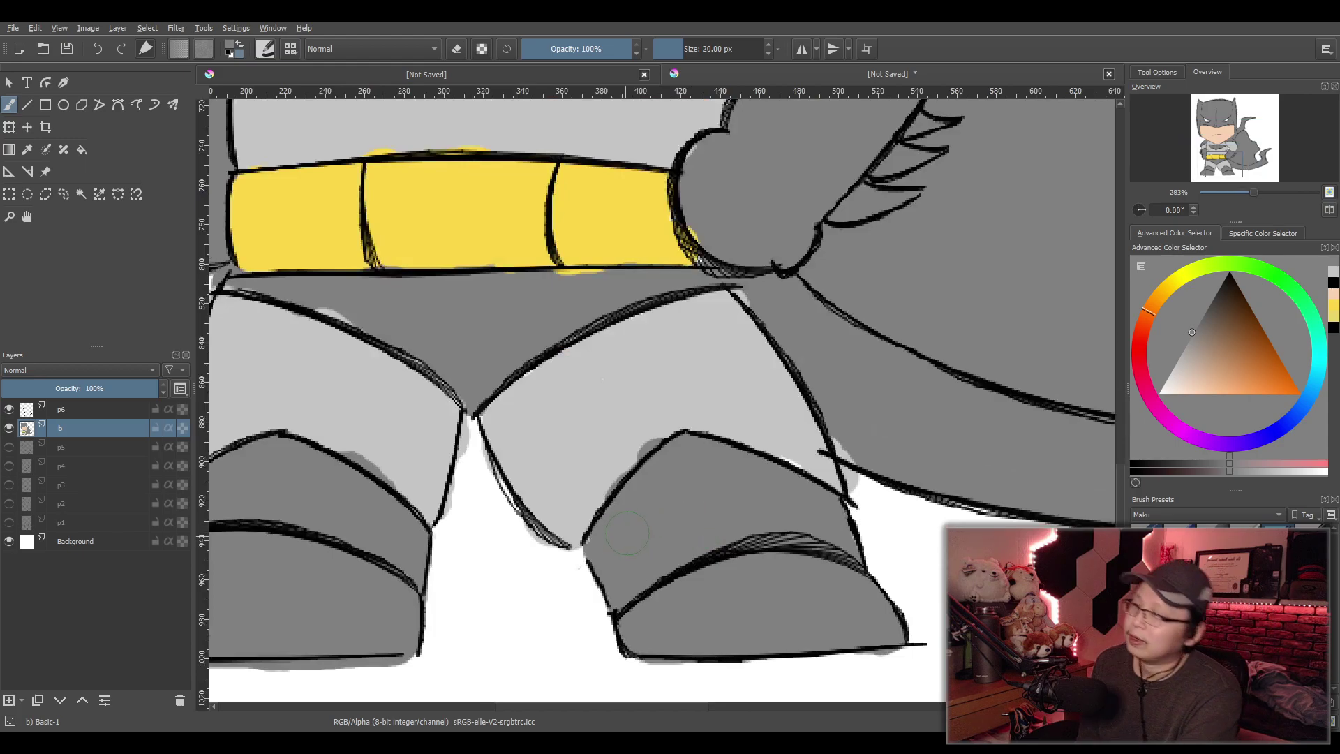
{"action": "left_click", "coordinate": [145, 411]}
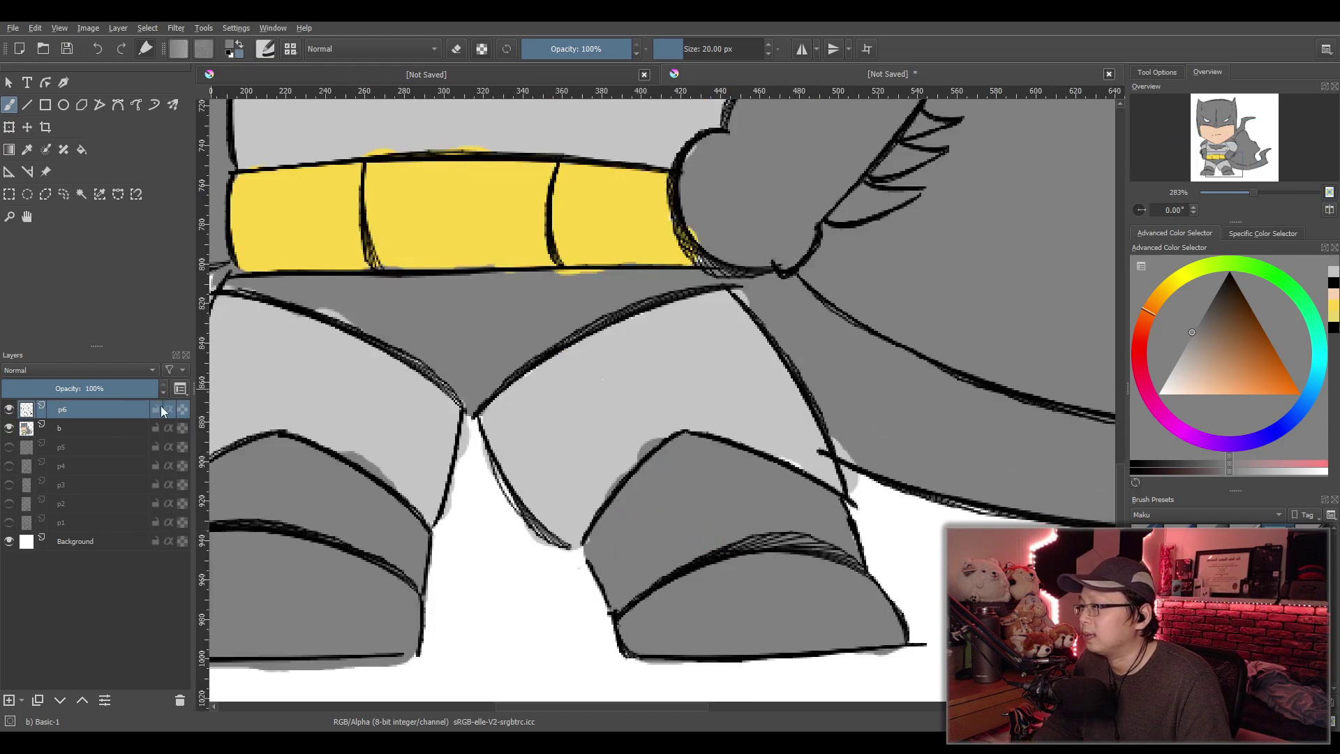
{"action": "key", "text": "e"}
{"action": "mouse_move", "coordinate": [480, 418]}
{"action": "left_mouse_down"}
{"action": "mouse_move", "coordinate": [496, 475]}
{"action": "mouse_move", "coordinate": [501, 462]}
{"action": "mouse_move", "coordinate": [543, 494]}
{"action": "mouse_move", "coordinate": [557, 544]}
{"action": "left_mouse_up"}
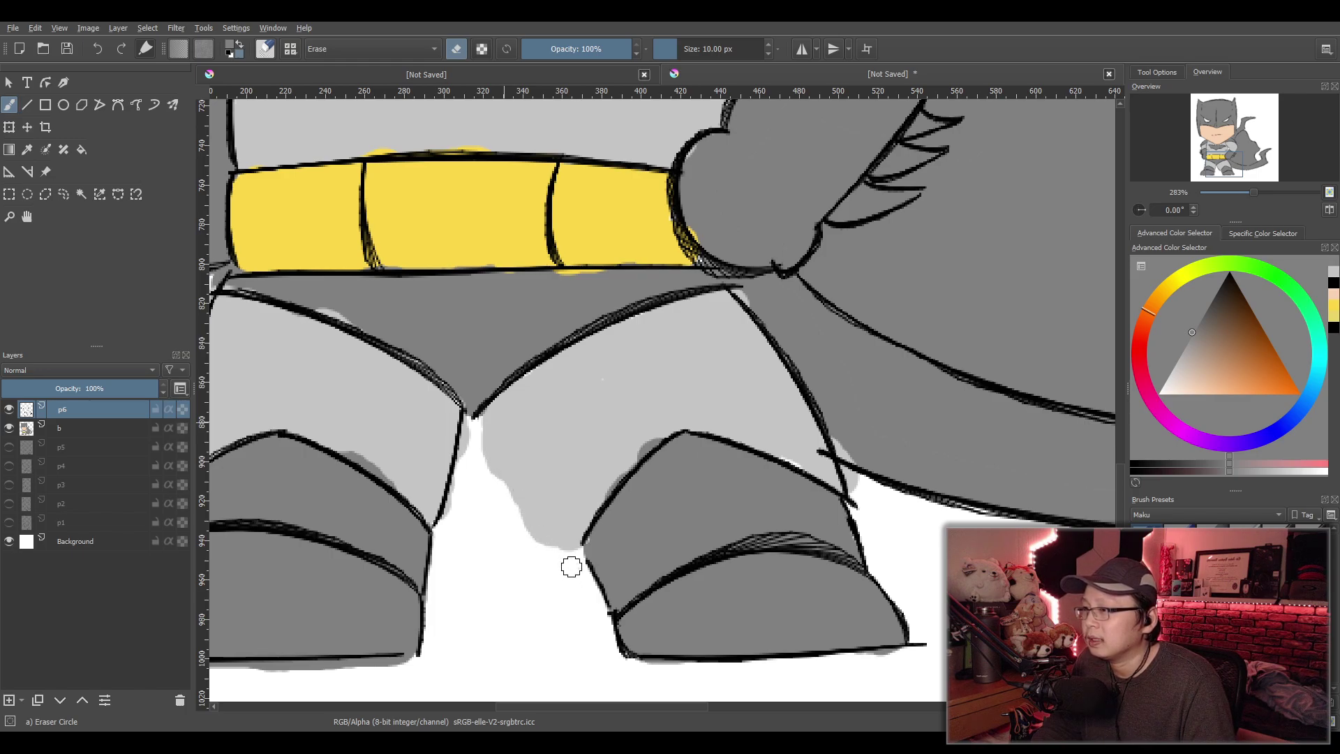
{"action": "key", "text": "e"}
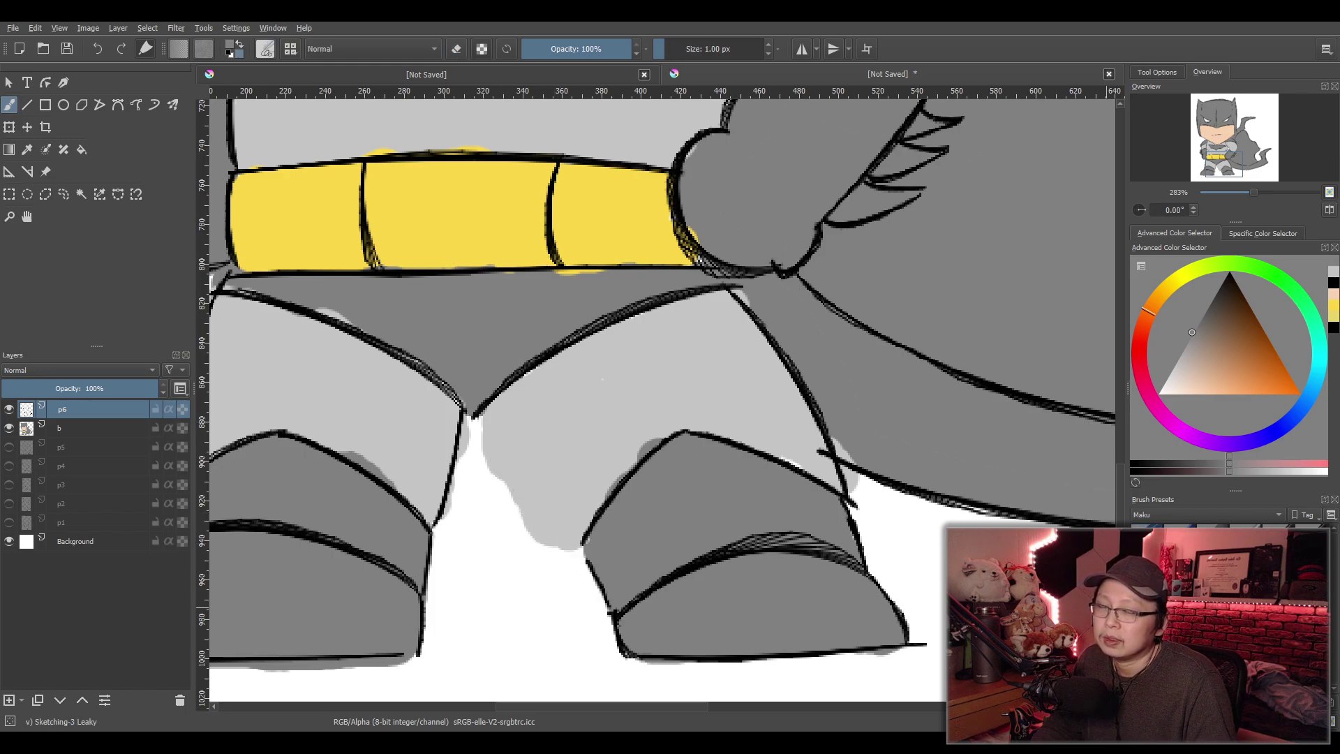
Set the colour to black and redraw the cape-side inner thigh as a straighter line from the crotch to the boot cuff
{"action": "left_click_drag", "start_coordinate": [485, 411], "coordinate": [583, 540]}
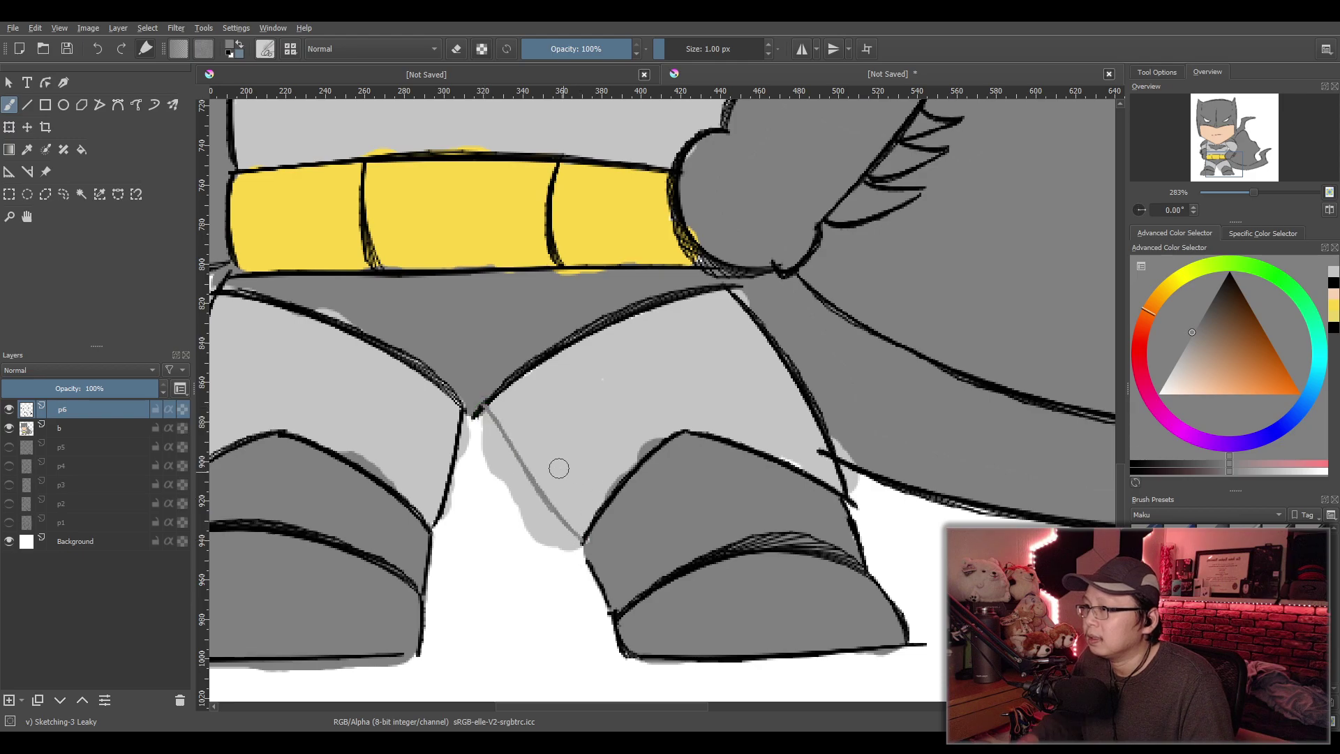
{"action": "key", "text": "ctrl+z"}
{"action": "mouse_move", "coordinate": [1191, 324]}
{"action": "left_mouse_down"}
{"action": "mouse_move", "coordinate": [1221, 303]}
{"action": "mouse_move", "coordinate": [1228, 273]}
{"action": "left_mouse_up"}
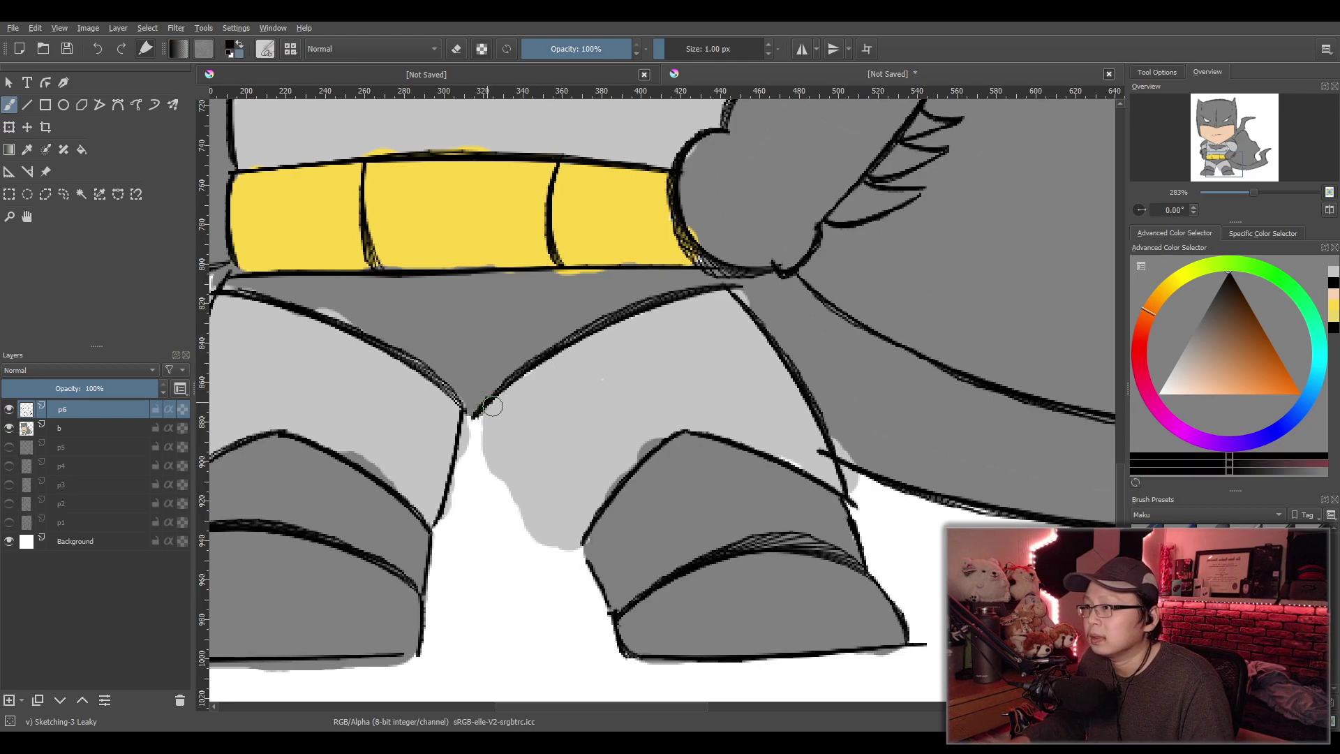
{"action": "left_click_drag", "start_coordinate": [481, 415], "coordinate": [592, 548]}
{"action": "key", "text": "ctrl+z"}
{"action": "left_click_drag", "start_coordinate": [480, 414], "coordinate": [580, 541]}
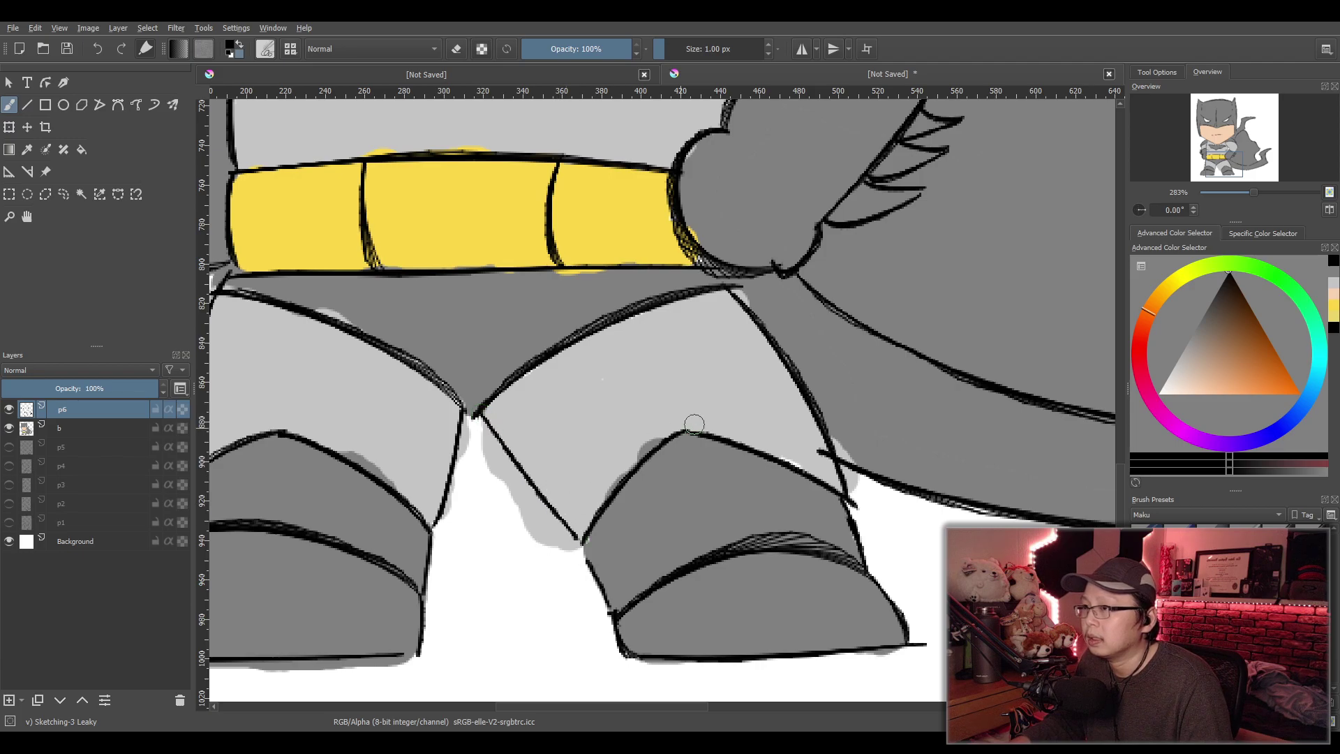
Erase the outer thigh line of the cape-side leg
{"action": "key", "text": "e"}
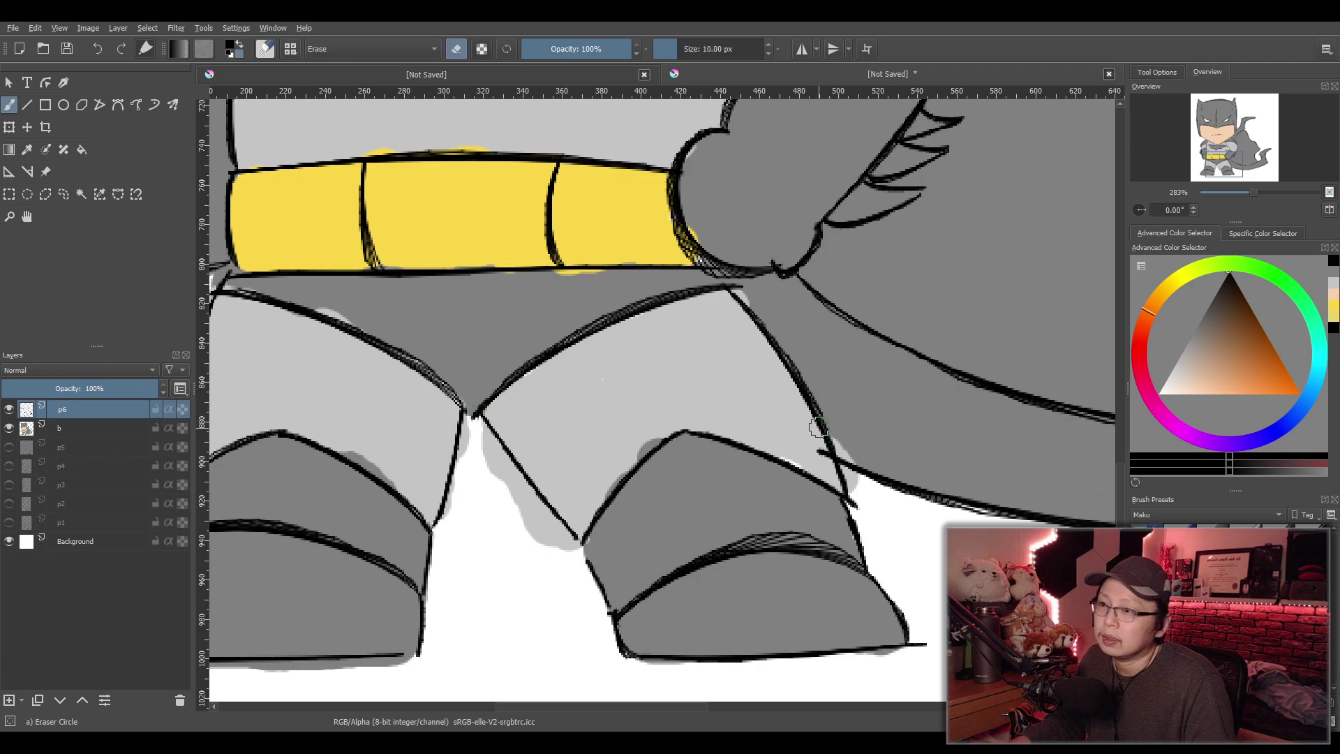
{"action": "mouse_move", "coordinate": [837, 474]}
{"action": "left_mouse_down"}
{"action": "mouse_move", "coordinate": [806, 379]}
{"action": "mouse_move", "coordinate": [730, 299]}
{"action": "left_mouse_up"}
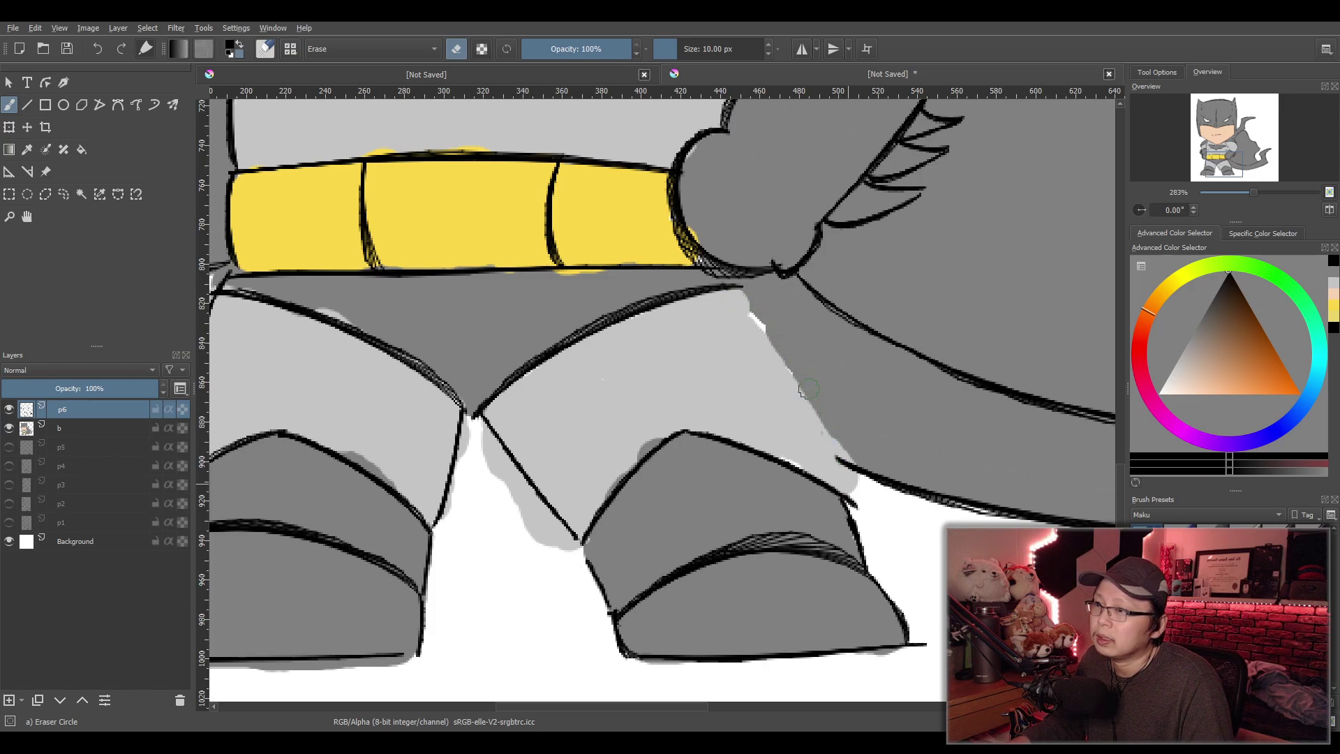
{"action": "key", "text": "e"}
Compare the cape-side leg with and without its outer thigh line by repeatedly undoing and redoing the erasure
{"action": "key", "text": "ctrl+z"}
{"action": "key", "text": "ctrl+shift+z"}
{"action": "key", "text": "ctrl+z"}
{"action": "key", "text": "ctrl+shift+z"}
{"action": "key", "text": "ctrl+z"}
{"action": "key", "text": "ctrl+shift+z"}
{"action": "key", "text": "ctrl+z"}
{"action": "key", "text": "ctrl+shift+z"}
{"action": "key", "text": "ctrl+z"}
{"action": "key", "text": "ctrl+shift+z"}
{"action": "key", "text": "ctrl+z"}
{"action": "key", "text": "ctrl+shift+z"}
Redraw the cape-side outer thigh line in black farther inward and extend the cape's lower edge to meet it
{"action": "left_click_drag", "start_coordinate": [737, 296], "coordinate": [828, 492]}
{"action": "key", "text": "ctrl+z"}
{"action": "left_click_drag", "start_coordinate": [726, 288], "coordinate": [829, 485]}
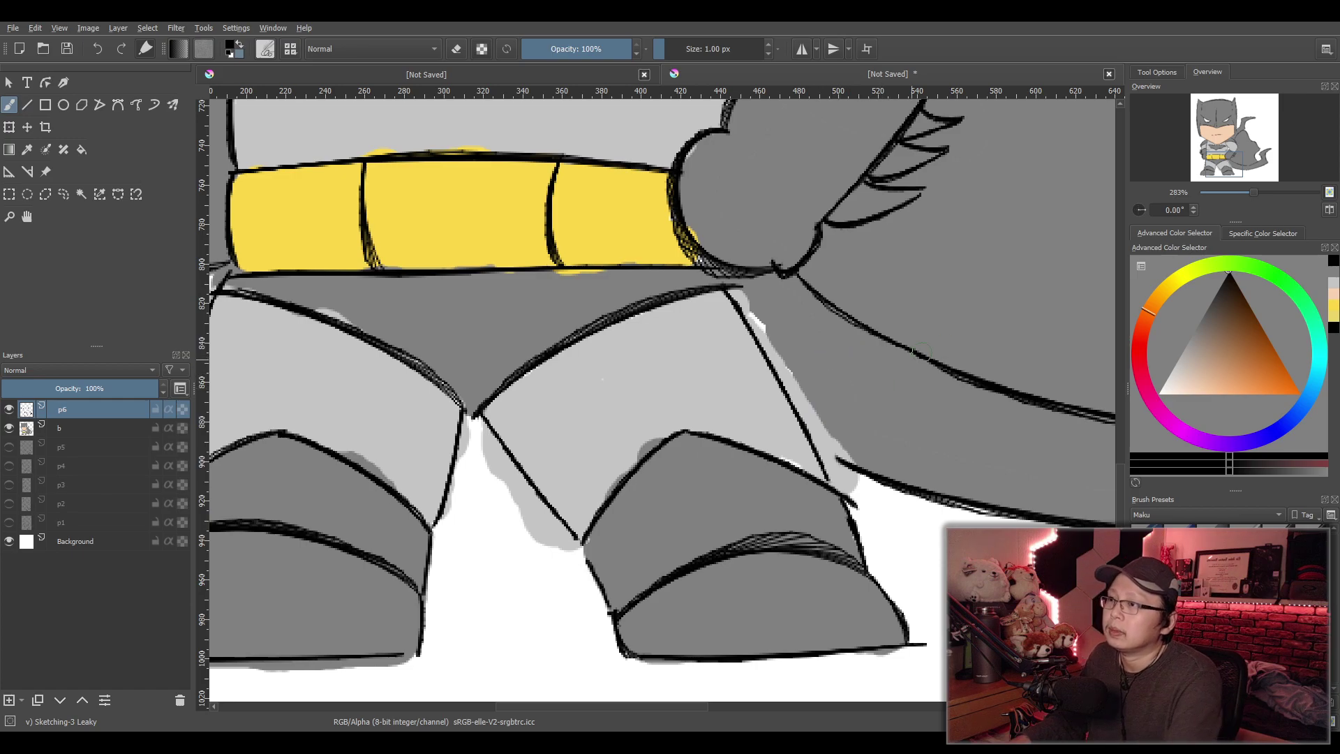
{"action": "scroll", "coordinate": [915, 307], "scroll_direction": "down", "scroll_amount": 2}
{"action": "scroll", "coordinate": [924, 321], "scroll_direction": "up", "scroll_amount": 2}
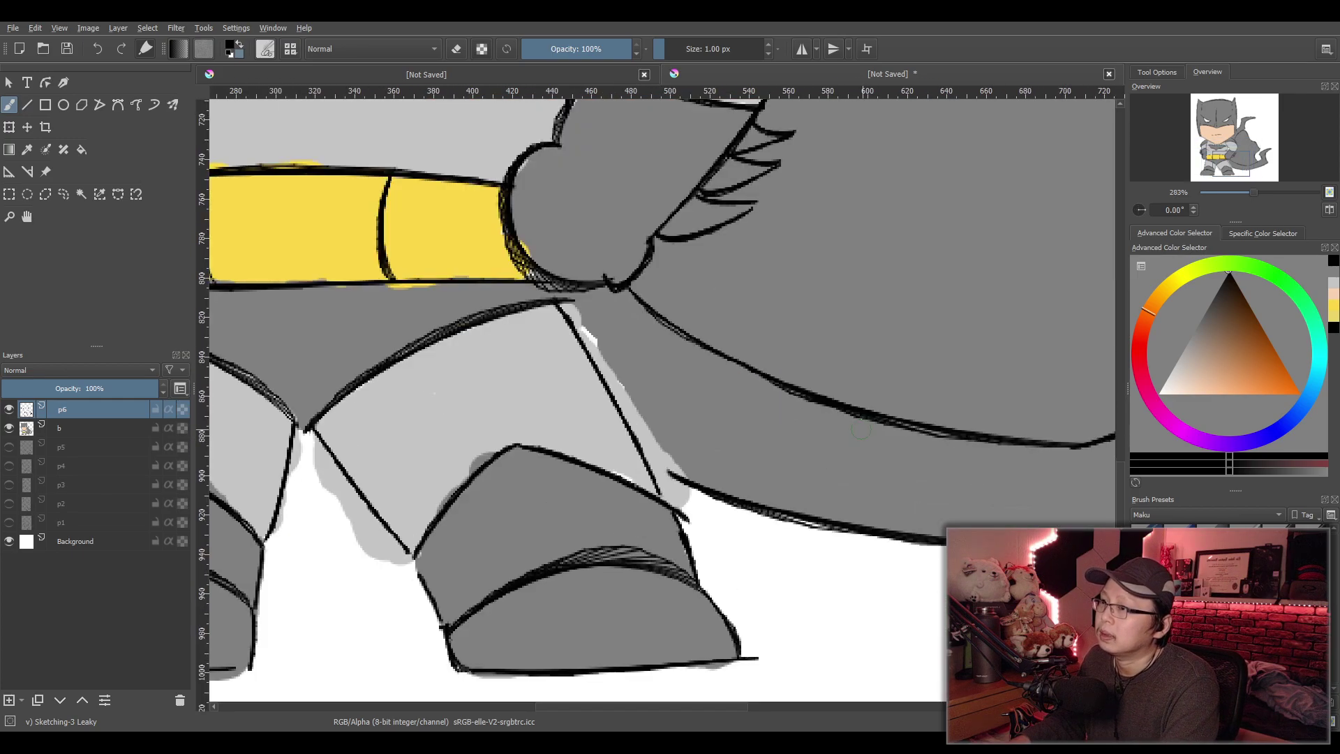
{"action": "left_click_drag", "start_coordinate": [648, 464], "coordinate": [675, 475]}
{"action": "key", "text": "ctrl+z"}
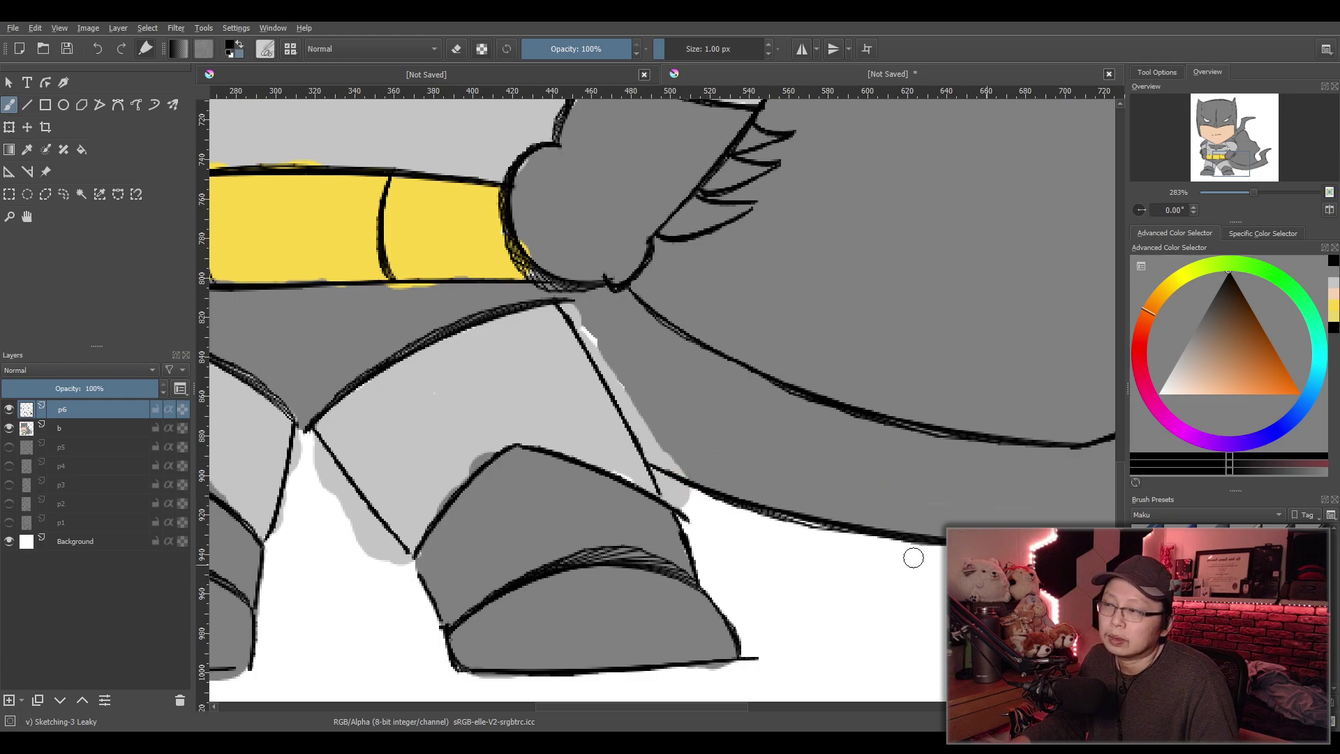
On layer b, sample the thigh's light grey and touch up the specks on the cape-side thigh
{"action": "left_click", "coordinate": [53, 428]}
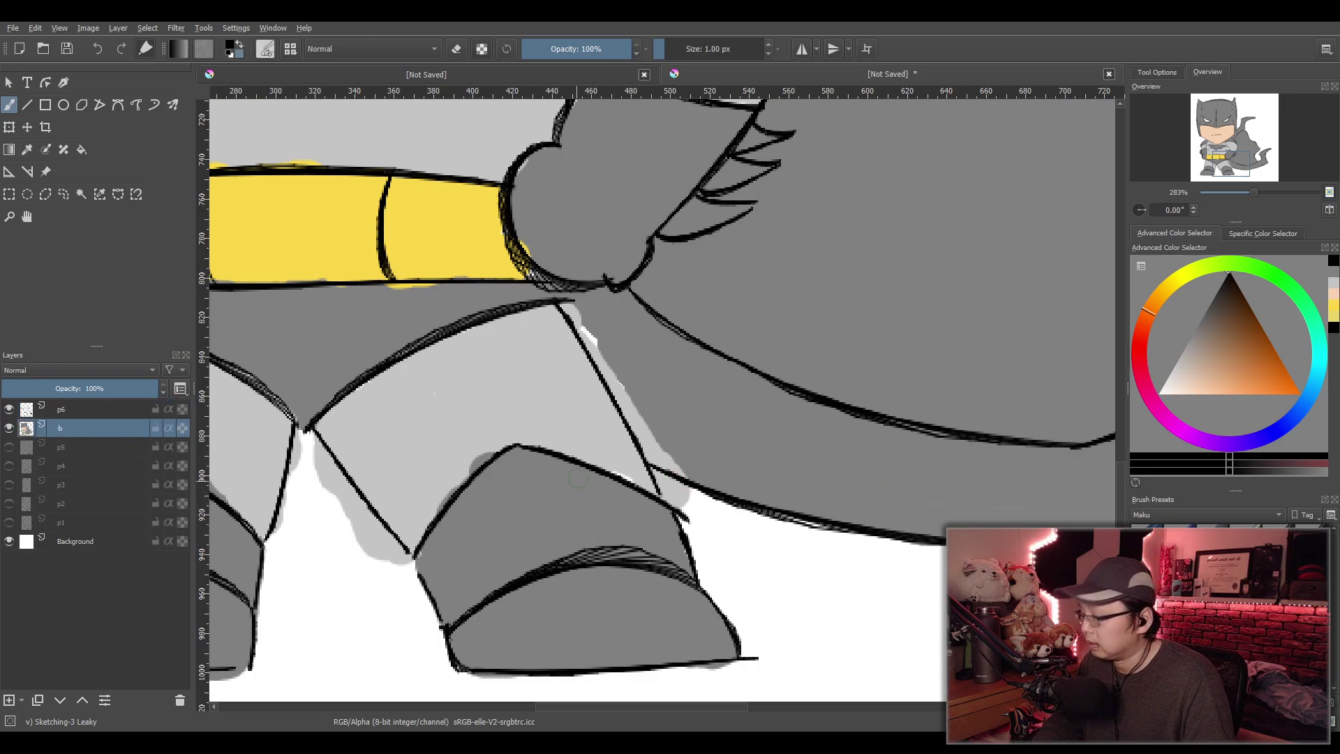
{"action": "key", "text": "p"}
{"action": "left_click", "coordinate": [529, 392]}
{"action": "key", "text": "b"}
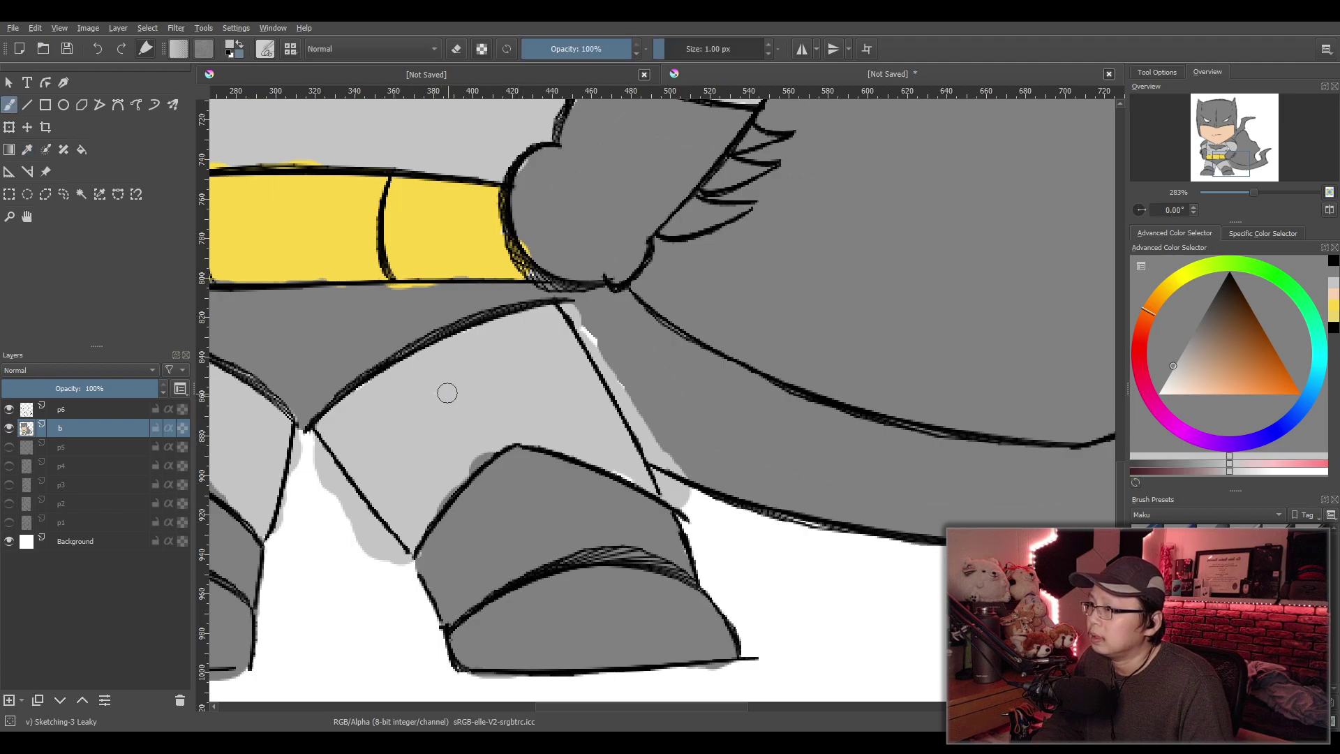
{"action": "mouse_move", "coordinate": [369, 395]}
{"action": "left_mouse_down"}
{"action": "mouse_move", "coordinate": [443, 350]}
{"action": "mouse_move", "coordinate": [521, 335]}
{"action": "left_mouse_up"}
Sample the dark grey and paint the cape up to the redrawn outer thigh line with the 20 px Basic-1 brush
{"action": "key", "text": "p"}
{"action": "left_click", "coordinate": [583, 319]}
{"action": "key", "text": "b"}
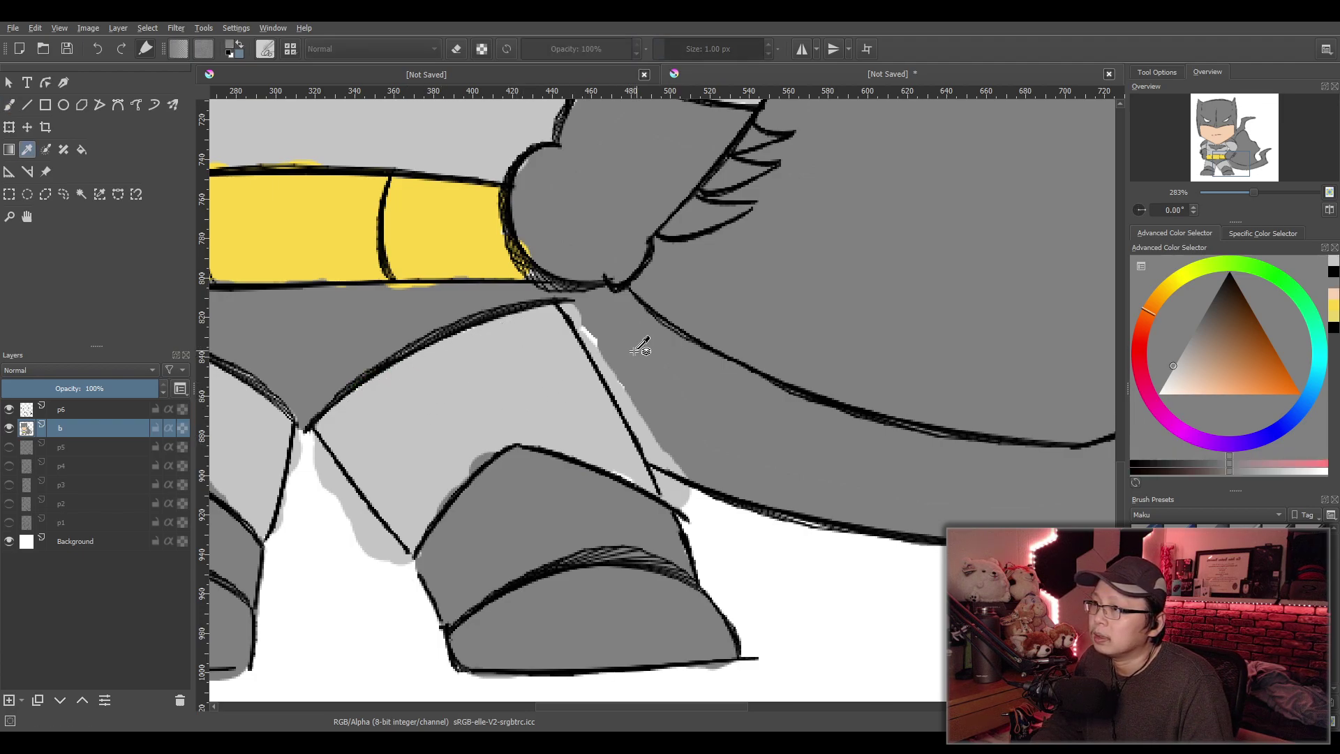
{"action": "left_click", "coordinate": [573, 312]}
{"action": "key", "text": "slash"}
{"action": "mouse_move", "coordinate": [610, 318]}
{"action": "left_mouse_down"}
{"action": "mouse_move", "coordinate": [582, 310]}
{"action": "mouse_move", "coordinate": [659, 447]}
{"action": "mouse_move", "coordinate": [678, 478]}
{"action": "left_mouse_up"}
Cover the dark spill above the cape-side cuff's inner slope with the thigh's light grey
{"action": "mouse_move", "coordinate": [472, 438]}
{"action": "left_mouse_down"}
{"action": "mouse_move", "coordinate": [492, 426]}
{"action": "mouse_move", "coordinate": [427, 494]}
{"action": "left_mouse_up"}
{"action": "left_click", "coordinate": [540, 396], "text": "ctrl"}
{"action": "mouse_move", "coordinate": [540, 396]}
{"action": "left_mouse_down"}
{"action": "mouse_move", "coordinate": [435, 476]}
{"action": "mouse_move", "coordinate": [413, 533]}
{"action": "left_mouse_up"}
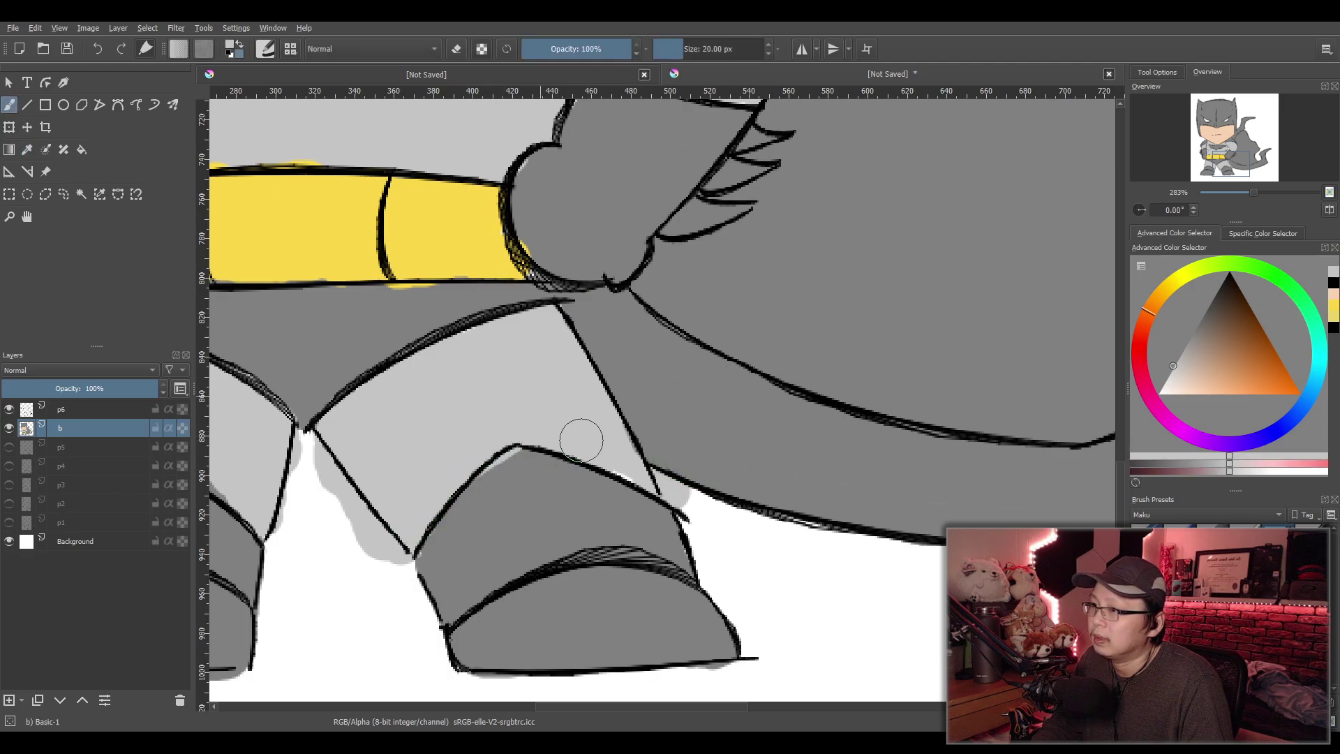
Sample the cape's dark grey and fill the white gap between the torso and the cape-side arm on layer b
{"action": "key", "text": "1"}
{"action": "key", "text": "minus"}
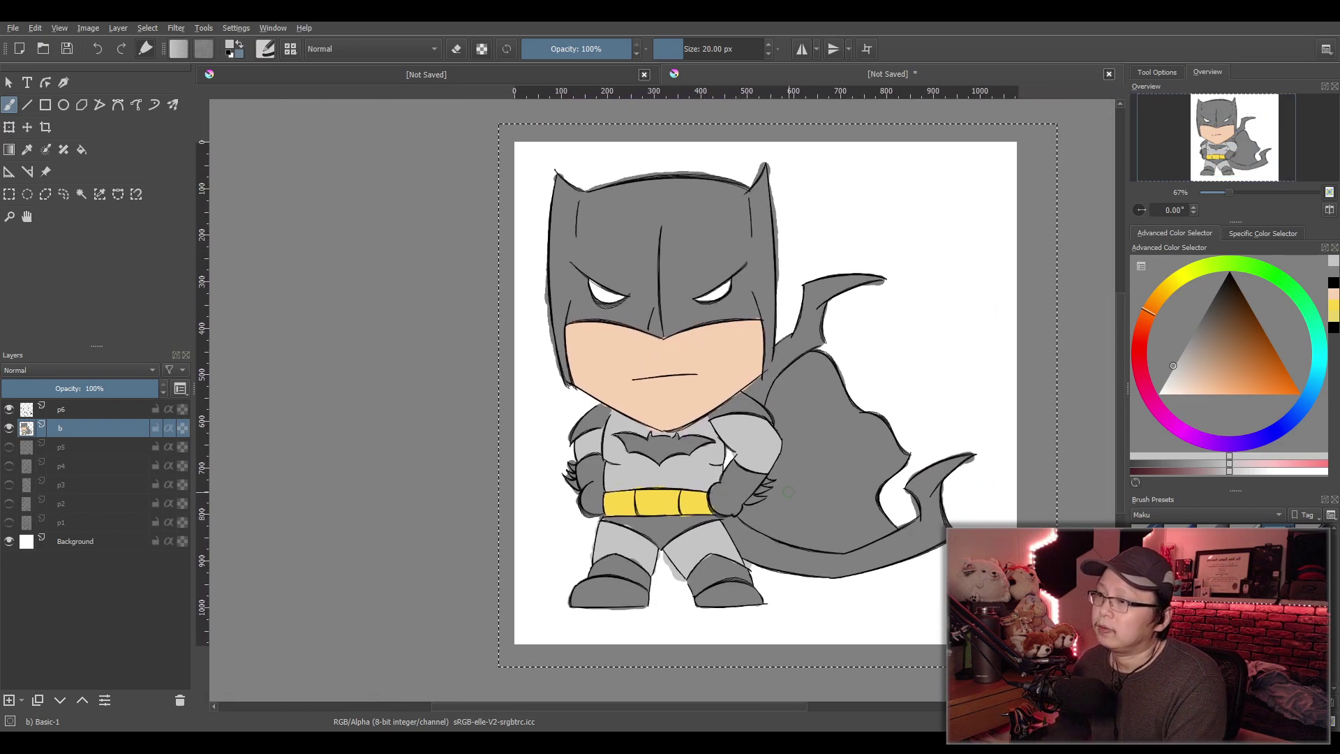
{"action": "scroll", "coordinate": [788, 492], "scroll_direction": "up", "scroll_amount": 1}
{"action": "scroll", "coordinate": [726, 464], "scroll_direction": "down", "scroll_amount": 1}
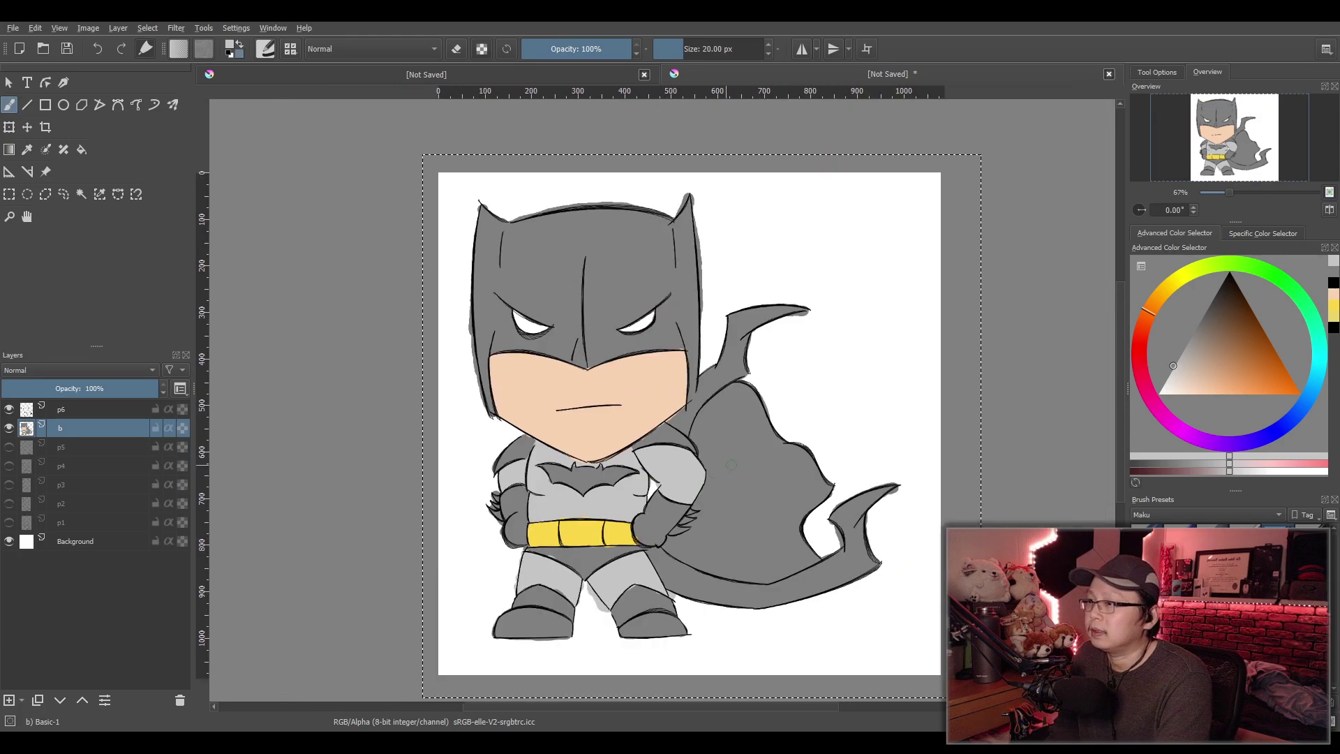
{"action": "key", "text": "1"}
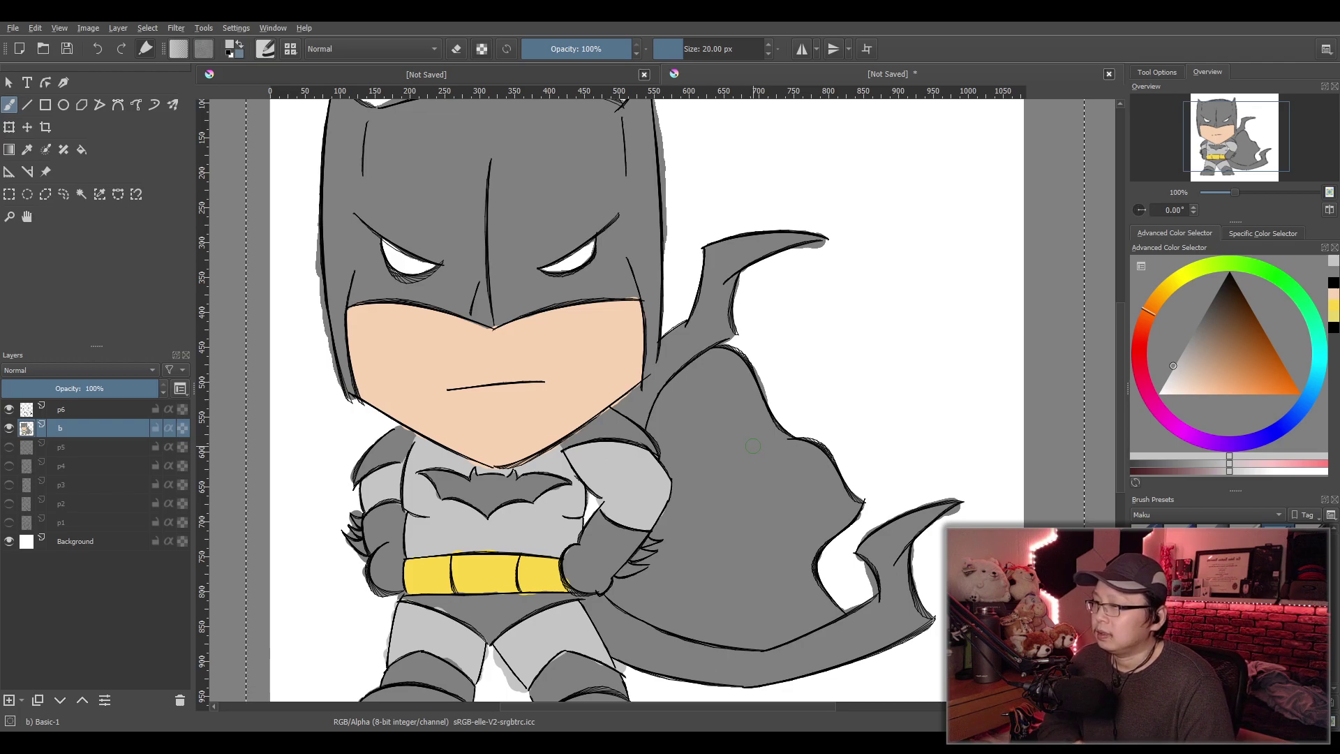
{"action": "key", "text": "p"}
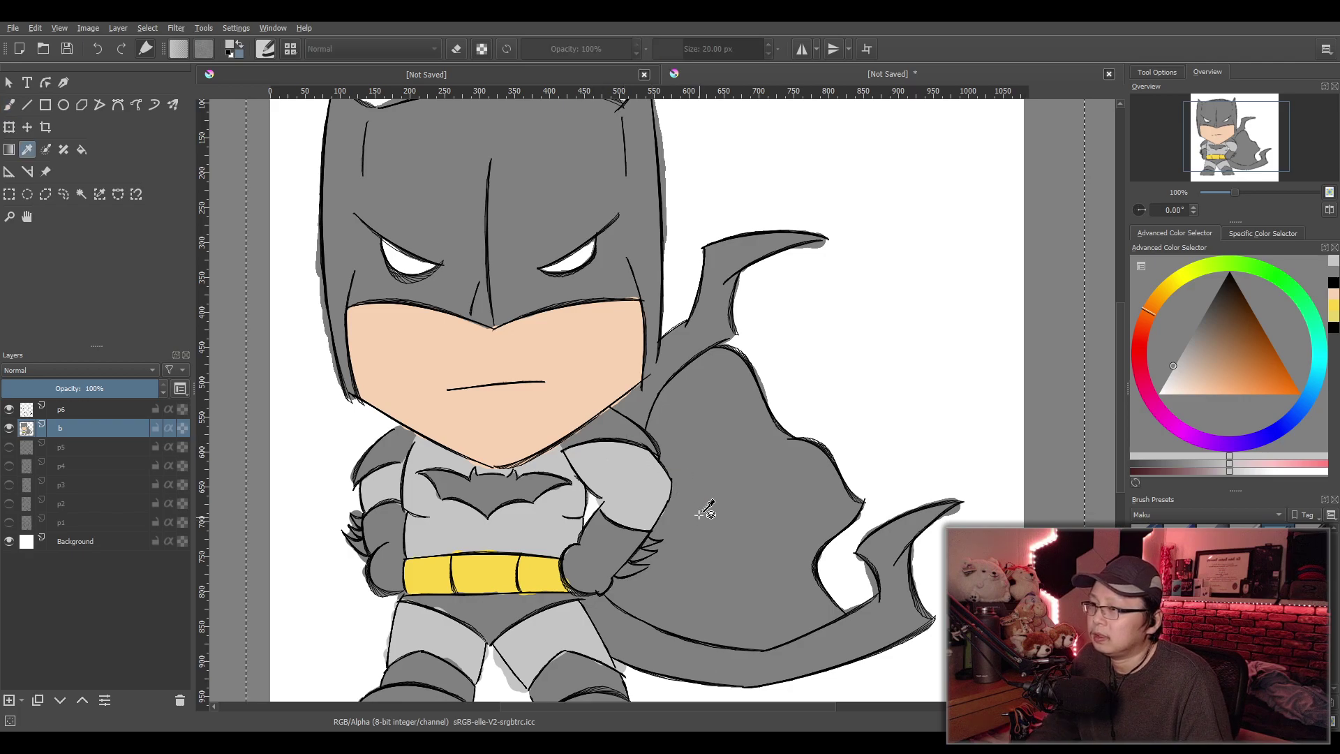
{"action": "left_click", "coordinate": [705, 511]}
{"action": "key", "text": "b"}
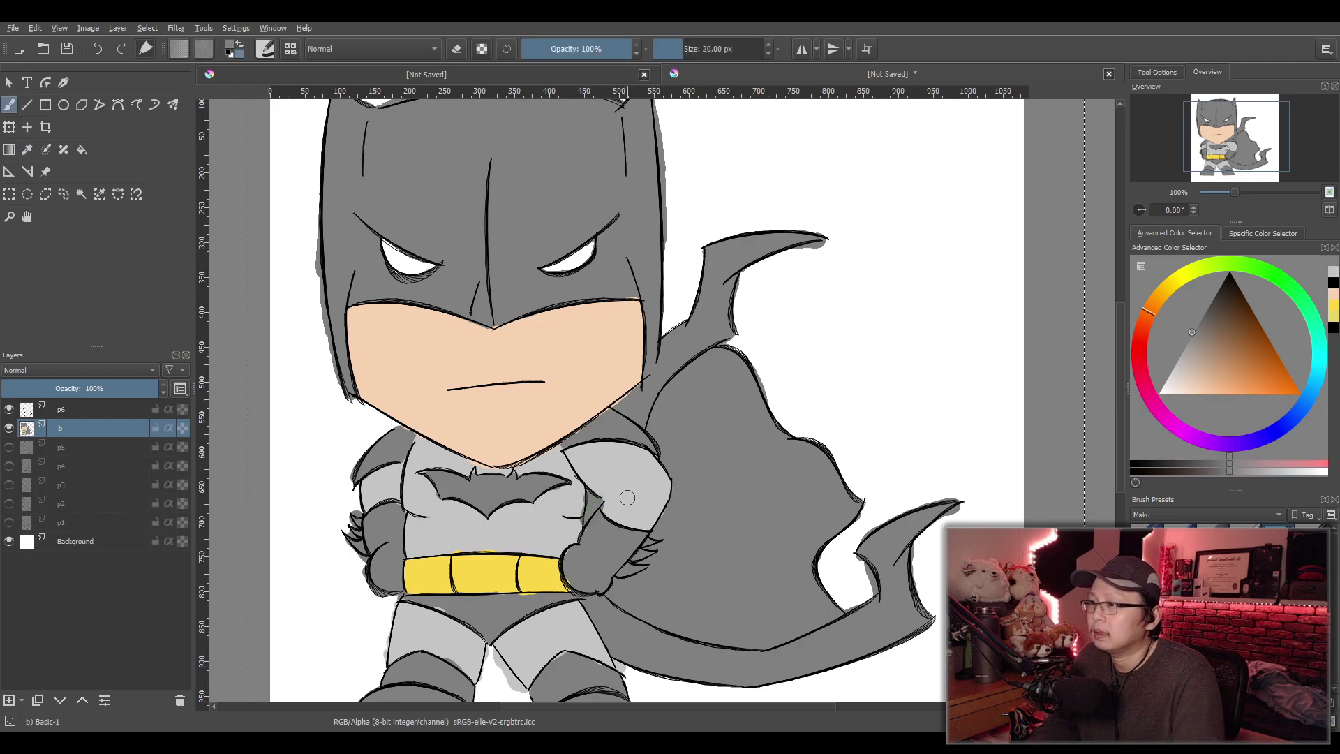
Add a paint layer directly above layer b and name it shadow
{"action": "key", "text": "minus"}
{"action": "key", "text": "minus"}
{"action": "key", "text": "plus"}
{"action": "key", "text": "plus"}
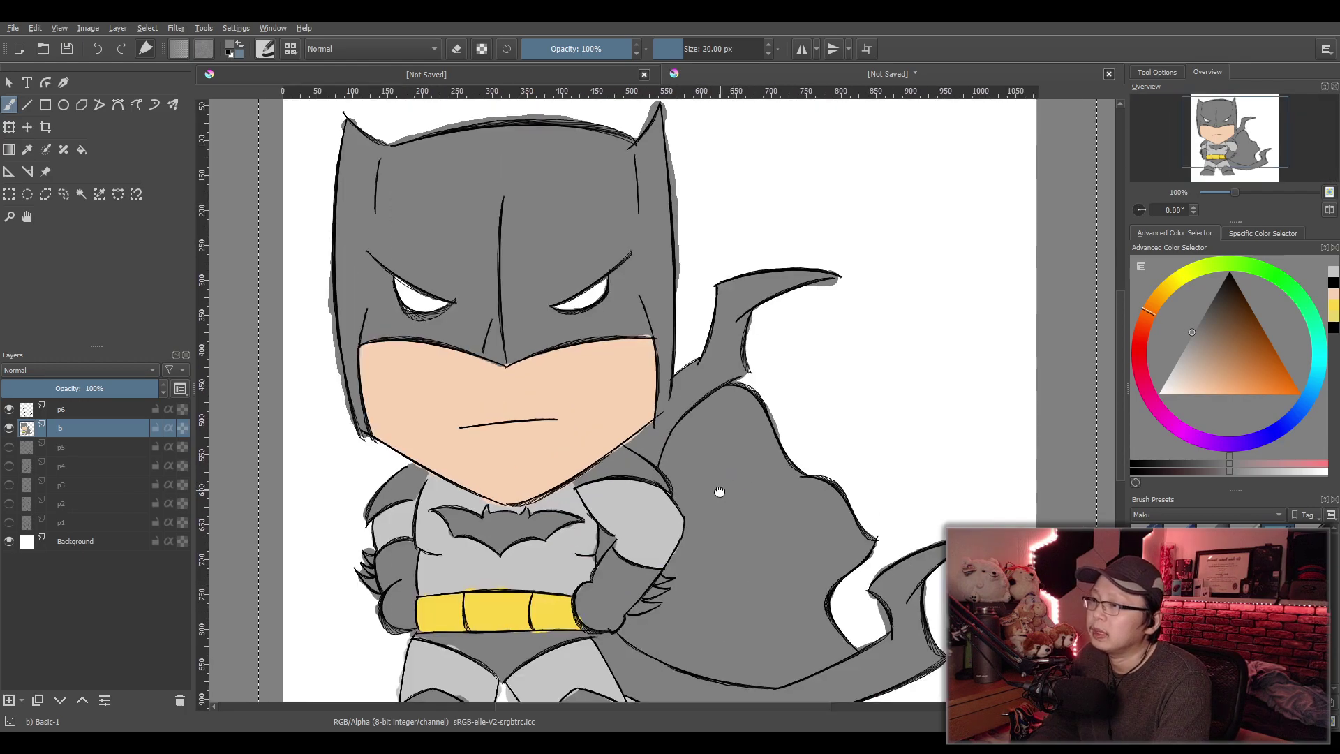
{"action": "left_click", "coordinate": [9, 699]}
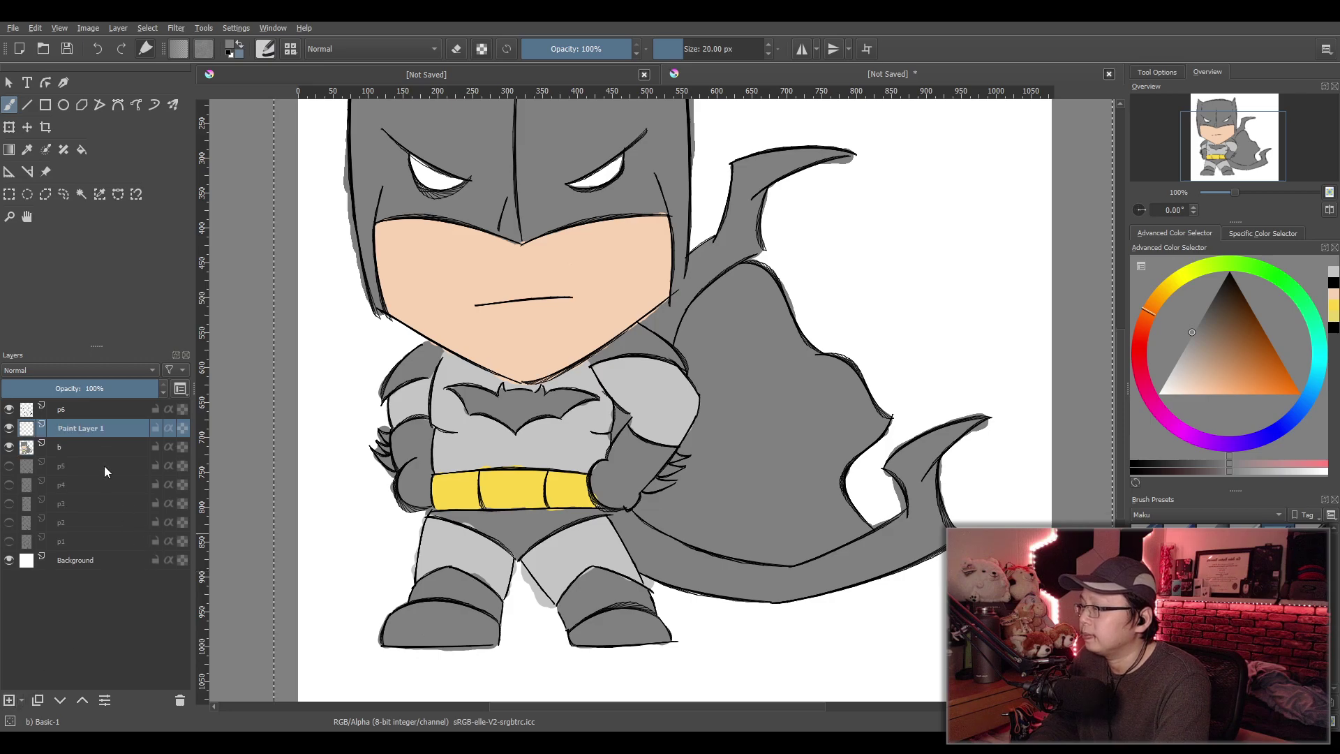
{"action": "double_click", "coordinate": [94, 434]}
{"action": "type", "text": "shadow"}
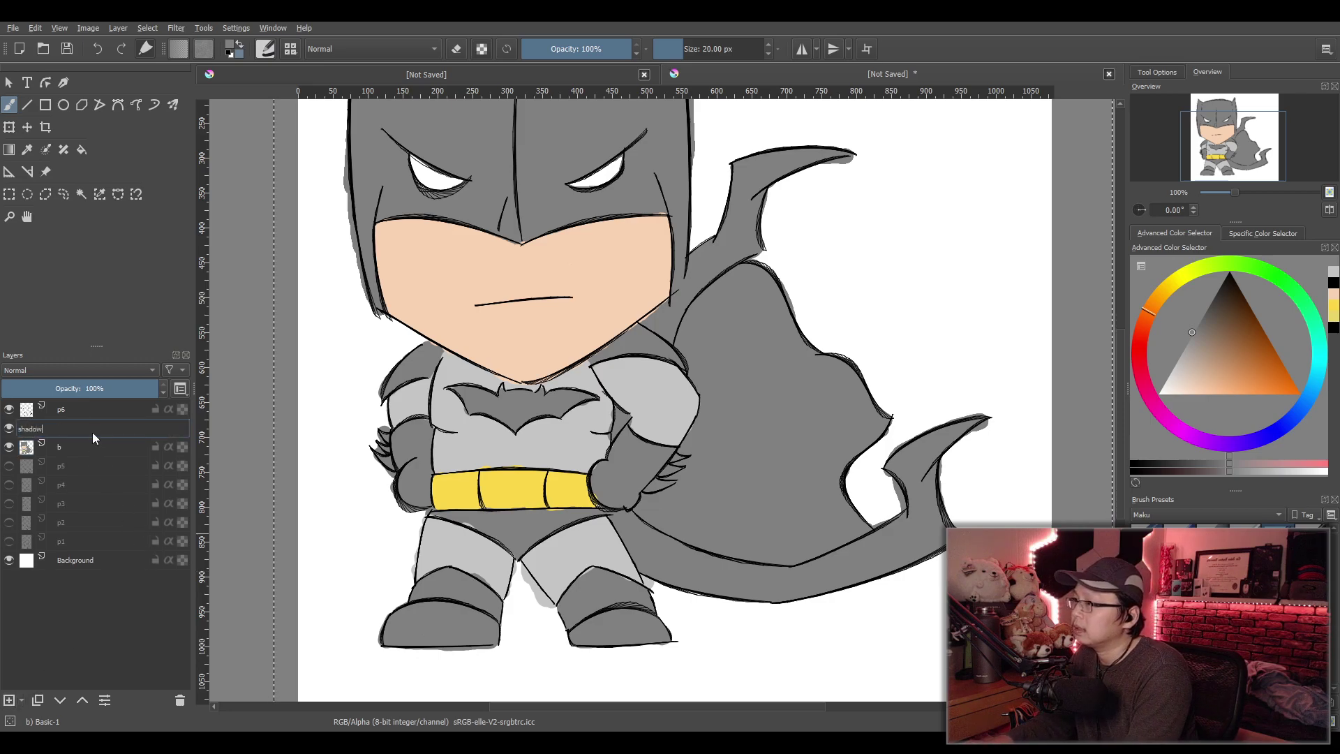
{"action": "key", "text": "Return"}
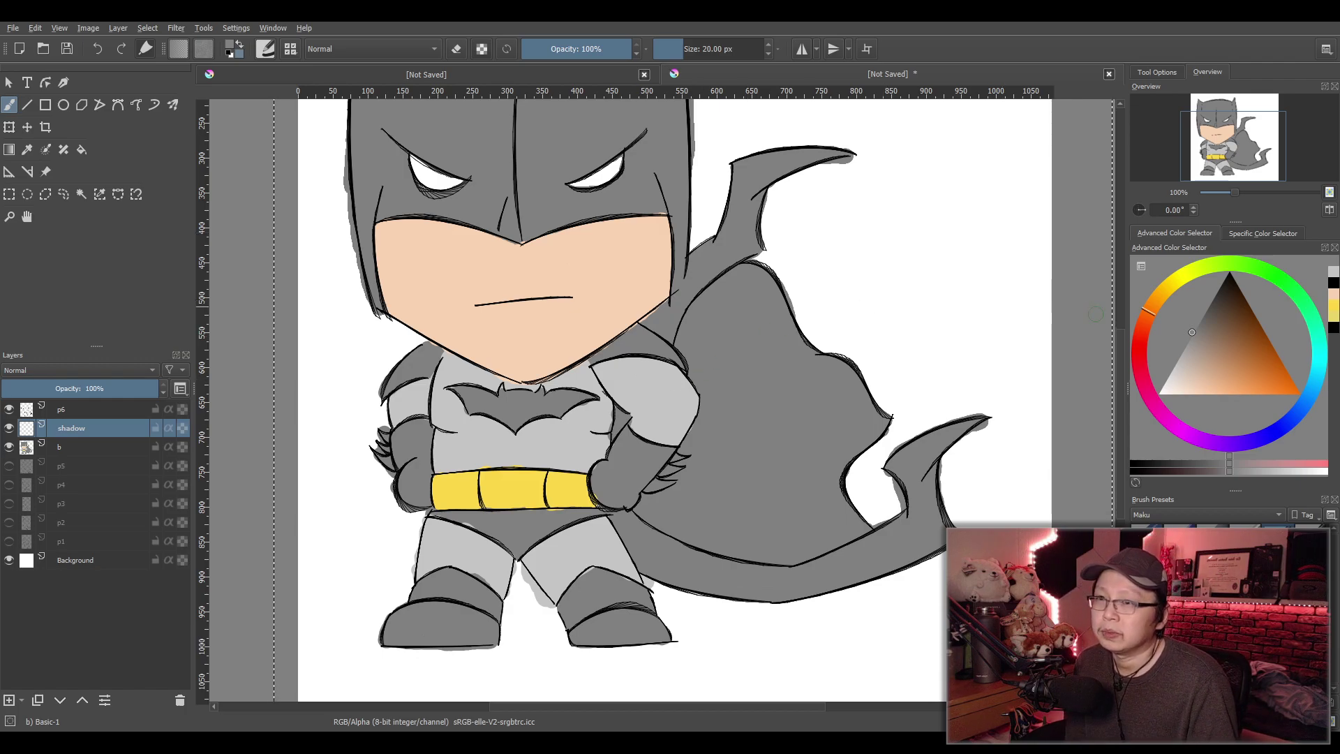
Set the painting colour to black and rename the shadow layer to s
{"action": "left_click", "coordinate": [1229, 272]}
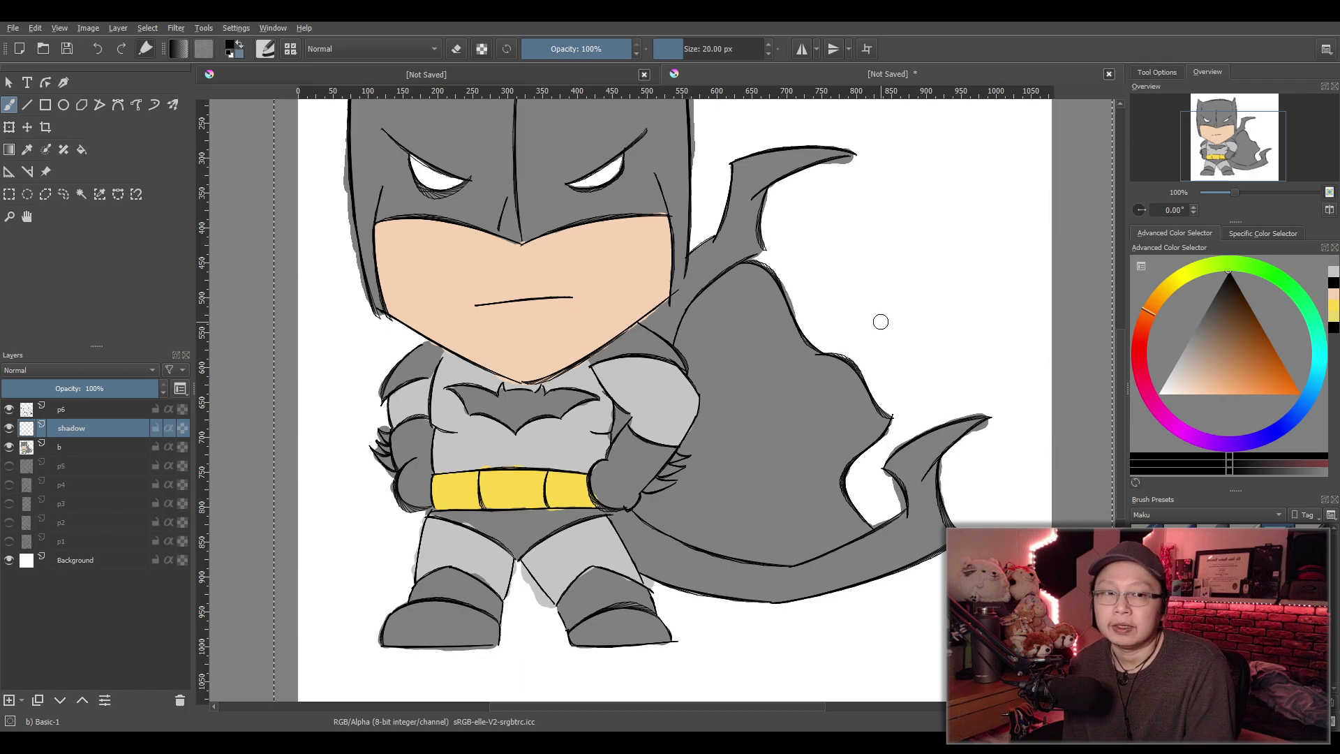
{"action": "scroll", "coordinate": [719, 391], "scroll_direction": "up", "scroll_amount": 2}
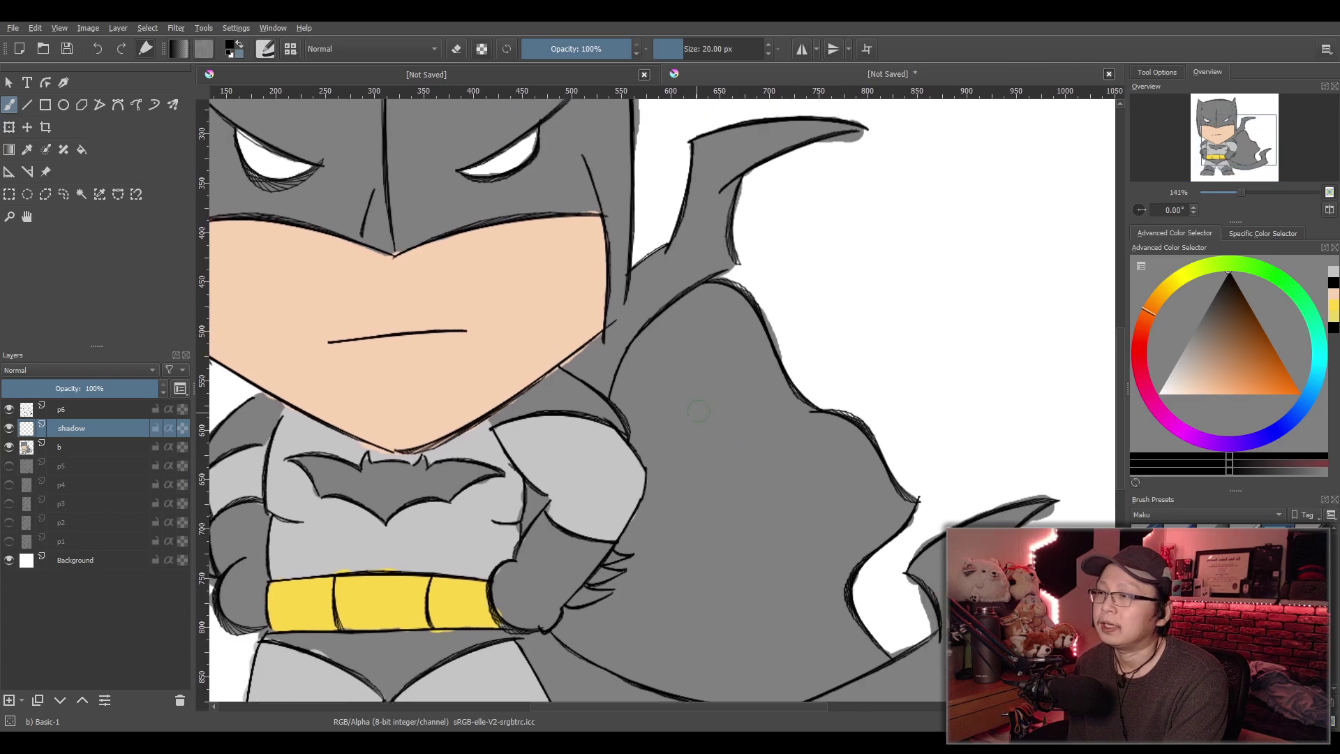
{"action": "double_click", "coordinate": [72, 428]}
{"action": "type", "text": "s"}
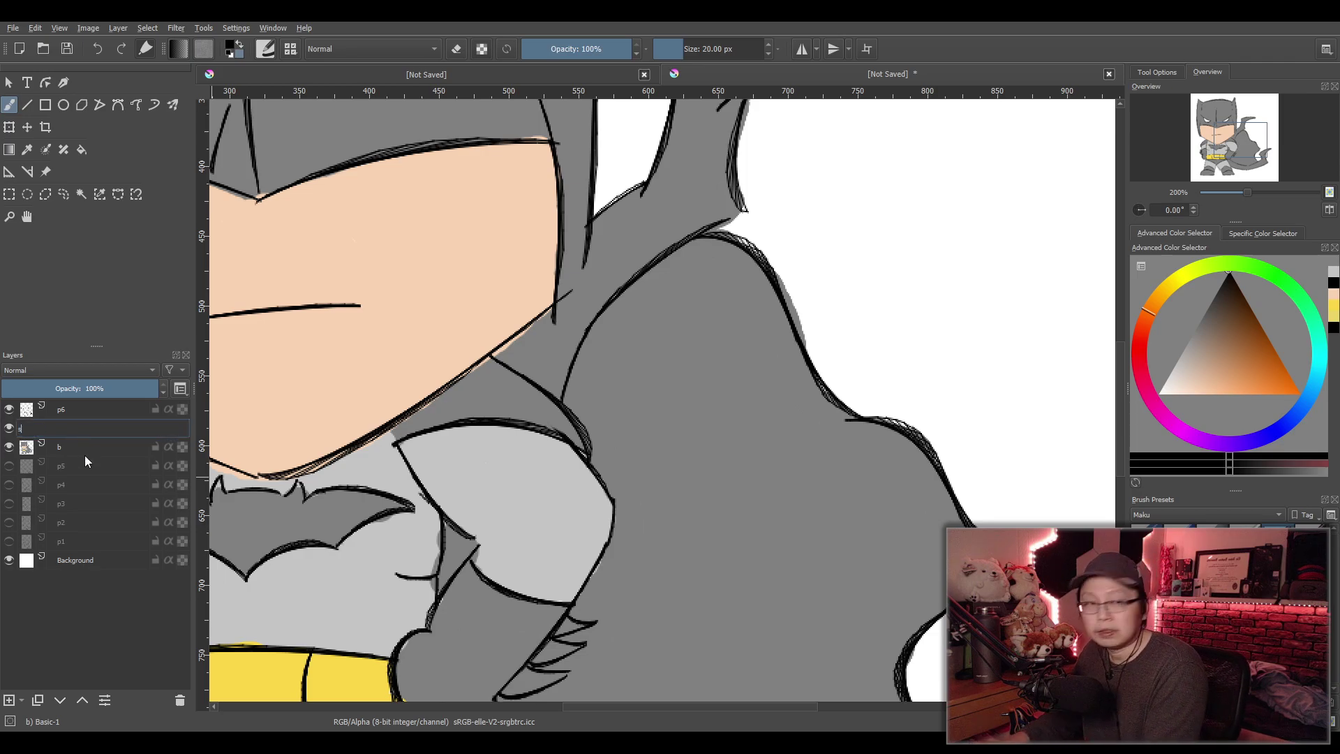
{"action": "key", "text": "Return"}
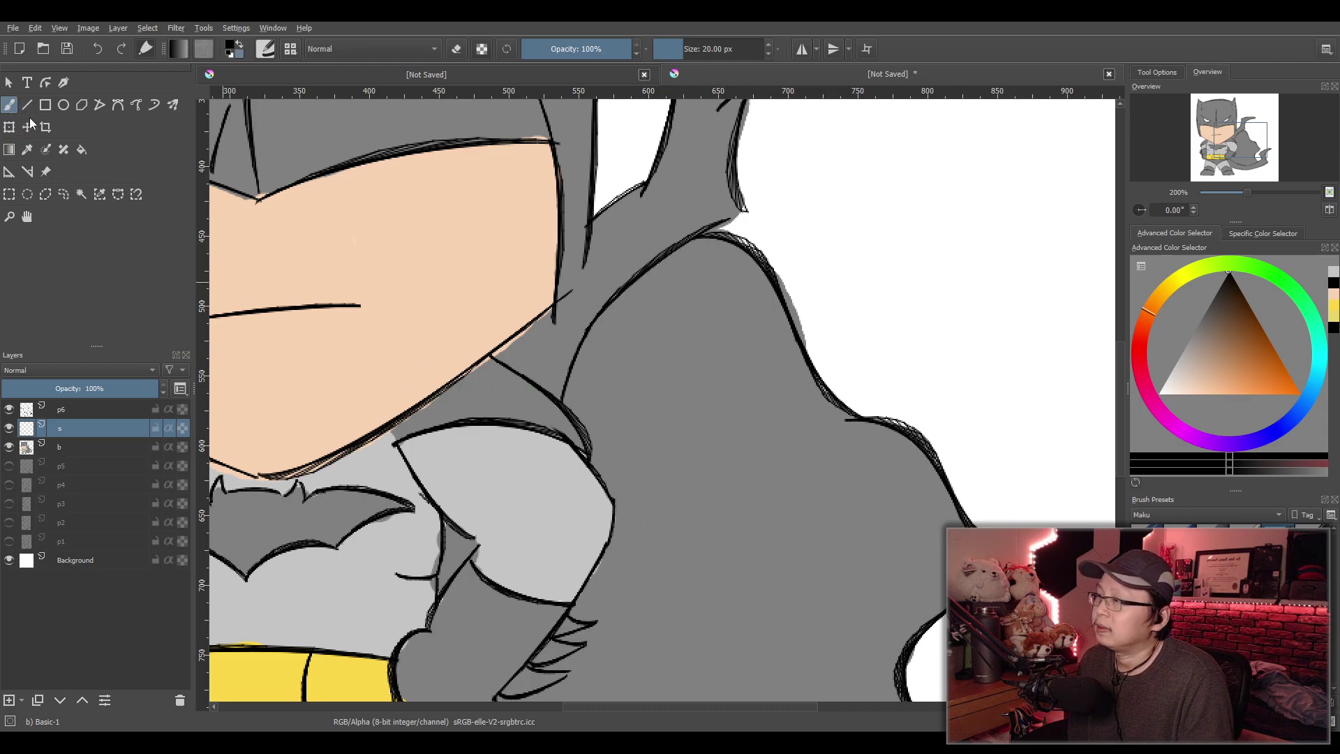
Examine the cape's folds and outline up close and in relation to the whole figure
{"action": "key", "text": "slash"}
{"action": "key", "text": "slash"}
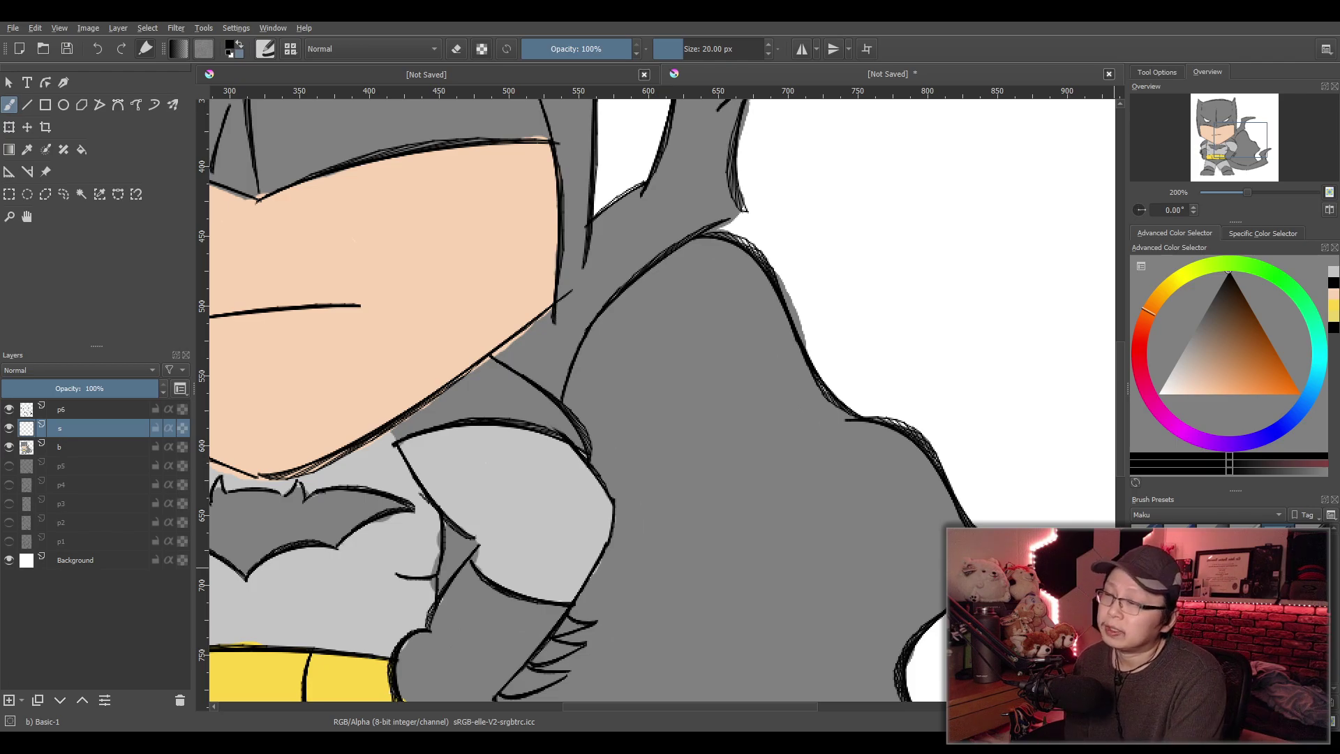
{"action": "key", "text": "2"}
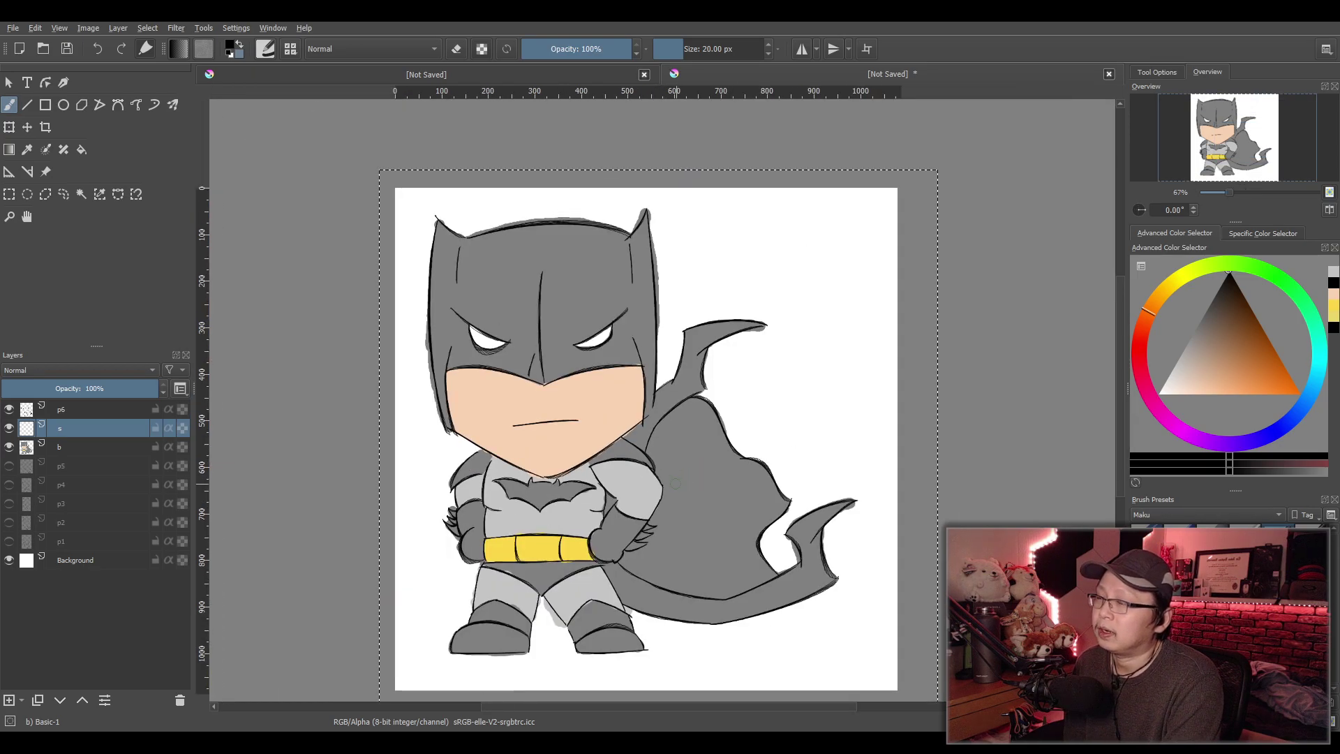
{"action": "key", "text": "1"}
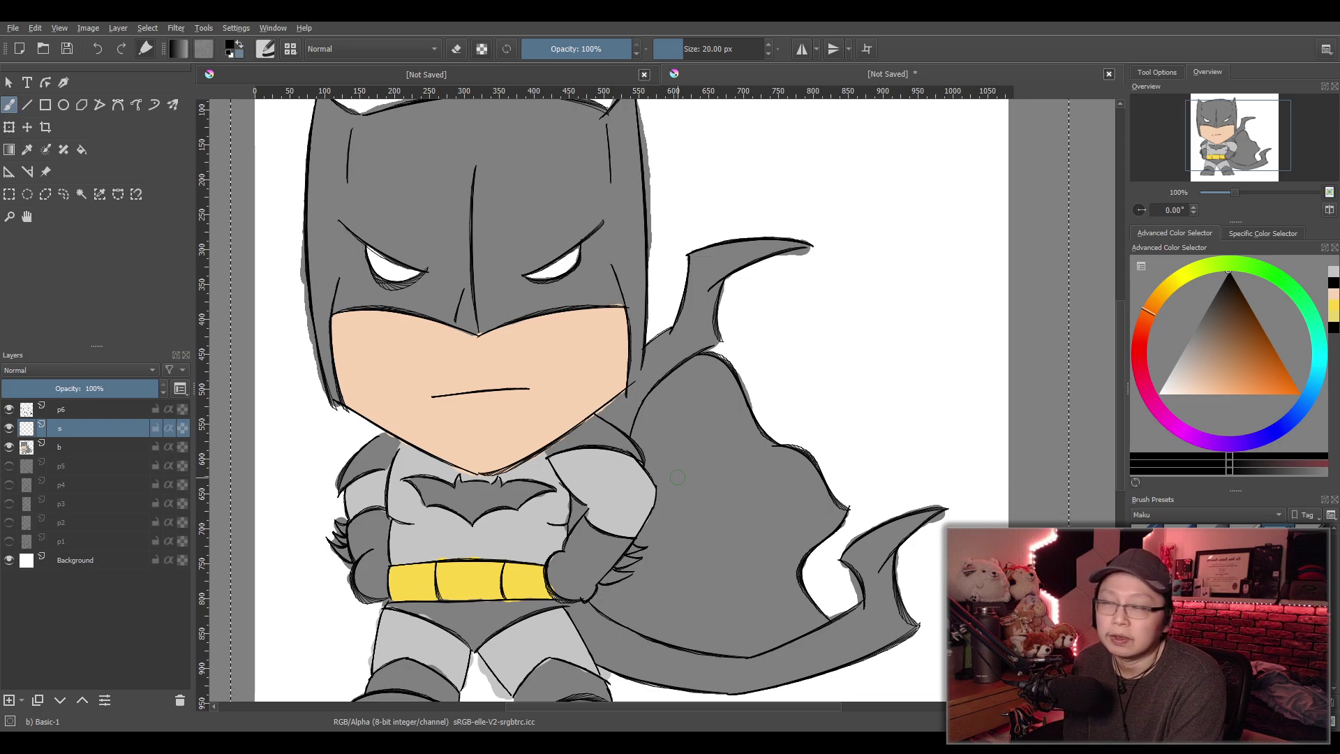
{"action": "scroll", "coordinate": [675, 477], "scroll_direction": "down", "scroll_amount": 1}
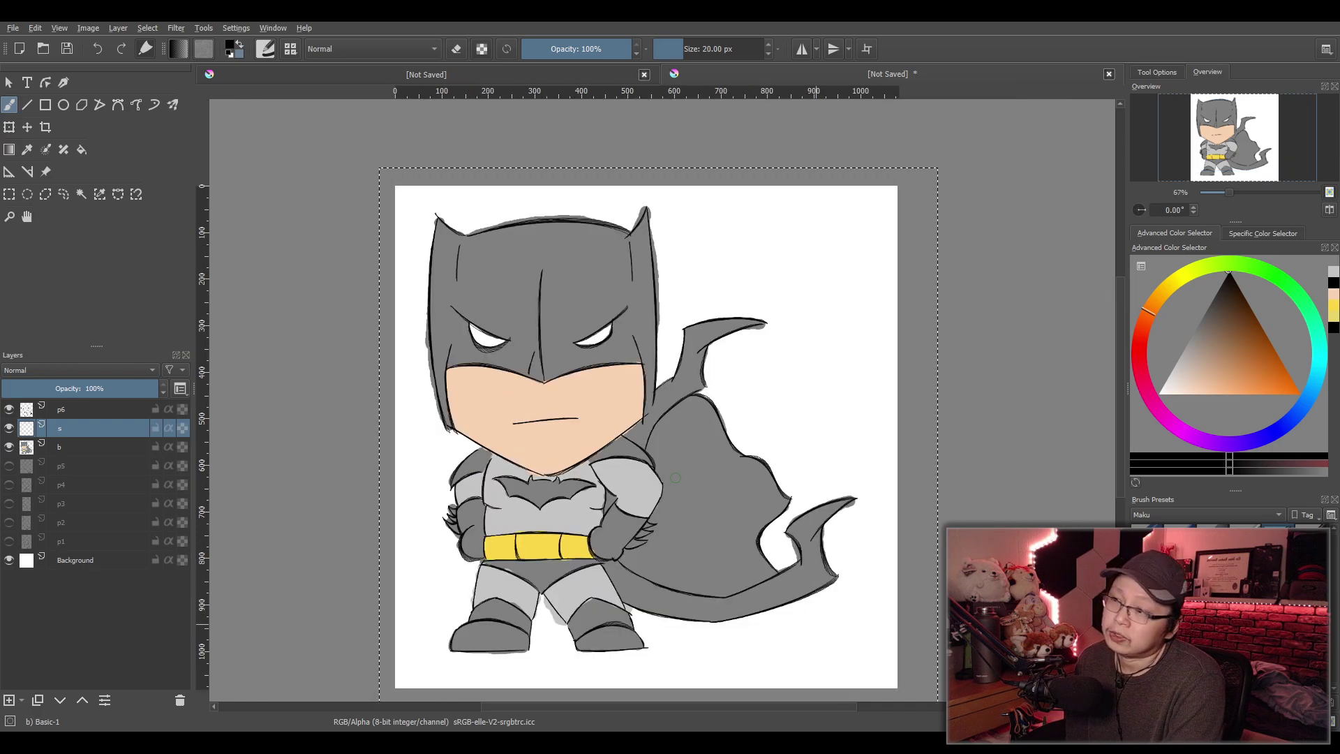
{"action": "scroll", "coordinate": [675, 477], "scroll_direction": "up", "scroll_amount": 1}
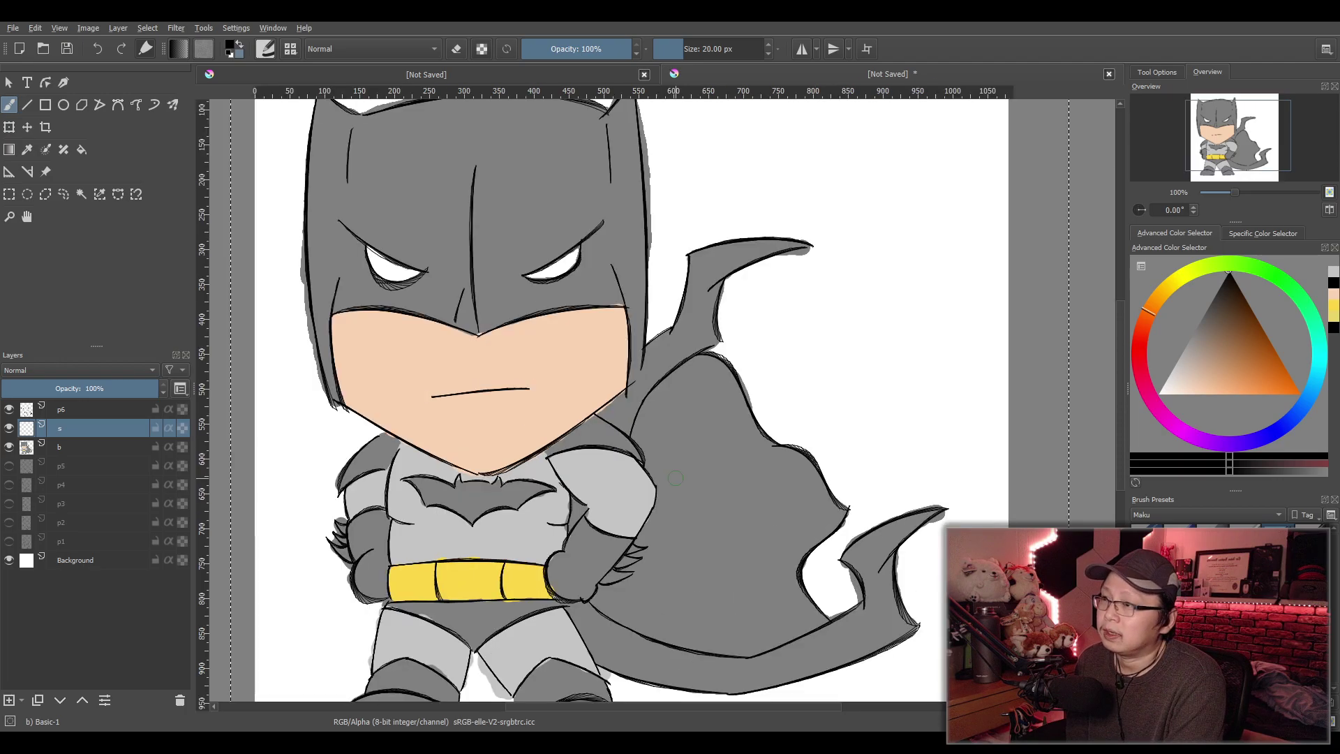
{"action": "scroll", "coordinate": [675, 477], "scroll_direction": "up", "scroll_amount": 1}
{"action": "scroll", "coordinate": [675, 477], "scroll_direction": "down", "scroll_amount": 1}
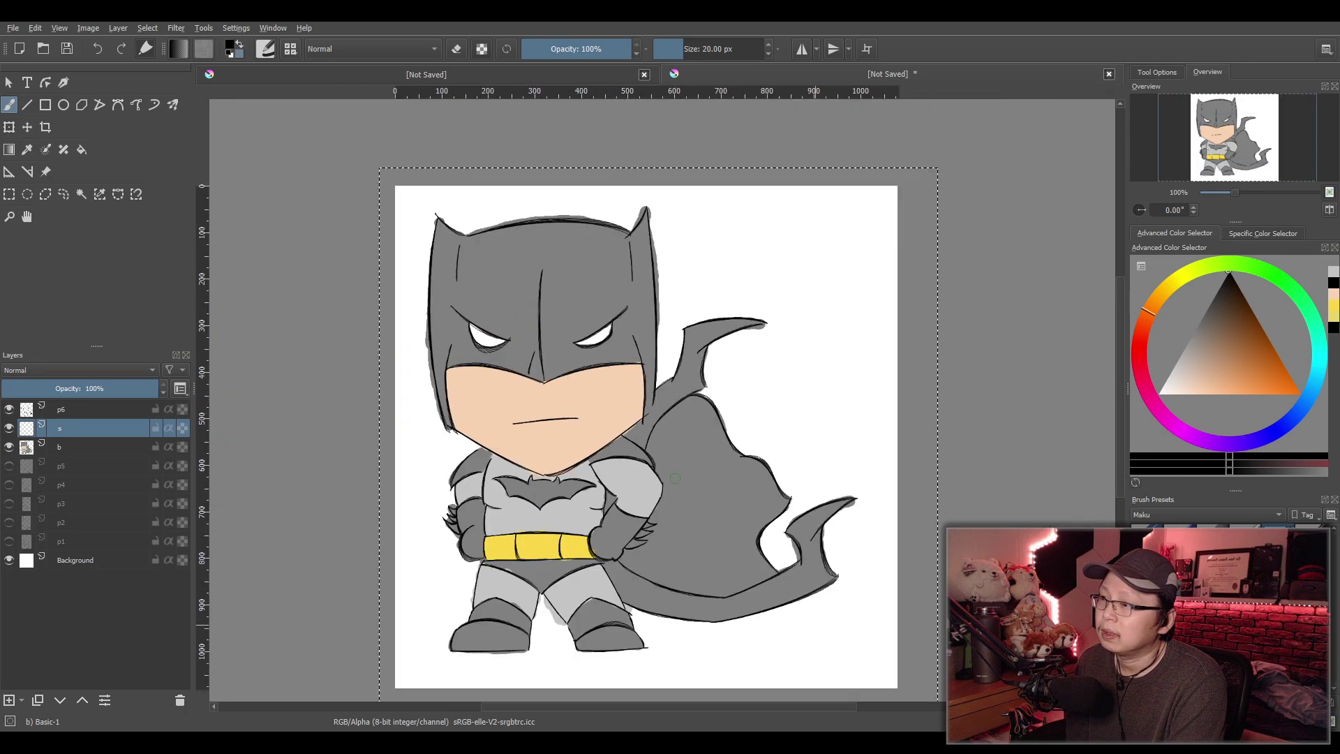
{"action": "scroll", "coordinate": [677, 501], "scroll_direction": "up", "scroll_amount": 1}
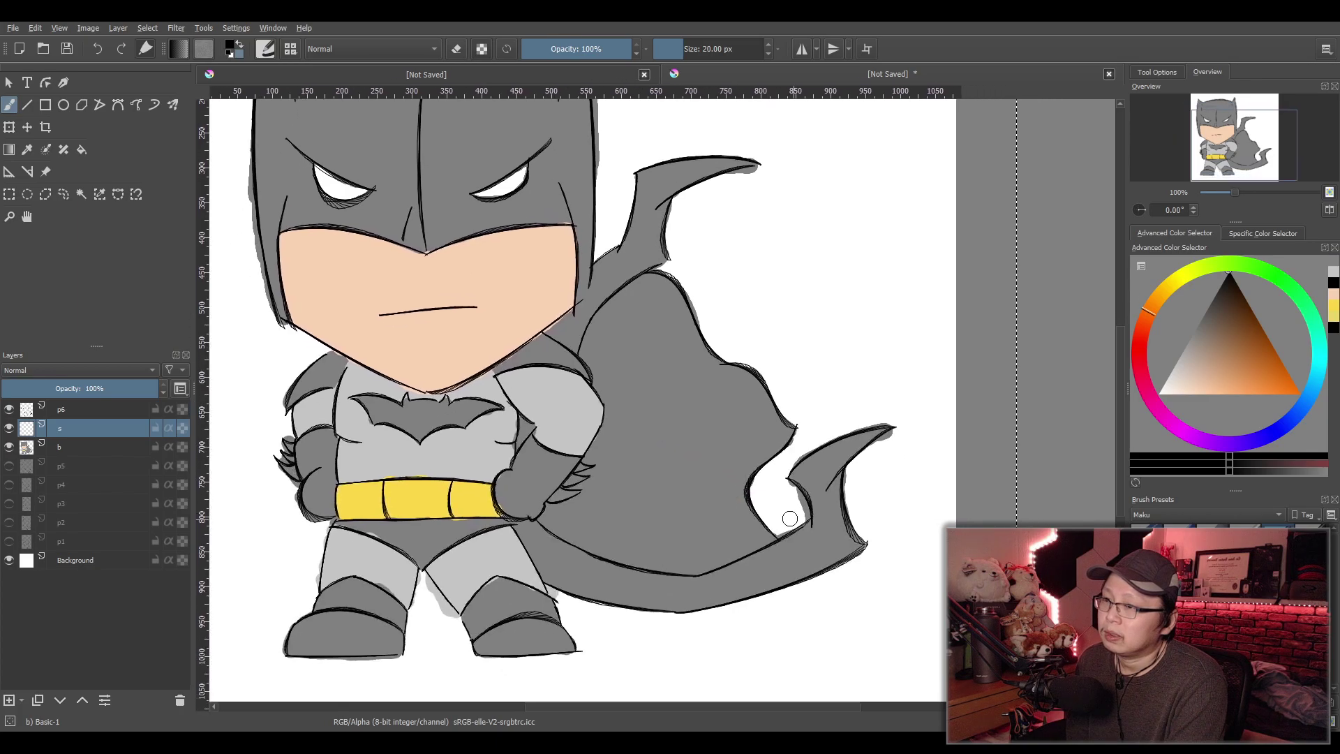
{"action": "scroll", "coordinate": [778, 514], "scroll_direction": "up", "scroll_amount": 2}
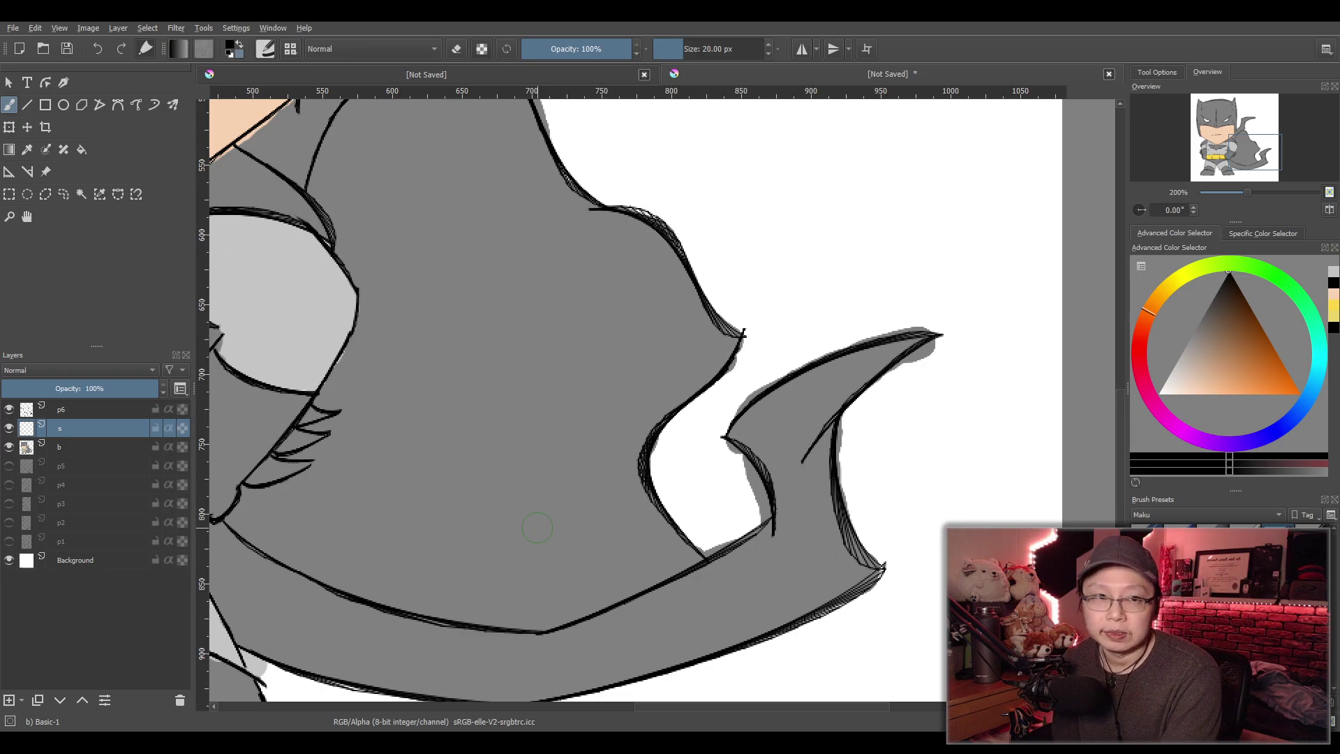
{"action": "scroll", "coordinate": [538, 527], "scroll_direction": "down", "scroll_amount": 4}
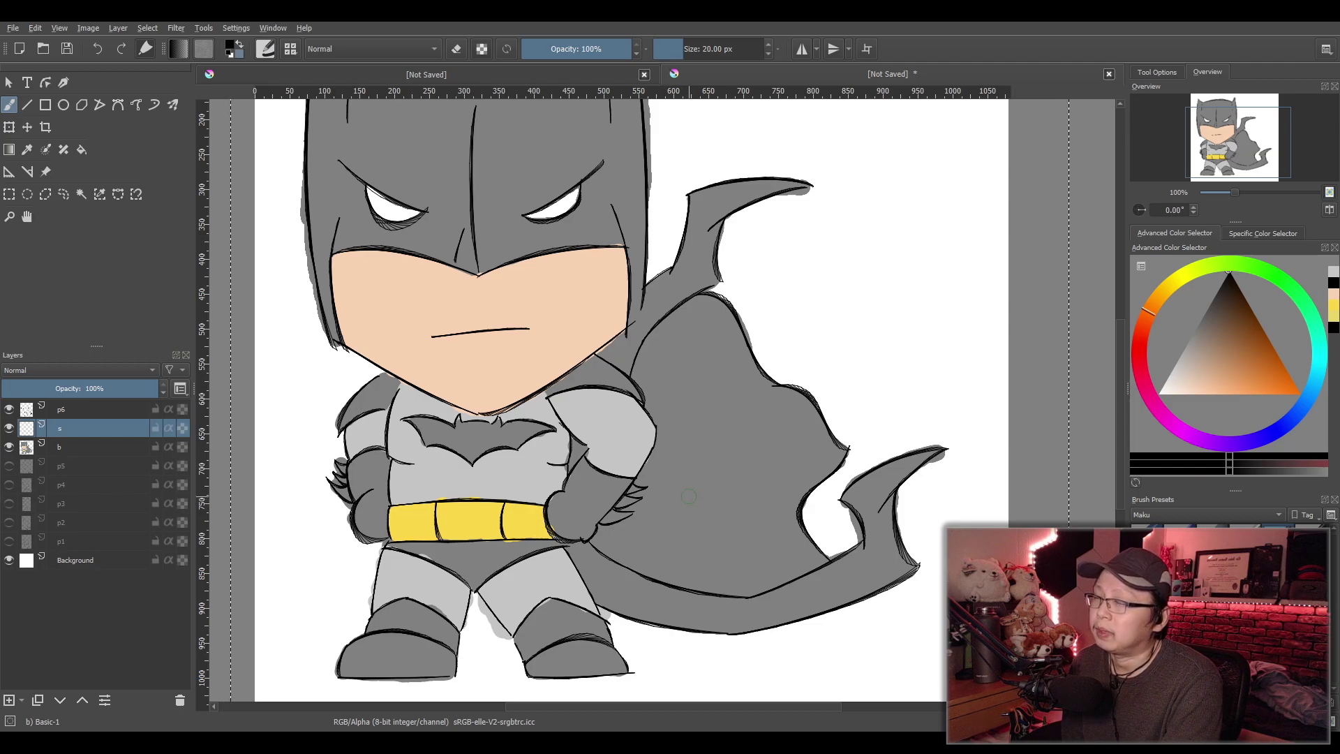
{"action": "scroll", "coordinate": [684, 489], "scroll_direction": "up", "scroll_amount": 3}
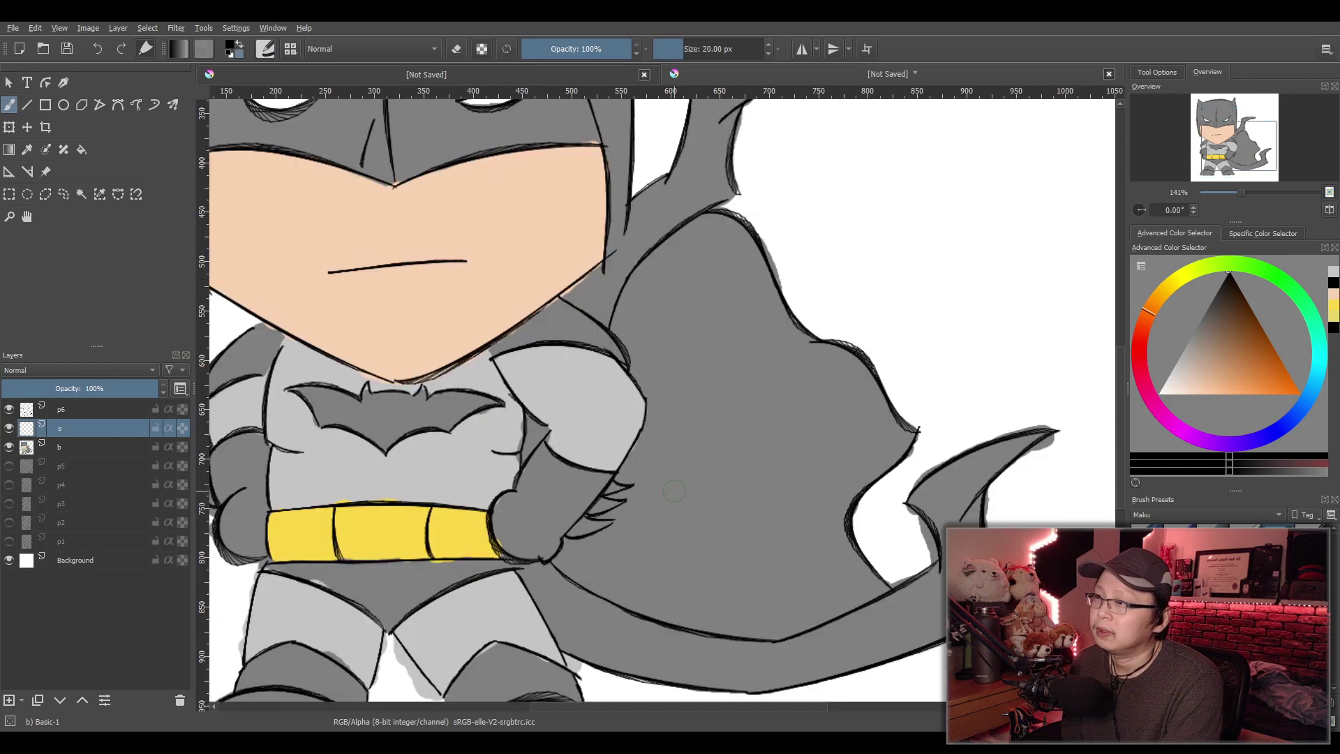
{"action": "scroll", "coordinate": [697, 458], "scroll_direction": "up", "scroll_amount": 2}
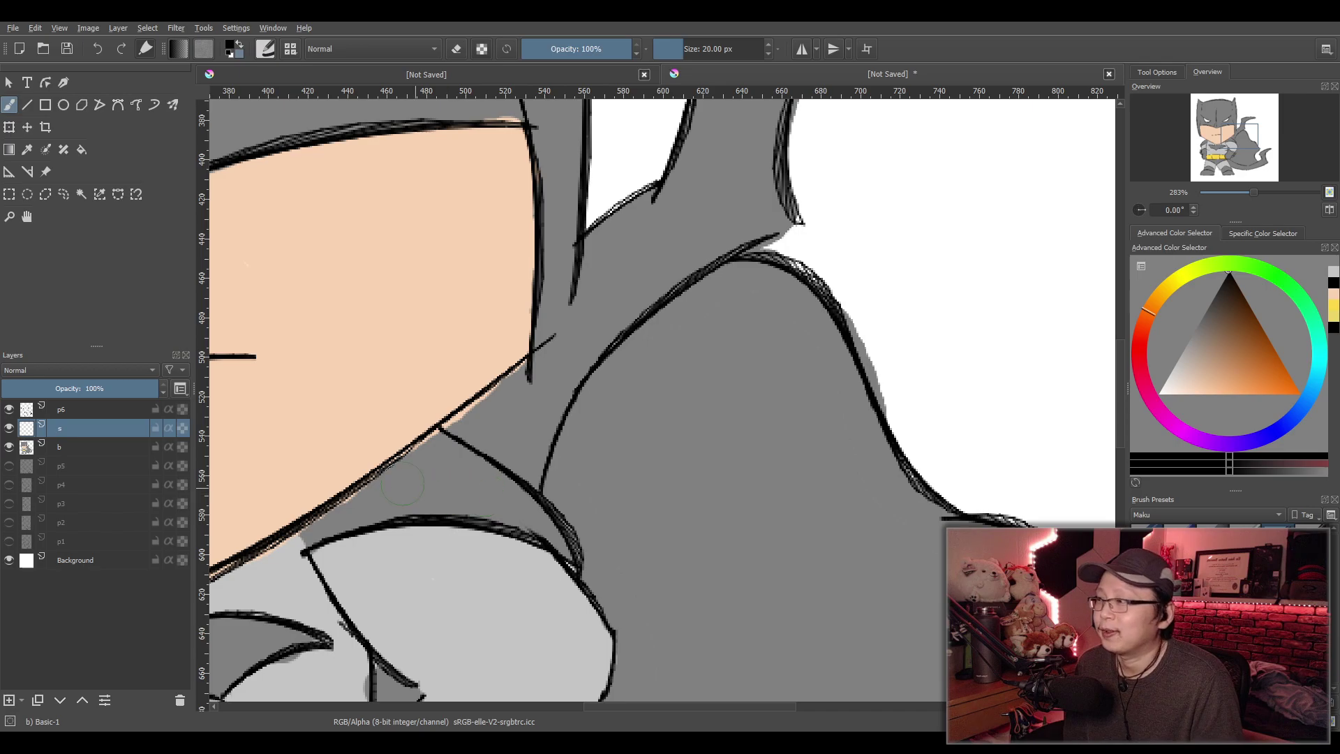
On layer p6, erase the cape's inner fold line above the shoulder with the 10 px Eraser Circle and return to the Sketching-3 Leaky brush
{"action": "key", "text": "e"}
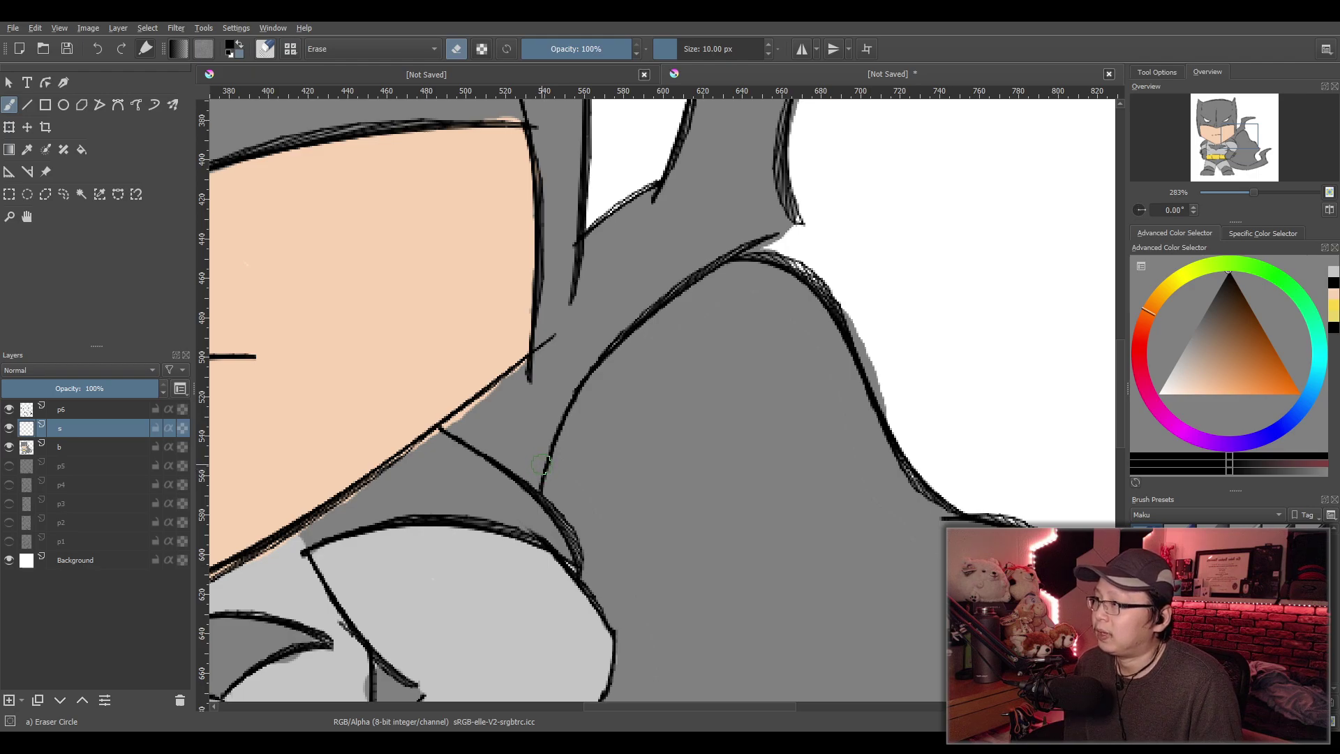
{"action": "left_click", "coordinate": [106, 408]}
{"action": "mouse_move", "coordinate": [561, 474]}
{"action": "left_mouse_down"}
{"action": "mouse_move", "coordinate": [577, 386]}
{"action": "mouse_move", "coordinate": [644, 305]}
{"action": "mouse_move", "coordinate": [642, 329]}
{"action": "mouse_move", "coordinate": [650, 300]}
{"action": "mouse_move", "coordinate": [677, 302]}
{"action": "mouse_move", "coordinate": [712, 265]}
{"action": "left_mouse_up"}
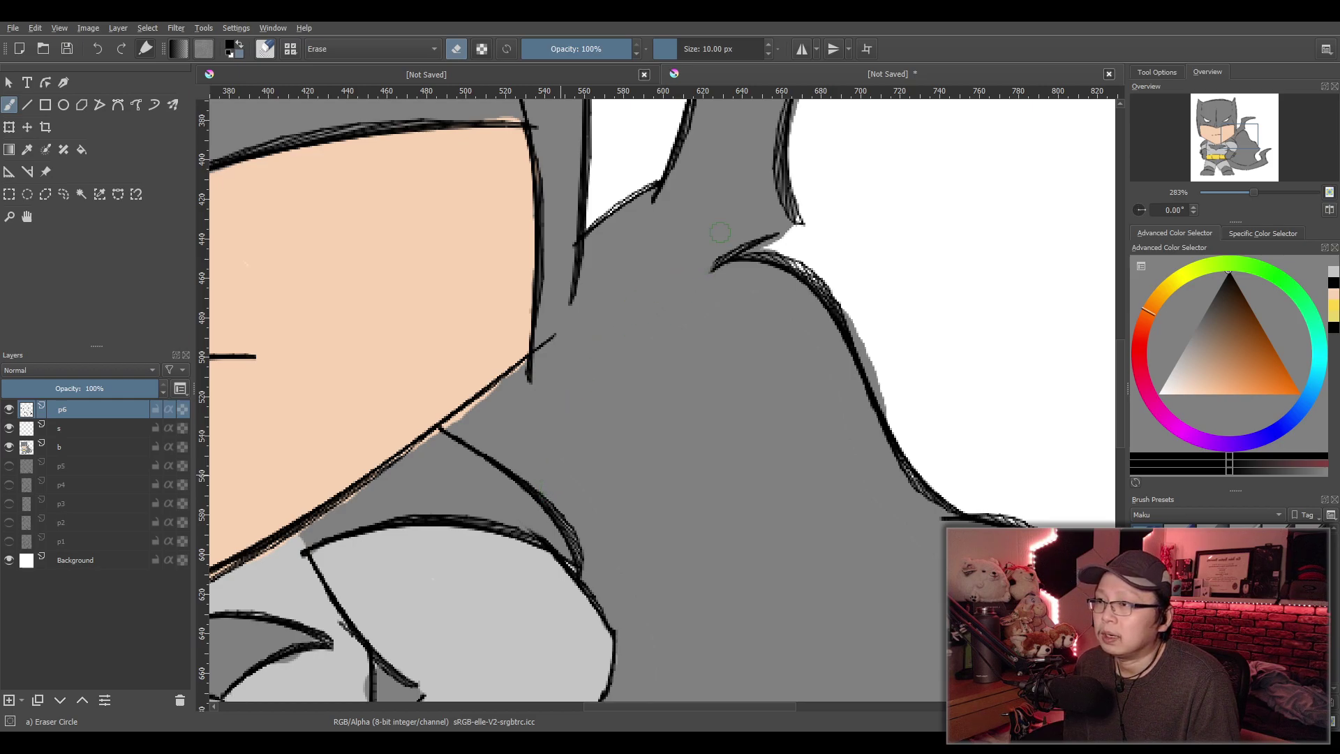
{"action": "mouse_move", "coordinate": [766, 228]}
{"action": "left_mouse_down"}
{"action": "mouse_move", "coordinate": [722, 262]}
{"action": "mouse_move", "coordinate": [740, 249]}
{"action": "left_mouse_up"}
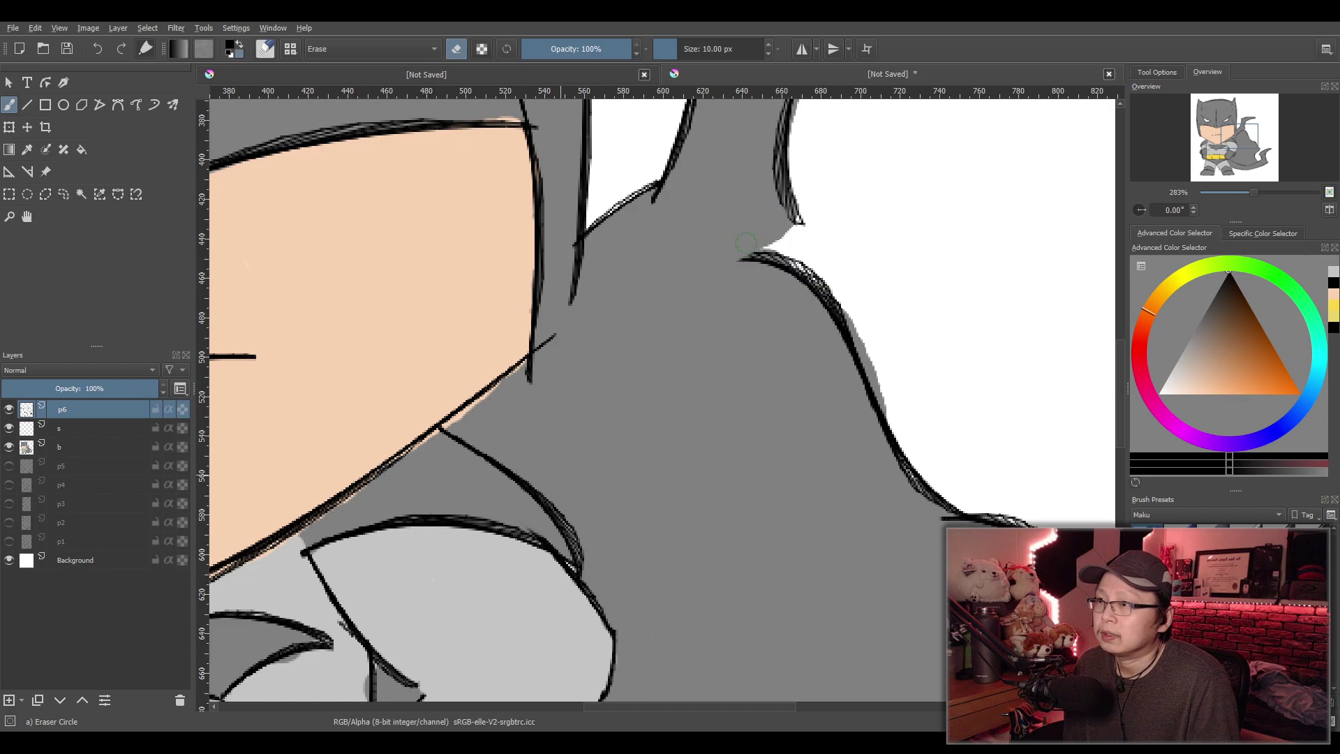
{"action": "key", "text": "slash"}
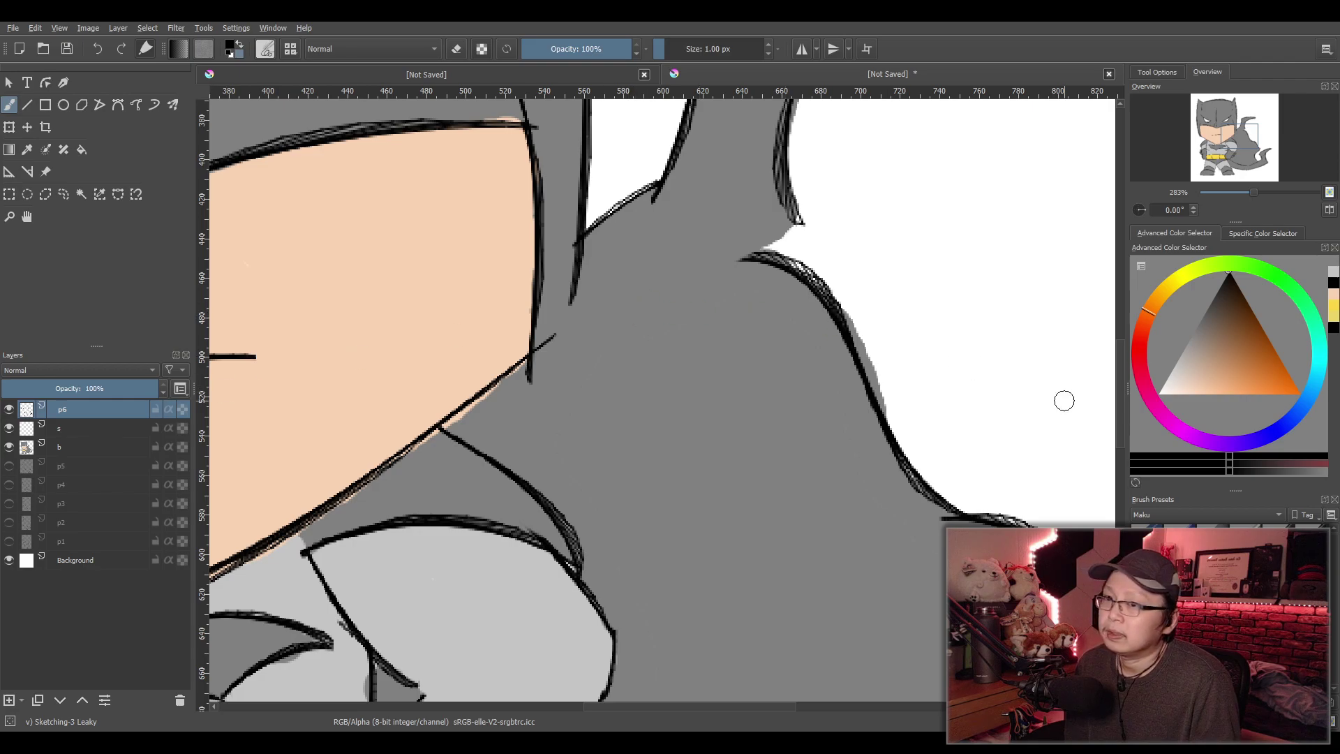
{"action": "mouse_move", "coordinate": [534, 436]}
{"action": "left_mouse_down"}
{"action": "mouse_move", "coordinate": [552, 402]}
{"action": "mouse_move", "coordinate": [757, 258]}
{"action": "left_mouse_up"}
{"action": "key", "text": "ctrl+z"}
{"action": "left_click_drag", "start_coordinate": [571, 356], "coordinate": [834, 210]}
{"action": "key", "text": "ctrl+z"}
{"action": "mouse_move", "coordinate": [572, 353]}
{"action": "left_mouse_down"}
{"action": "mouse_move", "coordinate": [782, 220]}
{"action": "mouse_move", "coordinate": [648, 288]}
{"action": "mouse_move", "coordinate": [783, 245]}
{"action": "mouse_move", "coordinate": [577, 346]}
{"action": "mouse_move", "coordinate": [783, 228]}
{"action": "left_mouse_up"}
{"action": "key", "text": "ctrl+z"}
{"action": "key", "text": "ctrl+z"}
{"action": "key", "text": "ctrl+z"}
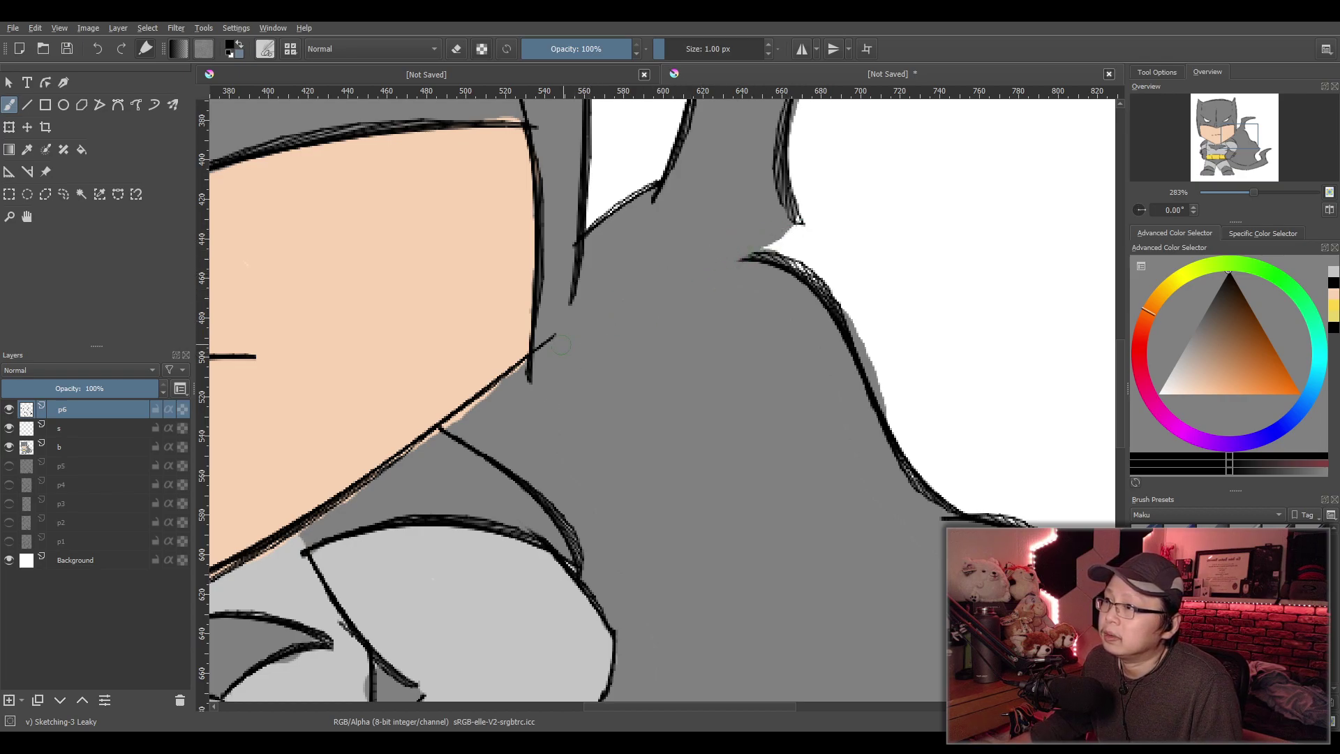
Redraw the cape's upper fold in black as a shallow curve from beside the jaw to the notch in the cape's outer edge
{"action": "mouse_move", "coordinate": [569, 331]}
{"action": "left_mouse_down"}
{"action": "mouse_move", "coordinate": [780, 233]}
{"action": "mouse_move", "coordinate": [766, 249]}
{"action": "left_mouse_up"}
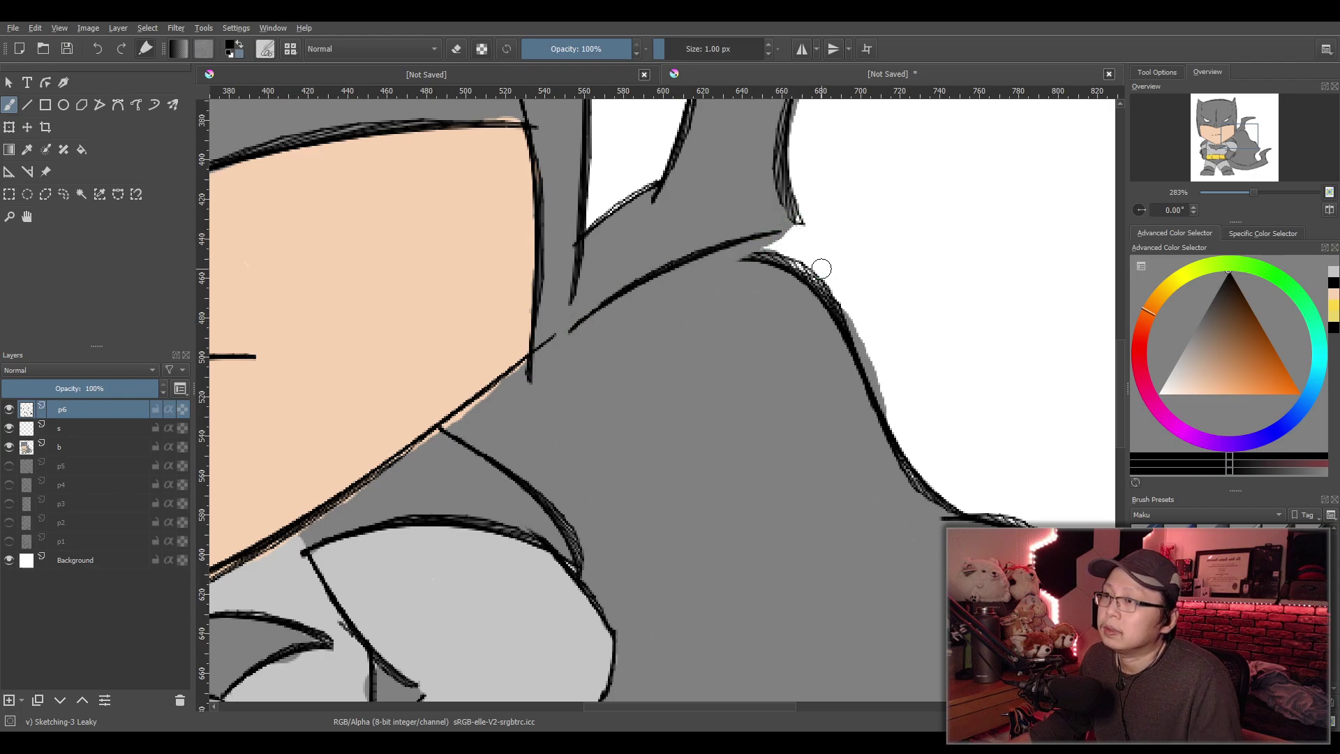
{"action": "scroll", "coordinate": [814, 270], "scroll_direction": "down", "scroll_amount": 5}
{"action": "scroll", "coordinate": [830, 387], "scroll_direction": "up", "scroll_amount": 2}
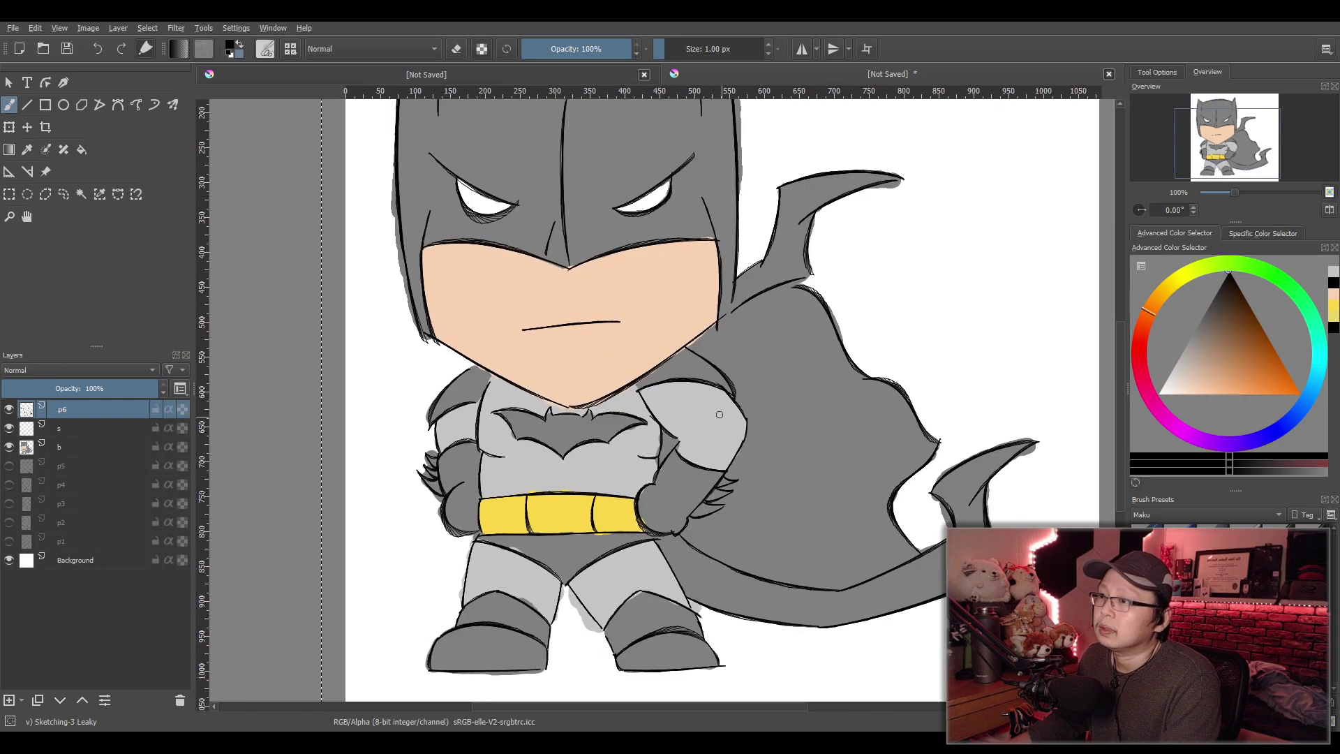
Erase the cape's lower fold line between the cape-side hand and its bend, and return to the Sketching-3 Leaky brush
{"action": "left_click_drag", "start_coordinate": [829, 507], "coordinate": [824, 387]}
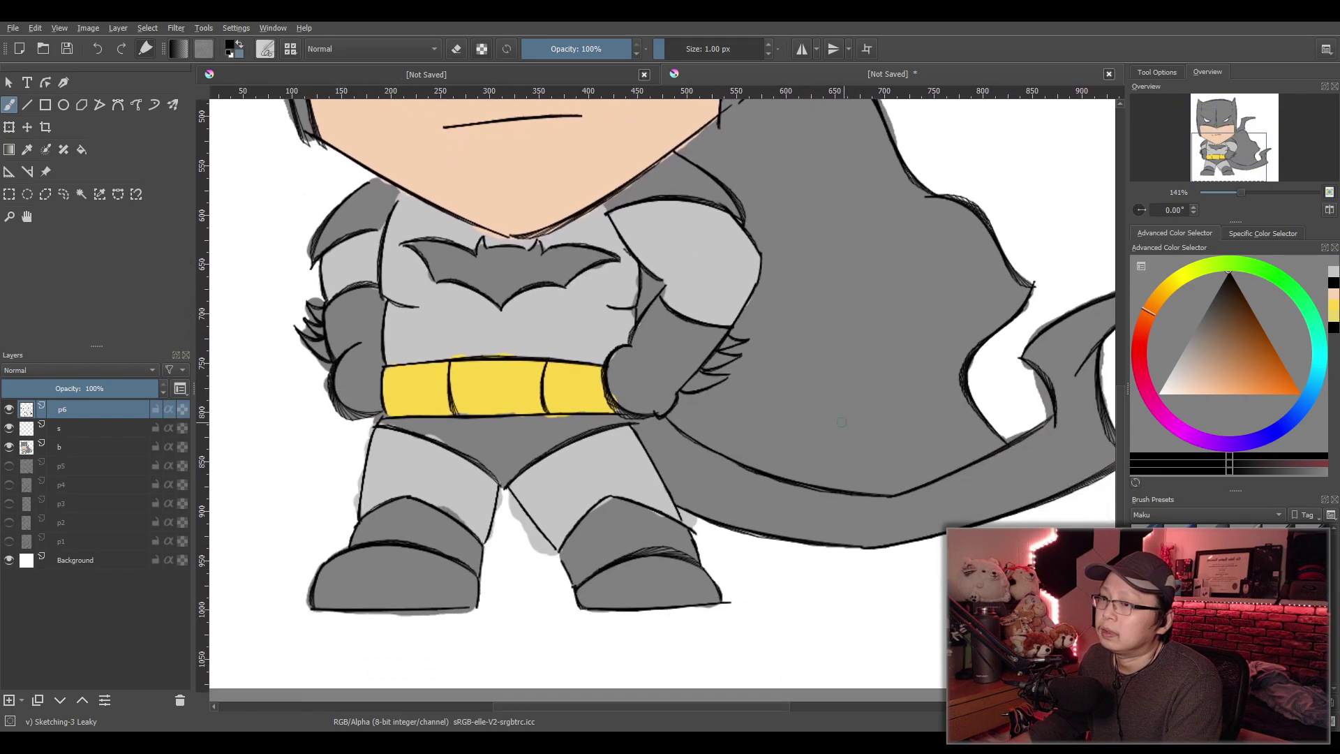
{"action": "scroll", "coordinate": [819, 413], "scroll_direction": "up", "scroll_amount": 2}
{"action": "scroll", "coordinate": [791, 400], "scroll_direction": "up", "scroll_amount": 2}
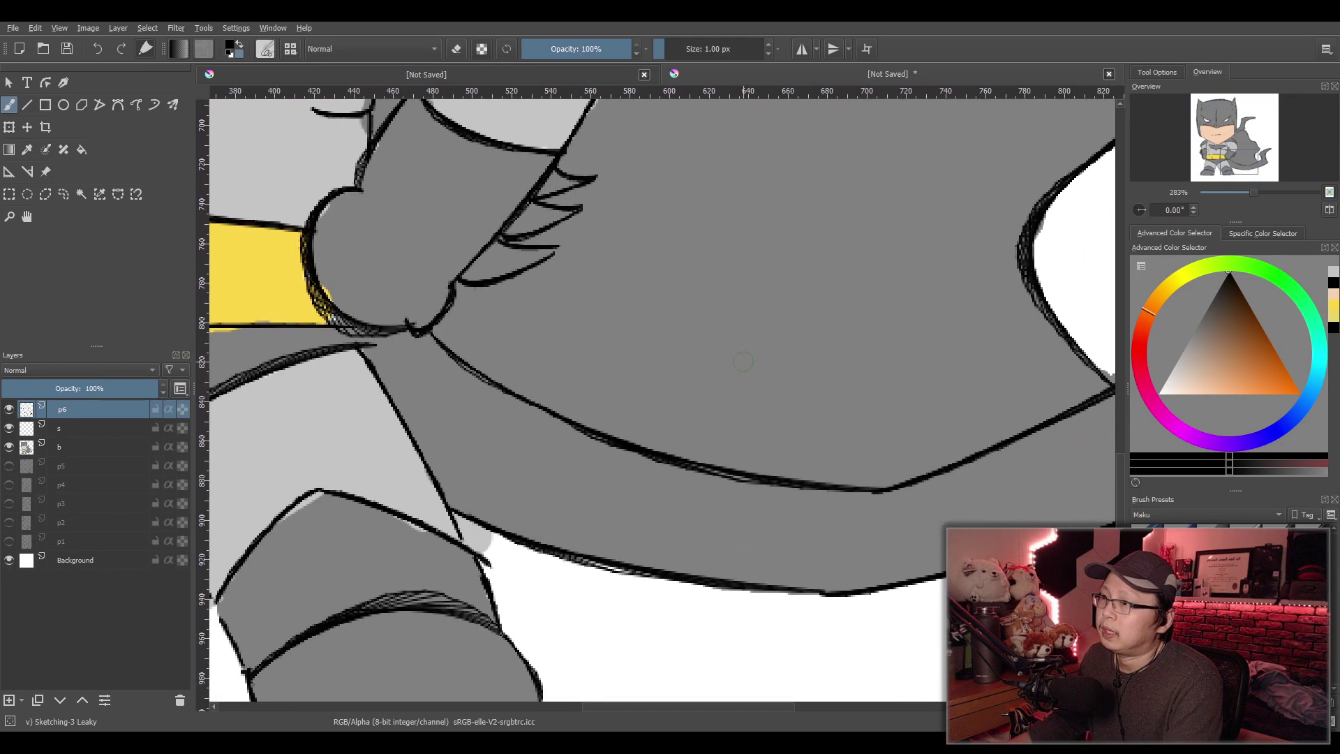
{"action": "key", "text": "e"}
{"action": "mouse_move", "coordinate": [449, 353]}
{"action": "left_mouse_down"}
{"action": "mouse_move", "coordinate": [557, 427]}
{"action": "mouse_move", "coordinate": [688, 456]}
{"action": "mouse_move", "coordinate": [666, 474]}
{"action": "mouse_move", "coordinate": [722, 487]}
{"action": "mouse_move", "coordinate": [792, 470]}
{"action": "mouse_move", "coordinate": [796, 499]}
{"action": "left_mouse_up"}
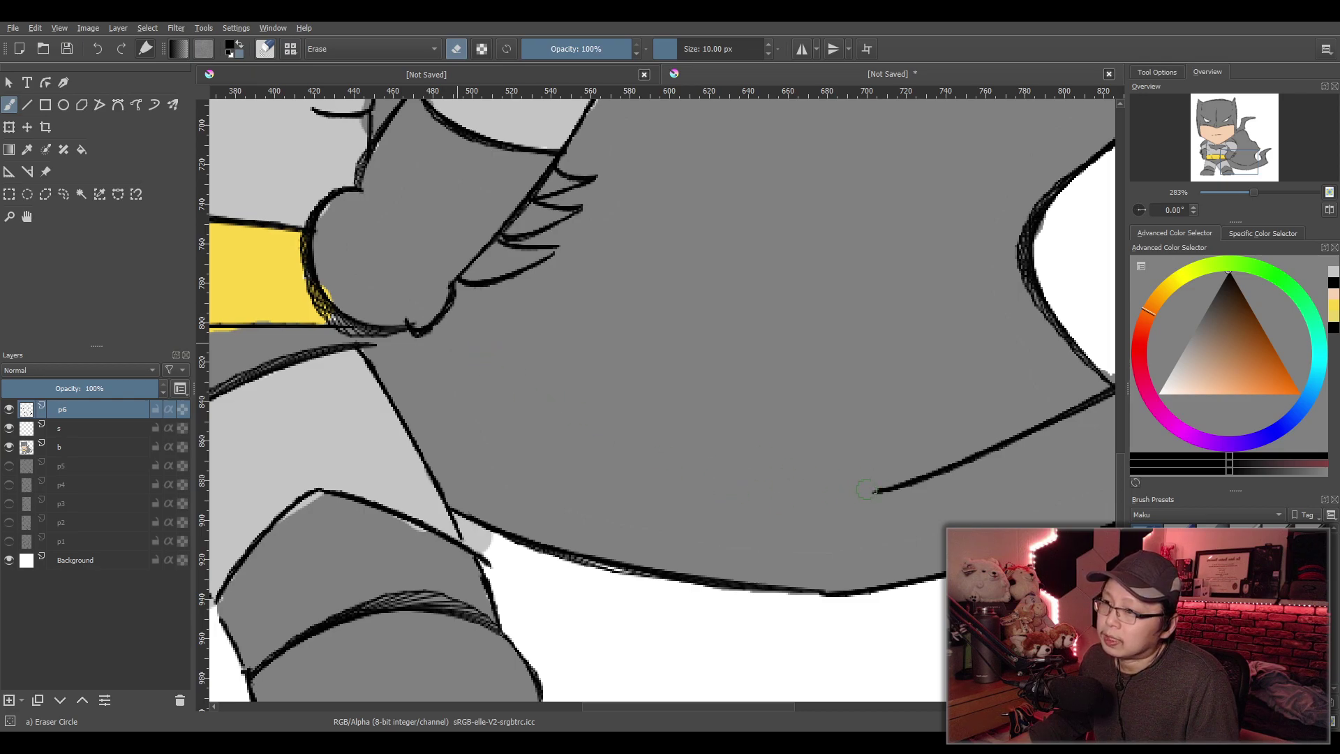
{"action": "key", "text": "slash"}
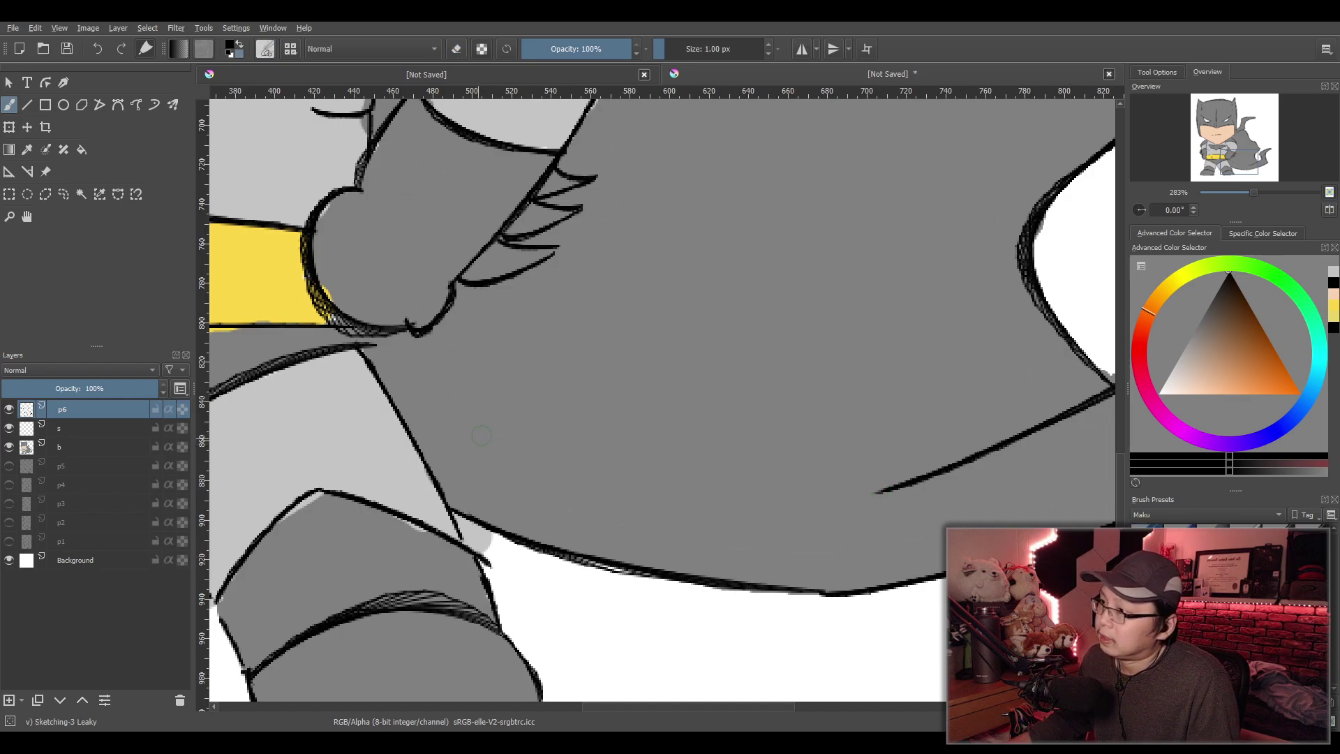
Redraw the cape's lower fold in black as a shallow curve from beside the thigh toward the existing line at its bend
{"action": "mouse_move", "coordinate": [433, 462]}
{"action": "left_mouse_down"}
{"action": "mouse_move", "coordinate": [724, 508]}
{"action": "mouse_move", "coordinate": [841, 500]}
{"action": "left_mouse_up"}
{"action": "key", "text": "ctrl+z"}
{"action": "left_click_drag", "start_coordinate": [432, 462], "coordinate": [860, 497]}
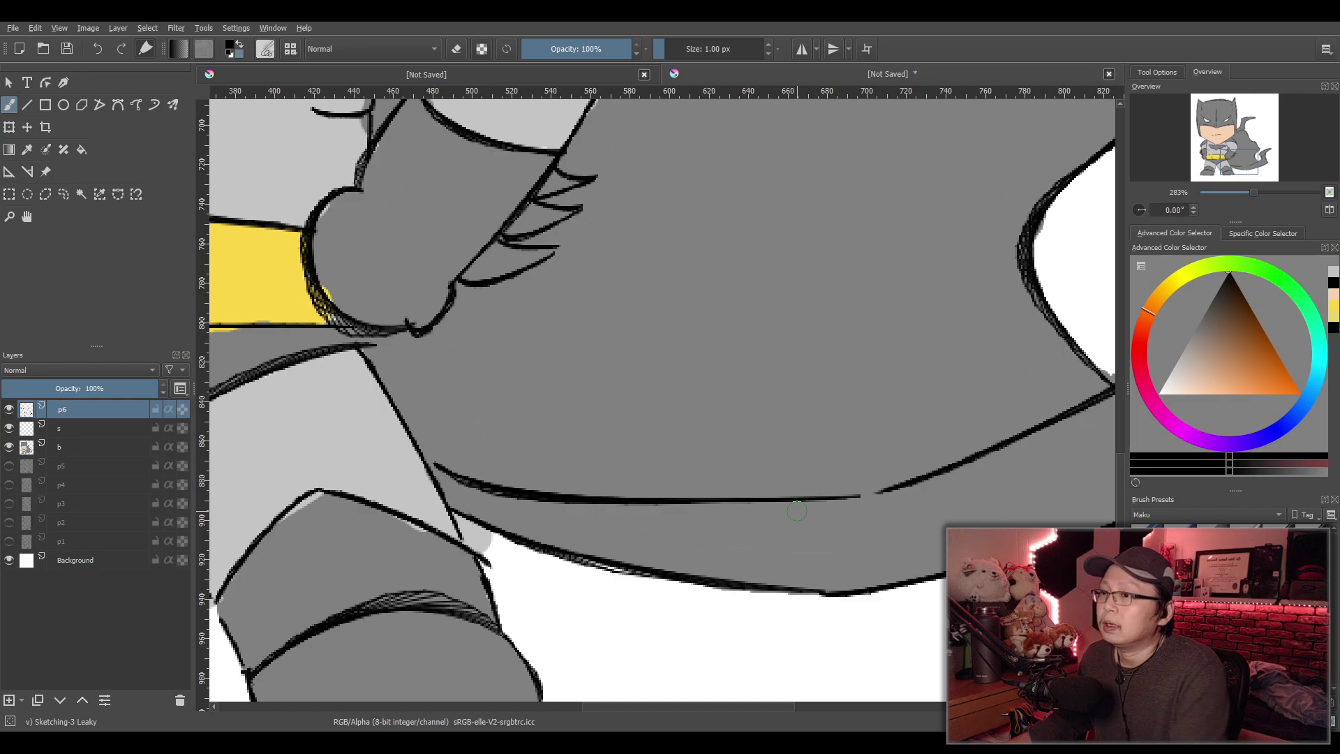
{"action": "key", "text": "2"}
{"action": "key", "text": "1"}
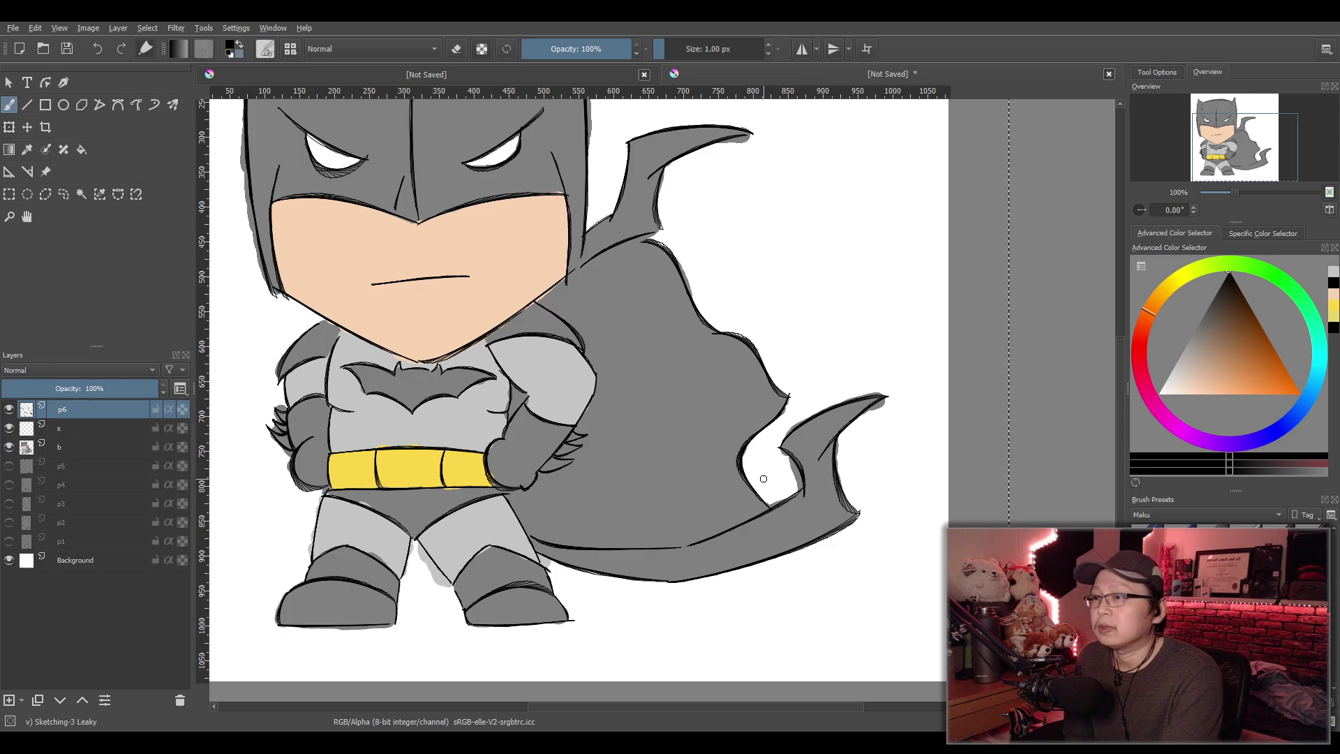
On layer b, erase the grey colour spilling outside the outlines of both legs with the 10 px Eraser Circle
{"action": "scroll", "coordinate": [724, 502], "scroll_direction": "up", "scroll_amount": 3}
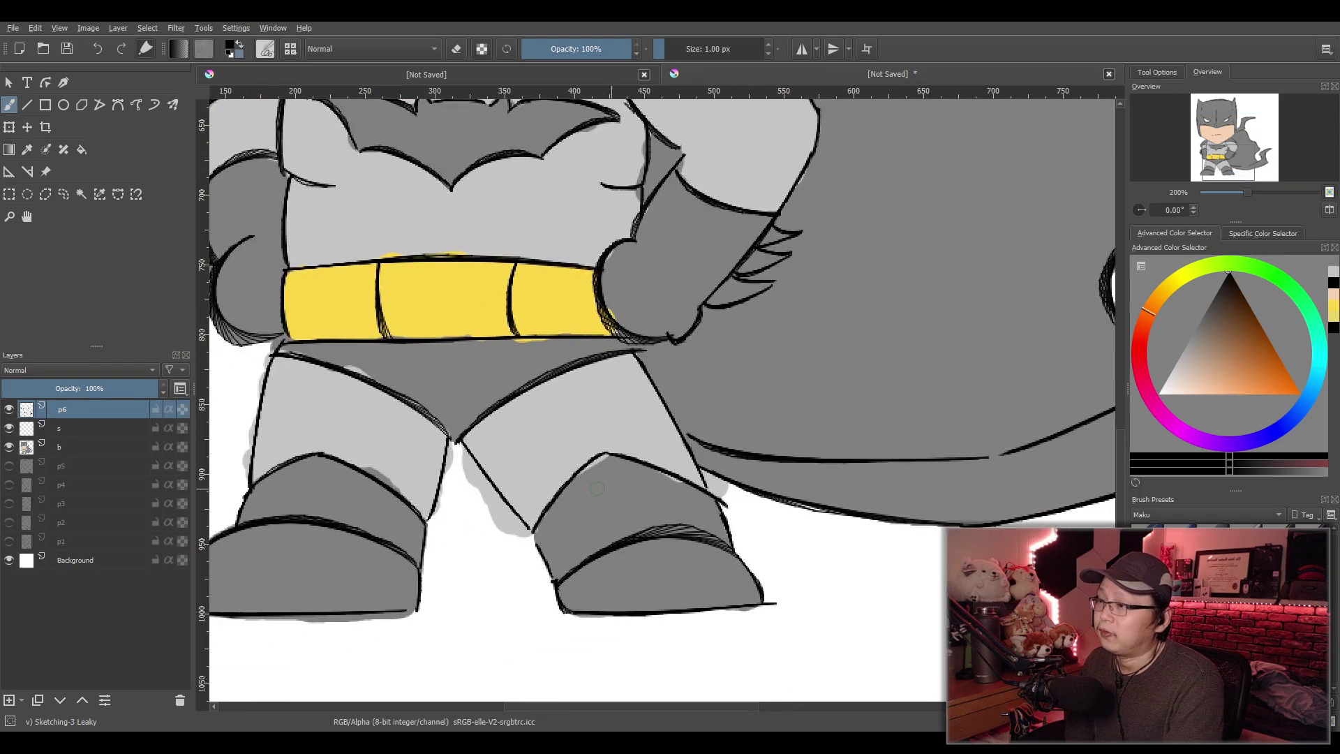
{"action": "left_click_drag", "start_coordinate": [509, 493], "coordinate": [578, 448]}
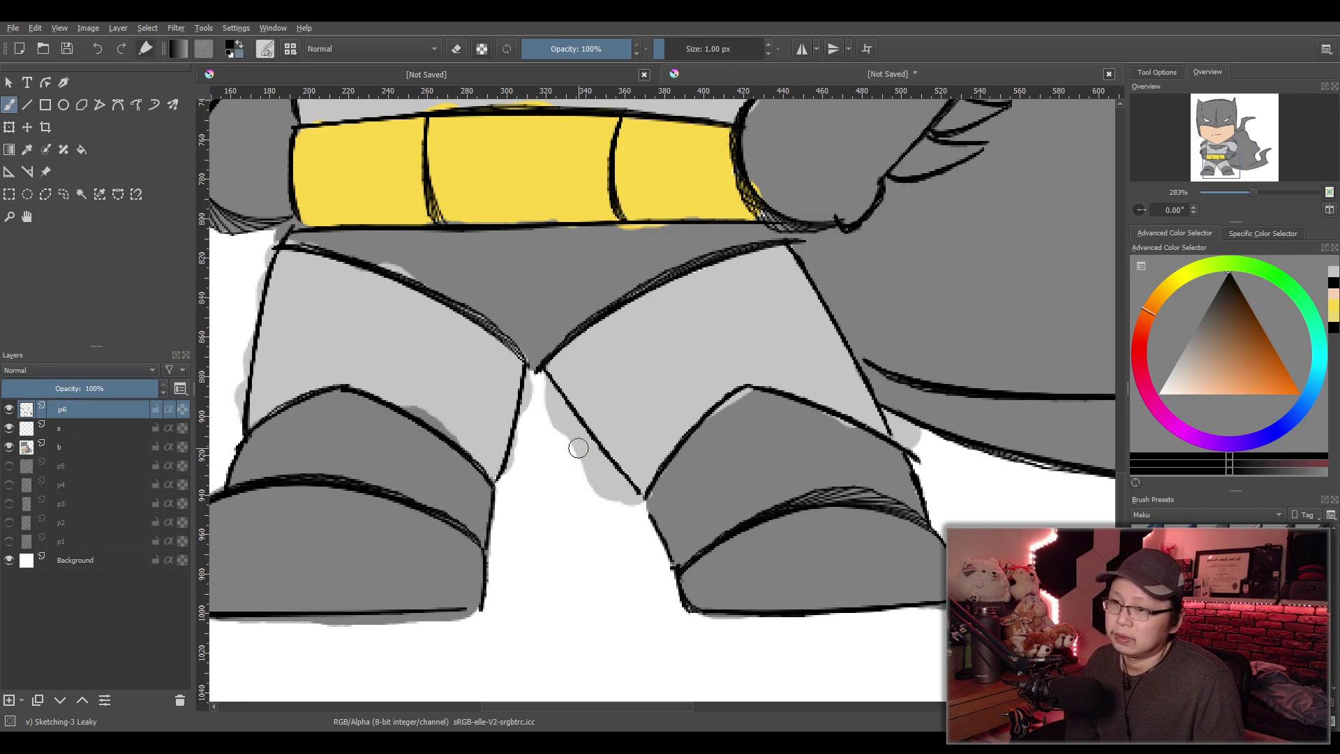
{"action": "key", "text": "e"}
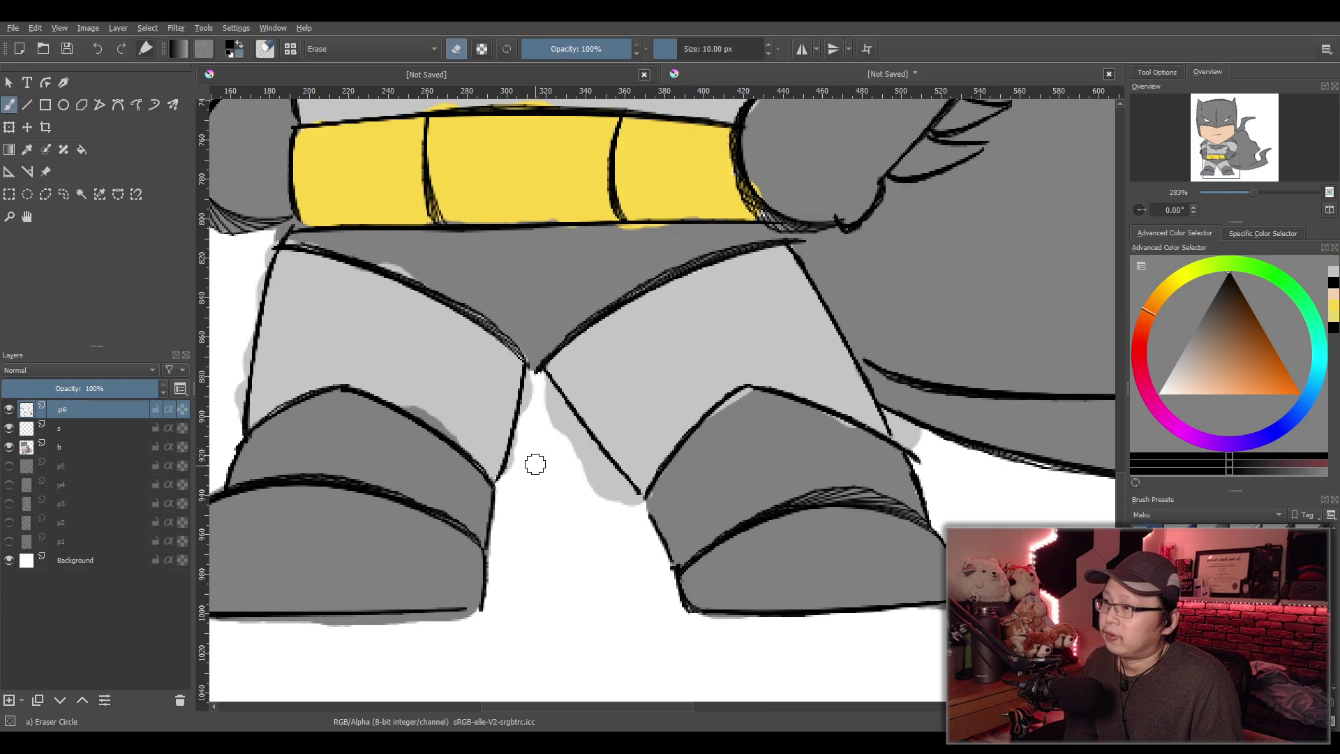
{"action": "left_click", "coordinate": [84, 447]}
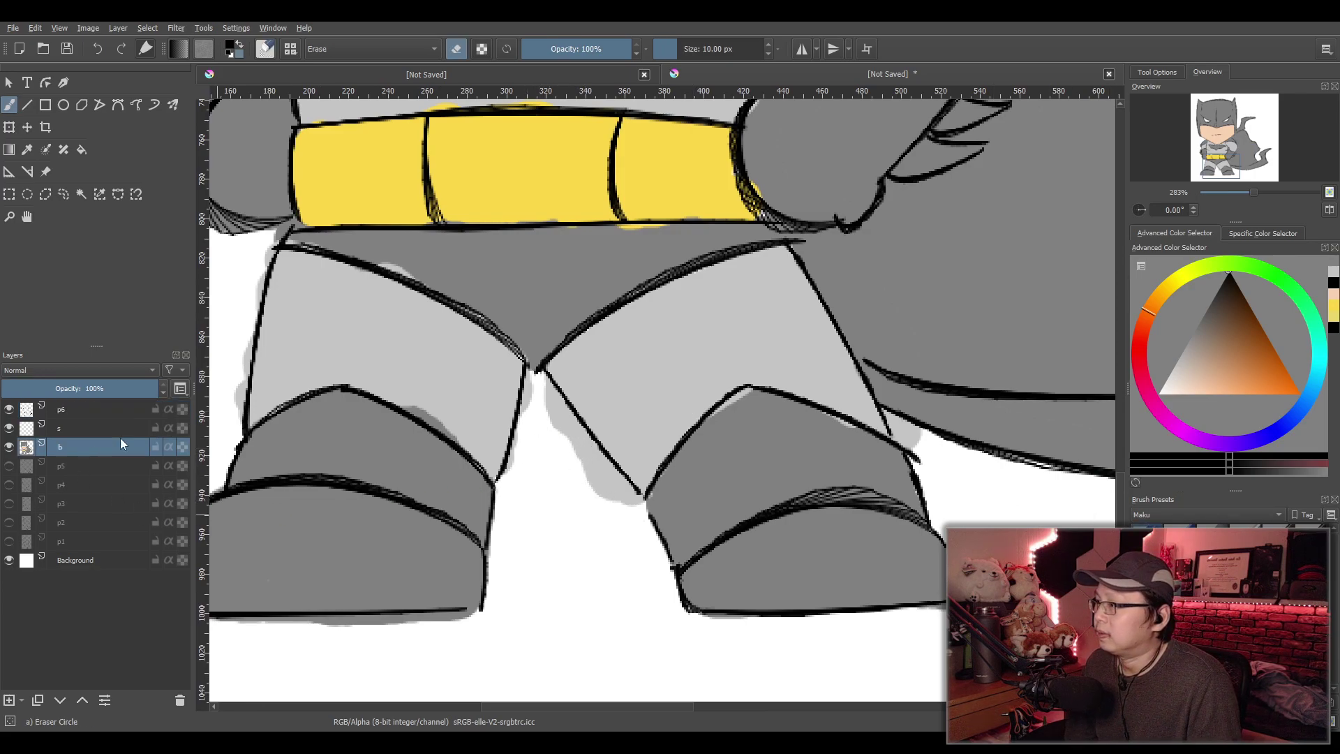
{"action": "mouse_move", "coordinate": [621, 505]}
{"action": "left_mouse_down"}
{"action": "mouse_move", "coordinate": [628, 493]}
{"action": "mouse_move", "coordinate": [532, 380]}
{"action": "mouse_move", "coordinate": [514, 475]}
{"action": "left_mouse_up"}
{"action": "mouse_move", "coordinate": [901, 447]}
{"action": "left_mouse_down"}
{"action": "mouse_move", "coordinate": [914, 442]}
{"action": "mouse_move", "coordinate": [900, 426]}
{"action": "mouse_move", "coordinate": [907, 438]}
{"action": "left_mouse_up"}
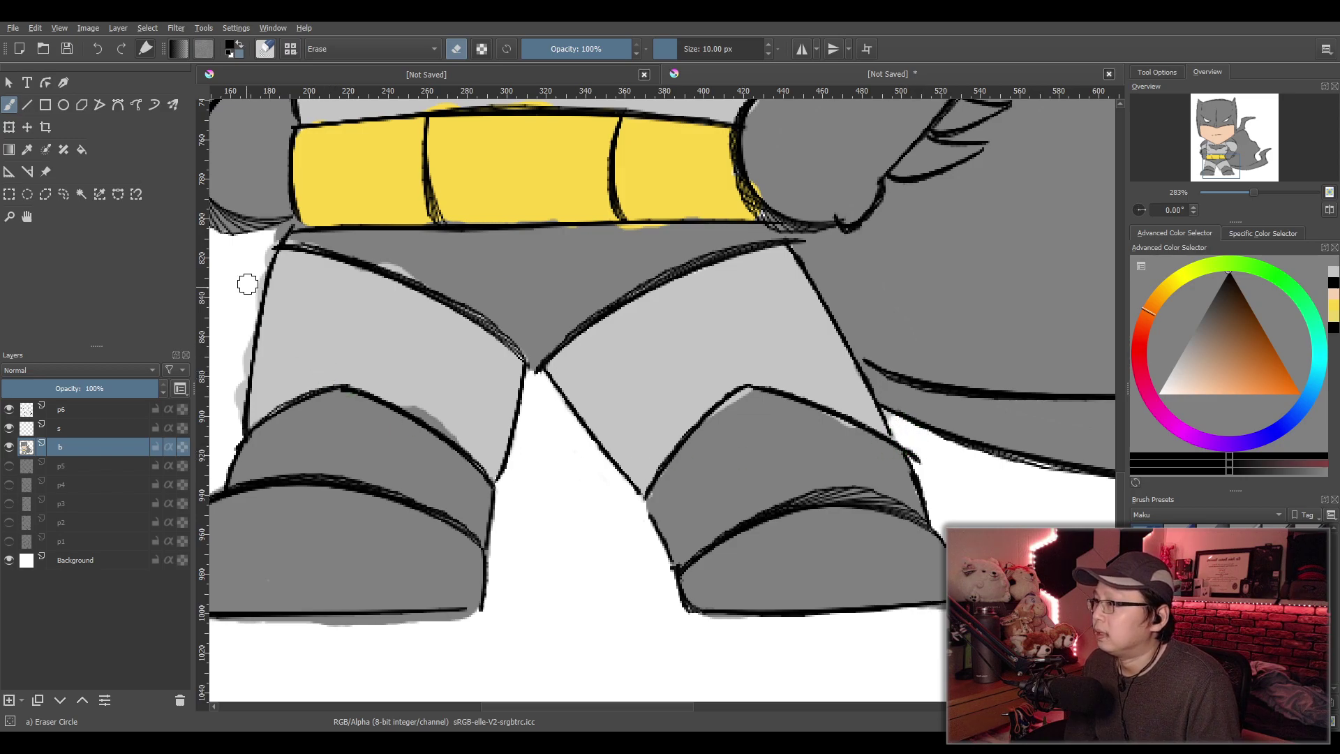
{"action": "mouse_move", "coordinate": [262, 248]}
{"action": "left_mouse_down"}
{"action": "mouse_move", "coordinate": [271, 241]}
{"action": "mouse_move", "coordinate": [234, 401]}
{"action": "left_mouse_up"}
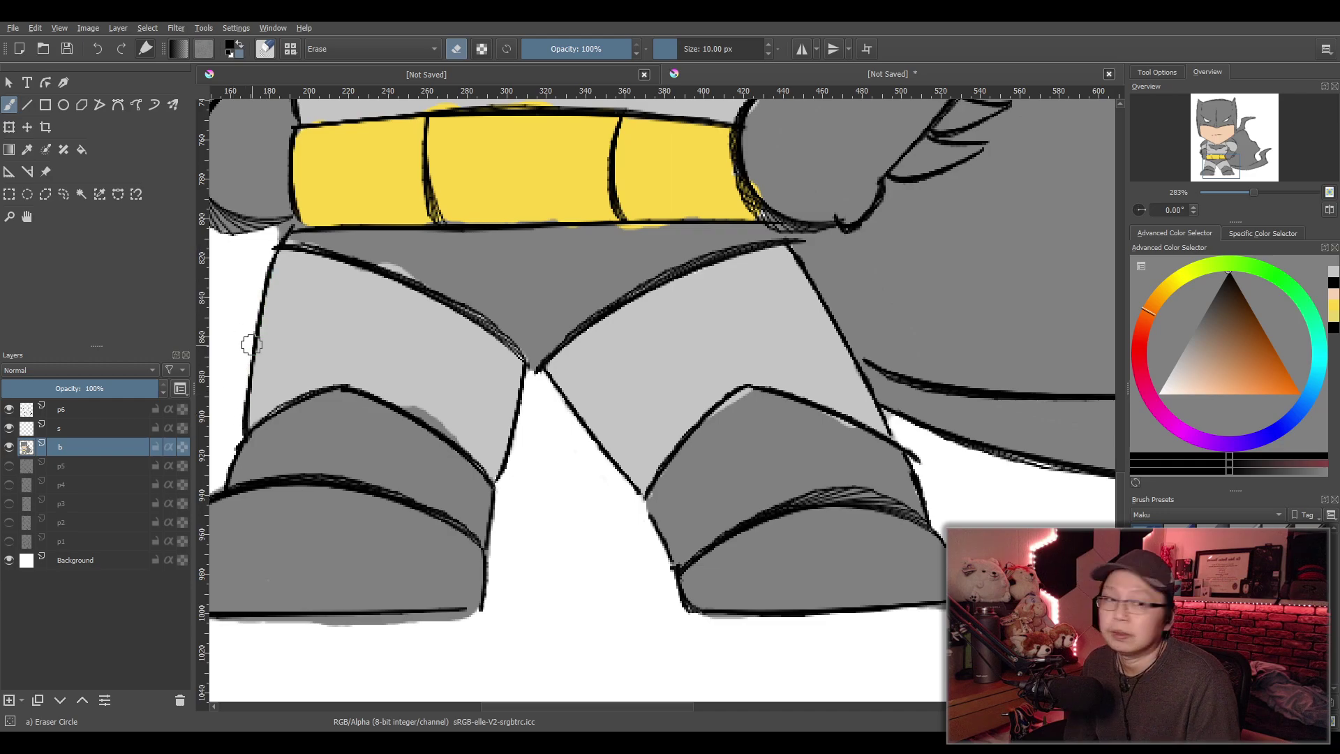
Make the shadow layer s the active layer
{"action": "scroll", "coordinate": [594, 364], "scroll_direction": "down", "scroll_amount": 2}
{"action": "scroll", "coordinate": [606, 375], "scroll_direction": "down", "scroll_amount": 3}
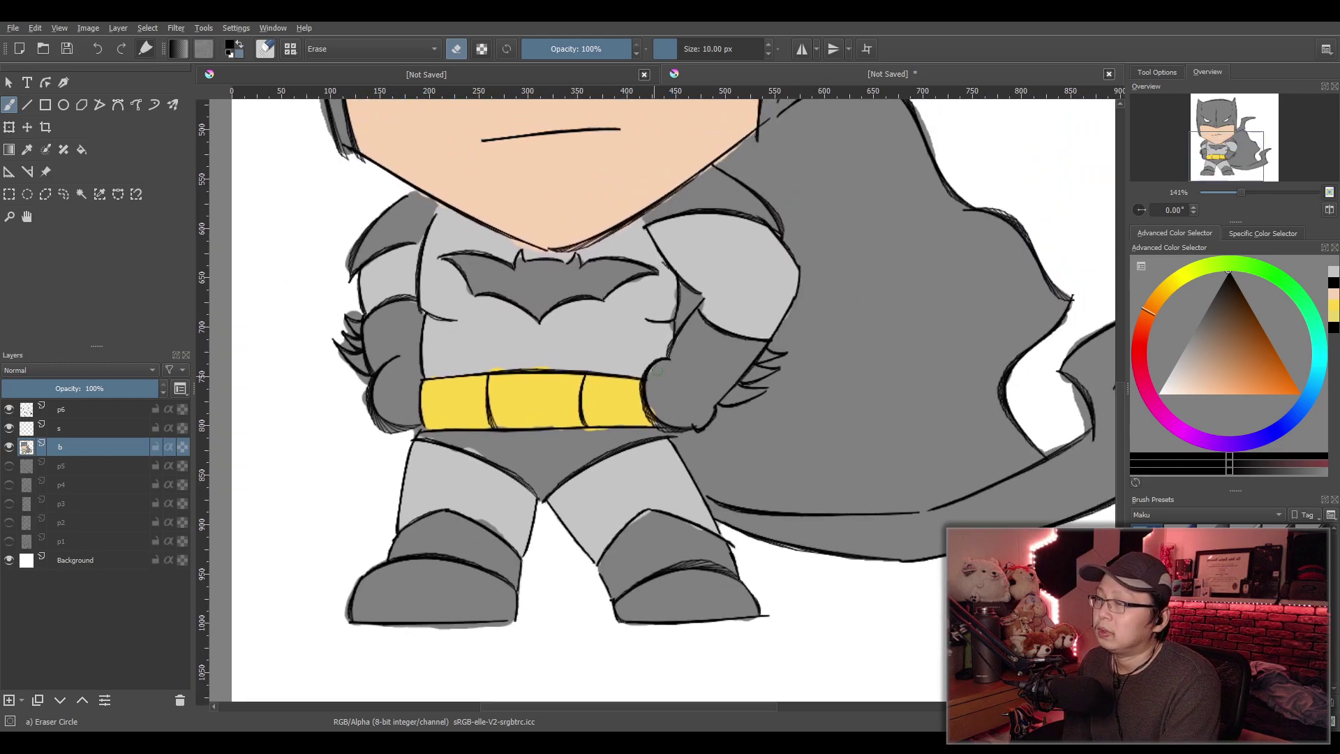
{"action": "scroll", "coordinate": [632, 393], "scroll_direction": "up", "scroll_amount": 1}
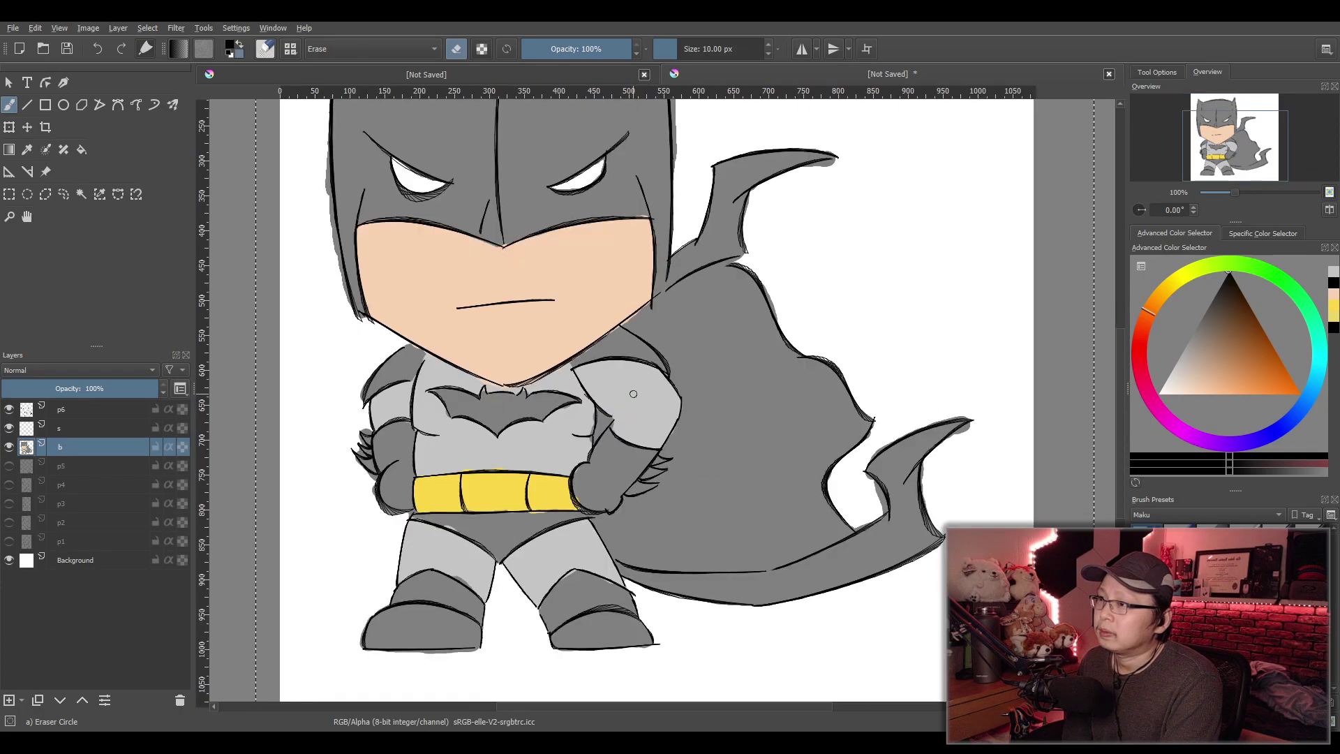
{"action": "left_click", "coordinate": [89, 429]}
{"action": "left_click", "coordinate": [74, 412]}
{"action": "left_click", "coordinate": [78, 429]}
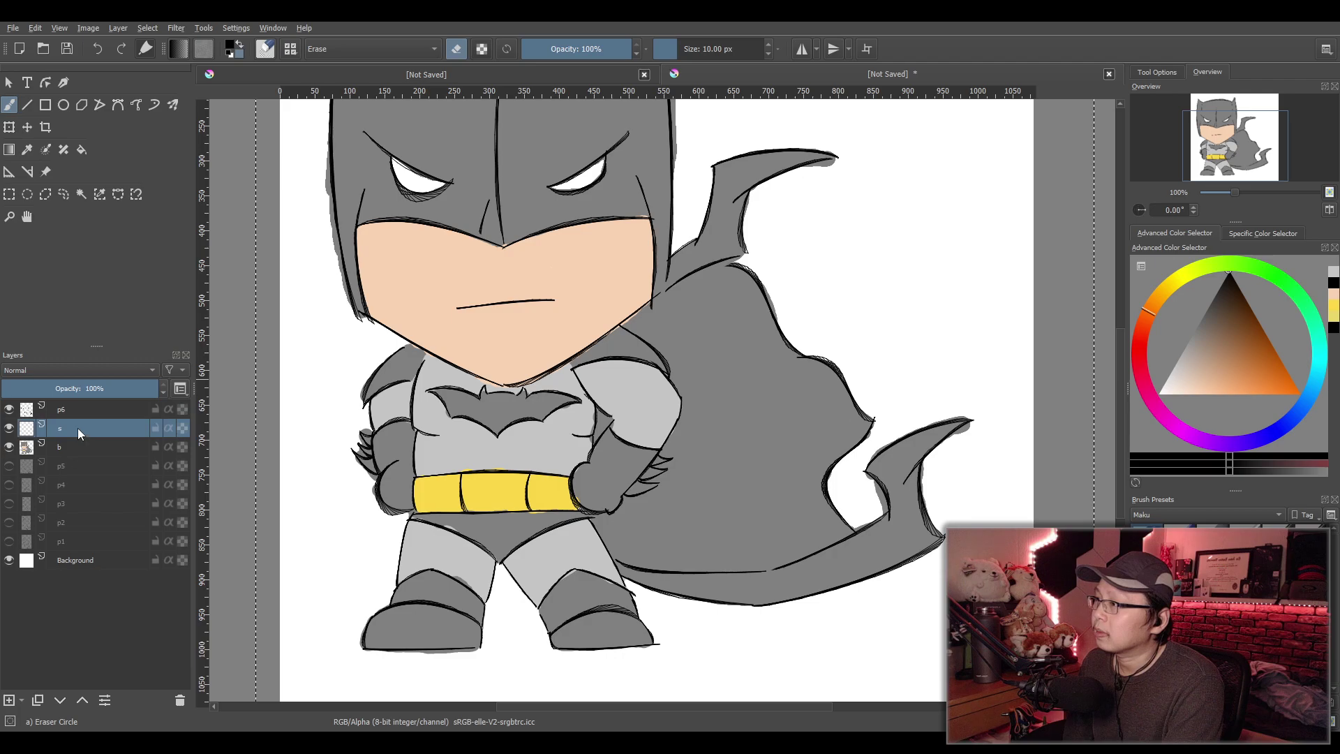
Examine the head, torso and cape at several magnifications to plan where the shading goes
{"action": "scroll", "coordinate": [622, 417], "scroll_direction": "up", "scroll_amount": 1}
{"action": "scroll", "coordinate": [622, 417], "scroll_direction": "down", "scroll_amount": 1}
{"action": "scroll", "coordinate": [607, 412], "scroll_direction": "down", "scroll_amount": 2}
{"action": "scroll", "coordinate": [600, 404], "scroll_direction": "up", "scroll_amount": 2}
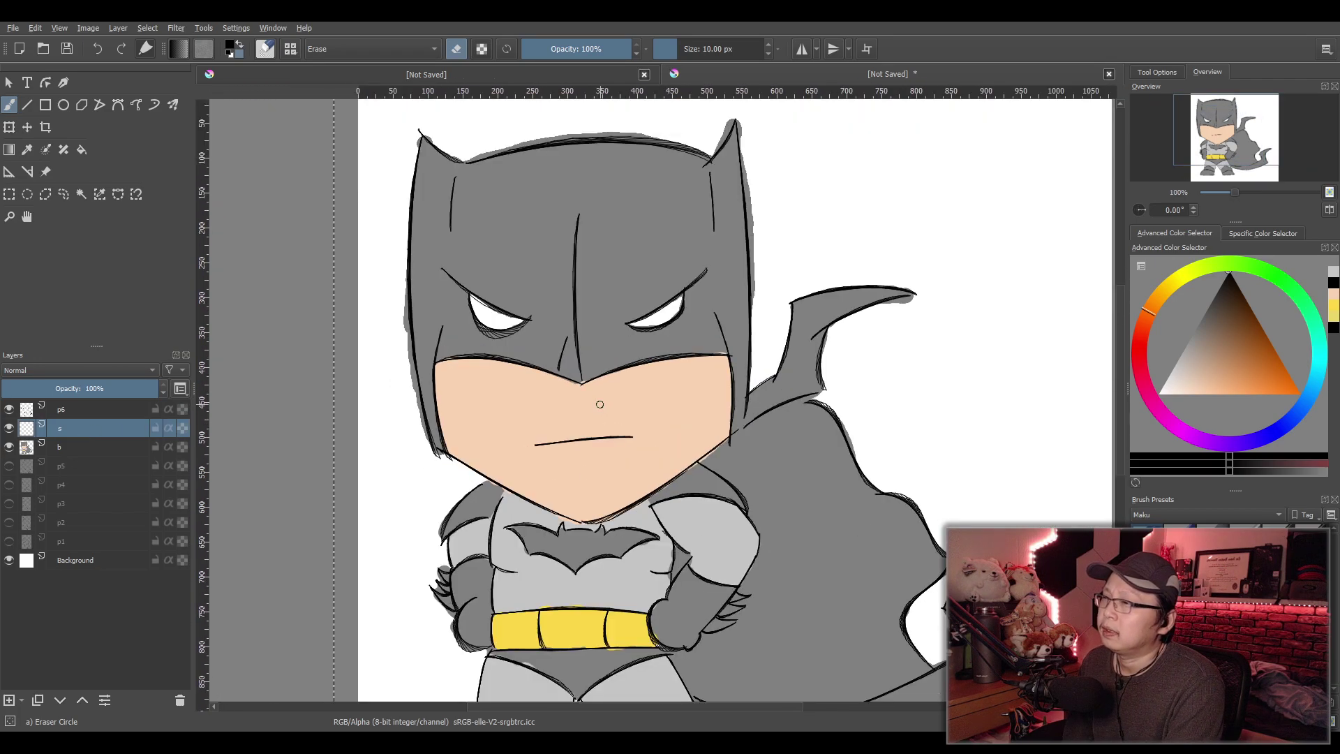
{"action": "scroll", "coordinate": [600, 404], "scroll_direction": "up", "scroll_amount": 2}
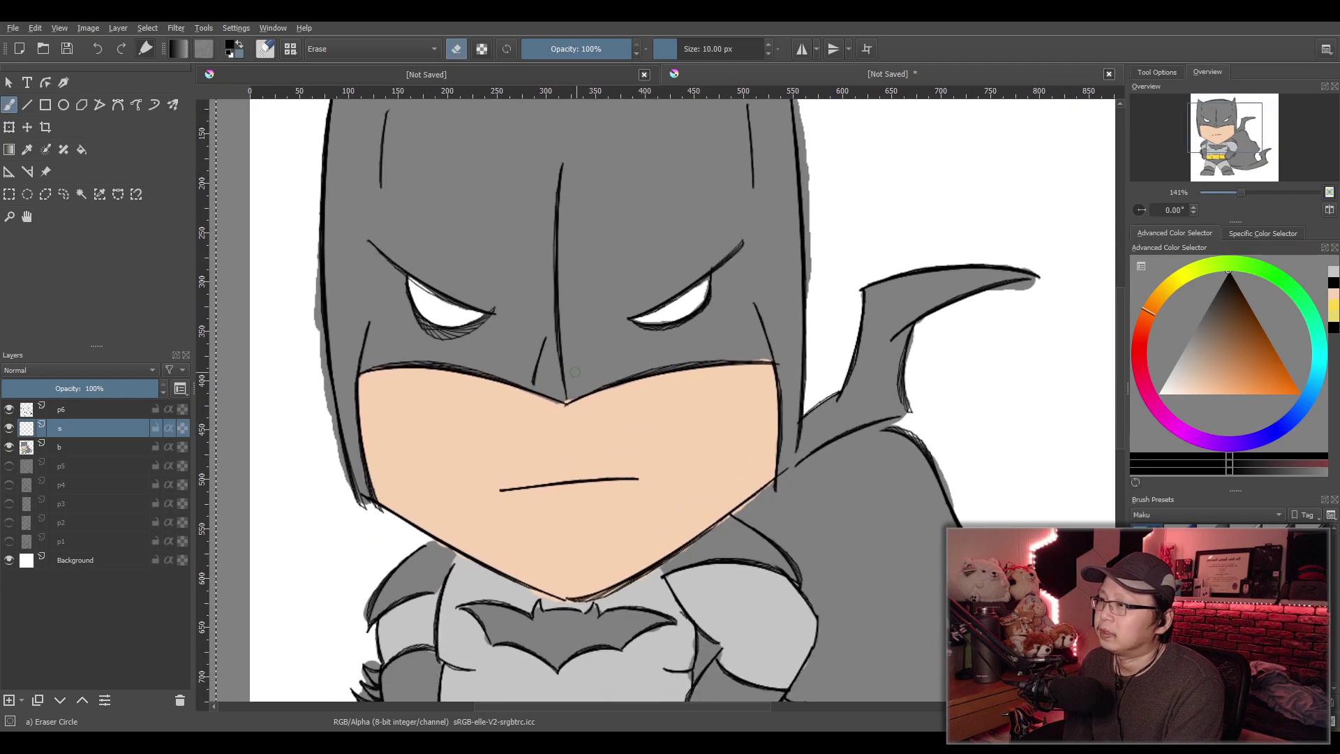
{"action": "scroll", "coordinate": [576, 372], "scroll_direction": "up", "scroll_amount": 1}
{"action": "left_click_drag", "start_coordinate": [592, 409], "coordinate": [599, 433]}
{"action": "scroll", "coordinate": [634, 420], "scroll_direction": "down", "scroll_amount": 2}
{"action": "left_click_drag", "start_coordinate": [635, 475], "coordinate": [625, 287]}
{"action": "scroll", "coordinate": [625, 287], "scroll_direction": "down", "scroll_amount": 2}
{"action": "scroll", "coordinate": [622, 403], "scroll_direction": "up", "scroll_amount": 2}
{"action": "left_click_drag", "start_coordinate": [626, 411], "coordinate": [622, 403]}
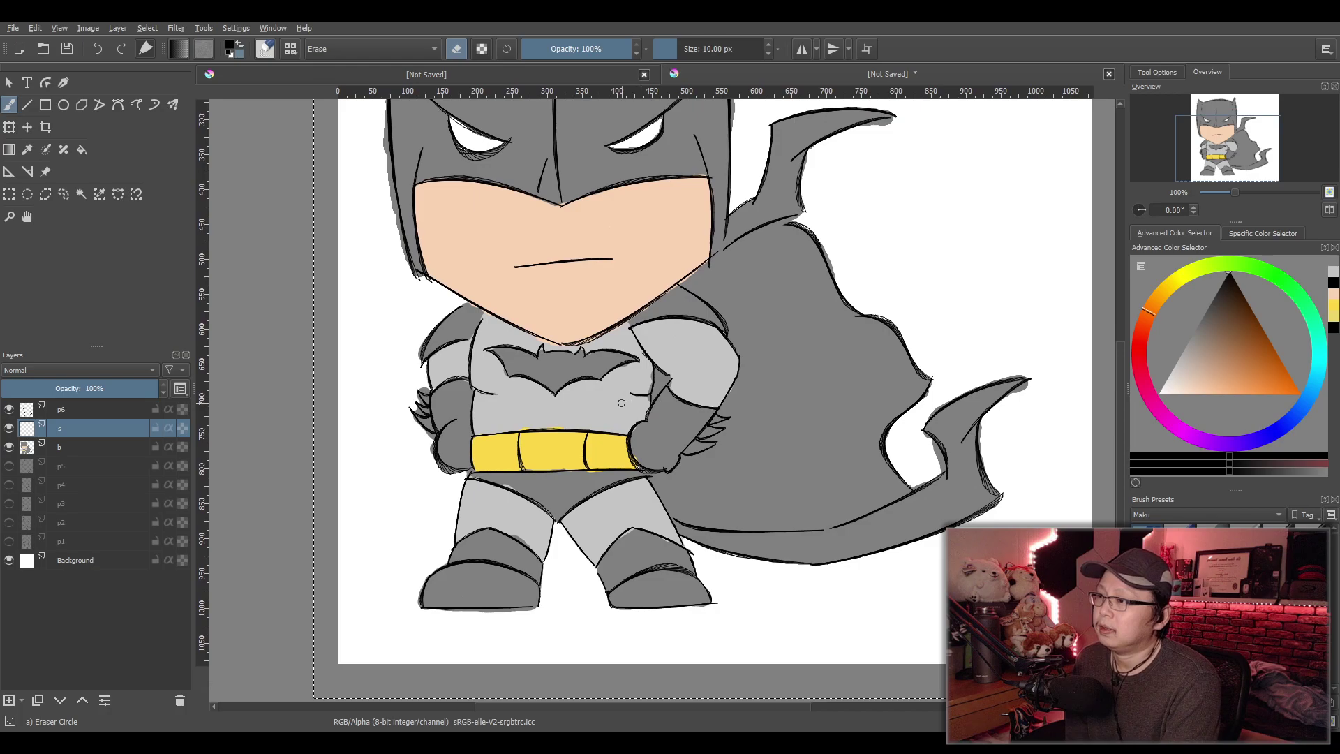
{"action": "scroll", "coordinate": [622, 403], "scroll_direction": "up", "scroll_amount": 1}
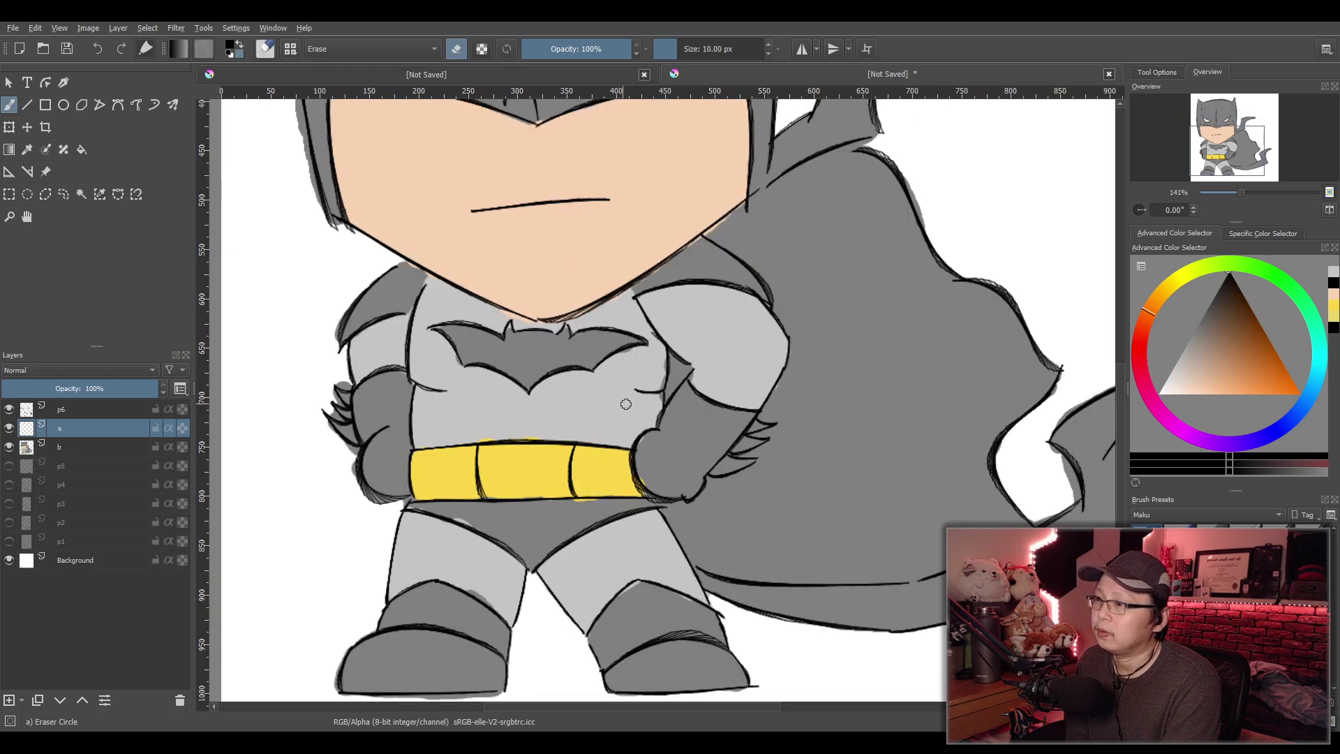
Switch to the Basic-1 brush for layer s and set its size to 10 px
{"action": "scroll", "coordinate": [620, 402], "scroll_direction": "up", "scroll_amount": 3}
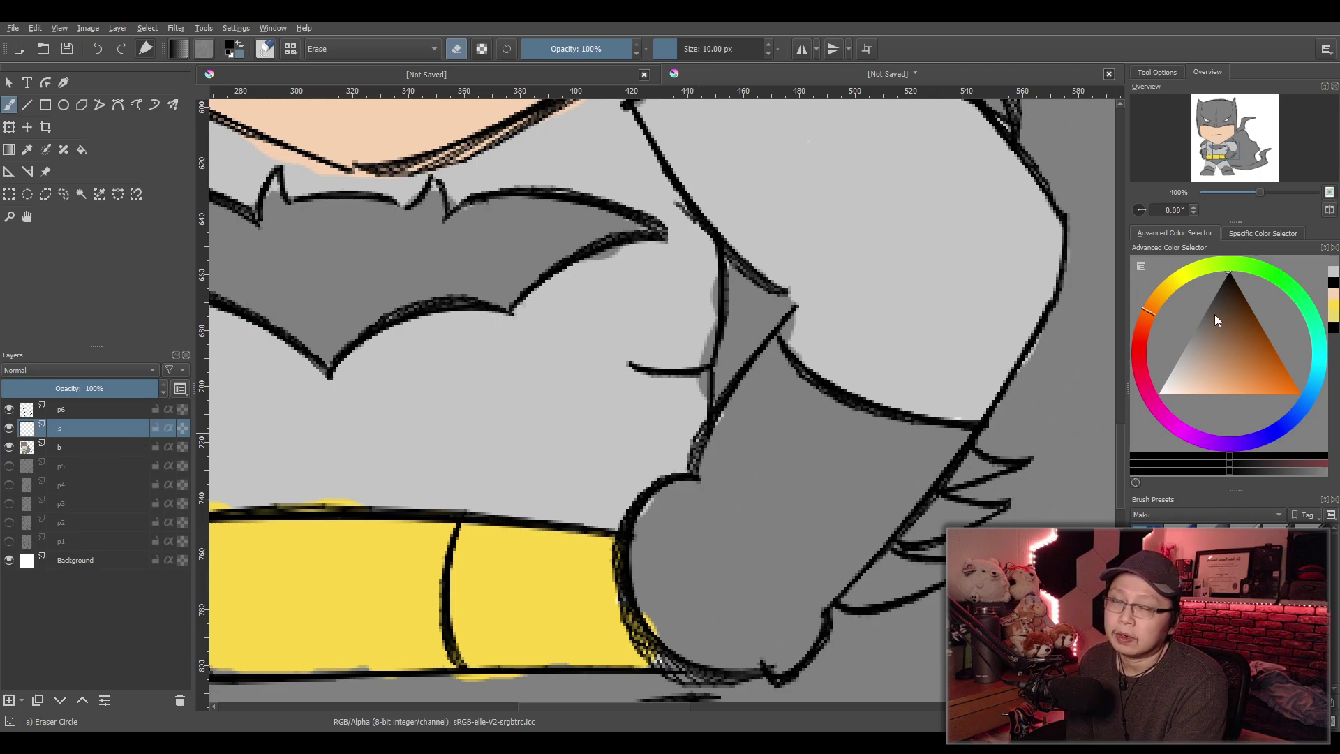
{"action": "key", "text": "slash"}
{"action": "scroll", "coordinate": [615, 383], "scroll_direction": "down", "scroll_amount": 1}
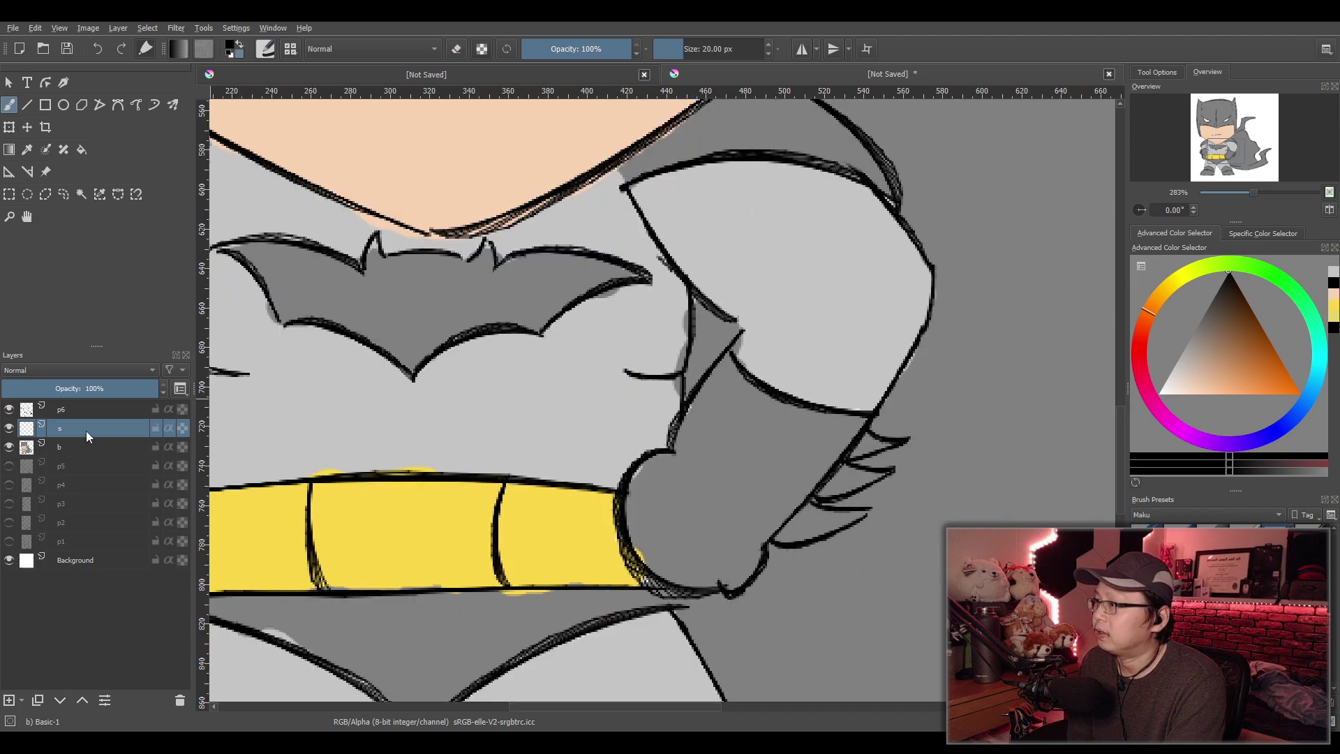
{"action": "left_click_drag", "start_coordinate": [766, 328], "coordinate": [870, 364]}
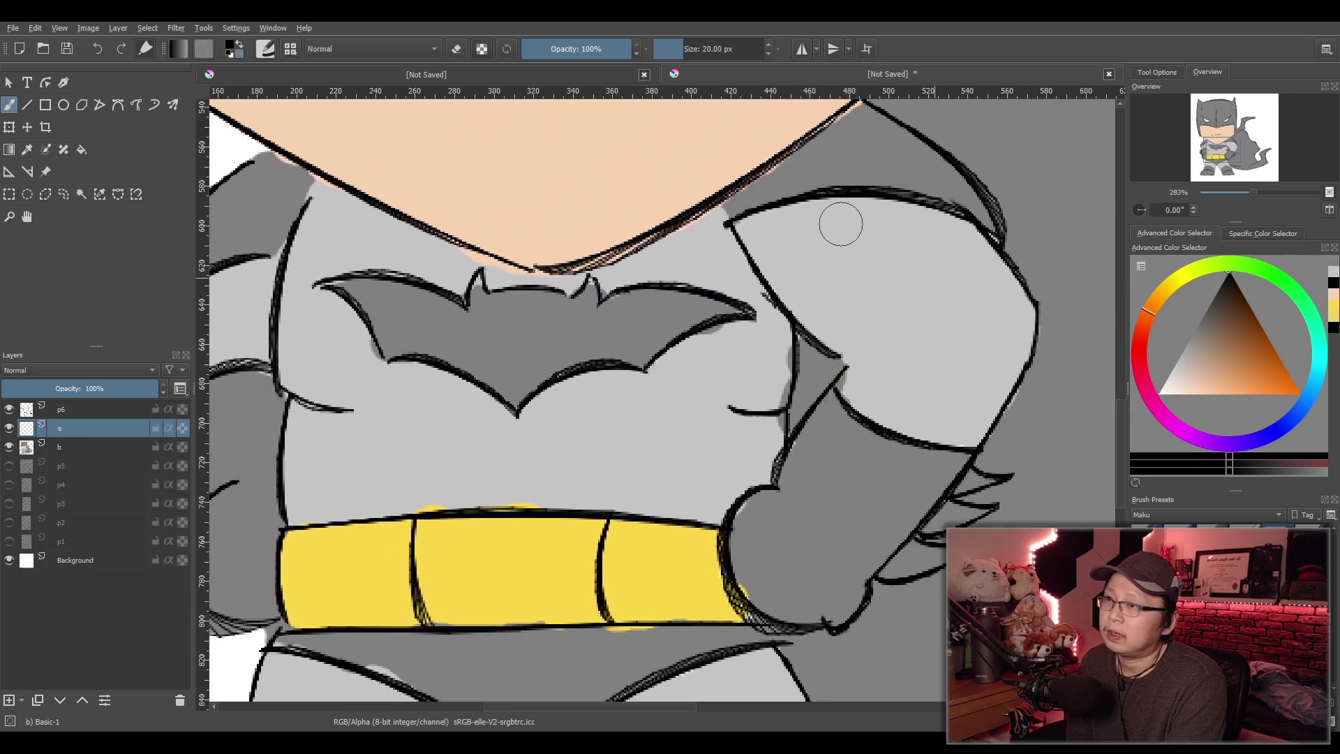
{"action": "left_click", "coordinate": [684, 50]}
{"action": "type", "text": "10"}
{"action": "key", "text": "Return"}
Examine the cowl and face up close to decide where the first shadow starts
{"action": "scroll", "coordinate": [758, 282], "scroll_direction": "down", "scroll_amount": 1}
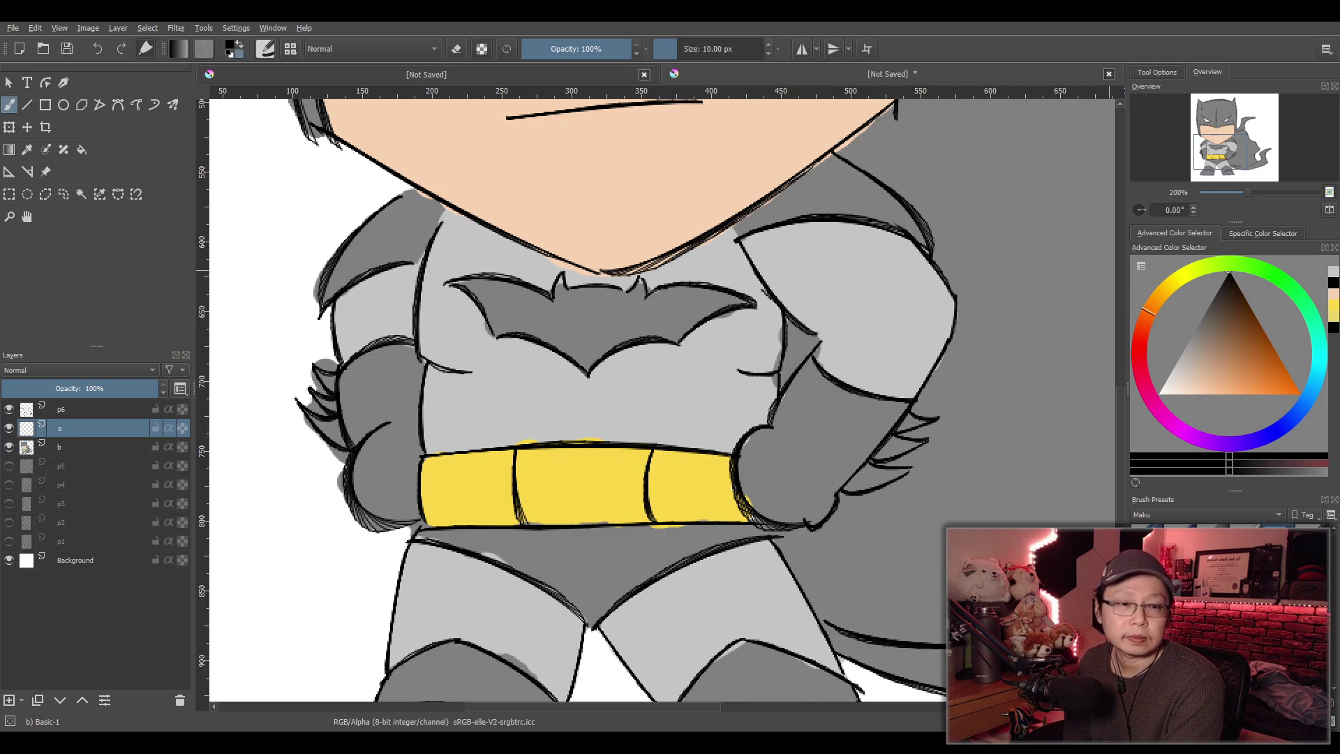
{"action": "scroll", "coordinate": [792, 249], "scroll_direction": "down", "scroll_amount": 2}
{"action": "left_click_drag", "start_coordinate": [794, 251], "coordinate": [775, 358]}
{"action": "scroll", "coordinate": [775, 358], "scroll_direction": "up", "scroll_amount": 1}
{"action": "left_click_drag", "start_coordinate": [757, 284], "coordinate": [730, 444]}
{"action": "scroll", "coordinate": [709, 338], "scroll_direction": "up", "scroll_amount": 1}
{"action": "left_click_drag", "start_coordinate": [704, 314], "coordinate": [778, 466]}
{"action": "scroll", "coordinate": [655, 327], "scroll_direction": "down", "scroll_amount": 1}
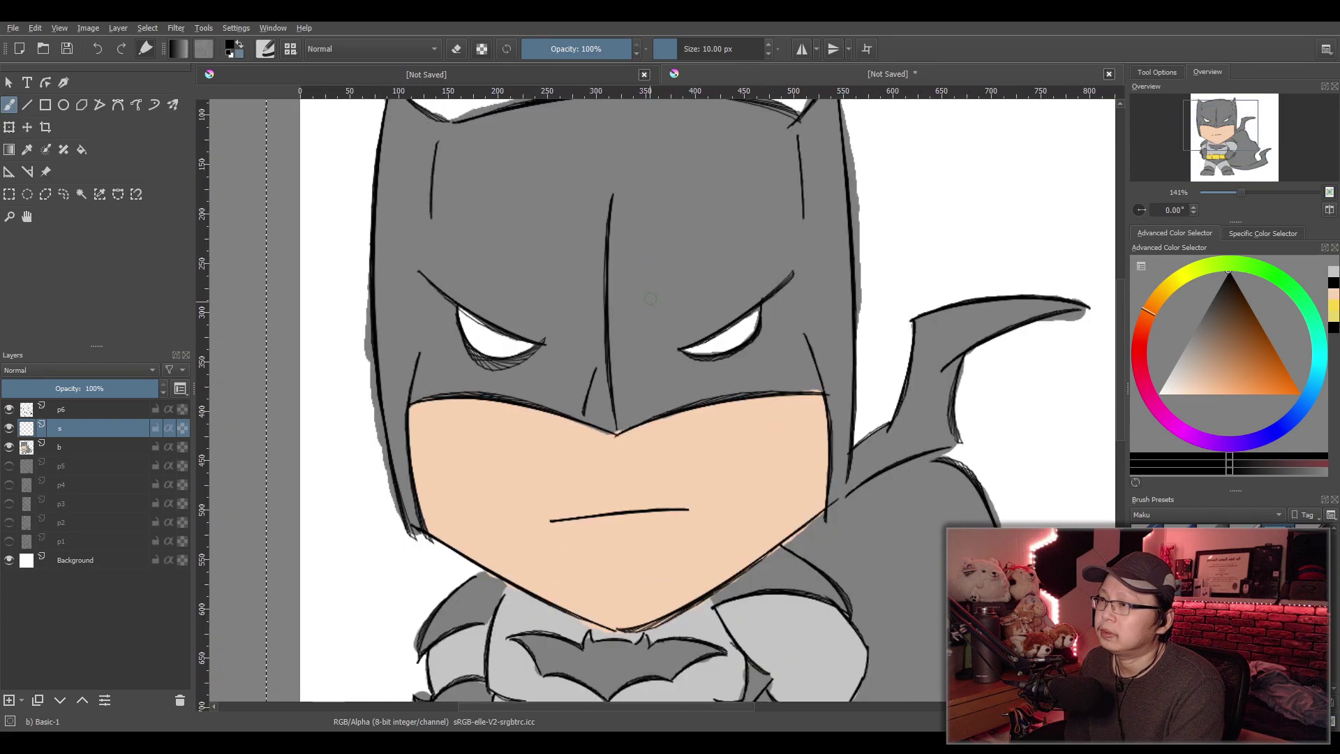
{"action": "left_click_drag", "start_coordinate": [653, 311], "coordinate": [642, 315]}
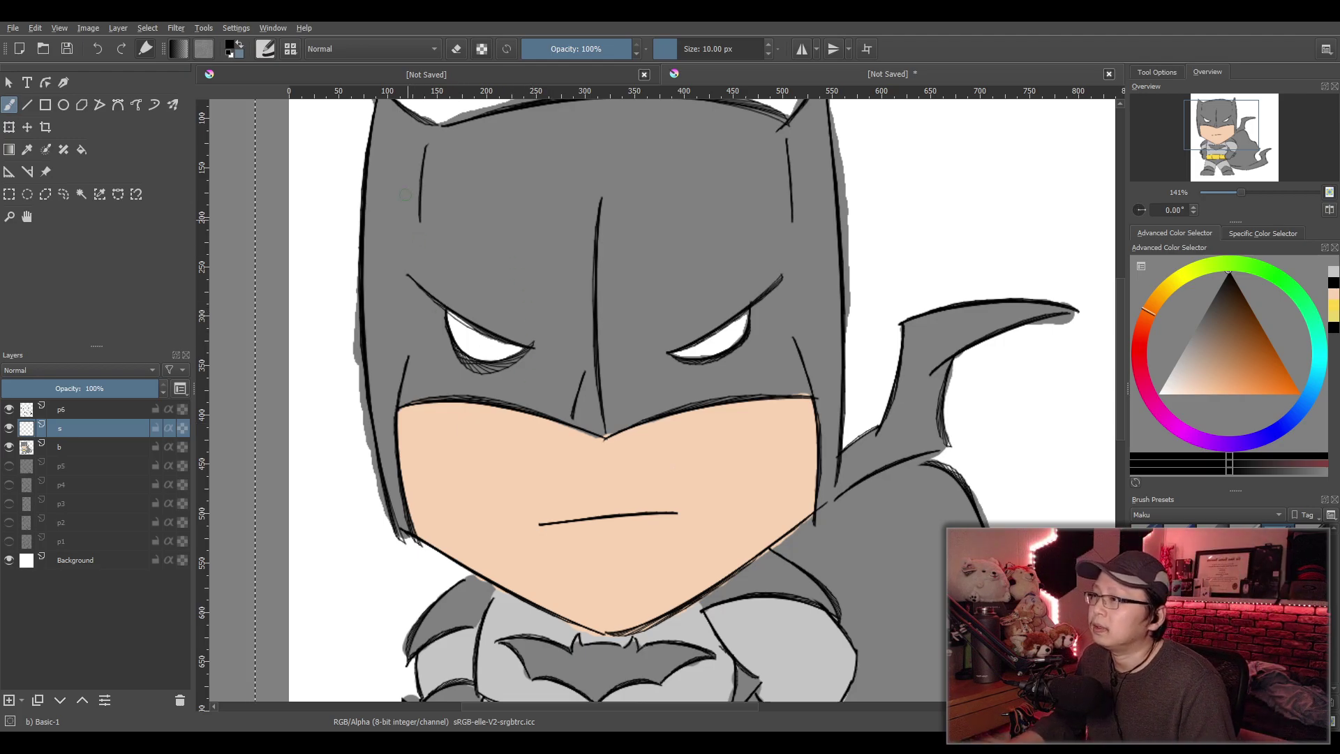
Try shading strokes along the cowl's outer edge on the side away from the cape, undoing each one
{"action": "left_click_drag", "start_coordinate": [376, 281], "coordinate": [366, 349]}
{"action": "key", "text": "ctrl+z"}
{"action": "mouse_move", "coordinate": [363, 245]}
{"action": "left_mouse_down"}
{"action": "mouse_move", "coordinate": [373, 388]}
{"action": "mouse_move", "coordinate": [375, 374]}
{"action": "mouse_move", "coordinate": [398, 510]}
{"action": "left_mouse_up"}
{"action": "key", "text": "ctrl+z"}
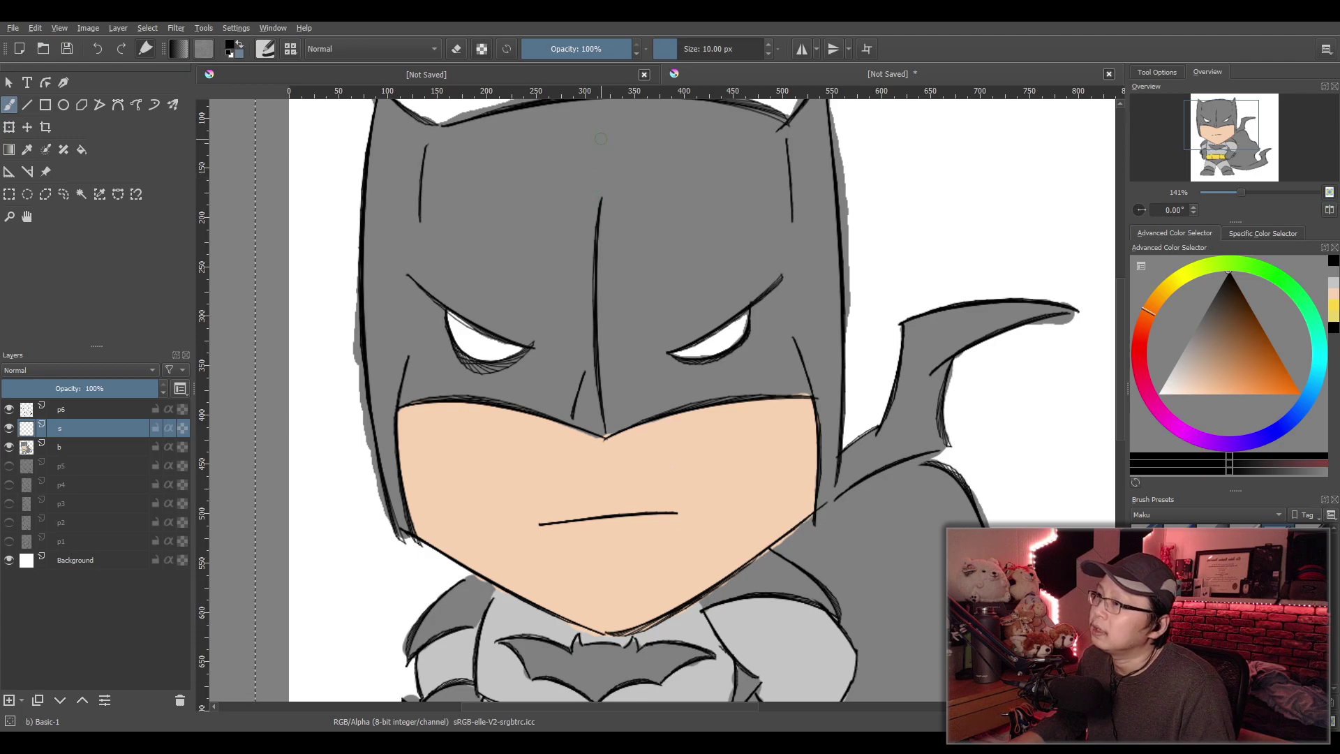
Try black strokes along the cowl's centre ridge and the cape-side lower edge of the mask, and undo them
{"action": "left_click_drag", "start_coordinate": [610, 210], "coordinate": [612, 422]}
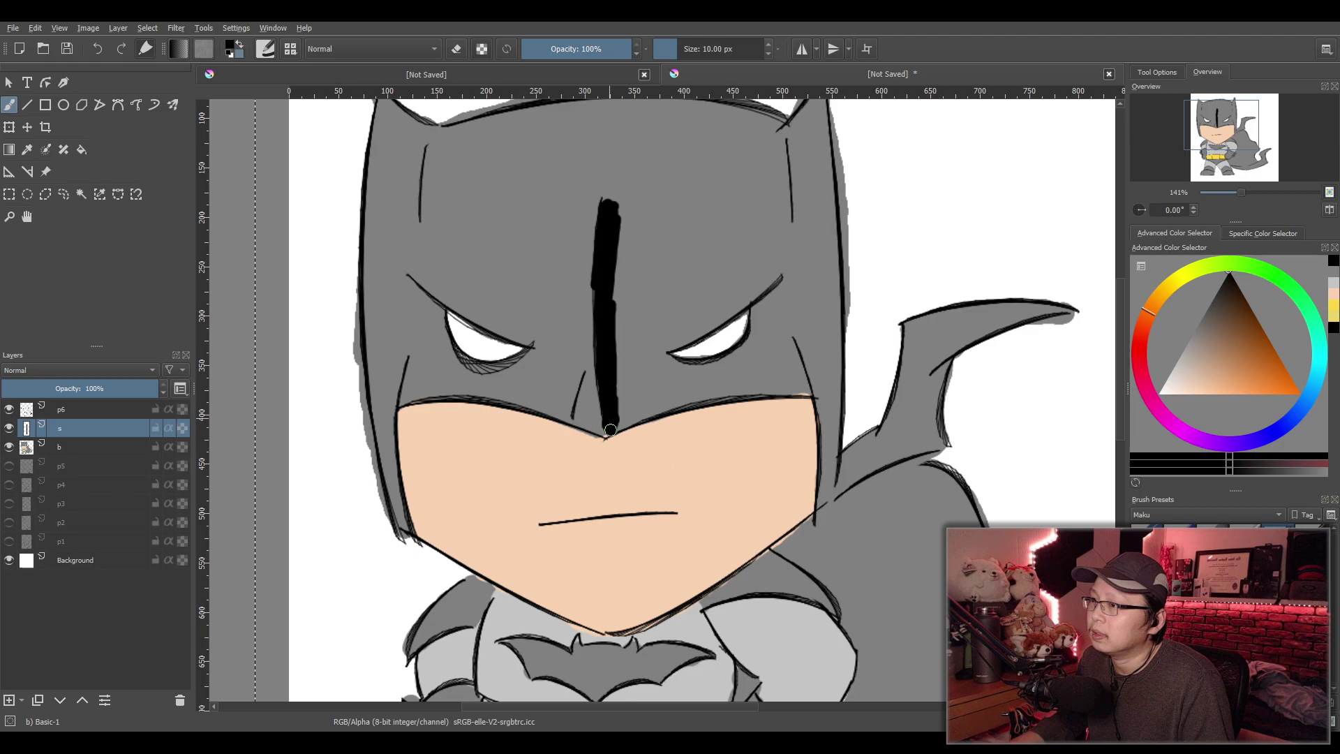
{"action": "mouse_move", "coordinate": [617, 427]}
{"action": "left_mouse_down"}
{"action": "mouse_move", "coordinate": [670, 404]}
{"action": "mouse_move", "coordinate": [793, 390]}
{"action": "left_mouse_up"}
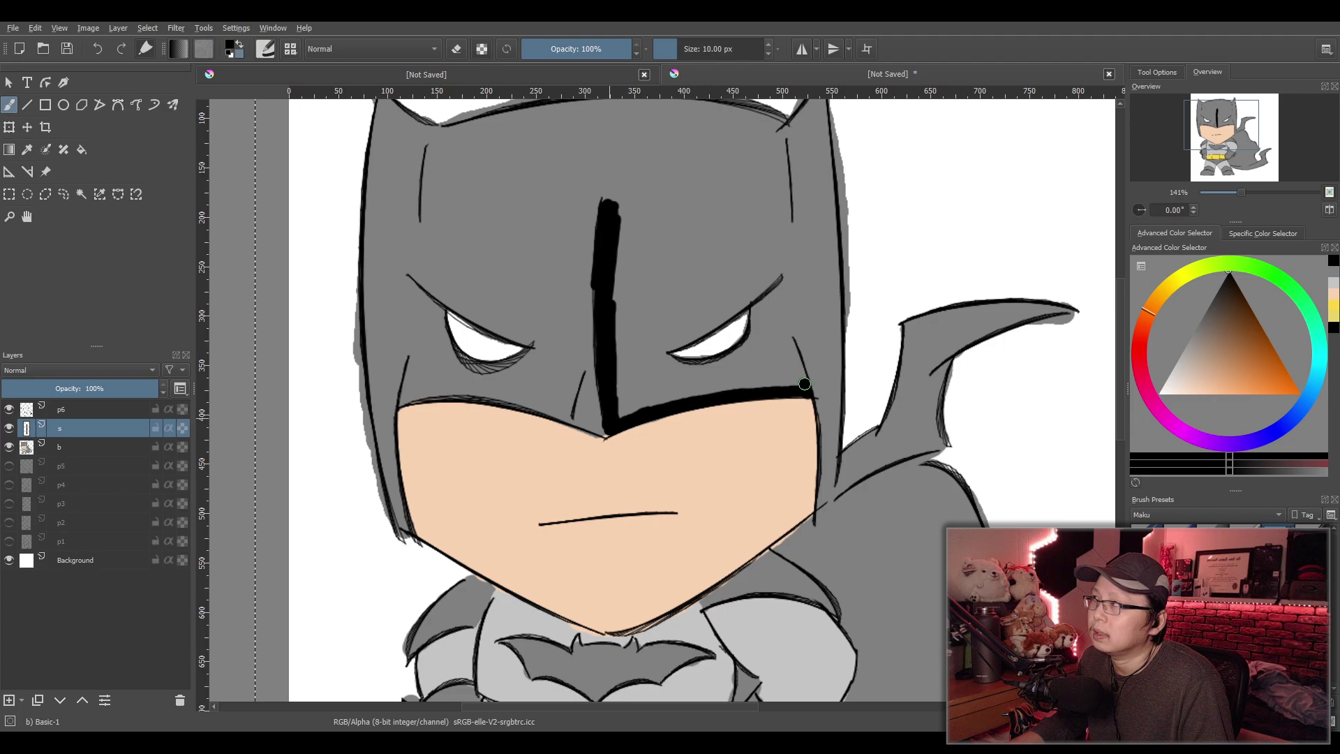
{"action": "key", "text": "ctrl+z"}
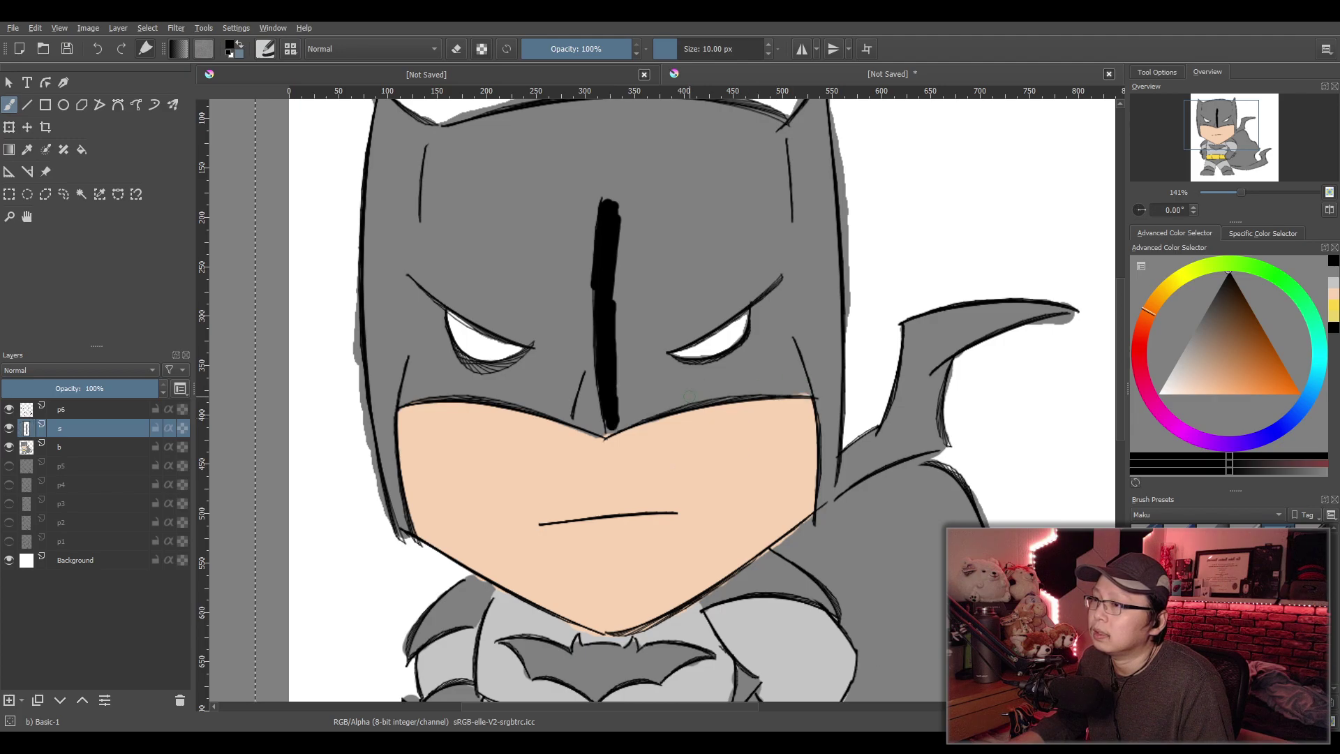
{"action": "key", "text": "ctrl+z"}
{"action": "key", "text": "ctrl+z"}
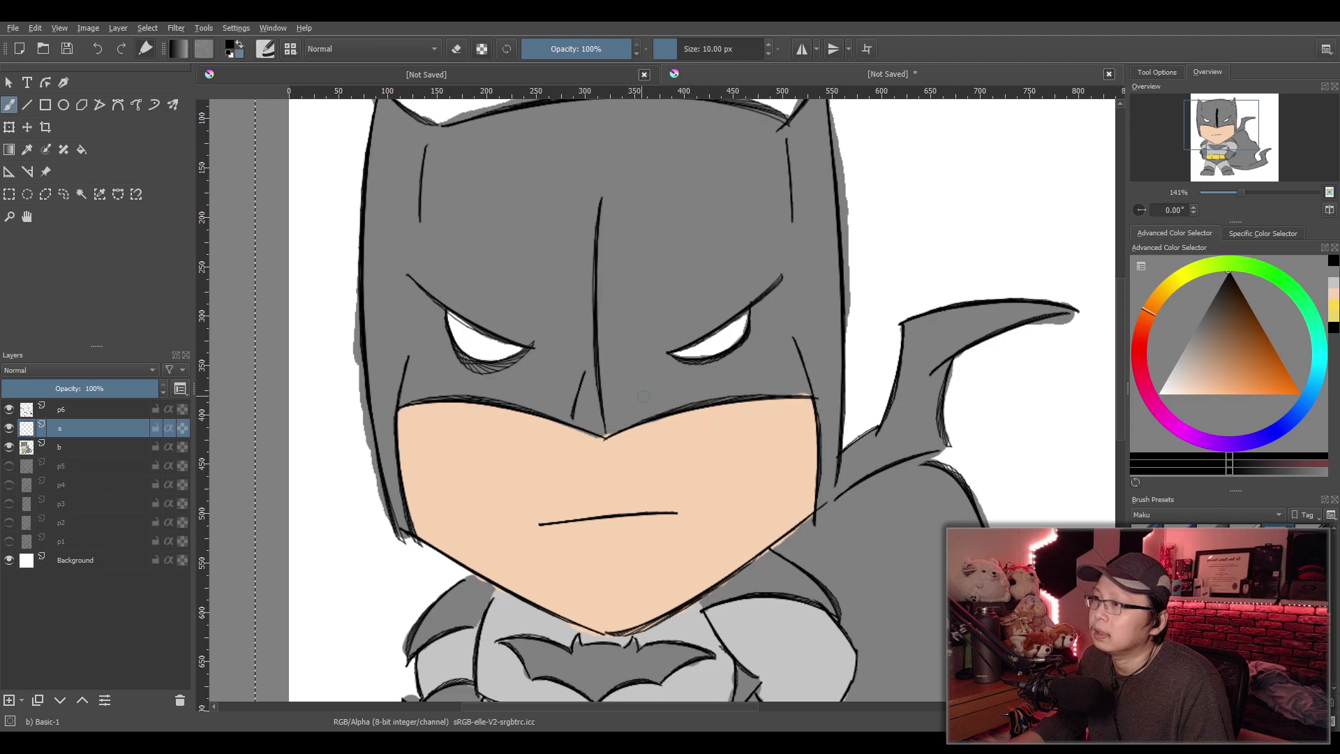
Switch to the 40 px Basic-2 Opacity brush, undo a test stroke beside the centre ridge, and choose a dark grey
{"action": "key", "text": "slash"}
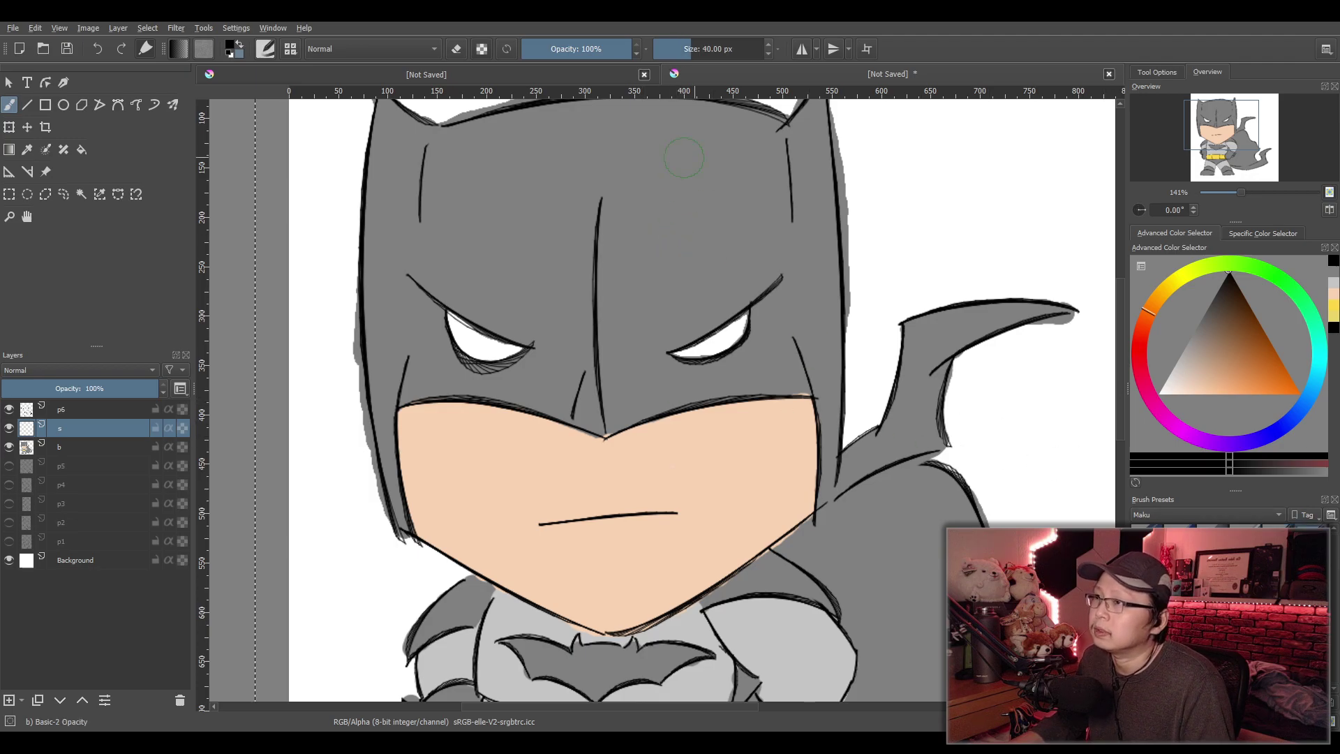
{"action": "left_click_drag", "start_coordinate": [620, 209], "coordinate": [614, 318]}
{"action": "key", "text": "ctrl+z"}
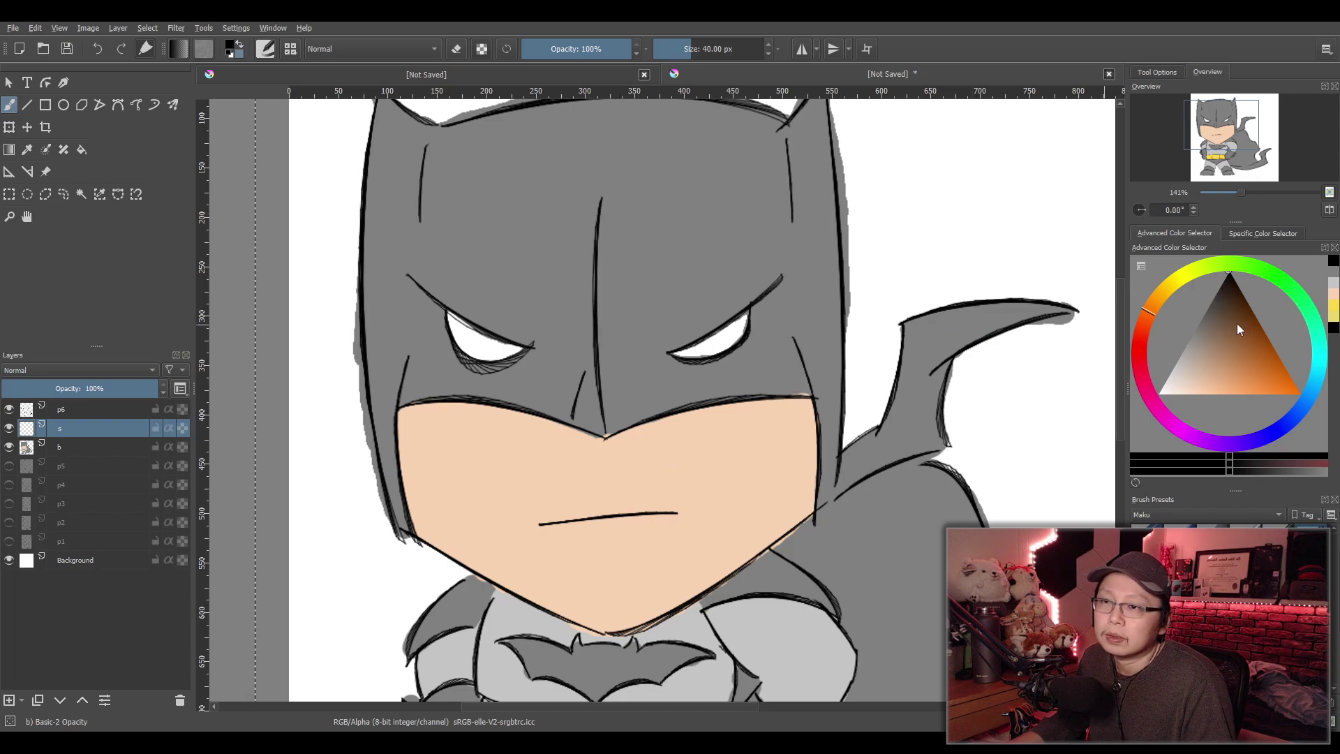
{"action": "left_click", "coordinate": [1217, 288]}
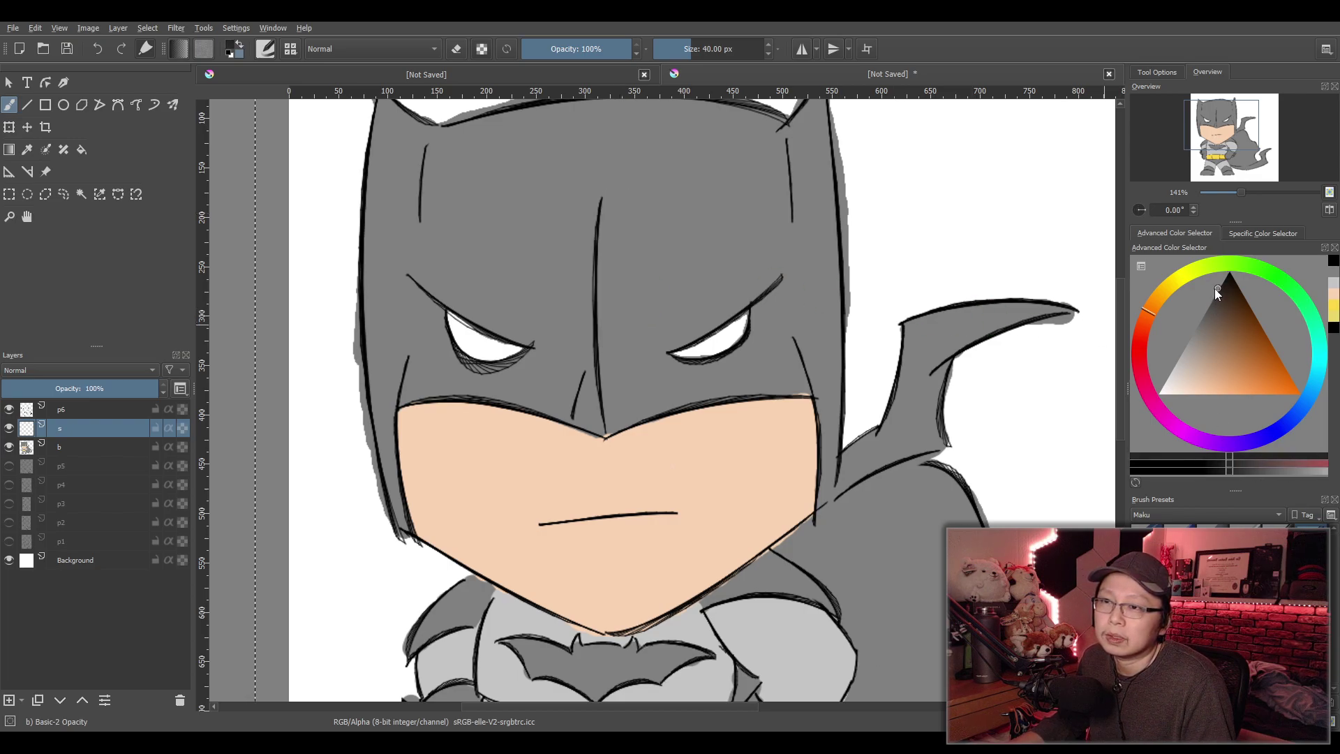
Try dark grey shadow strokes on the cape side of the cowl's centre ridge, removing each attempt
{"action": "mouse_move", "coordinate": [615, 211]}
{"action": "left_mouse_down"}
{"action": "mouse_move", "coordinate": [619, 418]}
{"action": "mouse_move", "coordinate": [676, 394]}
{"action": "mouse_move", "coordinate": [793, 381]}
{"action": "mouse_move", "coordinate": [797, 356]}
{"action": "mouse_move", "coordinate": [827, 388]}
{"action": "mouse_move", "coordinate": [826, 492]}
{"action": "mouse_move", "coordinate": [816, 139]}
{"action": "mouse_move", "coordinate": [806, 146]}
{"action": "mouse_move", "coordinate": [826, 293]}
{"action": "left_mouse_up"}
{"action": "key", "text": "Delete"}
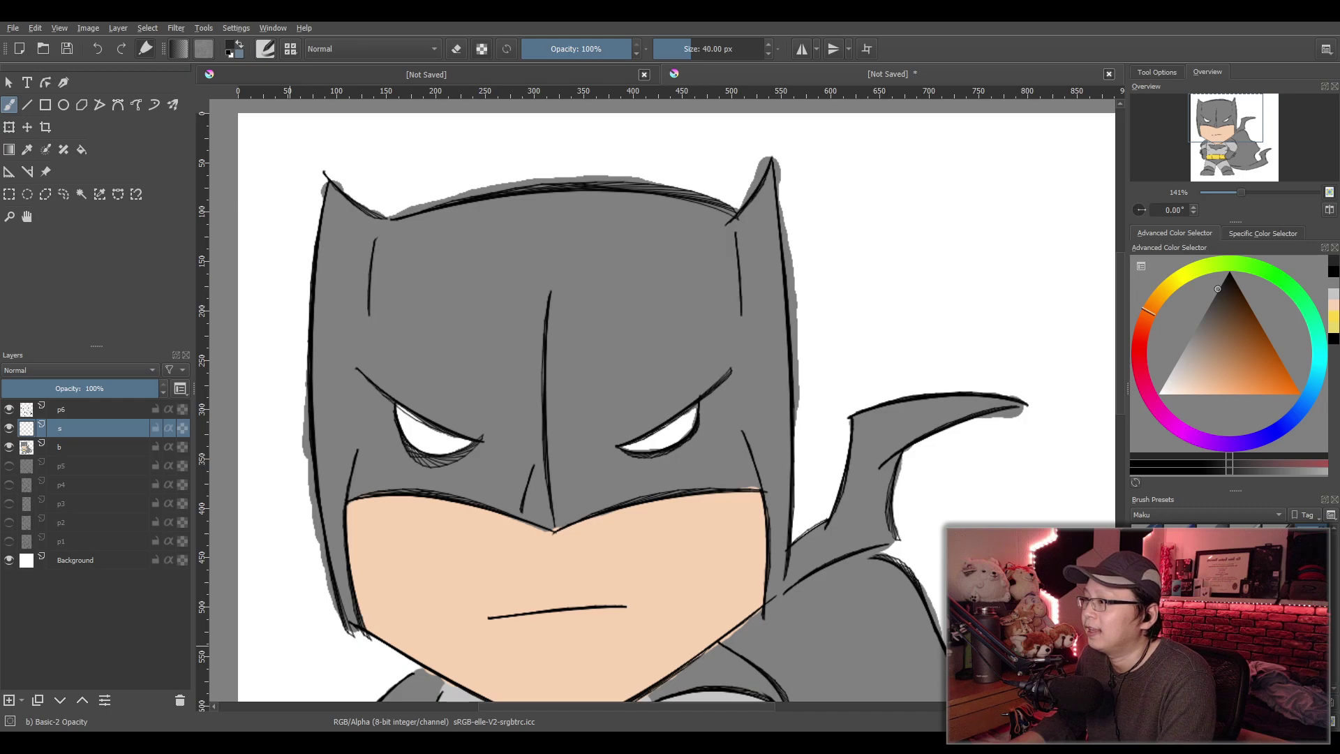
{"action": "left_click_drag", "start_coordinate": [831, 368], "coordinate": [793, 347]}
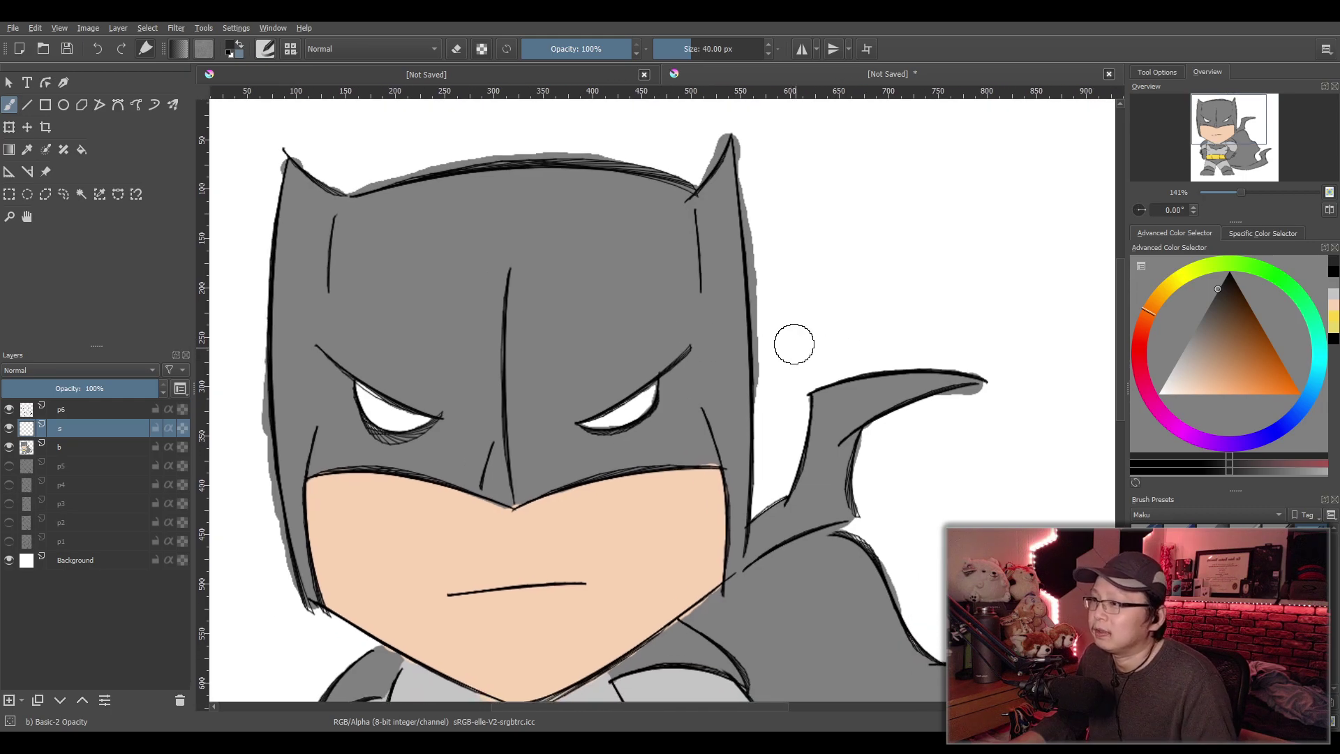
{"action": "mouse_move", "coordinate": [567, 223]}
{"action": "left_mouse_down"}
{"action": "mouse_move", "coordinate": [558, 261]}
{"action": "mouse_move", "coordinate": [559, 218]}
{"action": "mouse_move", "coordinate": [525, 296]}
{"action": "mouse_move", "coordinate": [530, 456]}
{"action": "left_mouse_up"}
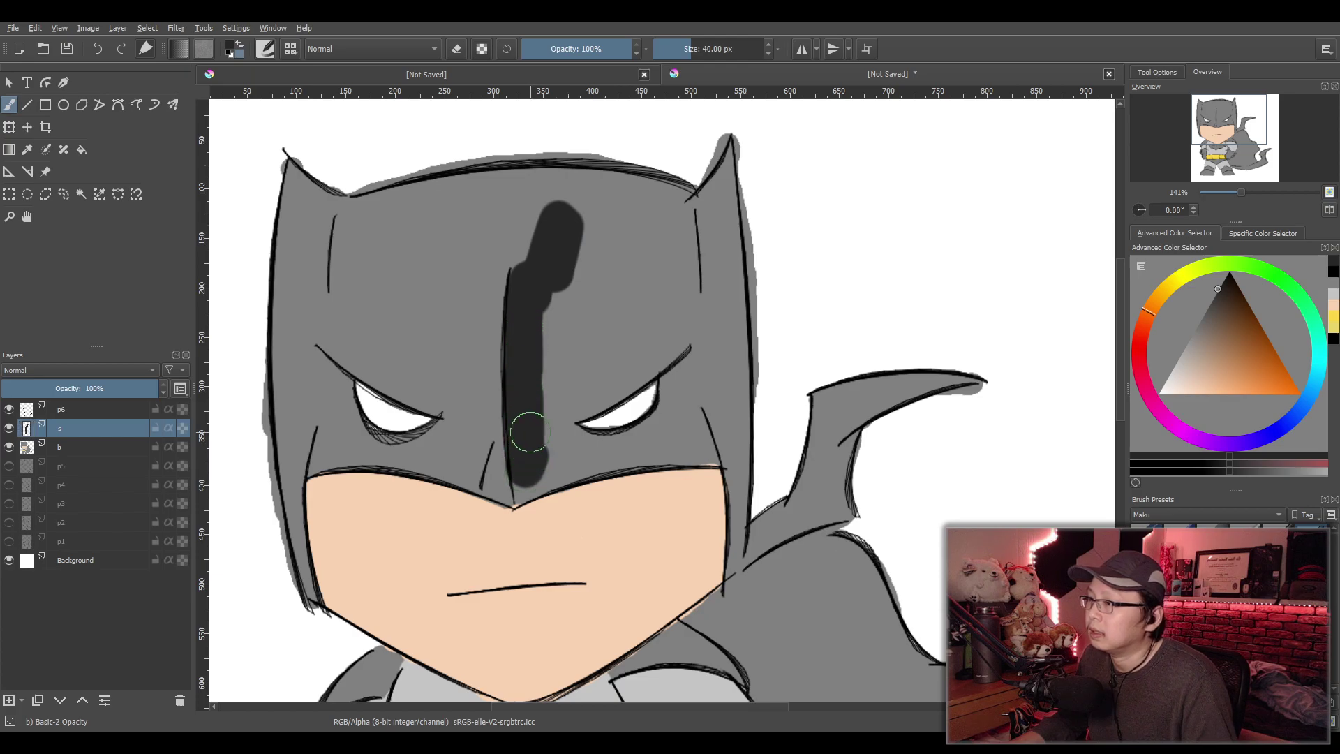
{"action": "key", "text": "ctrl+z"}
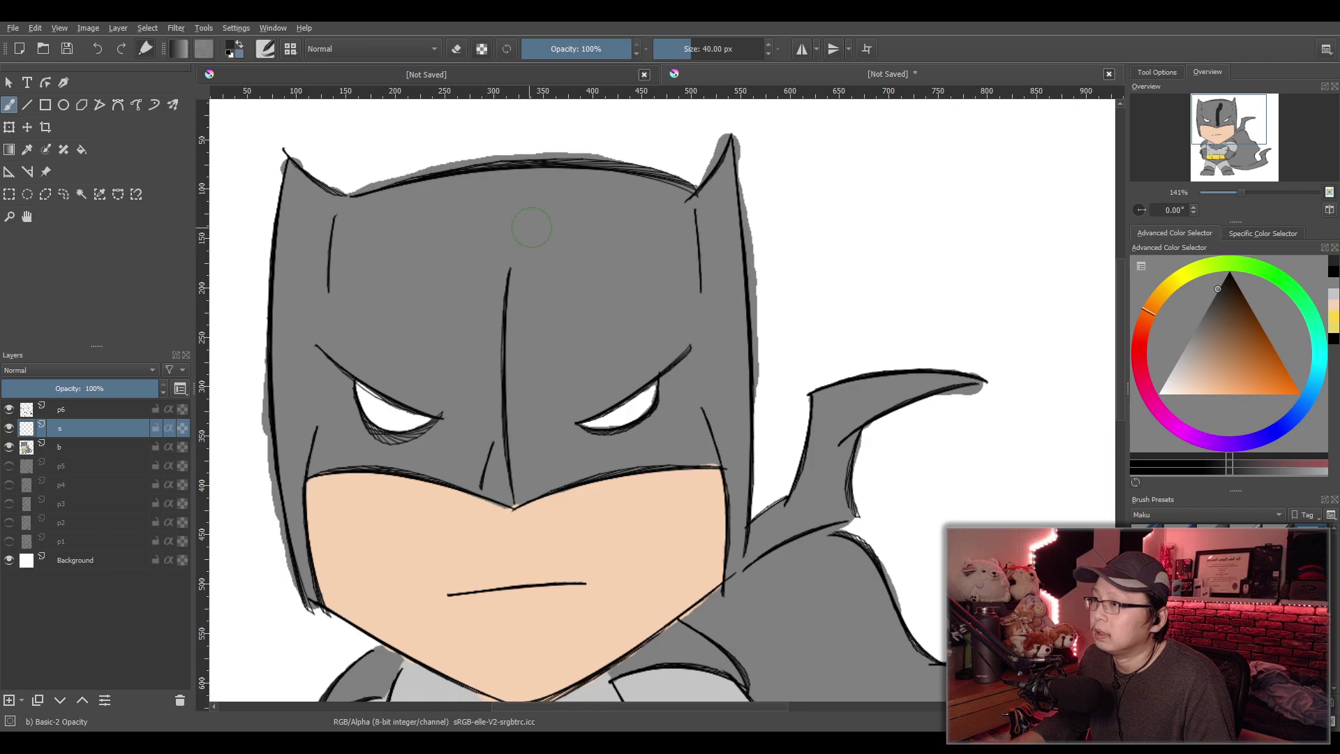
{"action": "mouse_move", "coordinate": [562, 241]}
{"action": "left_mouse_down"}
{"action": "mouse_move", "coordinate": [576, 390]}
{"action": "mouse_move", "coordinate": [516, 439]}
{"action": "mouse_move", "coordinate": [537, 508]}
{"action": "mouse_move", "coordinate": [551, 476]}
{"action": "mouse_move", "coordinate": [585, 477]}
{"action": "left_mouse_up"}
{"action": "key", "text": "ctrl+z"}
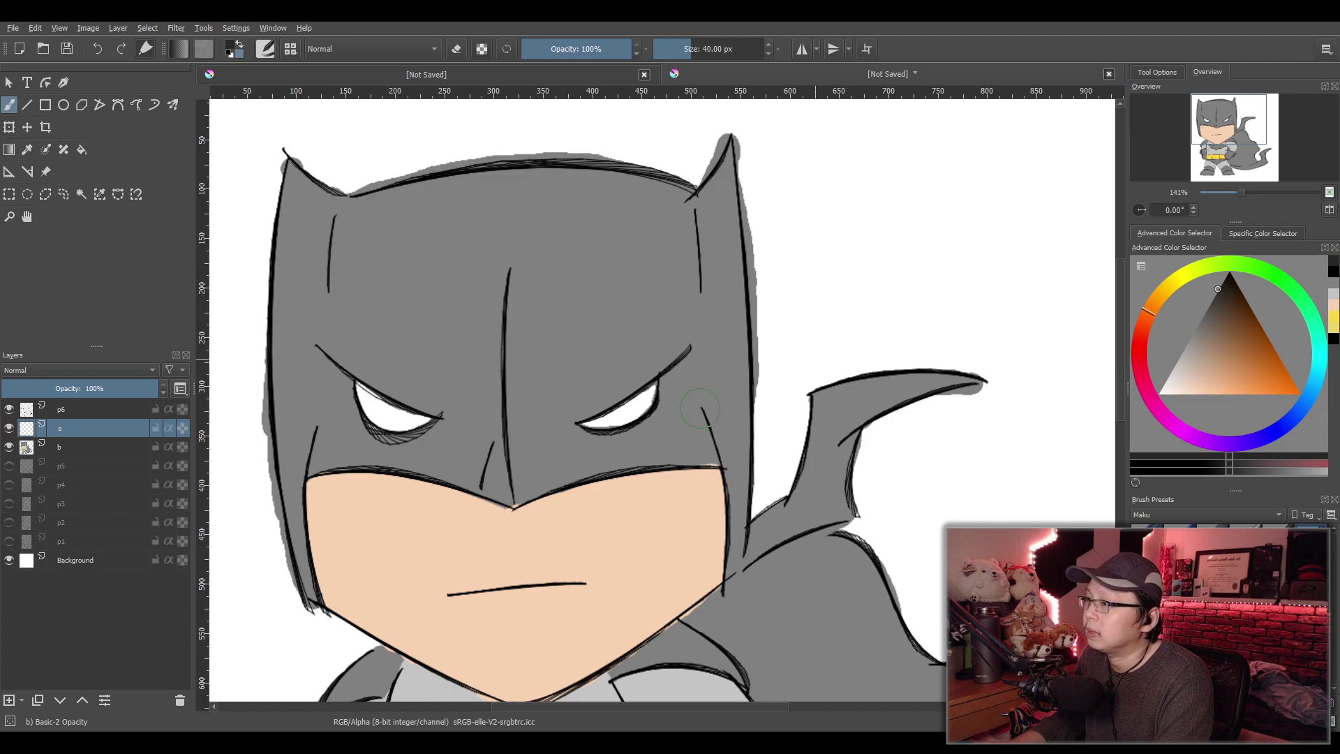
{"action": "scroll", "coordinate": [687, 406], "scroll_direction": "down", "scroll_amount": 1}
{"action": "scroll", "coordinate": [687, 406], "scroll_direction": "right", "scroll_amount": 1}
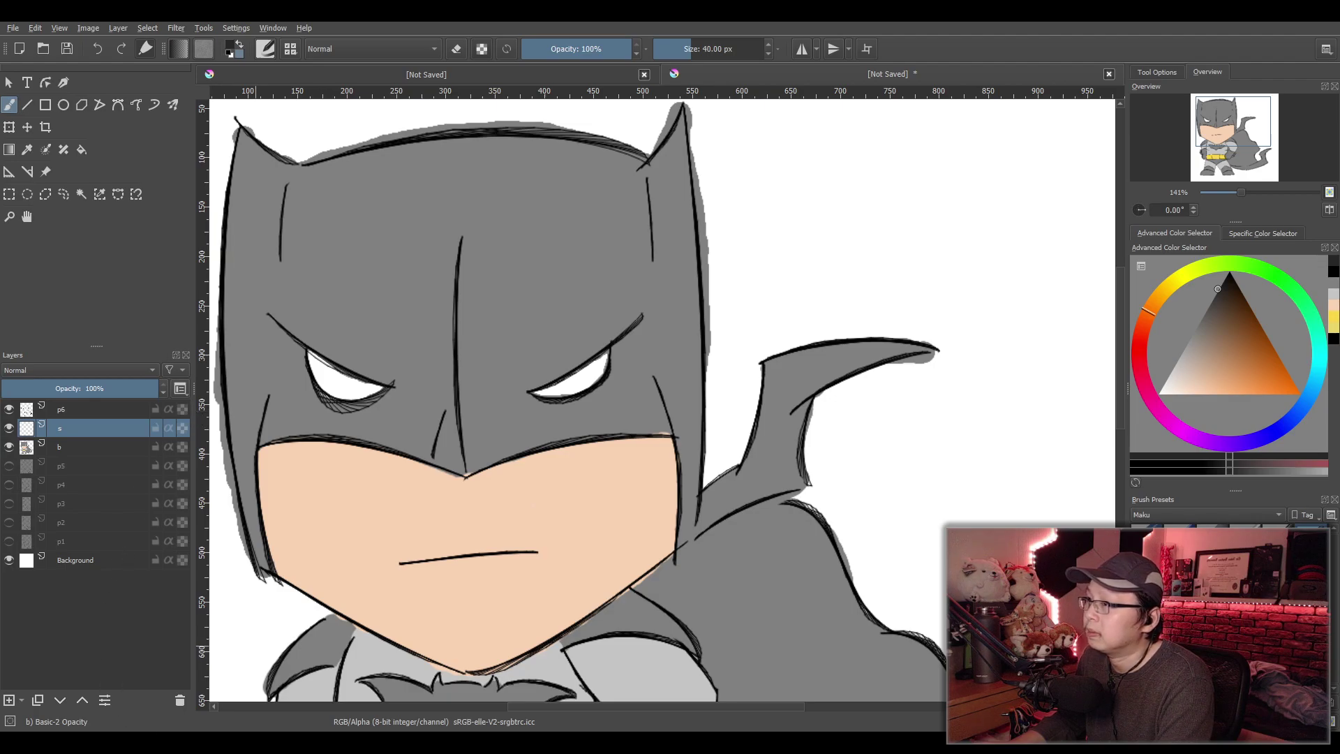
Try filling the cape-side half of the cowl with solid dark grey on the shadow layer, and clear it
{"action": "left_click_drag", "start_coordinate": [882, 409], "coordinate": [853, 411]}
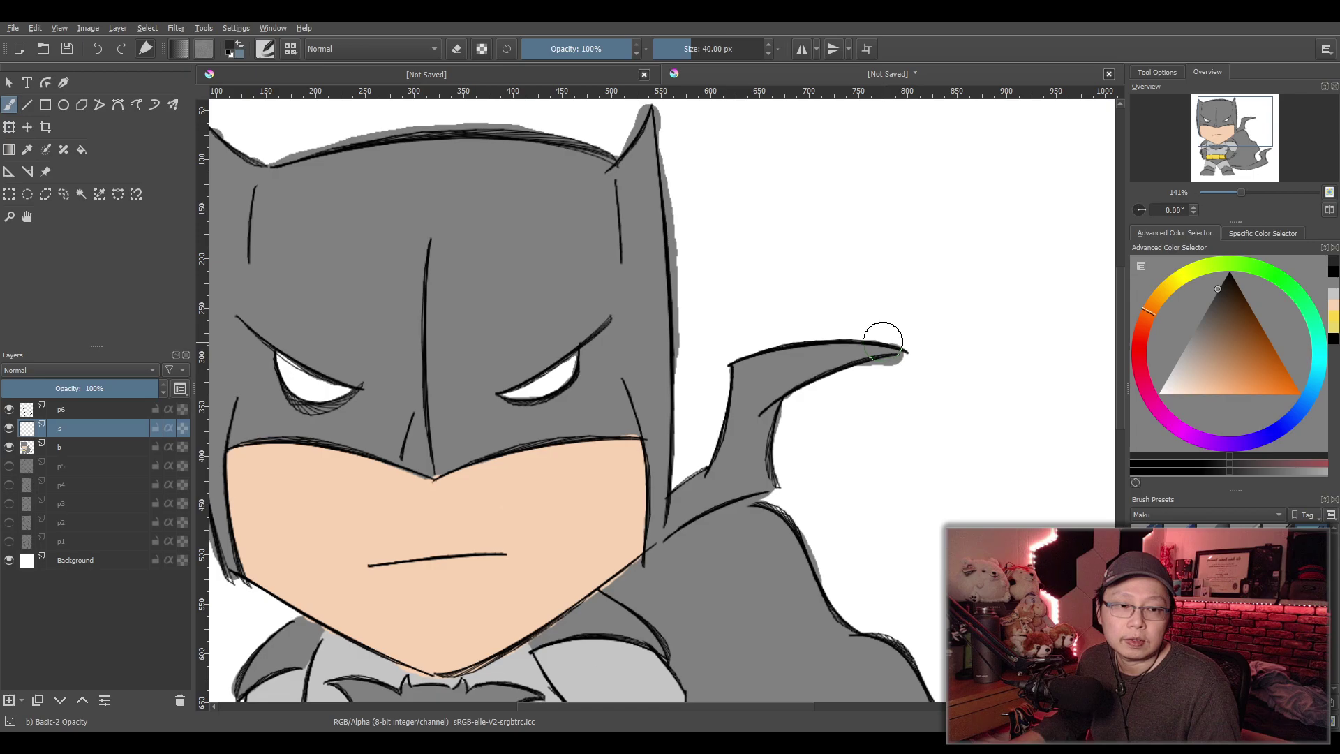
{"action": "mouse_move", "coordinate": [565, 222]}
{"action": "left_mouse_down"}
{"action": "mouse_move", "coordinate": [554, 258]}
{"action": "mouse_move", "coordinate": [559, 227]}
{"action": "mouse_move", "coordinate": [642, 160]}
{"action": "mouse_move", "coordinate": [651, 121]}
{"action": "mouse_move", "coordinate": [657, 533]}
{"action": "mouse_move", "coordinate": [638, 417]}
{"action": "mouse_move", "coordinate": [448, 457]}
{"action": "mouse_move", "coordinate": [438, 292]}
{"action": "mouse_move", "coordinate": [462, 152]}
{"action": "mouse_move", "coordinate": [544, 153]}
{"action": "mouse_move", "coordinate": [605, 174]}
{"action": "mouse_move", "coordinate": [574, 171]}
{"action": "mouse_move", "coordinate": [472, 215]}
{"action": "mouse_move", "coordinate": [456, 289]}
{"action": "mouse_move", "coordinate": [508, 225]}
{"action": "mouse_move", "coordinate": [473, 377]}
{"action": "mouse_move", "coordinate": [483, 247]}
{"action": "mouse_move", "coordinate": [504, 391]}
{"action": "mouse_move", "coordinate": [577, 265]}
{"action": "mouse_move", "coordinate": [583, 282]}
{"action": "mouse_move", "coordinate": [483, 386]}
{"action": "mouse_move", "coordinate": [473, 429]}
{"action": "mouse_move", "coordinate": [500, 410]}
{"action": "mouse_move", "coordinate": [635, 391]}
{"action": "mouse_move", "coordinate": [613, 239]}
{"action": "mouse_move", "coordinate": [570, 272]}
{"action": "left_mouse_up"}
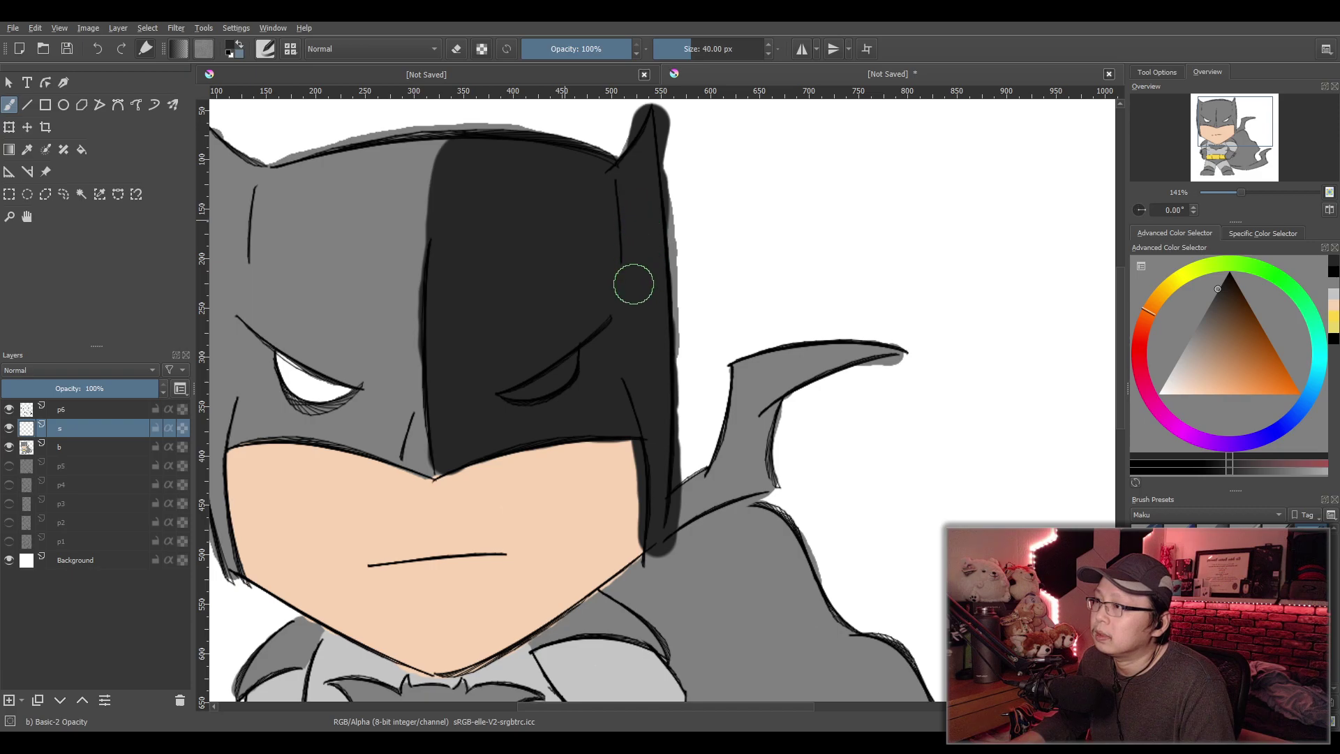
{"action": "key", "text": "1"}
{"action": "scroll", "coordinate": [598, 396], "scroll_direction": "down", "scroll_amount": 3}
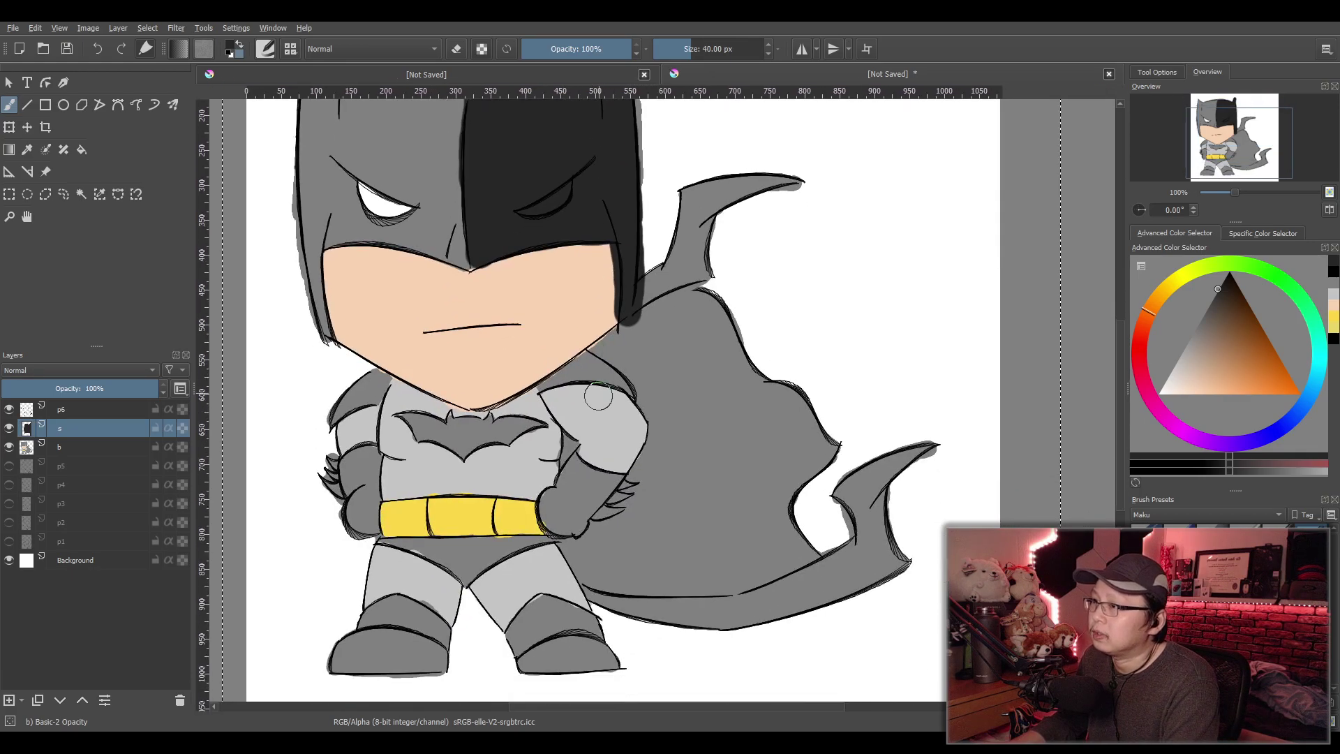
{"action": "scroll", "coordinate": [598, 396], "scroll_direction": "up", "scroll_amount": 1}
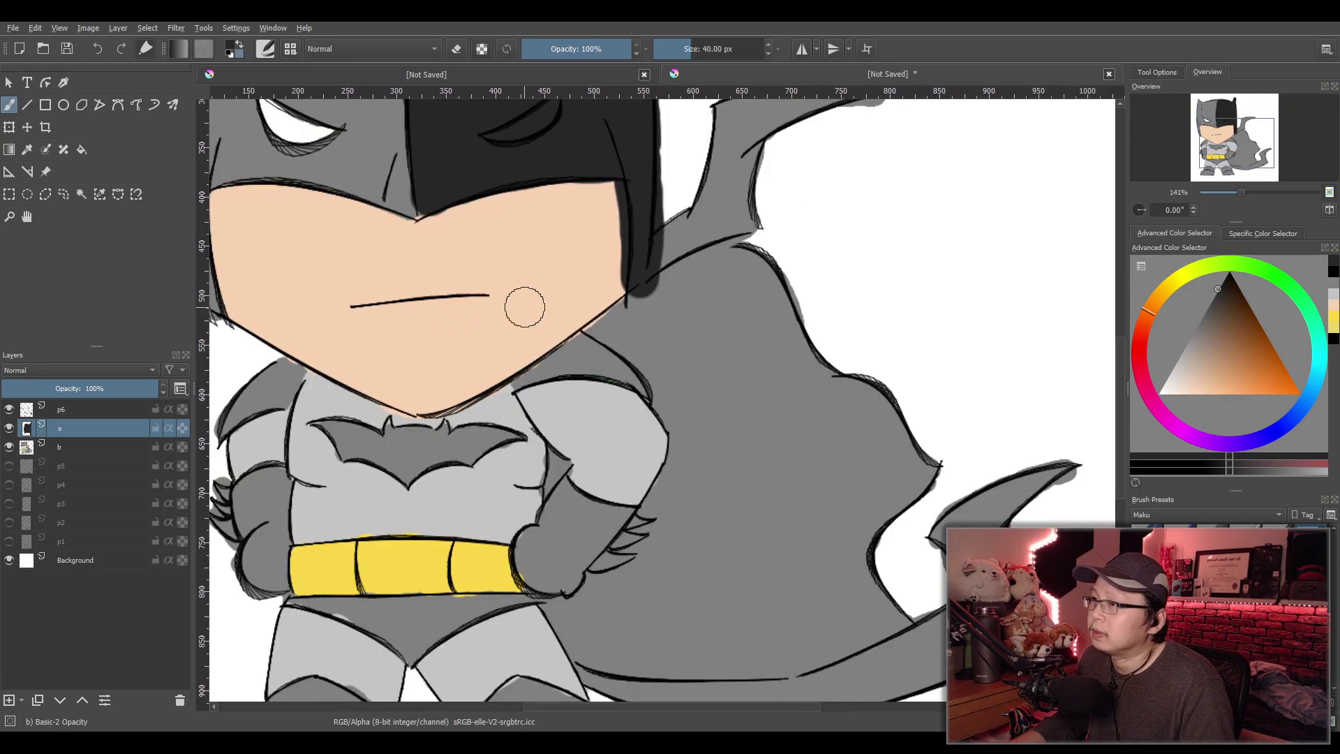
{"action": "scroll", "coordinate": [538, 321], "scroll_direction": "down", "scroll_amount": 4}
{"action": "left_click_drag", "start_coordinate": [554, 370], "coordinate": [551, 337]}
{"action": "key", "text": "Delete"}
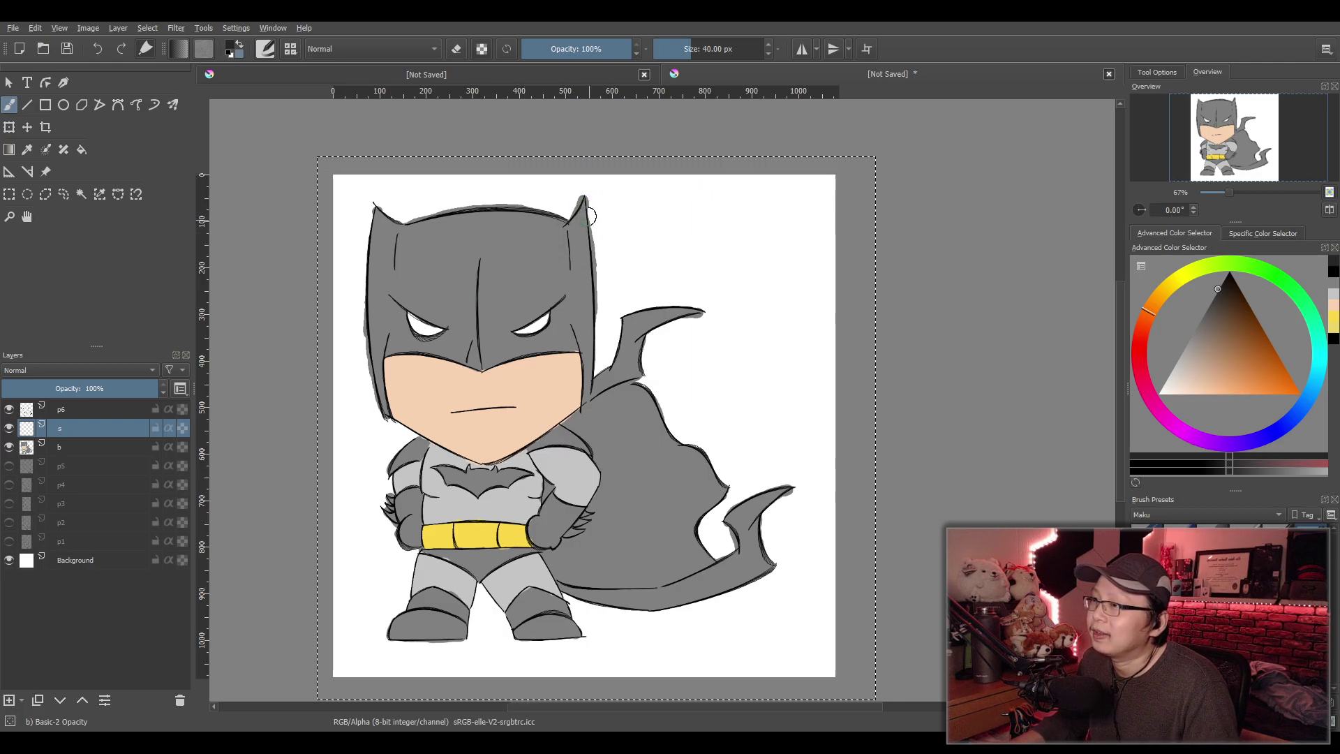
Try covering the cape-side half of the whole head, including the face, with solid dark grey
{"action": "left_click_drag", "start_coordinate": [584, 205], "coordinate": [558, 225]}
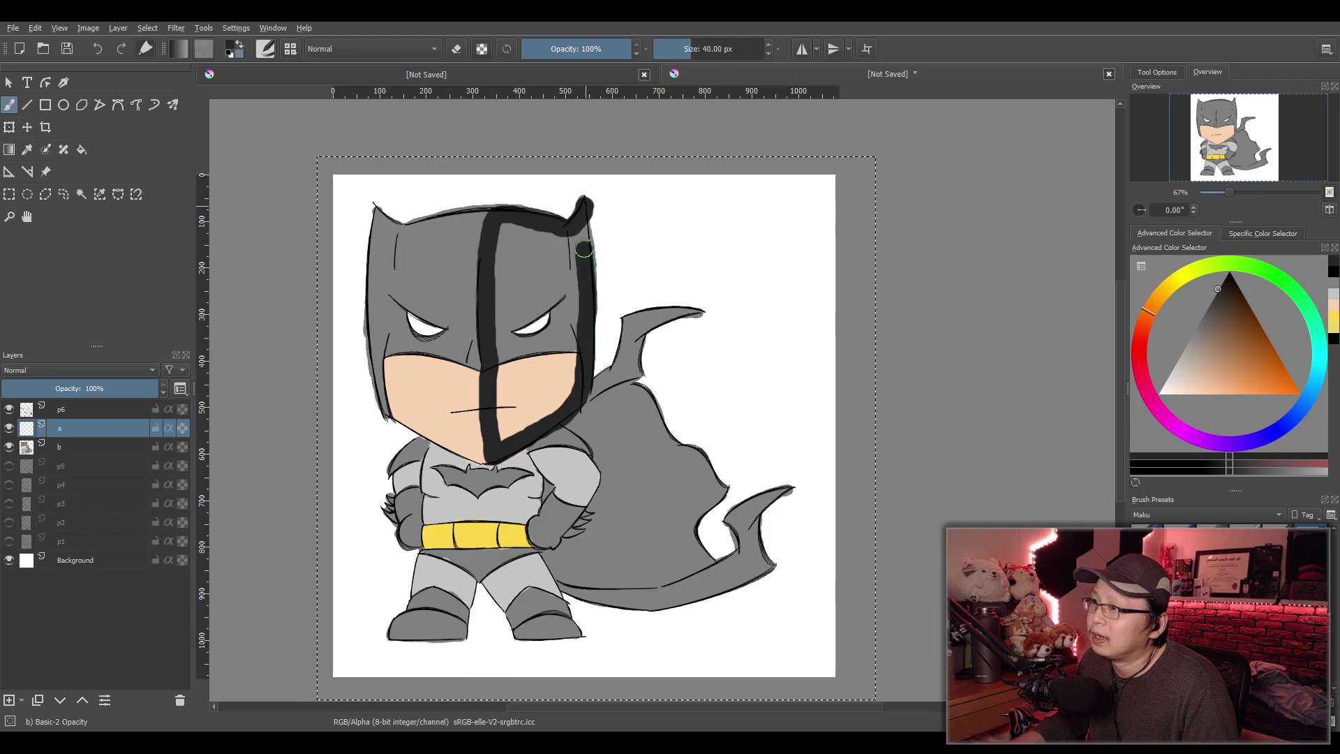
{"action": "mouse_move", "coordinate": [571, 234]}
{"action": "left_mouse_down"}
{"action": "mouse_move", "coordinate": [515, 241]}
{"action": "mouse_move", "coordinate": [516, 256]}
{"action": "mouse_move", "coordinate": [515, 212]}
{"action": "mouse_move", "coordinate": [508, 244]}
{"action": "mouse_move", "coordinate": [559, 303]}
{"action": "mouse_move", "coordinate": [530, 306]}
{"action": "mouse_move", "coordinate": [536, 244]}
{"action": "mouse_move", "coordinate": [491, 334]}
{"action": "mouse_move", "coordinate": [501, 371]}
{"action": "left_mouse_up"}
{"action": "mouse_move", "coordinate": [516, 425]}
{"action": "left_mouse_down"}
{"action": "mouse_move", "coordinate": [552, 380]}
{"action": "mouse_move", "coordinate": [554, 402]}
{"action": "mouse_move", "coordinate": [575, 377]}
{"action": "mouse_move", "coordinate": [578, 285]}
{"action": "left_mouse_up"}
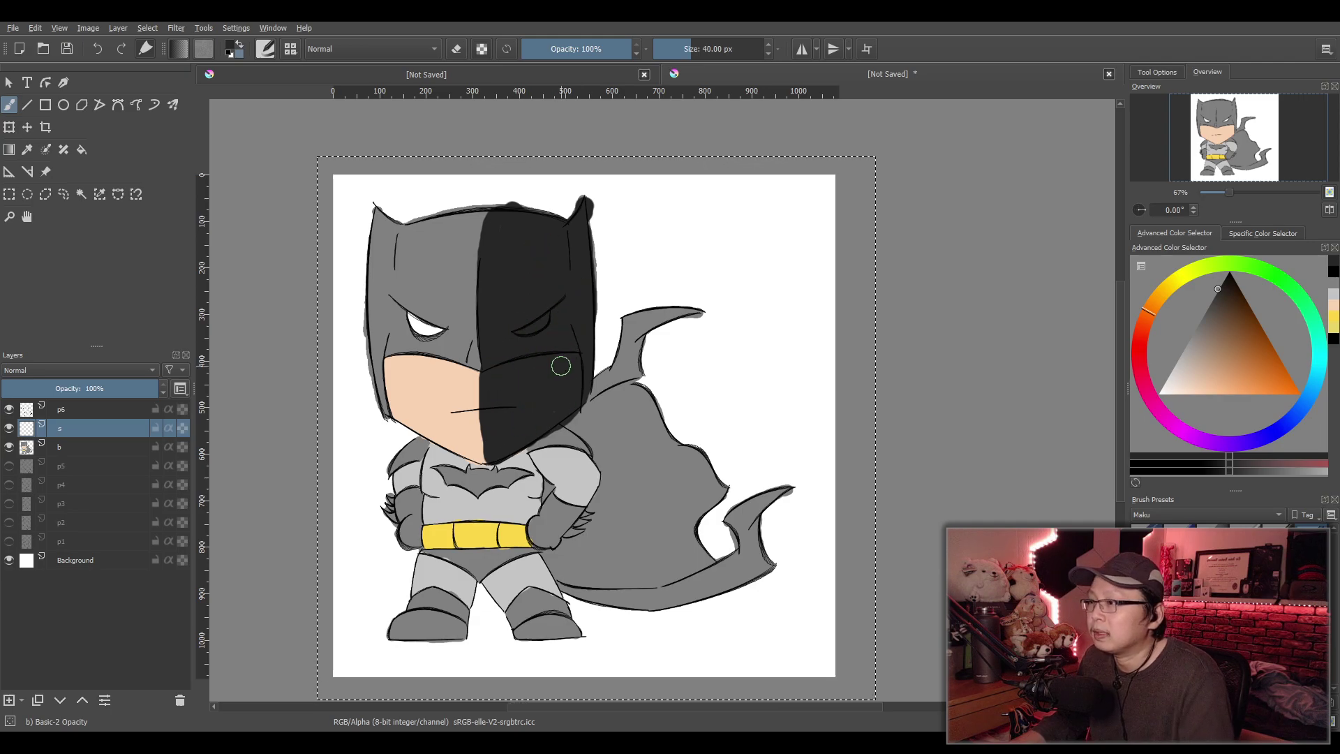
Try solid dark grey over the cape-side shoulder and the cape-side half of the torso, belt and briefs
{"action": "scroll", "coordinate": [568, 526], "scroll_direction": "up", "scroll_amount": 1}
{"action": "left_click_drag", "start_coordinate": [568, 525], "coordinate": [523, 434]}
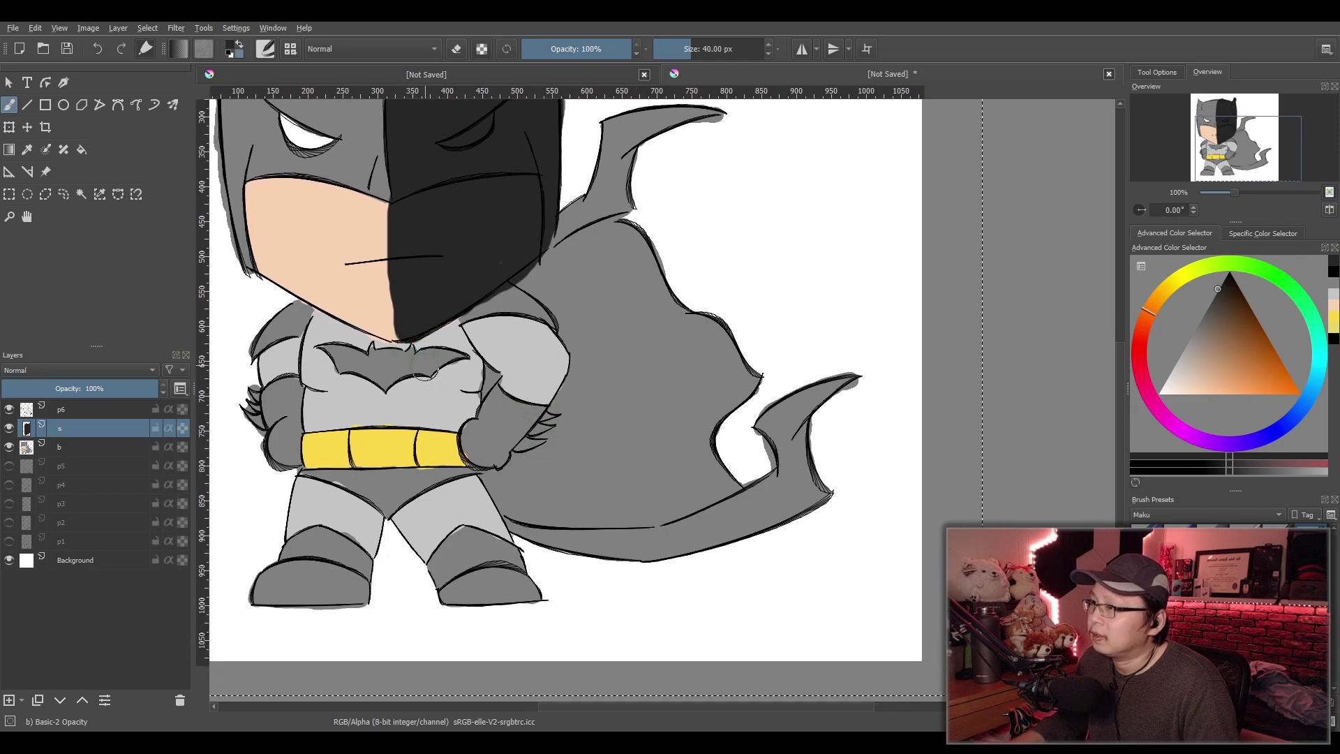
{"action": "mouse_move", "coordinate": [408, 346]}
{"action": "left_mouse_down"}
{"action": "mouse_move", "coordinate": [412, 357]}
{"action": "mouse_move", "coordinate": [494, 309]}
{"action": "left_mouse_up"}
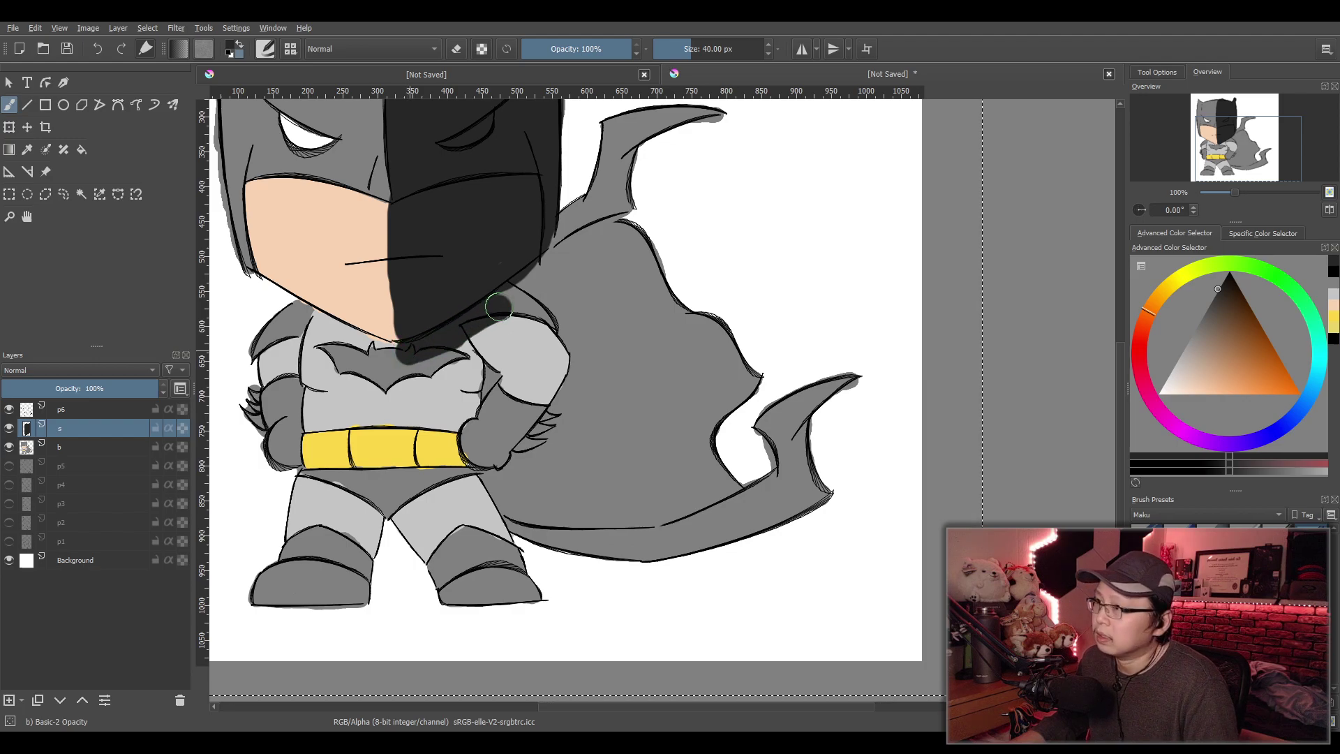
{"action": "mouse_move", "coordinate": [512, 300]}
{"action": "left_mouse_down"}
{"action": "mouse_move", "coordinate": [554, 359]}
{"action": "mouse_move", "coordinate": [541, 391]}
{"action": "left_mouse_up"}
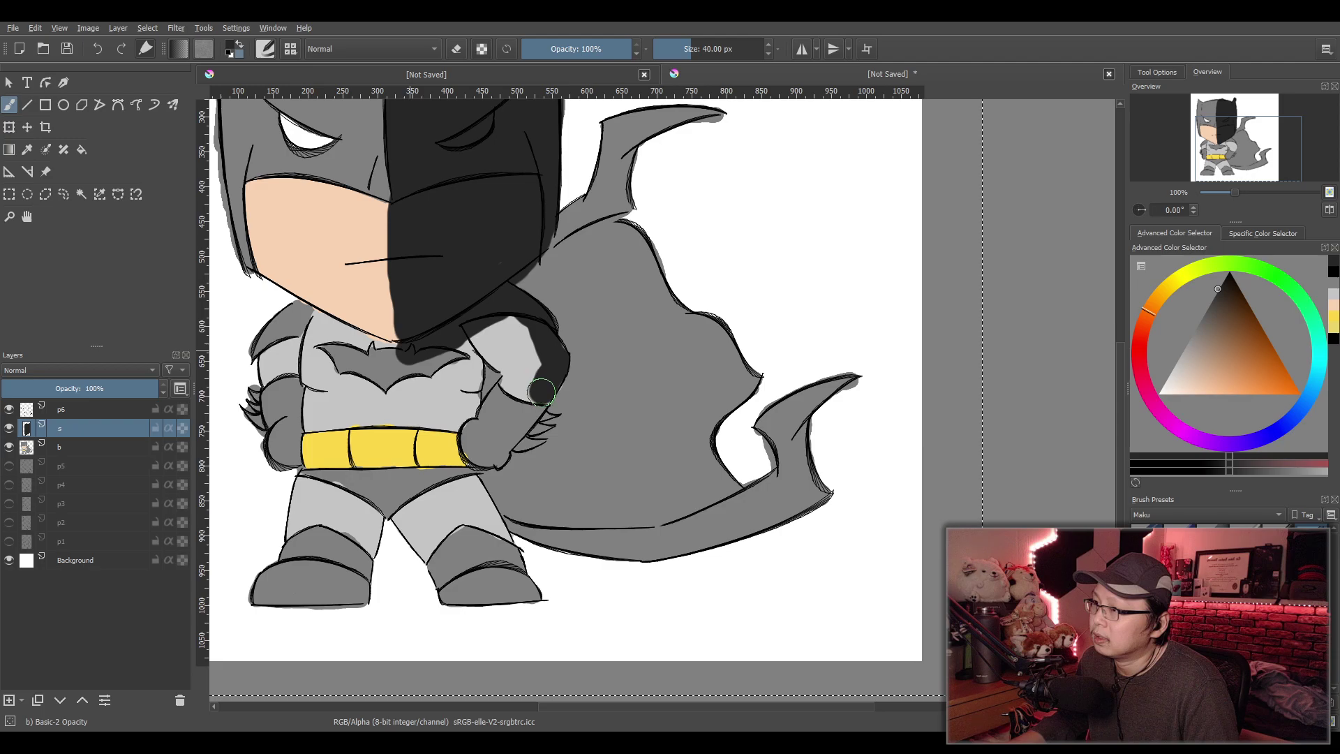
{"action": "key", "text": "ctrl+z"}
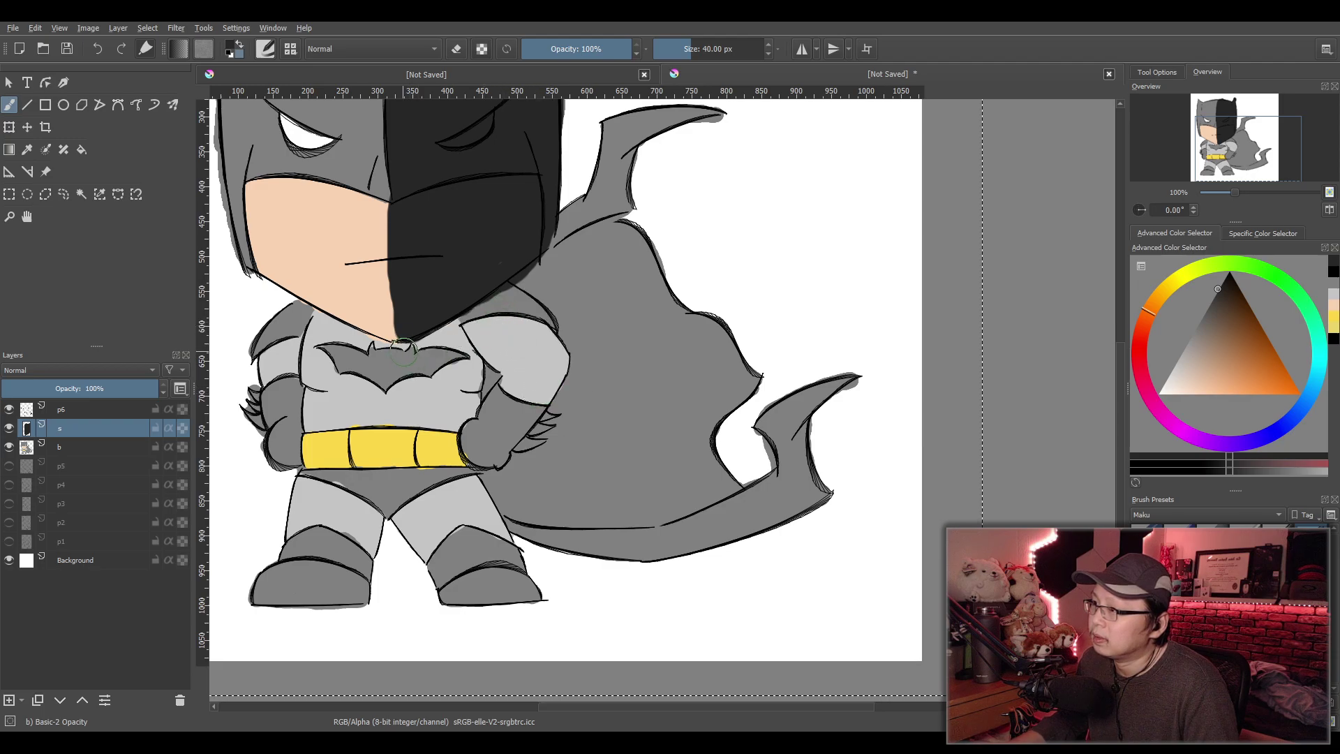
{"action": "left_click_drag", "start_coordinate": [402, 346], "coordinate": [400, 456]}
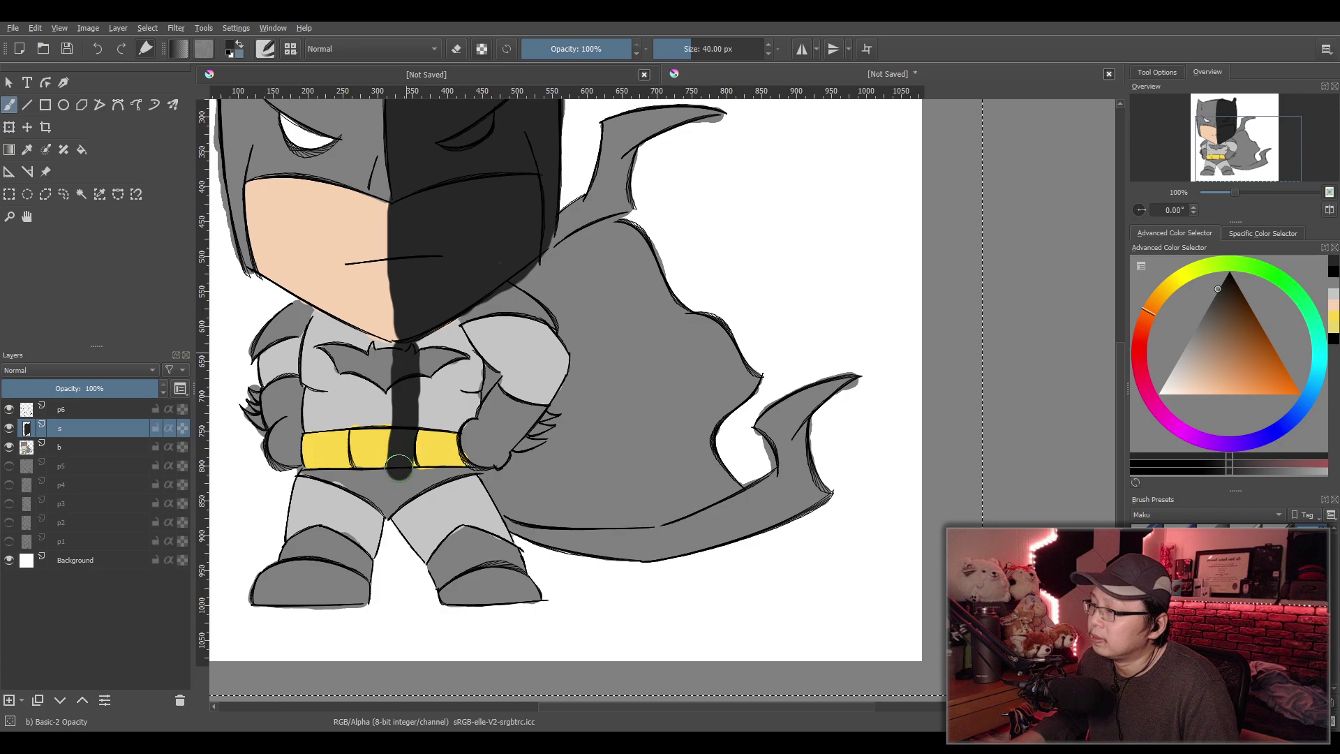
{"action": "mouse_move", "coordinate": [393, 504]}
{"action": "left_mouse_down"}
{"action": "mouse_move", "coordinate": [465, 471]}
{"action": "mouse_move", "coordinate": [423, 468]}
{"action": "mouse_move", "coordinate": [452, 460]}
{"action": "mouse_move", "coordinate": [446, 429]}
{"action": "mouse_move", "coordinate": [422, 451]}
{"action": "mouse_move", "coordinate": [430, 348]}
{"action": "mouse_move", "coordinate": [453, 332]}
{"action": "mouse_move", "coordinate": [471, 371]}
{"action": "mouse_move", "coordinate": [450, 420]}
{"action": "mouse_move", "coordinate": [451, 325]}
{"action": "mouse_move", "coordinate": [426, 350]}
{"action": "mouse_move", "coordinate": [503, 296]}
{"action": "mouse_move", "coordinate": [546, 322]}
{"action": "left_mouse_up"}
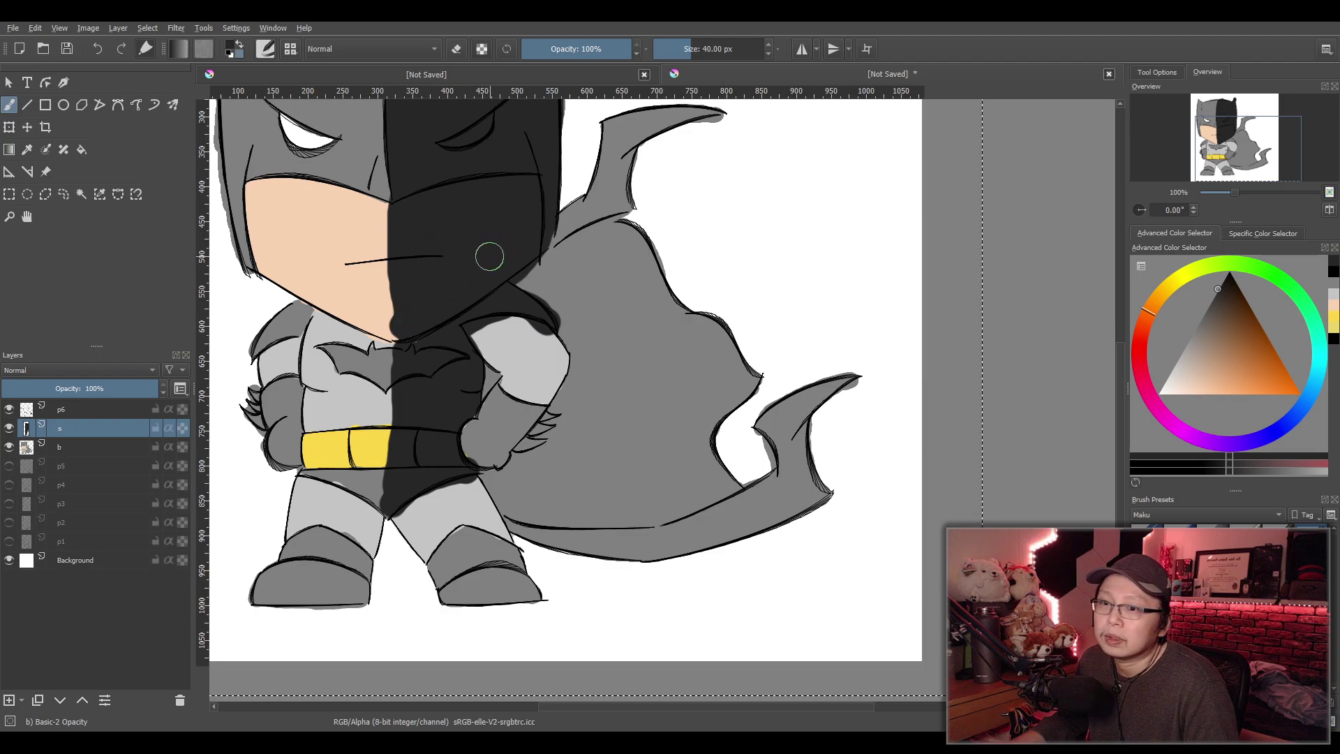
Try a dark grey stroke on the cape, and remove it together with the solid shading on the figure
{"action": "mouse_move", "coordinate": [647, 321]}
{"action": "left_mouse_down"}
{"action": "mouse_move", "coordinate": [657, 417]}
{"action": "mouse_move", "coordinate": [655, 357]}
{"action": "left_mouse_up"}
{"action": "key", "text": "ctrl+z"}
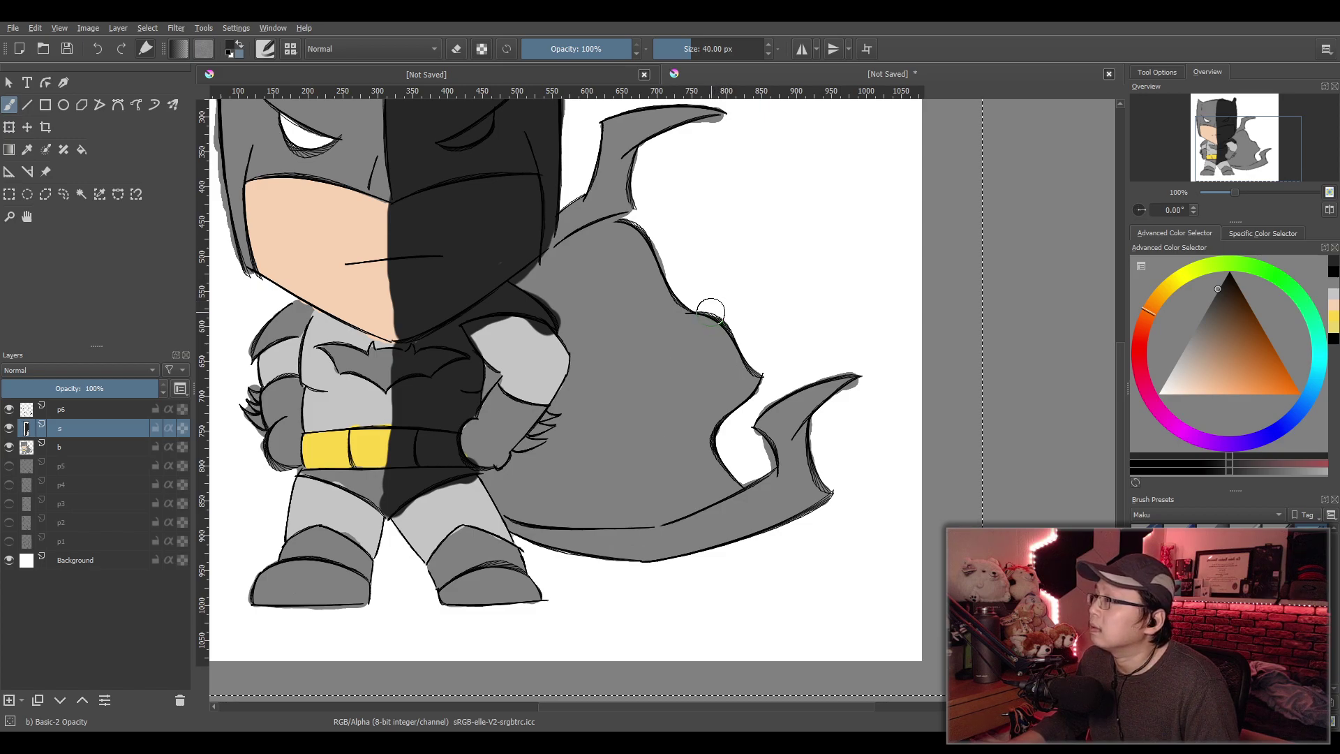
{"action": "key", "text": "ctrl+z"}
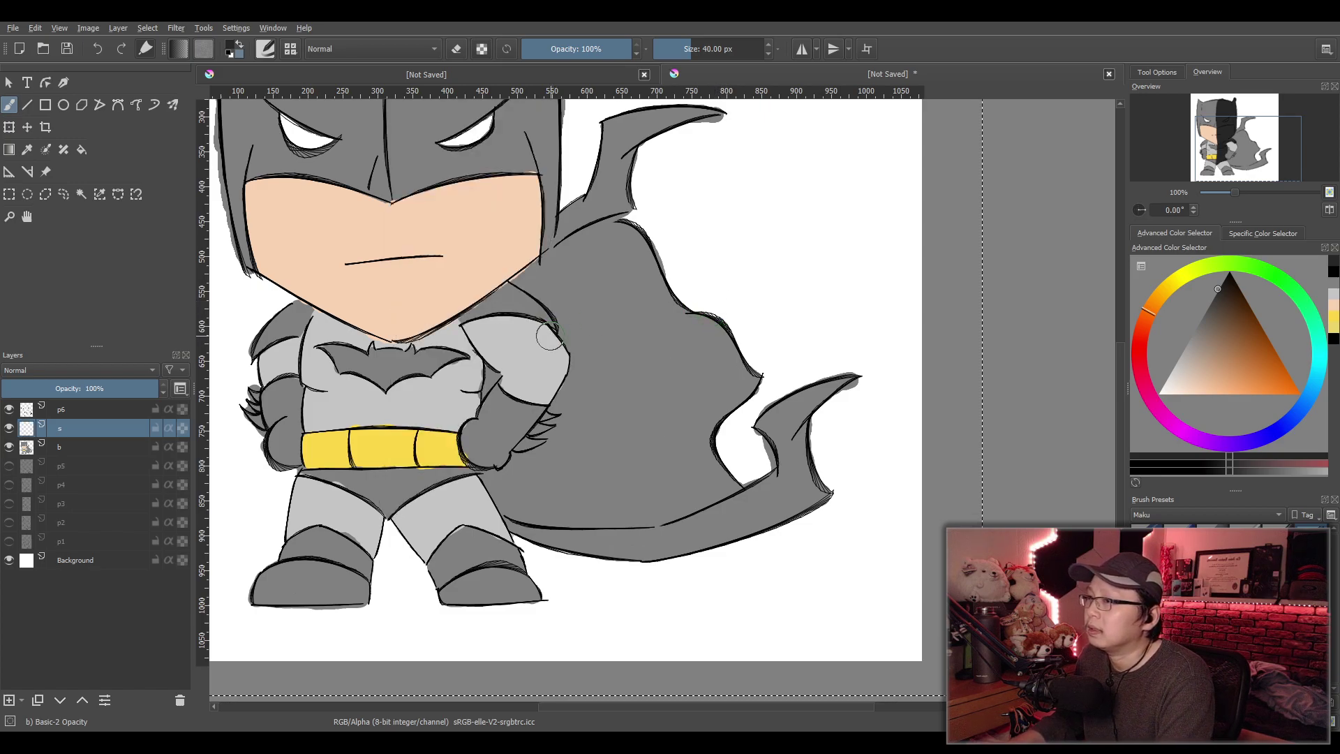
Choose a light grey, test it with strokes on the blank canvas and the face, and undo them
{"action": "left_click", "coordinate": [1181, 353]}
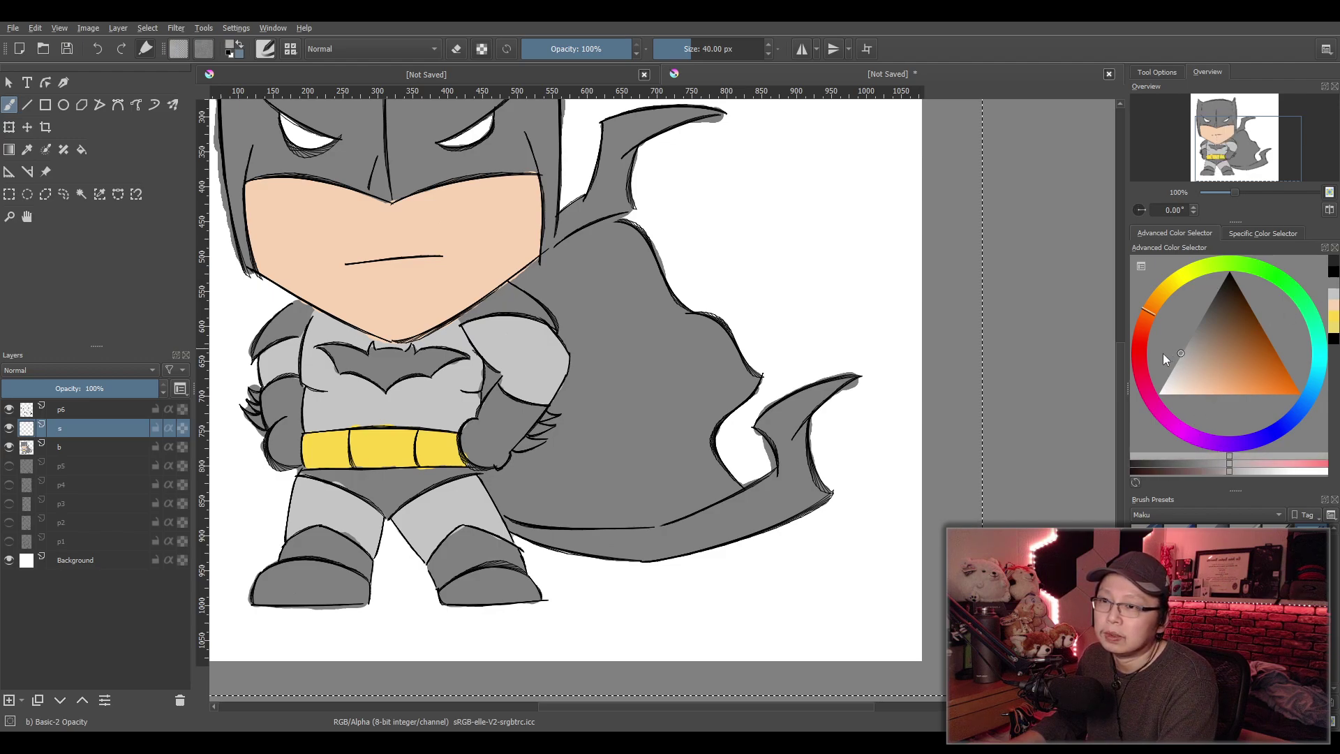
{"action": "mouse_move", "coordinate": [809, 185]}
{"action": "left_mouse_down"}
{"action": "mouse_move", "coordinate": [823, 324]}
{"action": "mouse_move", "coordinate": [835, 201]}
{"action": "mouse_move", "coordinate": [833, 257]}
{"action": "mouse_move", "coordinate": [814, 271]}
{"action": "mouse_move", "coordinate": [841, 380]}
{"action": "left_mouse_up"}
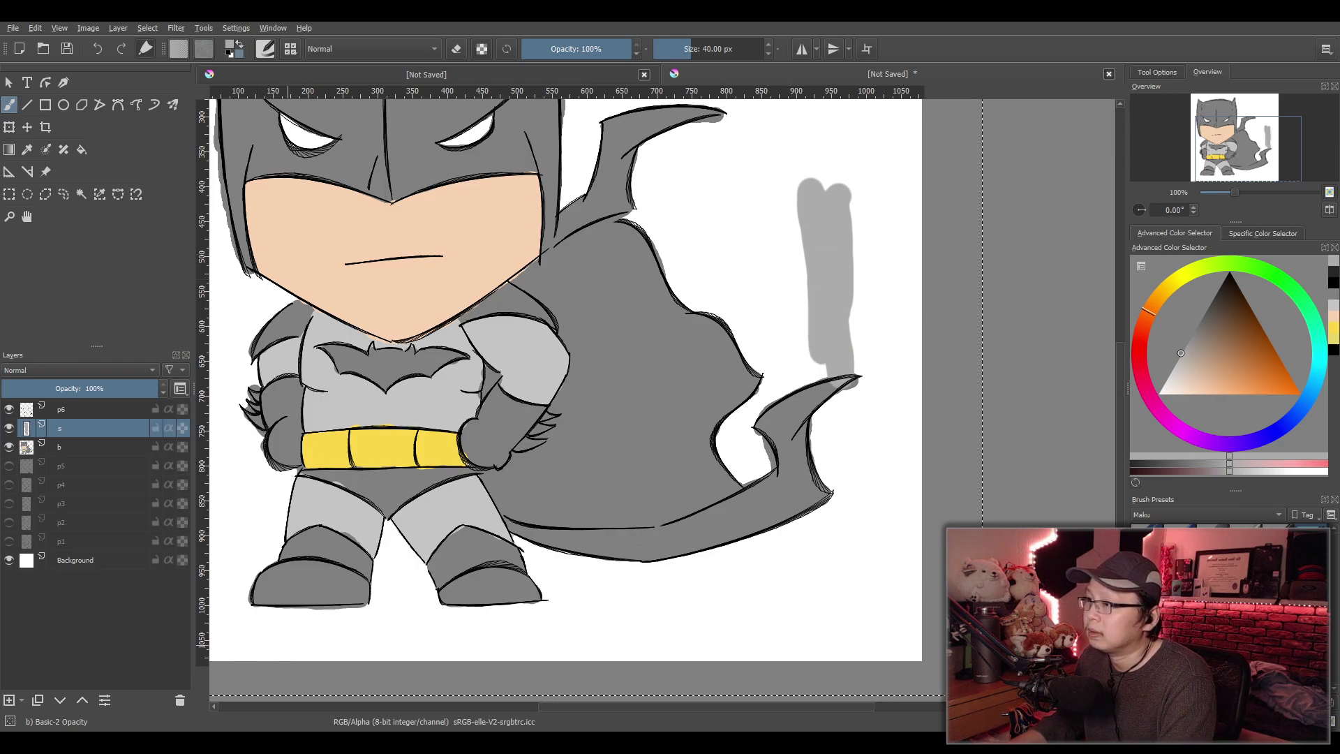
{"action": "scroll", "coordinate": [829, 523], "scroll_direction": "up", "scroll_amount": 2}
{"action": "scroll", "coordinate": [829, 524], "scroll_direction": "down", "scroll_amount": 2}
{"action": "key", "text": "ctrl+z"}
{"action": "key", "text": "ctrl+z"}
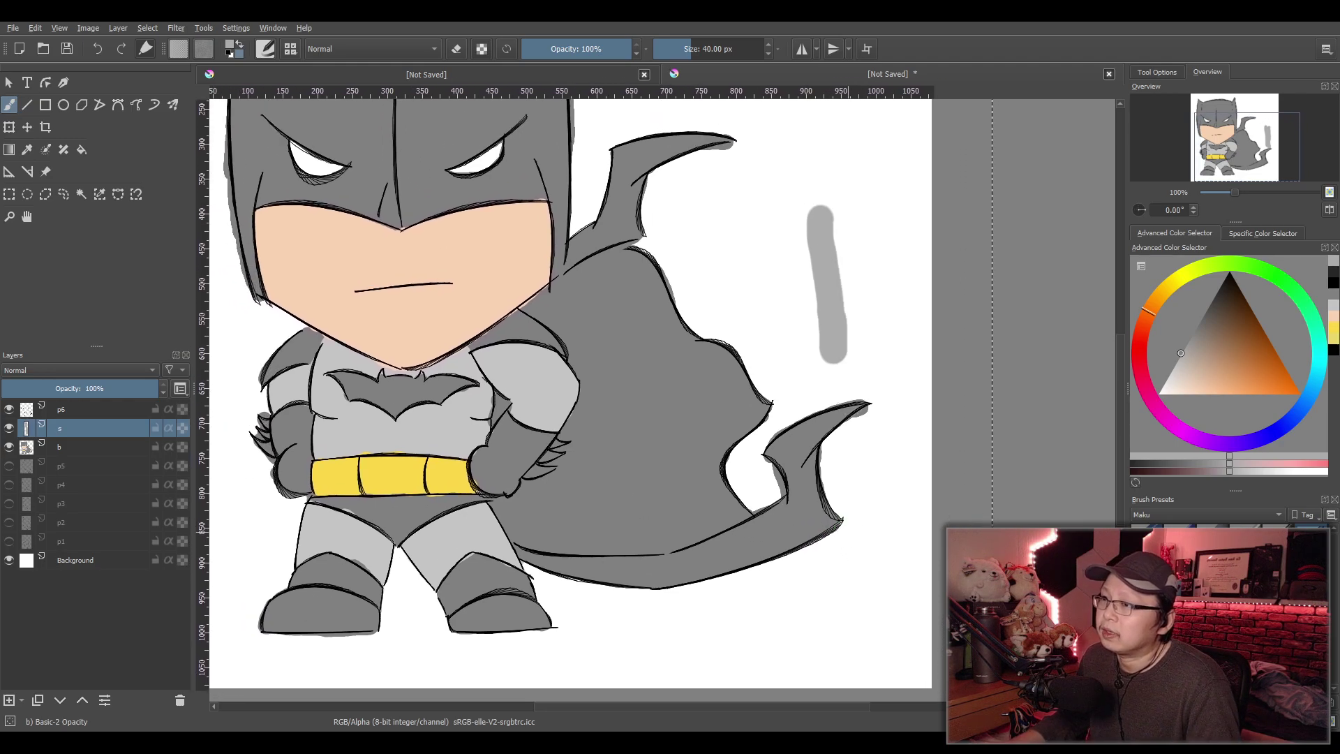
{"action": "mouse_move", "coordinate": [434, 283]}
{"action": "left_mouse_down"}
{"action": "mouse_move", "coordinate": [428, 315]}
{"action": "mouse_move", "coordinate": [465, 232]}
{"action": "mouse_move", "coordinate": [492, 251]}
{"action": "left_mouse_up"}
{"action": "key", "text": "ctrl+z"}
Choose black, test overlapping semi-transparent strokes on the blank canvas beside the cape, and undo them
{"action": "left_click_drag", "start_coordinate": [1210, 336], "coordinate": [1231, 257]}
{"action": "mouse_move", "coordinate": [419, 216]}
{"action": "left_mouse_down"}
{"action": "mouse_move", "coordinate": [415, 346]}
{"action": "mouse_move", "coordinate": [454, 210]}
{"action": "mouse_move", "coordinate": [446, 335]}
{"action": "left_mouse_up"}
{"action": "key", "text": "ctrl+z"}
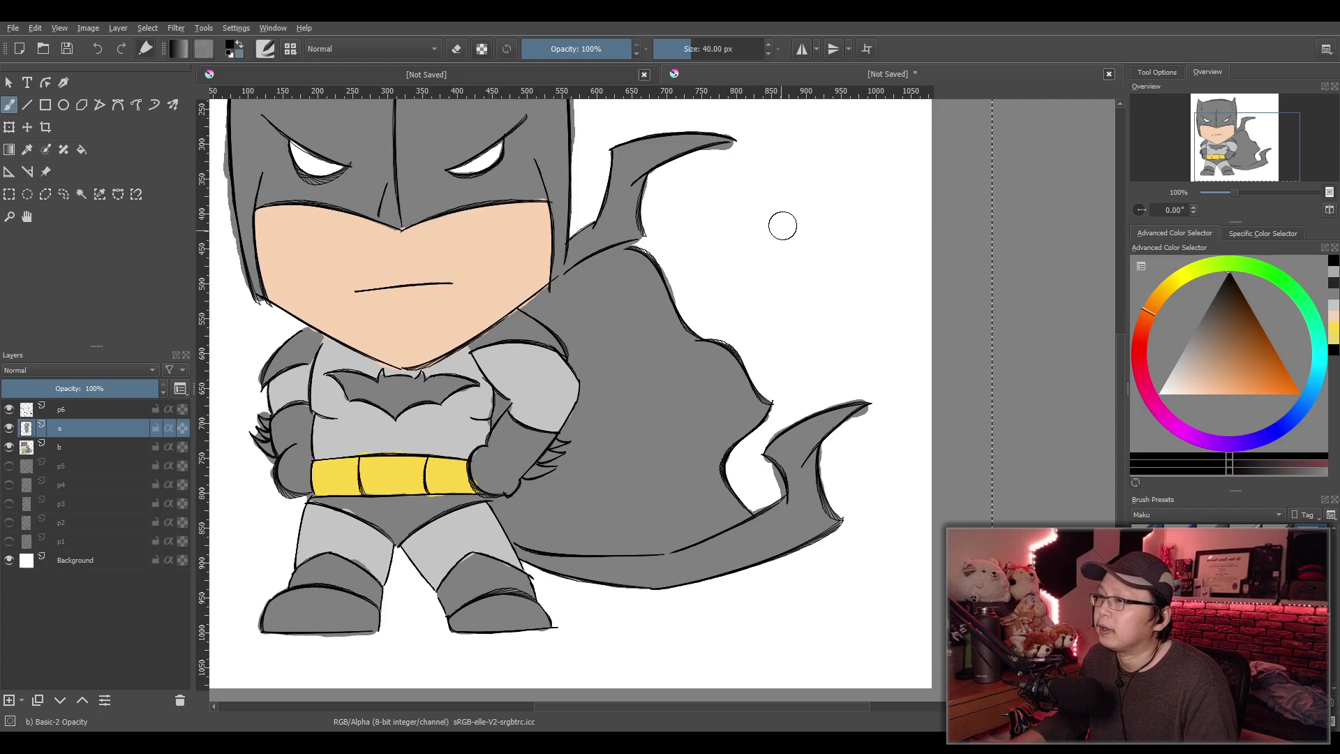
{"action": "left_click_drag", "start_coordinate": [800, 201], "coordinate": [790, 334]}
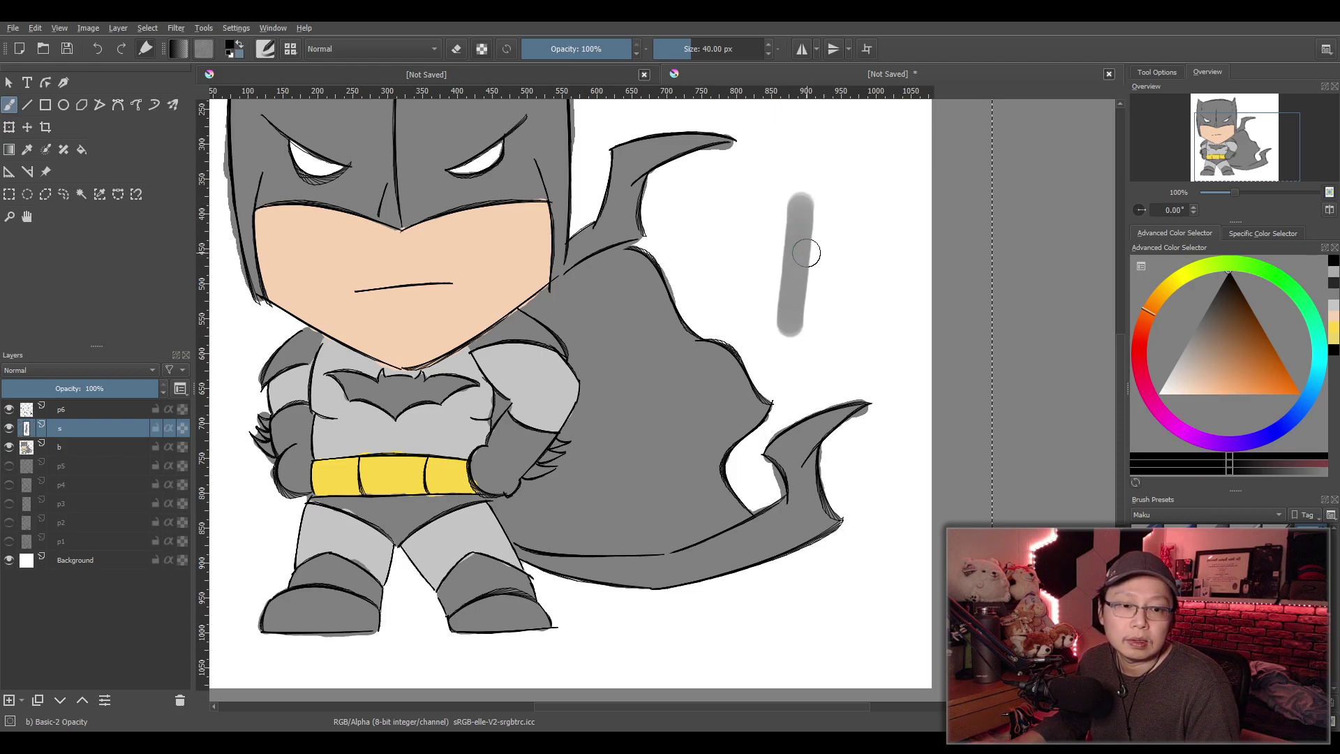
{"action": "mouse_move", "coordinate": [802, 214]}
{"action": "left_mouse_down"}
{"action": "mouse_move", "coordinate": [787, 317]}
{"action": "mouse_move", "coordinate": [813, 194]}
{"action": "mouse_move", "coordinate": [802, 314]}
{"action": "mouse_move", "coordinate": [803, 208]}
{"action": "mouse_move", "coordinate": [824, 203]}
{"action": "mouse_move", "coordinate": [828, 344]}
{"action": "left_mouse_up"}
{"action": "key", "text": "ctrl+z"}
{"action": "key", "text": "ctrl+z"}
{"action": "key", "text": "ctrl+z"}
{"action": "key", "text": "ctrl+z"}
{"action": "key", "text": "ctrl+z"}
{"action": "key", "text": "ctrl+z"}
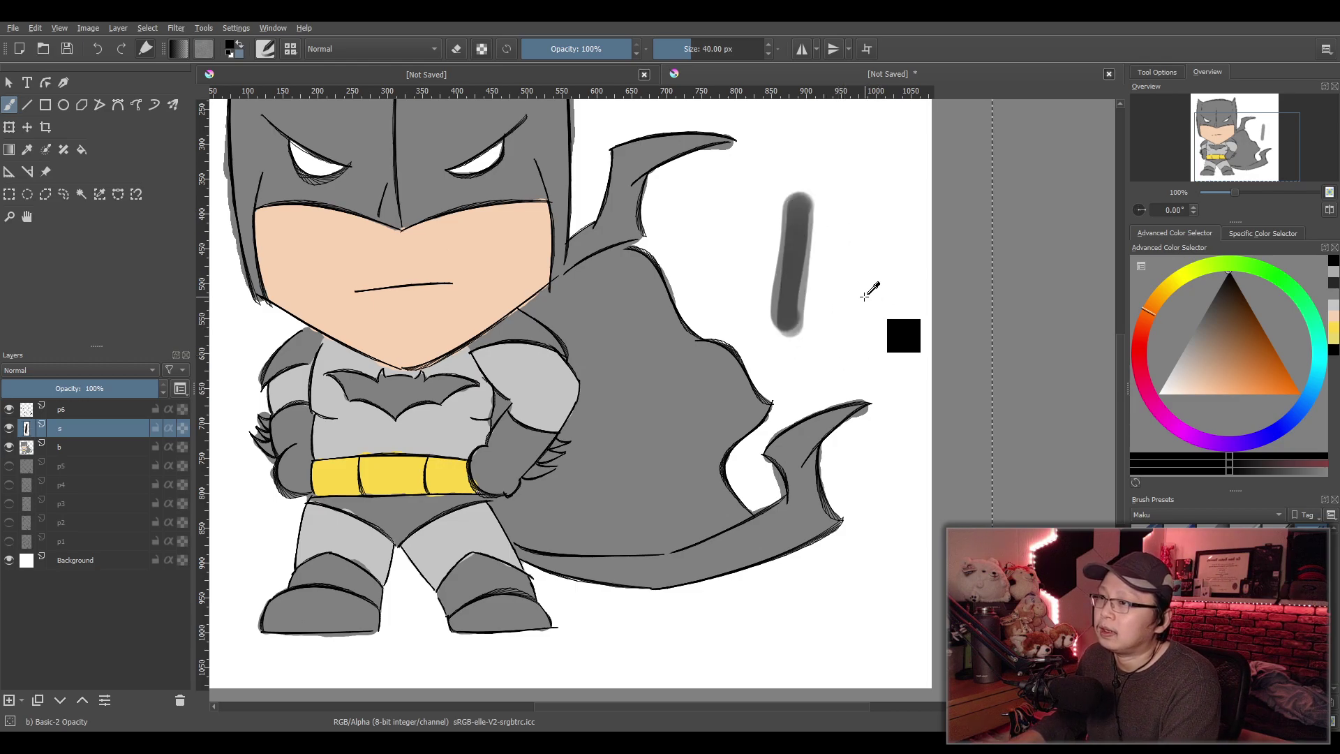
Shade the cape-side half of the cowl, face, torso, belt and briefs, plus the cape-side shoulder, with semi-transparent black
{"action": "mouse_move", "coordinate": [639, 295]}
{"action": "left_mouse_down"}
{"action": "mouse_move", "coordinate": [651, 341]}
{"action": "mouse_move", "coordinate": [576, 334]}
{"action": "mouse_move", "coordinate": [663, 248]}
{"action": "mouse_move", "coordinate": [681, 269]}
{"action": "mouse_move", "coordinate": [650, 240]}
{"action": "mouse_move", "coordinate": [626, 285]}
{"action": "left_mouse_up"}
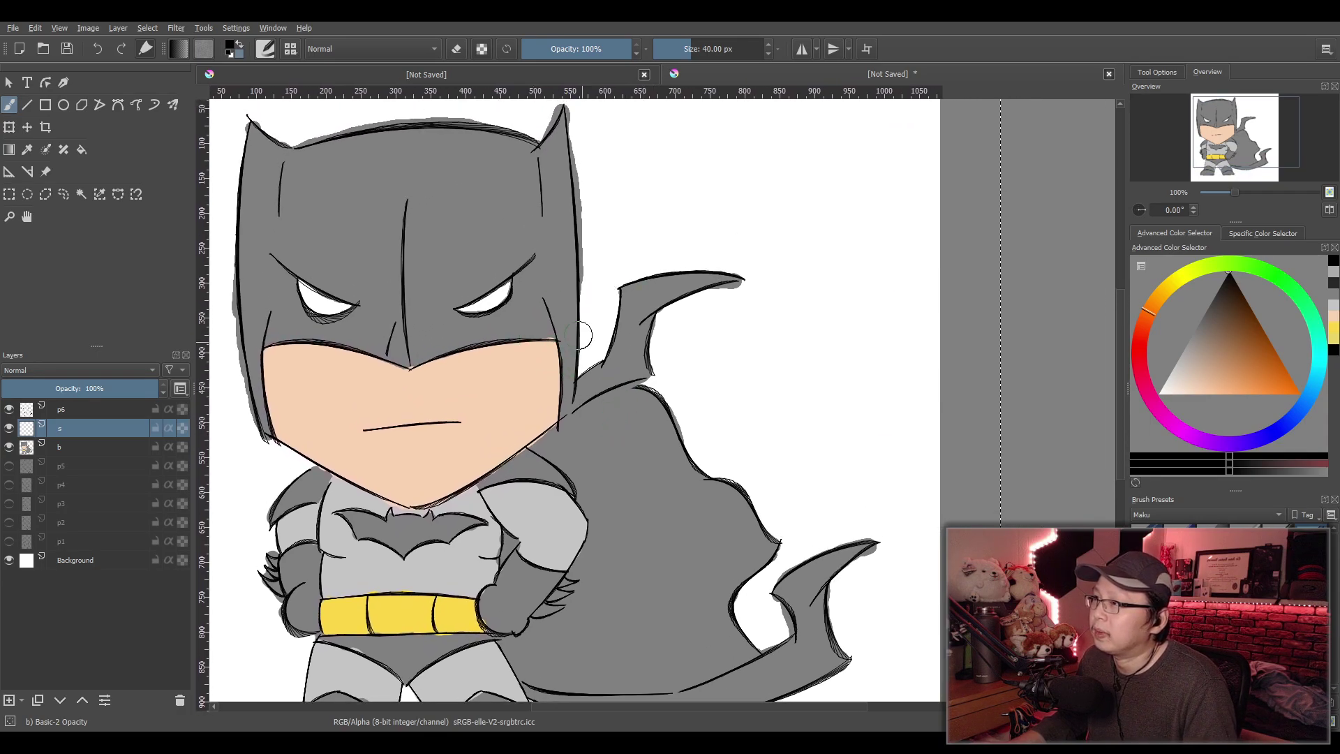
{"action": "mouse_move", "coordinate": [422, 142]}
{"action": "left_mouse_down"}
{"action": "mouse_move", "coordinate": [411, 285]}
{"action": "mouse_move", "coordinate": [423, 492]}
{"action": "mouse_move", "coordinate": [450, 479]}
{"action": "left_mouse_up"}
{"action": "mouse_move", "coordinate": [438, 490]}
{"action": "left_mouse_down"}
{"action": "mouse_move", "coordinate": [563, 392]}
{"action": "mouse_move", "coordinate": [565, 373]}
{"action": "mouse_move", "coordinate": [517, 438]}
{"action": "mouse_move", "coordinate": [566, 354]}
{"action": "mouse_move", "coordinate": [565, 119]}
{"action": "mouse_move", "coordinate": [540, 160]}
{"action": "mouse_move", "coordinate": [434, 139]}
{"action": "mouse_move", "coordinate": [445, 198]}
{"action": "mouse_move", "coordinate": [431, 222]}
{"action": "mouse_move", "coordinate": [440, 189]}
{"action": "mouse_move", "coordinate": [465, 172]}
{"action": "mouse_move", "coordinate": [433, 258]}
{"action": "mouse_move", "coordinate": [437, 180]}
{"action": "mouse_move", "coordinate": [485, 185]}
{"action": "mouse_move", "coordinate": [436, 253]}
{"action": "mouse_move", "coordinate": [479, 165]}
{"action": "mouse_move", "coordinate": [510, 187]}
{"action": "mouse_move", "coordinate": [487, 262]}
{"action": "mouse_move", "coordinate": [528, 169]}
{"action": "mouse_move", "coordinate": [530, 197]}
{"action": "mouse_move", "coordinate": [446, 296]}
{"action": "mouse_move", "coordinate": [433, 219]}
{"action": "mouse_move", "coordinate": [453, 300]}
{"action": "mouse_move", "coordinate": [433, 414]}
{"action": "mouse_move", "coordinate": [441, 363]}
{"action": "mouse_move", "coordinate": [480, 374]}
{"action": "mouse_move", "coordinate": [491, 412]}
{"action": "mouse_move", "coordinate": [543, 379]}
{"action": "mouse_move", "coordinate": [540, 259]}
{"action": "mouse_move", "coordinate": [488, 258]}
{"action": "mouse_move", "coordinate": [468, 307]}
{"action": "left_mouse_up"}
{"action": "mouse_move", "coordinate": [452, 375]}
{"action": "left_mouse_down"}
{"action": "mouse_move", "coordinate": [473, 418]}
{"action": "mouse_move", "coordinate": [523, 278]}
{"action": "left_mouse_up"}
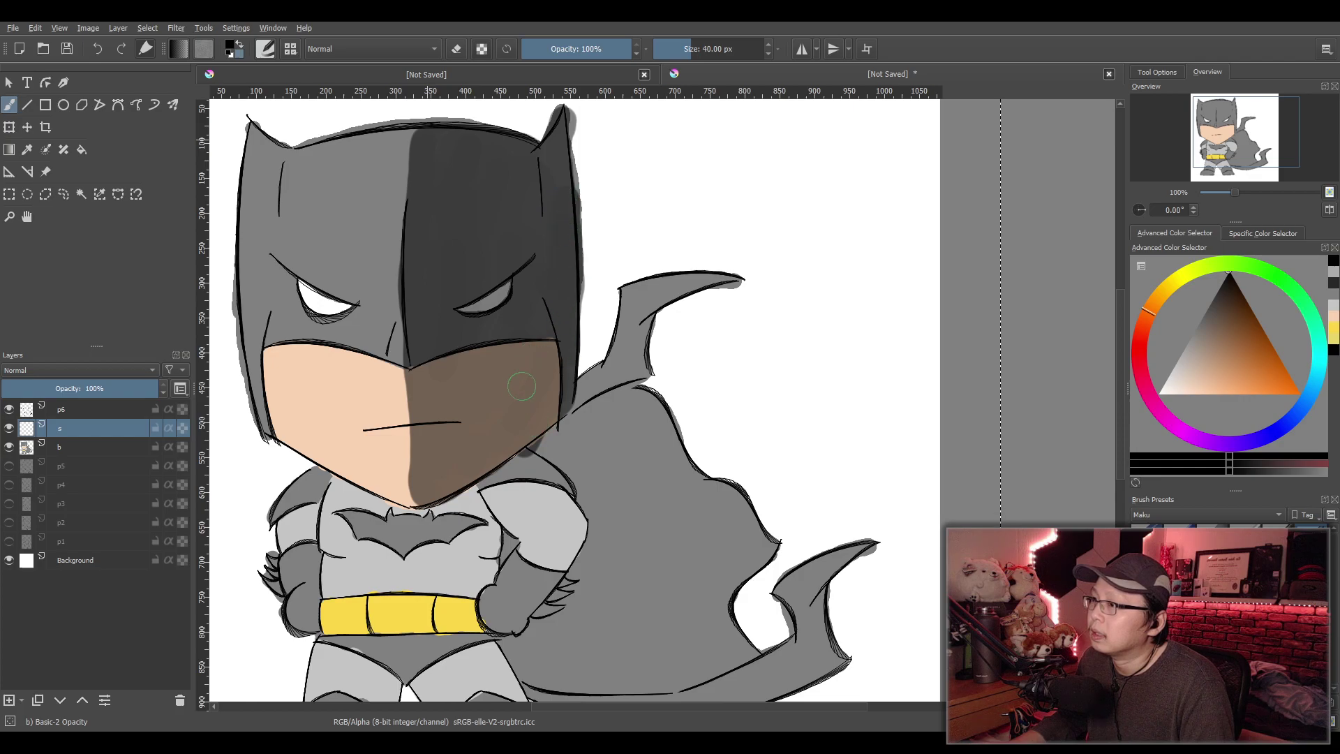
{"action": "scroll", "coordinate": [513, 470], "scroll_direction": "up", "scroll_amount": 1}
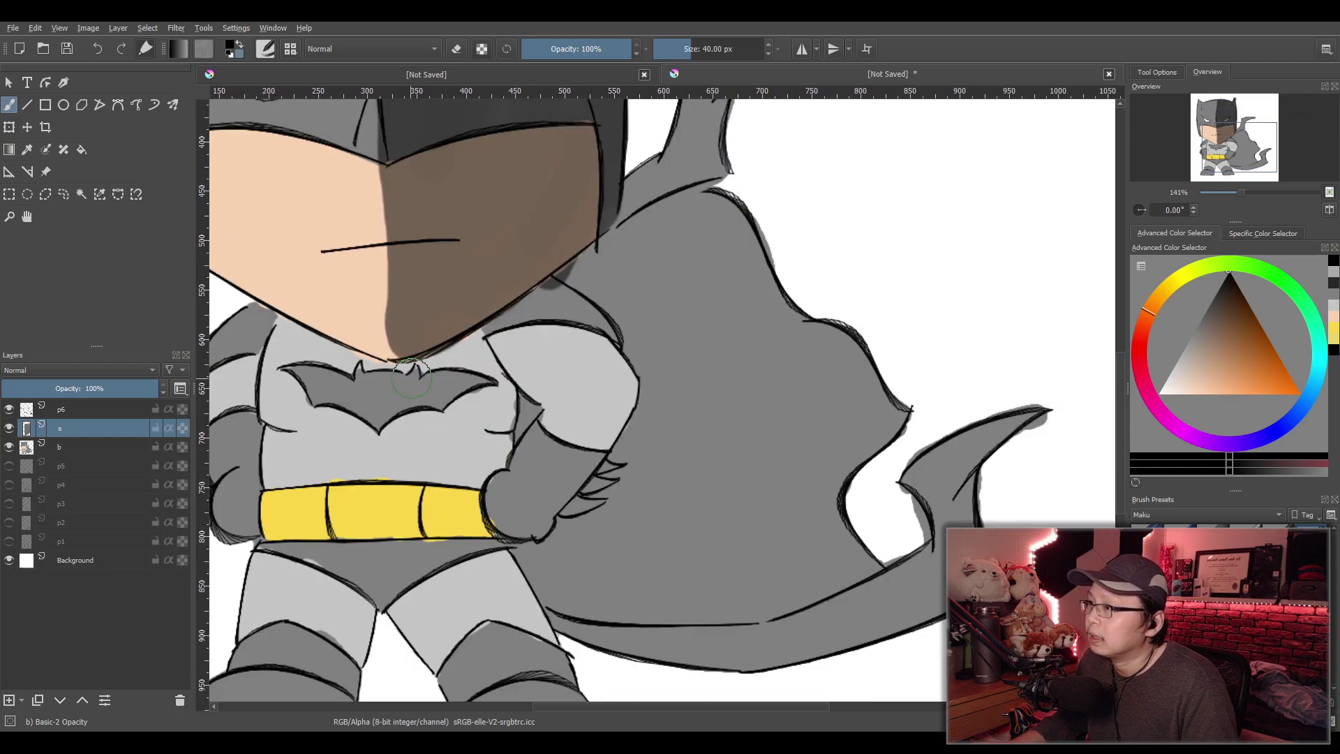
{"action": "mouse_move", "coordinate": [410, 383]}
{"action": "left_mouse_down"}
{"action": "mouse_move", "coordinate": [395, 592]}
{"action": "mouse_move", "coordinate": [452, 543]}
{"action": "mouse_move", "coordinate": [485, 542]}
{"action": "mouse_move", "coordinate": [437, 526]}
{"action": "mouse_move", "coordinate": [427, 436]}
{"action": "mouse_move", "coordinate": [434, 405]}
{"action": "mouse_move", "coordinate": [460, 449]}
{"action": "mouse_move", "coordinate": [456, 508]}
{"action": "mouse_move", "coordinate": [494, 445]}
{"action": "mouse_move", "coordinate": [491, 381]}
{"action": "mouse_move", "coordinate": [462, 388]}
{"action": "mouse_move", "coordinate": [470, 366]}
{"action": "mouse_move", "coordinate": [459, 363]}
{"action": "mouse_move", "coordinate": [444, 374]}
{"action": "mouse_move", "coordinate": [552, 298]}
{"action": "mouse_move", "coordinate": [603, 330]}
{"action": "mouse_move", "coordinate": [543, 316]}
{"action": "mouse_move", "coordinate": [489, 349]}
{"action": "left_mouse_up"}
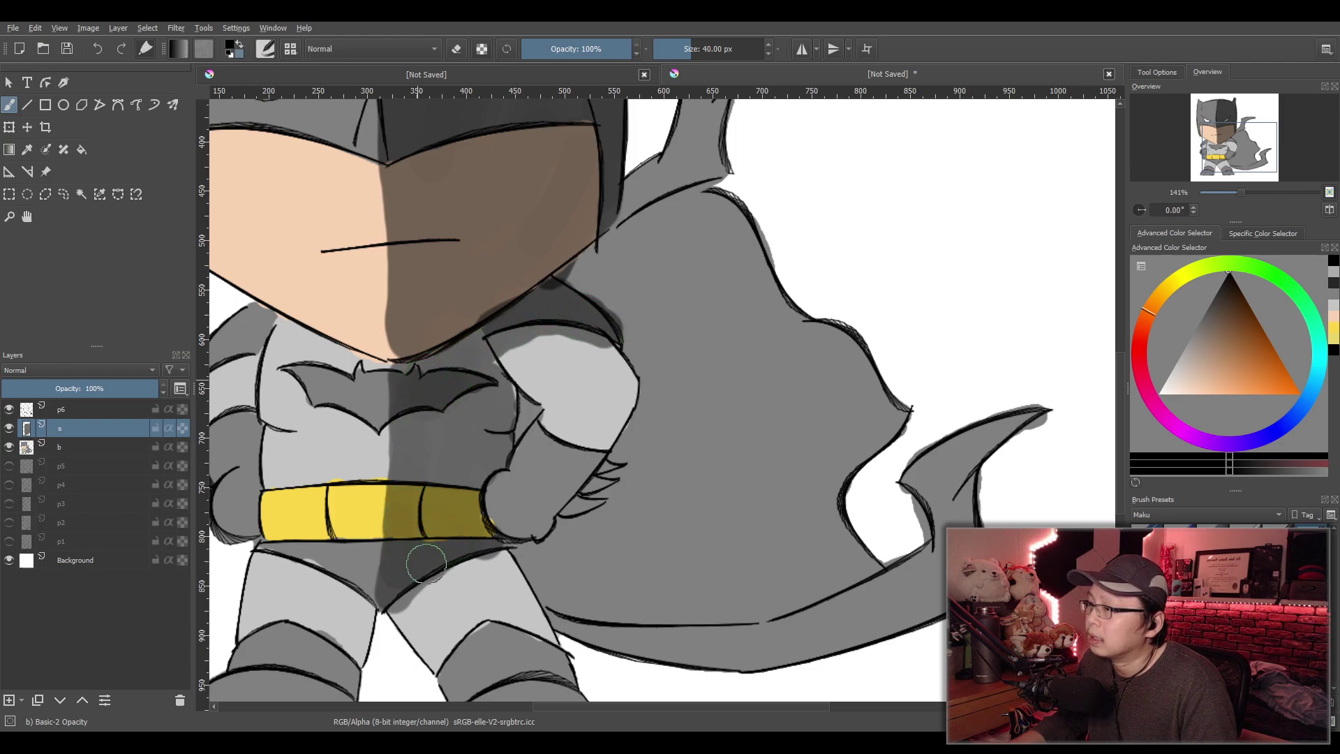
Shade the cape-facing side of both legs and boots with semi-transparent black
{"action": "left_click_drag", "start_coordinate": [589, 596], "coordinate": [563, 418]}
{"action": "scroll", "coordinate": [497, 450], "scroll_direction": "up", "scroll_amount": 1}
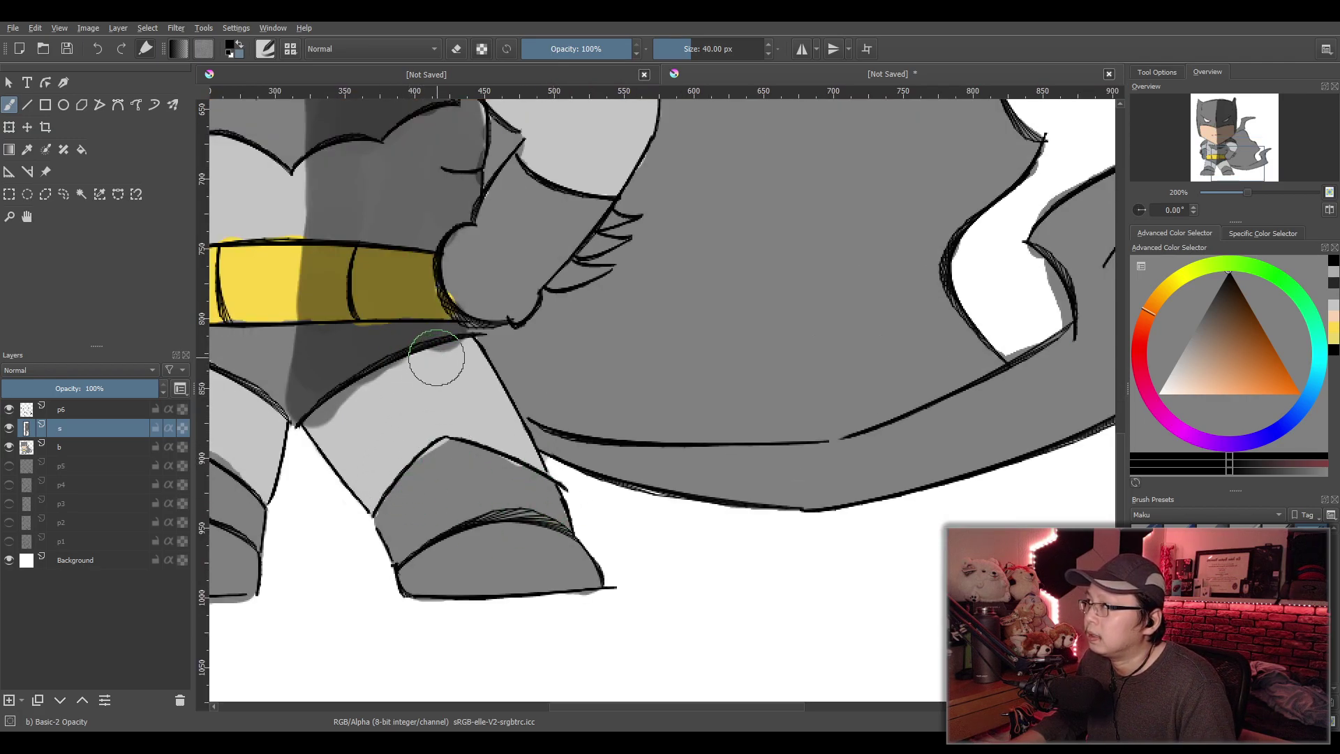
{"action": "mouse_move", "coordinate": [404, 366]}
{"action": "left_mouse_down"}
{"action": "mouse_move", "coordinate": [516, 576]}
{"action": "mouse_move", "coordinate": [568, 574]}
{"action": "mouse_move", "coordinate": [447, 365]}
{"action": "mouse_move", "coordinate": [461, 363]}
{"action": "mouse_move", "coordinate": [464, 447]}
{"action": "mouse_move", "coordinate": [432, 377]}
{"action": "mouse_move", "coordinate": [517, 432]}
{"action": "mouse_move", "coordinate": [473, 455]}
{"action": "mouse_move", "coordinate": [502, 497]}
{"action": "mouse_move", "coordinate": [457, 481]}
{"action": "mouse_move", "coordinate": [891, 510]}
{"action": "left_mouse_up"}
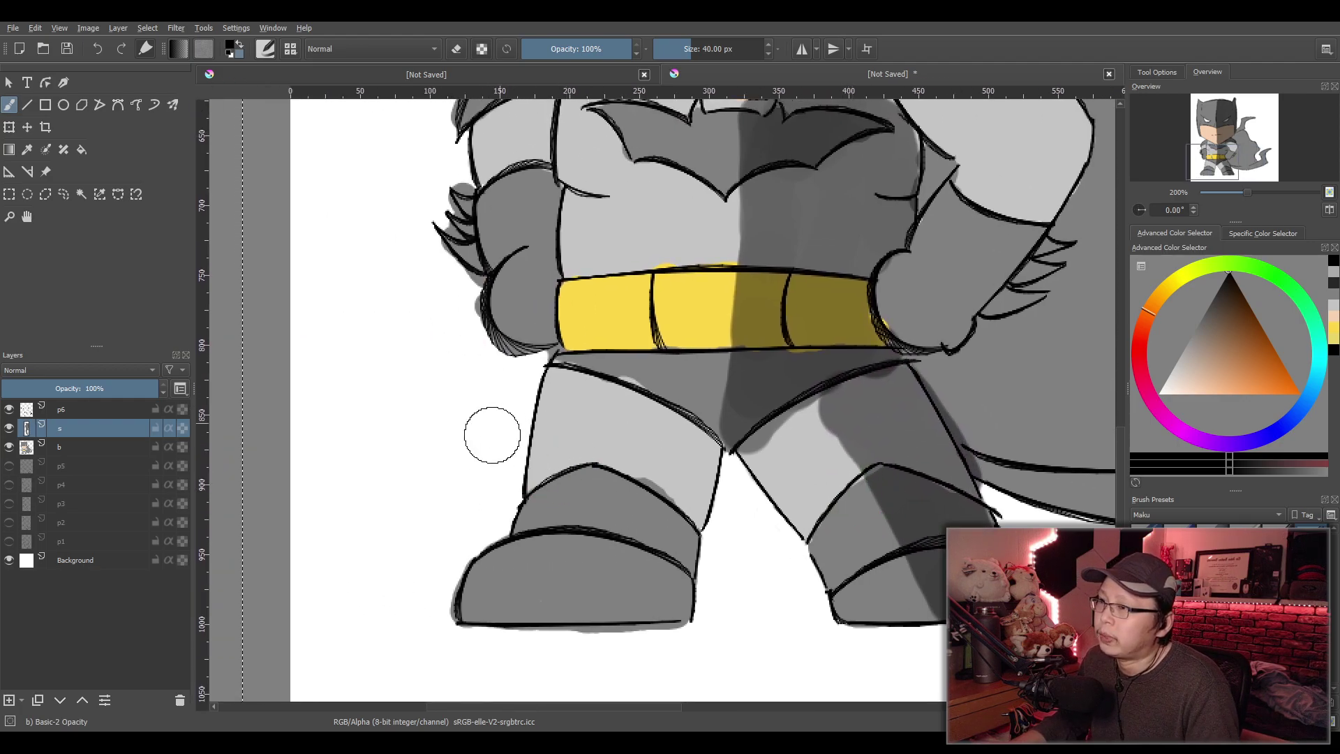
{"action": "left_click", "coordinate": [649, 427]}
{"action": "mouse_move", "coordinate": [649, 428]}
{"action": "left_mouse_down"}
{"action": "mouse_move", "coordinate": [605, 611]}
{"action": "mouse_move", "coordinate": [667, 596]}
{"action": "mouse_move", "coordinate": [657, 535]}
{"action": "mouse_move", "coordinate": [691, 483]}
{"action": "mouse_move", "coordinate": [691, 443]}
{"action": "mouse_move", "coordinate": [665, 428]}
{"action": "mouse_move", "coordinate": [635, 538]}
{"action": "mouse_move", "coordinate": [644, 488]}
{"action": "mouse_move", "coordinate": [642, 564]}
{"action": "mouse_move", "coordinate": [677, 474]}
{"action": "mouse_move", "coordinate": [661, 580]}
{"action": "left_mouse_up"}
Set the brush size to 15 px and shade the arm away from the cape along its inner edge beside the torso
{"action": "scroll", "coordinate": [708, 538], "scroll_direction": "down", "scroll_amount": 3}
{"action": "left_click_drag", "start_coordinate": [705, 436], "coordinate": [578, 622]}
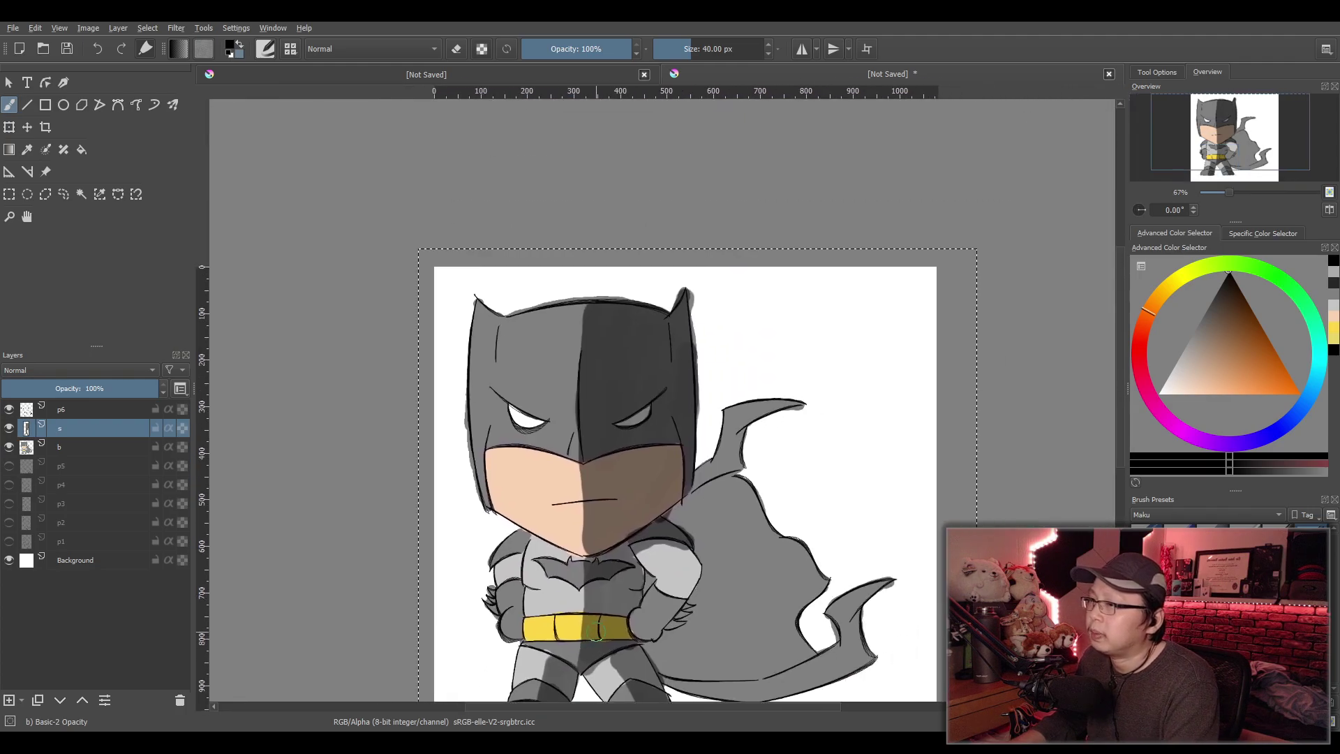
{"action": "scroll", "coordinate": [566, 601], "scroll_direction": "up", "scroll_amount": 1}
{"action": "scroll", "coordinate": [549, 592], "scroll_direction": "down", "scroll_amount": 1}
{"action": "scroll", "coordinate": [537, 537], "scroll_direction": "up", "scroll_amount": 2}
{"action": "left_click_drag", "start_coordinate": [523, 520], "coordinate": [494, 507]}
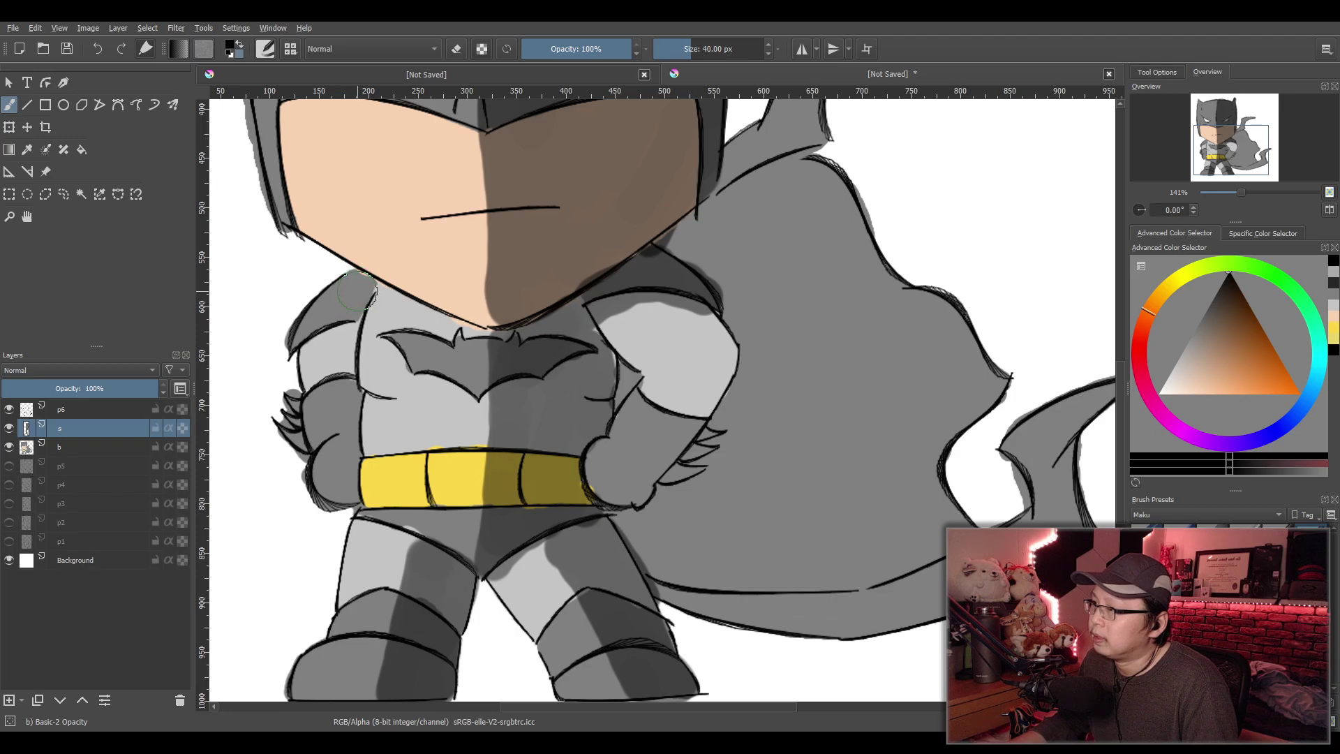
{"action": "left_click", "coordinate": [734, 50]}
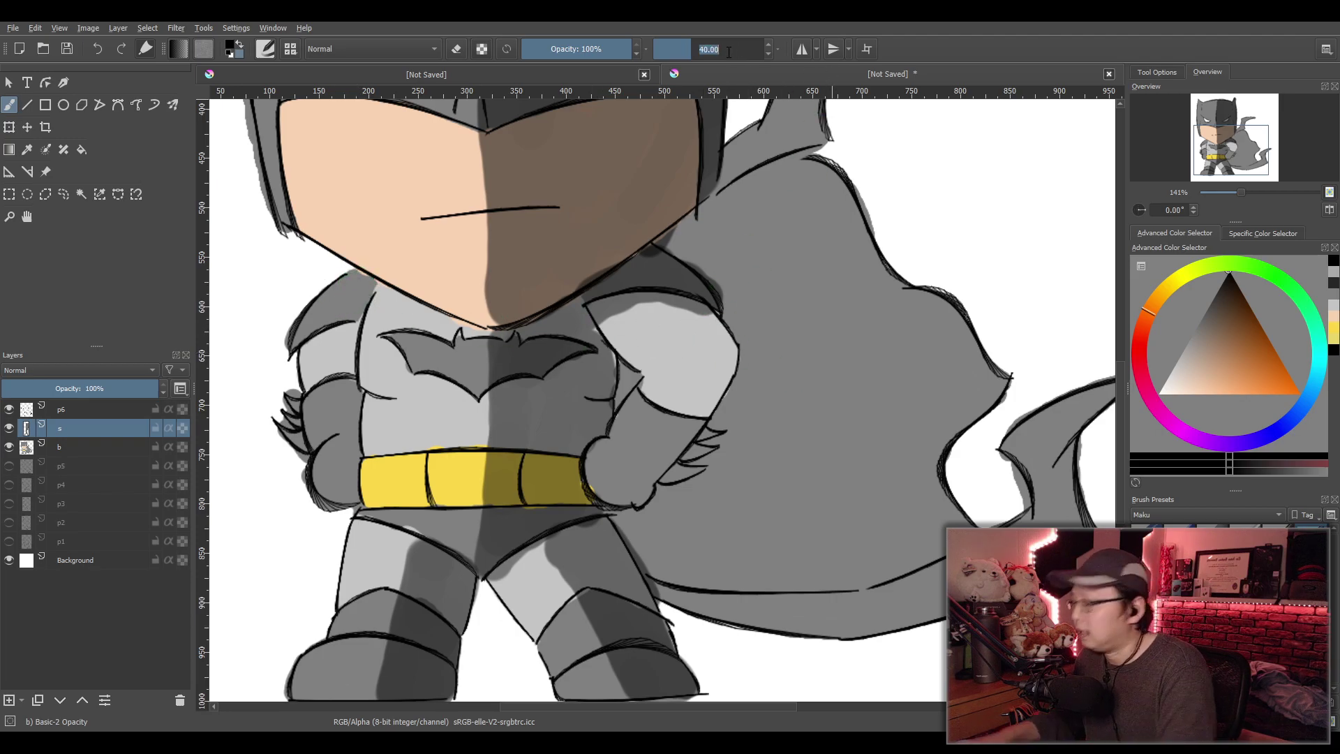
{"action": "type", "text": "10"}
{"action": "key", "text": "Return"}
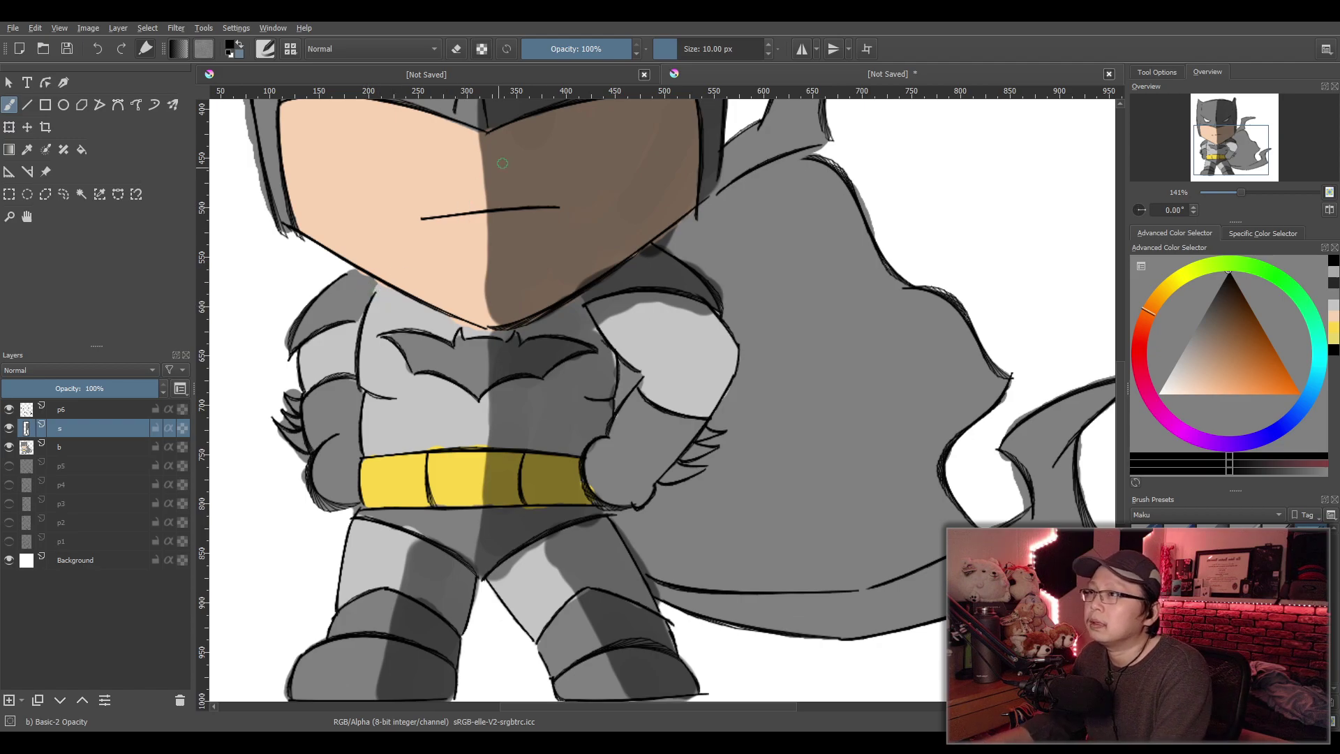
{"action": "left_click", "coordinate": [709, 49]}
{"action": "key", "text": "BackSpace"}
{"action": "type", "text": "15"}
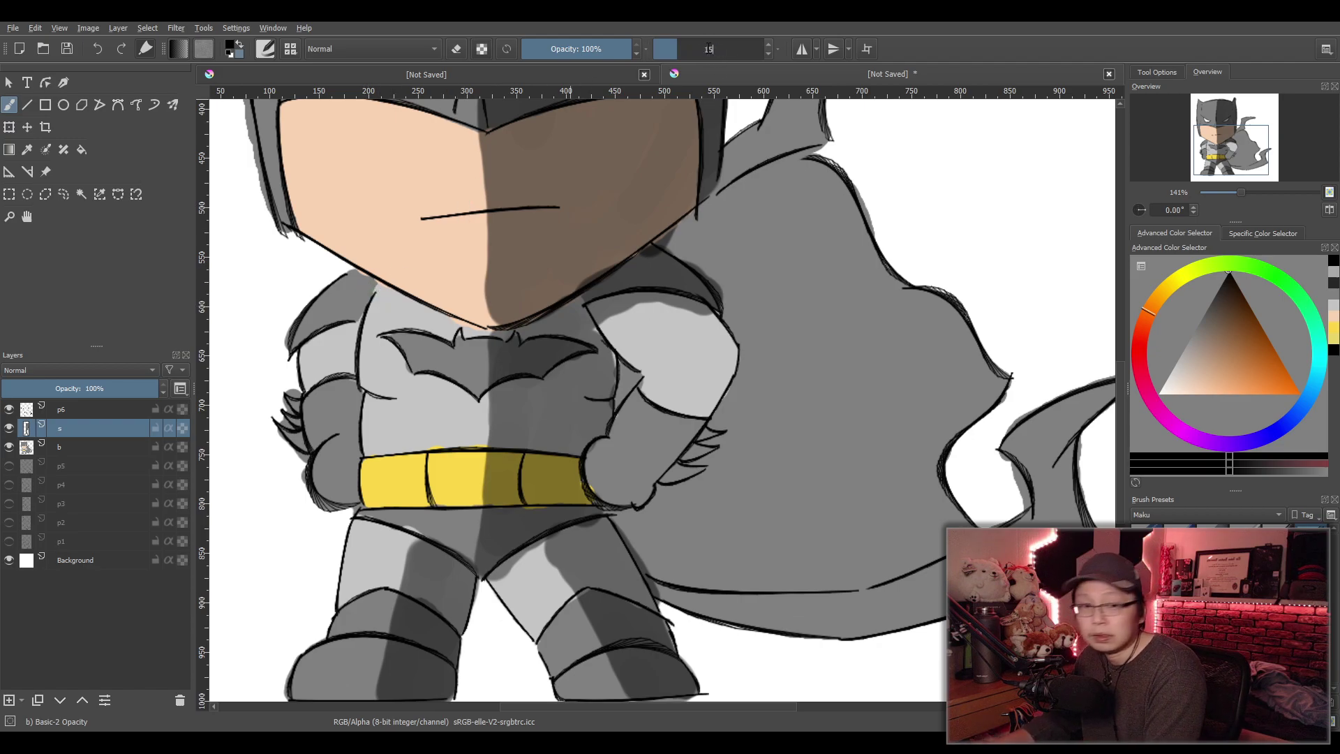
{"action": "key", "text": "Return"}
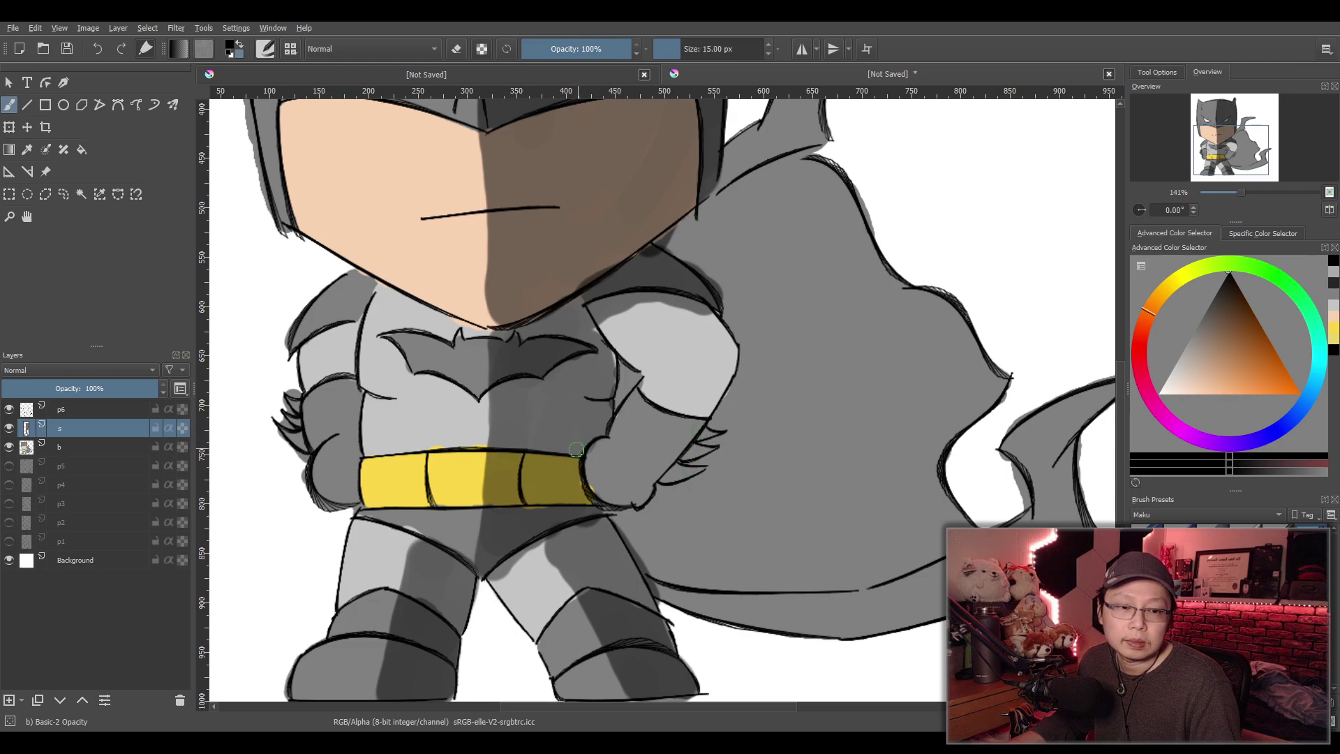
{"action": "mouse_move", "coordinate": [368, 280]}
{"action": "left_mouse_down"}
{"action": "mouse_move", "coordinate": [353, 496]}
{"action": "mouse_move", "coordinate": [351, 457]}
{"action": "mouse_move", "coordinate": [341, 501]}
{"action": "mouse_move", "coordinate": [344, 474]}
{"action": "mouse_move", "coordinate": [335, 489]}
{"action": "mouse_move", "coordinate": [347, 452]}
{"action": "mouse_move", "coordinate": [335, 483]}
{"action": "left_mouse_up"}
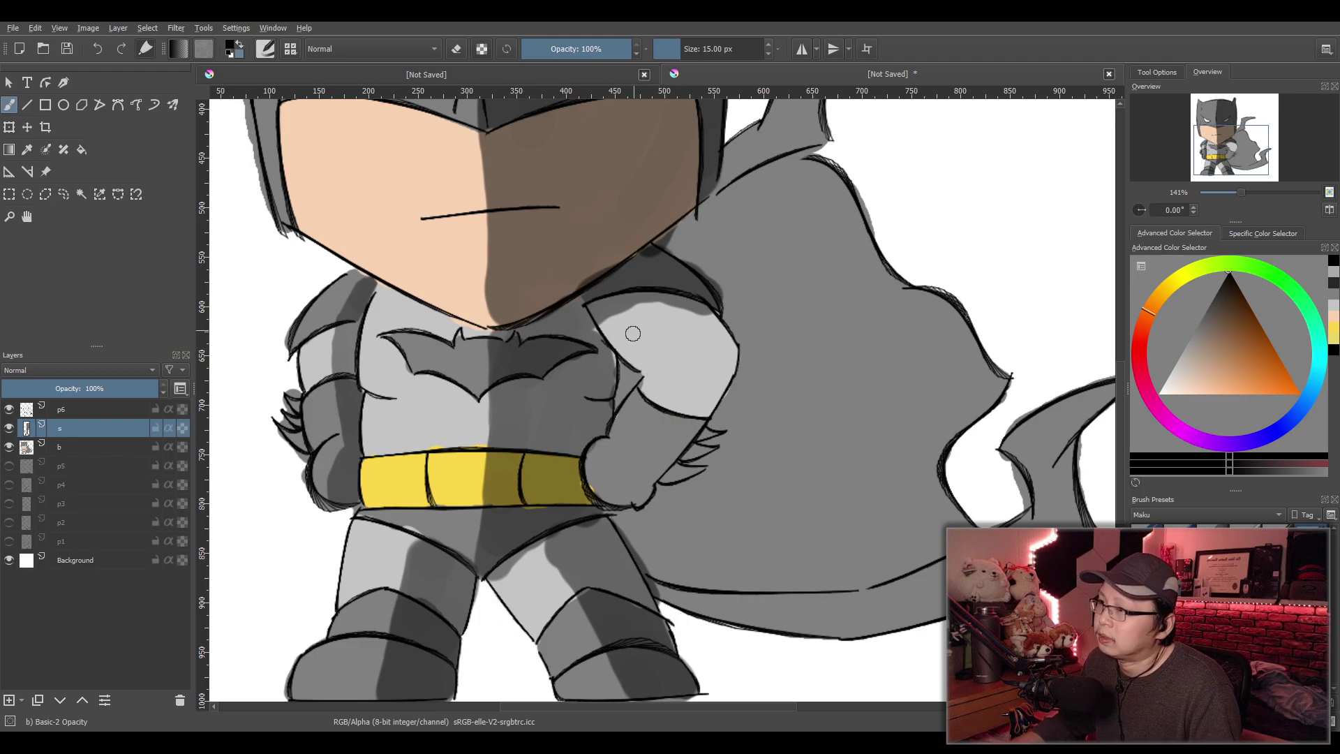
Set the Eraser Circle preset's size to 20 px and return to the Basic-2 Opacity brush at 15 px
{"action": "key", "text": "e"}
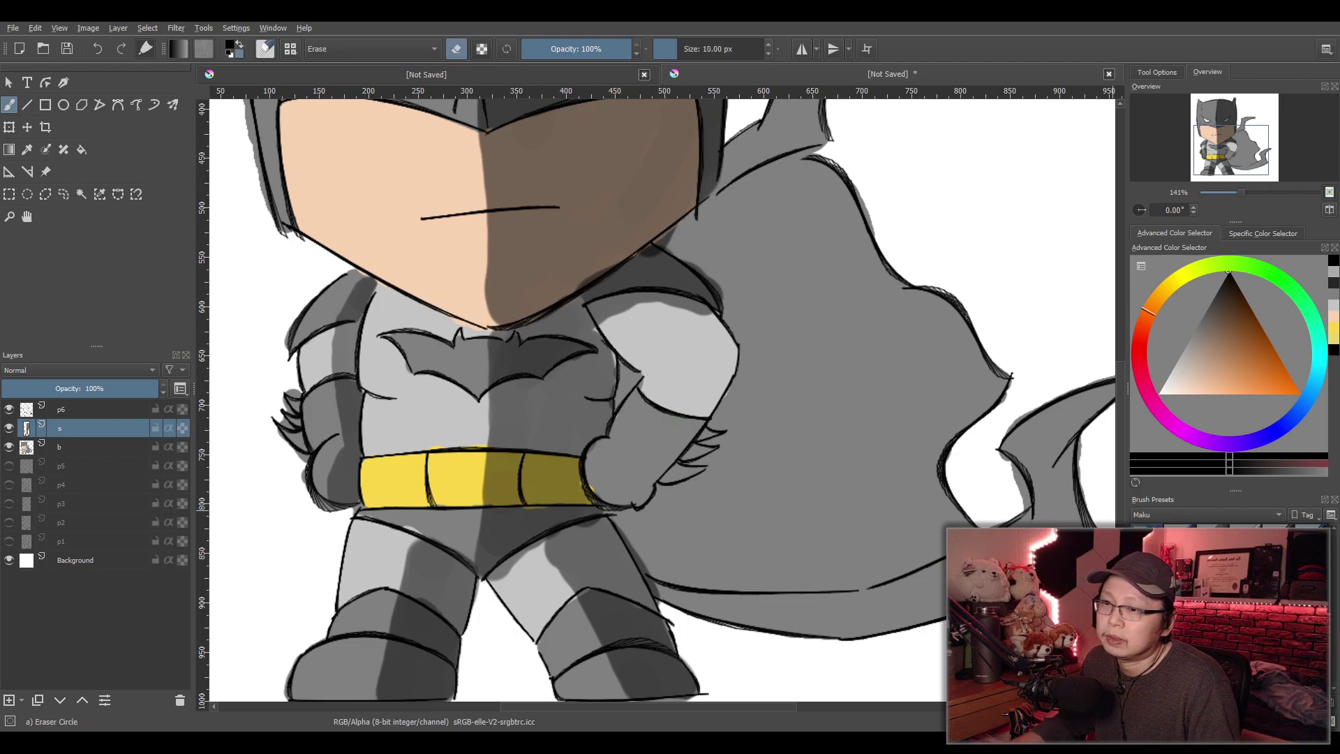
{"action": "key", "text": "slash"}
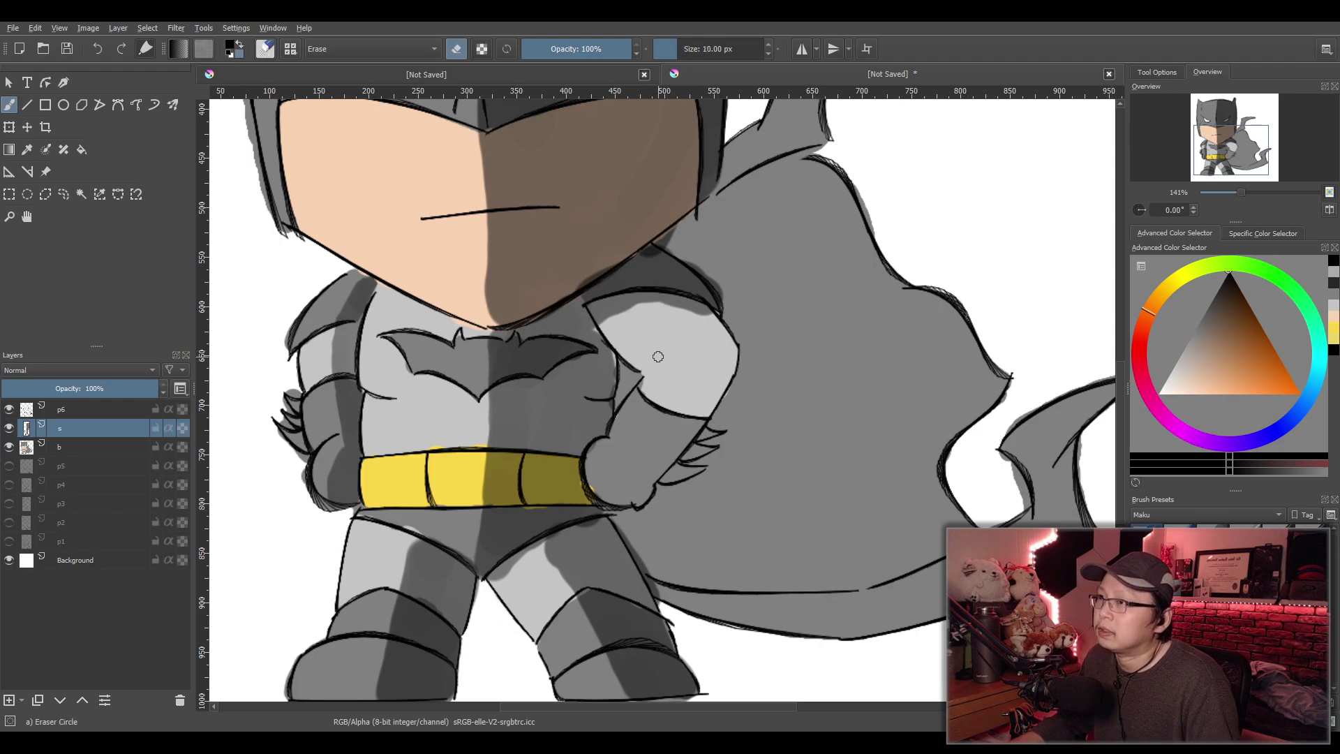
{"action": "left_click_drag", "start_coordinate": [710, 49], "coordinate": [718, 49]}
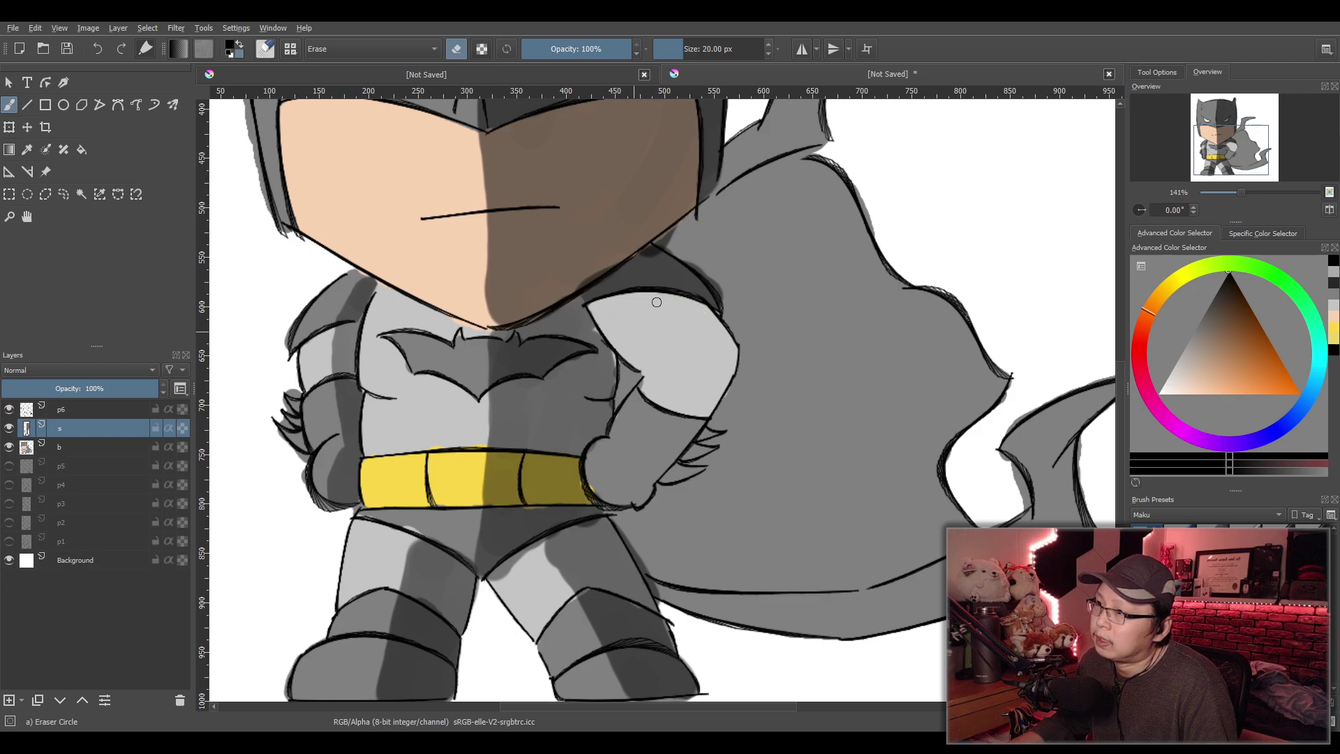
{"action": "key", "text": "e"}
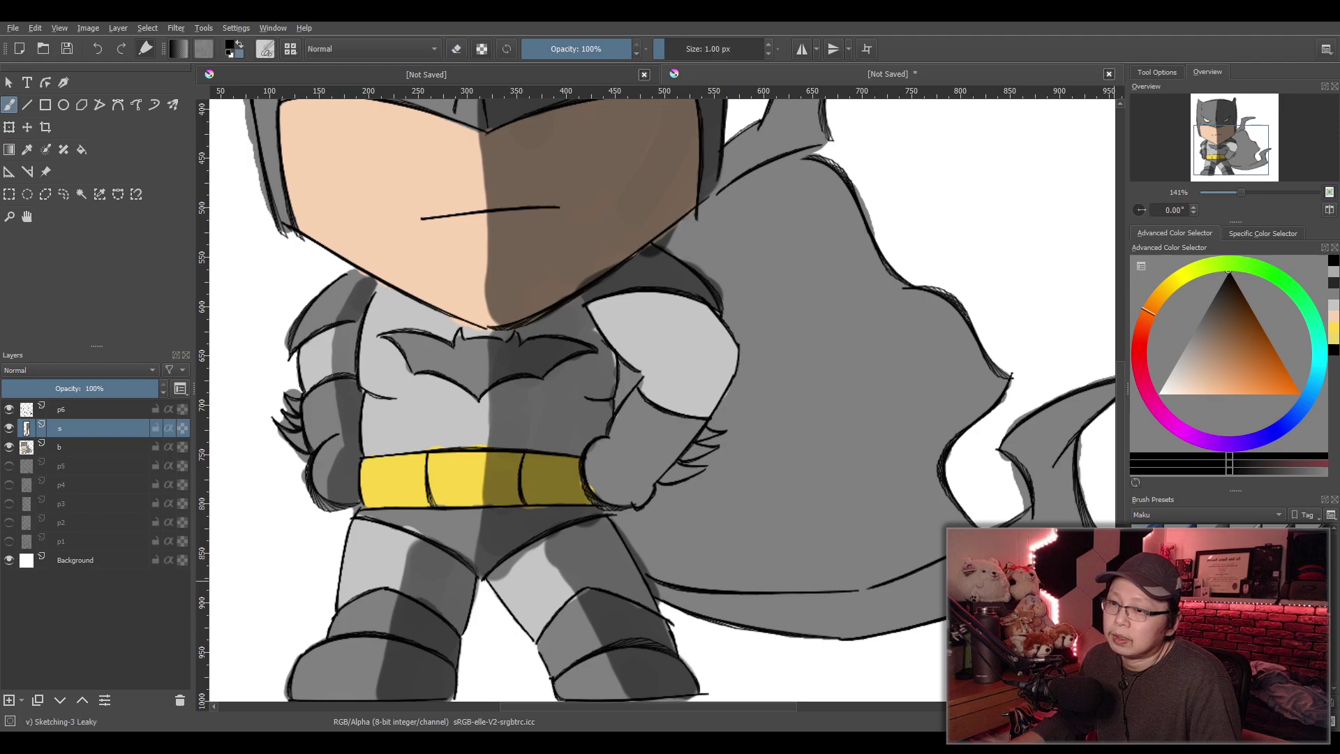
{"action": "key", "text": "e"}
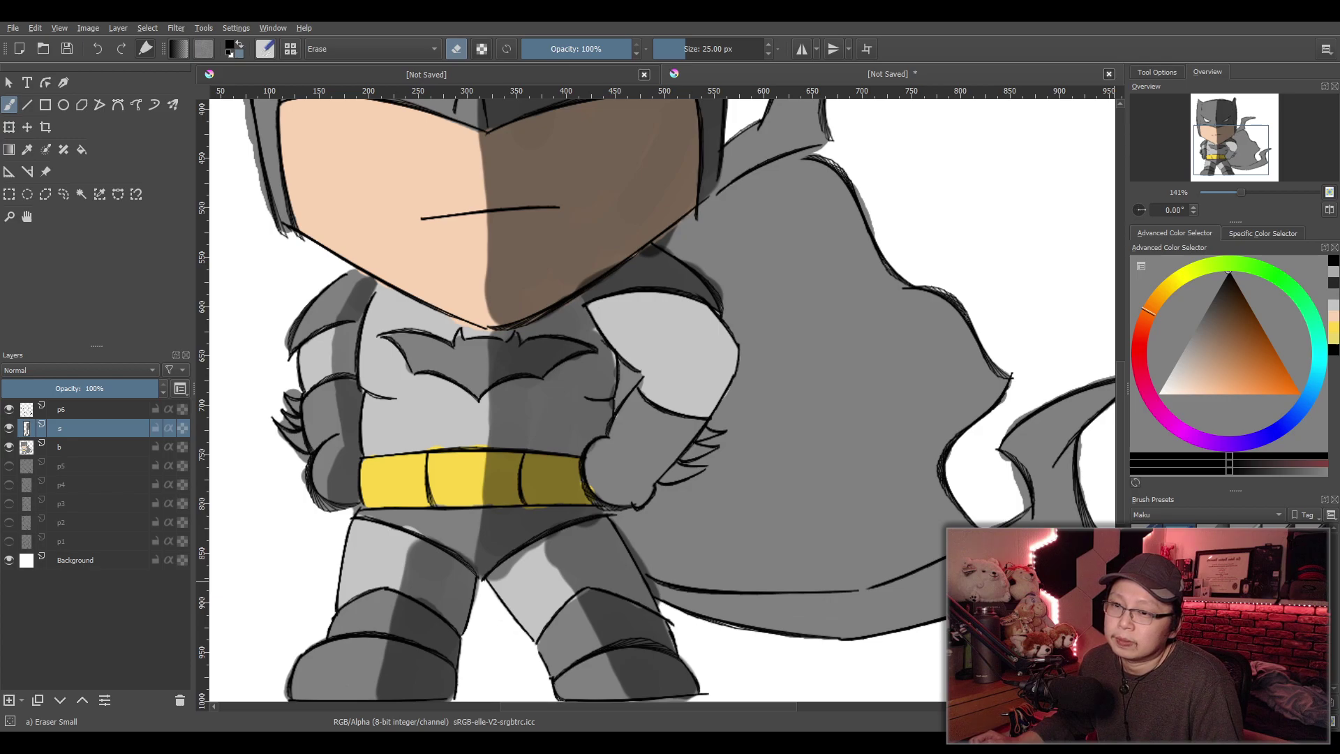
{"action": "key", "text": "e"}
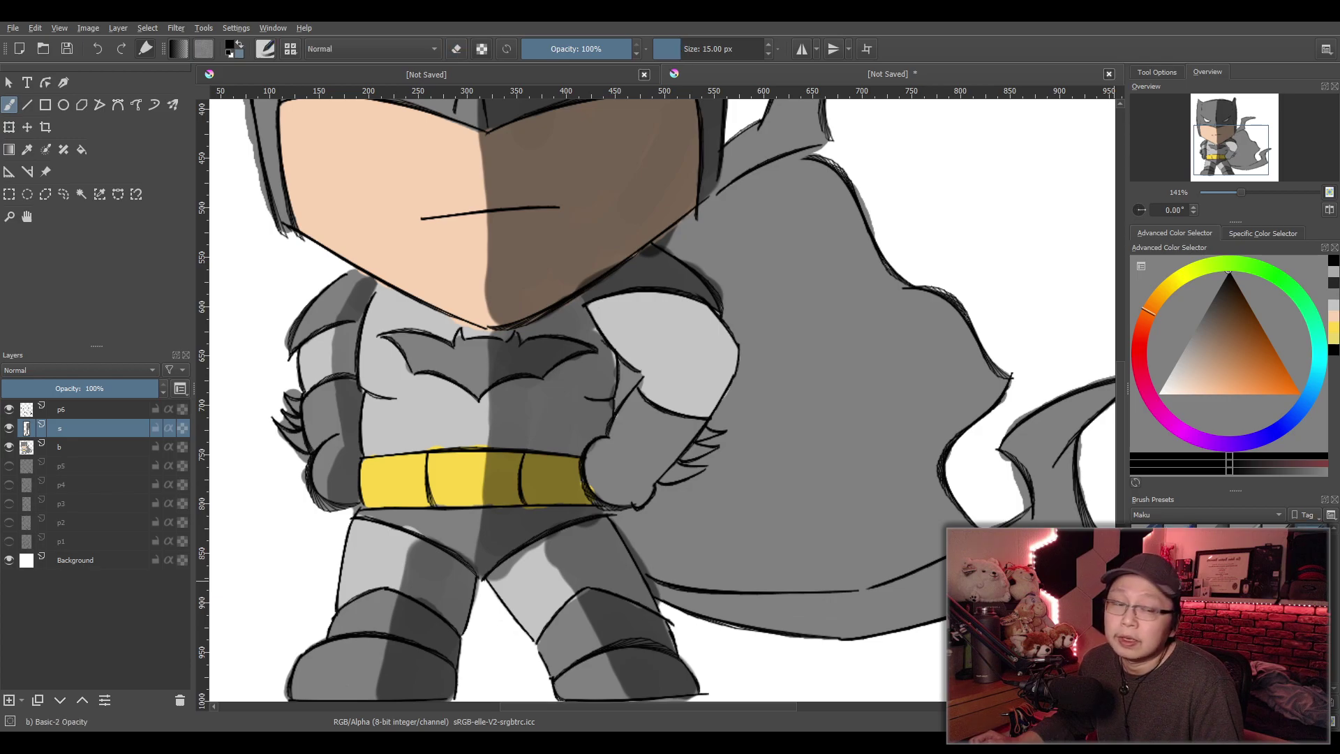
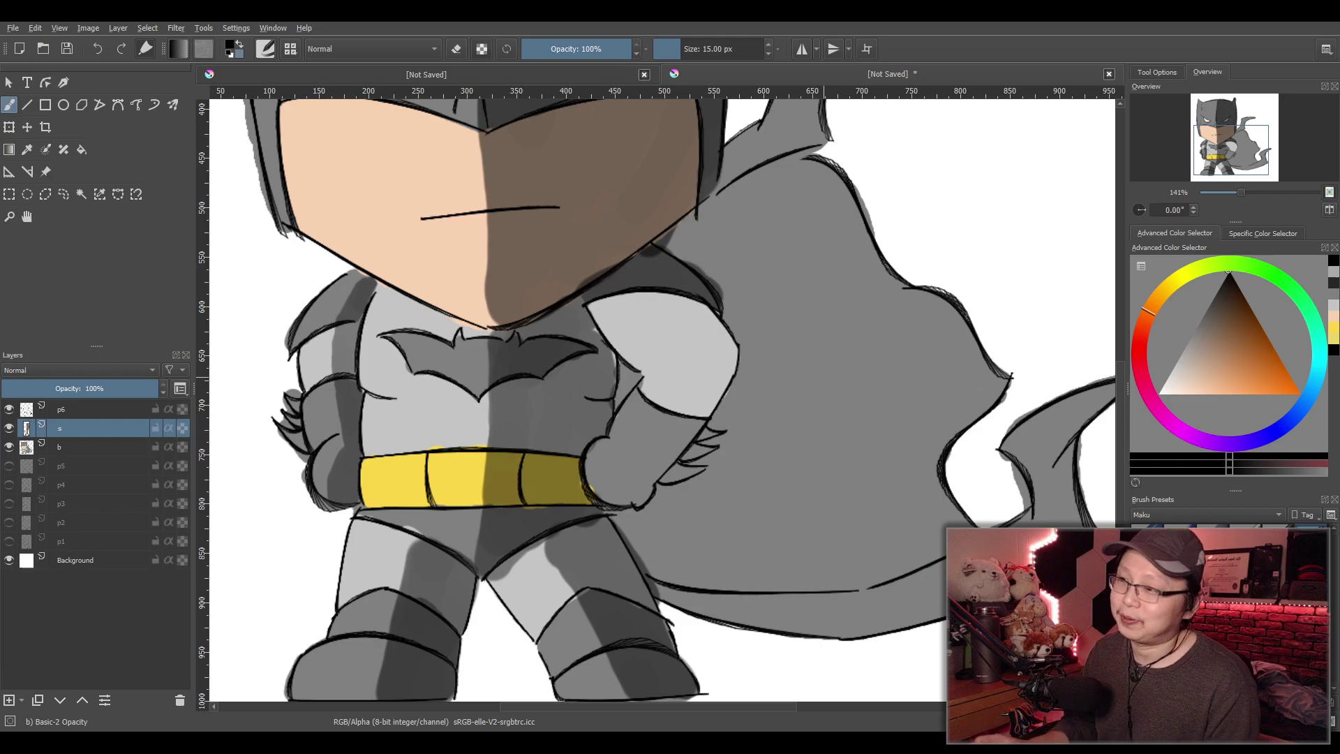
Try a short semi-transparent black stroke on the cape-side upper arm just below the shoulder pad, and undo it
{"action": "scroll", "coordinate": [822, 403], "scroll_direction": "down", "scroll_amount": 1}
{"action": "mouse_move", "coordinate": [764, 379]}
{"action": "left_mouse_down"}
{"action": "mouse_move", "coordinate": [736, 441]}
{"action": "mouse_move", "coordinate": [737, 425]}
{"action": "mouse_move", "coordinate": [713, 412]}
{"action": "left_mouse_up"}
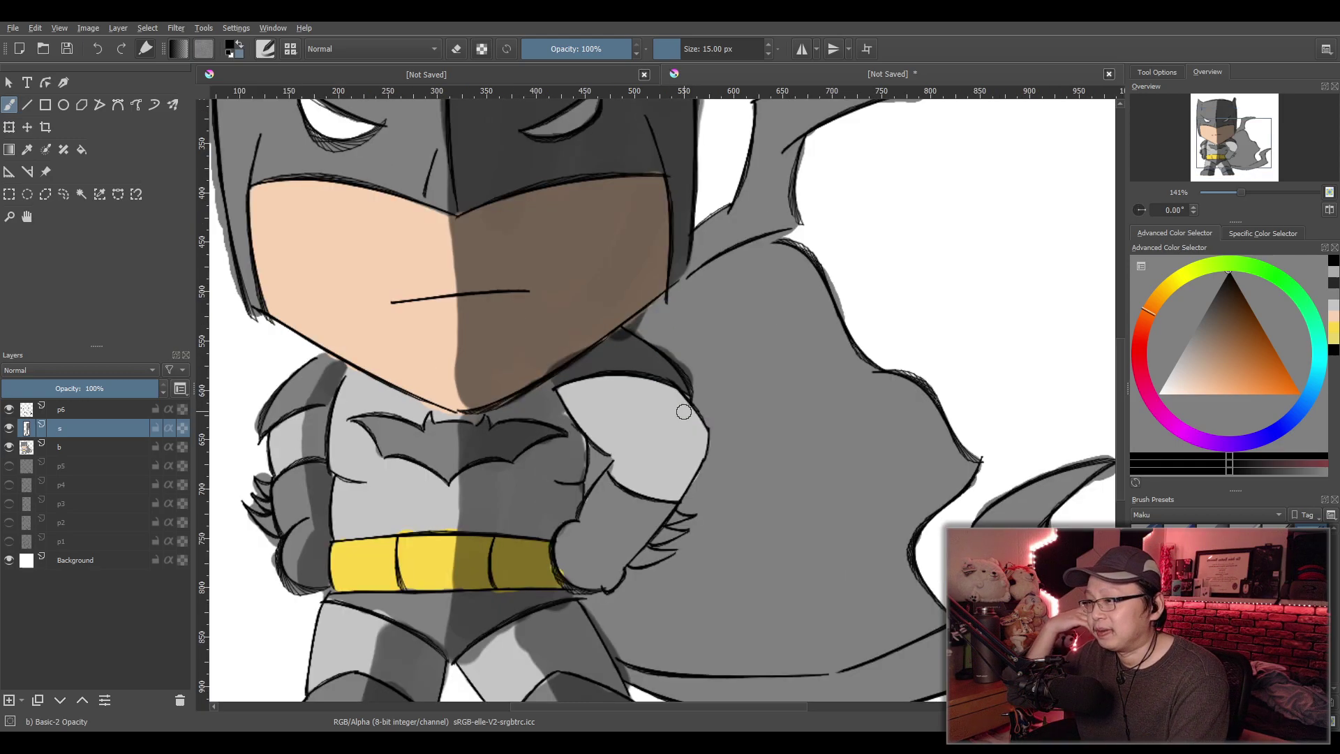
{"action": "scroll", "coordinate": [679, 393], "scroll_direction": "up", "scroll_amount": 1}
{"action": "left_click_drag", "start_coordinate": [708, 496], "coordinate": [697, 450]}
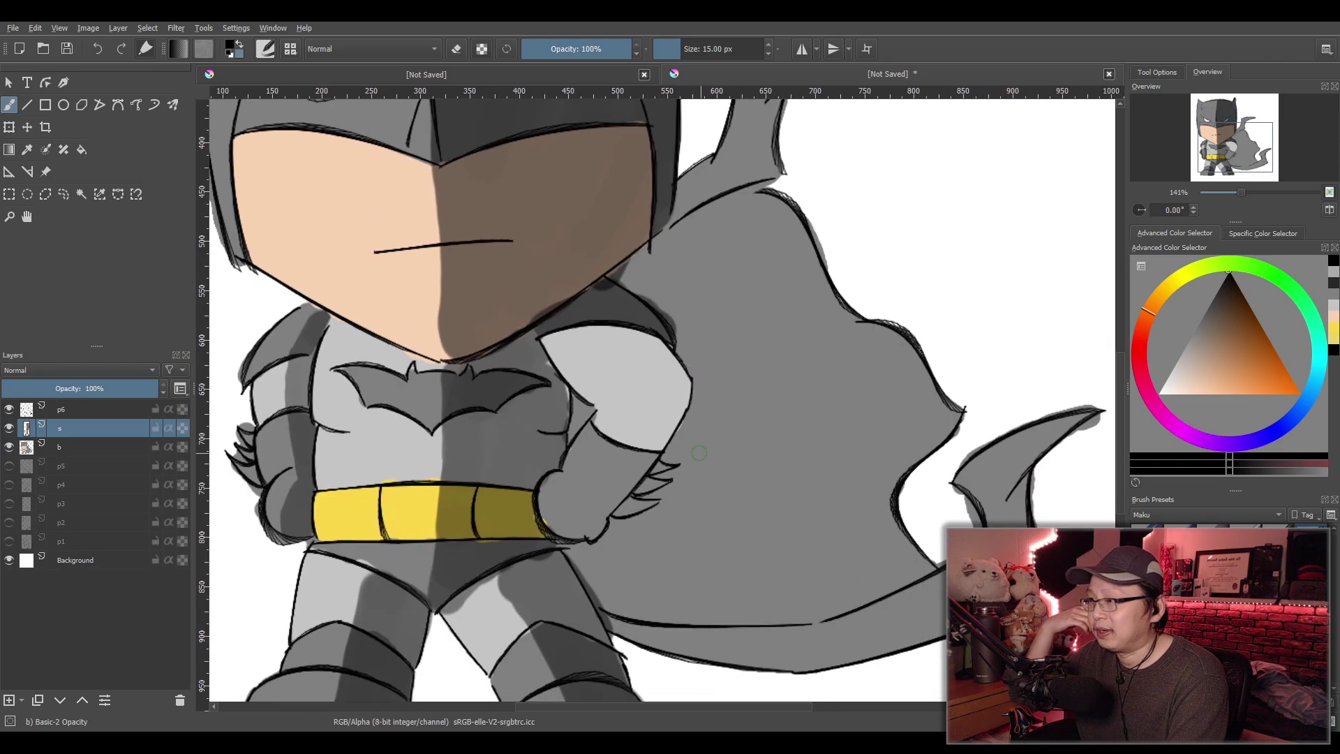
{"action": "scroll", "coordinate": [690, 448], "scroll_direction": "up", "scroll_amount": 1}
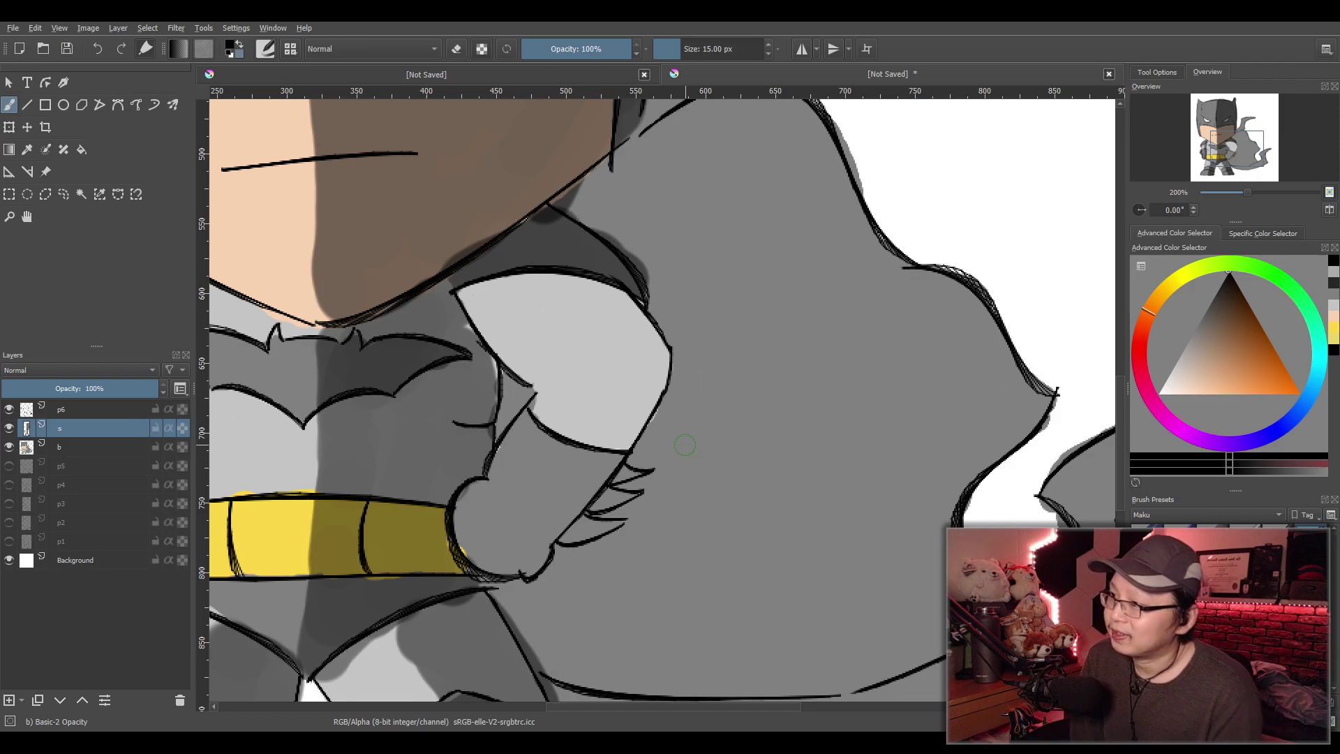
{"action": "key", "text": "plus"}
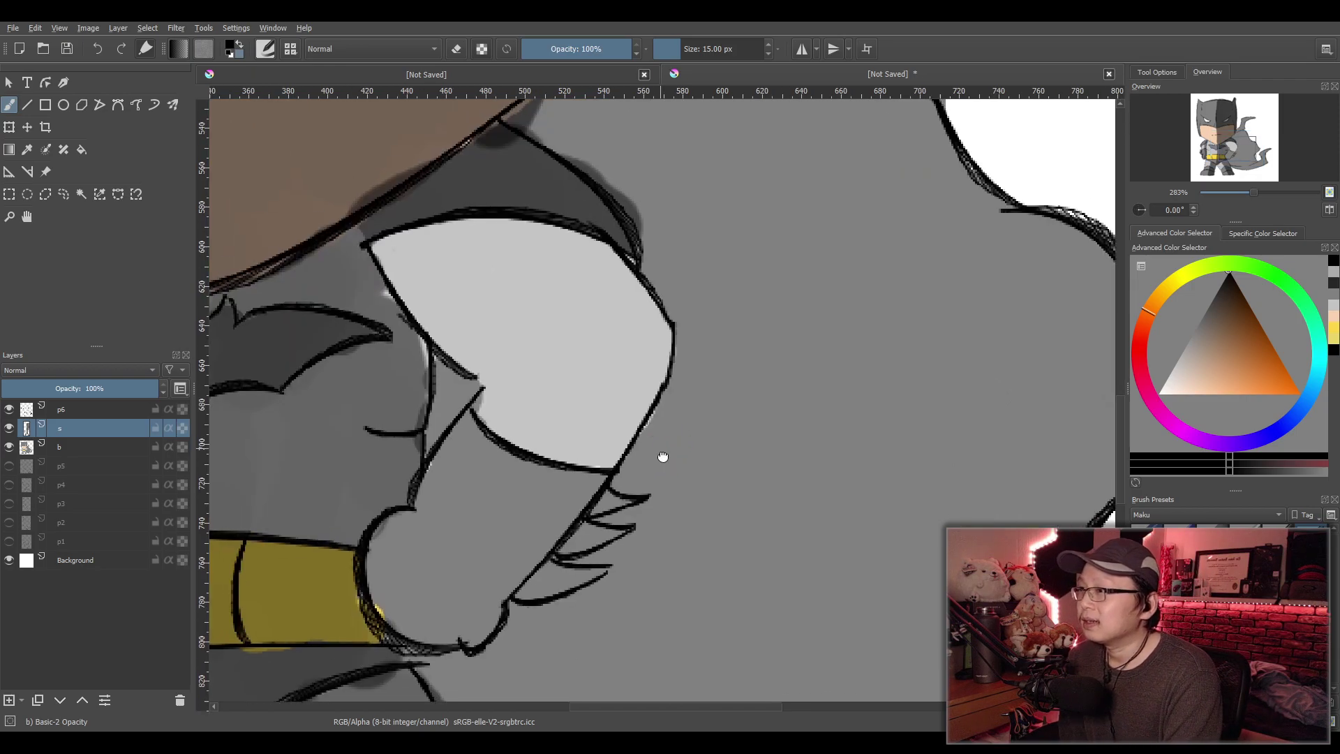
{"action": "scroll", "coordinate": [609, 473], "scroll_direction": "up", "scroll_amount": 1}
{"action": "scroll", "coordinate": [609, 453], "scroll_direction": "down", "scroll_amount": 1}
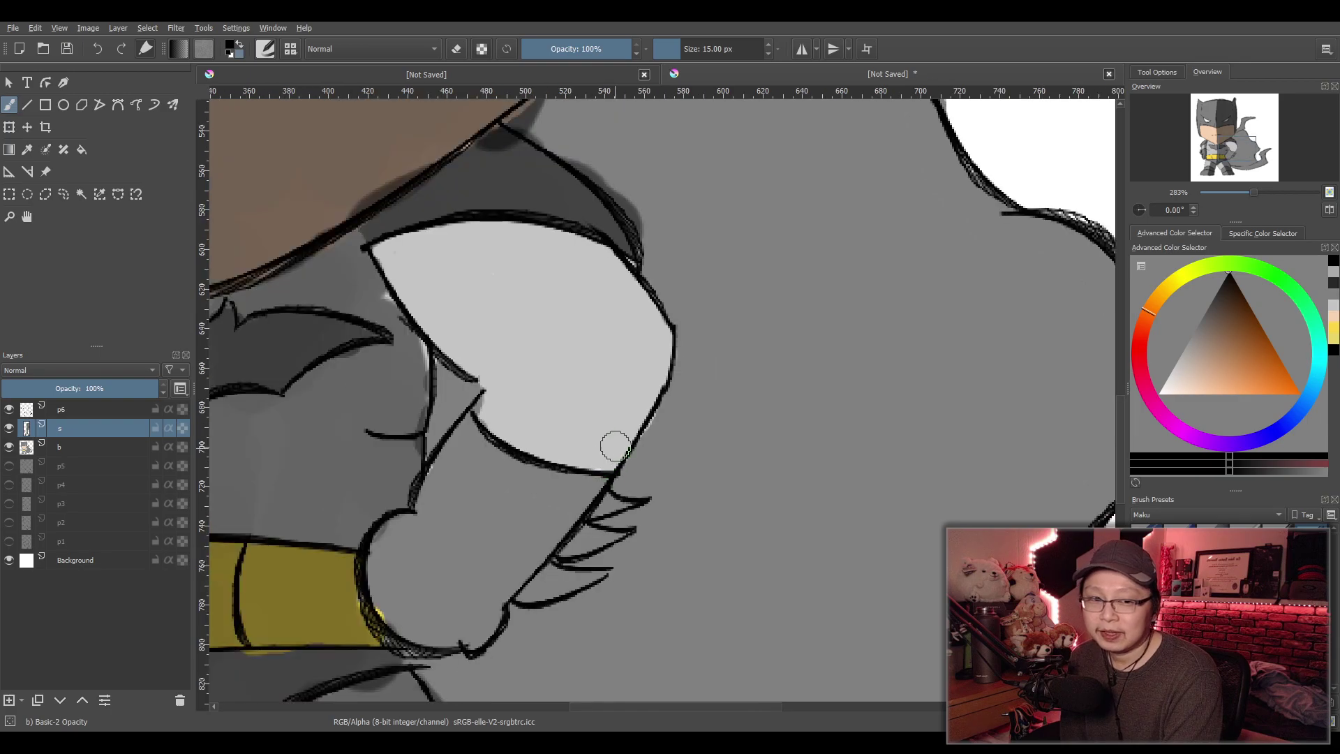
{"action": "left_click_drag", "start_coordinate": [614, 449], "coordinate": [606, 506]}
{"action": "scroll", "coordinate": [611, 481], "scroll_direction": "down", "scroll_amount": 1}
{"action": "scroll", "coordinate": [615, 479], "scroll_direction": "up", "scroll_amount": 1}
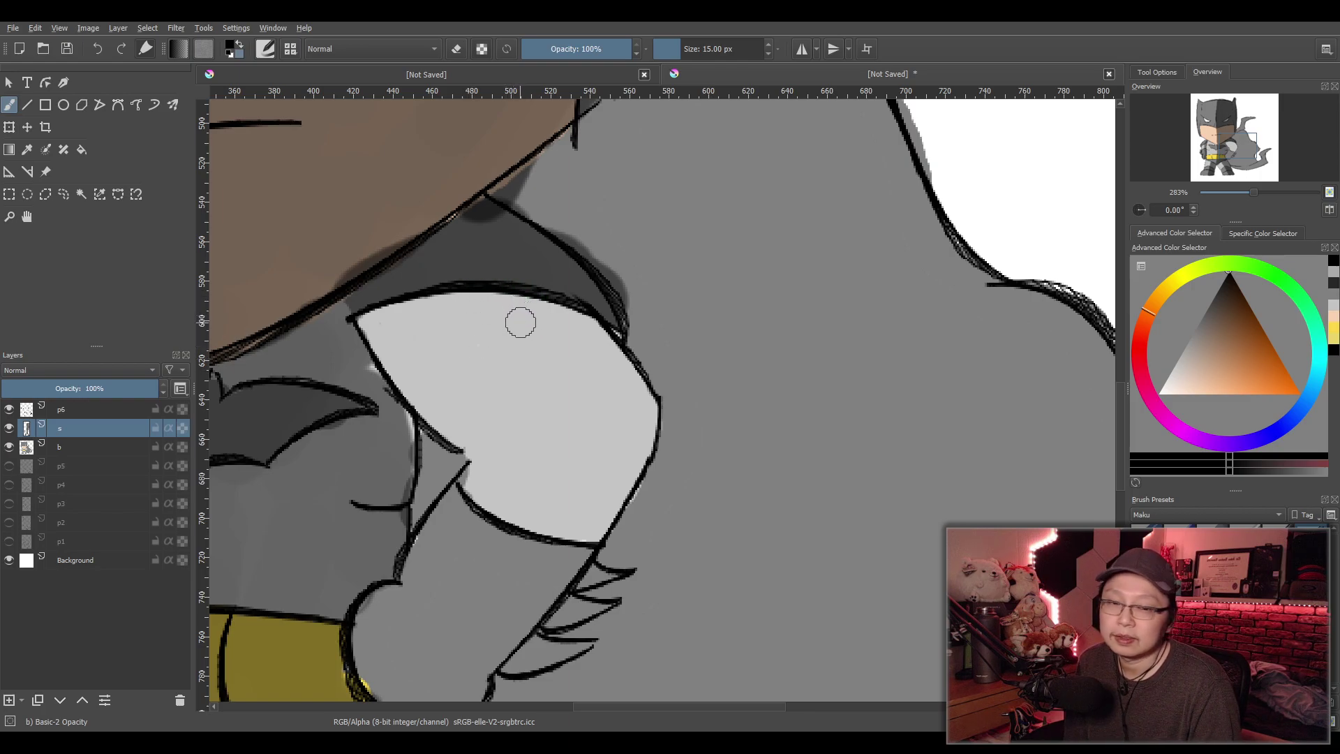
{"action": "left_click_drag", "start_coordinate": [490, 304], "coordinate": [576, 327]}
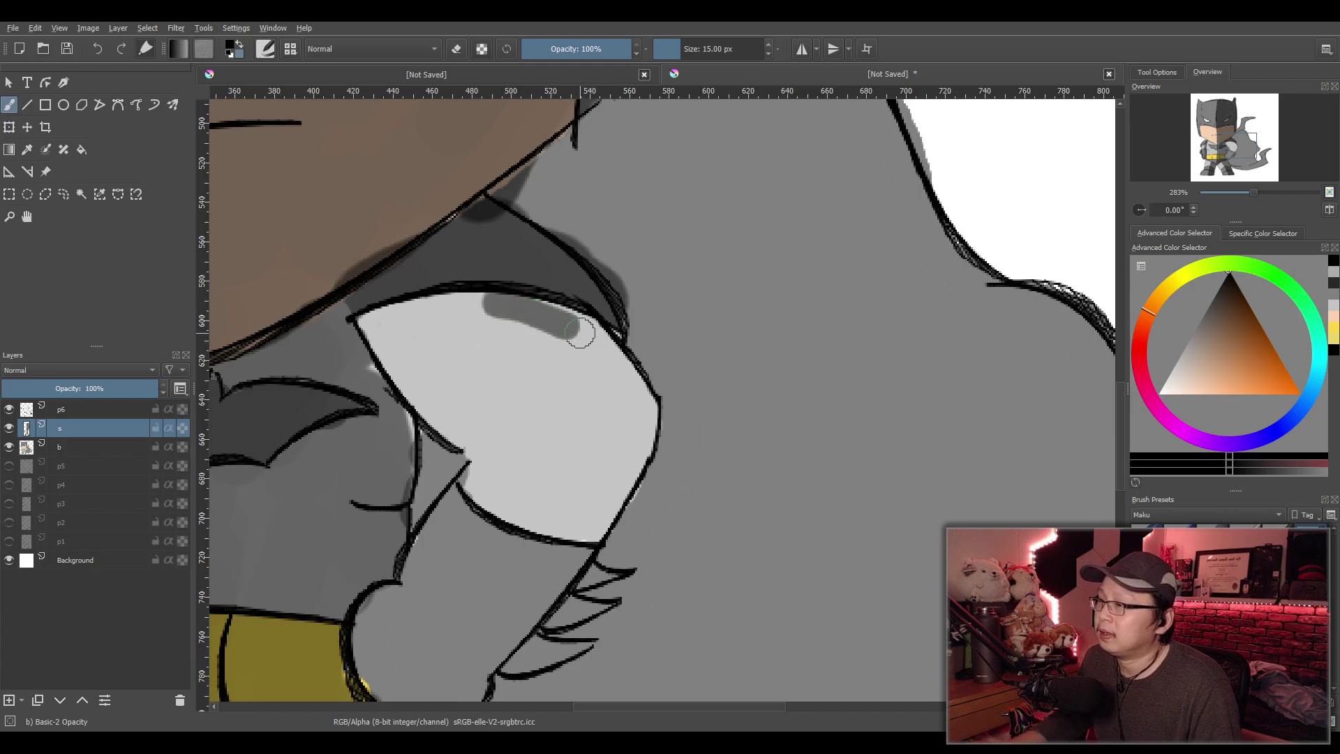
{"action": "key", "text": "ctrl+z"}
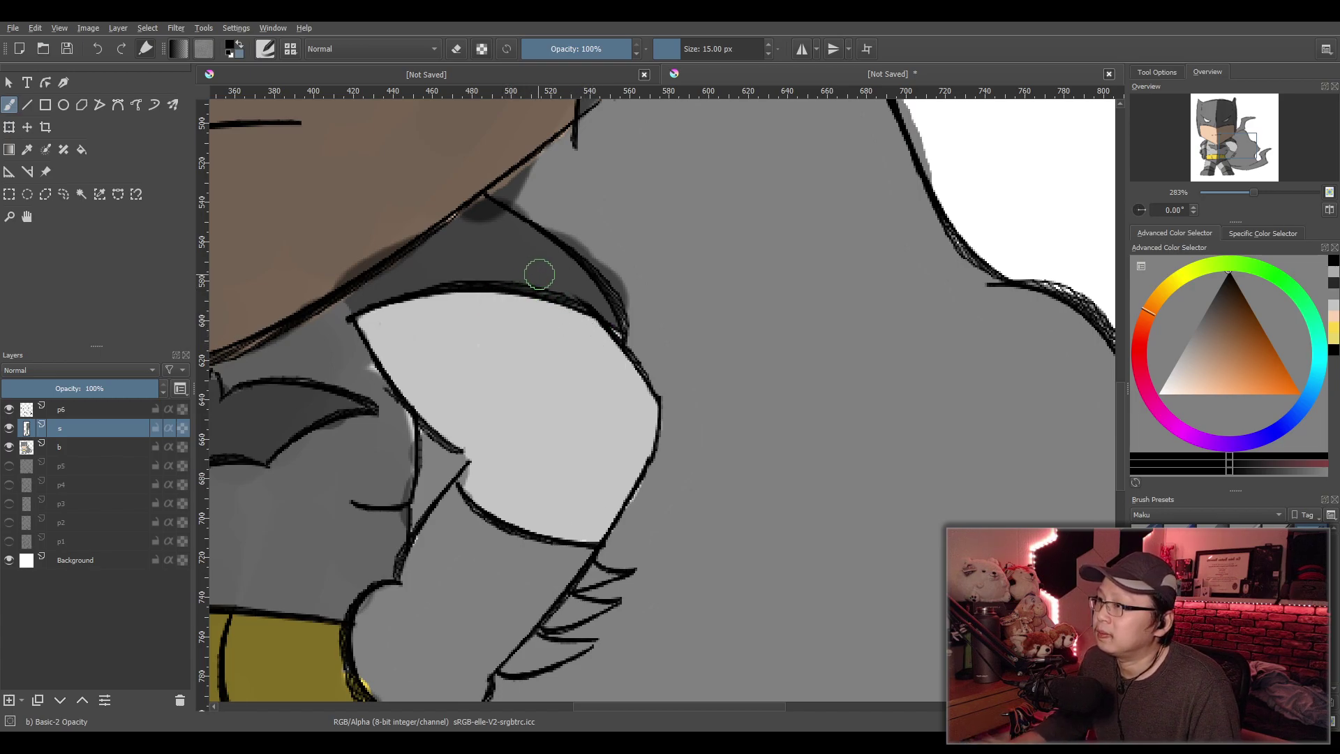
Erase the existing shadow from the cape-side shoulder pad with the 20 px round eraser
{"action": "left_click_drag", "start_coordinate": [538, 281], "coordinate": [479, 285]}
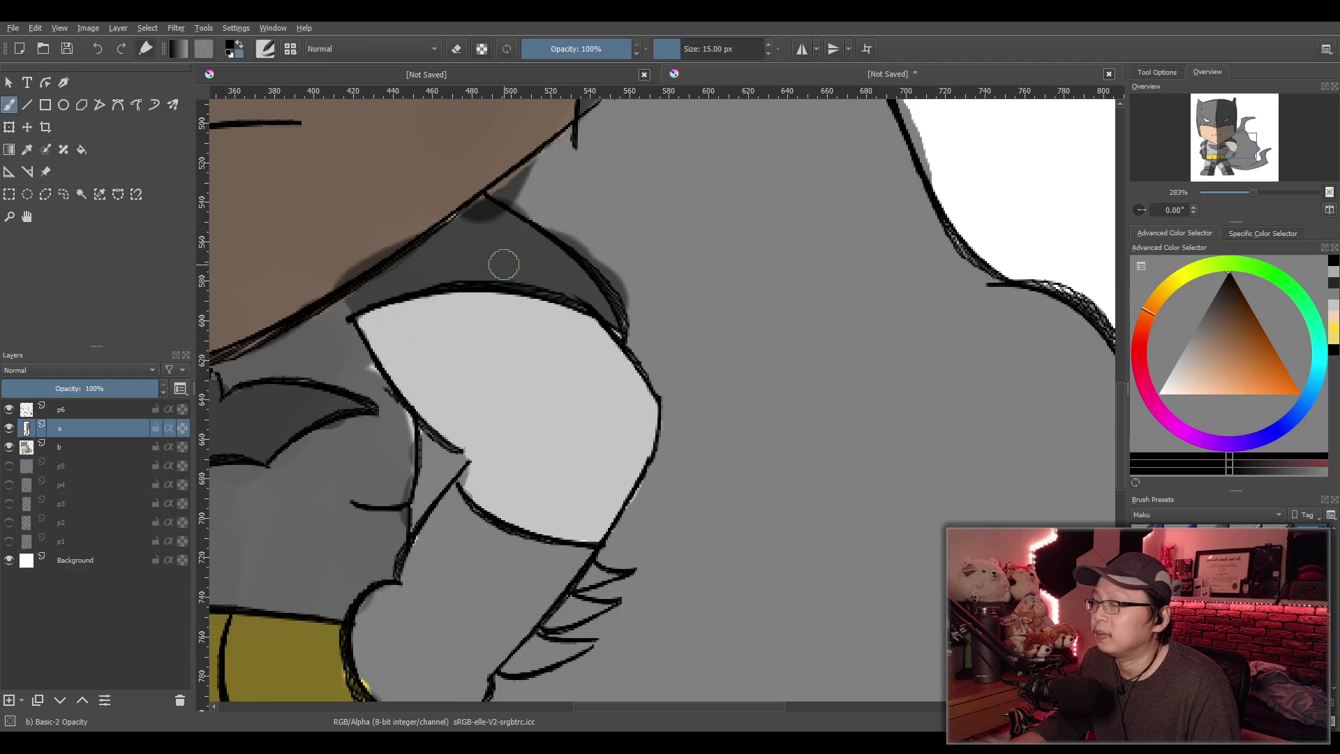
{"action": "key", "text": "e"}
{"action": "mouse_move", "coordinate": [620, 318]}
{"action": "left_mouse_down"}
{"action": "mouse_move", "coordinate": [599, 262]}
{"action": "mouse_move", "coordinate": [613, 320]}
{"action": "mouse_move", "coordinate": [617, 285]}
{"action": "mouse_move", "coordinate": [574, 252]}
{"action": "mouse_move", "coordinate": [529, 273]}
{"action": "mouse_move", "coordinate": [542, 209]}
{"action": "mouse_move", "coordinate": [493, 215]}
{"action": "mouse_move", "coordinate": [535, 179]}
{"action": "mouse_move", "coordinate": [466, 222]}
{"action": "mouse_move", "coordinate": [527, 229]}
{"action": "mouse_move", "coordinate": [481, 270]}
{"action": "mouse_move", "coordinate": [514, 298]}
{"action": "mouse_move", "coordinate": [517, 246]}
{"action": "mouse_move", "coordinate": [493, 236]}
{"action": "mouse_move", "coordinate": [432, 277]}
{"action": "mouse_move", "coordinate": [458, 227]}
{"action": "mouse_move", "coordinate": [354, 300]}
{"action": "mouse_move", "coordinate": [419, 293]}
{"action": "left_mouse_up"}
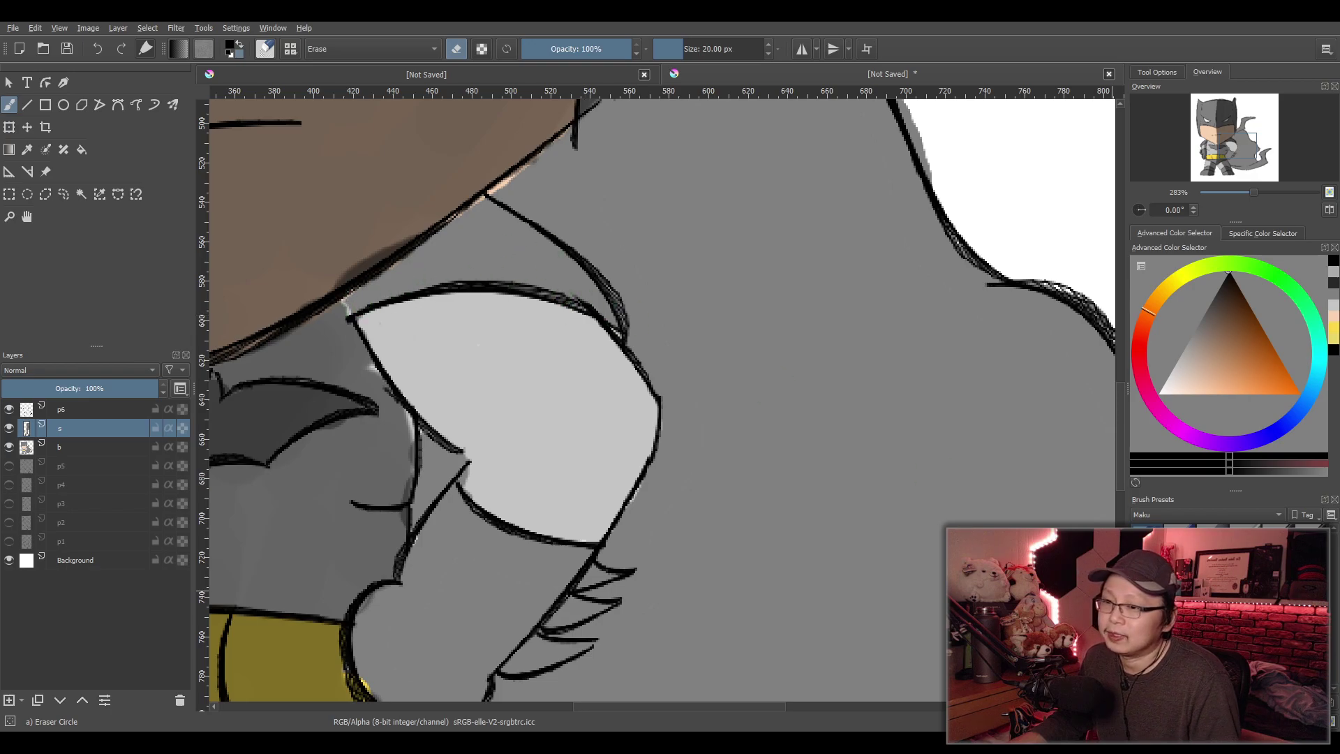
Shade the outer half of the cape-side shoulder pad, upper arm, forearm and glove with the 15 px semi-transparent black brush
{"action": "key", "text": "slash"}
{"action": "key", "text": "period"}
{"action": "mouse_move", "coordinate": [492, 206]}
{"action": "left_mouse_down"}
{"action": "mouse_move", "coordinate": [528, 236]}
{"action": "mouse_move", "coordinate": [607, 304]}
{"action": "mouse_move", "coordinate": [450, 224]}
{"action": "mouse_move", "coordinate": [466, 257]}
{"action": "mouse_move", "coordinate": [475, 249]}
{"action": "mouse_move", "coordinate": [449, 246]}
{"action": "mouse_move", "coordinate": [499, 296]}
{"action": "mouse_move", "coordinate": [536, 308]}
{"action": "mouse_move", "coordinate": [567, 340]}
{"action": "mouse_move", "coordinate": [502, 287]}
{"action": "mouse_move", "coordinate": [552, 302]}
{"action": "mouse_move", "coordinate": [607, 344]}
{"action": "mouse_move", "coordinate": [639, 396]}
{"action": "mouse_move", "coordinate": [640, 452]}
{"action": "mouse_move", "coordinate": [580, 560]}
{"action": "mouse_move", "coordinate": [474, 689]}
{"action": "mouse_move", "coordinate": [381, 699]}
{"action": "mouse_move", "coordinate": [475, 650]}
{"action": "mouse_move", "coordinate": [486, 627]}
{"action": "mouse_move", "coordinate": [471, 633]}
{"action": "mouse_move", "coordinate": [568, 524]}
{"action": "mouse_move", "coordinate": [543, 542]}
{"action": "mouse_move", "coordinate": [561, 511]}
{"action": "mouse_move", "coordinate": [611, 481]}
{"action": "mouse_move", "coordinate": [620, 404]}
{"action": "mouse_move", "coordinate": [511, 316]}
{"action": "mouse_move", "coordinate": [590, 424]}
{"action": "mouse_move", "coordinate": [557, 370]}
{"action": "left_mouse_up"}
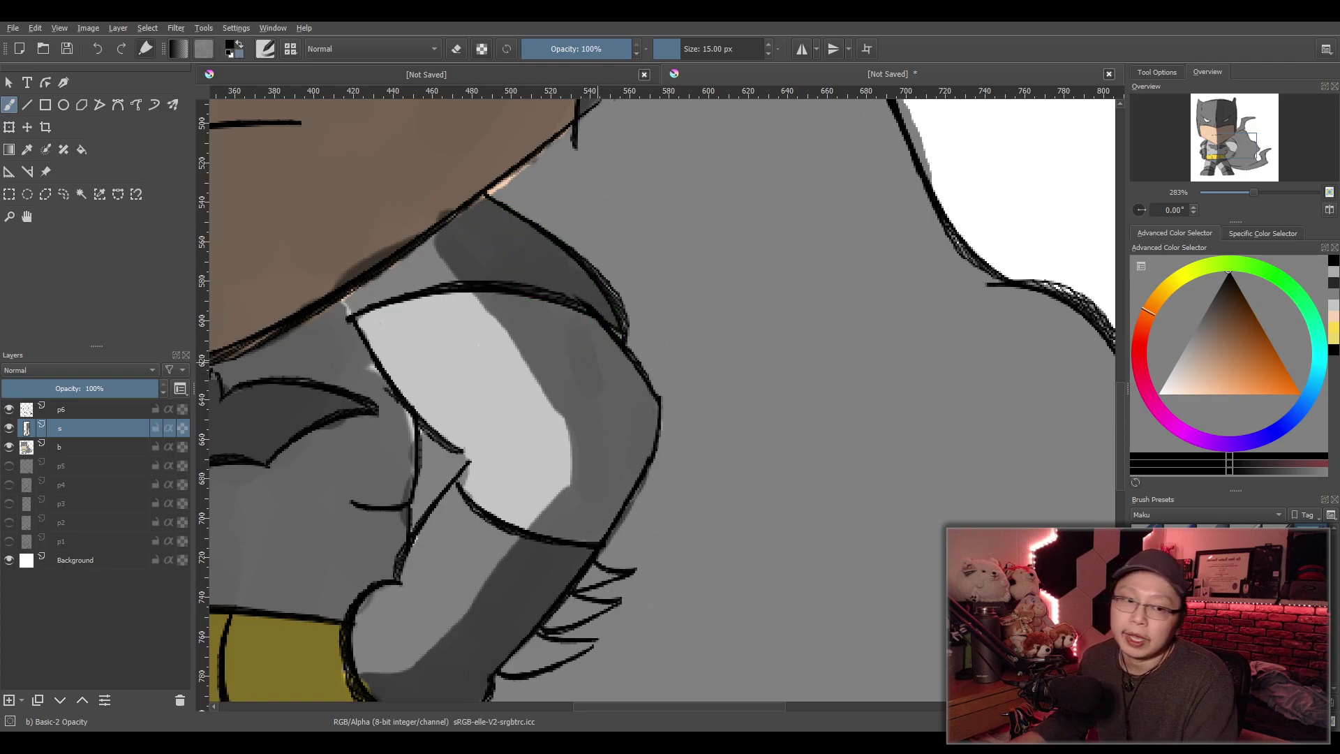
{"action": "left_click_drag", "start_coordinate": [628, 679], "coordinate": [599, 459]}
{"action": "mouse_move", "coordinate": [548, 367]}
{"action": "left_mouse_down"}
{"action": "mouse_move", "coordinate": [559, 394]}
{"action": "mouse_move", "coordinate": [530, 405]}
{"action": "mouse_move", "coordinate": [565, 391]}
{"action": "mouse_move", "coordinate": [550, 373]}
{"action": "mouse_move", "coordinate": [576, 357]}
{"action": "mouse_move", "coordinate": [489, 447]}
{"action": "mouse_move", "coordinate": [539, 434]}
{"action": "mouse_move", "coordinate": [492, 450]}
{"action": "mouse_move", "coordinate": [548, 427]}
{"action": "mouse_move", "coordinate": [562, 395]}
{"action": "left_mouse_up"}
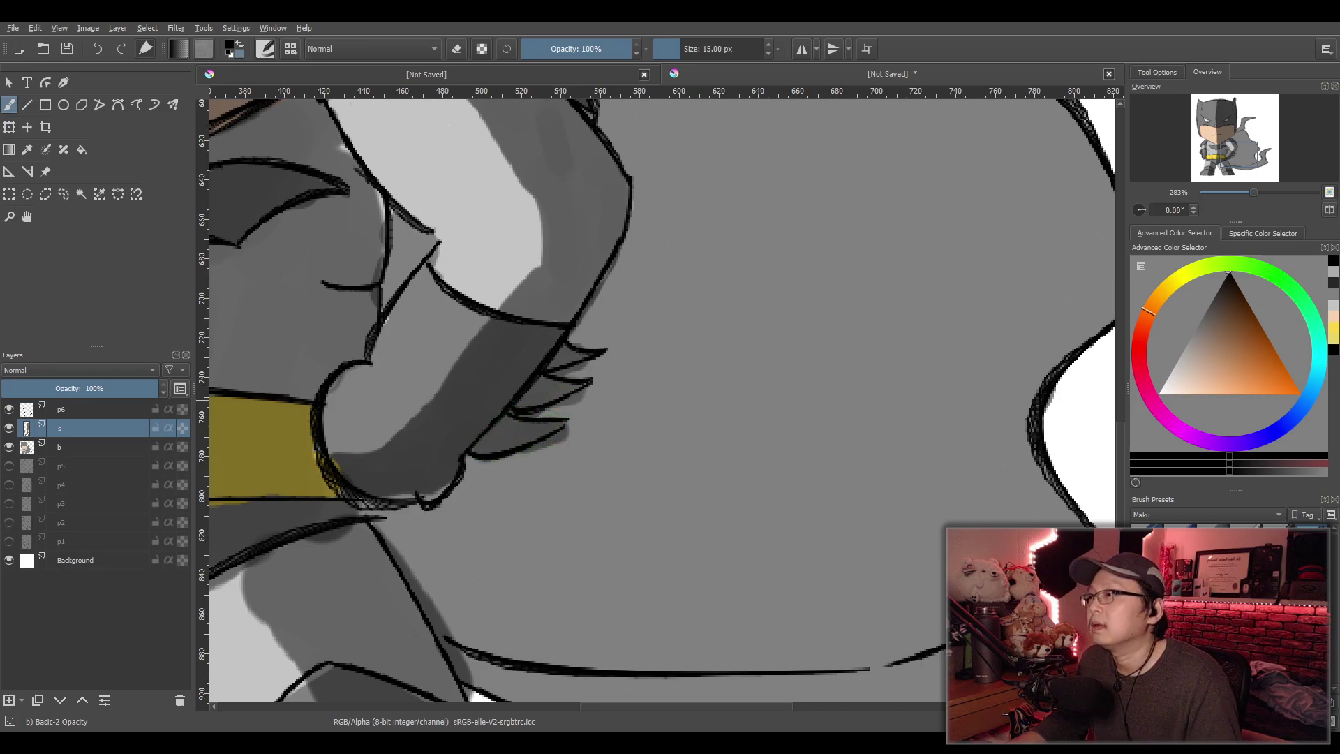
View the whole figure, hide colour layer b to examine the shadow shapes alone, and show the layer again
{"action": "key", "text": "1"}
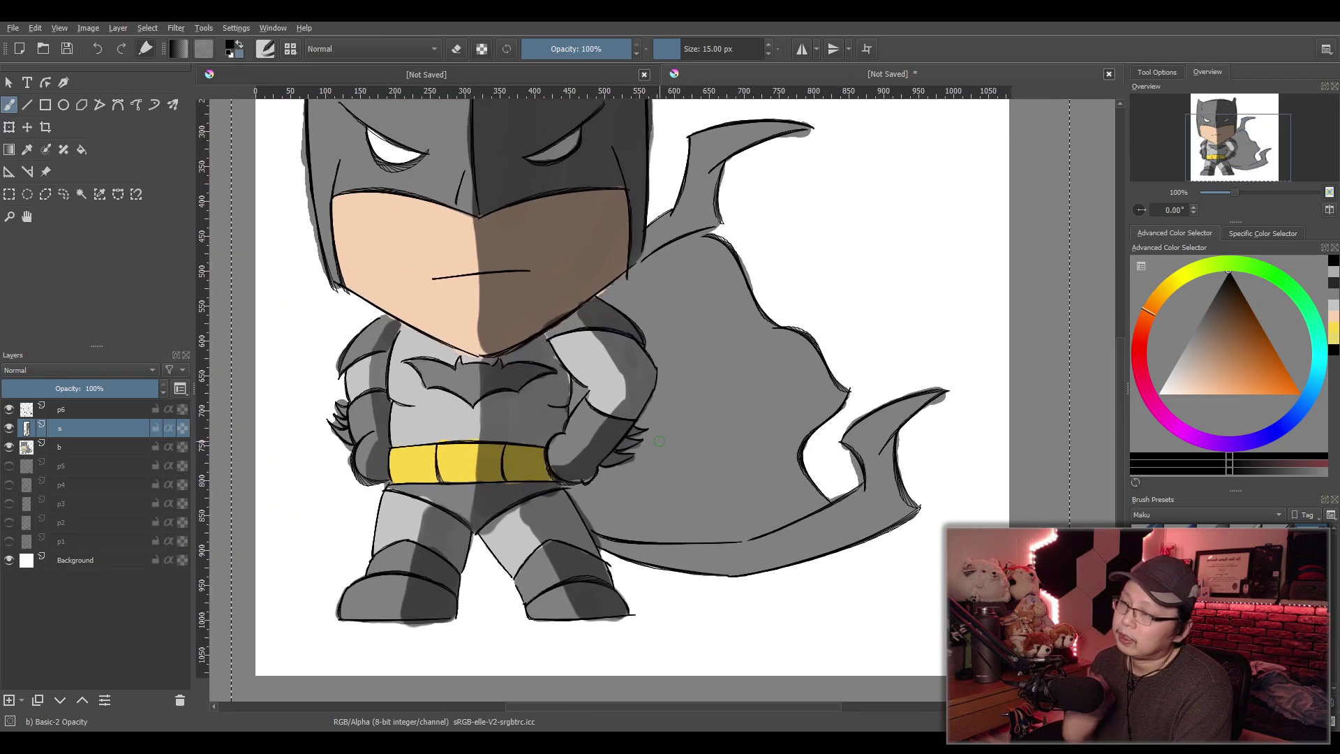
{"action": "scroll", "coordinate": [659, 441], "scroll_direction": "up", "scroll_amount": 3}
{"action": "scroll", "coordinate": [659, 441], "scroll_direction": "down", "scroll_amount": 5}
{"action": "scroll", "coordinate": [667, 445], "scroll_direction": "up", "scroll_amount": 4}
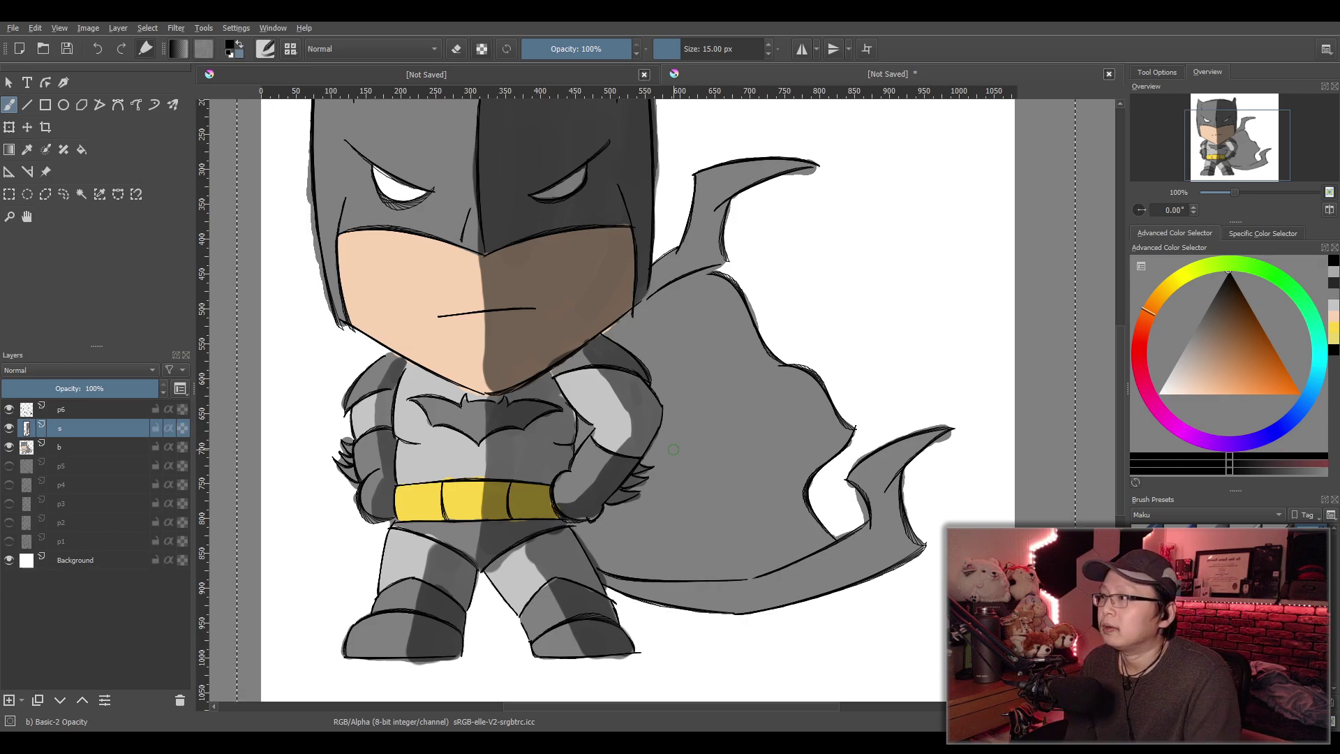
{"action": "left_click", "coordinate": [9, 447]}
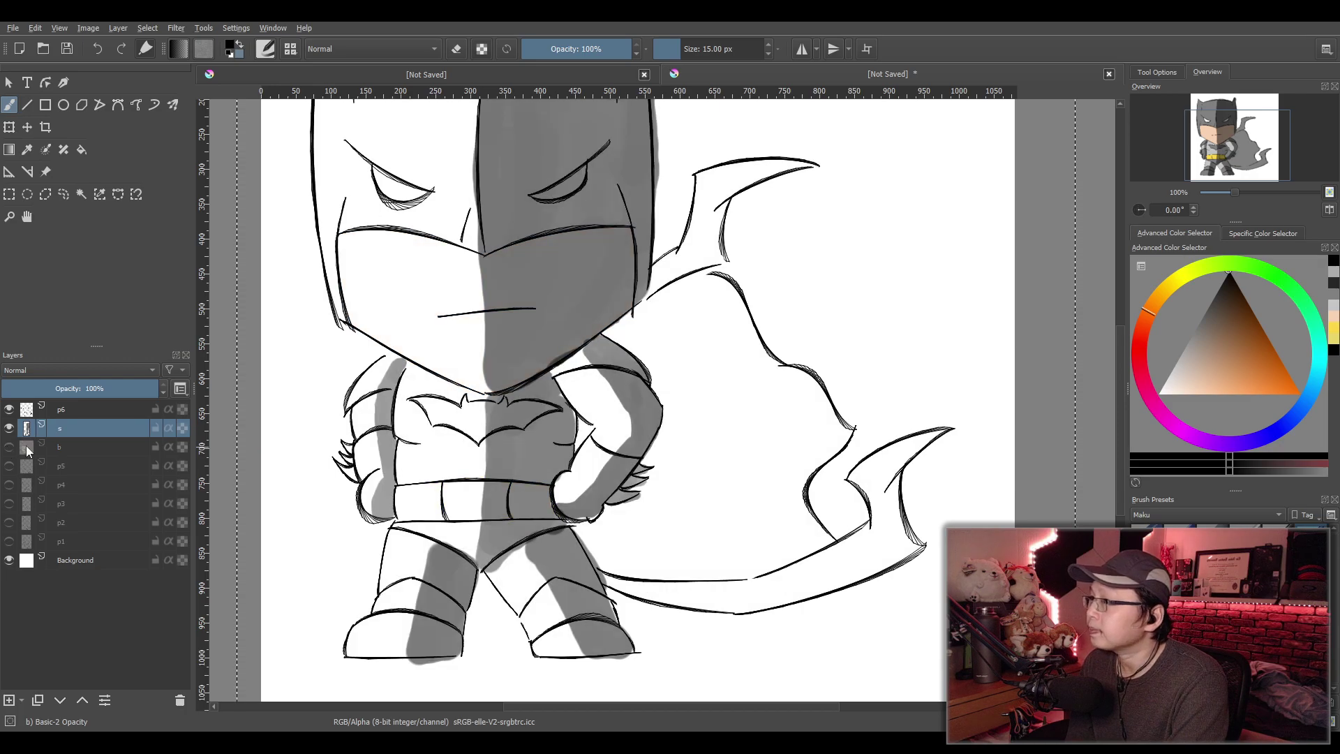
{"action": "left_click_drag", "start_coordinate": [619, 428], "coordinate": [658, 489]}
{"action": "scroll", "coordinate": [627, 488], "scroll_direction": "down", "scroll_amount": 1}
{"action": "scroll", "coordinate": [661, 478], "scroll_direction": "up", "scroll_amount": 1}
{"action": "scroll", "coordinate": [658, 482], "scroll_direction": "down", "scroll_amount": 1}
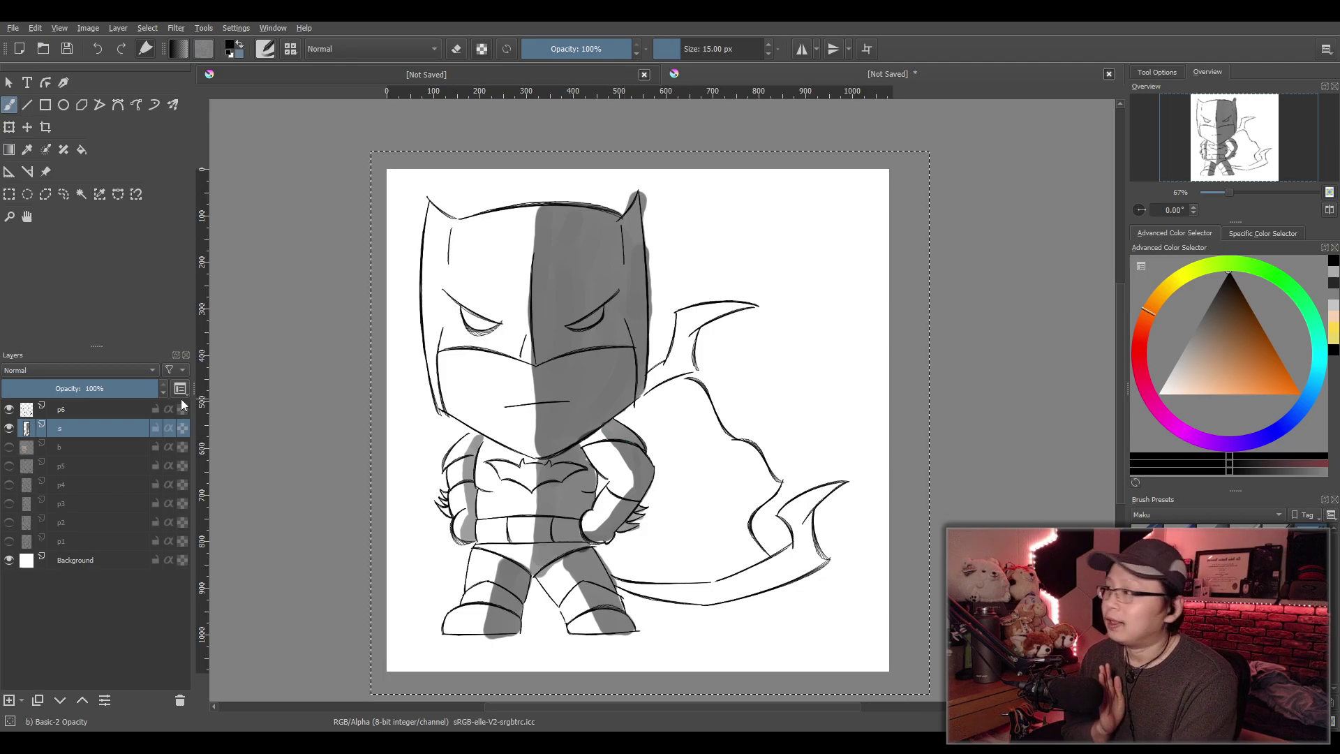
{"action": "left_click", "coordinate": [9, 446]}
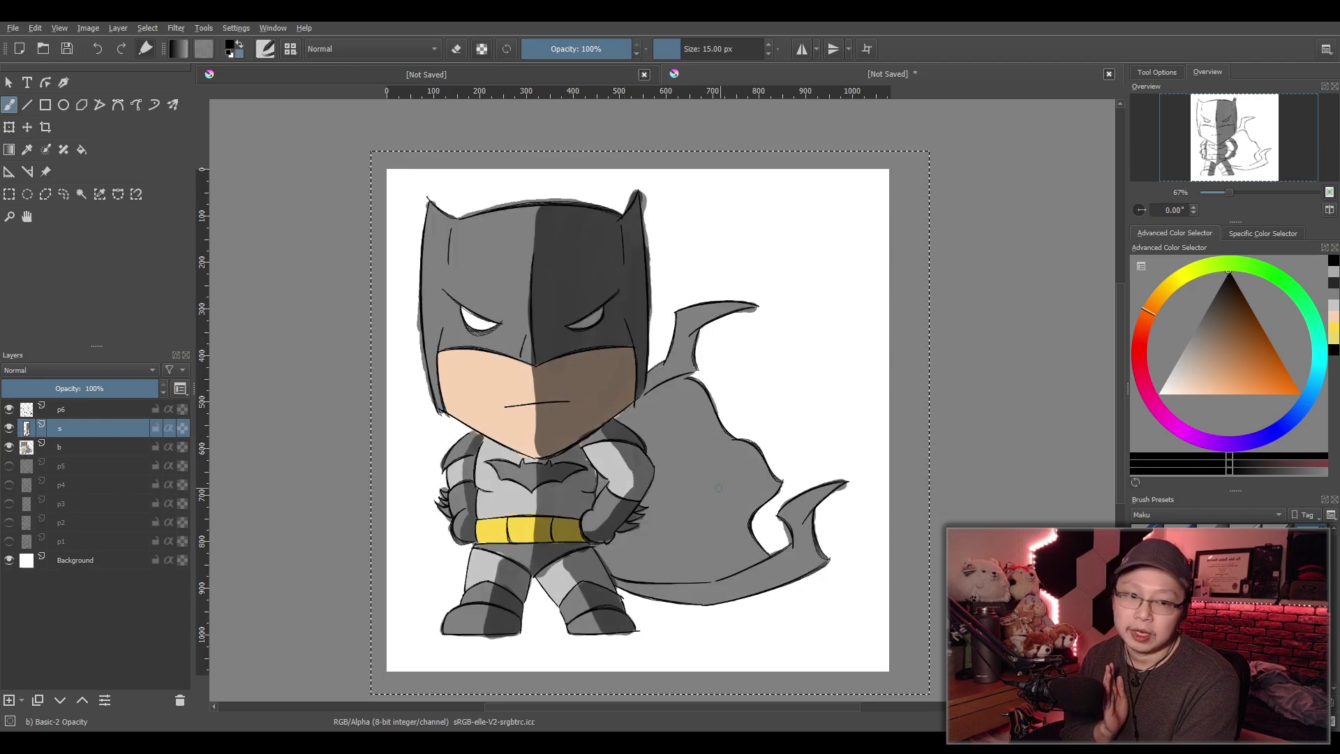
Toggle colour layer b off and on repeatedly to compare the figure with and without its flat colours
{"action": "scroll", "coordinate": [719, 488], "scroll_direction": "up", "scroll_amount": 1}
{"action": "left_click", "coordinate": [9, 448]}
{"action": "left_click", "coordinate": [9, 447]}
{"action": "left_click", "coordinate": [9, 446]}
{"action": "left_click", "coordinate": [9, 447]}
{"action": "left_click", "coordinate": [9, 447]}
{"action": "left_click", "coordinate": [9, 447]}
{"action": "left_click", "coordinate": [9, 446]}
{"action": "left_click", "coordinate": [9, 447]}
{"action": "left_click", "coordinate": [9, 447]}
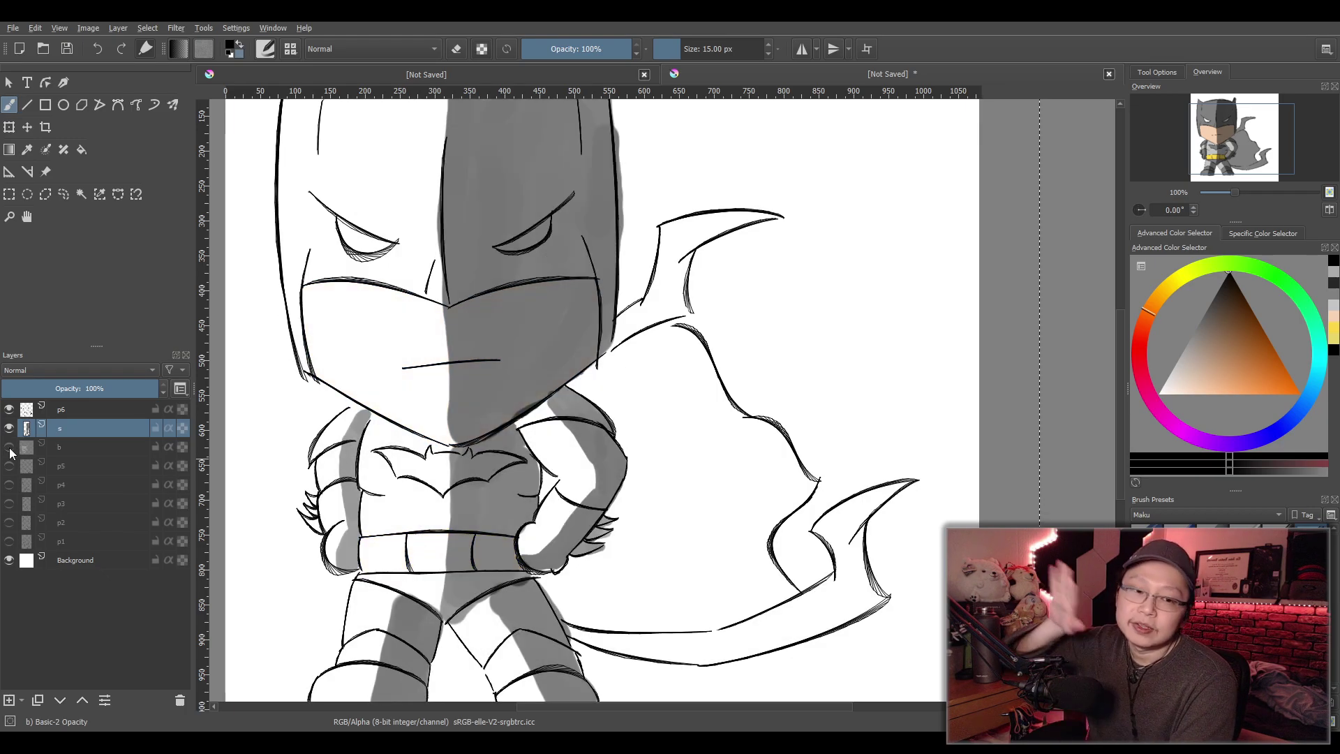
{"action": "left_click", "coordinate": [9, 447]}
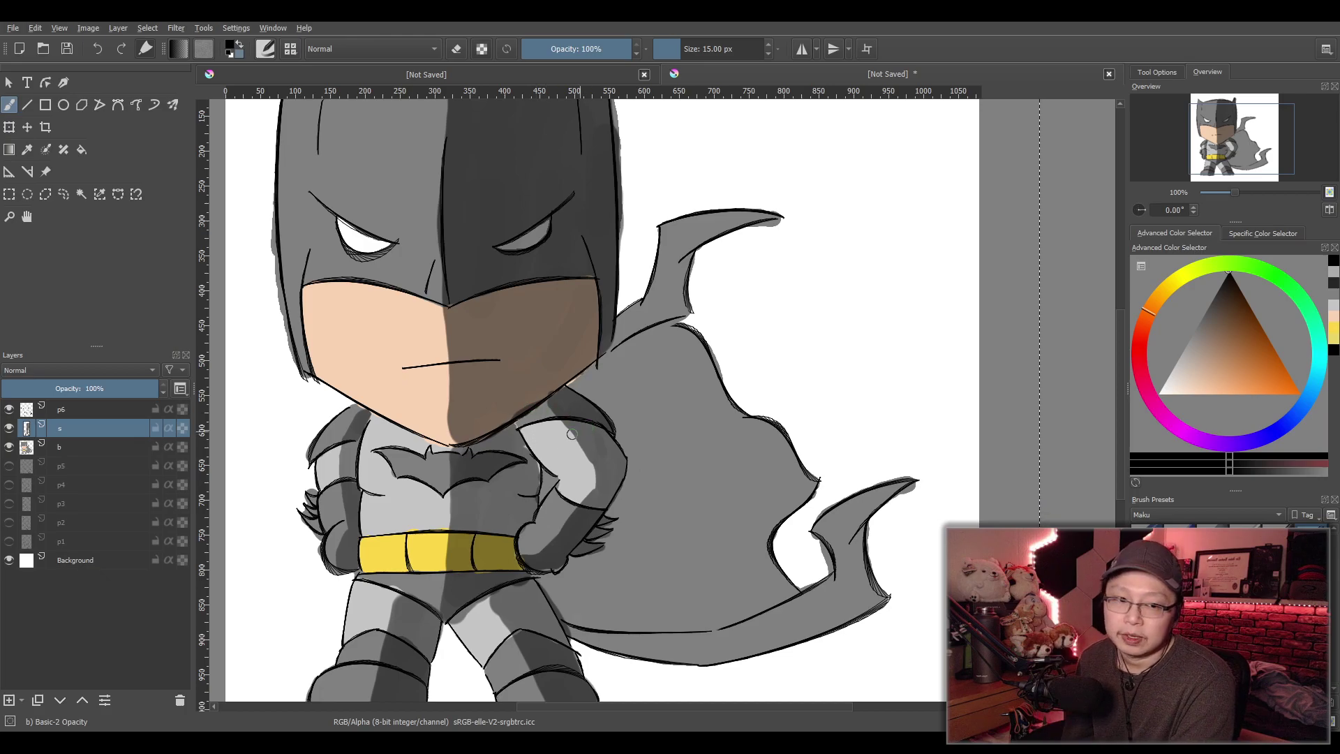
Hide layer b, inspect the shading on the torso, cape-side arm and legs up close, and restore the layer
{"action": "left_click", "coordinate": [9, 447]}
{"action": "mouse_move", "coordinate": [693, 476]}
{"action": "left_mouse_down"}
{"action": "mouse_move", "coordinate": [681, 427]}
{"action": "mouse_move", "coordinate": [700, 391]}
{"action": "mouse_move", "coordinate": [674, 469]}
{"action": "left_mouse_up"}
{"action": "scroll", "coordinate": [684, 431], "scroll_direction": "up", "scroll_amount": 1}
{"action": "scroll", "coordinate": [699, 392], "scroll_direction": "down", "scroll_amount": 1}
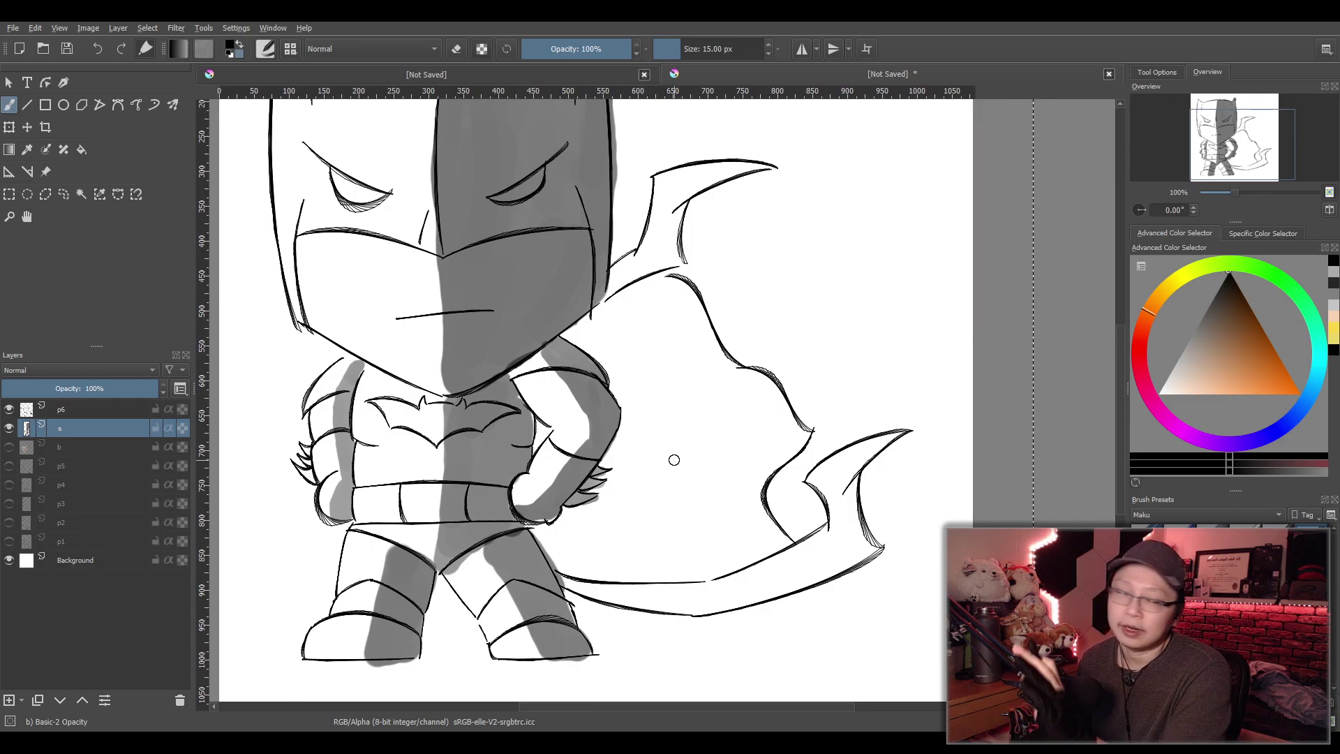
{"action": "scroll", "coordinate": [691, 522], "scroll_direction": "up", "scroll_amount": 1}
{"action": "left_click_drag", "start_coordinate": [651, 557], "coordinate": [643, 518]}
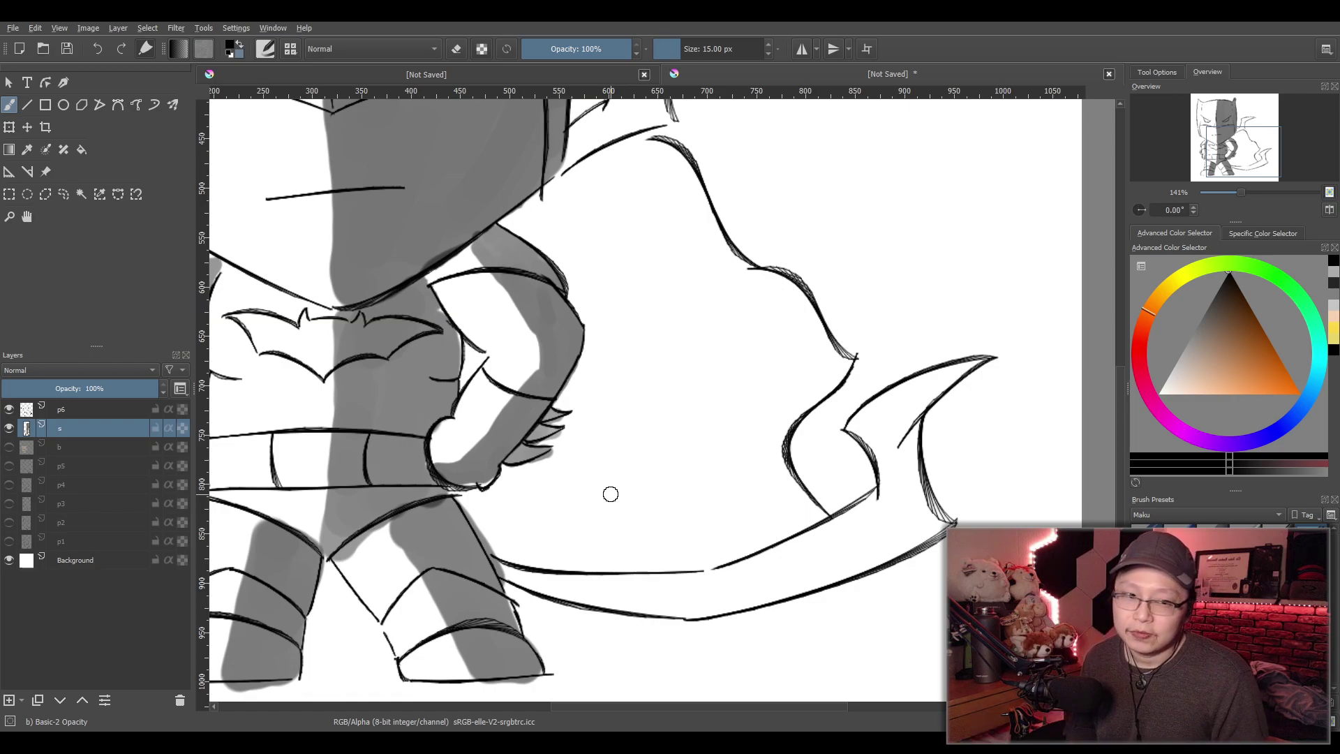
{"action": "left_click", "coordinate": [9, 447]}
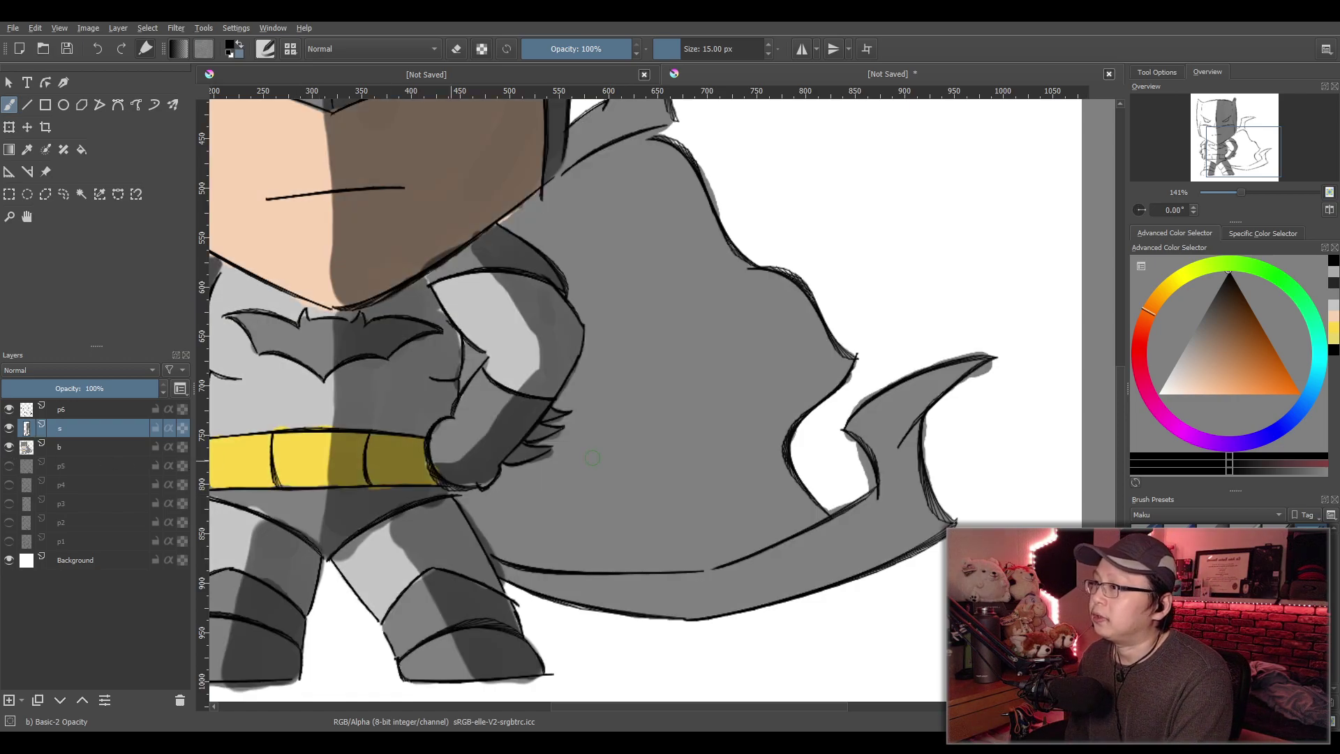
Change the foreground colour from black to a dark, muted yellow by shifting the hue and lowering the brightness
{"action": "key", "text": "1"}
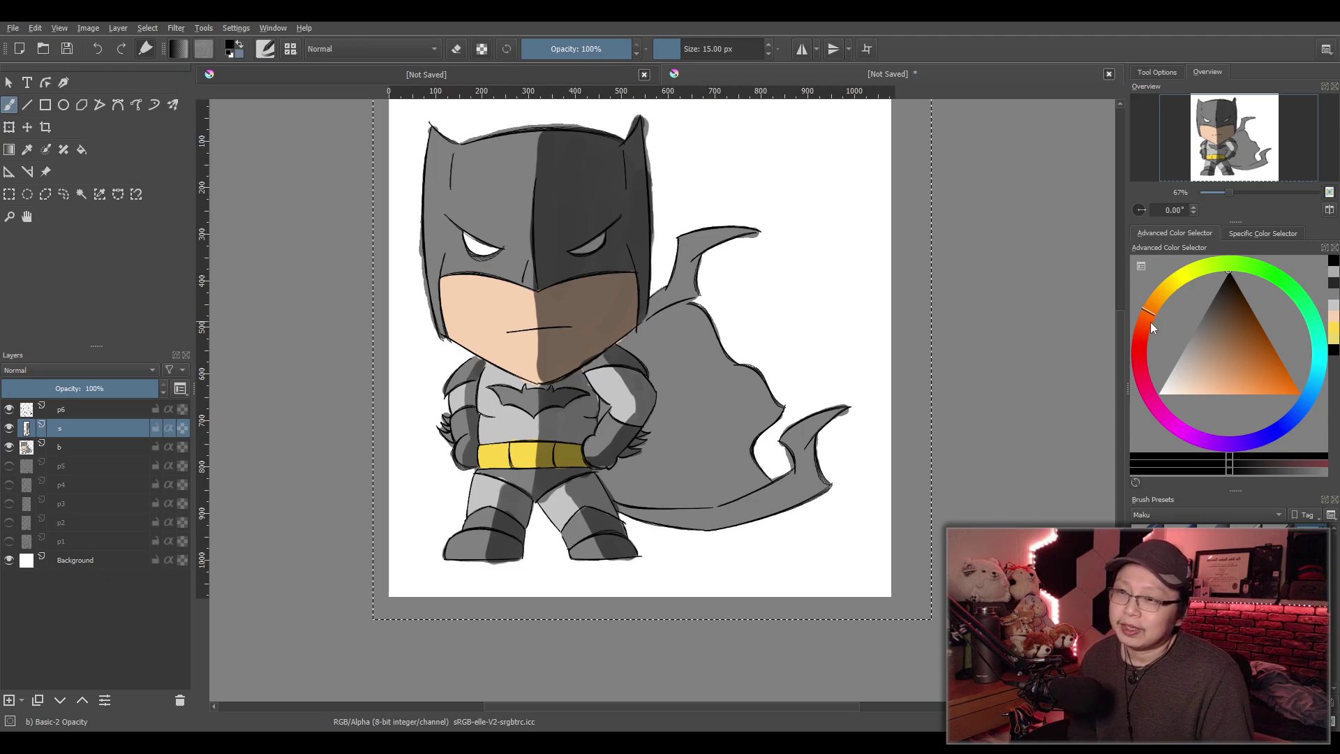
{"action": "left_click", "coordinate": [1234, 336]}
{"action": "left_click_drag", "start_coordinate": [1232, 335], "coordinate": [1219, 351]}
{"action": "left_click_drag", "start_coordinate": [1148, 307], "coordinate": [1170, 287]}
{"action": "left_click", "coordinate": [1283, 472]}
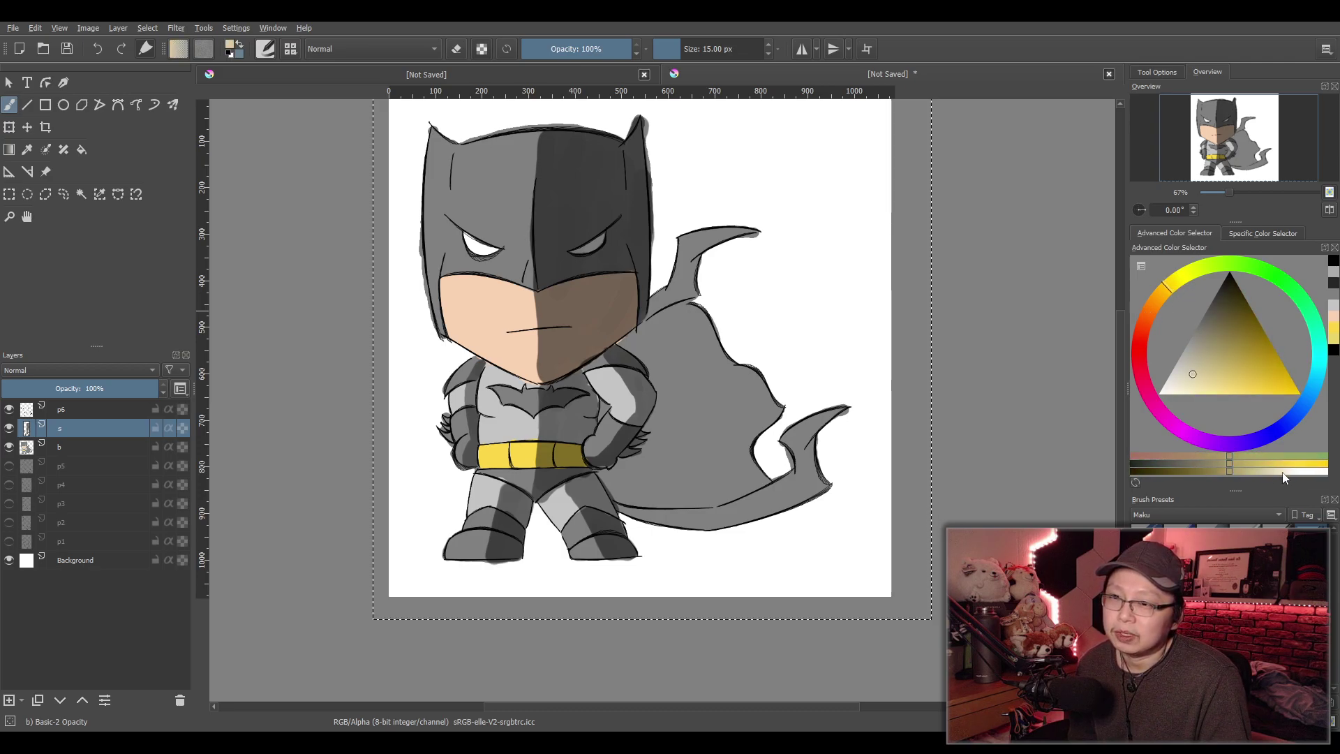
{"action": "left_click_drag", "start_coordinate": [1215, 472], "coordinate": [1213, 472]}
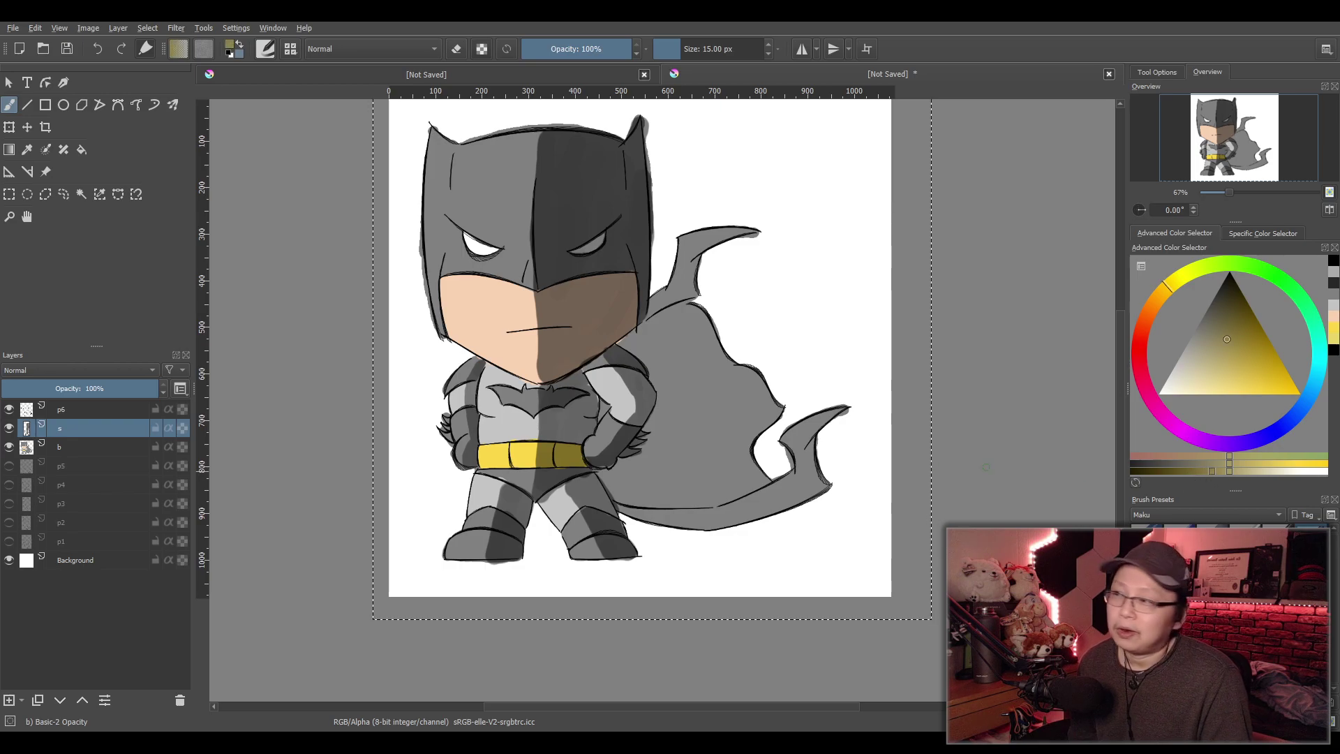
Hide and reshow layer b to check the shadow layer once more, and move in closer on the cape
{"action": "left_click", "coordinate": [9, 447]}
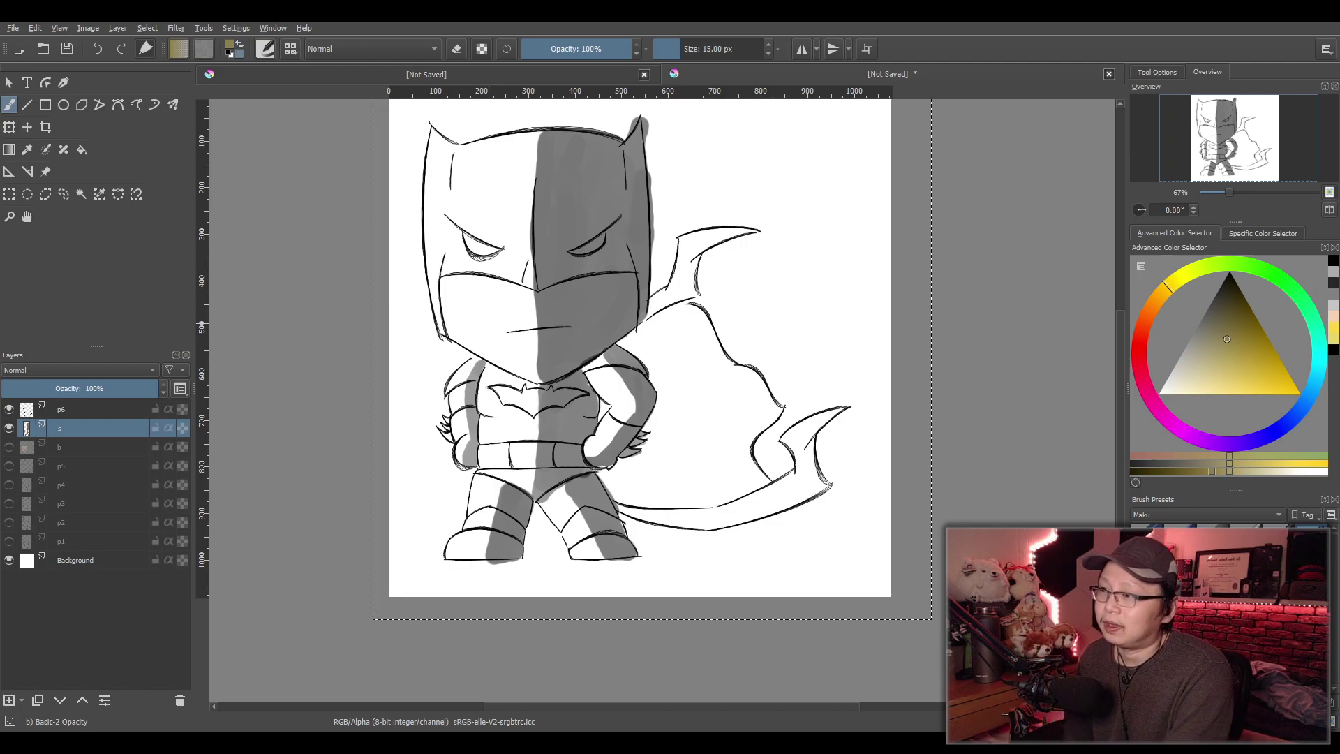
{"action": "left_click", "coordinate": [8, 446]}
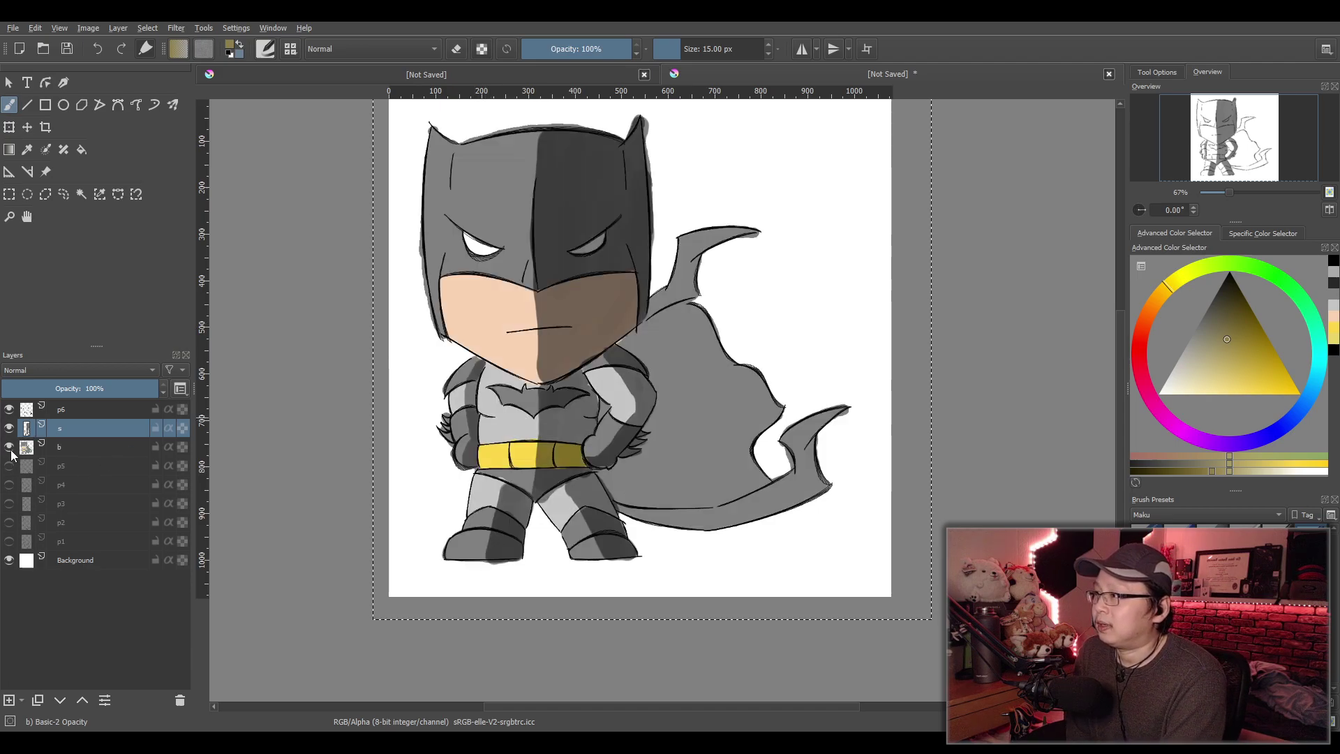
{"action": "scroll", "coordinate": [655, 458], "scroll_direction": "up", "scroll_amount": 1}
{"action": "scroll", "coordinate": [654, 459], "scroll_direction": "up", "scroll_amount": 2}
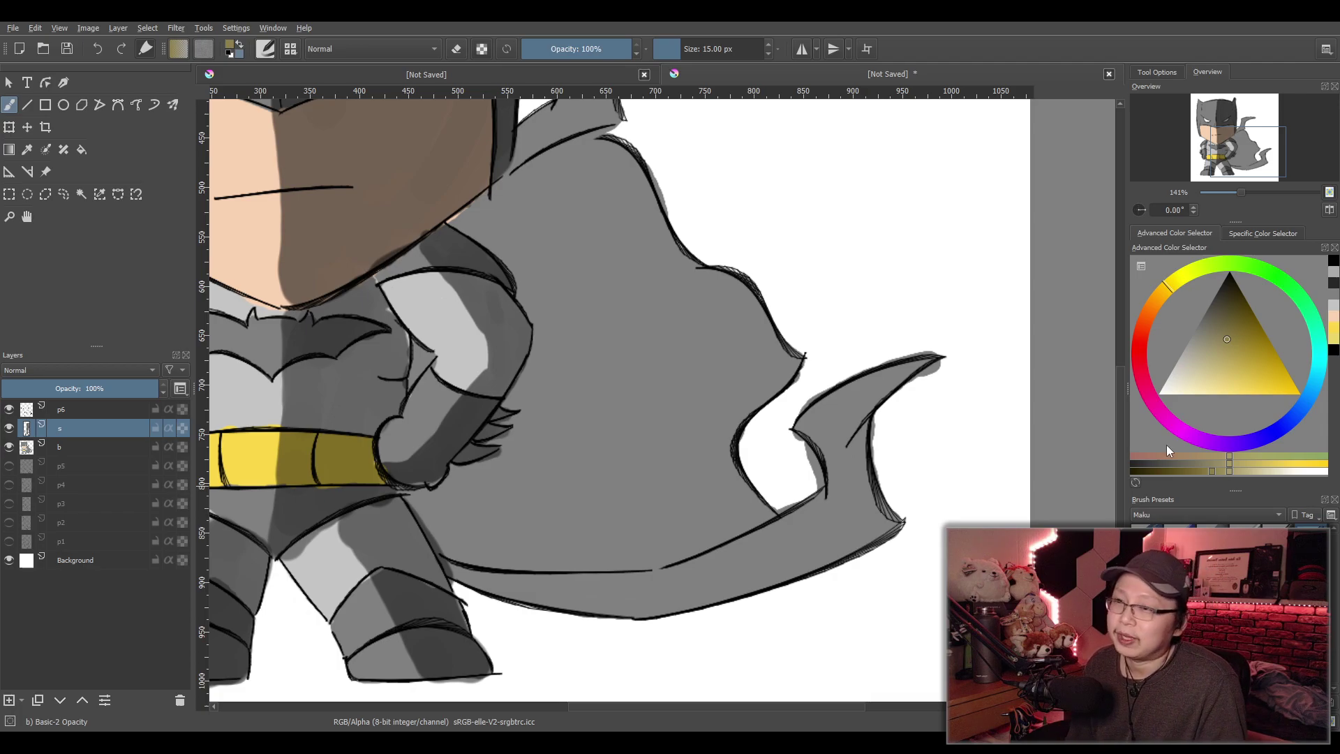
Set the foreground colour back to black and shade the undersides of the cape's long lower fold and both curled tips
{"action": "left_click_drag", "start_coordinate": [1213, 341], "coordinate": [1234, 267]}
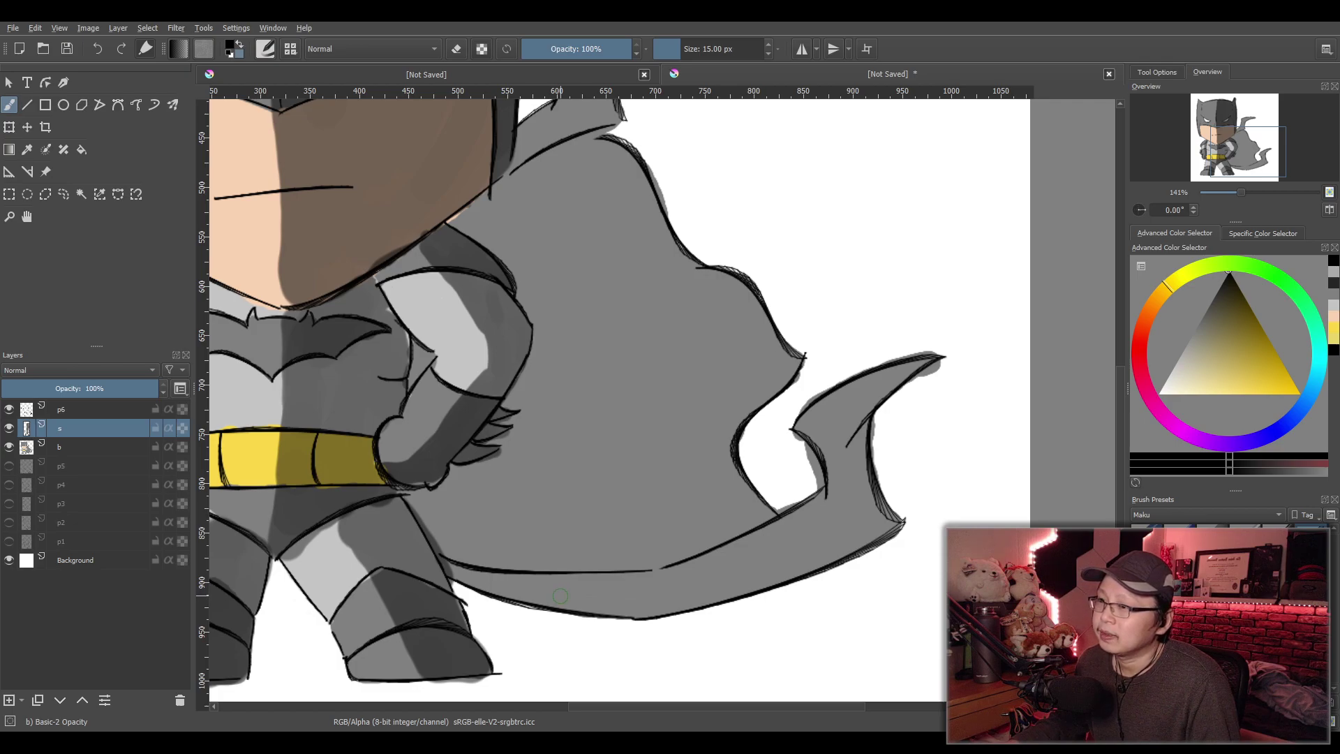
{"action": "mouse_move", "coordinate": [875, 428]}
{"action": "left_mouse_down"}
{"action": "mouse_move", "coordinate": [927, 362]}
{"action": "mouse_move", "coordinate": [868, 400]}
{"action": "mouse_move", "coordinate": [846, 437]}
{"action": "mouse_move", "coordinate": [858, 494]}
{"action": "mouse_move", "coordinate": [858, 459]}
{"action": "mouse_move", "coordinate": [861, 497]}
{"action": "mouse_move", "coordinate": [848, 469]}
{"action": "mouse_move", "coordinate": [894, 526]}
{"action": "mouse_move", "coordinate": [857, 511]}
{"action": "mouse_move", "coordinate": [872, 525]}
{"action": "mouse_move", "coordinate": [848, 551]}
{"action": "mouse_move", "coordinate": [838, 540]}
{"action": "mouse_move", "coordinate": [853, 521]}
{"action": "mouse_move", "coordinate": [818, 562]}
{"action": "mouse_move", "coordinate": [641, 615]}
{"action": "mouse_move", "coordinate": [509, 591]}
{"action": "mouse_move", "coordinate": [663, 599]}
{"action": "mouse_move", "coordinate": [773, 568]}
{"action": "mouse_move", "coordinate": [848, 527]}
{"action": "left_mouse_up"}
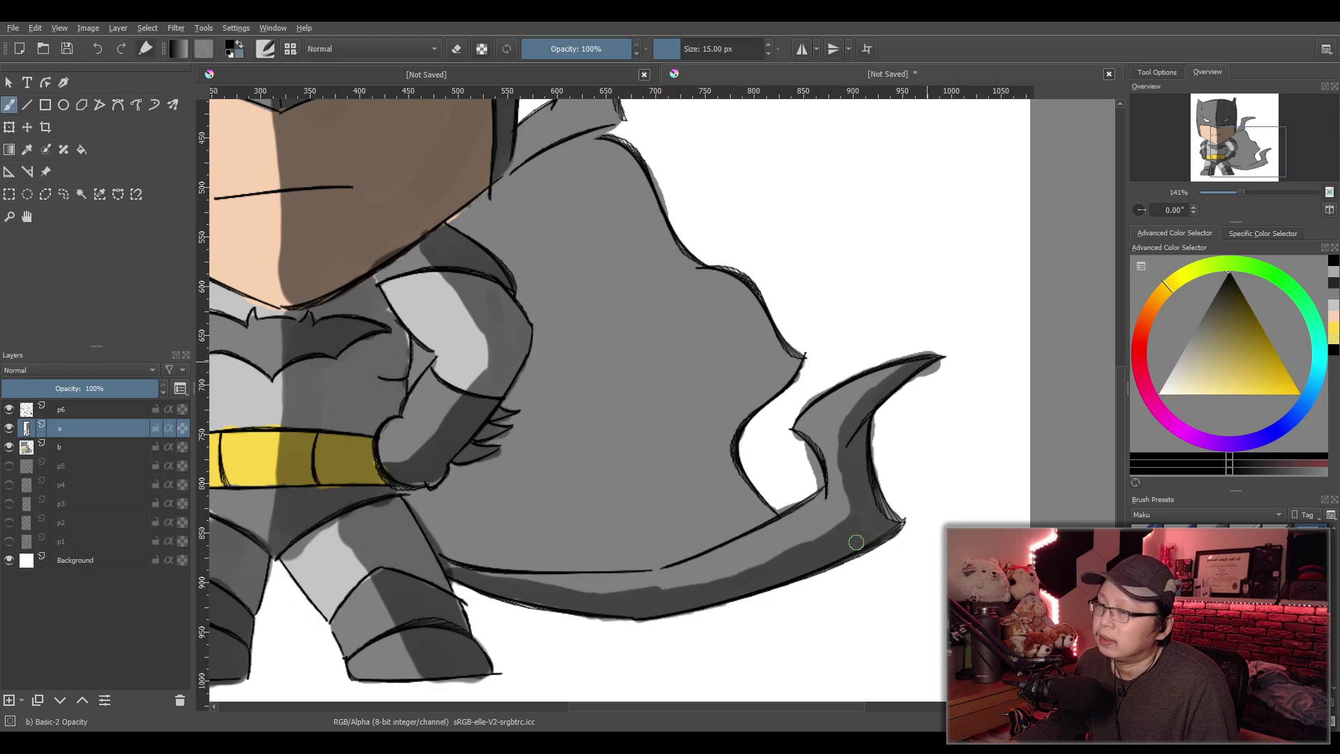
{"action": "left_click_drag", "start_coordinate": [648, 279], "coordinate": [595, 374]}
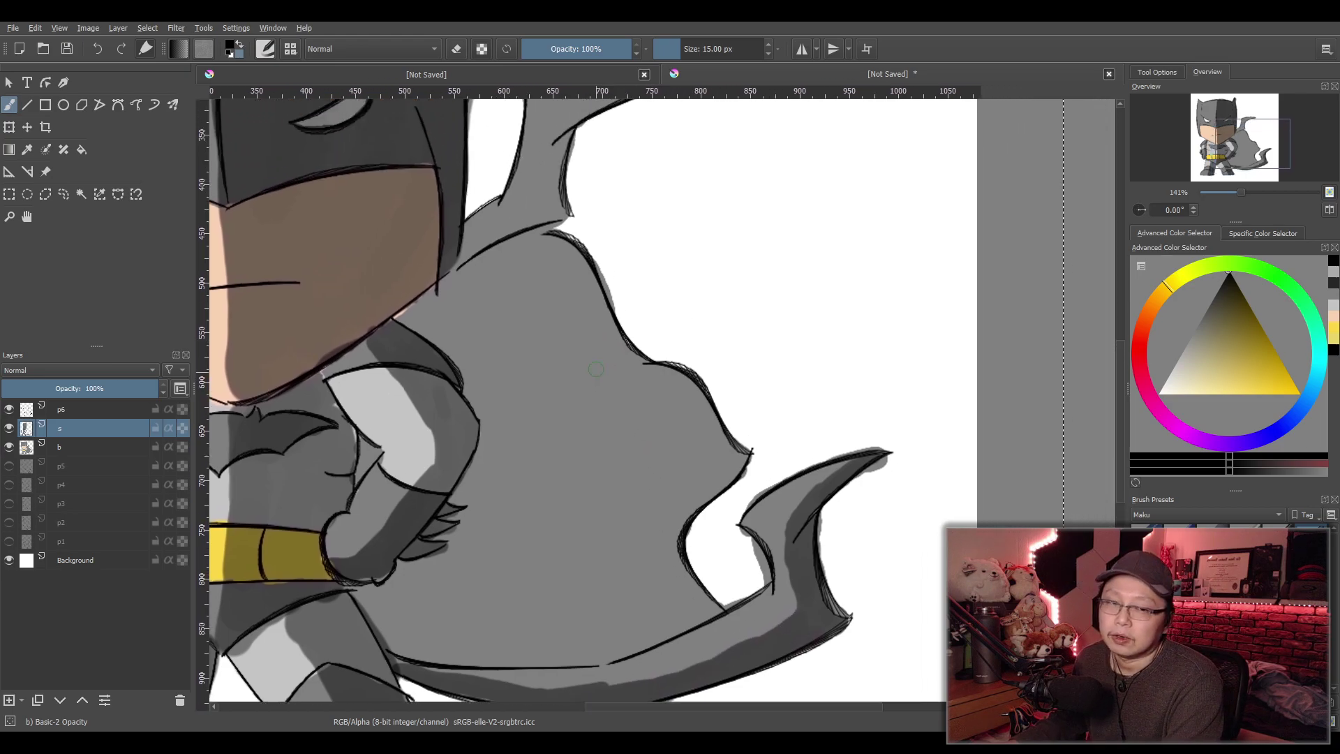
{"action": "left_click_drag", "start_coordinate": [588, 258], "coordinate": [530, 403]}
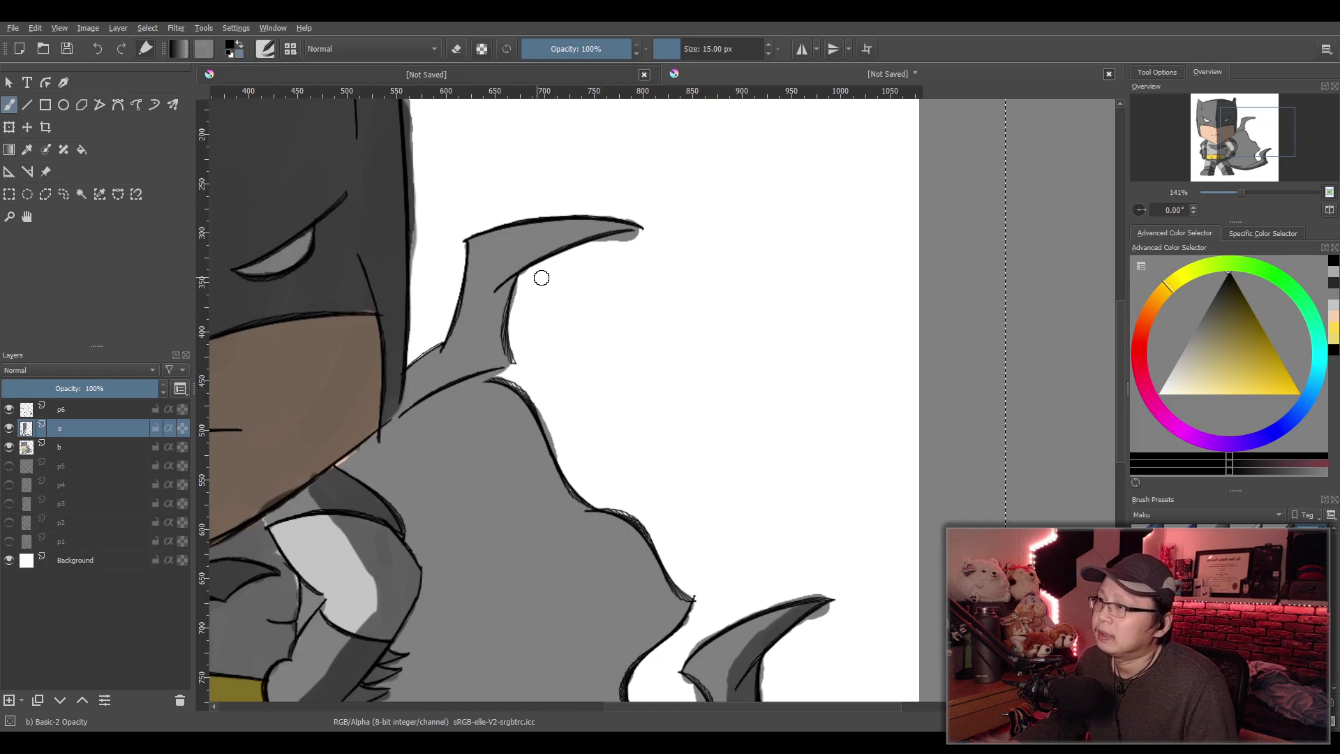
{"action": "left_click_drag", "start_coordinate": [508, 266], "coordinate": [623, 227]}
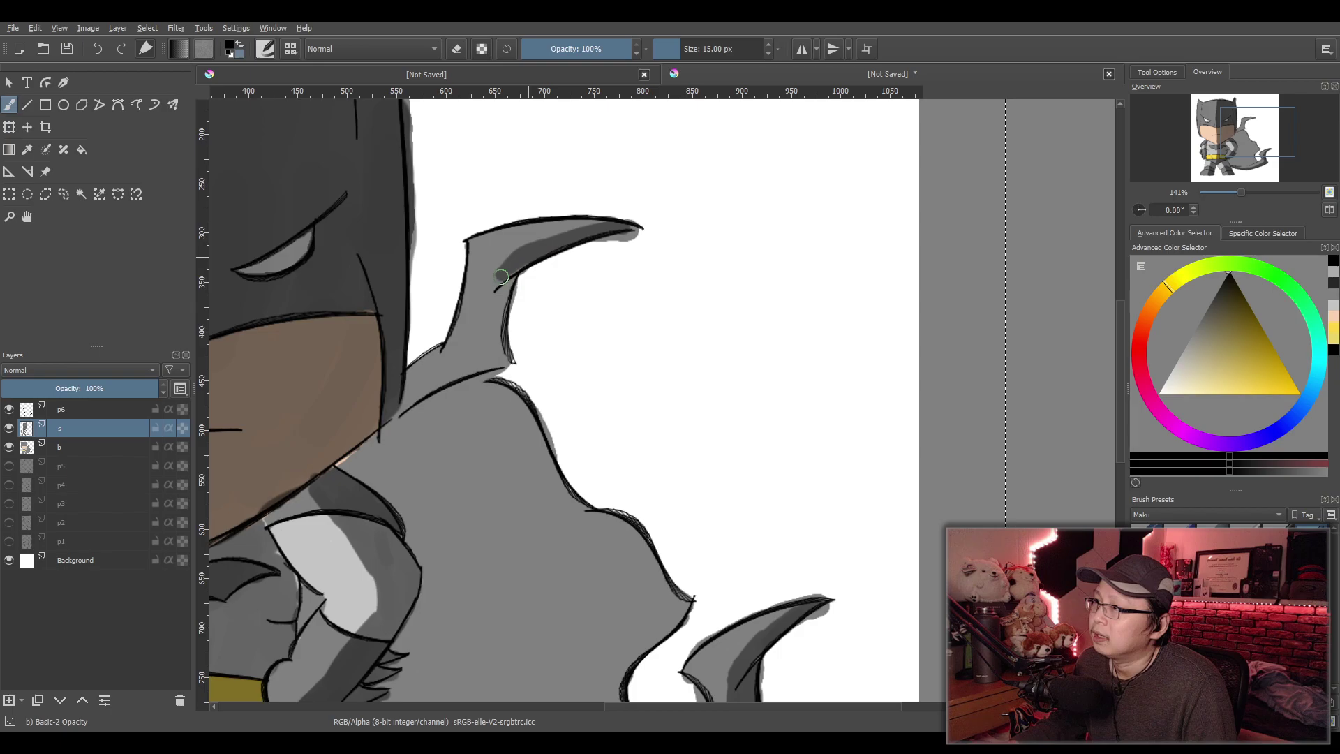
{"action": "mouse_move", "coordinate": [497, 291]}
{"action": "left_mouse_down"}
{"action": "mouse_move", "coordinate": [498, 345]}
{"action": "mouse_move", "coordinate": [494, 335]}
{"action": "mouse_move", "coordinate": [481, 370]}
{"action": "mouse_move", "coordinate": [408, 397]}
{"action": "left_mouse_up"}
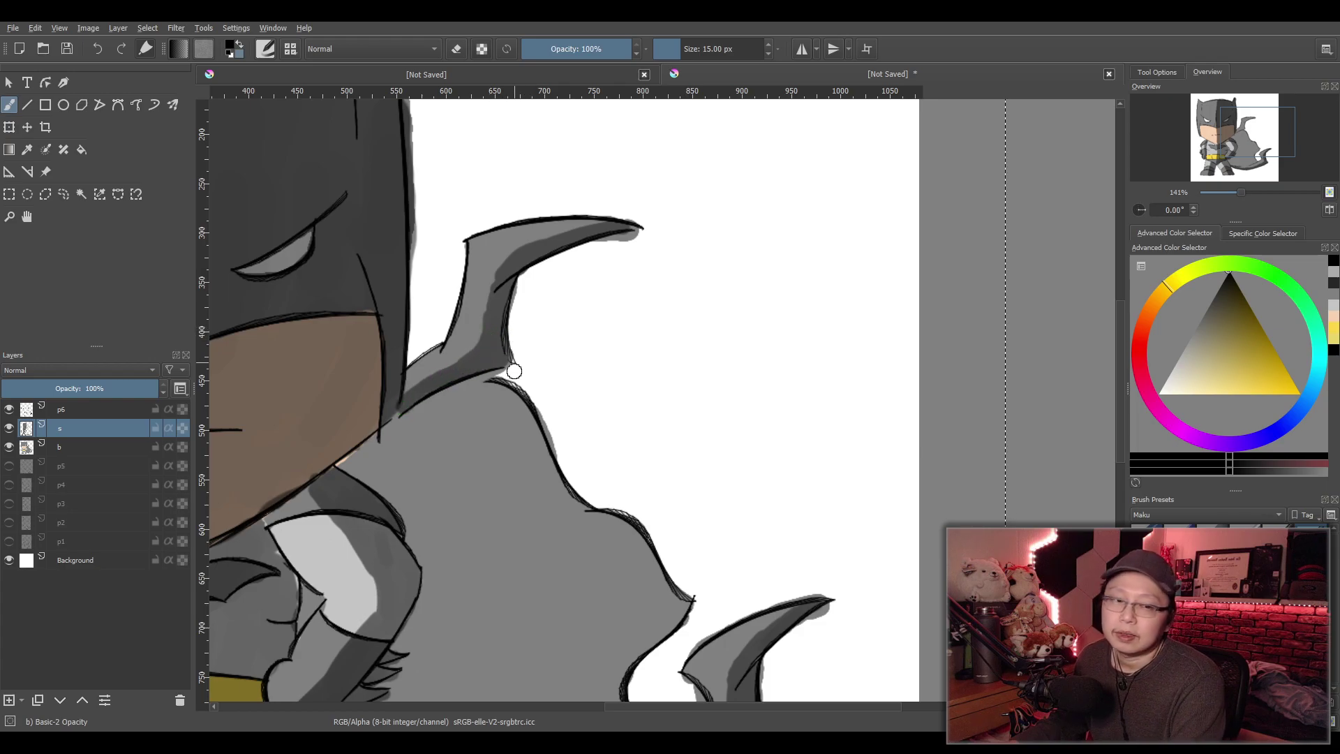
{"action": "left_click_drag", "start_coordinate": [556, 419], "coordinate": [587, 262]}
{"action": "scroll", "coordinate": [641, 391], "scroll_direction": "down", "scroll_amount": 1}
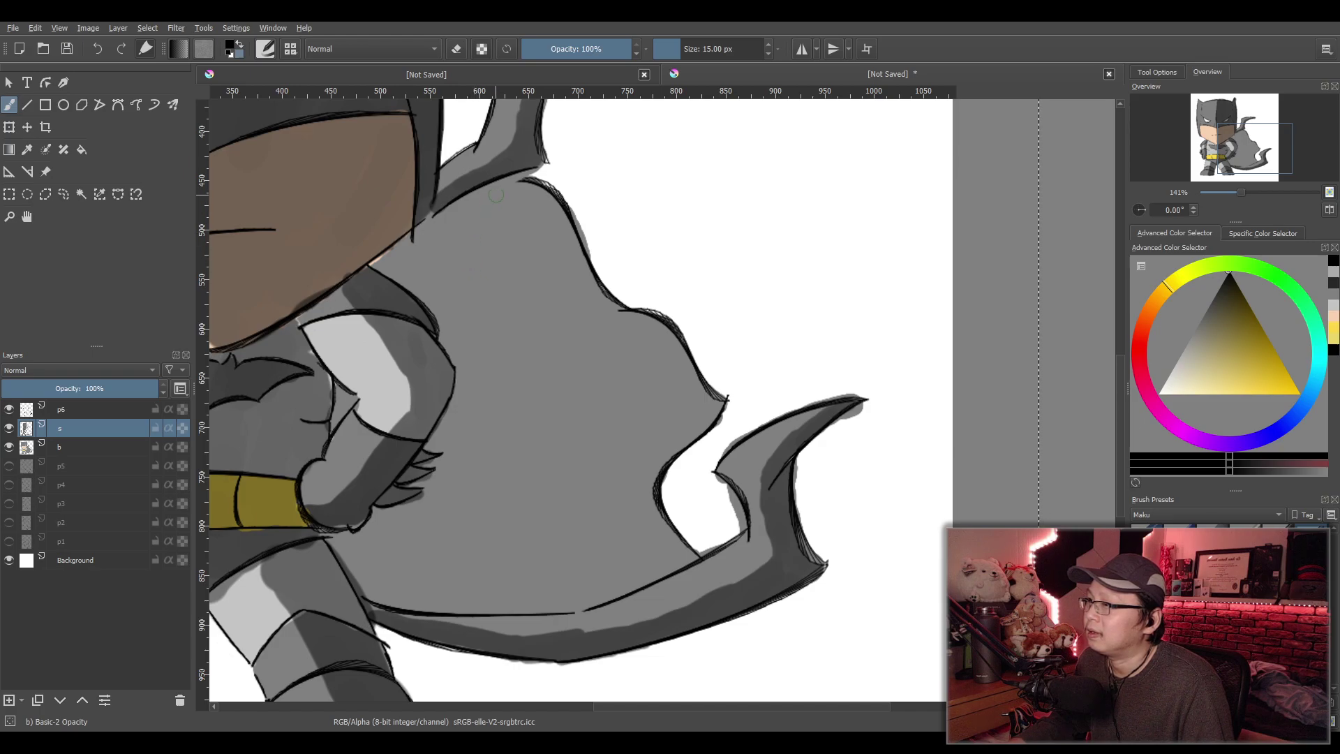
{"action": "left_click_drag", "start_coordinate": [492, 192], "coordinate": [462, 203]}
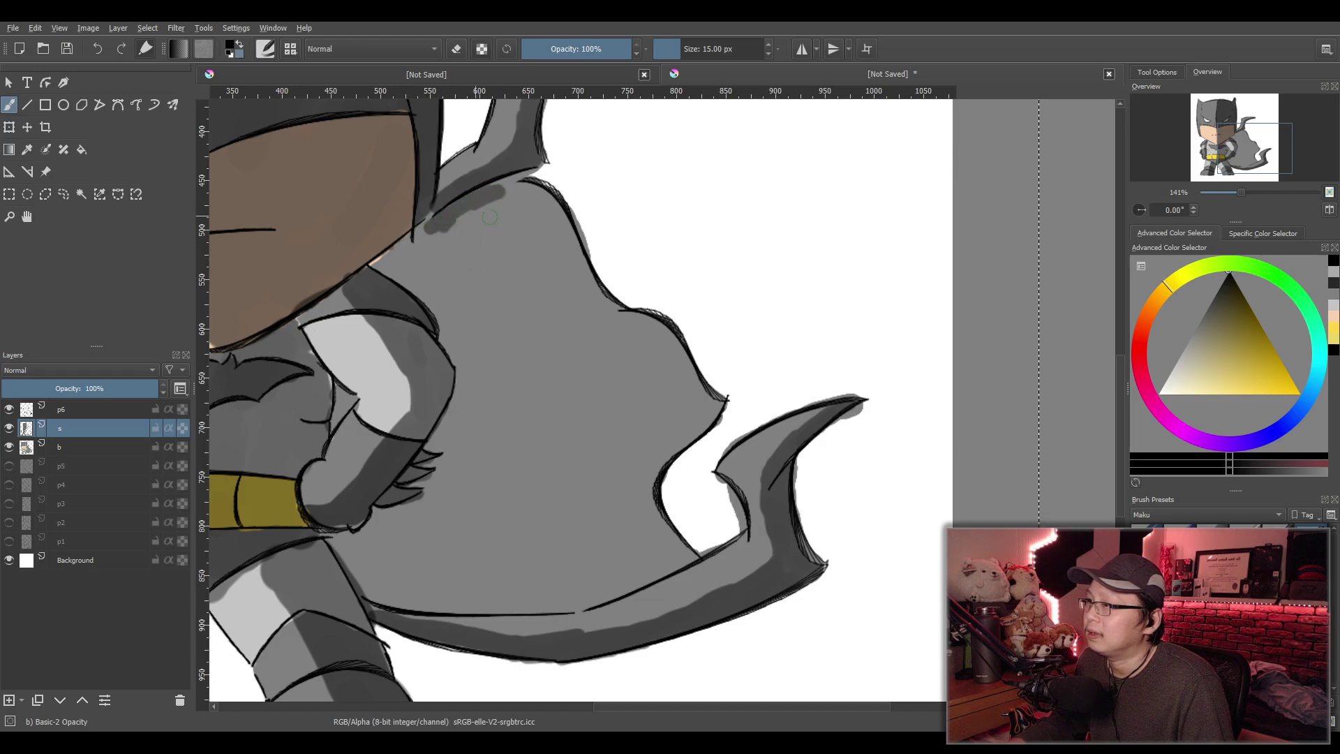
{"action": "key", "text": "ctrl+z"}
Set the brush size to 20 px and fill the inside of the cape with shadow, leaving a lighter border along its outer edge
{"action": "left_click", "coordinate": [711, 45]}
{"action": "type", "text": "20"}
{"action": "key", "text": "Return"}
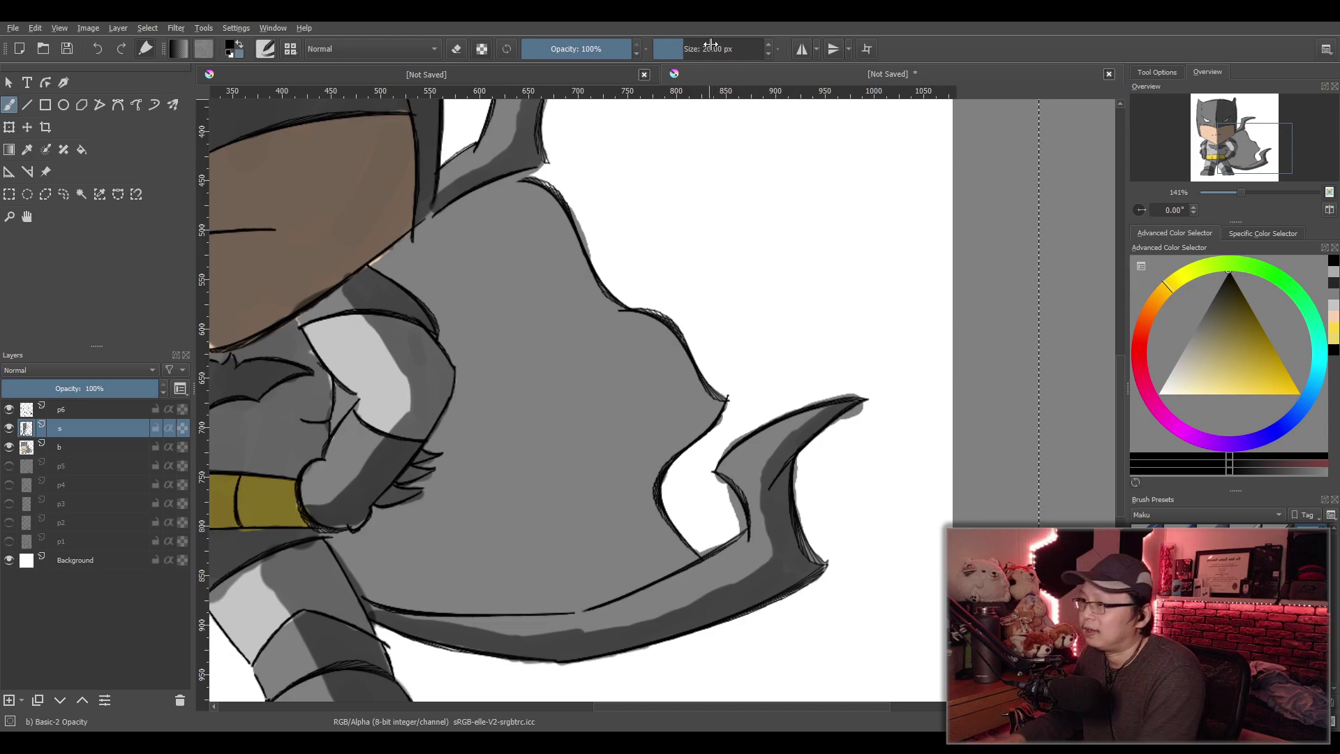
{"action": "mouse_move", "coordinate": [376, 573]}
{"action": "left_mouse_down"}
{"action": "mouse_move", "coordinate": [365, 589]}
{"action": "mouse_move", "coordinate": [381, 602]}
{"action": "mouse_move", "coordinate": [585, 601]}
{"action": "mouse_move", "coordinate": [687, 556]}
{"action": "mouse_move", "coordinate": [665, 538]}
{"action": "left_mouse_up"}
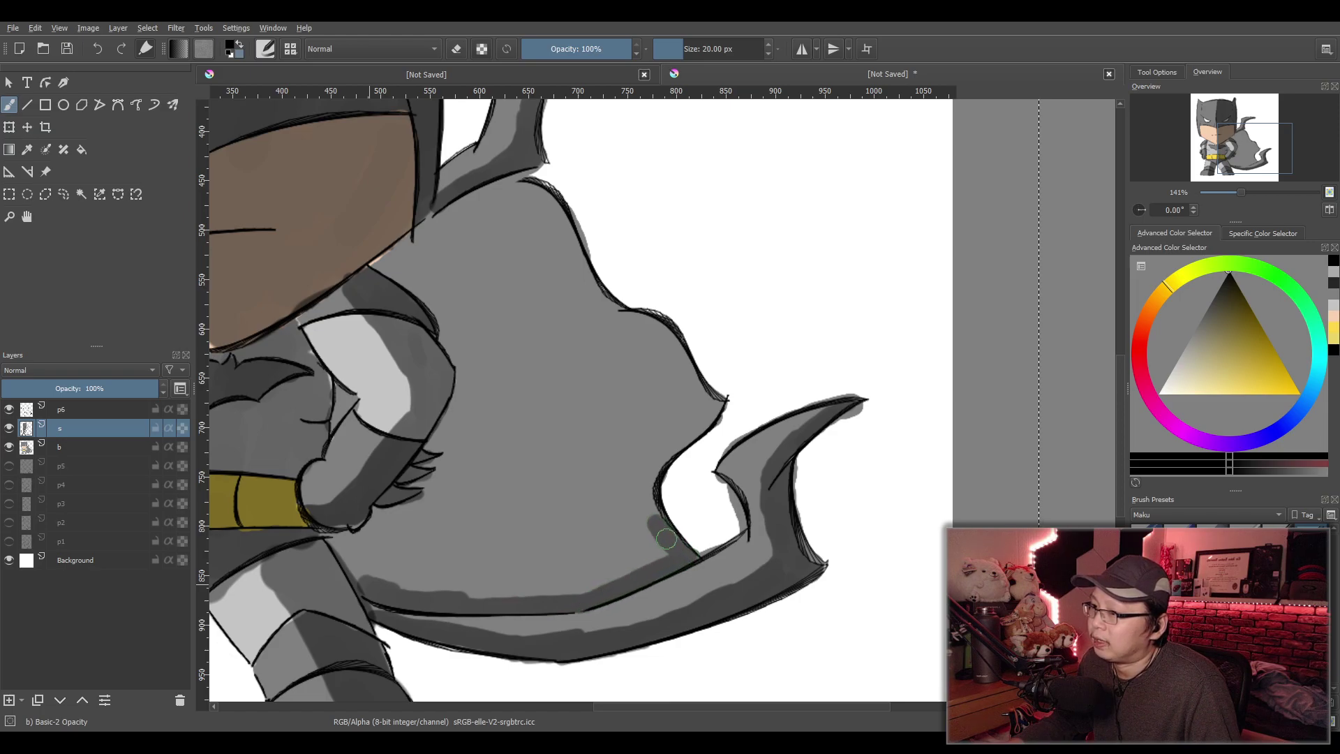
{"action": "key", "text": "ctrl+z"}
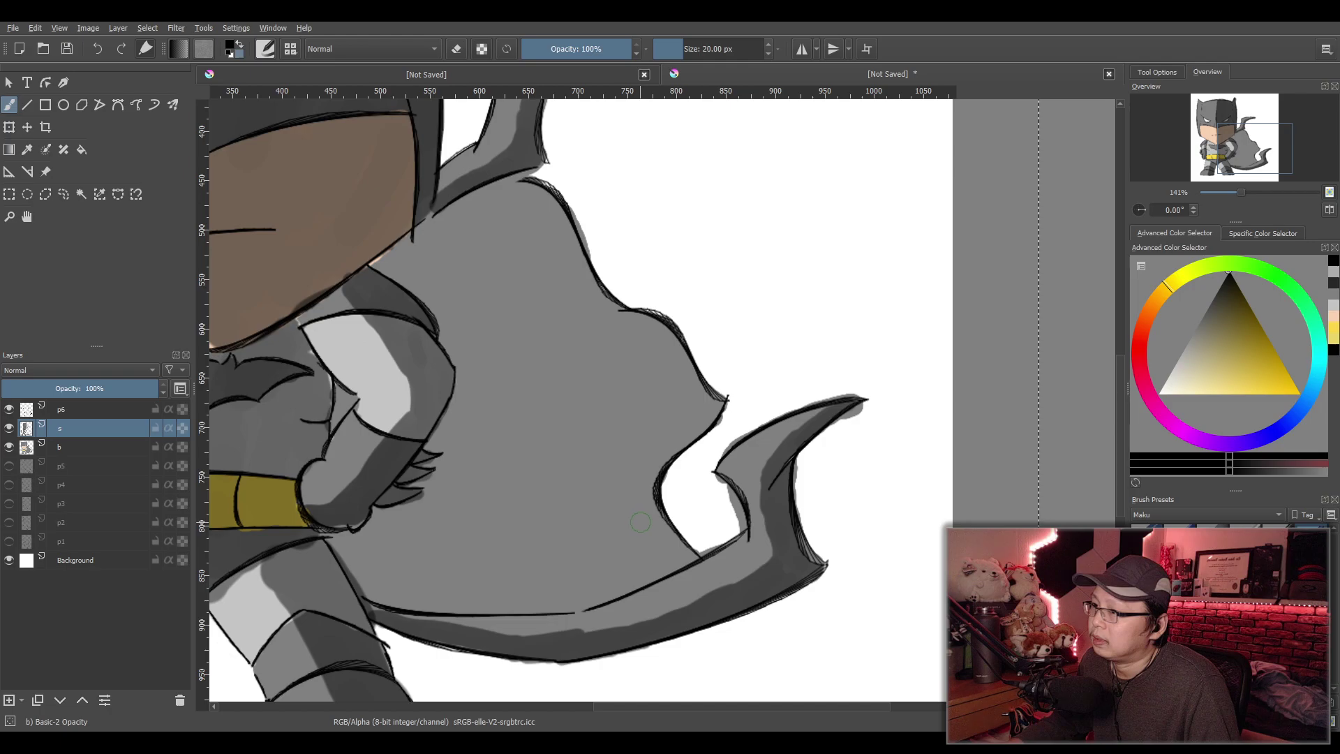
{"action": "mouse_move", "coordinate": [627, 525]}
{"action": "left_mouse_down"}
{"action": "mouse_move", "coordinate": [355, 559]}
{"action": "mouse_move", "coordinate": [339, 549]}
{"action": "left_mouse_up"}
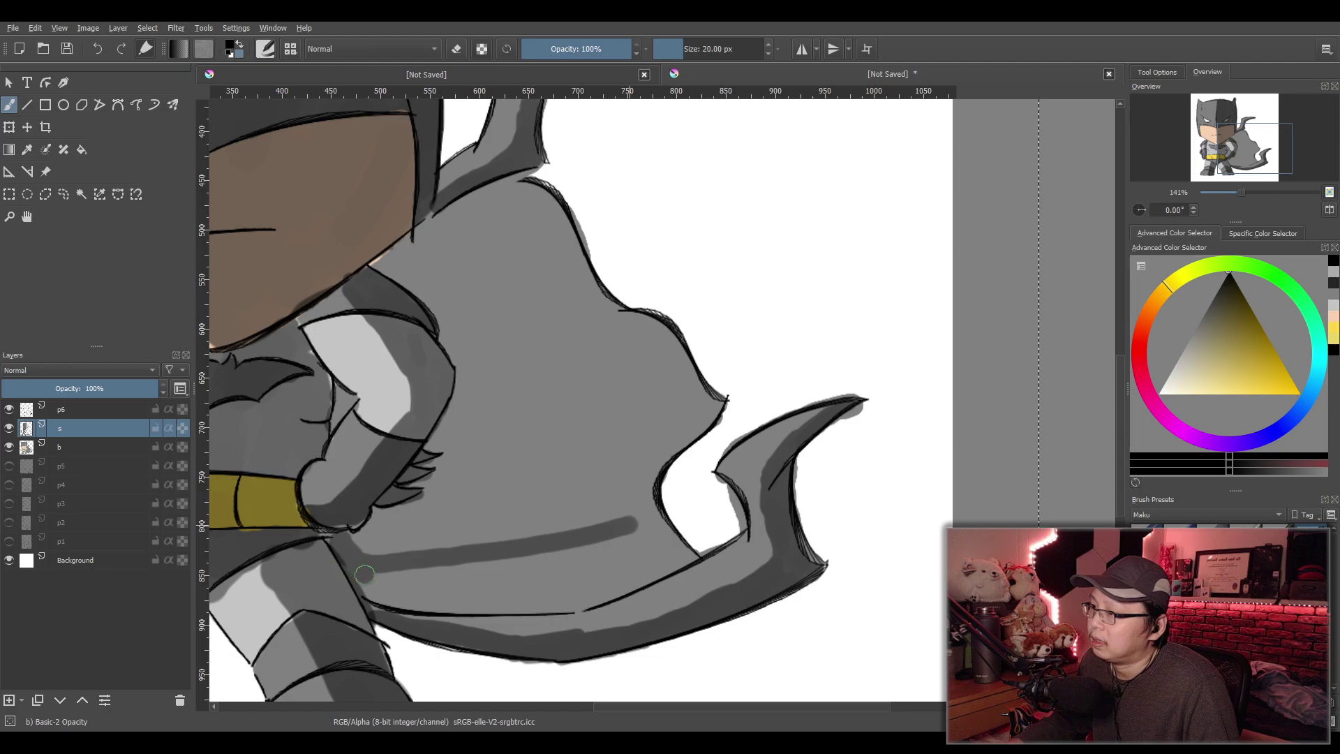
{"action": "mouse_move", "coordinate": [356, 569]}
{"action": "left_mouse_down"}
{"action": "mouse_move", "coordinate": [425, 566]}
{"action": "mouse_move", "coordinate": [354, 545]}
{"action": "mouse_move", "coordinate": [377, 517]}
{"action": "mouse_move", "coordinate": [414, 506]}
{"action": "mouse_move", "coordinate": [369, 548]}
{"action": "mouse_move", "coordinate": [436, 509]}
{"action": "mouse_move", "coordinate": [387, 552]}
{"action": "mouse_move", "coordinate": [460, 512]}
{"action": "mouse_move", "coordinate": [432, 544]}
{"action": "mouse_move", "coordinate": [508, 513]}
{"action": "mouse_move", "coordinate": [472, 542]}
{"action": "mouse_move", "coordinate": [622, 517]}
{"action": "mouse_move", "coordinate": [432, 501]}
{"action": "mouse_move", "coordinate": [418, 485]}
{"action": "mouse_move", "coordinate": [450, 472]}
{"action": "mouse_move", "coordinate": [434, 504]}
{"action": "mouse_move", "coordinate": [526, 473]}
{"action": "mouse_move", "coordinate": [499, 501]}
{"action": "mouse_move", "coordinate": [619, 508]}
{"action": "mouse_move", "coordinate": [591, 509]}
{"action": "mouse_move", "coordinate": [560, 483]}
{"action": "mouse_move", "coordinate": [427, 468]}
{"action": "mouse_move", "coordinate": [463, 456]}
{"action": "mouse_move", "coordinate": [436, 438]}
{"action": "mouse_move", "coordinate": [492, 394]}
{"action": "mouse_move", "coordinate": [473, 466]}
{"action": "mouse_move", "coordinate": [527, 514]}
{"action": "mouse_move", "coordinate": [589, 497]}
{"action": "mouse_move", "coordinate": [601, 439]}
{"action": "mouse_move", "coordinate": [470, 359]}
{"action": "left_mouse_up"}
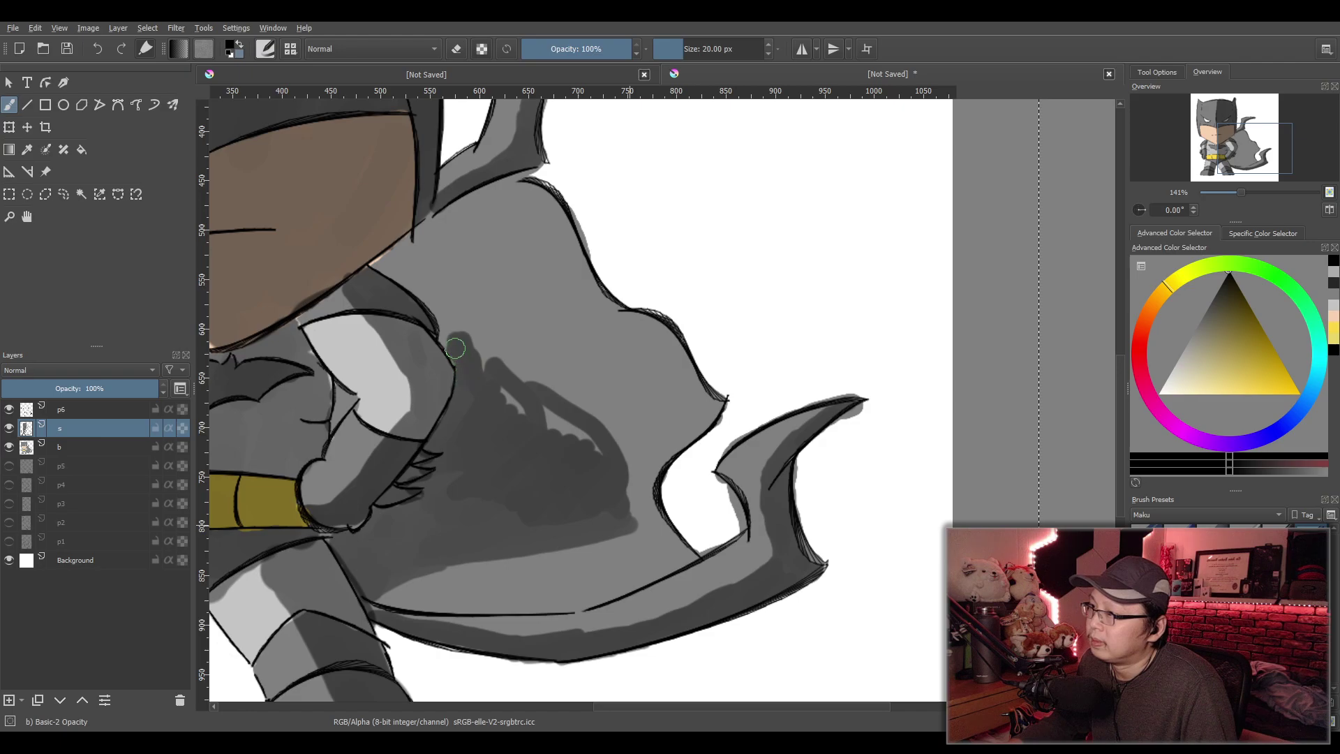
{"action": "mouse_move", "coordinate": [441, 311]}
{"action": "left_mouse_down"}
{"action": "mouse_move", "coordinate": [379, 262]}
{"action": "mouse_move", "coordinate": [462, 209]}
{"action": "left_mouse_up"}
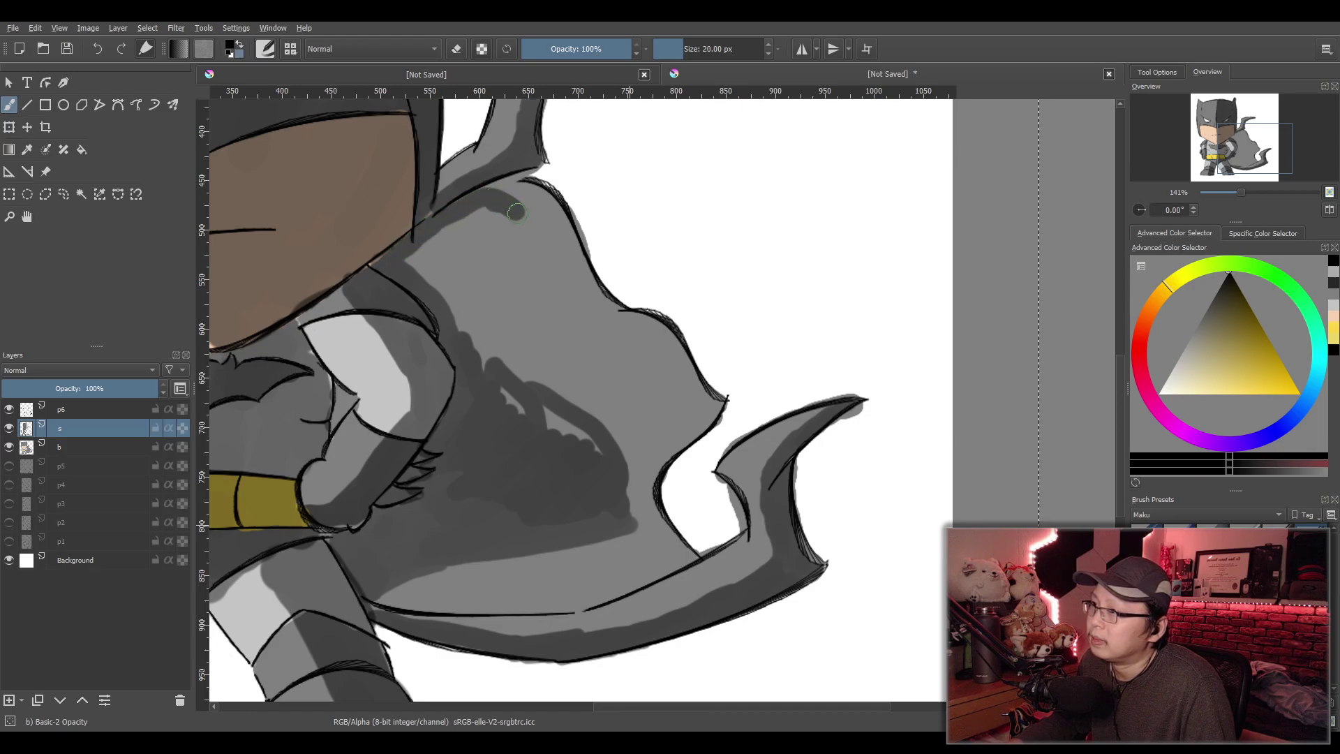
{"action": "left_click_drag", "start_coordinate": [536, 234], "coordinate": [571, 299]}
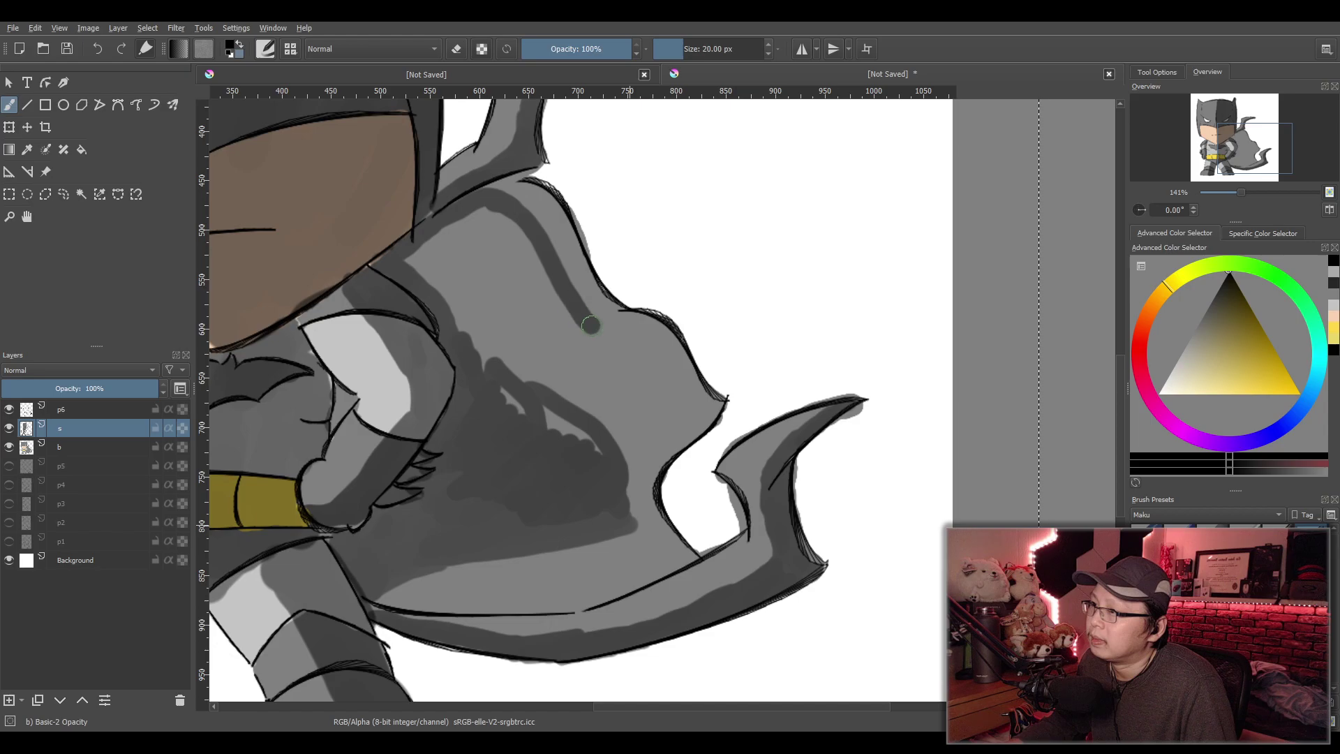
{"action": "mouse_move", "coordinate": [658, 381]}
{"action": "left_mouse_down"}
{"action": "mouse_move", "coordinate": [674, 409]}
{"action": "mouse_move", "coordinate": [635, 458]}
{"action": "mouse_move", "coordinate": [624, 520]}
{"action": "mouse_move", "coordinate": [614, 440]}
{"action": "mouse_move", "coordinate": [473, 308]}
{"action": "mouse_move", "coordinate": [514, 419]}
{"action": "mouse_move", "coordinate": [471, 339]}
{"action": "mouse_move", "coordinate": [494, 324]}
{"action": "mouse_move", "coordinate": [587, 454]}
{"action": "mouse_move", "coordinate": [629, 445]}
{"action": "mouse_move", "coordinate": [659, 416]}
{"action": "mouse_move", "coordinate": [622, 374]}
{"action": "mouse_move", "coordinate": [592, 376]}
{"action": "mouse_move", "coordinate": [577, 327]}
{"action": "mouse_move", "coordinate": [607, 370]}
{"action": "mouse_move", "coordinate": [628, 455]}
{"action": "mouse_move", "coordinate": [559, 304]}
{"action": "mouse_move", "coordinate": [572, 375]}
{"action": "mouse_move", "coordinate": [538, 259]}
{"action": "mouse_move", "coordinate": [509, 225]}
{"action": "mouse_move", "coordinate": [476, 222]}
{"action": "mouse_move", "coordinate": [436, 254]}
{"action": "mouse_move", "coordinate": [487, 230]}
{"action": "mouse_move", "coordinate": [455, 319]}
{"action": "mouse_move", "coordinate": [502, 267]}
{"action": "mouse_move", "coordinate": [535, 275]}
{"action": "left_mouse_up"}
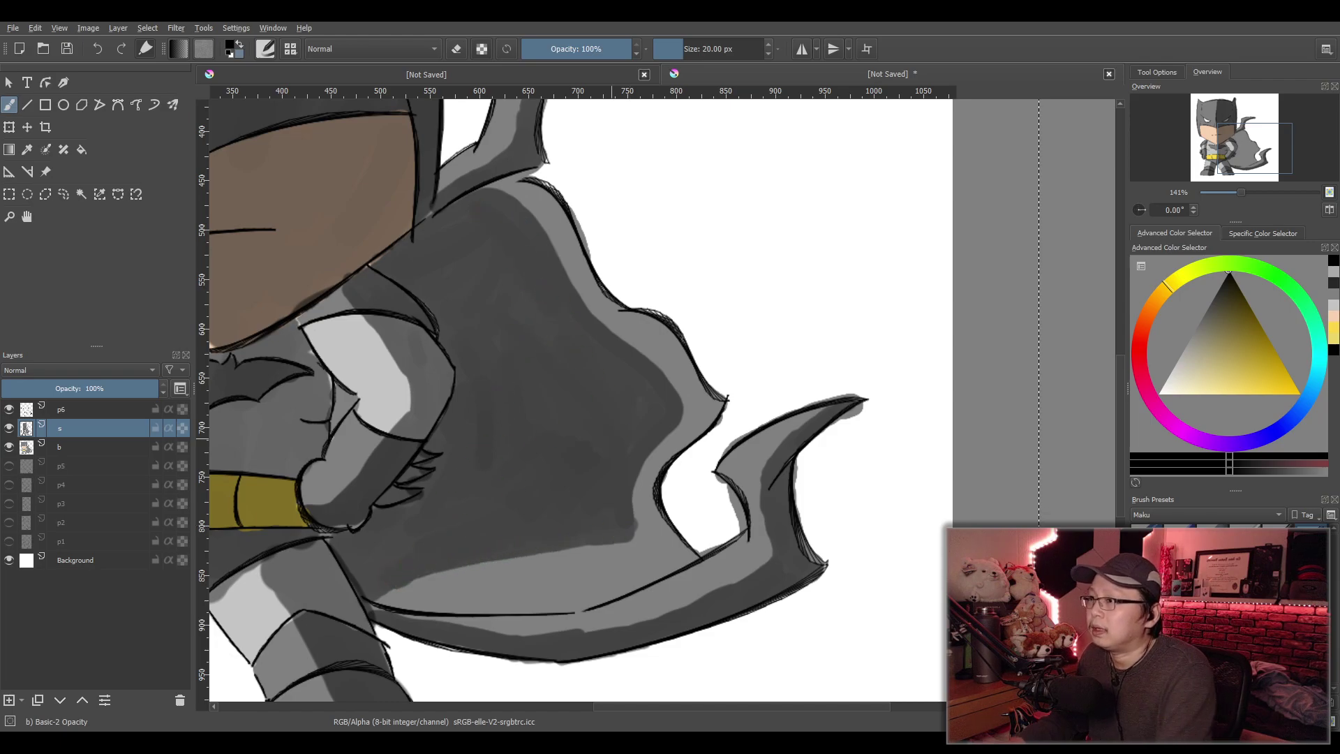
Try a solid black scribble with the Basic-1 brush on the blank canvas beside the cape, and undo it
{"action": "scroll", "coordinate": [634, 442], "scroll_direction": "down", "scroll_amount": 4}
{"action": "scroll", "coordinate": [603, 446], "scroll_direction": "up", "scroll_amount": 2}
{"action": "scroll", "coordinate": [602, 446], "scroll_direction": "up", "scroll_amount": 4}
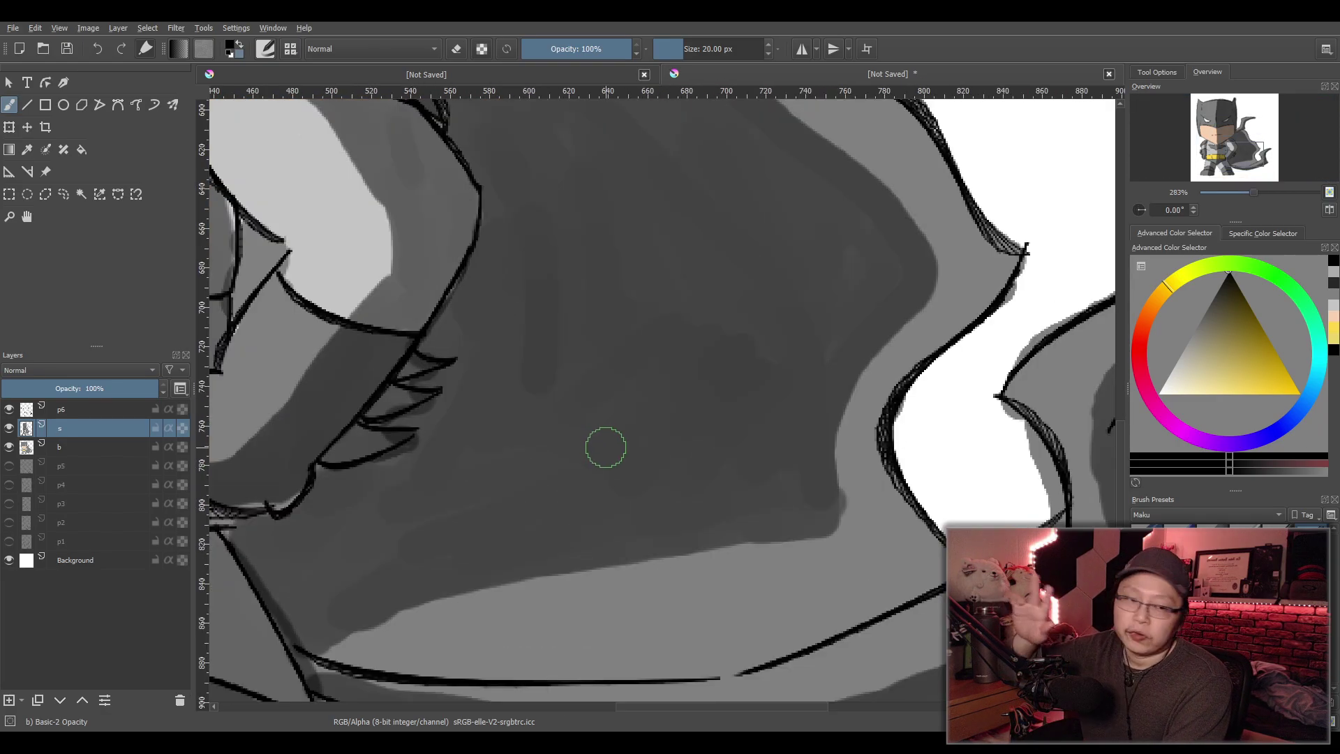
{"action": "scroll", "coordinate": [604, 445], "scroll_direction": "down", "scroll_amount": 2}
{"action": "key", "text": "slash"}
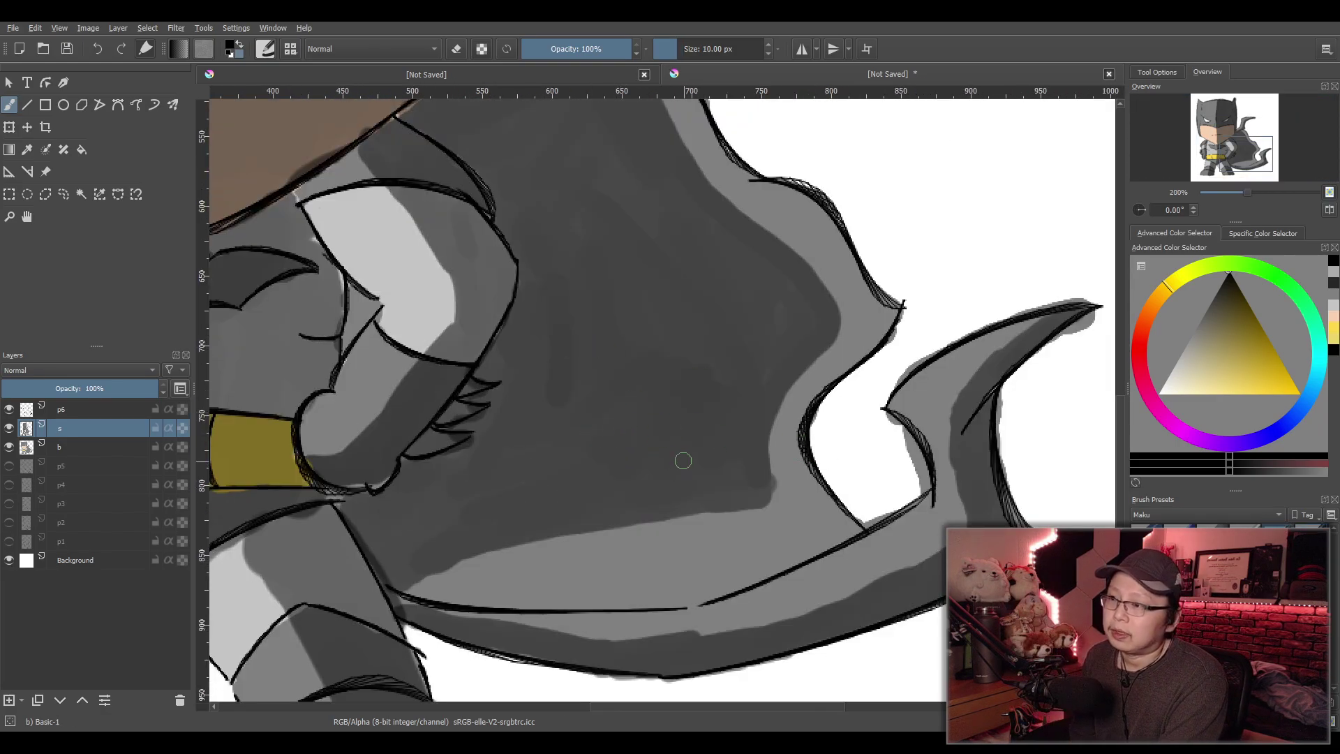
{"action": "mouse_move", "coordinate": [954, 159]}
{"action": "left_mouse_down"}
{"action": "mouse_move", "coordinate": [934, 204]}
{"action": "mouse_move", "coordinate": [1027, 178]}
{"action": "mouse_move", "coordinate": [968, 243]}
{"action": "mouse_move", "coordinate": [1042, 226]}
{"action": "mouse_move", "coordinate": [945, 180]}
{"action": "mouse_move", "coordinate": [915, 197]}
{"action": "mouse_move", "coordinate": [980, 191]}
{"action": "mouse_move", "coordinate": [967, 186]}
{"action": "mouse_move", "coordinate": [949, 240]}
{"action": "left_mouse_up"}
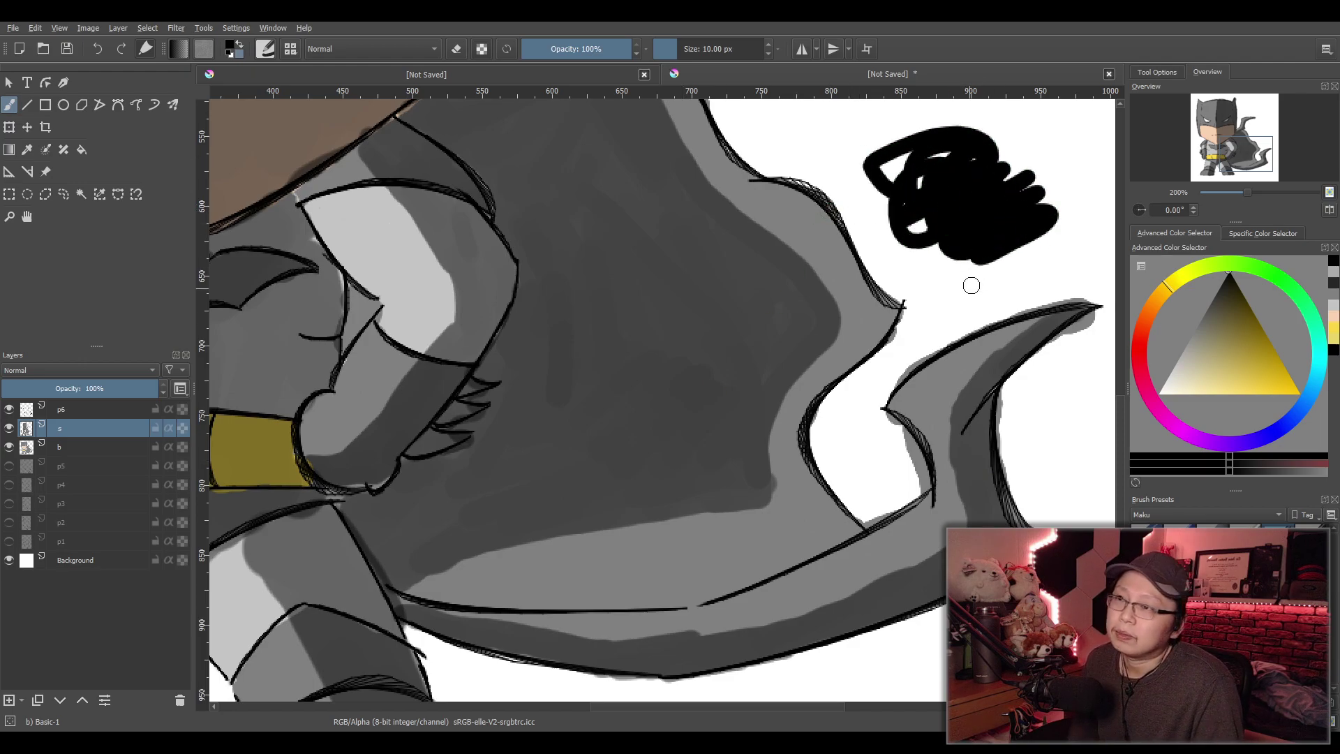
{"action": "key", "text": "ctrl+z"}
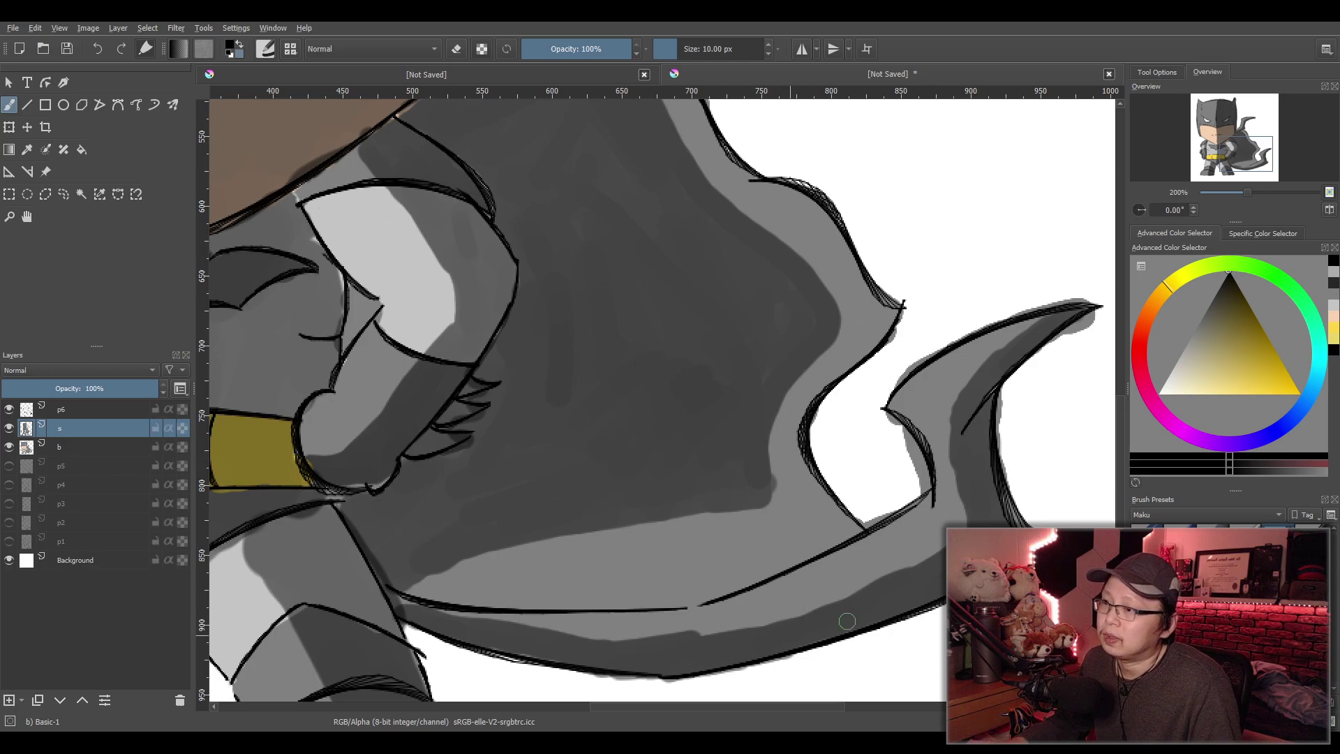
Switch to the soft eraser, set its size to 10 px and erase the shadow from the glove fins overlapping the cape
{"action": "scroll", "coordinate": [644, 311], "scroll_direction": "up", "scroll_amount": 1}
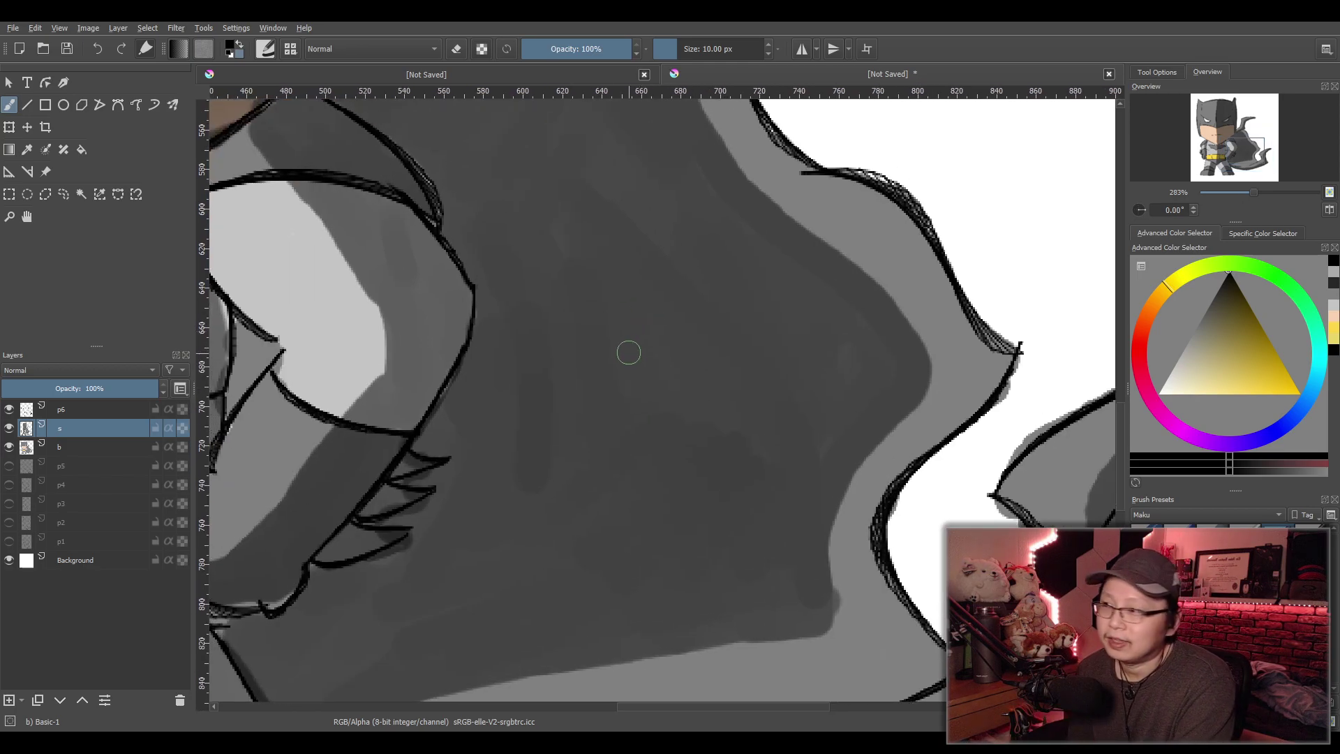
{"action": "scroll", "coordinate": [628, 352], "scroll_direction": "up", "scroll_amount": 1}
{"action": "scroll", "coordinate": [610, 349], "scroll_direction": "down", "scroll_amount": 1}
{"action": "left_click_drag", "start_coordinate": [461, 433], "coordinate": [583, 362]}
{"action": "scroll", "coordinate": [556, 380], "scroll_direction": "up", "scroll_amount": 3}
{"action": "left_click_drag", "start_coordinate": [578, 428], "coordinate": [683, 308]}
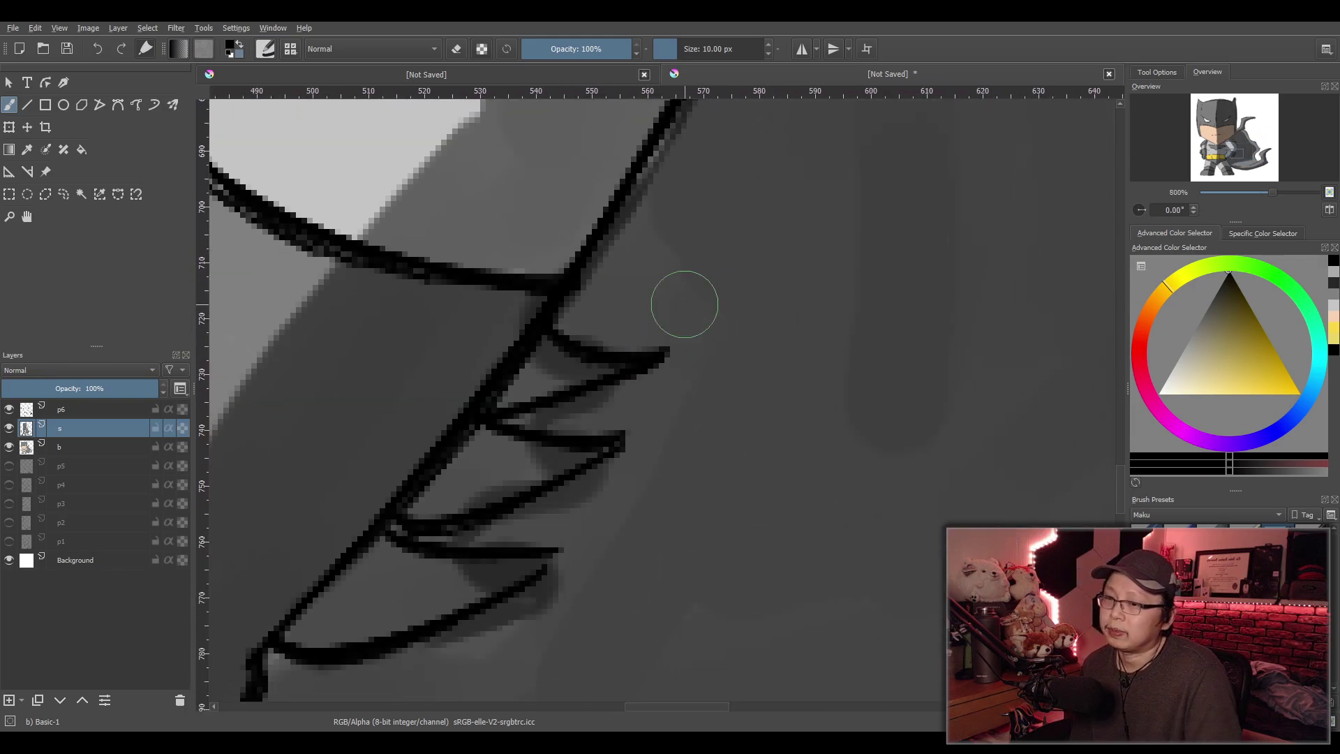
{"action": "key", "text": "e"}
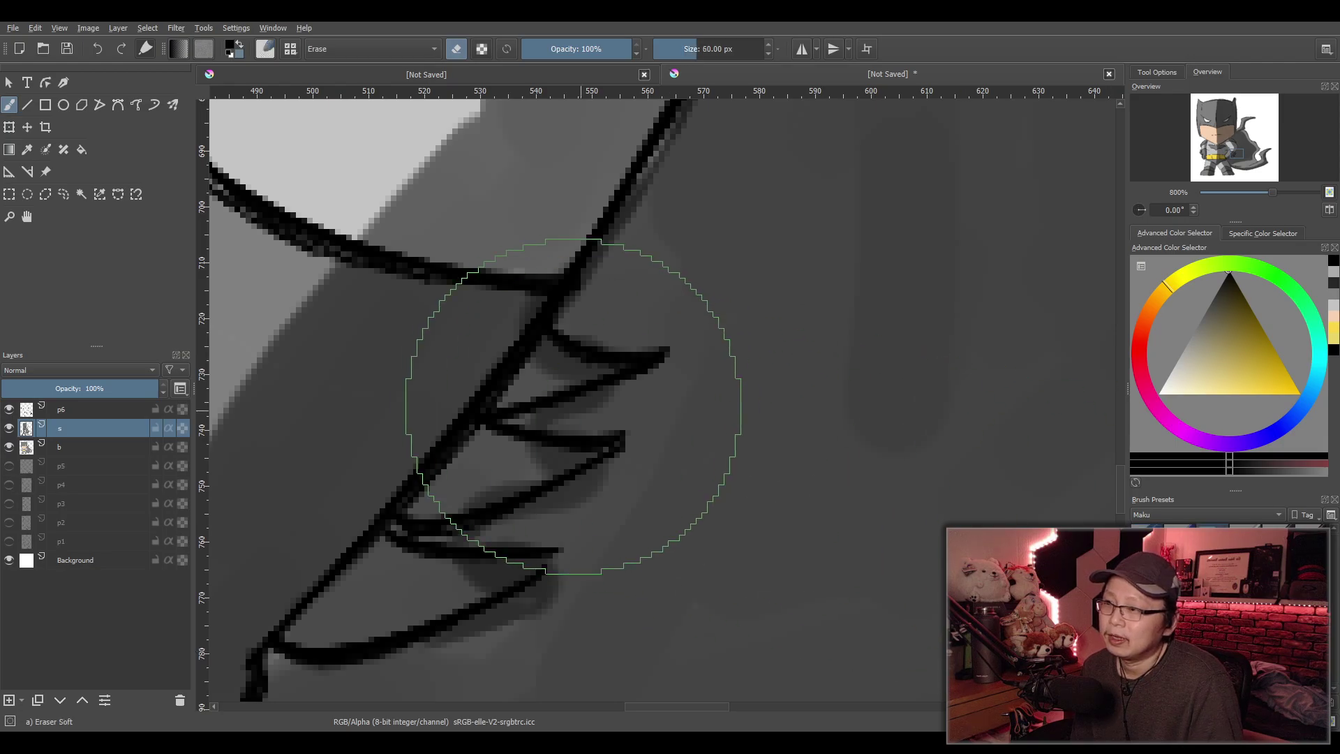
{"action": "left_click", "coordinate": [689, 48]}
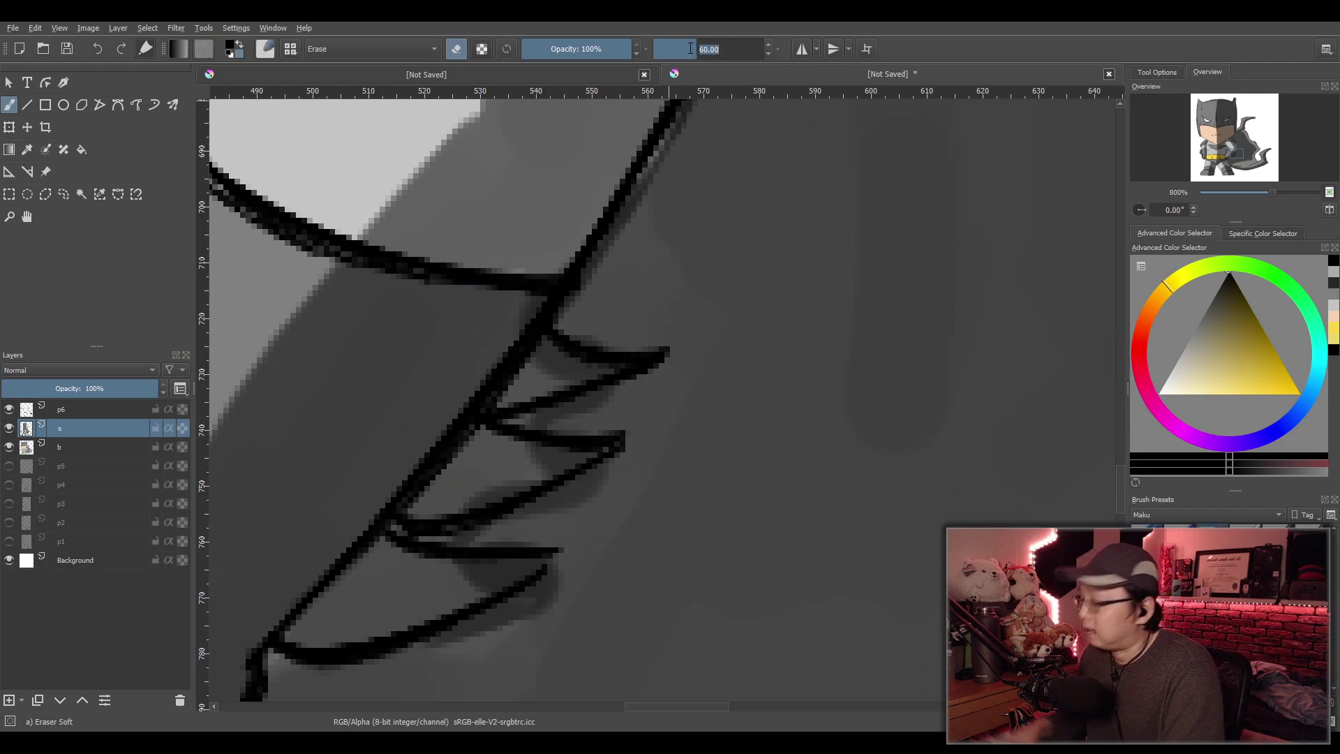
{"action": "type", "text": "10"}
{"action": "key", "text": "Return"}
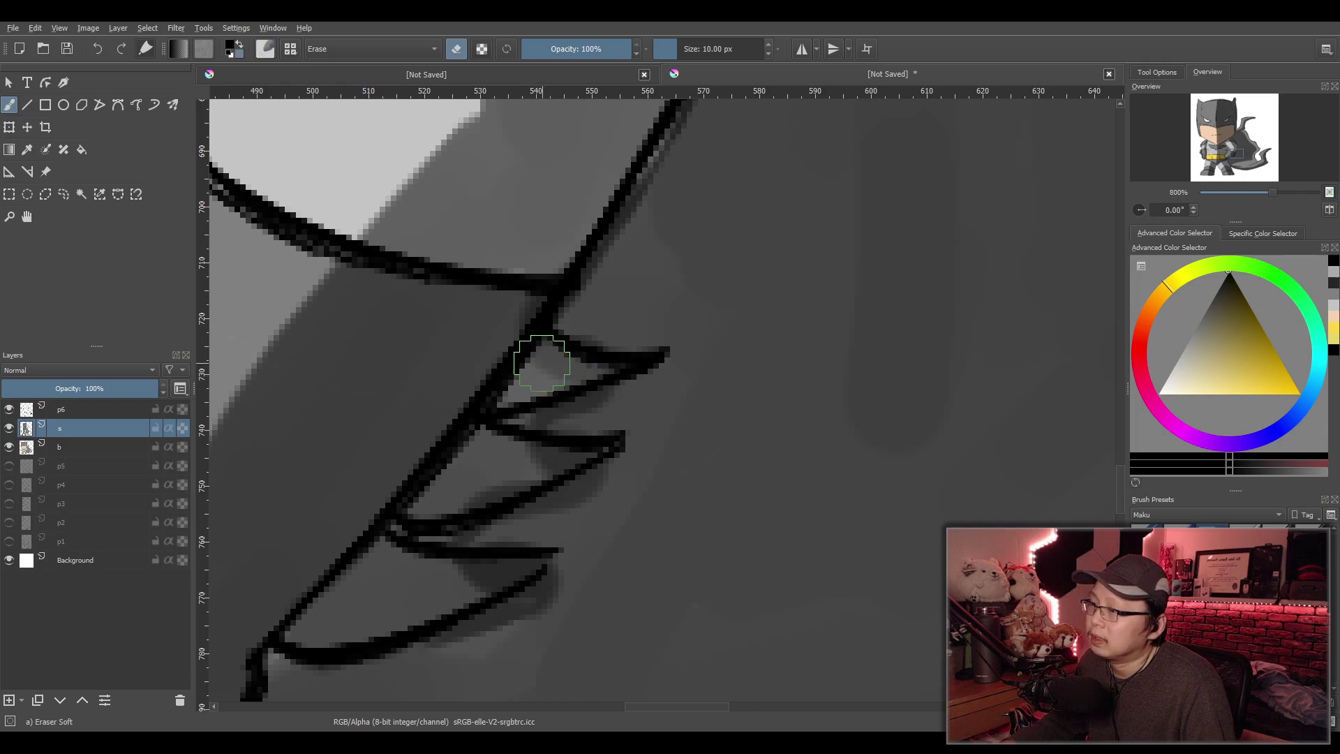
{"action": "mouse_move", "coordinate": [592, 362]}
{"action": "left_mouse_down"}
{"action": "mouse_move", "coordinate": [538, 444]}
{"action": "mouse_move", "coordinate": [561, 456]}
{"action": "mouse_move", "coordinate": [462, 503]}
{"action": "mouse_move", "coordinate": [573, 454]}
{"action": "mouse_move", "coordinate": [504, 458]}
{"action": "mouse_move", "coordinate": [520, 443]}
{"action": "mouse_move", "coordinate": [456, 484]}
{"action": "mouse_move", "coordinate": [570, 461]}
{"action": "mouse_move", "coordinate": [467, 546]}
{"action": "mouse_move", "coordinate": [471, 568]}
{"action": "mouse_move", "coordinate": [514, 567]}
{"action": "mouse_move", "coordinate": [439, 576]}
{"action": "mouse_move", "coordinate": [467, 587]}
{"action": "mouse_move", "coordinate": [459, 565]}
{"action": "mouse_move", "coordinate": [477, 562]}
{"action": "mouse_move", "coordinate": [378, 614]}
{"action": "mouse_move", "coordinate": [420, 580]}
{"action": "mouse_move", "coordinate": [419, 487]}
{"action": "left_mouse_up"}
Inspect the whole figure and toggle shadow layer s off and on repeatedly to compare it with and without shading
{"action": "scroll", "coordinate": [589, 431], "scroll_direction": "down", "scroll_amount": 4}
{"action": "scroll", "coordinate": [677, 437], "scroll_direction": "down", "scroll_amount": 2}
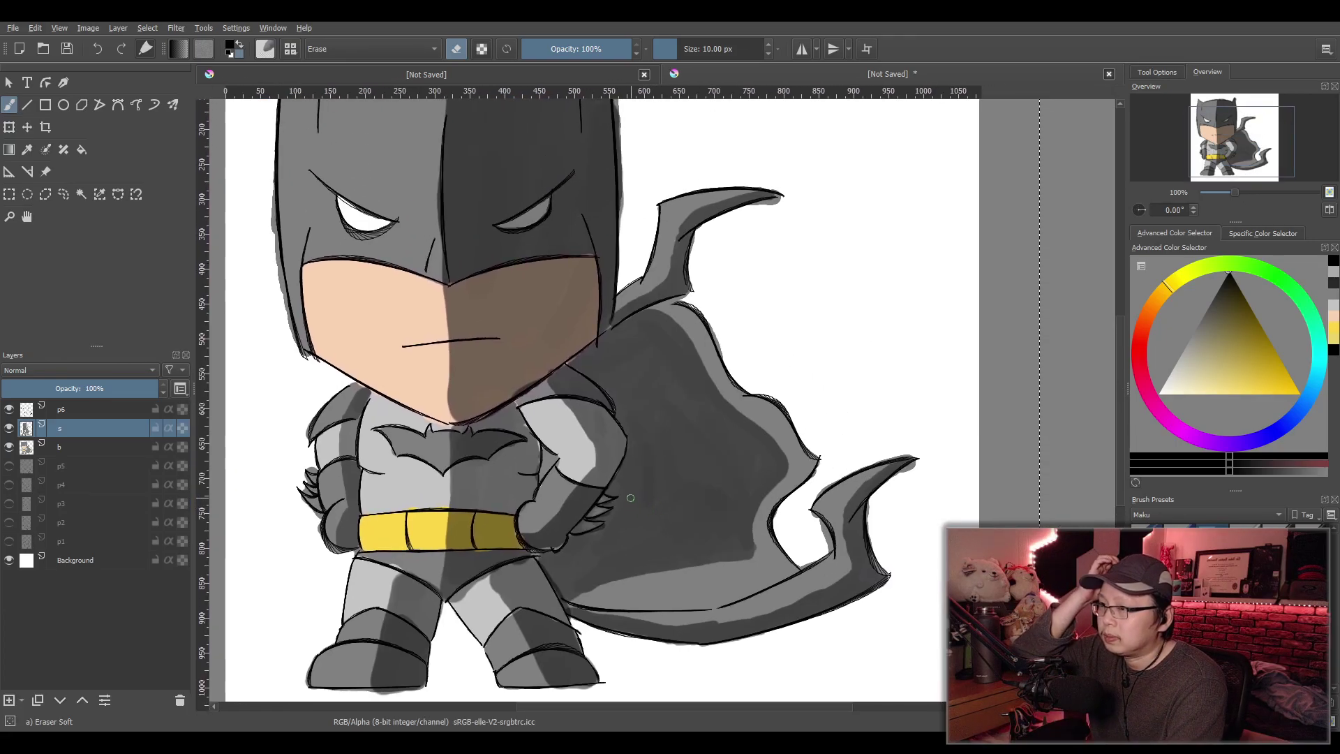
{"action": "scroll", "coordinate": [630, 497], "scroll_direction": "up", "scroll_amount": 1}
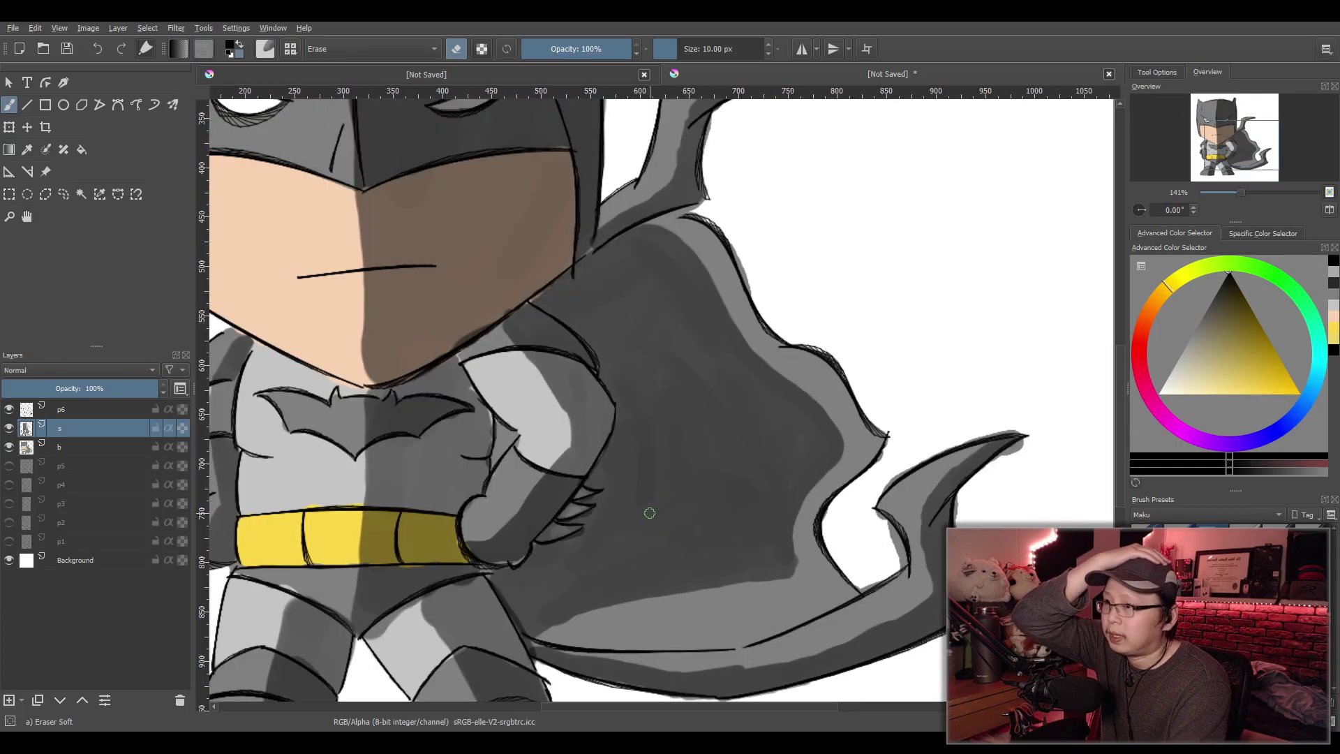
{"action": "scroll", "coordinate": [649, 513], "scroll_direction": "down", "scroll_amount": 2}
{"action": "scroll", "coordinate": [649, 513], "scroll_direction": "up", "scroll_amount": 1}
{"action": "left_click_drag", "start_coordinate": [683, 512], "coordinate": [668, 529]}
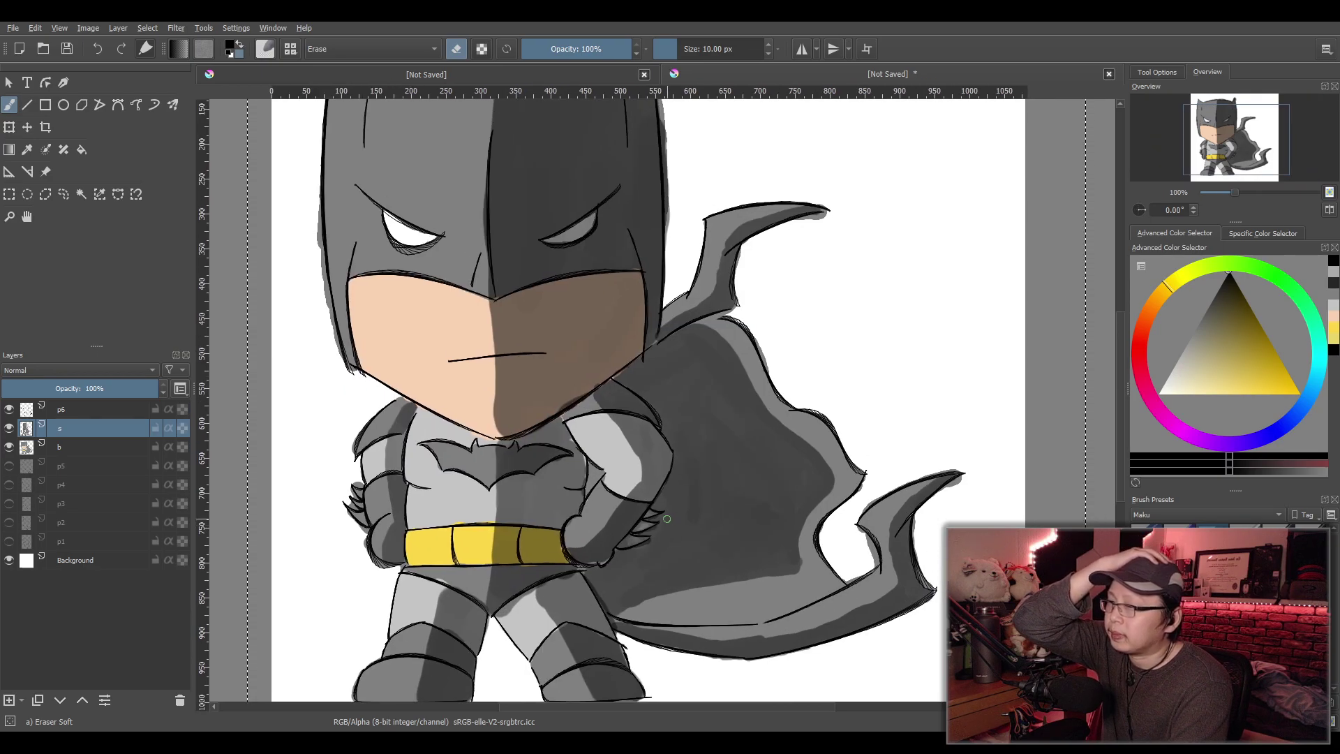
{"action": "left_click", "coordinate": [10, 429]}
{"action": "left_click", "coordinate": [10, 429]}
{"action": "left_click", "coordinate": [10, 428]}
{"action": "left_click", "coordinate": [10, 428]}
{"action": "left_click", "coordinate": [10, 428]}
{"action": "left_click", "coordinate": [10, 428]}
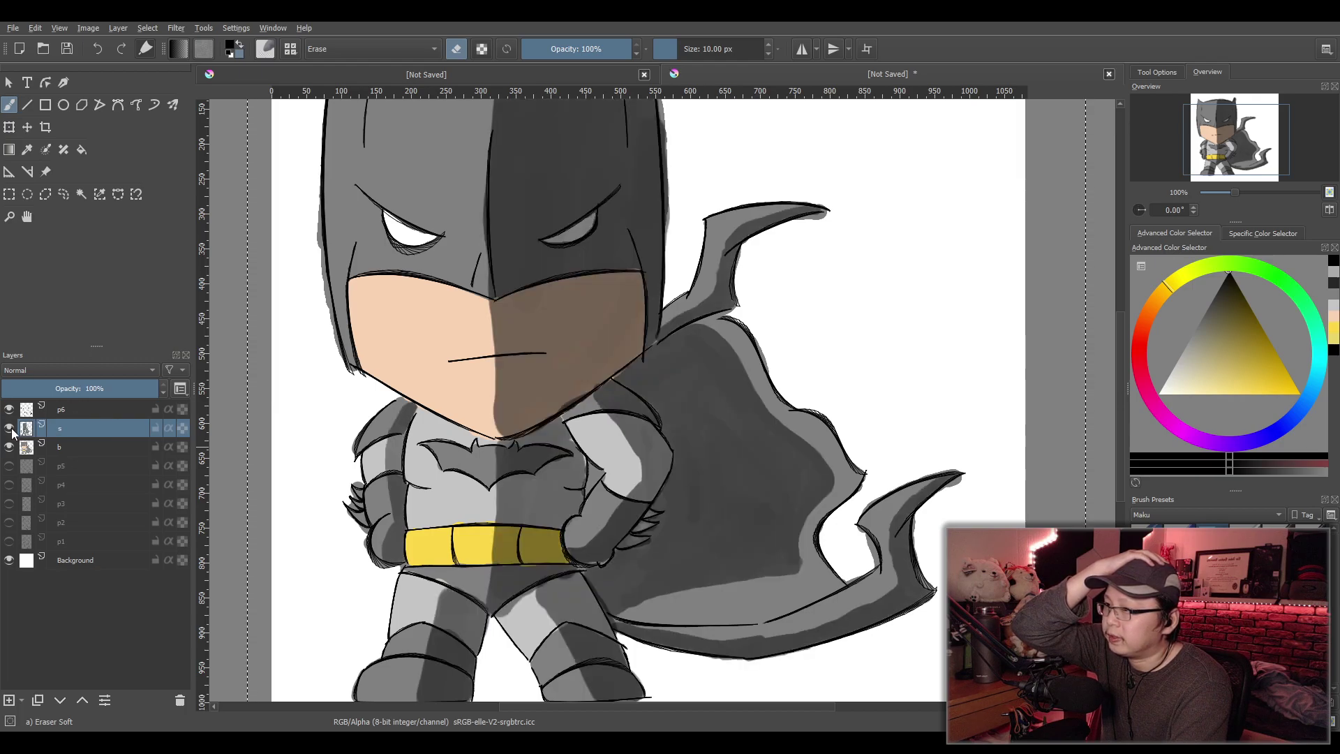
Add a new paint layer named s2 above the shadow layer, and rename layer s to s1
{"action": "left_click", "coordinate": [9, 700]}
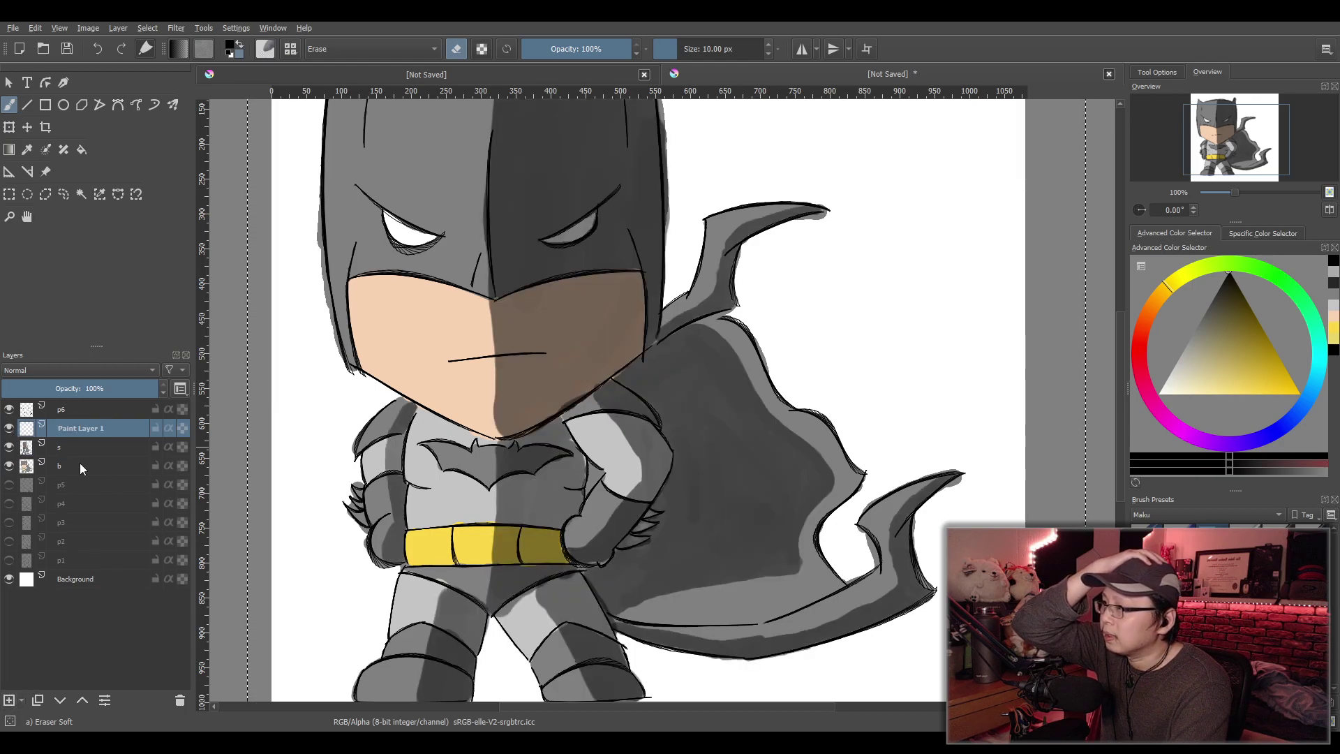
{"action": "double_click", "coordinate": [85, 430]}
{"action": "type", "text": "l"}
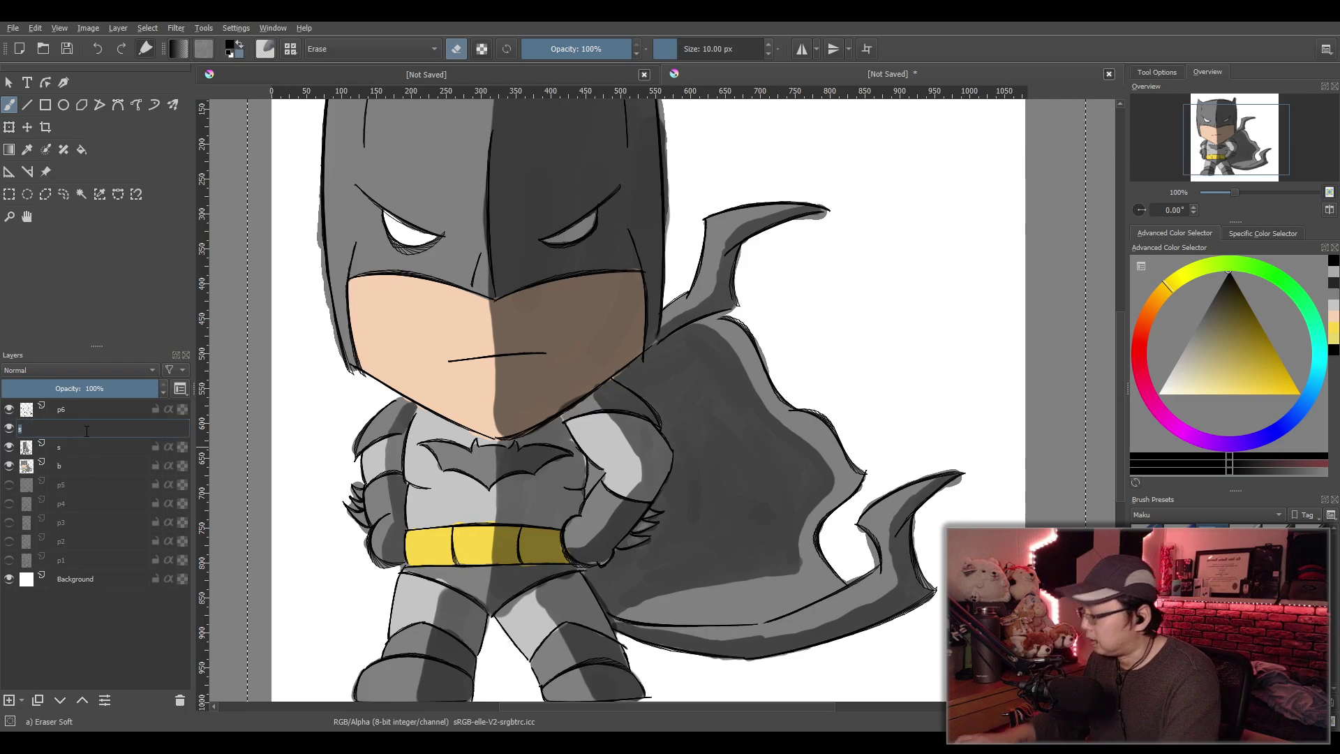
{"action": "type", "text": "2"}
{"action": "key", "text": "Return"}
{"action": "double_click", "coordinate": [86, 447]}
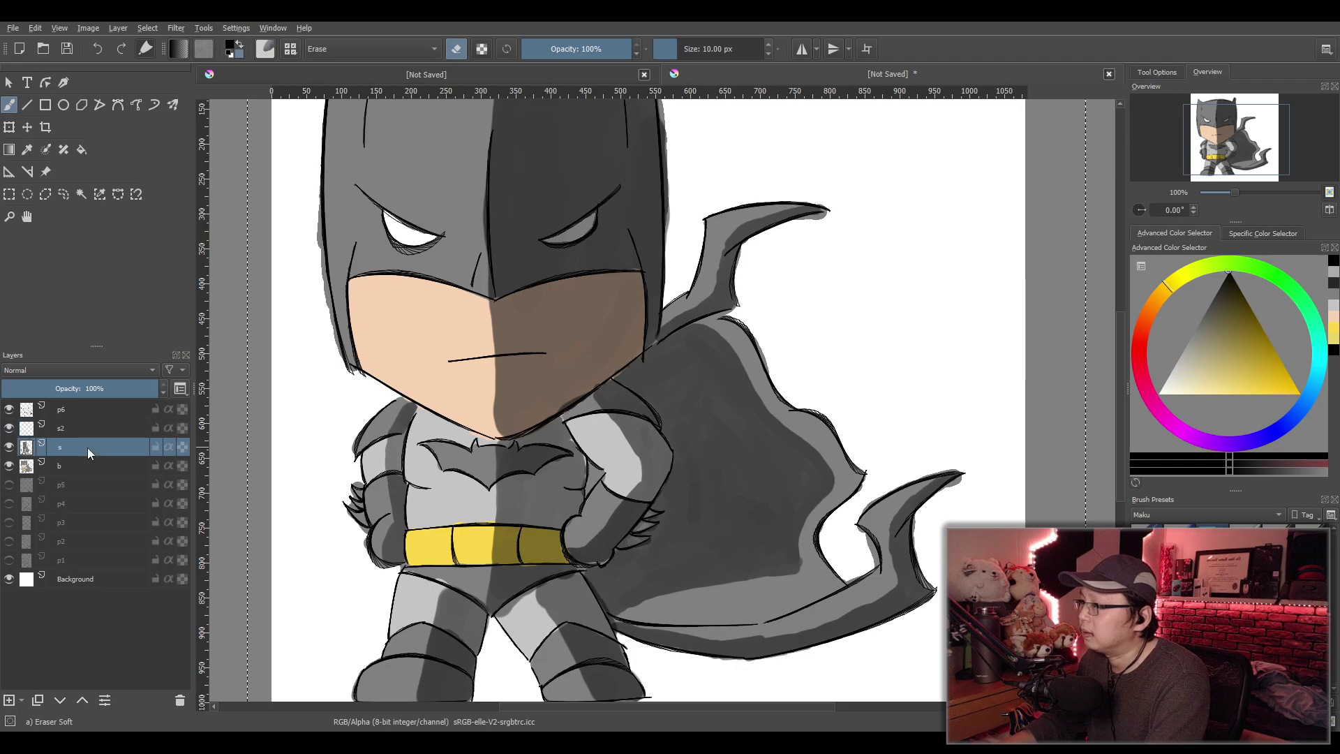
{"action": "type", "text": "1"}
{"action": "key", "text": "Return"}
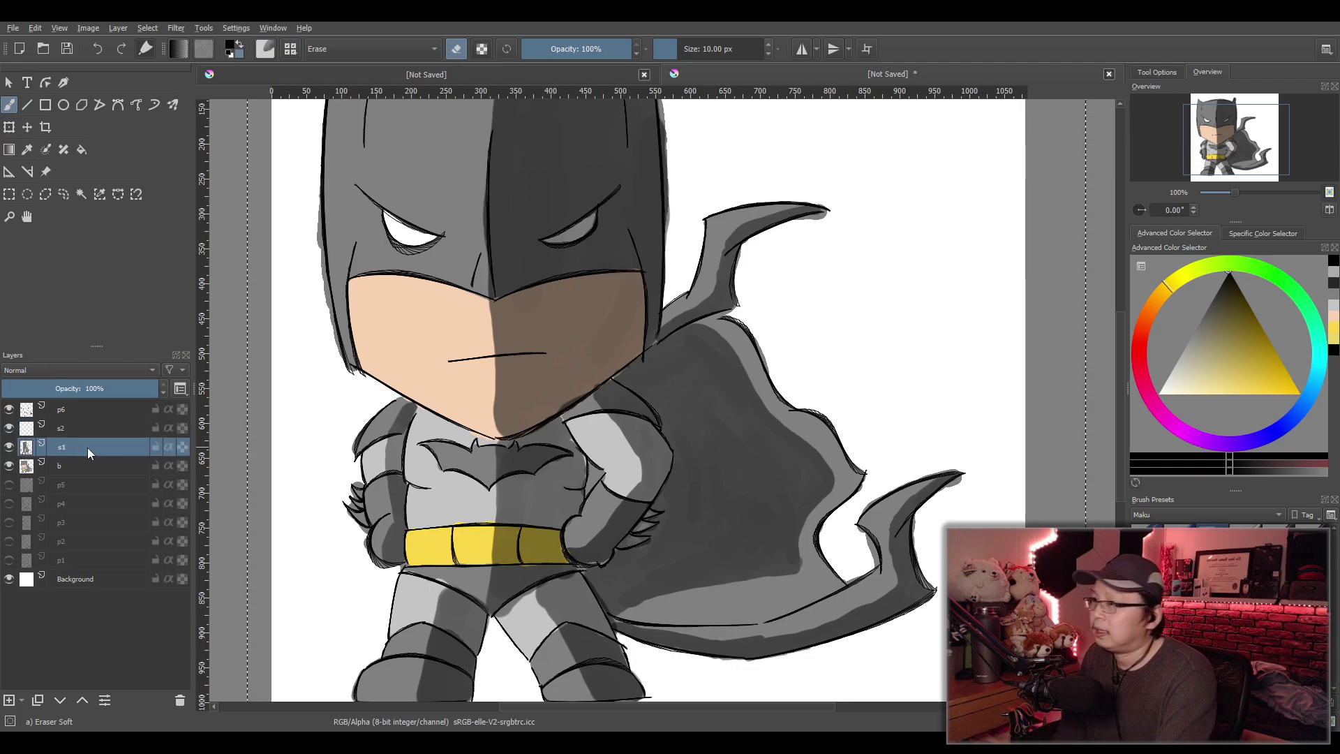
Switch from the eraser back to the Basic-2 Opacity brush and set its size to 10 px
{"action": "key", "text": "e"}
{"action": "left_click_drag", "start_coordinate": [637, 466], "coordinate": [650, 601]}
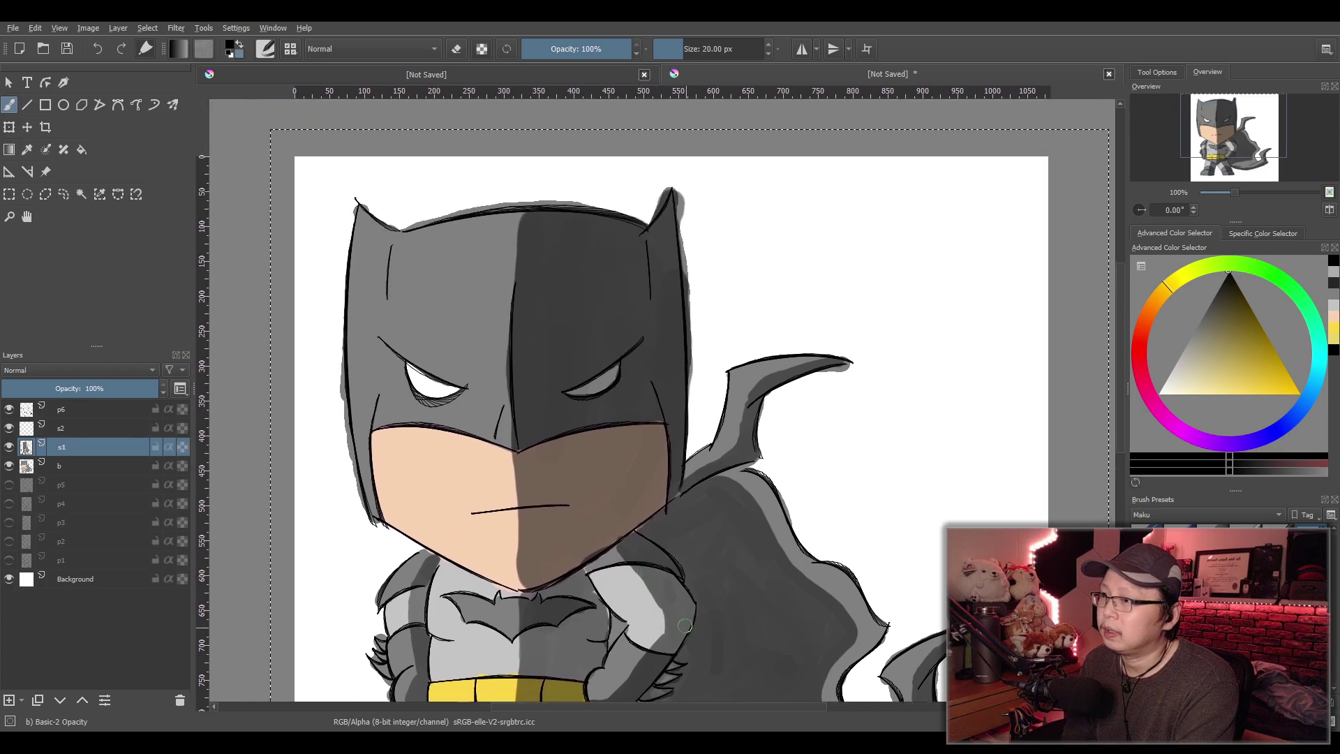
{"action": "scroll", "coordinate": [687, 630], "scroll_direction": "up", "scroll_amount": 1}
{"action": "scroll", "coordinate": [674, 609], "scroll_direction": "down", "scroll_amount": 3}
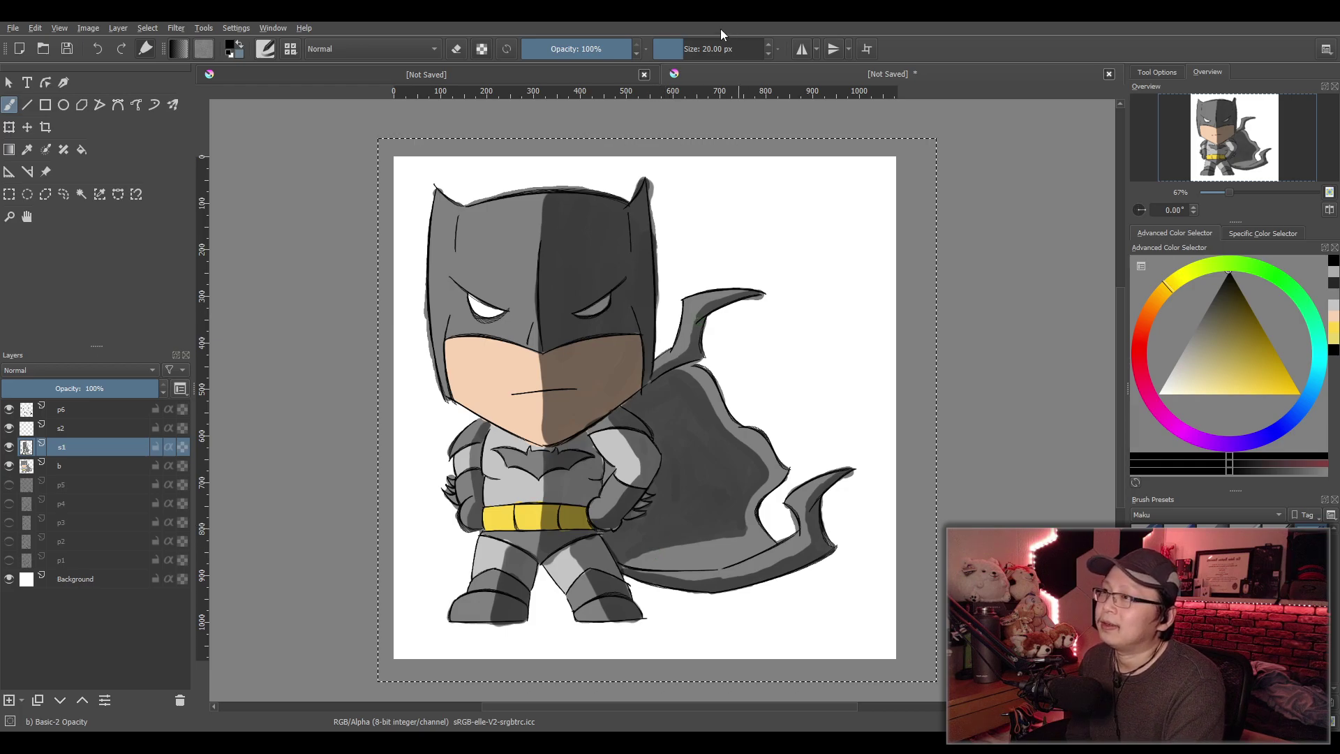
{"action": "type", "text": "10"}
{"action": "key", "text": "Return"}
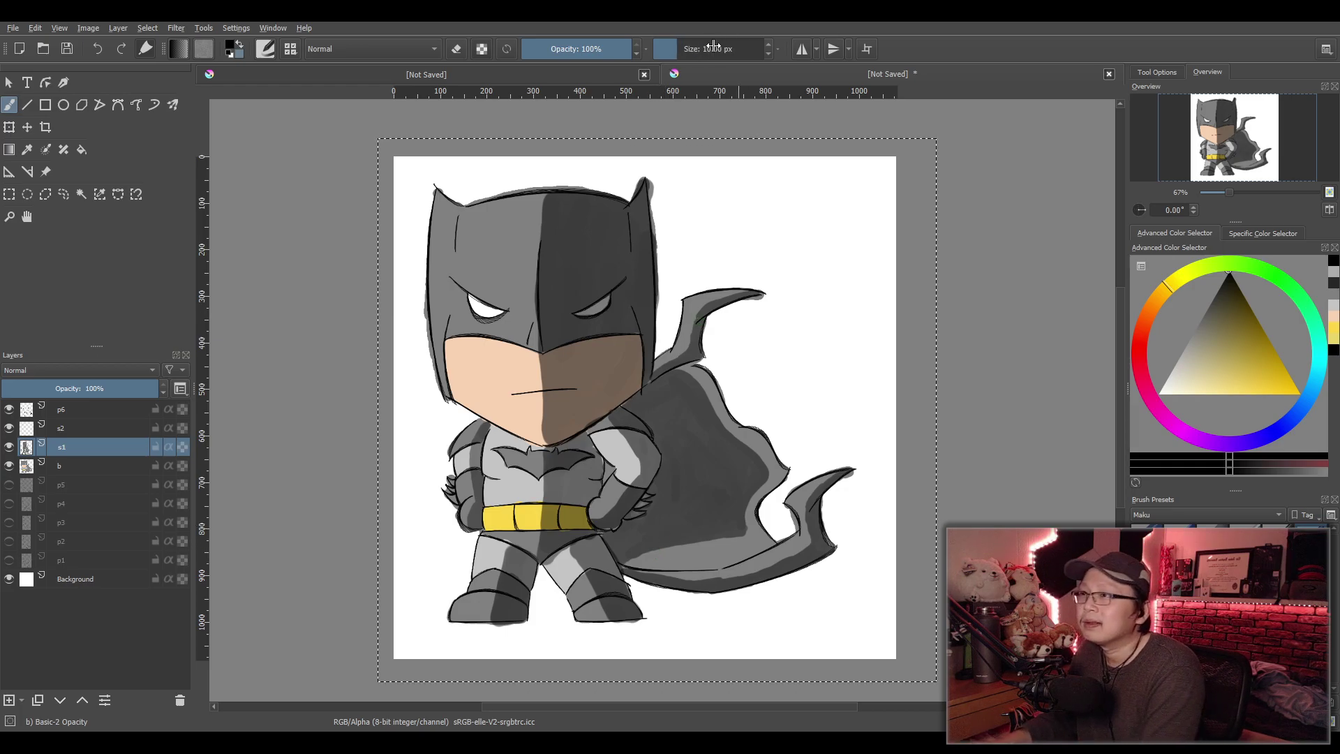
{"action": "scroll", "coordinate": [534, 432], "scroll_direction": "up", "scroll_amount": 2}
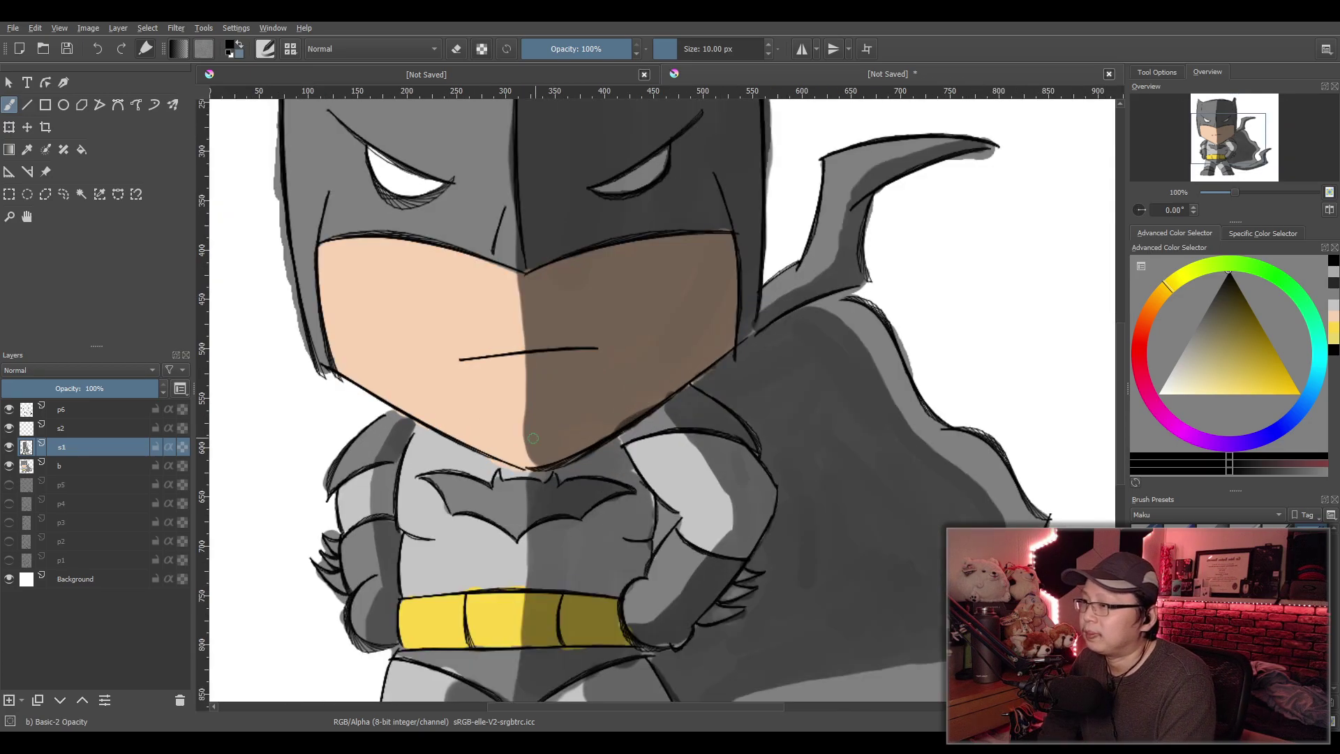
Try to paint a darker shadow along the torso side of the left-hand arm, from shoulder down to glove
{"action": "scroll", "coordinate": [382, 482], "scroll_direction": "up", "scroll_amount": 1}
{"action": "scroll", "coordinate": [513, 337], "scroll_direction": "up", "scroll_amount": 2}
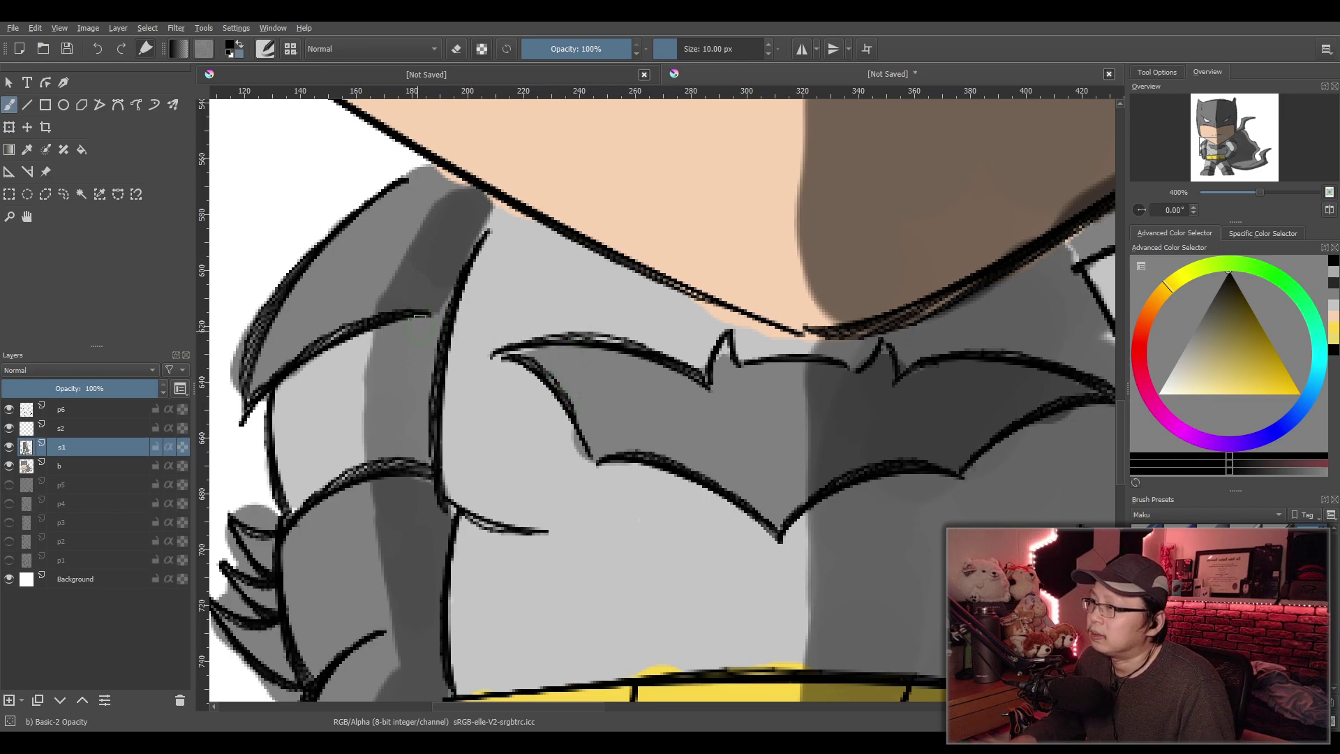
{"action": "mouse_move", "coordinate": [383, 331]}
{"action": "left_mouse_down"}
{"action": "mouse_move", "coordinate": [426, 324]}
{"action": "mouse_move", "coordinate": [392, 336]}
{"action": "mouse_move", "coordinate": [430, 335]}
{"action": "mouse_move", "coordinate": [392, 333]}
{"action": "mouse_move", "coordinate": [424, 365]}
{"action": "mouse_move", "coordinate": [402, 330]}
{"action": "mouse_move", "coordinate": [423, 371]}
{"action": "mouse_move", "coordinate": [429, 454]}
{"action": "mouse_move", "coordinate": [413, 341]}
{"action": "mouse_move", "coordinate": [427, 453]}
{"action": "left_mouse_up"}
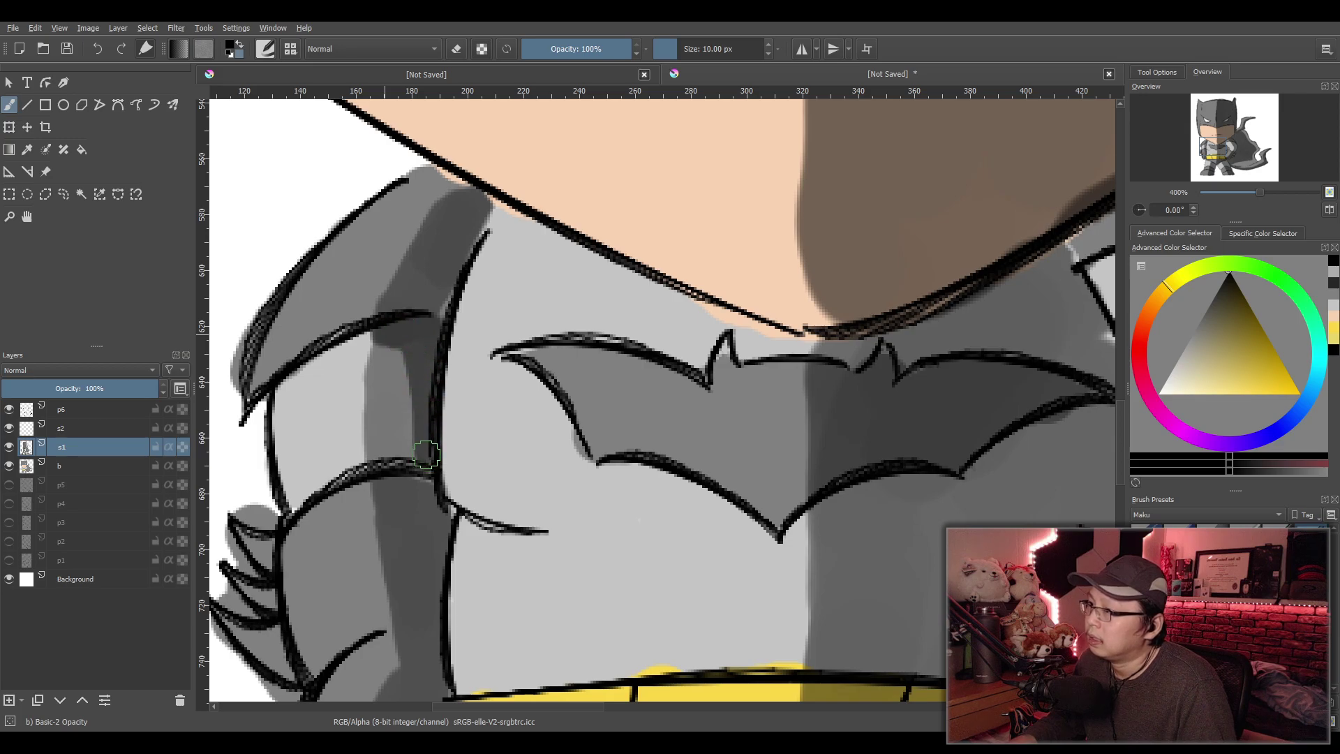
{"action": "scroll", "coordinate": [520, 404], "scroll_direction": "down", "scroll_amount": 4}
{"action": "scroll", "coordinate": [530, 377], "scroll_direction": "up", "scroll_amount": 4}
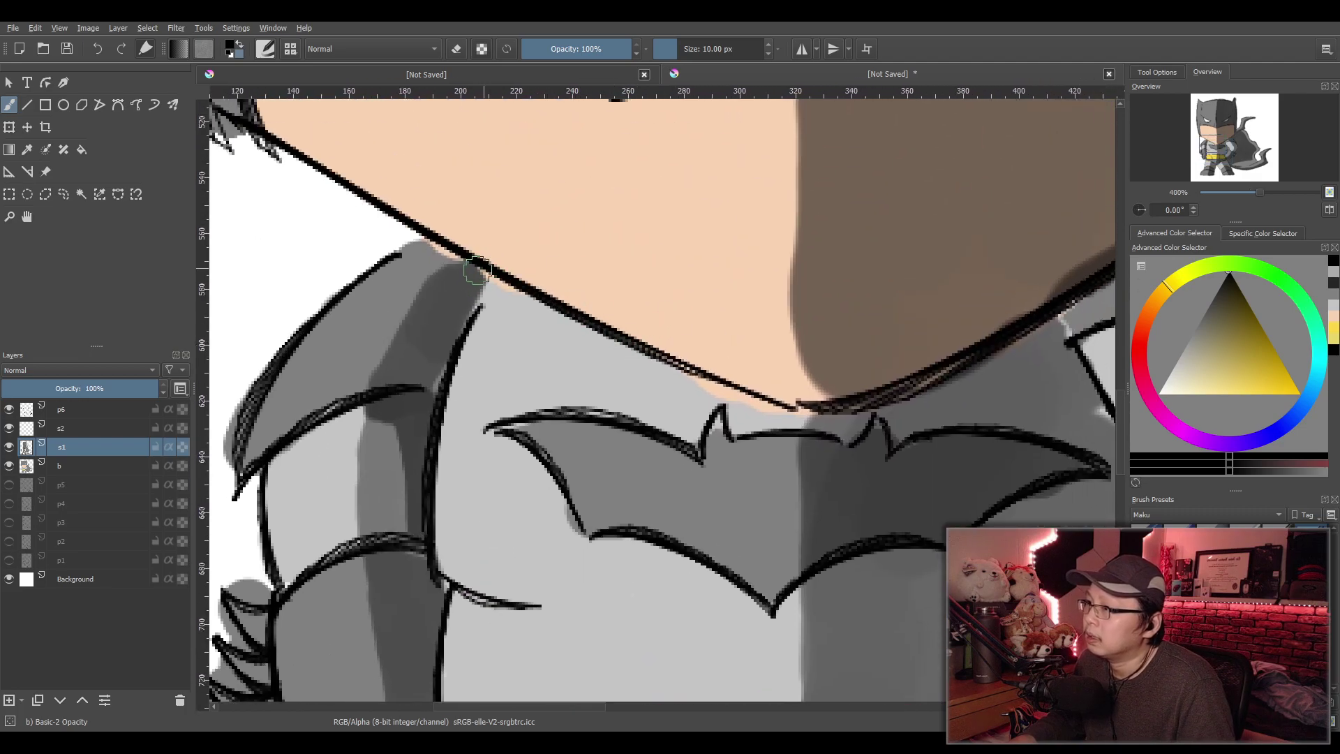
{"action": "mouse_move", "coordinate": [468, 276]}
{"action": "left_mouse_down"}
{"action": "mouse_move", "coordinate": [461, 338]}
{"action": "mouse_move", "coordinate": [464, 275]}
{"action": "mouse_move", "coordinate": [431, 374]}
{"action": "left_mouse_up"}
{"action": "scroll", "coordinate": [547, 487], "scroll_direction": "down", "scroll_amount": 5}
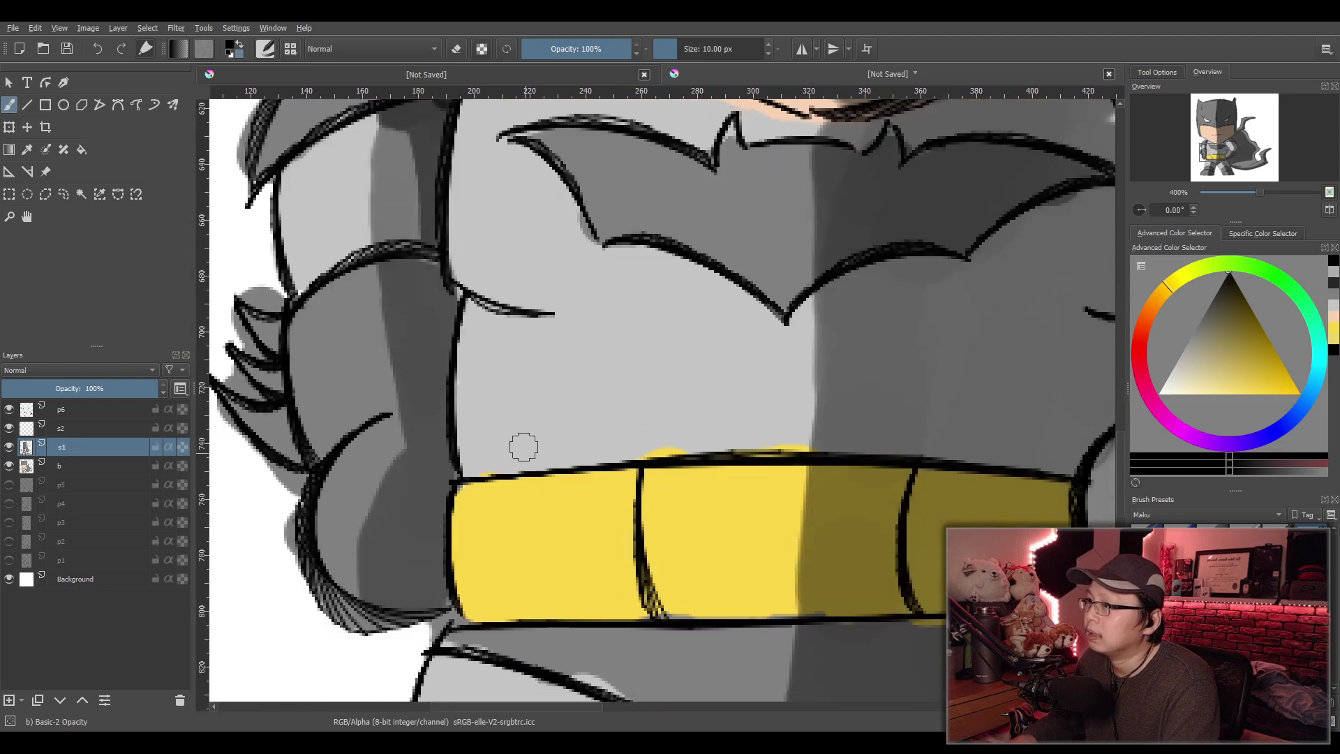
{"action": "mouse_move", "coordinate": [432, 231]}
{"action": "left_mouse_down"}
{"action": "mouse_move", "coordinate": [447, 273]}
{"action": "mouse_move", "coordinate": [433, 538]}
{"action": "left_mouse_up"}
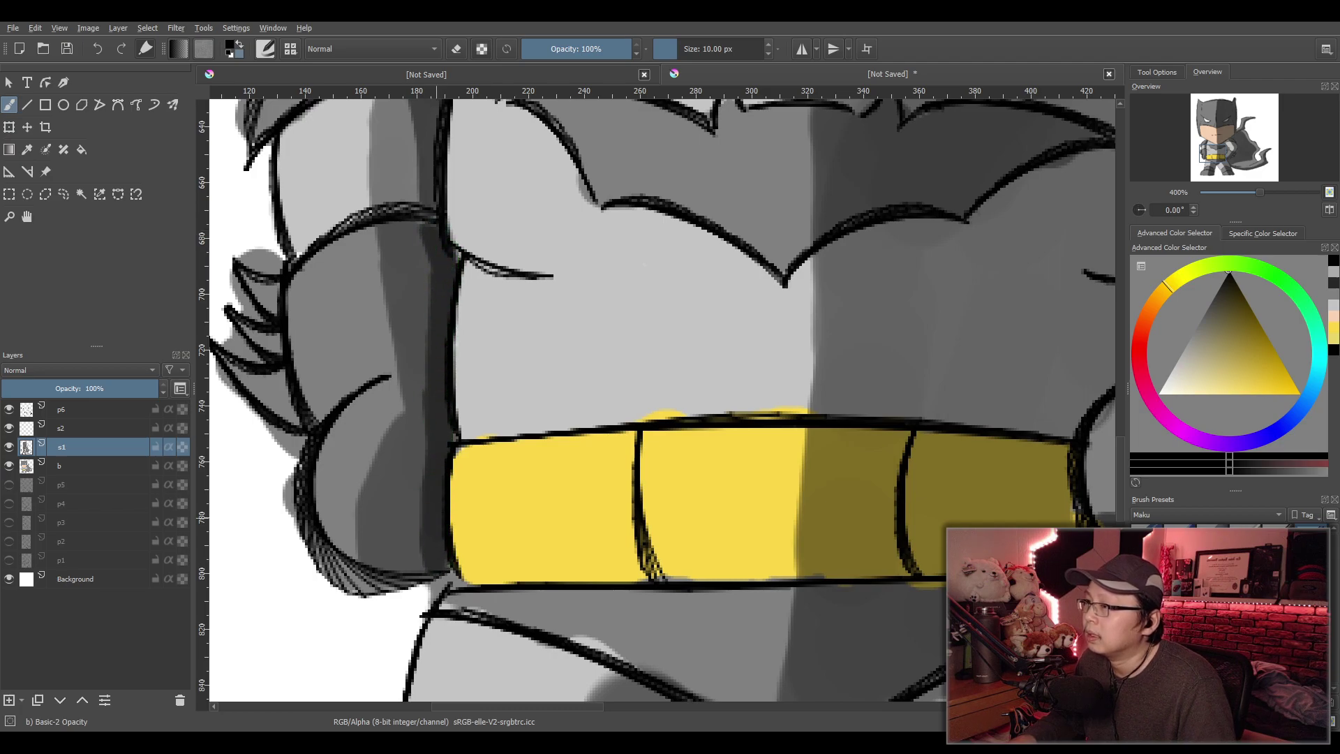
Examine the shading on the legs, belt, torso and left-hand arm of the figure
{"action": "key", "text": "minus"}
{"action": "scroll", "coordinate": [663, 398], "scroll_direction": "down", "scroll_amount": 5}
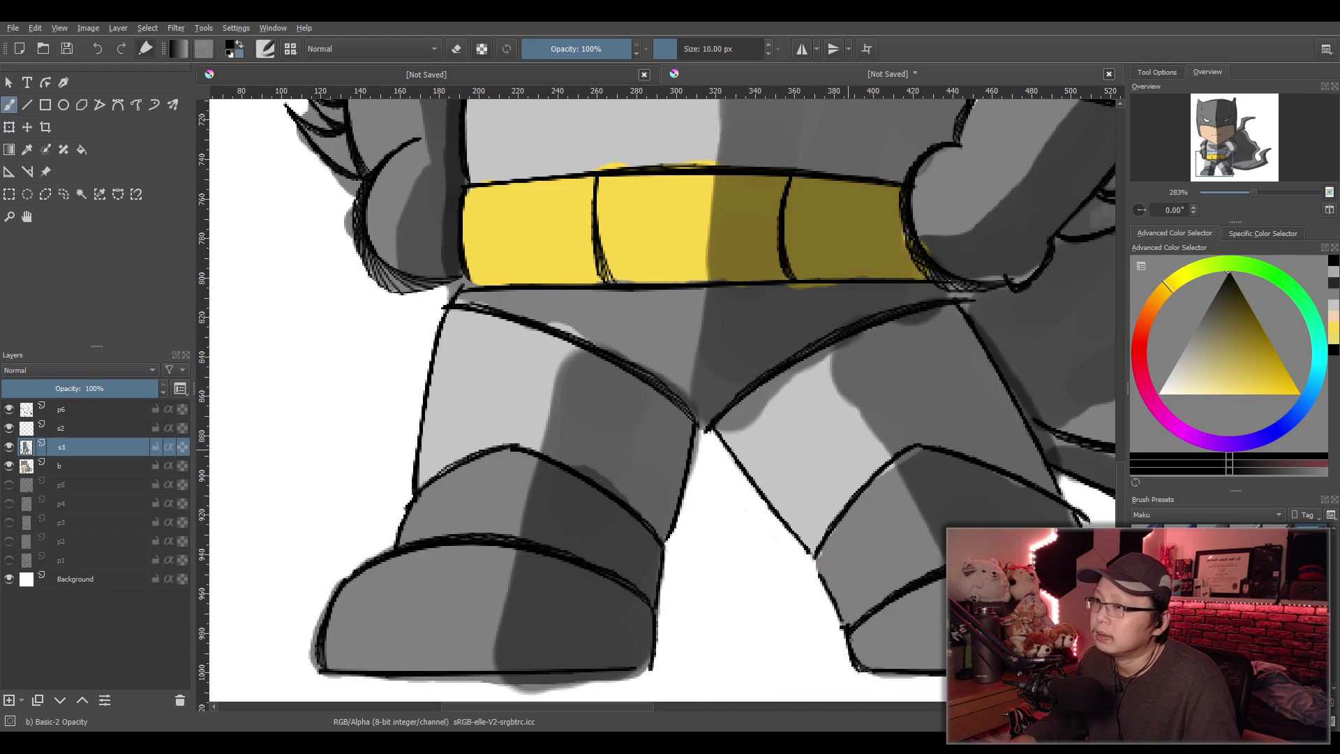
{"action": "scroll", "coordinate": [840, 449], "scroll_direction": "up", "scroll_amount": 2}
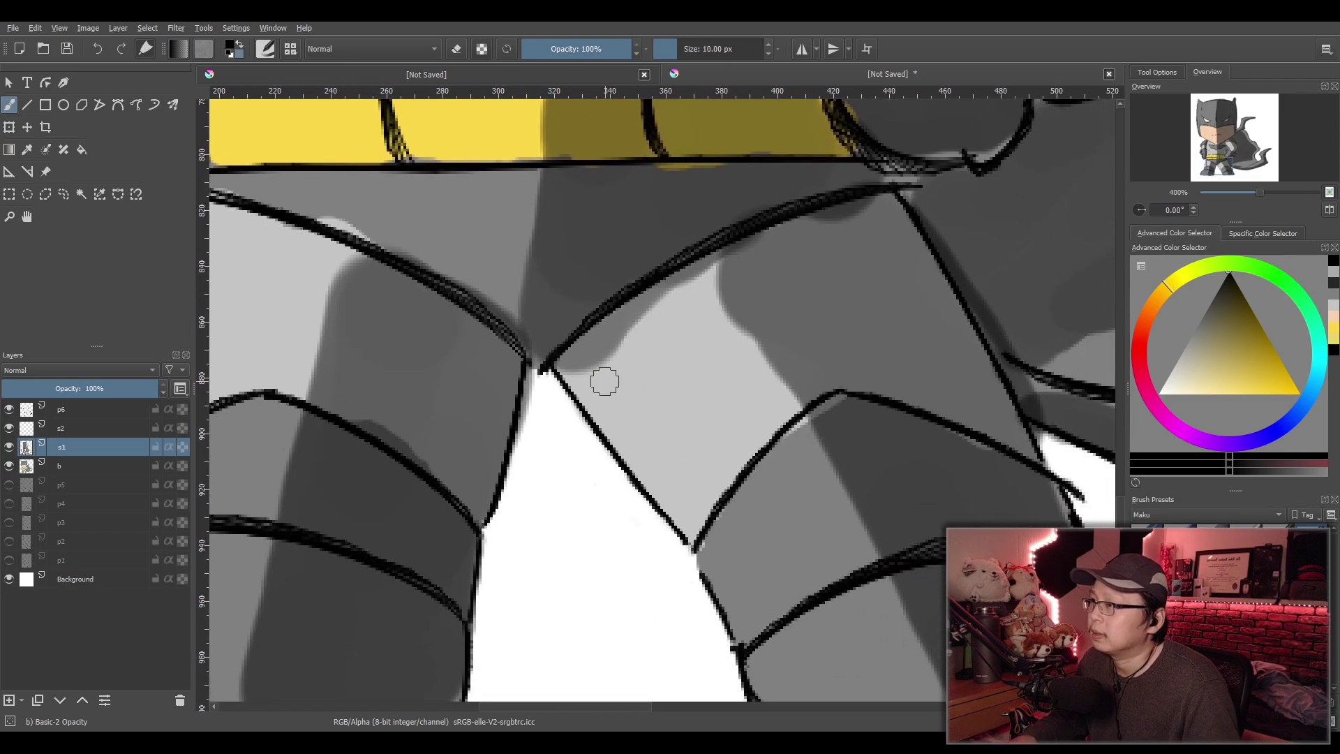
{"action": "key", "text": "minus"}
{"action": "key", "text": "minus"}
{"action": "left_click_drag", "start_coordinate": [535, 326], "coordinate": [627, 575]}
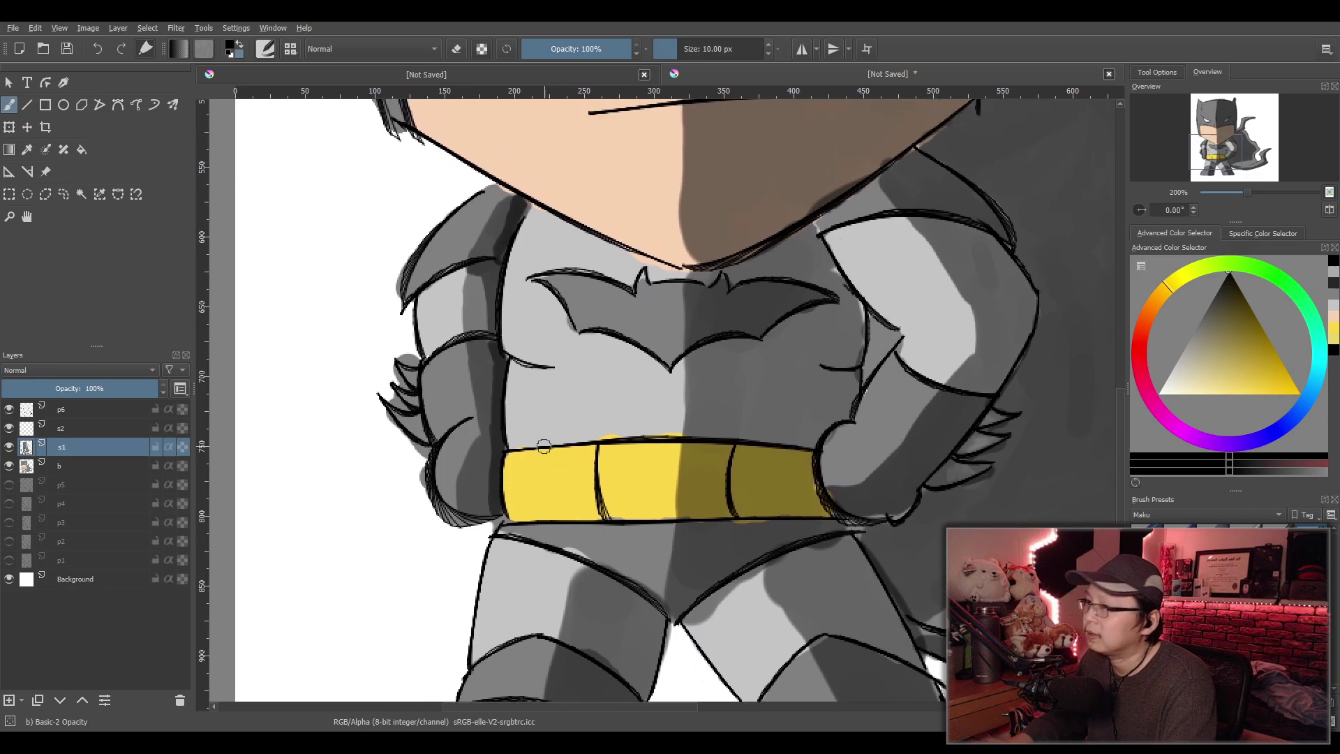
{"action": "left_click_drag", "start_coordinate": [562, 475], "coordinate": [642, 542]}
{"action": "key", "text": "plus"}
{"action": "key", "text": "plus"}
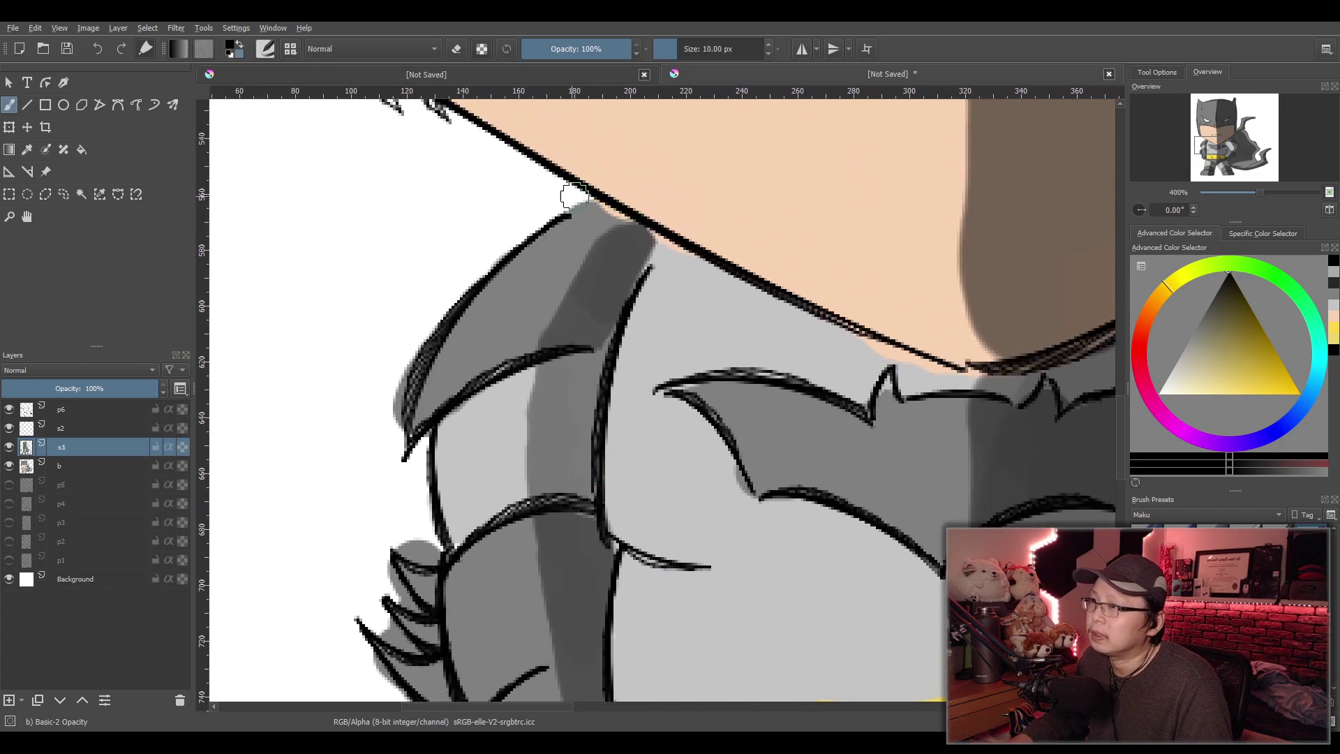
Paint darker shadows on the left-hand arm beneath the jaw, under the shoulder piece and beside the torso
{"action": "left_click_drag", "start_coordinate": [568, 216], "coordinate": [634, 242]}
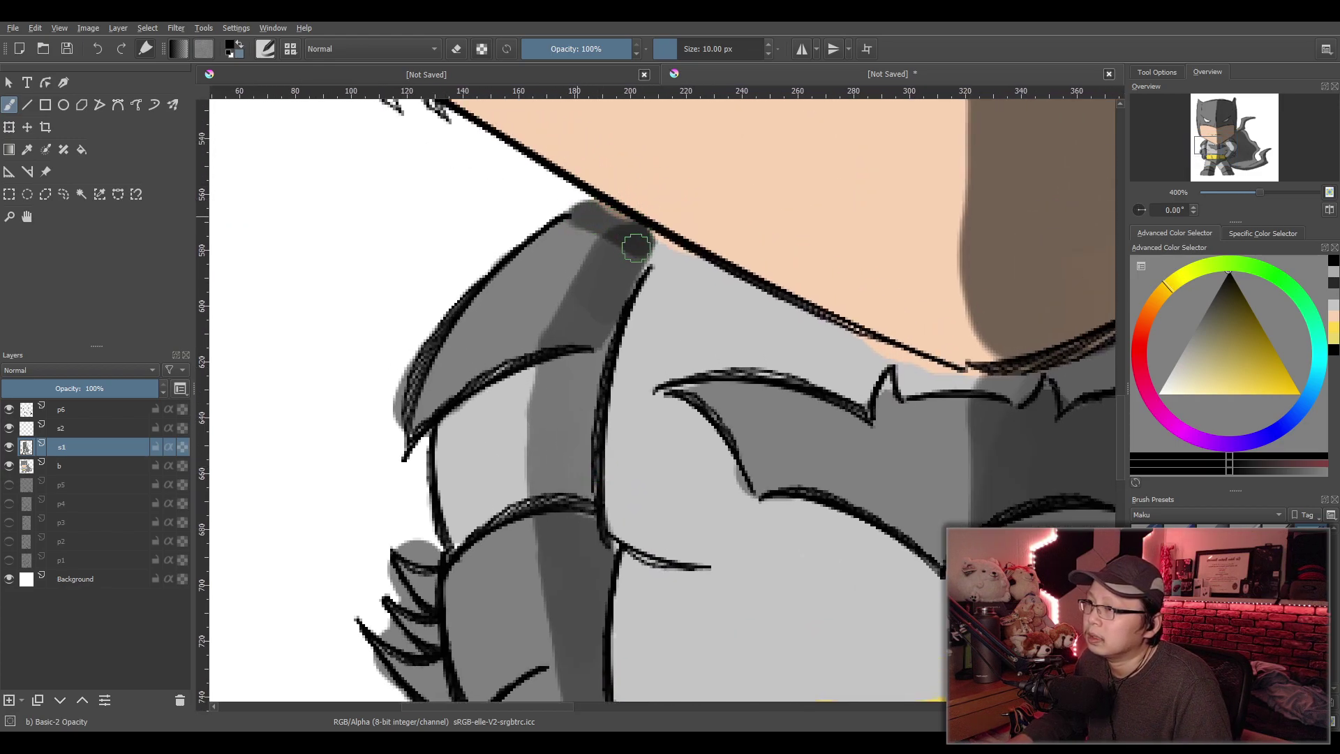
{"action": "mouse_move", "coordinate": [442, 434]}
{"action": "left_mouse_down"}
{"action": "mouse_move", "coordinate": [585, 362]}
{"action": "mouse_move", "coordinate": [465, 399]}
{"action": "mouse_move", "coordinate": [453, 427]}
{"action": "mouse_move", "coordinate": [593, 362]}
{"action": "left_mouse_up"}
{"action": "mouse_move", "coordinate": [640, 264]}
{"action": "left_mouse_down"}
{"action": "mouse_move", "coordinate": [604, 328]}
{"action": "mouse_move", "coordinate": [624, 275]}
{"action": "mouse_move", "coordinate": [578, 479]}
{"action": "mouse_move", "coordinate": [590, 379]}
{"action": "mouse_move", "coordinate": [582, 481]}
{"action": "left_mouse_up"}
Shade the left-hand glove around its spikes, above the hand's contour line and along the torso edge
{"action": "left_click_drag", "start_coordinate": [485, 606], "coordinate": [532, 357]}
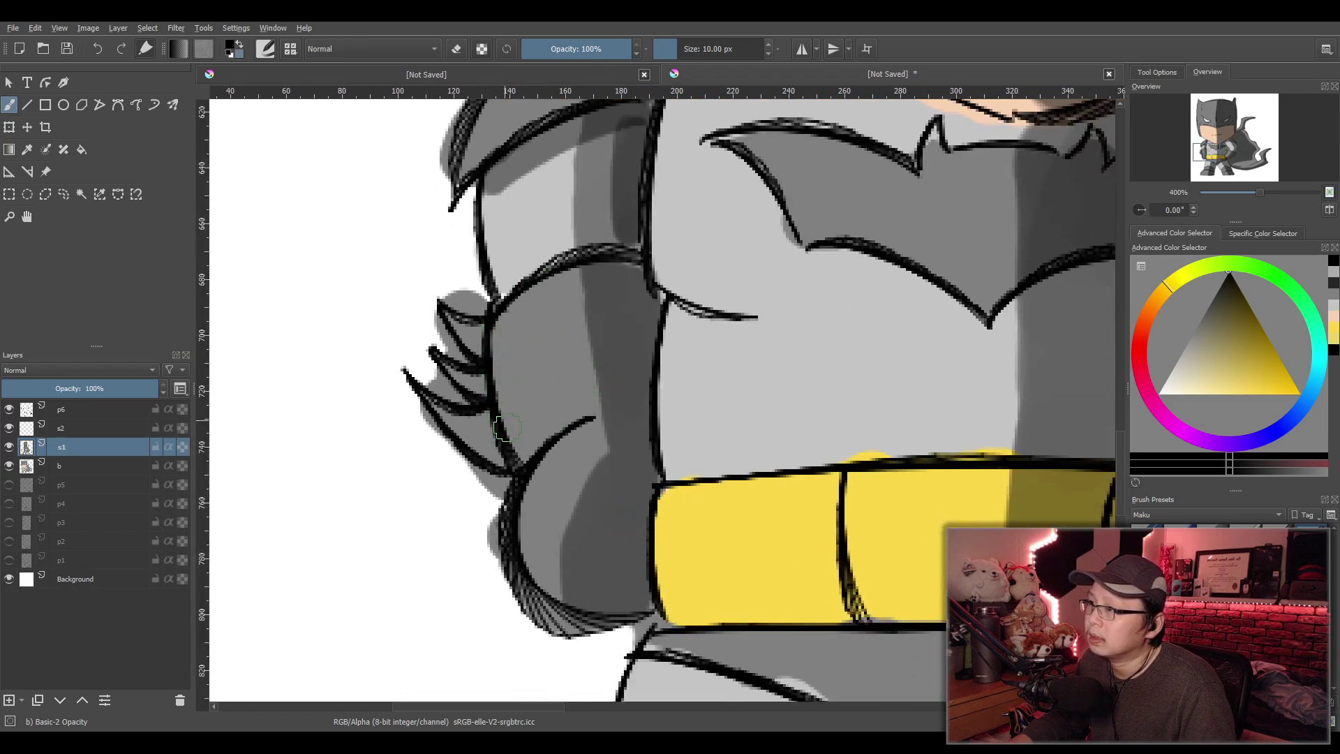
{"action": "left_click_drag", "start_coordinate": [484, 416], "coordinate": [499, 459]}
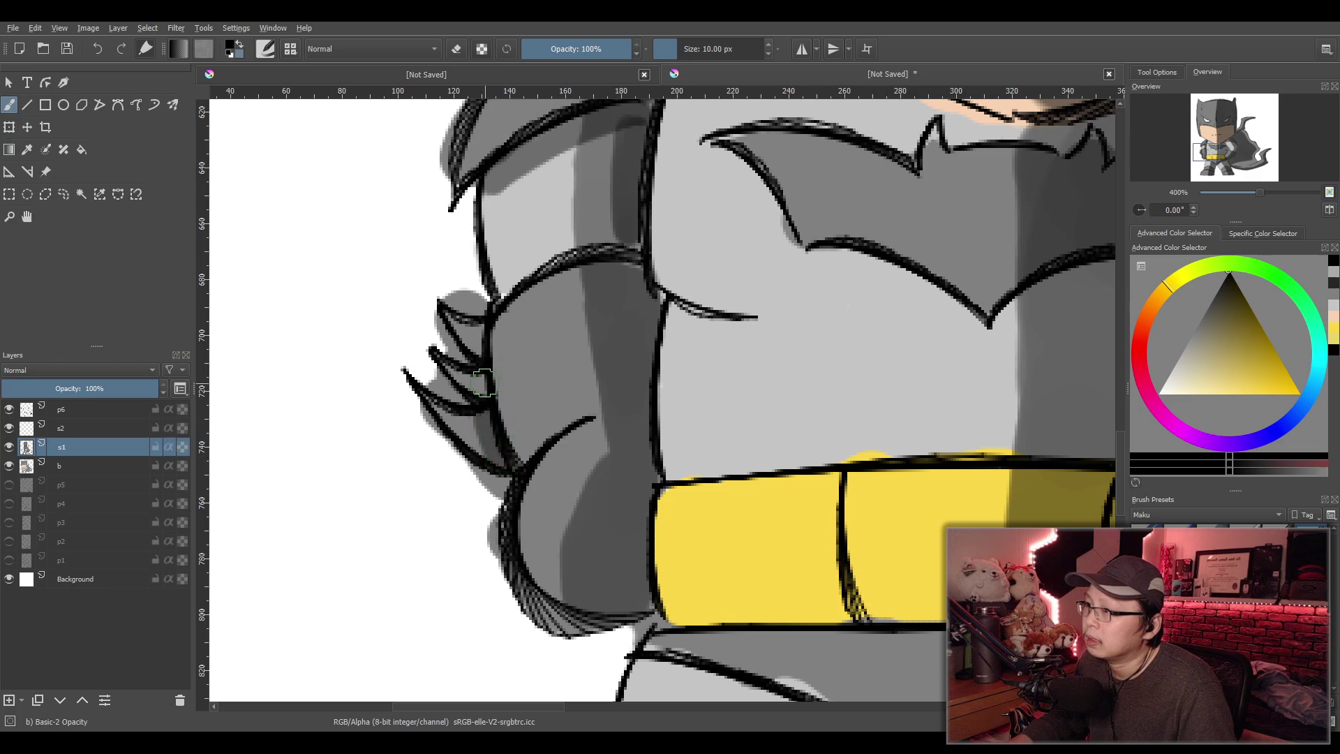
{"action": "left_click_drag", "start_coordinate": [480, 331], "coordinate": [481, 360]}
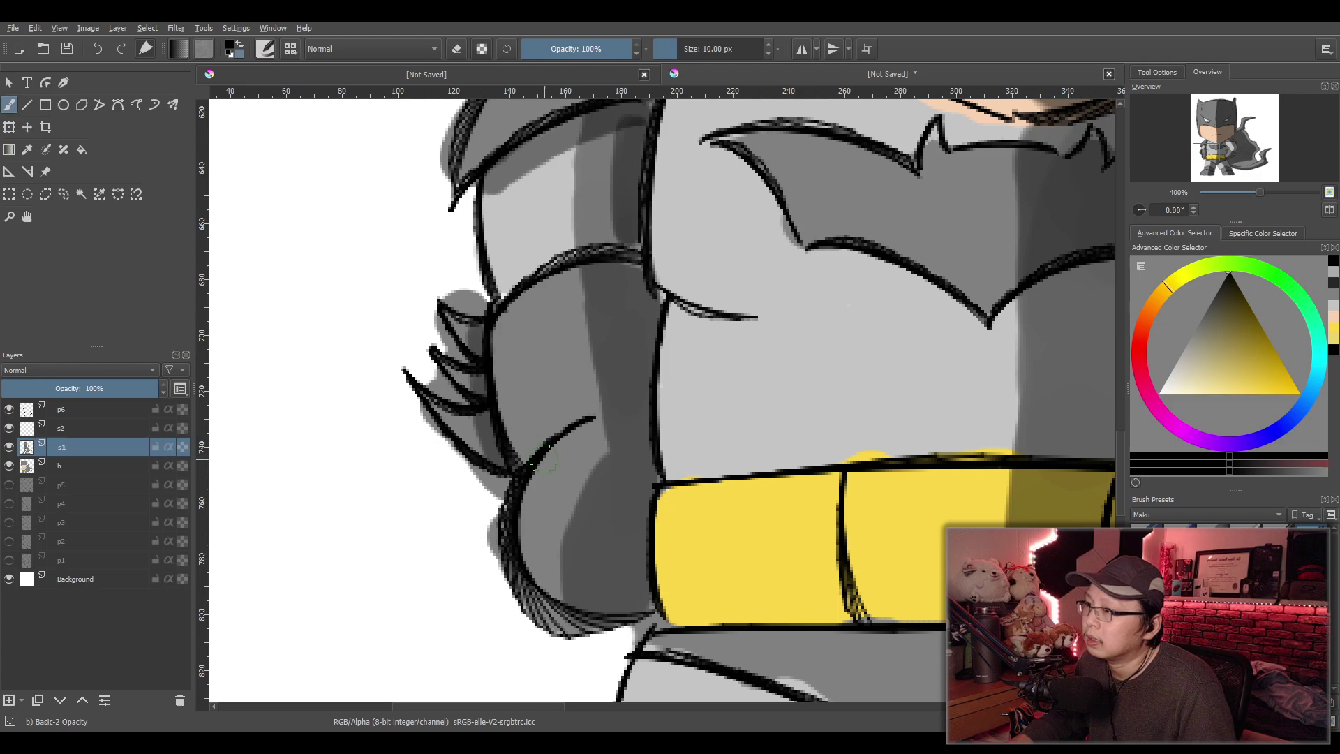
{"action": "mouse_move", "coordinate": [527, 455]}
{"action": "left_mouse_down"}
{"action": "mouse_move", "coordinate": [577, 418]}
{"action": "mouse_move", "coordinate": [516, 439]}
{"action": "left_mouse_up"}
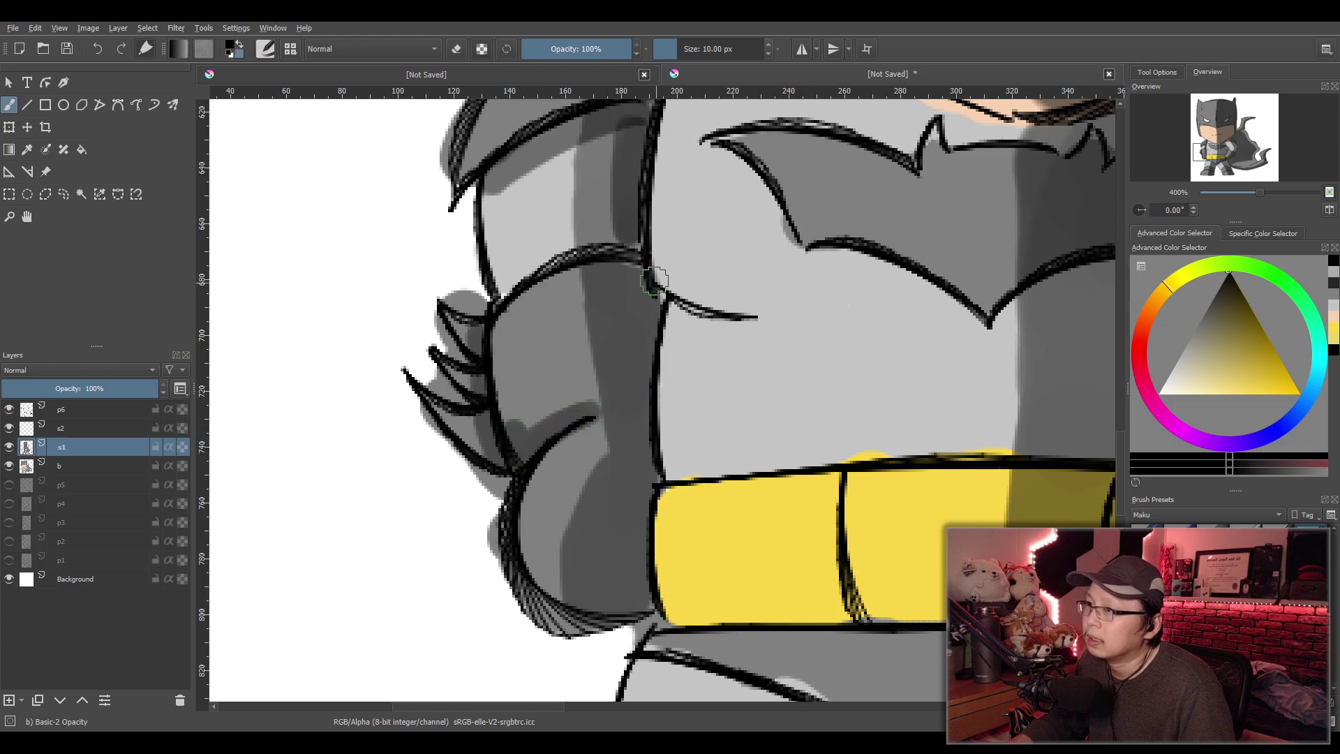
{"action": "mouse_move", "coordinate": [631, 268]}
{"action": "left_mouse_down"}
{"action": "mouse_move", "coordinate": [655, 312]}
{"action": "mouse_move", "coordinate": [640, 609]}
{"action": "left_mouse_up"}
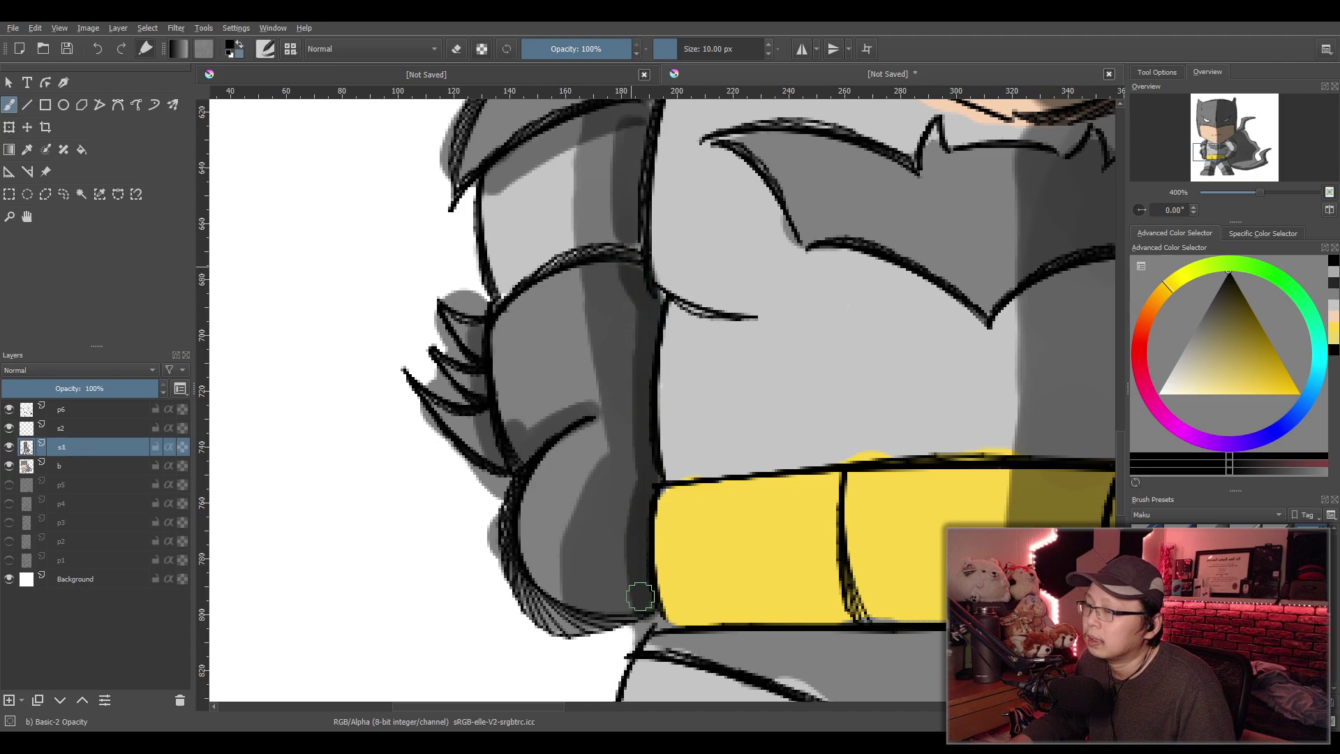
Paint shadow bands across the left-hand leg below the briefs, above the boot cuff and above the foot seam
{"action": "scroll", "coordinate": [739, 654], "scroll_direction": "down", "scroll_amount": 10}
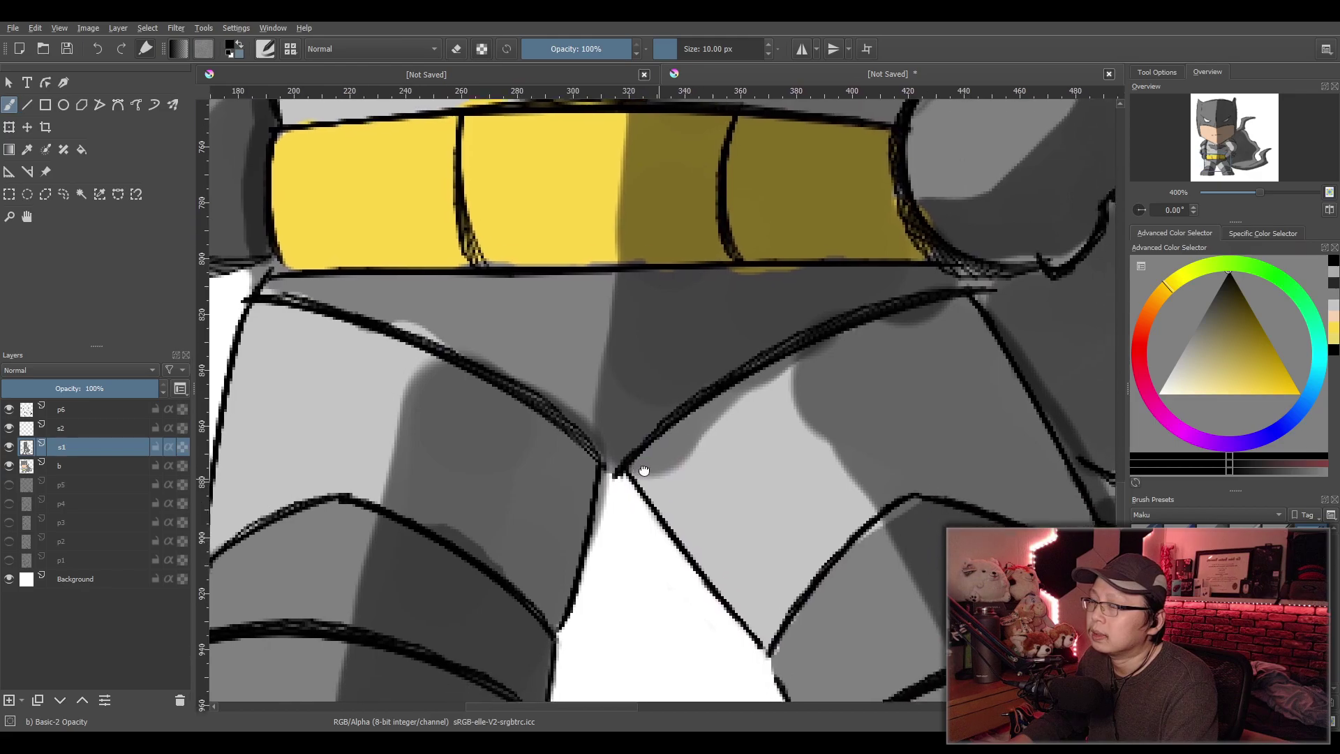
{"action": "scroll", "coordinate": [768, 520], "scroll_direction": "down", "scroll_amount": 3}
{"action": "scroll", "coordinate": [761, 518], "scroll_direction": "up", "scroll_amount": 3}
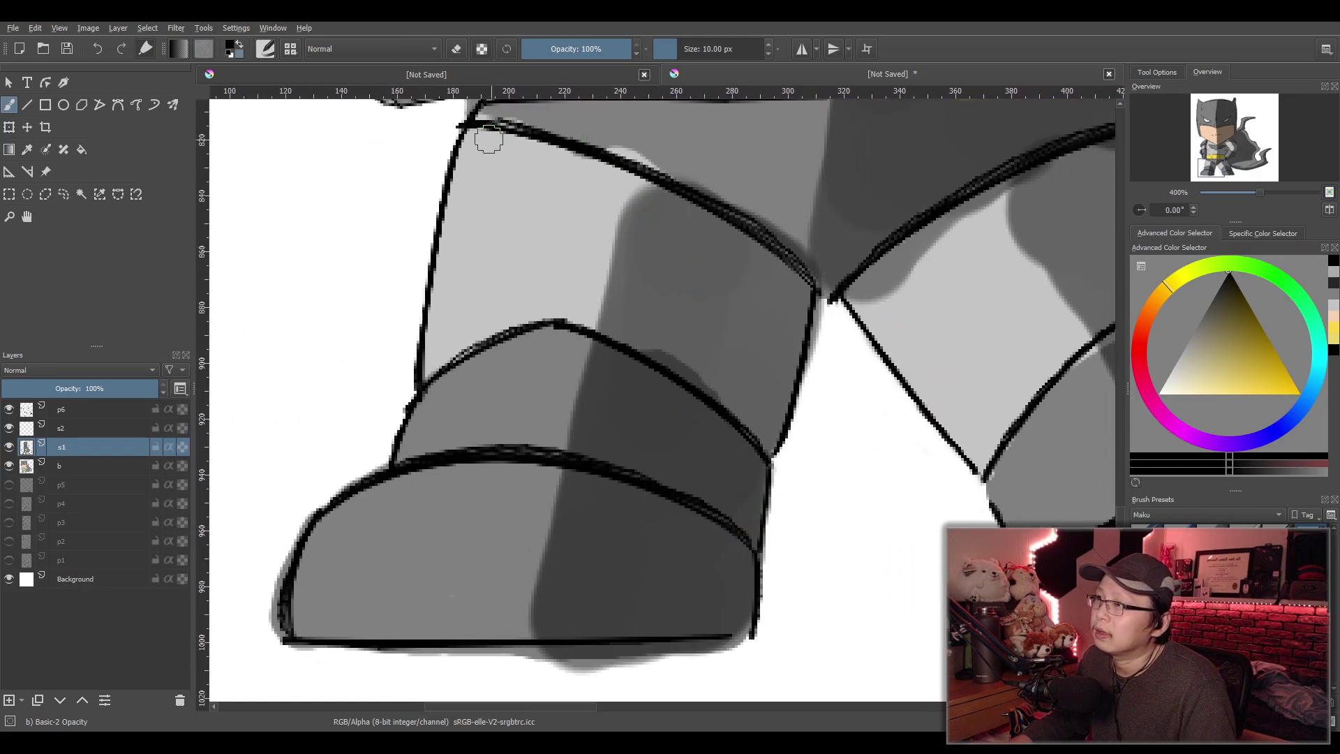
{"action": "left_click_drag", "start_coordinate": [474, 142], "coordinate": [513, 145]}
{"action": "mouse_move", "coordinate": [599, 178]}
{"action": "left_mouse_down"}
{"action": "mouse_move", "coordinate": [669, 197]}
{"action": "mouse_move", "coordinate": [545, 145]}
{"action": "left_mouse_up"}
{"action": "mouse_move", "coordinate": [628, 187]}
{"action": "left_mouse_down"}
{"action": "mouse_move", "coordinate": [750, 243]}
{"action": "mouse_move", "coordinate": [802, 307]}
{"action": "left_mouse_up"}
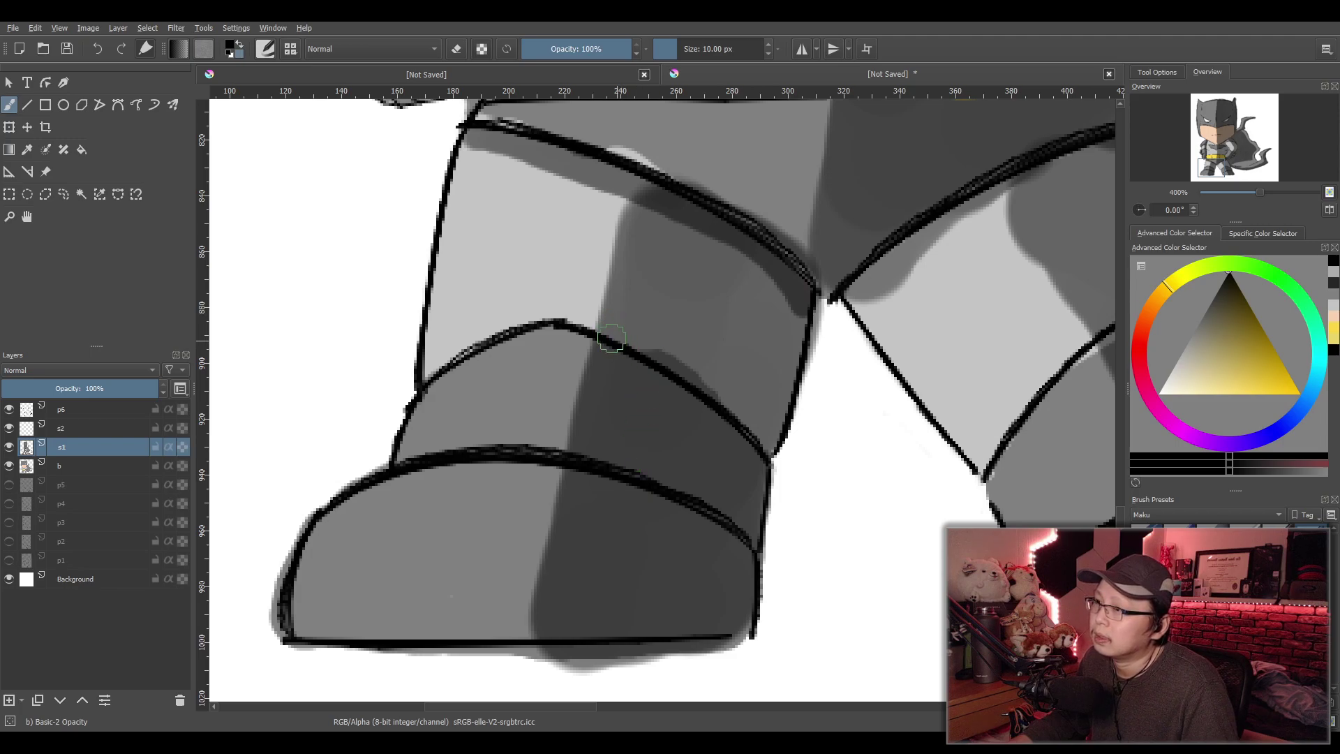
{"action": "mouse_move", "coordinate": [429, 373]}
{"action": "left_mouse_down"}
{"action": "mouse_move", "coordinate": [537, 311]}
{"action": "mouse_move", "coordinate": [583, 307]}
{"action": "mouse_move", "coordinate": [703, 373]}
{"action": "mouse_move", "coordinate": [770, 439]}
{"action": "left_mouse_up"}
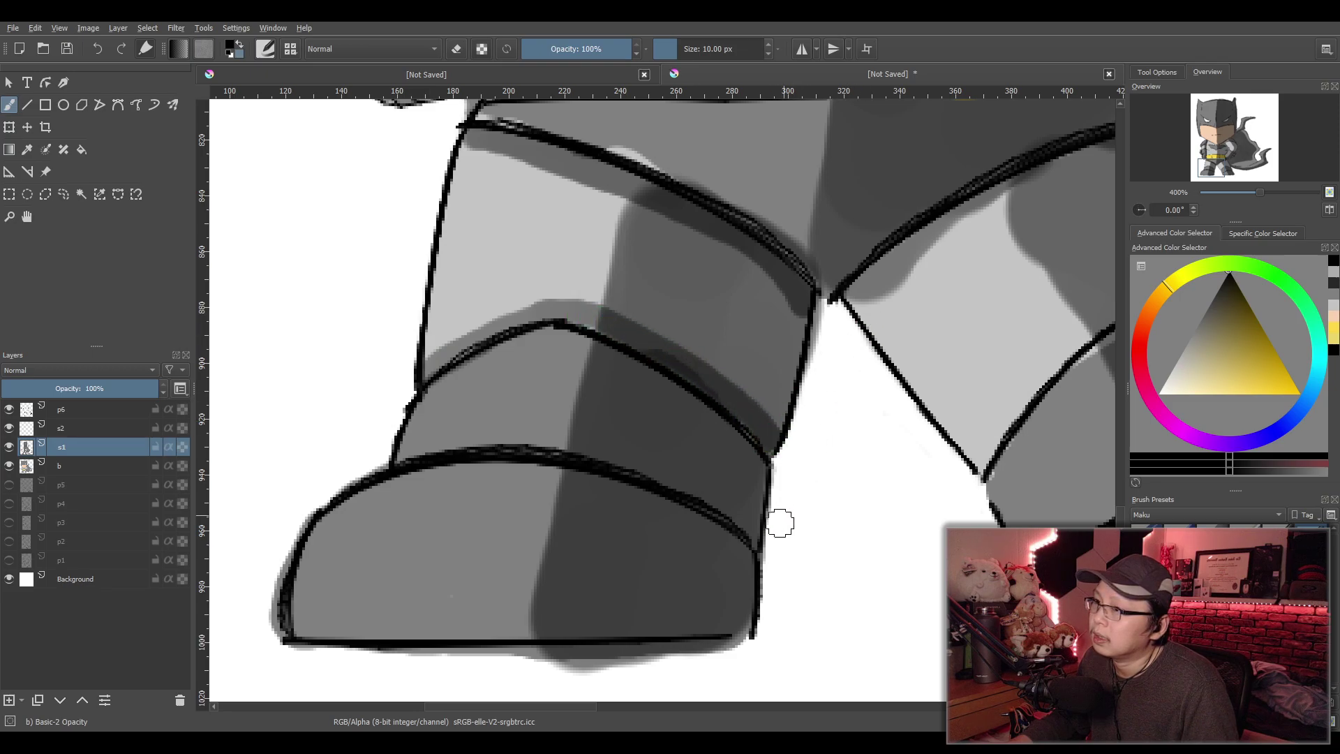
{"action": "mouse_move", "coordinate": [415, 445]}
{"action": "left_mouse_down"}
{"action": "mouse_move", "coordinate": [401, 454]}
{"action": "mouse_move", "coordinate": [555, 439]}
{"action": "mouse_move", "coordinate": [617, 452]}
{"action": "mouse_move", "coordinate": [559, 446]}
{"action": "mouse_move", "coordinate": [691, 484]}
{"action": "mouse_move", "coordinate": [754, 534]}
{"action": "left_mouse_up"}
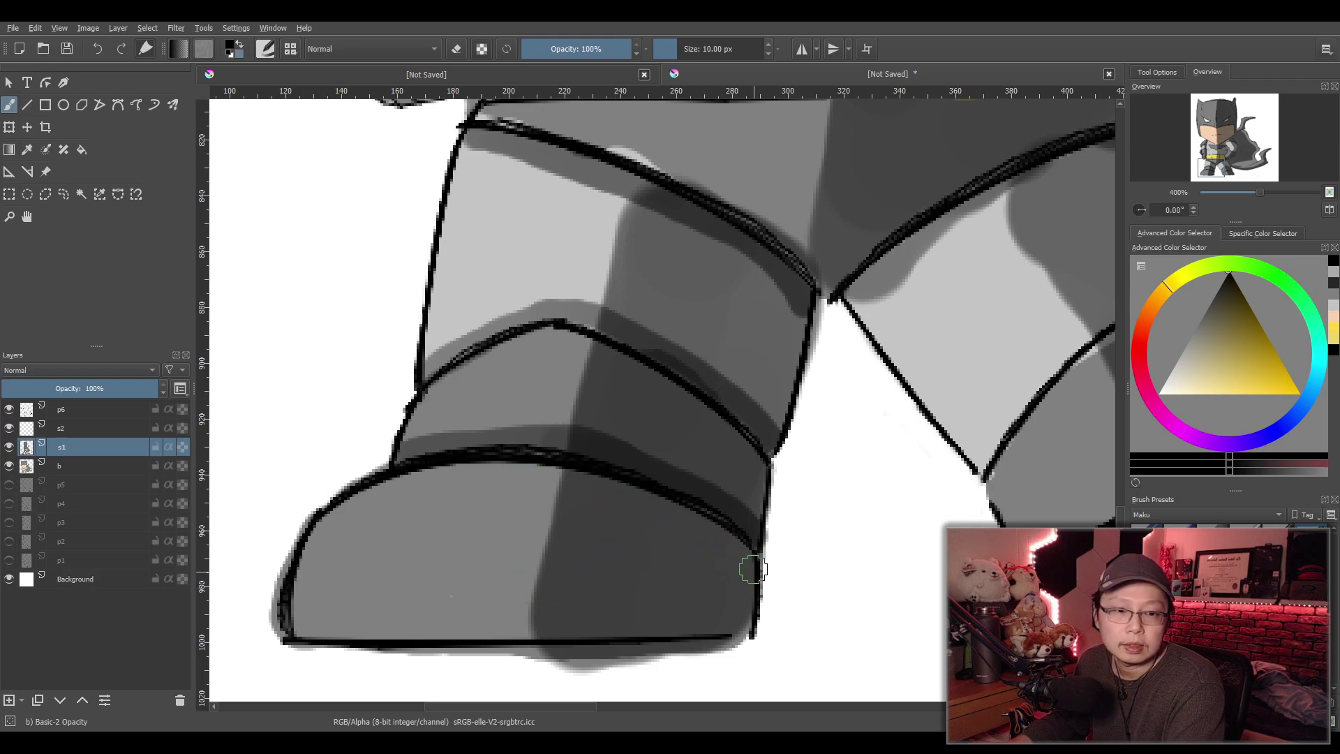
Shade the briefs directly beneath the belt and the right-hand thigh below the briefs' edge
{"action": "scroll", "coordinate": [752, 555], "scroll_direction": "down", "scroll_amount": 1}
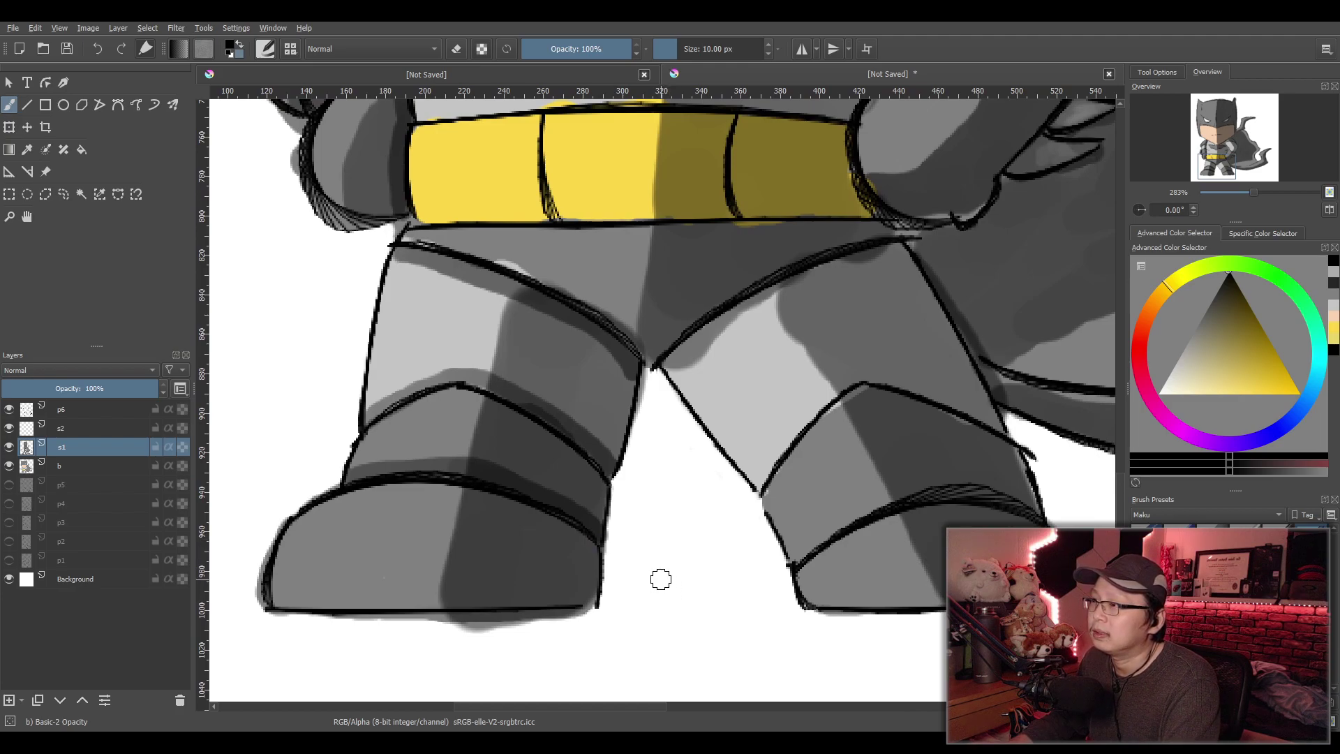
{"action": "left_click_drag", "start_coordinate": [580, 578], "coordinate": [569, 607]}
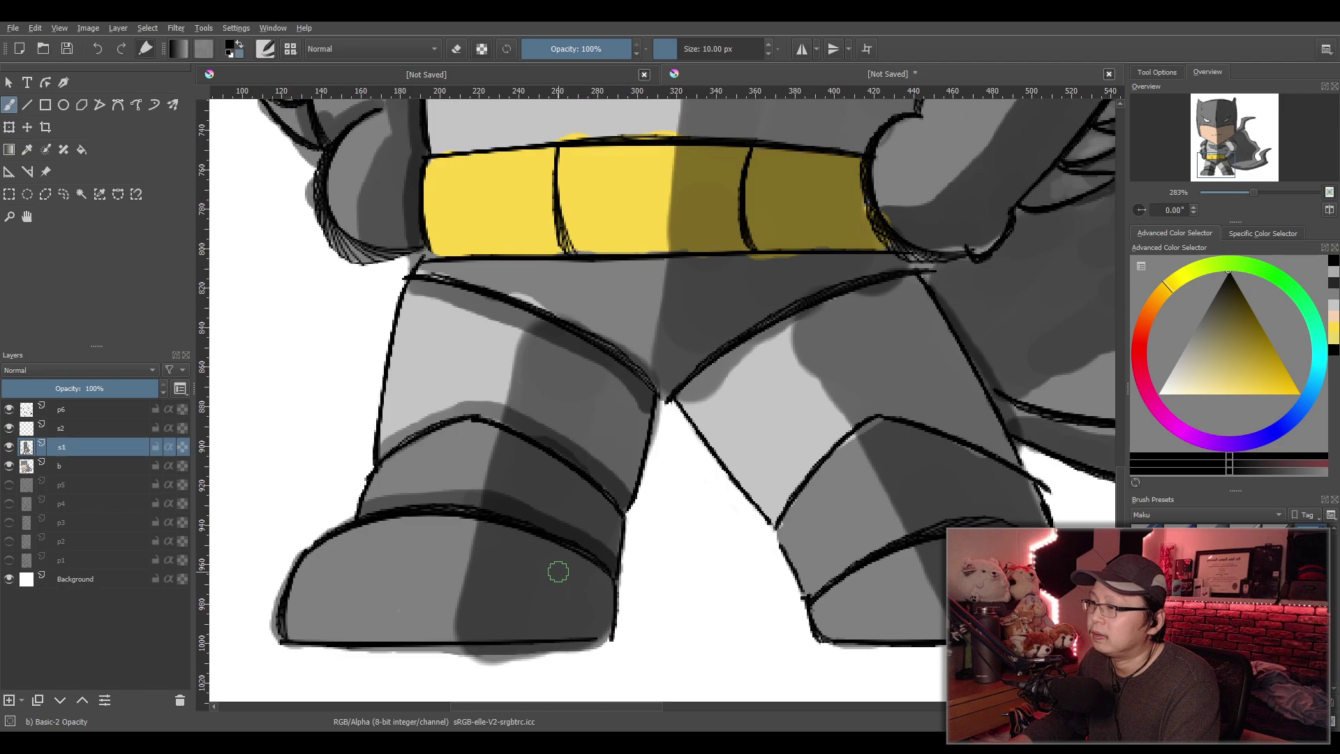
{"action": "scroll", "coordinate": [558, 571], "scroll_direction": "up", "scroll_amount": 2}
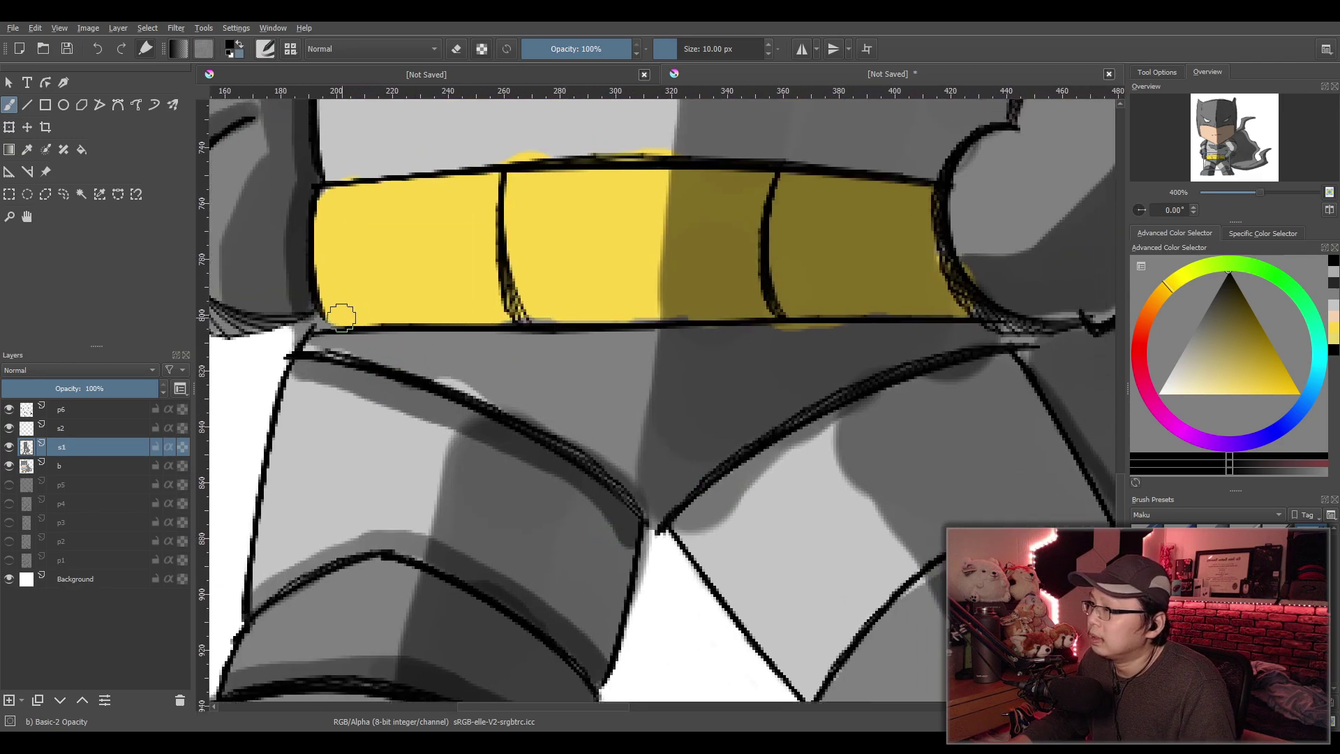
{"action": "left_click_drag", "start_coordinate": [326, 344], "coordinate": [1005, 339]}
{"action": "mouse_move", "coordinate": [684, 525]}
{"action": "left_mouse_down"}
{"action": "mouse_move", "coordinate": [742, 463]}
{"action": "mouse_move", "coordinate": [903, 383]}
{"action": "mouse_move", "coordinate": [1007, 362]}
{"action": "mouse_move", "coordinate": [892, 391]}
{"action": "mouse_move", "coordinate": [796, 440]}
{"action": "mouse_move", "coordinate": [688, 527]}
{"action": "left_mouse_up"}
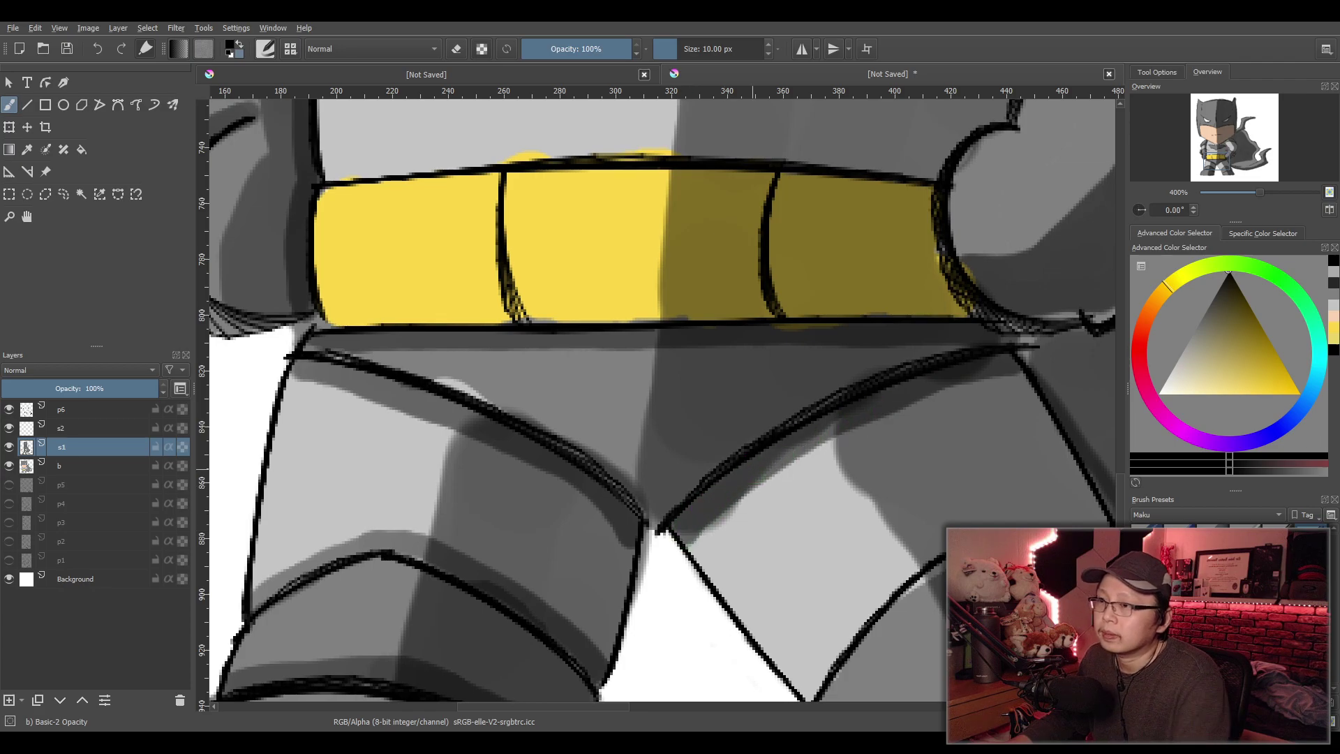
Paint shadow bands on the right-hand leg above the boot cuff and above the foot seam
{"action": "scroll", "coordinate": [788, 402], "scroll_direction": "down", "scroll_amount": 5}
{"action": "left_click_drag", "start_coordinate": [942, 667], "coordinate": [598, 458]}
{"action": "scroll", "coordinate": [599, 458], "scroll_direction": "up", "scroll_amount": 5}
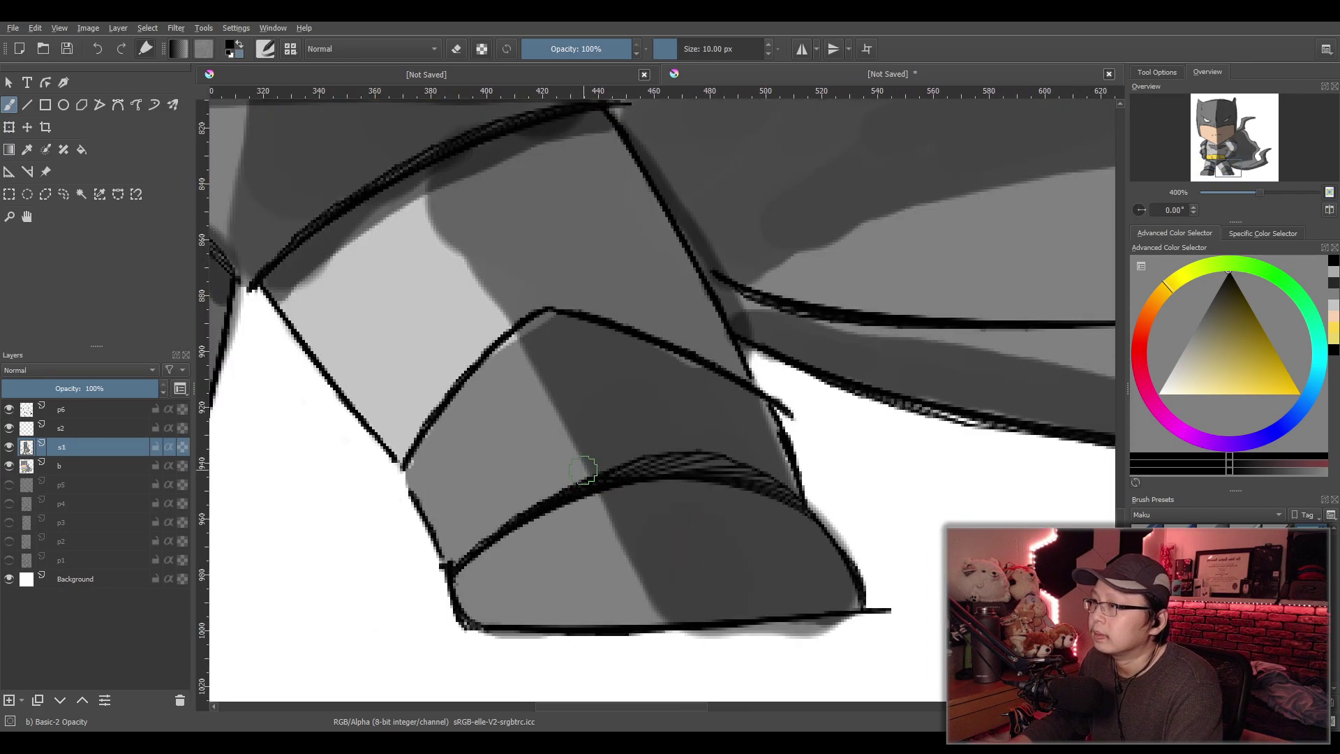
{"action": "mouse_move", "coordinate": [405, 438]}
{"action": "left_mouse_down"}
{"action": "mouse_move", "coordinate": [504, 326]}
{"action": "mouse_move", "coordinate": [556, 303]}
{"action": "mouse_move", "coordinate": [614, 311]}
{"action": "mouse_move", "coordinate": [741, 375]}
{"action": "left_mouse_up"}
{"action": "left_click_drag", "start_coordinate": [591, 304], "coordinate": [492, 314]}
{"action": "mouse_move", "coordinate": [460, 551]}
{"action": "left_mouse_down"}
{"action": "mouse_move", "coordinate": [569, 487]}
{"action": "mouse_move", "coordinate": [670, 458]}
{"action": "mouse_move", "coordinate": [766, 481]}
{"action": "mouse_move", "coordinate": [697, 464]}
{"action": "mouse_move", "coordinate": [577, 473]}
{"action": "mouse_move", "coordinate": [457, 555]}
{"action": "left_mouse_up"}
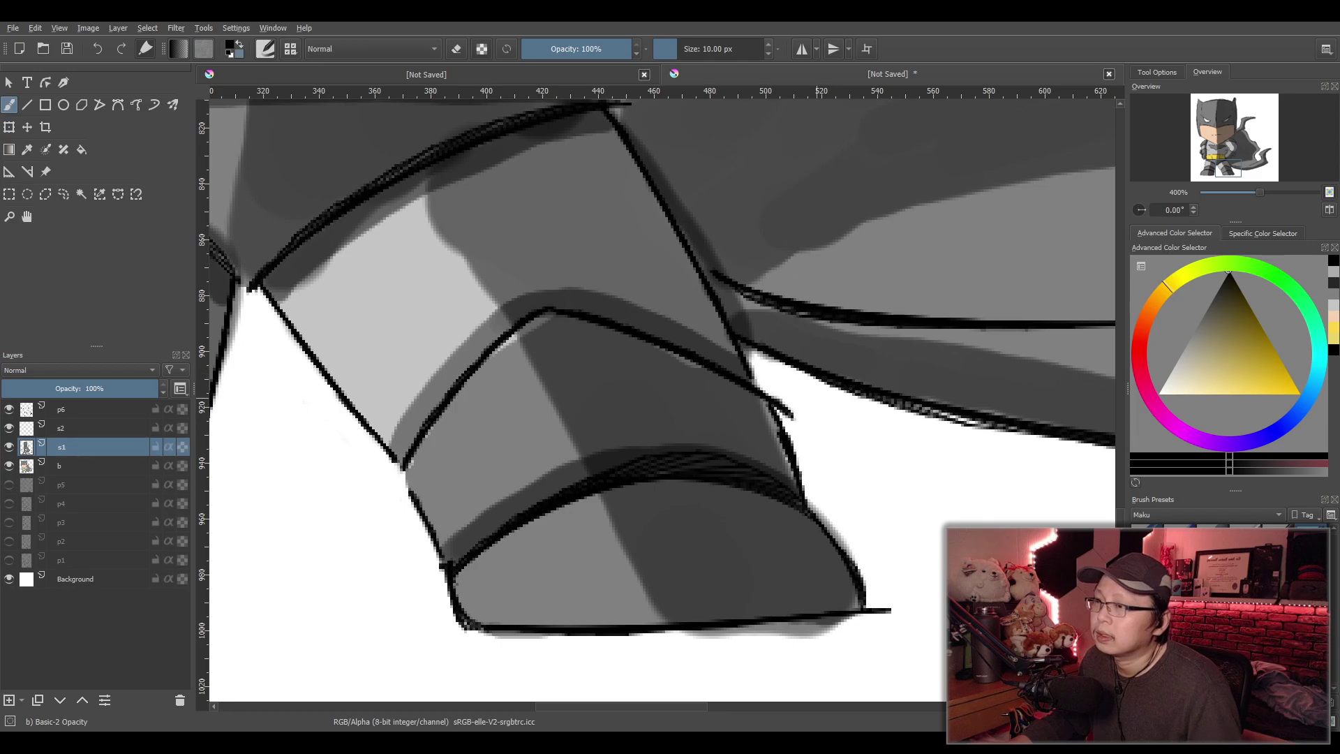
Paint a shadow across the torso just above the belt and beneath both chest muscle lines
{"action": "scroll", "coordinate": [819, 389], "scroll_direction": "down", "scroll_amount": 4}
{"action": "scroll", "coordinate": [638, 453], "scroll_direction": "up", "scroll_amount": 3}
{"action": "scroll", "coordinate": [639, 453], "scroll_direction": "down", "scroll_amount": 3}
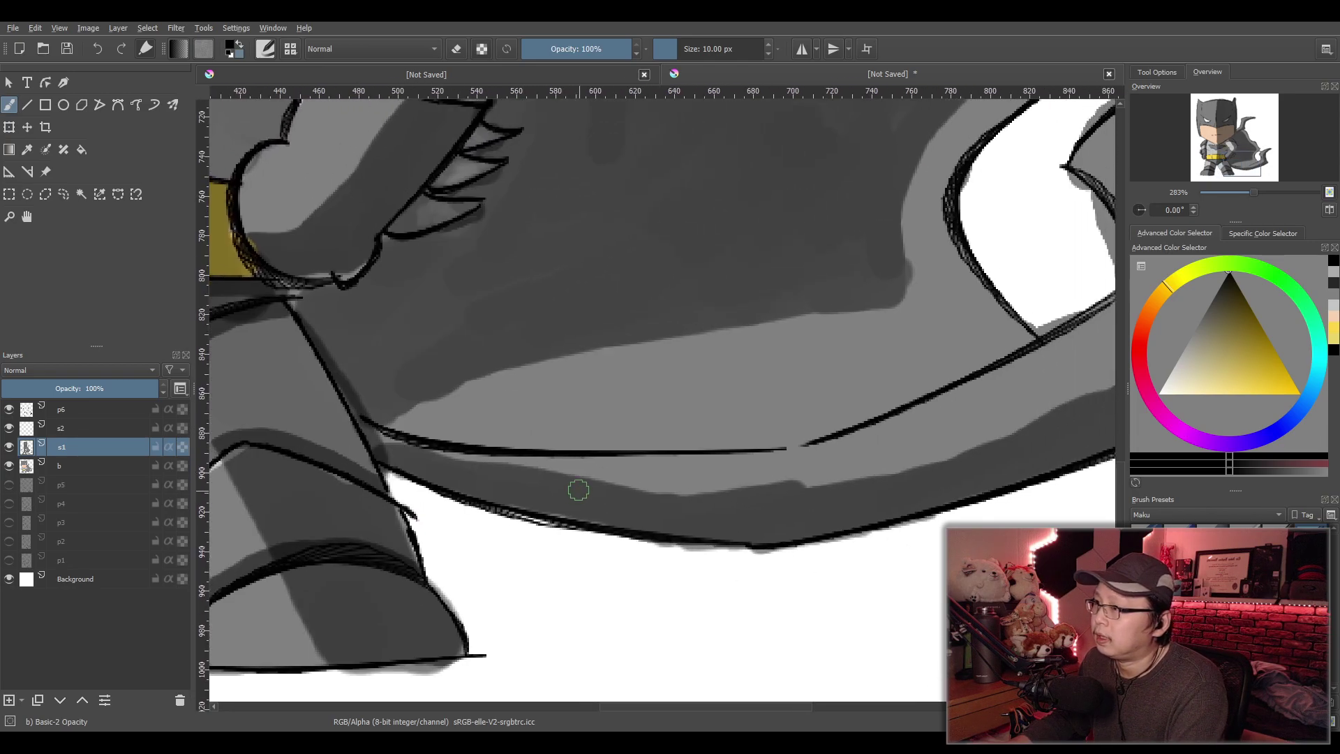
{"action": "scroll", "coordinate": [774, 550], "scroll_direction": "up", "scroll_amount": 3}
{"action": "scroll", "coordinate": [569, 487], "scroll_direction": "down", "scroll_amount": 3}
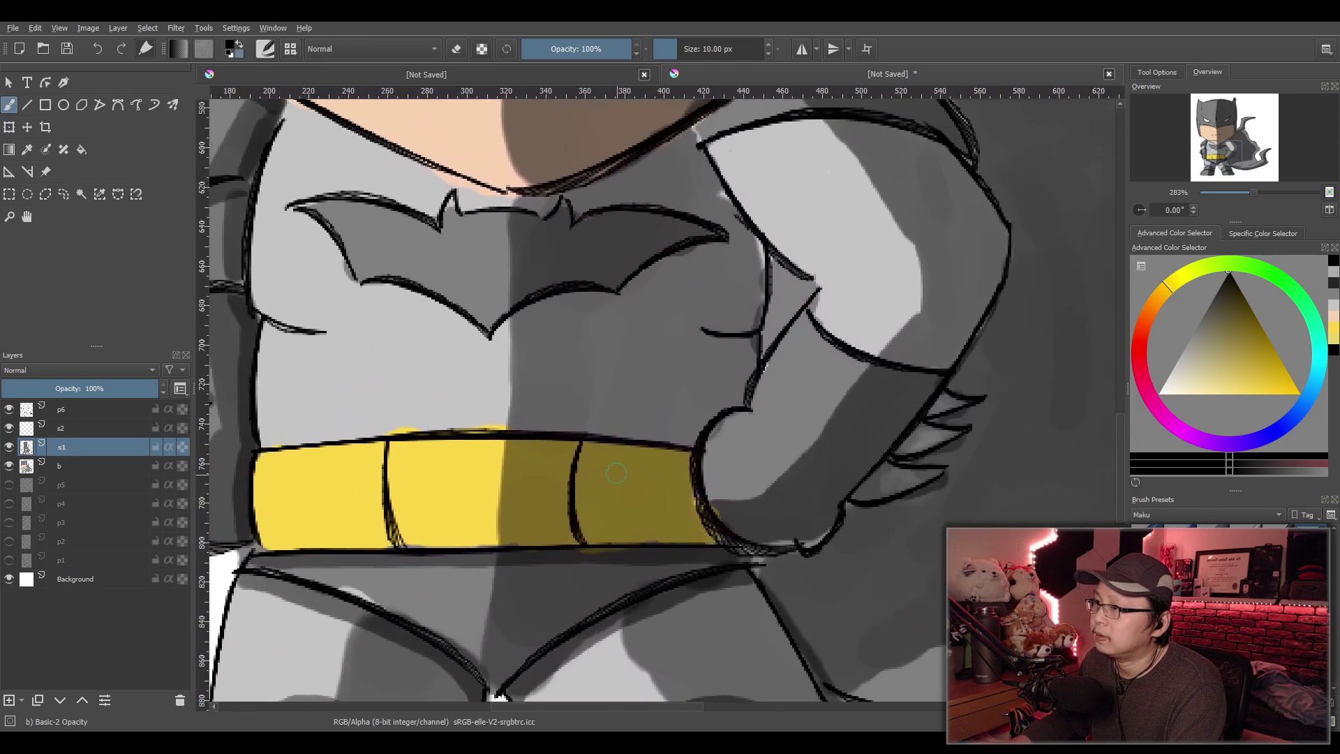
{"action": "scroll", "coordinate": [670, 484], "scroll_direction": "up", "scroll_amount": 3}
{"action": "scroll", "coordinate": [695, 482], "scroll_direction": "down", "scroll_amount": 1}
{"action": "scroll", "coordinate": [488, 427], "scroll_direction": "up", "scroll_amount": 1}
{"action": "mouse_move", "coordinate": [460, 439]}
{"action": "left_mouse_down"}
{"action": "mouse_move", "coordinate": [705, 424]}
{"action": "mouse_move", "coordinate": [879, 446]}
{"action": "mouse_move", "coordinate": [677, 419]}
{"action": "left_mouse_up"}
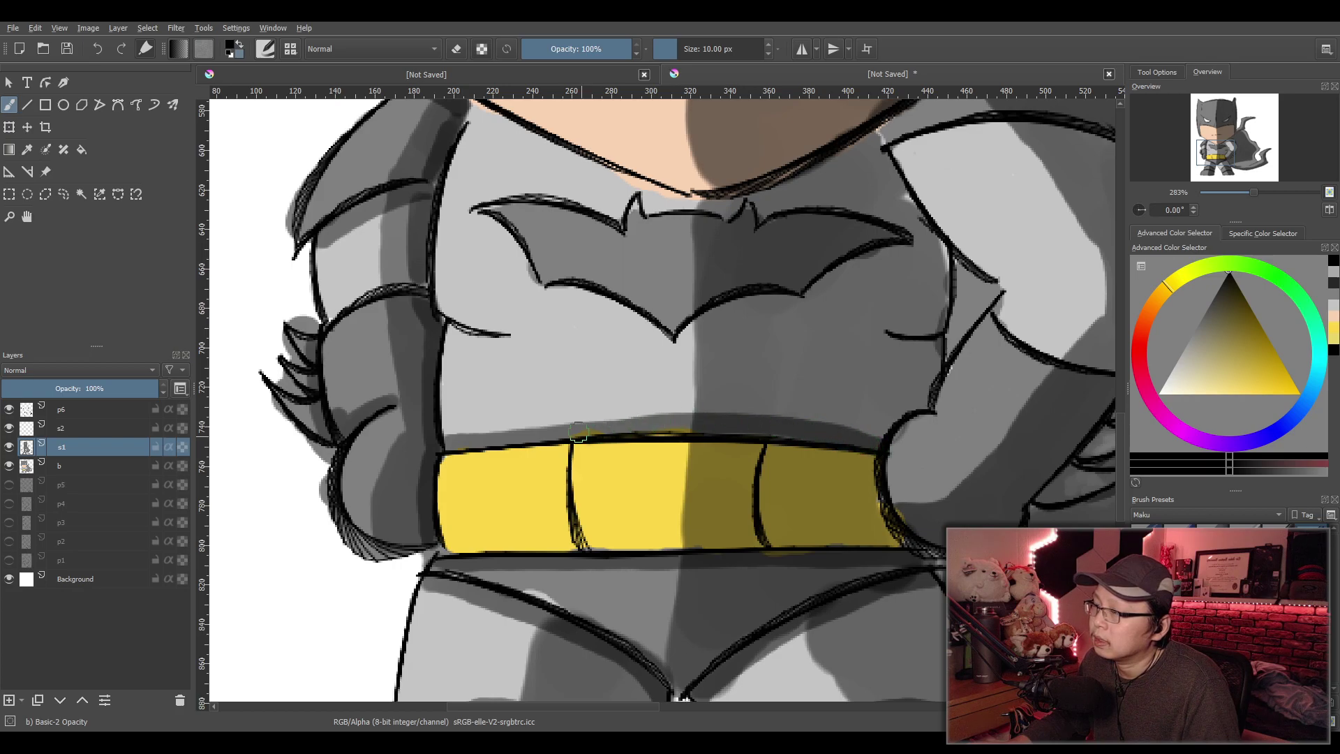
{"action": "left_click_drag", "start_coordinate": [453, 336], "coordinate": [499, 342]}
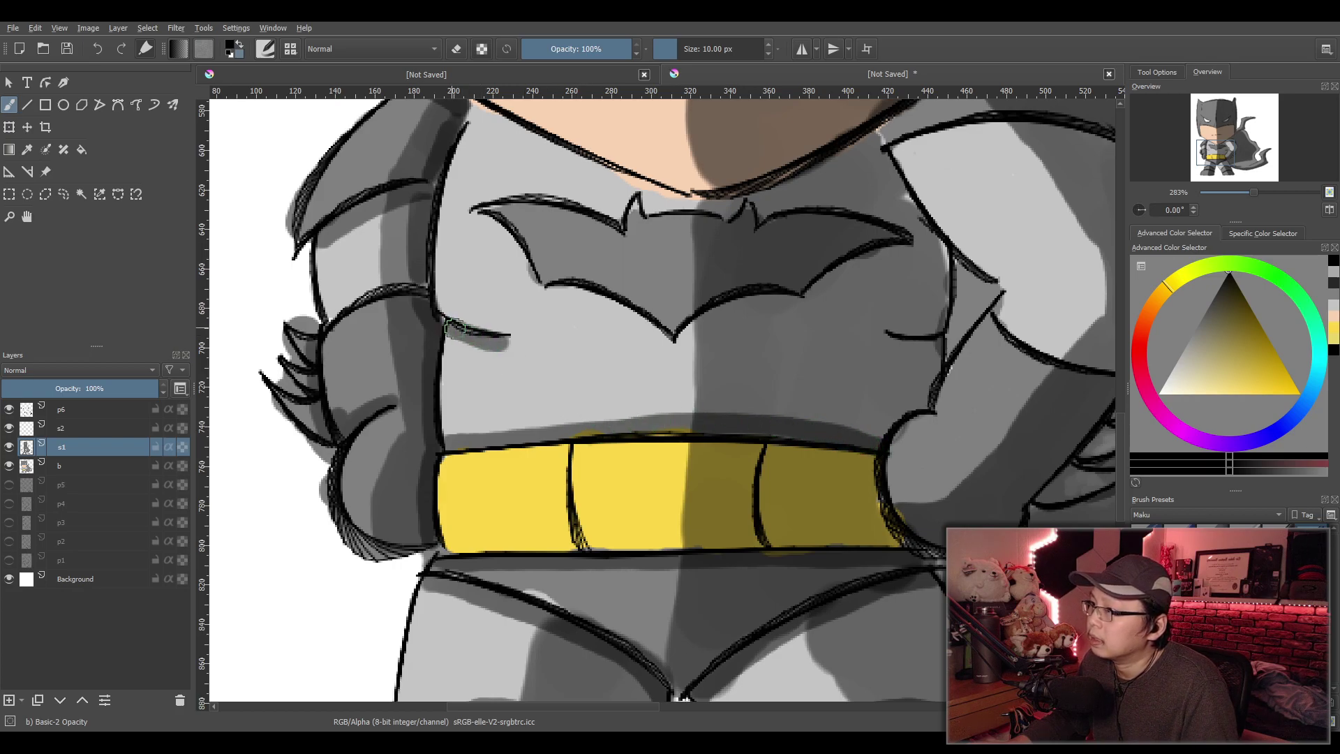
{"action": "mouse_move", "coordinate": [896, 336]}
{"action": "left_mouse_down"}
{"action": "mouse_move", "coordinate": [935, 344]}
{"action": "mouse_move", "coordinate": [903, 343]}
{"action": "left_mouse_up"}
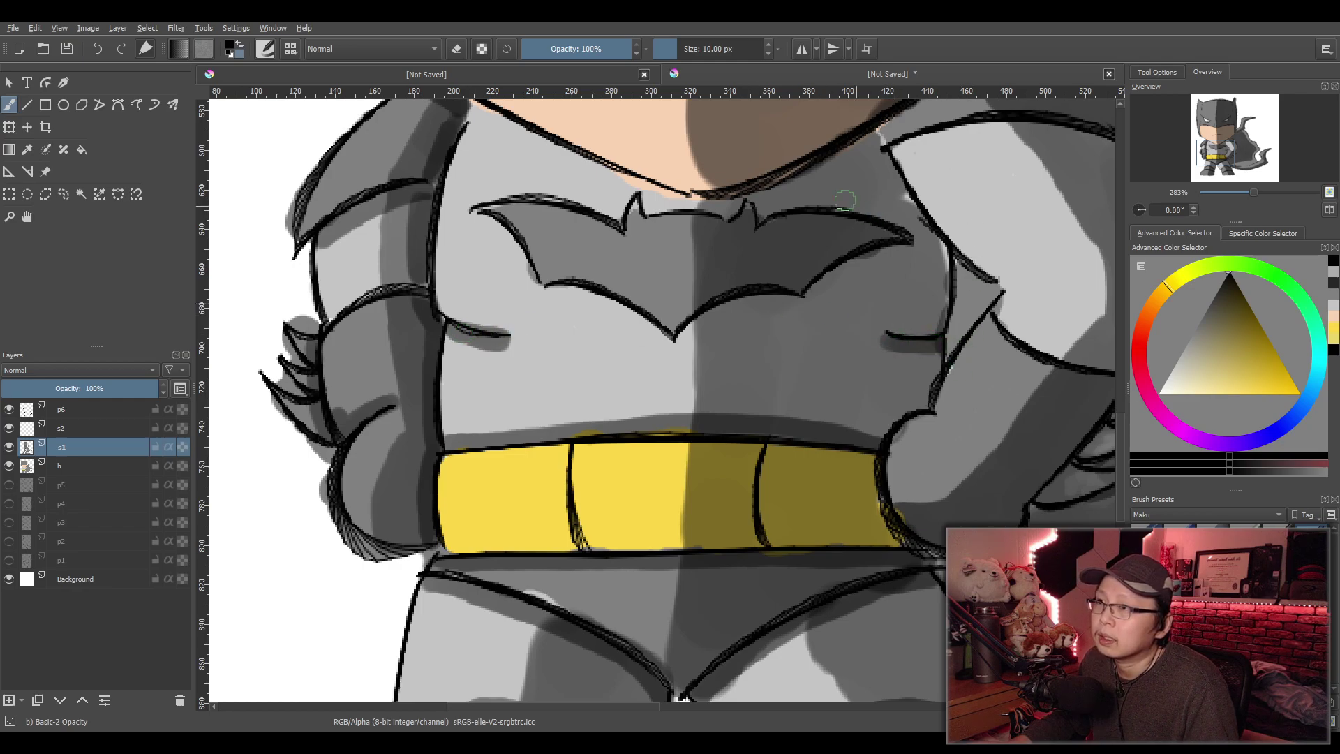
Shade around the bat emblem's outline and beneath the jawline across the upper chest
{"action": "mouse_move", "coordinate": [473, 213]}
{"action": "left_mouse_down"}
{"action": "mouse_move", "coordinate": [523, 275]}
{"action": "mouse_move", "coordinate": [676, 345]}
{"action": "mouse_move", "coordinate": [746, 297]}
{"action": "mouse_move", "coordinate": [809, 302]}
{"action": "mouse_move", "coordinate": [894, 245]}
{"action": "left_mouse_up"}
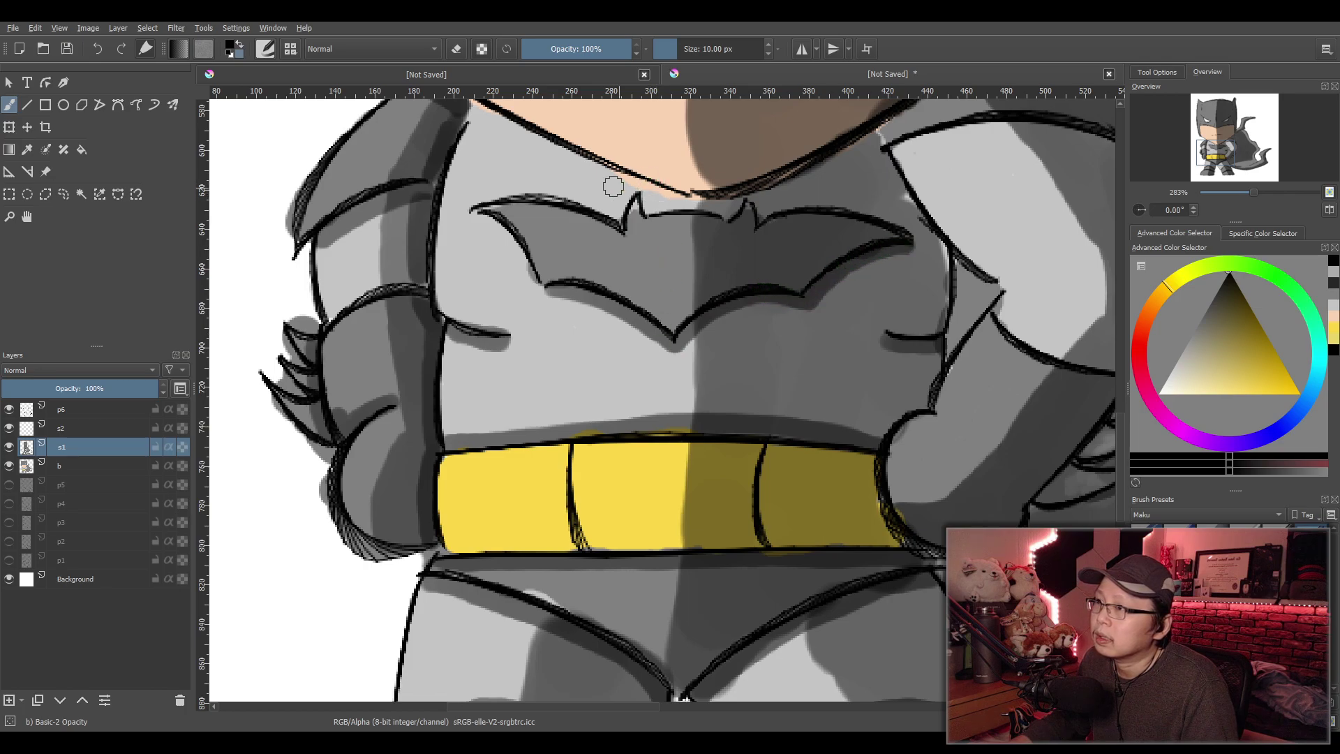
{"action": "left_click_drag", "start_coordinate": [478, 214], "coordinate": [533, 288]}
{"action": "mouse_move", "coordinate": [478, 209]}
{"action": "left_mouse_down"}
{"action": "mouse_move", "coordinate": [589, 202]}
{"action": "mouse_move", "coordinate": [627, 227]}
{"action": "mouse_move", "coordinate": [645, 185]}
{"action": "mouse_move", "coordinate": [649, 211]}
{"action": "mouse_move", "coordinate": [701, 215]}
{"action": "mouse_move", "coordinate": [736, 210]}
{"action": "mouse_move", "coordinate": [754, 189]}
{"action": "mouse_move", "coordinate": [757, 224]}
{"action": "mouse_move", "coordinate": [808, 202]}
{"action": "mouse_move", "coordinate": [910, 227]}
{"action": "left_mouse_up"}
{"action": "mouse_move", "coordinate": [870, 137]}
{"action": "left_mouse_down"}
{"action": "mouse_move", "coordinate": [767, 187]}
{"action": "mouse_move", "coordinate": [700, 196]}
{"action": "mouse_move", "coordinate": [469, 111]}
{"action": "left_mouse_up"}
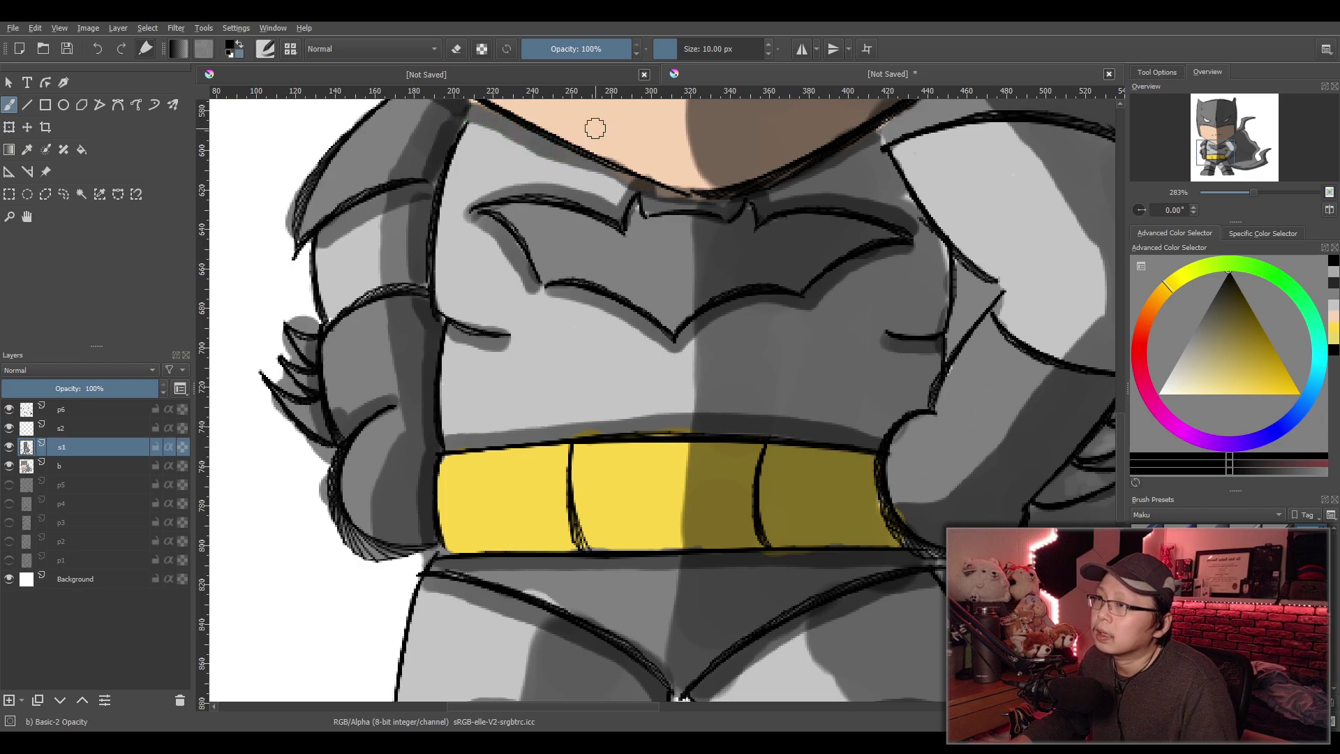
Shade the chest alongside the right-hand upper arm, undoing the first stroke and repainting it
{"action": "left_click_drag", "start_coordinate": [1009, 323], "coordinate": [585, 422]}
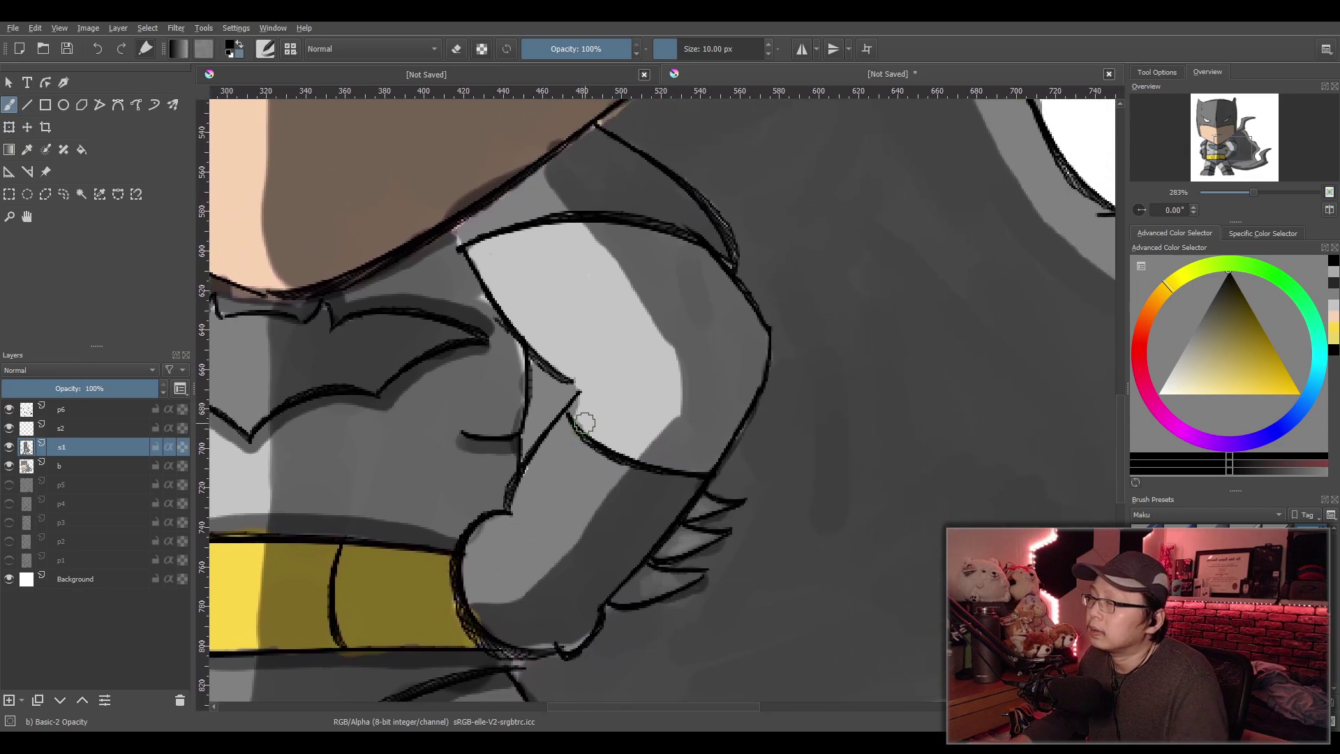
{"action": "left_click_drag", "start_coordinate": [447, 239], "coordinate": [487, 309]}
{"action": "key", "text": "ctrl+z"}
{"action": "left_click_drag", "start_coordinate": [447, 239], "coordinate": [499, 328]}
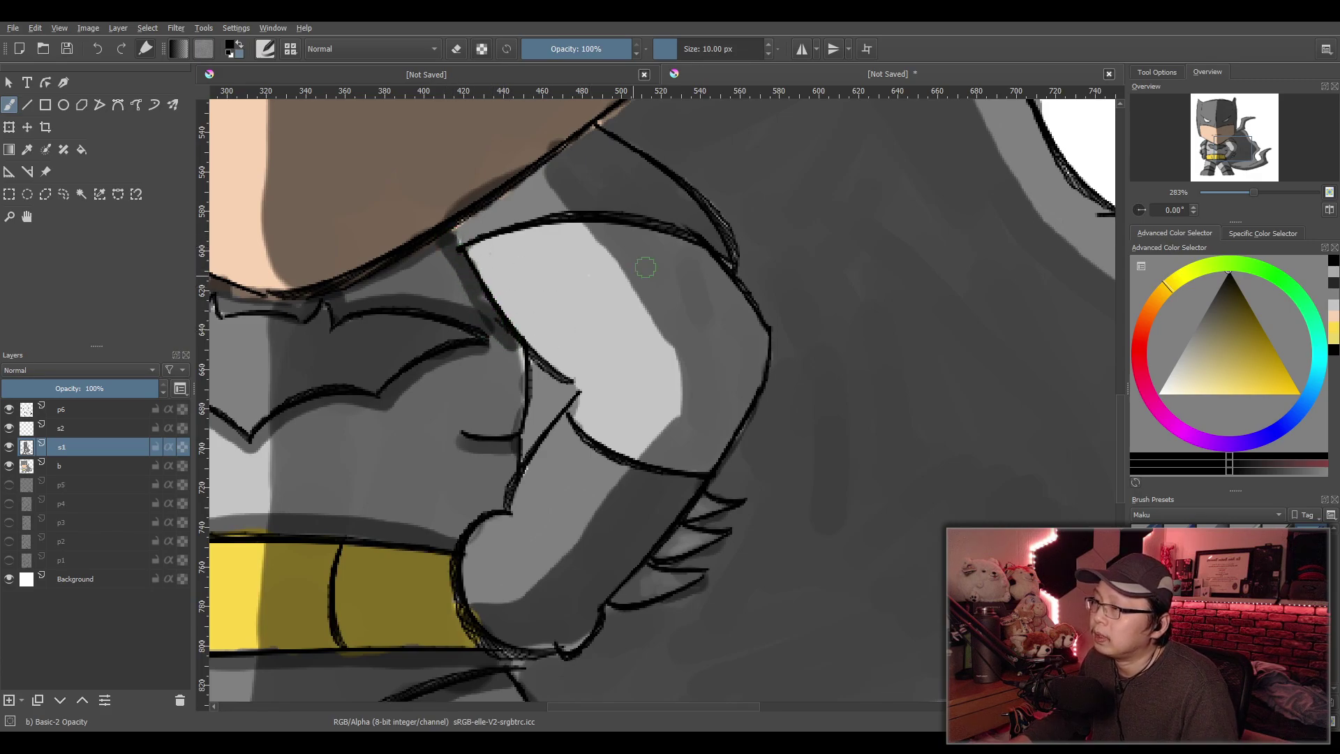
Paint shadows on the right-hand upper arm beneath the shoulder edge and just above the glove cuff
{"action": "scroll", "coordinate": [586, 350], "scroll_direction": "down", "scroll_amount": 2}
{"action": "scroll", "coordinate": [616, 356], "scroll_direction": "up", "scroll_amount": 2}
{"action": "left_click_drag", "start_coordinate": [556, 300], "coordinate": [531, 364]}
{"action": "scroll", "coordinate": [531, 365], "scroll_direction": "up", "scroll_amount": 1}
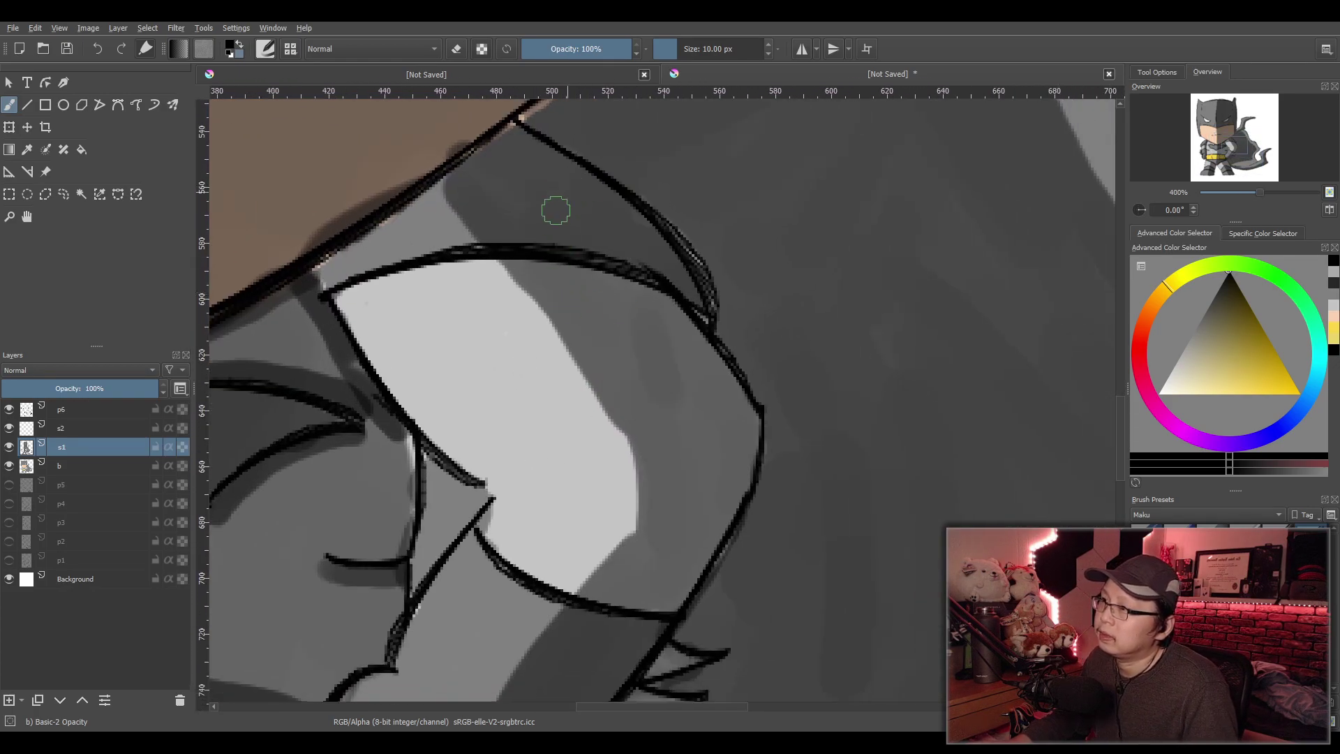
{"action": "mouse_move", "coordinate": [348, 302]}
{"action": "left_mouse_down"}
{"action": "mouse_move", "coordinate": [438, 269]}
{"action": "mouse_move", "coordinate": [509, 265]}
{"action": "mouse_move", "coordinate": [576, 270]}
{"action": "mouse_move", "coordinate": [688, 313]}
{"action": "mouse_move", "coordinate": [735, 250]}
{"action": "left_mouse_up"}
{"action": "scroll", "coordinate": [688, 299], "scroll_direction": "down", "scroll_amount": 2}
{"action": "key", "text": "ctrl+plus"}
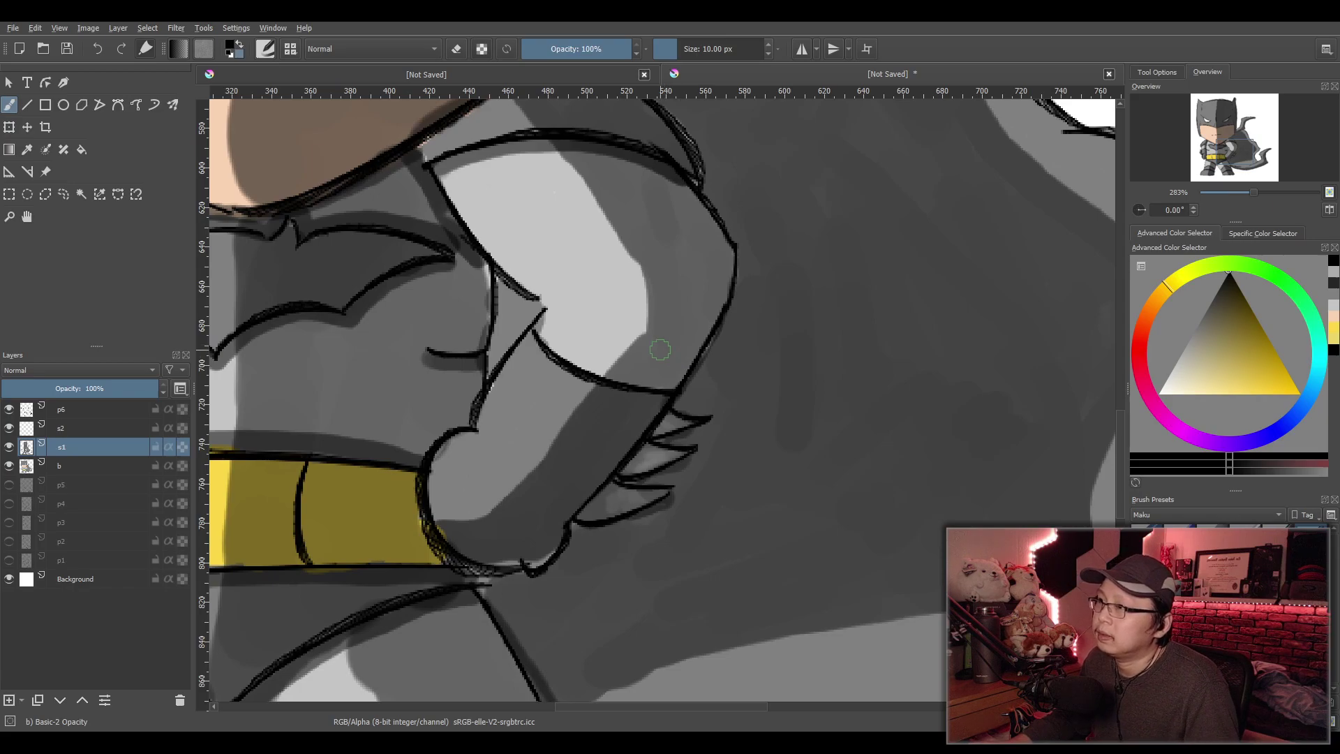
{"action": "mouse_move", "coordinate": [543, 328]}
{"action": "left_mouse_down"}
{"action": "mouse_move", "coordinate": [593, 372]}
{"action": "mouse_move", "coordinate": [667, 381]}
{"action": "mouse_move", "coordinate": [541, 328]}
{"action": "left_mouse_up"}
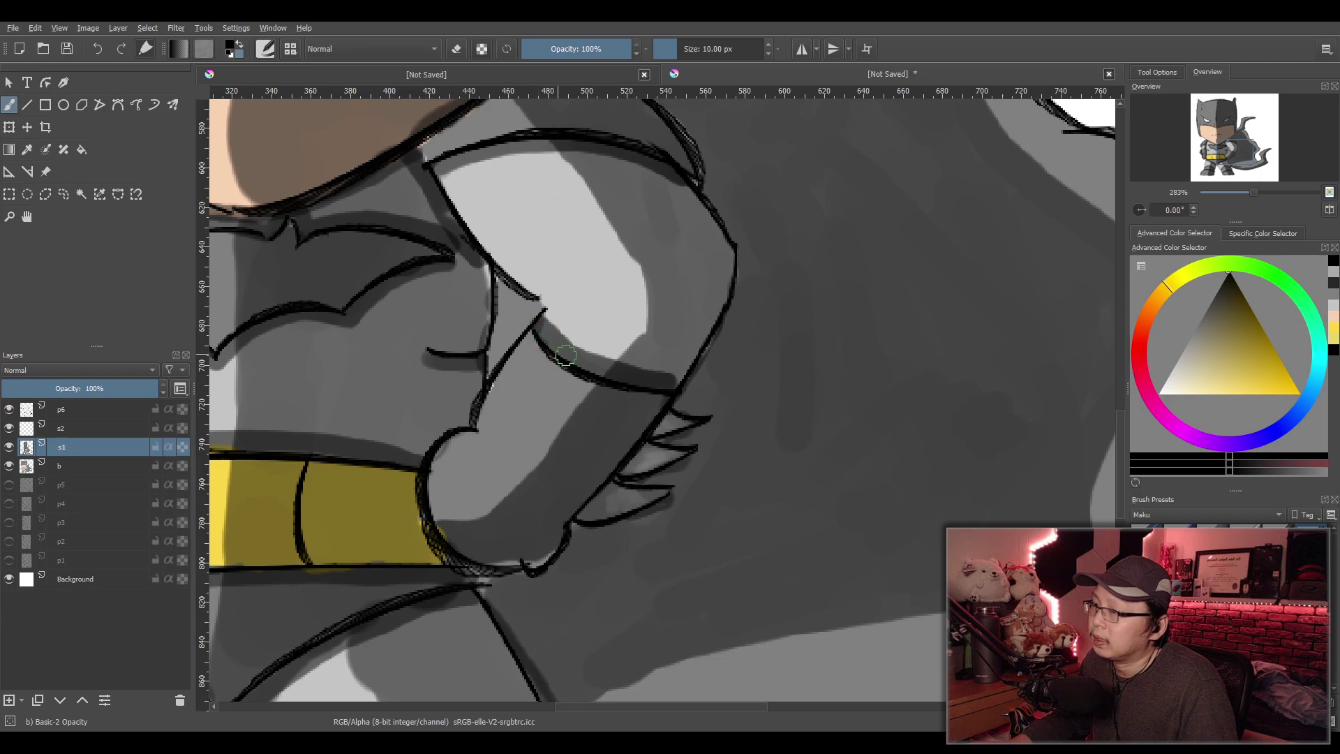
{"action": "scroll", "coordinate": [628, 359], "scroll_direction": "down", "scroll_amount": 2}
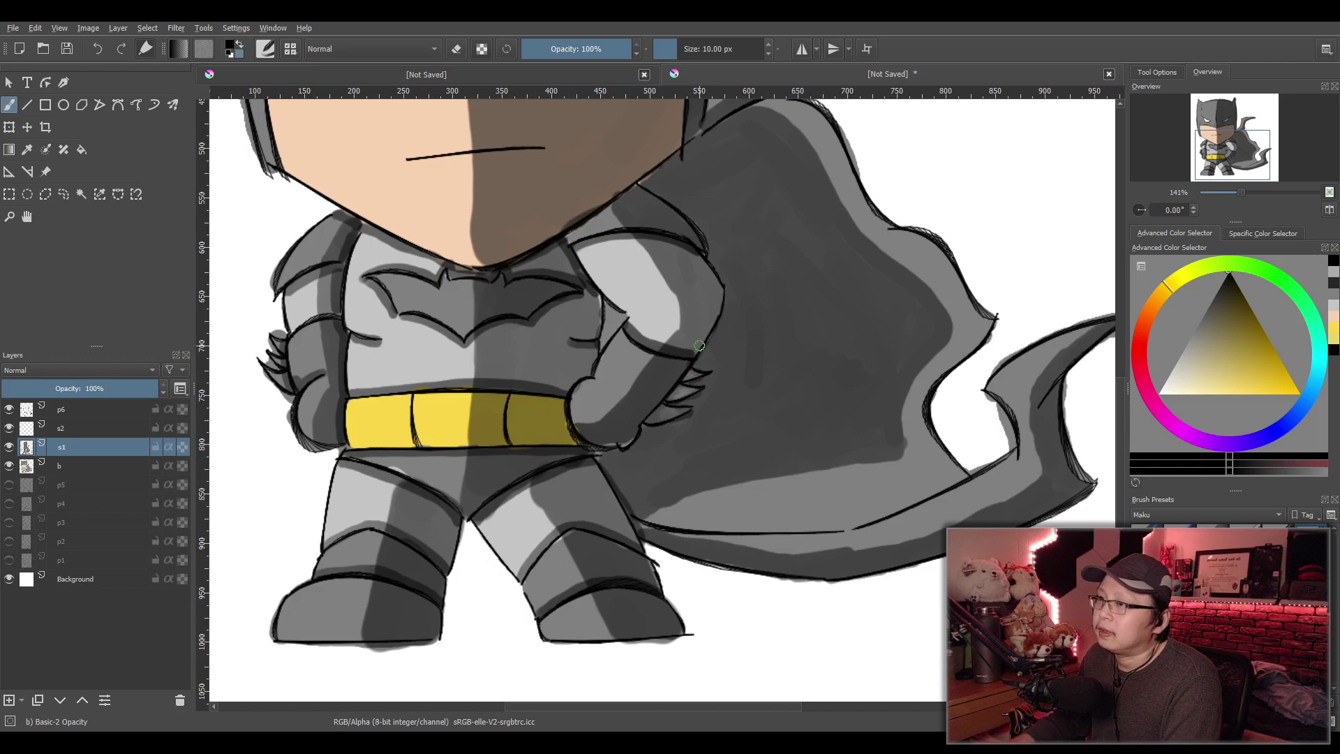
Shade the face along the inside of the cowl opening, beneath its lower edge and down the sides
{"action": "scroll", "coordinate": [668, 346], "scroll_direction": "up", "scroll_amount": 3}
{"action": "scroll", "coordinate": [664, 279], "scroll_direction": "down", "scroll_amount": 3}
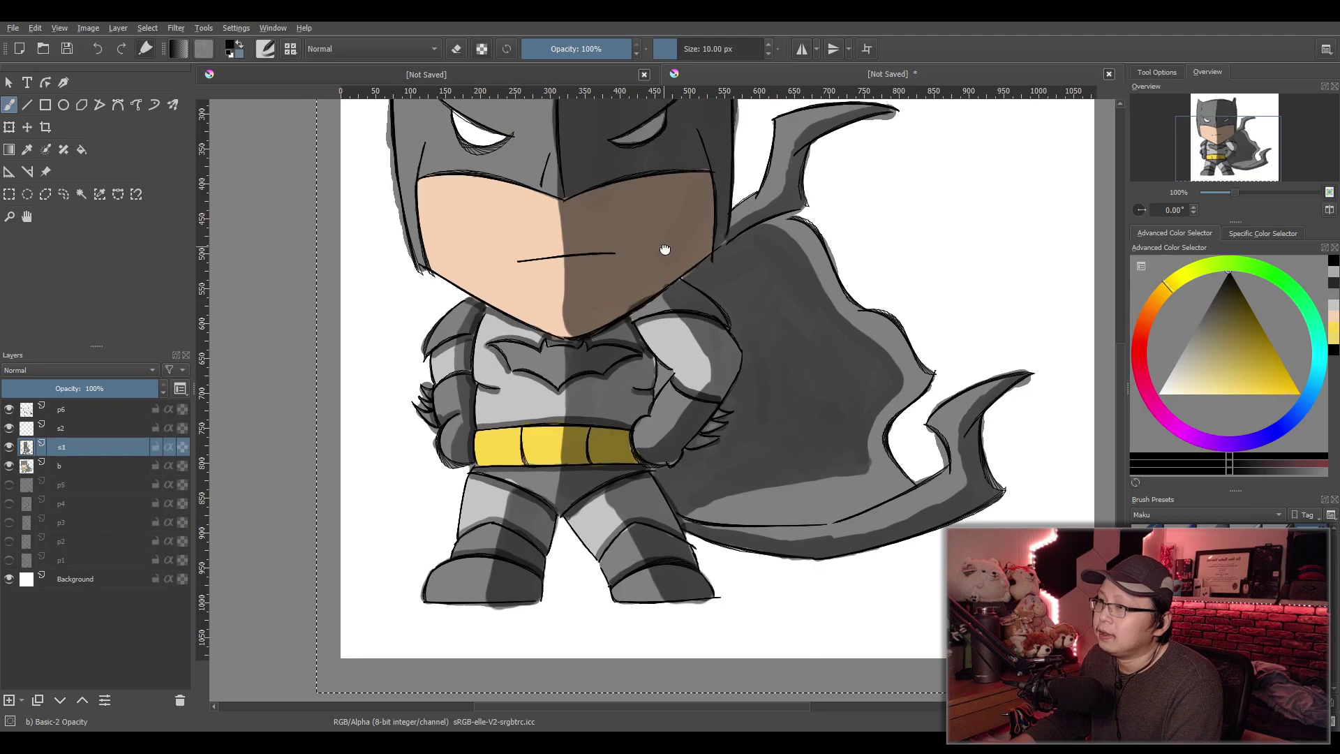
{"action": "scroll", "coordinate": [664, 224], "scroll_direction": "up", "scroll_amount": 3}
{"action": "scroll", "coordinate": [647, 361], "scroll_direction": "up", "scroll_amount": 1}
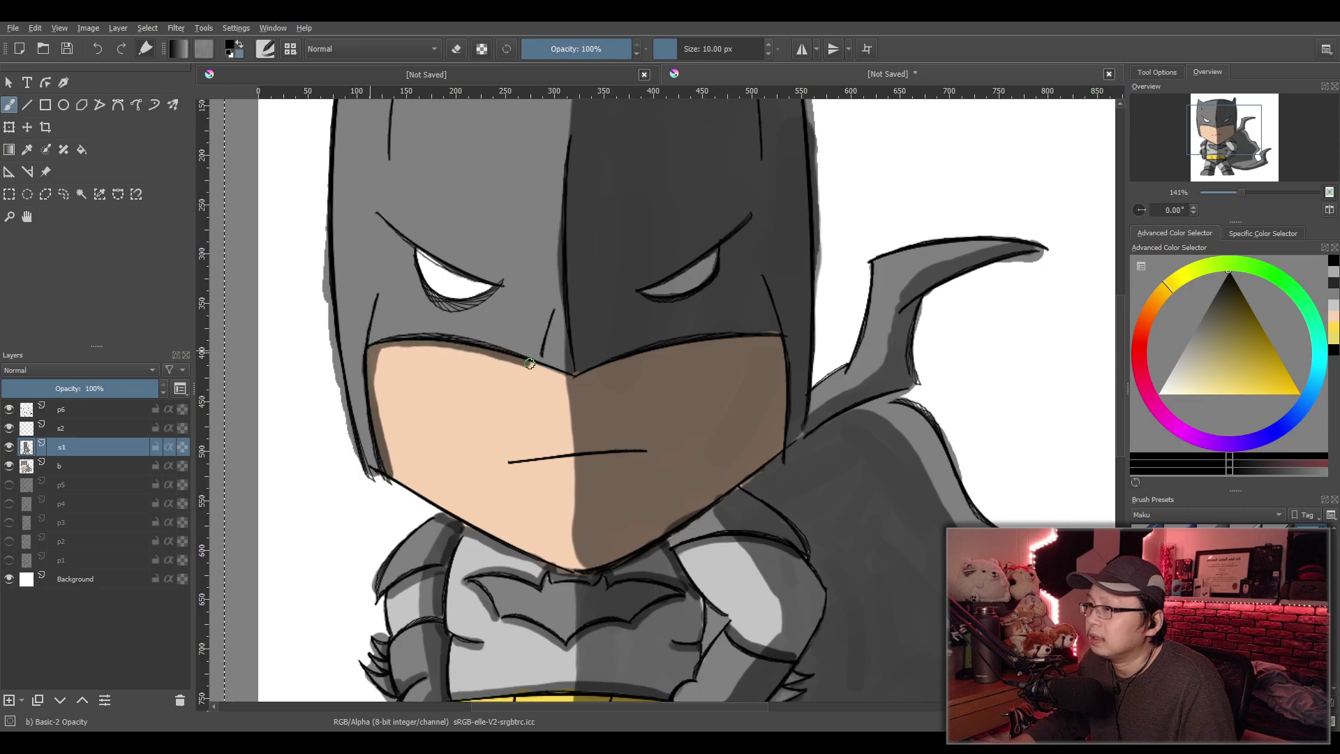
{"action": "left_click_drag", "start_coordinate": [661, 354], "coordinate": [687, 343]}
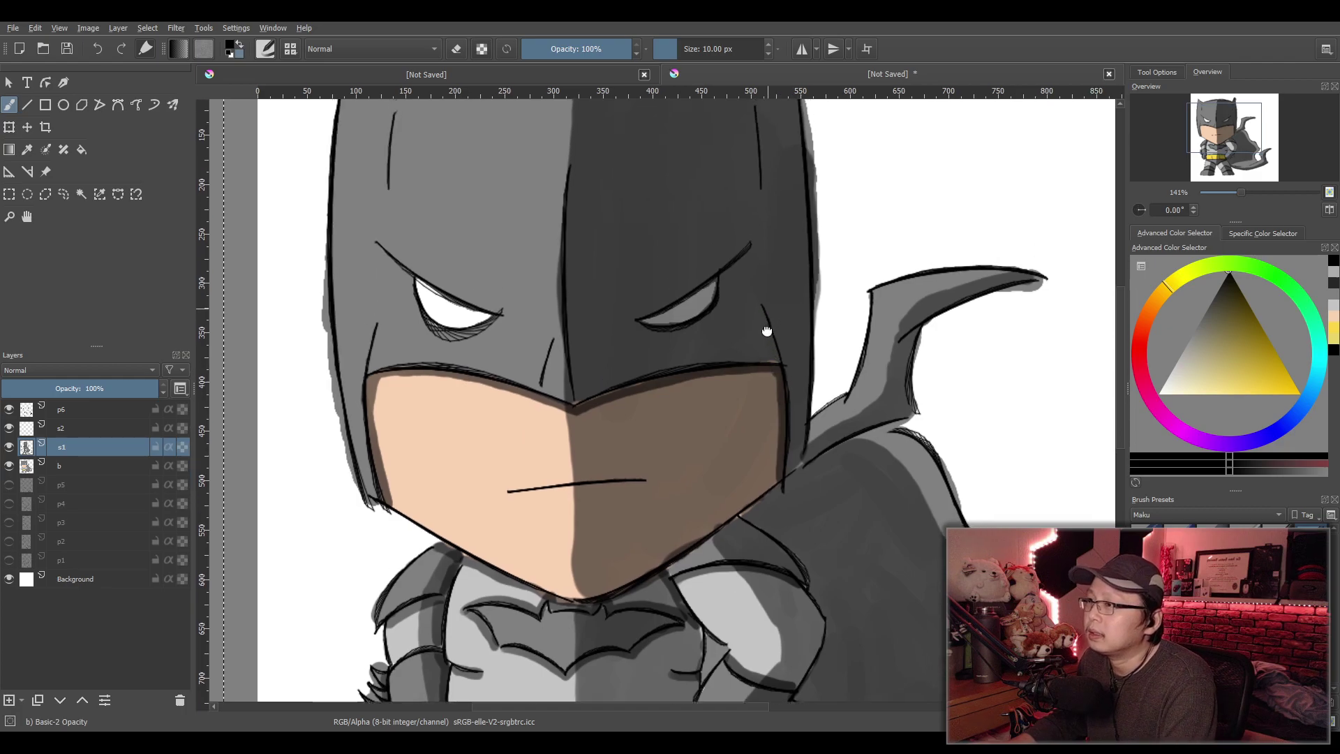
Shade beneath the outer ends of both brow lines and paint diagonal shadows on either side of the nose
{"action": "scroll", "coordinate": [772, 300], "scroll_direction": "up", "scroll_amount": 1}
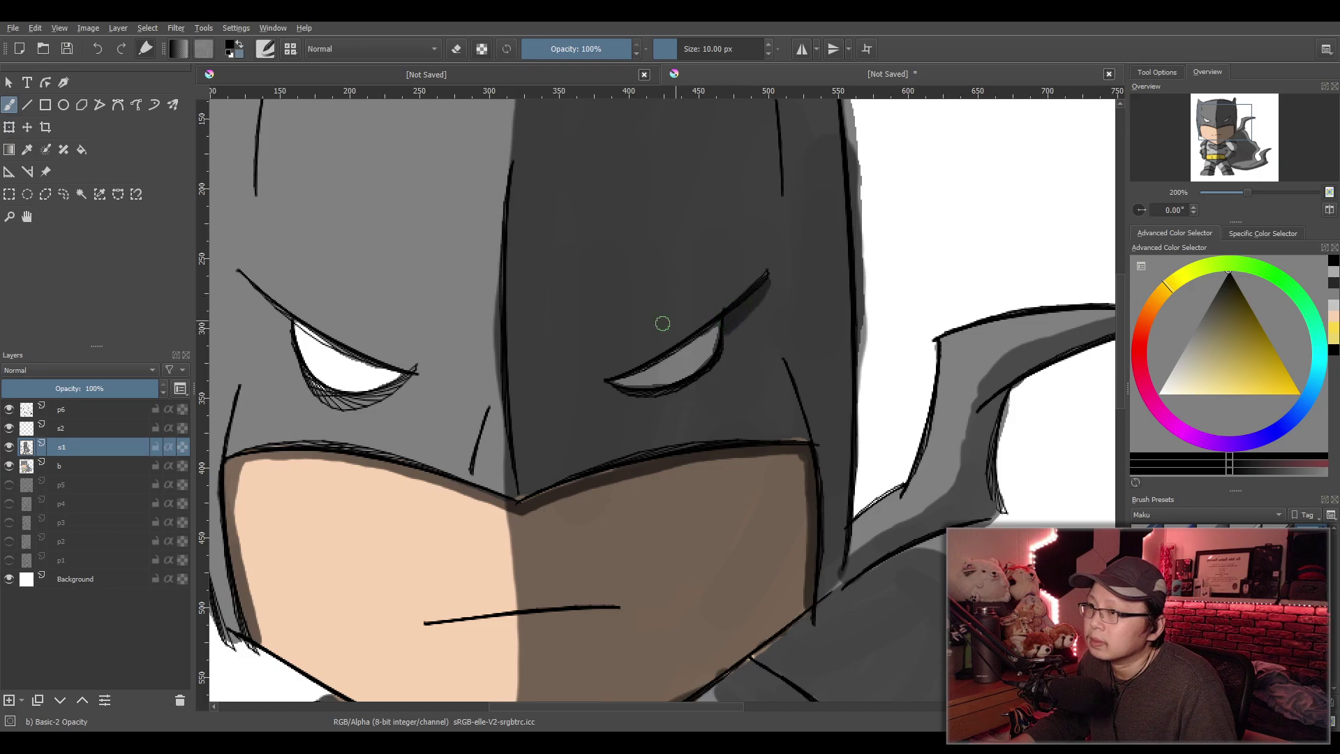
{"action": "left_click_drag", "start_coordinate": [237, 274], "coordinate": [263, 300]}
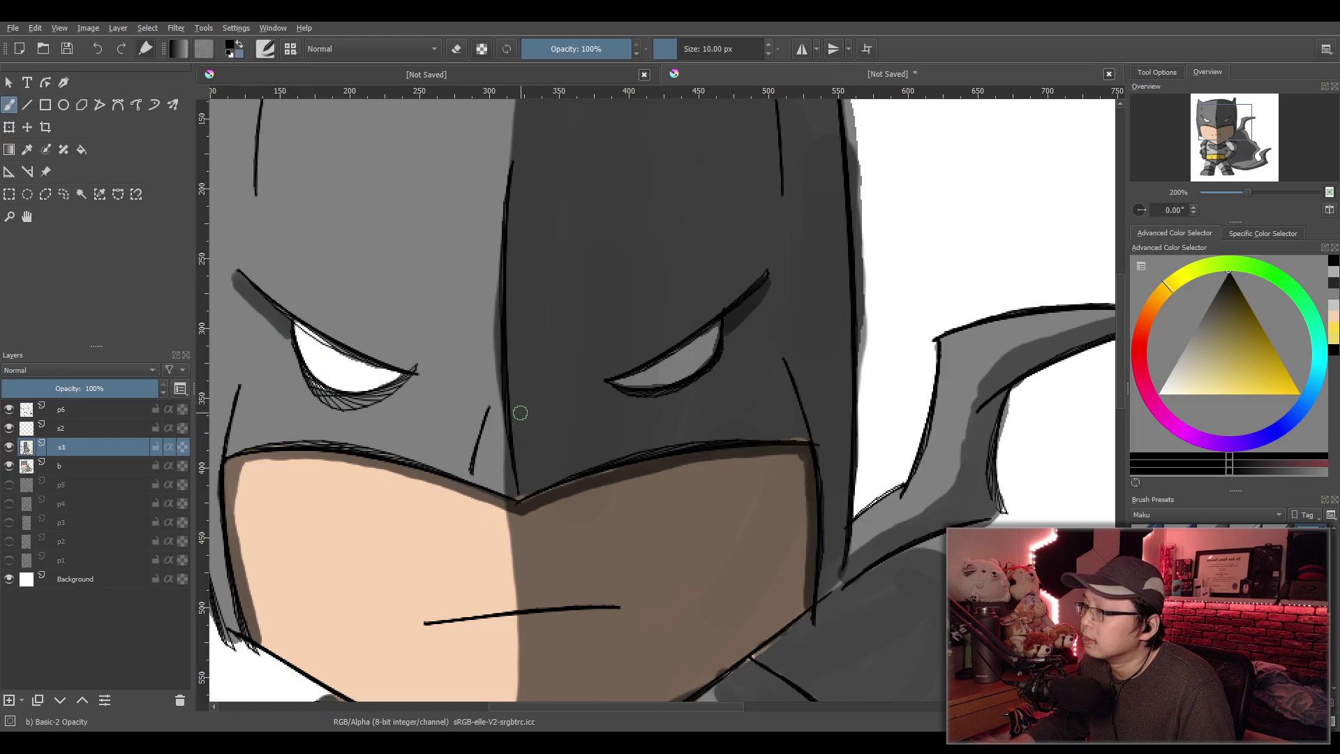
{"action": "left_click_drag", "start_coordinate": [512, 399], "coordinate": [572, 467]}
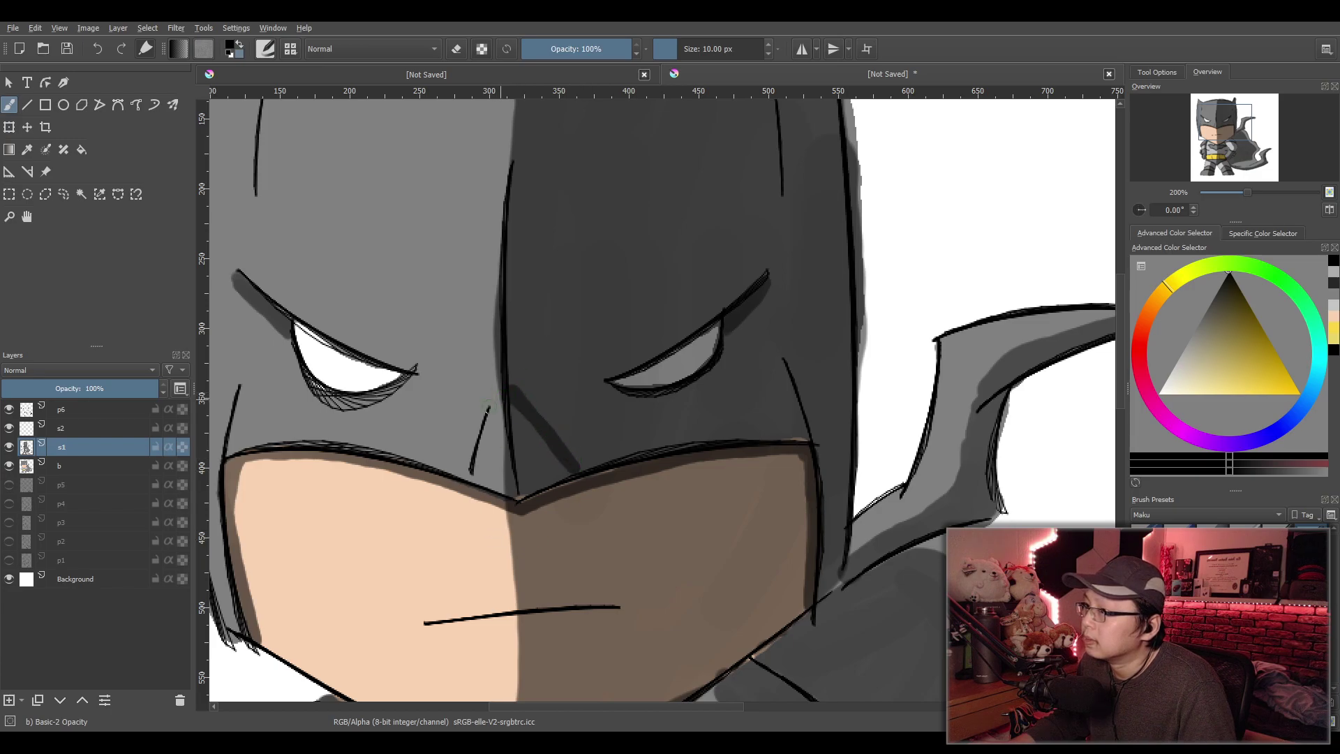
{"action": "left_click_drag", "start_coordinate": [495, 386], "coordinate": [472, 444]}
{"action": "left_click_drag", "start_coordinate": [496, 386], "coordinate": [456, 469]}
{"action": "scroll", "coordinate": [696, 353], "scroll_direction": "down", "scroll_amount": 3}
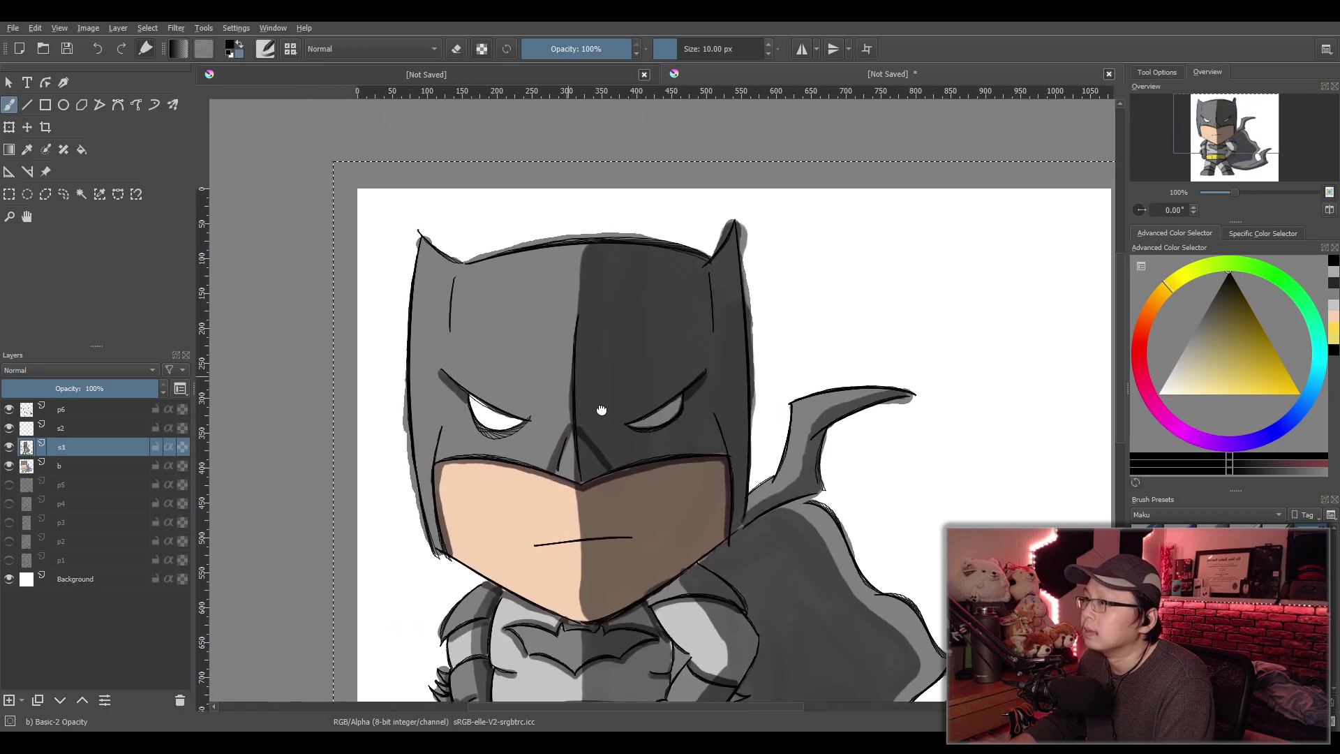
Paint a shadow strip down the cowl's right-hand side, from below the ear along the cheek line to the jaw
{"action": "scroll", "coordinate": [696, 353], "scroll_direction": "up", "scroll_amount": 3}
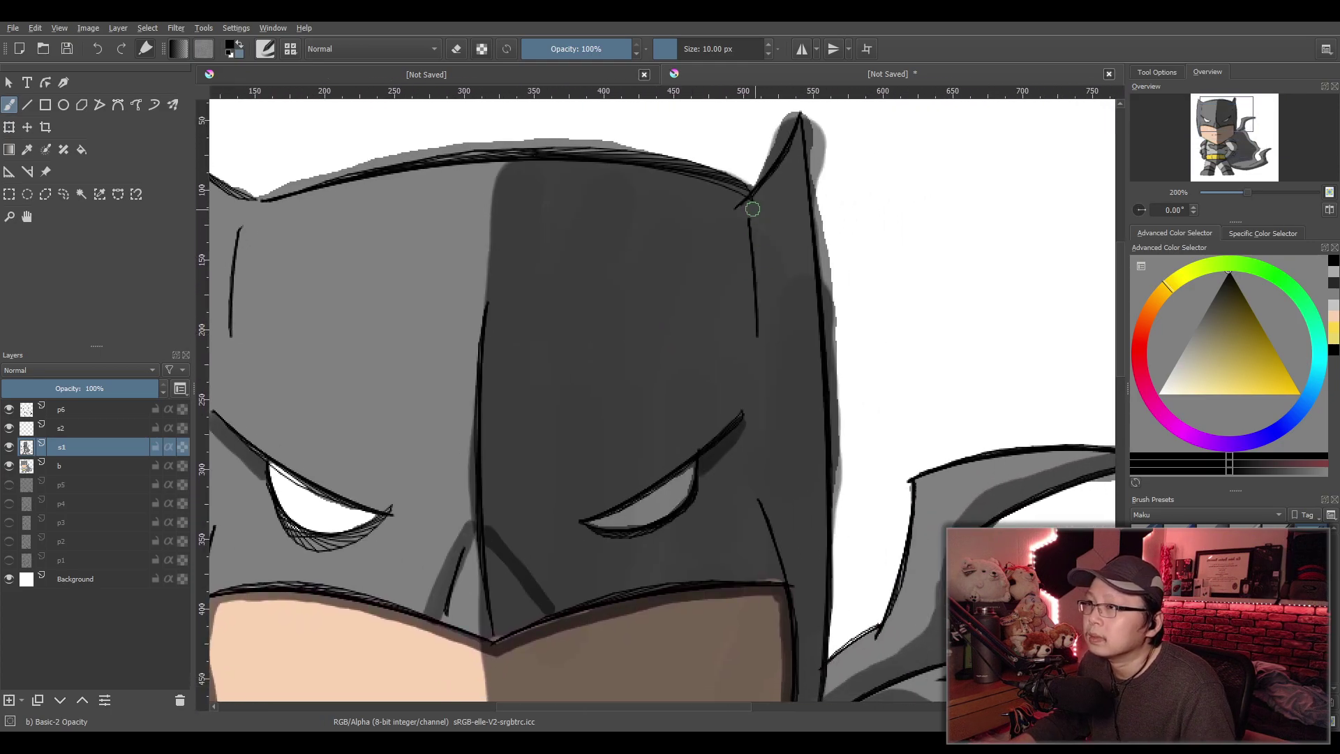
{"action": "left_click_drag", "start_coordinate": [752, 201], "coordinate": [765, 410]}
{"action": "left_click_drag", "start_coordinate": [765, 363], "coordinate": [765, 491]}
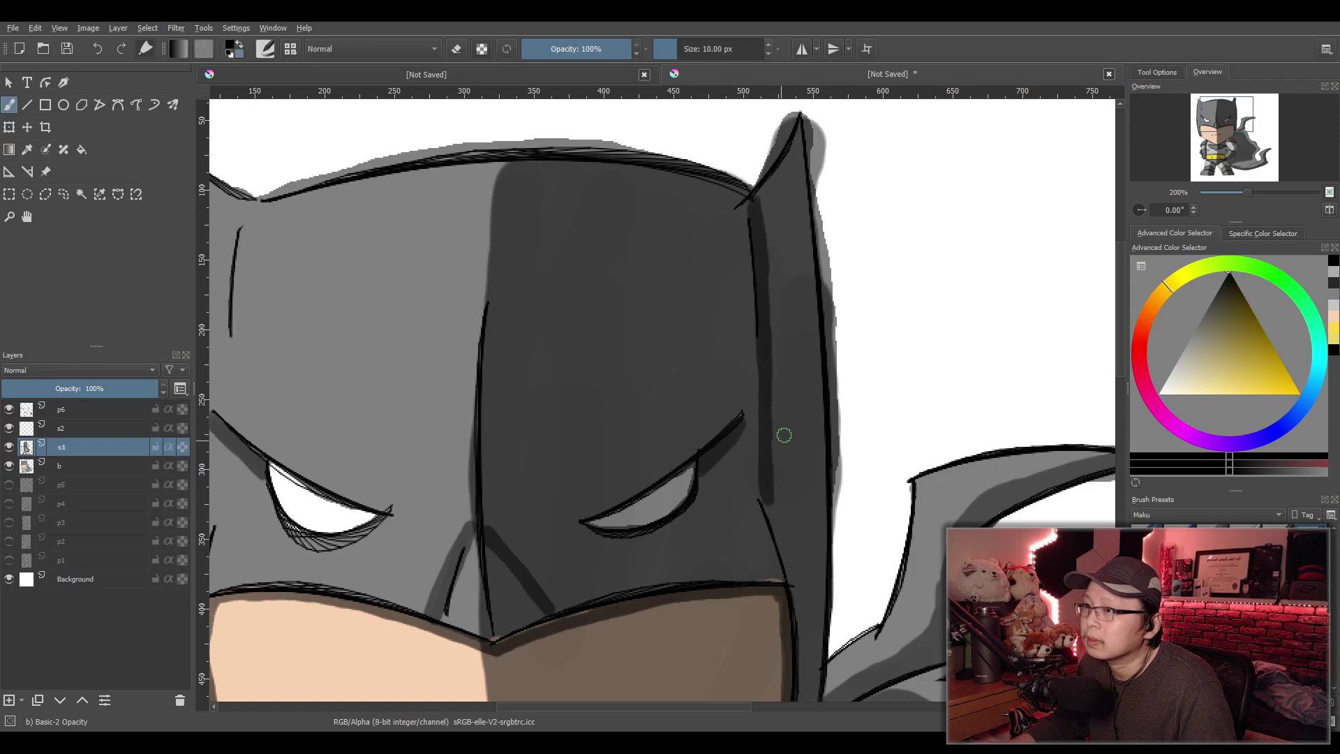
{"action": "scroll", "coordinate": [751, 473], "scroll_direction": "down", "scroll_amount": 2}
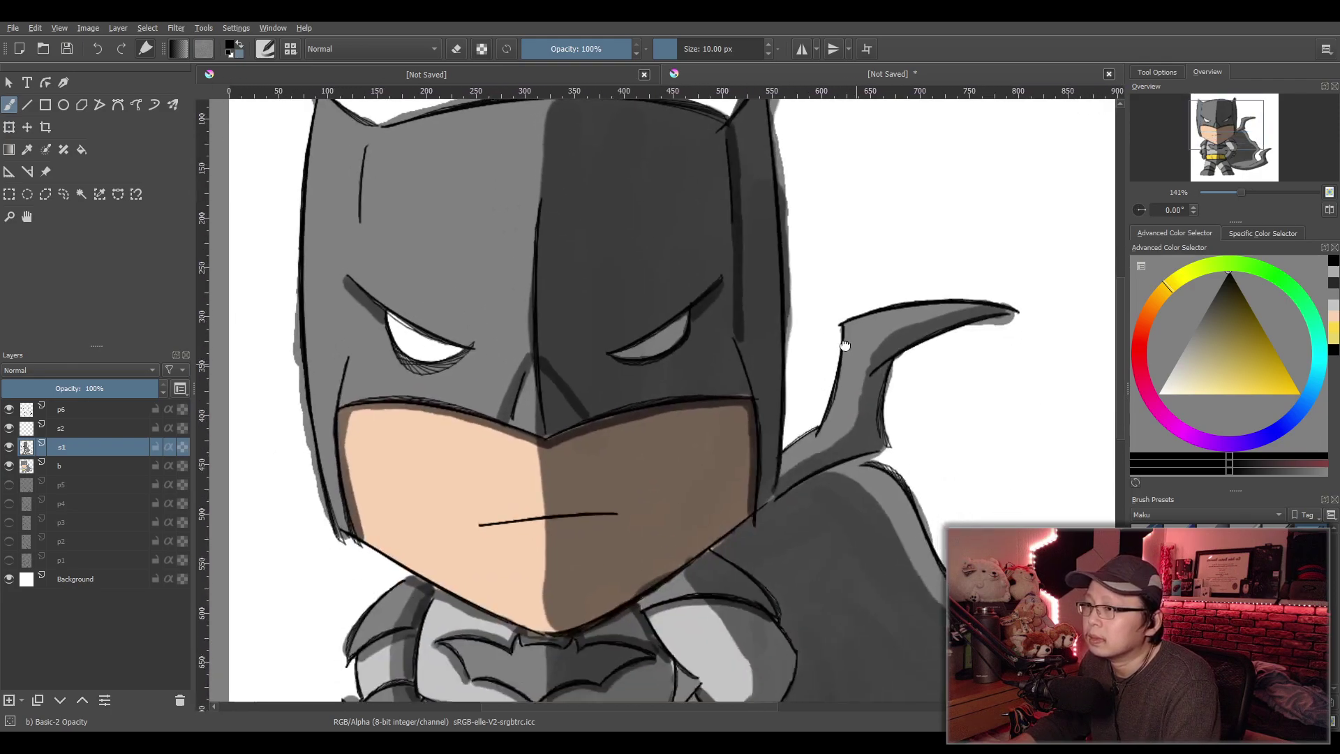
{"action": "scroll", "coordinate": [824, 342], "scroll_direction": "up", "scroll_amount": 3}
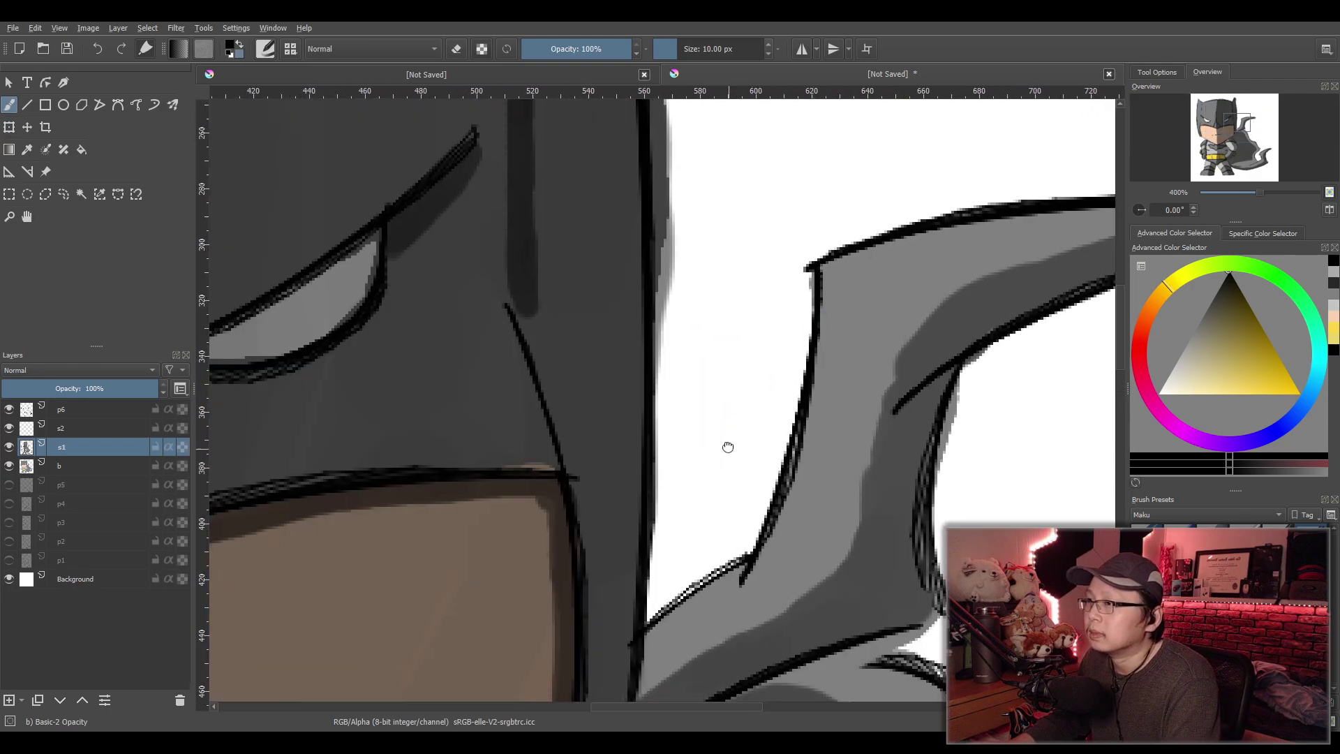
{"action": "left_click_drag", "start_coordinate": [726, 455], "coordinate": [703, 323]}
{"action": "mouse_move", "coordinate": [493, 182]}
{"action": "left_mouse_down"}
{"action": "mouse_move", "coordinate": [531, 271]}
{"action": "mouse_move", "coordinate": [562, 462]}
{"action": "mouse_move", "coordinate": [559, 643]}
{"action": "left_mouse_up"}
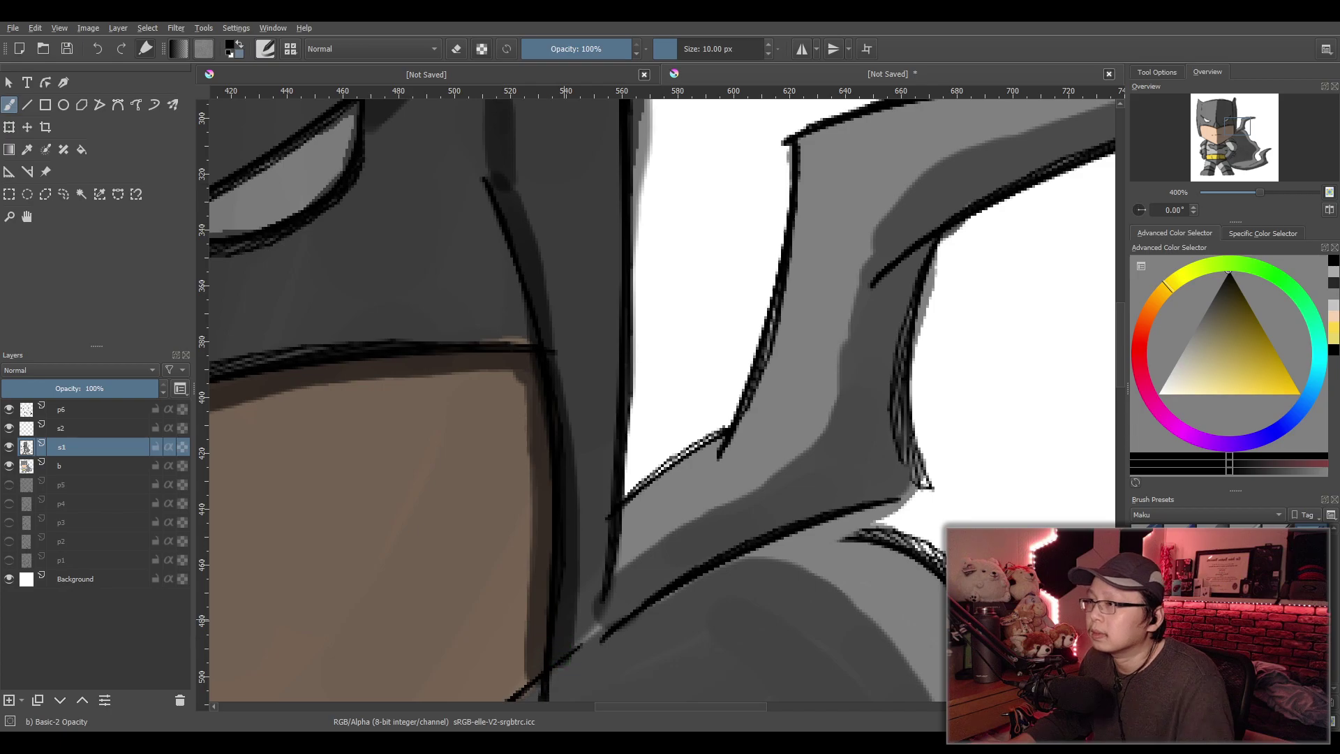
Shade along the cowl's left-hand cheek line down to the jaw
{"action": "scroll", "coordinate": [559, 628], "scroll_direction": "down", "scroll_amount": 4}
{"action": "scroll", "coordinate": [531, 551], "scroll_direction": "up", "scroll_amount": 3}
{"action": "left_click_drag", "start_coordinate": [517, 551], "coordinate": [572, 541]}
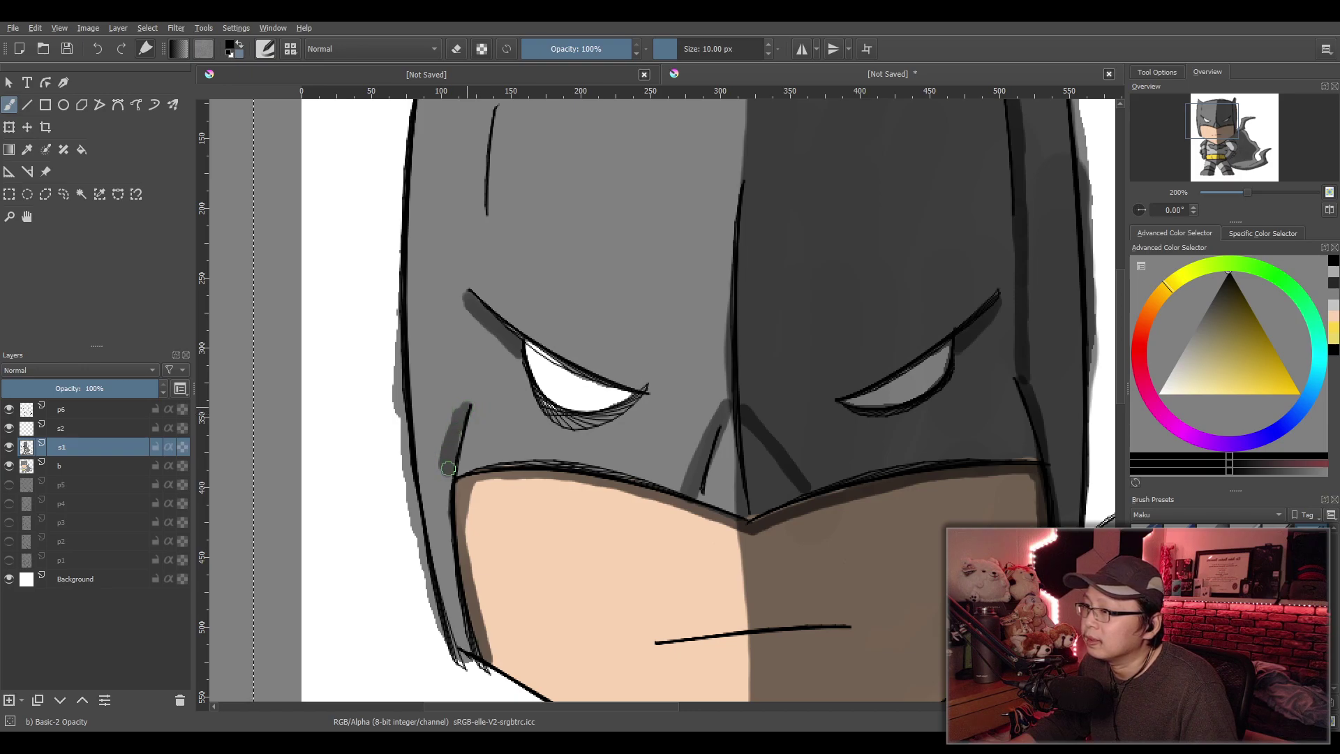
{"action": "left_click_drag", "start_coordinate": [452, 441], "coordinate": [449, 551]}
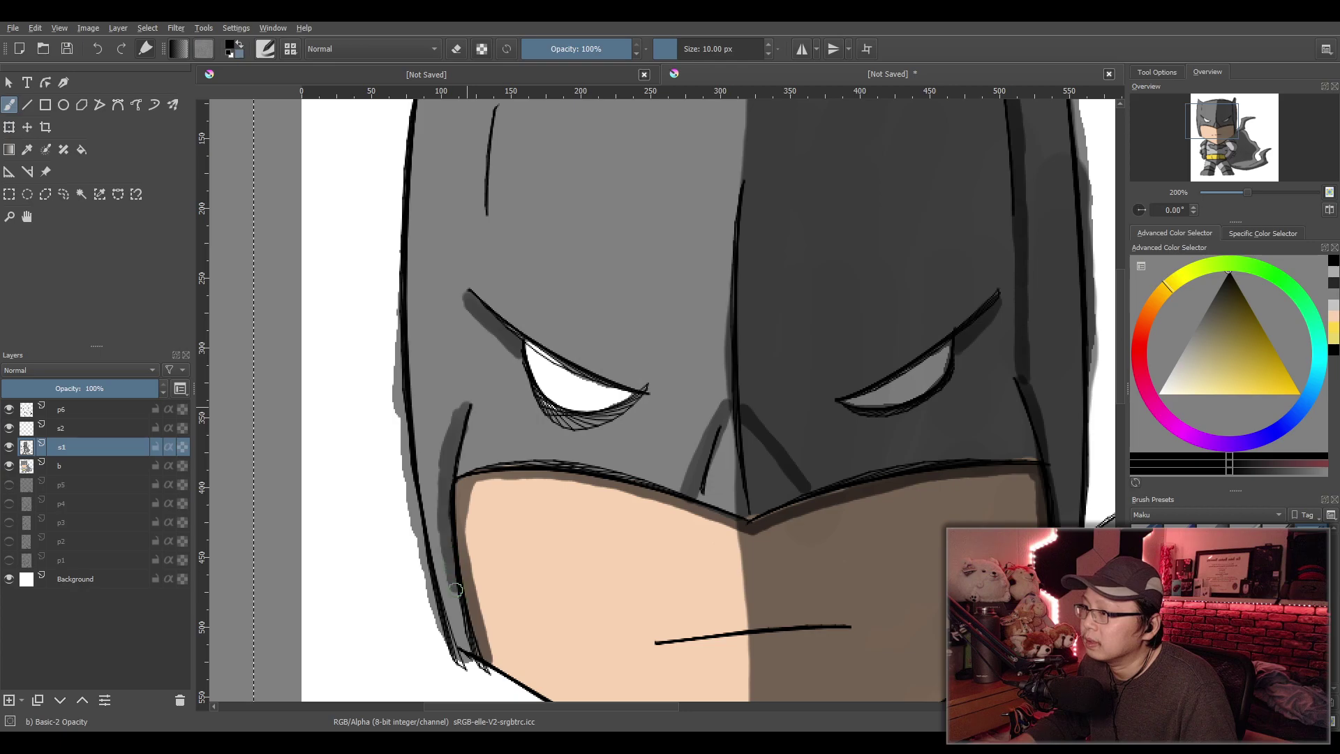
Shade the cowl's left-hand crease from below the ear to the brow, undoing the first stroke and repainting it
{"action": "scroll", "coordinate": [514, 479], "scroll_direction": "up", "scroll_amount": 3}
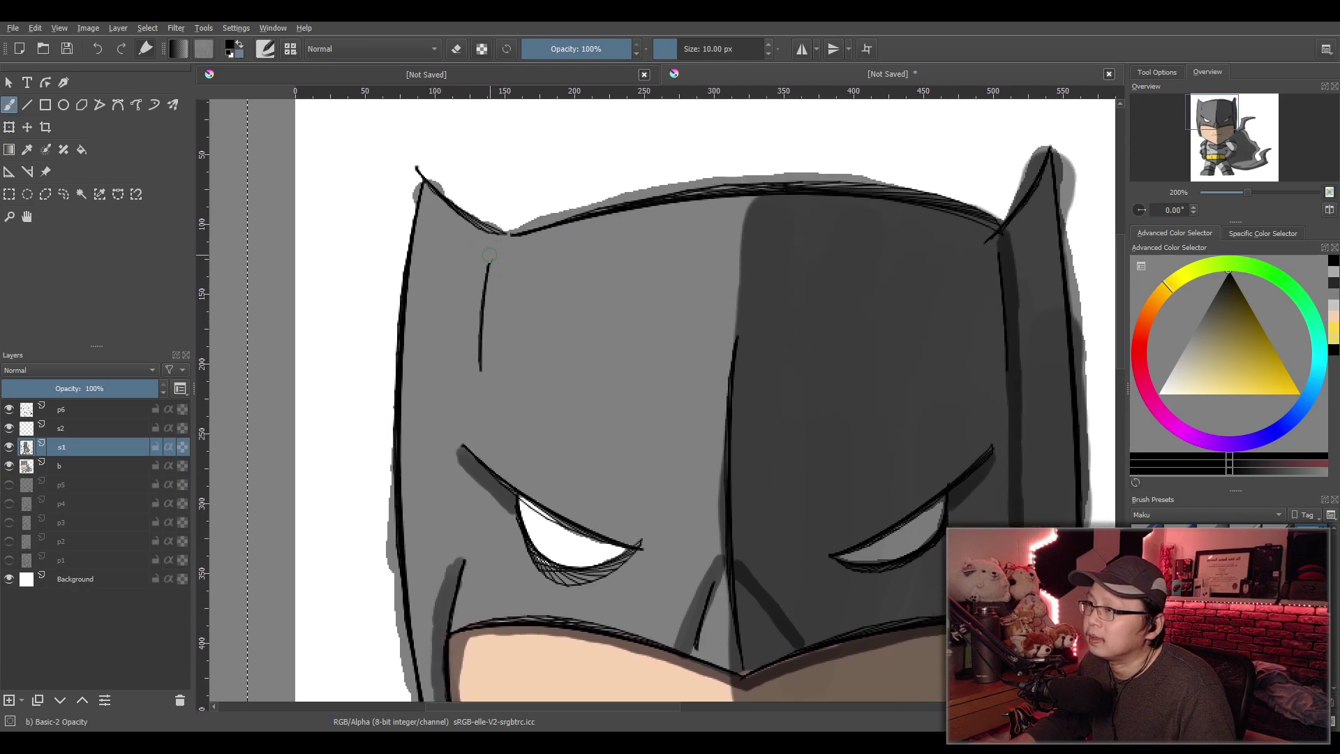
{"action": "left_click_drag", "start_coordinate": [489, 238], "coordinate": [472, 417]}
{"action": "key", "text": "ctrl+z"}
{"action": "key", "text": "ctrl+z"}
{"action": "left_click_drag", "start_coordinate": [493, 233], "coordinate": [474, 440]}
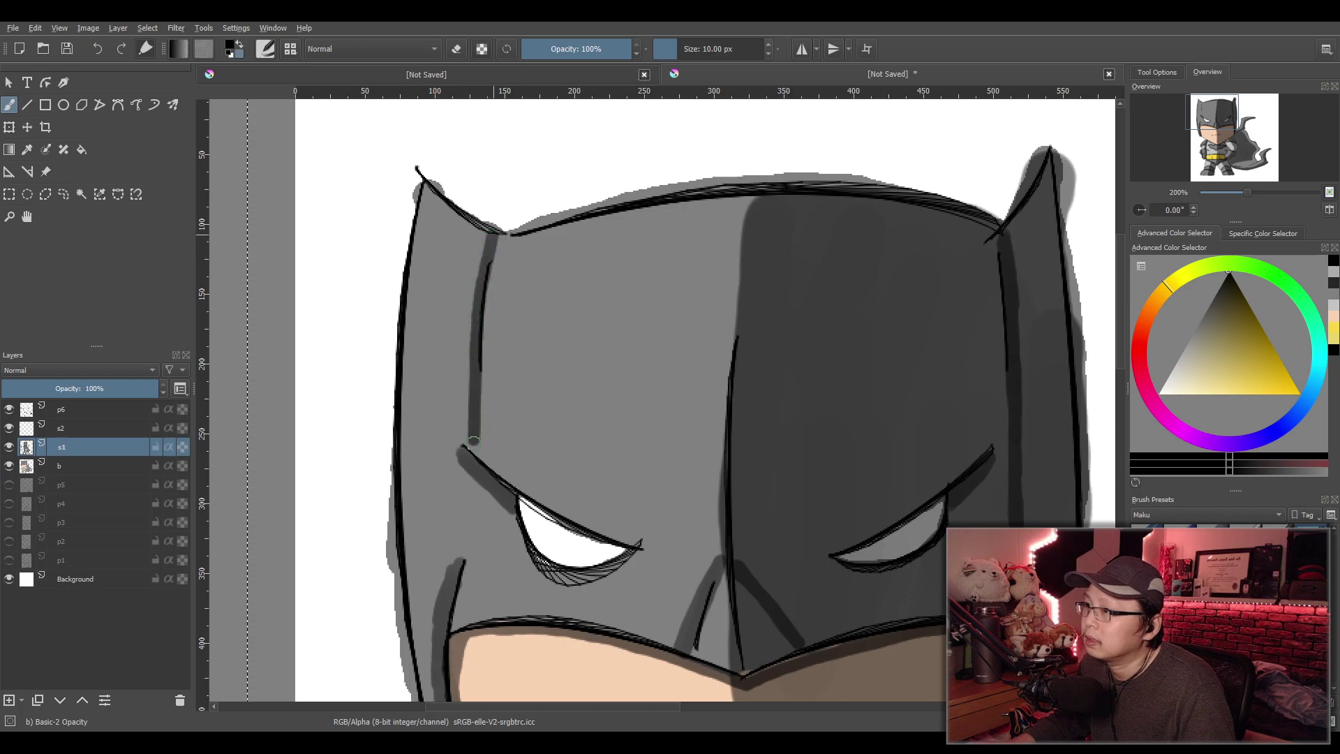
Paint a shadow strip along the cowl's centre ridge down to the nose, replacing the first attempt with a longer stroke
{"action": "scroll", "coordinate": [349, 303], "scroll_direction": "down", "scroll_amount": 4}
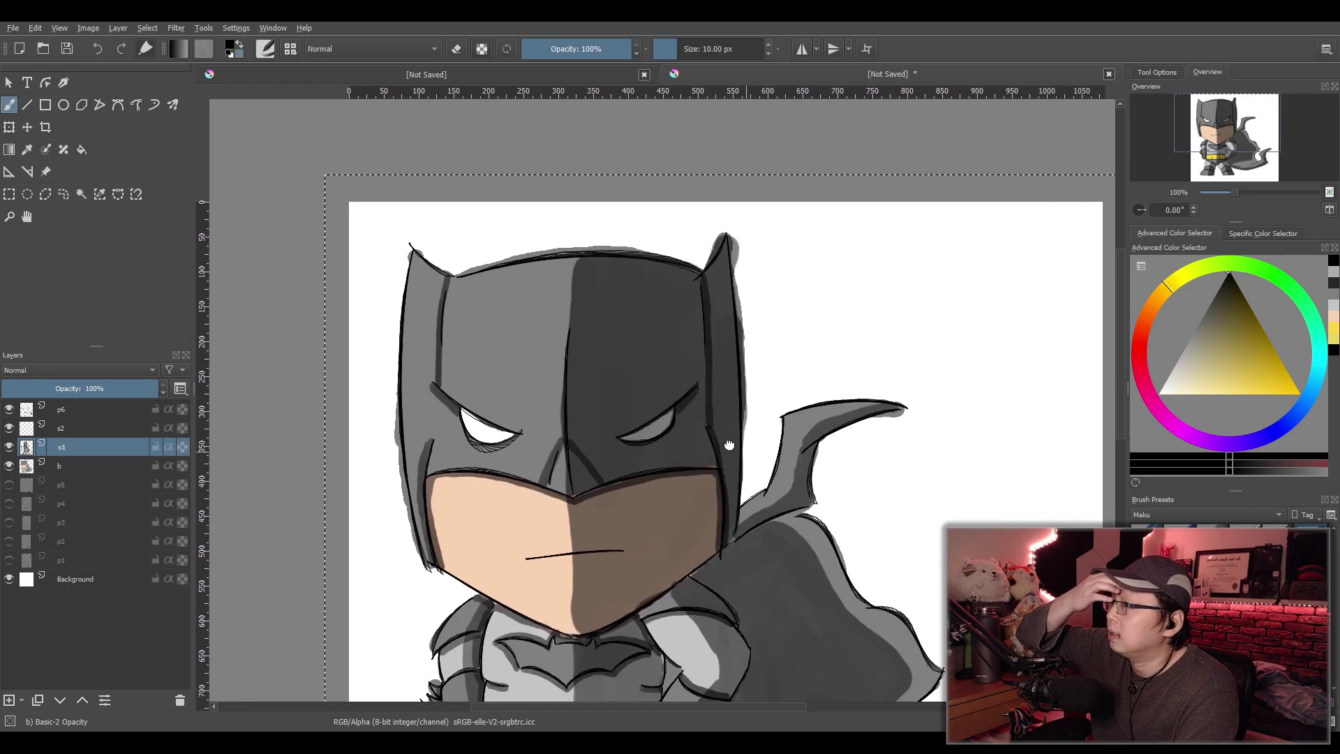
{"action": "scroll", "coordinate": [574, 407], "scroll_direction": "up", "scroll_amount": 4}
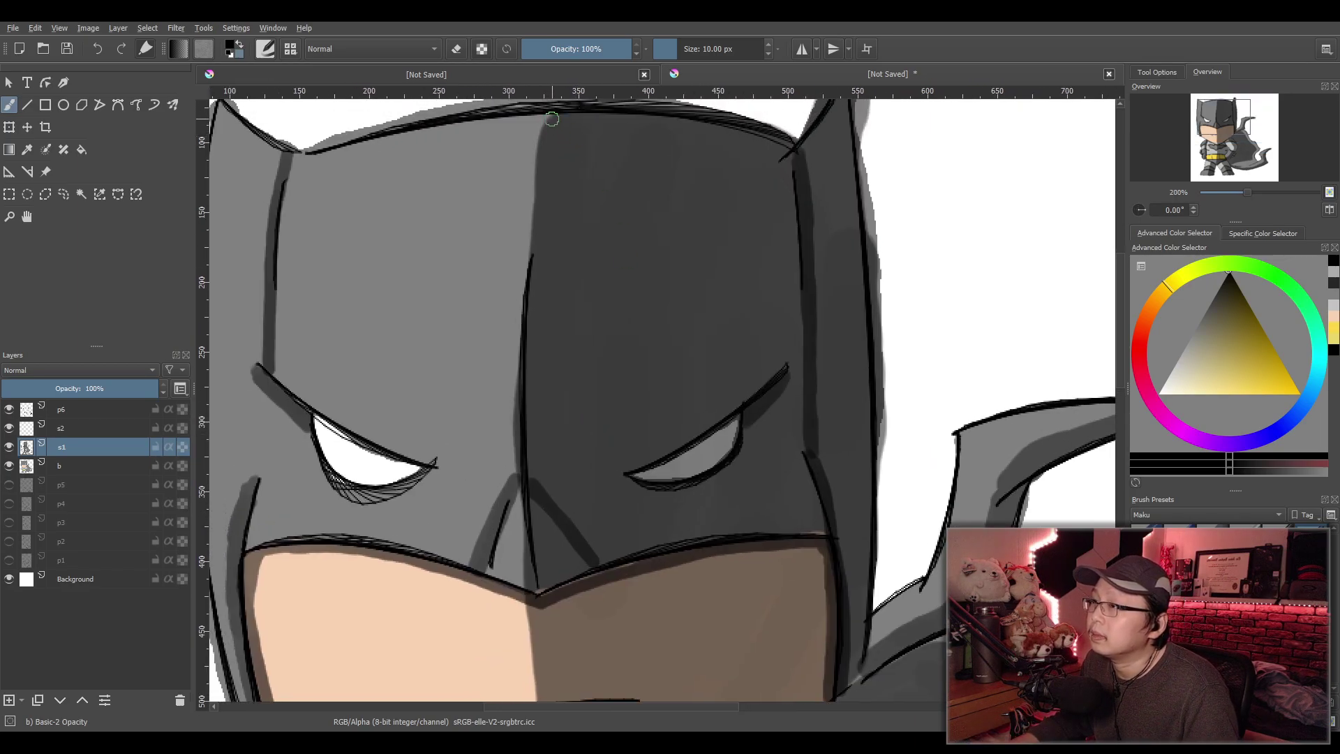
{"action": "left_click_drag", "start_coordinate": [541, 130], "coordinate": [522, 303]}
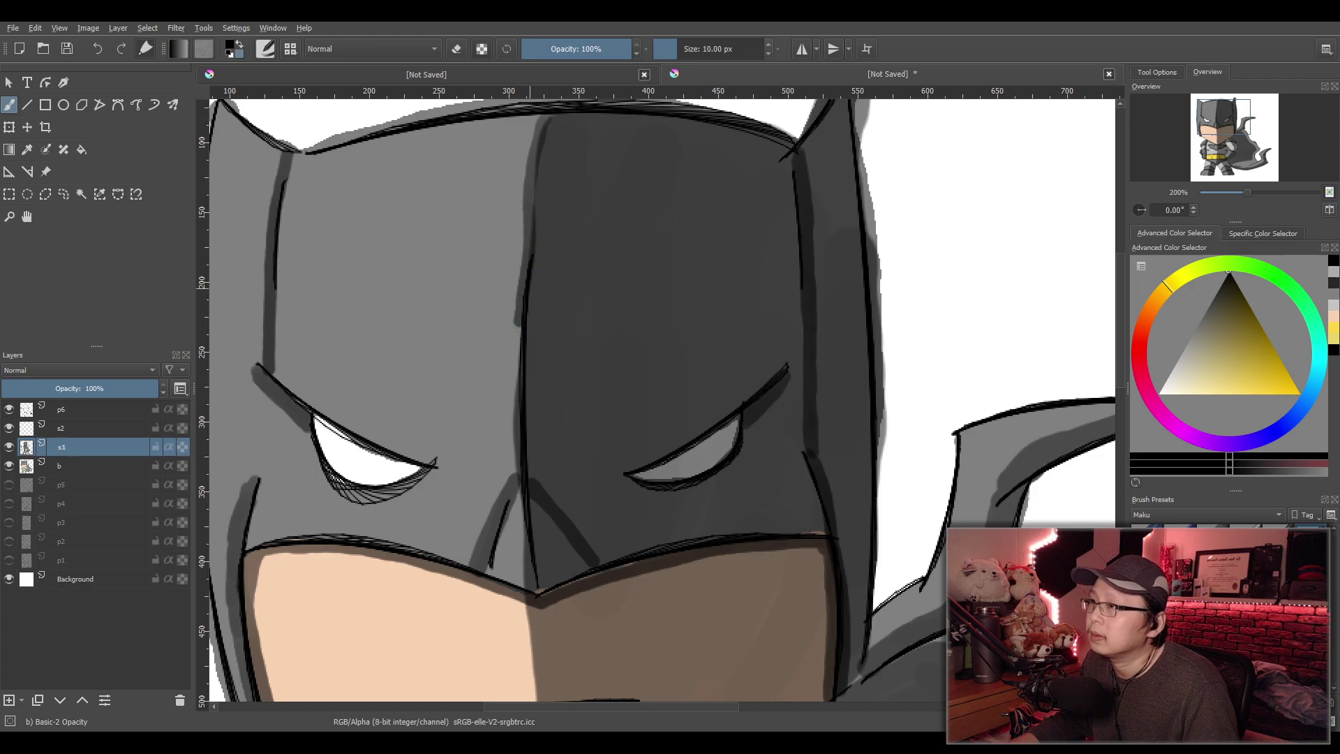
{"action": "key", "text": "ctrl+z"}
{"action": "mouse_move", "coordinate": [548, 116]}
{"action": "left_mouse_down"}
{"action": "mouse_move", "coordinate": [511, 365]}
{"action": "mouse_move", "coordinate": [514, 483]}
{"action": "left_mouse_up"}
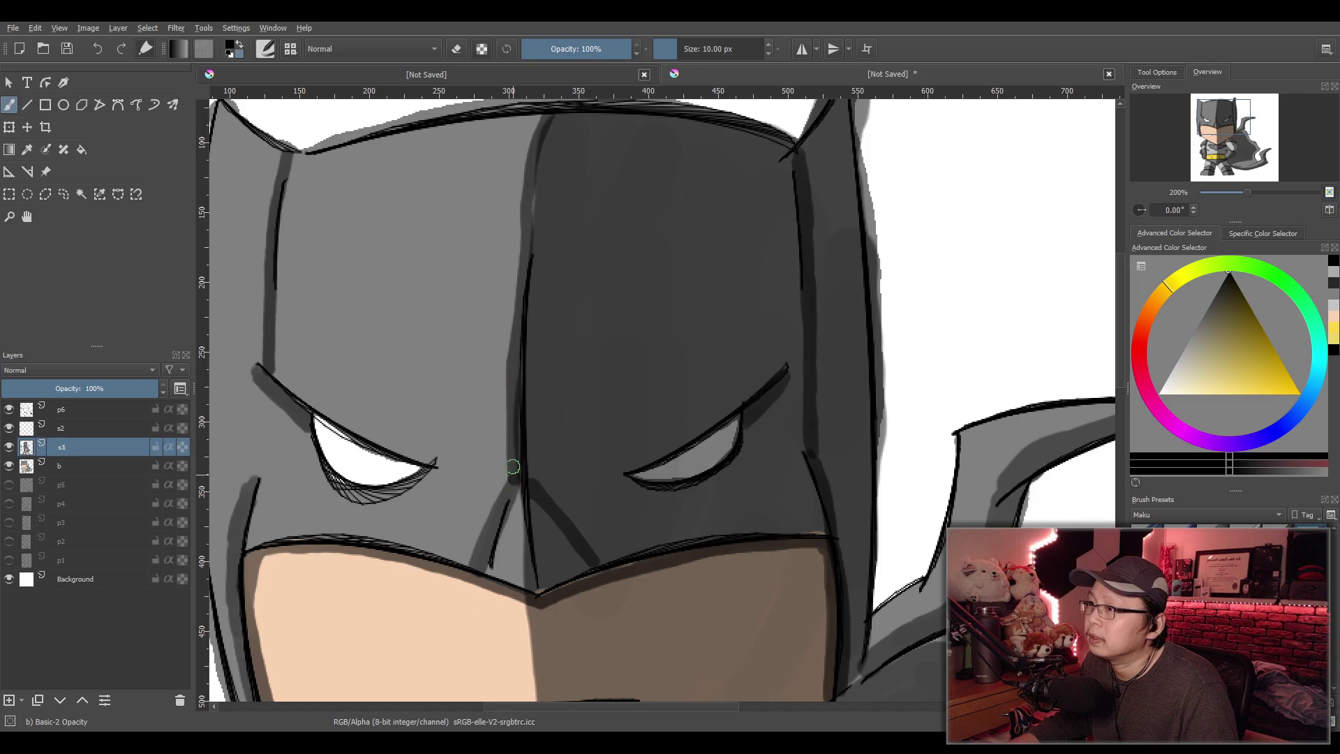
Darken the small gap between the torso and the right-hand forearm
{"action": "key", "text": "minus"}
{"action": "key", "text": "minus"}
{"action": "key", "text": "minus"}
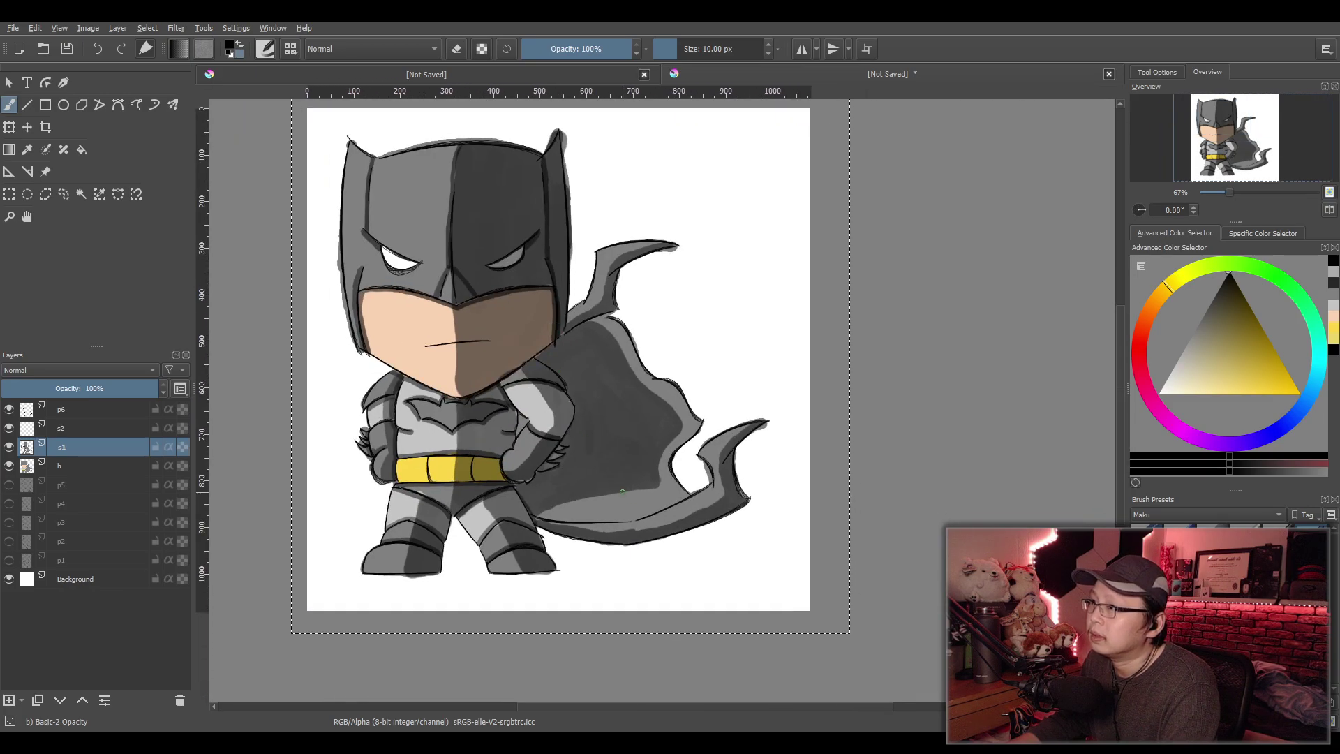
{"action": "key", "text": "plus"}
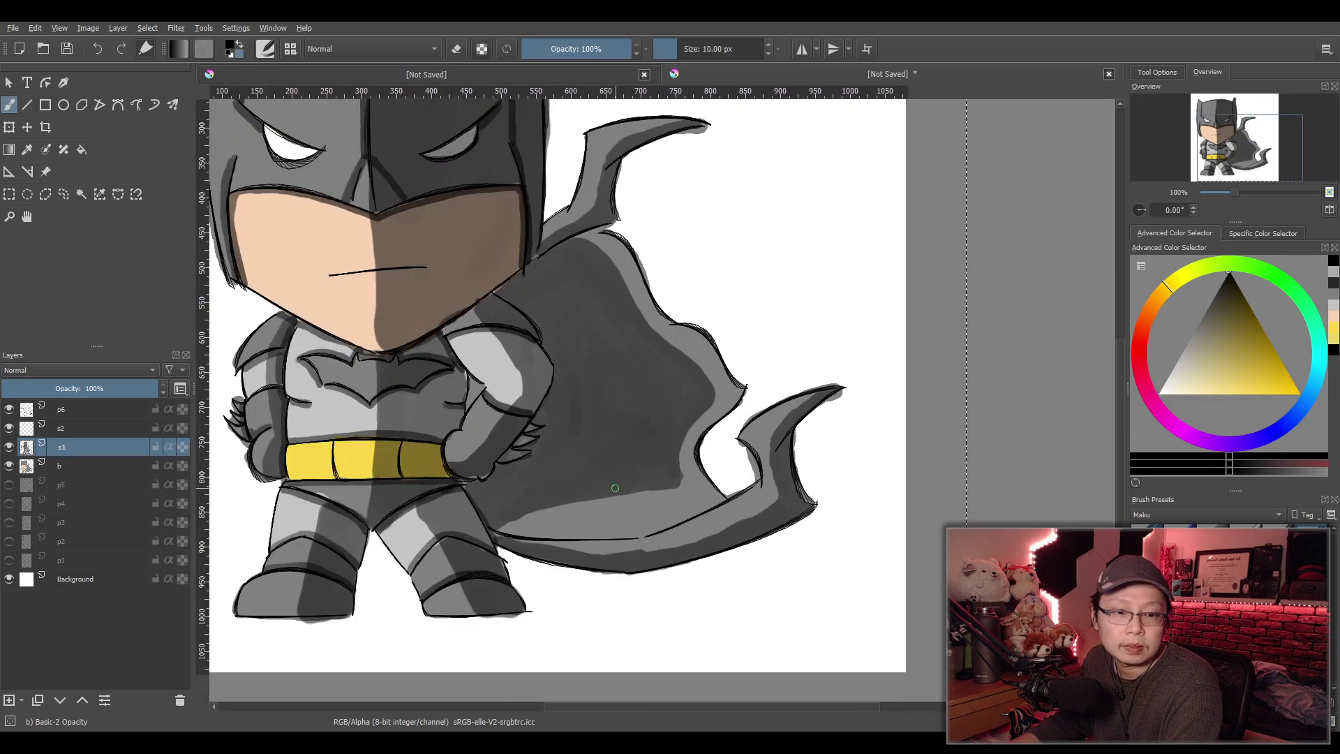
{"action": "mouse_move", "coordinate": [580, 521]}
{"action": "left_mouse_down"}
{"action": "mouse_move", "coordinate": [656, 521]}
{"action": "mouse_move", "coordinate": [635, 540]}
{"action": "left_mouse_up"}
{"action": "key", "text": "plus"}
{"action": "left_click_drag", "start_coordinate": [380, 504], "coordinate": [588, 524]}
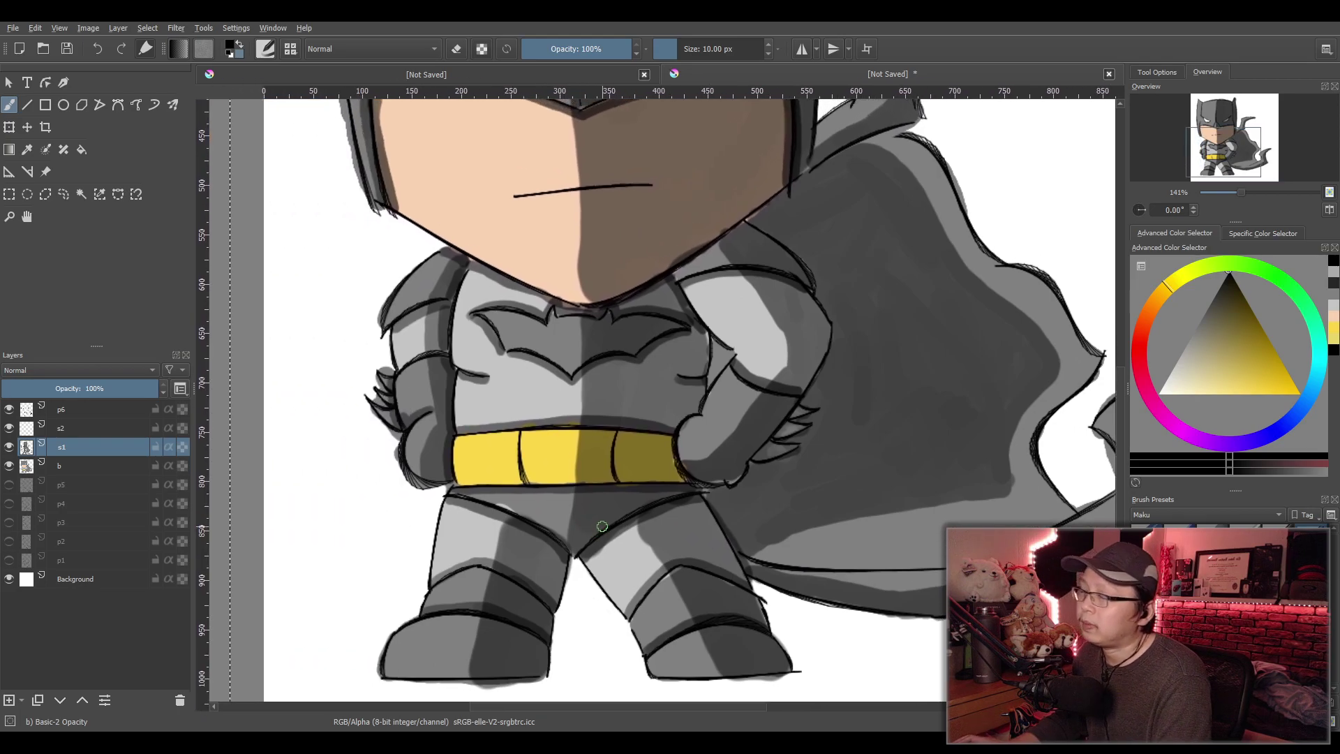
{"action": "mouse_move", "coordinate": [857, 572]}
{"action": "left_mouse_down"}
{"action": "mouse_move", "coordinate": [637, 517]}
{"action": "mouse_move", "coordinate": [679, 578]}
{"action": "left_mouse_up"}
{"action": "scroll", "coordinate": [687, 347], "scroll_direction": "up", "scroll_amount": 1}
{"action": "left_click_drag", "start_coordinate": [661, 372], "coordinate": [634, 412]}
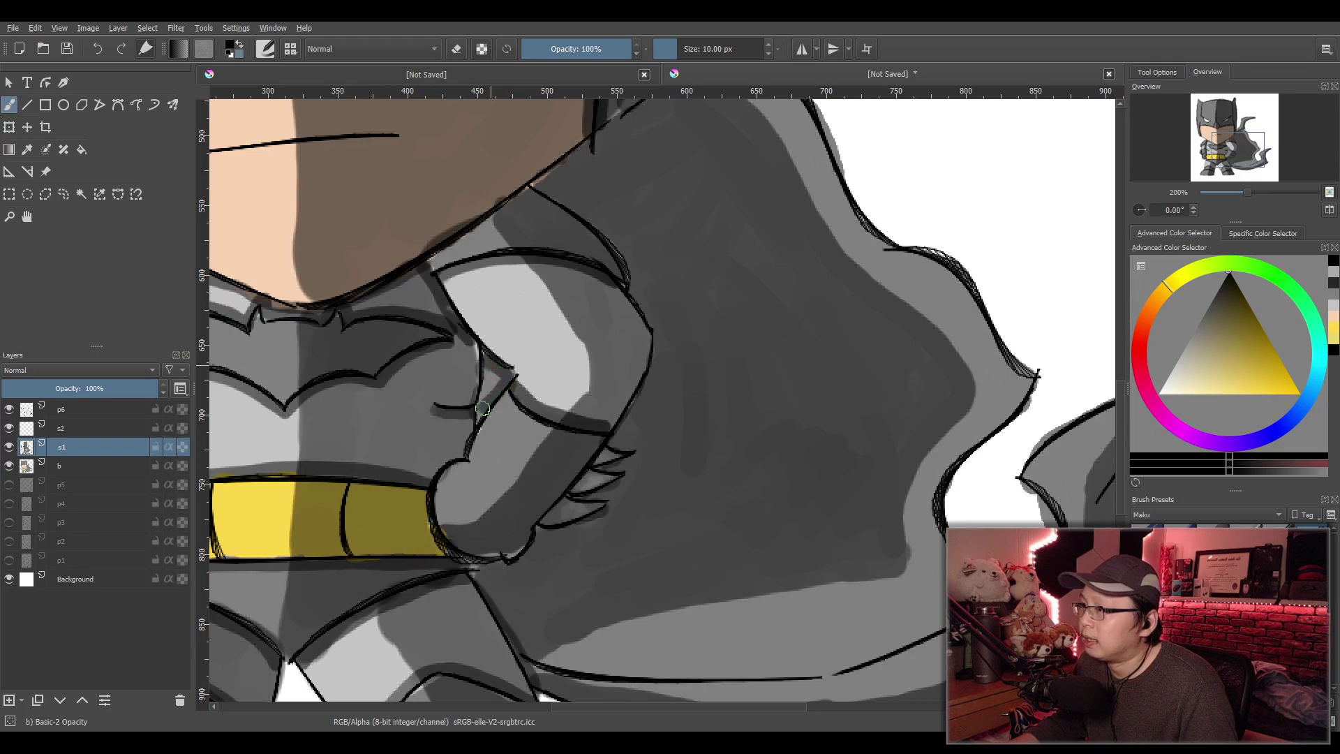
{"action": "left_click_drag", "start_coordinate": [483, 397], "coordinate": [492, 381]}
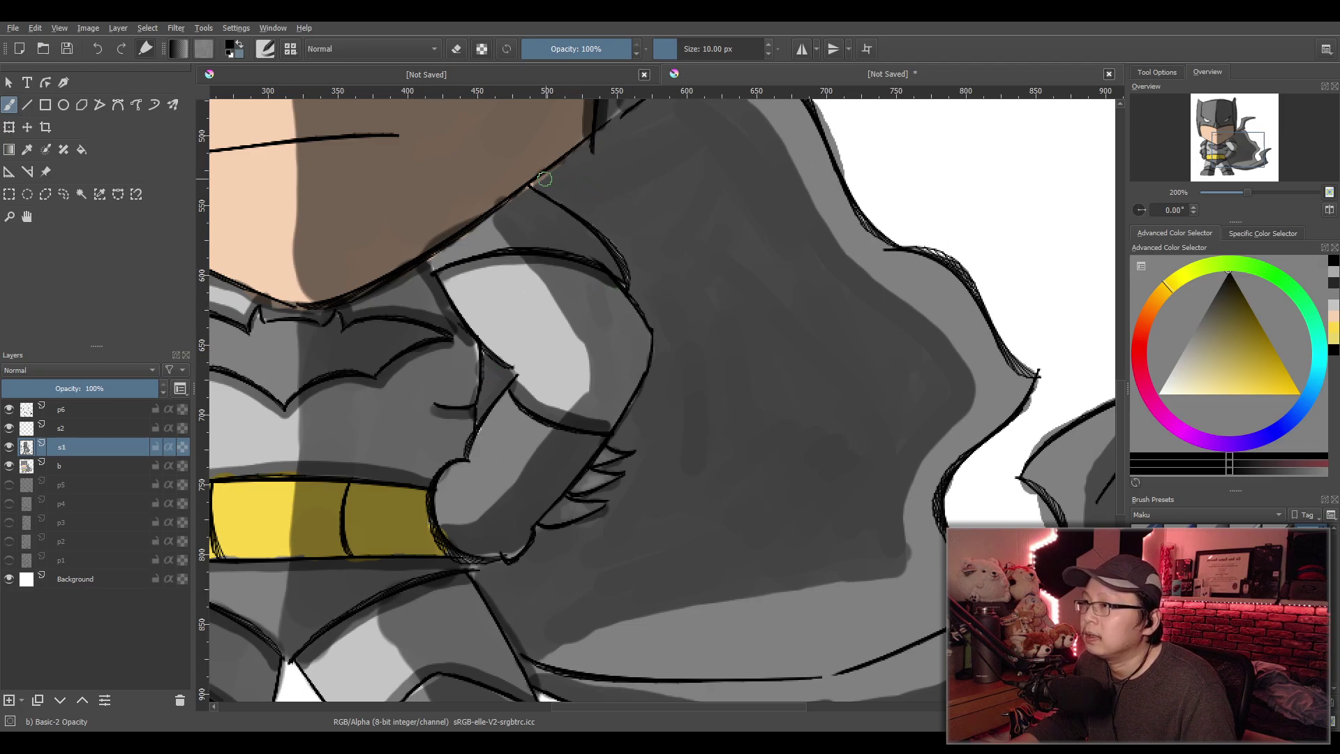
Paint a cast shadow on the cape around the right-hand shoulder, arm and glove fins
{"action": "left_click_drag", "start_coordinate": [543, 187], "coordinate": [579, 210]}
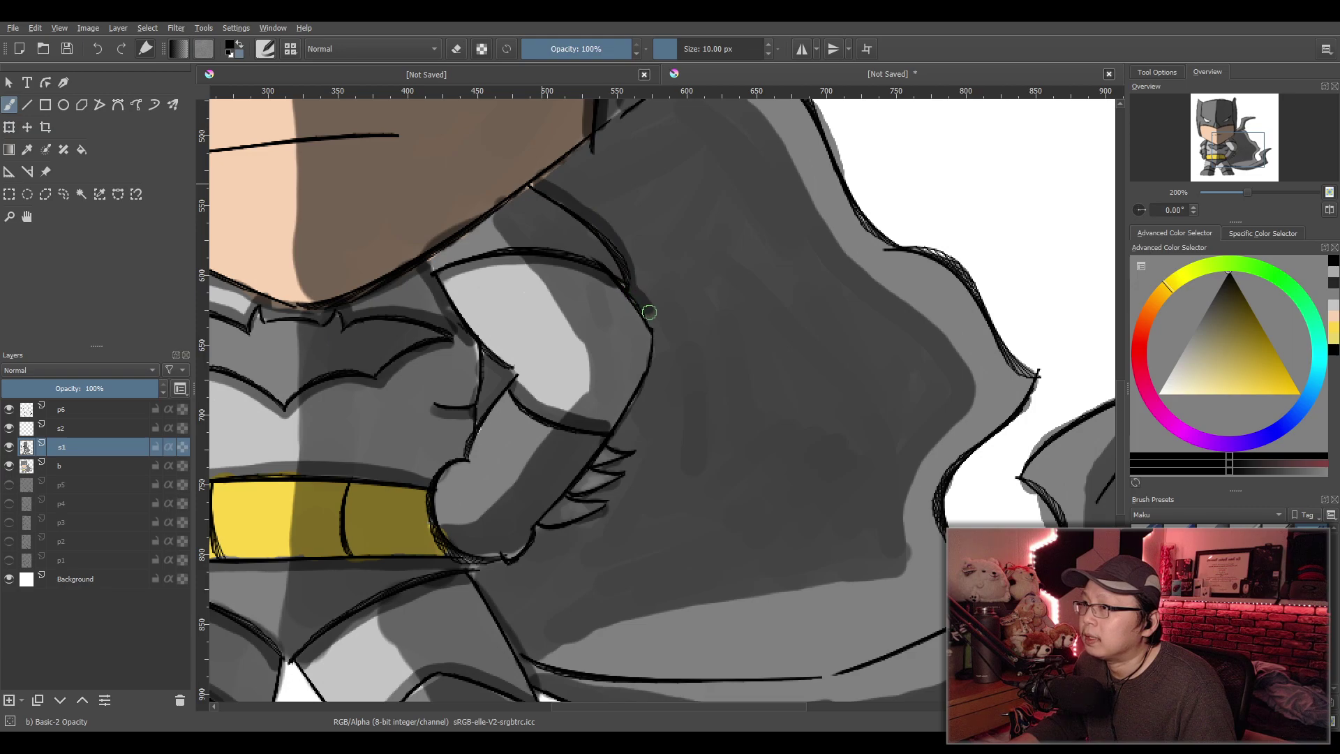
{"action": "left_click_drag", "start_coordinate": [657, 347], "coordinate": [621, 428]}
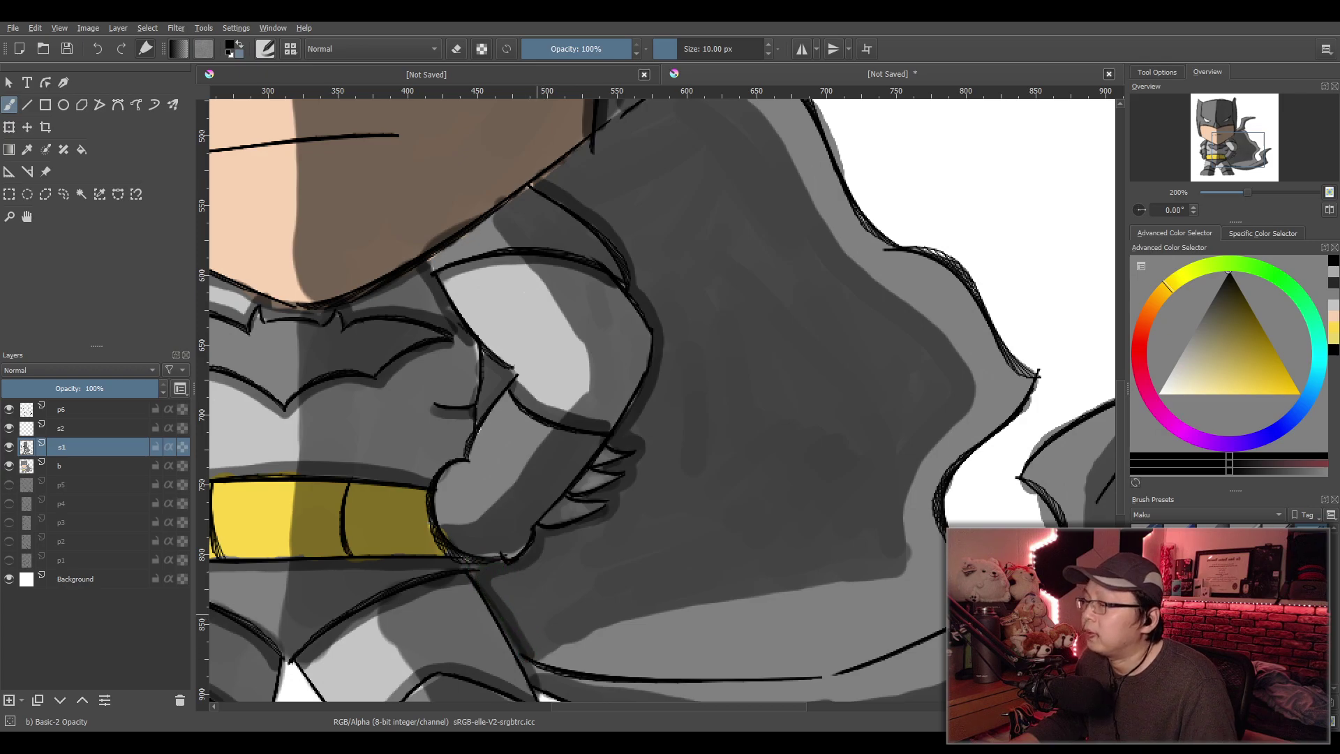
{"action": "scroll", "coordinate": [608, 542], "scroll_direction": "down", "scroll_amount": 5}
Shade the cape's lower fold along the upper side of its inner line
{"action": "scroll", "coordinate": [608, 543], "scroll_direction": "up", "scroll_amount": 5}
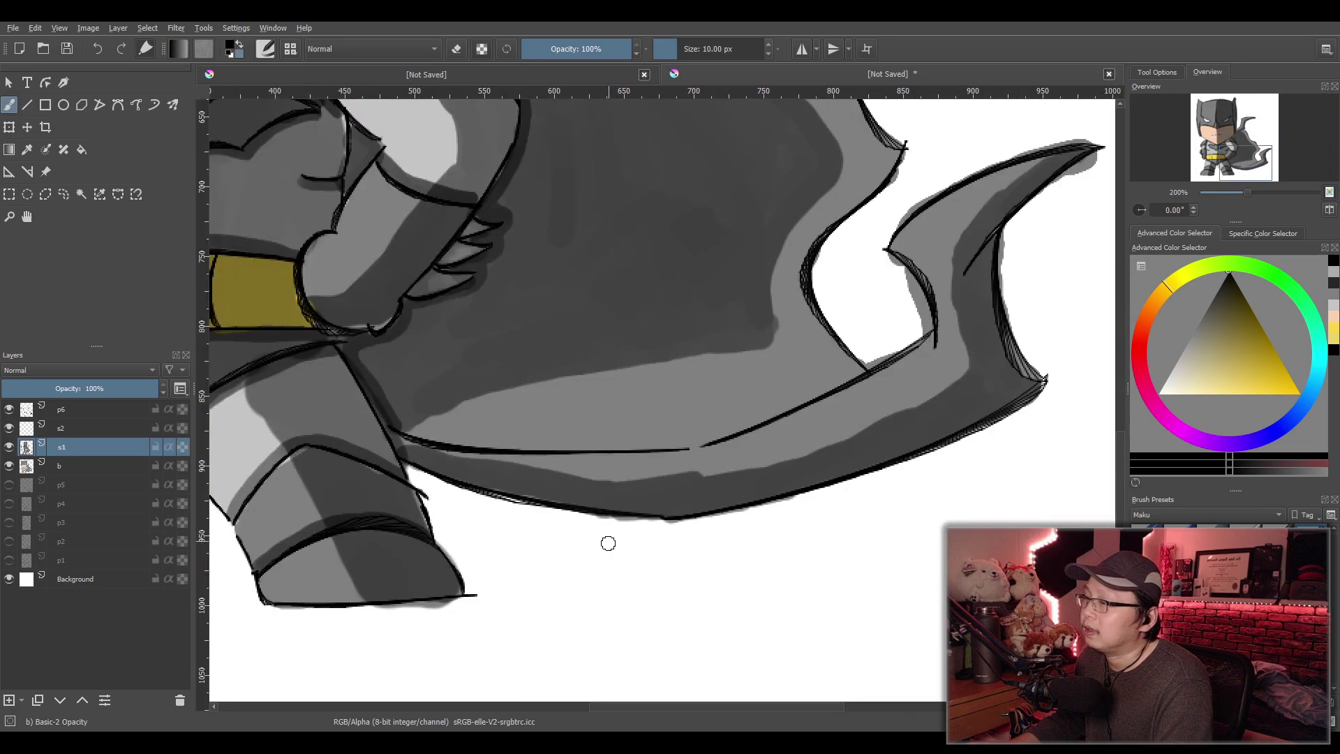
{"action": "scroll", "coordinate": [559, 556], "scroll_direction": "up", "scroll_amount": 3}
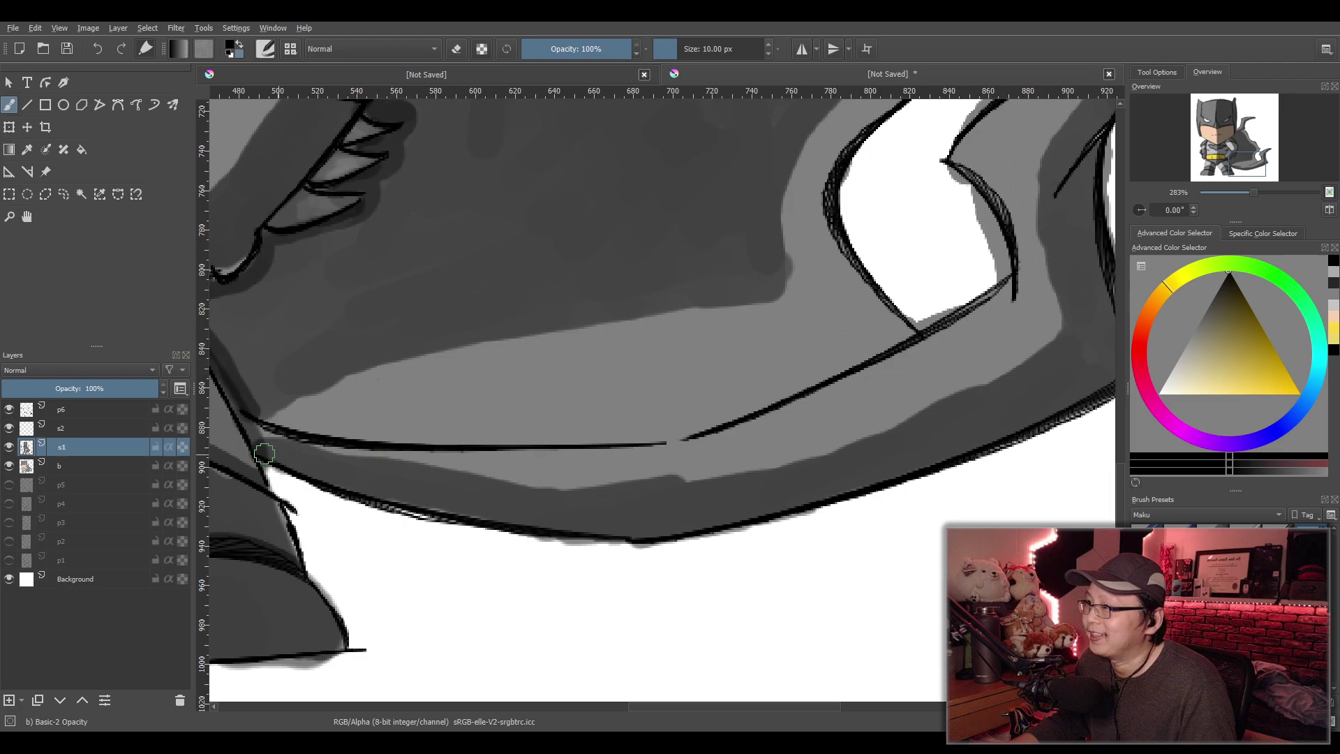
{"action": "mouse_move", "coordinate": [256, 411]}
{"action": "left_mouse_down"}
{"action": "mouse_move", "coordinate": [471, 436]}
{"action": "mouse_move", "coordinate": [391, 439]}
{"action": "mouse_move", "coordinate": [657, 438]}
{"action": "mouse_move", "coordinate": [908, 332]}
{"action": "mouse_move", "coordinate": [700, 409]}
{"action": "mouse_move", "coordinate": [445, 427]}
{"action": "left_mouse_up"}
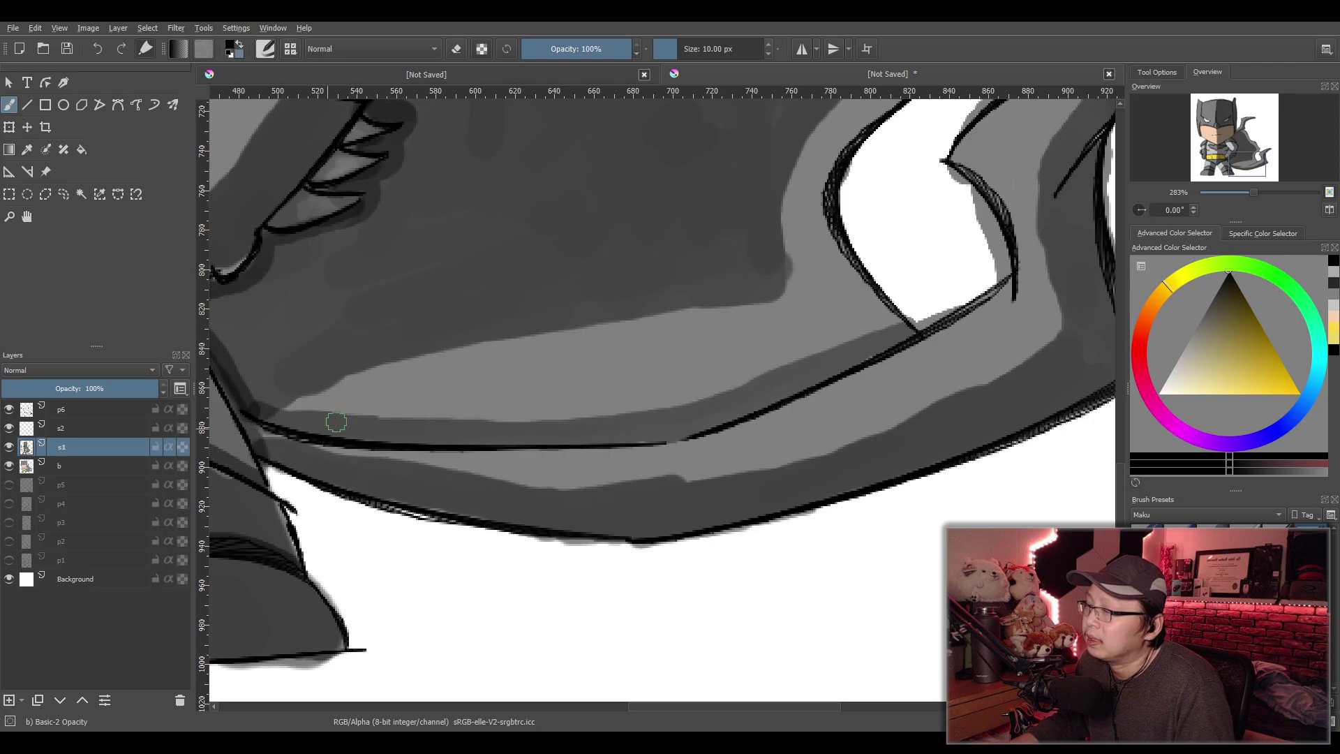
{"action": "key", "text": "1"}
{"action": "scroll", "coordinate": [618, 447], "scroll_direction": "up", "scroll_amount": 2}
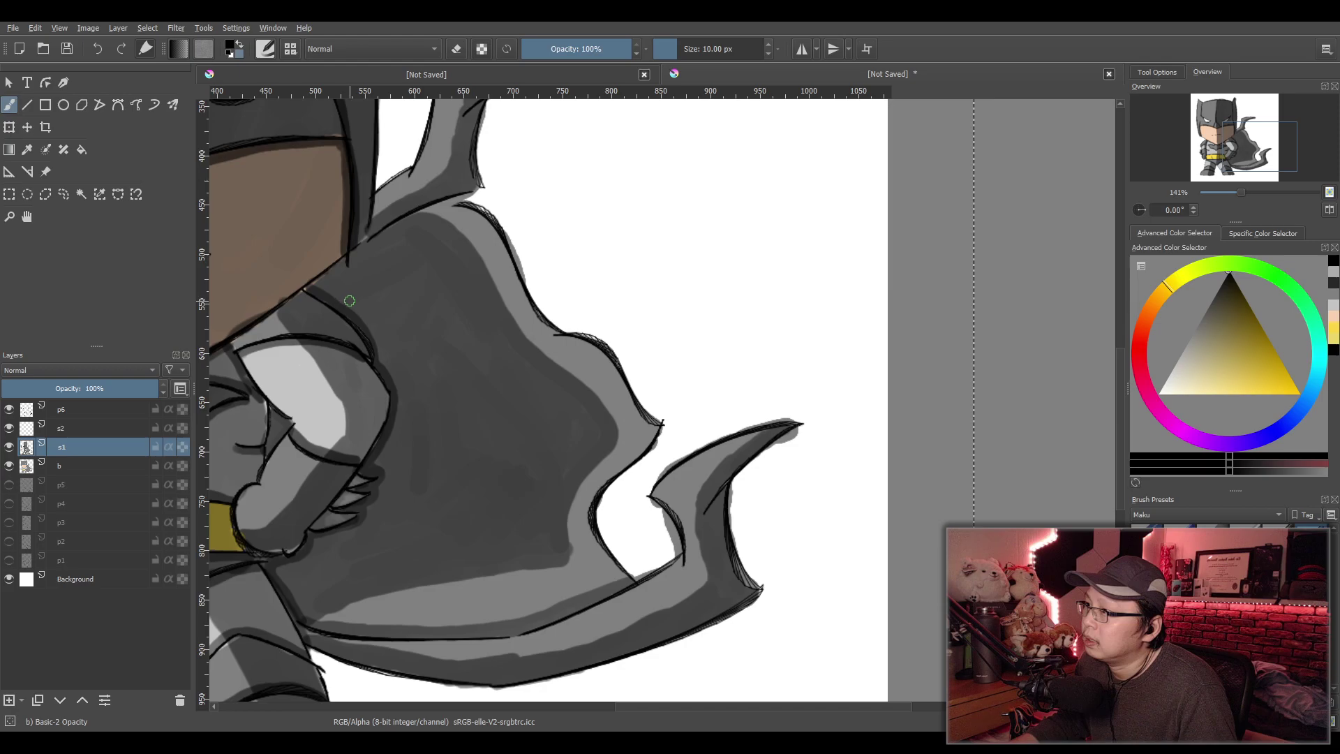
{"action": "left_click_drag", "start_coordinate": [355, 300], "coordinate": [455, 261]}
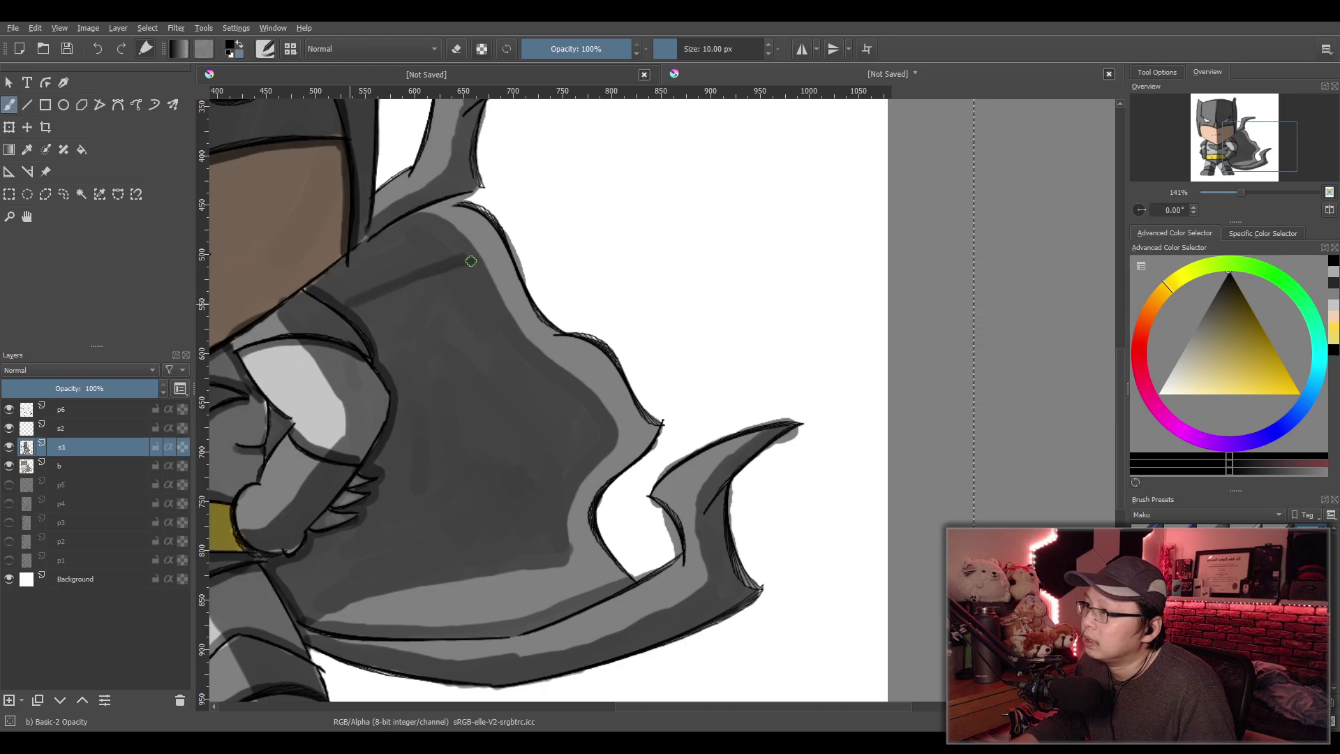
{"action": "mouse_move", "coordinate": [363, 307]}
{"action": "left_mouse_down"}
{"action": "mouse_move", "coordinate": [479, 267]}
{"action": "mouse_move", "coordinate": [362, 312]}
{"action": "mouse_move", "coordinate": [477, 280]}
{"action": "left_mouse_up"}
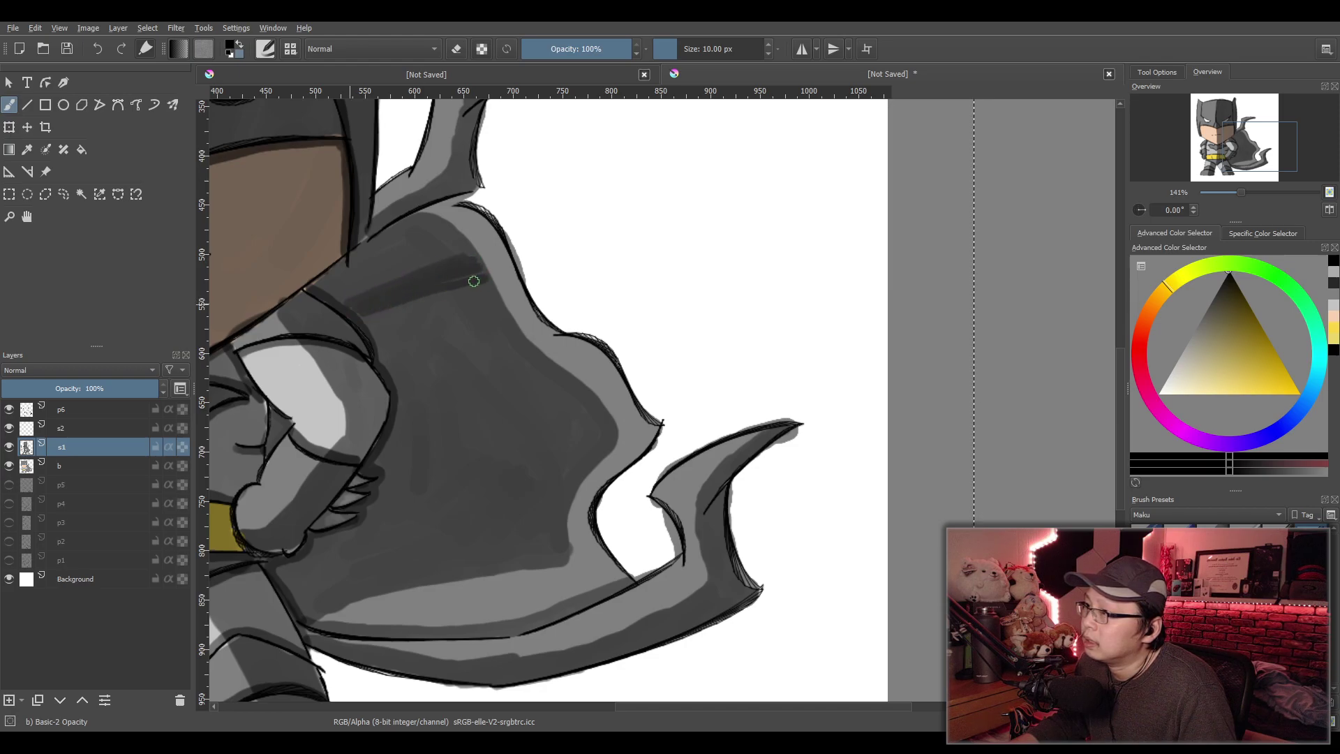
{"action": "key", "text": "ctrl+z"}
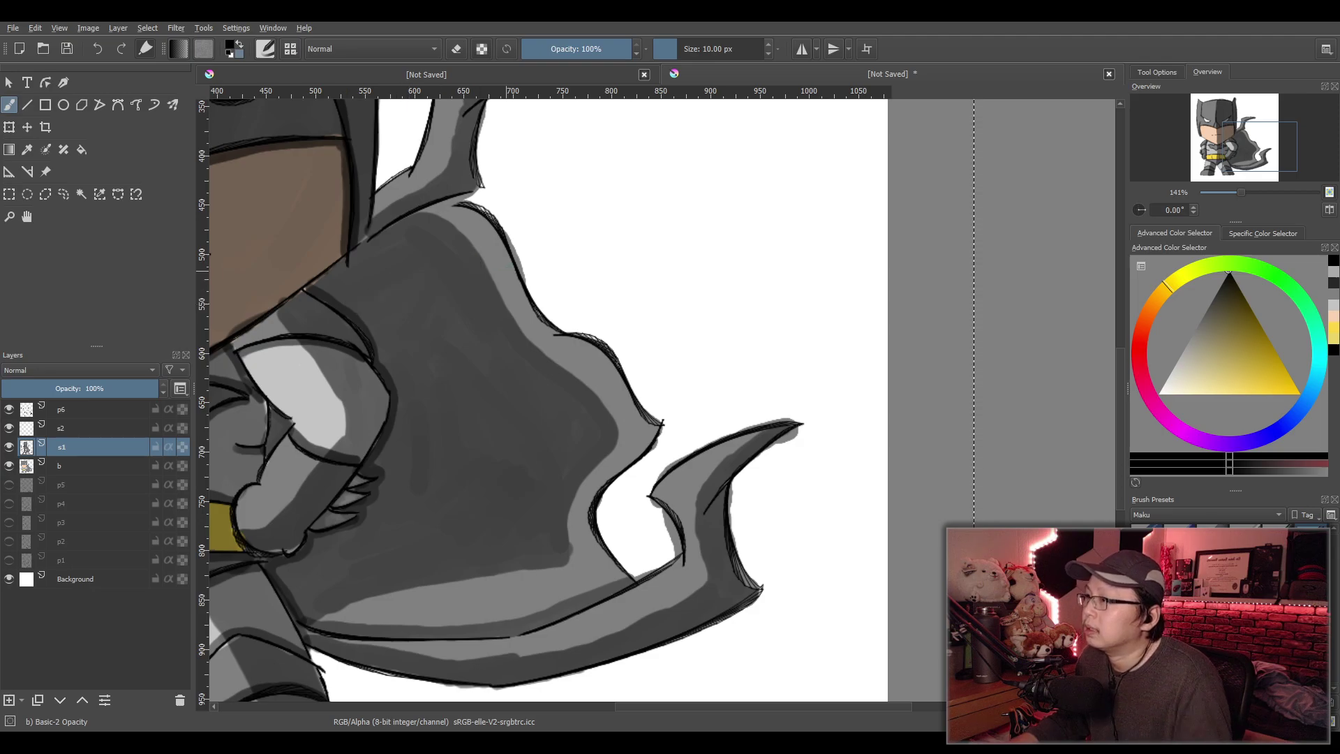
Set the brush size to 30 px and paint three broad fold shadows across the cape's dark interior
{"action": "type", "text": "30"}
{"action": "key", "text": "Return"}
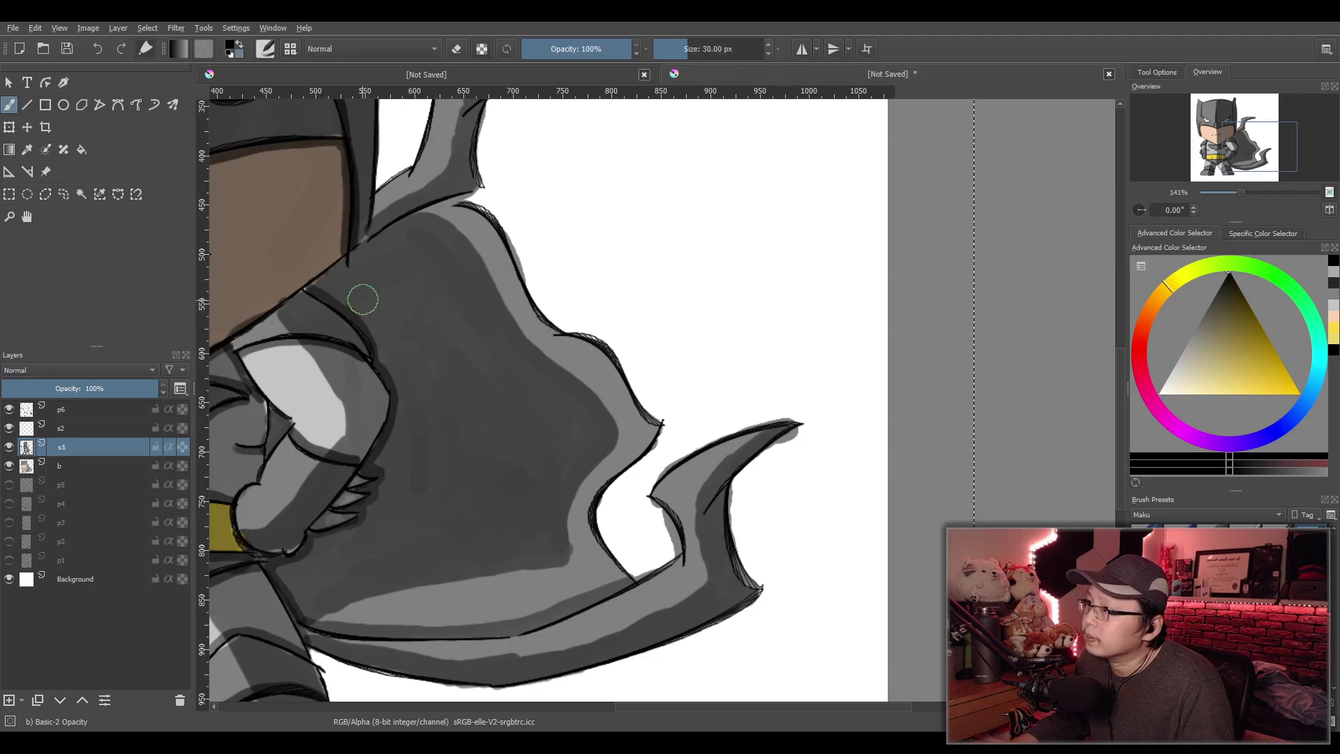
{"action": "mouse_move", "coordinate": [376, 302]}
{"action": "left_mouse_down"}
{"action": "mouse_move", "coordinate": [481, 266]}
{"action": "mouse_move", "coordinate": [369, 308]}
{"action": "mouse_move", "coordinate": [484, 286]}
{"action": "mouse_move", "coordinate": [377, 321]}
{"action": "mouse_move", "coordinate": [490, 297]}
{"action": "mouse_move", "coordinate": [395, 326]}
{"action": "mouse_move", "coordinate": [468, 314]}
{"action": "mouse_move", "coordinate": [502, 302]}
{"action": "mouse_move", "coordinate": [481, 292]}
{"action": "mouse_move", "coordinate": [503, 285]}
{"action": "mouse_move", "coordinate": [498, 264]}
{"action": "mouse_move", "coordinate": [523, 316]}
{"action": "mouse_move", "coordinate": [400, 339]}
{"action": "mouse_move", "coordinate": [518, 332]}
{"action": "left_mouse_up"}
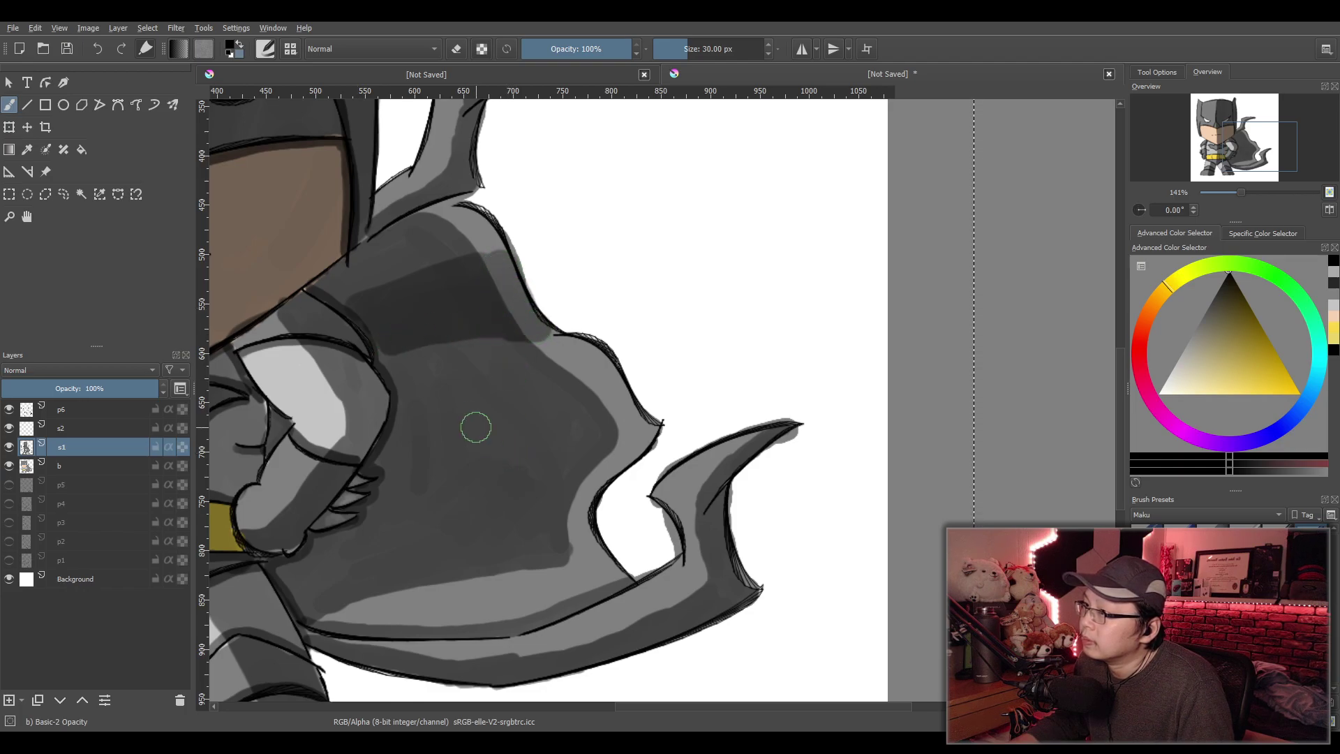
{"action": "mouse_move", "coordinate": [436, 408]}
{"action": "left_mouse_down"}
{"action": "mouse_move", "coordinate": [615, 404]}
{"action": "mouse_move", "coordinate": [645, 432]}
{"action": "mouse_move", "coordinate": [626, 445]}
{"action": "mouse_move", "coordinate": [425, 410]}
{"action": "mouse_move", "coordinate": [407, 434]}
{"action": "mouse_move", "coordinate": [429, 434]}
{"action": "mouse_move", "coordinate": [391, 441]}
{"action": "mouse_move", "coordinate": [439, 430]}
{"action": "mouse_move", "coordinate": [615, 458]}
{"action": "mouse_move", "coordinate": [452, 438]}
{"action": "mouse_move", "coordinate": [390, 449]}
{"action": "mouse_move", "coordinate": [605, 465]}
{"action": "left_mouse_up"}
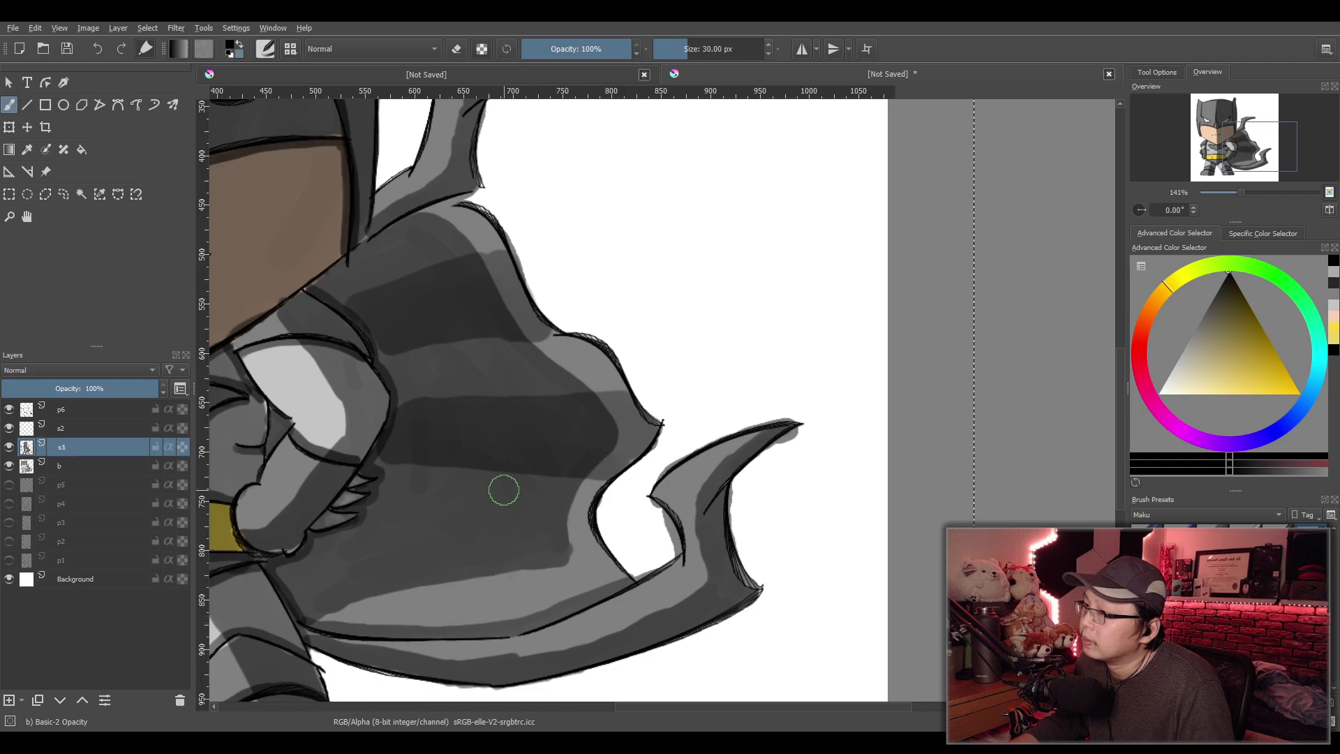
{"action": "mouse_move", "coordinate": [380, 517]}
{"action": "left_mouse_down"}
{"action": "mouse_move", "coordinate": [583, 523]}
{"action": "mouse_move", "coordinate": [467, 534]}
{"action": "mouse_move", "coordinate": [375, 520]}
{"action": "mouse_move", "coordinate": [324, 548]}
{"action": "mouse_move", "coordinate": [587, 545]}
{"action": "left_mouse_up"}
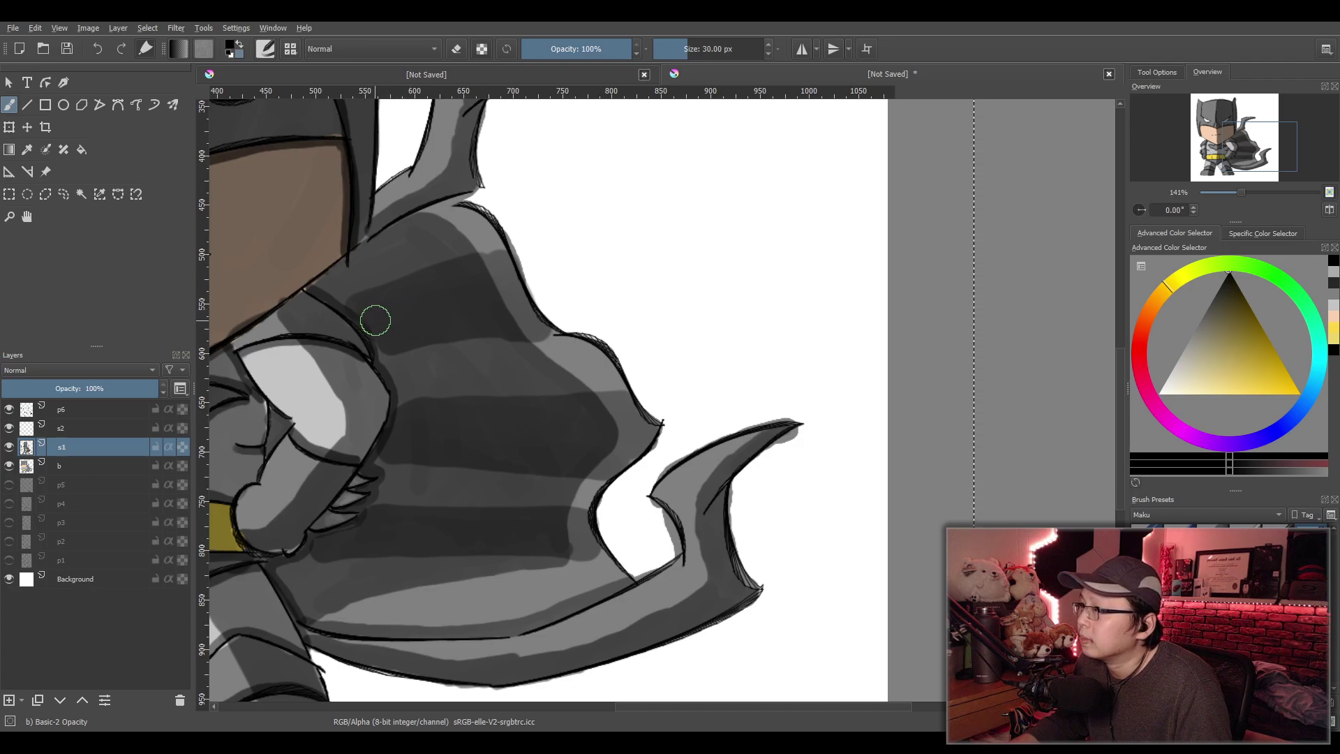
Paint a second, darker shadow pass along the lower part of each of the three cape folds
{"action": "mouse_move", "coordinate": [377, 316]}
{"action": "left_mouse_down"}
{"action": "mouse_move", "coordinate": [511, 291]}
{"action": "mouse_move", "coordinate": [389, 343]}
{"action": "mouse_move", "coordinate": [535, 331]}
{"action": "mouse_move", "coordinate": [497, 323]}
{"action": "mouse_move", "coordinate": [517, 311]}
{"action": "mouse_move", "coordinate": [433, 323]}
{"action": "left_mouse_up"}
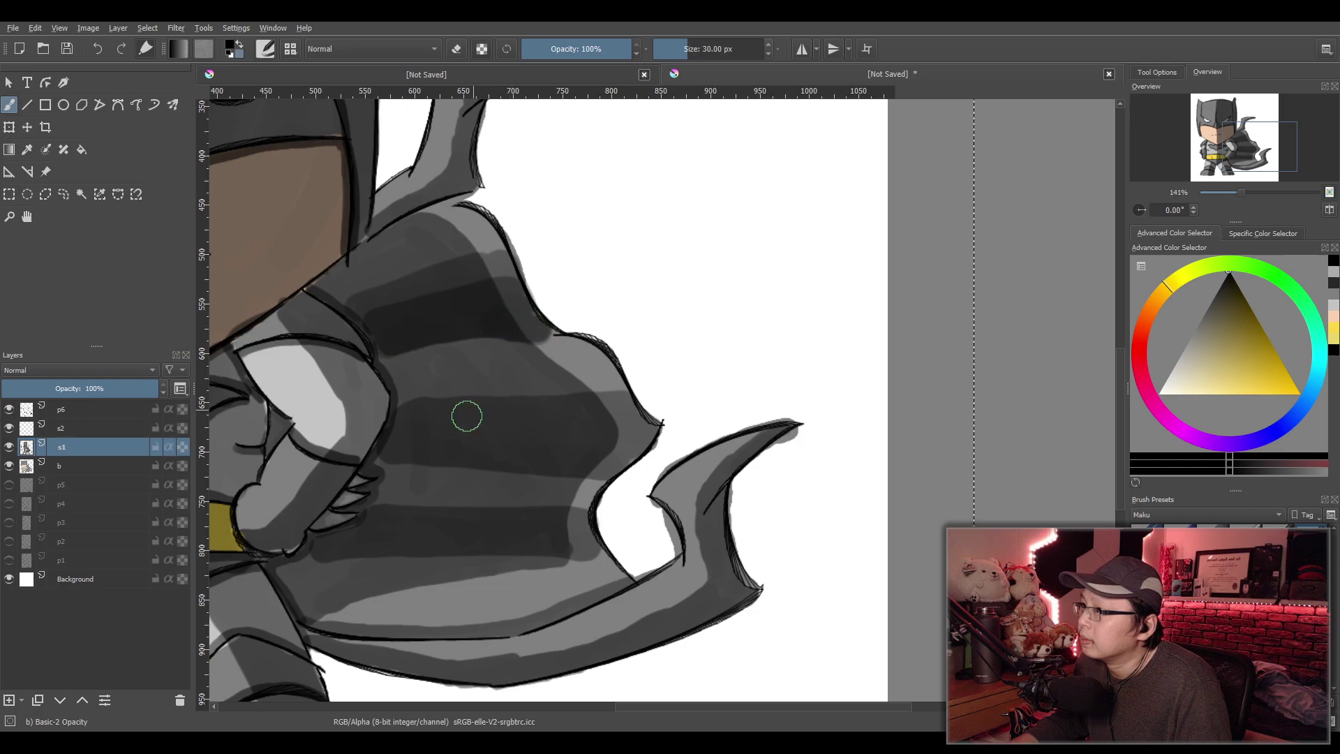
{"action": "mouse_move", "coordinate": [392, 428]}
{"action": "left_mouse_down"}
{"action": "mouse_move", "coordinate": [629, 447]}
{"action": "mouse_move", "coordinate": [410, 438]}
{"action": "mouse_move", "coordinate": [391, 453]}
{"action": "mouse_move", "coordinate": [607, 469]}
{"action": "mouse_move", "coordinate": [627, 448]}
{"action": "left_mouse_up"}
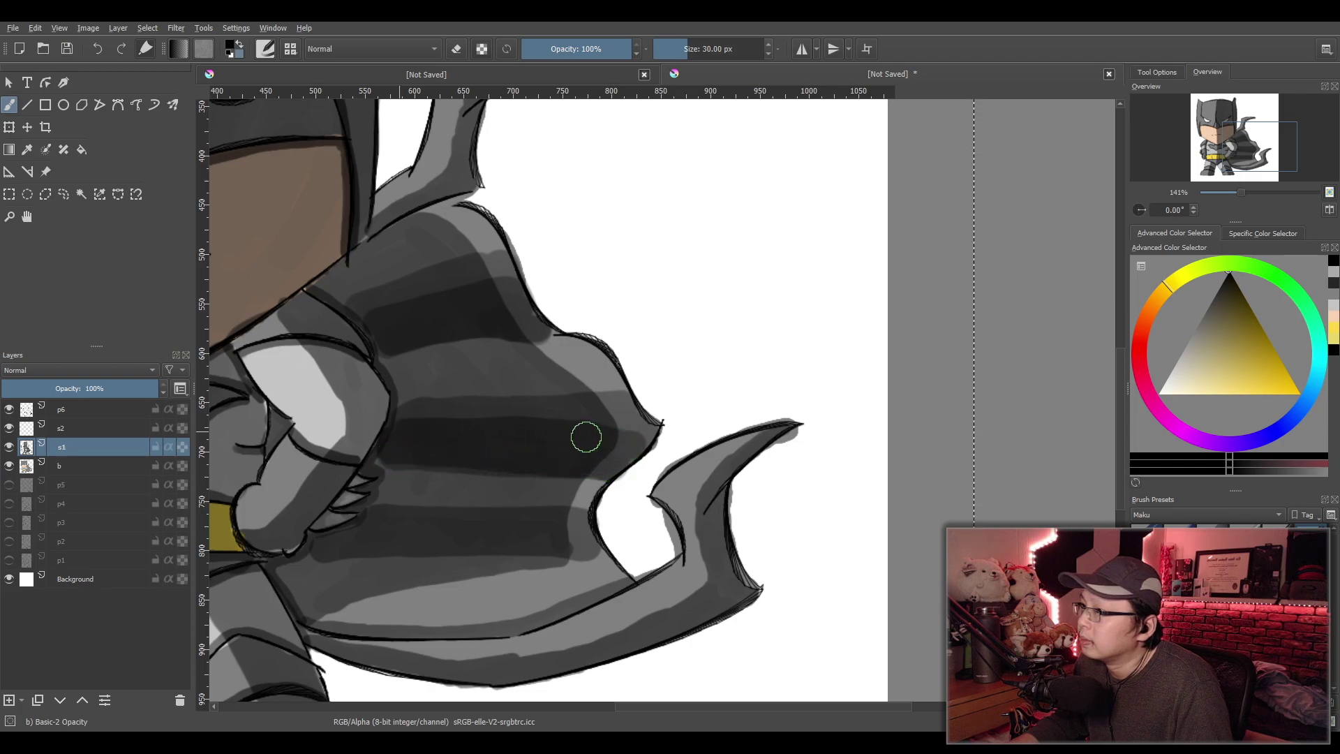
{"action": "mouse_move", "coordinate": [323, 547]}
{"action": "left_mouse_down"}
{"action": "mouse_move", "coordinate": [586, 545]}
{"action": "mouse_move", "coordinate": [324, 556]}
{"action": "mouse_move", "coordinate": [447, 552]}
{"action": "left_mouse_up"}
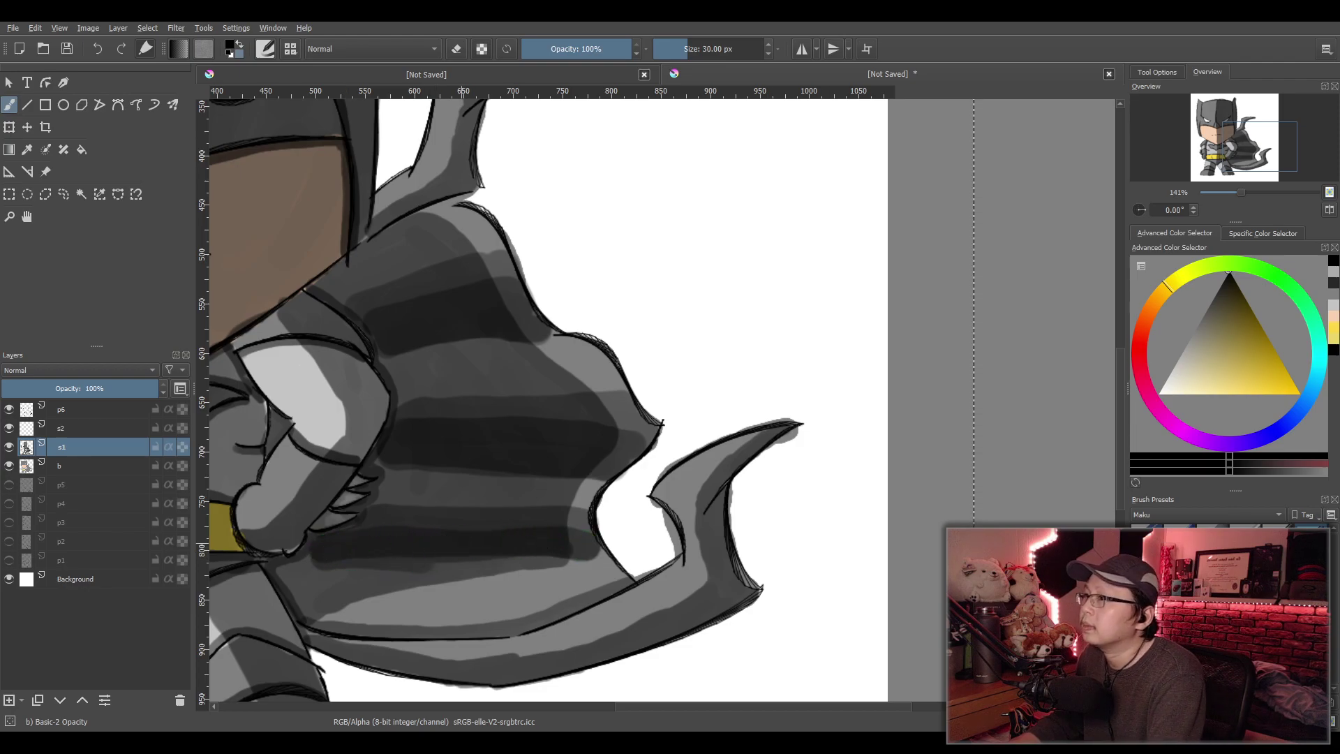
Examine the whole drawing and compare it with the s1 shadow layer shown and hidden
{"action": "scroll", "coordinate": [670, 561], "scroll_direction": "down", "scroll_amount": 8}
{"action": "scroll", "coordinate": [670, 560], "scroll_direction": "up", "scroll_amount": 3}
{"action": "scroll", "coordinate": [670, 560], "scroll_direction": "up", "scroll_amount": 3}
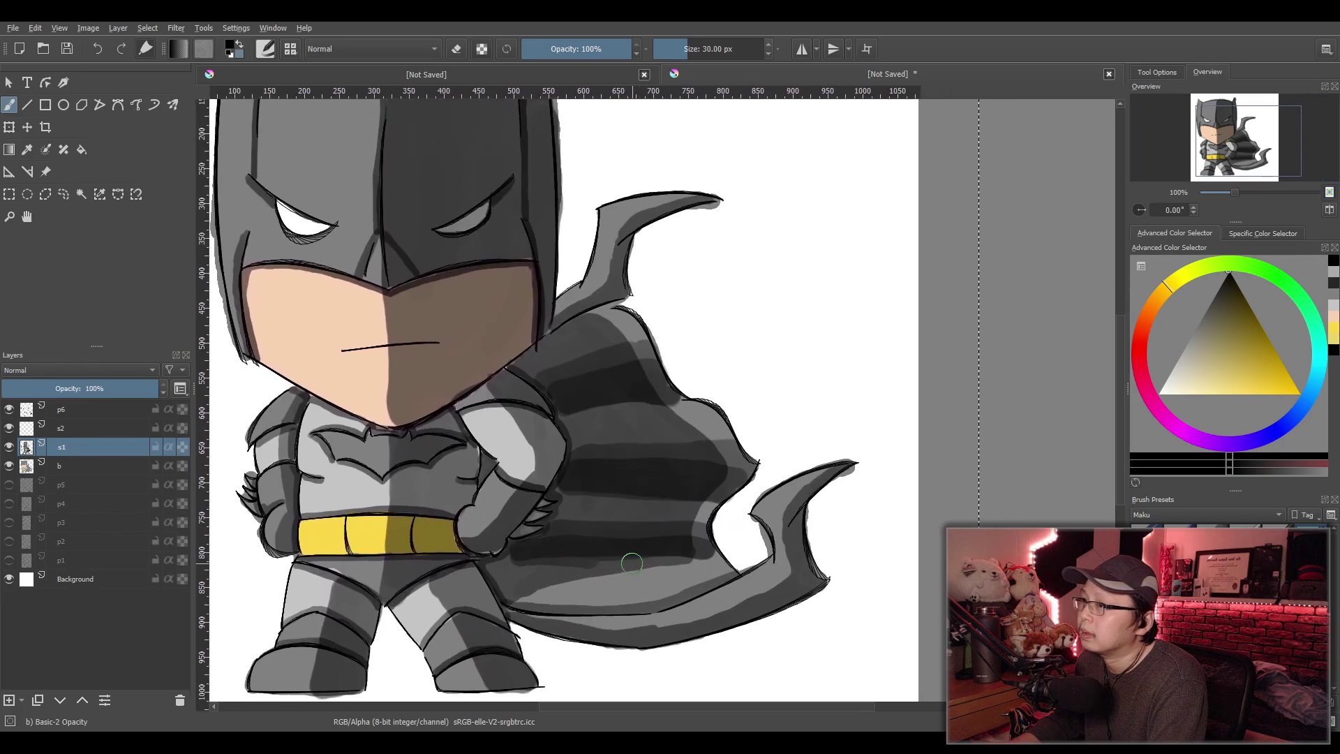
{"action": "scroll", "coordinate": [631, 563], "scroll_direction": "up", "scroll_amount": 1}
{"action": "scroll", "coordinate": [581, 556], "scroll_direction": "down", "scroll_amount": 4}
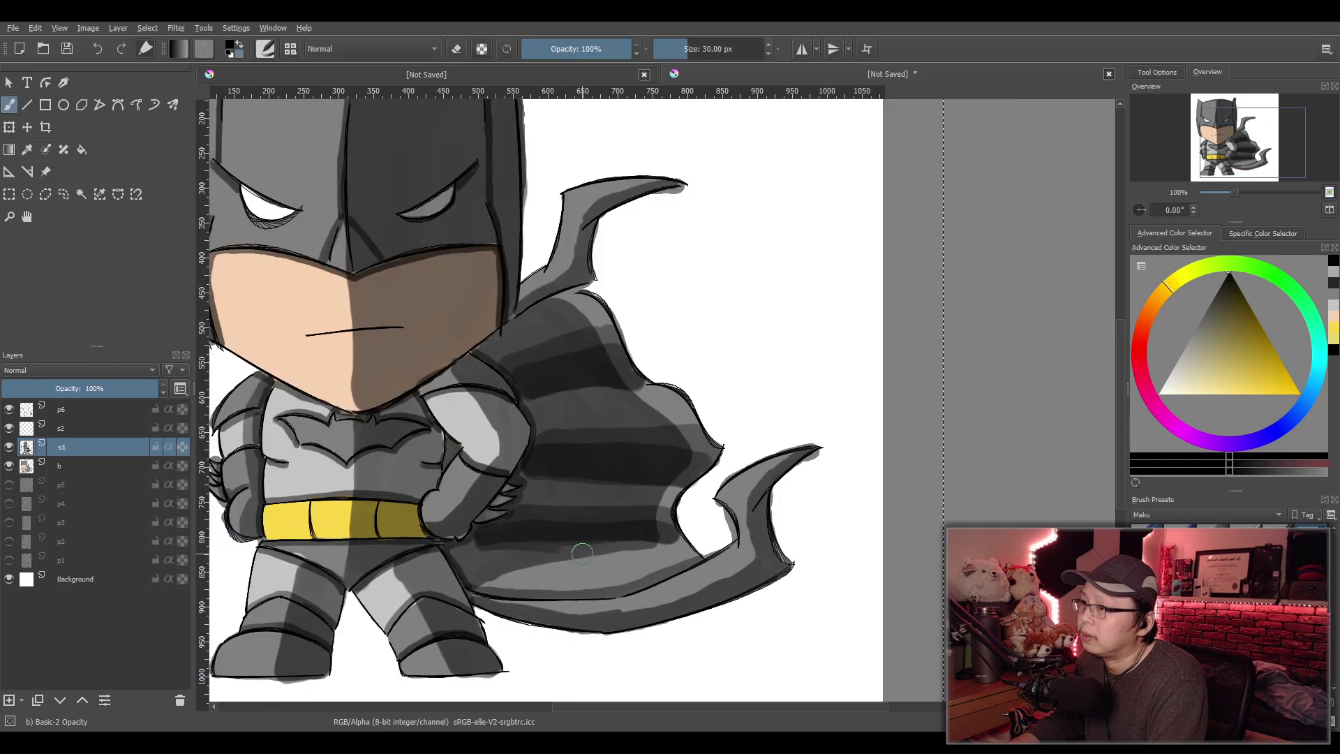
{"action": "scroll", "coordinate": [659, 574], "scroll_direction": "up", "scroll_amount": 4}
{"action": "scroll", "coordinate": [659, 573], "scroll_direction": "down", "scroll_amount": 1}
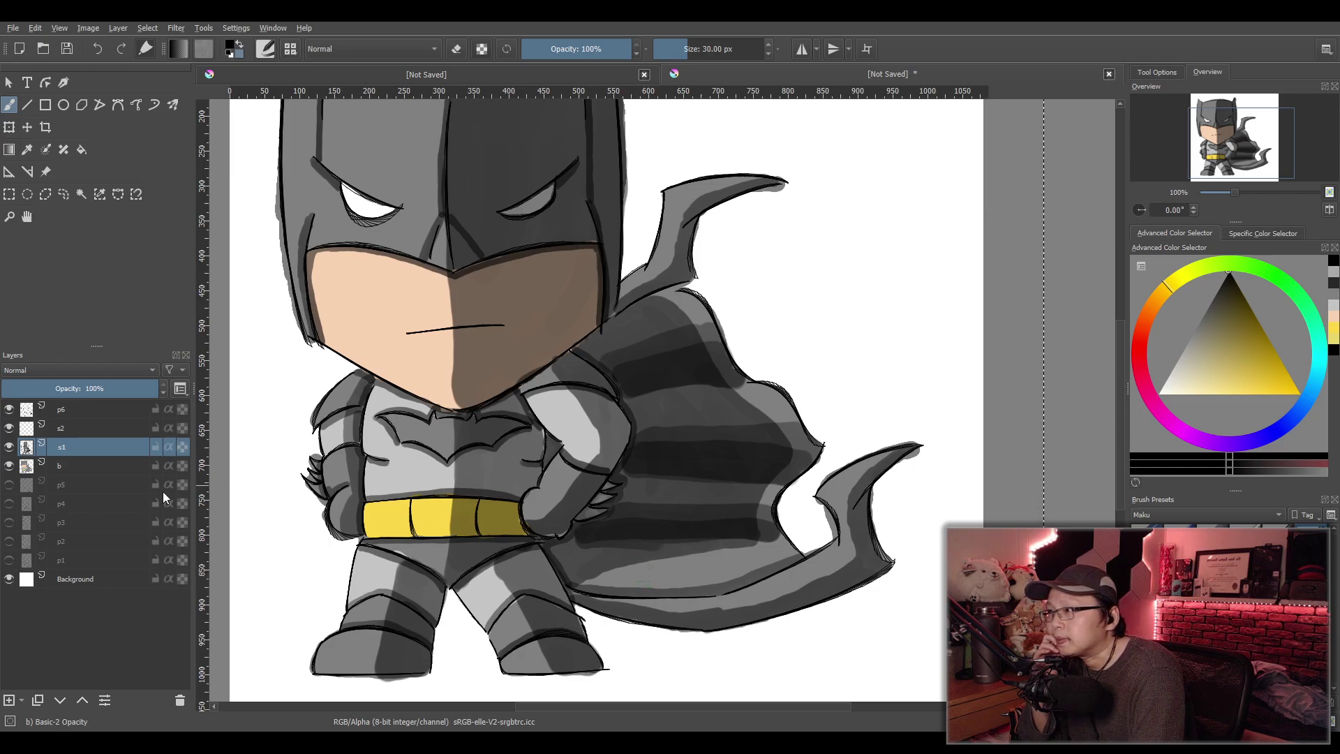
{"action": "left_click", "coordinate": [70, 428]}
{"action": "left_click", "coordinate": [11, 448]}
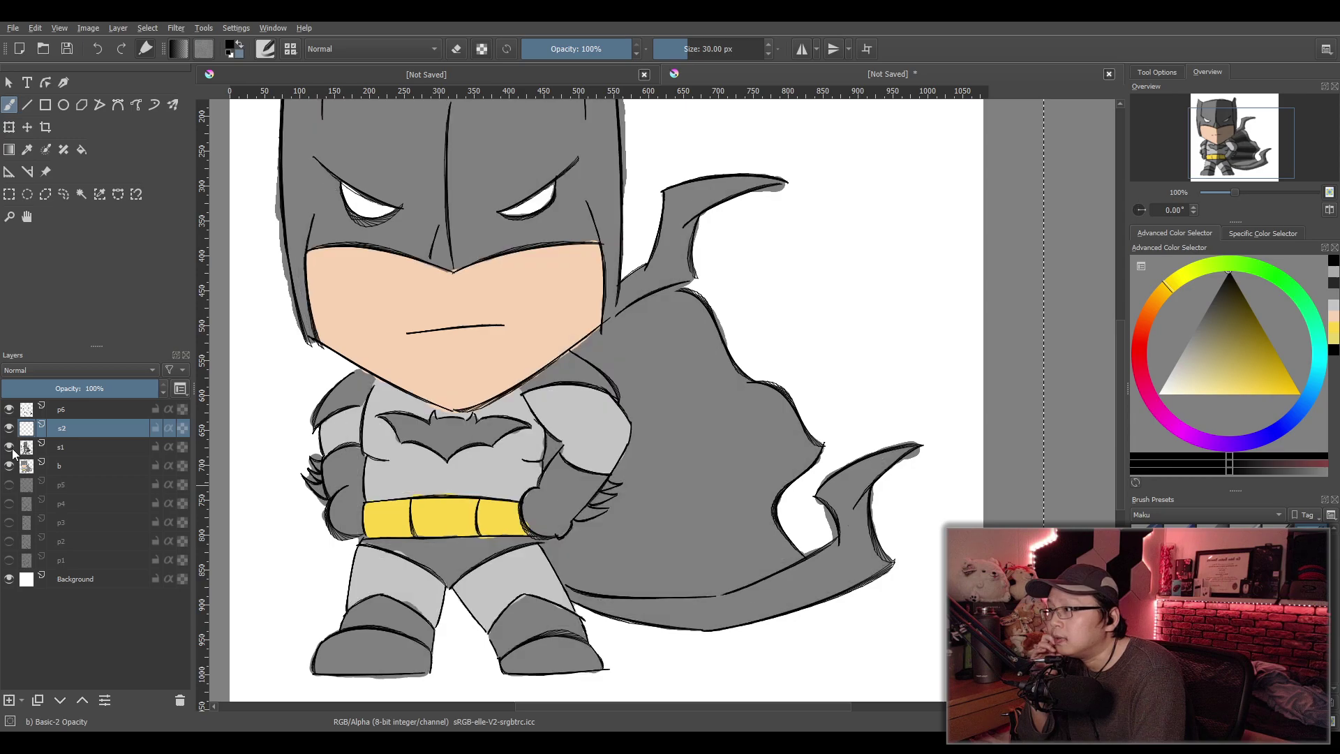
{"action": "left_click", "coordinate": [9, 448]}
{"action": "left_click", "coordinate": [10, 448]}
{"action": "left_click", "coordinate": [10, 447]}
{"action": "left_click", "coordinate": [10, 448]}
{"action": "left_click", "coordinate": [10, 447]}
{"action": "left_click", "coordinate": [10, 448]}
{"action": "left_click", "coordinate": [9, 449]}
{"action": "left_click", "coordinate": [9, 448]}
{"action": "left_click", "coordinate": [10, 448]}
{"action": "left_click", "coordinate": [10, 449]}
{"action": "left_click", "coordinate": [9, 449]}
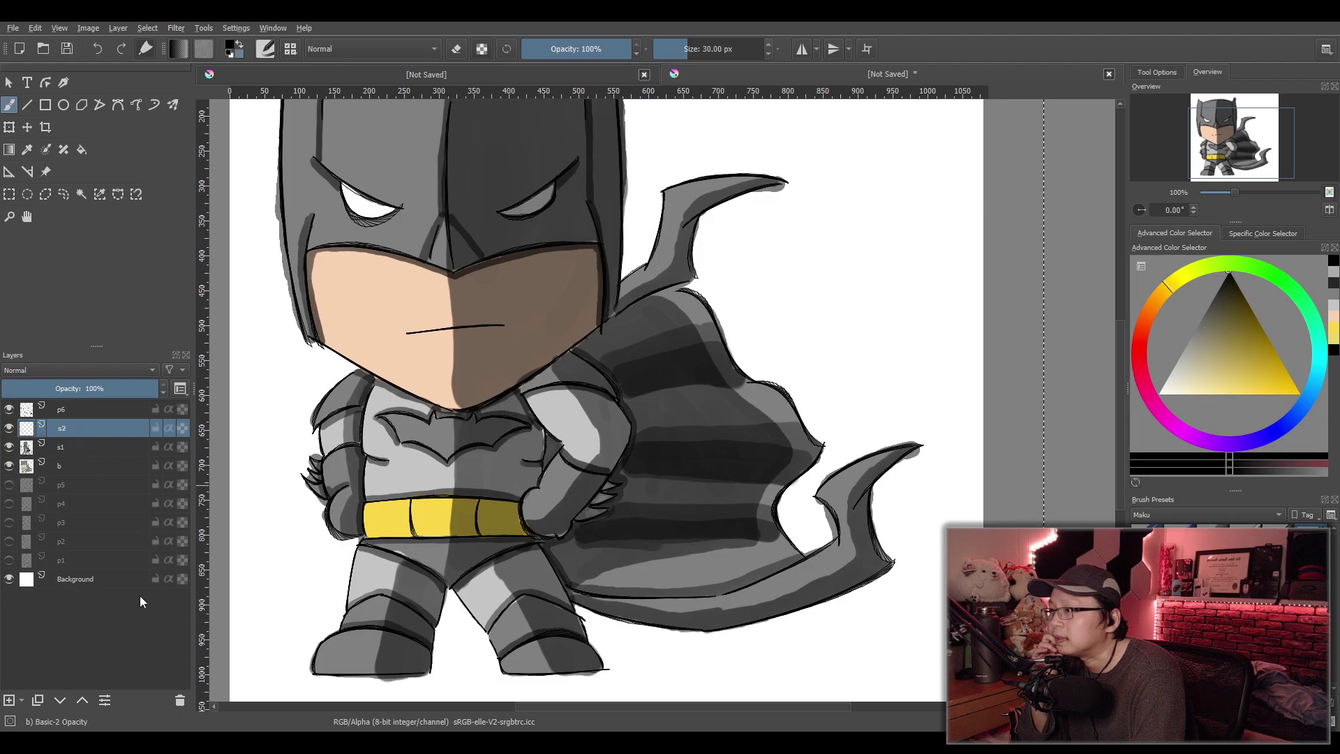
Merge the s2 layer into s1 and rename the merged layer as s
{"action": "key", "text": "ctrl+e"}
{"action": "double_click", "coordinate": [74, 430]}
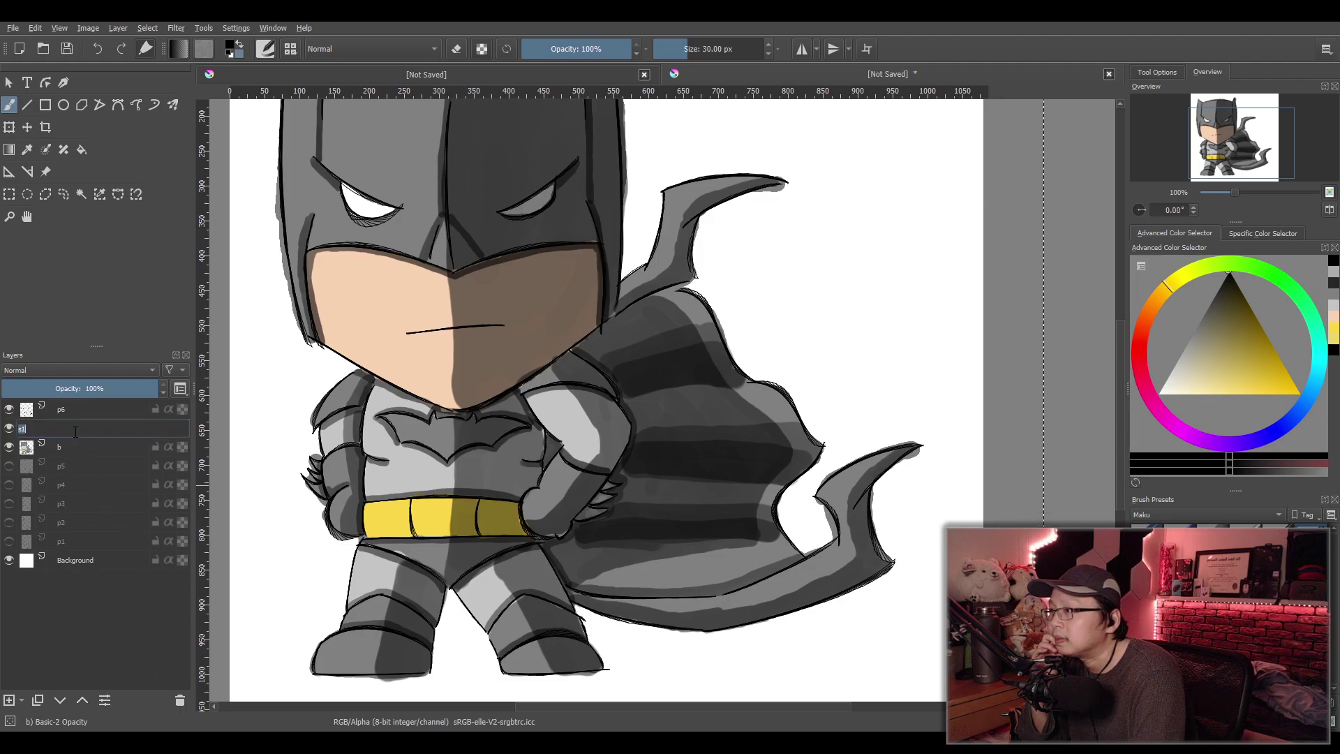
{"action": "type", "text": "s"}
{"action": "key", "text": "Return"}
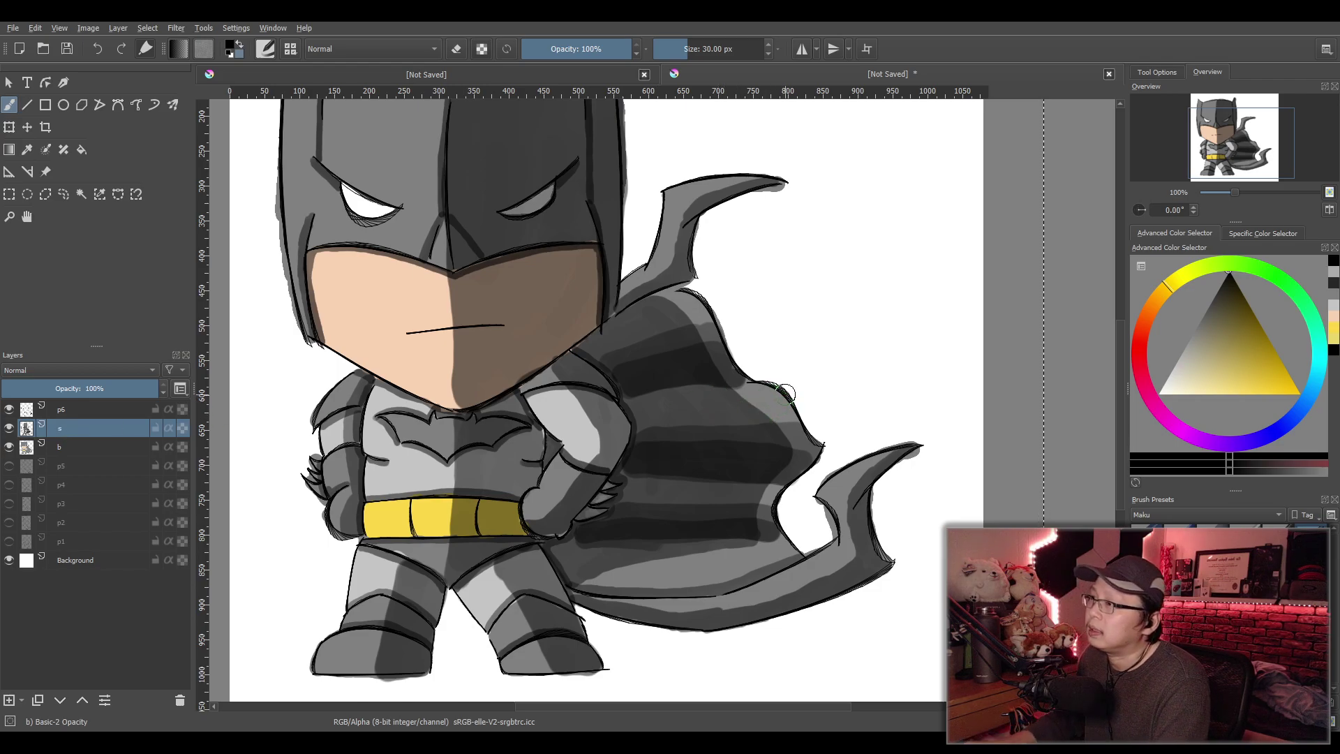
Undo the layer merge and recent cape strokes, and redo the cape fold shadows
{"action": "left_click_drag", "start_coordinate": [786, 392], "coordinate": [762, 391]}
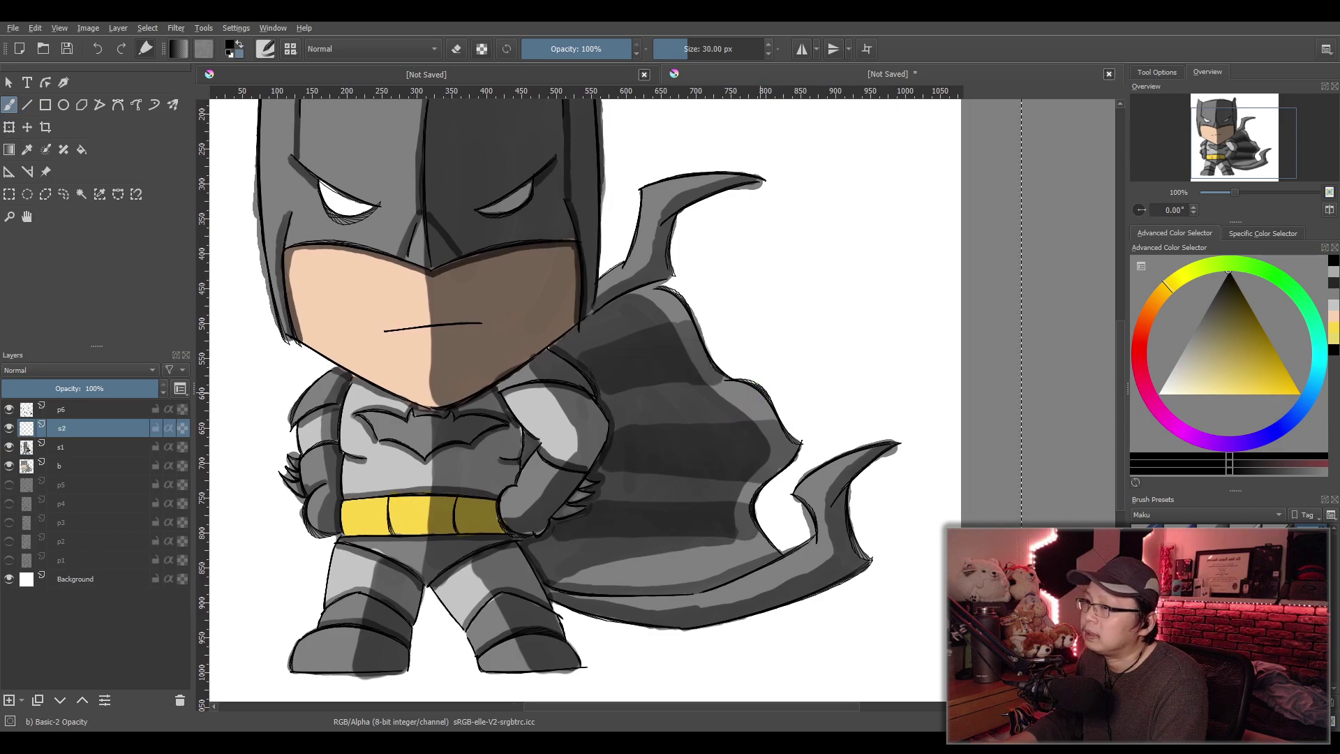
{"action": "key", "text": "Insert"}
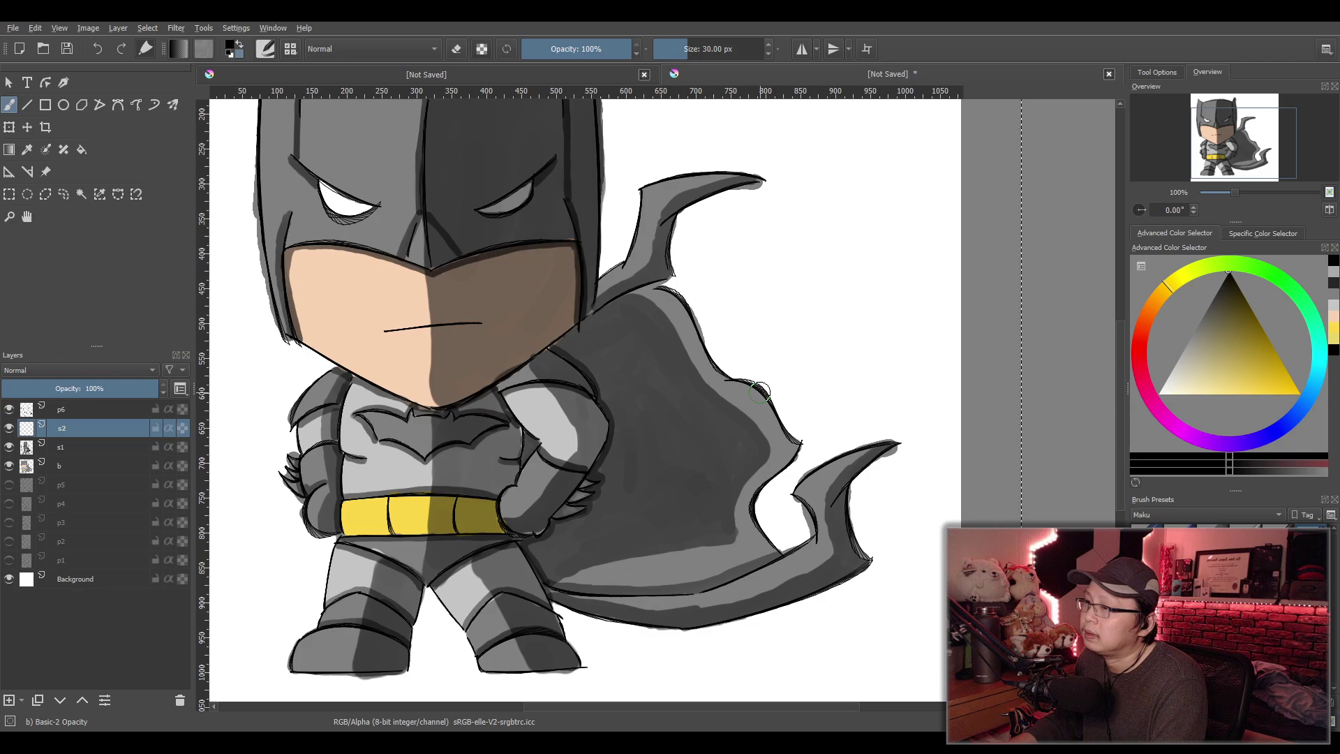
{"action": "key", "text": "ctrl+shift+z"}
{"action": "key", "text": "ctrl+shift+z"}
{"action": "key", "text": "ctrl+shift+z"}
{"action": "key", "text": "ctrl+shift+z"}
{"action": "key", "text": "ctrl+shift+z"}
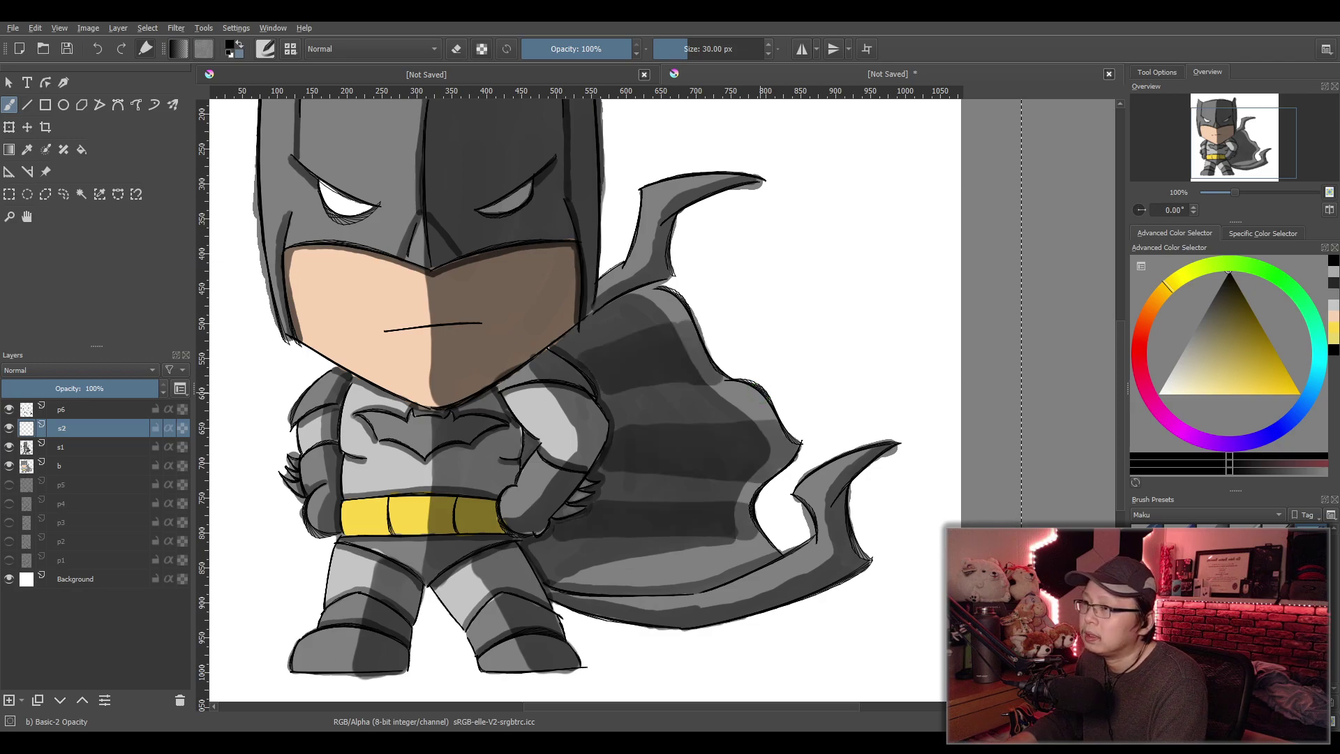
{"action": "key", "text": "ctrl+shift+z"}
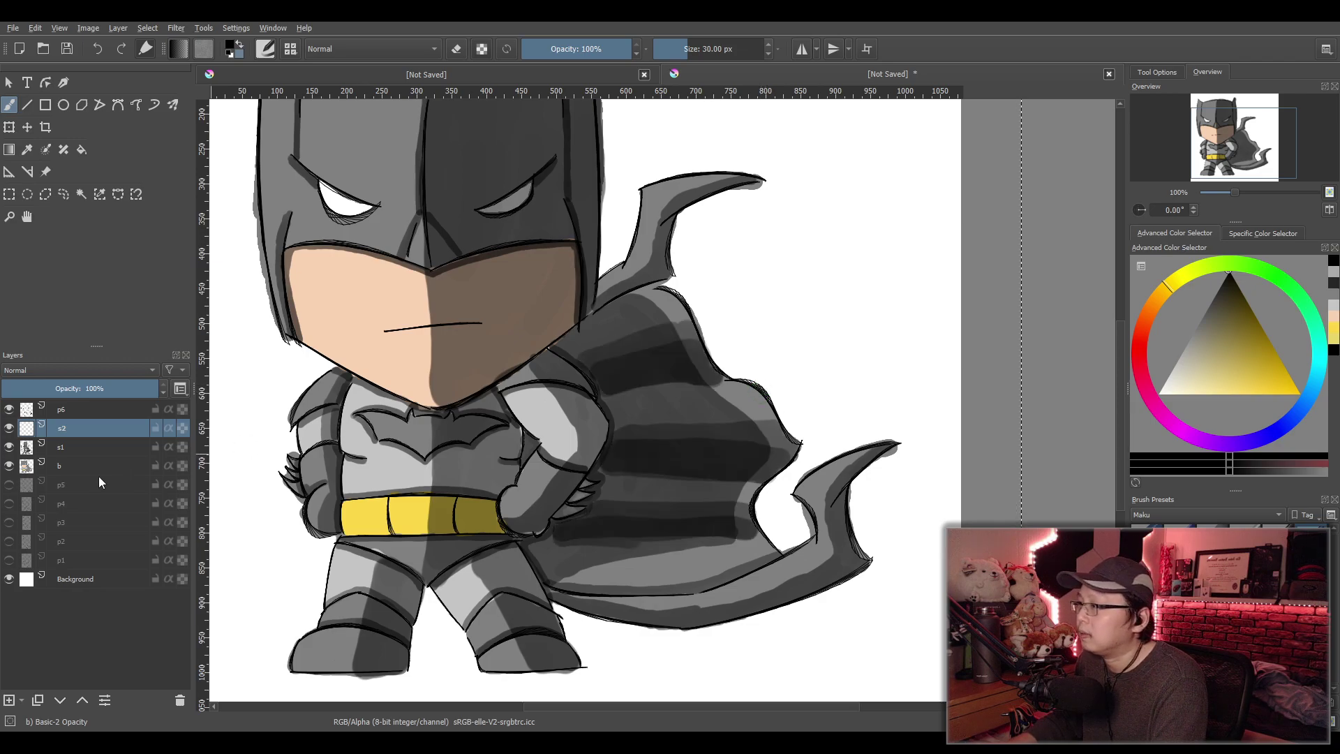
Replace the s2 layer with a new paint layer named h above s1
{"action": "key", "text": "shift+Delete"}
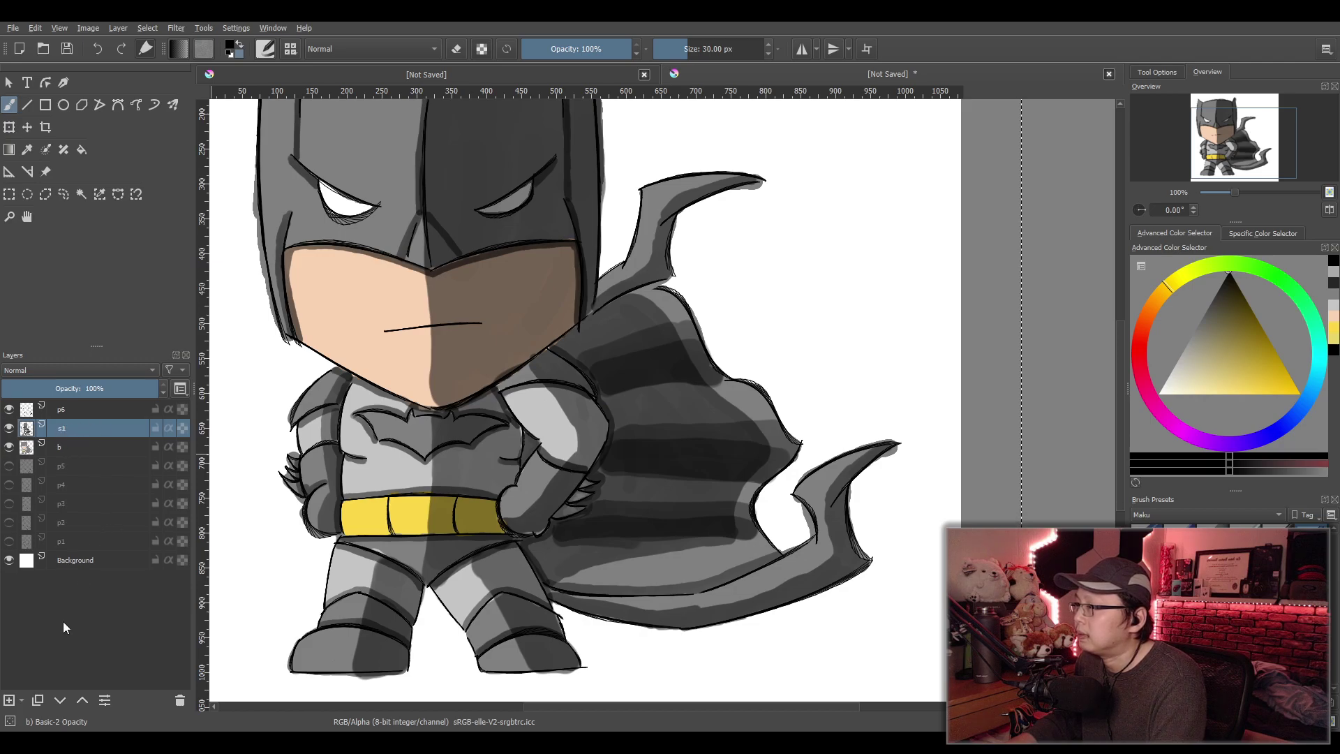
{"action": "left_click", "coordinate": [9, 700]}
{"action": "double_click", "coordinate": [82, 429]}
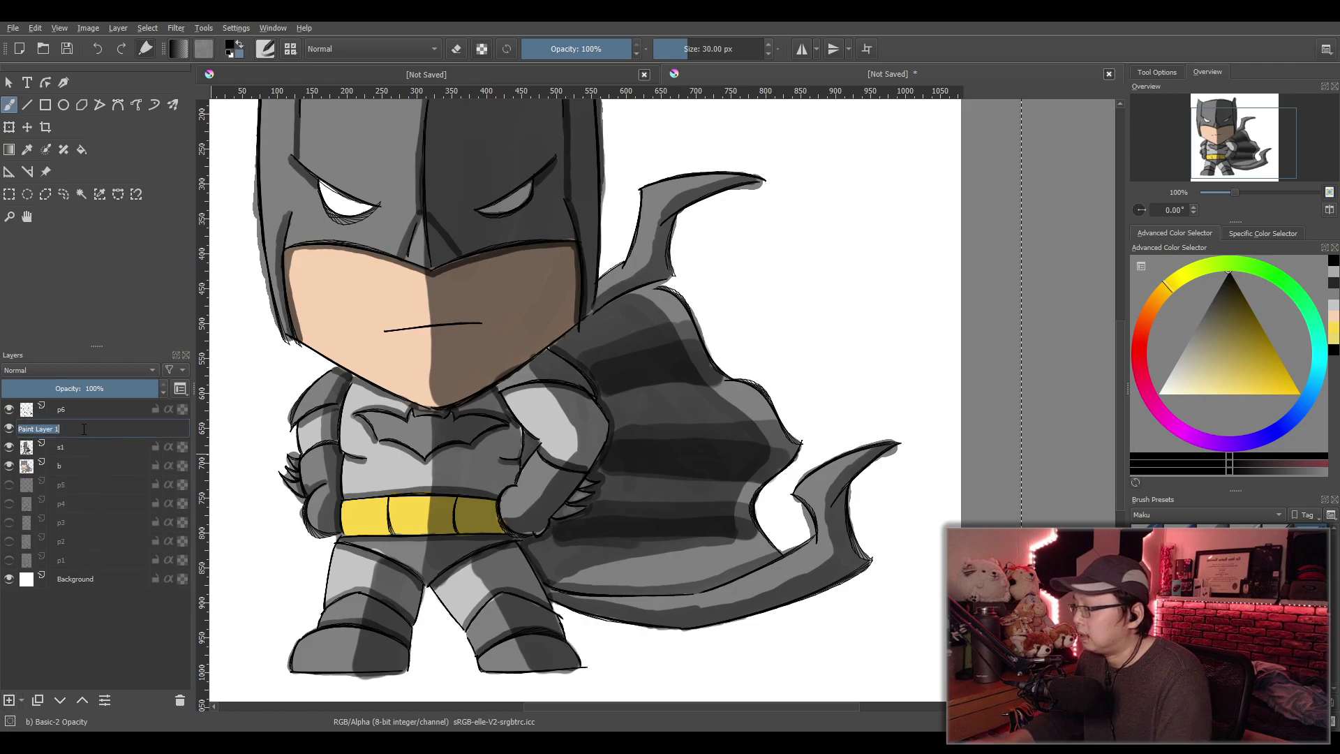
{"action": "type", "text": "h"}
{"action": "key", "text": "Return"}
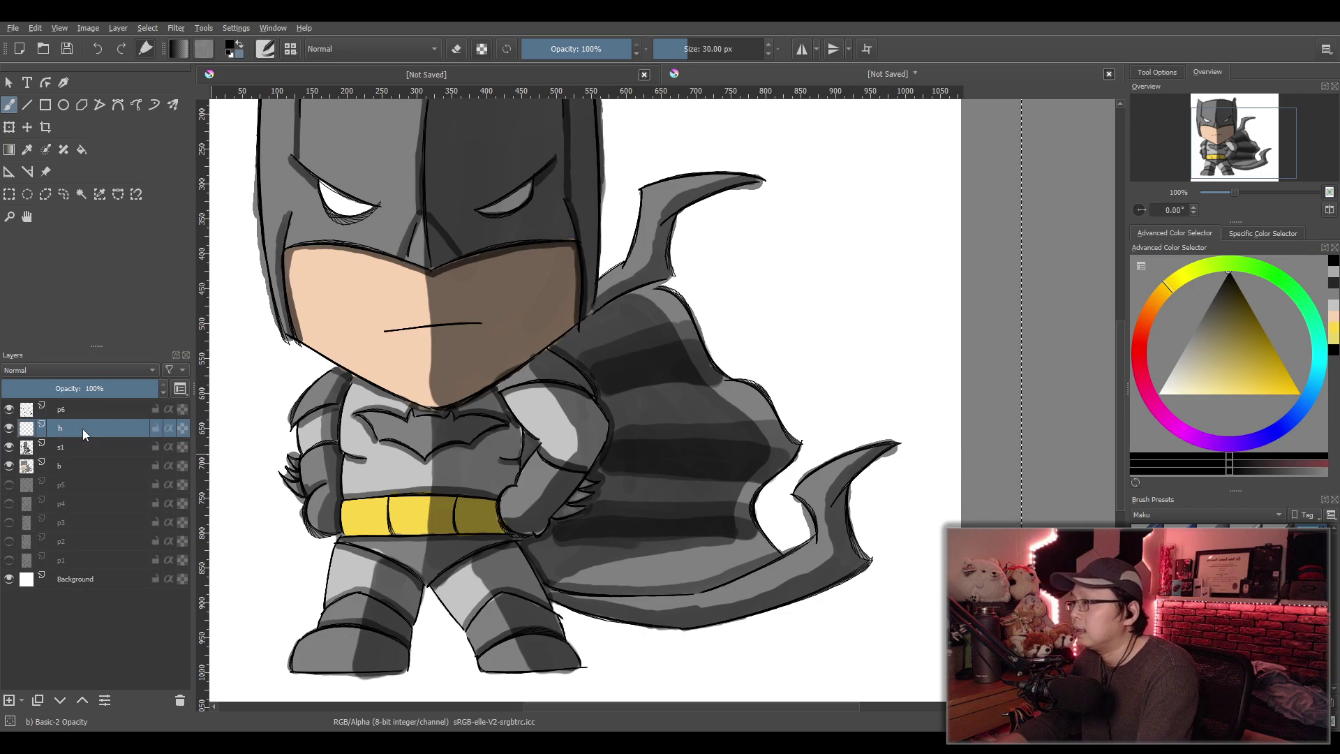
Rename the s1 shadow layer as s
{"action": "double_click", "coordinate": [67, 449]}
{"action": "type", "text": "s"}
{"action": "key", "text": "Return"}
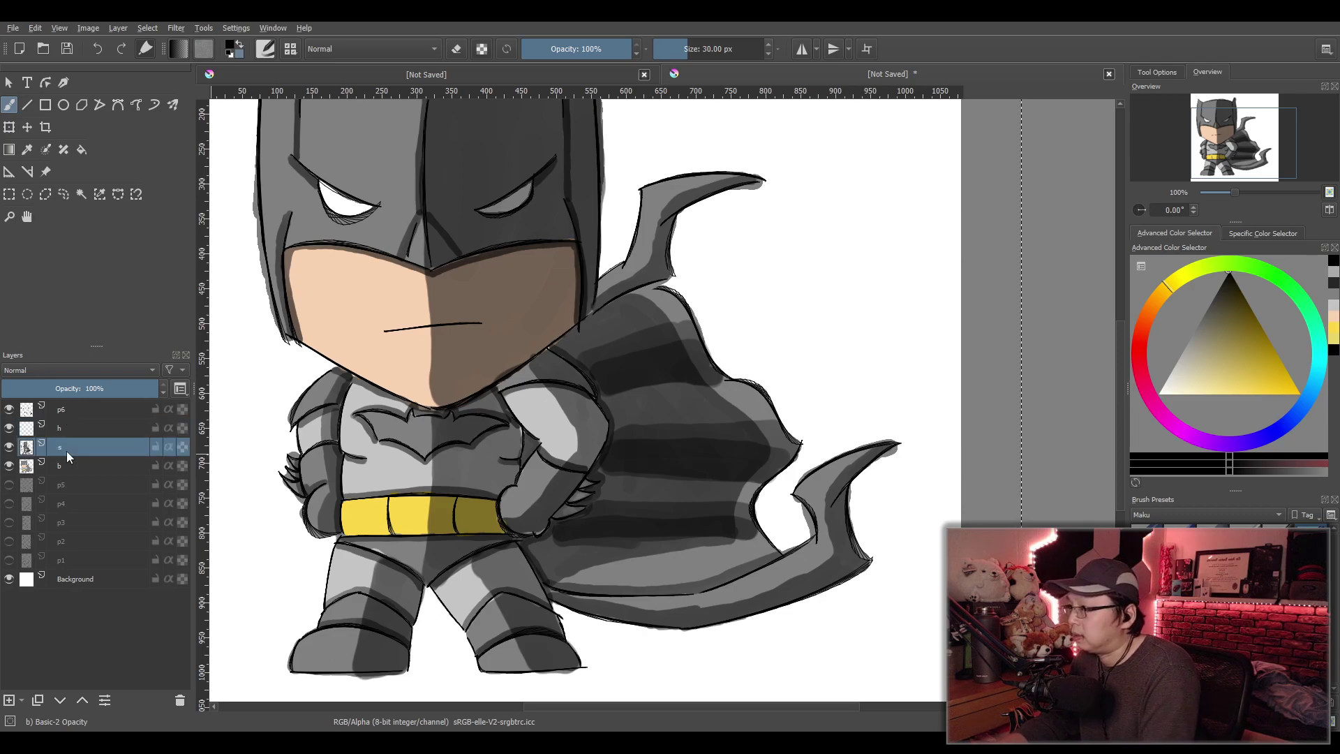
Set the painting colour to white and the brush size to 10 px for highlights on the legs
{"action": "left_click", "coordinate": [1159, 393]}
{"action": "left_click_drag", "start_coordinate": [558, 221], "coordinate": [698, 360]}
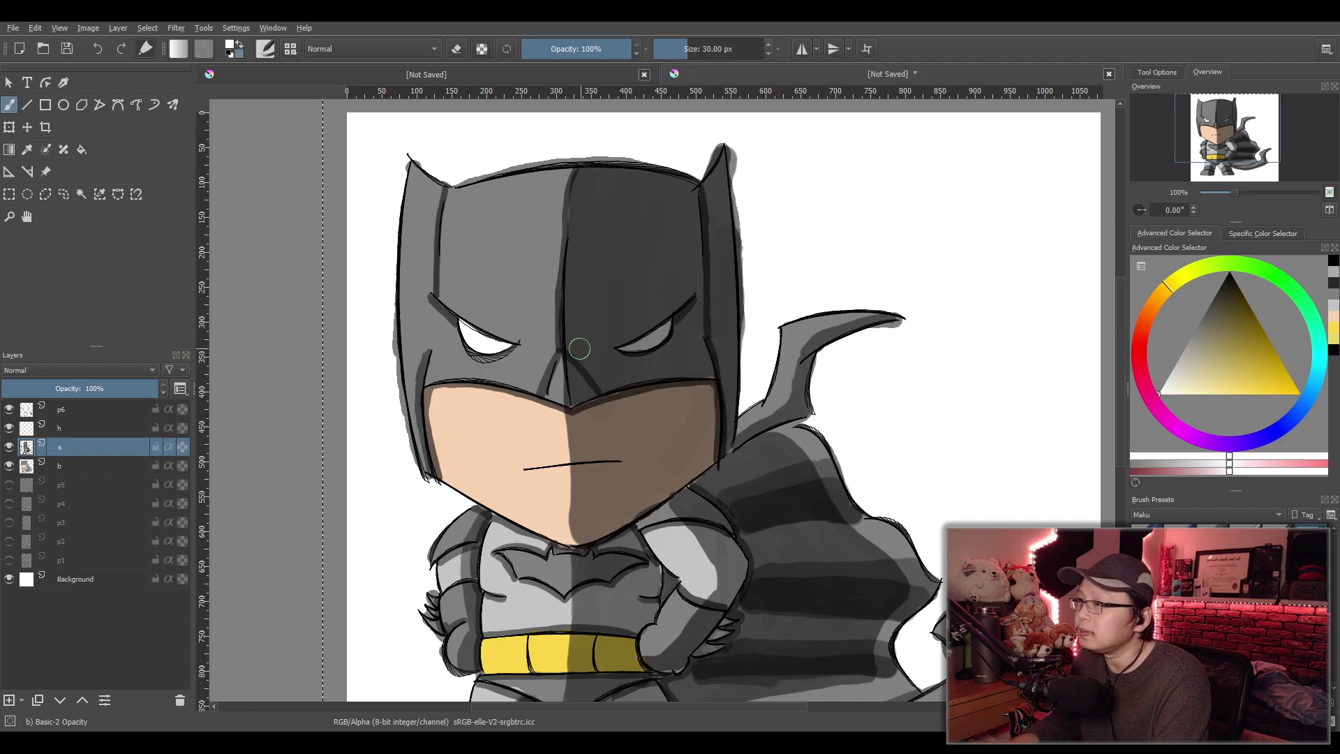
{"action": "scroll", "coordinate": [579, 349], "scroll_direction": "up", "scroll_amount": 1, "text": "ctrl"}
{"action": "scroll", "coordinate": [523, 347], "scroll_direction": "up", "scroll_amount": 1, "text": "ctrl"}
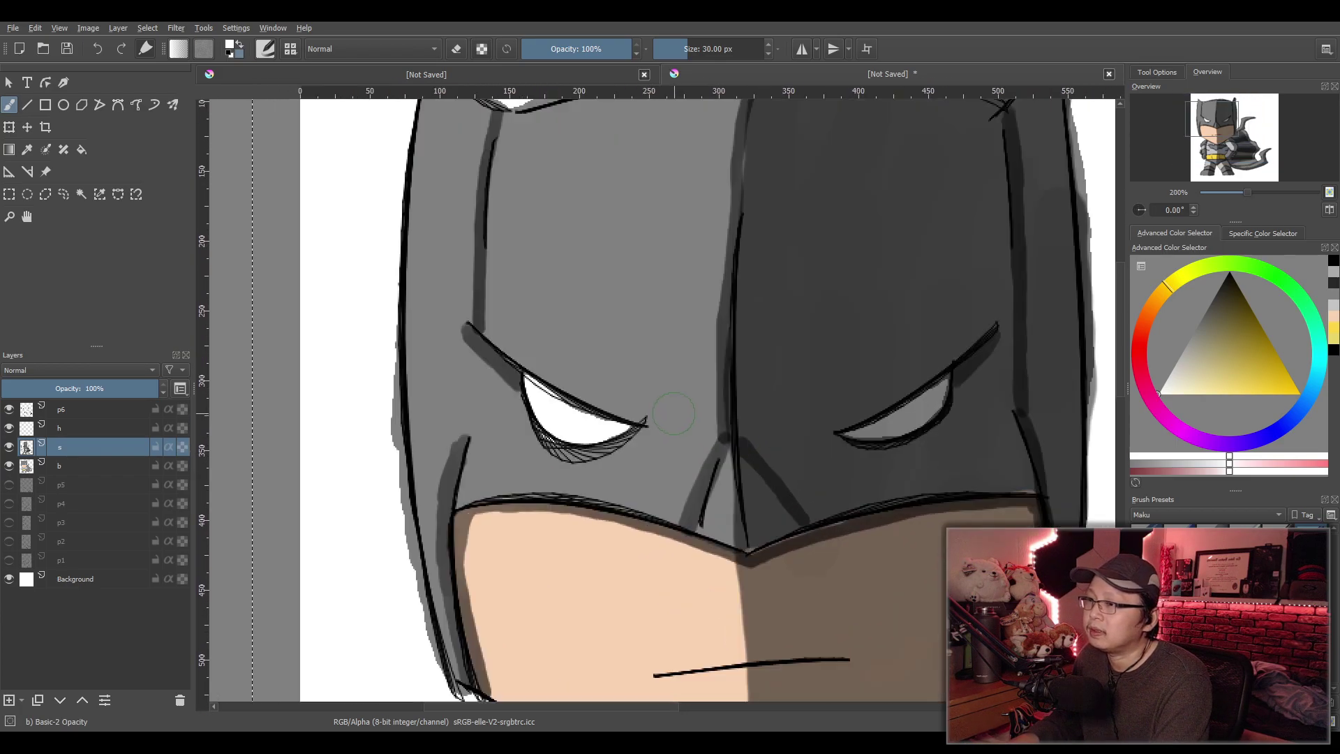
{"action": "scroll", "coordinate": [674, 413], "scroll_direction": "down", "scroll_amount": 3, "text": "ctrl"}
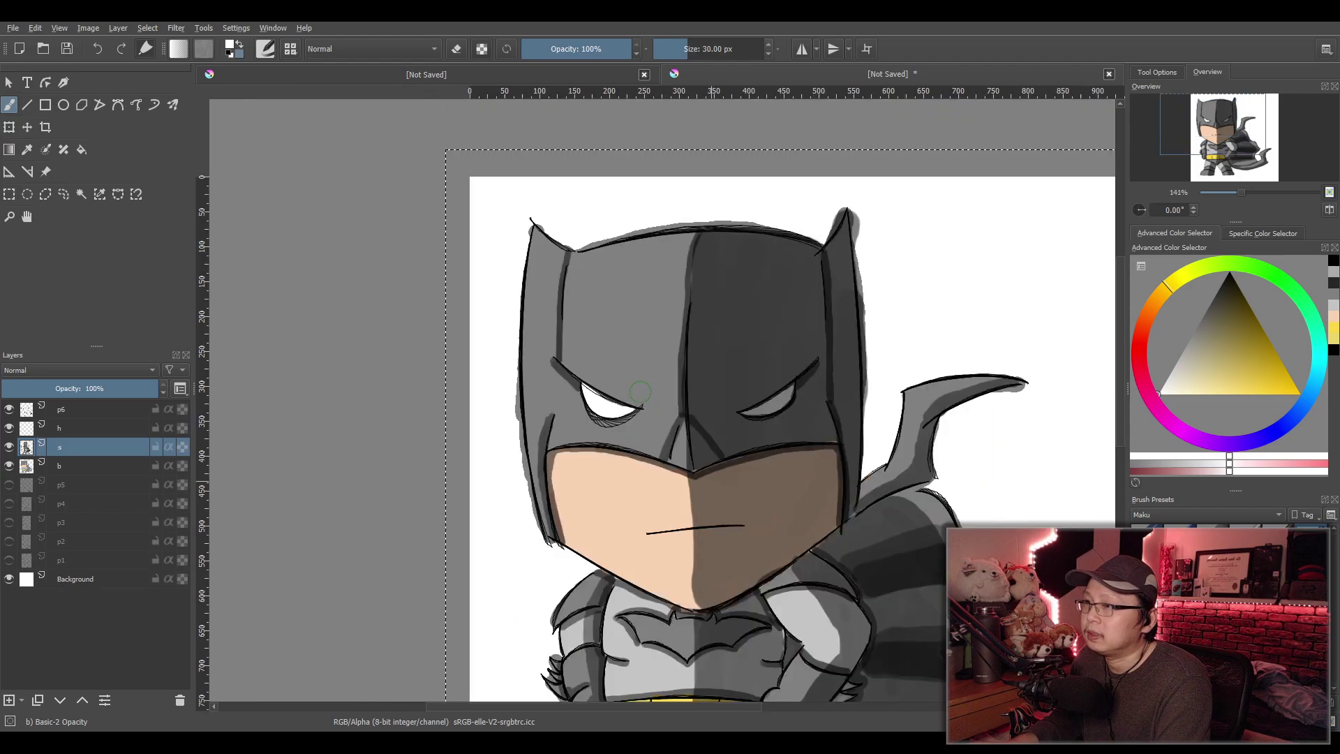
{"action": "scroll", "coordinate": [644, 521], "scroll_direction": "up", "scroll_amount": 1, "text": "ctrl"}
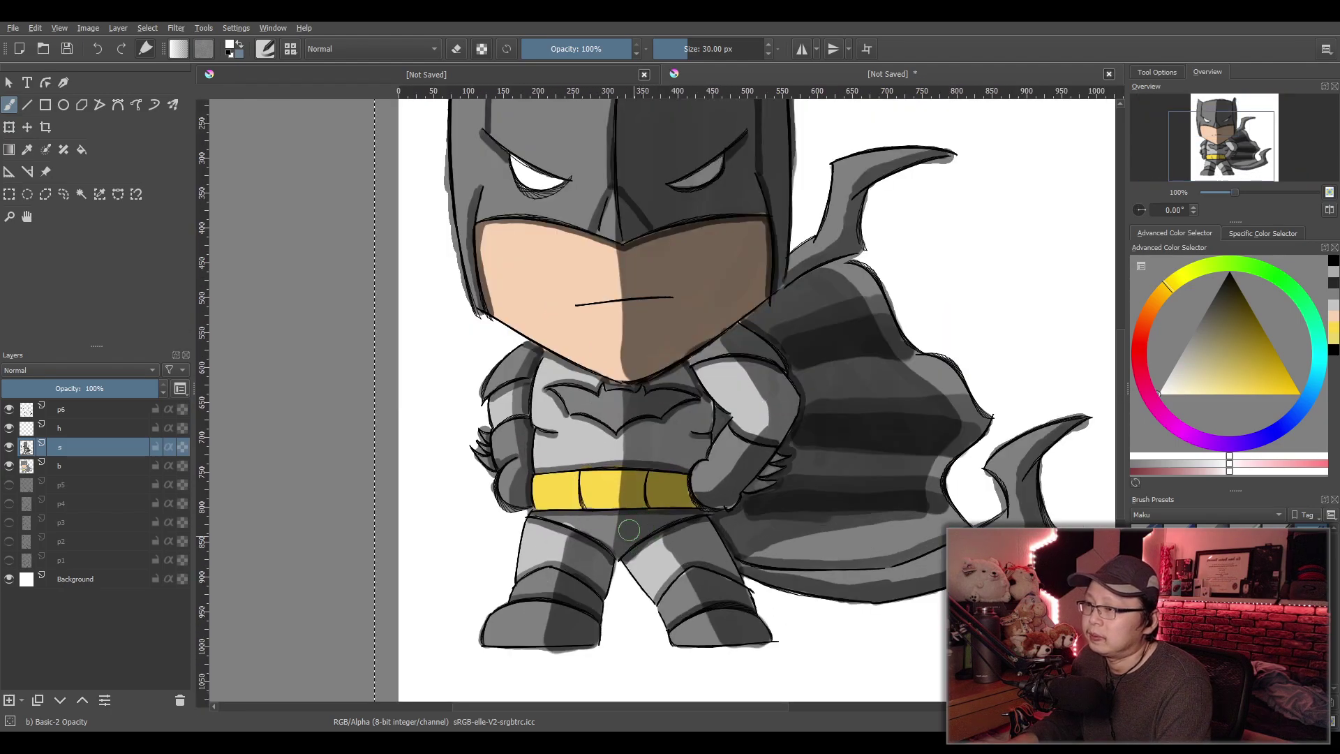
{"action": "scroll", "coordinate": [629, 530], "scroll_direction": "up", "scroll_amount": 1, "text": "ctrl"}
{"action": "scroll", "coordinate": [698, 517], "scroll_direction": "down", "scroll_amount": 2}
{"action": "scroll", "coordinate": [838, 502], "scroll_direction": "up", "scroll_amount": 1, "text": "ctrl"}
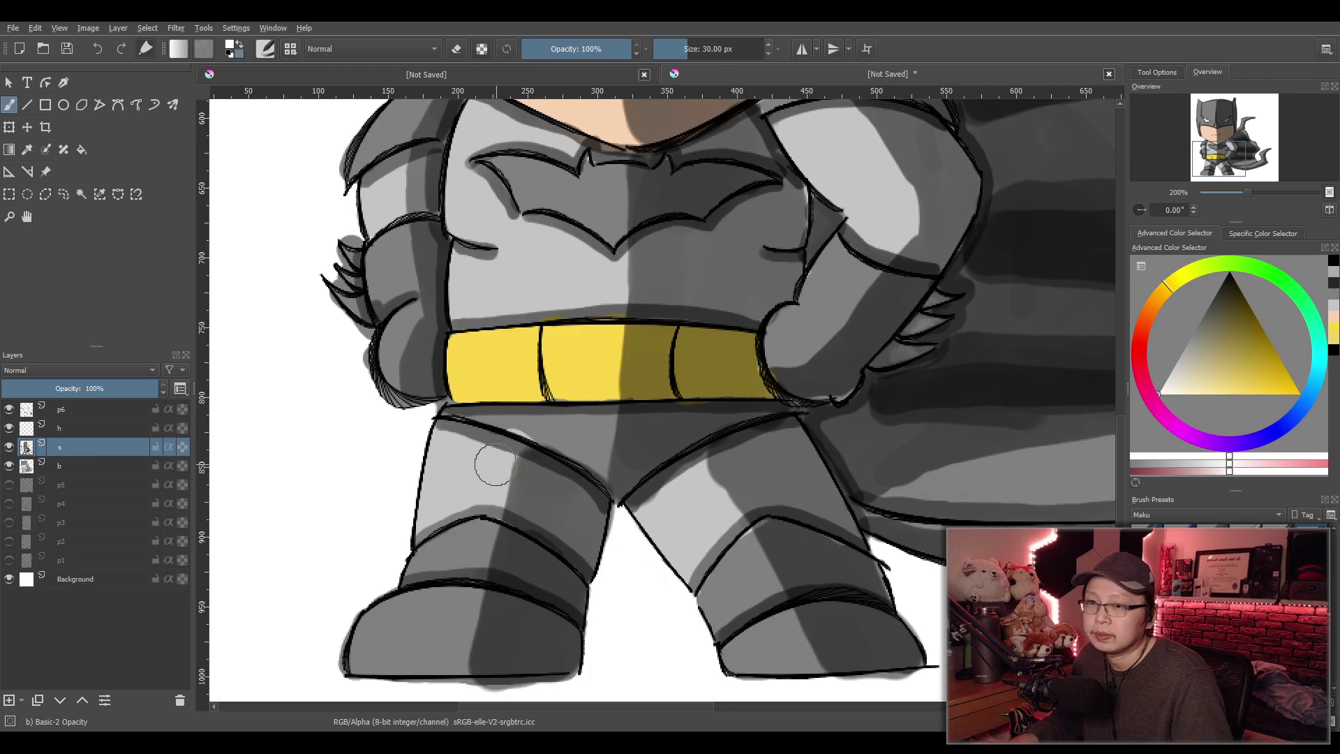
{"action": "left_click", "coordinate": [709, 43]}
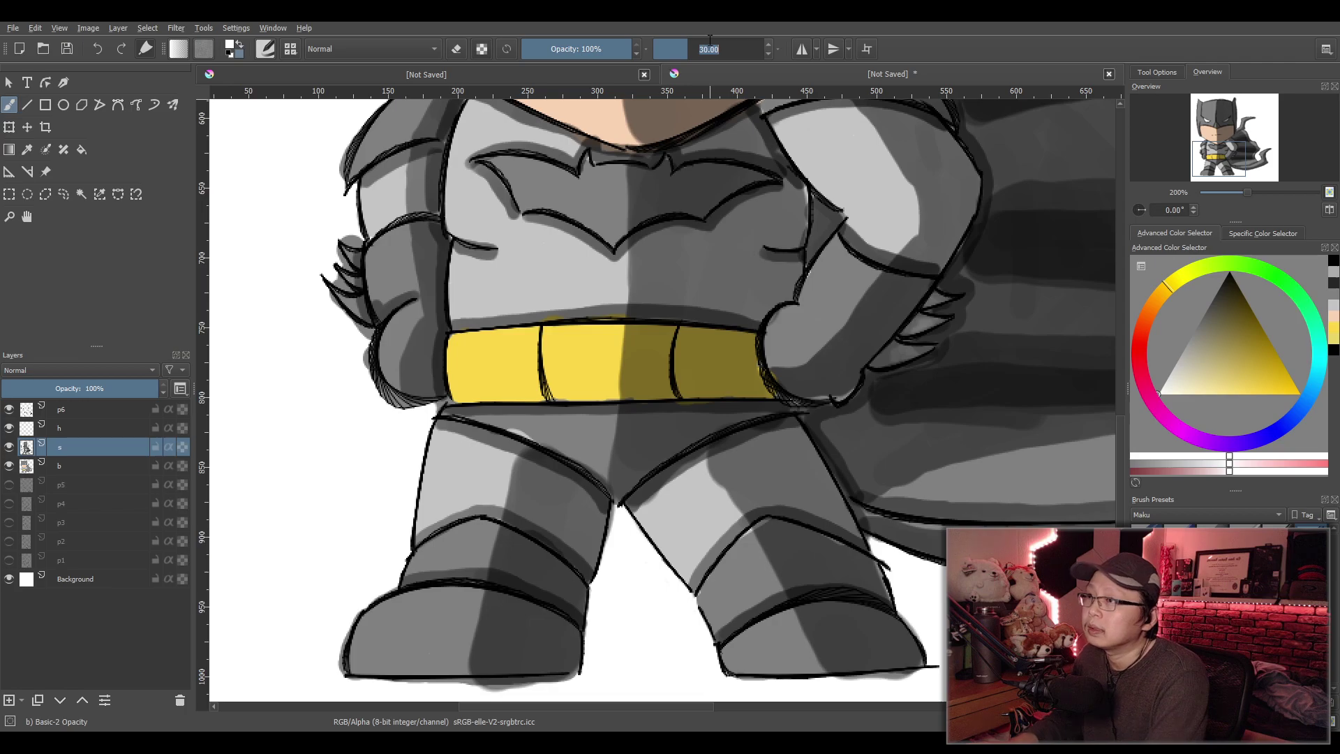
{"action": "type", "text": "10"}
{"action": "key", "text": "Return"}
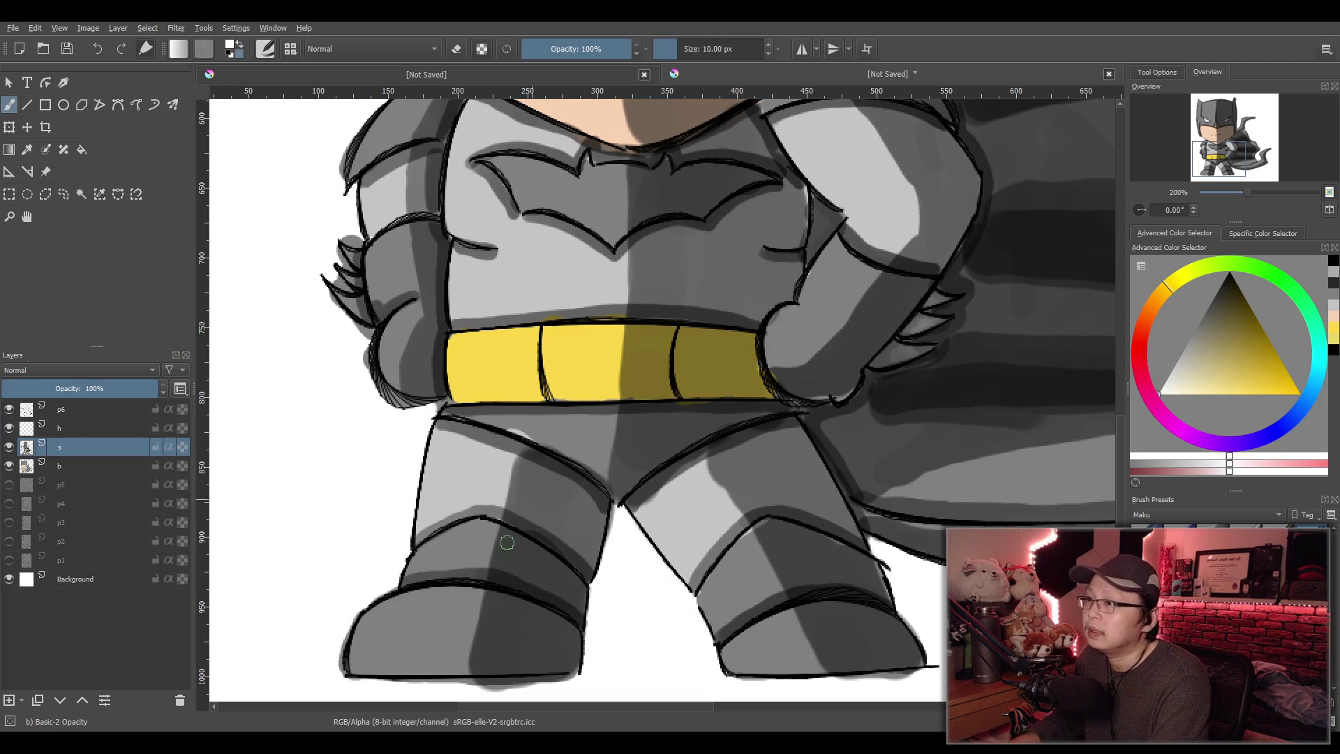
Paint light highlights along the outer edge of the left-hand thigh and shin and the boot's upper outer curve
{"action": "scroll", "coordinate": [515, 528], "scroll_direction": "up", "scroll_amount": 2}
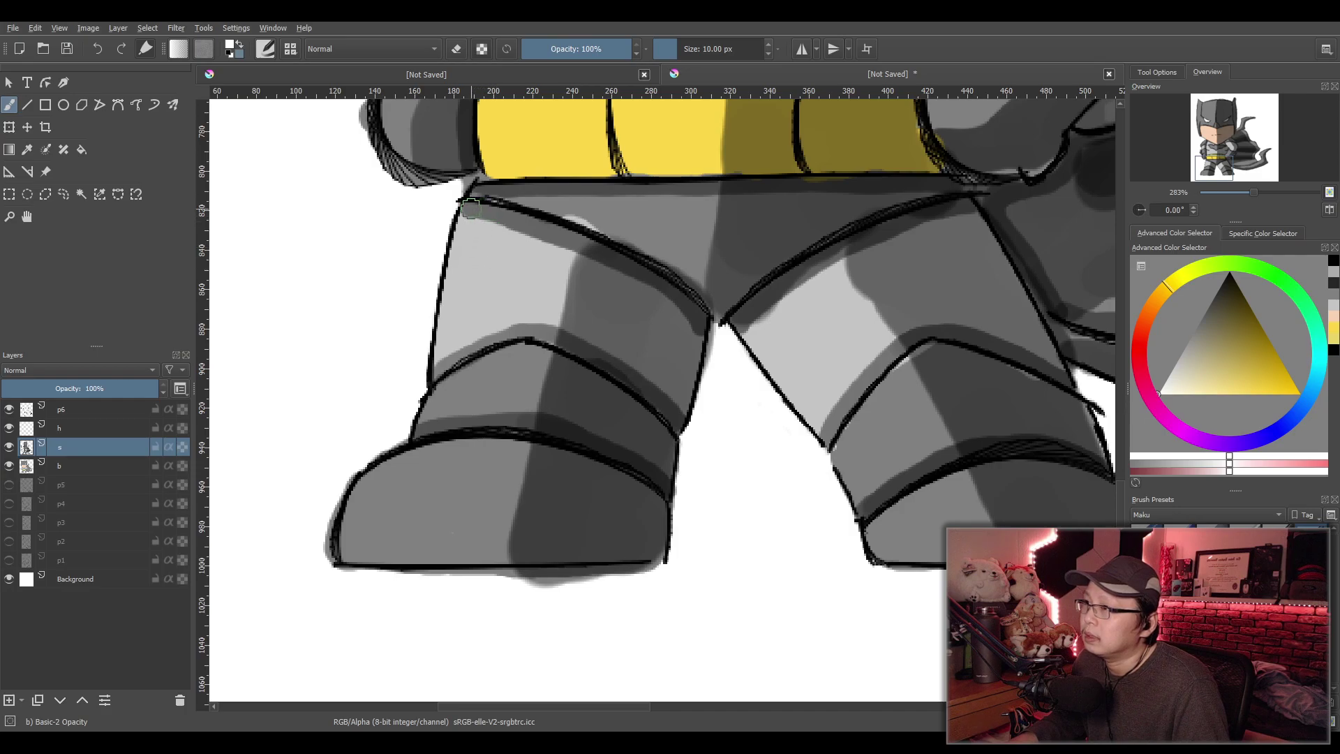
{"action": "mouse_move", "coordinate": [428, 371]}
{"action": "left_mouse_down"}
{"action": "mouse_move", "coordinate": [478, 197]}
{"action": "mouse_move", "coordinate": [416, 439]}
{"action": "mouse_move", "coordinate": [446, 380]}
{"action": "mouse_move", "coordinate": [537, 352]}
{"action": "left_mouse_up"}
{"action": "key", "text": "ctrl+z"}
{"action": "mouse_move", "coordinate": [447, 378]}
{"action": "left_mouse_down"}
{"action": "mouse_move", "coordinate": [418, 439]}
{"action": "mouse_move", "coordinate": [529, 345]}
{"action": "left_mouse_up"}
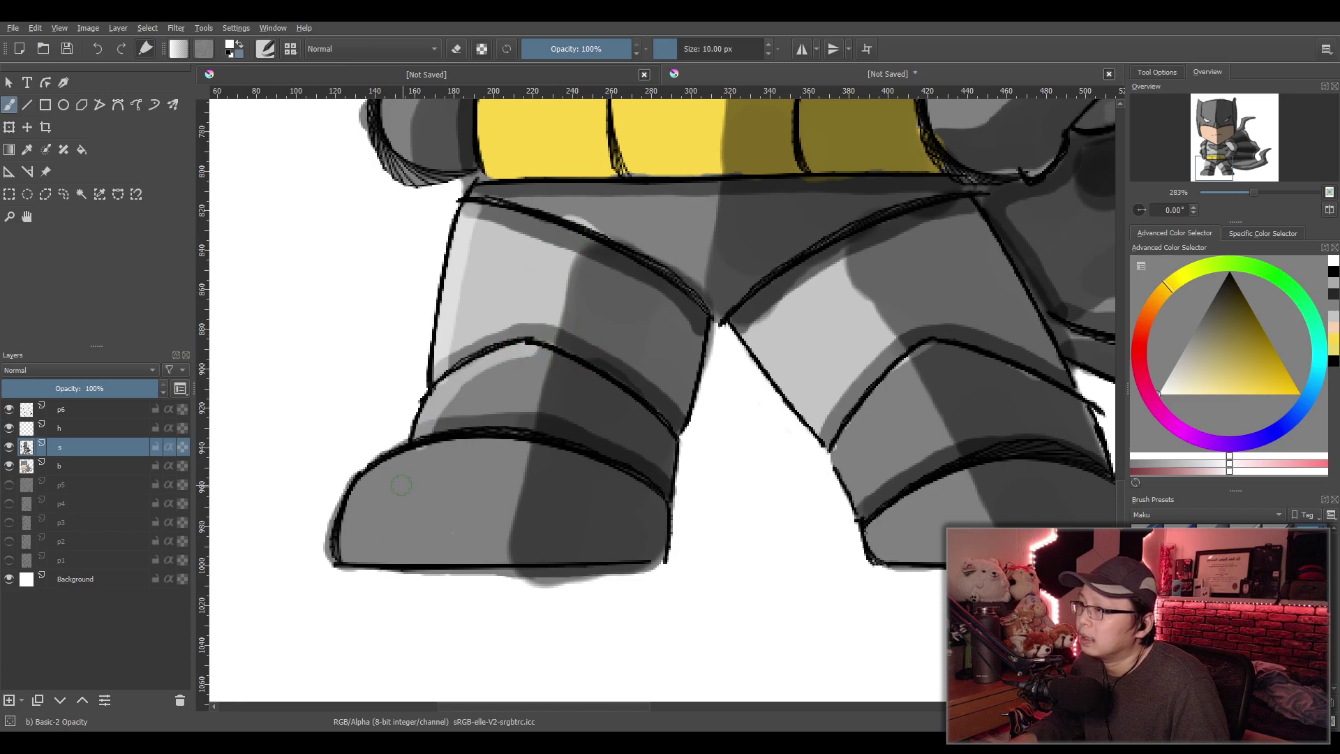
{"action": "mouse_move", "coordinate": [367, 479]}
{"action": "left_mouse_down"}
{"action": "mouse_move", "coordinate": [342, 559]}
{"action": "mouse_move", "coordinate": [384, 466]}
{"action": "mouse_move", "coordinate": [441, 443]}
{"action": "mouse_move", "coordinate": [510, 449]}
{"action": "mouse_move", "coordinate": [402, 461]}
{"action": "mouse_move", "coordinate": [338, 564]}
{"action": "left_mouse_up"}
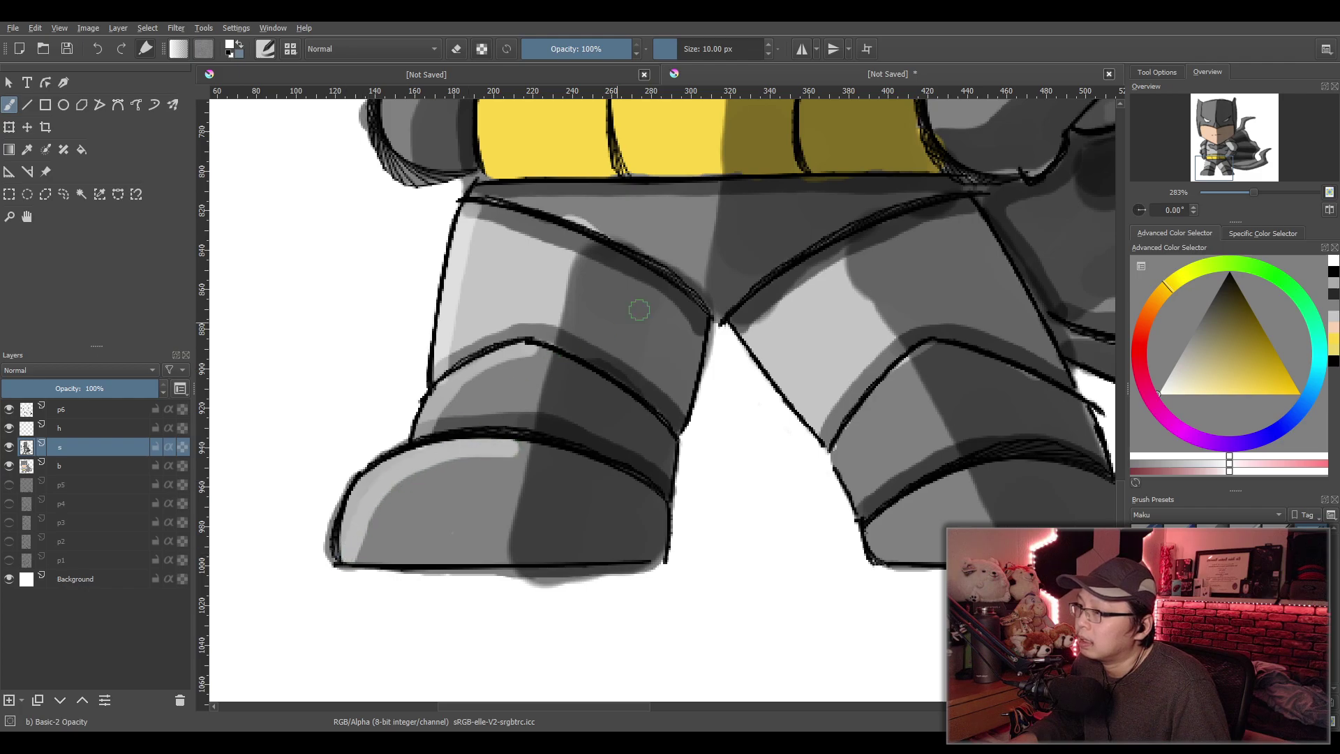
Paint light highlights along the inner edge of the right-hand thigh and shin and the boot's upper inner curve
{"action": "scroll", "coordinate": [628, 419], "scroll_direction": "down", "scroll_amount": 4}
{"action": "scroll", "coordinate": [696, 509], "scroll_direction": "up", "scroll_amount": 4}
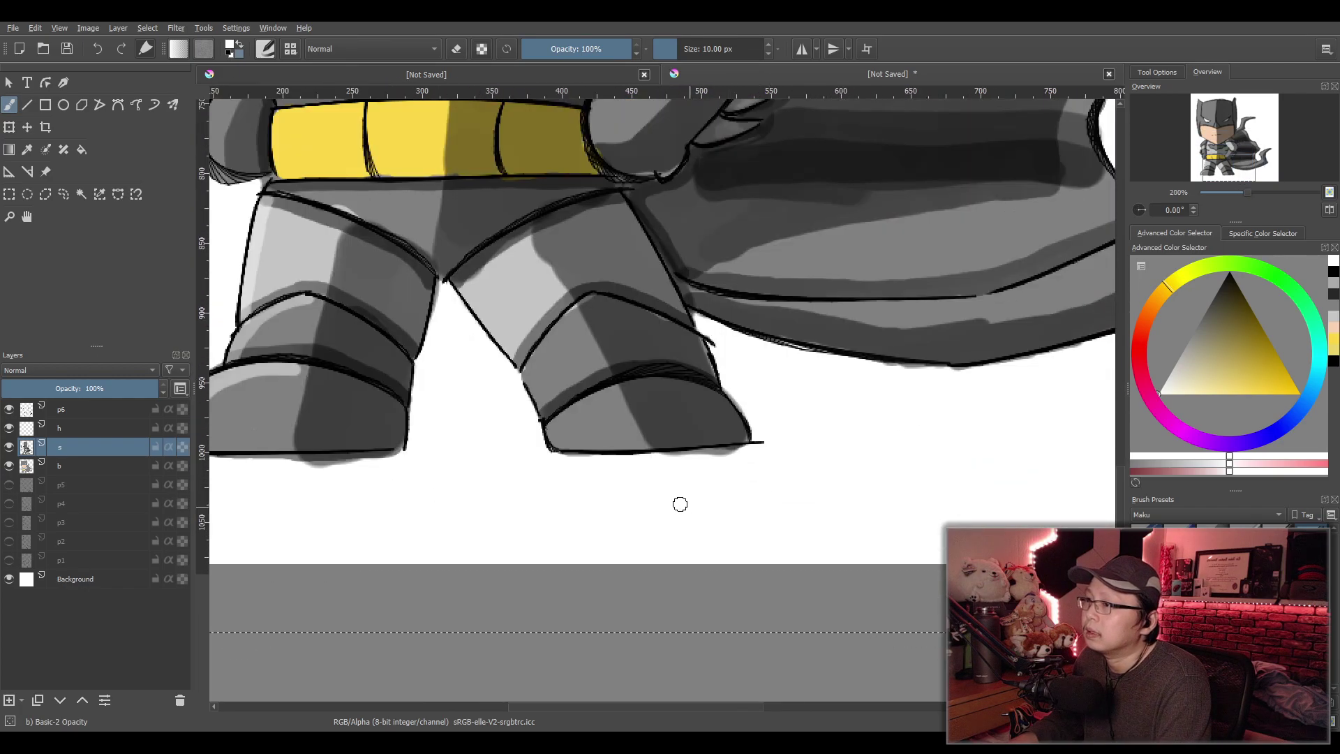
{"action": "mouse_move", "coordinate": [508, 396]}
{"action": "left_mouse_down"}
{"action": "mouse_move", "coordinate": [507, 429]}
{"action": "mouse_move", "coordinate": [508, 398]}
{"action": "mouse_move", "coordinate": [585, 353]}
{"action": "mouse_move", "coordinate": [532, 386]}
{"action": "mouse_move", "coordinate": [513, 419]}
{"action": "left_mouse_up"}
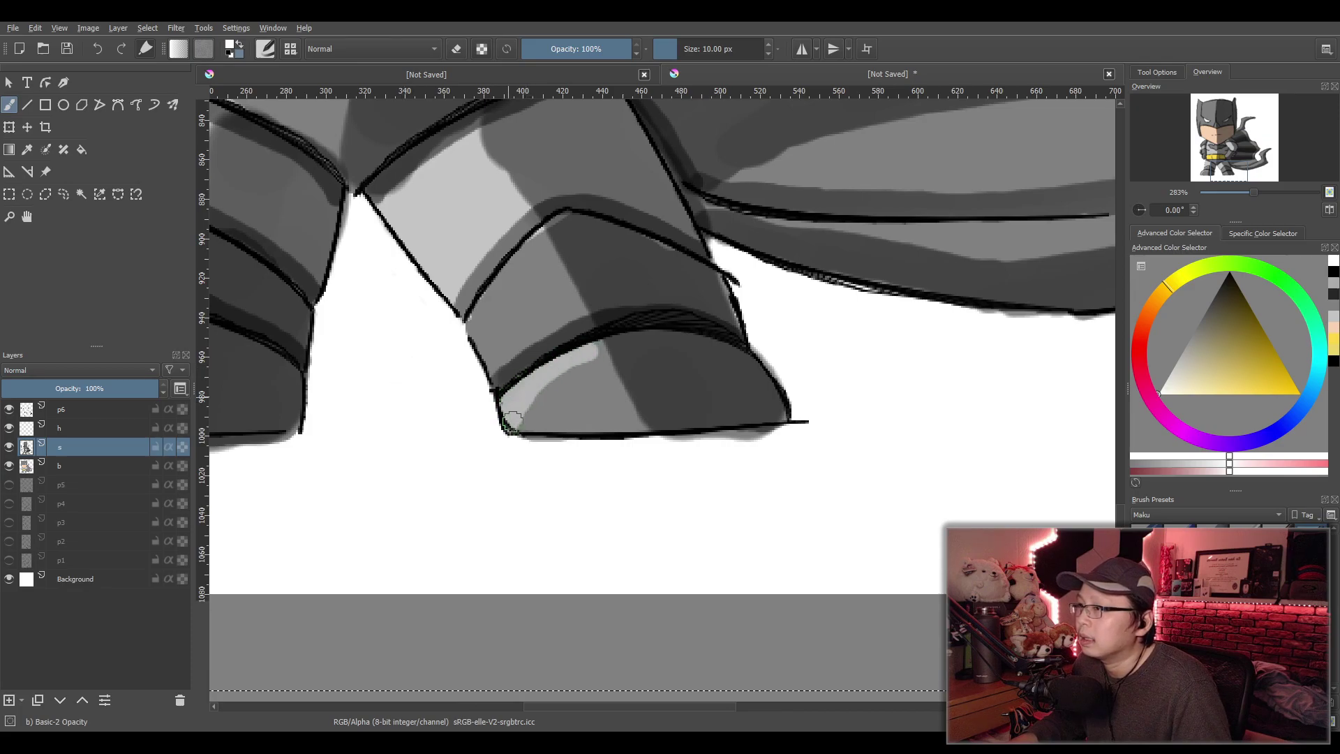
{"action": "mouse_move", "coordinate": [466, 322]}
{"action": "left_mouse_down"}
{"action": "mouse_move", "coordinate": [499, 372]}
{"action": "mouse_move", "coordinate": [478, 312]}
{"action": "mouse_move", "coordinate": [537, 228]}
{"action": "mouse_move", "coordinate": [485, 309]}
{"action": "left_mouse_up"}
{"action": "key", "text": "ctrl+z"}
{"action": "mouse_move", "coordinate": [536, 243]}
{"action": "left_mouse_down"}
{"action": "mouse_move", "coordinate": [478, 332]}
{"action": "mouse_move", "coordinate": [477, 317]}
{"action": "mouse_move", "coordinate": [482, 354]}
{"action": "left_mouse_up"}
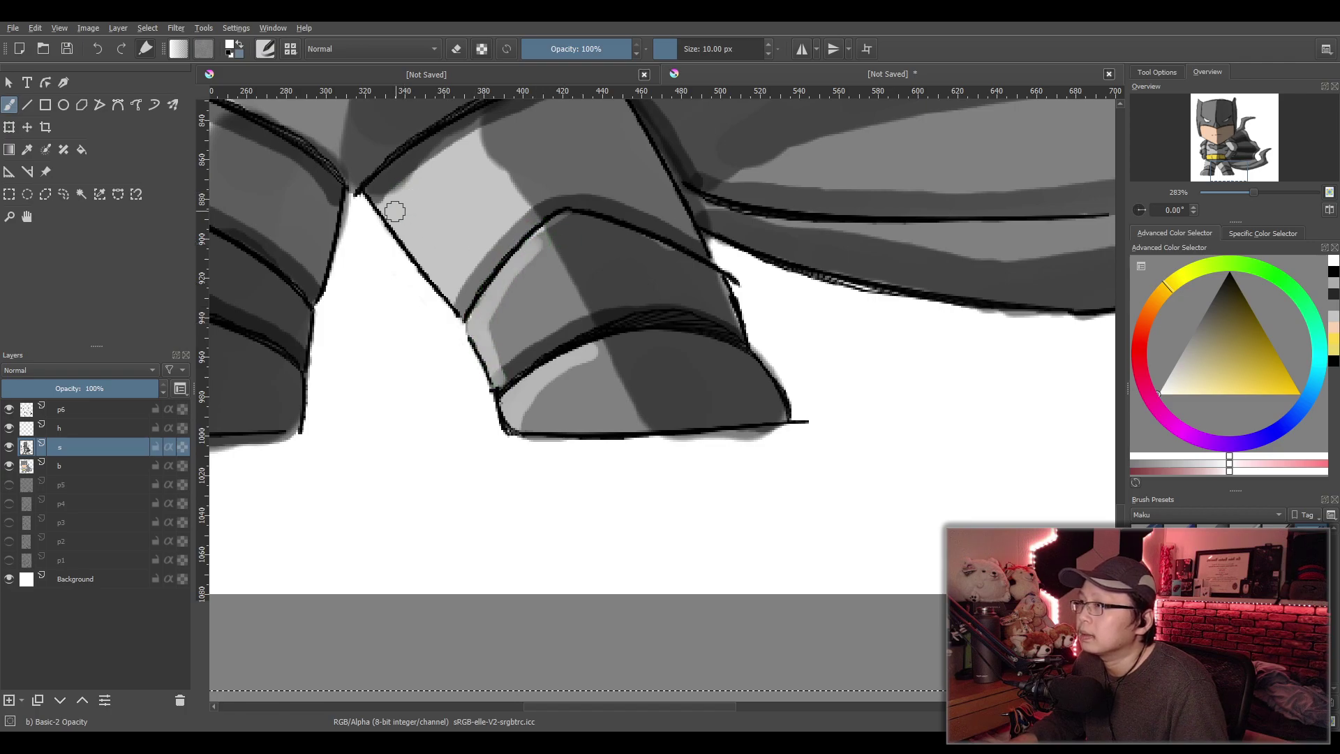
{"action": "mouse_move", "coordinate": [383, 203]}
{"action": "left_mouse_down"}
{"action": "mouse_move", "coordinate": [458, 305]}
{"action": "mouse_move", "coordinate": [388, 208]}
{"action": "left_mouse_up"}
{"action": "scroll", "coordinate": [419, 185], "scroll_direction": "down", "scroll_amount": 2}
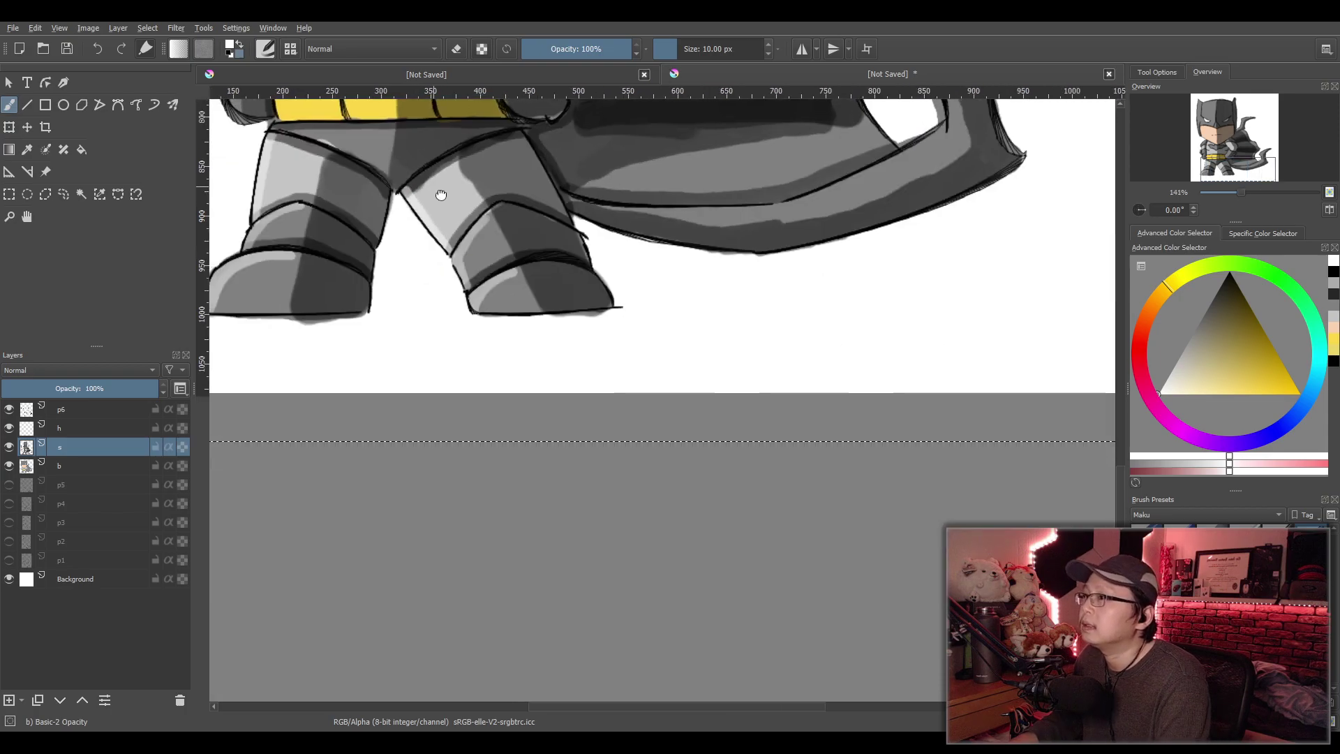
Paint light highlights along the outer edges of the left-hand fist, forearm glove, upper arm and shoulder
{"action": "scroll", "coordinate": [539, 162], "scroll_direction": "up", "scroll_amount": 4}
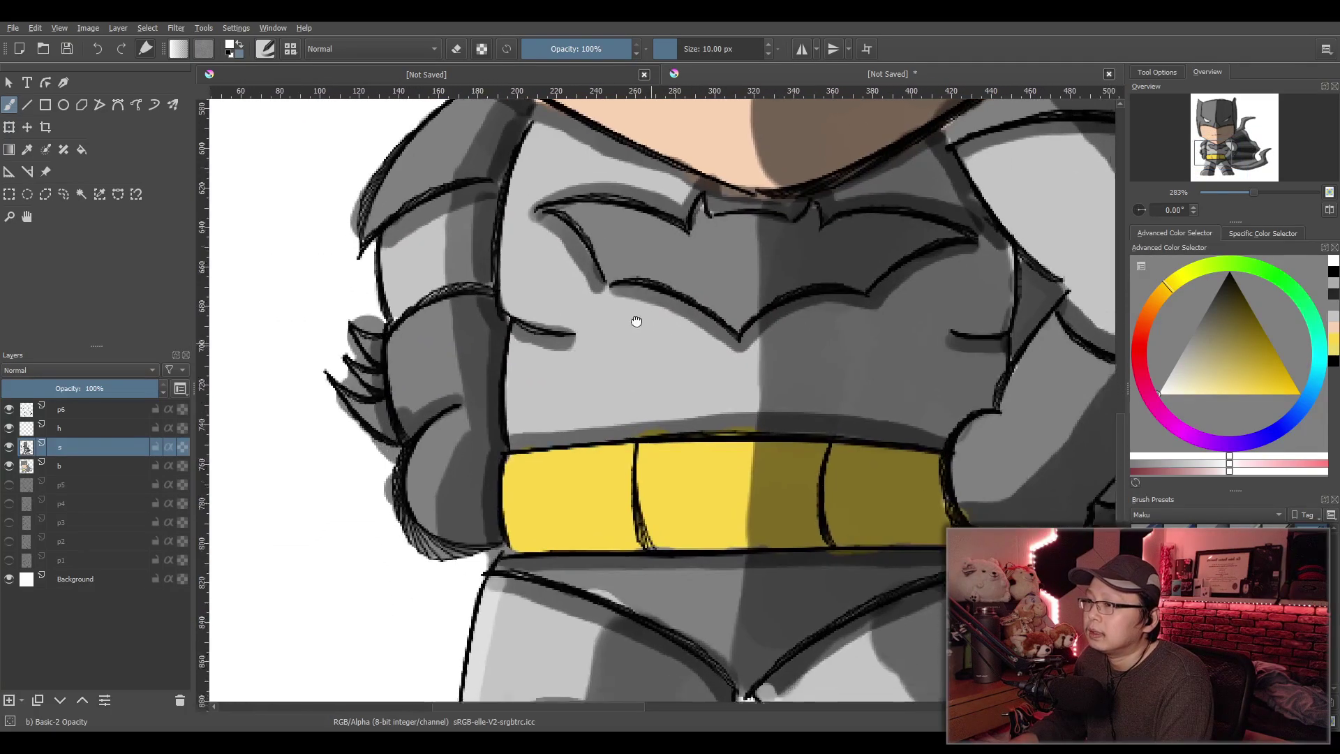
{"action": "scroll", "coordinate": [538, 217], "scroll_direction": "down", "scroll_amount": 2}
{"action": "scroll", "coordinate": [641, 304], "scroll_direction": "up", "scroll_amount": 2}
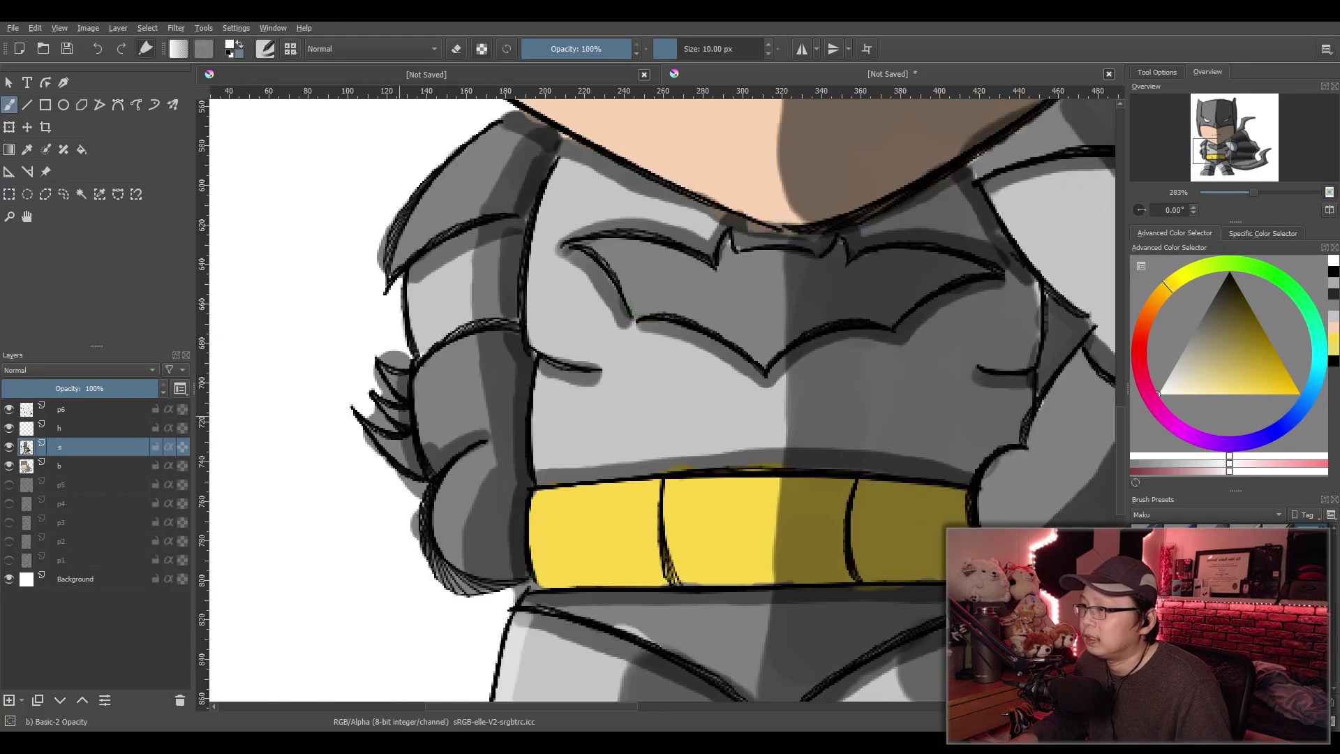
{"action": "mouse_move", "coordinate": [477, 450]}
{"action": "left_mouse_down"}
{"action": "mouse_move", "coordinate": [431, 521]}
{"action": "mouse_move", "coordinate": [436, 558]}
{"action": "mouse_move", "coordinate": [467, 437]}
{"action": "left_mouse_up"}
{"action": "mouse_move", "coordinate": [457, 338]}
{"action": "left_mouse_down"}
{"action": "mouse_move", "coordinate": [416, 419]}
{"action": "mouse_move", "coordinate": [450, 345]}
{"action": "mouse_move", "coordinate": [418, 407]}
{"action": "mouse_move", "coordinate": [438, 473]}
{"action": "left_mouse_up"}
{"action": "mouse_move", "coordinate": [407, 268]}
{"action": "left_mouse_down"}
{"action": "mouse_move", "coordinate": [422, 333]}
{"action": "mouse_move", "coordinate": [411, 279]}
{"action": "left_mouse_up"}
{"action": "mouse_move", "coordinate": [502, 125]}
{"action": "left_mouse_down"}
{"action": "mouse_move", "coordinate": [440, 187]}
{"action": "mouse_move", "coordinate": [396, 266]}
{"action": "mouse_move", "coordinate": [469, 213]}
{"action": "left_mouse_up"}
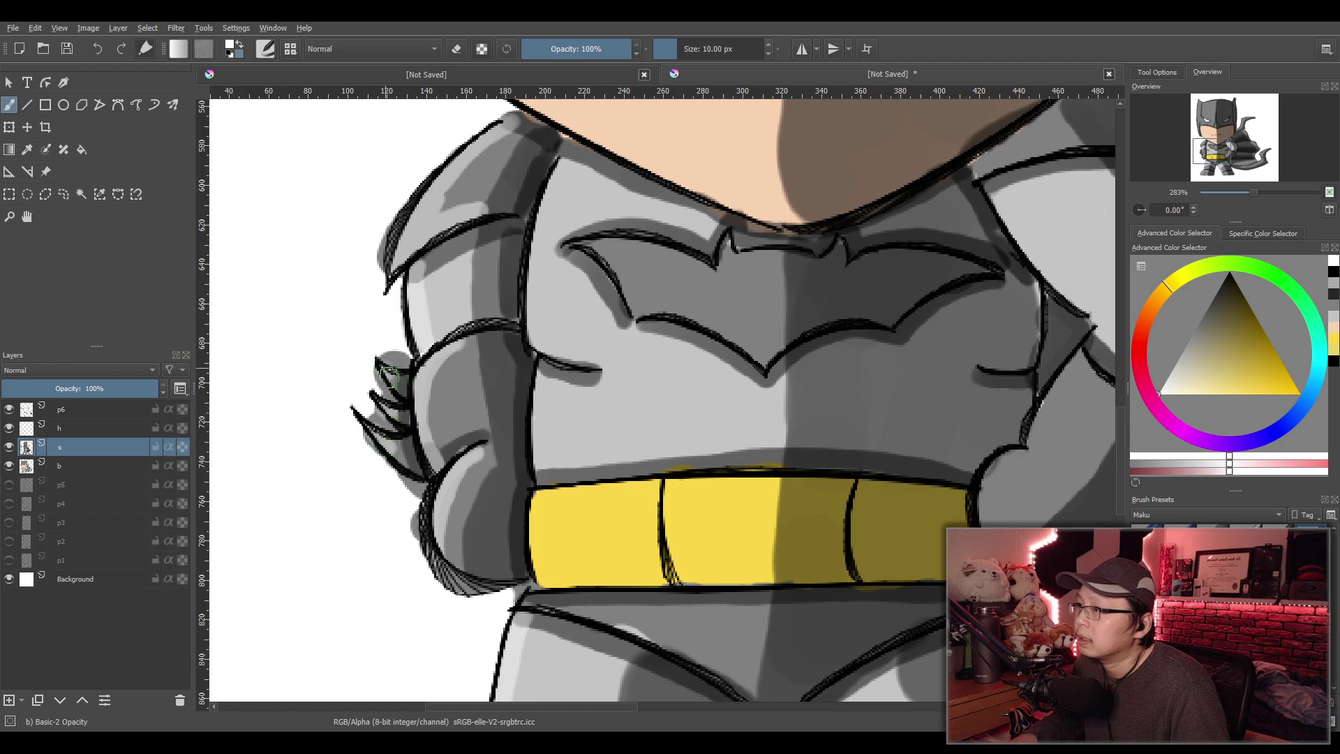
Paint light highlights along the chest's left-hand edge, above the pectoral line, and inside the lit half of the bat emblem
{"action": "left_click_drag", "start_coordinate": [484, 332], "coordinate": [681, 374]}
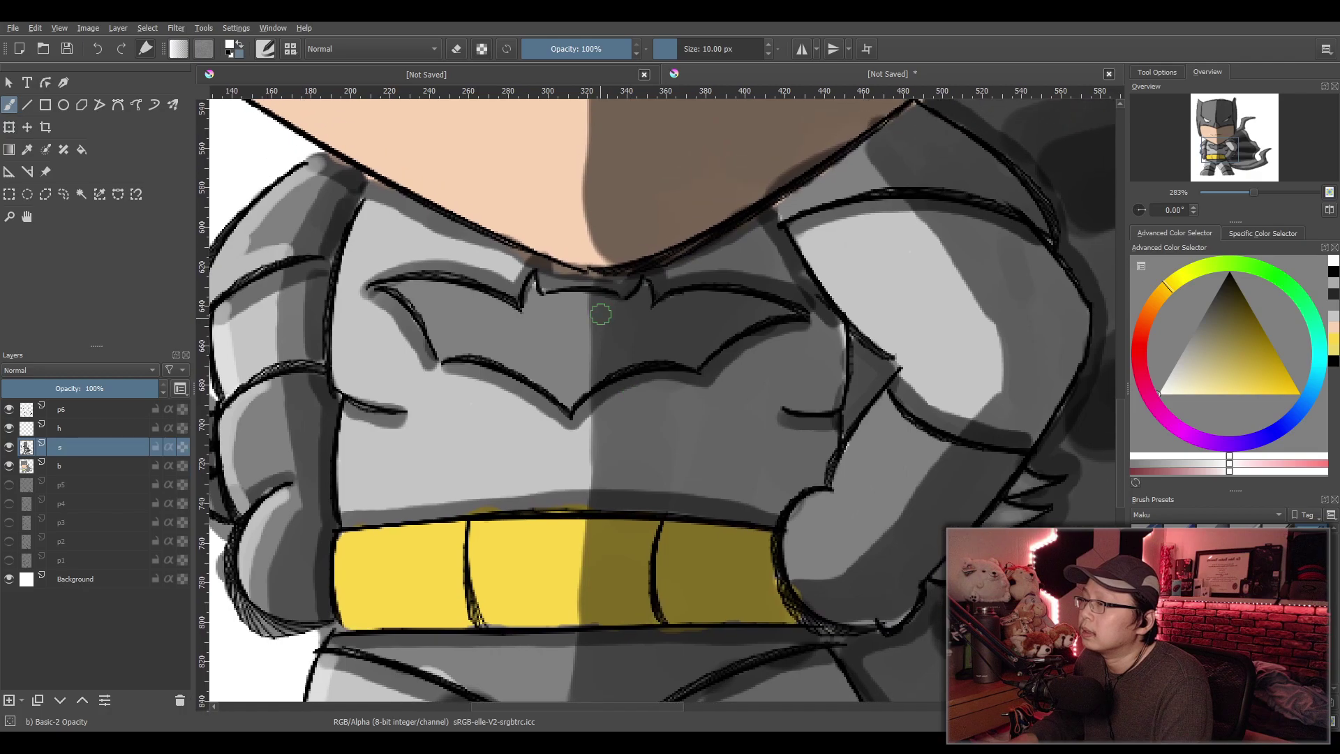
{"action": "mouse_move", "coordinate": [381, 187]}
{"action": "left_mouse_down"}
{"action": "mouse_move", "coordinate": [339, 345]}
{"action": "mouse_move", "coordinate": [356, 397]}
{"action": "mouse_move", "coordinate": [390, 404]}
{"action": "mouse_move", "coordinate": [365, 396]}
{"action": "mouse_move", "coordinate": [340, 358]}
{"action": "mouse_move", "coordinate": [380, 392]}
{"action": "left_mouse_up"}
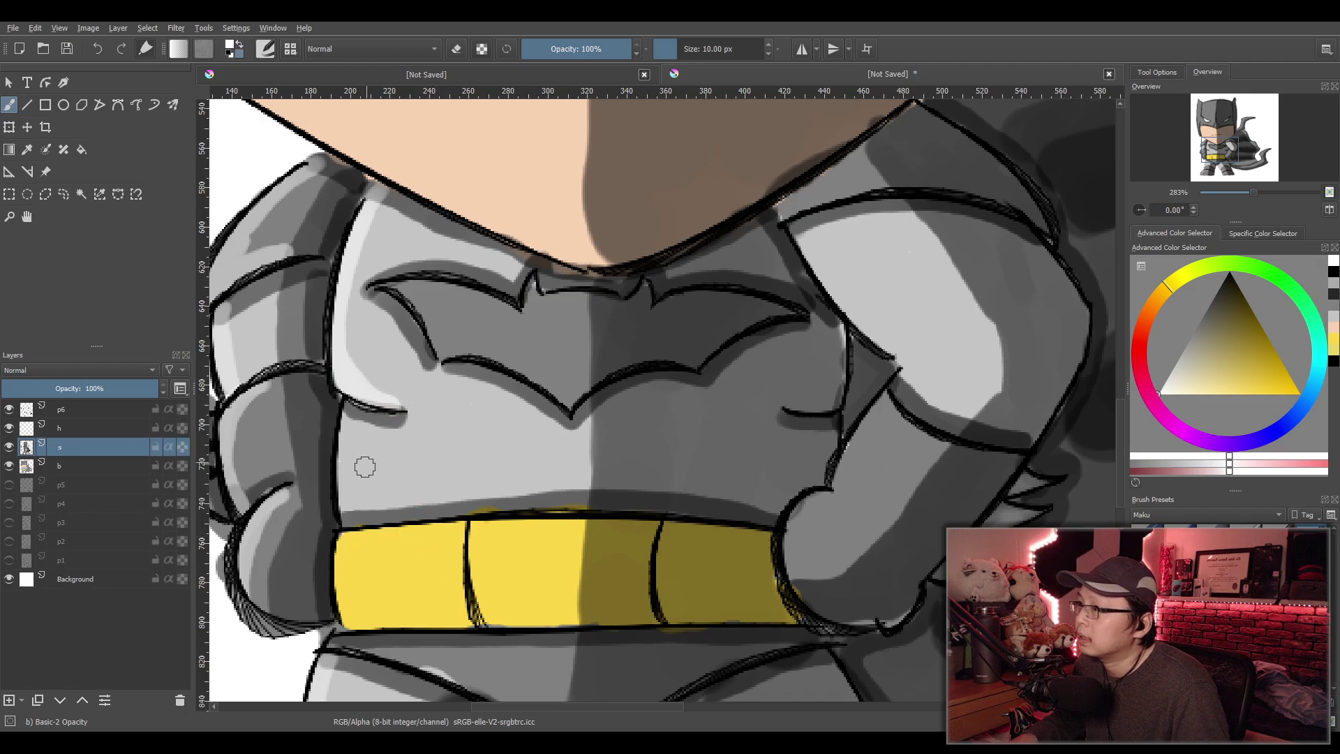
{"action": "mouse_move", "coordinate": [346, 432]}
{"action": "left_mouse_down"}
{"action": "mouse_move", "coordinate": [348, 500]}
{"action": "mouse_move", "coordinate": [346, 446]}
{"action": "left_mouse_up"}
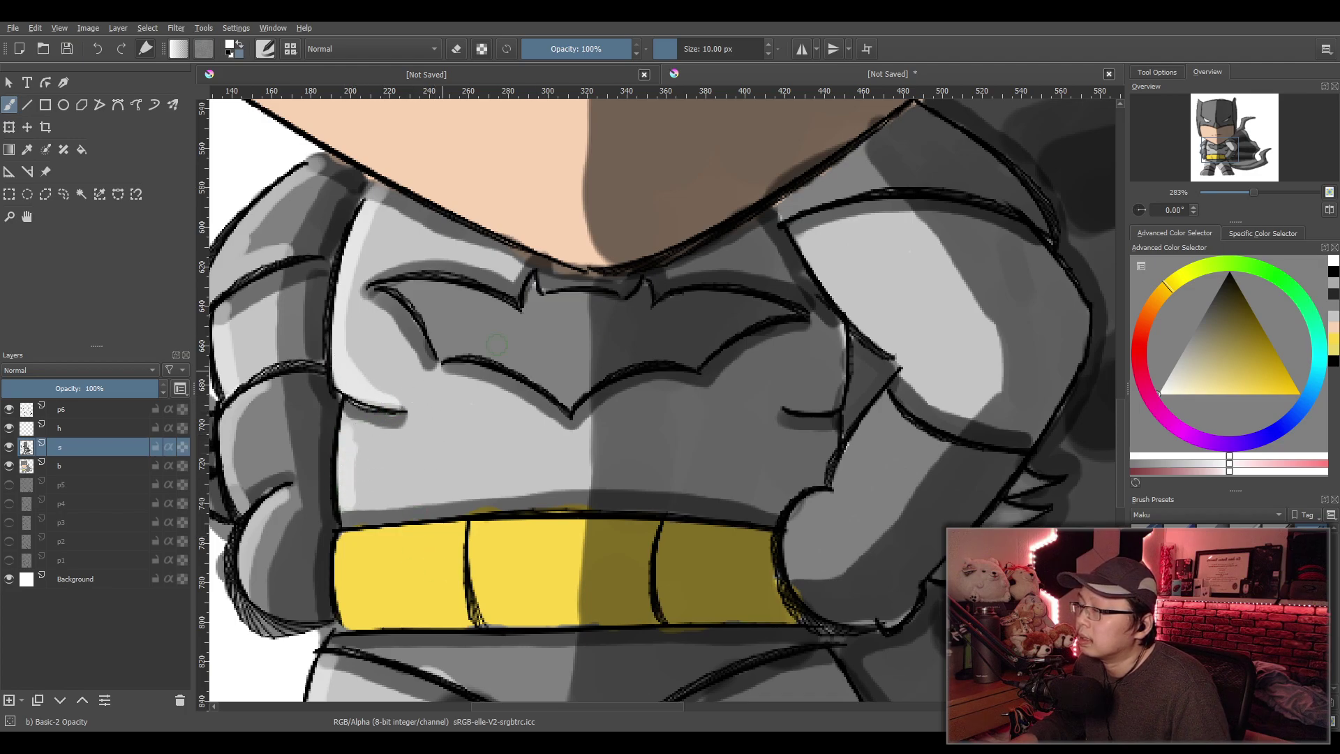
{"action": "mouse_move", "coordinate": [399, 286]}
{"action": "left_mouse_down"}
{"action": "mouse_move", "coordinate": [524, 311]}
{"action": "mouse_move", "coordinate": [534, 287]}
{"action": "mouse_move", "coordinate": [532, 305]}
{"action": "mouse_move", "coordinate": [578, 299]}
{"action": "mouse_move", "coordinate": [510, 315]}
{"action": "mouse_move", "coordinate": [407, 287]}
{"action": "mouse_move", "coordinate": [442, 352]}
{"action": "mouse_move", "coordinate": [525, 366]}
{"action": "mouse_move", "coordinate": [572, 406]}
{"action": "mouse_move", "coordinate": [527, 366]}
{"action": "mouse_move", "coordinate": [464, 351]}
{"action": "left_mouse_up"}
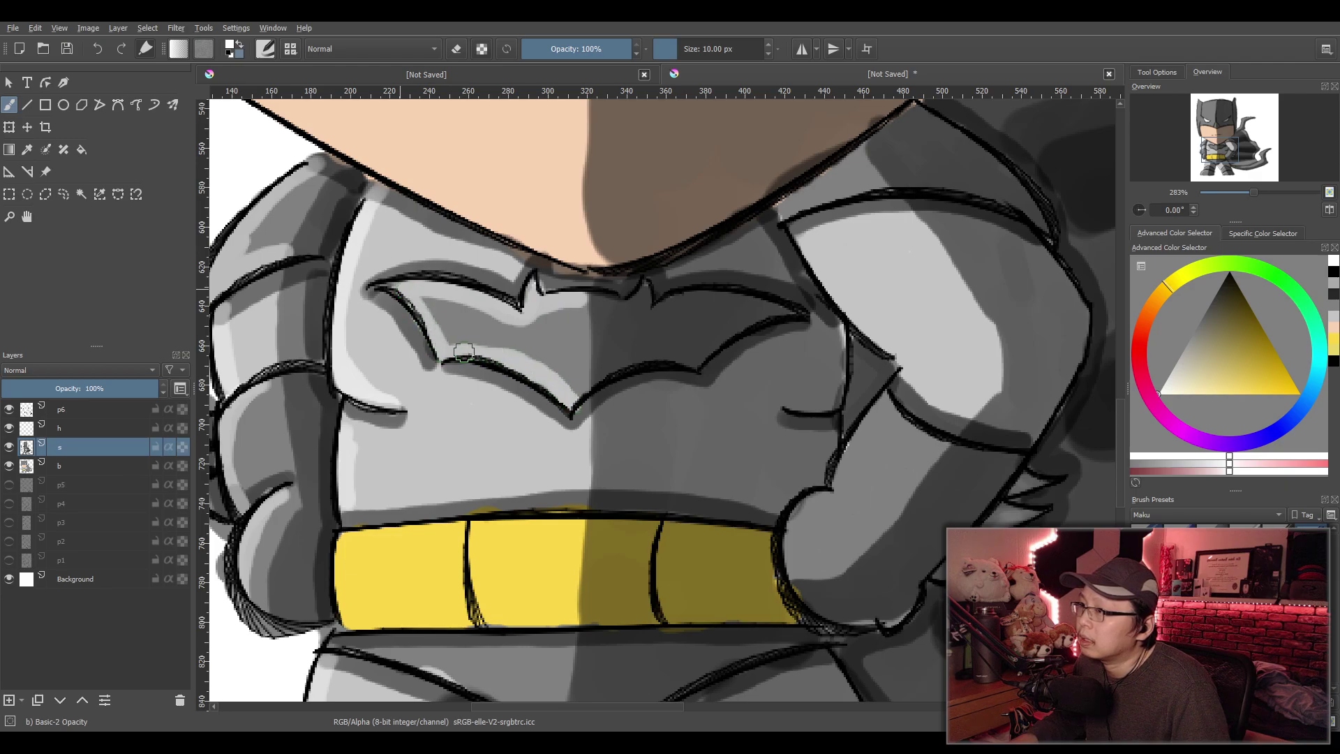
Paint a light highlight on the lit side of the cowl's nose ridge
{"action": "scroll", "coordinate": [605, 377], "scroll_direction": "down", "scroll_amount": 5}
{"action": "scroll", "coordinate": [621, 317], "scroll_direction": "up", "scroll_amount": 3}
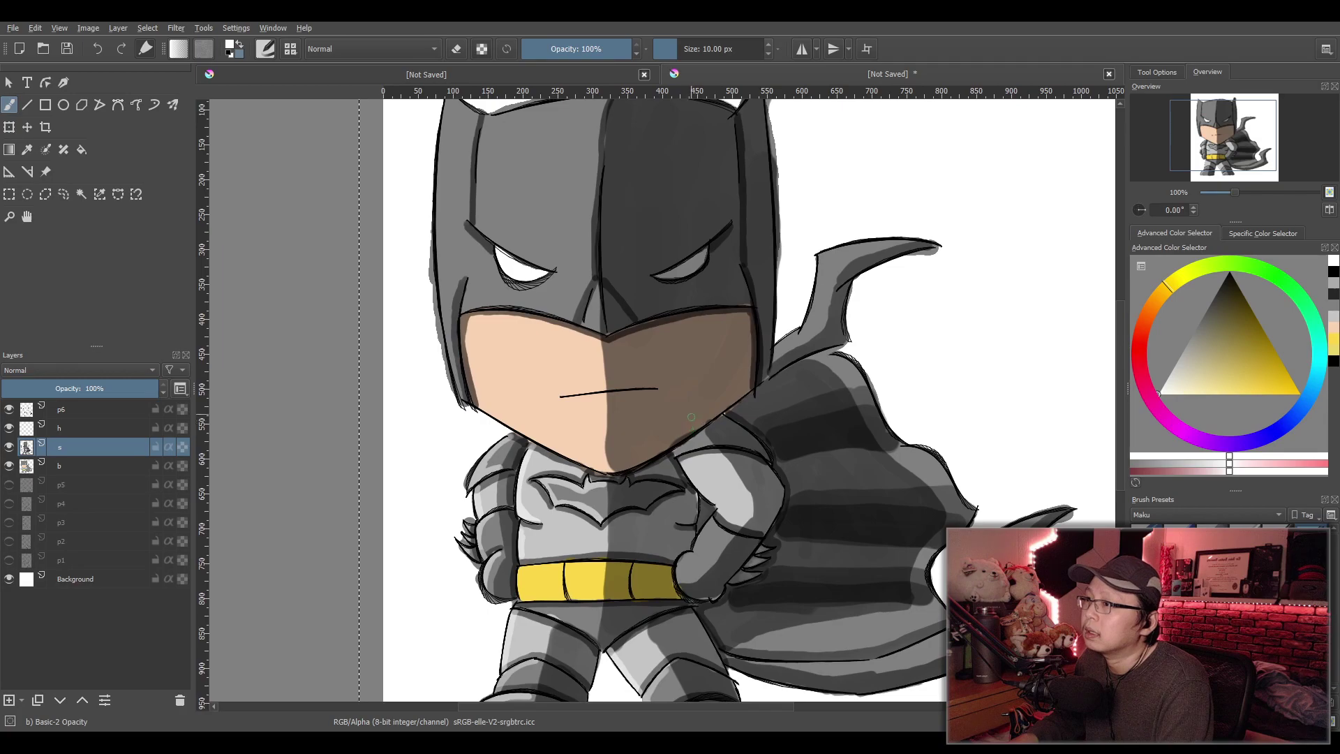
{"action": "scroll", "coordinate": [622, 318], "scroll_direction": "up", "scroll_amount": 1}
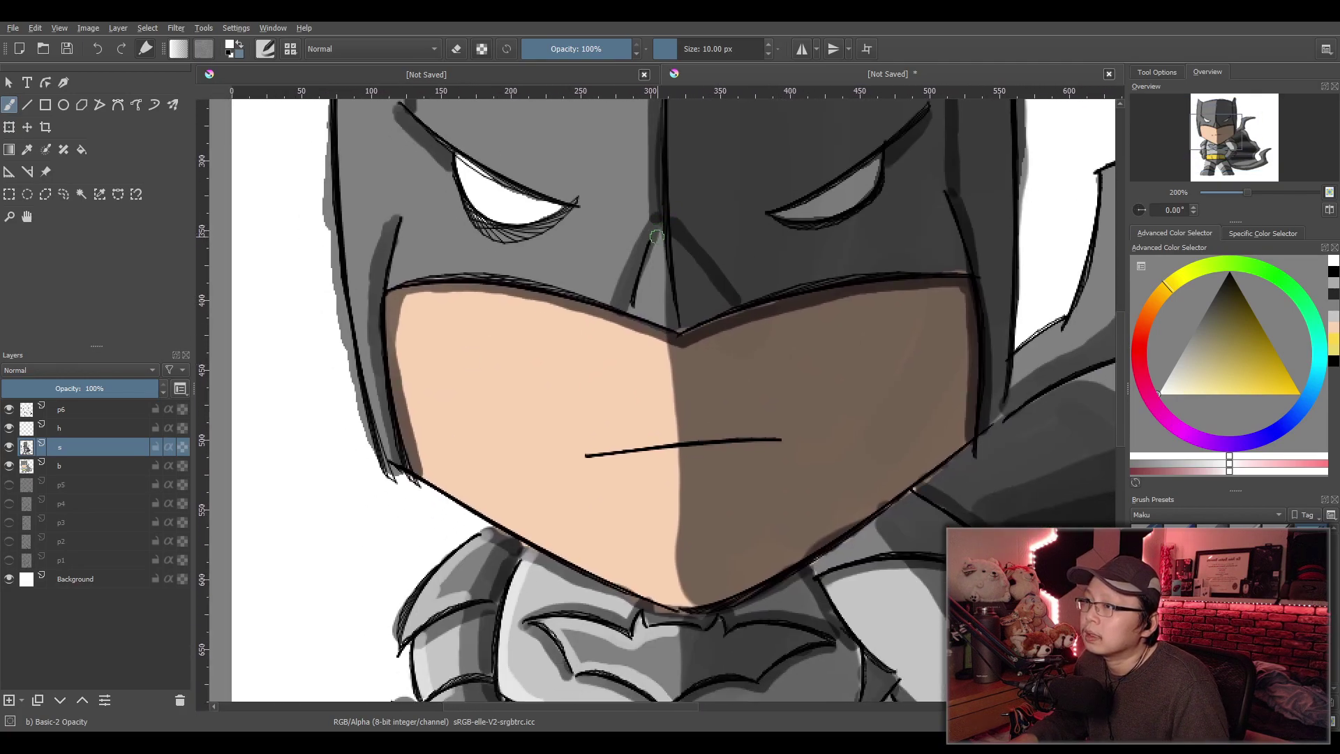
{"action": "mouse_move", "coordinate": [656, 233]}
{"action": "left_mouse_down"}
{"action": "mouse_move", "coordinate": [636, 309]}
{"action": "mouse_move", "coordinate": [654, 250]}
{"action": "left_mouse_up"}
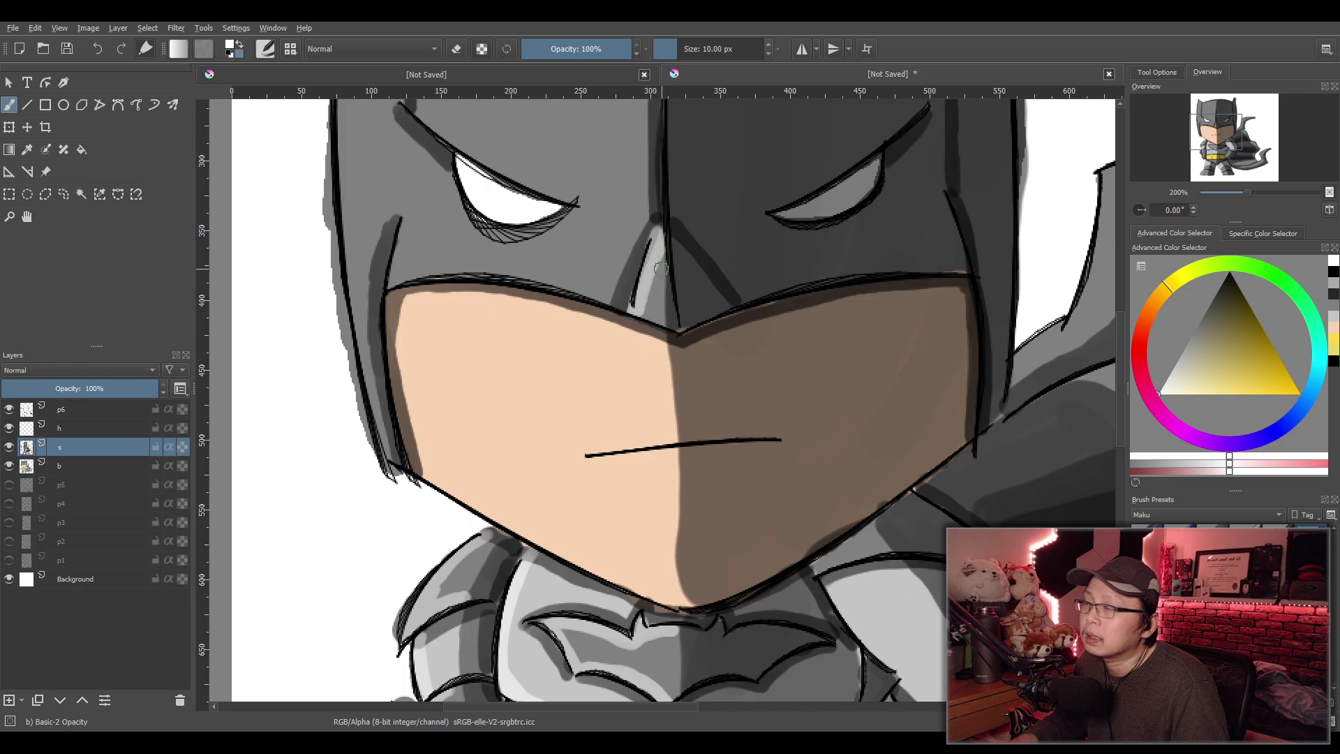
Paint light highlights along the cowl's cheek line and lower edge on the lit side and above the left-hand eye's brow
{"action": "scroll", "coordinate": [661, 267], "scroll_direction": "down", "scroll_amount": 4}
{"action": "scroll", "coordinate": [690, 320], "scroll_direction": "up", "scroll_amount": 3}
{"action": "left_click_drag", "start_coordinate": [687, 356], "coordinate": [672, 302]}
{"action": "left_click_drag", "start_coordinate": [570, 297], "coordinate": [660, 310]}
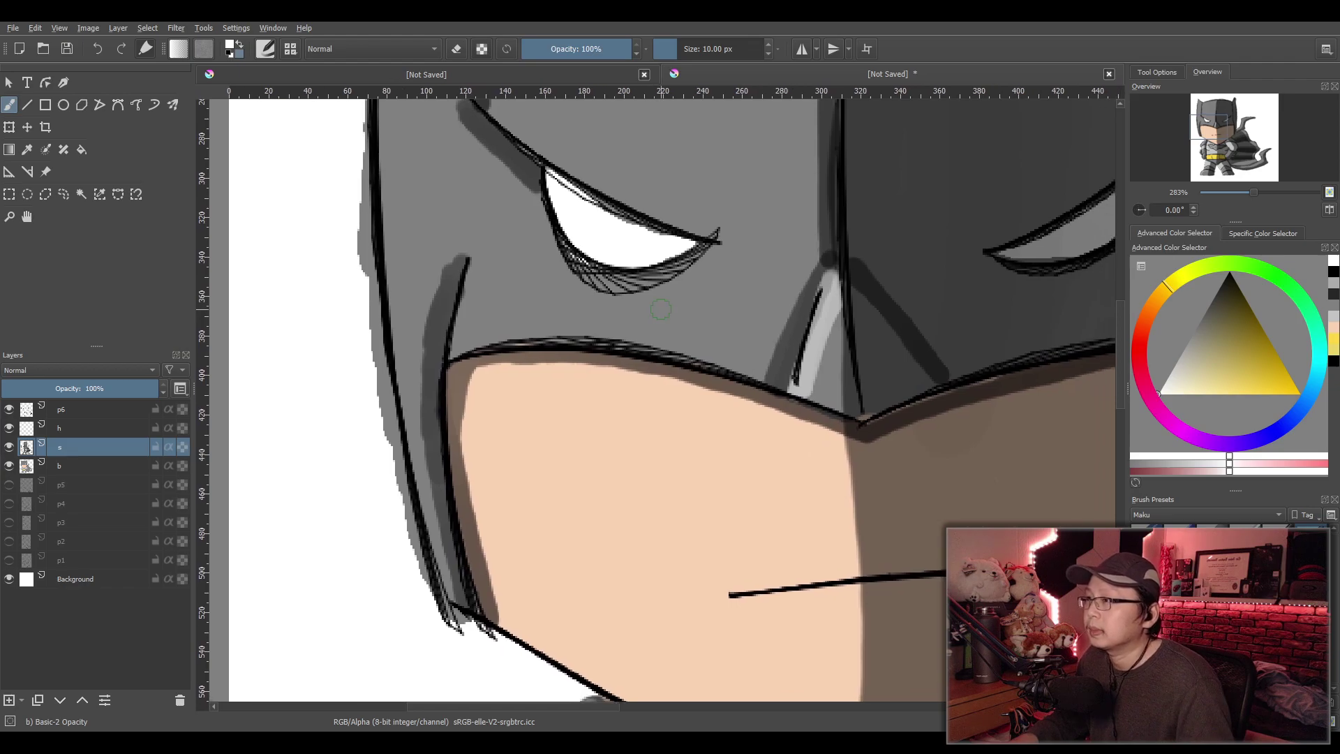
{"action": "mouse_move", "coordinate": [479, 264]}
{"action": "left_mouse_down"}
{"action": "mouse_move", "coordinate": [461, 352]}
{"action": "mouse_move", "coordinate": [476, 327]}
{"action": "mouse_move", "coordinate": [489, 338]}
{"action": "mouse_move", "coordinate": [469, 329]}
{"action": "mouse_move", "coordinate": [607, 329]}
{"action": "mouse_move", "coordinate": [764, 370]}
{"action": "mouse_move", "coordinate": [649, 340]}
{"action": "left_mouse_up"}
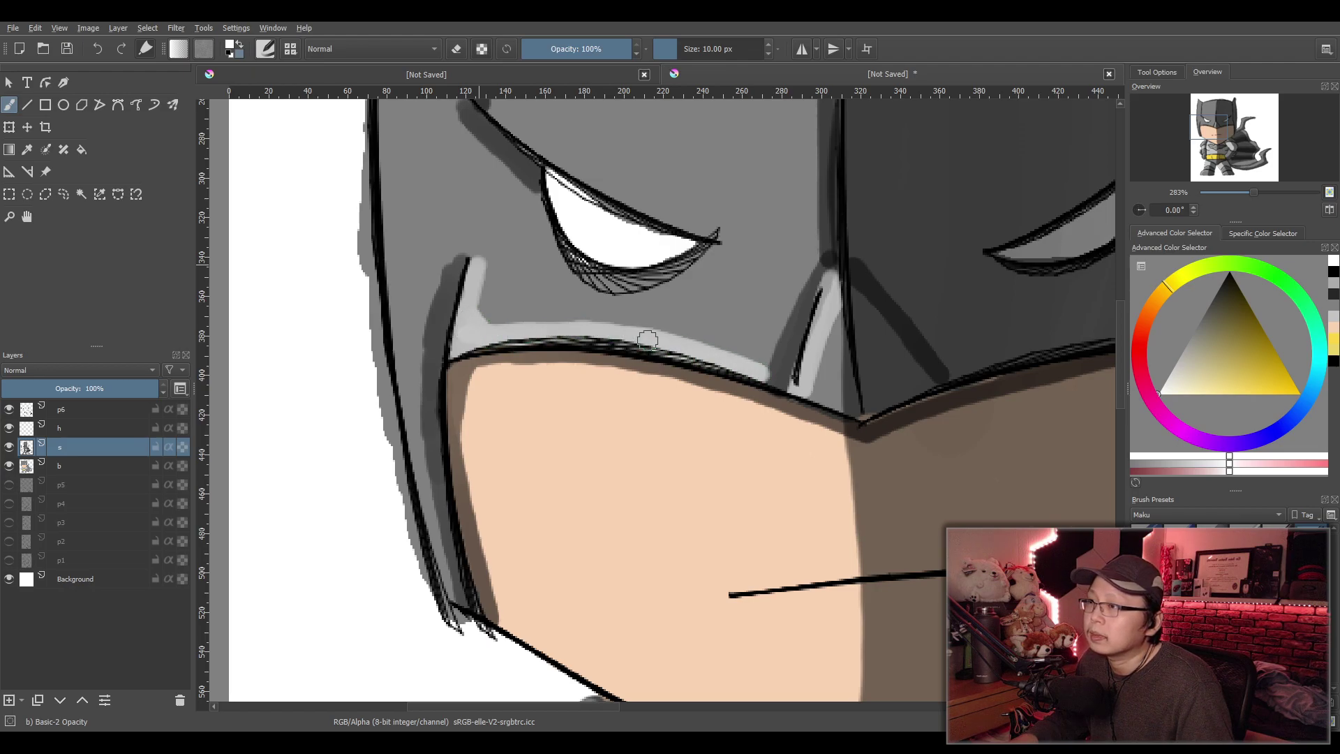
{"action": "left_click_drag", "start_coordinate": [725, 364], "coordinate": [775, 380]}
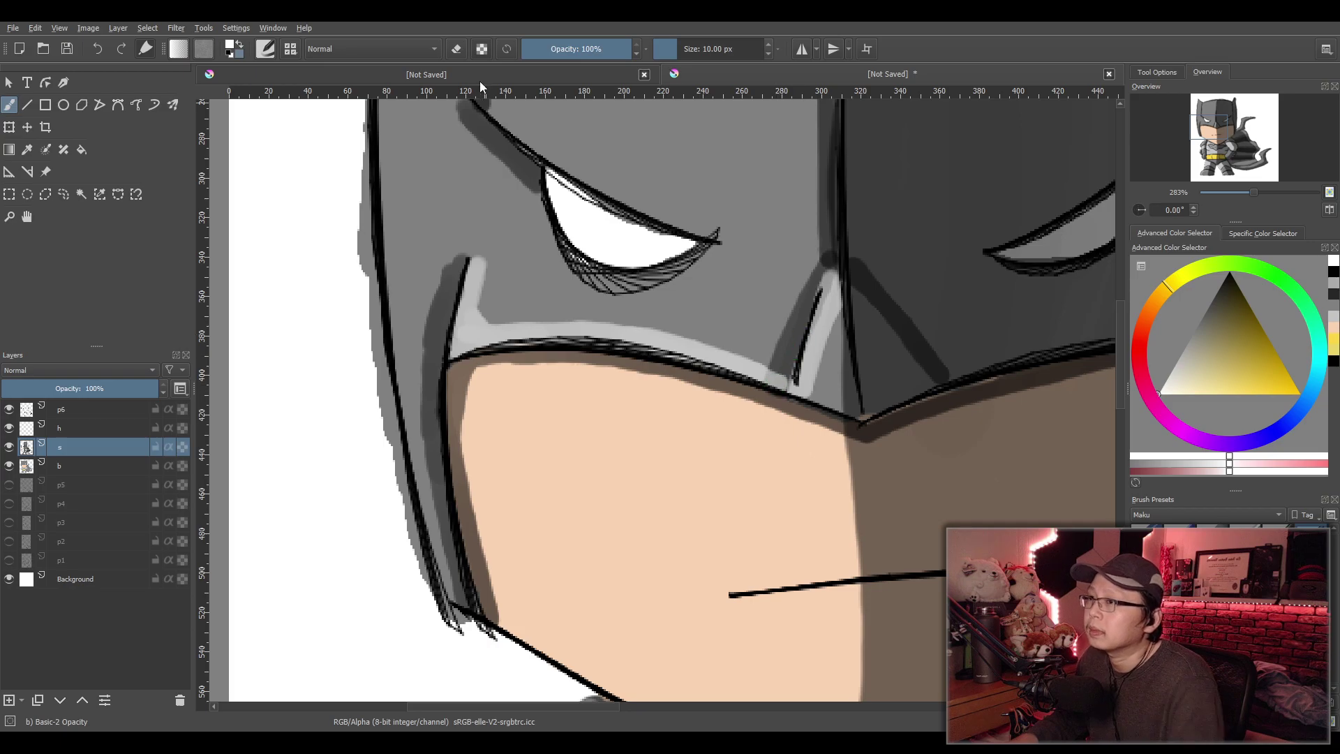
{"action": "scroll", "coordinate": [617, 233], "scroll_direction": "up", "scroll_amount": 5}
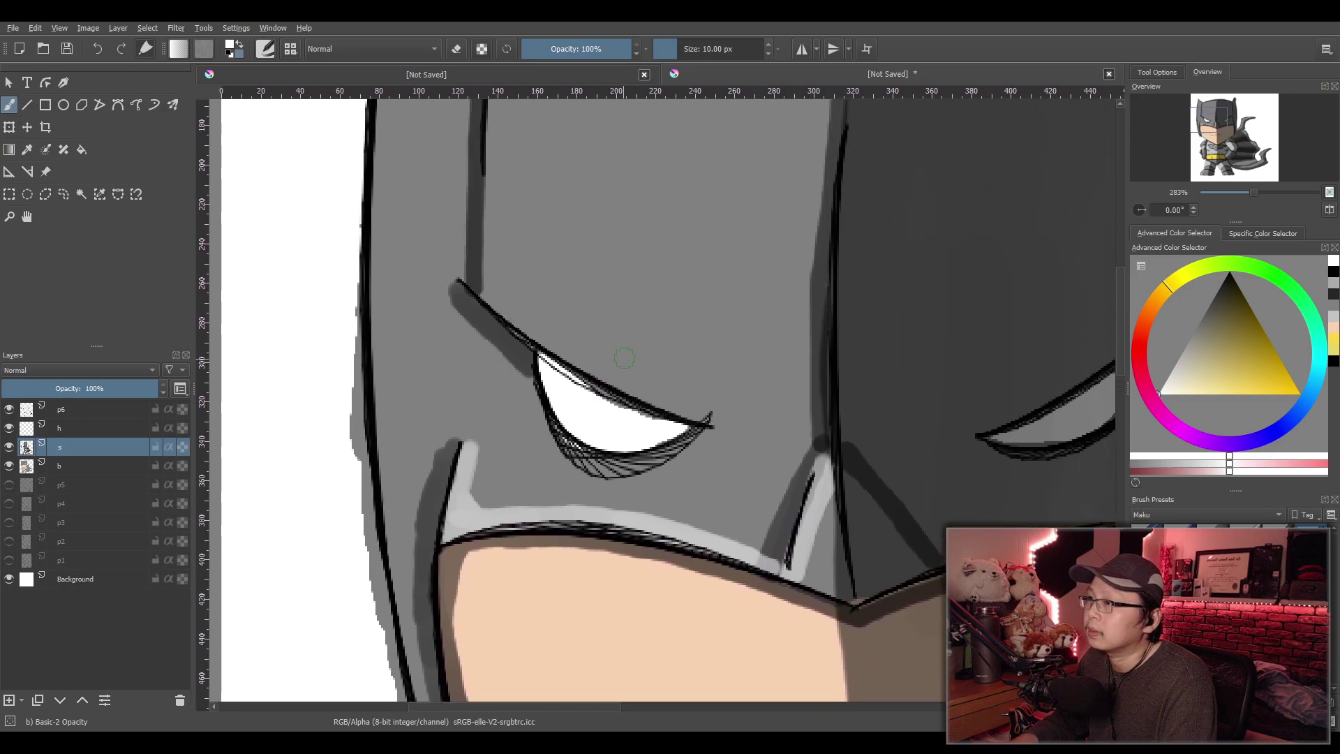
{"action": "mouse_move", "coordinate": [491, 292]}
{"action": "left_mouse_down"}
{"action": "mouse_move", "coordinate": [479, 284]}
{"action": "mouse_move", "coordinate": [595, 375]}
{"action": "mouse_move", "coordinate": [688, 412]}
{"action": "mouse_move", "coordinate": [487, 292]}
{"action": "left_mouse_up"}
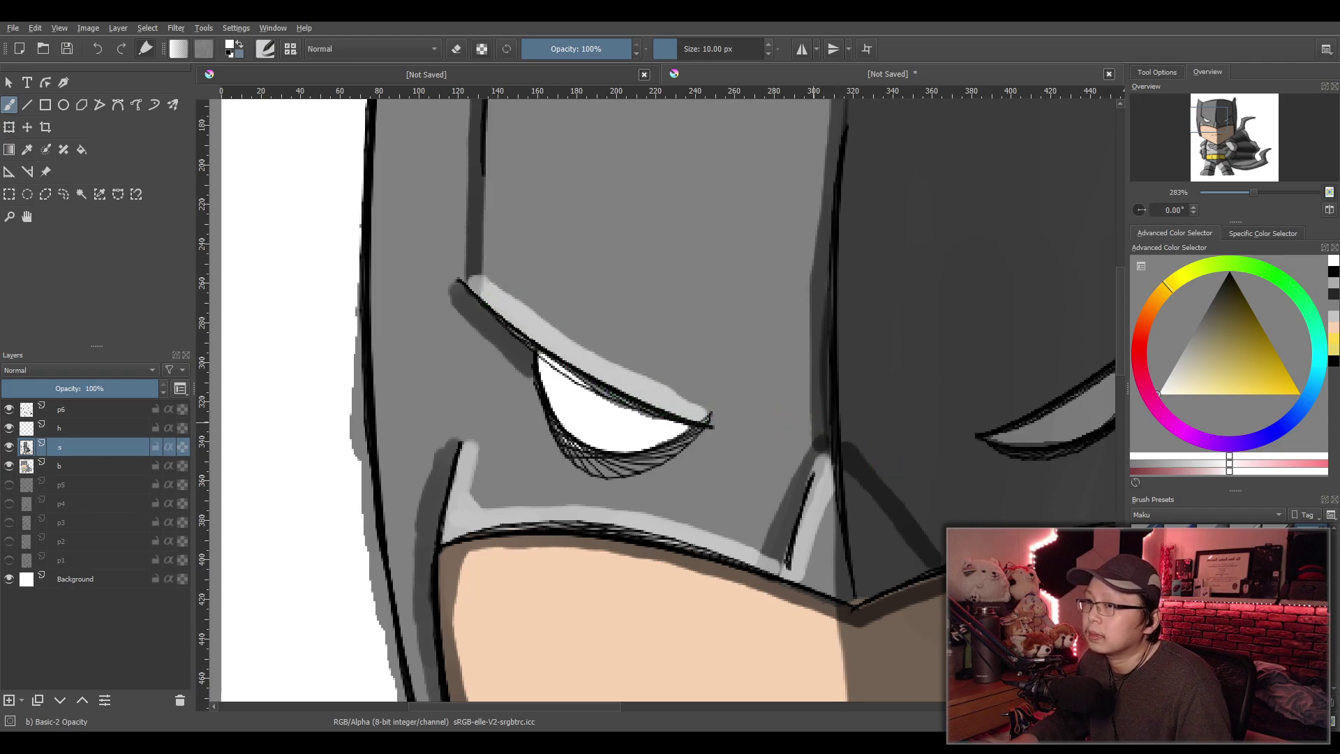
Highlight the left-hand ear and outer side of the cowl with a thin light line, plus the forehead's vertical edge
{"action": "key", "text": "minus"}
{"action": "key", "text": "minus"}
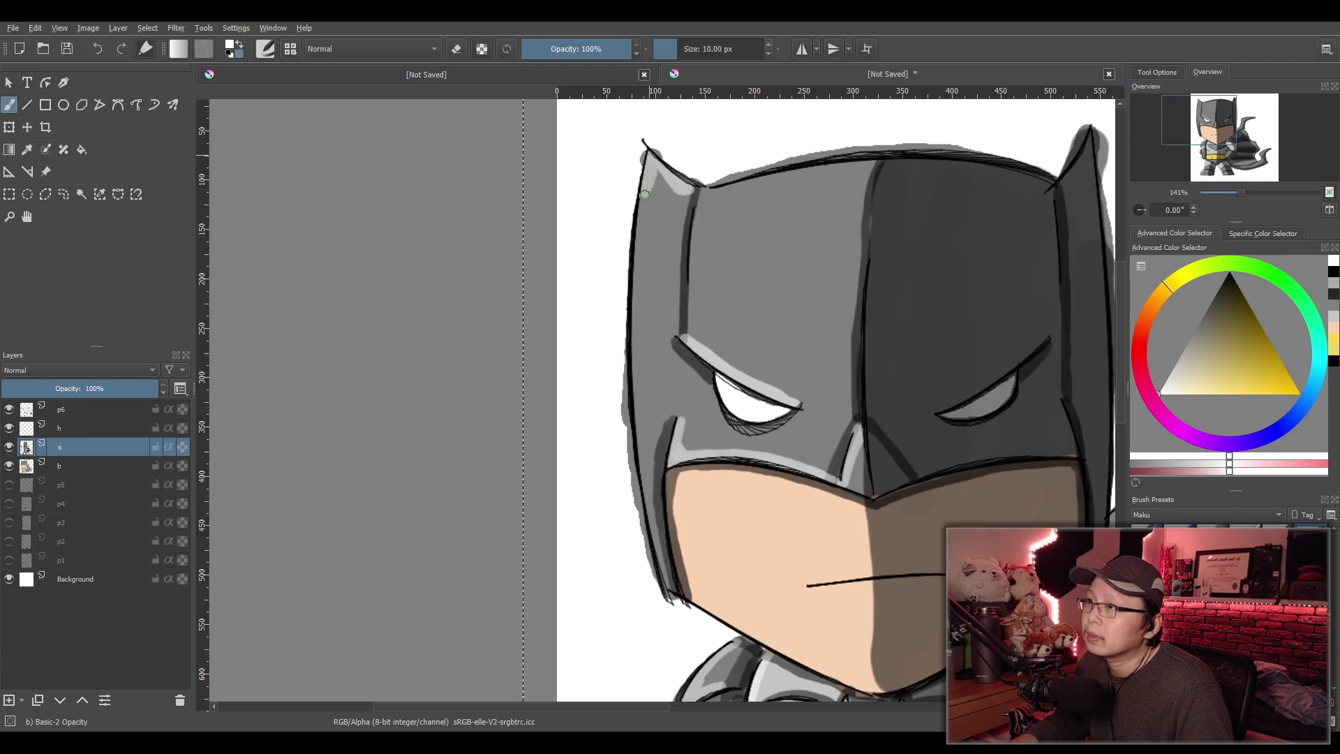
{"action": "mouse_move", "coordinate": [653, 183]}
{"action": "left_mouse_down"}
{"action": "mouse_move", "coordinate": [632, 296]}
{"action": "mouse_move", "coordinate": [646, 490]}
{"action": "left_mouse_up"}
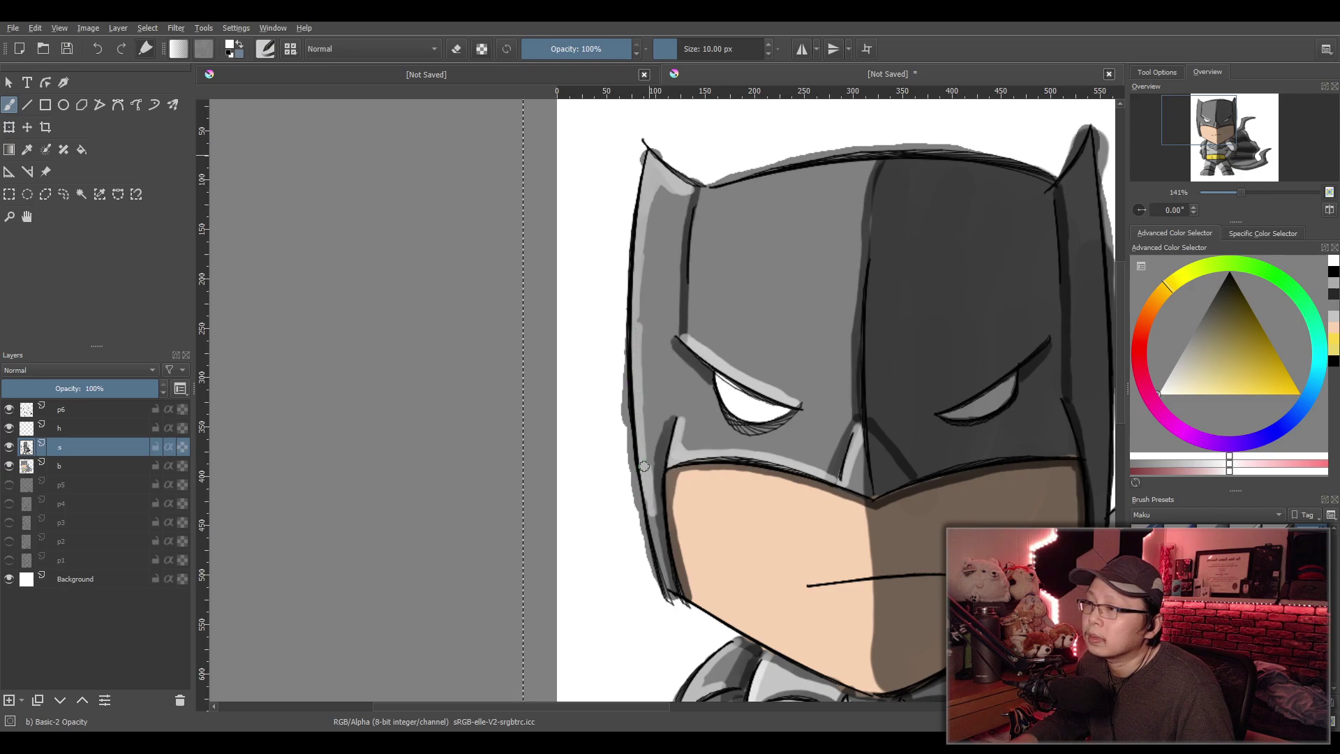
{"action": "key", "text": "ctrl+z"}
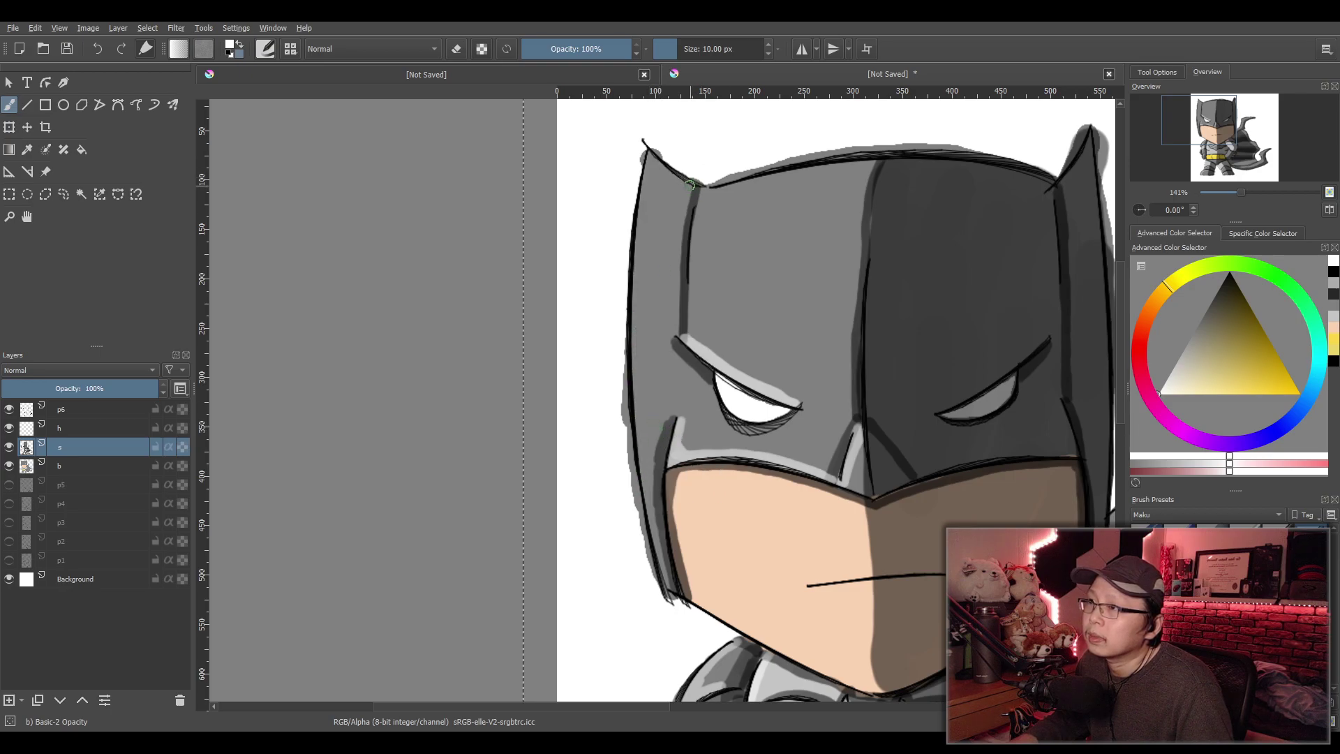
{"action": "mouse_move", "coordinate": [648, 166]}
{"action": "left_mouse_down"}
{"action": "mouse_move", "coordinate": [631, 354]}
{"action": "mouse_move", "coordinate": [639, 472]}
{"action": "left_mouse_up"}
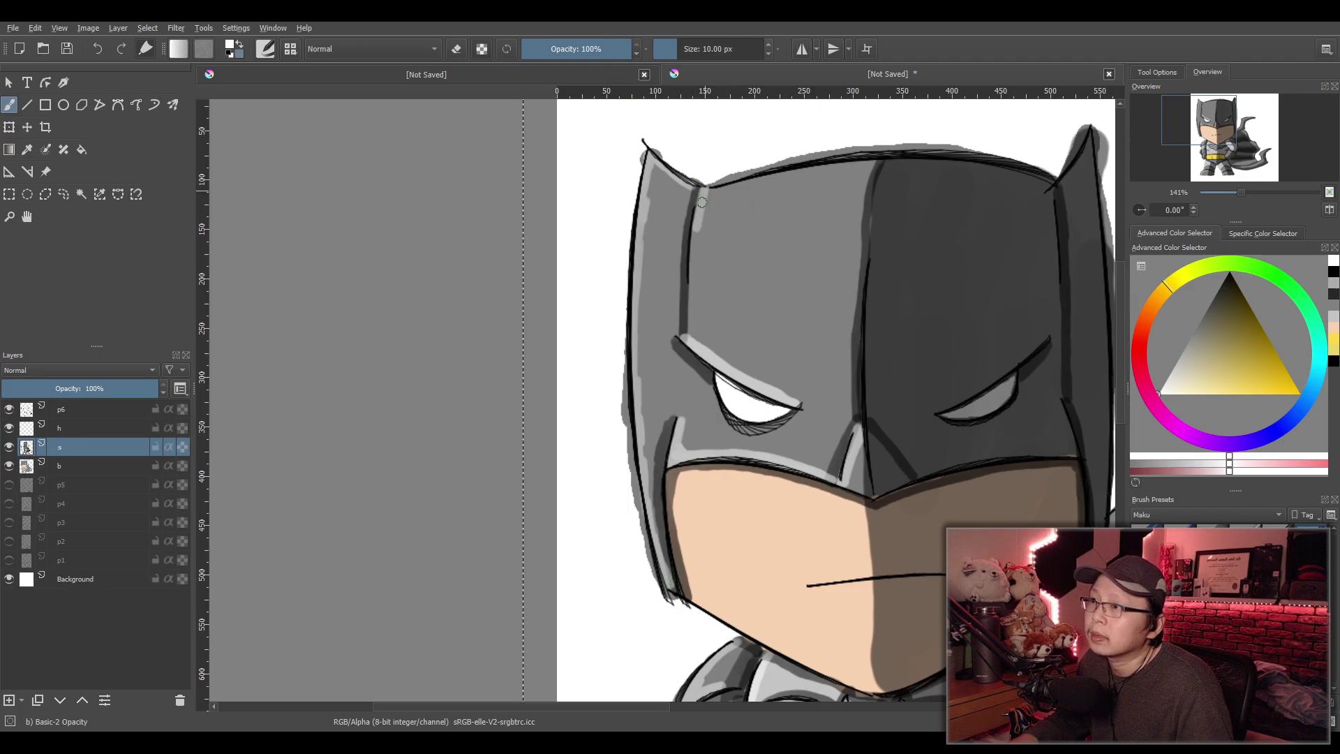
{"action": "left_click_drag", "start_coordinate": [693, 262], "coordinate": [694, 305]}
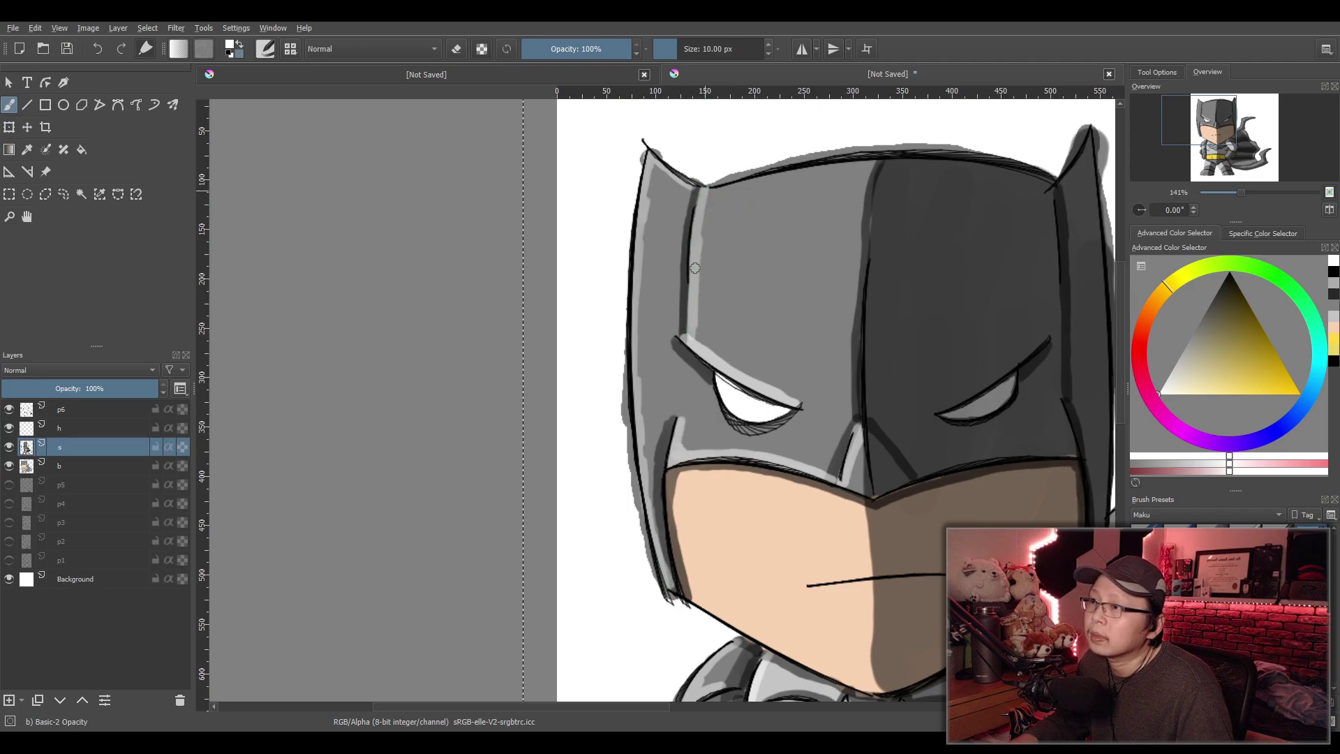
{"action": "left_click_drag", "start_coordinate": [699, 231], "coordinate": [697, 313]}
Paint light highlights along the inner edges of the right-hand shoulder, upper arm, forearm glove and fist
{"action": "key", "text": "minus"}
{"action": "key", "text": "minus"}
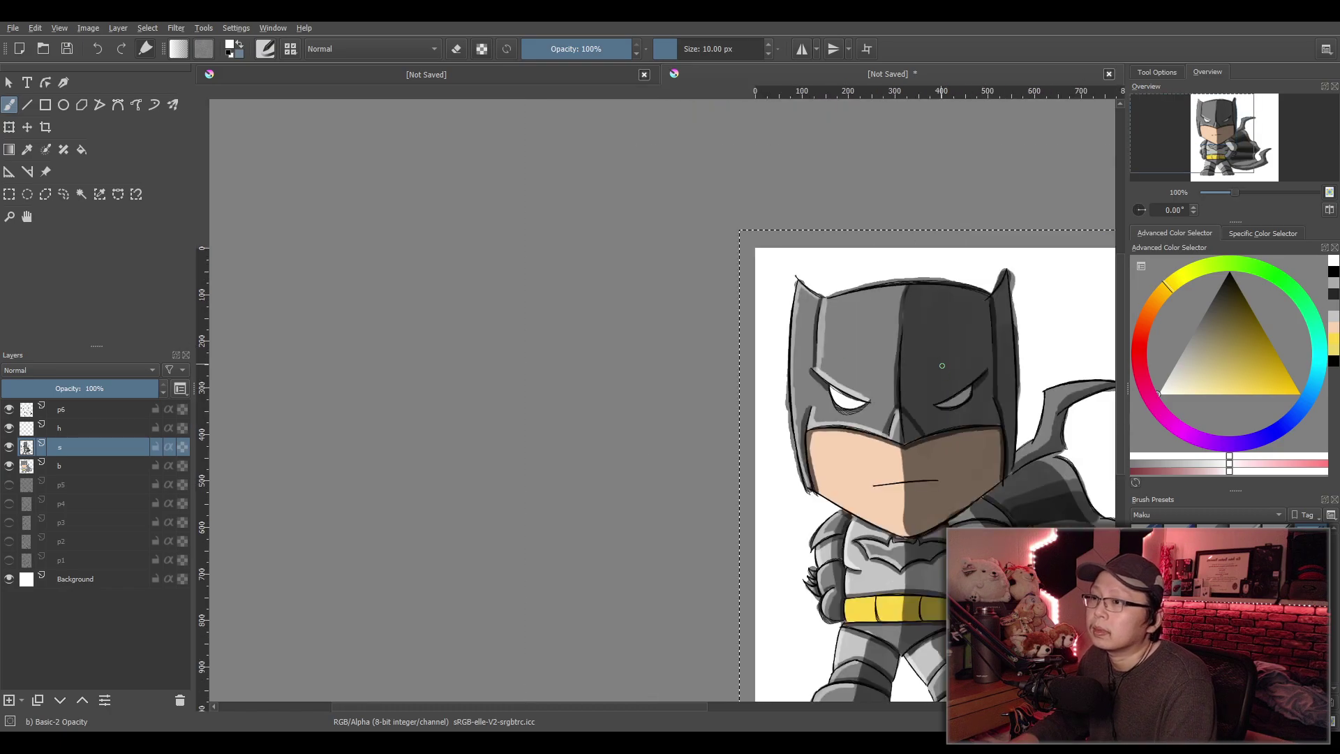
{"action": "left_click_drag", "start_coordinate": [932, 314], "coordinate": [674, 148]}
{"action": "scroll", "coordinate": [730, 307], "scroll_direction": "up", "scroll_amount": 3}
{"action": "scroll", "coordinate": [652, 299], "scroll_direction": "down", "scroll_amount": 1}
{"action": "scroll", "coordinate": [682, 263], "scroll_direction": "up", "scroll_amount": 1}
{"action": "scroll", "coordinate": [686, 262], "scroll_direction": "up", "scroll_amount": 2}
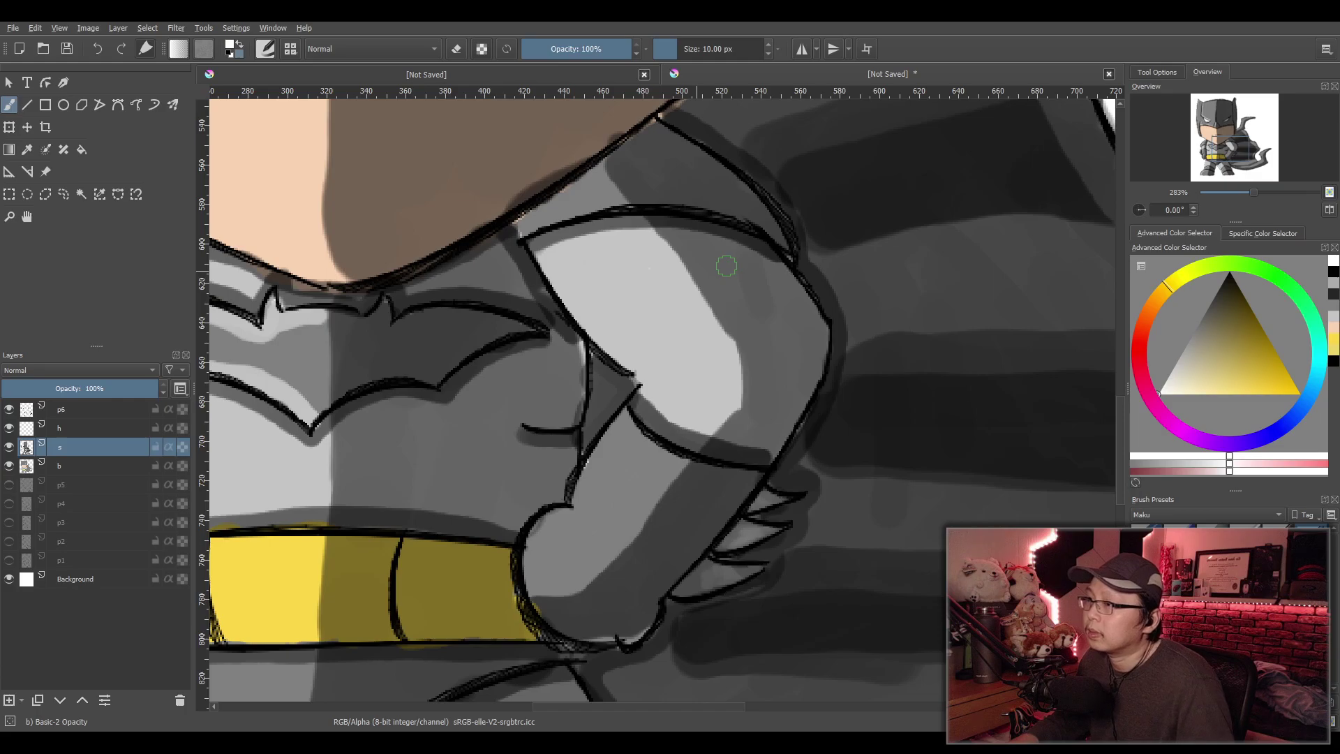
{"action": "mouse_move", "coordinate": [523, 224]}
{"action": "left_mouse_down"}
{"action": "mouse_move", "coordinate": [608, 202]}
{"action": "mouse_move", "coordinate": [528, 221]}
{"action": "mouse_move", "coordinate": [605, 203]}
{"action": "mouse_move", "coordinate": [535, 243]}
{"action": "mouse_move", "coordinate": [637, 400]}
{"action": "left_mouse_up"}
{"action": "mouse_move", "coordinate": [627, 417]}
{"action": "left_mouse_down"}
{"action": "mouse_move", "coordinate": [571, 515]}
{"action": "mouse_move", "coordinate": [534, 543]}
{"action": "mouse_move", "coordinate": [529, 580]}
{"action": "left_mouse_up"}
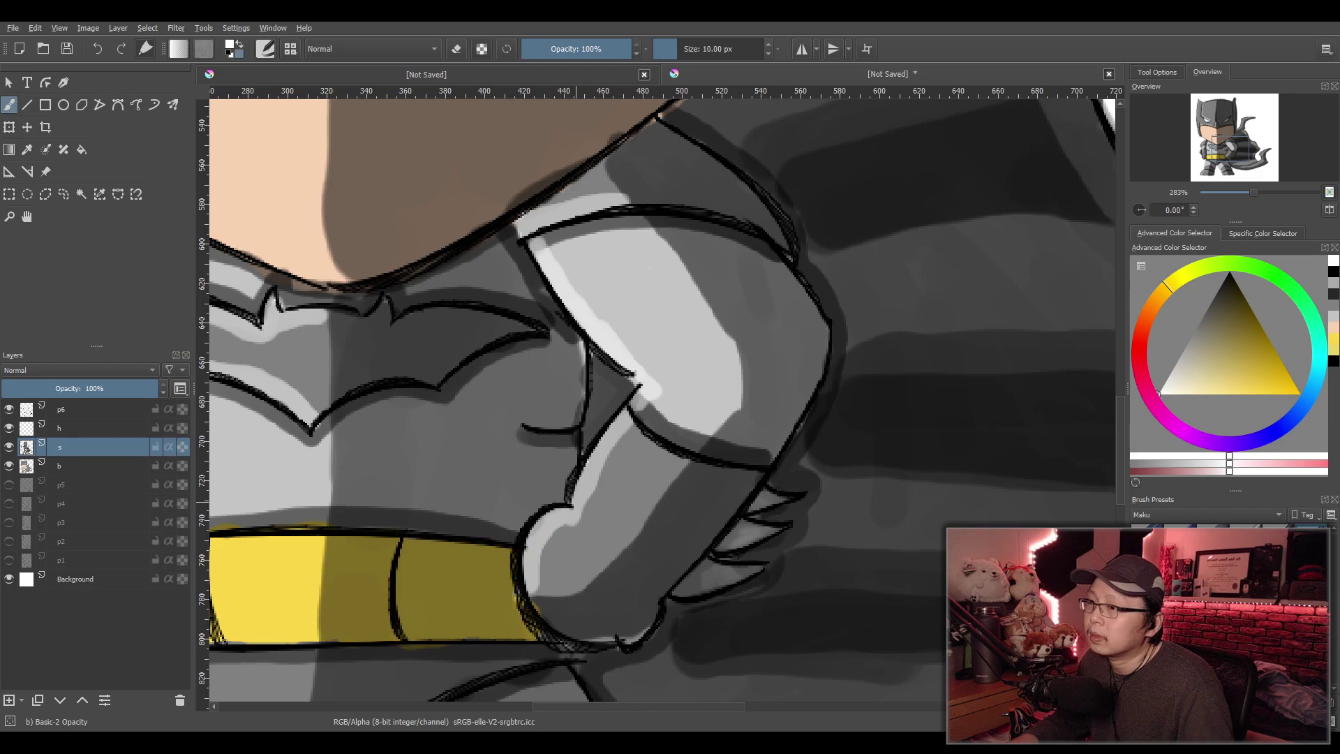
Paint light highlights along the inner edge of the cape's upper pointed tip, down to where it meets the cowl
{"action": "scroll", "coordinate": [703, 469], "scroll_direction": "down", "scroll_amount": 4}
{"action": "scroll", "coordinate": [702, 469], "scroll_direction": "up", "scroll_amount": 3}
{"action": "scroll", "coordinate": [702, 469], "scroll_direction": "down", "scroll_amount": 3}
{"action": "scroll", "coordinate": [684, 454], "scroll_direction": "up", "scroll_amount": 1}
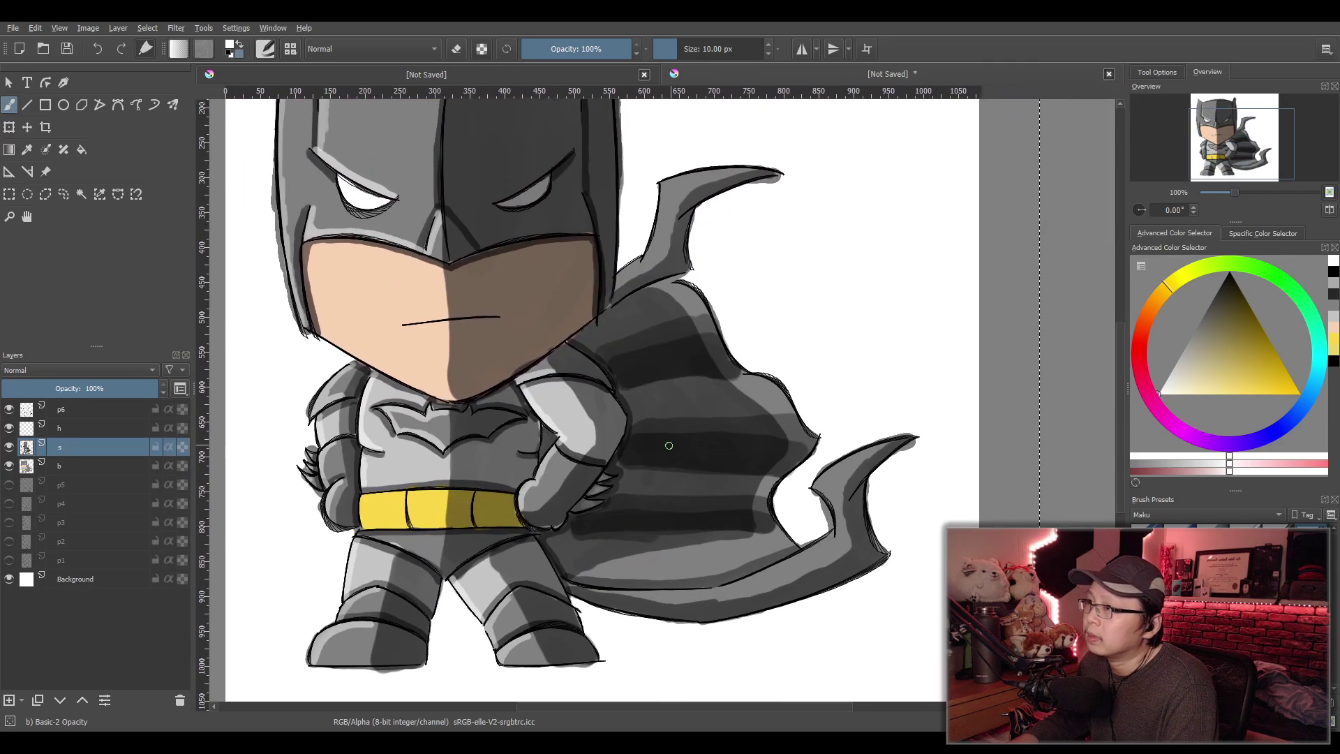
{"action": "scroll", "coordinate": [569, 454], "scroll_direction": "up", "scroll_amount": 2}
{"action": "left_click_drag", "start_coordinate": [576, 404], "coordinate": [795, 525]}
{"action": "scroll", "coordinate": [603, 508], "scroll_direction": "up", "scroll_amount": 1}
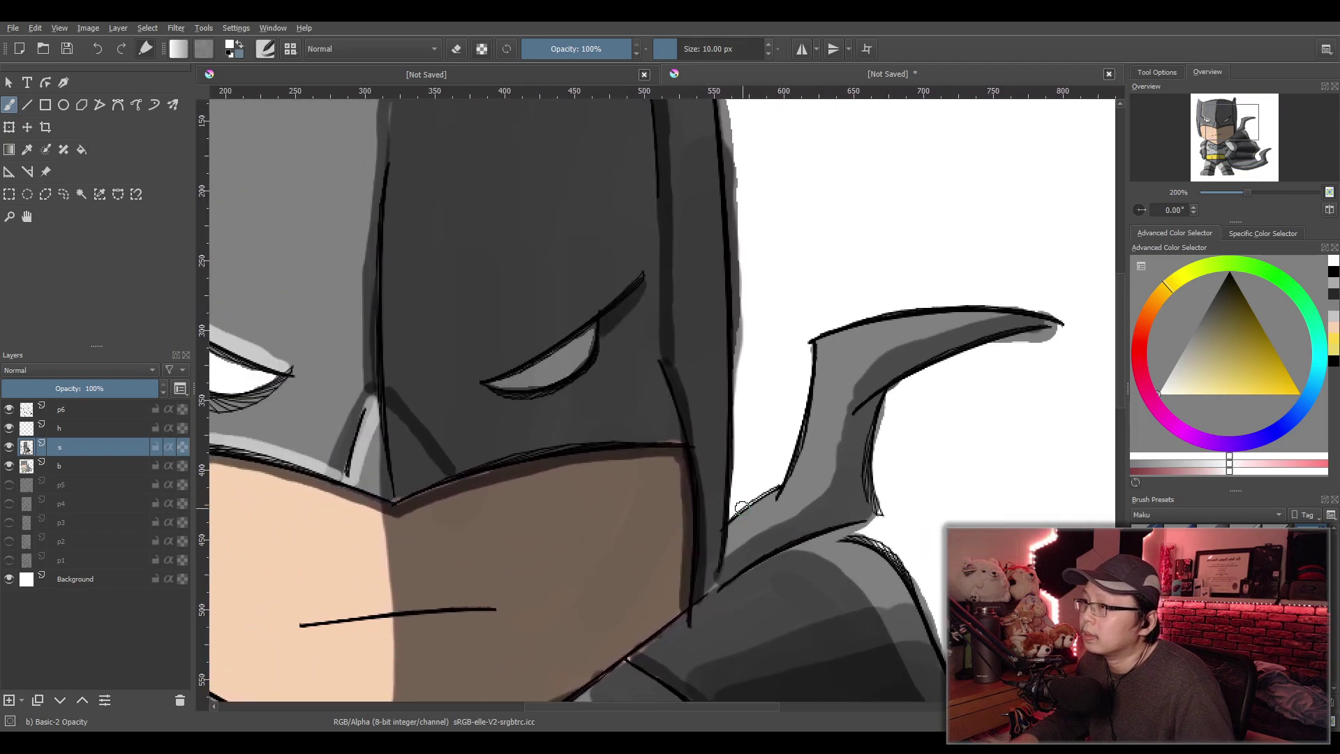
{"action": "left_click_drag", "start_coordinate": [487, 375], "coordinate": [603, 300]}
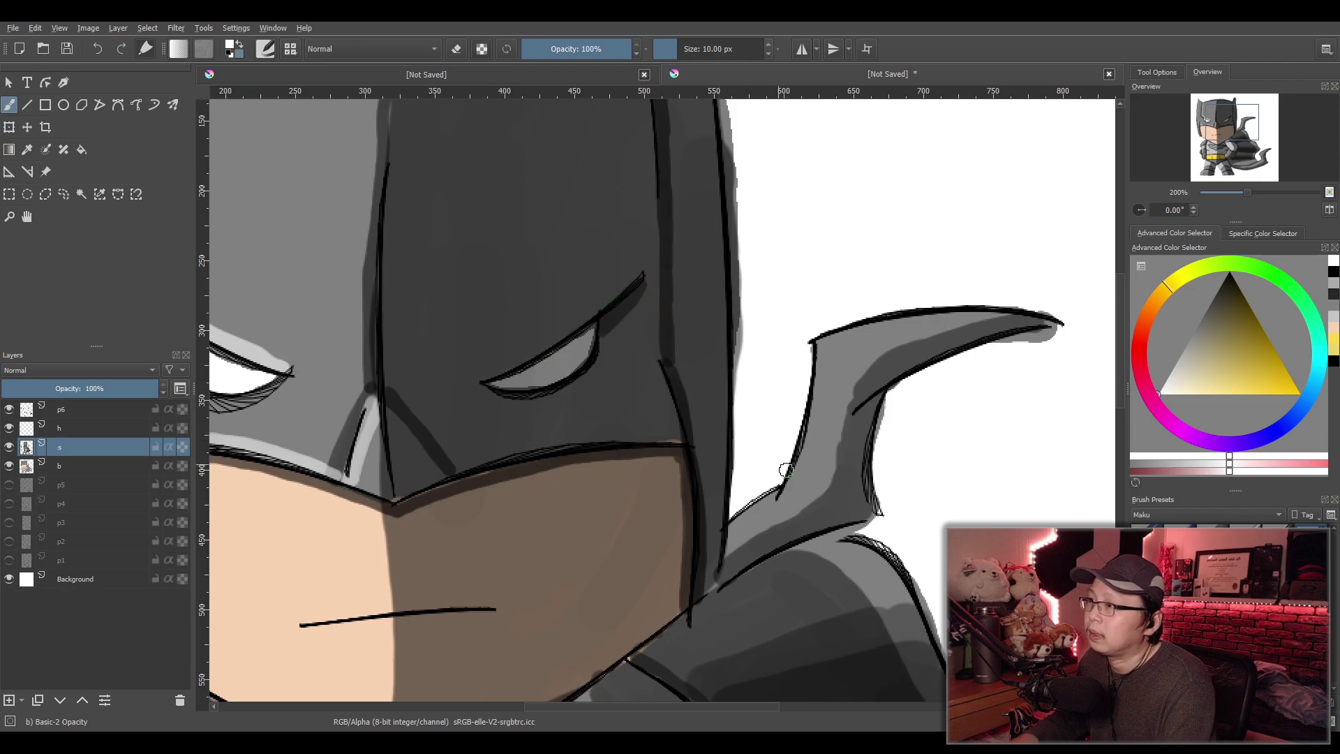
{"action": "scroll", "coordinate": [795, 466], "scroll_direction": "up", "scroll_amount": 1}
{"action": "mouse_move", "coordinate": [807, 470]}
{"action": "left_mouse_down"}
{"action": "mouse_move", "coordinate": [601, 359]}
{"action": "mouse_move", "coordinate": [532, 383]}
{"action": "left_mouse_up"}
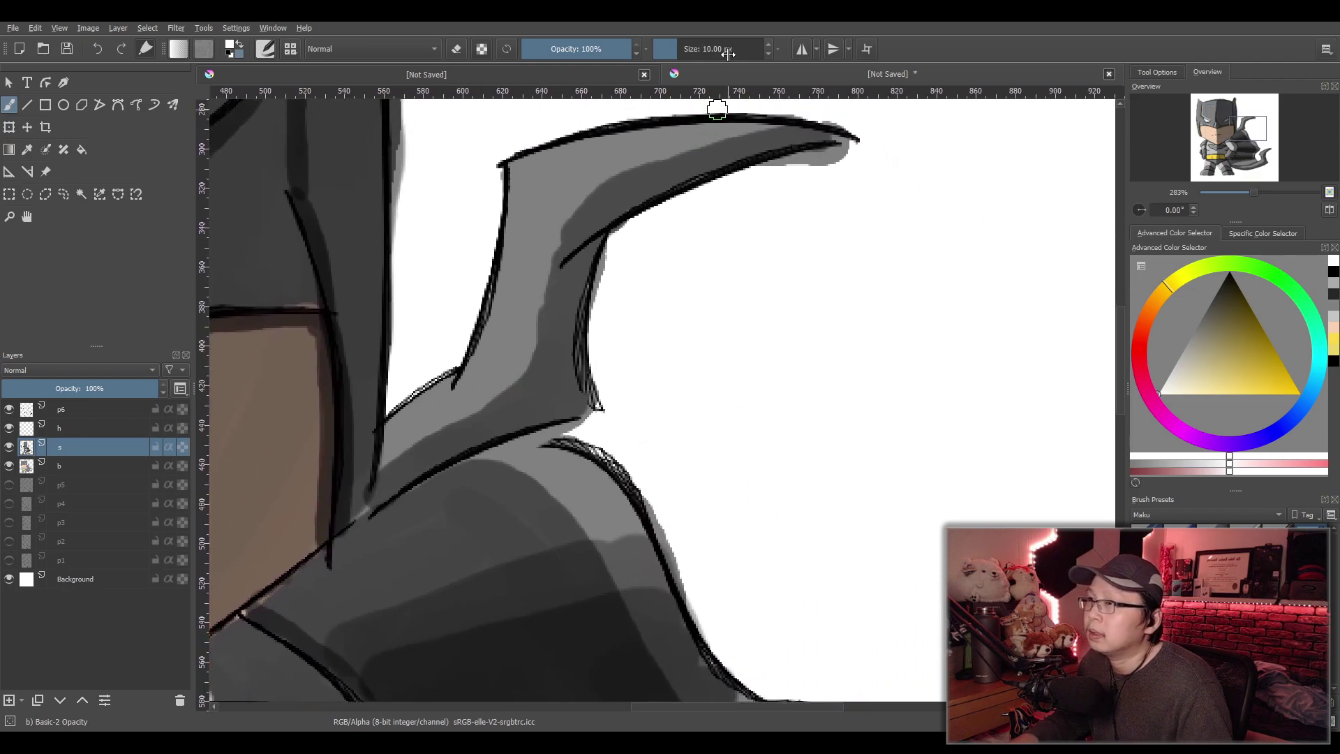
{"action": "mouse_move", "coordinate": [519, 171]}
{"action": "left_mouse_down"}
{"action": "mouse_move", "coordinate": [622, 134]}
{"action": "mouse_move", "coordinate": [722, 122]}
{"action": "mouse_move", "coordinate": [519, 169]}
{"action": "mouse_move", "coordinate": [470, 379]}
{"action": "mouse_move", "coordinate": [415, 417]}
{"action": "mouse_move", "coordinate": [442, 394]}
{"action": "left_mouse_up"}
Paint a light highlight along the scalloped outer edge of the cape below its upper tip
{"action": "scroll", "coordinate": [515, 332], "scroll_direction": "down", "scroll_amount": 2}
{"action": "left_click_drag", "start_coordinate": [643, 474], "coordinate": [553, 320]}
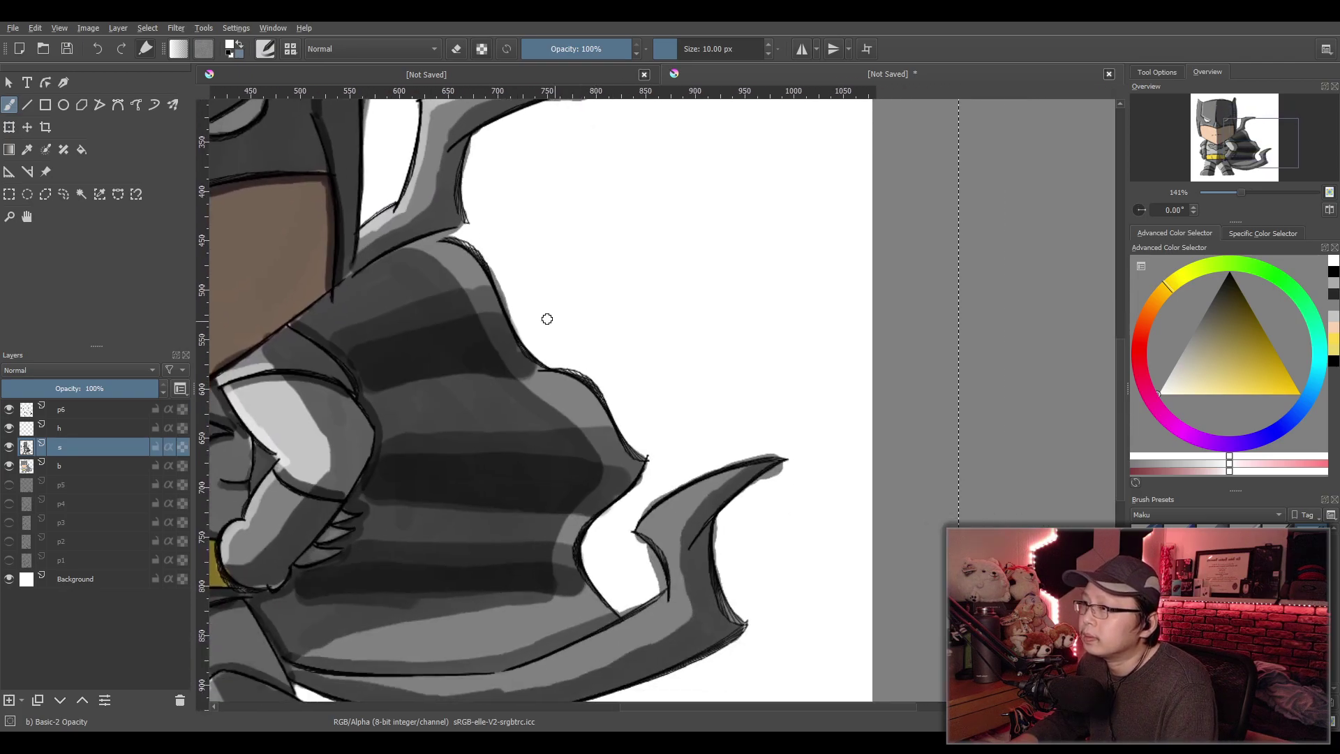
{"action": "scroll", "coordinate": [533, 313], "scroll_direction": "up", "scroll_amount": 1}
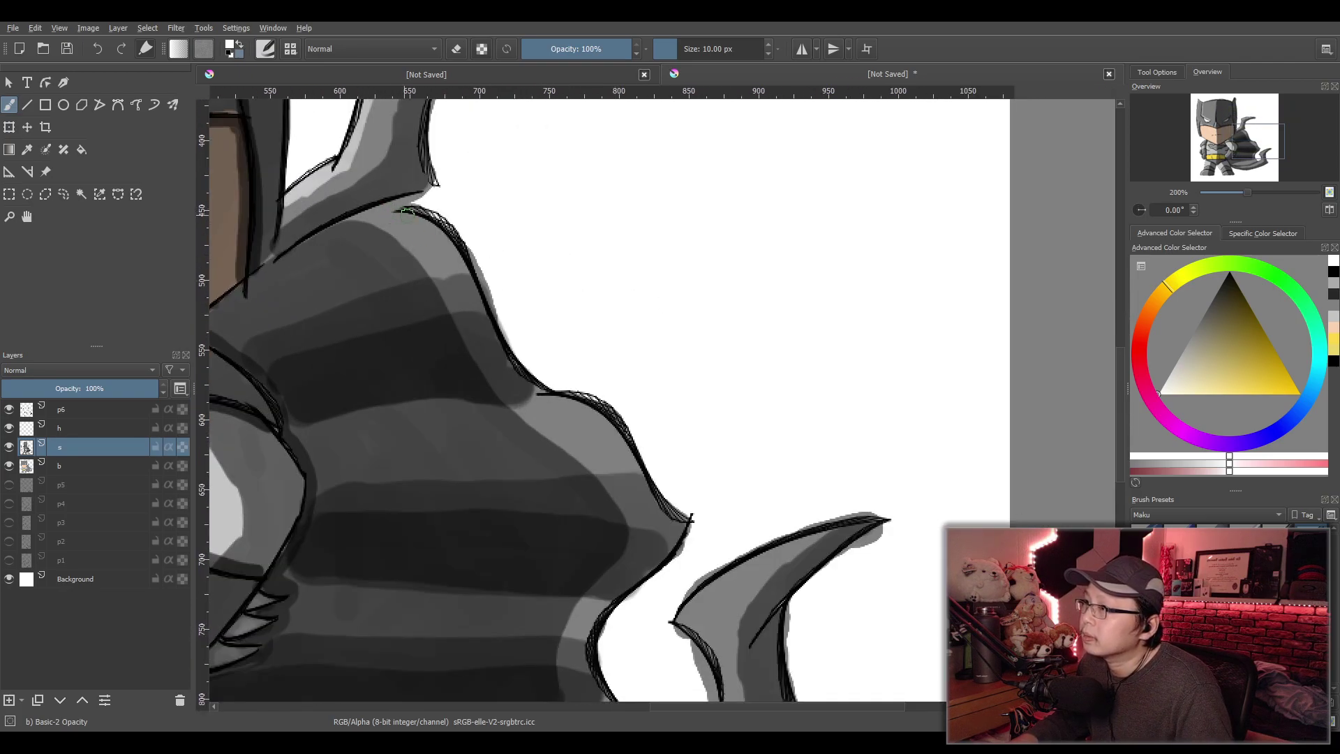
{"action": "mouse_move", "coordinate": [413, 217]}
{"action": "left_mouse_down"}
{"action": "mouse_move", "coordinate": [470, 289]}
{"action": "mouse_move", "coordinate": [462, 266]}
{"action": "mouse_move", "coordinate": [492, 344]}
{"action": "mouse_move", "coordinate": [483, 324]}
{"action": "mouse_move", "coordinate": [558, 404]}
{"action": "left_mouse_up"}
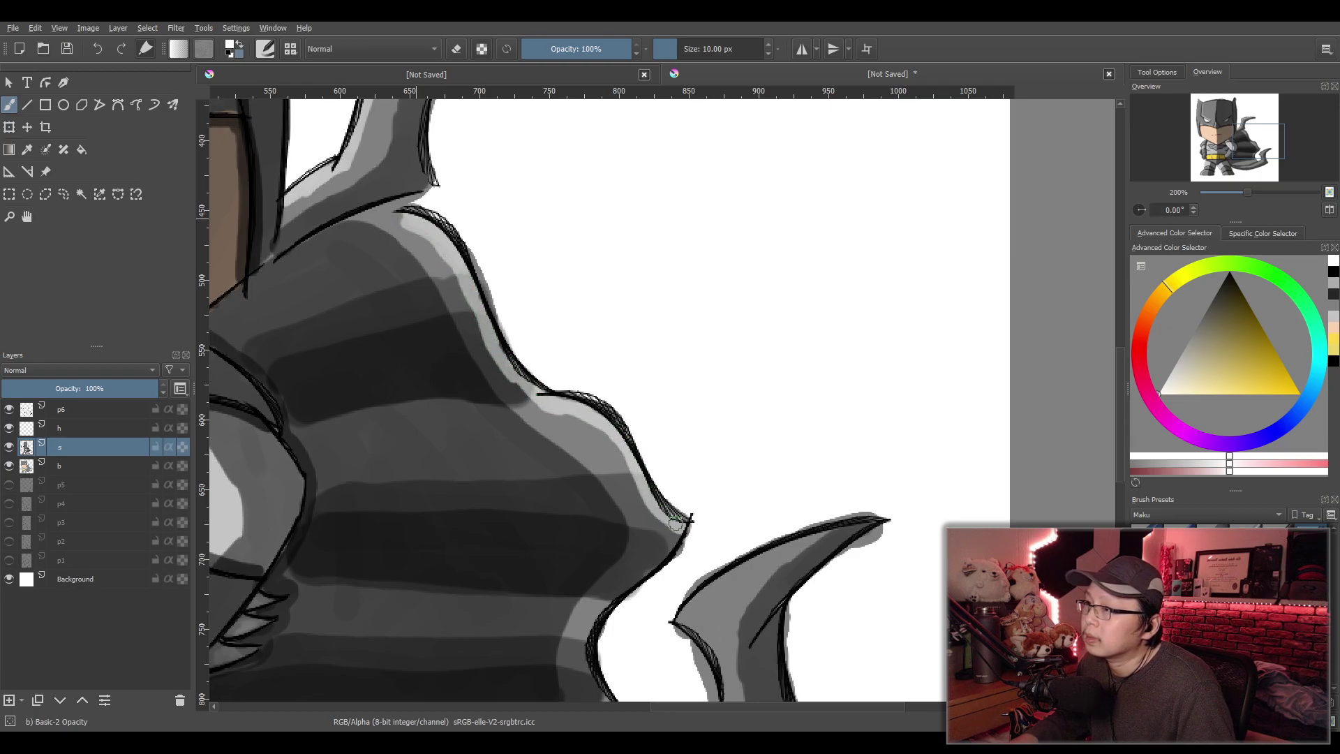
{"action": "left_click_drag", "start_coordinate": [676, 523], "coordinate": [691, 302]}
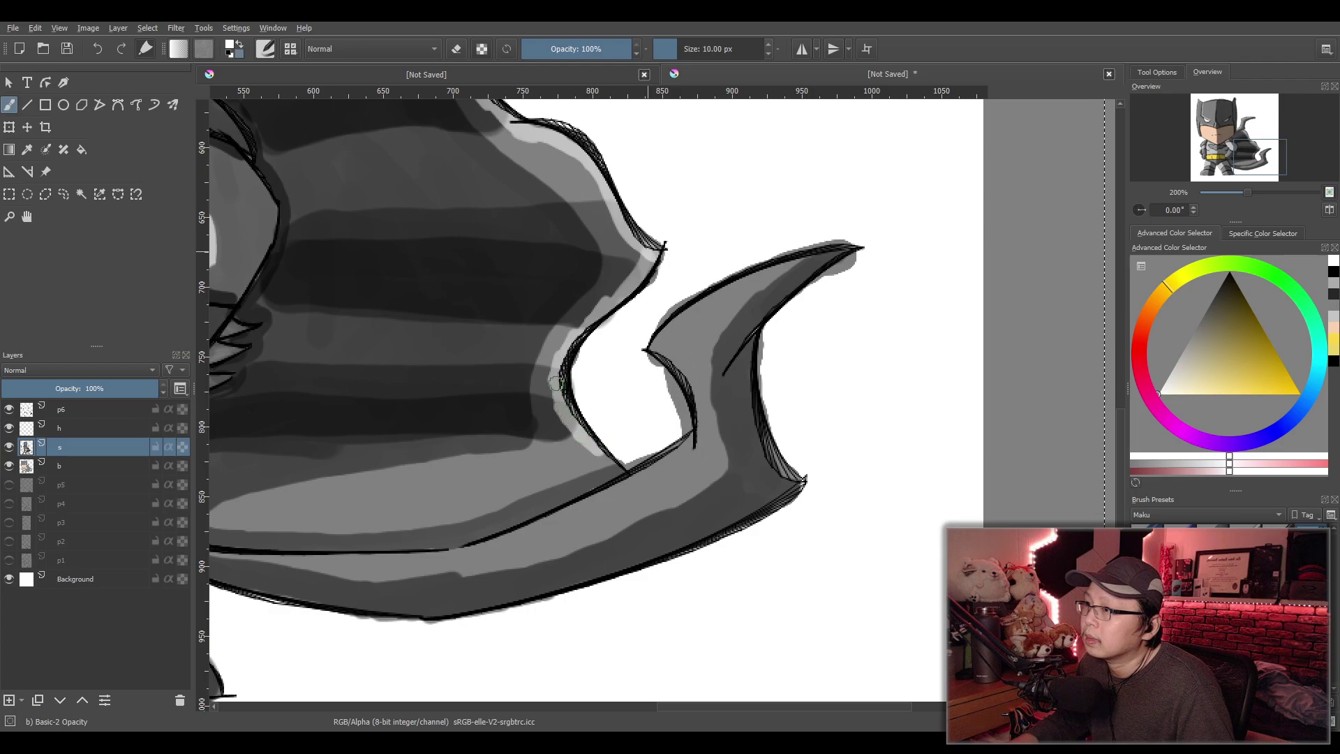
Paint light highlights along the cape's lower scalloped edge and the upper inner edge of its lower pointed tip and bottom fold
{"action": "left_click_drag", "start_coordinate": [652, 255], "coordinate": [607, 305]}
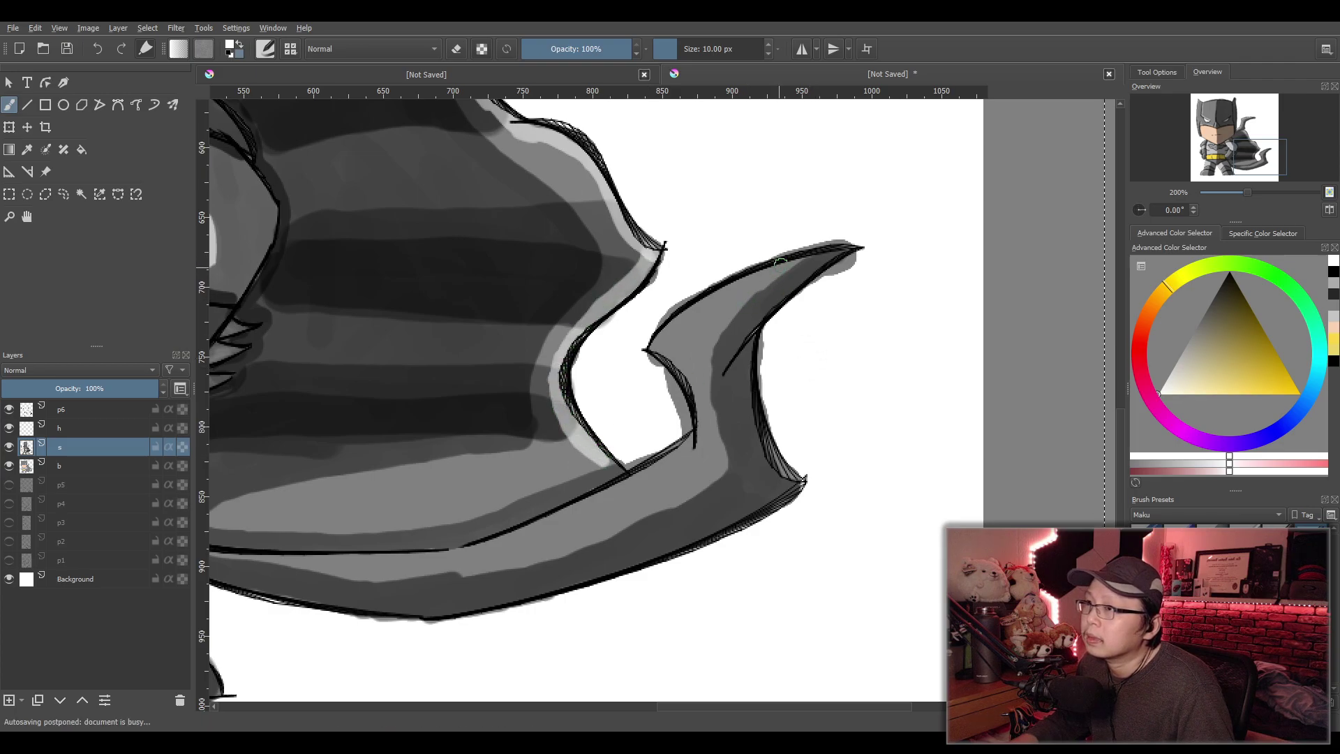
{"action": "mouse_move", "coordinate": [792, 259]}
{"action": "left_mouse_down"}
{"action": "mouse_move", "coordinate": [661, 338]}
{"action": "mouse_move", "coordinate": [691, 400]}
{"action": "left_mouse_up"}
{"action": "mouse_move", "coordinate": [684, 454]}
{"action": "left_mouse_down"}
{"action": "mouse_move", "coordinate": [489, 546]}
{"action": "mouse_move", "coordinate": [319, 559]}
{"action": "left_mouse_up"}
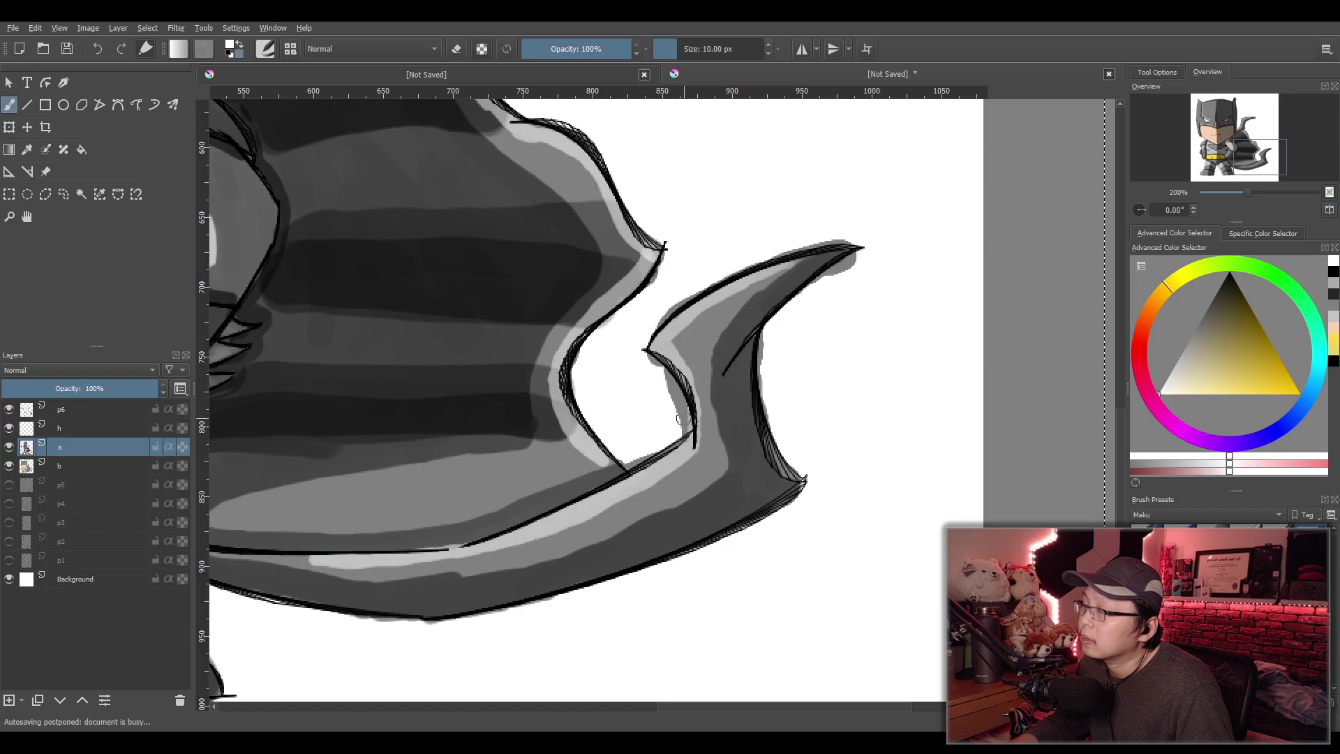
Paint light highlights along the left-hand and upper edges of each yellow belt segment
{"action": "key", "text": "minus"}
{"action": "left_click_drag", "start_coordinate": [547, 398], "coordinate": [666, 536]}
{"action": "scroll", "coordinate": [662, 530], "scroll_direction": "up", "scroll_amount": 1}
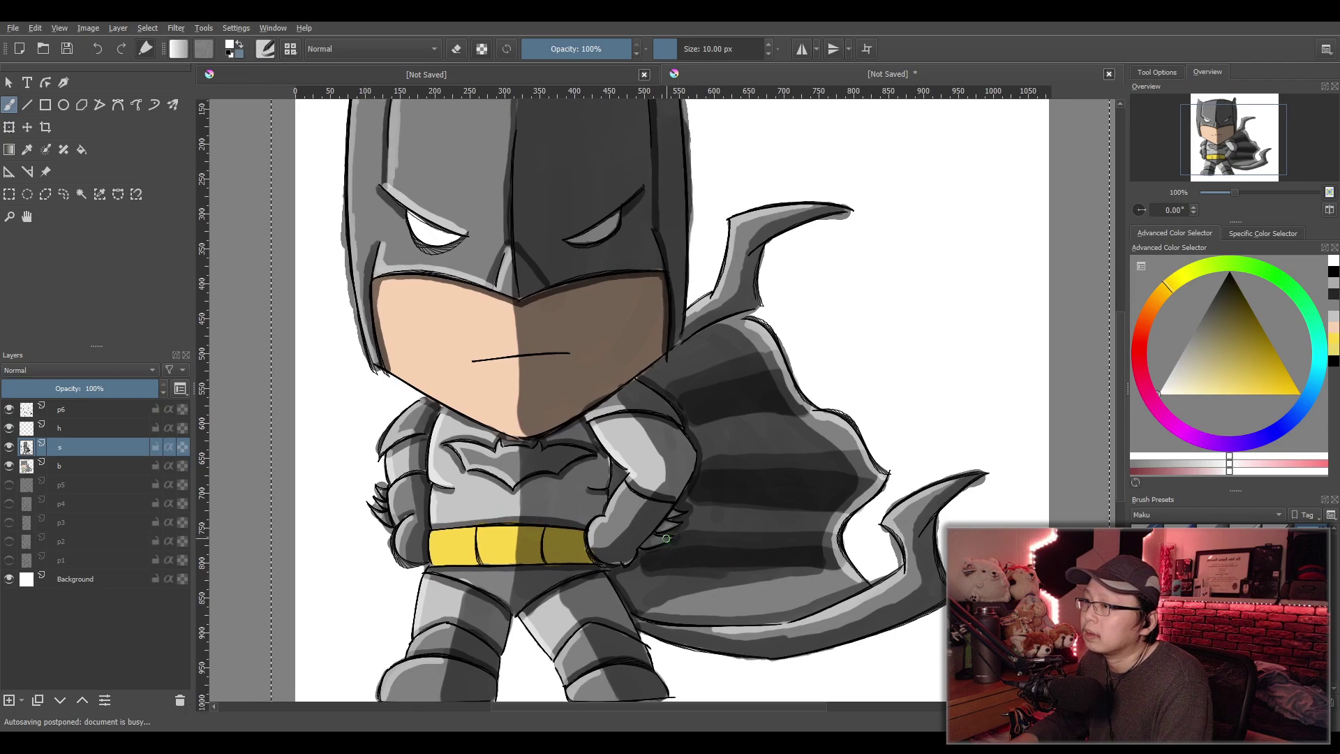
{"action": "scroll", "coordinate": [651, 538], "scroll_direction": "up", "scroll_amount": 4}
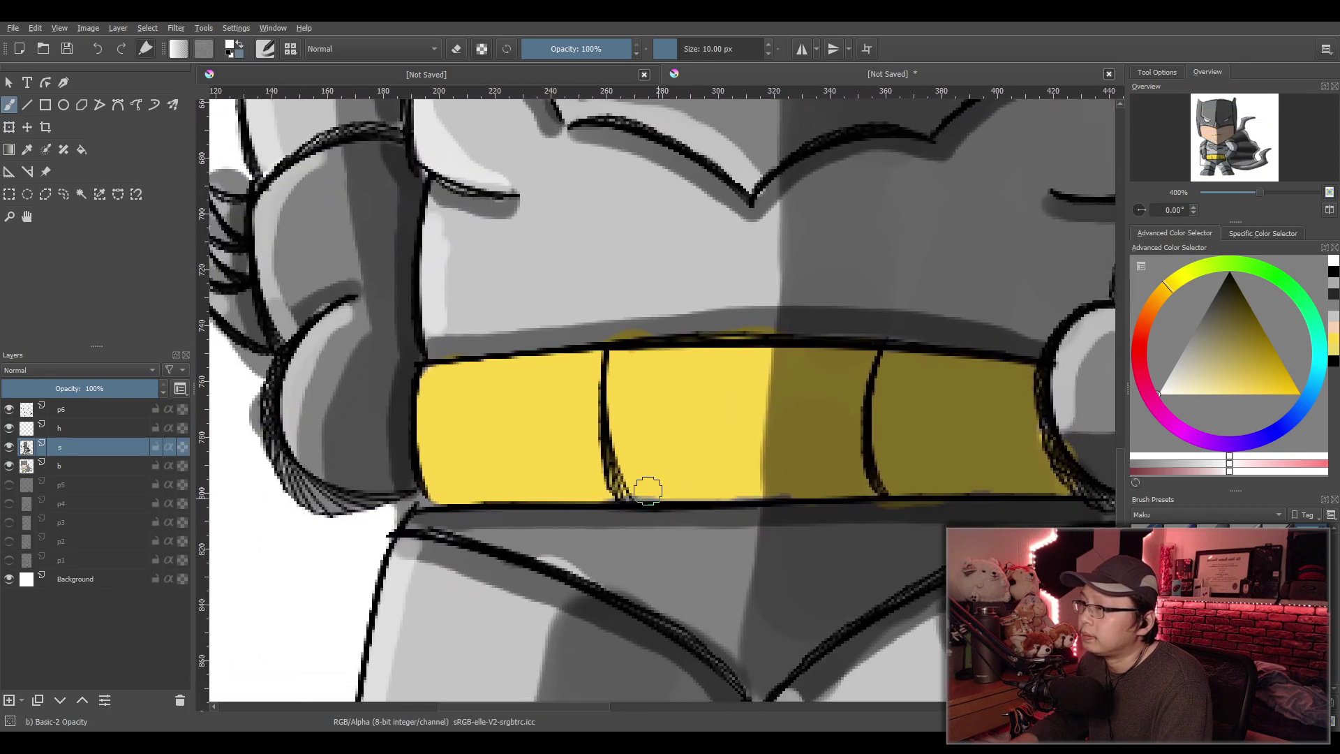
{"action": "left_click_drag", "start_coordinate": [433, 374], "coordinate": [442, 492]}
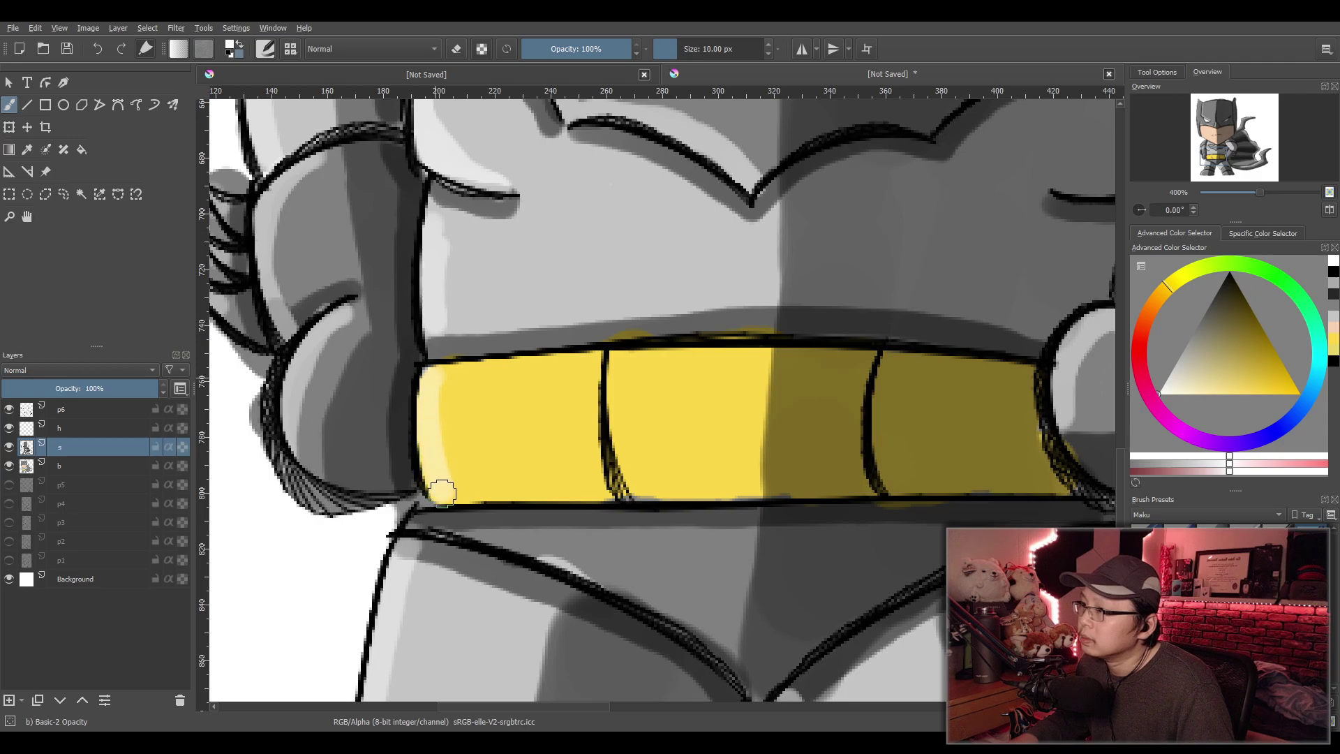
{"action": "mouse_move", "coordinate": [432, 389]}
{"action": "left_mouse_down"}
{"action": "mouse_move", "coordinate": [582, 366]}
{"action": "mouse_move", "coordinate": [481, 377]}
{"action": "mouse_move", "coordinate": [436, 423]}
{"action": "mouse_move", "coordinate": [444, 488]}
{"action": "left_mouse_up"}
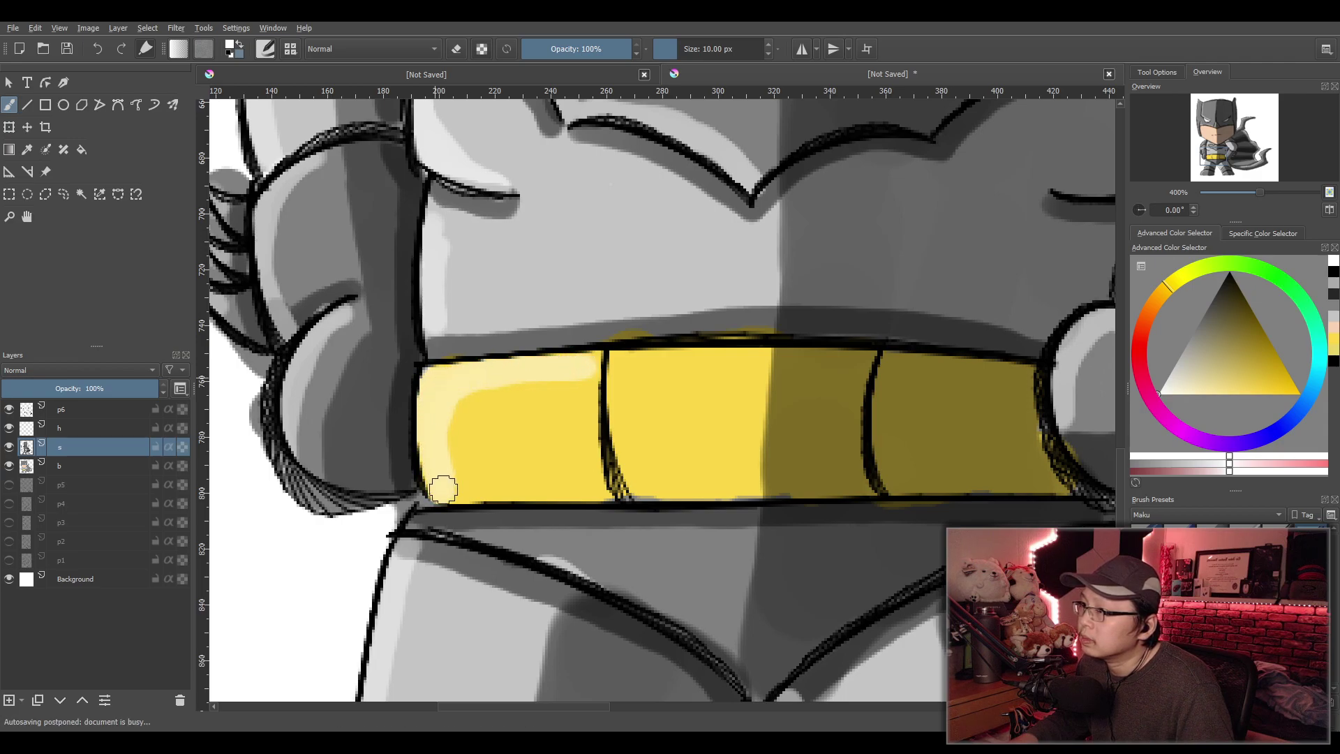
{"action": "mouse_move", "coordinate": [622, 369]}
{"action": "left_mouse_down"}
{"action": "mouse_move", "coordinate": [619, 405]}
{"action": "mouse_move", "coordinate": [635, 496]}
{"action": "mouse_move", "coordinate": [622, 394]}
{"action": "mouse_move", "coordinate": [648, 360]}
{"action": "mouse_move", "coordinate": [848, 364]}
{"action": "left_mouse_up"}
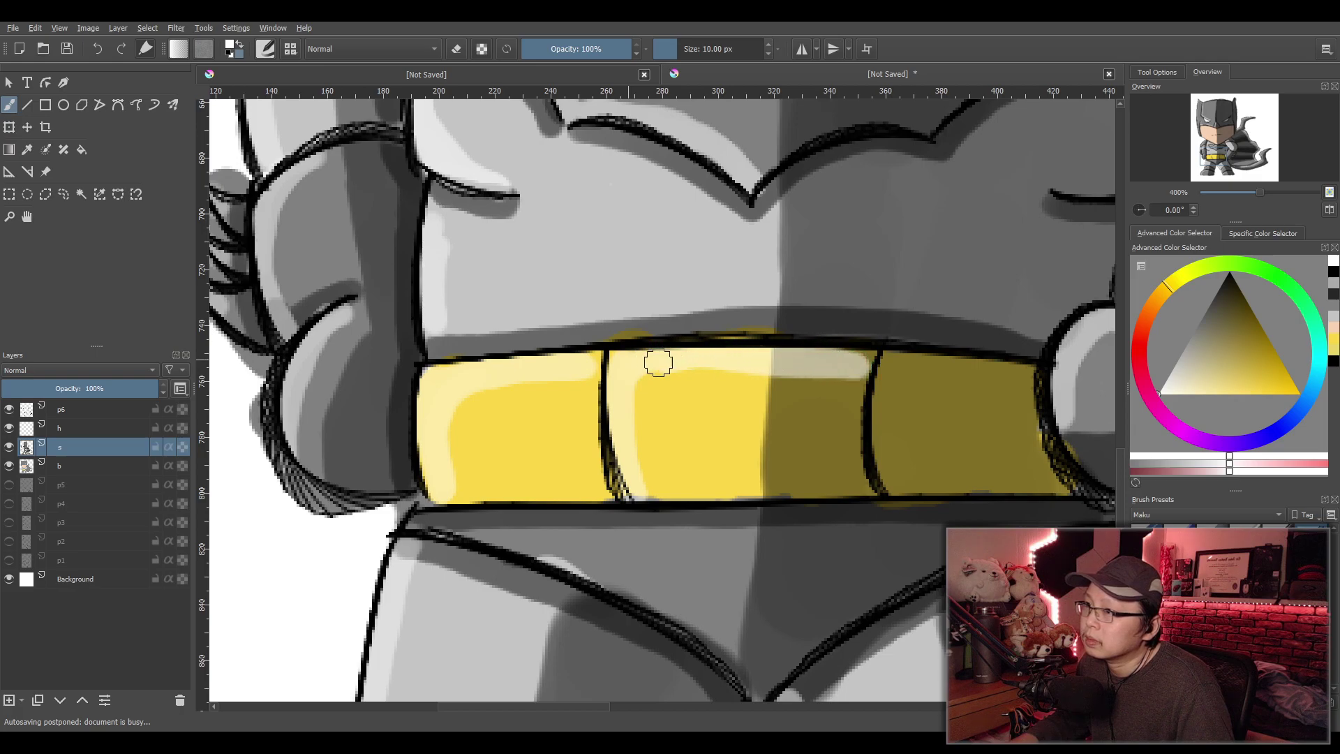
{"action": "mouse_move", "coordinate": [886, 357]}
{"action": "left_mouse_down"}
{"action": "mouse_move", "coordinate": [877, 425]}
{"action": "mouse_move", "coordinate": [890, 492]}
{"action": "mouse_move", "coordinate": [924, 356]}
{"action": "mouse_move", "coordinate": [970, 364]}
{"action": "left_mouse_up"}
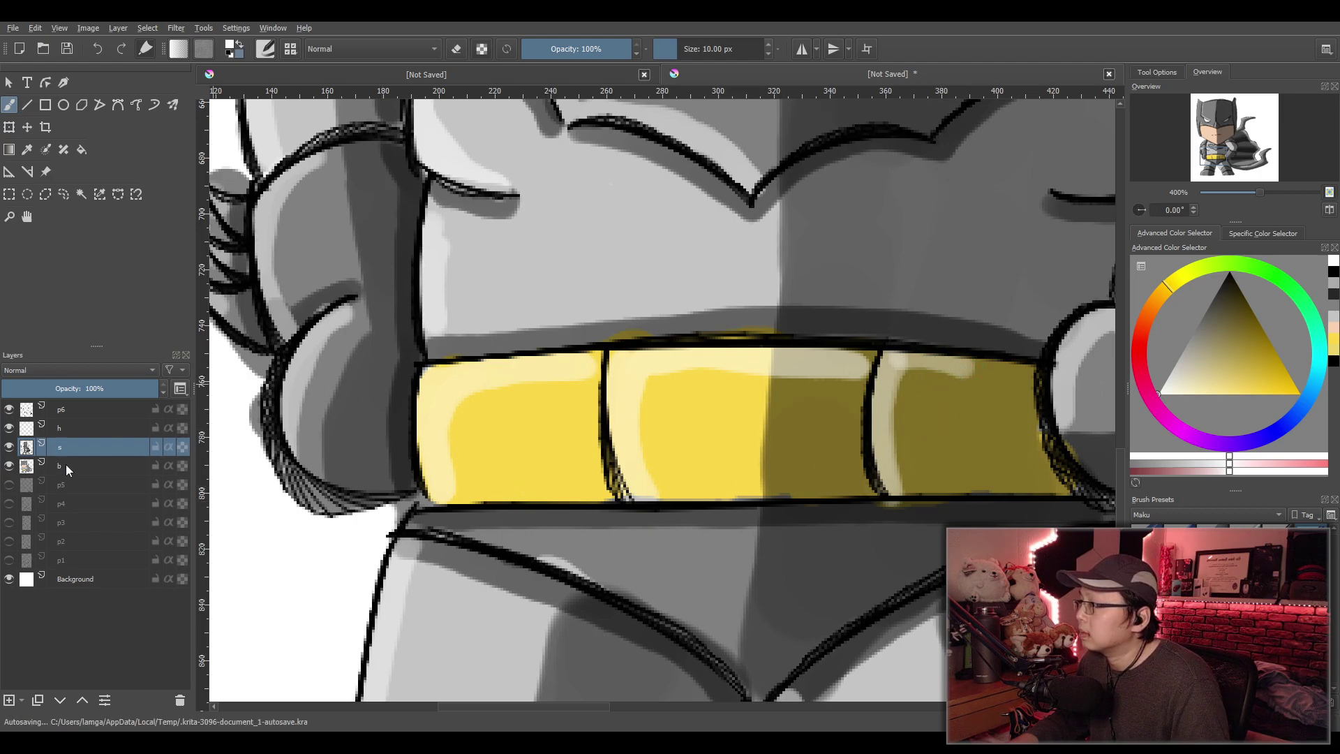
Delete layer h
{"action": "left_click", "coordinate": [89, 470]}
{"action": "left_click", "coordinate": [69, 432]}
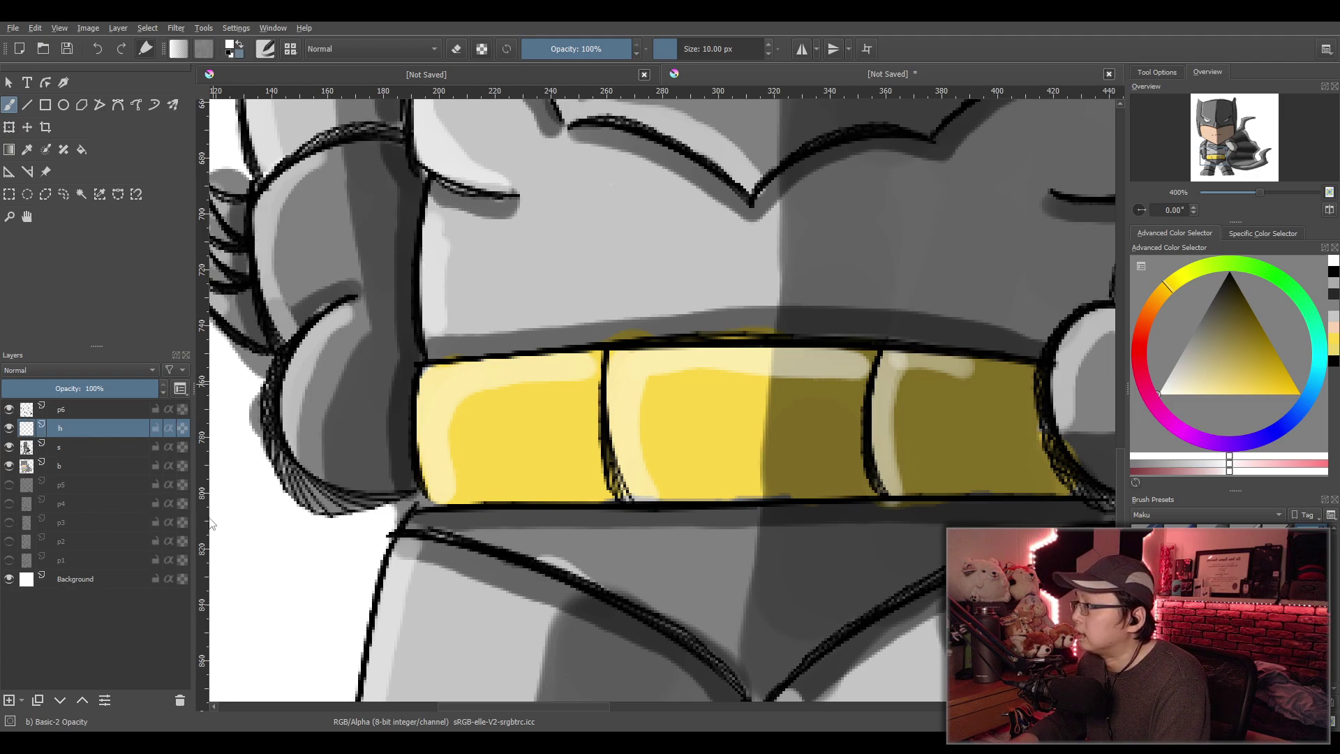
{"action": "key", "text": "shift+Delete"}
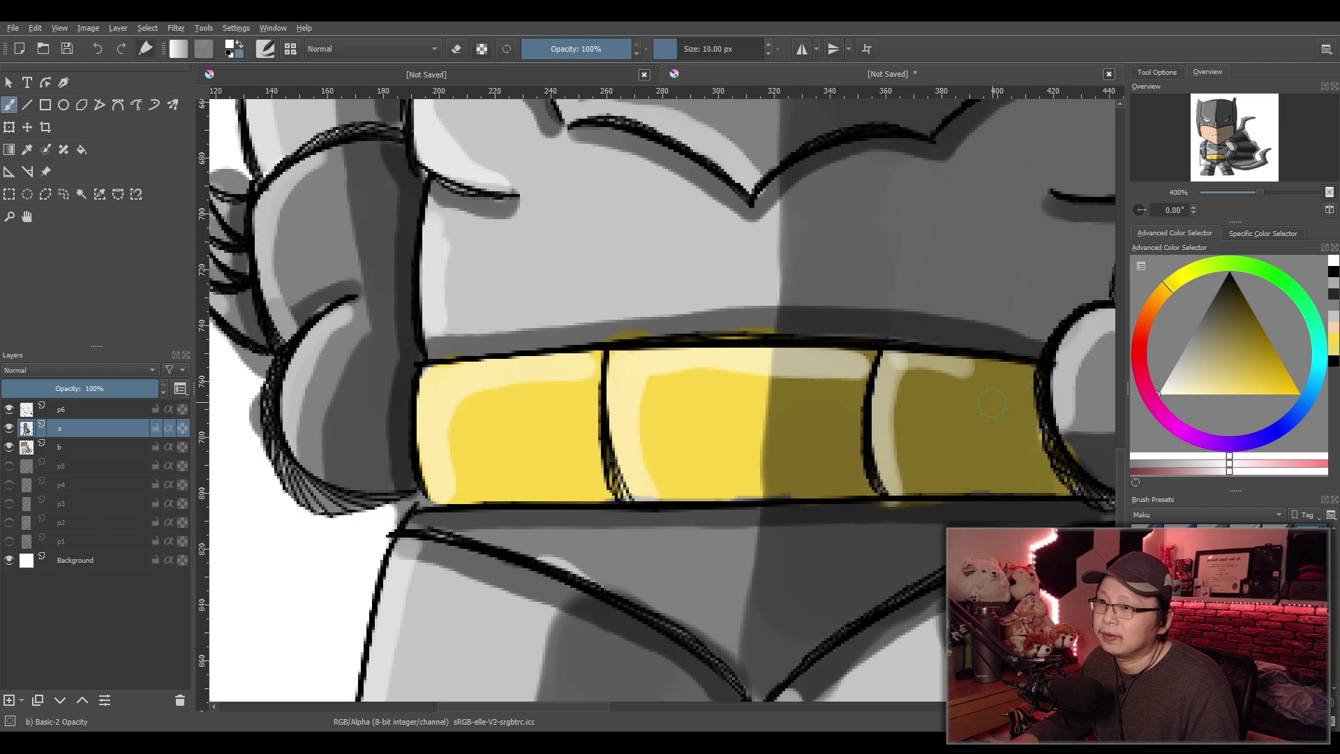
Switch the paint colour to black and shade the right-hand edge of each yellow belt segment
{"action": "key", "text": "d"}
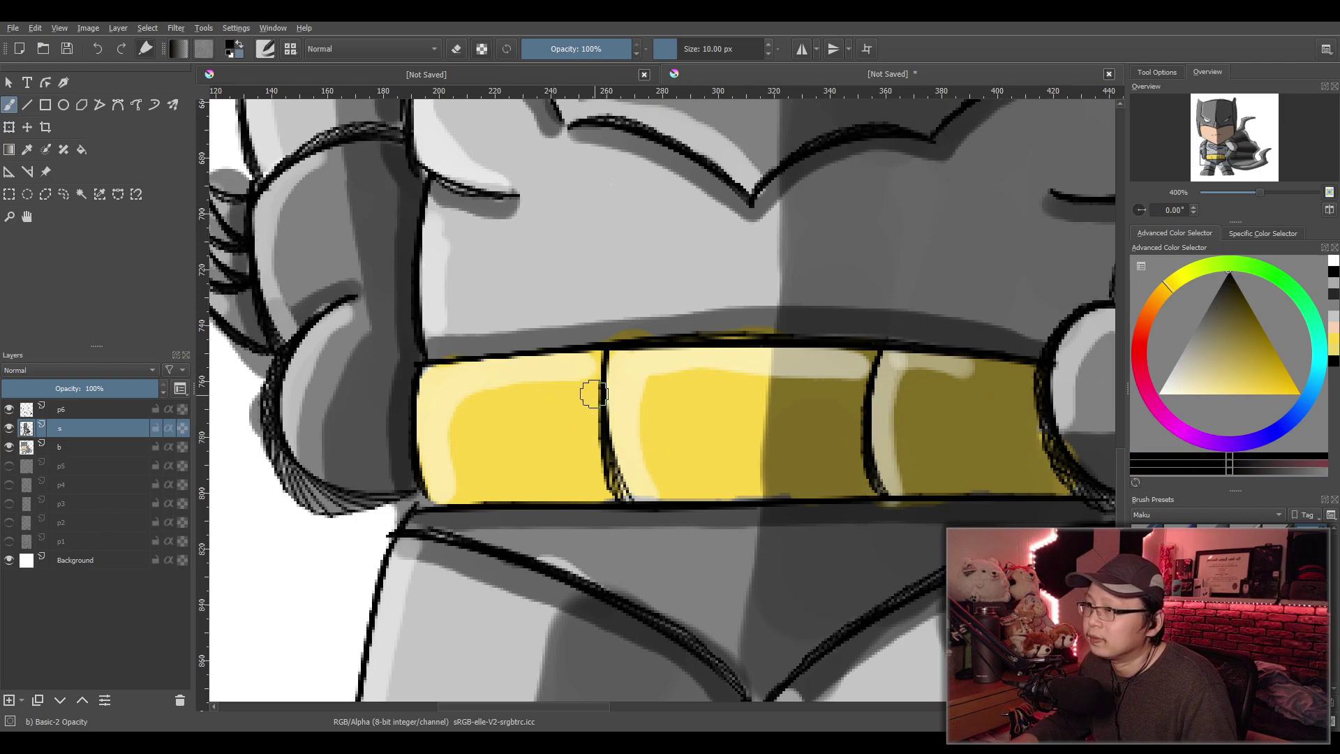
{"action": "mouse_move", "coordinate": [587, 383]}
{"action": "left_mouse_down"}
{"action": "mouse_move", "coordinate": [586, 363]}
{"action": "mouse_move", "coordinate": [598, 488]}
{"action": "left_mouse_up"}
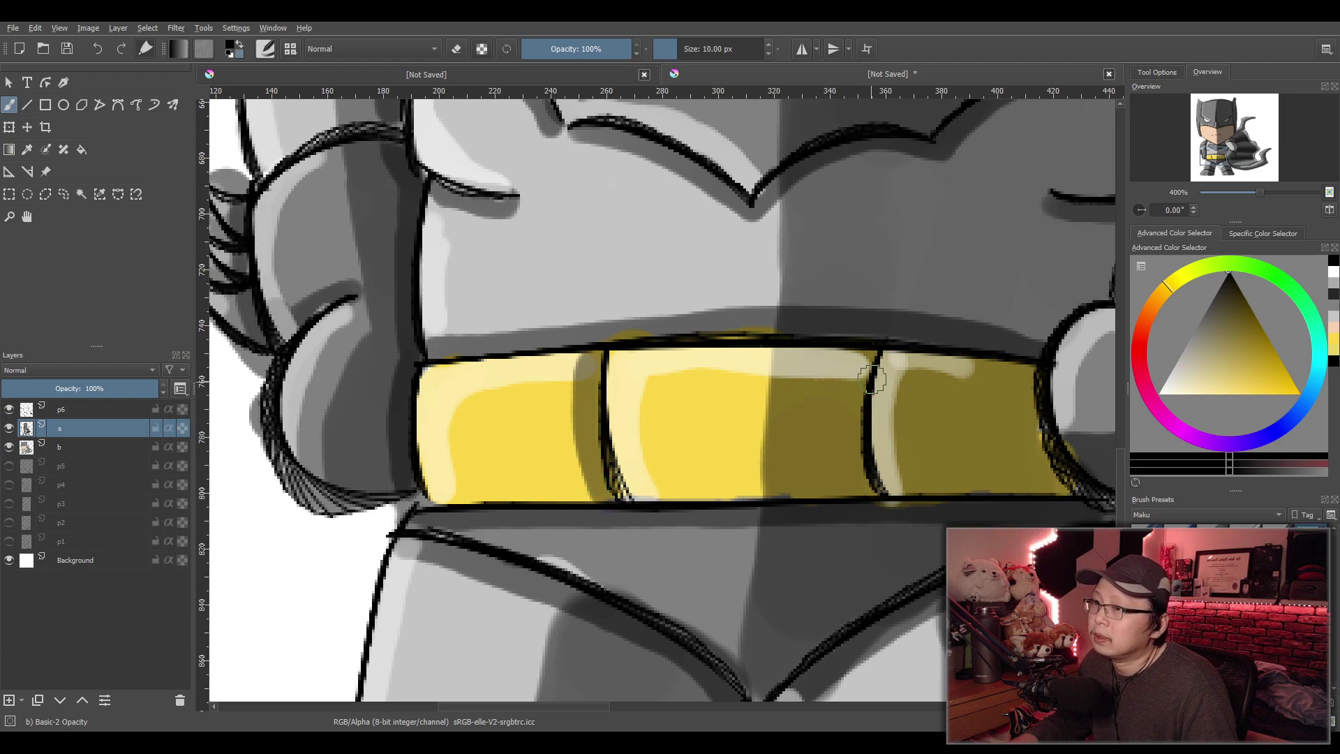
{"action": "mouse_move", "coordinate": [871, 358]}
{"action": "left_mouse_down"}
{"action": "mouse_move", "coordinate": [854, 400]}
{"action": "mouse_move", "coordinate": [868, 493]}
{"action": "mouse_move", "coordinate": [858, 364]}
{"action": "mouse_move", "coordinate": [850, 448]}
{"action": "left_mouse_up"}
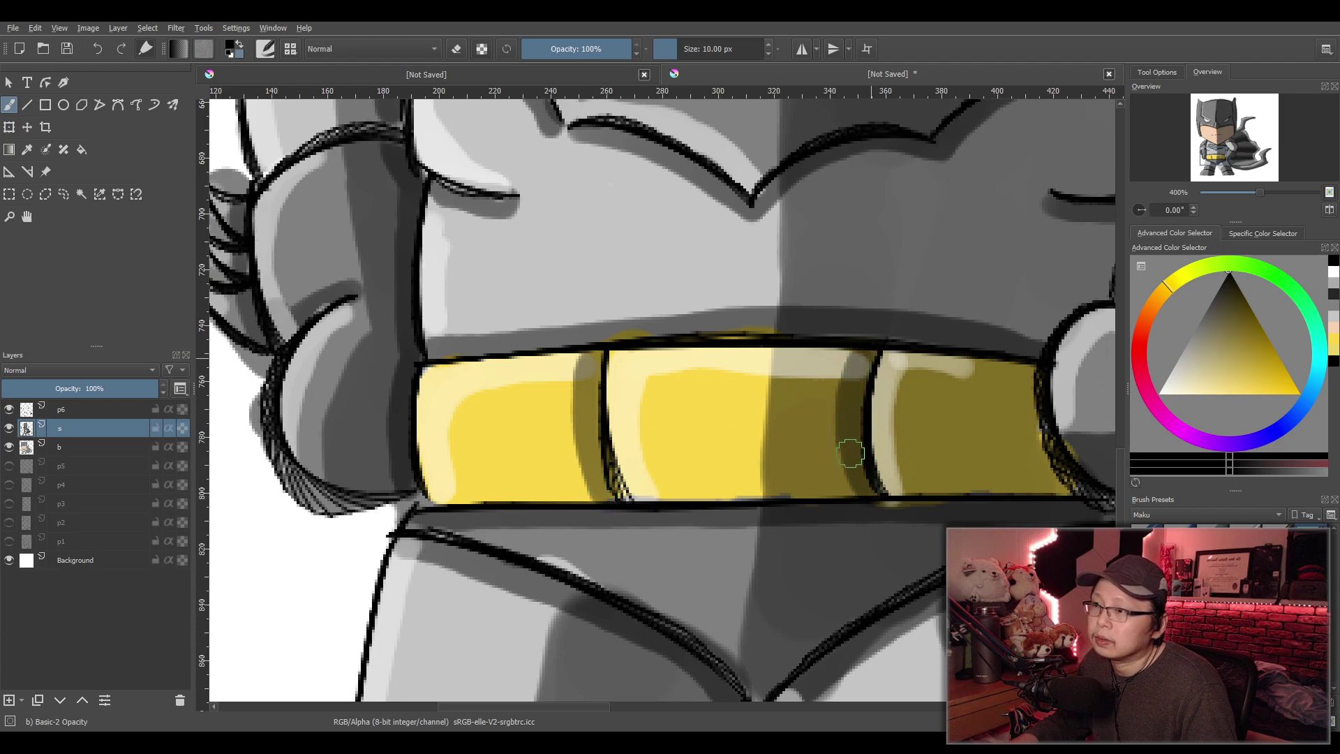
{"action": "mouse_move", "coordinate": [1028, 370]}
{"action": "left_mouse_down"}
{"action": "mouse_move", "coordinate": [1029, 437]}
{"action": "mouse_move", "coordinate": [1066, 498]}
{"action": "left_mouse_up"}
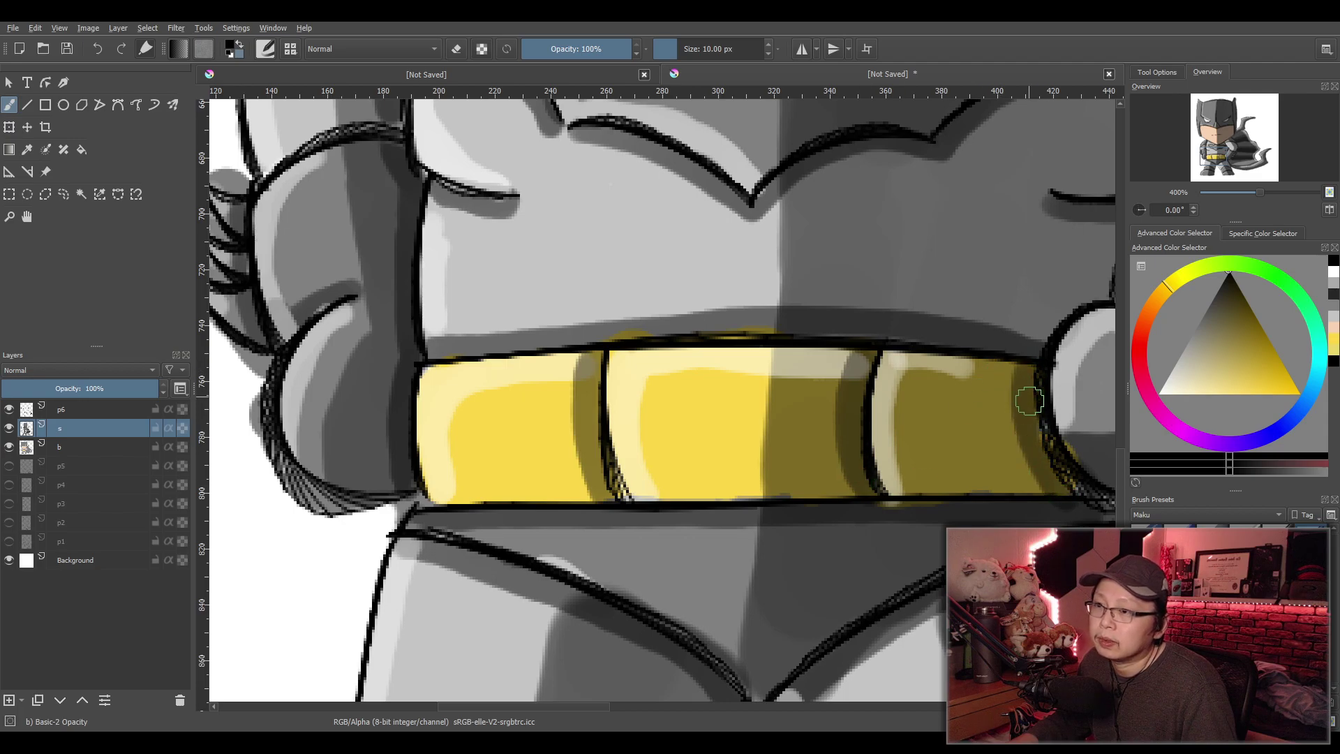
Try a different opacity on the shading layer and restore it to 100%
{"action": "key", "text": "1"}
{"action": "left_click_drag", "start_coordinate": [945, 489], "coordinate": [680, 486]}
{"action": "scroll", "coordinate": [679, 487], "scroll_direction": "down", "scroll_amount": 1}
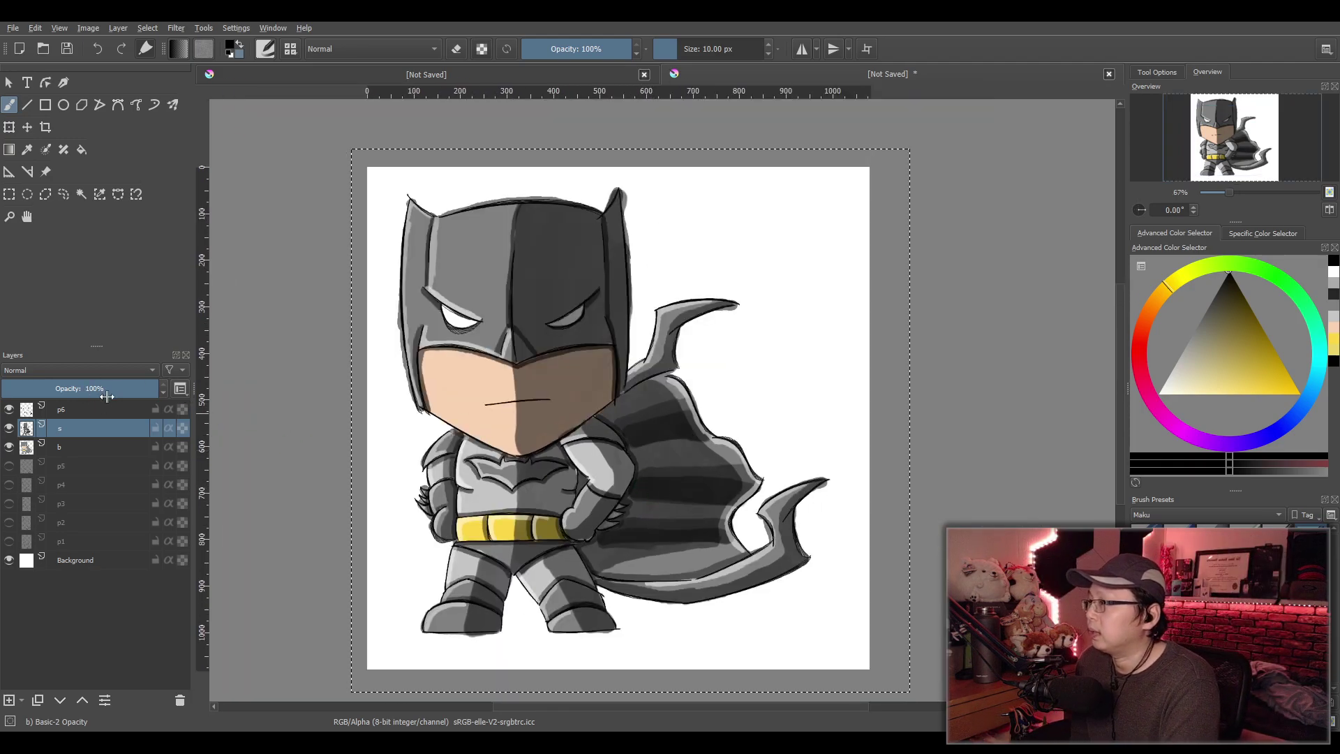
{"action": "left_click_drag", "start_coordinate": [107, 389], "coordinate": [187, 398]}
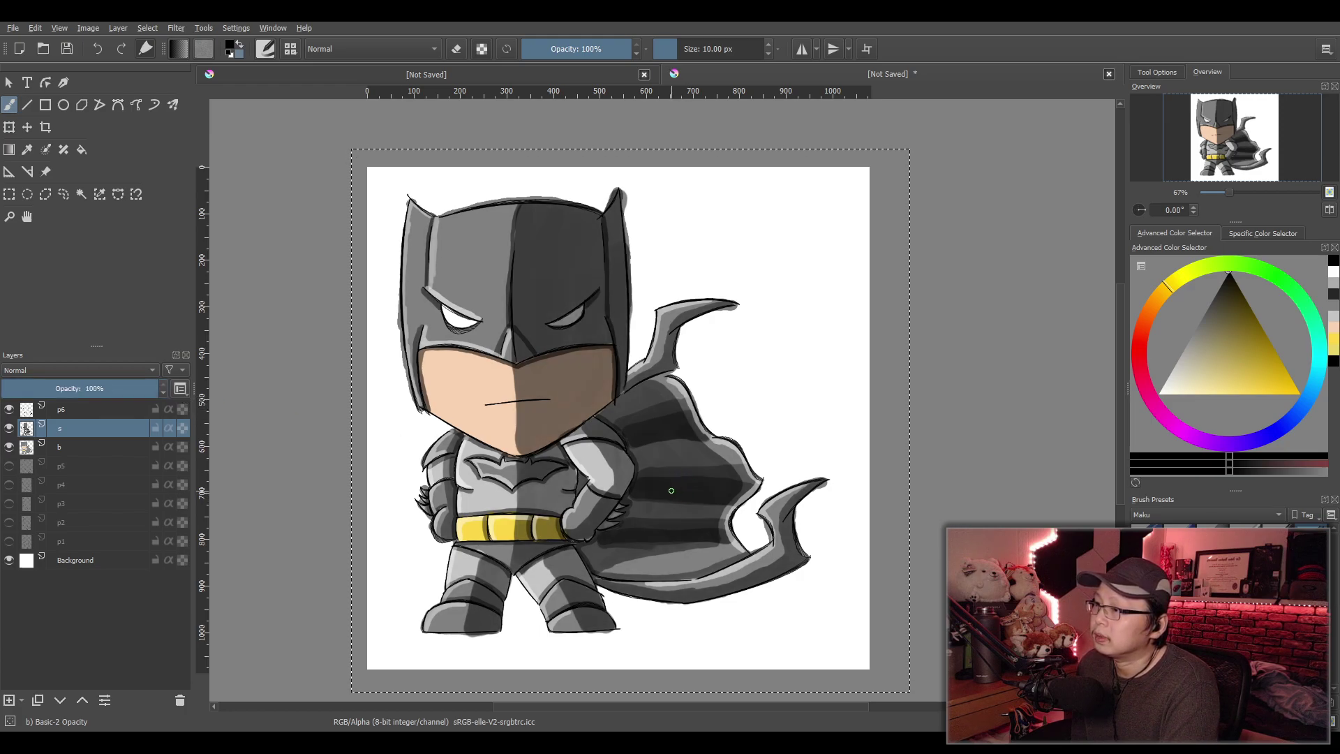
Switch to the Blender Blur brush and set its size to 20 px
{"action": "scroll", "coordinate": [670, 488], "scroll_direction": "up", "scroll_amount": 5}
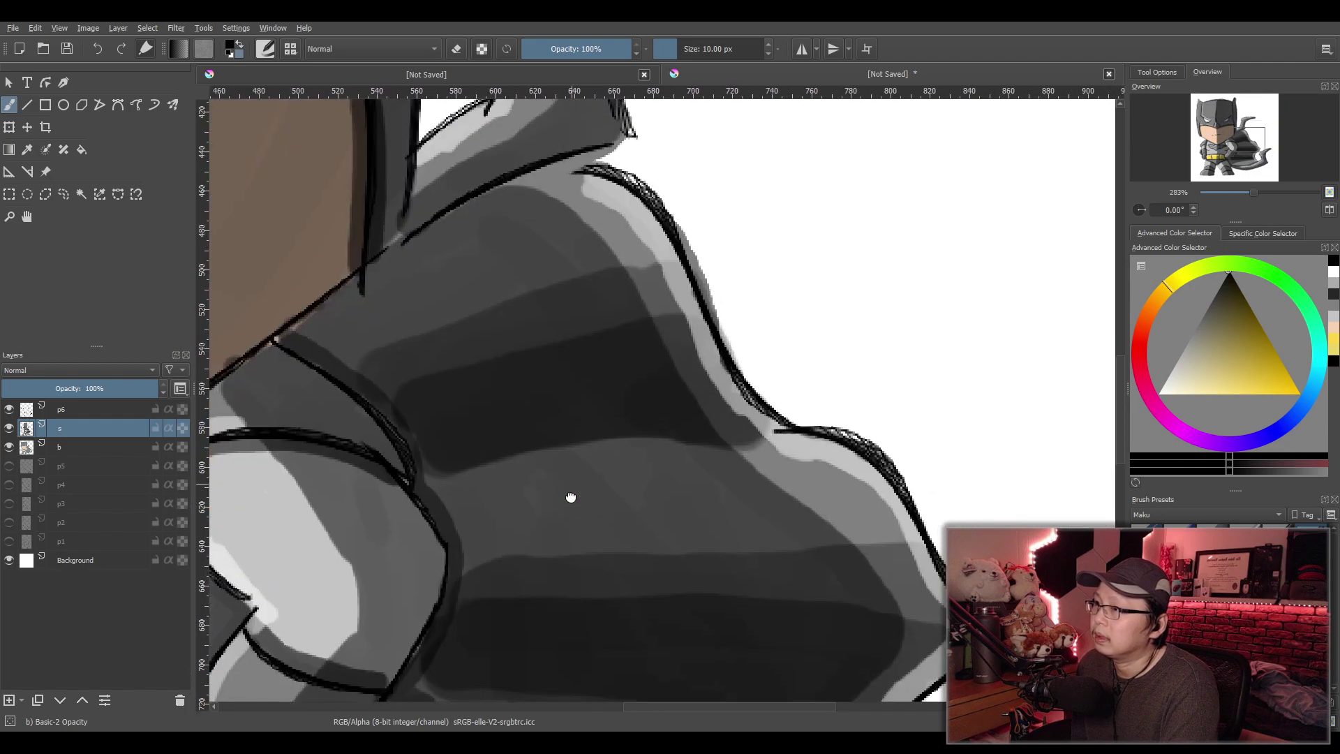
{"action": "key", "text": "slash"}
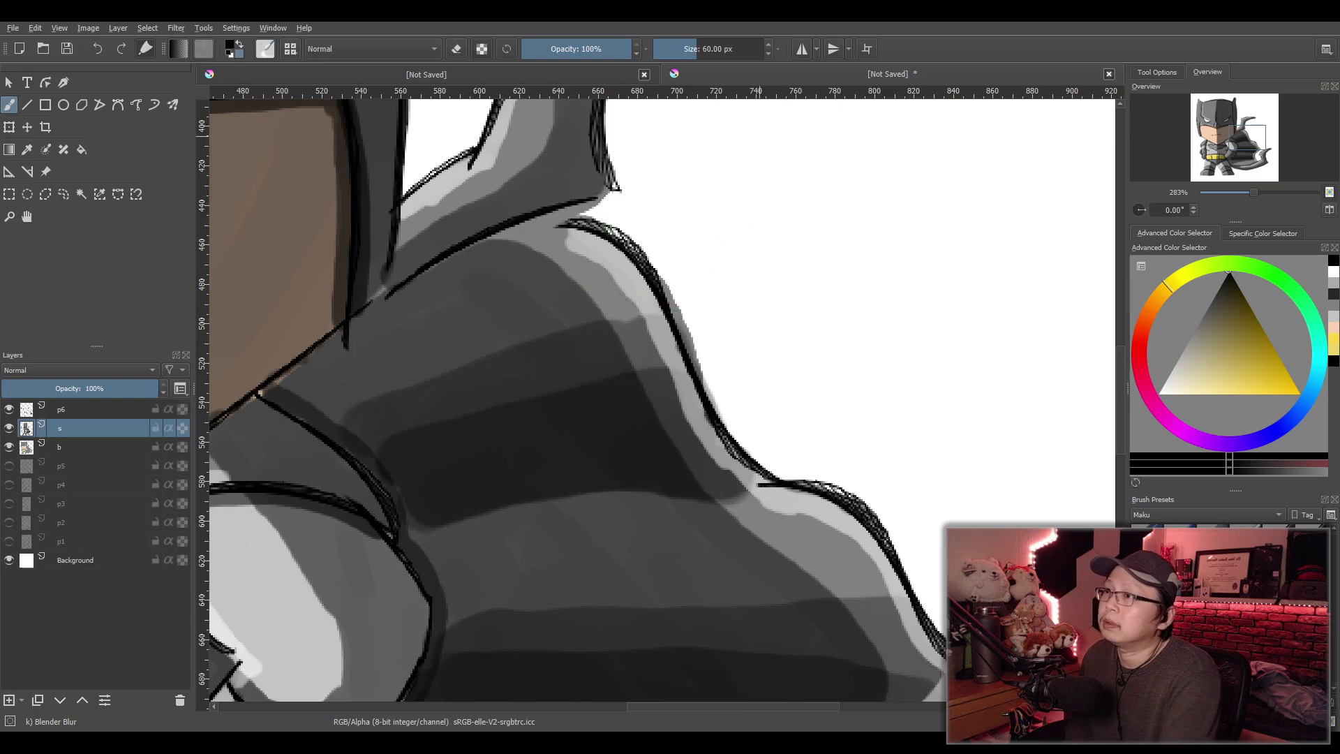
{"action": "left_click", "coordinate": [727, 52]}
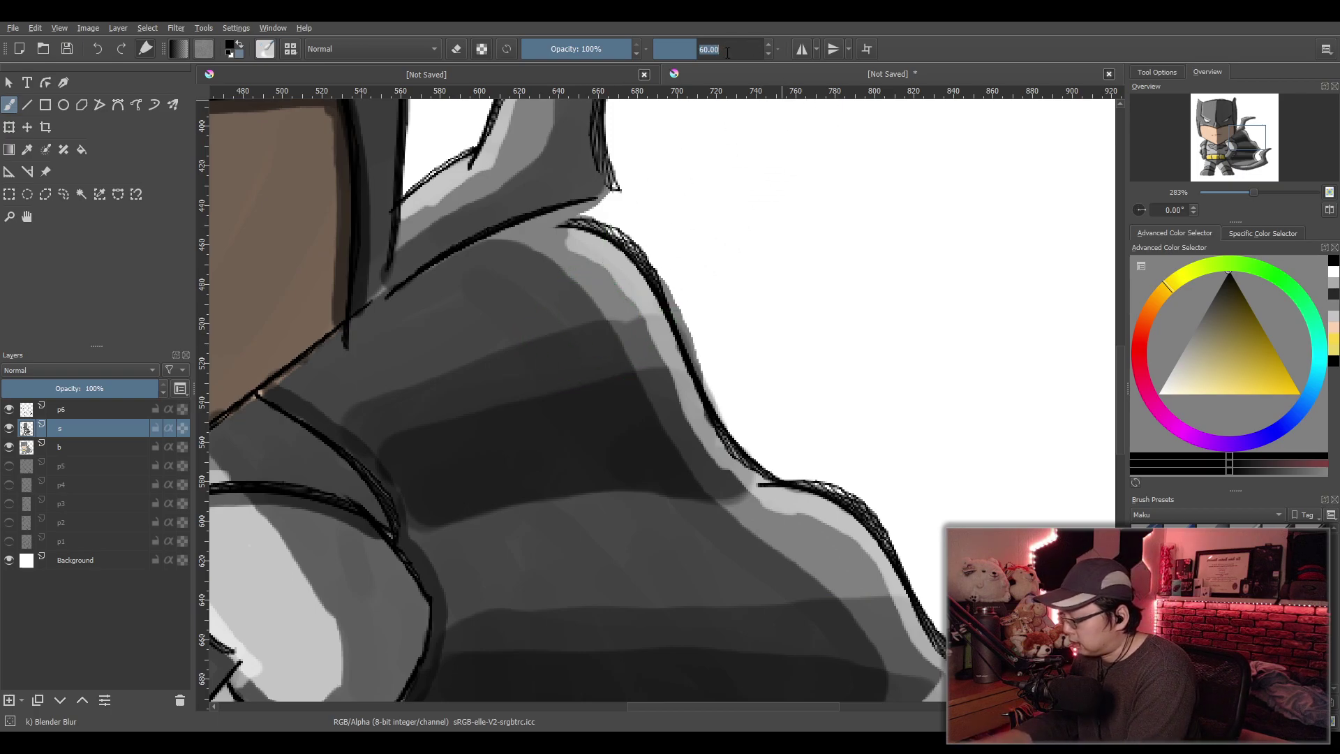
{"action": "type", "text": "10"}
{"action": "key", "text": "Return"}
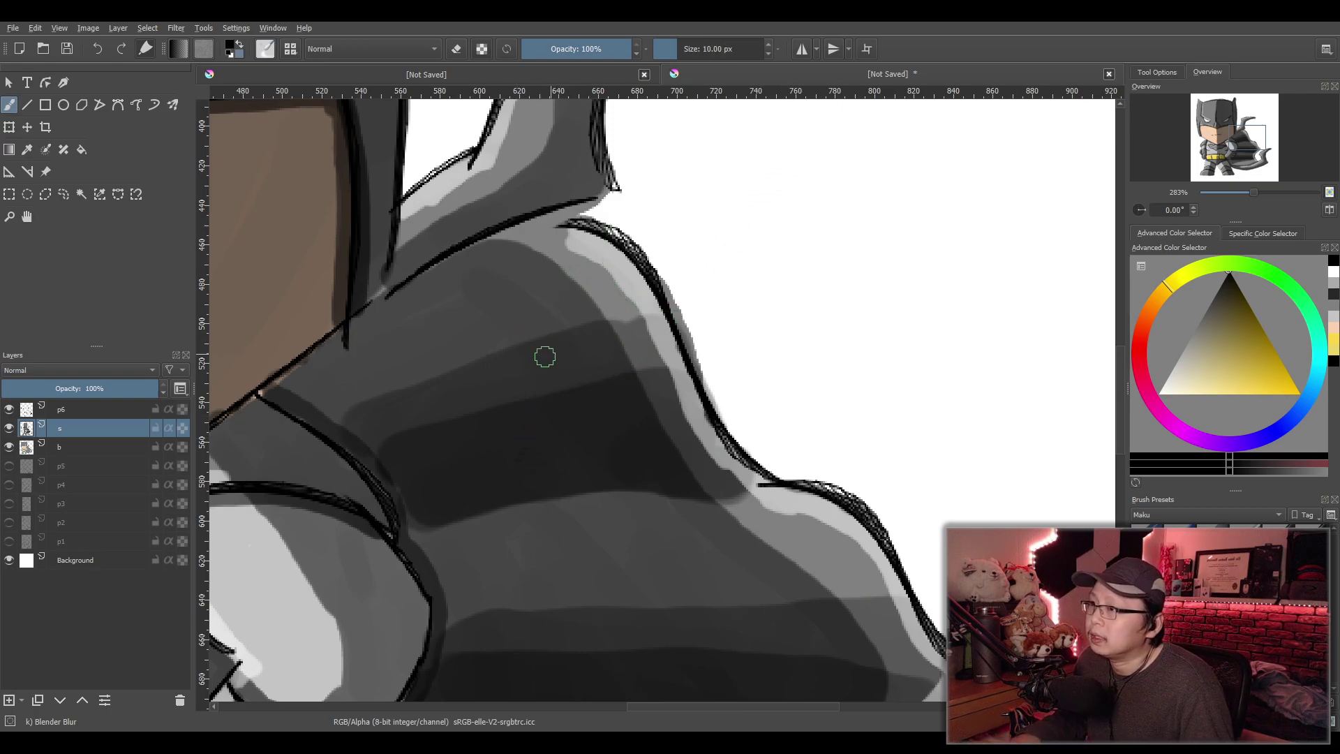
{"action": "left_click", "coordinate": [714, 51]}
{"action": "type", "text": "20"}
{"action": "key", "text": "Return"}
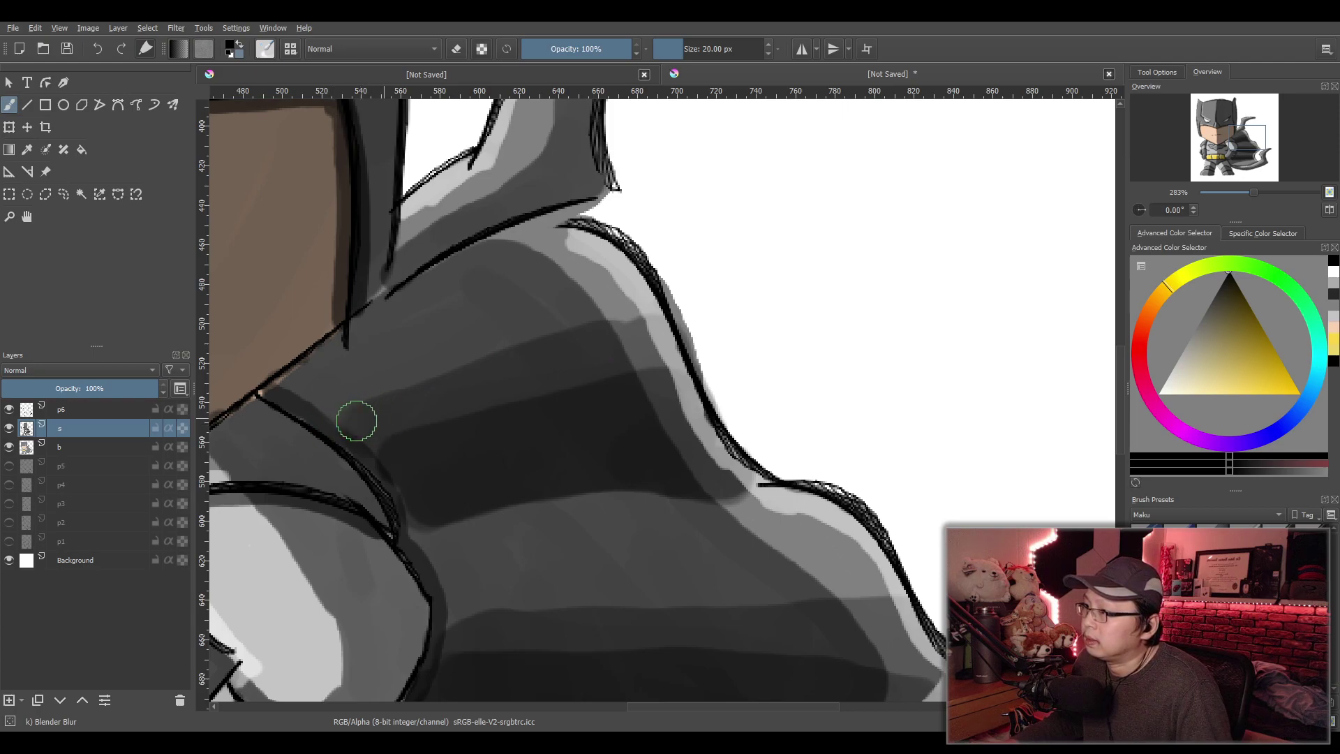
Blur the cape's outer-edge highlight and the borders of its uppermost dark fold into the surrounding greys
{"action": "mouse_move", "coordinate": [562, 326]}
{"action": "left_mouse_down"}
{"action": "mouse_move", "coordinate": [598, 331]}
{"action": "mouse_move", "coordinate": [577, 345]}
{"action": "mouse_move", "coordinate": [596, 335]}
{"action": "mouse_move", "coordinate": [672, 351]}
{"action": "mouse_move", "coordinate": [628, 373]}
{"action": "mouse_move", "coordinate": [583, 369]}
{"action": "mouse_move", "coordinate": [607, 337]}
{"action": "mouse_move", "coordinate": [543, 348]}
{"action": "left_mouse_up"}
{"action": "mouse_move", "coordinate": [605, 255]}
{"action": "left_mouse_down"}
{"action": "mouse_move", "coordinate": [693, 443]}
{"action": "mouse_move", "coordinate": [757, 497]}
{"action": "mouse_move", "coordinate": [813, 519]}
{"action": "mouse_move", "coordinate": [932, 681]}
{"action": "left_mouse_up"}
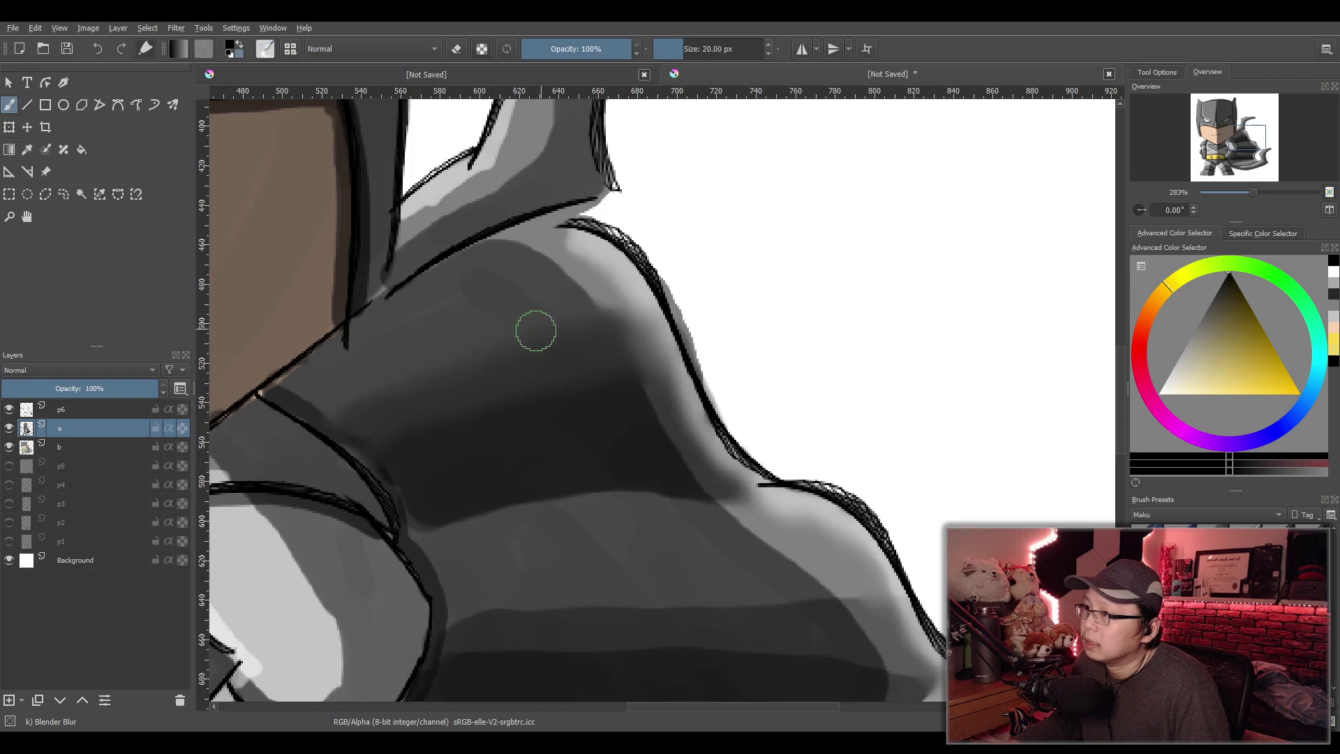
{"action": "mouse_move", "coordinate": [363, 436]}
{"action": "left_mouse_down"}
{"action": "mouse_move", "coordinate": [391, 453]}
{"action": "mouse_move", "coordinate": [396, 472]}
{"action": "mouse_move", "coordinate": [383, 476]}
{"action": "mouse_move", "coordinate": [413, 489]}
{"action": "mouse_move", "coordinate": [412, 521]}
{"action": "mouse_move", "coordinate": [638, 482]}
{"action": "mouse_move", "coordinate": [761, 492]}
{"action": "left_mouse_up"}
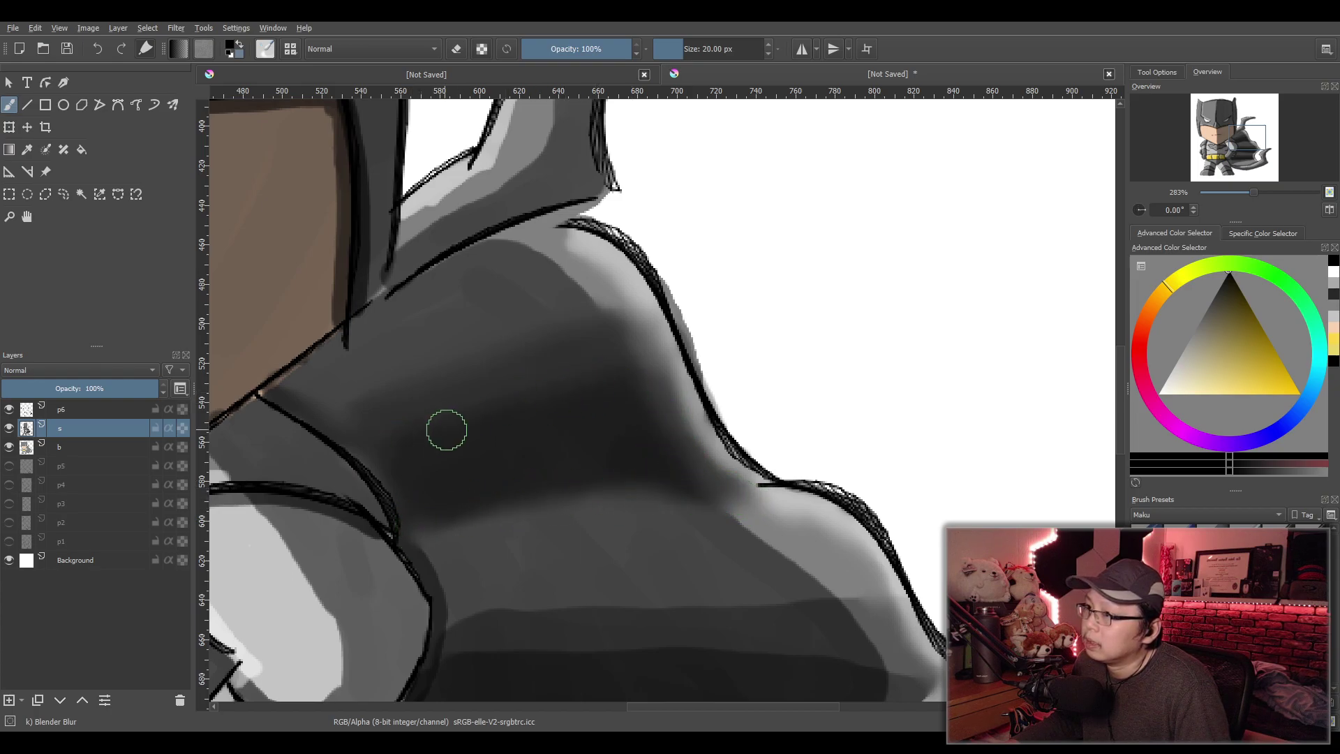
{"action": "mouse_move", "coordinate": [642, 374]}
{"action": "left_mouse_down"}
{"action": "mouse_move", "coordinate": [707, 429]}
{"action": "mouse_move", "coordinate": [696, 473]}
{"action": "mouse_move", "coordinate": [691, 427]}
{"action": "left_mouse_up"}
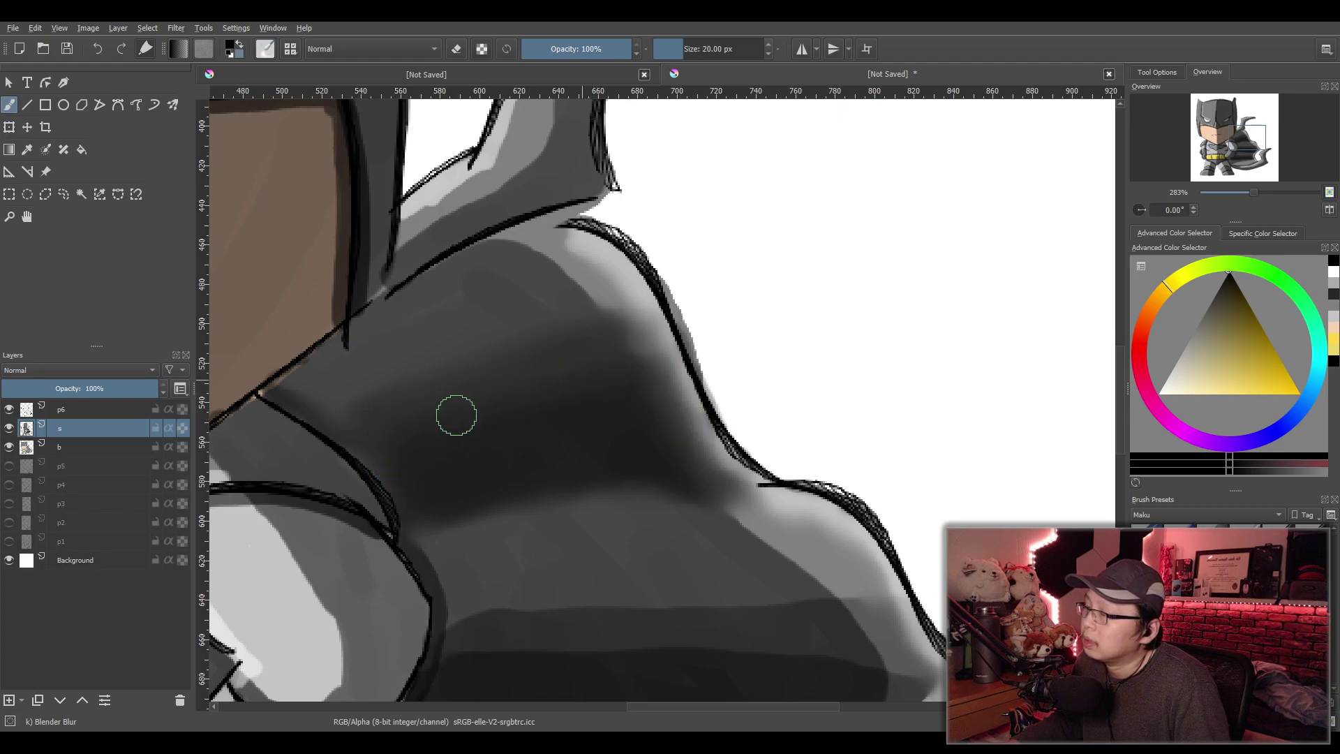
Blur the borders of the cape's middle dark fold and the adjoining outer-edge highlight
{"action": "left_click_drag", "start_coordinate": [589, 622], "coordinate": [559, 314]}
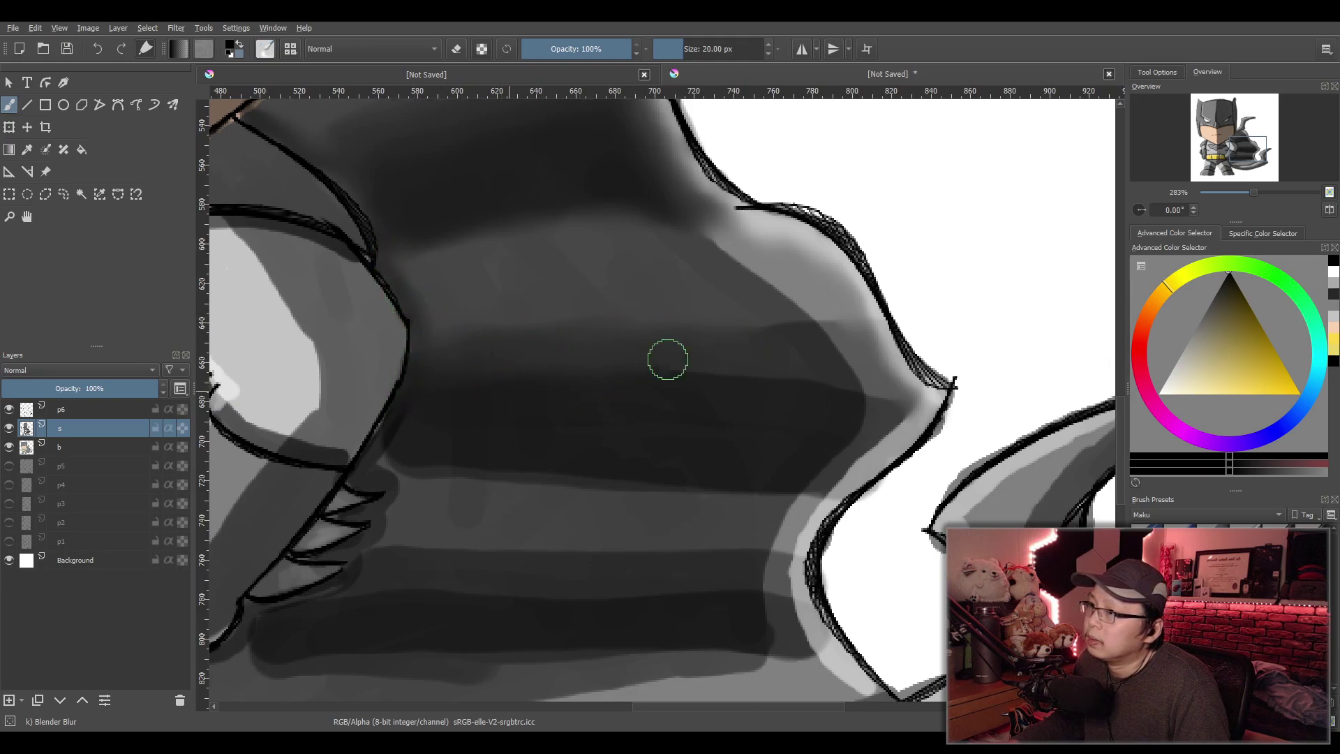
{"action": "mouse_move", "coordinate": [844, 344]}
{"action": "left_mouse_down"}
{"action": "mouse_move", "coordinate": [888, 354]}
{"action": "mouse_move", "coordinate": [835, 386]}
{"action": "mouse_move", "coordinate": [925, 396]}
{"action": "mouse_move", "coordinate": [835, 385]}
{"action": "left_mouse_up"}
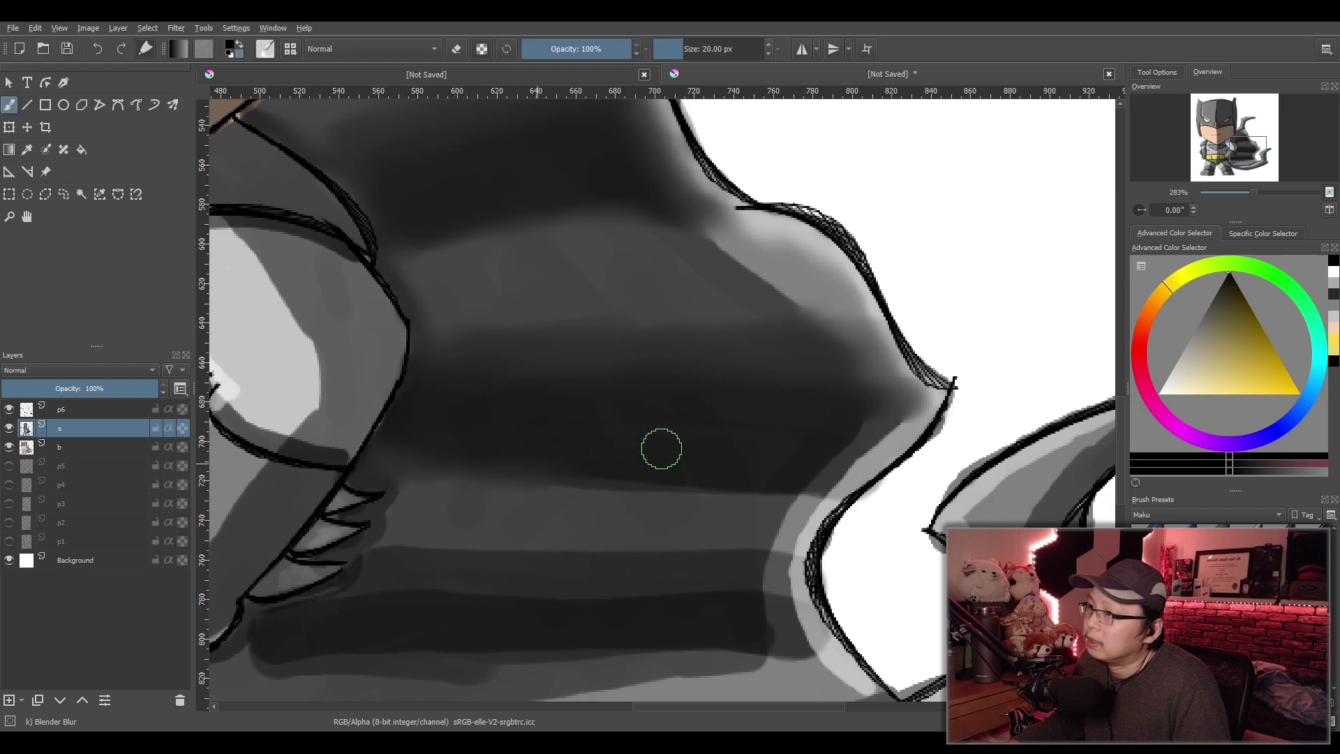
{"action": "mouse_move", "coordinate": [734, 496]}
{"action": "left_mouse_down"}
{"action": "mouse_move", "coordinate": [842, 477]}
{"action": "mouse_move", "coordinate": [822, 500]}
{"action": "mouse_move", "coordinate": [834, 462]}
{"action": "mouse_move", "coordinate": [801, 461]}
{"action": "mouse_move", "coordinate": [861, 447]}
{"action": "mouse_move", "coordinate": [866, 464]}
{"action": "mouse_move", "coordinate": [844, 434]}
{"action": "mouse_move", "coordinate": [884, 378]}
{"action": "left_mouse_up"}
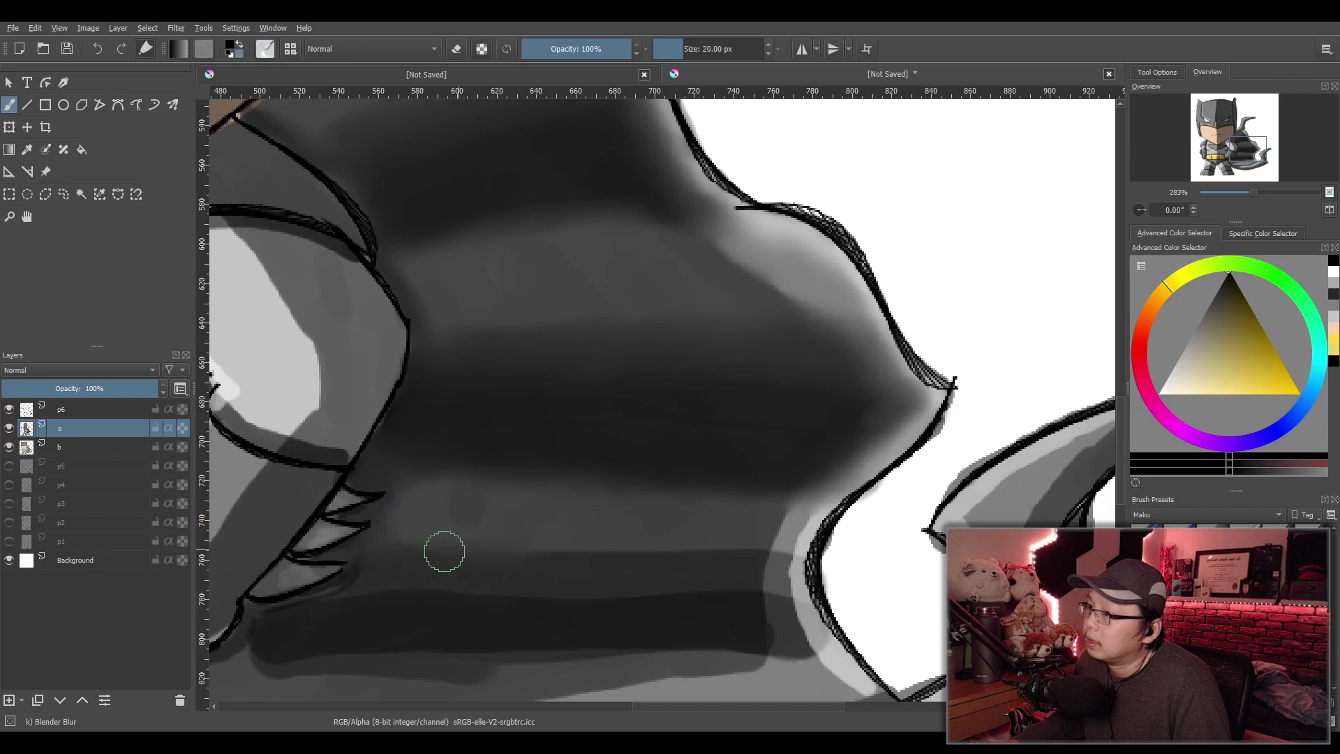
Blur the cape's lowest dark fold, the scalloped edge beside it and the light grey area below
{"action": "mouse_move", "coordinate": [762, 539]}
{"action": "left_mouse_down"}
{"action": "mouse_move", "coordinate": [760, 566]}
{"action": "mouse_move", "coordinate": [827, 495]}
{"action": "mouse_move", "coordinate": [825, 472]}
{"action": "mouse_move", "coordinate": [759, 593]}
{"action": "mouse_move", "coordinate": [807, 666]}
{"action": "mouse_move", "coordinate": [851, 687]}
{"action": "left_mouse_up"}
{"action": "left_click_drag", "start_coordinate": [705, 622], "coordinate": [840, 471]}
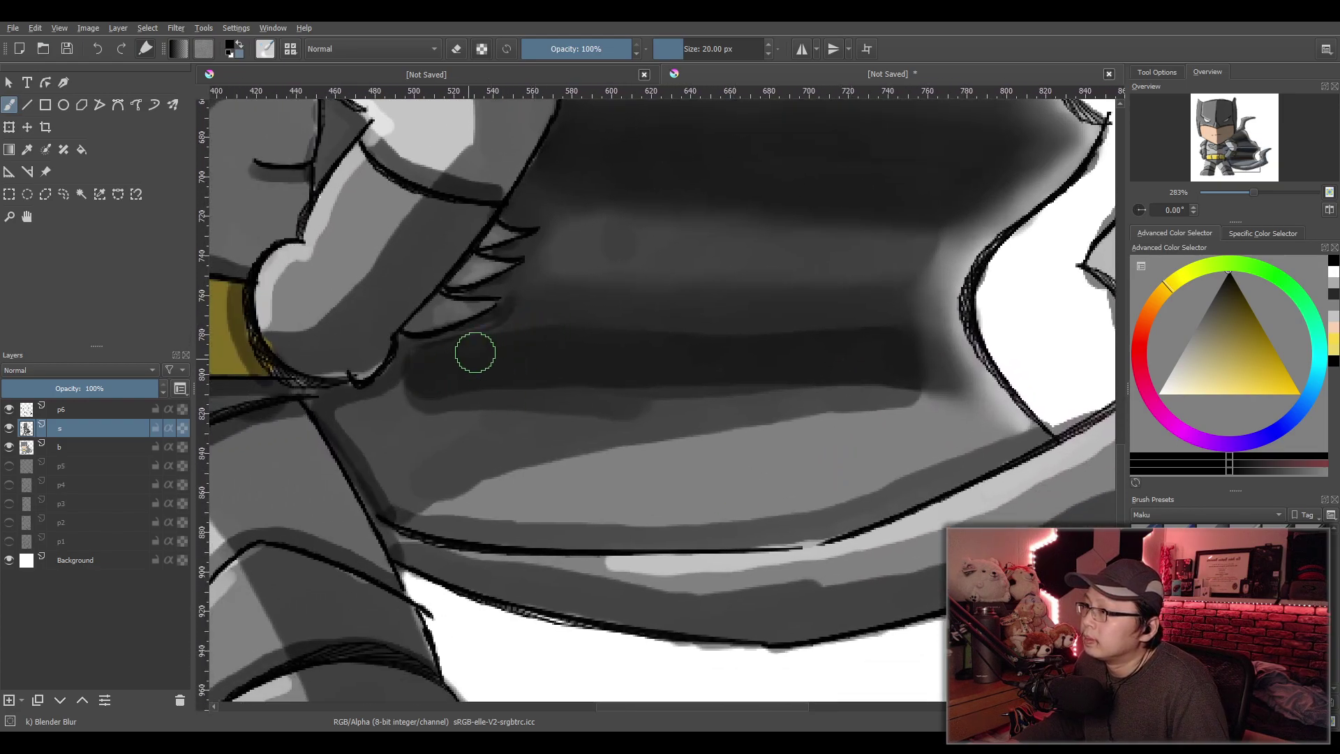
{"action": "mouse_move", "coordinate": [440, 351]}
{"action": "left_mouse_down"}
{"action": "mouse_move", "coordinate": [345, 412]}
{"action": "mouse_move", "coordinate": [357, 410]}
{"action": "mouse_move", "coordinate": [365, 480]}
{"action": "mouse_move", "coordinate": [416, 520]}
{"action": "mouse_move", "coordinate": [391, 503]}
{"action": "mouse_move", "coordinate": [410, 517]}
{"action": "mouse_move", "coordinate": [448, 496]}
{"action": "mouse_move", "coordinate": [435, 490]}
{"action": "mouse_move", "coordinate": [625, 446]}
{"action": "mouse_move", "coordinate": [932, 405]}
{"action": "left_mouse_up"}
{"action": "mouse_move", "coordinate": [928, 380]}
{"action": "left_mouse_down"}
{"action": "mouse_move", "coordinate": [646, 380]}
{"action": "mouse_move", "coordinate": [545, 395]}
{"action": "mouse_move", "coordinate": [536, 381]}
{"action": "mouse_move", "coordinate": [570, 353]}
{"action": "mouse_move", "coordinate": [413, 394]}
{"action": "mouse_move", "coordinate": [504, 333]}
{"action": "left_mouse_up"}
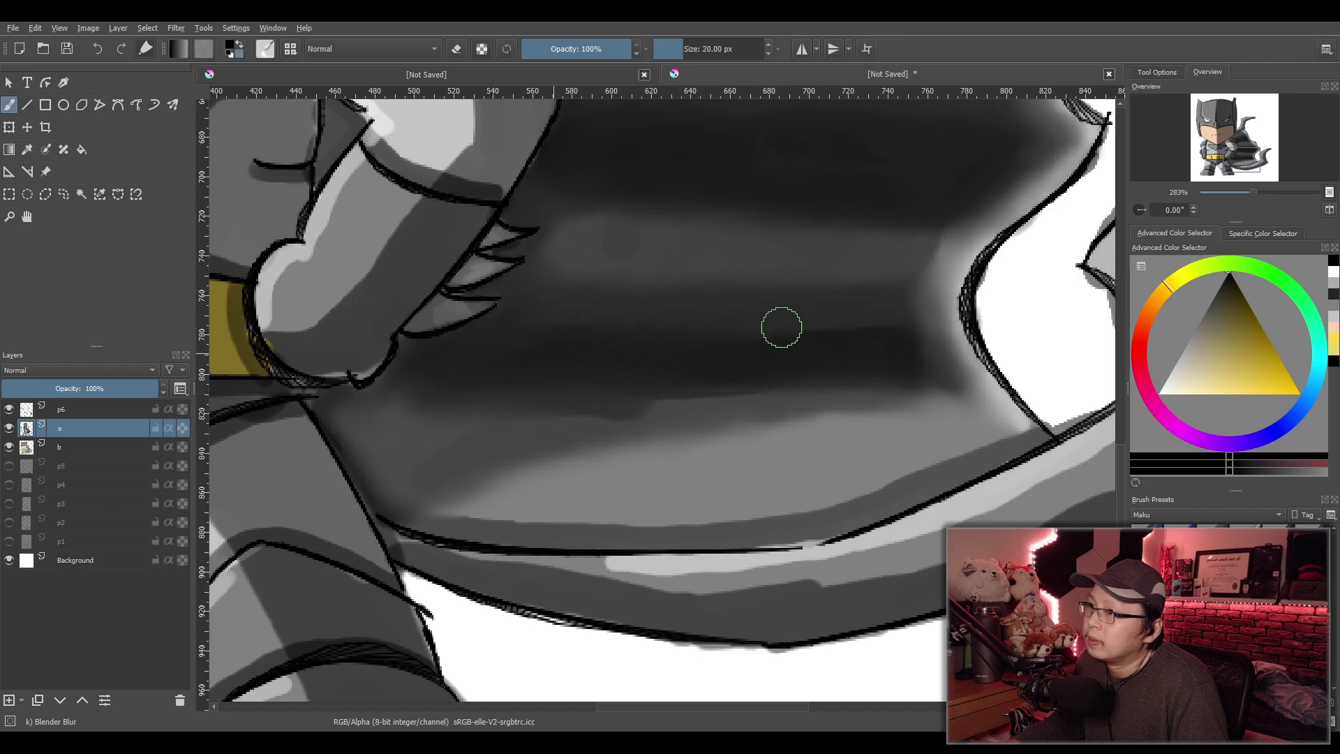
{"action": "mouse_move", "coordinate": [891, 377]}
{"action": "left_mouse_down"}
{"action": "mouse_move", "coordinate": [826, 406]}
{"action": "mouse_move", "coordinate": [966, 398]}
{"action": "mouse_move", "coordinate": [975, 421]}
{"action": "mouse_move", "coordinate": [940, 448]}
{"action": "mouse_move", "coordinate": [989, 451]}
{"action": "mouse_move", "coordinate": [841, 506]}
{"action": "mouse_move", "coordinate": [716, 524]}
{"action": "mouse_move", "coordinate": [408, 510]}
{"action": "mouse_move", "coordinate": [608, 527]}
{"action": "left_mouse_up"}
{"action": "mouse_move", "coordinate": [977, 422]}
{"action": "left_mouse_down"}
{"action": "mouse_move", "coordinate": [991, 391]}
{"action": "mouse_move", "coordinate": [1026, 446]}
{"action": "mouse_move", "coordinate": [939, 314]}
{"action": "mouse_move", "coordinate": [928, 237]}
{"action": "mouse_move", "coordinate": [949, 195]}
{"action": "mouse_move", "coordinate": [789, 230]}
{"action": "mouse_move", "coordinate": [731, 182]}
{"action": "left_mouse_up"}
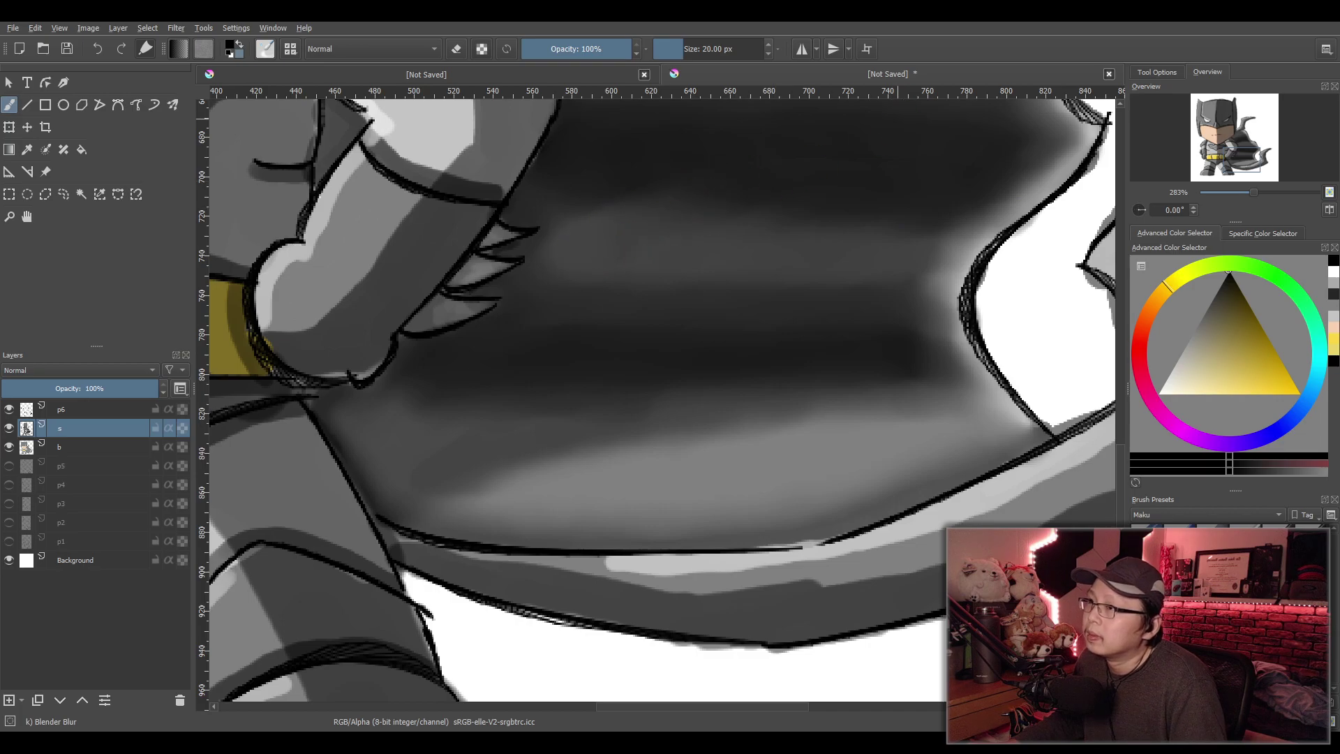
Smooth the remaining tonal transitions between the cape's dark folds and its outer-edge highlights with further blur strokes
{"action": "scroll", "coordinate": [895, 448], "scroll_direction": "down", "scroll_amount": 1}
{"action": "scroll", "coordinate": [697, 589], "scroll_direction": "down", "scroll_amount": 1}
{"action": "scroll", "coordinate": [700, 526], "scroll_direction": "up", "scroll_amount": 2}
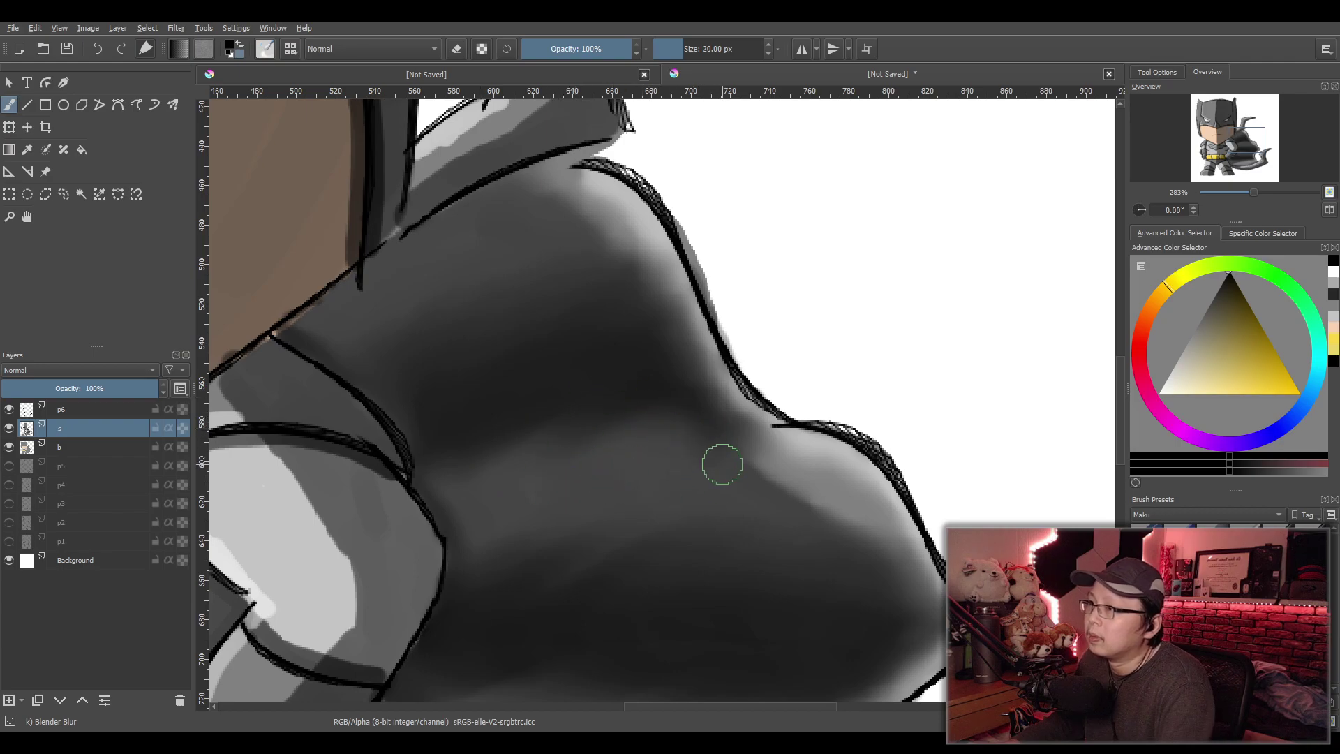
{"action": "key", "text": "2"}
{"action": "scroll", "coordinate": [710, 496], "scroll_direction": "up", "scroll_amount": 2}
{"action": "scroll", "coordinate": [710, 495], "scroll_direction": "up", "scroll_amount": 3}
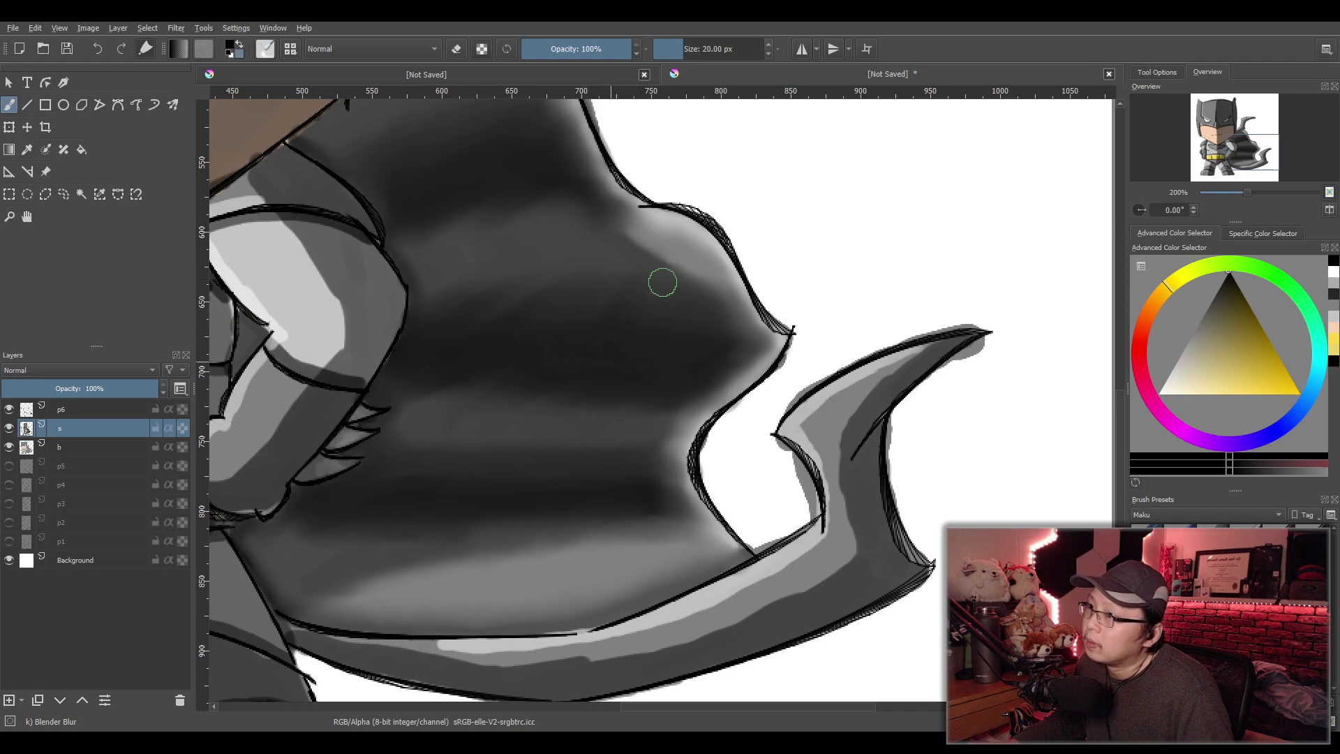
{"action": "mouse_move", "coordinate": [634, 241]}
{"action": "left_mouse_down"}
{"action": "mouse_move", "coordinate": [674, 220]}
{"action": "mouse_move", "coordinate": [646, 219]}
{"action": "mouse_move", "coordinate": [710, 235]}
{"action": "left_mouse_up"}
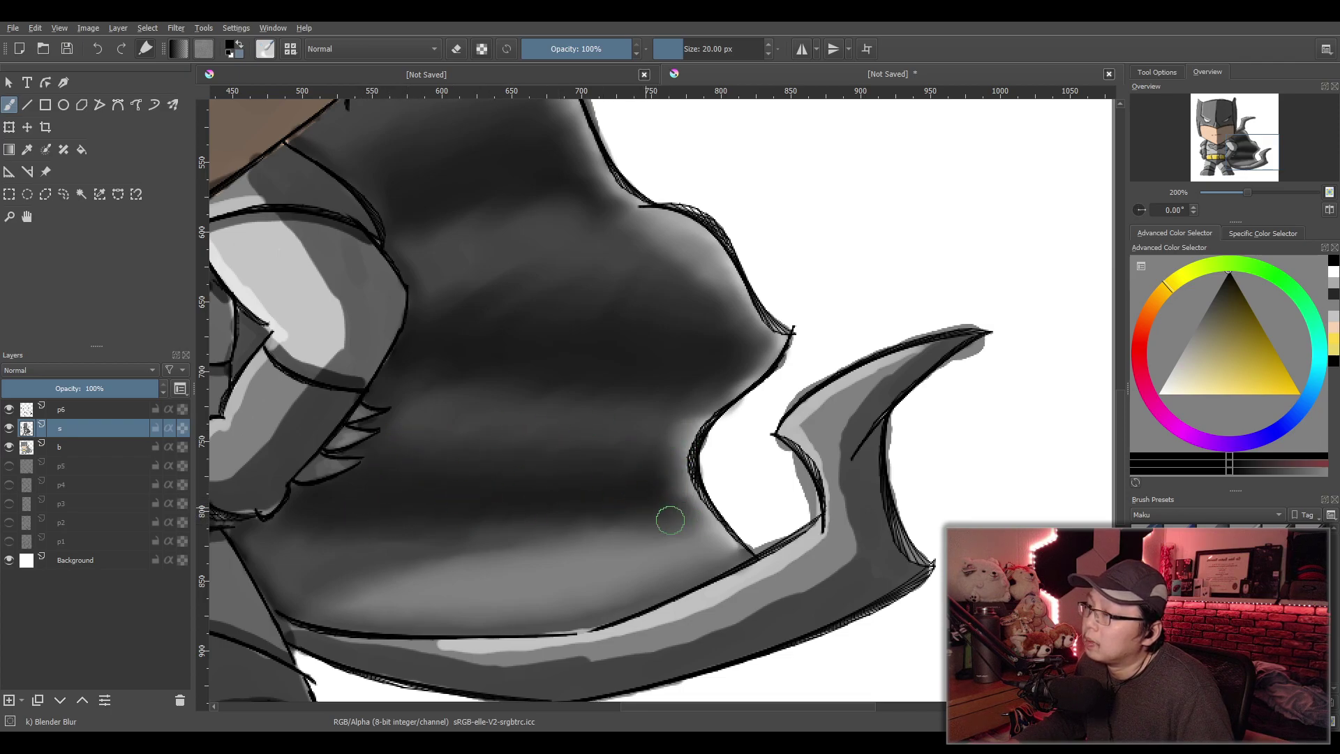
{"action": "key", "text": "2"}
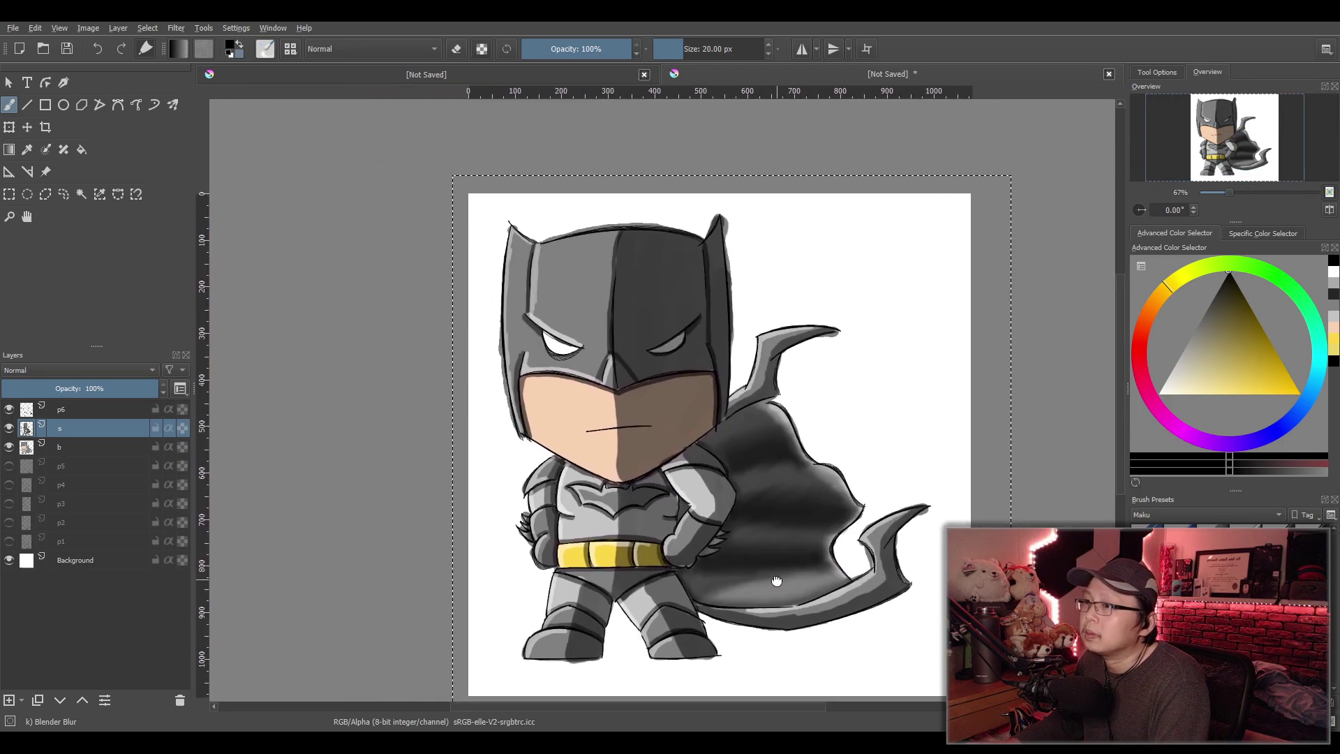
{"action": "key", "text": "1"}
{"action": "scroll", "coordinate": [798, 623], "scroll_direction": "up", "scroll_amount": 2}
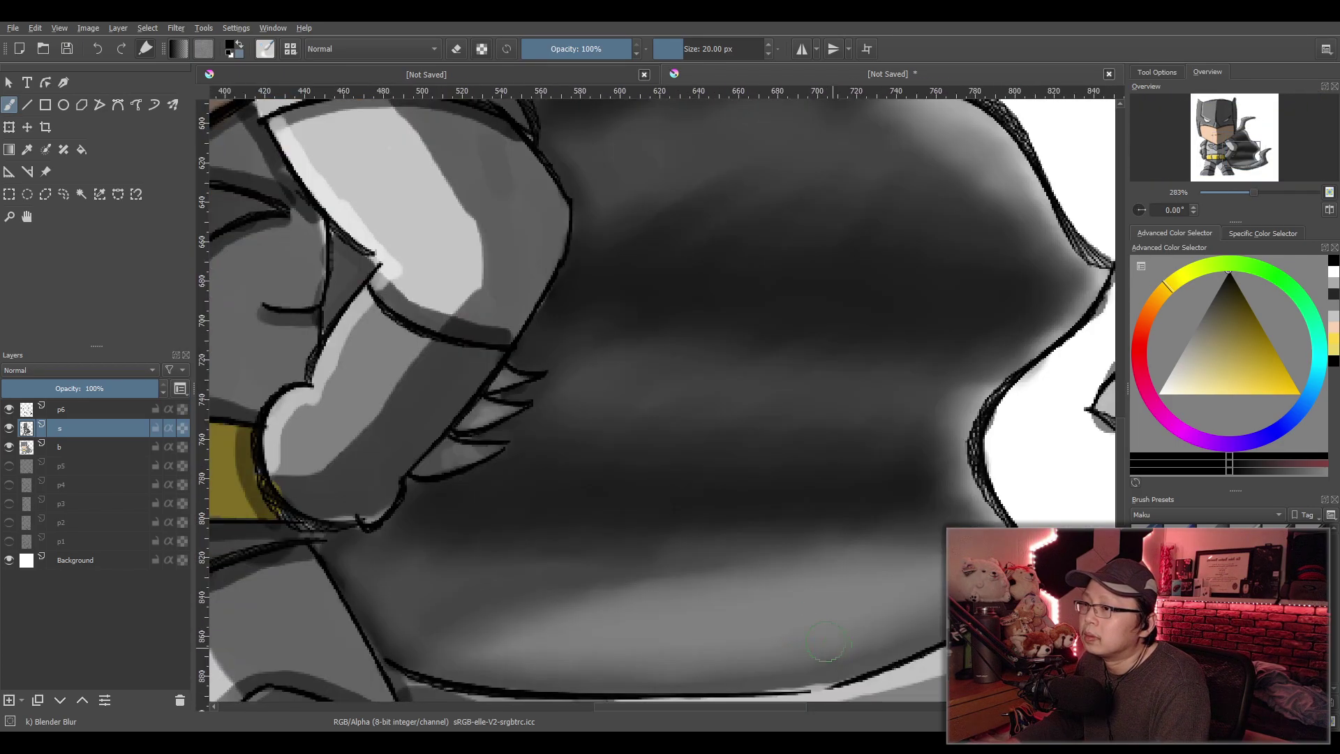
Blur the highlight and shadow edges along the cape's lower curled tail
{"action": "left_click_drag", "start_coordinate": [830, 649], "coordinate": [671, 496]}
{"action": "scroll", "coordinate": [666, 498], "scroll_direction": "down", "scroll_amount": 1}
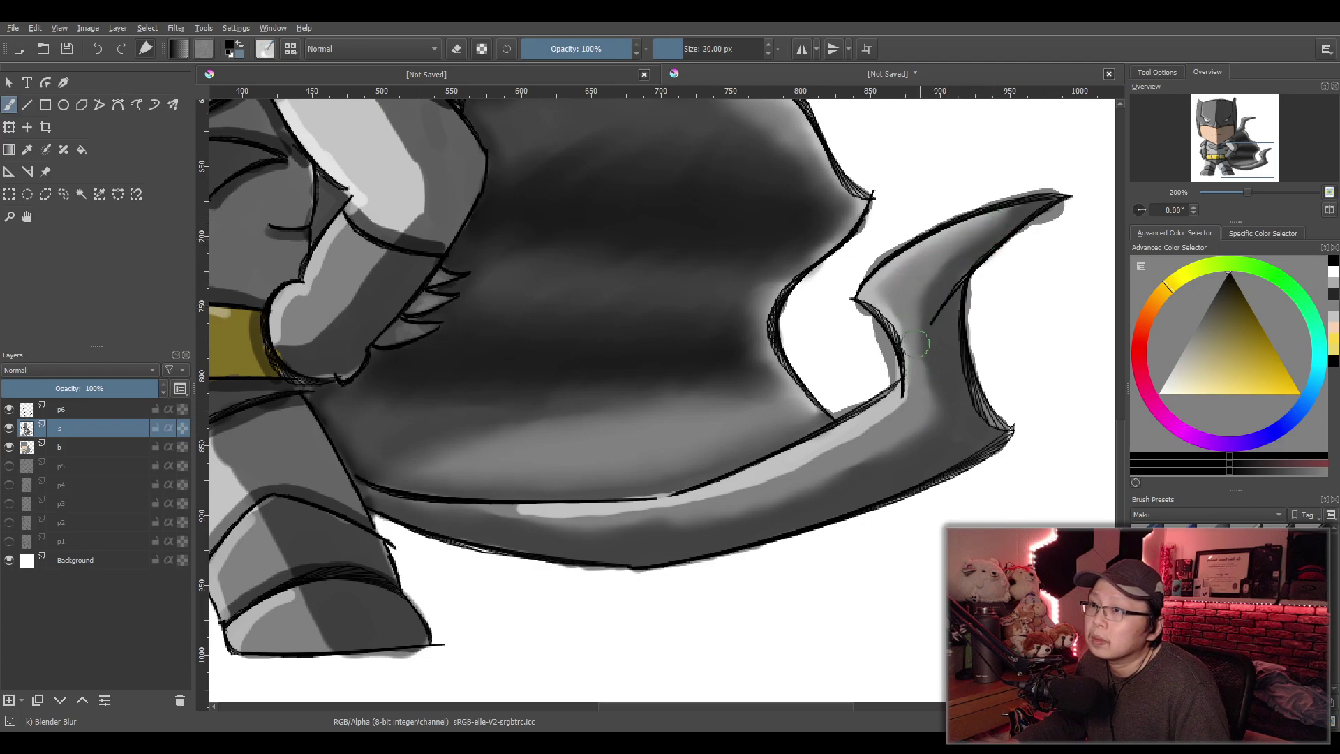
{"action": "mouse_move", "coordinate": [721, 499]}
{"action": "left_mouse_down"}
{"action": "mouse_move", "coordinate": [648, 519]}
{"action": "mouse_move", "coordinate": [524, 517]}
{"action": "mouse_move", "coordinate": [565, 524]}
{"action": "left_mouse_up"}
Blur the grey shading on the cape's upper curled tip behind the head
{"action": "scroll", "coordinate": [876, 456], "scroll_direction": "up", "scroll_amount": 8}
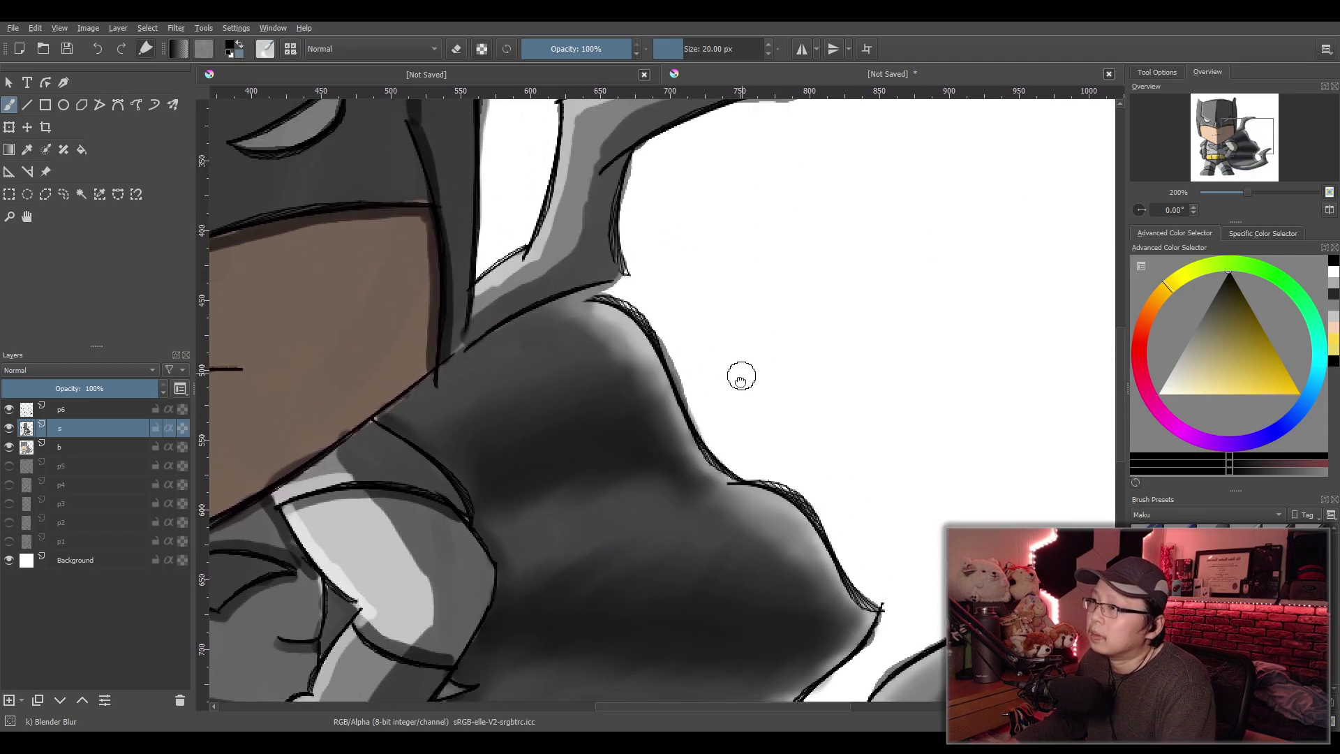
{"action": "left_click_drag", "start_coordinate": [742, 370], "coordinate": [673, 601]}
{"action": "mouse_move", "coordinate": [512, 340]}
{"action": "left_mouse_down"}
{"action": "mouse_move", "coordinate": [651, 305]}
{"action": "mouse_move", "coordinate": [550, 329]}
{"action": "left_mouse_up"}
{"action": "mouse_move", "coordinate": [504, 383]}
{"action": "left_mouse_down"}
{"action": "mouse_move", "coordinate": [453, 492]}
{"action": "mouse_move", "coordinate": [417, 529]}
{"action": "mouse_move", "coordinate": [455, 515]}
{"action": "mouse_move", "coordinate": [509, 454]}
{"action": "mouse_move", "coordinate": [559, 362]}
{"action": "mouse_move", "coordinate": [589, 339]}
{"action": "mouse_move", "coordinate": [672, 320]}
{"action": "left_mouse_up"}
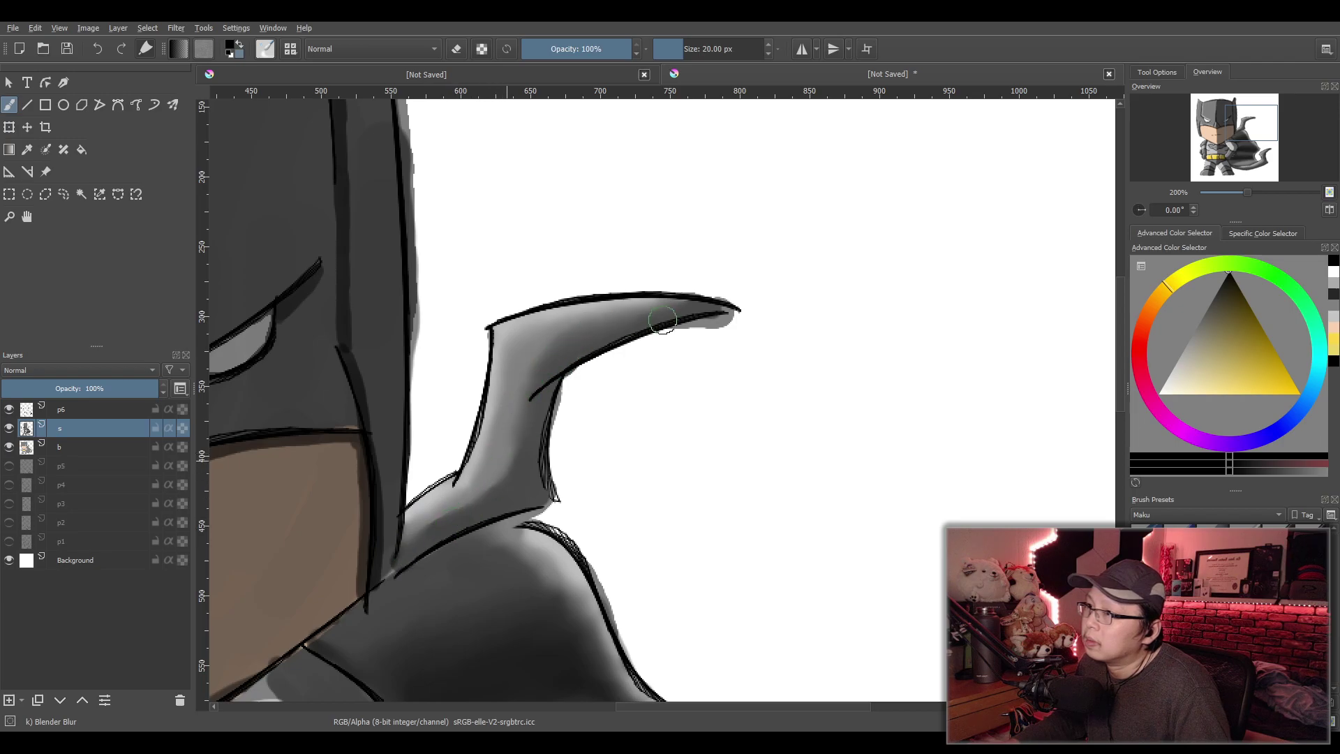
{"action": "key", "text": "minus"}
{"action": "key", "text": "minus"}
{"action": "key", "text": "minus"}
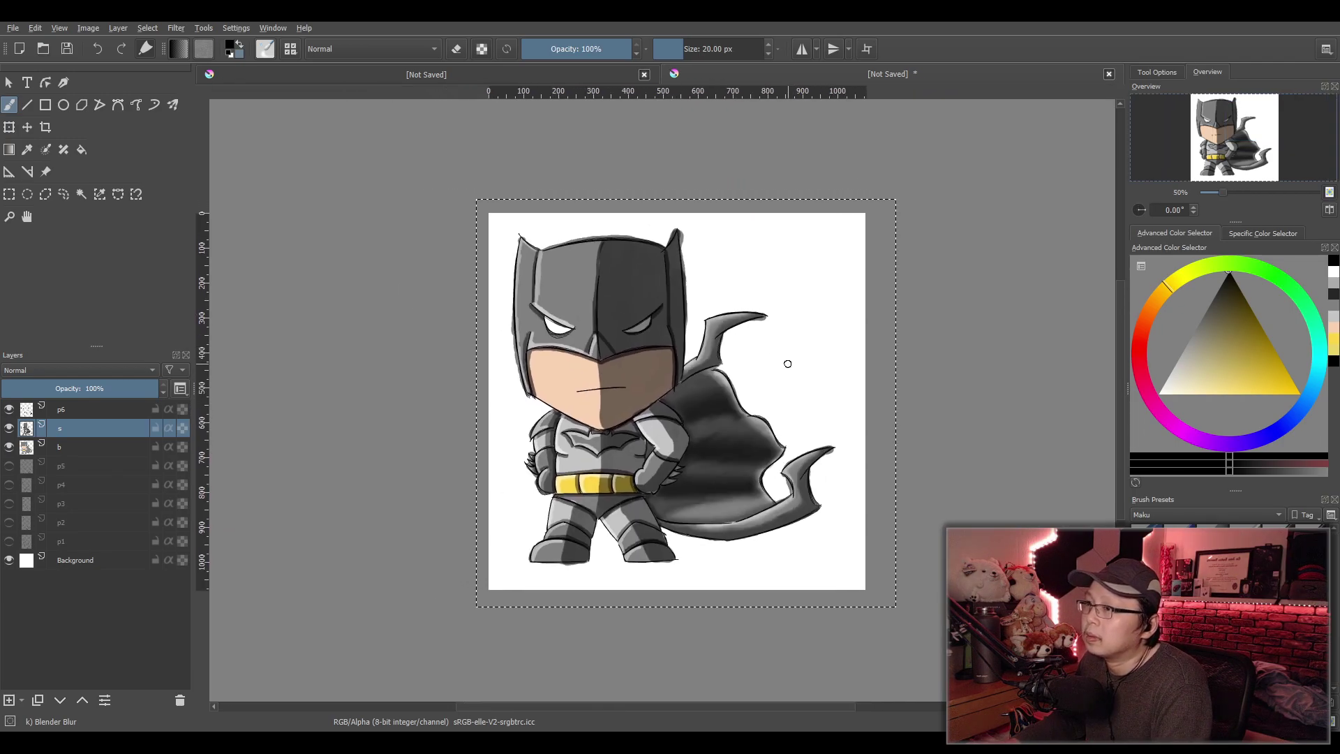
Set the blur brush to 10 px and soften the highlight and shadow edges on the cowl
{"action": "key", "text": "plus"}
{"action": "key", "text": "plus"}
{"action": "key", "text": "plus"}
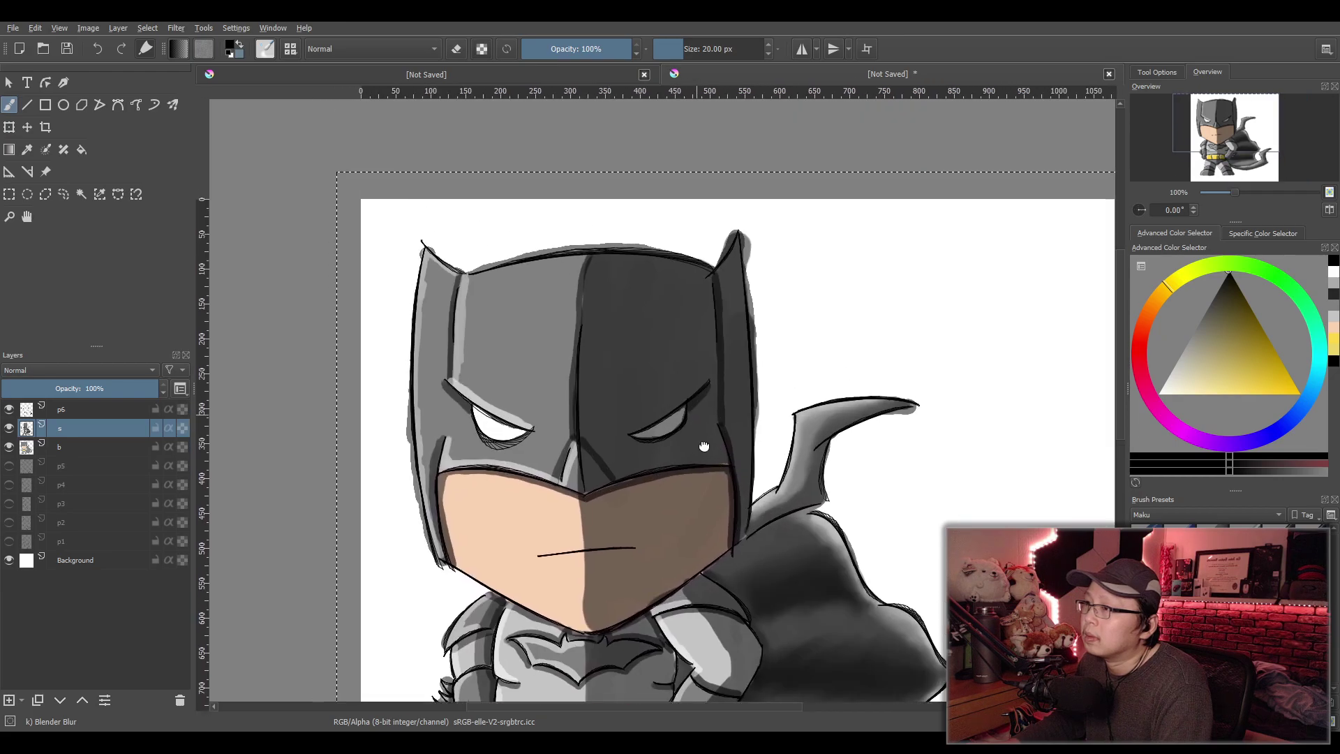
{"action": "left_click", "coordinate": [732, 44]}
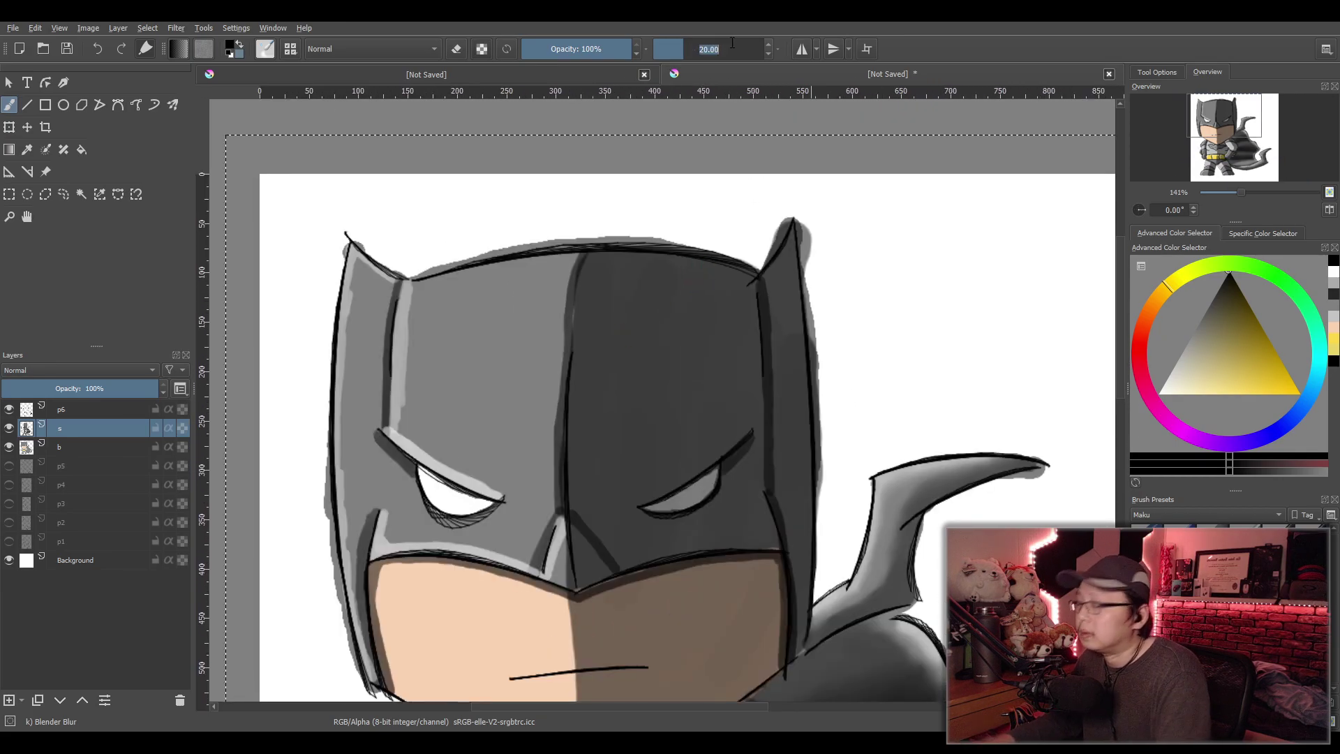
{"action": "type", "text": "10"}
{"action": "key", "text": "Return"}
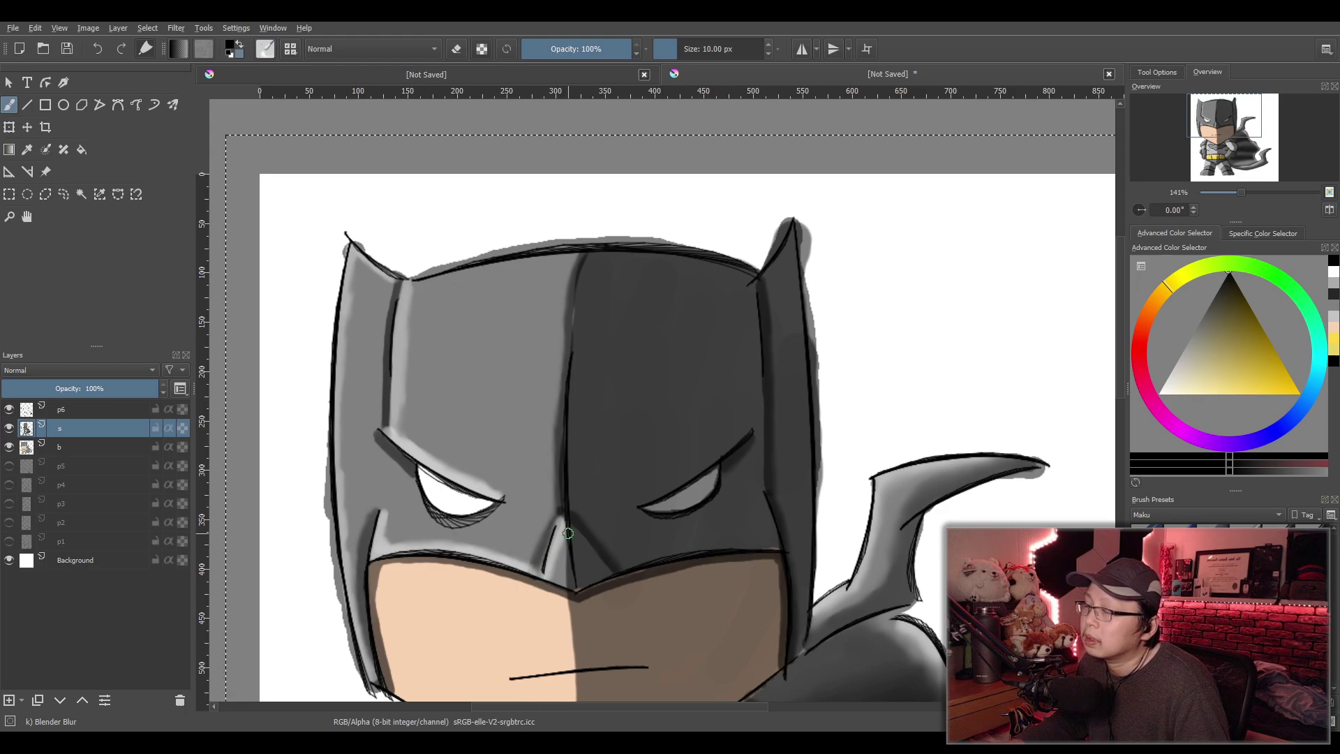
Blur the highlight and shadow edges on the torso, arms, belt and legs with the 10 px brush
{"action": "key", "text": "1"}
{"action": "scroll", "coordinate": [612, 613], "scroll_direction": "up", "scroll_amount": 4}
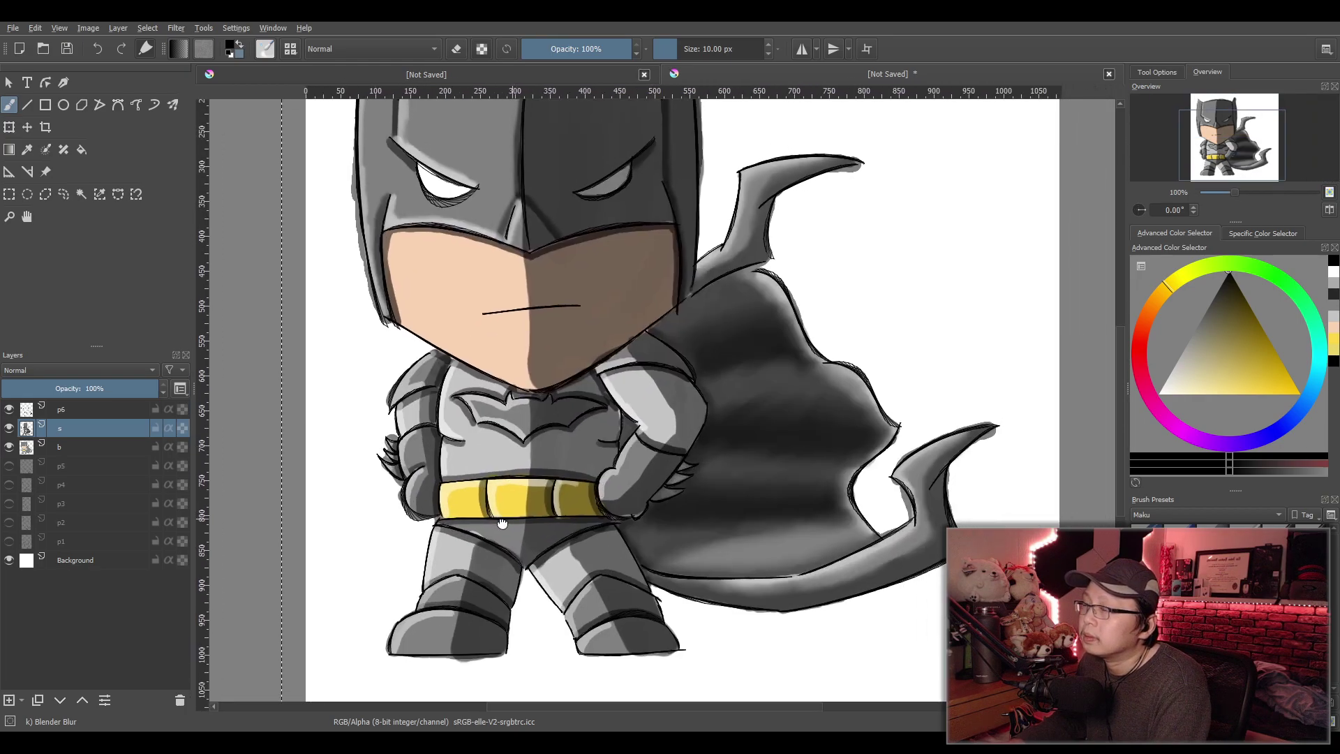
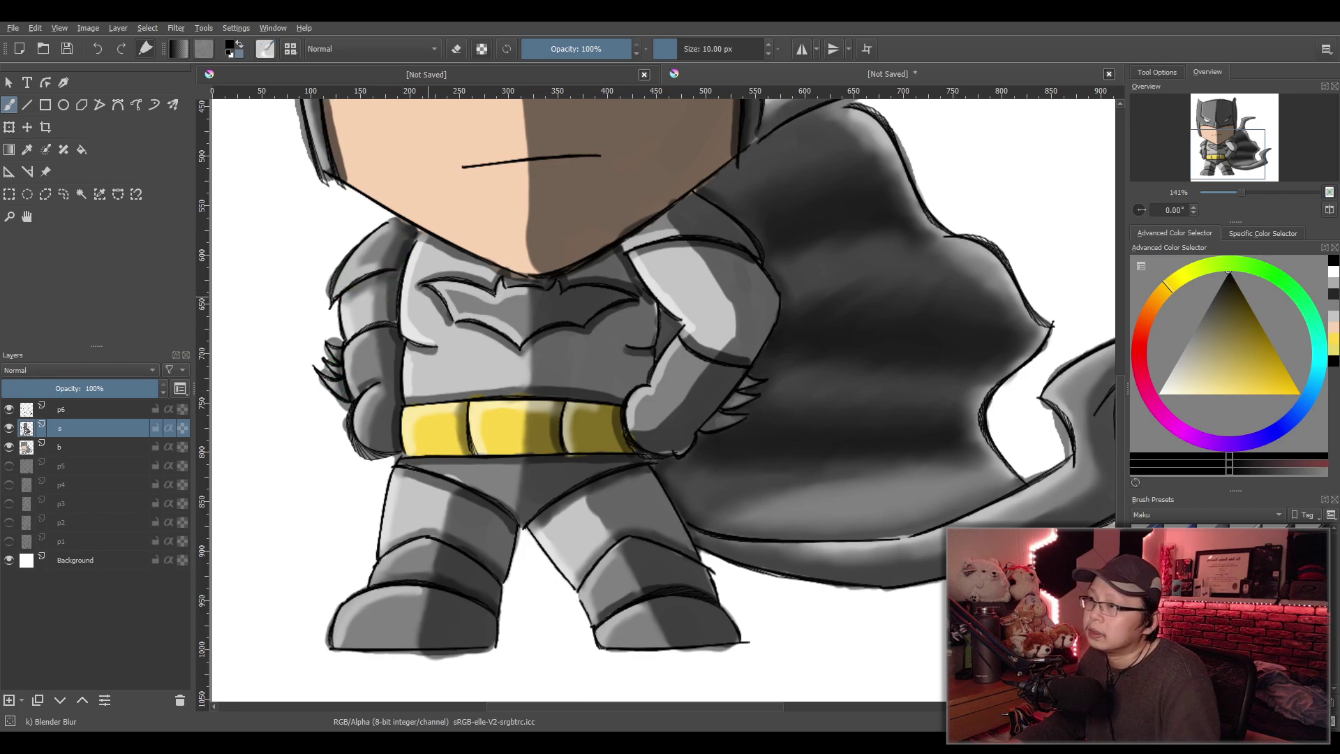
{"action": "left_click_drag", "start_coordinate": [583, 297], "coordinate": [553, 402]}
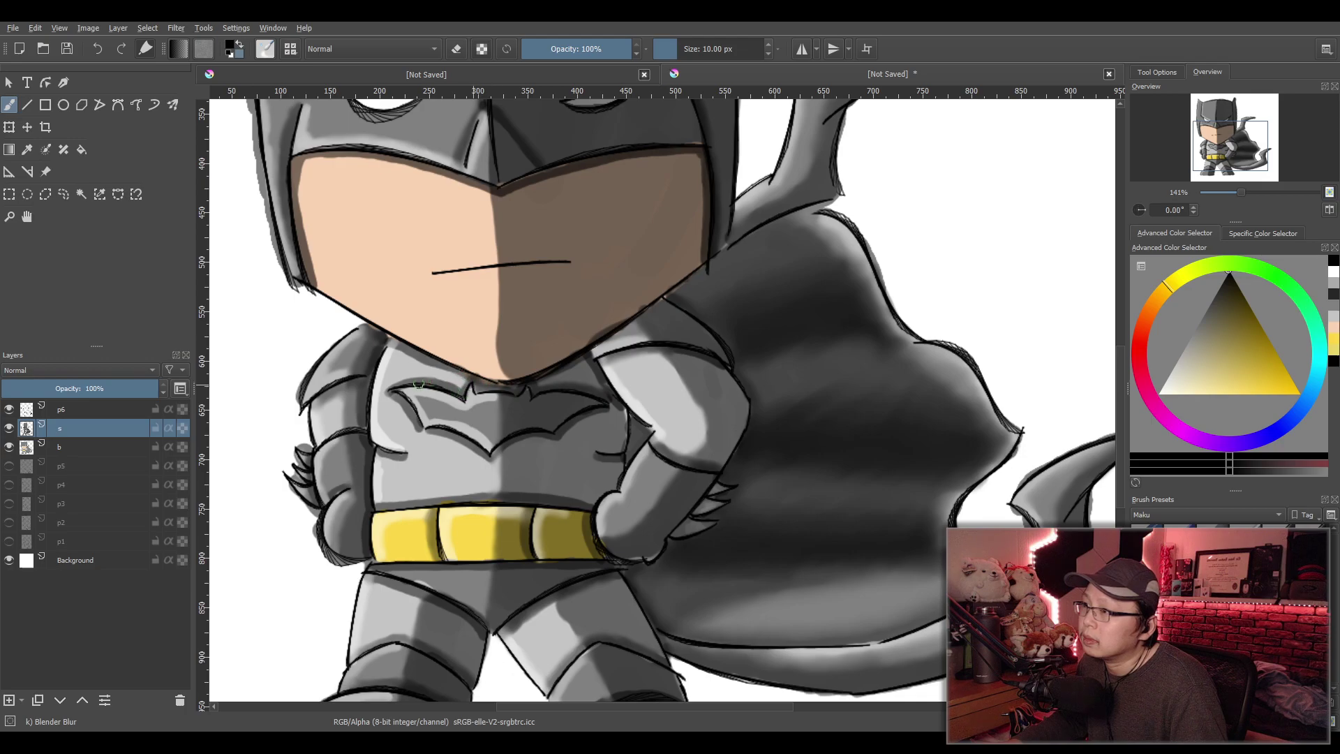
{"action": "mouse_move", "coordinate": [626, 547]}
{"action": "left_mouse_down"}
{"action": "mouse_move", "coordinate": [617, 558]}
{"action": "mouse_move", "coordinate": [650, 557]}
{"action": "left_mouse_up"}
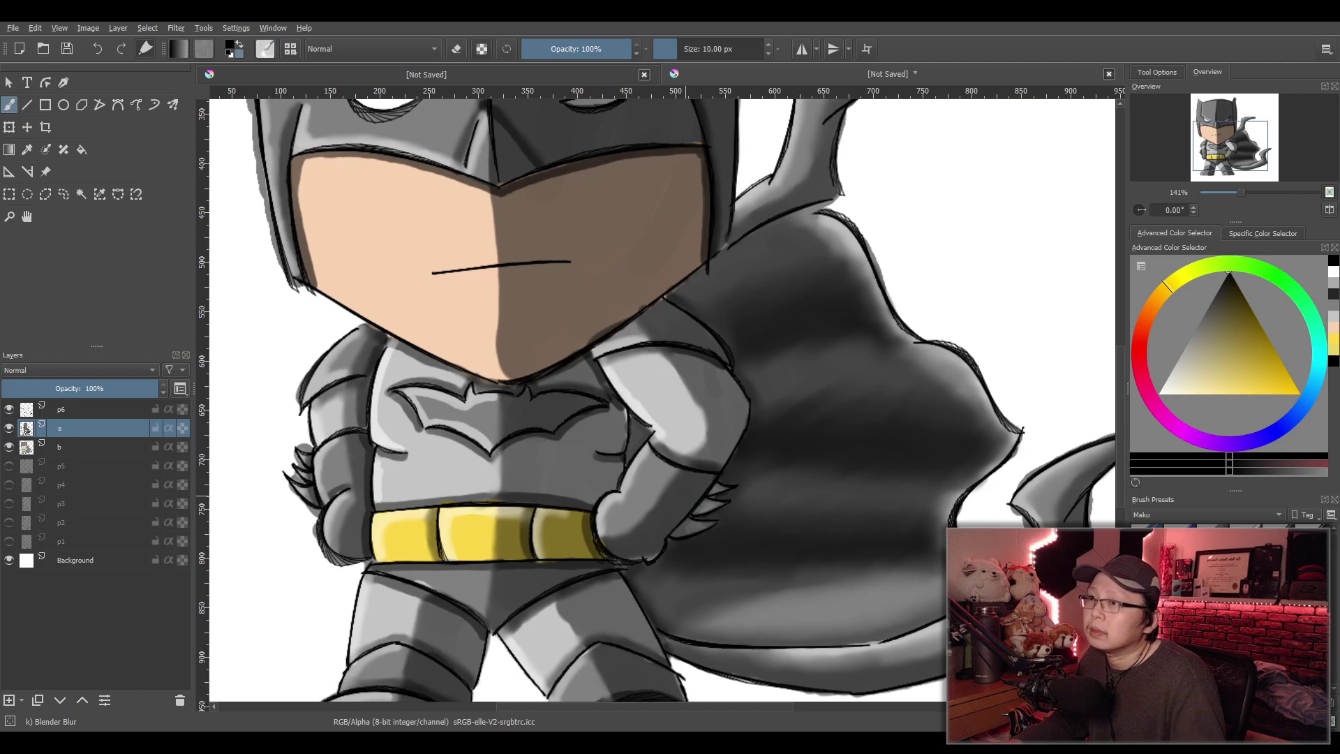
Examine the blended shading across the cowl, torso, belt, legs and cape for remaining hard edges
{"action": "scroll", "coordinate": [693, 489], "scroll_direction": "down", "scroll_amount": 1}
{"action": "scroll", "coordinate": [693, 489], "scroll_direction": "down", "scroll_amount": 4}
{"action": "scroll", "coordinate": [606, 380], "scroll_direction": "up", "scroll_amount": 5}
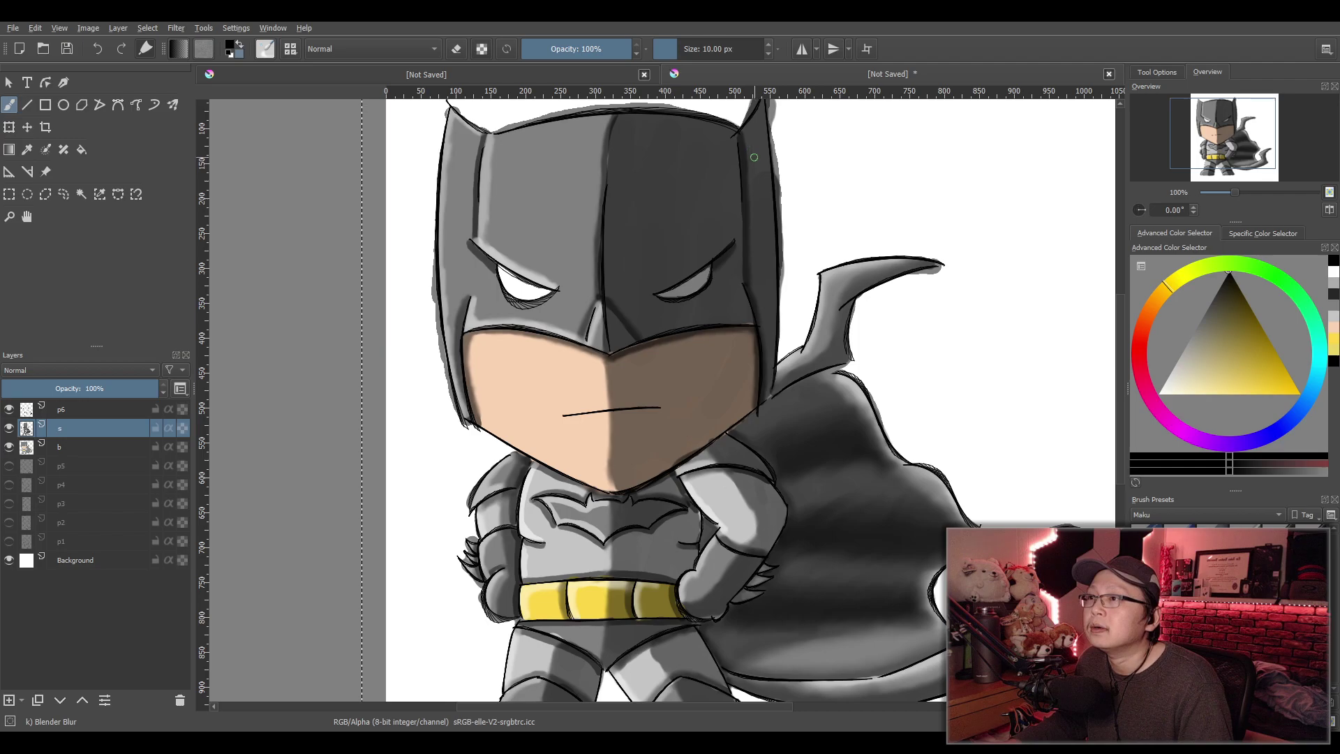
{"action": "scroll", "coordinate": [814, 228], "scroll_direction": "down", "scroll_amount": 3}
{"action": "scroll", "coordinate": [703, 420], "scroll_direction": "up", "scroll_amount": 6}
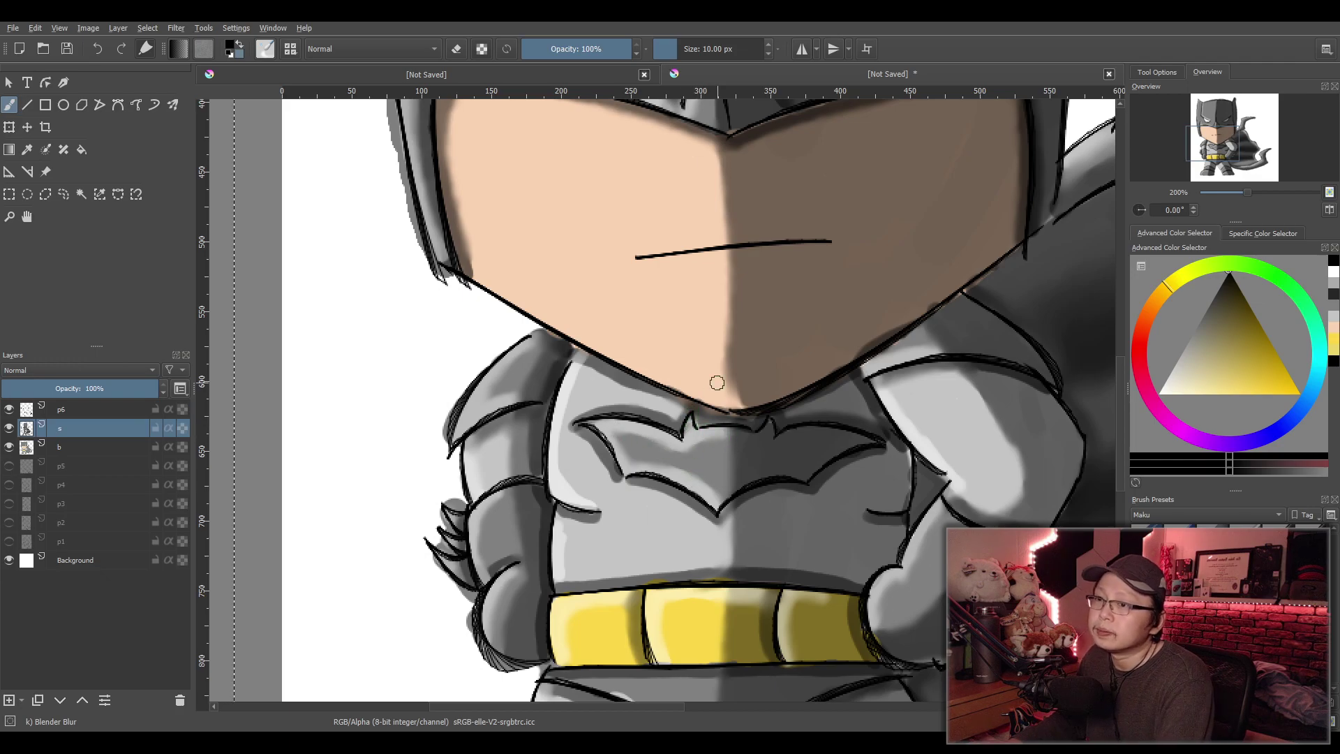
{"action": "scroll", "coordinate": [716, 382], "scroll_direction": "down", "scroll_amount": 5}
{"action": "scroll", "coordinate": [768, 401], "scroll_direction": "up", "scroll_amount": 4}
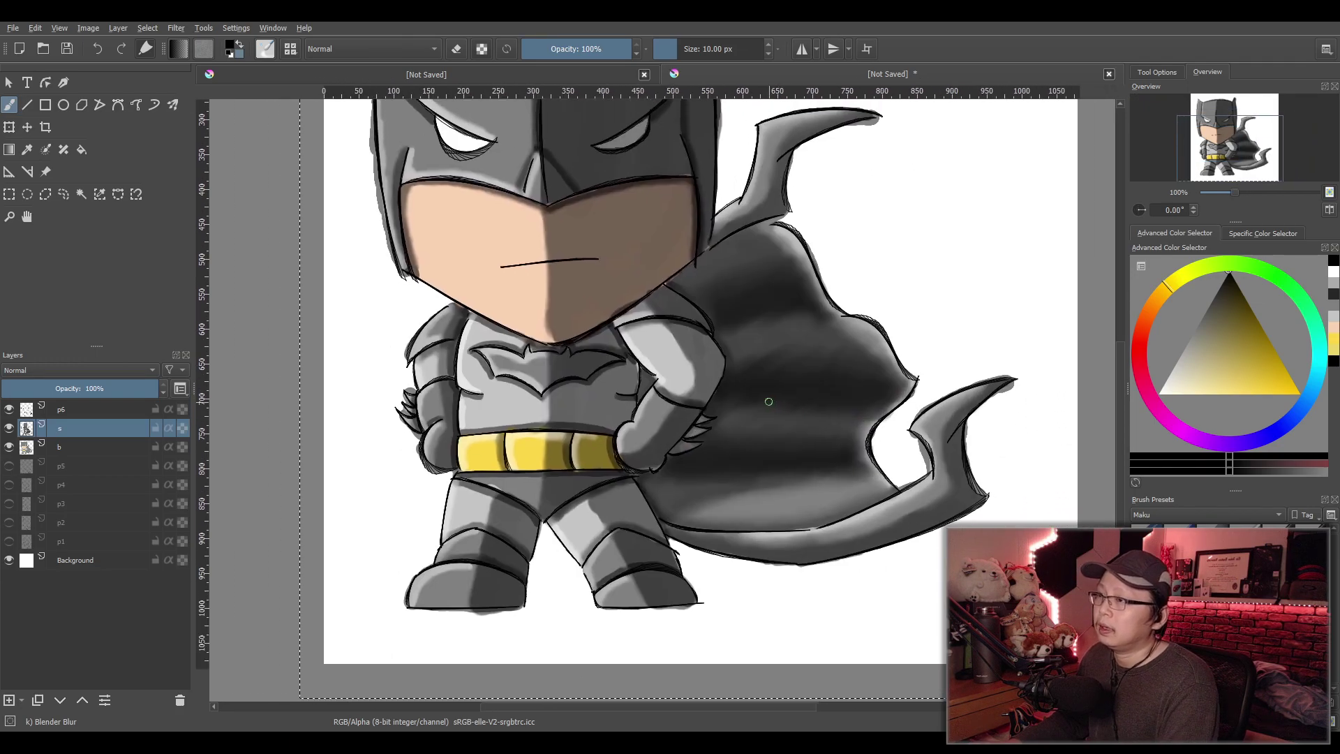
{"action": "scroll", "coordinate": [741, 398], "scroll_direction": "up", "scroll_amount": 1}
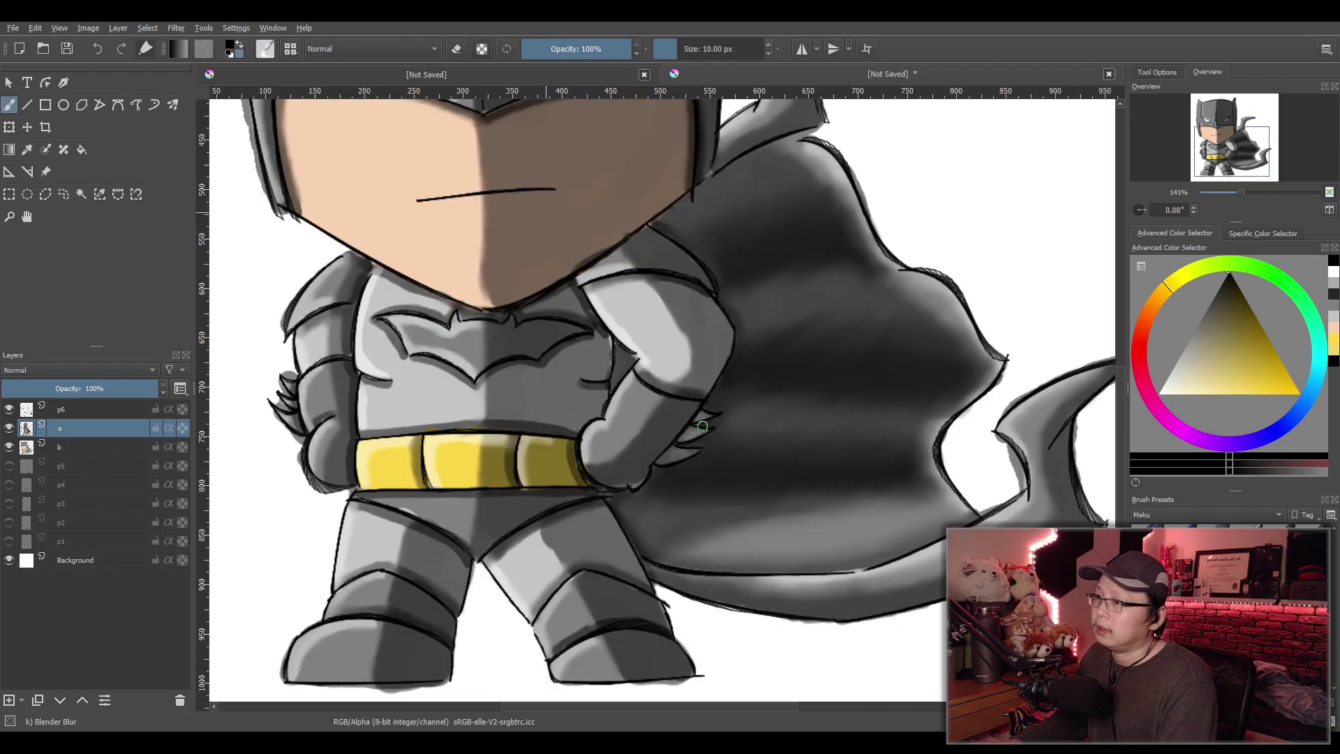
On layer b, touch up the boot beside the cape with its sampled mid-grey, using the Basic-1 brush at 5 px
{"action": "left_click", "coordinate": [75, 450]}
{"action": "scroll", "coordinate": [625, 391], "scroll_direction": "up", "scroll_amount": 2}
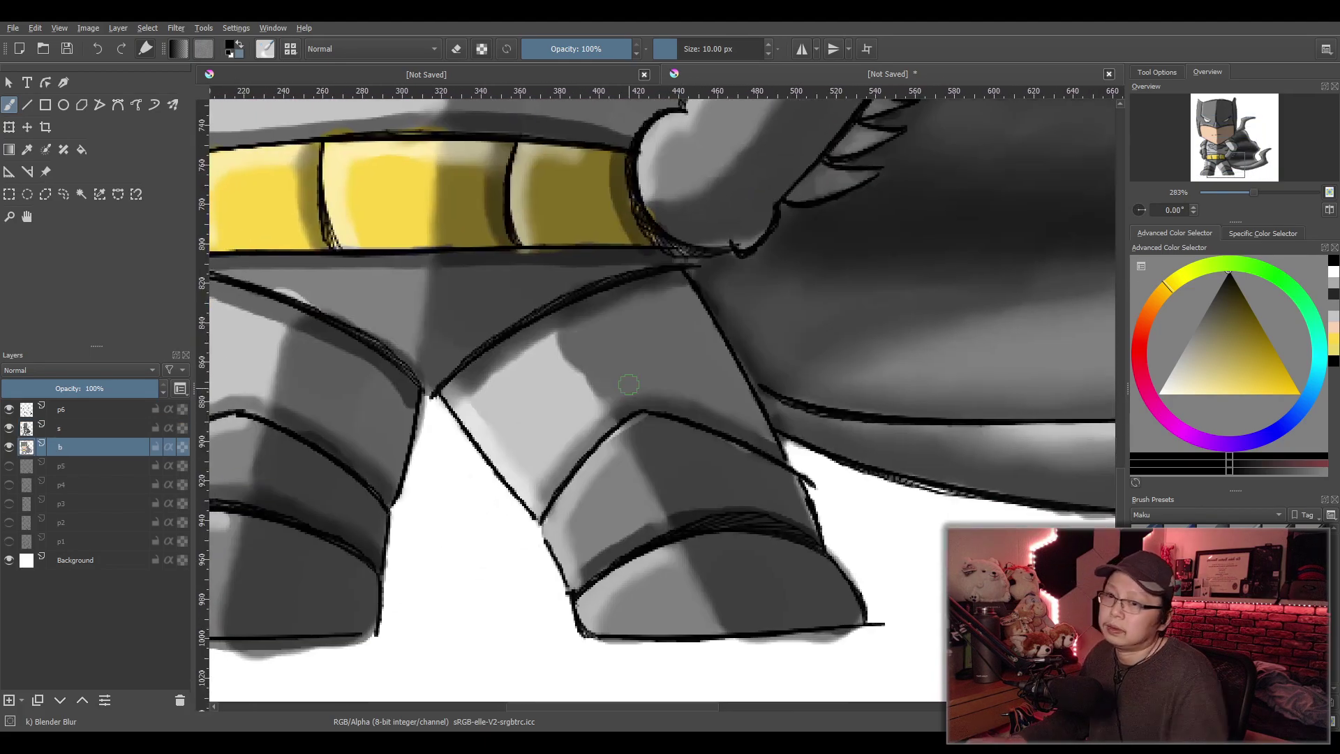
{"action": "key", "text": "/"}
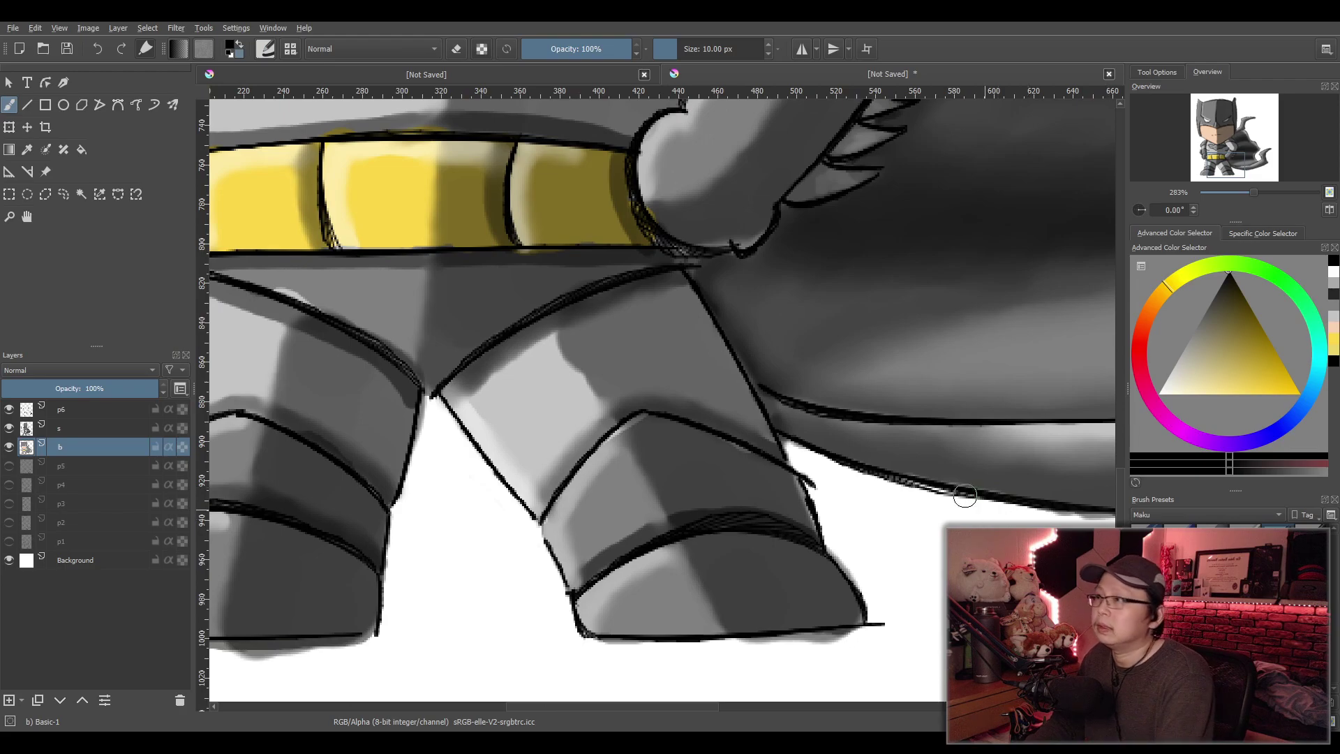
{"action": "left_click_drag", "start_coordinate": [676, 46], "coordinate": [668, 52]}
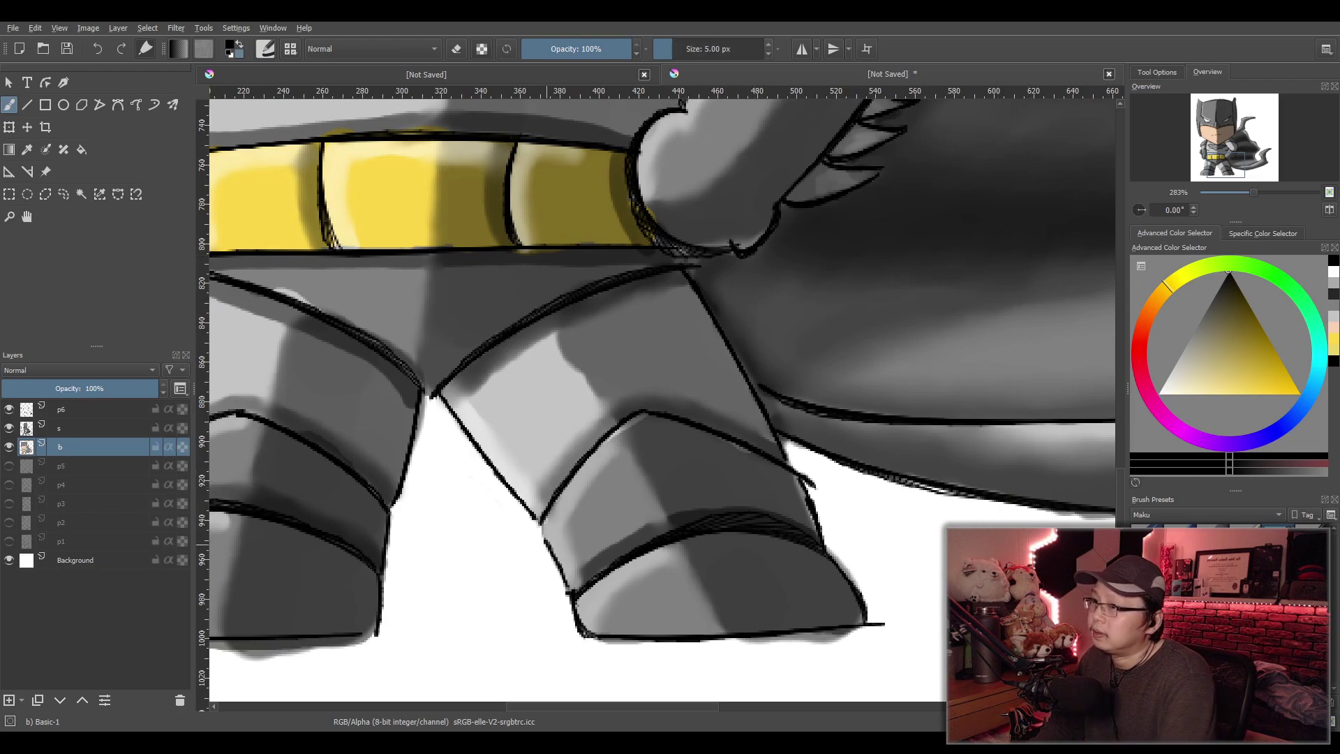
{"action": "key", "text": "1"}
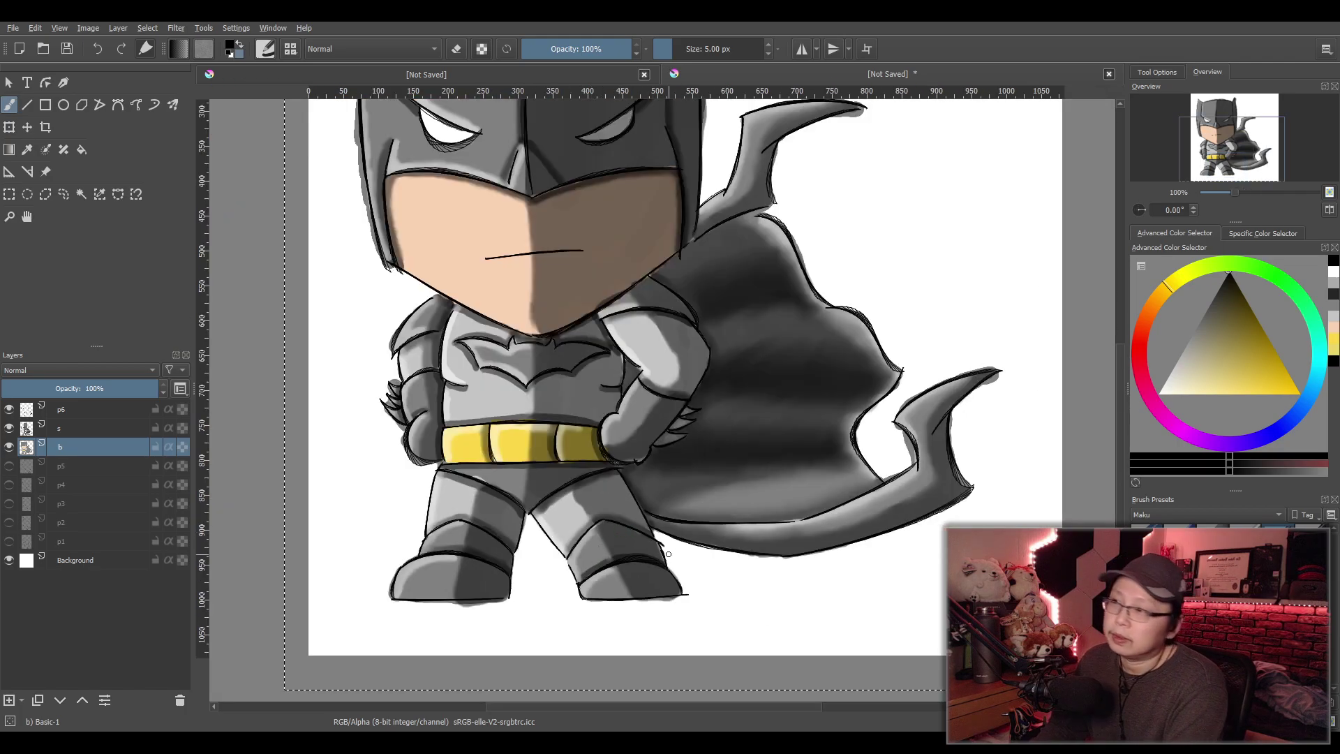
{"action": "scroll", "coordinate": [653, 548], "scroll_direction": "up", "scroll_amount": 3}
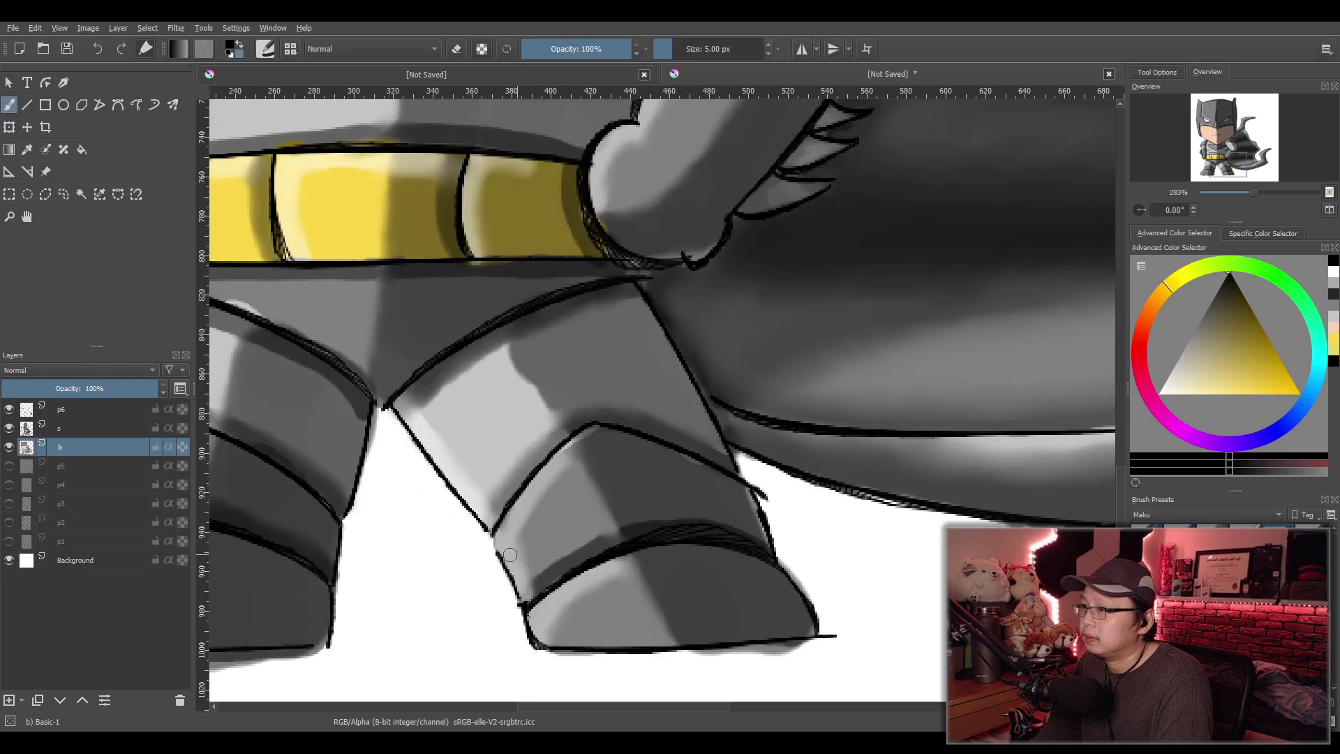
{"action": "left_click_drag", "start_coordinate": [510, 555], "coordinate": [571, 531]}
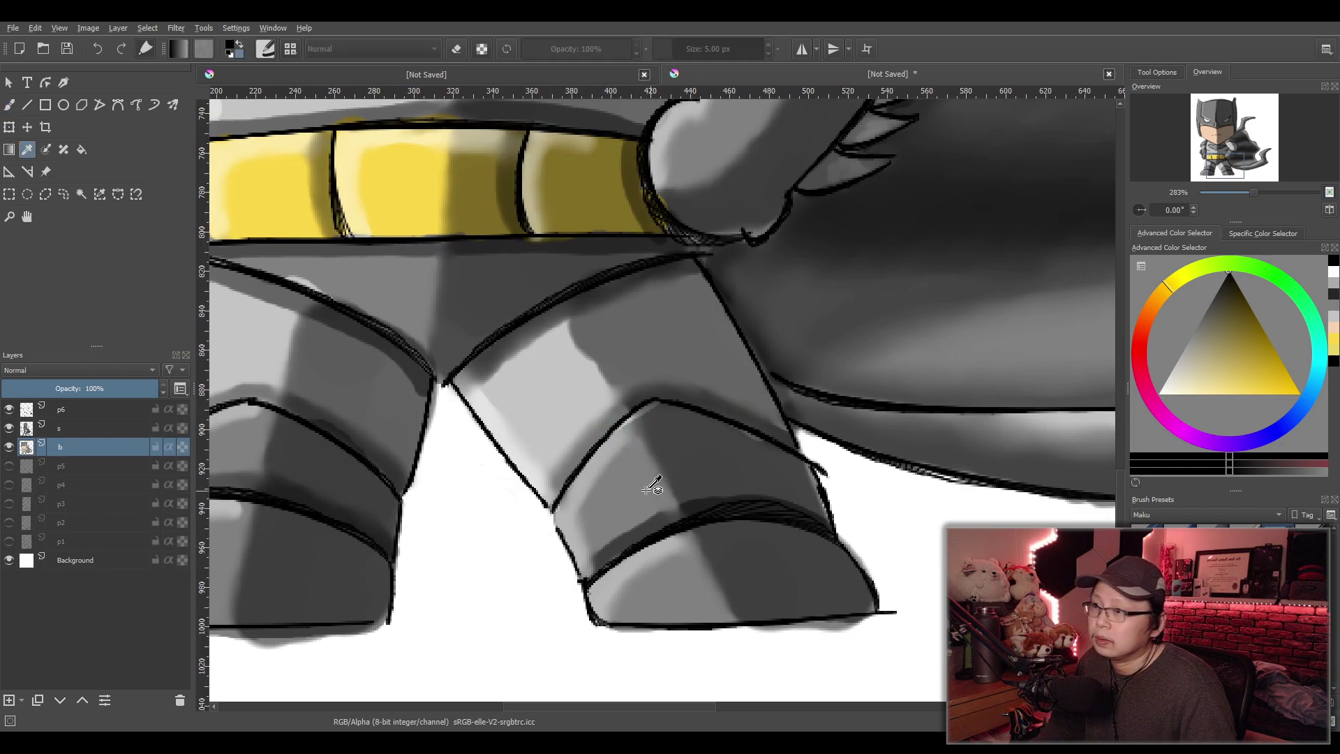
{"action": "left_click", "coordinate": [649, 444], "text": "ctrl"}
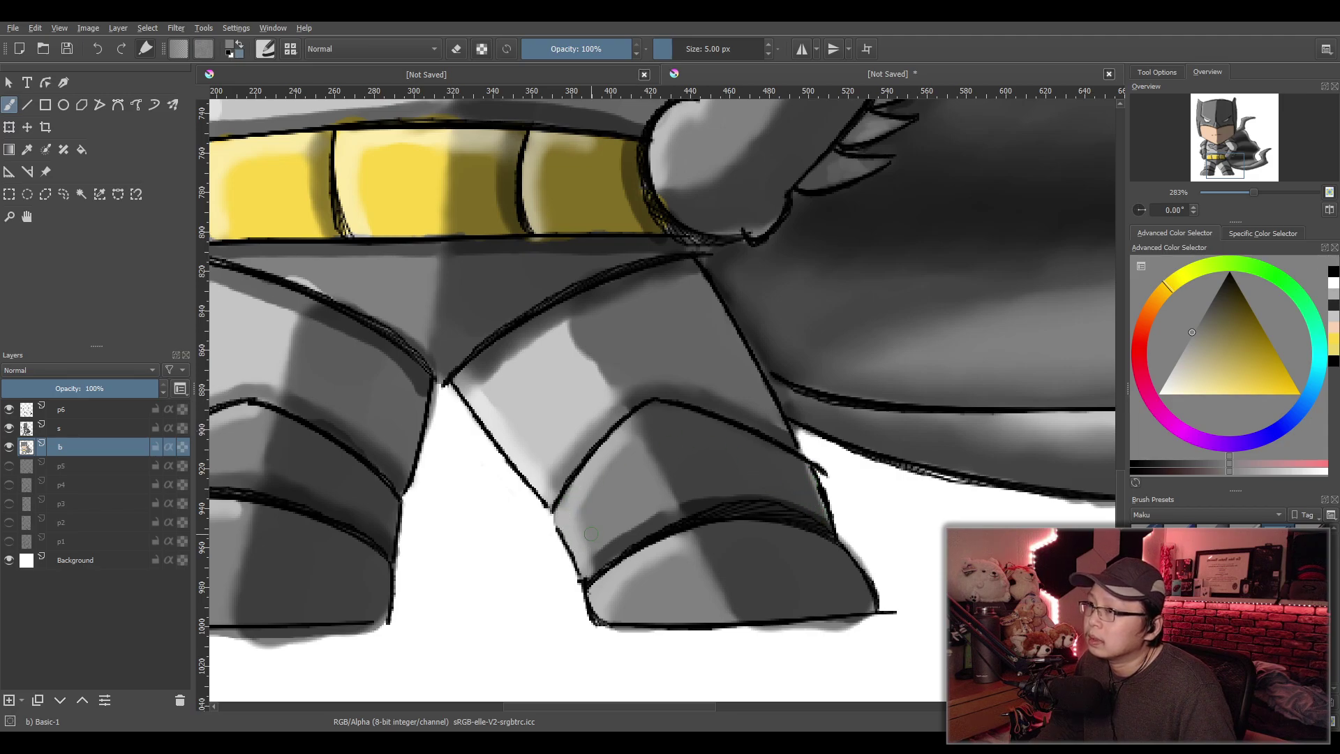
{"action": "left_click_drag", "start_coordinate": [581, 545], "coordinate": [698, 532]}
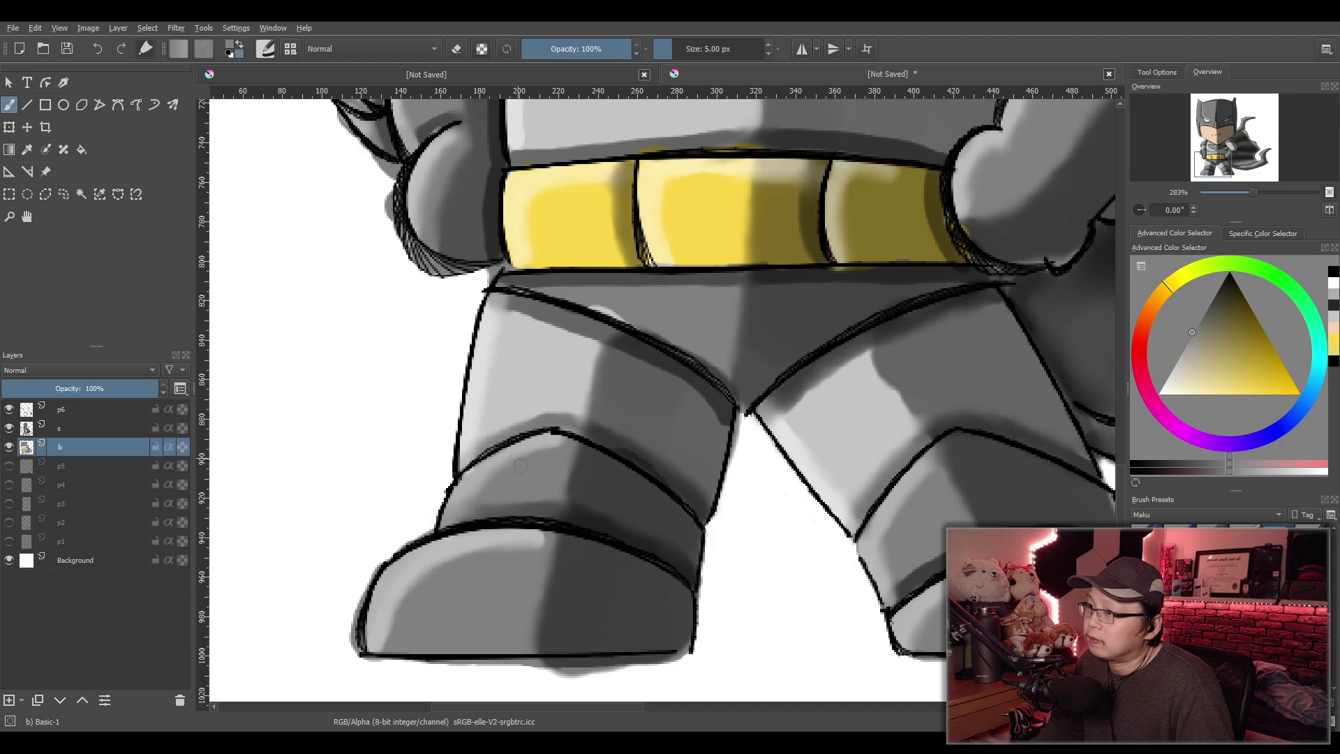
Undo a trial grey stroke on the thigh and touch up the grey along the briefs' lower outline
{"action": "left_click_drag", "start_coordinate": [504, 308], "coordinate": [488, 377]}
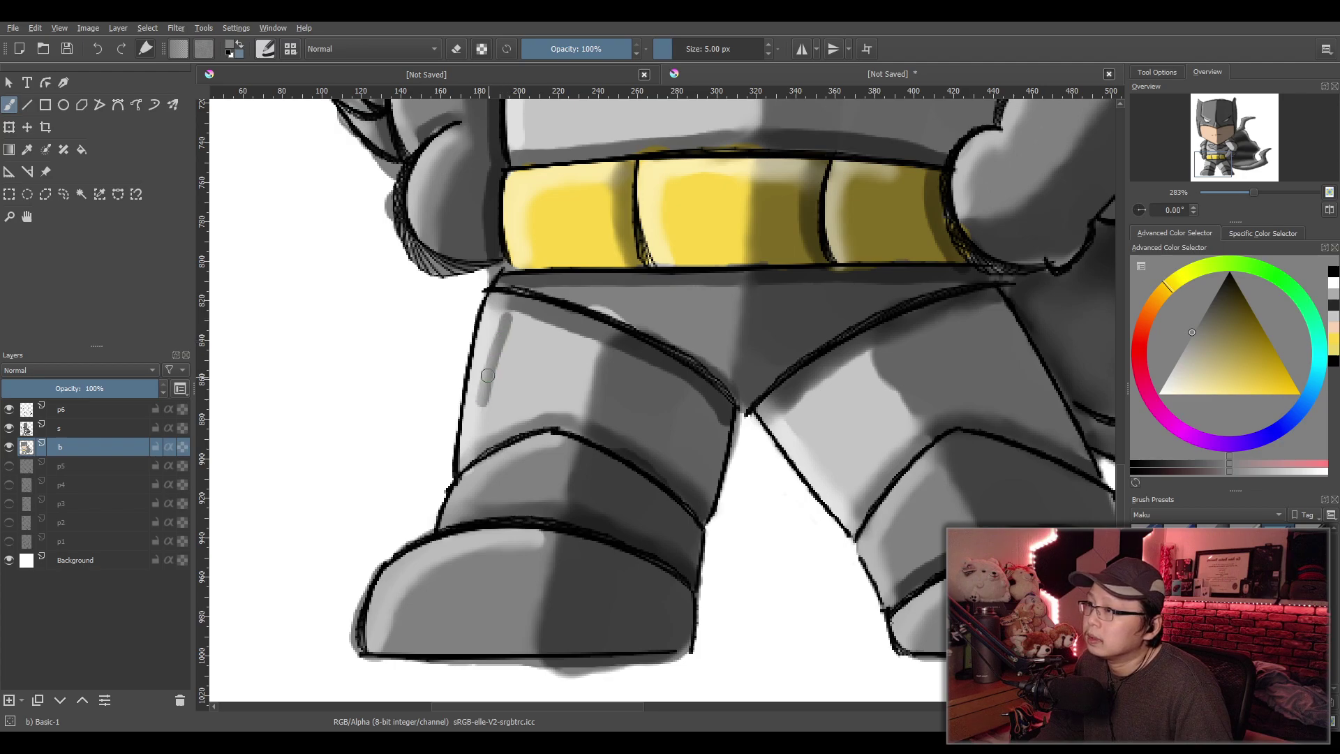
{"action": "key", "text": "ctrl+z"}
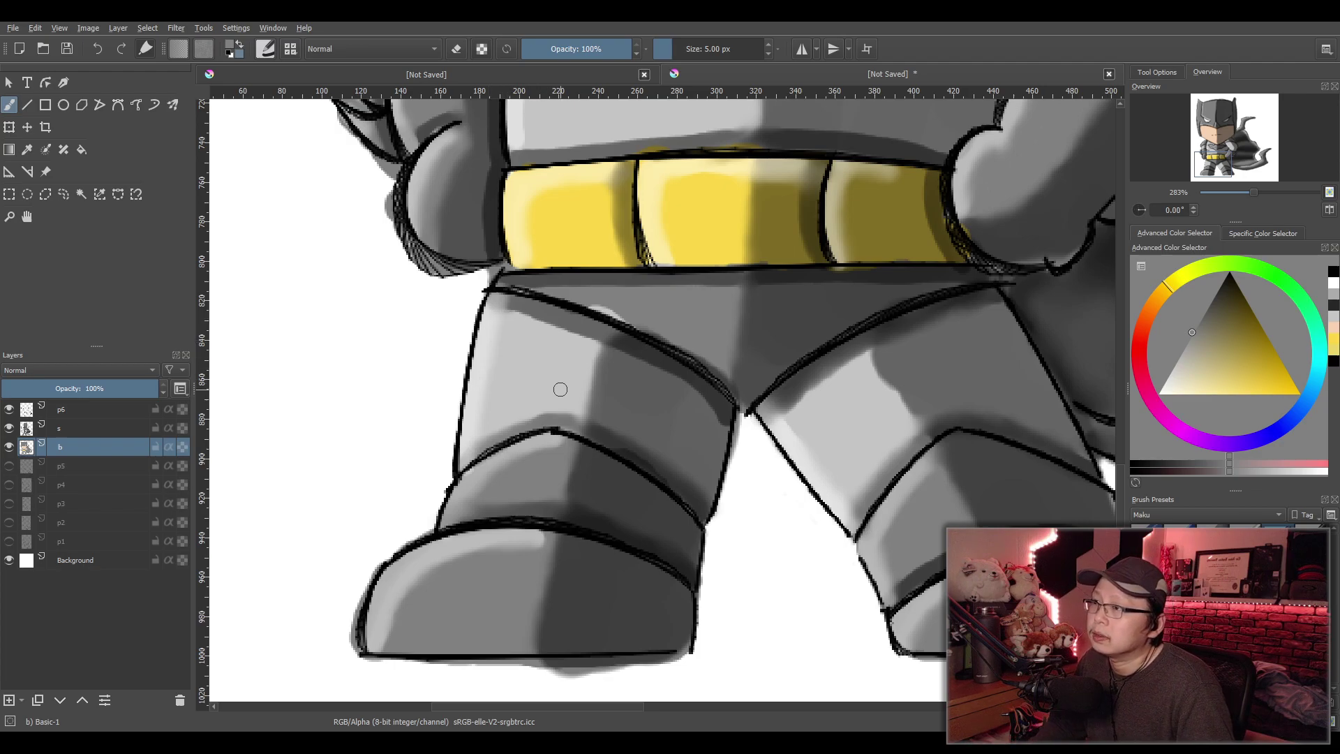
{"action": "key", "text": "p"}
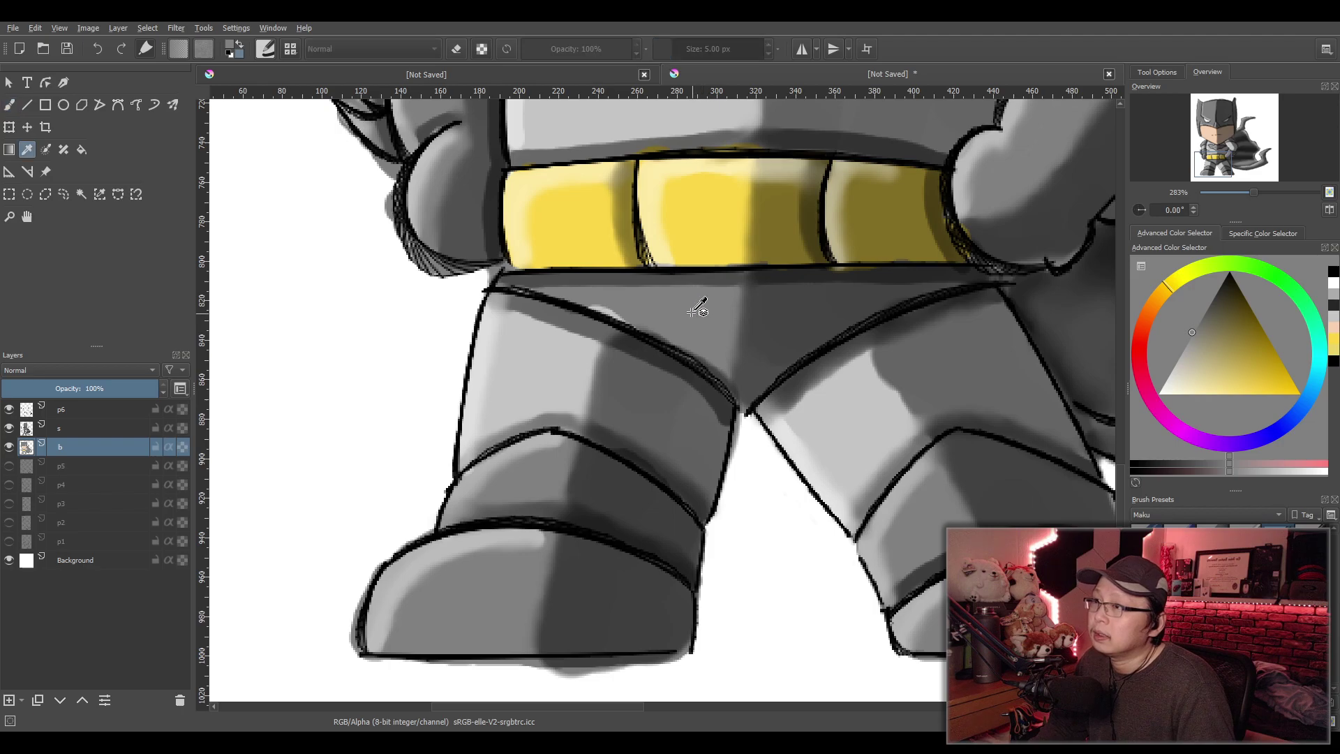
{"action": "key", "text": "b"}
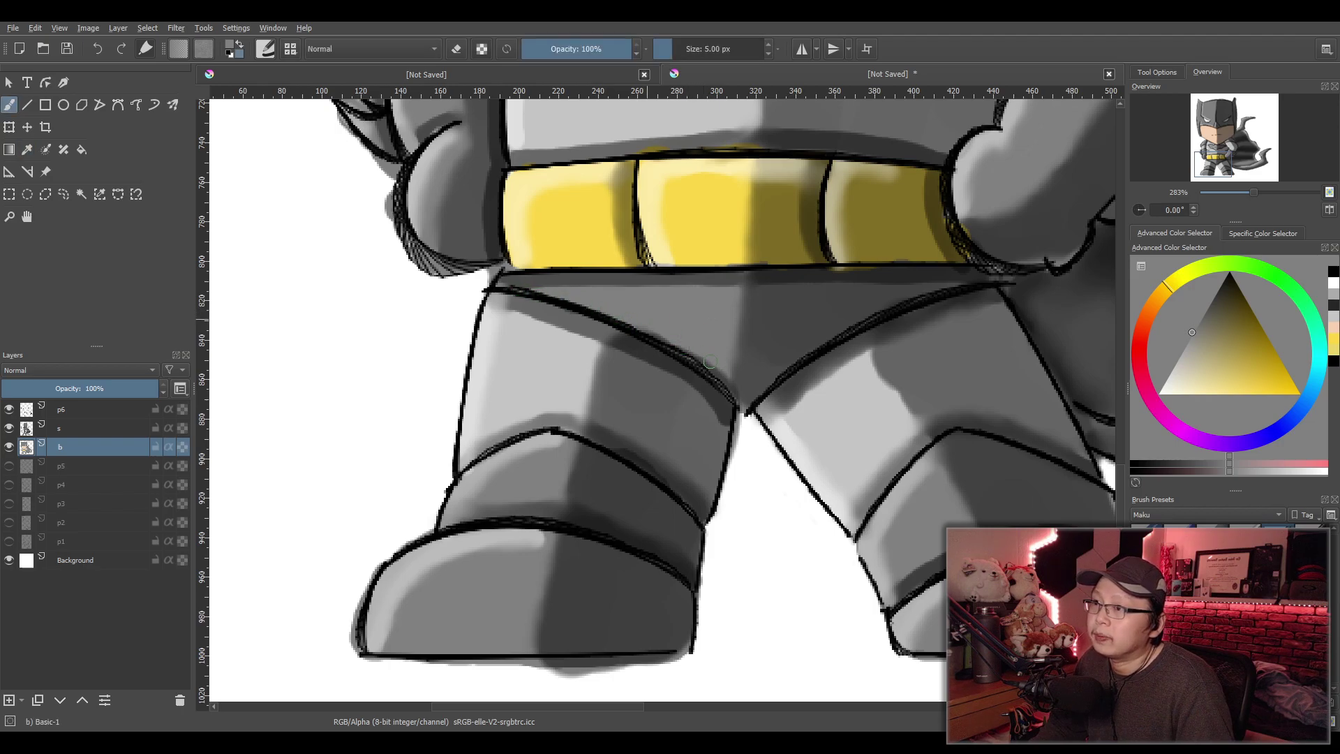
{"action": "left_click_drag", "start_coordinate": [732, 385], "coordinate": [715, 385]}
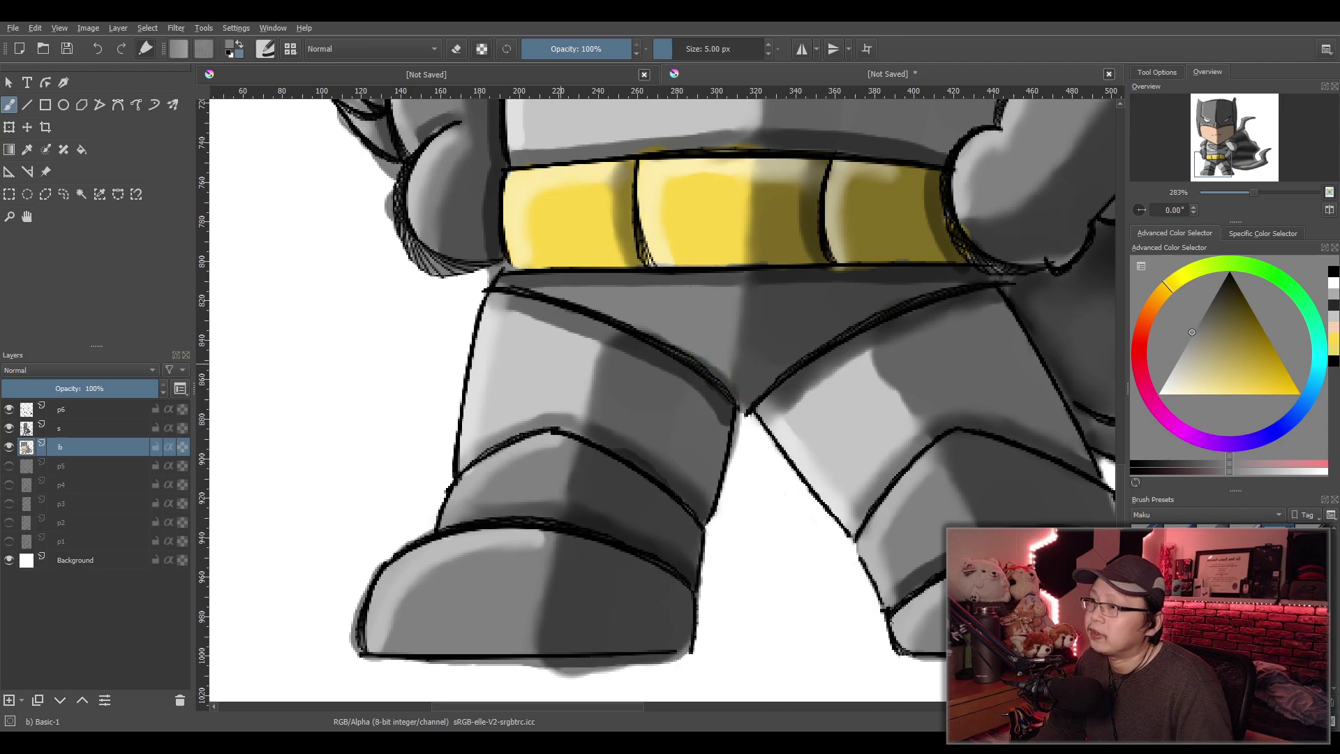
Paint over the yellow spill along the belt's outline using greys sampled from the torso and briefs
{"action": "scroll", "coordinate": [645, 342], "scroll_direction": "down", "scroll_amount": 1}
{"action": "left_click_drag", "start_coordinate": [674, 330], "coordinate": [688, 600]}
{"action": "scroll", "coordinate": [629, 538], "scroll_direction": "up", "scroll_amount": 1}
{"action": "left_click_drag", "start_coordinate": [626, 536], "coordinate": [577, 507]}
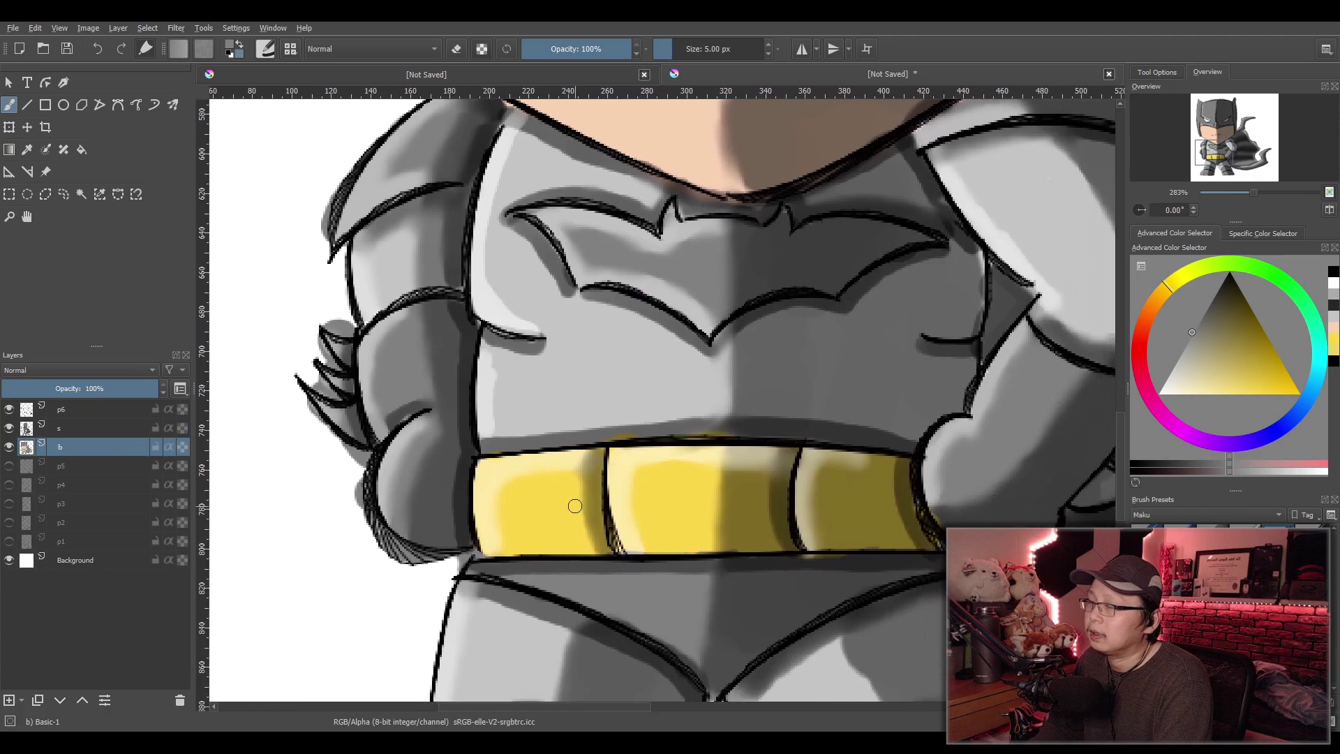
{"action": "key", "text": "p"}
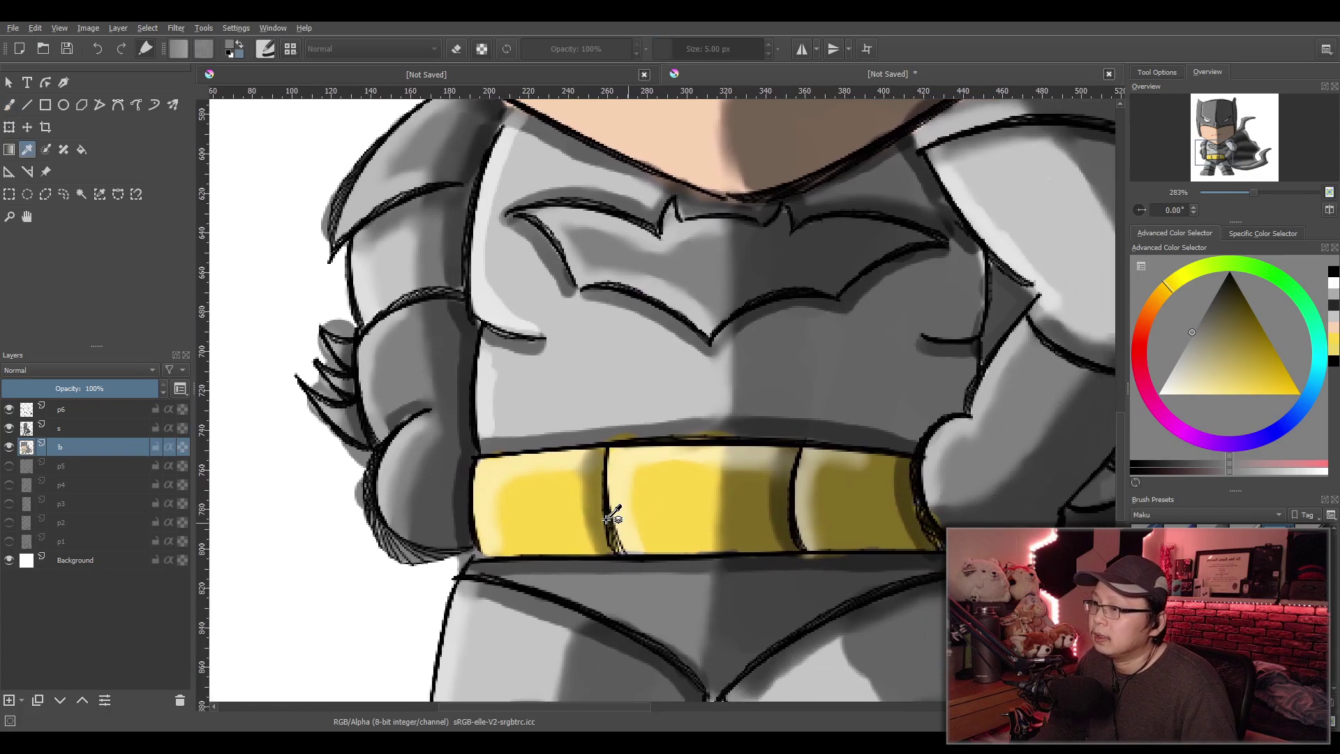
{"action": "left_click", "coordinate": [566, 400]}
{"action": "key", "text": "b"}
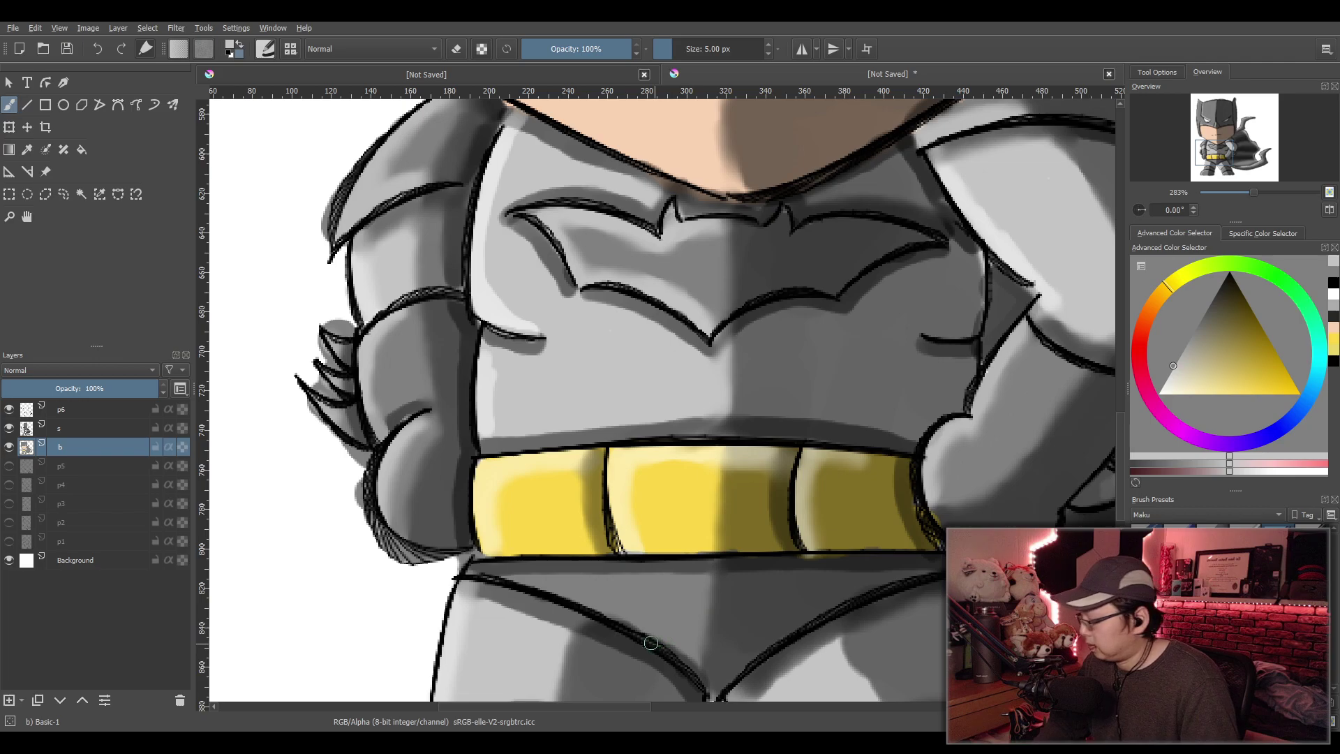
{"action": "left_click", "coordinate": [674, 593], "text": "ctrl"}
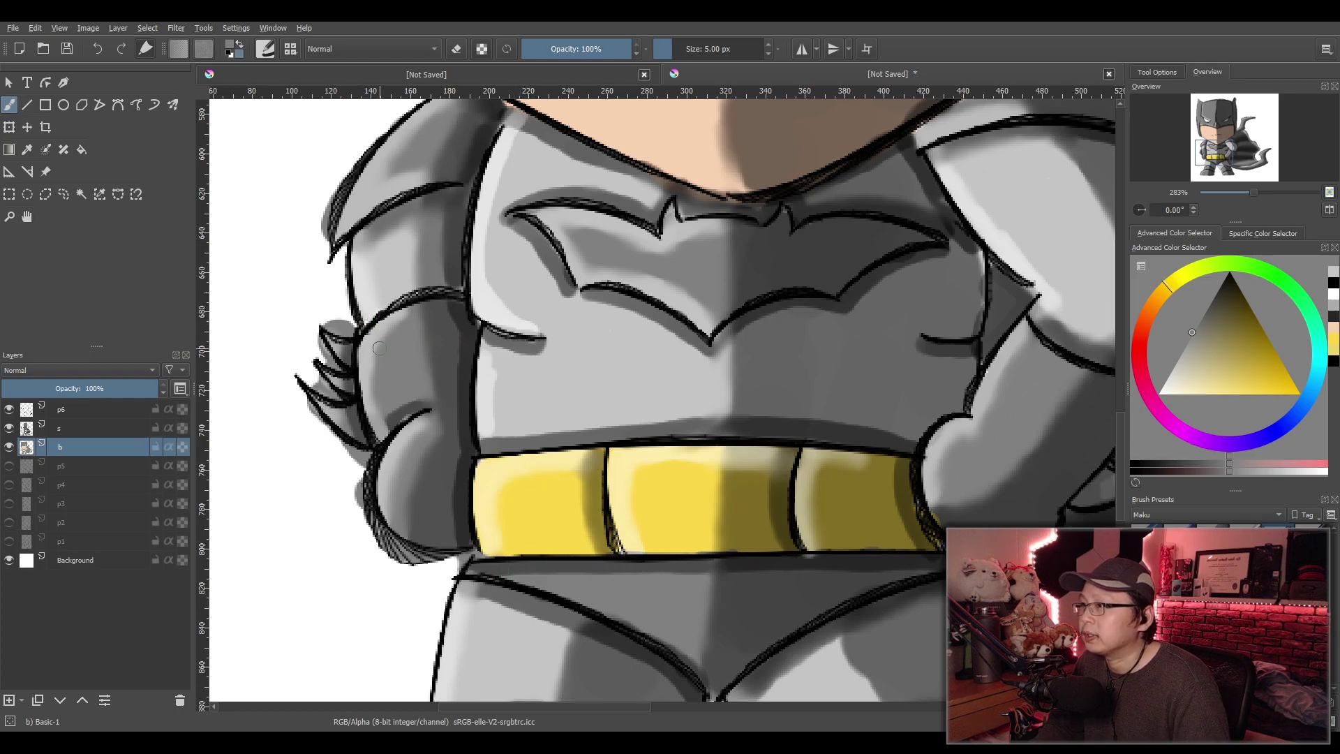
Touch up the skin-colour spill where the jaw meets the upper chest using light grey sampled from the chest
{"action": "scroll", "coordinate": [638, 362], "scroll_direction": "down", "scroll_amount": 1}
{"action": "left_click_drag", "start_coordinate": [720, 291], "coordinate": [624, 471]}
{"action": "scroll", "coordinate": [623, 470], "scroll_direction": "up", "scroll_amount": 2}
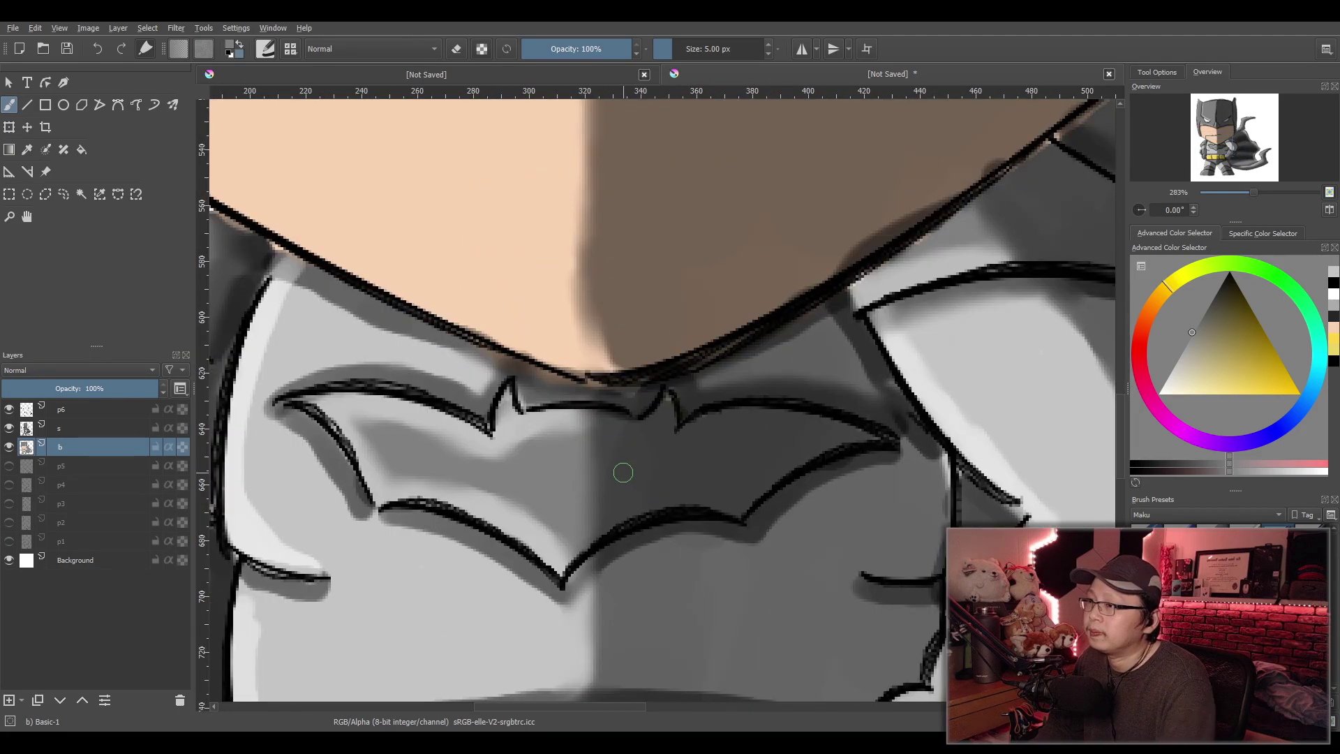
{"action": "left_click", "coordinate": [317, 344], "text": "ctrl"}
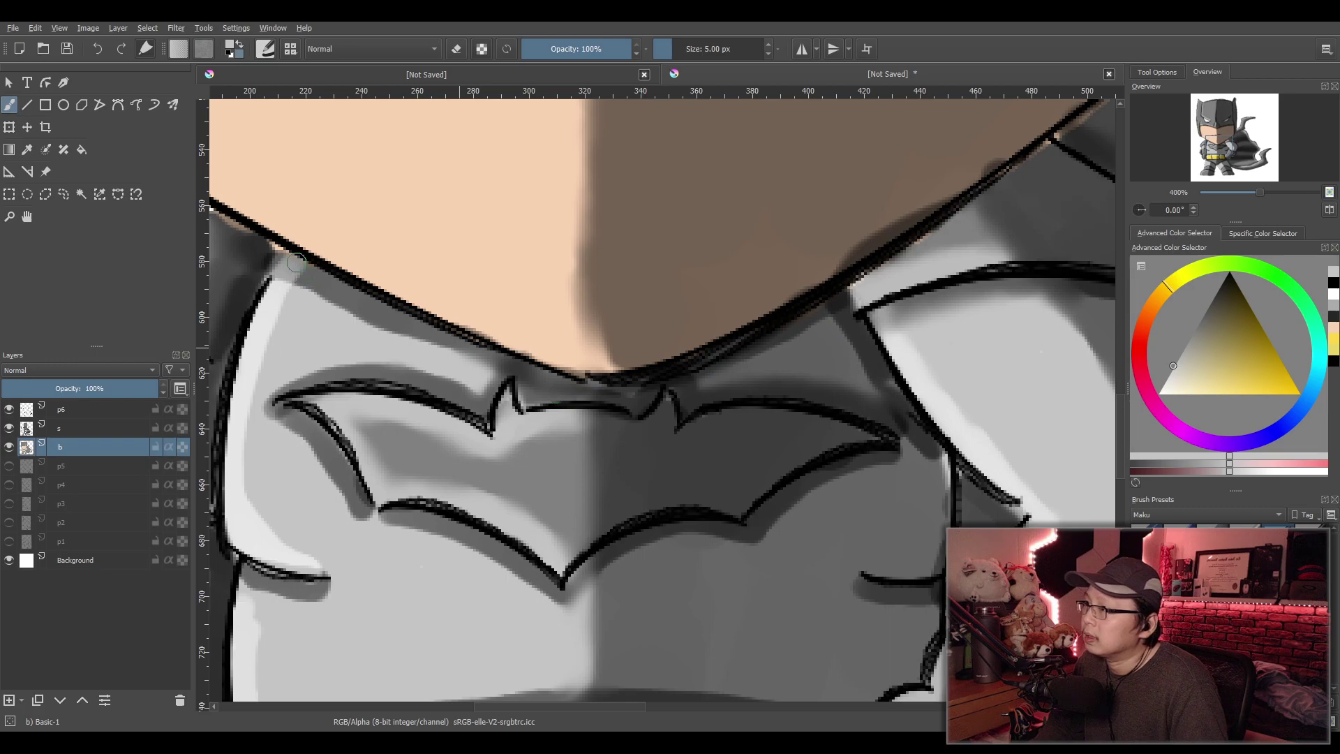
Paint over the skin-colour spill between the jaw and the shoulder away from the cape with greys sampled from that arm
{"action": "scroll", "coordinate": [274, 320], "scroll_direction": "down", "scroll_amount": 5}
{"action": "scroll", "coordinate": [599, 404], "scroll_direction": "up", "scroll_amount": 4}
{"action": "scroll", "coordinate": [599, 403], "scroll_direction": "up", "scroll_amount": 2}
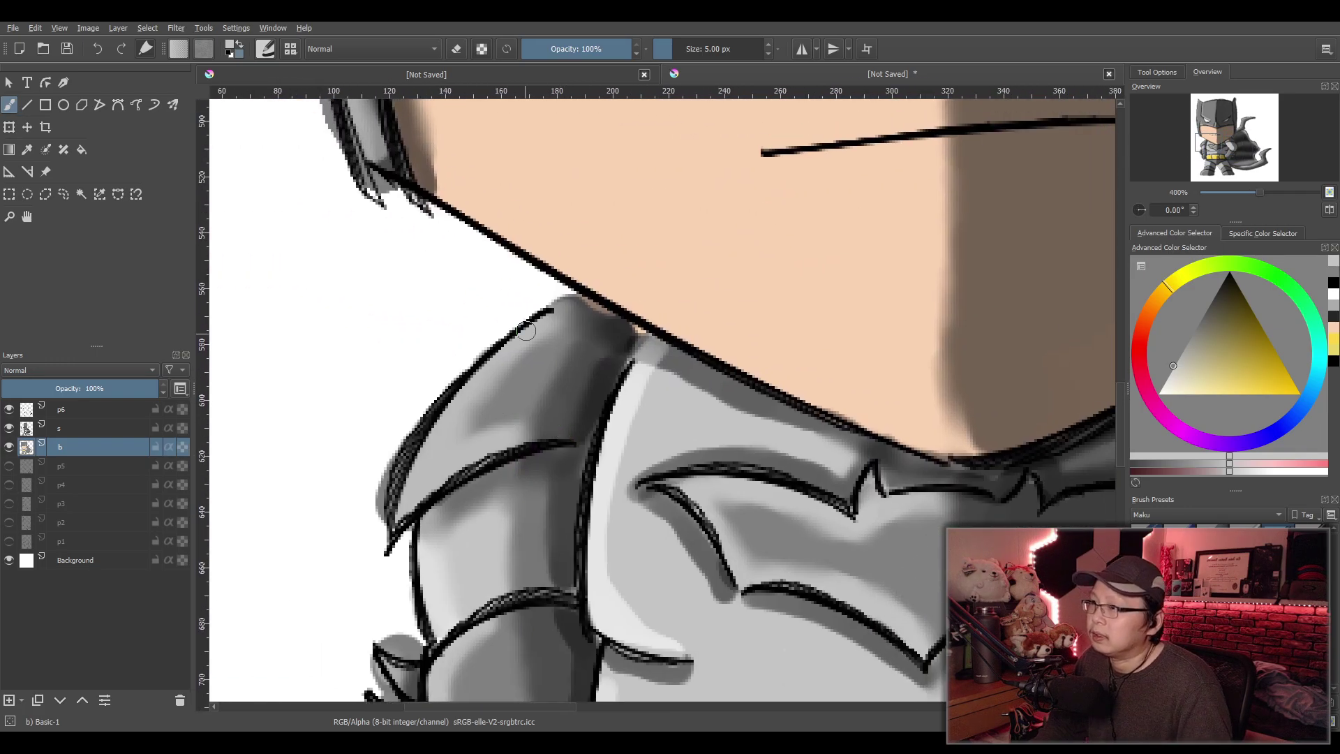
{"action": "left_click", "coordinate": [447, 460], "text": "ctrl"}
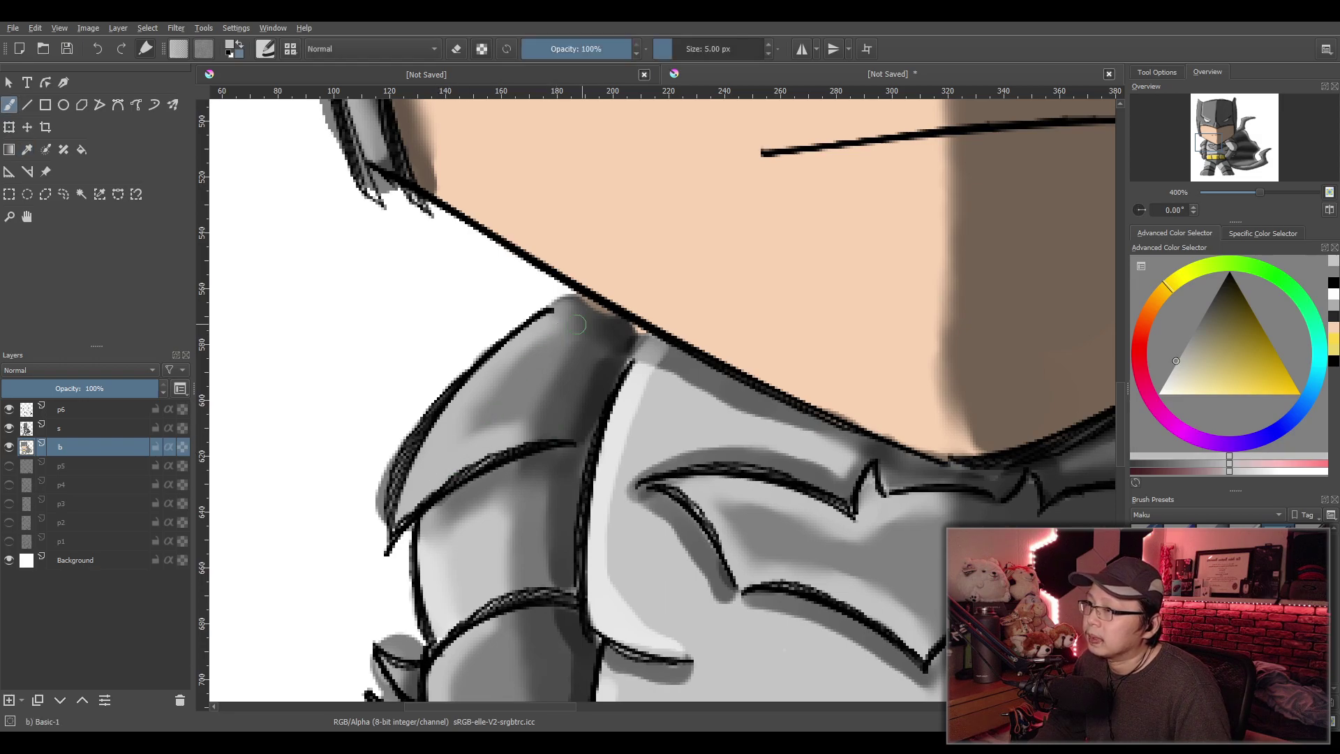
{"action": "left_click_drag", "start_coordinate": [584, 300], "coordinate": [631, 338]}
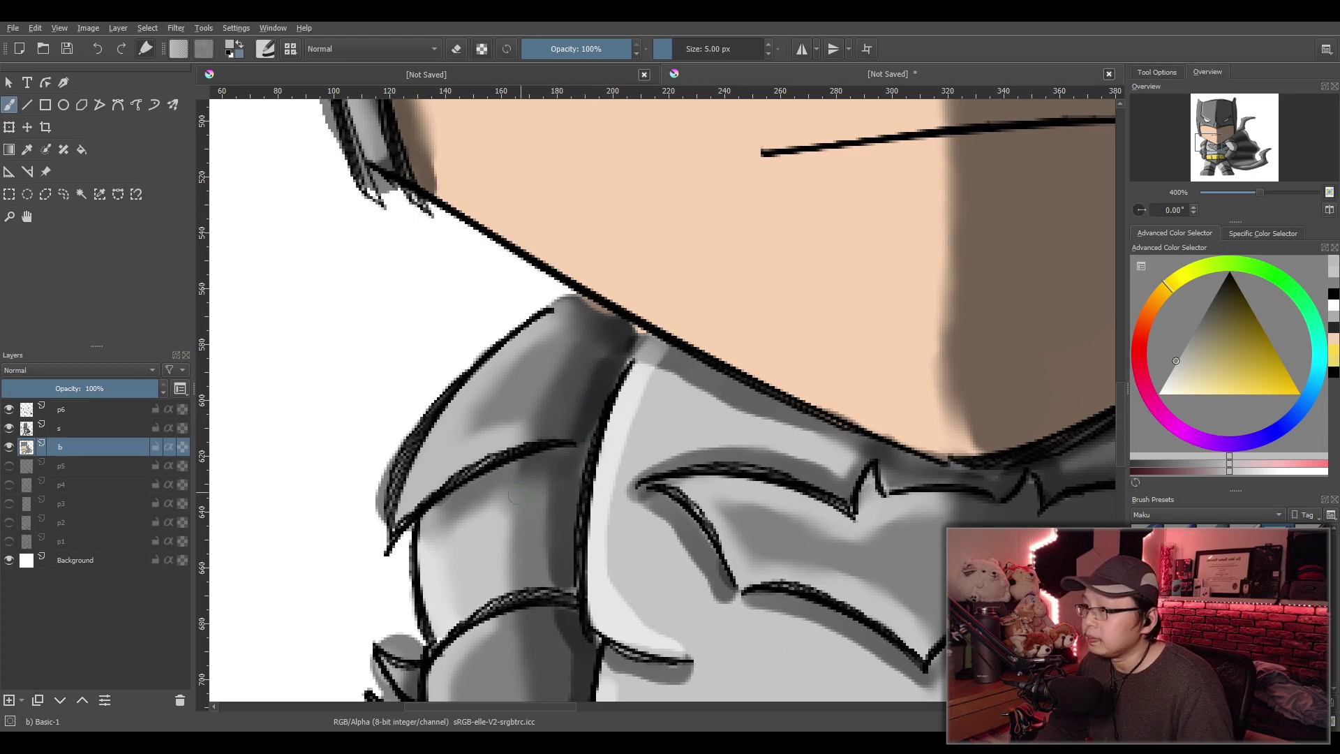
{"action": "left_click", "coordinate": [505, 675], "text": "ctrl"}
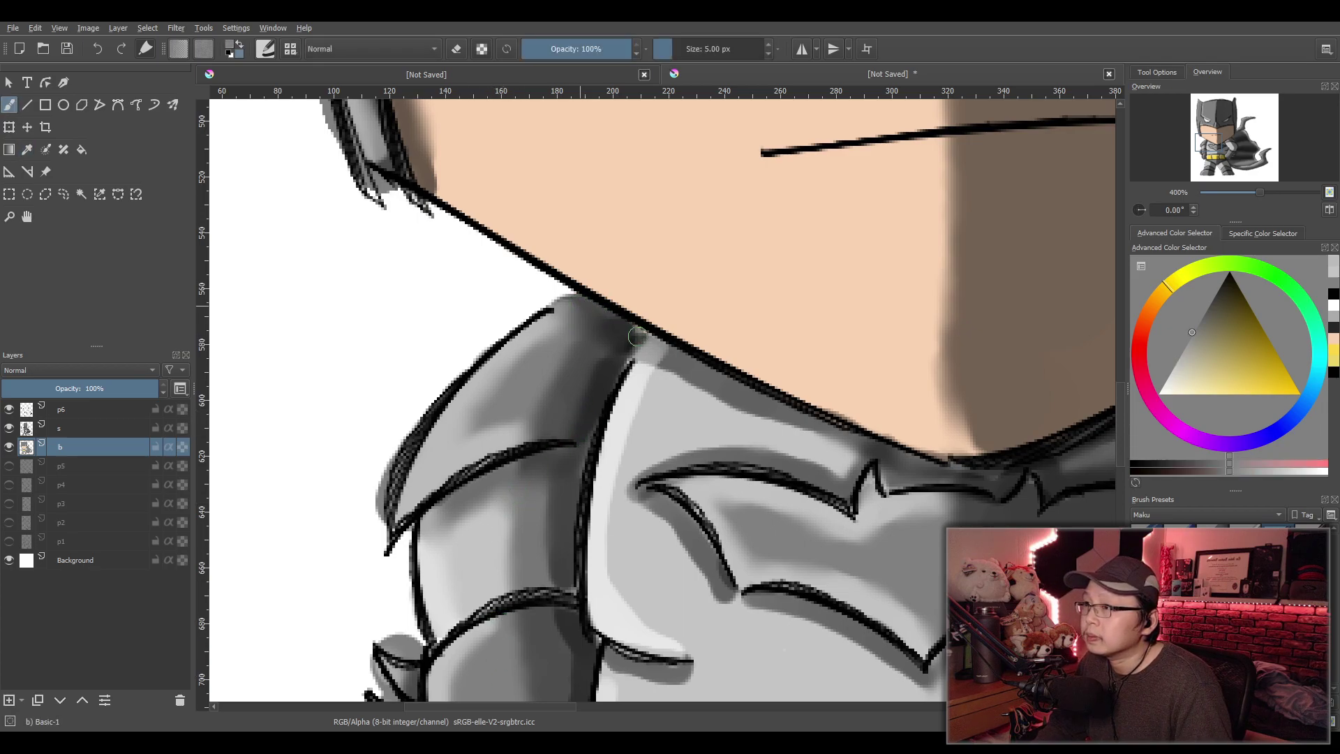
Touch up the shoulder on the cape side along the jaw outline with light grey sampled from the torso
{"action": "key", "text": "minus"}
{"action": "key", "text": "minus"}
{"action": "left_click_drag", "start_coordinate": [649, 575], "coordinate": [799, 388]}
{"action": "left_click_drag", "start_coordinate": [708, 253], "coordinate": [712, 389]}
{"action": "scroll", "coordinate": [687, 375], "scroll_direction": "up", "scroll_amount": 1}
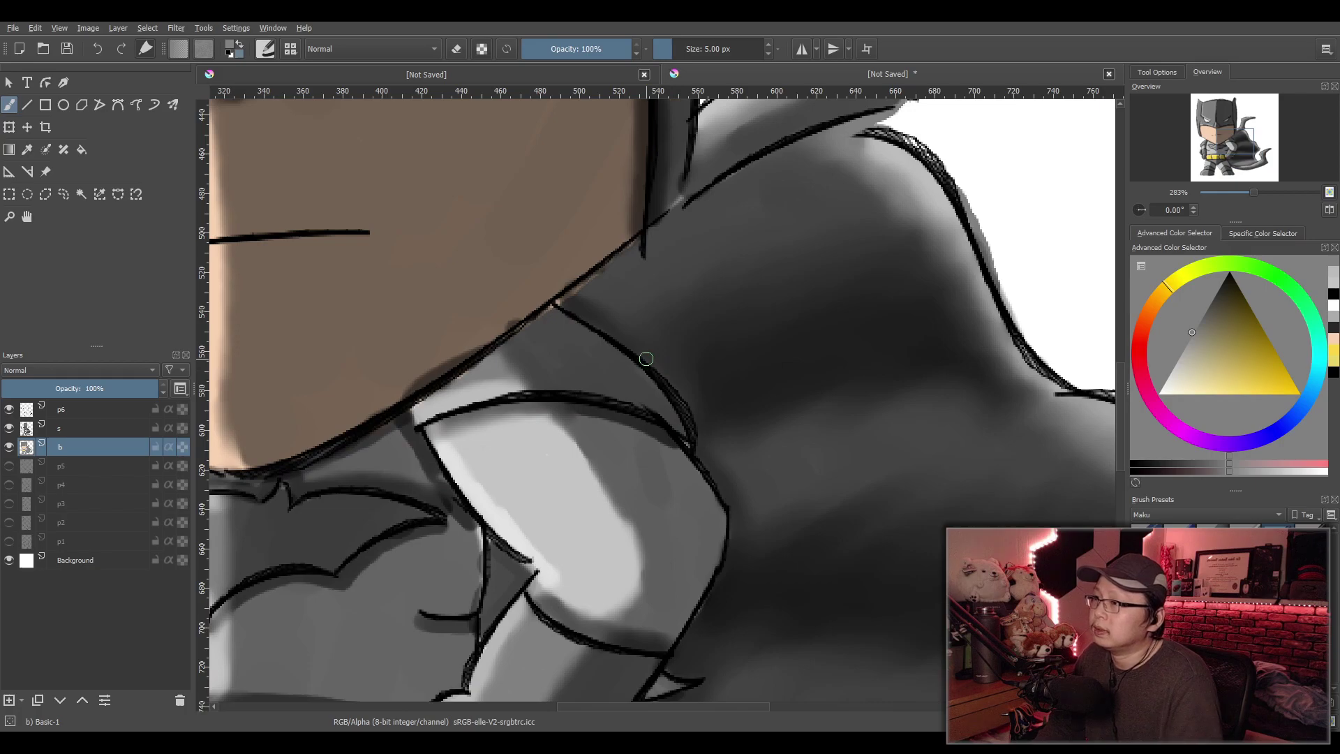
{"action": "key", "text": "p"}
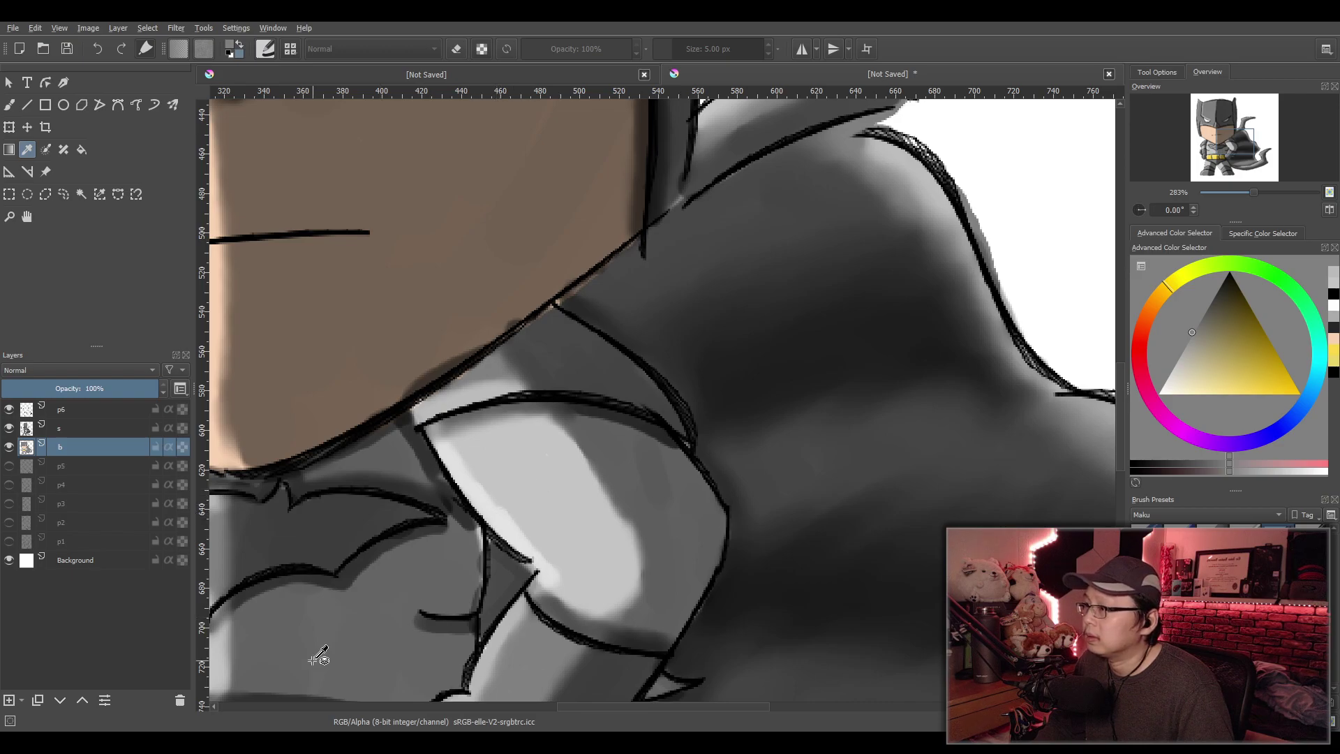
{"action": "left_click", "coordinate": [223, 663]}
{"action": "key", "text": "b"}
{"action": "left_click_drag", "start_coordinate": [453, 389], "coordinate": [481, 370]}
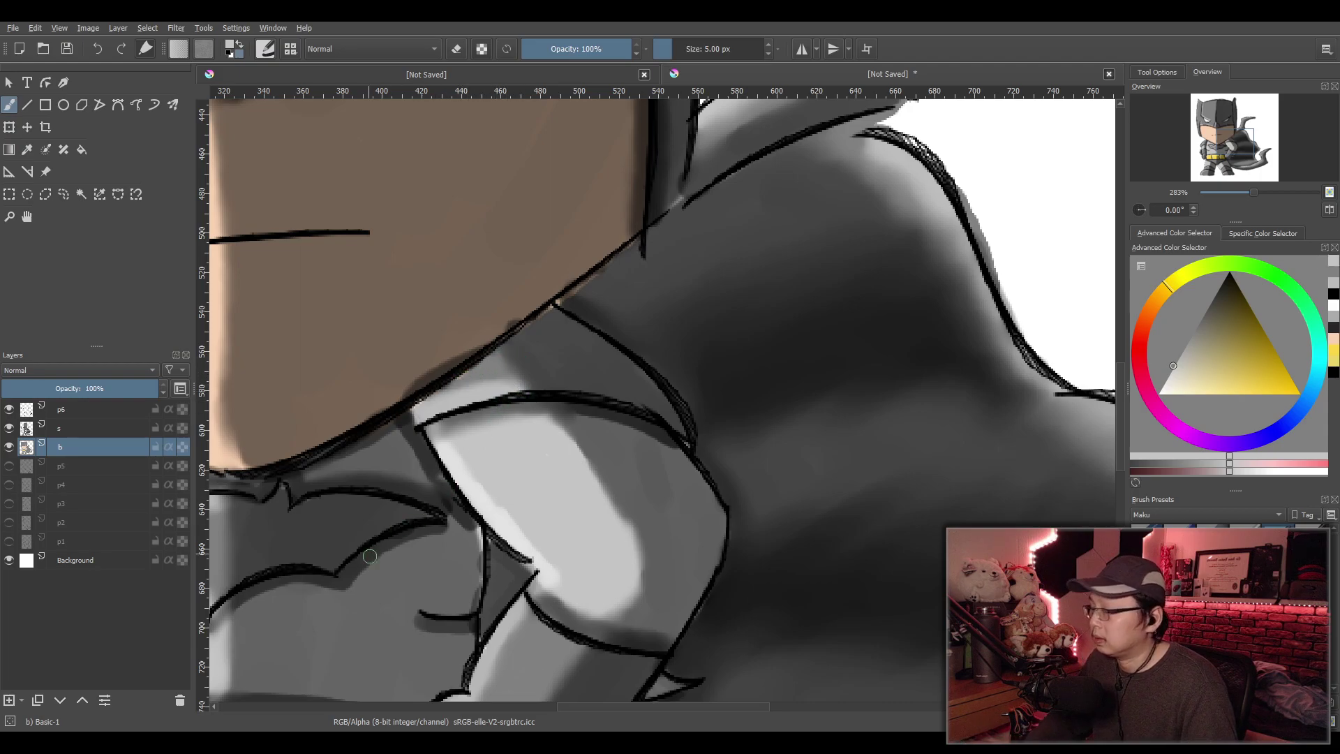
Cover the skin-colour spill along the jaw outline from the shoulder to the cape with darker grey sampled from the chest
{"action": "key", "text": "p"}
{"action": "left_click", "coordinate": [227, 555]}
{"action": "key", "text": "b"}
{"action": "left_click_drag", "start_coordinate": [419, 406], "coordinate": [488, 355]}
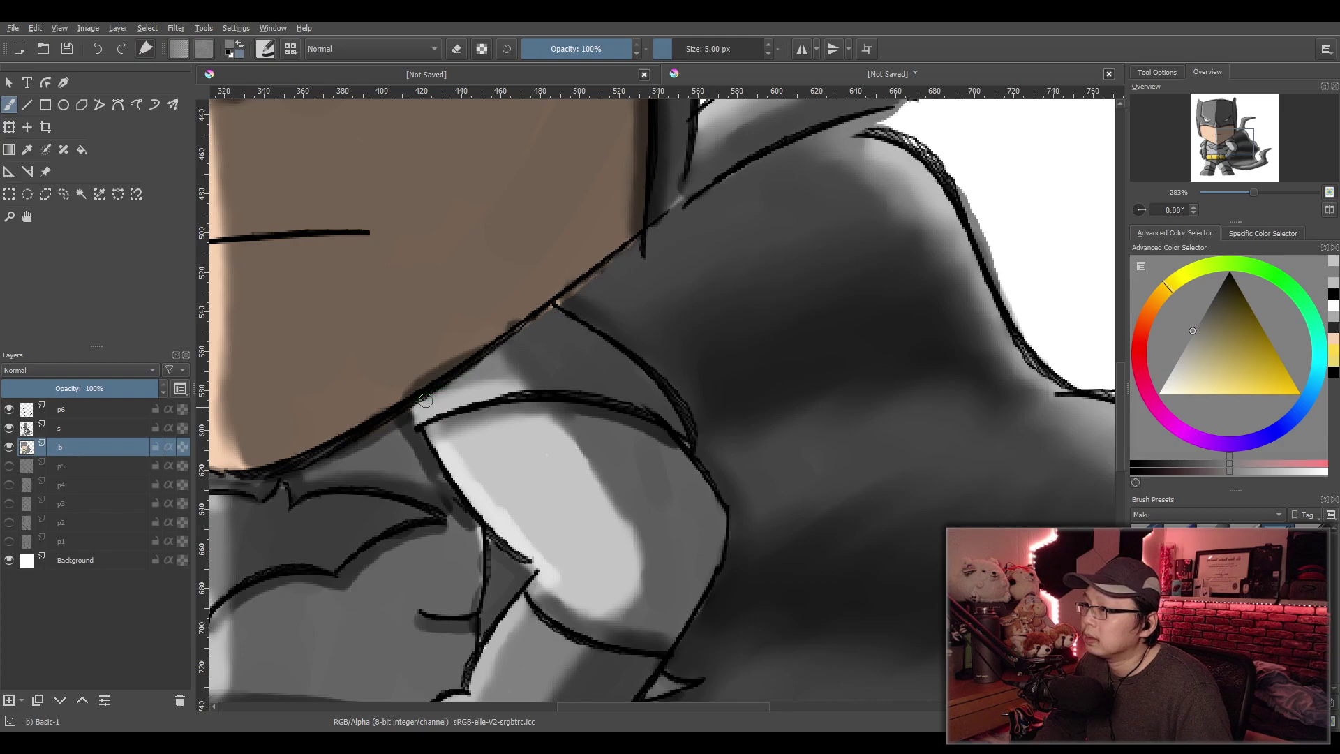
{"action": "mouse_move", "coordinate": [548, 316]}
{"action": "left_mouse_down"}
{"action": "mouse_move", "coordinate": [630, 245]}
{"action": "mouse_move", "coordinate": [658, 243]}
{"action": "left_mouse_up"}
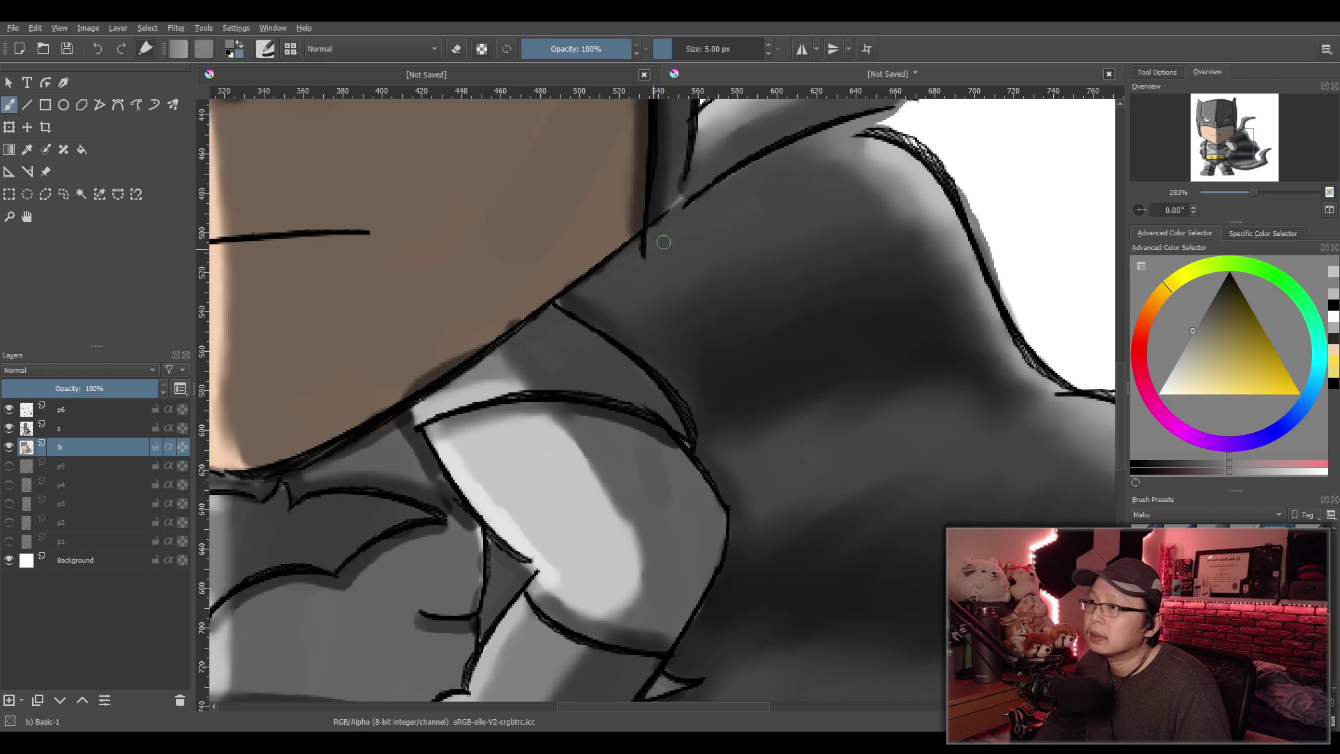
On layer s, blend the face shading beneath the cowl's lower edge with the Blender Blur brush at 10 px
{"action": "scroll", "coordinate": [659, 244], "scroll_direction": "down", "scroll_amount": 3}
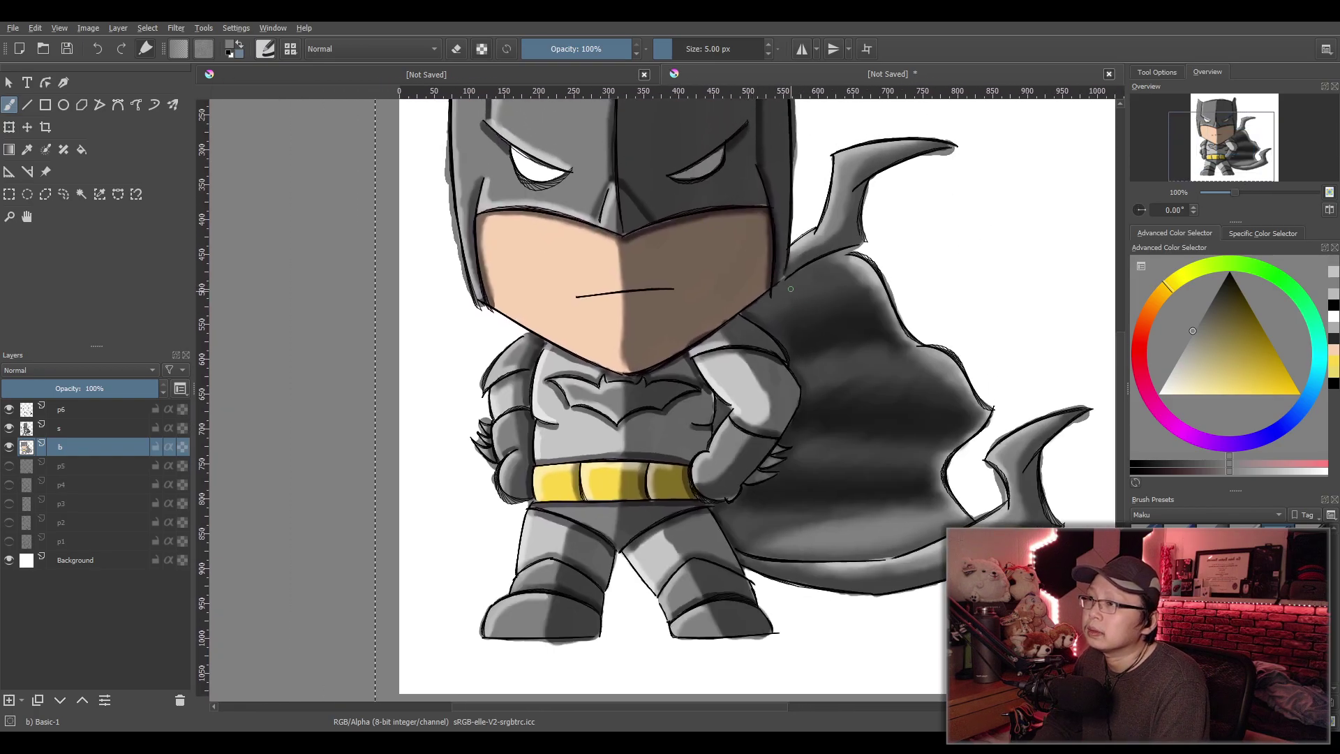
{"action": "scroll", "coordinate": [791, 288], "scroll_direction": "up", "scroll_amount": 4}
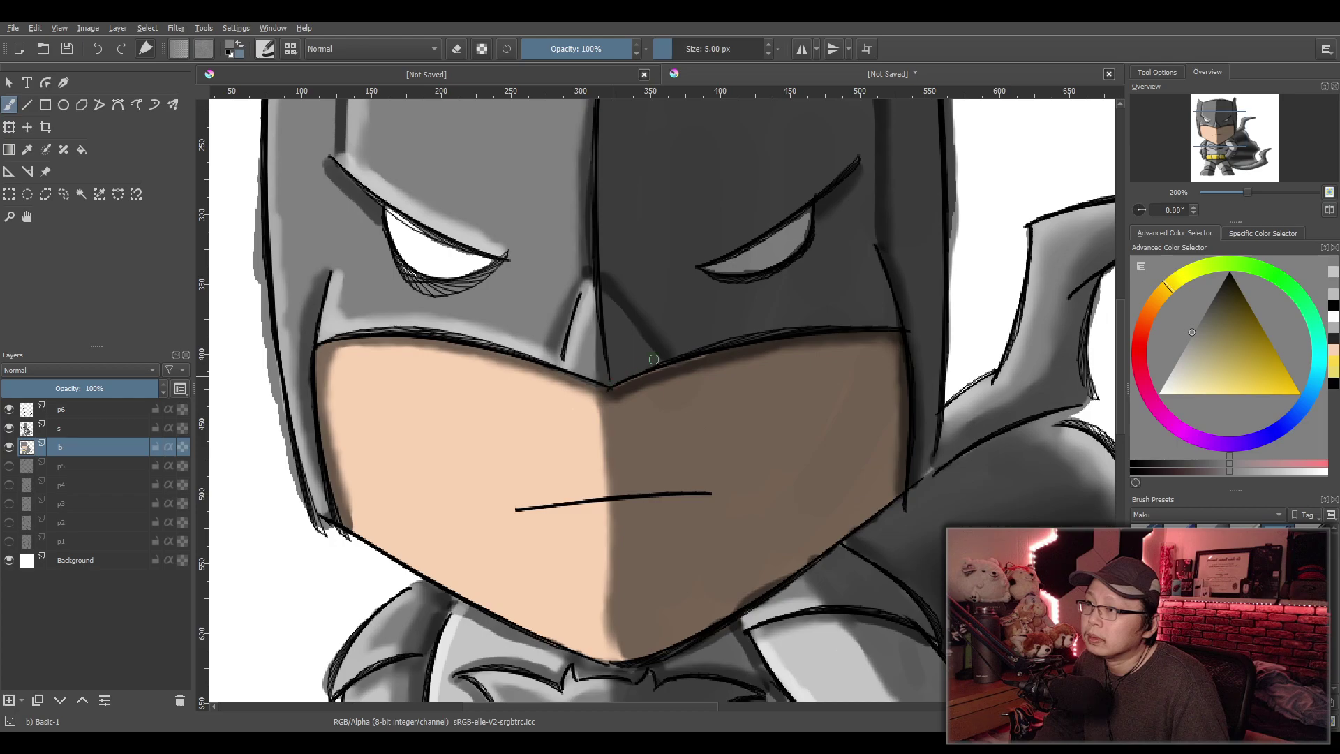
{"action": "key", "text": "p"}
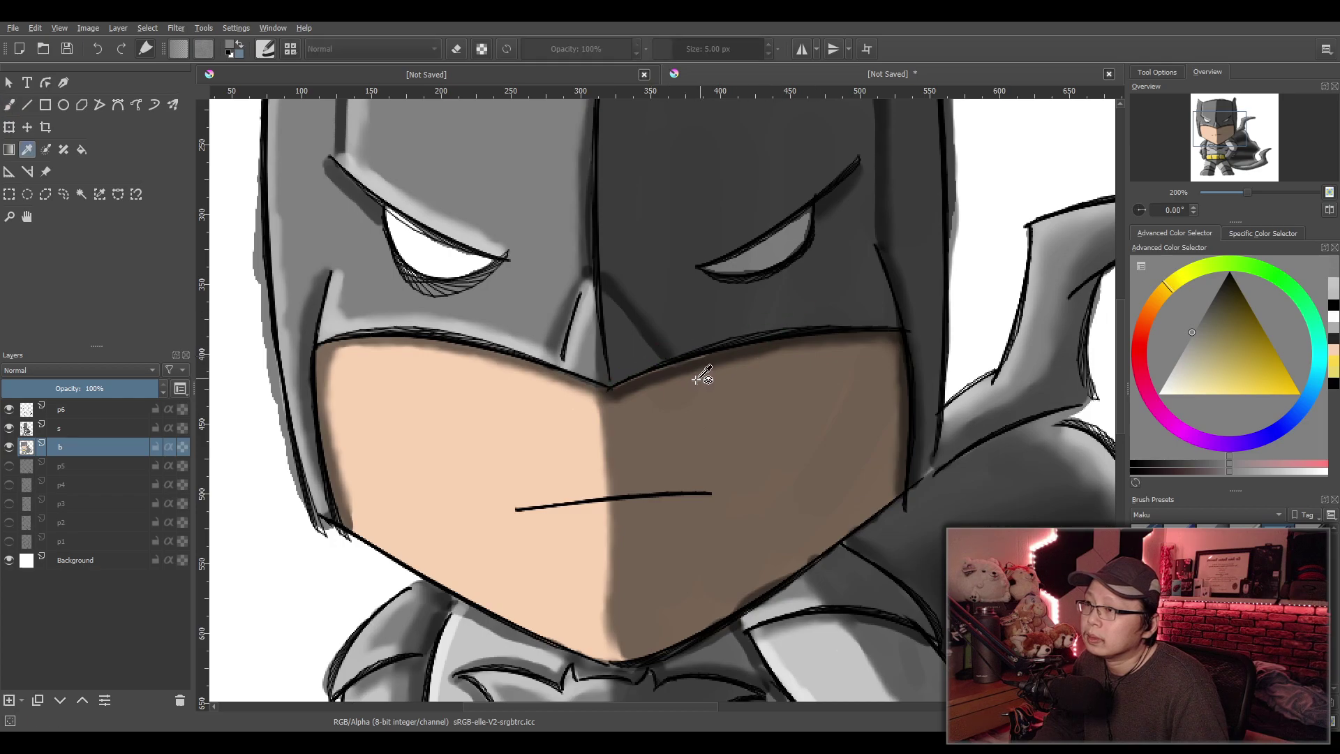
{"action": "left_click", "coordinate": [1181, 576]}
{"action": "left_click", "coordinate": [82, 431]}
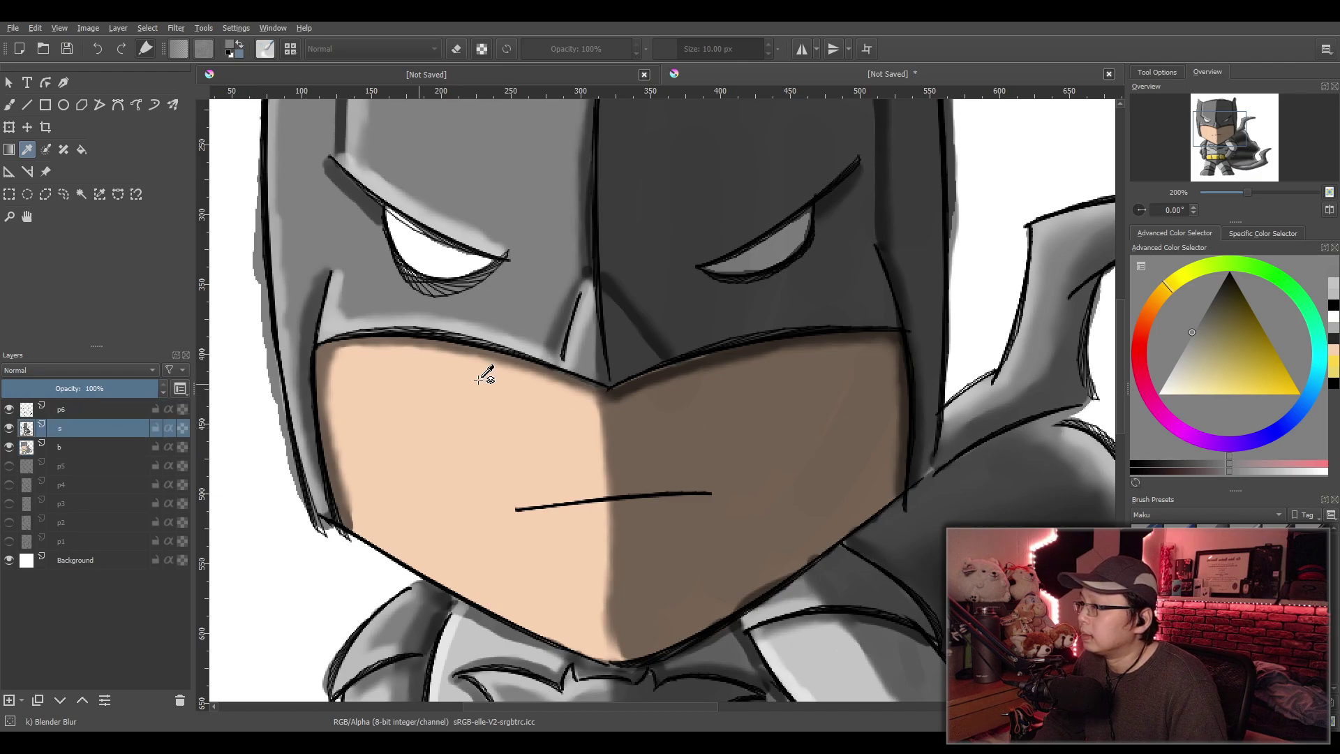
{"action": "key", "text": "b"}
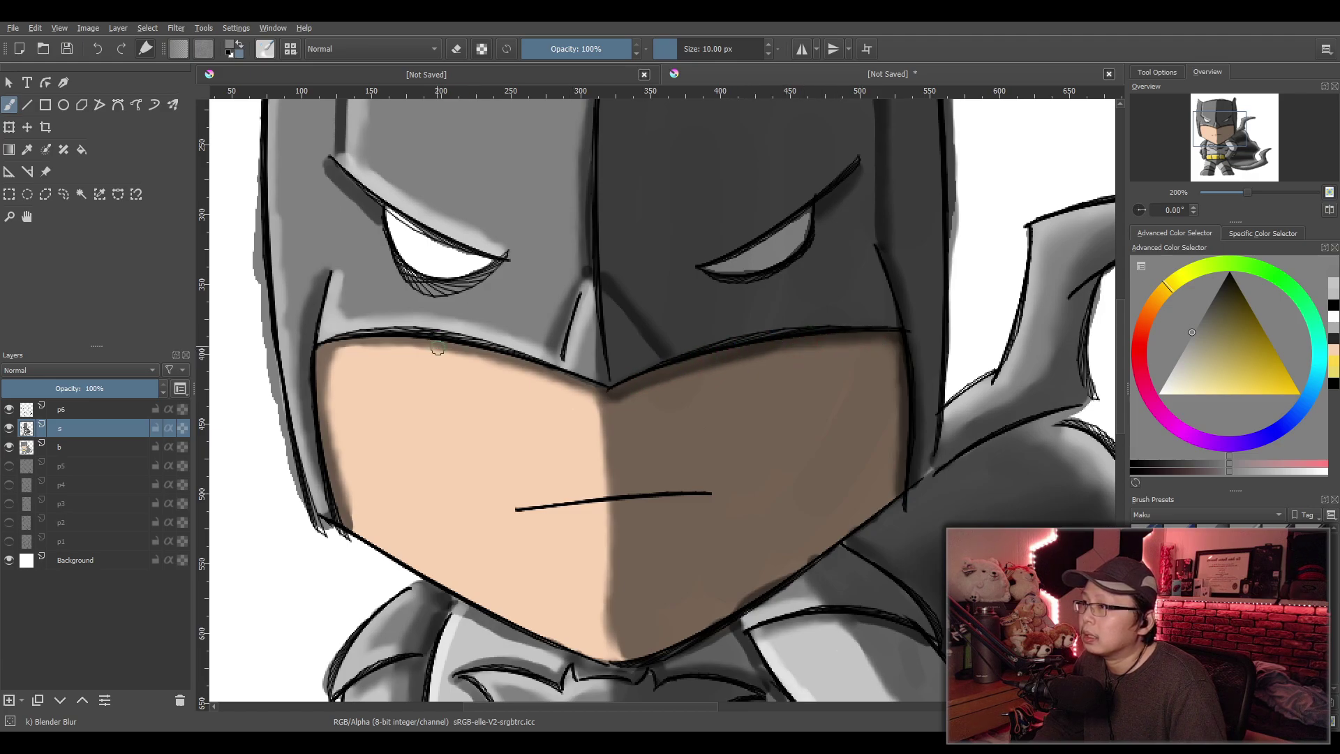
On layer s, darken the glove fins beside the cape with black using the Basic-2 Opacity brush at 10 px
{"action": "scroll", "coordinate": [522, 354], "scroll_direction": "down", "scroll_amount": 5}
{"action": "scroll", "coordinate": [573, 427], "scroll_direction": "up", "scroll_amount": 2}
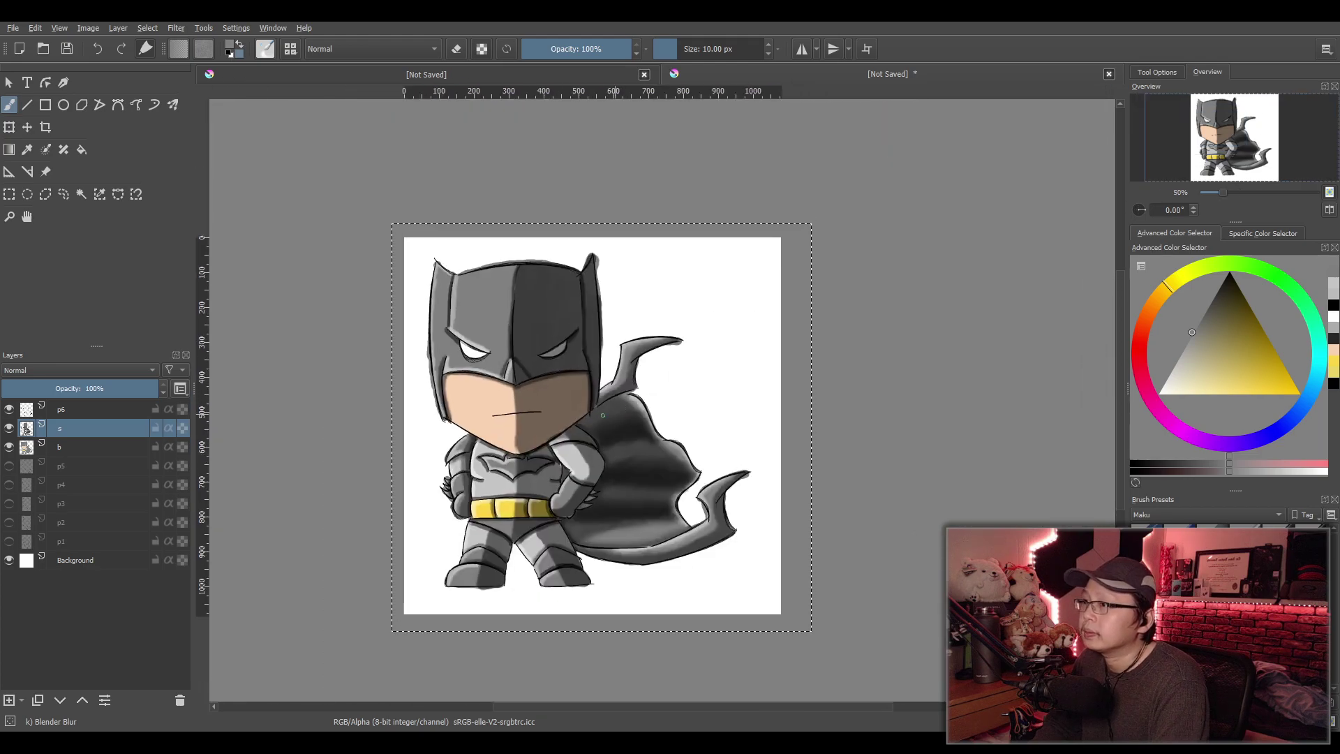
{"action": "scroll", "coordinate": [573, 427], "scroll_direction": "up", "scroll_amount": 2}
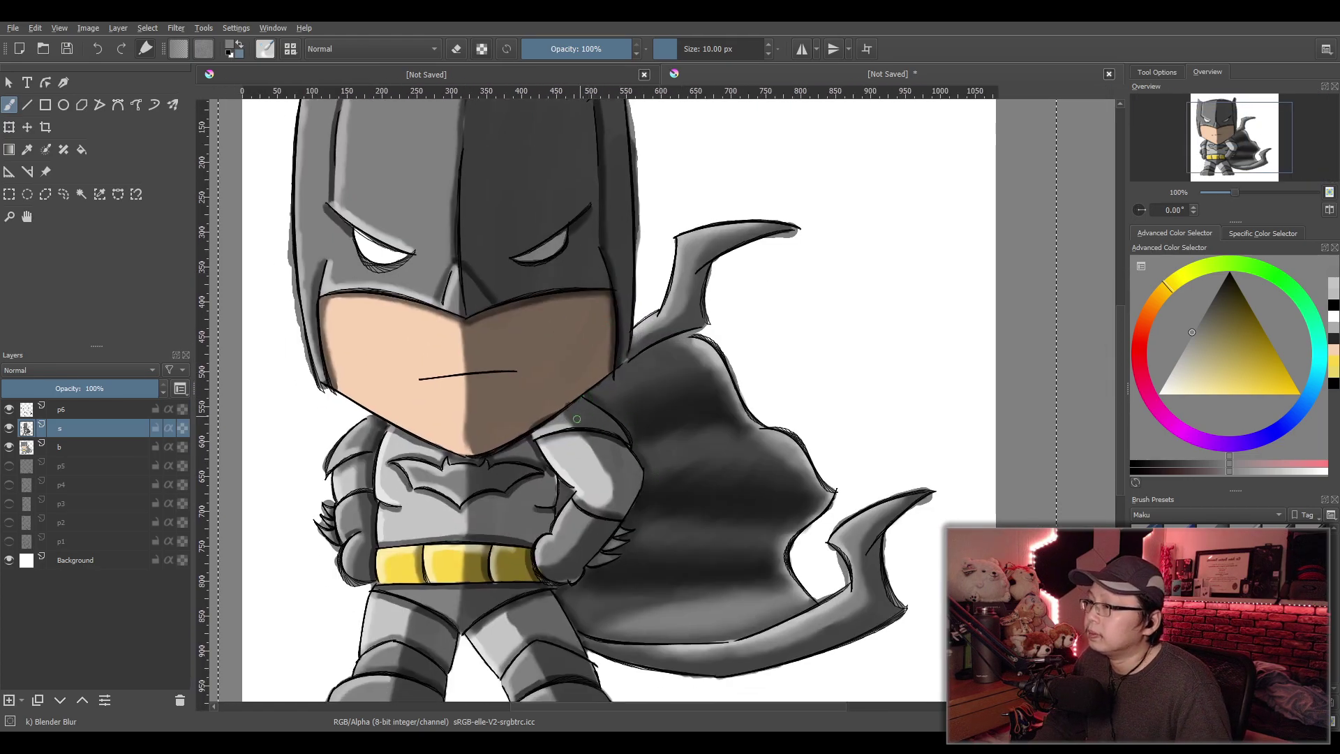
{"action": "left_click", "coordinate": [65, 448]}
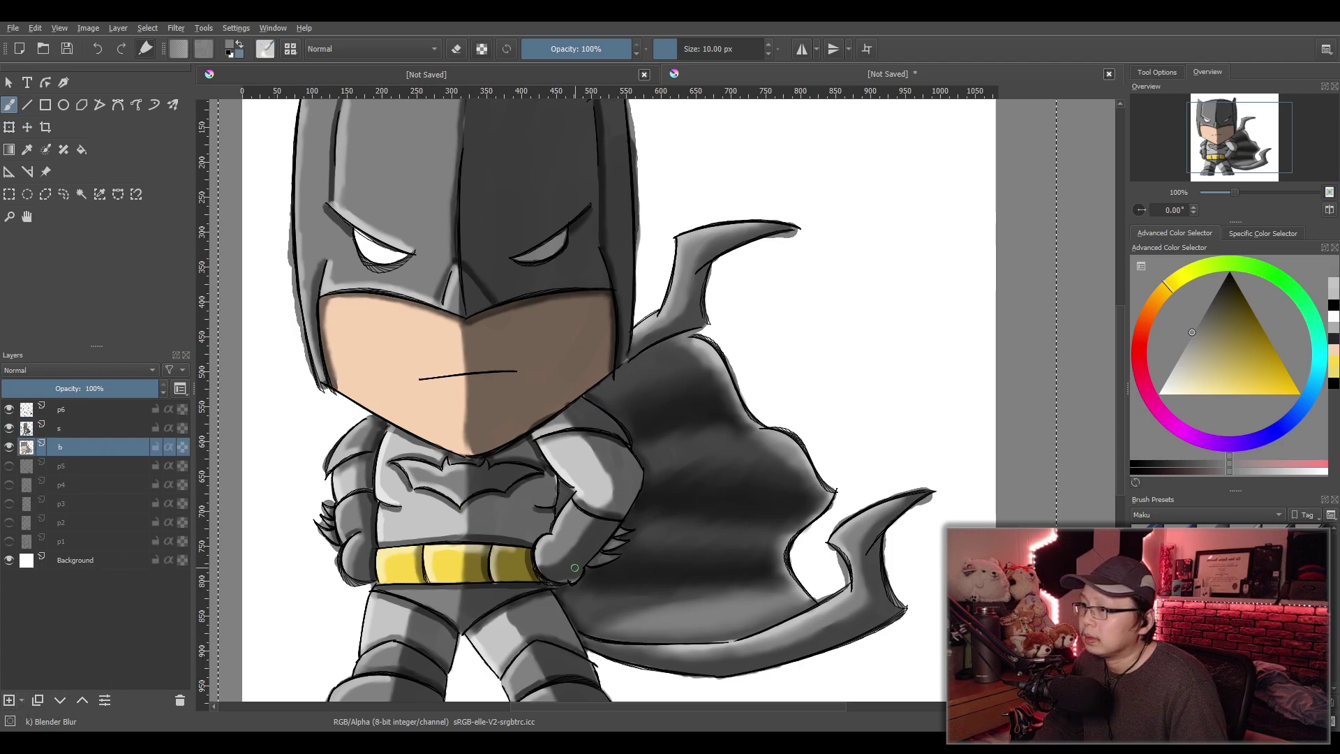
{"action": "scroll", "coordinate": [574, 567], "scroll_direction": "up", "scroll_amount": 4}
{"action": "key", "text": "p"}
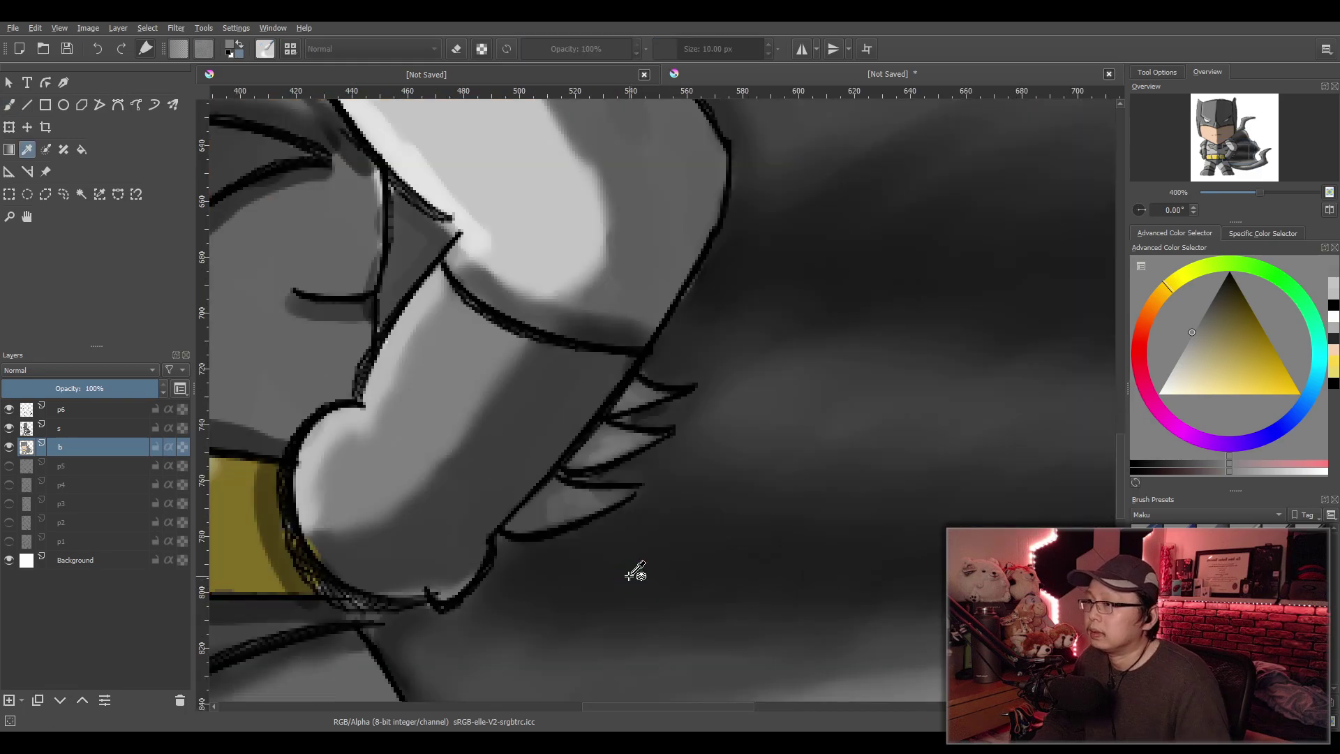
{"action": "left_click_drag", "start_coordinate": [1249, 359], "coordinate": [1234, 262]}
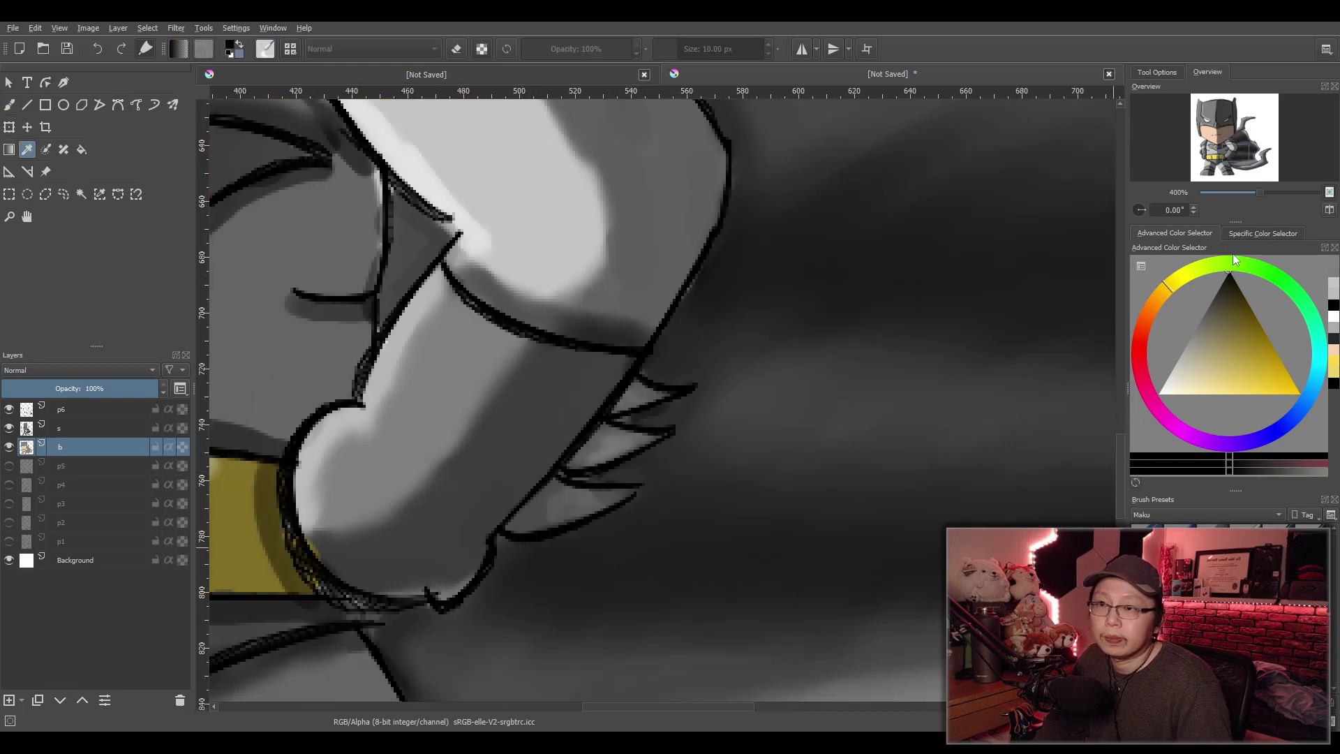
{"action": "left_click", "coordinate": [77, 432]}
{"action": "key", "text": "b"}
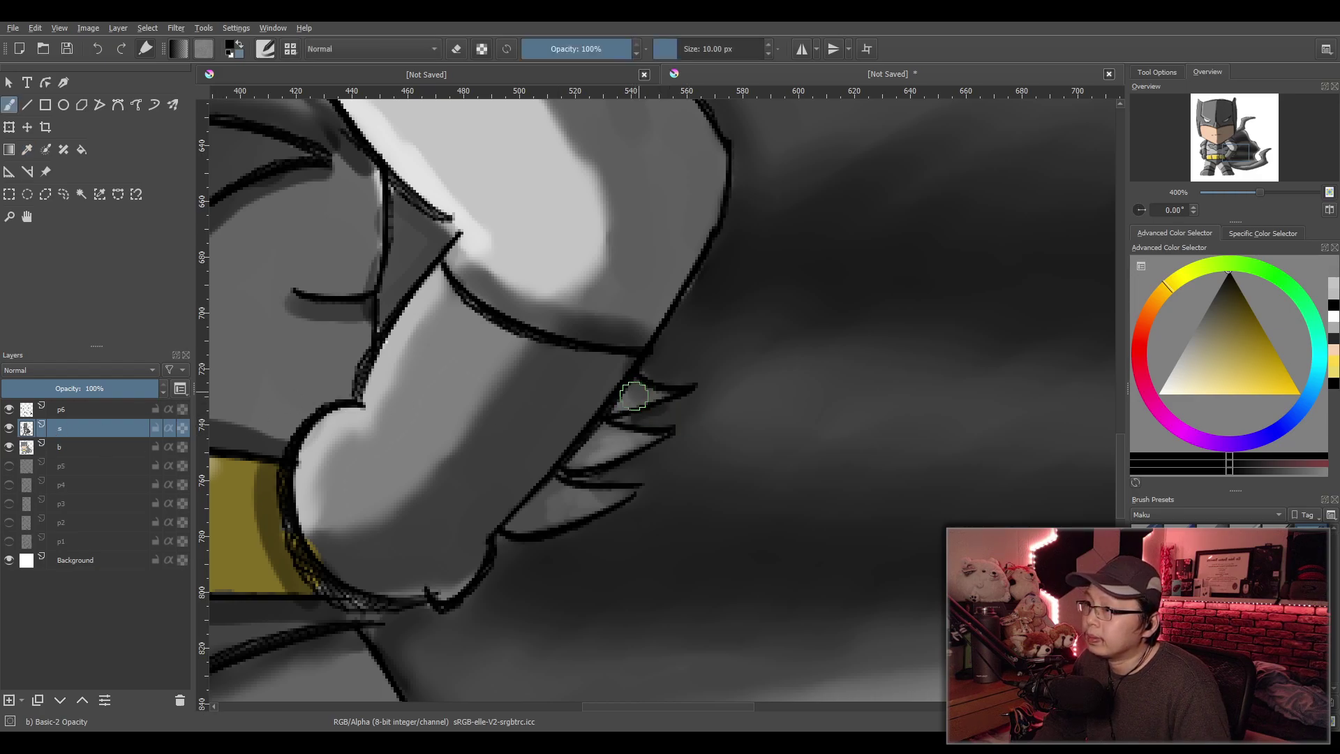
{"action": "left_click_drag", "start_coordinate": [651, 394], "coordinate": [635, 404]}
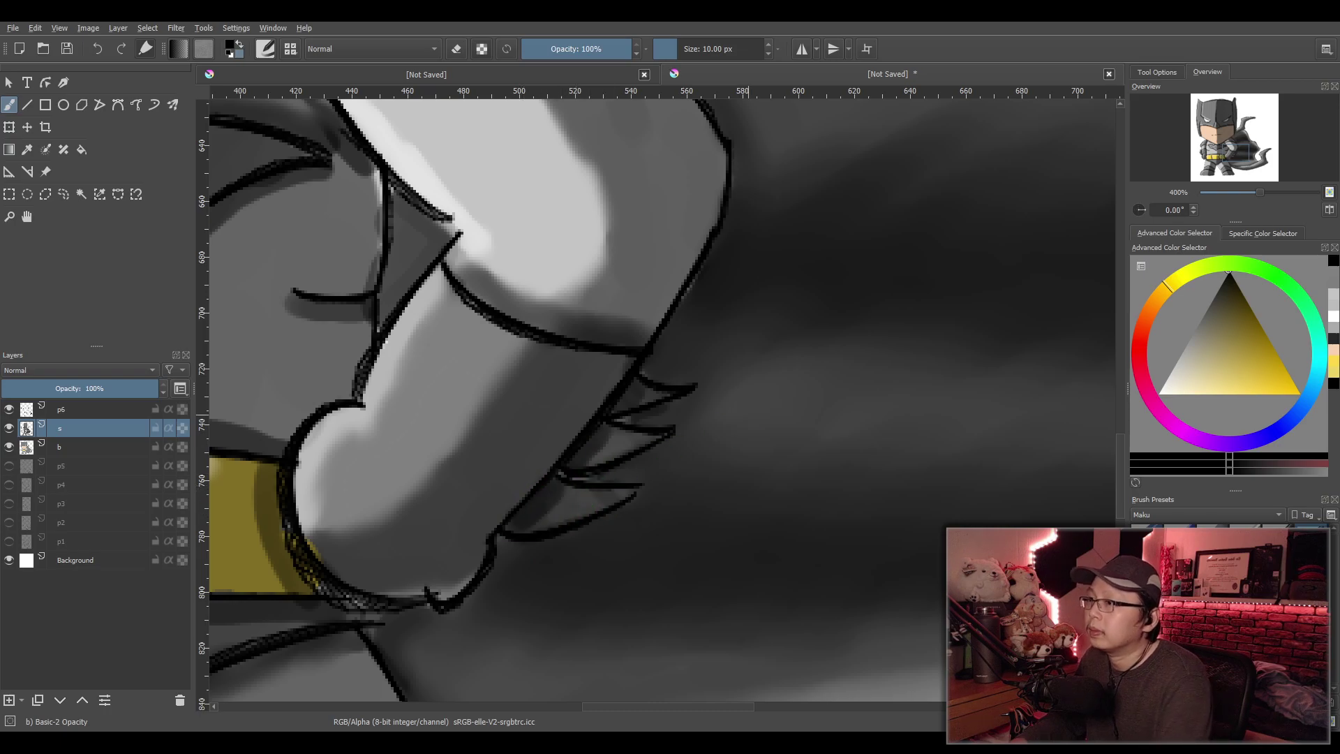
{"action": "scroll", "coordinate": [729, 424], "scroll_direction": "down", "scroll_amount": 6}
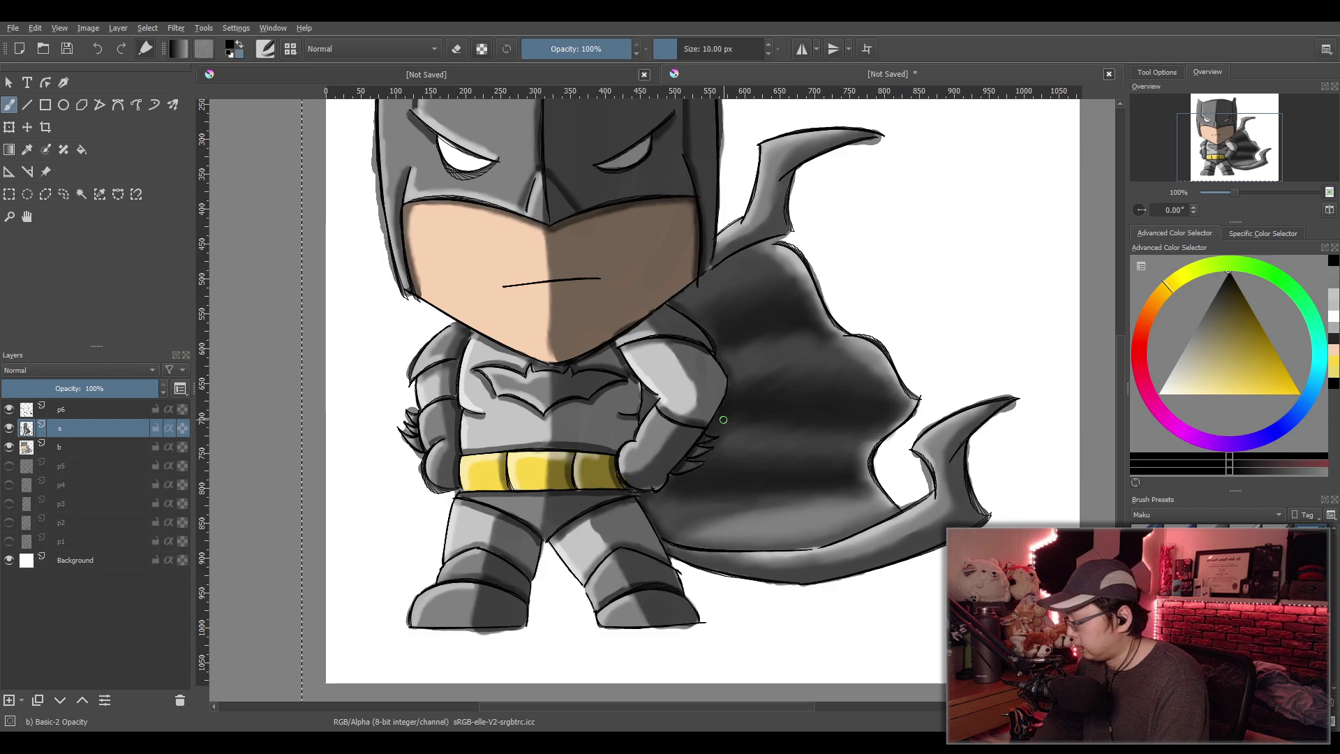
On layer b, touch up the glove fins beside the cape with grey sampled from the cape, using Basic-1 at 5 px
{"action": "left_click", "coordinate": [67, 445]}
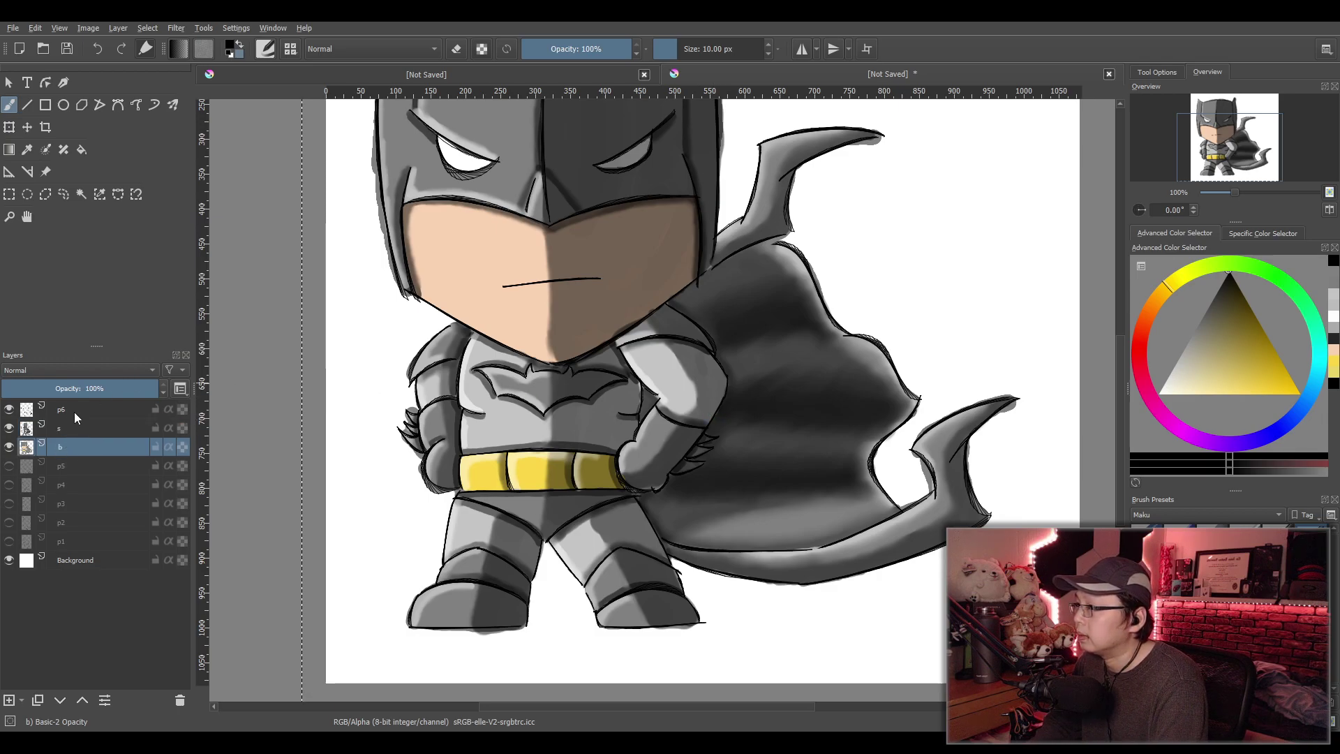
{"action": "scroll", "coordinate": [742, 599], "scroll_direction": "up", "scroll_amount": 2}
{"action": "scroll", "coordinate": [697, 464], "scroll_direction": "up", "scroll_amount": 1}
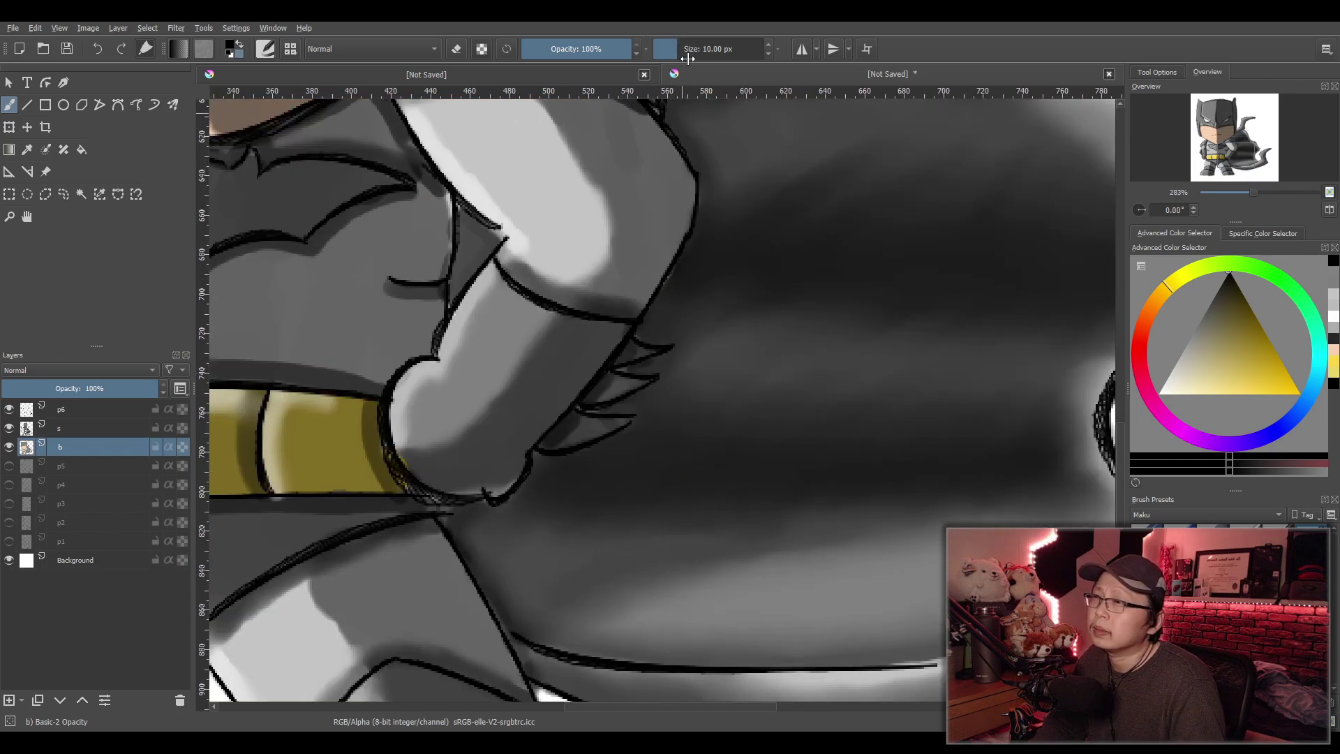
{"action": "left_click", "coordinate": [1150, 537]}
{"action": "left_click", "coordinate": [685, 470], "text": "ctrl"}
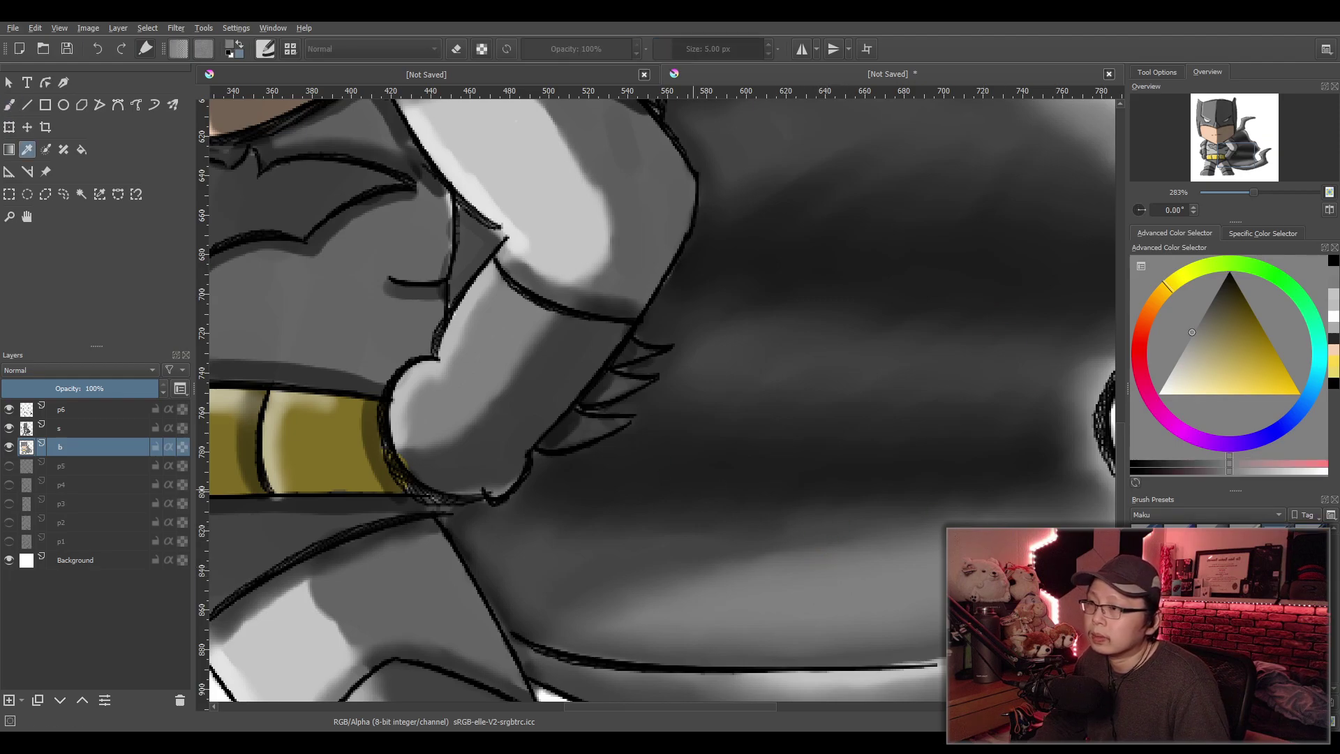
{"action": "left_click_drag", "start_coordinate": [656, 364], "coordinate": [655, 369]}
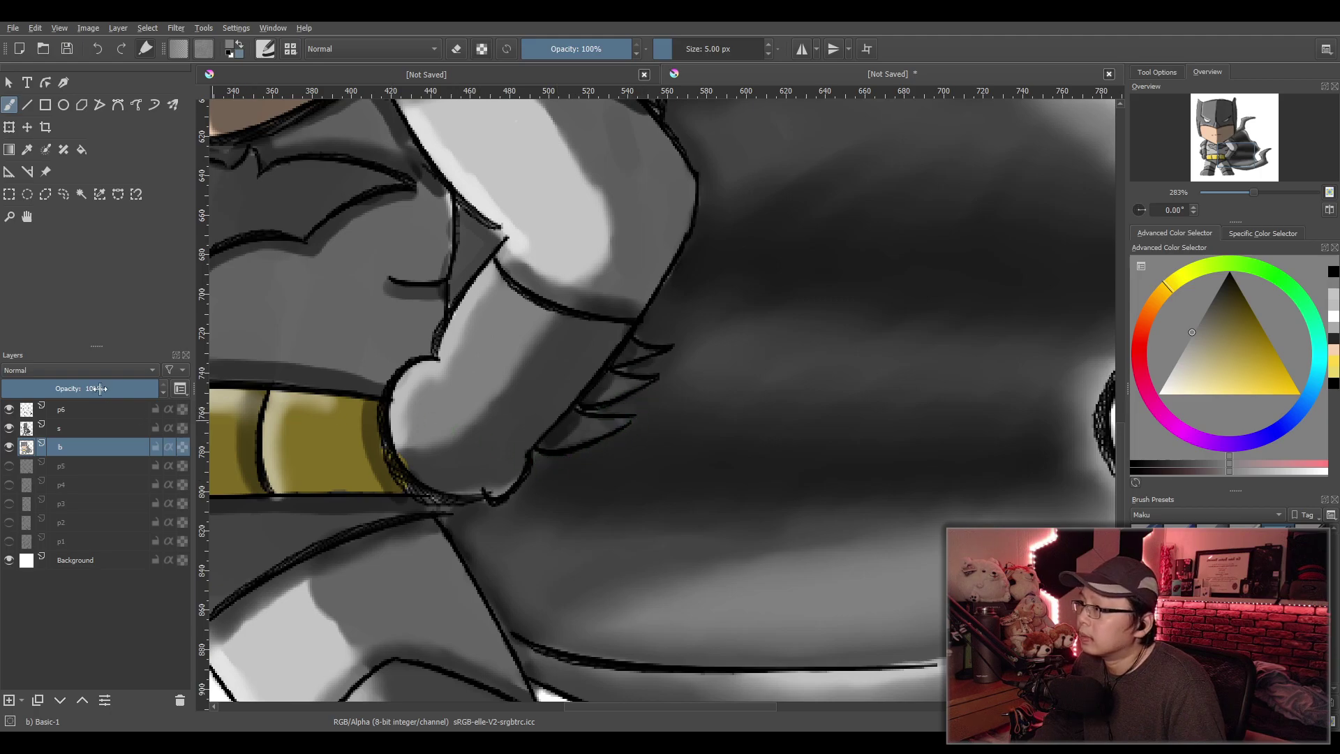
Return to layer s and blend the shading around the cape-side glove fins with Blender Blur at 10 px
{"action": "left_click", "coordinate": [67, 430]}
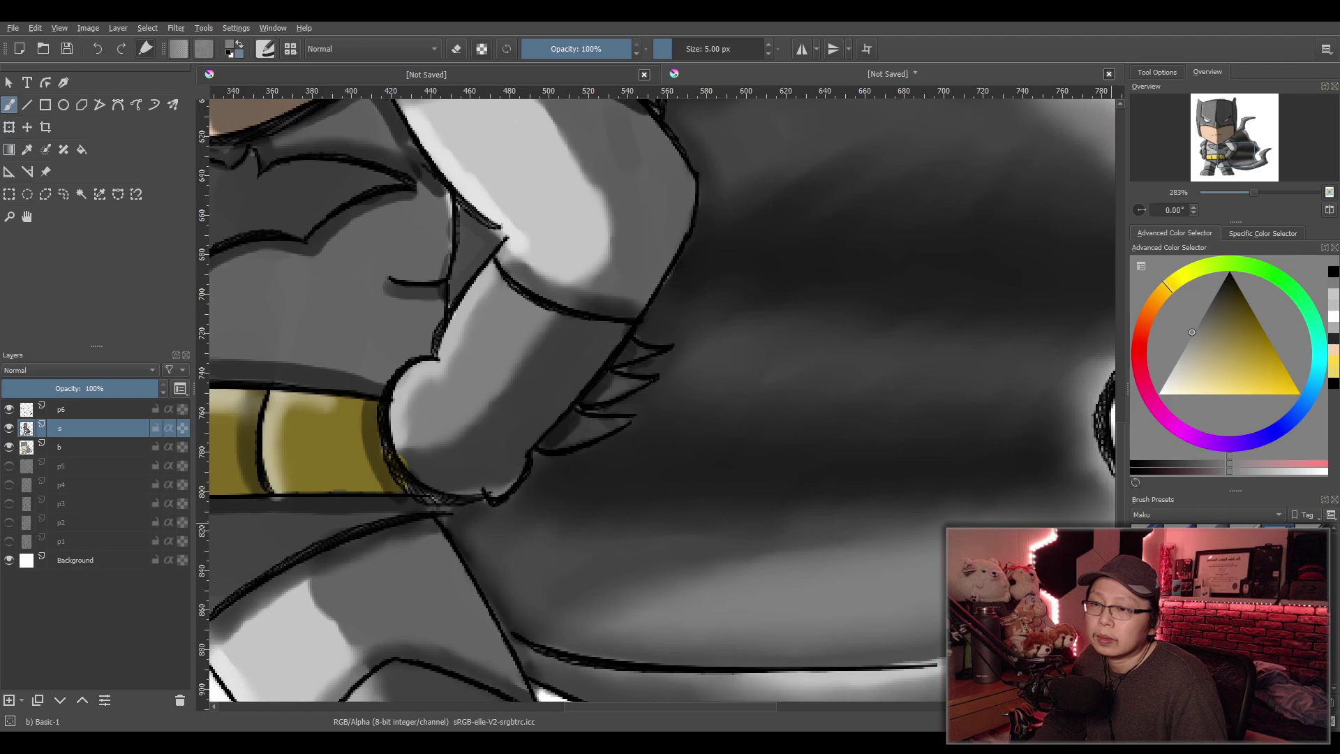
{"action": "key", "text": "e"}
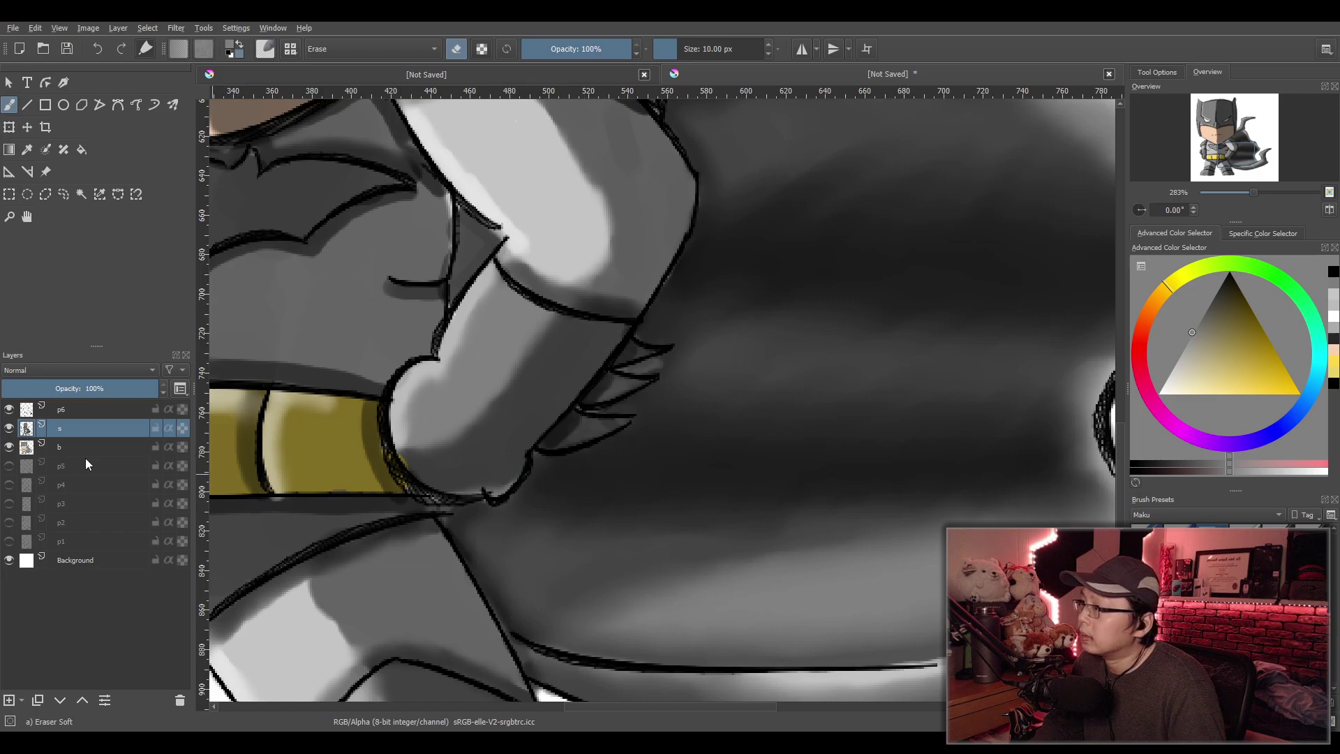
{"action": "key", "text": "p"}
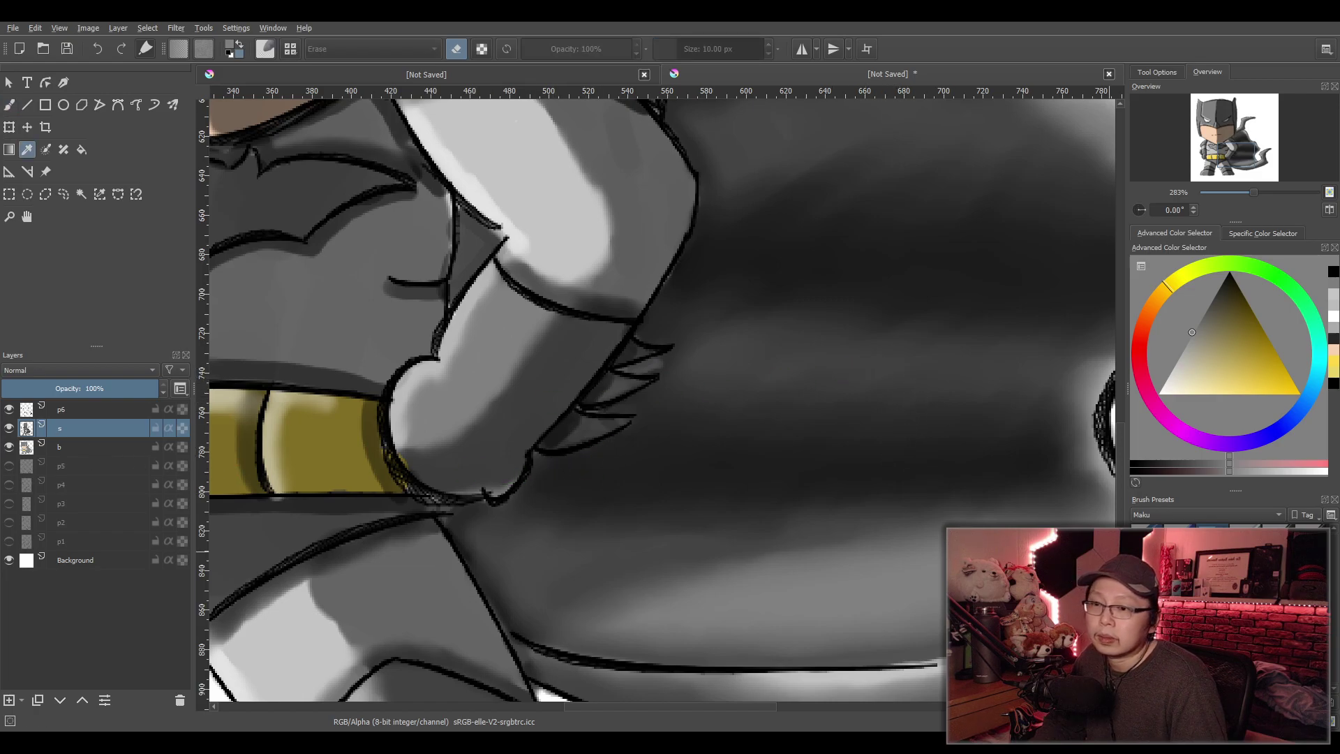
{"action": "key", "text": "b"}
{"action": "key", "text": "e"}
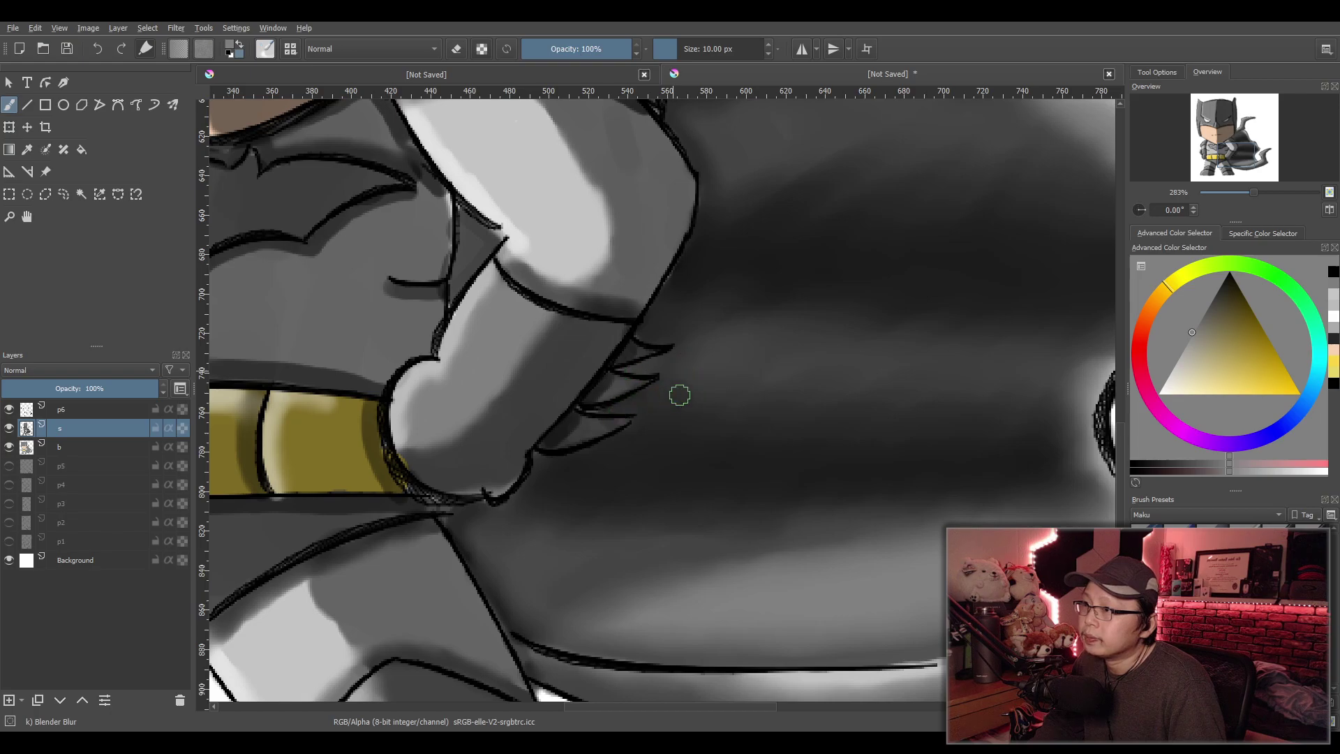
On layer b, erase the base-colour spill around the glove fins away from the cape with Eraser Circle at 20 px
{"action": "scroll", "coordinate": [693, 453], "scroll_direction": "down", "scroll_amount": 5}
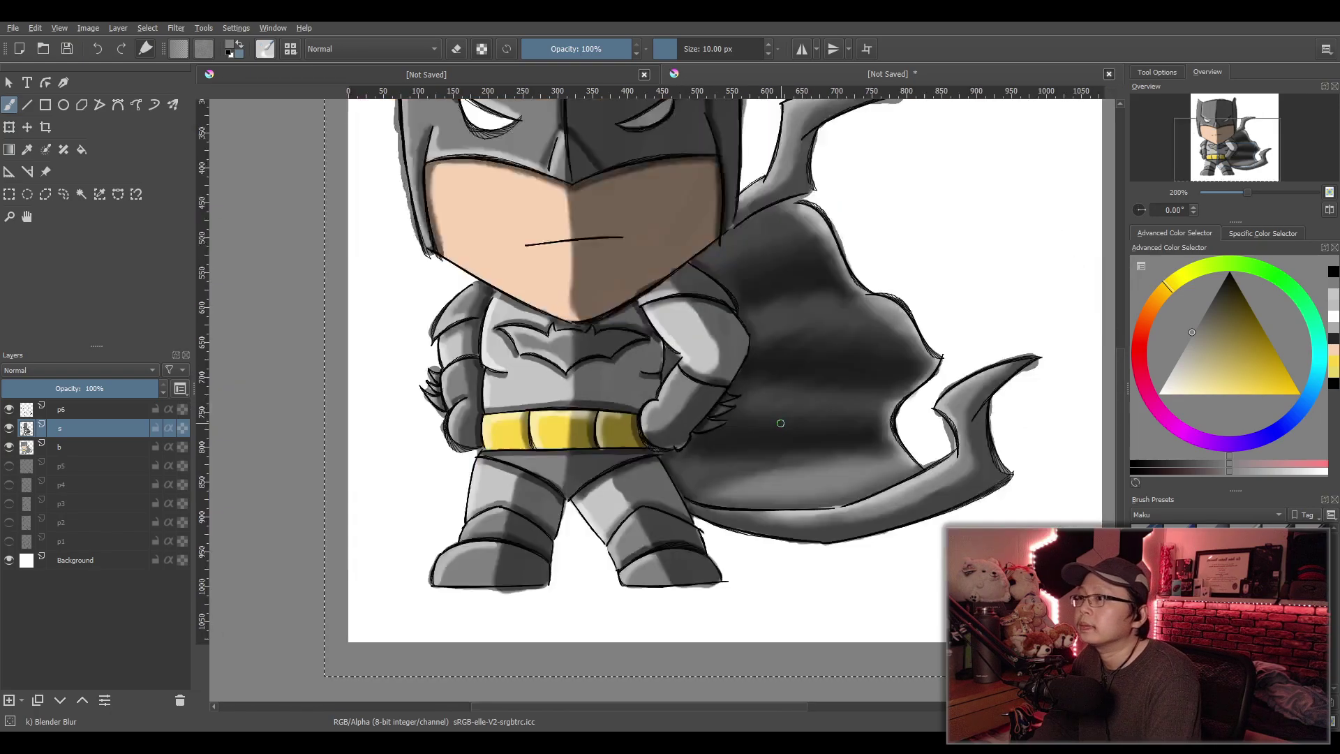
{"action": "scroll", "coordinate": [661, 442], "scroll_direction": "up", "scroll_amount": 8}
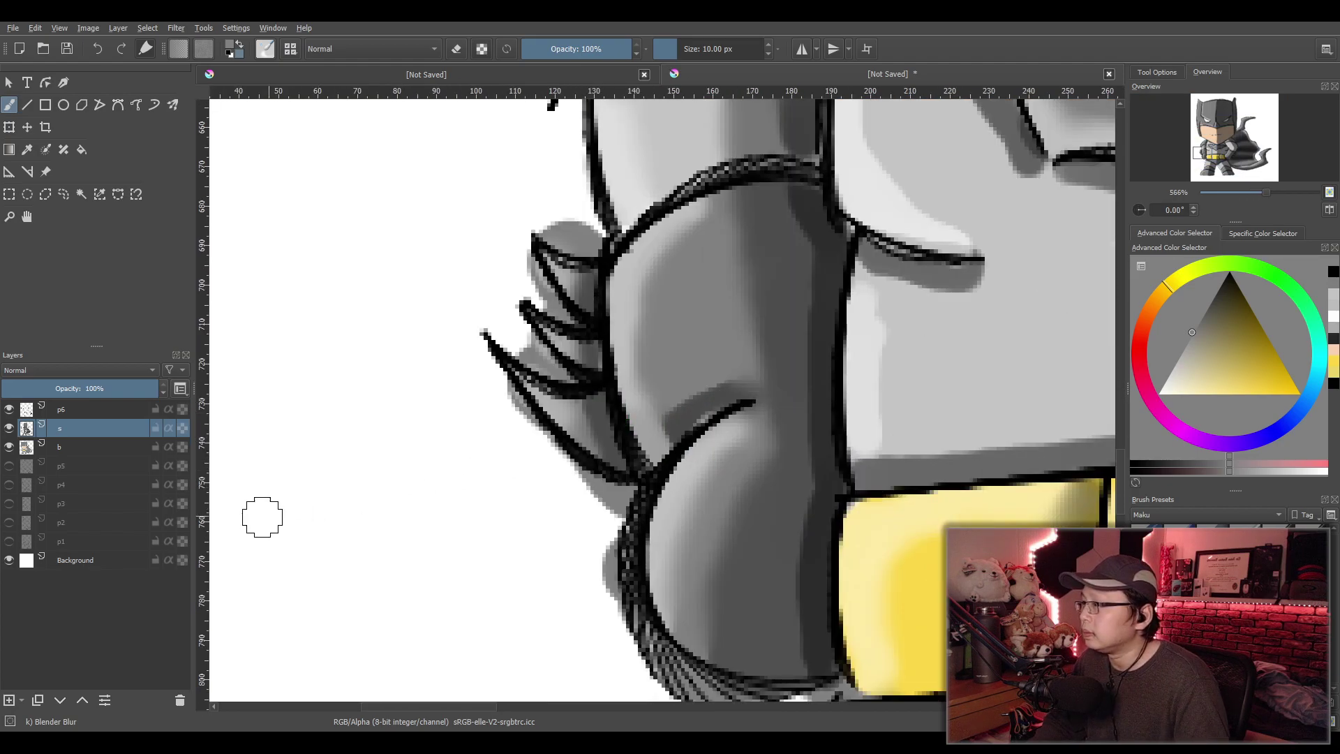
{"action": "left_click", "coordinate": [73, 448]}
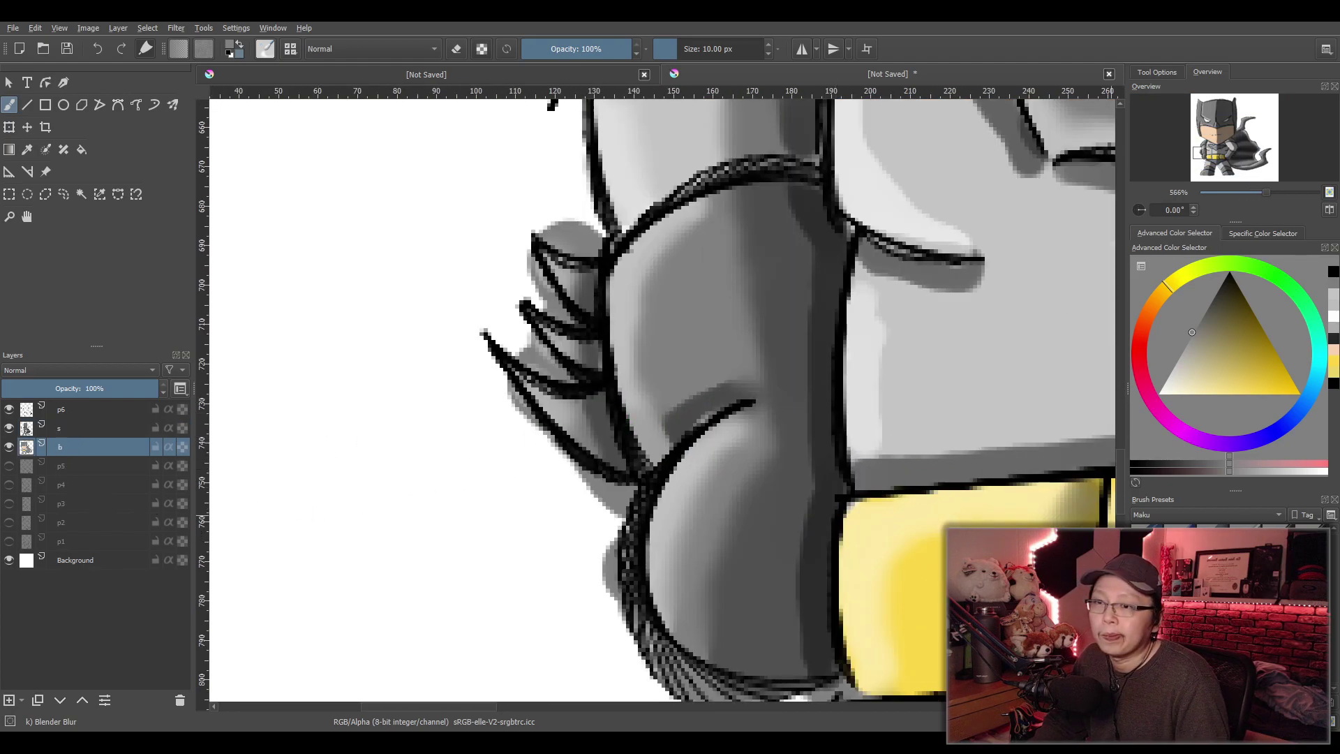
{"action": "key", "text": "e"}
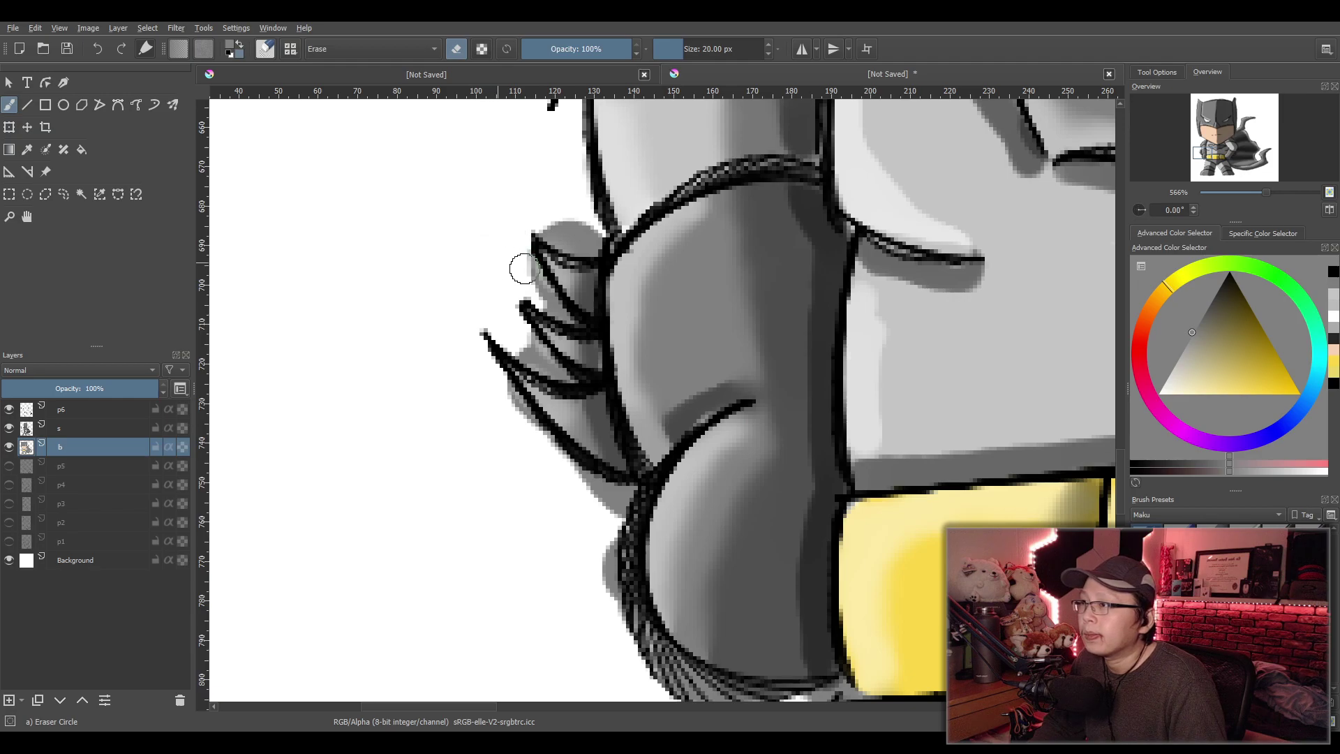
{"action": "left_click_drag", "start_coordinate": [529, 281], "coordinate": [559, 314]}
{"action": "mouse_move", "coordinate": [553, 222]}
{"action": "left_mouse_down"}
{"action": "mouse_move", "coordinate": [589, 236]}
{"action": "mouse_move", "coordinate": [571, 233]}
{"action": "left_mouse_up"}
{"action": "mouse_move", "coordinate": [518, 340]}
{"action": "left_mouse_down"}
{"action": "mouse_move", "coordinate": [563, 379]}
{"action": "mouse_move", "coordinate": [481, 314]}
{"action": "mouse_move", "coordinate": [497, 384]}
{"action": "mouse_move", "coordinate": [581, 483]}
{"action": "mouse_move", "coordinate": [619, 506]}
{"action": "mouse_move", "coordinate": [624, 612]}
{"action": "mouse_move", "coordinate": [619, 511]}
{"action": "mouse_move", "coordinate": [624, 599]}
{"action": "left_mouse_up"}
On layer b, erase the base-colour spill beneath the sole of the boot farther from the cape
{"action": "scroll", "coordinate": [625, 589], "scroll_direction": "down", "scroll_amount": 3}
{"action": "left_click_drag", "start_coordinate": [732, 616], "coordinate": [574, 407]}
{"action": "scroll", "coordinate": [619, 506], "scroll_direction": "down", "scroll_amount": 1}
{"action": "left_click_drag", "start_coordinate": [747, 548], "coordinate": [652, 550]}
{"action": "scroll", "coordinate": [658, 493], "scroll_direction": "up", "scroll_amount": 1}
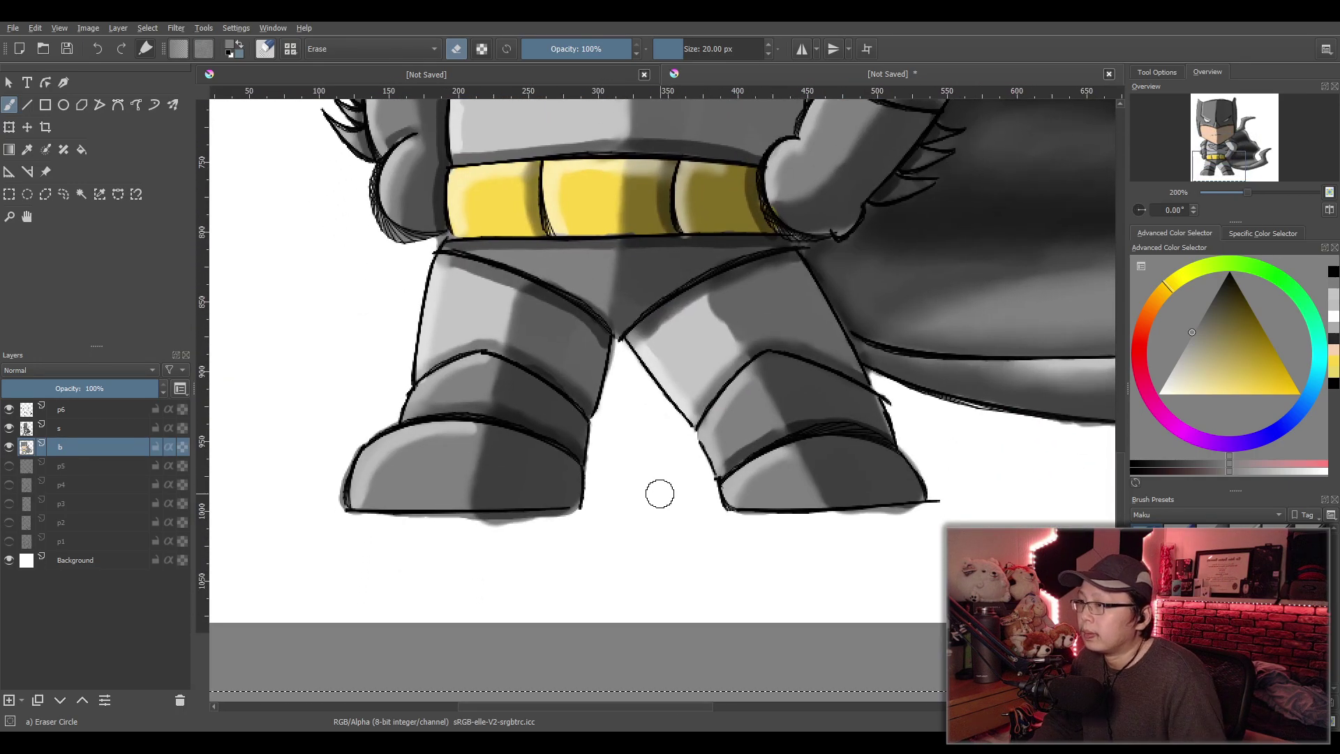
{"action": "mouse_move", "coordinate": [352, 541]}
{"action": "left_mouse_down"}
{"action": "mouse_move", "coordinate": [347, 511]}
{"action": "mouse_move", "coordinate": [489, 517]}
{"action": "left_mouse_up"}
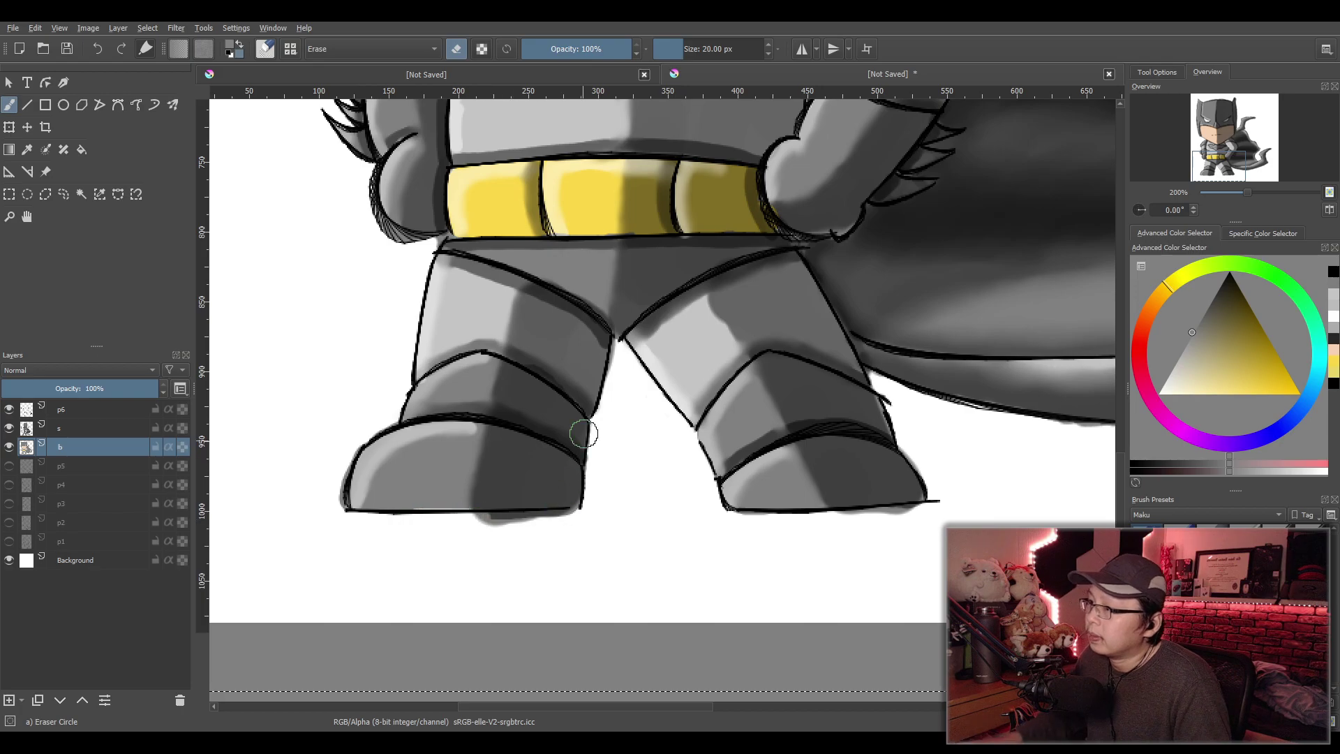
{"action": "key", "text": "ctrl+z"}
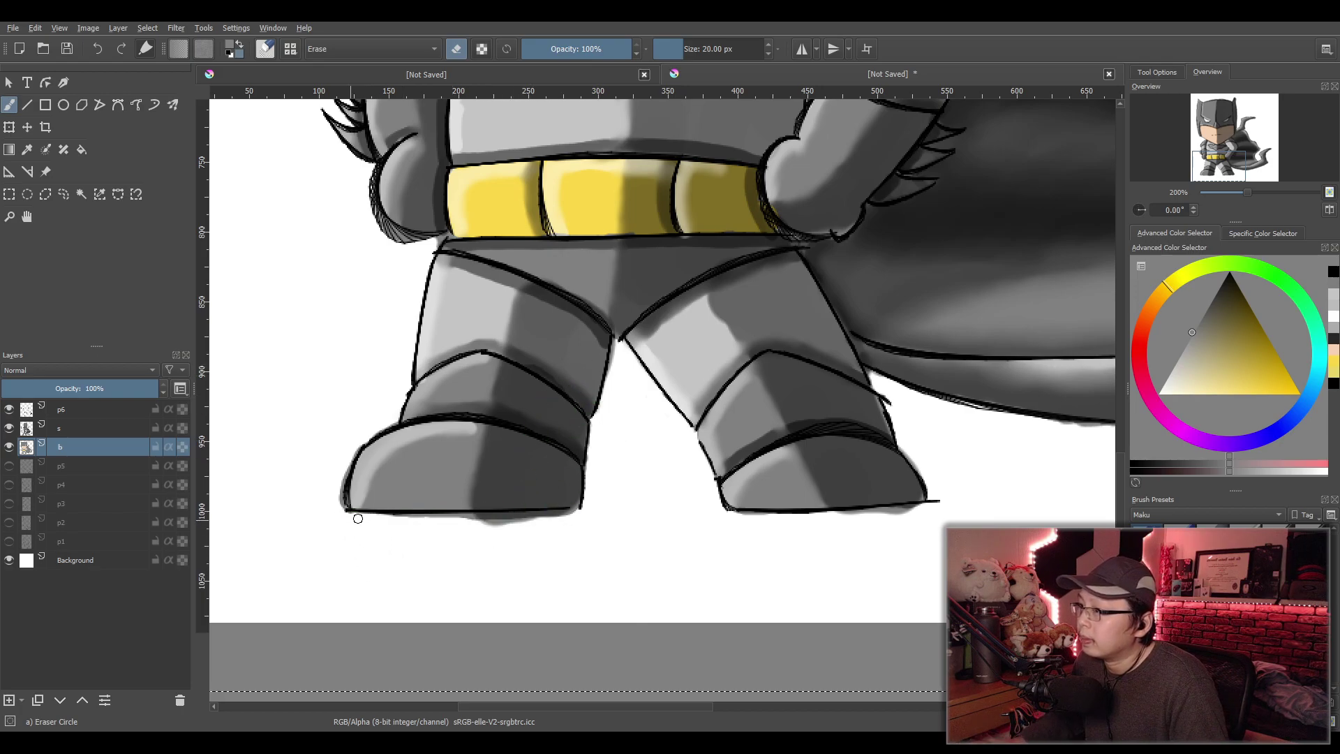
{"action": "left_click_drag", "start_coordinate": [374, 517], "coordinate": [541, 522]}
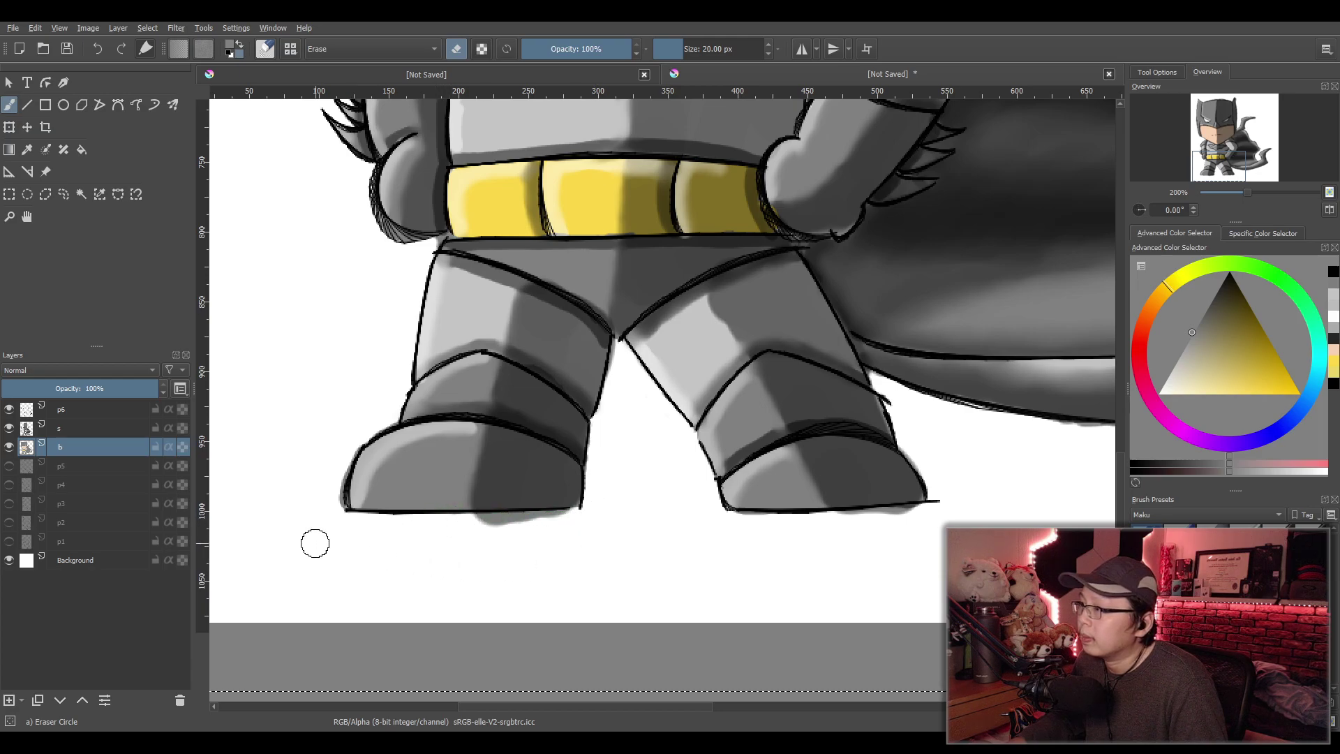
On layer s, erase the shading spill beneath the soles of both boots
{"action": "left_click", "coordinate": [71, 430]}
{"action": "left_click_drag", "start_coordinate": [486, 516], "coordinate": [566, 514]}
{"action": "mouse_move", "coordinate": [865, 526]}
{"action": "left_mouse_down"}
{"action": "mouse_move", "coordinate": [890, 512]}
{"action": "mouse_move", "coordinate": [855, 514]}
{"action": "left_mouse_up"}
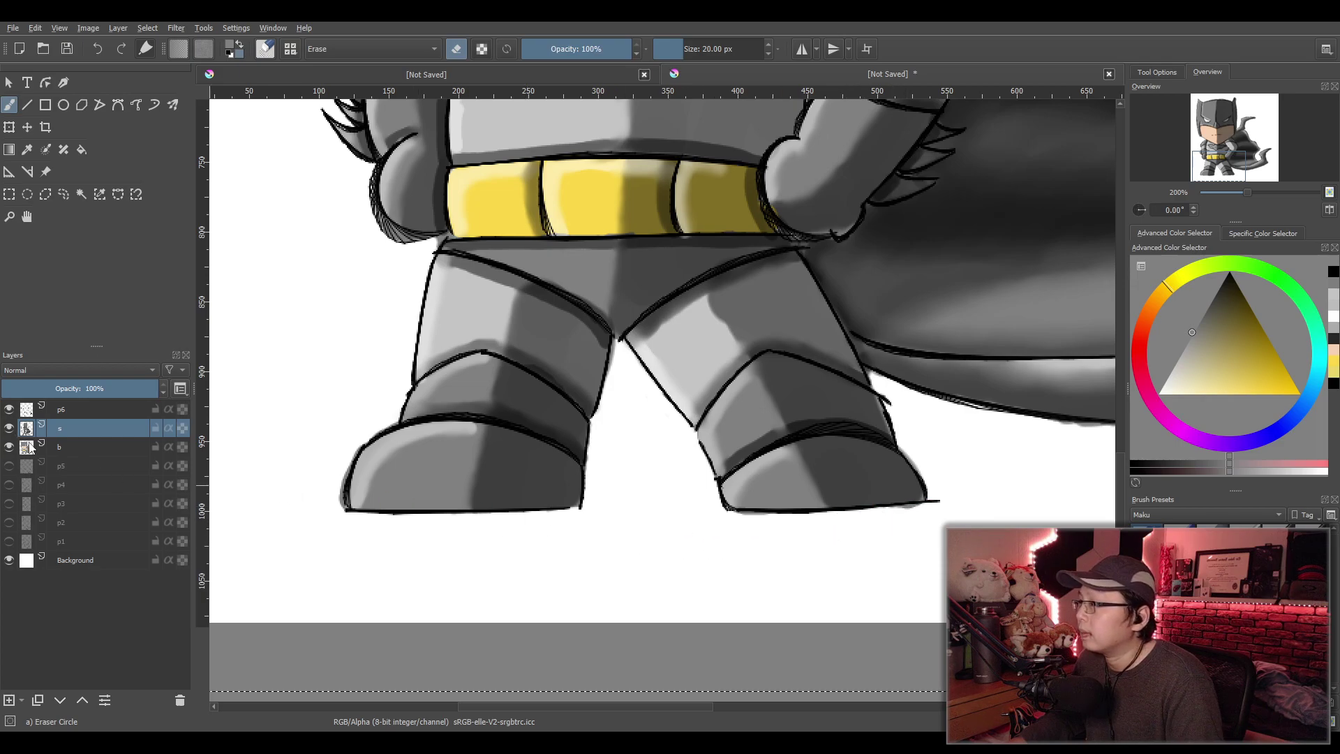
Duplicate layers s and b, merge the two copies into one layer, and hide the originals
{"action": "left_click", "coordinate": [64, 445], "text": "ctrl"}
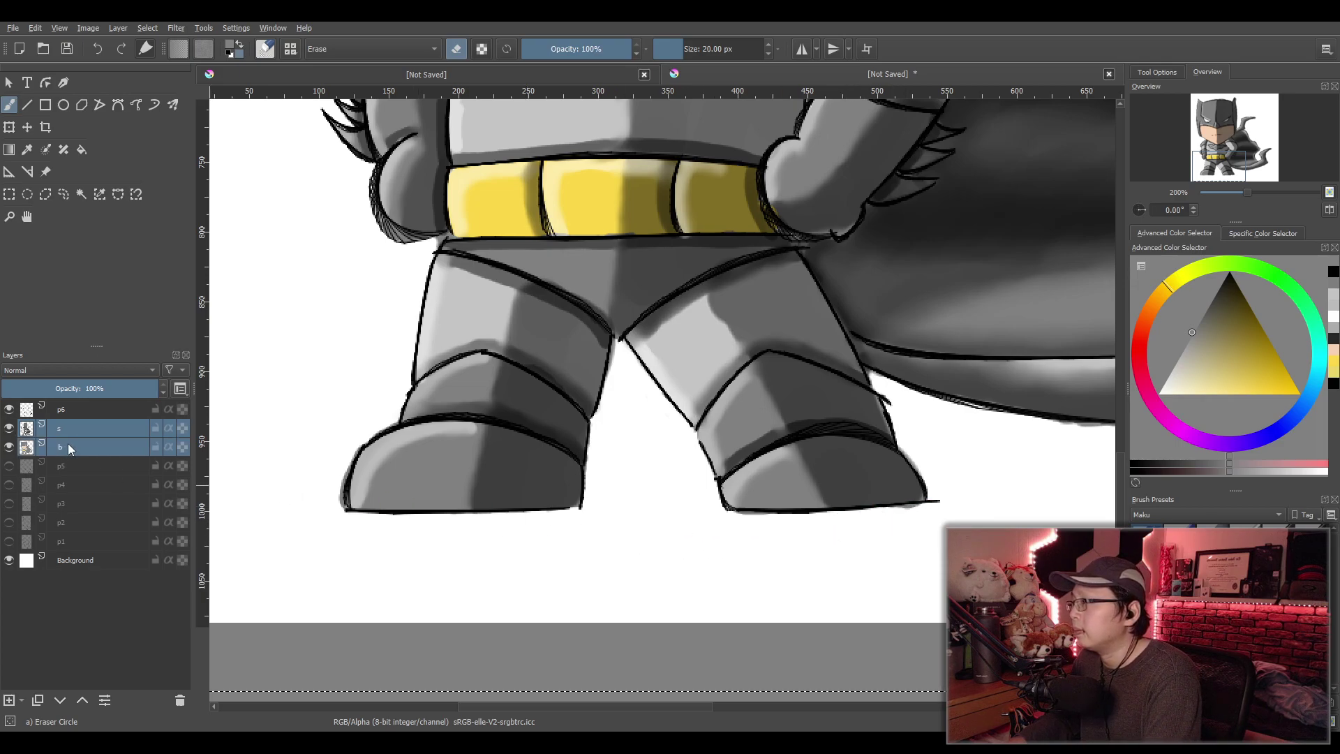
{"action": "key", "text": "ctrl+j"}
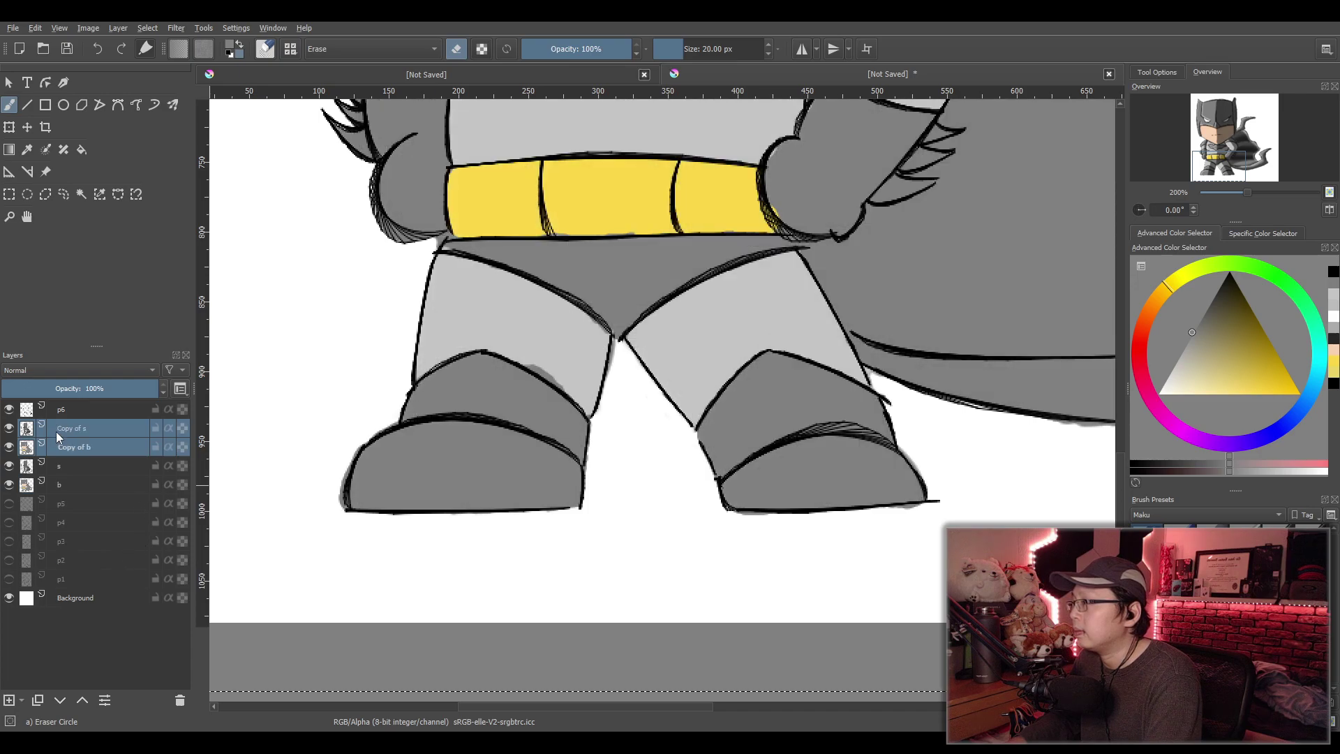
{"action": "key", "text": "ctrl+e"}
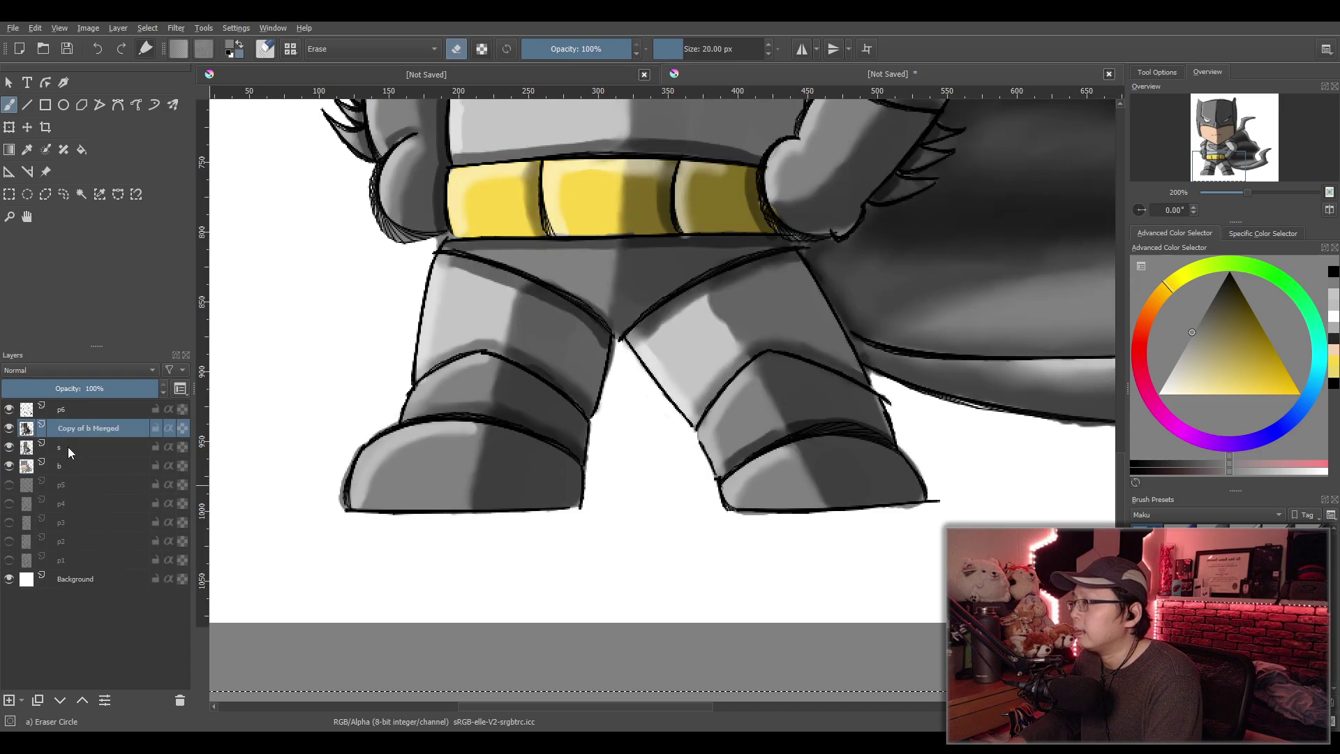
{"action": "left_click", "coordinate": [8, 447]}
On the merged colour layer, erase the remaining spill around the outline of the cape-side boot
{"action": "scroll", "coordinate": [558, 512], "scroll_direction": "right", "scroll_amount": 3}
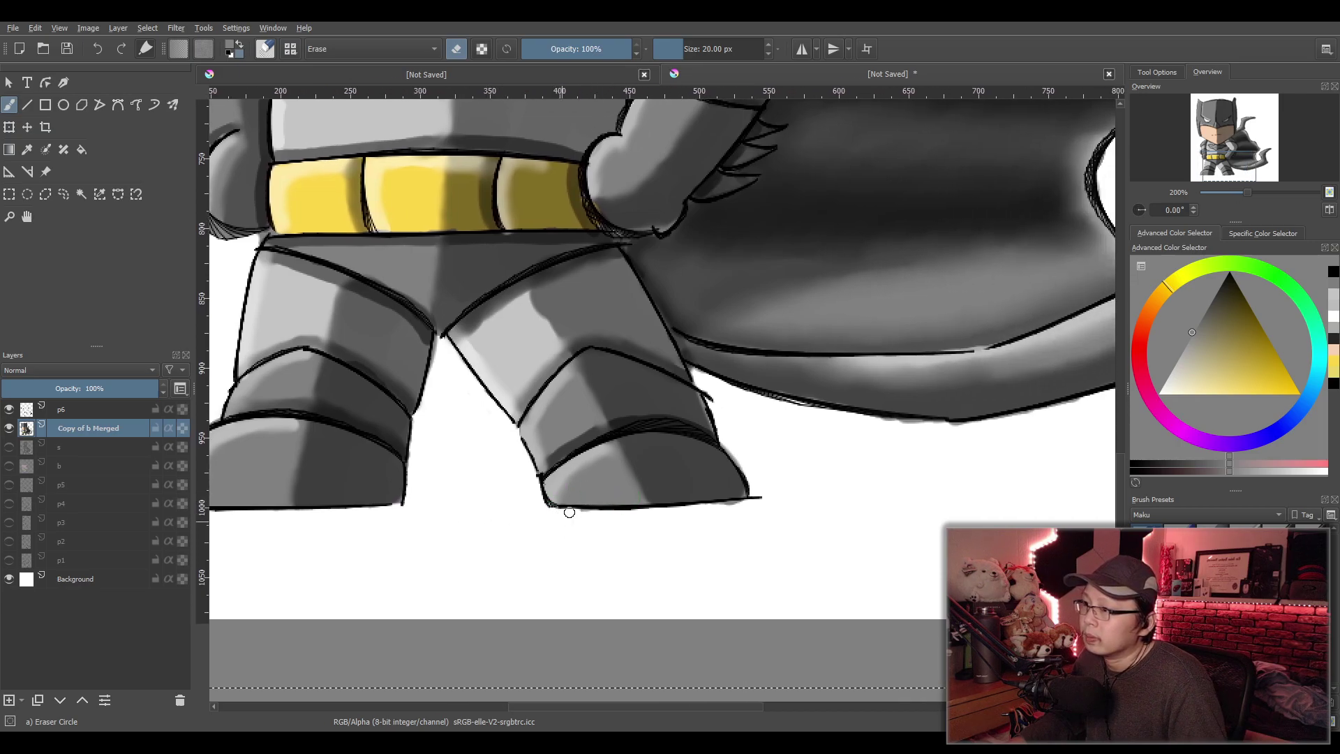
{"action": "left_click_drag", "start_coordinate": [721, 504], "coordinate": [742, 503]}
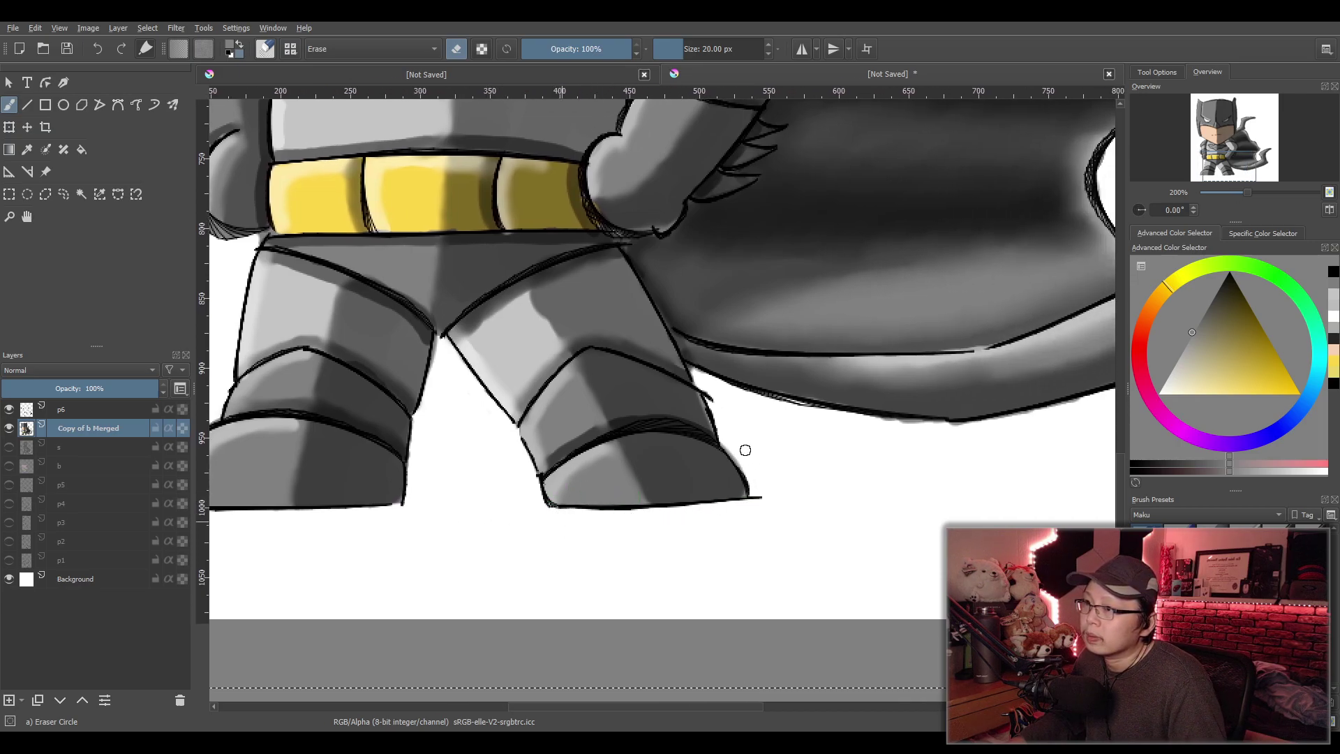
{"action": "scroll", "coordinate": [475, 495], "scroll_direction": "down", "scroll_amount": 2}
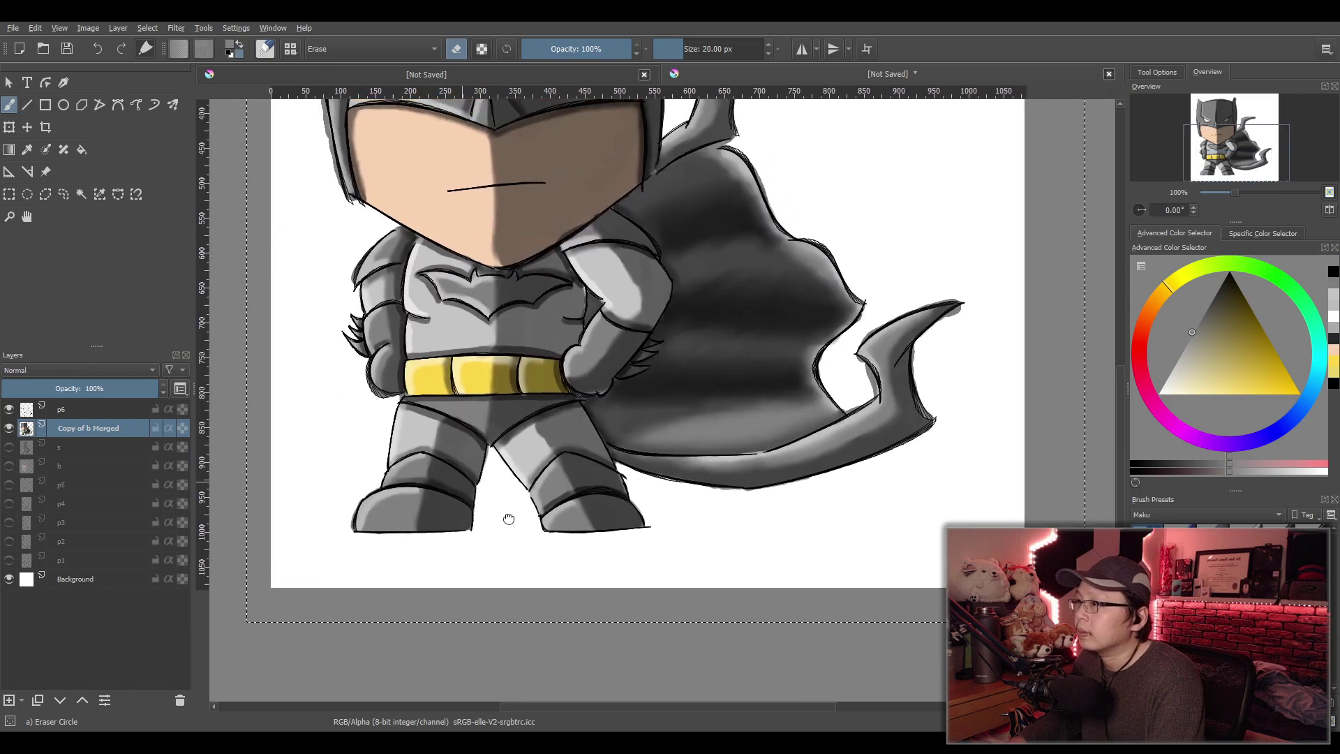
On the merged colour layer, erase the colour spill outside the cowl's sides, ears and top edge
{"action": "scroll", "coordinate": [358, 359], "scroll_direction": "up", "scroll_amount": 2}
{"action": "left_click_drag", "start_coordinate": [386, 389], "coordinate": [383, 503]}
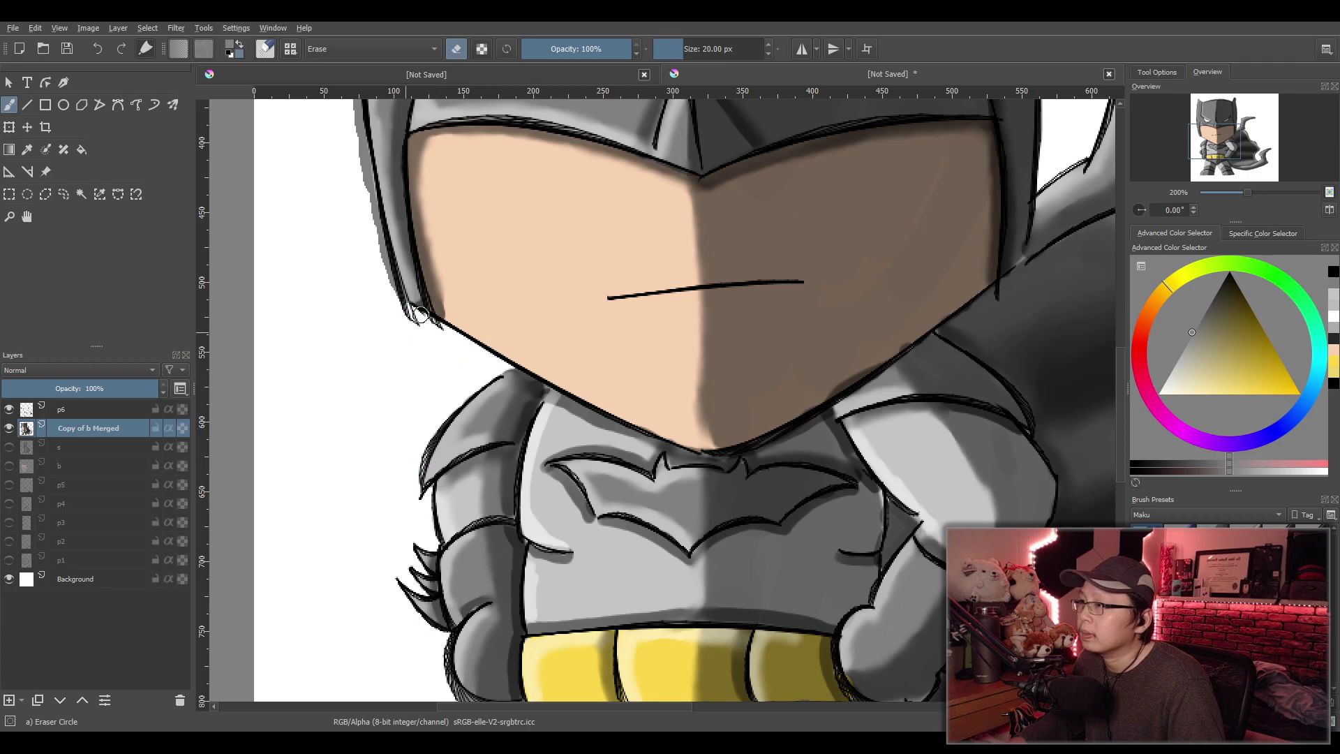
{"action": "scroll", "coordinate": [426, 317], "scroll_direction": "down", "scroll_amount": 2}
{"action": "scroll", "coordinate": [488, 279], "scroll_direction": "up", "scroll_amount": 3}
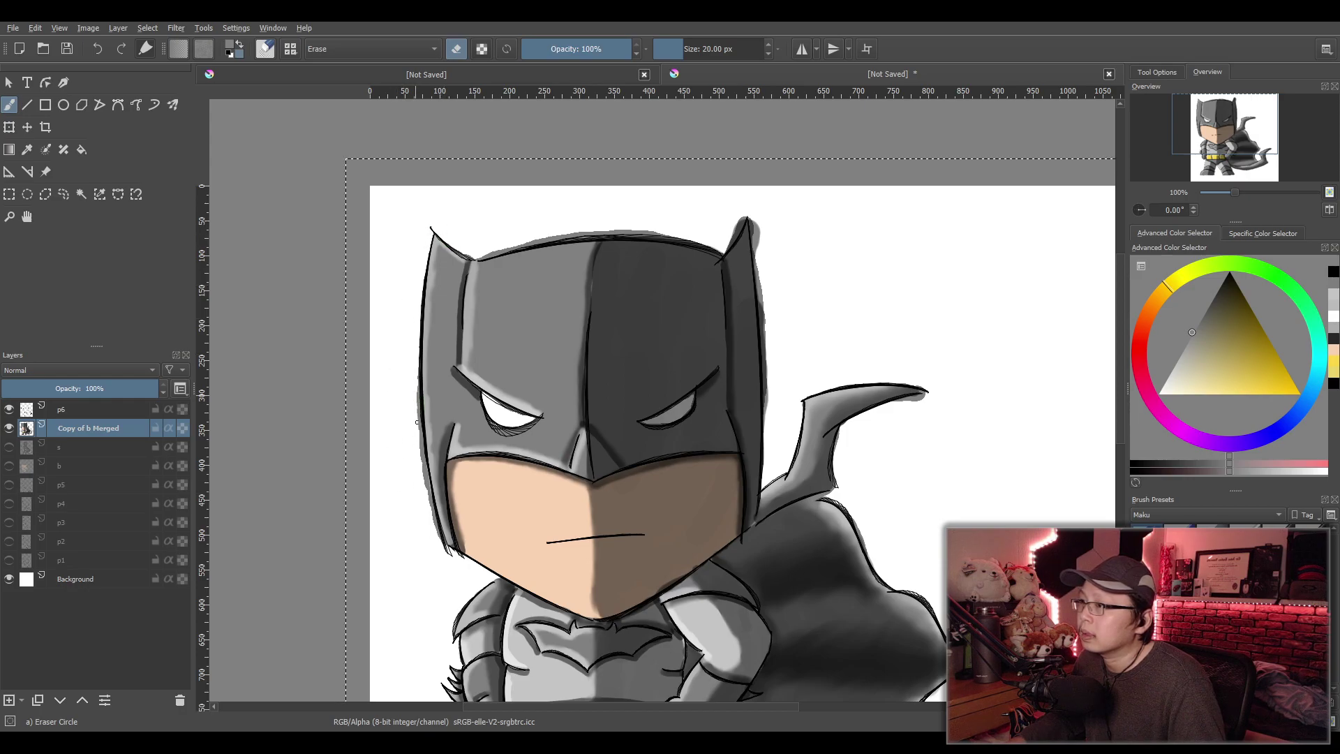
{"action": "left_click_drag", "start_coordinate": [418, 422], "coordinate": [422, 457]}
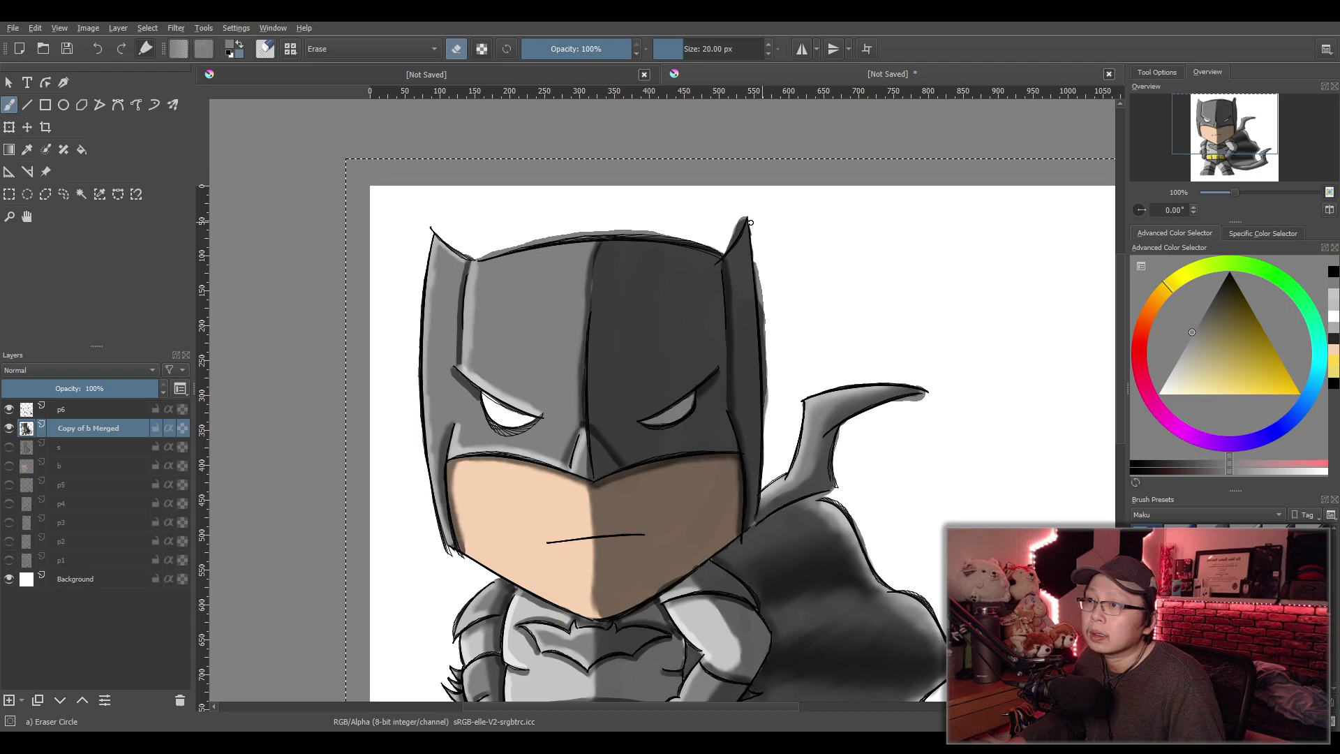
{"action": "left_click_drag", "start_coordinate": [757, 272], "coordinate": [768, 391]}
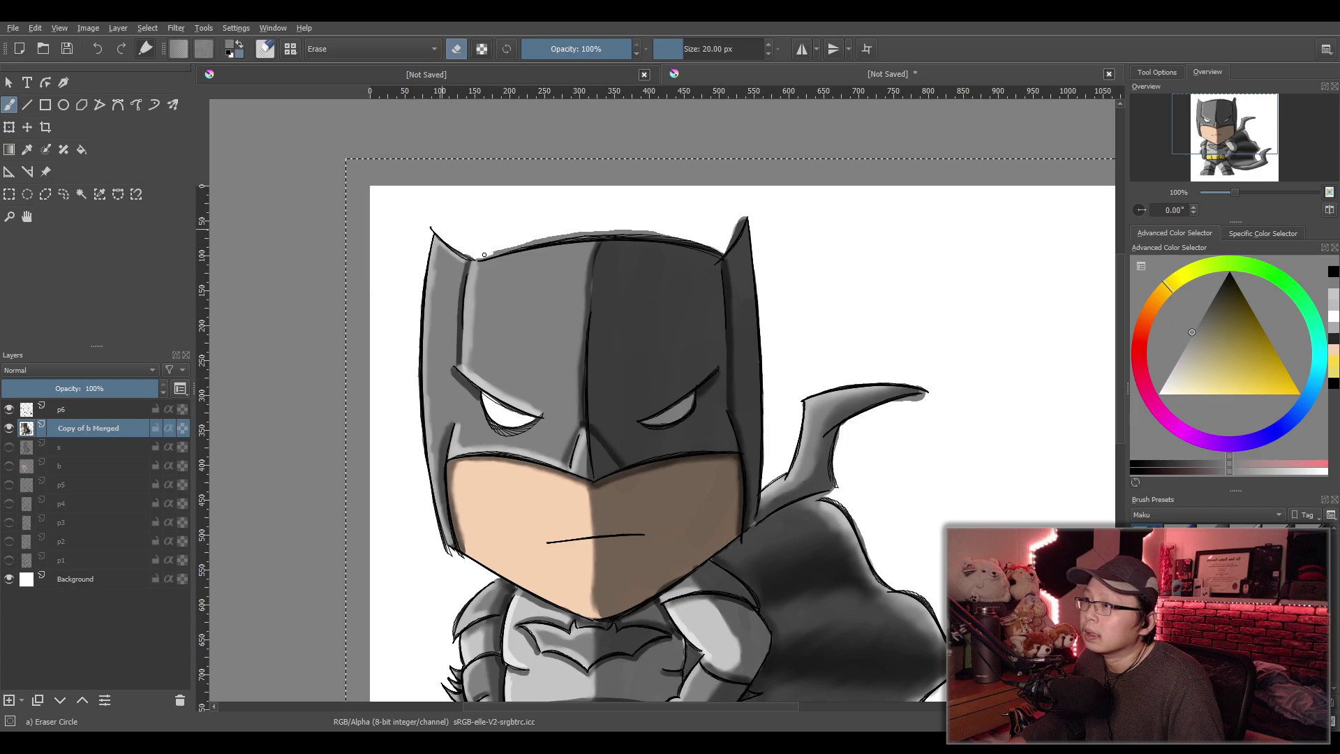
{"action": "left_click_drag", "start_coordinate": [554, 237], "coordinate": [729, 240]}
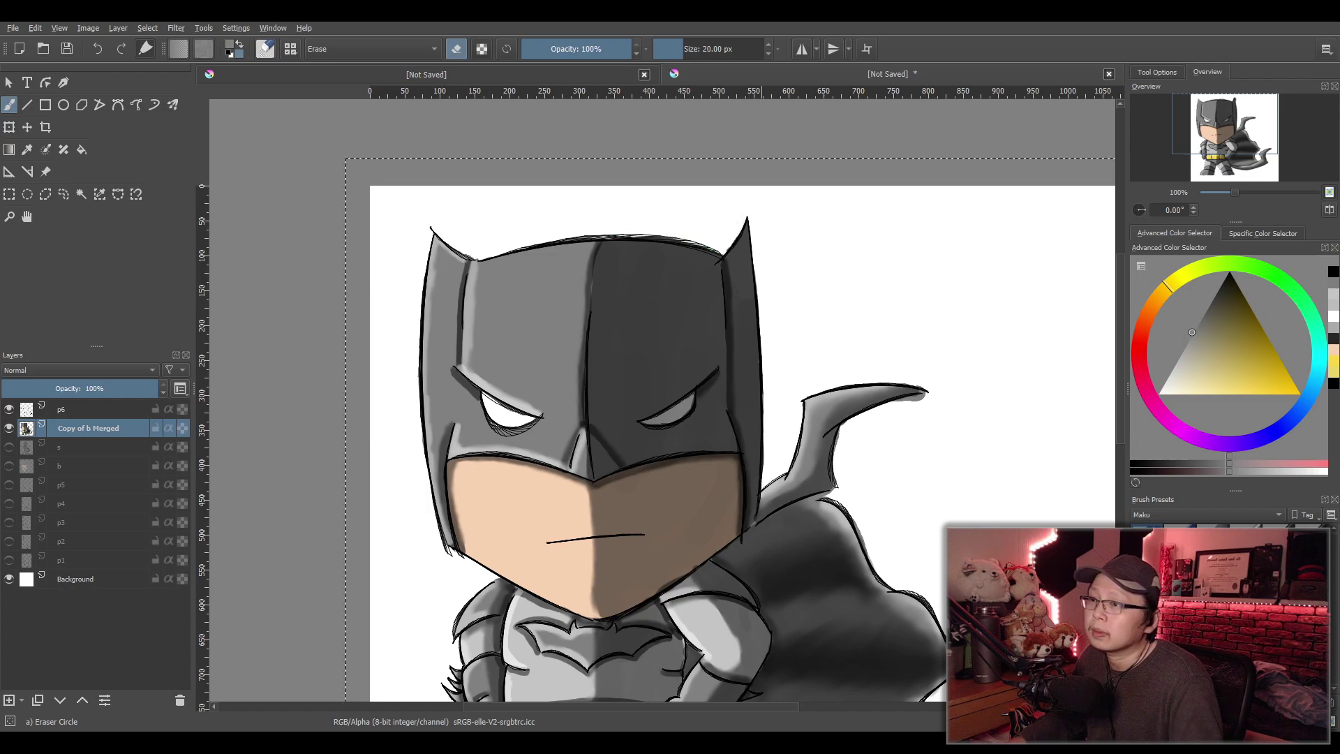
On the merged colour layer, erase the colour spill along the cape's lower curve and pointed lower tail
{"action": "left_click_drag", "start_coordinate": [956, 443], "coordinate": [700, 230]}
{"action": "scroll", "coordinate": [762, 383], "scroll_direction": "up", "scroll_amount": 1}
{"action": "left_click_drag", "start_coordinate": [761, 383], "coordinate": [850, 263]}
{"action": "mouse_move", "coordinate": [692, 400]}
{"action": "left_mouse_down"}
{"action": "mouse_move", "coordinate": [724, 413]}
{"action": "mouse_move", "coordinate": [724, 395]}
{"action": "mouse_move", "coordinate": [734, 407]}
{"action": "mouse_move", "coordinate": [748, 448]}
{"action": "mouse_move", "coordinate": [715, 471]}
{"action": "left_mouse_up"}
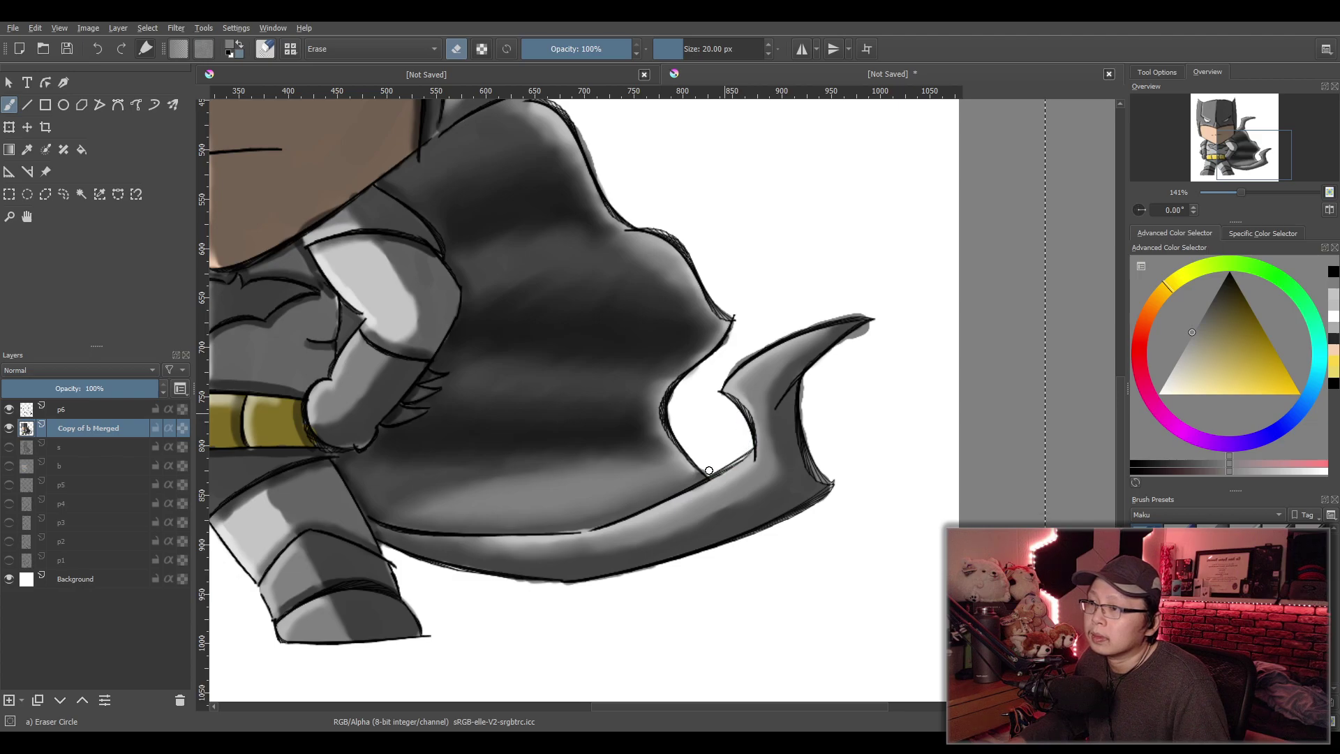
{"action": "left_click_drag", "start_coordinate": [876, 317], "coordinate": [859, 335]}
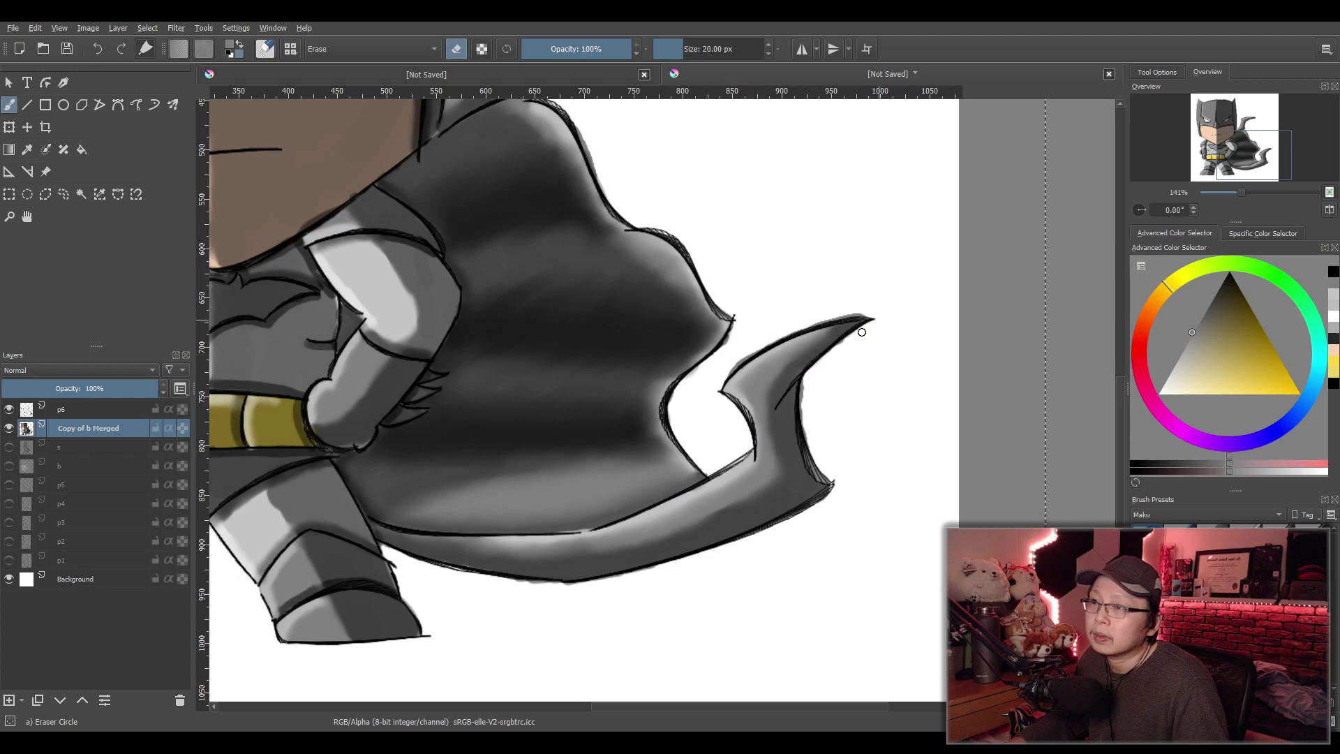
{"action": "left_click_drag", "start_coordinate": [803, 423], "coordinate": [831, 480]}
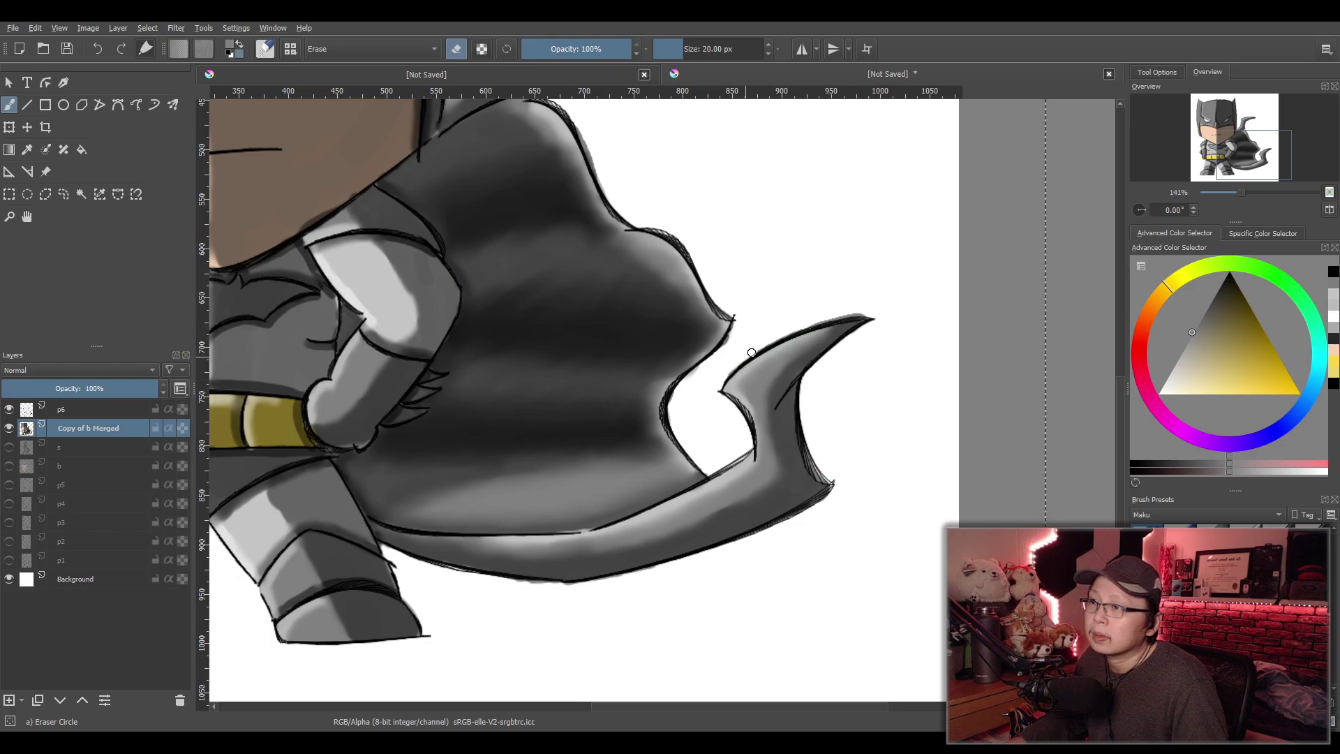
{"action": "left_click_drag", "start_coordinate": [769, 338], "coordinate": [872, 313]}
On the merged colour layer, erase the colour spill along the cape's upper outer edge and upper tail
{"action": "left_click_drag", "start_coordinate": [733, 238], "coordinate": [761, 379]}
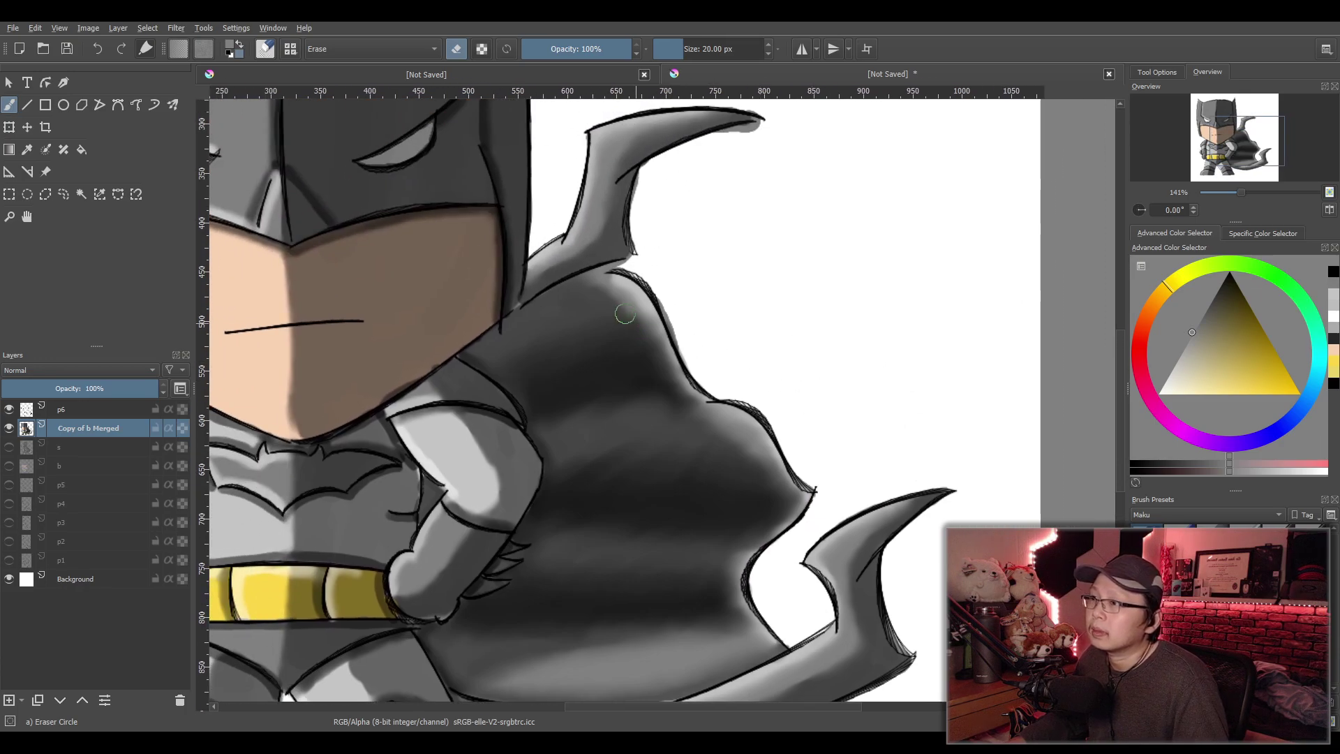
{"action": "left_click_drag", "start_coordinate": [659, 299], "coordinate": [701, 373]}
{"action": "mouse_move", "coordinate": [734, 140]}
{"action": "left_mouse_down"}
{"action": "mouse_move", "coordinate": [645, 170]}
{"action": "mouse_move", "coordinate": [633, 207]}
{"action": "left_mouse_up"}
{"action": "scroll", "coordinate": [808, 254], "scroll_direction": "up", "scroll_amount": 3}
{"action": "scroll", "coordinate": [850, 356], "scroll_direction": "down", "scroll_amount": 5}
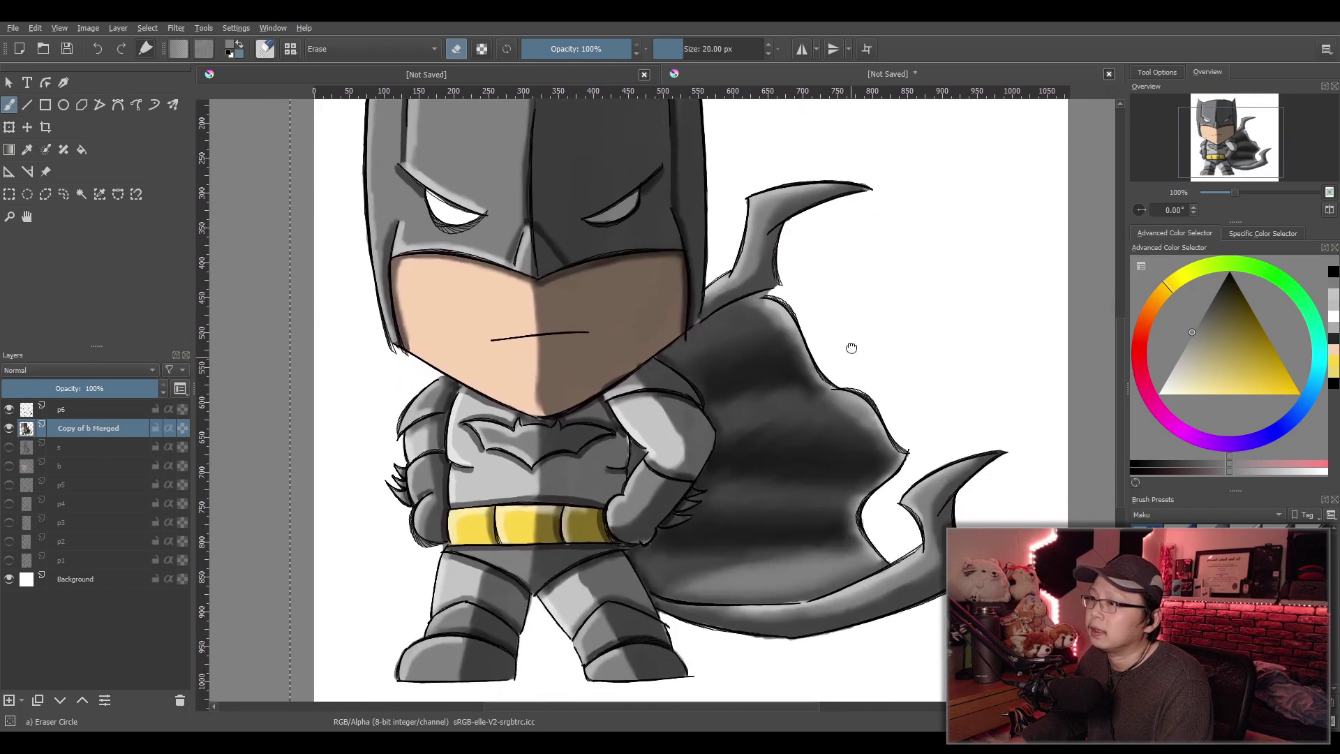
{"action": "scroll", "coordinate": [771, 429], "scroll_direction": "up", "scroll_amount": 2}
{"action": "scroll", "coordinate": [726, 361], "scroll_direction": "down", "scroll_amount": 1}
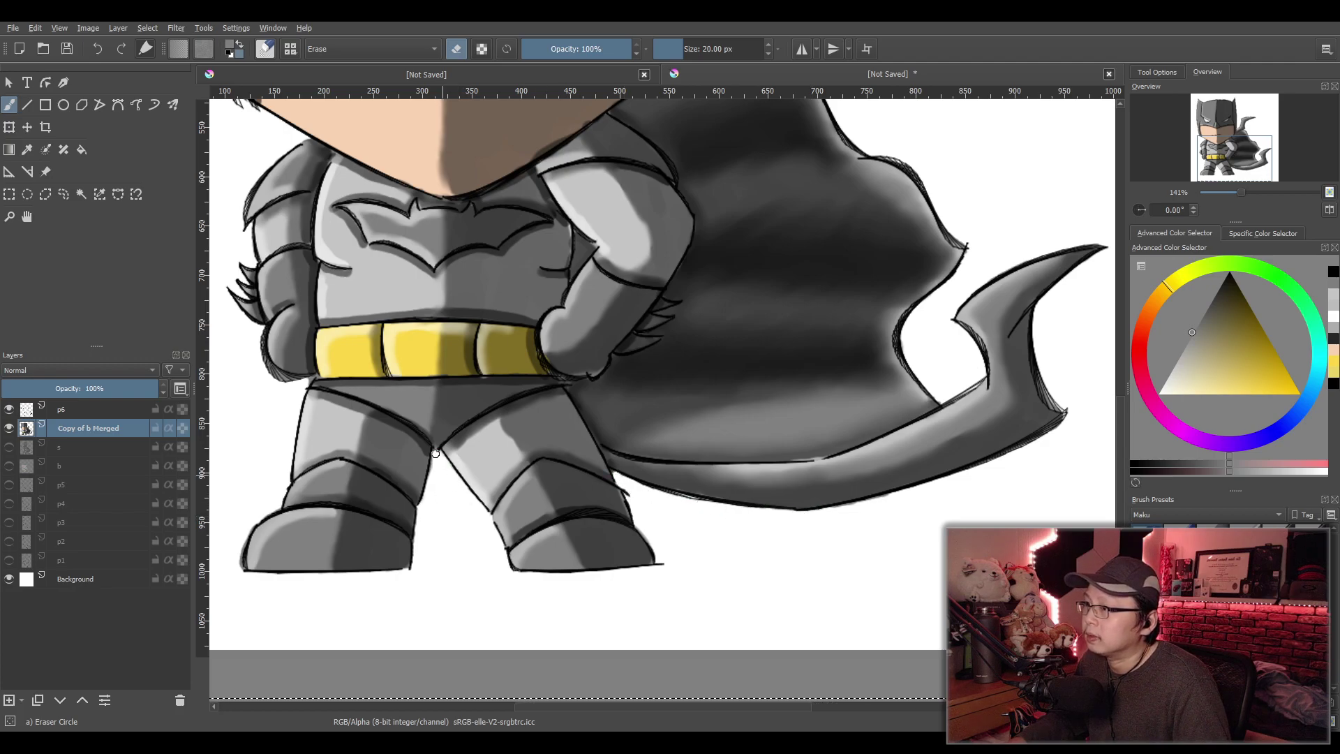
{"action": "scroll", "coordinate": [463, 534], "scroll_direction": "down", "scroll_amount": 5}
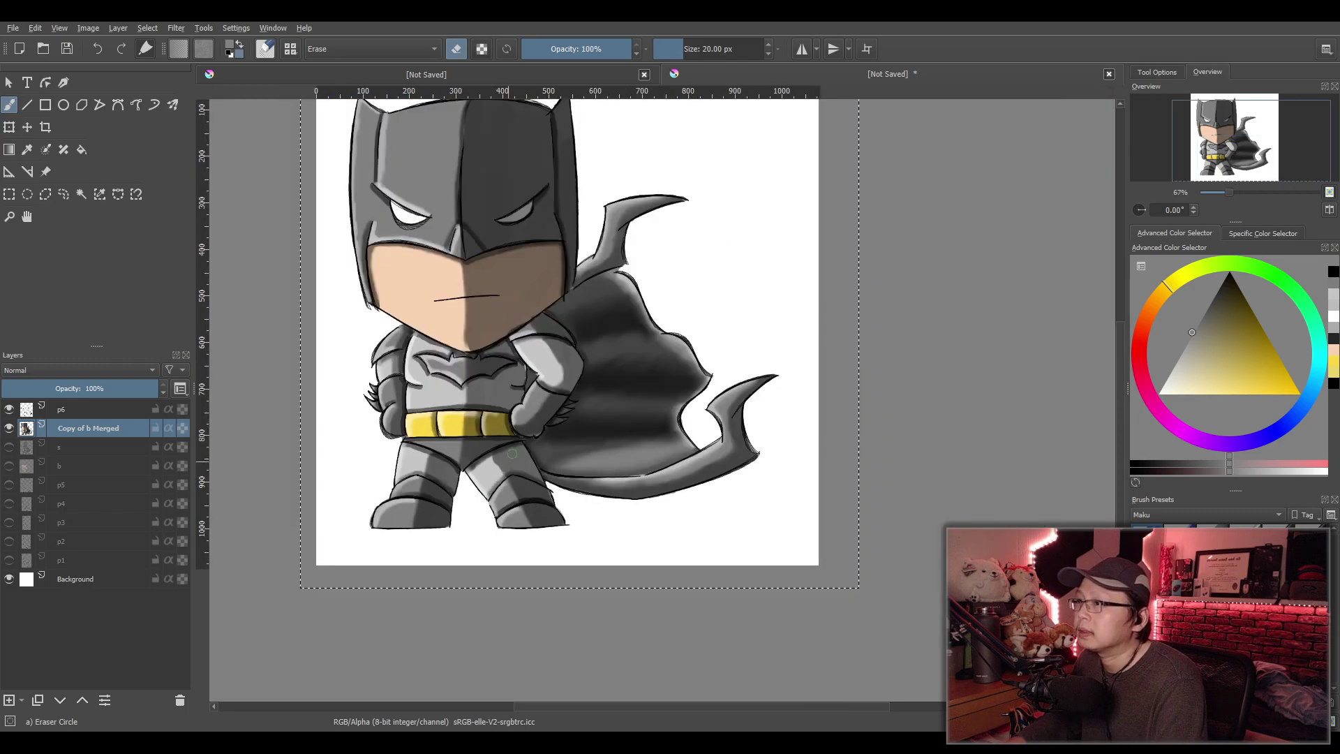
{"action": "left_click_drag", "start_coordinate": [683, 549], "coordinate": [776, 499]}
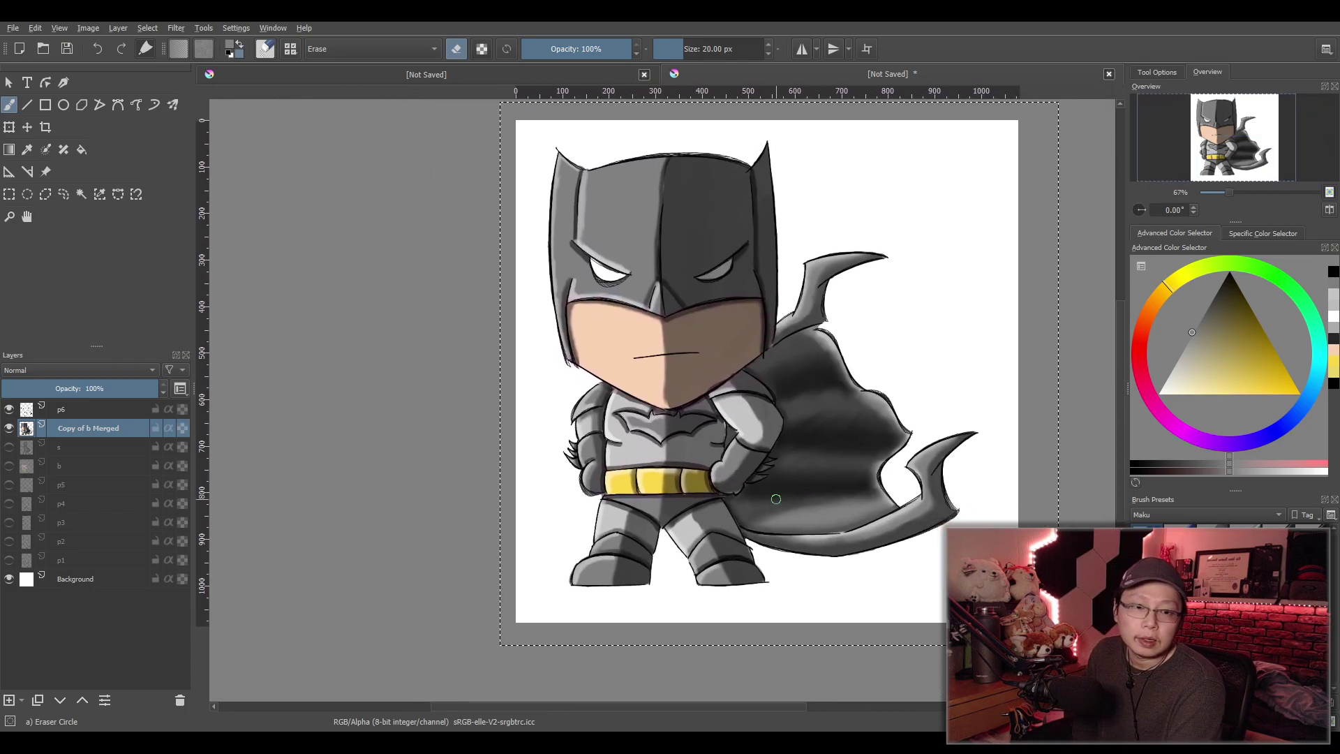
{"action": "left_click_drag", "start_coordinate": [865, 483], "coordinate": [777, 476]}
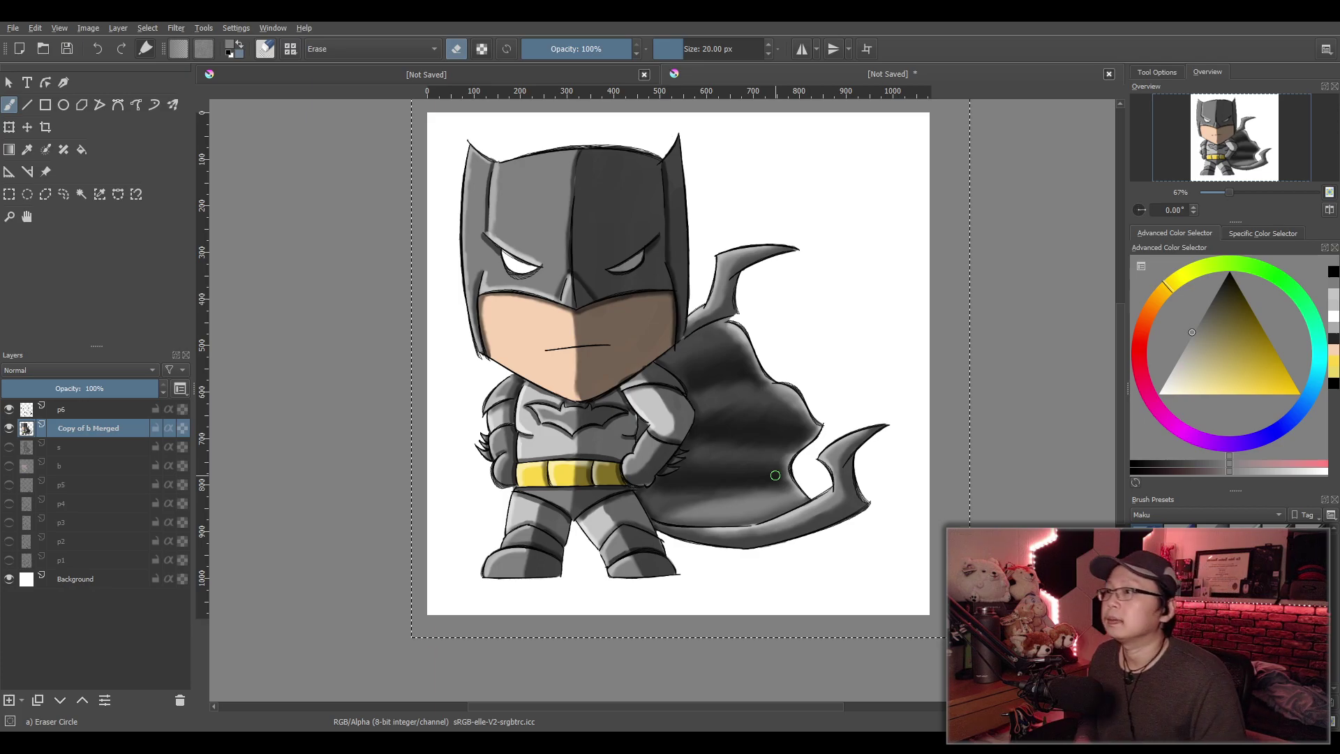
Add a new paint layer directly beneath the merged colour layer and set up the Airbrush Soft brush at 30 px
{"action": "scroll", "coordinate": [774, 475], "scroll_direction": "up", "scroll_amount": 1}
{"action": "scroll", "coordinate": [671, 428], "scroll_direction": "up", "scroll_amount": 3}
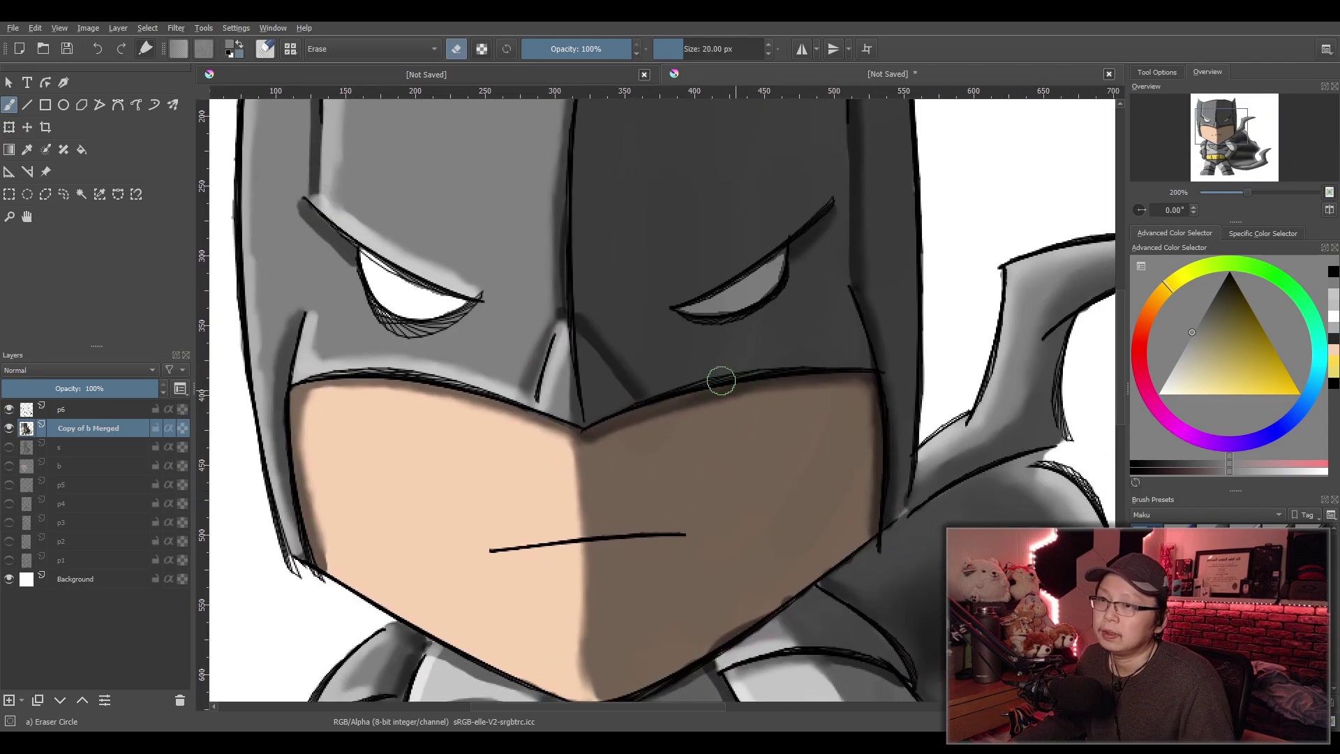
{"action": "left_click", "coordinate": [75, 410]}
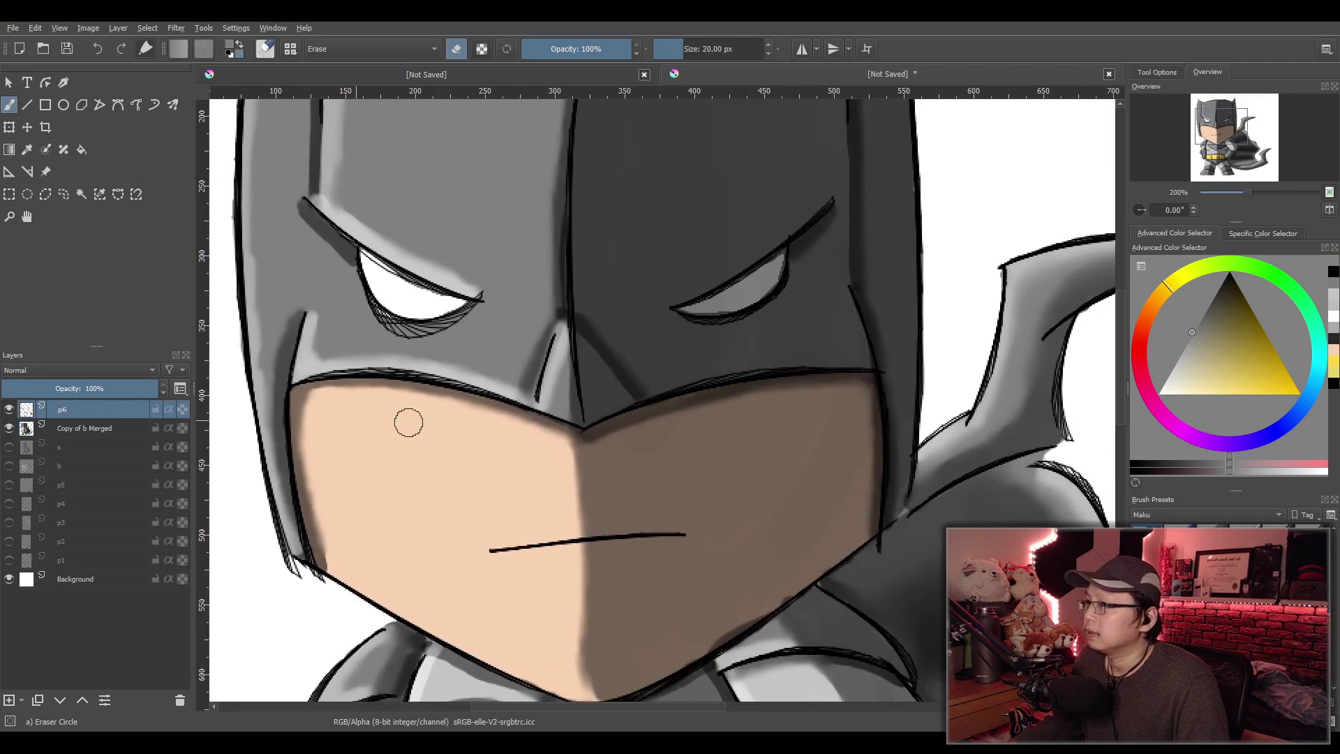
{"action": "key", "text": "slash"}
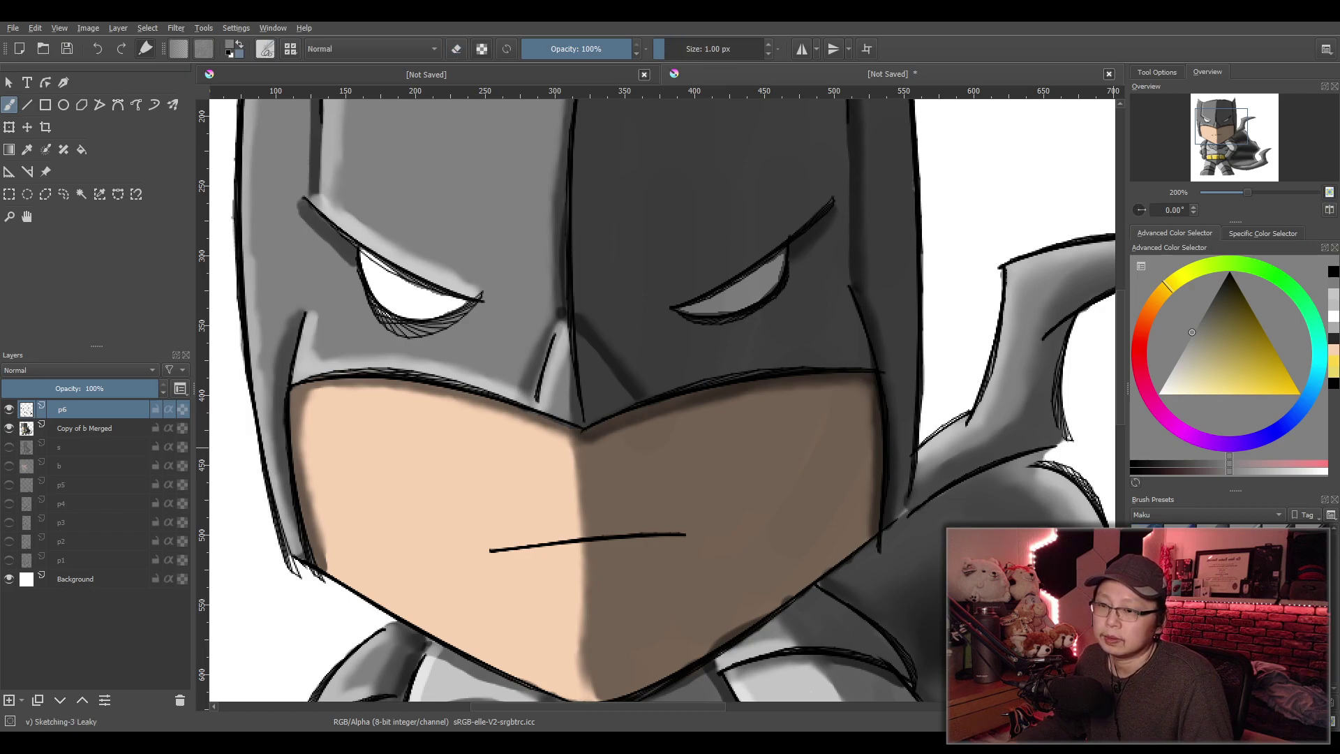
{"action": "key", "text": "b"}
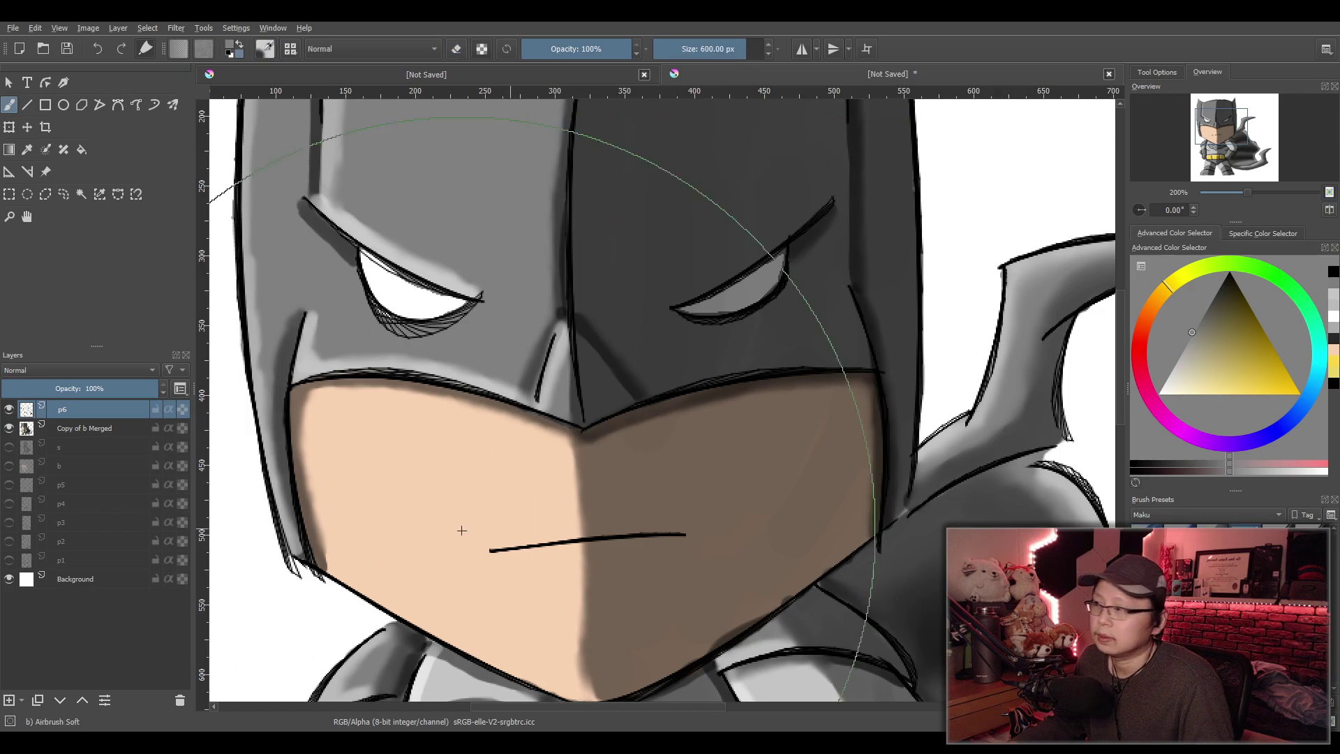
{"action": "left_click", "coordinate": [9, 700]}
{"action": "left_click_drag", "start_coordinate": [76, 414], "coordinate": [82, 453]}
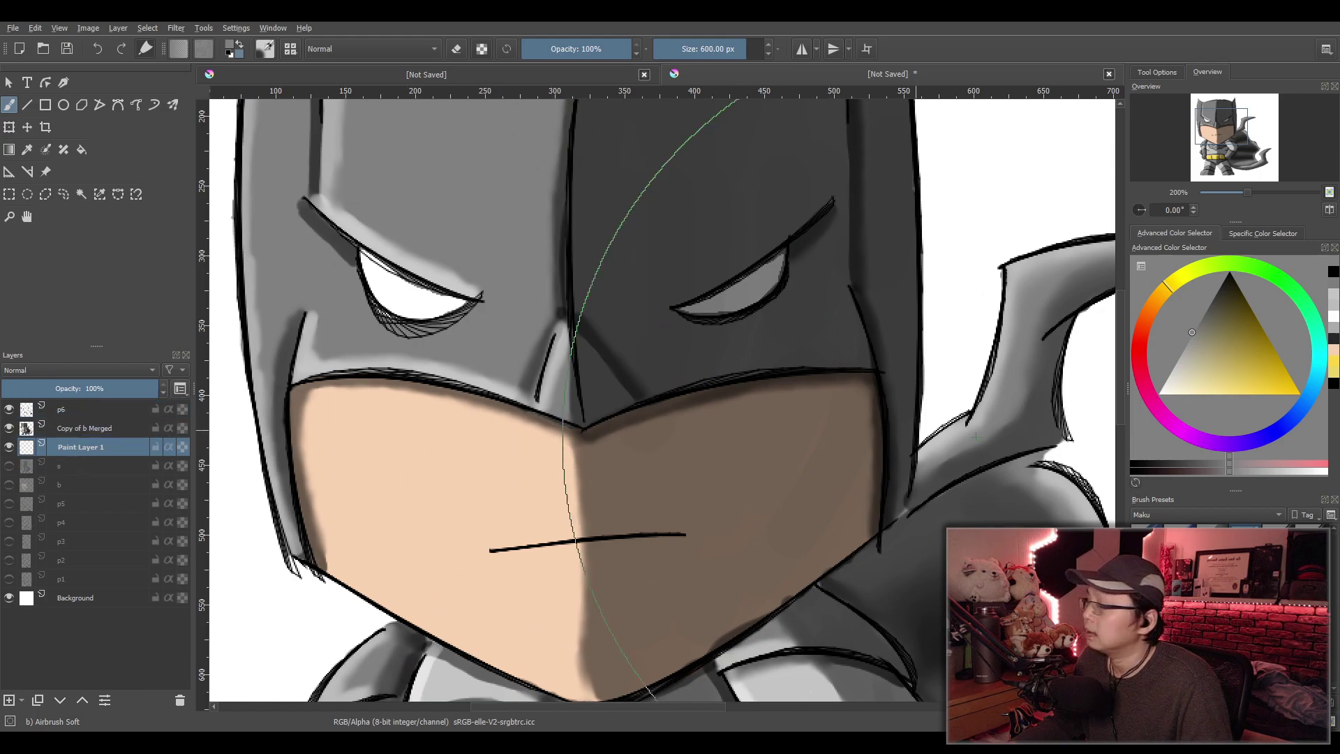
{"action": "left_click", "coordinate": [692, 42]}
{"action": "type", "text": "30"}
{"action": "key", "text": "Return"}
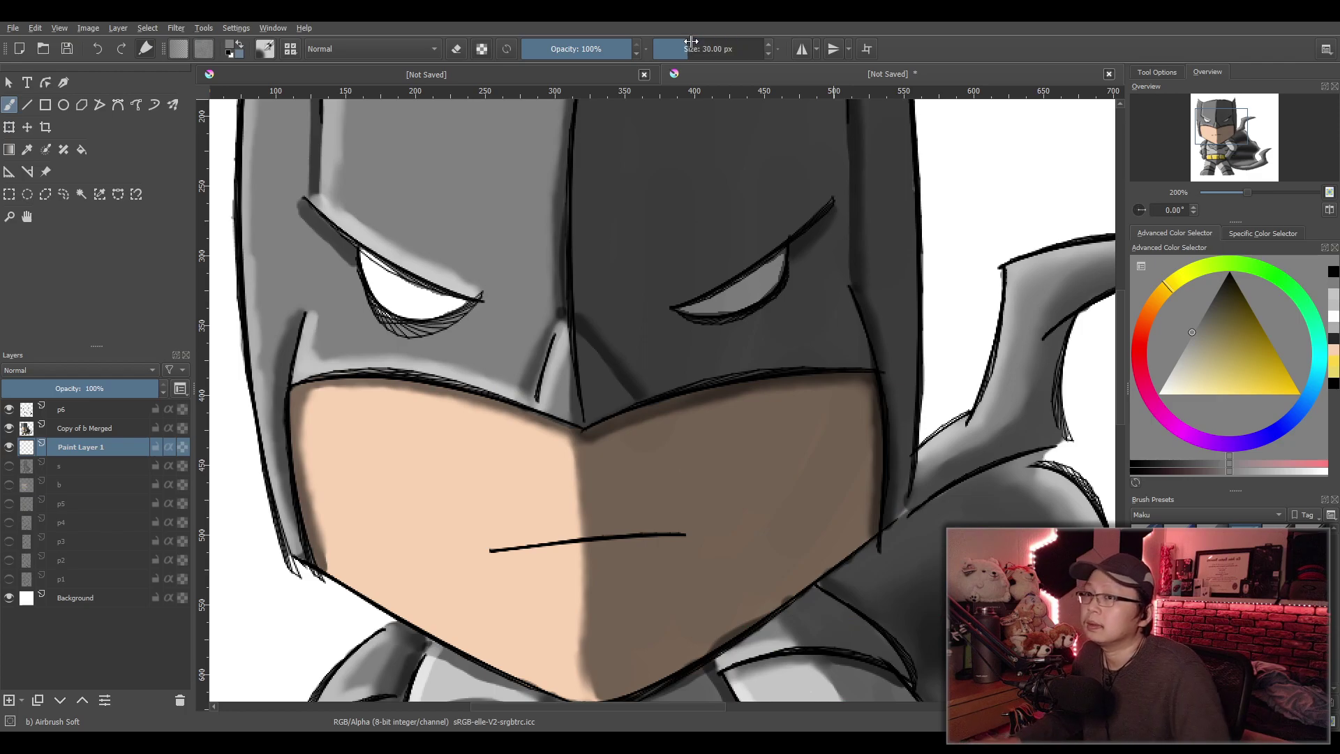
Move the new paint layer above the merged colour layer and airbrush a soft white glow around both eyes
{"action": "left_click_drag", "start_coordinate": [1191, 382], "coordinate": [1157, 395]}
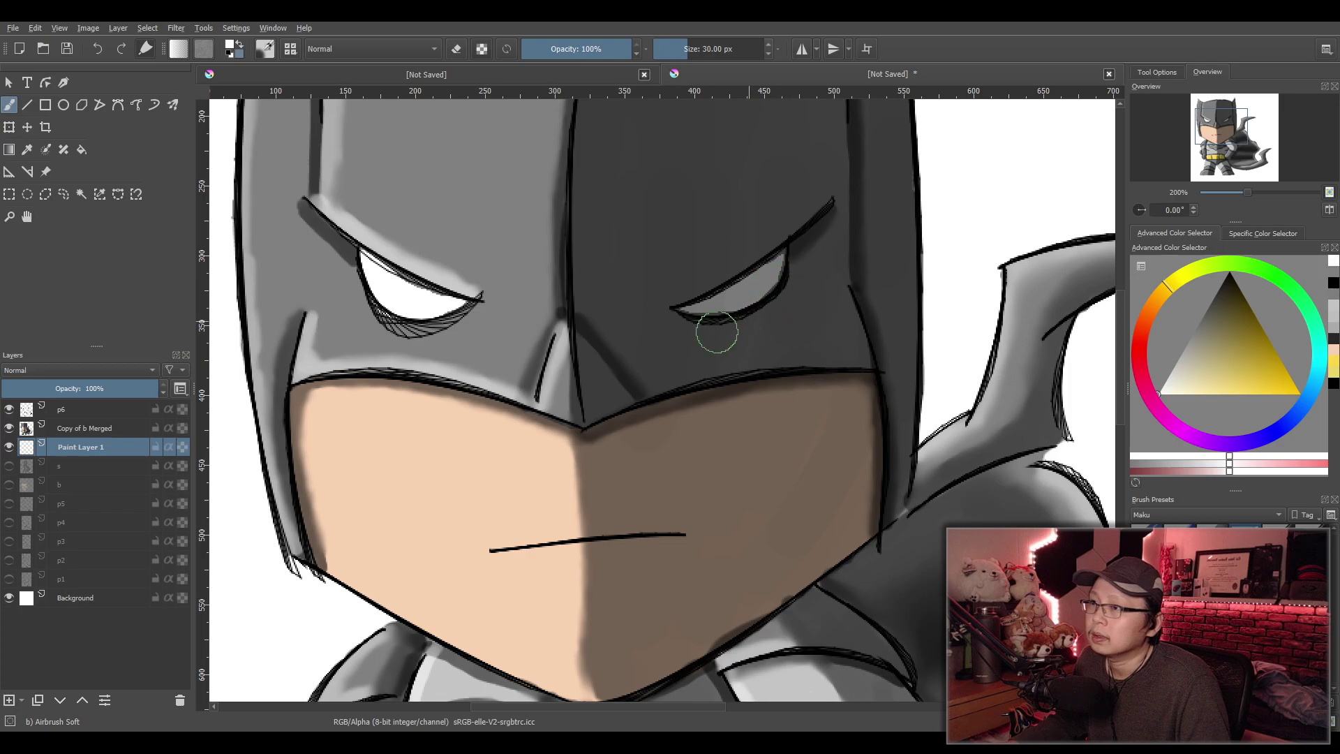
{"action": "left_click_drag", "start_coordinate": [93, 450], "coordinate": [94, 426]}
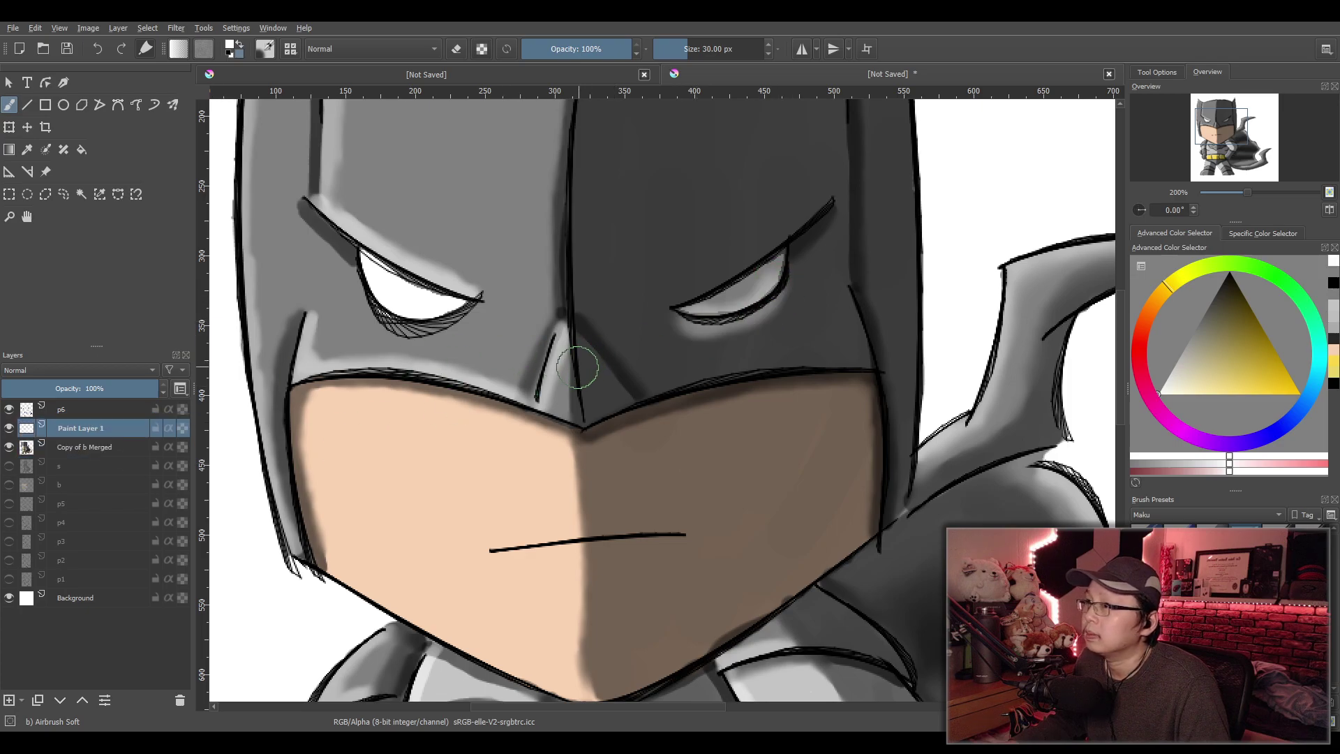
{"action": "mouse_move", "coordinate": [100, 450]}
{"action": "left_mouse_down"}
{"action": "mouse_move", "coordinate": [104, 421]}
{"action": "mouse_move", "coordinate": [86, 425]}
{"action": "left_mouse_up"}
{"action": "key", "text": "ctrl+z"}
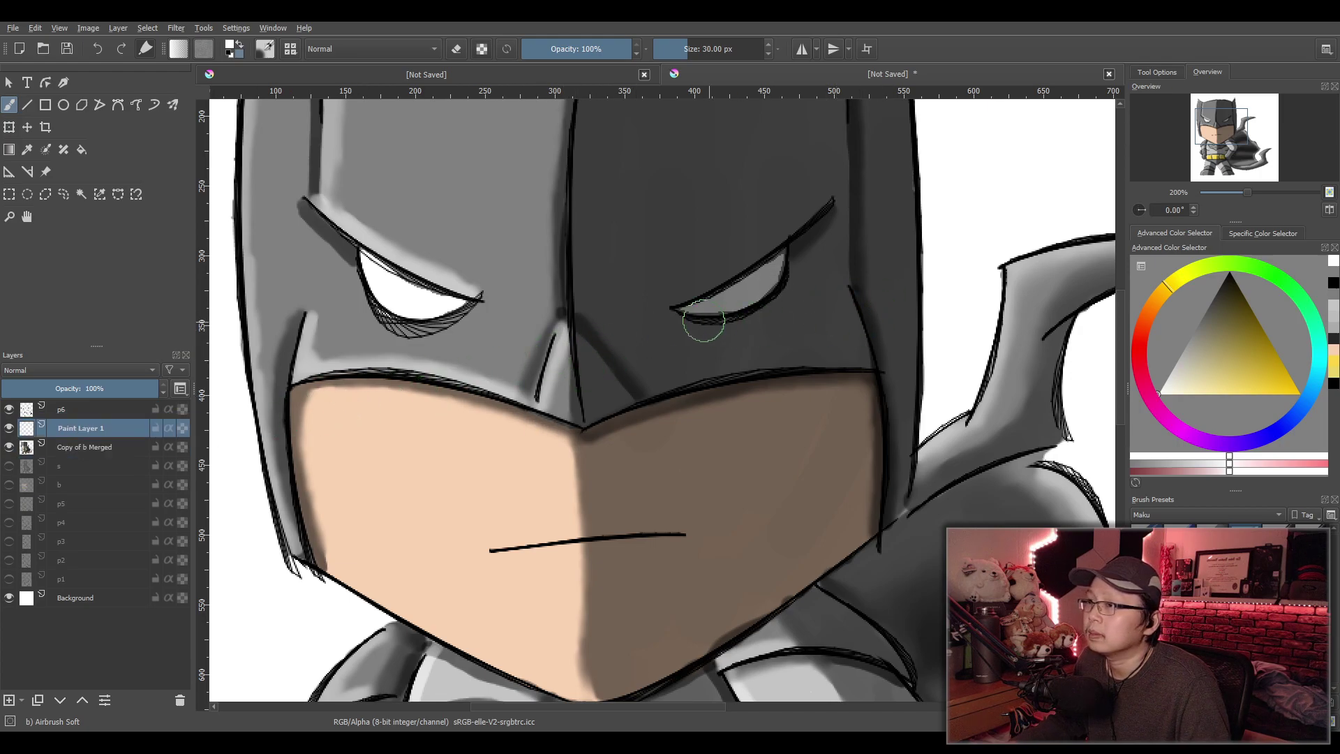
{"action": "mouse_move", "coordinate": [687, 322]}
{"action": "left_mouse_down"}
{"action": "mouse_move", "coordinate": [749, 314]}
{"action": "mouse_move", "coordinate": [788, 259]}
{"action": "mouse_move", "coordinate": [768, 298]}
{"action": "mouse_move", "coordinate": [781, 277]}
{"action": "mouse_move", "coordinate": [744, 305]}
{"action": "mouse_move", "coordinate": [681, 305]}
{"action": "mouse_move", "coordinate": [791, 244]}
{"action": "mouse_move", "coordinate": [666, 303]}
{"action": "mouse_move", "coordinate": [706, 320]}
{"action": "mouse_move", "coordinate": [776, 297]}
{"action": "mouse_move", "coordinate": [791, 253]}
{"action": "mouse_move", "coordinate": [753, 305]}
{"action": "mouse_move", "coordinate": [679, 323]}
{"action": "mouse_move", "coordinate": [712, 322]}
{"action": "mouse_move", "coordinate": [787, 274]}
{"action": "mouse_move", "coordinate": [789, 245]}
{"action": "mouse_move", "coordinate": [675, 303]}
{"action": "mouse_move", "coordinate": [790, 252]}
{"action": "mouse_move", "coordinate": [760, 305]}
{"action": "mouse_move", "coordinate": [689, 323]}
{"action": "mouse_move", "coordinate": [712, 321]}
{"action": "mouse_move", "coordinate": [731, 292]}
{"action": "left_mouse_up"}
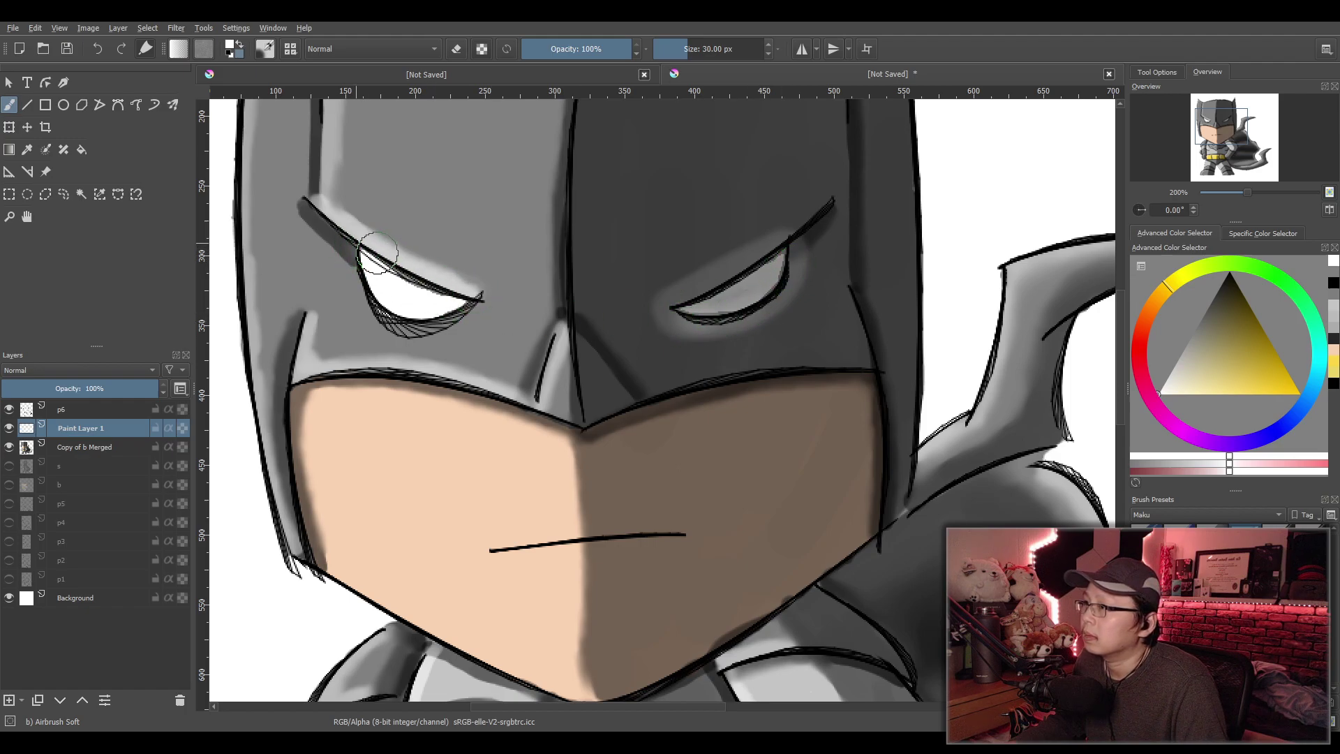
{"action": "mouse_move", "coordinate": [356, 256]}
{"action": "left_mouse_down"}
{"action": "mouse_move", "coordinate": [370, 296]}
{"action": "mouse_move", "coordinate": [464, 314]}
{"action": "mouse_move", "coordinate": [360, 276]}
{"action": "mouse_move", "coordinate": [447, 328]}
{"action": "mouse_move", "coordinate": [367, 286]}
{"action": "mouse_move", "coordinate": [431, 337]}
{"action": "mouse_move", "coordinate": [413, 275]}
{"action": "mouse_move", "coordinate": [510, 278]}
{"action": "left_mouse_up"}
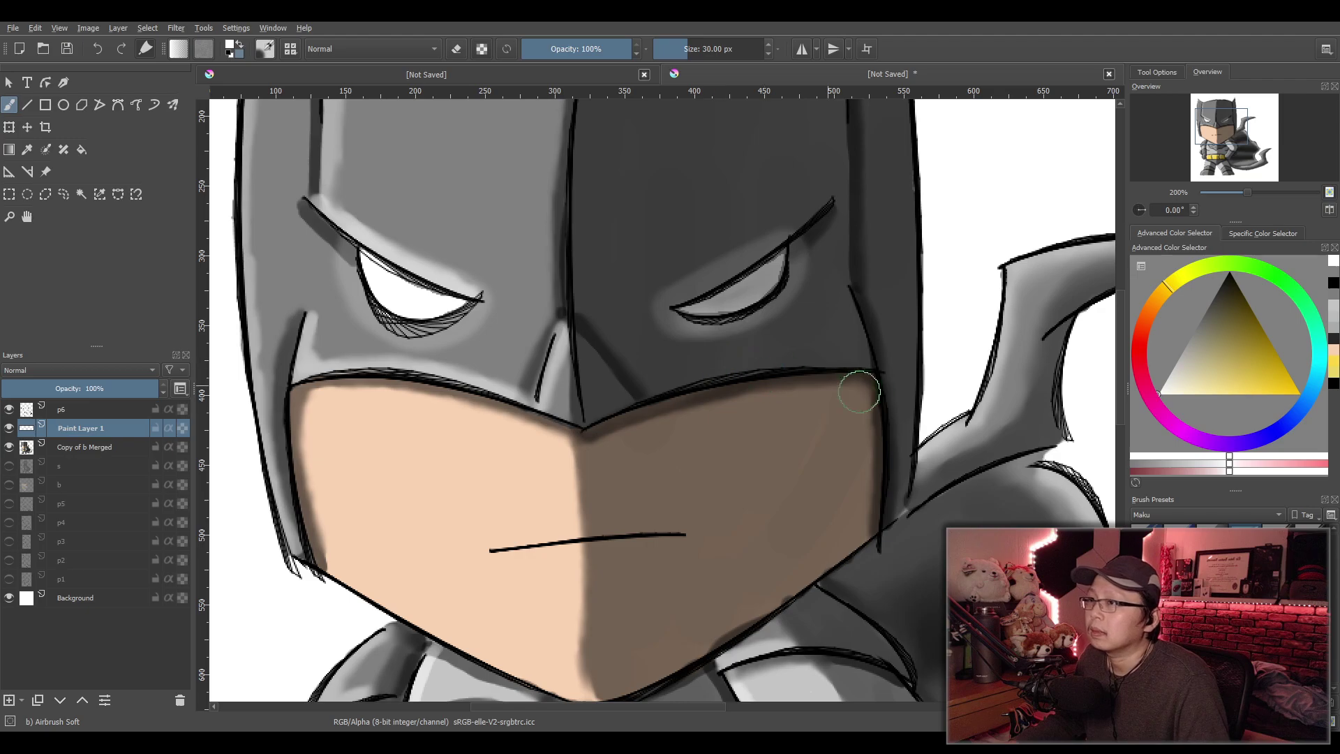
Paint the shaded eye white inside its outline with the Basic-2 Opacity brush at 10 px
{"action": "key", "text": "slash"}
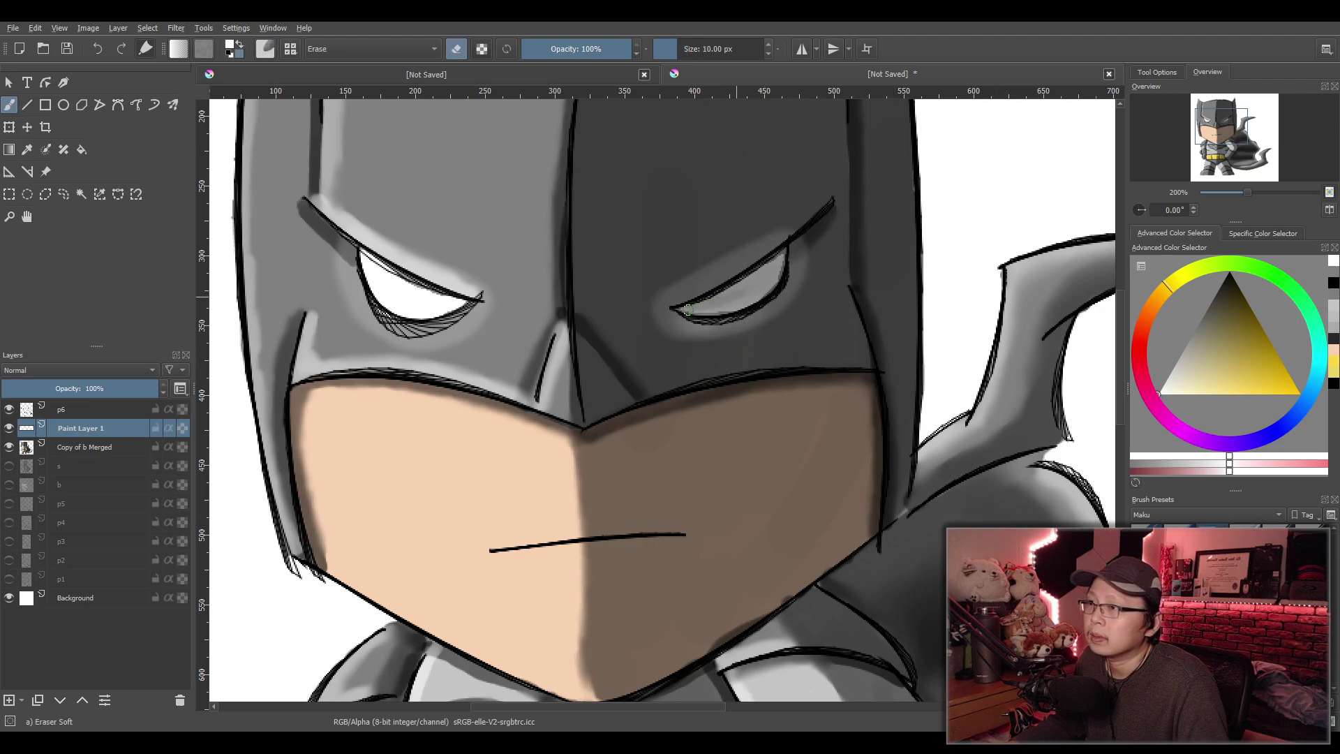
{"action": "left_click_drag", "start_coordinate": [684, 307], "coordinate": [716, 310]}
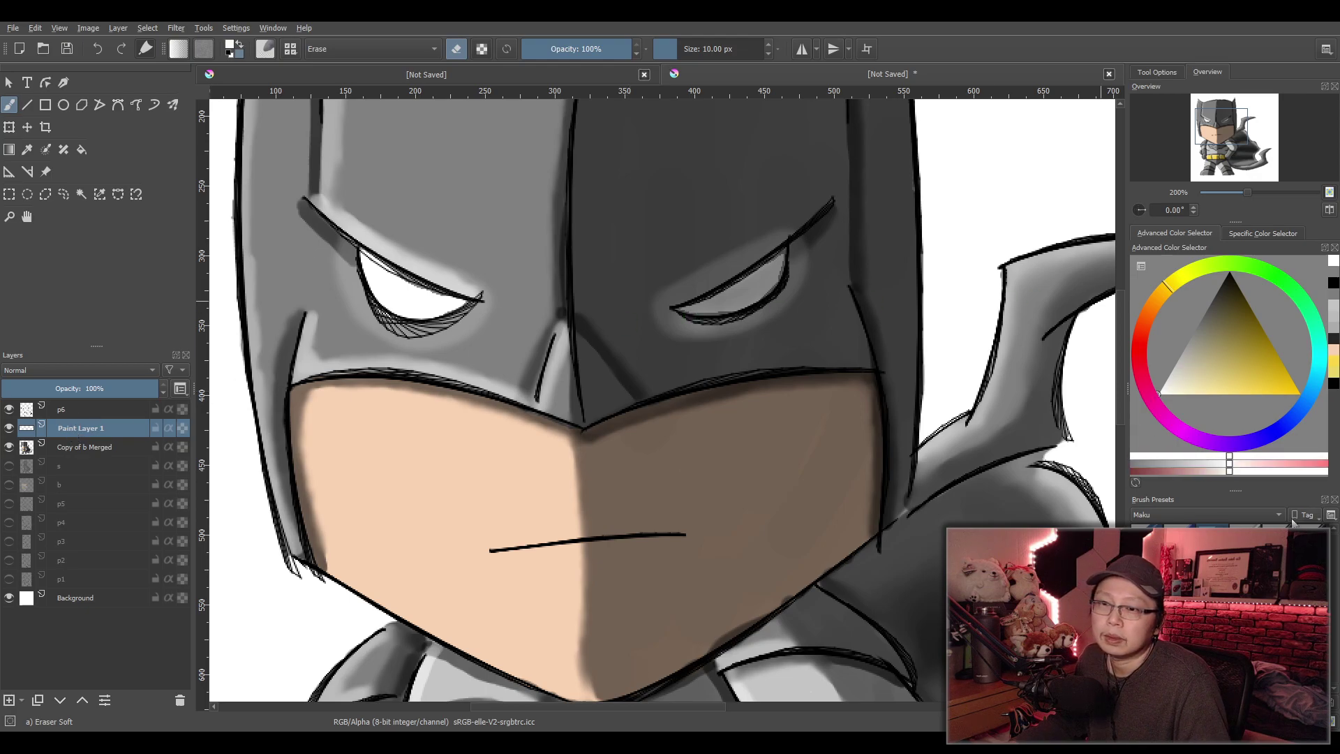
{"action": "key", "text": "slash"}
{"action": "mouse_move", "coordinate": [744, 302]}
{"action": "left_mouse_down"}
{"action": "mouse_move", "coordinate": [764, 302]}
{"action": "mouse_move", "coordinate": [686, 310]}
{"action": "mouse_move", "coordinate": [757, 293]}
{"action": "mouse_move", "coordinate": [778, 261]}
{"action": "mouse_move", "coordinate": [704, 308]}
{"action": "mouse_move", "coordinate": [780, 259]}
{"action": "mouse_move", "coordinate": [689, 310]}
{"action": "mouse_move", "coordinate": [711, 310]}
{"action": "mouse_move", "coordinate": [691, 310]}
{"action": "mouse_move", "coordinate": [778, 258]}
{"action": "mouse_move", "coordinate": [741, 303]}
{"action": "mouse_move", "coordinate": [774, 265]}
{"action": "mouse_move", "coordinate": [734, 303]}
{"action": "mouse_move", "coordinate": [742, 293]}
{"action": "mouse_move", "coordinate": [683, 311]}
{"action": "mouse_move", "coordinate": [747, 297]}
{"action": "mouse_move", "coordinate": [771, 271]}
{"action": "mouse_move", "coordinate": [738, 297]}
{"action": "mouse_move", "coordinate": [792, 285]}
{"action": "left_mouse_up"}
{"action": "key", "text": "ctrl+z"}
{"action": "key", "text": "ctrl+z"}
{"action": "key", "text": "slash"}
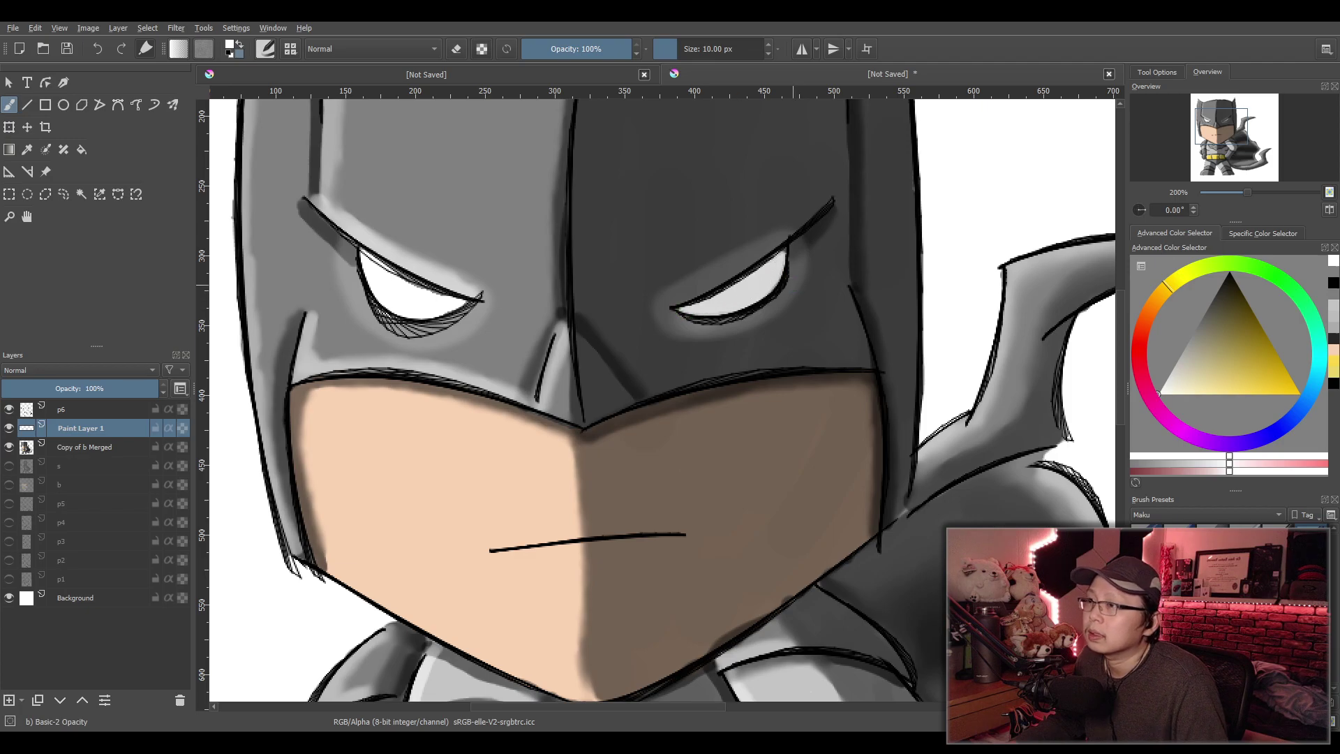
Examine the whole drawing at reduced zoom to judge the eyes, cowl and cape together
{"action": "scroll", "coordinate": [803, 349], "scroll_direction": "down", "scroll_amount": 7}
{"action": "scroll", "coordinate": [819, 430], "scroll_direction": "up", "scroll_amount": 2}
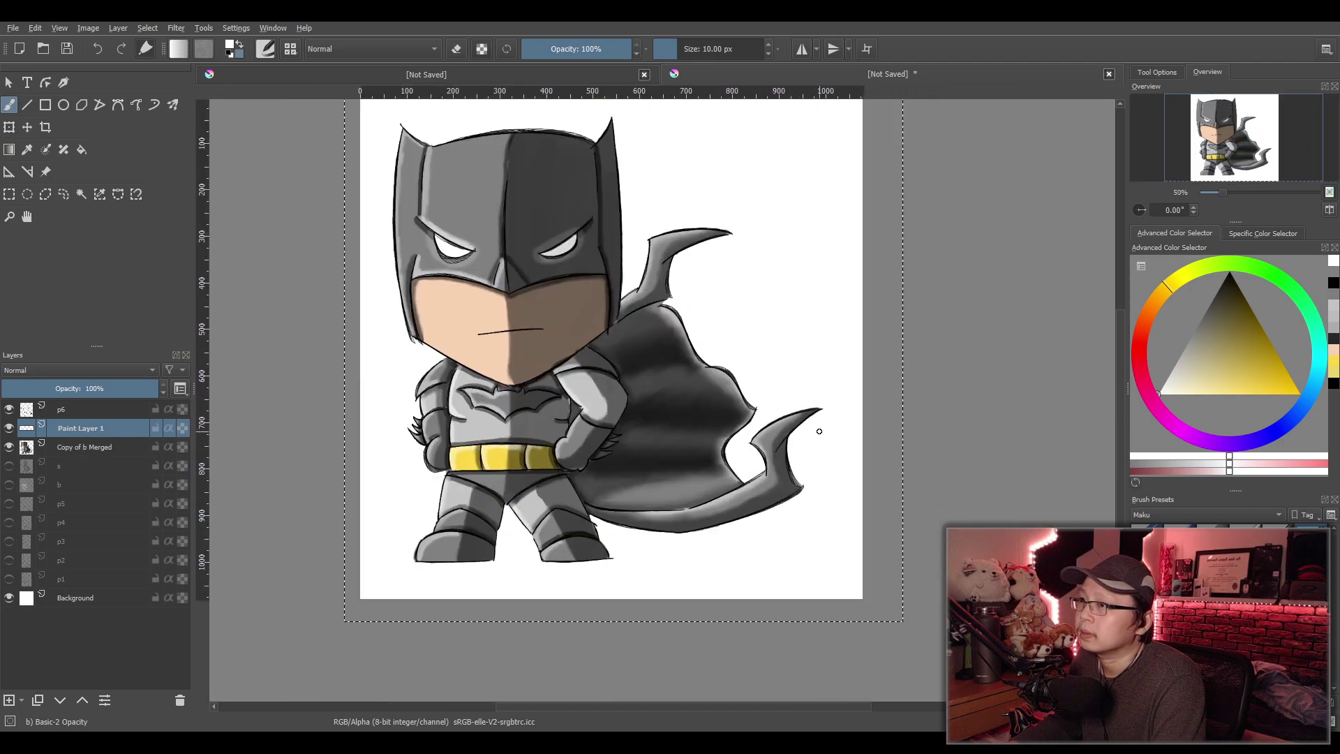
{"action": "left_click_drag", "start_coordinate": [819, 432], "coordinate": [791, 434]}
{"action": "mouse_move", "coordinate": [700, 438]}
{"action": "left_mouse_down"}
{"action": "mouse_move", "coordinate": [759, 464]}
{"action": "mouse_move", "coordinate": [763, 443]}
{"action": "mouse_move", "coordinate": [734, 444]}
{"action": "left_mouse_up"}
{"action": "scroll", "coordinate": [754, 449], "scroll_direction": "up", "scroll_amount": 1}
{"action": "scroll", "coordinate": [748, 448], "scroll_direction": "down", "scroll_amount": 1}
{"action": "scroll", "coordinate": [759, 464], "scroll_direction": "up", "scroll_amount": 1}
{"action": "scroll", "coordinate": [744, 460], "scroll_direction": "down", "scroll_amount": 1}
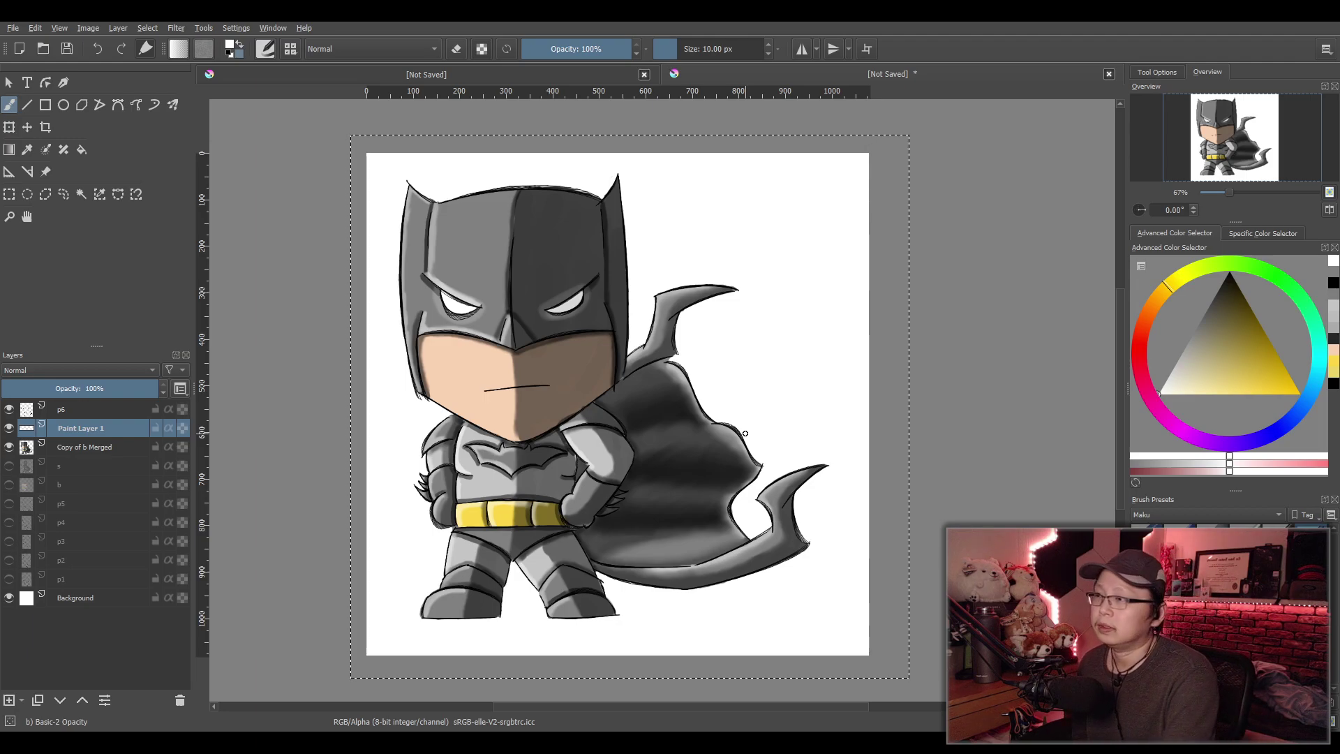
{"action": "scroll", "coordinate": [726, 454], "scroll_direction": "right", "scroll_amount": 3}
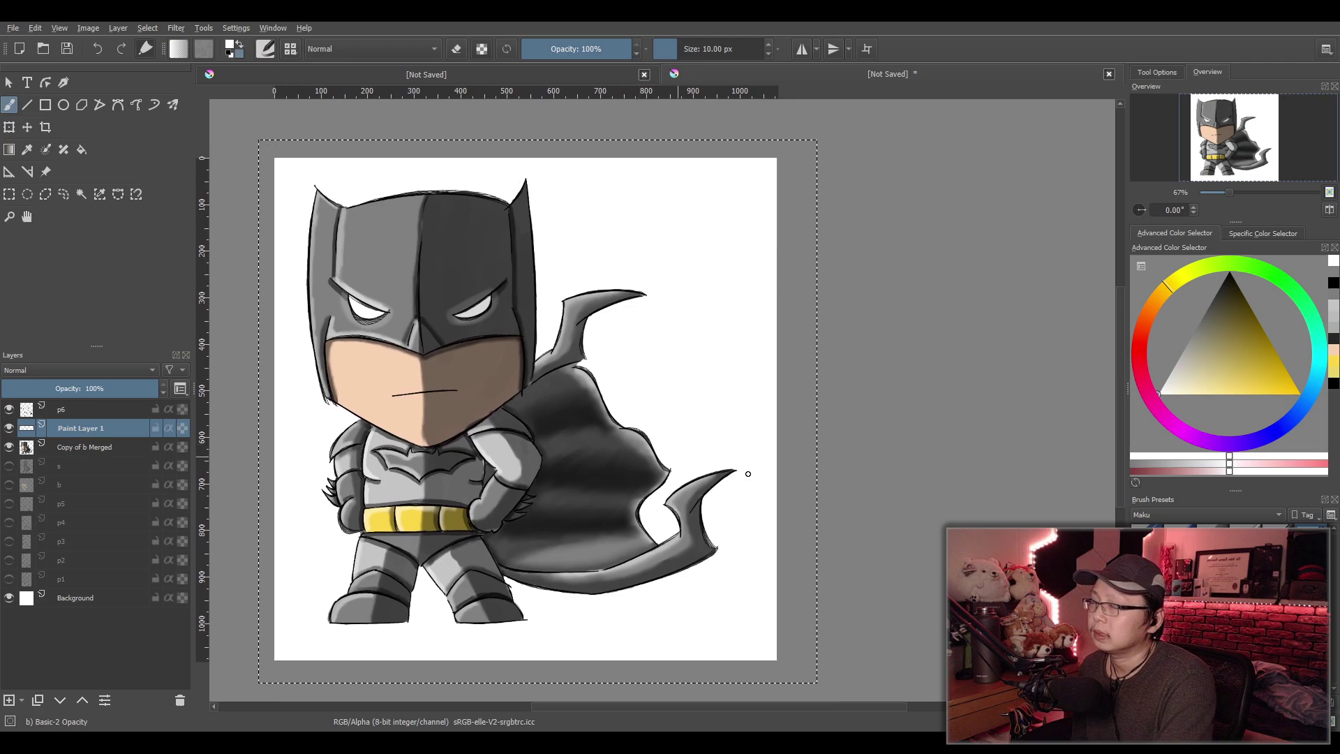
{"action": "scroll", "coordinate": [707, 465], "scroll_direction": "left", "scroll_amount": 2}
Set up the Sketching-3 Leaky brush at 1 px with black as the painting colour
{"action": "key", "text": "slash"}
{"action": "key", "text": "x"}
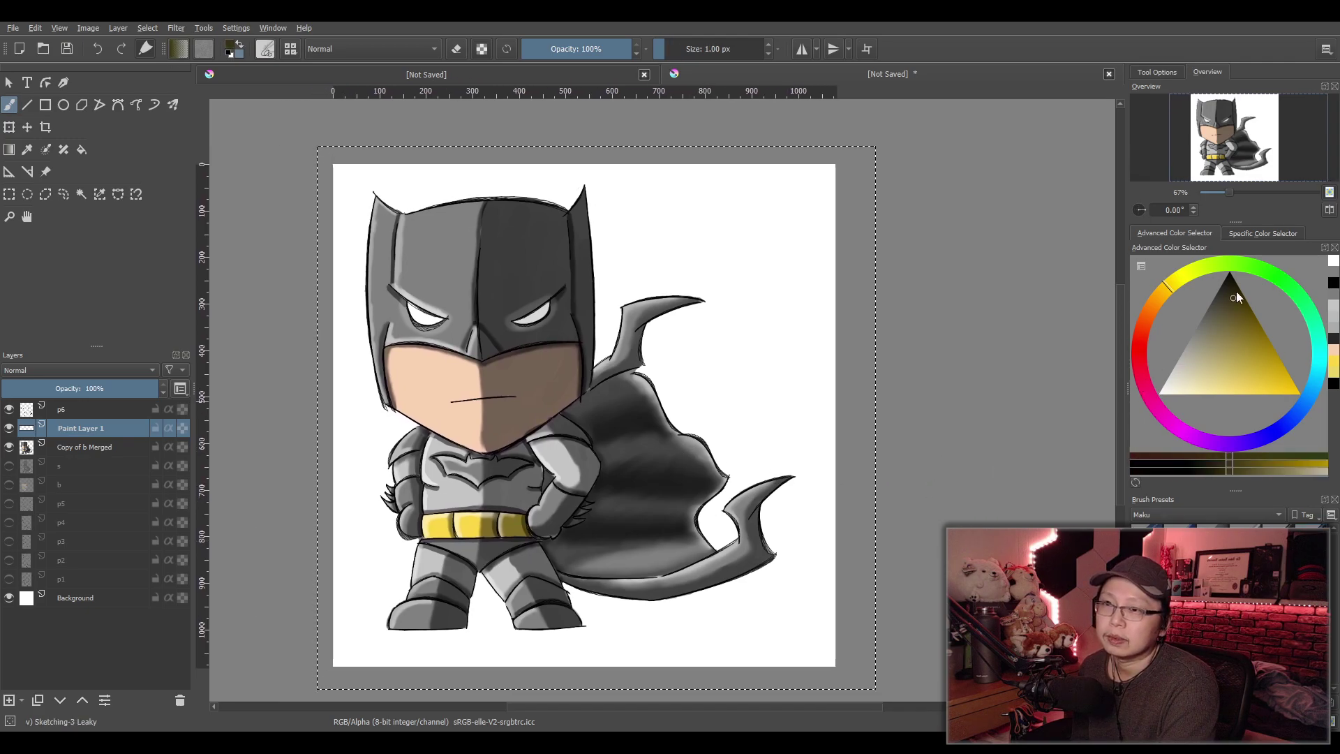
{"action": "scroll", "coordinate": [688, 320], "scroll_direction": "up", "scroll_amount": 3}
{"action": "left_click_drag", "start_coordinate": [742, 394], "coordinate": [532, 412]}
{"action": "scroll", "coordinate": [799, 454], "scroll_direction": "down", "scroll_amount": 3}
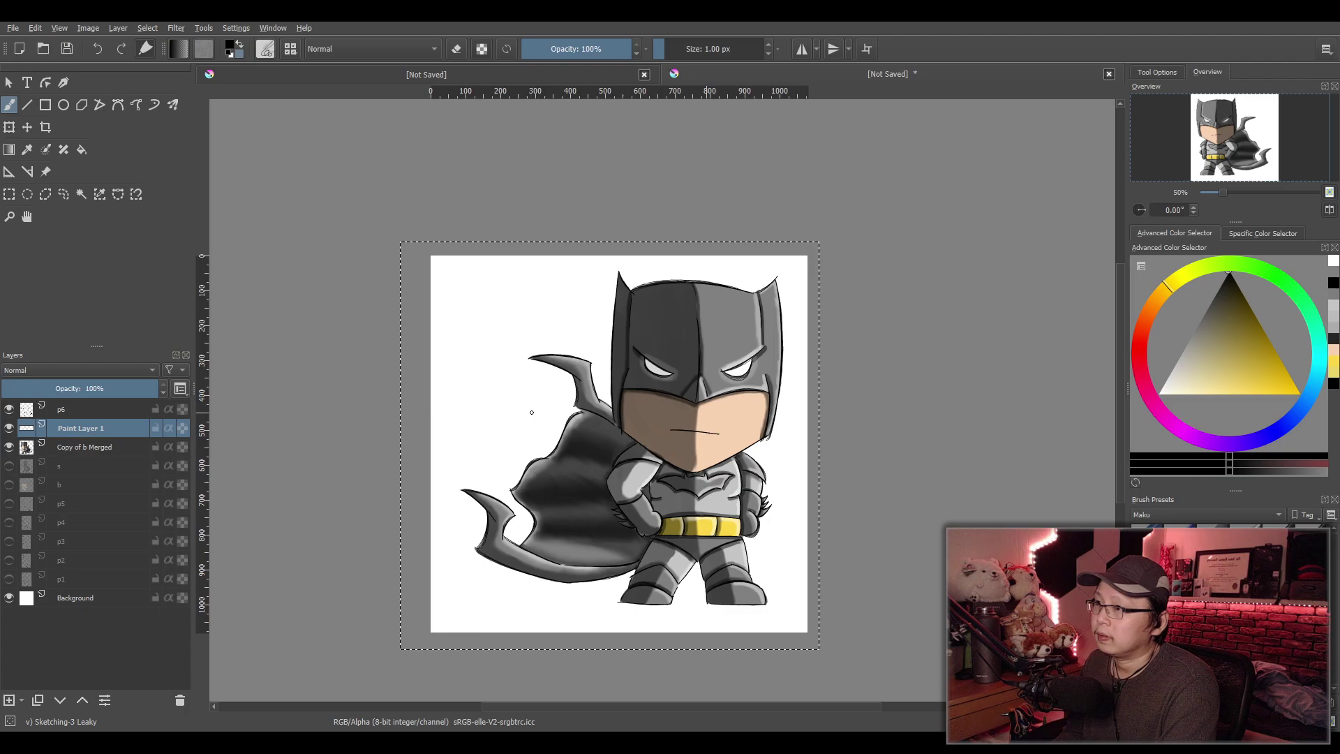
Compare the normal and horizontally mirrored views of the drawing, then inspect the head and cape up close
{"action": "key", "text": "m"}
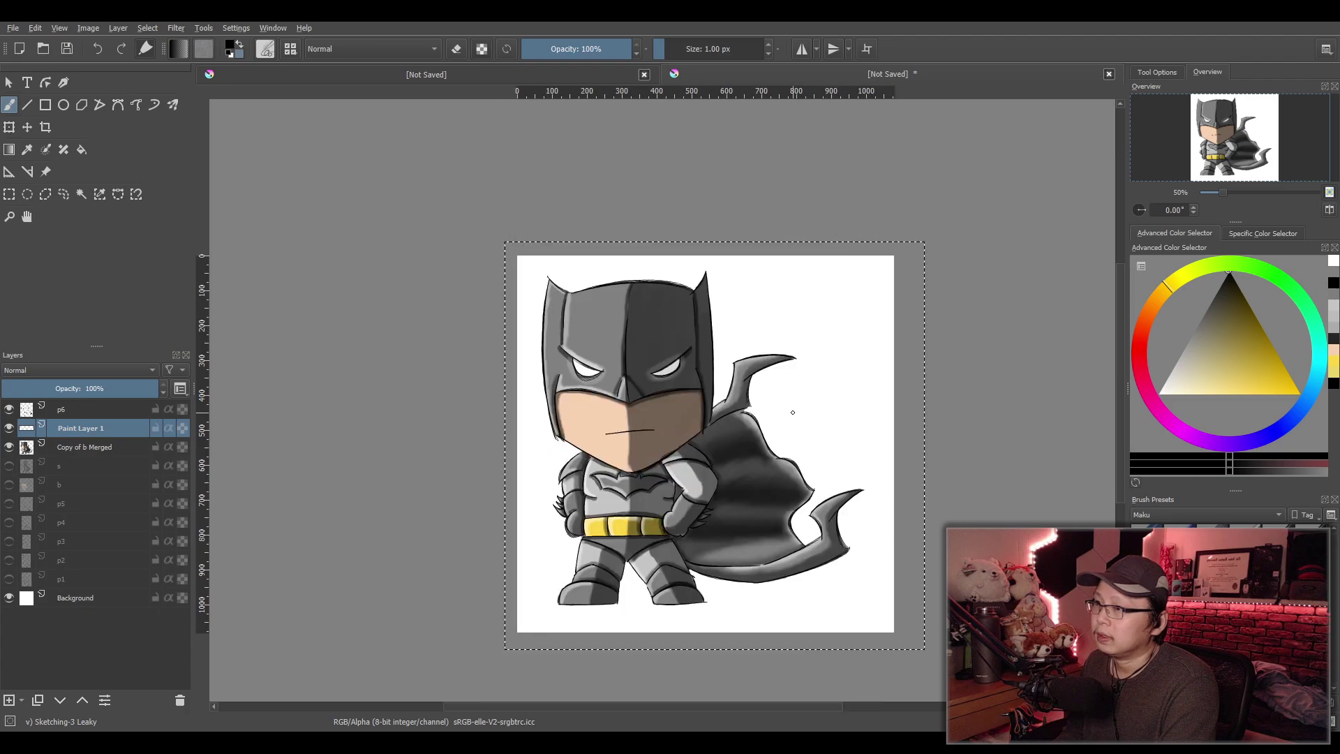
{"action": "key", "text": "m"}
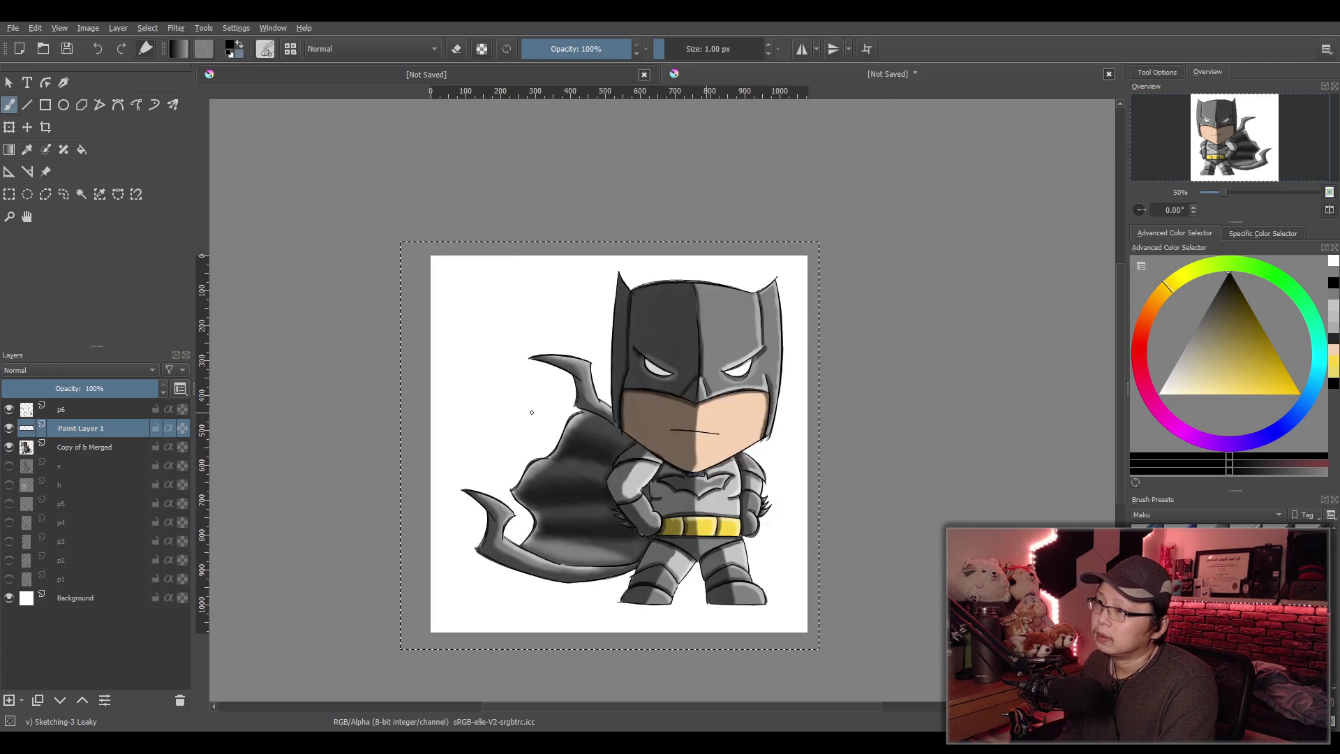
{"action": "key", "text": "m"}
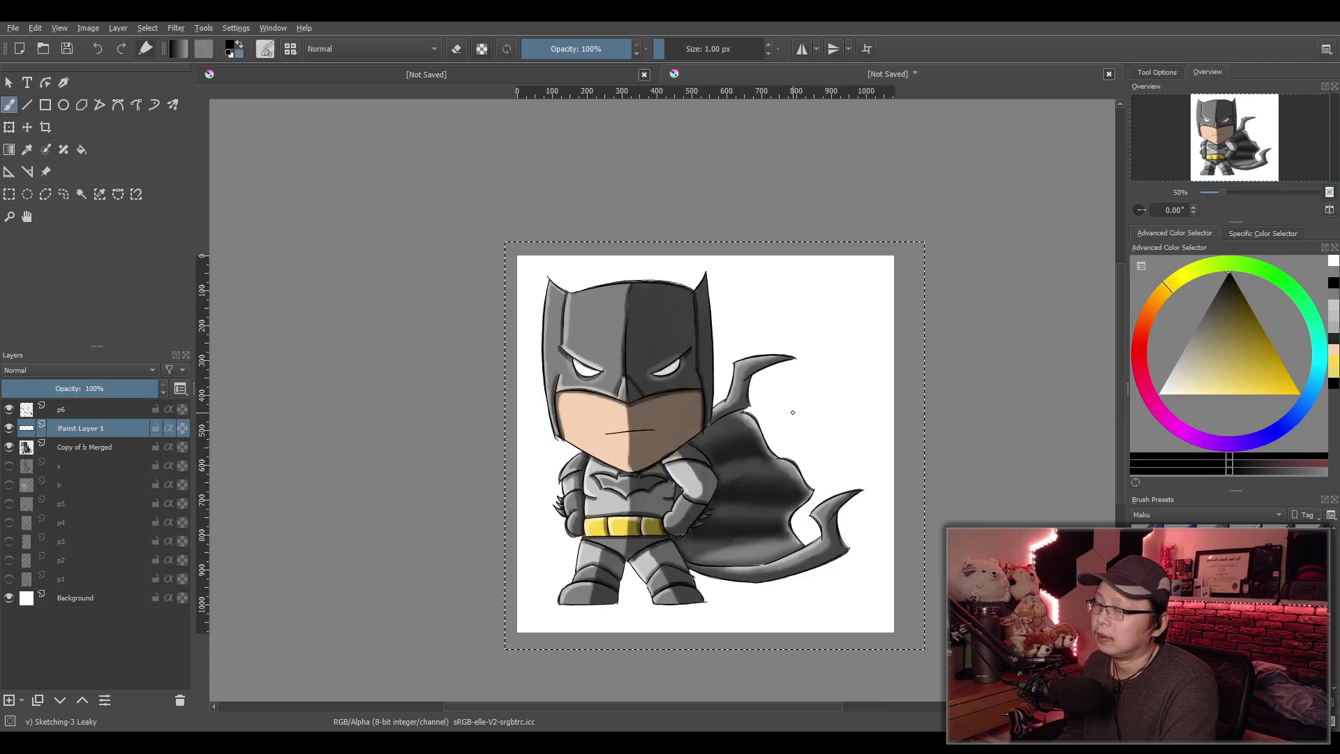
{"action": "key", "text": "m"}
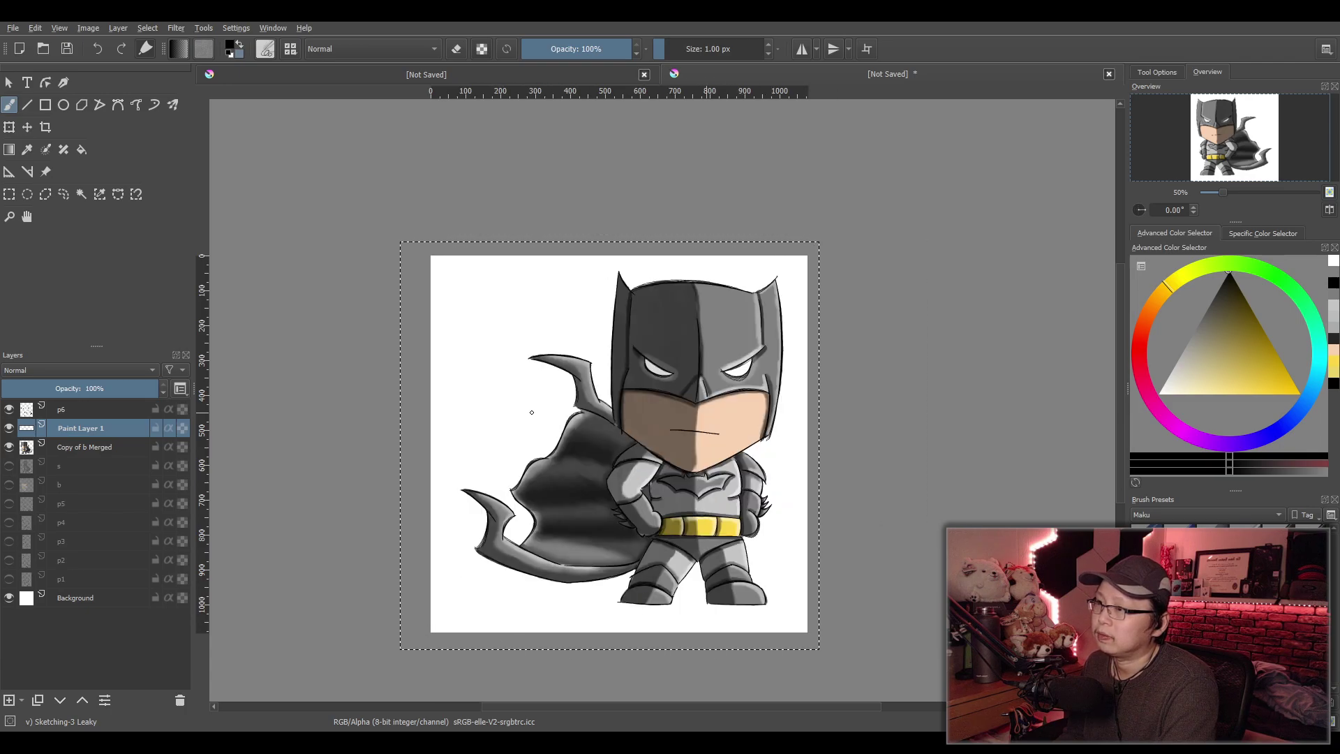
{"action": "key", "text": "m"}
{"action": "left_click_drag", "start_coordinate": [783, 432], "coordinate": [704, 531]}
{"action": "scroll", "coordinate": [704, 532], "scroll_direction": "up", "scroll_amount": 1}
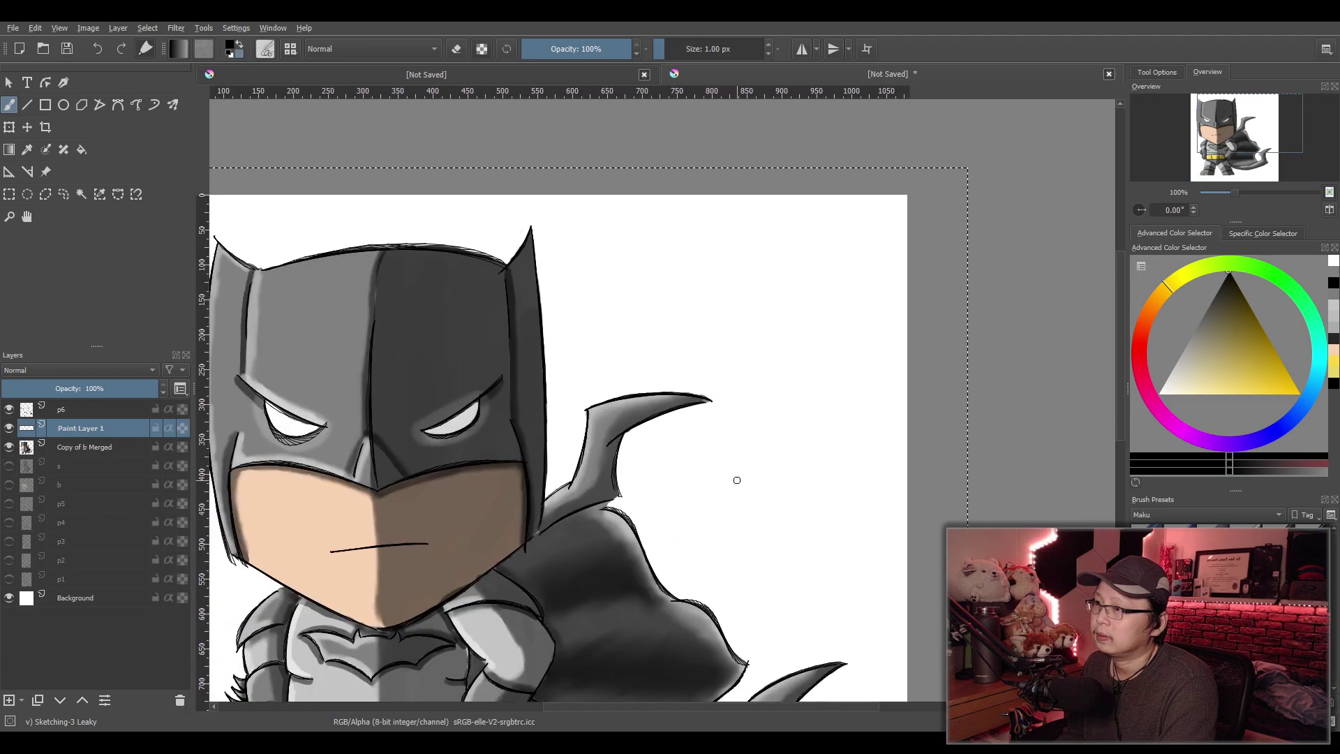
{"action": "scroll", "coordinate": [711, 503], "scroll_direction": "down", "scroll_amount": 1}
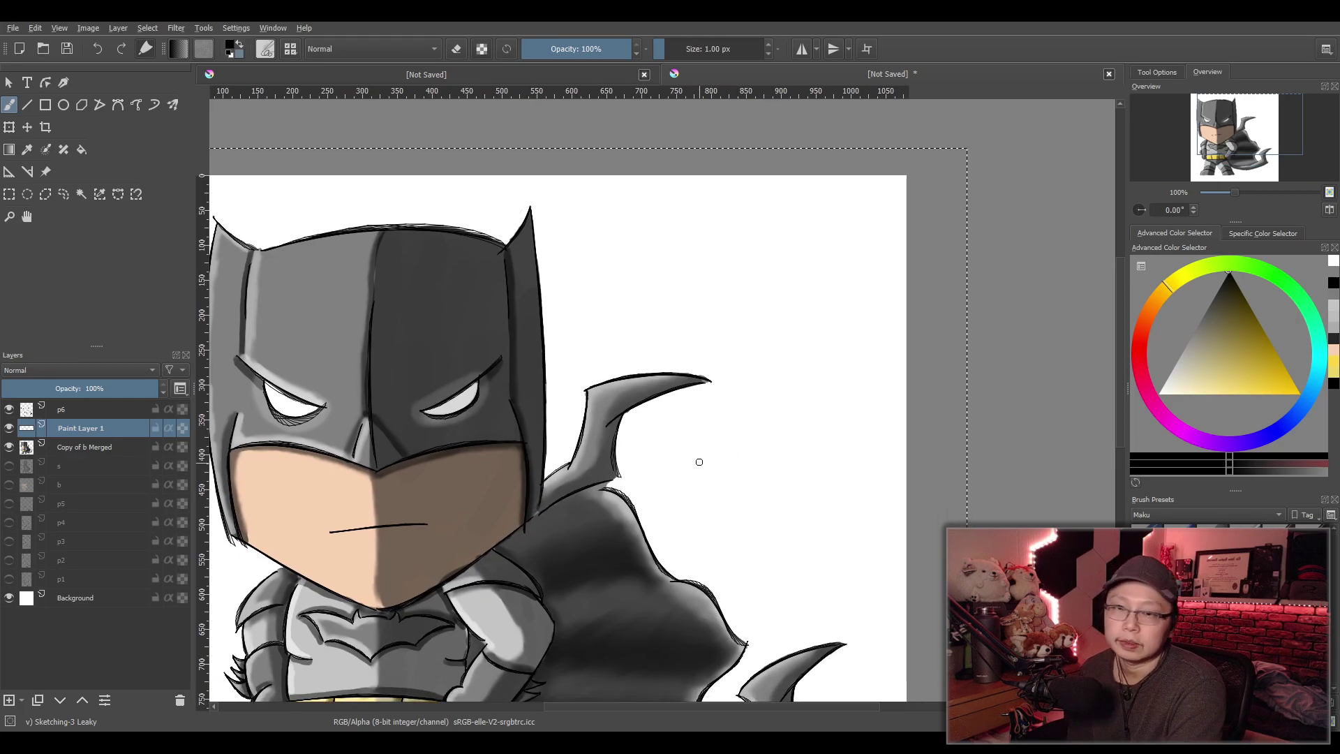
{"action": "scroll", "coordinate": [695, 458], "scroll_direction": "up", "scroll_amount": 1}
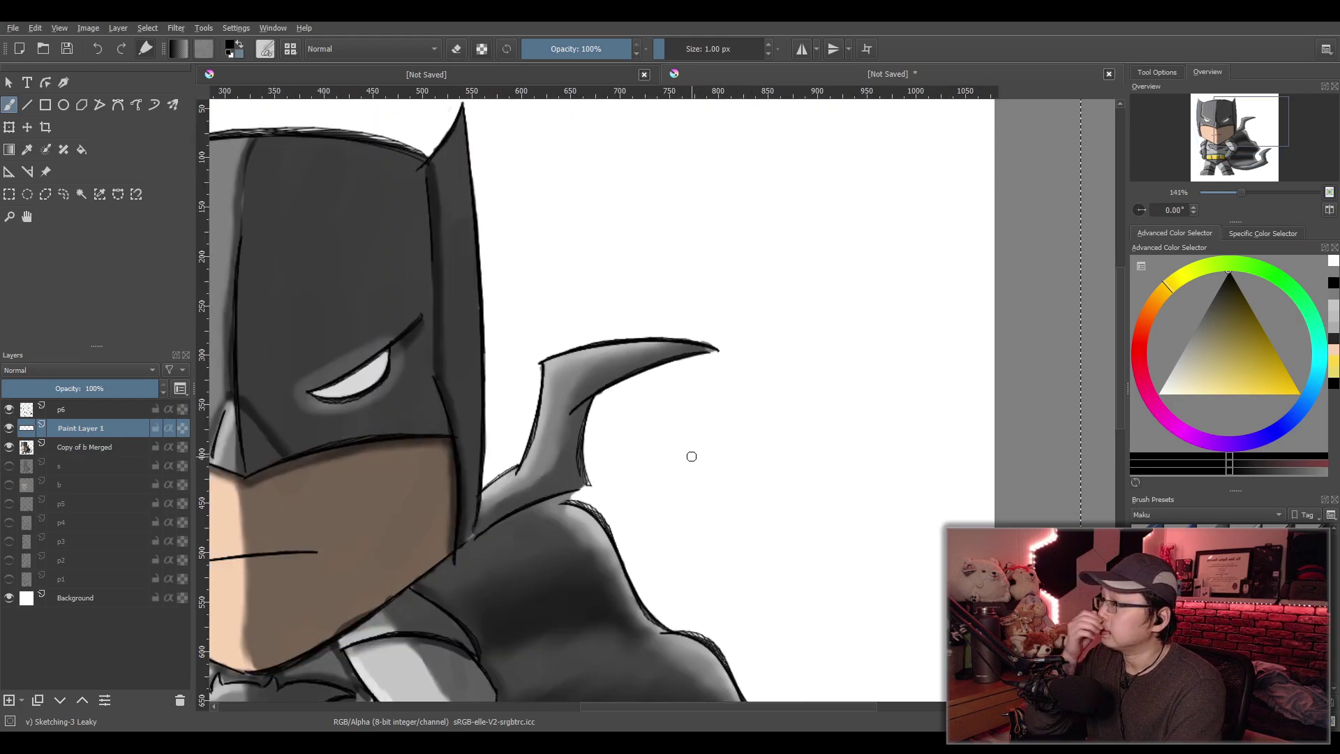
{"action": "mouse_move", "coordinate": [760, 470]}
{"action": "left_mouse_down"}
{"action": "mouse_move", "coordinate": [751, 439]}
{"action": "mouse_move", "coordinate": [699, 486]}
{"action": "mouse_move", "coordinate": [709, 449]}
{"action": "mouse_move", "coordinate": [680, 459]}
{"action": "mouse_move", "coordinate": [856, 397]}
{"action": "left_mouse_up"}
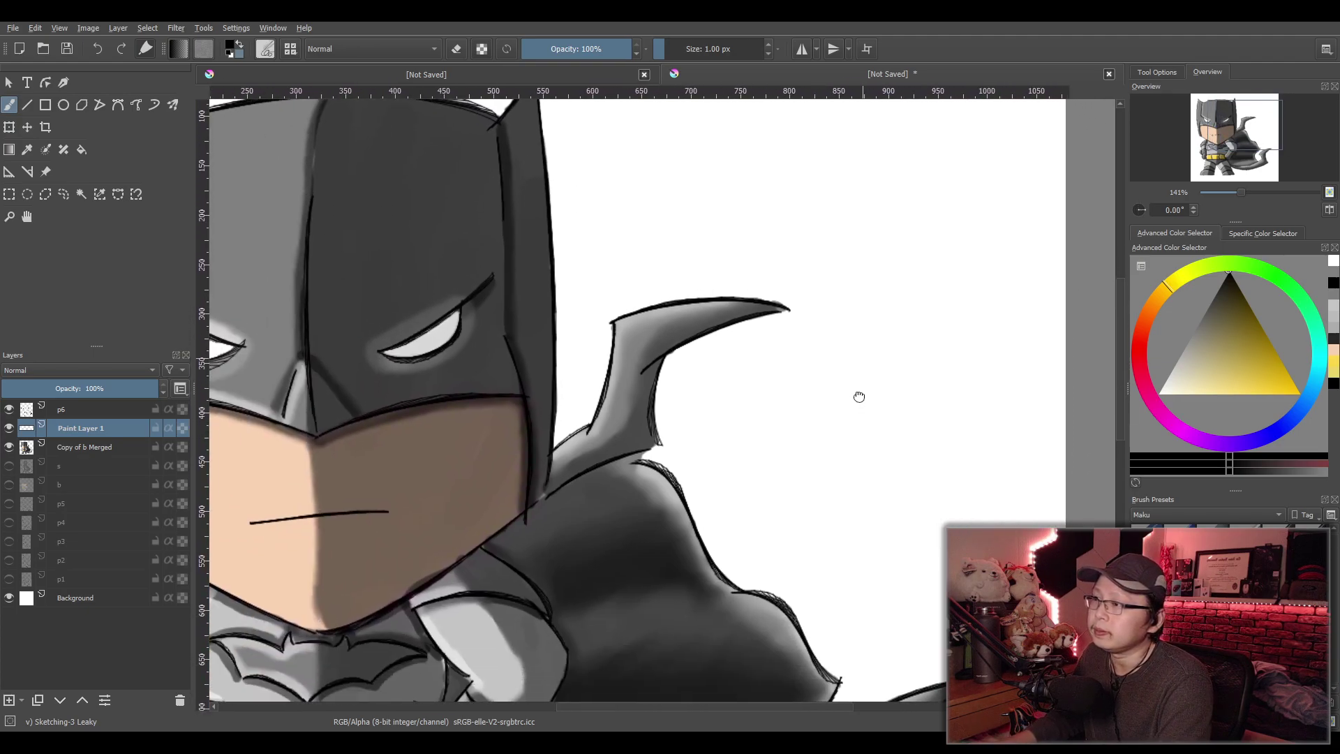
Merge the paint layer with the eye glow down into the merged colour layer
{"action": "scroll", "coordinate": [808, 412], "scroll_direction": "down", "scroll_amount": 1}
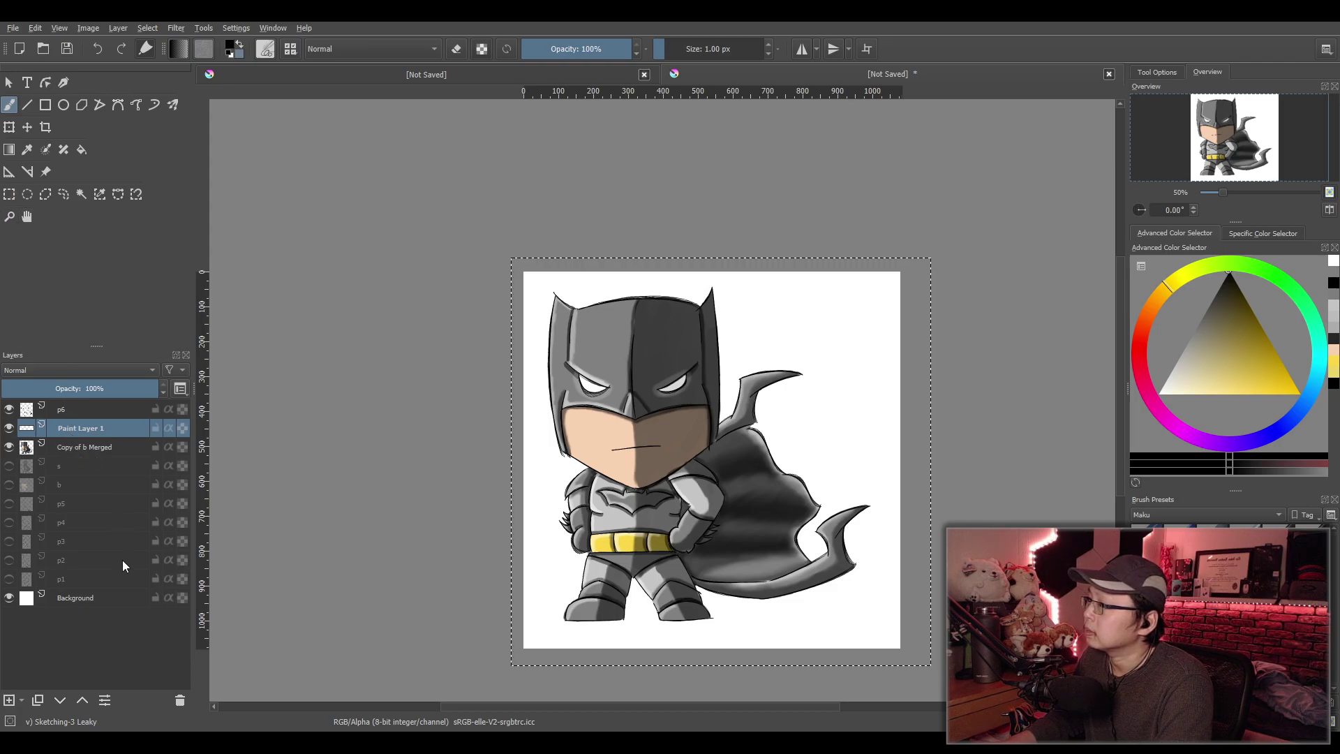
{"action": "key", "text": "shift+Delete"}
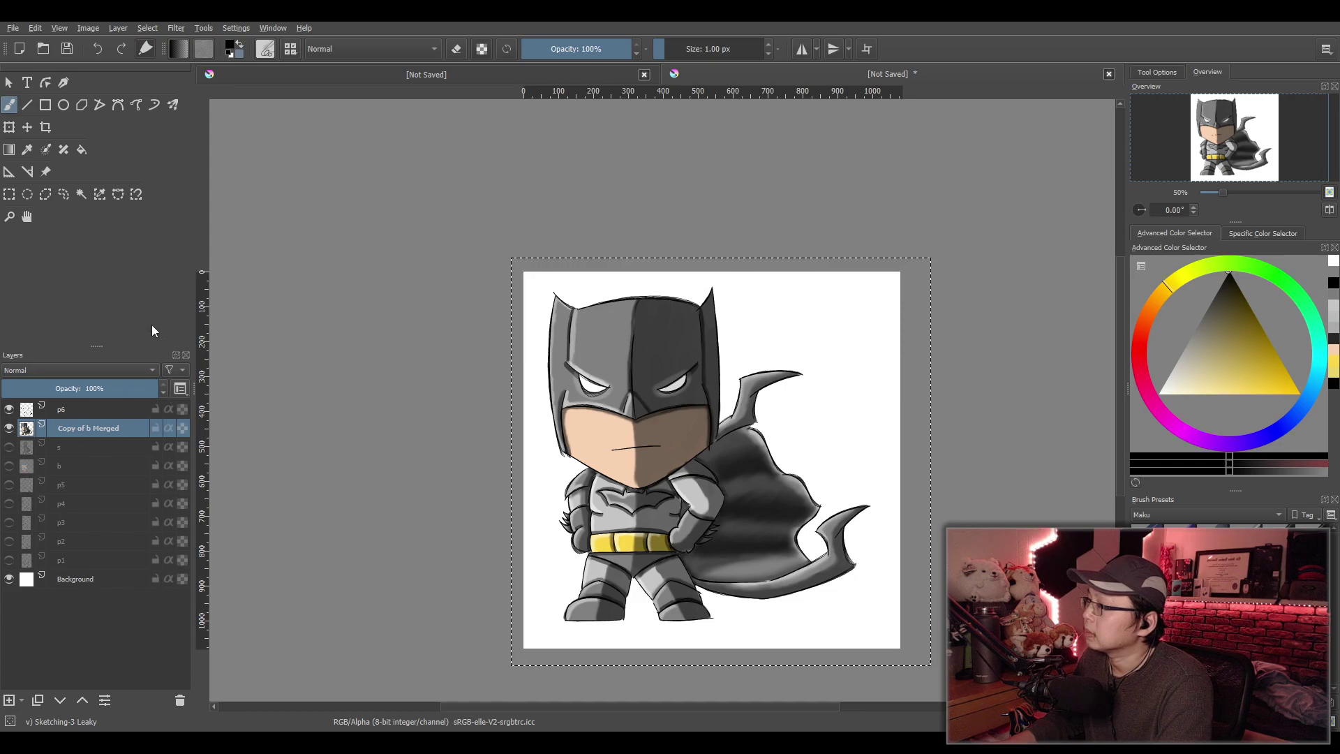
{"action": "left_click", "coordinate": [75, 411], "text": "shift"}
{"action": "left_click", "coordinate": [9, 194]}
{"action": "left_click_drag", "start_coordinate": [768, 483], "coordinate": [764, 476]}
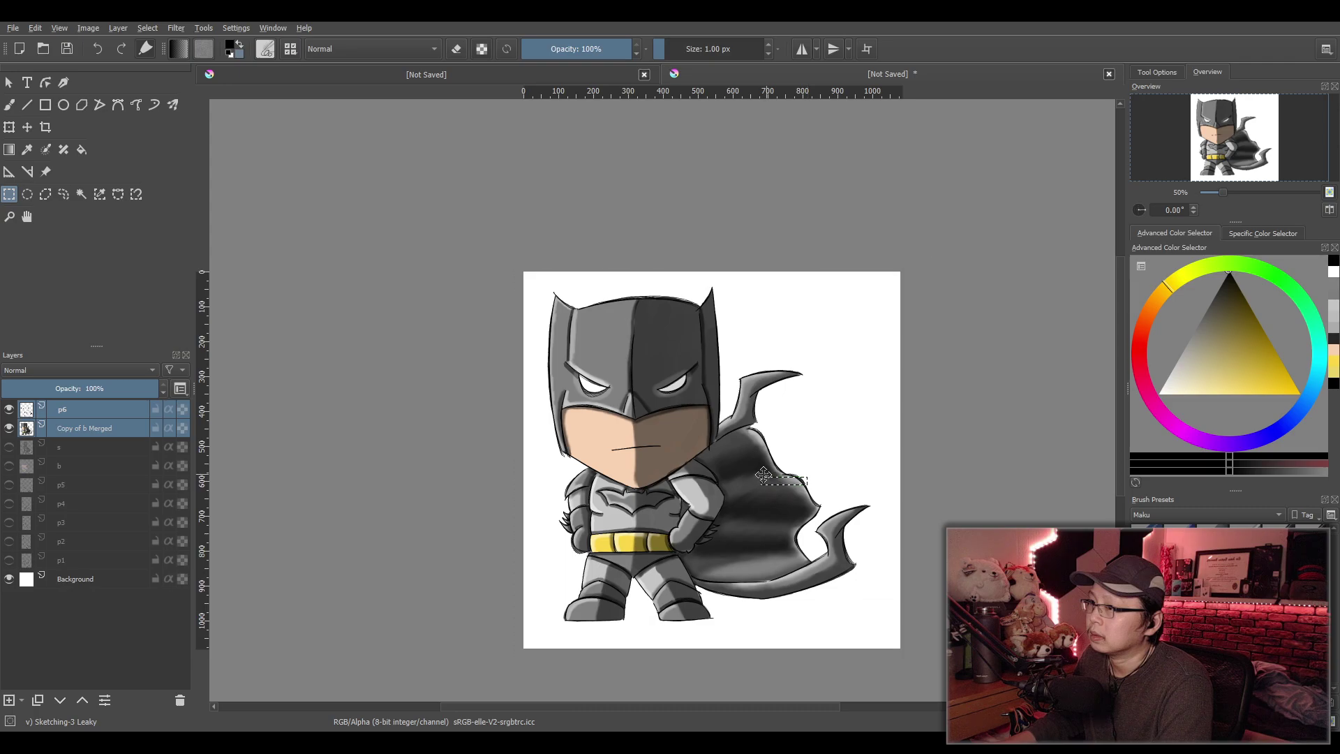
{"action": "key", "text": "t"}
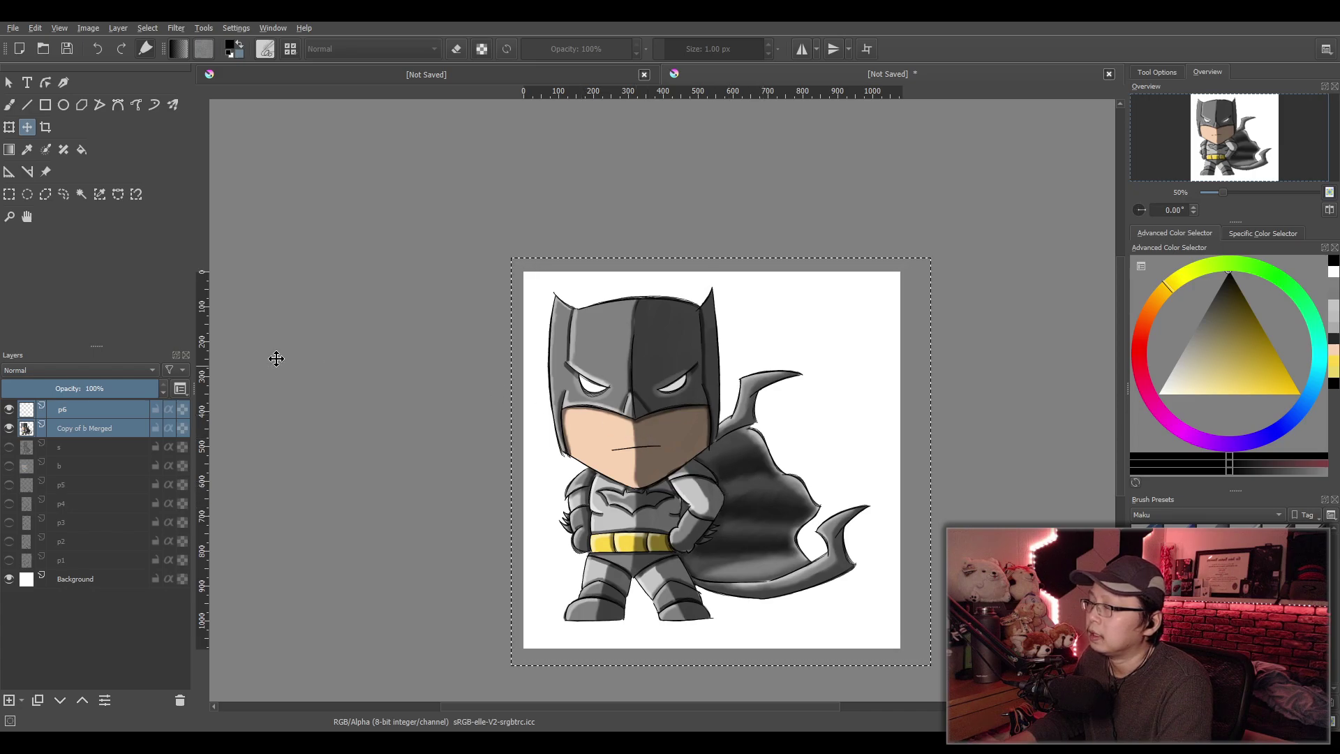
{"action": "left_click", "coordinate": [76, 426], "text": "ctrl"}
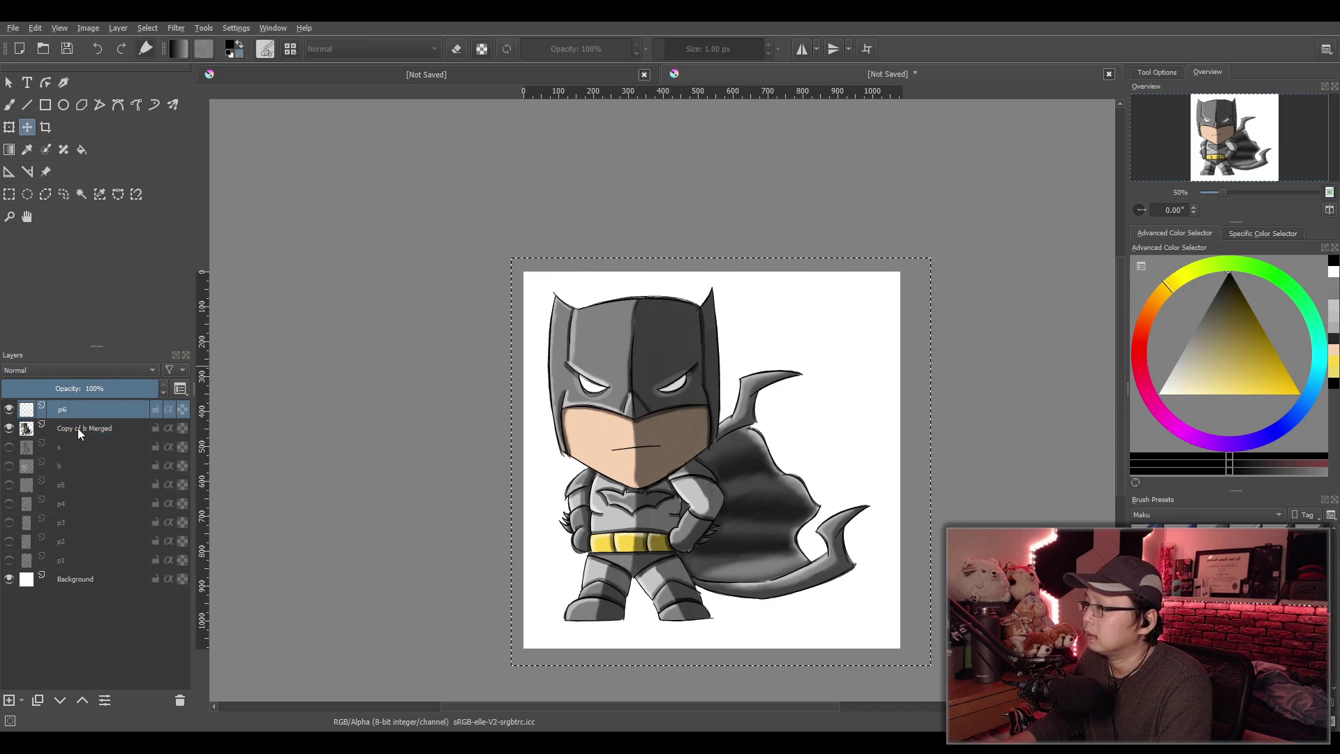
{"action": "left_click", "coordinate": [77, 428]}
On the p6 outline layer, handwrite a large black capital D in the blank area above the upper cape tail
{"action": "left_click", "coordinate": [72, 409]}
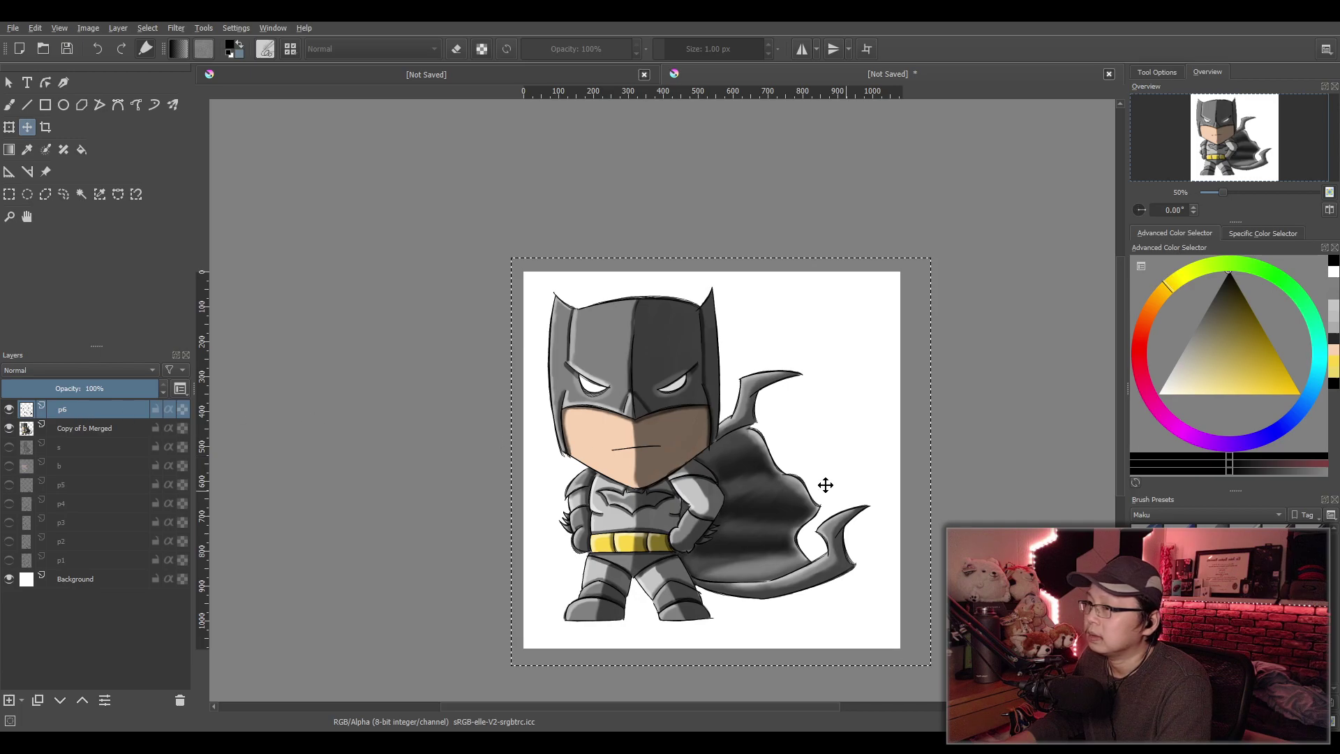
{"action": "mouse_move", "coordinate": [983, 468]}
{"action": "left_mouse_down"}
{"action": "mouse_move", "coordinate": [828, 463]}
{"action": "mouse_move", "coordinate": [838, 493]}
{"action": "mouse_move", "coordinate": [836, 480]}
{"action": "left_mouse_up"}
{"action": "key", "text": "b"}
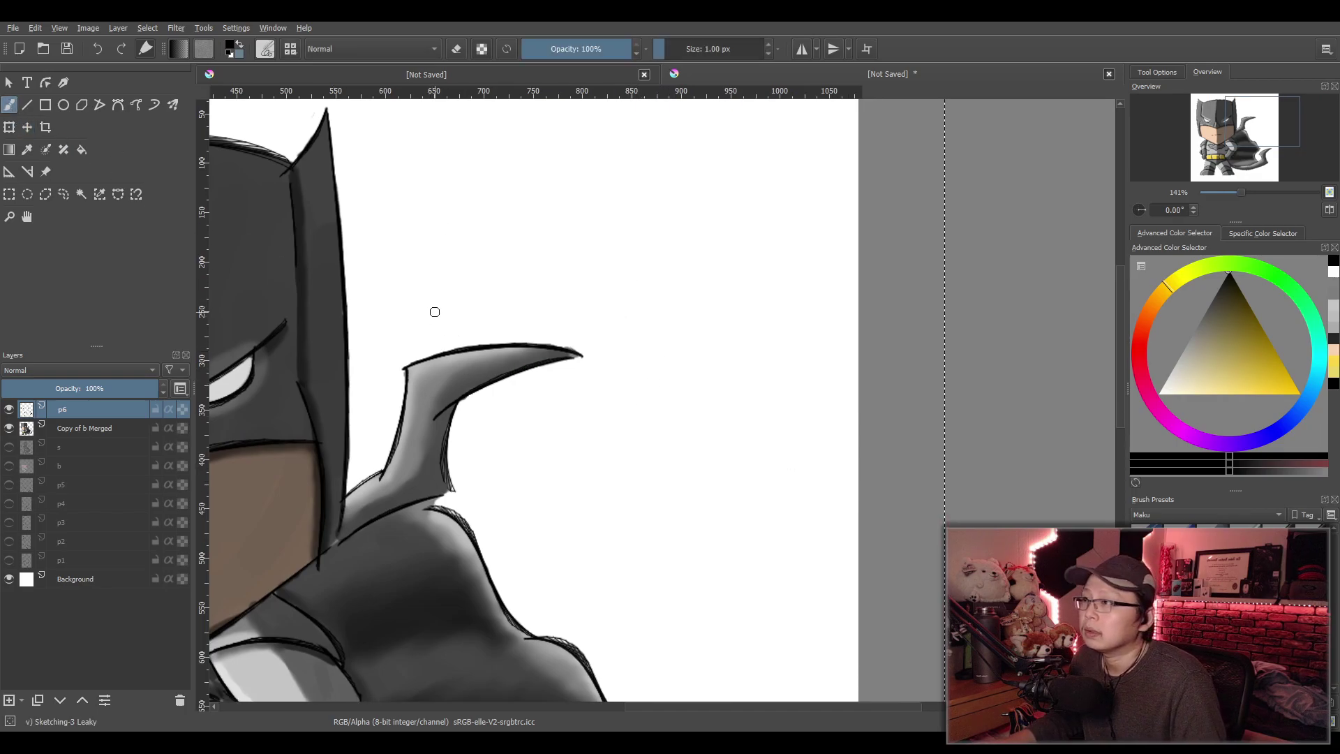
{"action": "left_click_drag", "start_coordinate": [464, 166], "coordinate": [464, 248]}
{"action": "key", "text": "ctrl+z"}
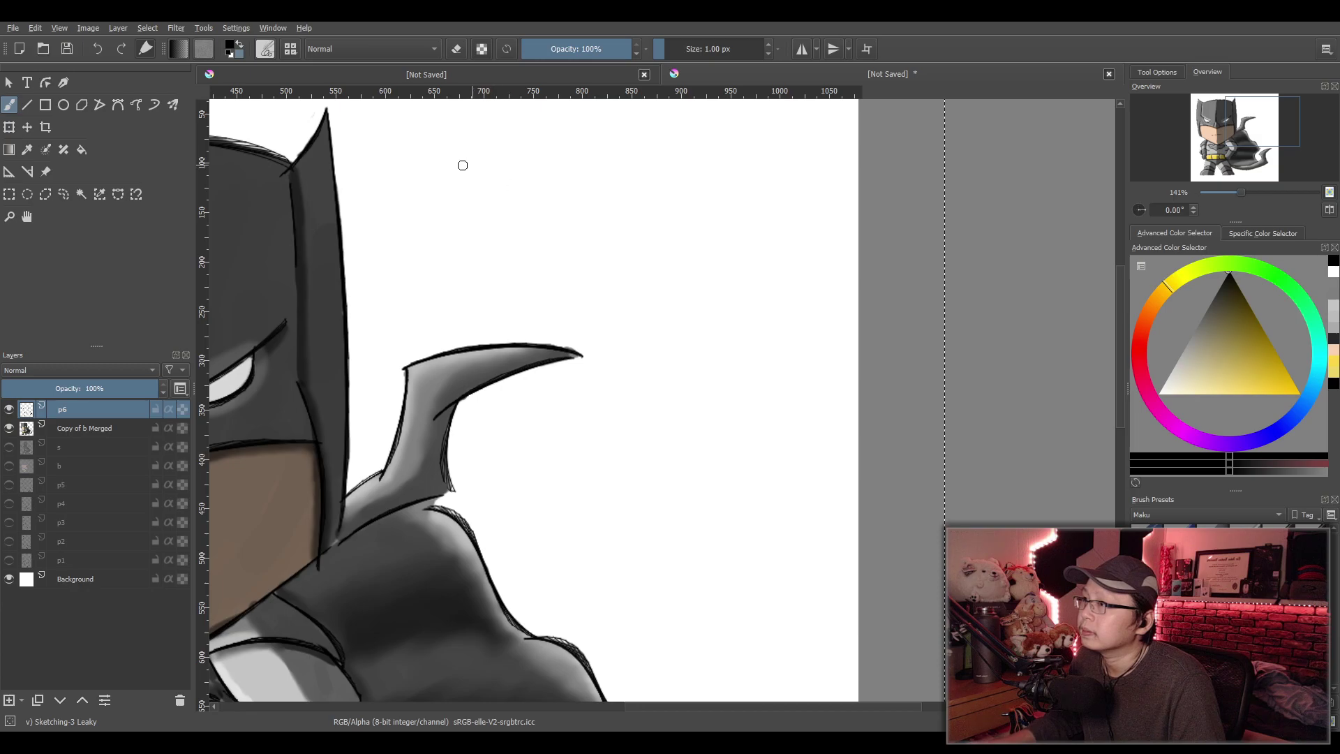
{"action": "mouse_move", "coordinate": [480, 159]}
{"action": "left_mouse_down"}
{"action": "mouse_move", "coordinate": [462, 196]}
{"action": "mouse_move", "coordinate": [474, 240]}
{"action": "left_mouse_up"}
{"action": "mouse_move", "coordinate": [528, 204]}
{"action": "left_mouse_down"}
{"action": "mouse_move", "coordinate": [550, 228]}
{"action": "mouse_move", "coordinate": [632, 209]}
{"action": "left_mouse_up"}
{"action": "key", "text": "ctrl+z"}
{"action": "mouse_move", "coordinate": [541, 200]}
{"action": "left_mouse_down"}
{"action": "mouse_move", "coordinate": [545, 217]}
{"action": "mouse_move", "coordinate": [598, 199]}
{"action": "mouse_move", "coordinate": [625, 234]}
{"action": "left_mouse_up"}
{"action": "left_click_drag", "start_coordinate": [631, 159], "coordinate": [653, 213]}
{"action": "key", "text": "ctrl+z"}
{"action": "key", "text": "ctrl+z"}
{"action": "key", "text": "ctrl+z"}
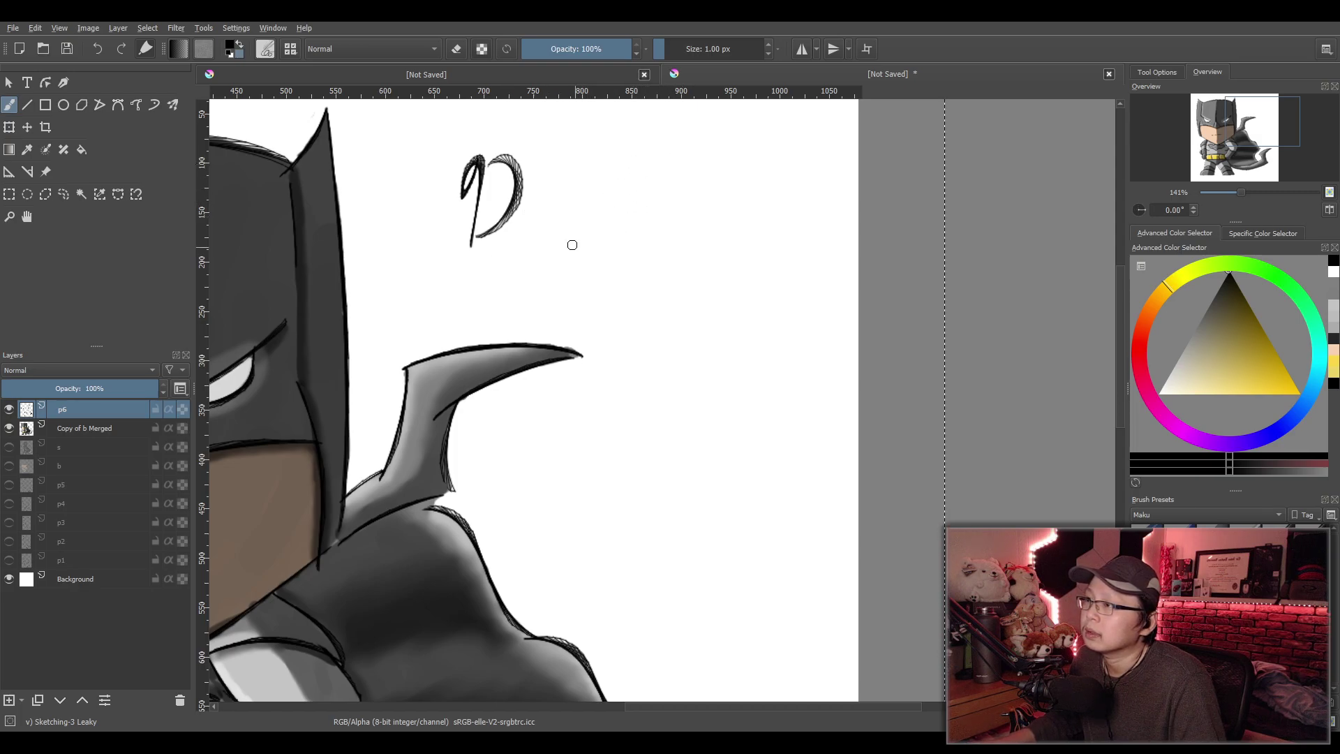
Complete the handwritten title as "Day 3" with an underline flourish and write the date 10/03/22 beneath it
{"action": "mouse_move", "coordinate": [545, 203]}
{"action": "left_mouse_down"}
{"action": "mouse_move", "coordinate": [550, 215]}
{"action": "mouse_move", "coordinate": [614, 209]}
{"action": "left_mouse_up"}
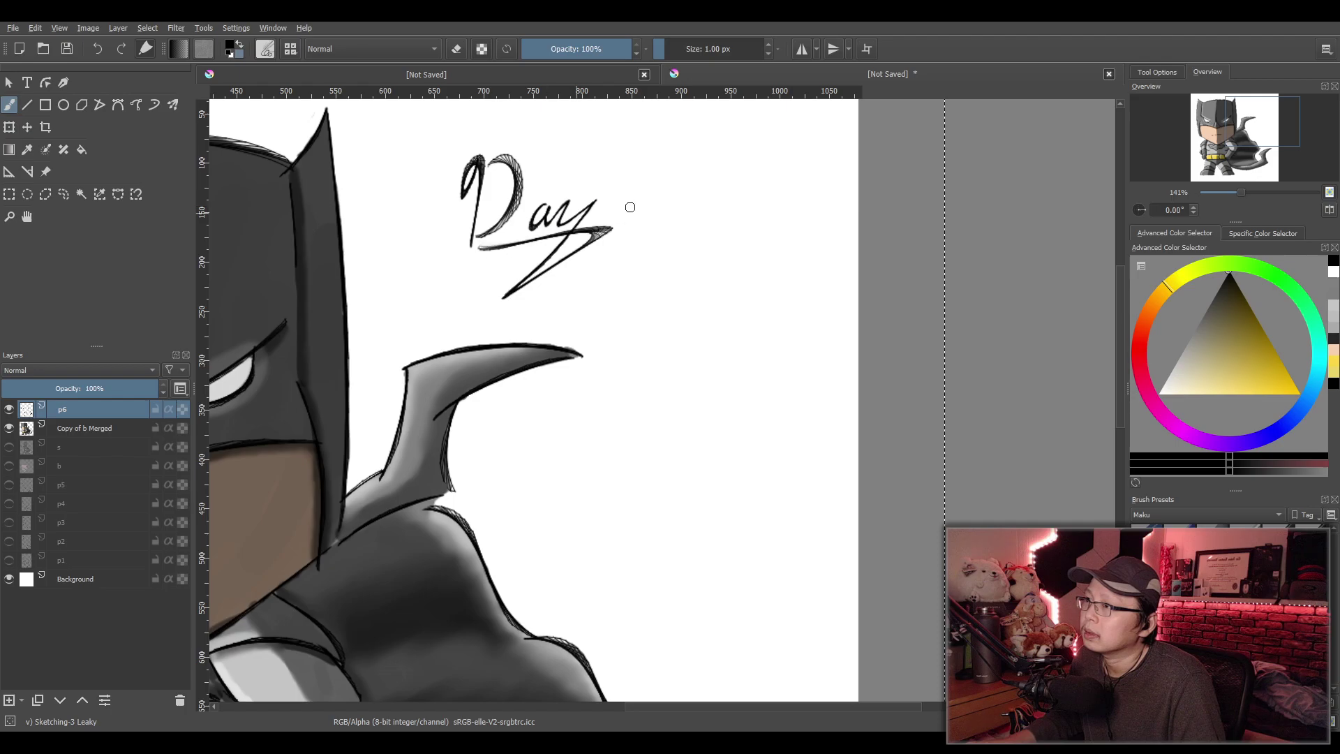
{"action": "left_click_drag", "start_coordinate": [630, 164], "coordinate": [638, 225]}
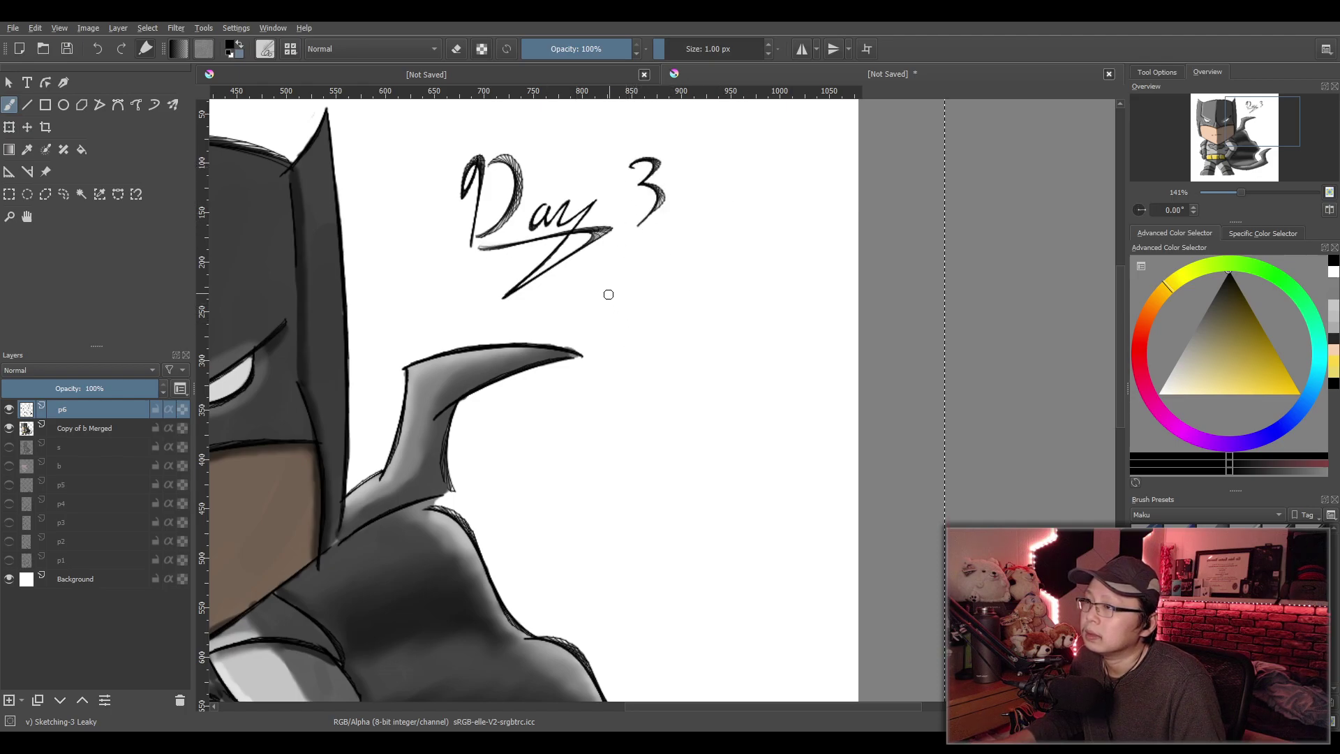
{"action": "left_click_drag", "start_coordinate": [604, 277], "coordinate": [598, 327]}
{"action": "mouse_move", "coordinate": [631, 292]}
{"action": "left_mouse_down"}
{"action": "mouse_move", "coordinate": [620, 307]}
{"action": "mouse_move", "coordinate": [630, 293]}
{"action": "left_mouse_up"}
{"action": "left_click_drag", "start_coordinate": [663, 254], "coordinate": [640, 348]}
{"action": "mouse_move", "coordinate": [685, 285]}
{"action": "left_mouse_down"}
{"action": "mouse_move", "coordinate": [673, 296]}
{"action": "mouse_move", "coordinate": [693, 288]}
{"action": "mouse_move", "coordinate": [706, 313]}
{"action": "left_mouse_up"}
{"action": "left_click_drag", "start_coordinate": [752, 236], "coordinate": [717, 351]}
{"action": "mouse_move", "coordinate": [757, 287]}
{"action": "left_mouse_down"}
{"action": "mouse_move", "coordinate": [757, 301]}
{"action": "mouse_move", "coordinate": [786, 297]}
{"action": "left_mouse_up"}
{"action": "left_click_drag", "start_coordinate": [784, 272], "coordinate": [812, 301]}
Handwrite the artist's signature below the date, beside the upper cape tail
{"action": "mouse_move", "coordinate": [546, 437]}
{"action": "left_mouse_down"}
{"action": "mouse_move", "coordinate": [536, 513]}
{"action": "mouse_move", "coordinate": [587, 492]}
{"action": "mouse_move", "coordinate": [647, 497]}
{"action": "left_mouse_up"}
{"action": "left_click_drag", "start_coordinate": [675, 417], "coordinate": [641, 501]}
{"action": "mouse_move", "coordinate": [652, 481]}
{"action": "left_mouse_down"}
{"action": "mouse_move", "coordinate": [680, 497]}
{"action": "mouse_move", "coordinate": [743, 474]}
{"action": "left_mouse_up"}
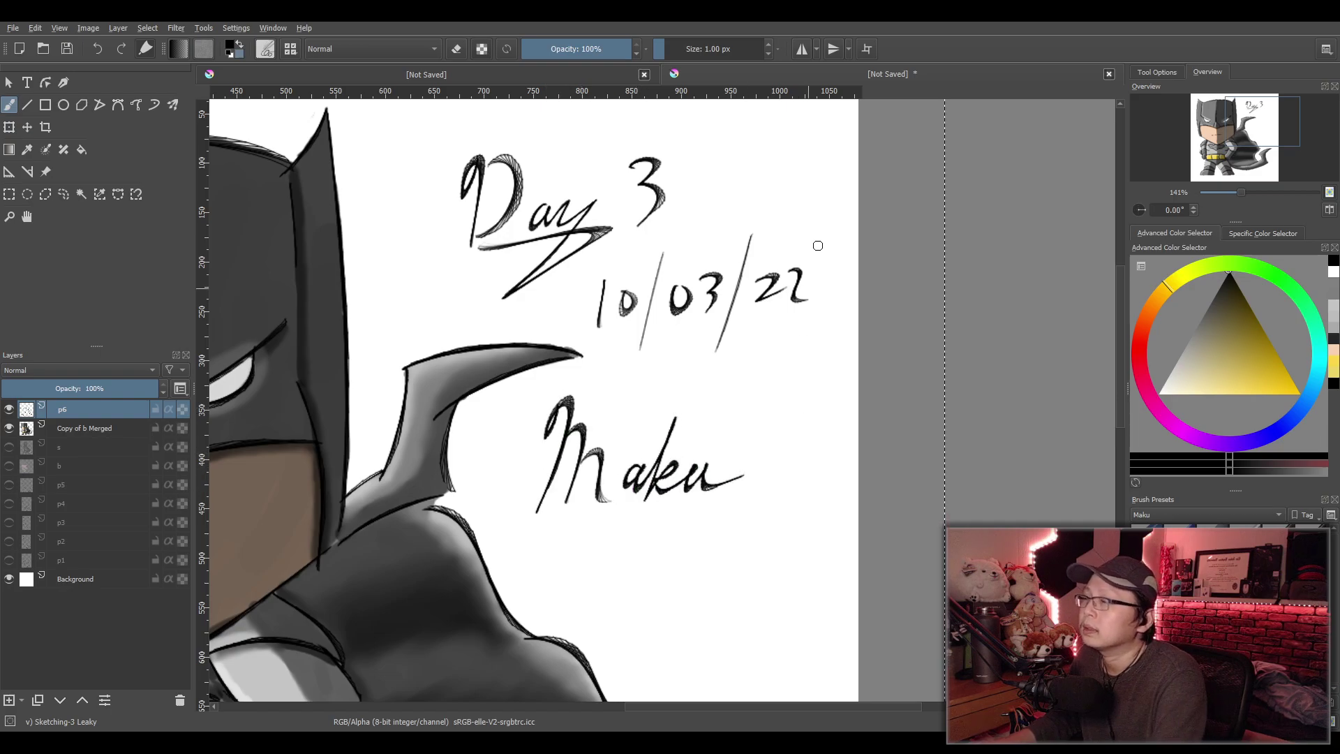
{"action": "scroll", "coordinate": [802, 334], "scroll_direction": "down", "scroll_amount": 3}
{"action": "left_click_drag", "start_coordinate": [619, 407], "coordinate": [769, 411]}
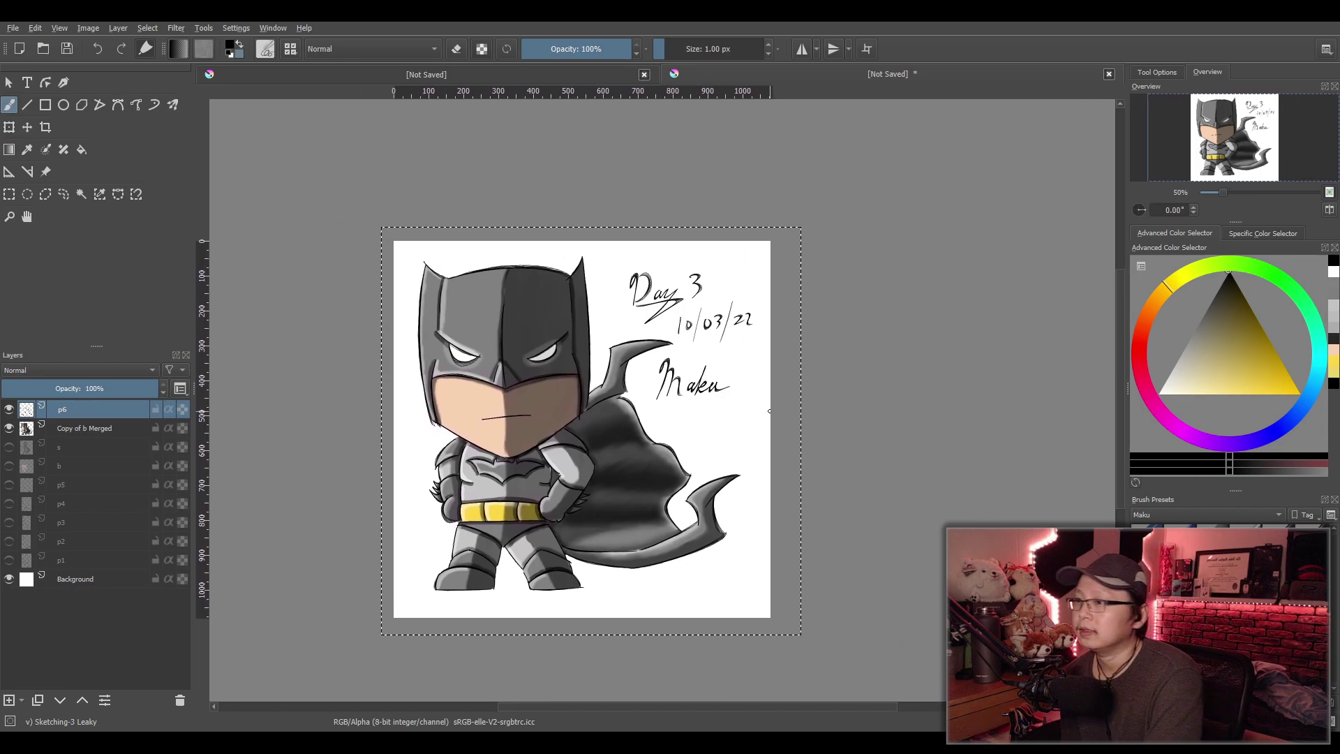